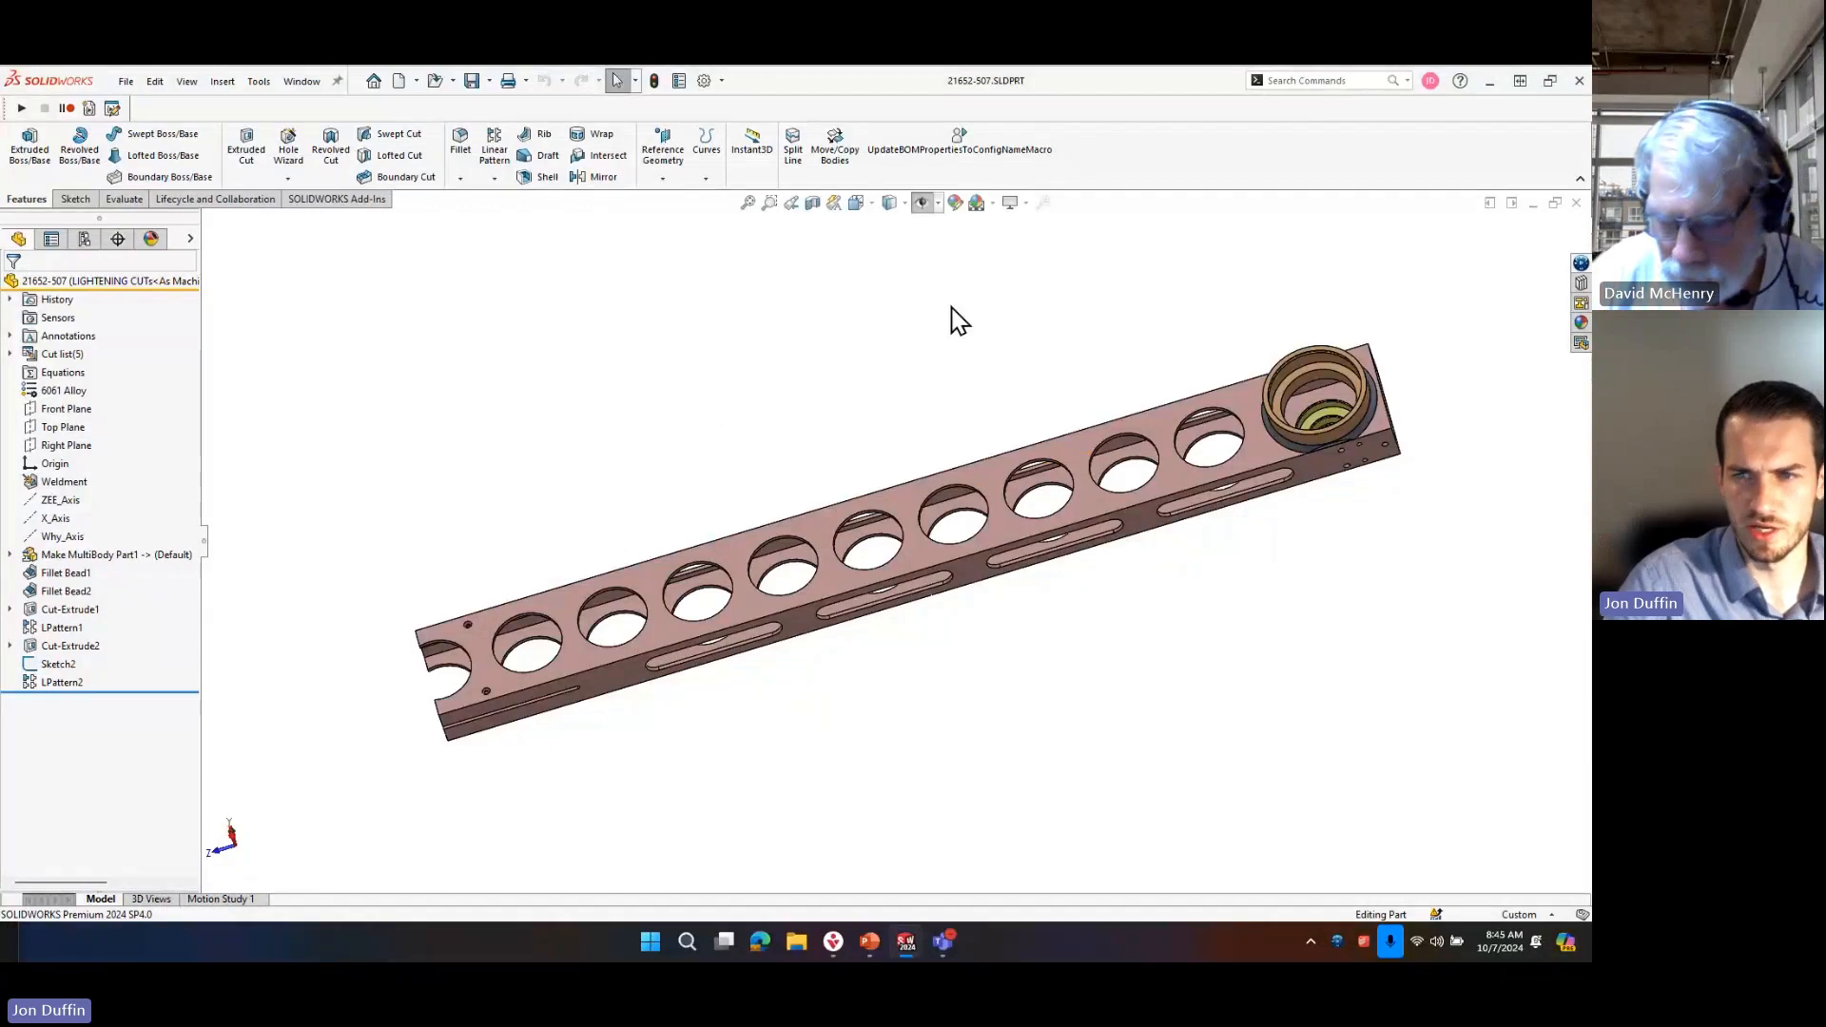
Examine the slotted side face of the 21652-507 tube as a single continuous face.
{"action": "middle_click_drag", "start_coordinate": [954, 317], "coordinate": [958, 196]}
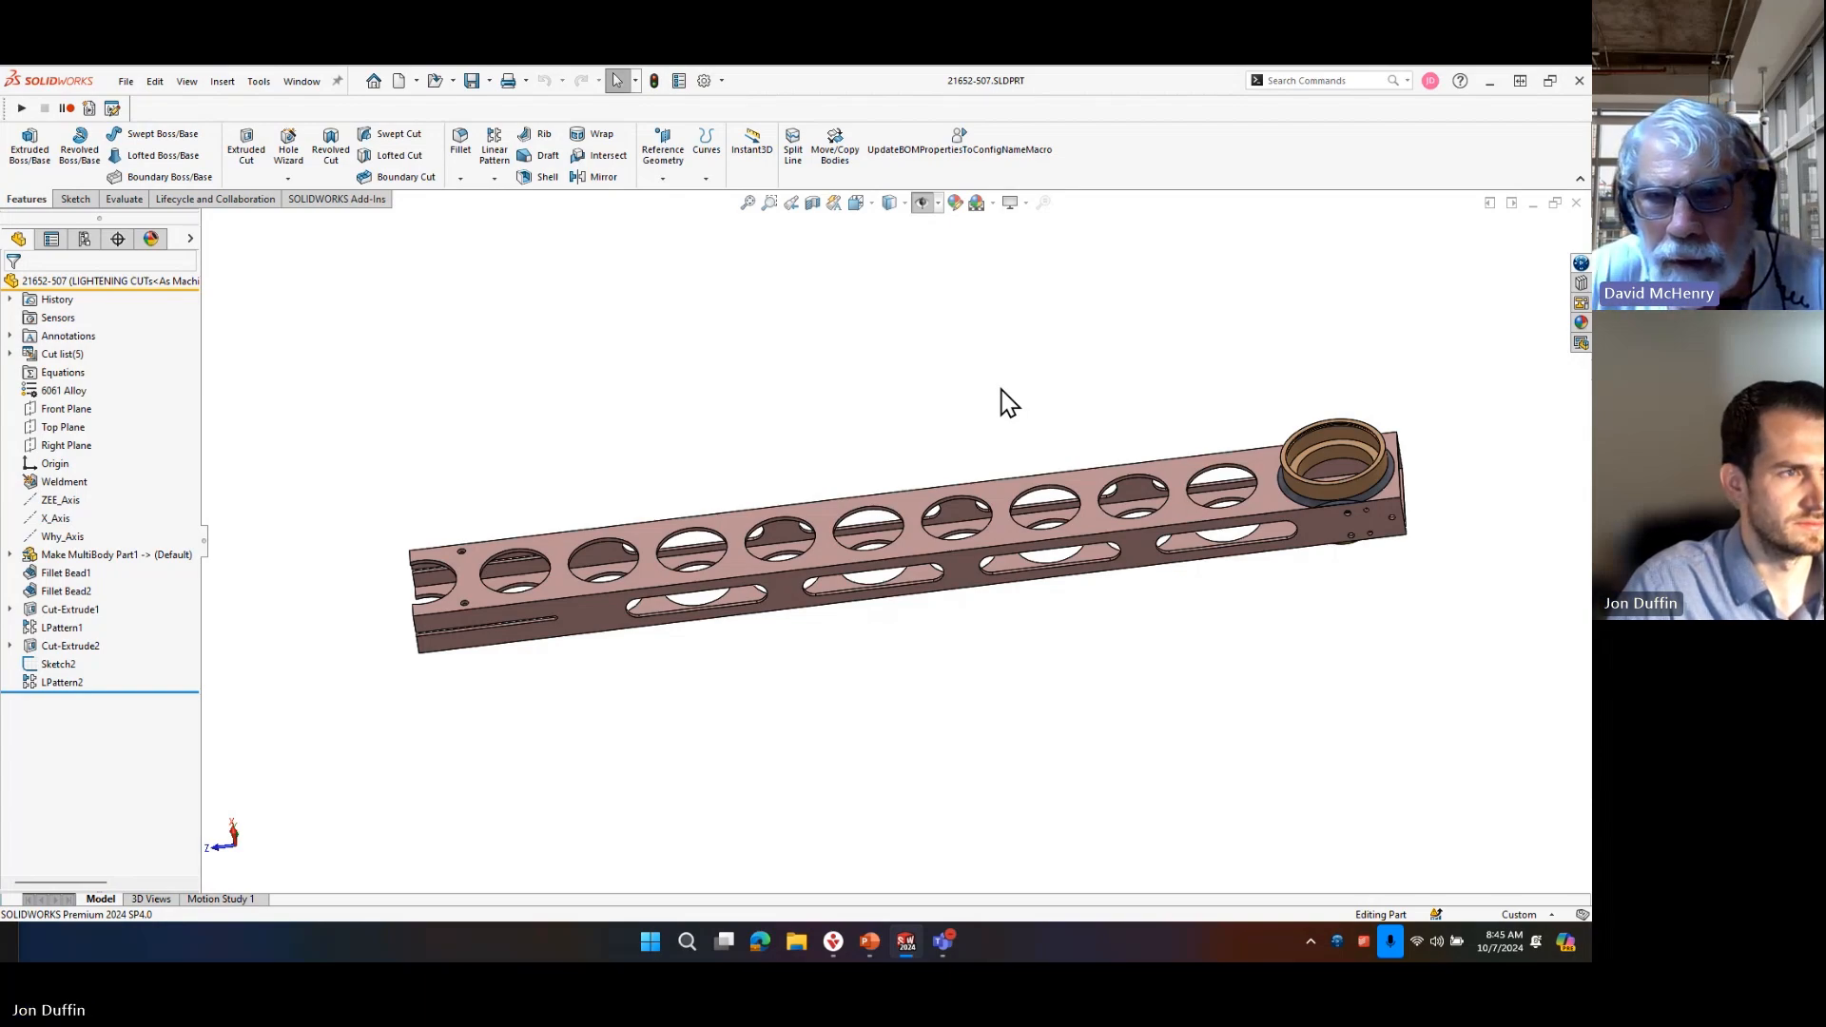
{"action": "mouse_move", "coordinate": [55, 582]}
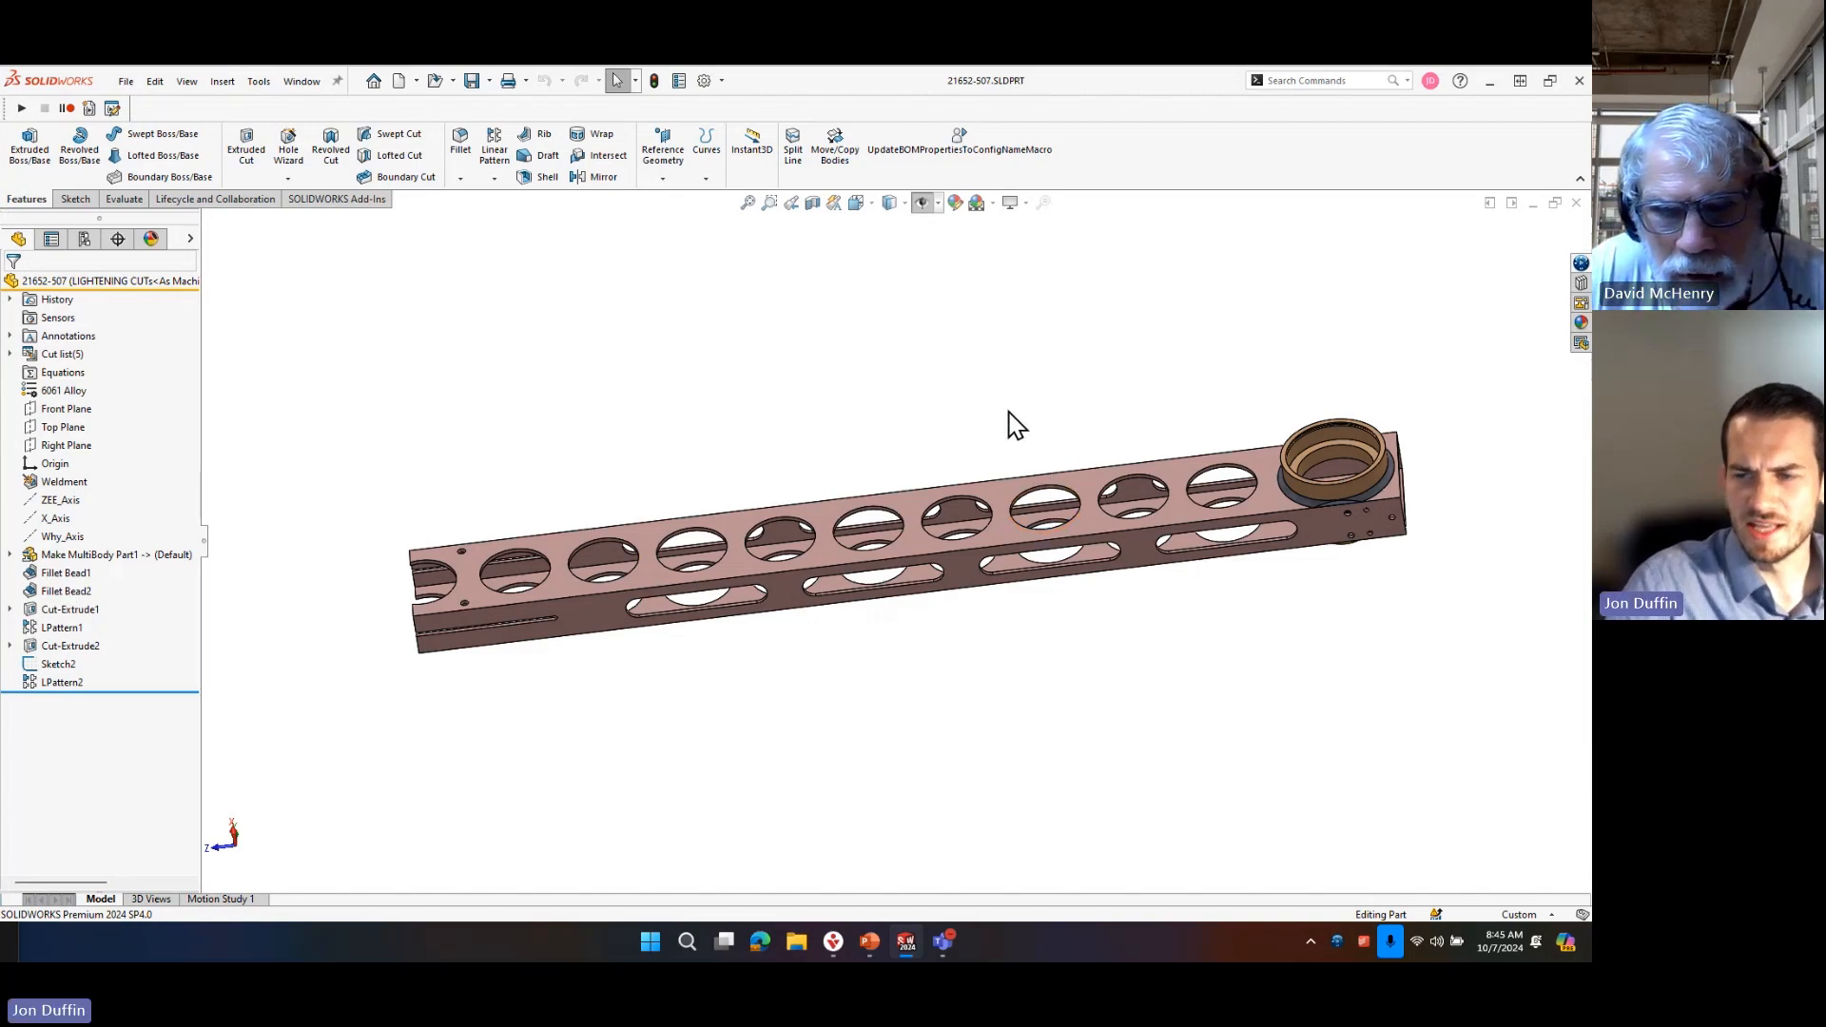
{"action": "middle_click_drag", "start_coordinate": [1151, 423], "coordinate": [1178, 310]}
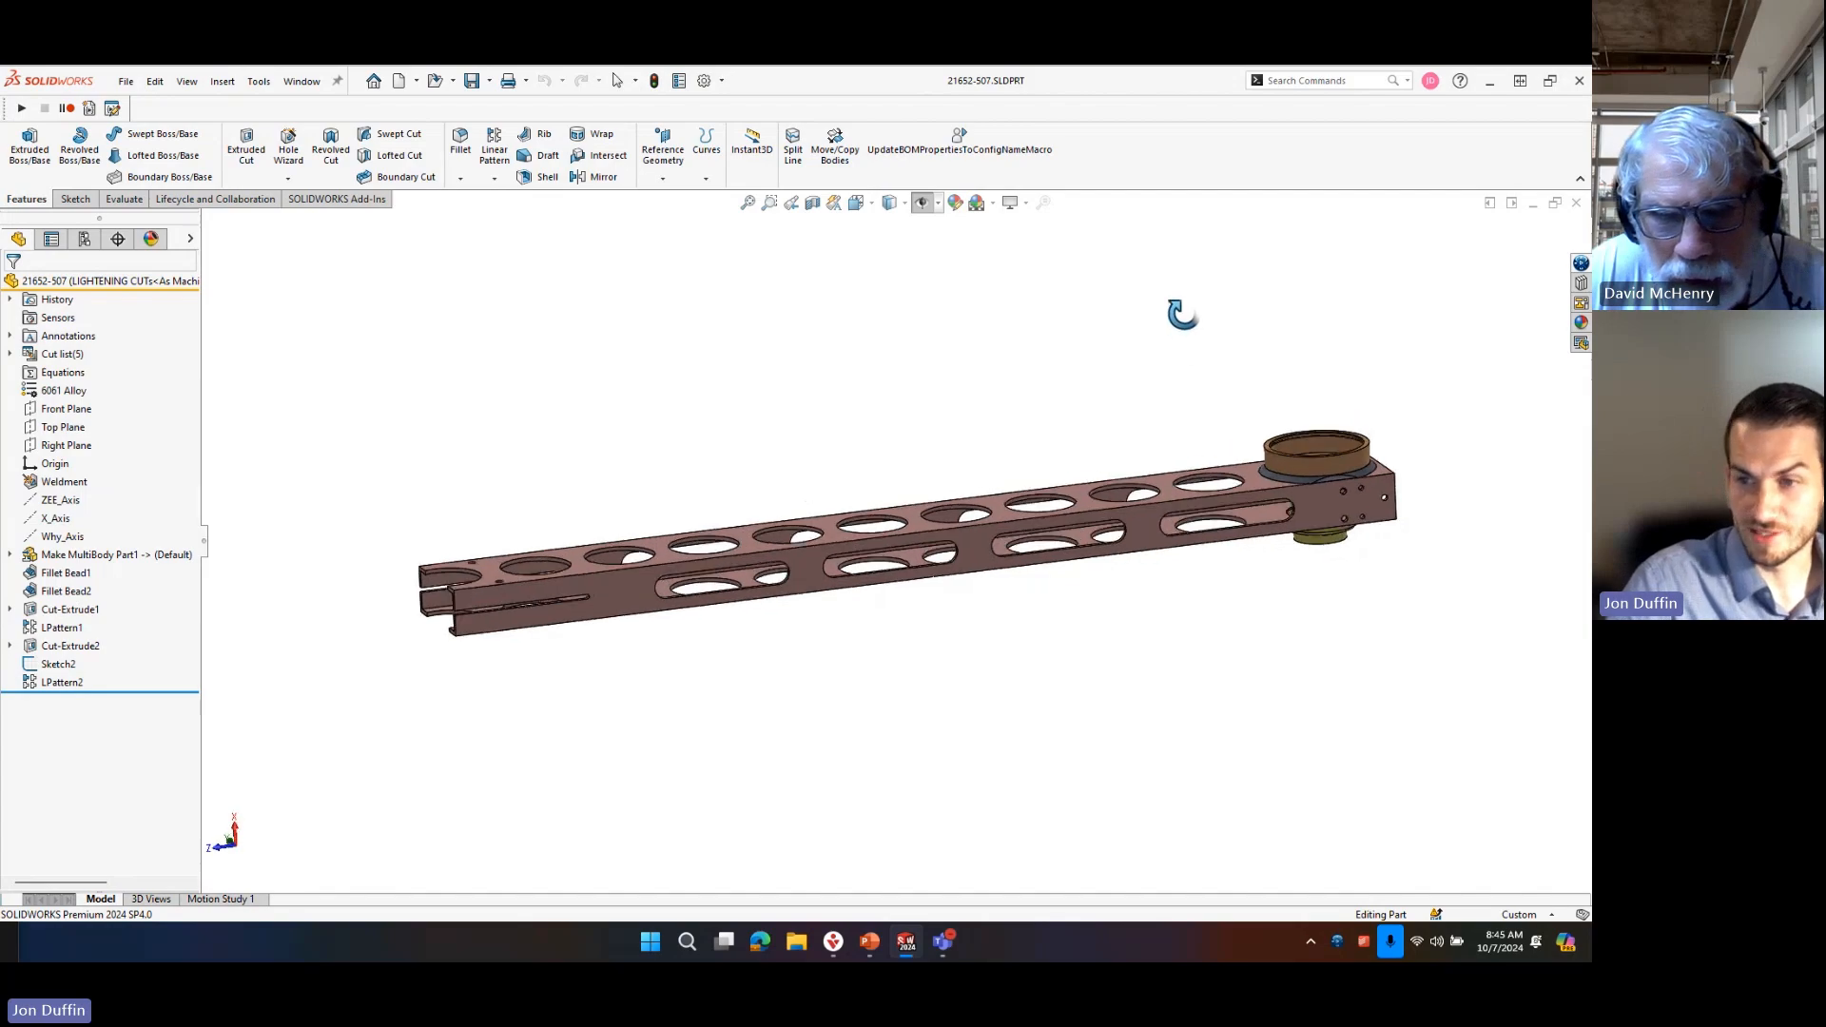
{"action": "left_click", "coordinate": [972, 544]}
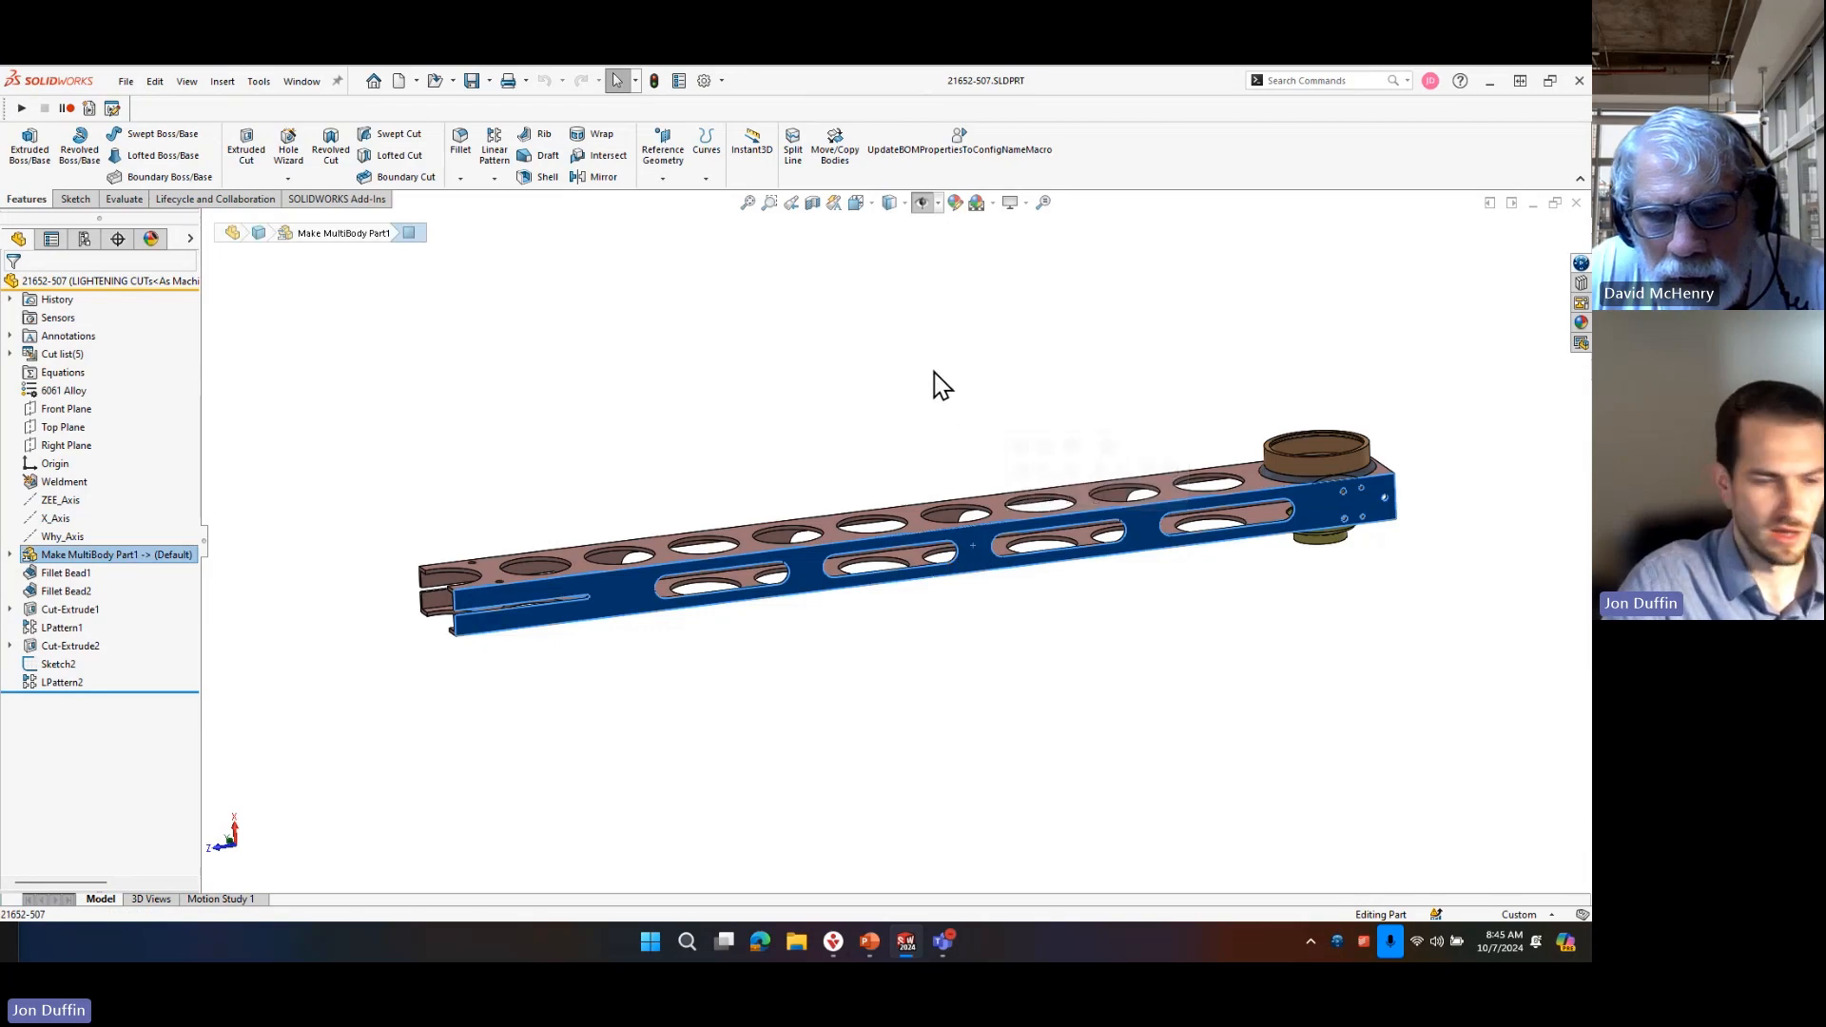
{"action": "left_click", "coordinate": [939, 386]}
{"action": "left_click", "coordinate": [980, 572]}
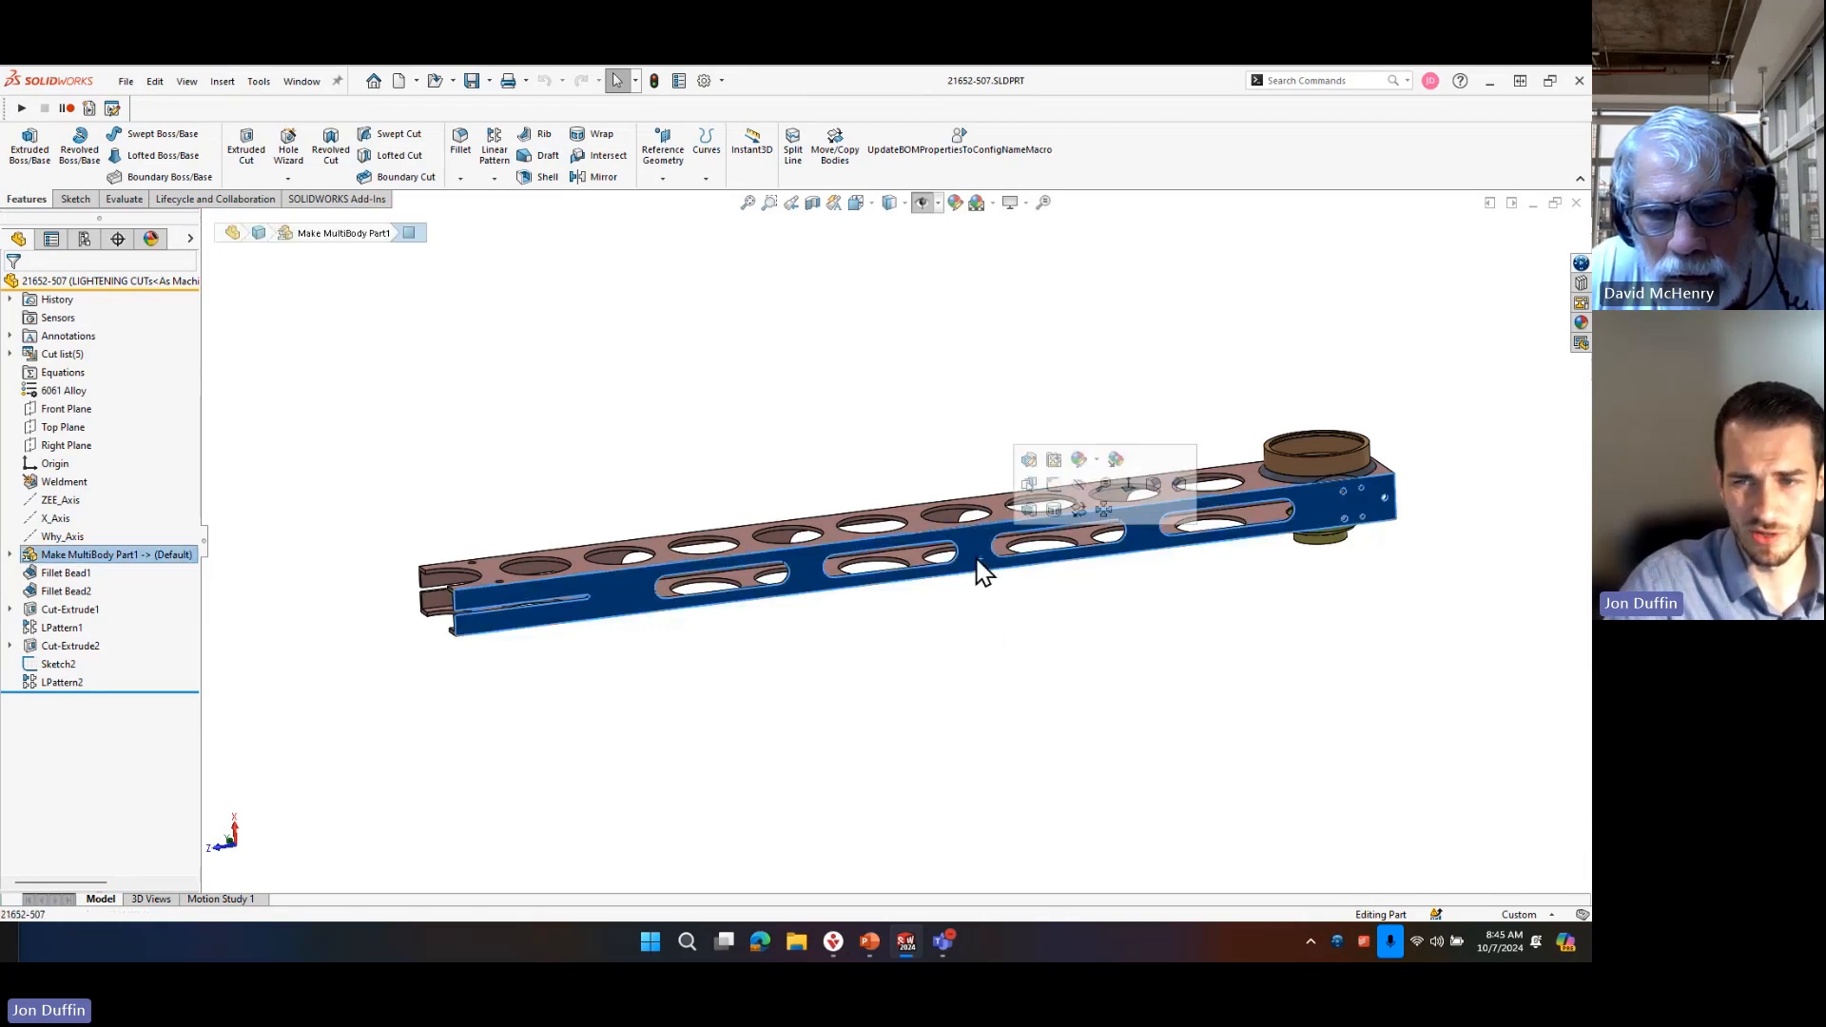
{"action": "scroll", "coordinate": [786, 487], "scroll_direction": "down", "scroll_amount": 5}
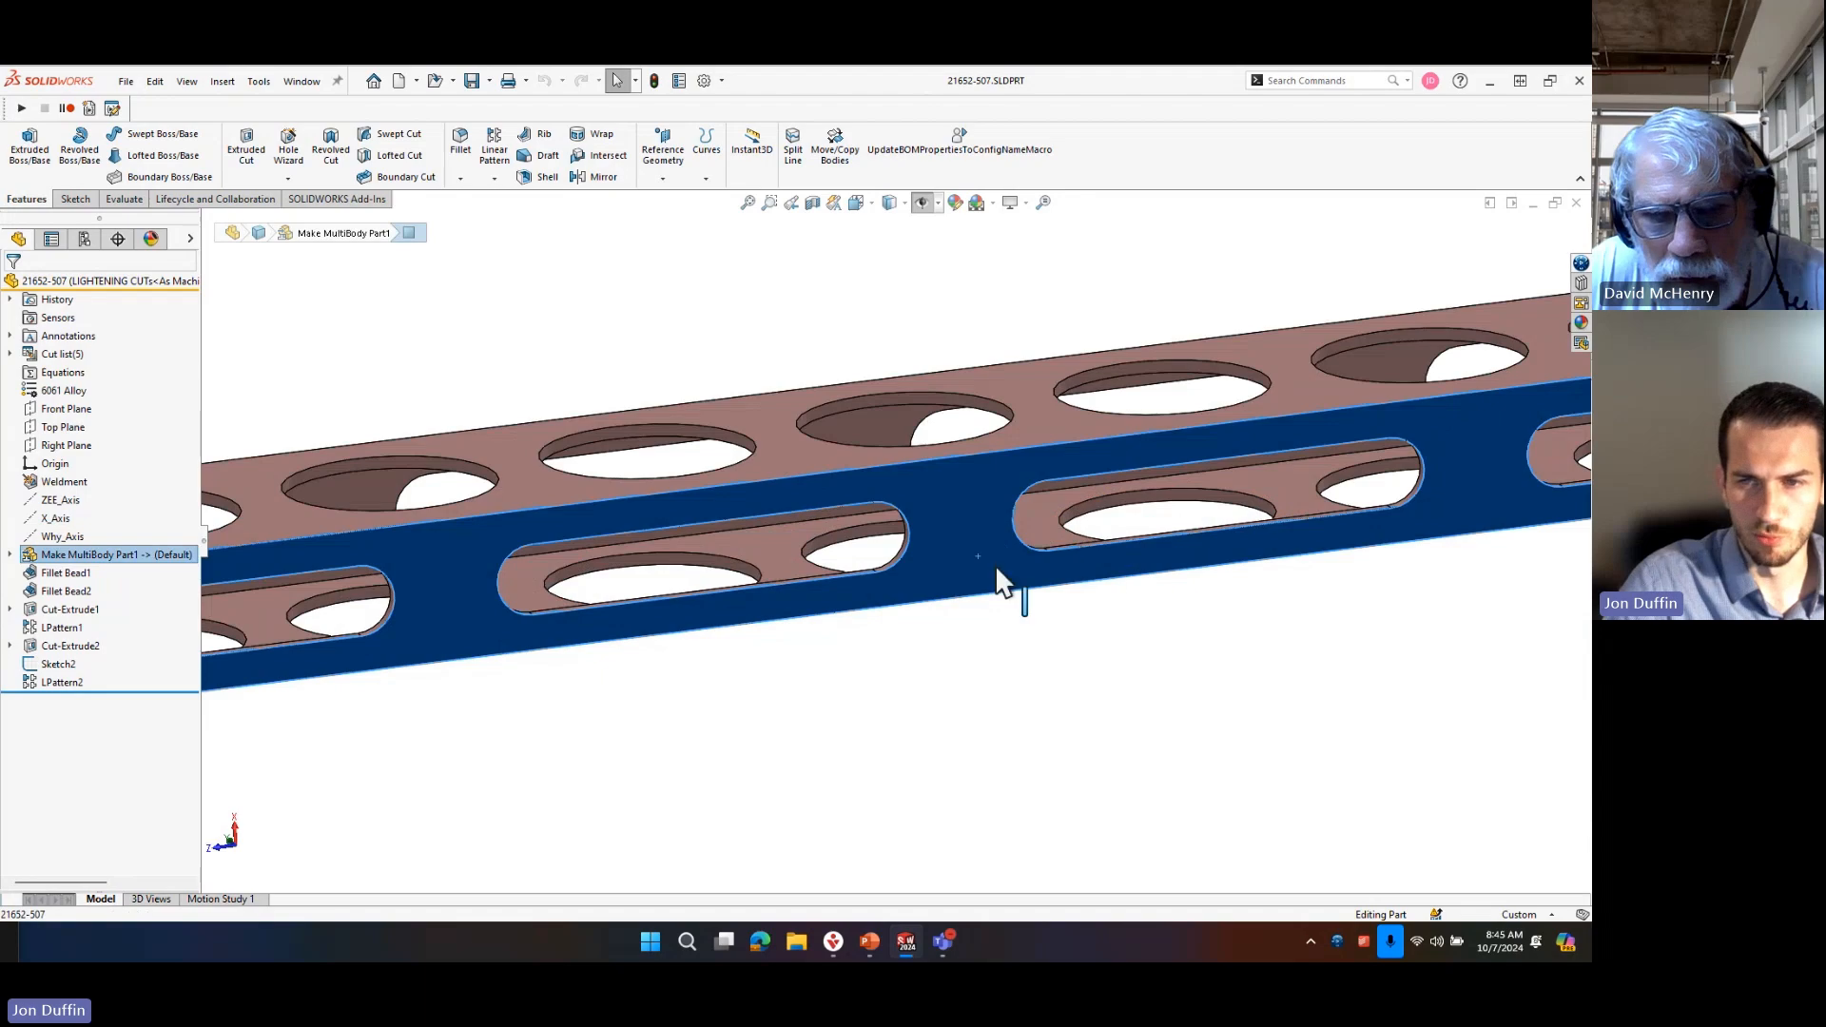
{"action": "scroll", "coordinate": [966, 464], "scroll_direction": "up", "scroll_amount": 2}
{"action": "scroll", "coordinate": [966, 464], "scroll_direction": "up", "scroll_amount": 3}
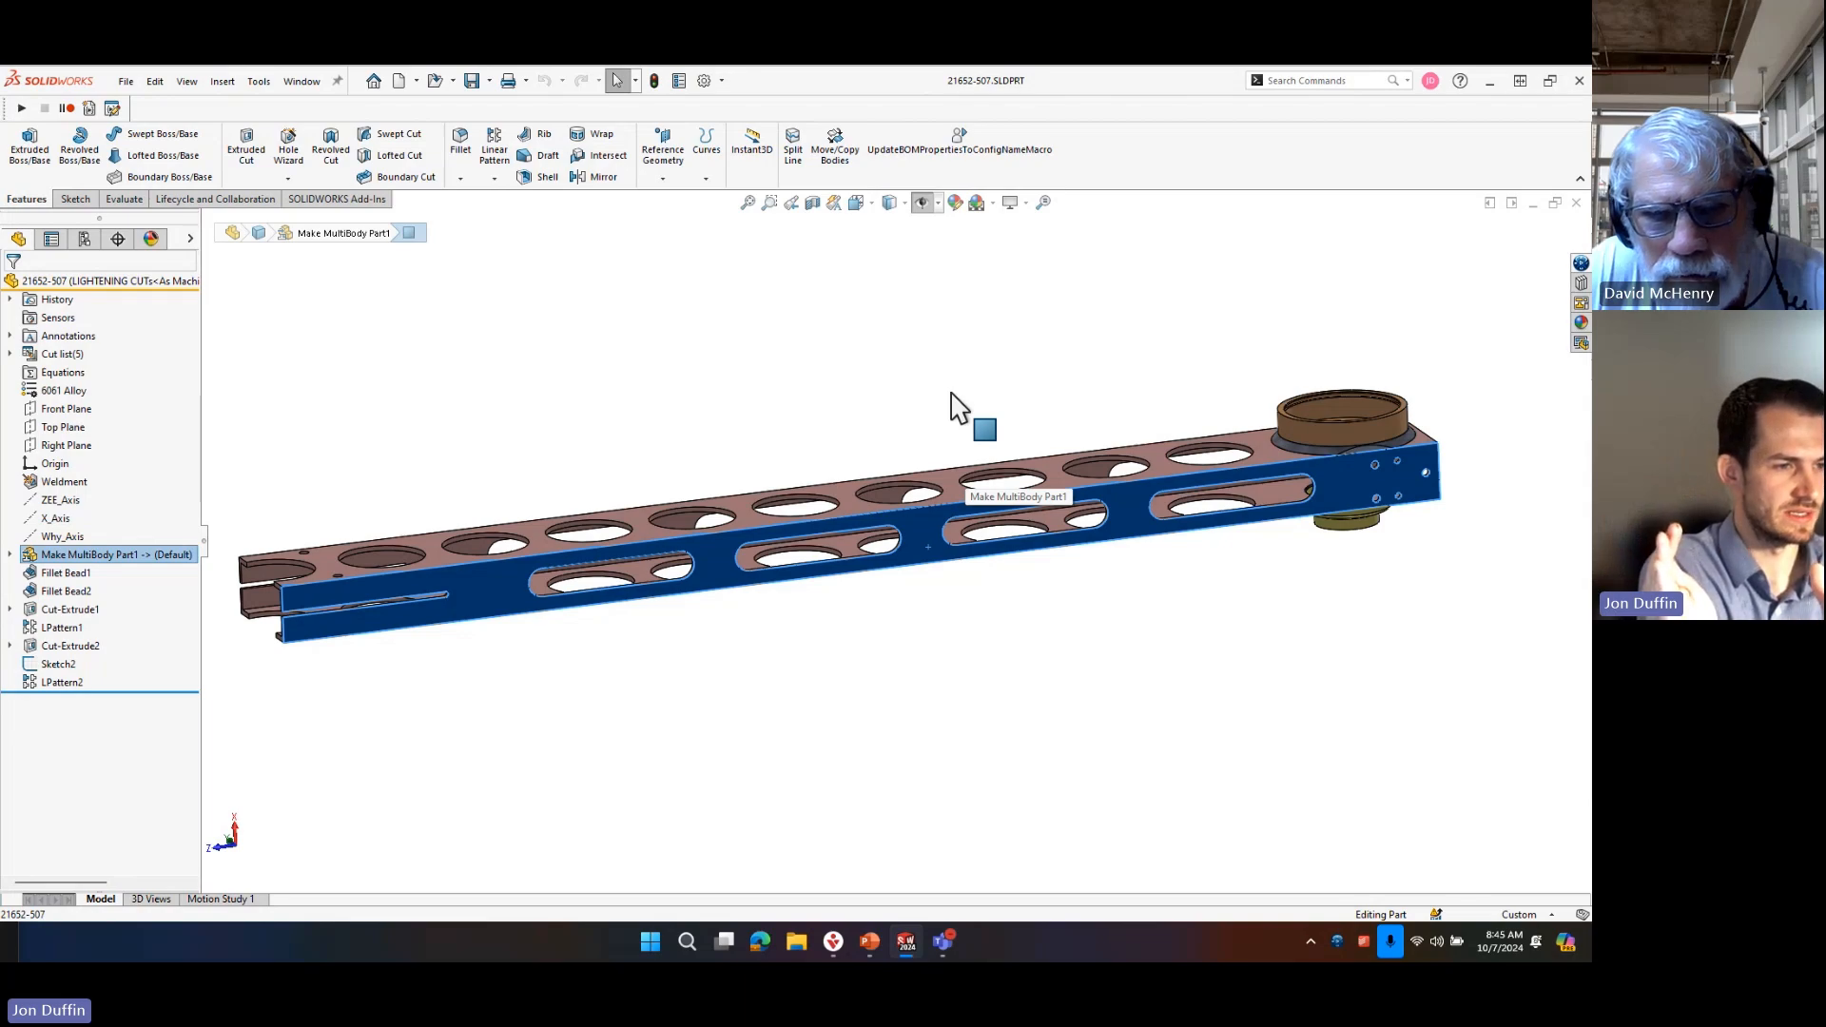
{"action": "left_click", "coordinate": [956, 407]}
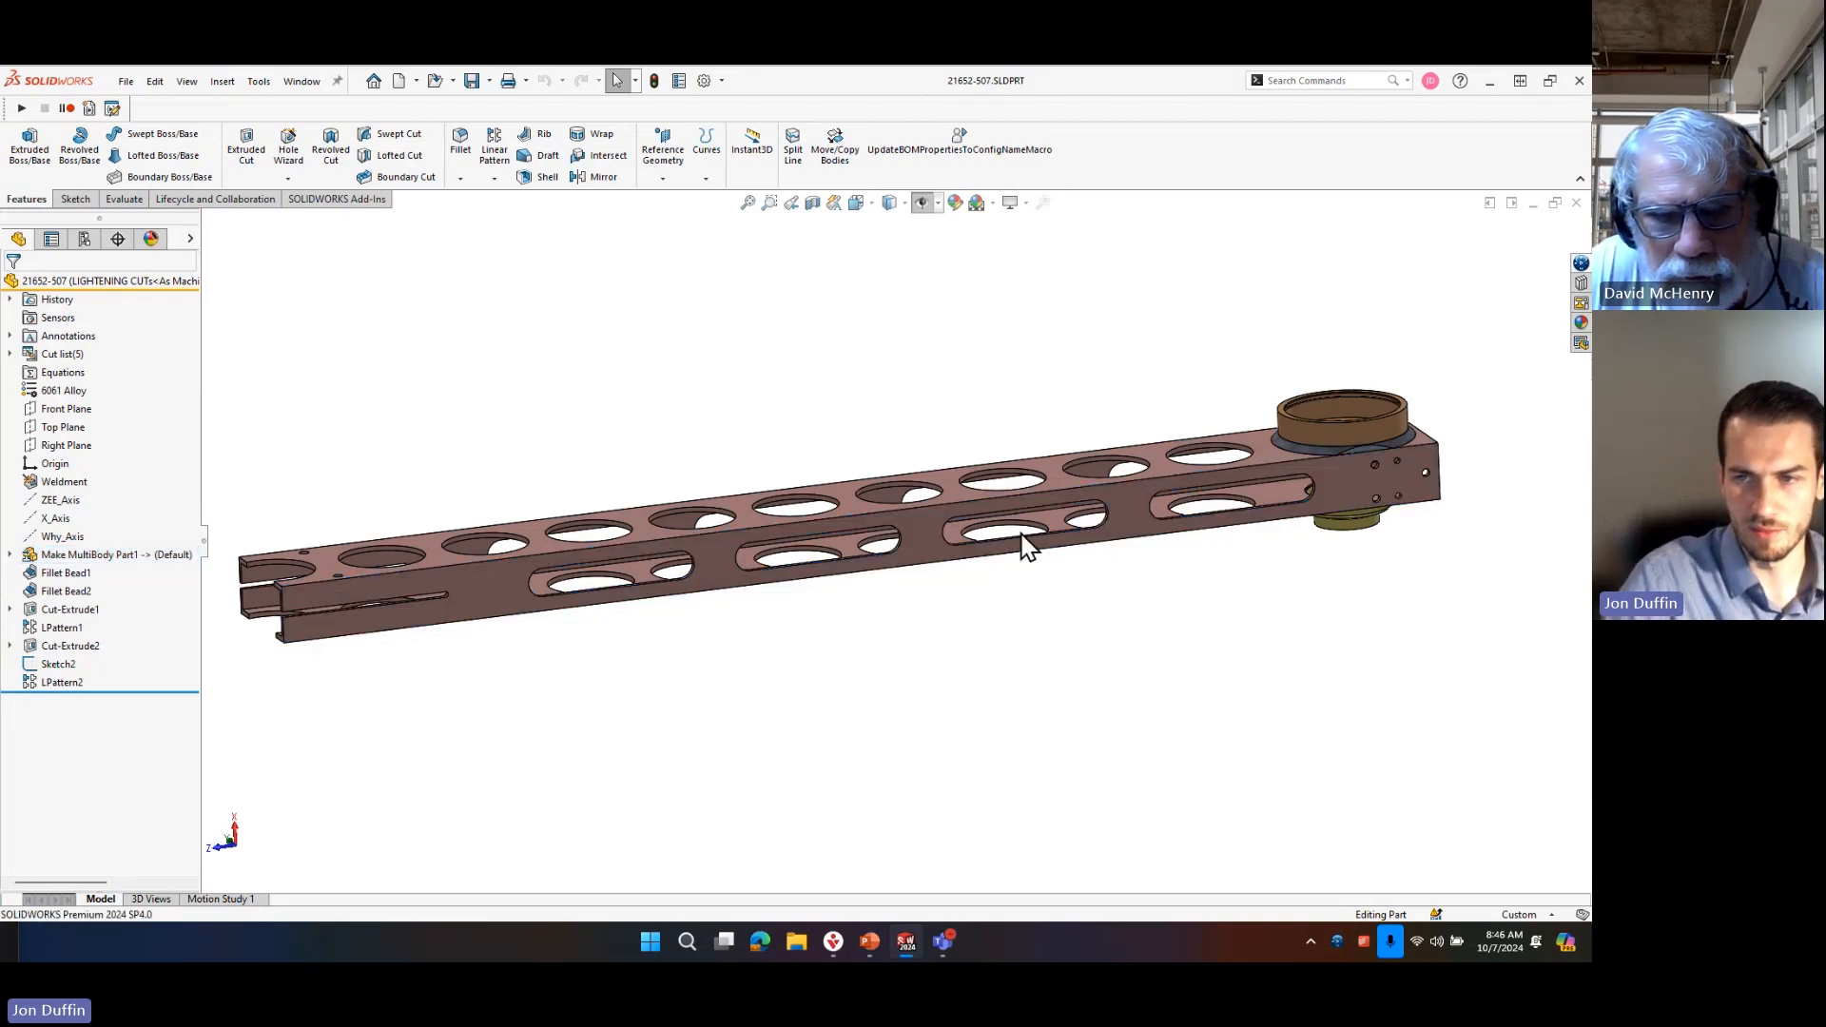
Start a sketch on the slotted side face and draw two separate lines across the tube, about 196 mm and 214 mm long.
{"action": "left_click", "coordinate": [936, 542]}
{"action": "left_click", "coordinate": [1003, 456]}
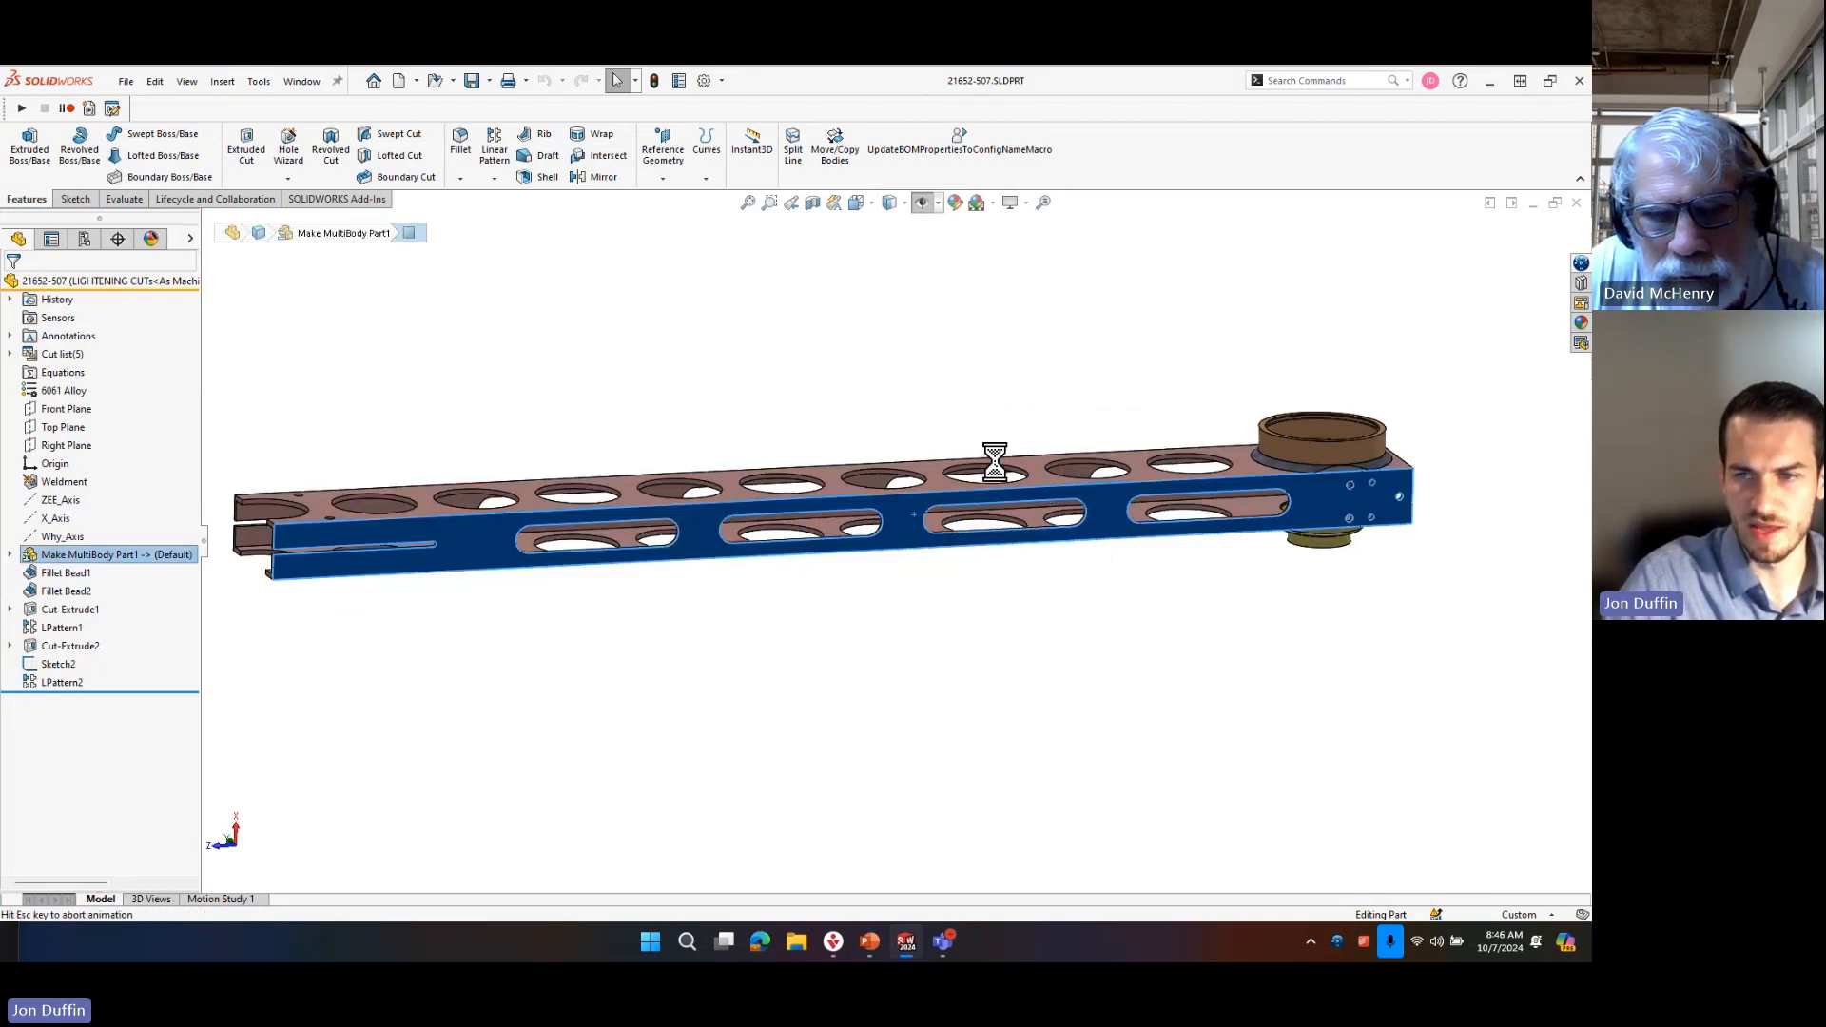
{"action": "right_click_drag", "start_coordinate": [1118, 552], "coordinate": [1036, 542]}
{"action": "scroll", "coordinate": [960, 561], "scroll_direction": "down", "scroll_amount": 3}
{"action": "scroll", "coordinate": [880, 571], "scroll_direction": "down", "scroll_amount": 1}
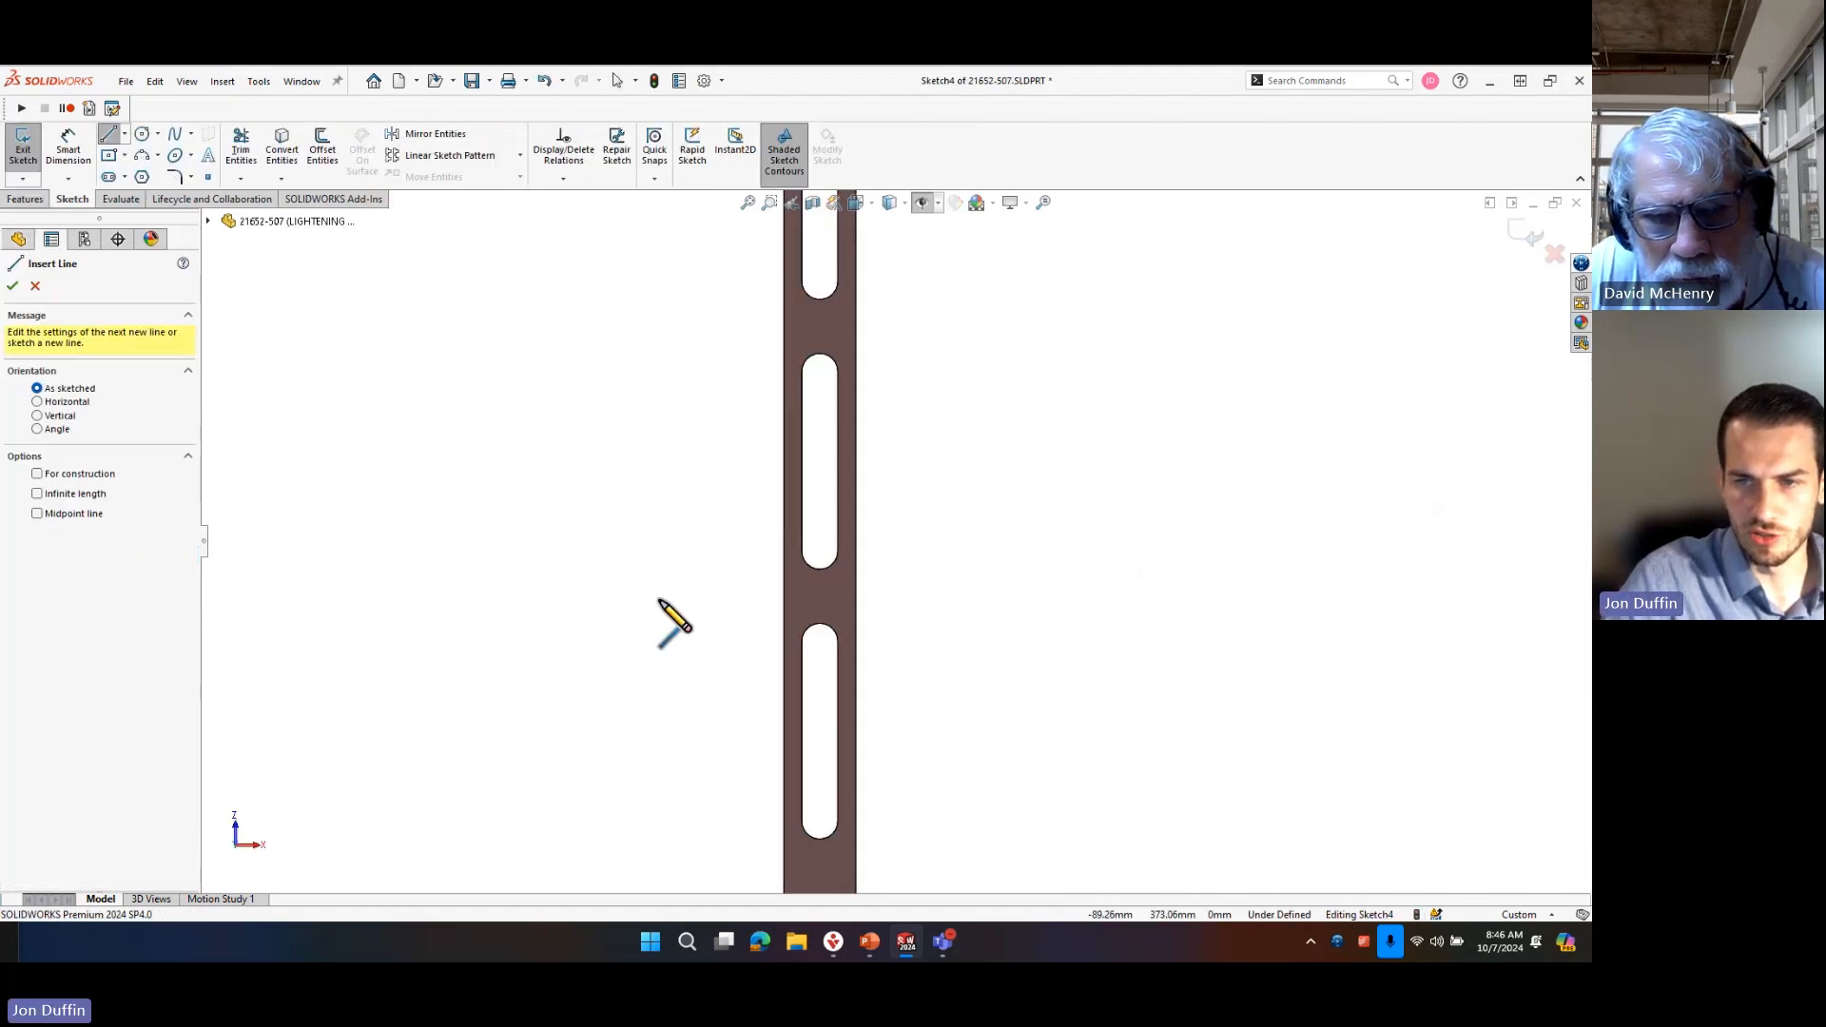
{"action": "left_click", "coordinate": [691, 546]}
{"action": "left_click", "coordinate": [1045, 554]}
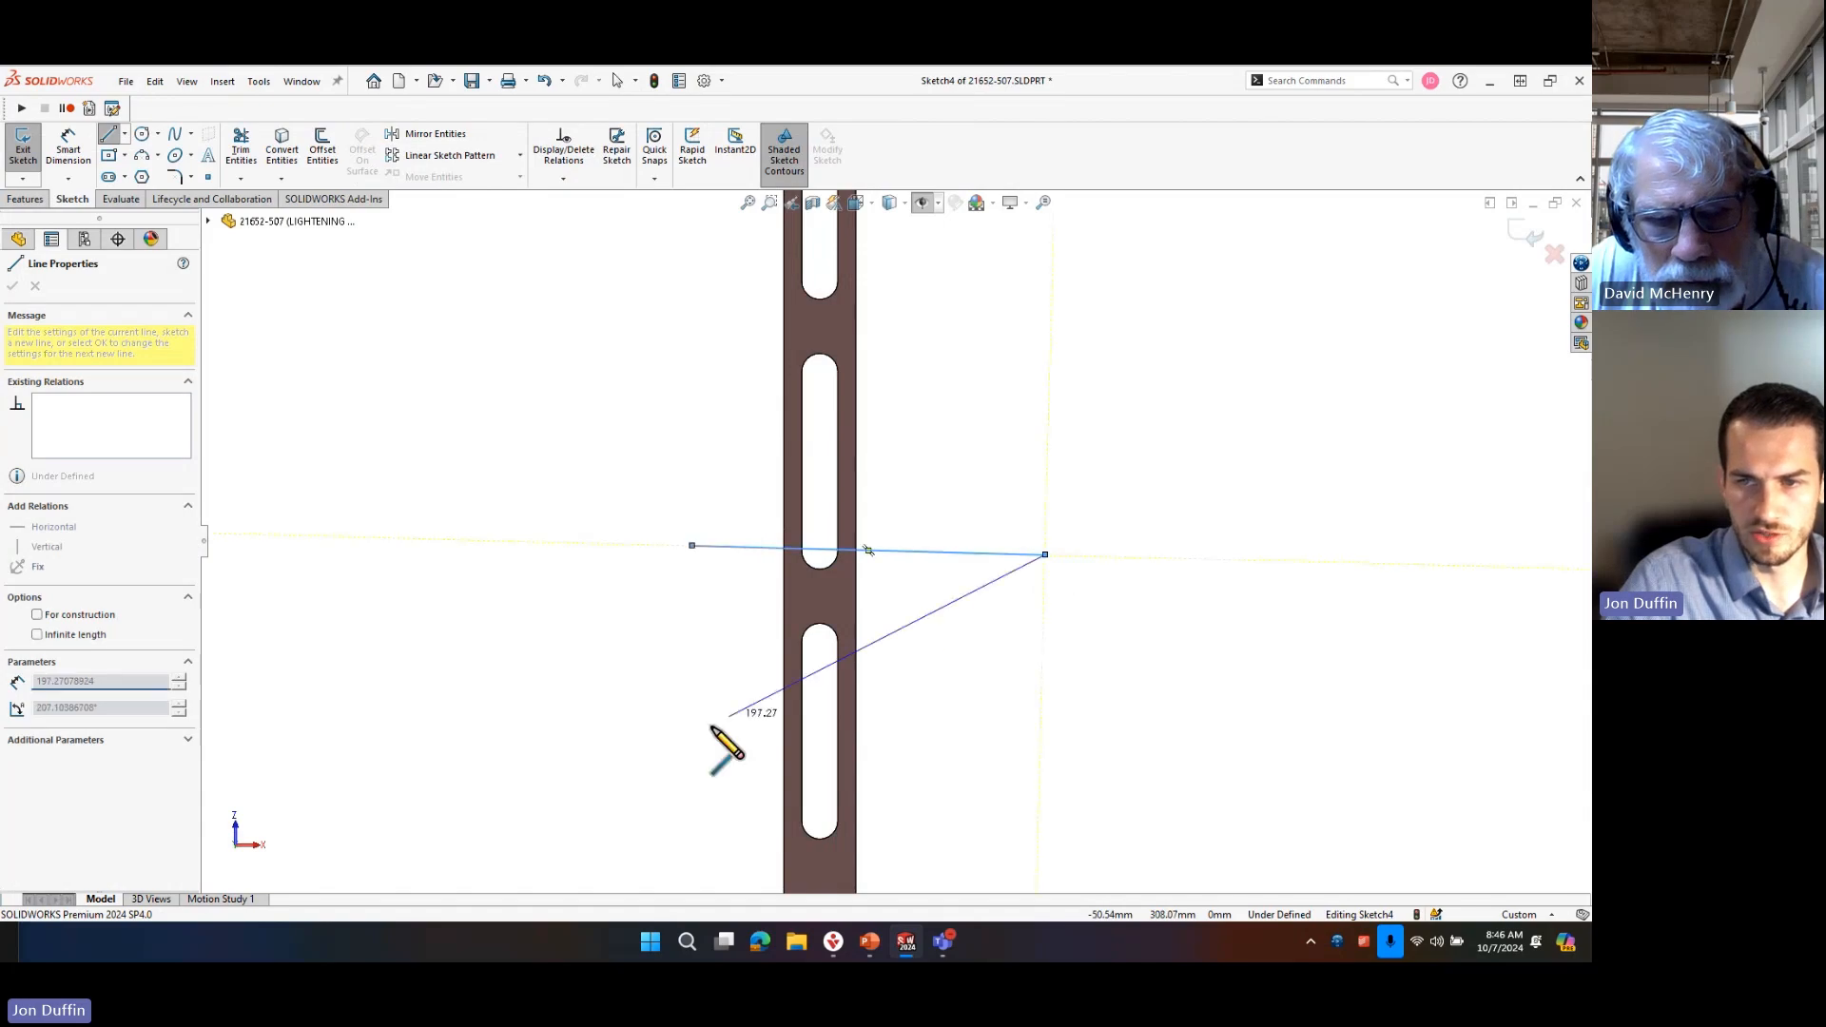
{"action": "key", "text": "Escape"}
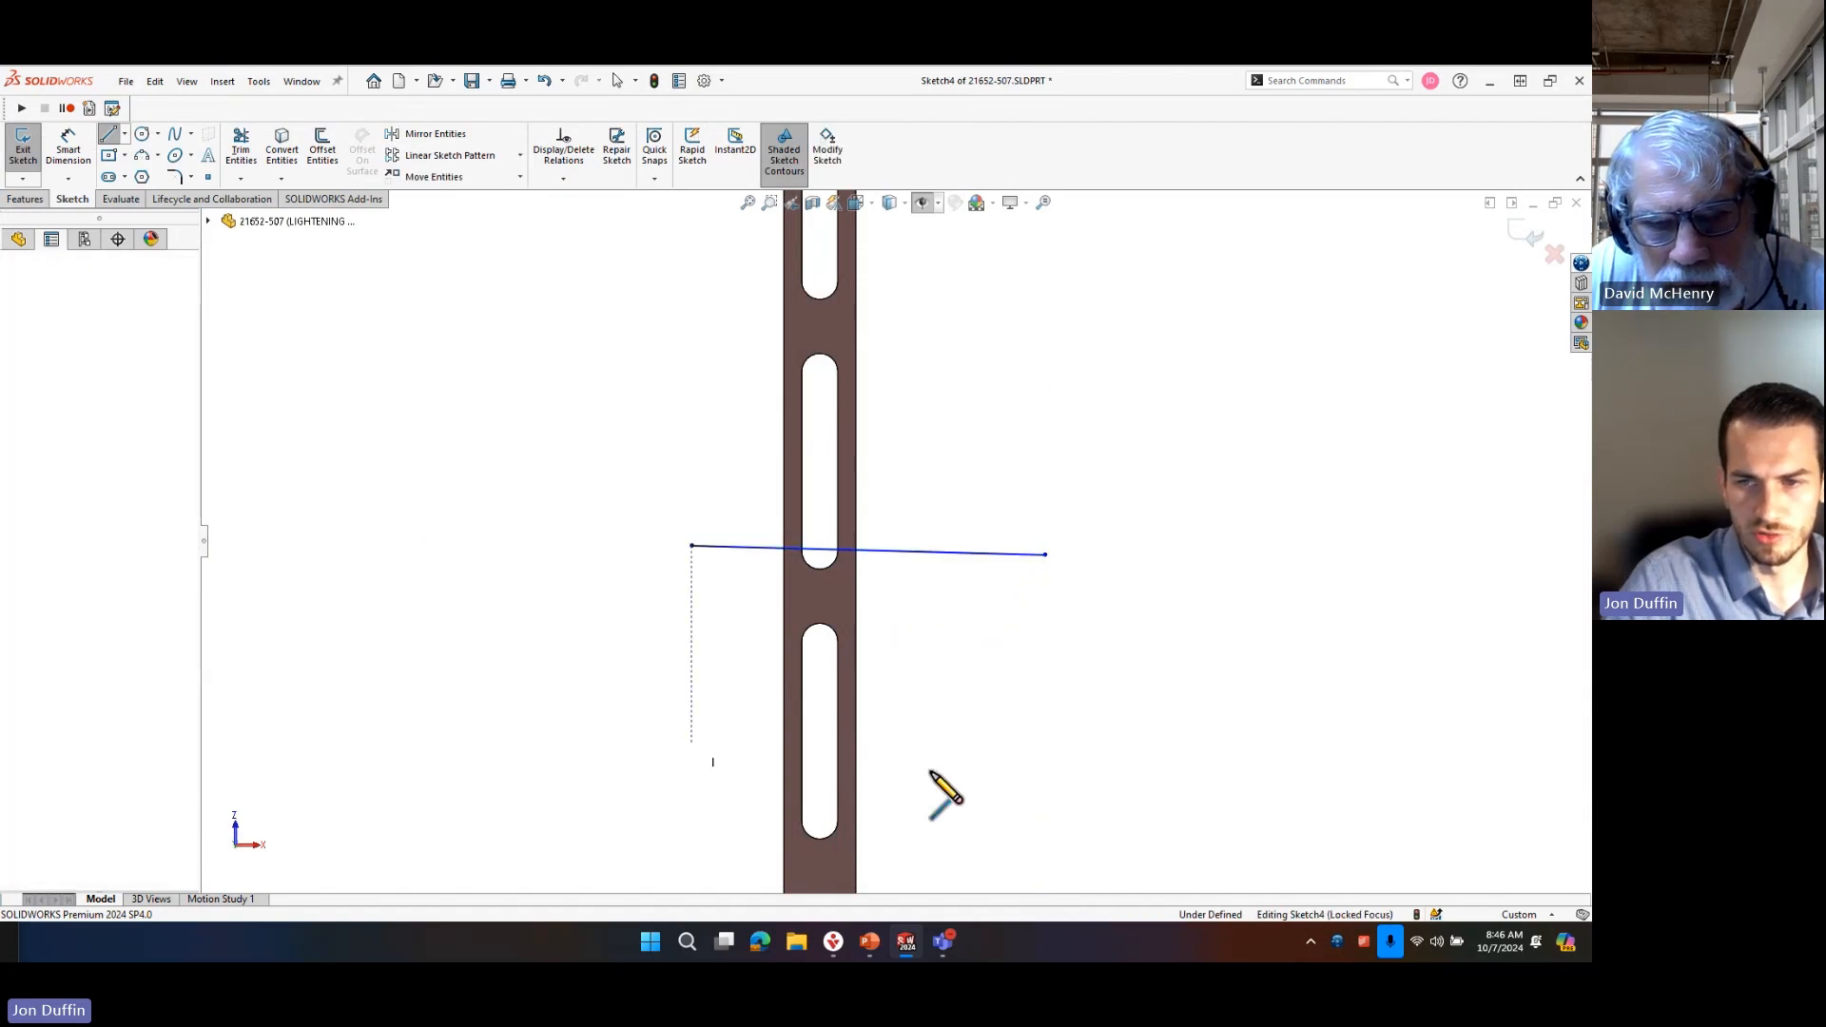
{"action": "left_click", "coordinate": [691, 742]}
{"action": "left_click", "coordinate": [1077, 752]}
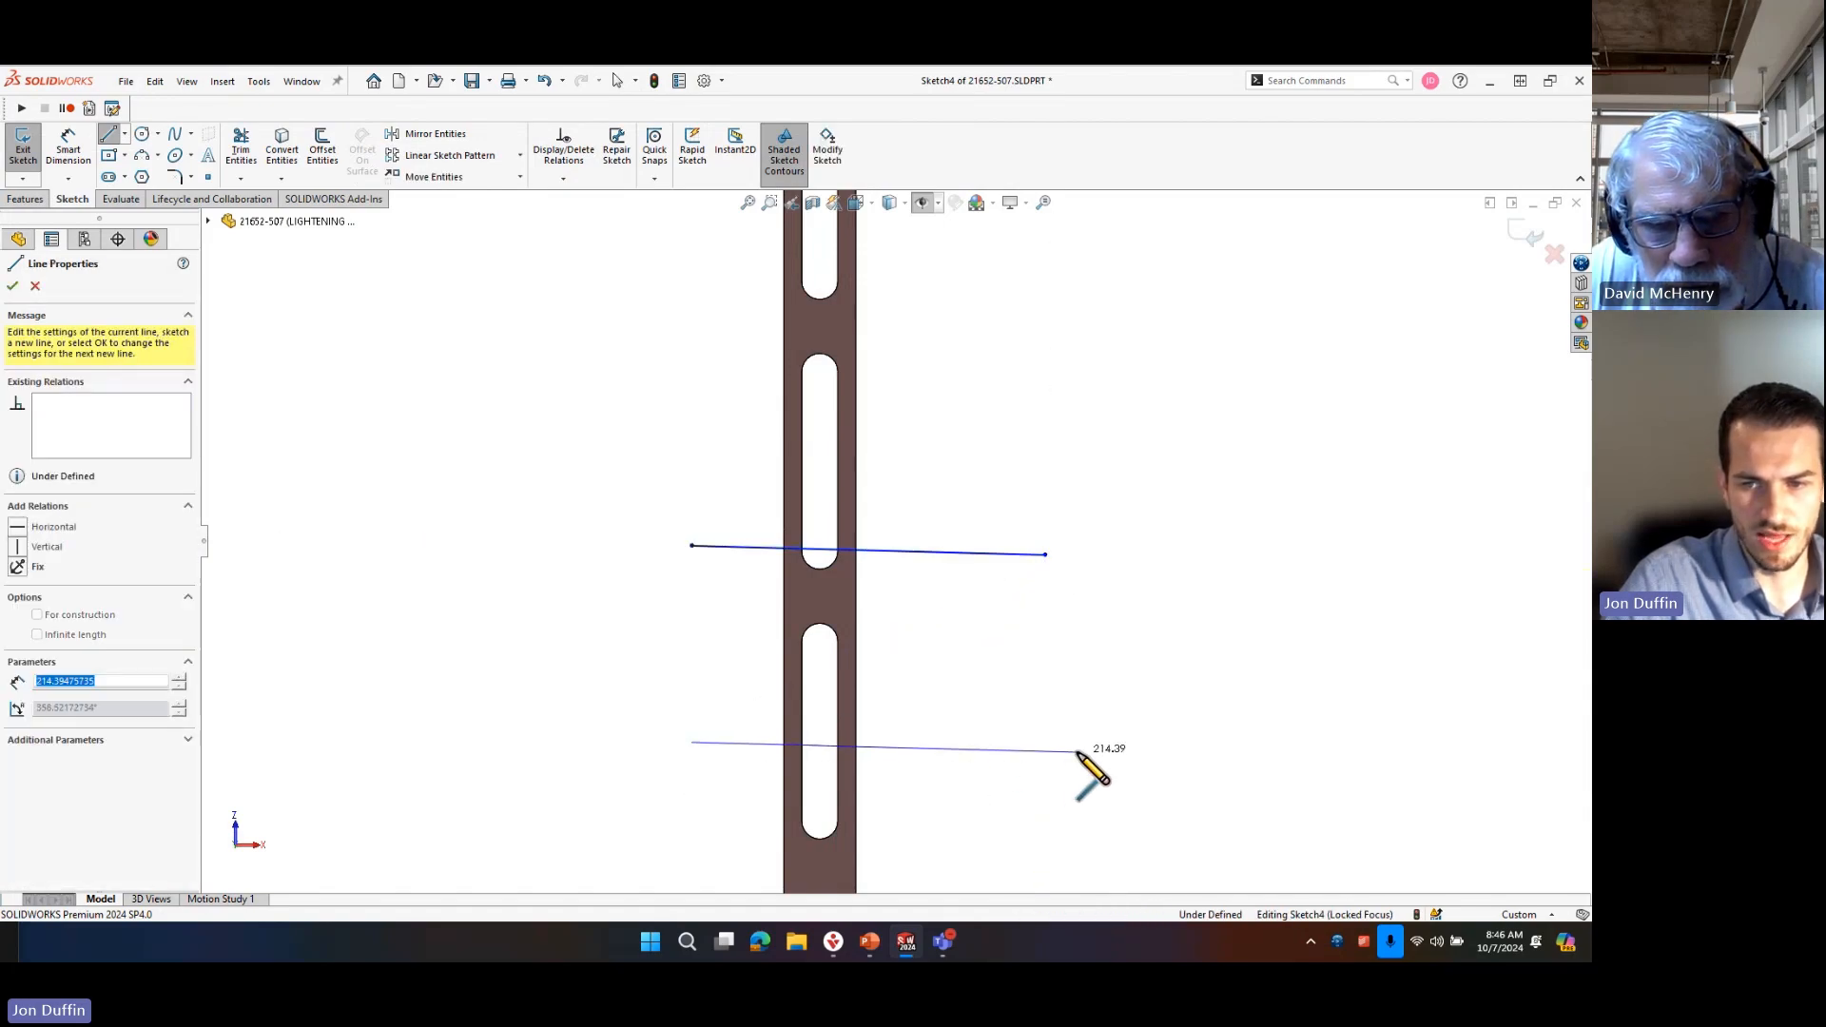
{"action": "key", "text": "Escape"}
{"action": "key", "text": "Escape"}
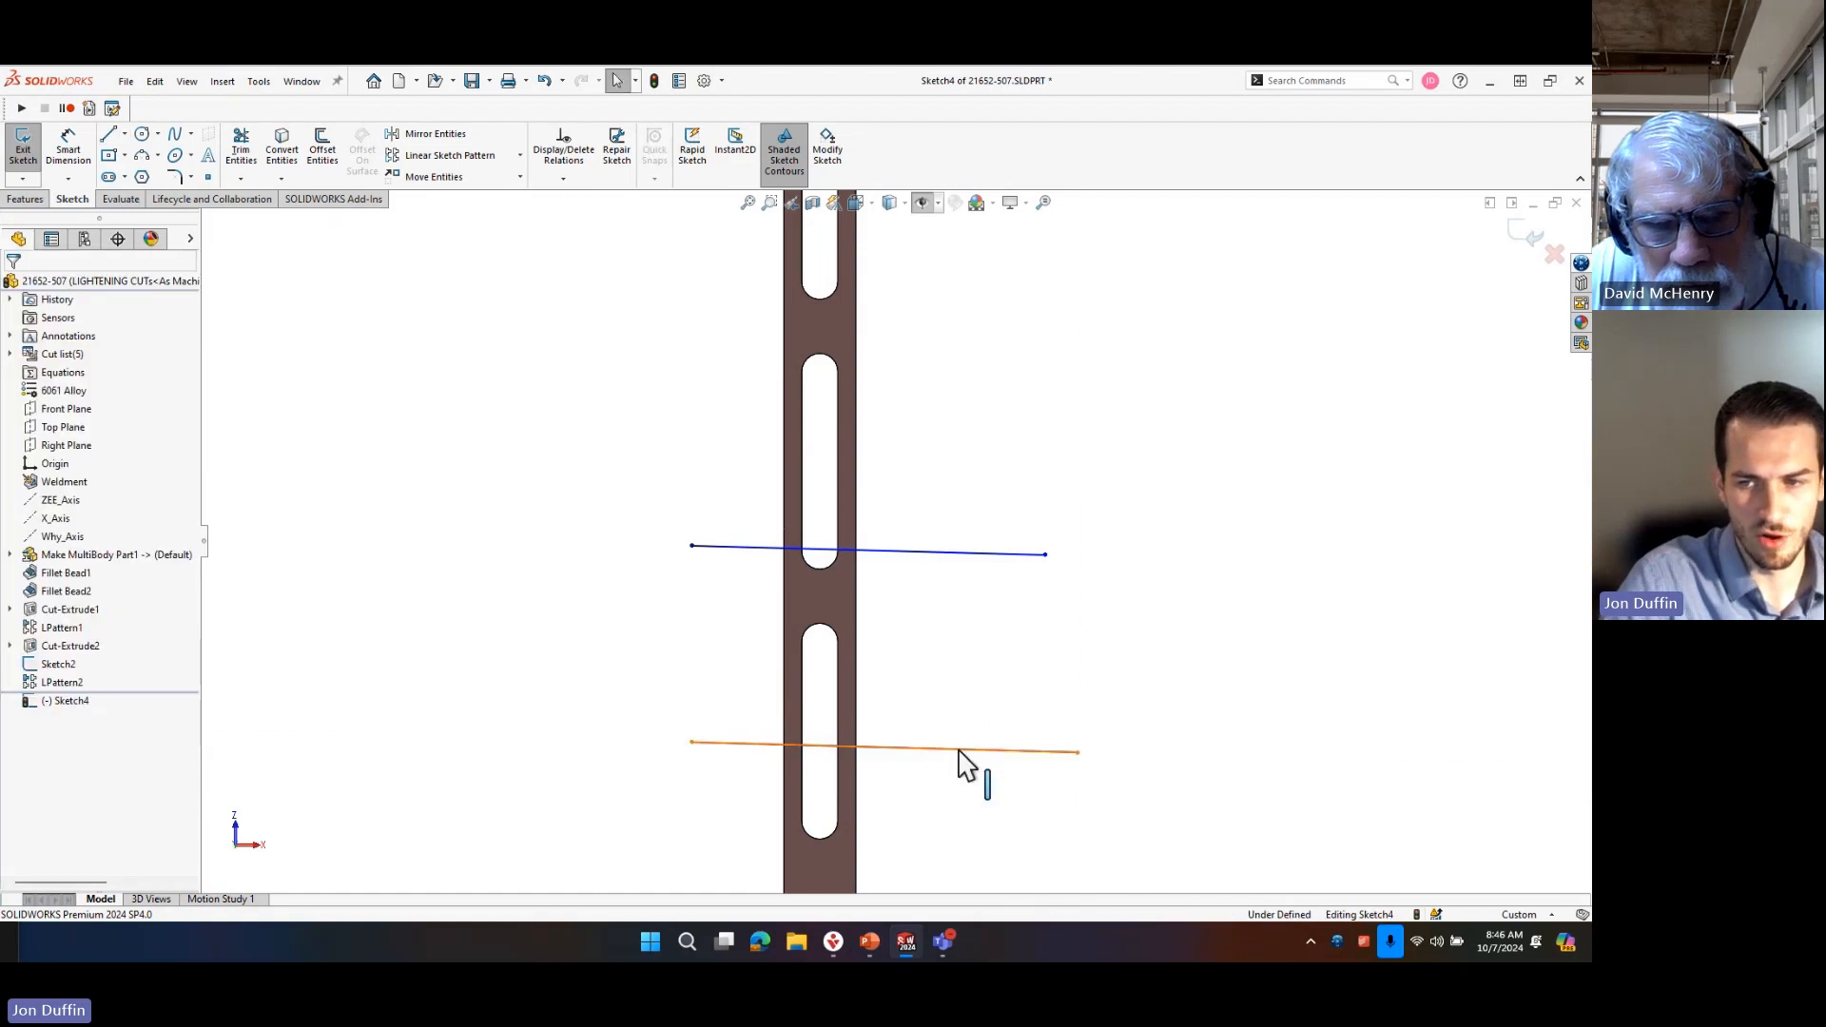
Add a Horizontal relation to each of the two sketch lines crossing the tube.
{"action": "left_click", "coordinate": [968, 749]}
{"action": "left_click", "coordinate": [1006, 676]}
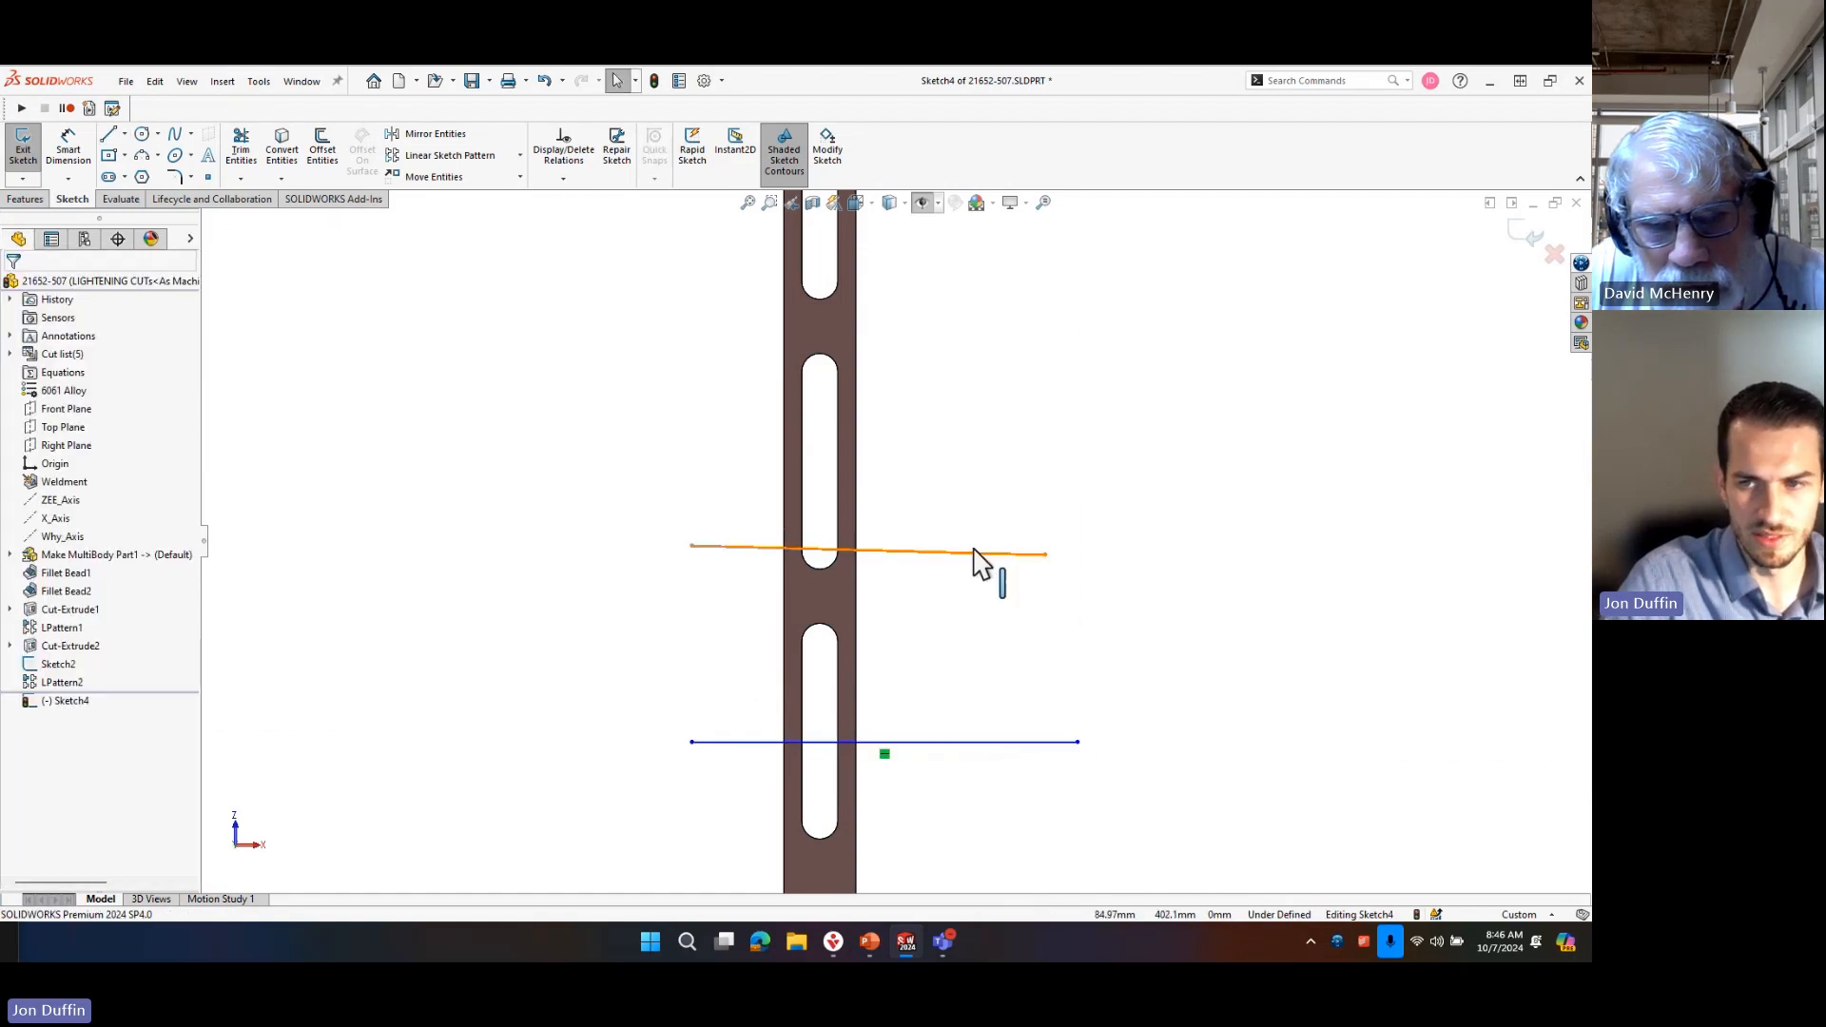
{"action": "left_click", "coordinate": [979, 554]}
{"action": "left_click", "coordinate": [1022, 473]}
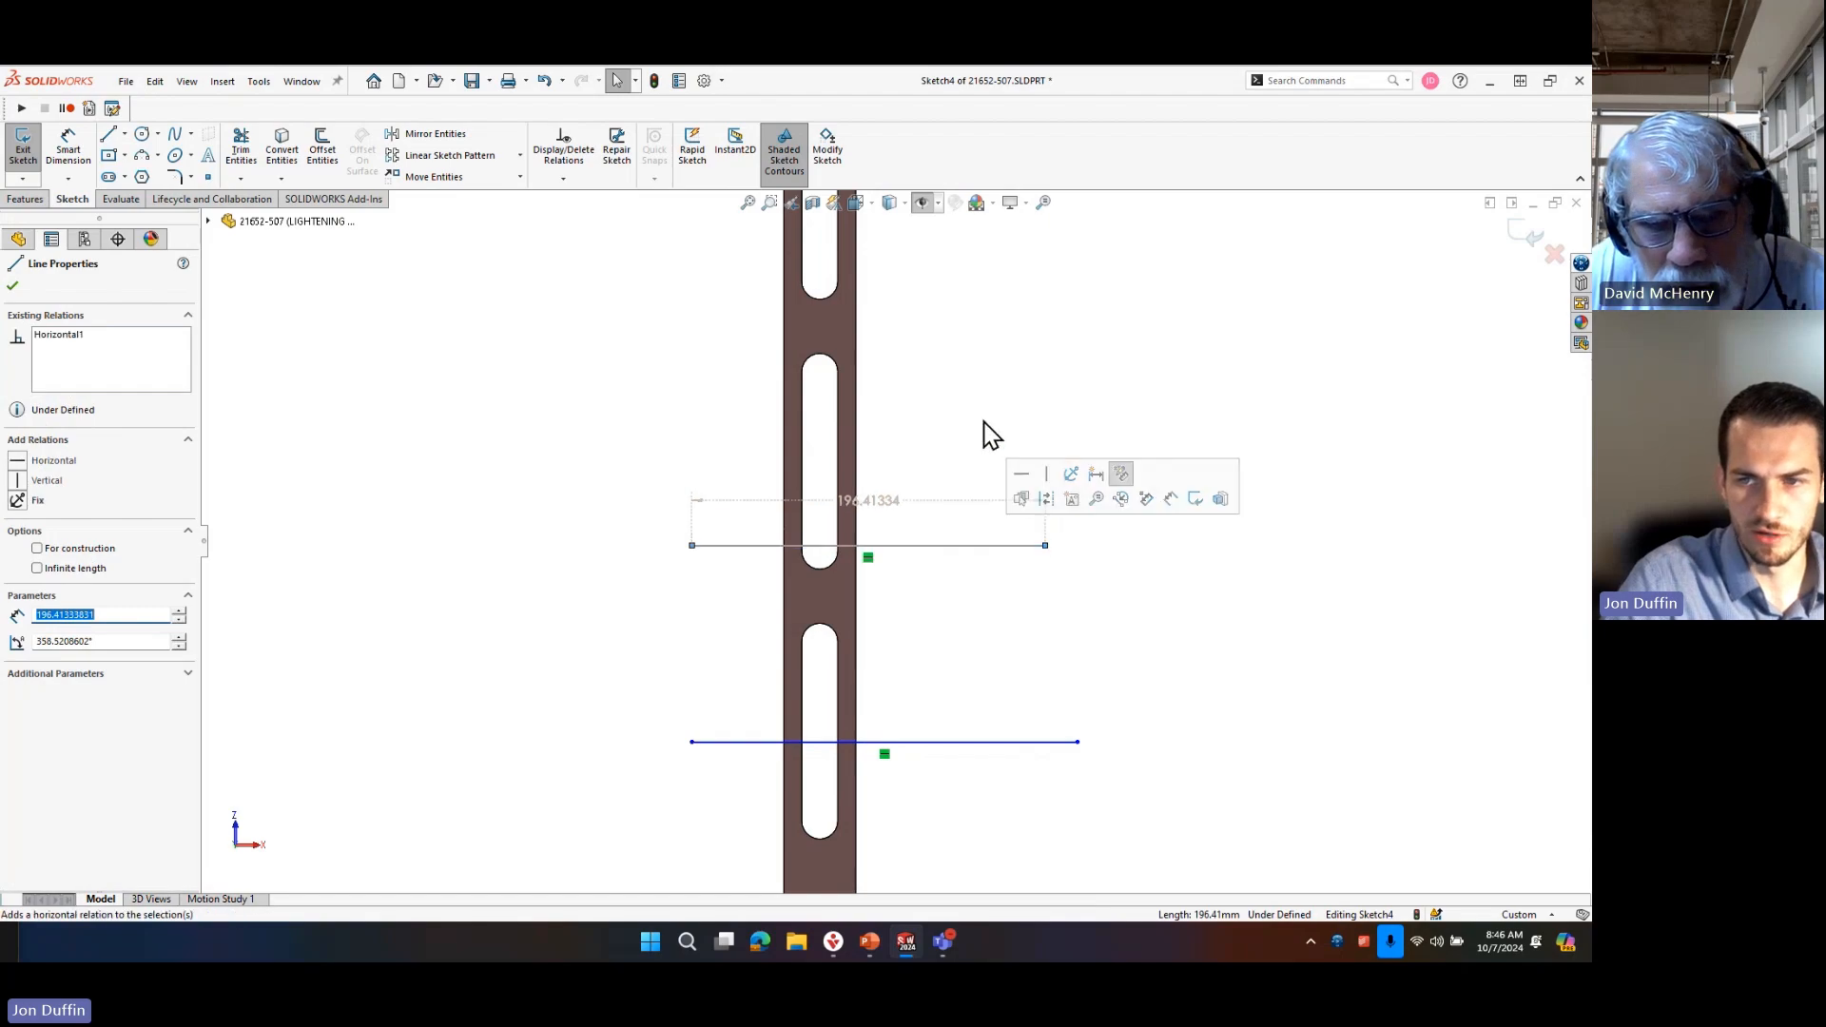
{"action": "left_click", "coordinate": [987, 432]}
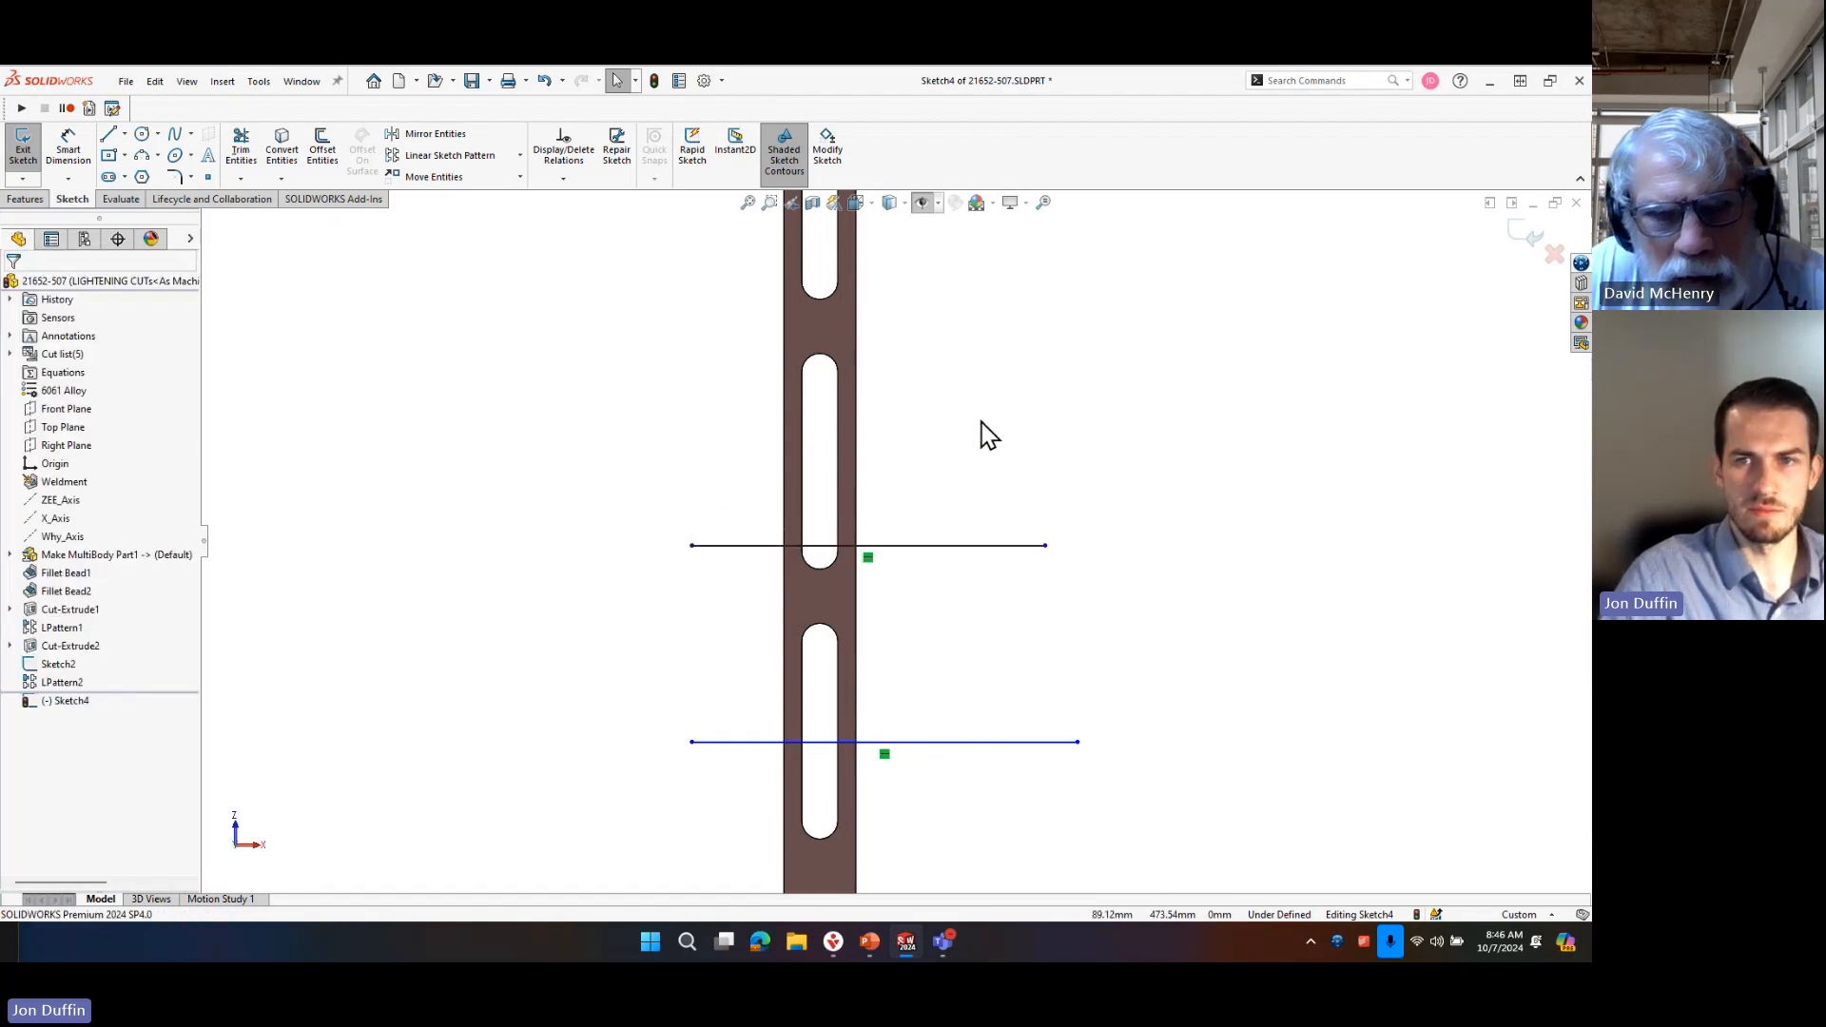
Create a Projection split line from the current sketch, splitting the slotted side face of the tube.
{"action": "type", "text": "sspl"}
{"action": "type", "text": "it"}
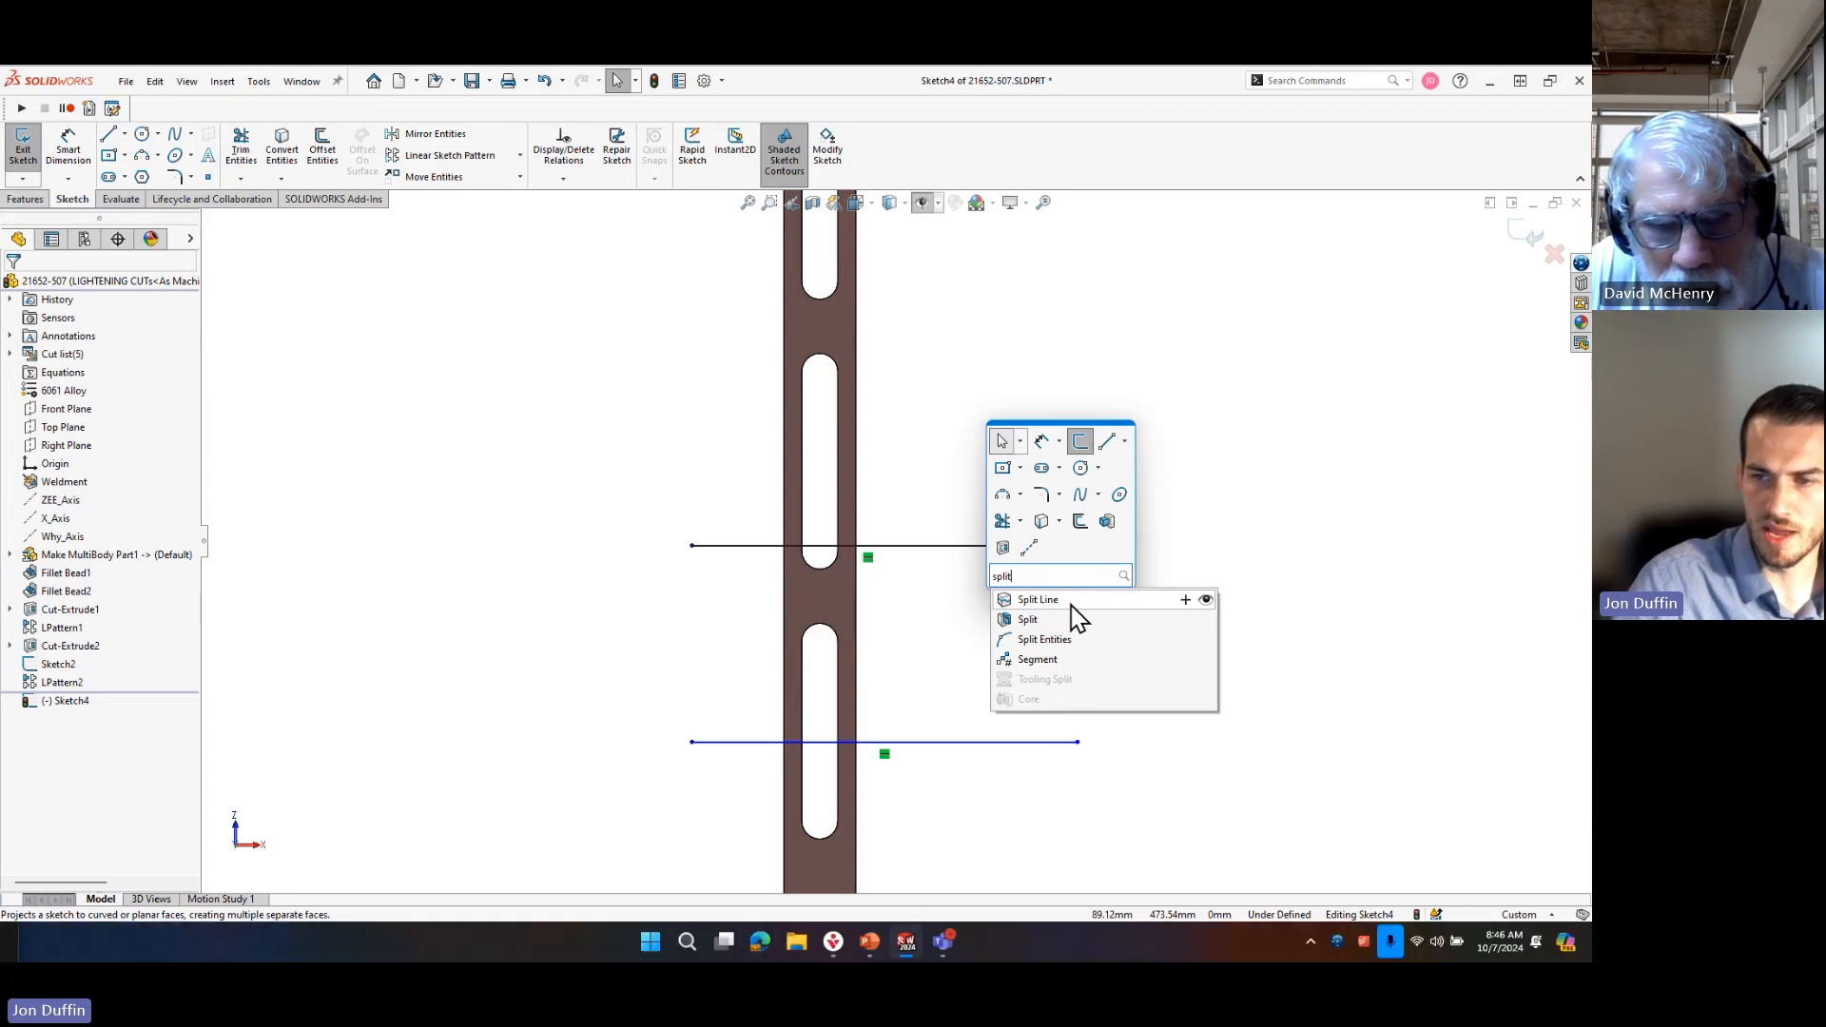
{"action": "left_click", "coordinate": [1070, 602]}
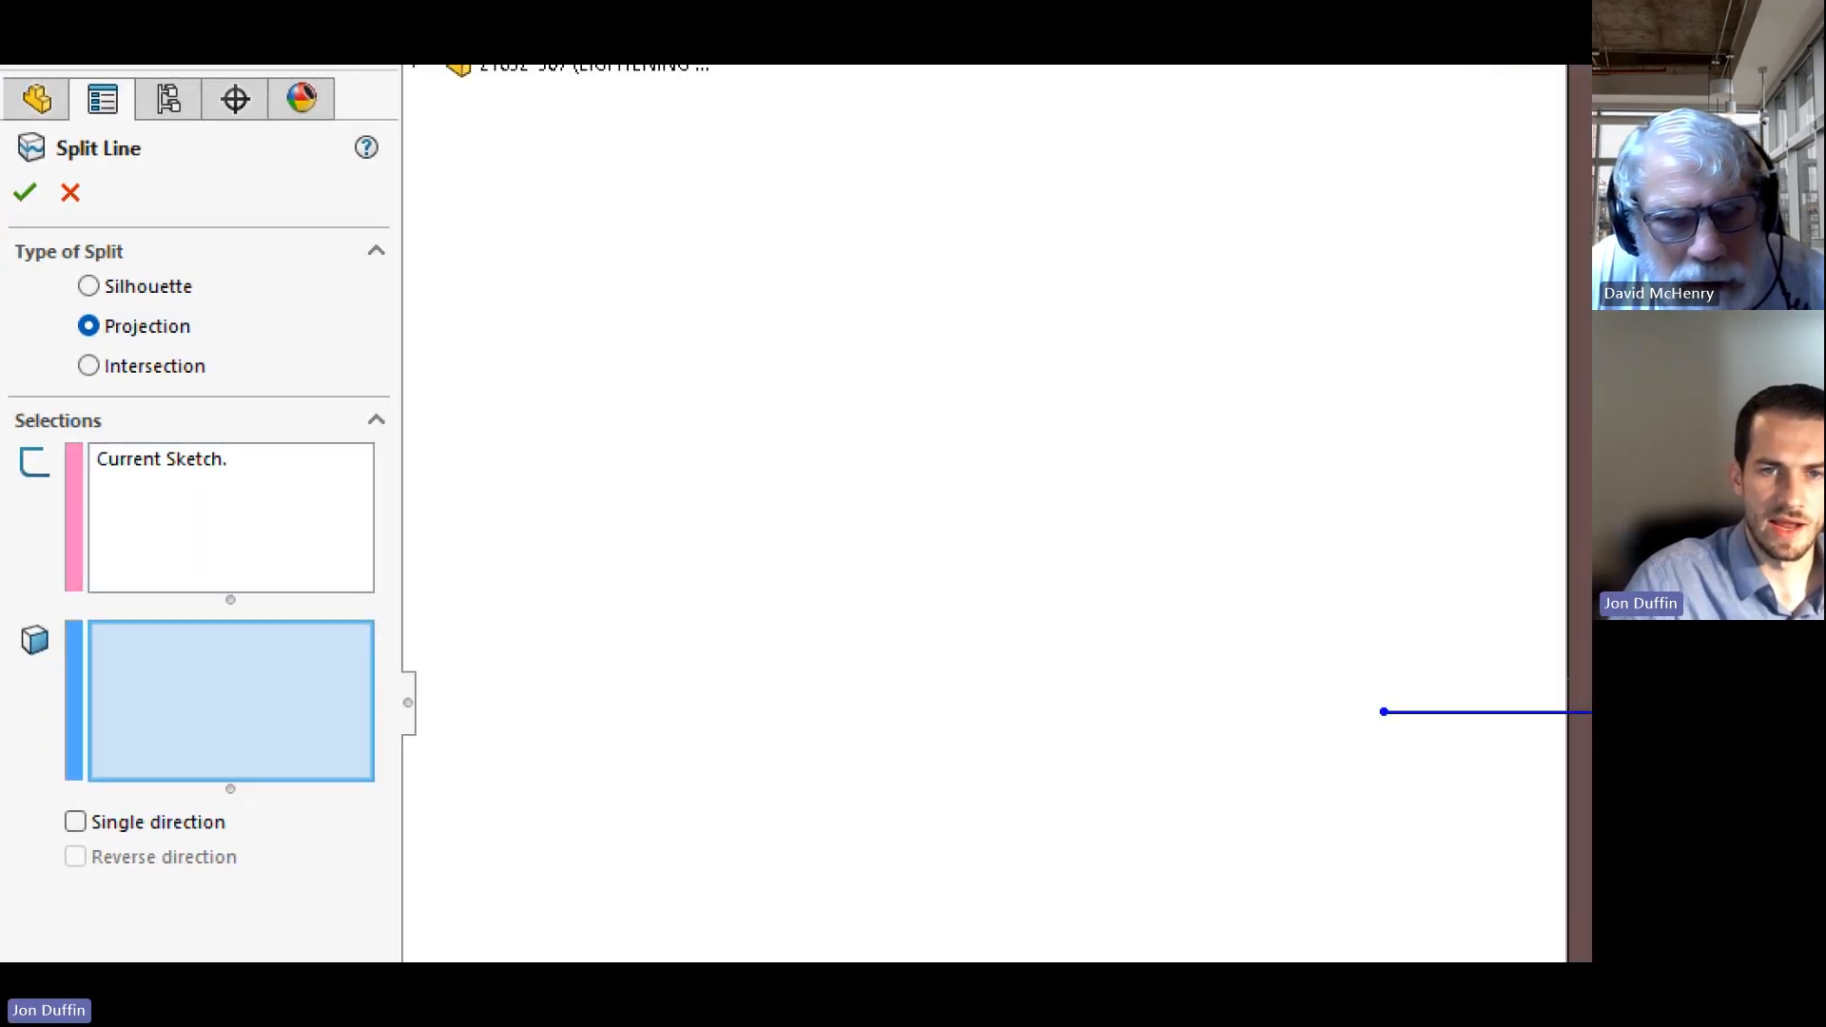
{"action": "left_click_drag", "start_coordinate": [48, 296], "coordinate": [259, 343]}
{"action": "left_click_drag", "start_coordinate": [63, 412], "coordinate": [439, 561]}
{"action": "mouse_move", "coordinate": [59, 587]}
{"action": "left_mouse_down"}
{"action": "mouse_move", "coordinate": [204, 722]}
{"action": "mouse_move", "coordinate": [408, 807]}
{"action": "mouse_move", "coordinate": [418, 786]}
{"action": "mouse_move", "coordinate": [396, 786]}
{"action": "mouse_move", "coordinate": [419, 766]}
{"action": "mouse_move", "coordinate": [424, 786]}
{"action": "left_mouse_up"}
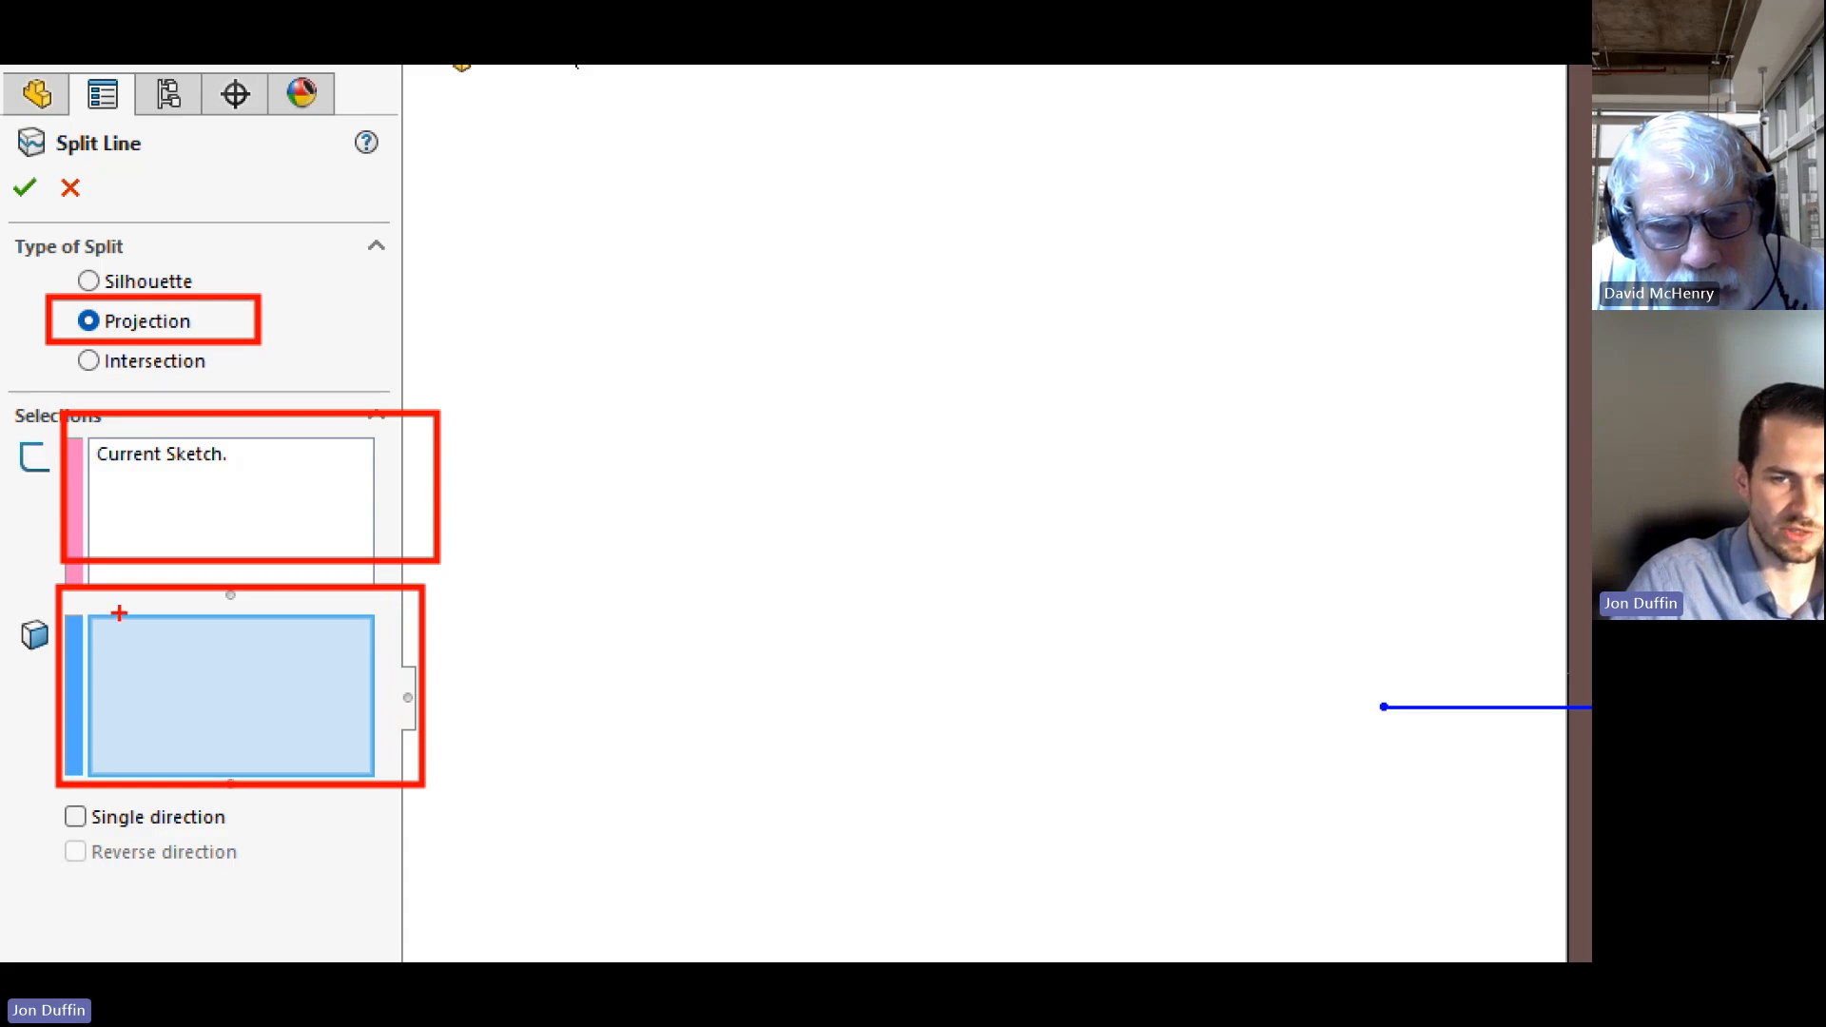
{"action": "key", "text": "Escape"}
{"action": "left_click", "coordinate": [807, 591]}
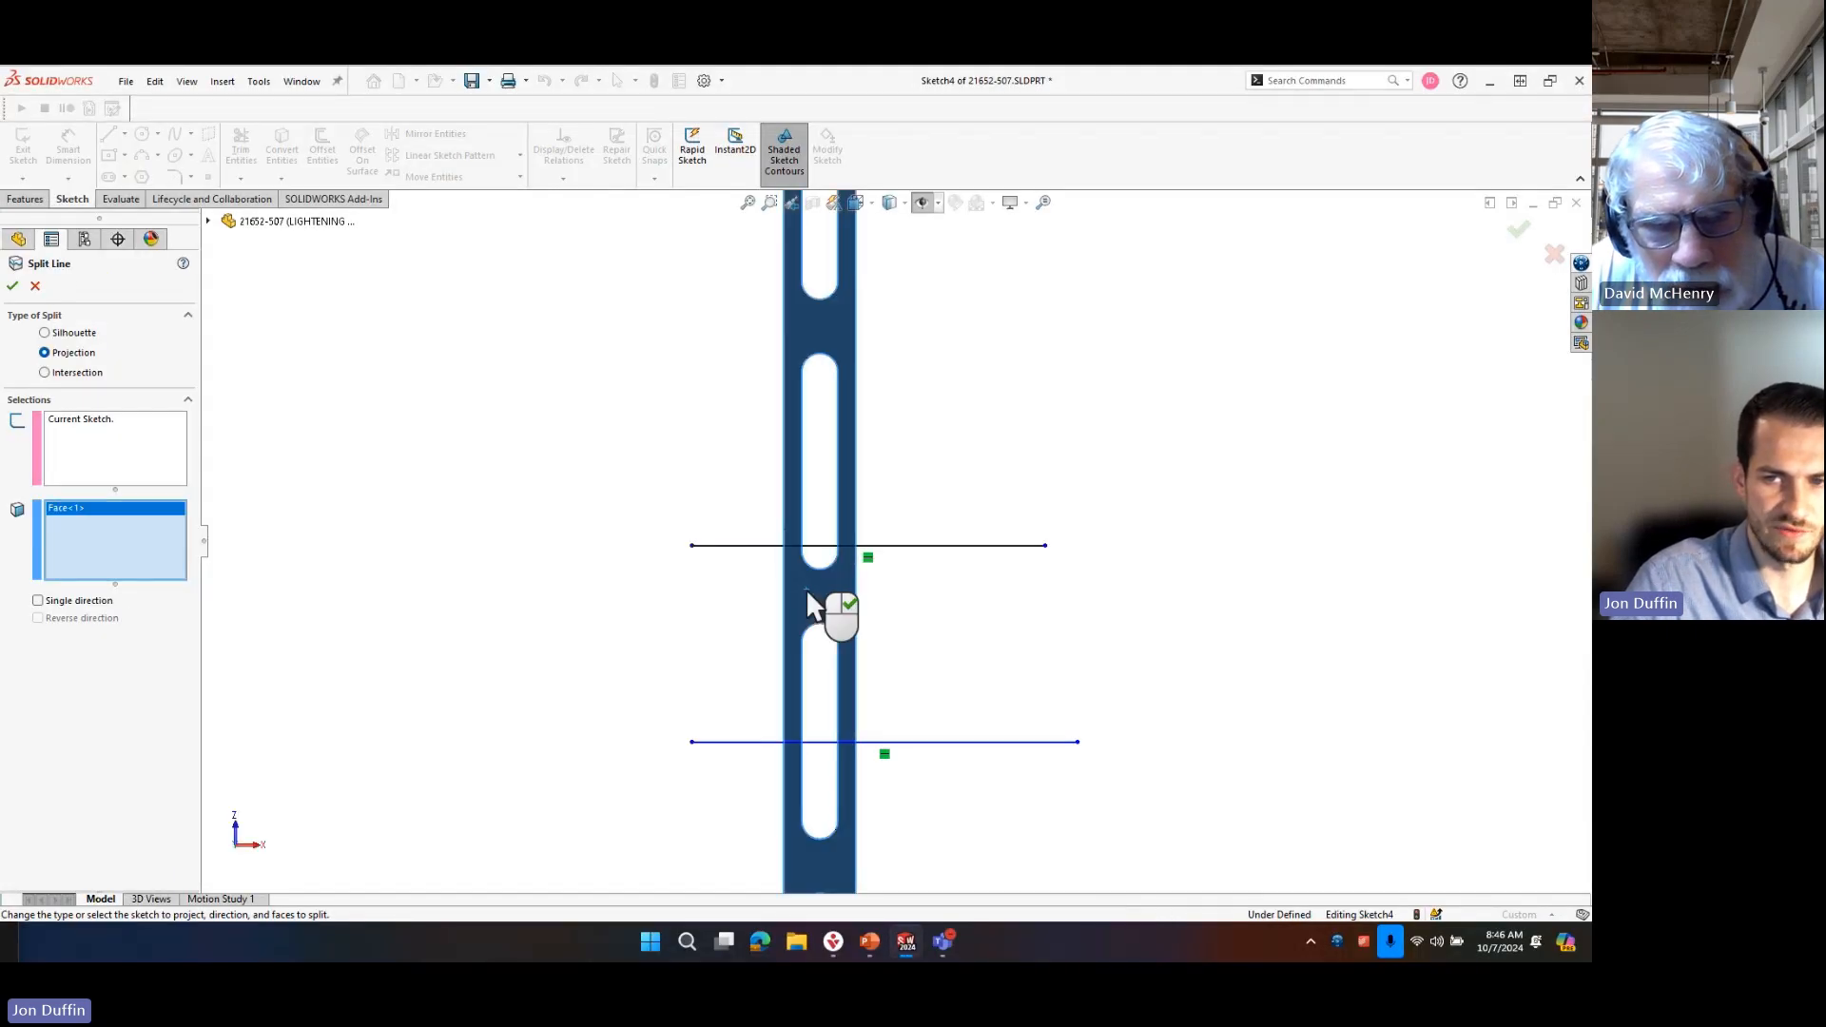
{"action": "left_click", "coordinate": [14, 286]}
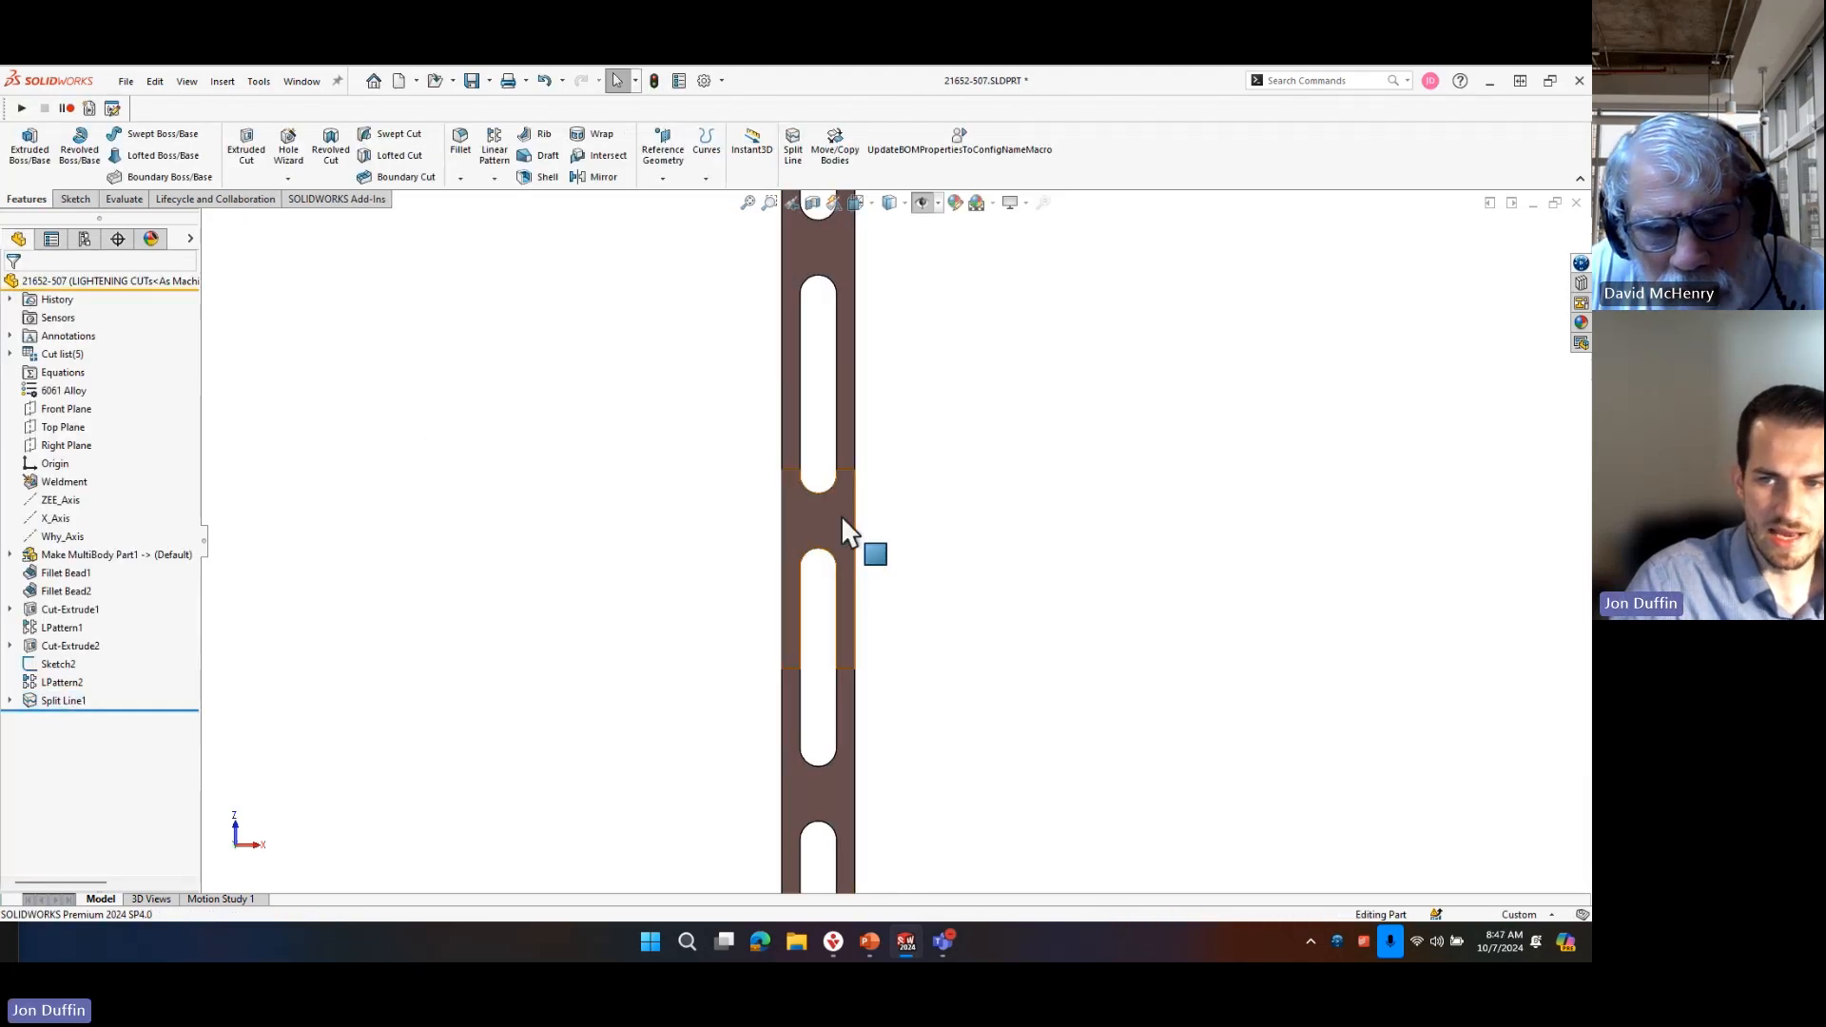
Examine the separate face section between the two projected lines and the split line feature that produces it.
{"action": "left_click", "coordinate": [844, 530]}
{"action": "middle_click_drag", "start_coordinate": [844, 530], "coordinate": [750, 517]}
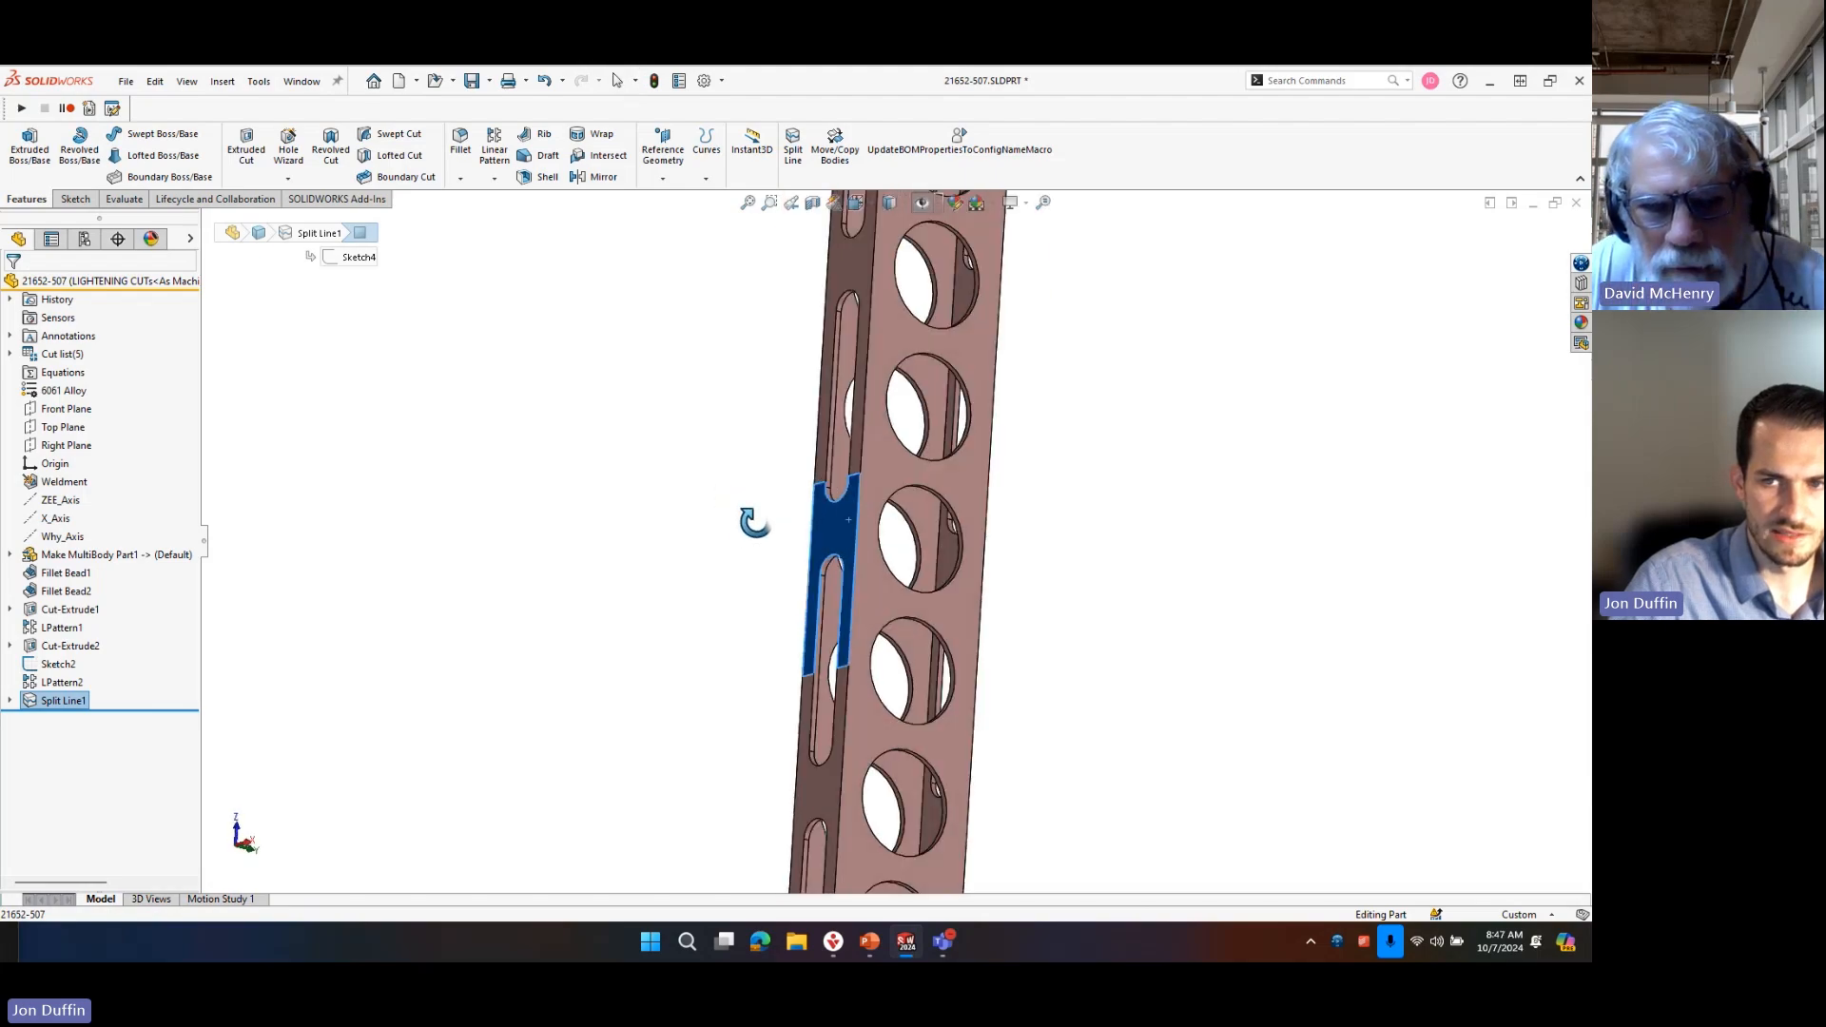
{"action": "left_click", "coordinate": [682, 599]}
{"action": "left_click", "coordinate": [848, 515]}
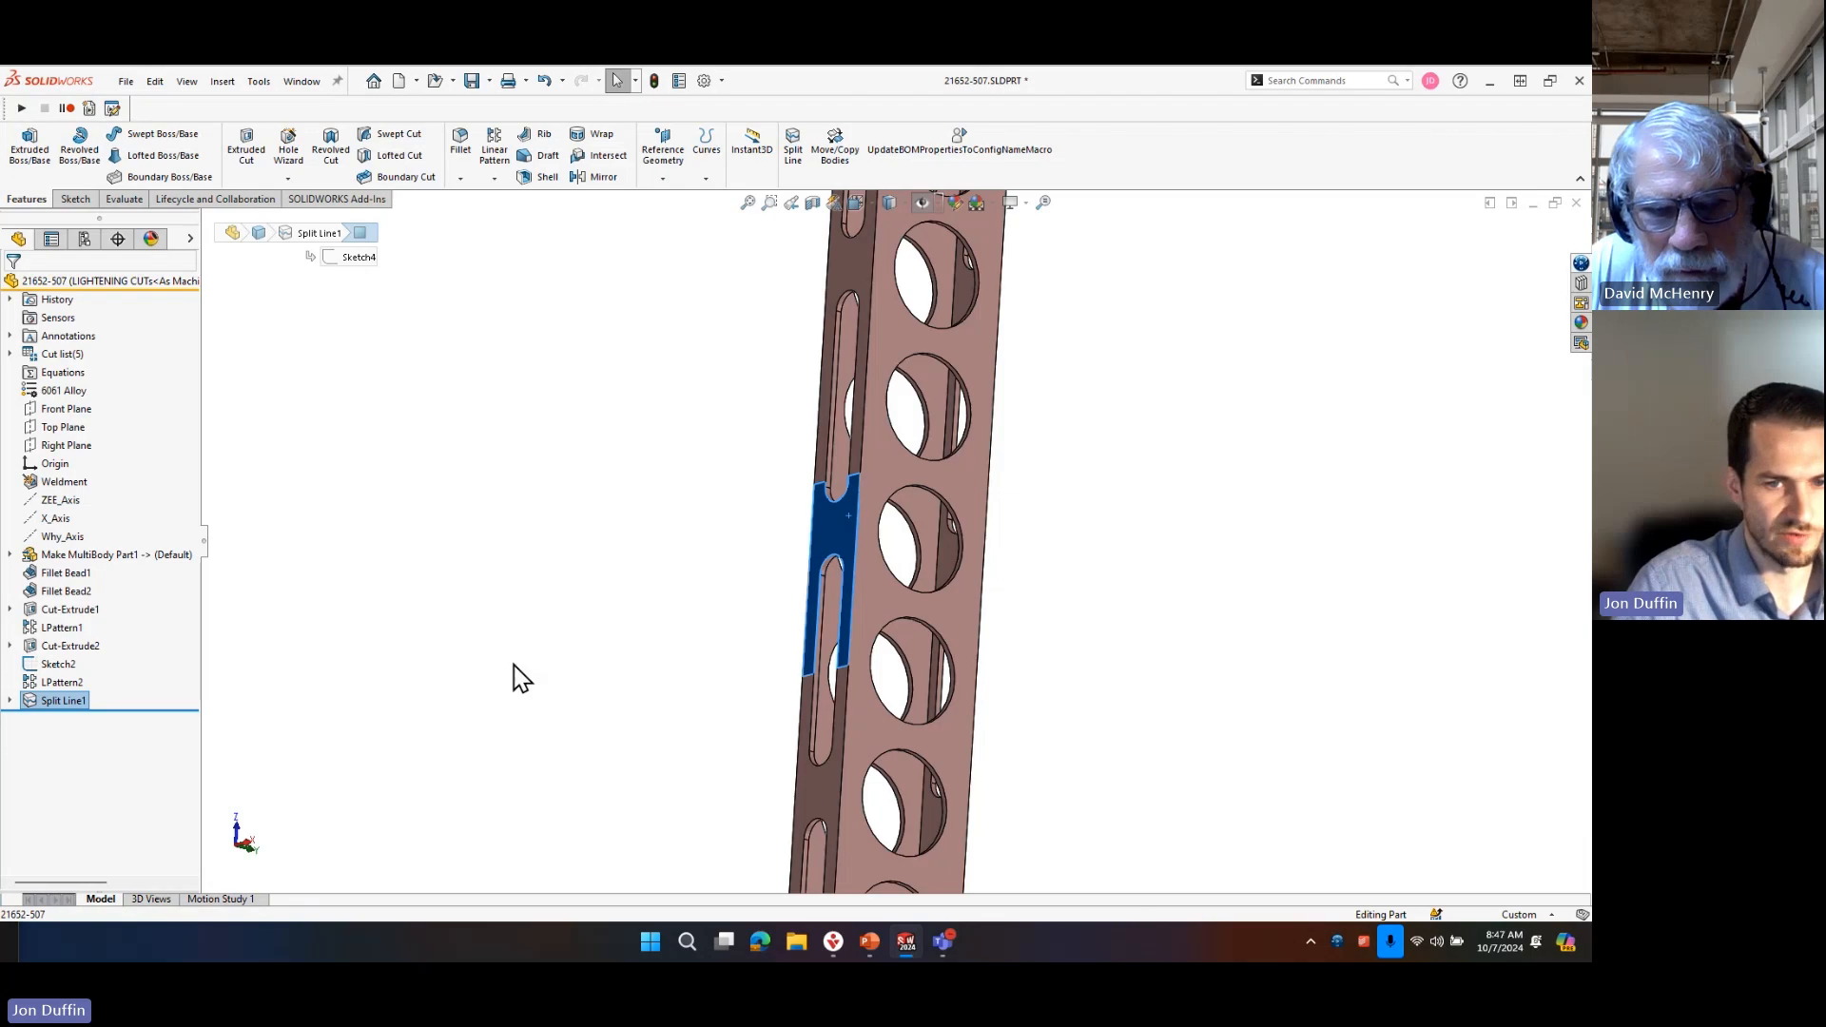
{"action": "left_click", "coordinate": [204, 713]}
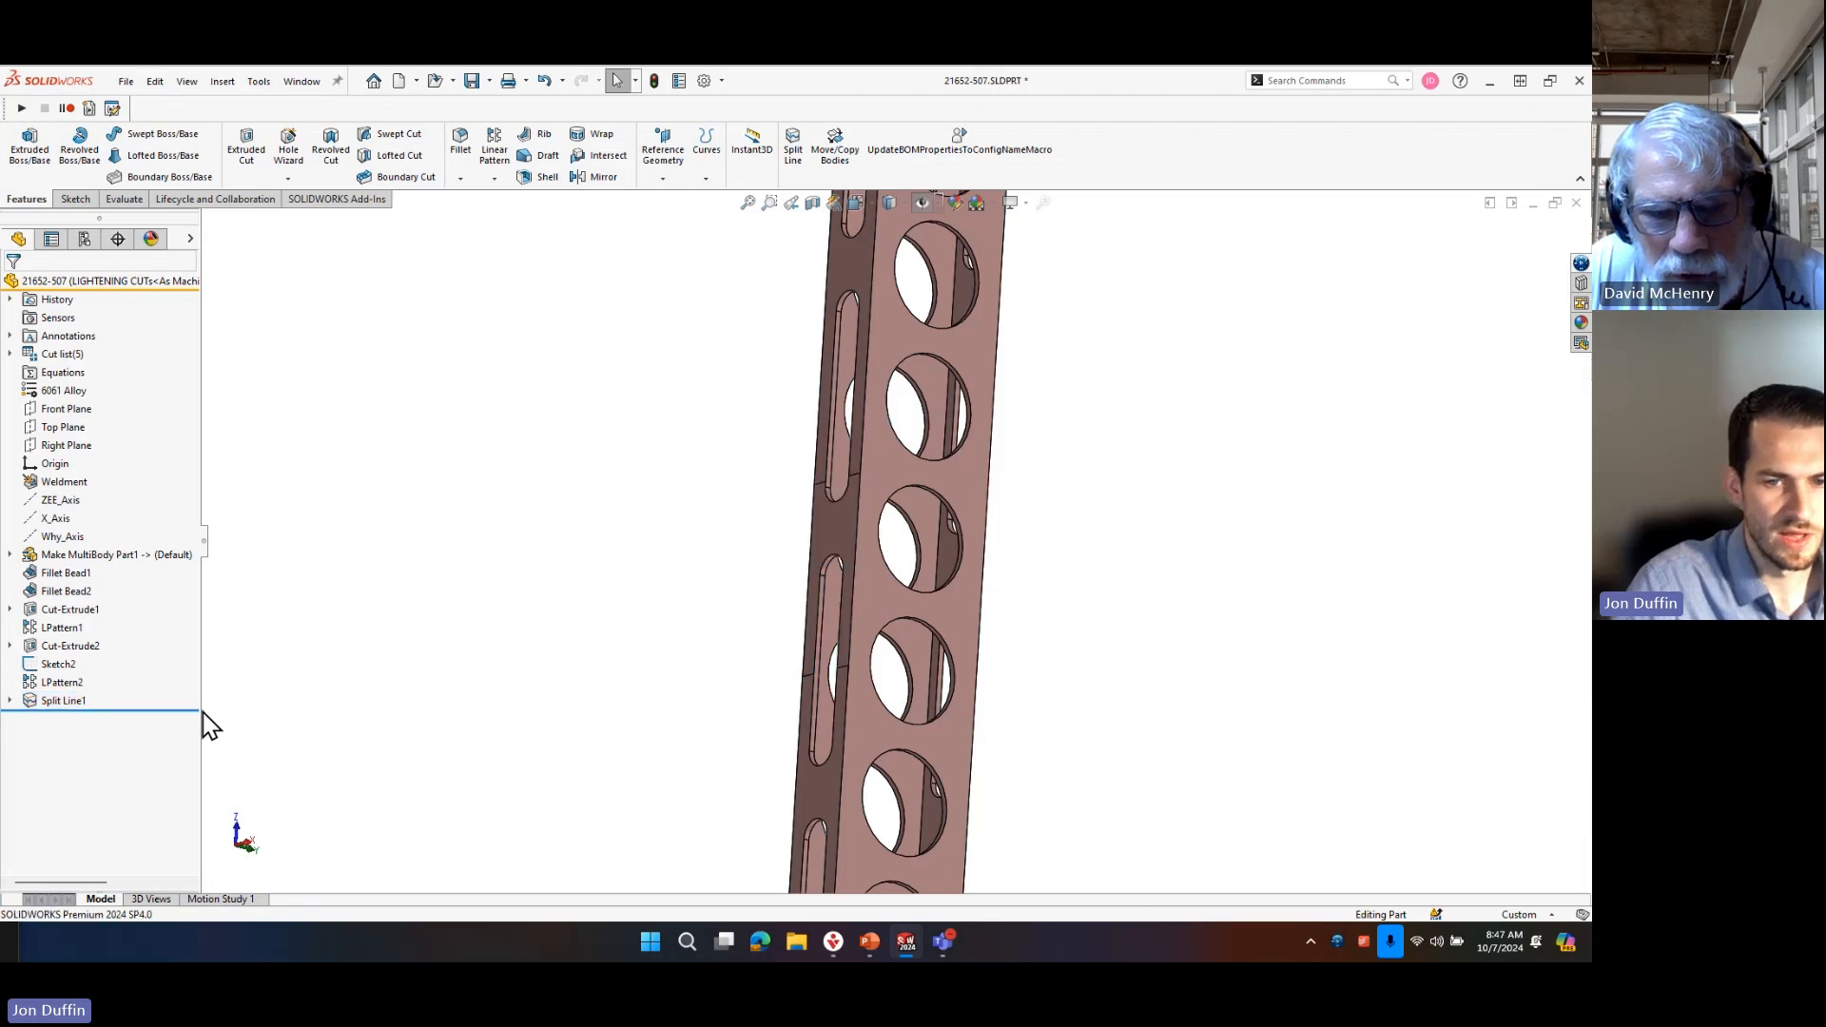
{"action": "left_click", "coordinate": [68, 702]}
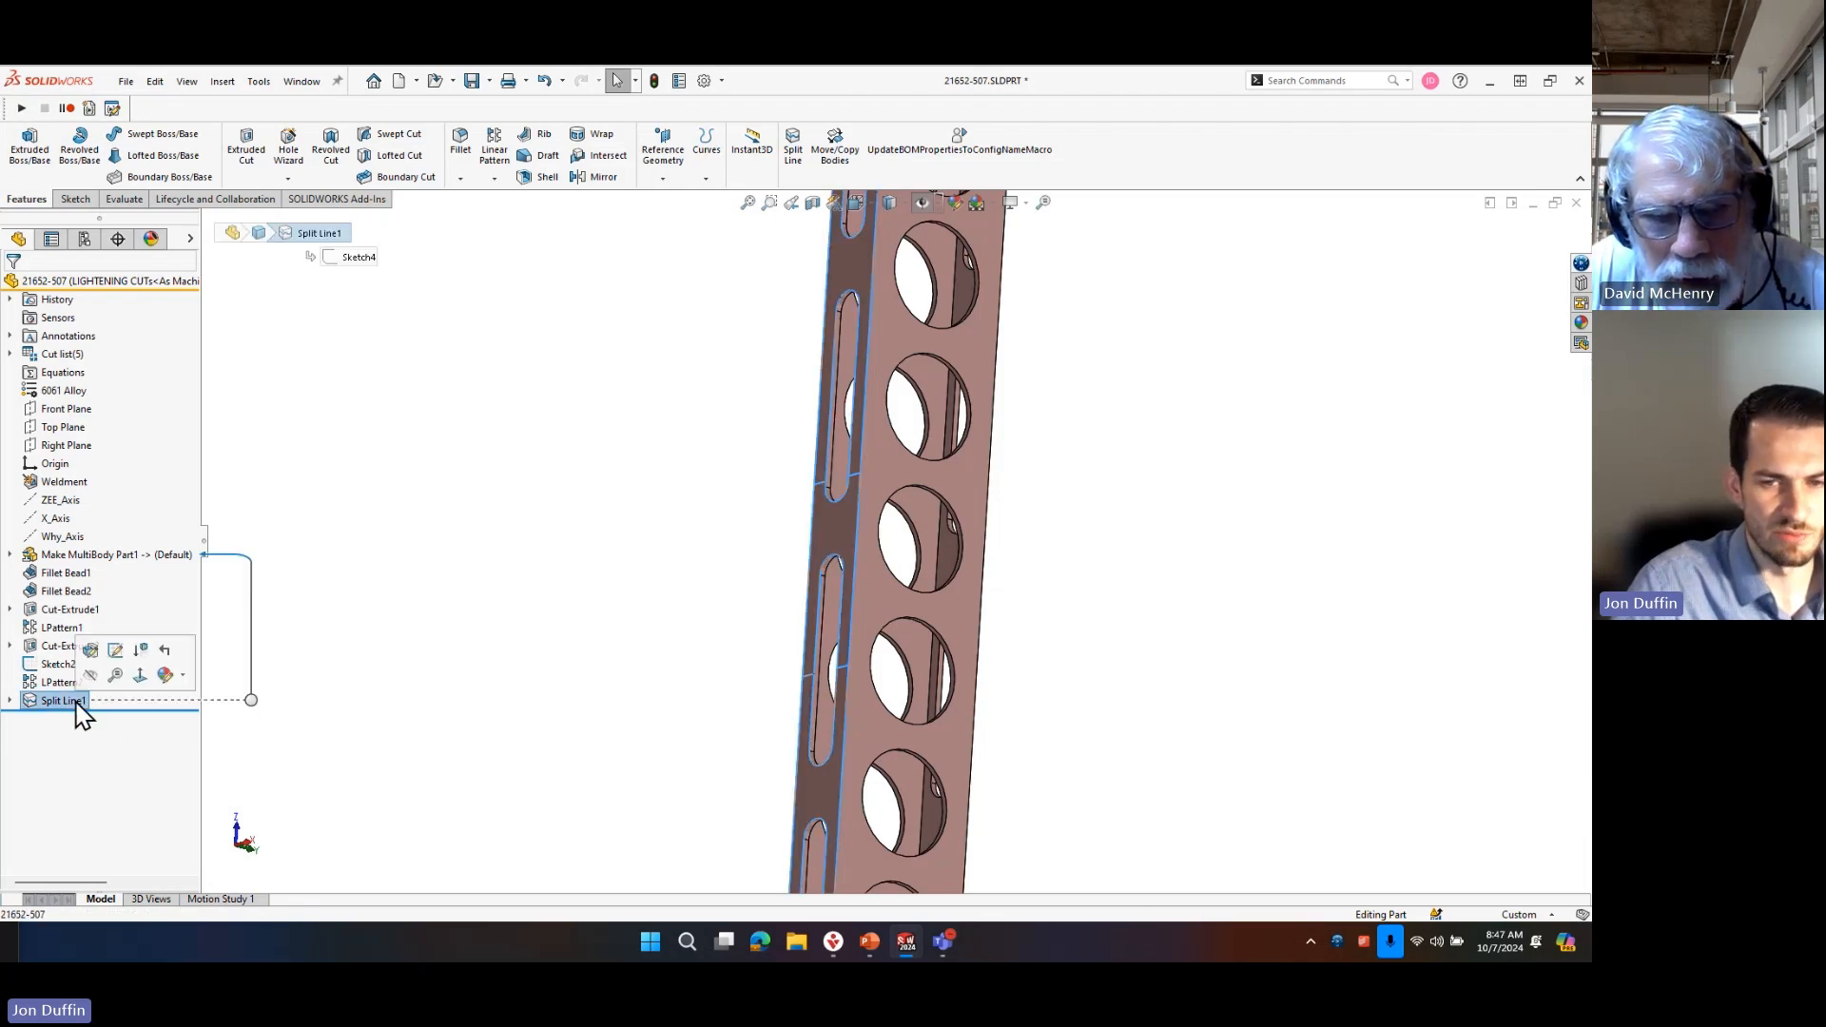
{"action": "left_click", "coordinate": [573, 499]}
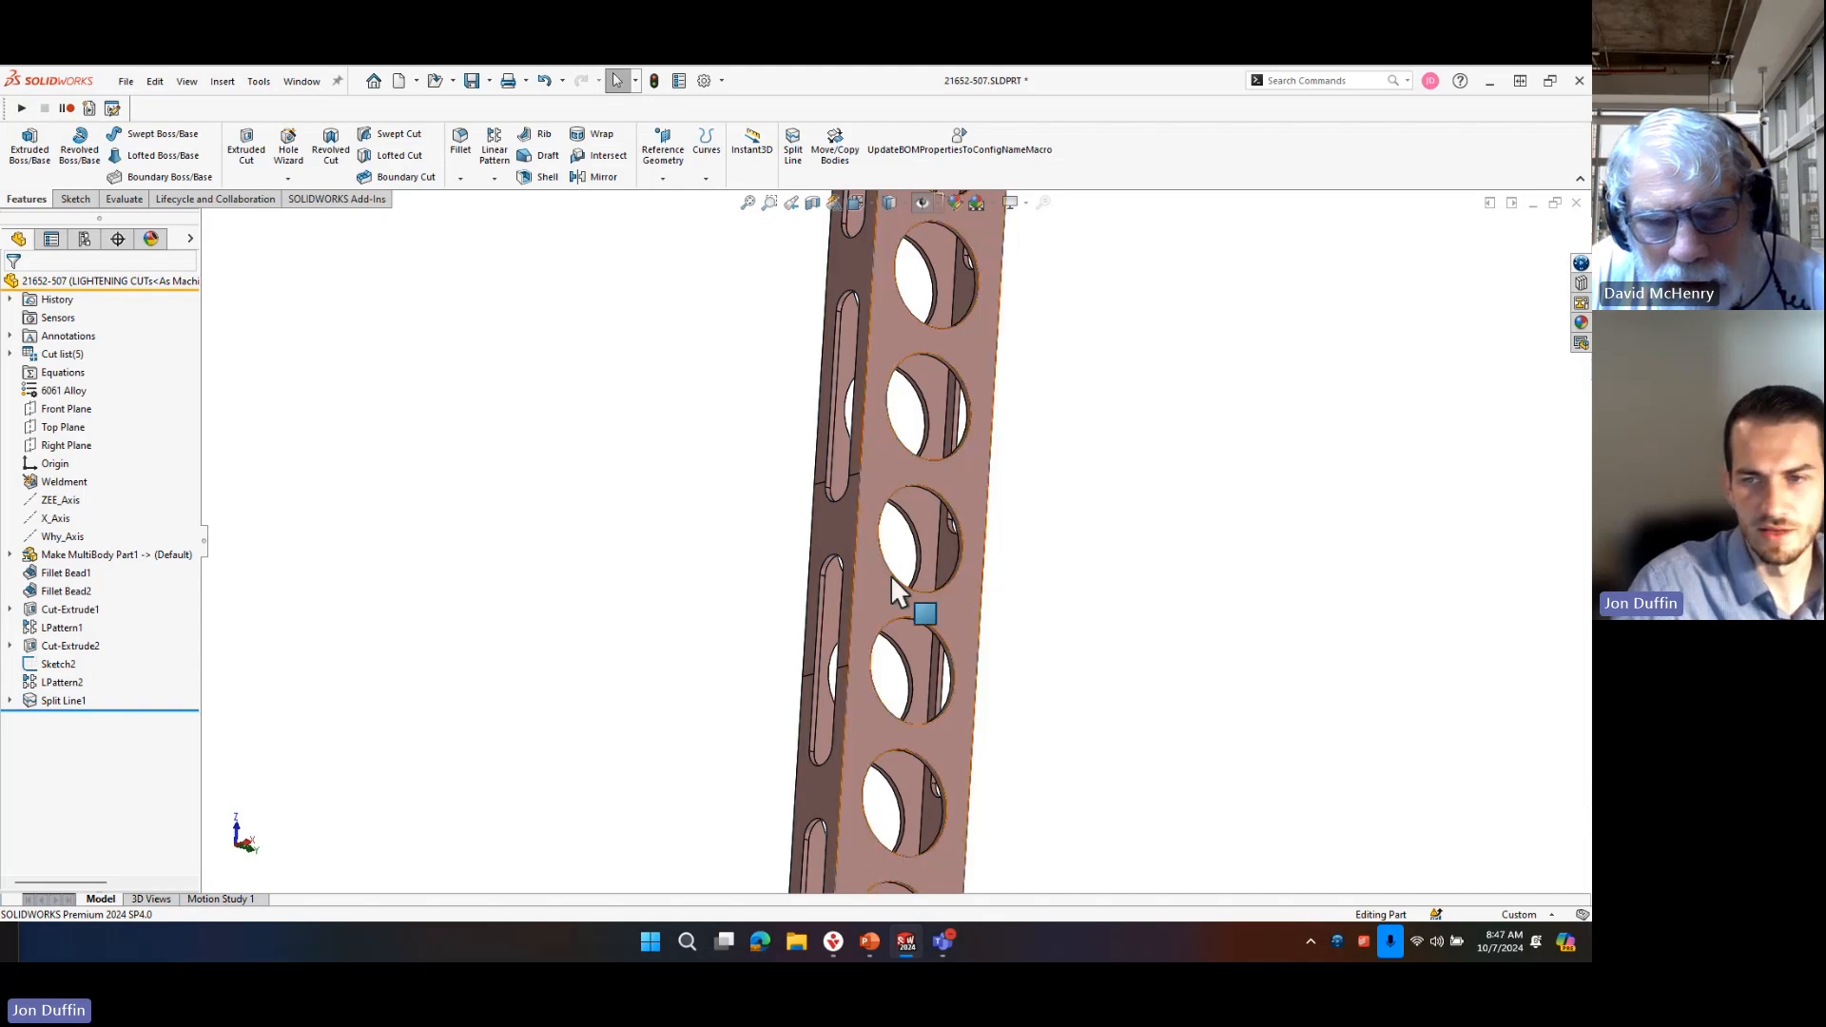
{"action": "scroll", "coordinate": [783, 521], "scroll_direction": "down", "scroll_amount": 3}
{"action": "left_click", "coordinate": [780, 513]}
{"action": "scroll", "coordinate": [898, 549], "scroll_direction": "up", "scroll_amount": 3}
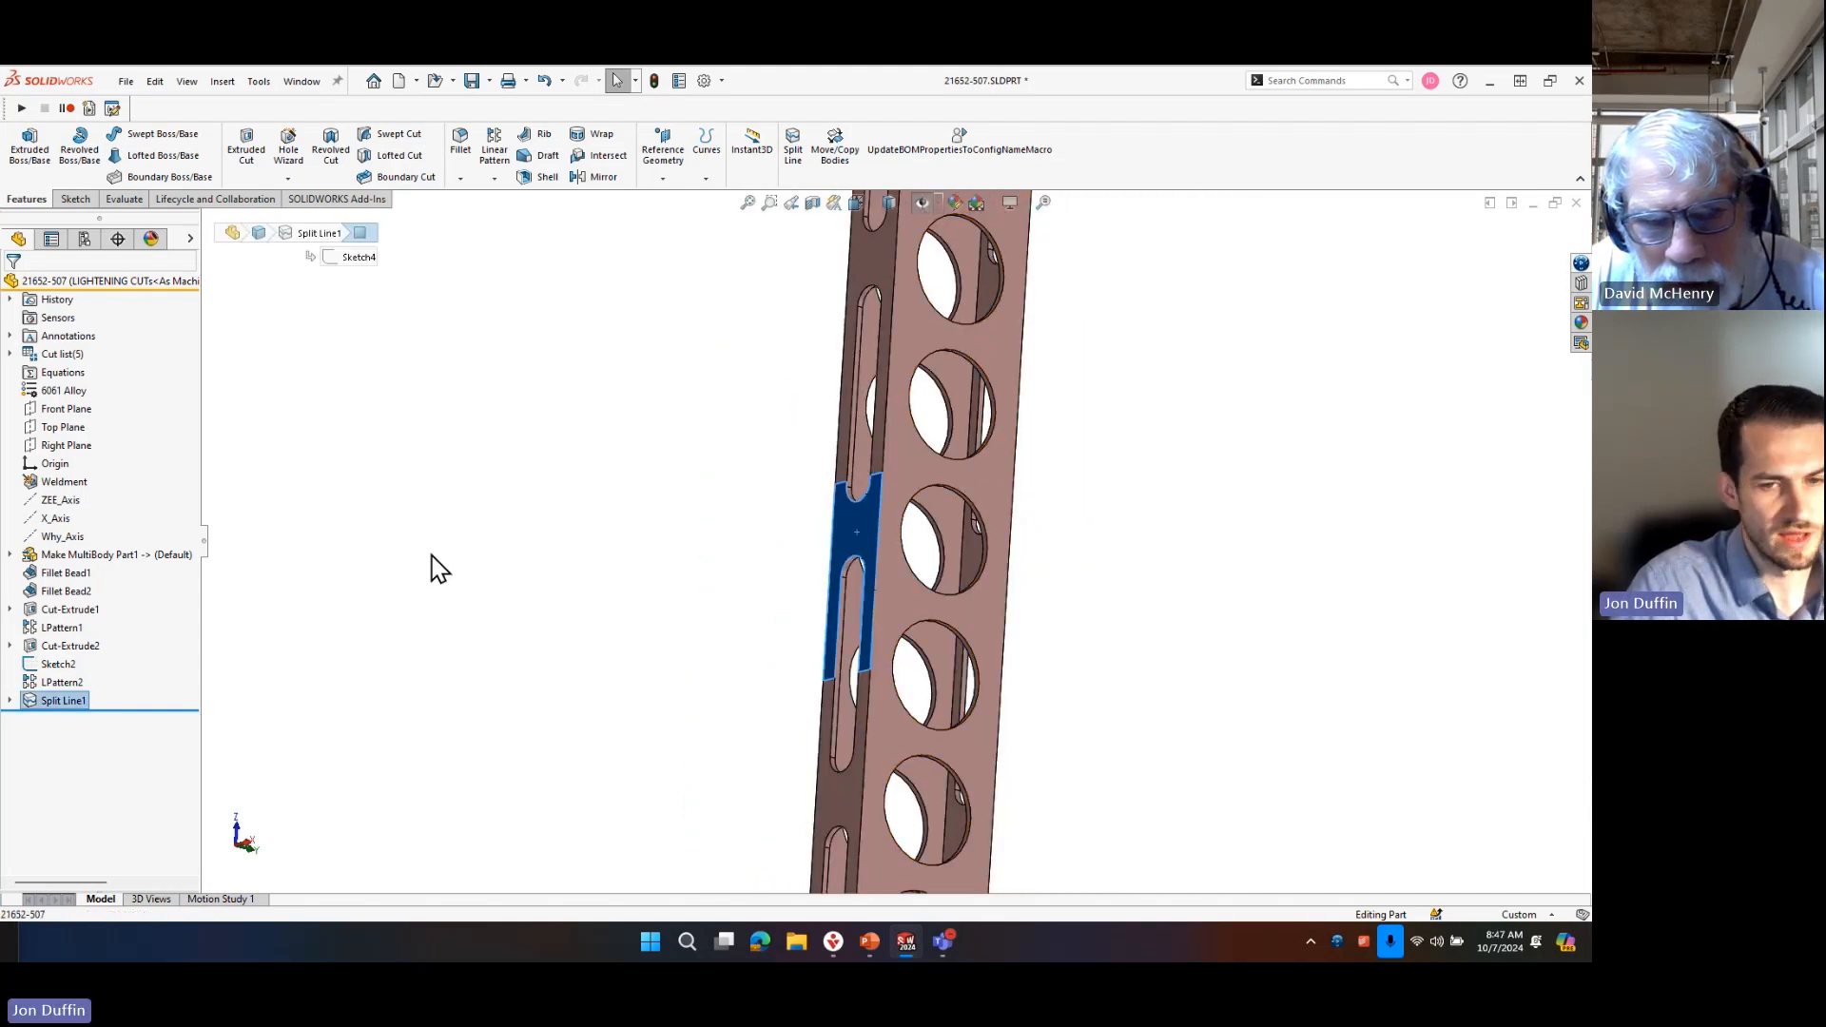
{"action": "left_click", "coordinate": [528, 567]}
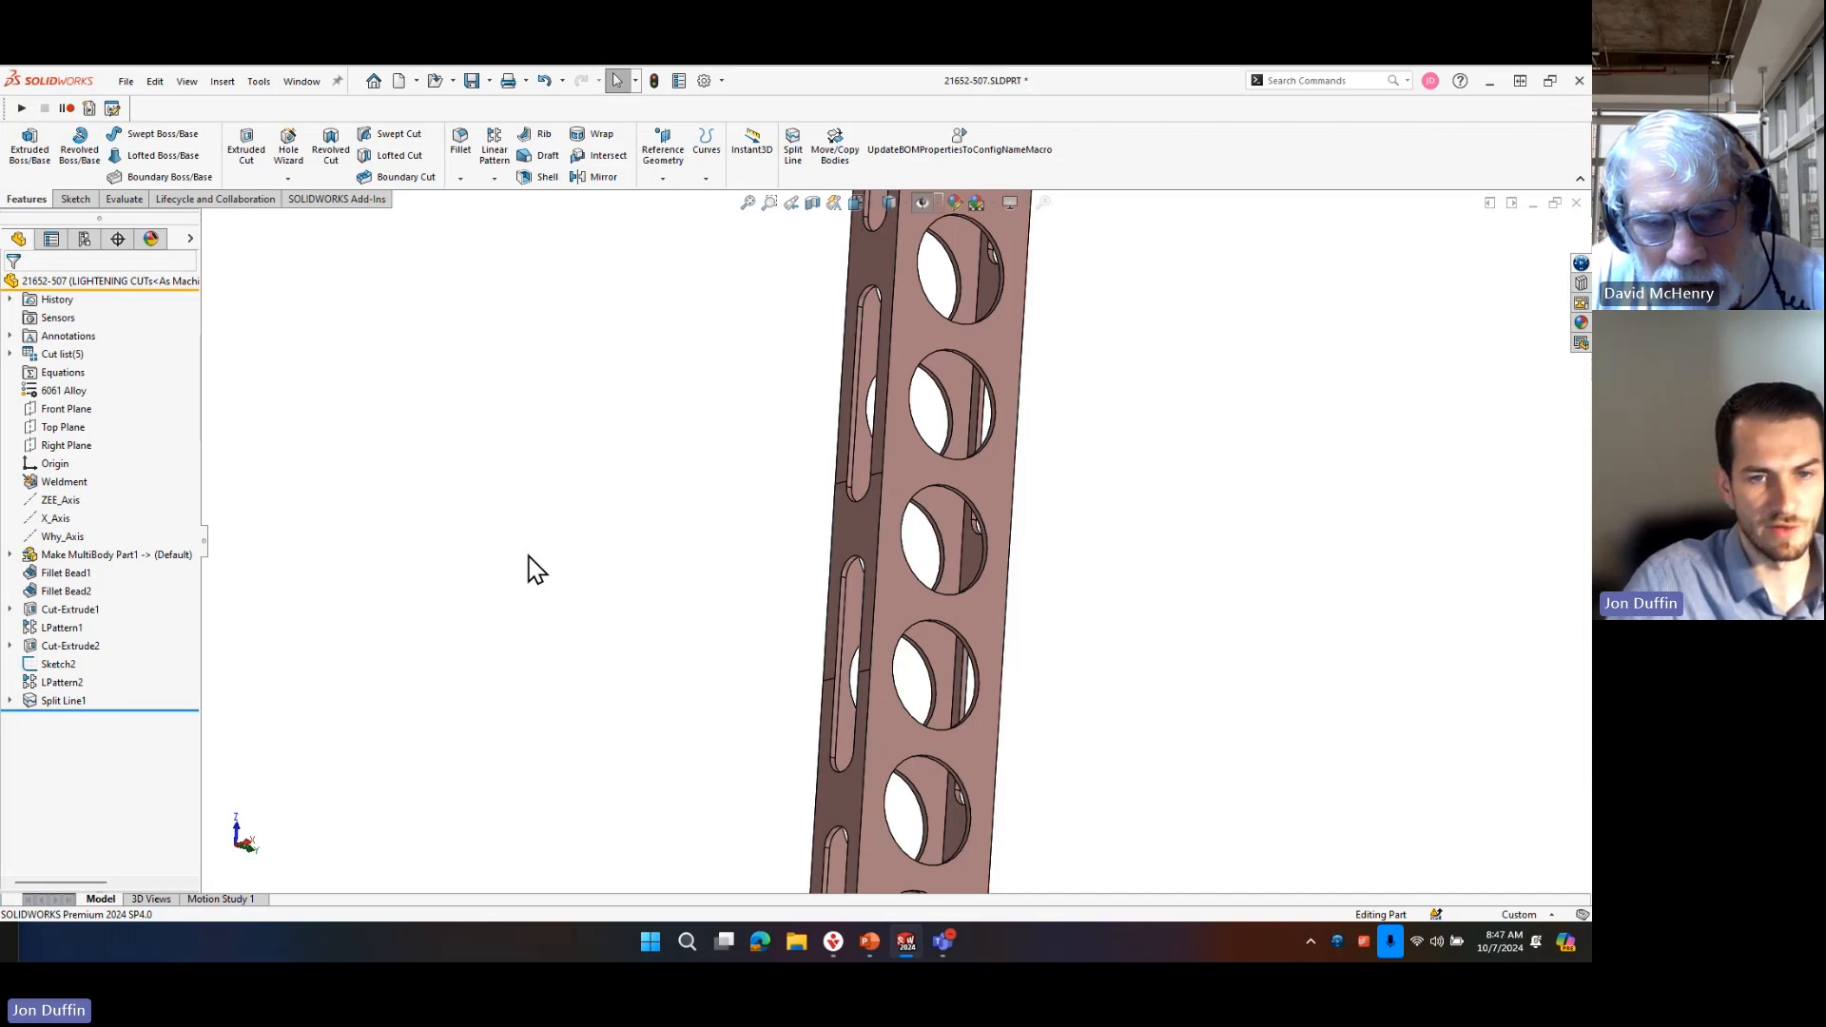
{"action": "scroll", "coordinate": [704, 682], "scroll_direction": "up", "scroll_amount": 3}
{"action": "scroll", "coordinate": [951, 542], "scroll_direction": "down", "scroll_amount": 4}
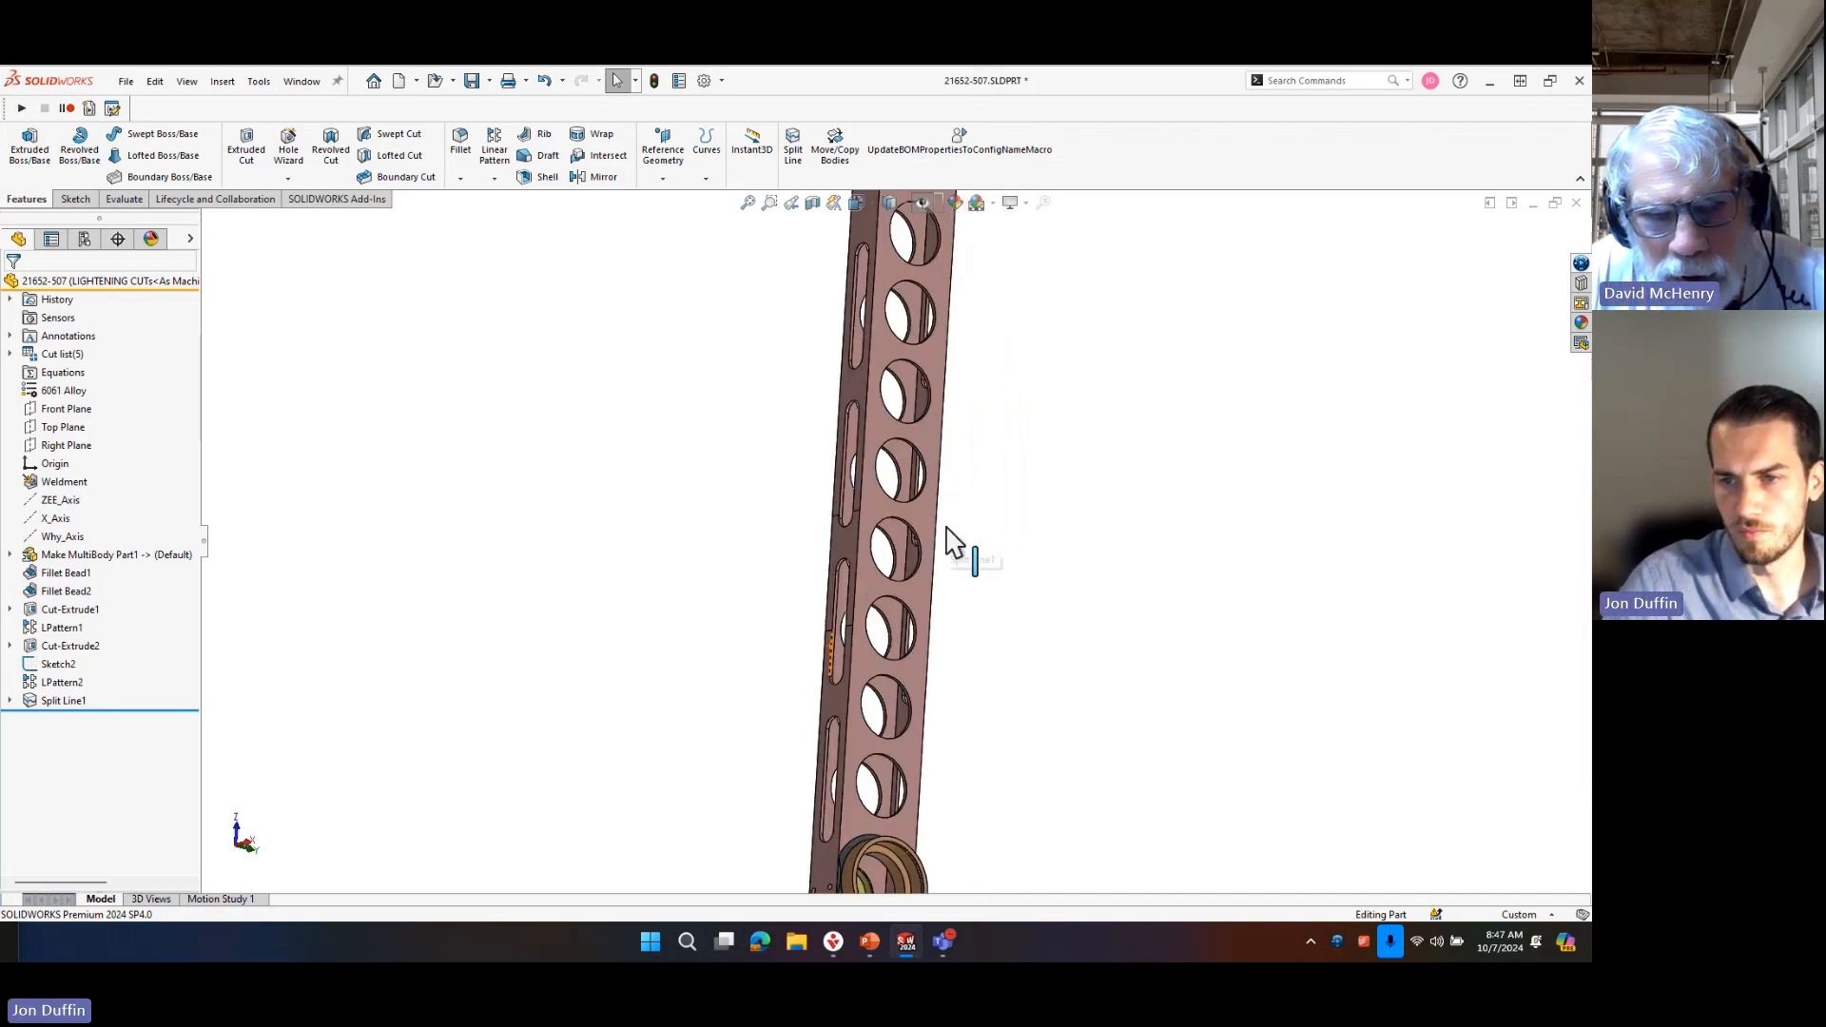
{"action": "left_click", "coordinate": [801, 535]}
{"action": "left_click", "coordinate": [708, 567]}
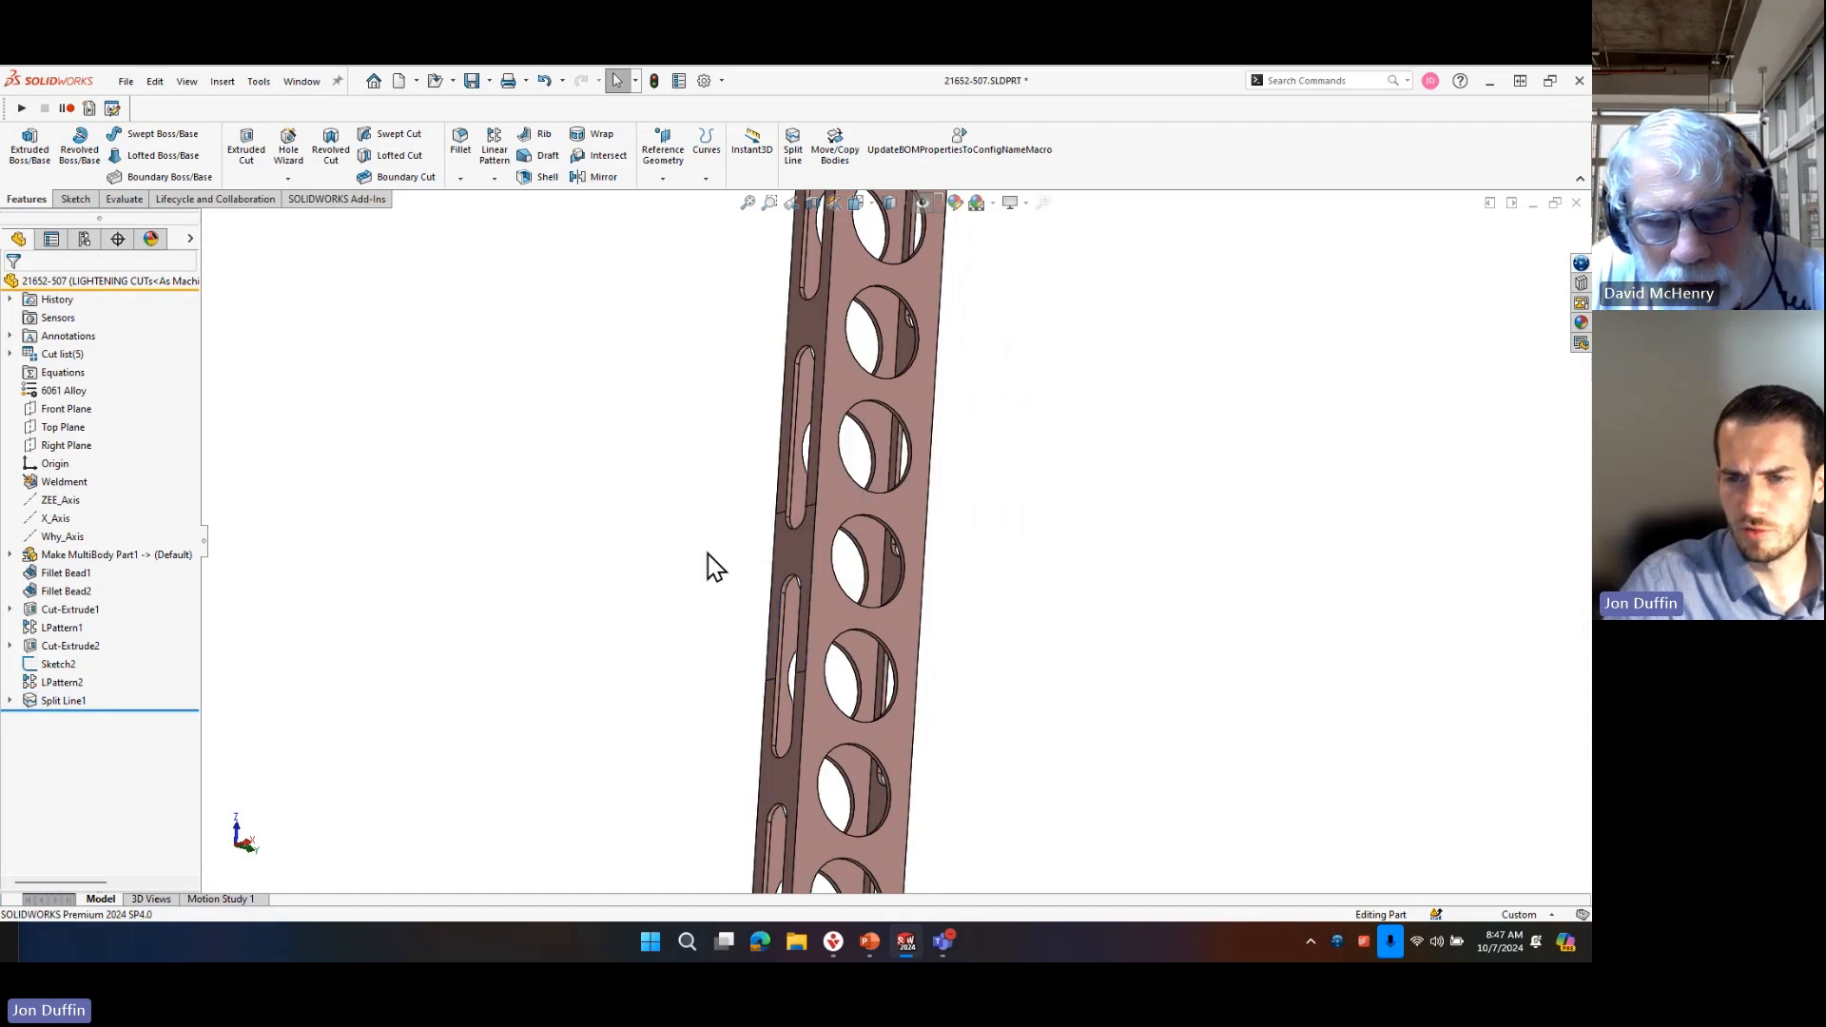
Switch to the 21652-800 assembly without rebuilding it, and continue to the 21652-505 part.
{"action": "key", "text": "ctrl+s"}
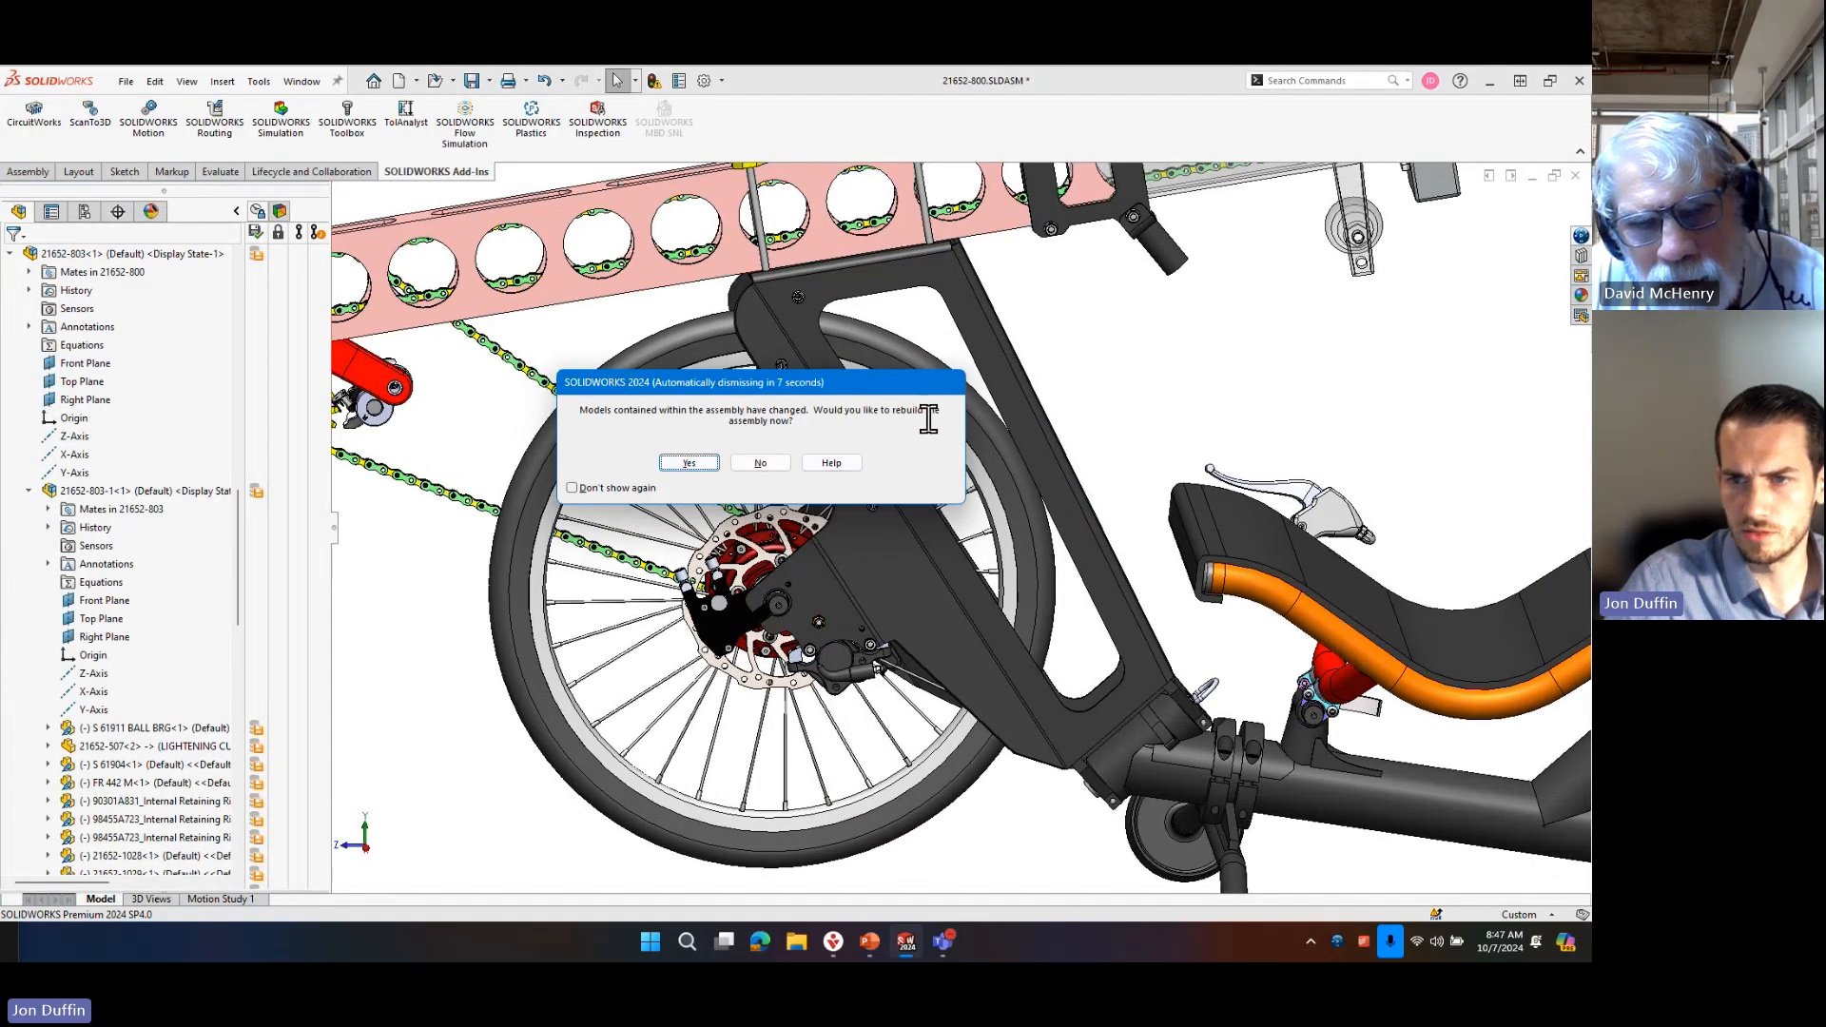
{"action": "left_click", "coordinate": [761, 464]}
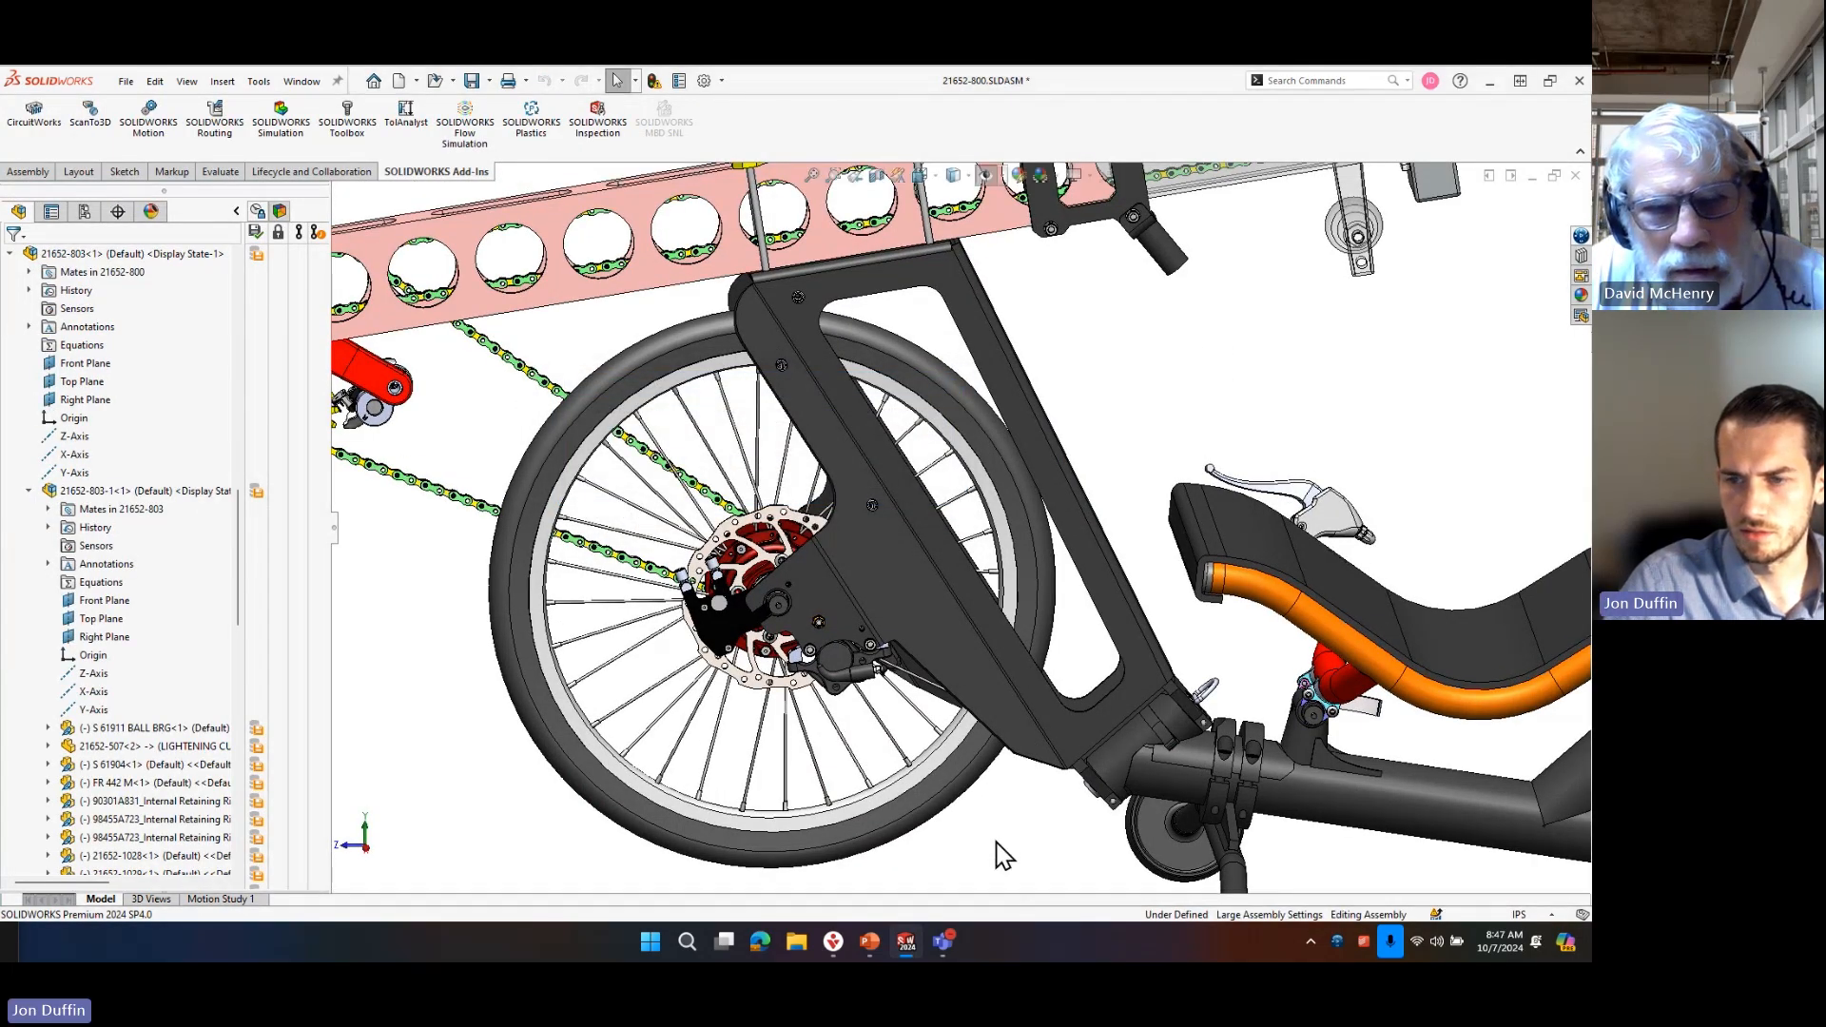
{"action": "key", "text": "ctrl+Tab"}
{"action": "left_click", "coordinate": [963, 552]}
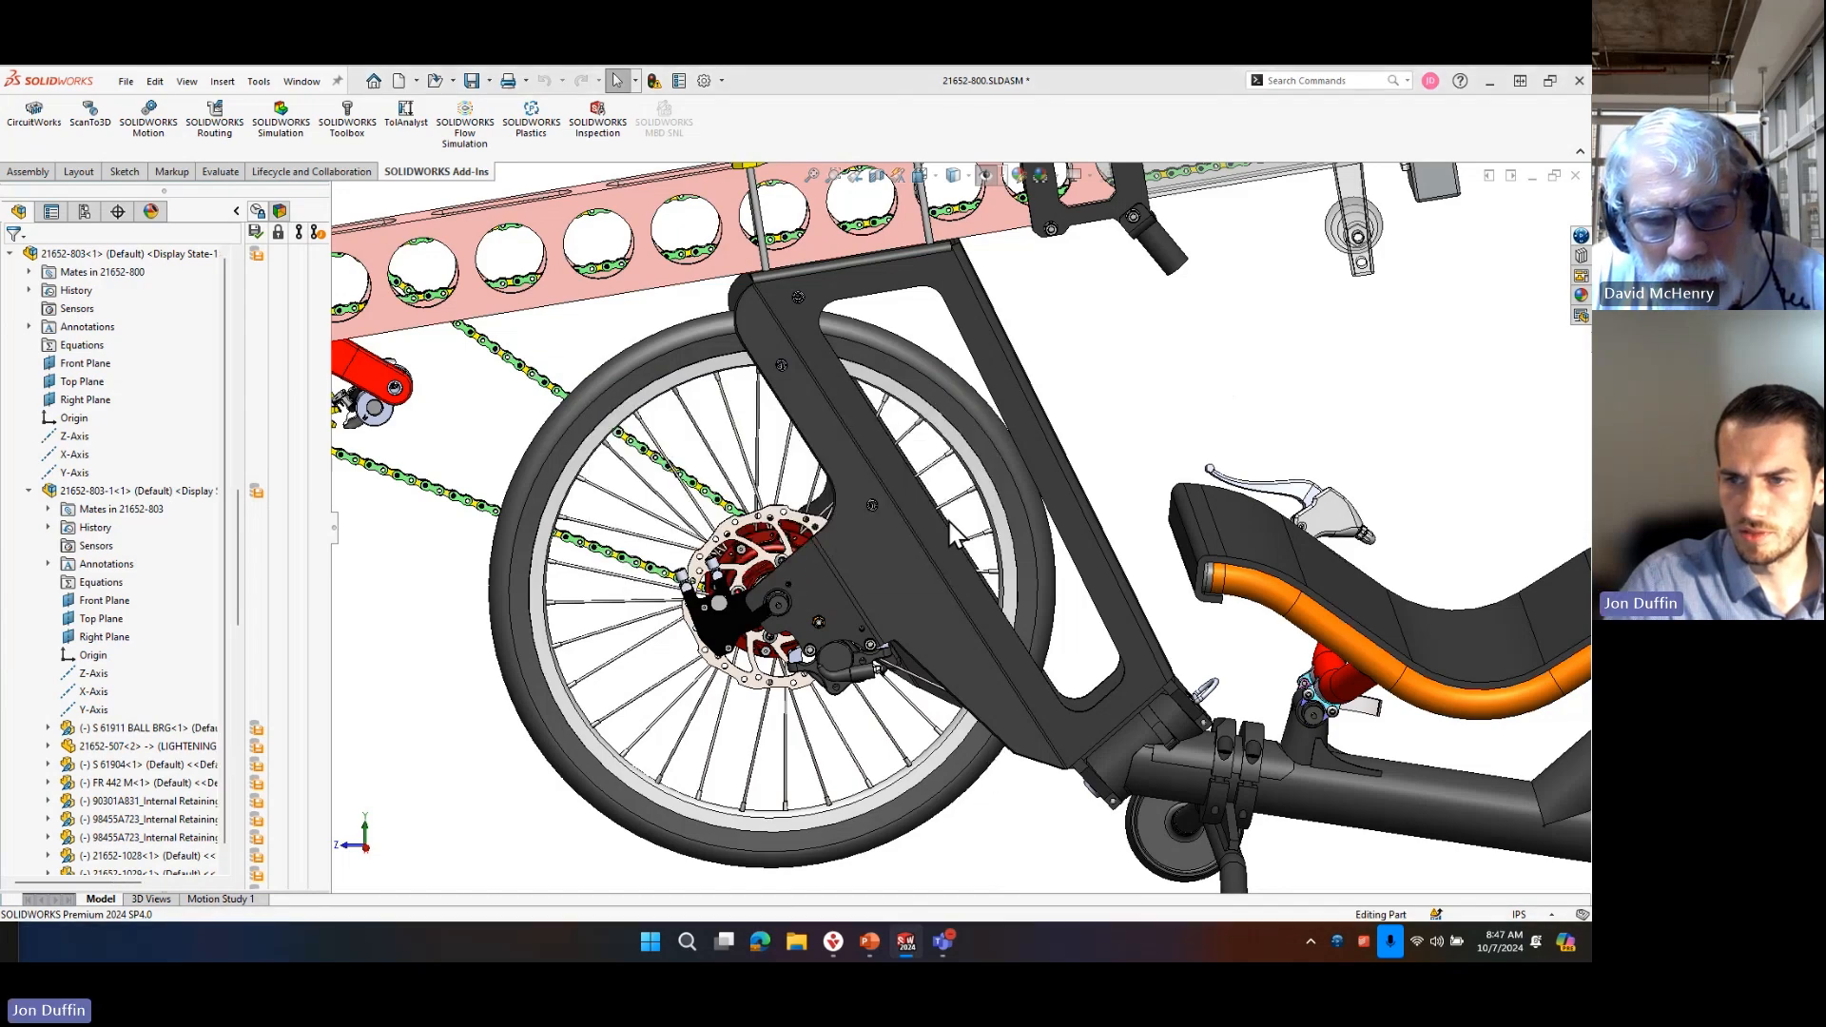
Expand the cut list of the 21652-505 part and identify the body that owns the frame's large sloped face.
{"action": "middle_click_drag", "start_coordinate": [671, 580], "coordinate": [701, 602]}
{"action": "scroll", "coordinate": [671, 493], "scroll_direction": "down", "scroll_amount": 5}
{"action": "scroll", "coordinate": [671, 493], "scroll_direction": "down", "scroll_amount": 3}
{"action": "middle_click_drag", "start_coordinate": [774, 489], "coordinate": [780, 597]}
{"action": "scroll", "coordinate": [813, 654], "scroll_direction": "up", "scroll_amount": 5}
{"action": "scroll", "coordinate": [922, 515], "scroll_direction": "down", "scroll_amount": 3}
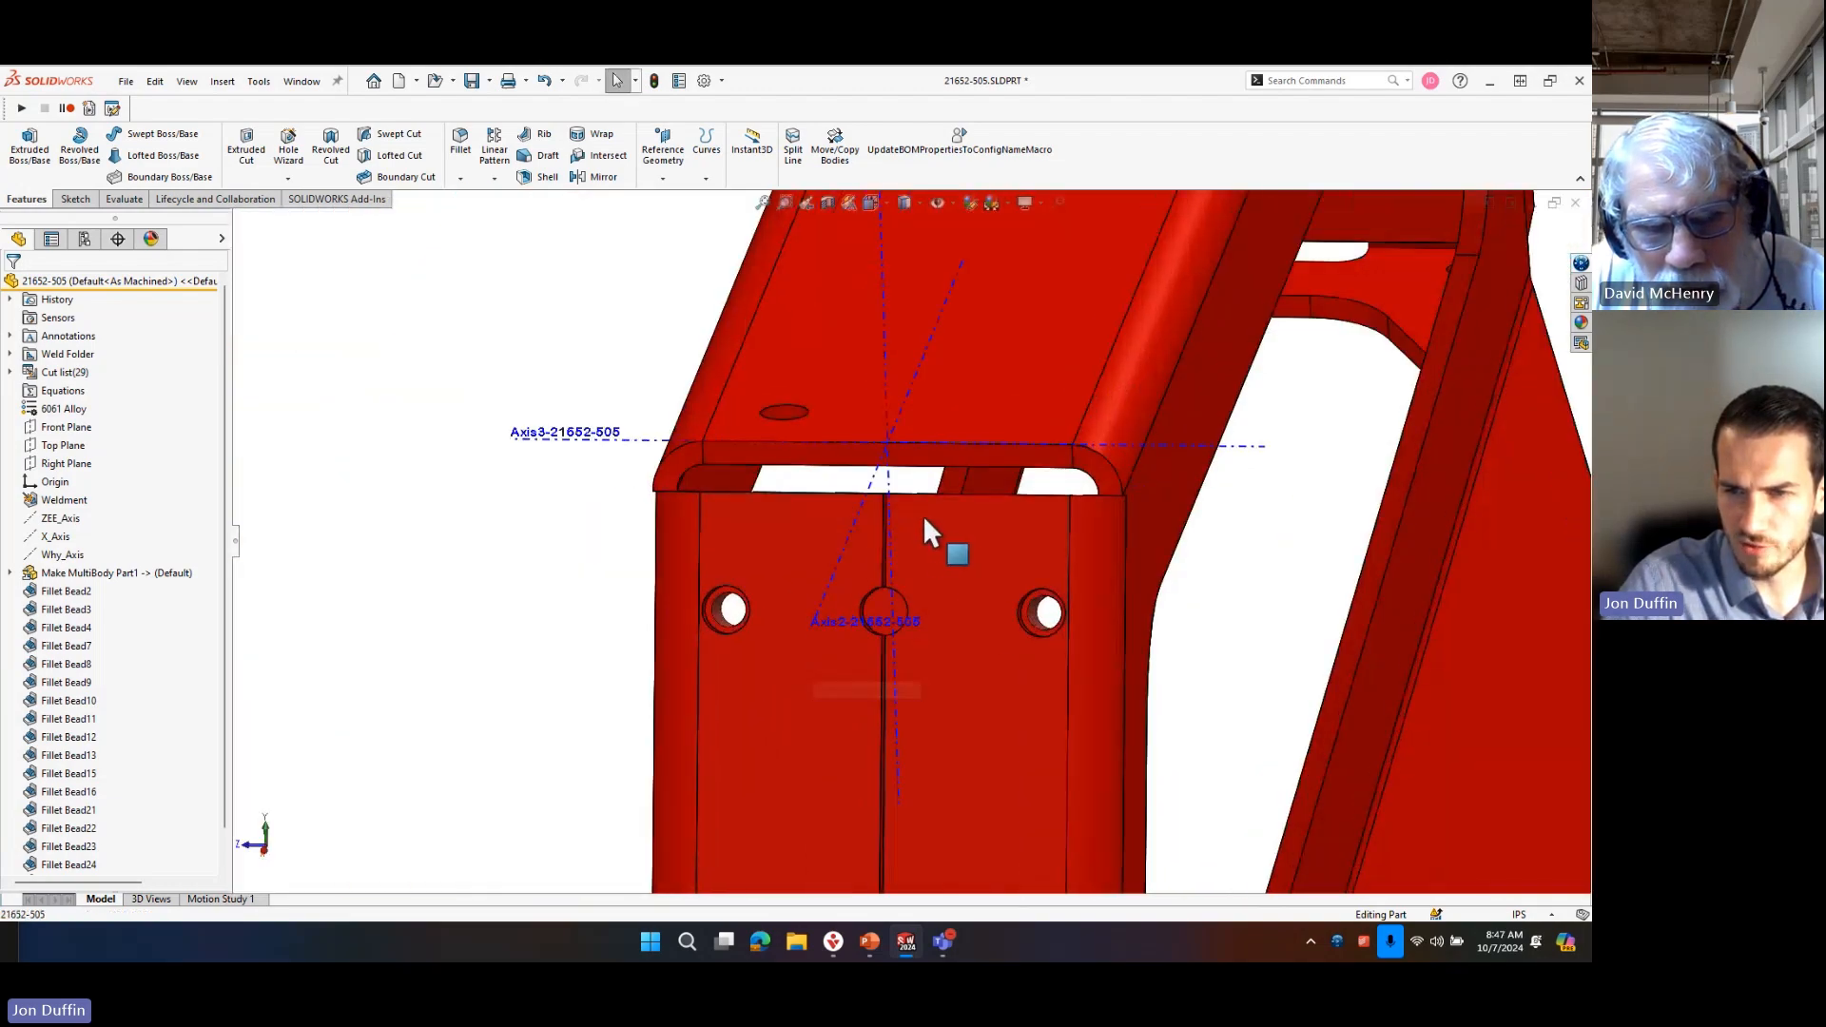
{"action": "scroll", "coordinate": [825, 510], "scroll_direction": "up", "scroll_amount": 2}
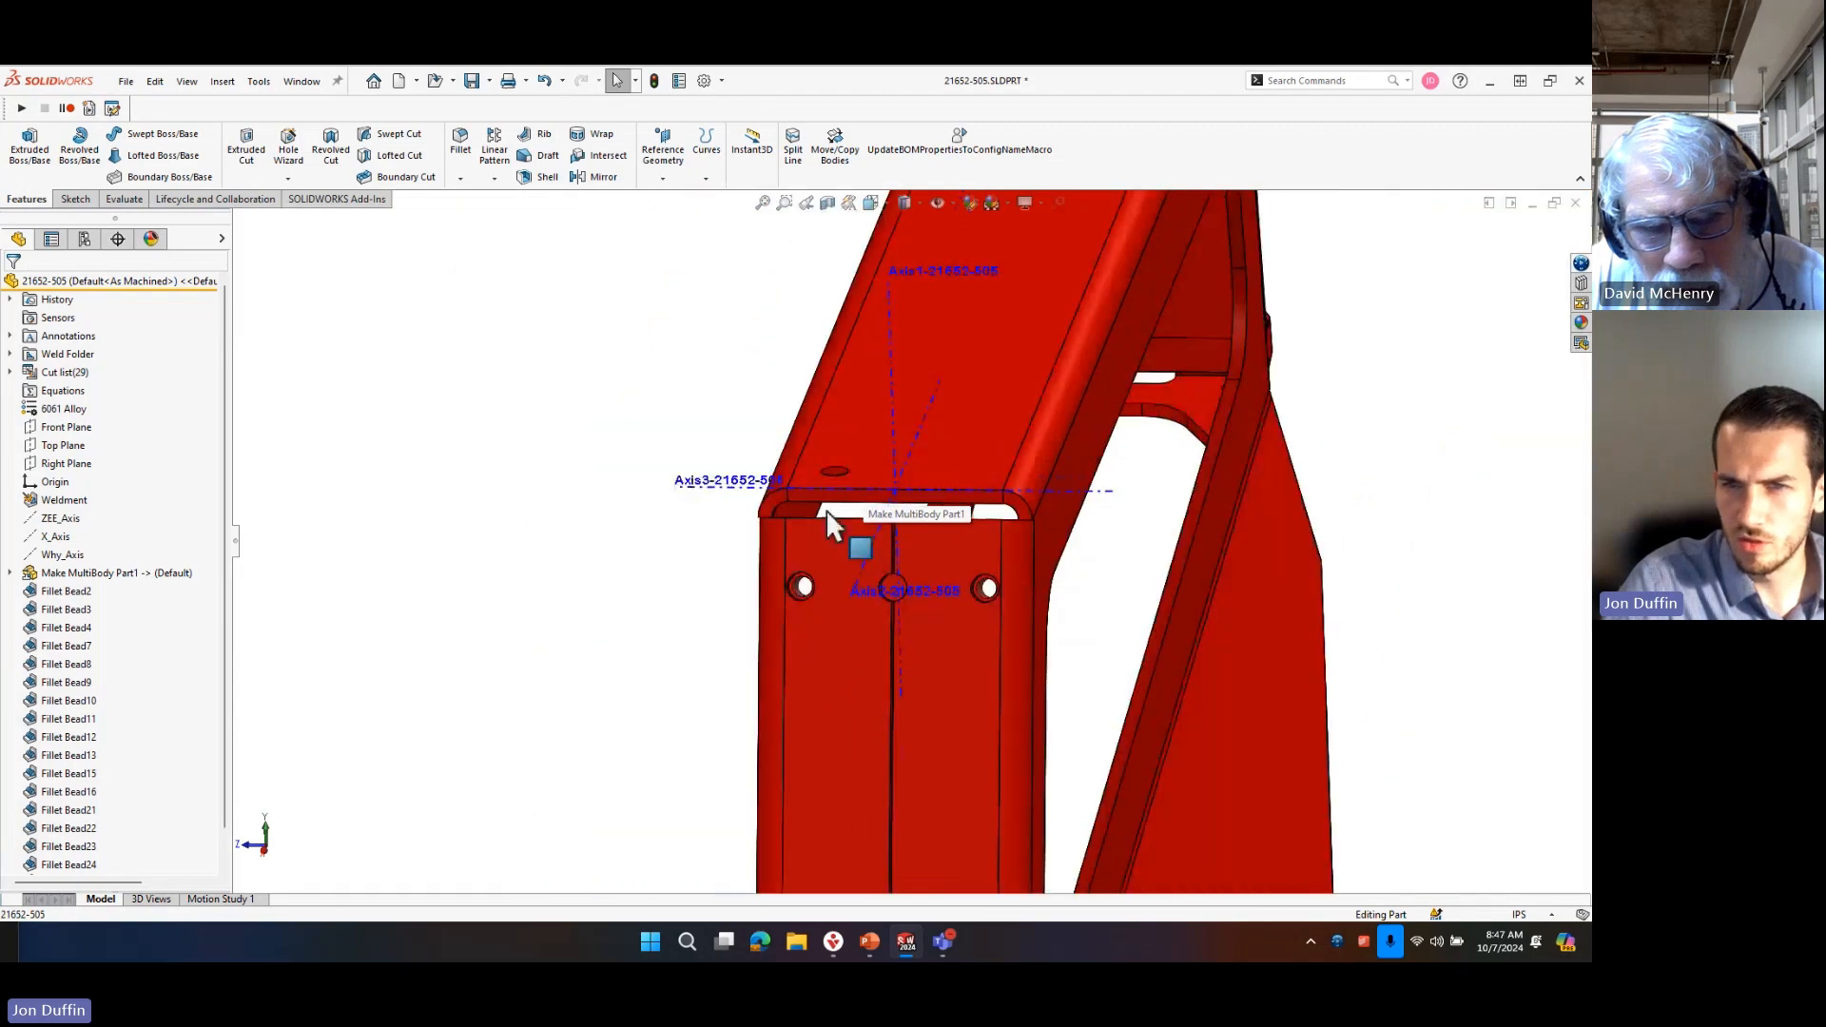
{"action": "left_click", "coordinate": [11, 372]}
{"action": "left_click", "coordinate": [979, 378]}
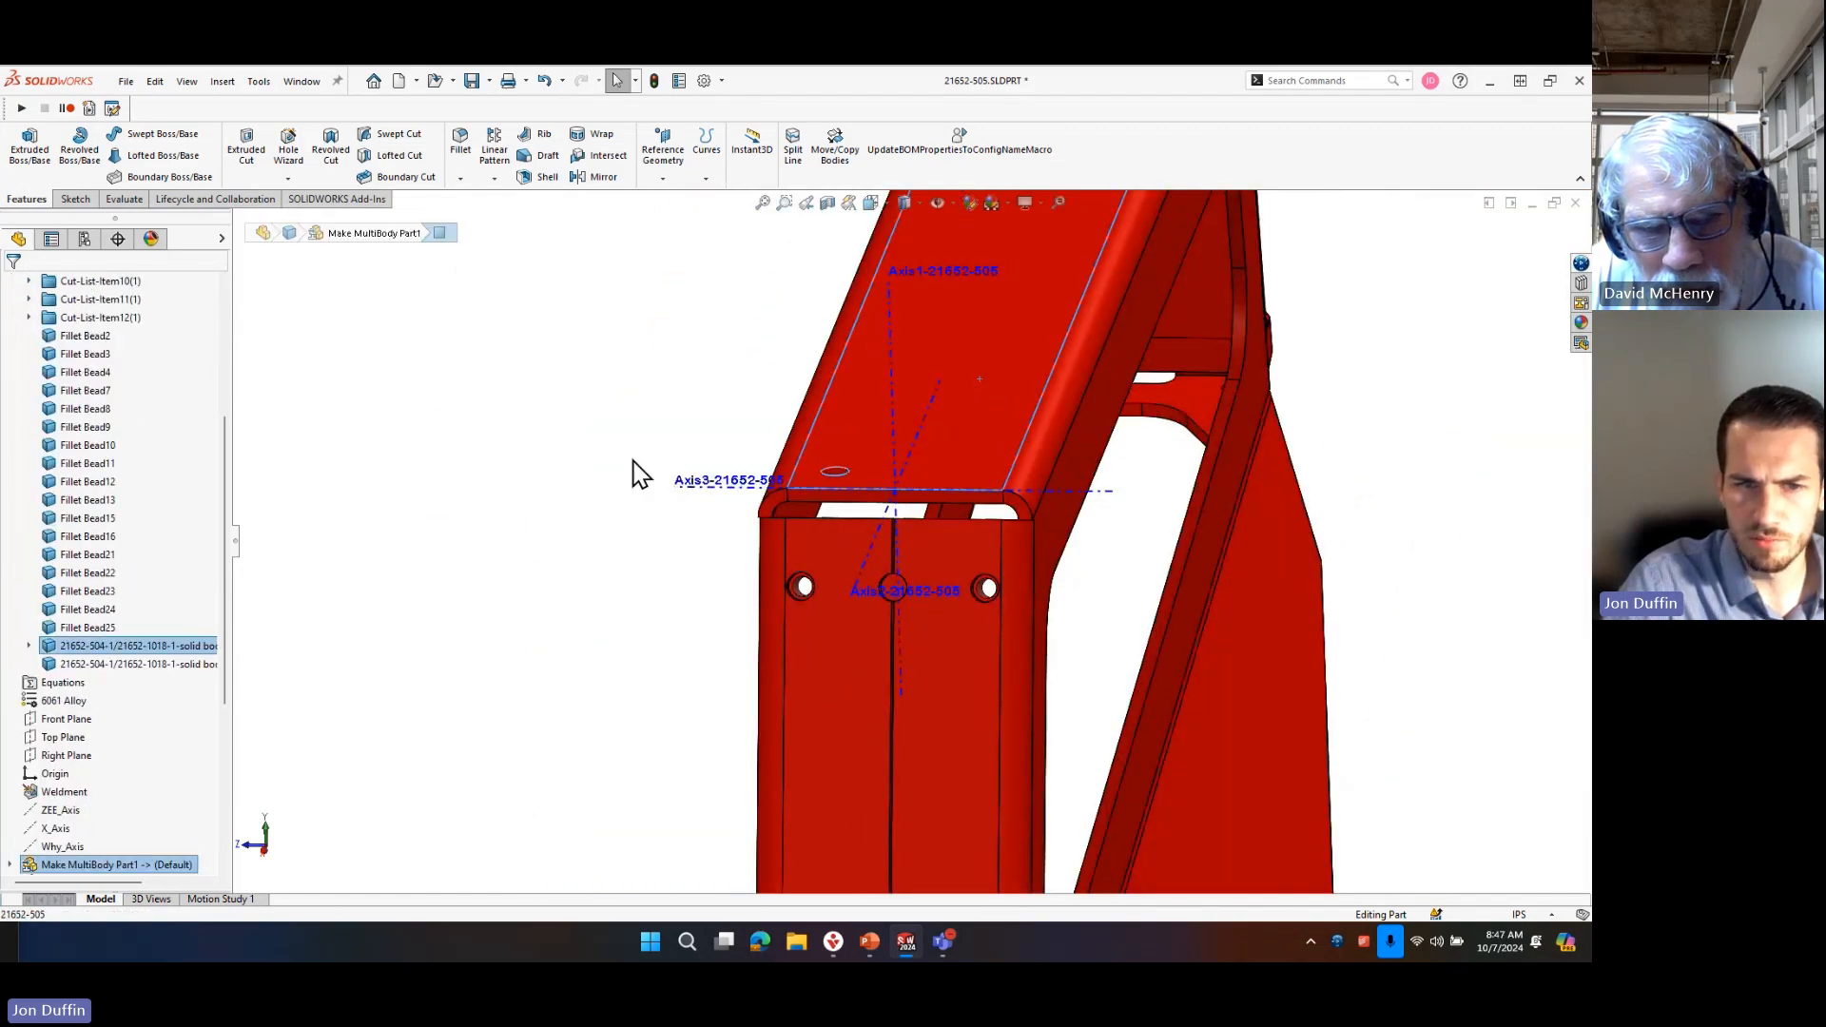
{"action": "left_click", "coordinate": [153, 645]}
{"action": "scroll", "coordinate": [1100, 620], "scroll_direction": "up", "scroll_amount": 5}
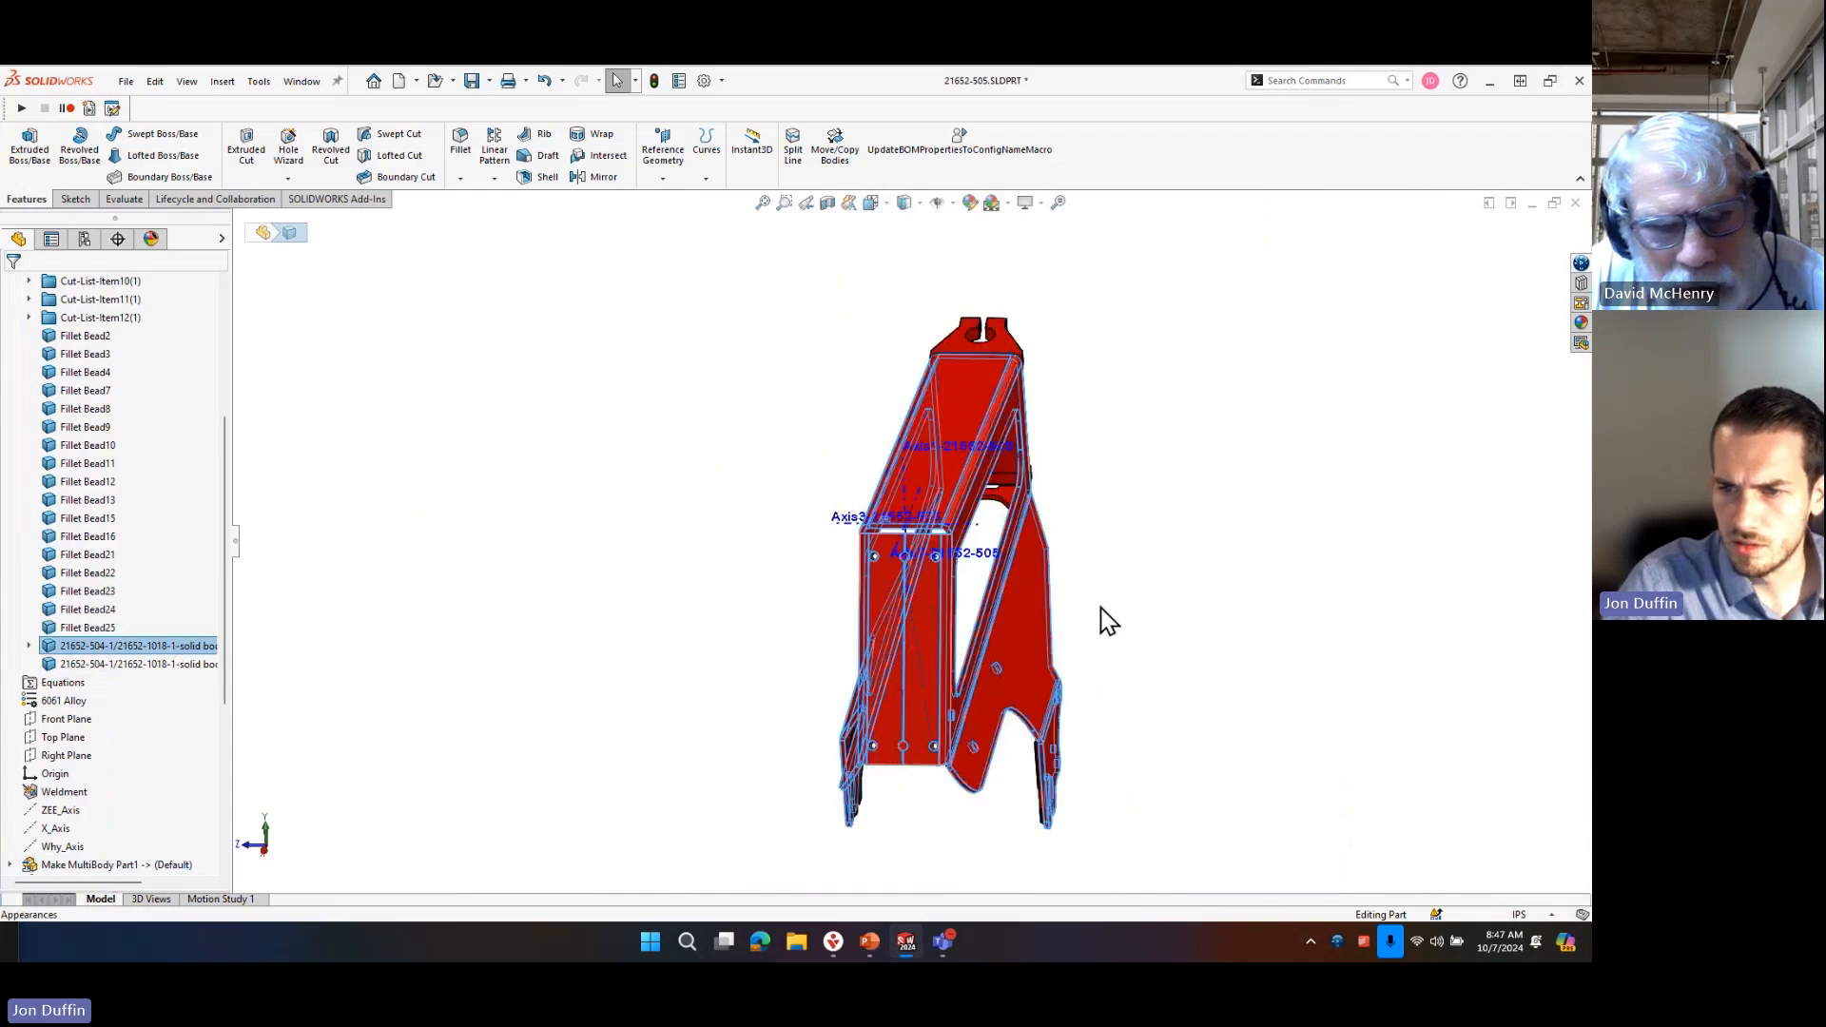
{"action": "left_click", "coordinate": [616, 627]}
{"action": "left_click", "coordinate": [190, 665]}
{"action": "middle_click_drag", "start_coordinate": [514, 525], "coordinate": [351, 502]}
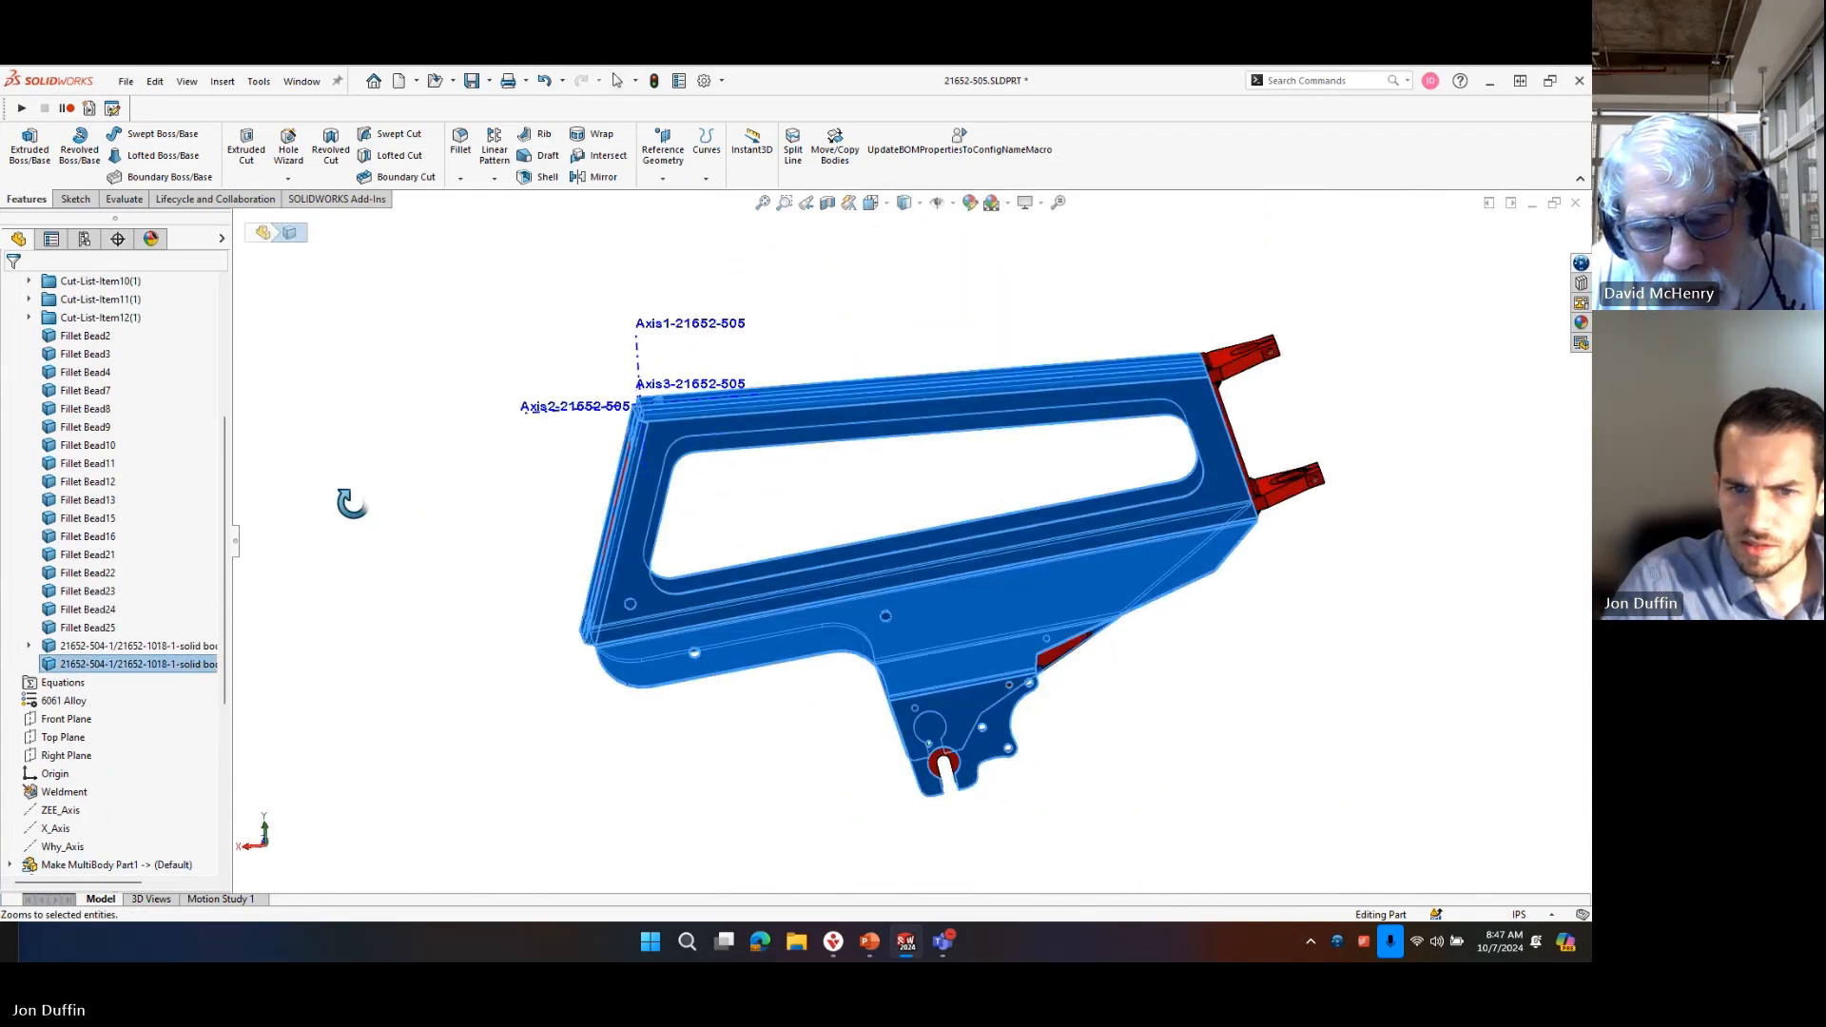
{"action": "left_click", "coordinate": [157, 647]}
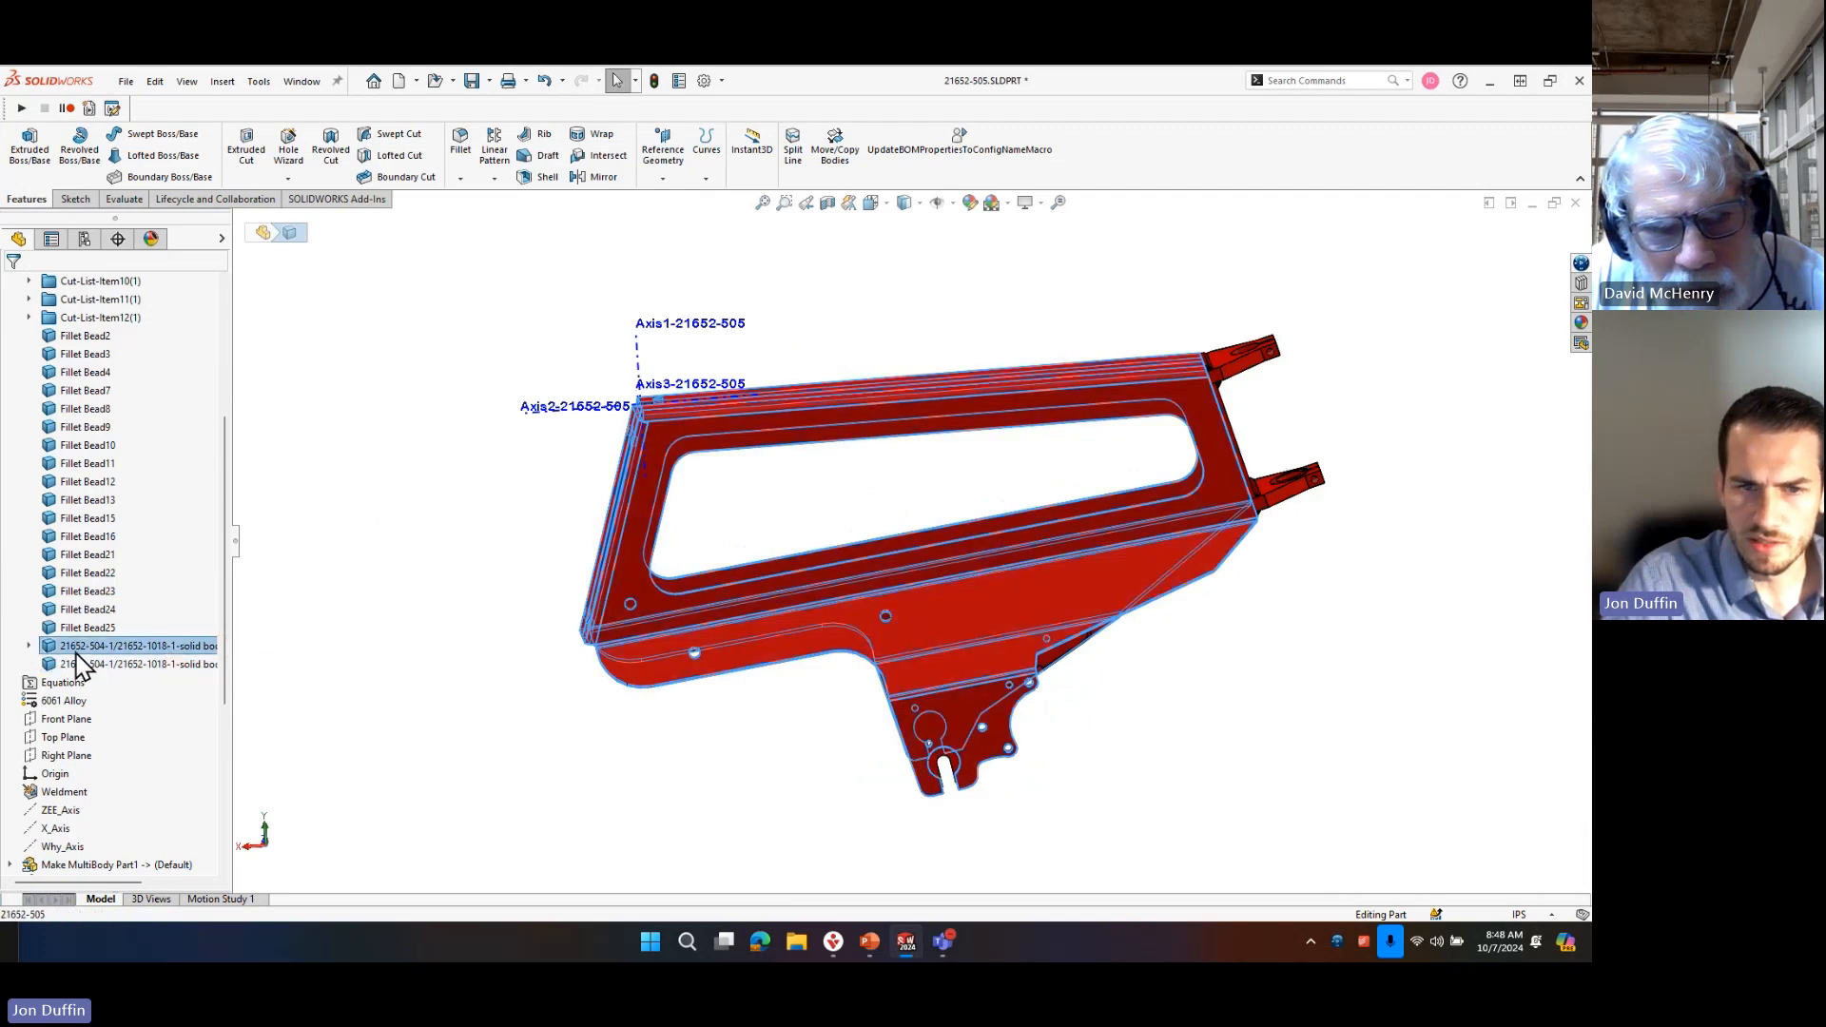
{"action": "left_click", "coordinate": [88, 628]}
Examine the Fillet Bead25 weld body and the surrounding dropout plates from beneath the frame.
{"action": "middle_click_drag", "start_coordinate": [905, 766], "coordinate": [989, 711]}
{"action": "scroll", "coordinate": [837, 737], "scroll_direction": "down", "scroll_amount": 2}
{"action": "scroll", "coordinate": [893, 717], "scroll_direction": "down", "scroll_amount": 4}
{"action": "middle_click_drag", "start_coordinate": [881, 611], "coordinate": [890, 285]}
{"action": "scroll", "coordinate": [855, 527], "scroll_direction": "up", "scroll_amount": 6}
{"action": "scroll", "coordinate": [945, 502], "scroll_direction": "down", "scroll_amount": 4}
{"action": "scroll", "coordinate": [894, 291], "scroll_direction": "up", "scroll_amount": 7}
{"action": "scroll", "coordinate": [1078, 440], "scroll_direction": "down", "scroll_amount": 4}
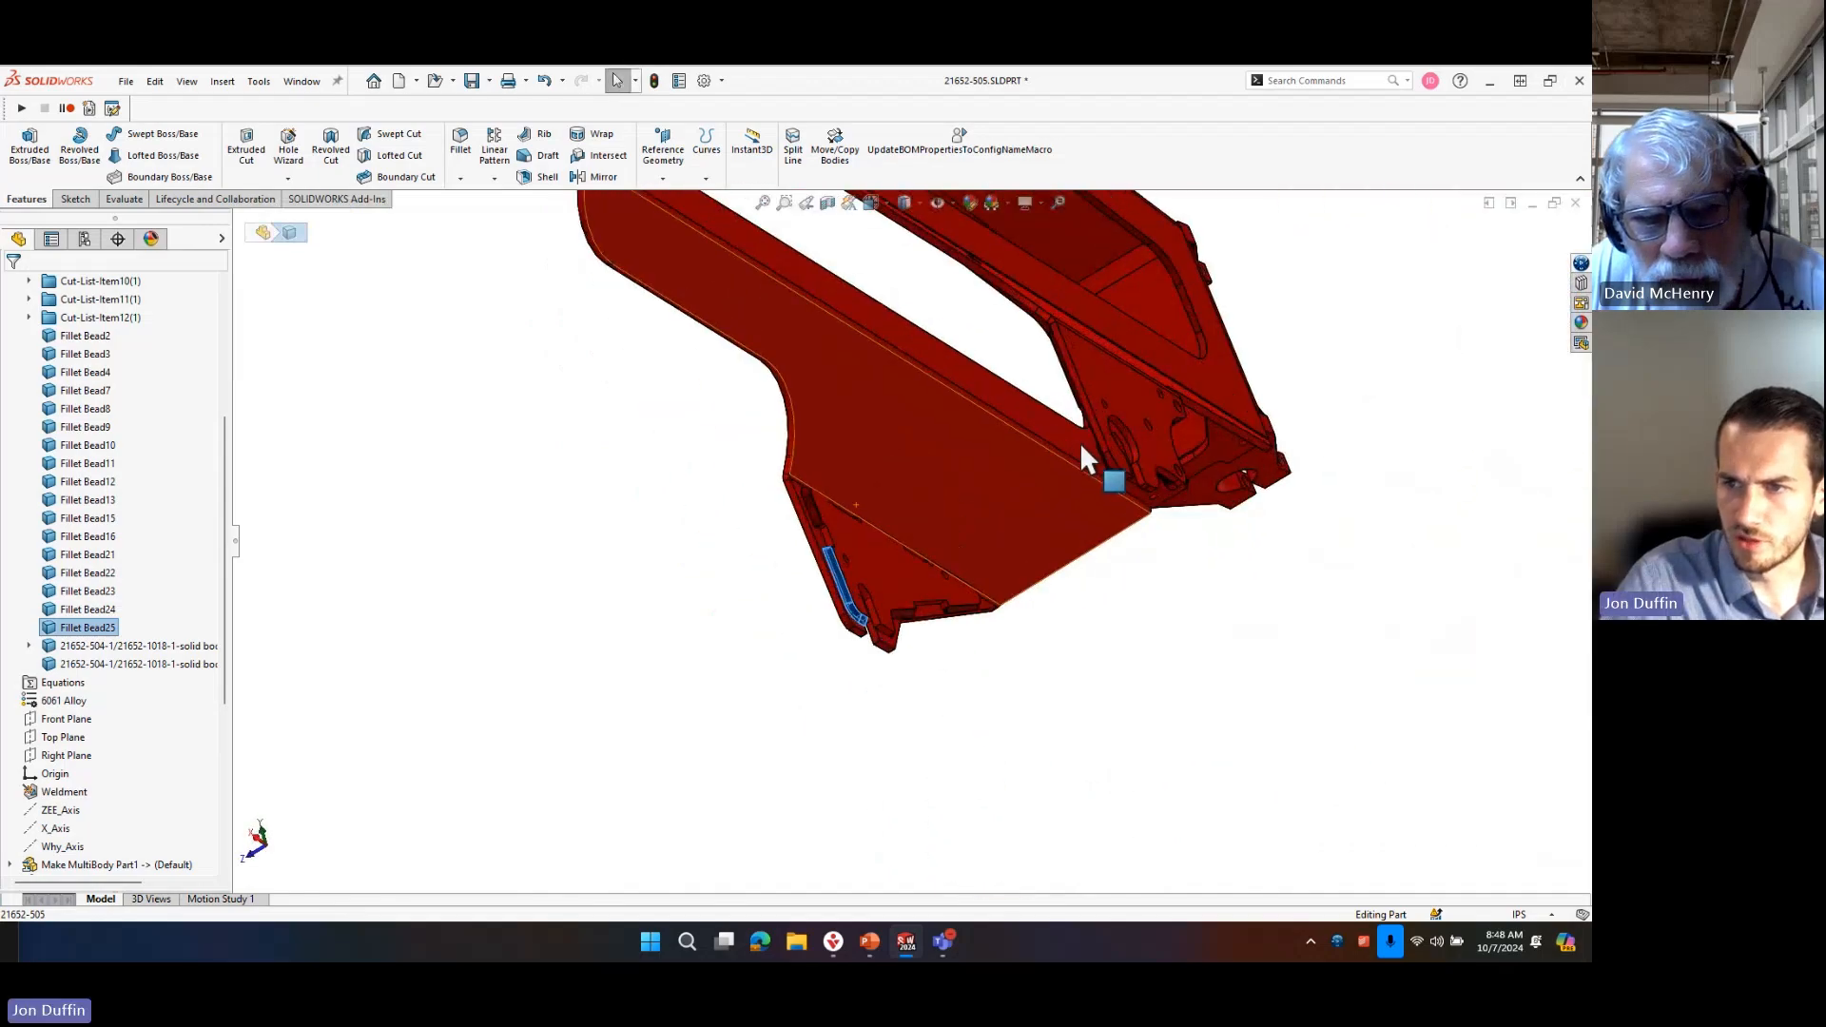
{"action": "middle_click_drag", "start_coordinate": [1025, 601], "coordinate": [1039, 653]}
{"action": "scroll", "coordinate": [1153, 510], "scroll_direction": "up", "scroll_amount": 6}
{"action": "scroll", "coordinate": [766, 460], "scroll_direction": "down", "scroll_amount": 5}
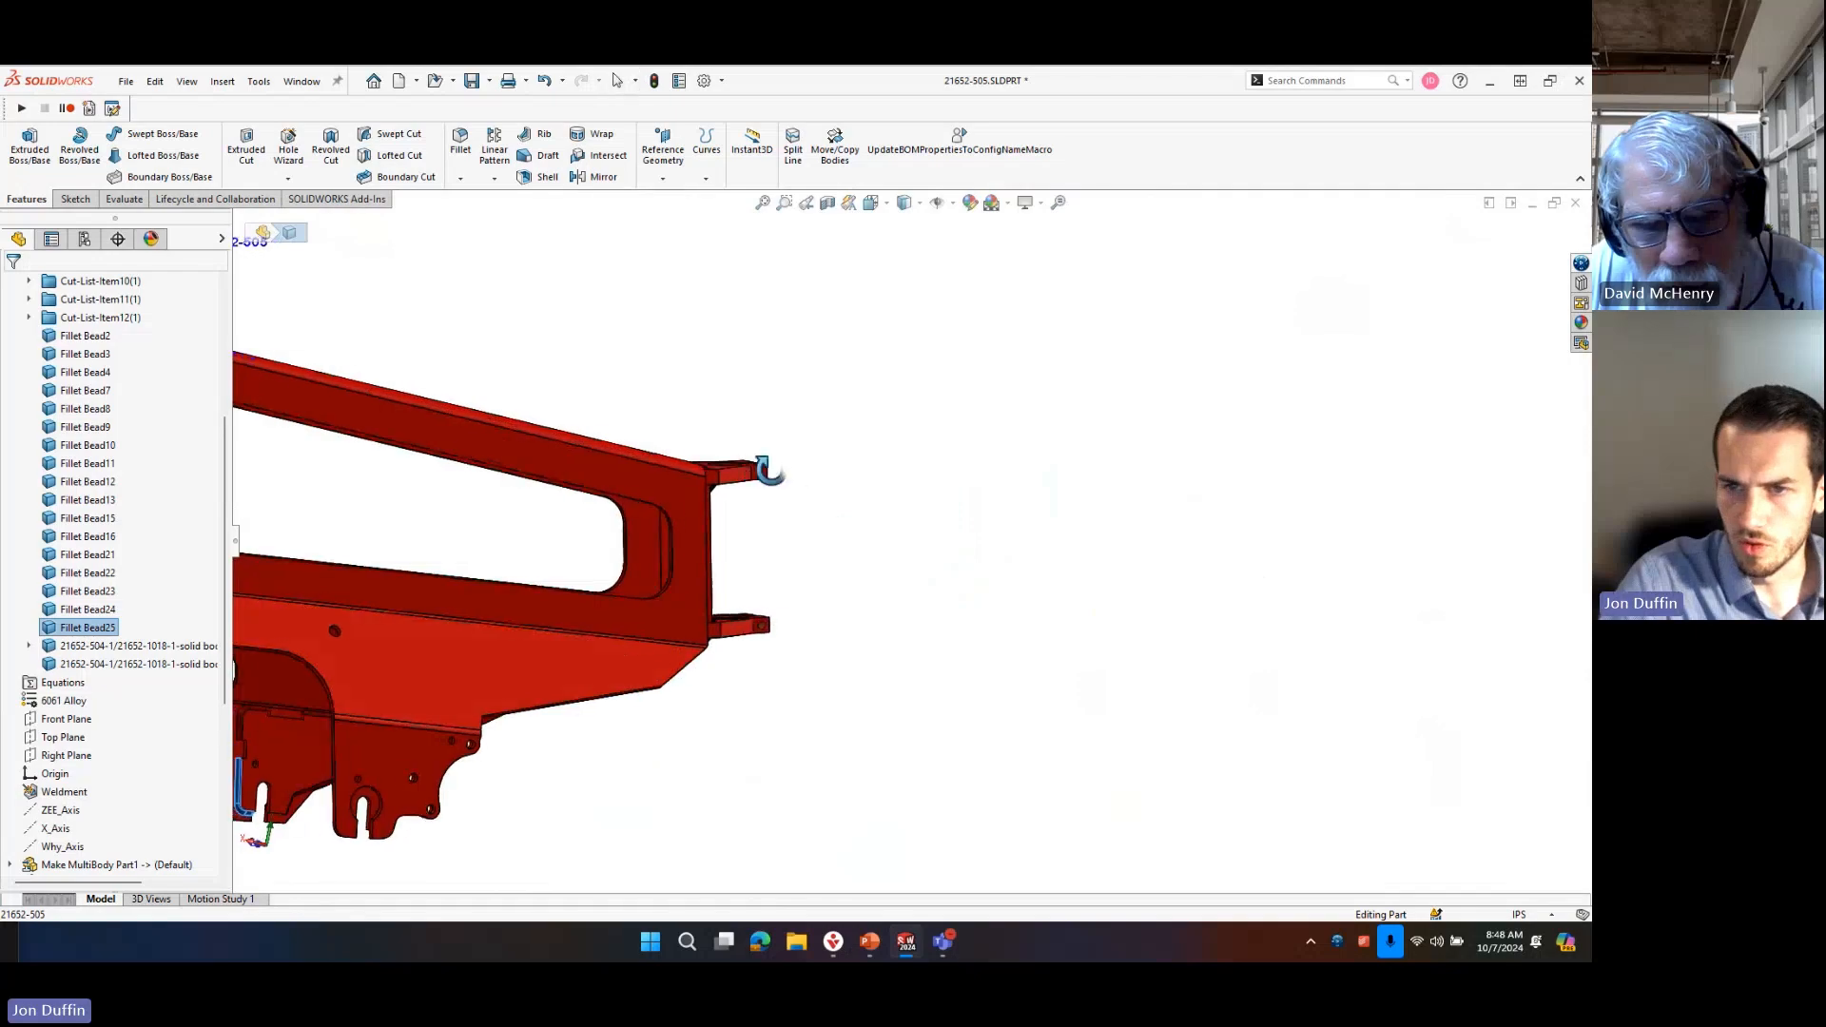
Examine the weld bead and gap where the mounting bracket meets the frame, and the body it attaches to.
{"action": "middle_click_drag", "start_coordinate": [767, 460], "coordinate": [656, 501]}
{"action": "scroll", "coordinate": [656, 501], "scroll_direction": "down", "scroll_amount": 8}
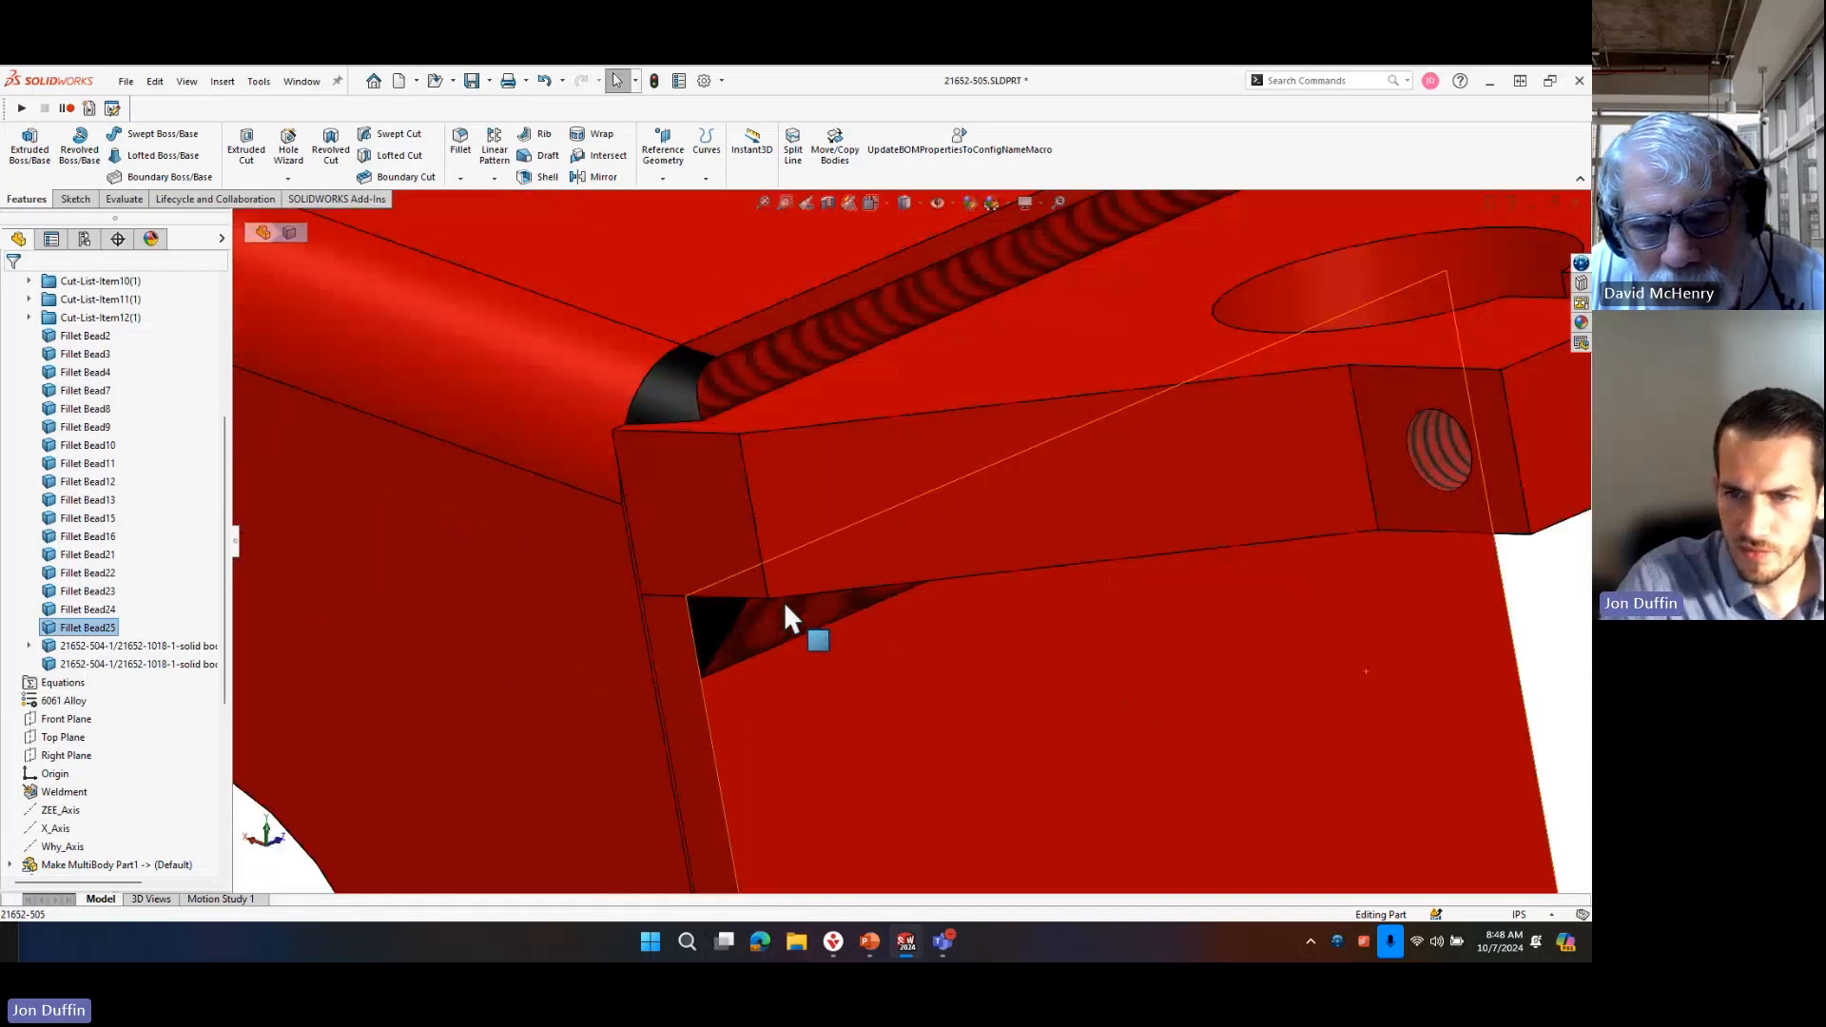
{"action": "middle_click_drag", "start_coordinate": [734, 631], "coordinate": [970, 657]}
{"action": "scroll", "coordinate": [944, 654], "scroll_direction": "up", "scroll_amount": 10}
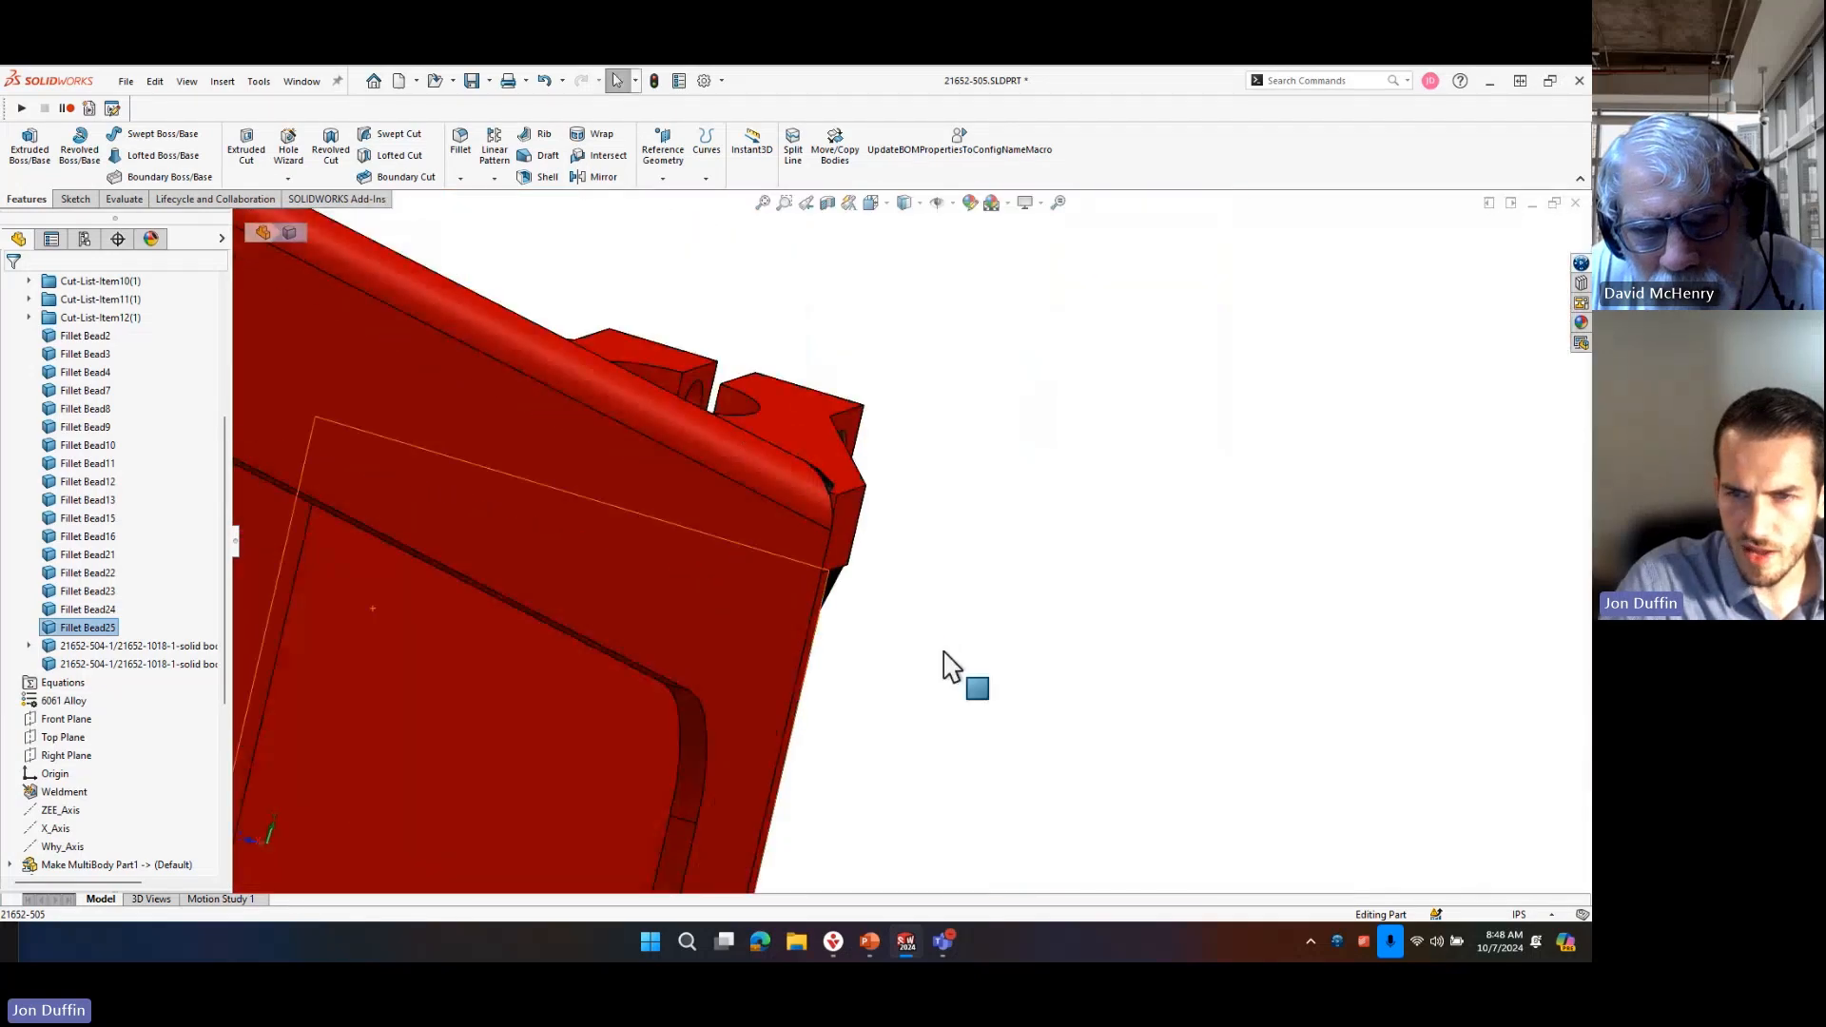
{"action": "scroll", "coordinate": [795, 642], "scroll_direction": "down", "scroll_amount": 3}
{"action": "left_click", "coordinate": [803, 548]}
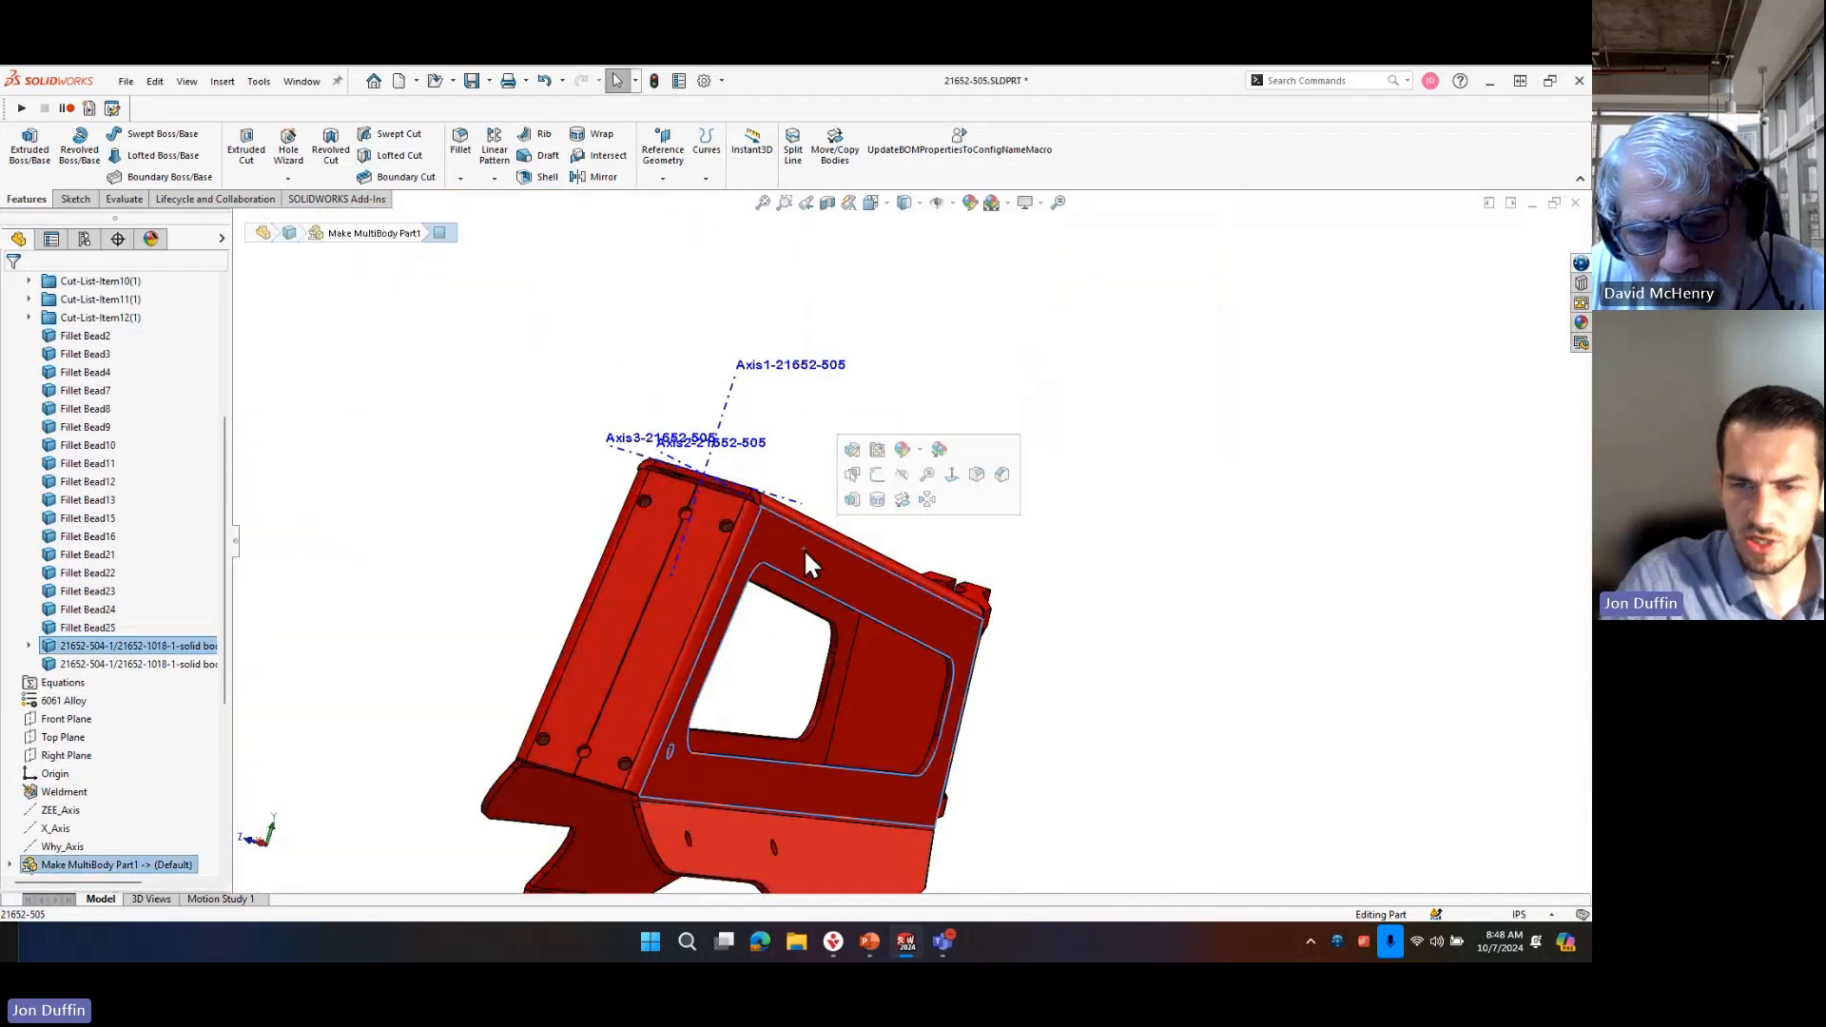
{"action": "scroll", "coordinate": [933, 676], "scroll_direction": "up", "scroll_amount": 3}
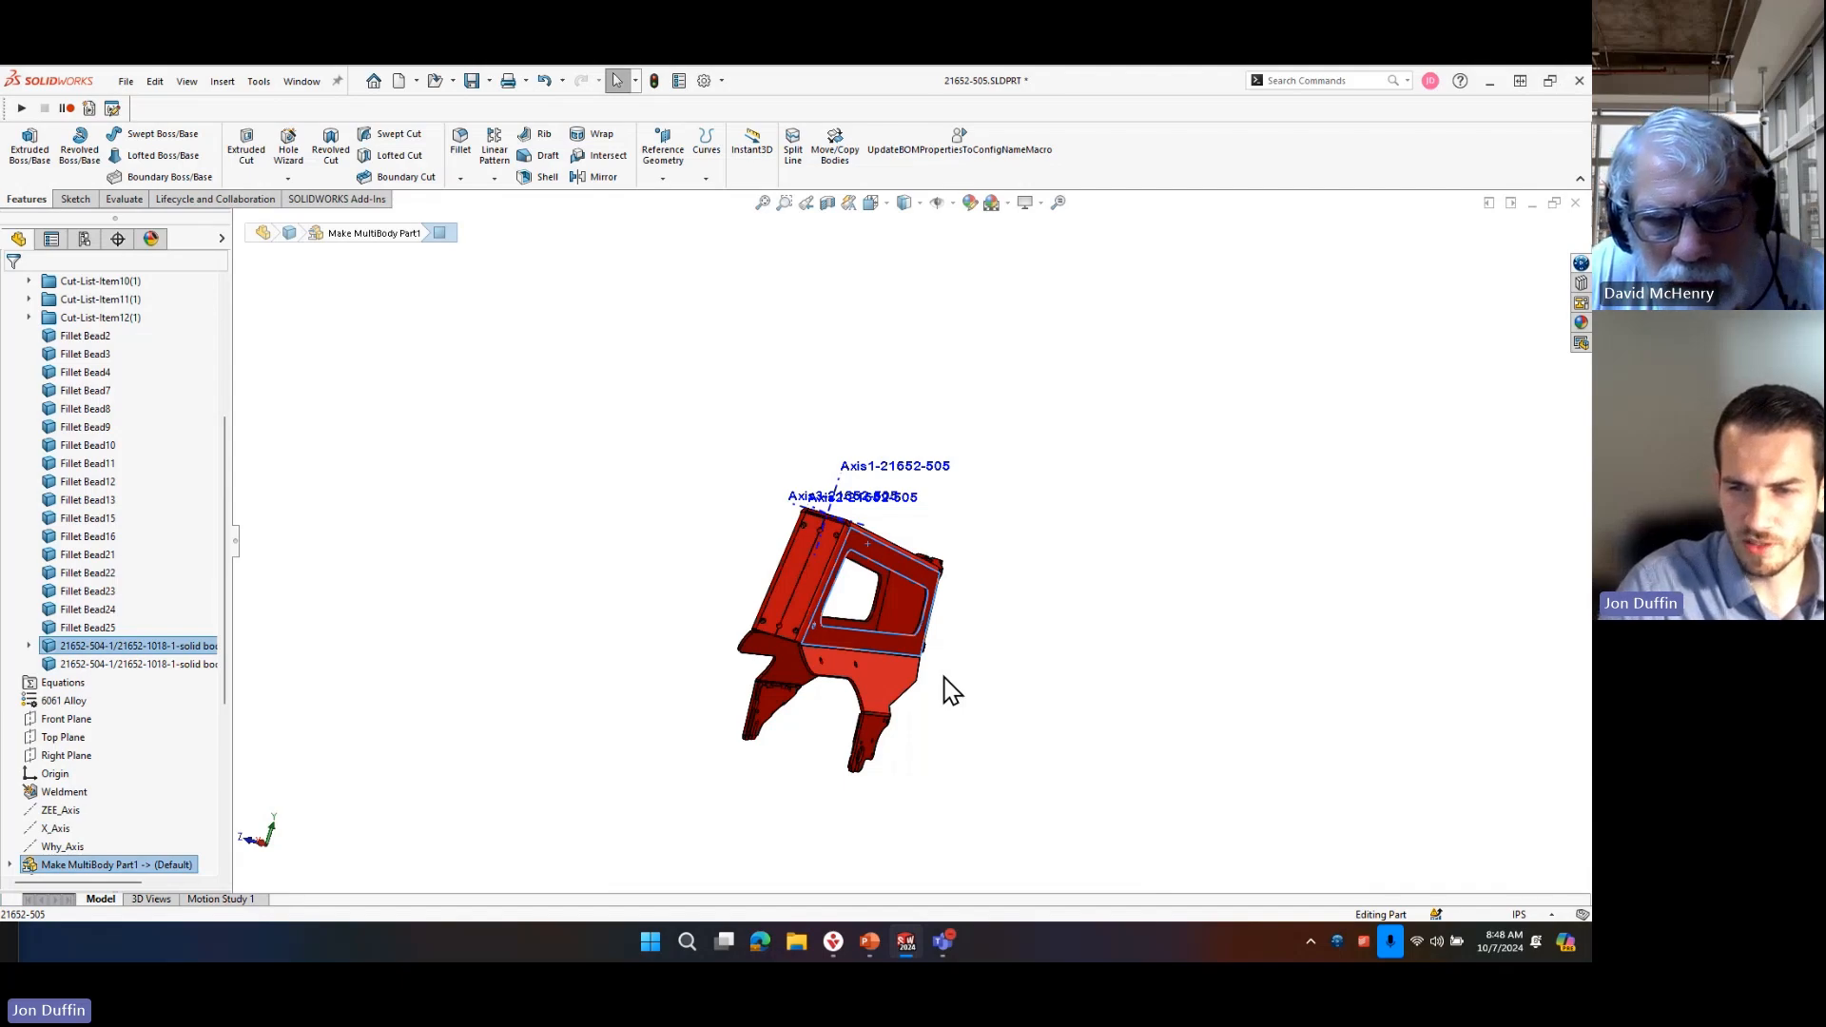
{"action": "left_click", "coordinate": [950, 692]}
{"action": "scroll", "coordinate": [951, 691], "scroll_direction": "down", "scroll_amount": 5}
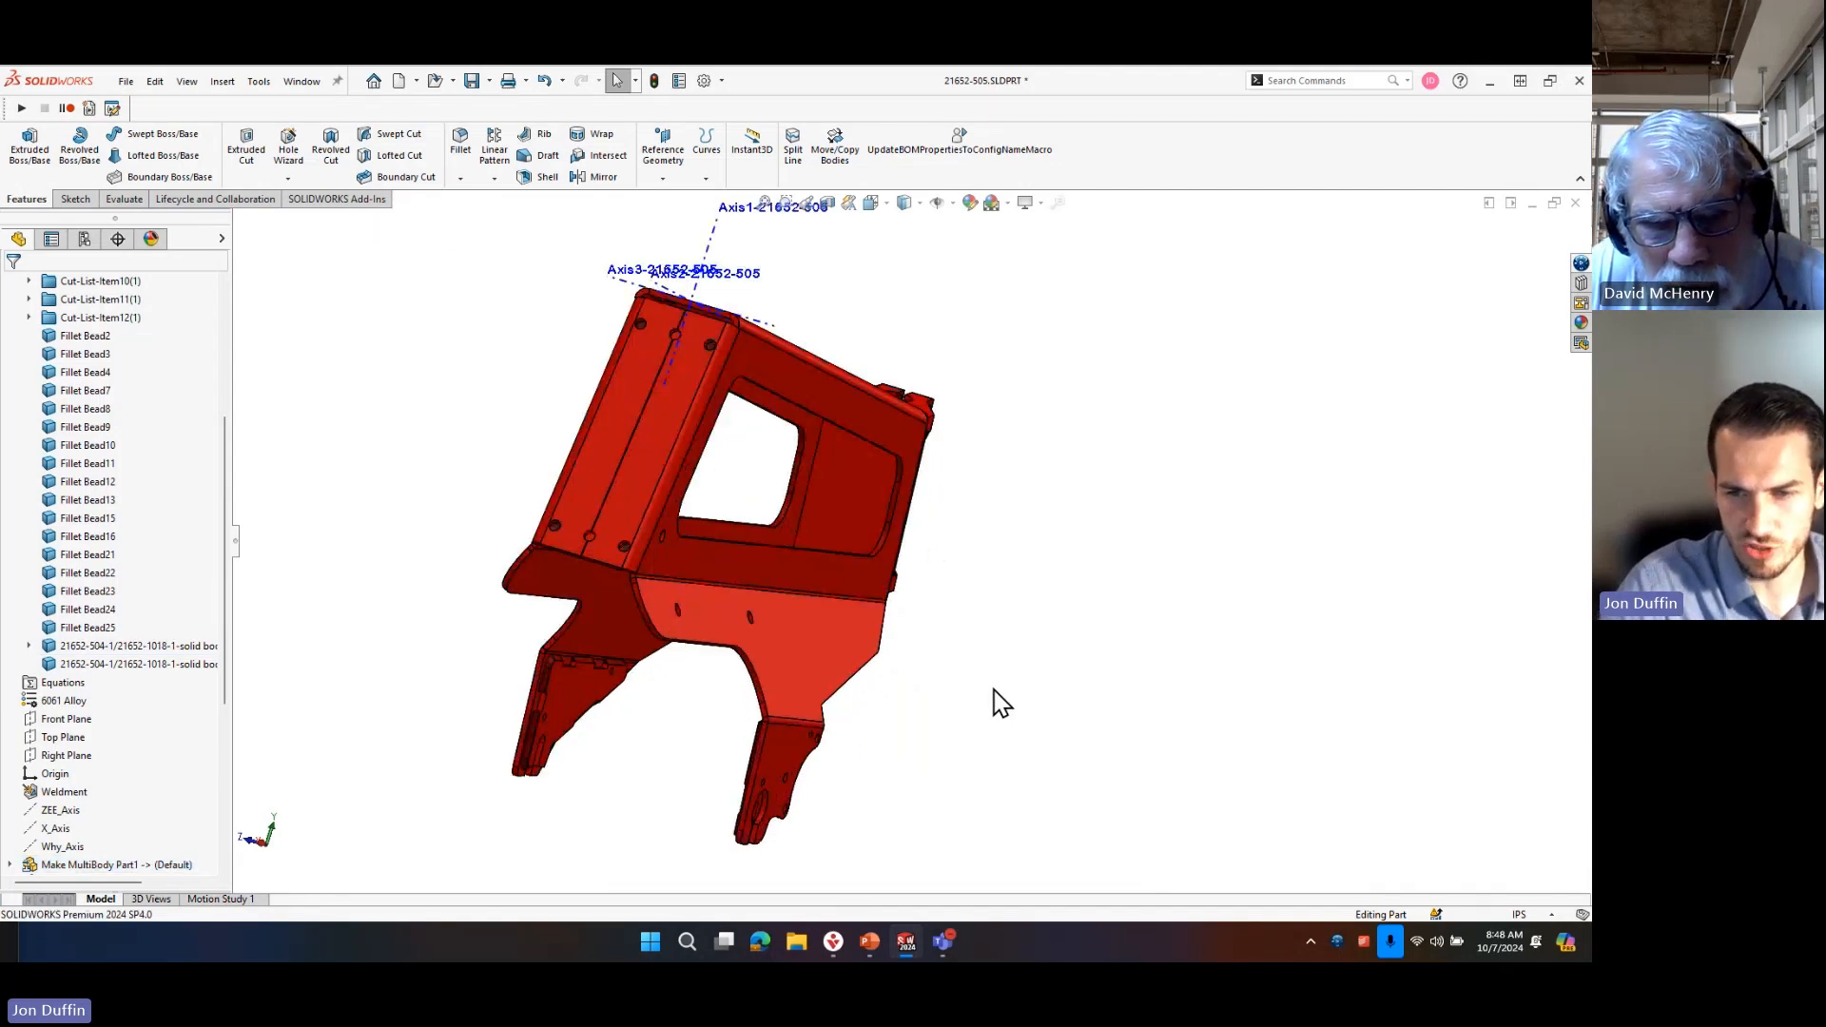
{"action": "middle_click_drag", "start_coordinate": [985, 687], "coordinate": [937, 652]}
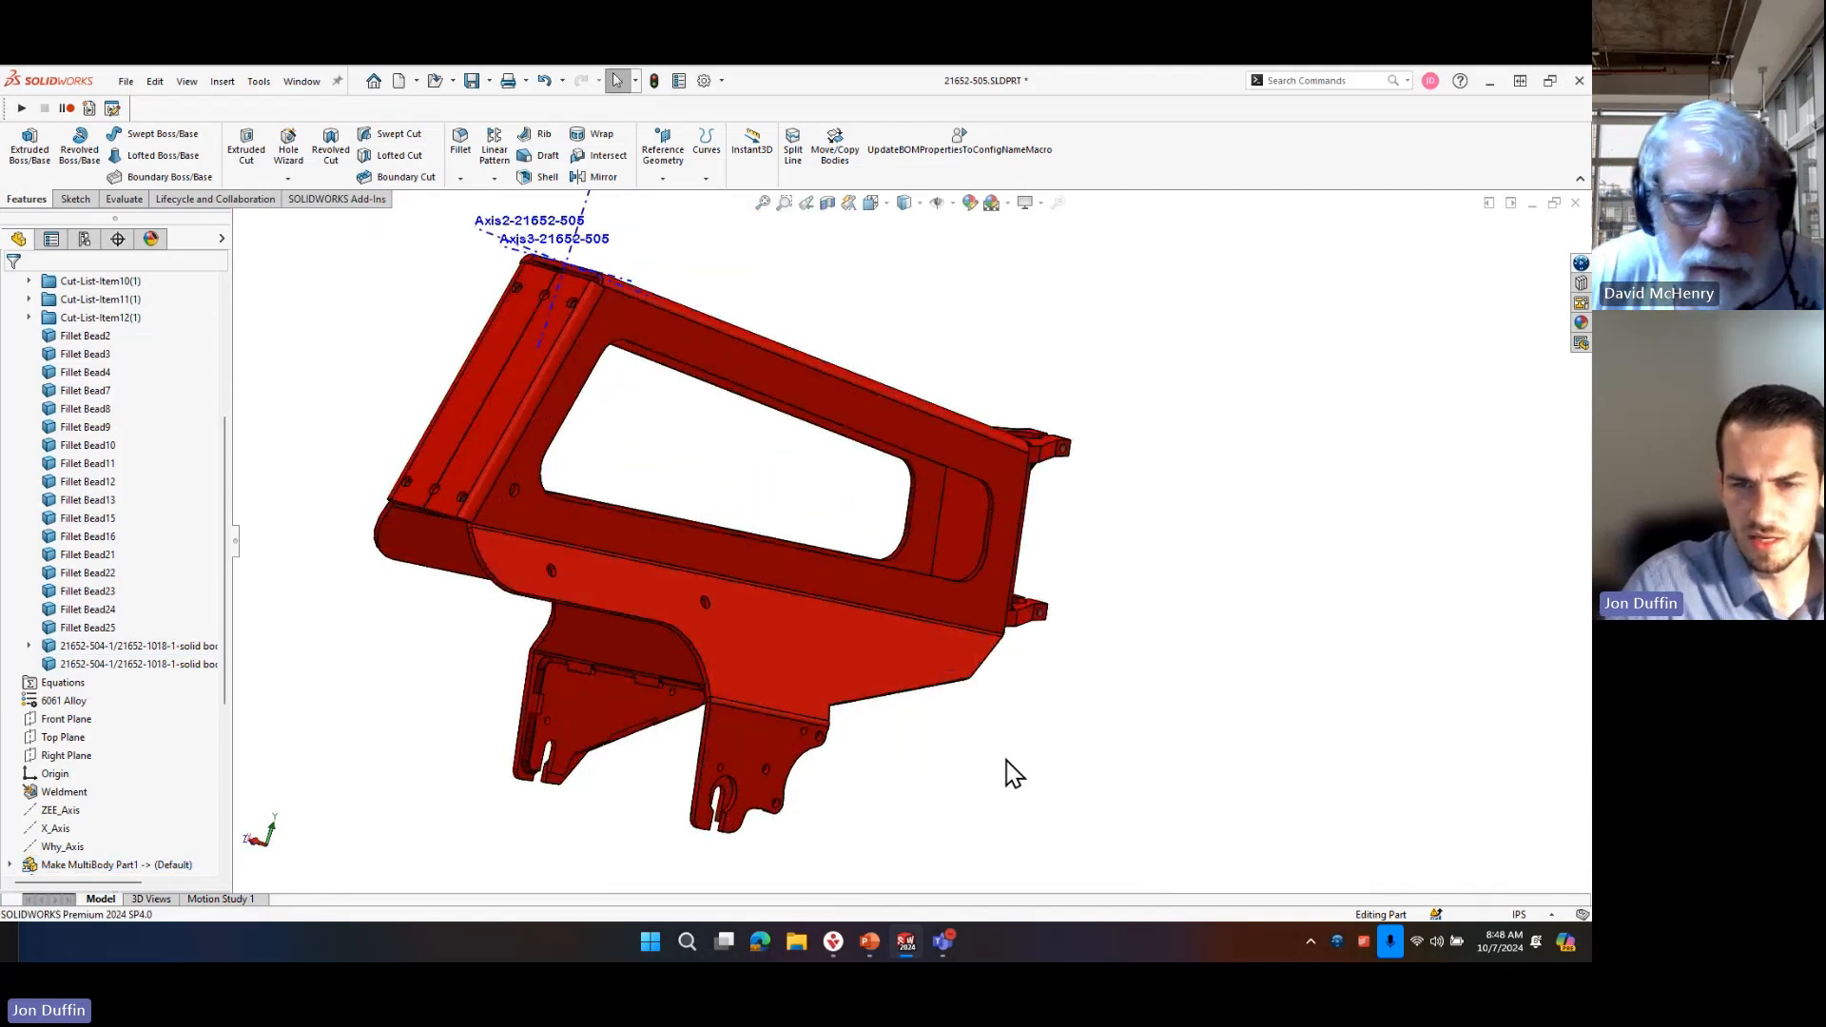
{"action": "type", "text": "scomb"}
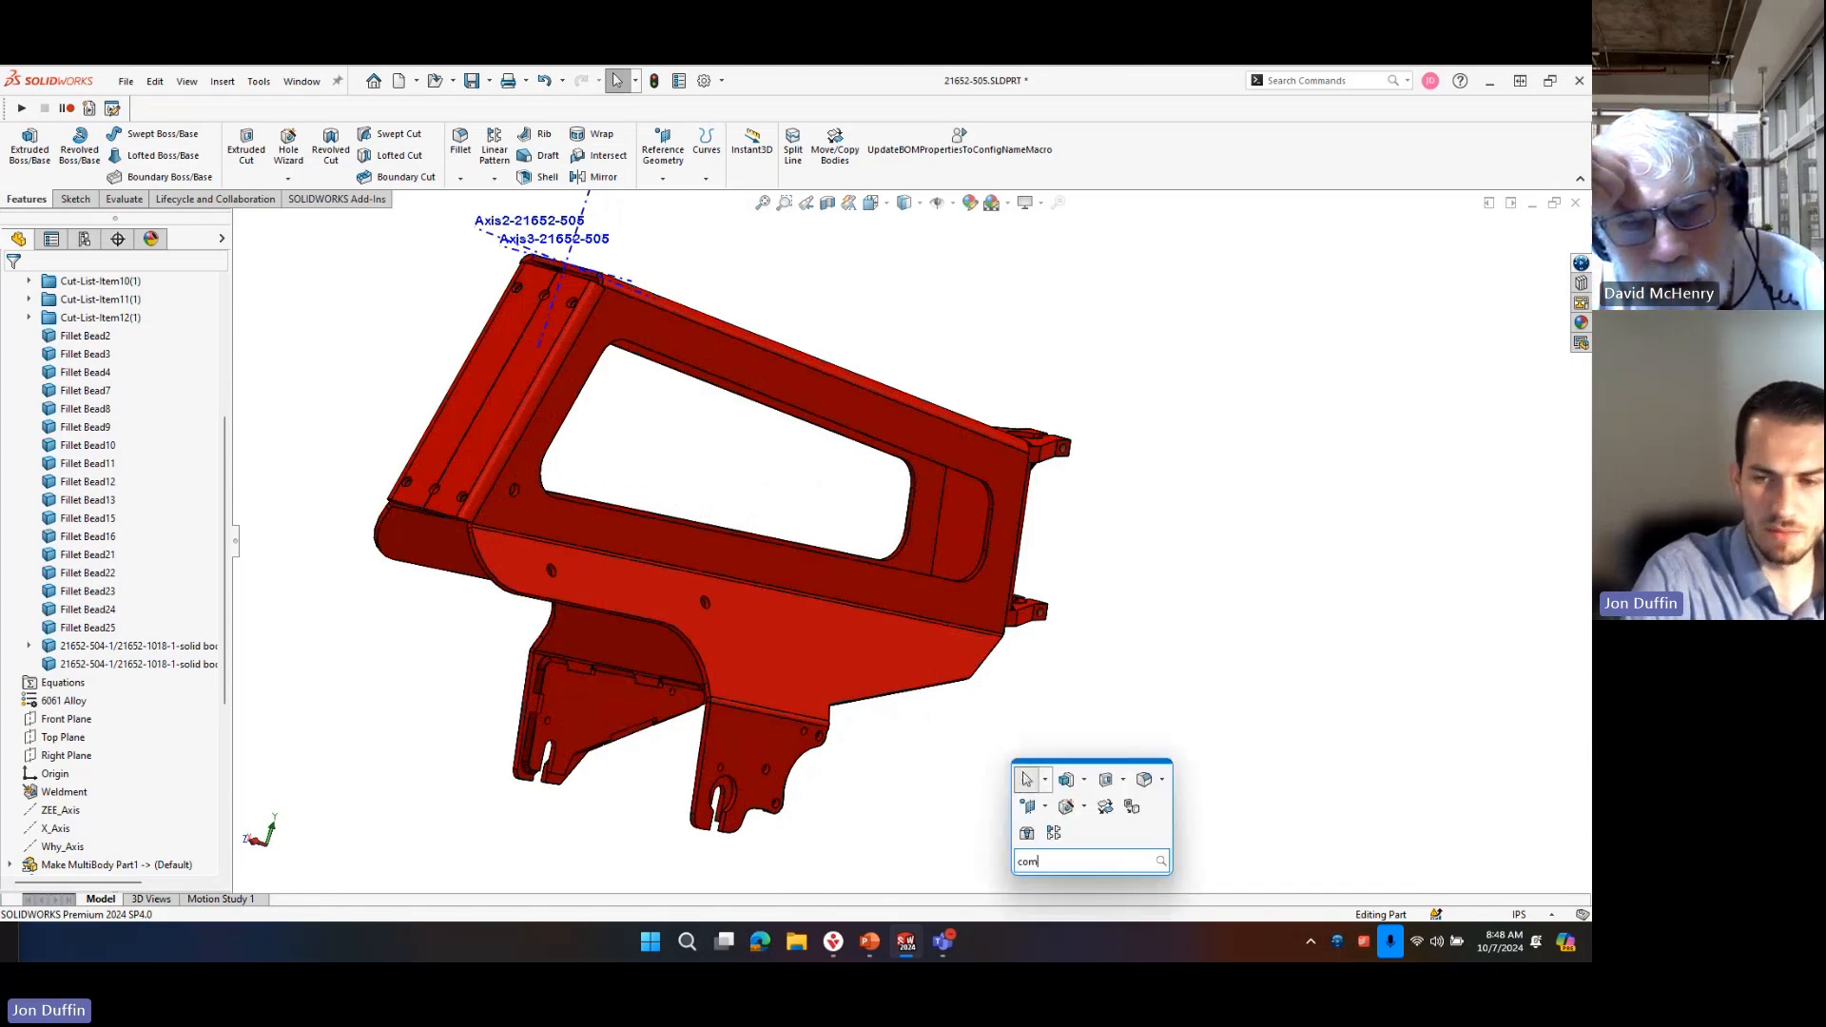
{"action": "type", "text": "ine"}
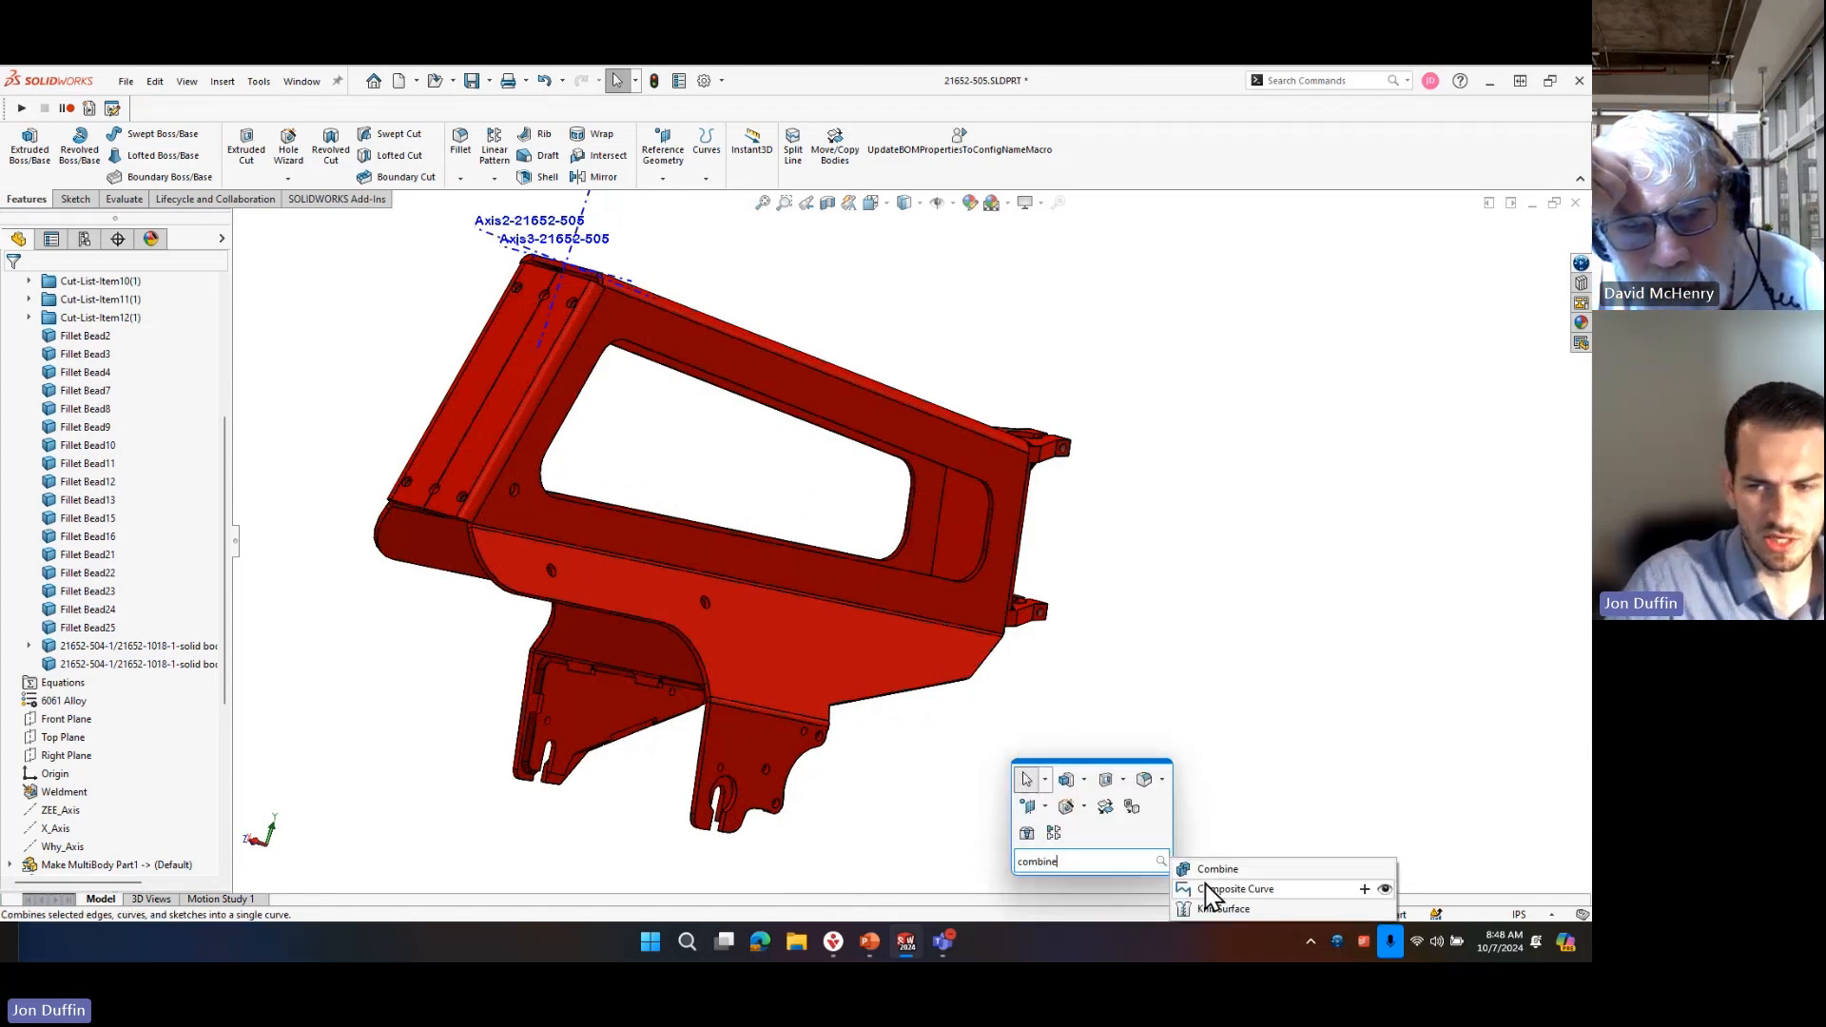
{"action": "key", "text": "Escape"}
{"action": "type", "text": "s"}
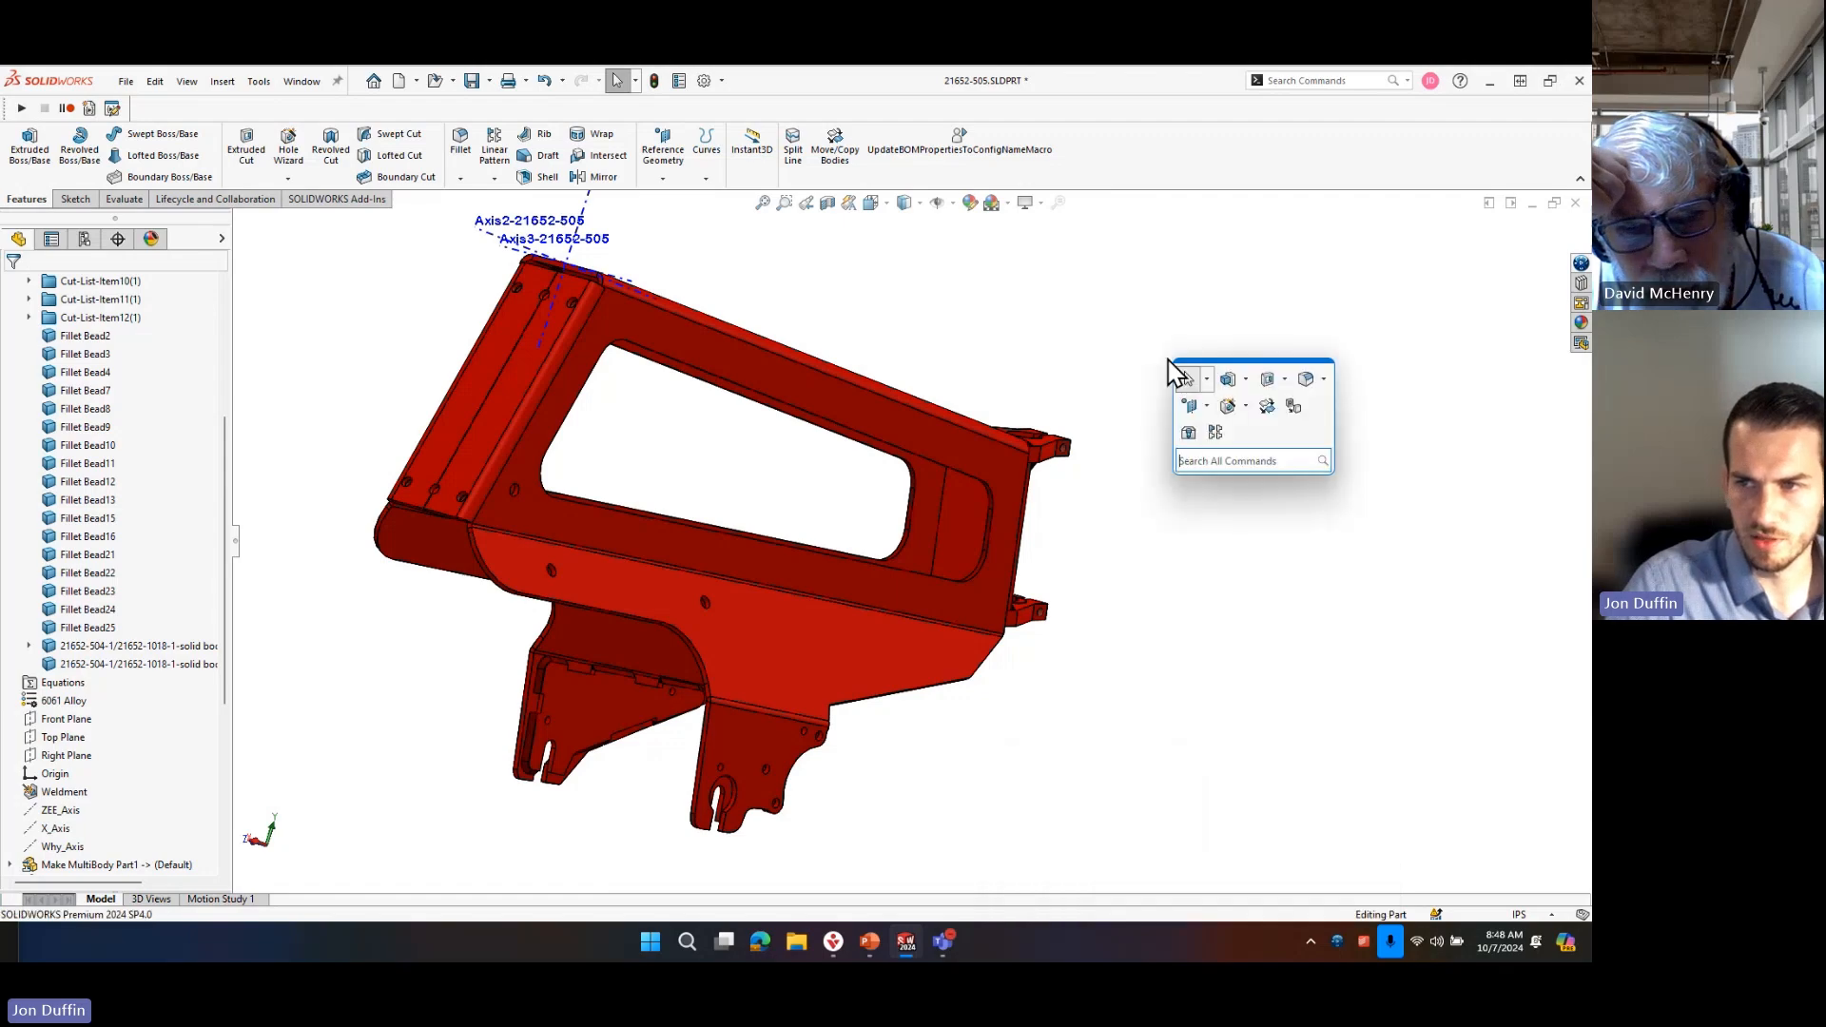
{"action": "type", "text": "combine"}
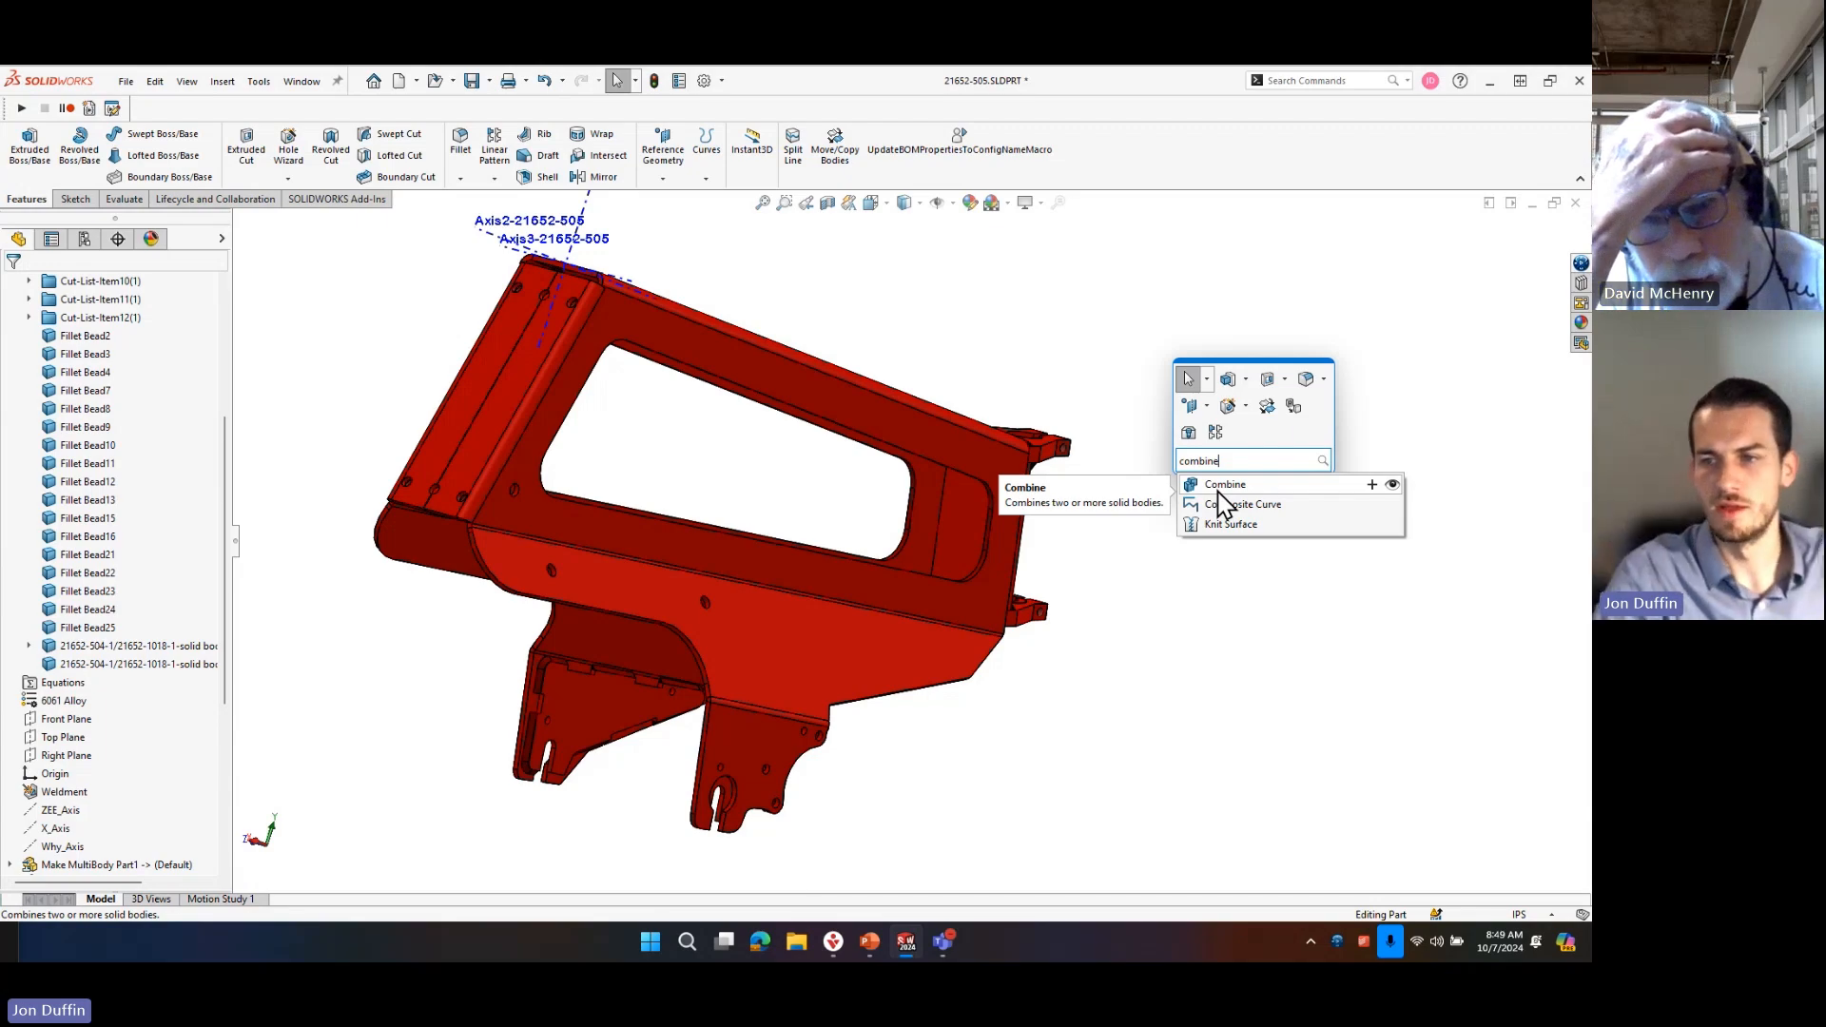
{"action": "left_click", "coordinate": [1220, 492]}
{"action": "scroll", "coordinate": [590, 774], "scroll_direction": "down", "scroll_amount": 2}
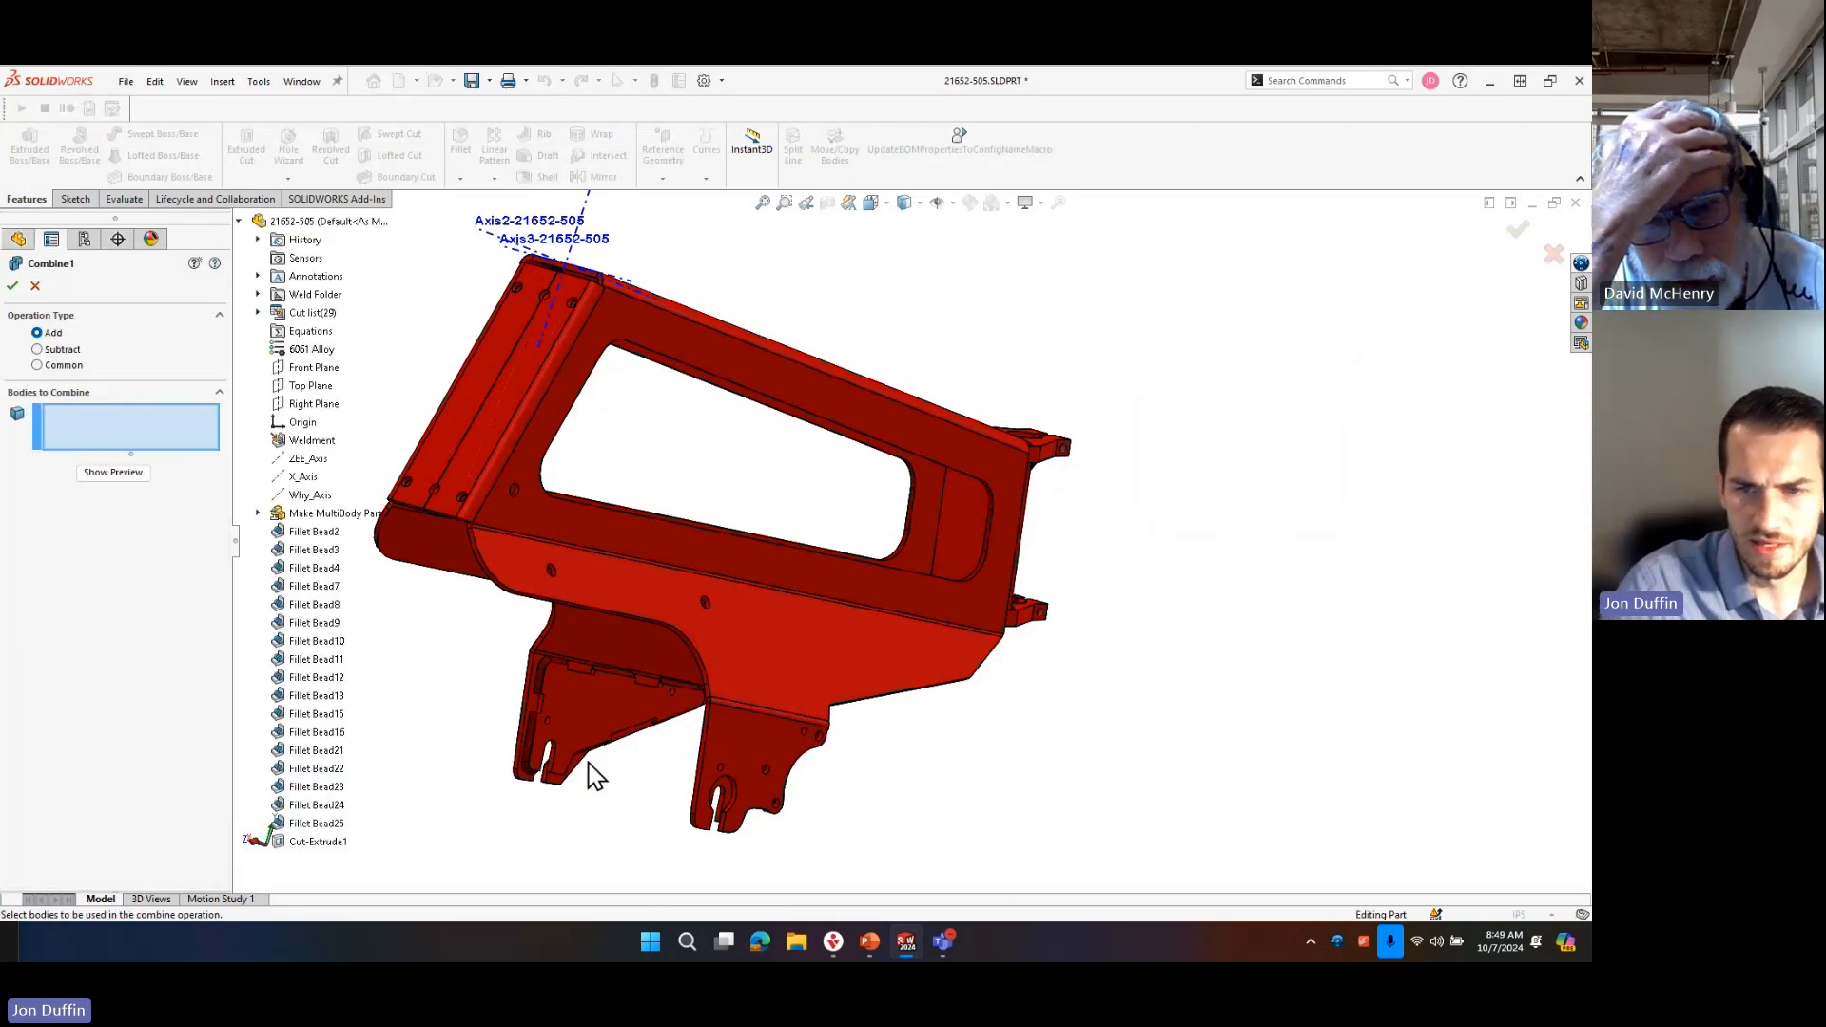
{"action": "scroll", "coordinate": [624, 711], "scroll_direction": "down", "scroll_amount": 3}
{"action": "left_click", "coordinate": [622, 599]}
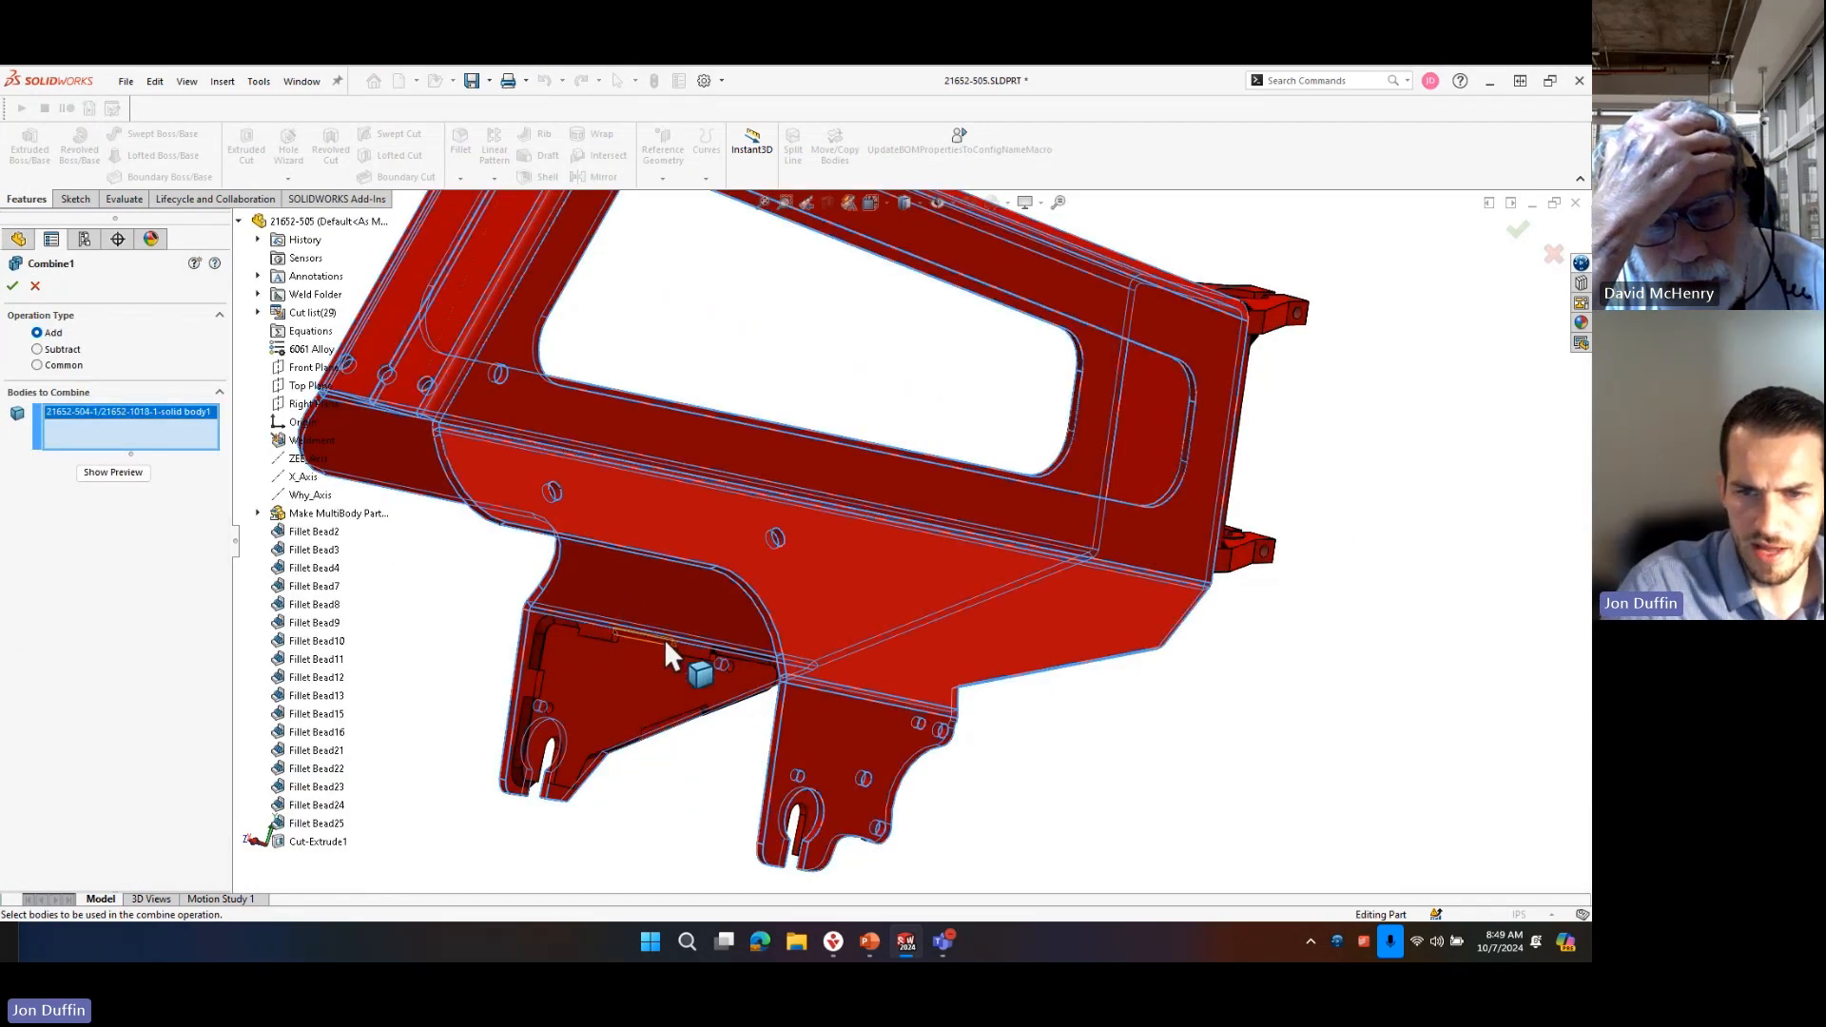
{"action": "scroll", "coordinate": [747, 561], "scroll_direction": "up", "scroll_amount": 3}
{"action": "scroll", "coordinate": [896, 597], "scroll_direction": "down", "scroll_amount": 5}
{"action": "mouse_move", "coordinate": [846, 597]}
{"action": "middle_mouse_down"}
{"action": "mouse_move", "coordinate": [954, 642]}
{"action": "mouse_move", "coordinate": [917, 612]}
{"action": "mouse_move", "coordinate": [870, 624]}
{"action": "middle_mouse_up"}
{"action": "left_click", "coordinate": [905, 656]}
{"action": "left_click", "coordinate": [915, 669]}
{"action": "scroll", "coordinate": [920, 672], "scroll_direction": "down", "scroll_amount": 2}
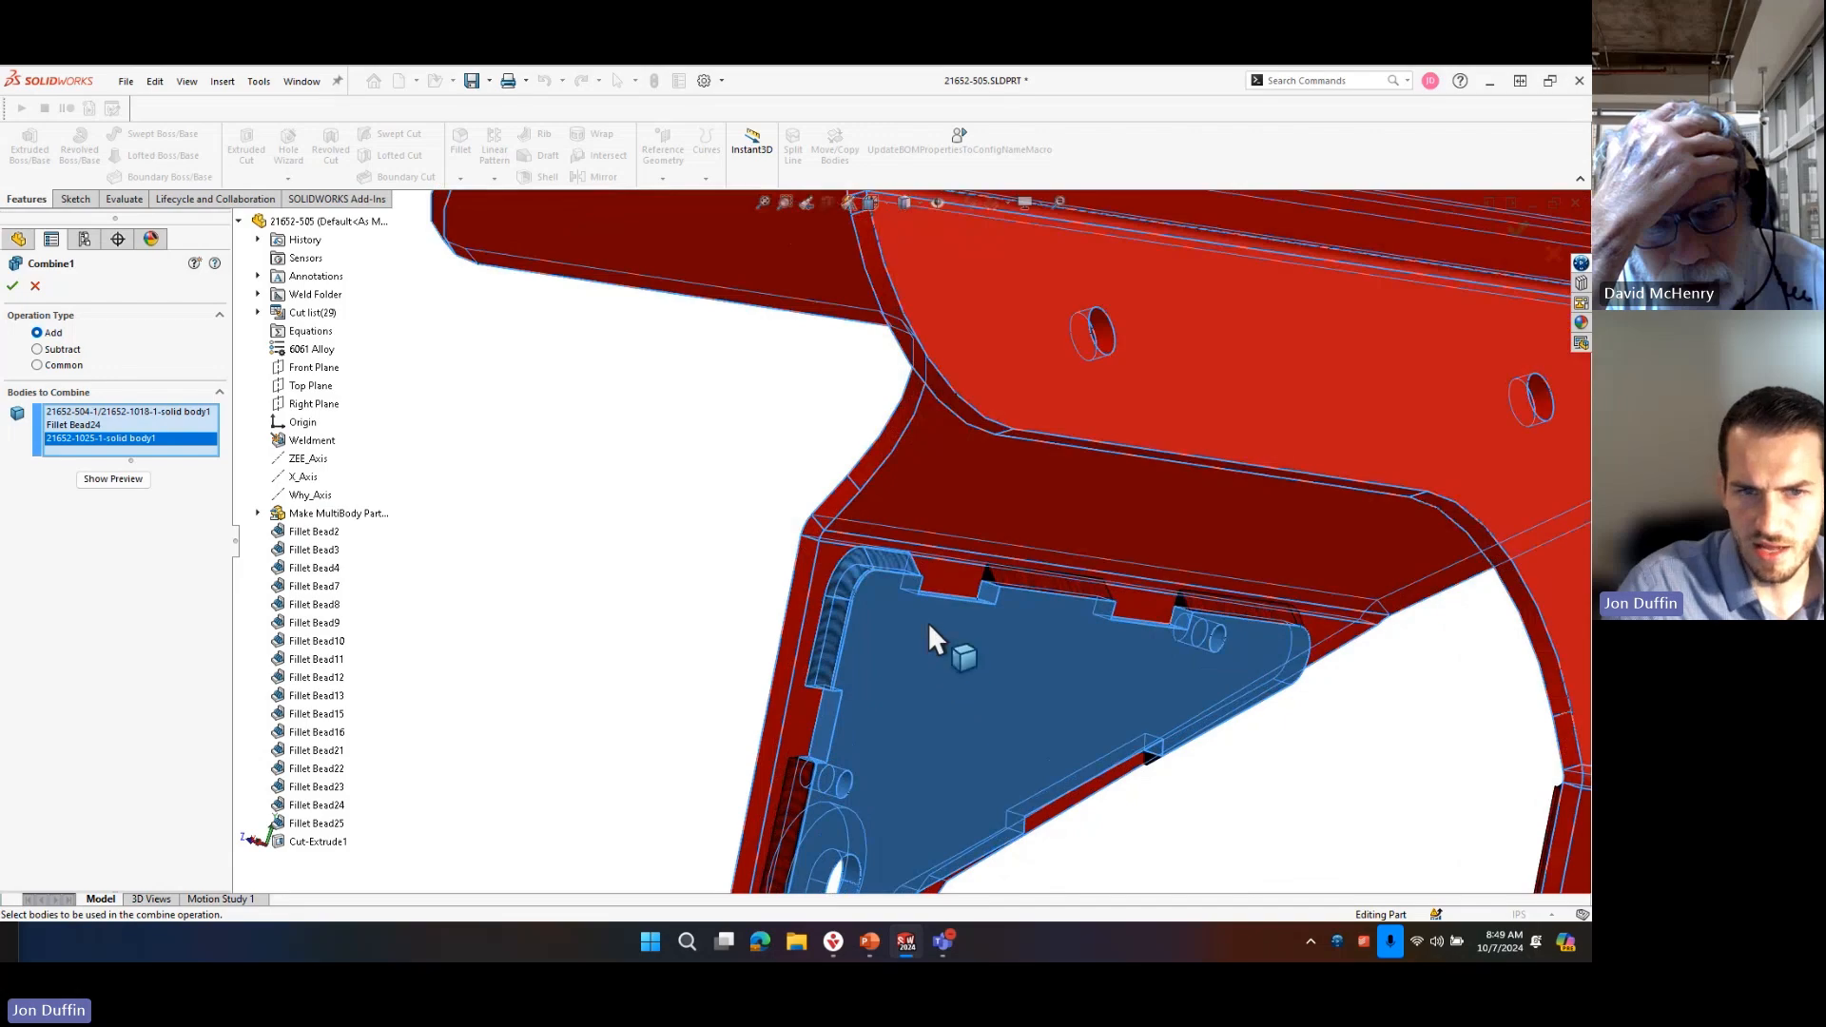
{"action": "left_click", "coordinate": [15, 286]}
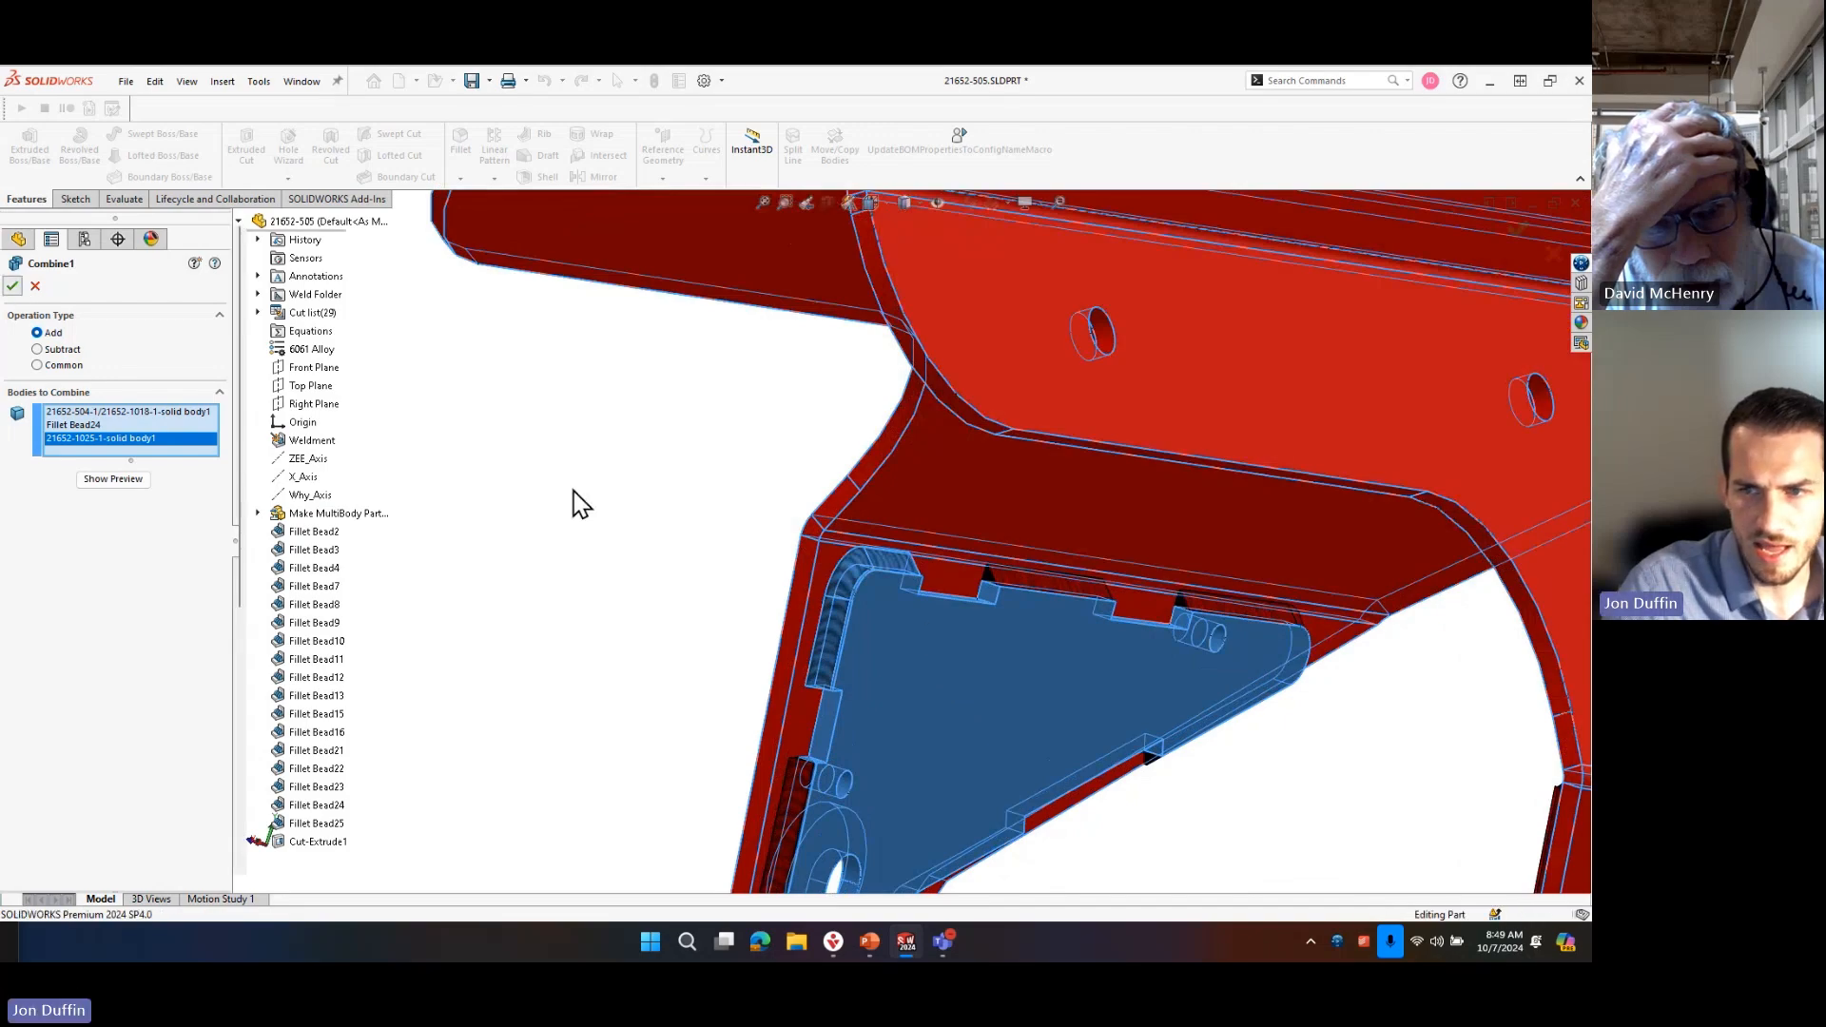
Highlight the combined body from the cut list and examine its extent around the triangular dropout plate.
{"action": "left_click", "coordinate": [906, 620]}
{"action": "left_click", "coordinate": [501, 616]}
{"action": "left_click", "coordinate": [91, 591]}
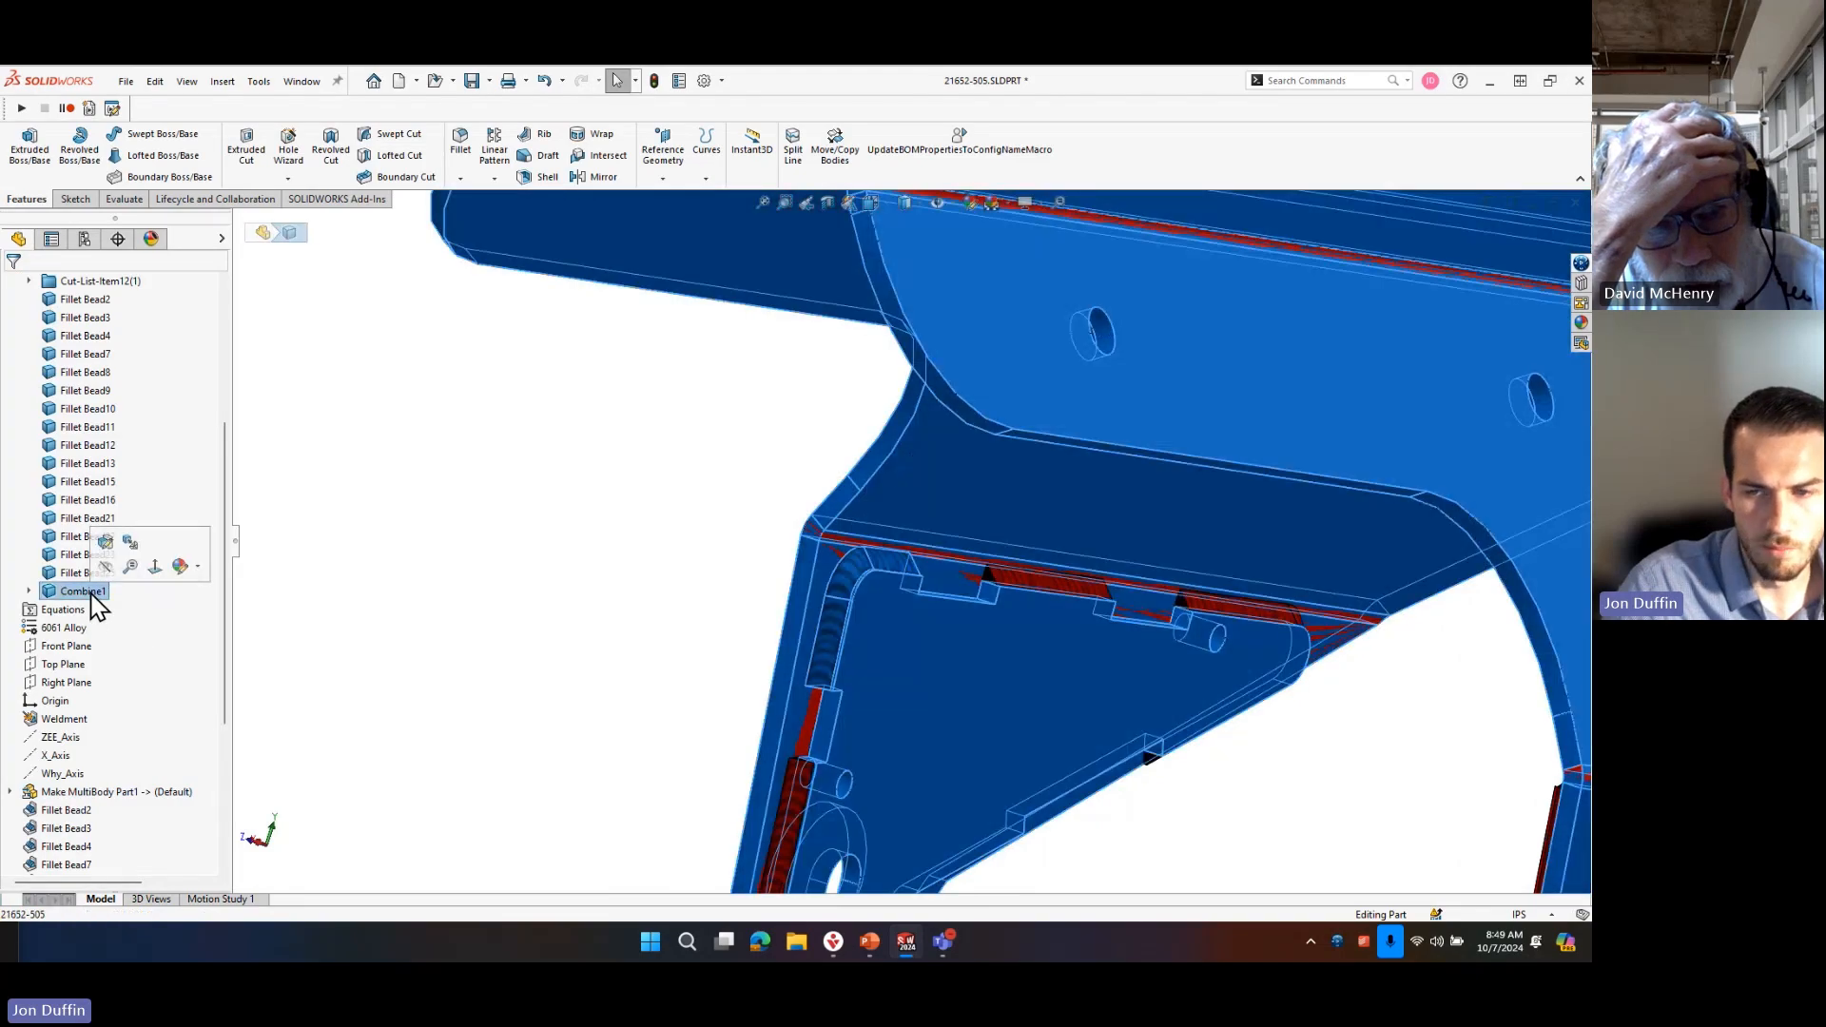
{"action": "scroll", "coordinate": [979, 631], "scroll_direction": "up", "scroll_amount": 5}
{"action": "scroll", "coordinate": [1000, 631], "scroll_direction": "down", "scroll_amount": 4}
{"action": "scroll", "coordinate": [905, 504], "scroll_direction": "down", "scroll_amount": 2}
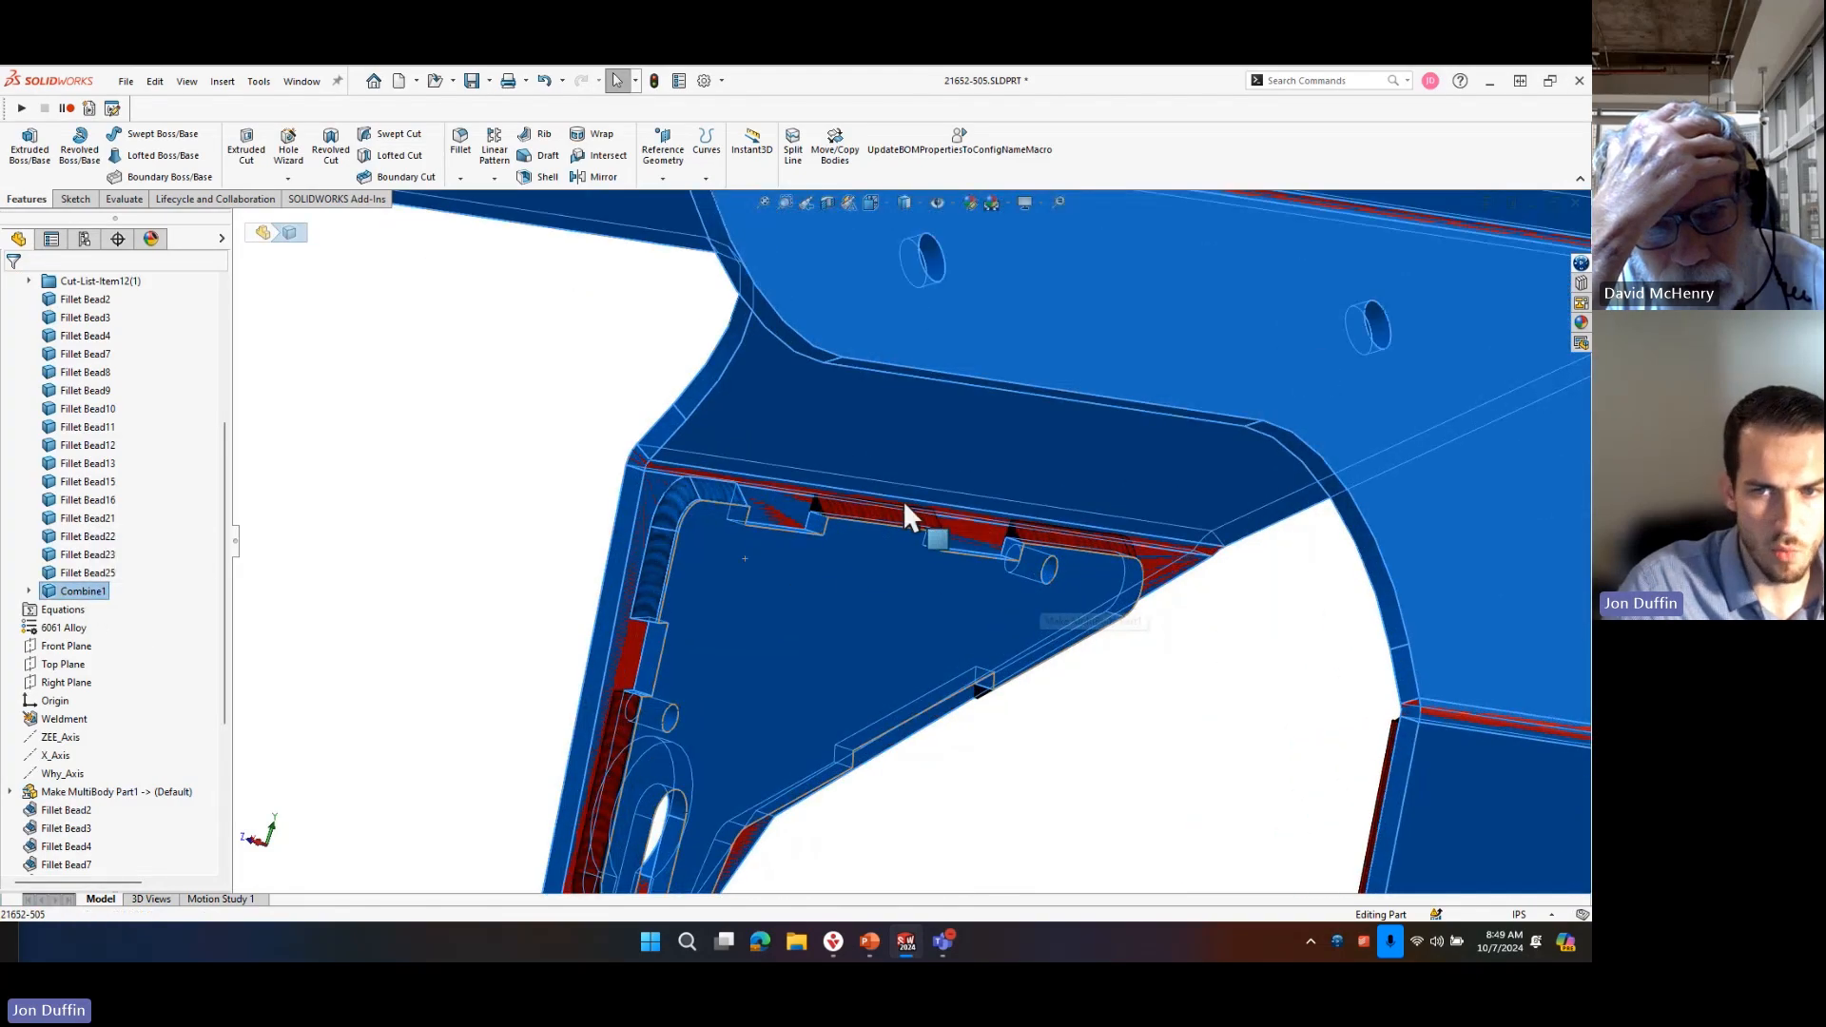
Open the Combine feature's definition to review the bodies it joins, and close it without changes.
{"action": "scroll", "coordinate": [180, 756], "scroll_direction": "down", "scroll_amount": 5}
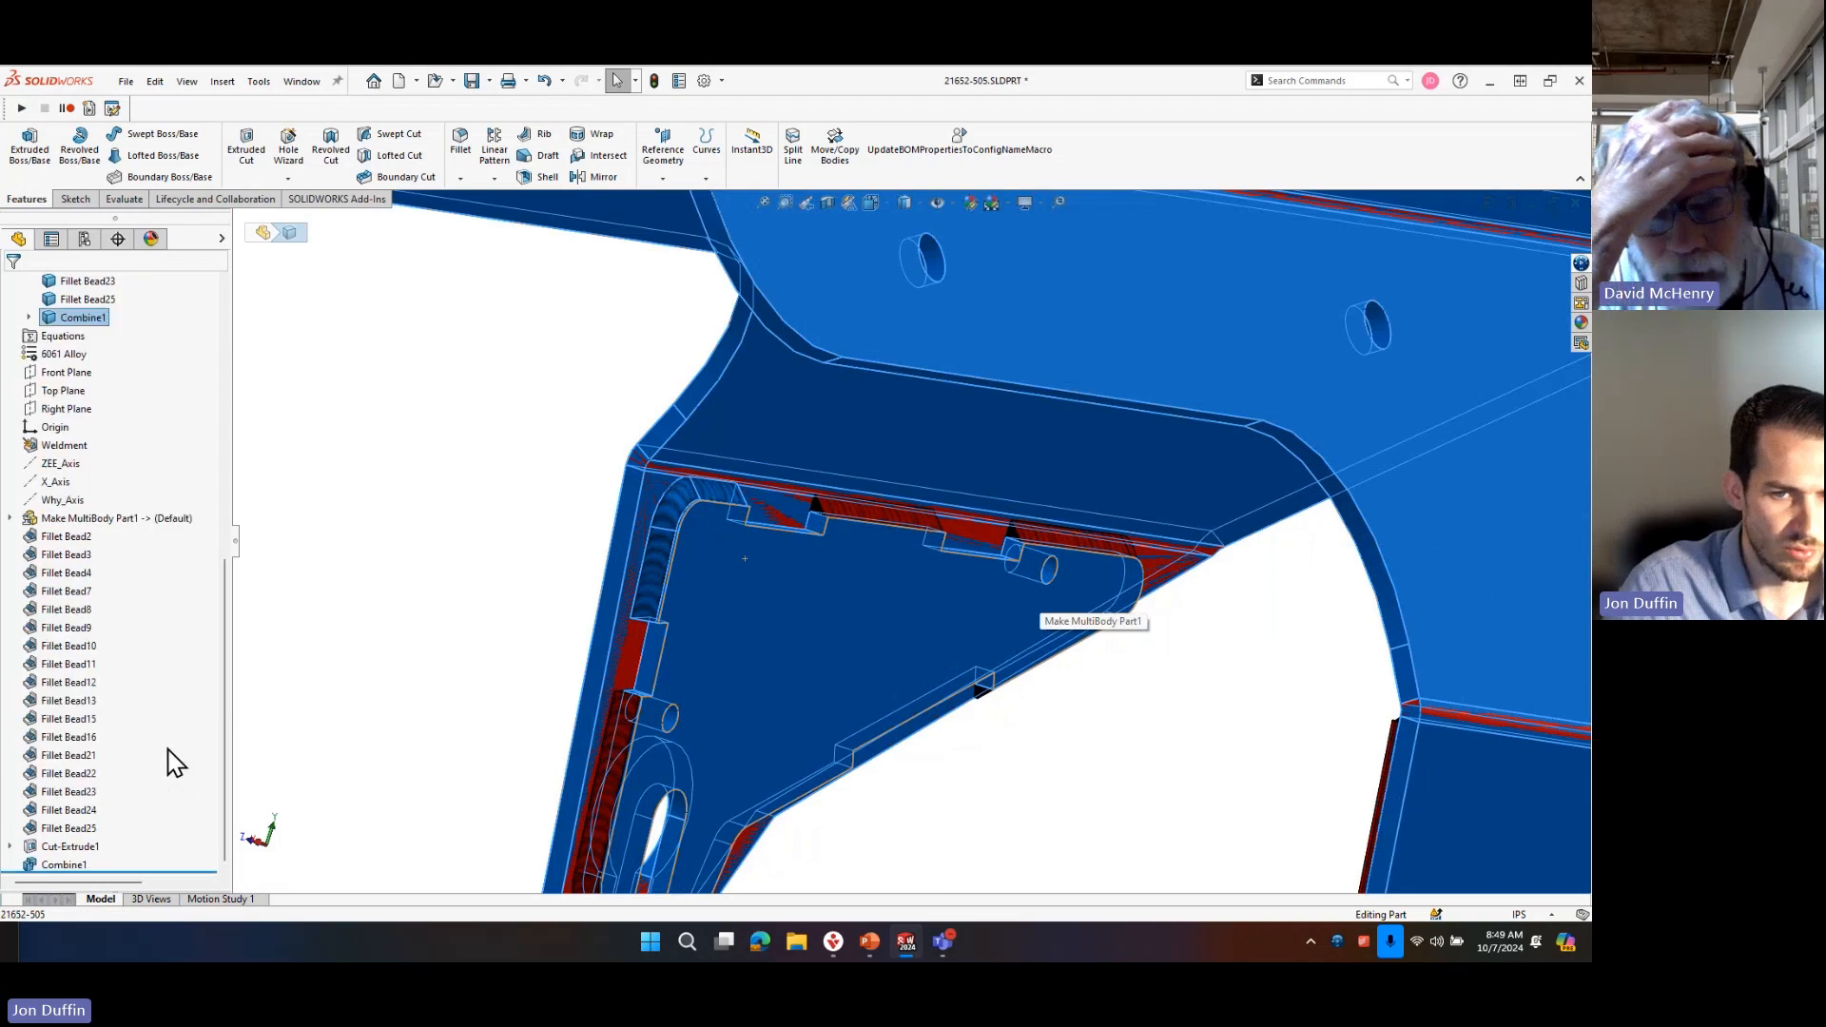
{"action": "left_click", "coordinate": [74, 865]}
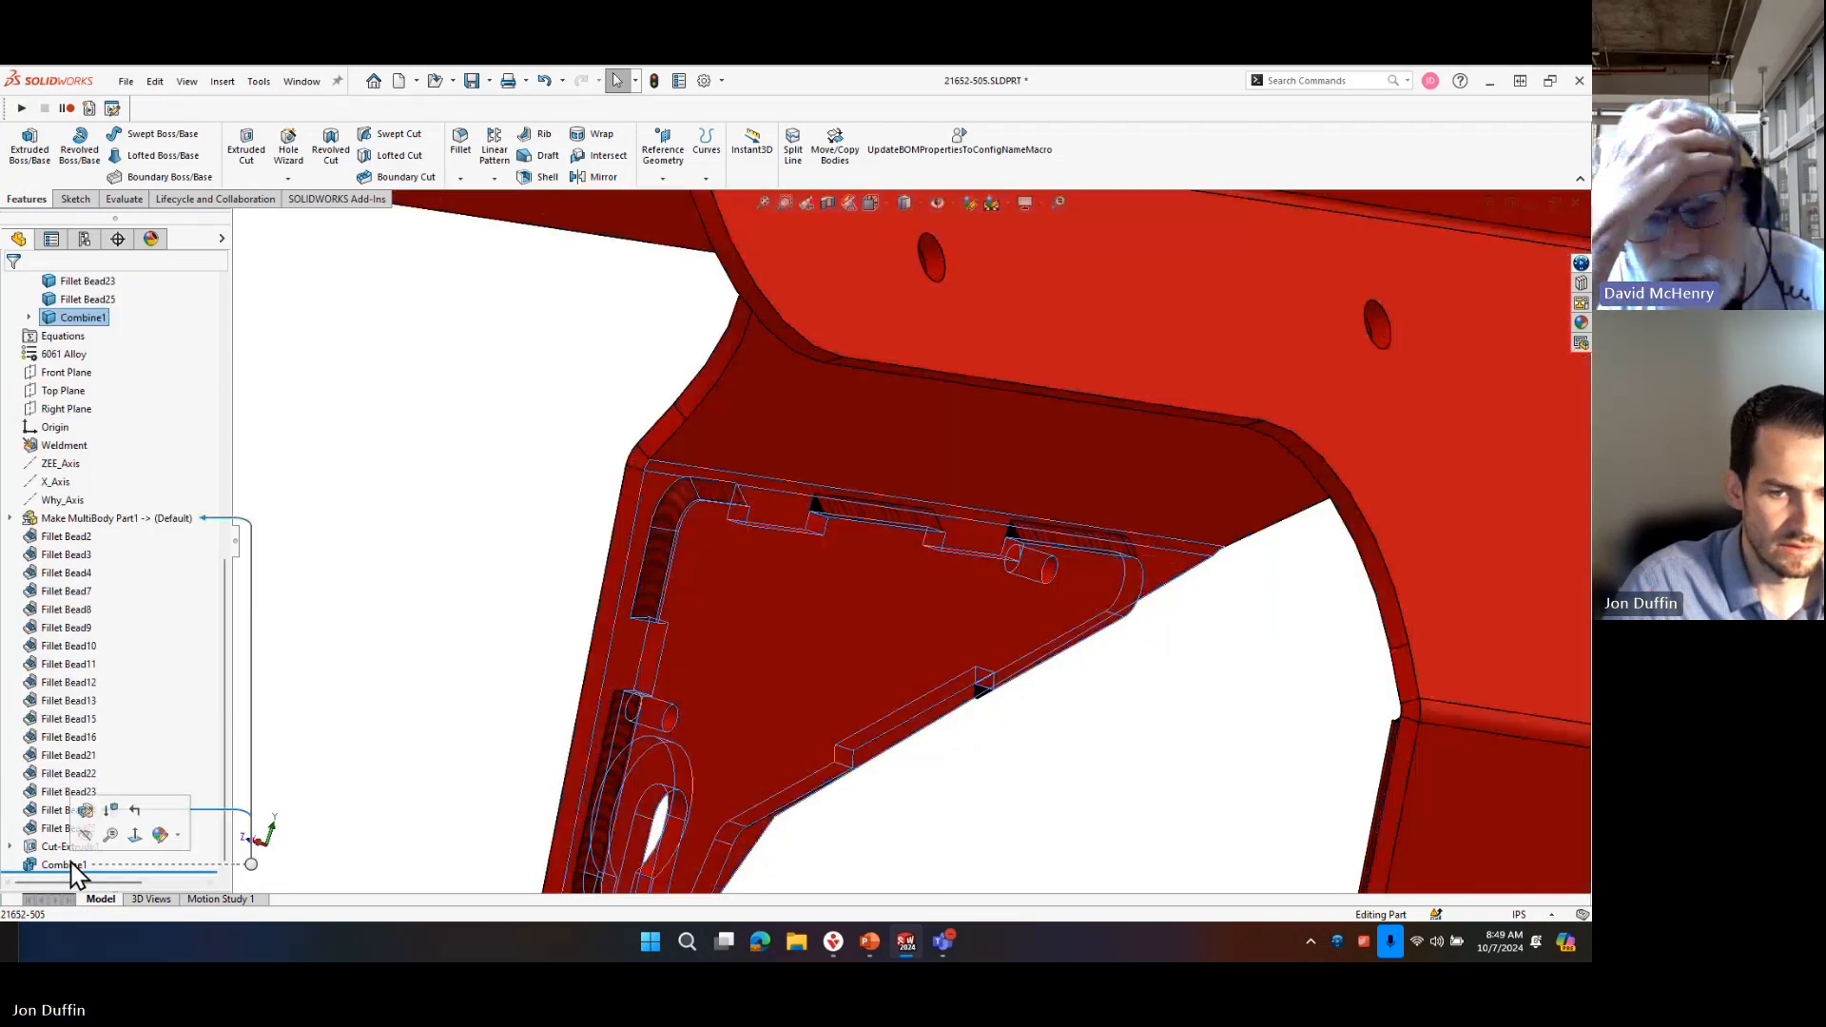
{"action": "left_click", "coordinate": [85, 809]}
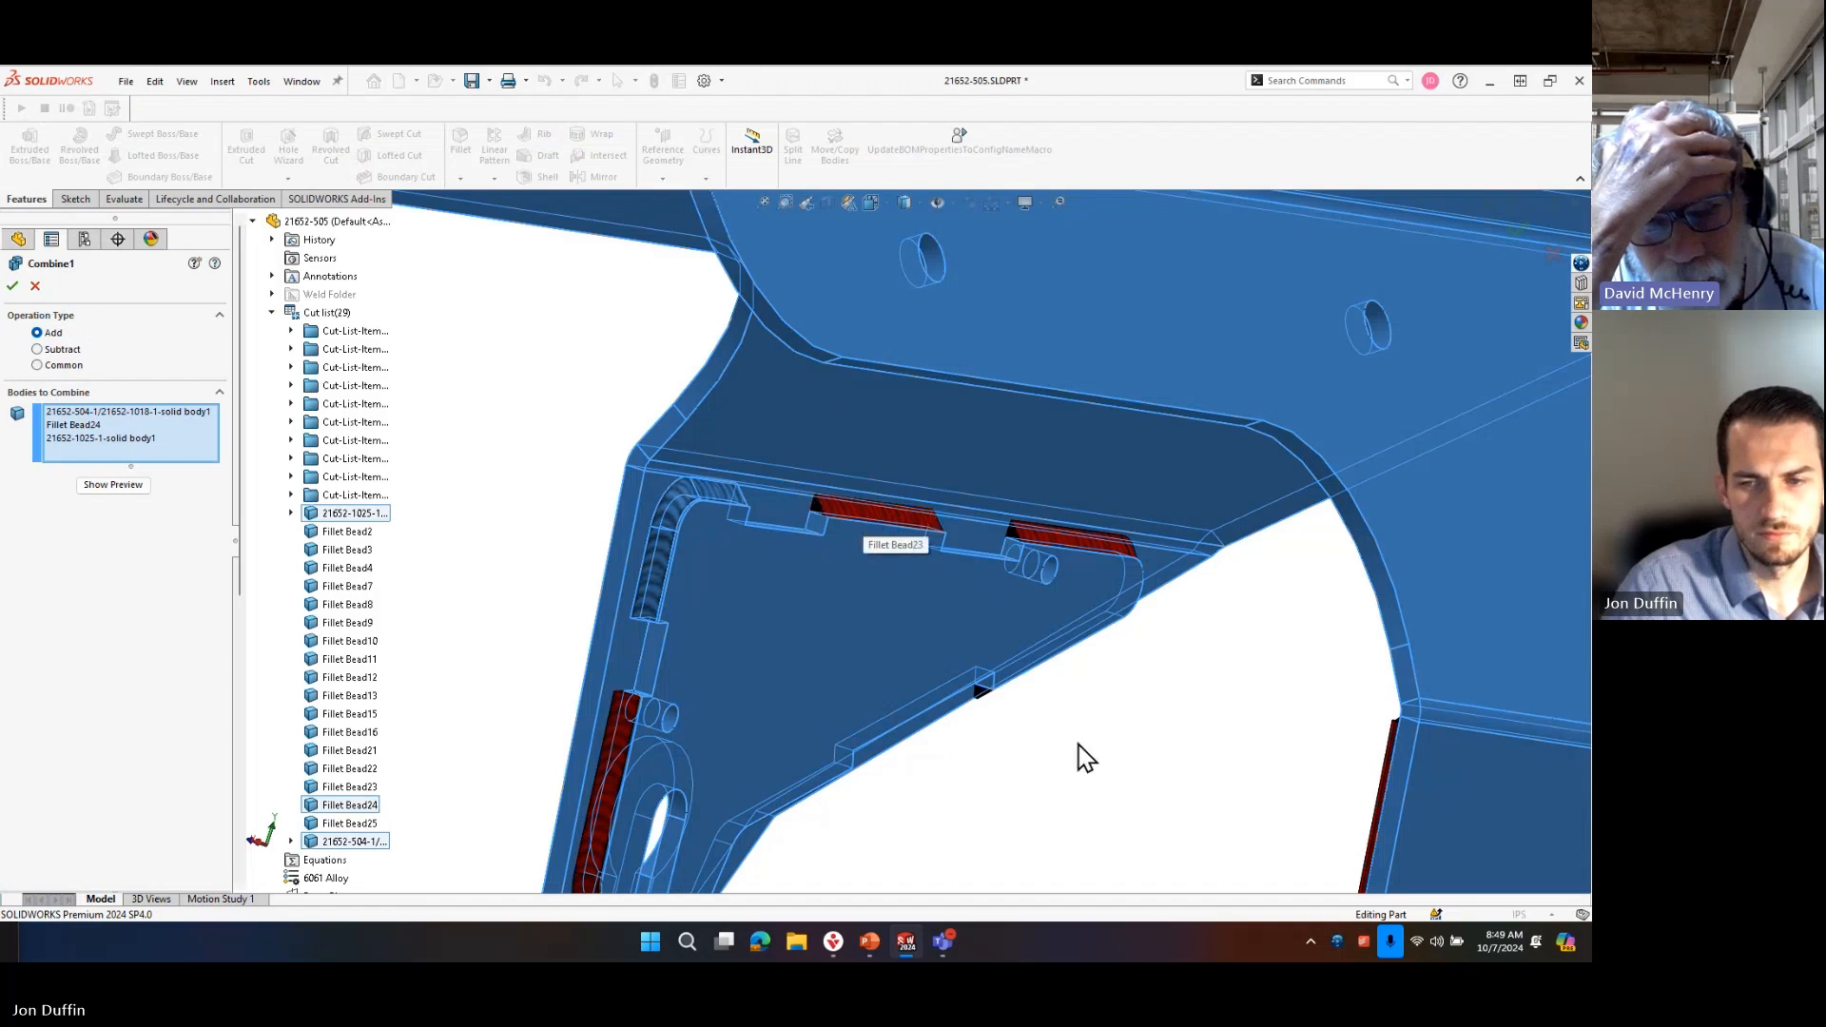
{"action": "scroll", "coordinate": [987, 642], "scroll_direction": "up", "scroll_amount": 3}
{"action": "scroll", "coordinate": [989, 641], "scroll_direction": "down", "scroll_amount": 2}
{"action": "middle_click_drag", "start_coordinate": [978, 715], "coordinate": [895, 669]}
{"action": "scroll", "coordinate": [918, 686], "scroll_direction": "up", "scroll_amount": 4}
{"action": "scroll", "coordinate": [1056, 671], "scroll_direction": "down", "scroll_amount": 3}
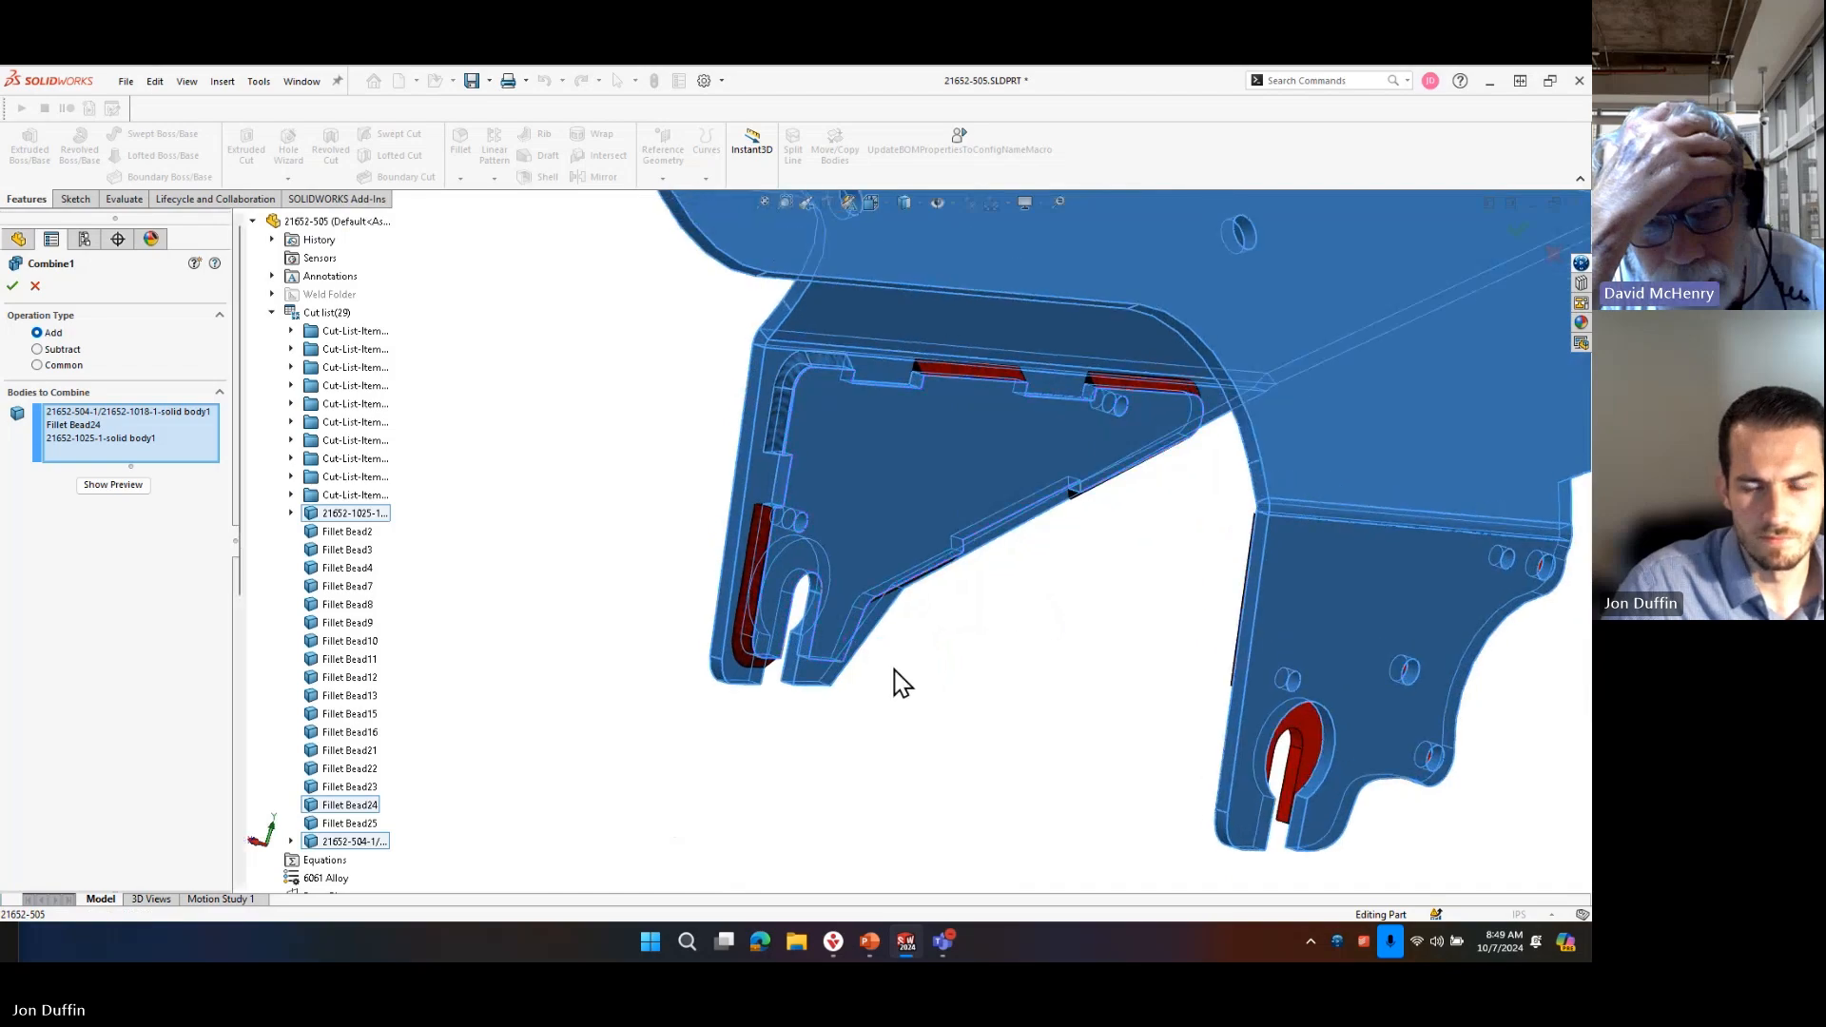
{"action": "left_click", "coordinate": [37, 288]}
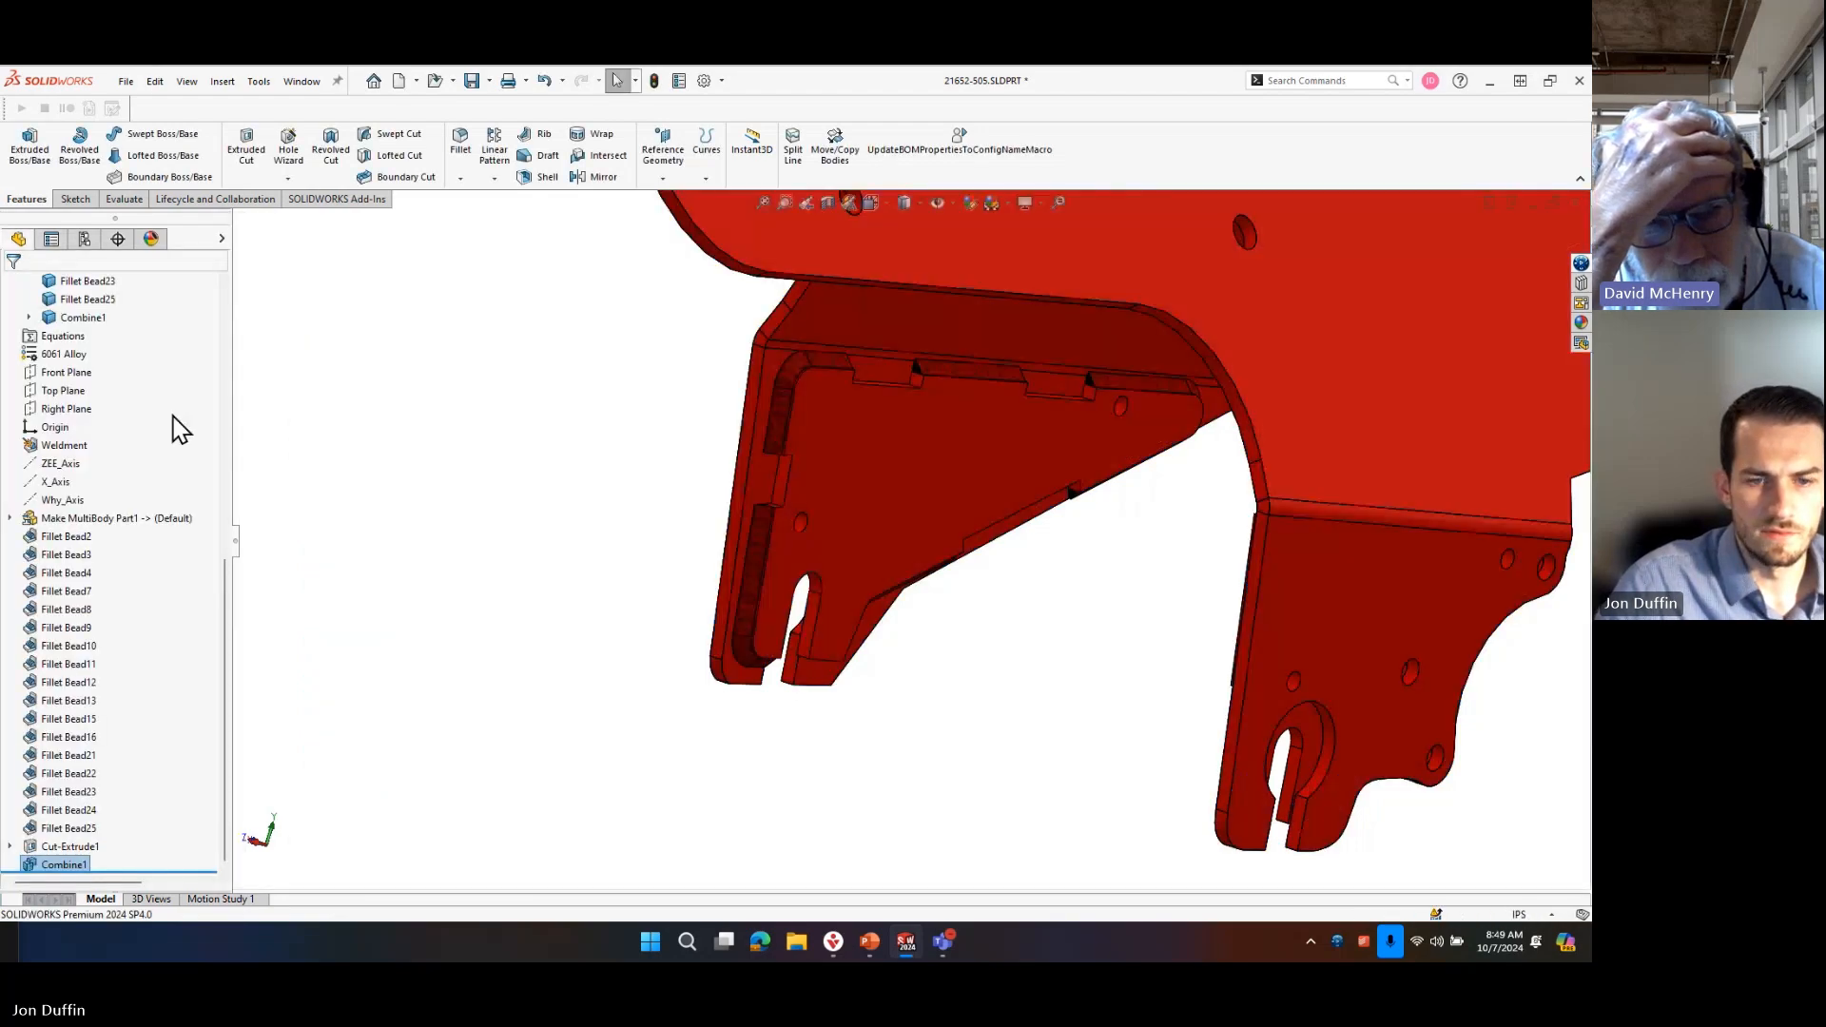
{"action": "left_click", "coordinate": [507, 452]}
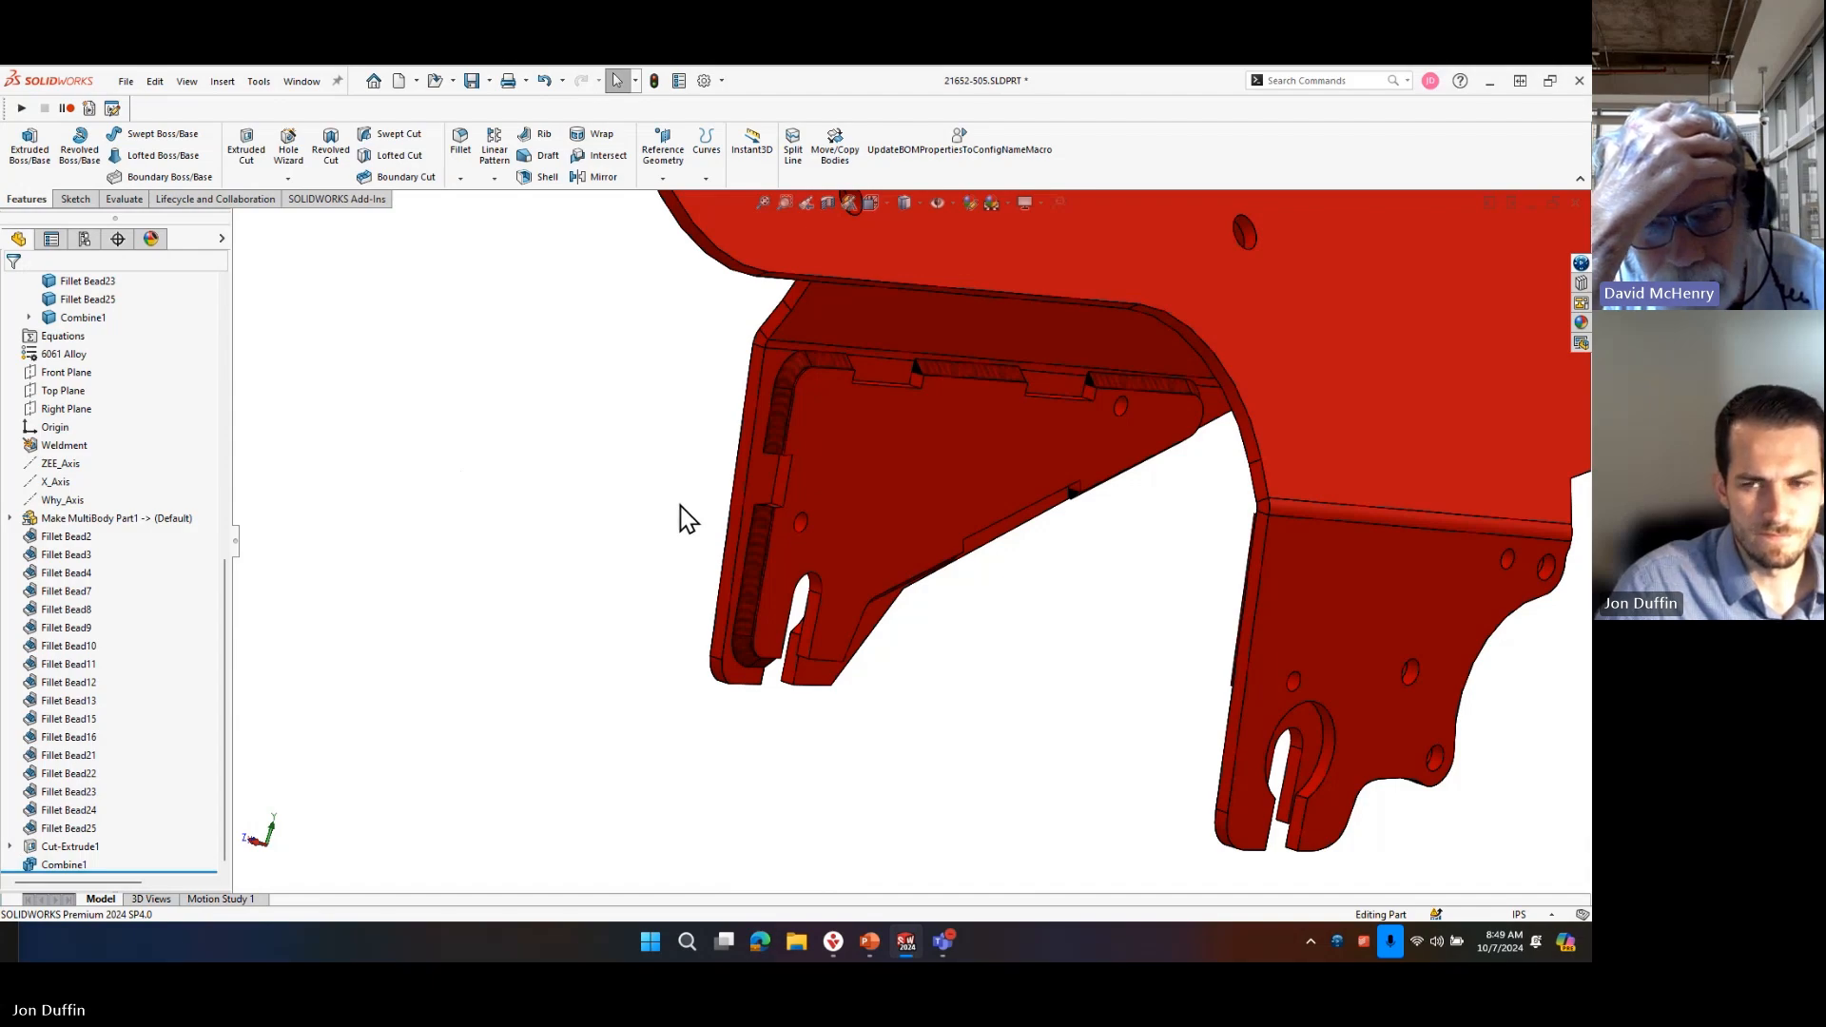
{"action": "left_click", "coordinate": [64, 864]}
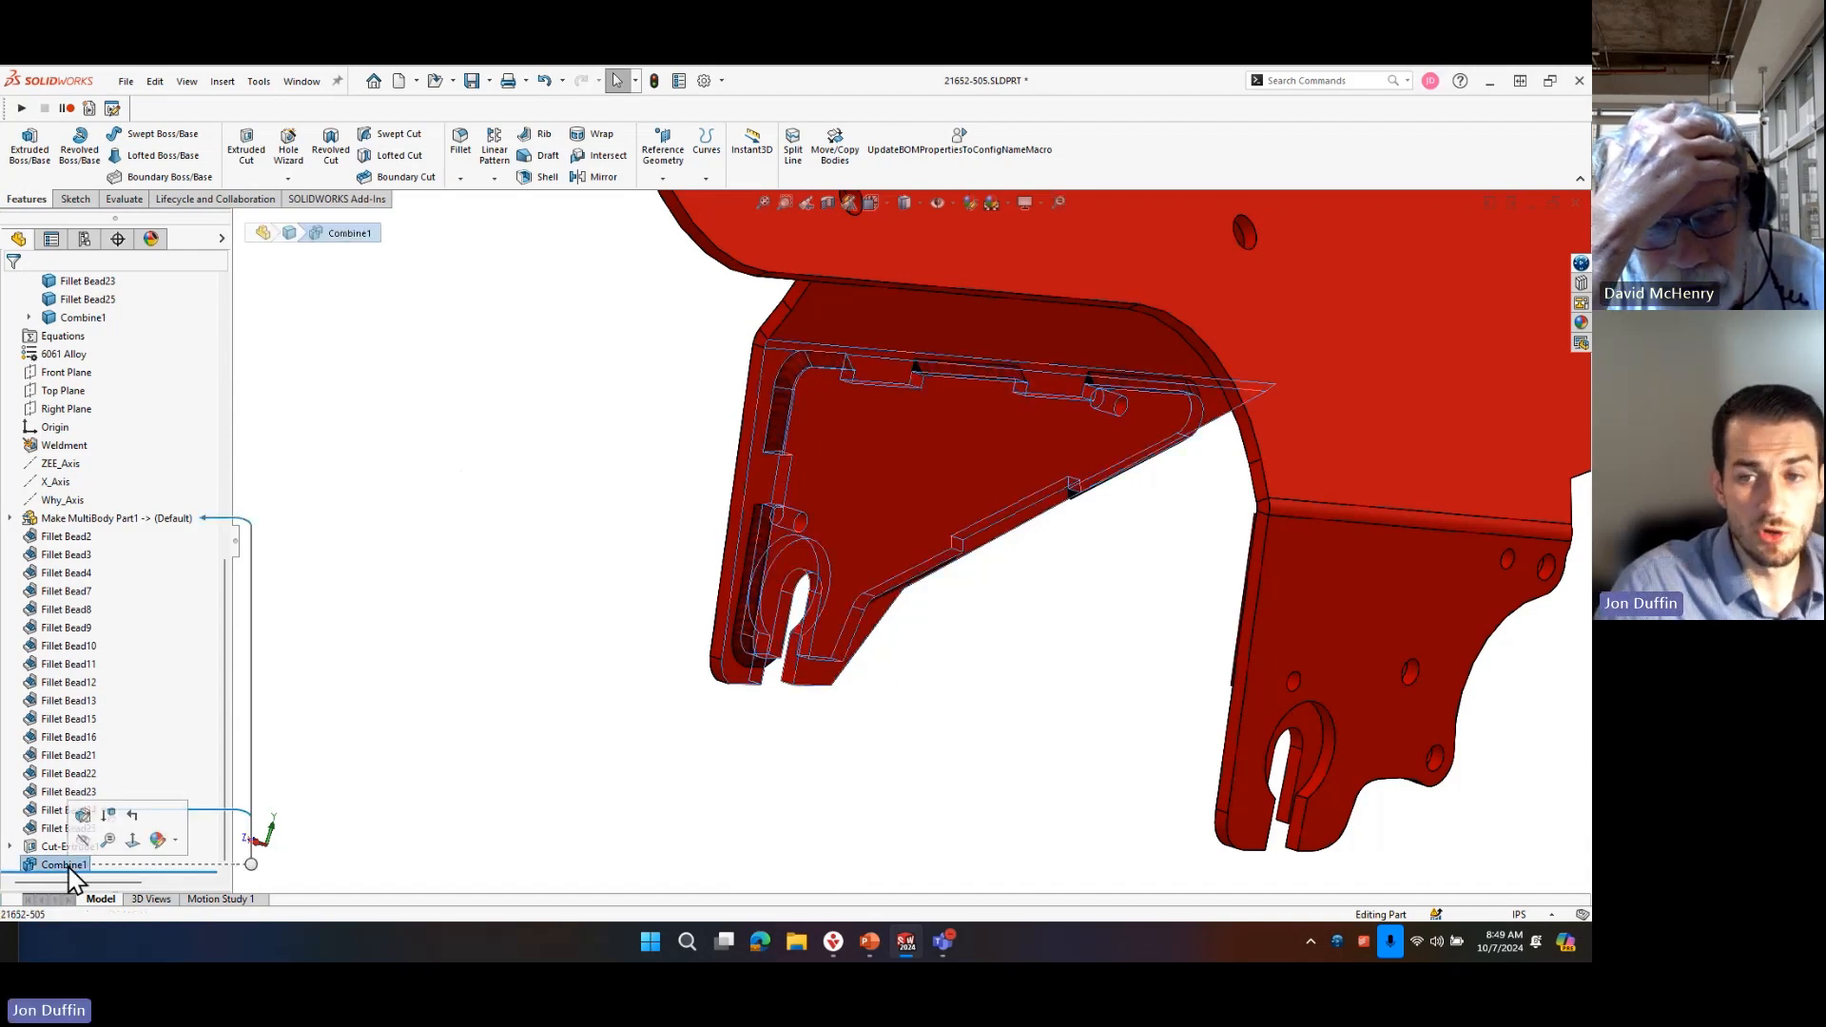
{"action": "left_click", "coordinate": [554, 478]}
Review the updated cut list, from the cut list items and fillet beads down to the combined body.
{"action": "scroll", "coordinate": [152, 609], "scroll_direction": "up", "scroll_amount": 5}
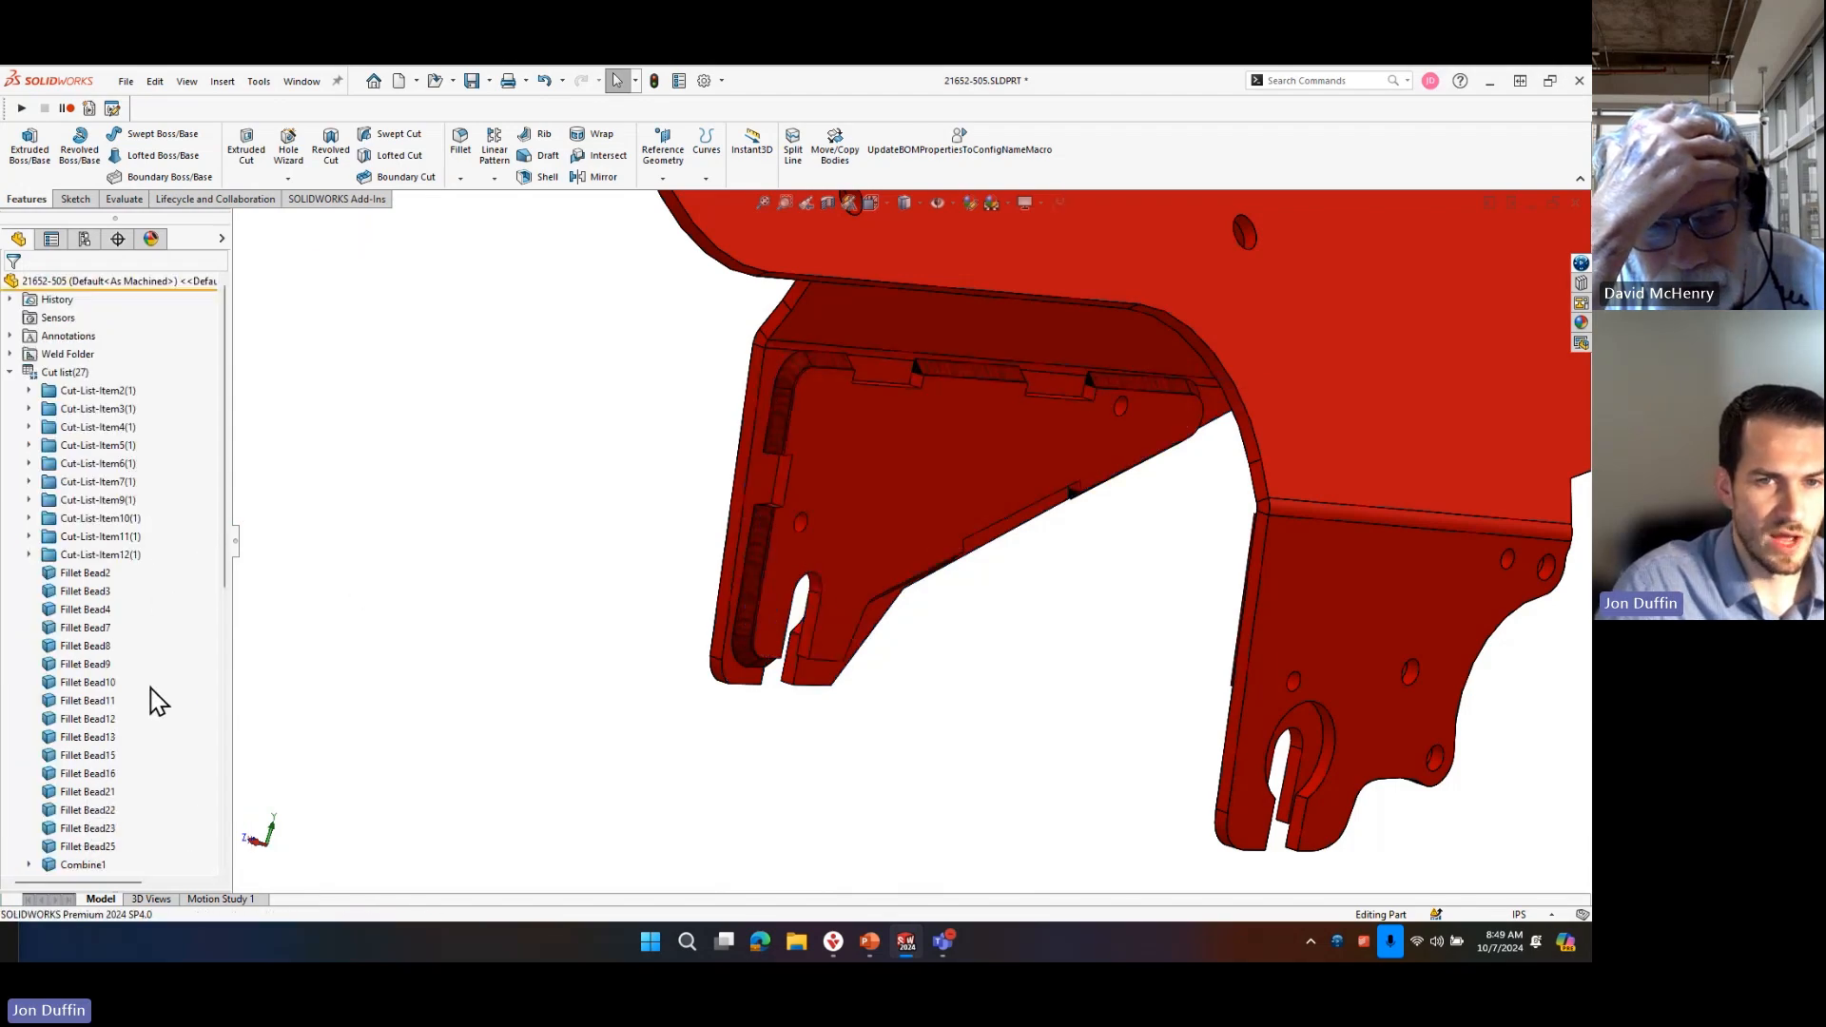
{"action": "left_click_drag", "start_coordinate": [228, 505], "coordinate": [228, 449]}
{"action": "mouse_move", "coordinate": [13, 287]}
{"action": "left_mouse_down", "text": "ctrl"}
{"action": "mouse_move", "coordinate": [158, 650]}
{"action": "mouse_move", "coordinate": [191, 813]}
{"action": "left_mouse_up", "text": "ctrl"}
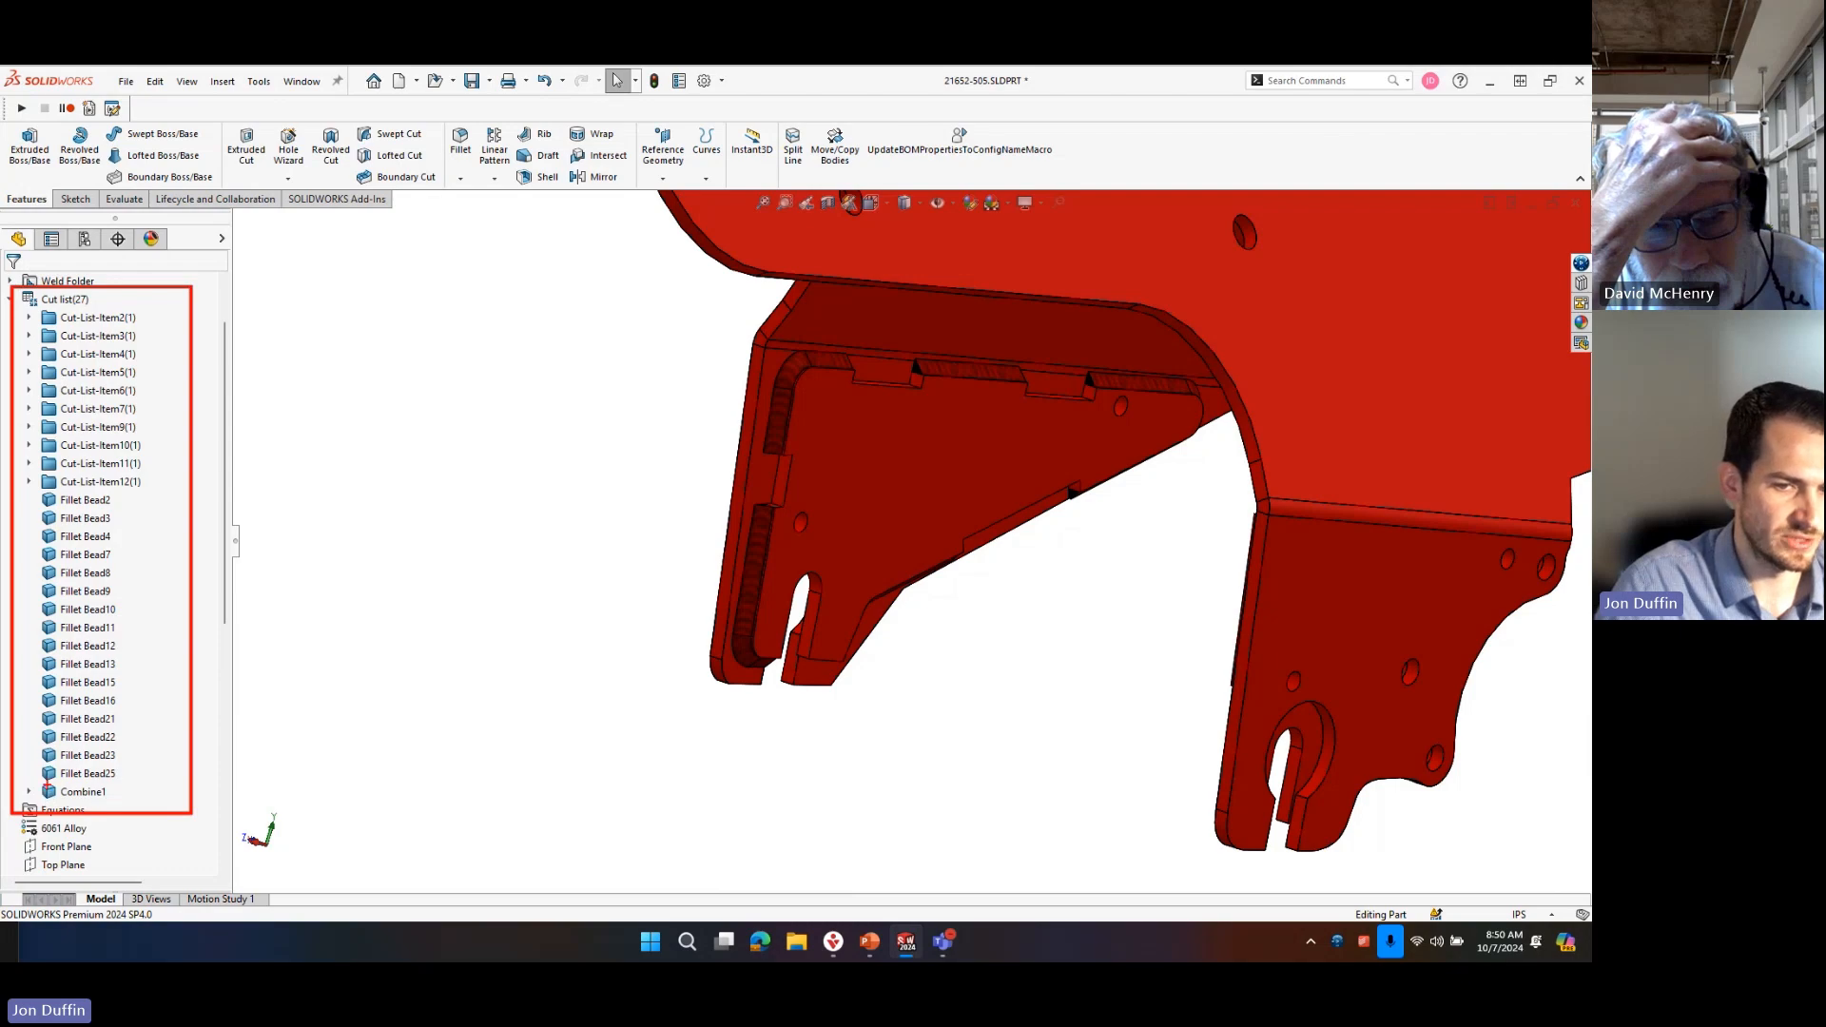
{"action": "left_click_drag", "start_coordinate": [84, 799], "coordinate": [134, 801], "text": "ctrl"}
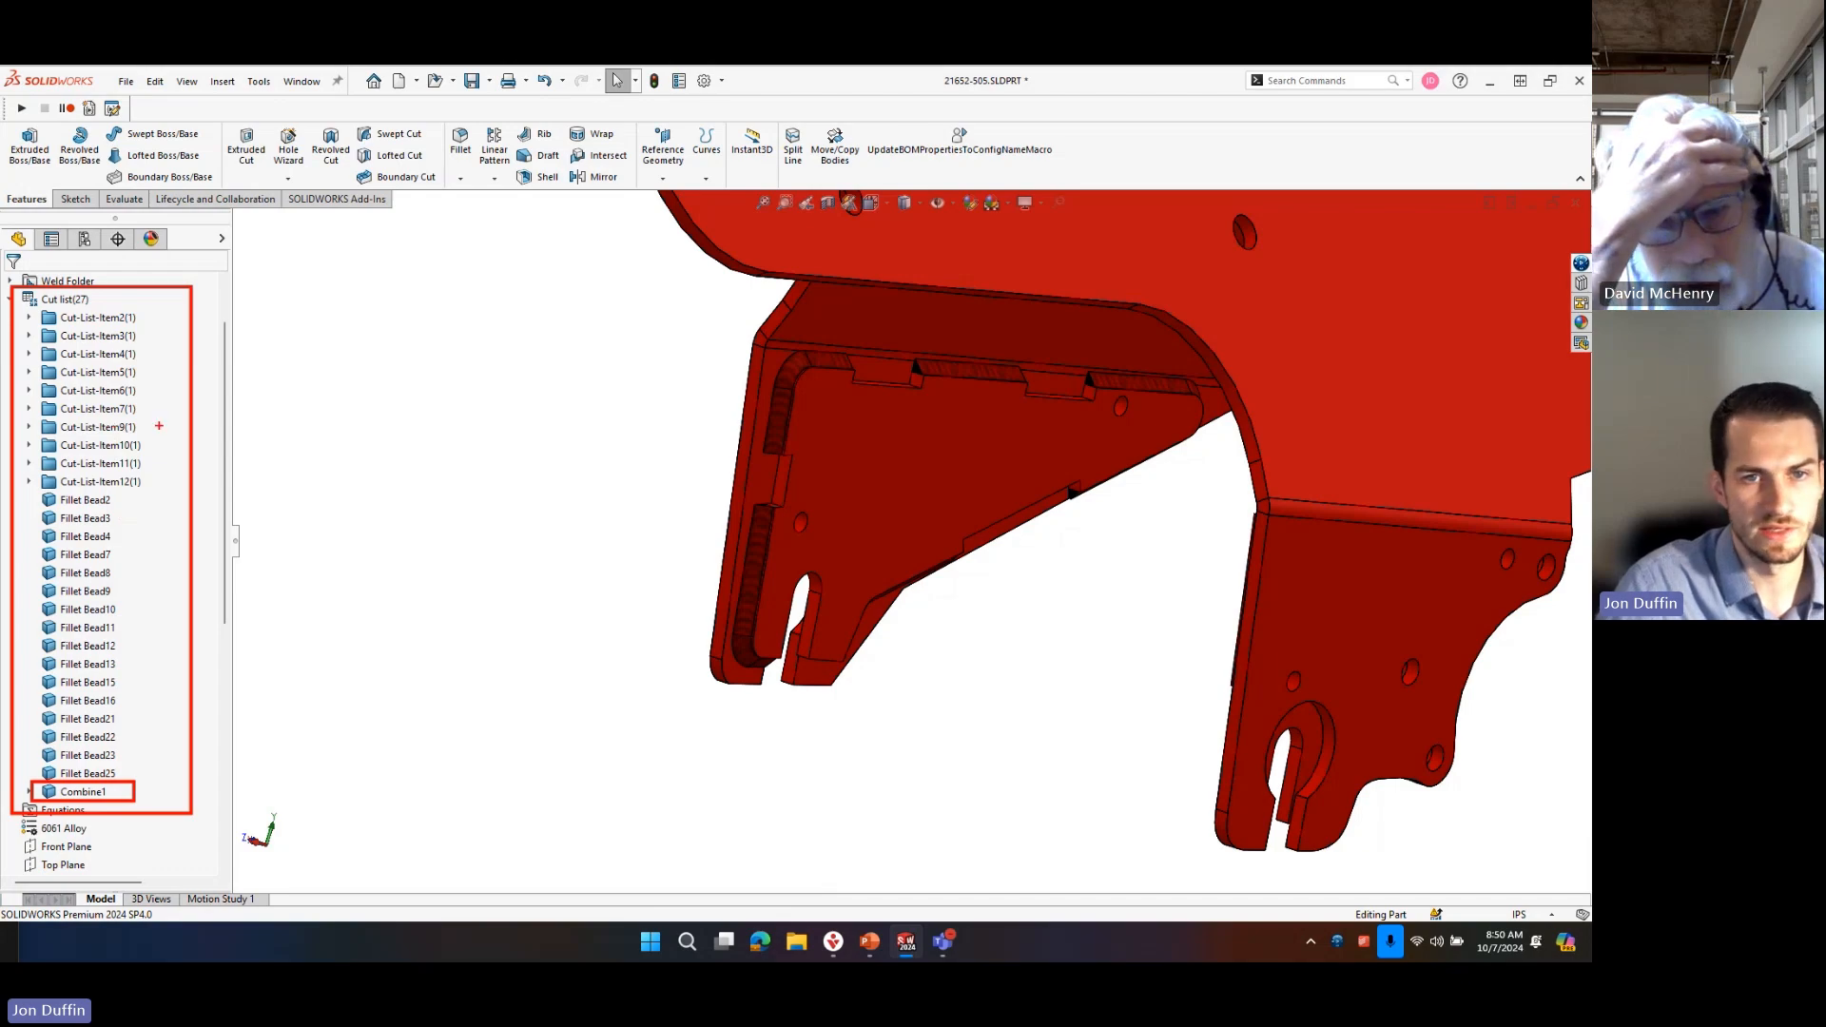
{"action": "scroll", "coordinate": [1255, 599], "scroll_direction": "up", "scroll_amount": 3}
{"action": "scroll", "coordinate": [152, 699], "scroll_direction": "down", "scroll_amount": 6}
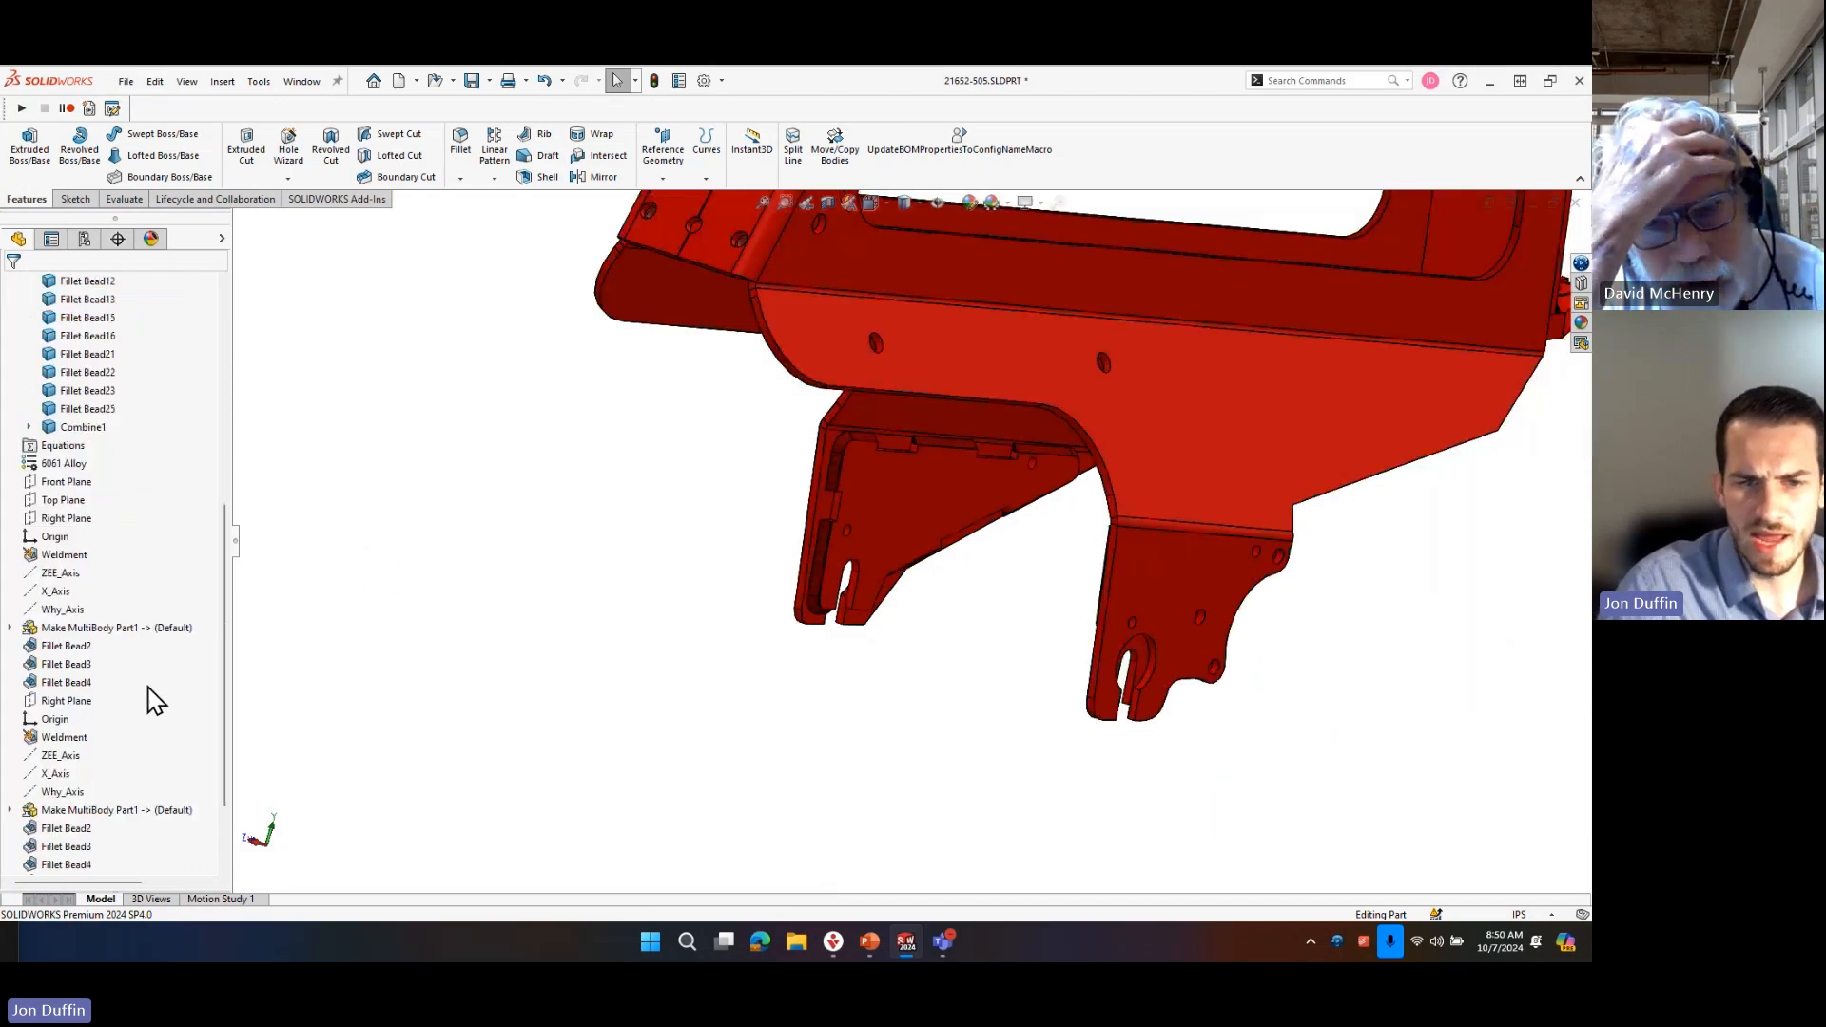
Examine the Combine feature in the history and the Fillet Bead25 weld beside the triangular dropout plate.
{"action": "scroll", "coordinate": [148, 697], "scroll_direction": "down", "scroll_amount": 2}
{"action": "mouse_move", "coordinate": [1046, 606]}
{"action": "middle_mouse_down"}
{"action": "mouse_move", "coordinate": [1068, 542]}
{"action": "mouse_move", "coordinate": [1094, 564]}
{"action": "mouse_move", "coordinate": [1036, 572]}
{"action": "middle_mouse_up"}
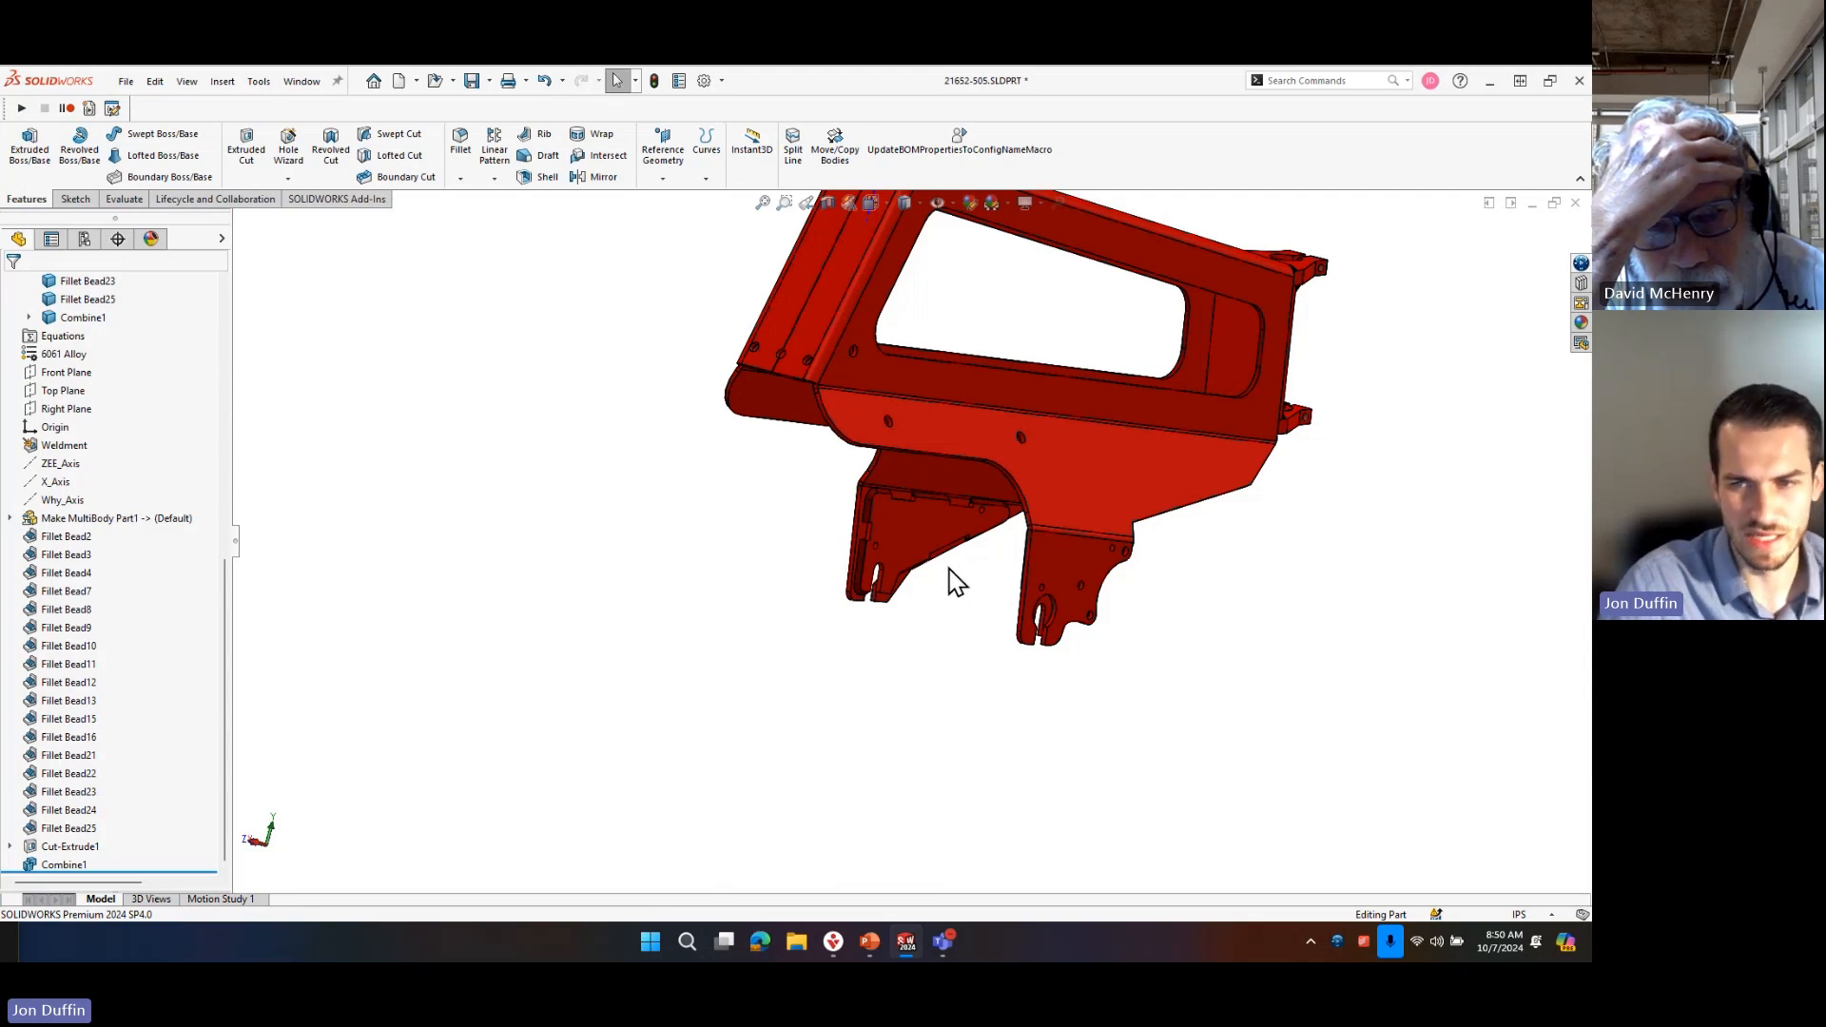
{"action": "scroll", "coordinate": [970, 551], "scroll_direction": "down", "scroll_amount": 6}
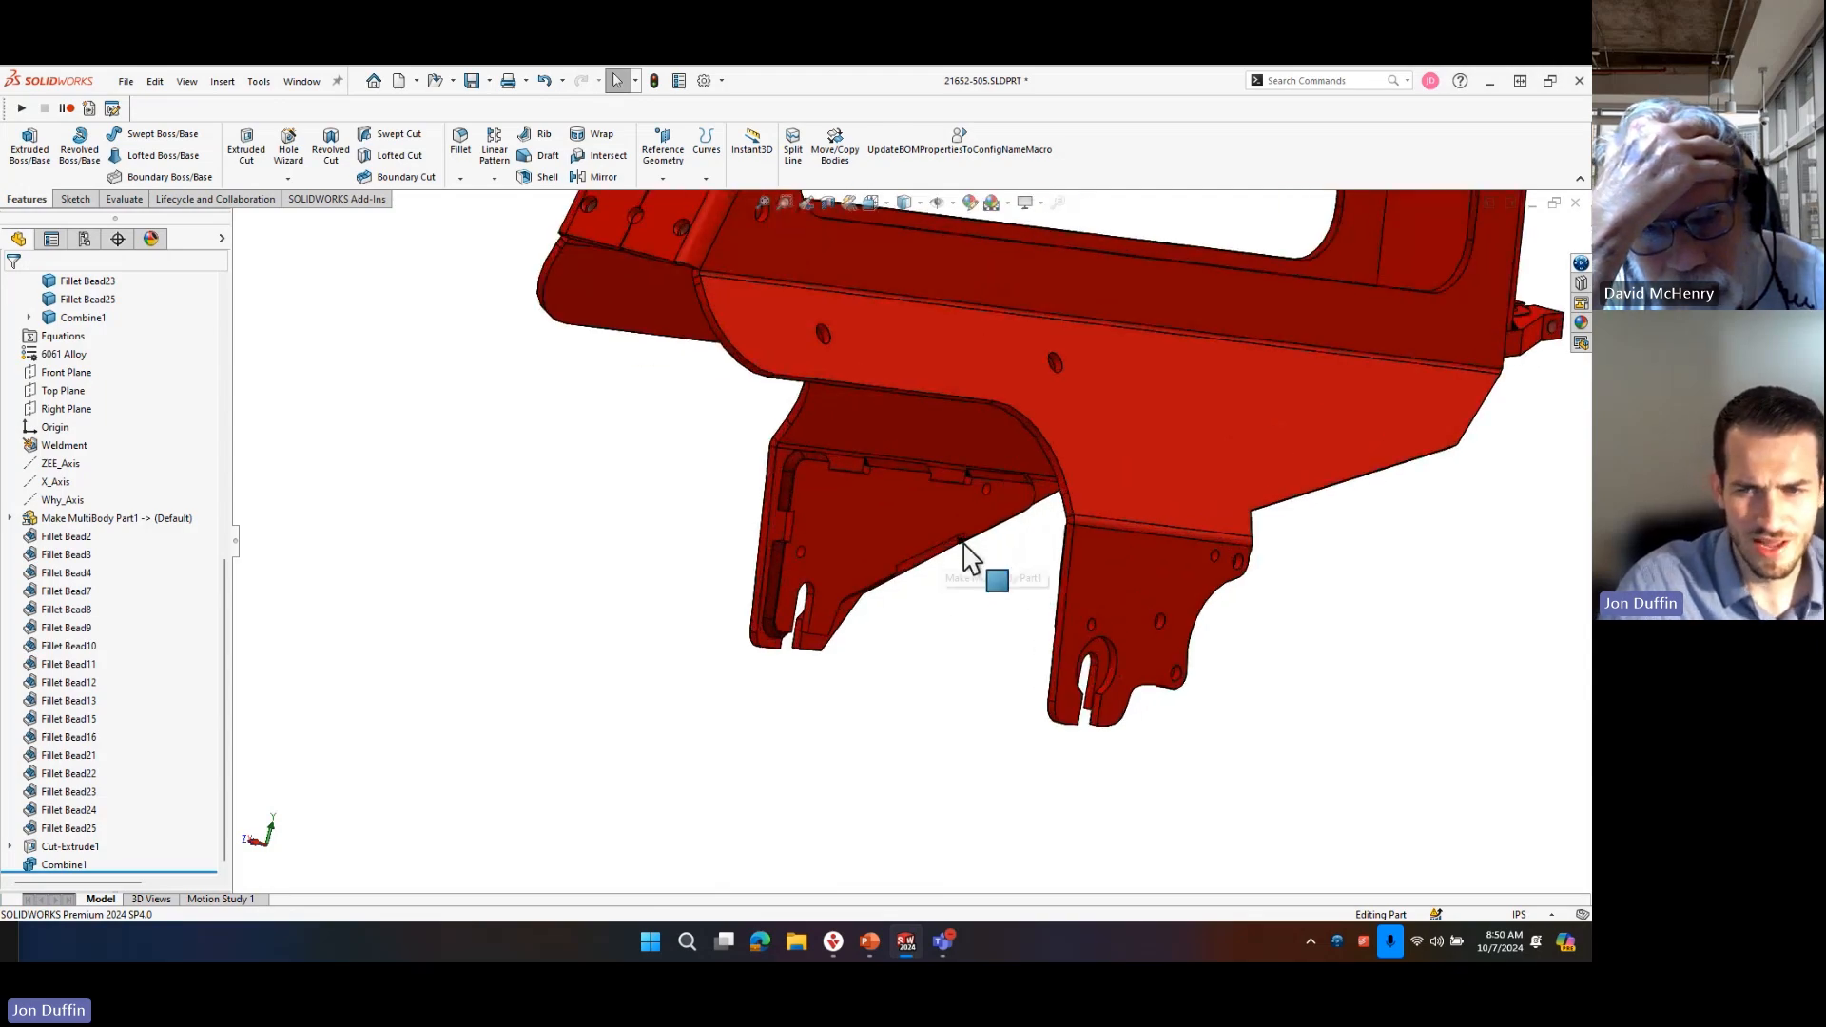
{"action": "scroll", "coordinate": [623, 561], "scroll_direction": "down", "scroll_amount": 5}
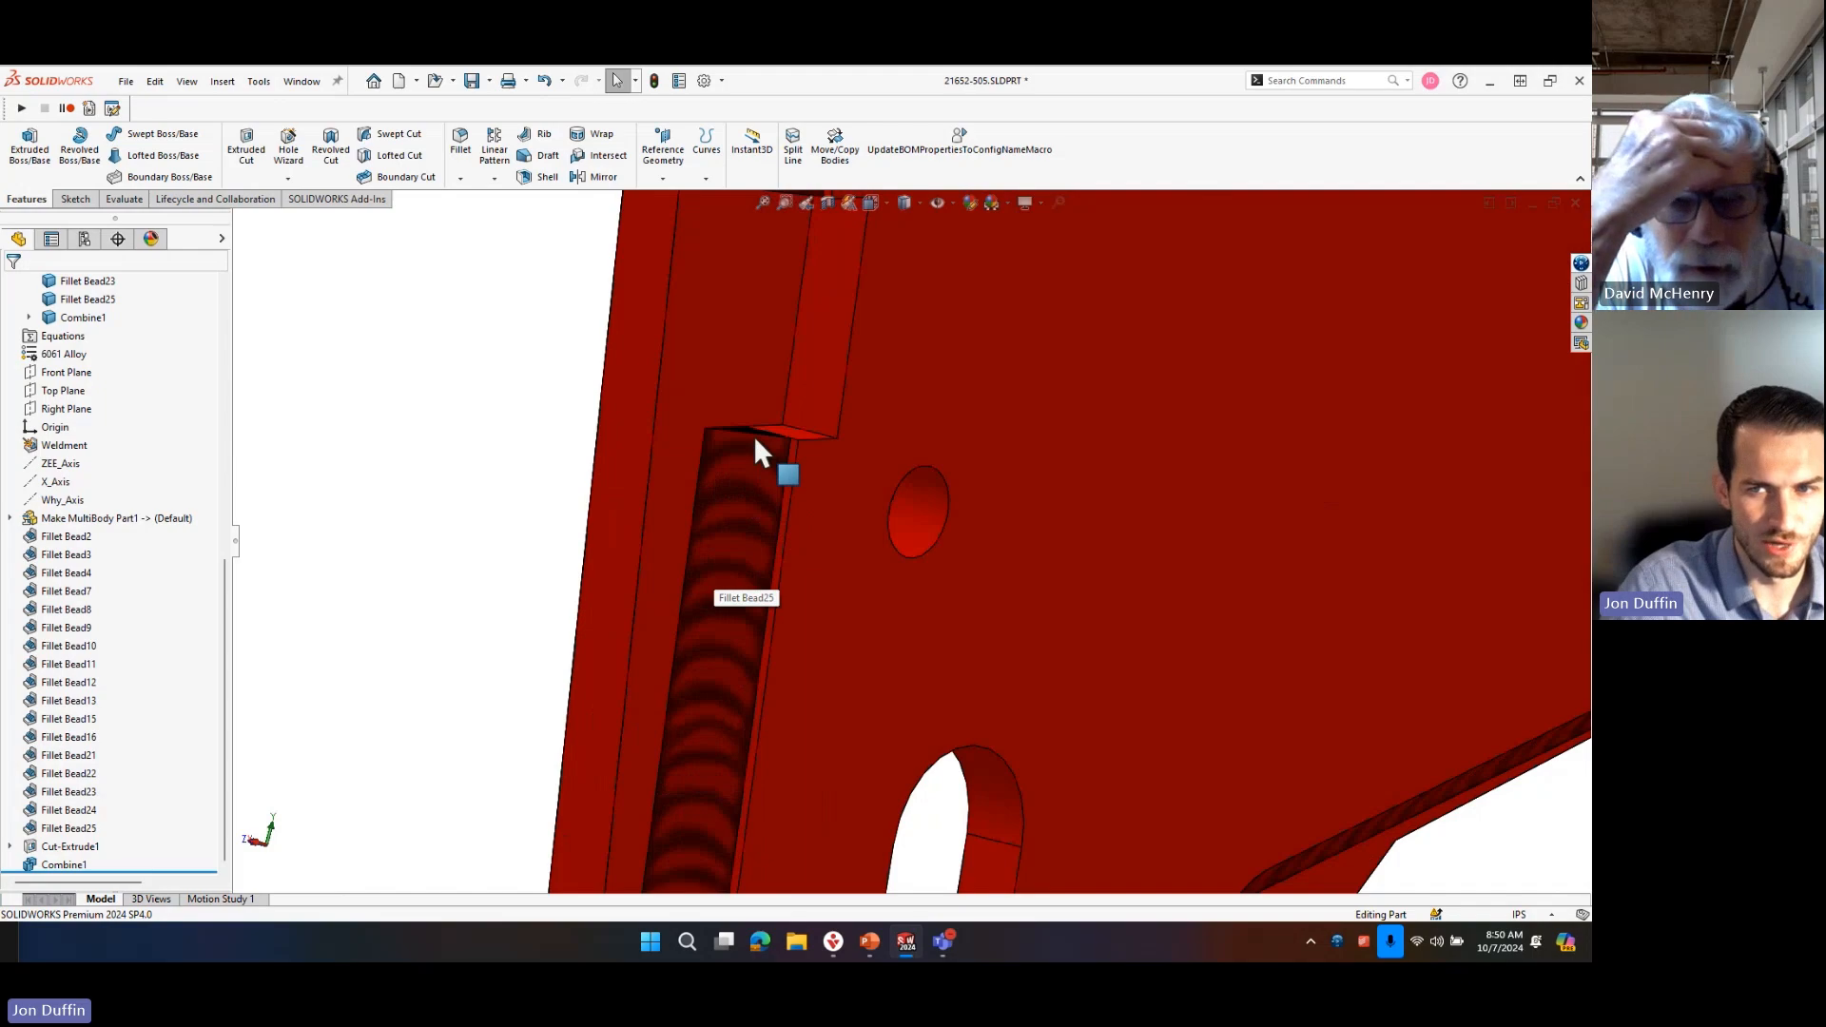
{"action": "middle_click_drag", "start_coordinate": [751, 433], "coordinate": [599, 472]}
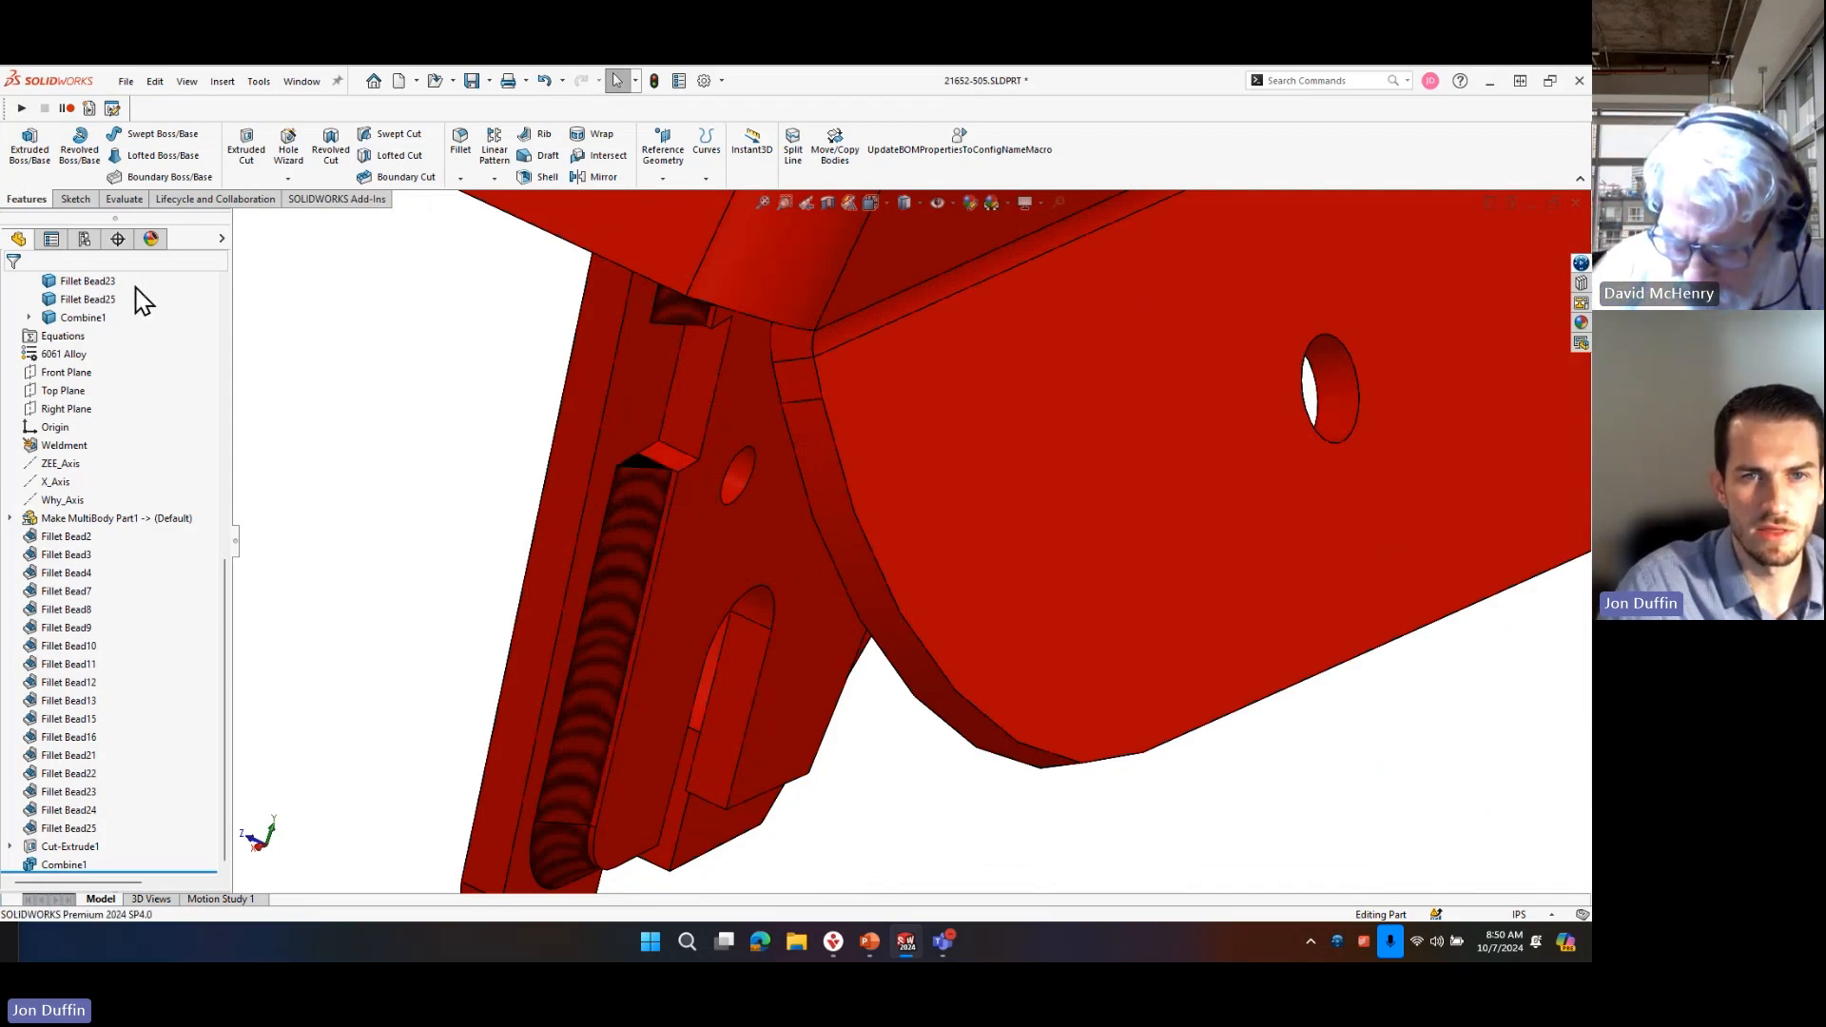
Delete the Combine1 feature from the part and confirm the deletion.
{"action": "left_click", "coordinate": [18, 240]}
{"action": "left_click", "coordinate": [76, 862]}
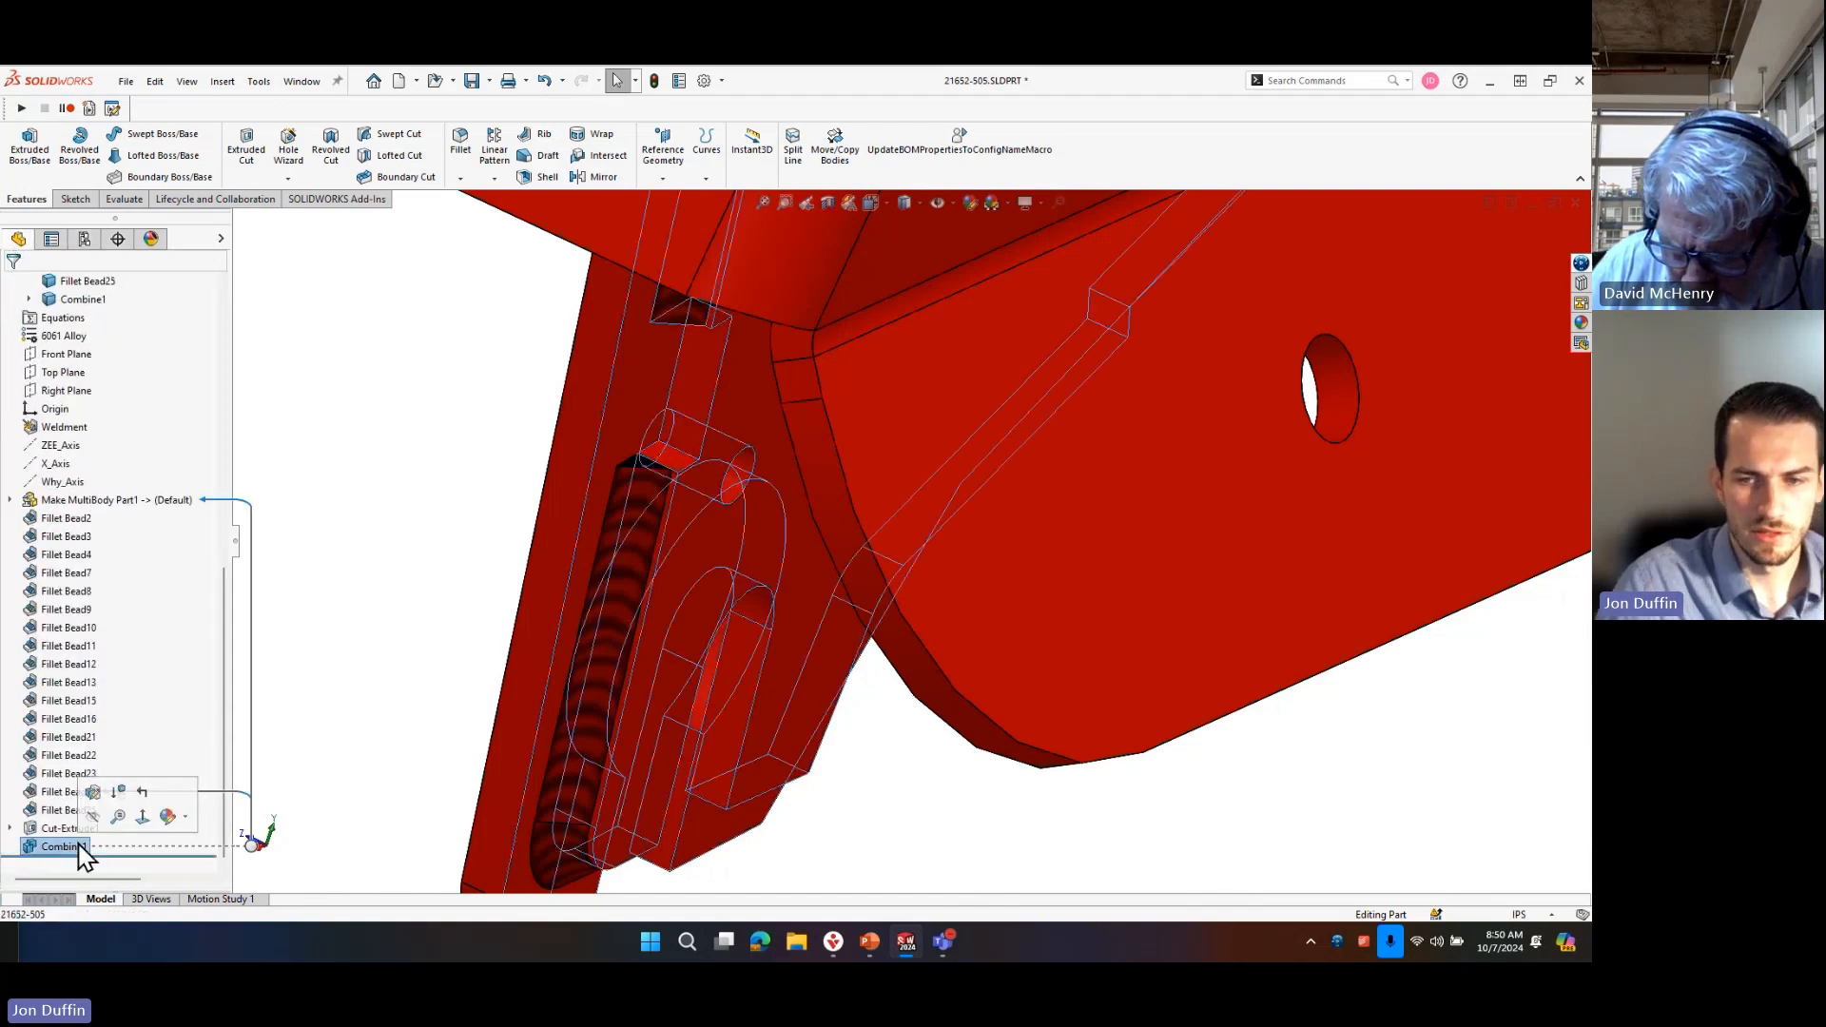
{"action": "key", "text": "Delete"}
{"action": "left_click", "coordinate": [673, 262]}
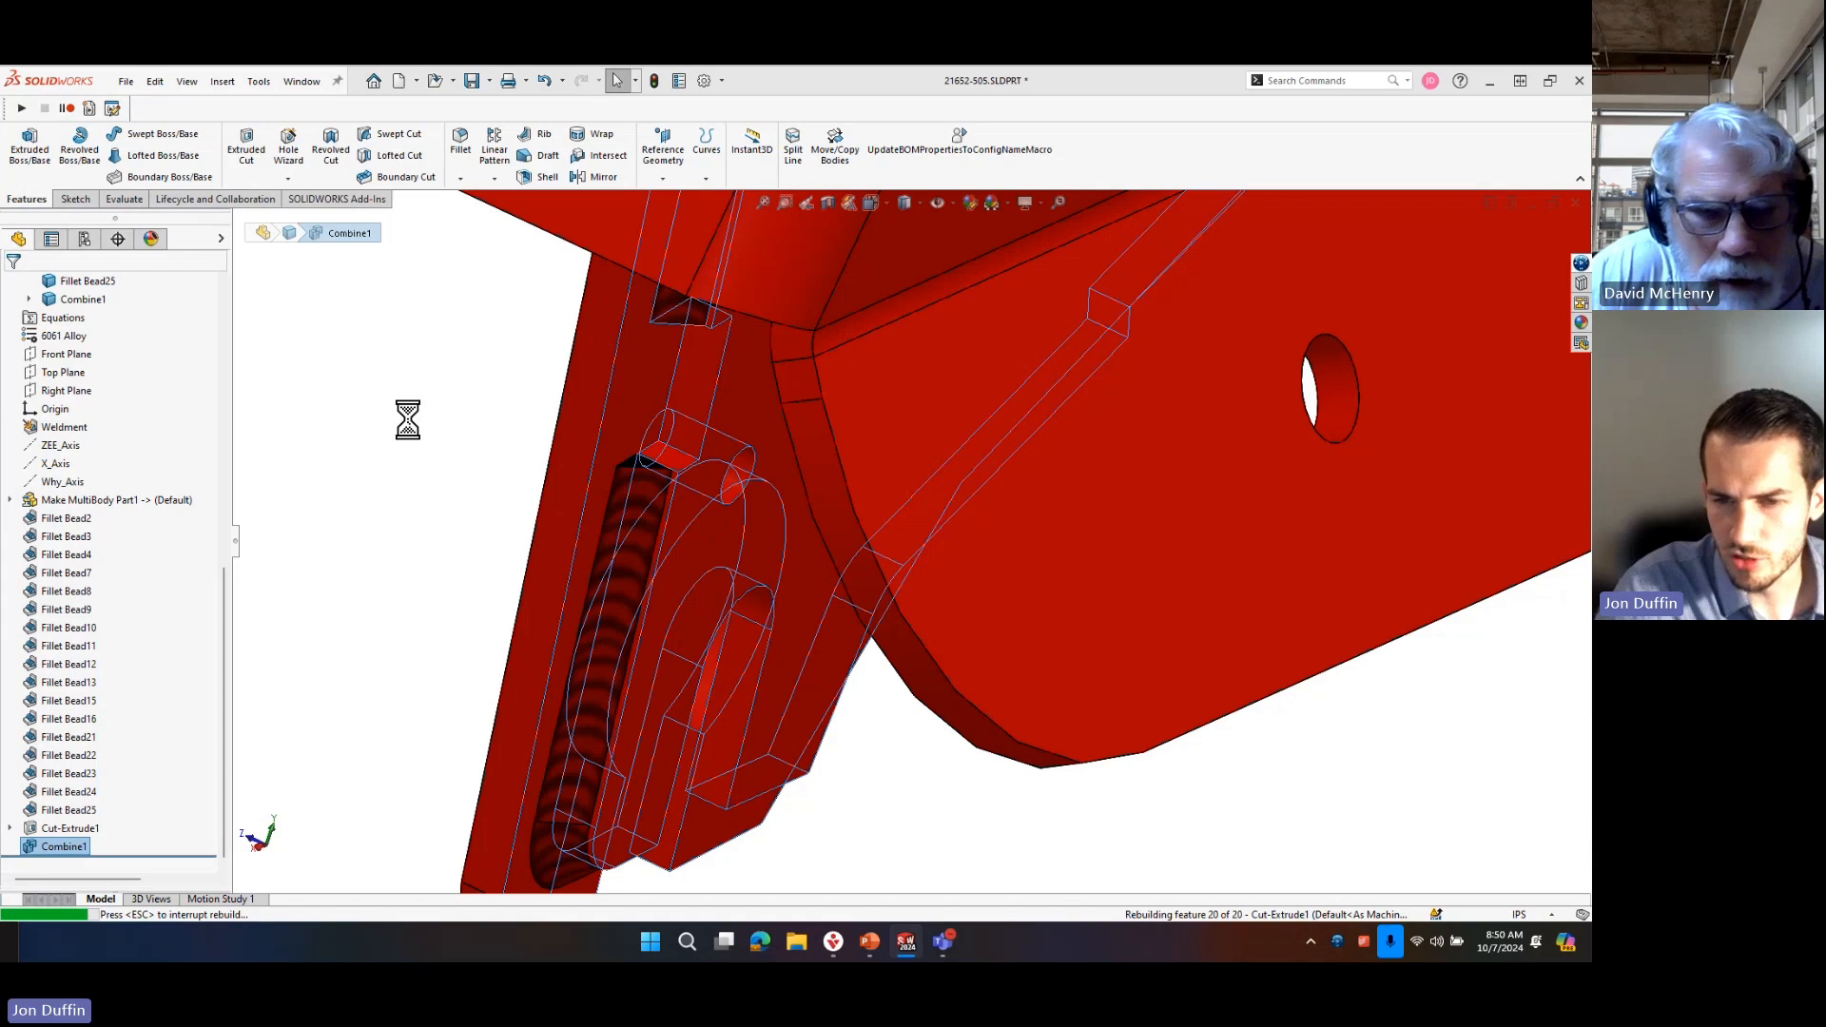
Inspect the restored frame bodies and their cut list entries, checking the large side plate above the dropout.
{"action": "scroll", "coordinate": [538, 512], "scroll_direction": "up", "scroll_amount": 6}
{"action": "middle_click_drag", "start_coordinate": [816, 570], "coordinate": [1059, 602]}
{"action": "left_click", "coordinate": [1052, 530]}
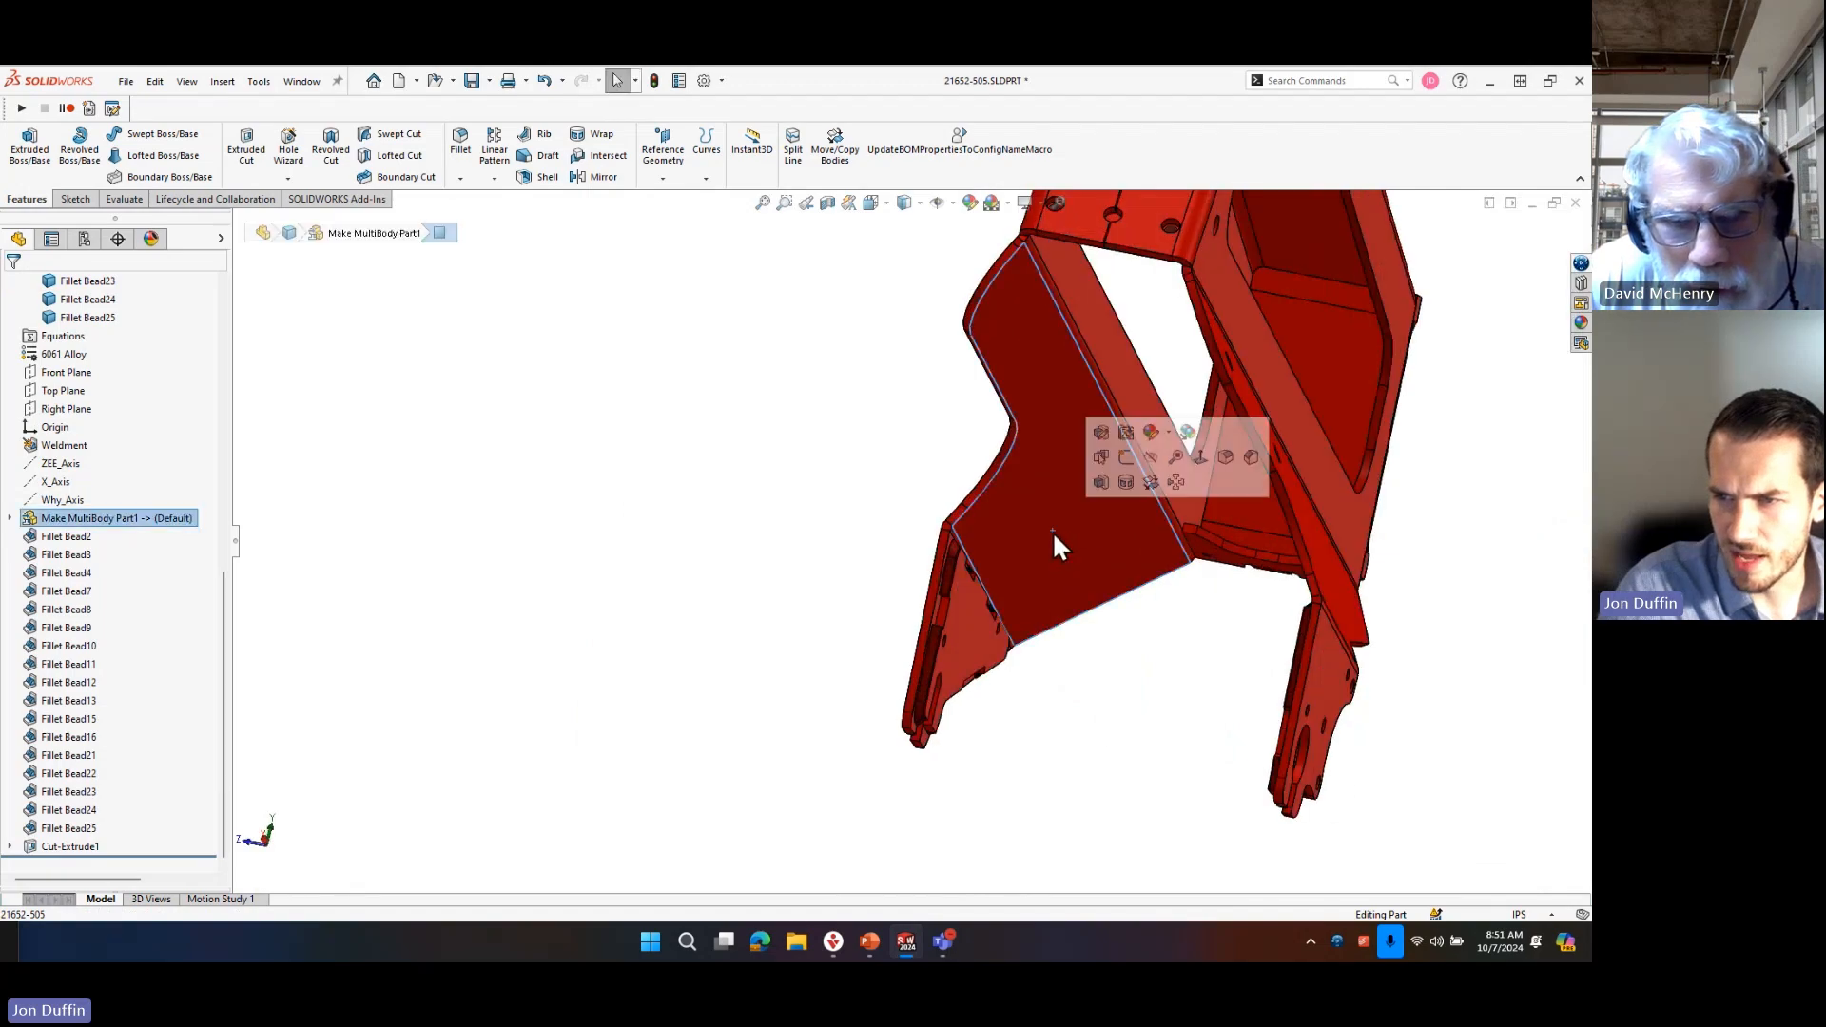
{"action": "left_click", "coordinate": [429, 416]}
{"action": "scroll", "coordinate": [160, 462], "scroll_direction": "up", "scroll_amount": 10}
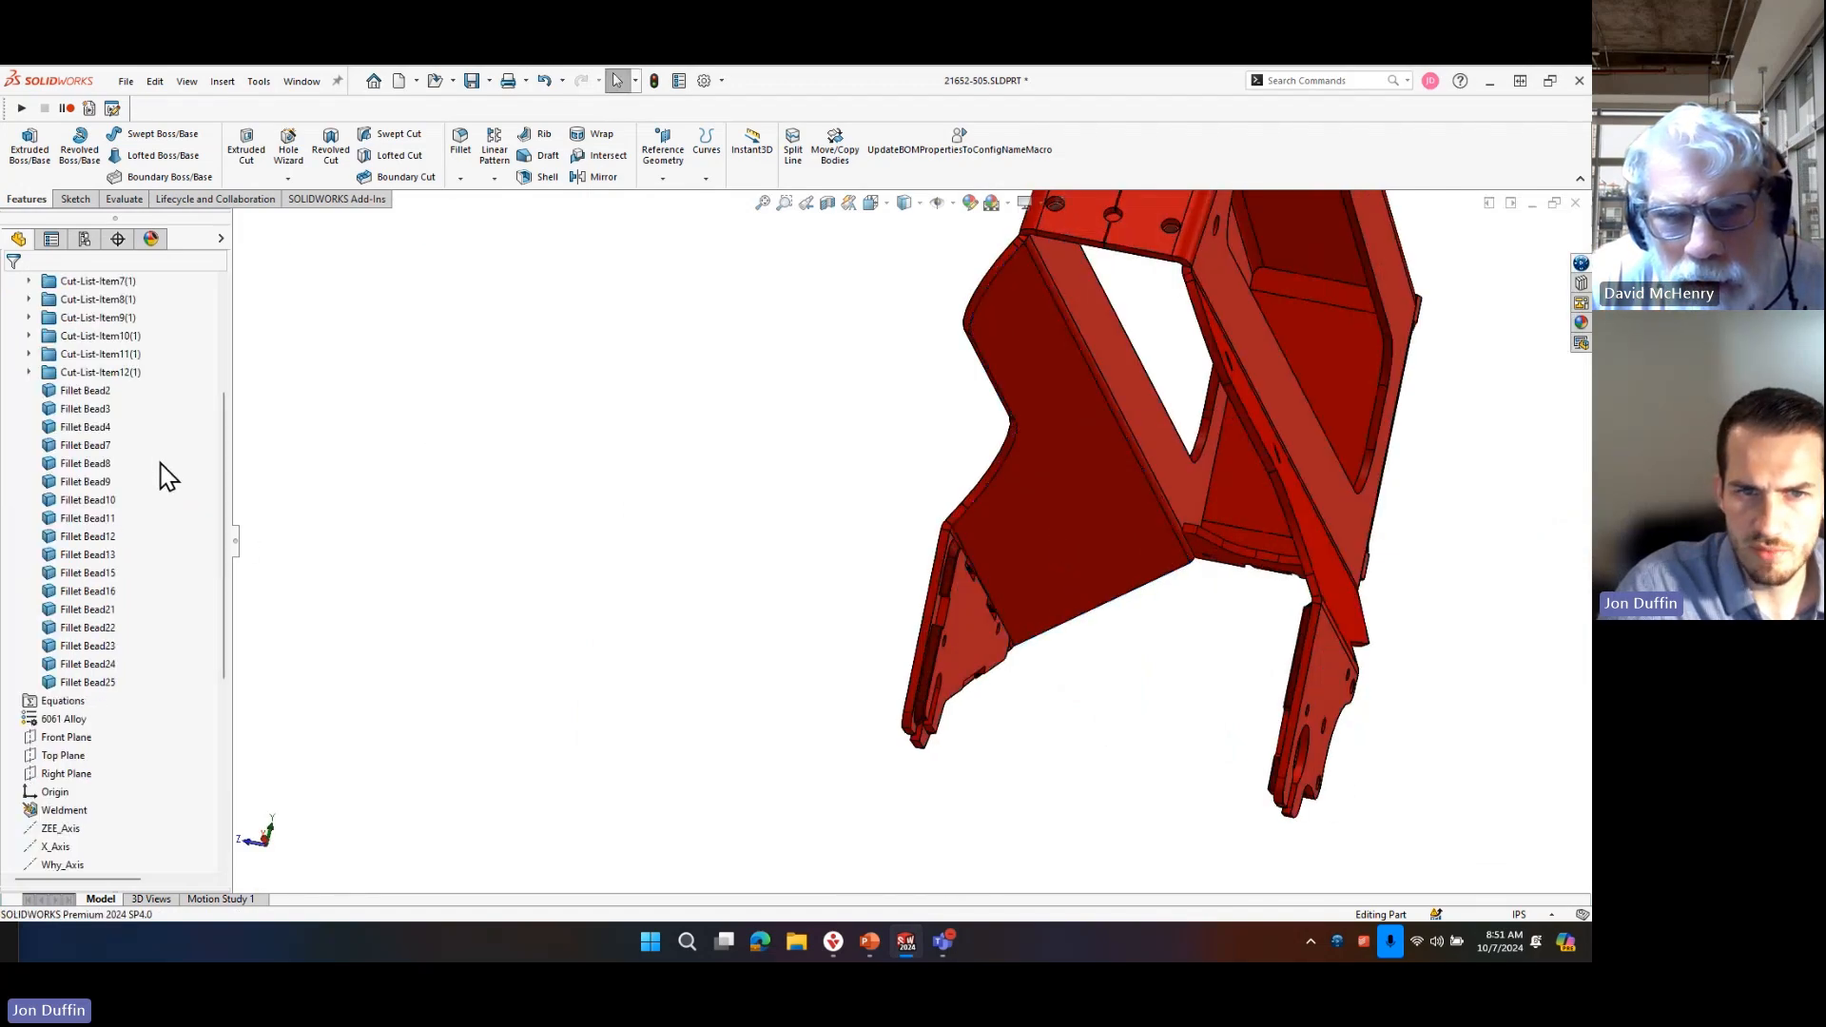
{"action": "left_click", "coordinate": [1117, 439]}
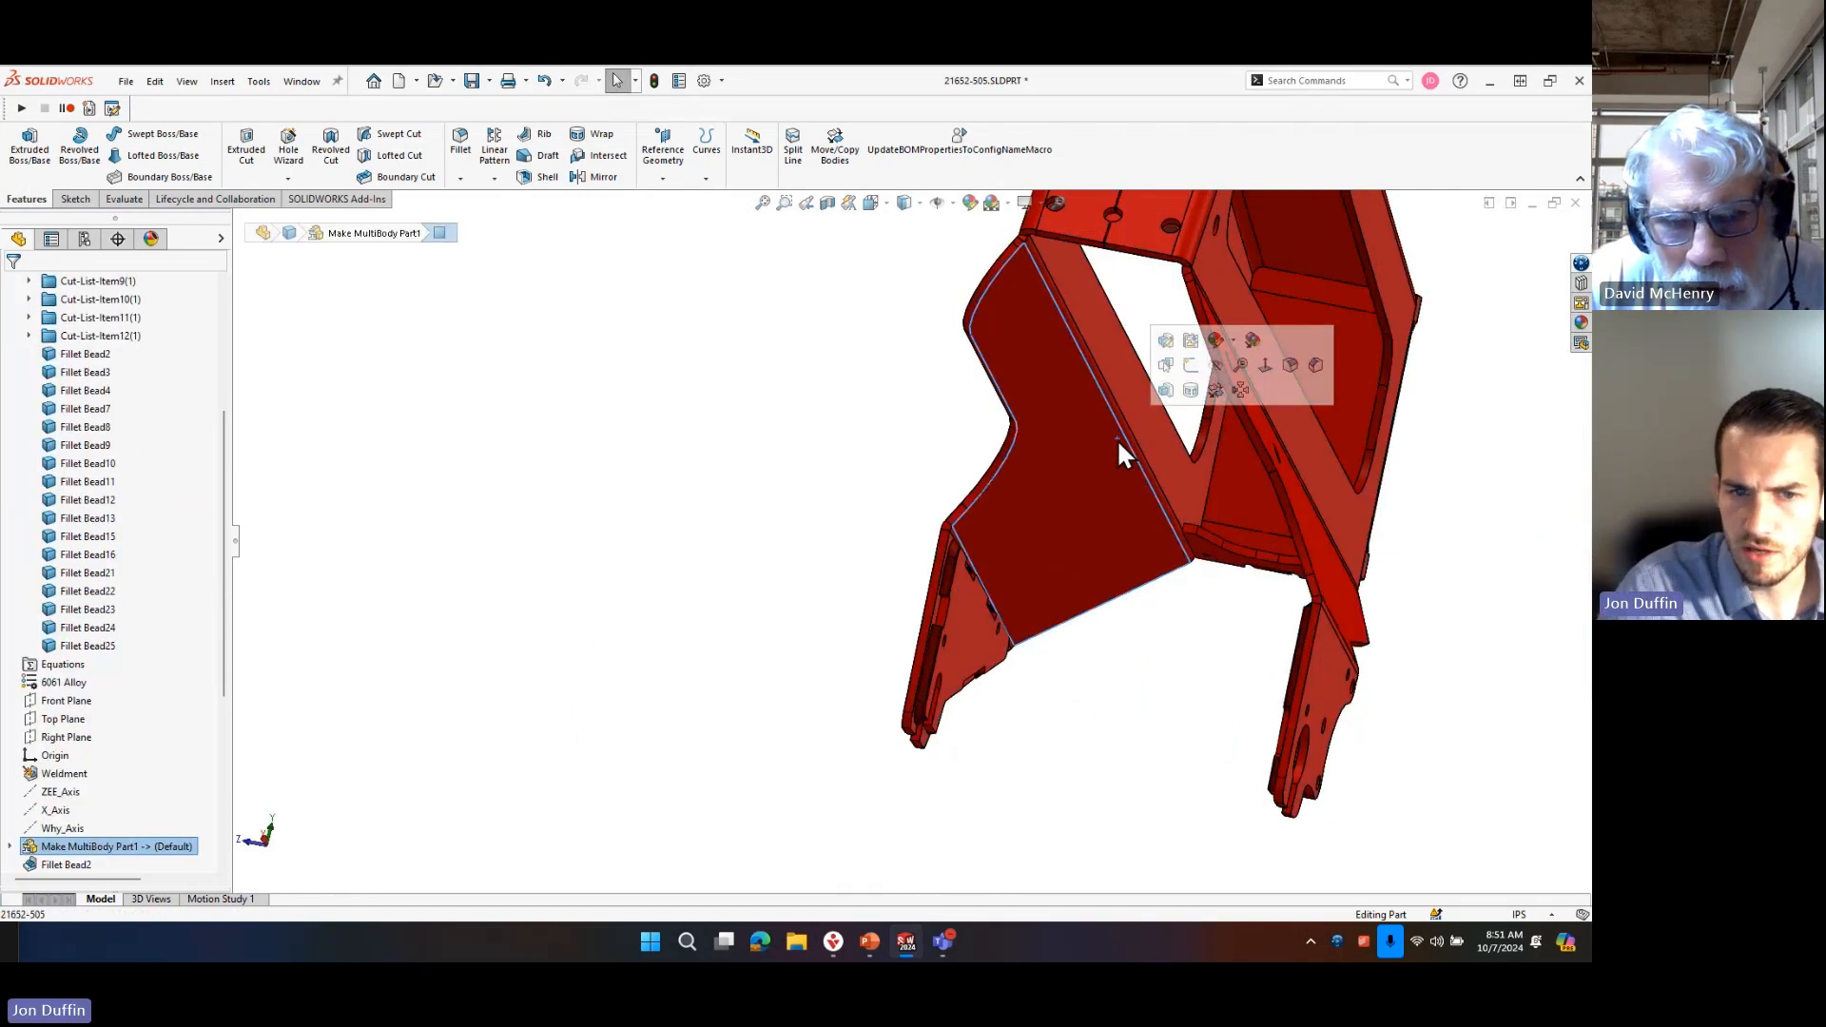
{"action": "left_click", "coordinate": [1155, 727]}
Examine the weld beads and gaps around the triangular plate and the opposite dropout plate.
{"action": "middle_click_drag", "start_coordinate": [1154, 725], "coordinate": [1038, 696]}
{"action": "scroll", "coordinate": [856, 670], "scroll_direction": "up", "scroll_amount": 2}
{"action": "scroll", "coordinate": [543, 599], "scroll_direction": "down", "scroll_amount": 4}
{"action": "scroll", "coordinate": [552, 571], "scroll_direction": "down", "scroll_amount": 3}
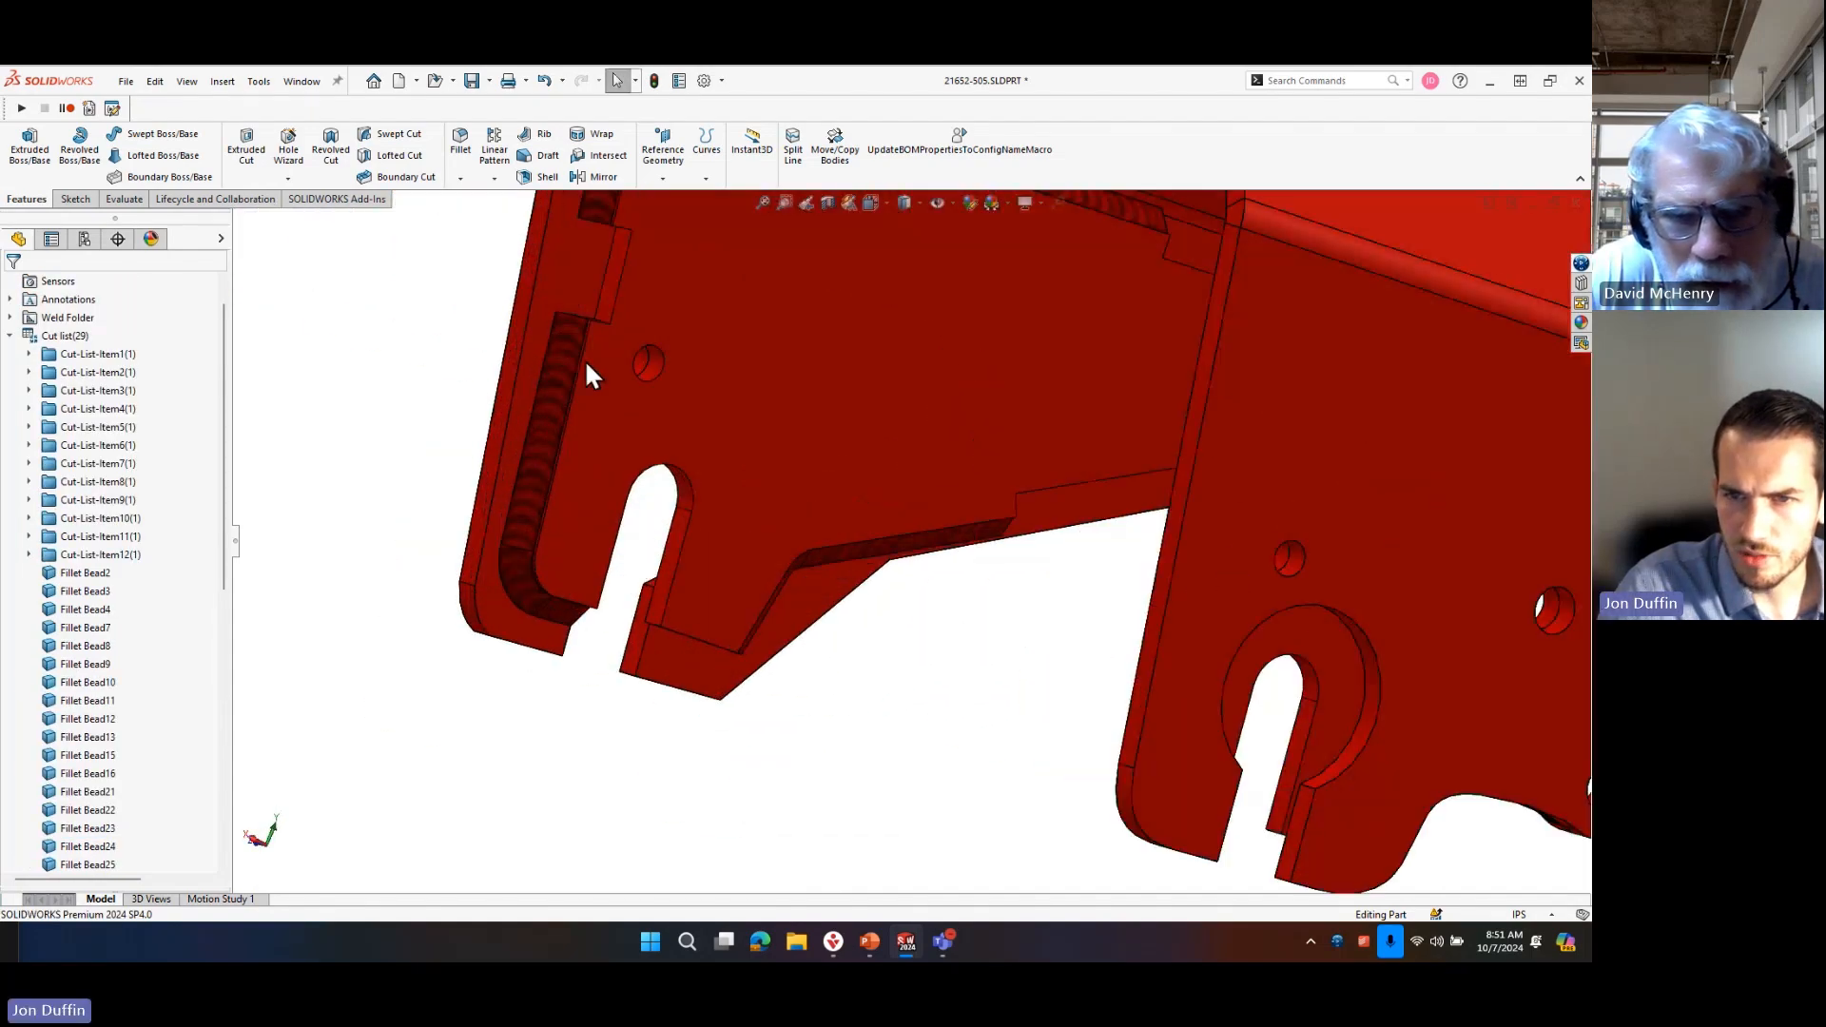
{"action": "scroll", "coordinate": [892, 654], "scroll_direction": "up", "scroll_amount": 2}
{"action": "middle_click_drag", "start_coordinate": [895, 660], "coordinate": [848, 656]}
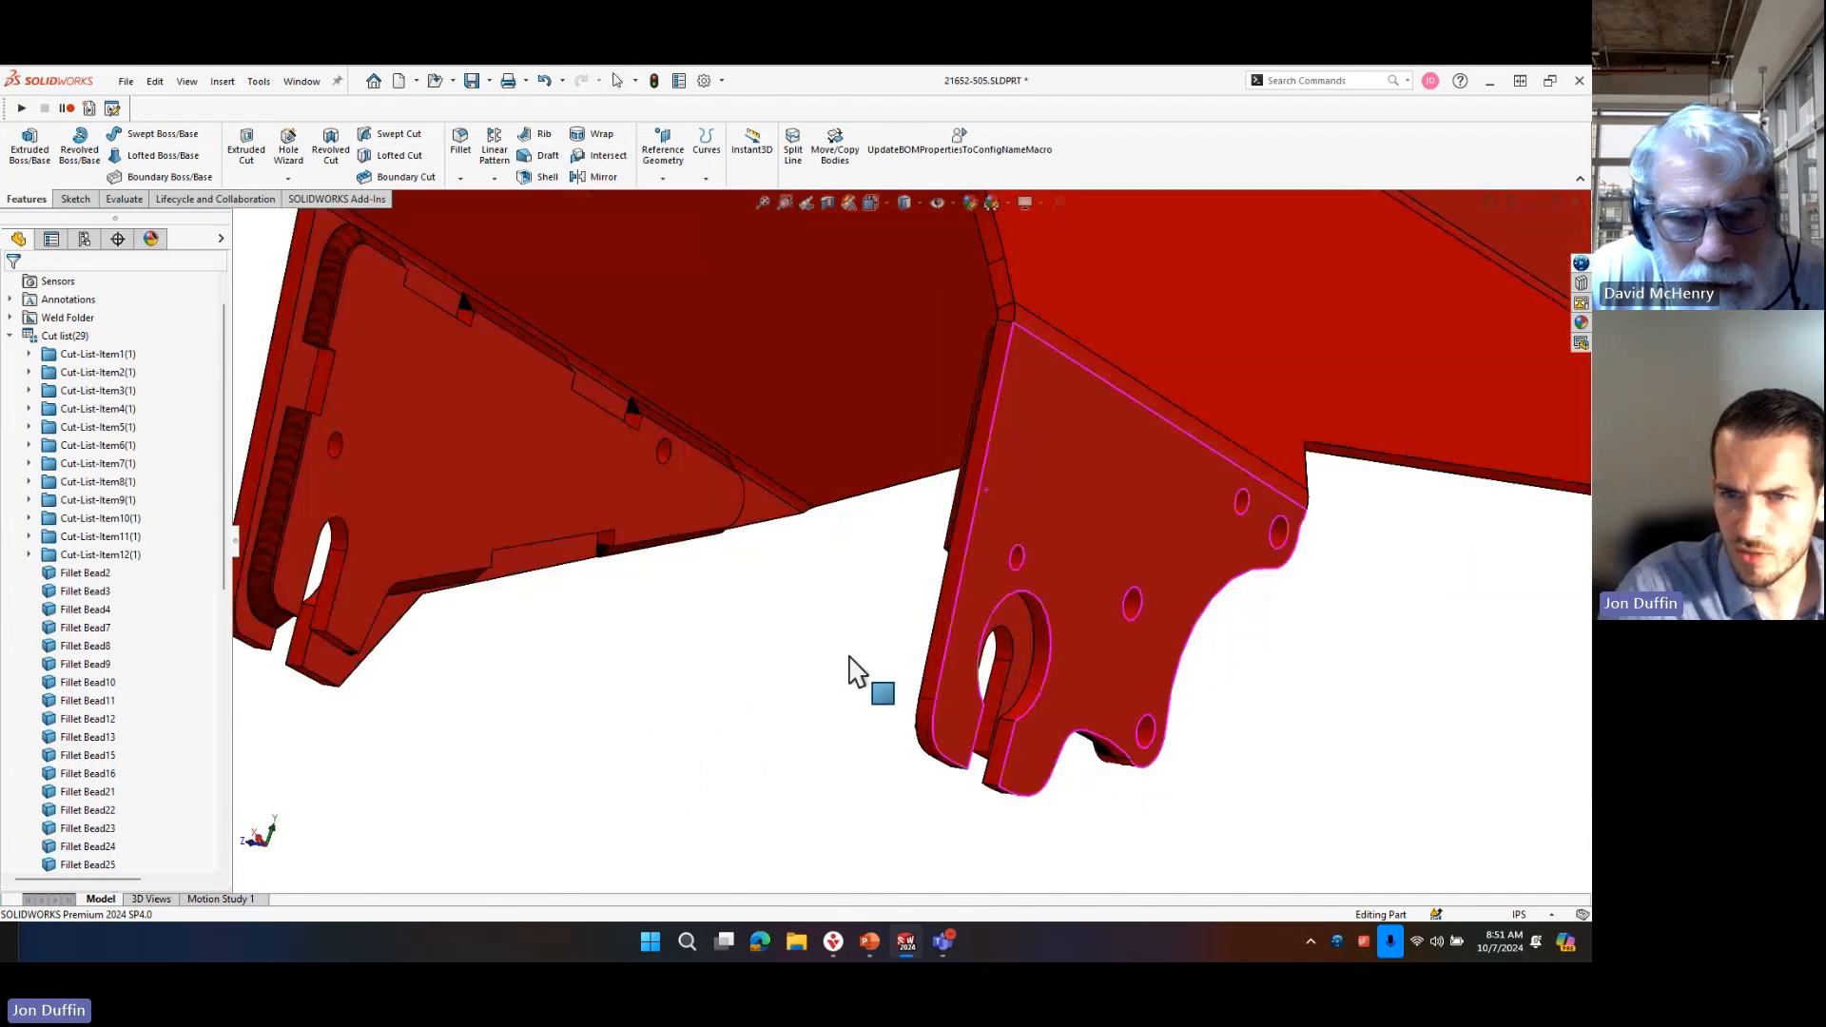
Inspect the corner joint where the bracket meets the frame's end plate.
{"action": "left_click", "coordinate": [547, 447]}
{"action": "middle_click_drag", "start_coordinate": [546, 447], "coordinate": [639, 465]}
{"action": "left_click", "coordinate": [1042, 610]}
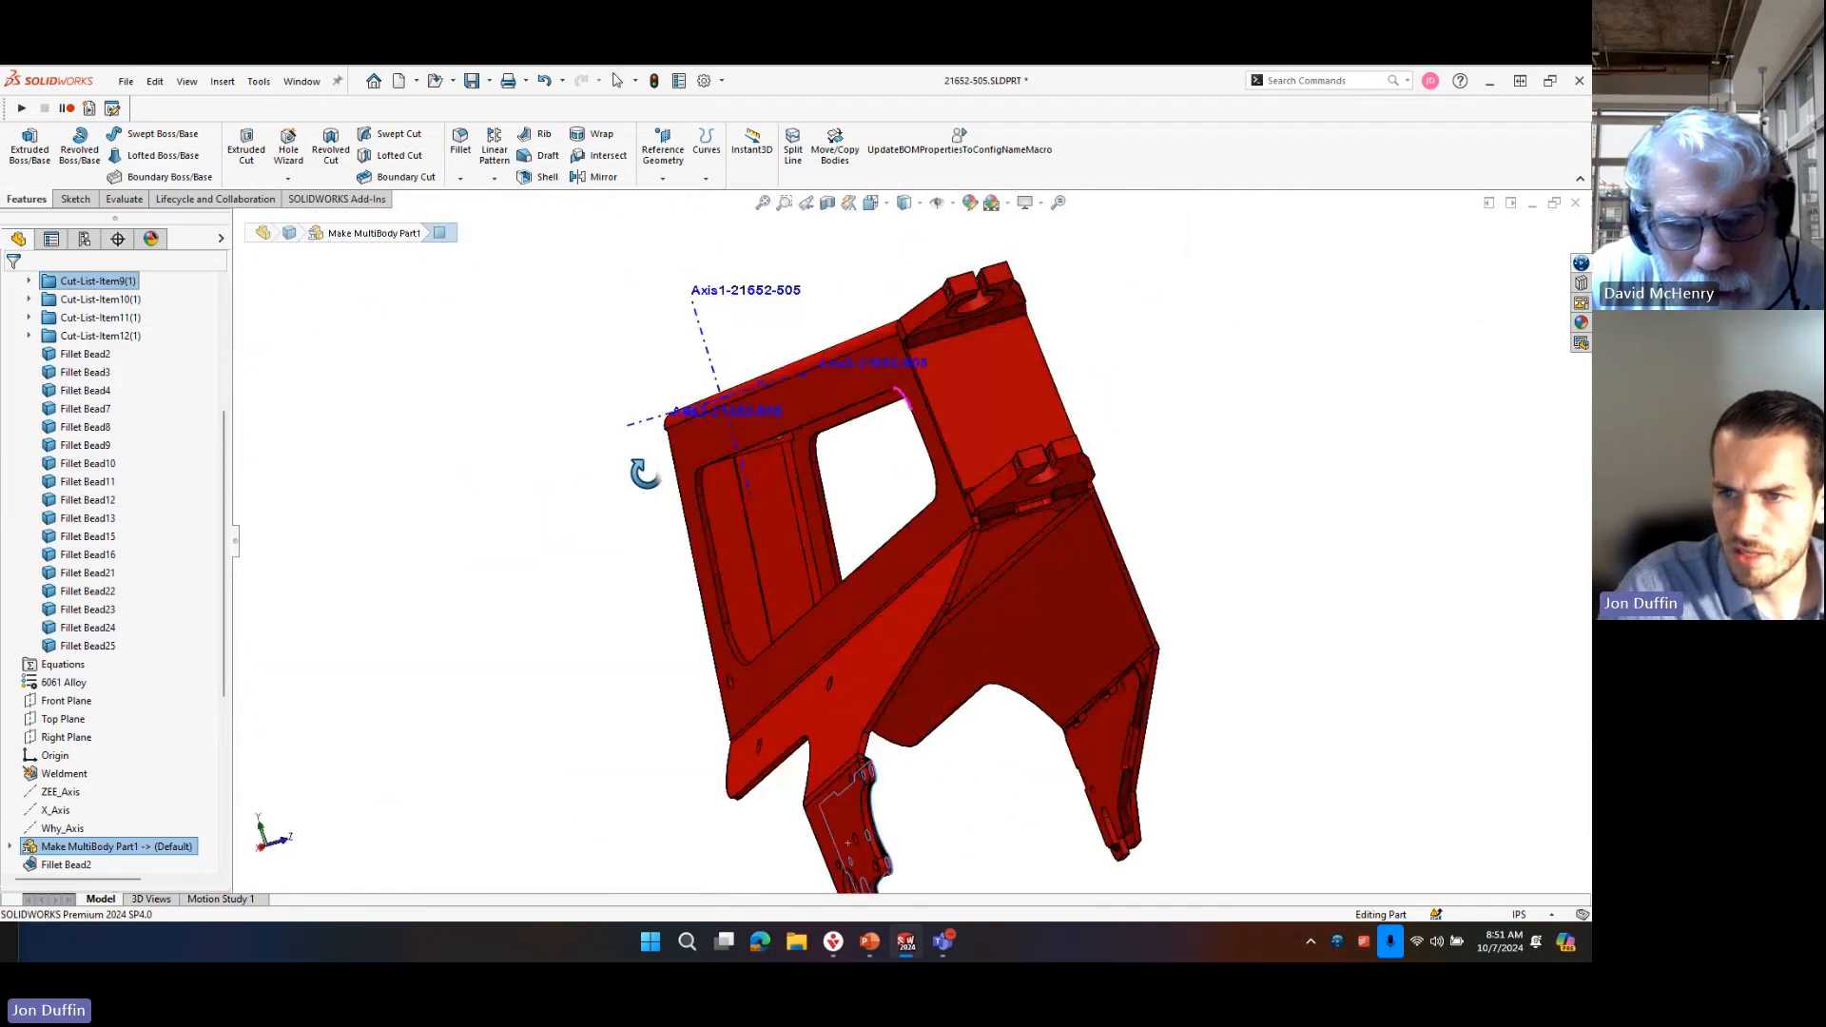
{"action": "scroll", "coordinate": [930, 404], "scroll_direction": "down", "scroll_amount": 5}
{"action": "scroll", "coordinate": [936, 390], "scroll_direction": "down", "scroll_amount": 4}
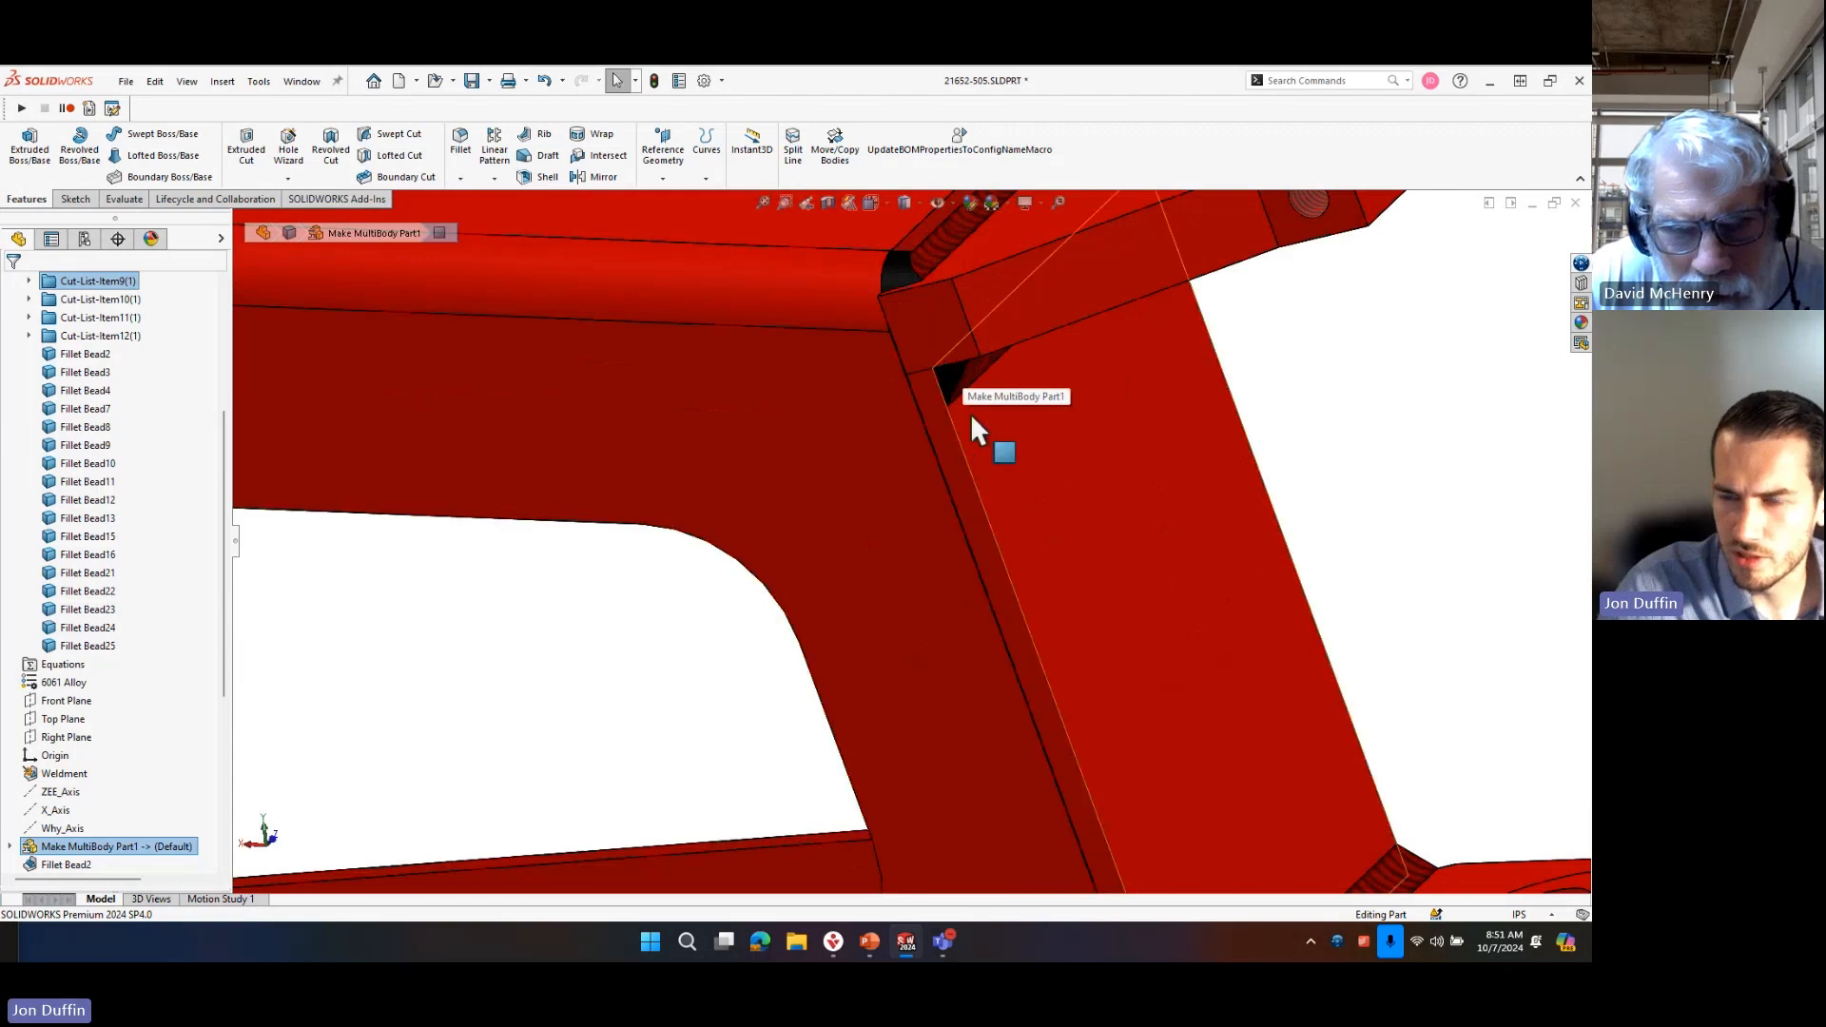
{"action": "scroll", "coordinate": [1010, 487], "scroll_direction": "up", "scroll_amount": 6}
{"action": "scroll", "coordinate": [57, 780], "scroll_direction": "down", "scroll_amount": 6}
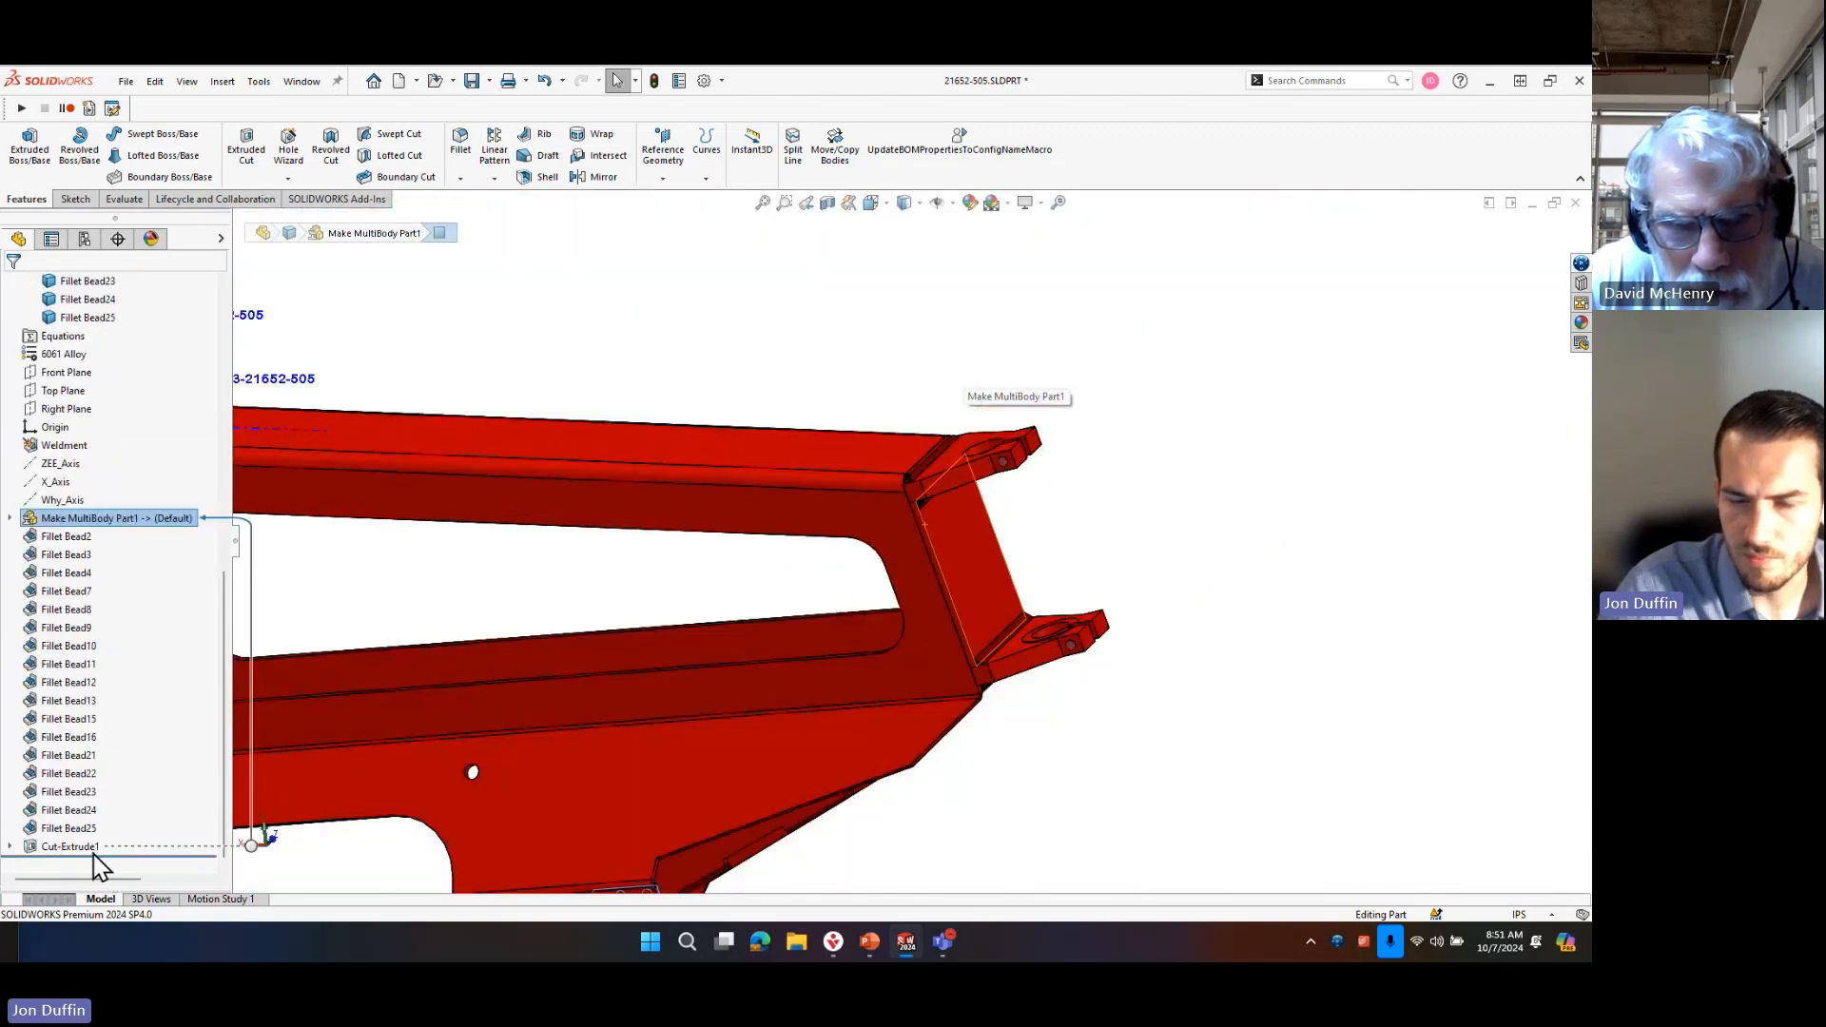
Add a new configuration named FEA to the part.
{"action": "left_click", "coordinate": [85, 240]}
{"action": "right_click", "coordinate": [135, 393]}
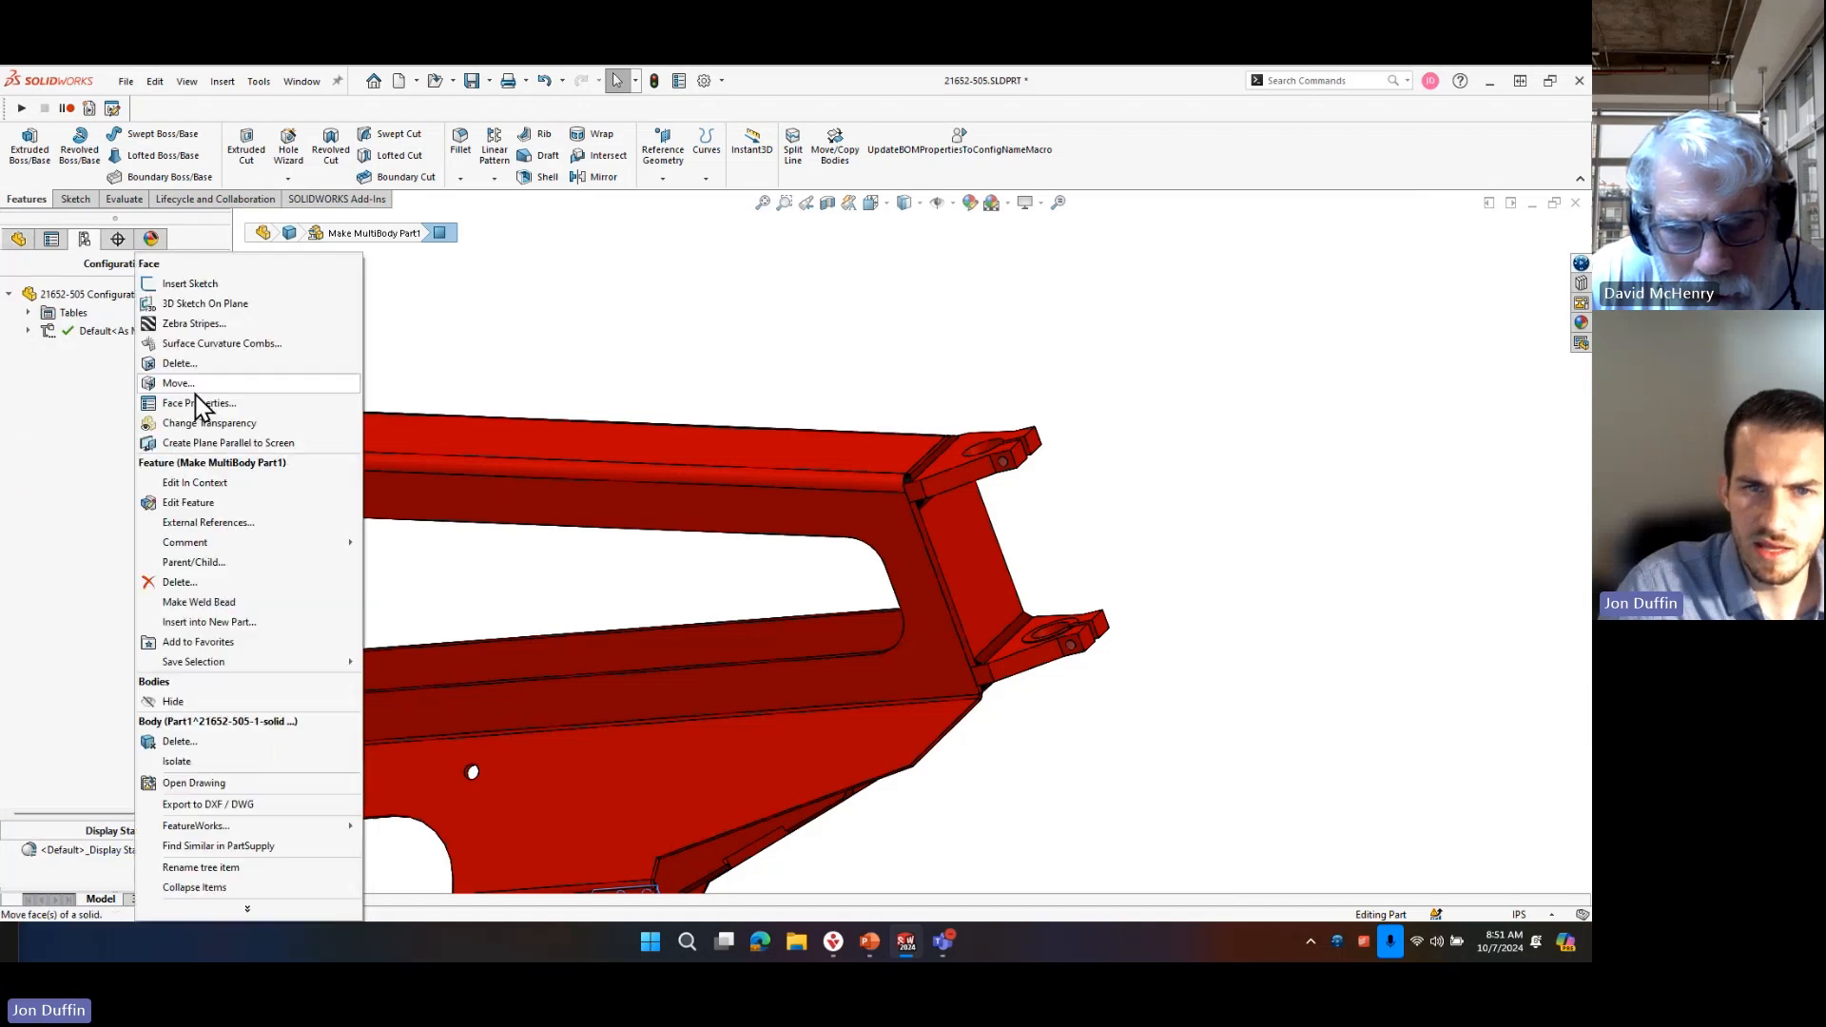
{"action": "left_click", "coordinate": [419, 326]}
{"action": "right_click", "coordinate": [121, 386]}
{"action": "left_click", "coordinate": [128, 396]}
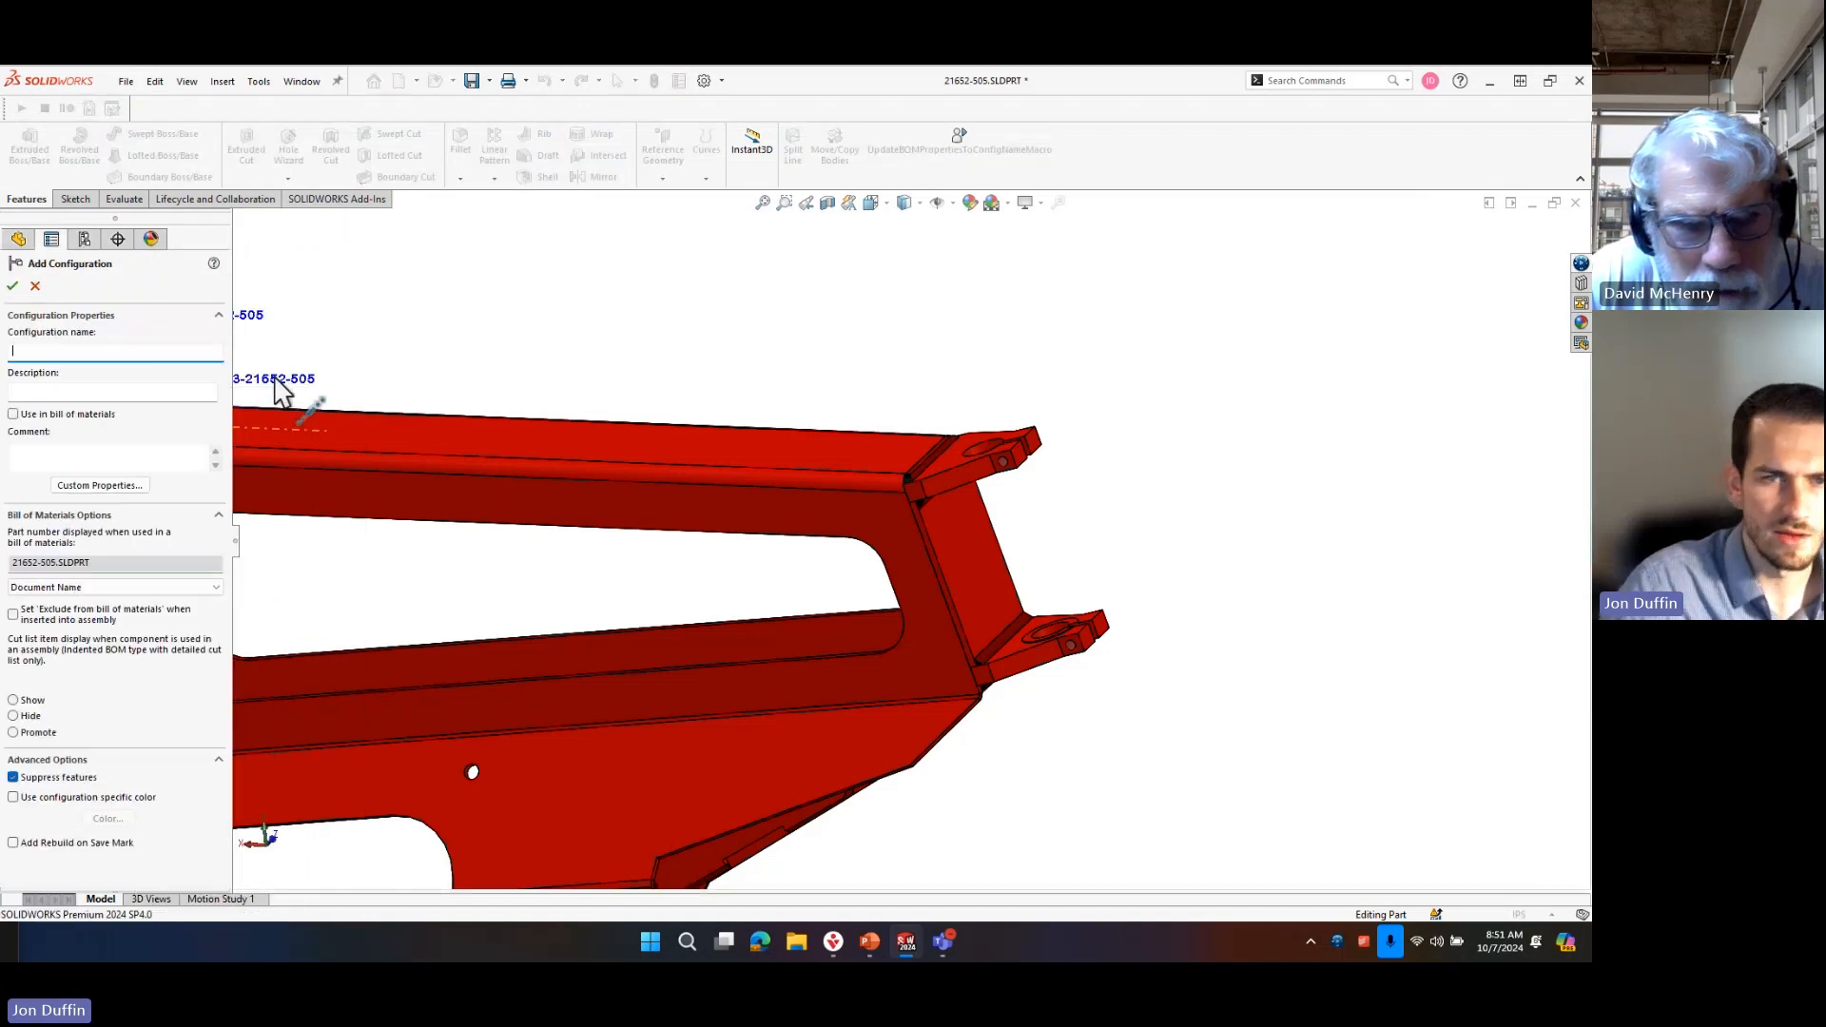
{"action": "type", "text": "FEA"}
{"action": "left_click", "coordinate": [12, 285]}
{"action": "scroll", "coordinate": [818, 570], "scroll_direction": "up", "scroll_amount": 5}
{"action": "middle_click_drag", "start_coordinate": [763, 576], "coordinate": [859, 522]}
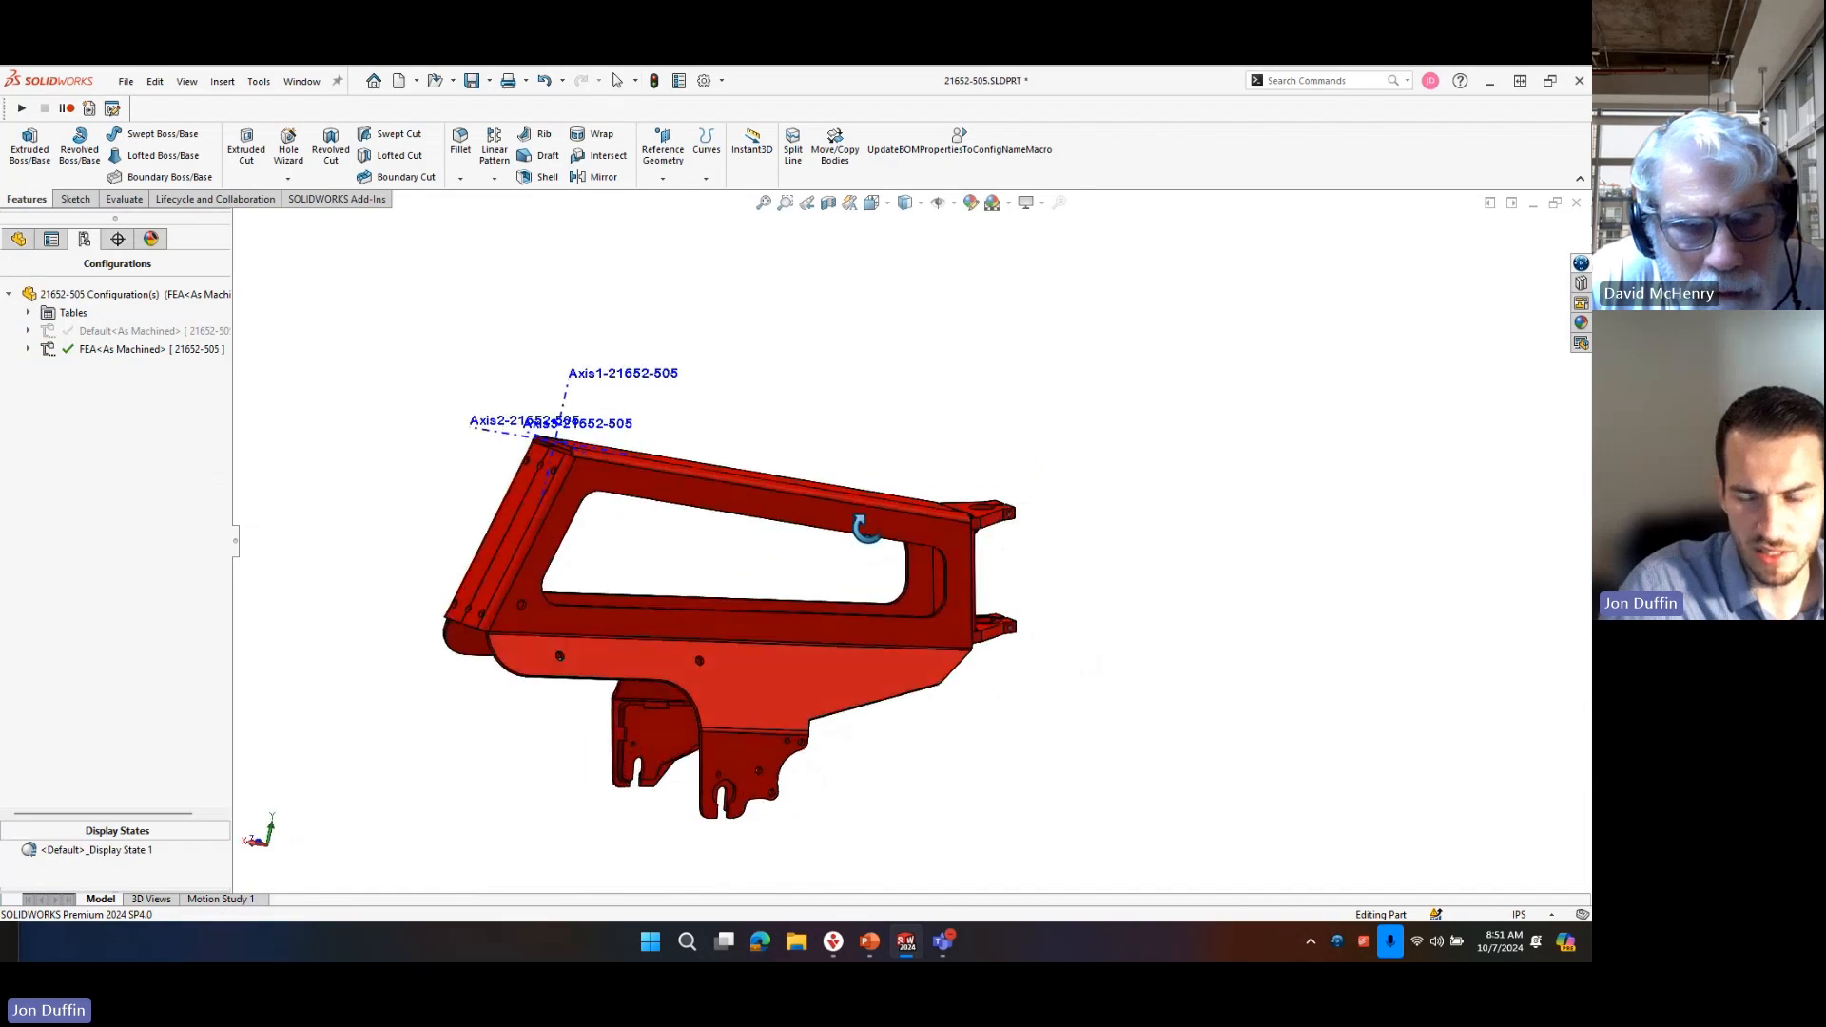
{"action": "left_click", "coordinate": [16, 241]}
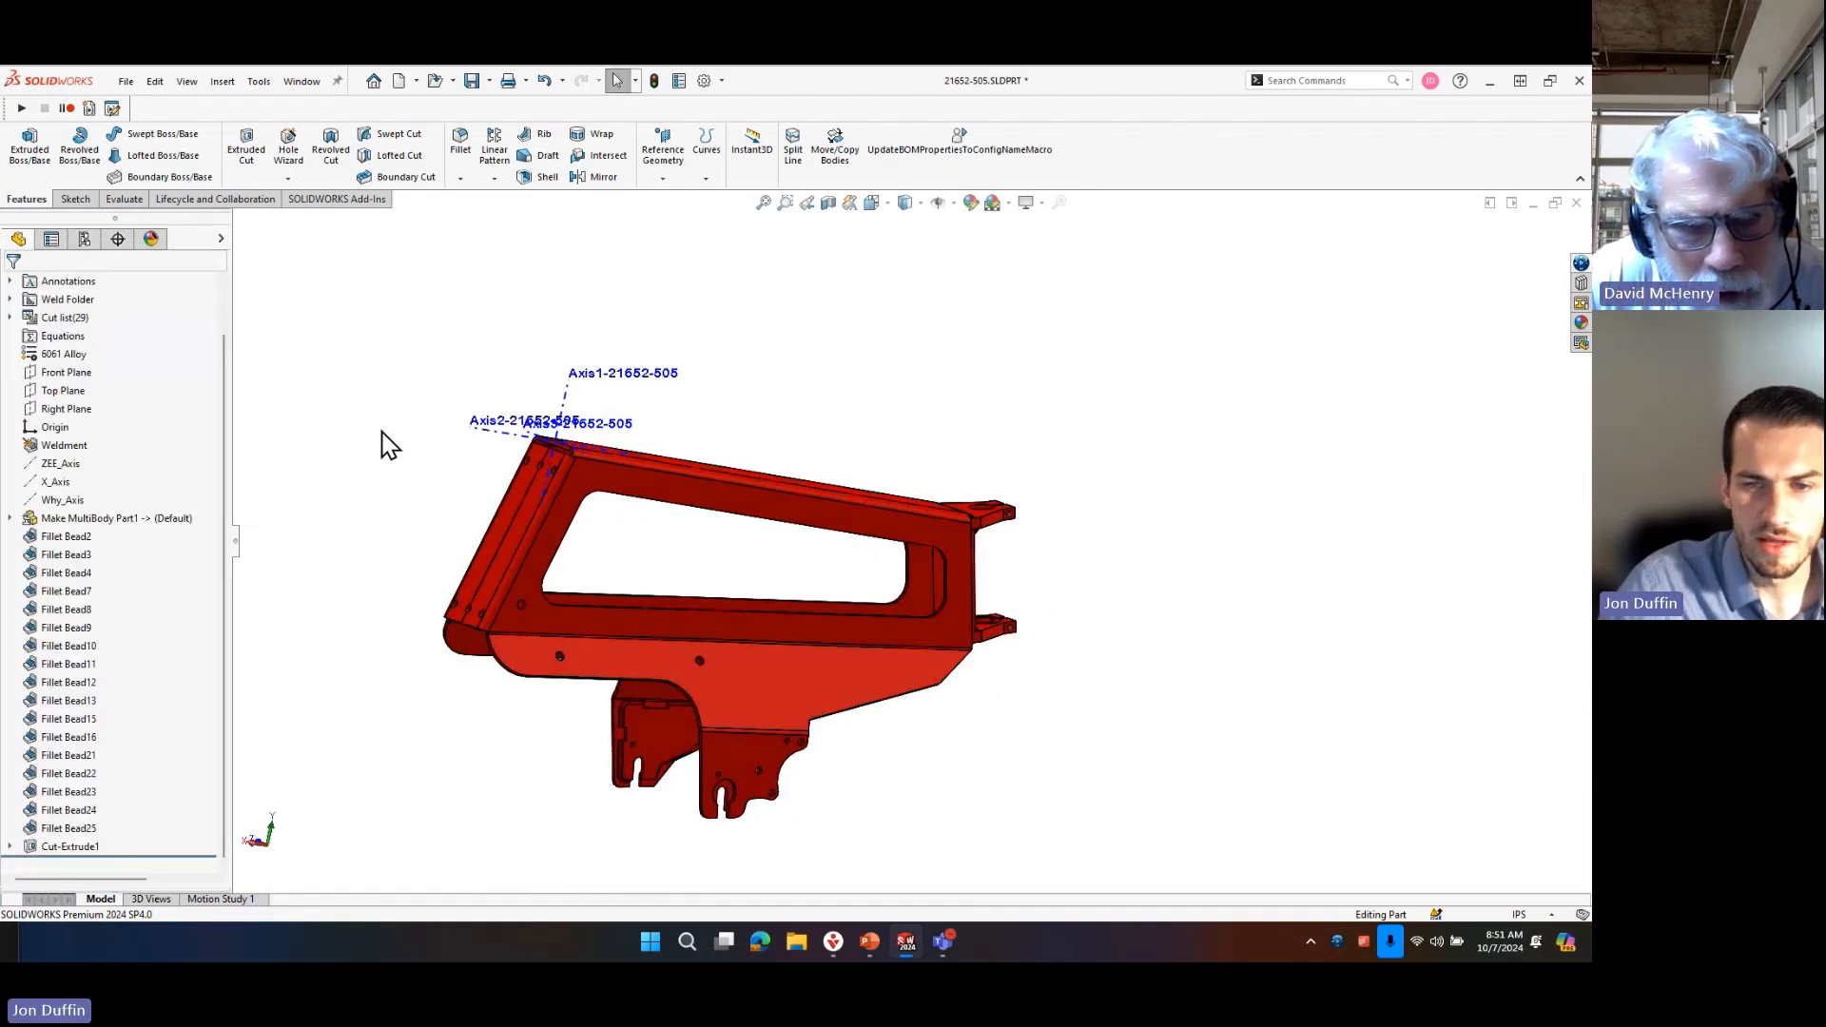
{"action": "key", "text": "s"}
{"action": "type", "text": "d"}
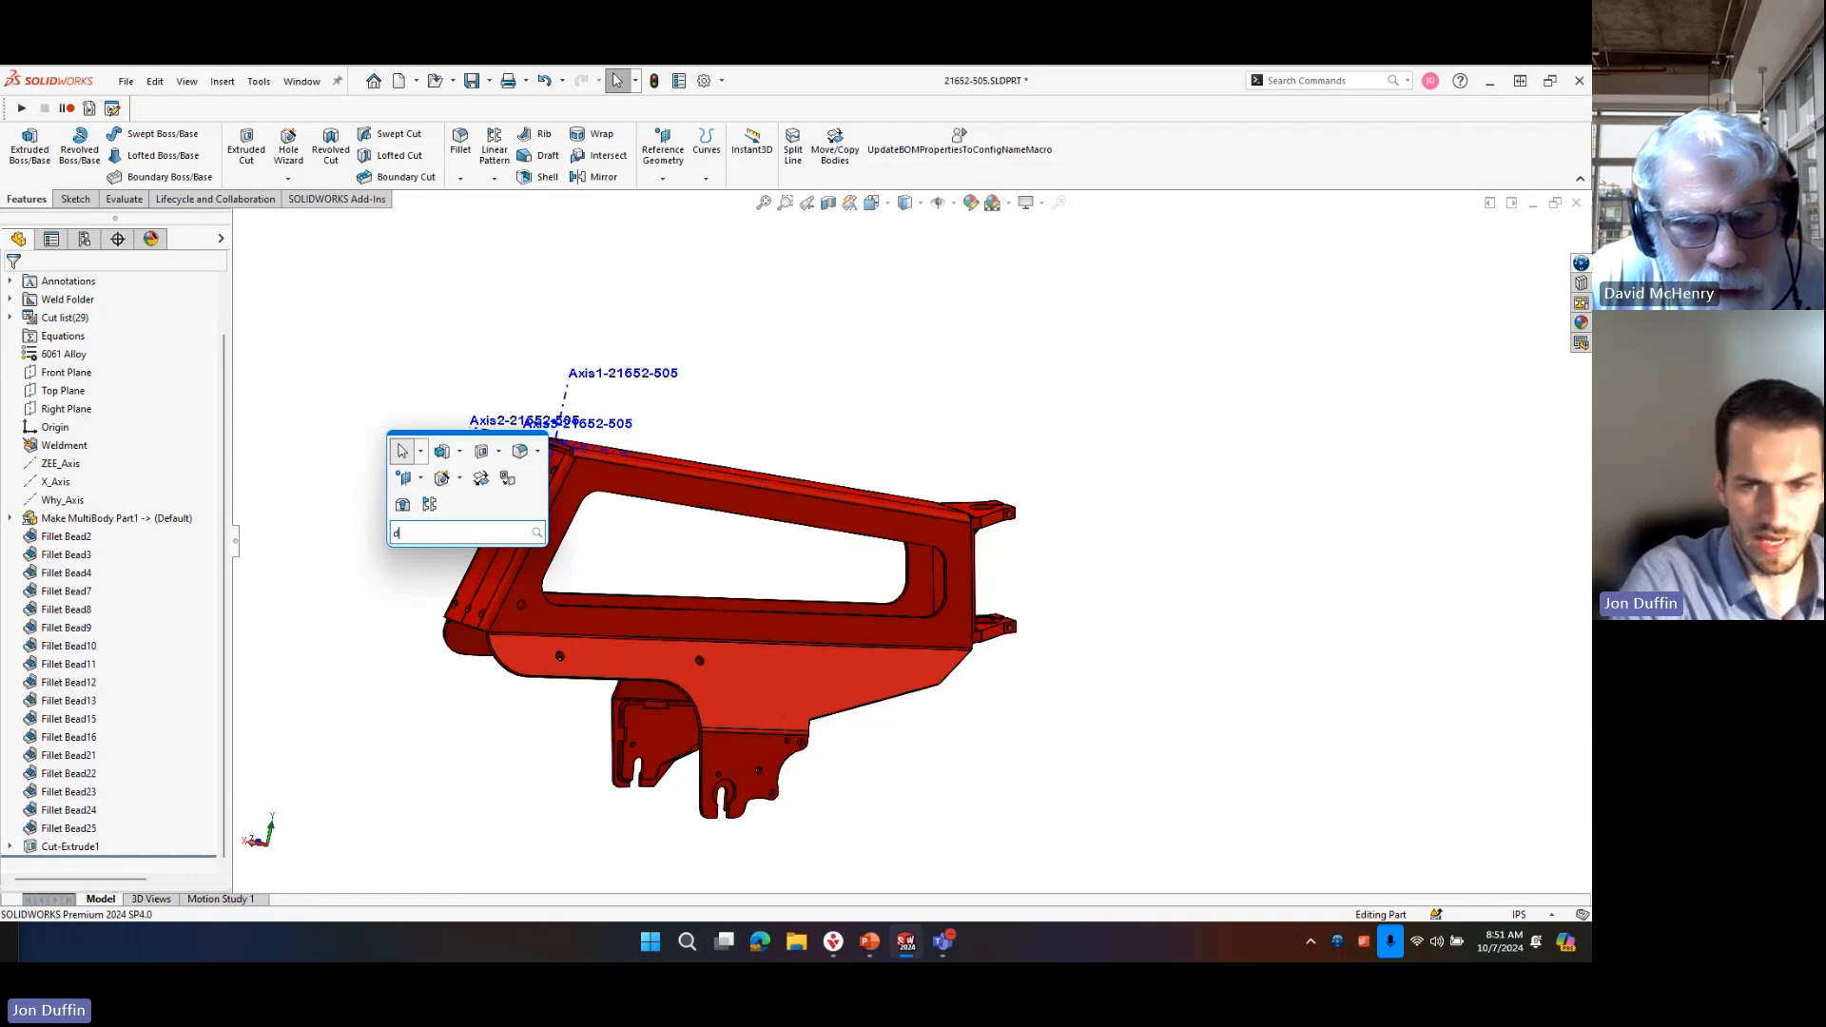
{"action": "type", "text": "elete"}
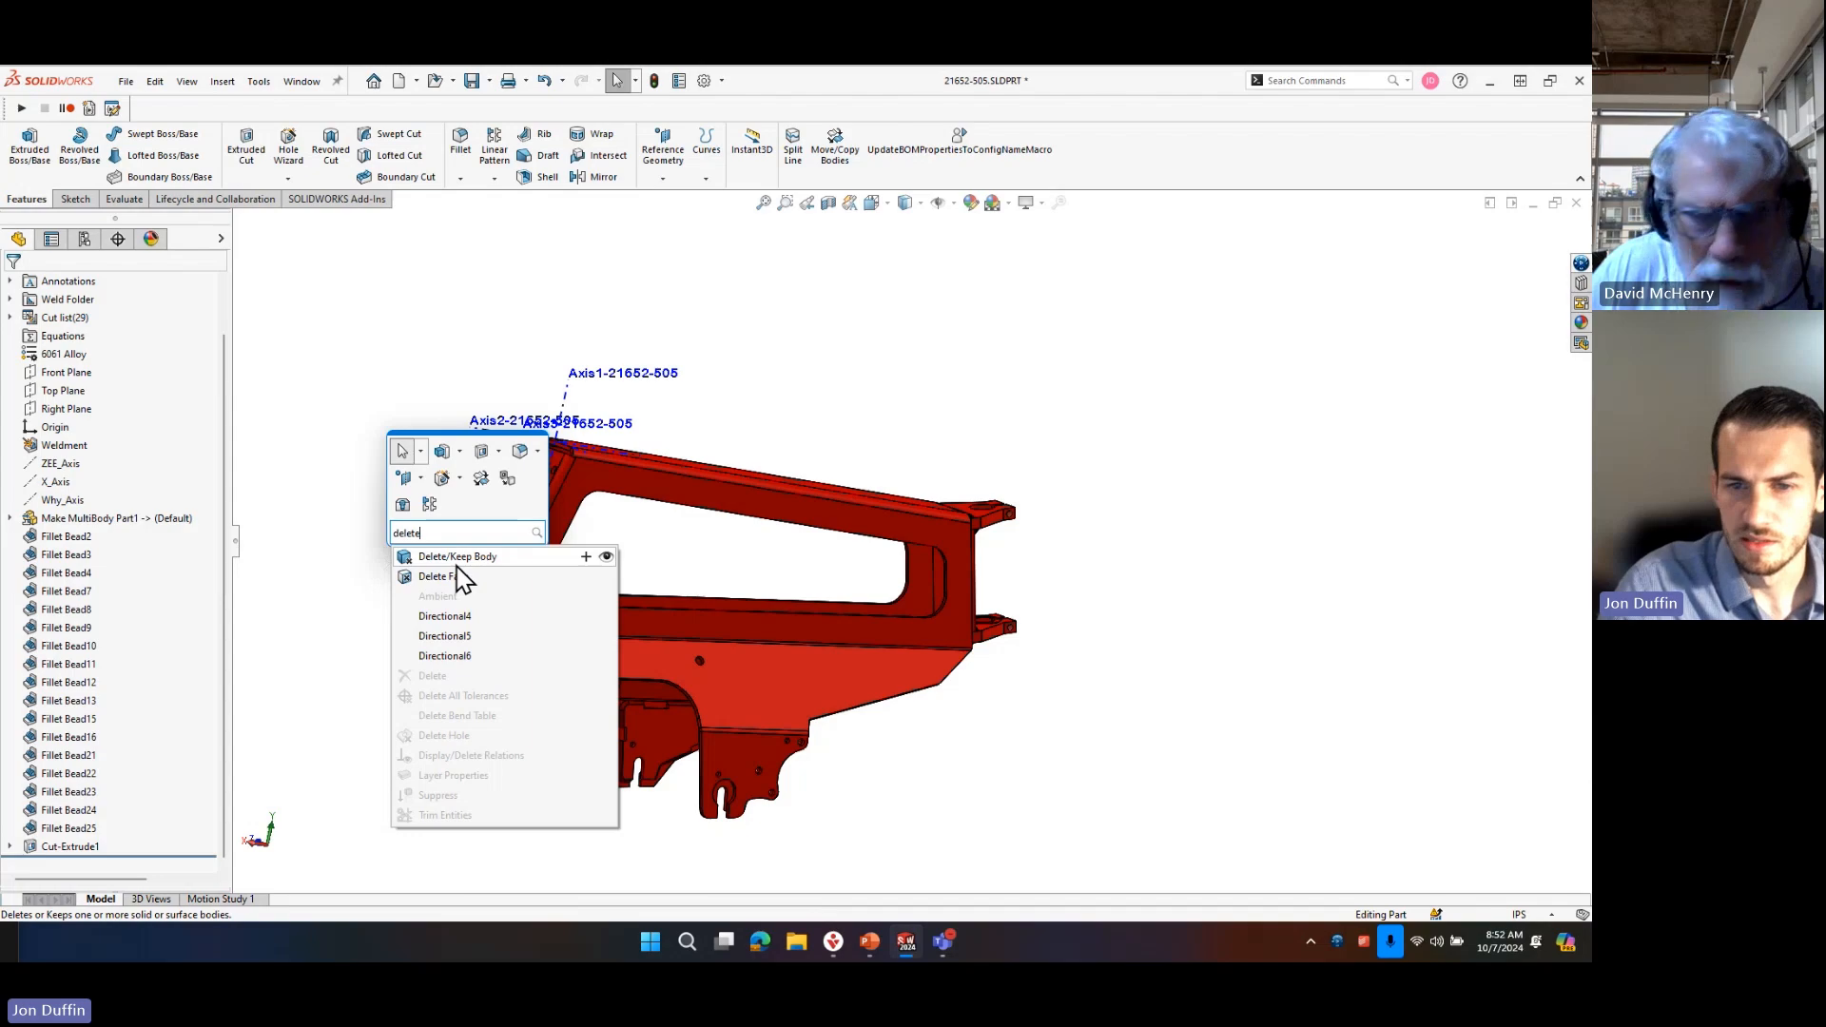
{"action": "left_click", "coordinate": [456, 561]}
{"action": "middle_click_drag", "start_coordinate": [645, 699], "coordinate": [688, 551]}
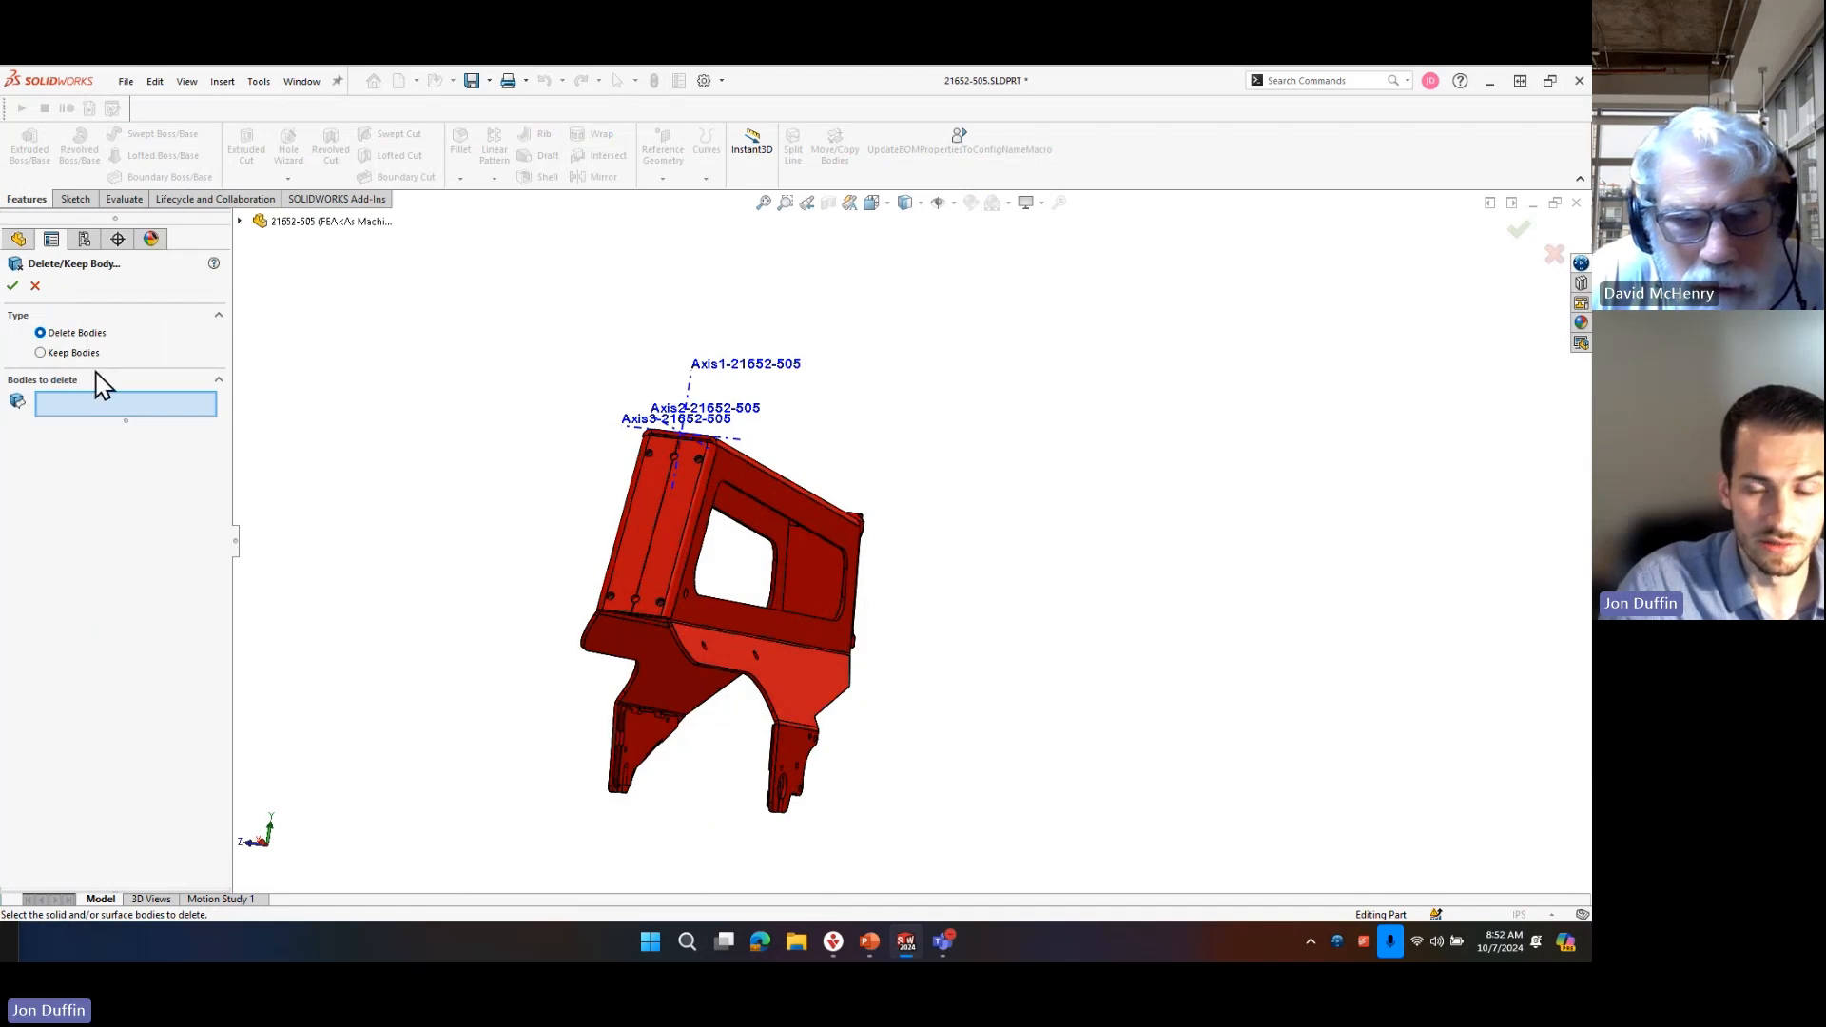
{"action": "scroll", "coordinate": [742, 694], "scroll_direction": "down", "scroll_amount": 3}
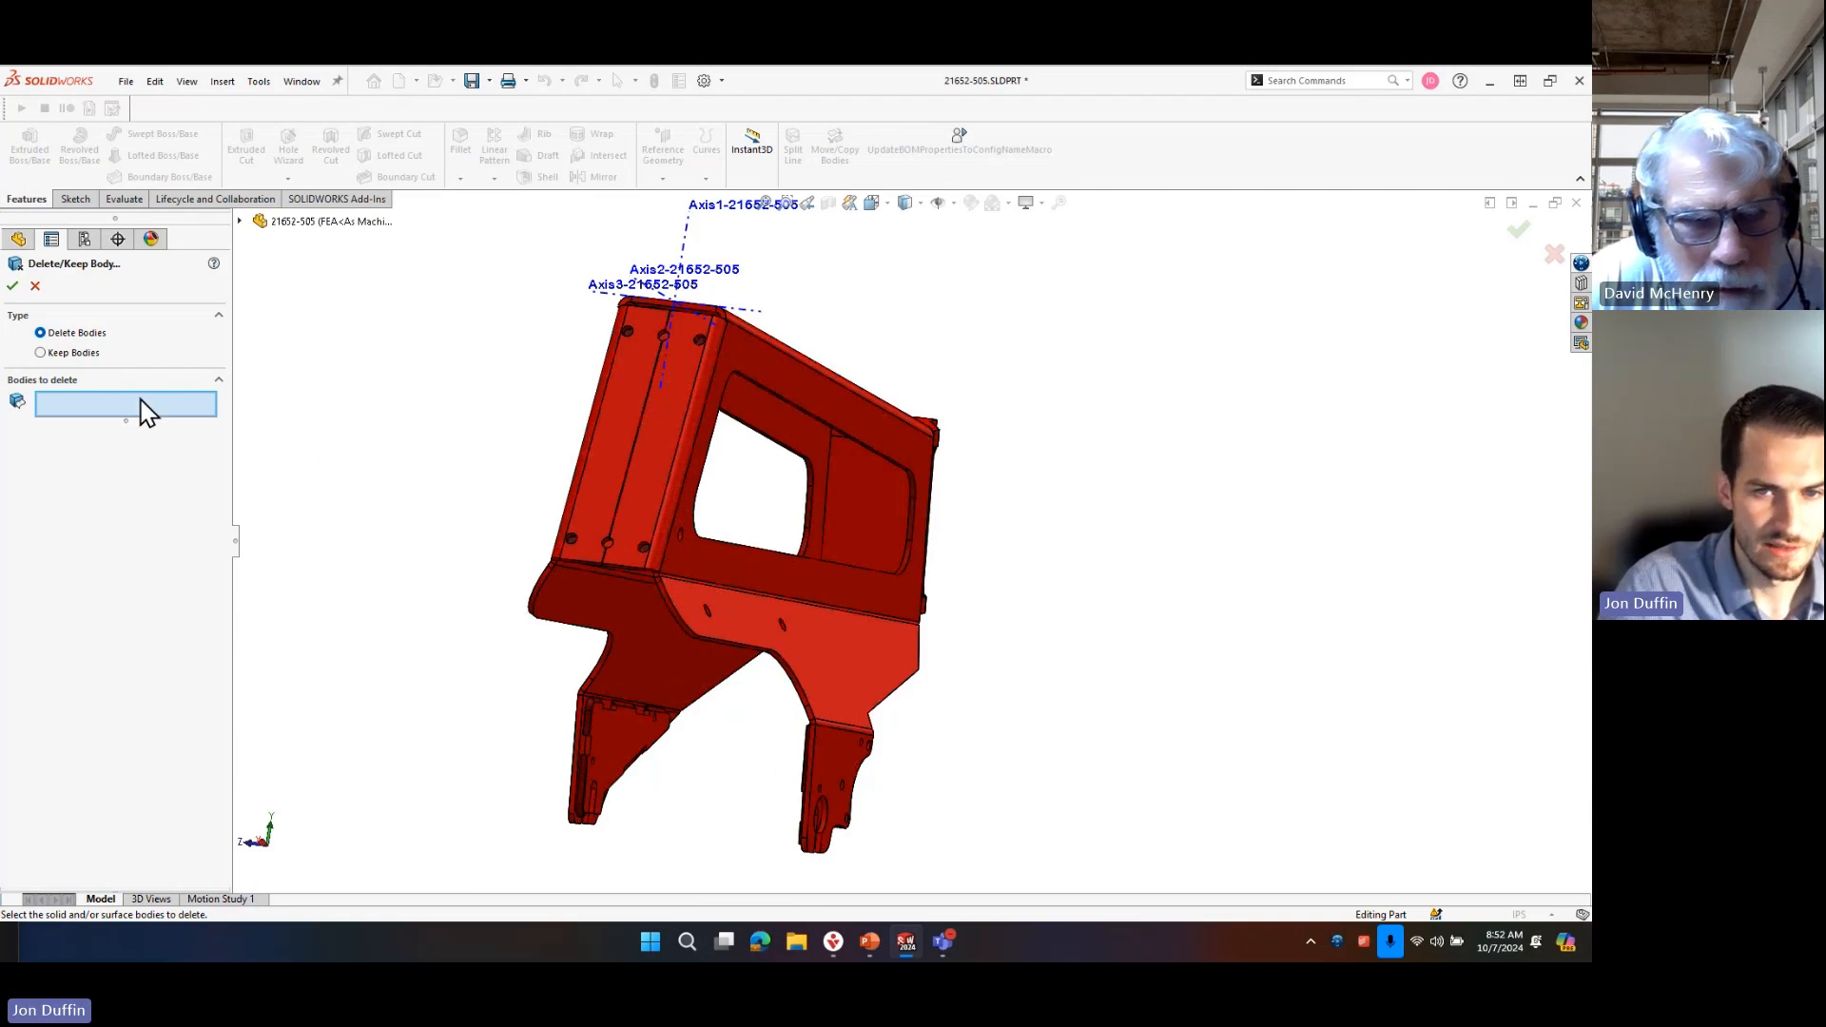
{"action": "left_click", "coordinate": [642, 654]}
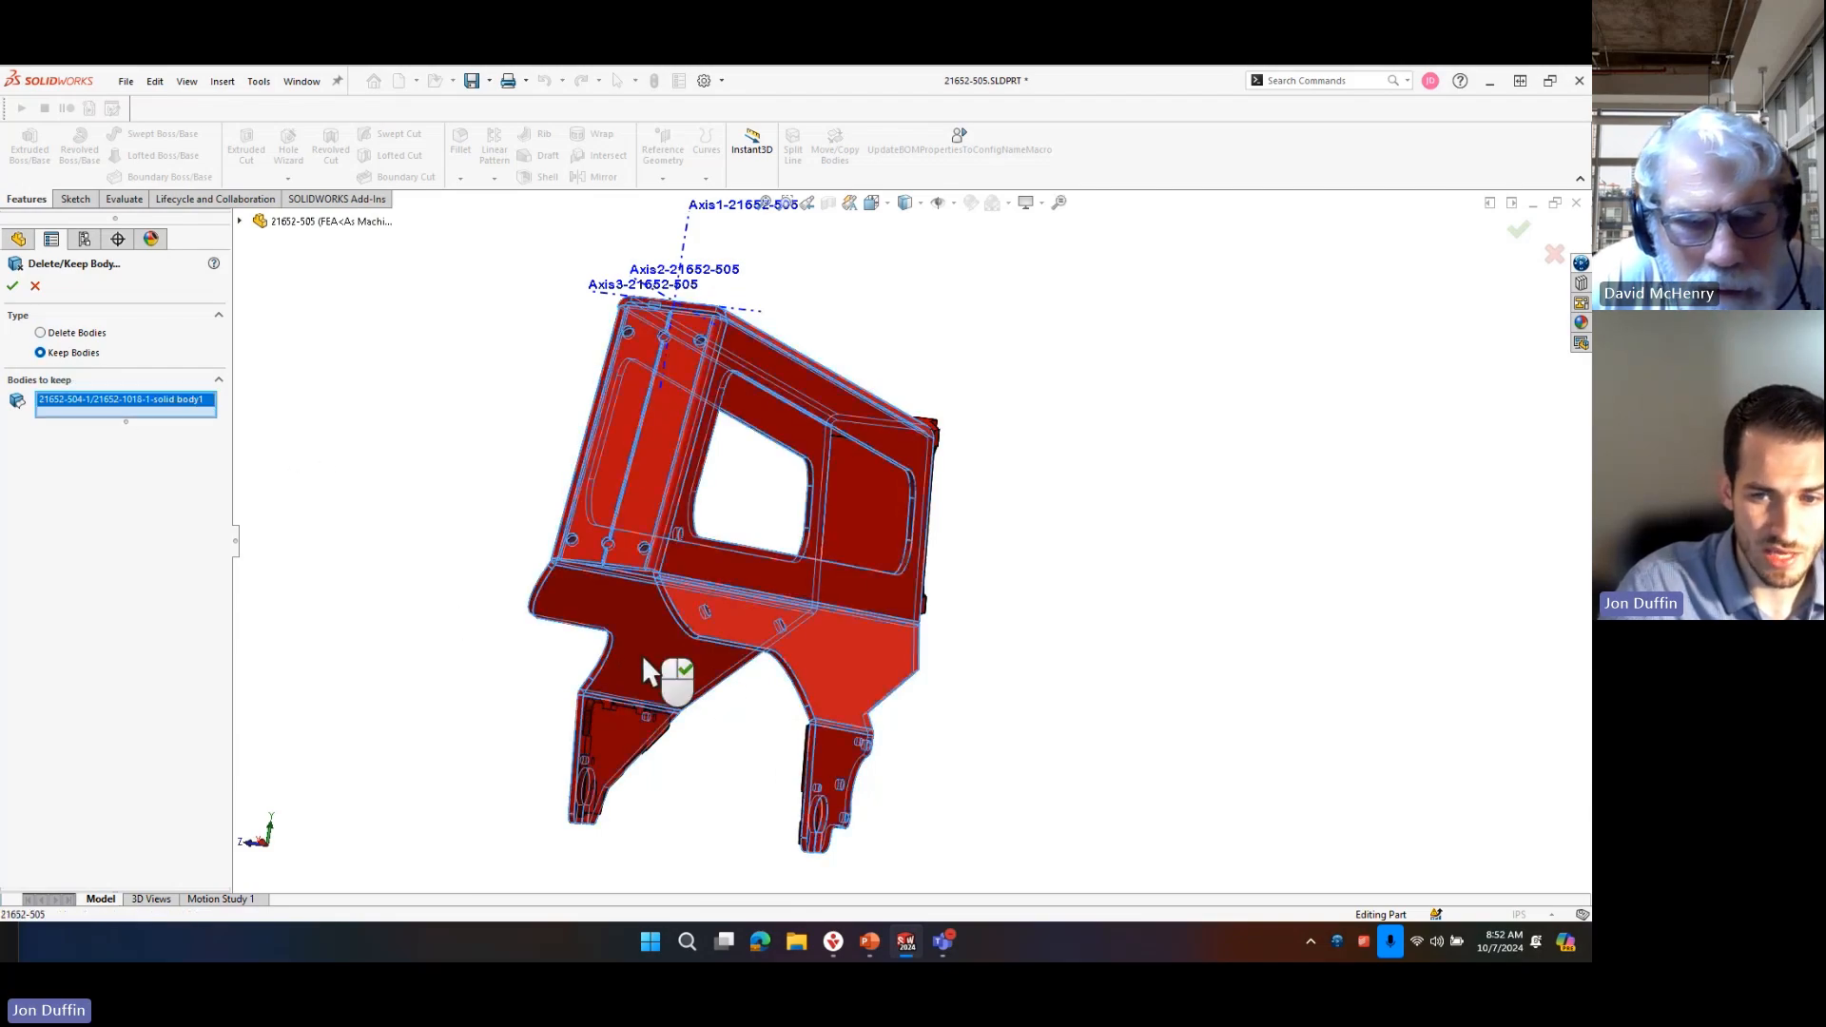
{"action": "left_click", "coordinate": [635, 733]}
{"action": "middle_click_drag", "start_coordinate": [635, 732], "coordinate": [1114, 545]}
{"action": "left_click", "coordinate": [848, 745]}
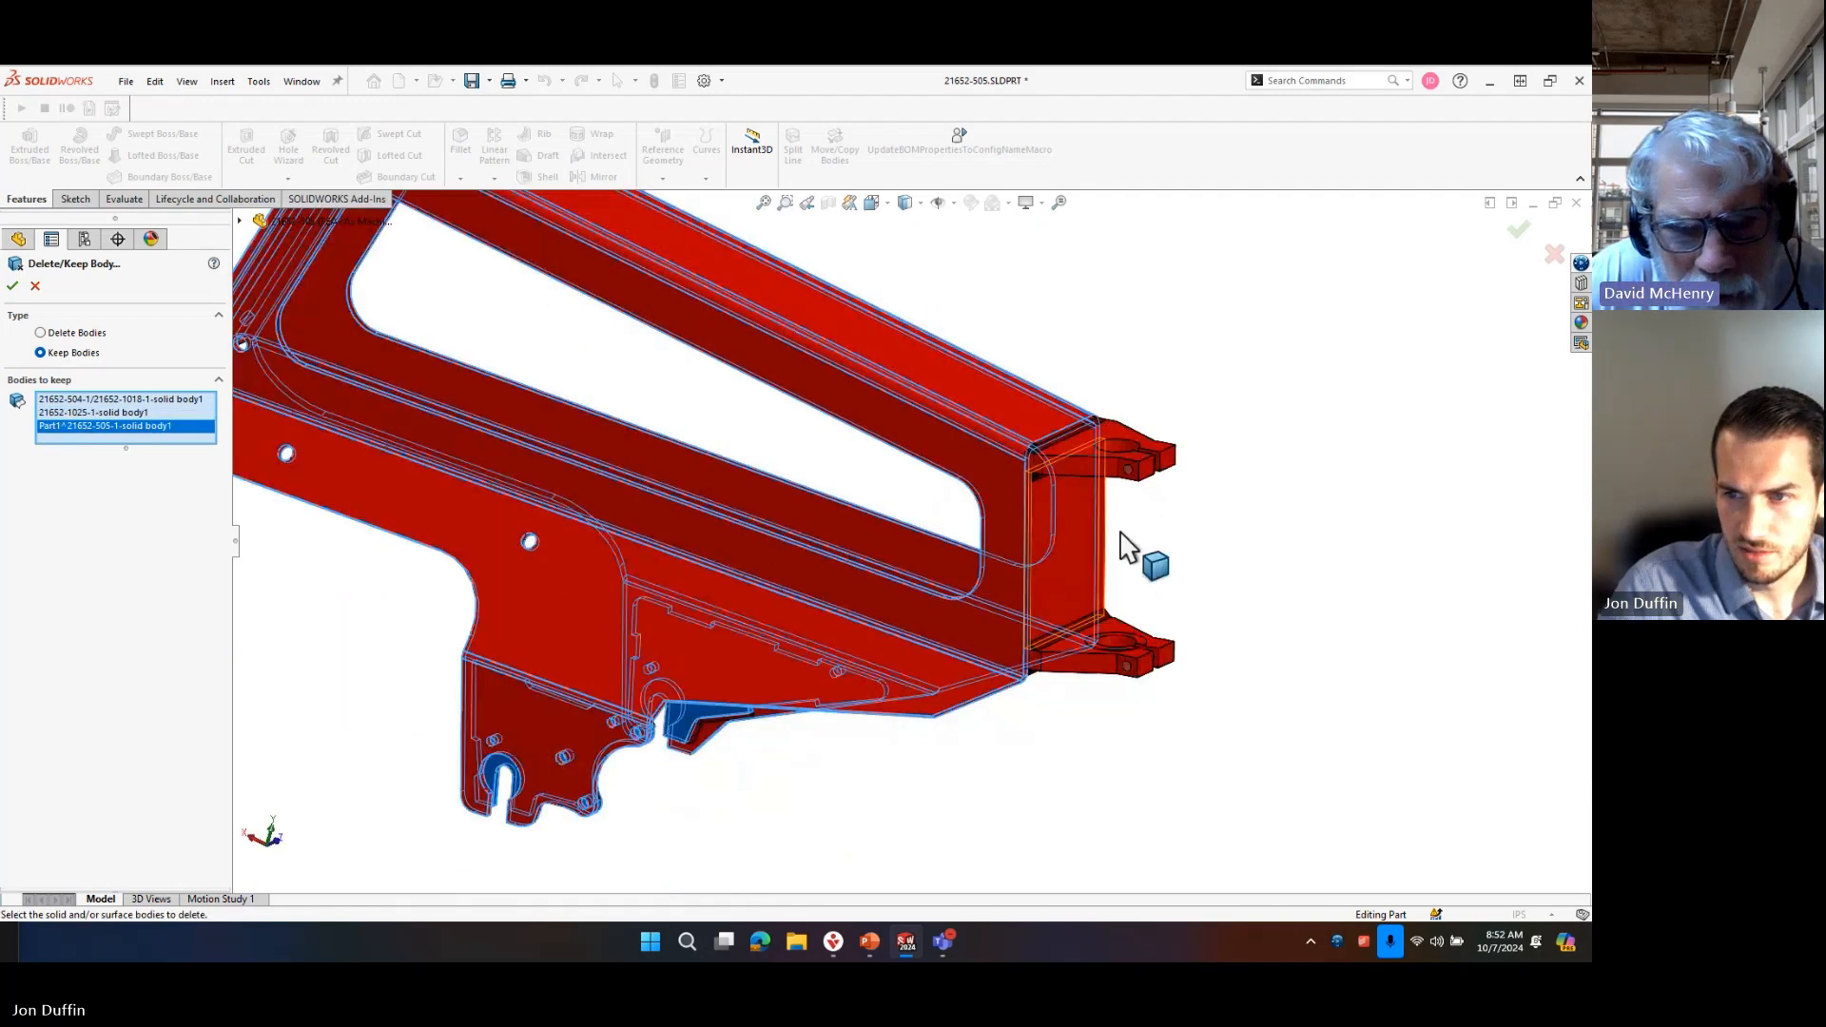
{"action": "left_click", "coordinate": [1071, 545]}
{"action": "left_click", "coordinate": [1083, 460]}
{"action": "left_click", "coordinate": [1124, 633]}
{"action": "middle_click_drag", "start_coordinate": [1132, 676], "coordinate": [950, 725]}
{"action": "middle_click_drag", "start_coordinate": [922, 652], "coordinate": [1026, 831]}
{"action": "left_click", "coordinate": [956, 628]}
{"action": "scroll", "coordinate": [914, 743], "scroll_direction": "up", "scroll_amount": 3}
{"action": "scroll", "coordinate": [915, 743], "scroll_direction": "down", "scroll_amount": 2}
{"action": "middle_click_drag", "start_coordinate": [1074, 724], "coordinate": [941, 399]}
{"action": "scroll", "coordinate": [664, 413], "scroll_direction": "down", "scroll_amount": 5}
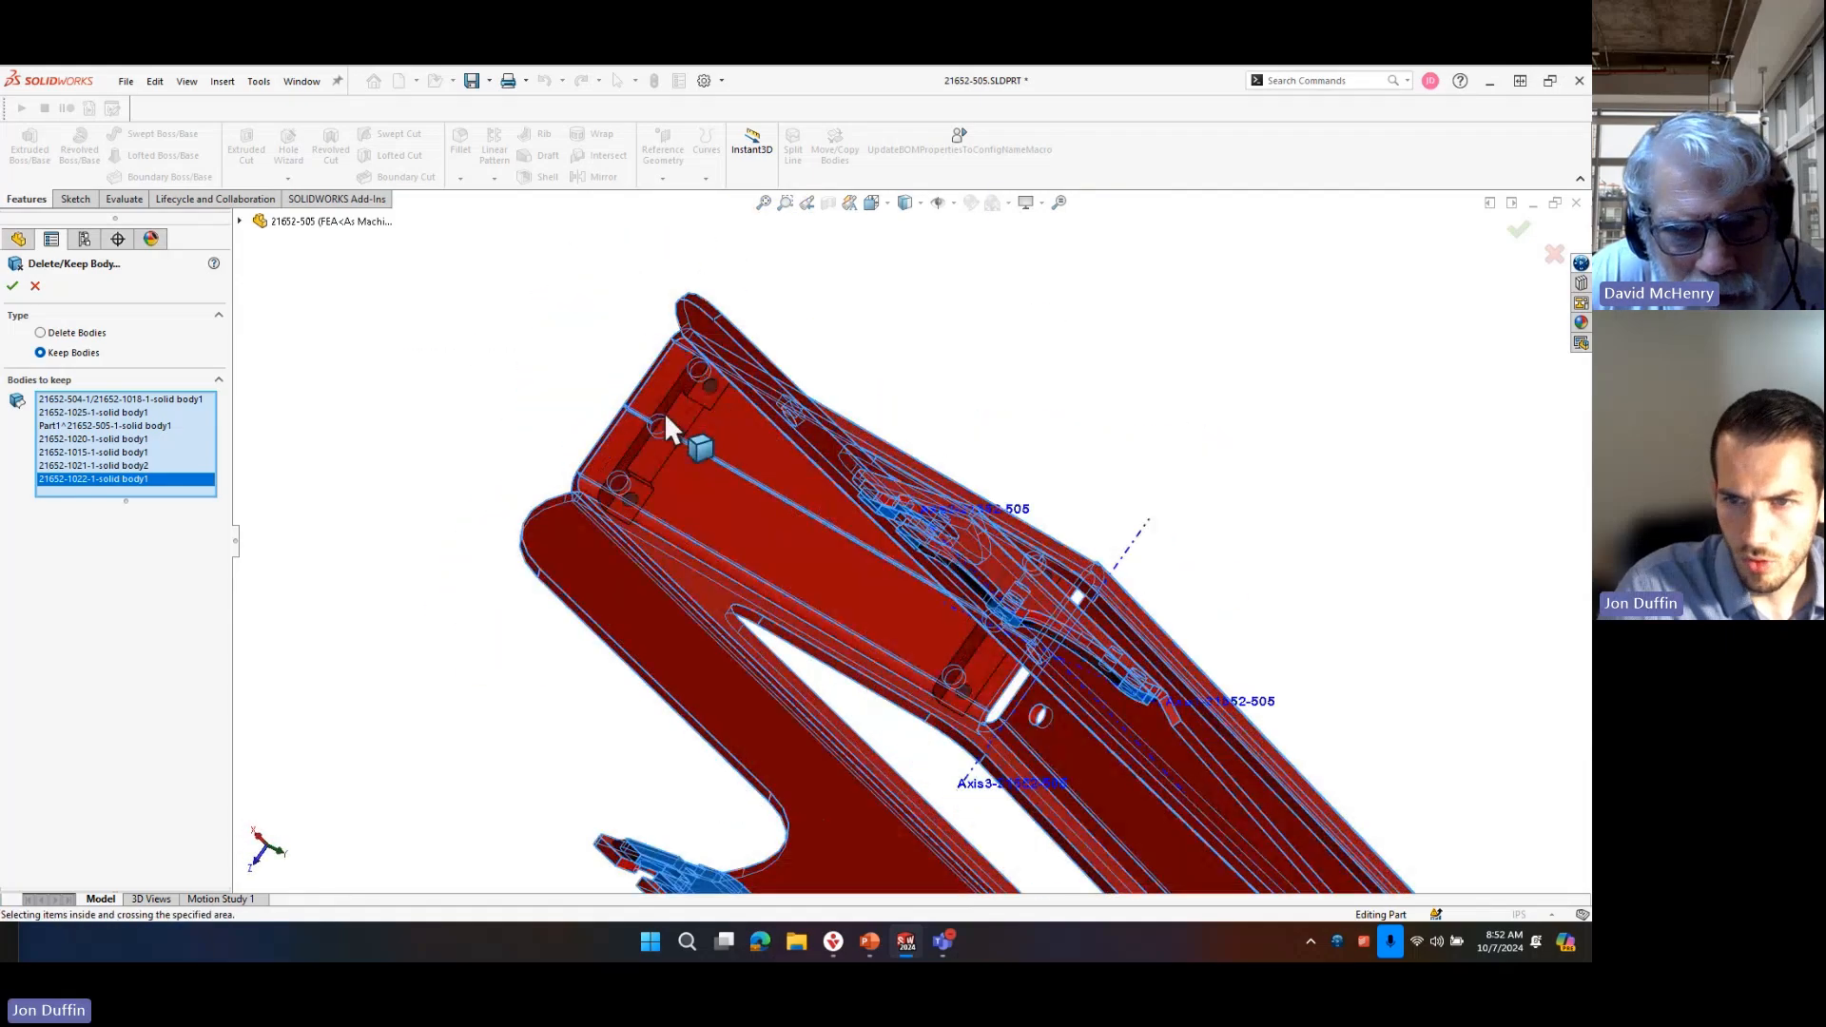
{"action": "scroll", "coordinate": [736, 426], "scroll_direction": "down", "scroll_amount": 3}
{"action": "left_click", "coordinate": [753, 447]}
{"action": "middle_click_drag", "start_coordinate": [913, 611], "coordinate": [1208, 784]}
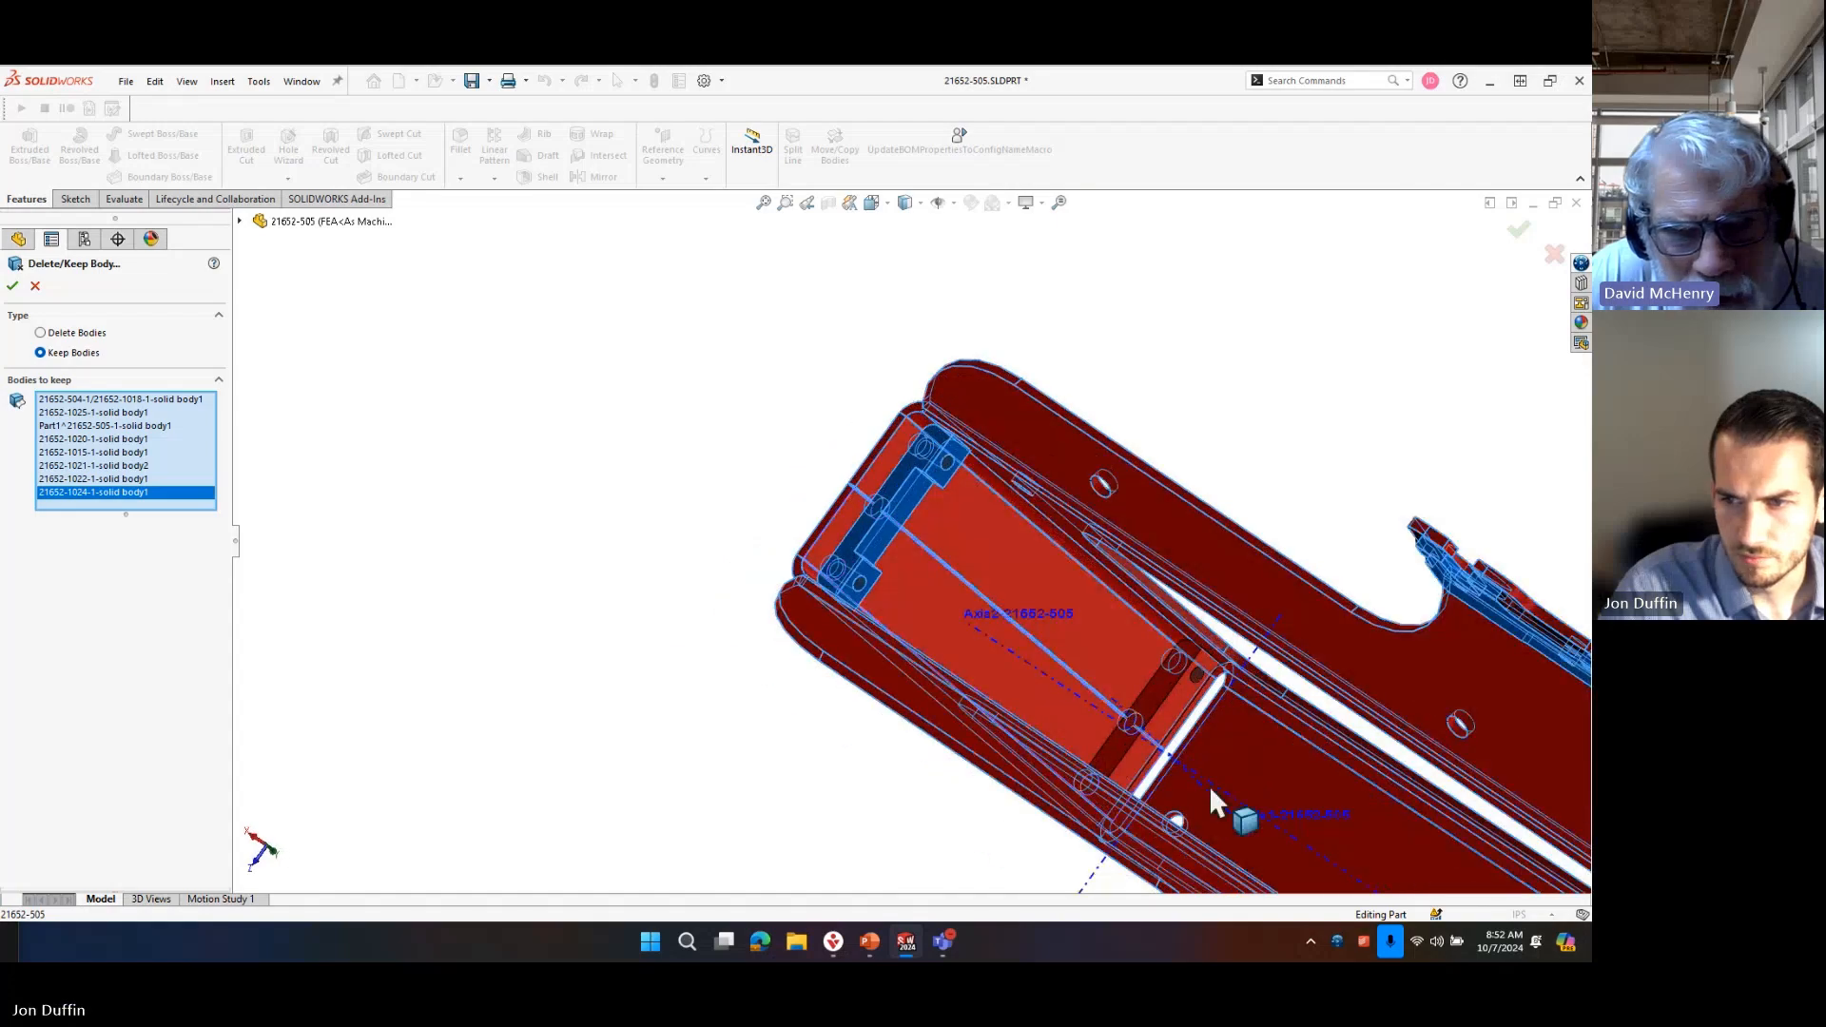
{"action": "left_click", "coordinate": [1168, 706]}
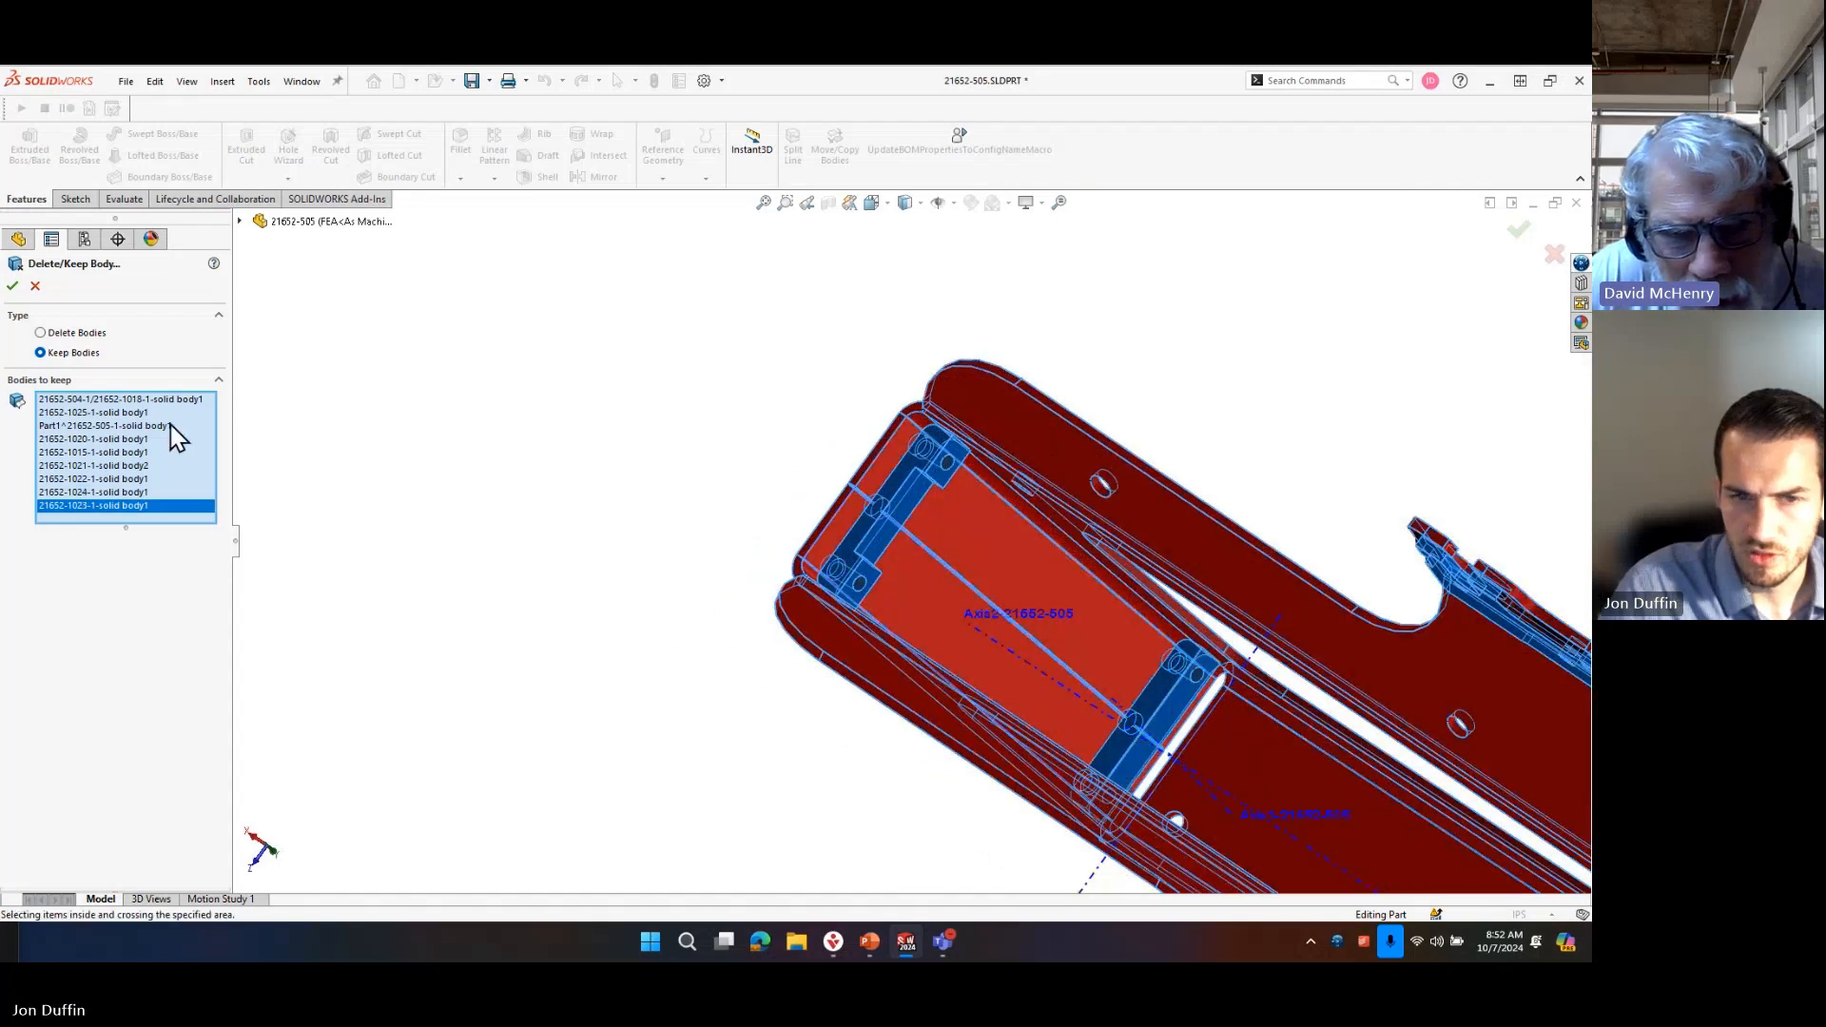
{"action": "left_click", "coordinate": [13, 286]}
Examine the frame's kept bodies from several sides, including the side plates and end brackets.
{"action": "middle_click_drag", "start_coordinate": [1194, 379], "coordinate": [1249, 895]}
{"action": "scroll", "coordinate": [1188, 684], "scroll_direction": "up", "scroll_amount": 8}
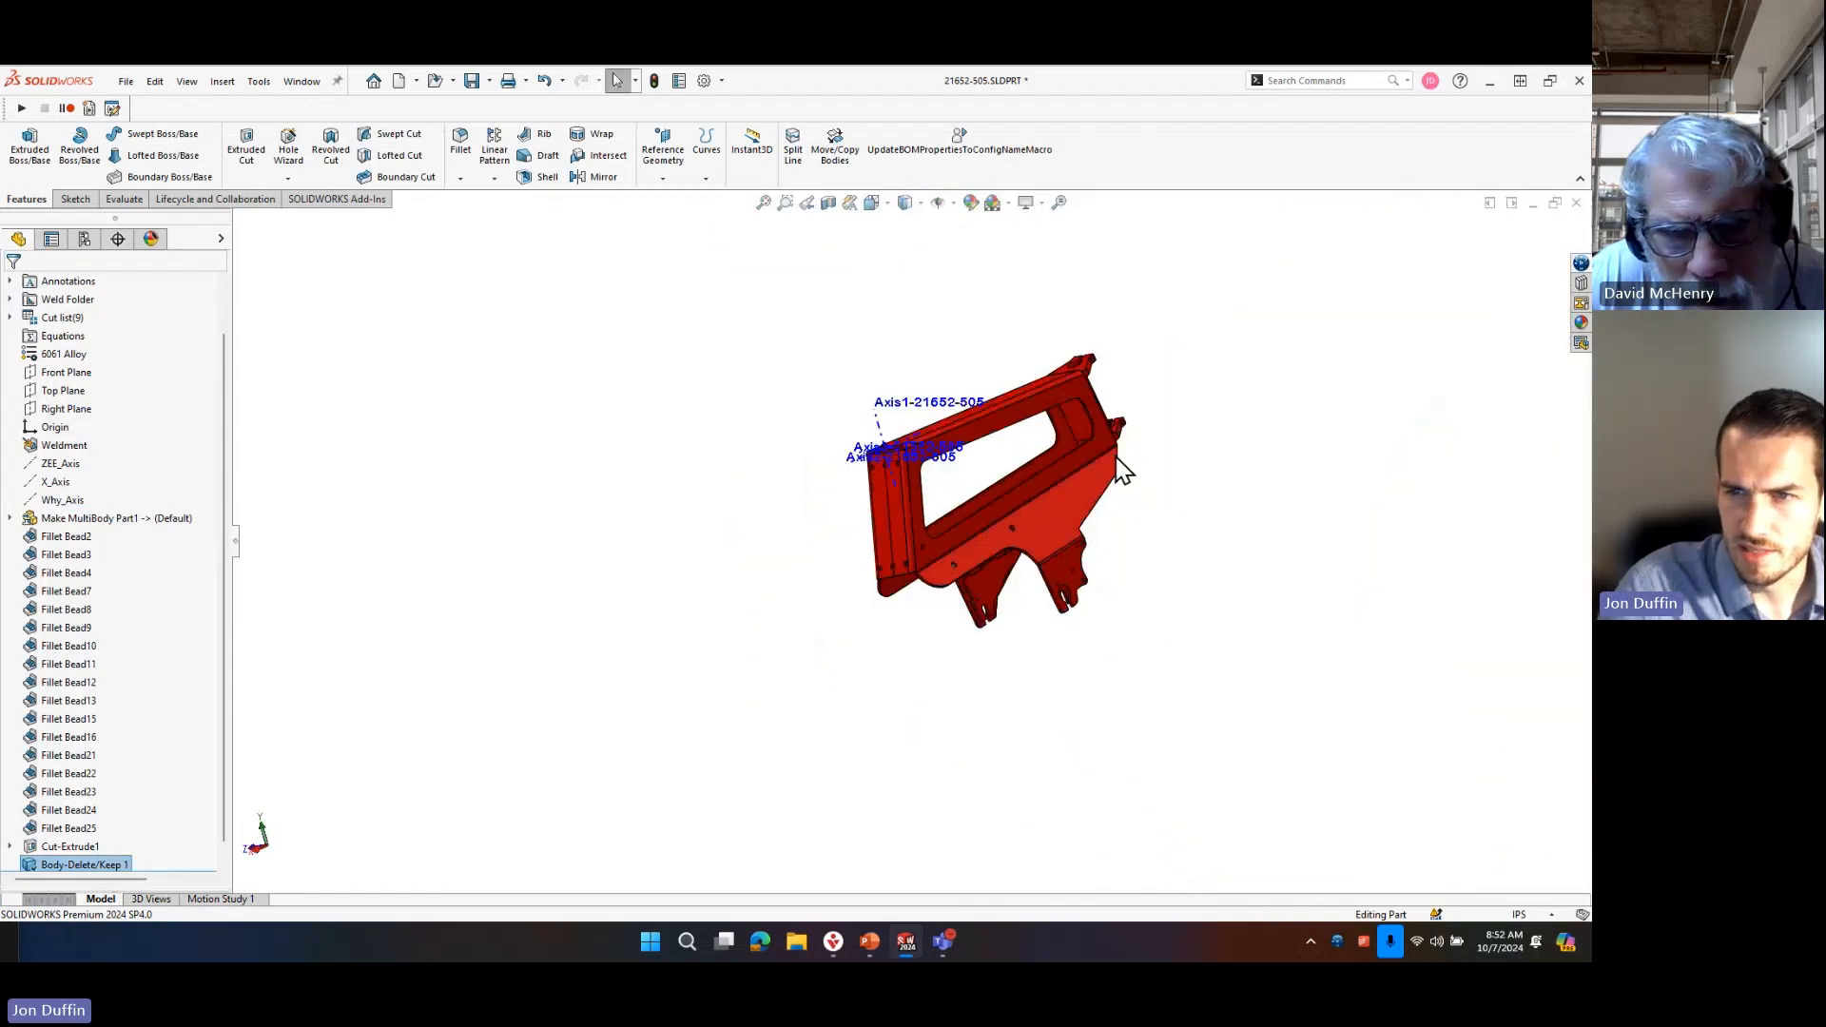
{"action": "scroll", "coordinate": [1075, 438], "scroll_direction": "down", "scroll_amount": 4}
{"action": "middle_click_drag", "start_coordinate": [836, 606], "coordinate": [928, 556]}
{"action": "scroll", "coordinate": [1193, 641], "scroll_direction": "up", "scroll_amount": 8}
{"action": "scroll", "coordinate": [1180, 639], "scroll_direction": "down", "scroll_amount": 3}
{"action": "scroll", "coordinate": [1139, 585], "scroll_direction": "down", "scroll_amount": 4}
{"action": "middle_click_drag", "start_coordinate": [1154, 636], "coordinate": [758, 333]}
{"action": "middle_click_drag", "start_coordinate": [962, 671], "coordinate": [915, 766]}
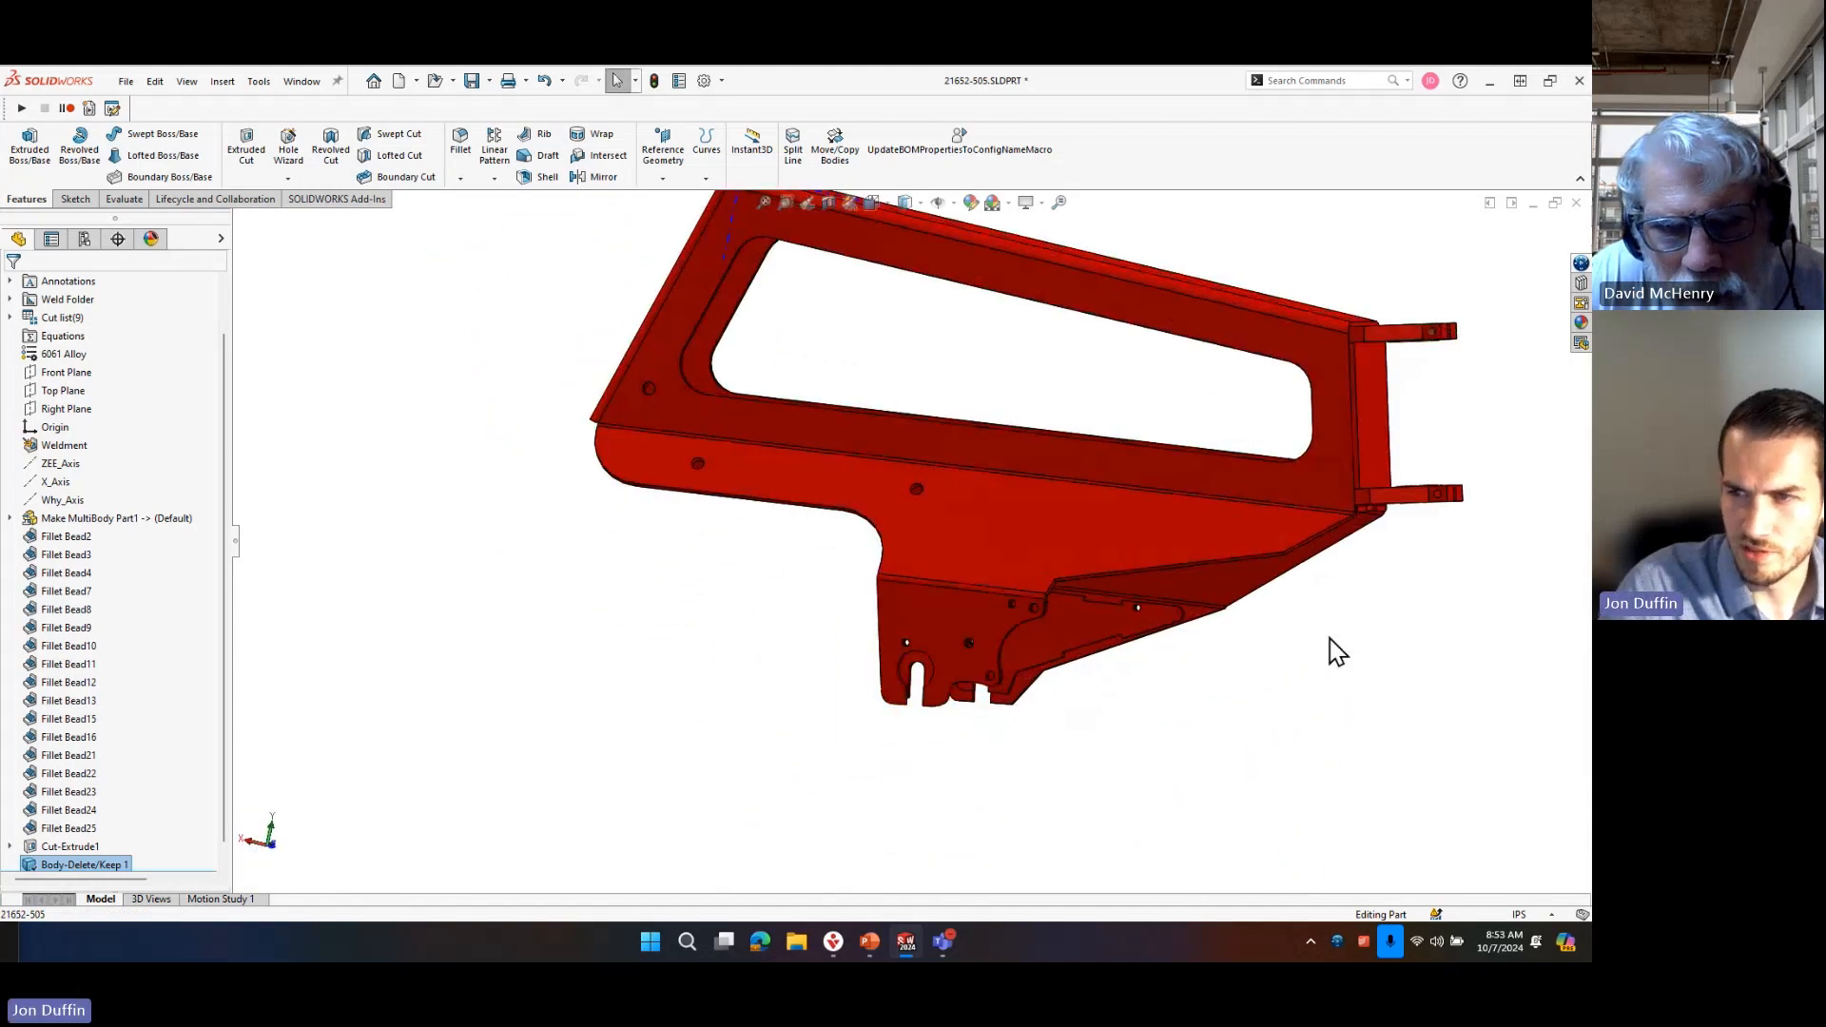
Inspect the joints around the triangular plate and both dropouts on the underside of the frame.
{"action": "scroll", "coordinate": [942, 509], "scroll_direction": "down", "scroll_amount": 3}
{"action": "middle_click_drag", "start_coordinate": [920, 497], "coordinate": [1056, 447]}
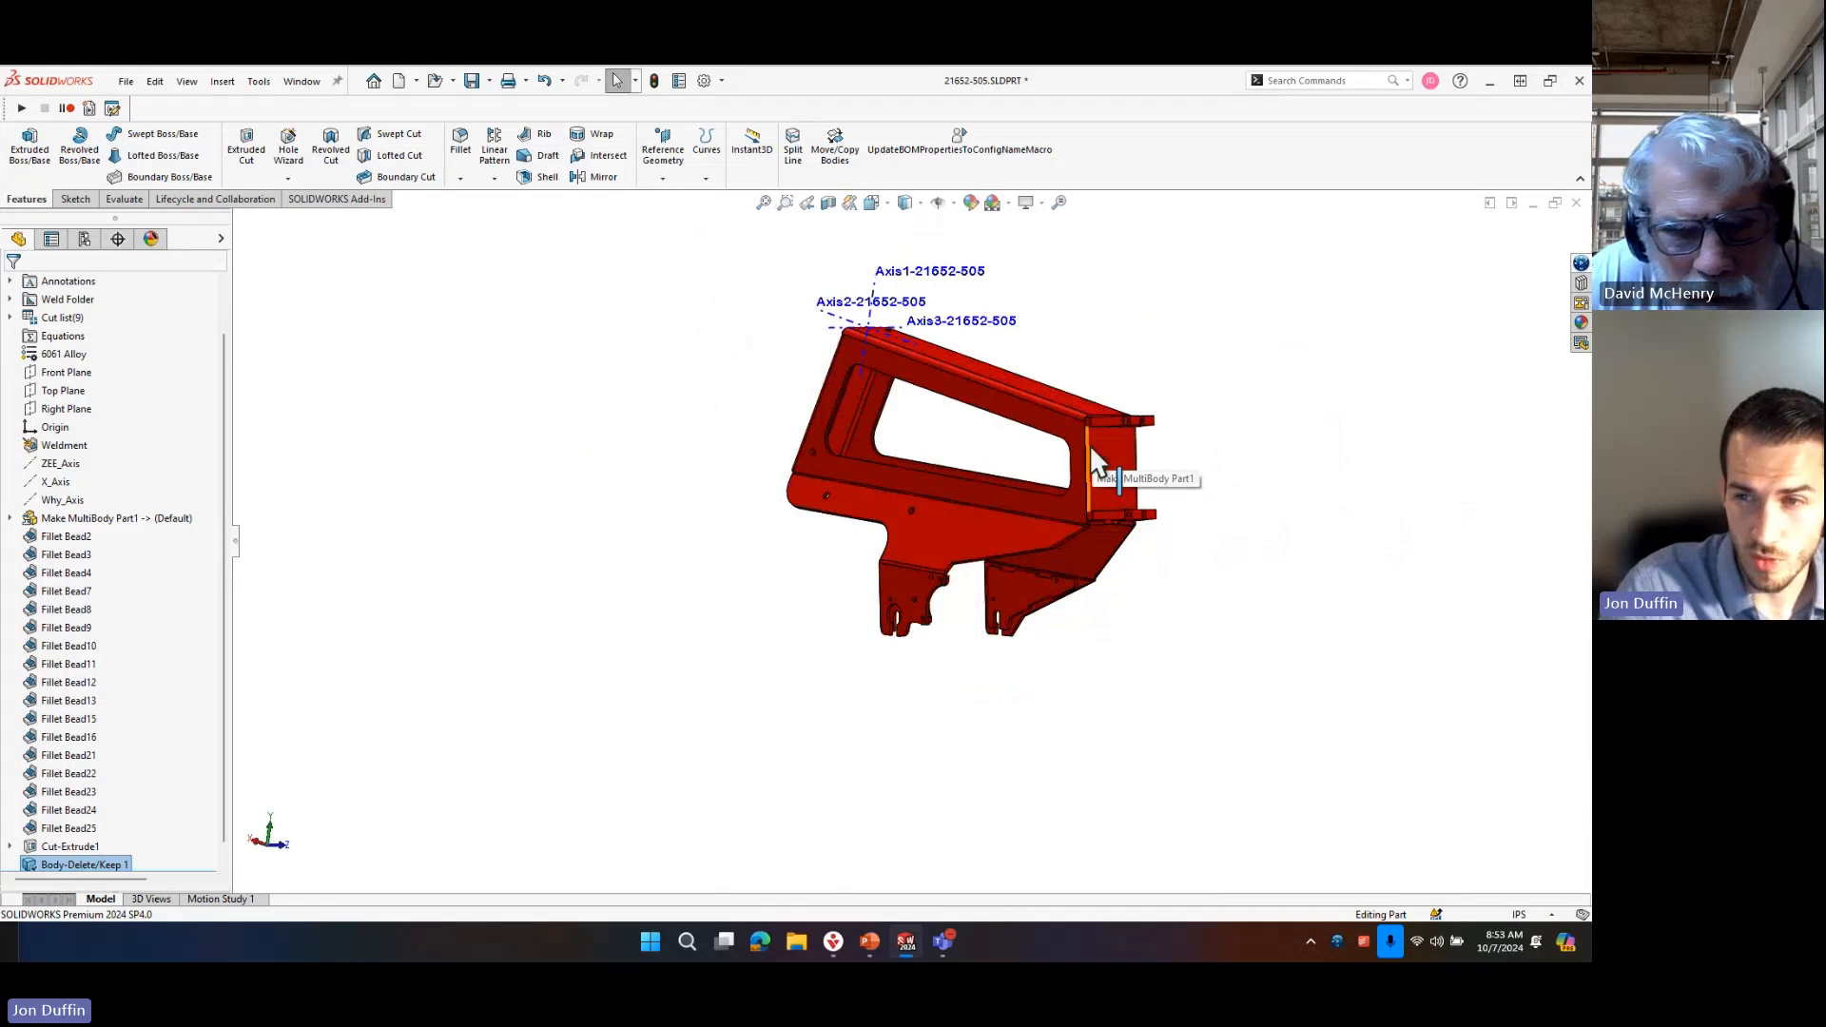
{"action": "middle_click_drag", "start_coordinate": [1085, 643], "coordinate": [1171, 433]}
{"action": "scroll", "coordinate": [1072, 613], "scroll_direction": "down", "scroll_amount": 3}
{"action": "scroll", "coordinate": [727, 618], "scroll_direction": "down", "scroll_amount": 2}
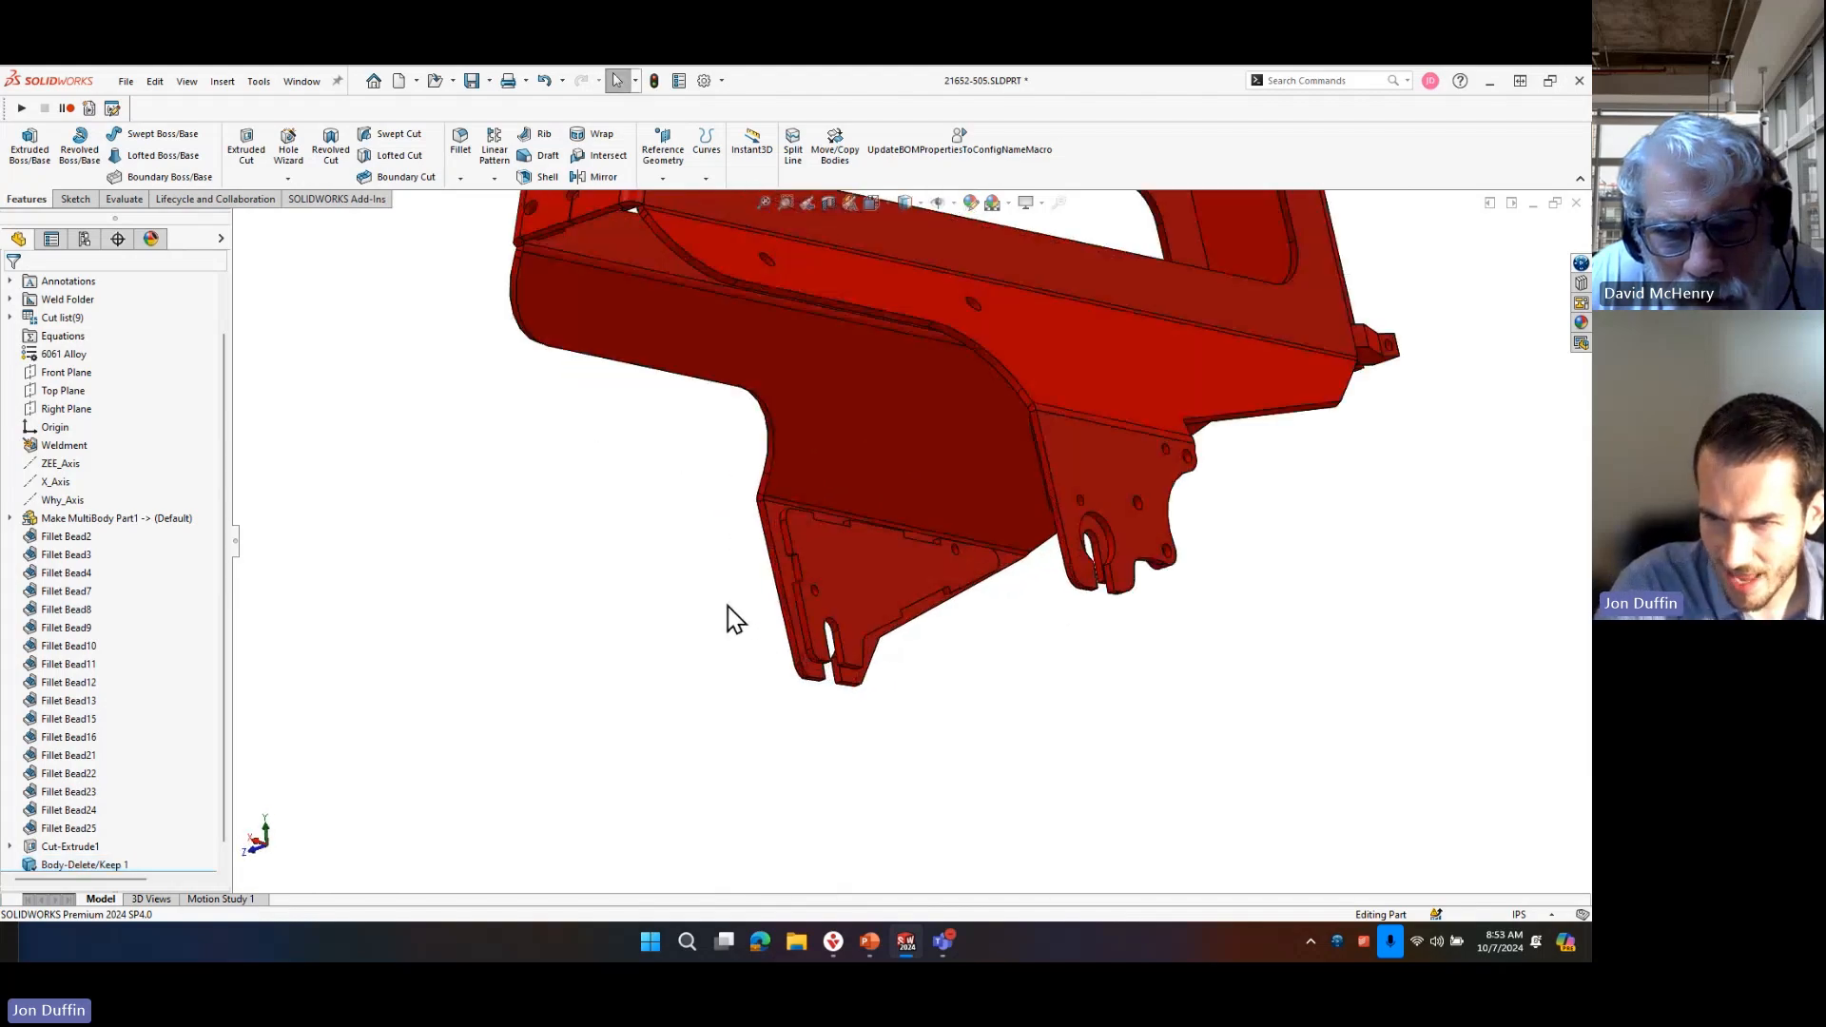
{"action": "scroll", "coordinate": [727, 607], "scroll_direction": "down", "scroll_amount": 3}
{"action": "scroll", "coordinate": [953, 582], "scroll_direction": "up", "scroll_amount": 6}
{"action": "middle_click_drag", "start_coordinate": [963, 431], "coordinate": [938, 433]}
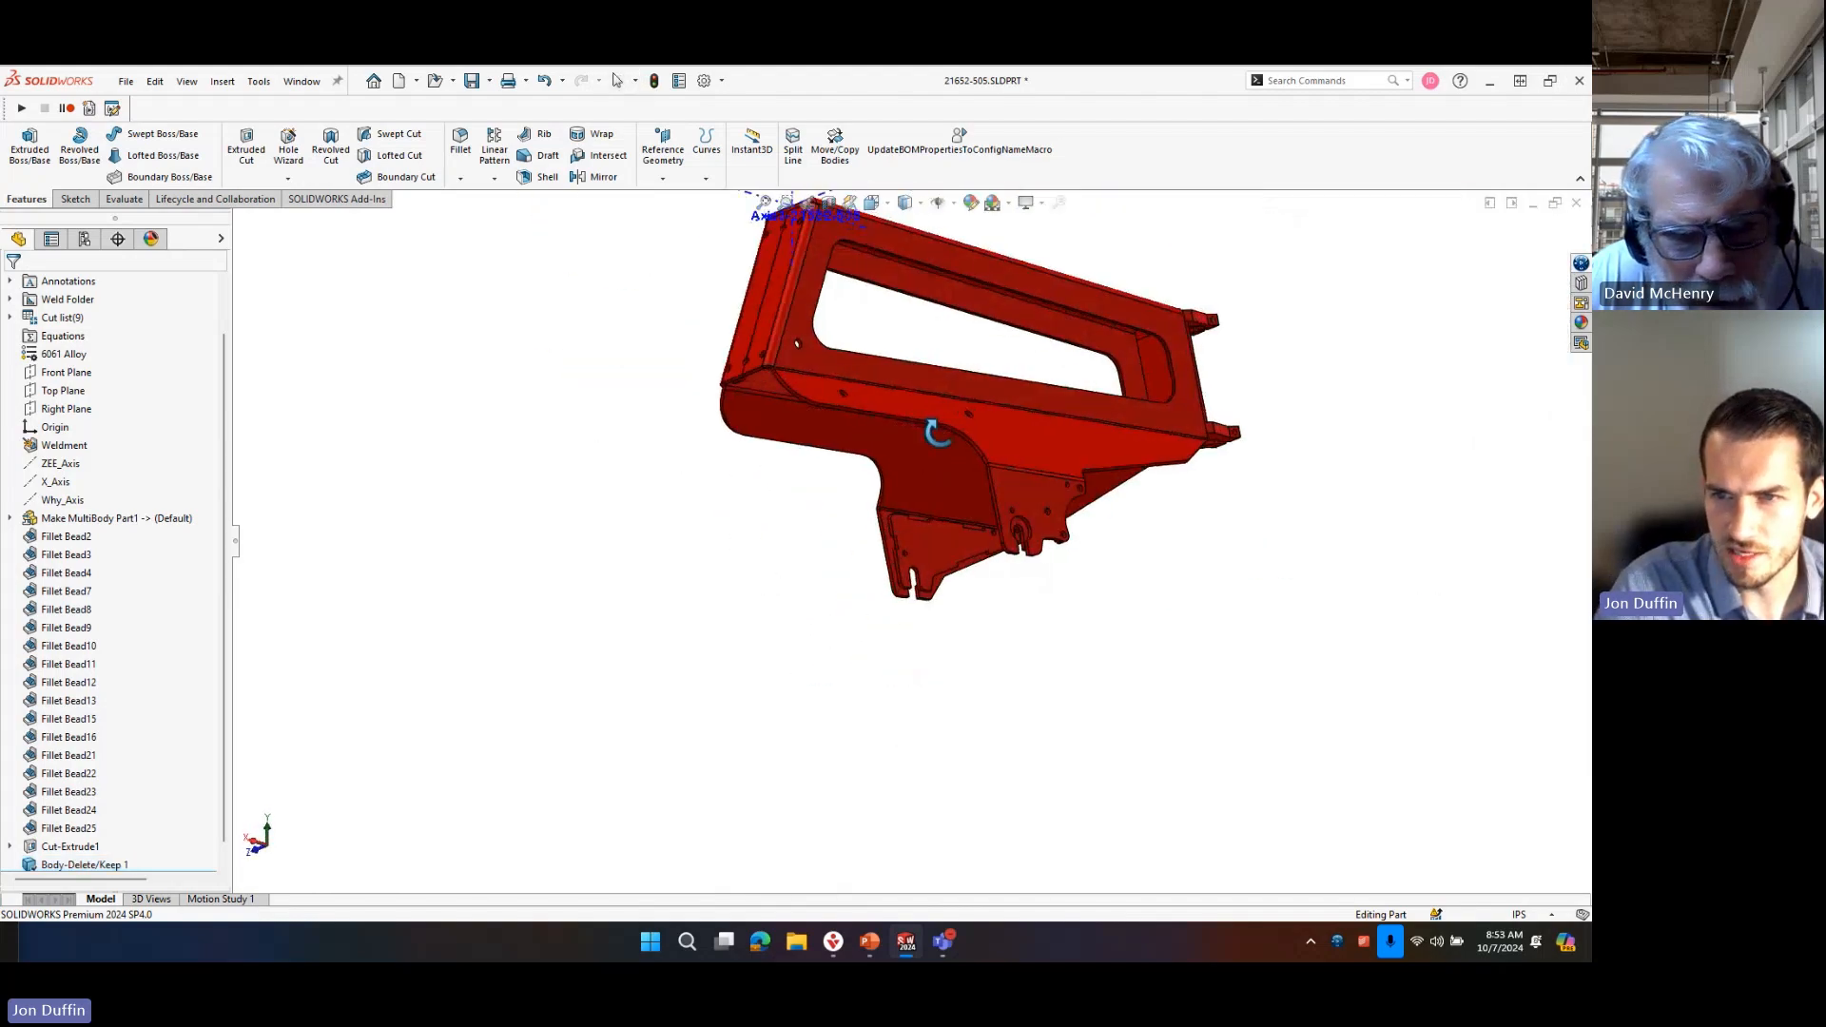
Try to combine all the kept frame bodies into a single solid with an Add operation.
{"action": "key", "text": "s"}
{"action": "type", "text": "comb"}
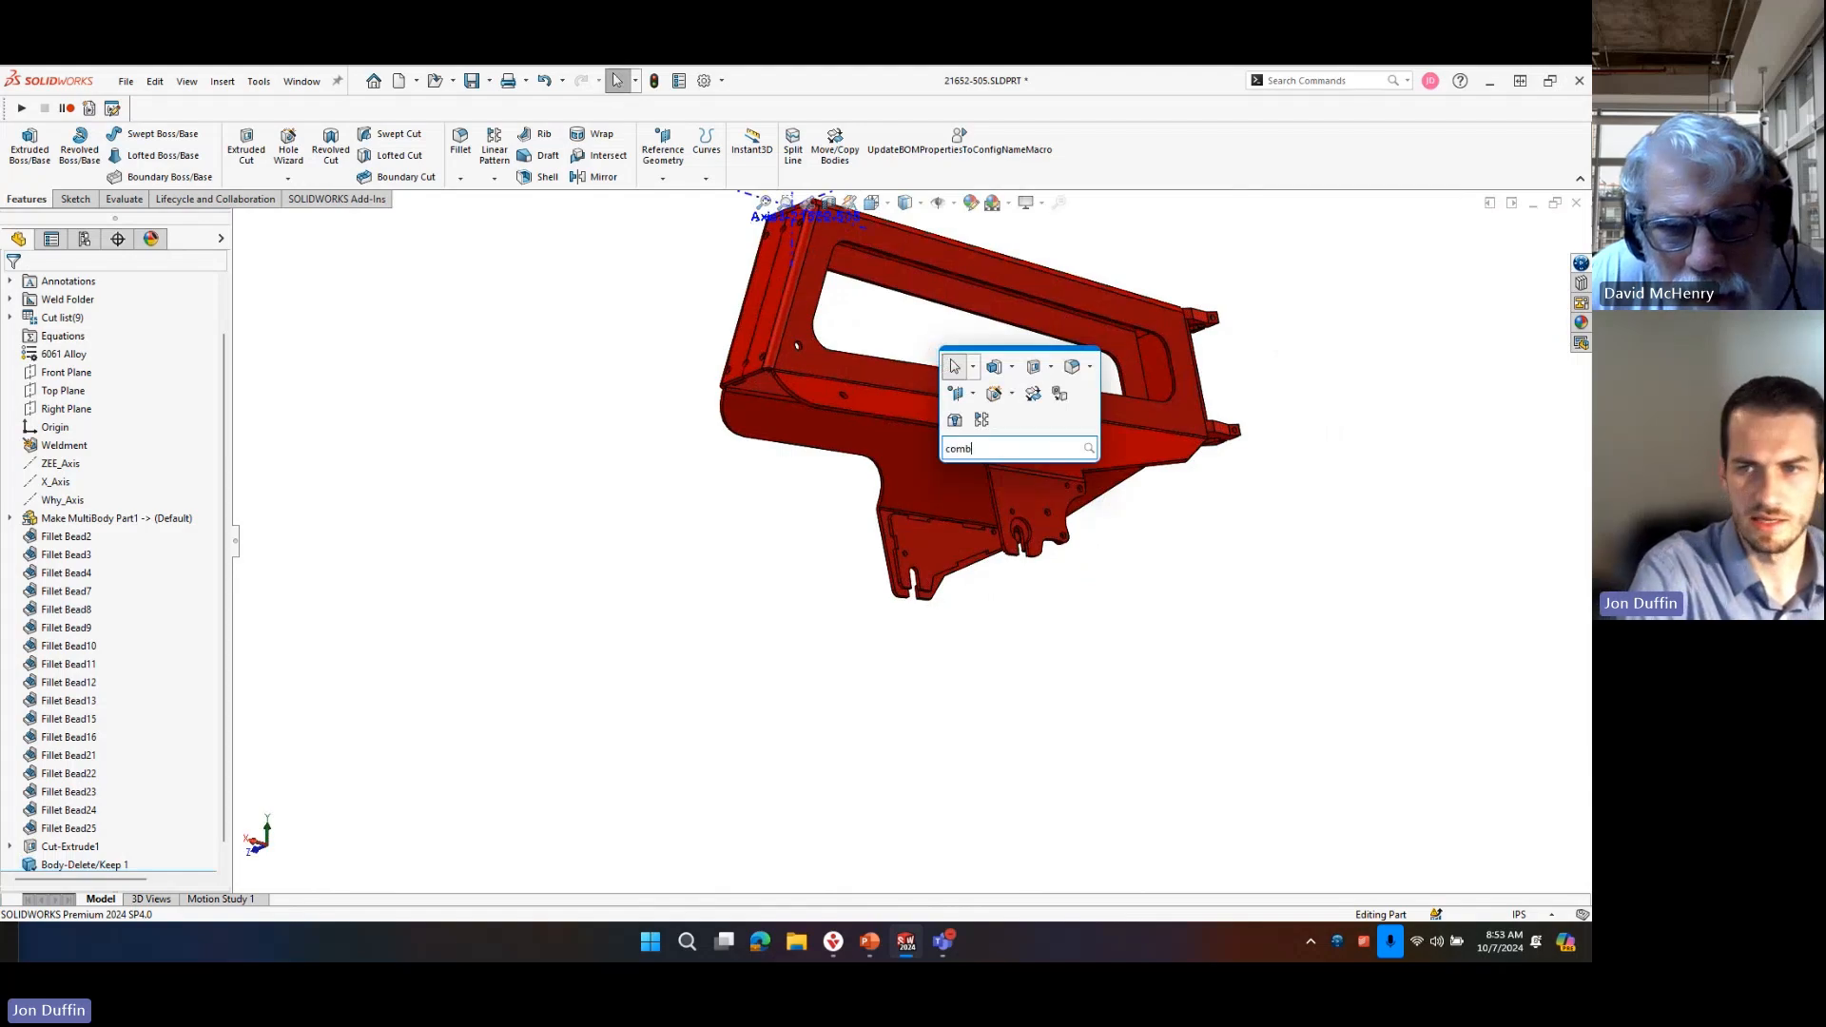
{"action": "type", "text": "in"}
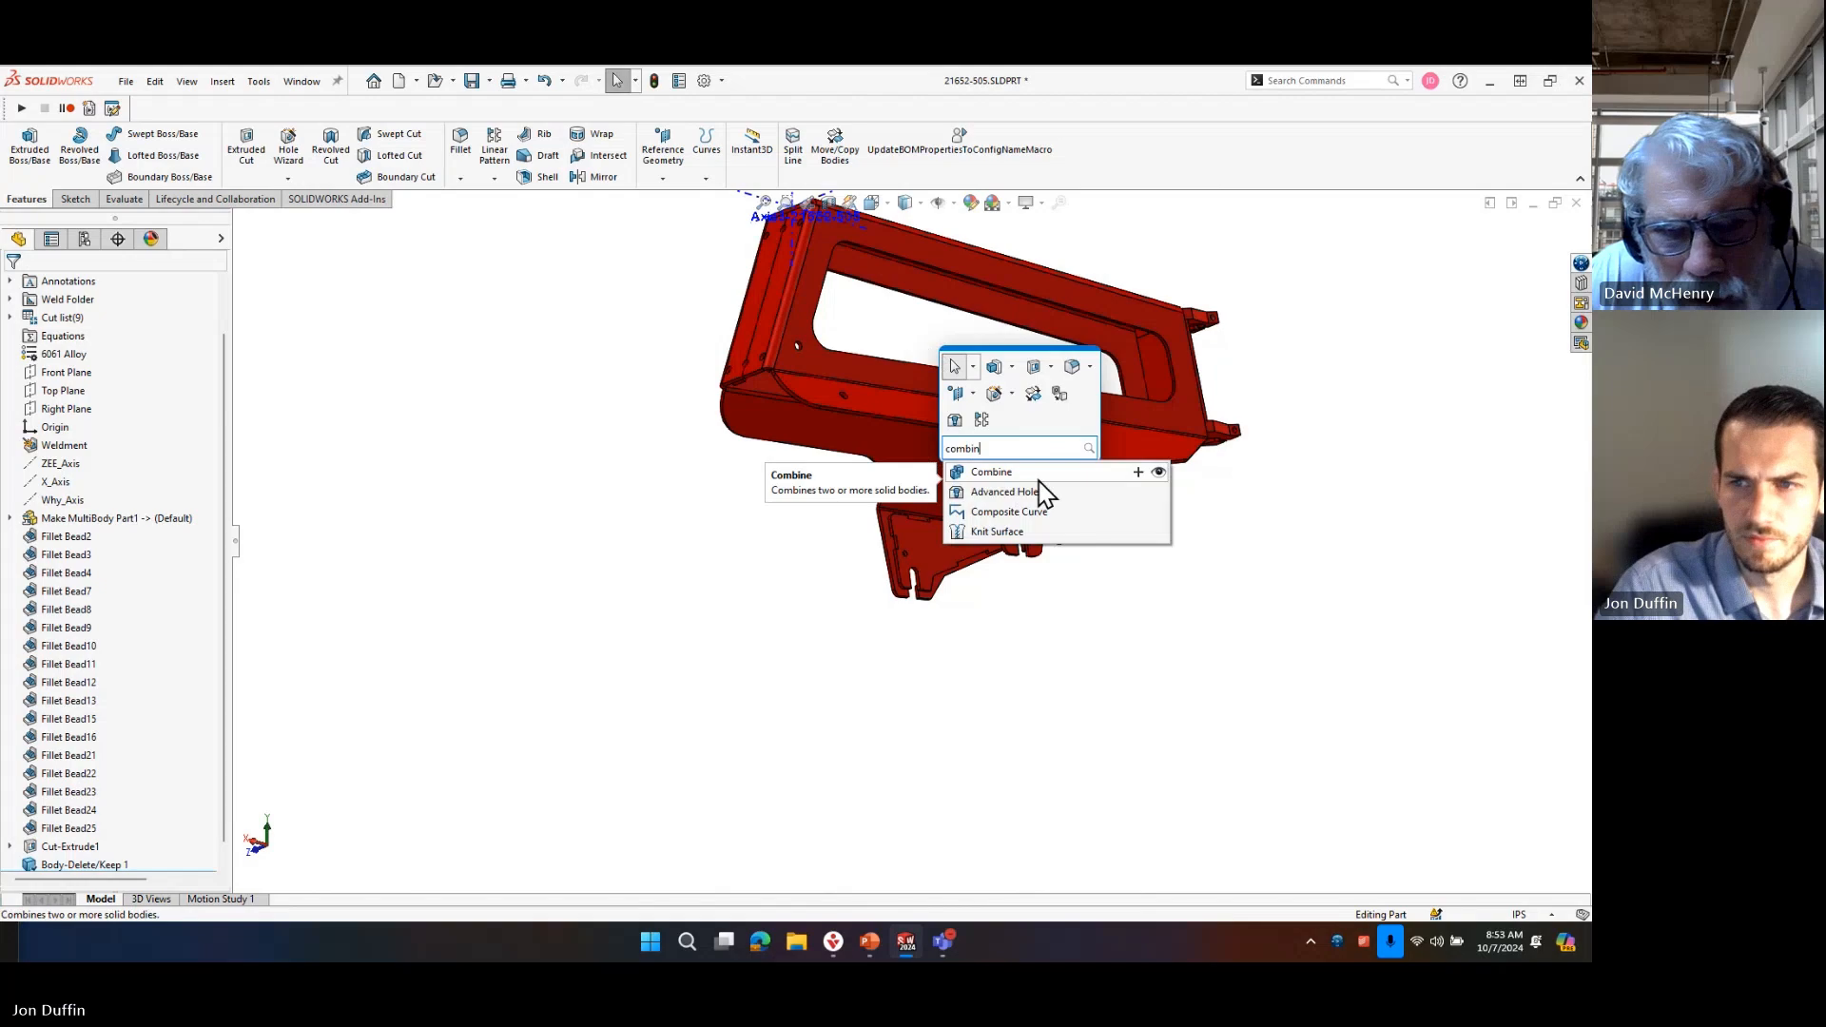
{"action": "key", "text": "Return"}
{"action": "left_click_drag", "start_coordinate": [648, 254], "coordinate": [1295, 721]}
{"action": "middle_click_drag", "start_coordinate": [1155, 679], "coordinate": [1157, 757]}
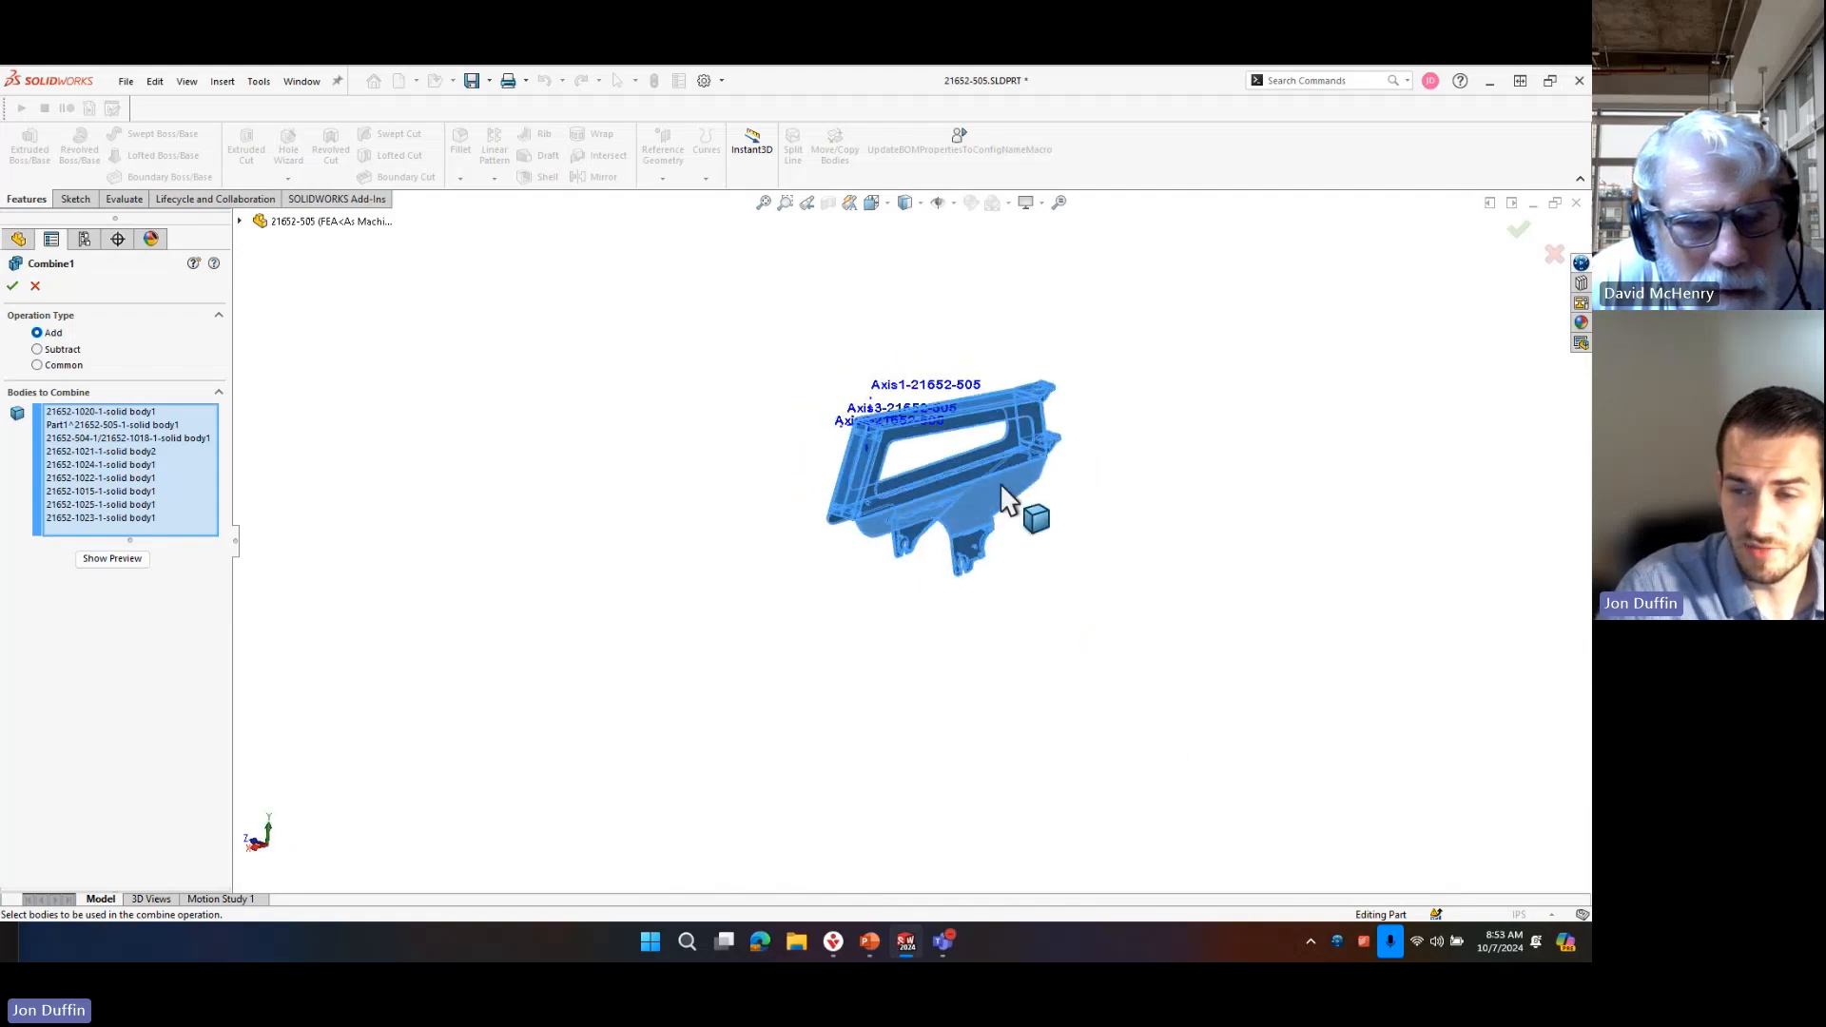
{"action": "scroll", "coordinate": [1000, 482], "scroll_direction": "down", "scroll_amount": 3}
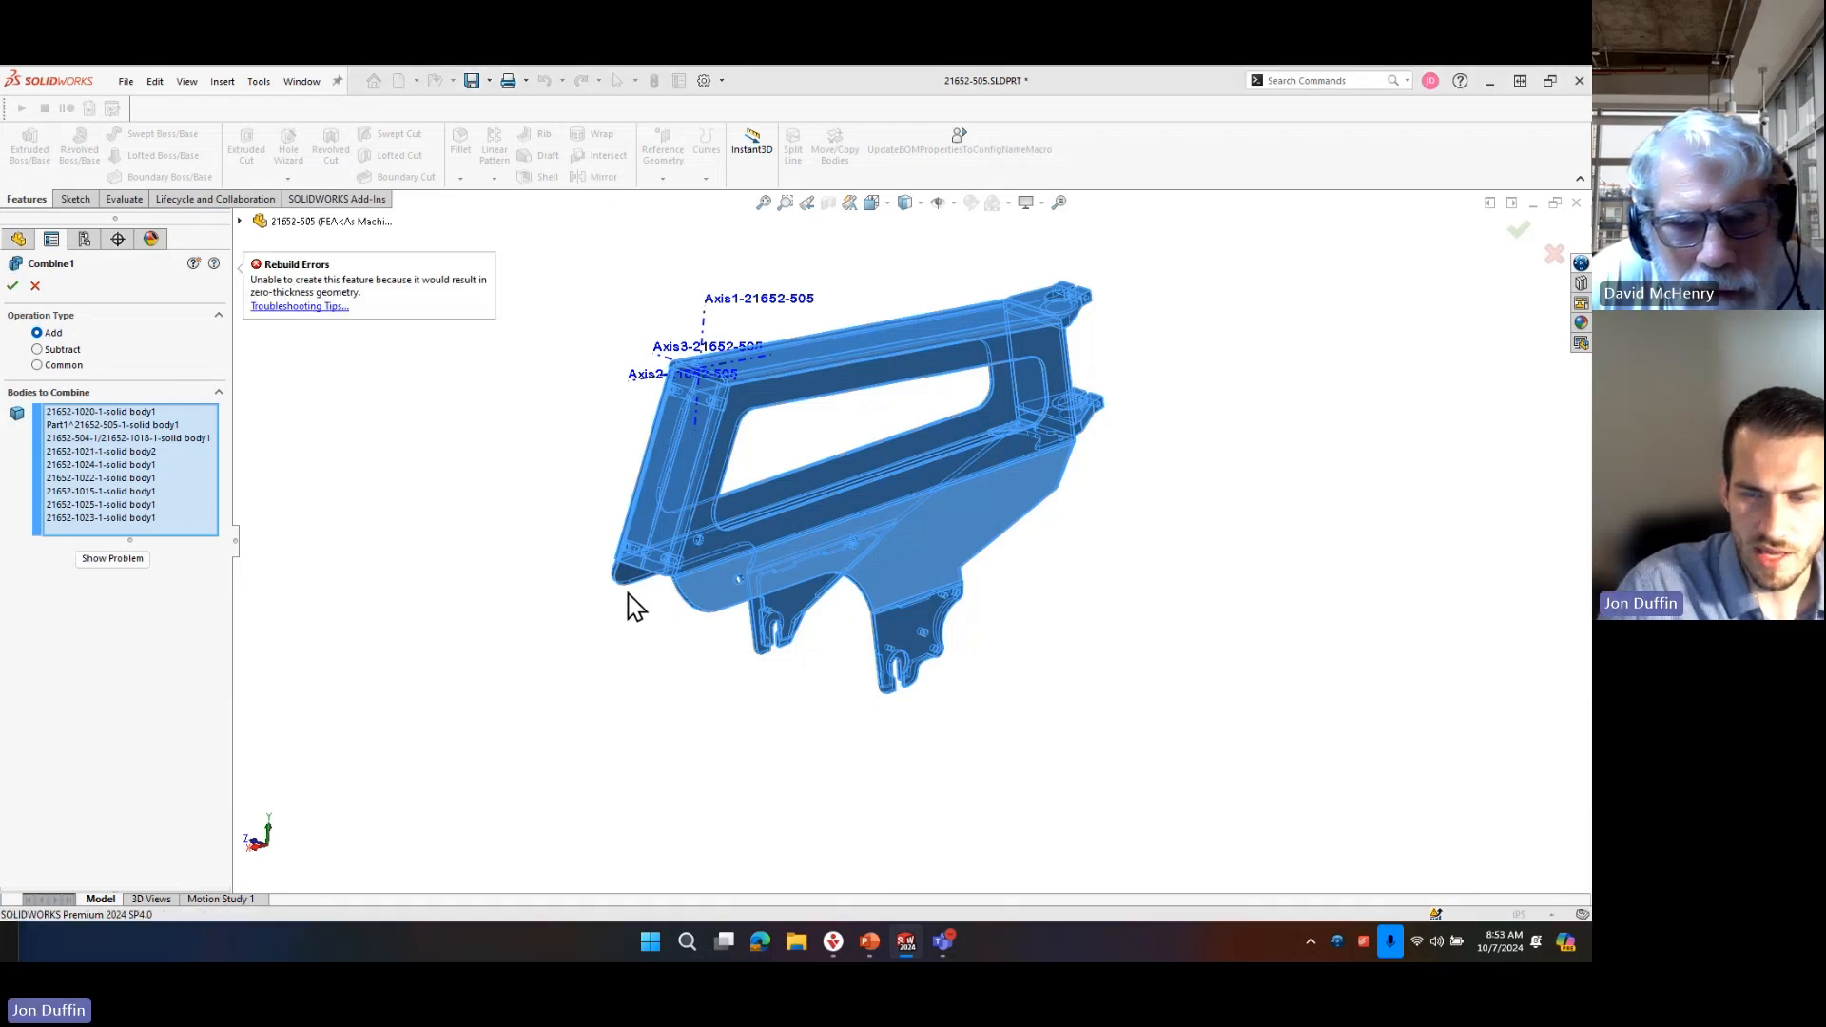
{"action": "middle_click_drag", "start_coordinate": [1115, 726], "coordinate": [1101, 613]}
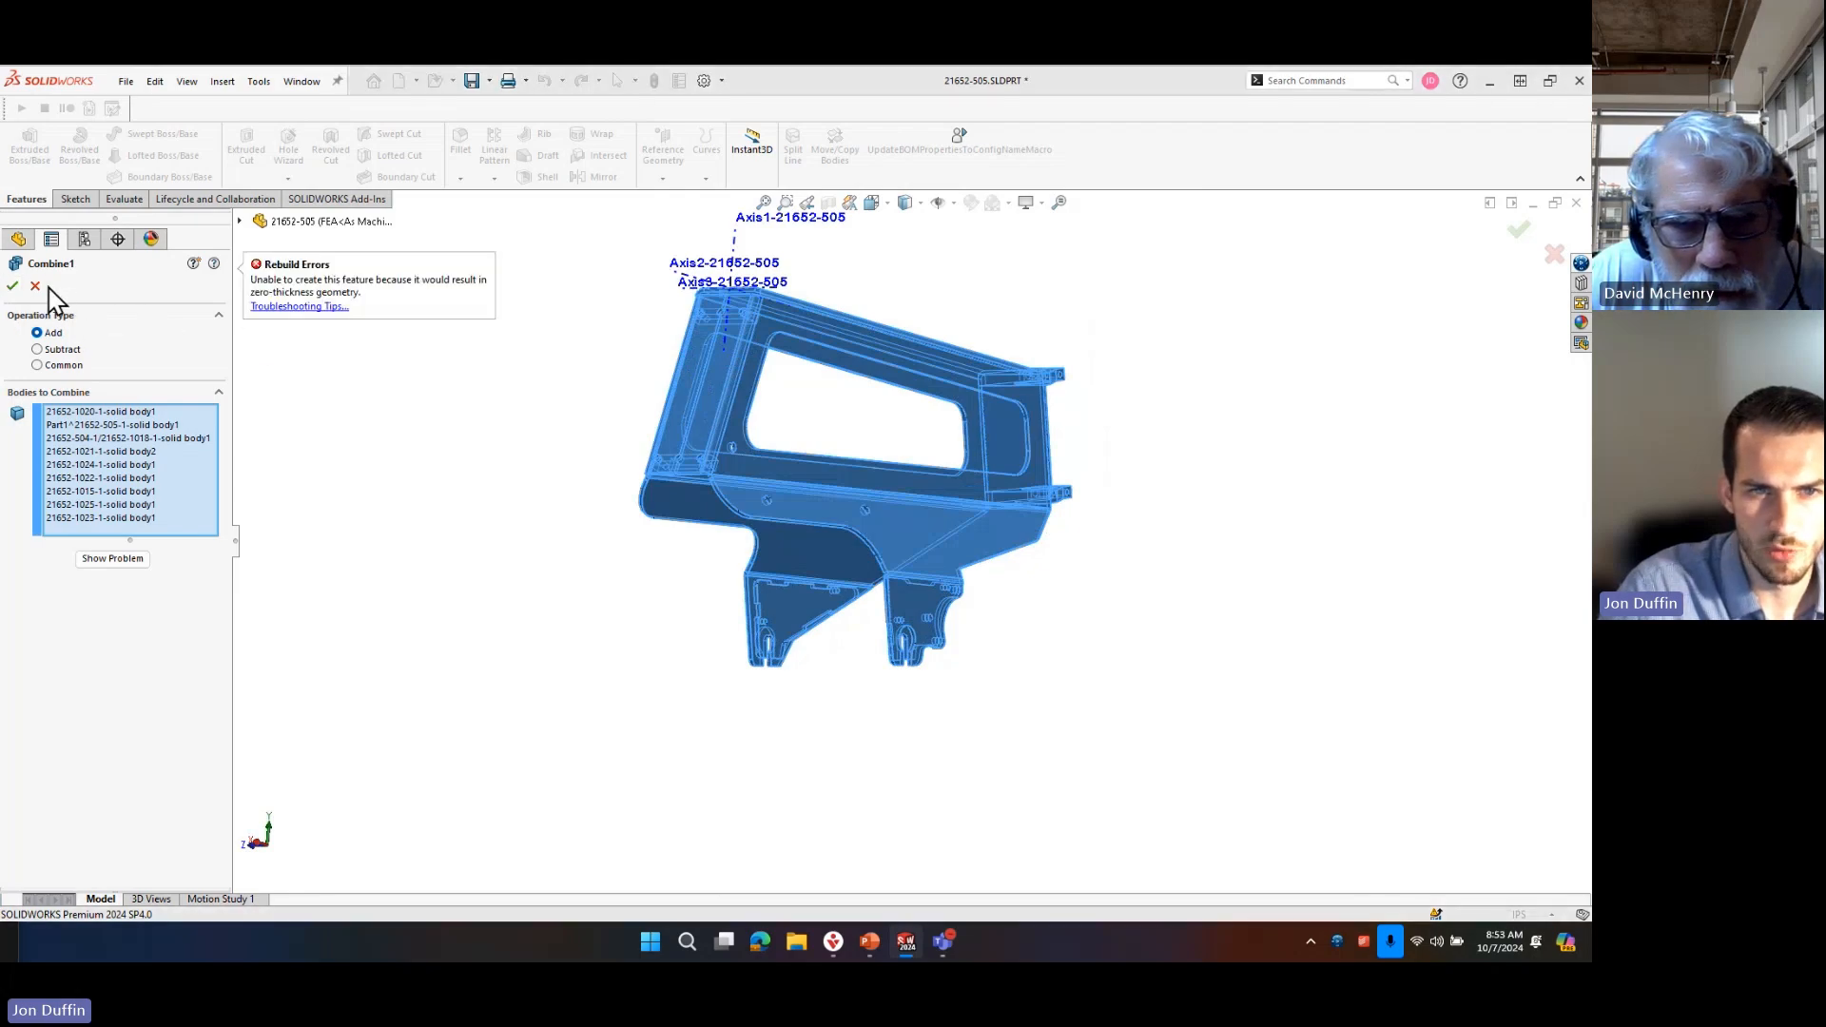
{"action": "left_click", "coordinate": [36, 286]}
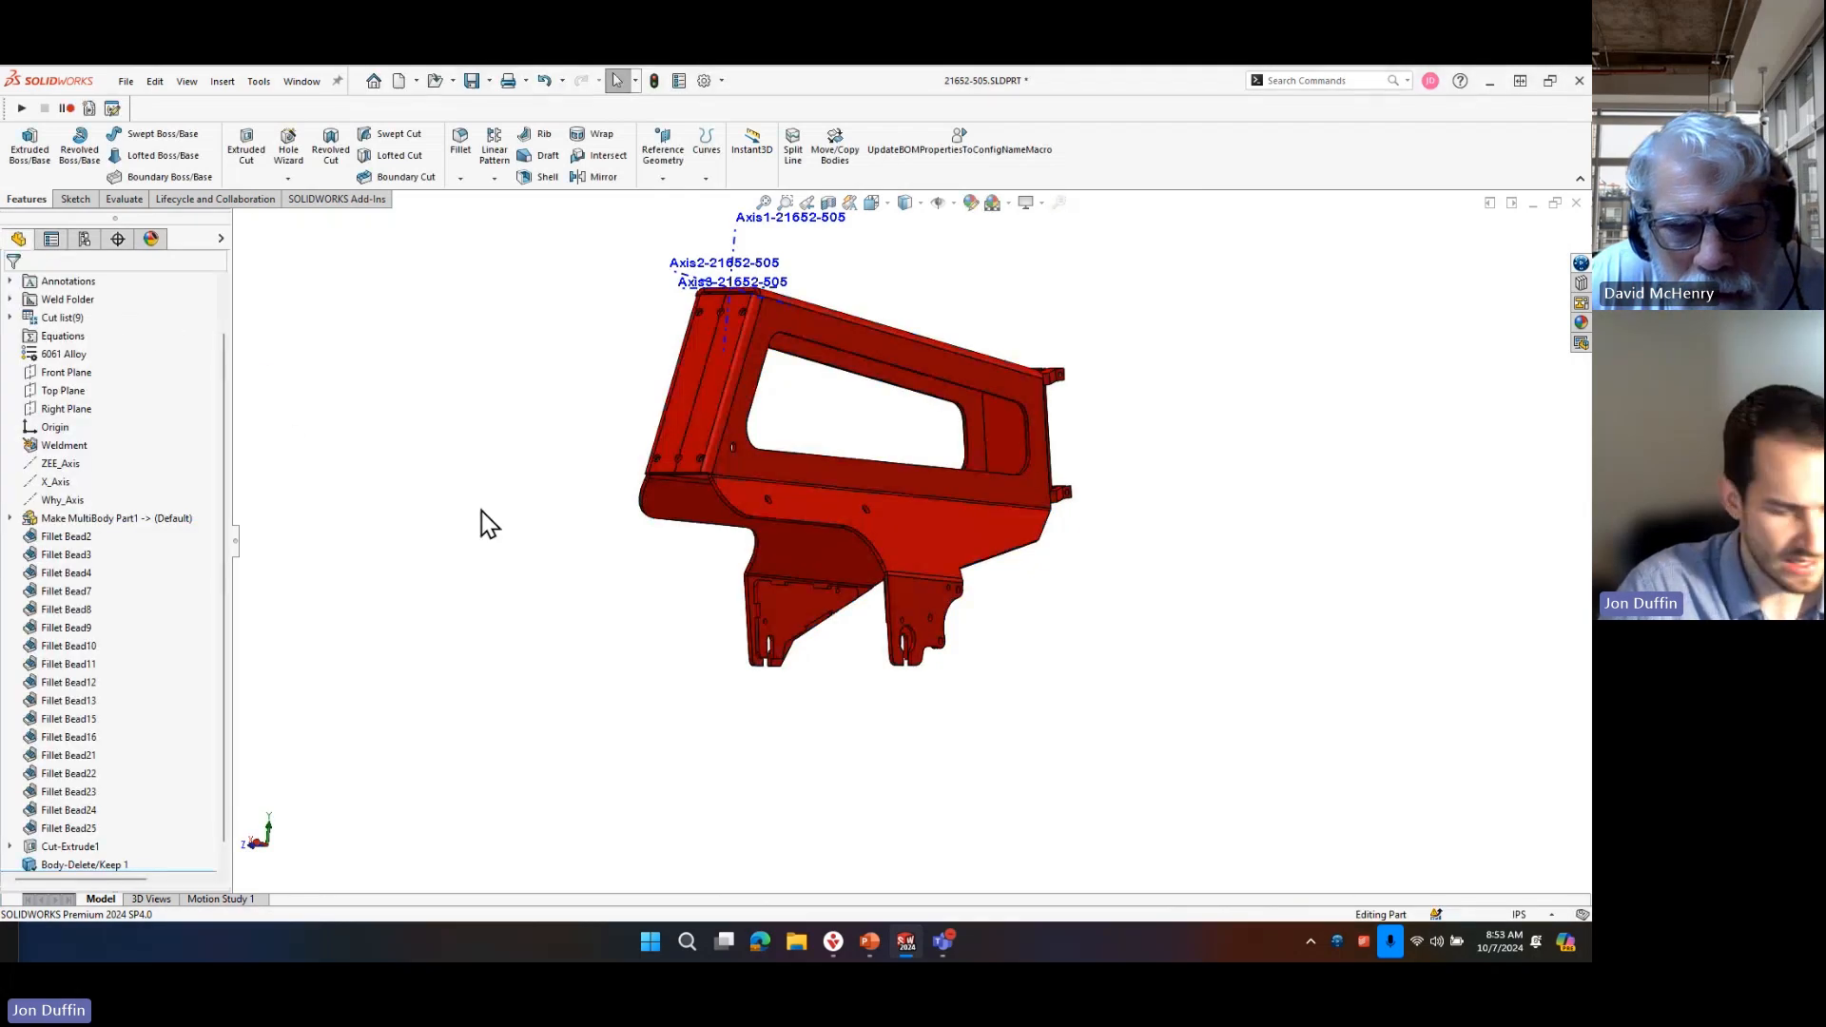
Combine the main frame body with the triangular dropout plate using an Add operation.
{"action": "key", "text": "s"}
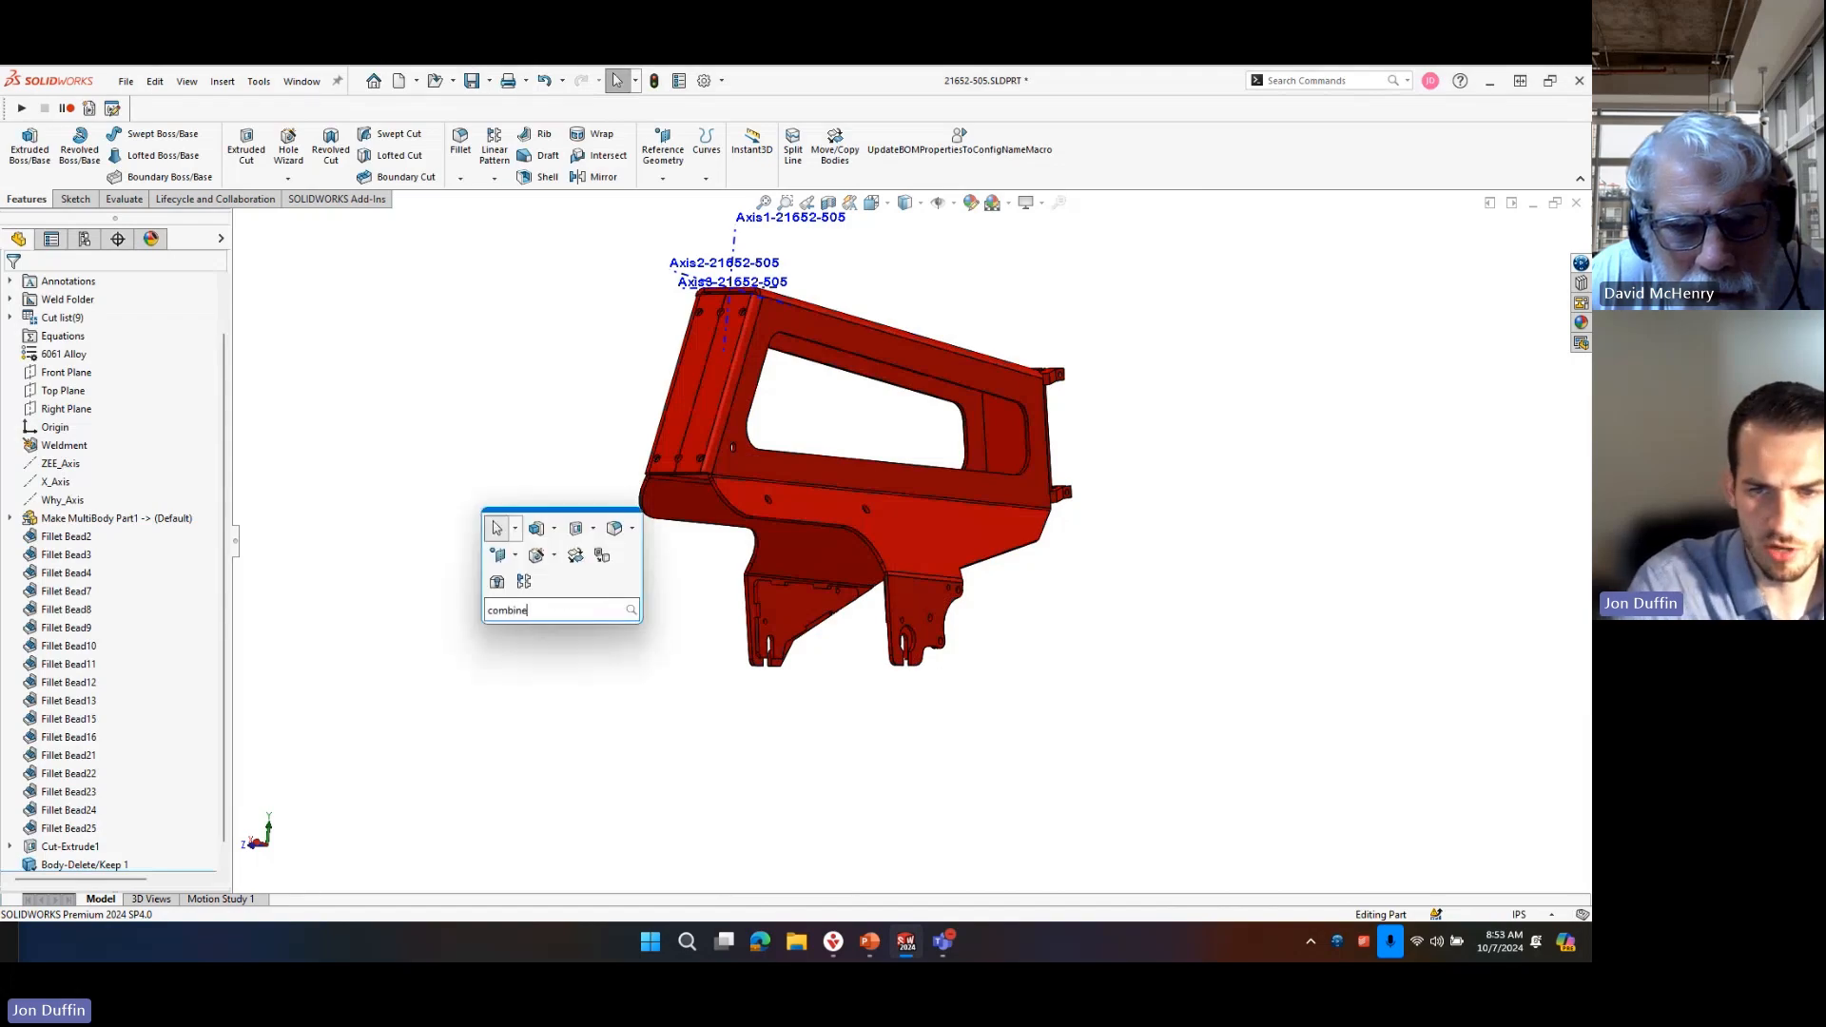
{"action": "left_click", "coordinate": [559, 633]}
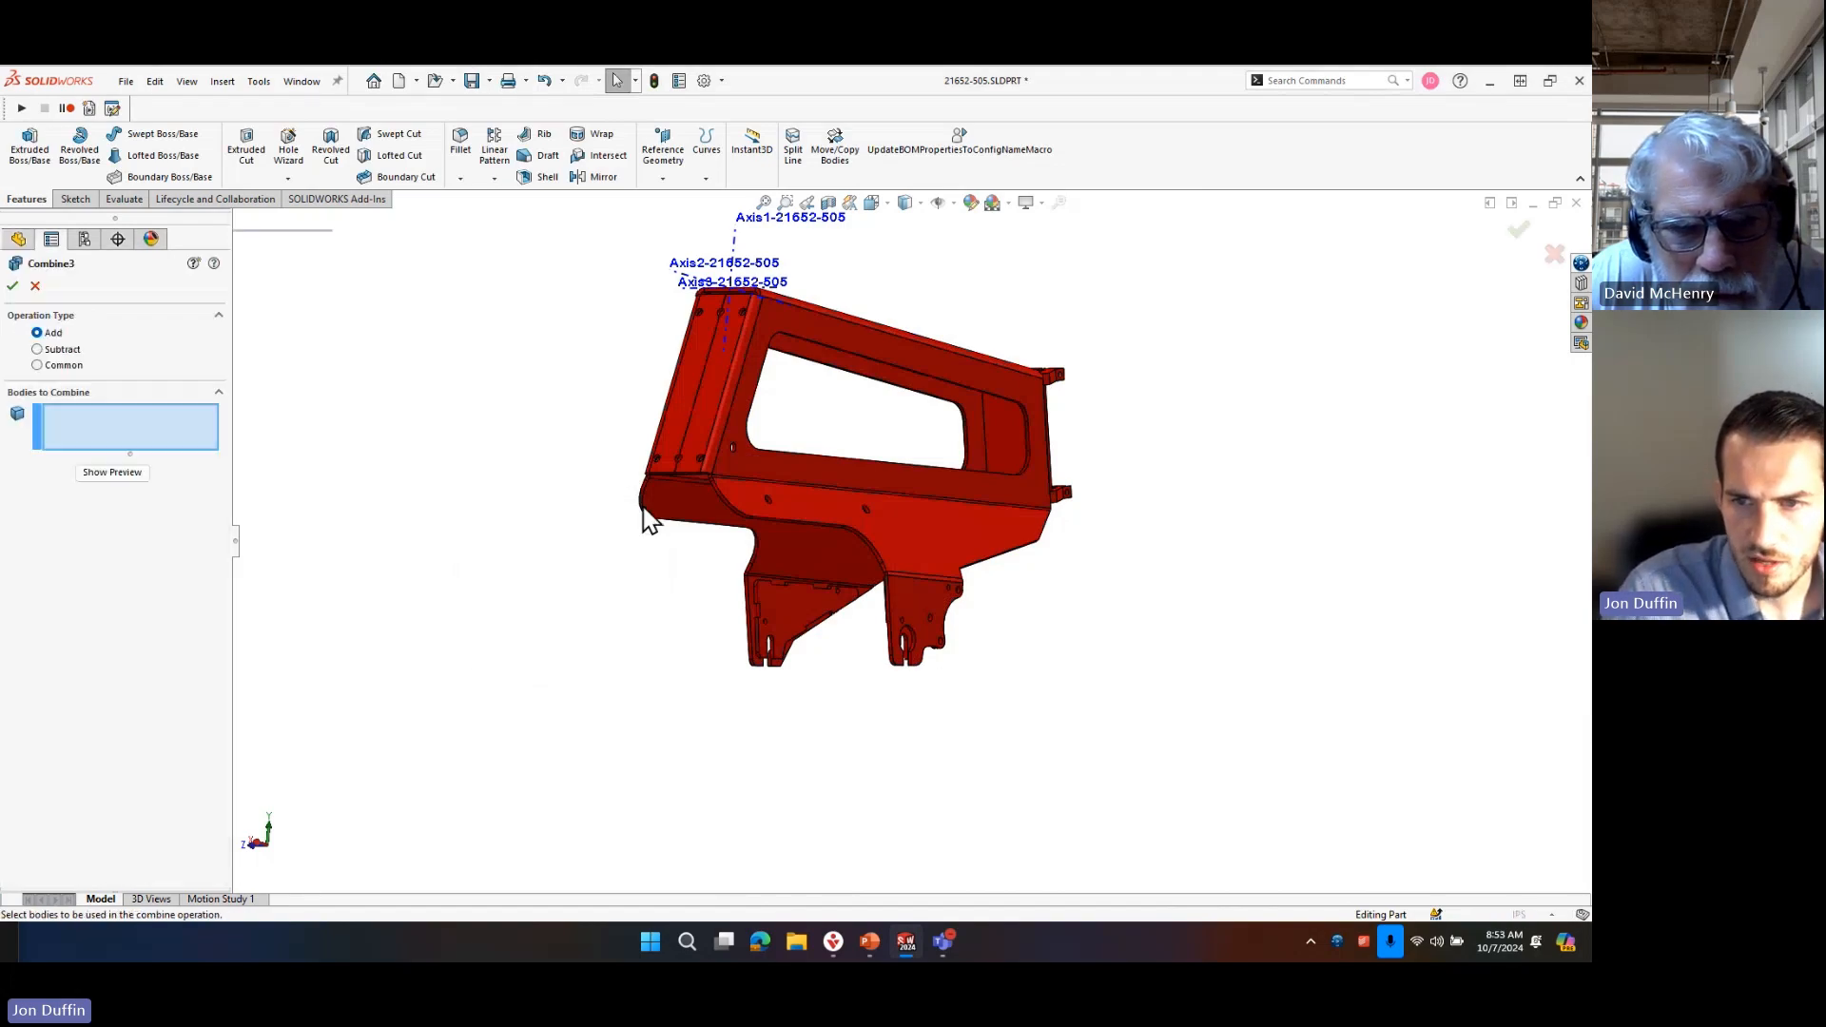
{"action": "left_click", "coordinate": [716, 455]}
{"action": "left_click", "coordinate": [787, 604]}
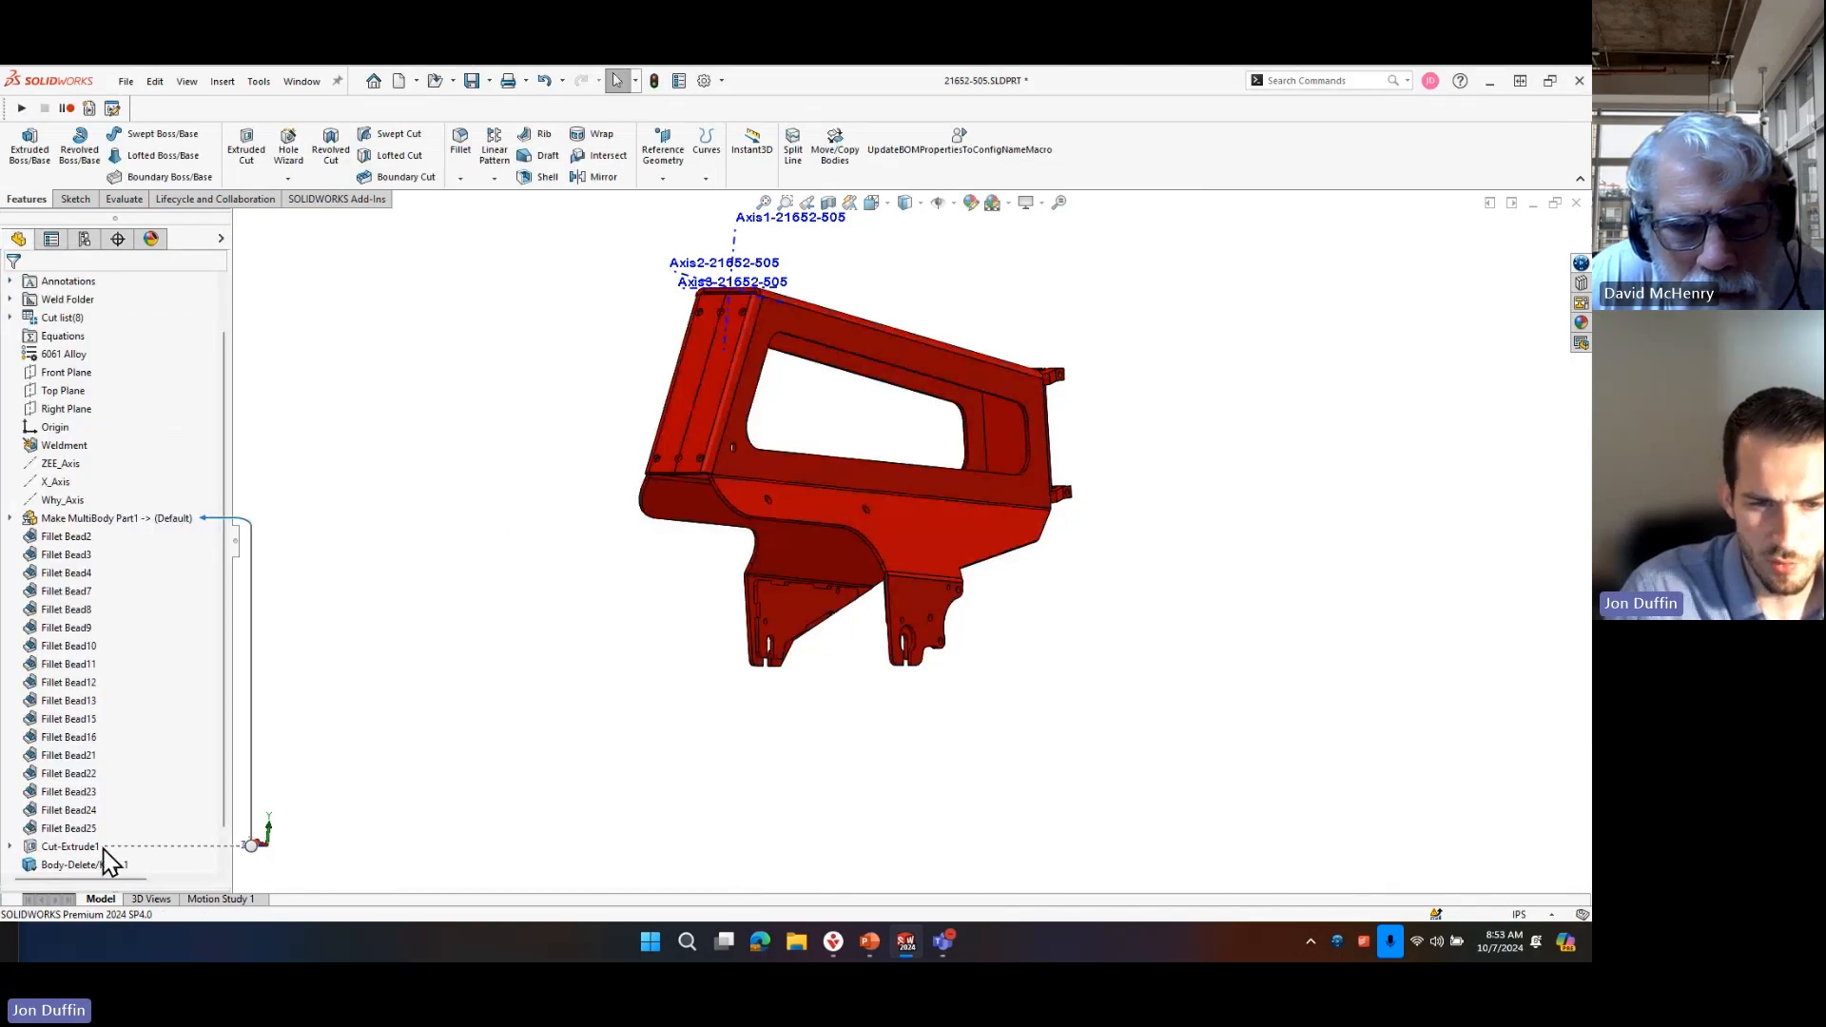
{"action": "right_click", "coordinate": [103, 864]}
{"action": "left_click", "coordinate": [437, 768]}
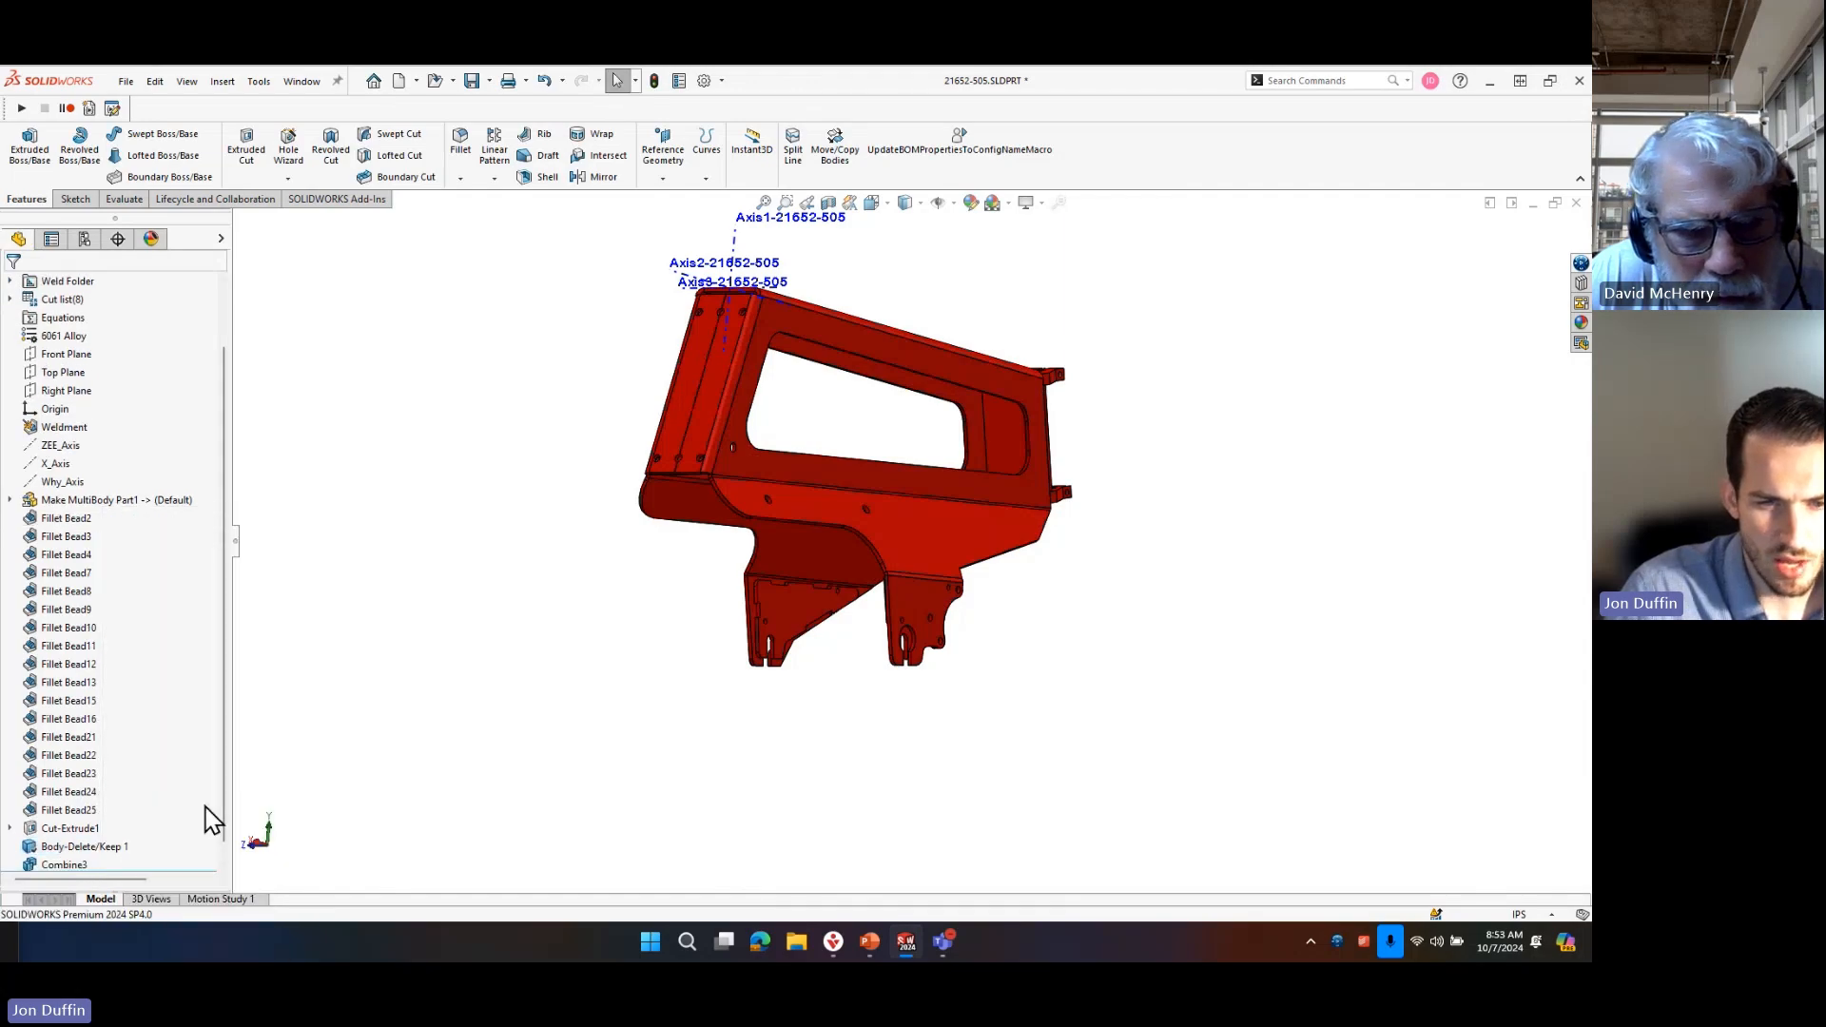
{"action": "scroll", "coordinate": [190, 818], "scroll_direction": "down", "scroll_amount": 1}
{"action": "right_click", "coordinate": [53, 848]}
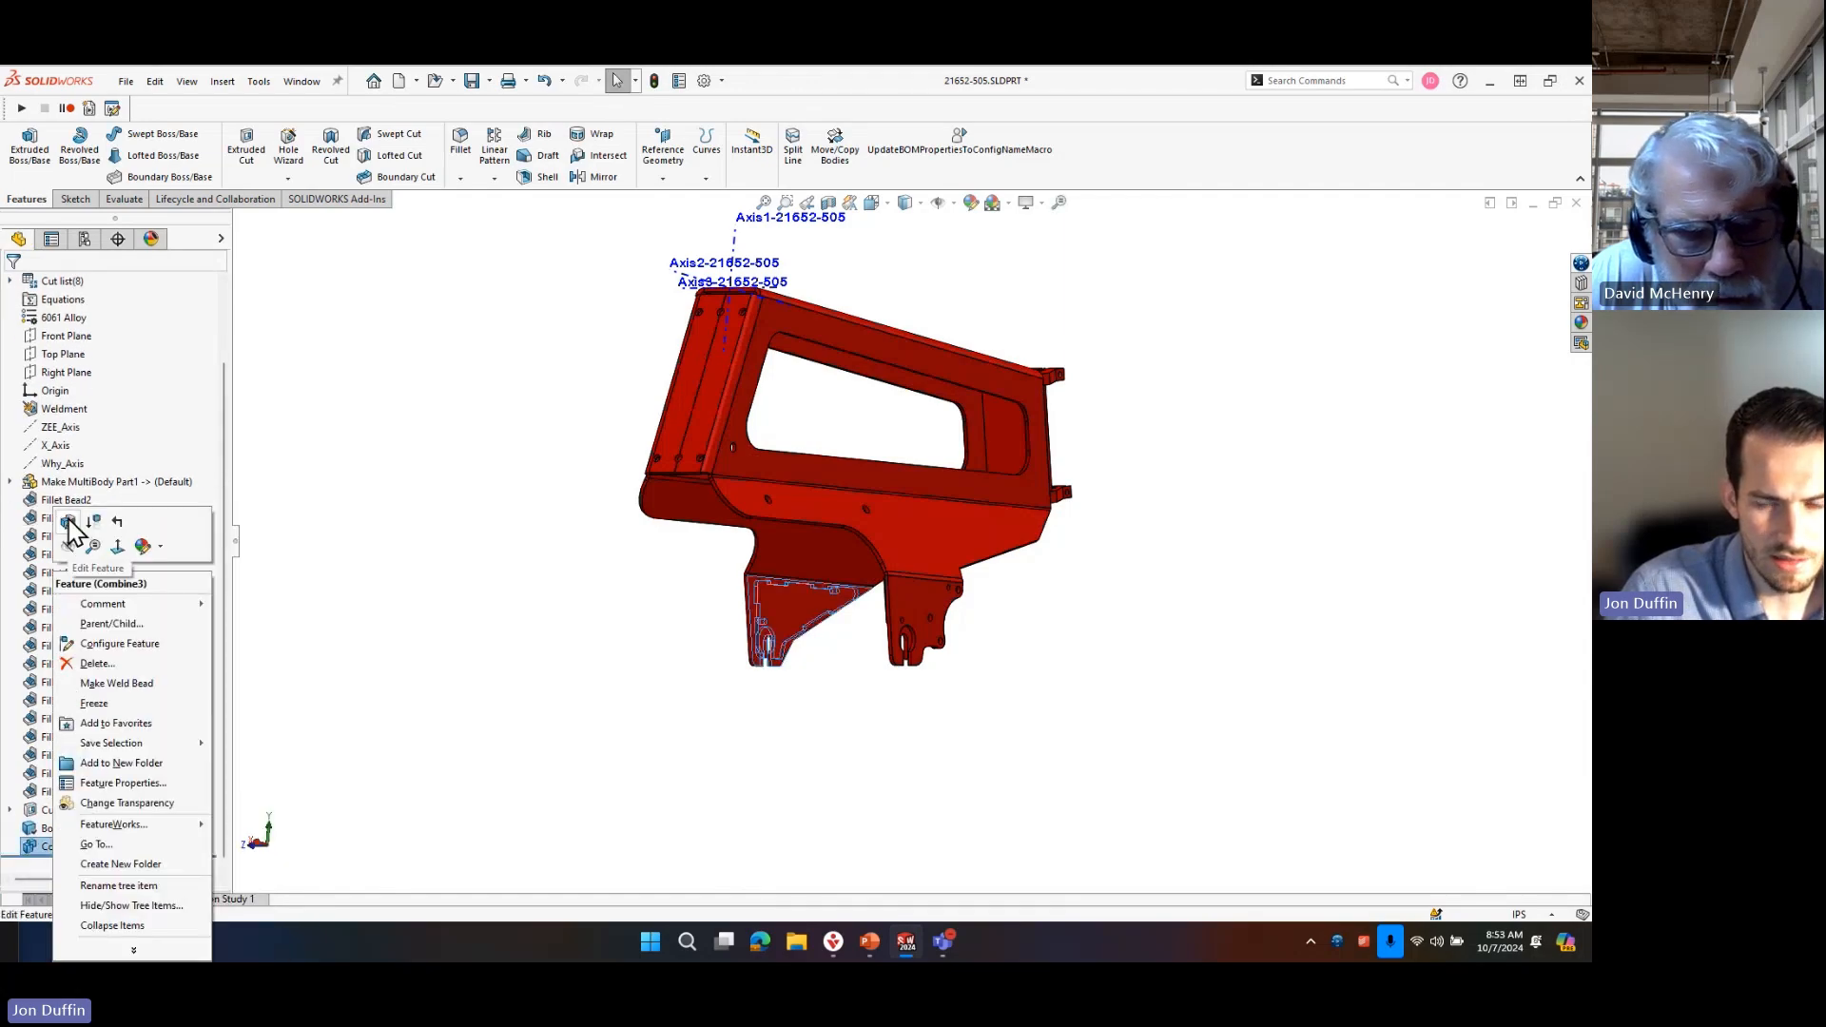
{"action": "left_click", "coordinate": [514, 589]}
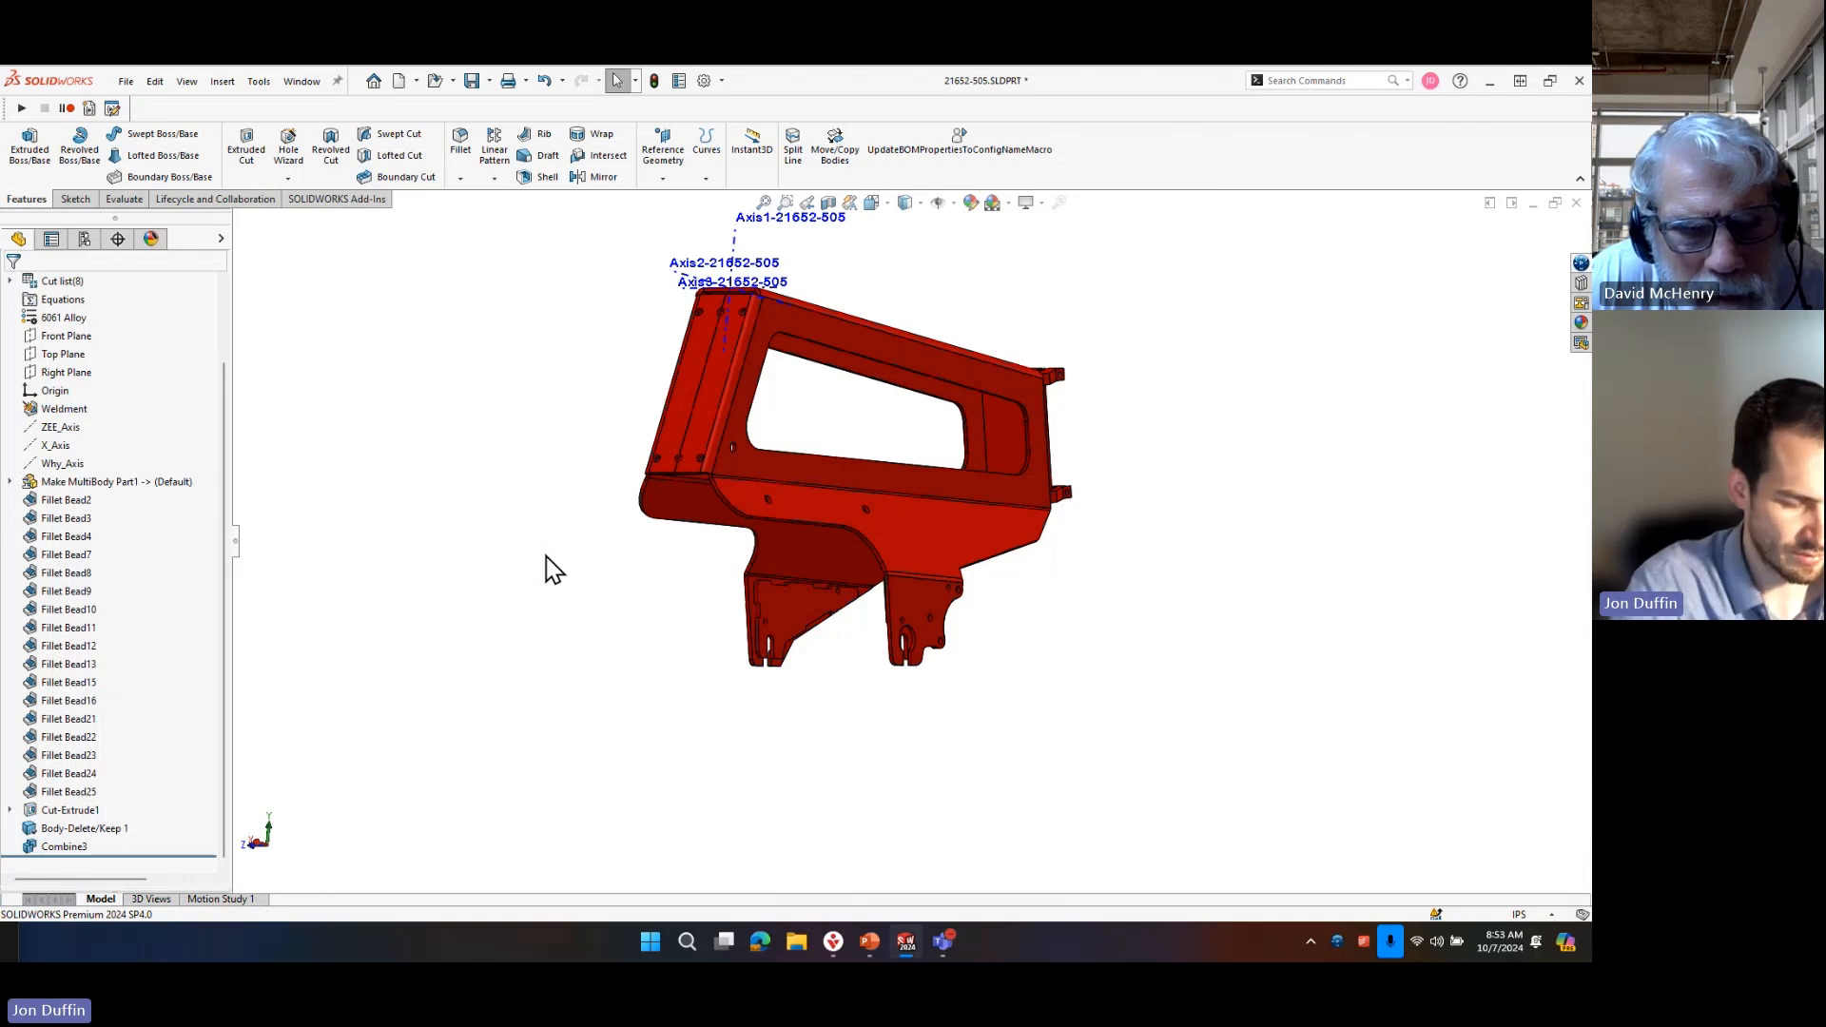
Combine the joined frame body with the Part1^21652-505-1 body on the opposite side using an Add operation.
{"action": "type", "text": "sco"}
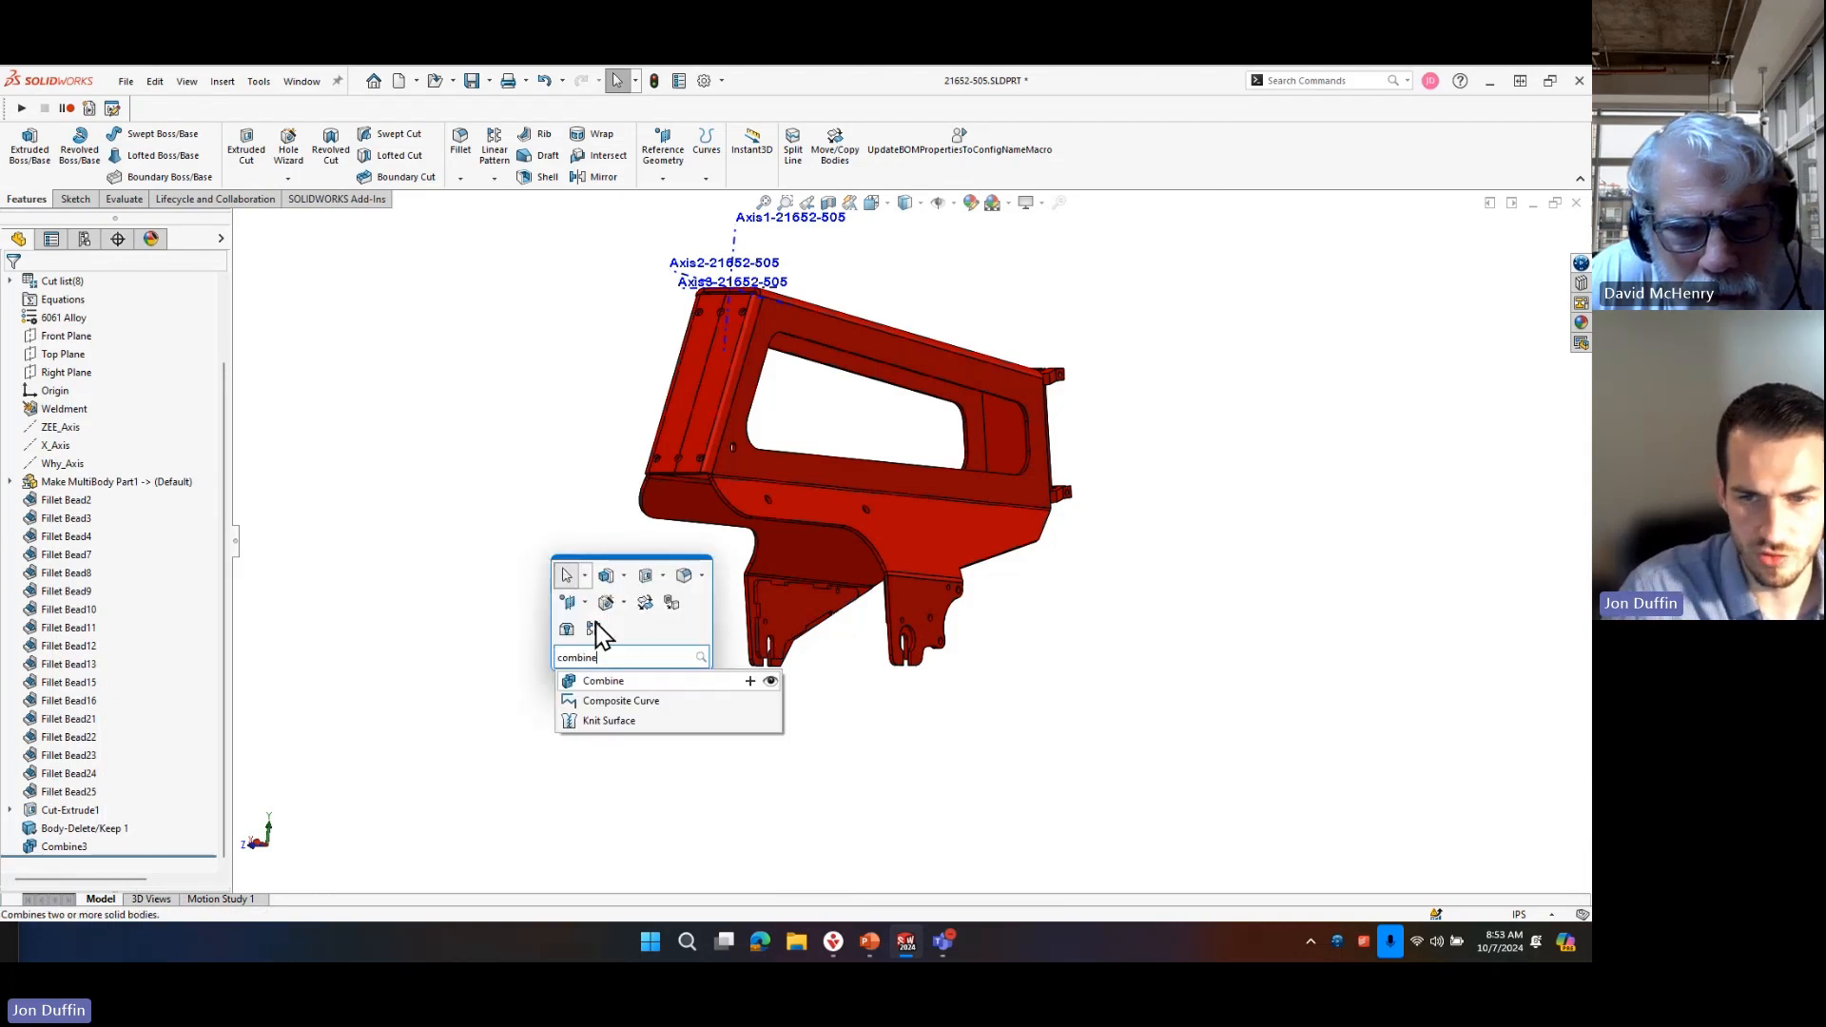
{"action": "left_click", "coordinate": [608, 681]}
{"action": "left_click", "coordinate": [786, 591]}
{"action": "scroll", "coordinate": [818, 620], "scroll_direction": "down", "scroll_amount": 4}
{"action": "mouse_move", "coordinate": [817, 613]}
{"action": "middle_mouse_down"}
{"action": "mouse_move", "coordinate": [839, 620]}
{"action": "mouse_move", "coordinate": [790, 612]}
{"action": "mouse_move", "coordinate": [810, 606]}
{"action": "middle_mouse_up"}
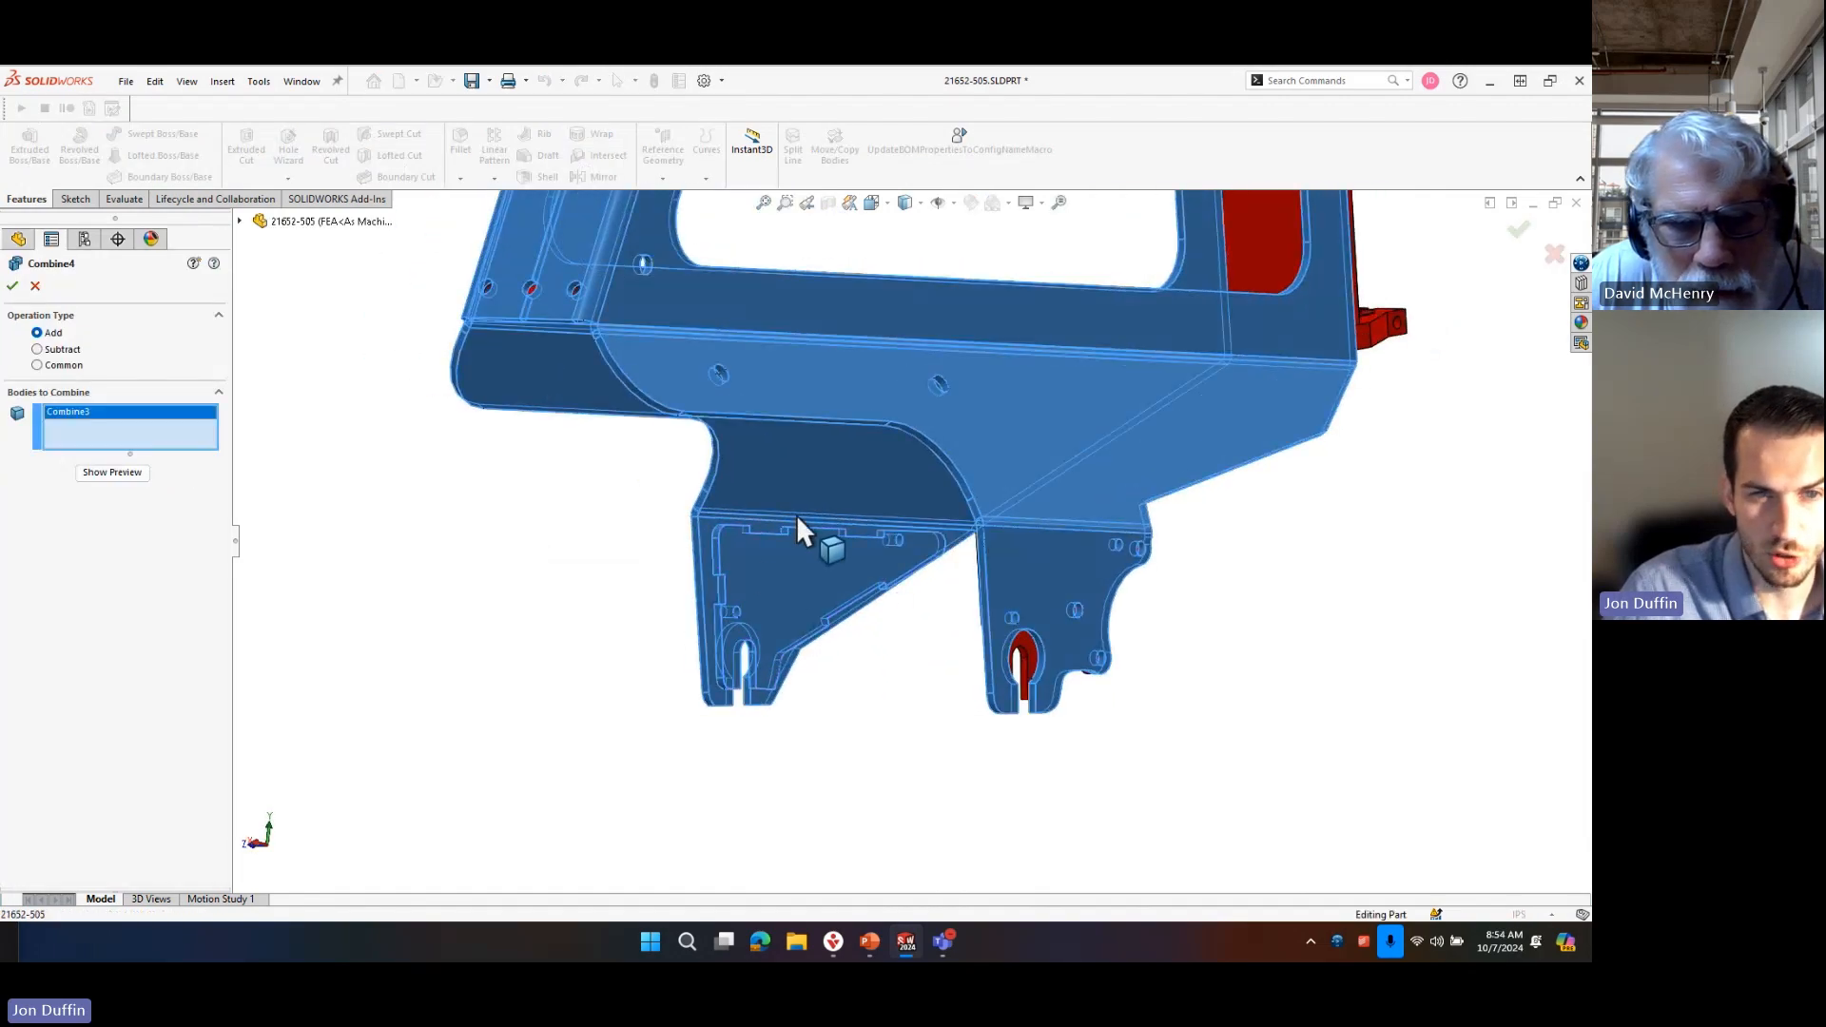
{"action": "scroll", "coordinate": [802, 599], "scroll_direction": "up", "scroll_amount": 4}
{"action": "left_click", "coordinate": [1141, 614]}
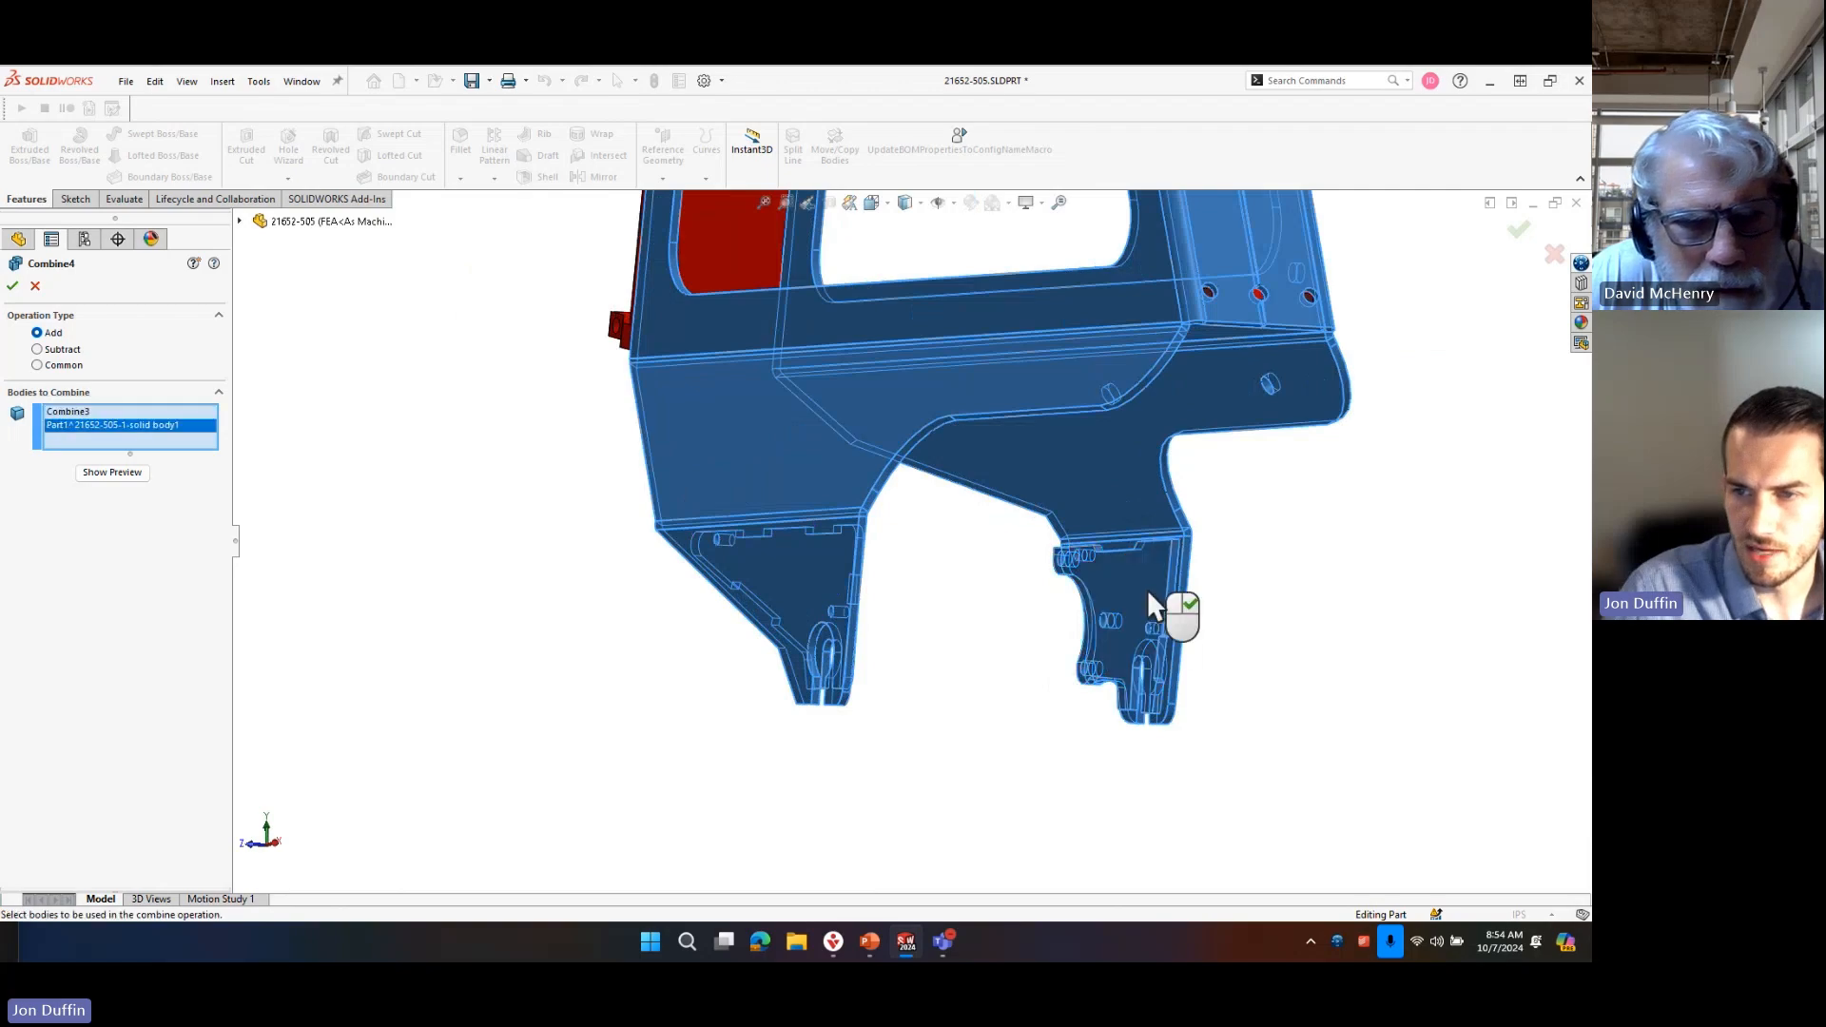
{"action": "scroll", "coordinate": [1084, 582], "scroll_direction": "up", "scroll_amount": 3}
{"action": "middle_click_drag", "start_coordinate": [1079, 582], "coordinate": [1093, 455]}
{"action": "middle_click_drag", "start_coordinate": [1070, 321], "coordinate": [789, 354]}
{"action": "scroll", "coordinate": [767, 359], "scroll_direction": "down", "scroll_amount": 5}
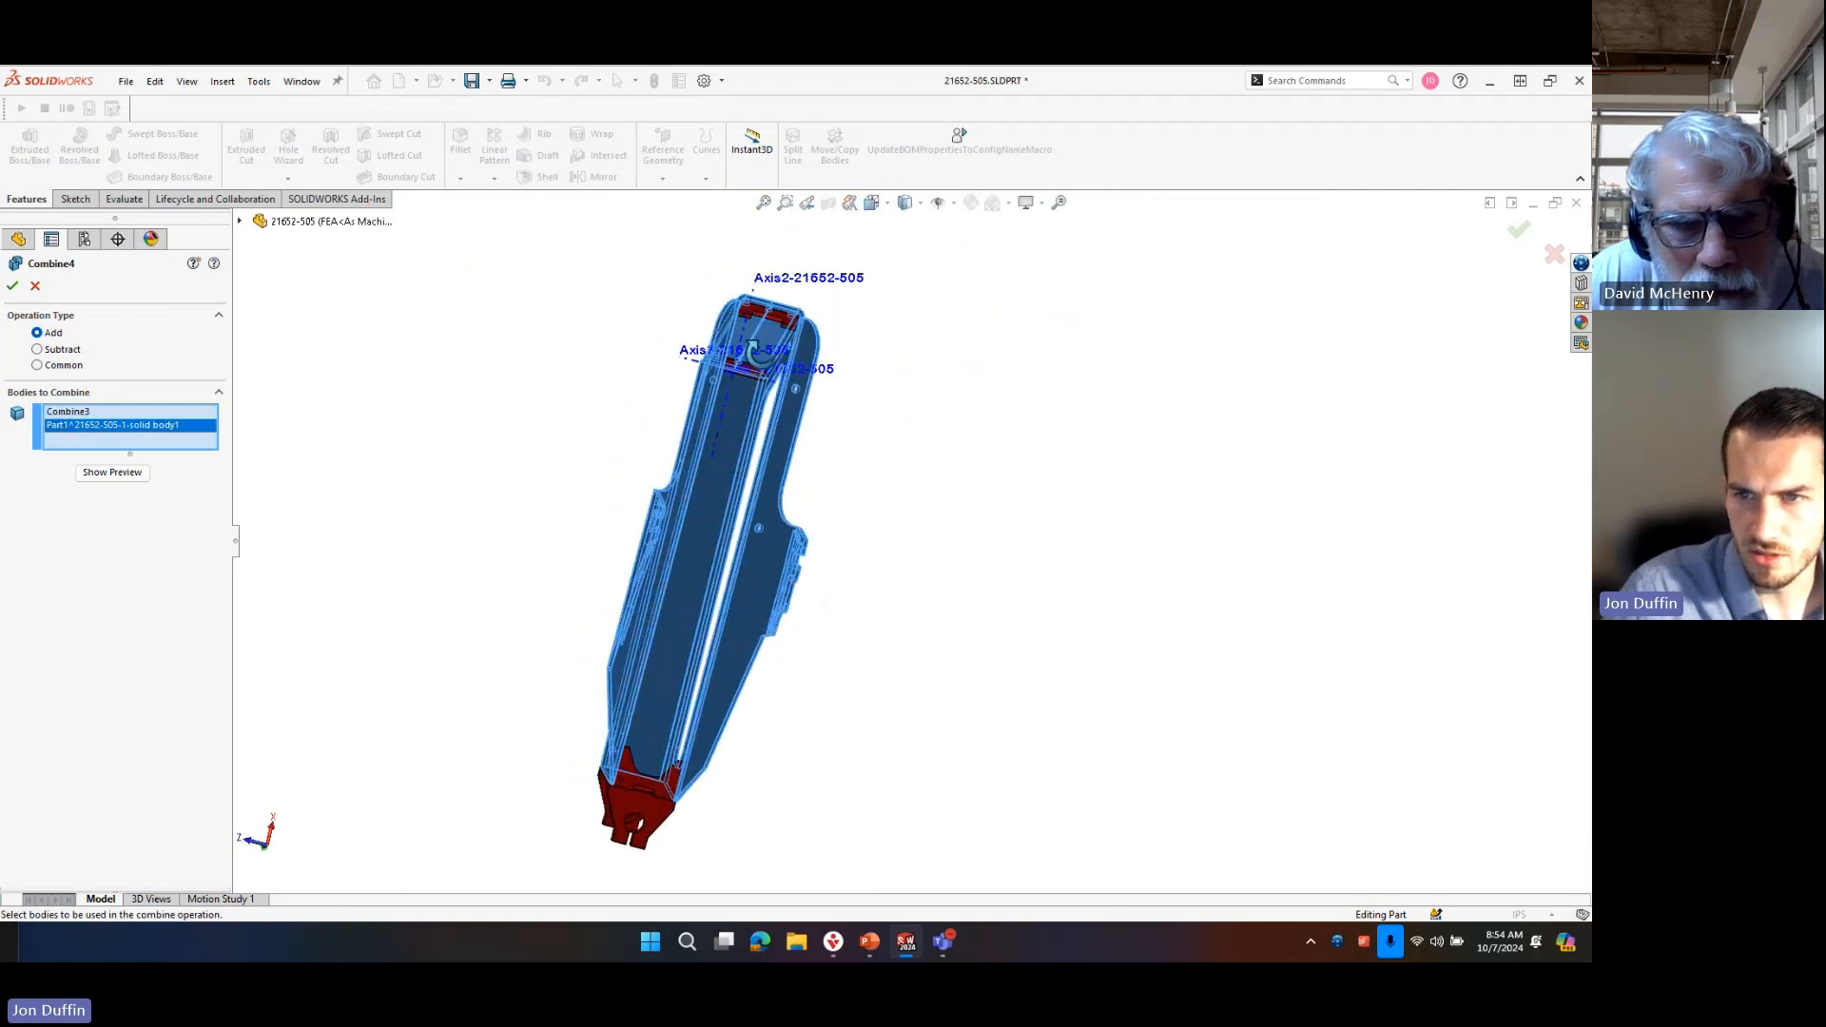
{"action": "left_click", "coordinate": [770, 456]}
{"action": "left_click", "coordinate": [848, 274]}
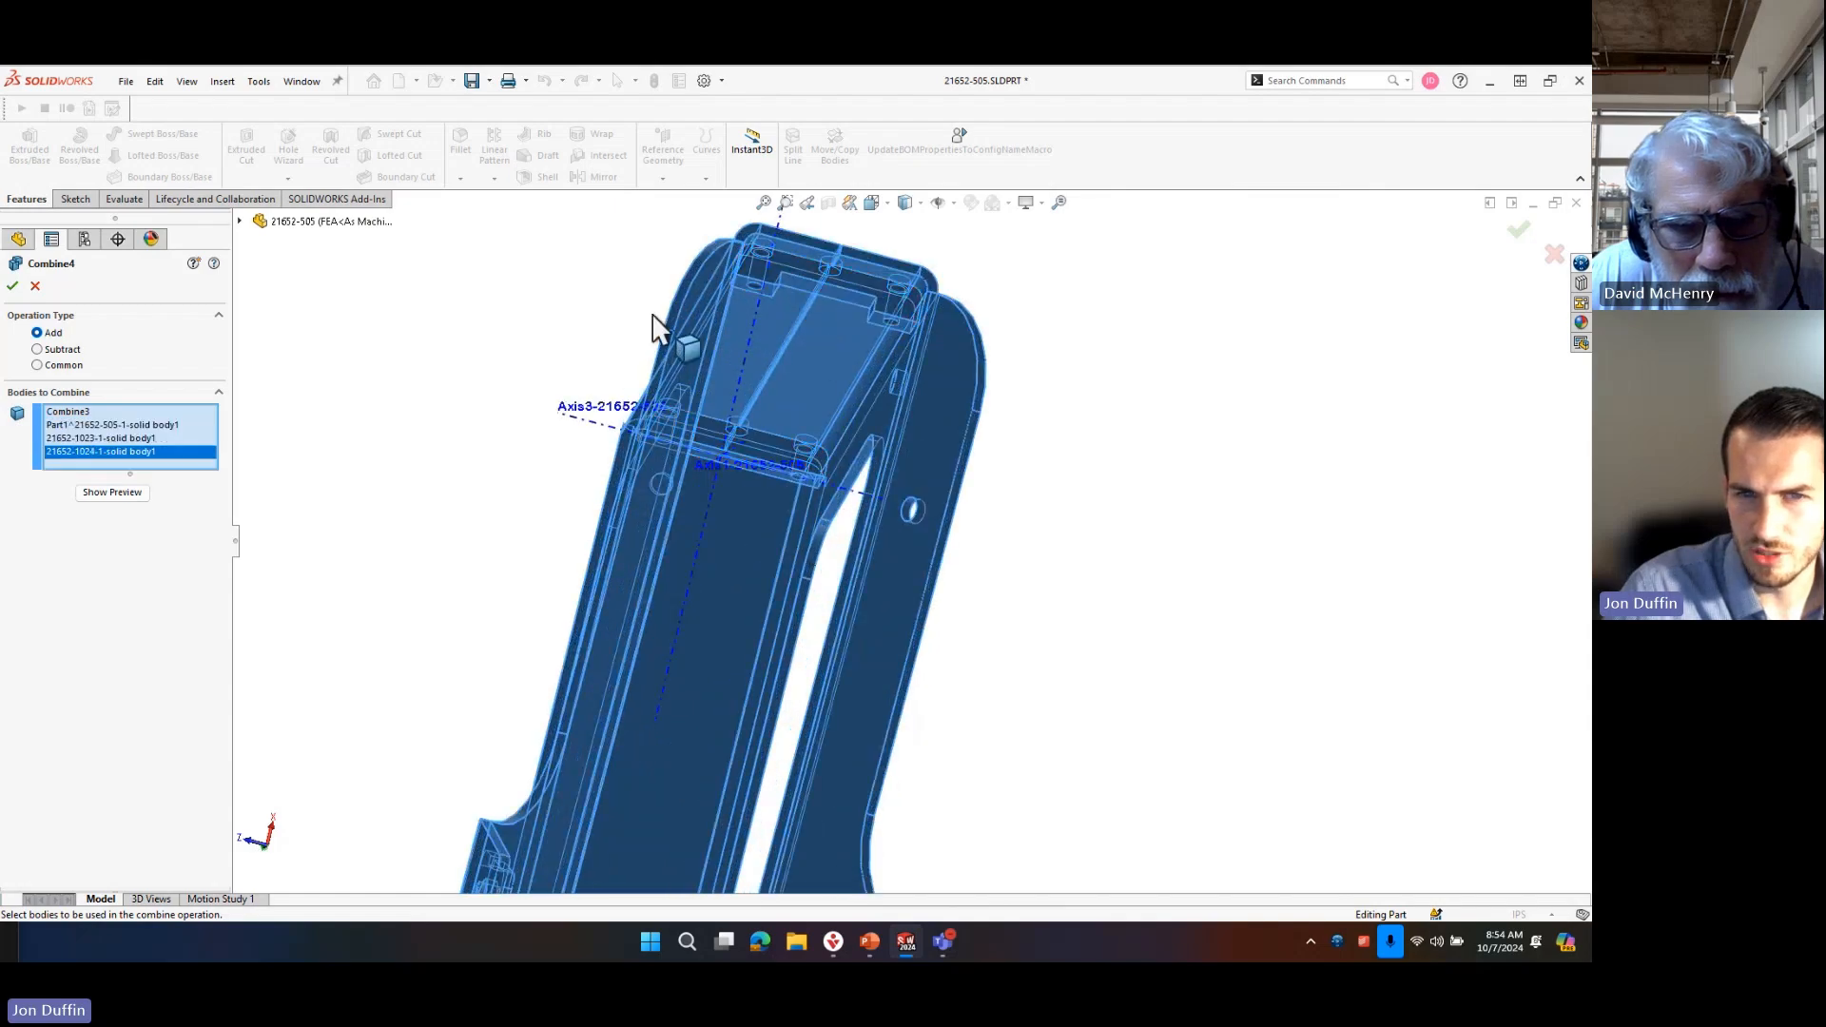
{"action": "left_click", "coordinate": [13, 286]}
{"action": "left_click", "coordinate": [816, 277]}
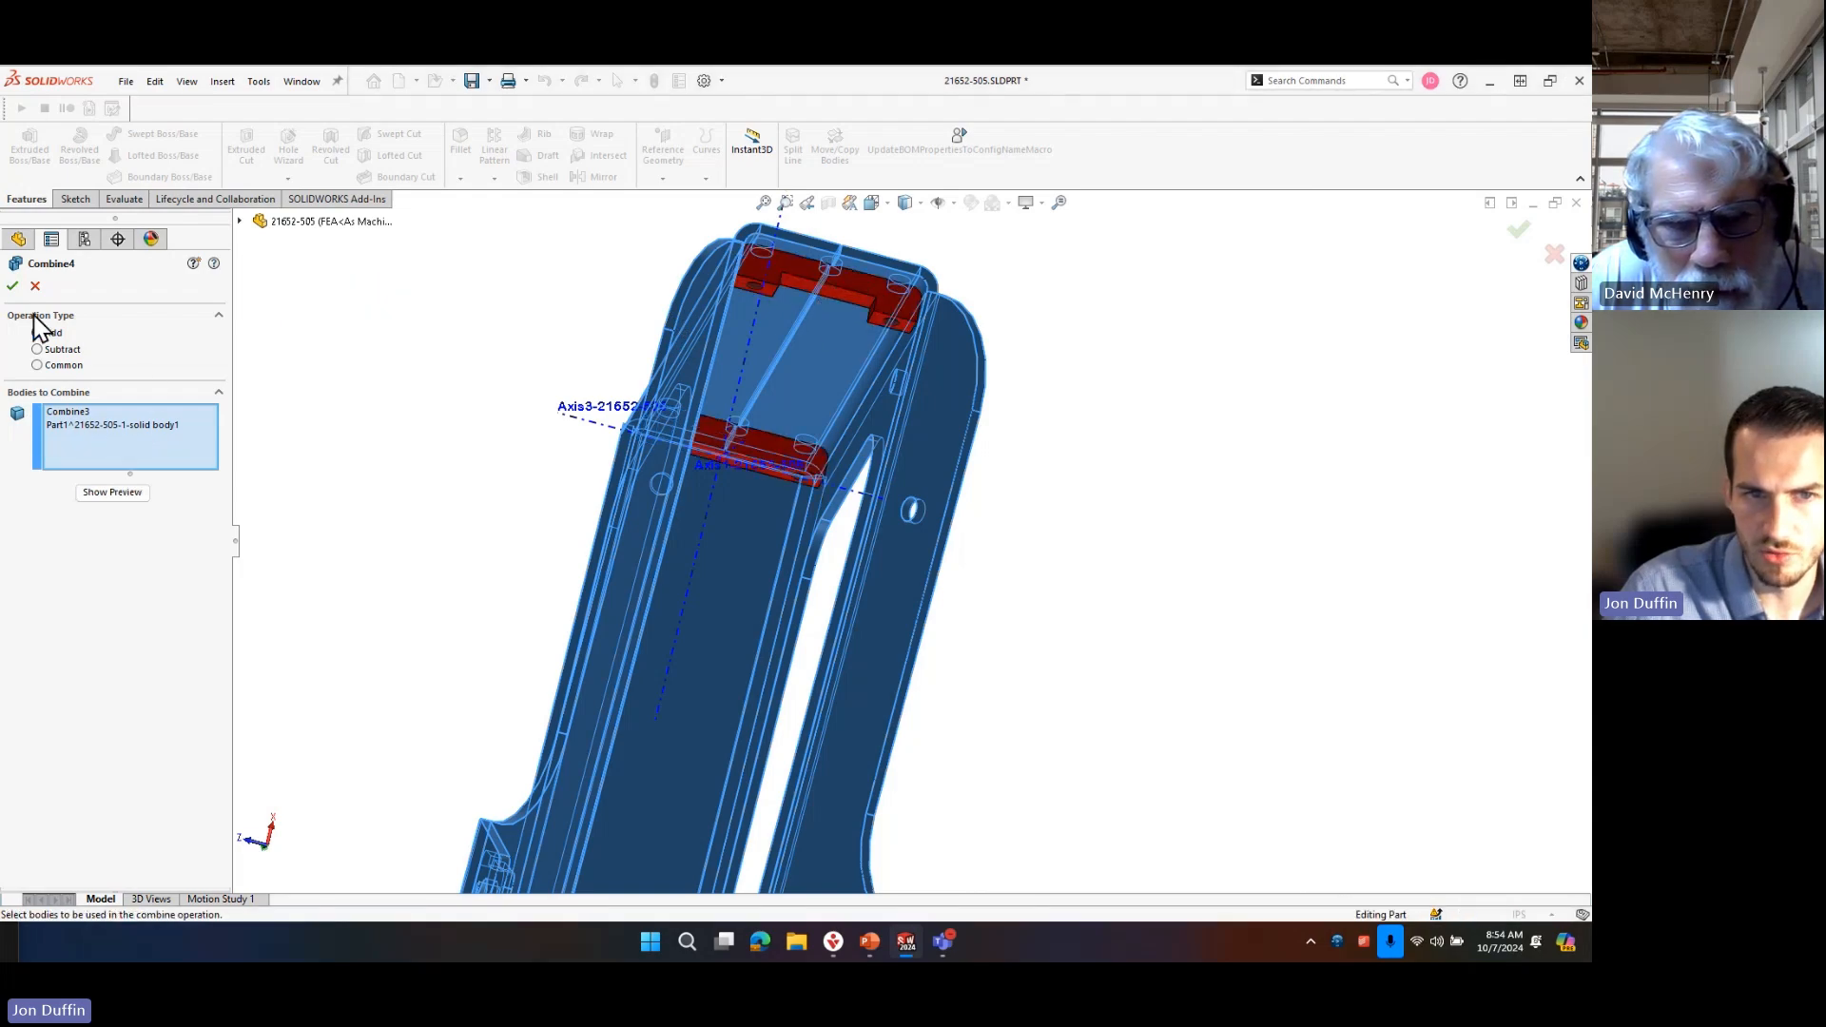
Examine the narrow slot and holes at the joint between the end cross plates and the side plates.
{"action": "middle_click_drag", "start_coordinate": [827, 558], "coordinate": [770, 490]}
{"action": "scroll", "coordinate": [545, 505], "scroll_direction": "down", "scroll_amount": 5}
{"action": "middle_click_drag", "start_coordinate": [924, 550], "coordinate": [925, 856]}
{"action": "scroll", "coordinate": [955, 732], "scroll_direction": "up", "scroll_amount": 2}
{"action": "scroll", "coordinate": [1188, 435], "scroll_direction": "down", "scroll_amount": 4}
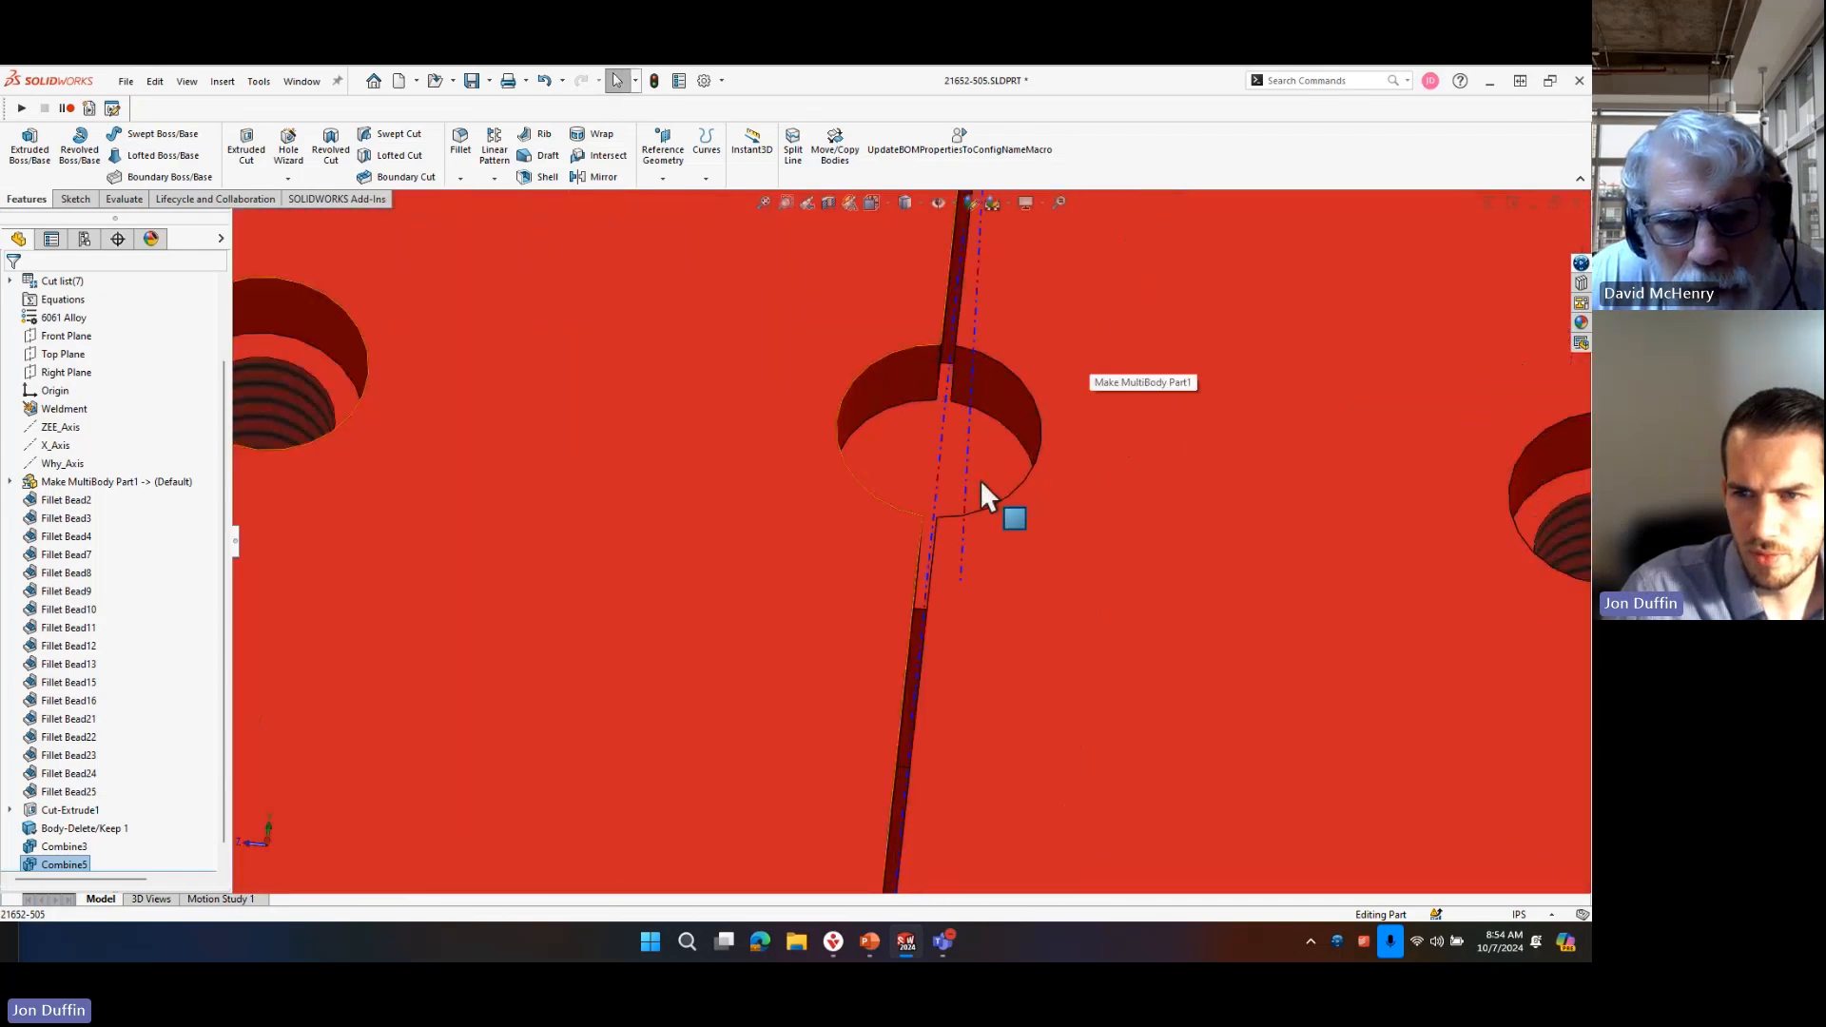
{"action": "scroll", "coordinate": [980, 523], "scroll_direction": "up", "scroll_amount": 6}
{"action": "scroll", "coordinate": [930, 656], "scroll_direction": "up", "scroll_amount": 8}
{"action": "middle_click_drag", "start_coordinate": [940, 721], "coordinate": [876, 745]}
{"action": "scroll", "coordinate": [831, 619], "scroll_direction": "down", "scroll_amount": 3}
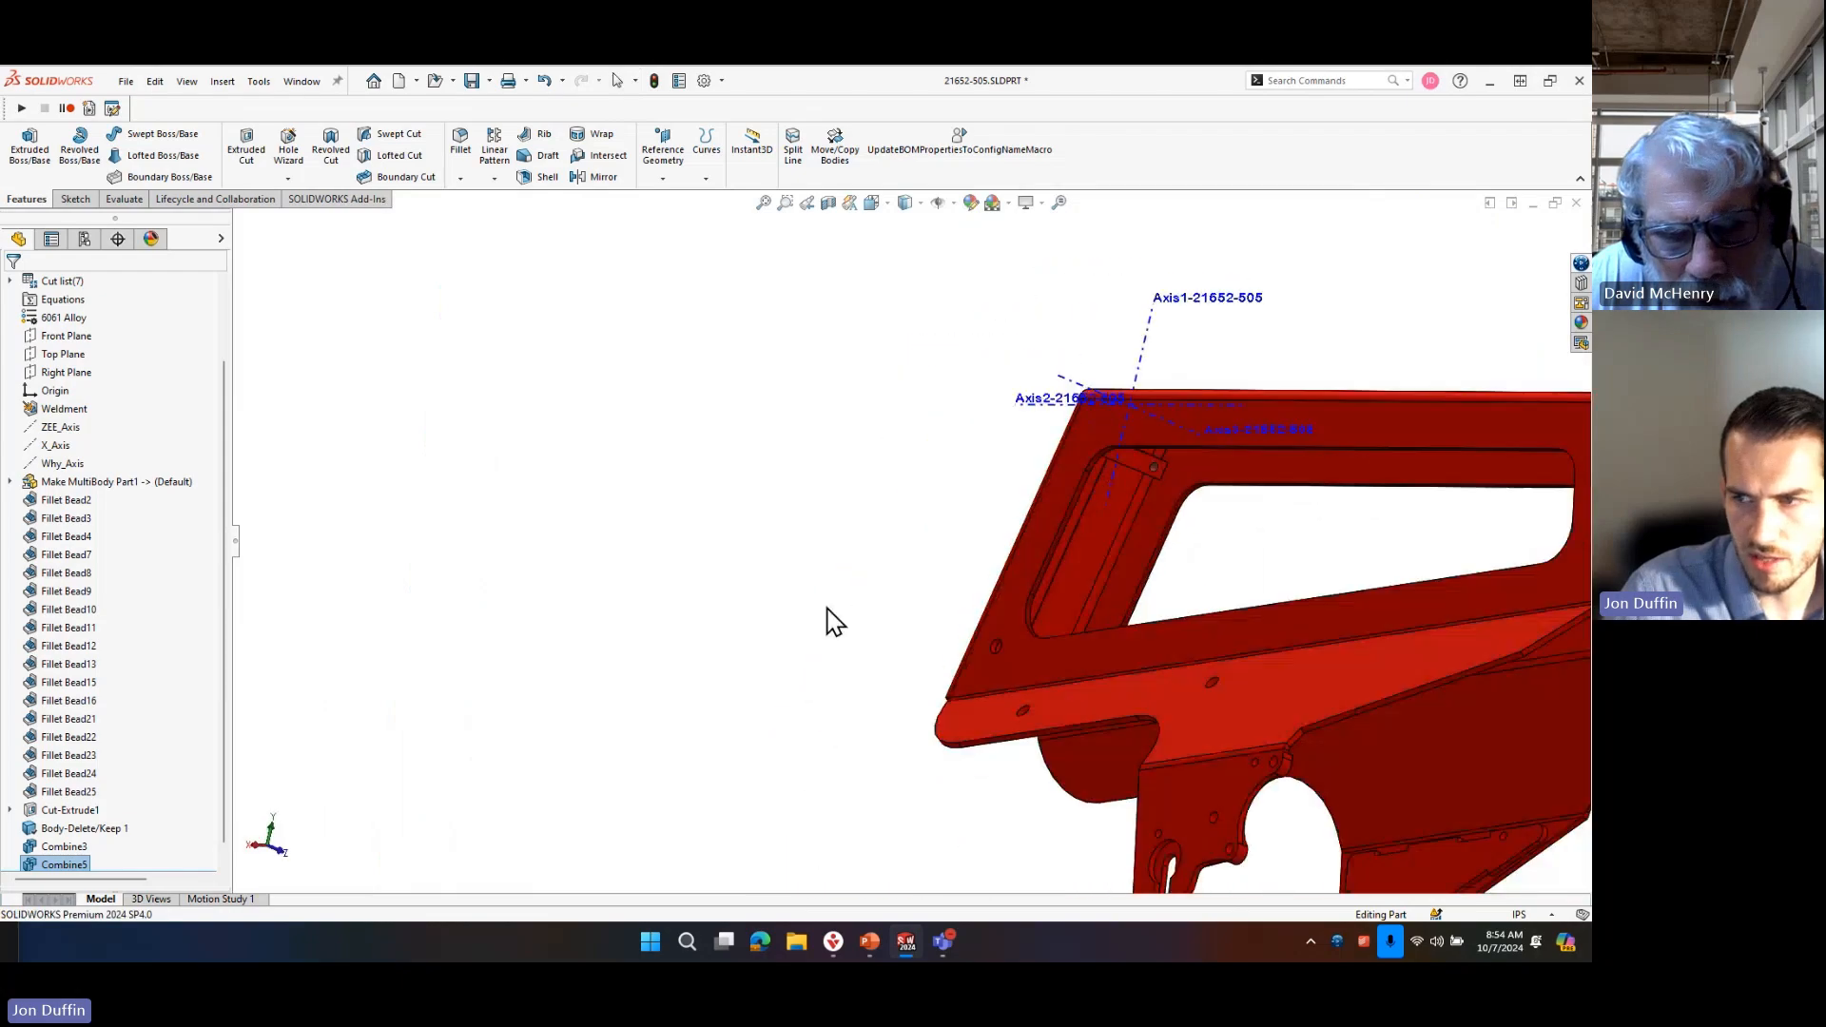
{"action": "scroll", "coordinate": [1245, 573], "scroll_direction": "up", "scroll_amount": 3}
{"action": "scroll", "coordinate": [1190, 518], "scroll_direction": "down", "scroll_amount": 3}
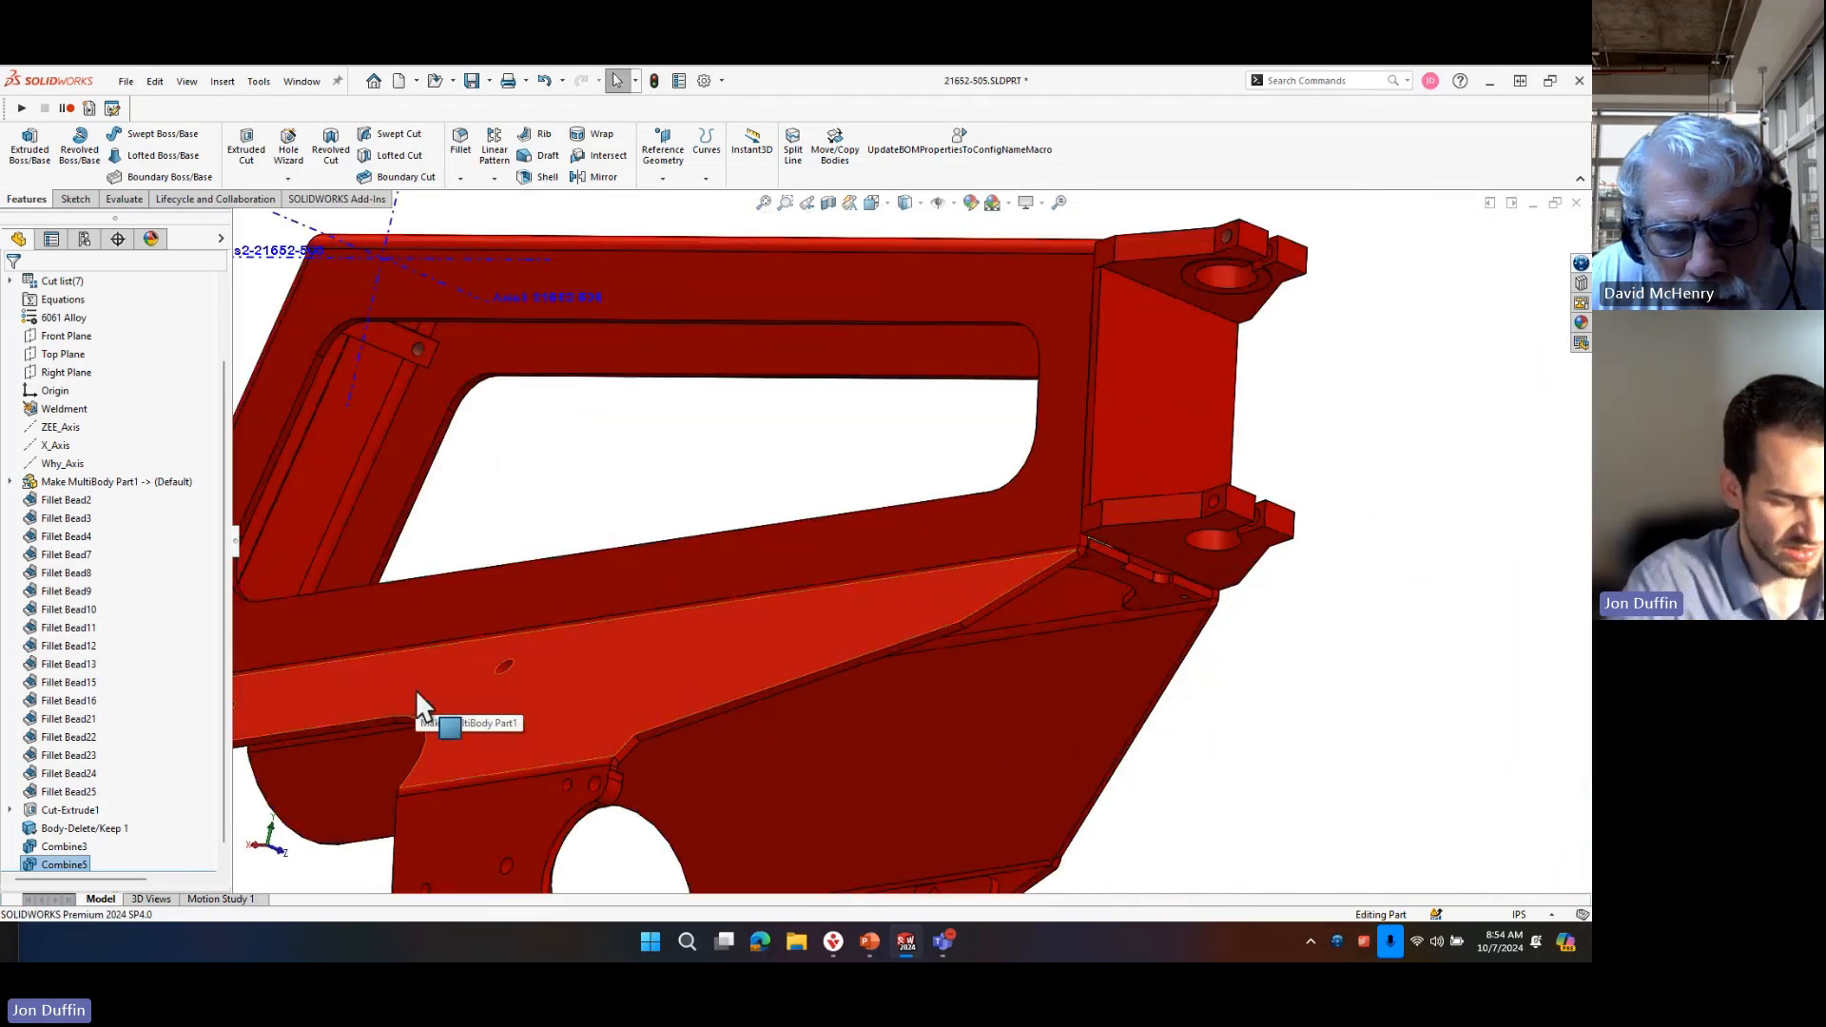
{"action": "type", "text": "scombin"}
{"action": "left_click", "coordinate": [481, 819]}
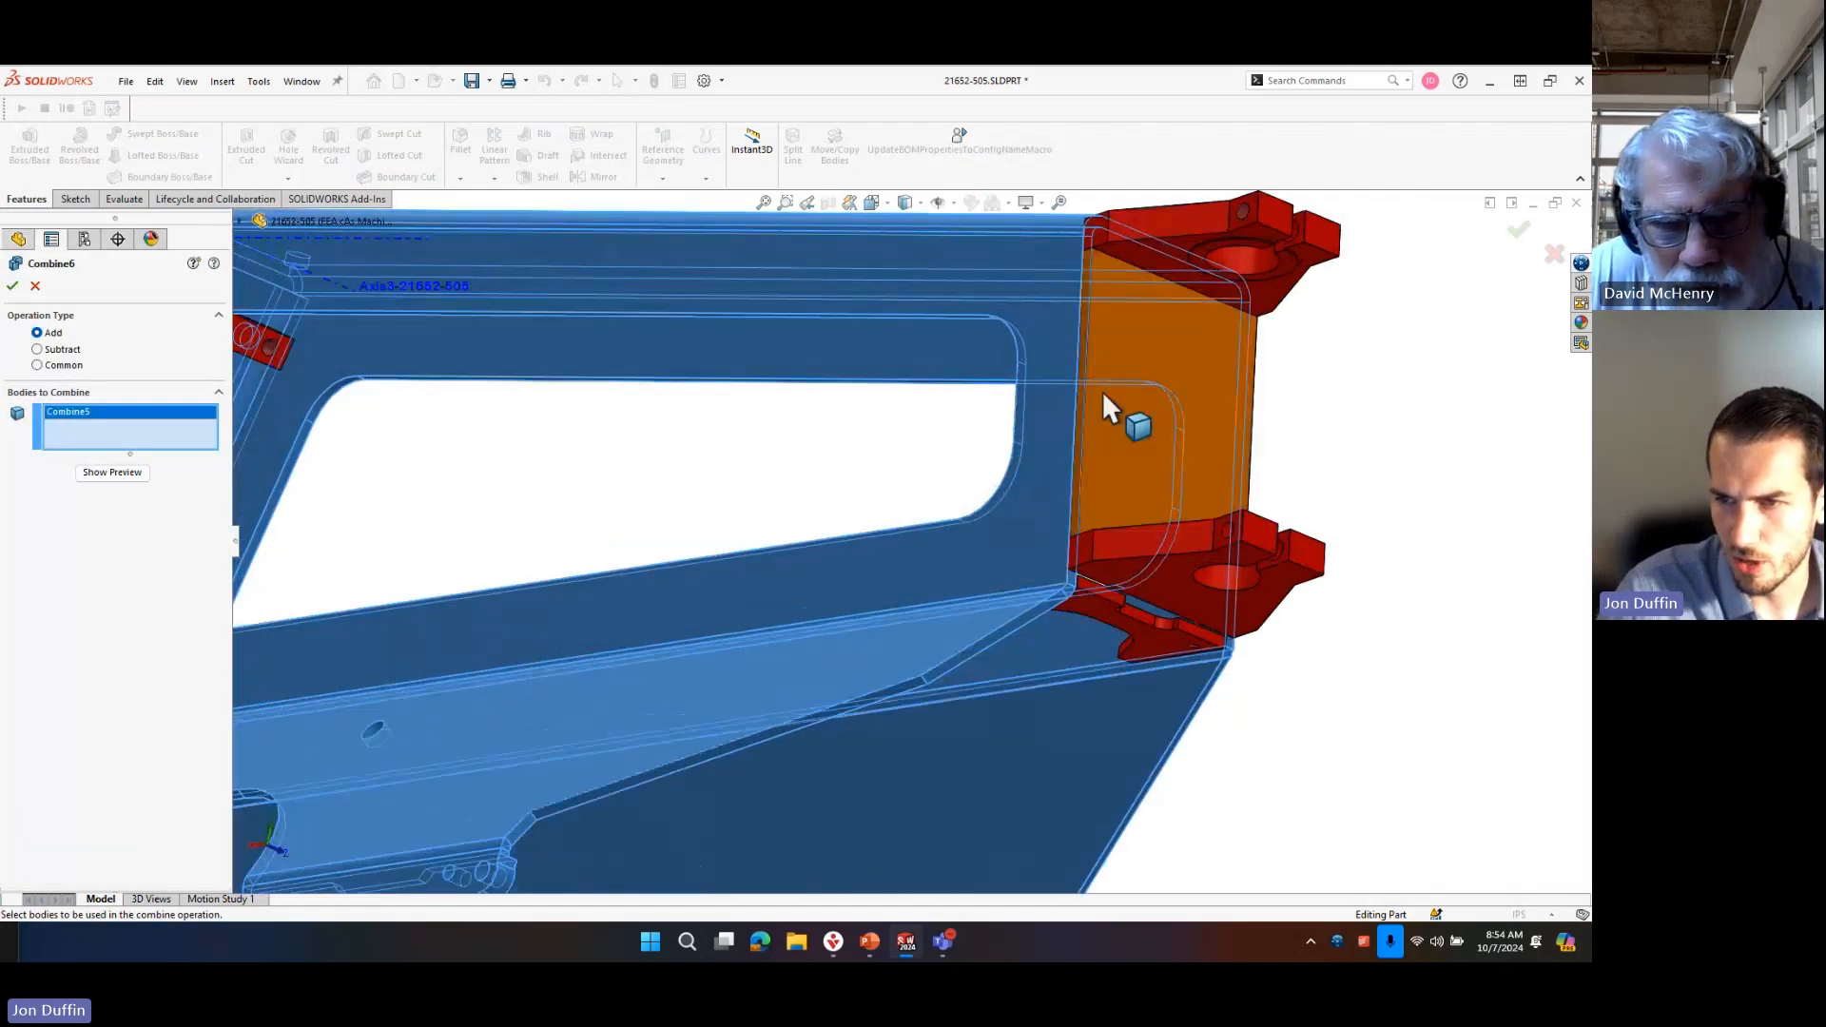
{"action": "scroll", "coordinate": [1103, 391], "scroll_direction": "down", "scroll_amount": 2}
{"action": "middle_click_drag", "start_coordinate": [1120, 690], "coordinate": [1105, 561]}
{"action": "middle_click_drag", "start_coordinate": [1104, 653], "coordinate": [1081, 545]}
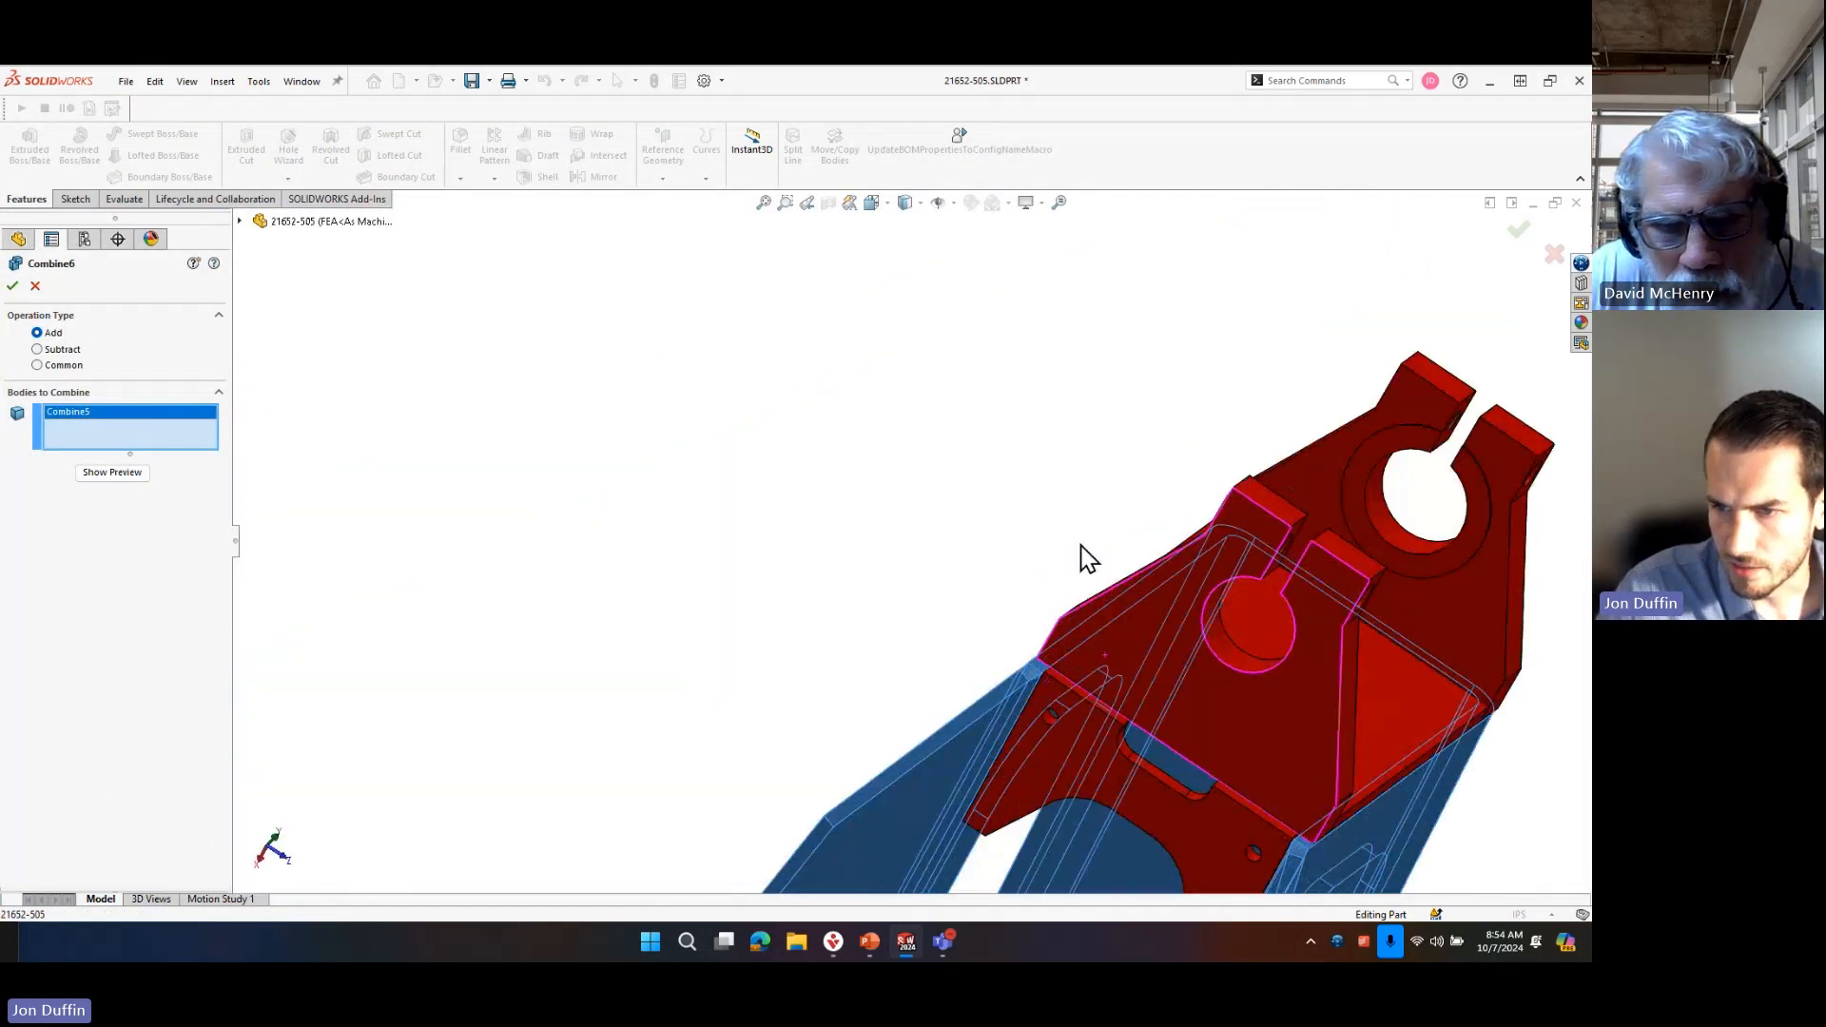
{"action": "left_click", "coordinate": [1076, 739]}
{"action": "middle_click_drag", "start_coordinate": [1078, 682], "coordinate": [1133, 738]}
{"action": "left_click", "coordinate": [1135, 692]}
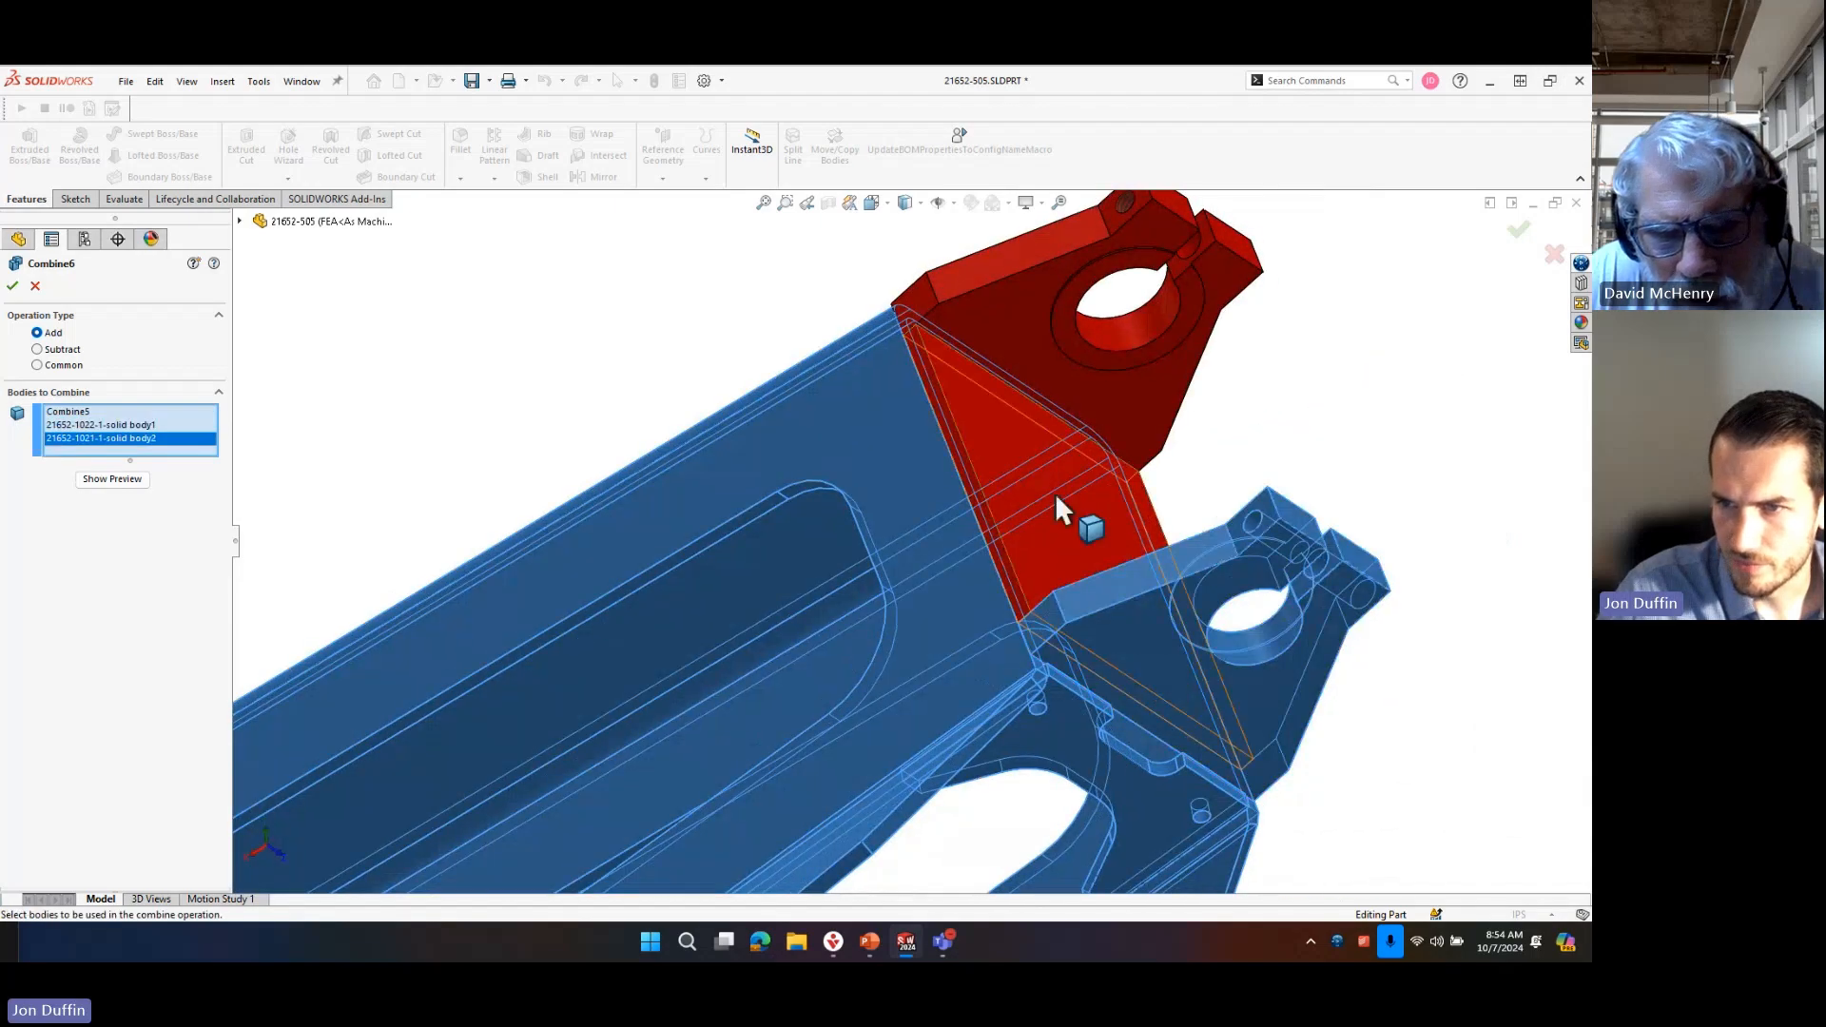
{"action": "left_click", "coordinate": [1054, 493]}
{"action": "left_click", "coordinate": [1011, 305]}
{"action": "middle_click_drag", "start_coordinate": [1010, 305], "coordinate": [1101, 497]}
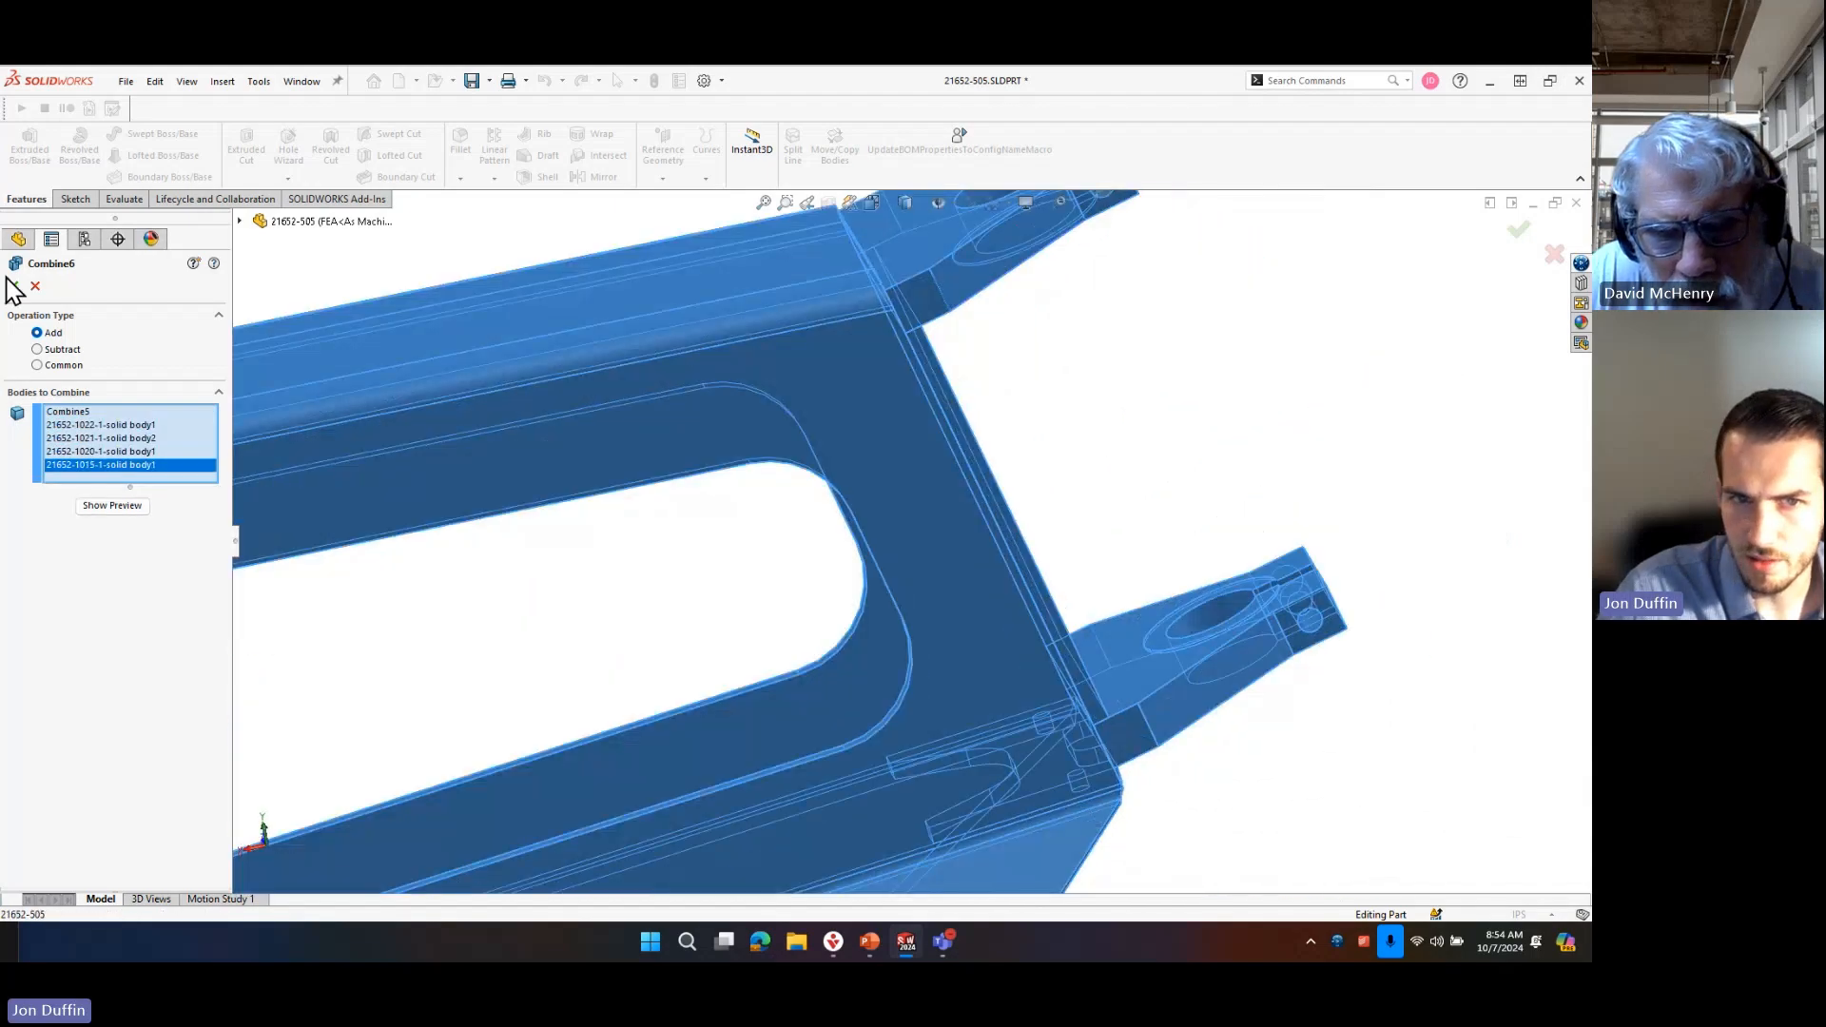
Inspect the joint between the clamp brackets and the plate beneath them, and clear all bodies from the combine selection.
{"action": "scroll", "coordinate": [1164, 623], "scroll_direction": "up", "scroll_amount": 5}
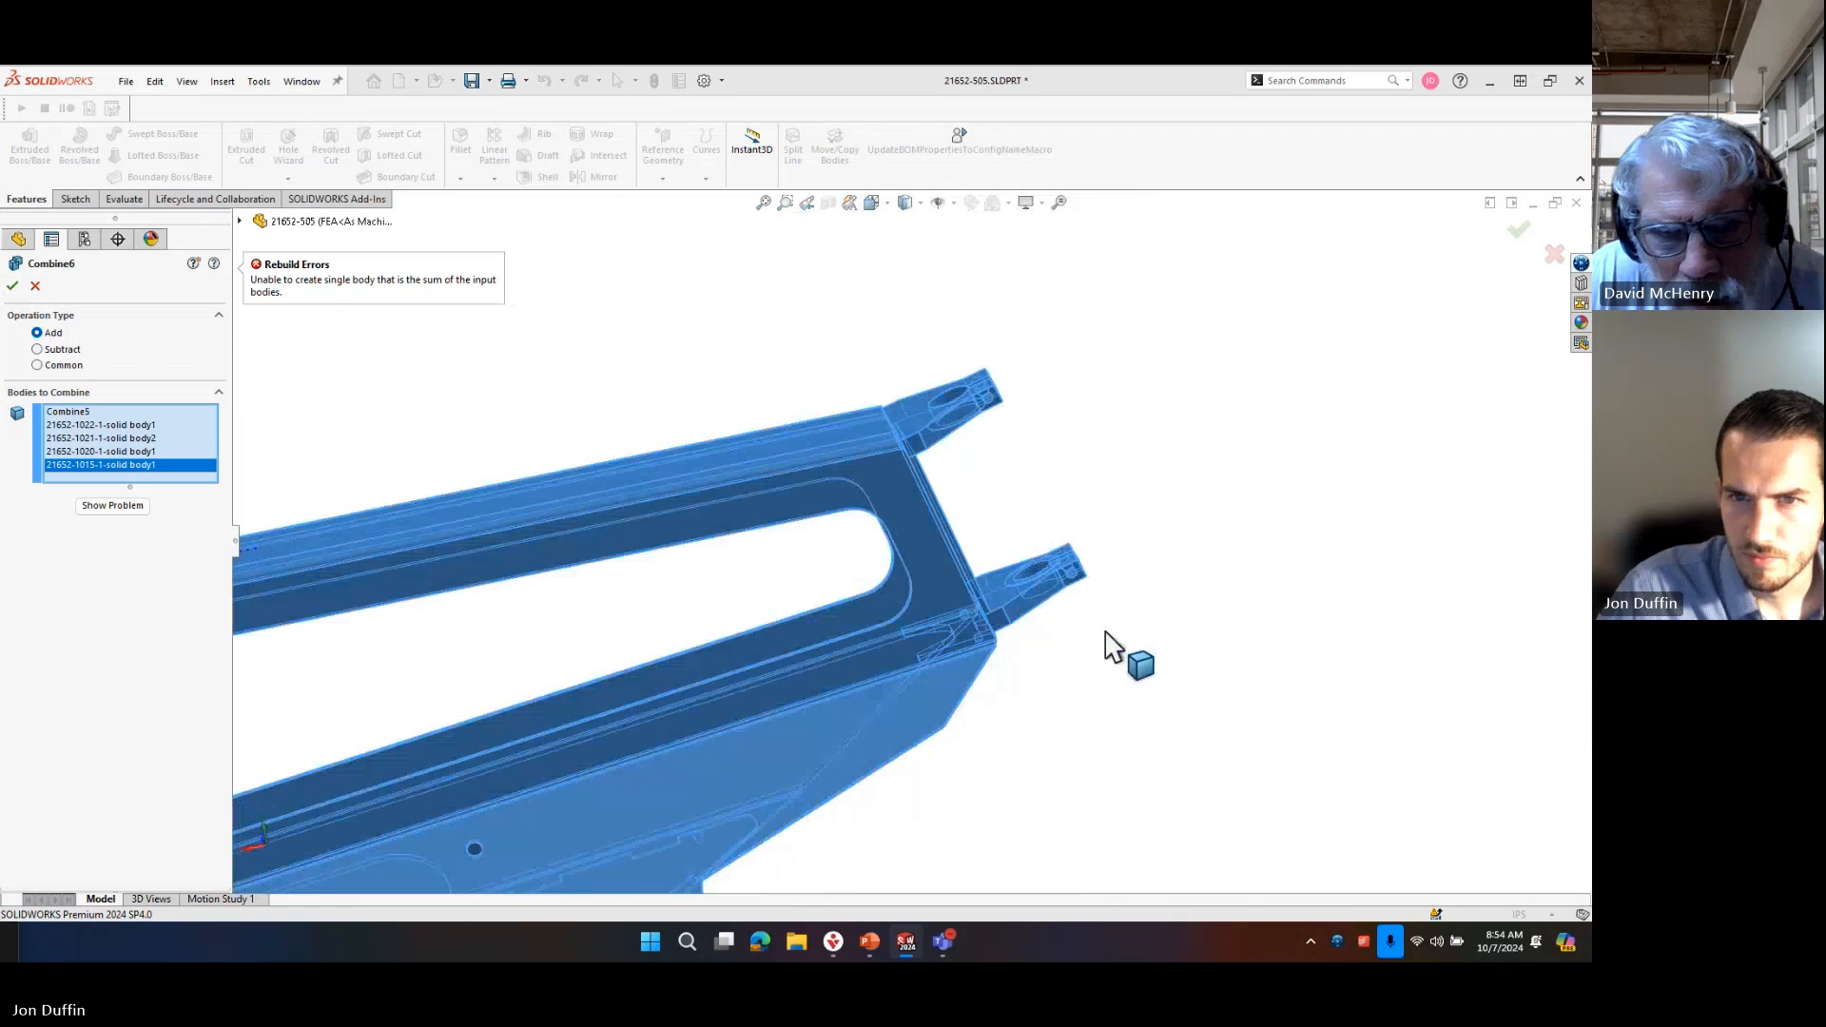
{"action": "middle_click_drag", "start_coordinate": [1109, 643], "coordinate": [1041, 591]}
{"action": "scroll", "coordinate": [1030, 660], "scroll_direction": "down", "scroll_amount": 6}
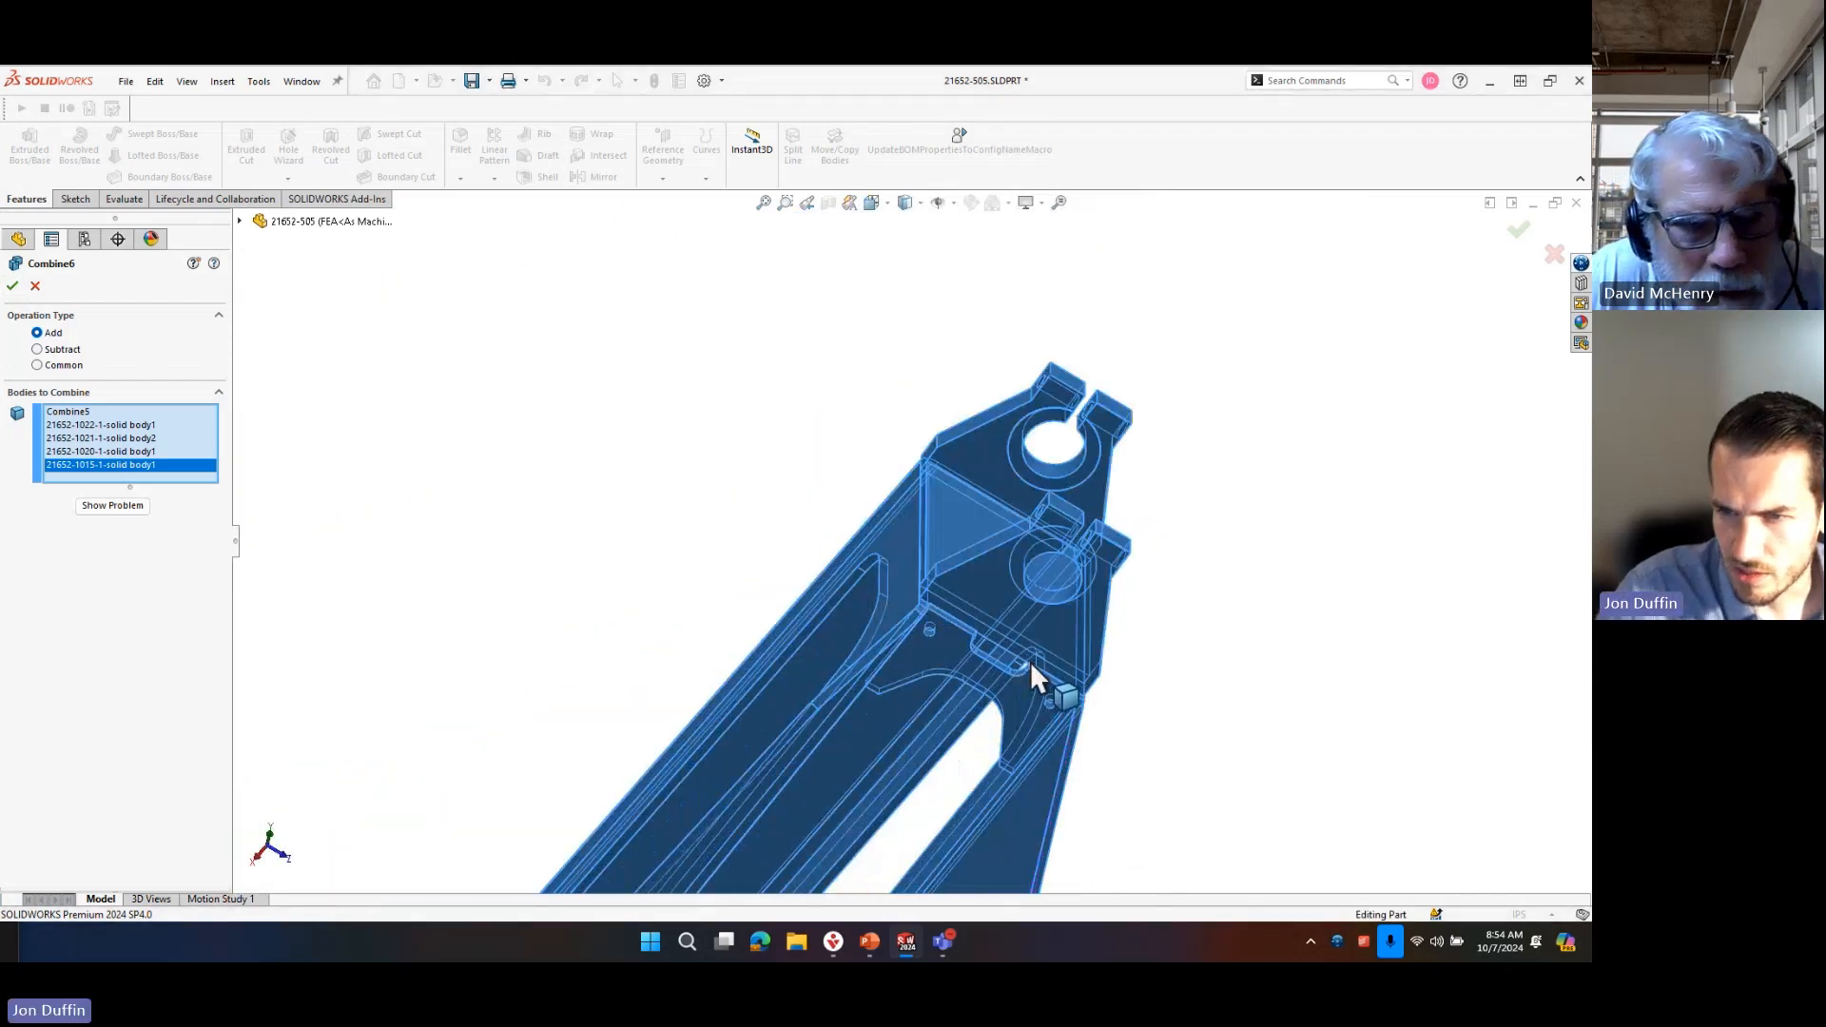
{"action": "middle_click_drag", "start_coordinate": [1014, 652], "coordinate": [228, 347]}
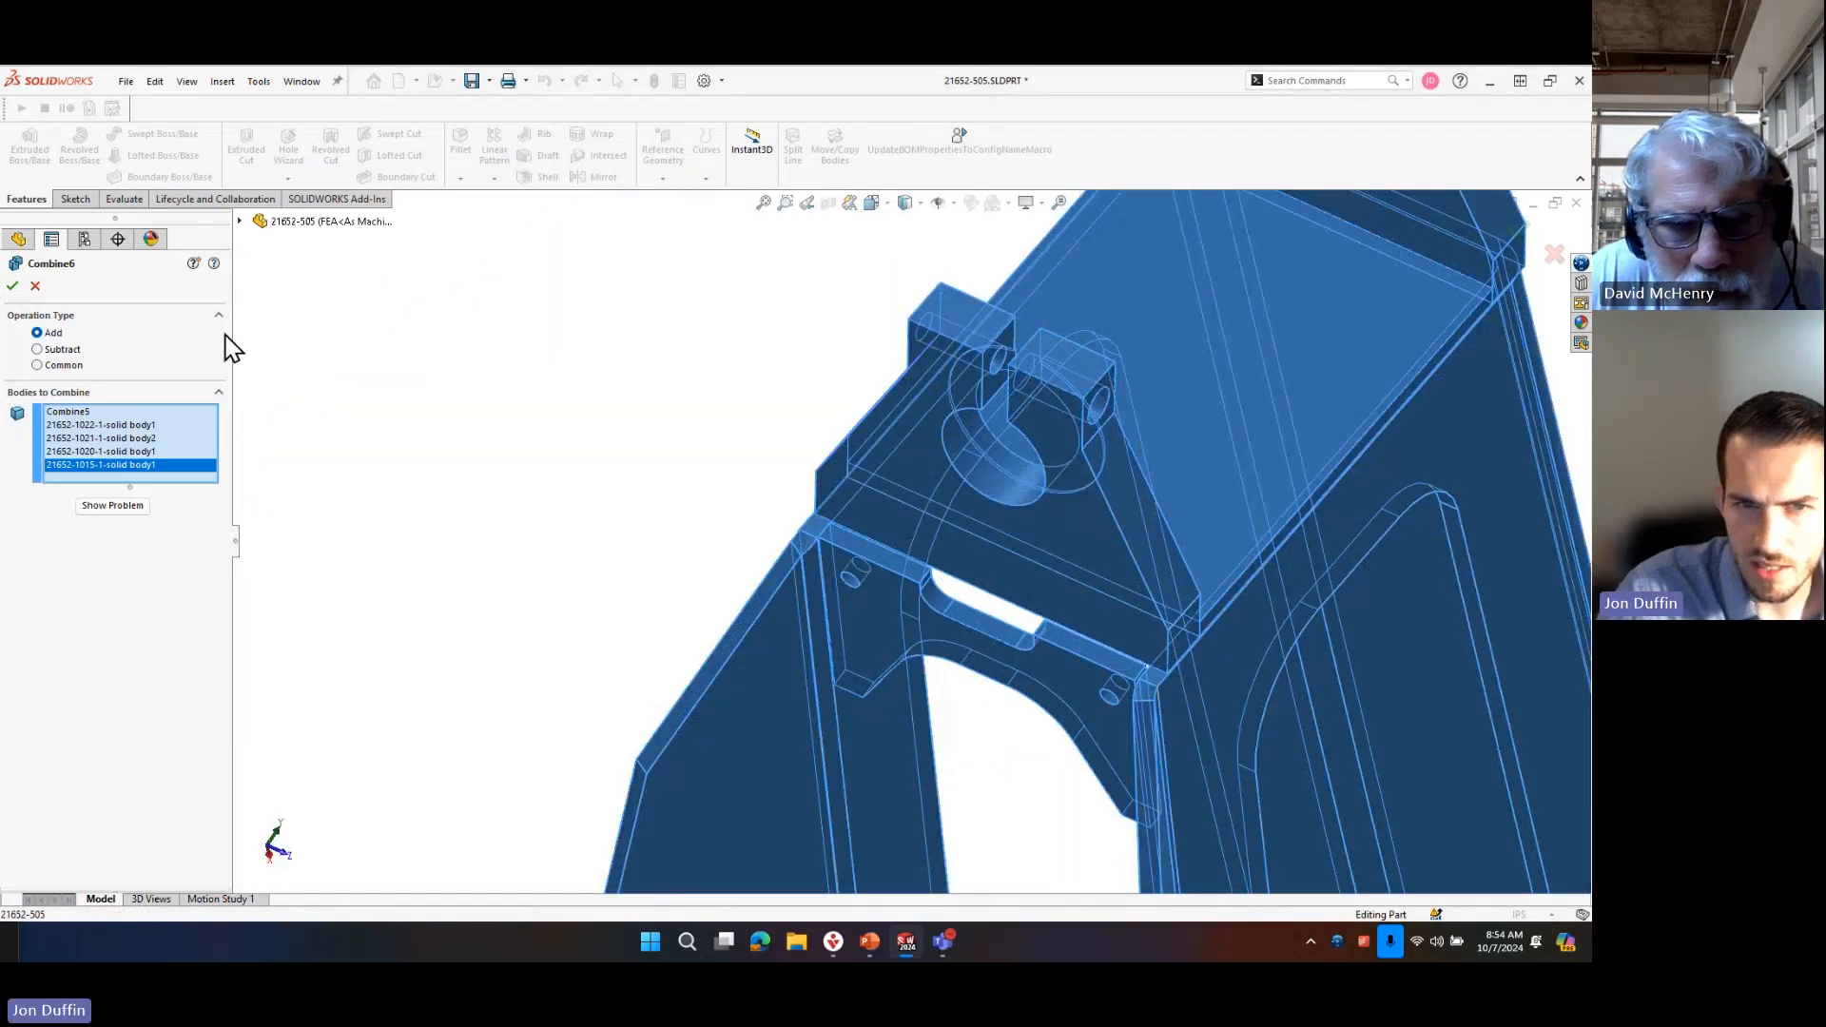
{"action": "right_click", "coordinate": [141, 422]}
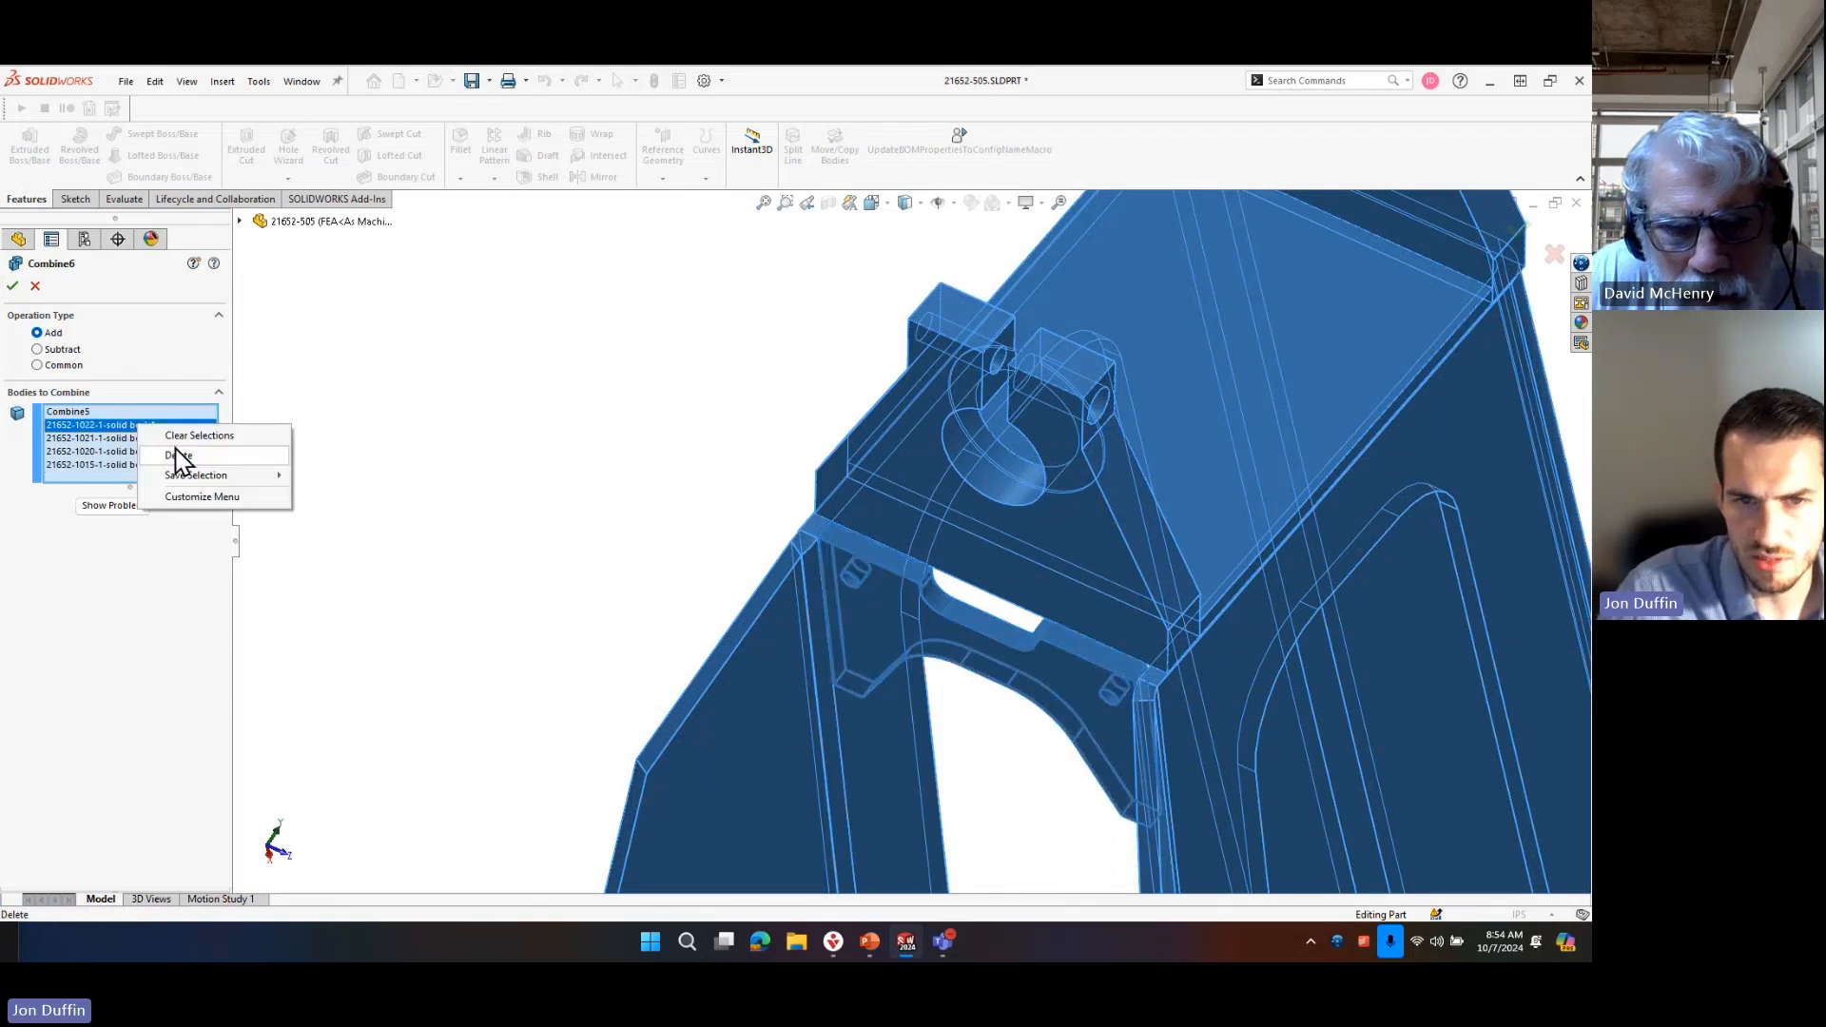
{"action": "left_click", "coordinate": [189, 438]}
{"action": "left_click", "coordinate": [772, 625]}
{"action": "left_click", "coordinate": [837, 614]}
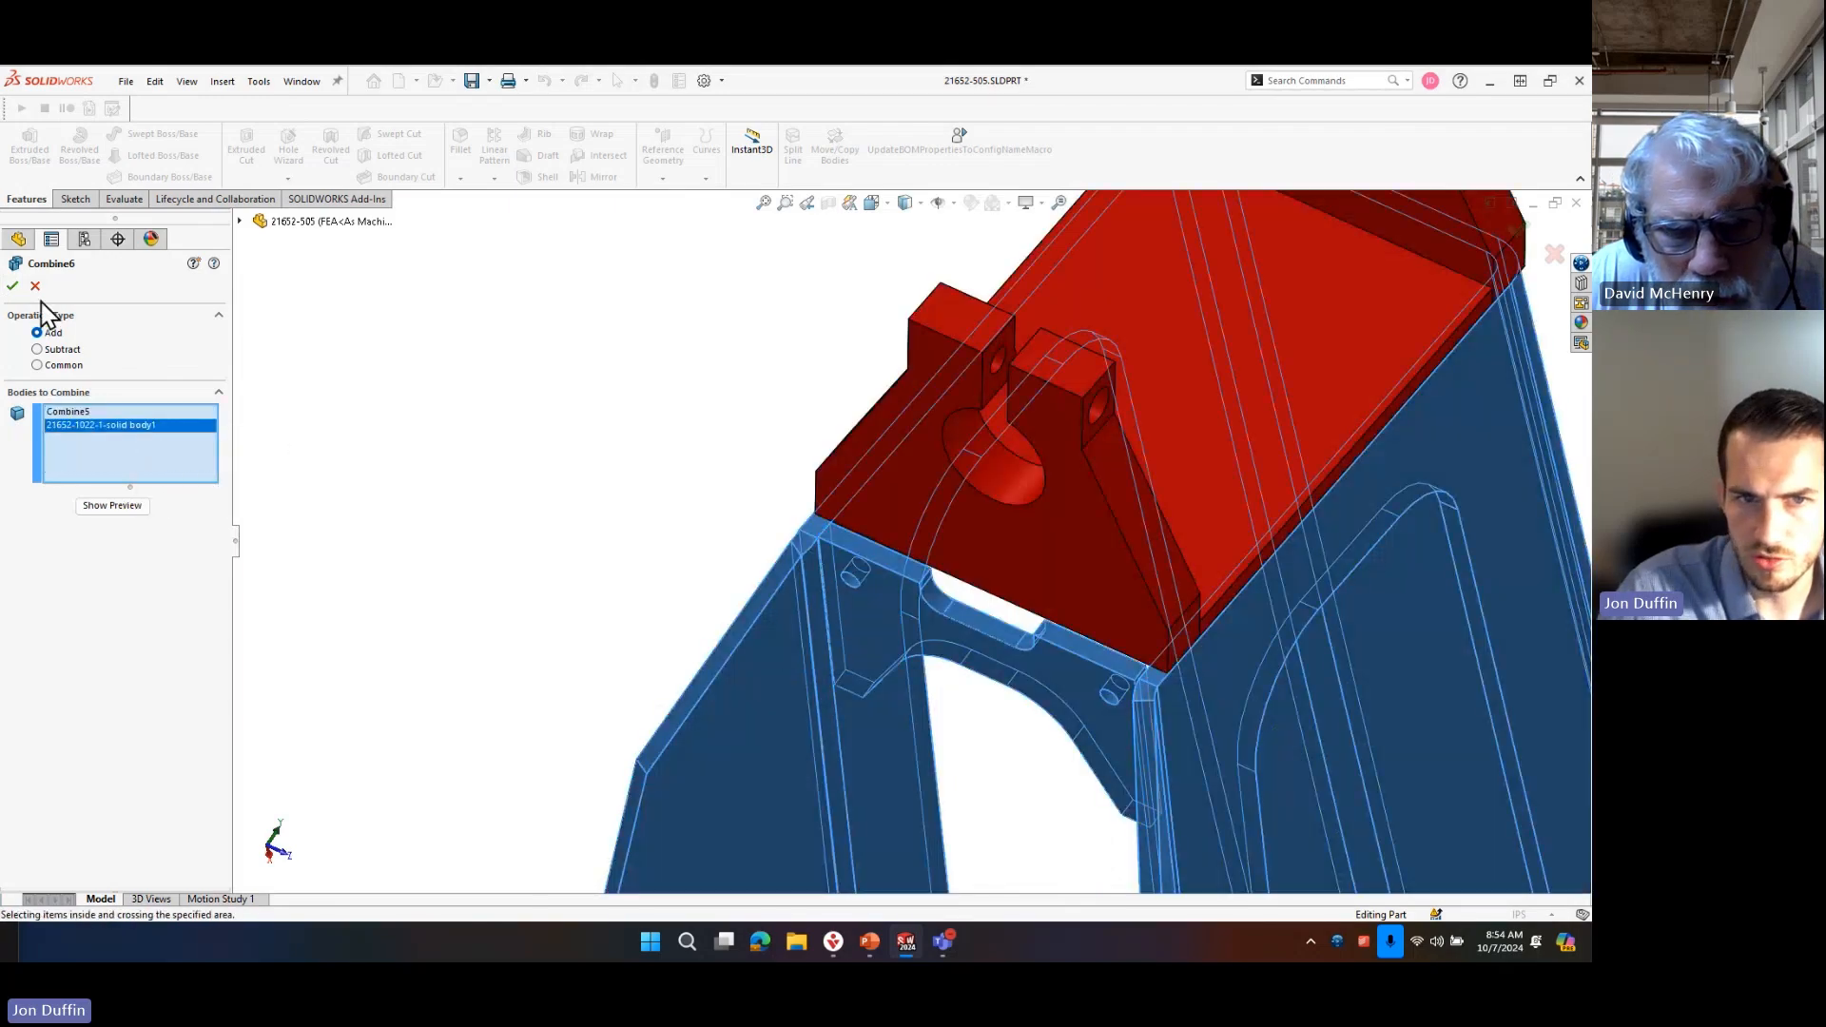
{"action": "left_click", "coordinate": [93, 430]}
{"action": "key", "text": "Delete"}
{"action": "left_click", "coordinate": [1040, 495]}
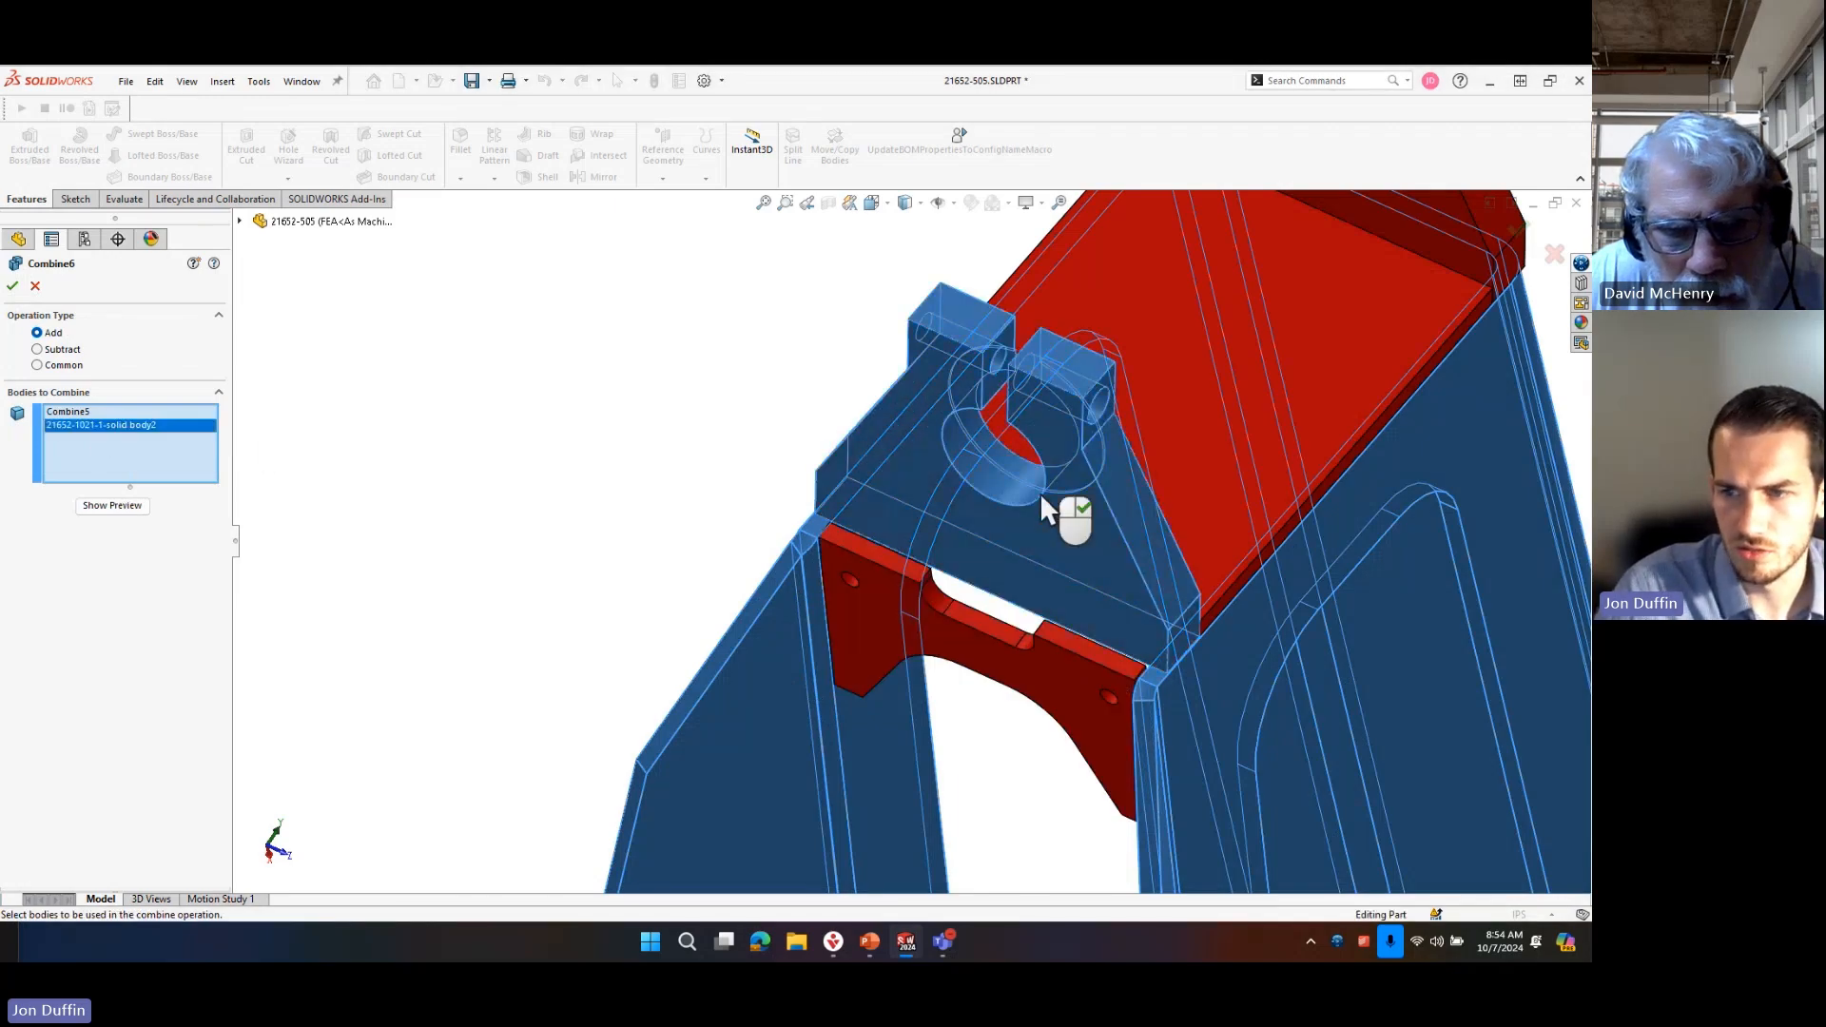
{"action": "left_click", "coordinate": [13, 286]}
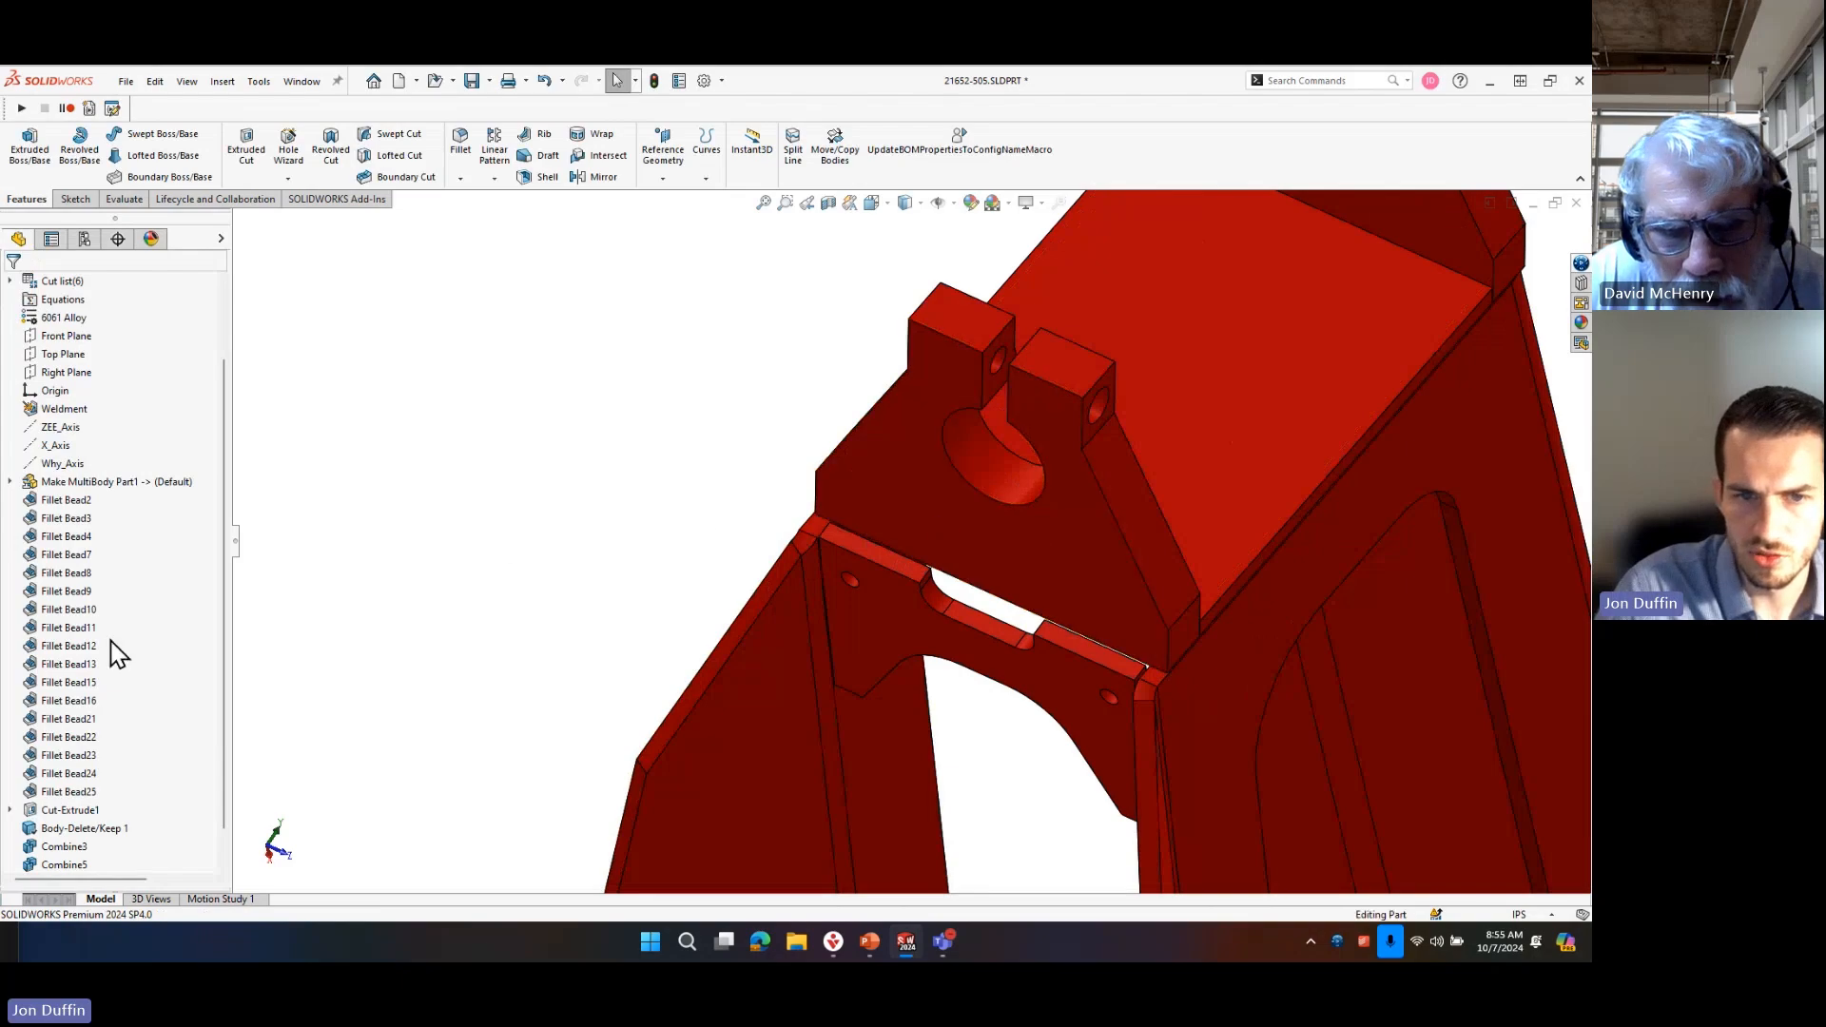
Highlight the newest Combine feature's geometry on the frame and open the feature for editing.
{"action": "scroll", "coordinate": [113, 654], "scroll_direction": "down", "scroll_amount": 2}
{"action": "left_click", "coordinate": [85, 847]}
{"action": "scroll", "coordinate": [934, 652], "scroll_direction": "up", "scroll_amount": 4}
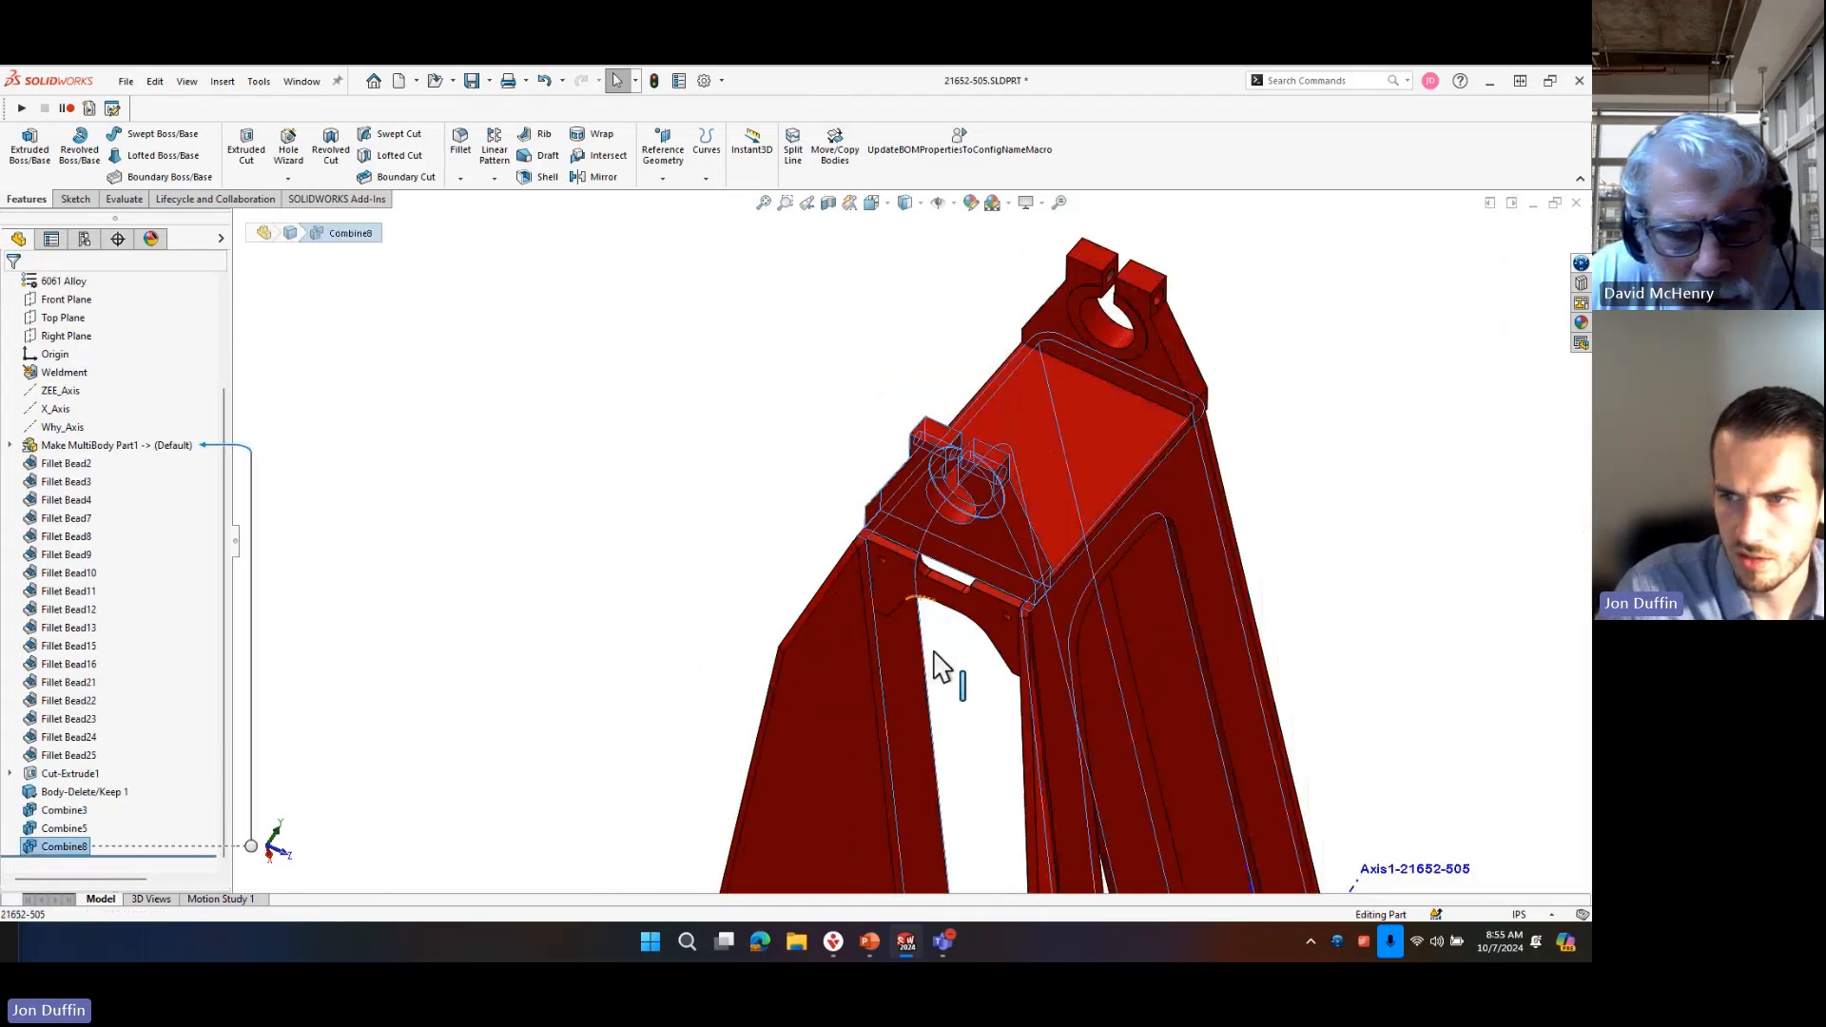
{"action": "right_click", "coordinate": [76, 848]}
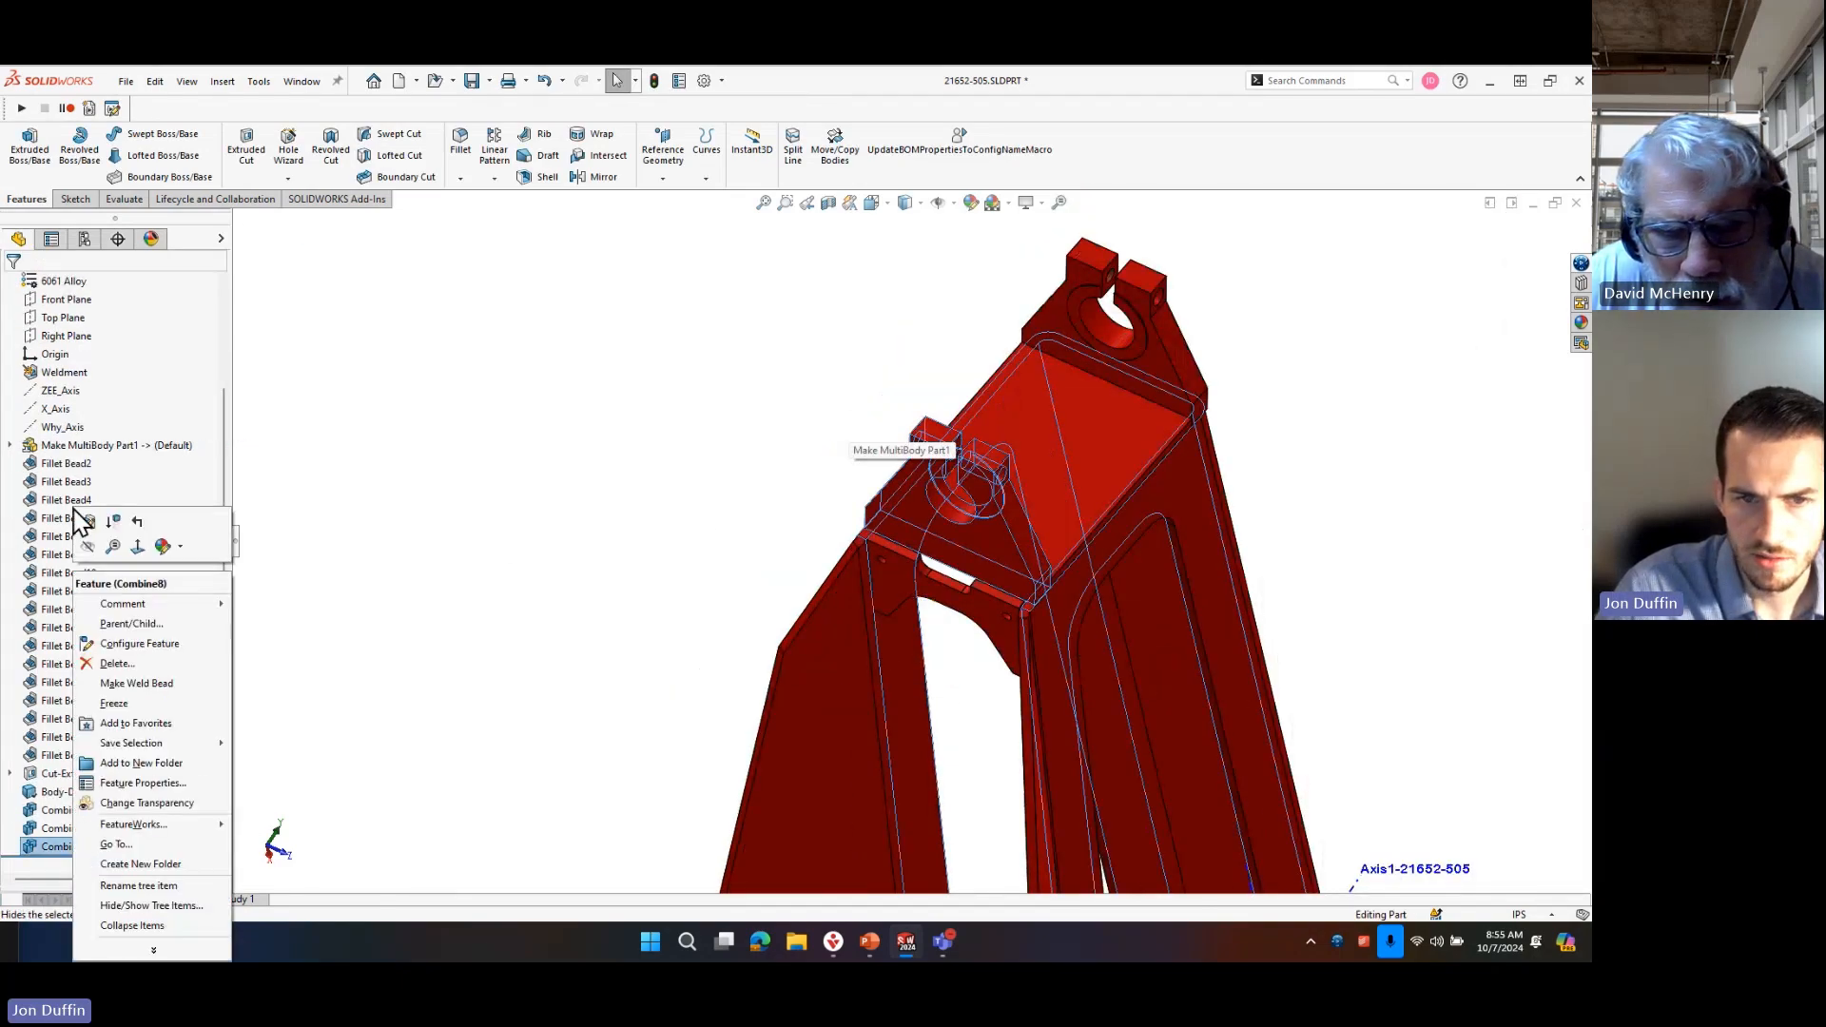
{"action": "left_click", "coordinate": [101, 521]}
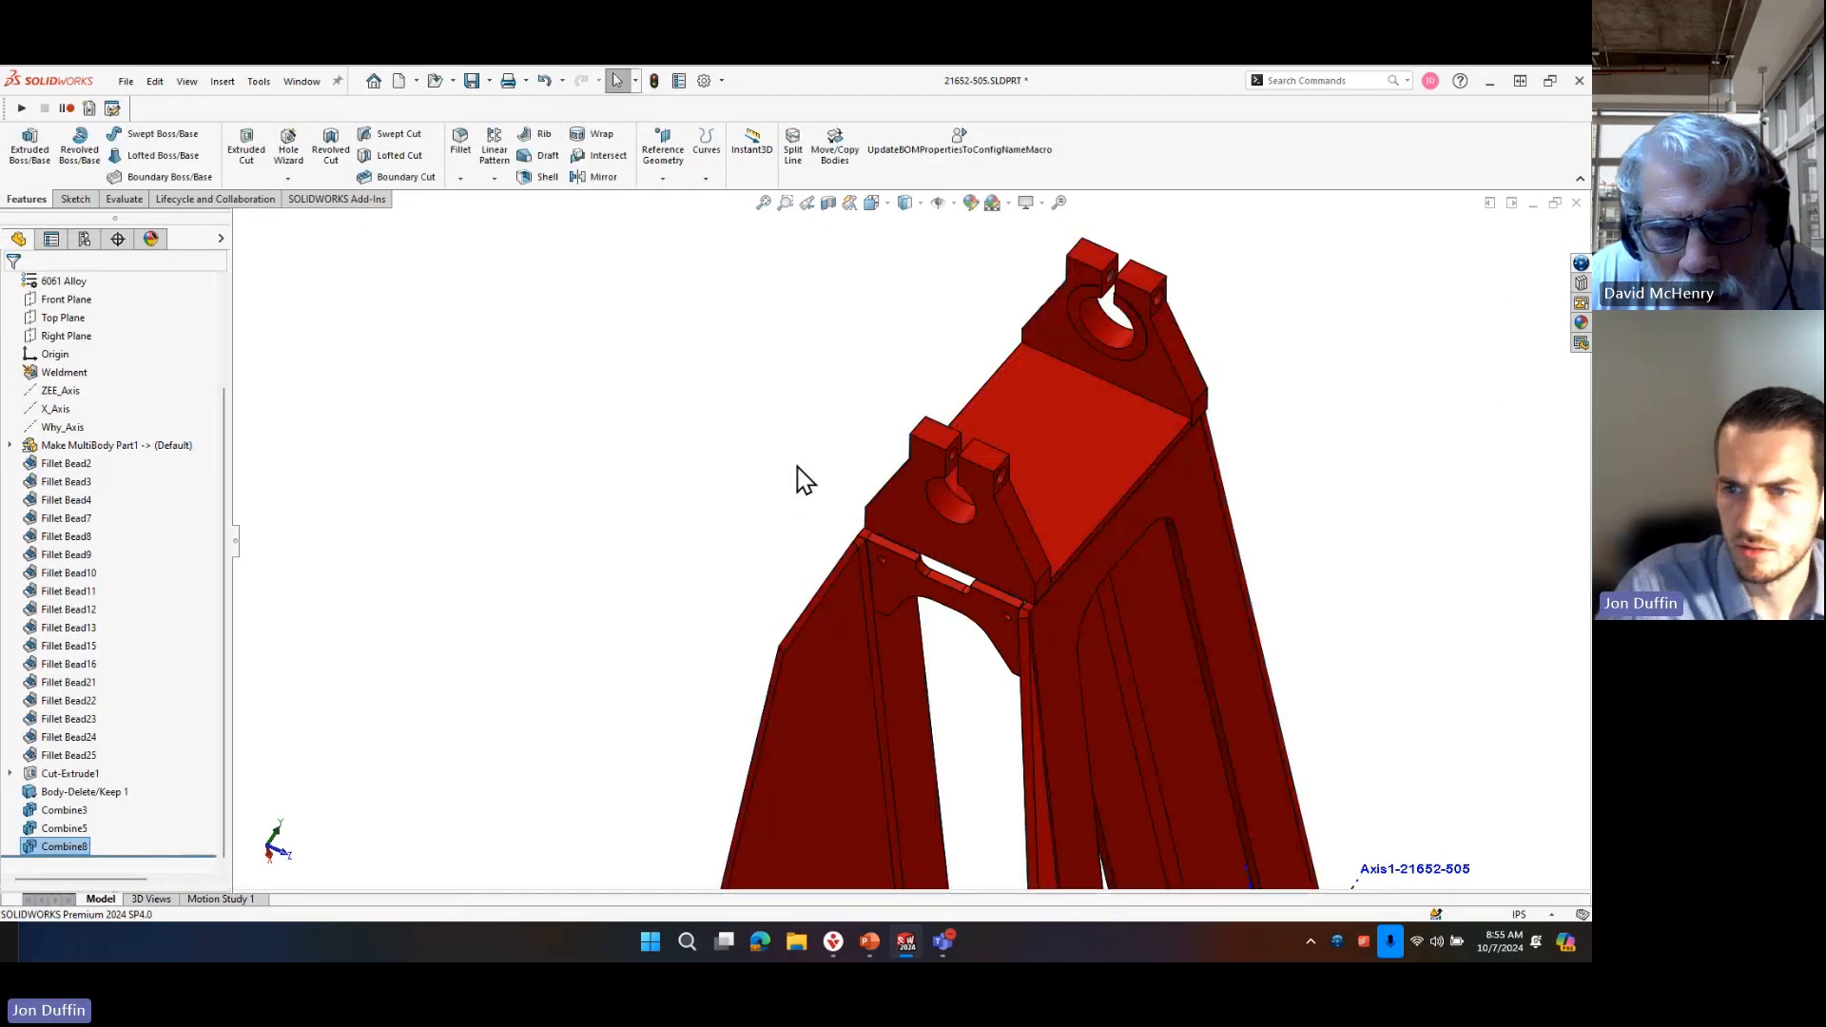
Expand the cut list and highlight the combined frame body to examine which plates are still separate bodies.
{"action": "middle_click_drag", "start_coordinate": [871, 520], "coordinate": [861, 556]}
{"action": "scroll", "coordinate": [157, 443], "scroll_direction": "up", "scroll_amount": 3}
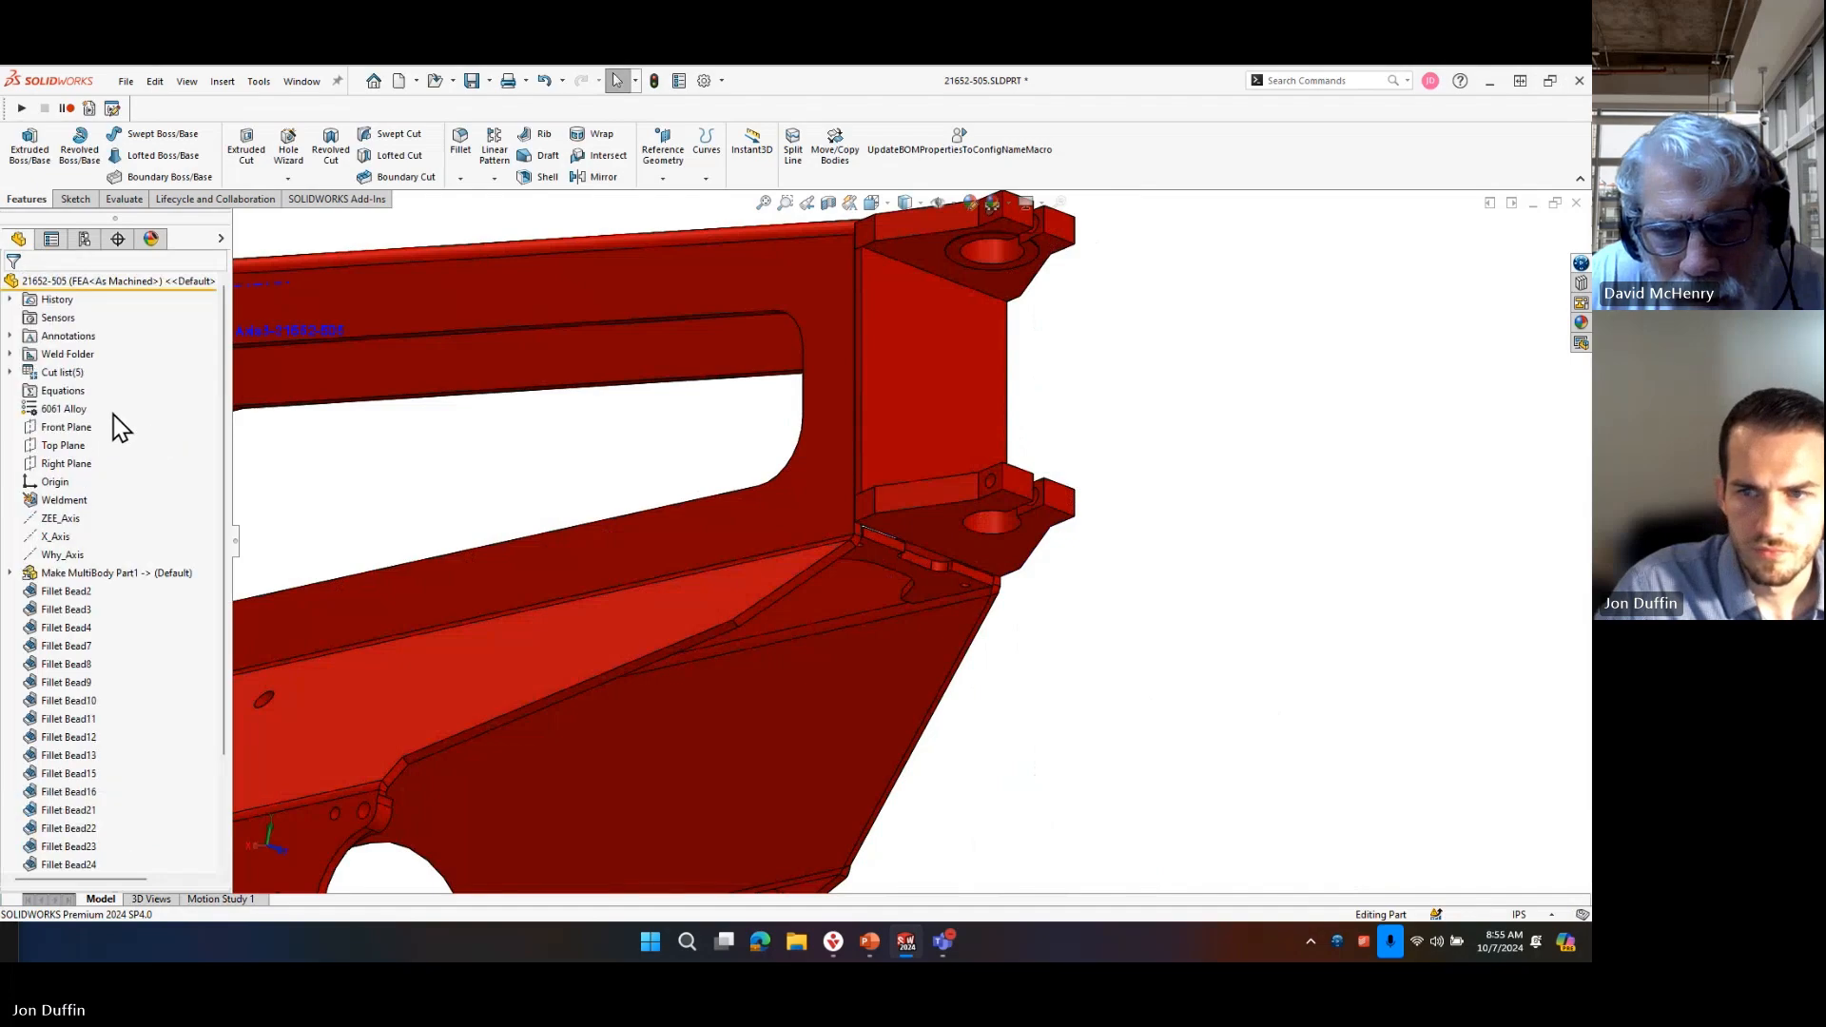
{"action": "scroll", "coordinate": [941, 538], "scroll_direction": "up", "scroll_amount": 5}
{"action": "middle_click_drag", "start_coordinate": [816, 672], "coordinate": [803, 540]}
{"action": "left_click", "coordinate": [11, 373]}
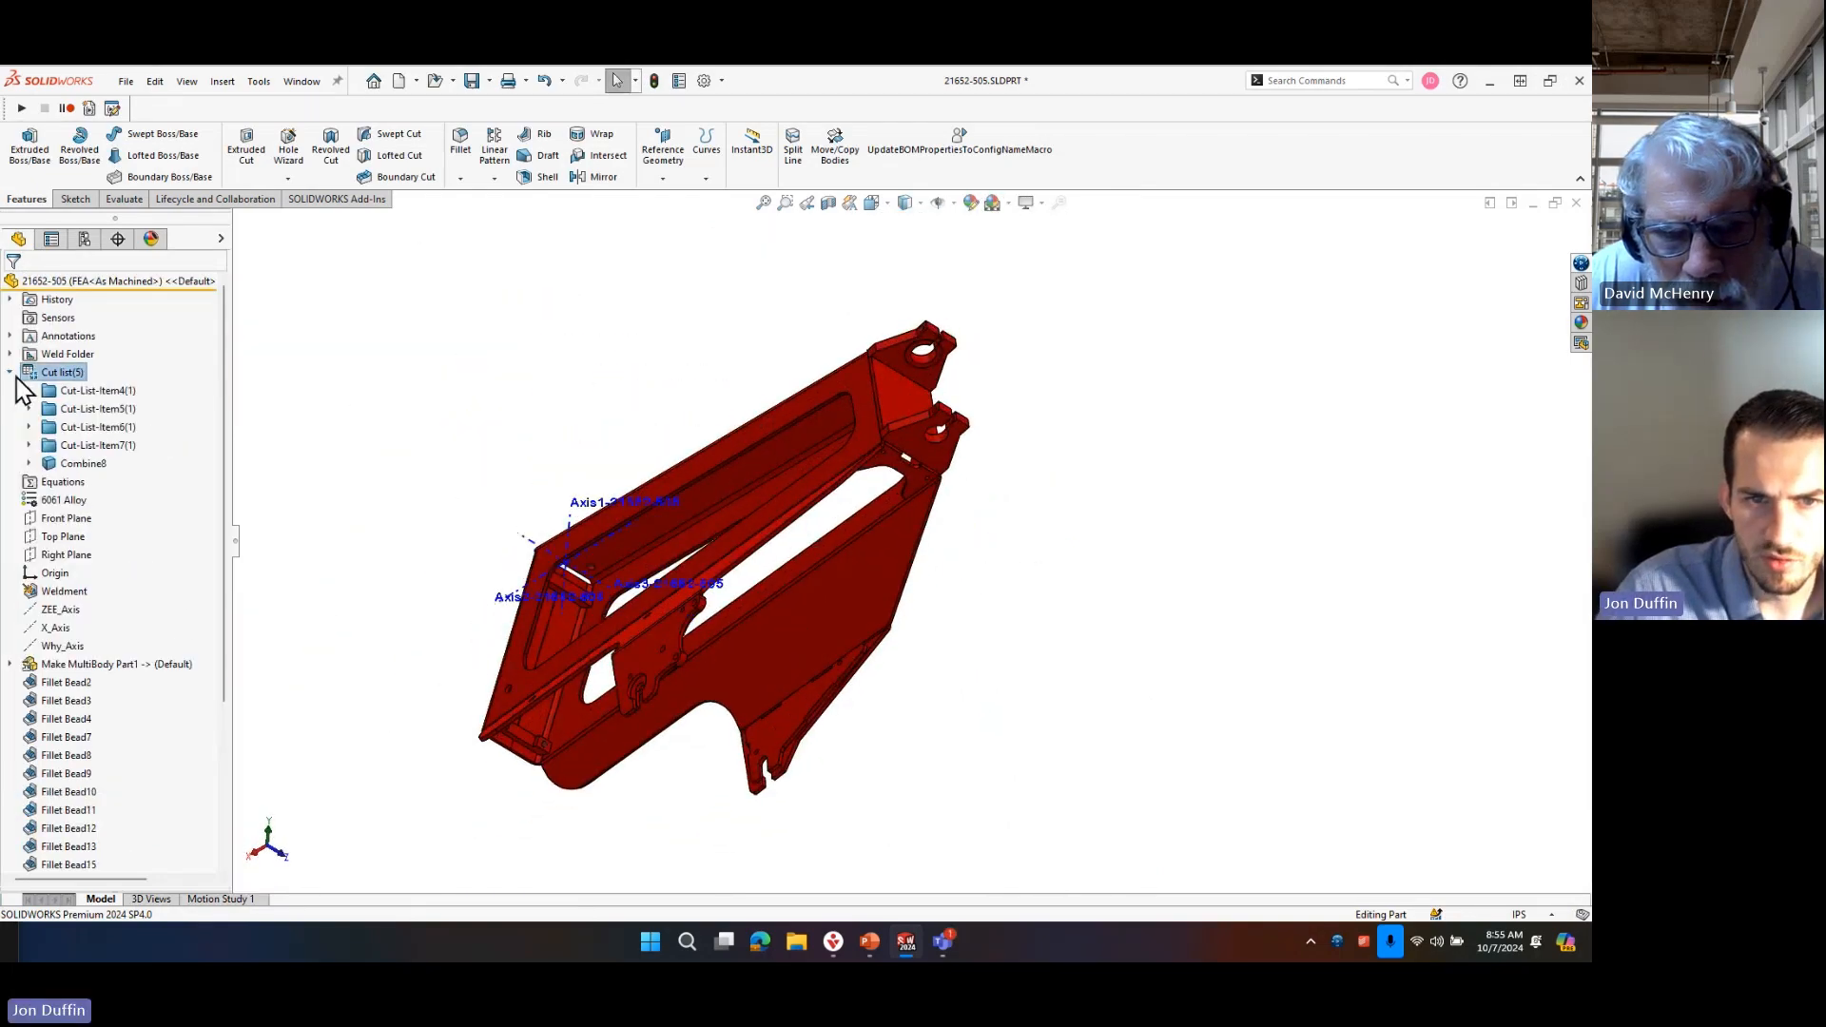
{"action": "left_click", "coordinate": [84, 464]}
{"action": "middle_click_drag", "start_coordinate": [1055, 499], "coordinate": [1007, 659]}
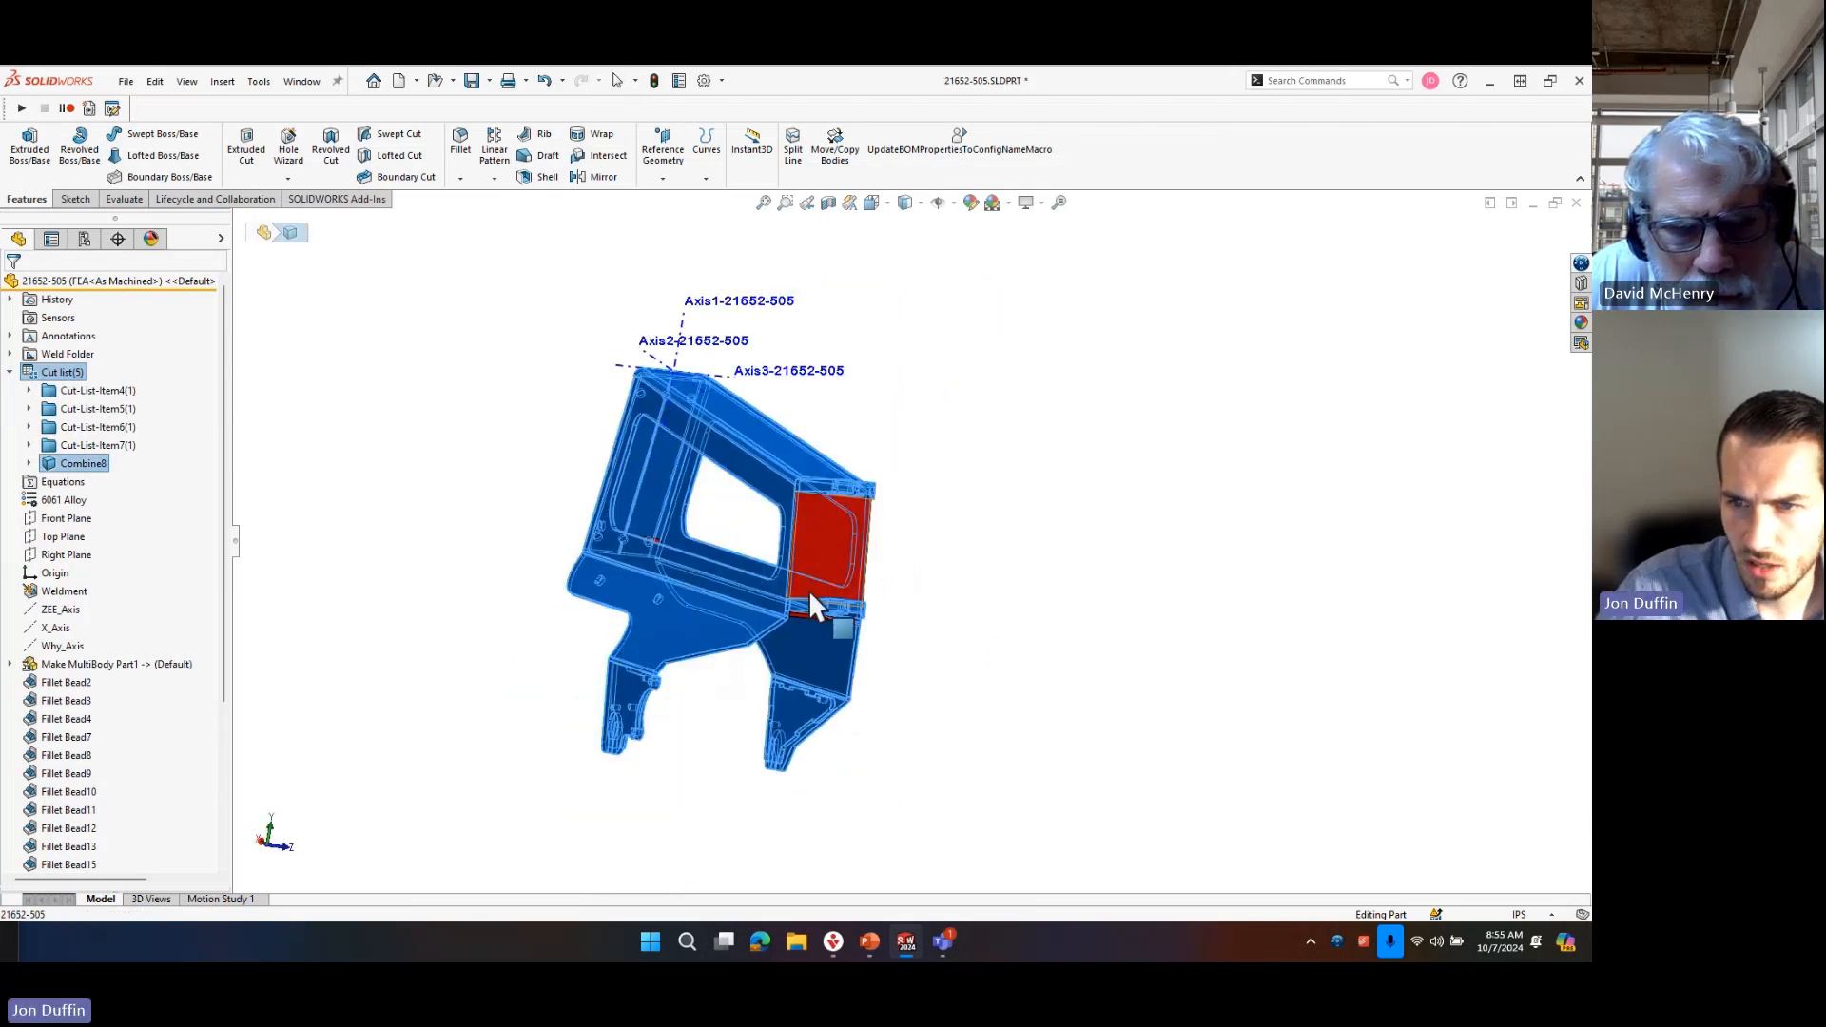
{"action": "scroll", "coordinate": [846, 475], "scroll_direction": "down", "scroll_amount": 8}
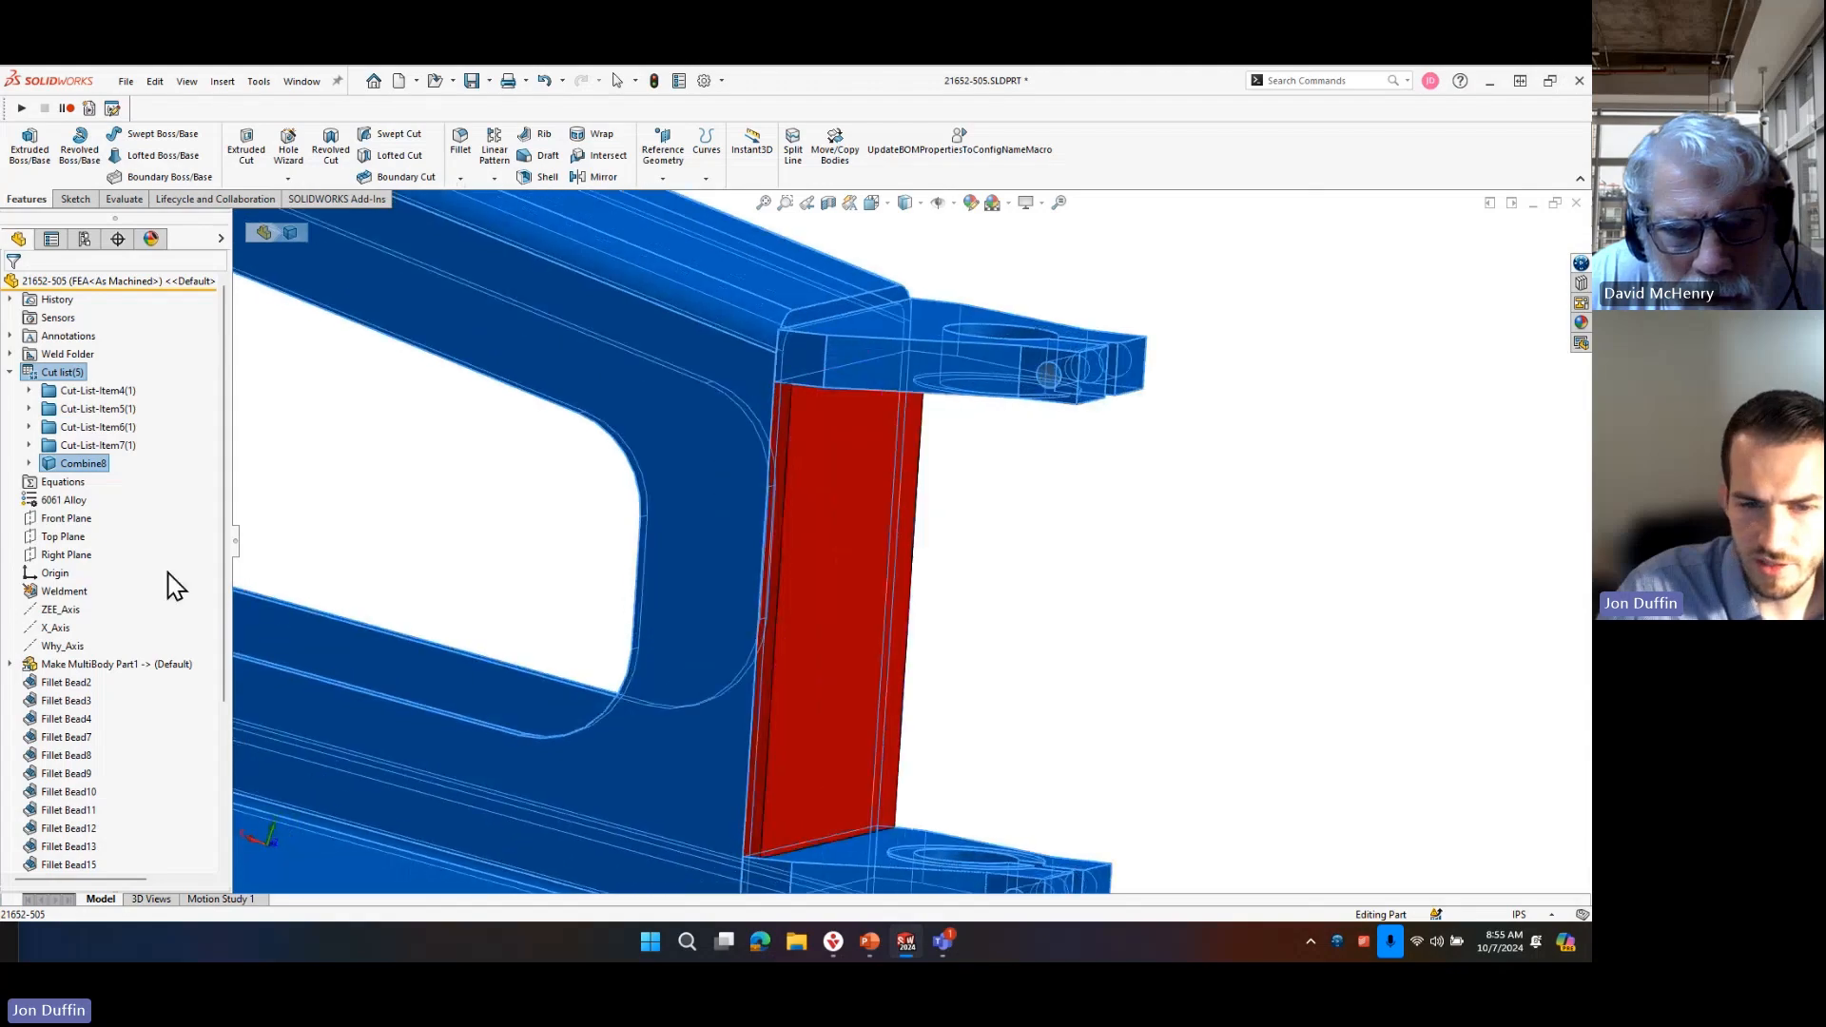
{"action": "scroll", "coordinate": [174, 586], "scroll_direction": "down", "scroll_amount": 4}
{"action": "left_click", "coordinate": [1185, 556]}
{"action": "type", "text": "scom"}
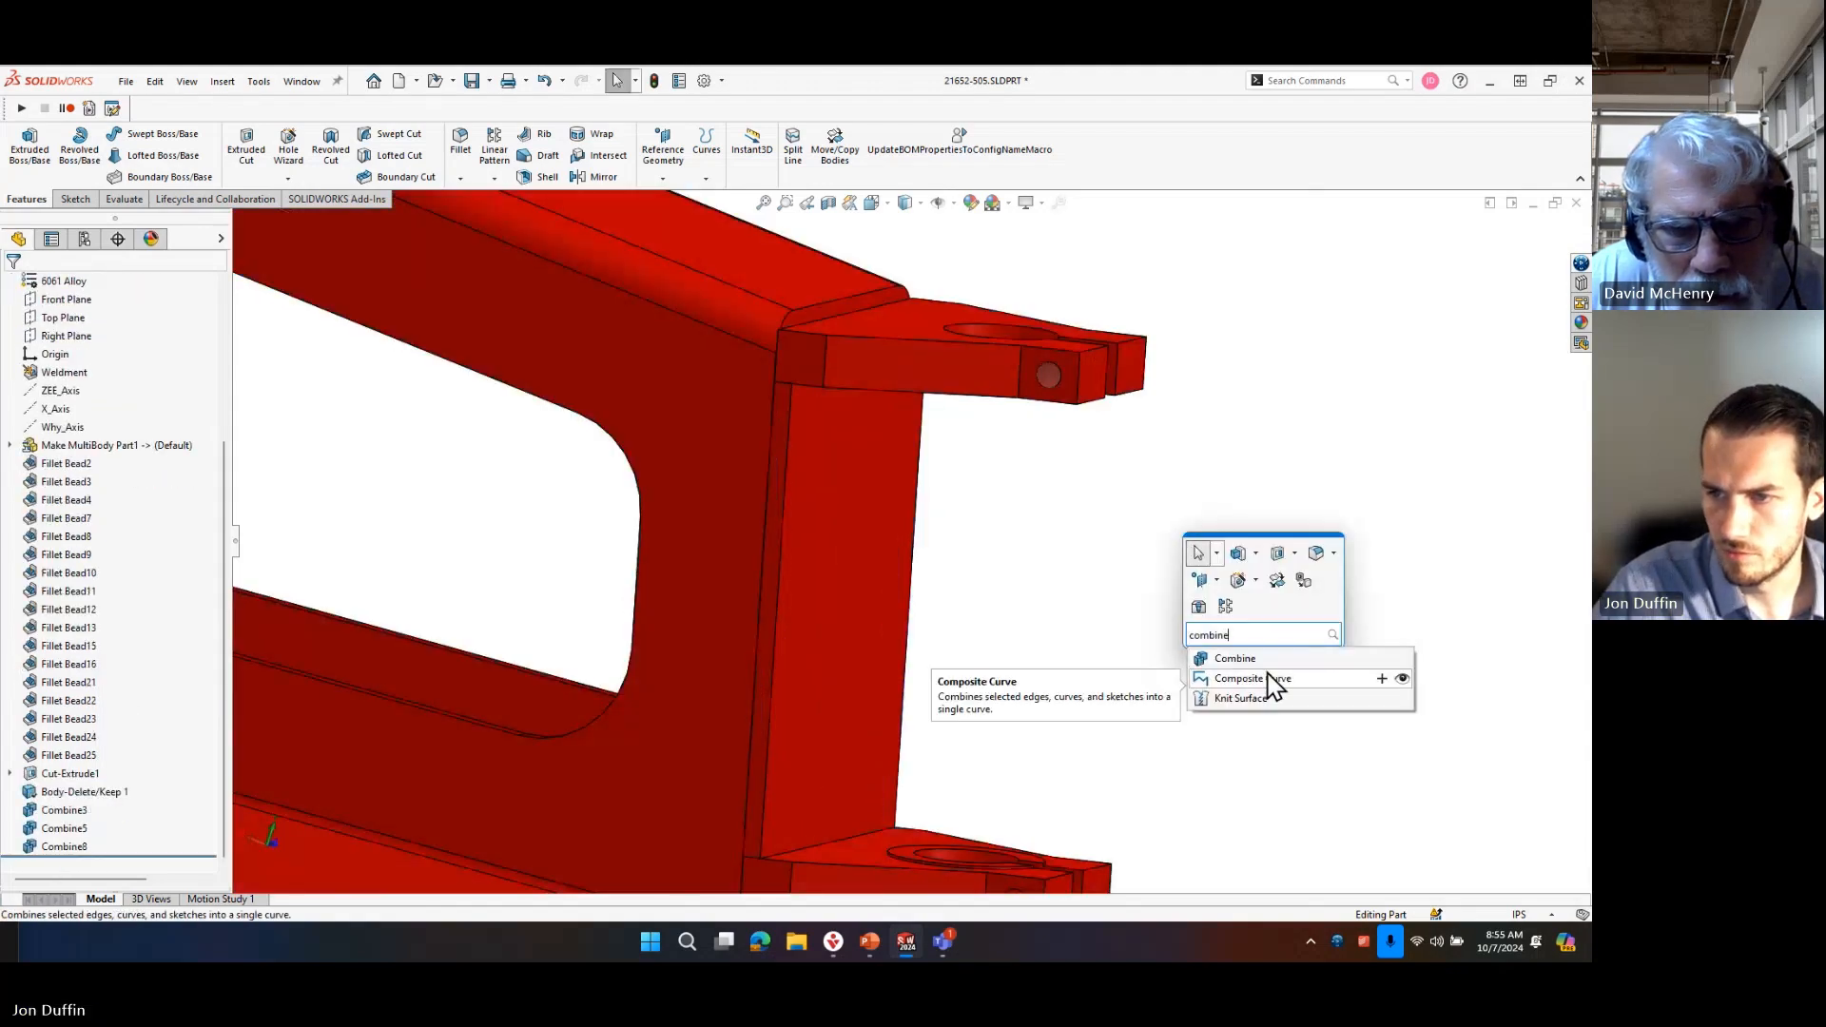
{"action": "left_click", "coordinate": [1245, 659]}
{"action": "left_click", "coordinate": [850, 626]}
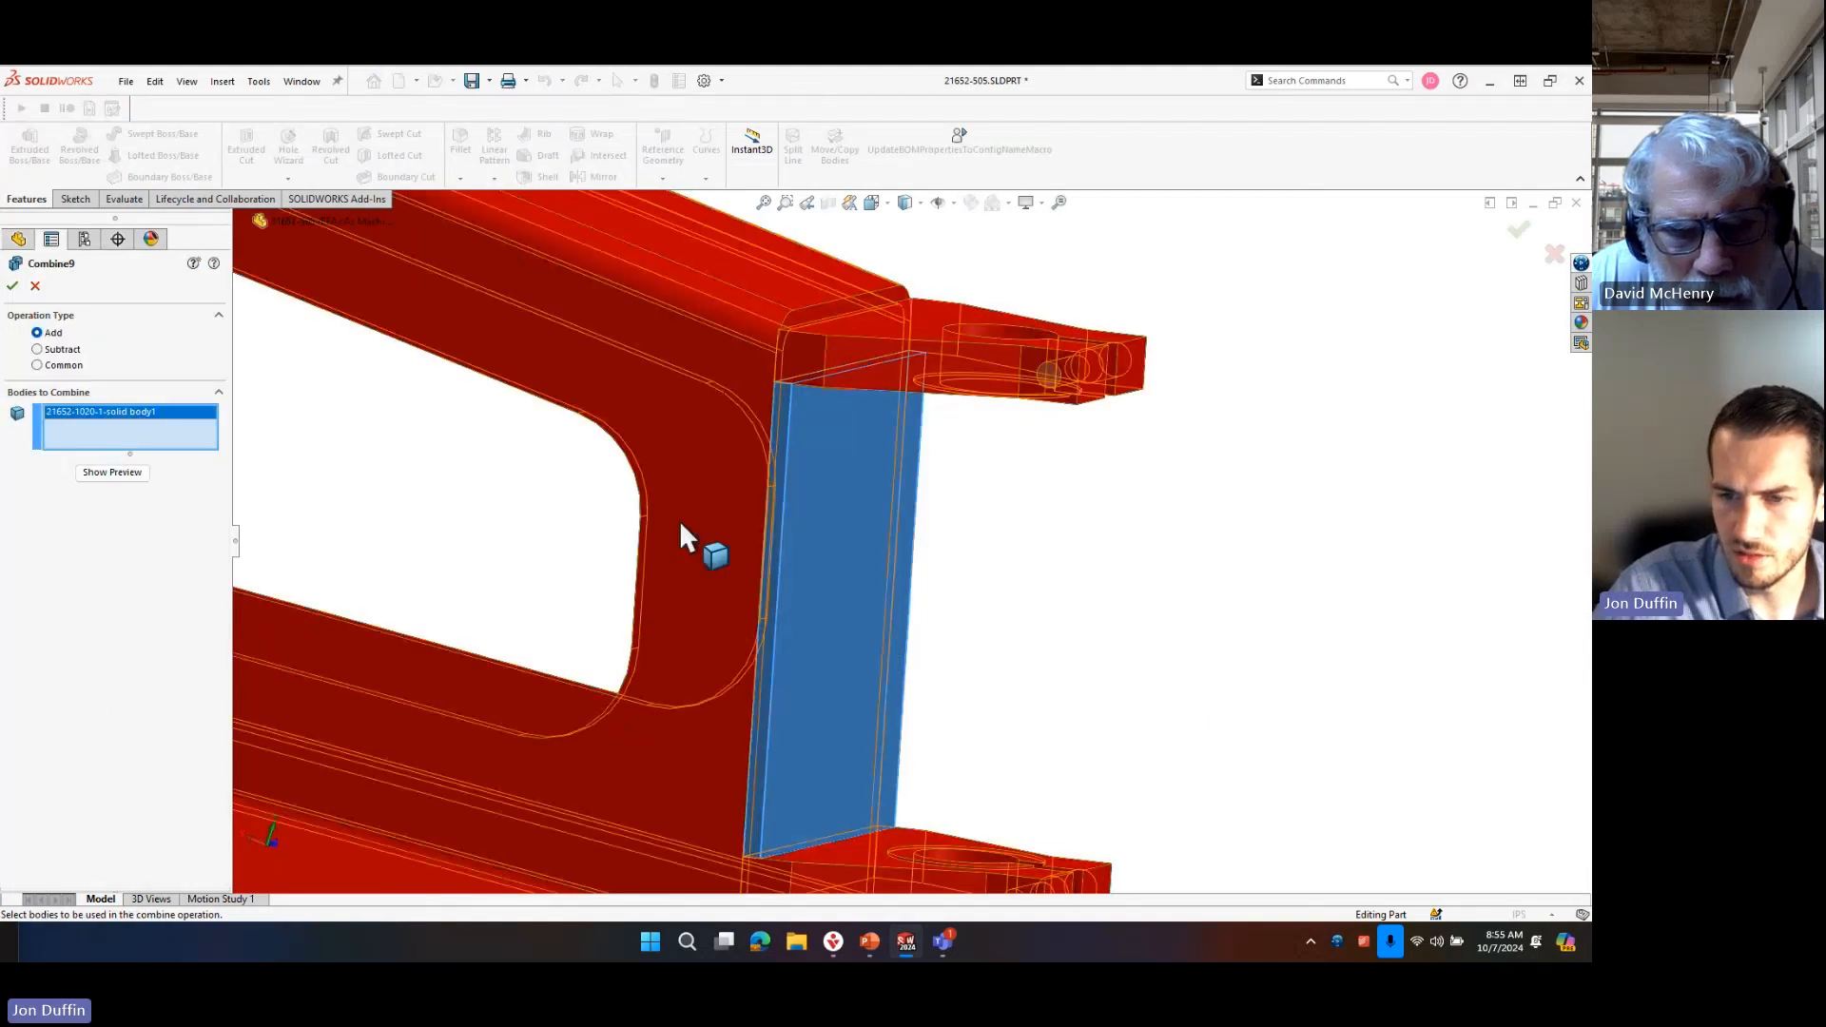
{"action": "left_click", "coordinate": [743, 584]}
{"action": "scroll", "coordinate": [743, 583], "scroll_direction": "up", "scroll_amount": 4}
{"action": "scroll", "coordinate": [869, 740], "scroll_direction": "down", "scroll_amount": 1}
{"action": "middle_click_drag", "start_coordinate": [868, 739], "coordinate": [855, 561]}
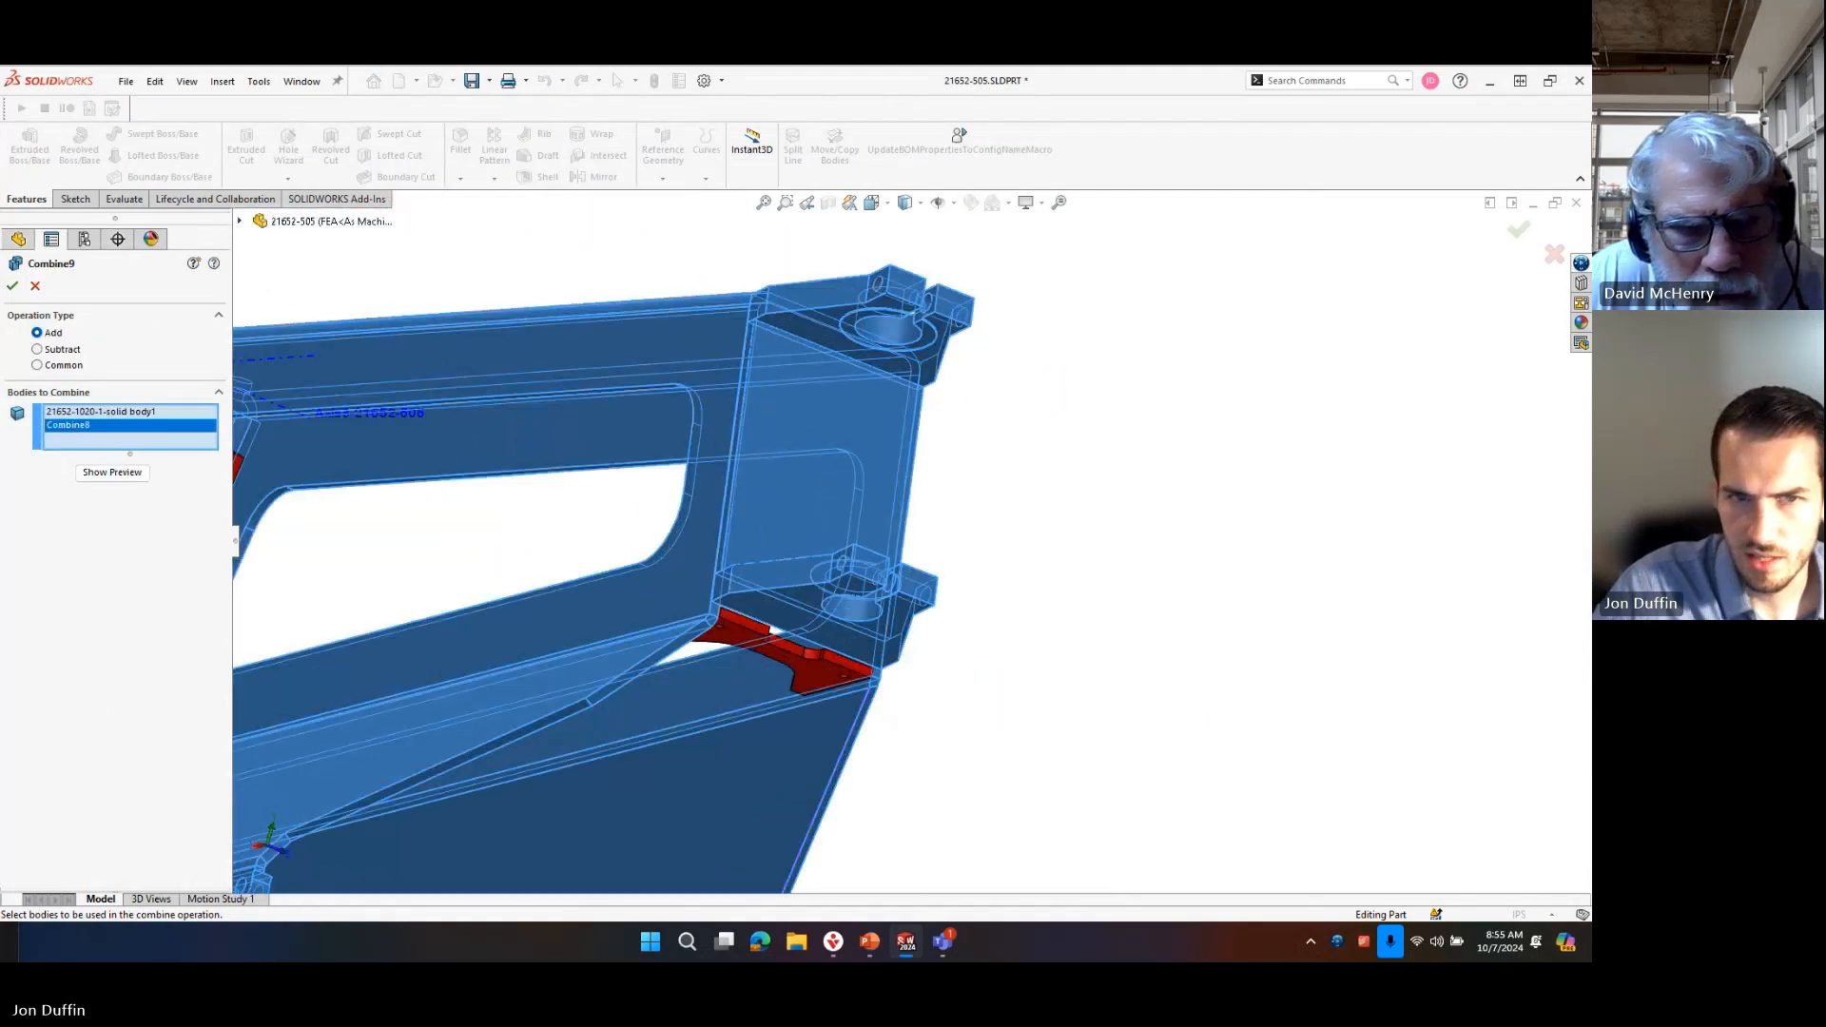
{"action": "left_click", "coordinate": [13, 286]}
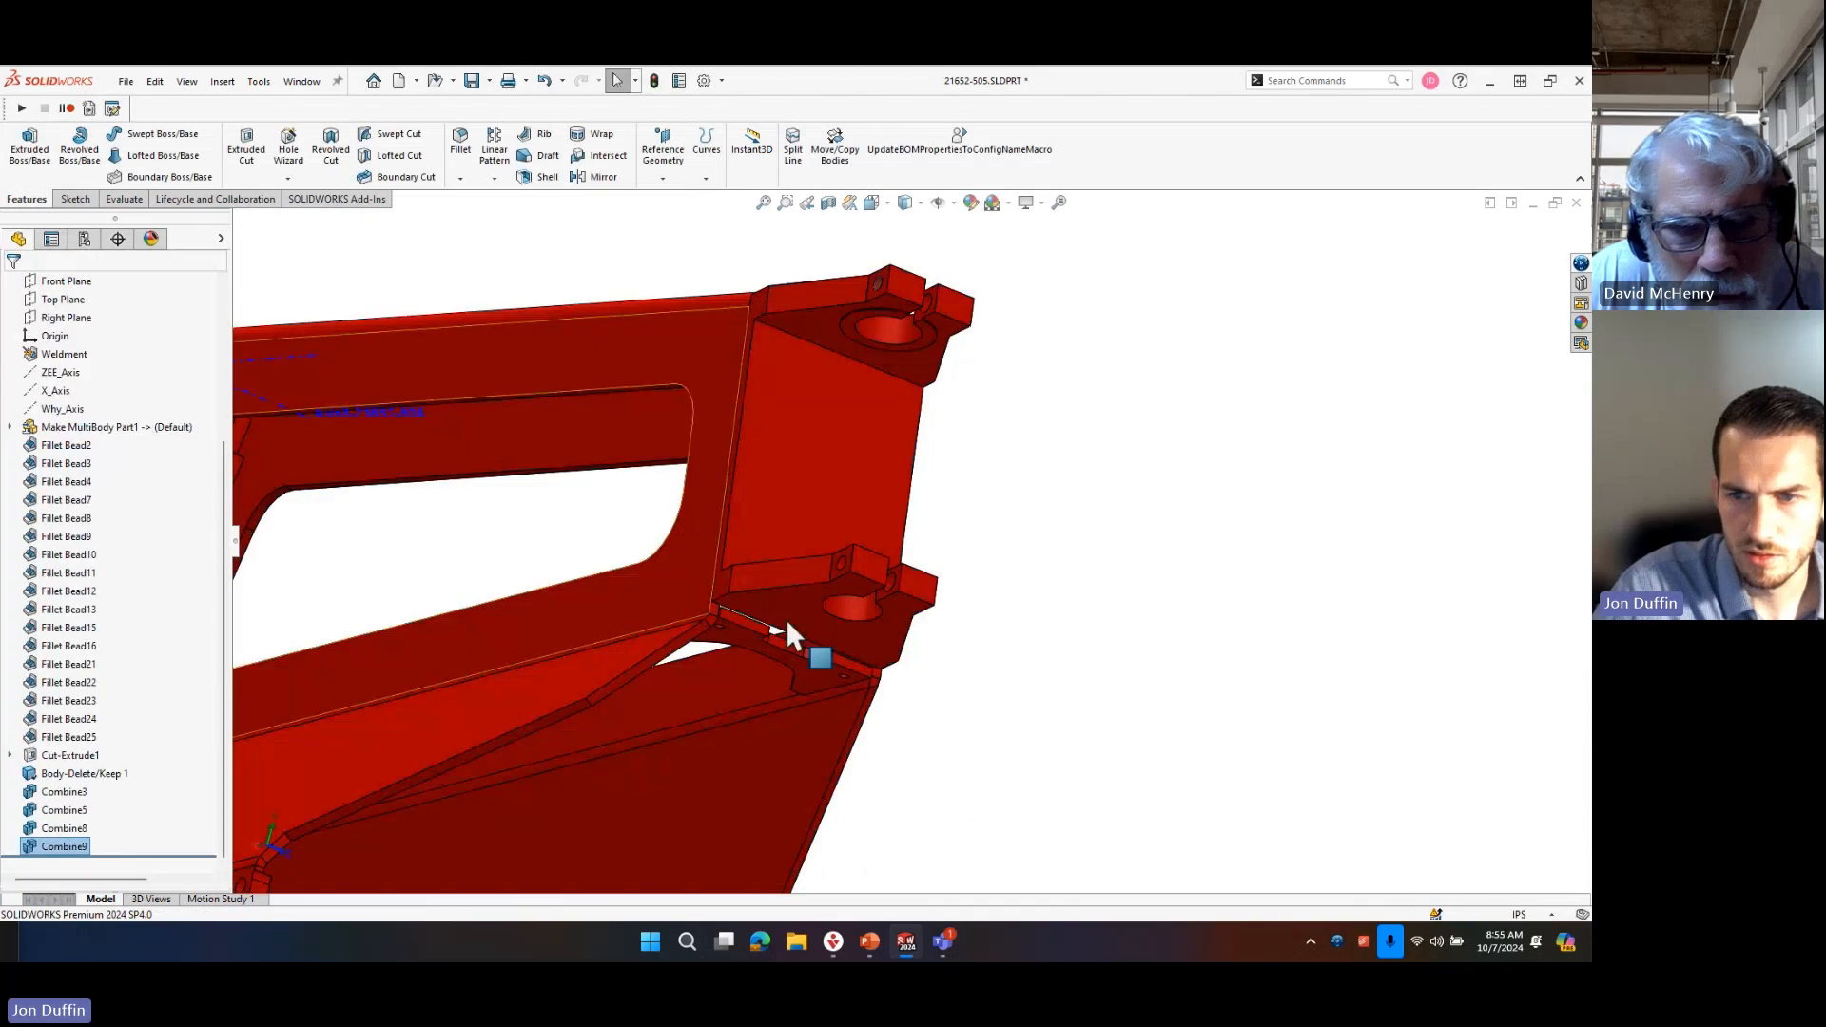
Highlight the newly combined frame body from the cut list and examine the crosspieces that remain separate bodies.
{"action": "scroll", "coordinate": [785, 618], "scroll_direction": "up", "scroll_amount": 5}
{"action": "scroll", "coordinate": [140, 524], "scroll_direction": "up", "scroll_amount": 3}
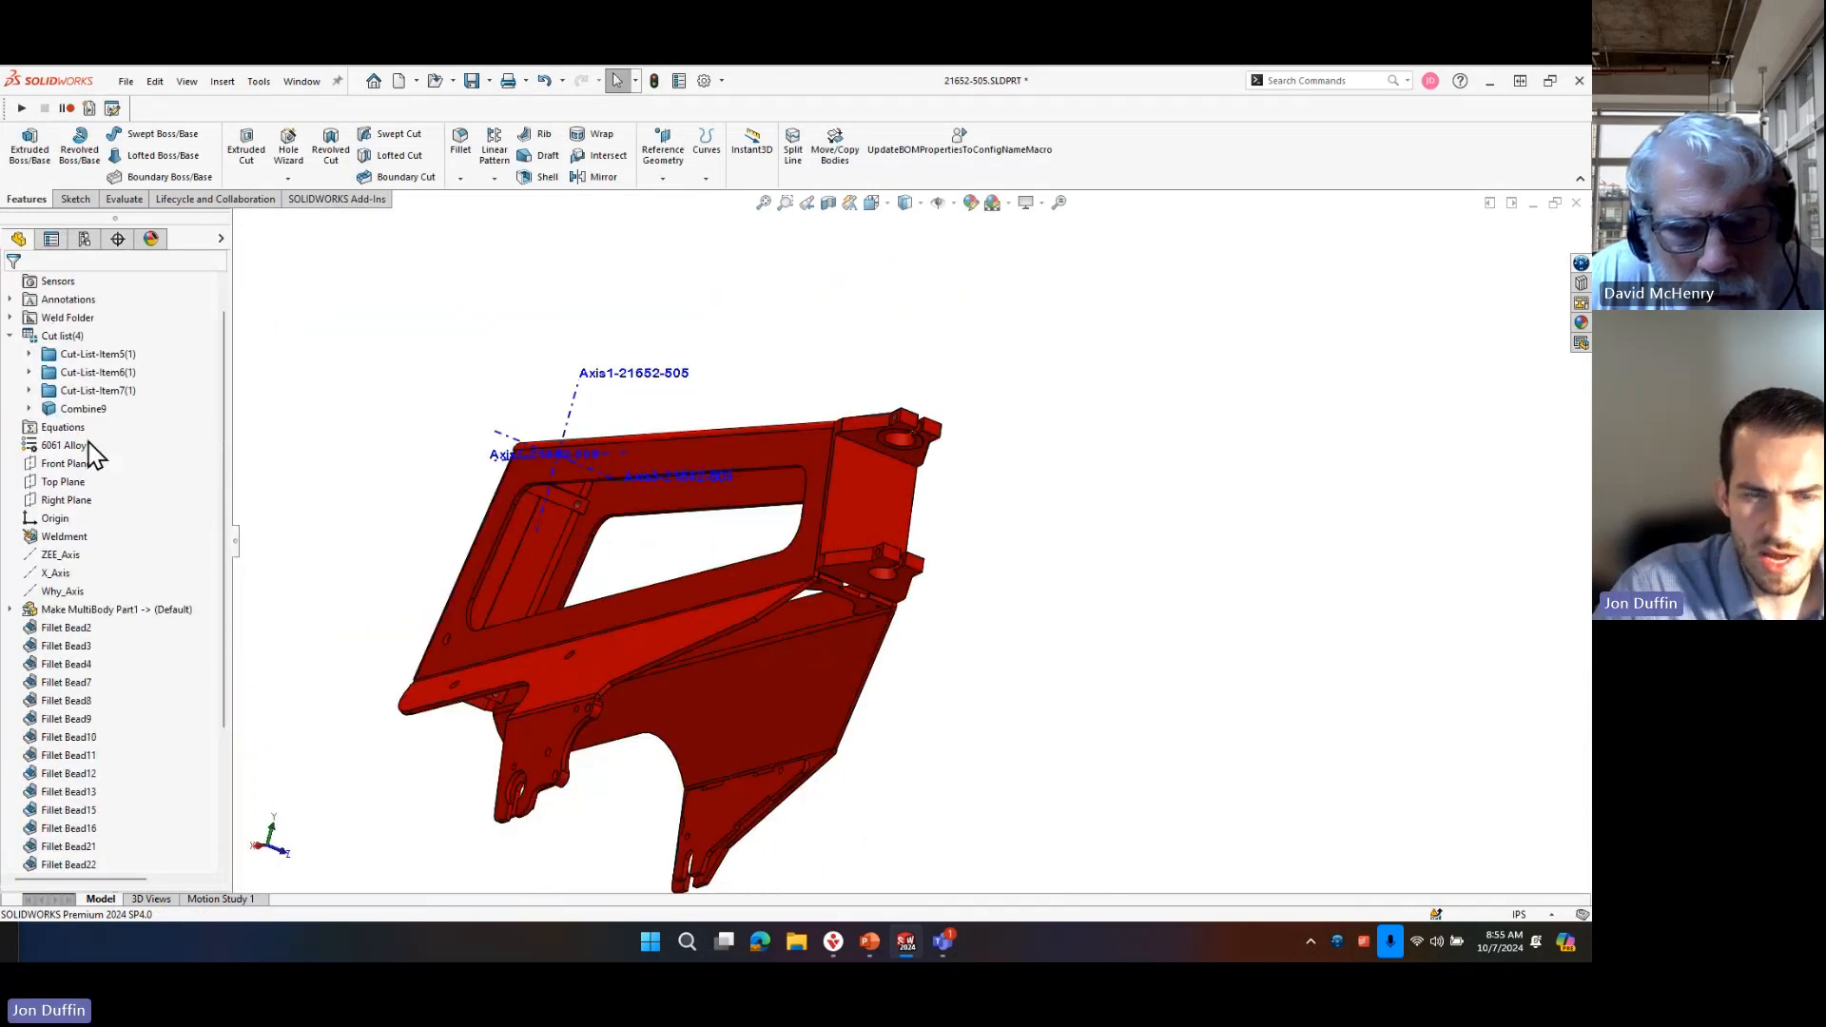
{"action": "left_click", "coordinate": [59, 337]}
{"action": "scroll", "coordinate": [122, 681], "scroll_direction": "down", "scroll_amount": 3}
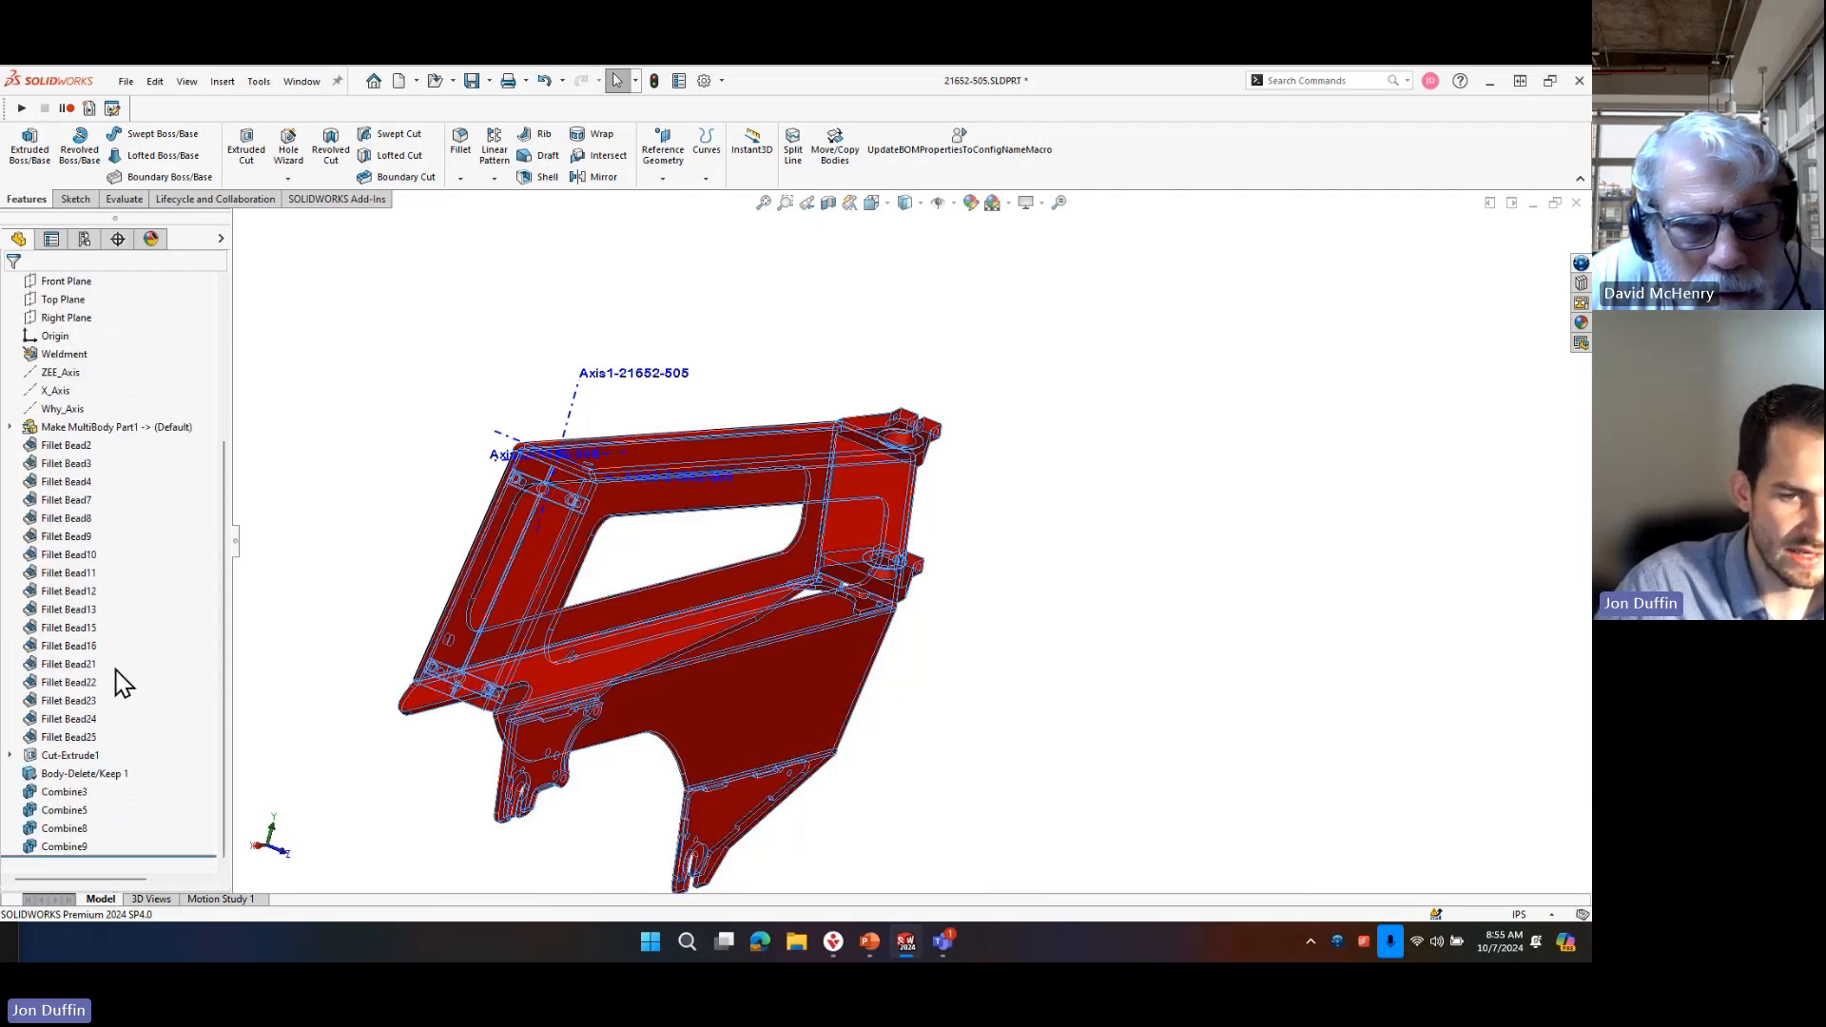
{"action": "left_click", "coordinate": [71, 806]}
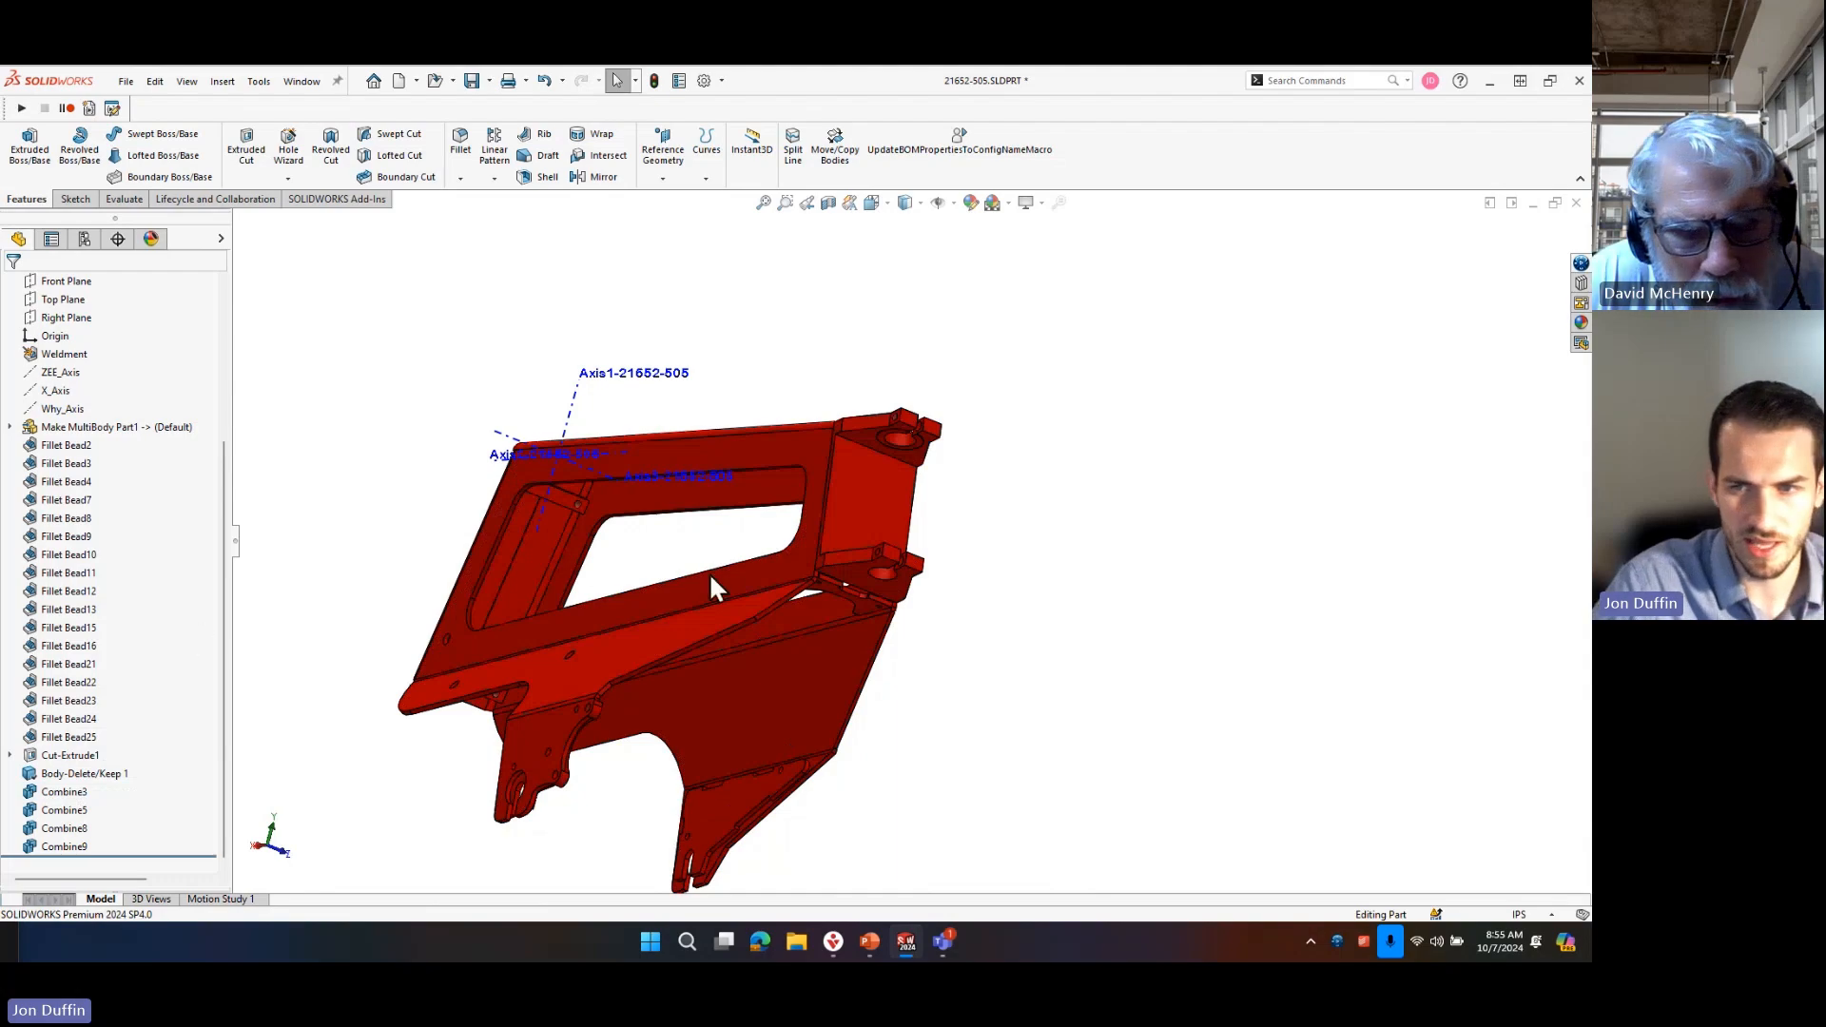
{"action": "scroll", "coordinate": [142, 445], "scroll_direction": "up", "scroll_amount": 3}
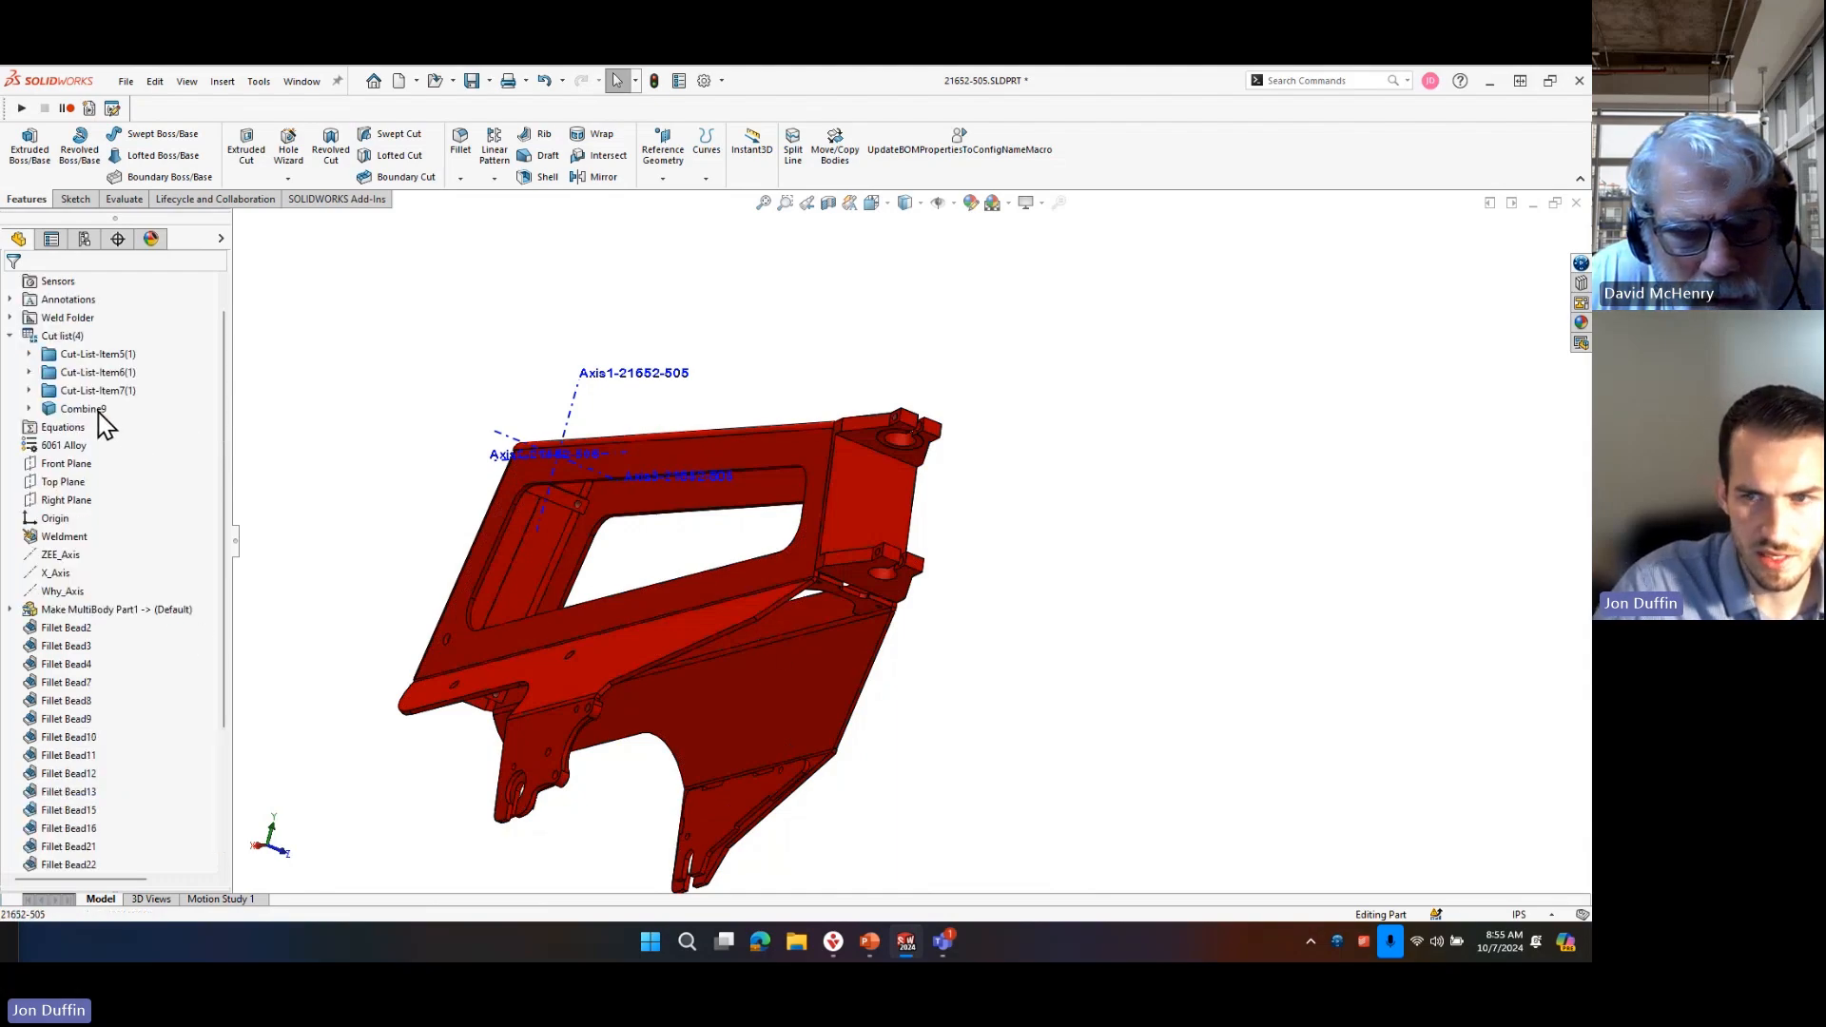
{"action": "left_click", "coordinate": [99, 412]}
{"action": "middle_click_drag", "start_coordinate": [659, 608], "coordinate": [770, 738]}
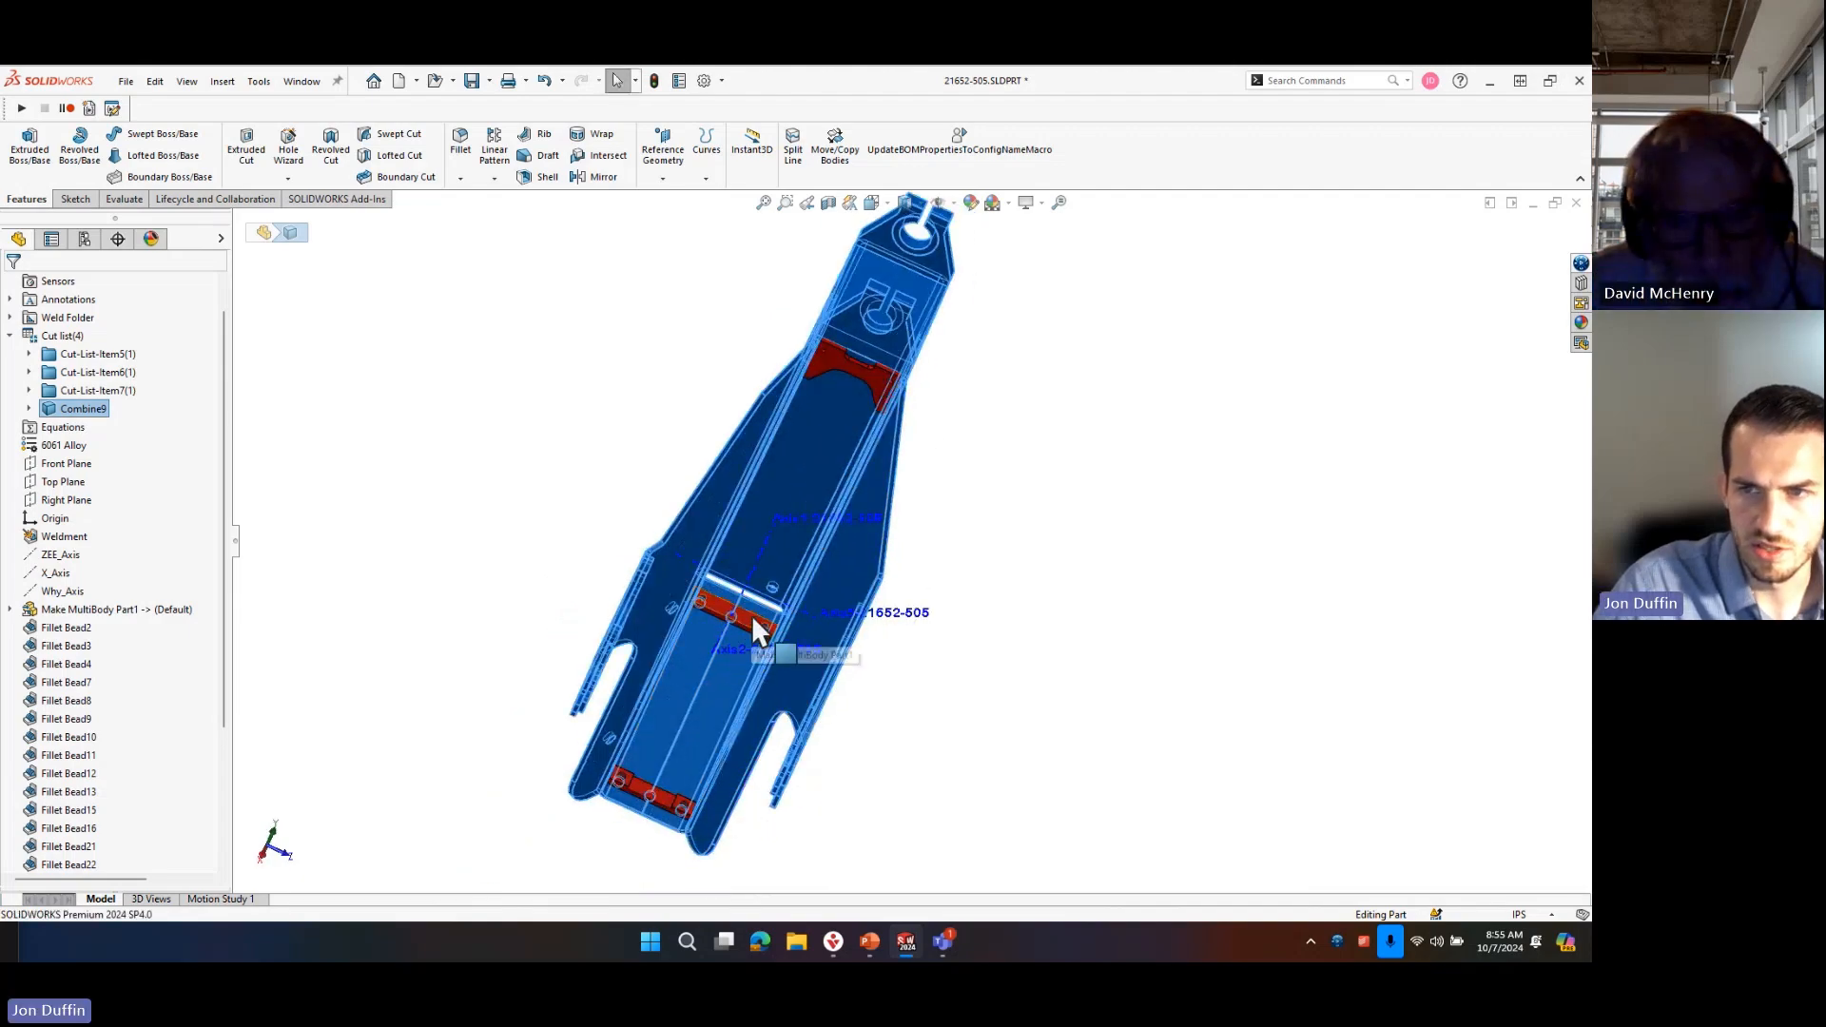
{"action": "scroll", "coordinate": [879, 389], "scroll_direction": "down", "scroll_amount": 10}
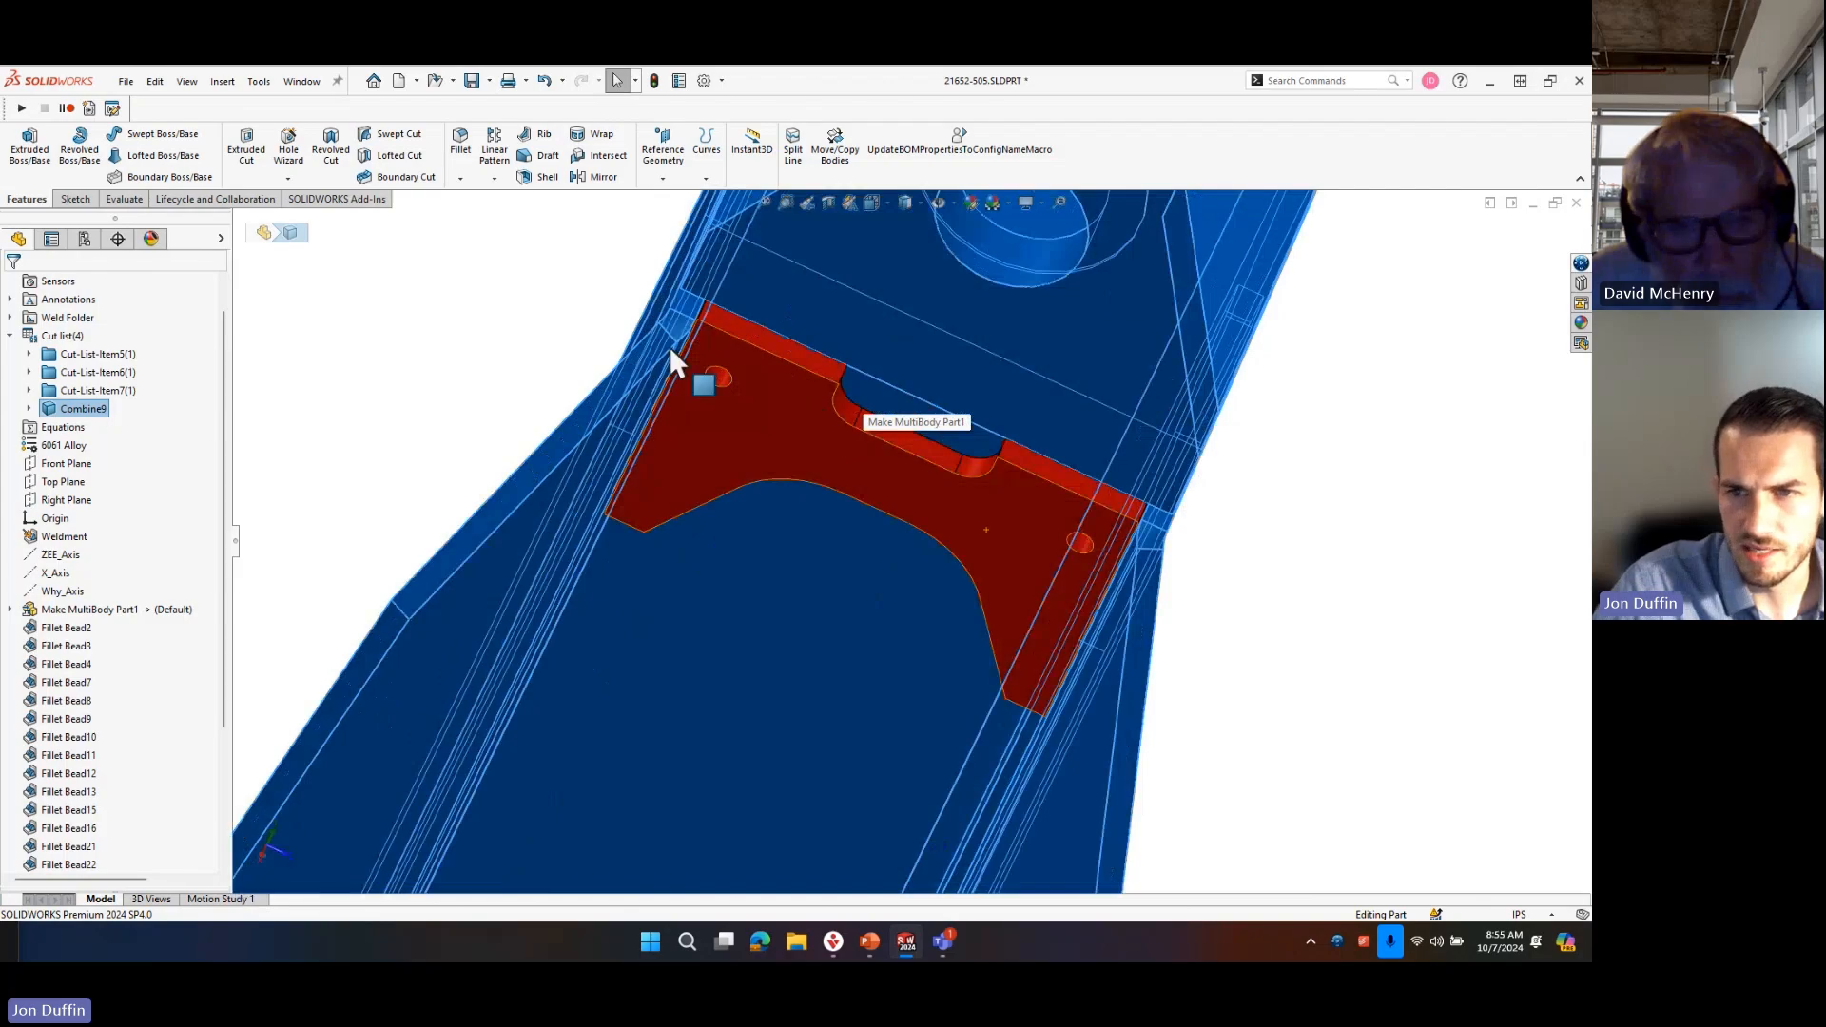
{"action": "middle_click_drag", "start_coordinate": [726, 346], "coordinate": [928, 656]}
{"action": "scroll", "coordinate": [1182, 782], "scroll_direction": "up", "scroll_amount": 10}
{"action": "scroll", "coordinate": [1092, 699], "scroll_direction": "down", "scroll_amount": 3}
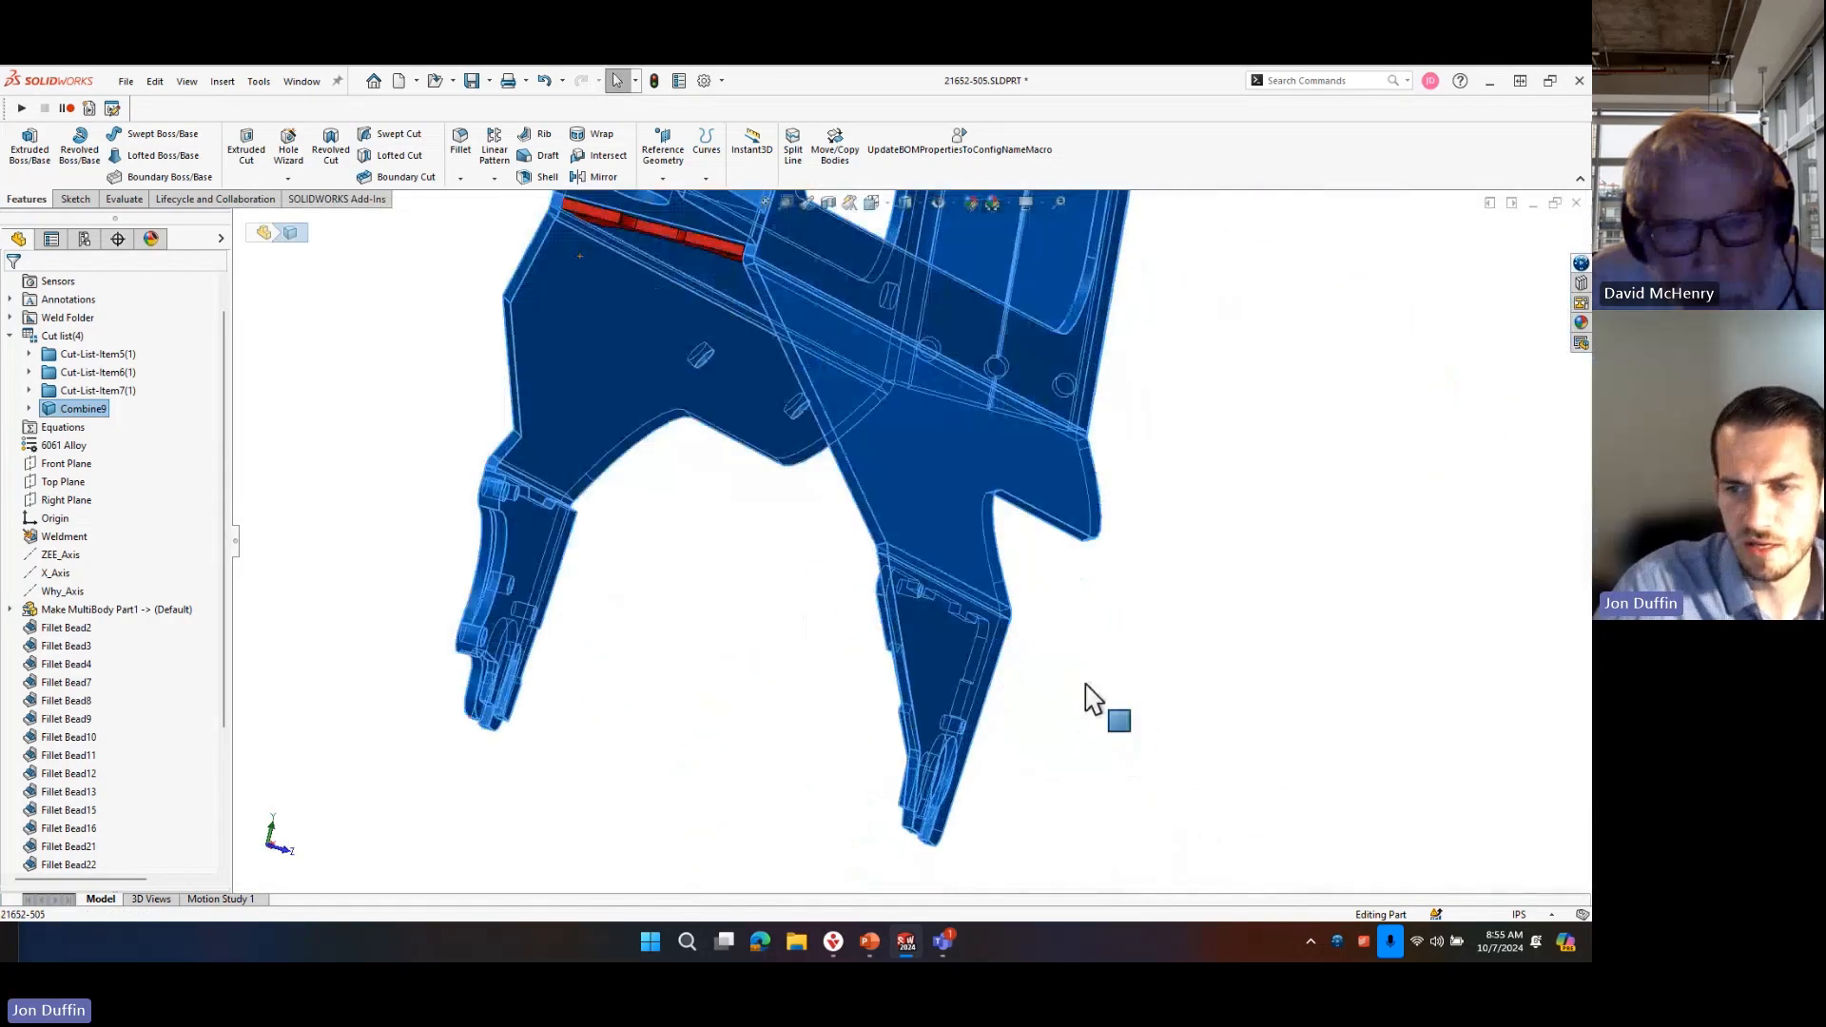
Clear the body selection and inspect how the crosspiece with two holes meets the frame's side plates.
{"action": "left_click", "coordinate": [1151, 594]}
{"action": "middle_click_drag", "start_coordinate": [822, 635], "coordinate": [836, 571]}
{"action": "scroll", "coordinate": [739, 413], "scroll_direction": "down", "scroll_amount": 3}
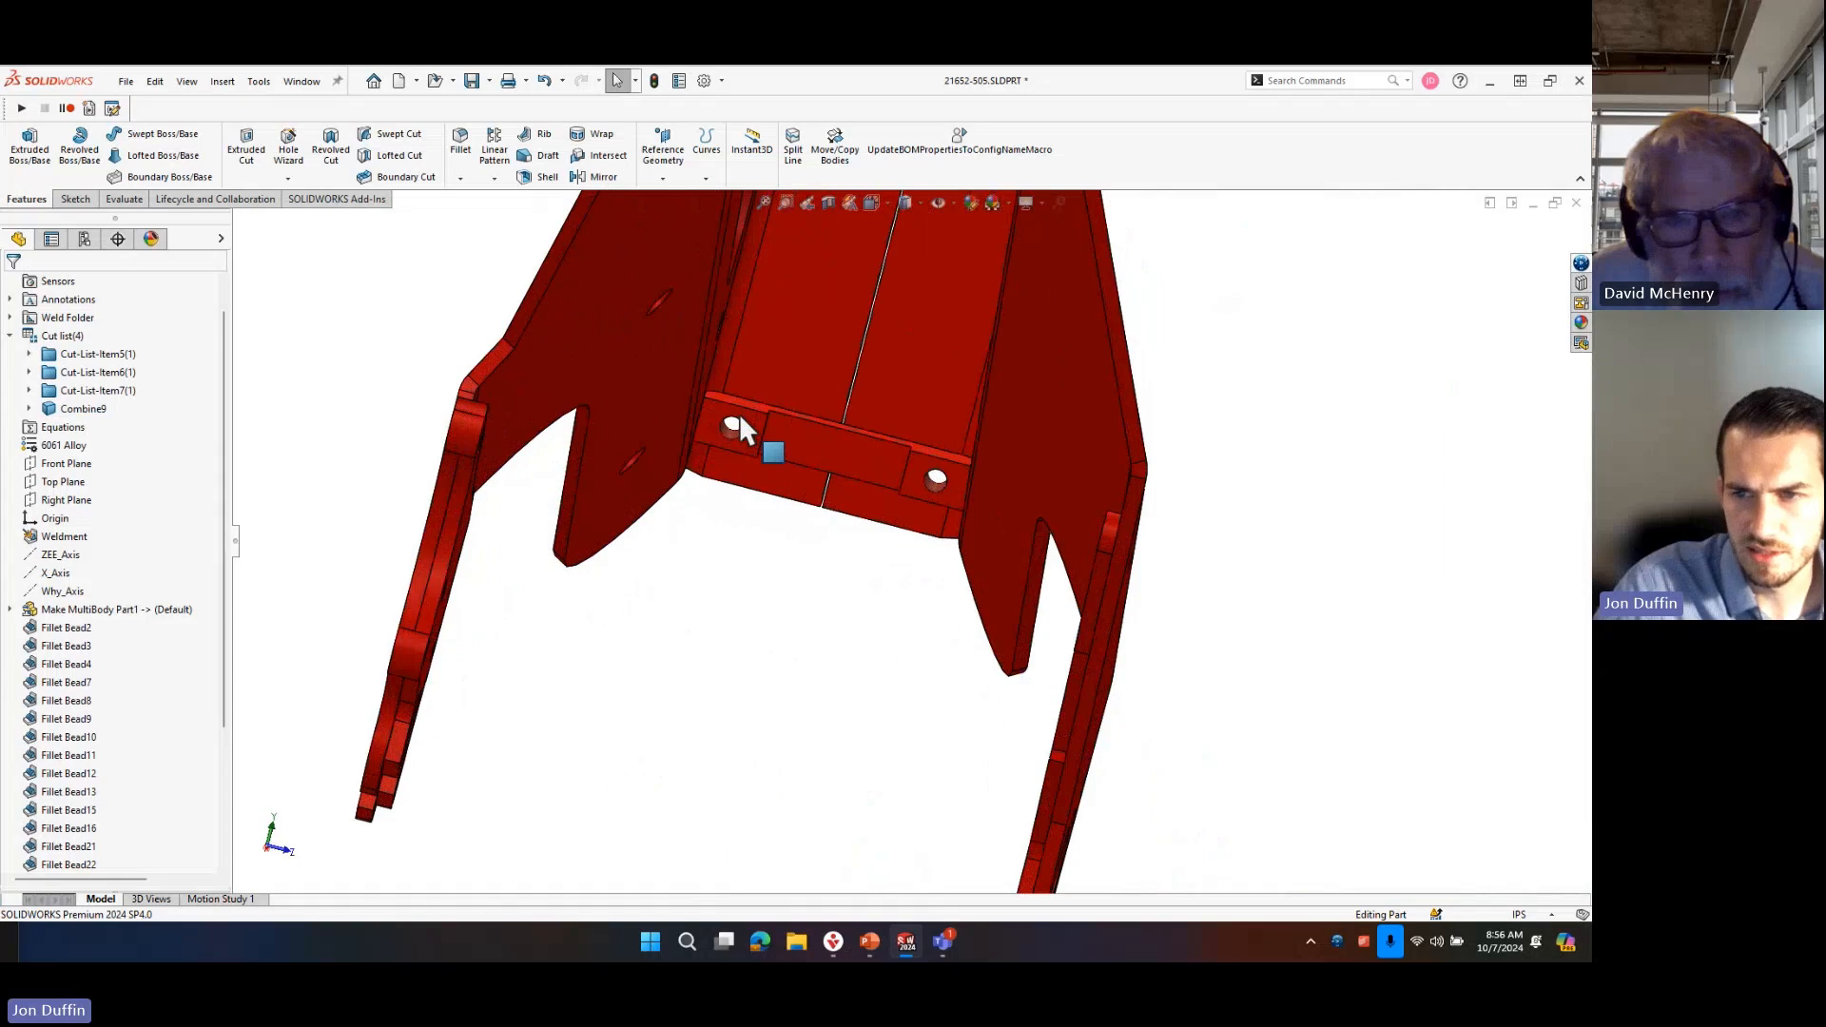
{"action": "scroll", "coordinate": [739, 413], "scroll_direction": "down", "scroll_amount": 2}
{"action": "middle_click_drag", "start_coordinate": [784, 450], "coordinate": [787, 606]}
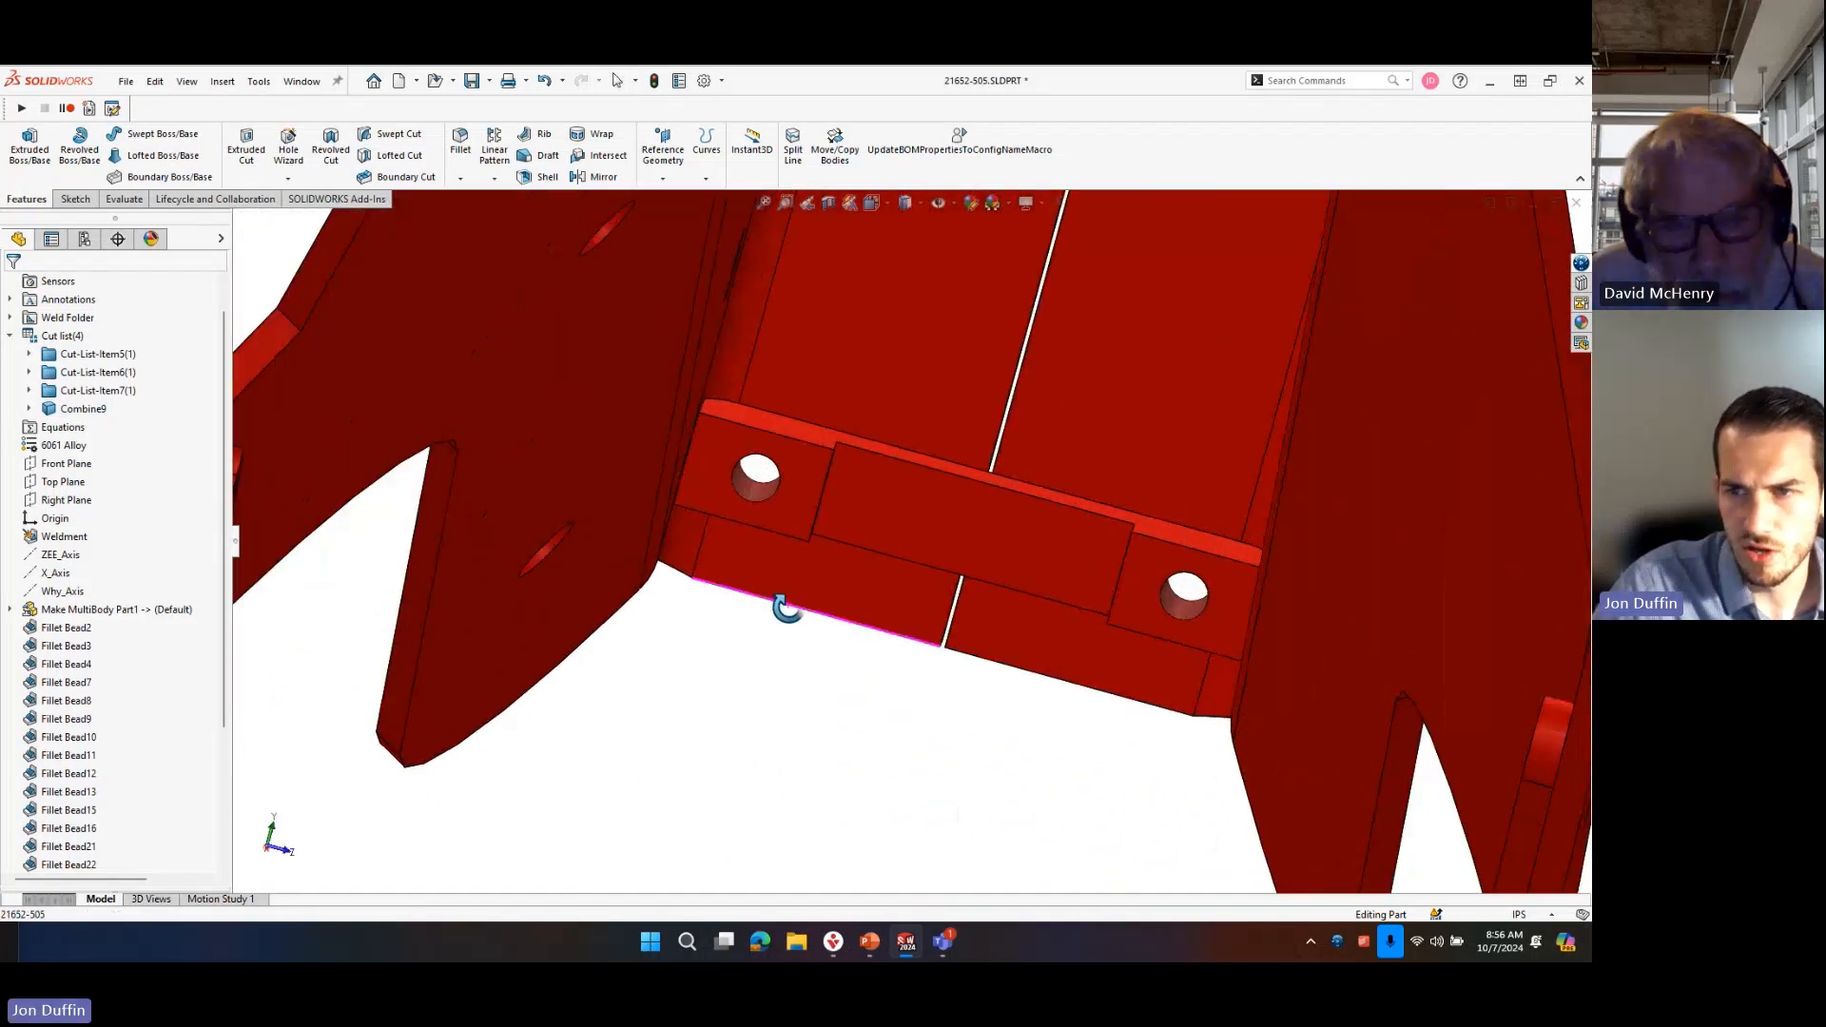
Examine the narrow gap between the end face of the notched cross plate and the frame's side plate.
{"action": "scroll", "coordinate": [832, 457], "scroll_direction": "up", "scroll_amount": 10}
{"action": "scroll", "coordinate": [951, 494], "scroll_direction": "down", "scroll_amount": 8}
{"action": "middle_click_drag", "start_coordinate": [861, 505], "coordinate": [800, 530]}
{"action": "scroll", "coordinate": [801, 425], "scroll_direction": "down", "scroll_amount": 7}
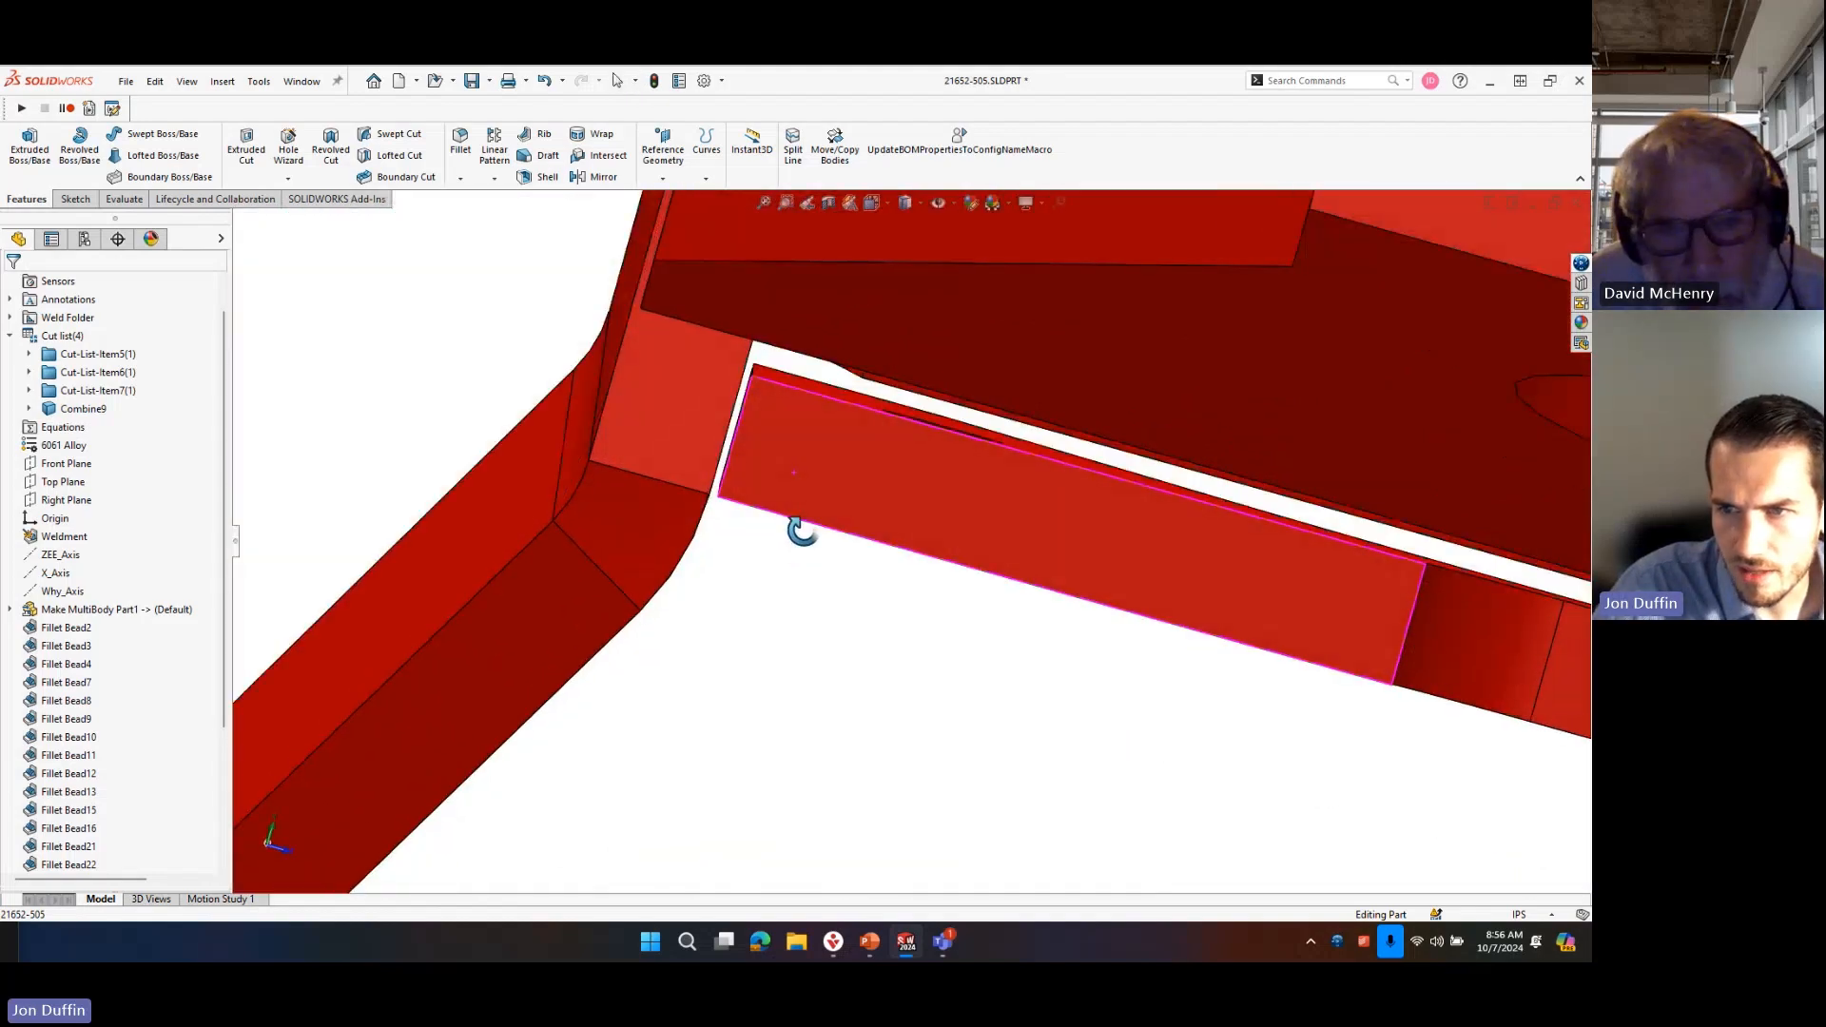
{"action": "scroll", "coordinate": [724, 405], "scroll_direction": "down", "scroll_amount": 3}
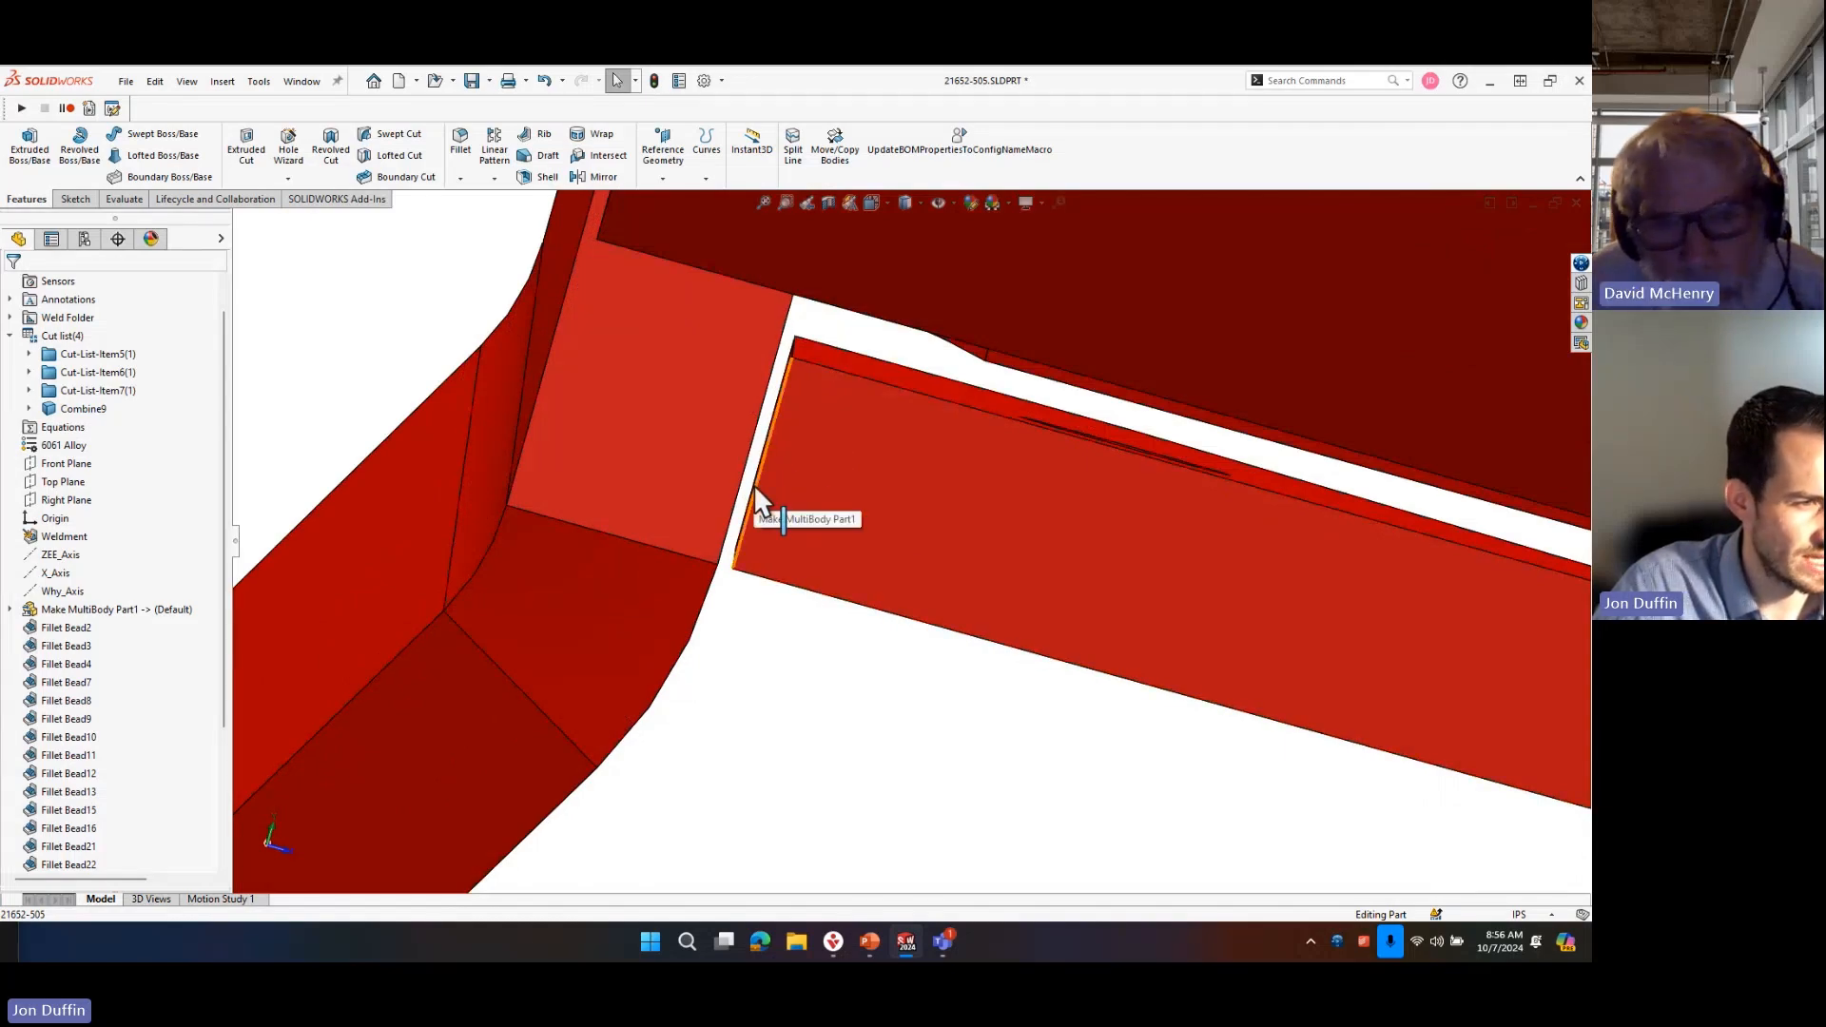
{"action": "middle_click_drag", "start_coordinate": [1296, 668], "coordinate": [843, 586]}
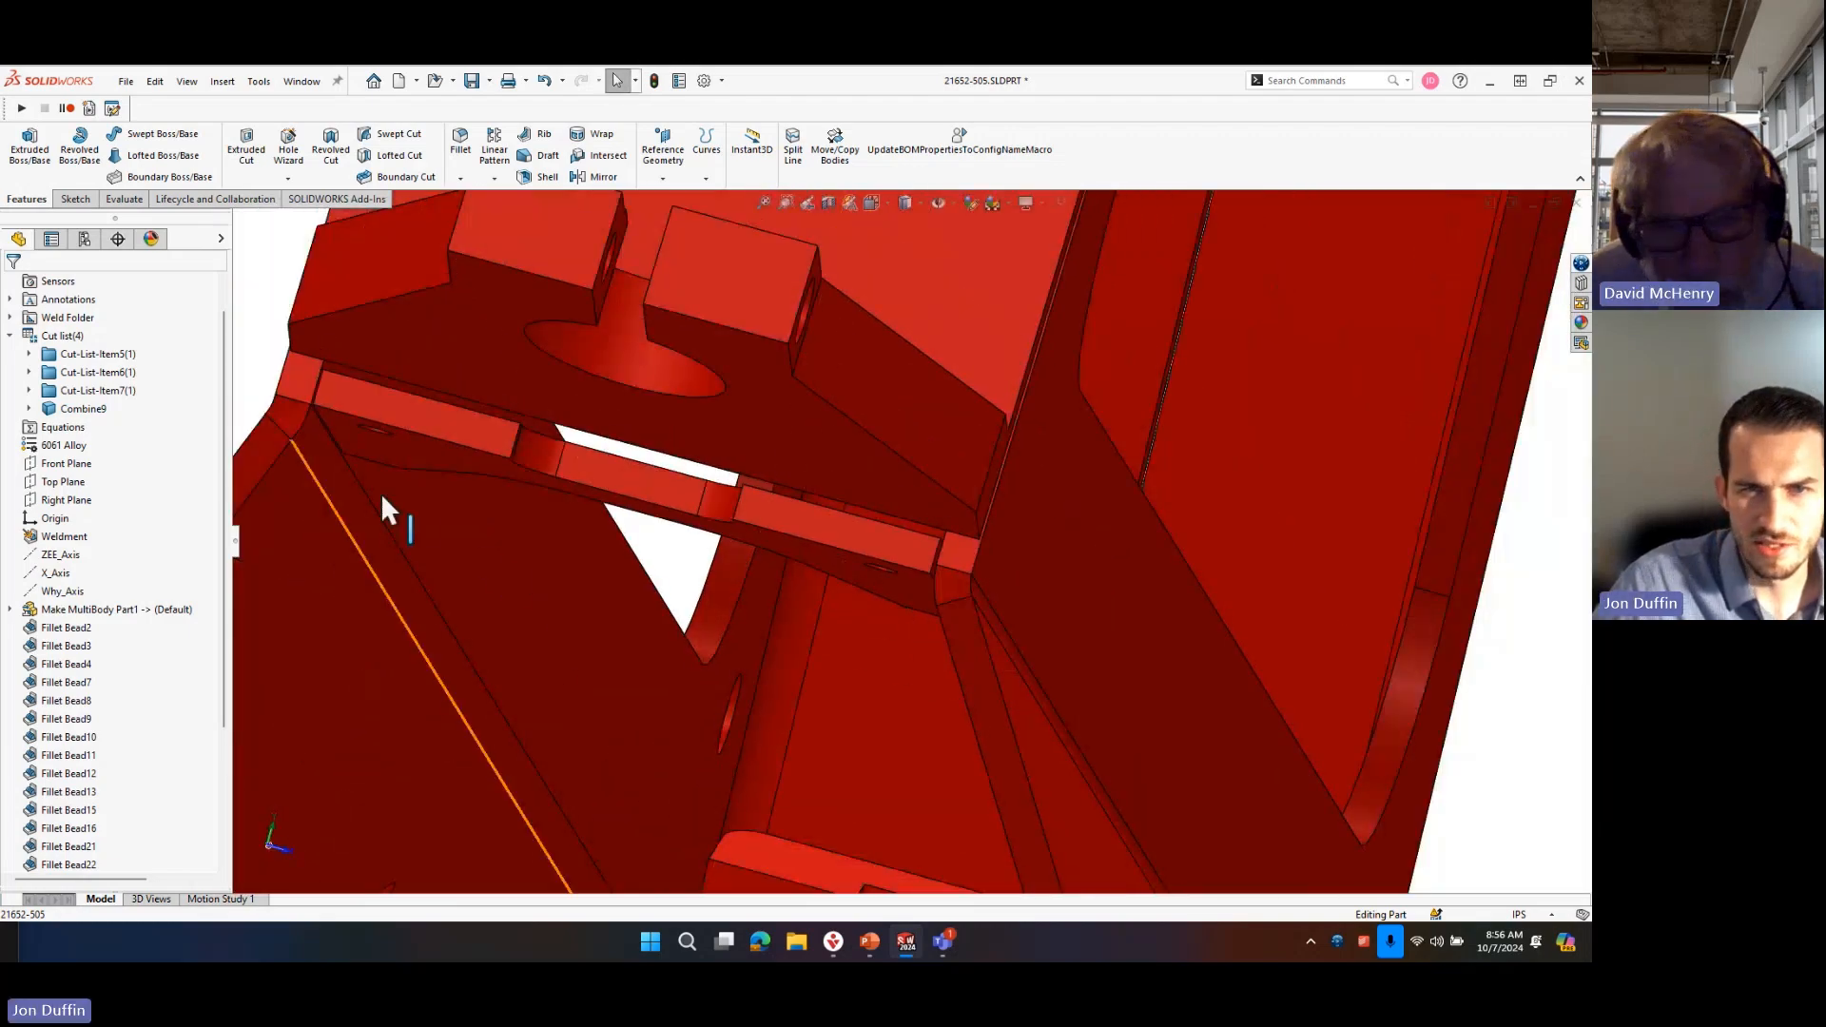
{"action": "scroll", "coordinate": [400, 466], "scroll_direction": "down", "scroll_amount": 5}
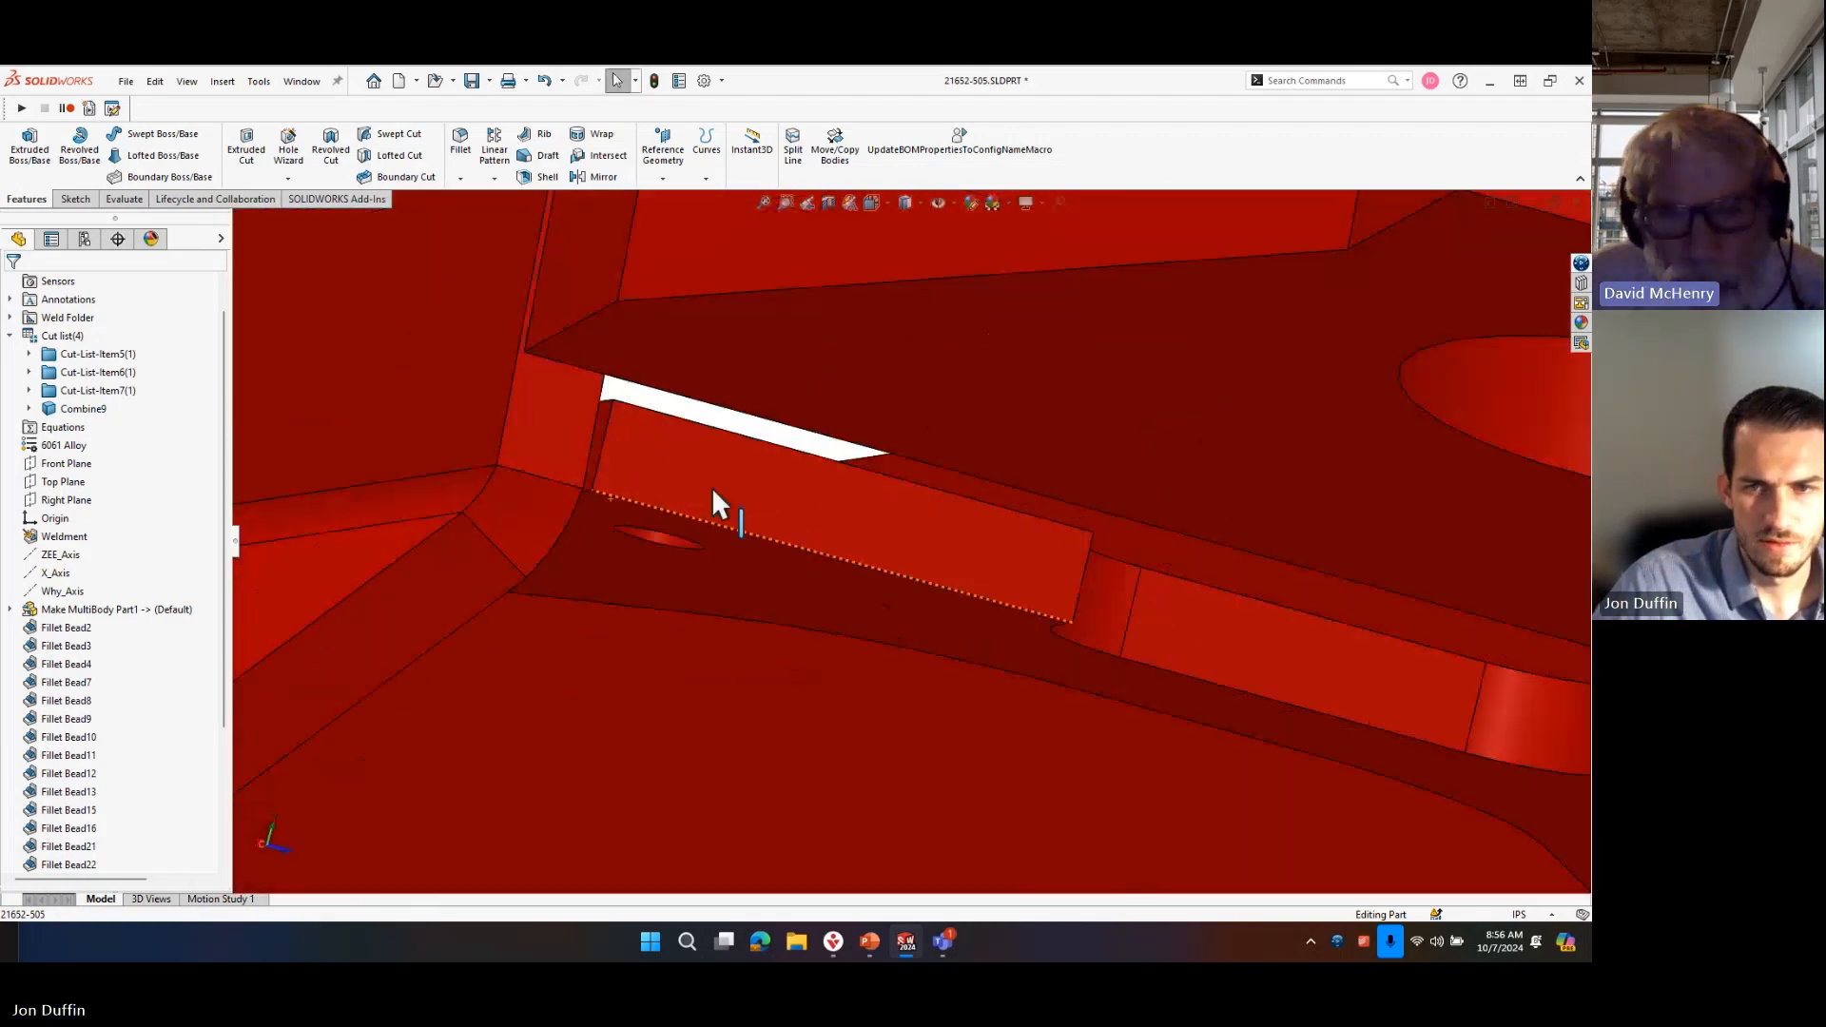
{"action": "scroll", "coordinate": [713, 501], "scroll_direction": "down", "scroll_amount": 4}
{"action": "left_click", "coordinate": [510, 392]}
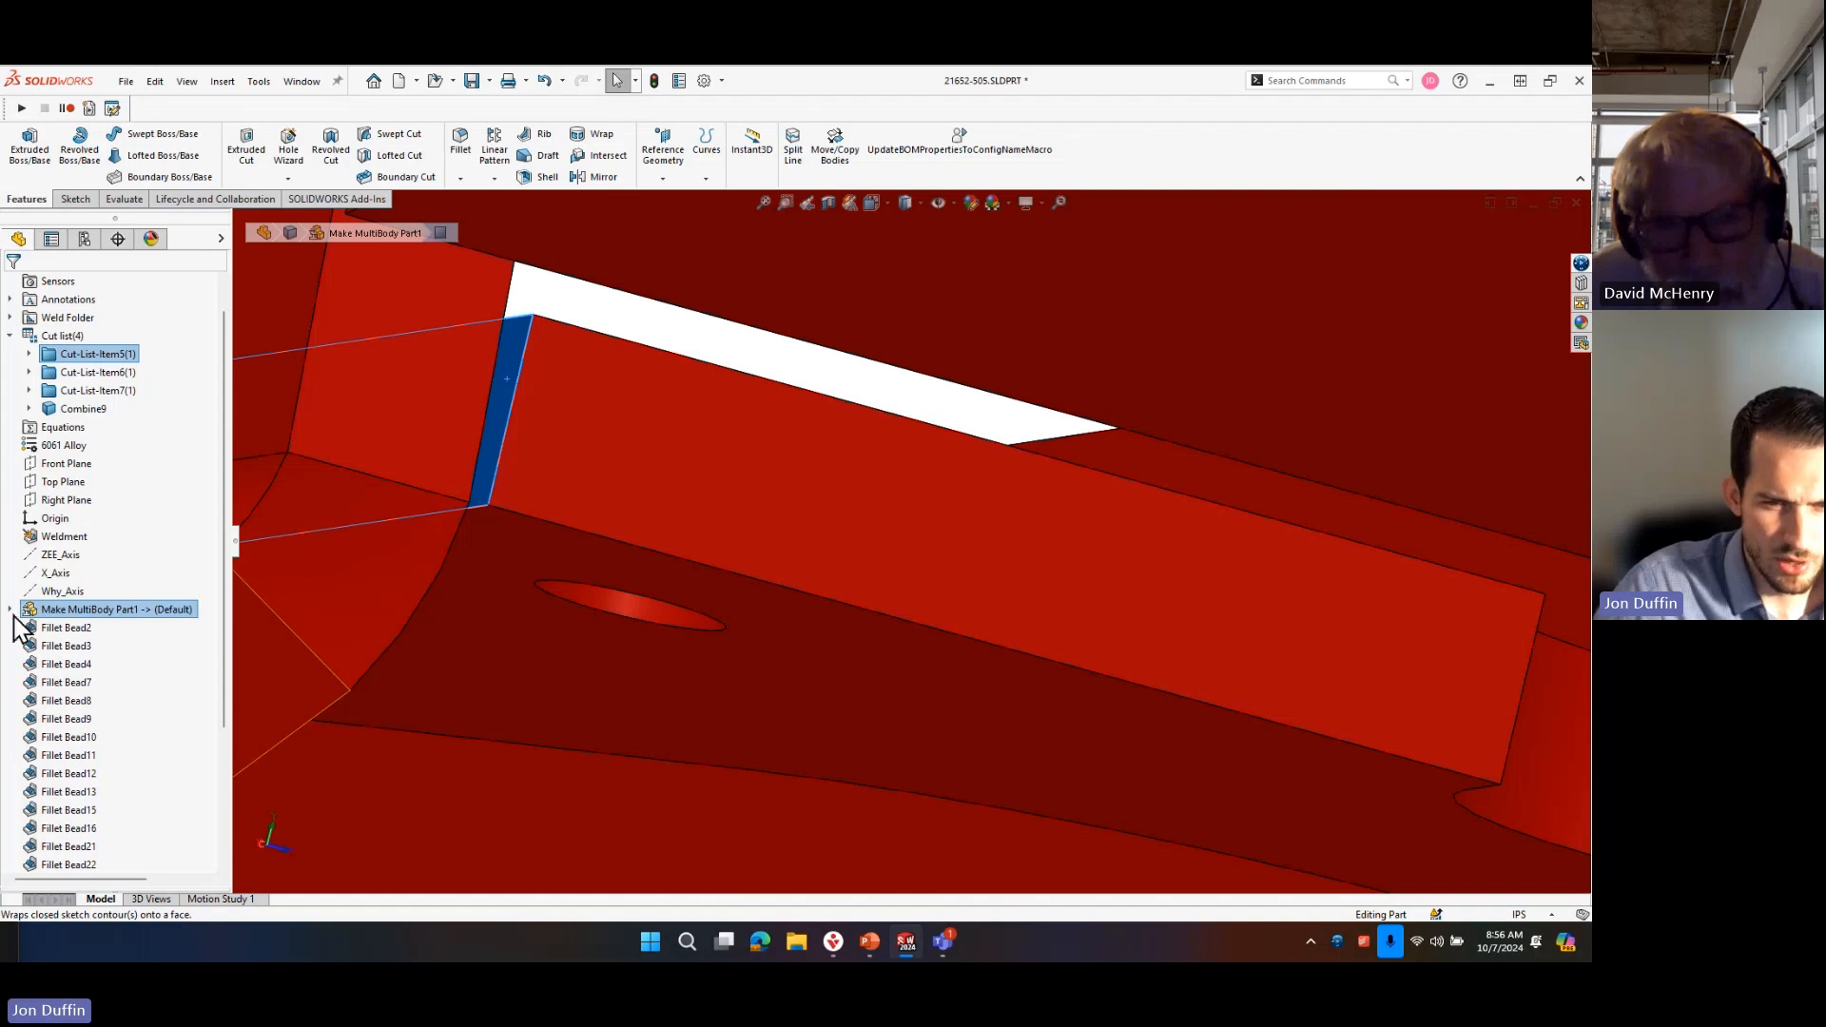
{"action": "scroll", "coordinate": [1000, 586], "scroll_direction": "up", "scroll_amount": 12}
{"action": "left_click", "coordinate": [775, 428]}
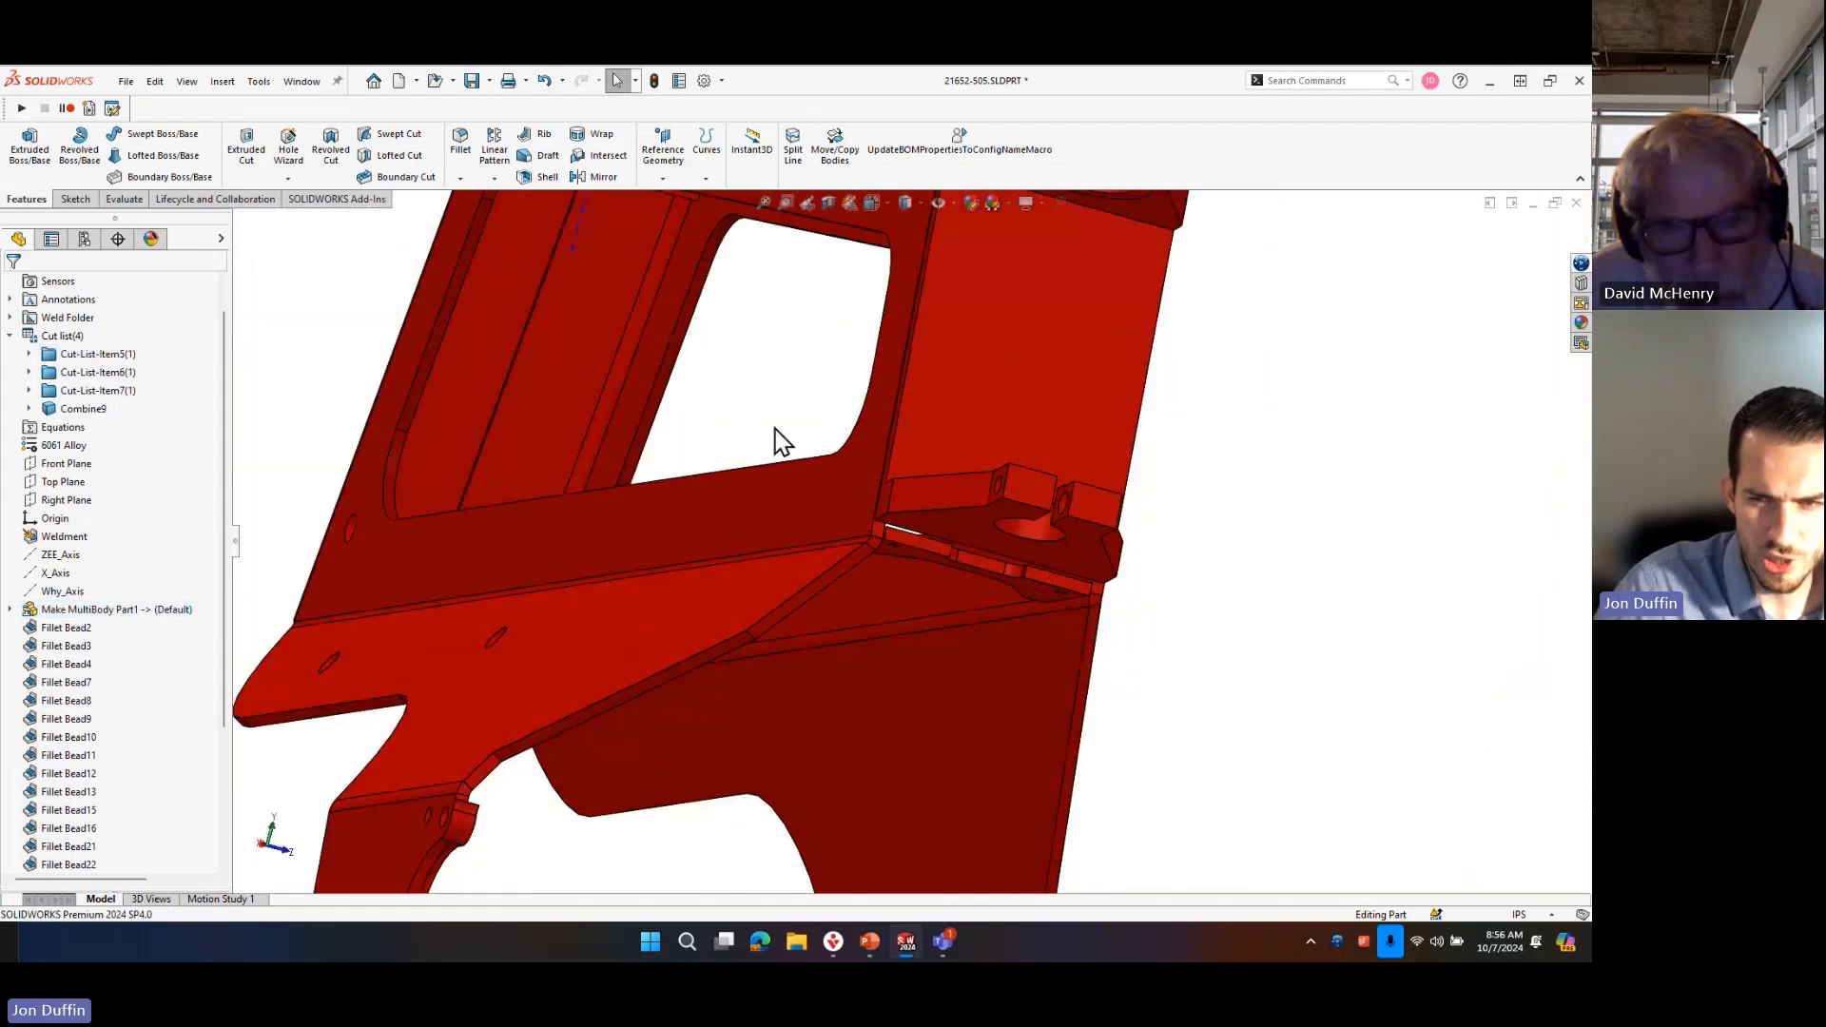
Start a sketch on the narrow end face of the notched cross plate and outline it with the face's converted edges.
{"action": "scroll", "coordinate": [903, 565], "scroll_direction": "down", "scroll_amount": 10}
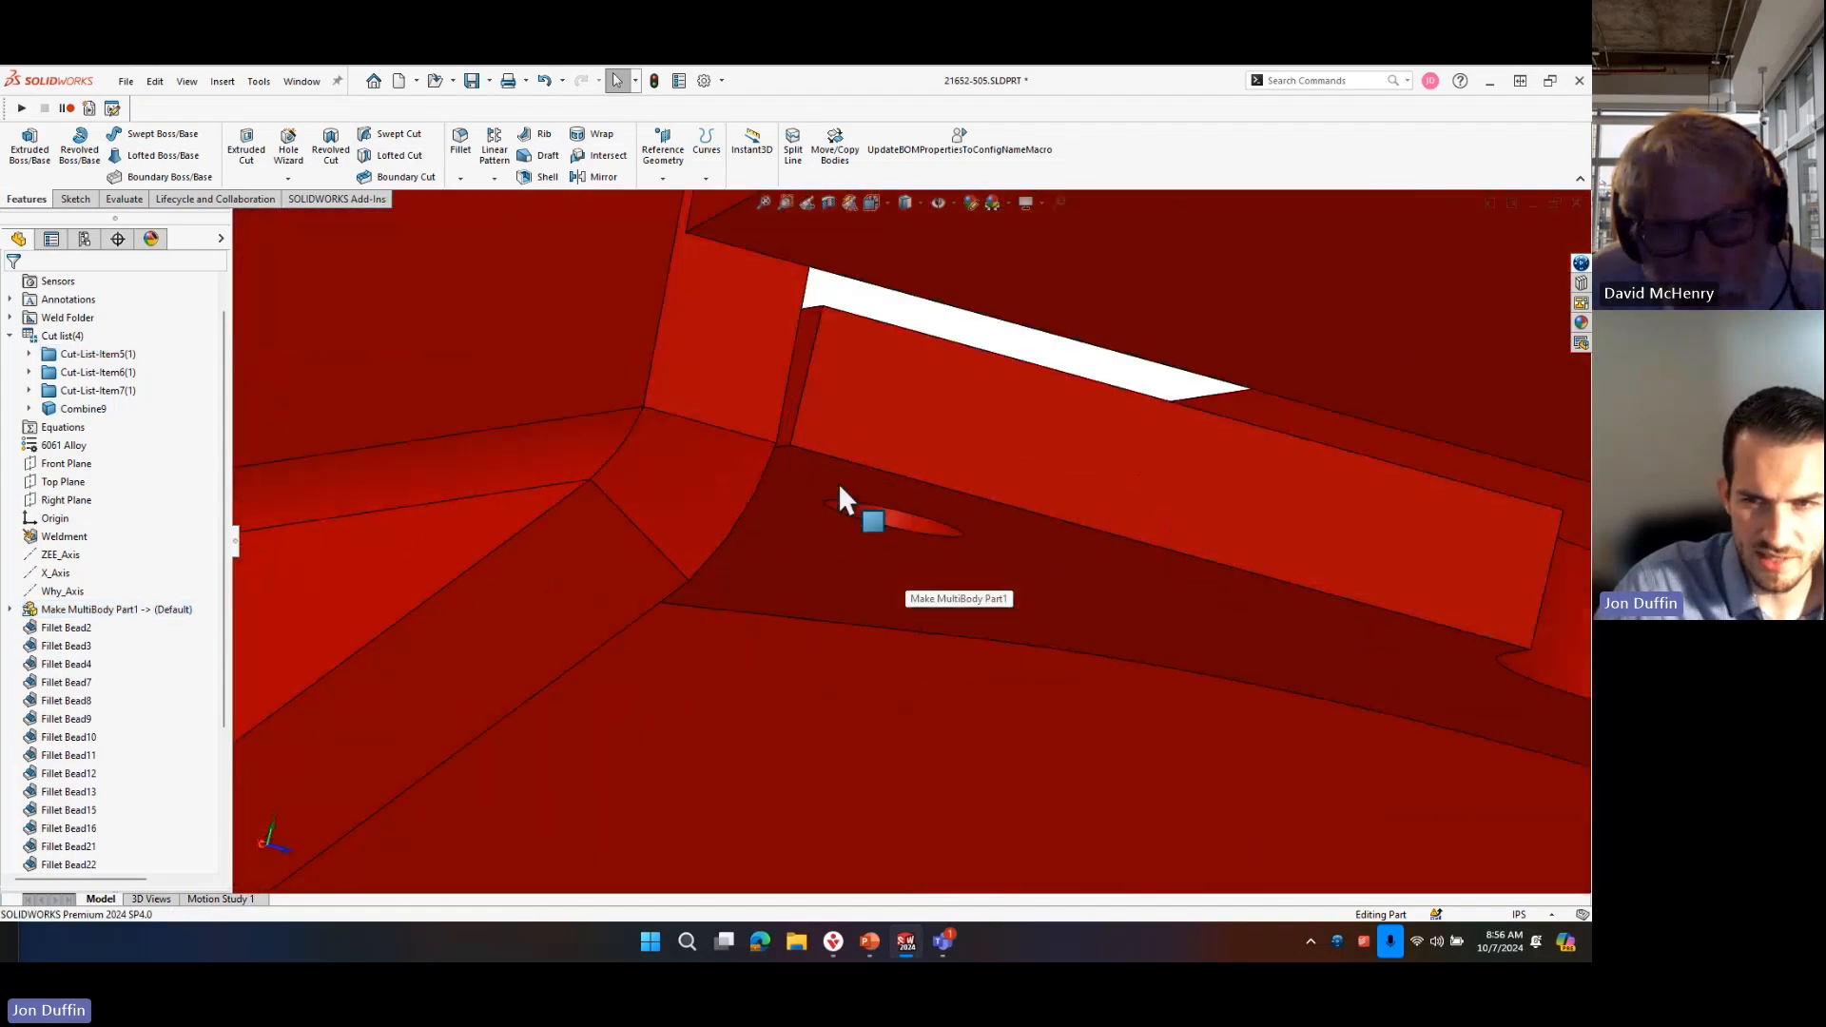
{"action": "left_click", "coordinate": [802, 380]}
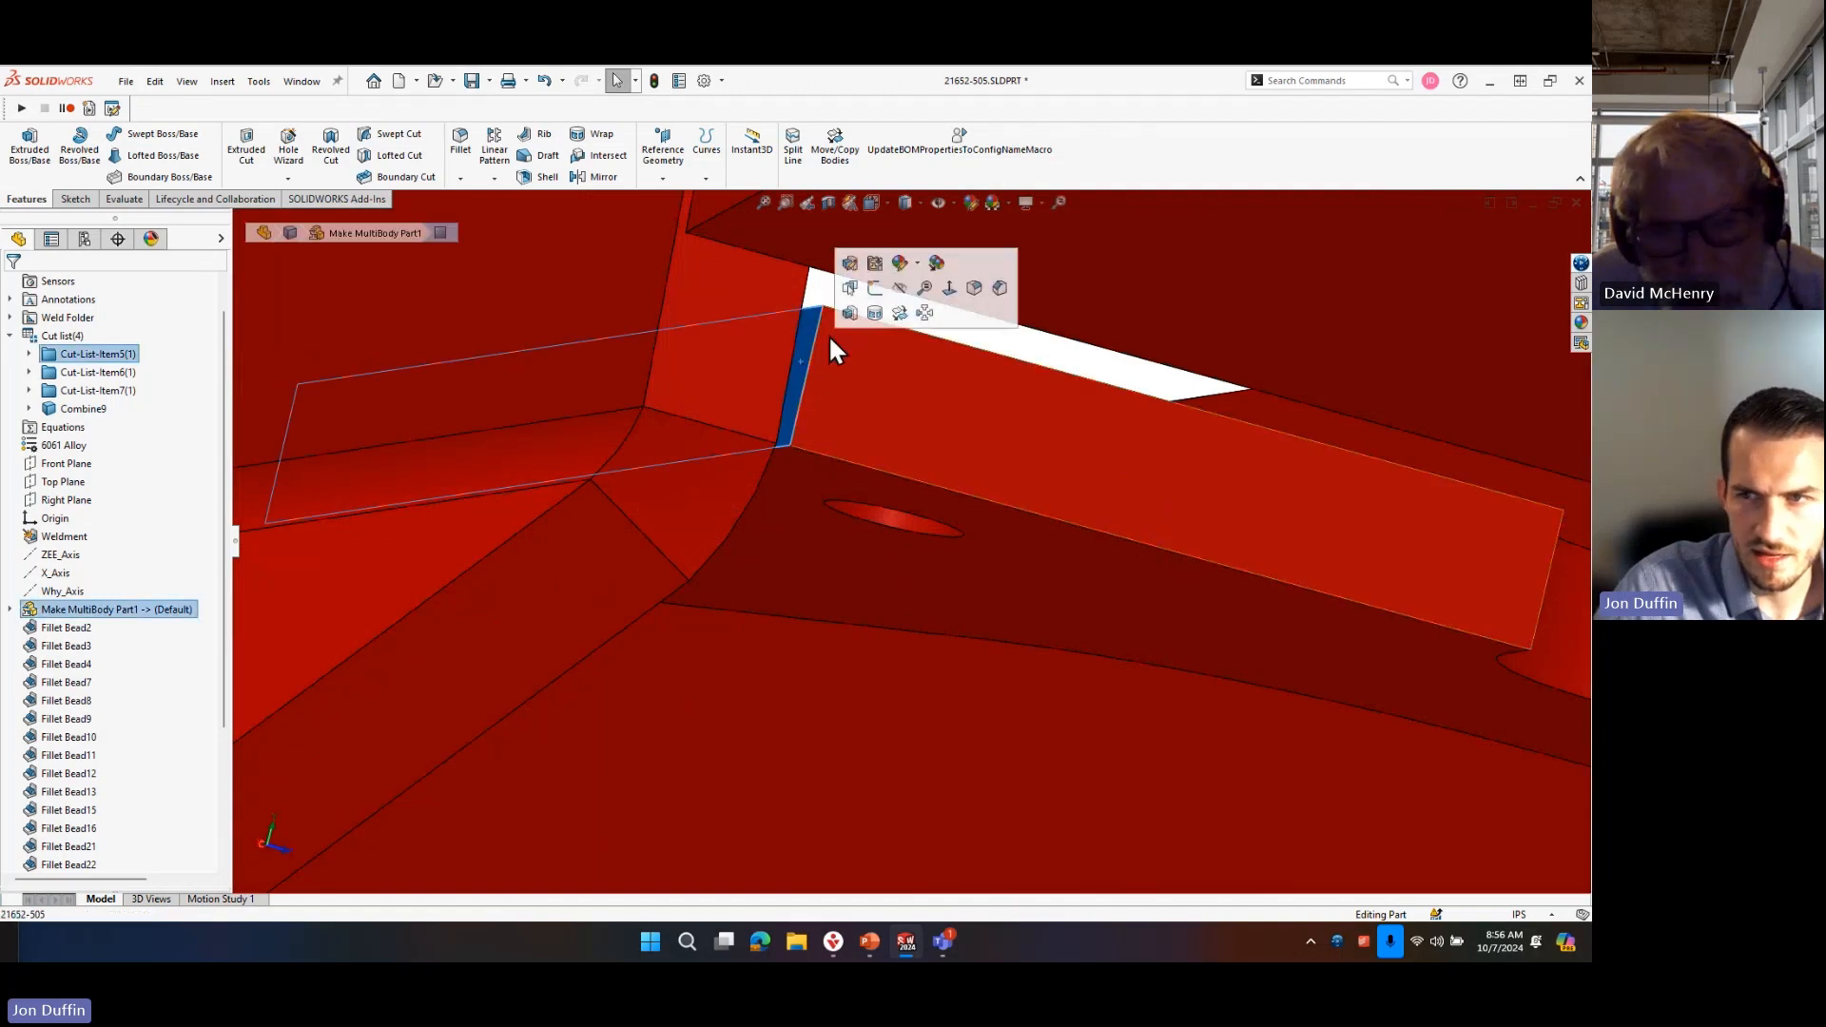
{"action": "left_click", "coordinate": [875, 287]}
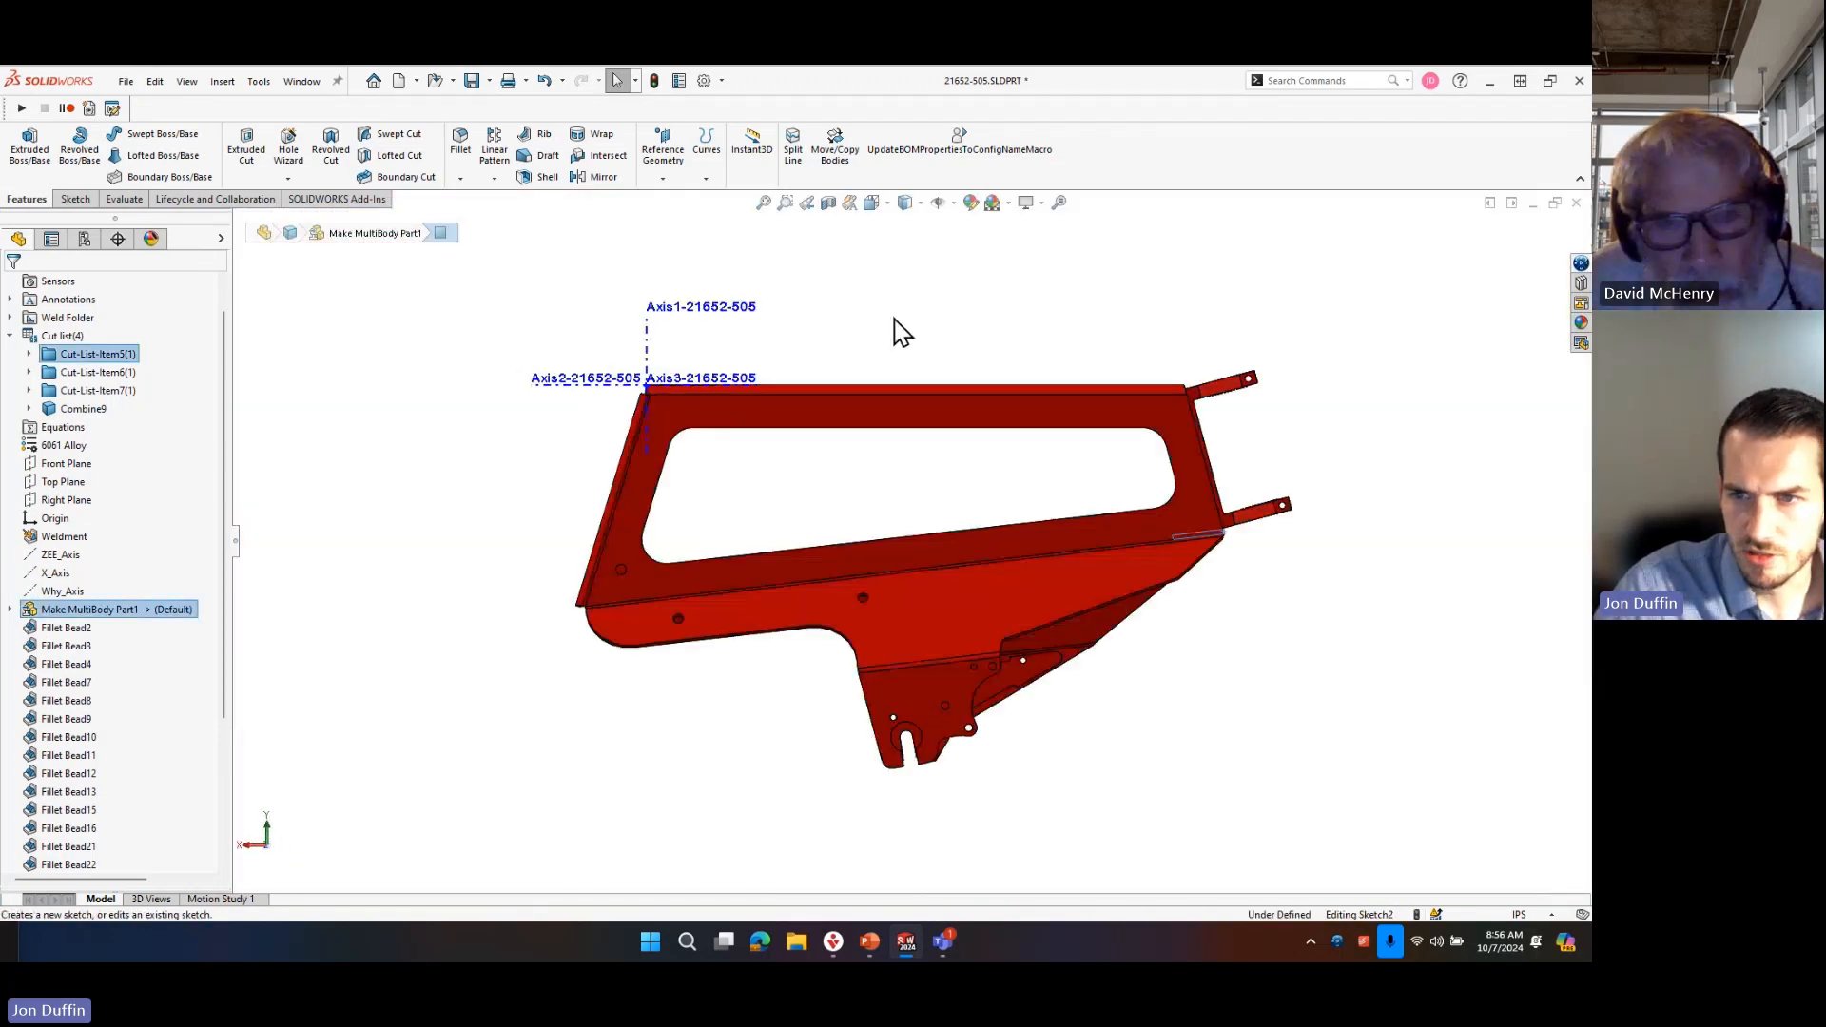
{"action": "scroll", "coordinate": [1155, 518], "scroll_direction": "down", "scroll_amount": 6}
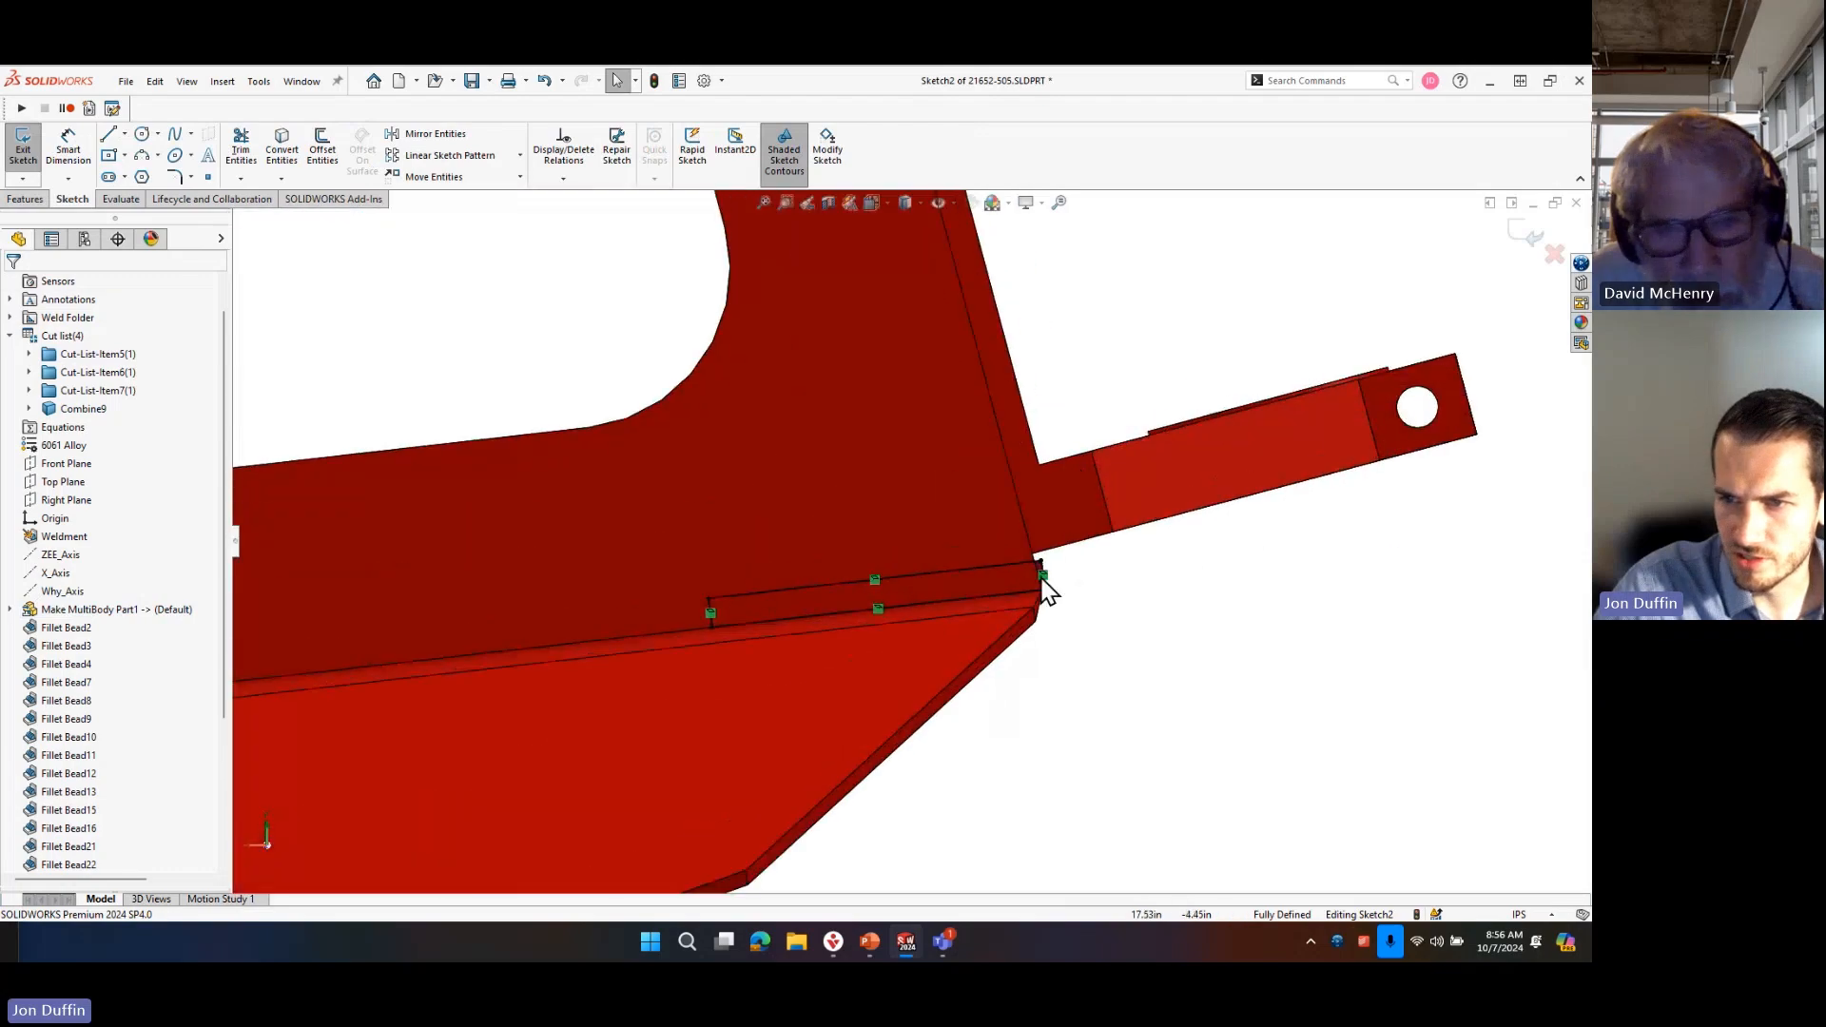
{"action": "scroll", "coordinate": [1045, 589], "scroll_direction": "down", "scroll_amount": 5}
Extrude the end-face sketch across the gap with Up To Surface, ending at the adjoining frame face, and save the part.
{"action": "key", "text": "s"}
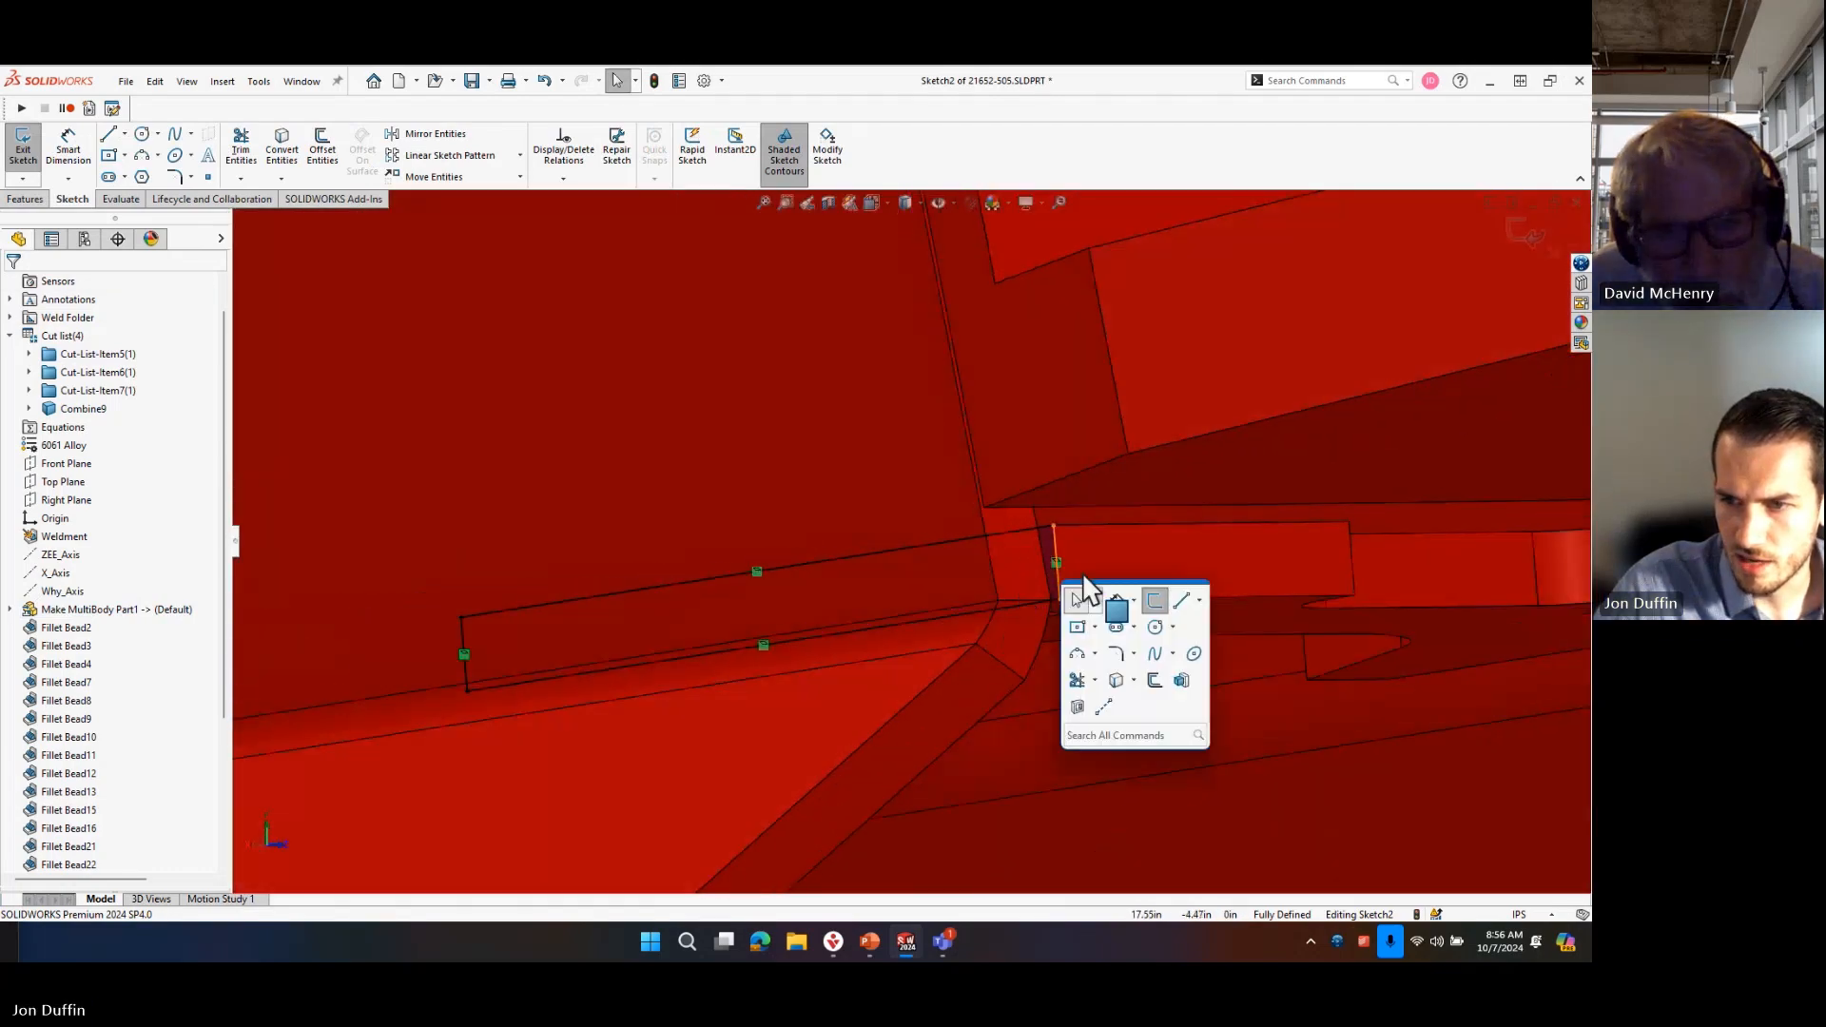
{"action": "left_click", "coordinate": [1181, 681]}
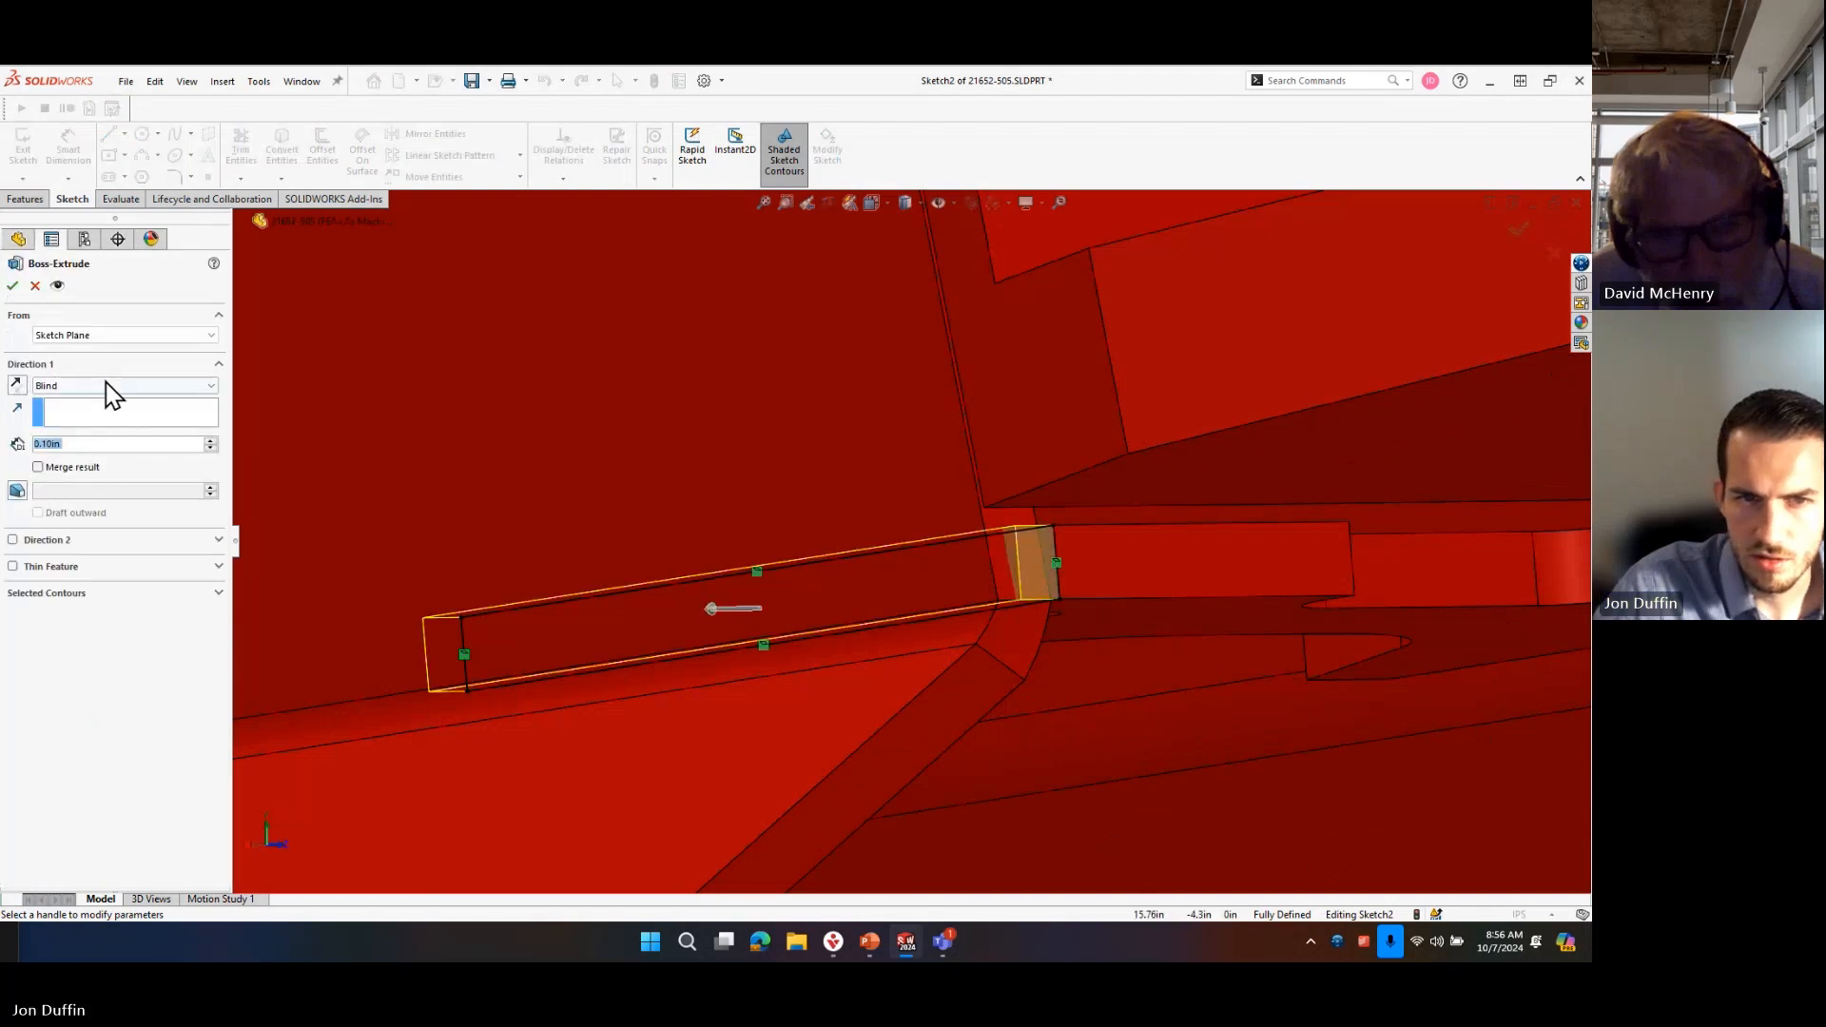
{"action": "left_click", "coordinate": [114, 385]}
{"action": "left_click", "coordinate": [121, 446]}
{"action": "middle_click_drag", "start_coordinate": [826, 610], "coordinate": [1024, 636]}
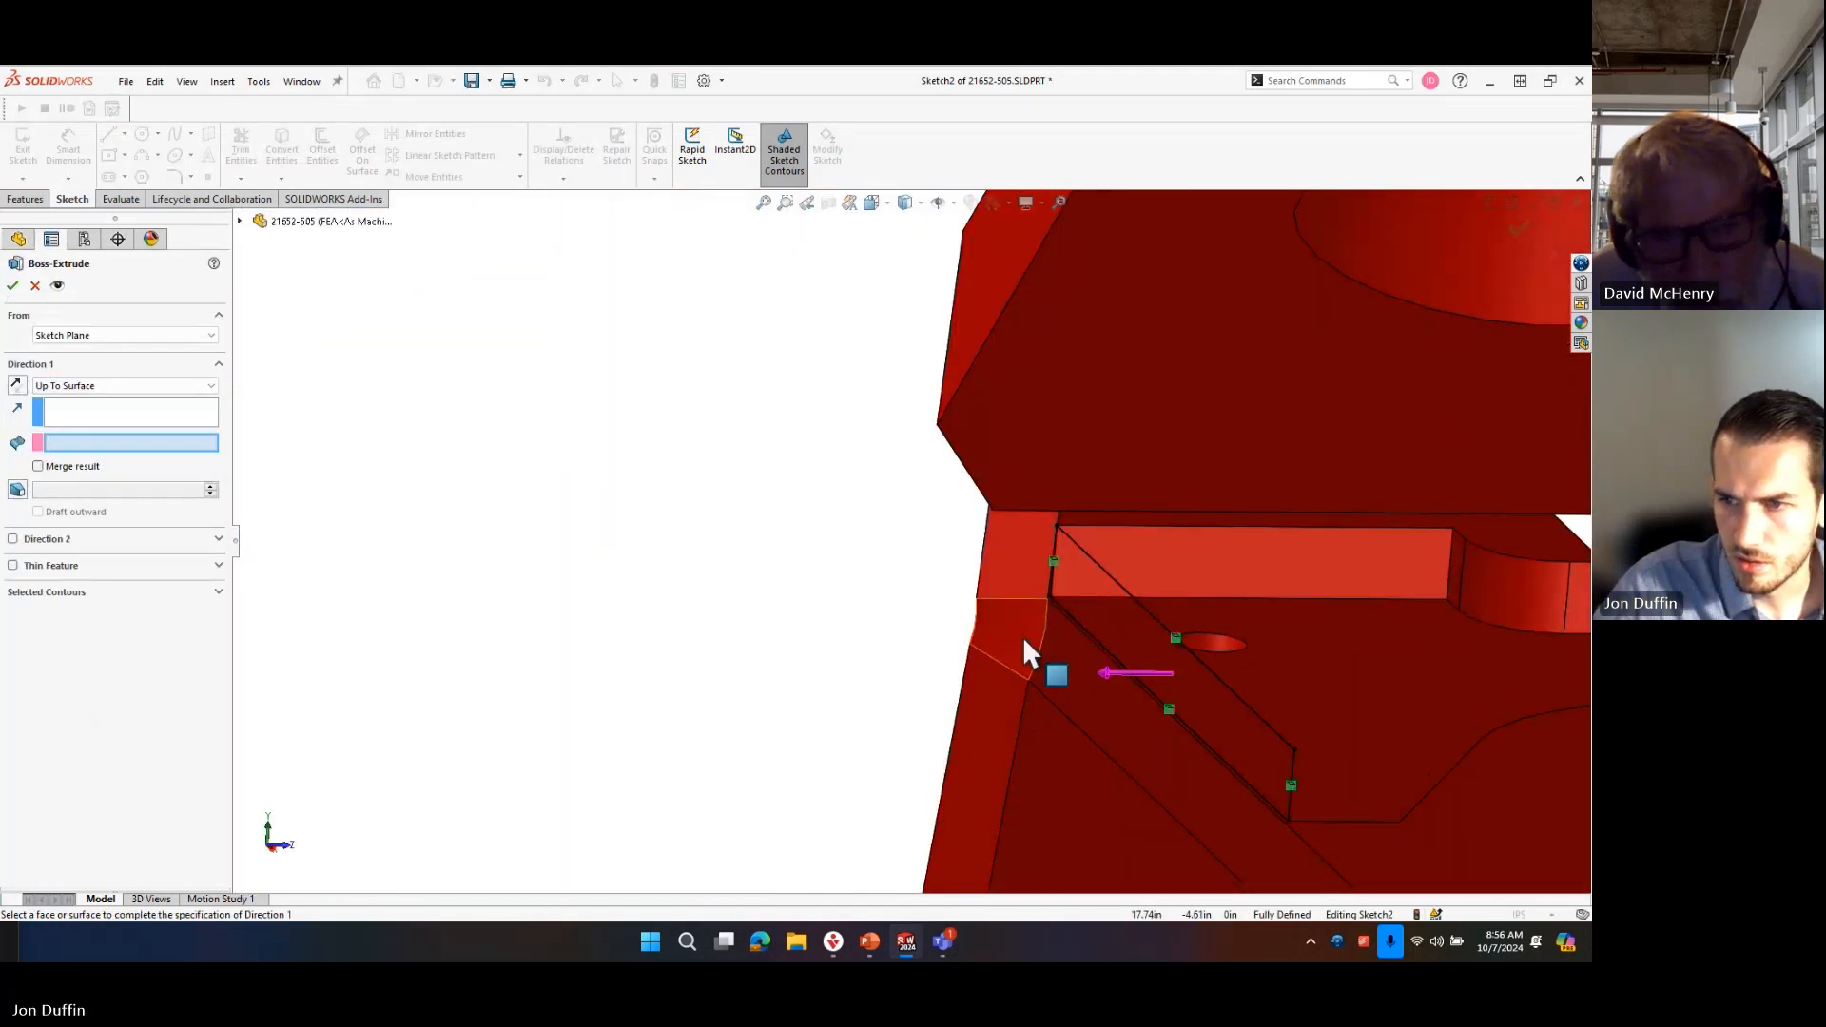
{"action": "left_click", "coordinate": [1093, 521]}
{"action": "scroll", "coordinate": [1059, 579], "scroll_direction": "down", "scroll_amount": 8}
{"action": "middle_click_drag", "start_coordinate": [916, 591], "coordinate": [927, 595]}
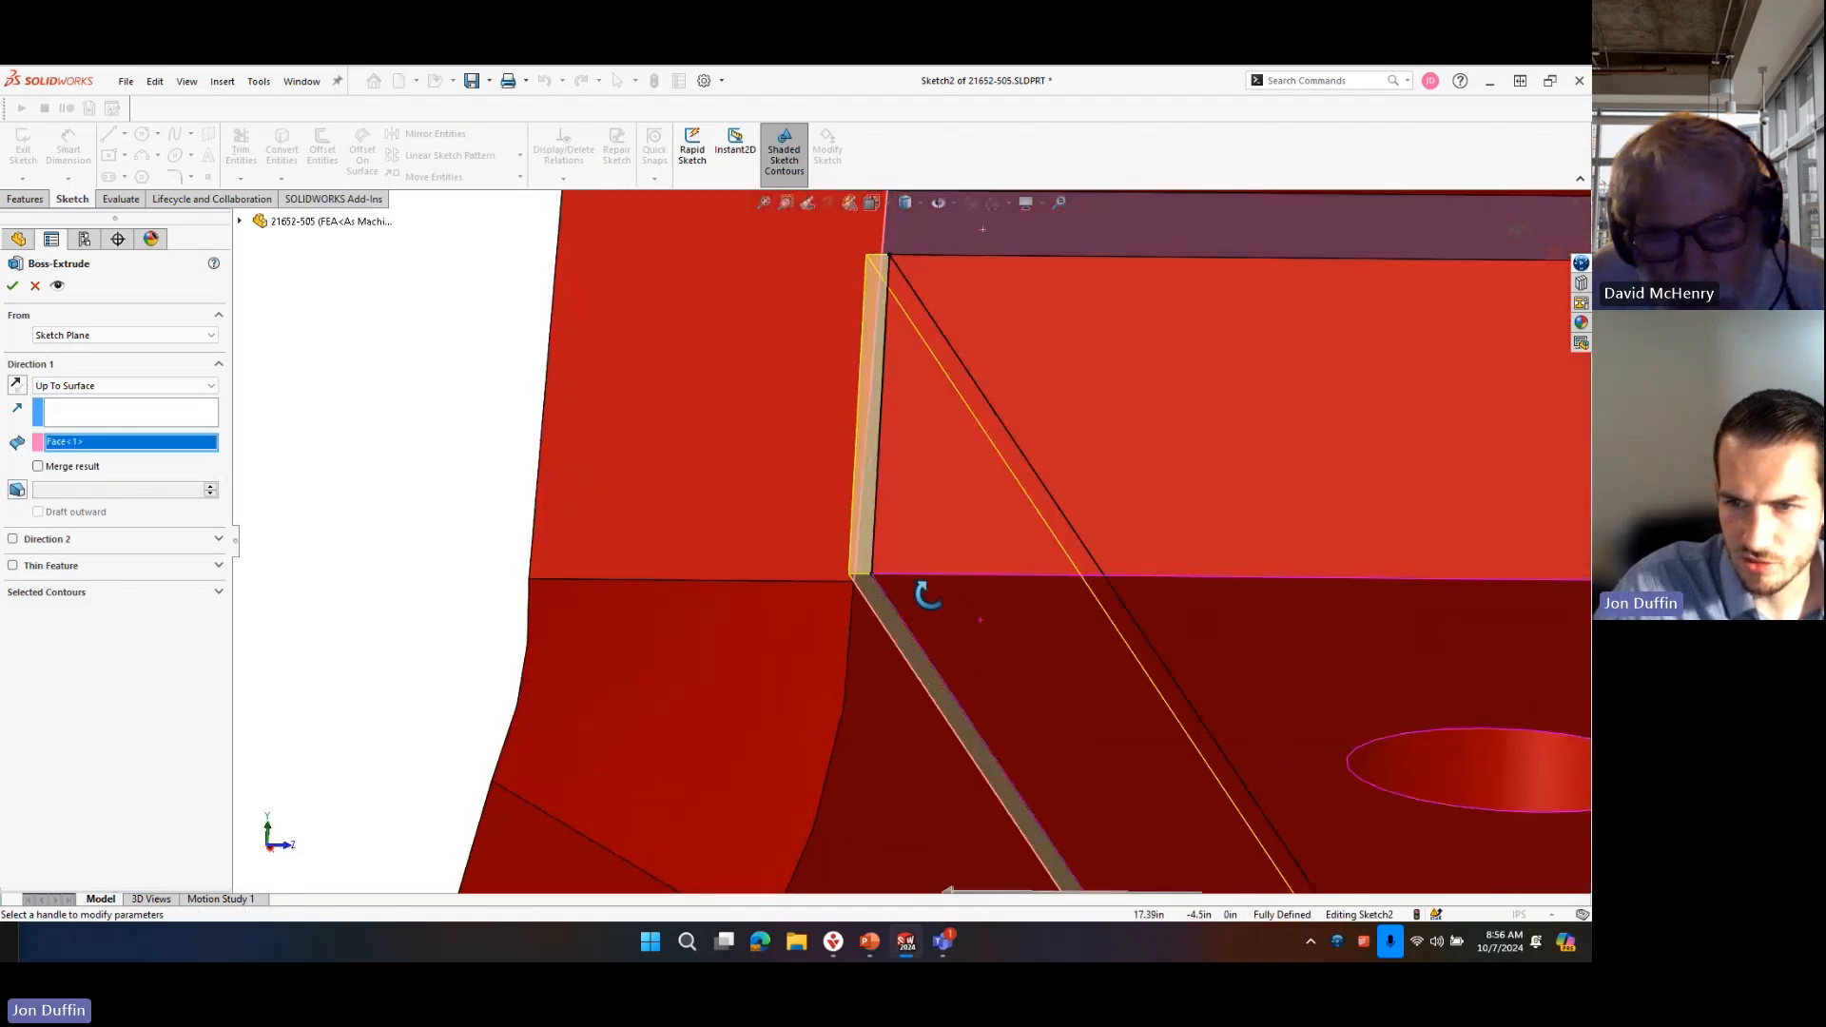
{"action": "scroll", "coordinate": [932, 596], "scroll_direction": "up", "scroll_amount": 3}
{"action": "scroll", "coordinate": [933, 597], "scroll_direction": "down", "scroll_amount": 2}
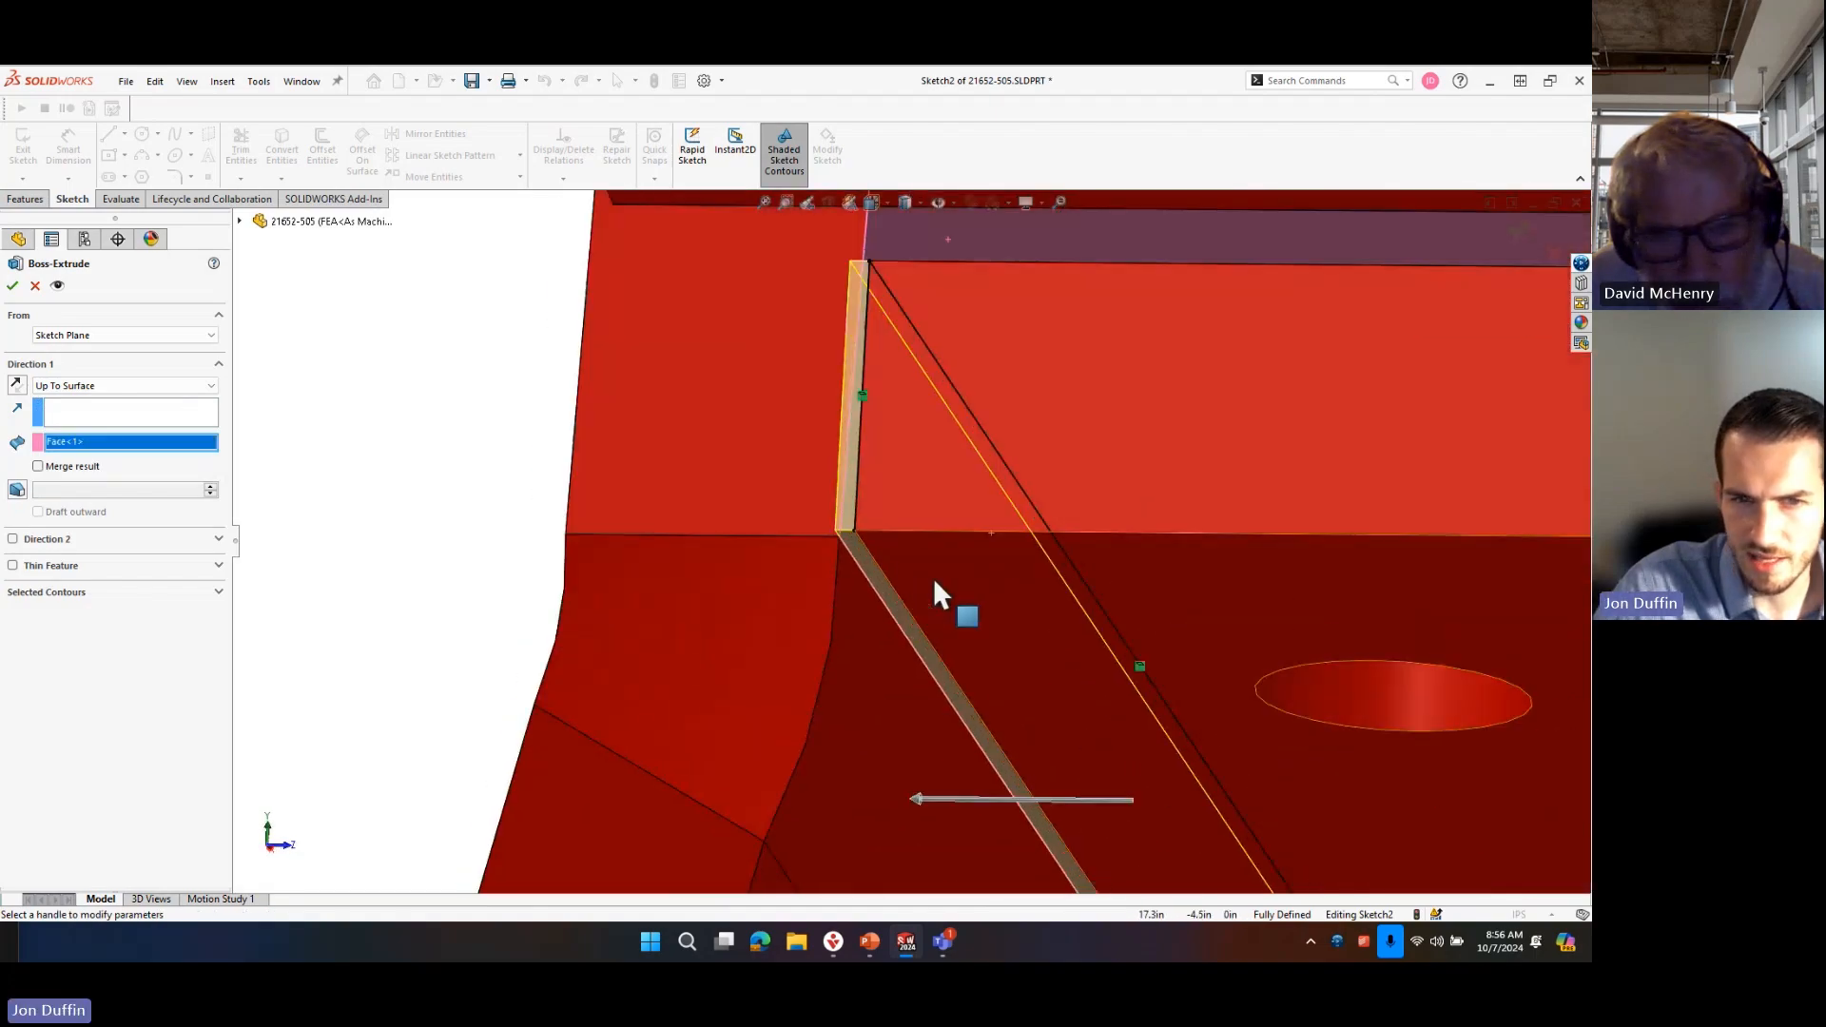
{"action": "left_click", "coordinate": [14, 285]}
{"action": "left_click", "coordinate": [471, 81]}
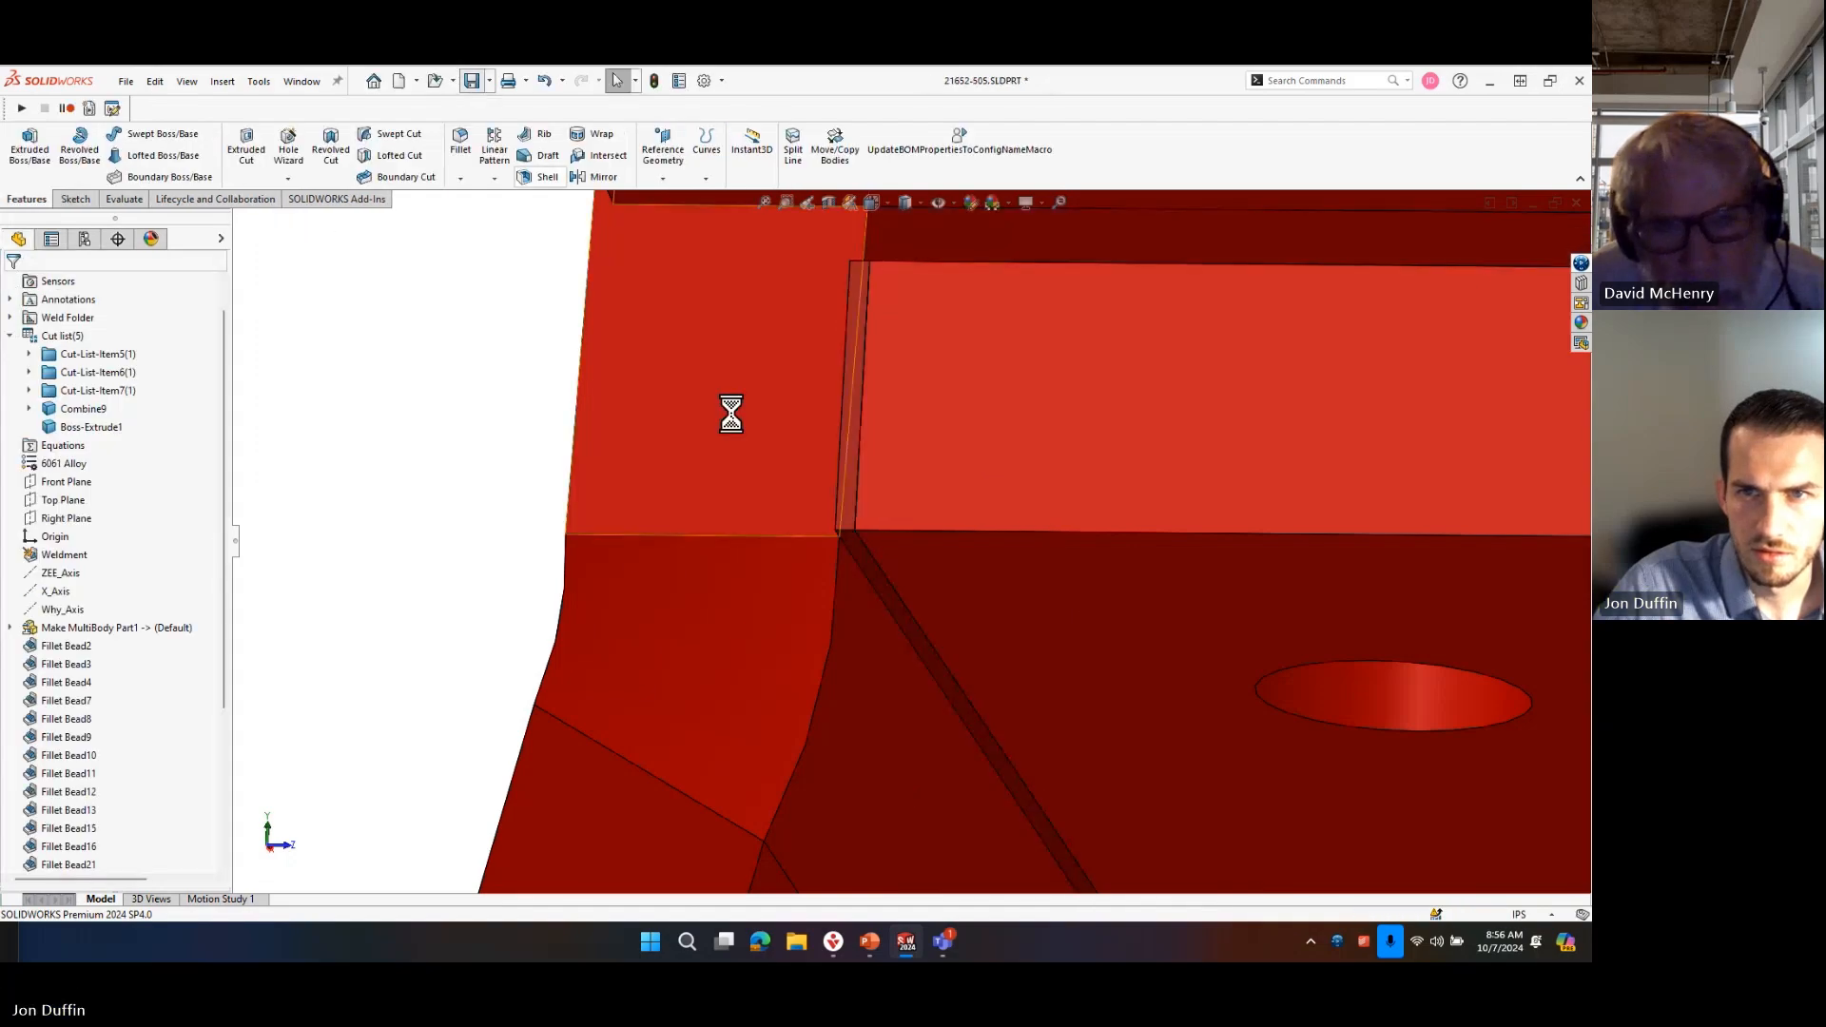
Edit the gap-filling extrusion to merge its result, with the feature scope set to All bodies.
{"action": "scroll", "coordinate": [888, 530], "scroll_direction": "up", "scroll_amount": 4}
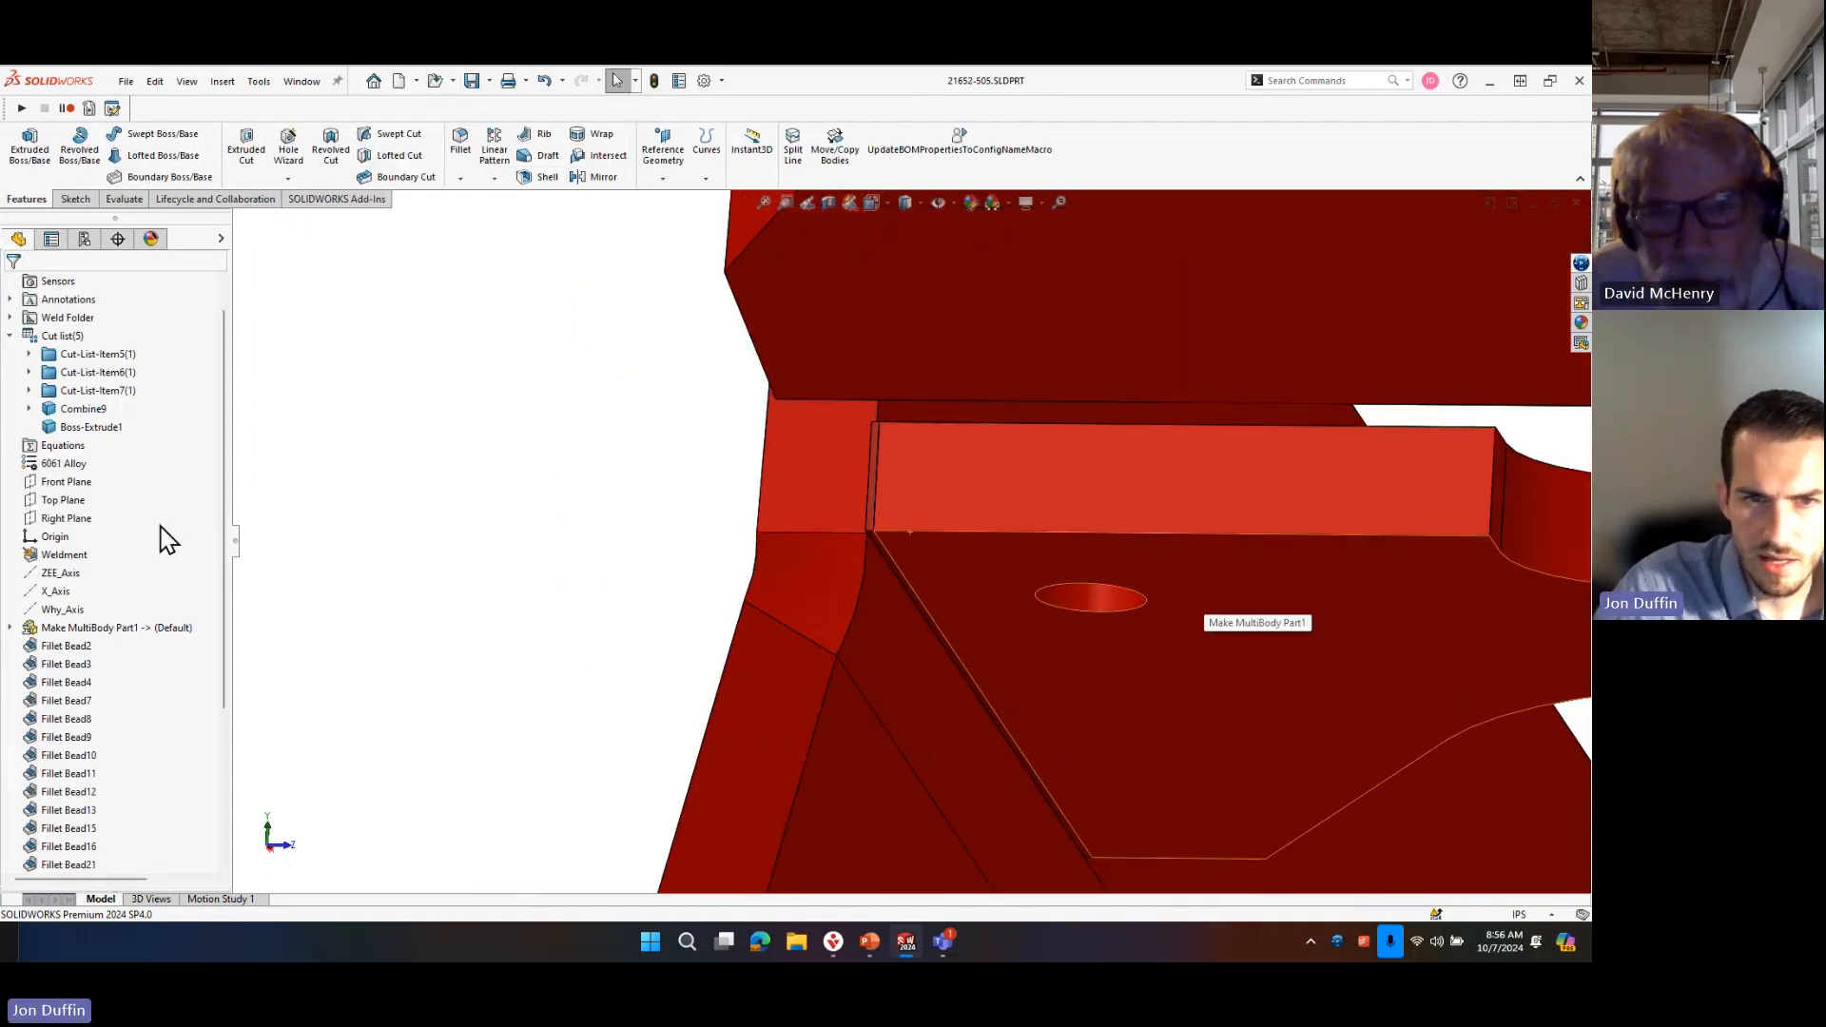
{"action": "scroll", "coordinate": [112, 720], "scroll_direction": "down", "scroll_amount": 4}
{"action": "left_click", "coordinate": [74, 846]}
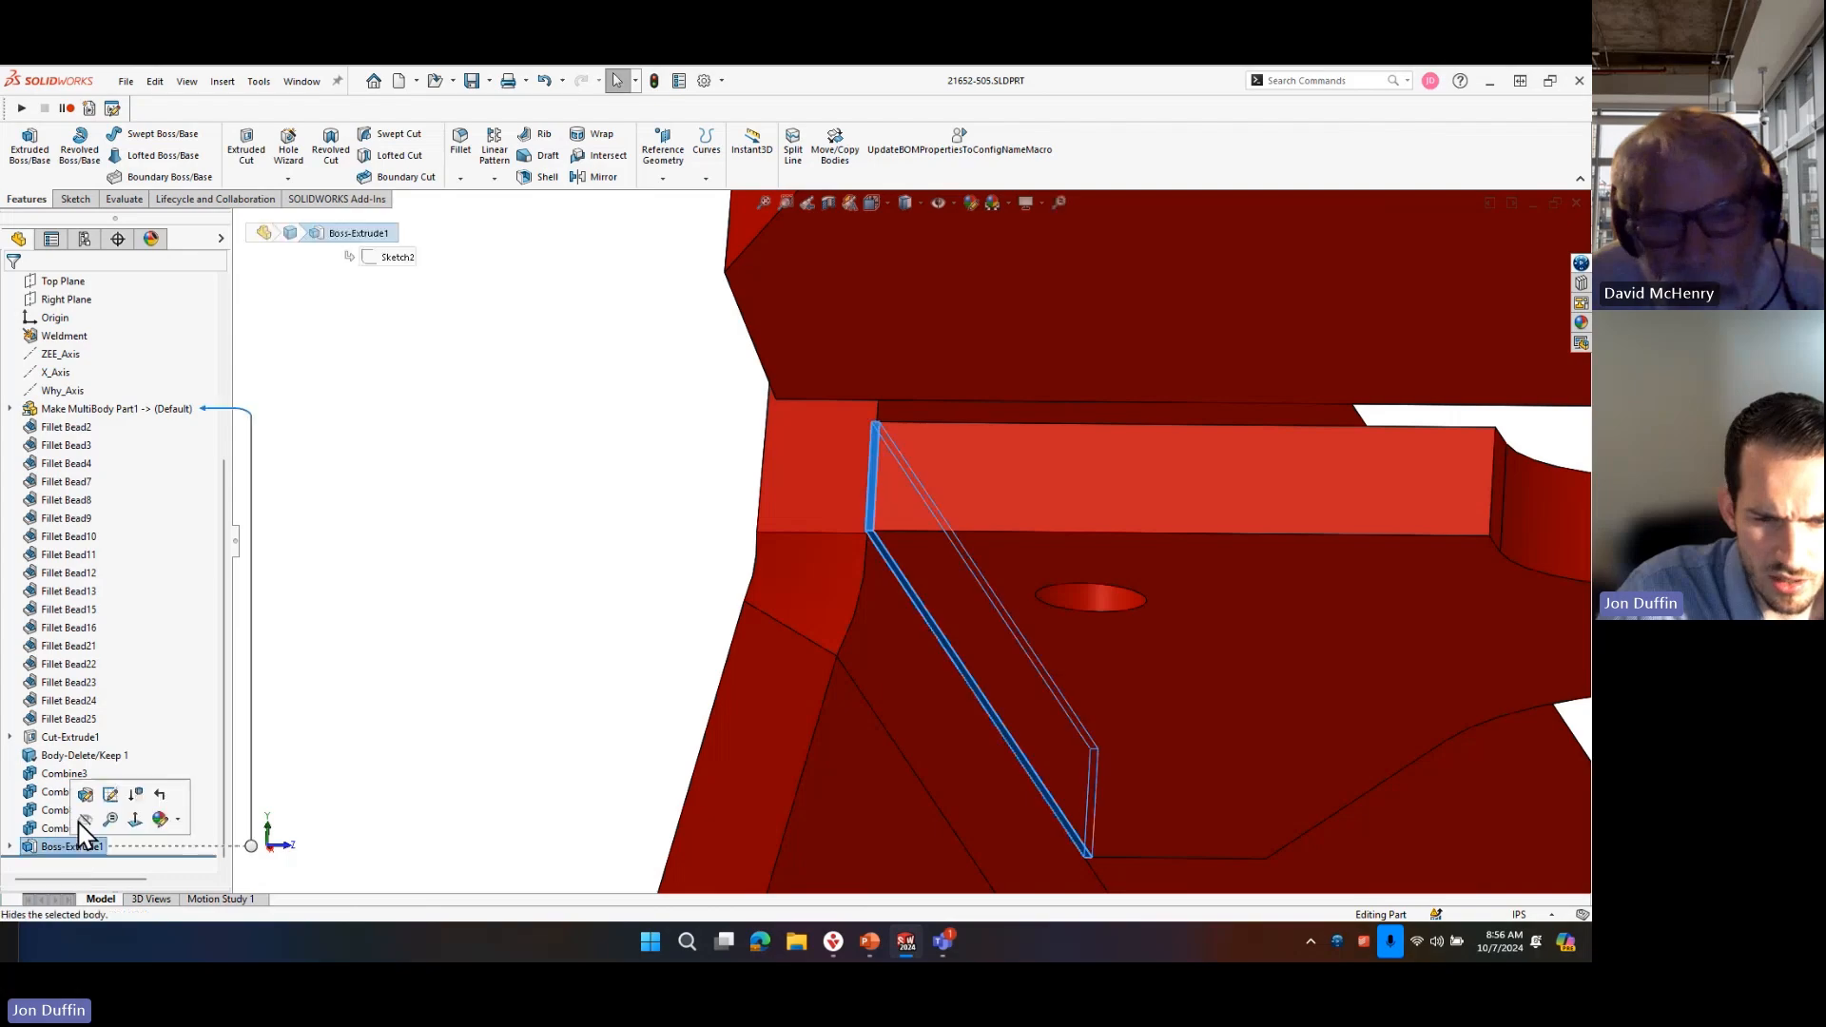
{"action": "left_click", "coordinate": [102, 797]}
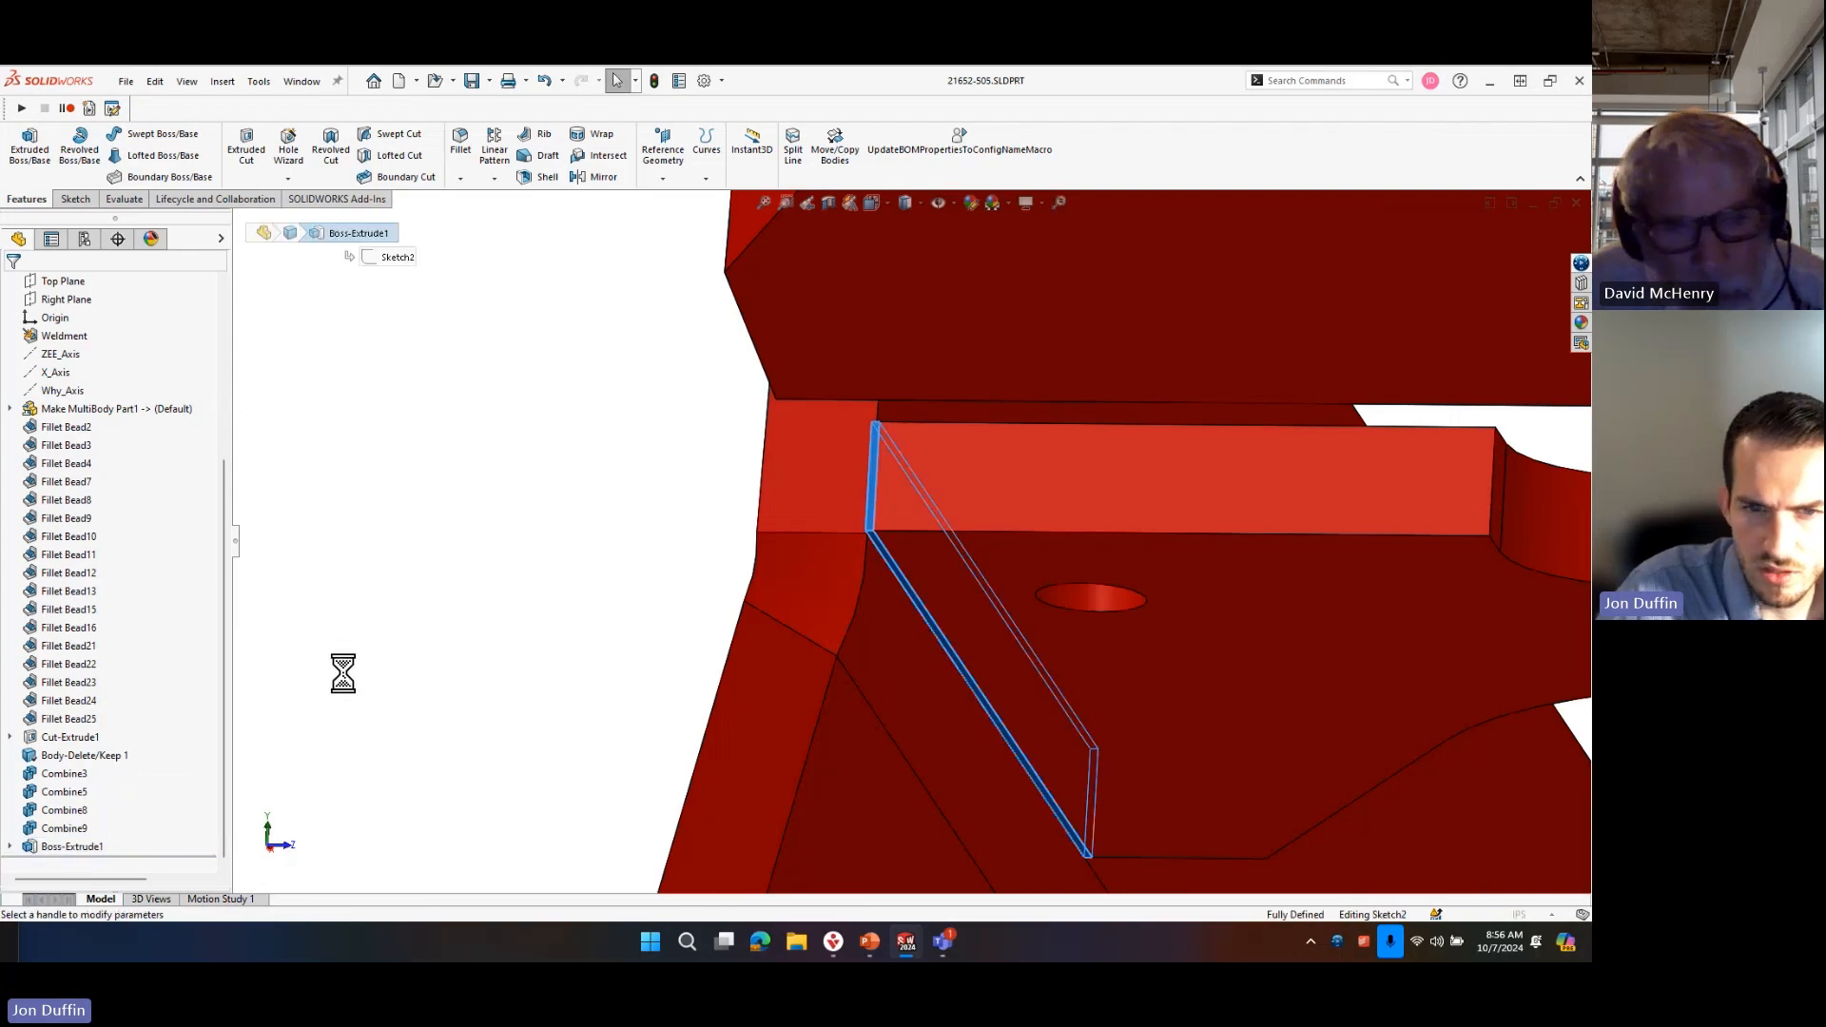
{"action": "left_click", "coordinate": [39, 467]}
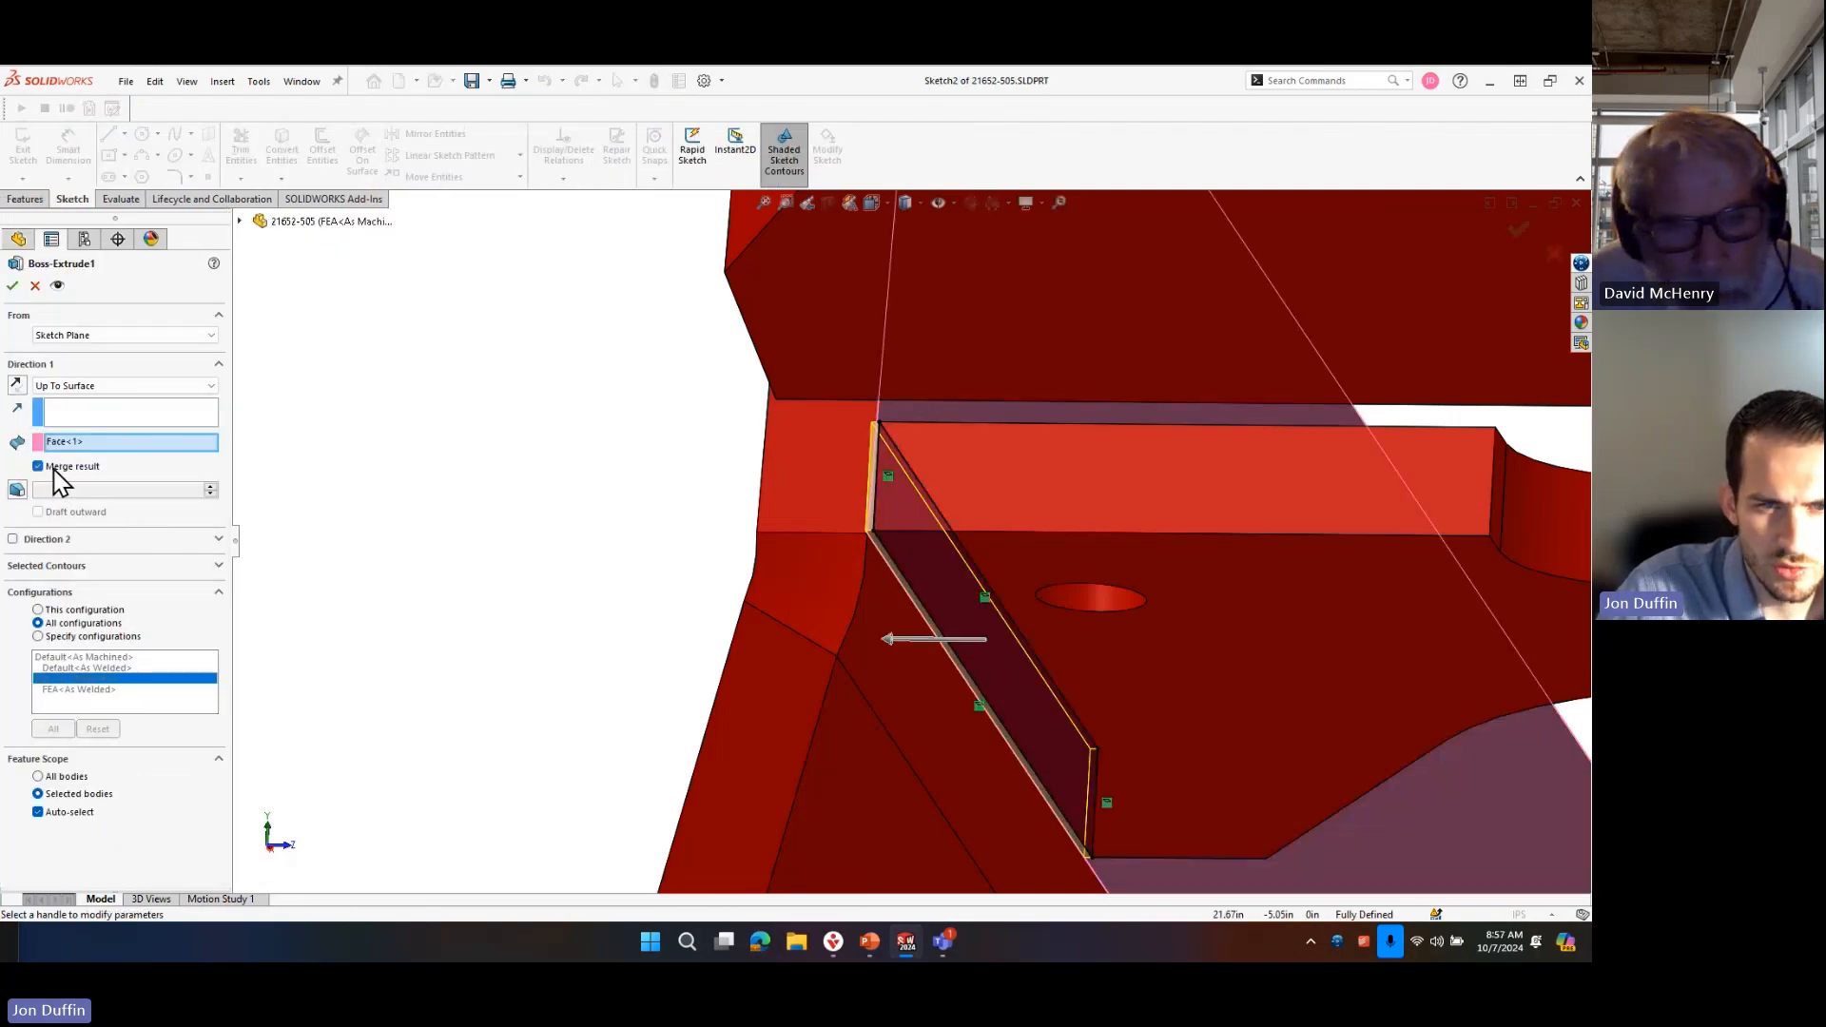
{"action": "left_click", "coordinate": [63, 776]}
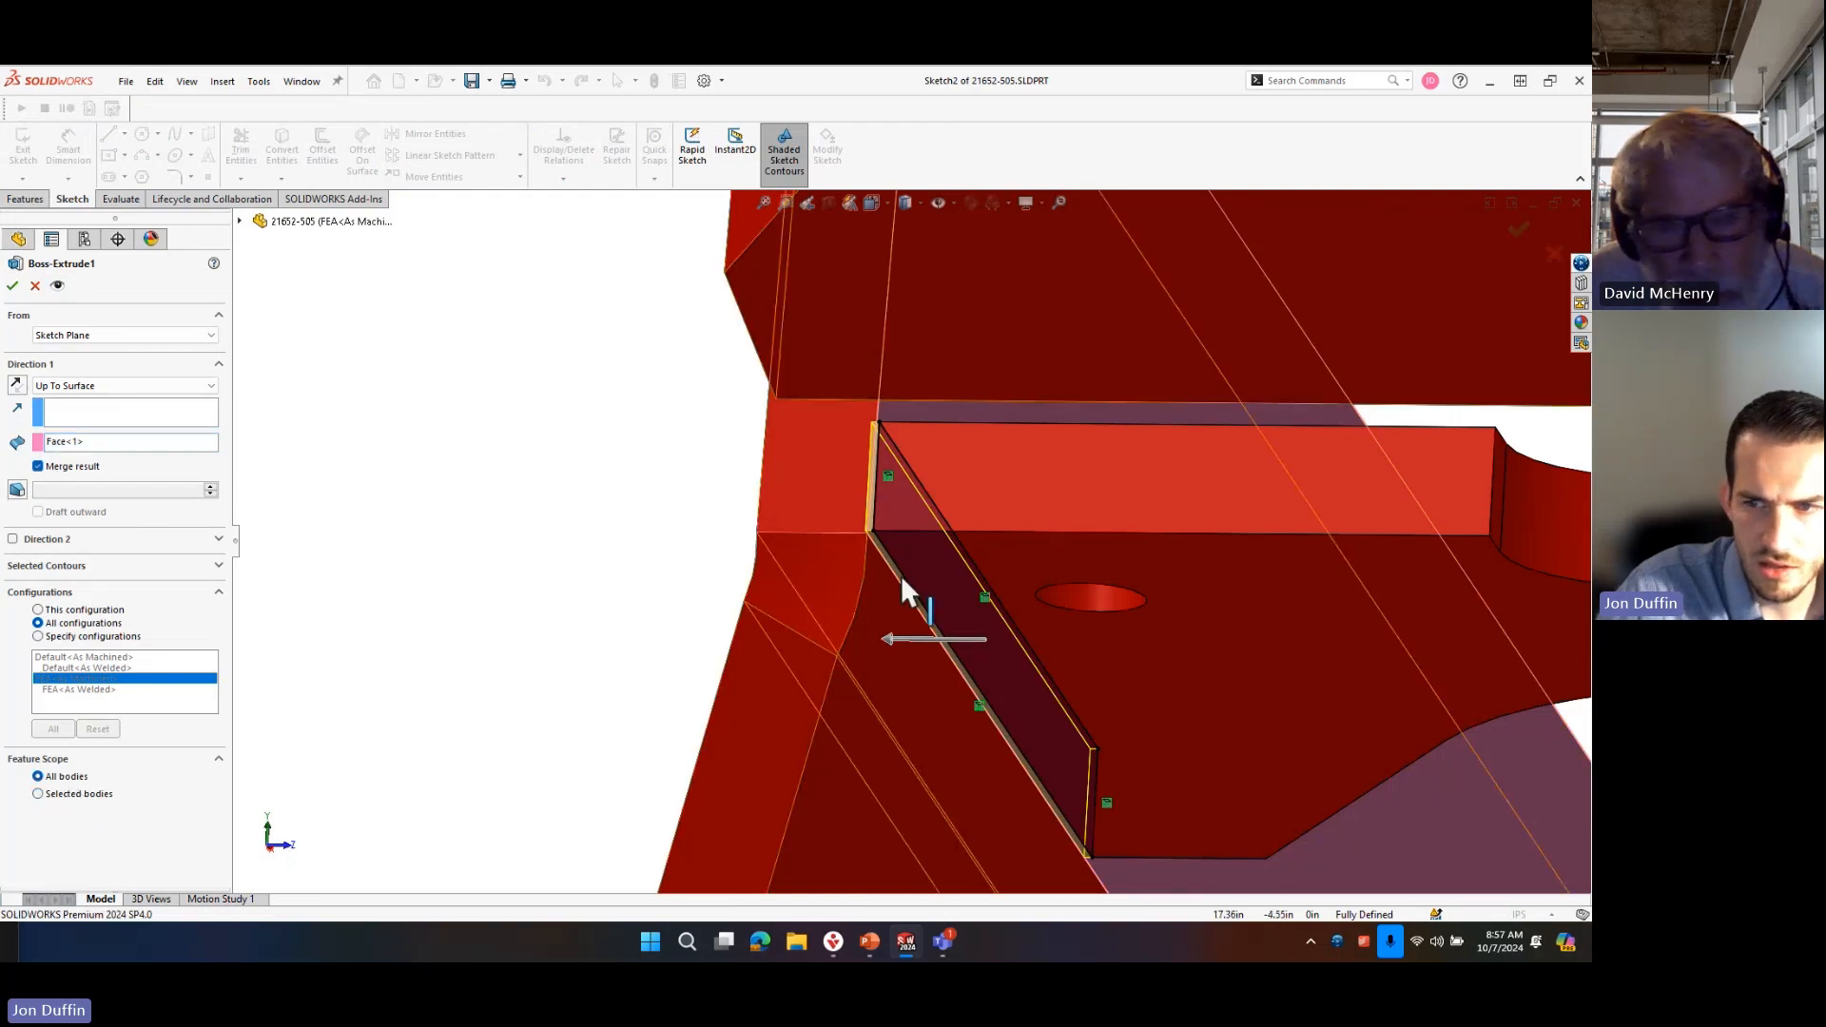
{"action": "left_click", "coordinate": [13, 285]}
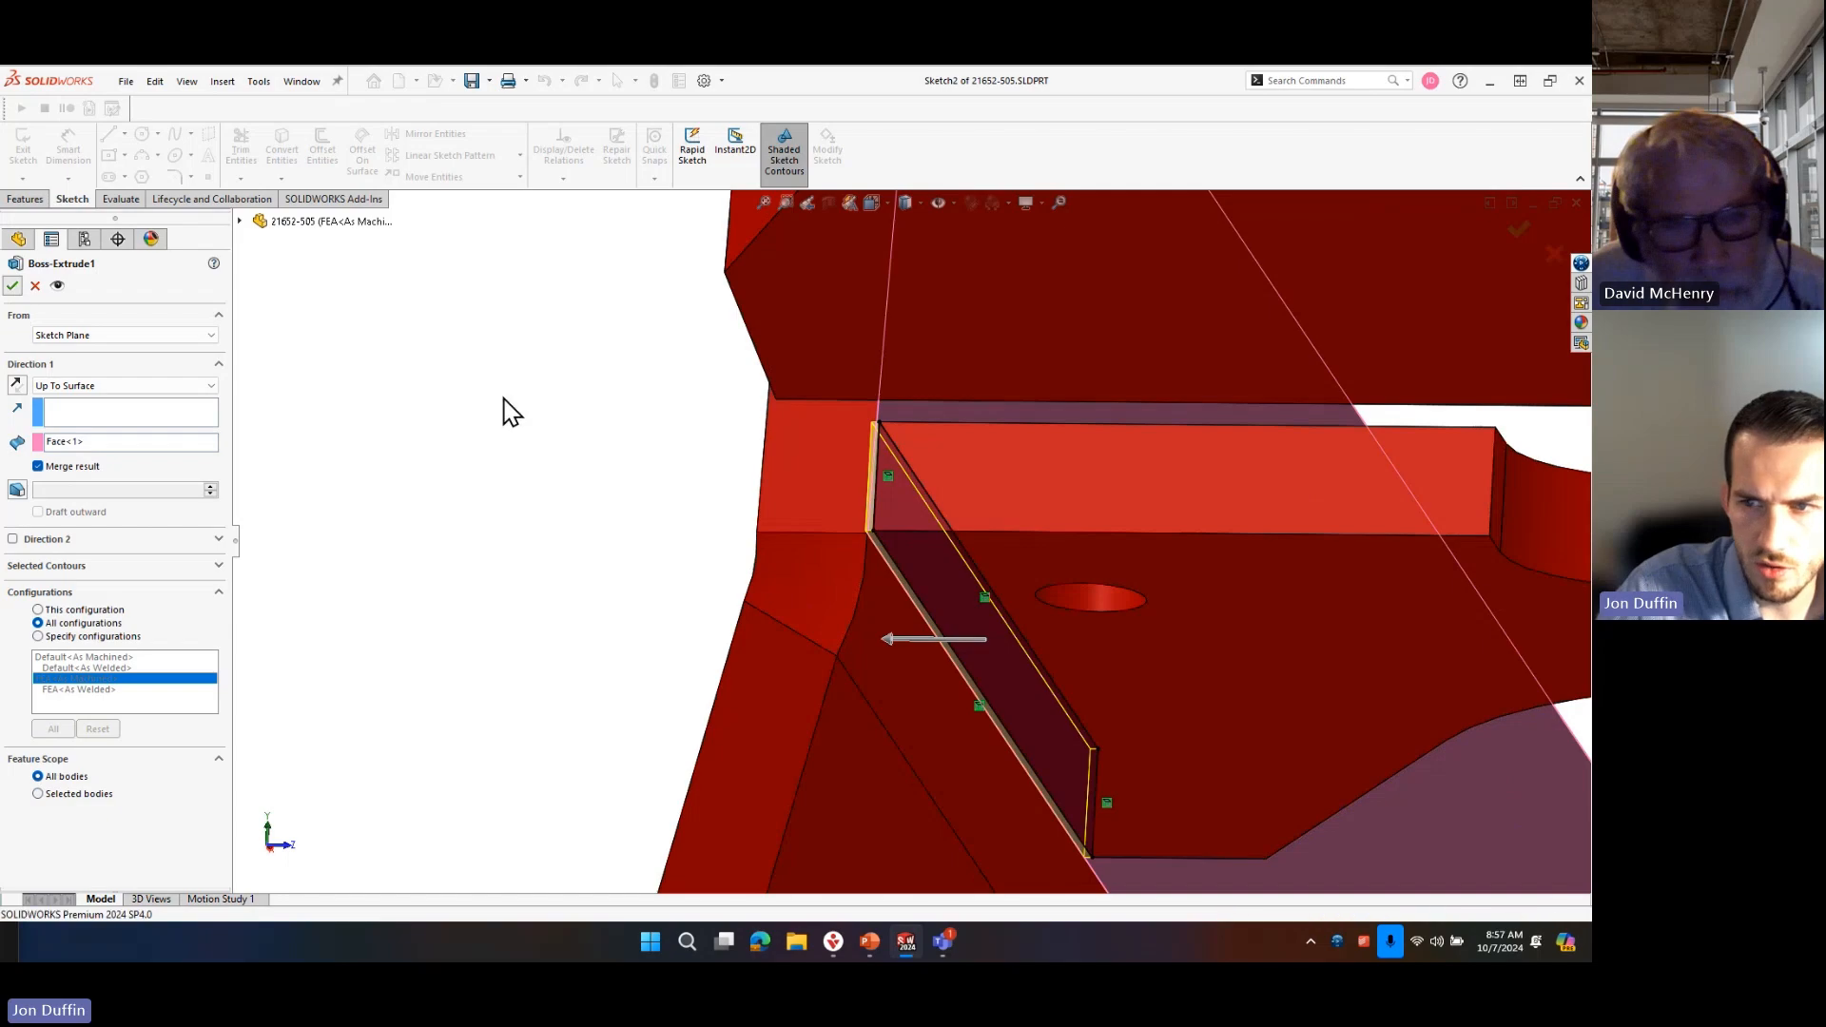
Start a sketch on the narrow end face at the opposite end of the notched cross plate, outlined by the face's edges.
{"action": "middle_click_drag", "start_coordinate": [522, 562], "coordinate": [1051, 462]}
{"action": "scroll", "coordinate": [1044, 456], "scroll_direction": "down", "scroll_amount": 6}
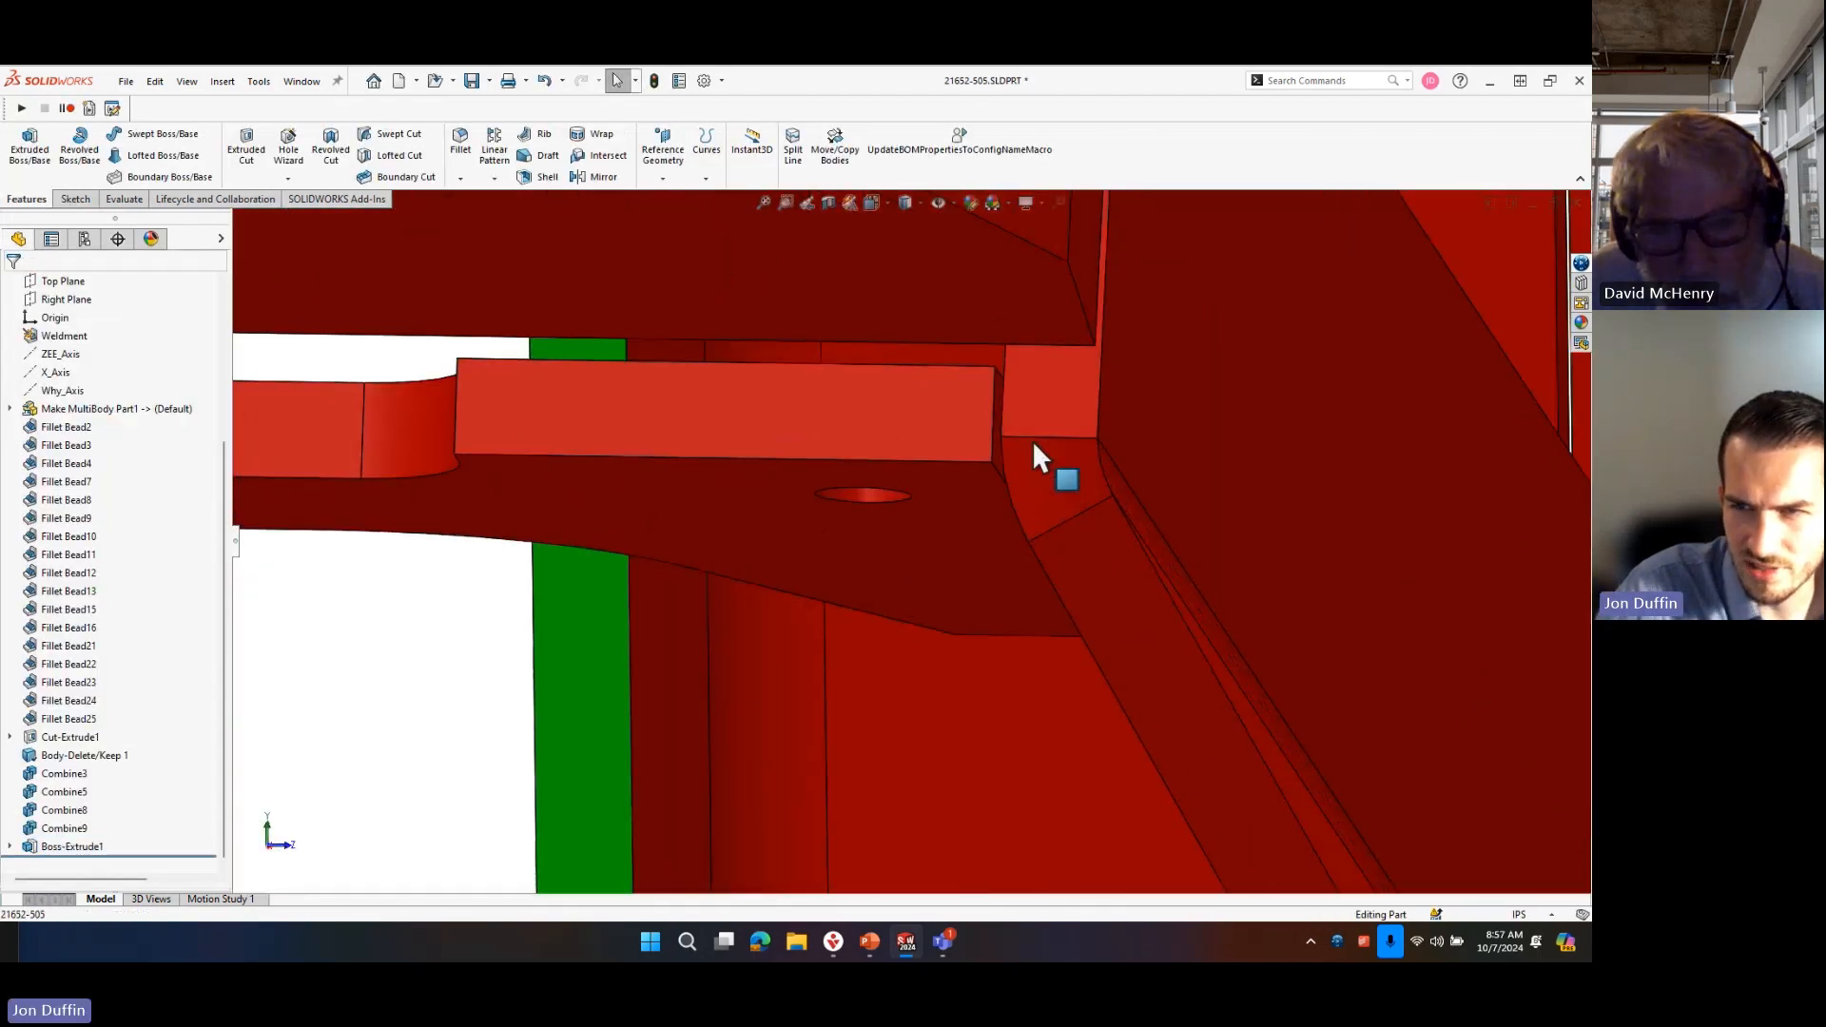
{"action": "left_click", "coordinate": [952, 415]}
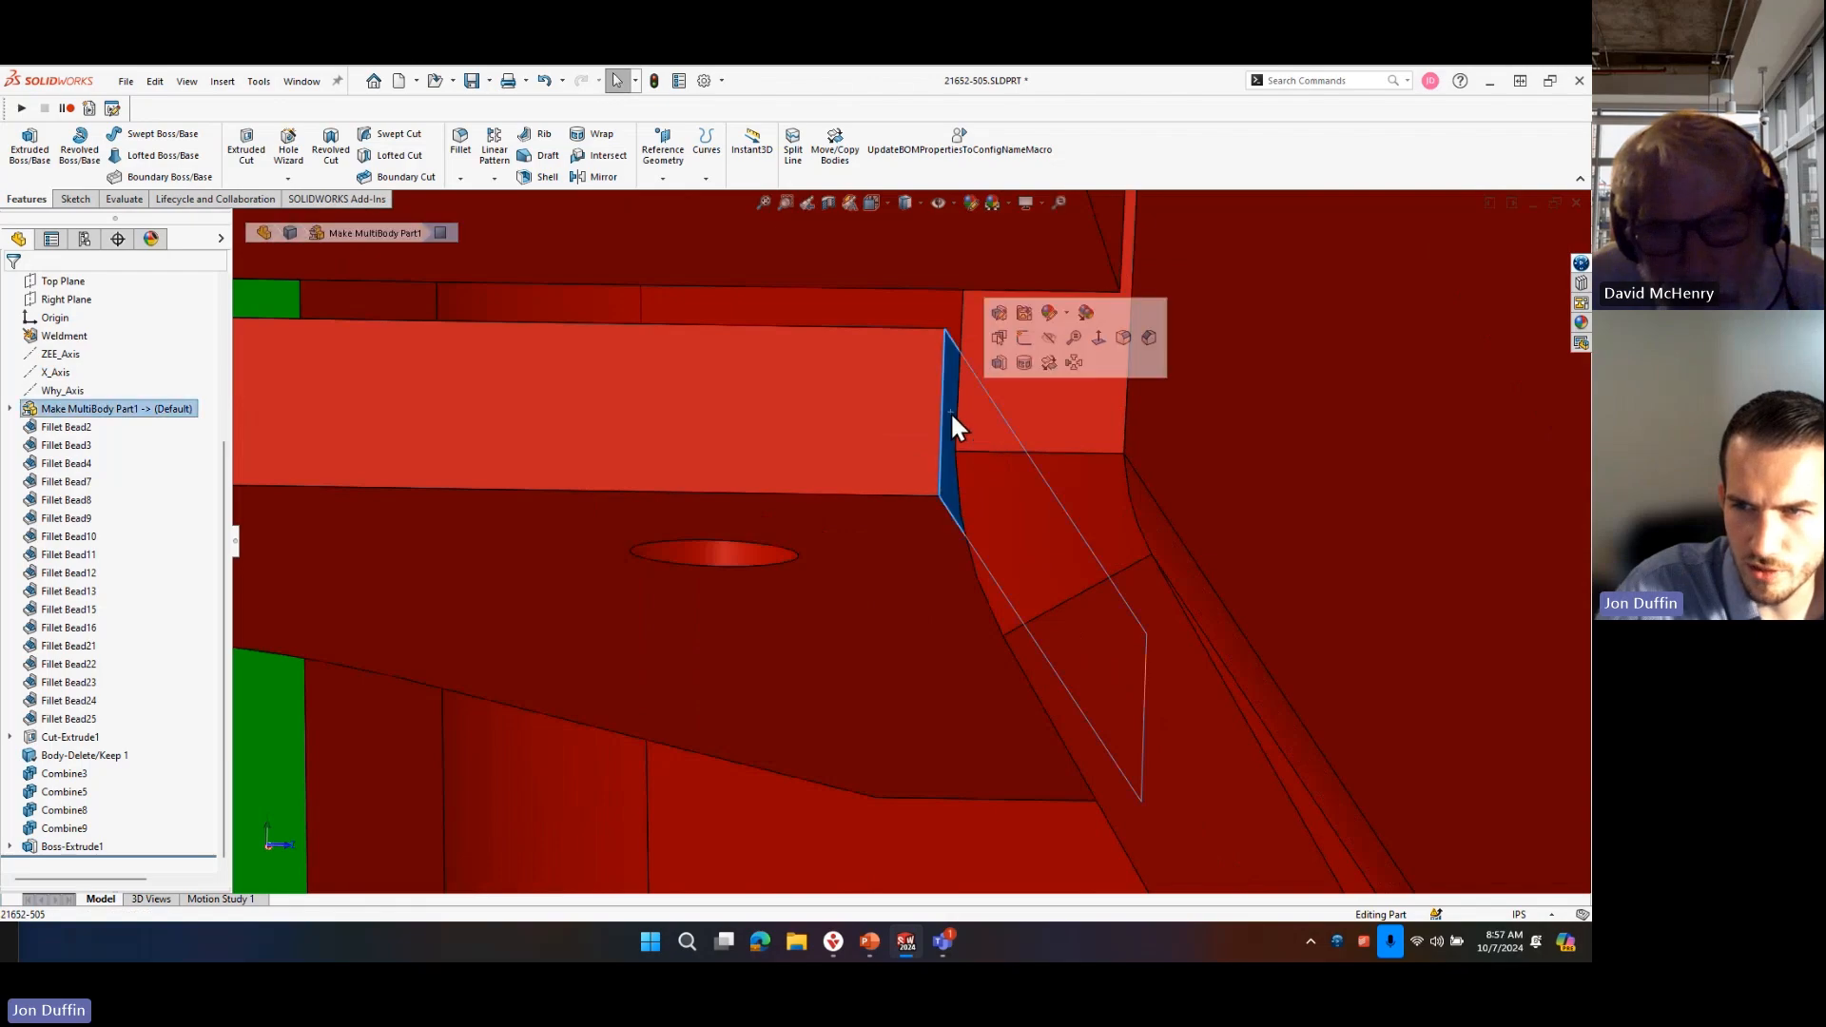
{"action": "key", "text": "s"}
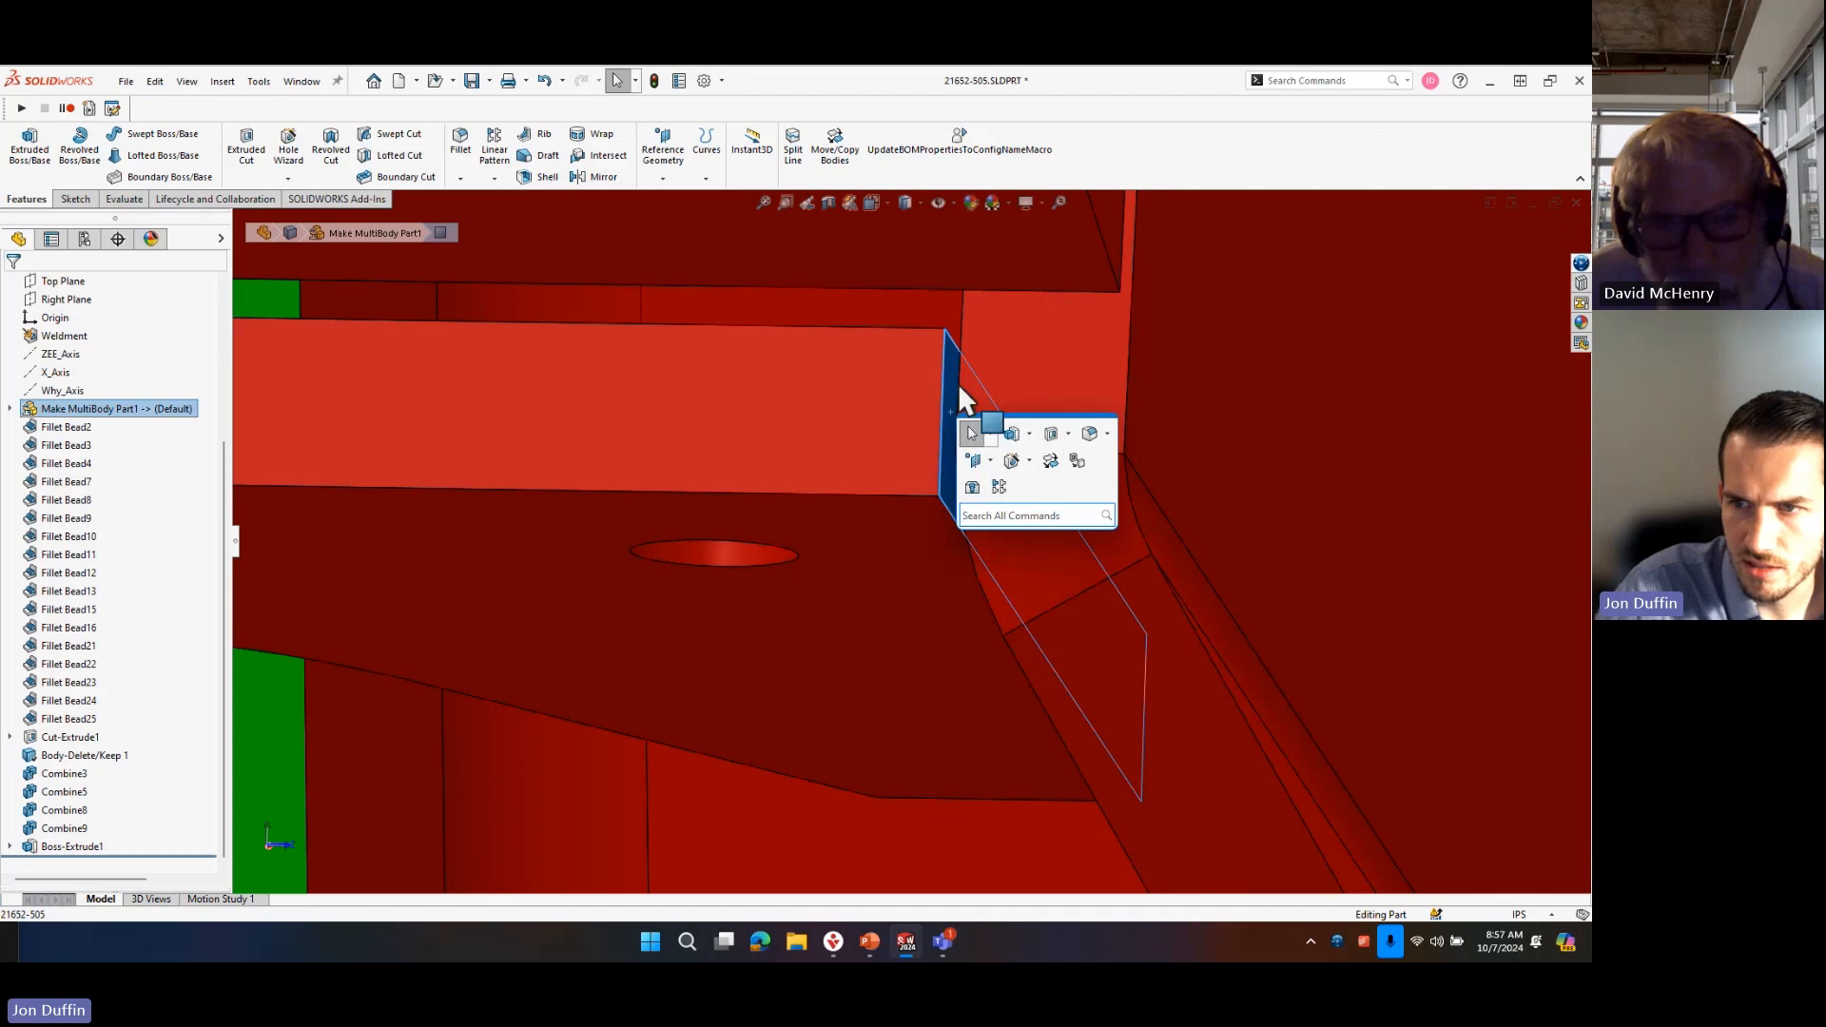
{"action": "left_click", "coordinate": [1046, 338]}
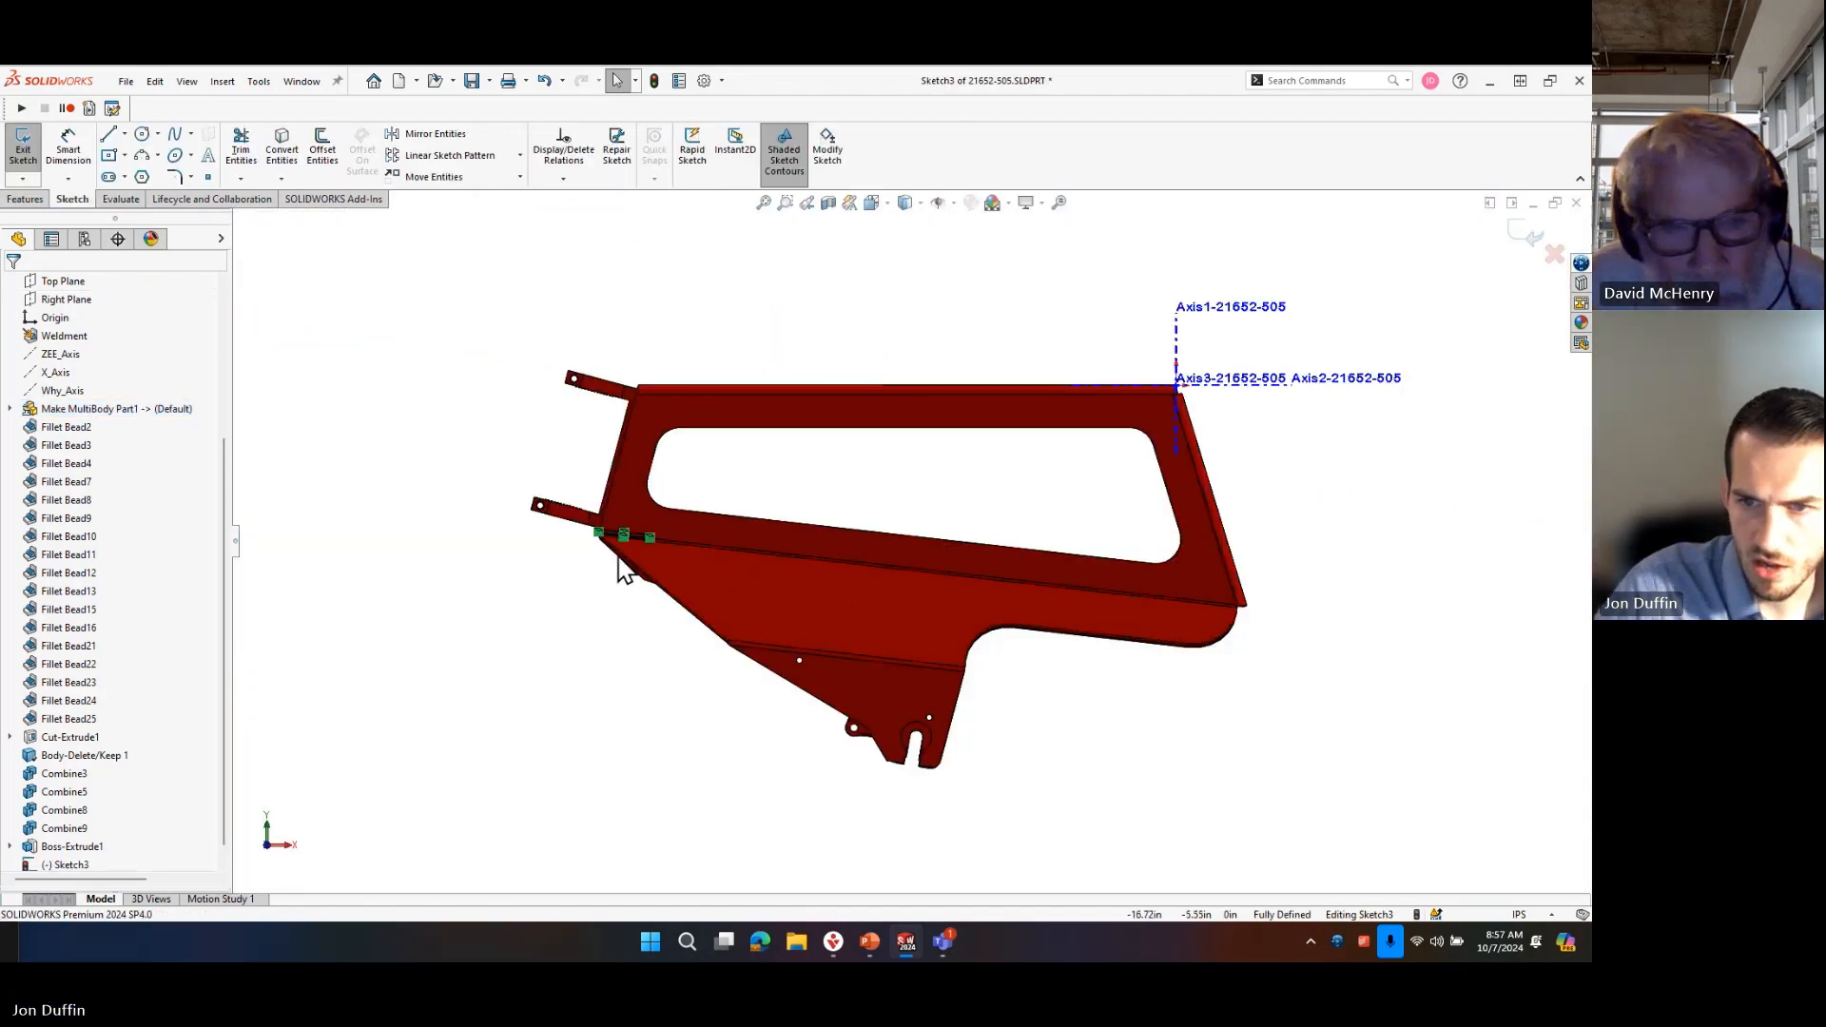
Extrude the opposite end-face sketch Up To Surface at the adjoining frame face, merging the result with all bodies.
{"action": "scroll", "coordinate": [622, 569], "scroll_direction": "down", "scroll_amount": 10}
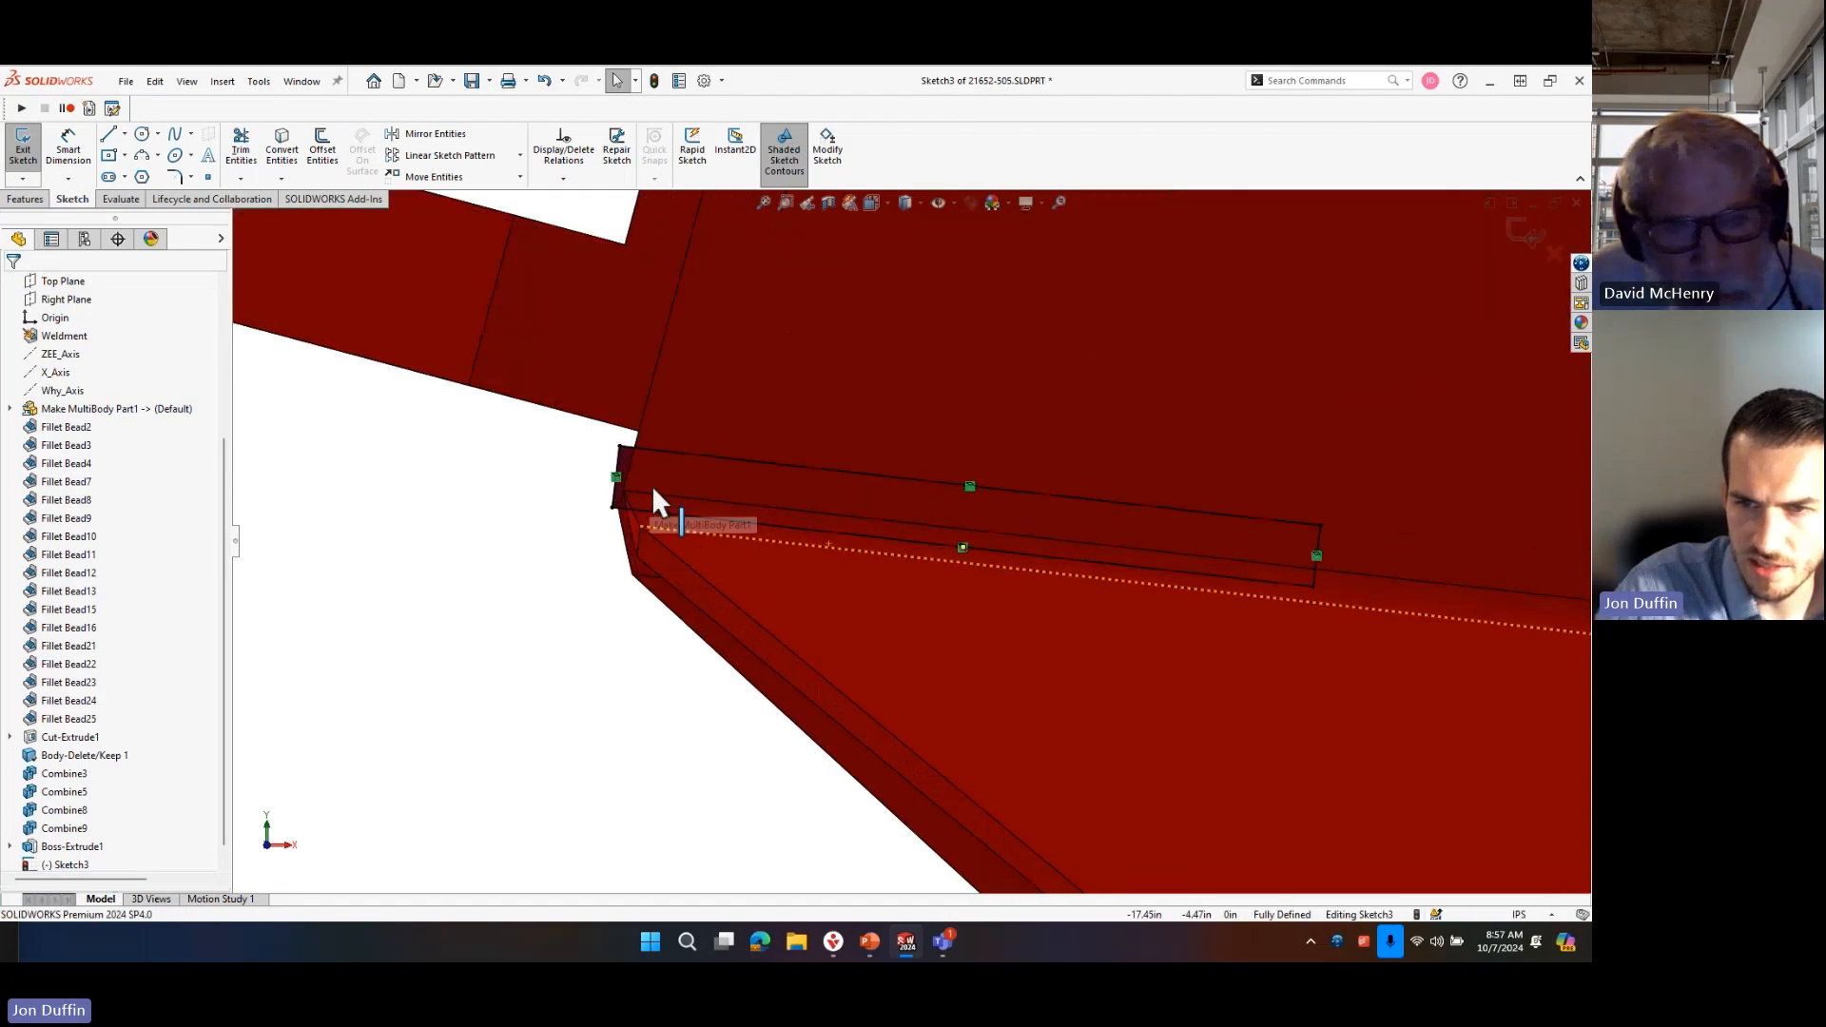
{"action": "scroll", "coordinate": [665, 499], "scroll_direction": "down", "scroll_amount": 5}
{"action": "key", "text": "s"}
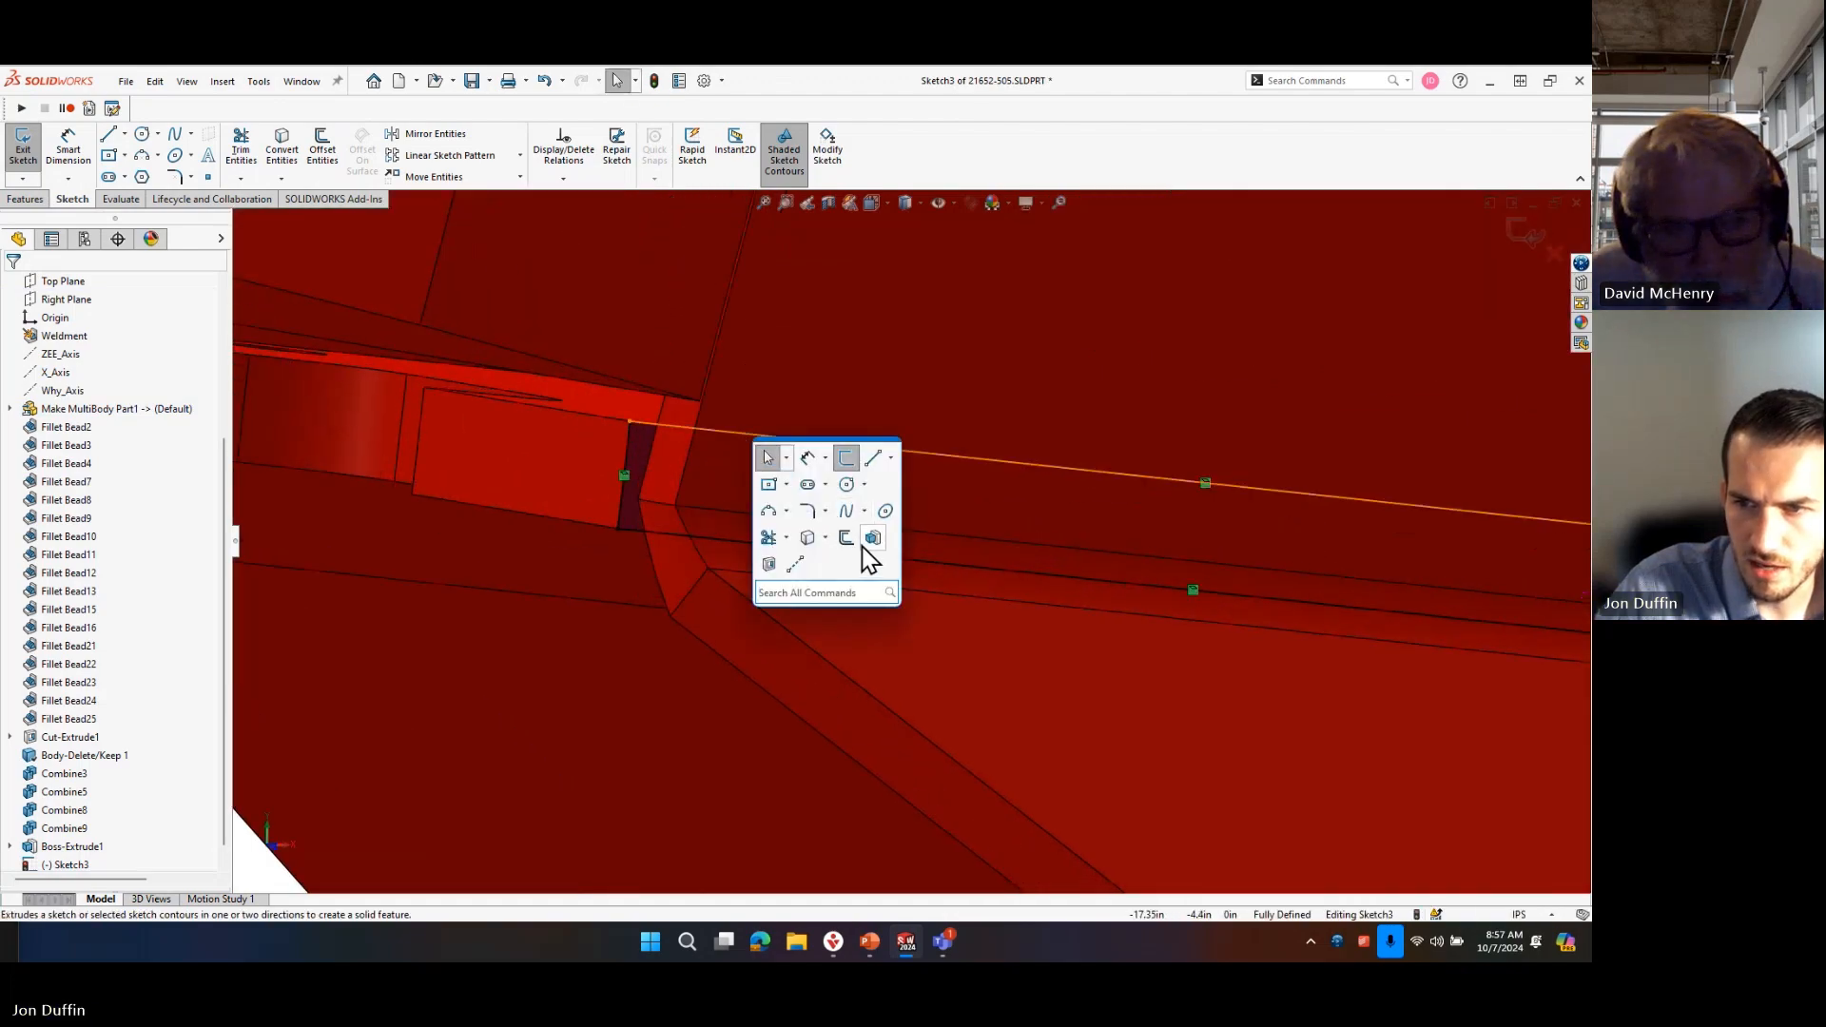
{"action": "left_click", "coordinate": [863, 545]}
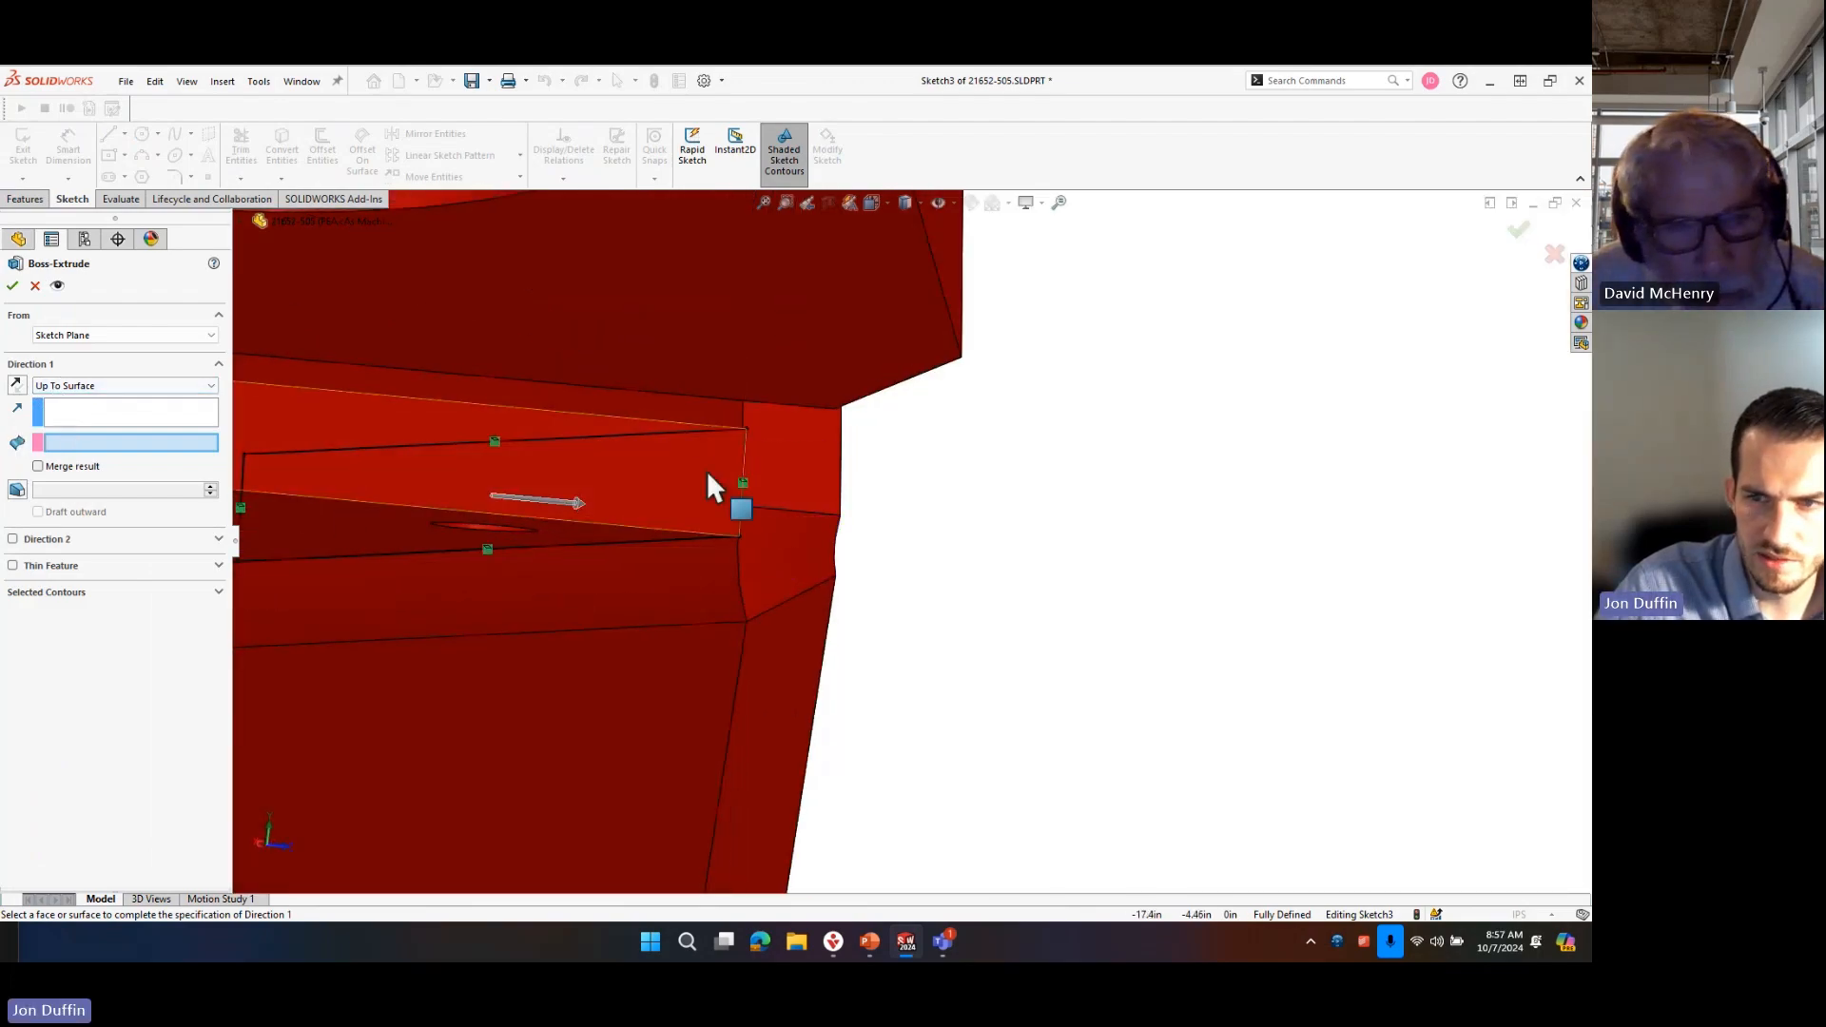
{"action": "left_click", "coordinate": [711, 408]}
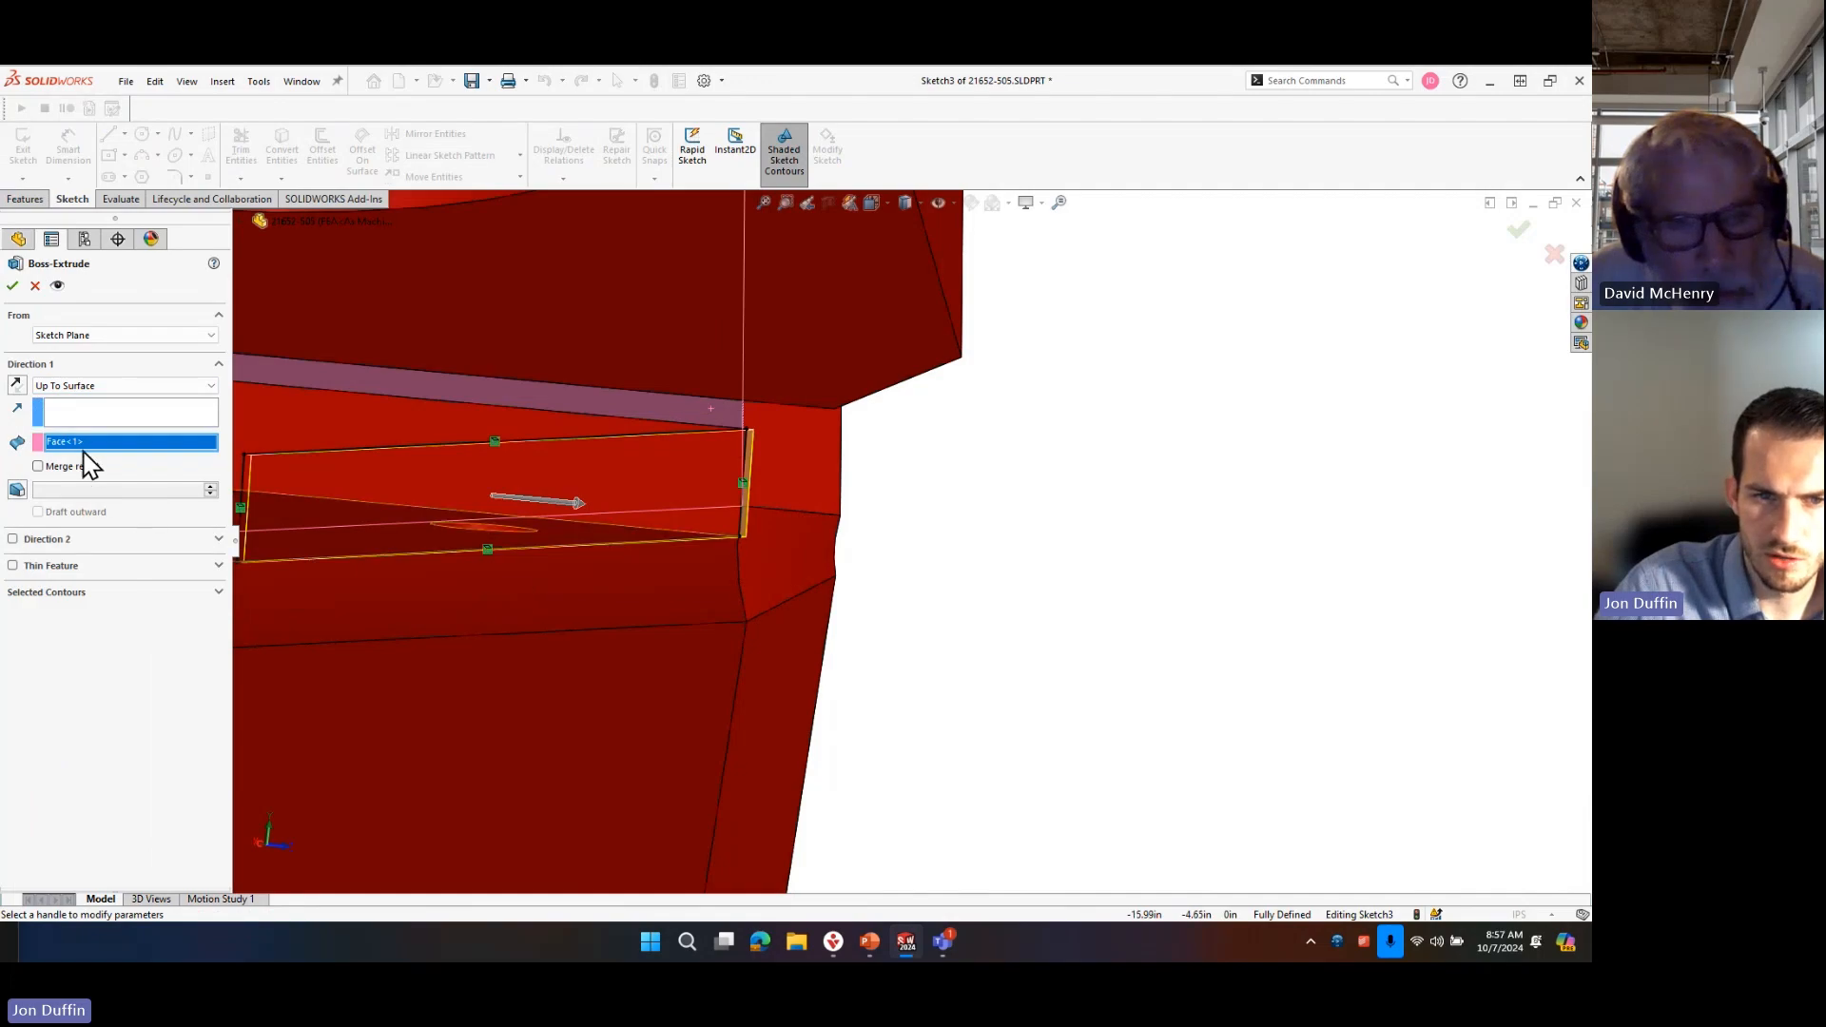
{"action": "left_click", "coordinate": [86, 637]}
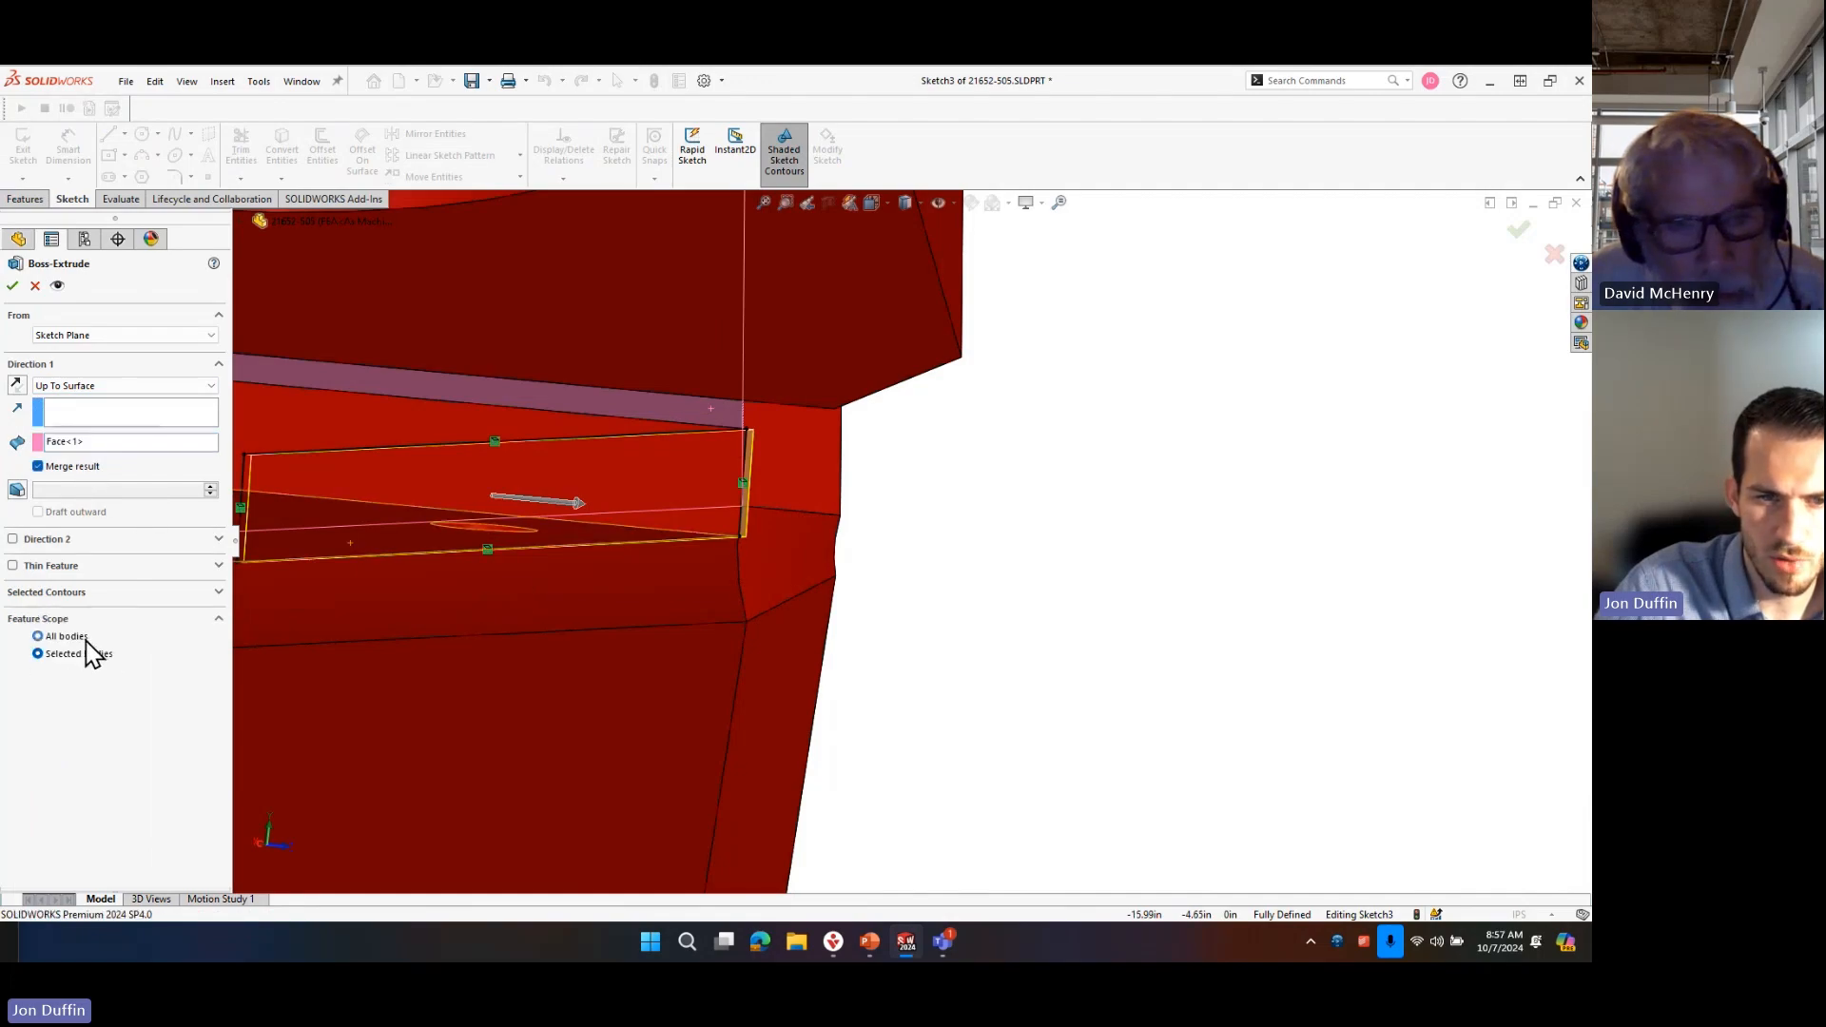
{"action": "left_click", "coordinate": [13, 286]}
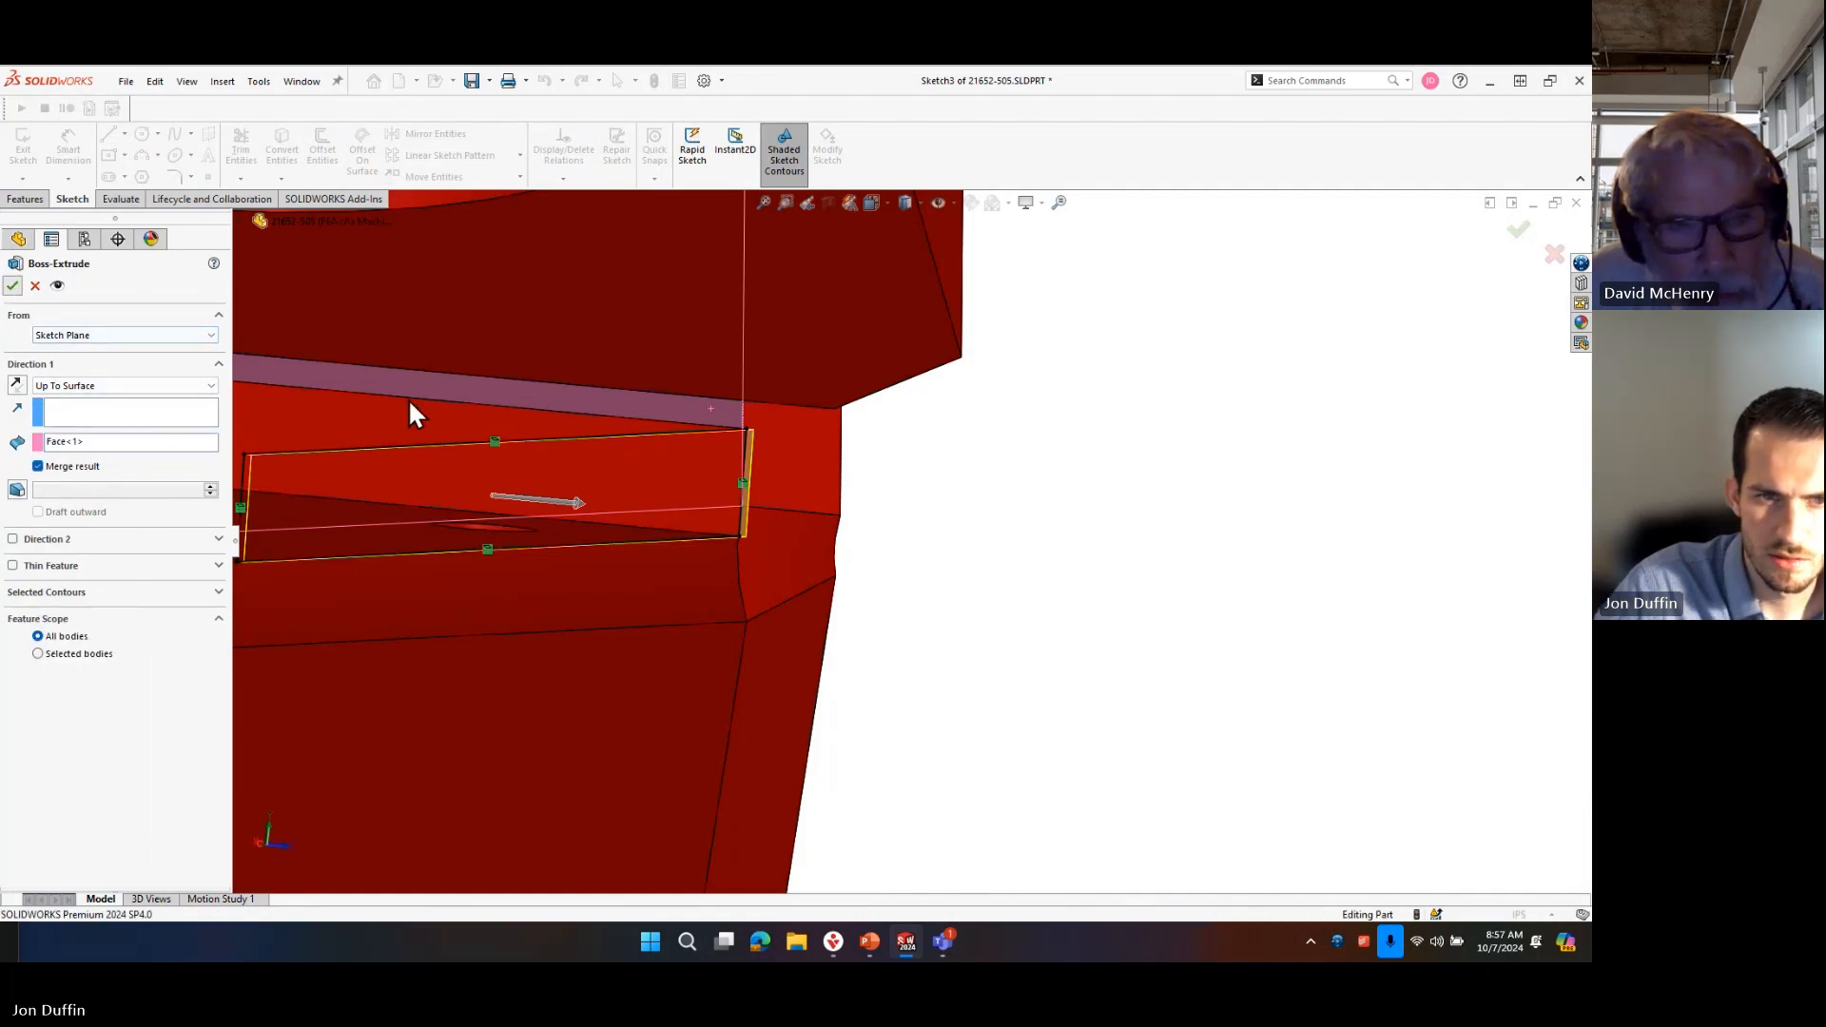
Highlight the Boss-Extrude2 body from the cut list to check which frame parts it includes, and clear the selection.
{"action": "scroll", "coordinate": [985, 591], "scroll_direction": "up", "scroll_amount": 3}
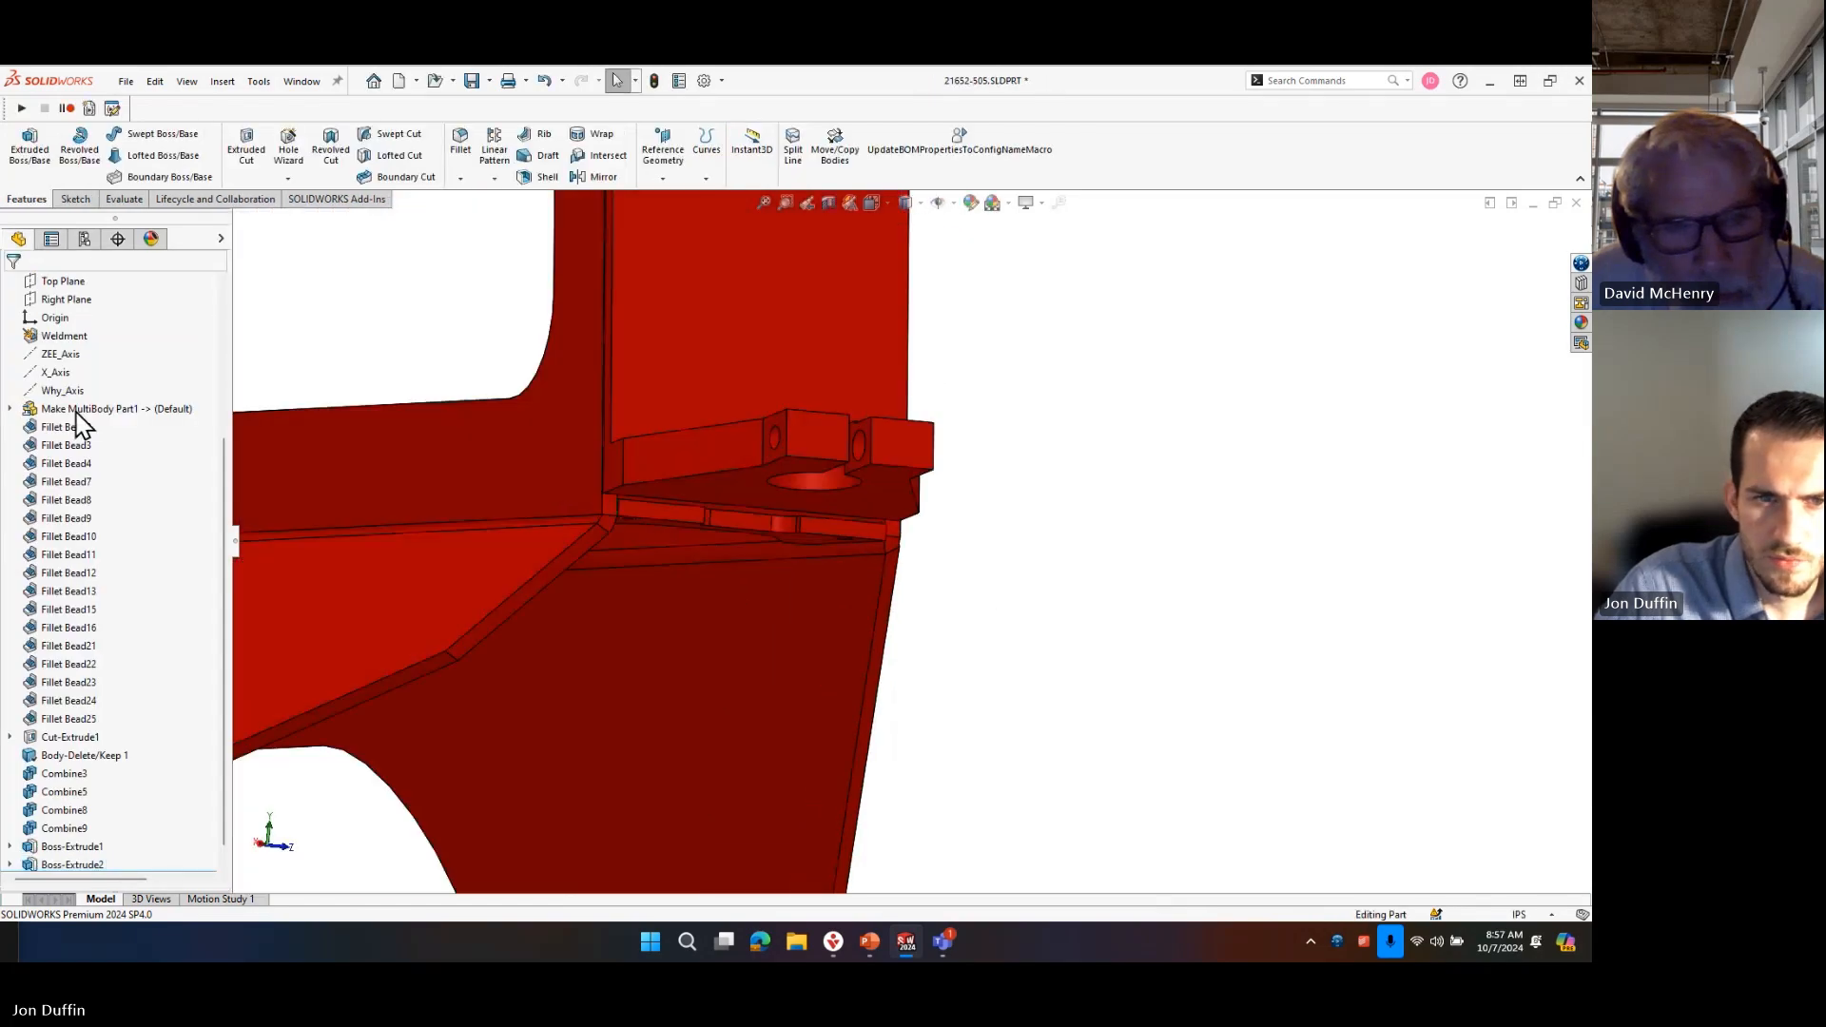
{"action": "scroll", "coordinate": [147, 440], "scroll_direction": "up", "scroll_amount": 4}
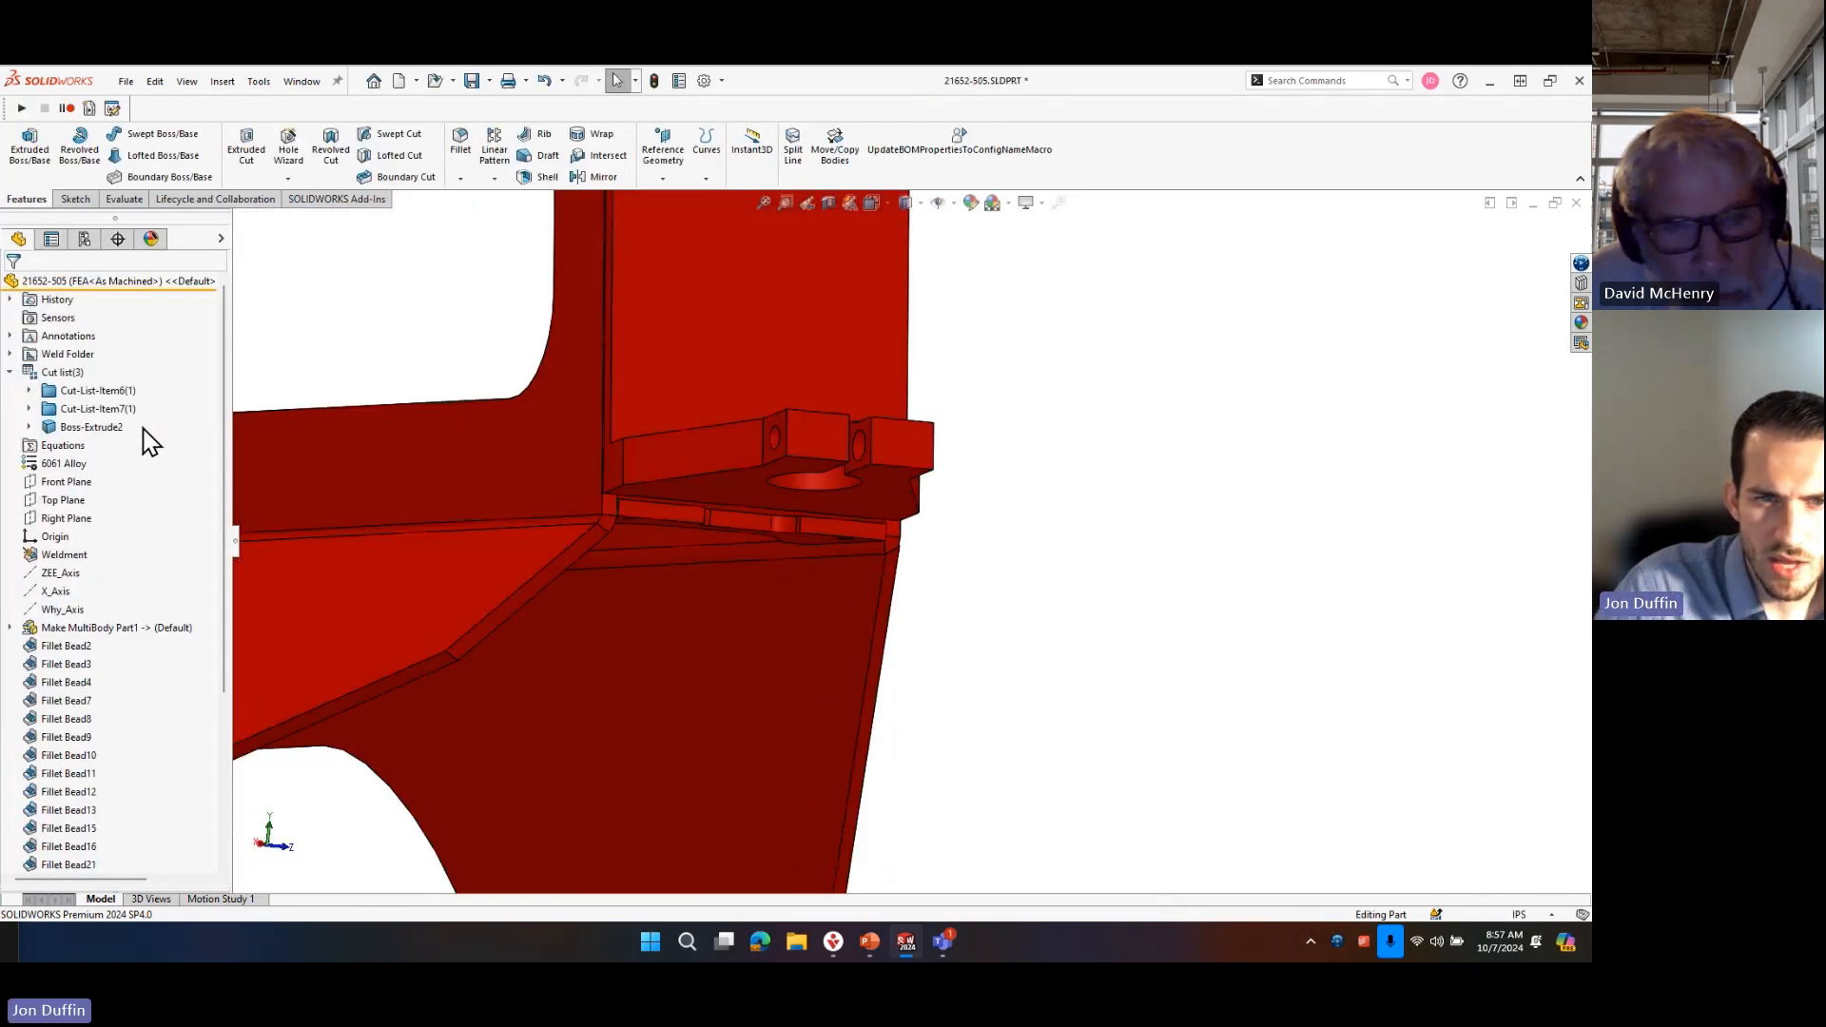
{"action": "left_click", "coordinate": [61, 431]}
{"action": "scroll", "coordinate": [732, 620], "scroll_direction": "up", "scroll_amount": 5}
{"action": "middle_click_drag", "start_coordinate": [732, 620], "coordinate": [798, 421]}
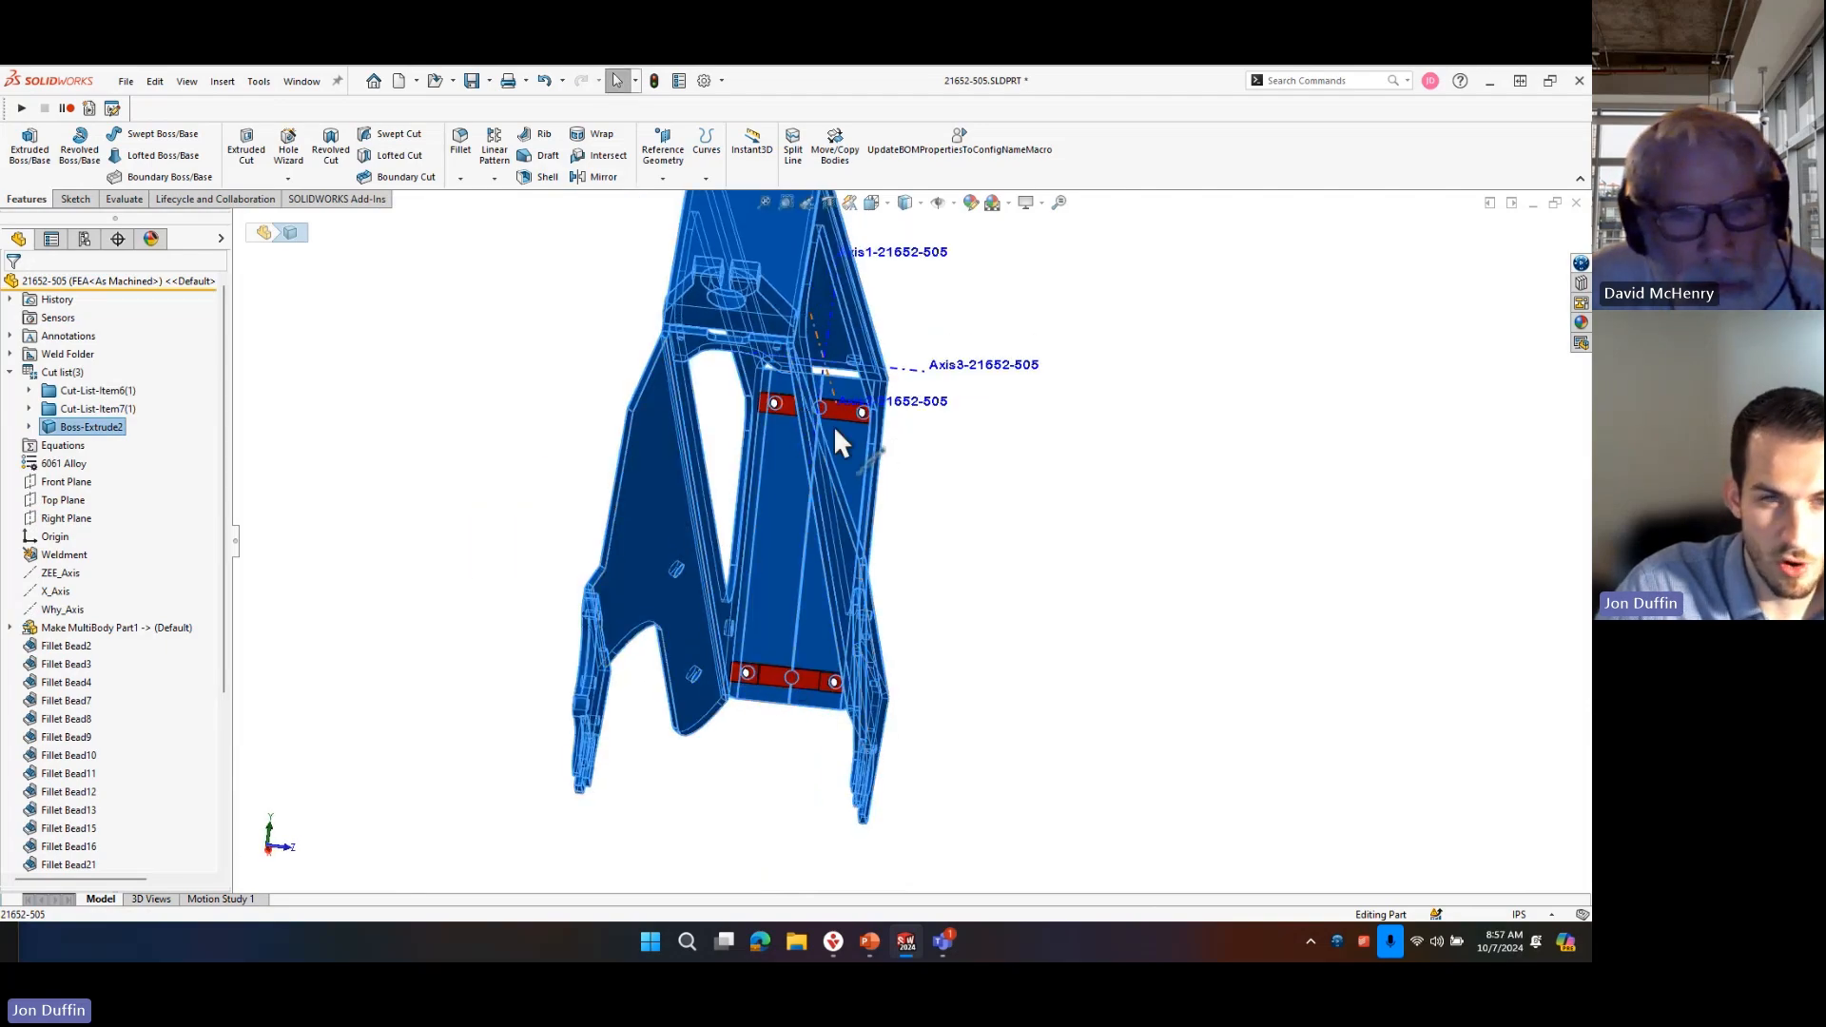
{"action": "left_click", "coordinate": [1120, 708]}
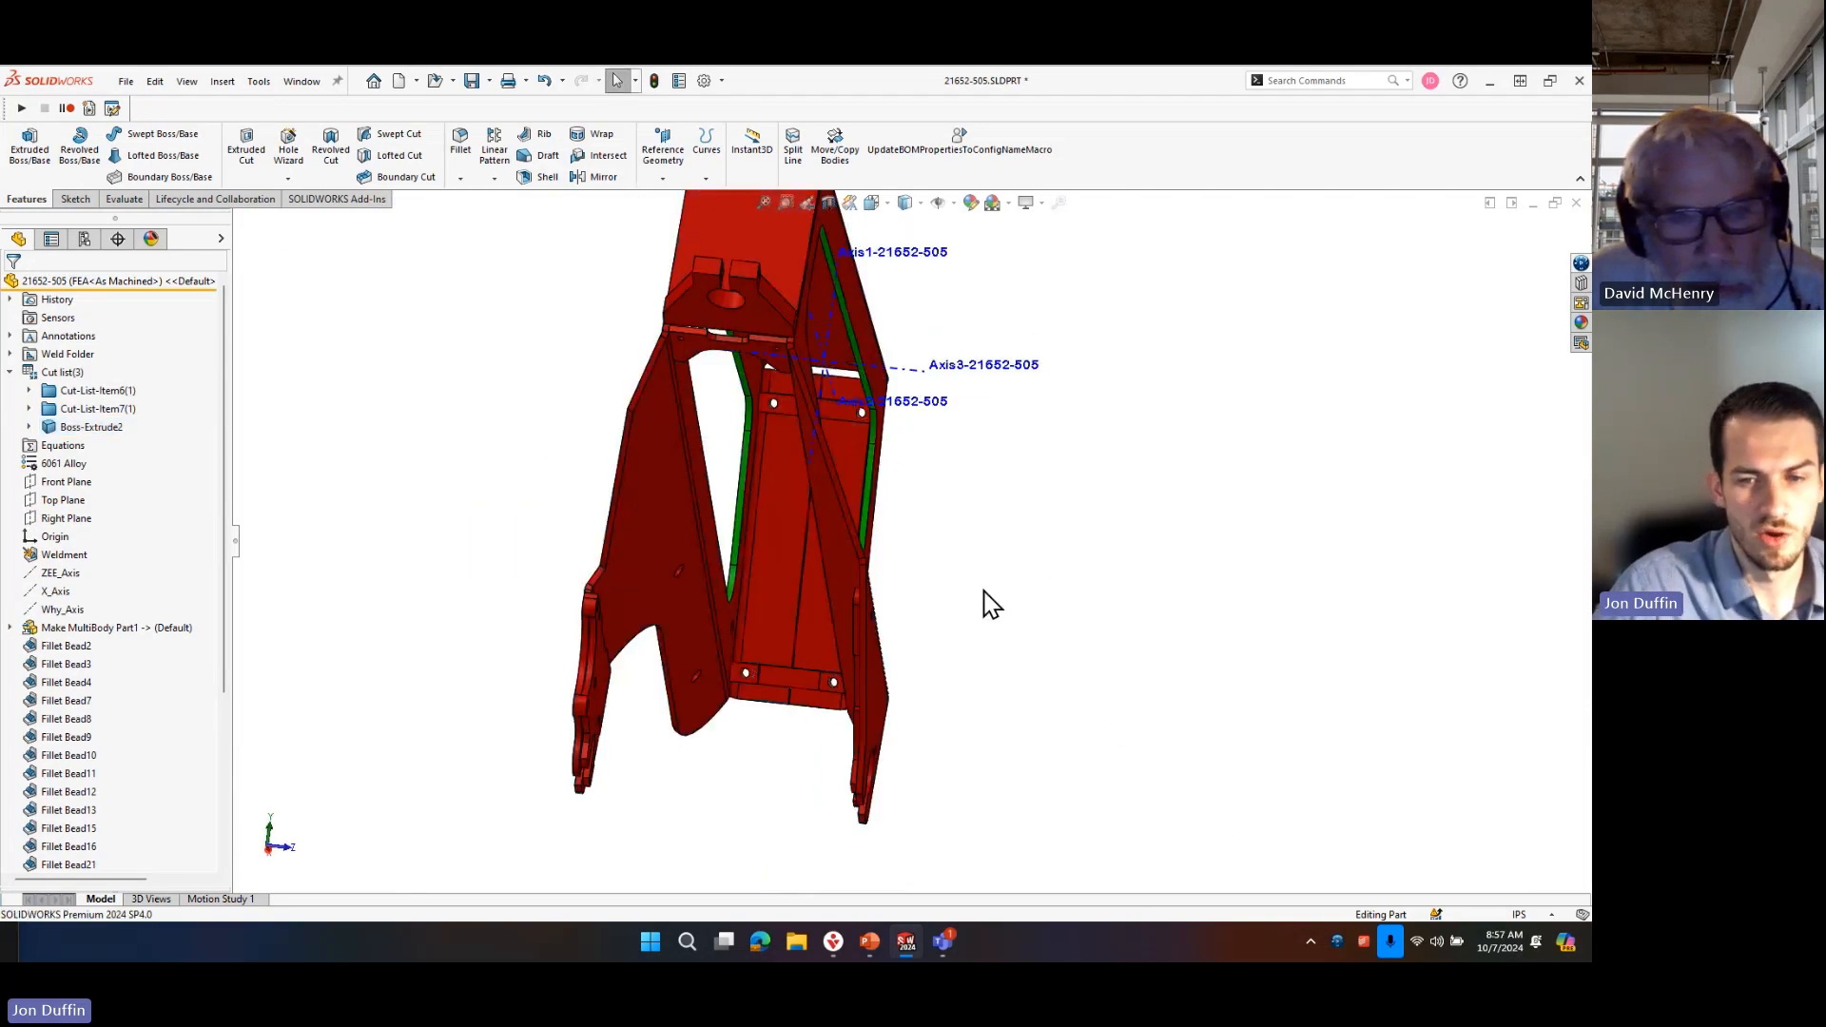
Examine how the separate crosspieces with two holes meet the inside of the frame's side plates.
{"action": "scroll", "coordinate": [713, 786], "scroll_direction": "up", "scroll_amount": 5}
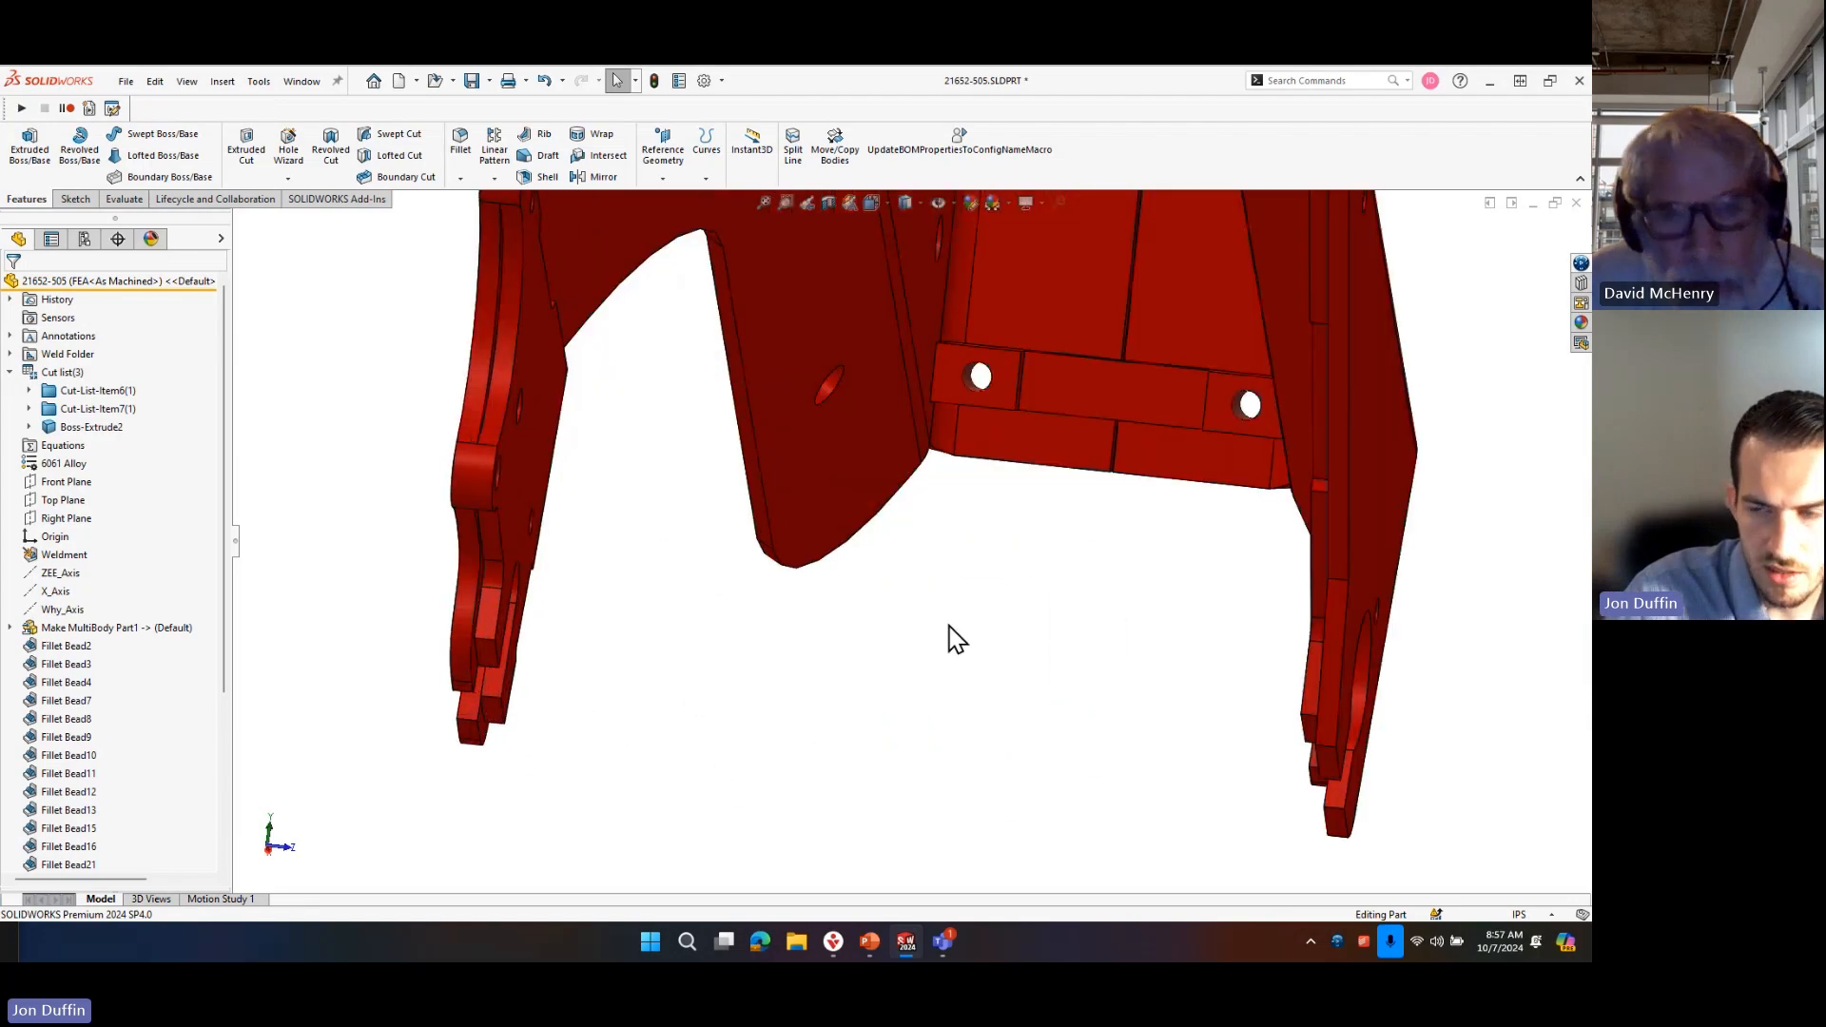
{"action": "scroll", "coordinate": [951, 636], "scroll_direction": "down", "scroll_amount": 5}
{"action": "scroll", "coordinate": [1038, 521], "scroll_direction": "down", "scroll_amount": 3}
{"action": "middle_click_drag", "start_coordinate": [925, 483], "coordinate": [1016, 322]}
{"action": "scroll", "coordinate": [1030, 561], "scroll_direction": "down", "scroll_amount": 3}
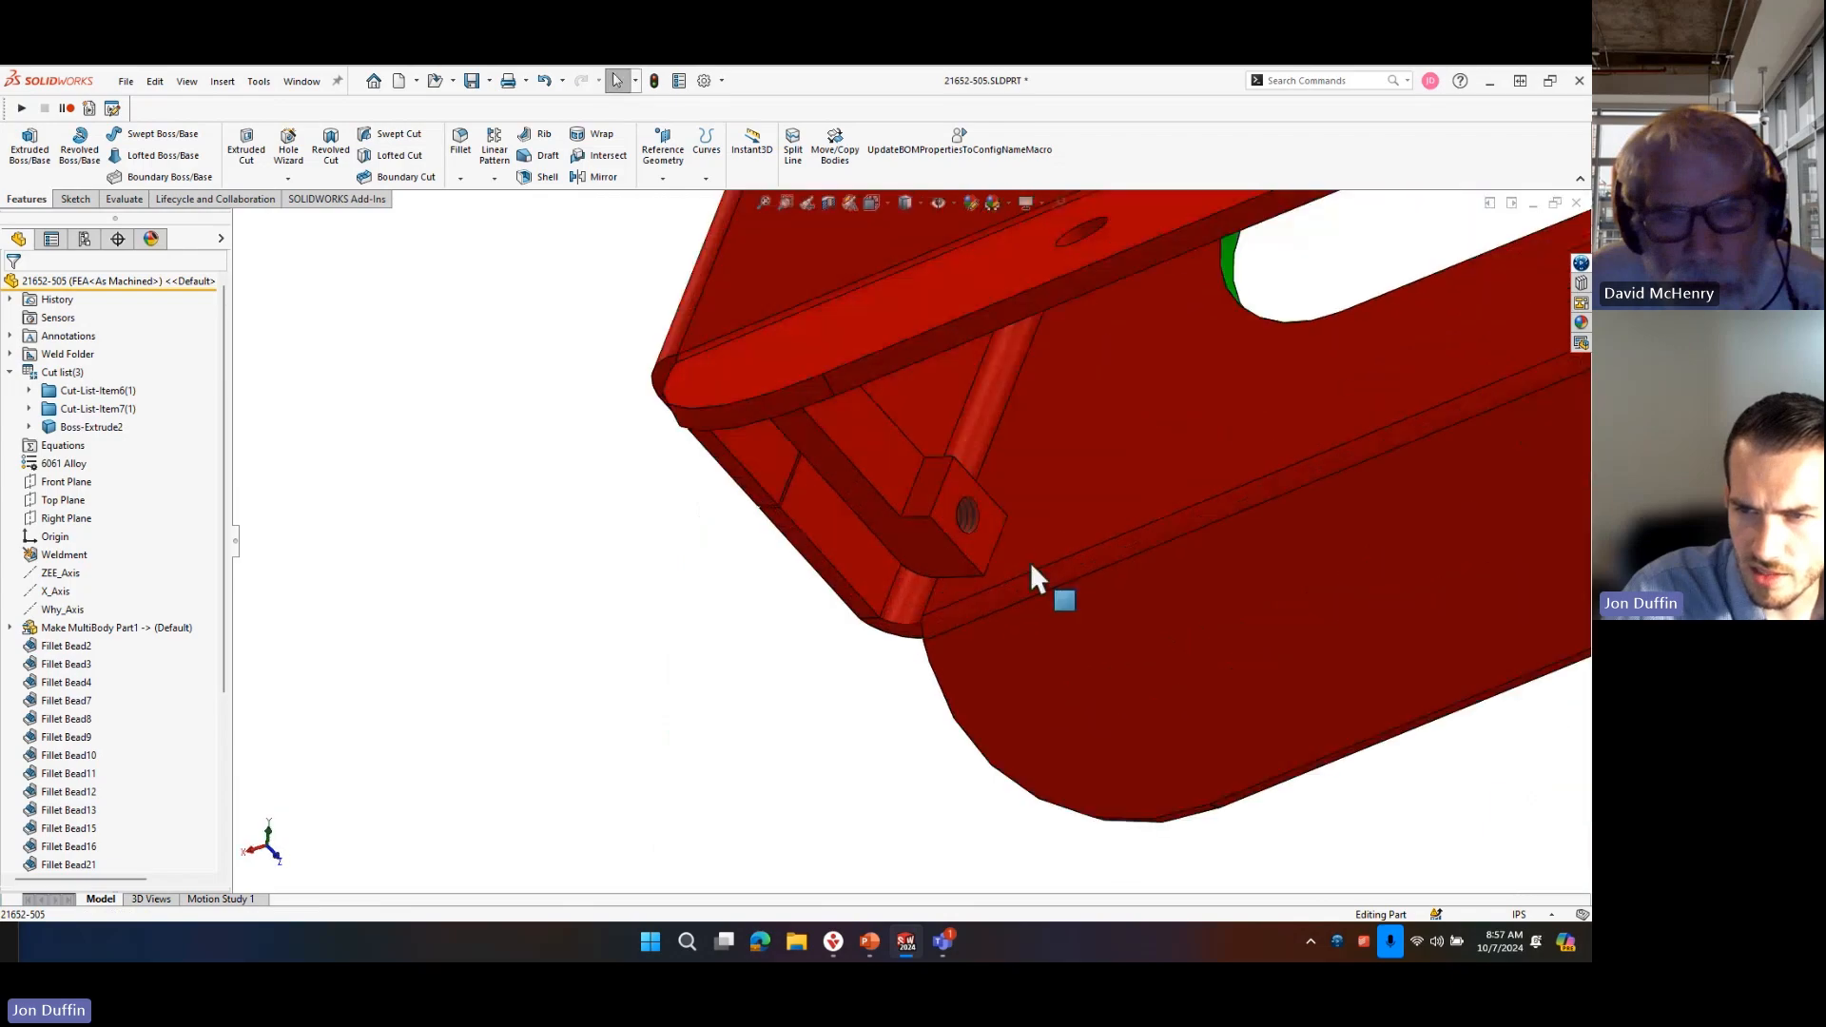
{"action": "scroll", "coordinate": [933, 523], "scroll_direction": "down", "scroll_amount": 3}
{"action": "middle_click_drag", "start_coordinate": [864, 510], "coordinate": [925, 583]}
{"action": "scroll", "coordinate": [945, 648], "scroll_direction": "up", "scroll_amount": 6}
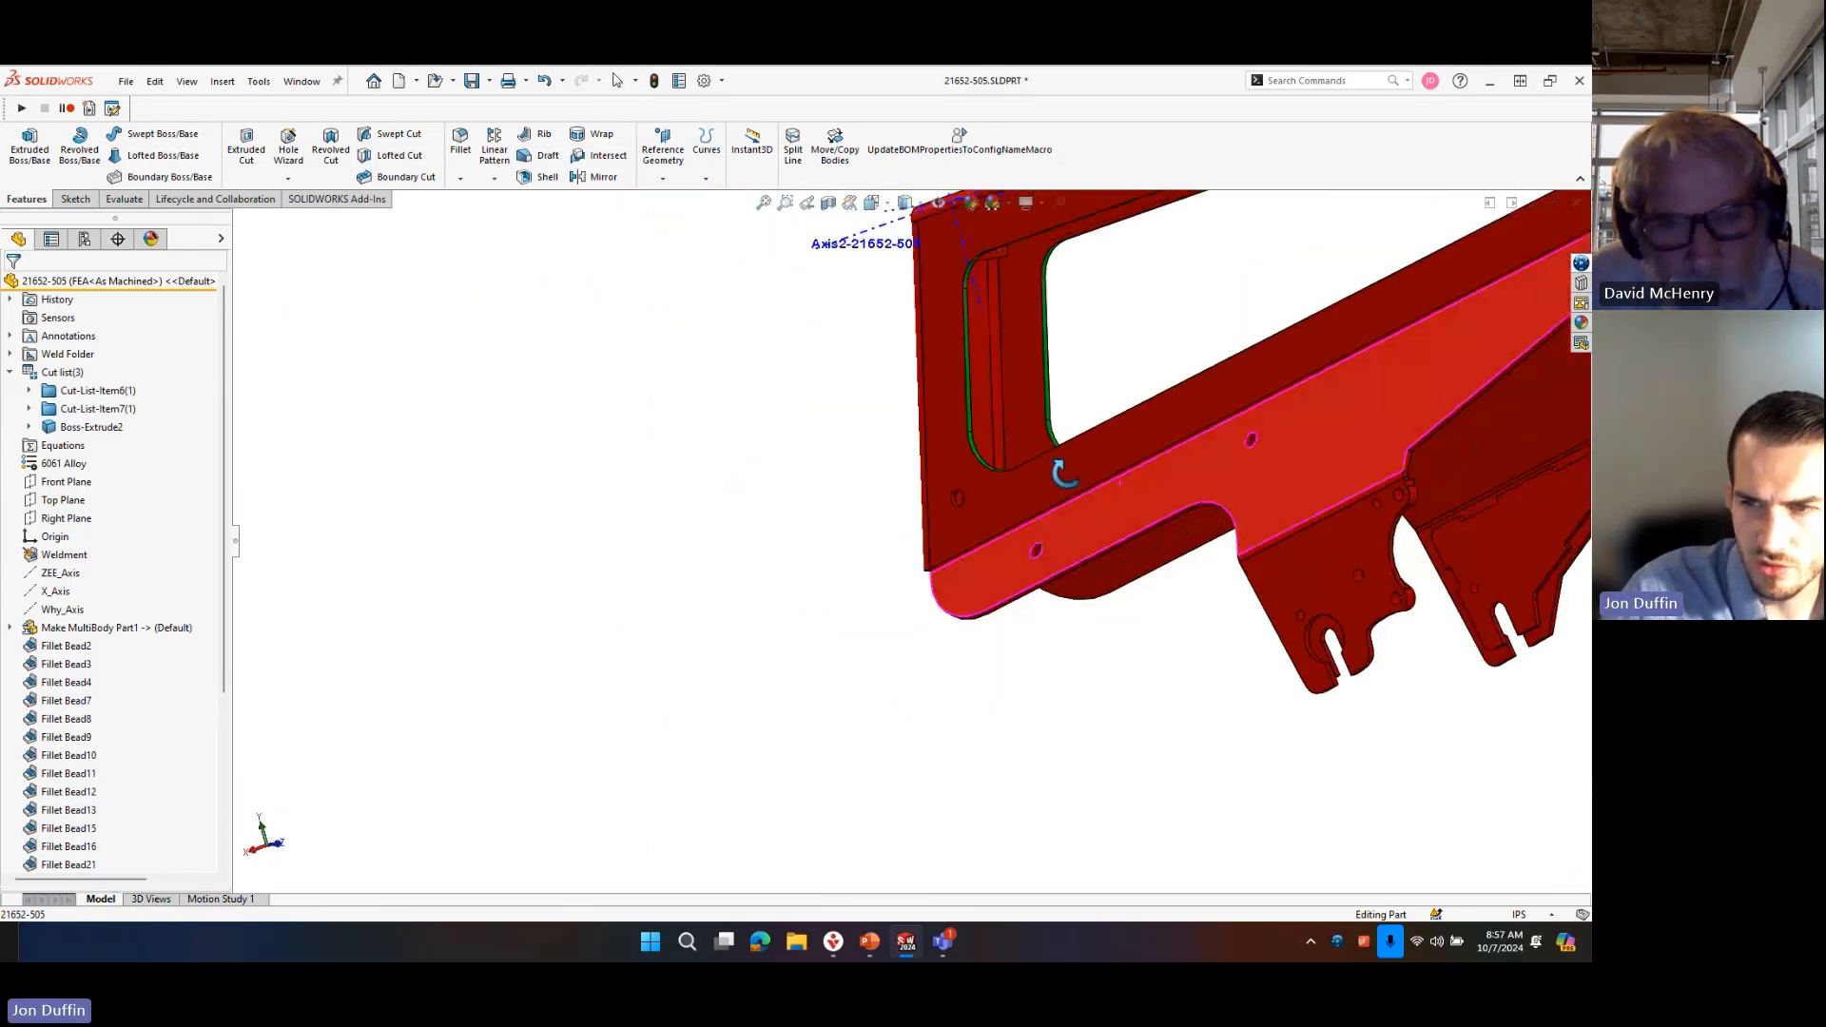
{"action": "key", "text": "s"}
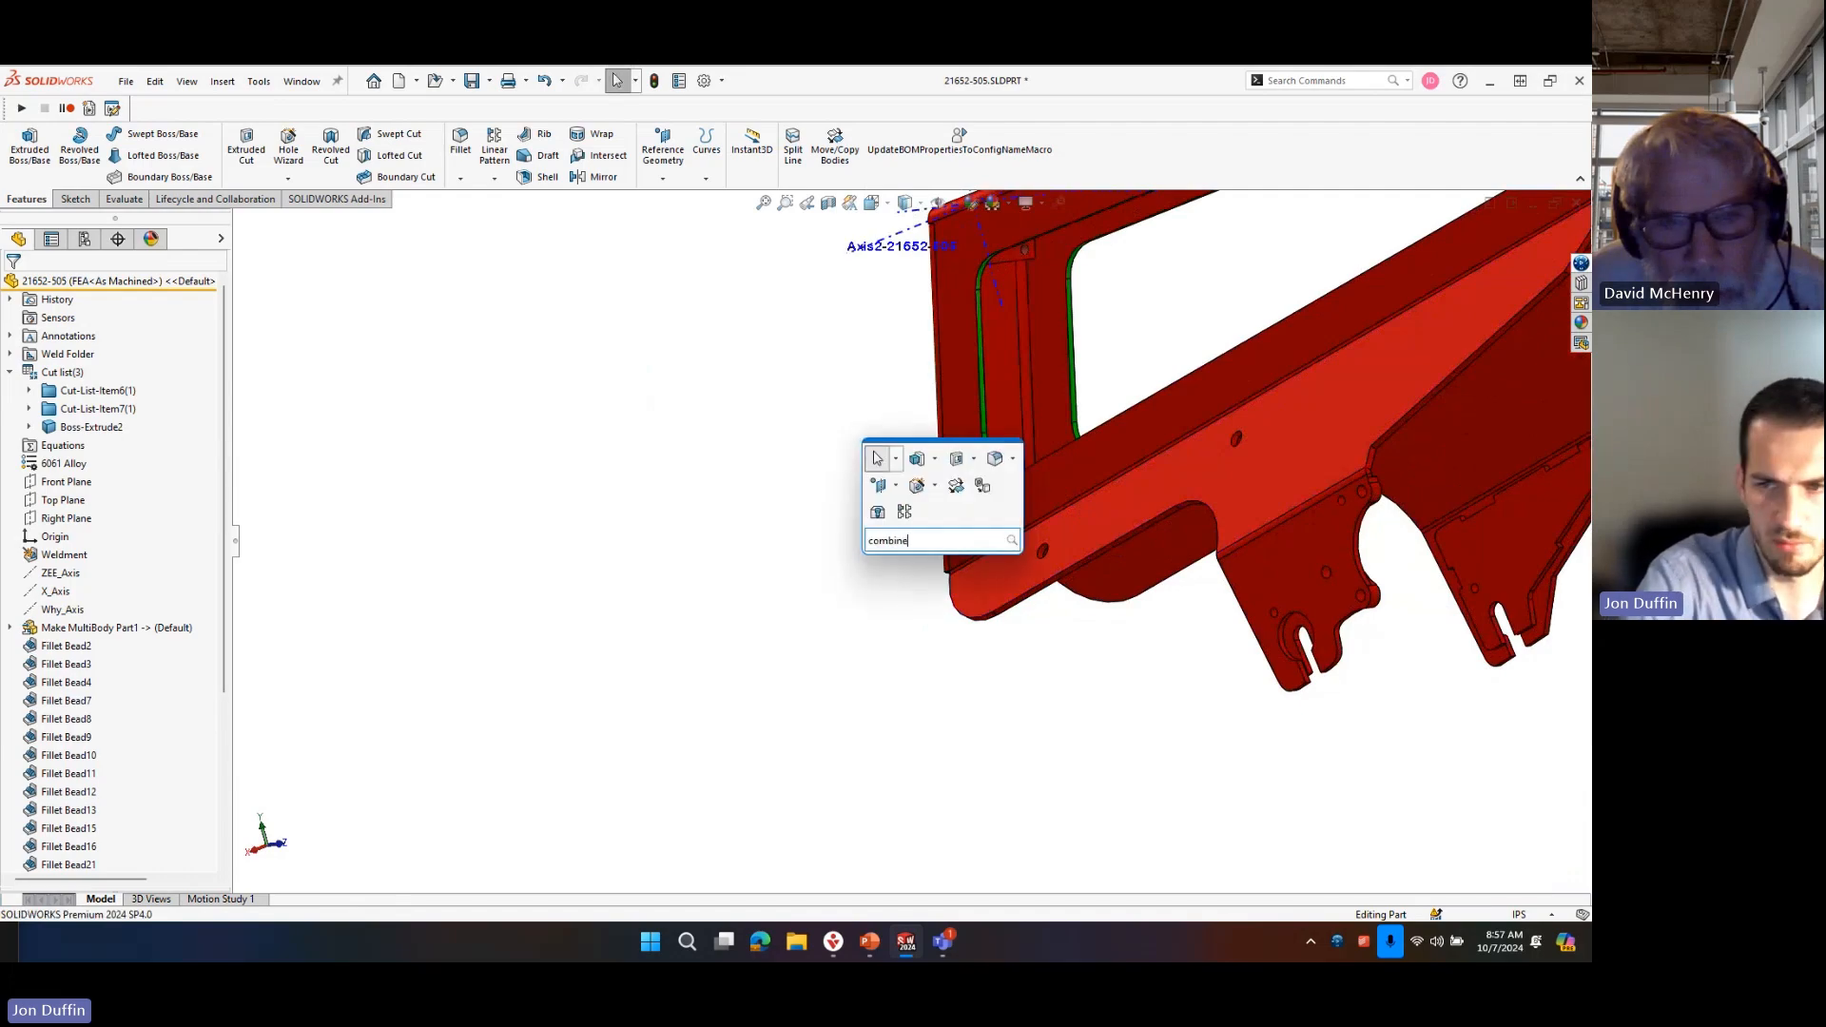
{"action": "left_click", "coordinate": [994, 562]}
{"action": "left_click", "coordinate": [1014, 255]}
{"action": "left_click", "coordinate": [994, 311]}
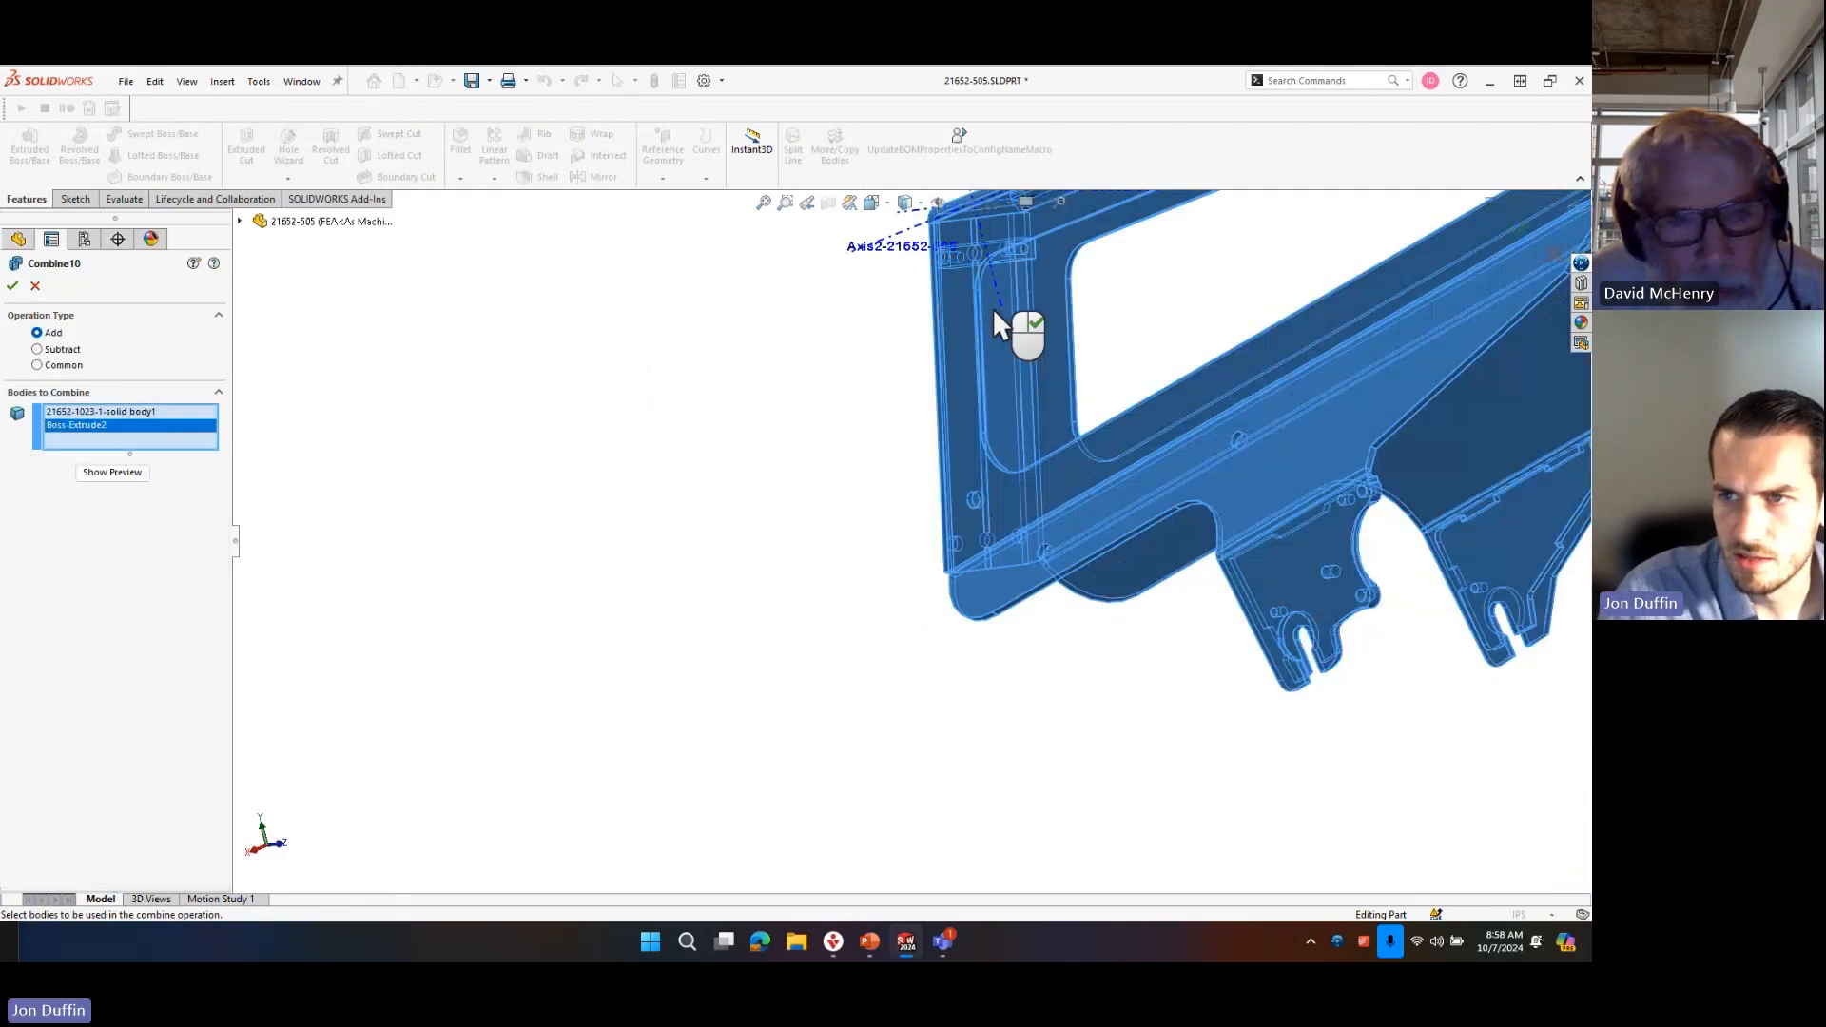
{"action": "left_click", "coordinate": [12, 286]}
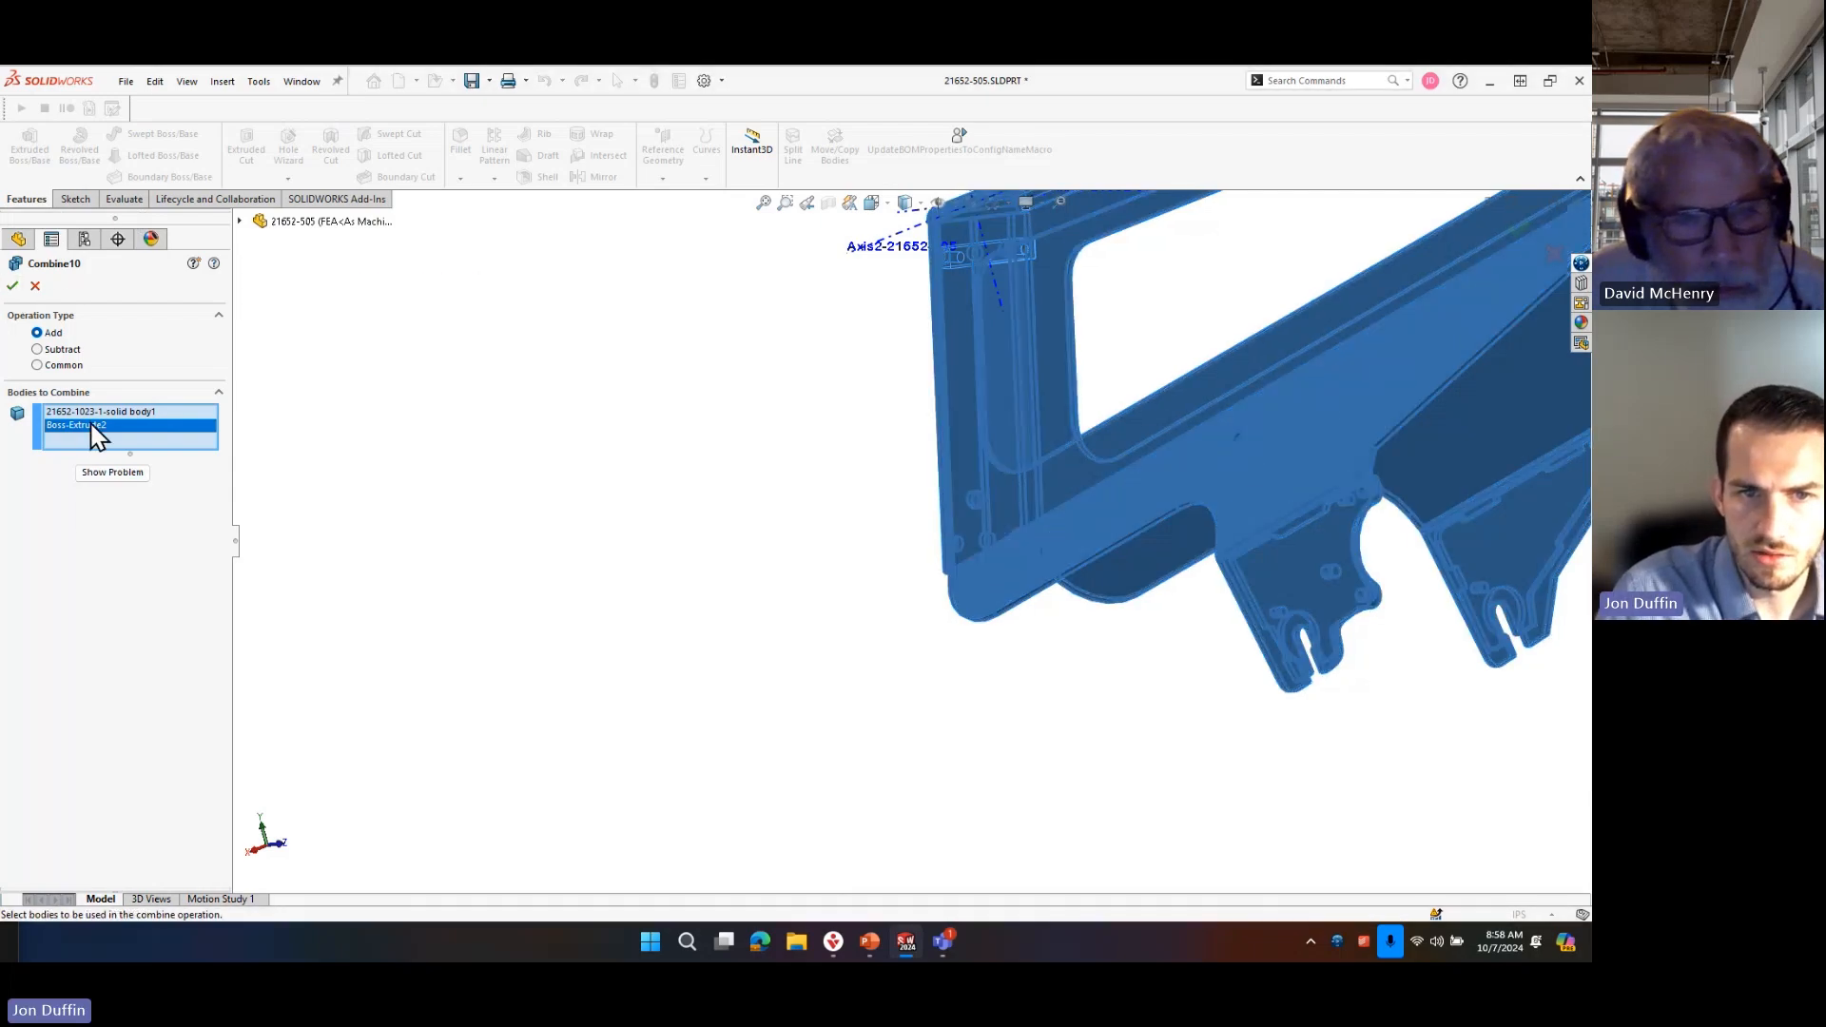
{"action": "left_click", "coordinate": [118, 412]}
{"action": "key", "text": "Delete"}
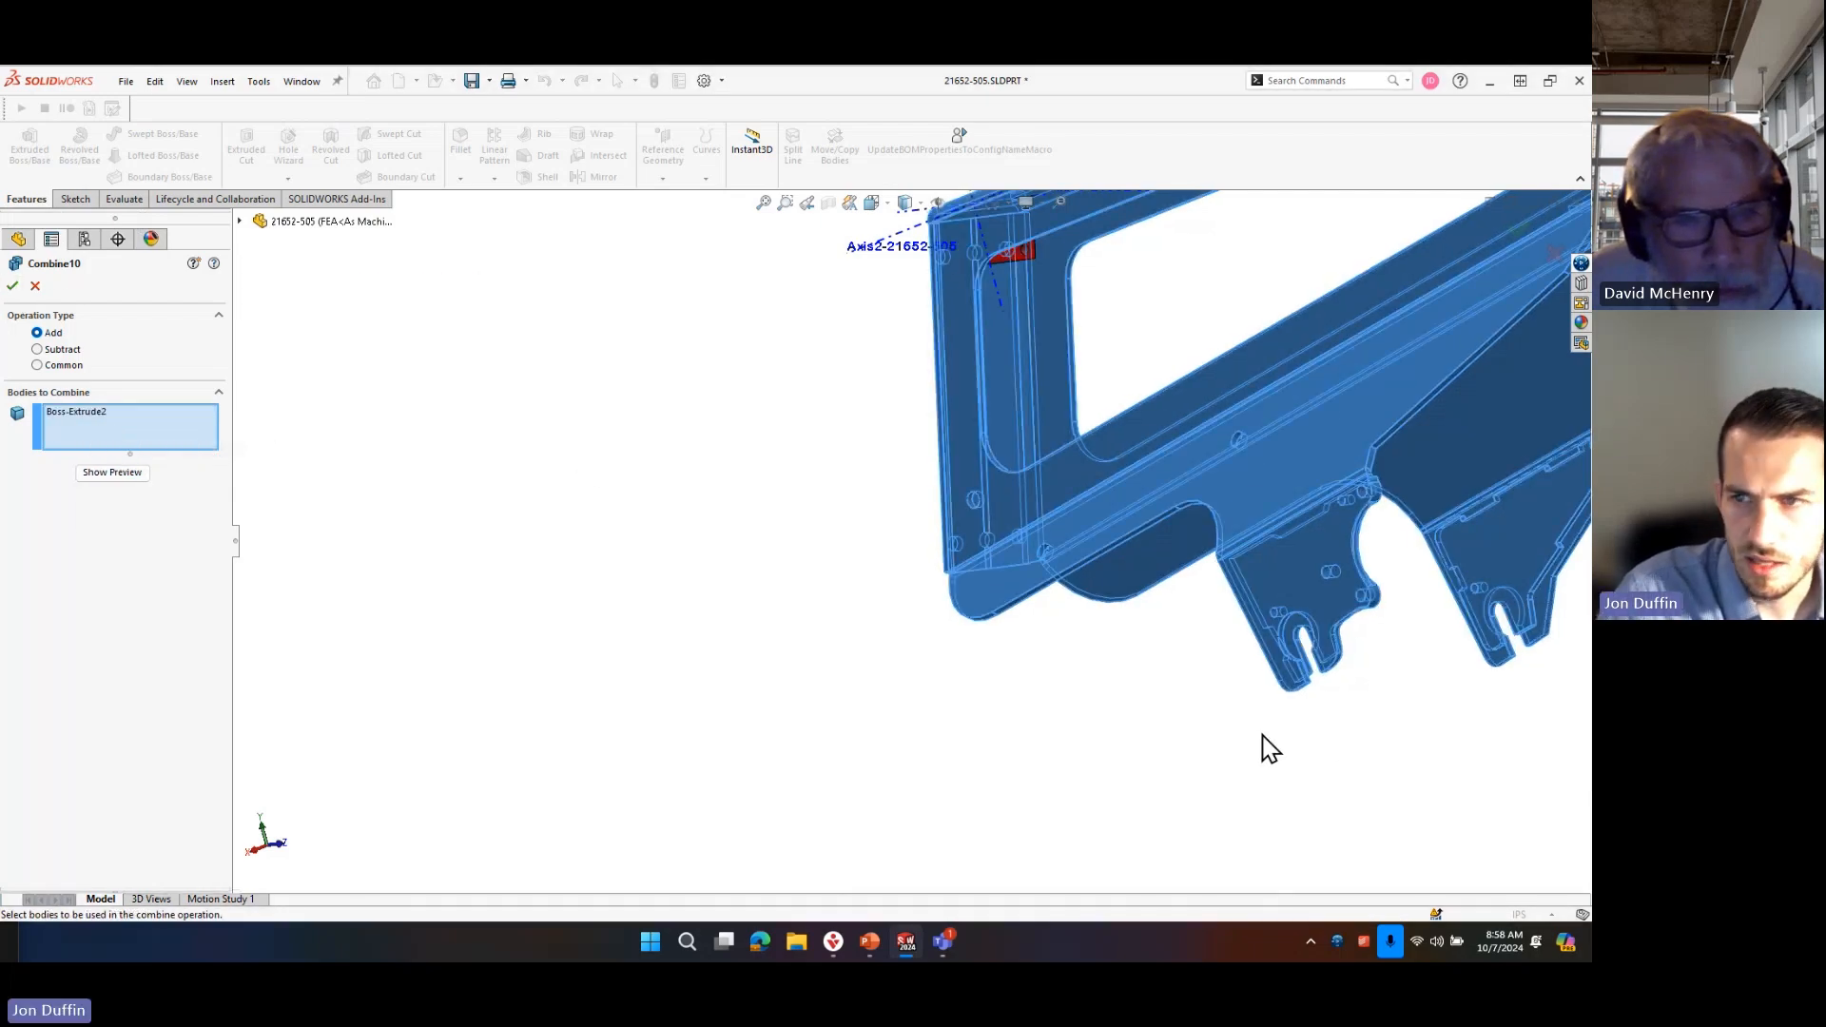
{"action": "middle_click_drag", "start_coordinate": [1260, 736], "coordinate": [1224, 653]}
{"action": "left_click", "coordinate": [1376, 791]}
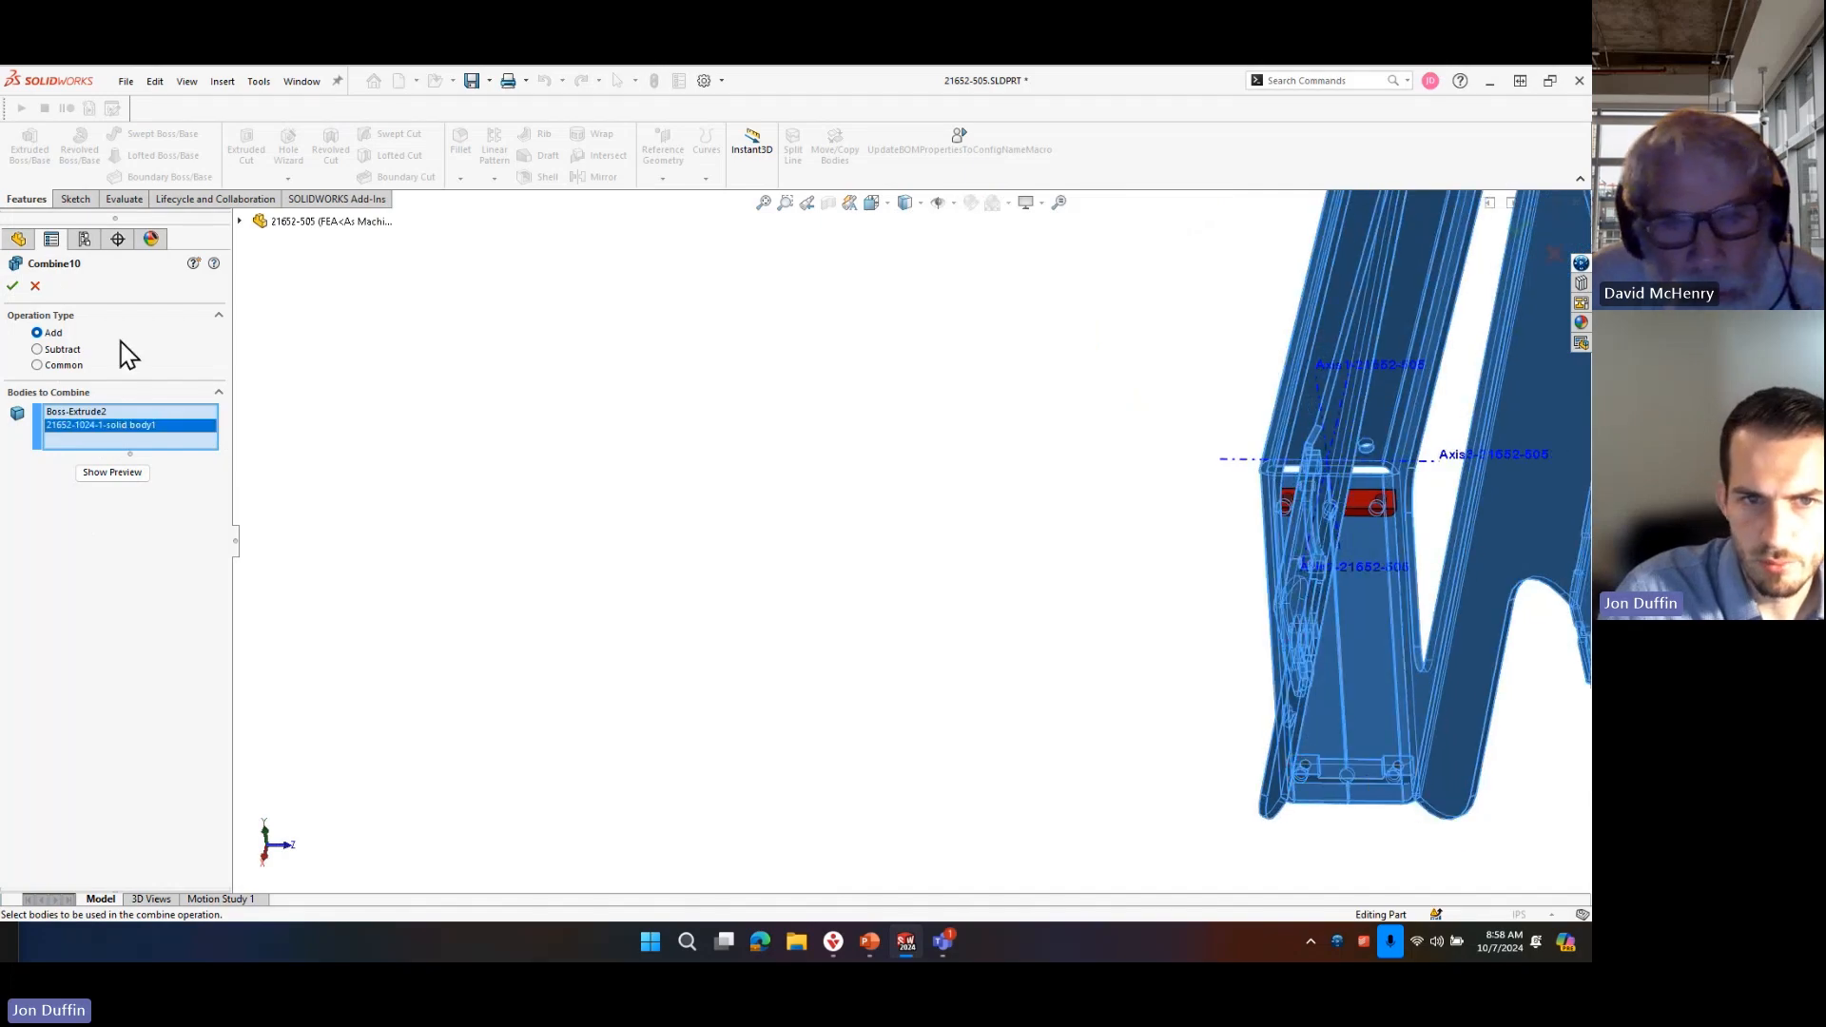
{"action": "left_click", "coordinate": [12, 284]}
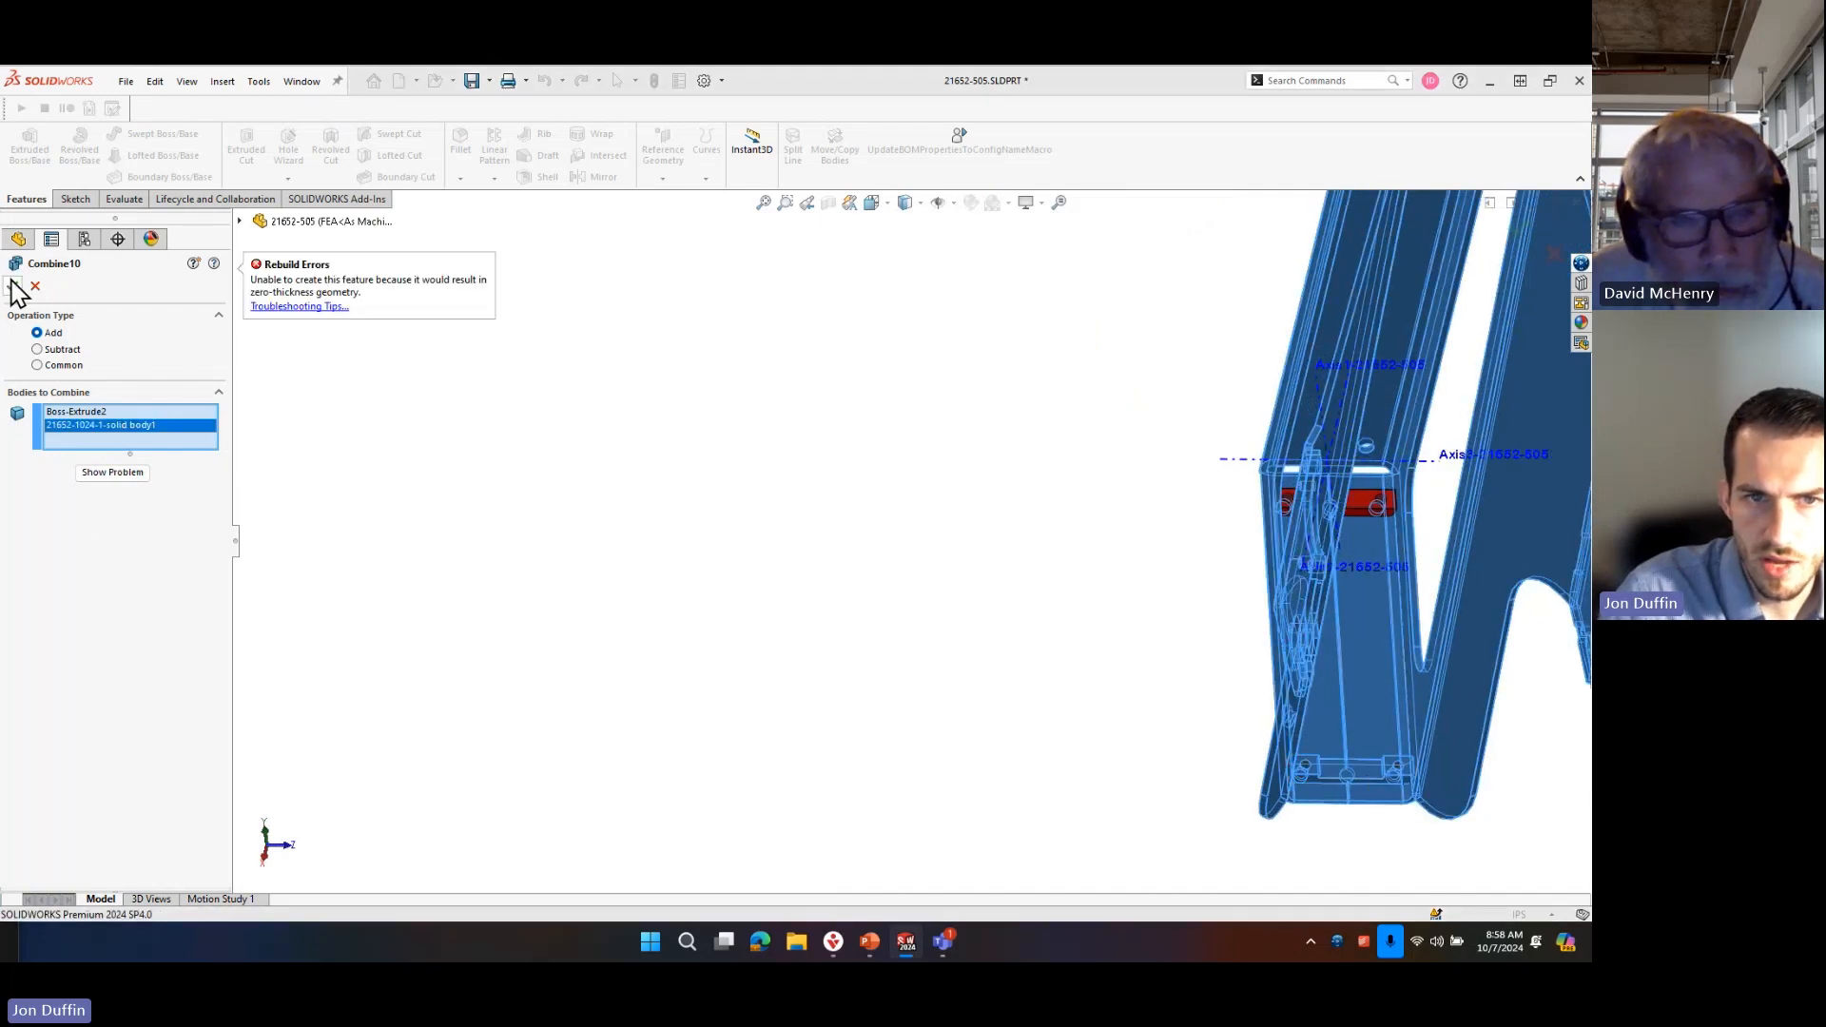
{"action": "left_click", "coordinate": [35, 285]}
Create a section view parallel to the Right Plane, offset 1.69 in, cutting through the crosspiece between the side plates.
{"action": "scroll", "coordinate": [1544, 859], "scroll_direction": "down", "scroll_amount": 3}
{"action": "middle_click_drag", "start_coordinate": [1257, 665], "coordinate": [1220, 542]}
{"action": "scroll", "coordinate": [932, 789], "scroll_direction": "down", "scroll_amount": 6}
{"action": "middle_click_drag", "start_coordinate": [802, 696], "coordinate": [941, 374]}
{"action": "scroll", "coordinate": [1059, 682], "scroll_direction": "up", "scroll_amount": 7}
{"action": "scroll", "coordinate": [939, 371], "scroll_direction": "up", "scroll_amount": 6}
{"action": "left_click", "coordinate": [828, 203]}
{"action": "scroll", "coordinate": [1047, 517], "scroll_direction": "down", "scroll_amount": 2}
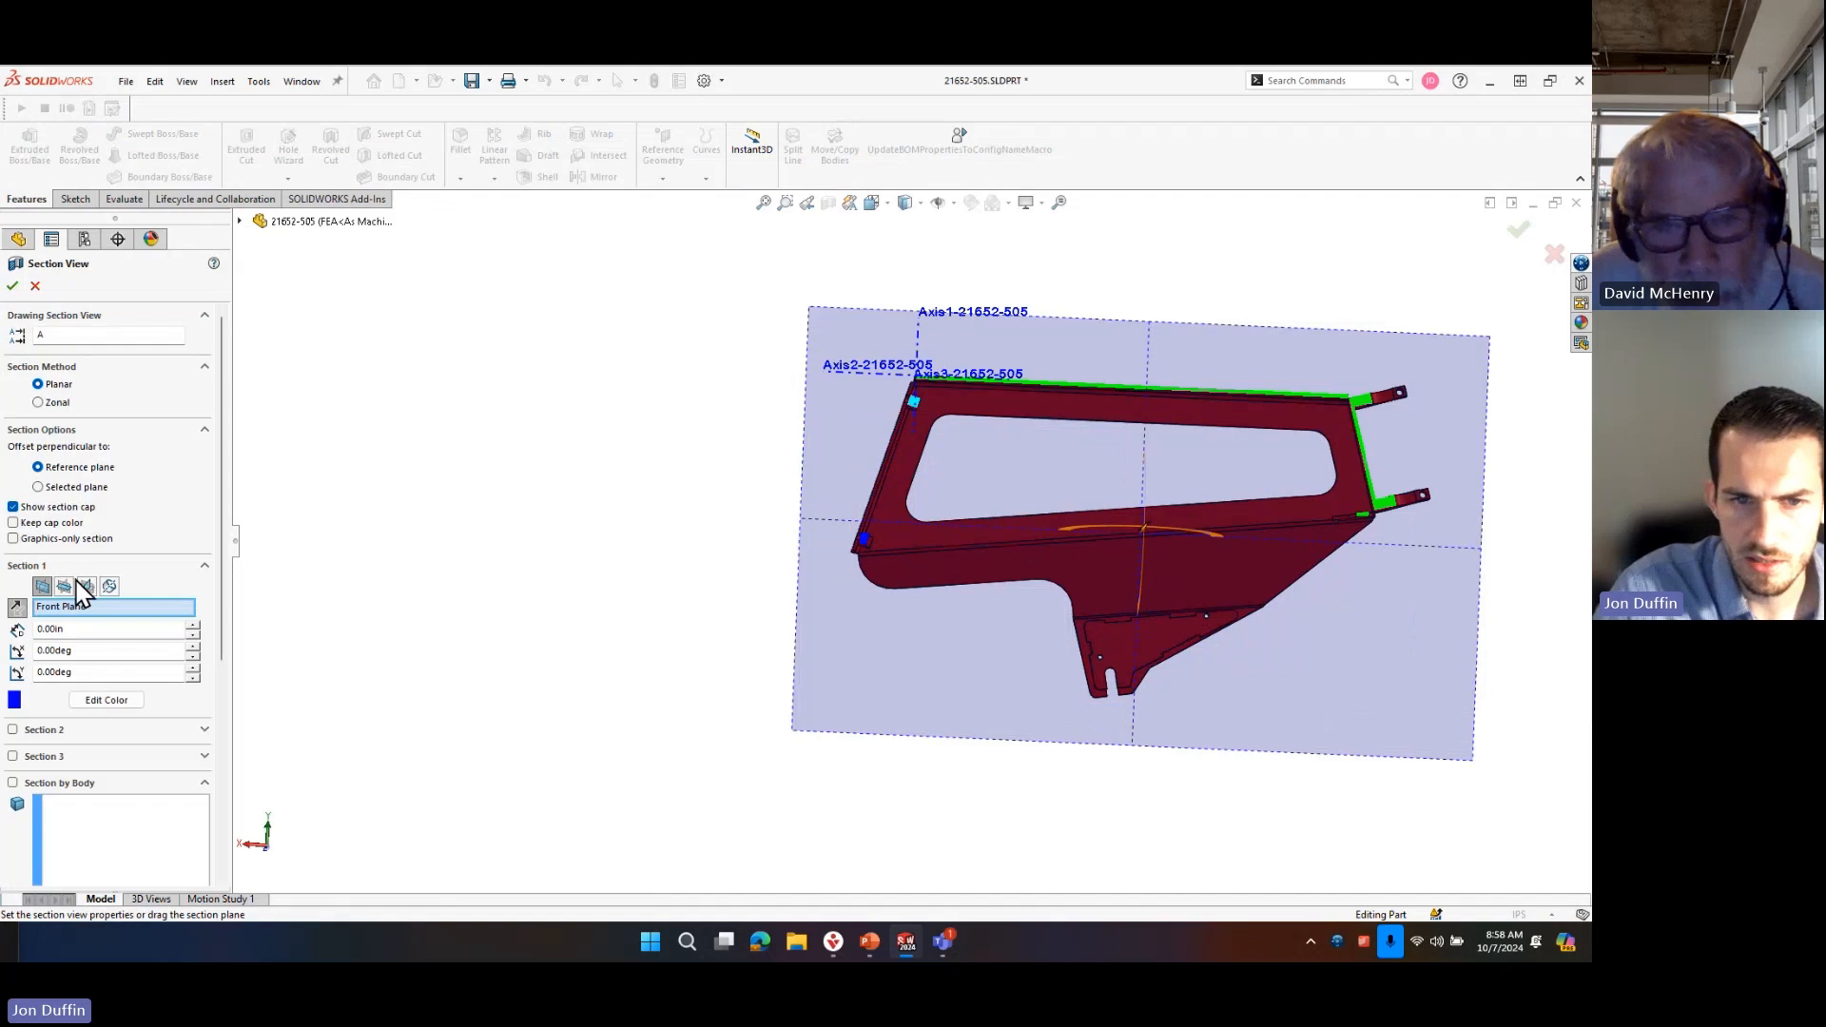
{"action": "left_click", "coordinate": [65, 587]}
{"action": "left_click", "coordinate": [87, 586]}
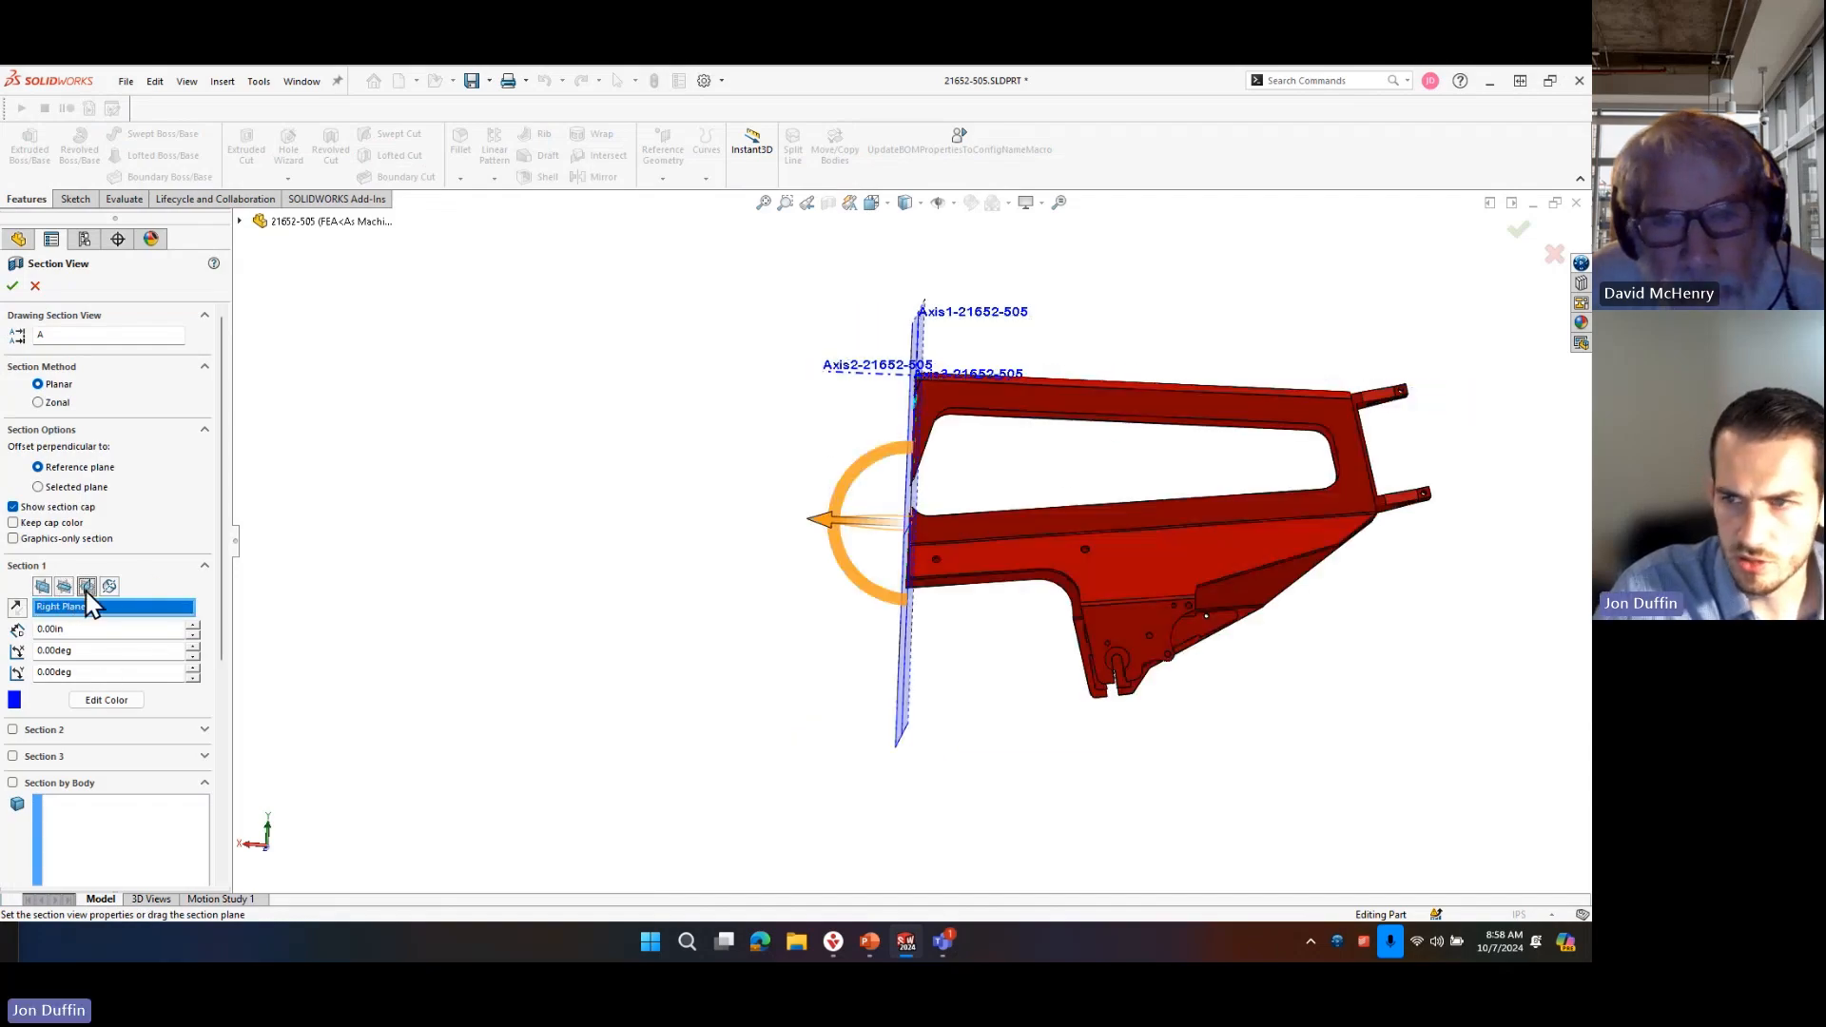
{"action": "scroll", "coordinate": [938, 529], "scroll_direction": "down", "scroll_amount": 8}
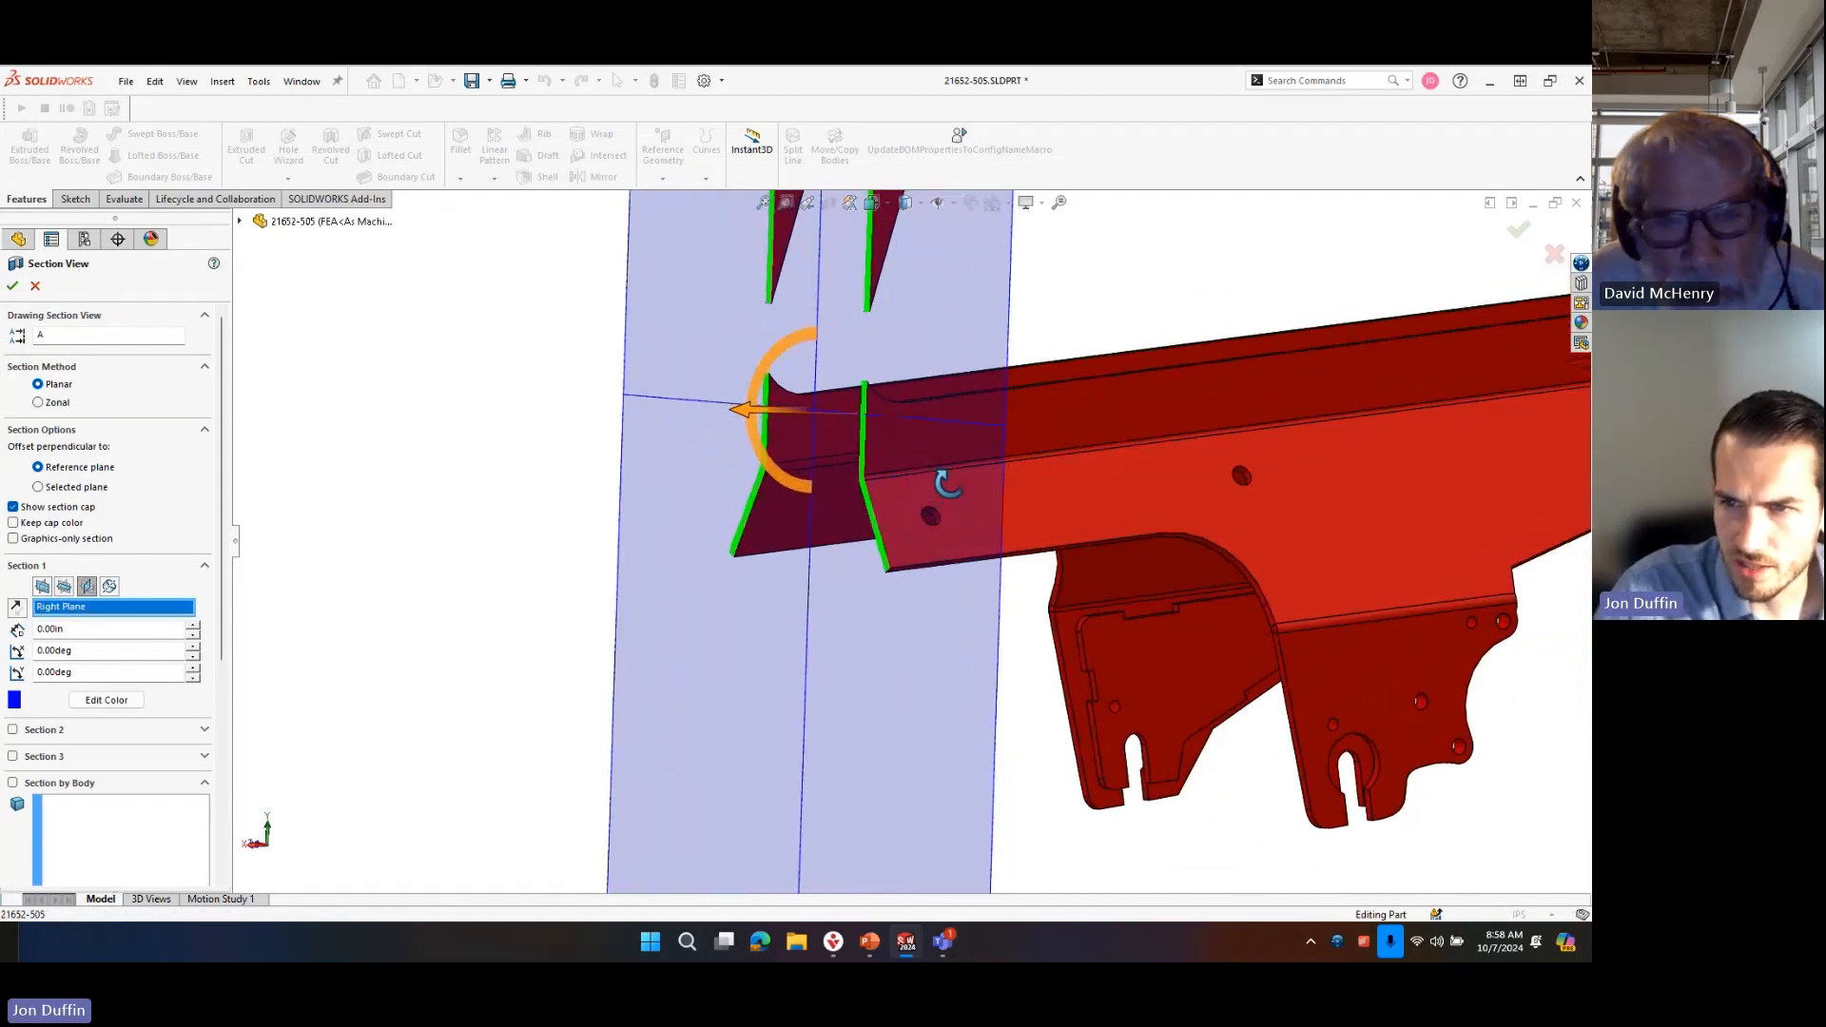
{"action": "left_click_drag", "start_coordinate": [760, 406], "coordinate": [667, 395]}
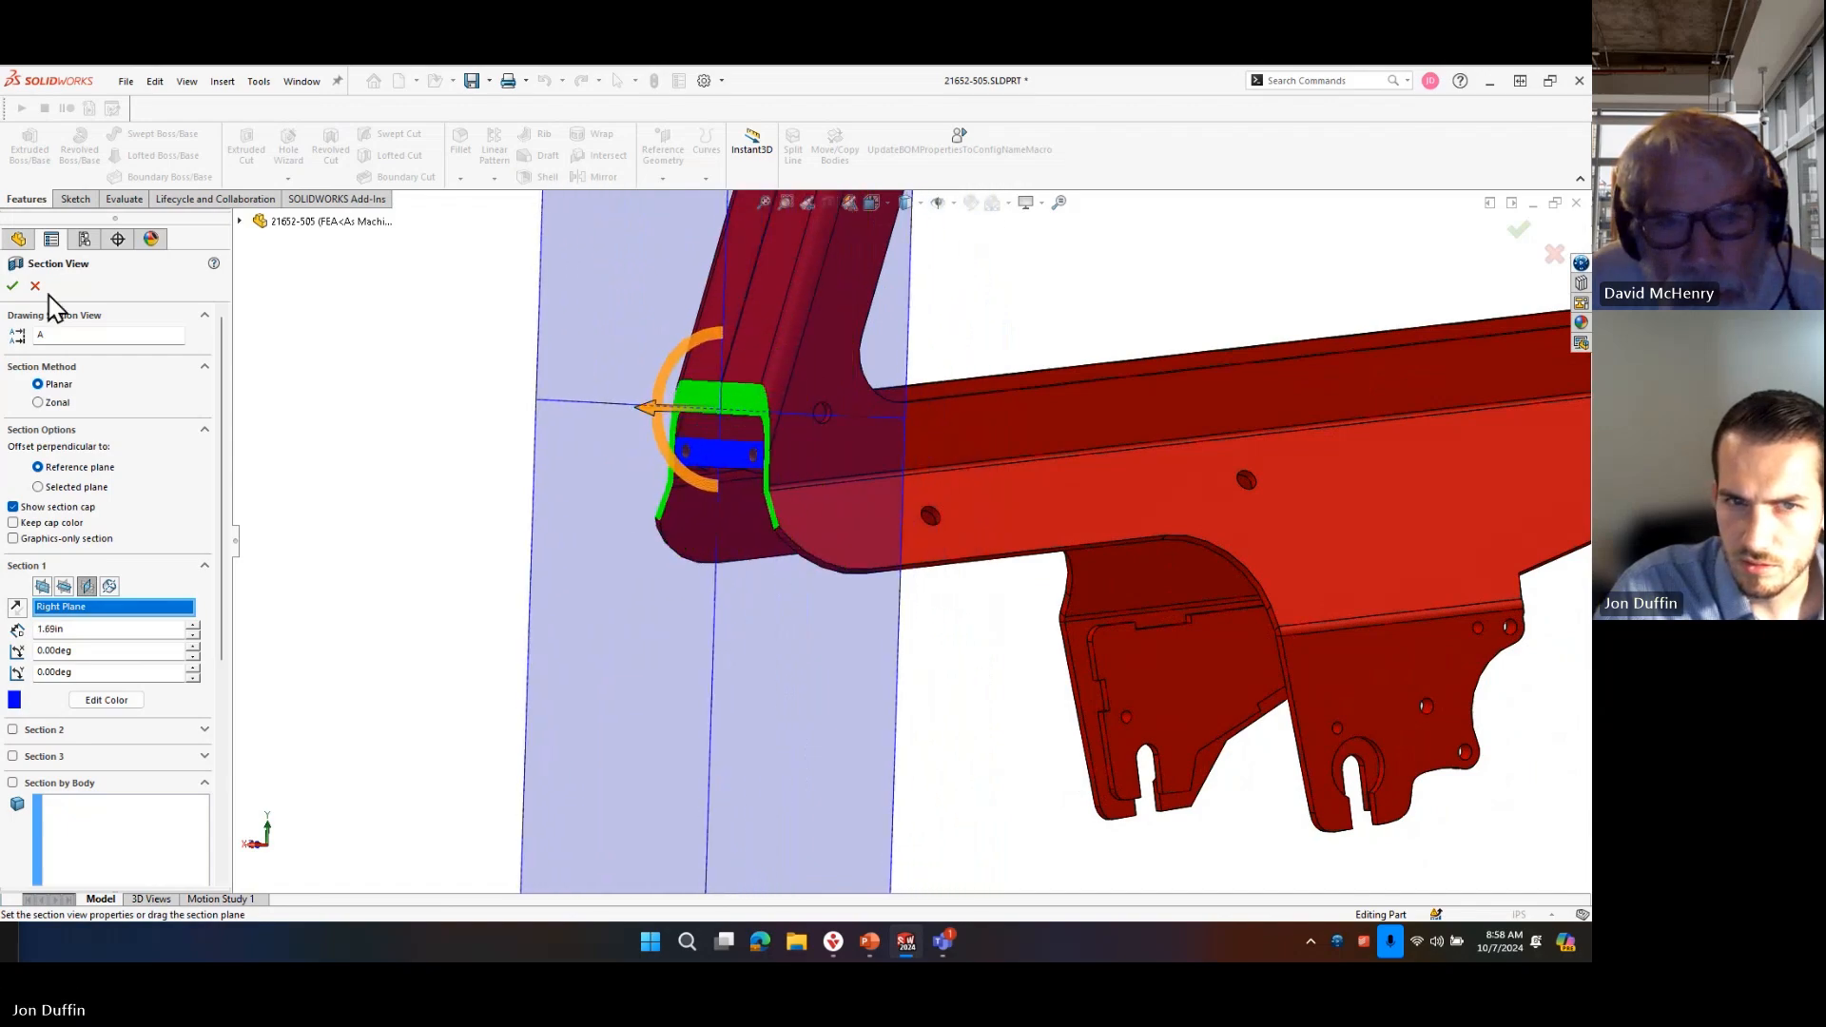
{"action": "left_click", "coordinate": [17, 286]}
Examine the contact between the sectioned crosspiece's end and the frame's side plate for a gap.
{"action": "scroll", "coordinate": [786, 457], "scroll_direction": "down", "scroll_amount": 8}
{"action": "middle_click_drag", "start_coordinate": [758, 501], "coordinate": [947, 445]}
{"action": "scroll", "coordinate": [947, 445], "scroll_direction": "down", "scroll_amount": 6}
{"action": "middle_click_drag", "start_coordinate": [937, 563], "coordinate": [839, 547]}
{"action": "scroll", "coordinate": [739, 662], "scroll_direction": "down", "scroll_amount": 3}
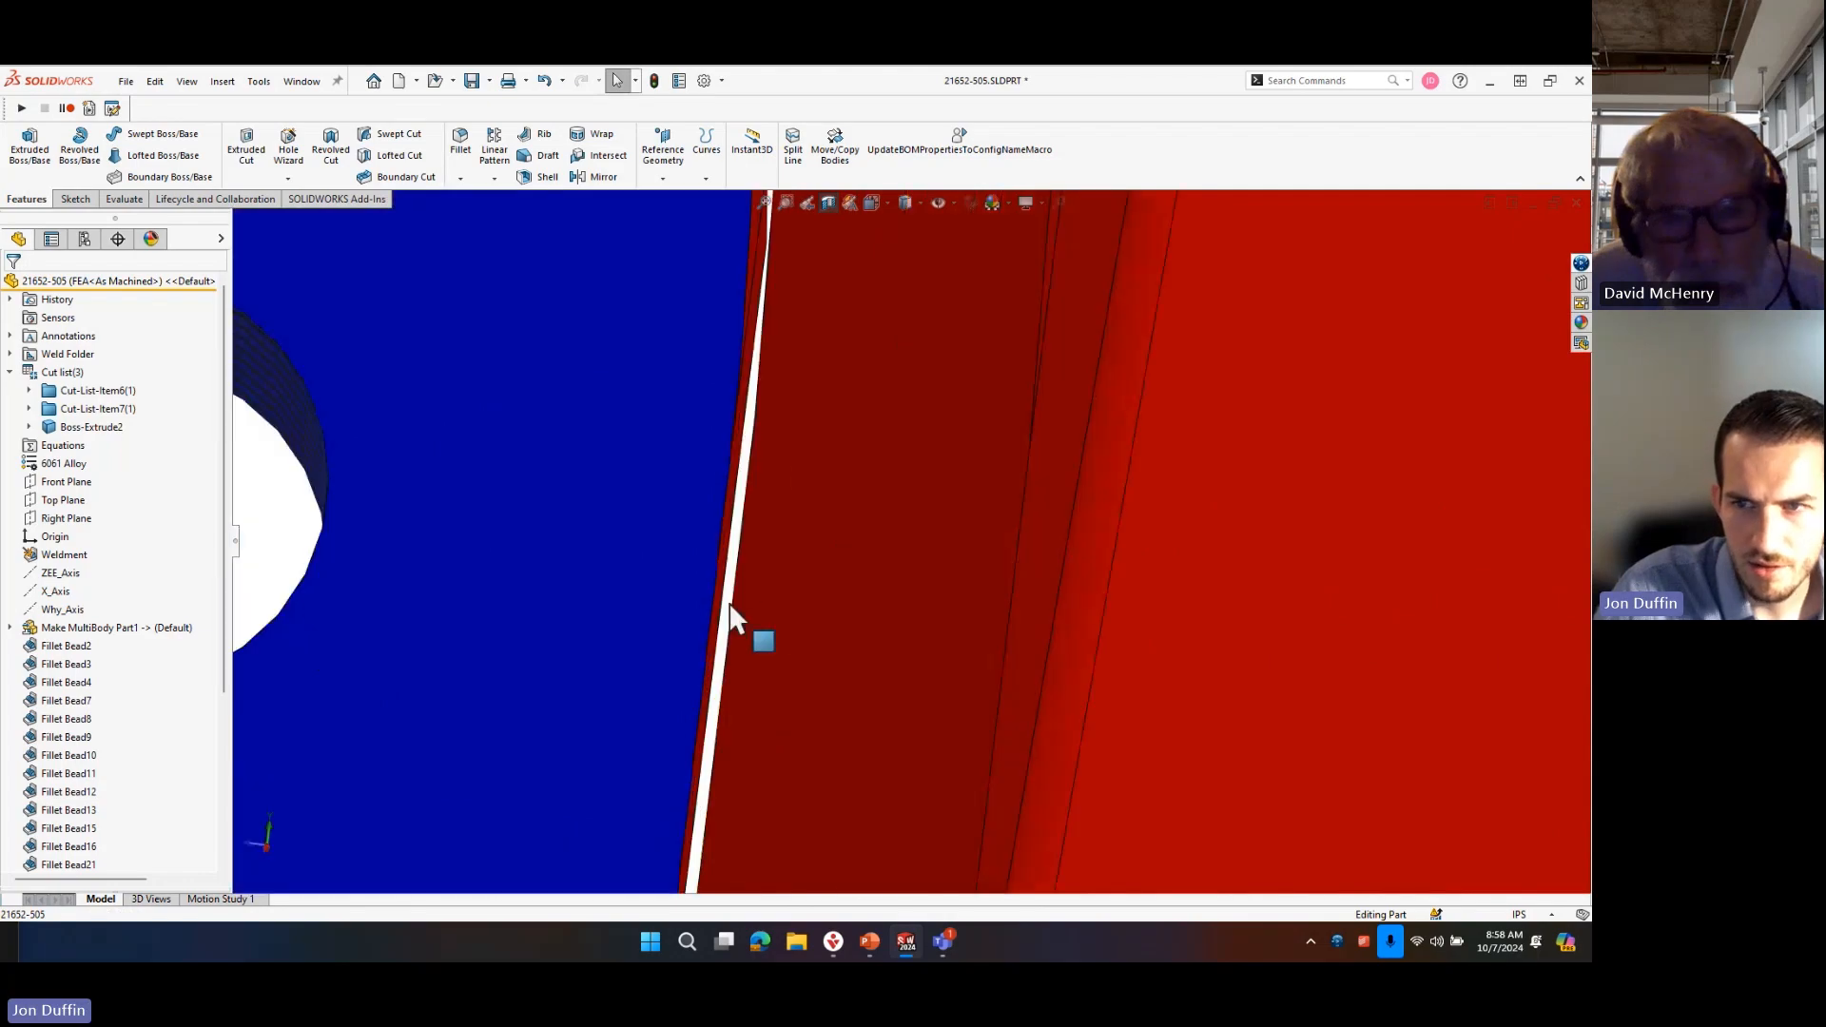
{"action": "scroll", "coordinate": [740, 423], "scroll_direction": "up", "scroll_amount": 3}
{"action": "scroll", "coordinate": [827, 423], "scroll_direction": "up", "scroll_amount": 3}
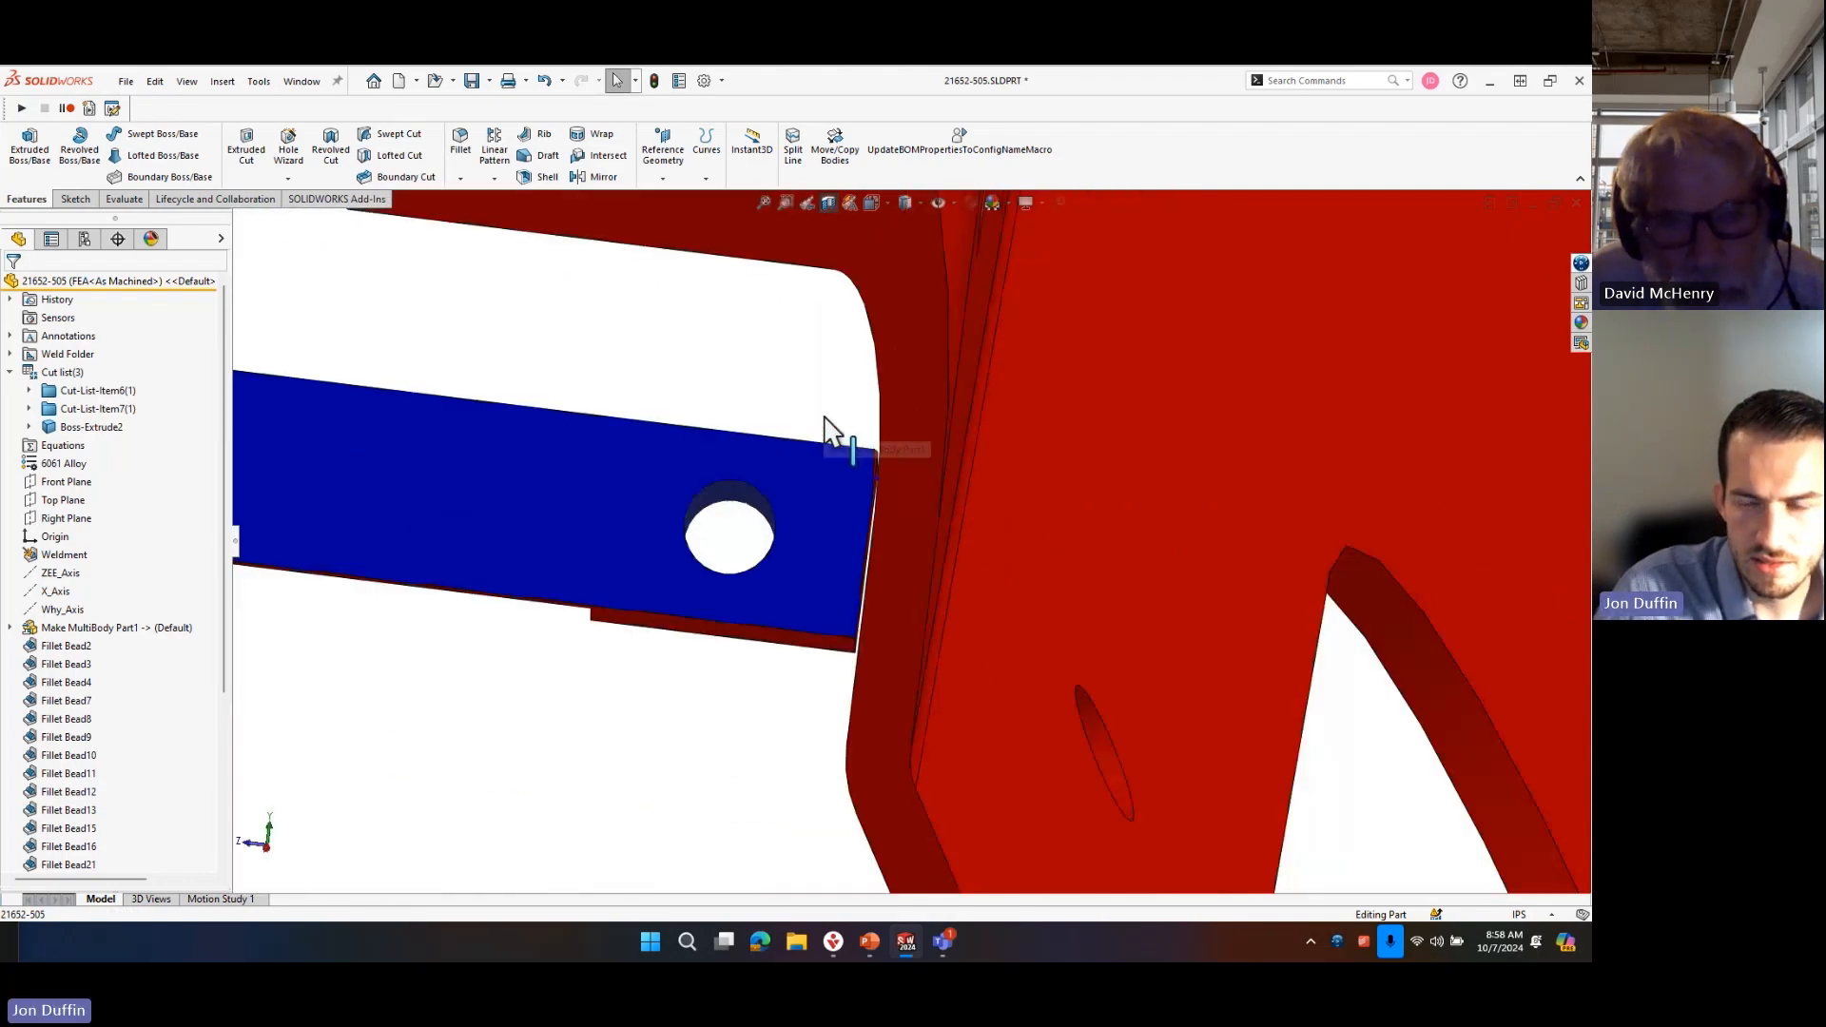
Measure the normal distance between the sectioned crosspiece's end face and the adjacent inner face of the frame's side plate.
{"action": "middle_click_drag", "start_coordinate": [831, 432], "coordinate": [676, 583]}
{"action": "scroll", "coordinate": [856, 587], "scroll_direction": "down", "scroll_amount": 2}
{"action": "middle_click_drag", "start_coordinate": [856, 587], "coordinate": [856, 416]}
{"action": "scroll", "coordinate": [856, 494], "scroll_direction": "up", "scroll_amount": 3}
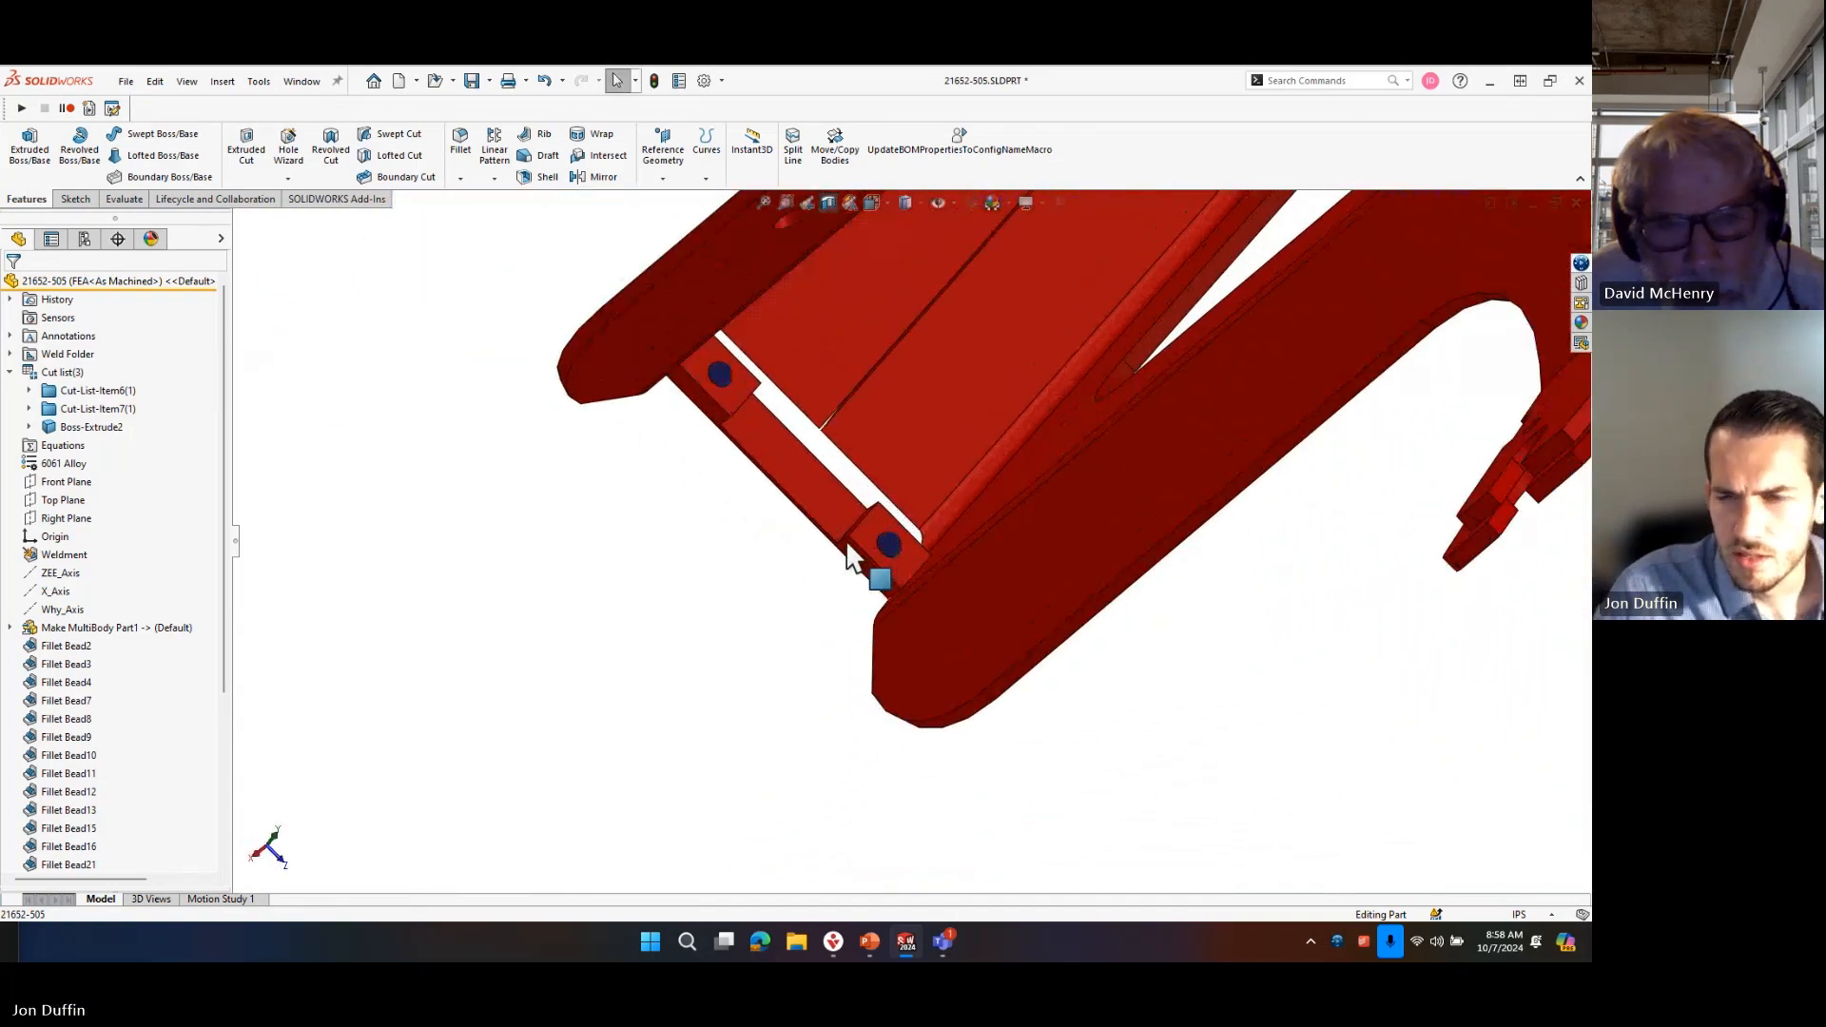
{"action": "scroll", "coordinate": [884, 556], "scroll_direction": "down", "scroll_amount": 3}
{"action": "middle_click_drag", "start_coordinate": [963, 545], "coordinate": [1134, 470]}
{"action": "scroll", "coordinate": [966, 619], "scroll_direction": "down", "scroll_amount": 10}
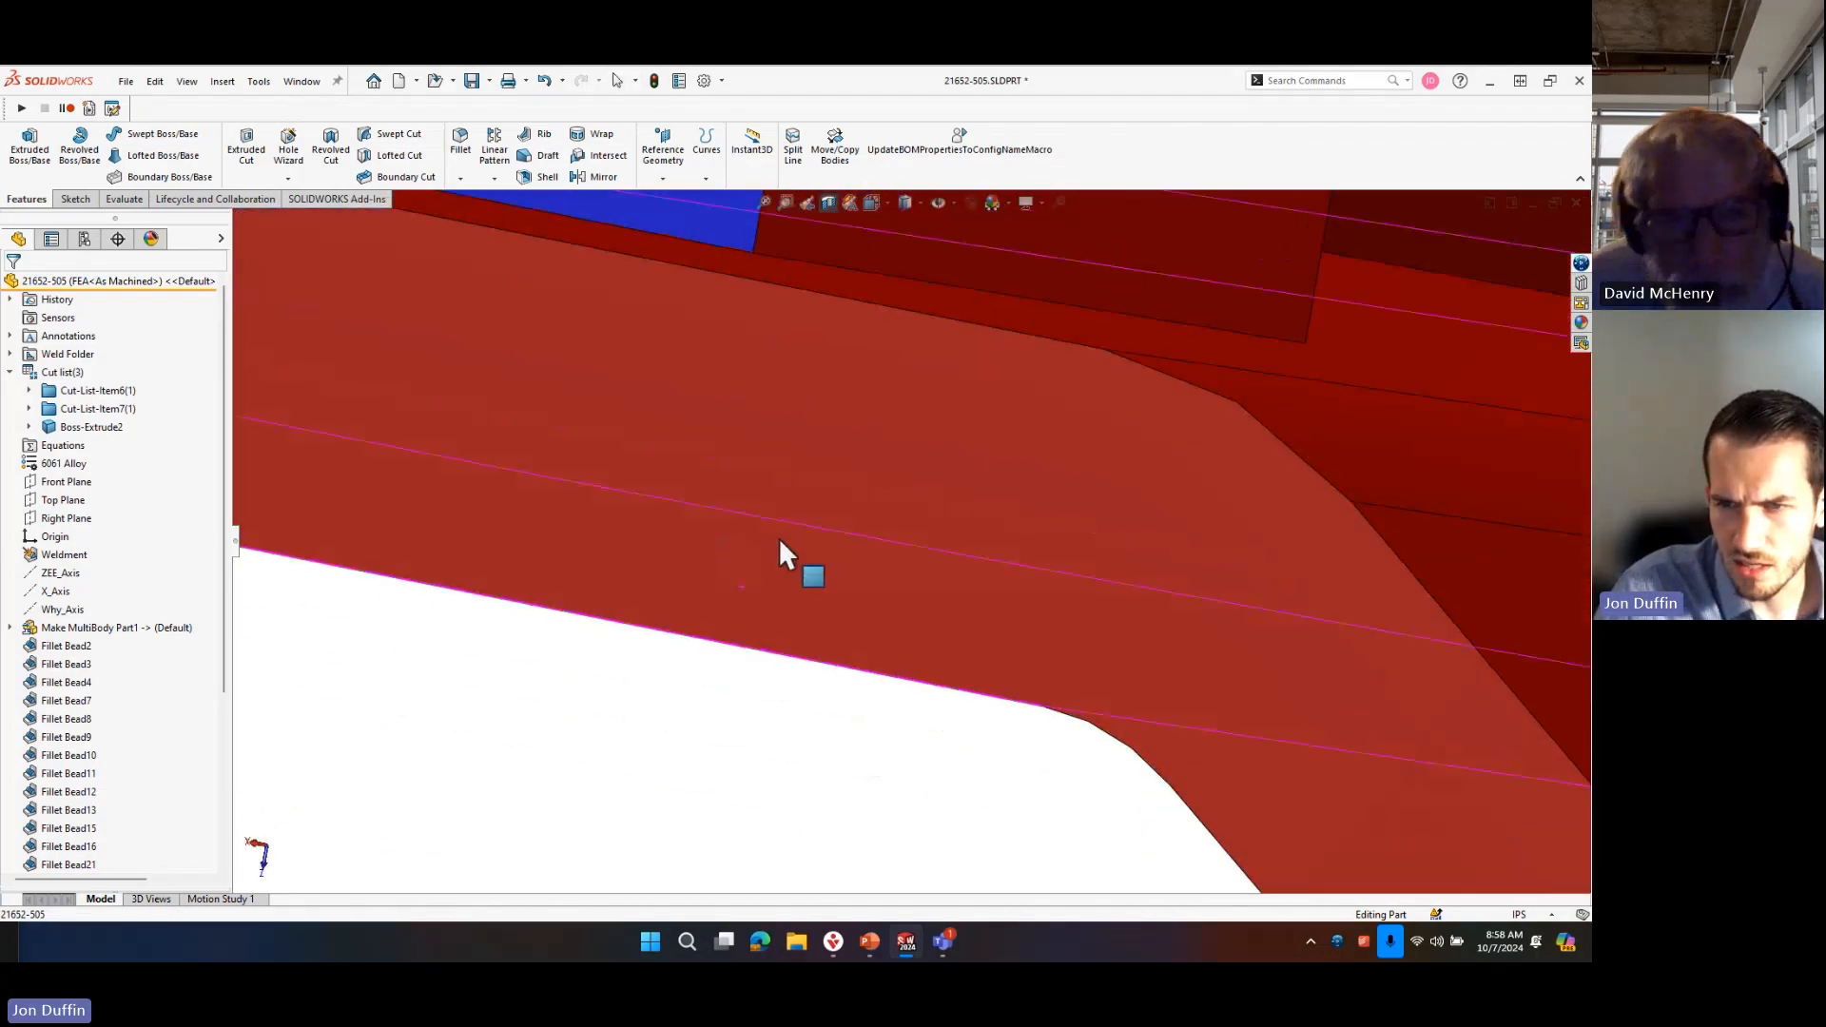
{"action": "middle_click_drag", "start_coordinate": [779, 538], "coordinate": [716, 606]}
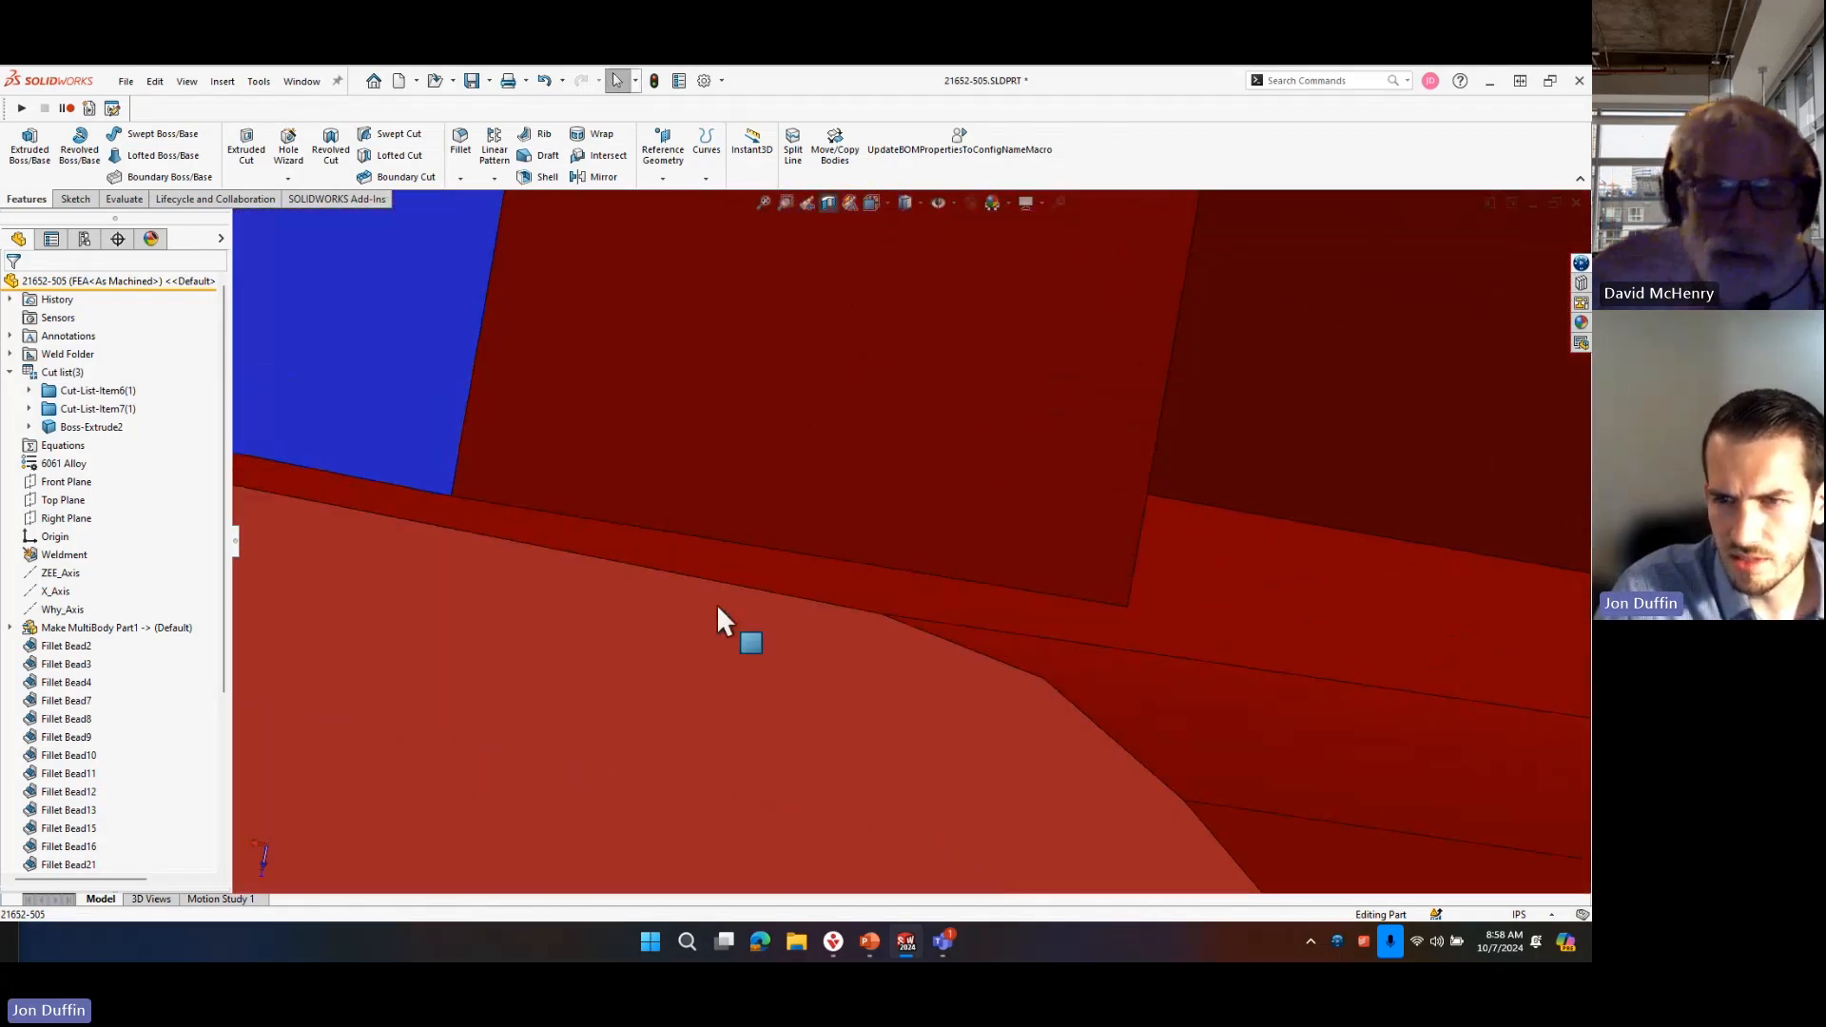
{"action": "left_click", "coordinate": [874, 588]}
{"action": "middle_click_drag", "start_coordinate": [872, 583], "coordinate": [870, 550]}
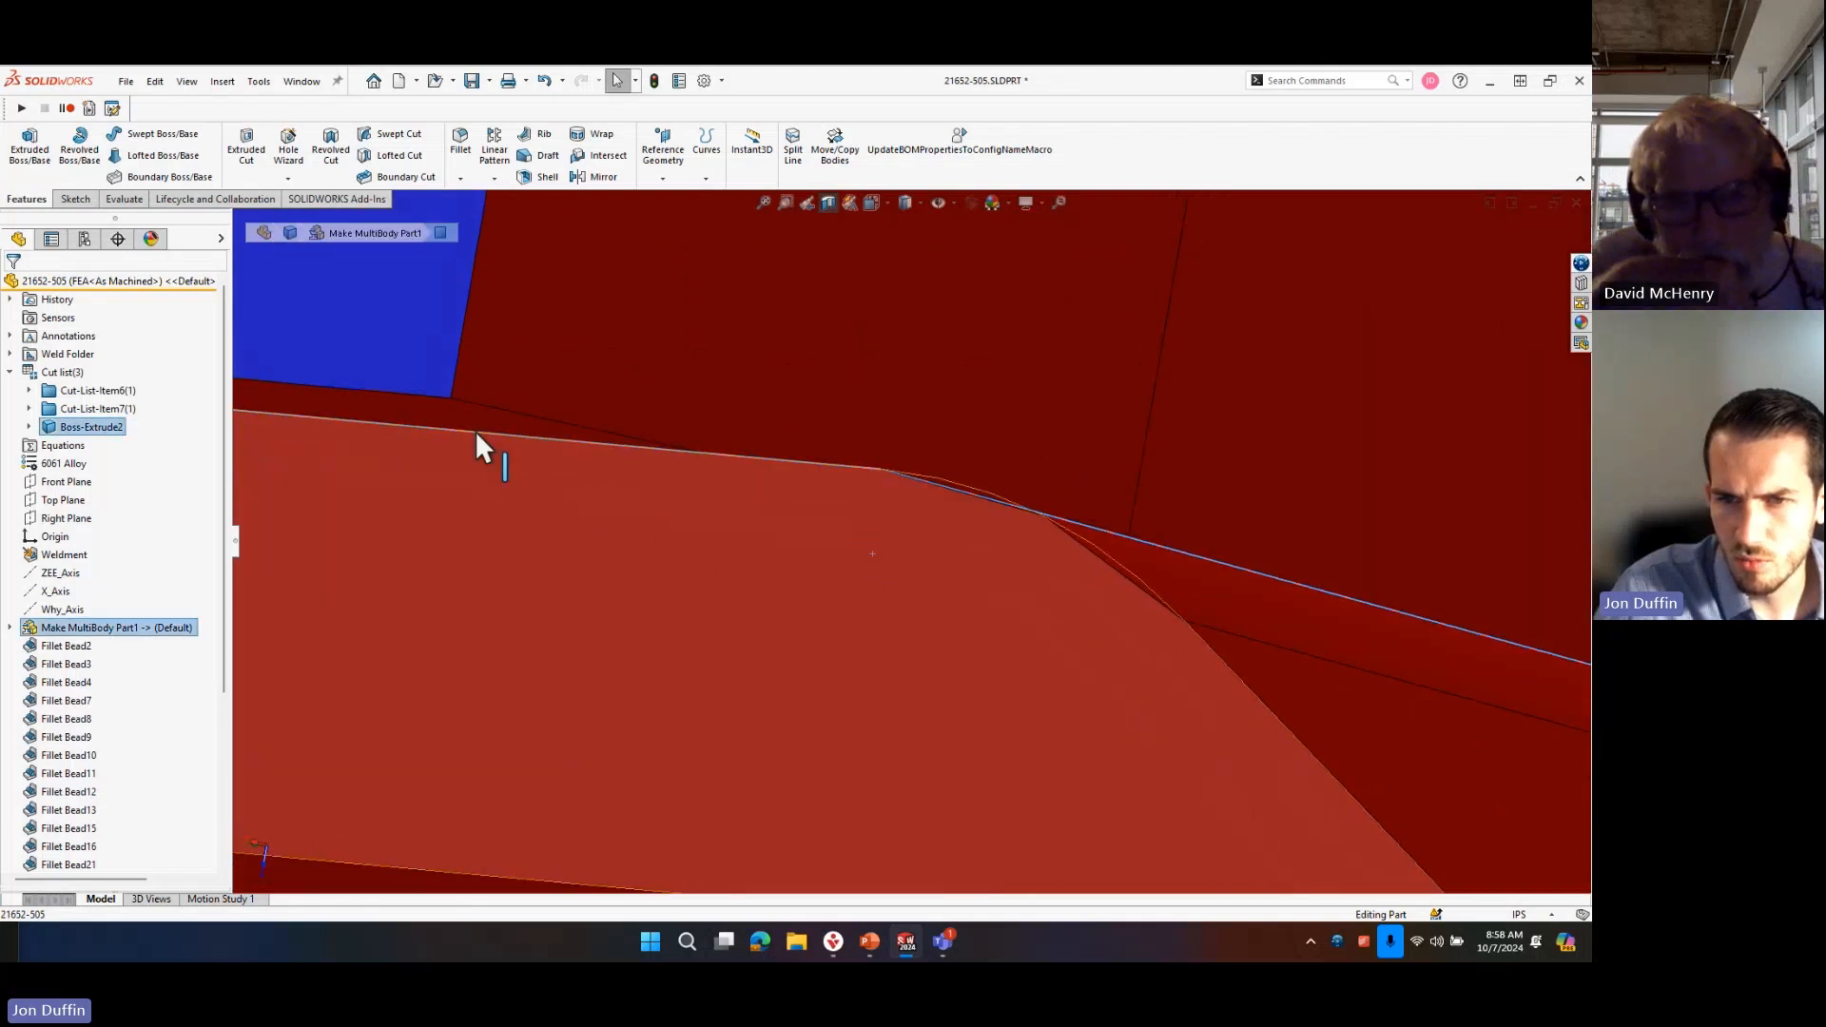
{"action": "left_click", "coordinate": [484, 416]}
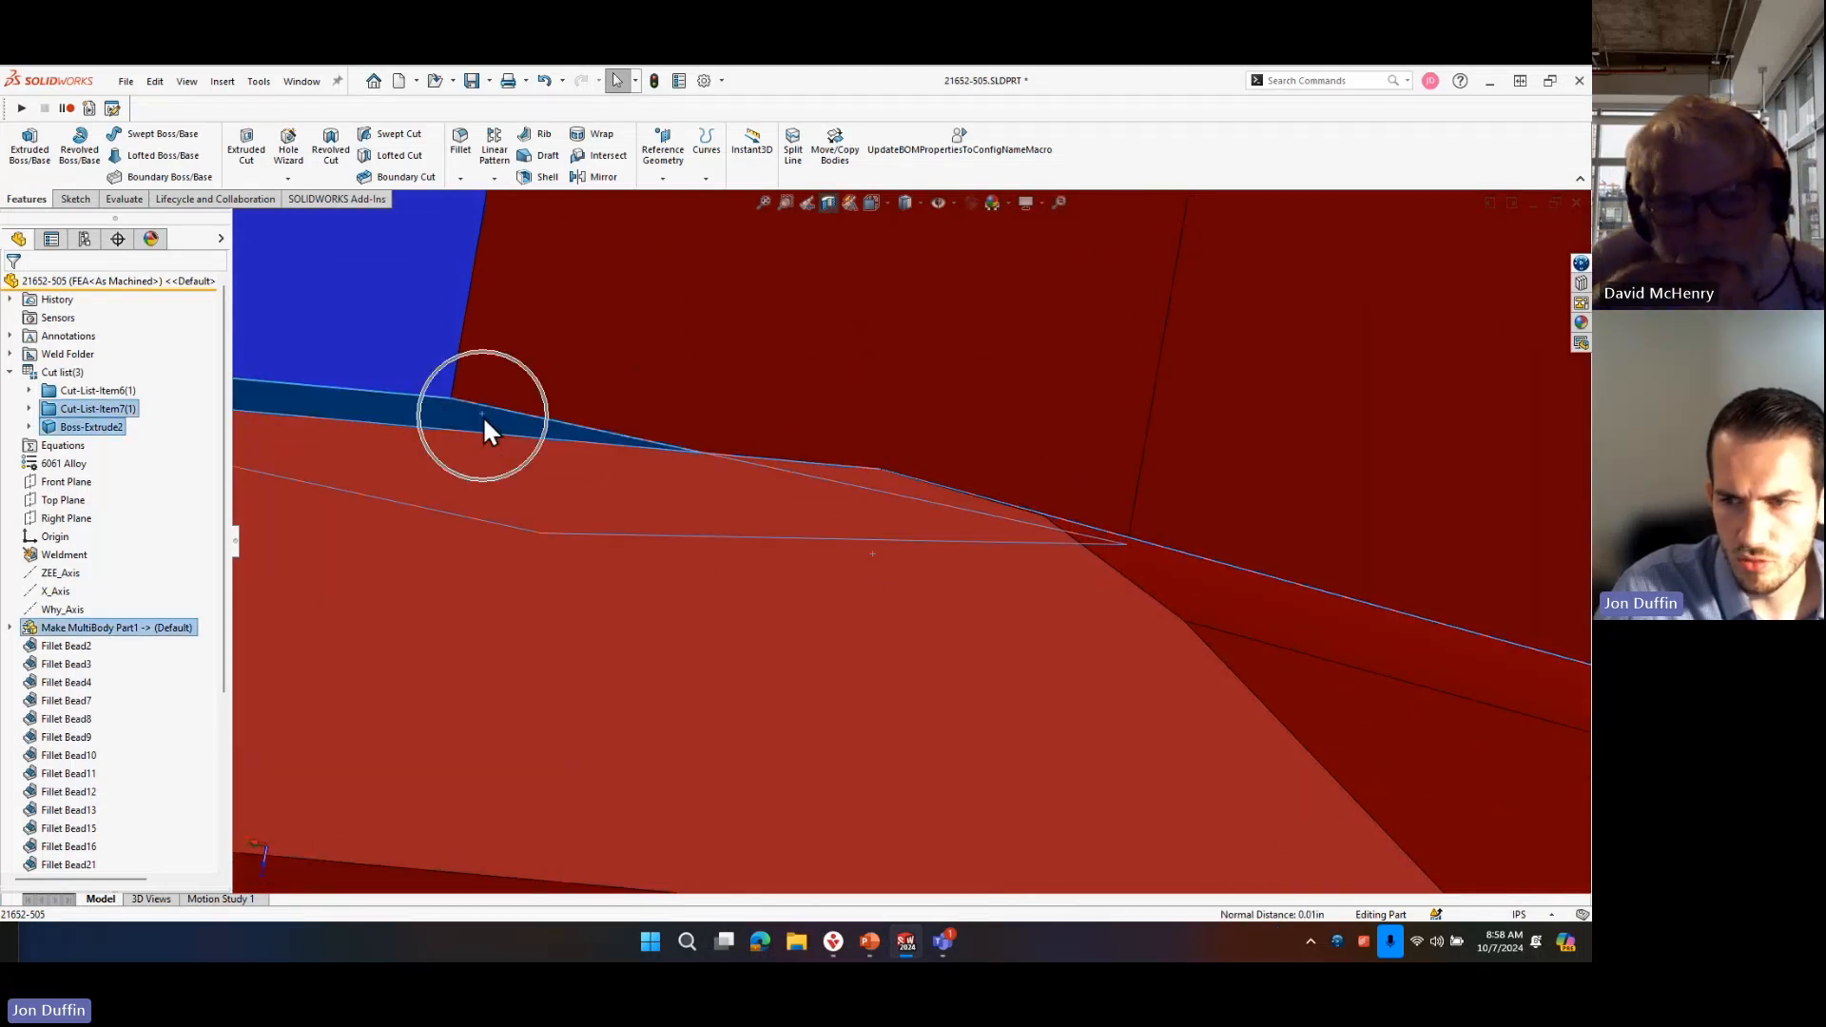
{"action": "key", "text": "m"}
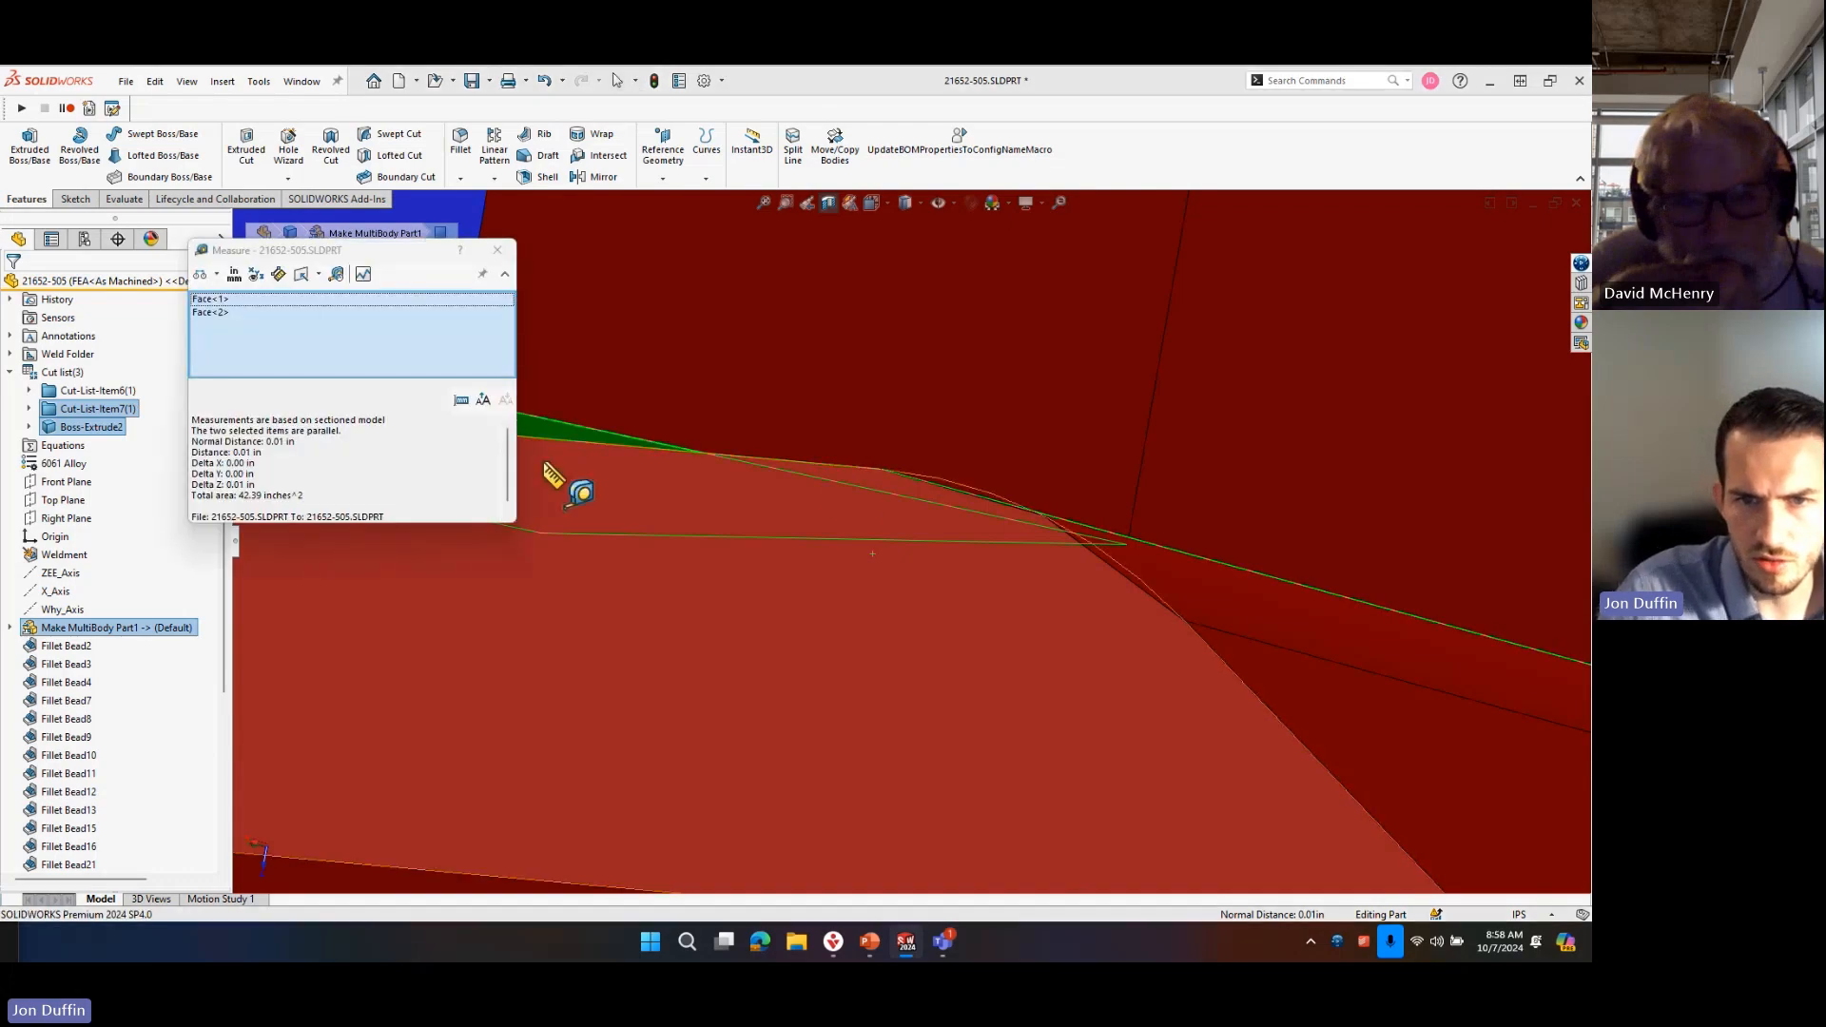
{"action": "scroll", "coordinate": [843, 502], "scroll_direction": "up", "scroll_amount": 9}
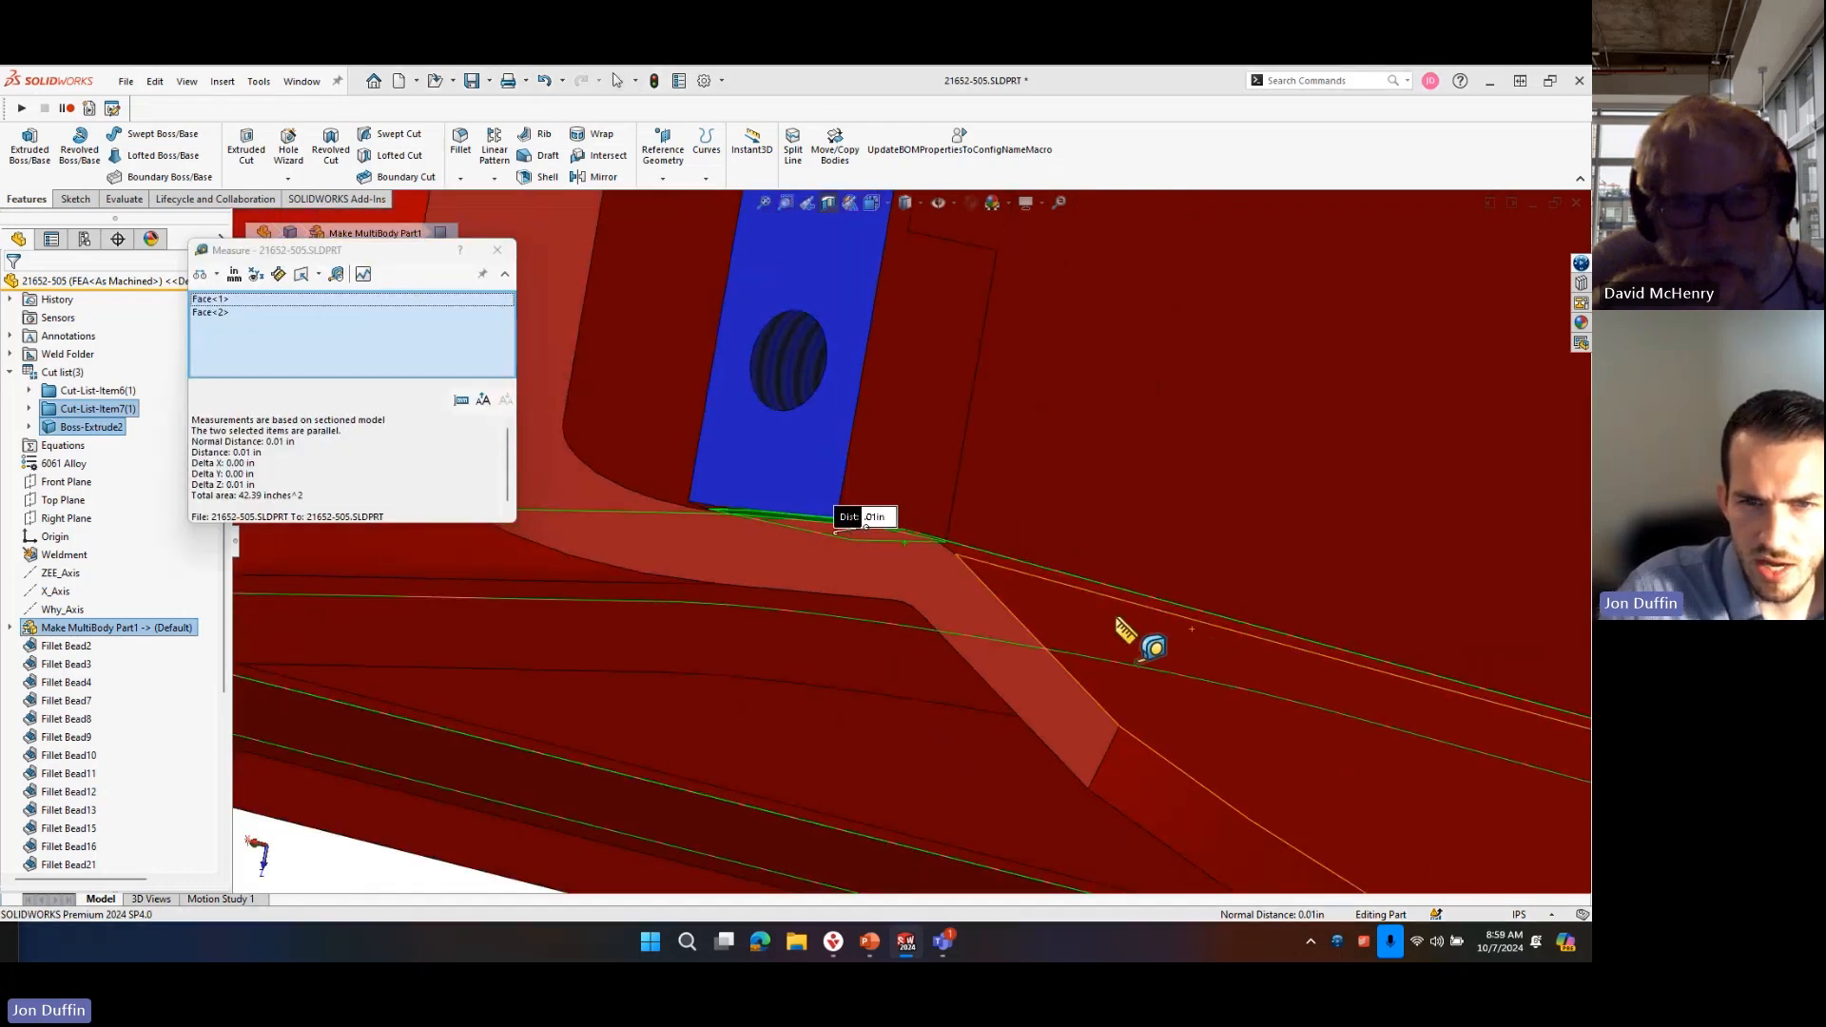
{"action": "middle_click_drag", "start_coordinate": [774, 542], "coordinate": [871, 745]}
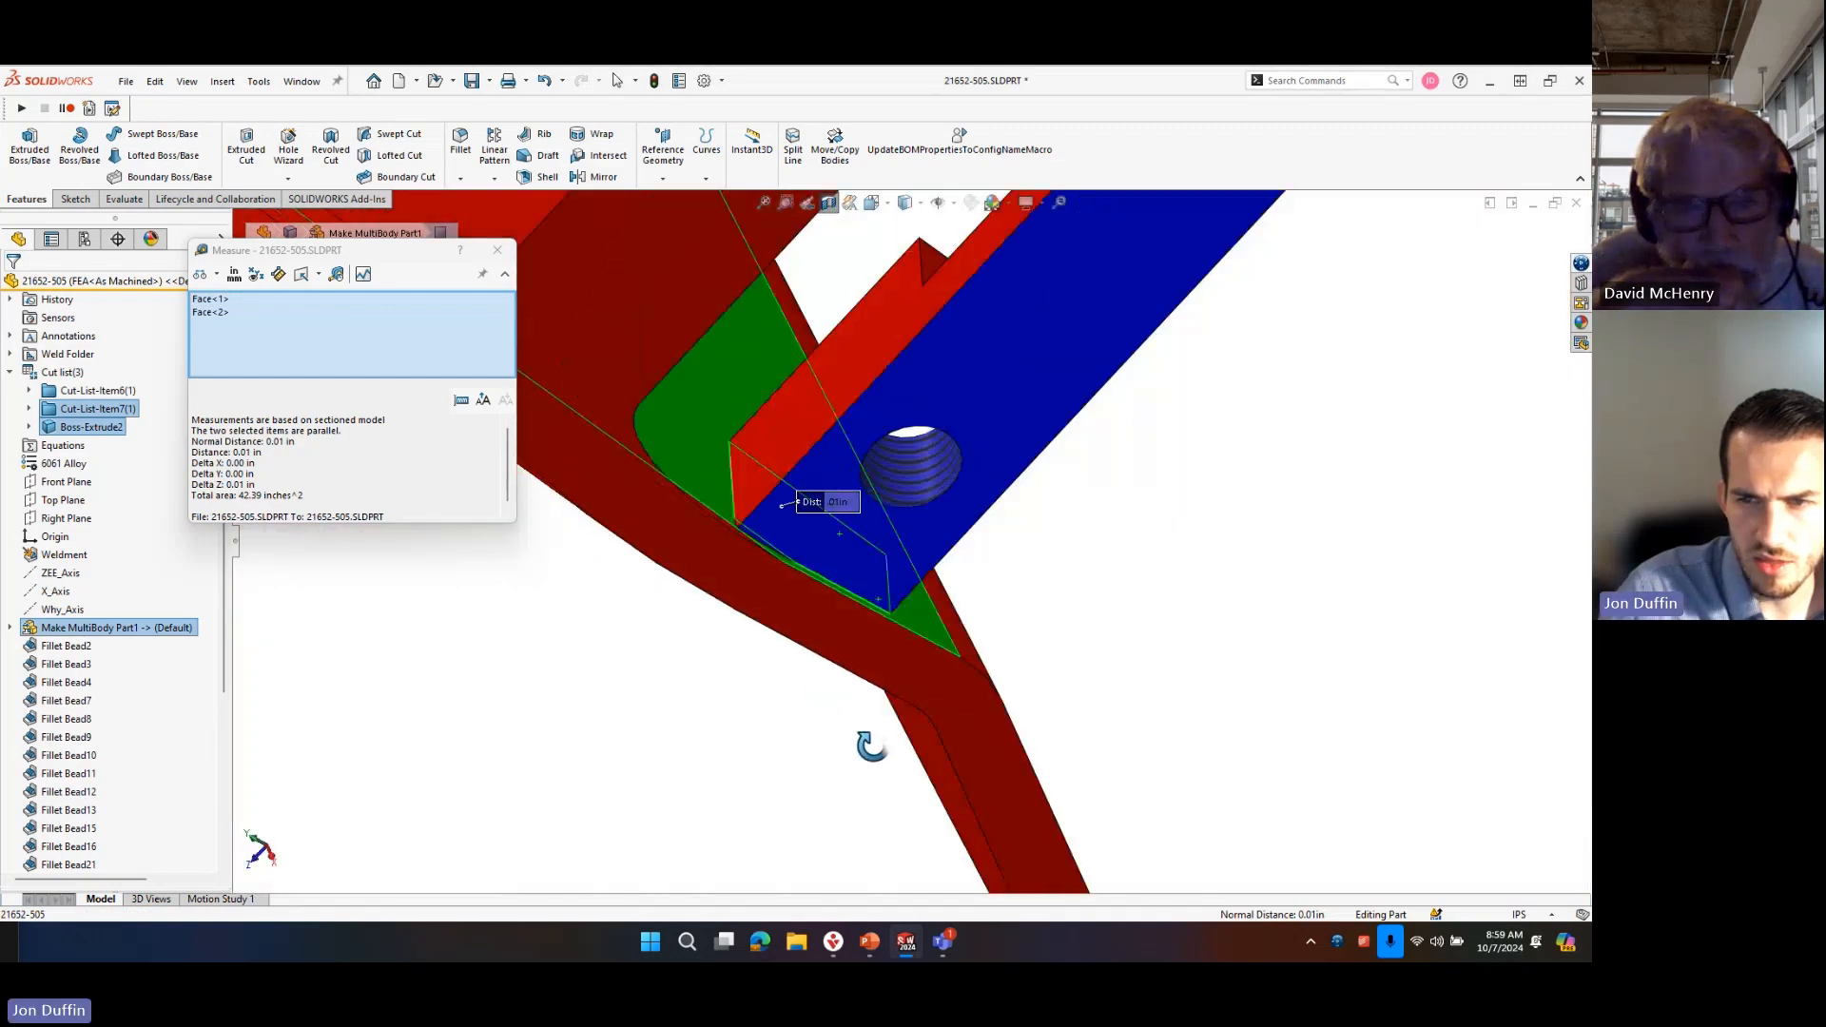
{"action": "left_click", "coordinate": [496, 250]}
Turn off the section view to show the whole frame again.
{"action": "middle_click_drag", "start_coordinate": [518, 266], "coordinate": [1162, 566]}
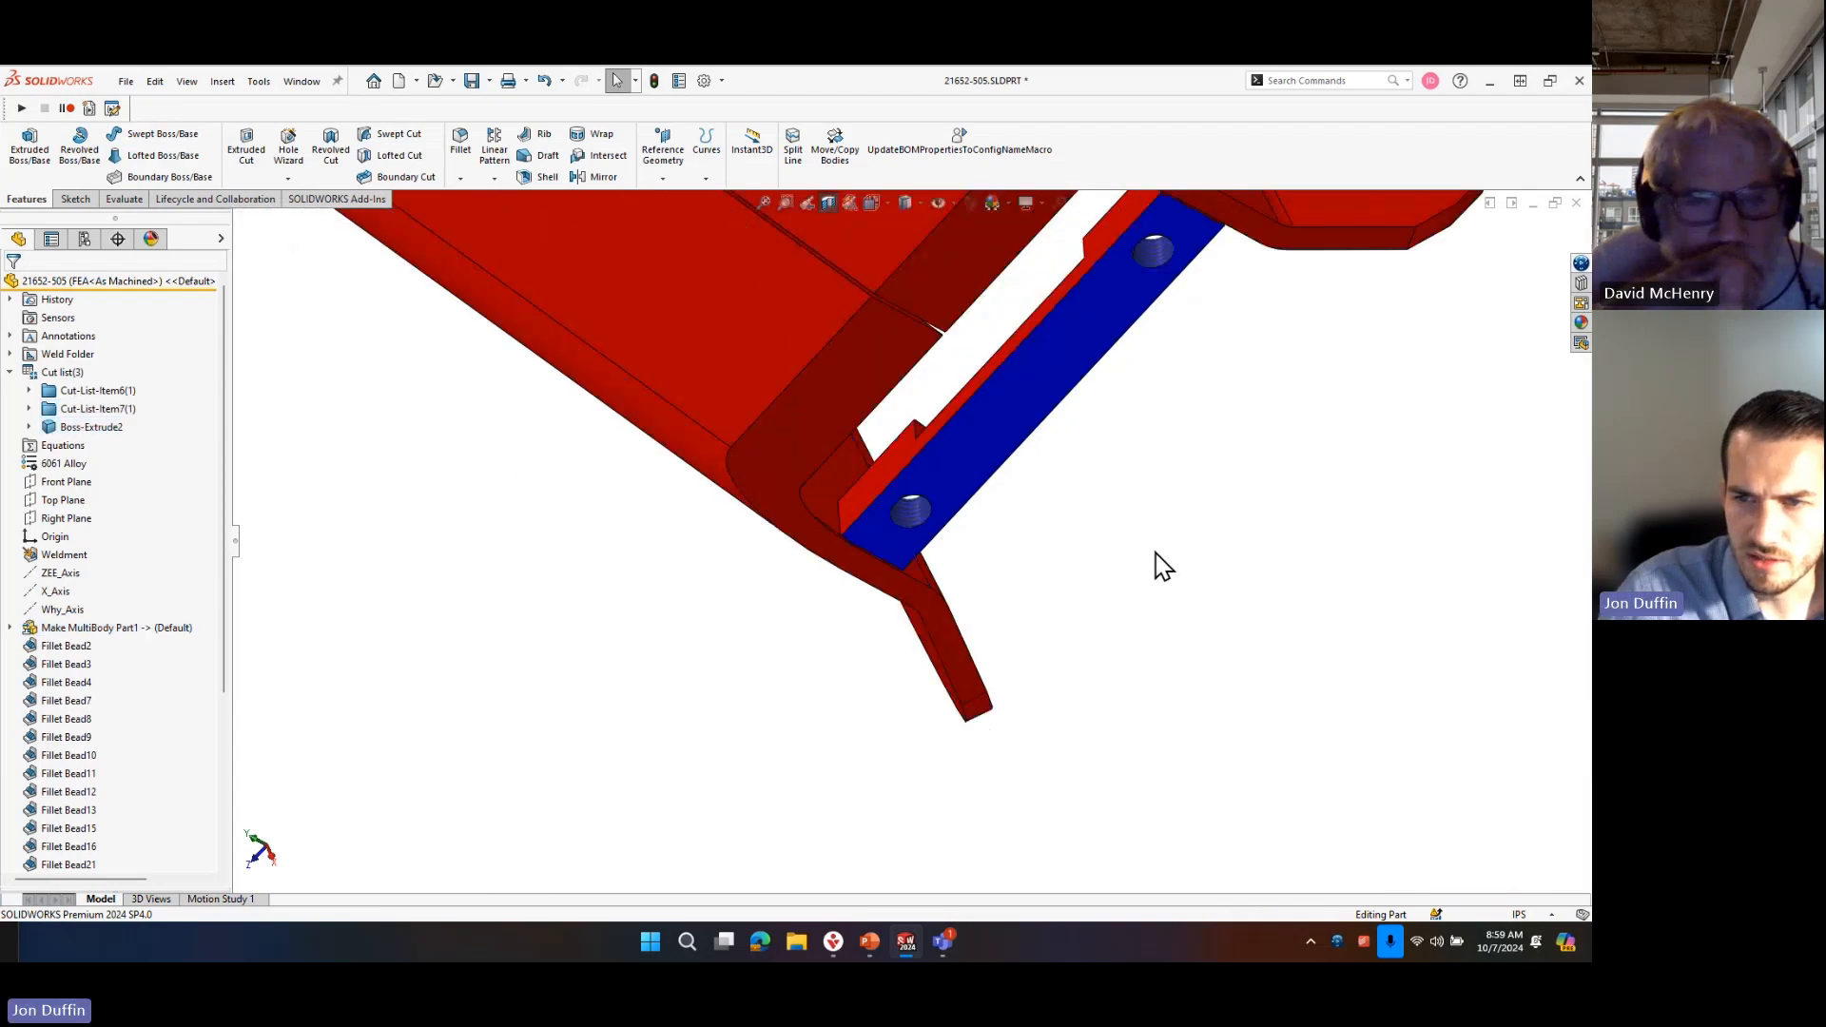
{"action": "left_click", "coordinate": [827, 201]}
{"action": "middle_click_drag", "start_coordinate": [1174, 399], "coordinate": [896, 455]}
{"action": "scroll", "coordinate": [896, 456], "scroll_direction": "up", "scroll_amount": 3}
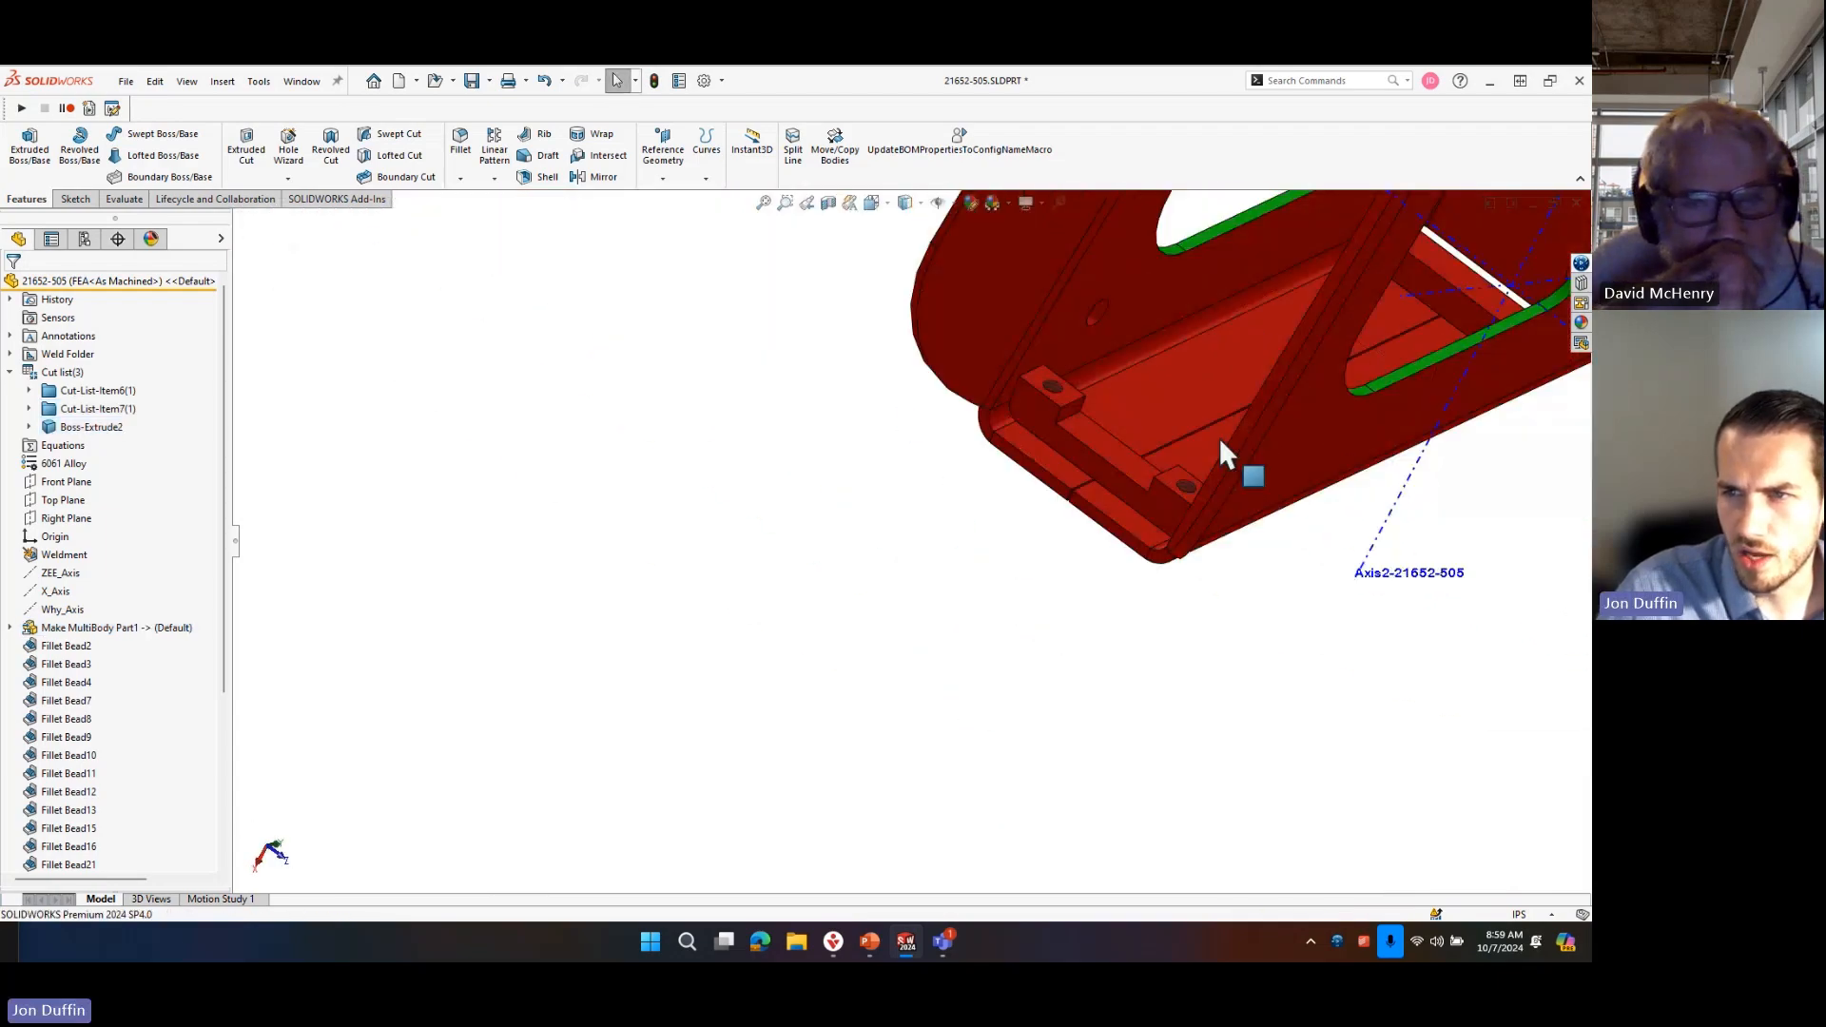
Examine the end crosspiece's side ends, rounded corners and long edge for gaps against the surrounding frame plates.
{"action": "scroll", "coordinate": [1218, 436], "scroll_direction": "down", "scroll_amount": 4}
{"action": "scroll", "coordinate": [894, 267], "scroll_direction": "down", "scroll_amount": 2}
{"action": "scroll", "coordinate": [787, 460], "scroll_direction": "down", "scroll_amount": 2}
{"action": "middle_click_drag", "start_coordinate": [786, 460], "coordinate": [798, 412]}
{"action": "scroll", "coordinate": [825, 400], "scroll_direction": "down", "scroll_amount": 3}
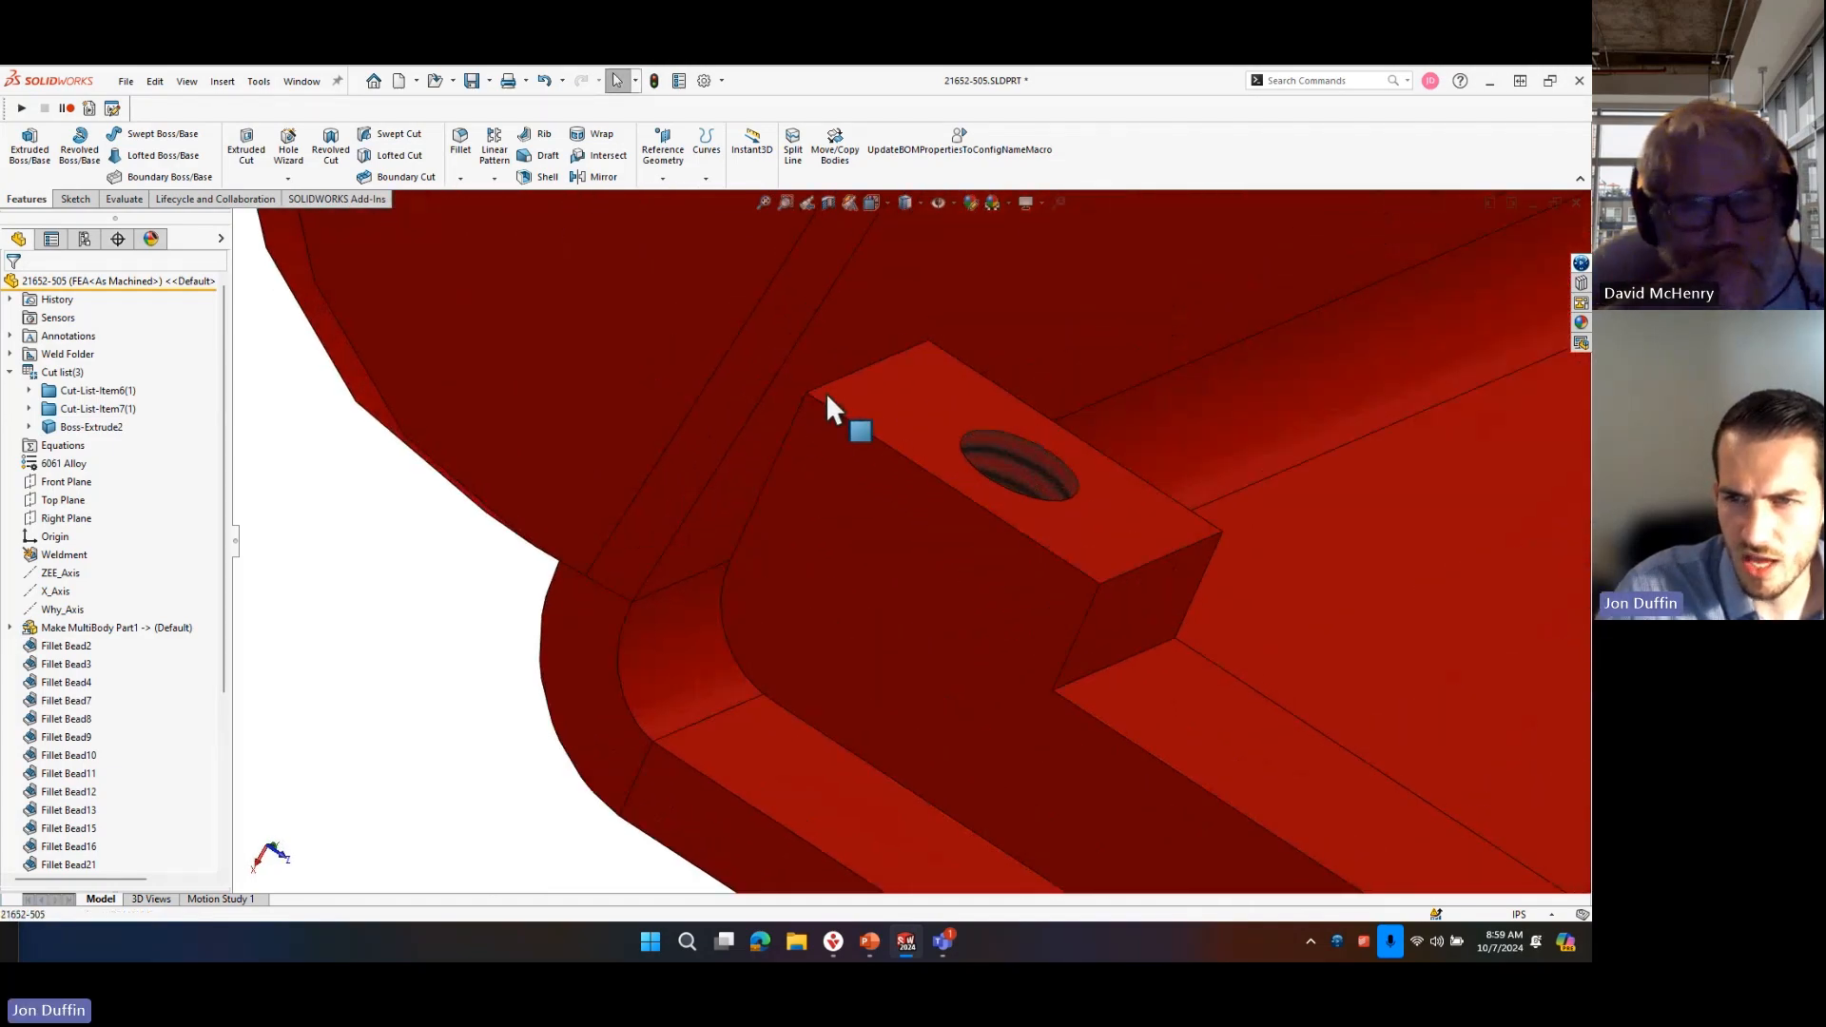
{"action": "scroll", "coordinate": [756, 447], "scroll_direction": "down", "scroll_amount": 2}
{"action": "scroll", "coordinate": [751, 434], "scroll_direction": "up", "scroll_amount": 6}
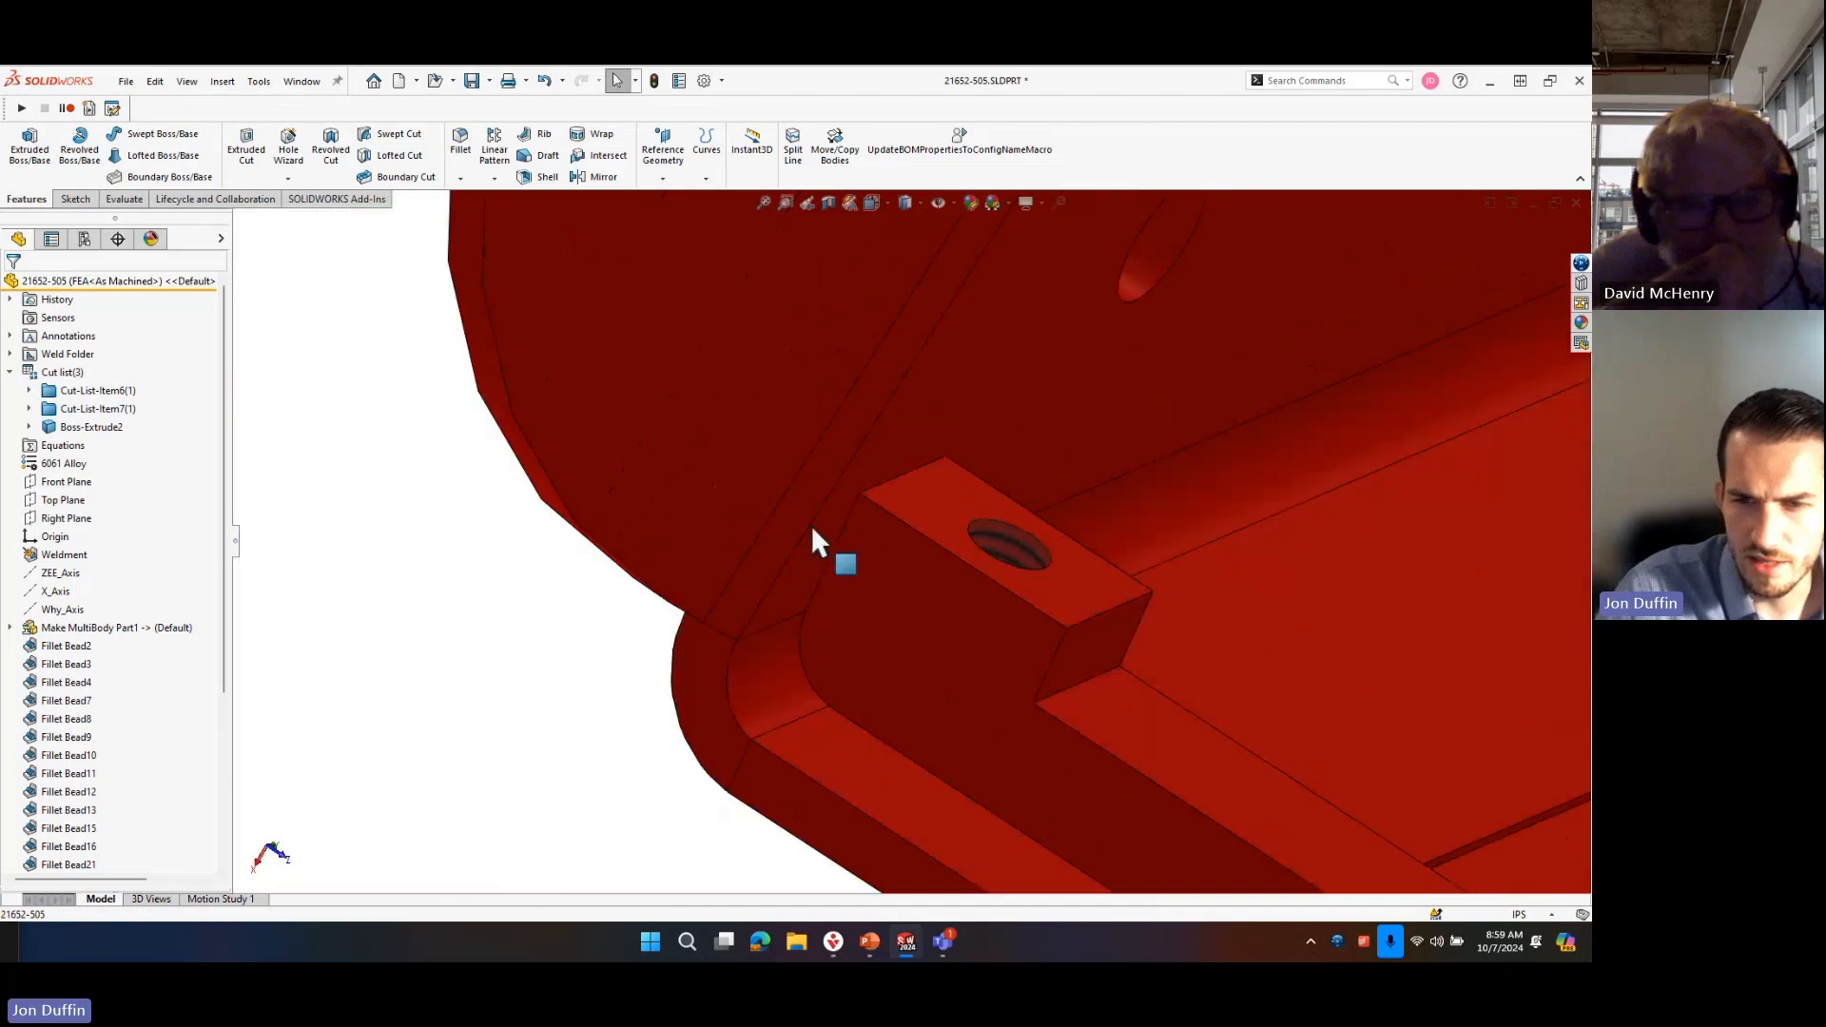
{"action": "scroll", "coordinate": [1043, 547], "scroll_direction": "up", "scroll_amount": 2}
{"action": "scroll", "coordinate": [1011, 751], "scroll_direction": "down", "scroll_amount": 3}
{"action": "middle_click_drag", "start_coordinate": [1010, 751], "coordinate": [1052, 693]}
{"action": "scroll", "coordinate": [816, 586], "scroll_direction": "down", "scroll_amount": 3}
{"action": "middle_click_drag", "start_coordinate": [816, 586], "coordinate": [791, 576]}
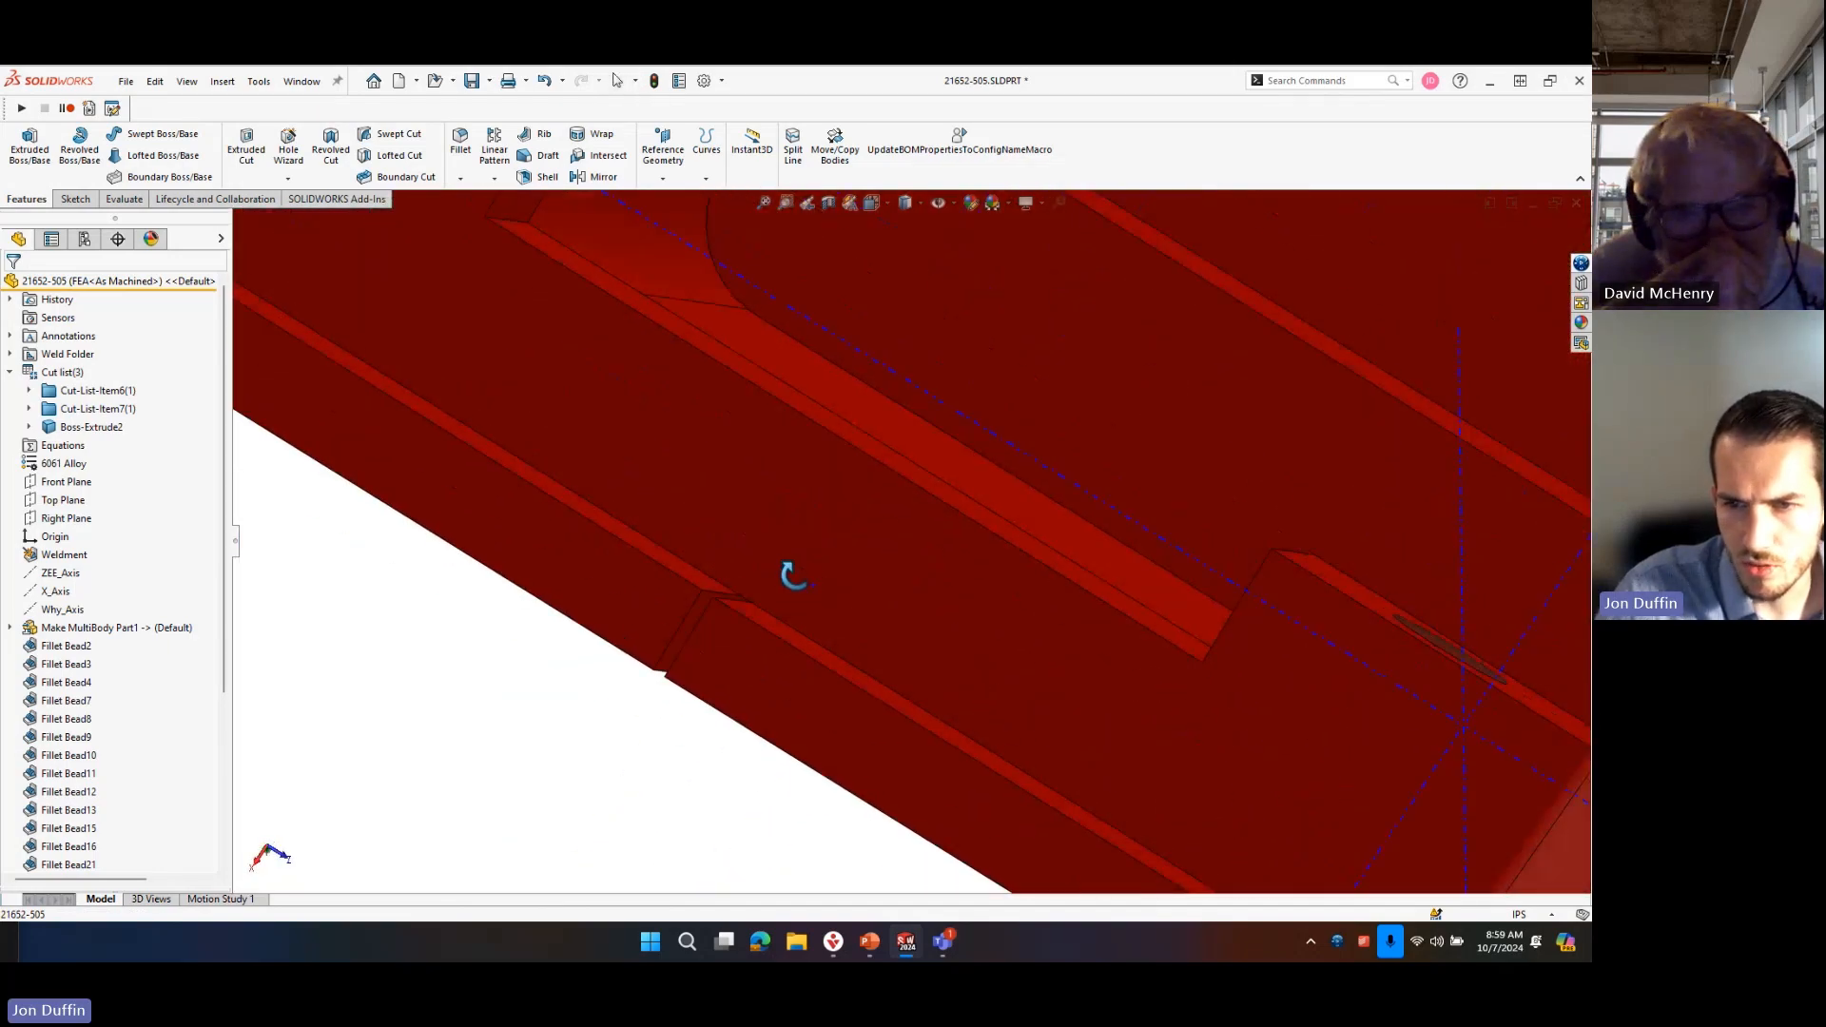
{"action": "scroll", "coordinate": [777, 577], "scroll_direction": "up", "scroll_amount": 3}
{"action": "scroll", "coordinate": [774, 573], "scroll_direction": "up", "scroll_amount": 2}
{"action": "scroll", "coordinate": [696, 407], "scroll_direction": "down", "scroll_amount": 3}
{"action": "mouse_move", "coordinate": [947, 618]}
{"action": "middle_mouse_down"}
{"action": "mouse_move", "coordinate": [991, 702]}
{"action": "mouse_move", "coordinate": [941, 608]}
{"action": "mouse_move", "coordinate": [850, 594]}
{"action": "mouse_move", "coordinate": [855, 559]}
{"action": "mouse_move", "coordinate": [860, 599]}
{"action": "middle_mouse_up"}
{"action": "scroll", "coordinate": [779, 493], "scroll_direction": "down", "scroll_amount": 3}
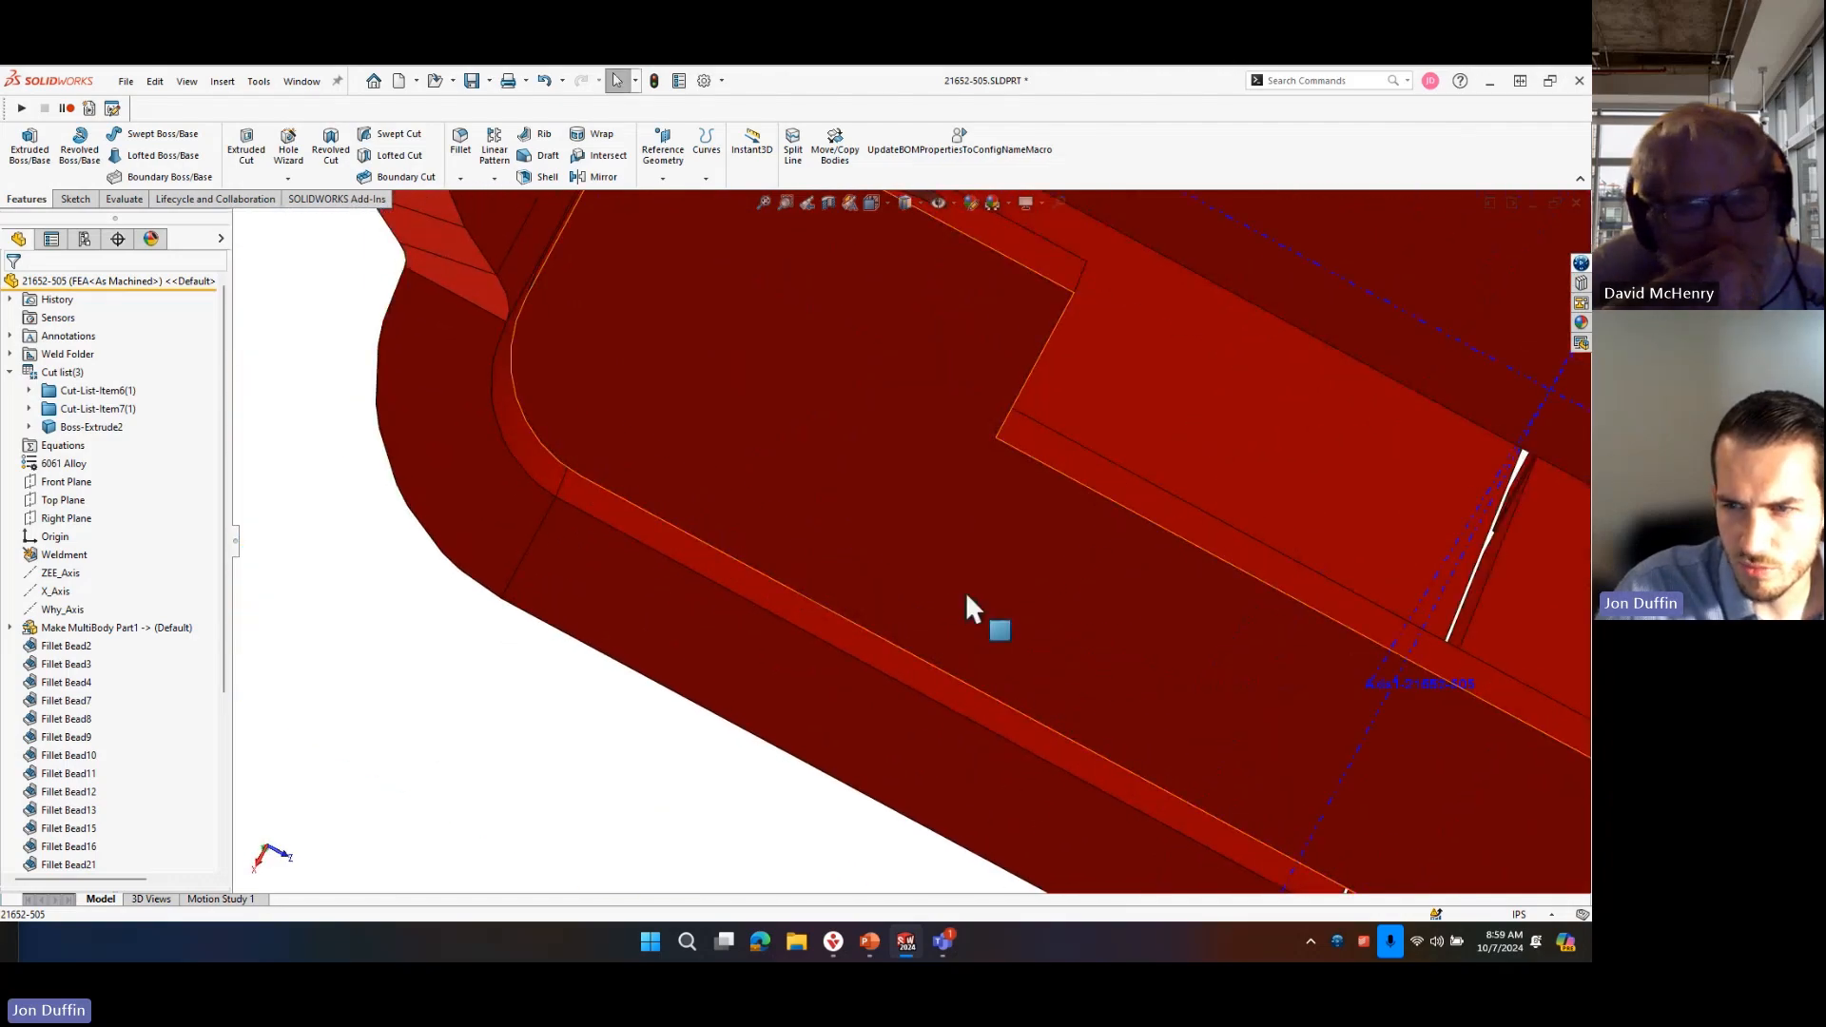
{"action": "scroll", "coordinate": [966, 591], "scroll_direction": "up", "scroll_amount": 5}
{"action": "scroll", "coordinate": [1051, 654], "scroll_direction": "down", "scroll_amount": 2}
{"action": "scroll", "coordinate": [1011, 557], "scroll_direction": "up", "scroll_amount": 4}
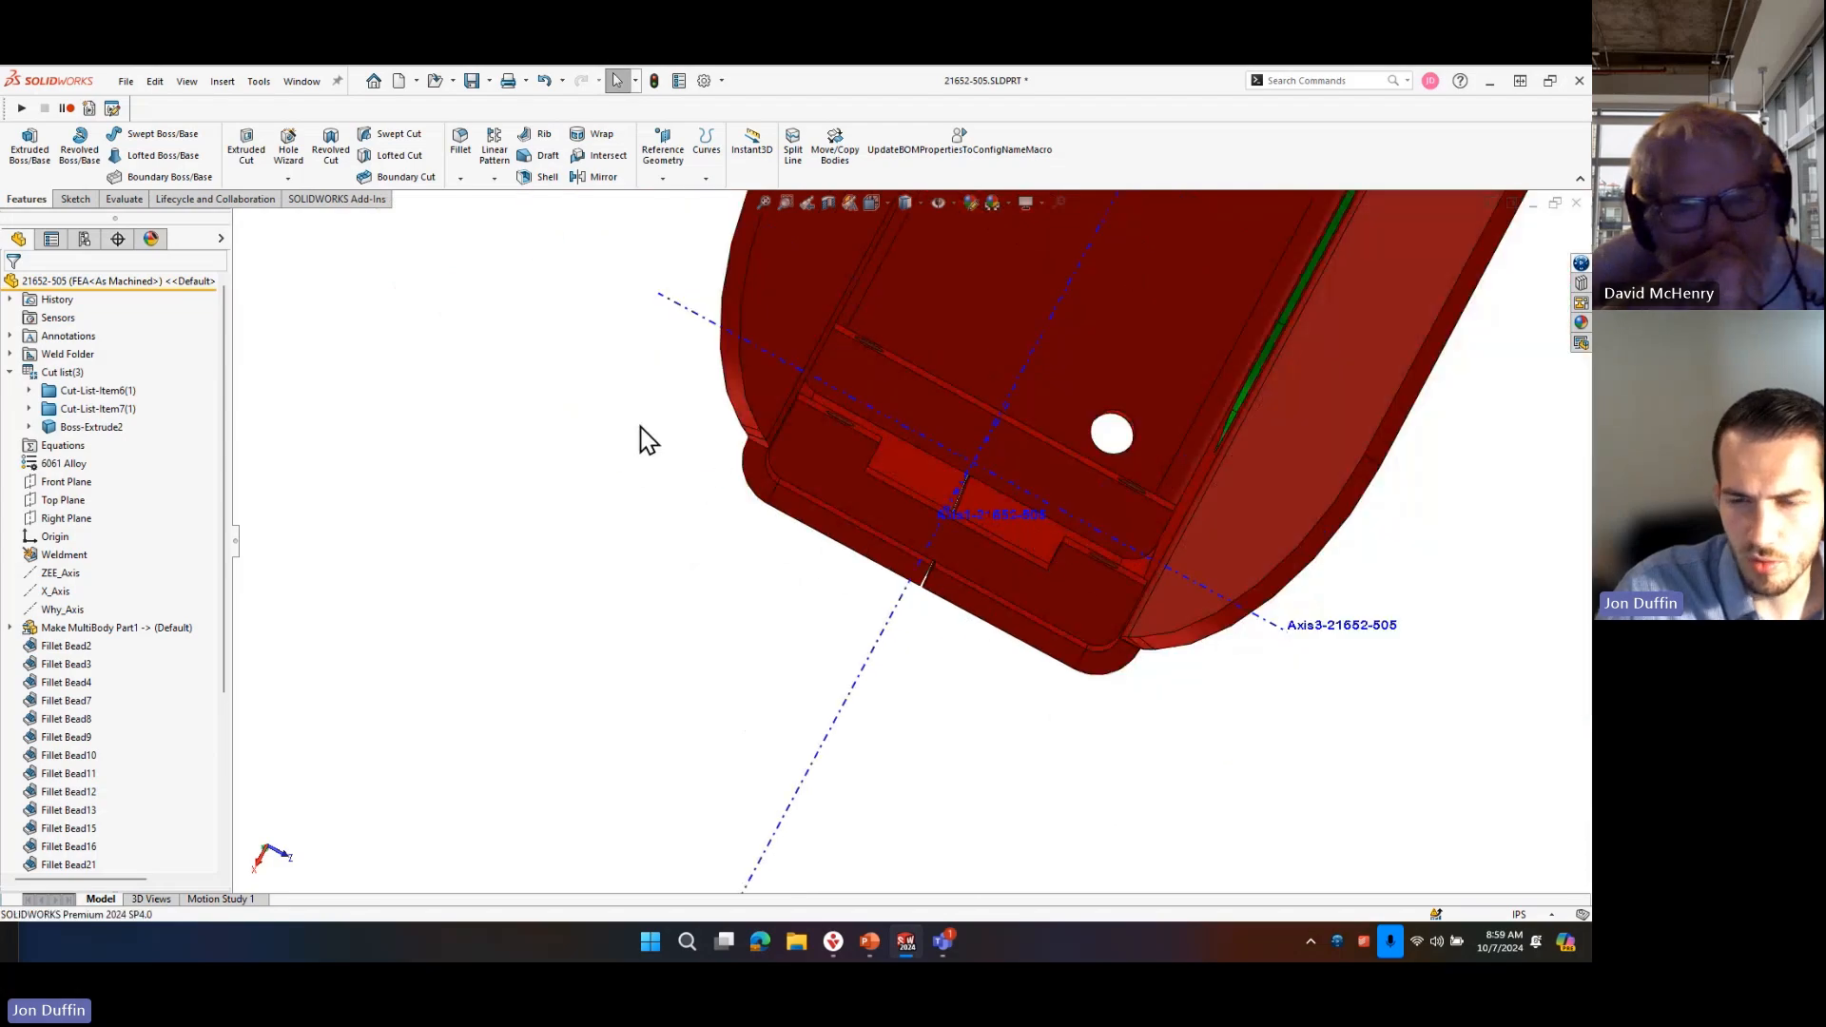
Offset the end crosspiece's five tangent outer faces by 0.02 in with Move Face, extending them towards the frame.
{"action": "key", "text": "s"}
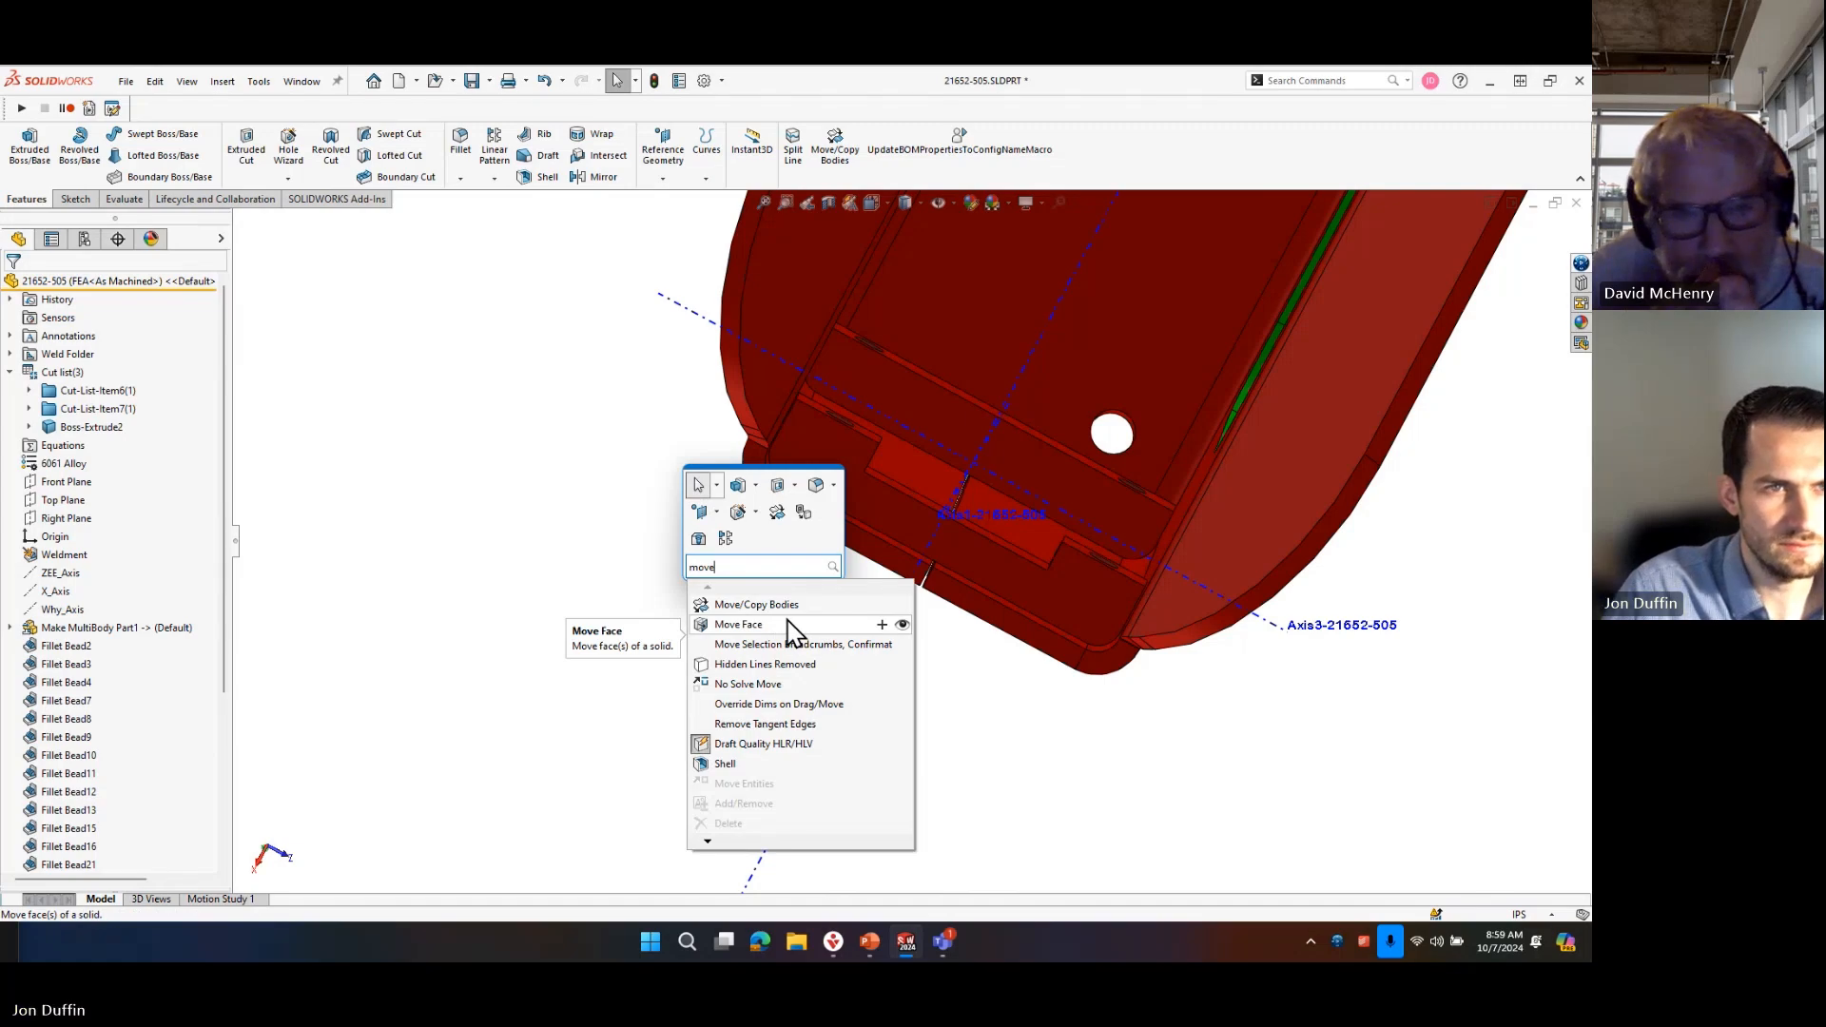
{"action": "left_click", "coordinate": [788, 623]}
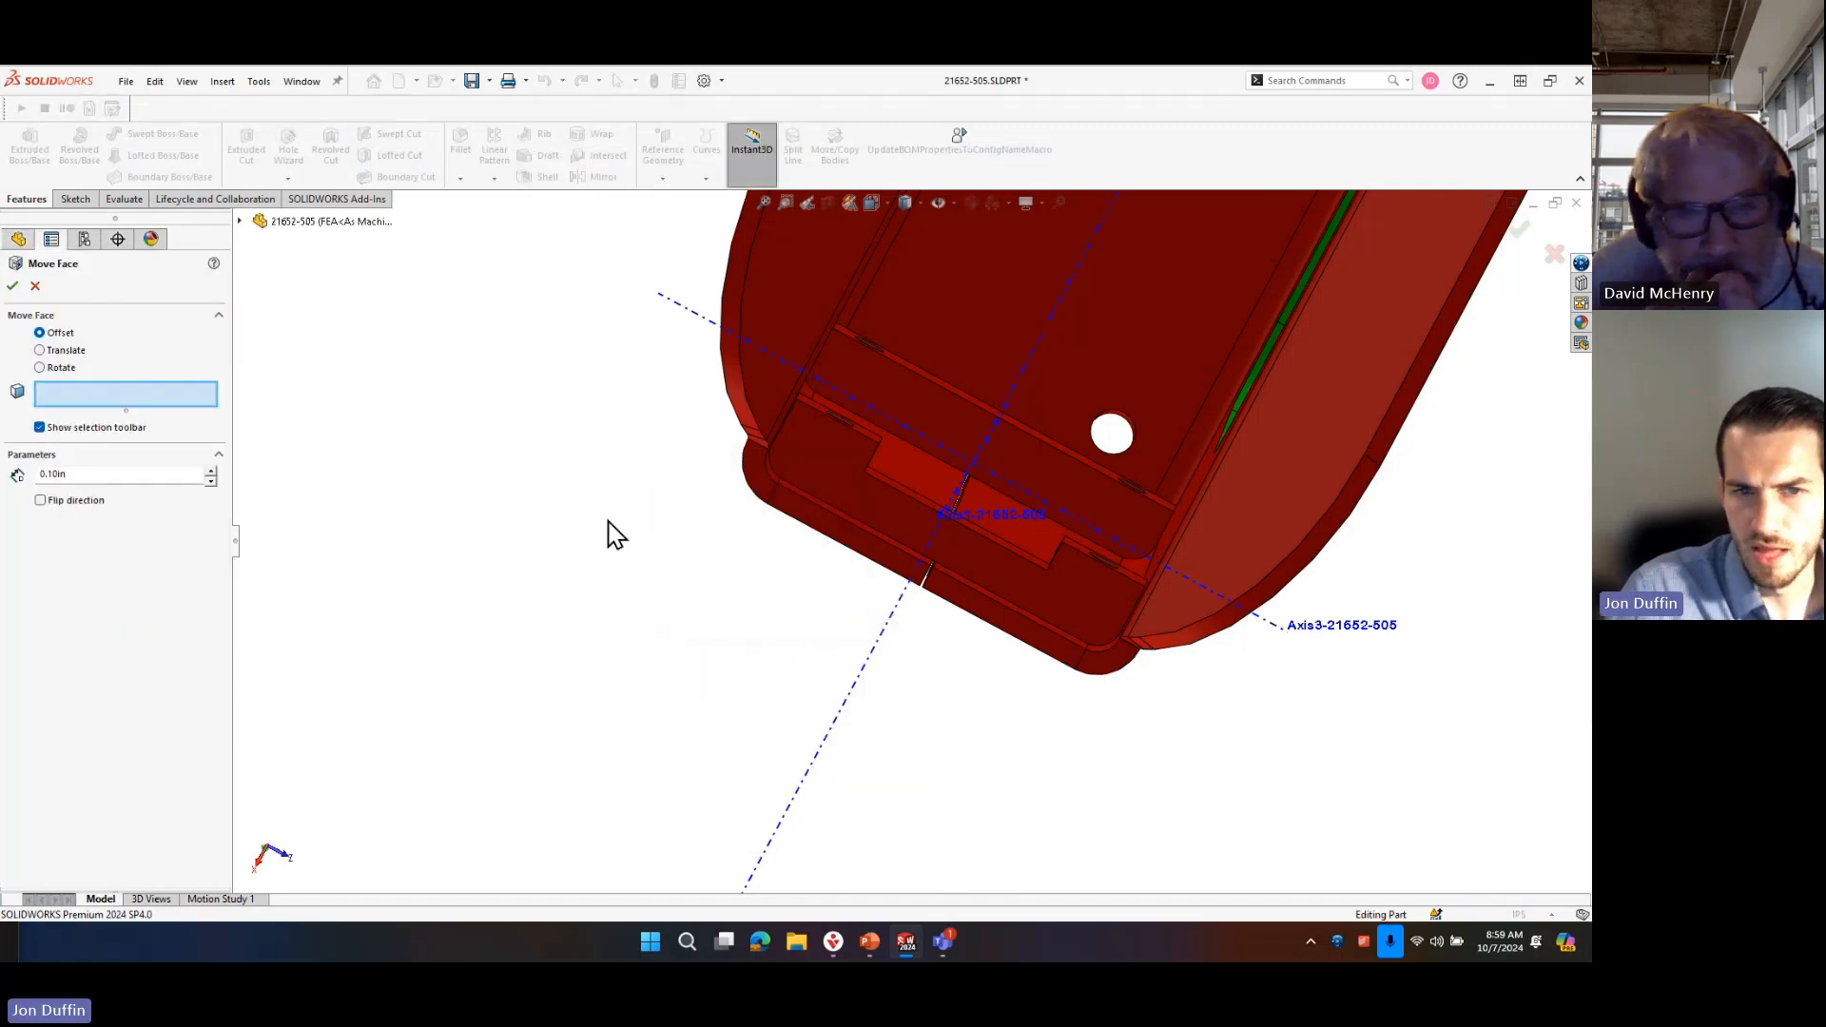
{"action": "scroll", "coordinate": [888, 481], "scroll_direction": "down", "scroll_amount": 6}
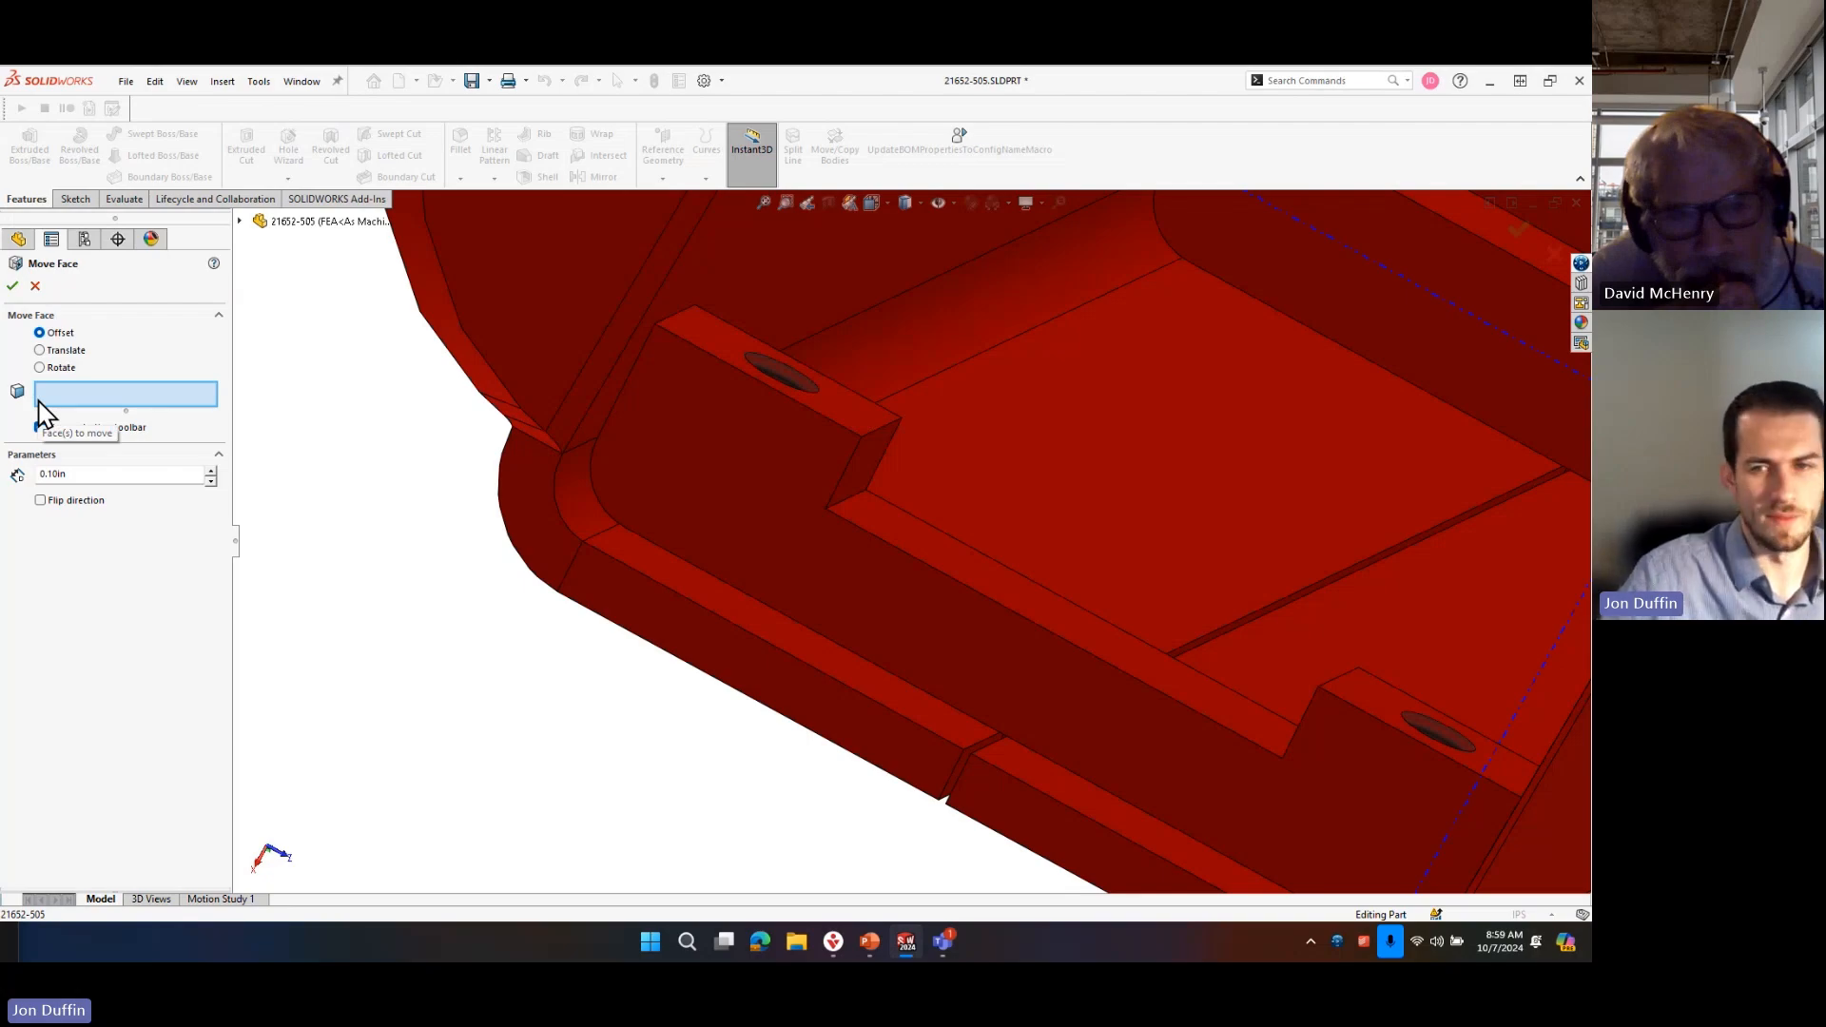
{"action": "middle_click_drag", "start_coordinate": [645, 358], "coordinate": [679, 450]}
{"action": "scroll", "coordinate": [1167, 716], "scroll_direction": "up", "scroll_amount": 5}
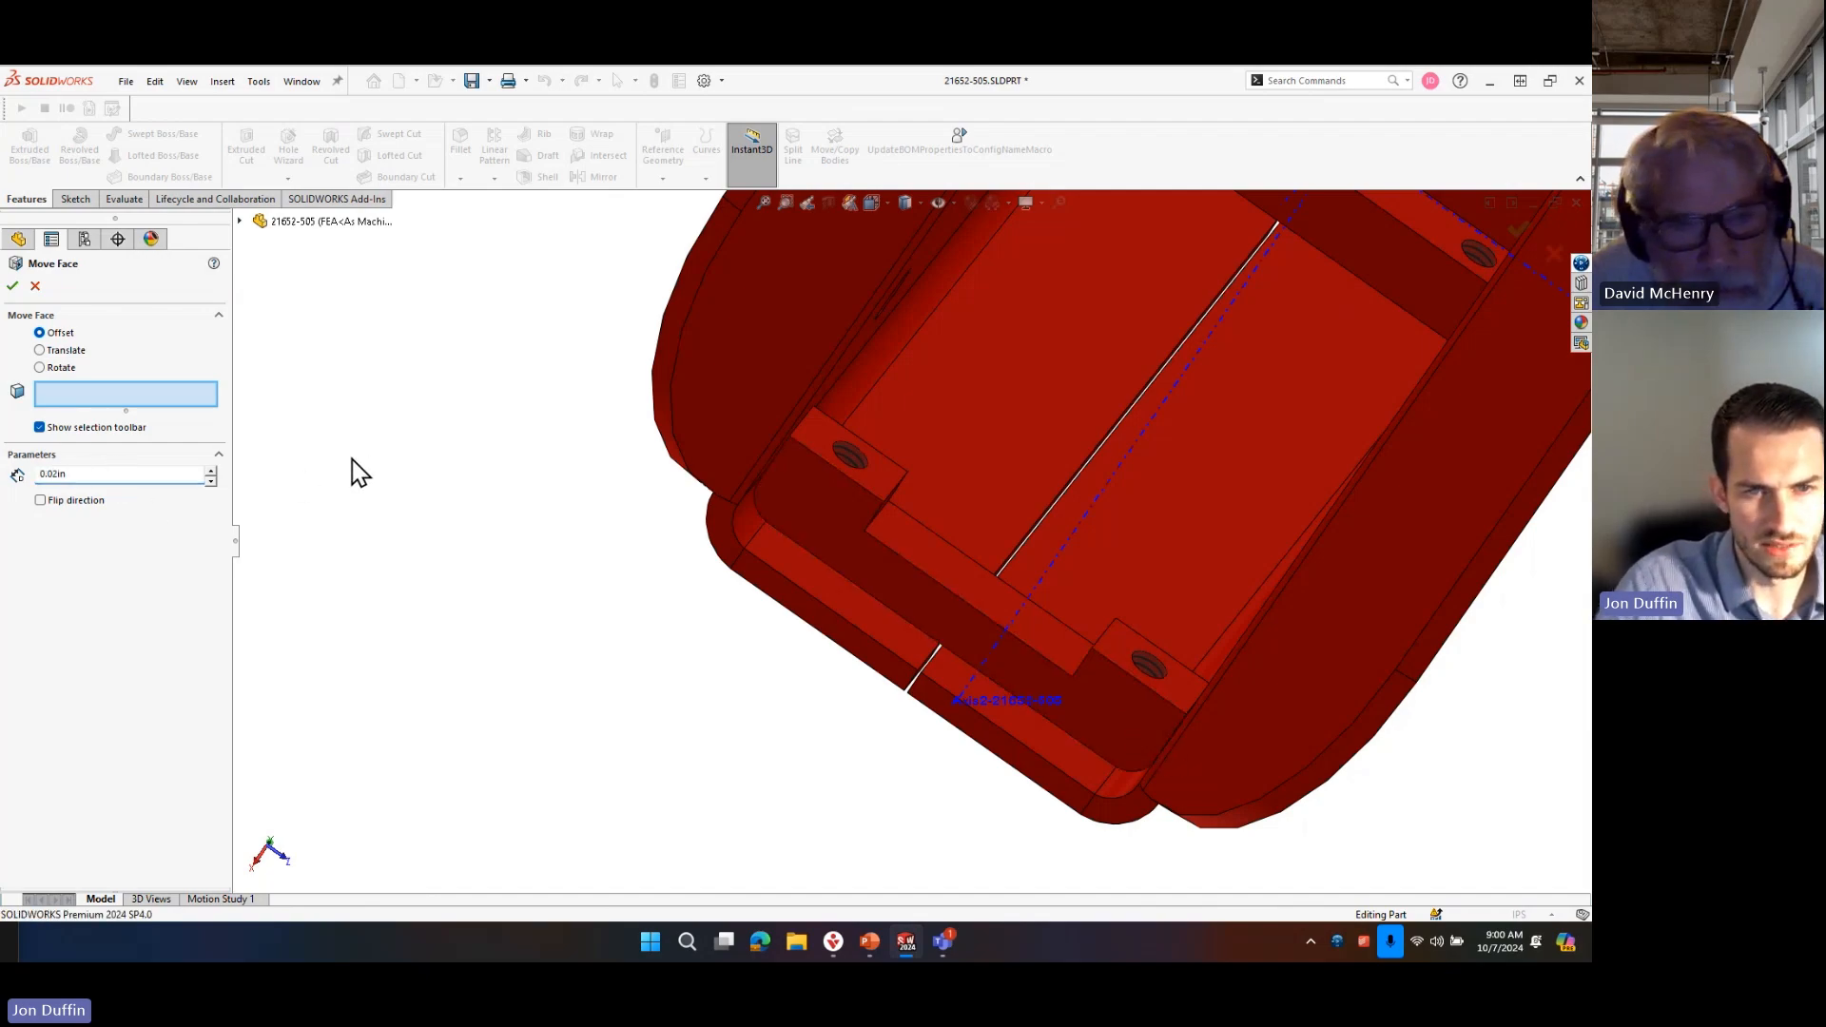
{"action": "middle_click_drag", "start_coordinate": [859, 466], "coordinate": [950, 497]}
{"action": "scroll", "coordinate": [806, 437], "scroll_direction": "down", "scroll_amount": 8}
{"action": "scroll", "coordinate": [872, 636], "scroll_direction": "down", "scroll_amount": 6}
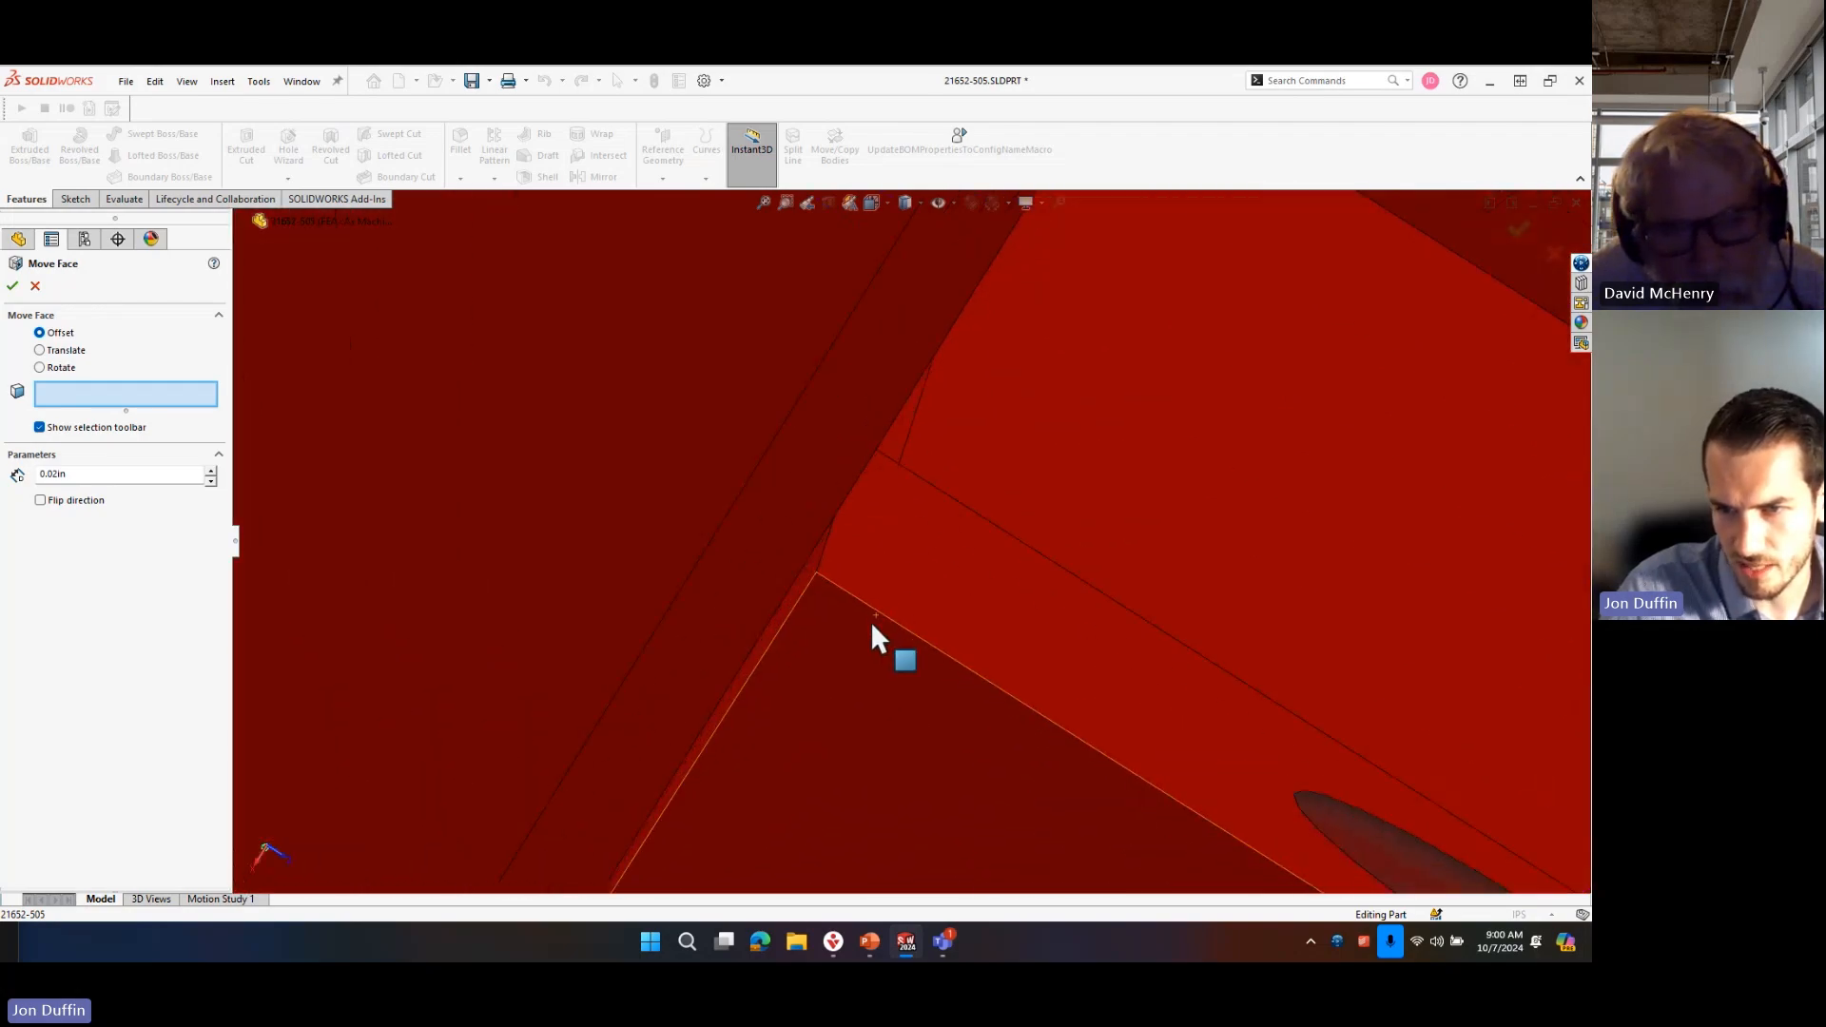
{"action": "right_click", "coordinate": [789, 574]}
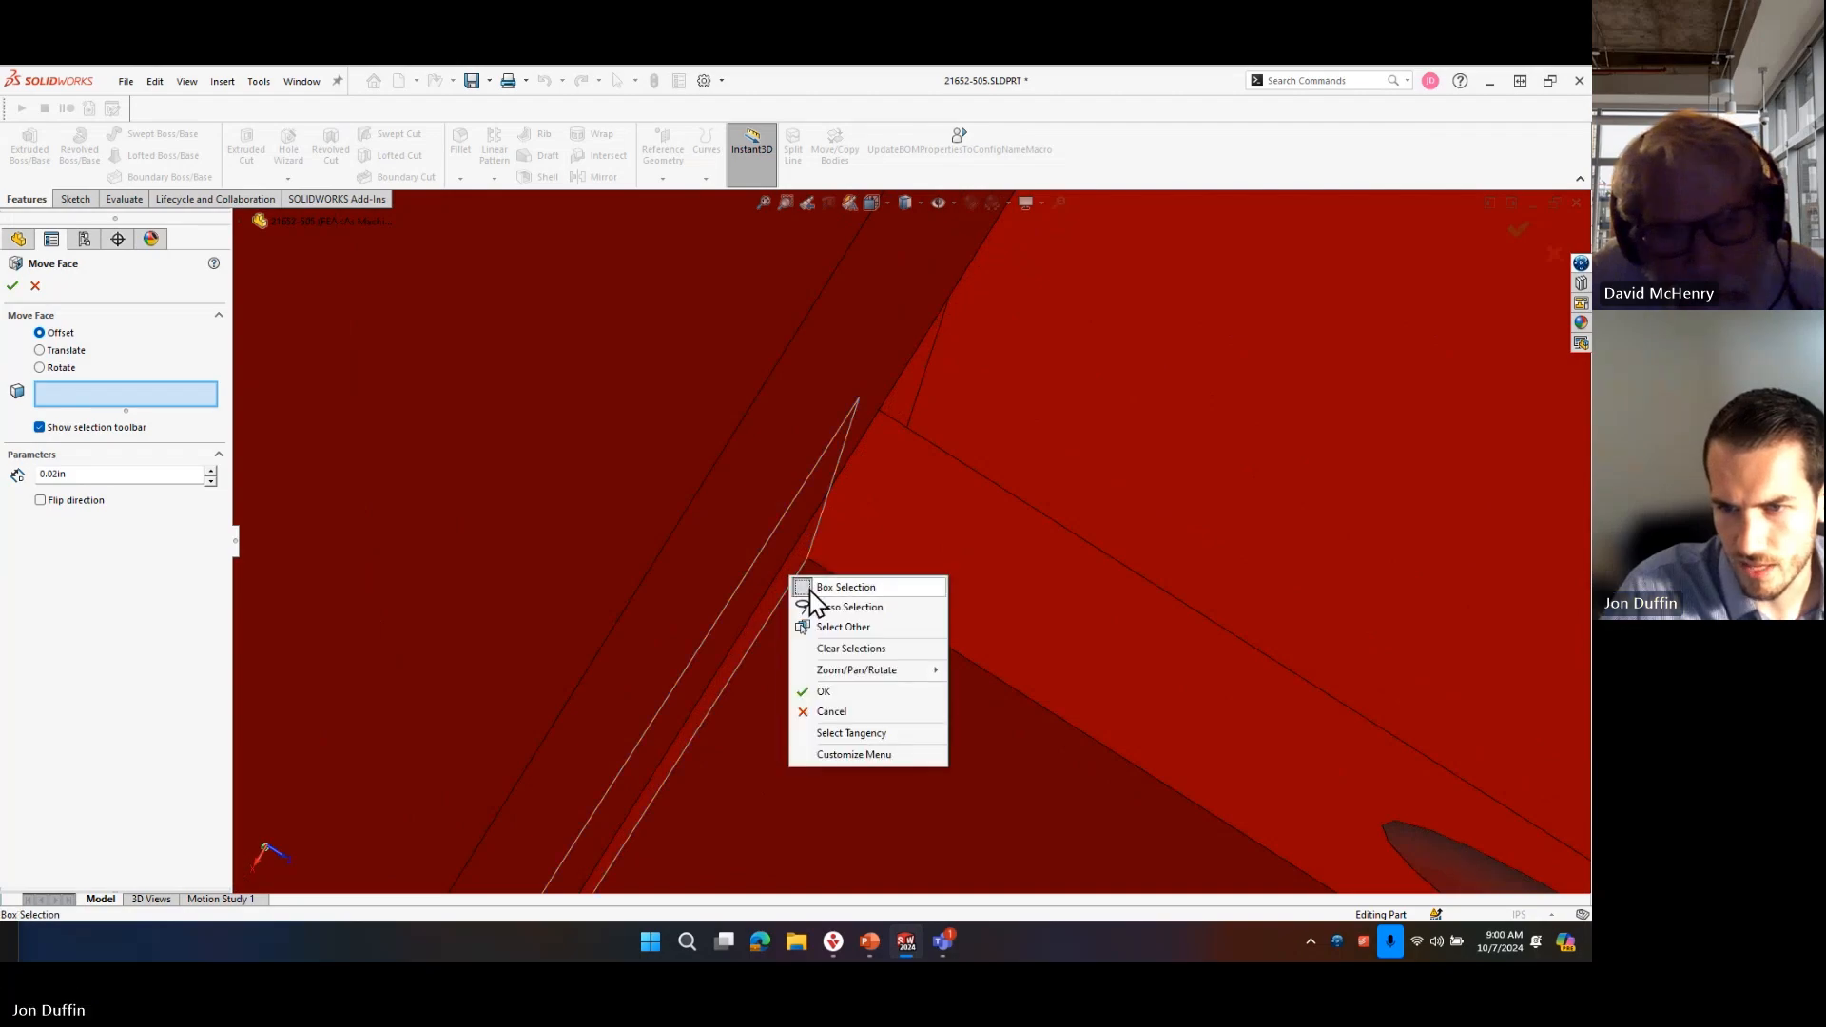
{"action": "left_click", "coordinate": [853, 735]}
{"action": "scroll", "coordinate": [1065, 709], "scroll_direction": "up", "scroll_amount": 8}
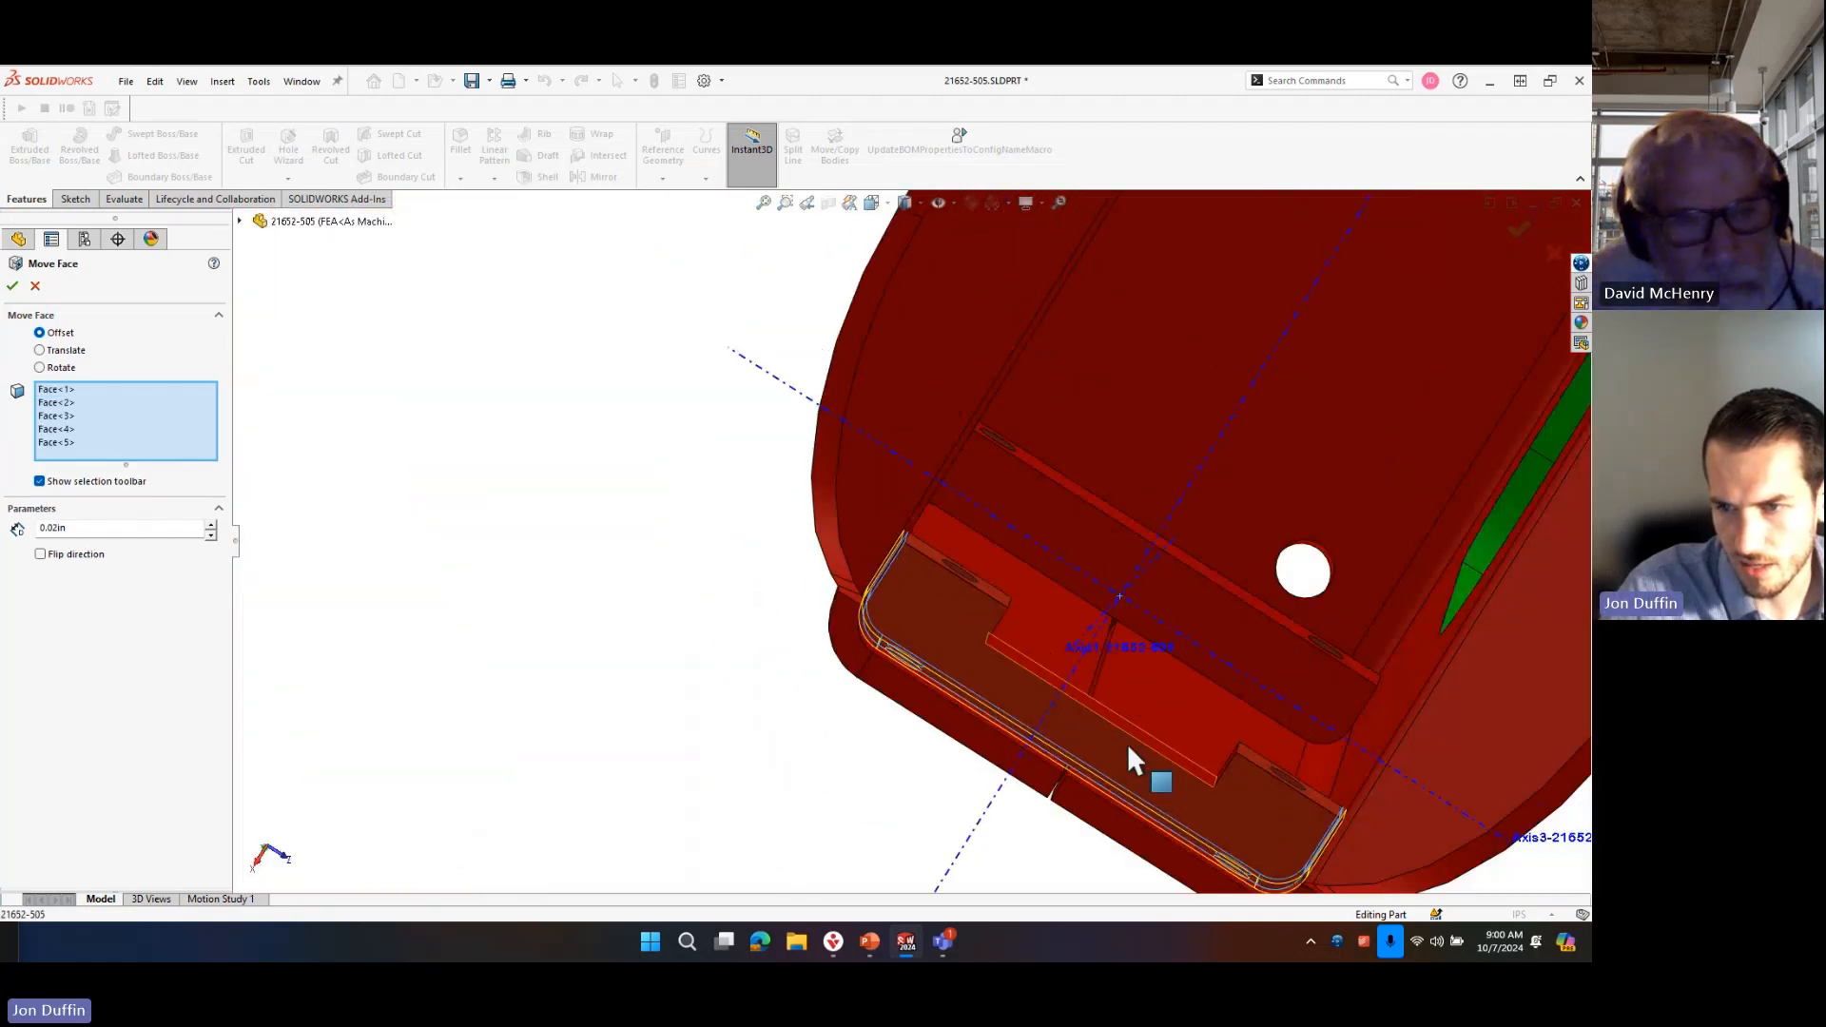
{"action": "scroll", "coordinate": [950, 632], "scroll_direction": "down", "scroll_amount": 2}
{"action": "scroll", "coordinate": [893, 585], "scroll_direction": "down", "scroll_amount": 2}
{"action": "scroll", "coordinate": [875, 575], "scroll_direction": "down", "scroll_amount": 2}
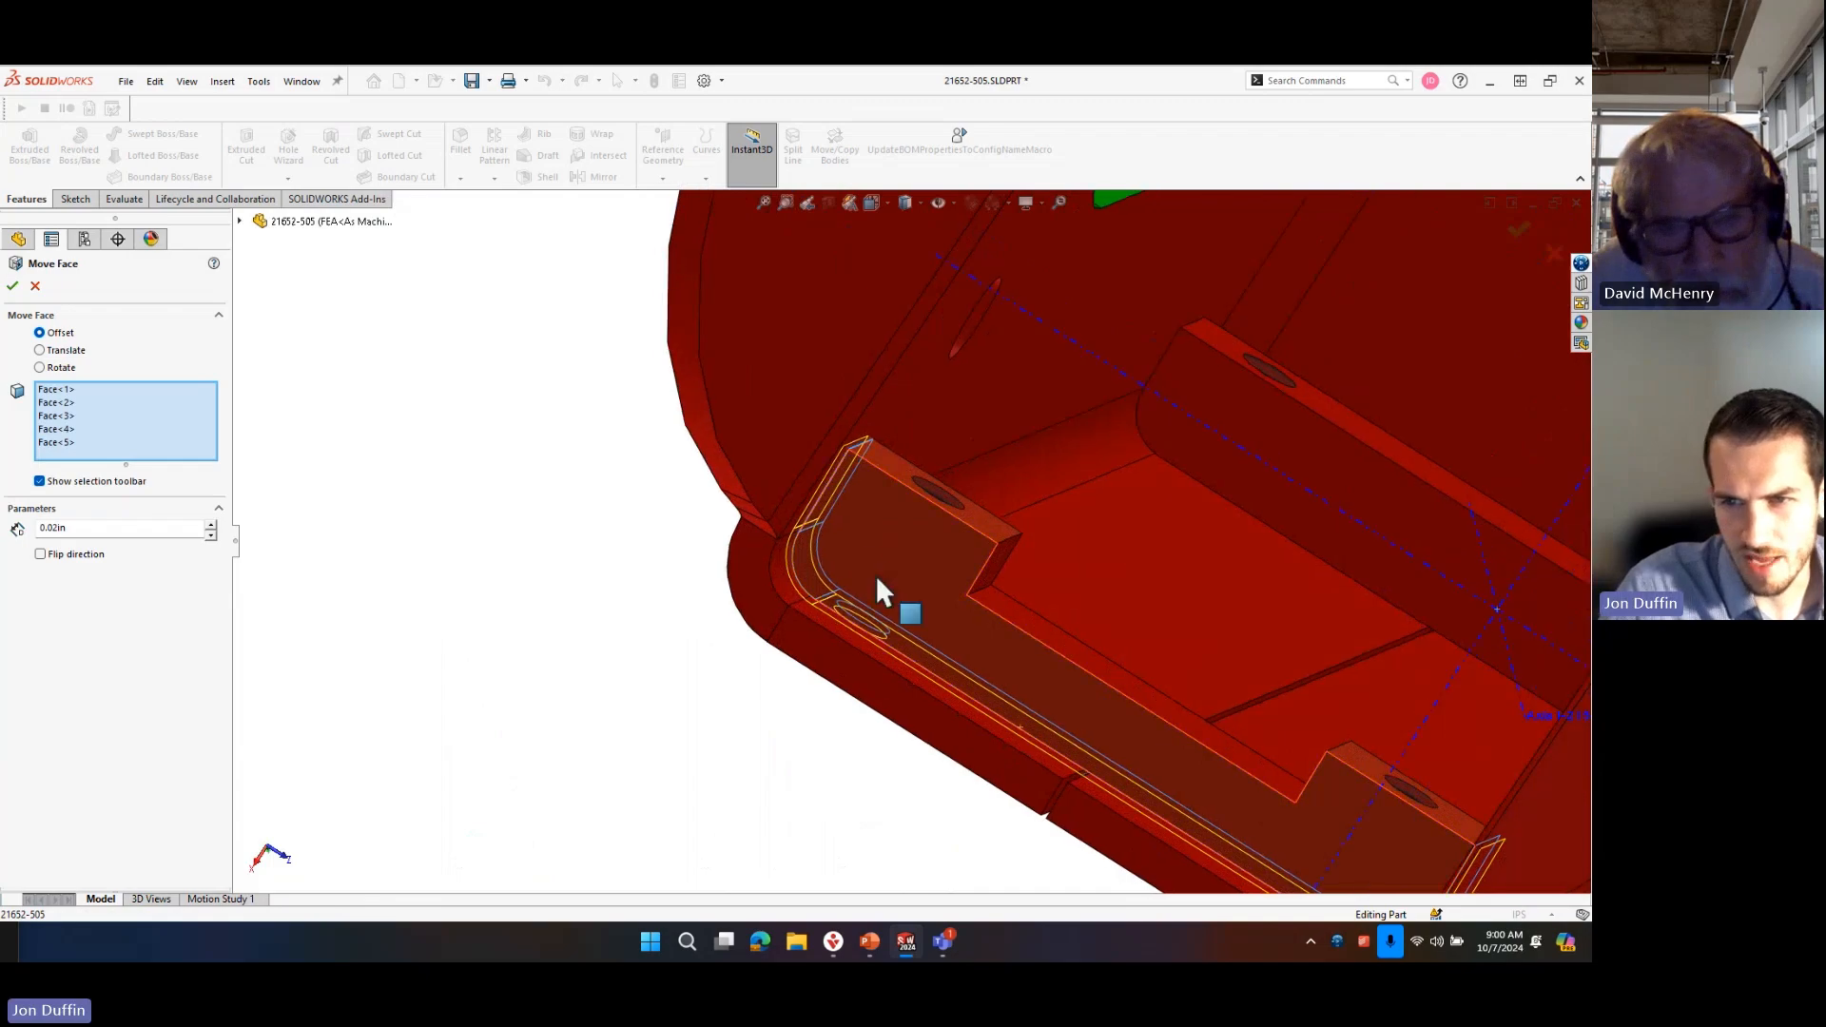
{"action": "scroll", "coordinate": [843, 461], "scroll_direction": "down", "scroll_amount": 2}
{"action": "scroll", "coordinate": [840, 383], "scroll_direction": "down", "scroll_amount": 2}
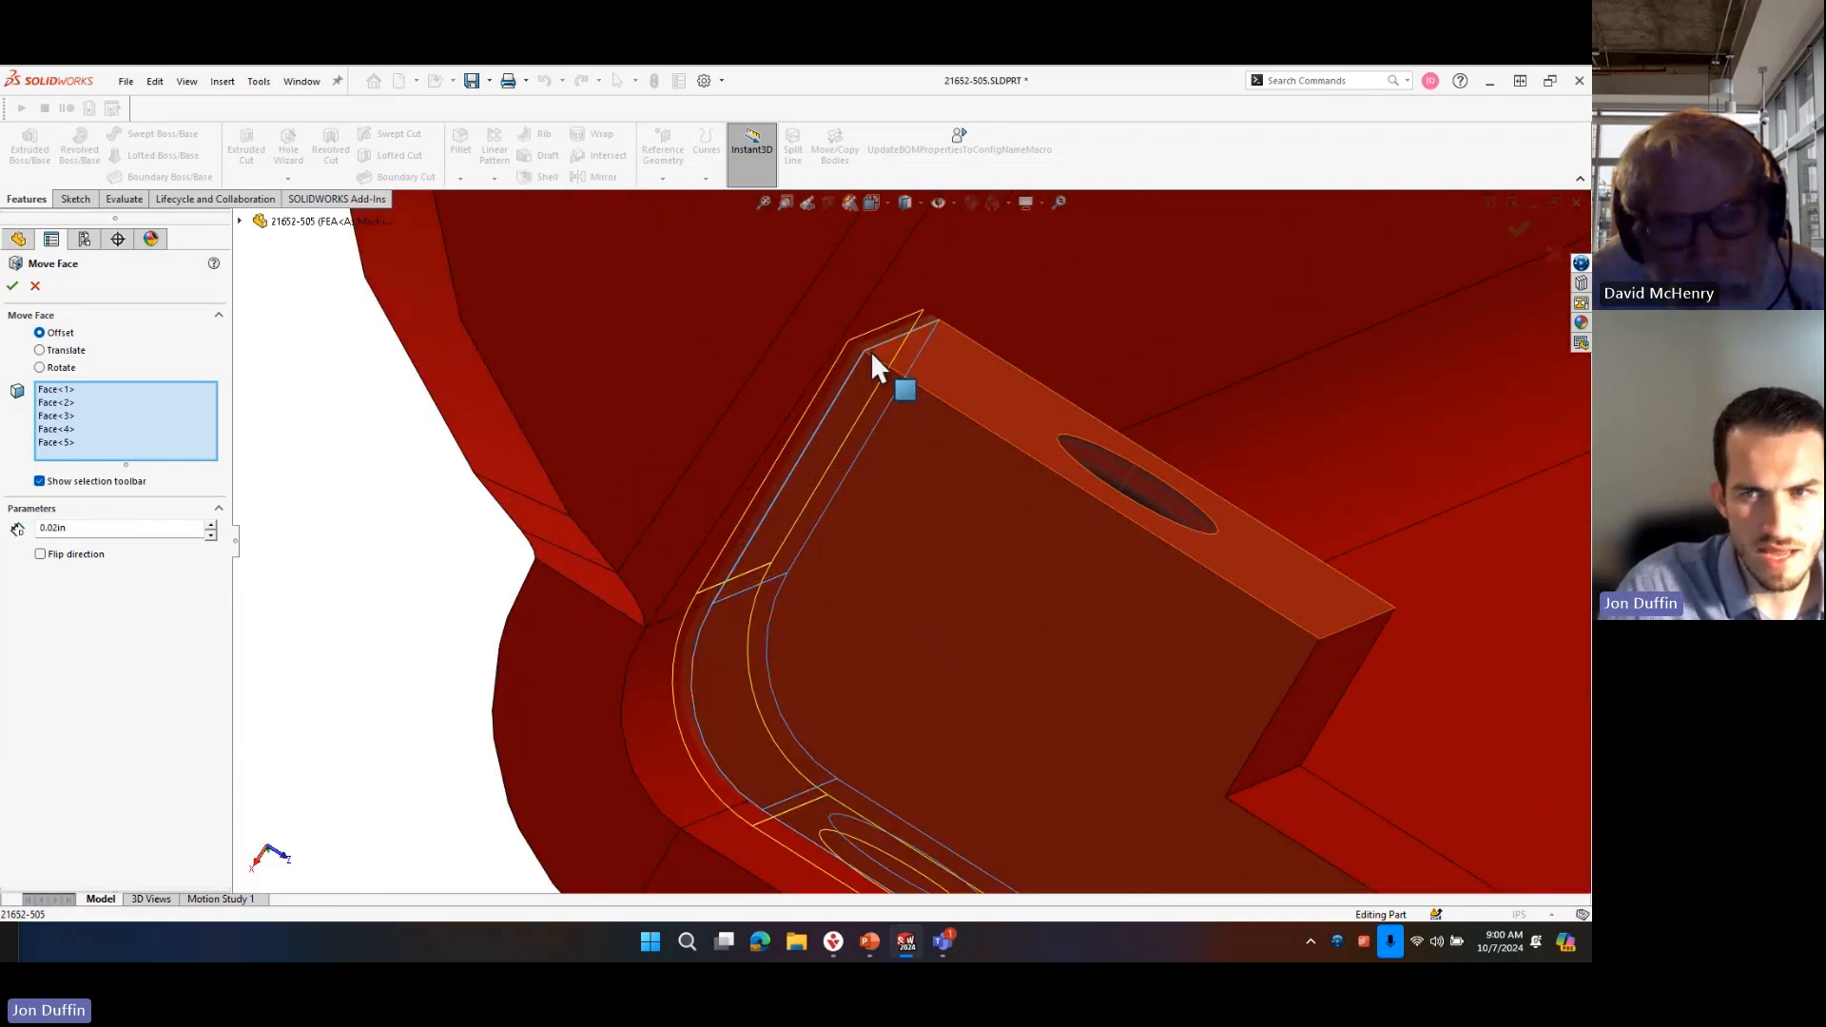
{"action": "scroll", "coordinate": [860, 347], "scroll_direction": "up", "scroll_amount": 1}
{"action": "scroll", "coordinate": [1075, 528], "scroll_direction": "up", "scroll_amount": 6}
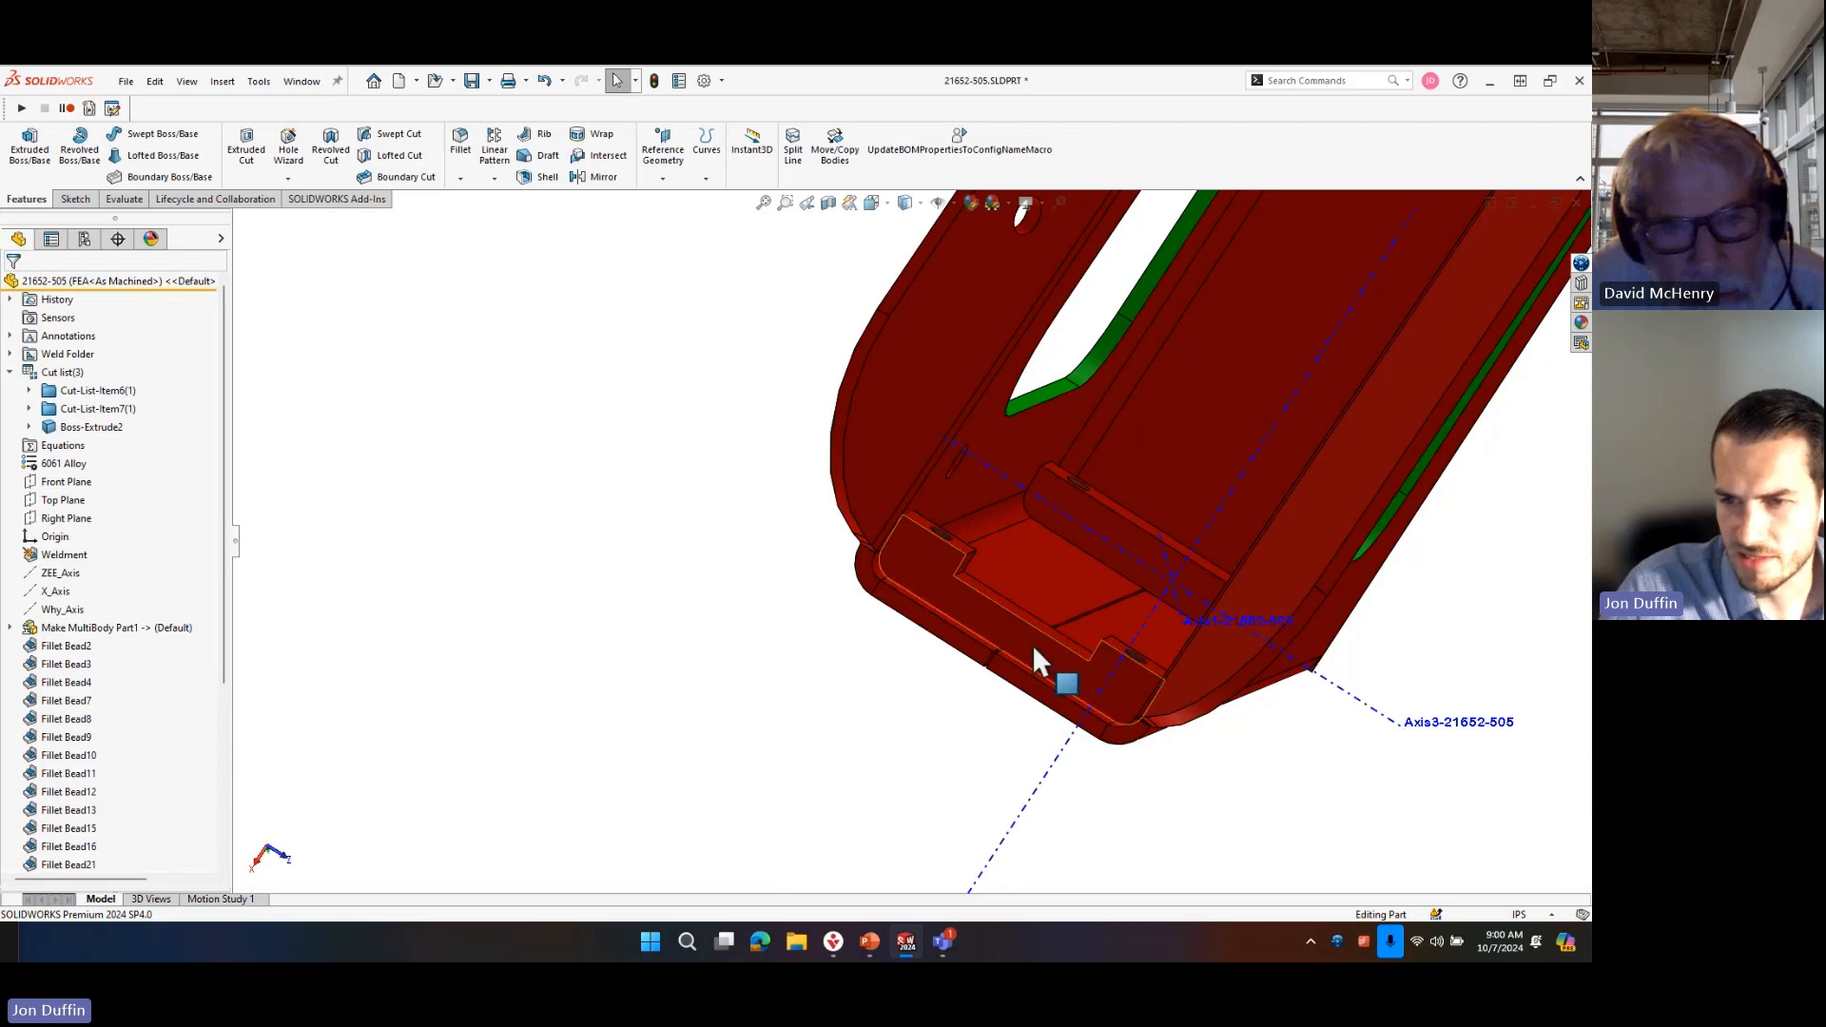
{"action": "scroll", "coordinate": [1031, 643], "scroll_direction": "down", "scroll_amount": 3}
{"action": "middle_click_drag", "start_coordinate": [1107, 681], "coordinate": [1017, 658]}
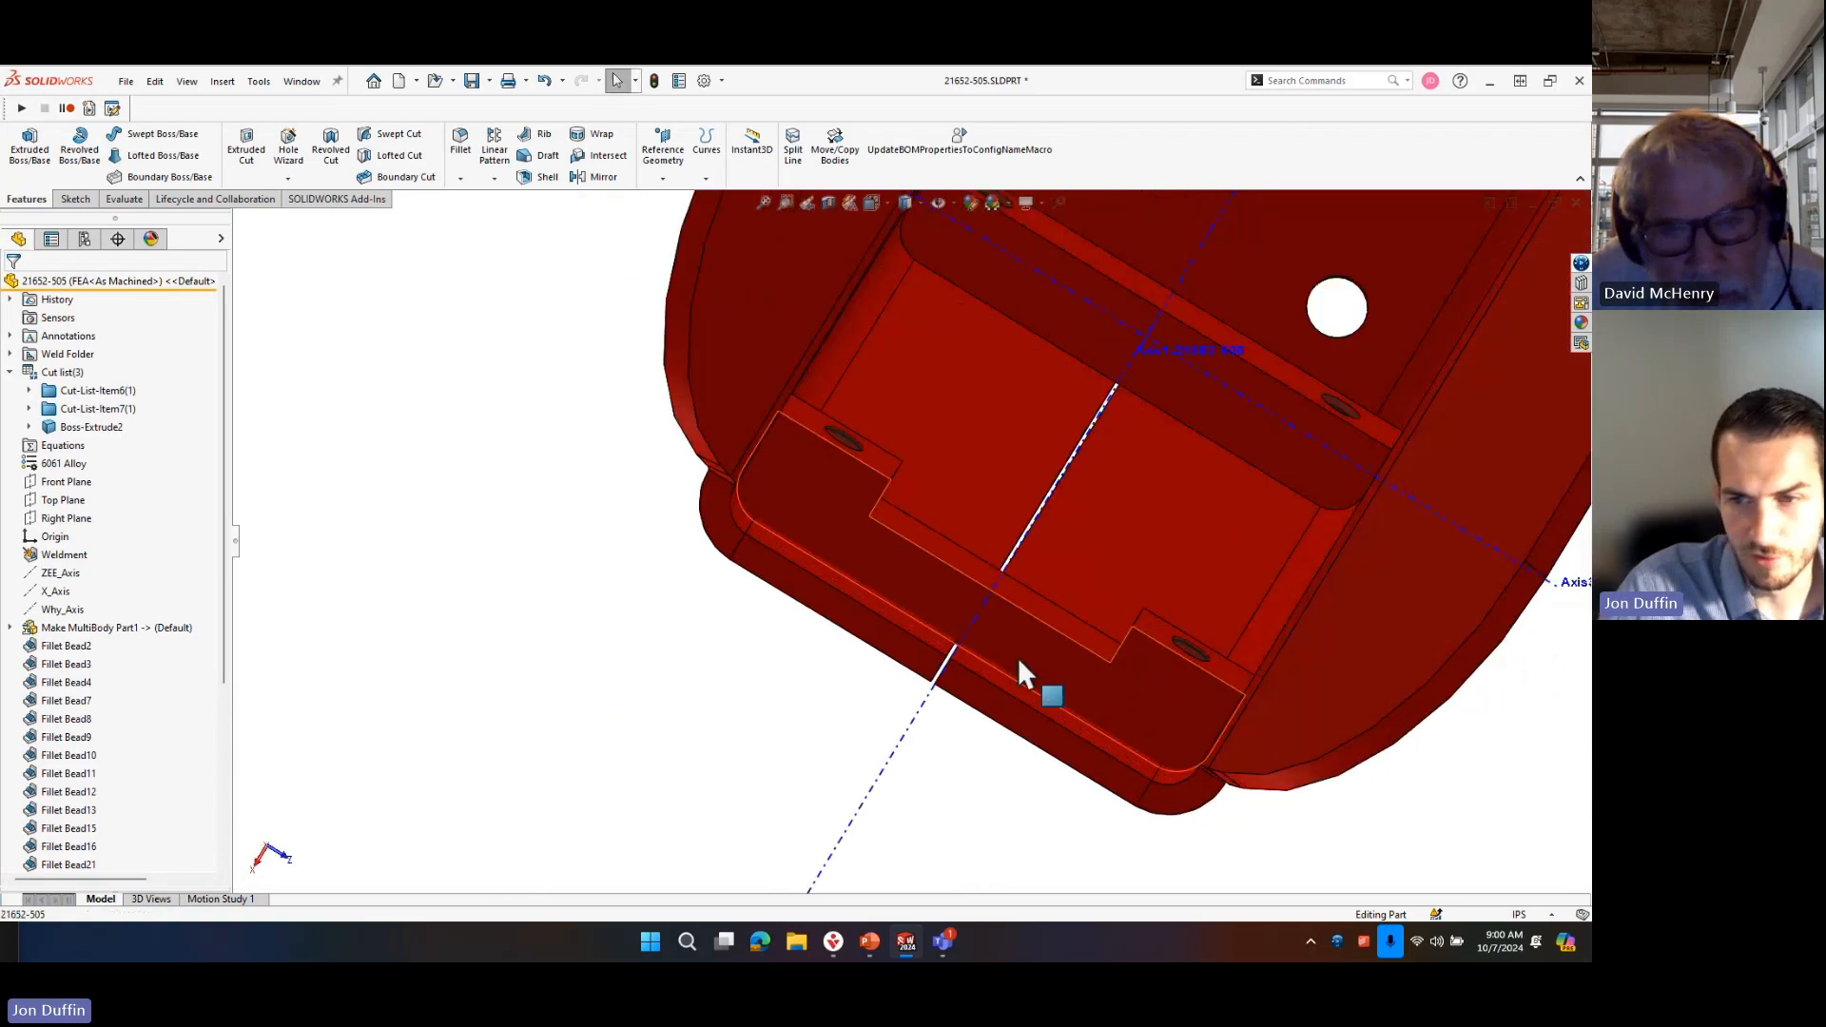
{"action": "middle_click_drag", "start_coordinate": [1069, 596], "coordinate": [1080, 445]}
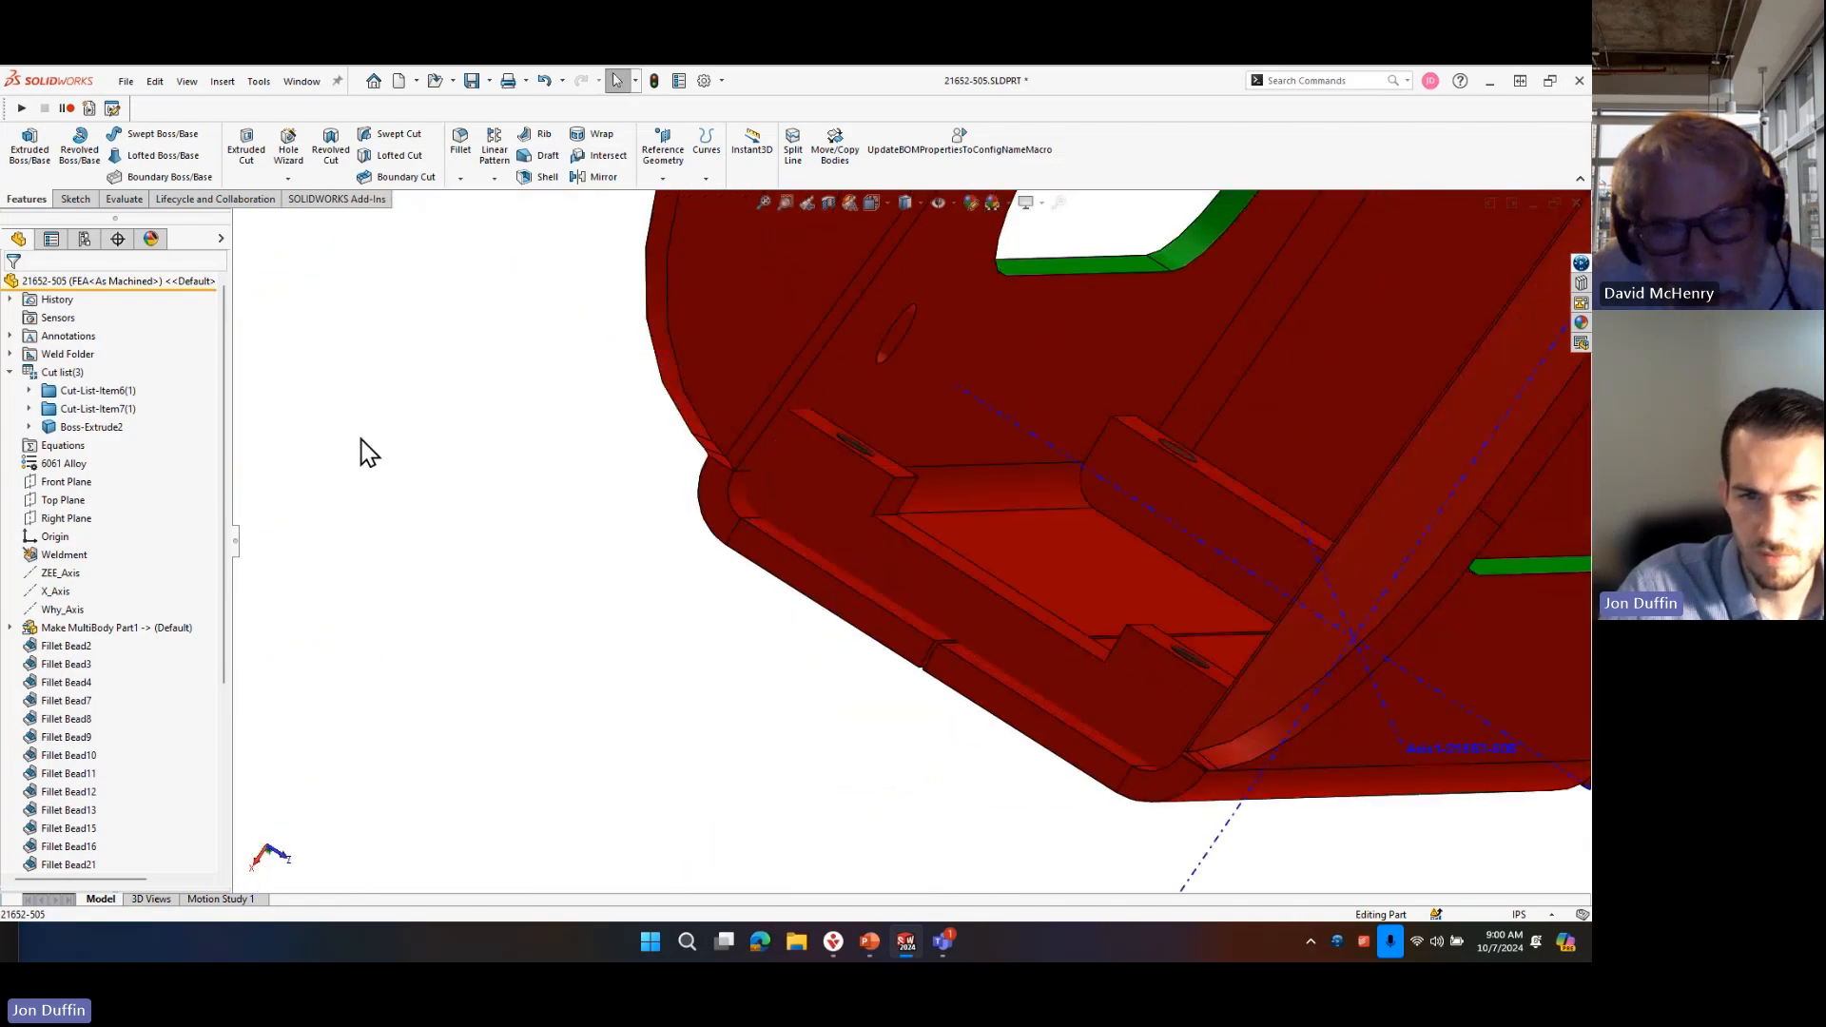
{"action": "key", "text": "s"}
{"action": "type", "text": "mov"}
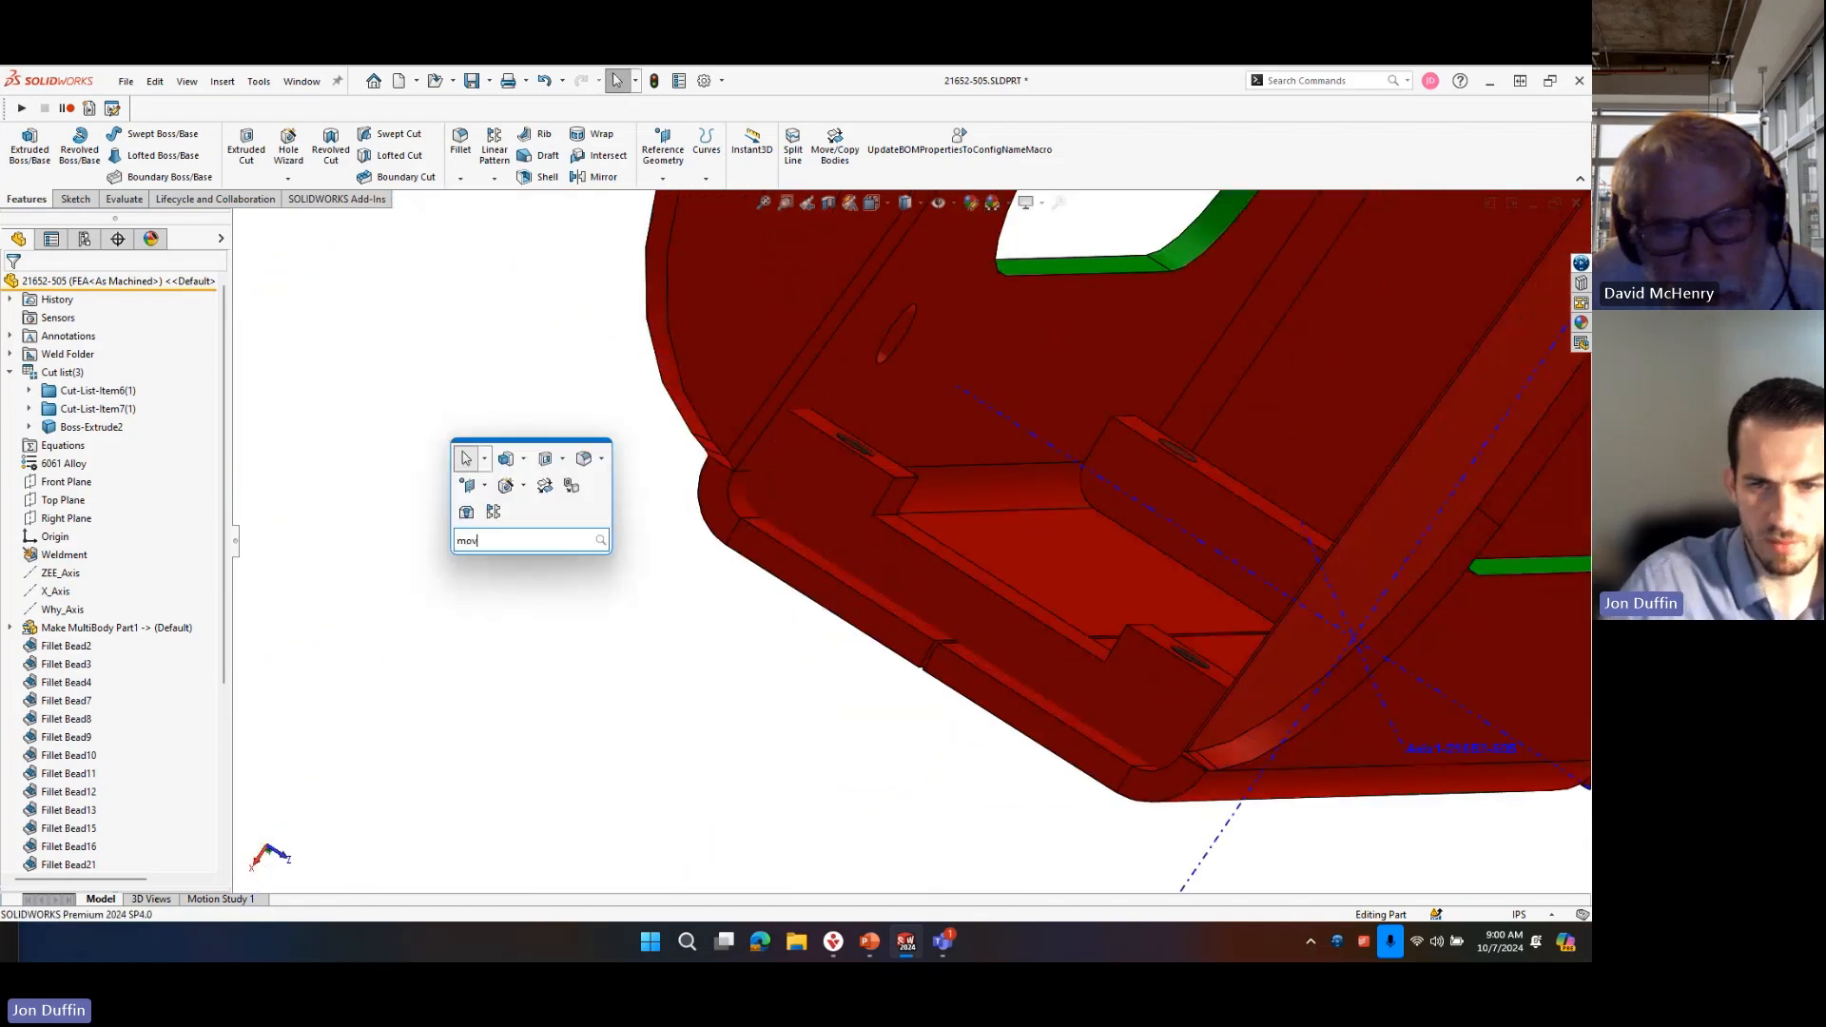
{"action": "type", "text": "e"}
{"action": "left_click", "coordinate": [533, 582]}
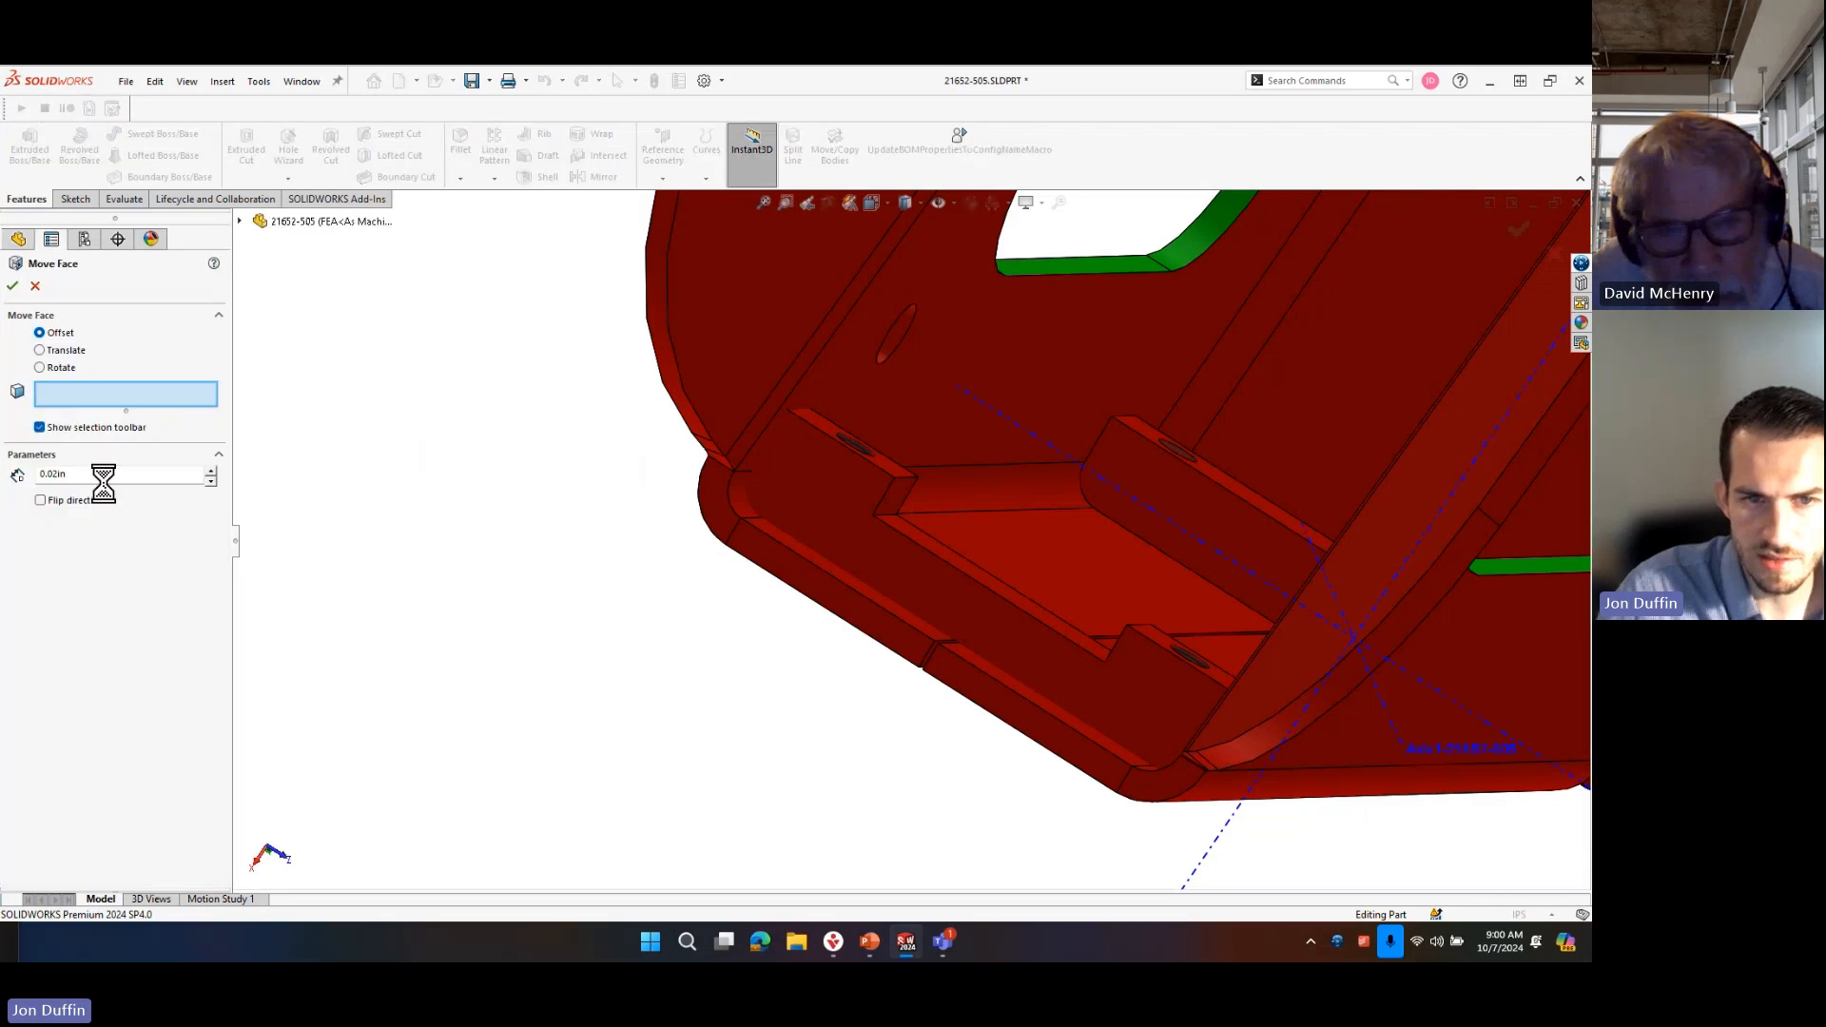
{"action": "middle_click_drag", "start_coordinate": [1143, 519], "coordinate": [1082, 580]}
{"action": "scroll", "coordinate": [1097, 436], "scroll_direction": "down", "scroll_amount": 6}
{"action": "mouse_move", "coordinate": [1105, 436]}
{"action": "middle_mouse_down"}
{"action": "mouse_move", "coordinate": [1125, 521]}
{"action": "mouse_move", "coordinate": [1096, 481]}
{"action": "mouse_move", "coordinate": [1100, 505]}
{"action": "mouse_move", "coordinate": [1104, 460]}
{"action": "middle_mouse_up"}
{"action": "scroll", "coordinate": [1128, 493], "scroll_direction": "down", "scroll_amount": 3}
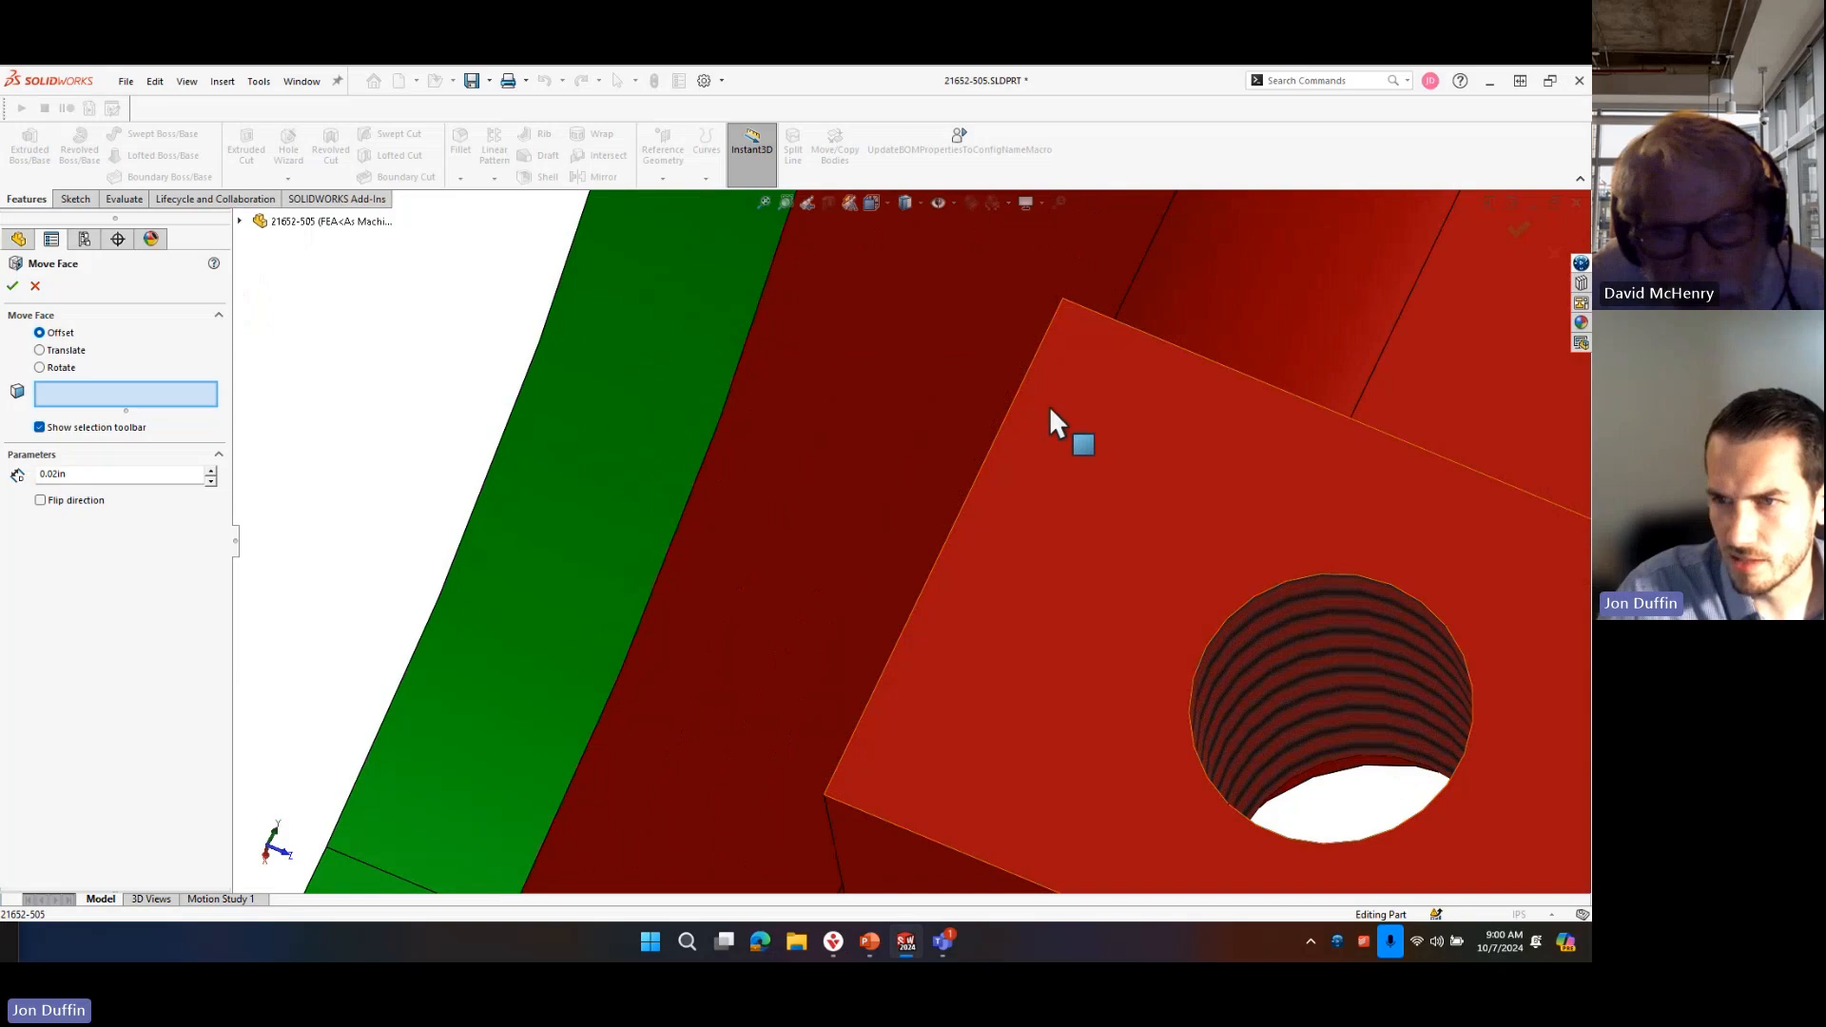
{"action": "middle_click_drag", "start_coordinate": [1048, 405], "coordinate": [929, 517]}
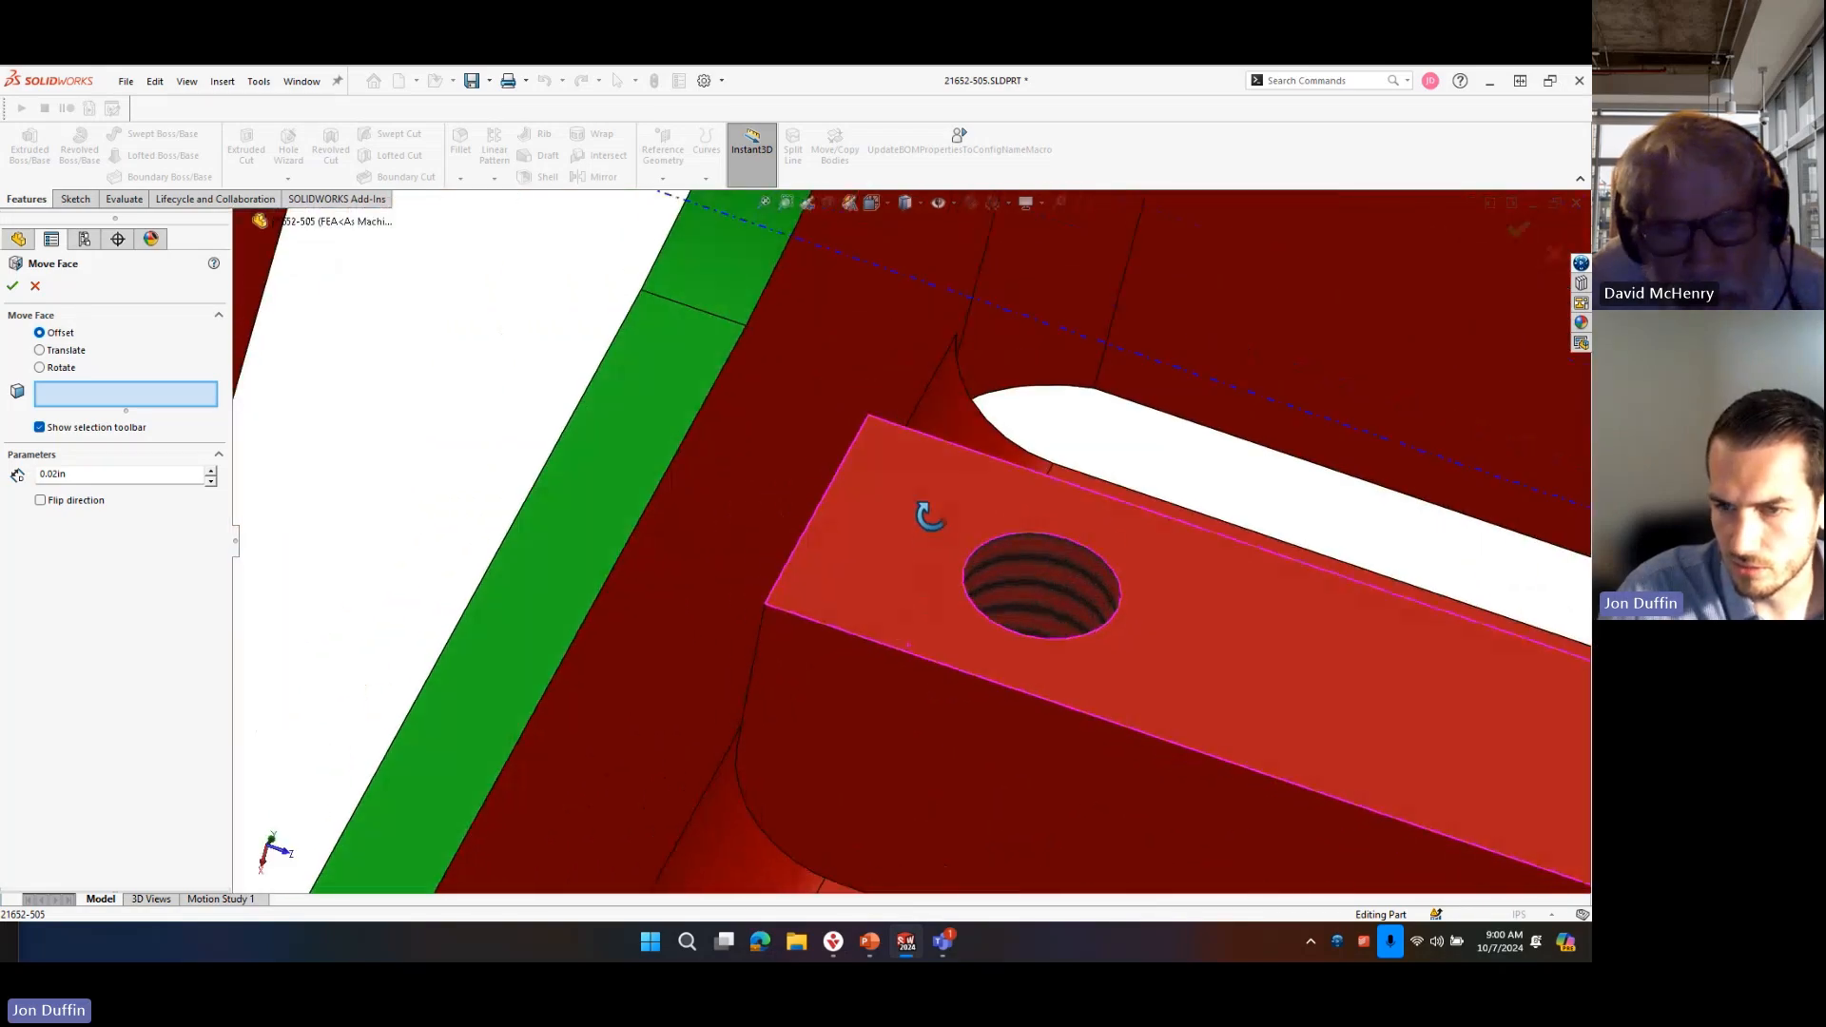
{"action": "scroll", "coordinate": [929, 517], "scroll_direction": "up", "scroll_amount": 10}
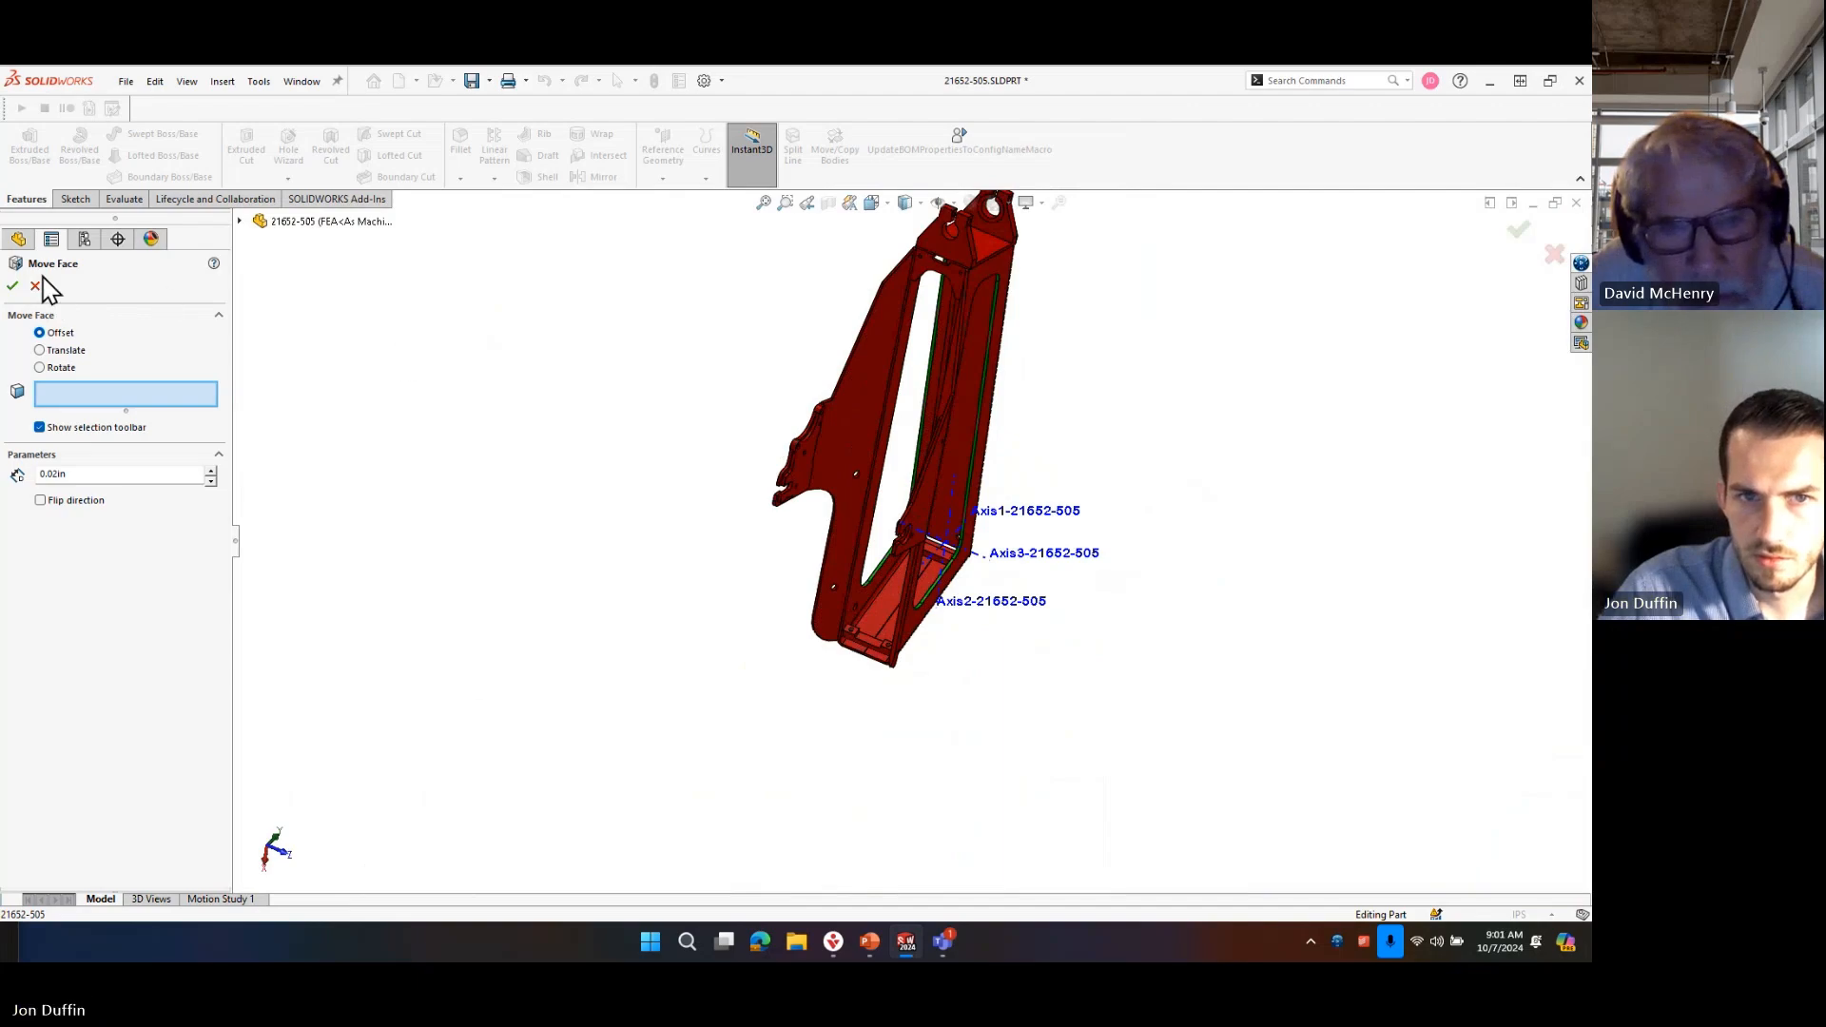
{"action": "left_click", "coordinate": [35, 286]}
Section the frame parallel to the Right Plane at a 0.04 in offset, cutting through the remaining crosspiece.
{"action": "scroll", "coordinate": [889, 530], "scroll_direction": "down", "scroll_amount": 5}
{"action": "middle_click_drag", "start_coordinate": [917, 591], "coordinate": [941, 563]}
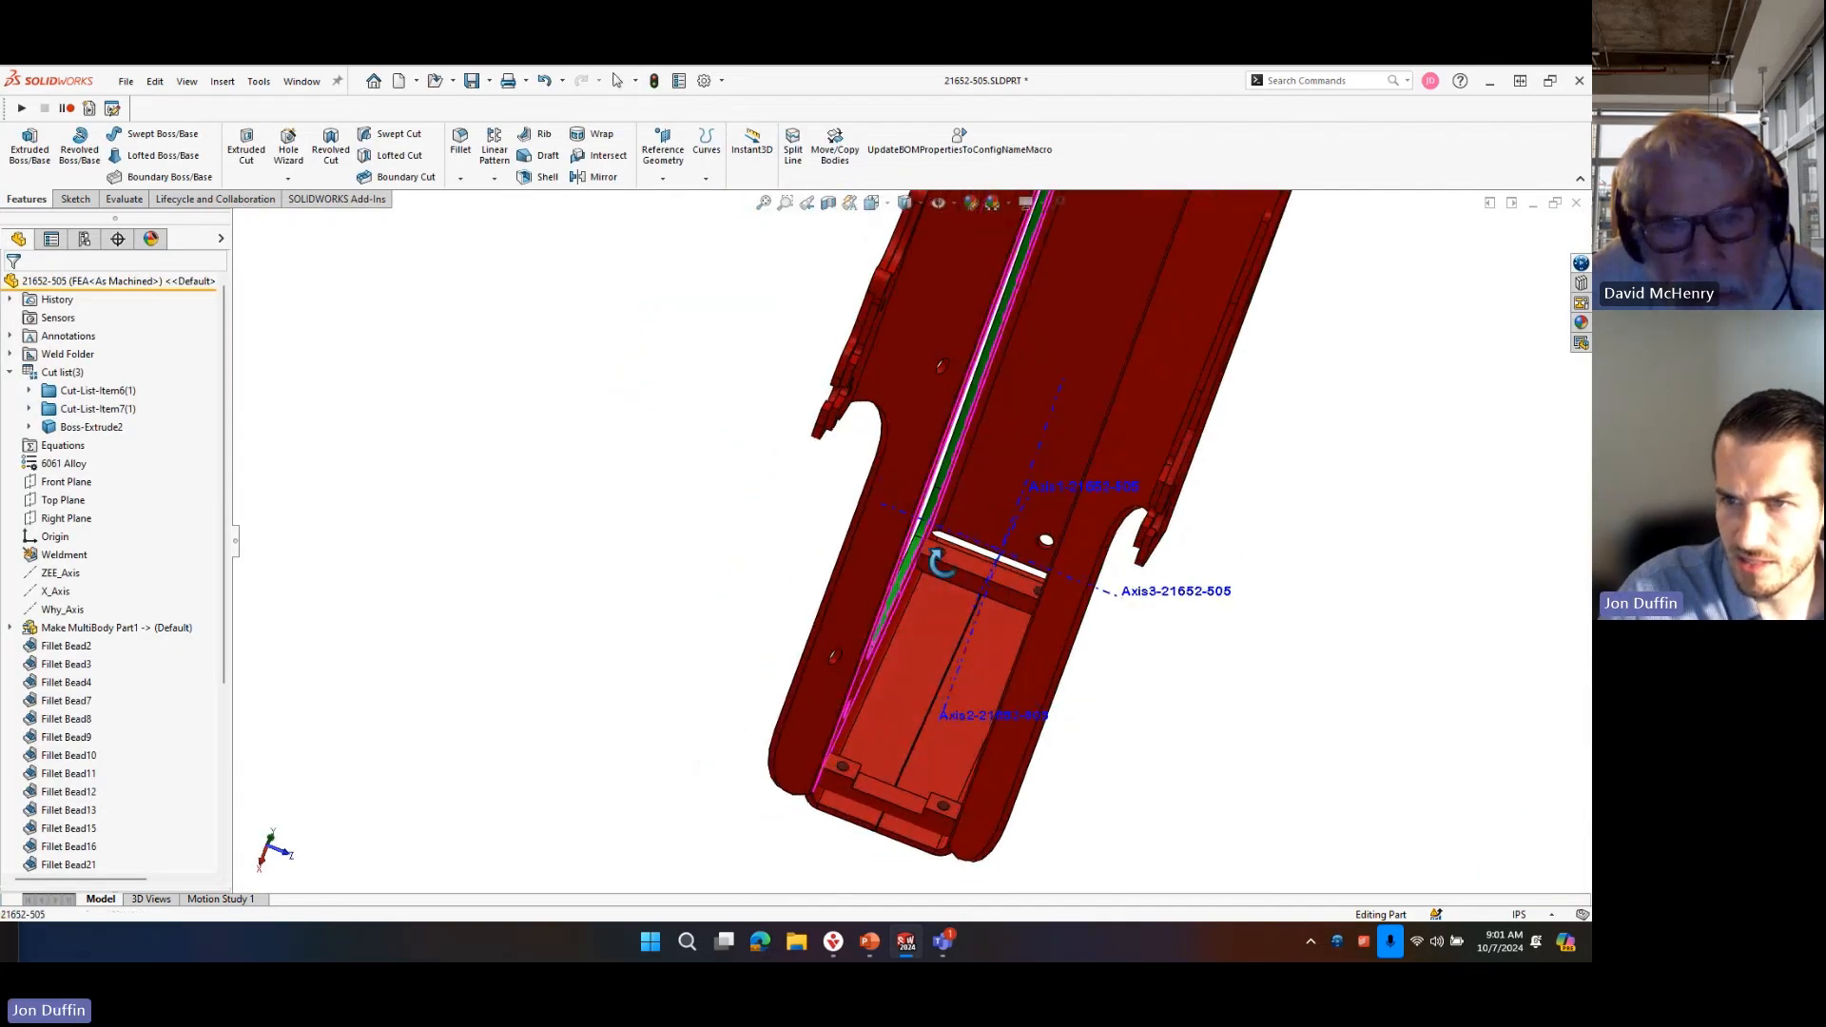
{"action": "left_click", "coordinate": [827, 202]}
{"action": "middle_click_drag", "start_coordinate": [1045, 728], "coordinate": [1068, 665]}
{"action": "left_click_drag", "start_coordinate": [859, 794], "coordinate": [888, 715]}
{"action": "middle_click_drag", "start_coordinate": [942, 715], "coordinate": [872, 784]}
{"action": "scroll", "coordinate": [767, 597], "scroll_direction": "down", "scroll_amount": 8}
{"action": "middle_click_drag", "start_coordinate": [761, 592], "coordinate": [1008, 527]}
{"action": "scroll", "coordinate": [1008, 526], "scroll_direction": "up", "scroll_amount": 8}
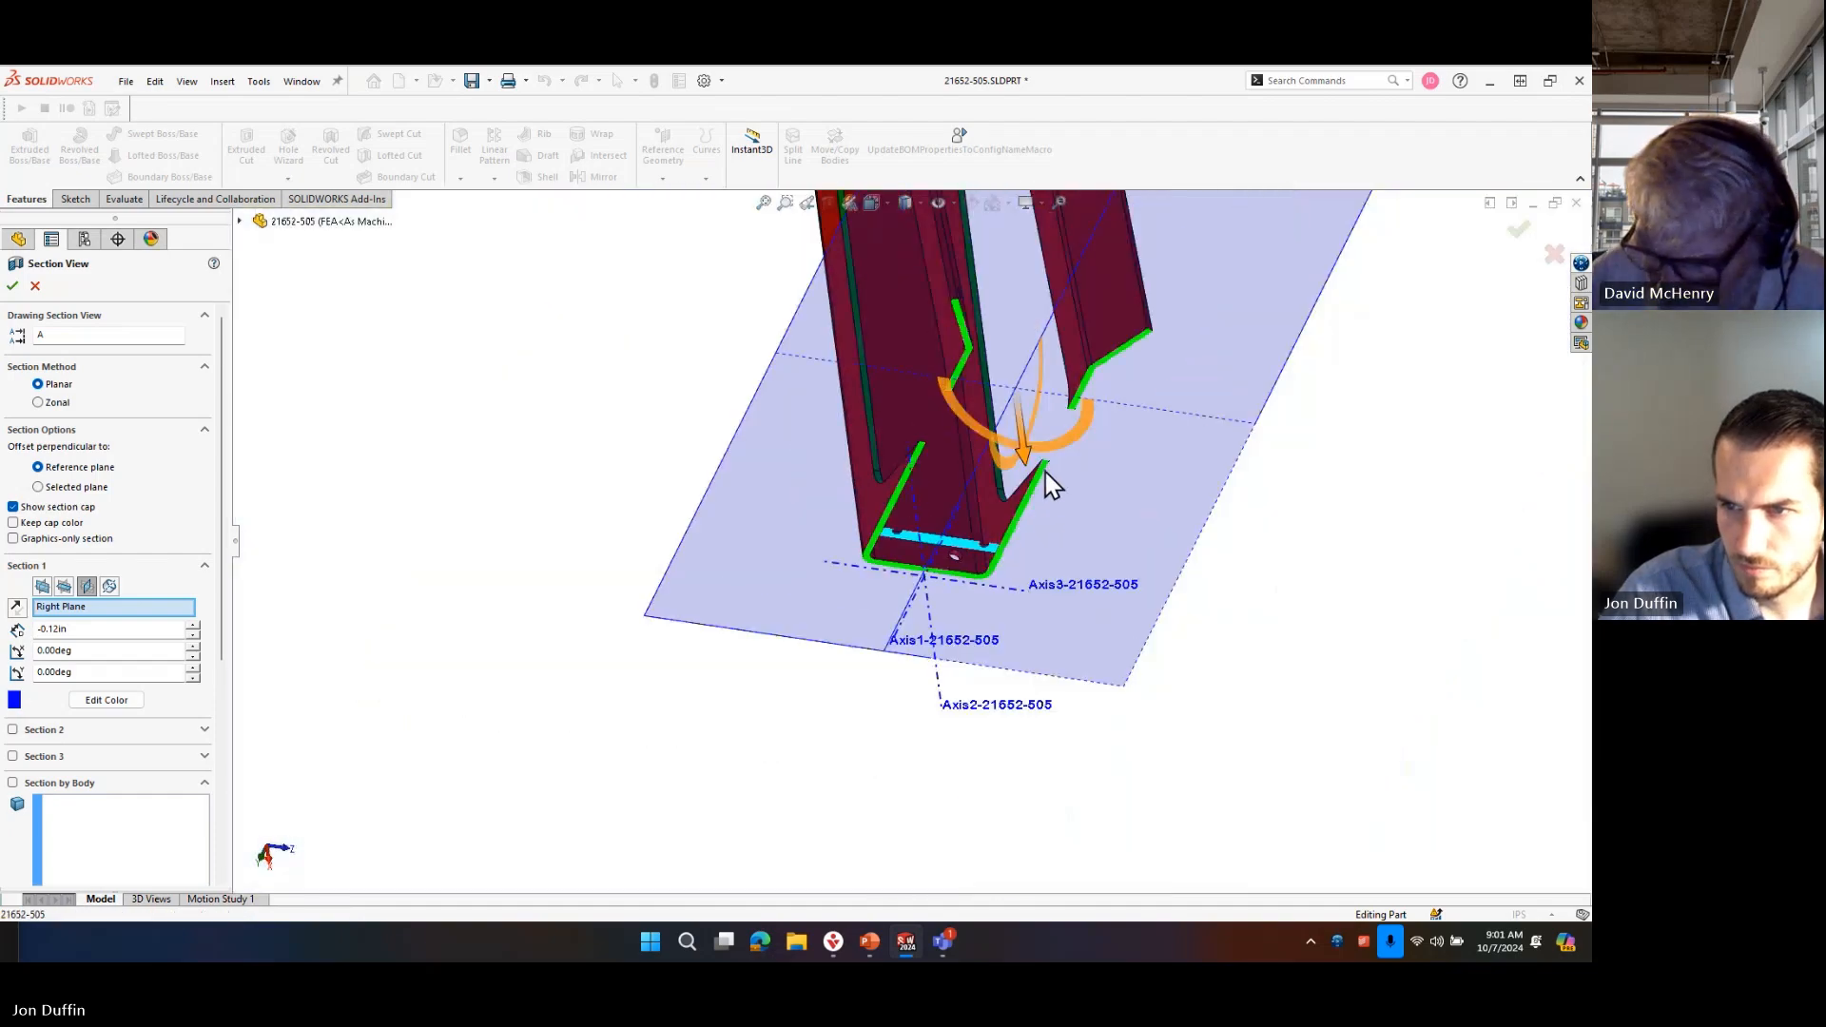
{"action": "left_click_drag", "start_coordinate": [1025, 459], "coordinate": [1029, 465]}
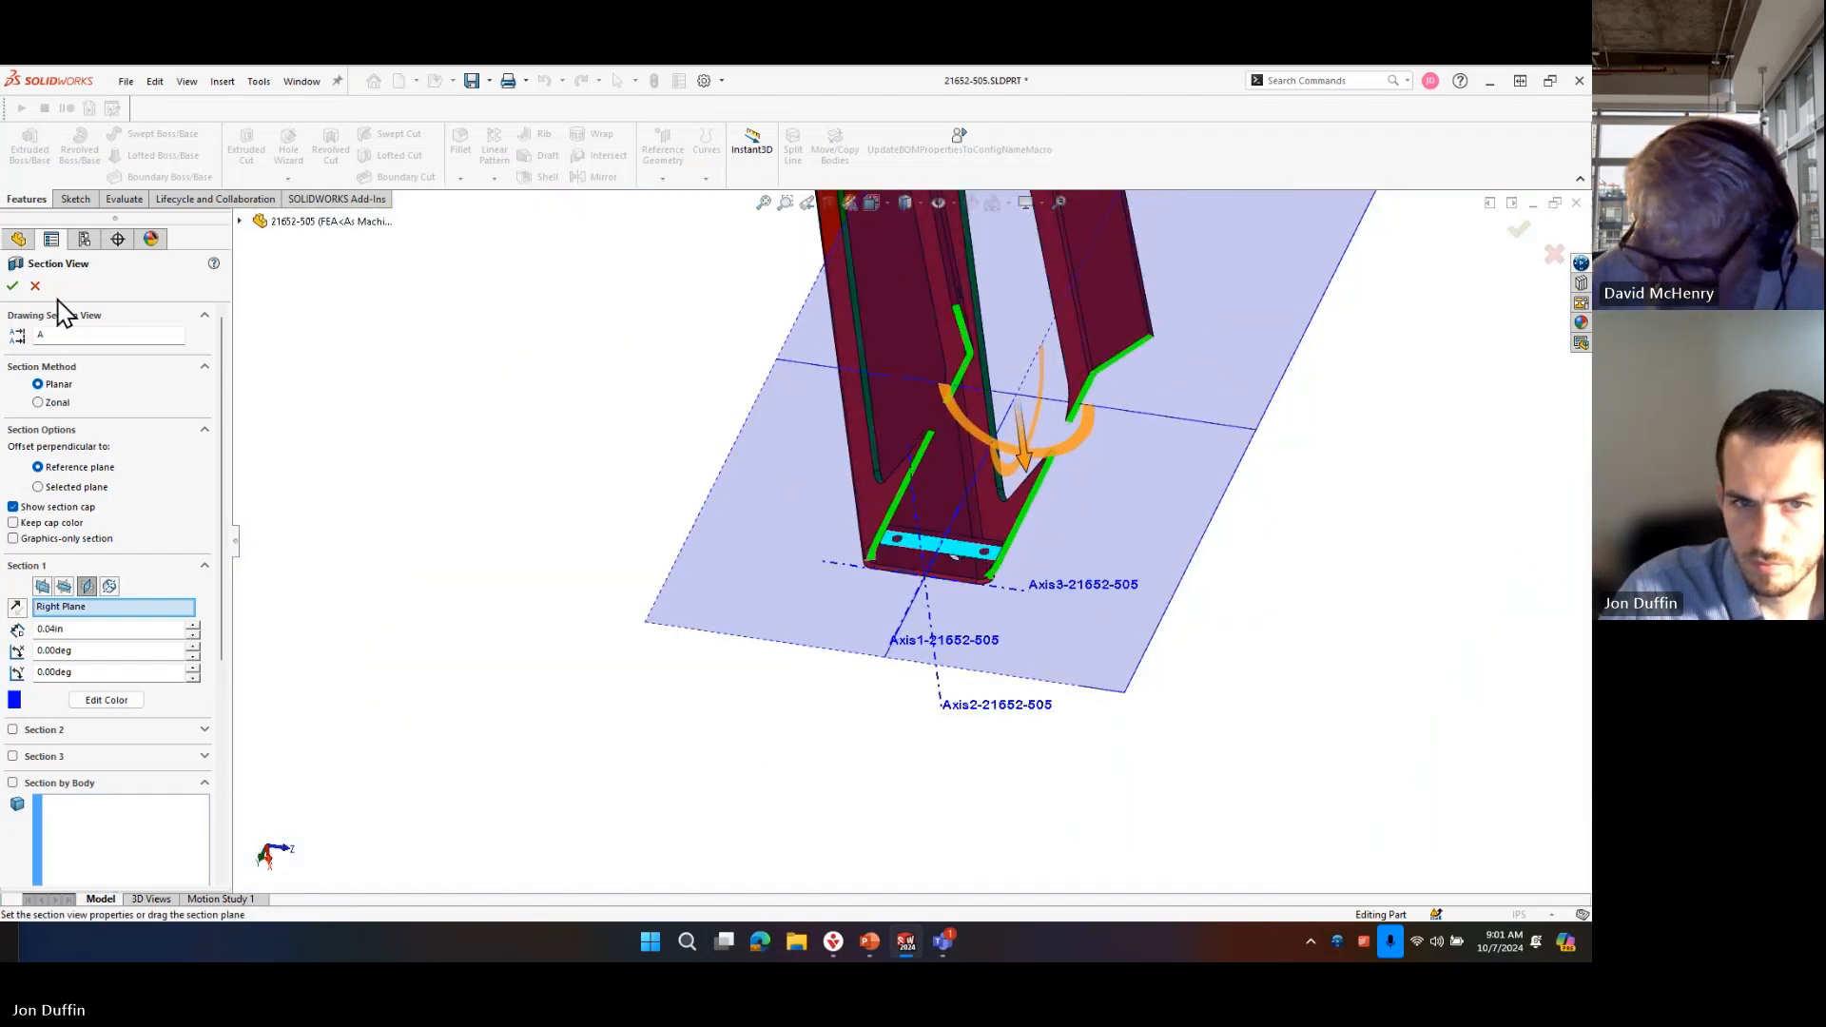
{"action": "left_click", "coordinate": [14, 285]}
Offset the sectioned crosspiece's five tangent outer faces by 0.02 in with Move Face, and turn off the section view.
{"action": "scroll", "coordinate": [893, 575], "scroll_direction": "down", "scroll_amount": 2}
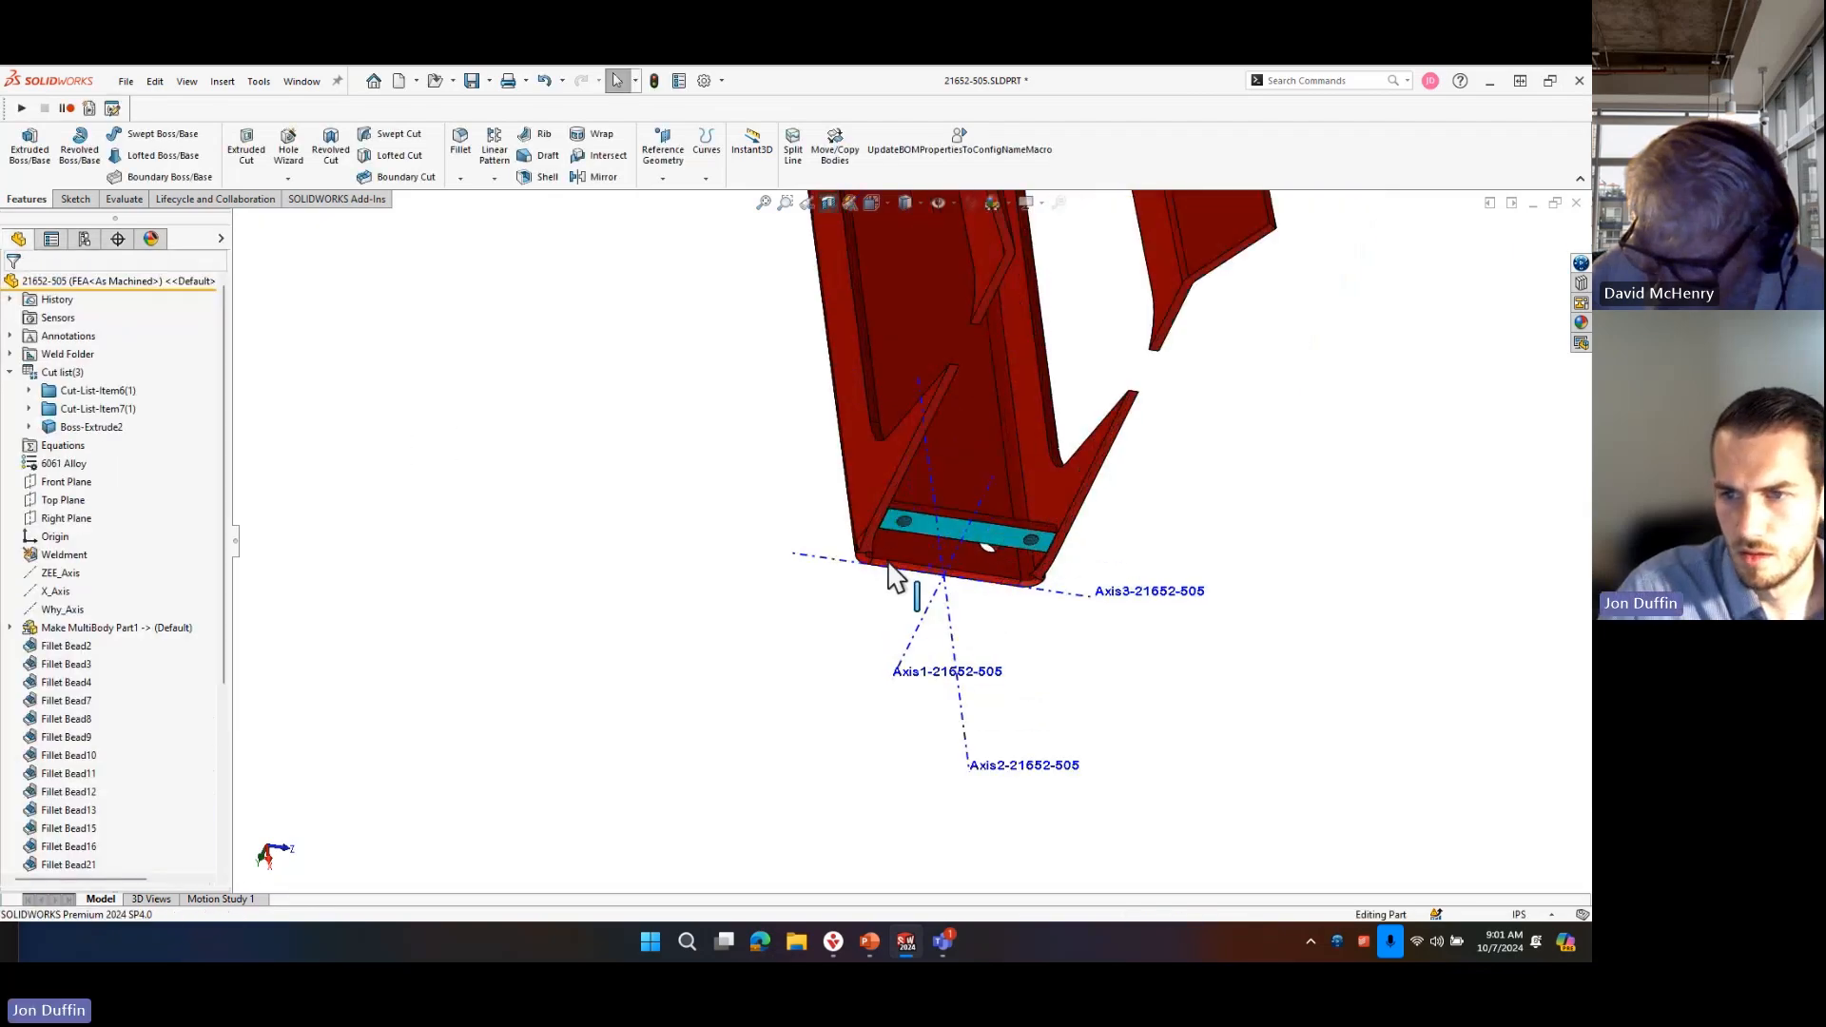
{"action": "scroll", "coordinate": [890, 565], "scroll_direction": "down", "scroll_amount": 10}
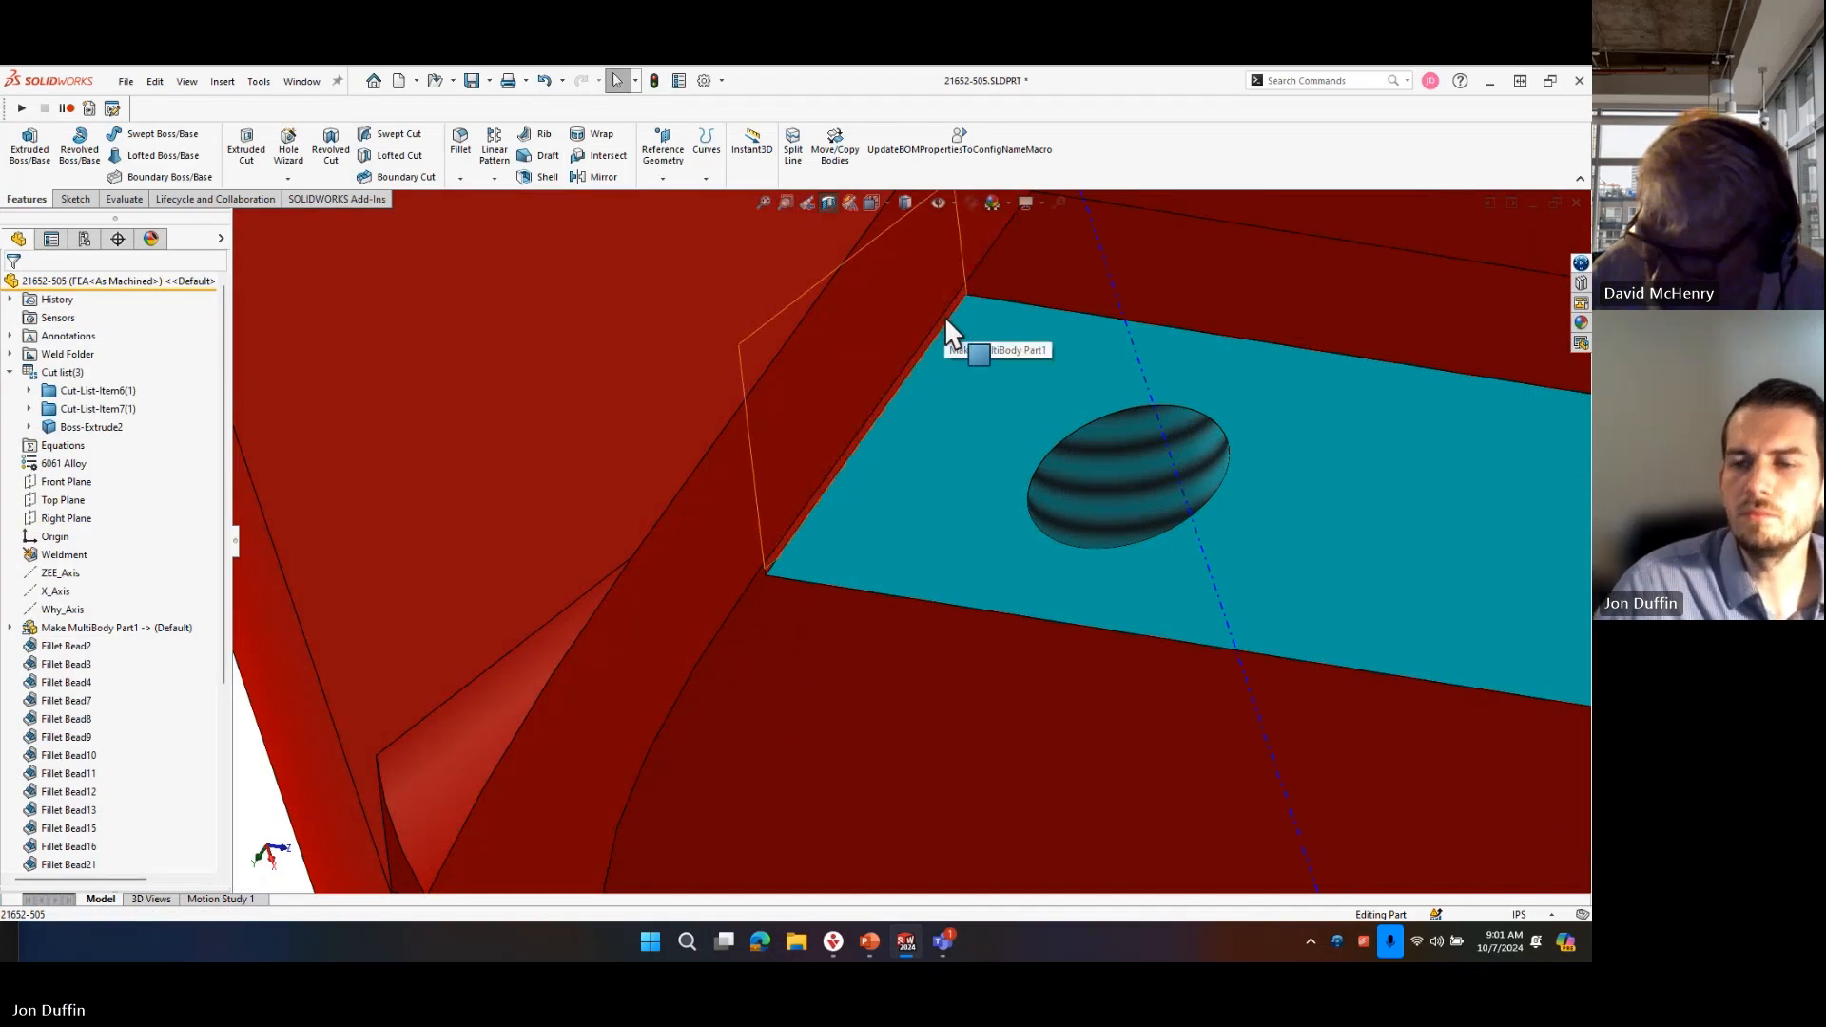
{"action": "scroll", "coordinate": [443, 523], "scroll_direction": "up", "scroll_amount": 5}
{"action": "type", "text": "s"}
{"action": "type", "text": "move"}
{"action": "left_click", "coordinate": [518, 480]}
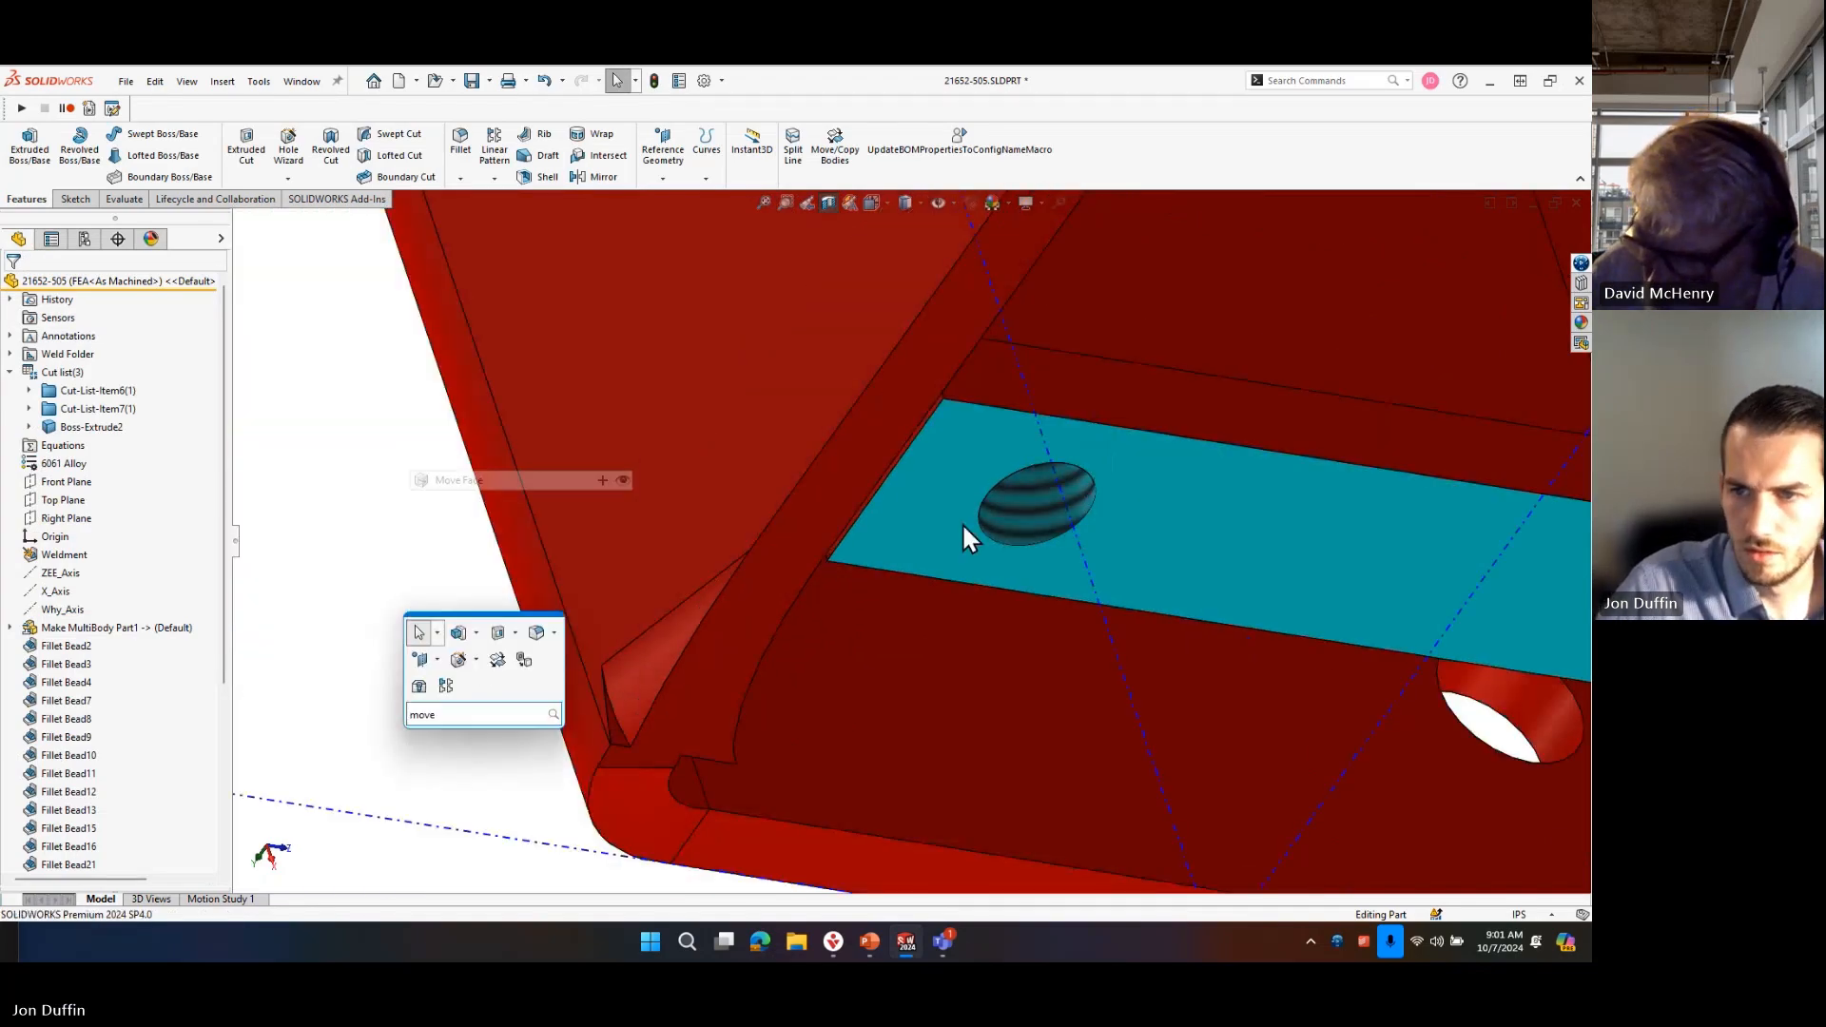
{"action": "scroll", "coordinate": [811, 469], "scroll_direction": "down", "scroll_amount": 5}
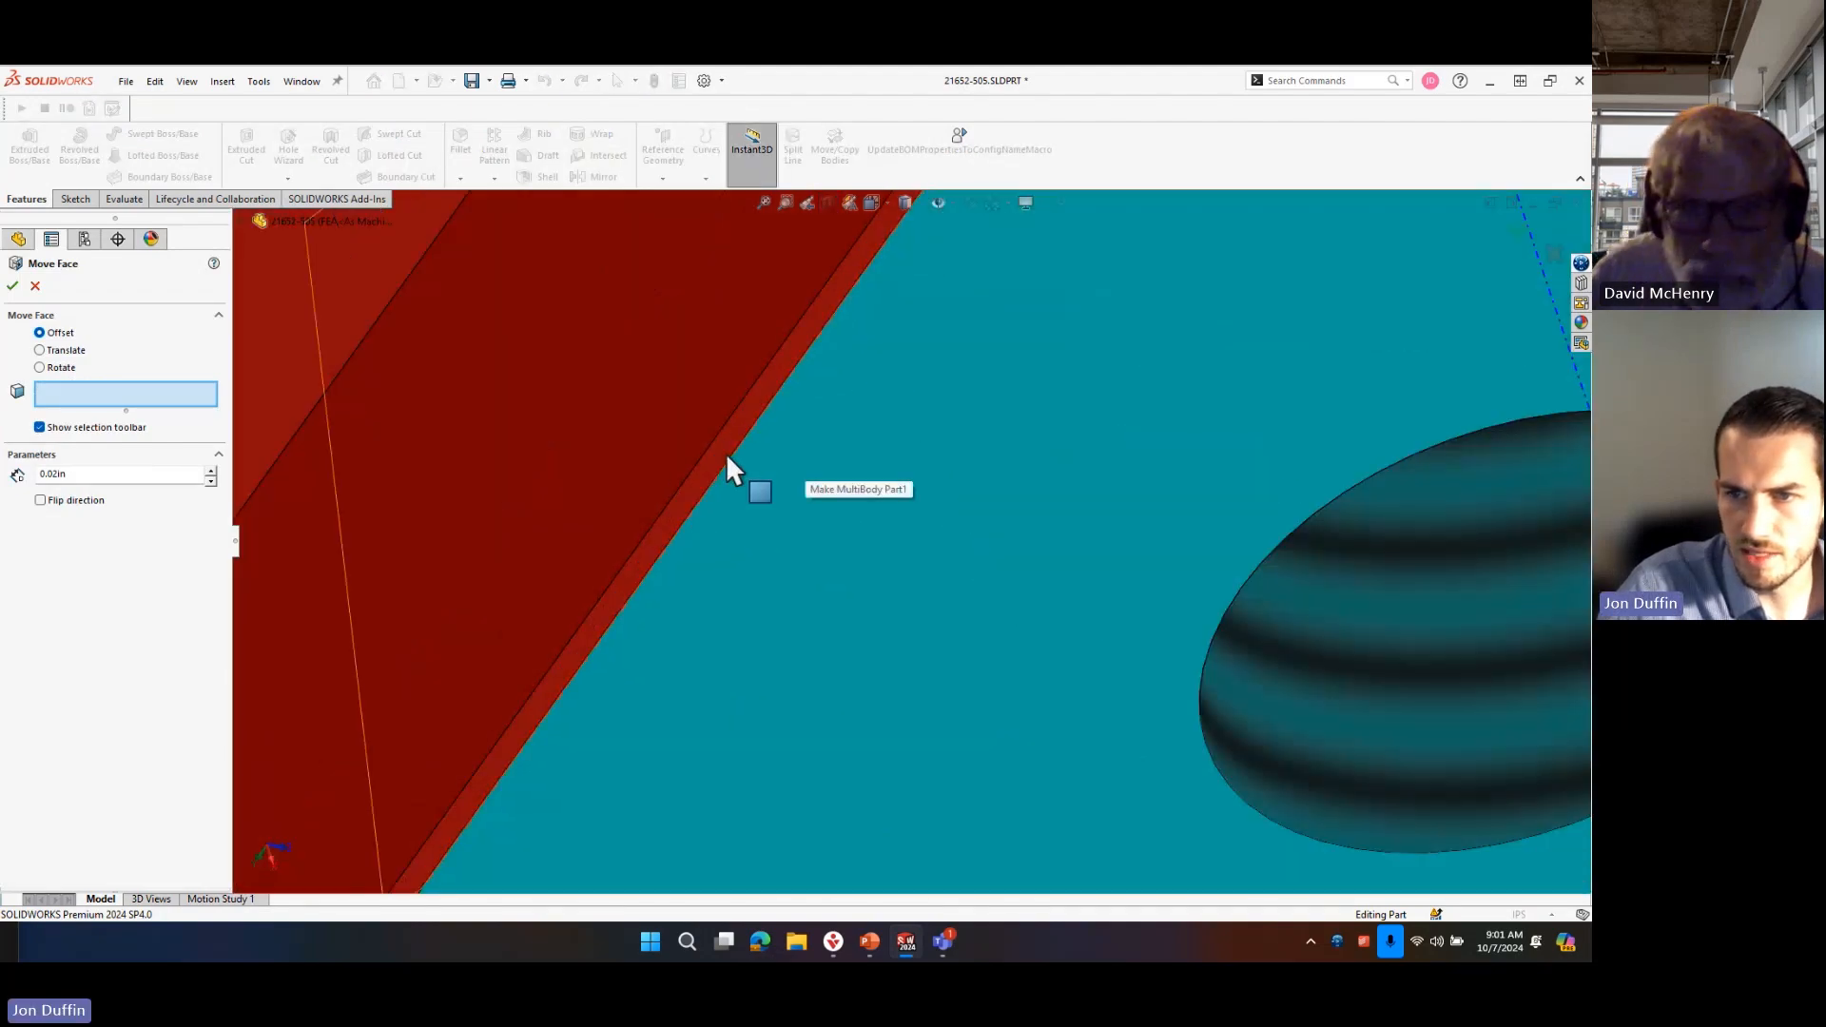
{"action": "right_click", "coordinate": [730, 464]}
{"action": "left_click", "coordinate": [786, 608]}
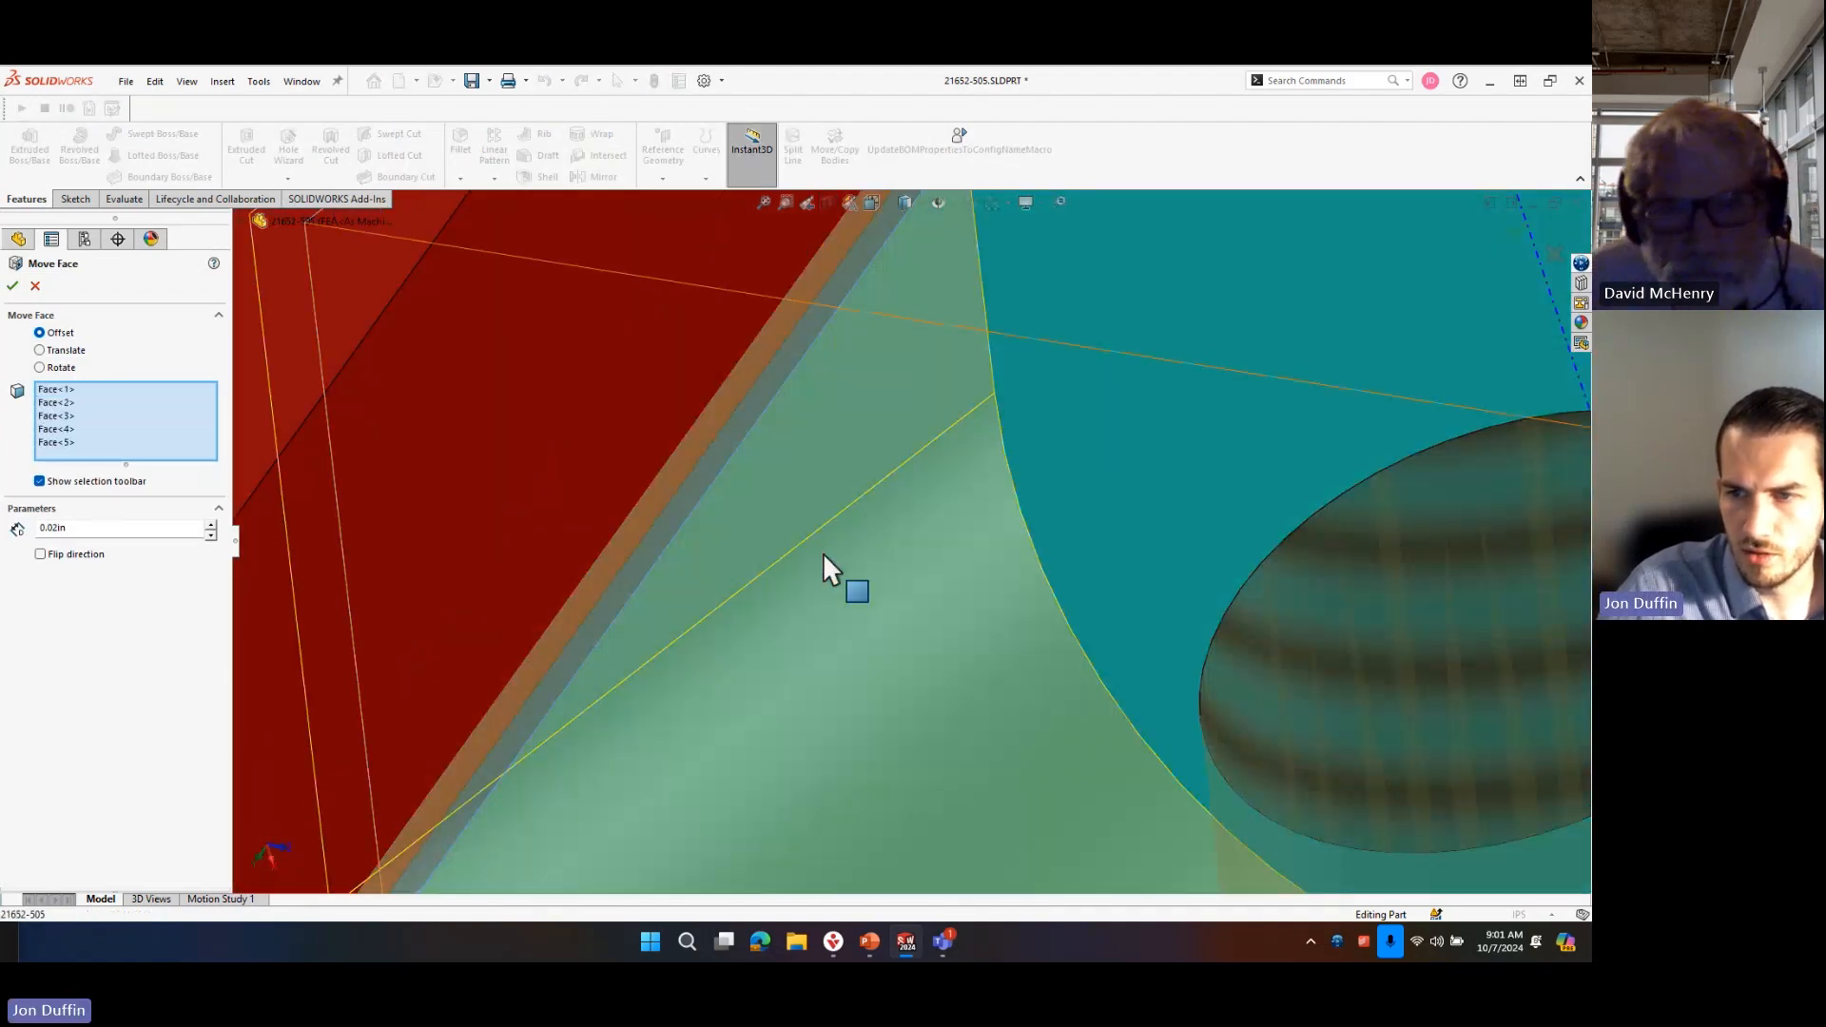
{"action": "scroll", "coordinate": [823, 551], "scroll_direction": "up", "scroll_amount": 5}
{"action": "middle_click_drag", "start_coordinate": [1275, 632], "coordinate": [1046, 686]}
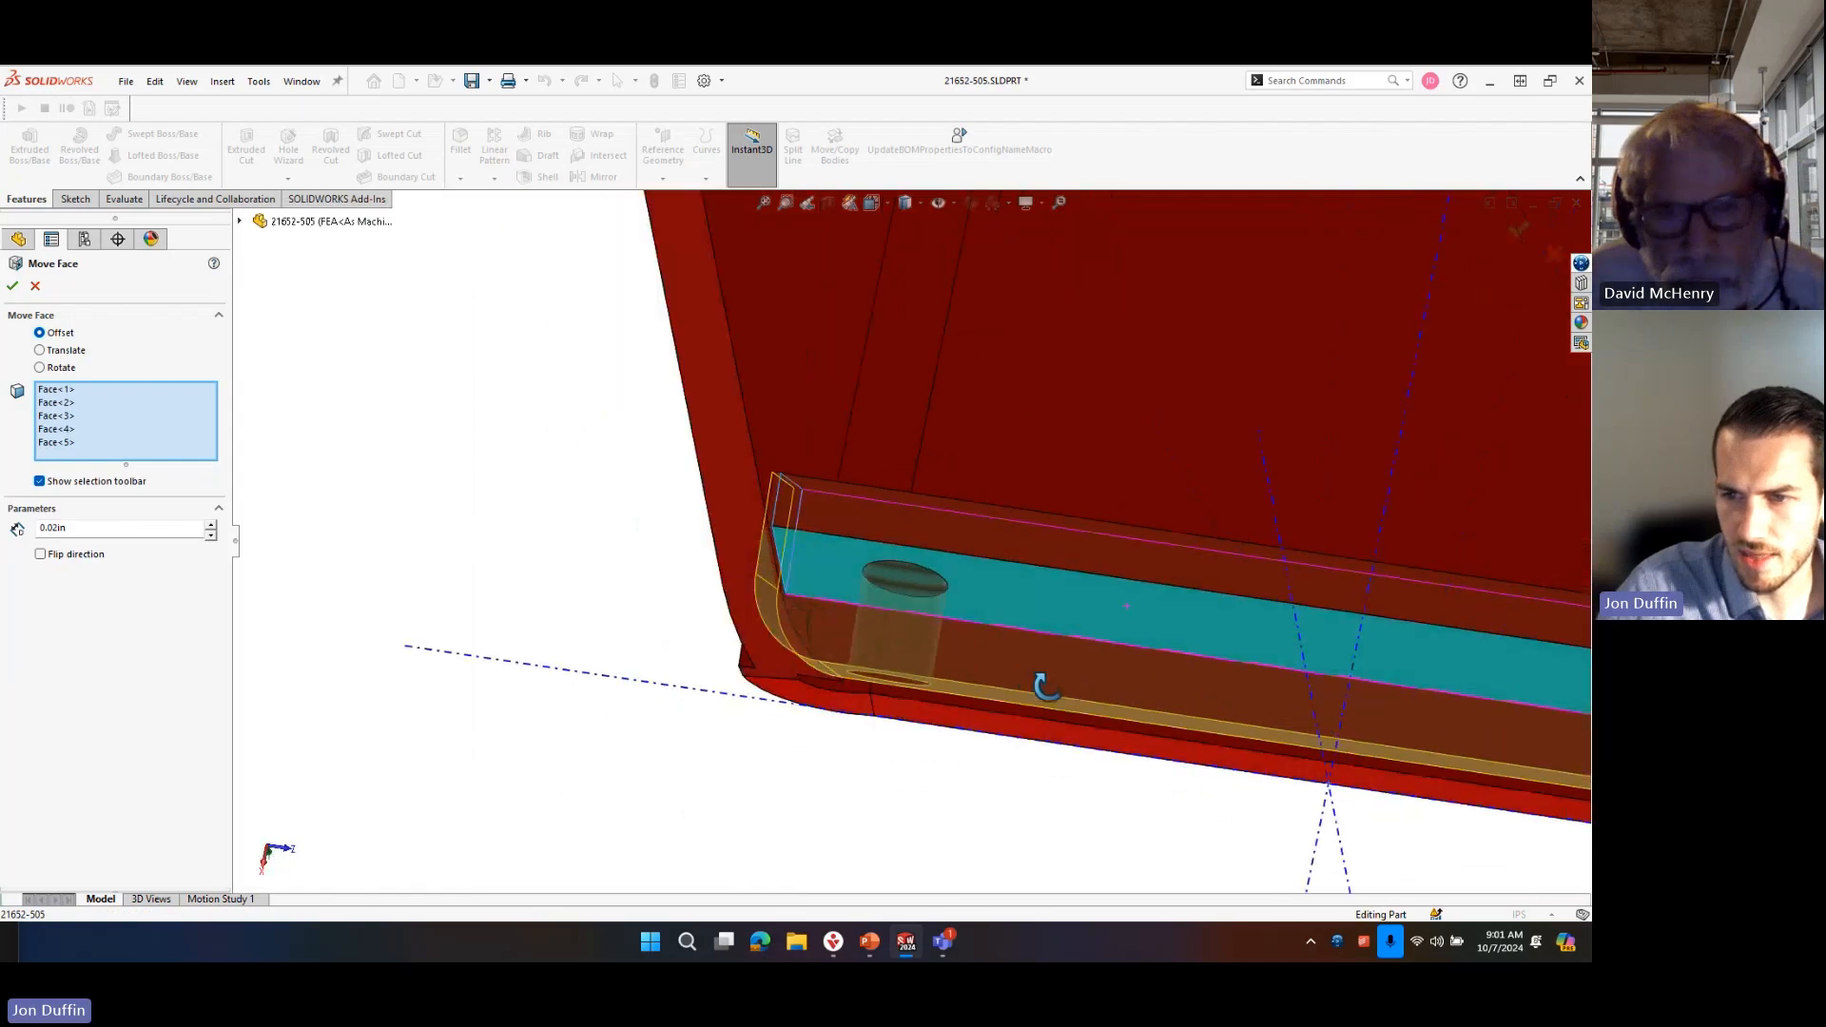
{"action": "scroll", "coordinate": [1046, 687], "scroll_direction": "up", "scroll_amount": 5}
{"action": "left_click", "coordinate": [12, 286]}
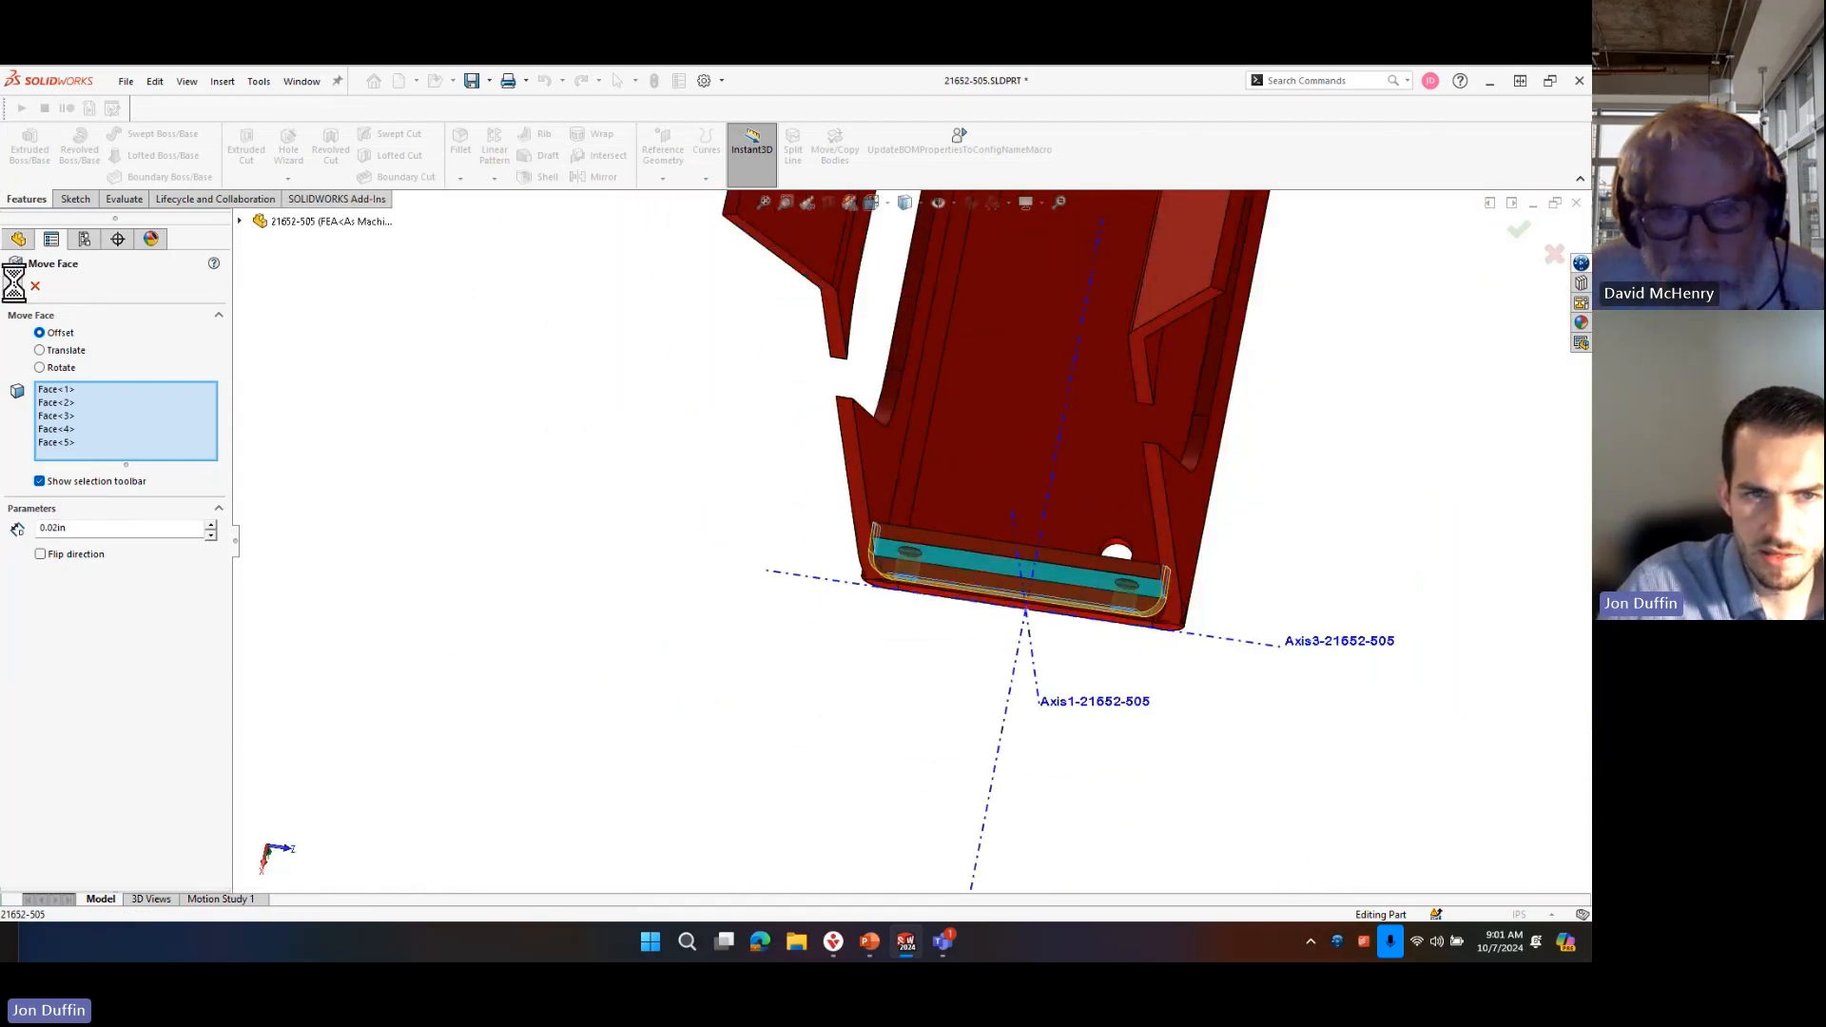
{"action": "scroll", "coordinate": [989, 431], "scroll_direction": "up", "scroll_amount": 5}
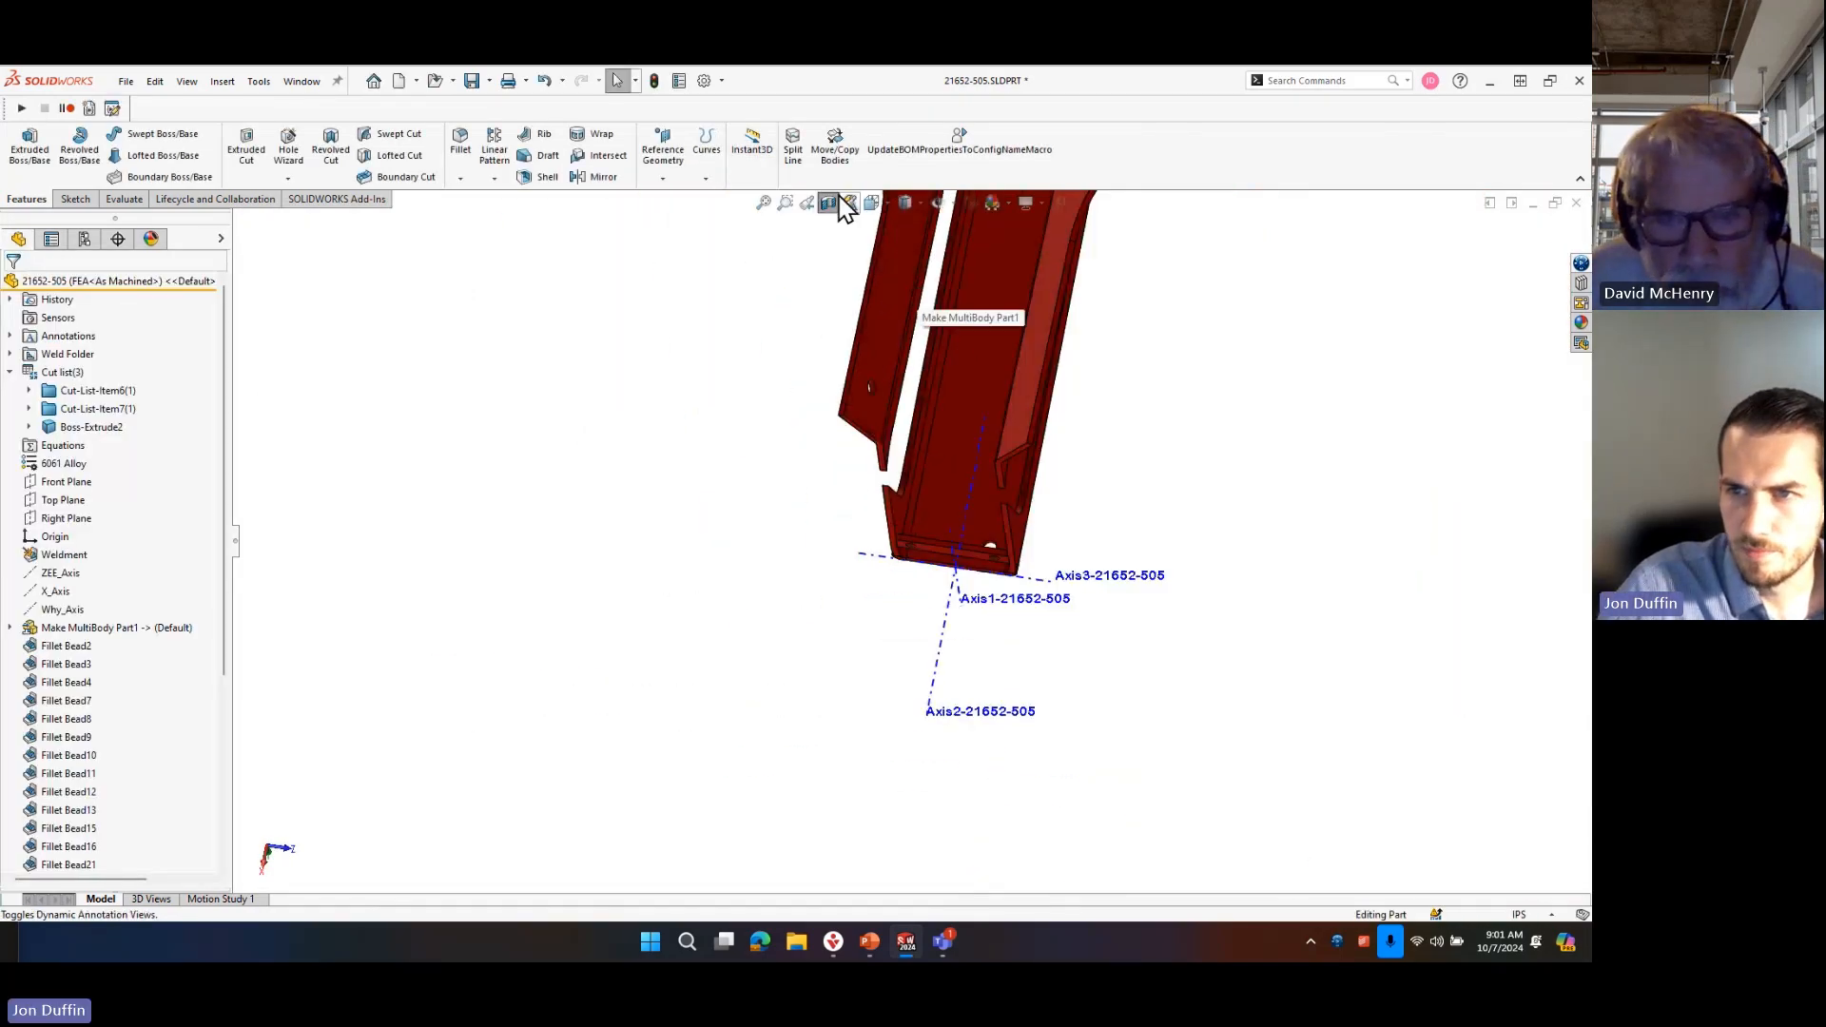
{"action": "left_click", "coordinate": [832, 200]}
{"action": "middle_click_drag", "start_coordinate": [917, 521], "coordinate": [839, 477]}
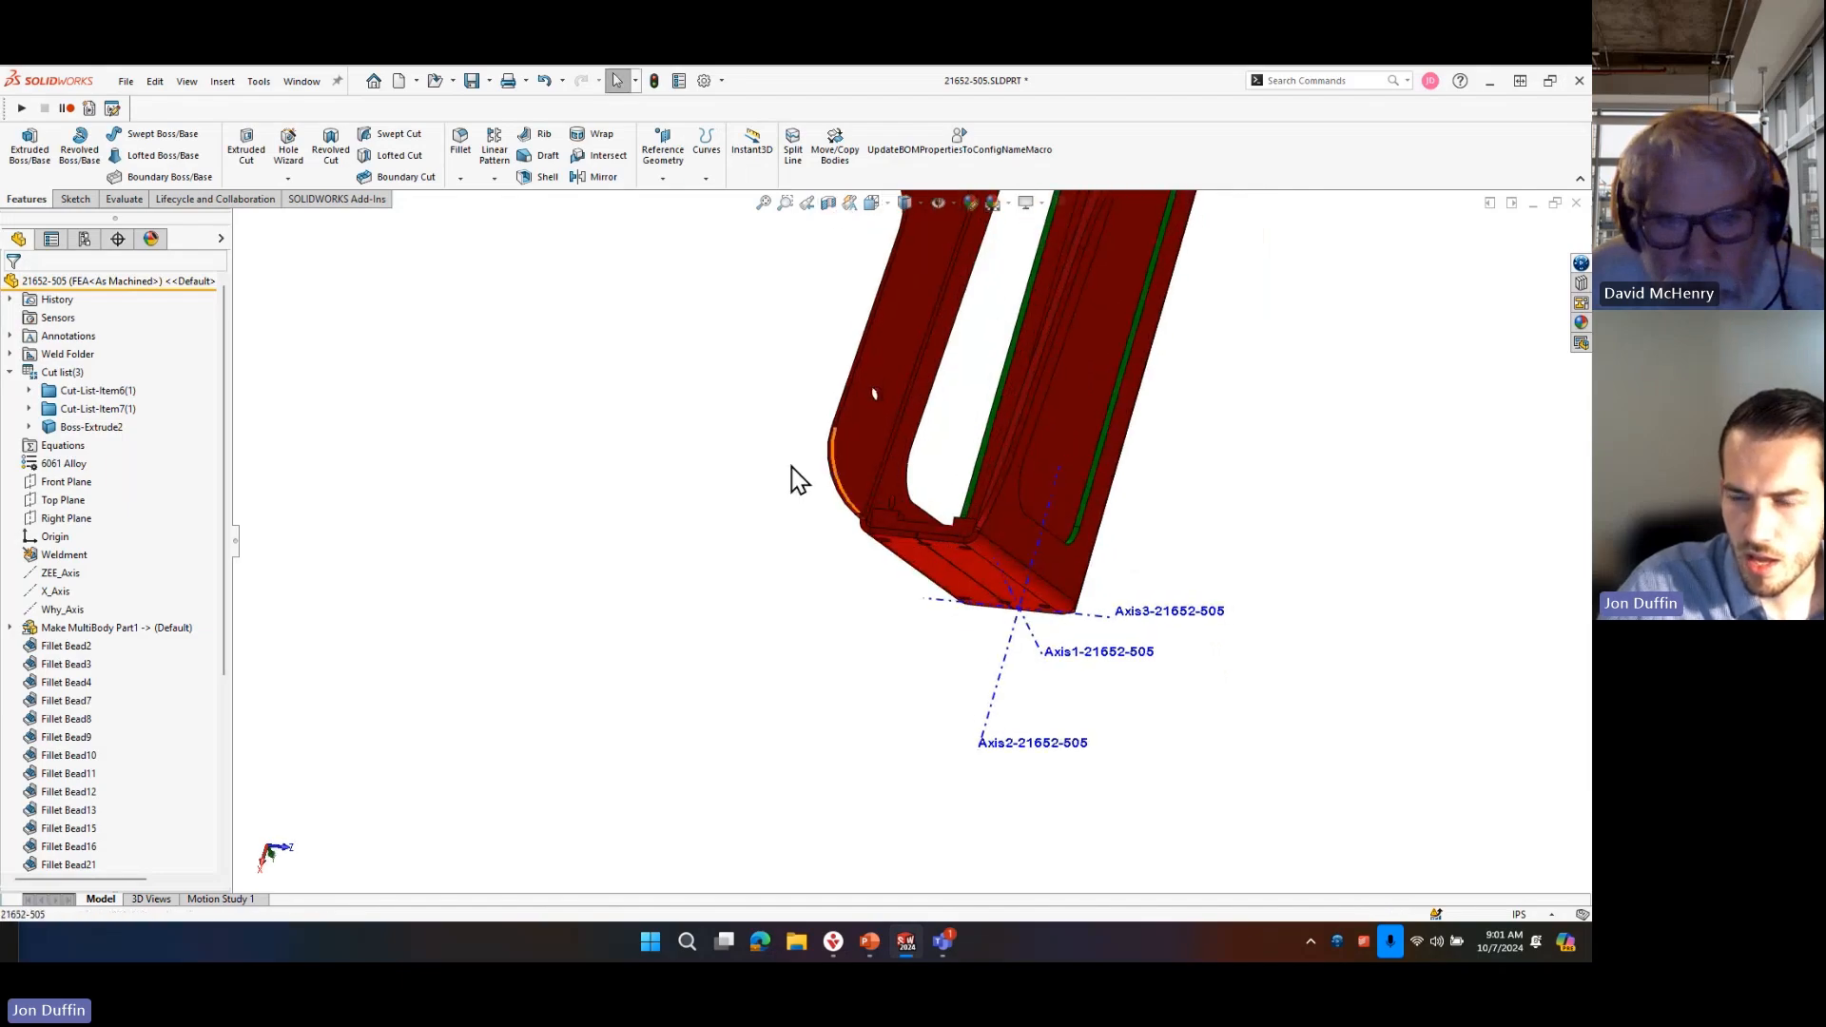
Combine the main frame body Boss-Extrude2 with both crosspiece bodies into one solid using the Add operation.
{"action": "type", "text": "scomib"}
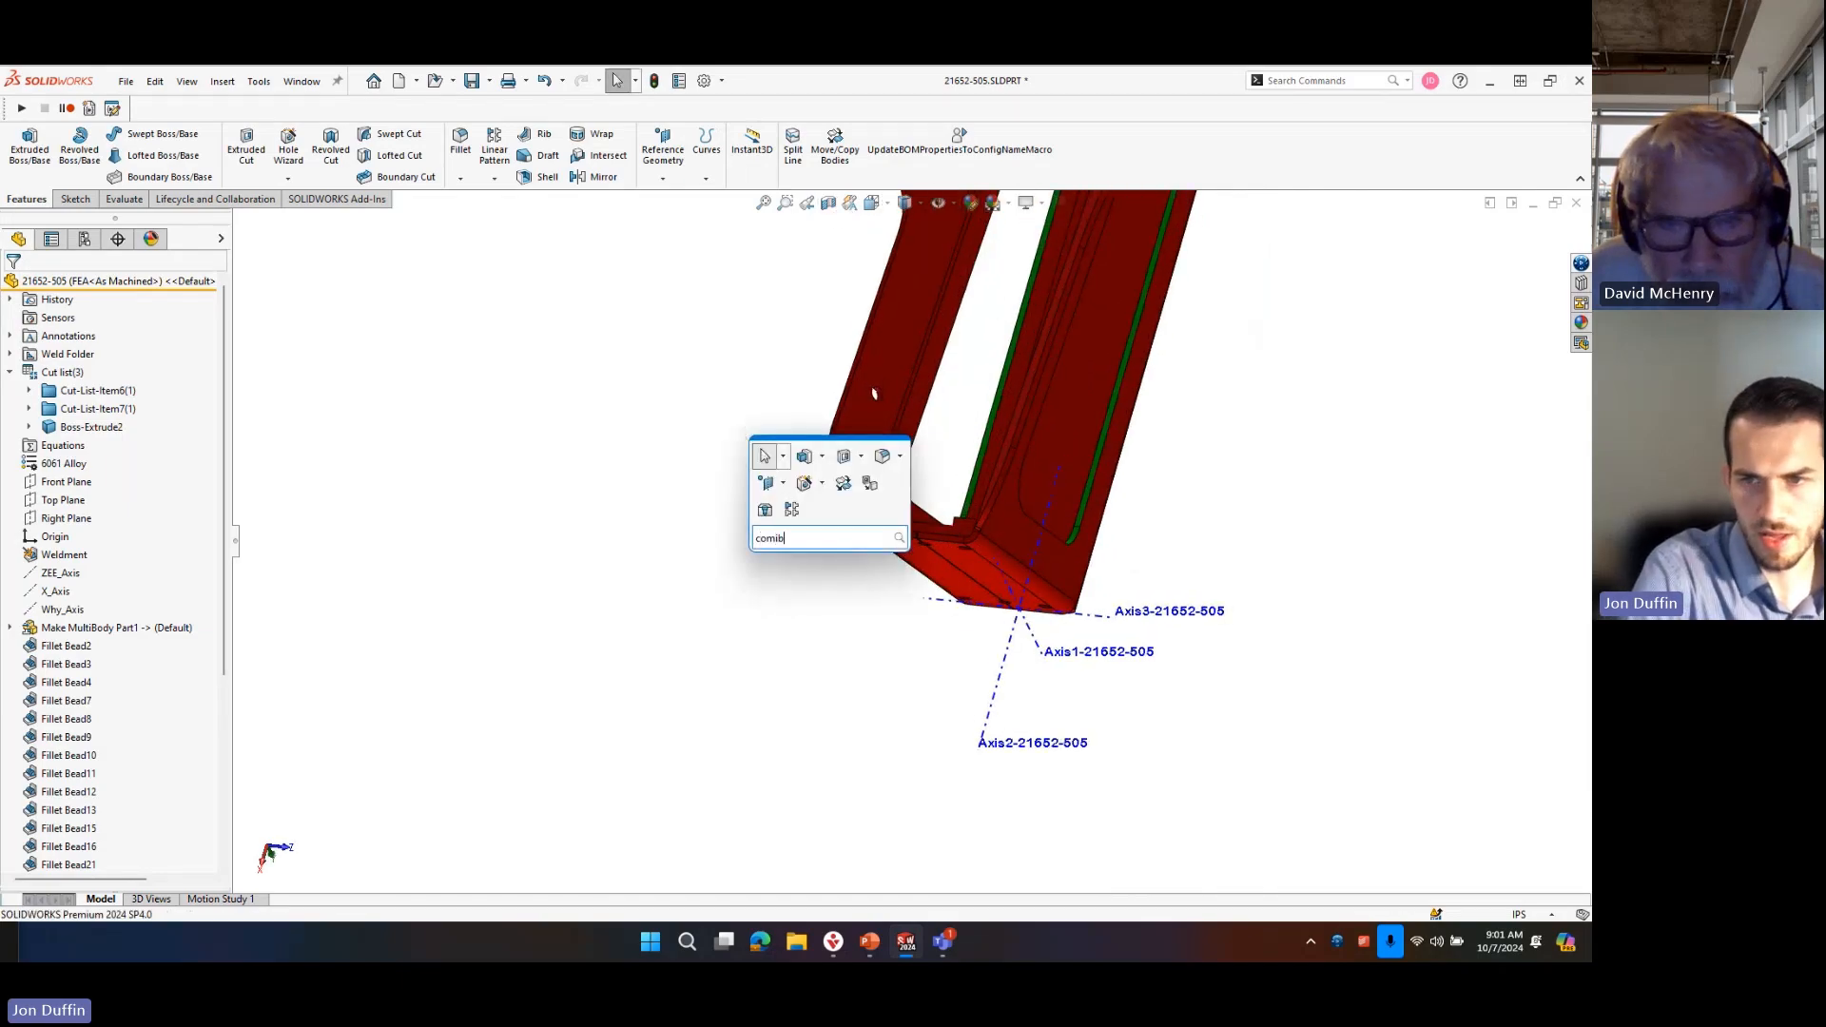
{"action": "key", "text": "BackSpace"}
{"action": "key", "text": "BackSpace"}
{"action": "type", "text": "bine"}
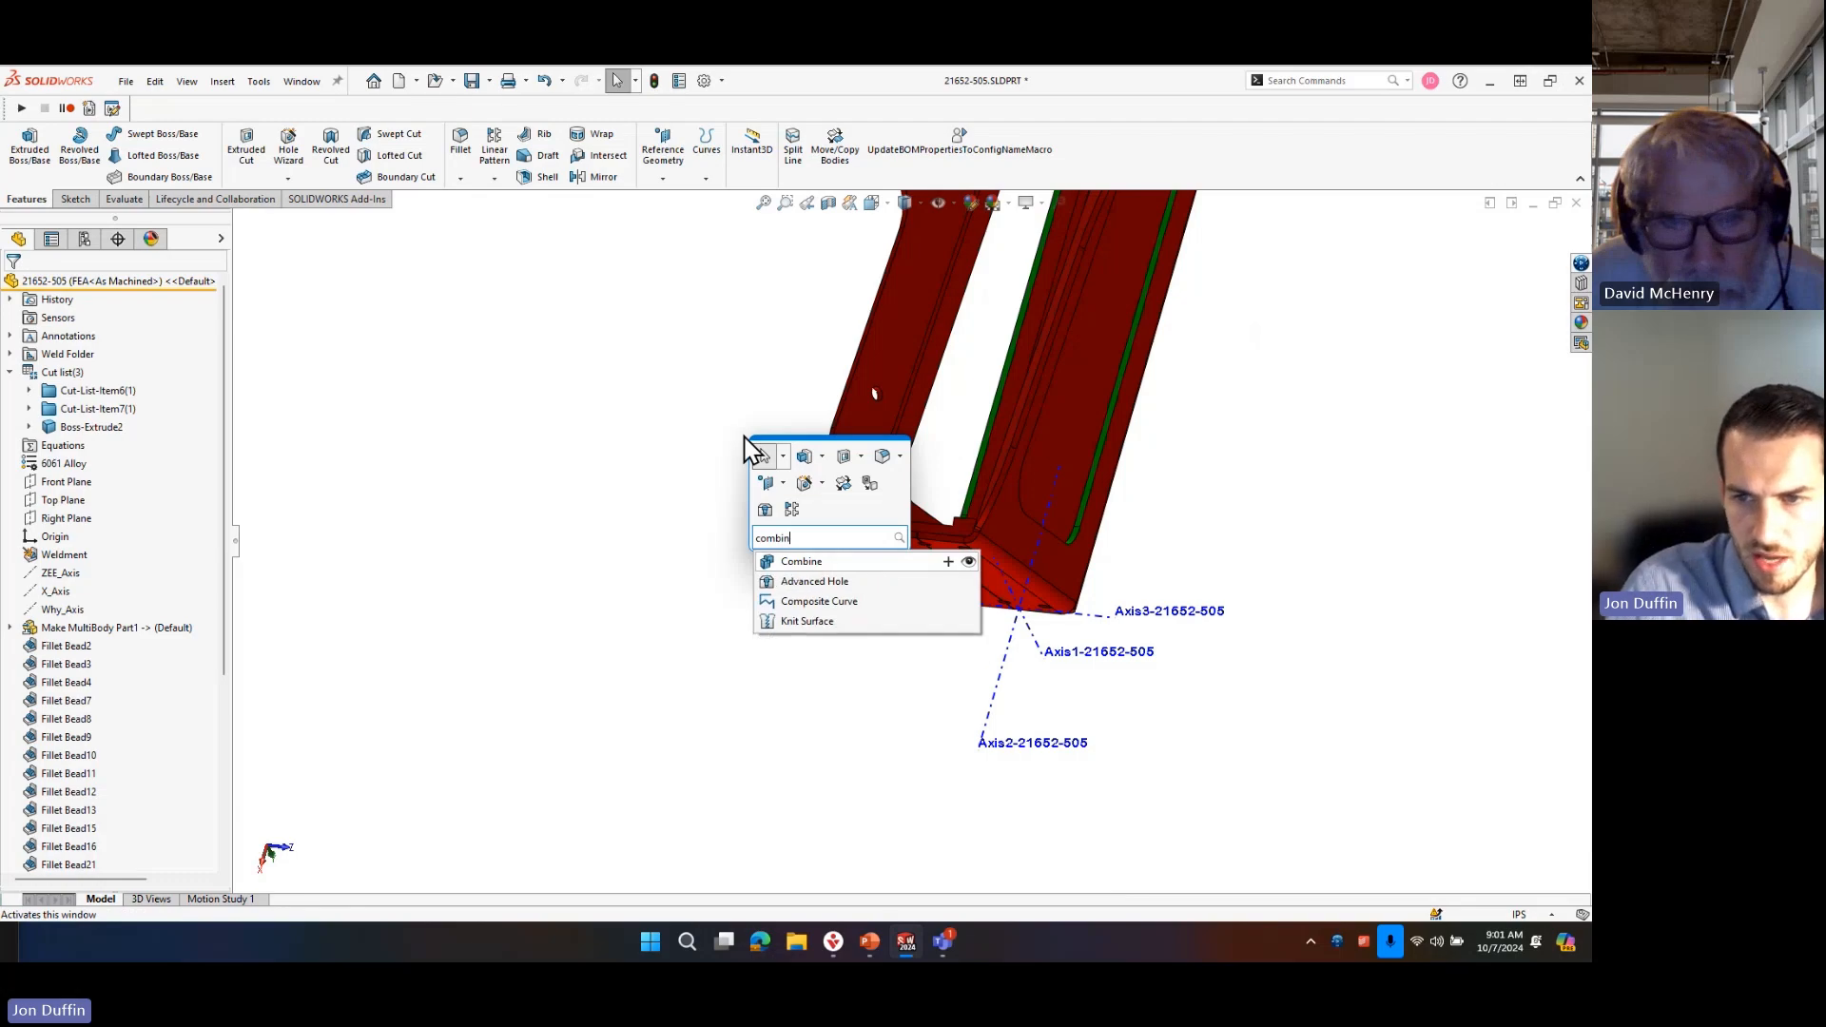
{"action": "left_click", "coordinate": [818, 559]}
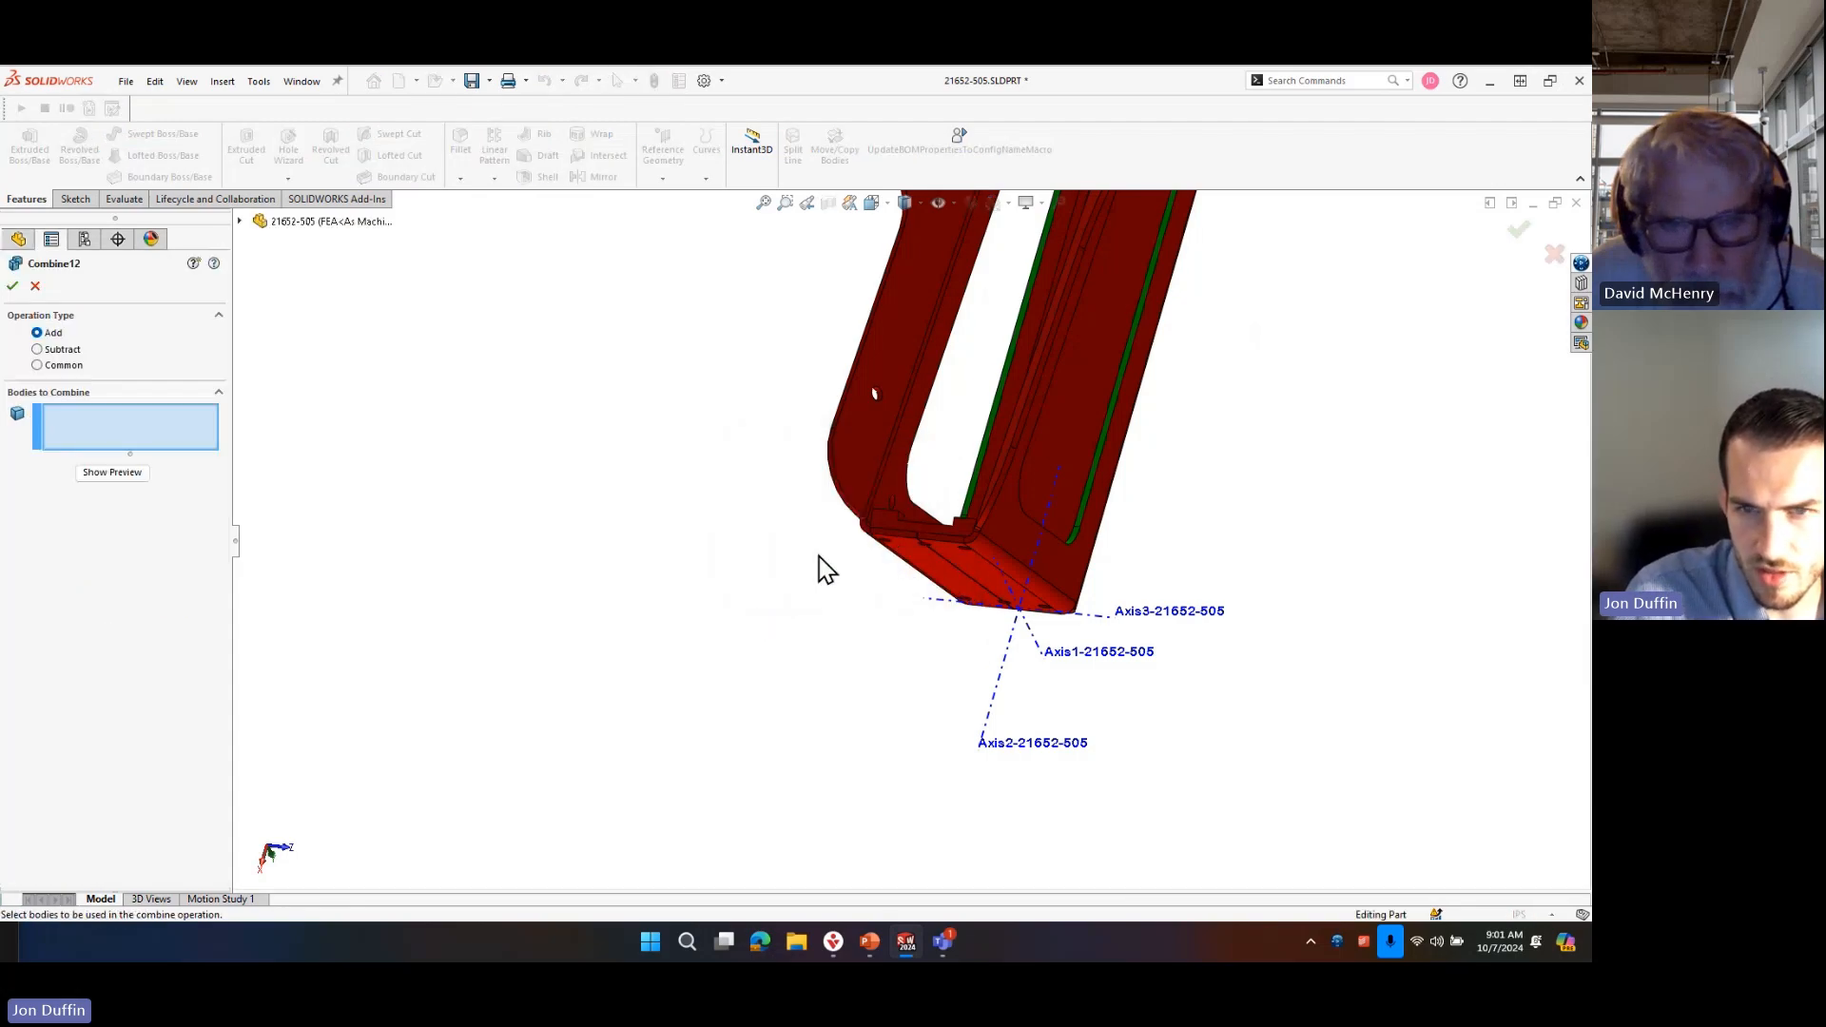
{"action": "scroll", "coordinate": [821, 554], "scroll_direction": "down", "scroll_amount": 5}
{"action": "middle_click_drag", "start_coordinate": [823, 550], "coordinate": [852, 611]}
{"action": "scroll", "coordinate": [972, 635], "scroll_direction": "up", "scroll_amount": 4}
{"action": "middle_click_drag", "start_coordinate": [972, 635], "coordinate": [846, 537]}
{"action": "left_click", "coordinate": [789, 682]}
{"action": "left_click", "coordinate": [643, 741]}
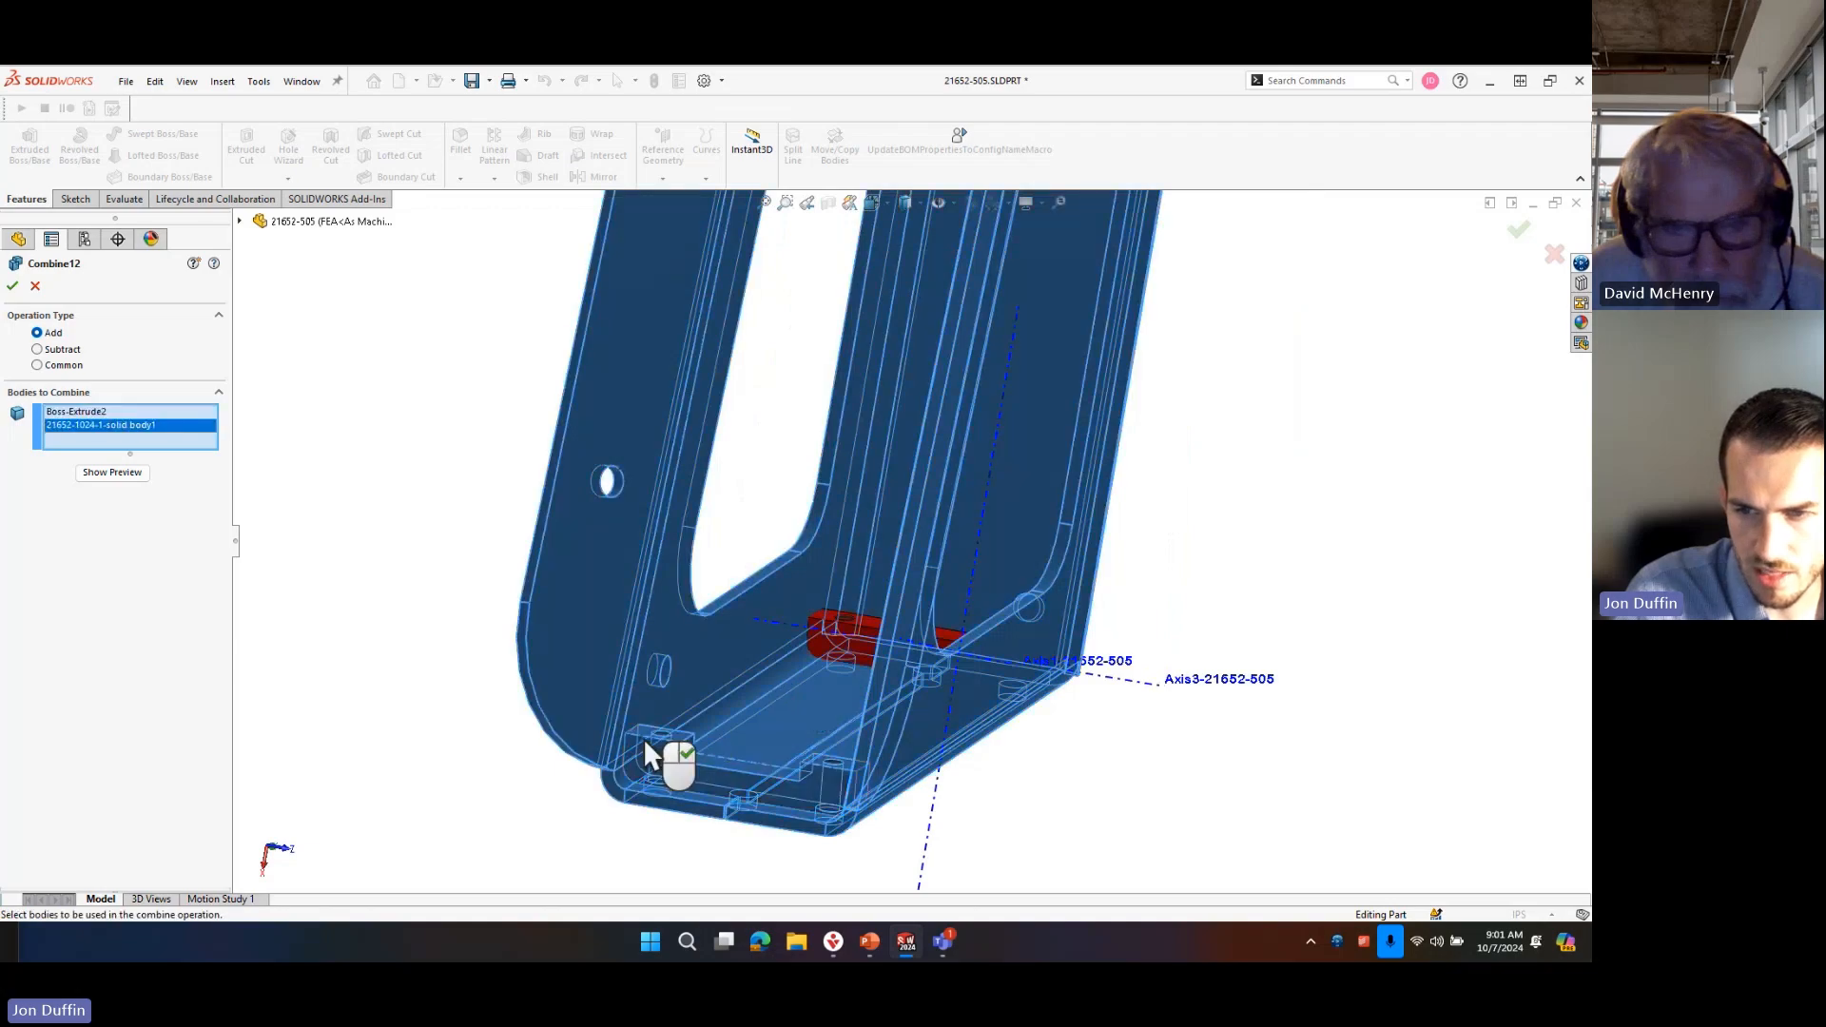
{"action": "left_click", "coordinate": [849, 623]}
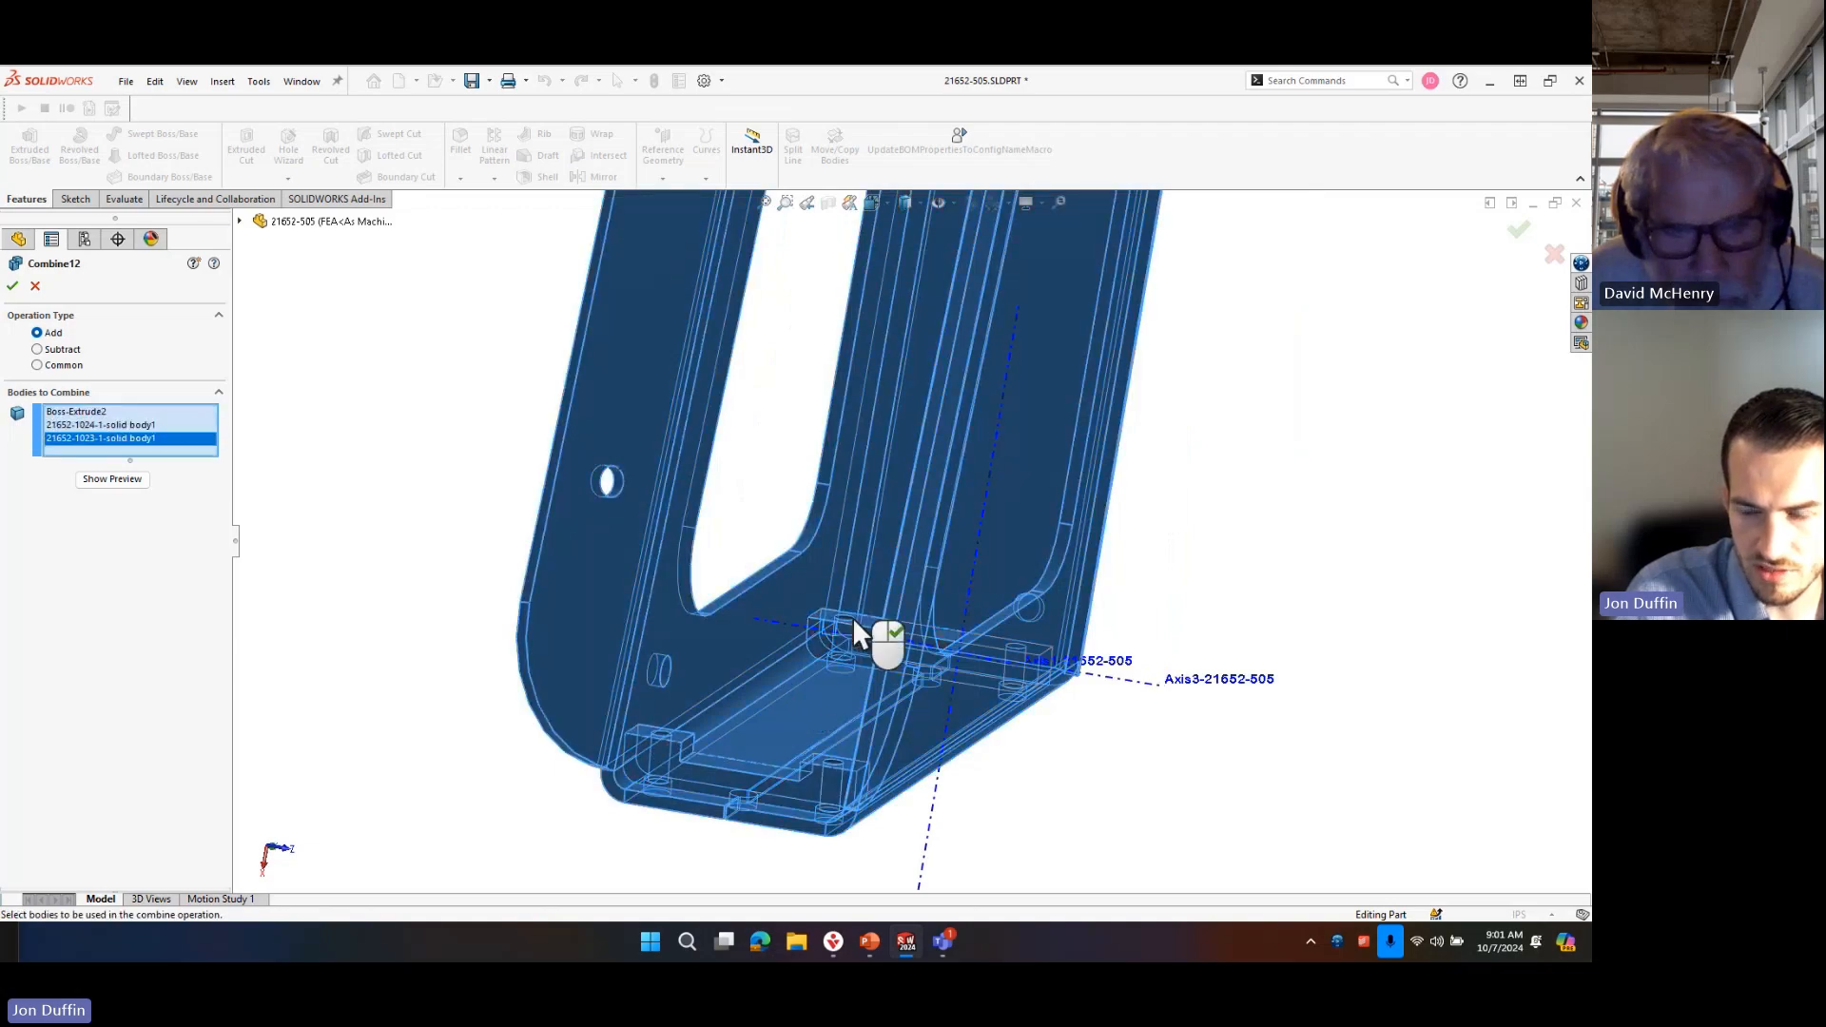
{"action": "left_click", "coordinate": [13, 285]}
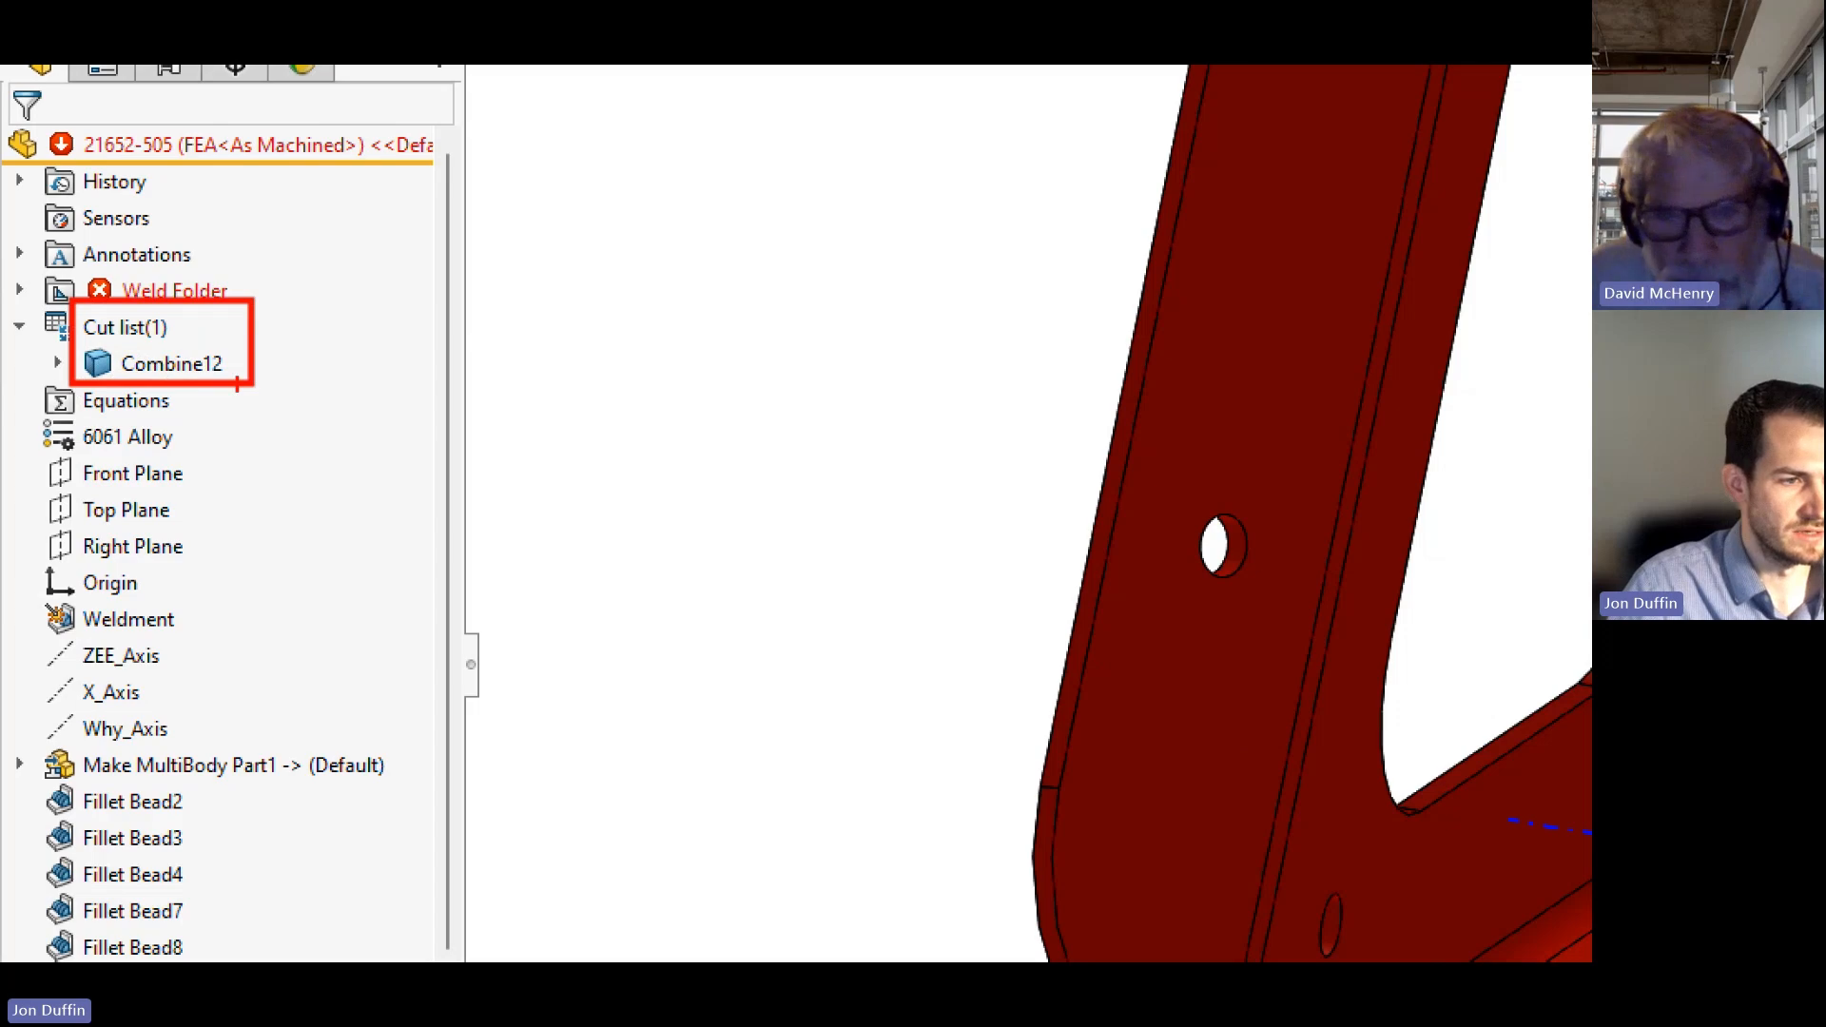
Inspect the whole combined frame from several angles.
{"action": "key", "text": "Escape"}
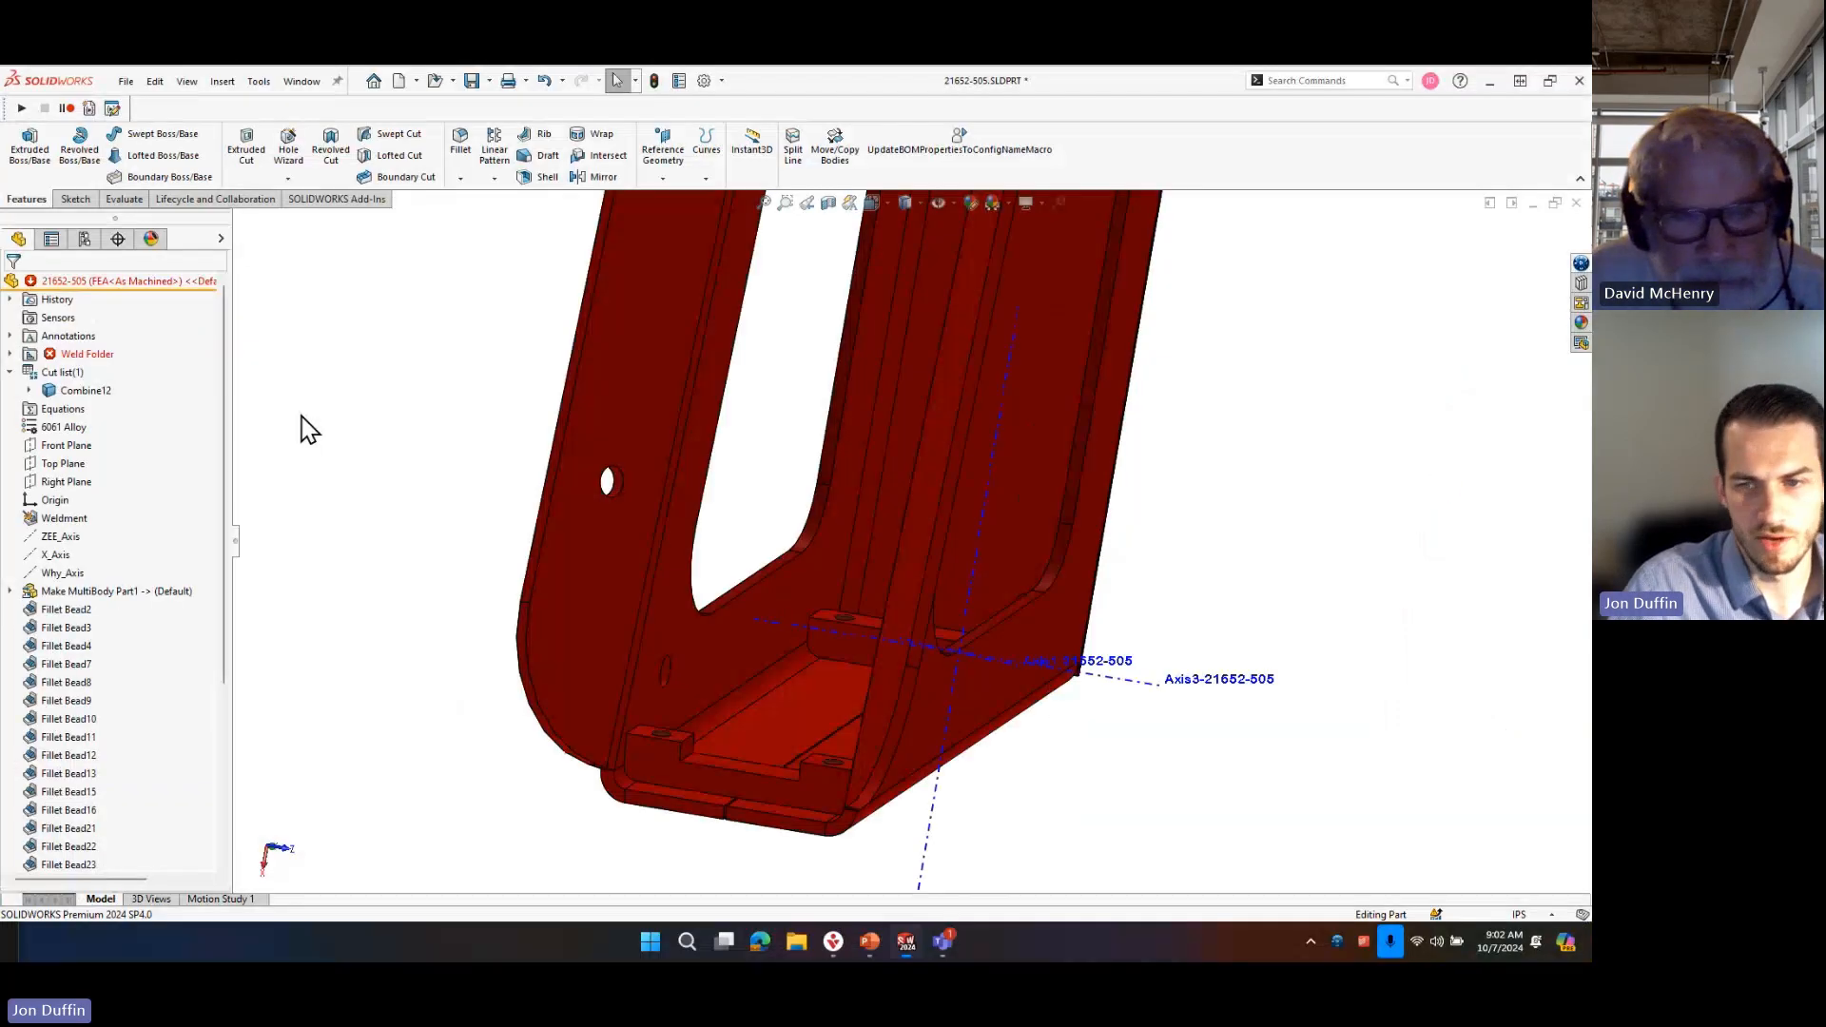
{"action": "scroll", "coordinate": [738, 561], "scroll_direction": "up", "scroll_amount": 7}
{"action": "middle_click_drag", "start_coordinate": [1182, 416], "coordinate": [419, 289]}
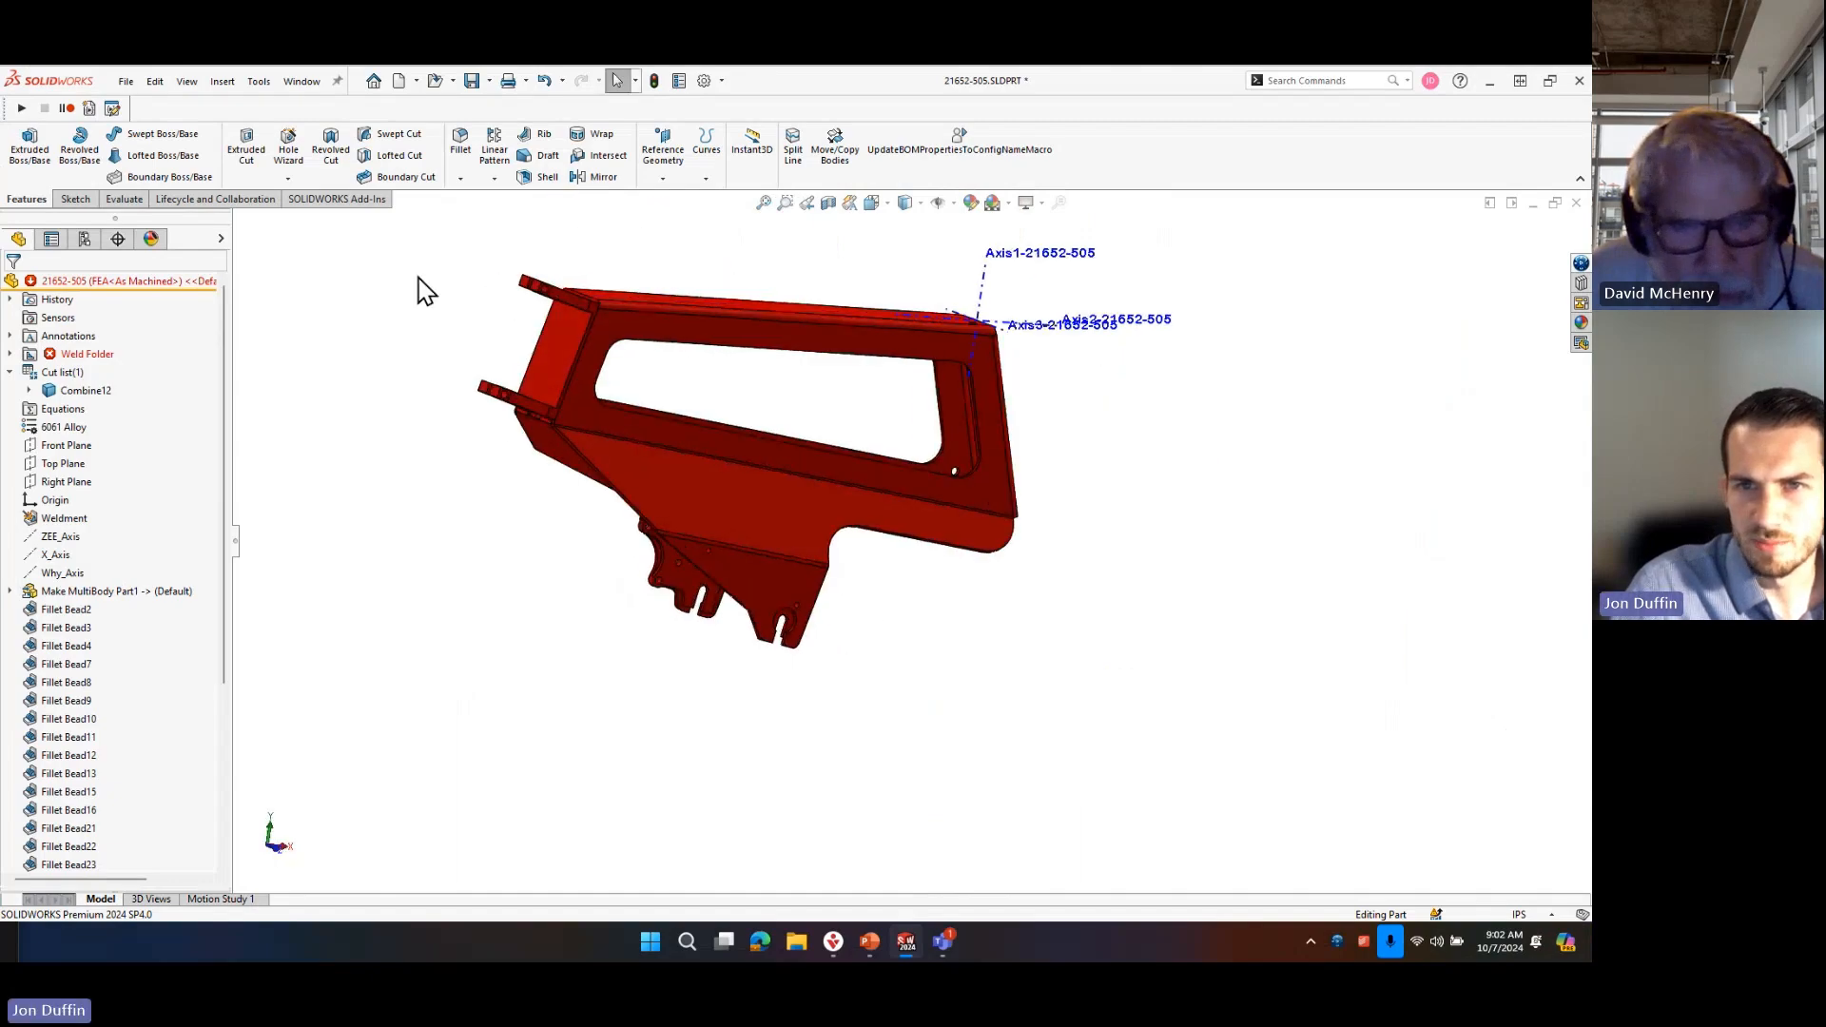
{"action": "middle_click_drag", "start_coordinate": [748, 424], "coordinate": [849, 380]}
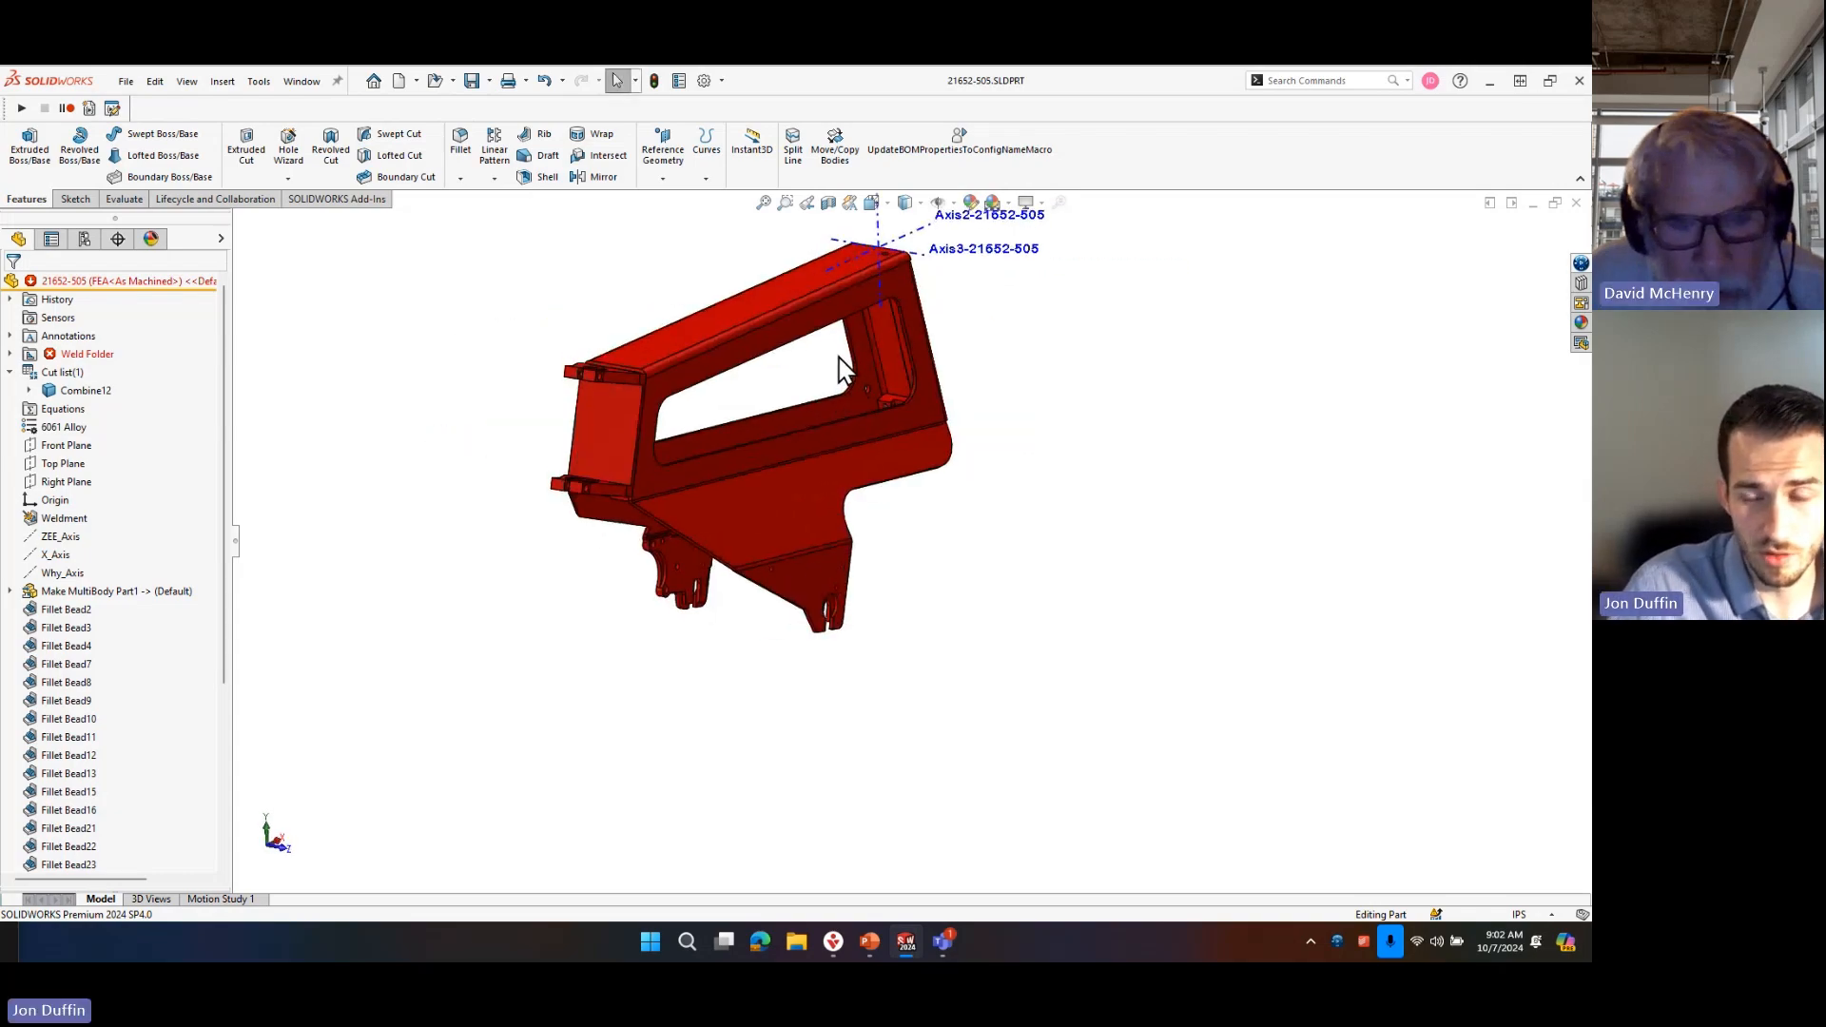
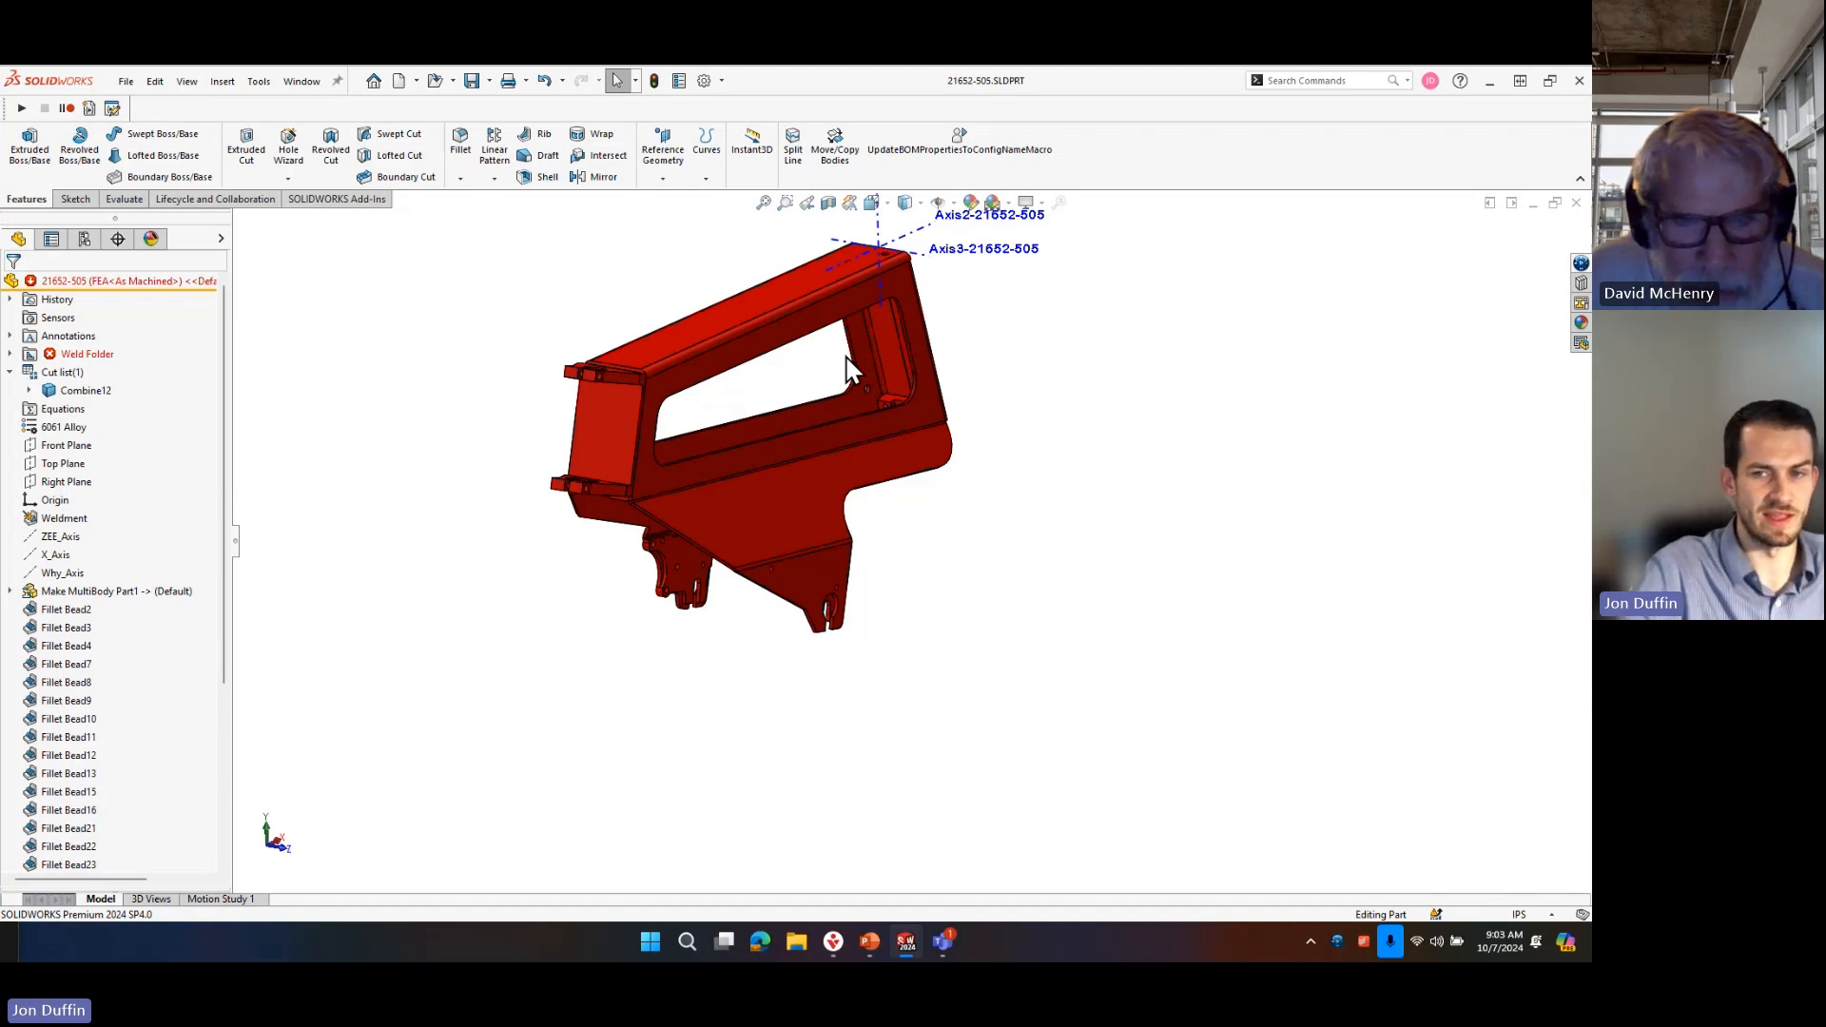
Examine the tapped block and surrounding joint faces inside the open corner at the frame's lower end.
{"action": "middle_click_drag", "start_coordinate": [1214, 460], "coordinate": [965, 385]}
{"action": "scroll", "coordinate": [994, 713], "scroll_direction": "down", "scroll_amount": 5}
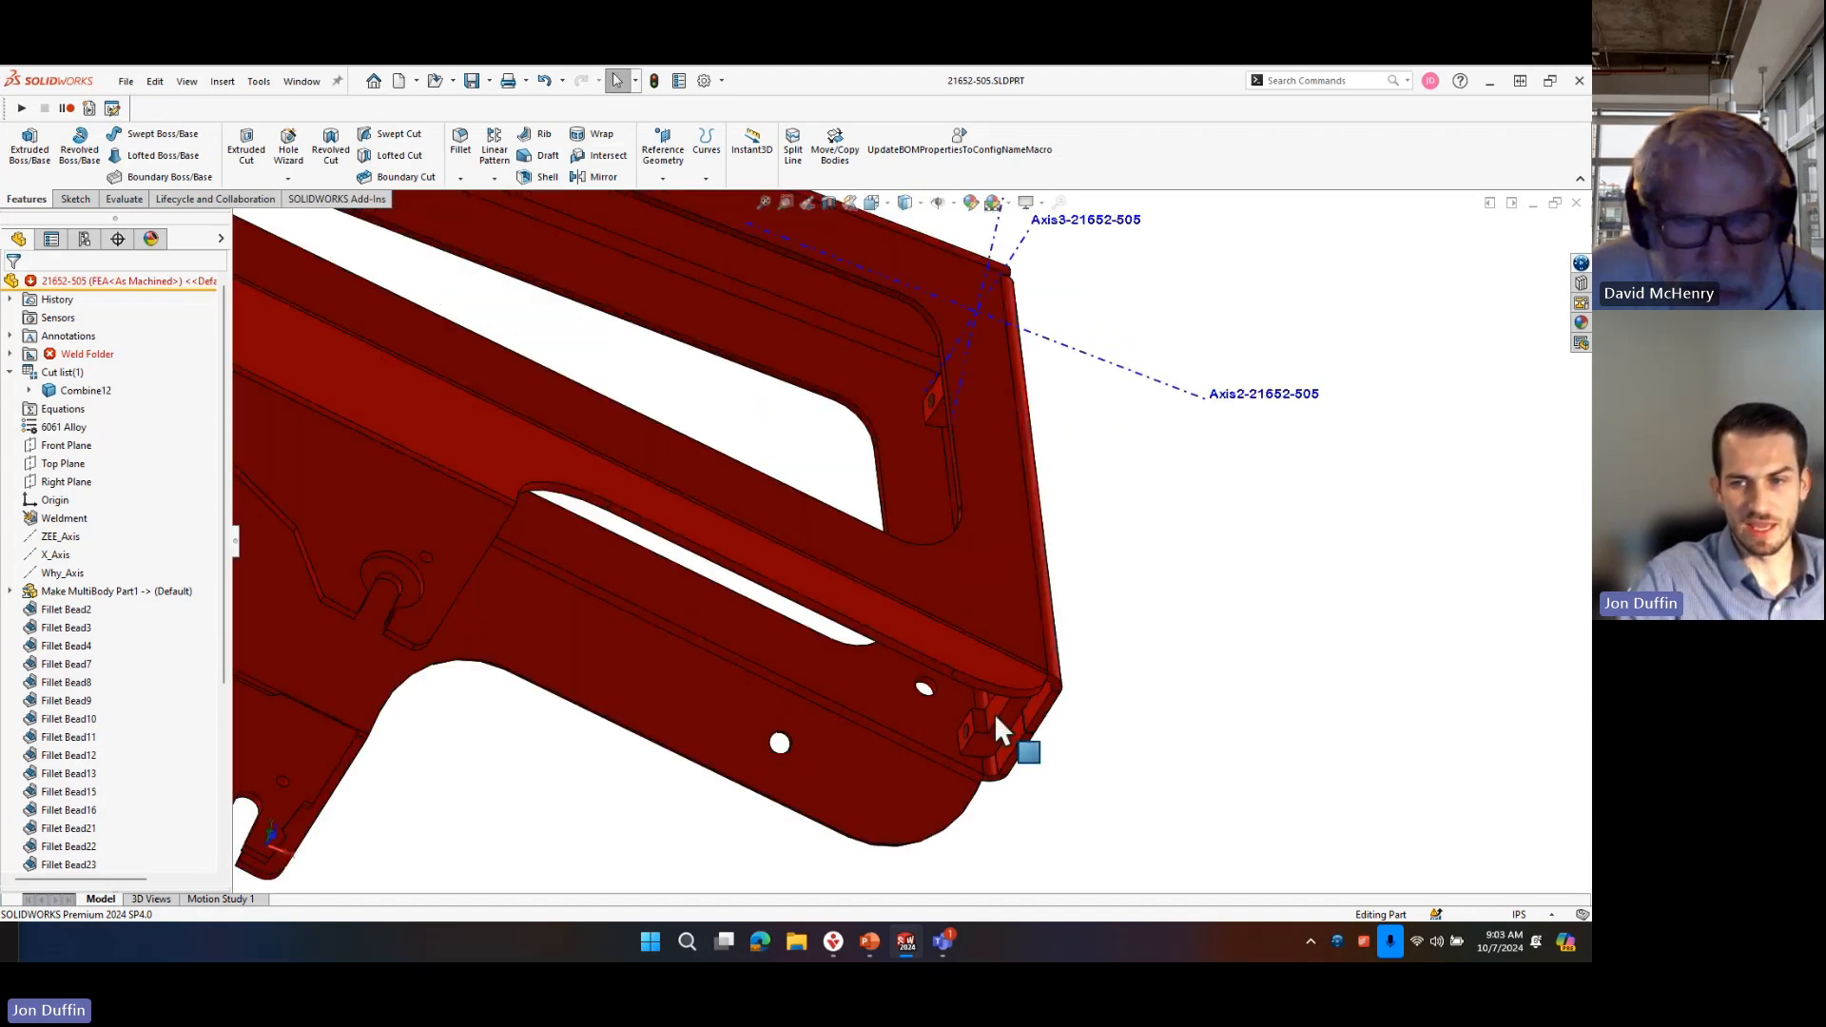
{"action": "scroll", "coordinate": [941, 761], "scroll_direction": "down", "scroll_amount": 10}
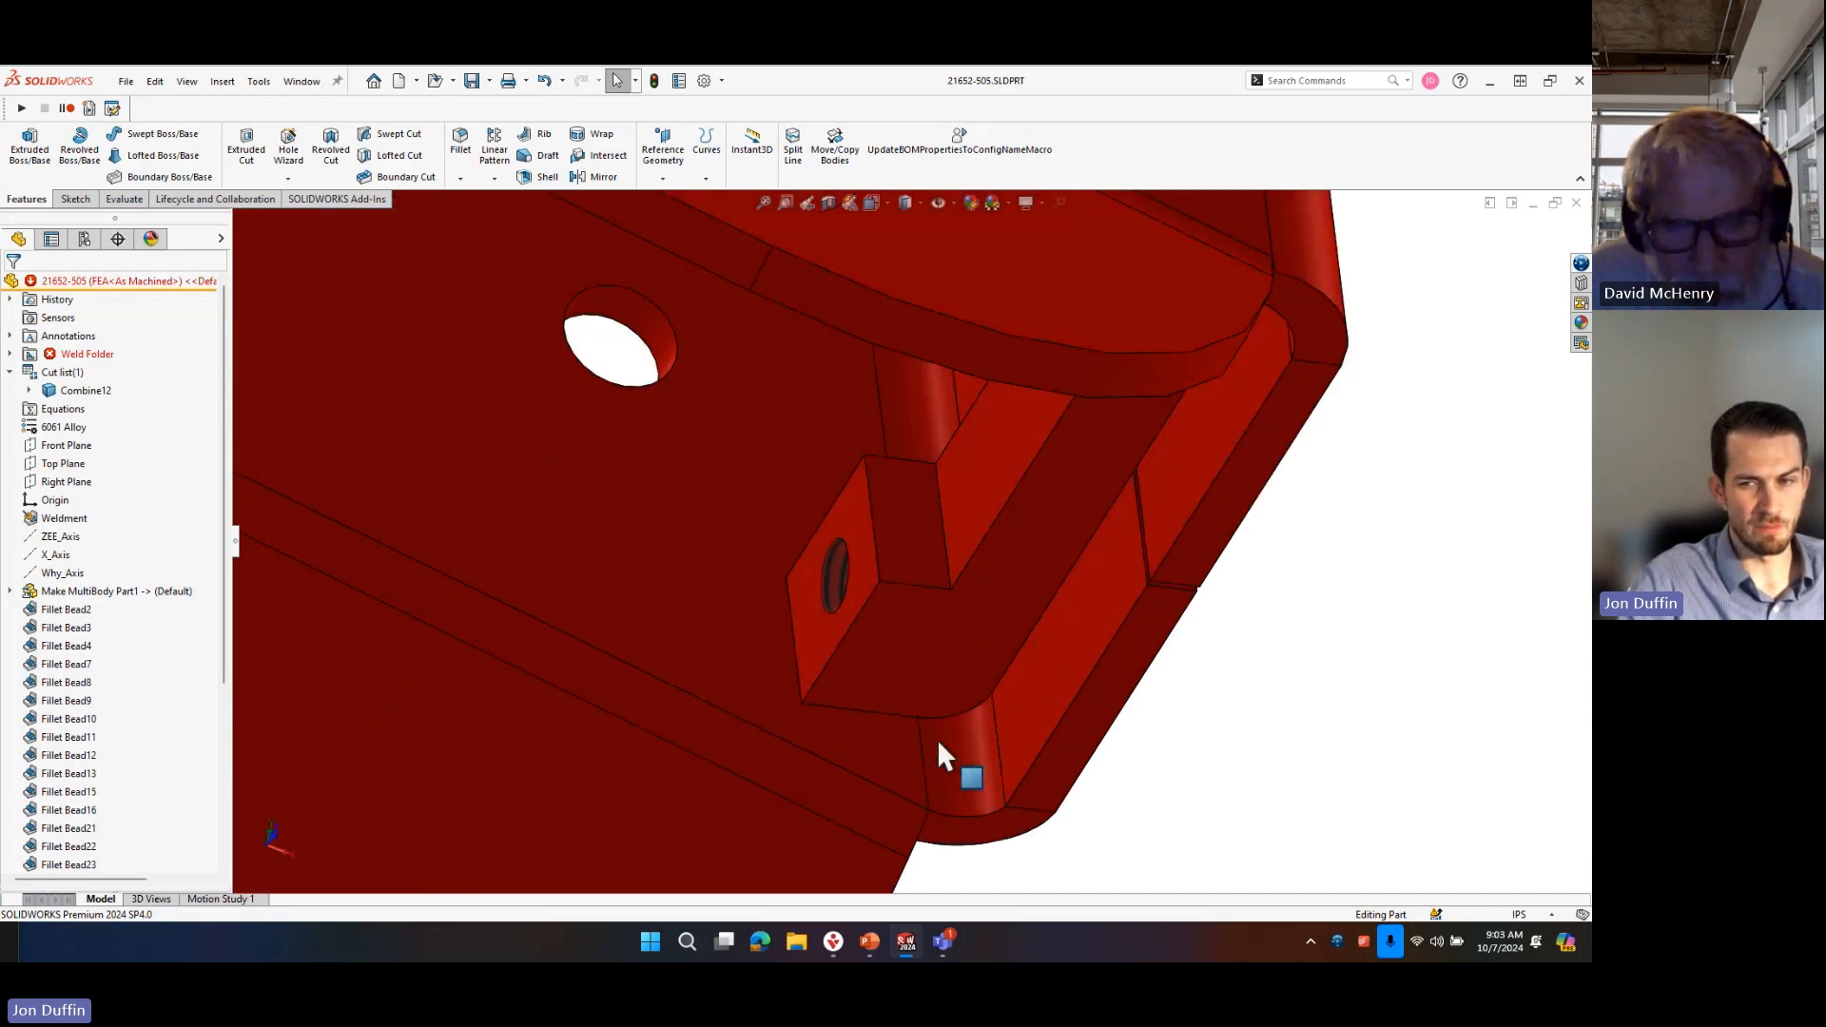
{"action": "left_click", "coordinate": [972, 582]}
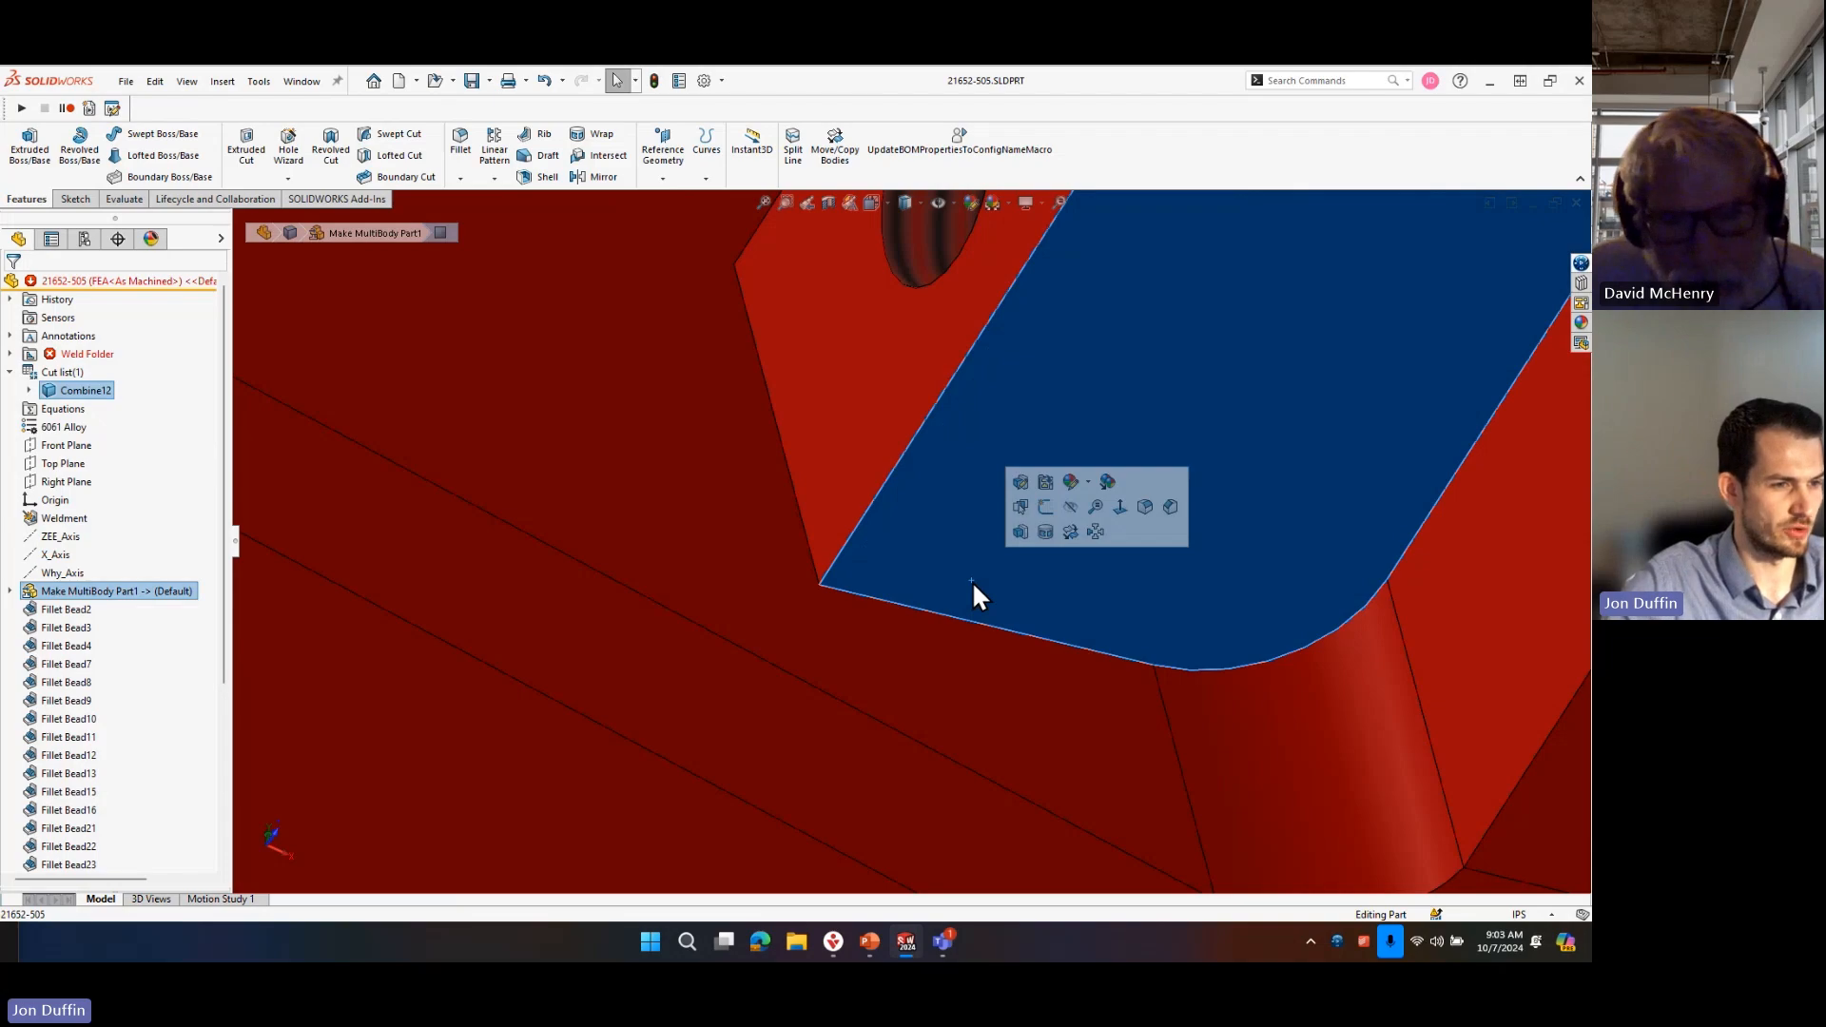
{"action": "scroll", "coordinate": [971, 584], "scroll_direction": "up", "scroll_amount": 5}
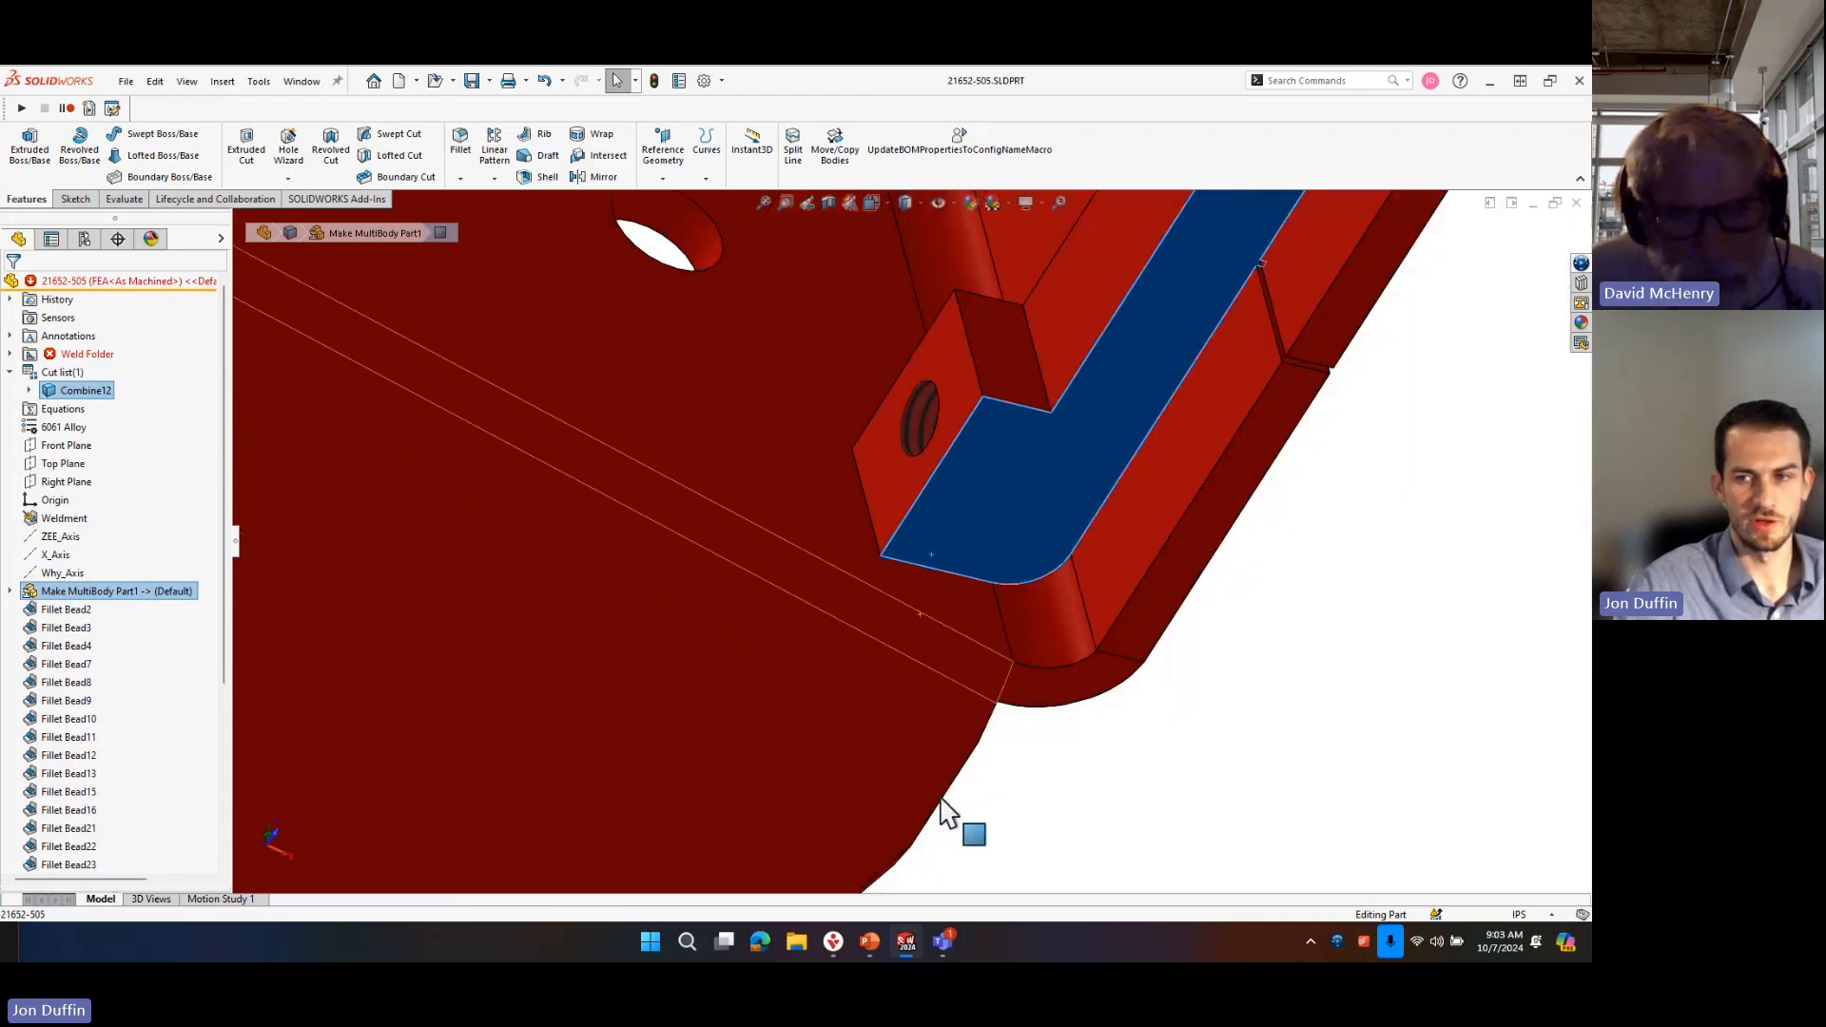
{"action": "left_click", "coordinate": [1194, 677]}
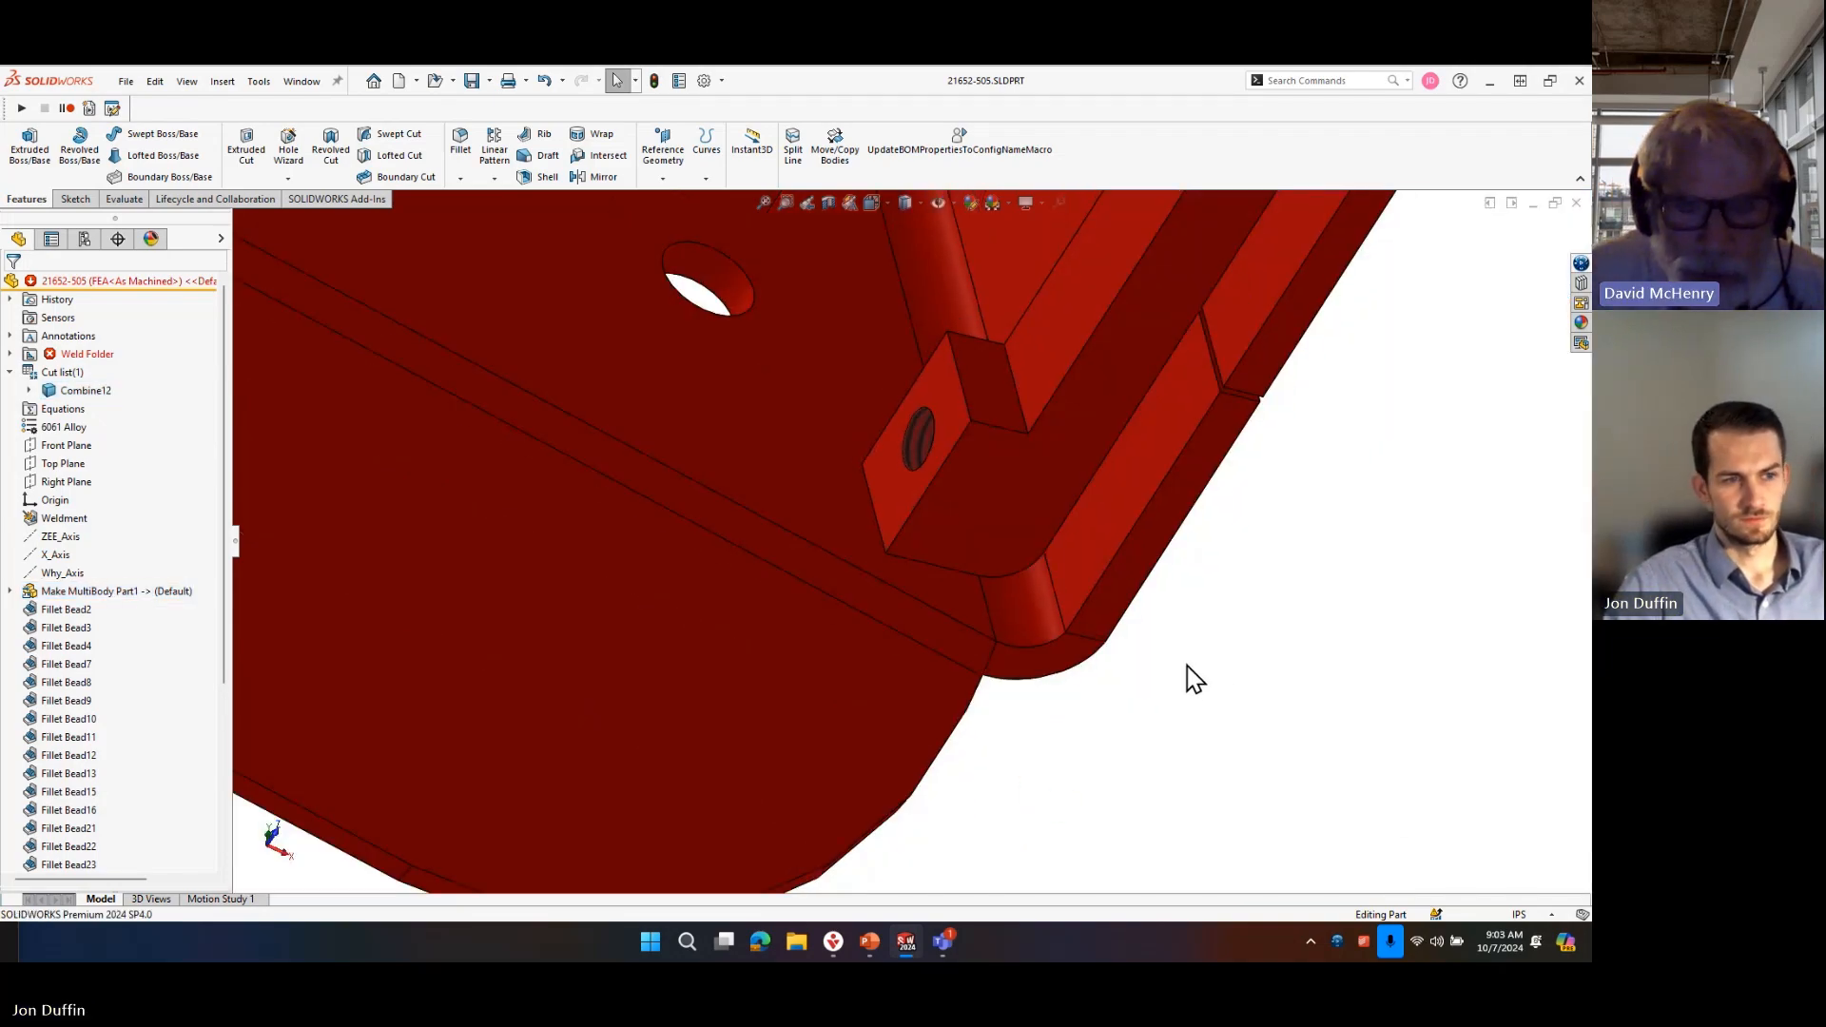
{"action": "scroll", "coordinate": [1169, 661], "scroll_direction": "up", "scroll_amount": 4}
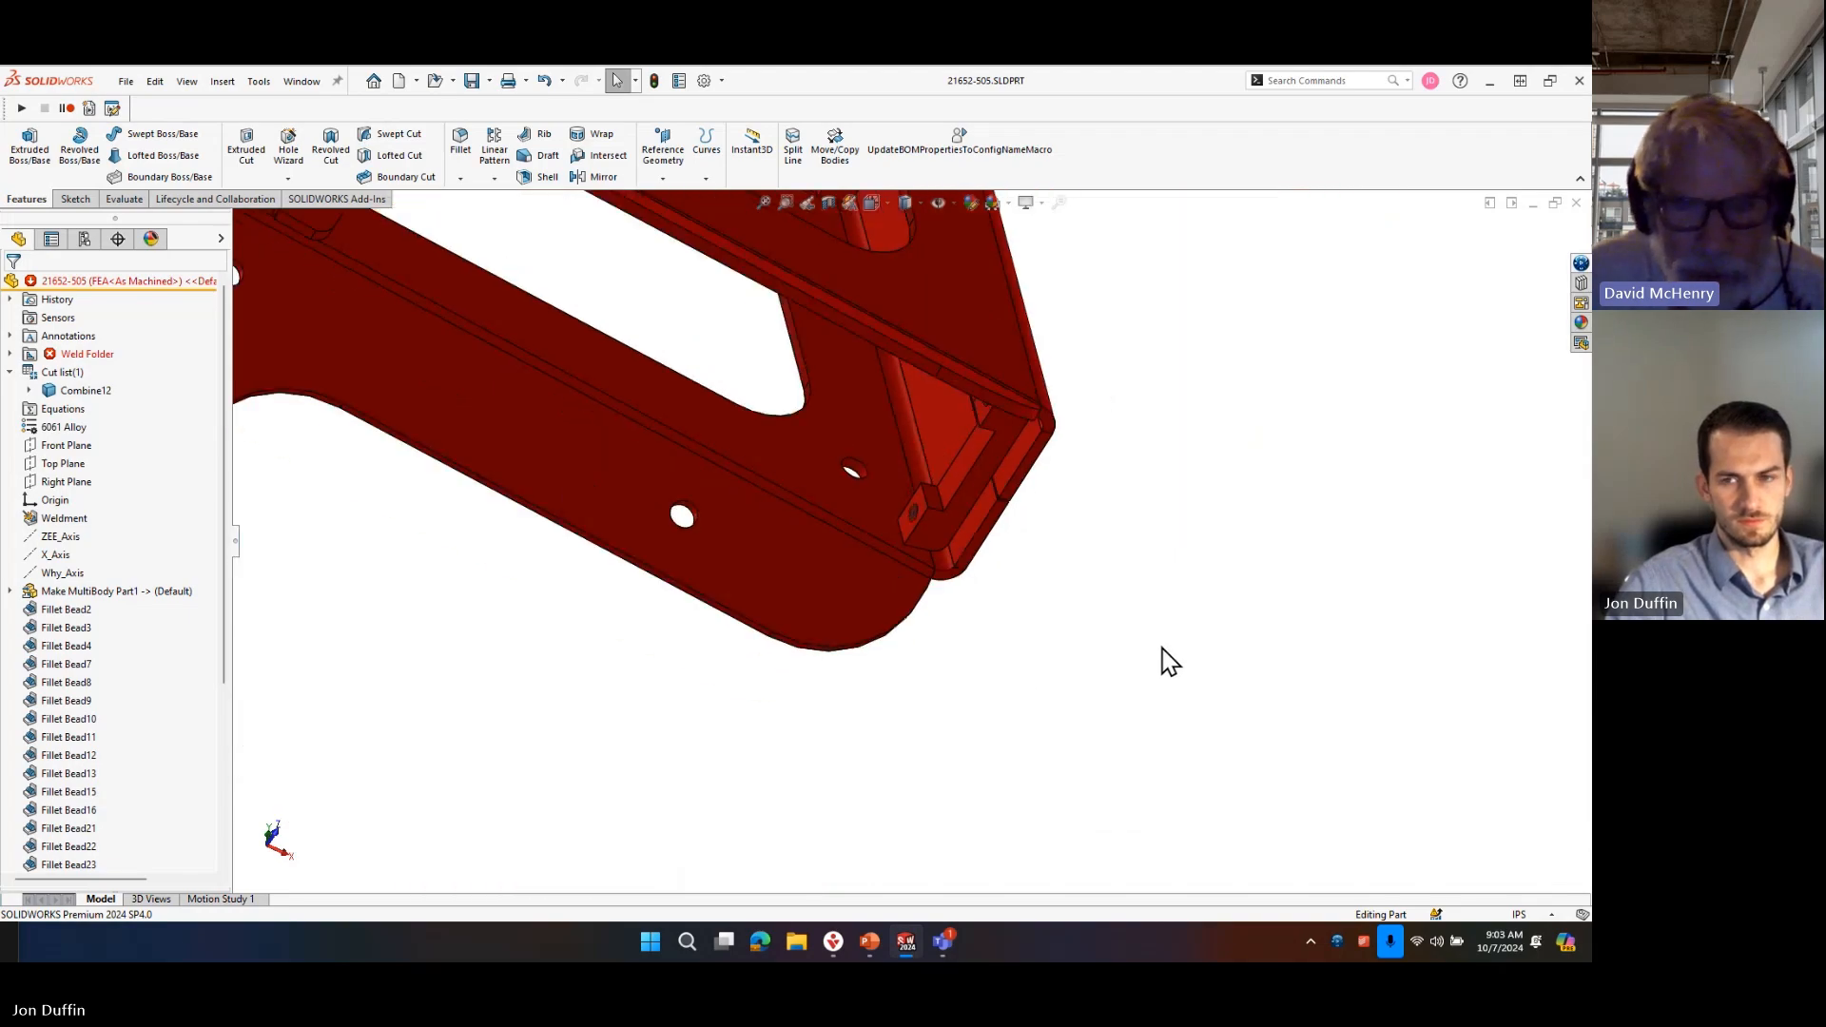
{"action": "scroll", "coordinate": [932, 616], "scroll_direction": "up", "scroll_amount": 3}
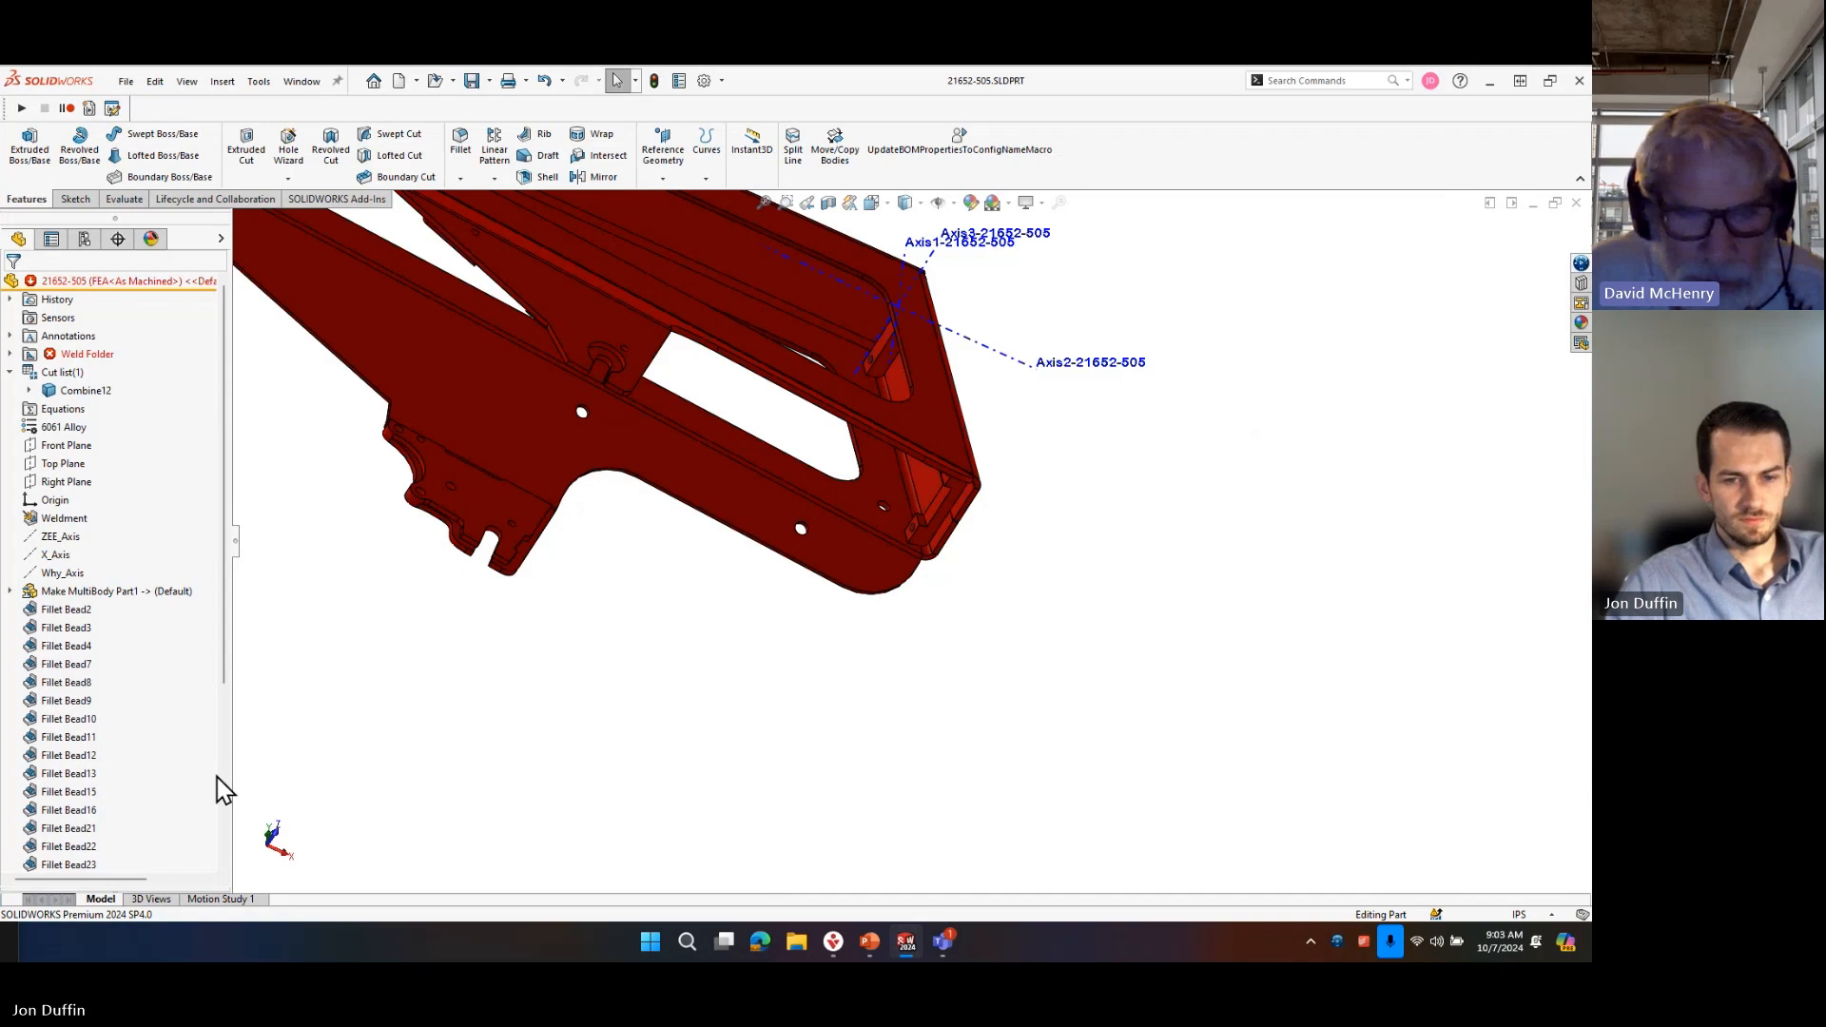
Review the part's feature tree and the features that depend on Make MultiBody Part1.
{"action": "scroll", "coordinate": [218, 789], "scroll_direction": "down", "scroll_amount": 5}
{"action": "scroll", "coordinate": [213, 787], "scroll_direction": "up", "scroll_amount": 5}
{"action": "scroll", "coordinate": [213, 787], "scroll_direction": "down", "scroll_amount": 5}
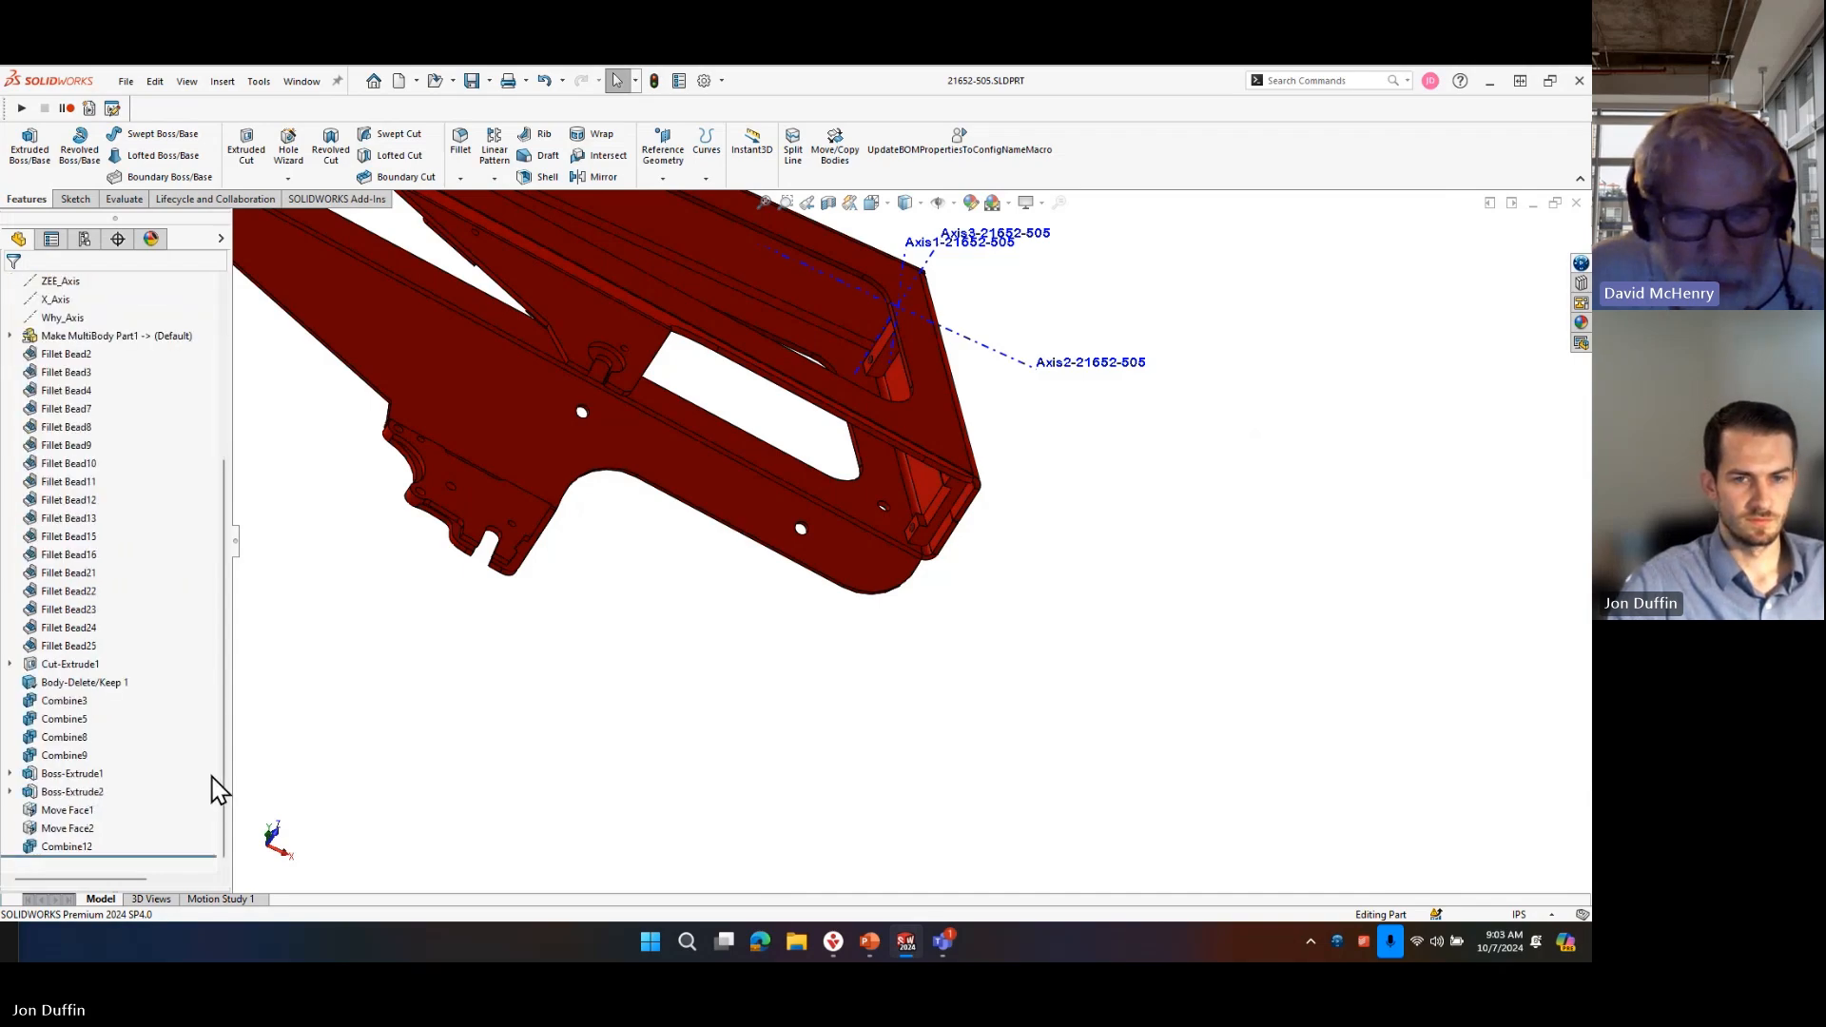
{"action": "left_click_drag", "start_coordinate": [220, 762], "coordinate": [223, 746]}
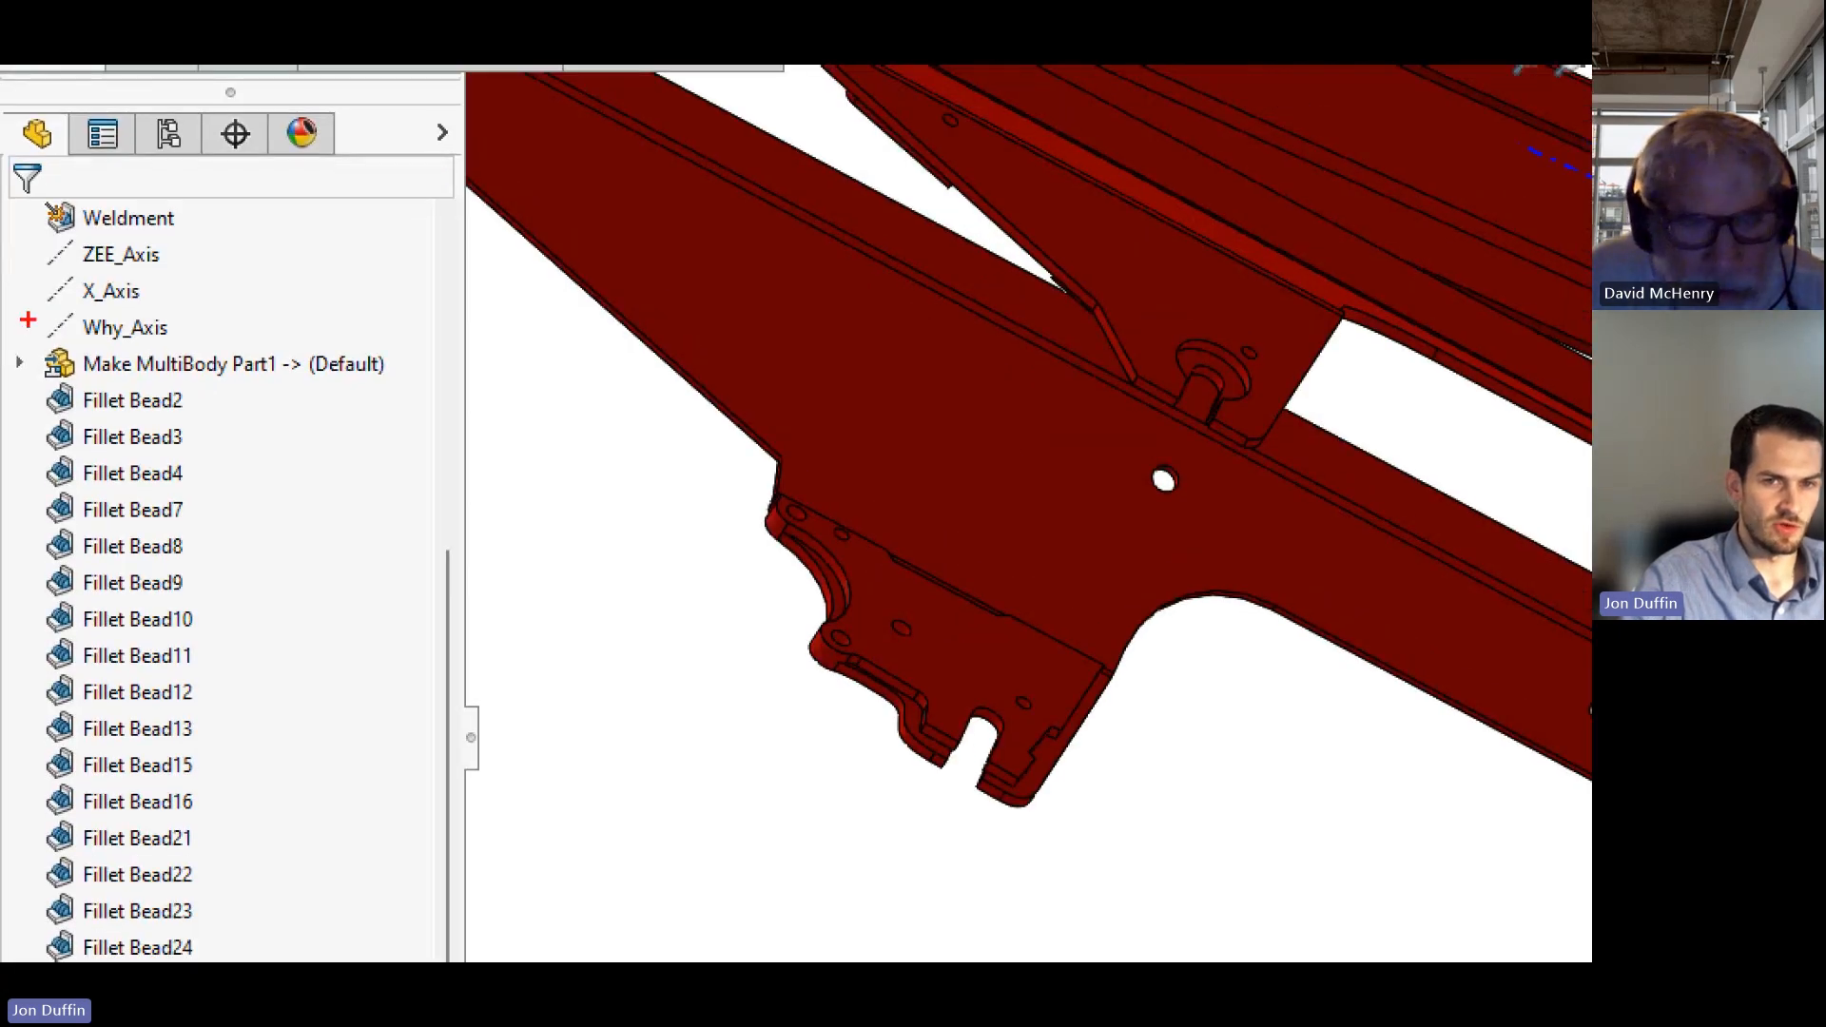
{"action": "left_click_drag", "start_coordinate": [14, 332], "coordinate": [413, 393]}
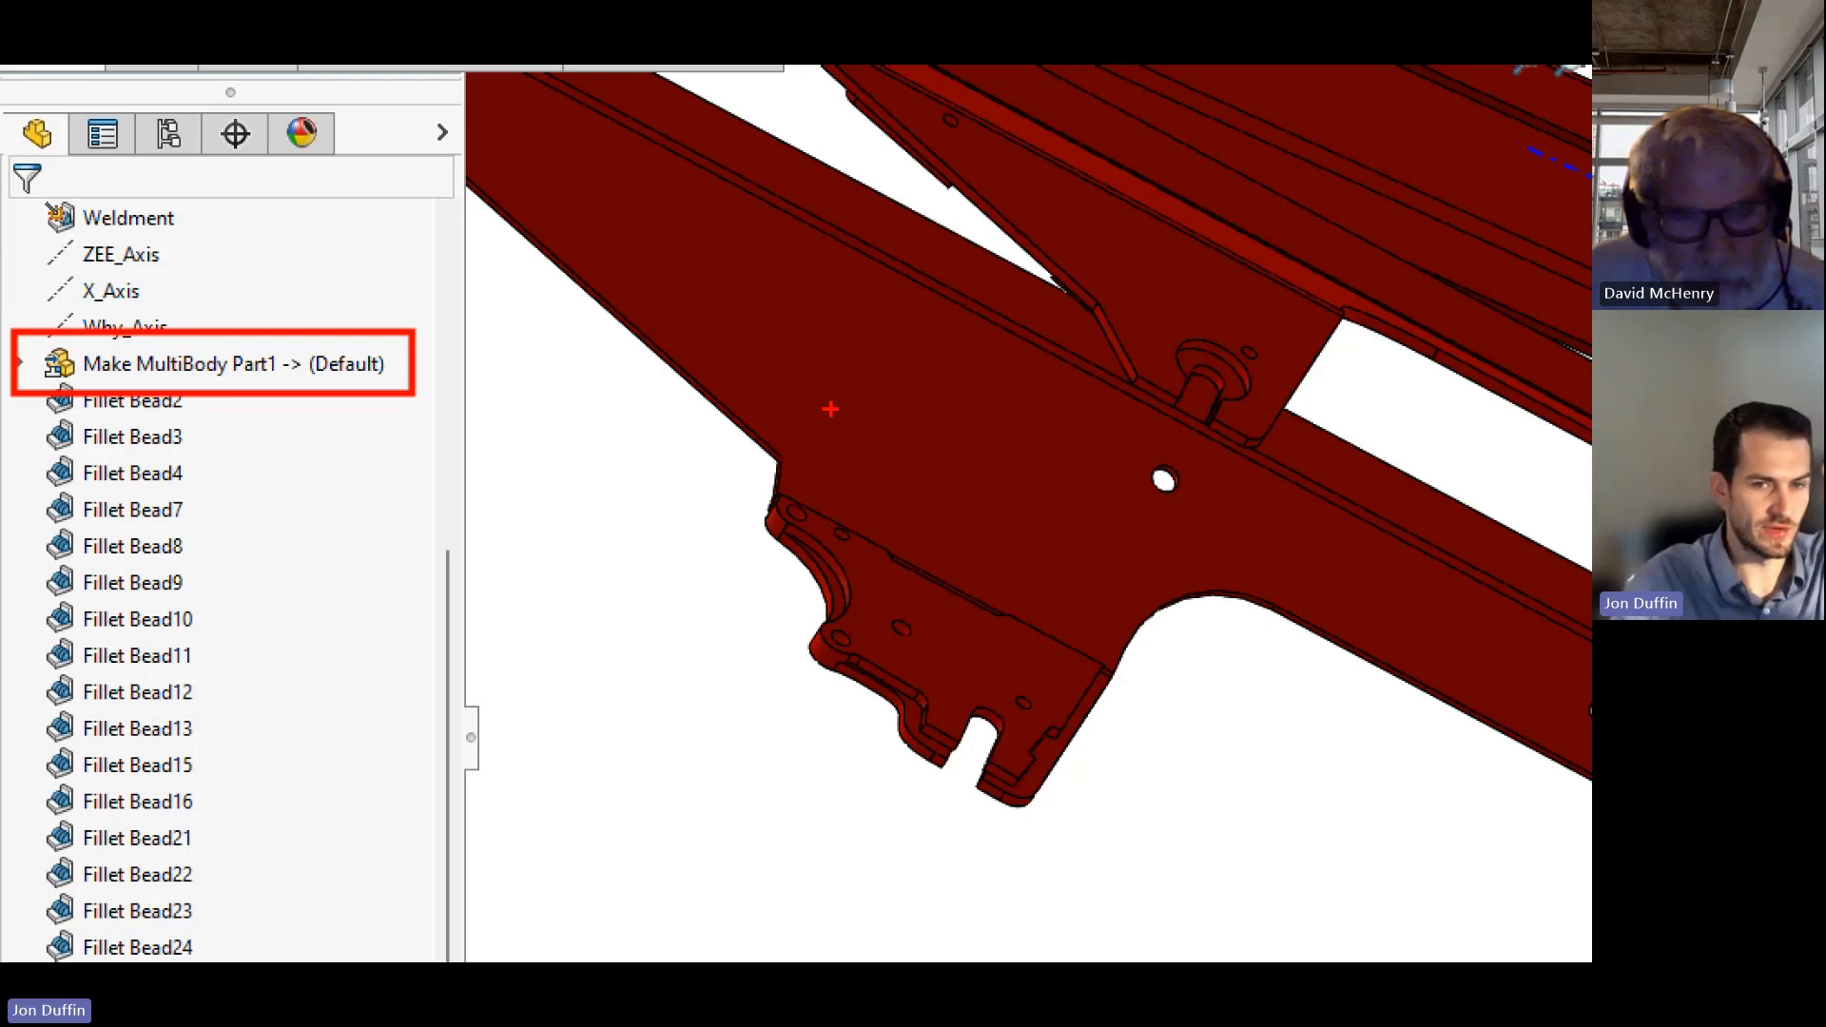
{"action": "key", "text": "Escape"}
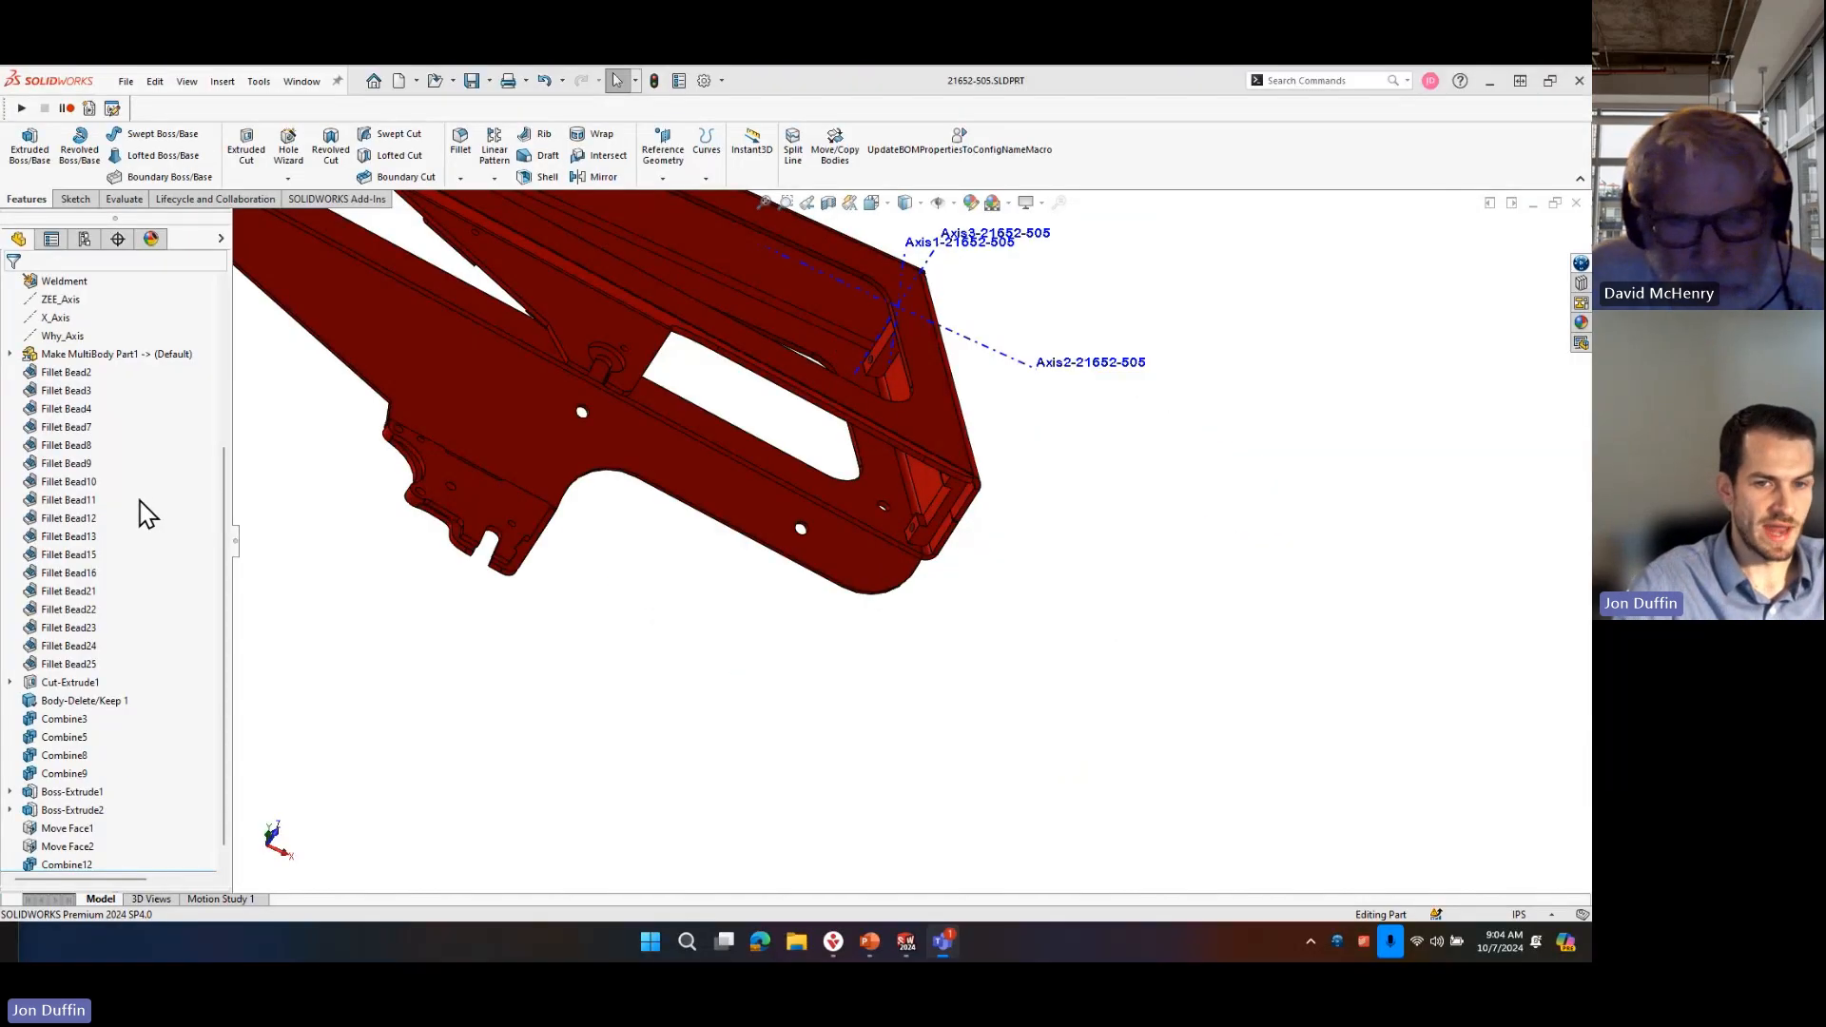
{"action": "left_click", "coordinate": [141, 358]}
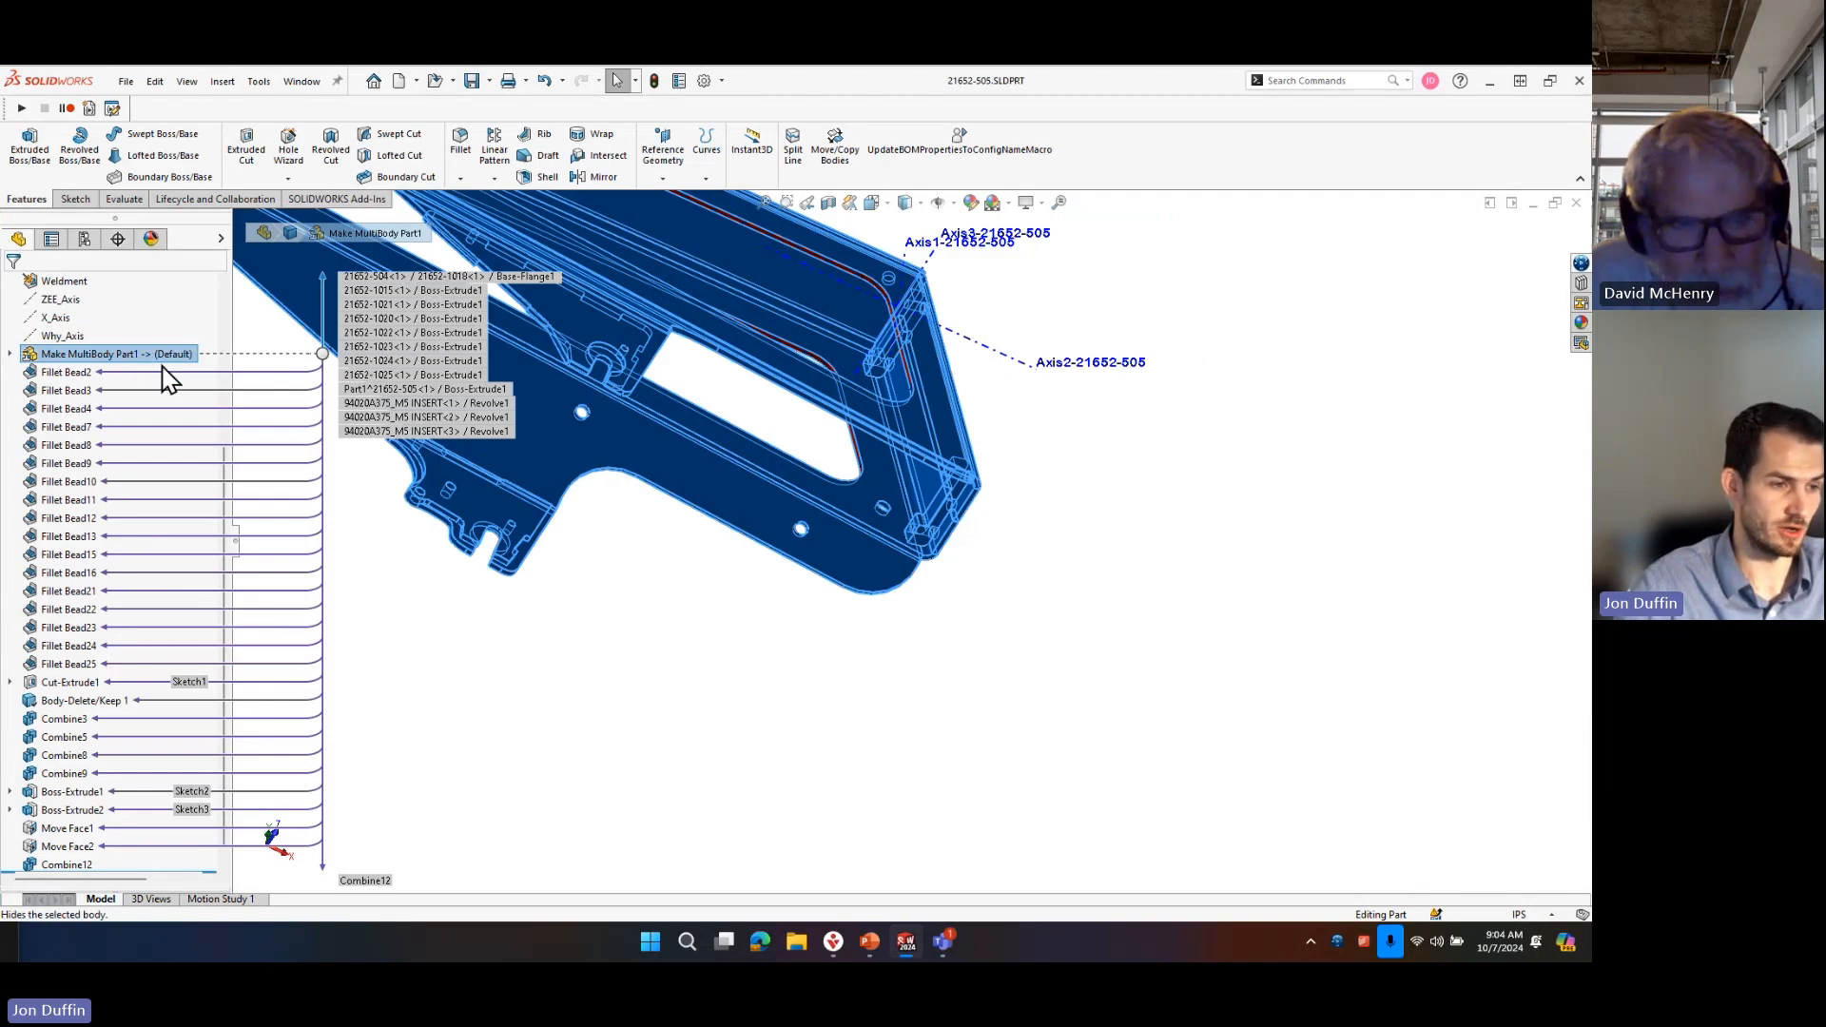
{"action": "left_click", "coordinate": [460, 636]}
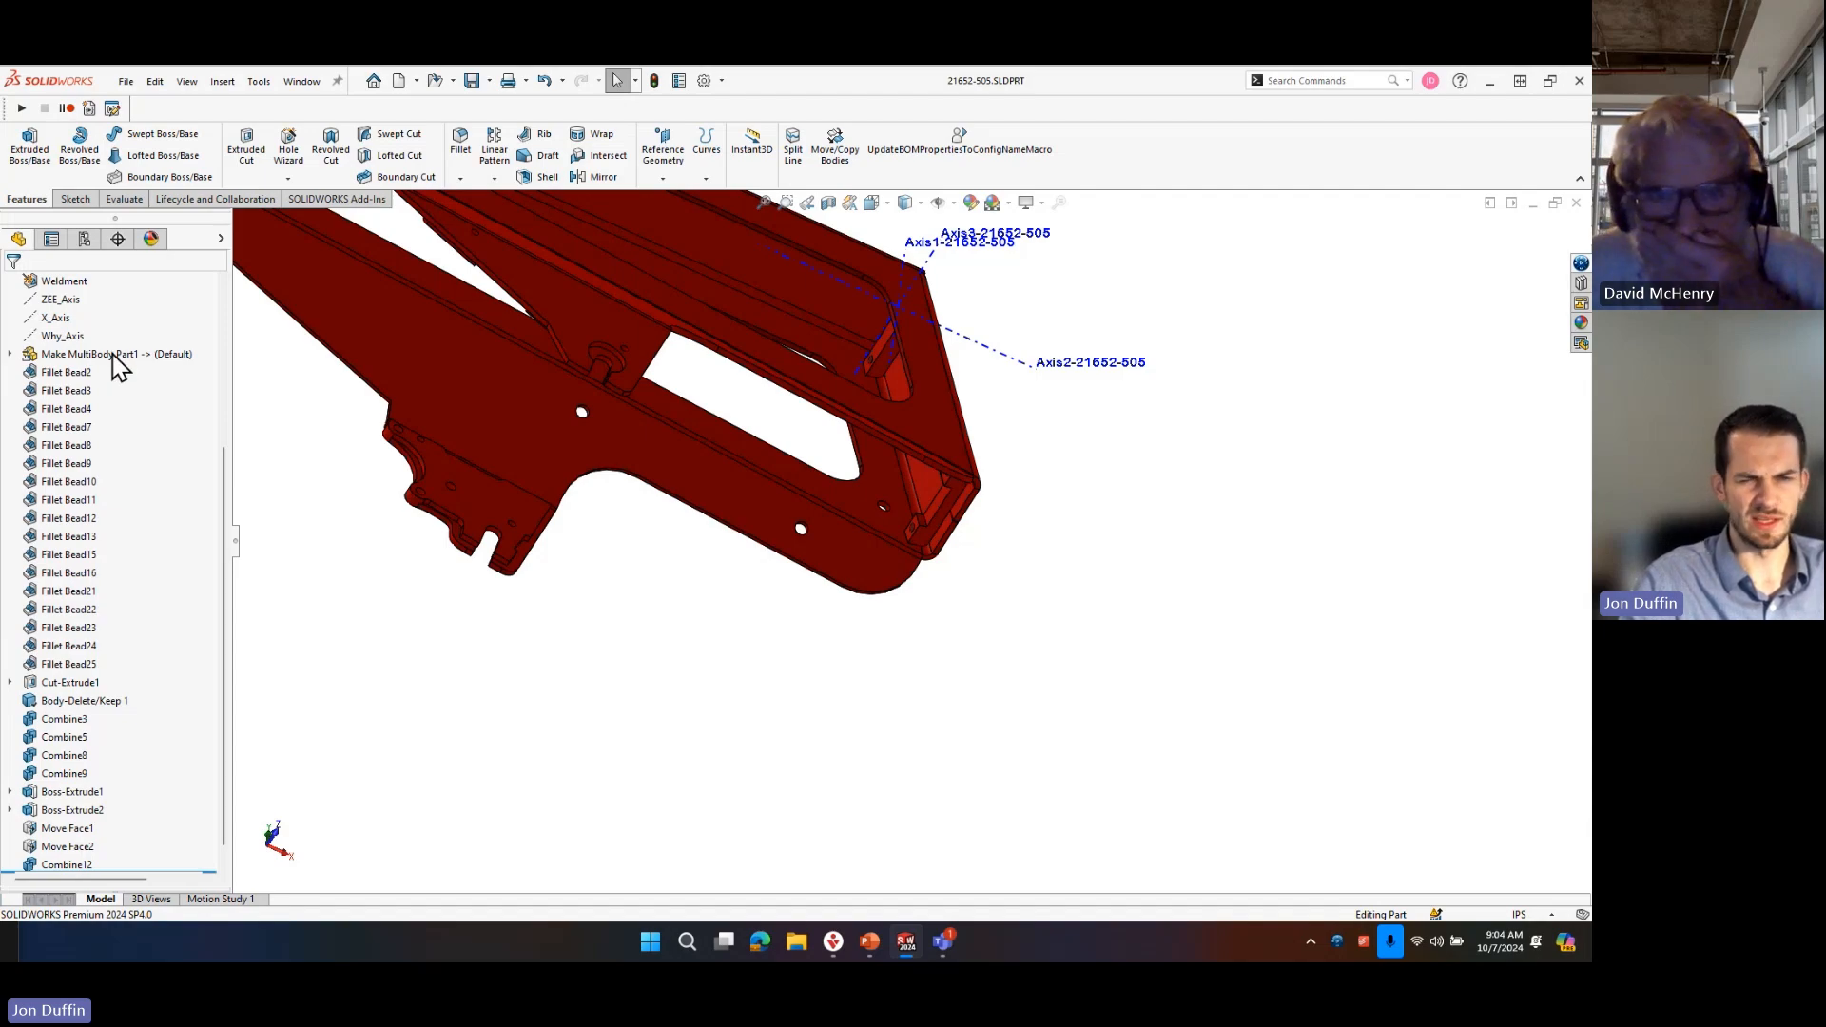
Inspect the combined frame's overall shape and its slotted lower brackets.
{"action": "mouse_move", "coordinate": [737, 545]}
{"action": "middle_mouse_down"}
{"action": "mouse_move", "coordinate": [701, 522]}
{"action": "mouse_move", "coordinate": [676, 774]}
{"action": "mouse_move", "coordinate": [758, 827]}
{"action": "mouse_move", "coordinate": [719, 568]}
{"action": "middle_mouse_up"}
{"action": "scroll", "coordinate": [718, 568], "scroll_direction": "down", "scroll_amount": 3}
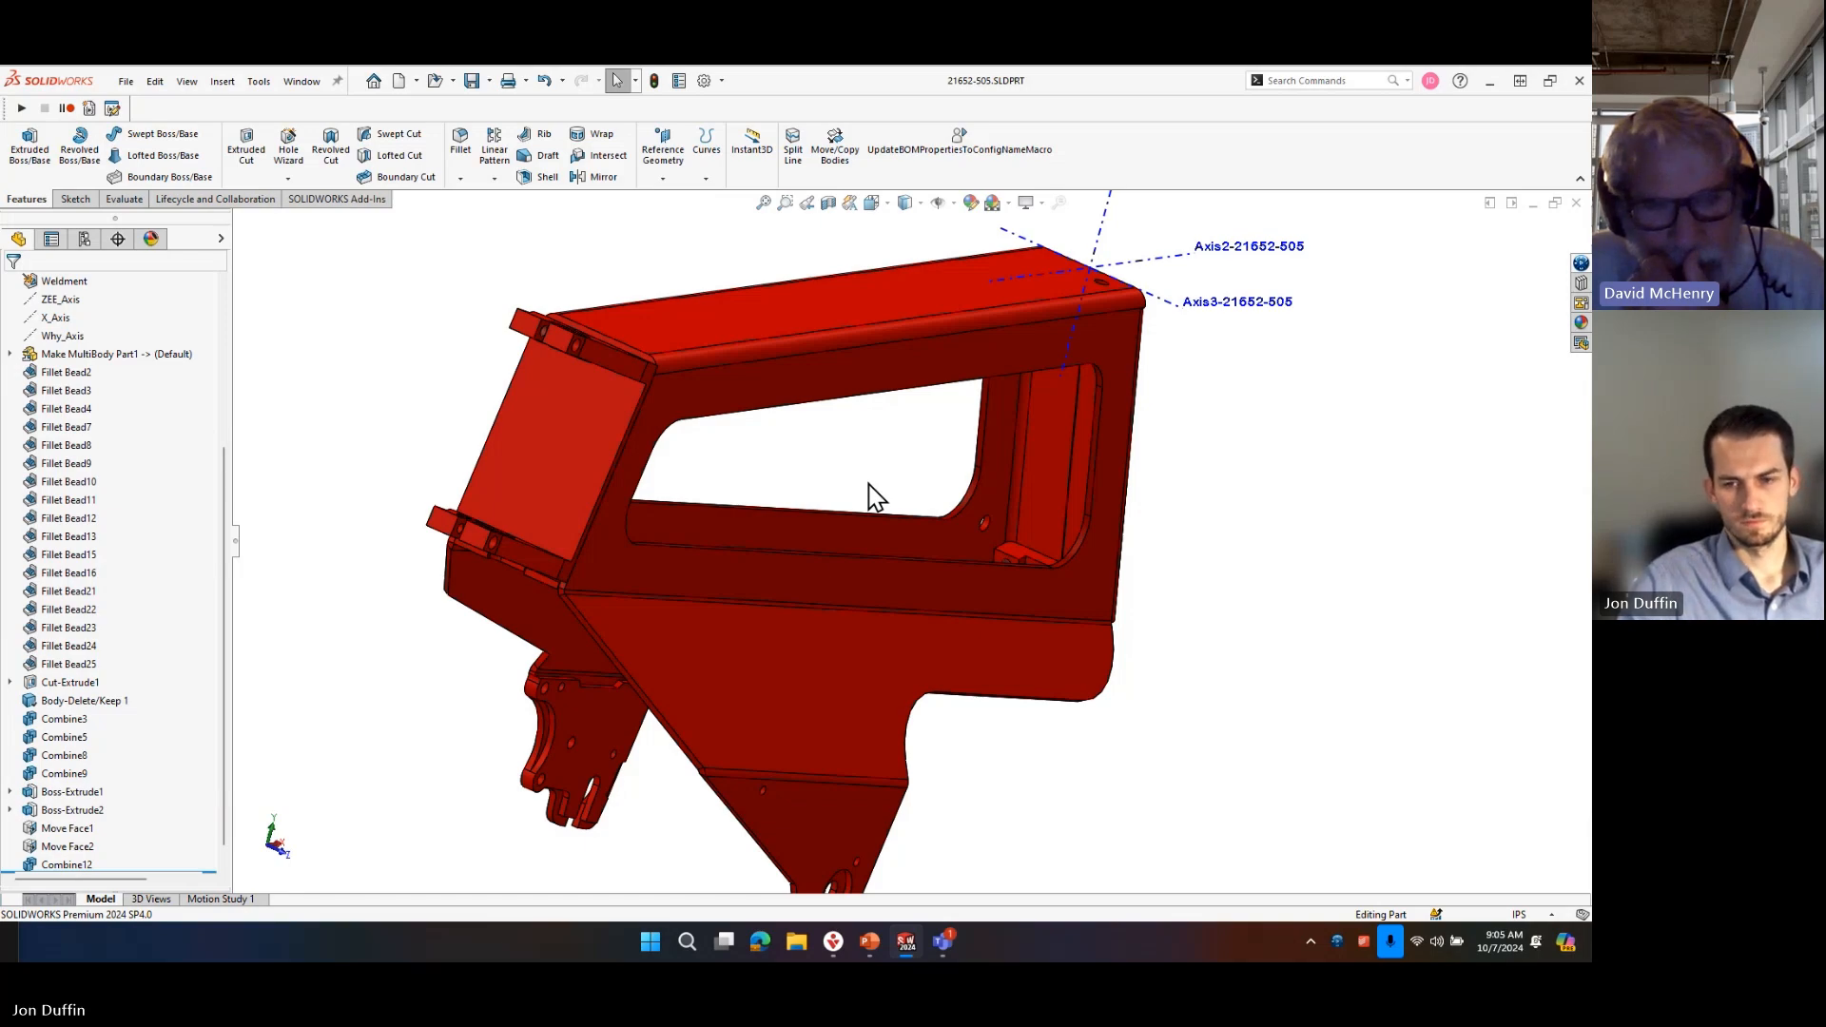
{"action": "middle_click_drag", "start_coordinate": [1003, 503], "coordinate": [924, 544]}
{"action": "scroll", "coordinate": [924, 544], "scroll_direction": "up", "scroll_amount": 3}
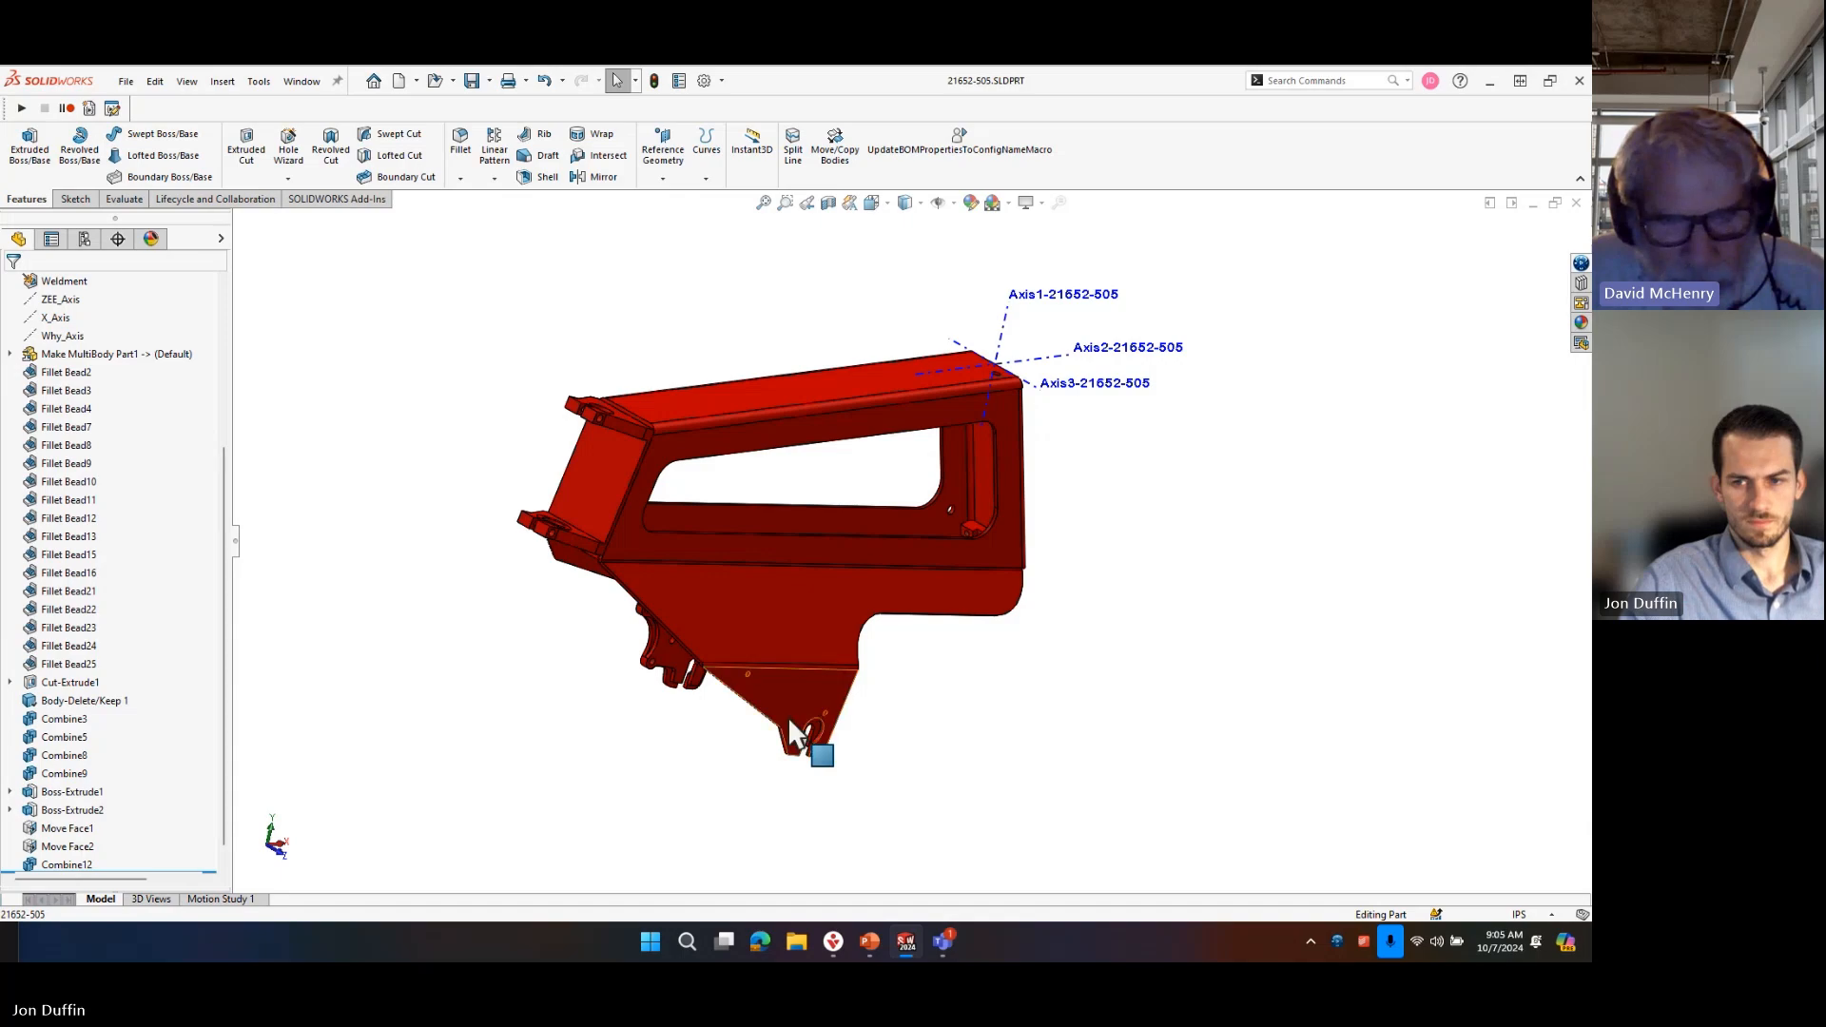
{"action": "scroll", "coordinate": [806, 739], "scroll_direction": "down", "scroll_amount": 3}
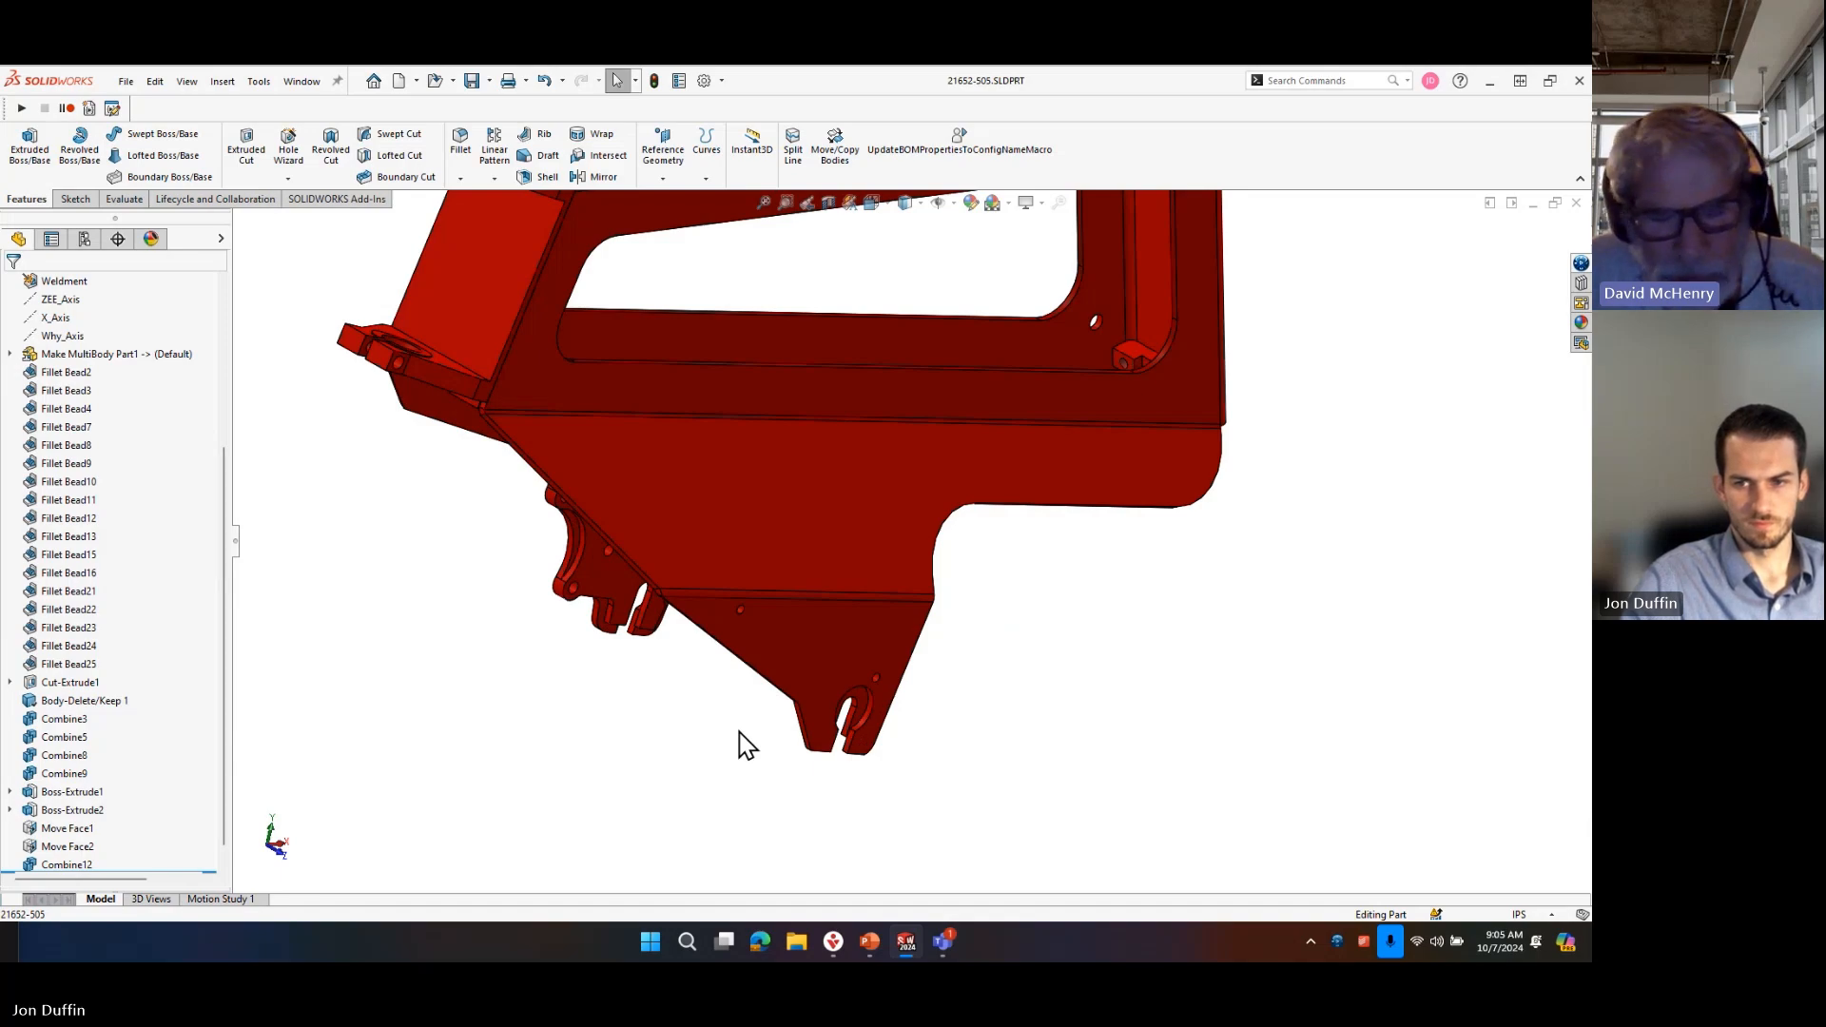
{"action": "scroll", "coordinate": [746, 745], "scroll_direction": "up", "scroll_amount": 2}
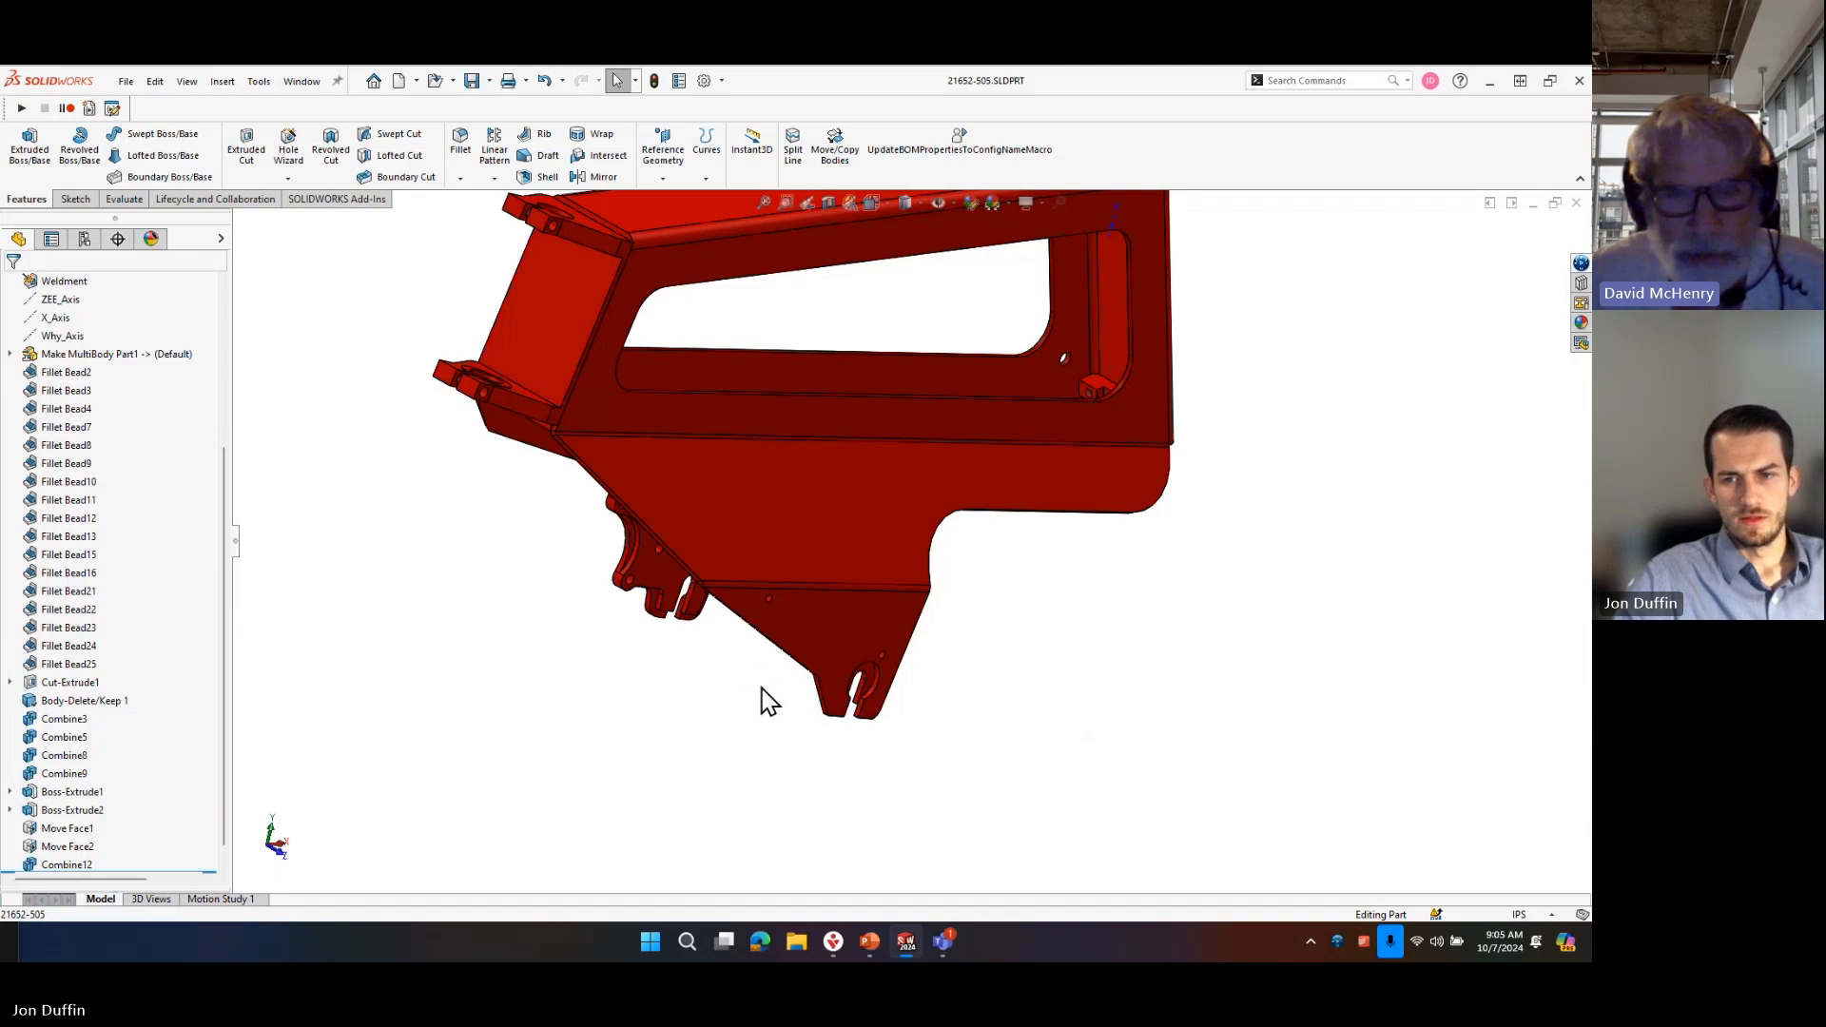
{"action": "middle_click_drag", "start_coordinate": [767, 701], "coordinate": [758, 676]}
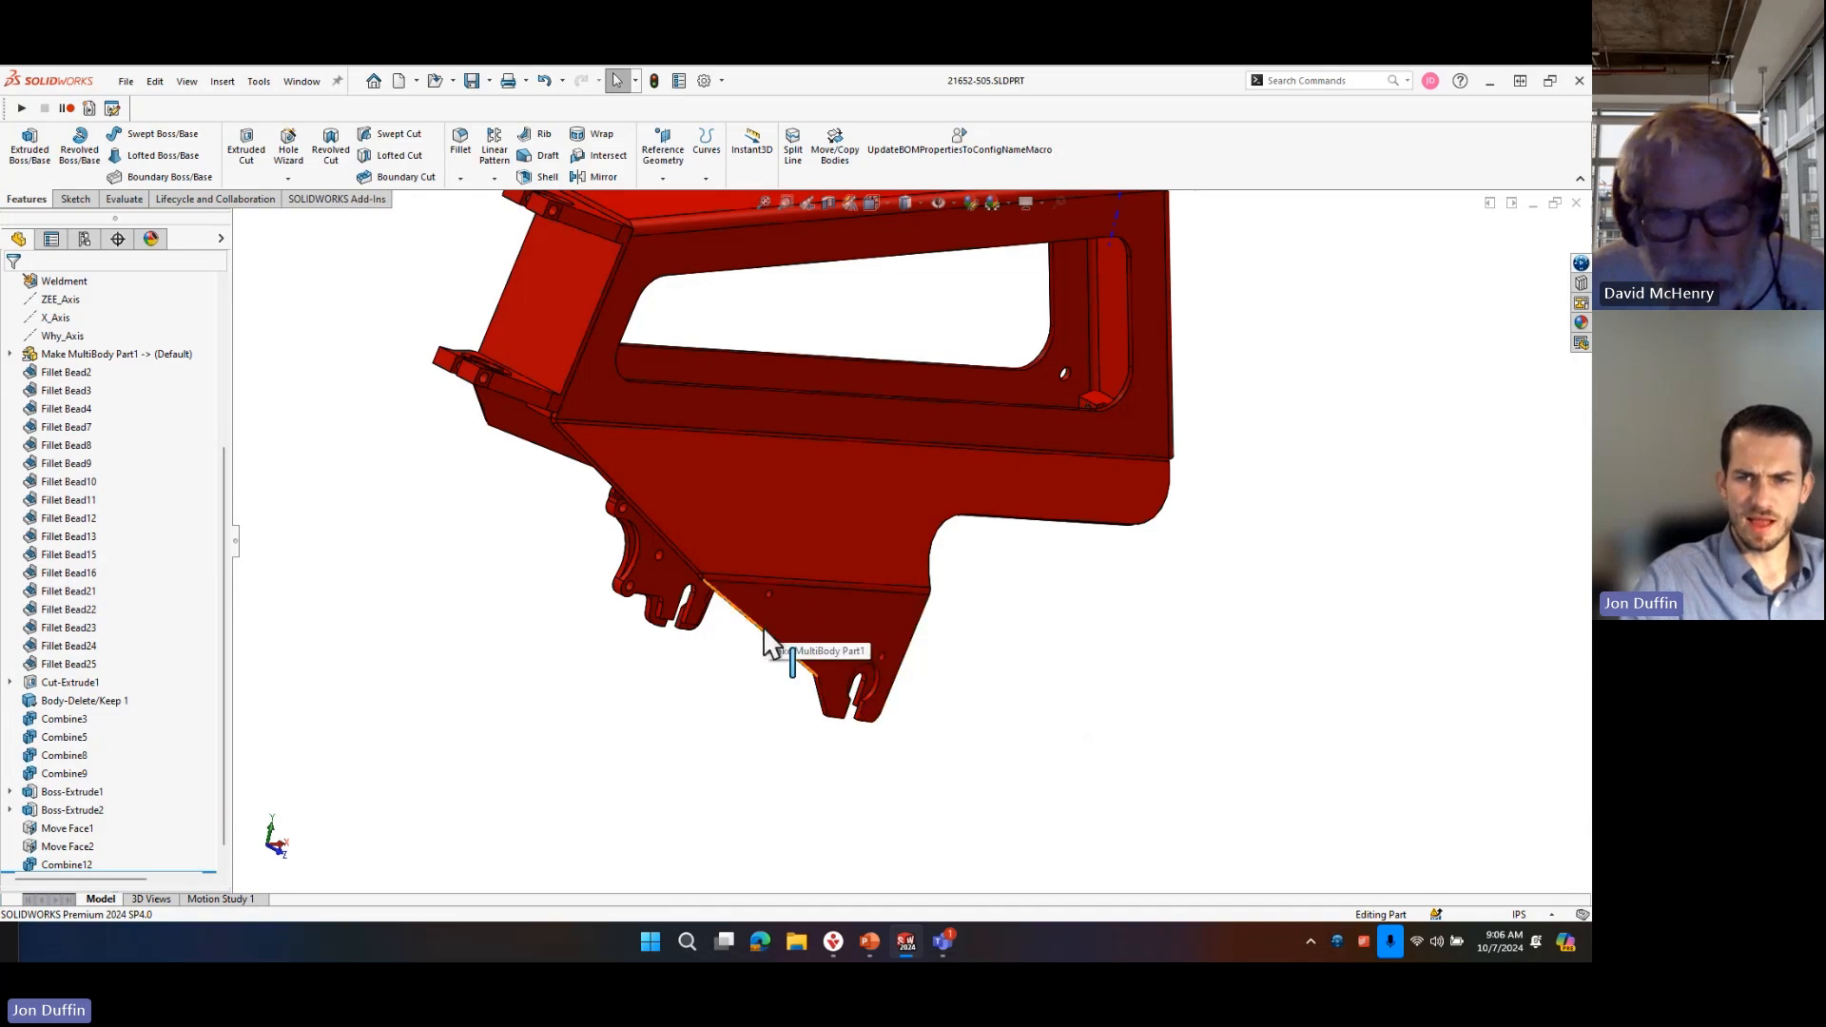
Examine the rounded end faces of the axle slots on both lower brackets by selecting them together.
{"action": "scroll", "coordinate": [743, 549], "scroll_direction": "down", "scroll_amount": 5}
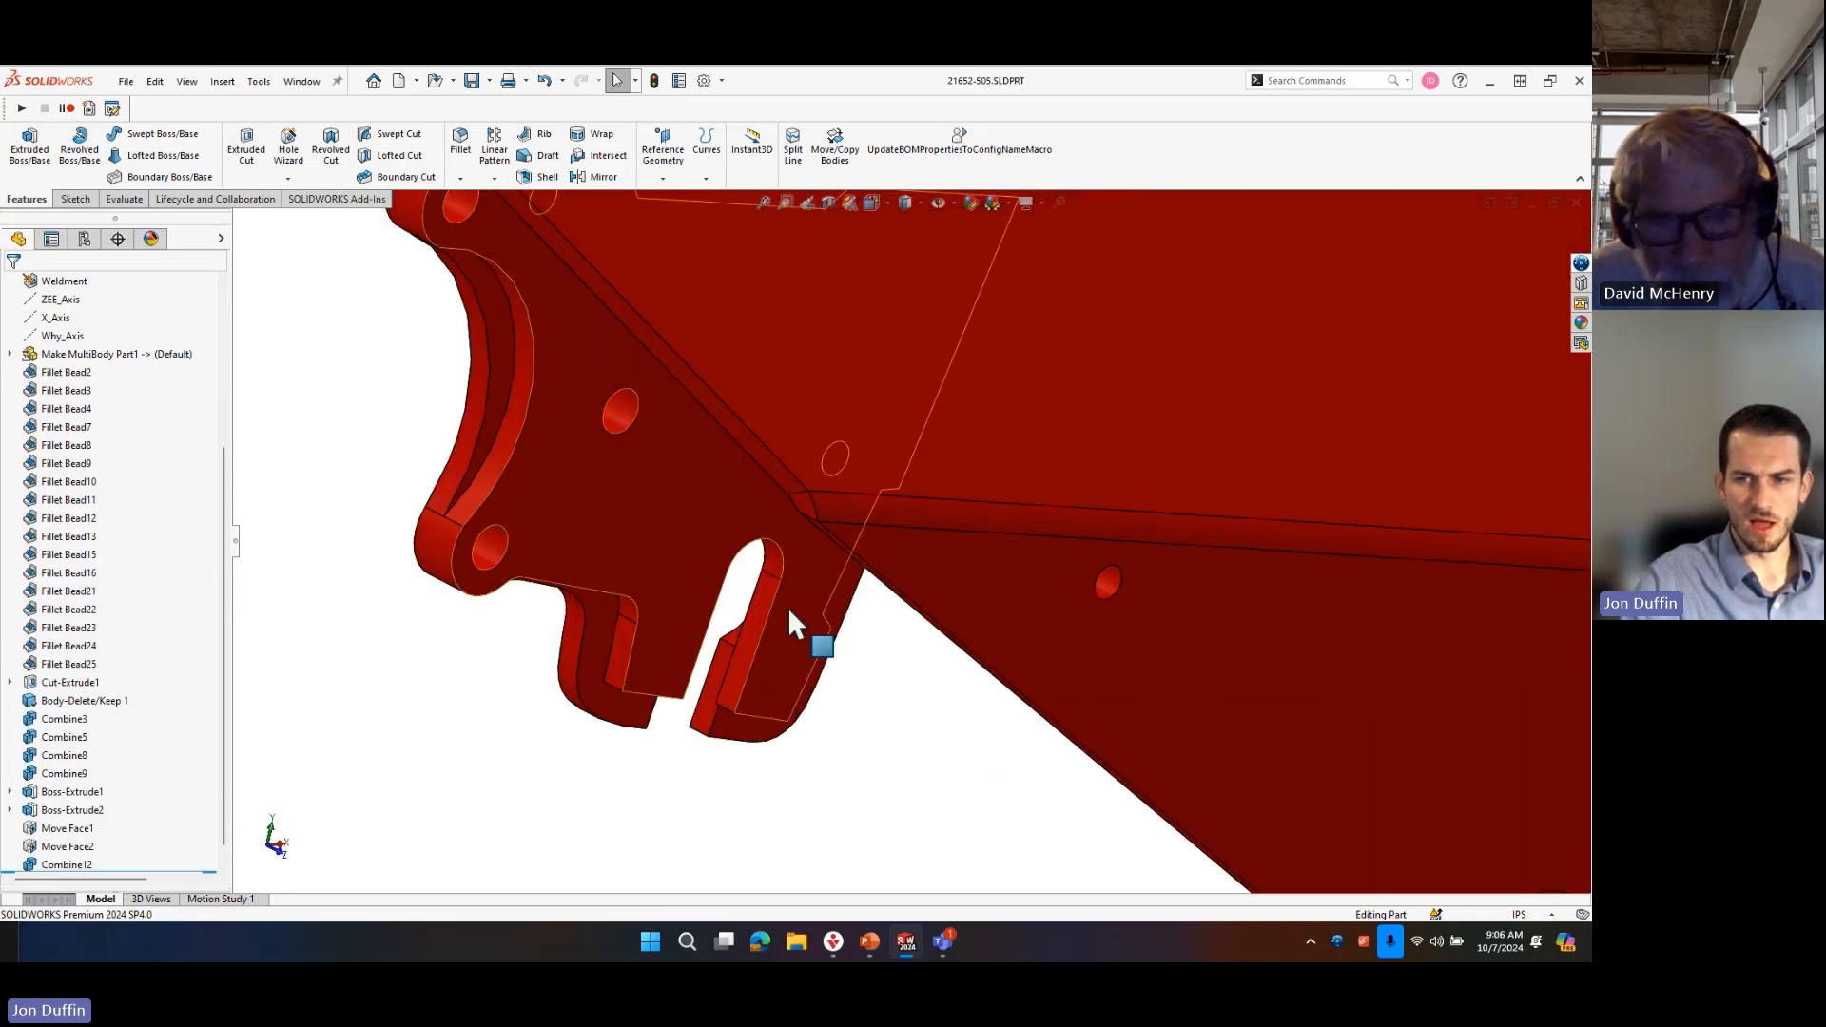
{"action": "left_click", "coordinate": [772, 560]}
{"action": "scroll", "coordinate": [1192, 659], "scroll_direction": "up", "scroll_amount": 3}
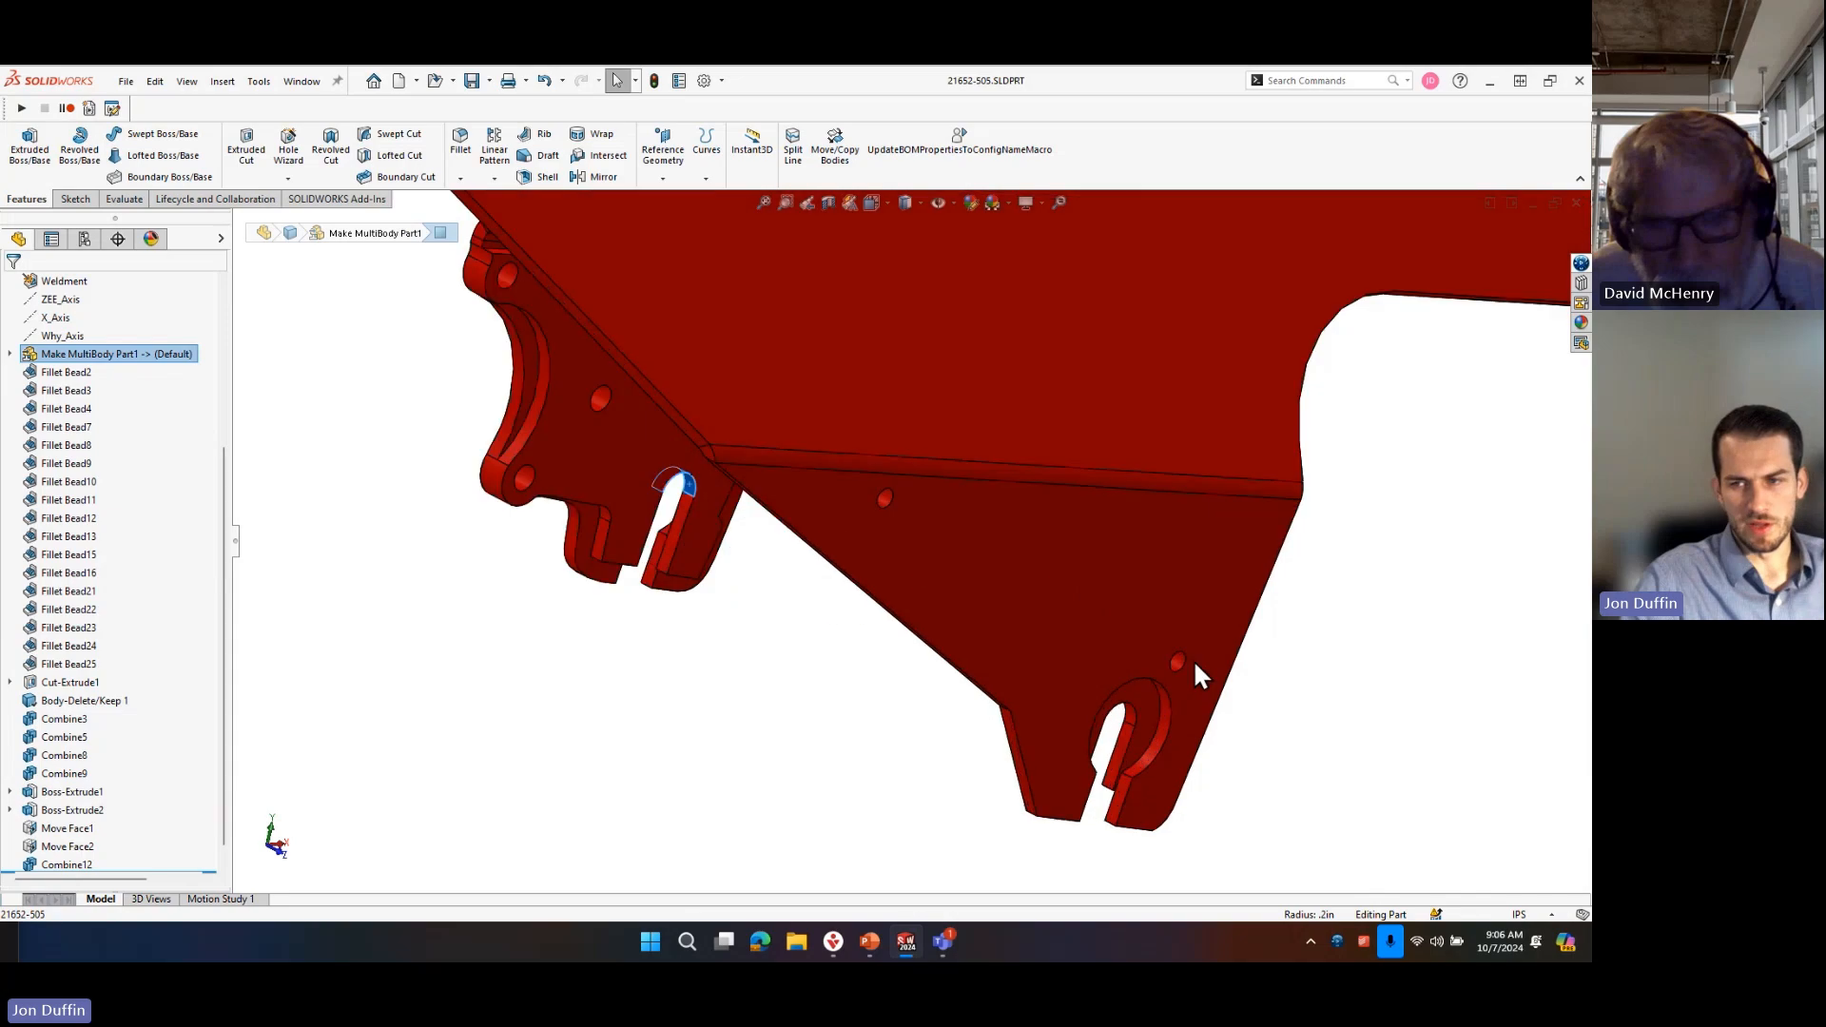
{"action": "scroll", "coordinate": [1082, 751], "scroll_direction": "down", "scroll_amount": 3}
{"action": "left_click", "coordinate": [1069, 727], "text": "ctrl"}
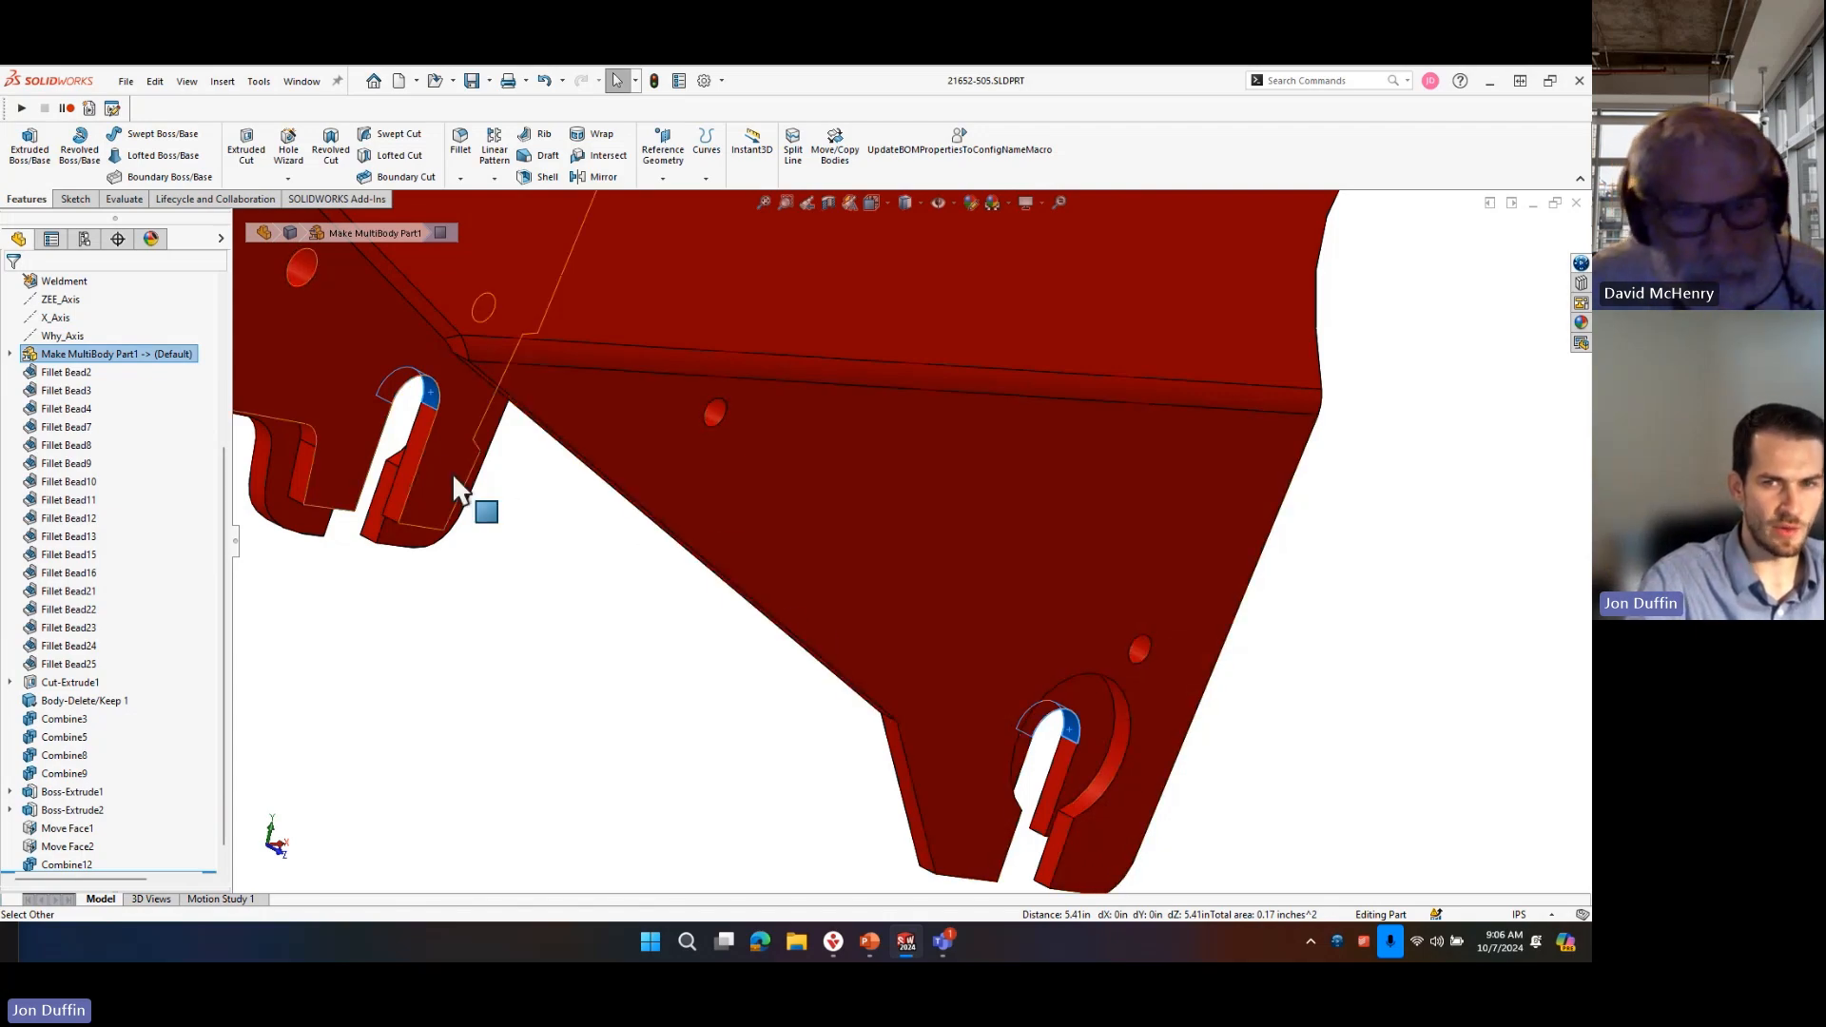
{"action": "scroll", "coordinate": [830, 469], "scroll_direction": "up", "scroll_amount": 8}
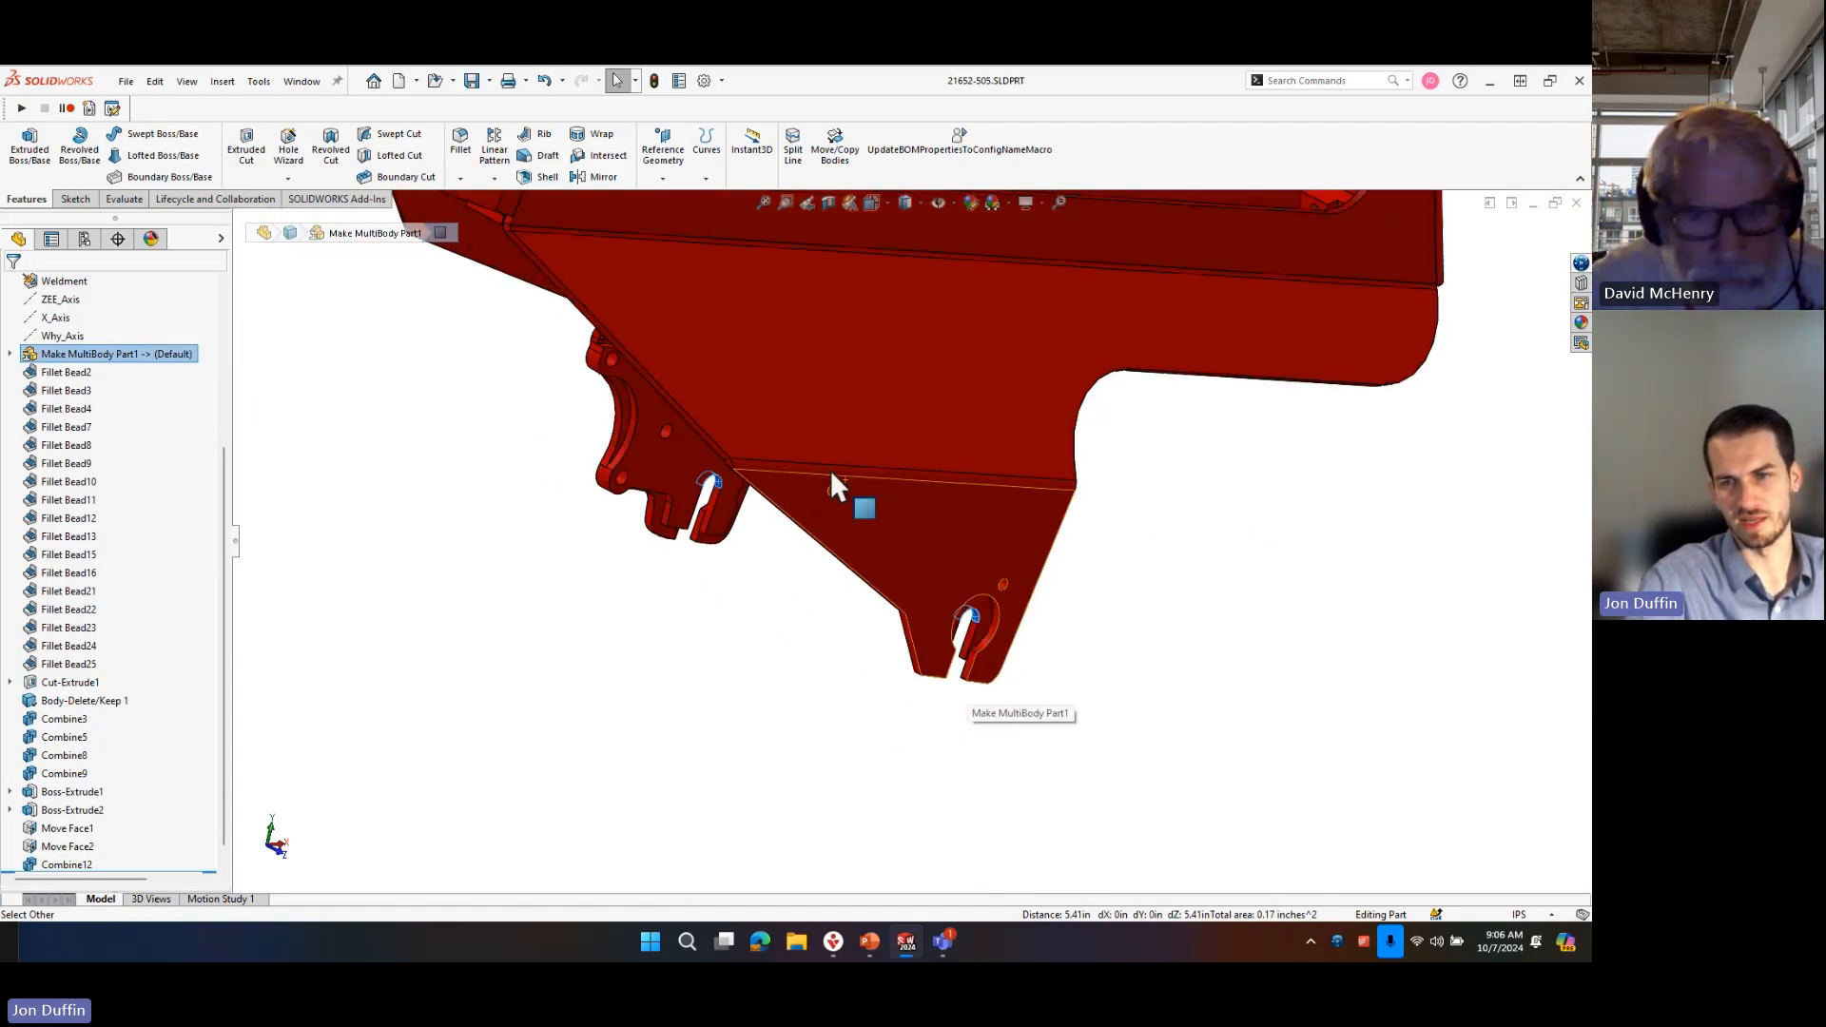
{"action": "scroll", "coordinate": [830, 470], "scroll_direction": "down", "scroll_amount": 5}
{"action": "middle_click_drag", "start_coordinate": [852, 624], "coordinate": [587, 550]}
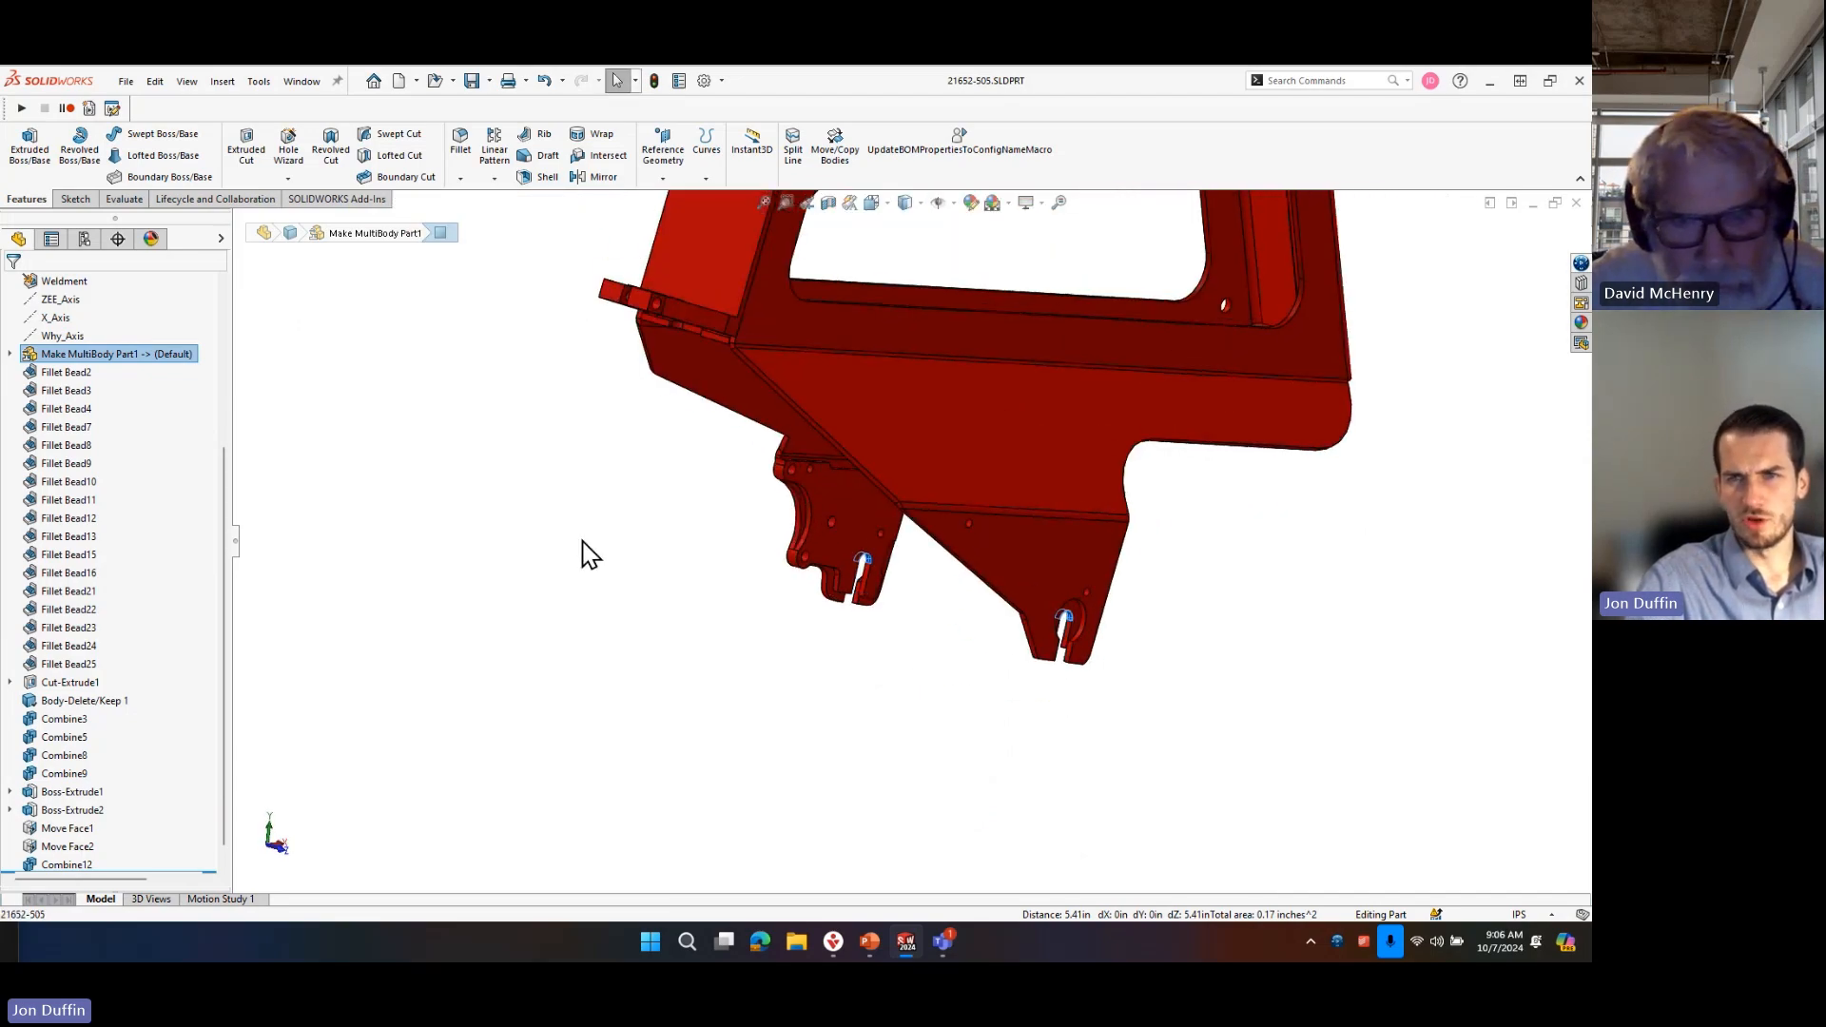
{"action": "left_click", "coordinate": [587, 550]}
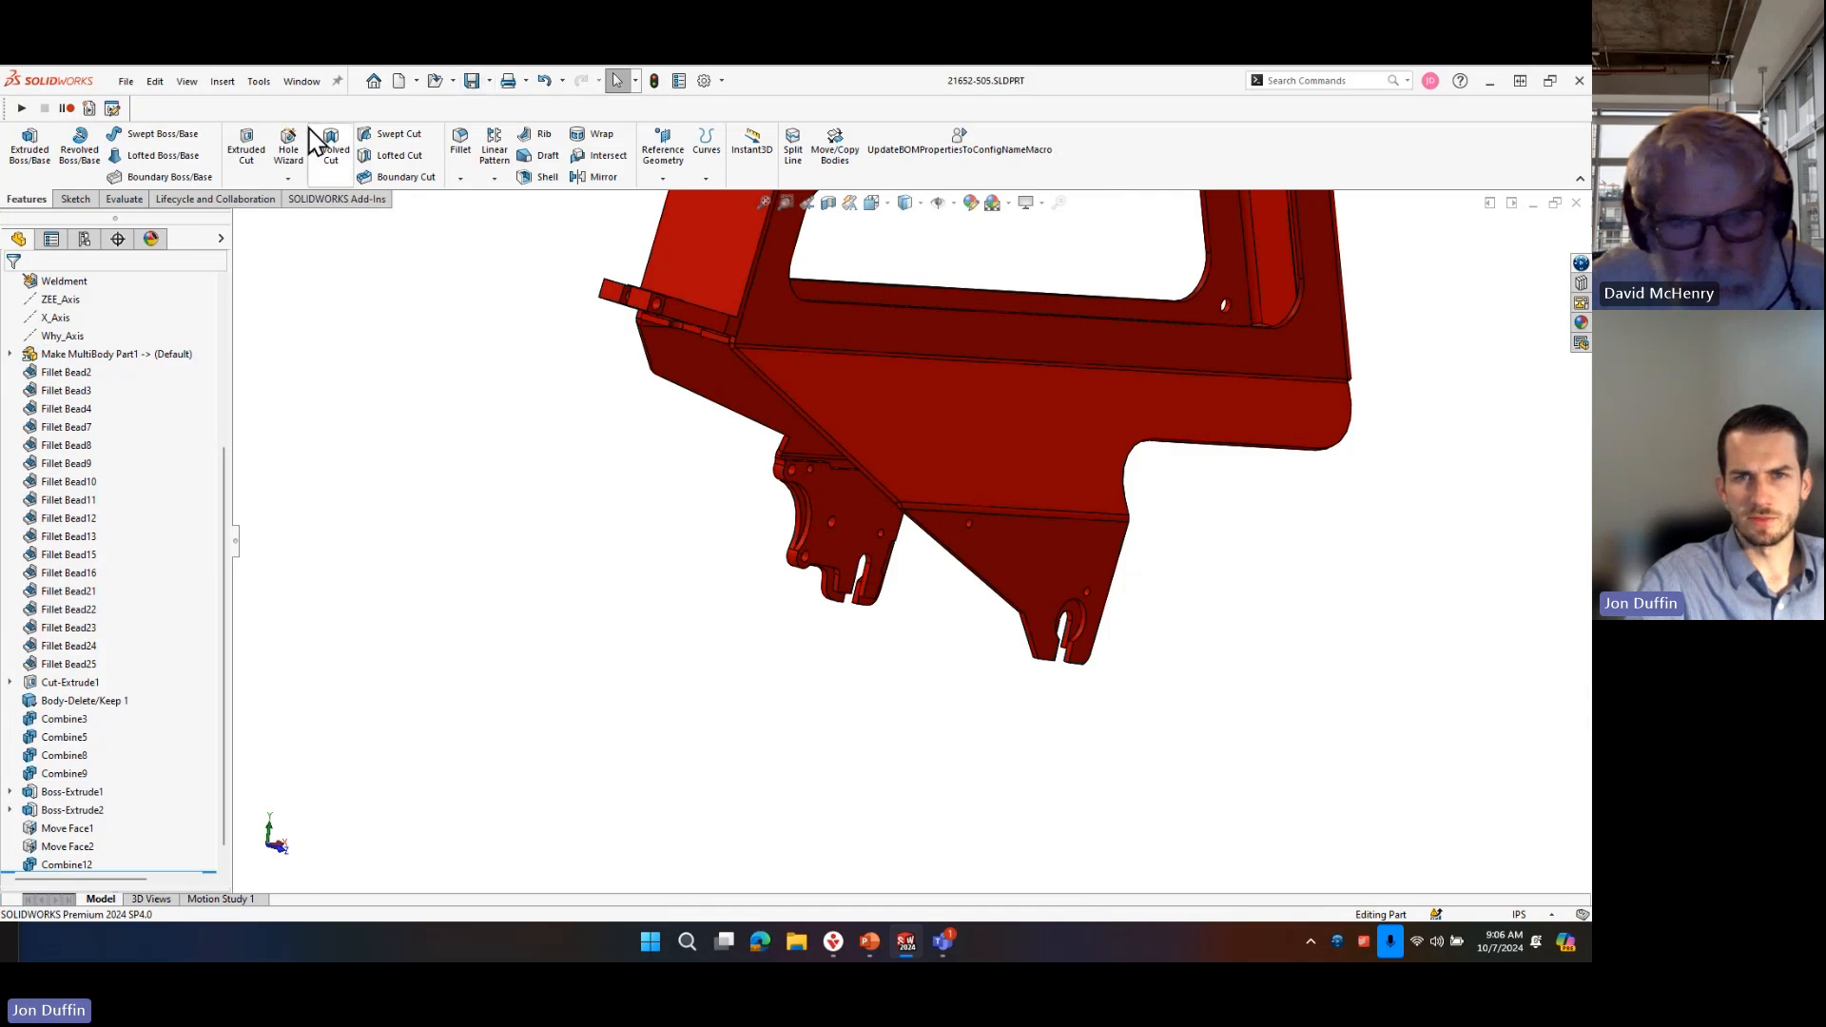
Create a SimulationXpress study for the frame and start adding a fixture.
{"action": "left_click", "coordinate": [259, 82]}
{"action": "mouse_move", "coordinate": [358, 171]}
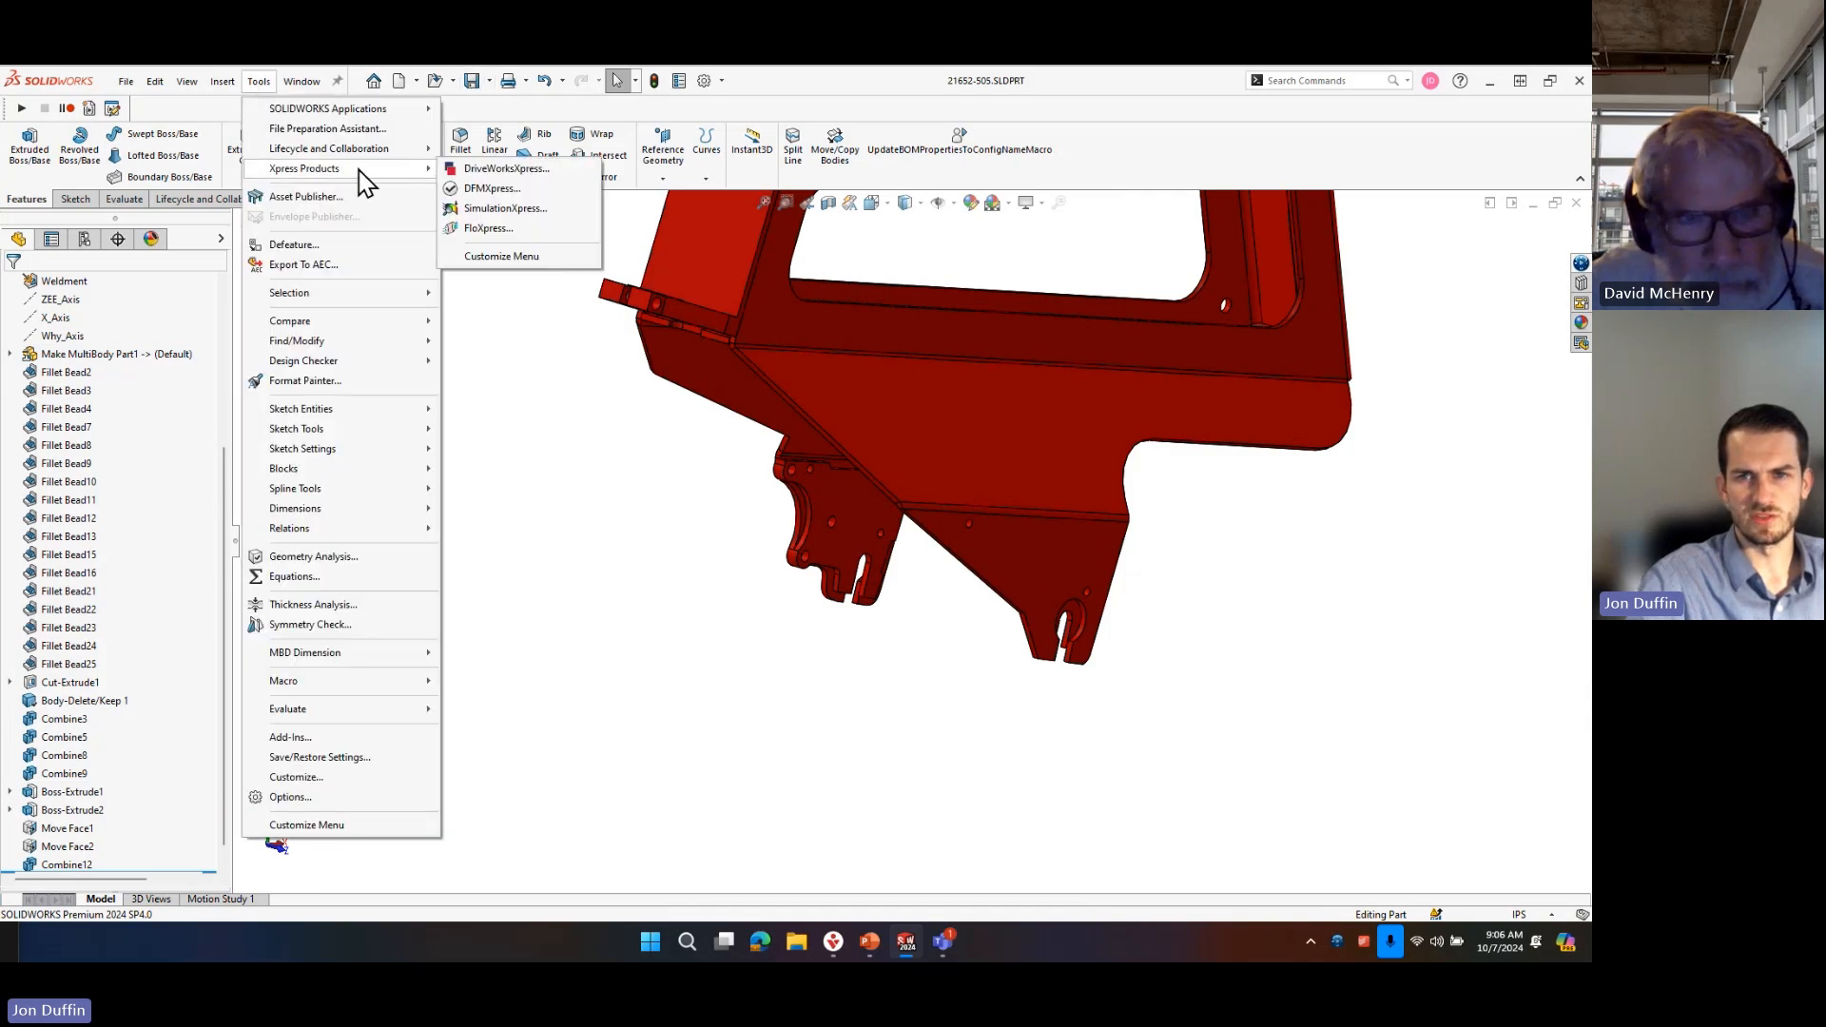
{"action": "left_click", "coordinate": [490, 208]}
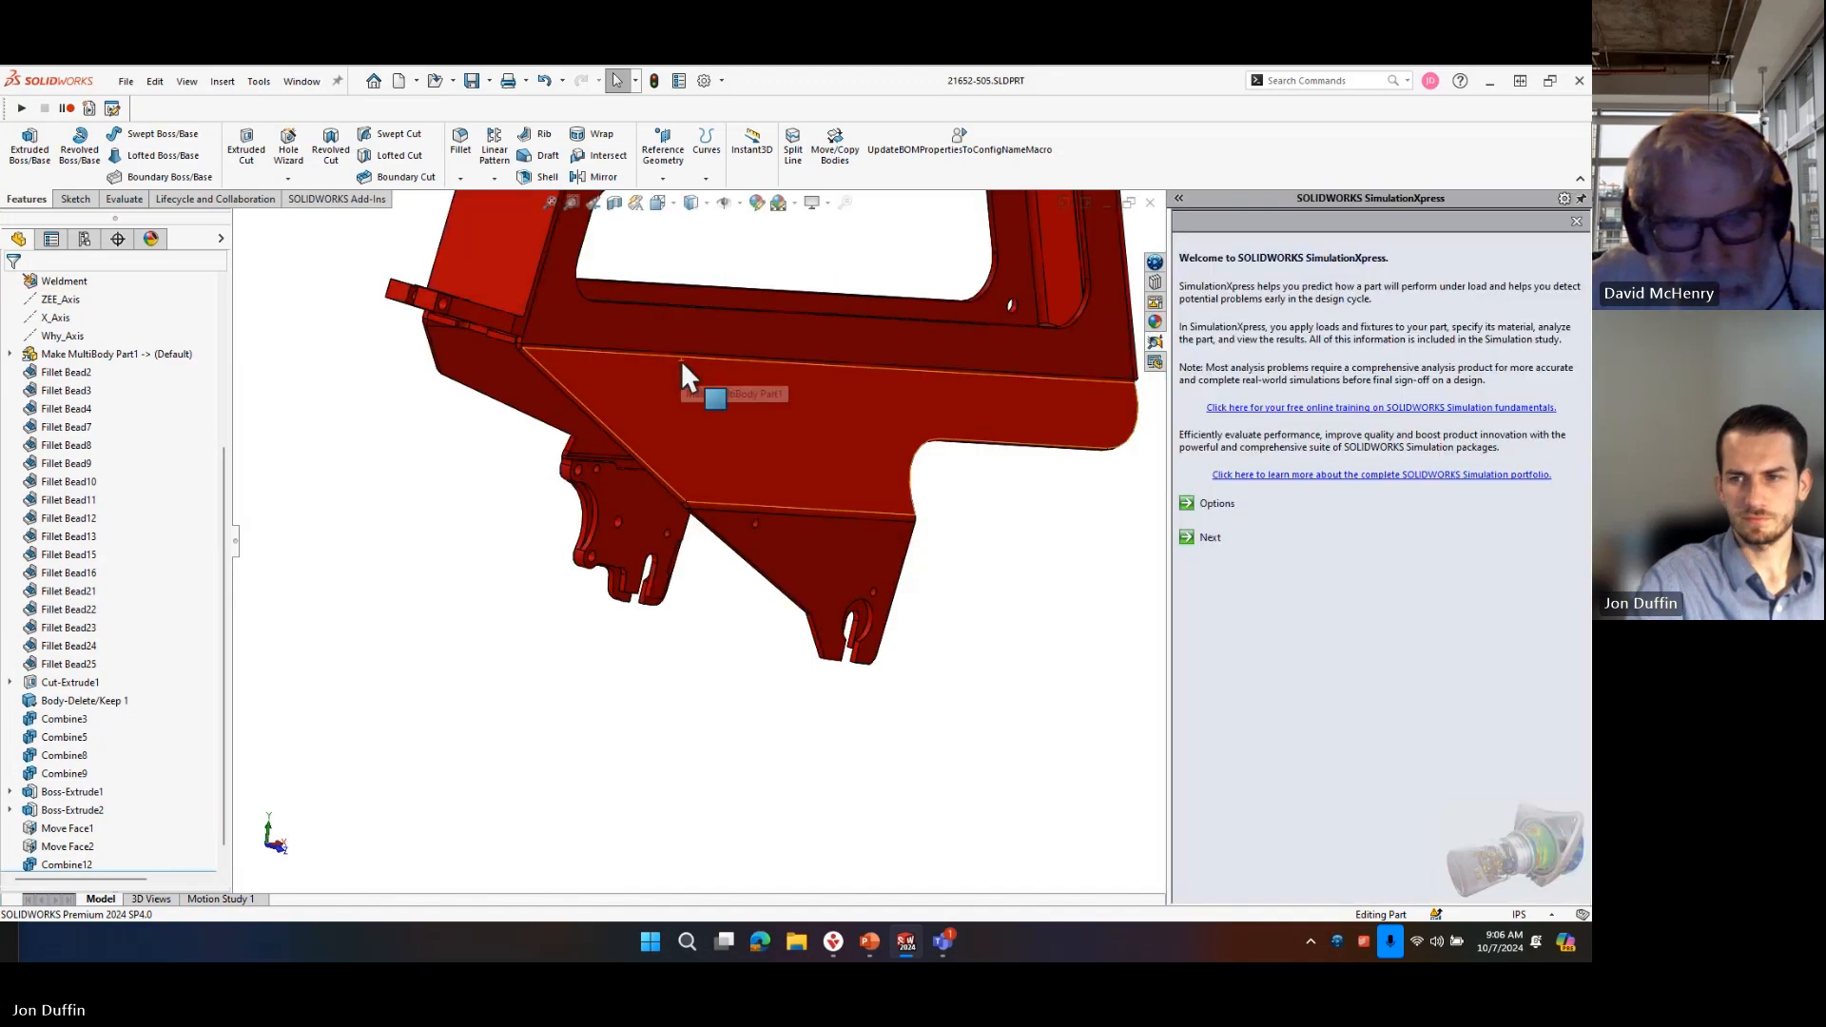
{"action": "scroll", "coordinate": [961, 594], "scroll_direction": "up", "scroll_amount": 5}
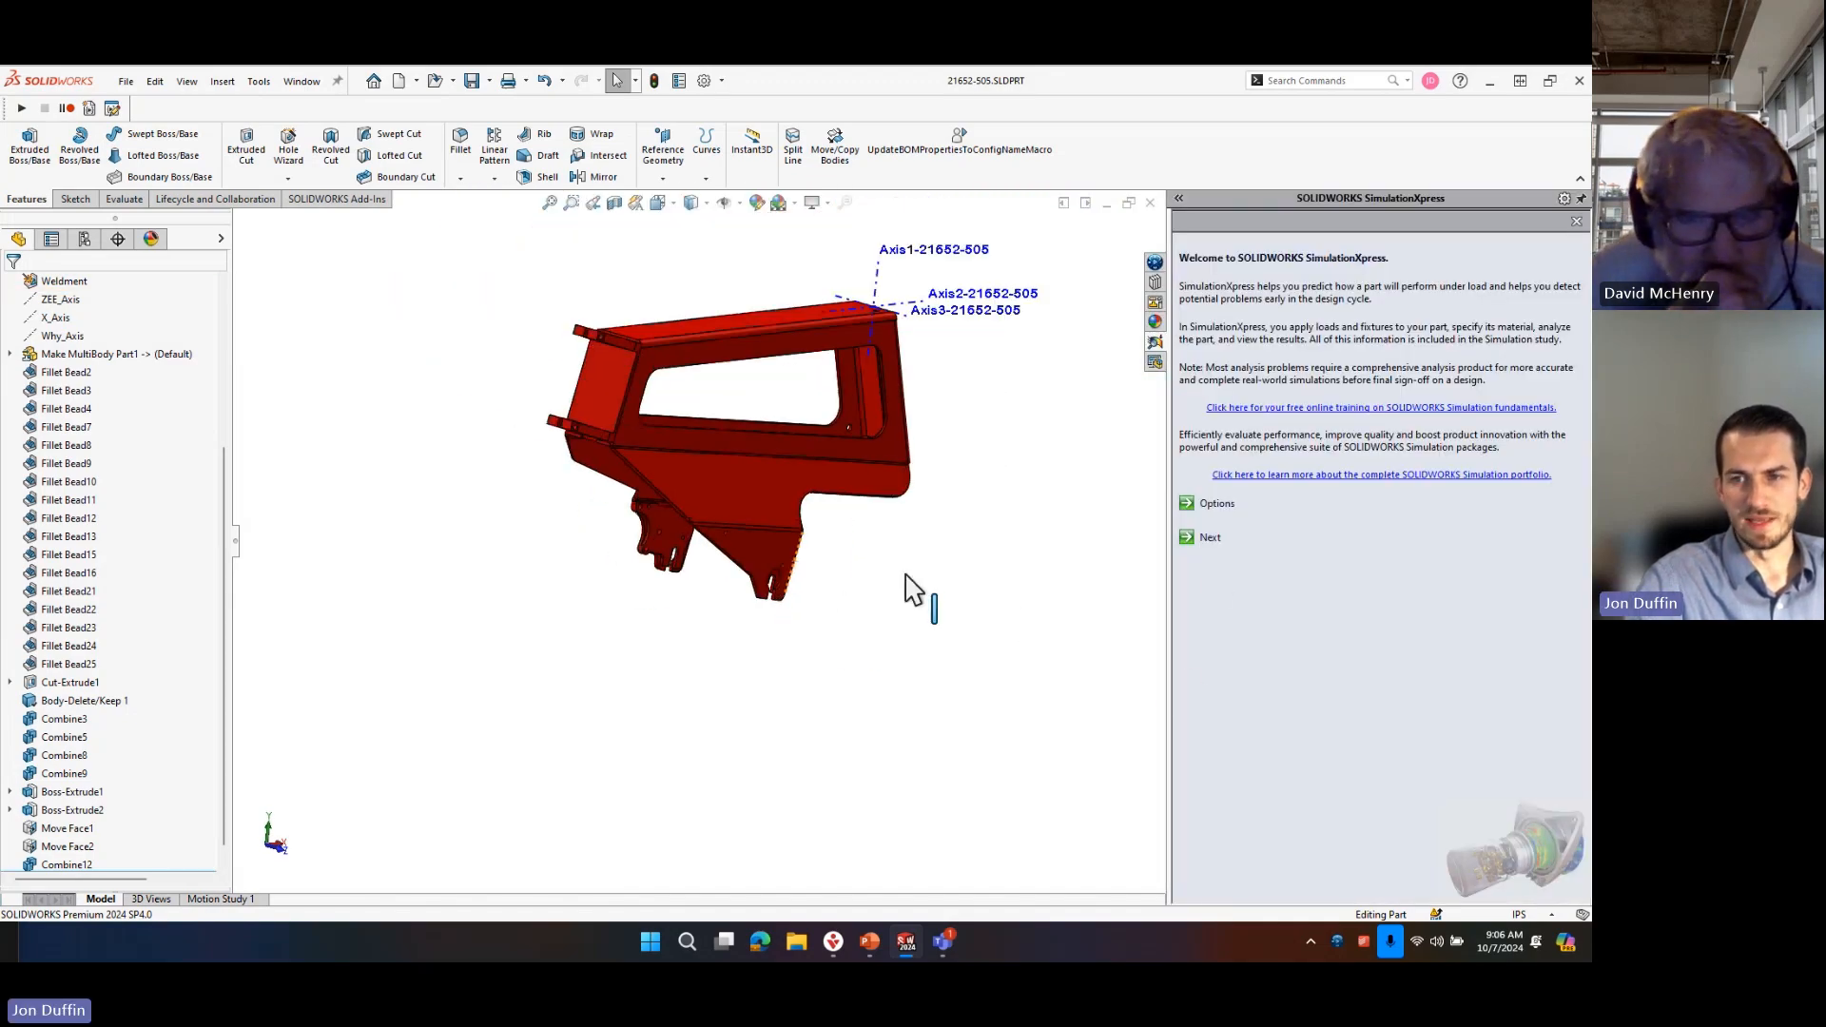
{"action": "scroll", "coordinate": [861, 444], "scroll_direction": "down", "scroll_amount": 1}
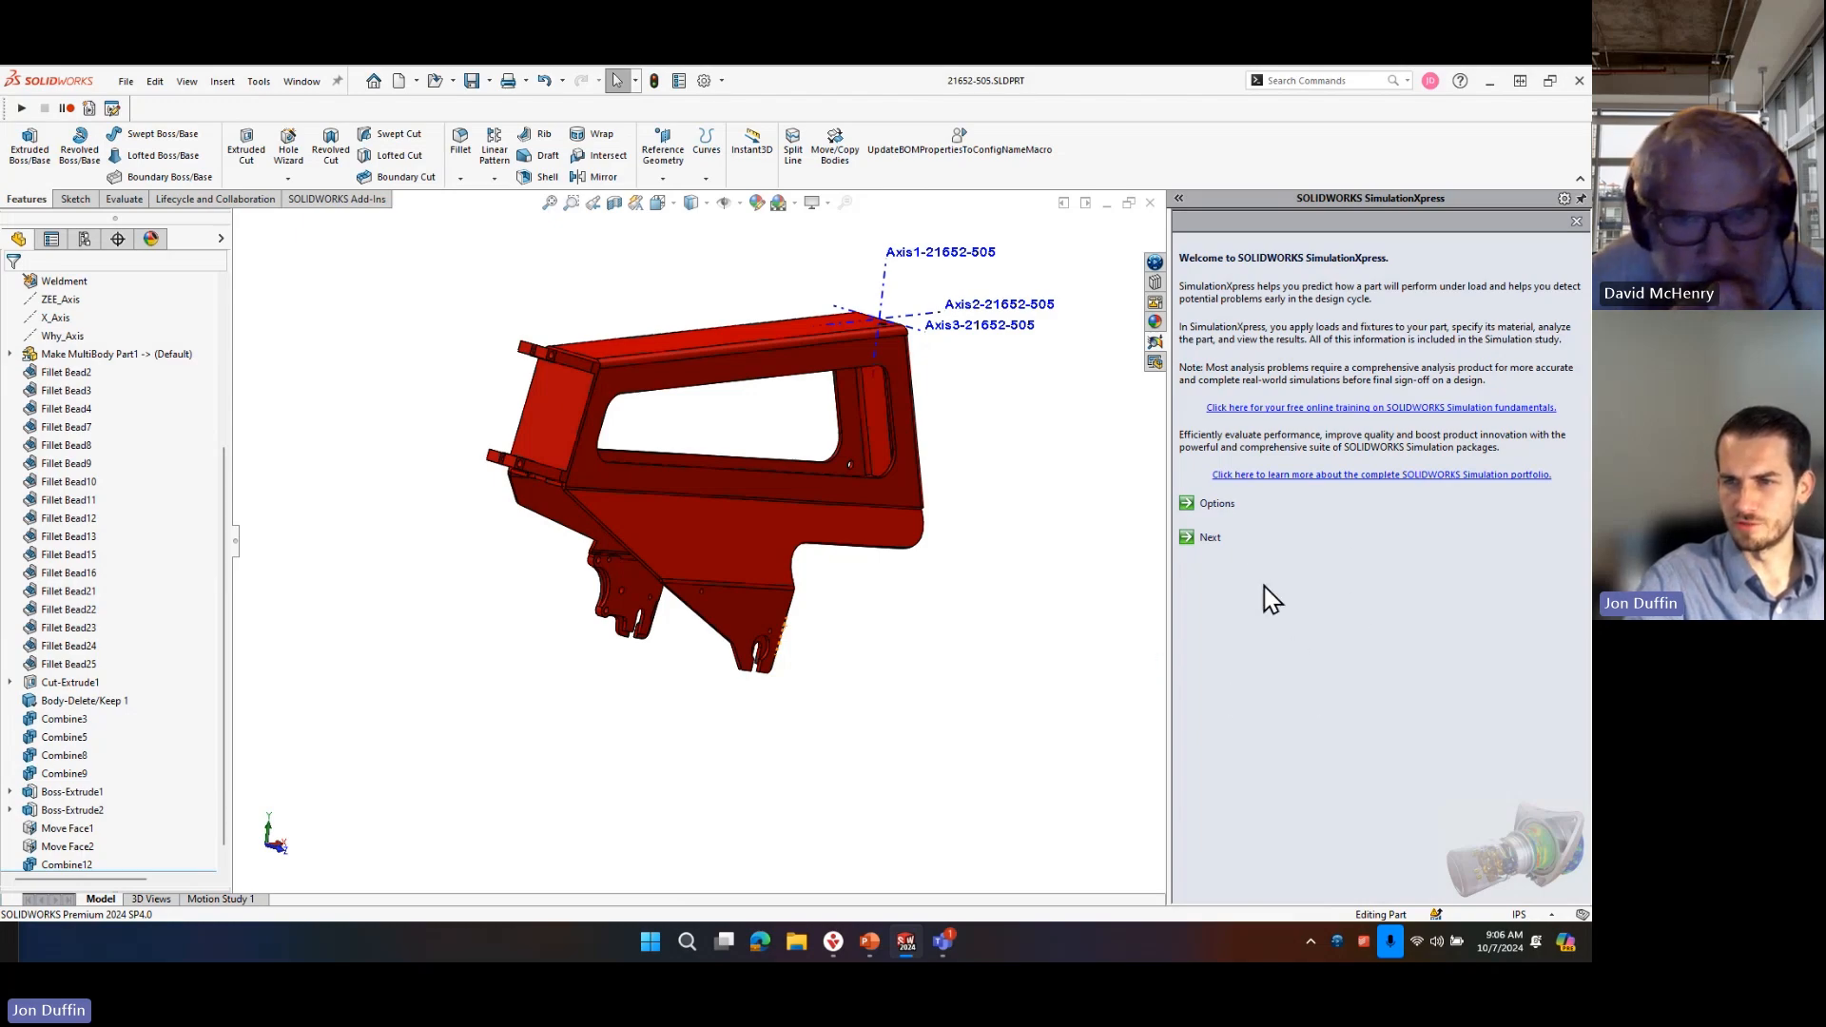
{"action": "left_click", "coordinate": [1209, 548]}
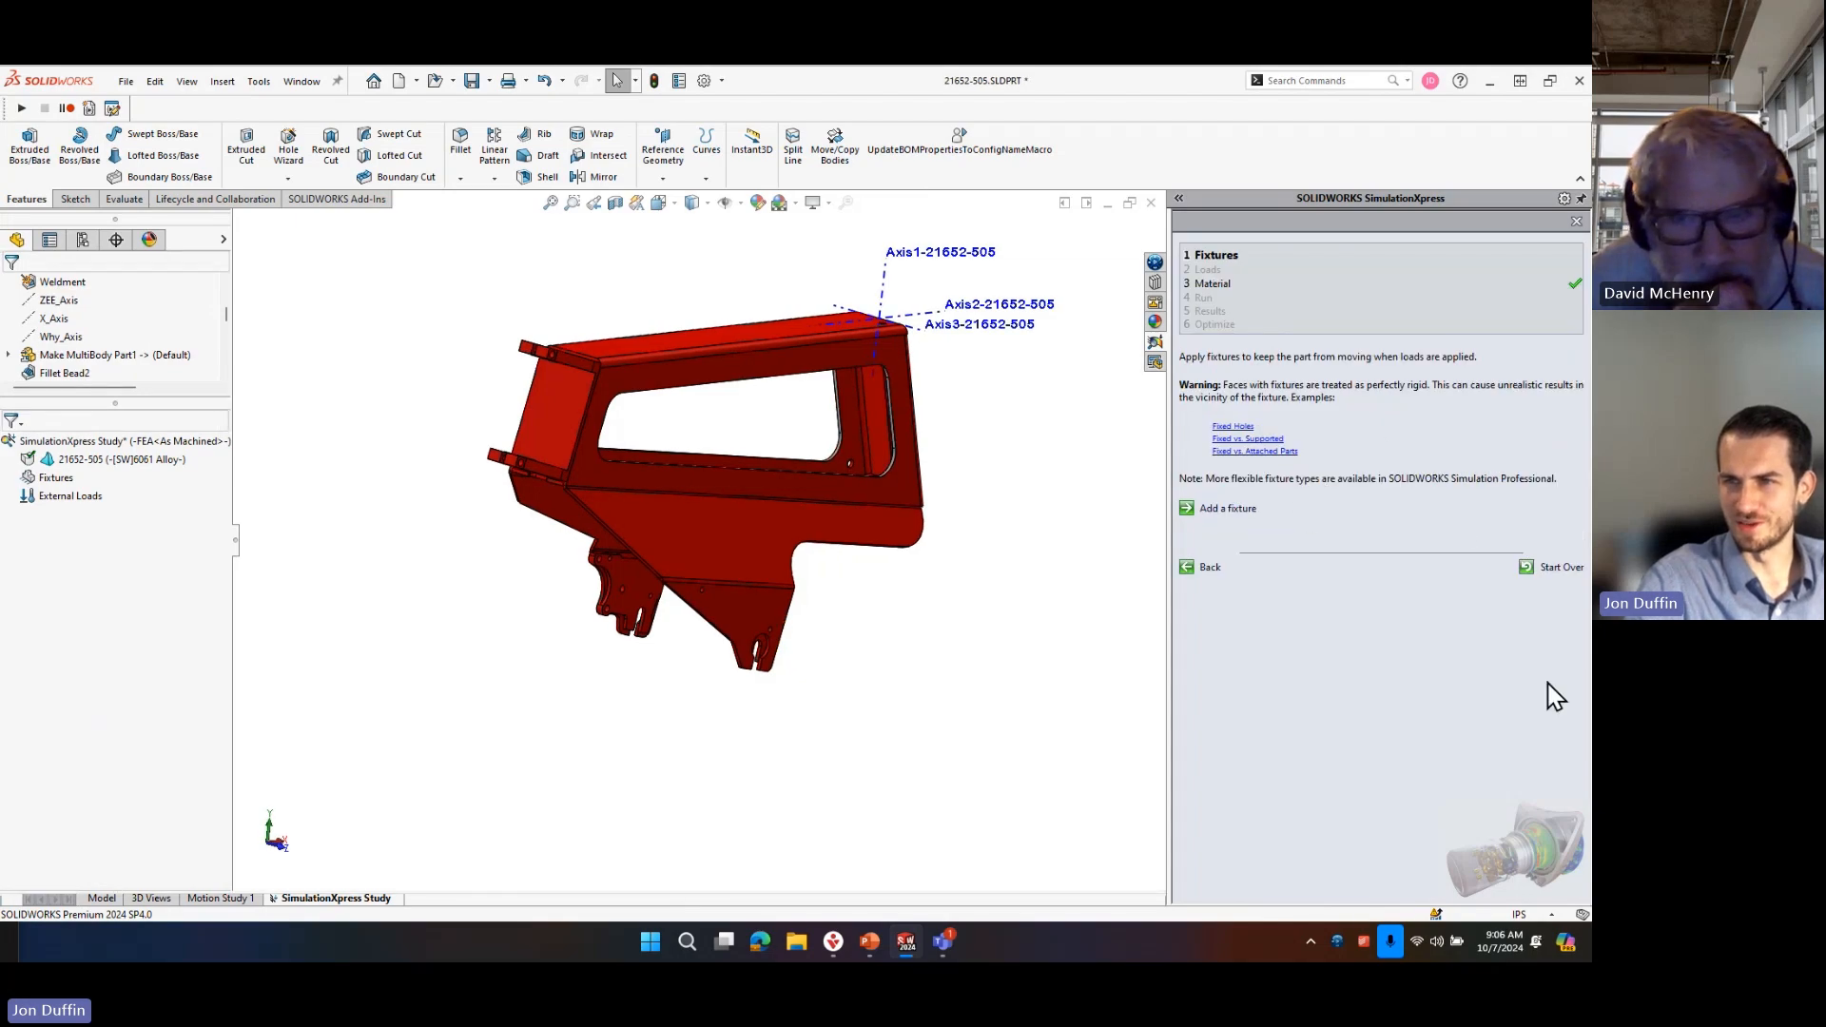
{"action": "left_click", "coordinate": [1231, 511]}
Select the rounded end faces of the two lower bracket slots as fixed geometry.
{"action": "left_click", "coordinate": [757, 654]}
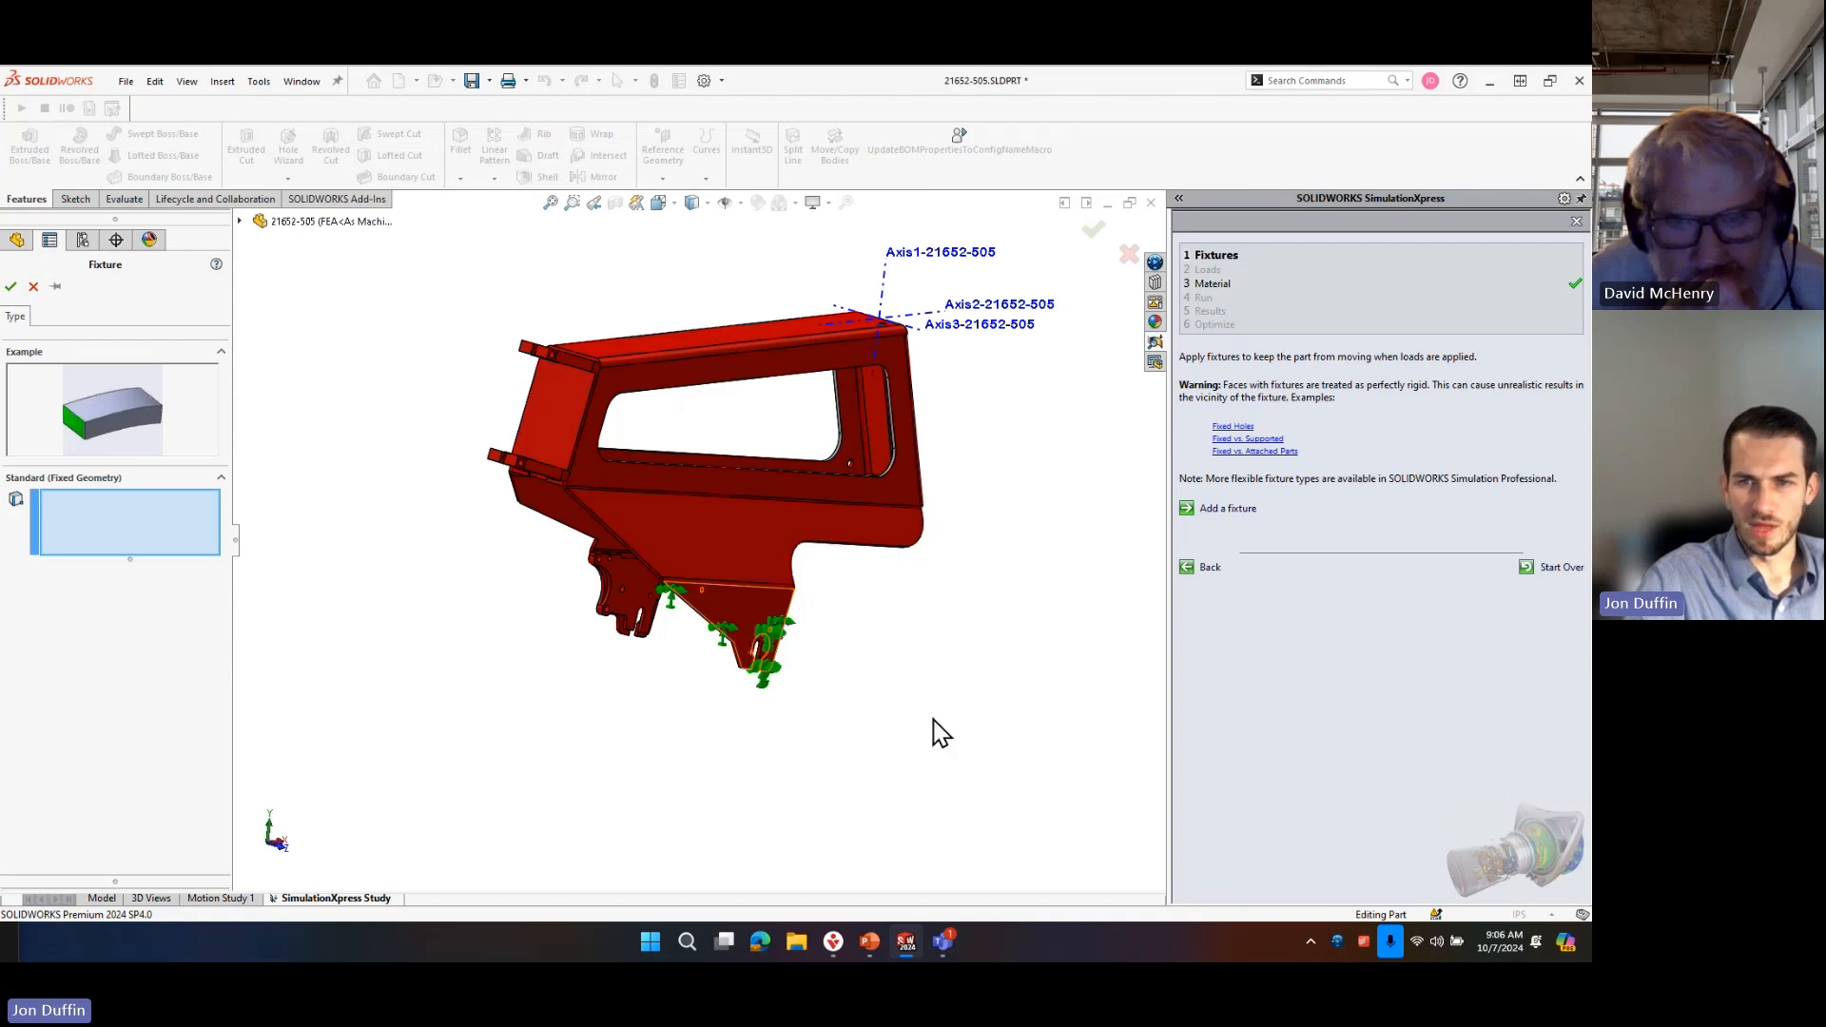
{"action": "scroll", "coordinate": [754, 644], "scroll_direction": "down", "scroll_amount": 5}
{"action": "middle_click_drag", "start_coordinate": [681, 610], "coordinate": [693, 567]}
{"action": "left_click", "coordinate": [694, 562]}
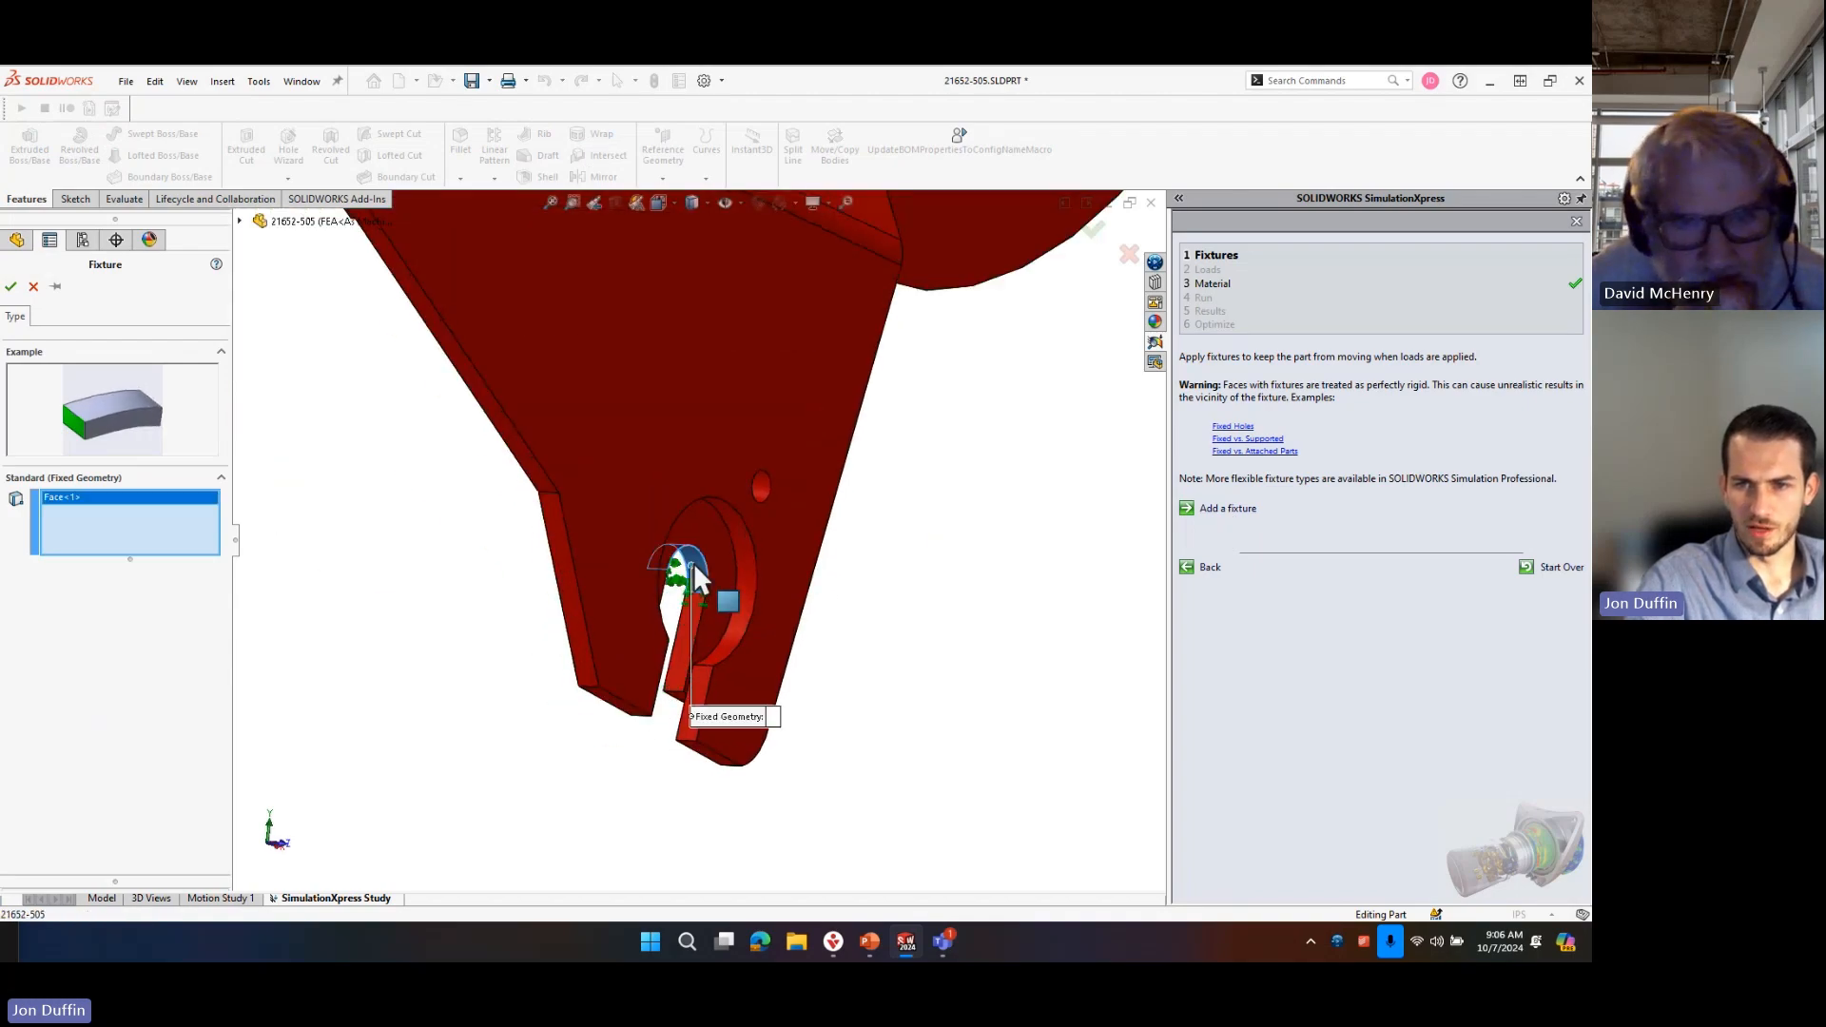
{"action": "scroll", "coordinate": [693, 562], "scroll_direction": "up", "scroll_amount": 5}
{"action": "scroll", "coordinate": [449, 530], "scroll_direction": "down", "scroll_amount": 6}
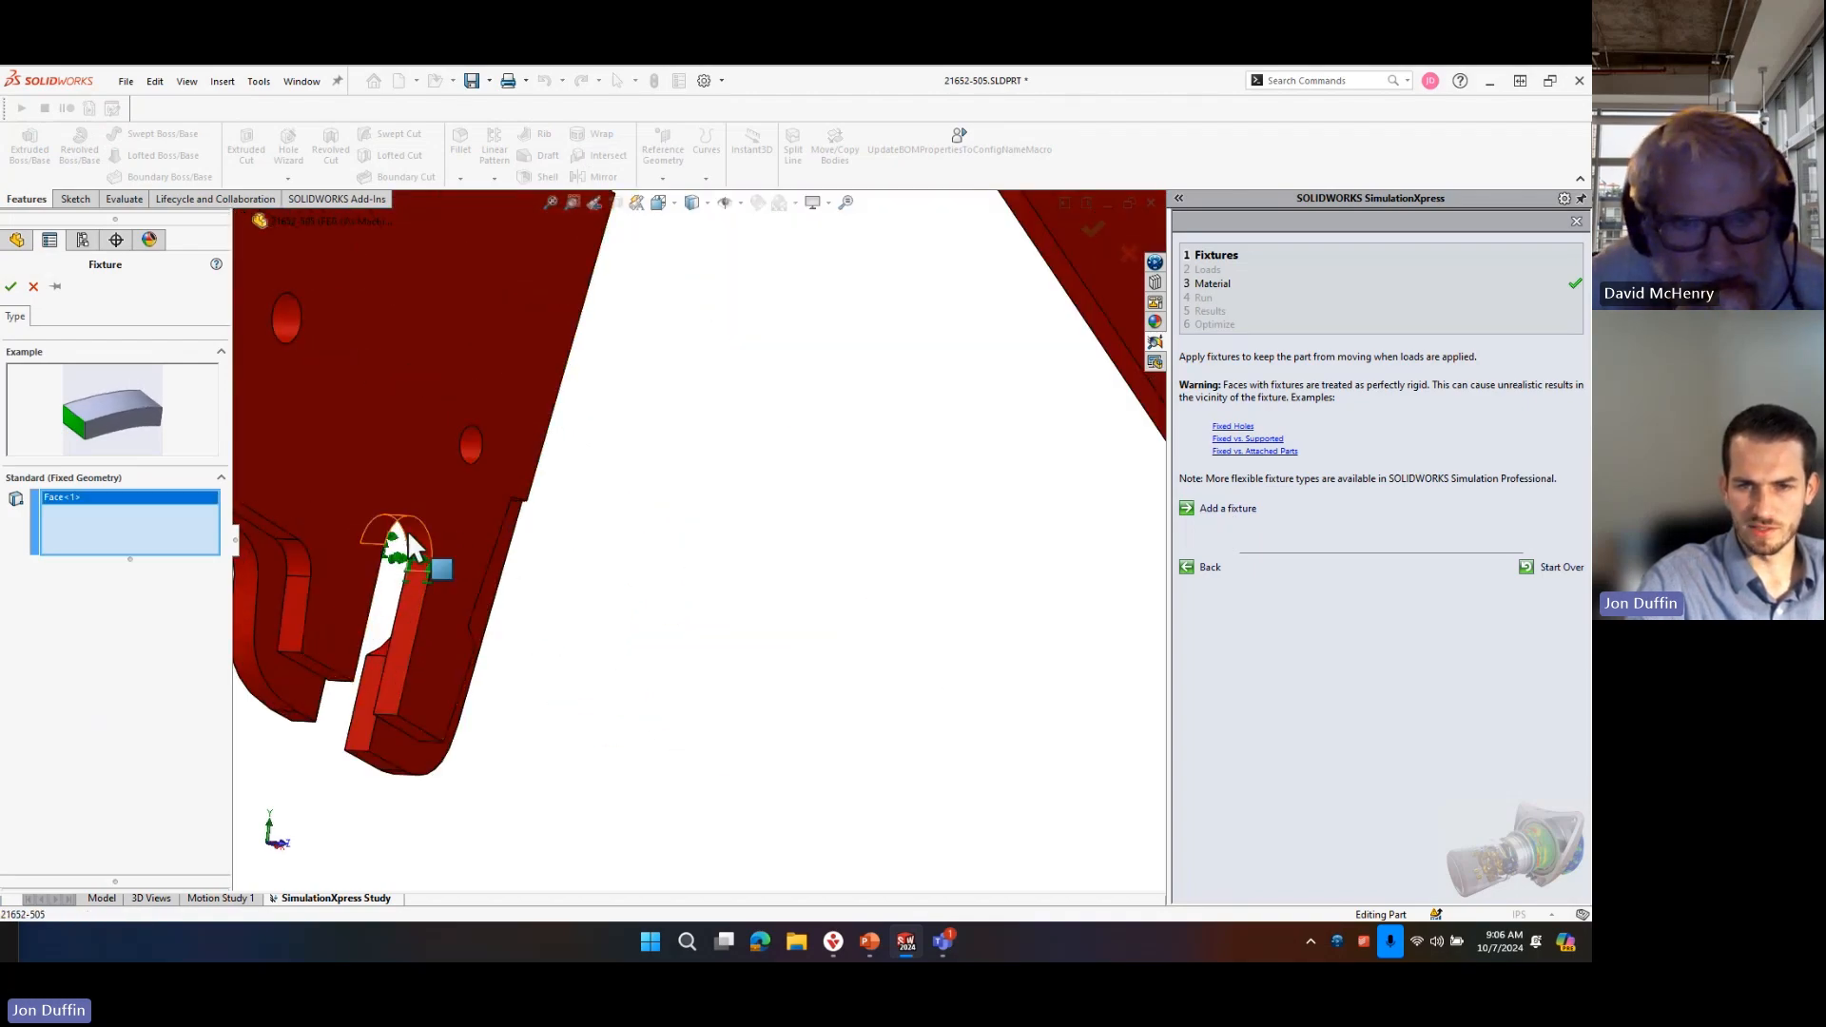
{"action": "left_click", "coordinate": [418, 544]}
{"action": "scroll", "coordinate": [702, 544], "scroll_direction": "up", "scroll_amount": 6}
{"action": "scroll", "coordinate": [831, 595], "scroll_direction": "down", "scroll_amount": 3}
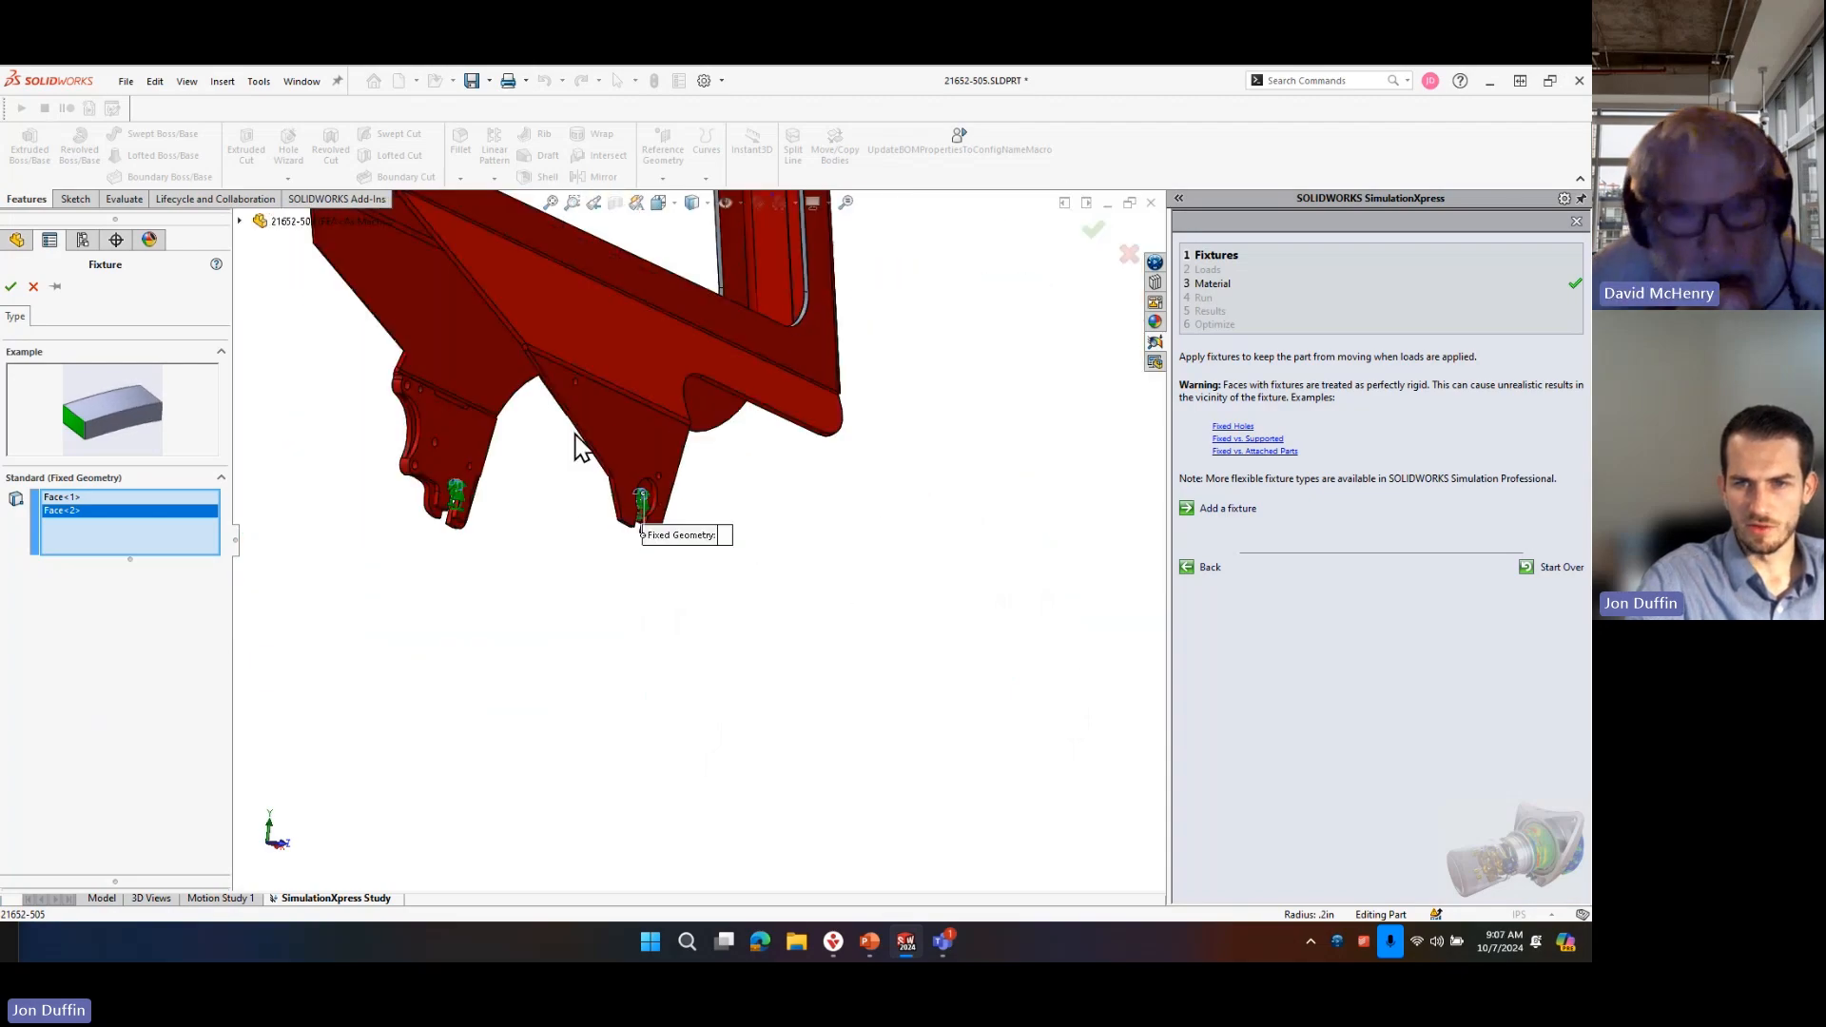
Clear all selected faces from the fixture's fixed geometry.
{"action": "scroll", "coordinate": [583, 448], "scroll_direction": "up", "scroll_amount": 4}
{"action": "scroll", "coordinate": [561, 309], "scroll_direction": "down", "scroll_amount": 6}
{"action": "middle_click_drag", "start_coordinate": [835, 727], "coordinate": [778, 623]}
{"action": "scroll", "coordinate": [834, 757], "scroll_direction": "down", "scroll_amount": 4}
{"action": "scroll", "coordinate": [780, 660], "scroll_direction": "up", "scroll_amount": 5}
{"action": "middle_click_drag", "start_coordinate": [688, 316], "coordinate": [769, 552]}
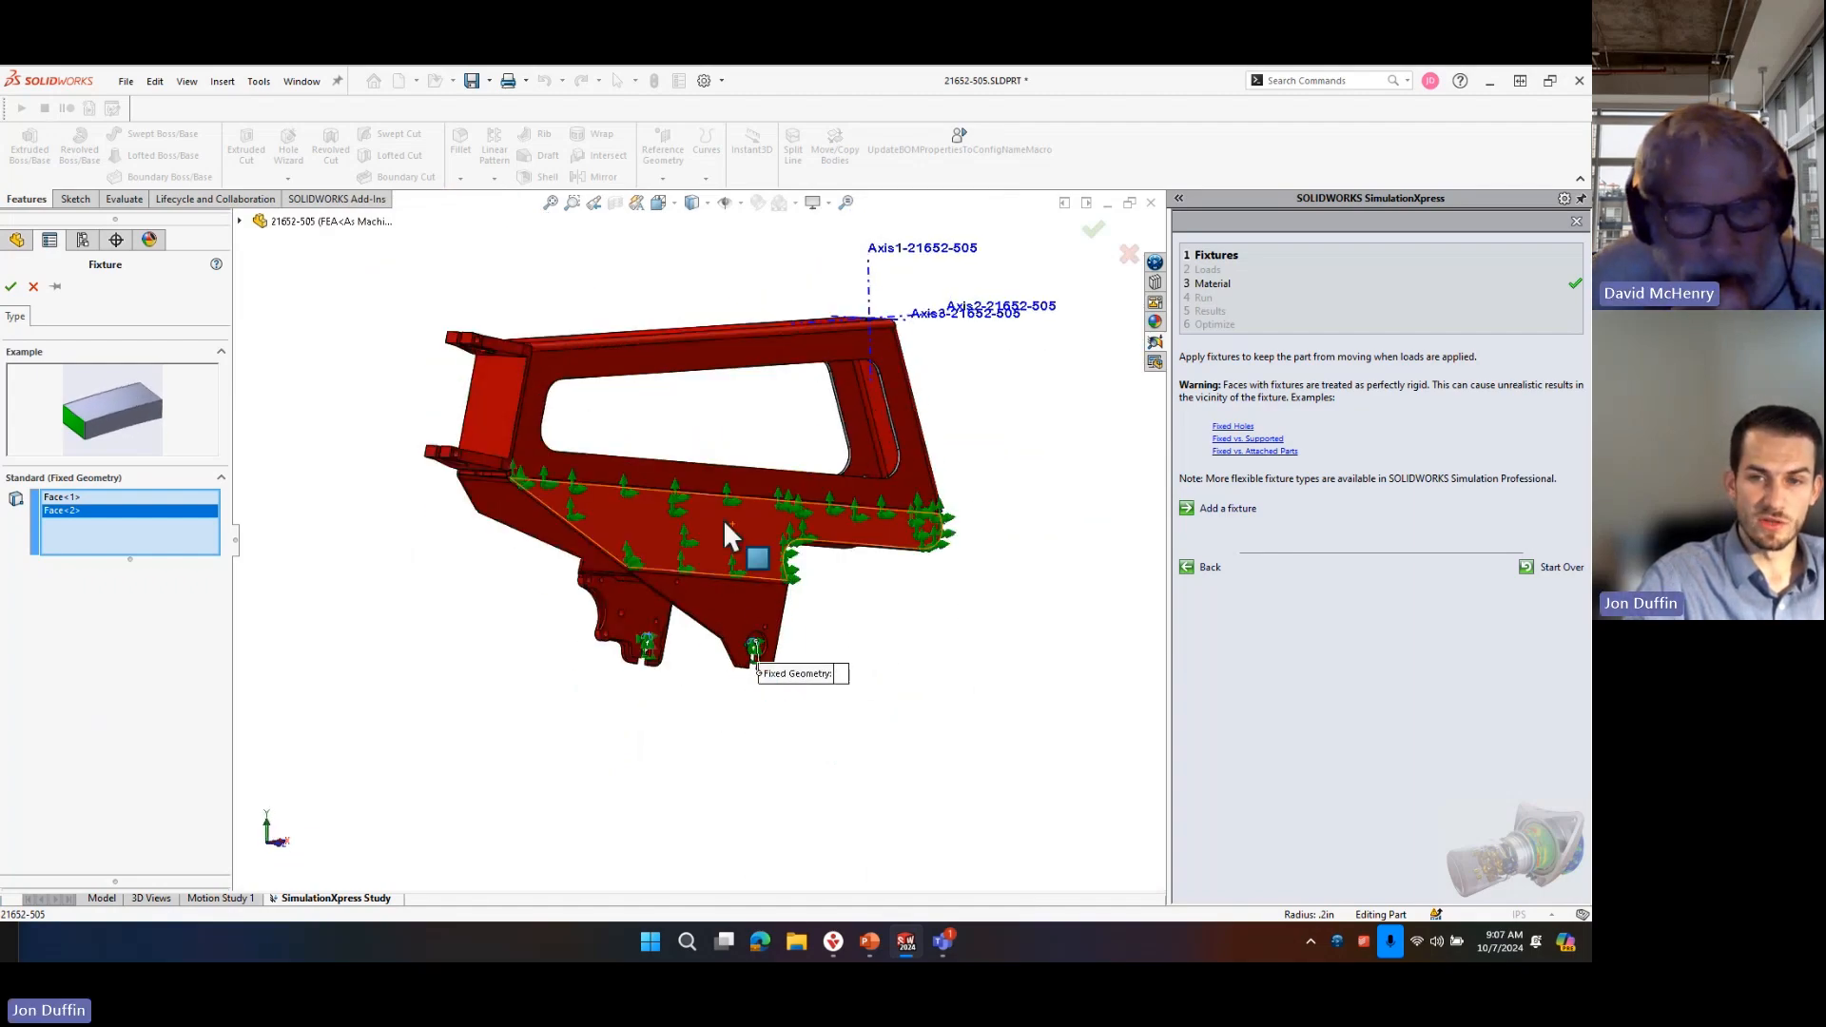
{"action": "right_click", "coordinate": [145, 549]}
{"action": "left_click", "coordinate": [195, 551]}
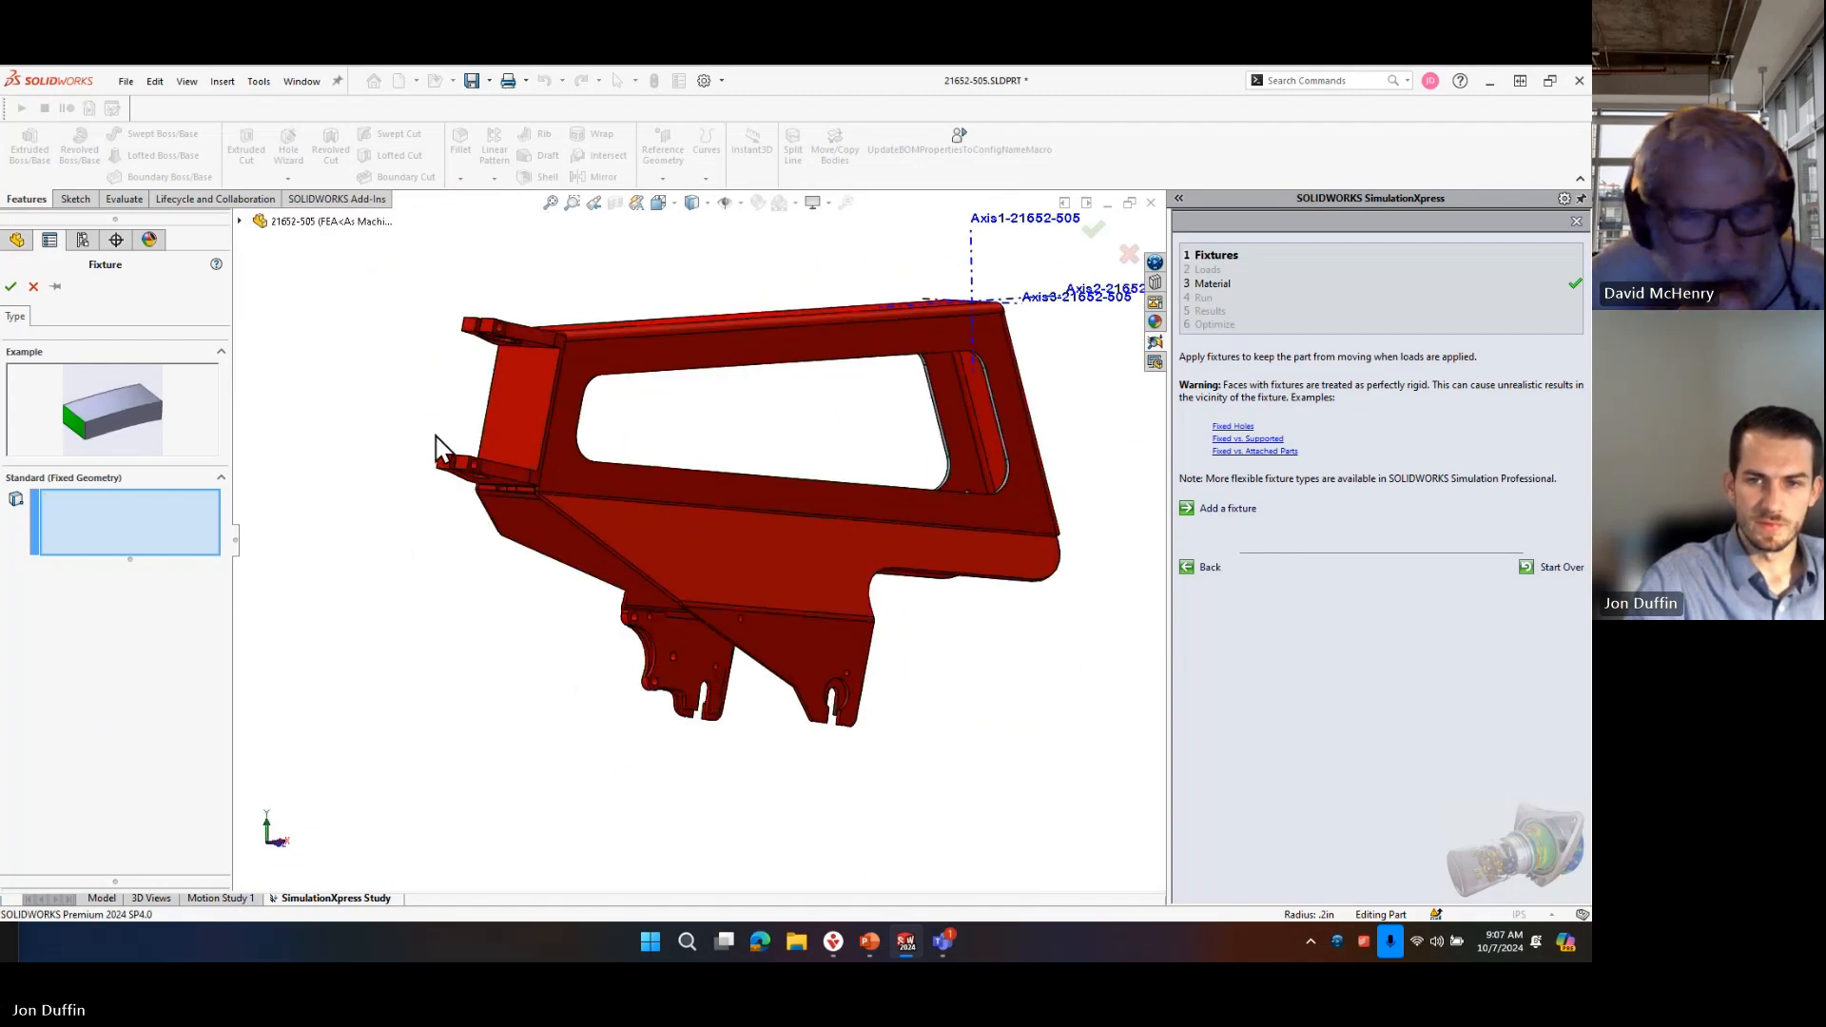
Fix the hole faces of the two mounting tabs at the frame's narrow end and proceed to the loads stage.
{"action": "scroll", "coordinate": [447, 456], "scroll_direction": "down", "scroll_amount": 6}
{"action": "middle_click_drag", "start_coordinate": [454, 460], "coordinate": [637, 372]}
{"action": "left_click", "coordinate": [459, 419]}
{"action": "scroll", "coordinate": [459, 418], "scroll_direction": "up", "scroll_amount": 5}
{"action": "left_click", "coordinate": [589, 363]}
{"action": "scroll", "coordinate": [755, 521], "scroll_direction": "up", "scroll_amount": 5}
{"action": "middle_click_drag", "start_coordinate": [965, 700], "coordinate": [582, 577]}
{"action": "scroll", "coordinate": [582, 577], "scroll_direction": "down", "scroll_amount": 2}
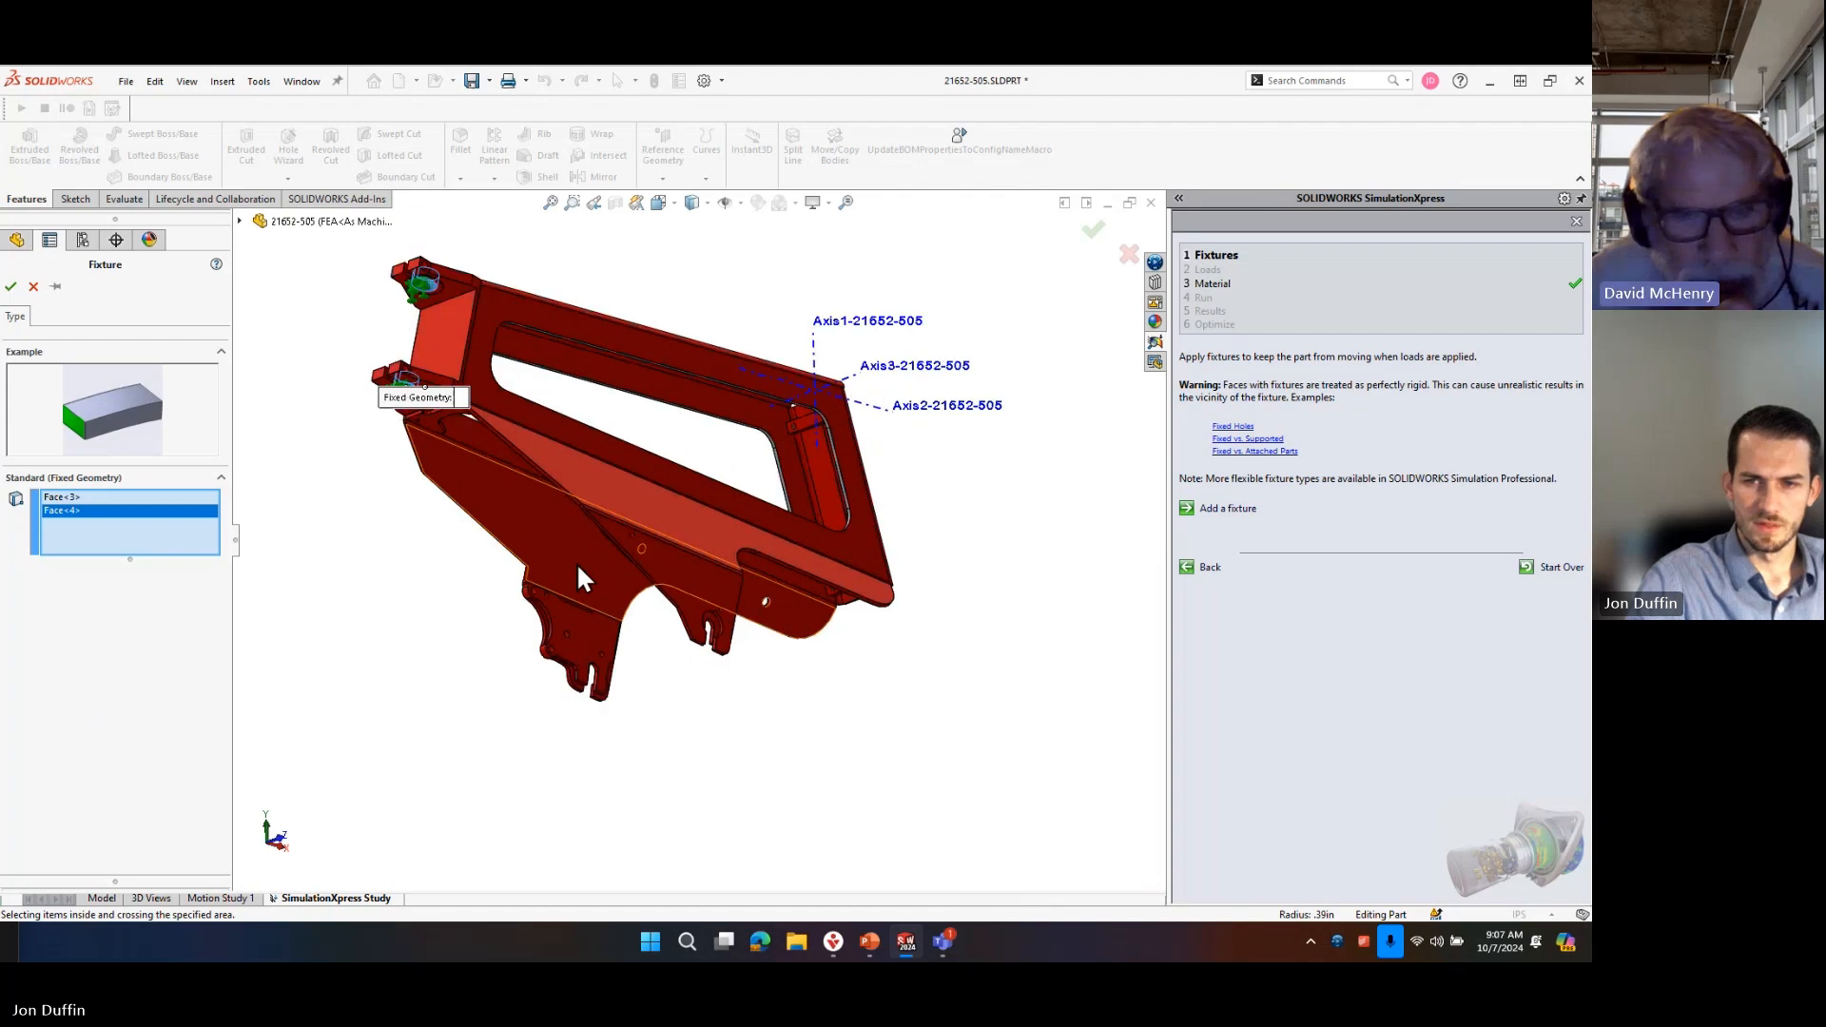
{"action": "left_click", "coordinate": [11, 285]}
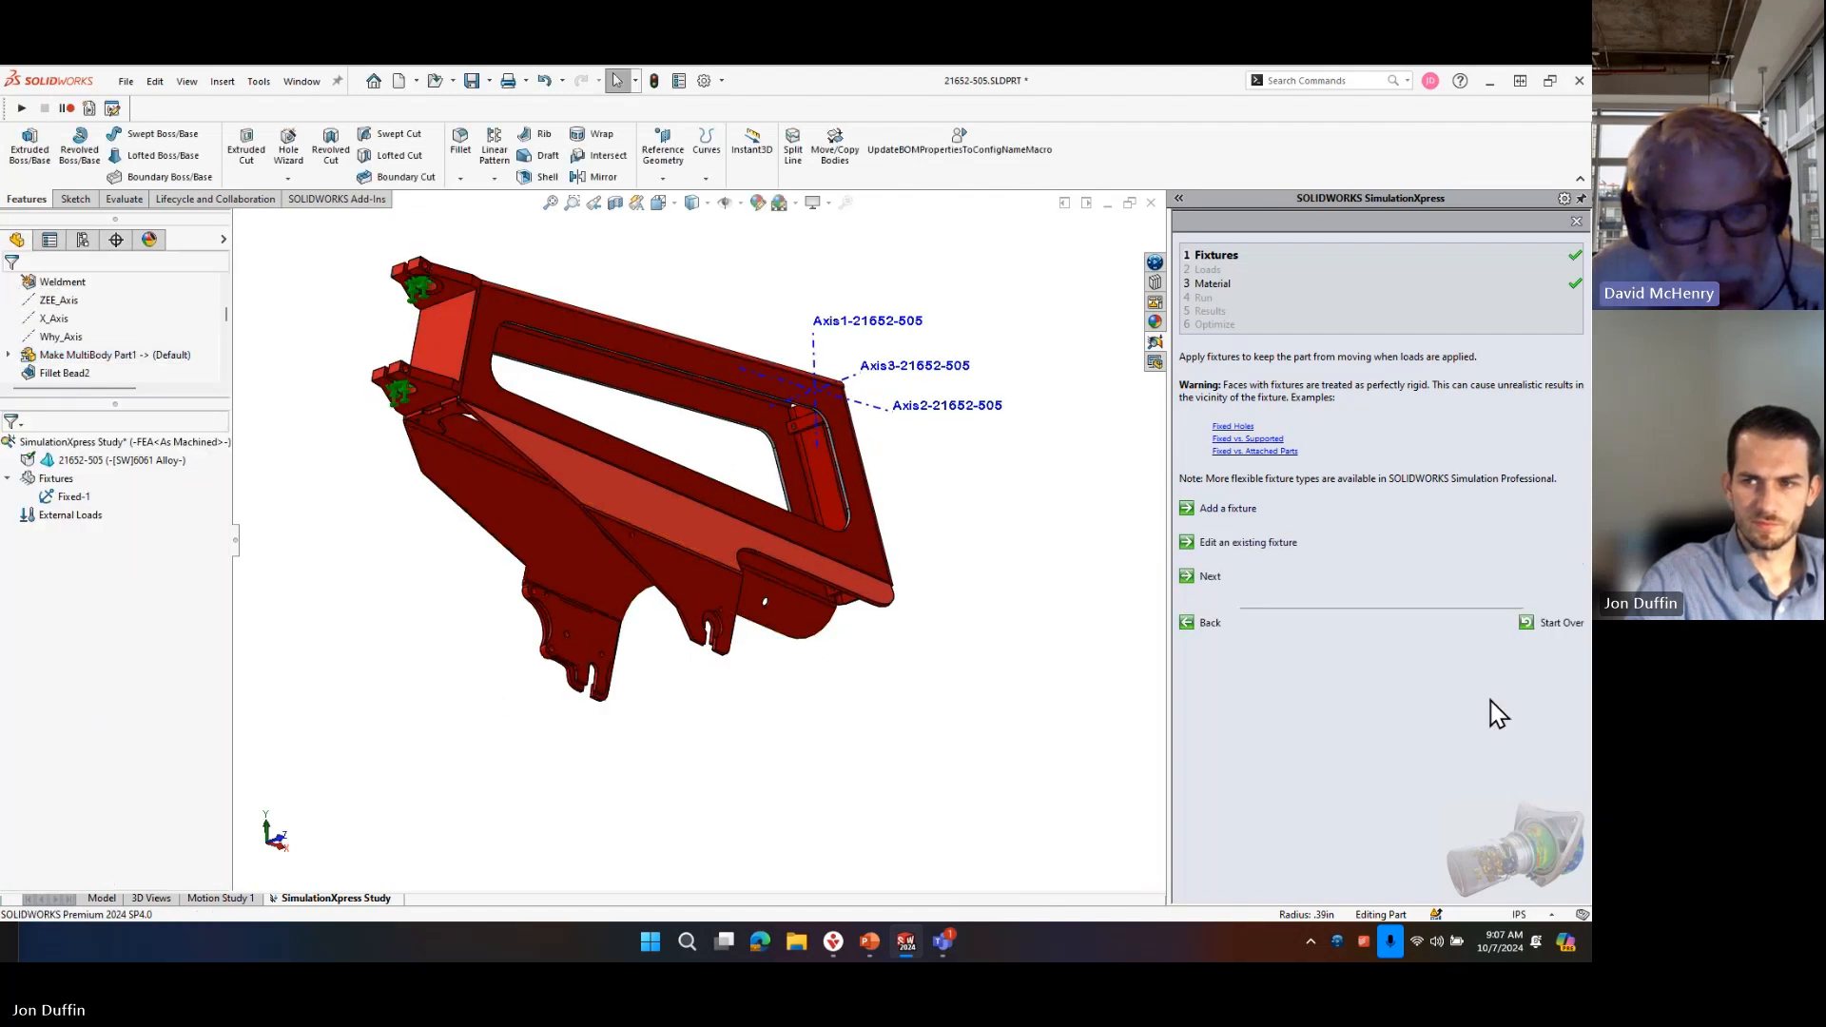
{"action": "left_click", "coordinate": [1206, 581]}
Start a force load on the rounded end faces of the axle slots in both lower brackets.
{"action": "left_click", "coordinate": [1226, 415]}
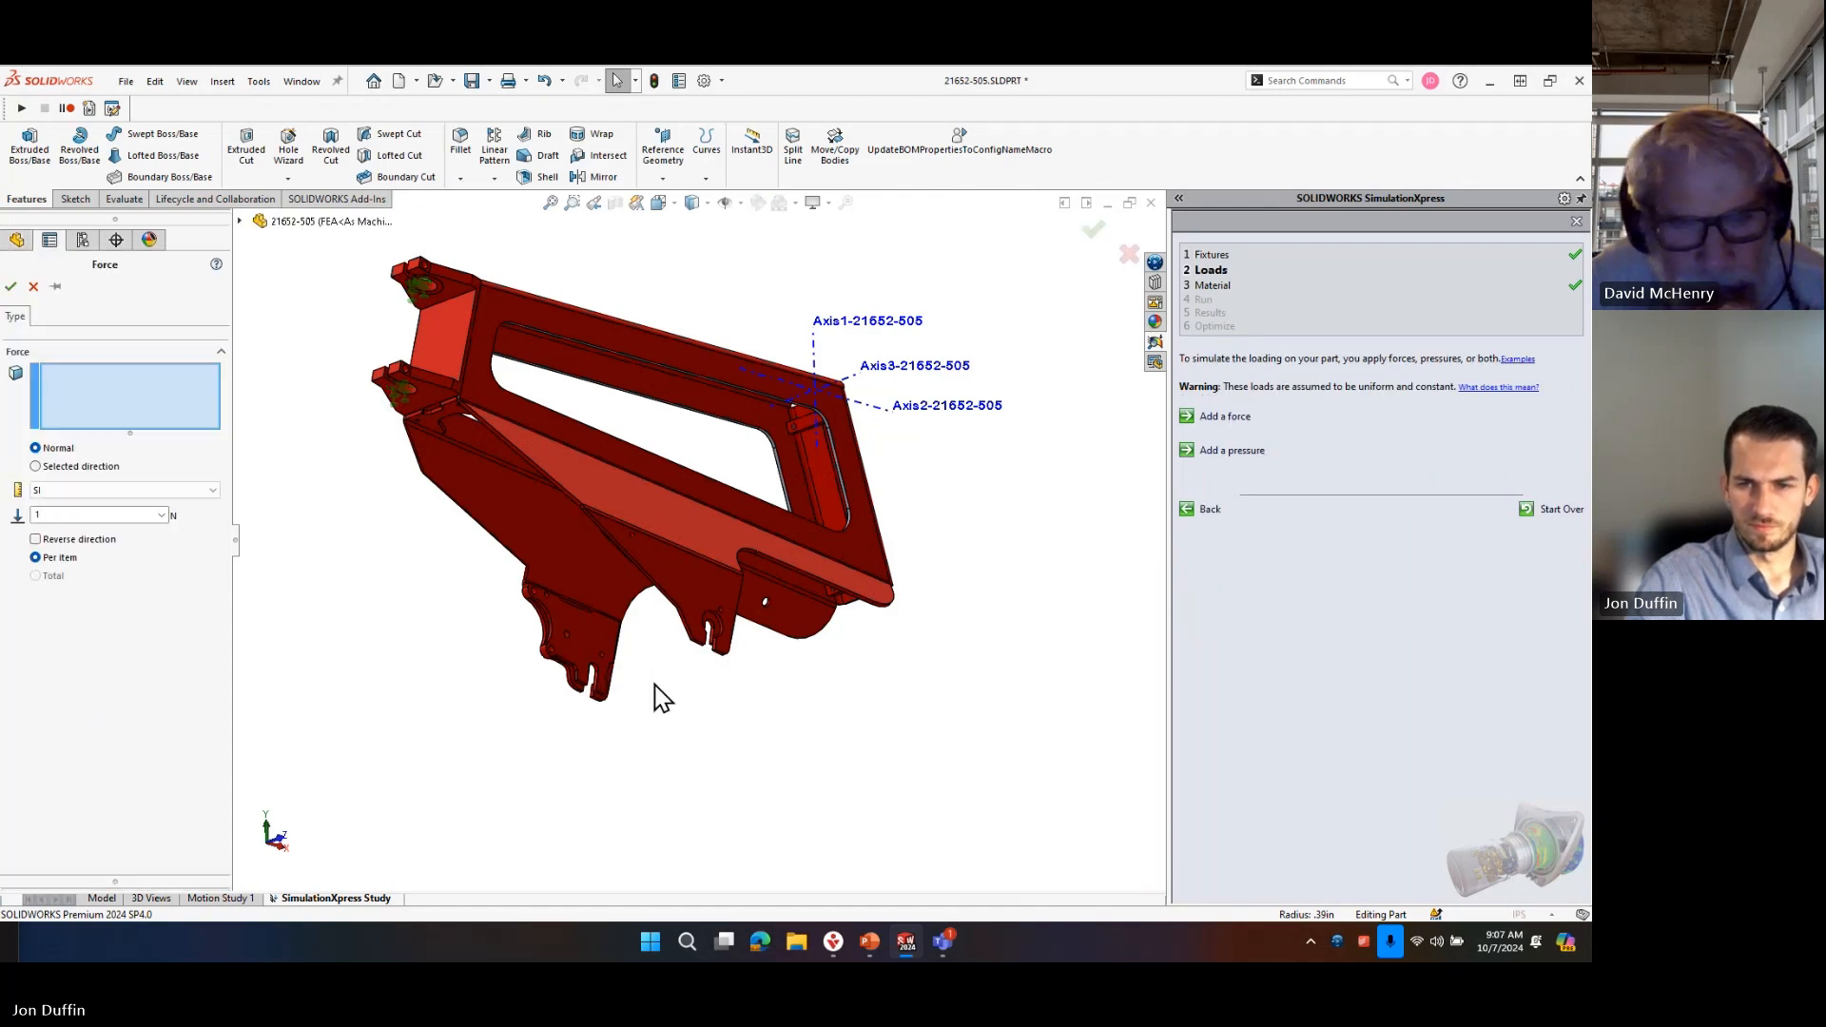
{"action": "scroll", "coordinate": [645, 688], "scroll_direction": "down", "scroll_amount": 5}
{"action": "middle_click_drag", "start_coordinate": [544, 650], "coordinate": [529, 493]}
{"action": "scroll", "coordinate": [500, 540], "scroll_direction": "down", "scroll_amount": 4}
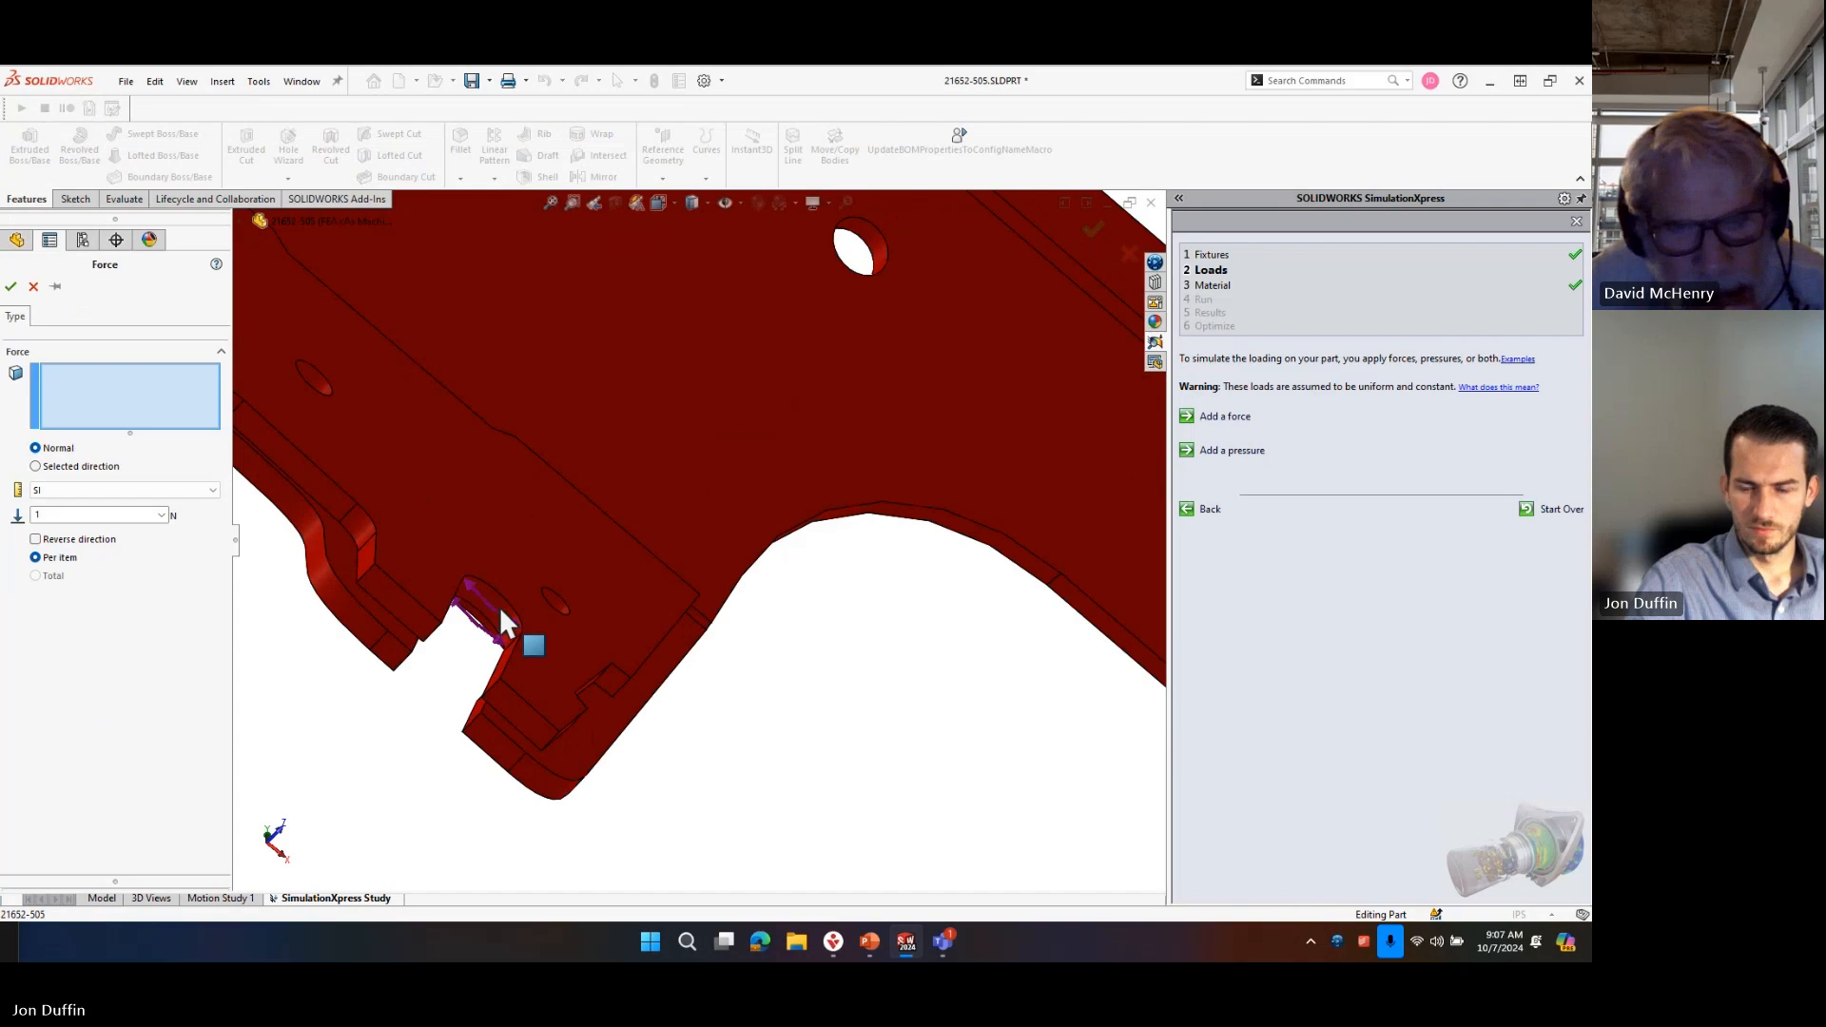
{"action": "left_click", "coordinate": [499, 607]}
{"action": "scroll", "coordinate": [751, 515], "scroll_direction": "up", "scroll_amount": 4}
{"action": "scroll", "coordinate": [768, 509], "scroll_direction": "up", "scroll_amount": 6}
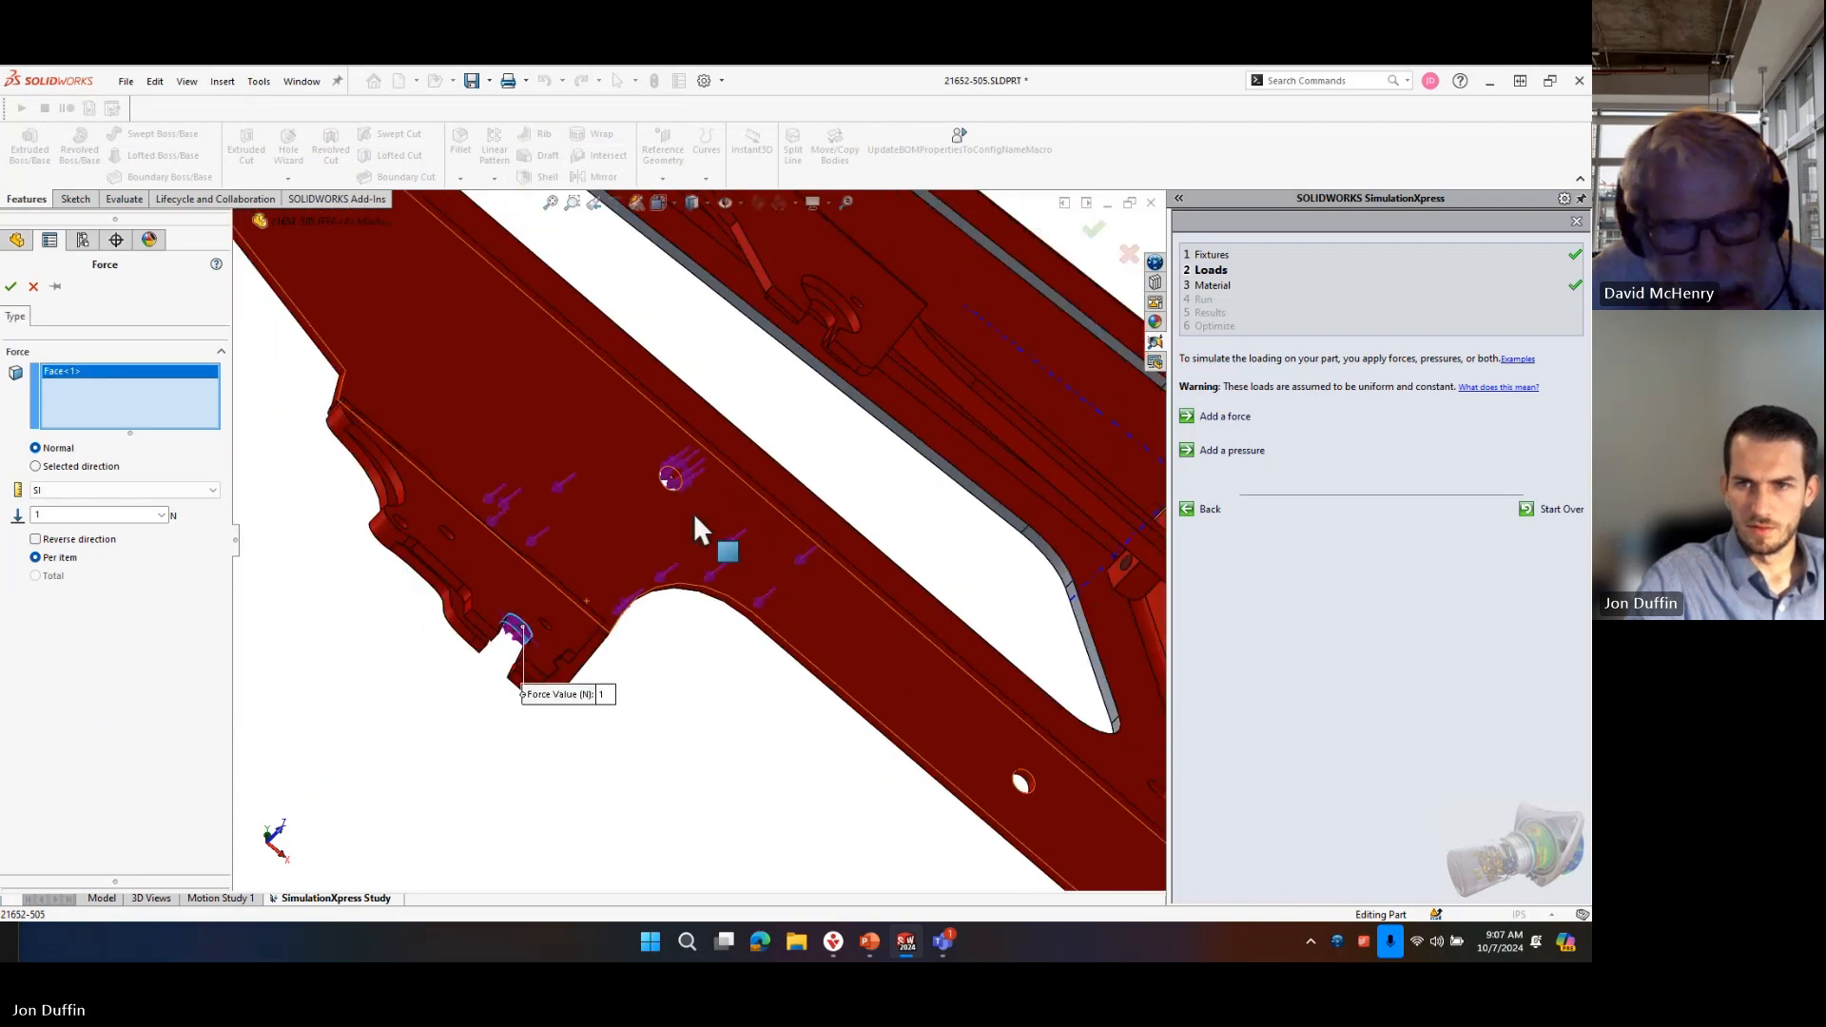
{"action": "scroll", "coordinate": [813, 445], "scroll_direction": "down", "scroll_amount": 8}
{"action": "left_click", "coordinate": [623, 445]}
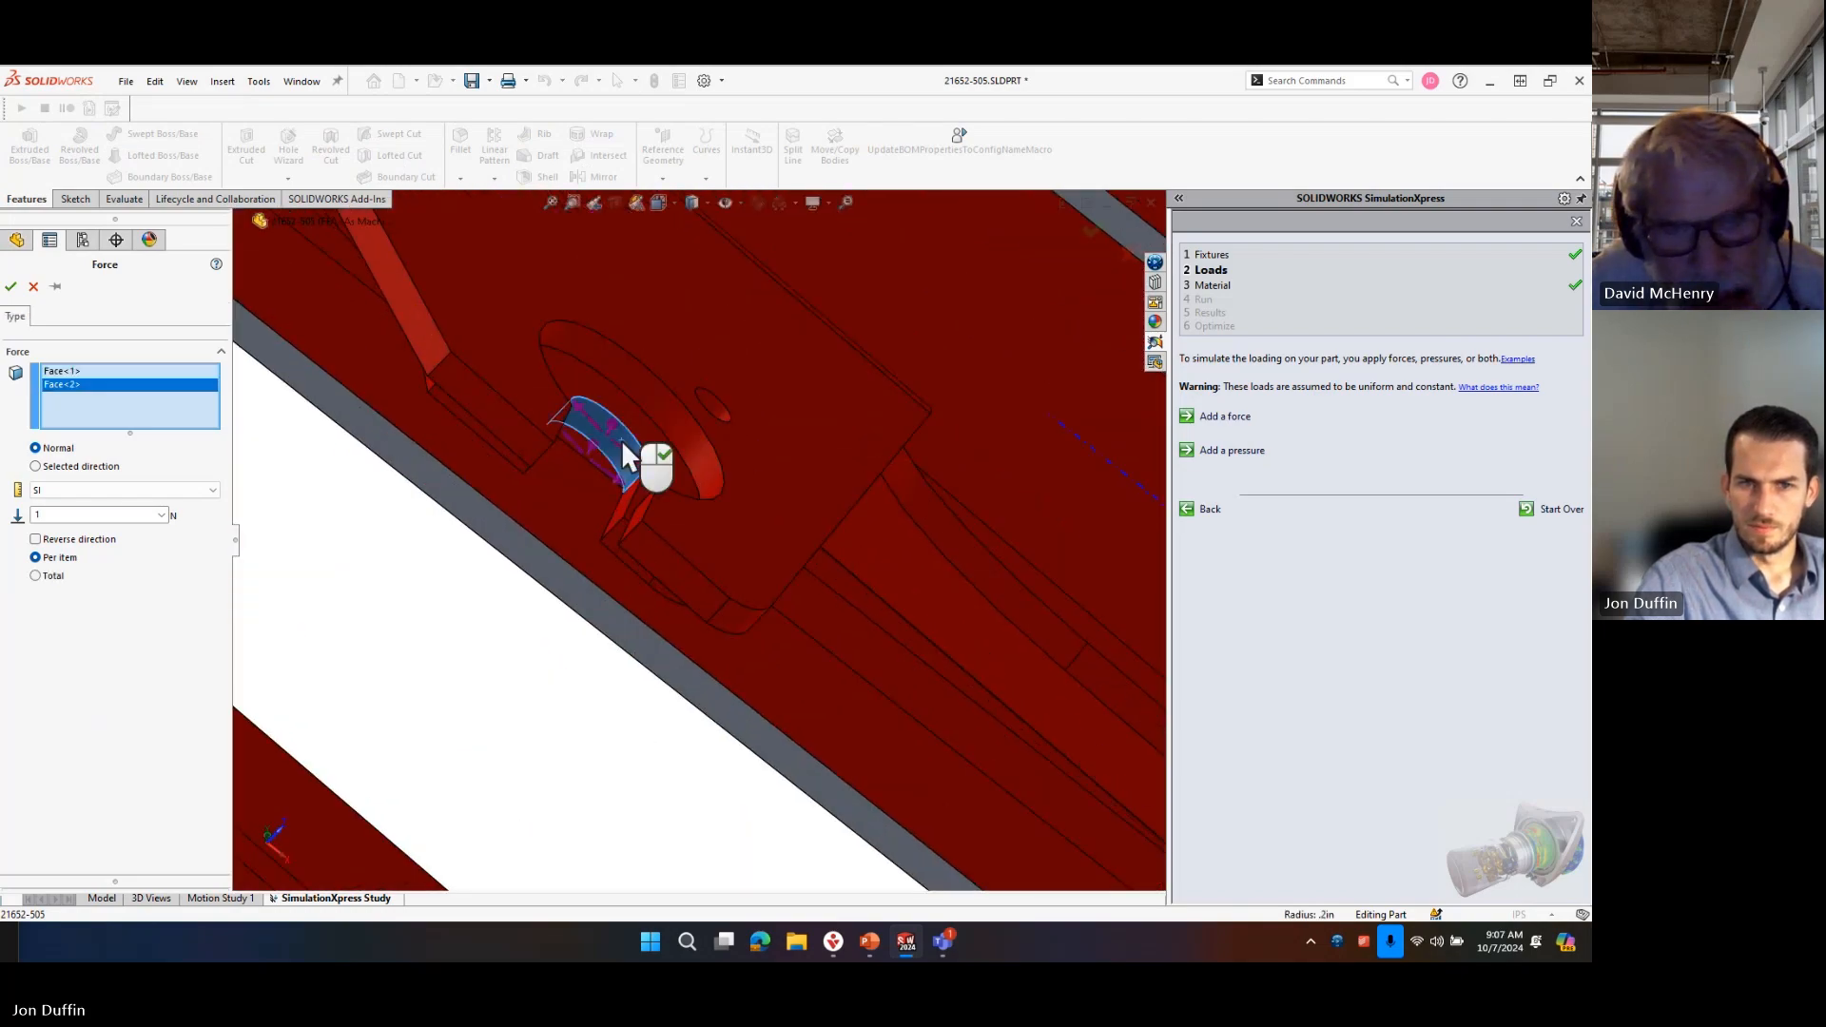
{"action": "scroll", "coordinate": [653, 547], "scroll_direction": "up", "scroll_amount": 8}
{"action": "middle_click_drag", "start_coordinate": [699, 354], "coordinate": [623, 523]}
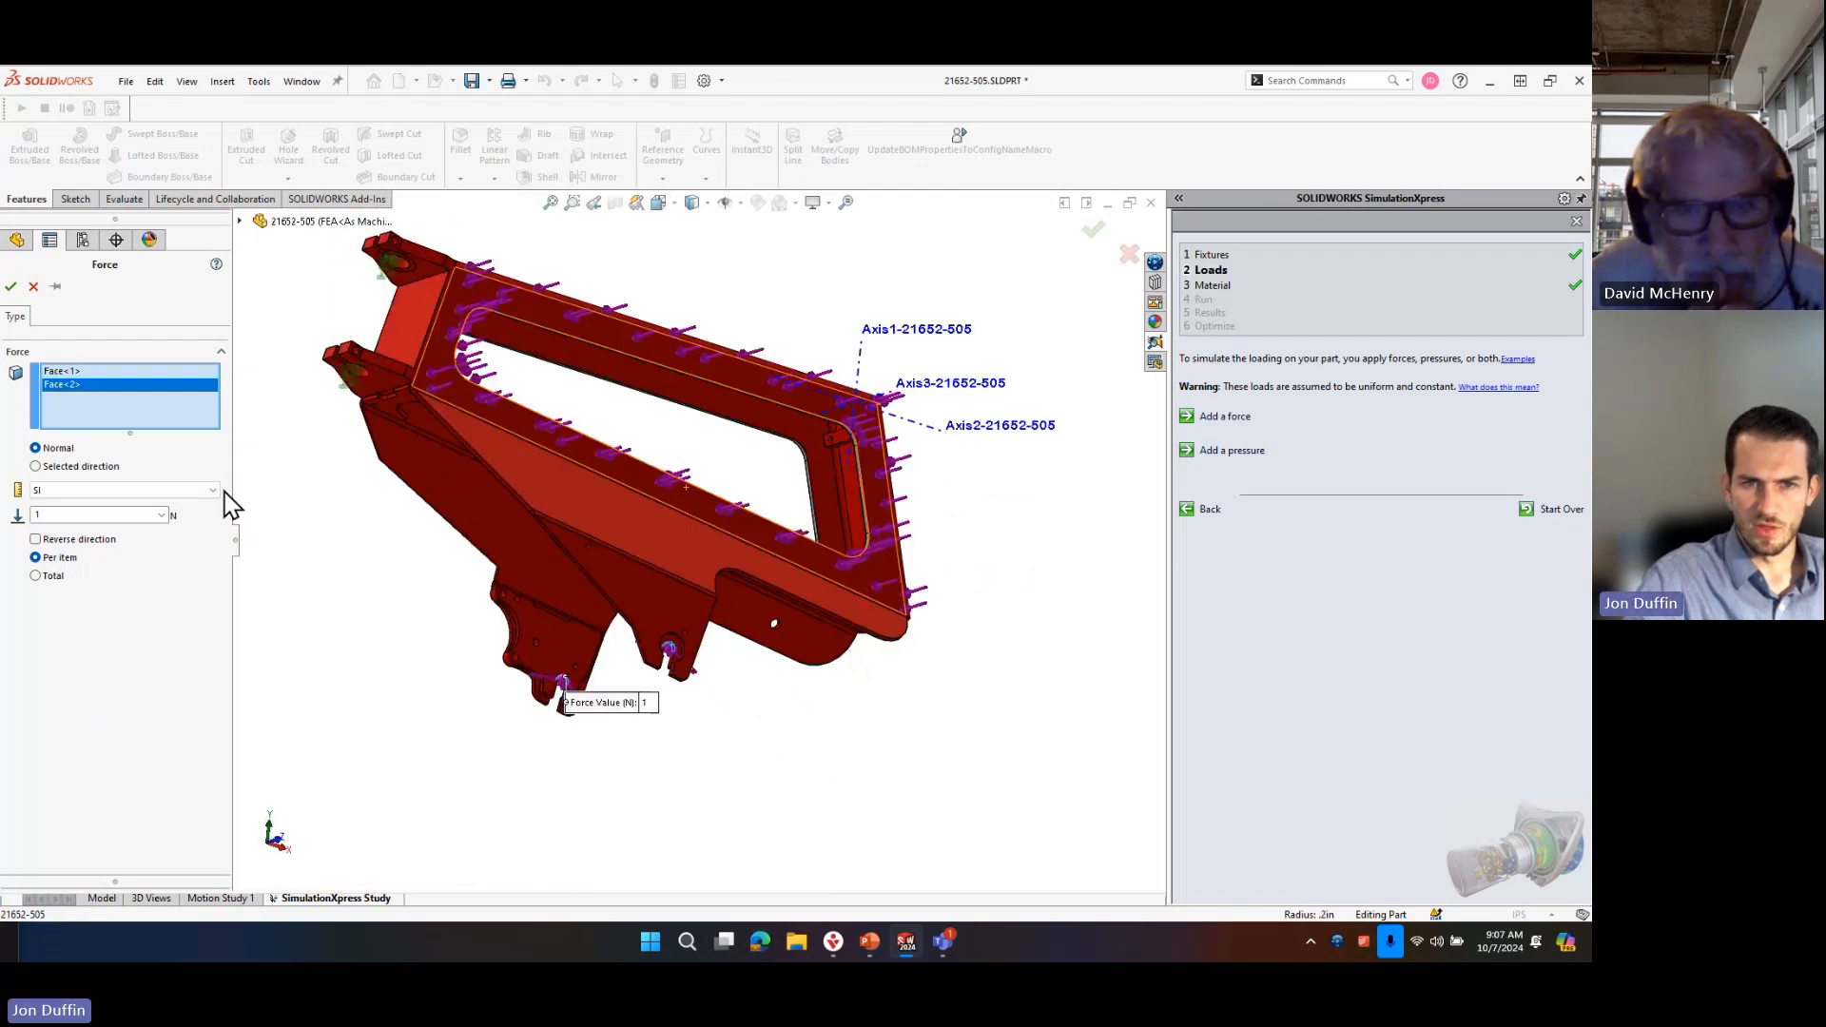
Switch the force to a selected direction and try to pick a reference near the bracket slot in the front view.
{"action": "left_click", "coordinate": [60, 466]}
{"action": "scroll", "coordinate": [705, 656], "scroll_direction": "up", "scroll_amount": 2}
{"action": "scroll", "coordinate": [704, 590], "scroll_direction": "down", "scroll_amount": 8}
{"action": "middle_click_drag", "start_coordinate": [678, 594], "coordinate": [623, 577]}
{"action": "scroll", "coordinate": [666, 579], "scroll_direction": "up", "scroll_amount": 2}
{"action": "scroll", "coordinate": [634, 593], "scroll_direction": "down", "scroll_amount": 2}
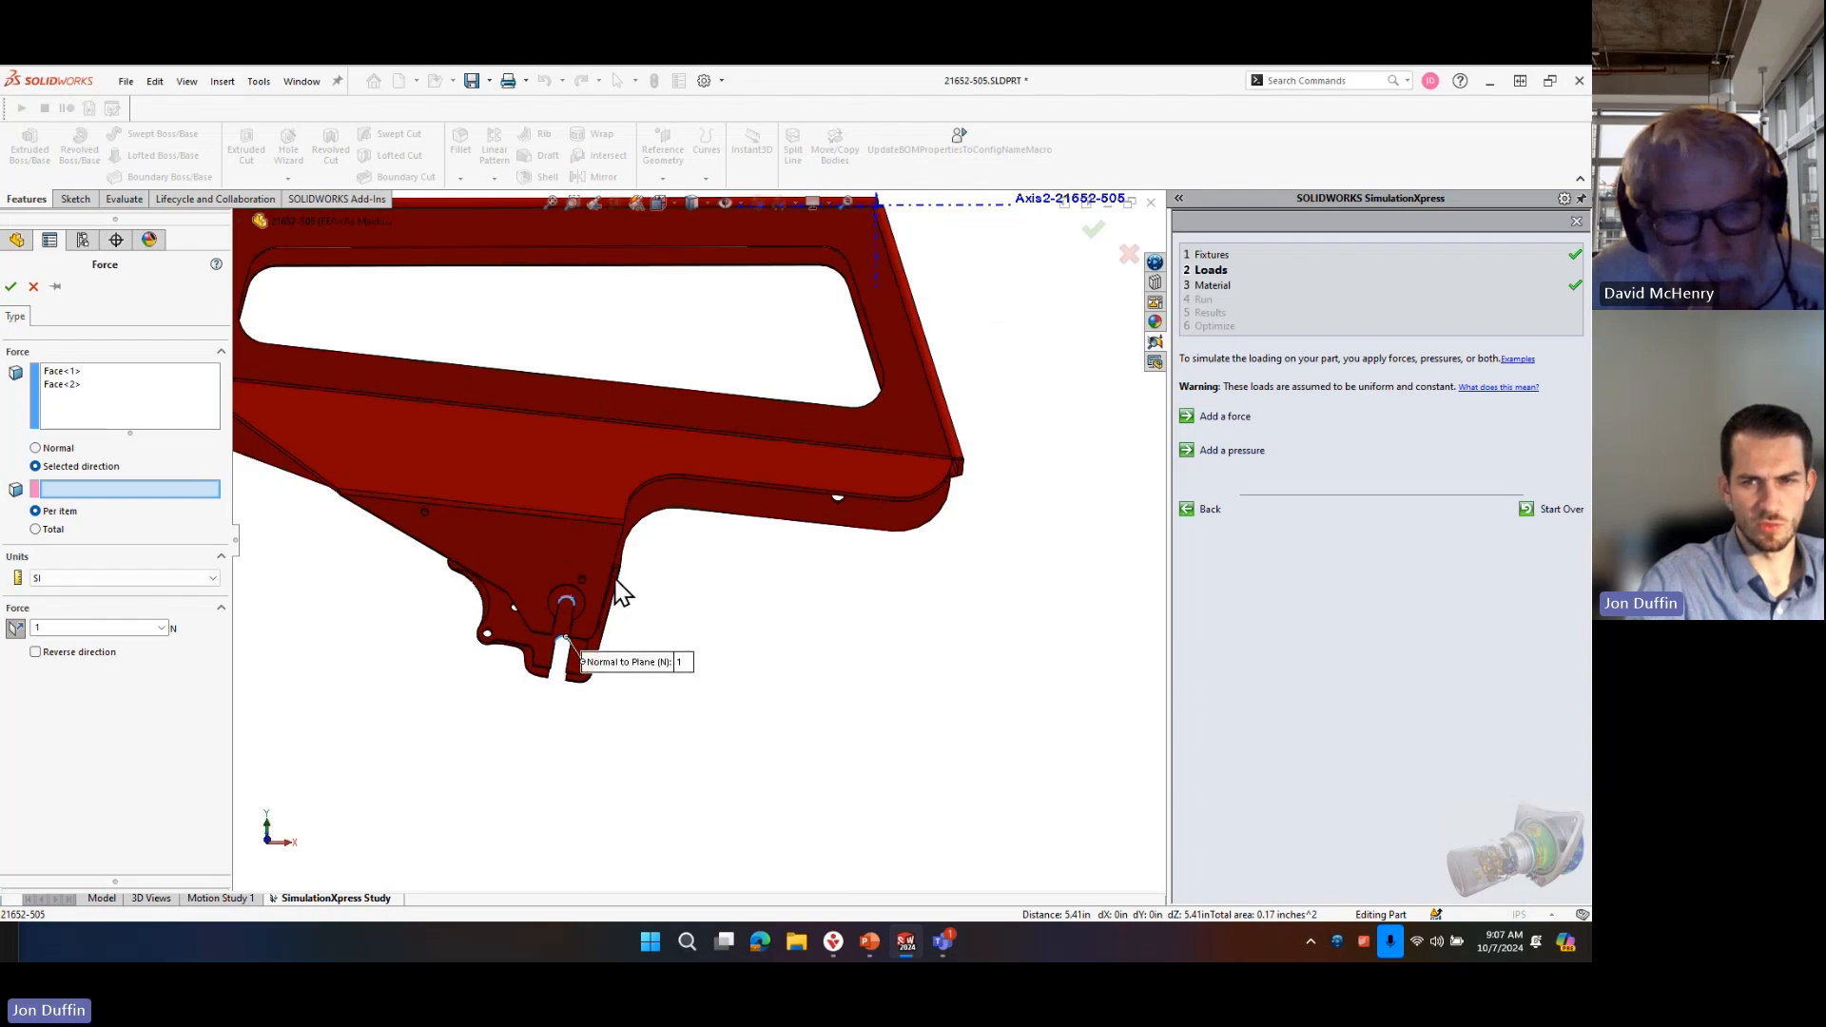
{"action": "scroll", "coordinate": [615, 580], "scroll_direction": "down", "scroll_amount": 2}
{"action": "key", "text": "ctrl+1"}
{"action": "left_click", "coordinate": [600, 634]}
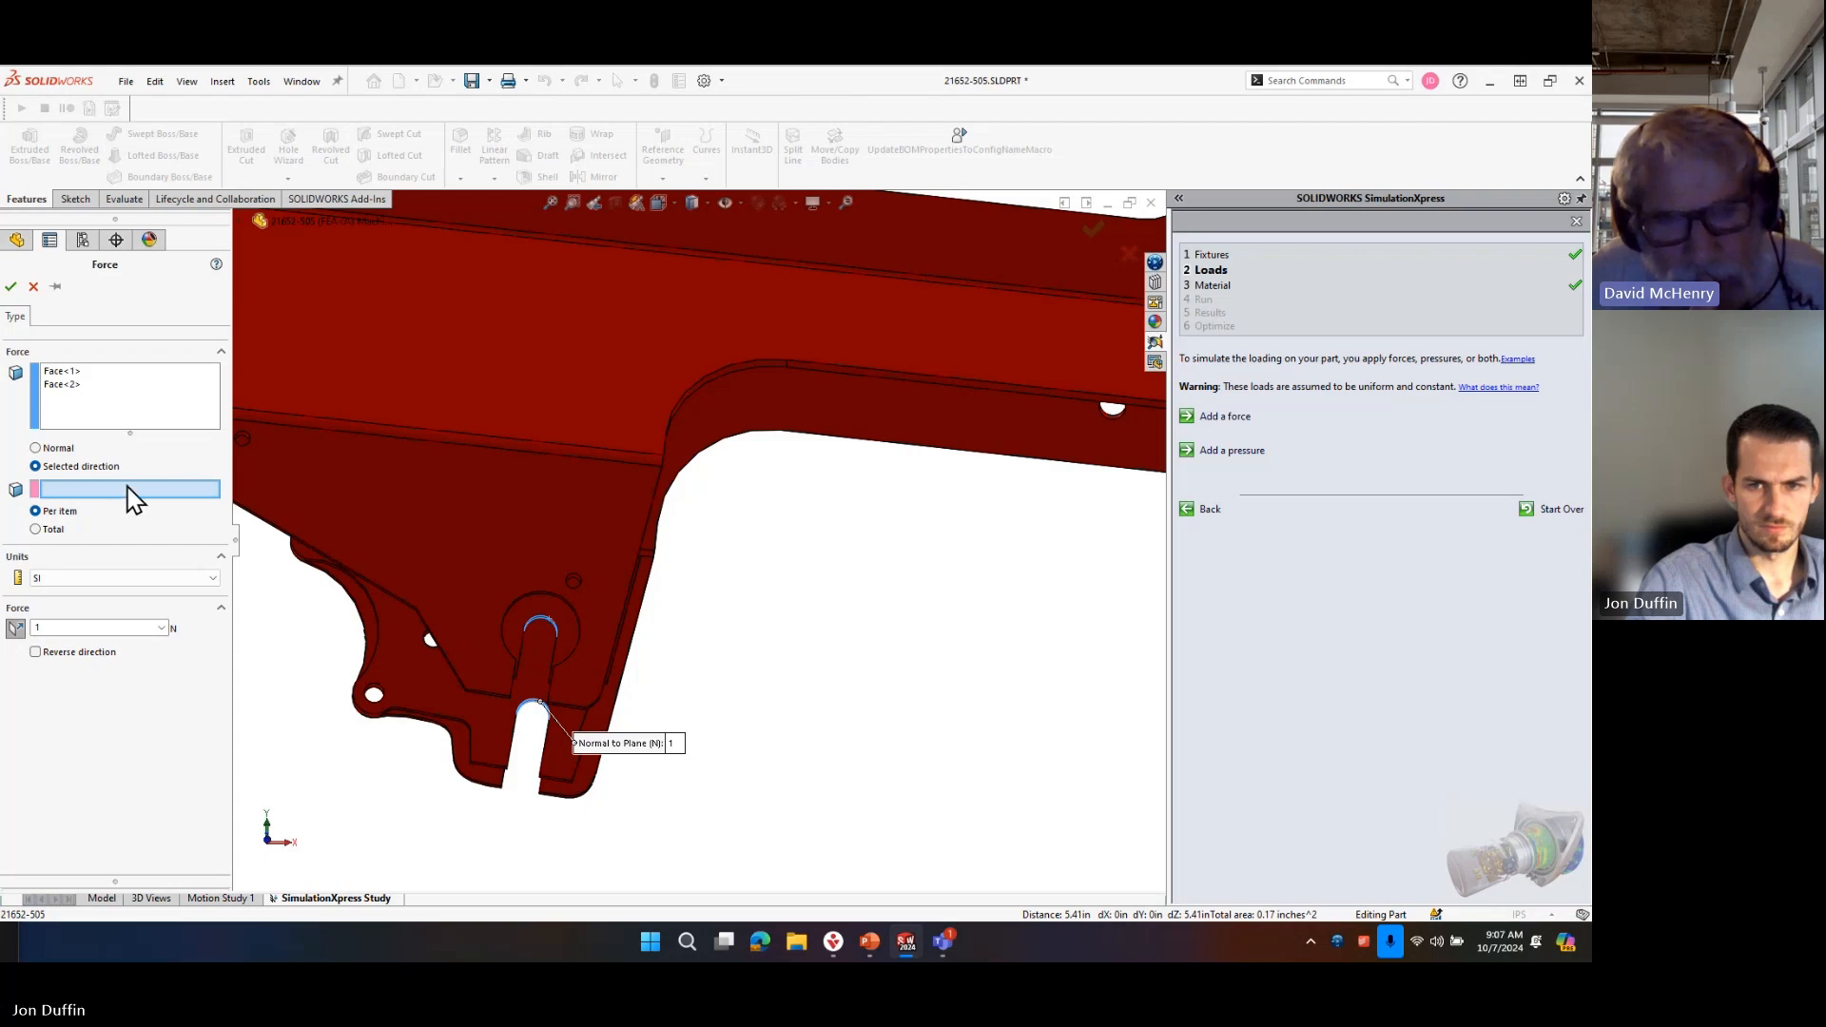
Examine the slot side faces on both brackets as possible direction references, and cancel the force.
{"action": "middle_click_drag", "start_coordinate": [498, 643], "coordinate": [488, 628]}
{"action": "scroll", "coordinate": [488, 630], "scroll_direction": "down", "scroll_amount": 3}
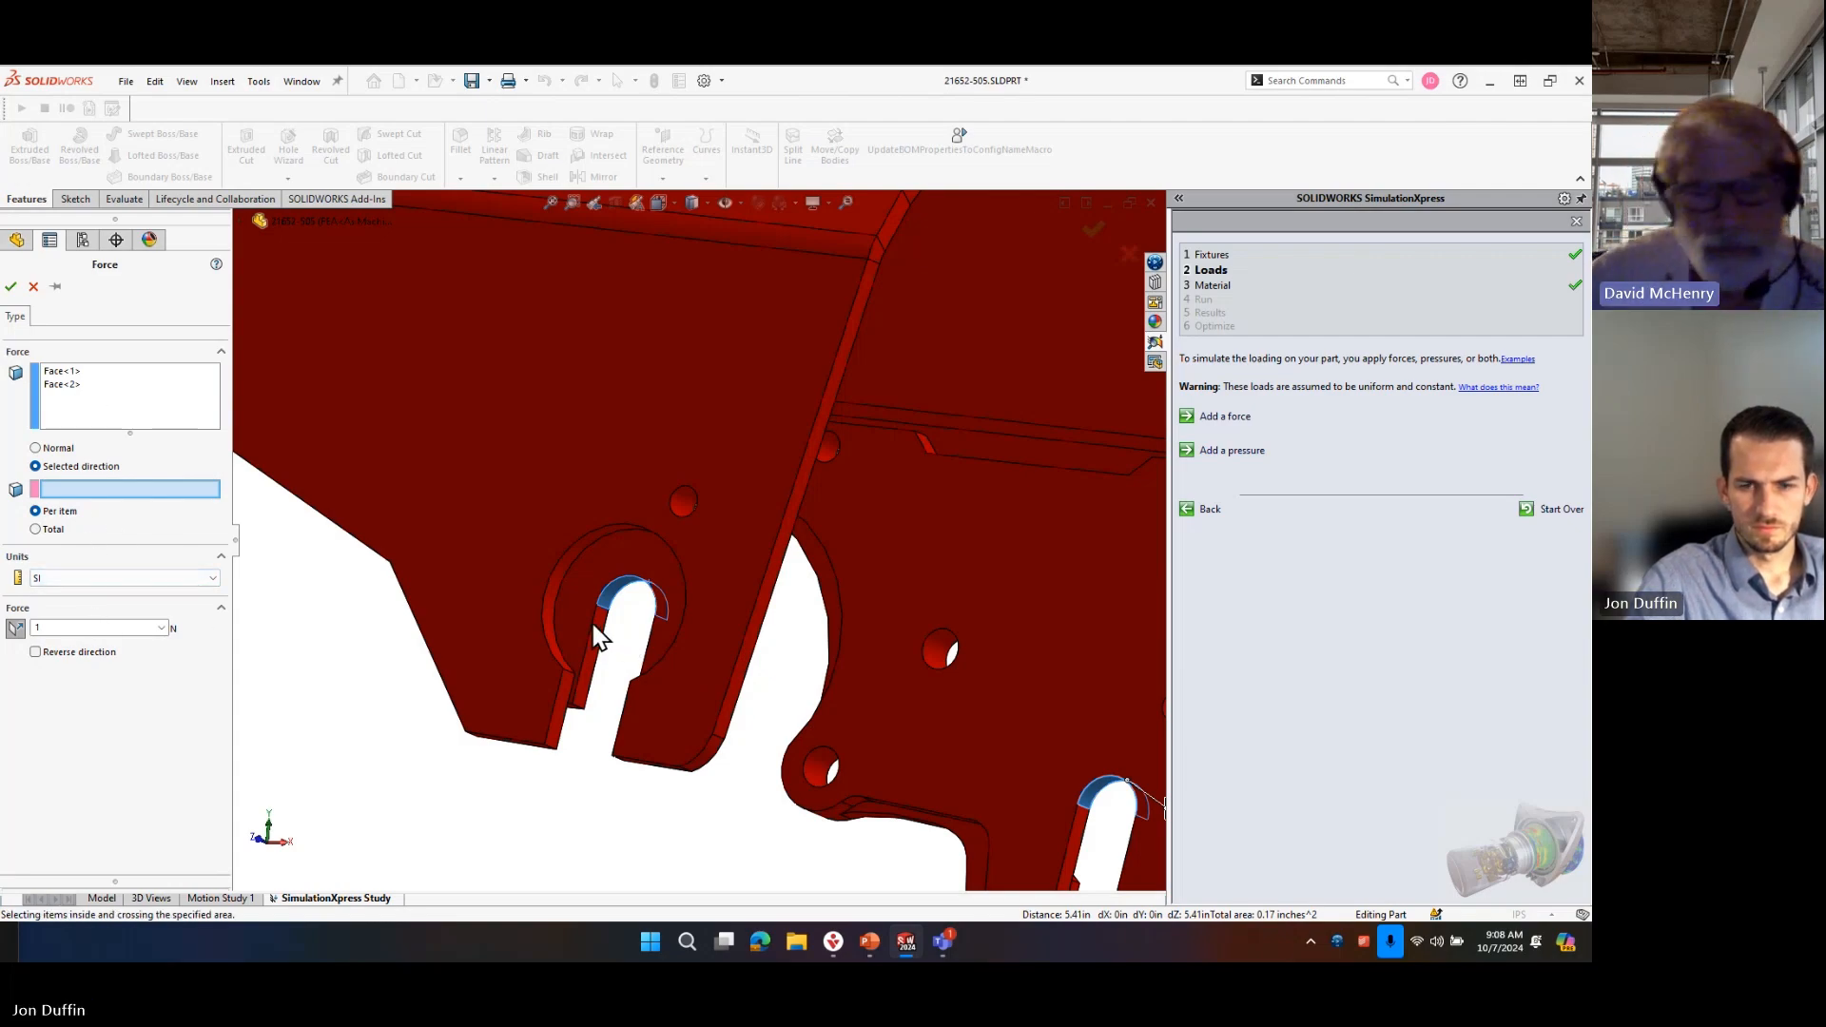
{"action": "middle_click_drag", "start_coordinate": [611, 635], "coordinate": [591, 630]}
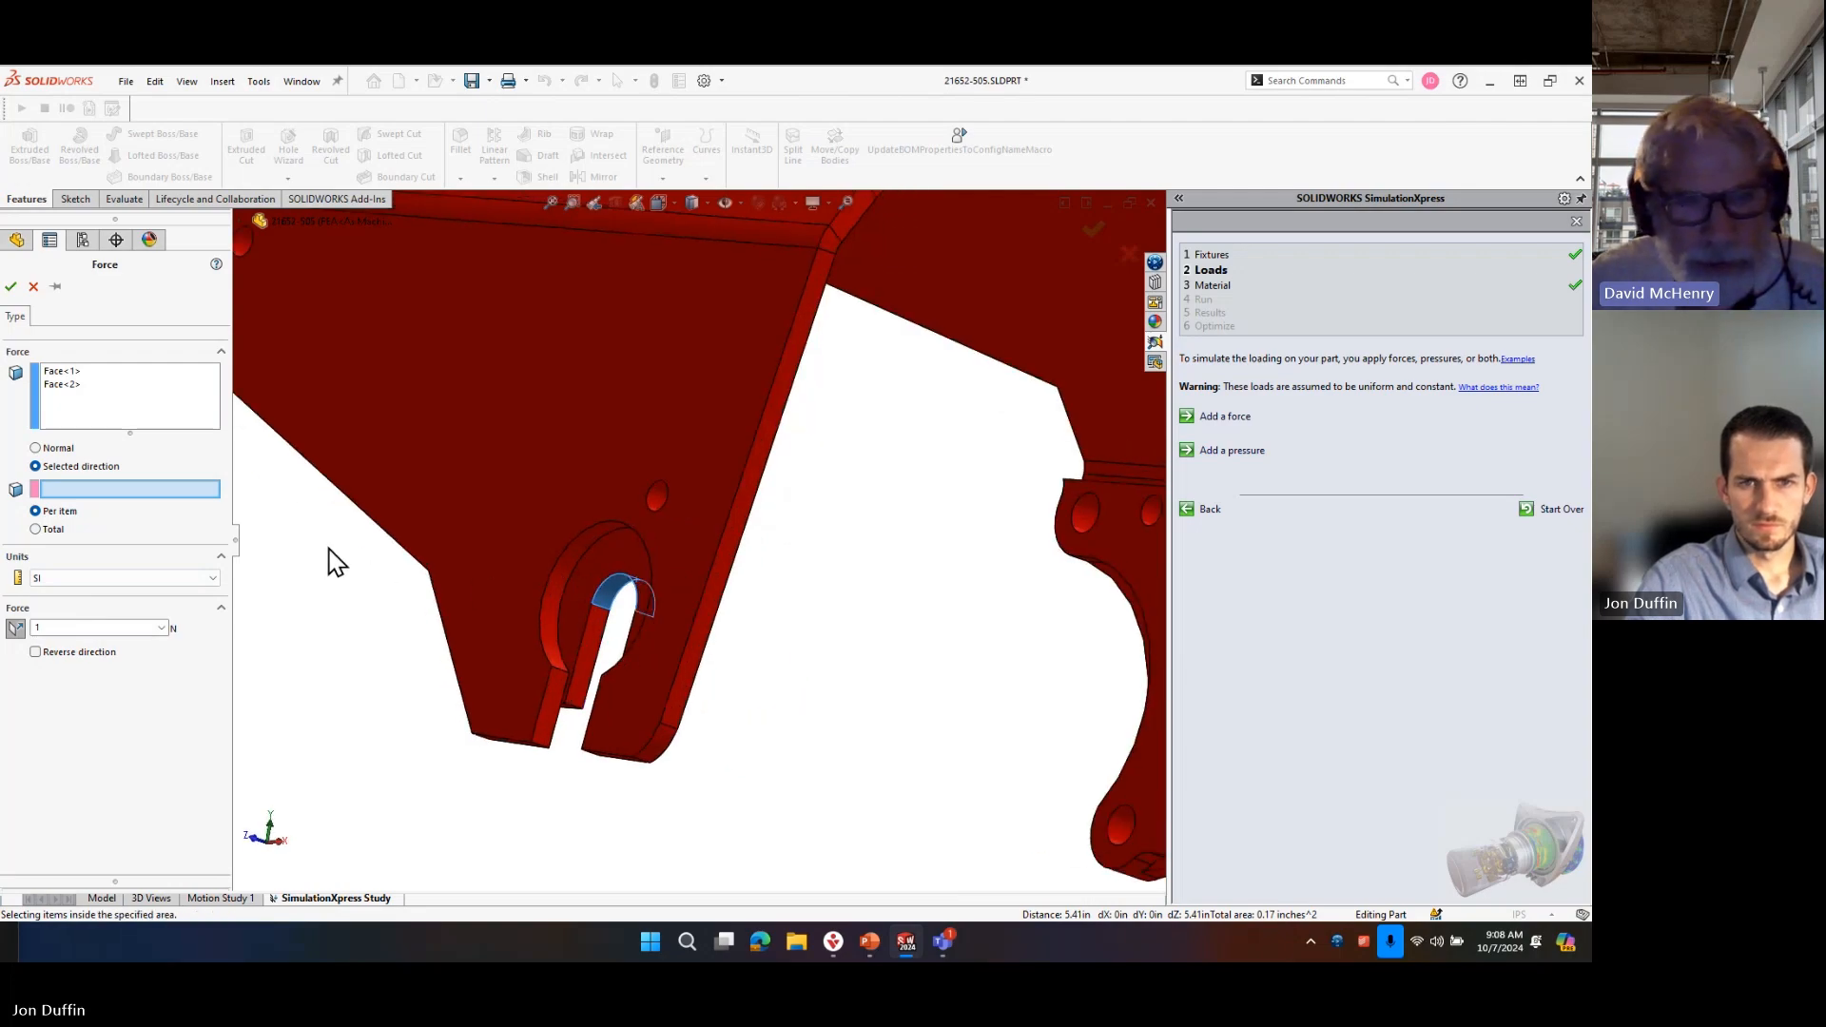
{"action": "scroll", "coordinate": [651, 683], "scroll_direction": "up", "scroll_amount": 4}
{"action": "scroll", "coordinate": [652, 575], "scroll_direction": "down", "scroll_amount": 3}
{"action": "middle_click_drag", "start_coordinate": [873, 604], "coordinate": [665, 497]}
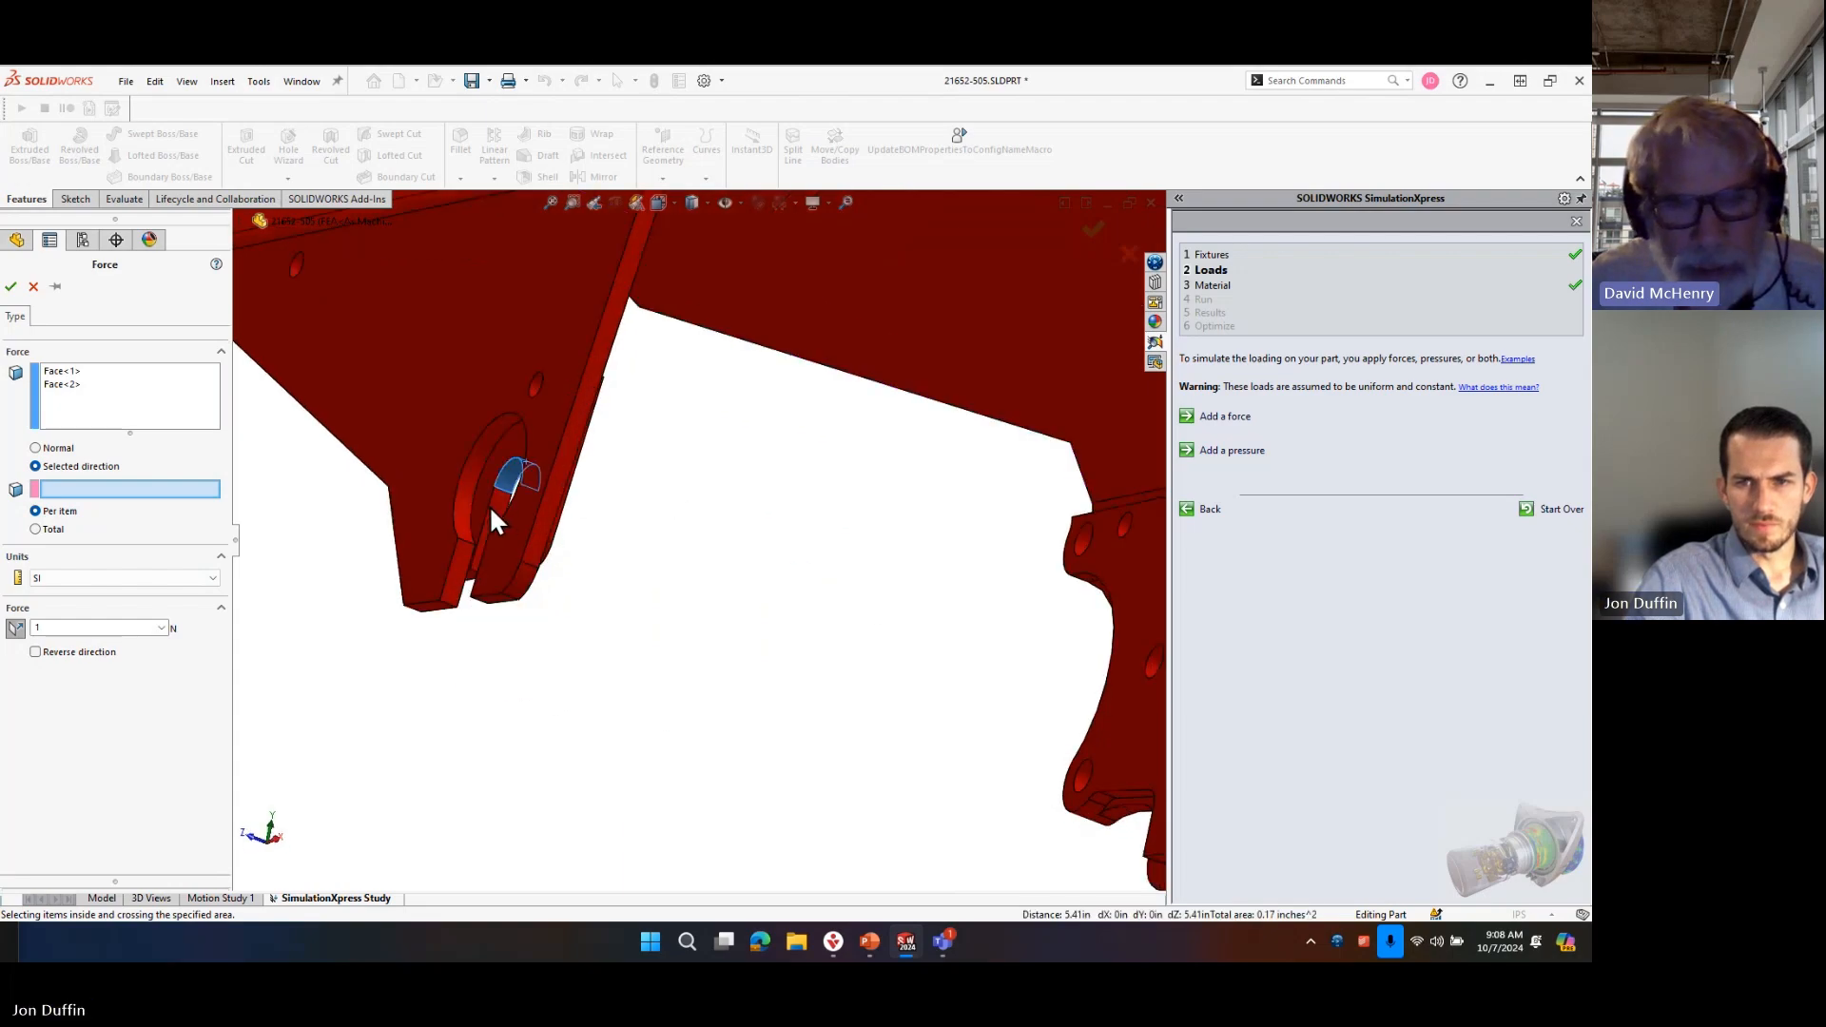
{"action": "middle_click_drag", "start_coordinate": [681, 526], "coordinate": [711, 708]}
{"action": "scroll", "coordinate": [717, 728], "scroll_direction": "up", "scroll_amount": 3}
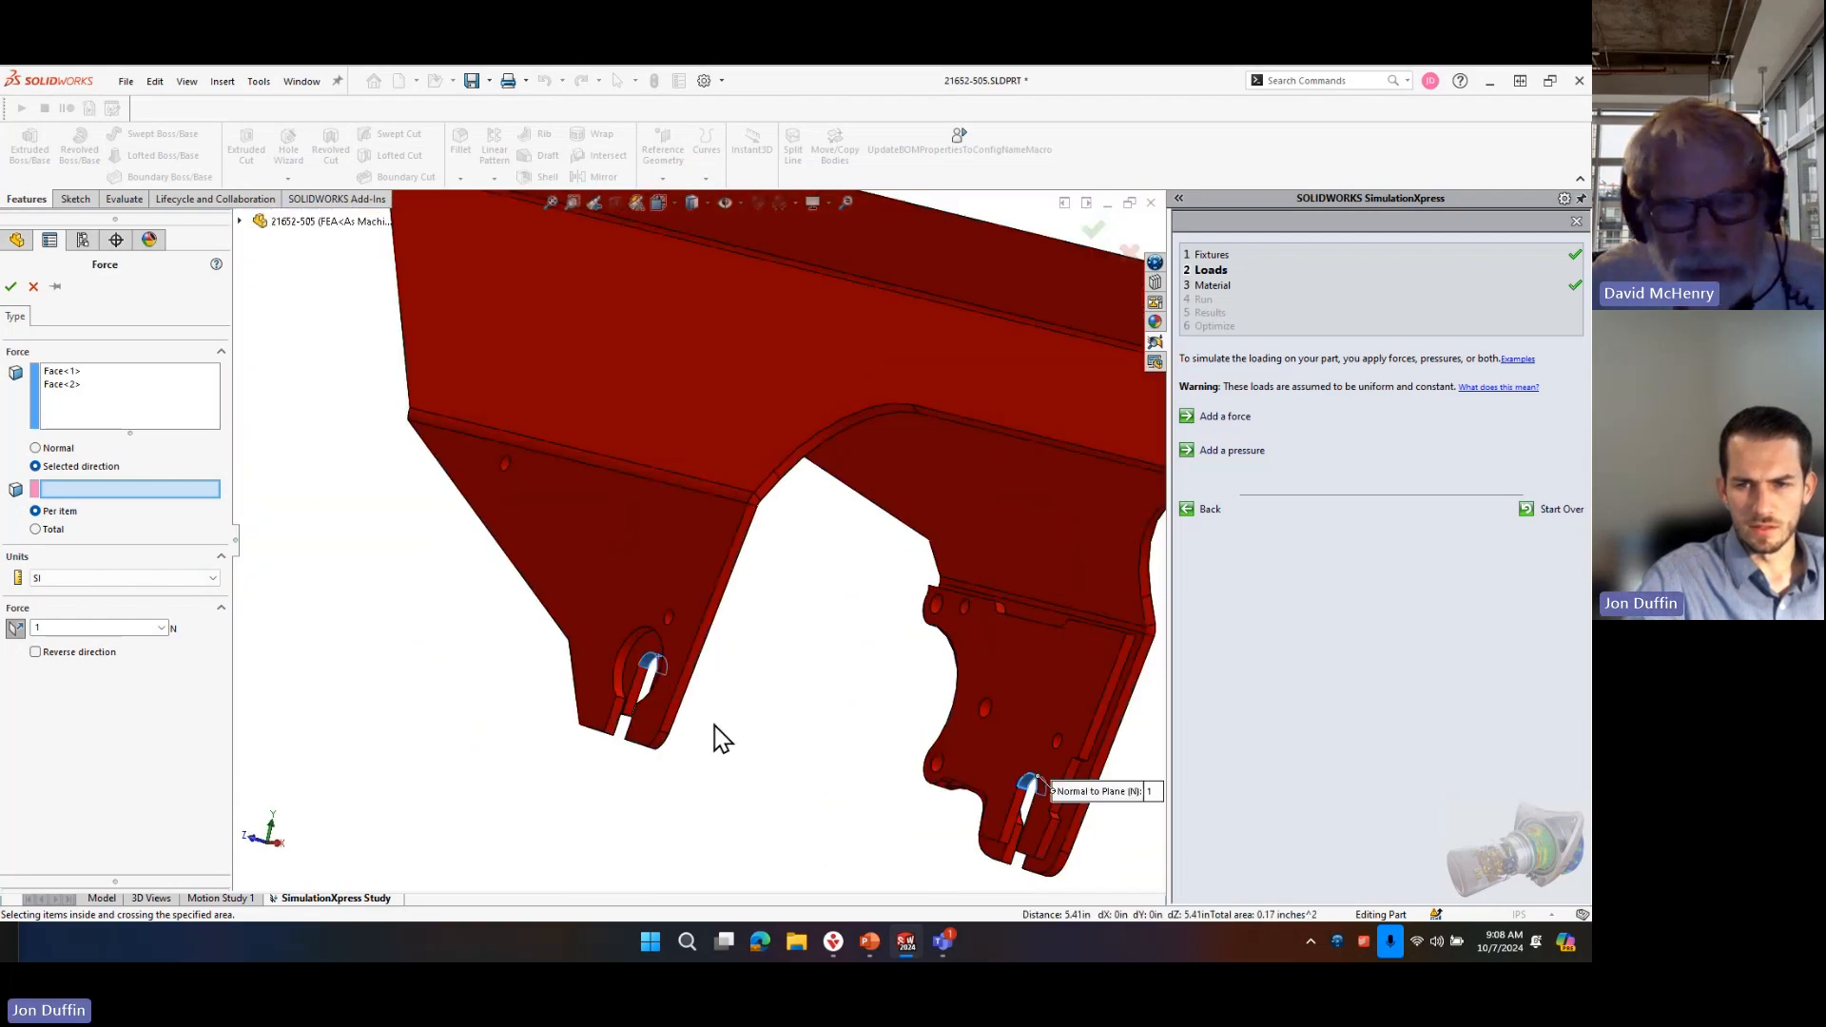
{"action": "scroll", "coordinate": [703, 742], "scroll_direction": "down", "scroll_amount": 5}
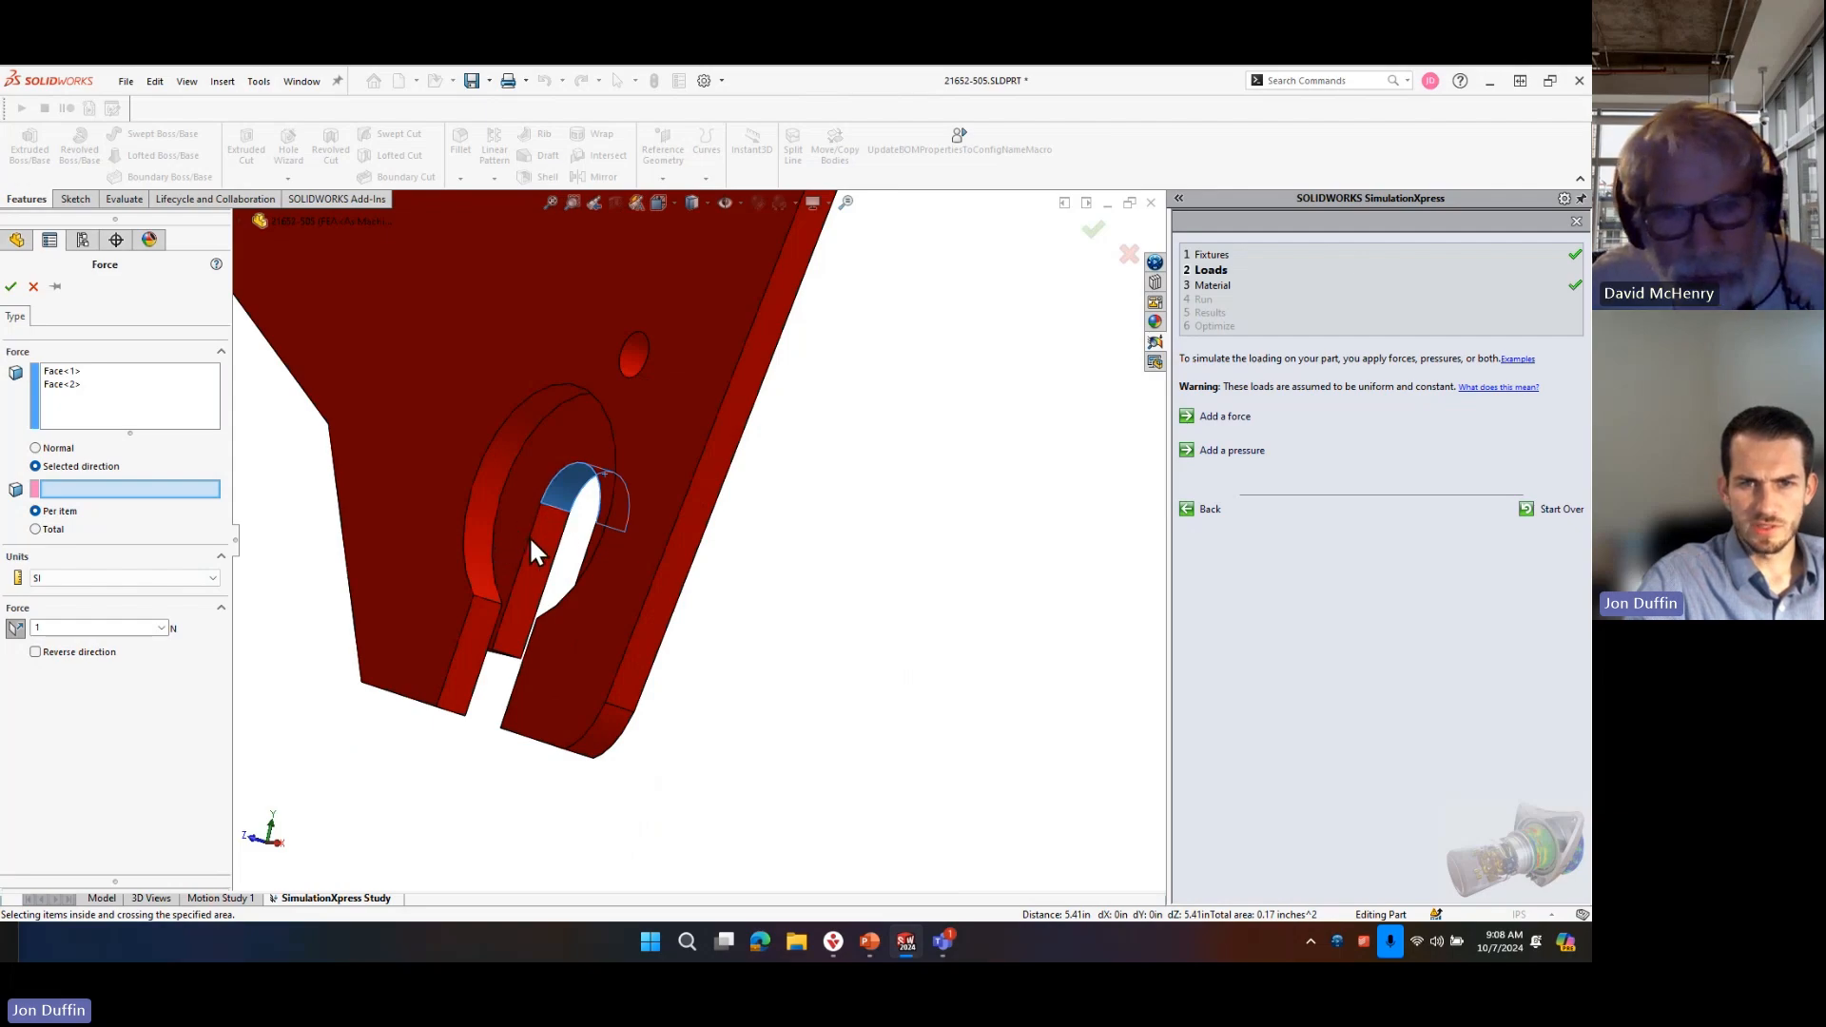
{"action": "scroll", "coordinate": [754, 550], "scroll_direction": "up", "scroll_amount": 5}
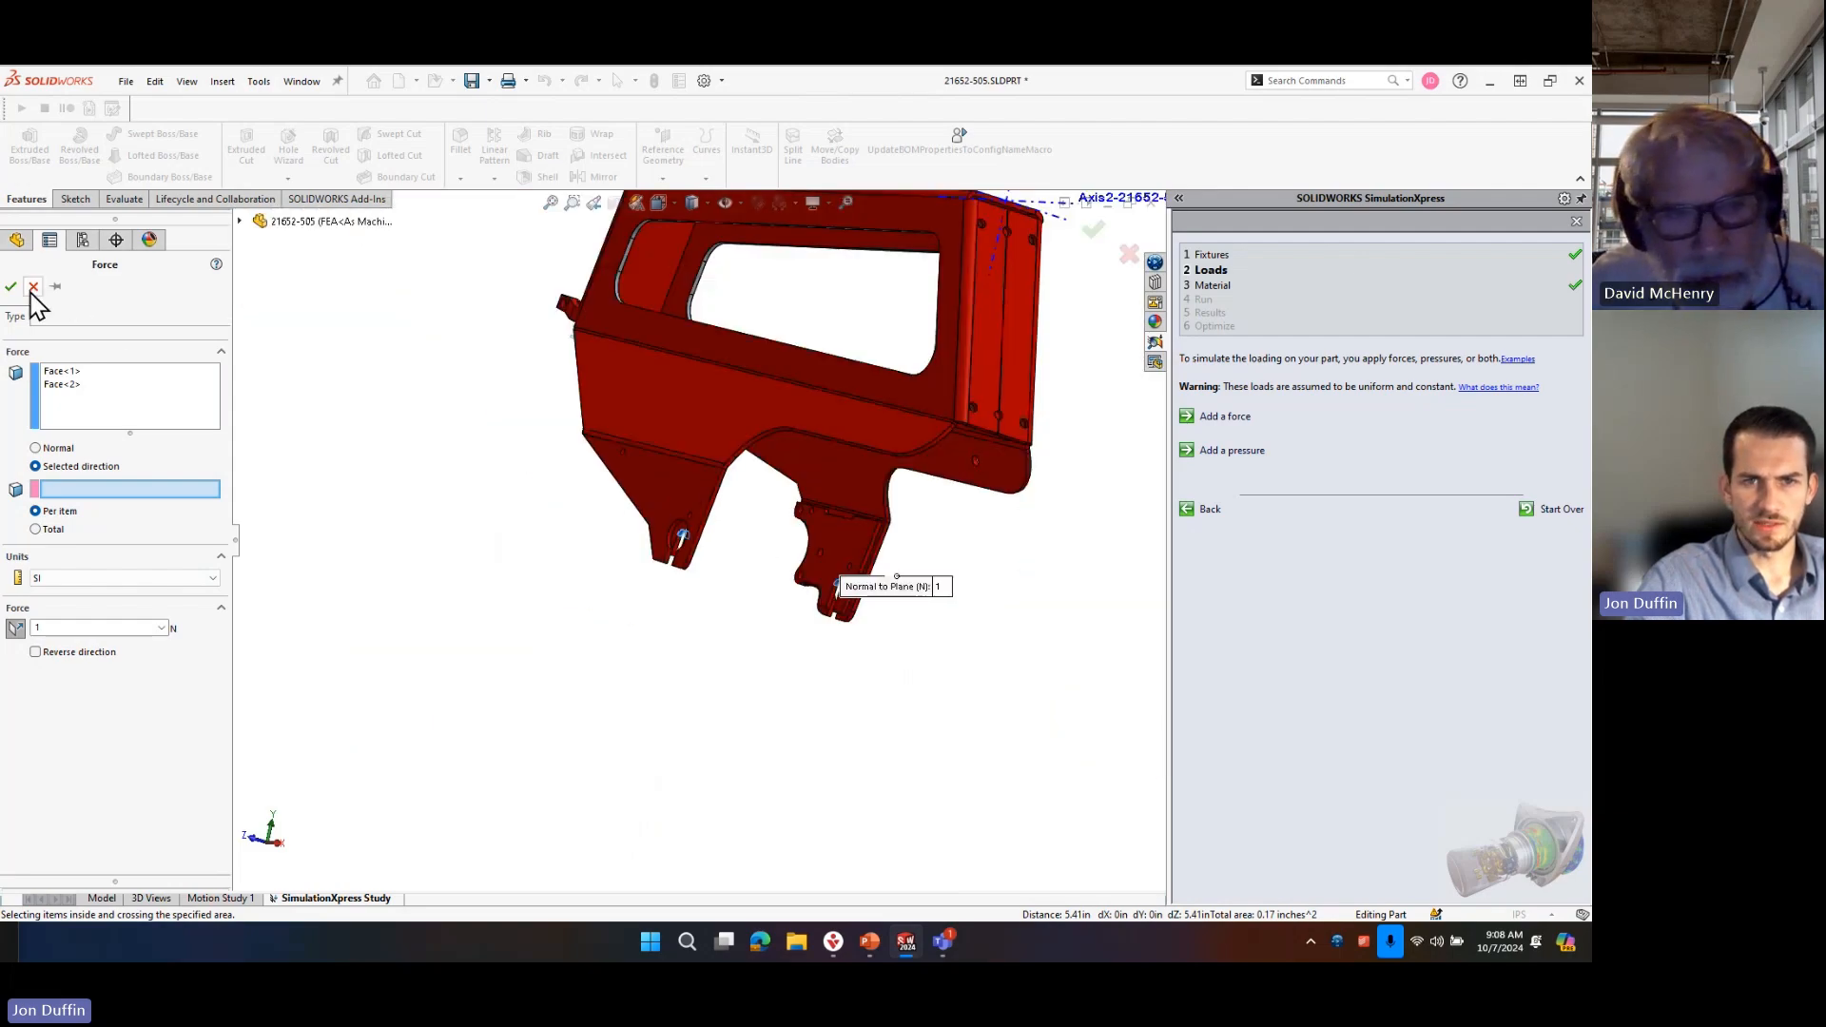
{"action": "left_click", "coordinate": [33, 286]}
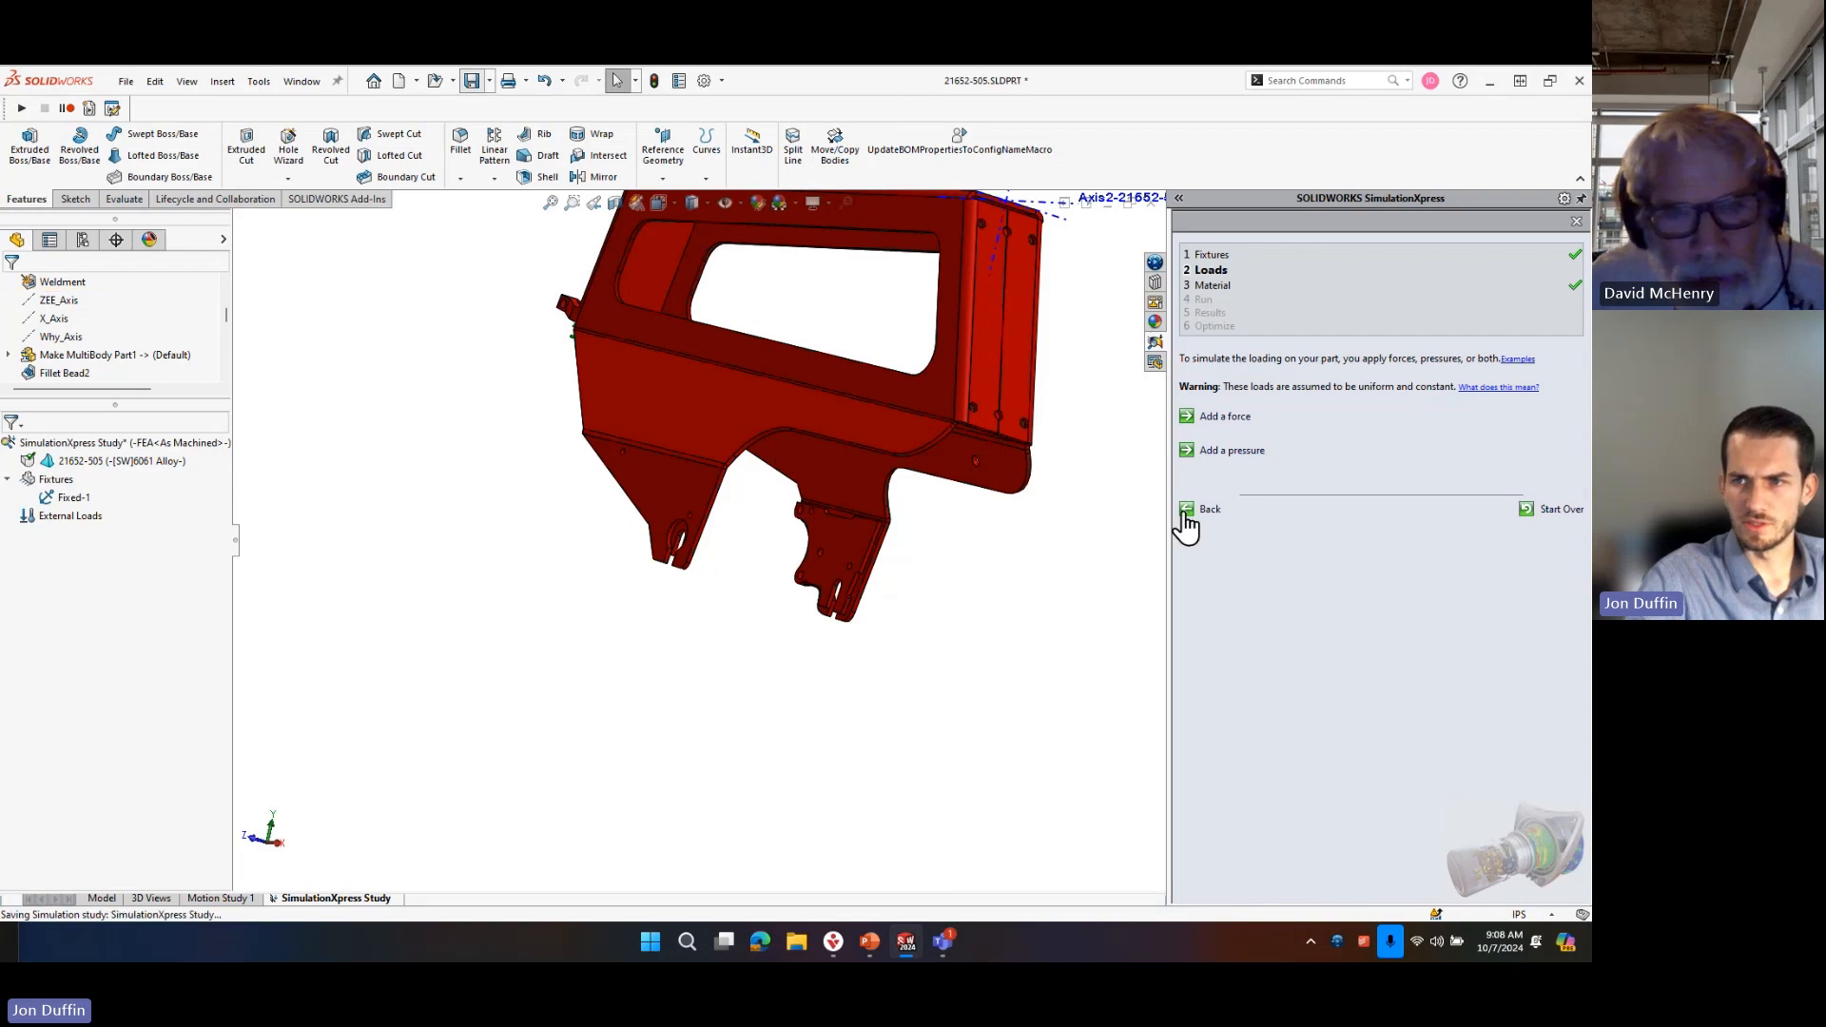
Start a new force with a selected direction and apply it to the rounded end face of one bracket slot.
{"action": "left_click", "coordinate": [1225, 416]}
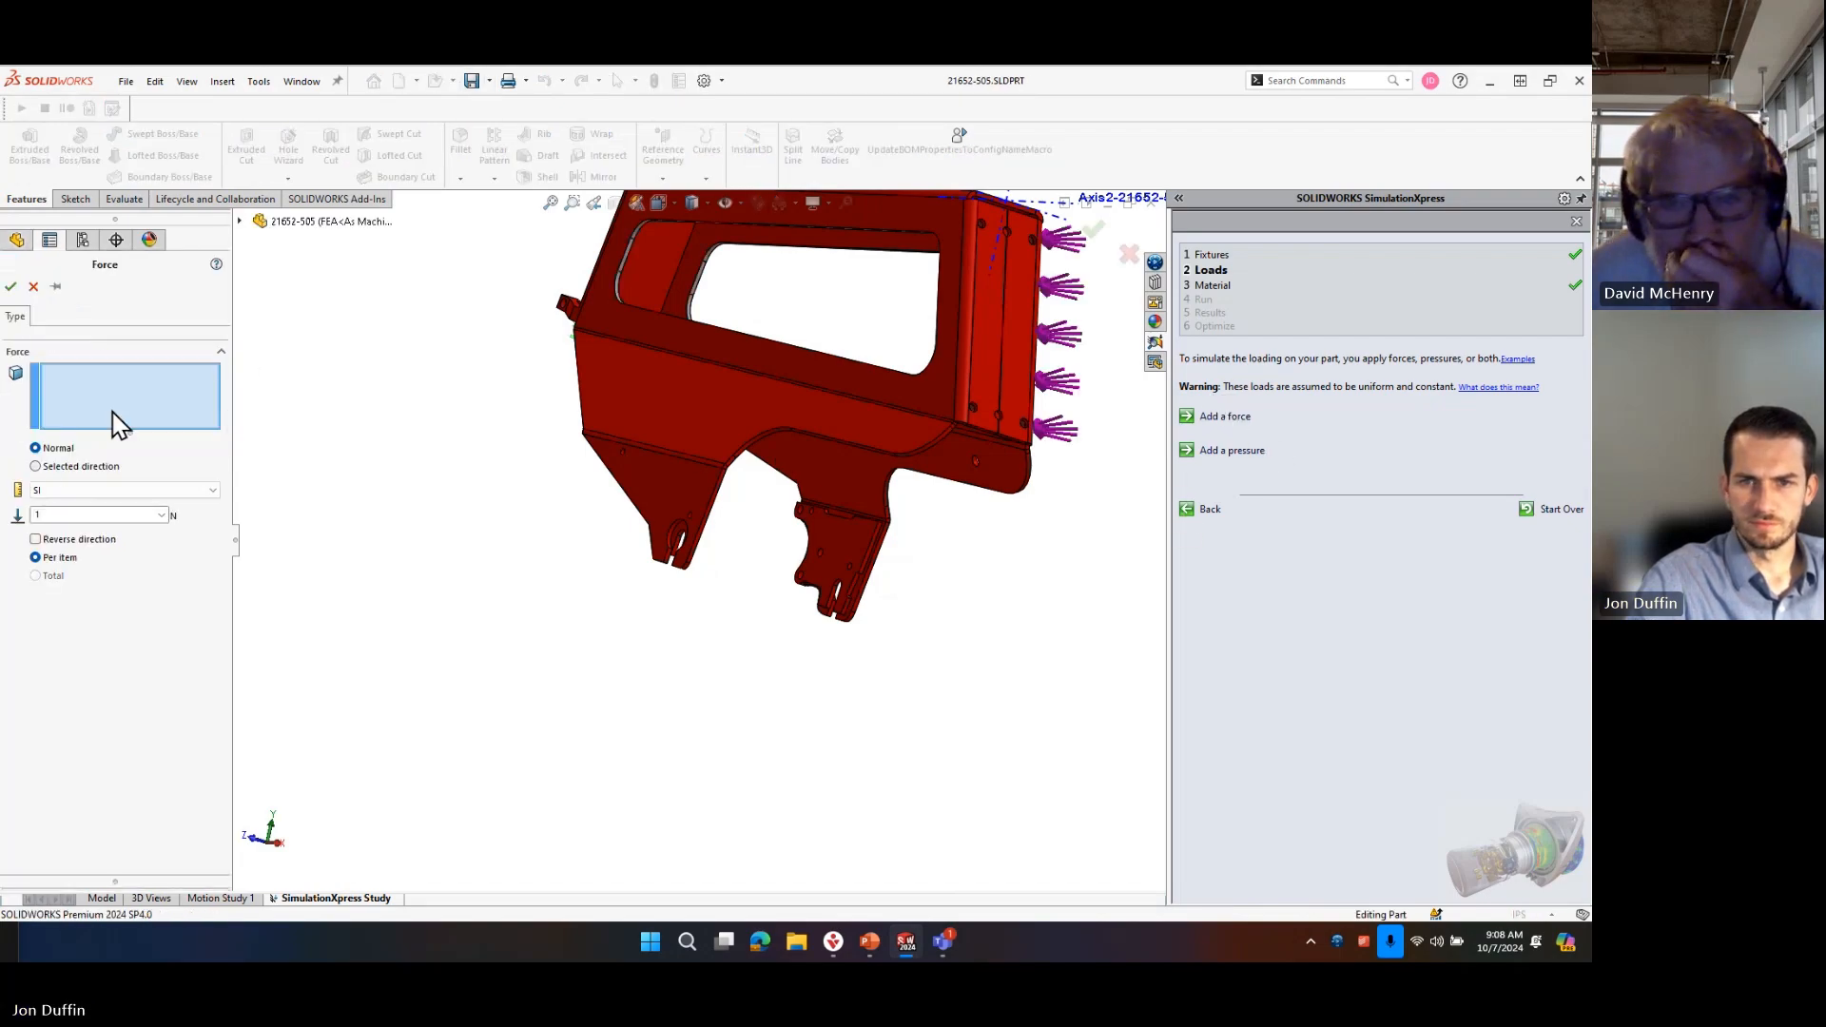
{"action": "left_click", "coordinate": [86, 467]}
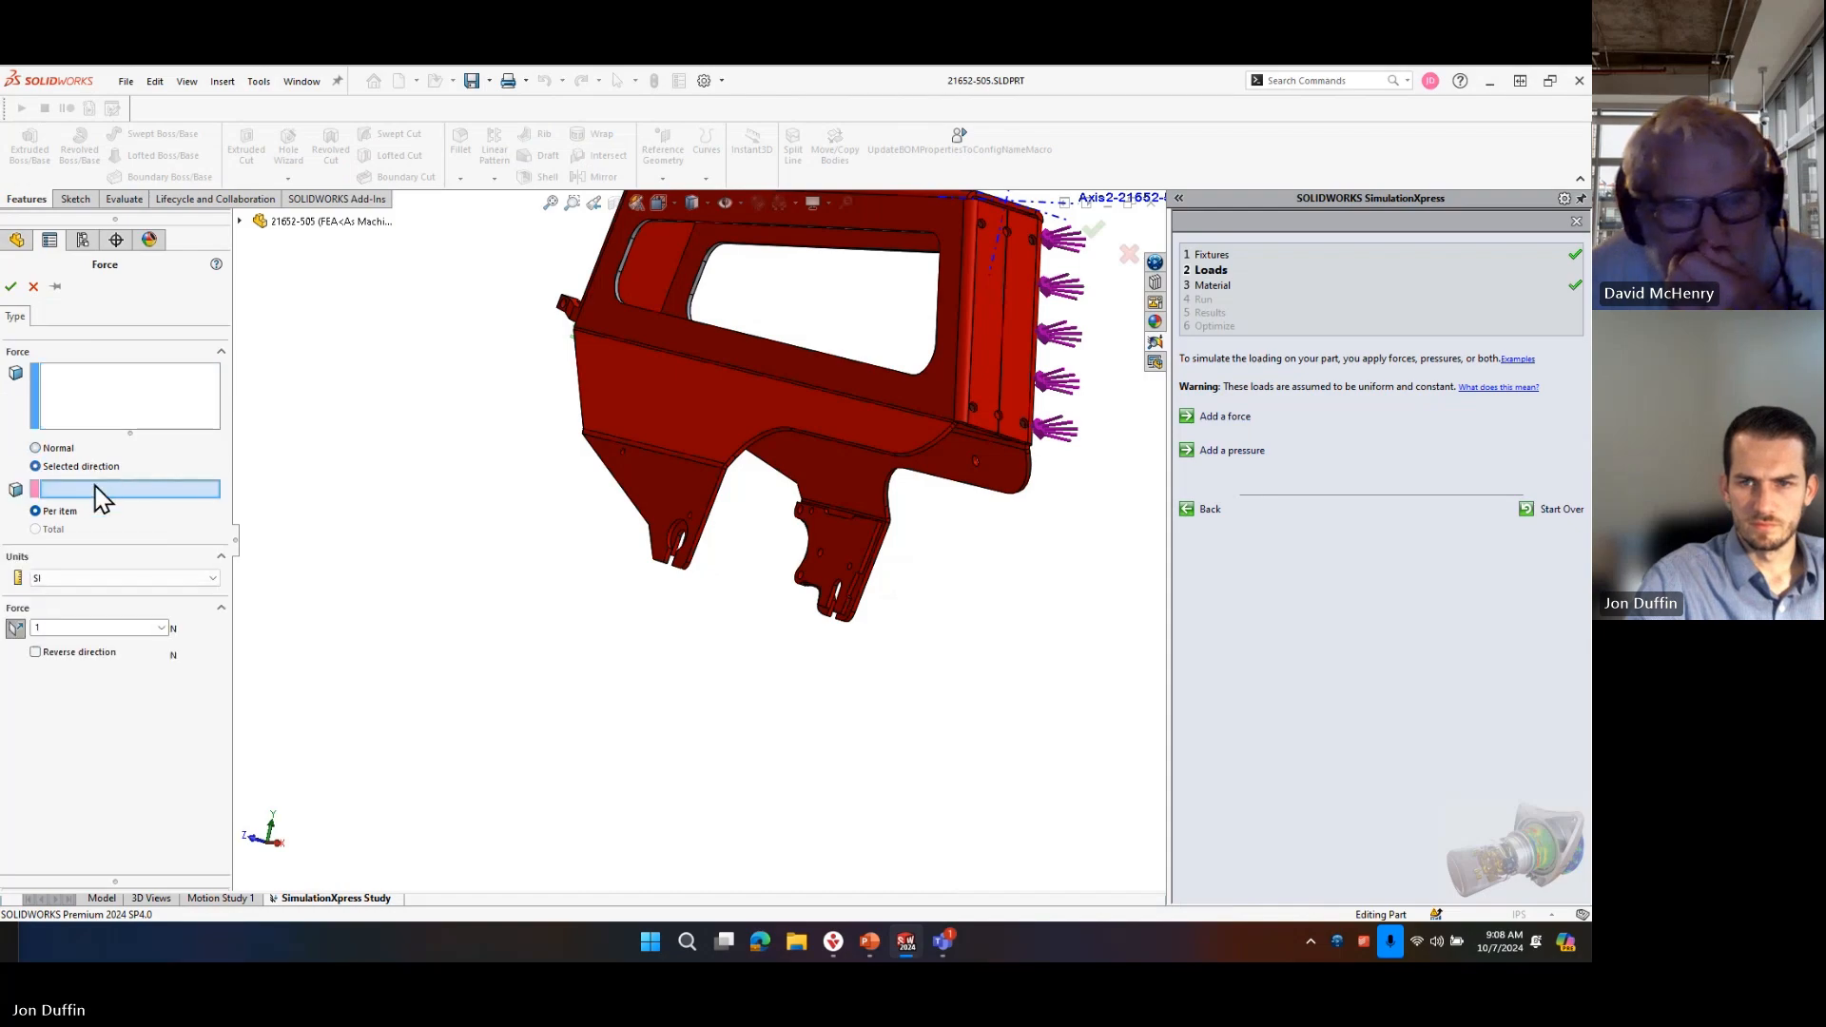
{"action": "scroll", "coordinate": [681, 549], "scroll_direction": "down", "scroll_amount": 6}
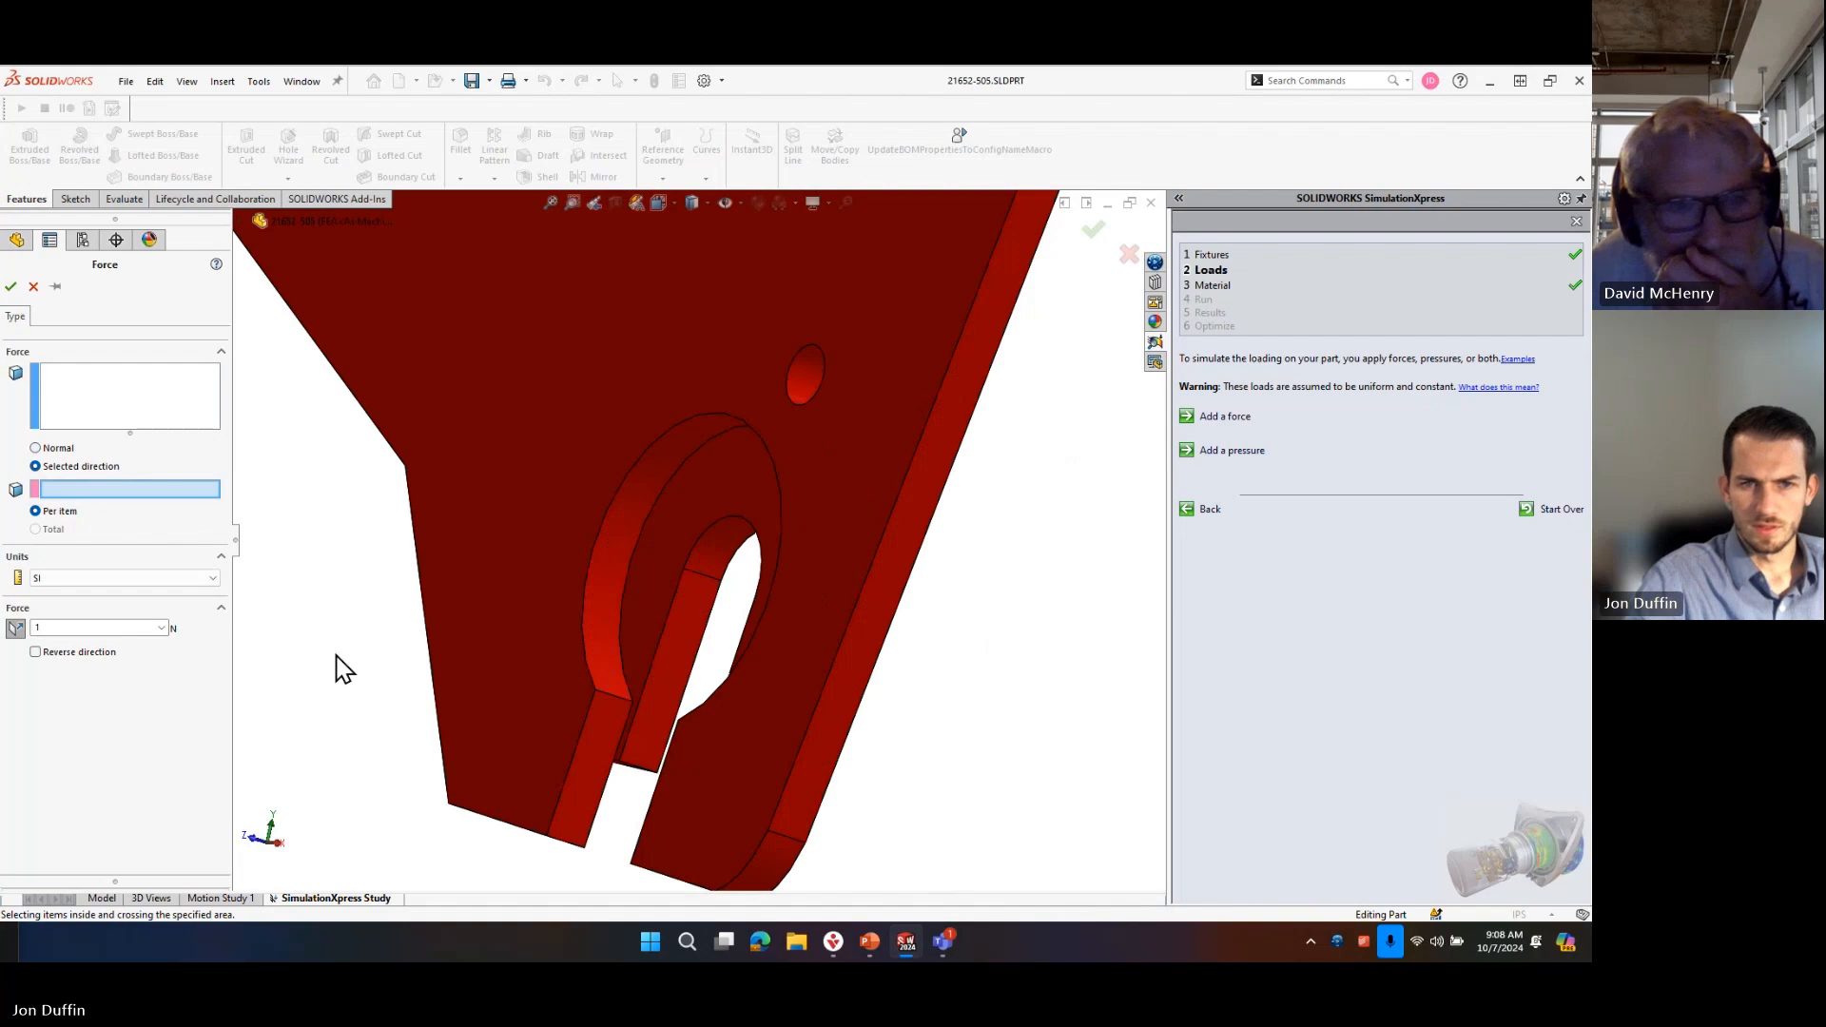
{"action": "left_click", "coordinate": [65, 410]}
{"action": "scroll", "coordinate": [754, 561], "scroll_direction": "down", "scroll_amount": 1}
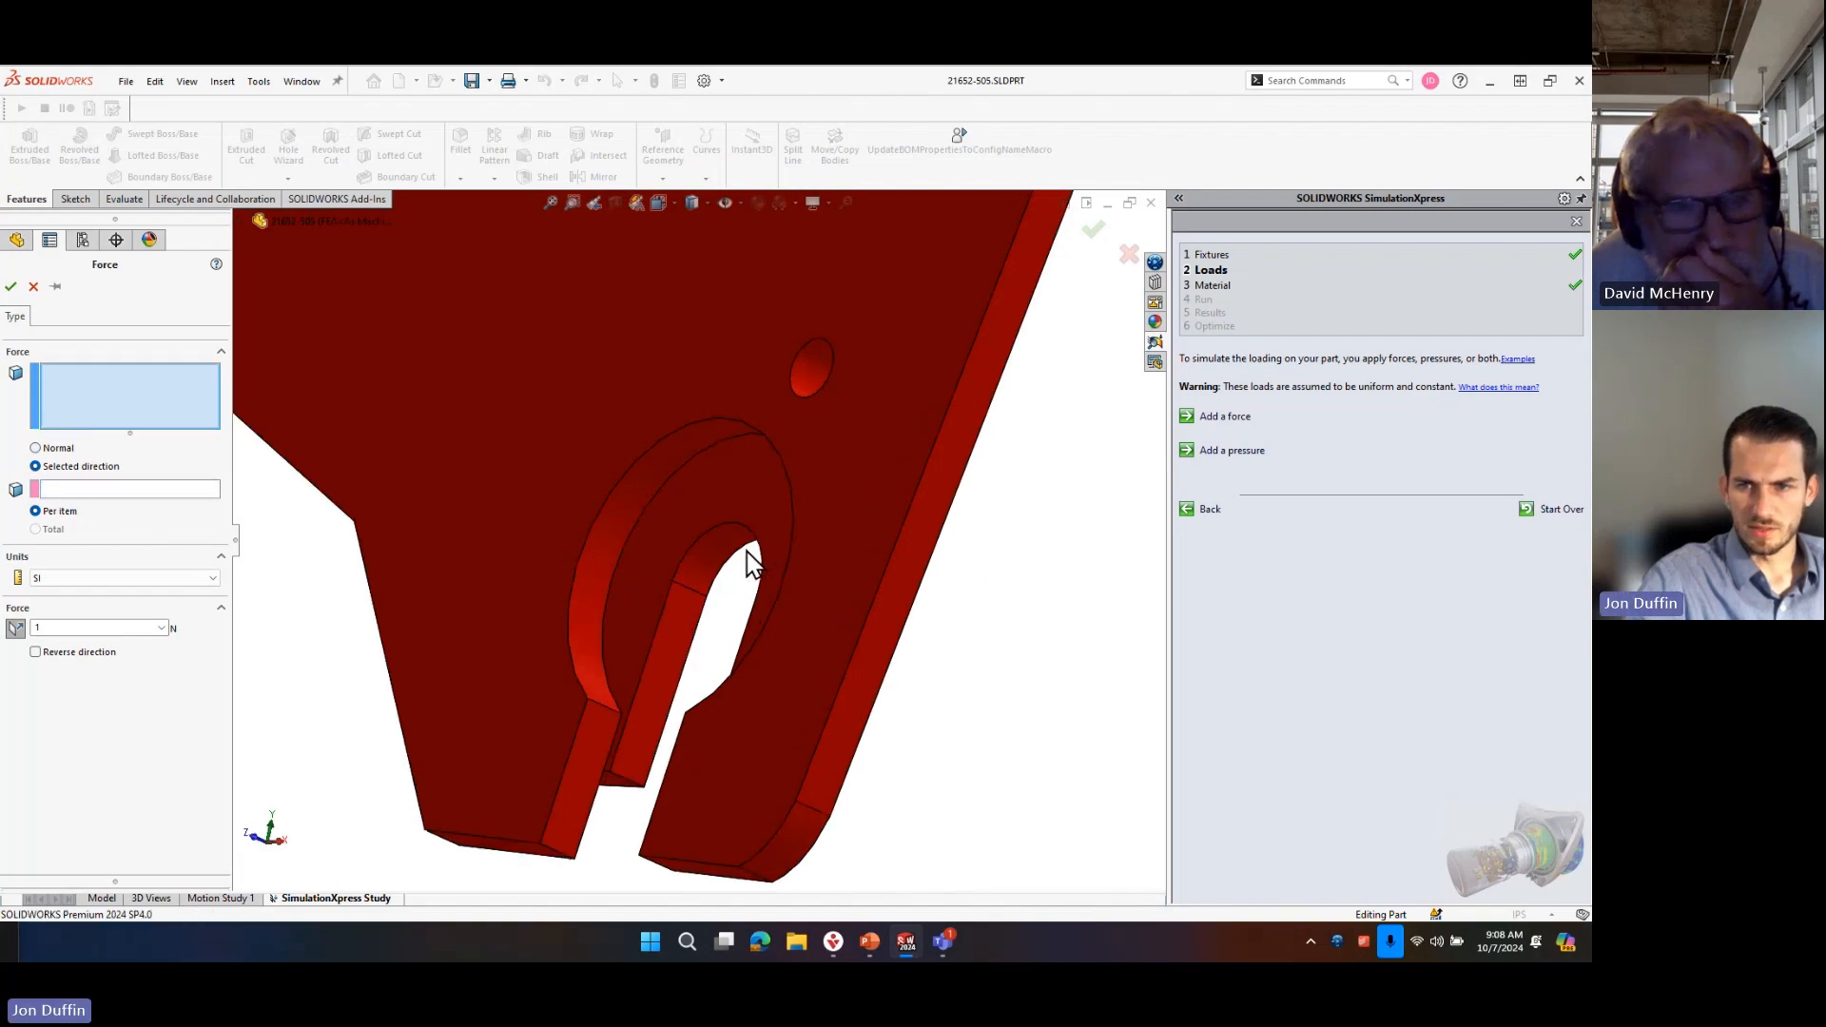
{"action": "left_click", "coordinate": [732, 553]}
{"action": "scroll", "coordinate": [799, 590], "scroll_direction": "up", "scroll_amount": 8}
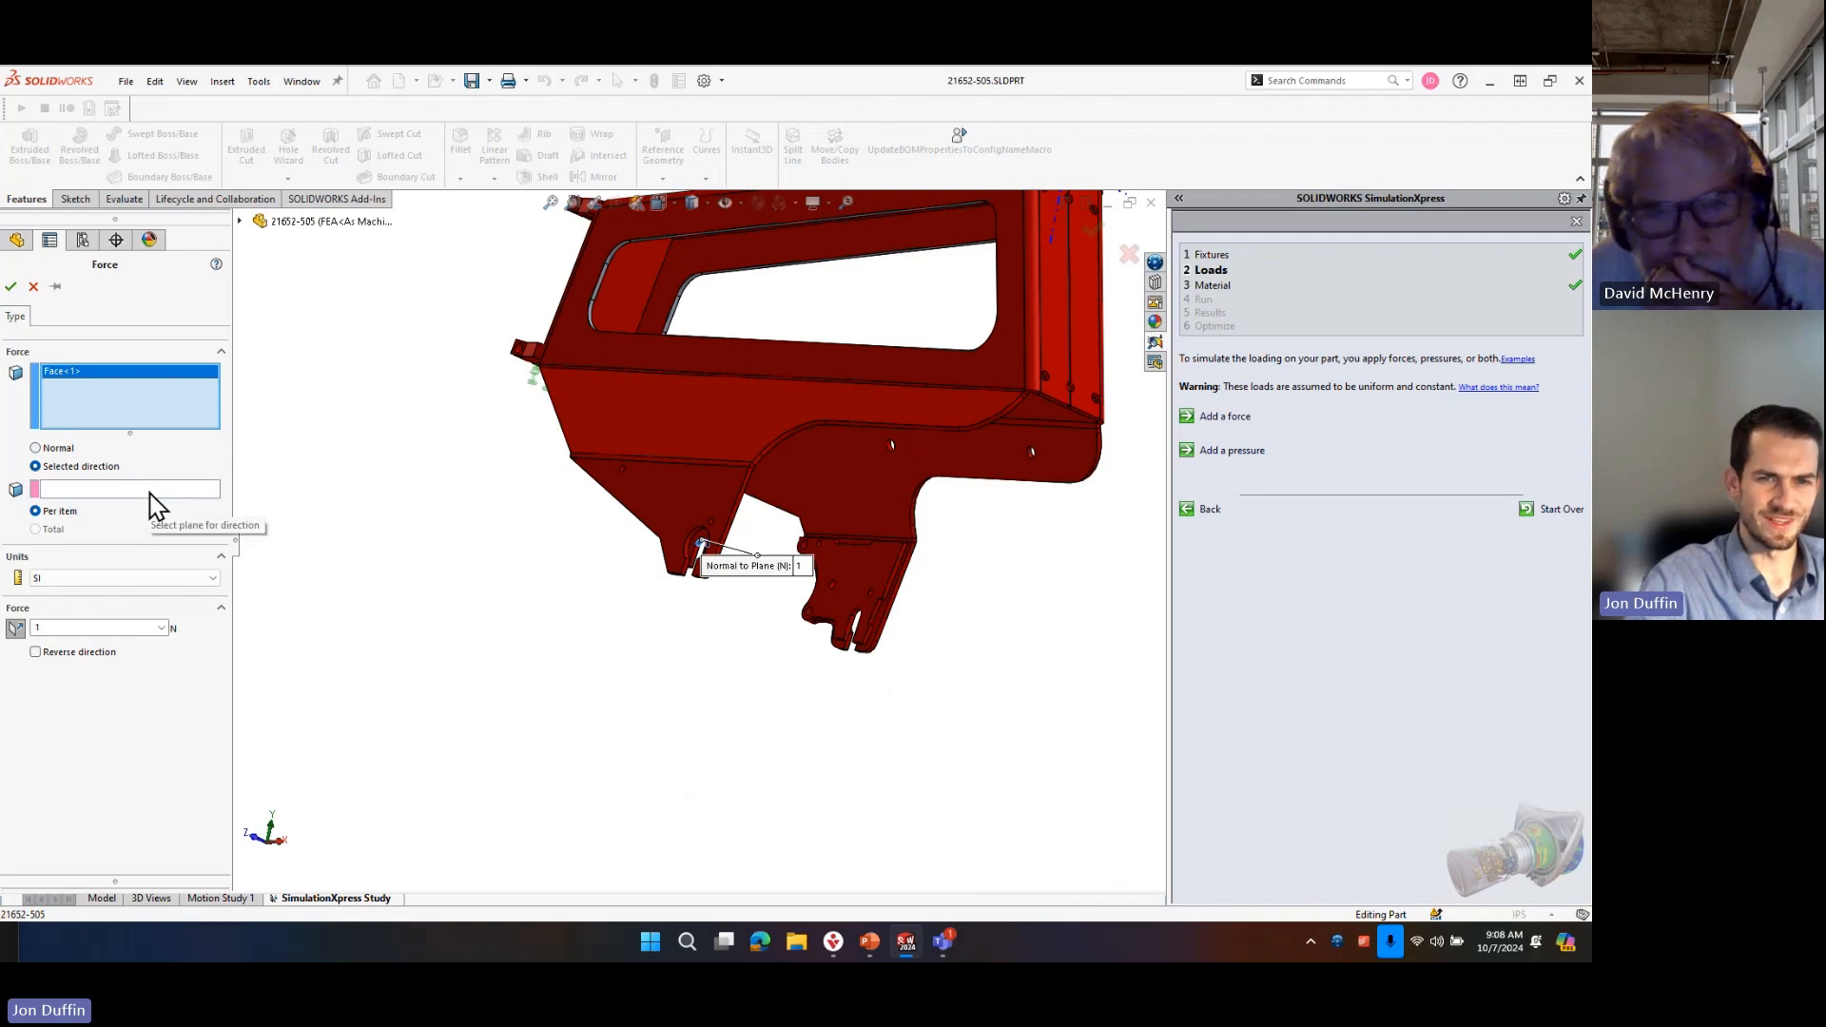
Try to use a flat side face of the slot as the force's direction reference, and cancel the force.
{"action": "scroll", "coordinate": [745, 562], "scroll_direction": "down", "scroll_amount": 4}
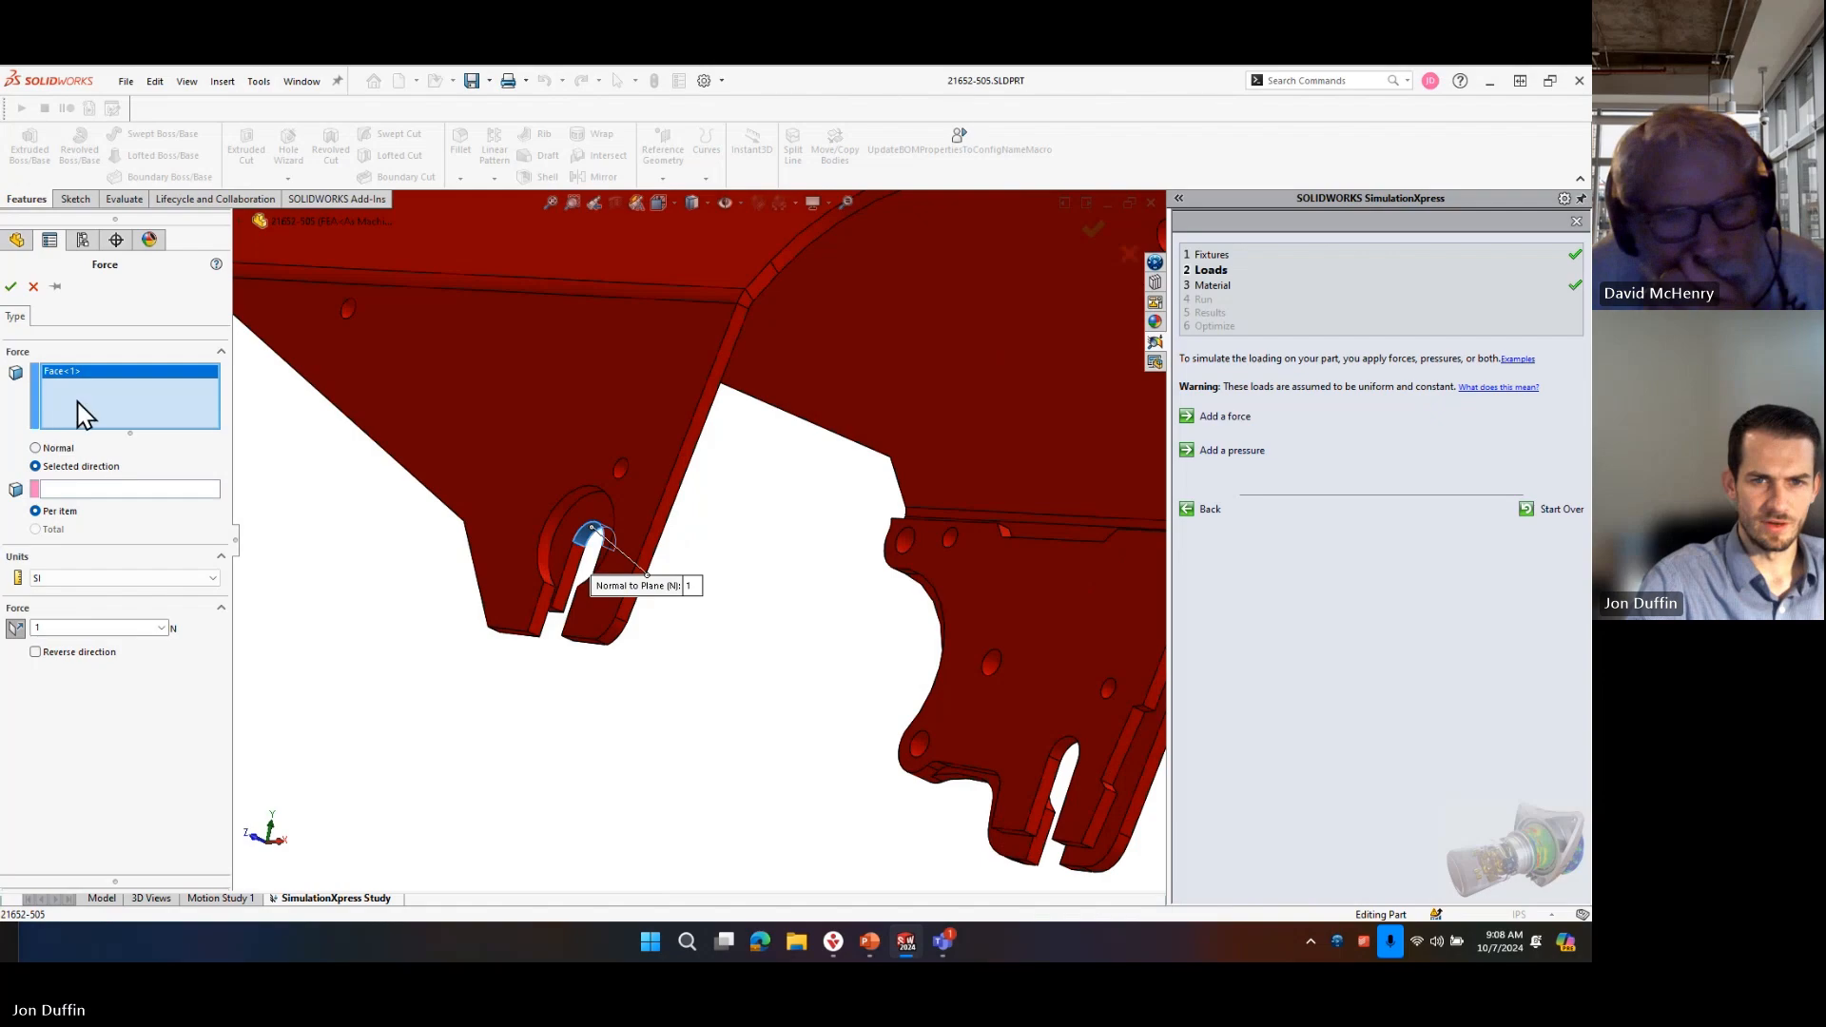
{"action": "scroll", "coordinate": [718, 518], "scroll_direction": "down", "scroll_amount": 2}
{"action": "scroll", "coordinate": [1006, 710], "scroll_direction": "up", "scroll_amount": 3}
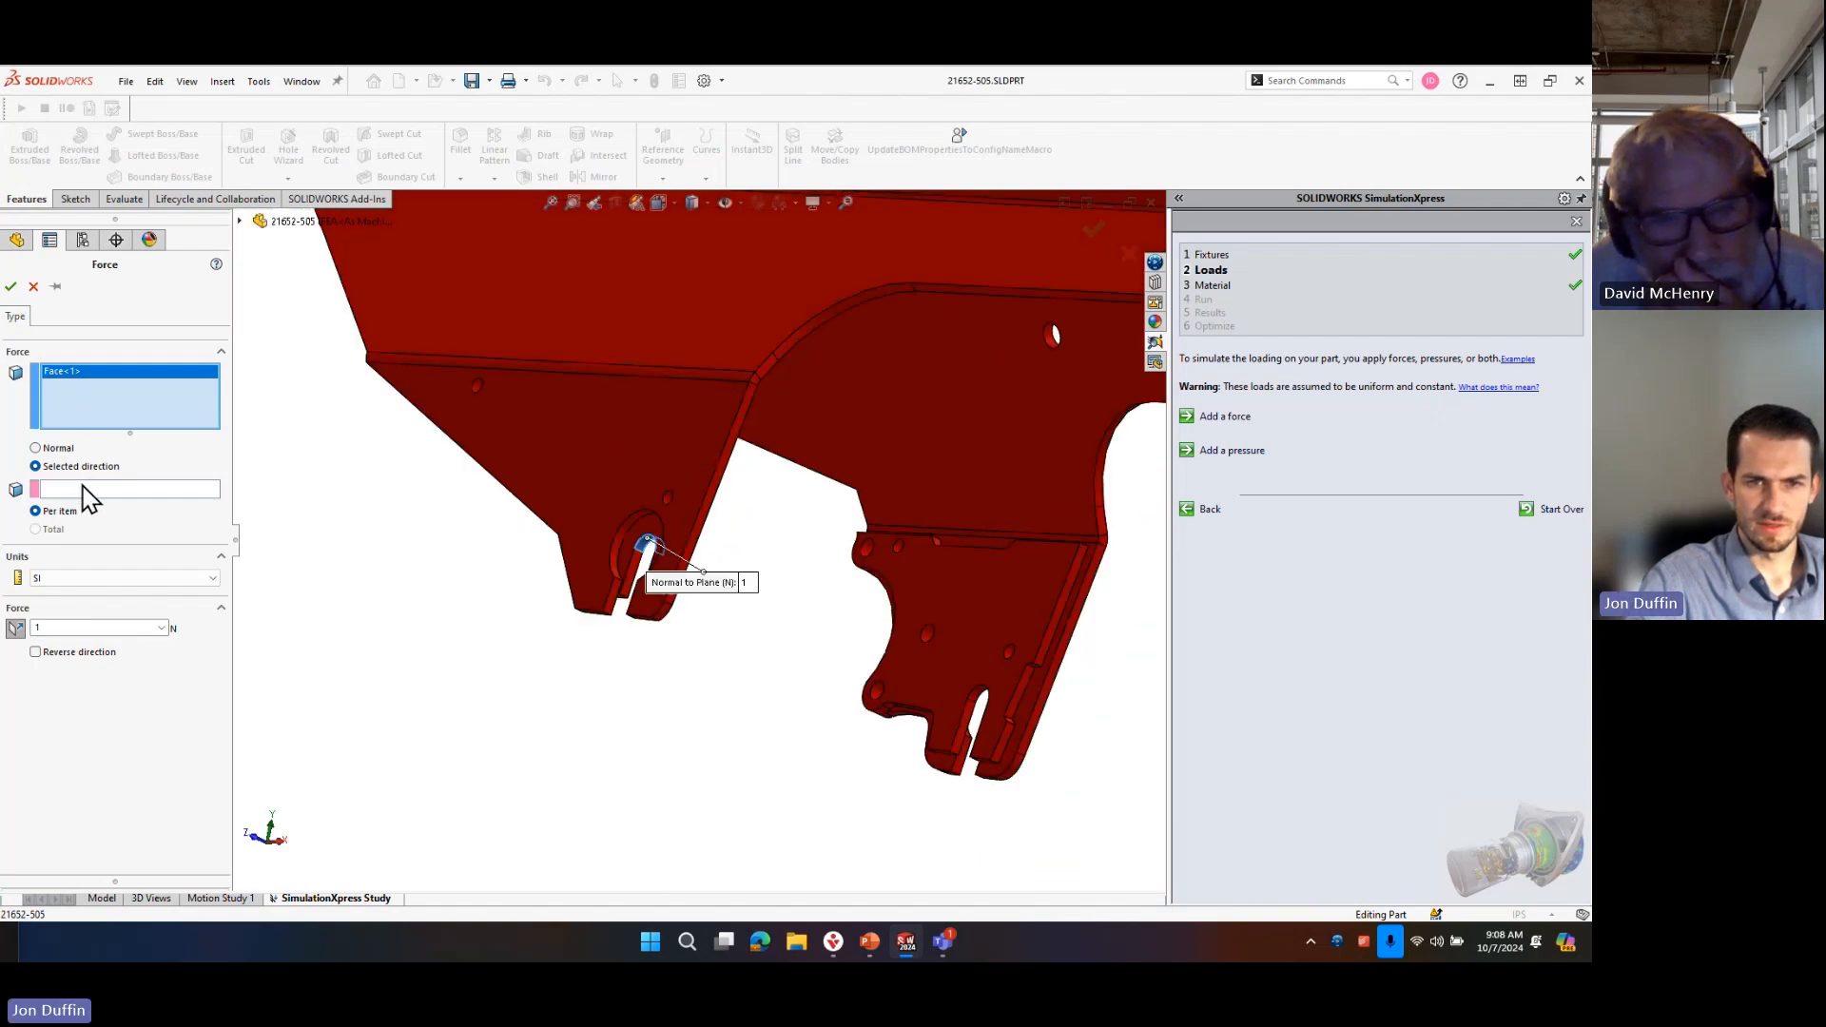
{"action": "left_click", "coordinate": [84, 488]}
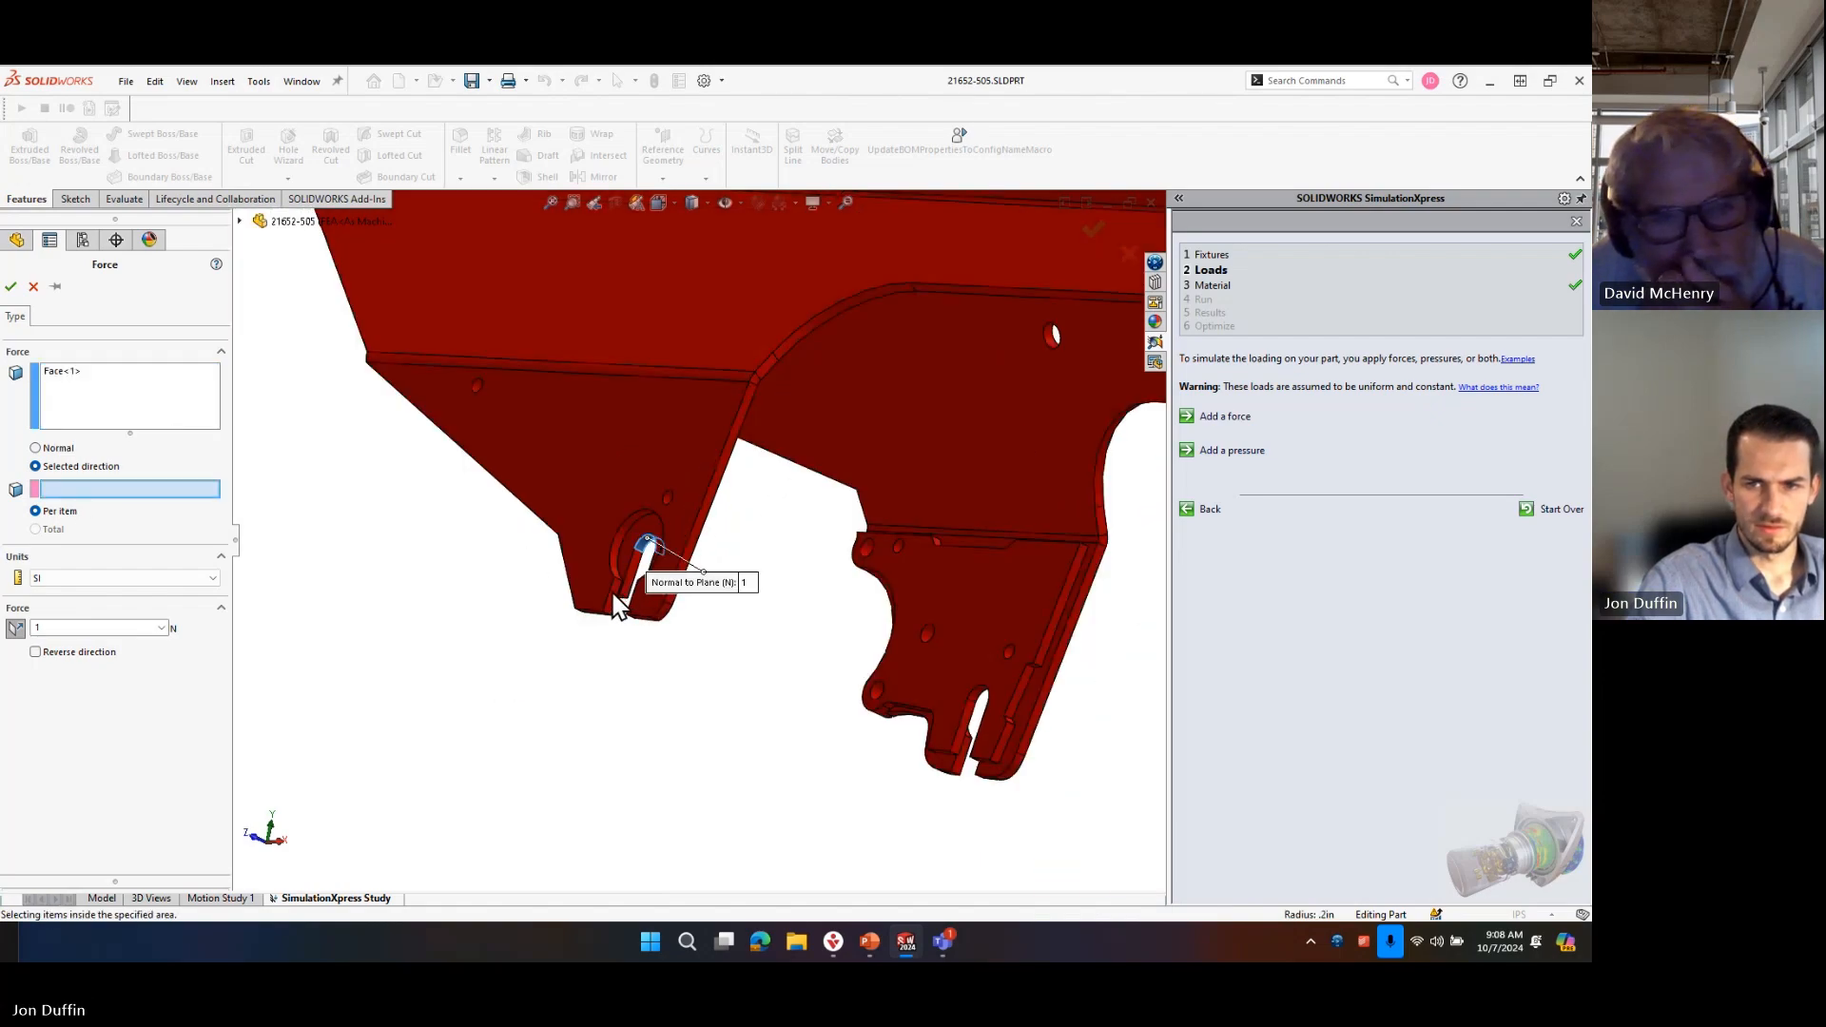
{"action": "scroll", "coordinate": [639, 581], "scroll_direction": "down", "scroll_amount": 4}
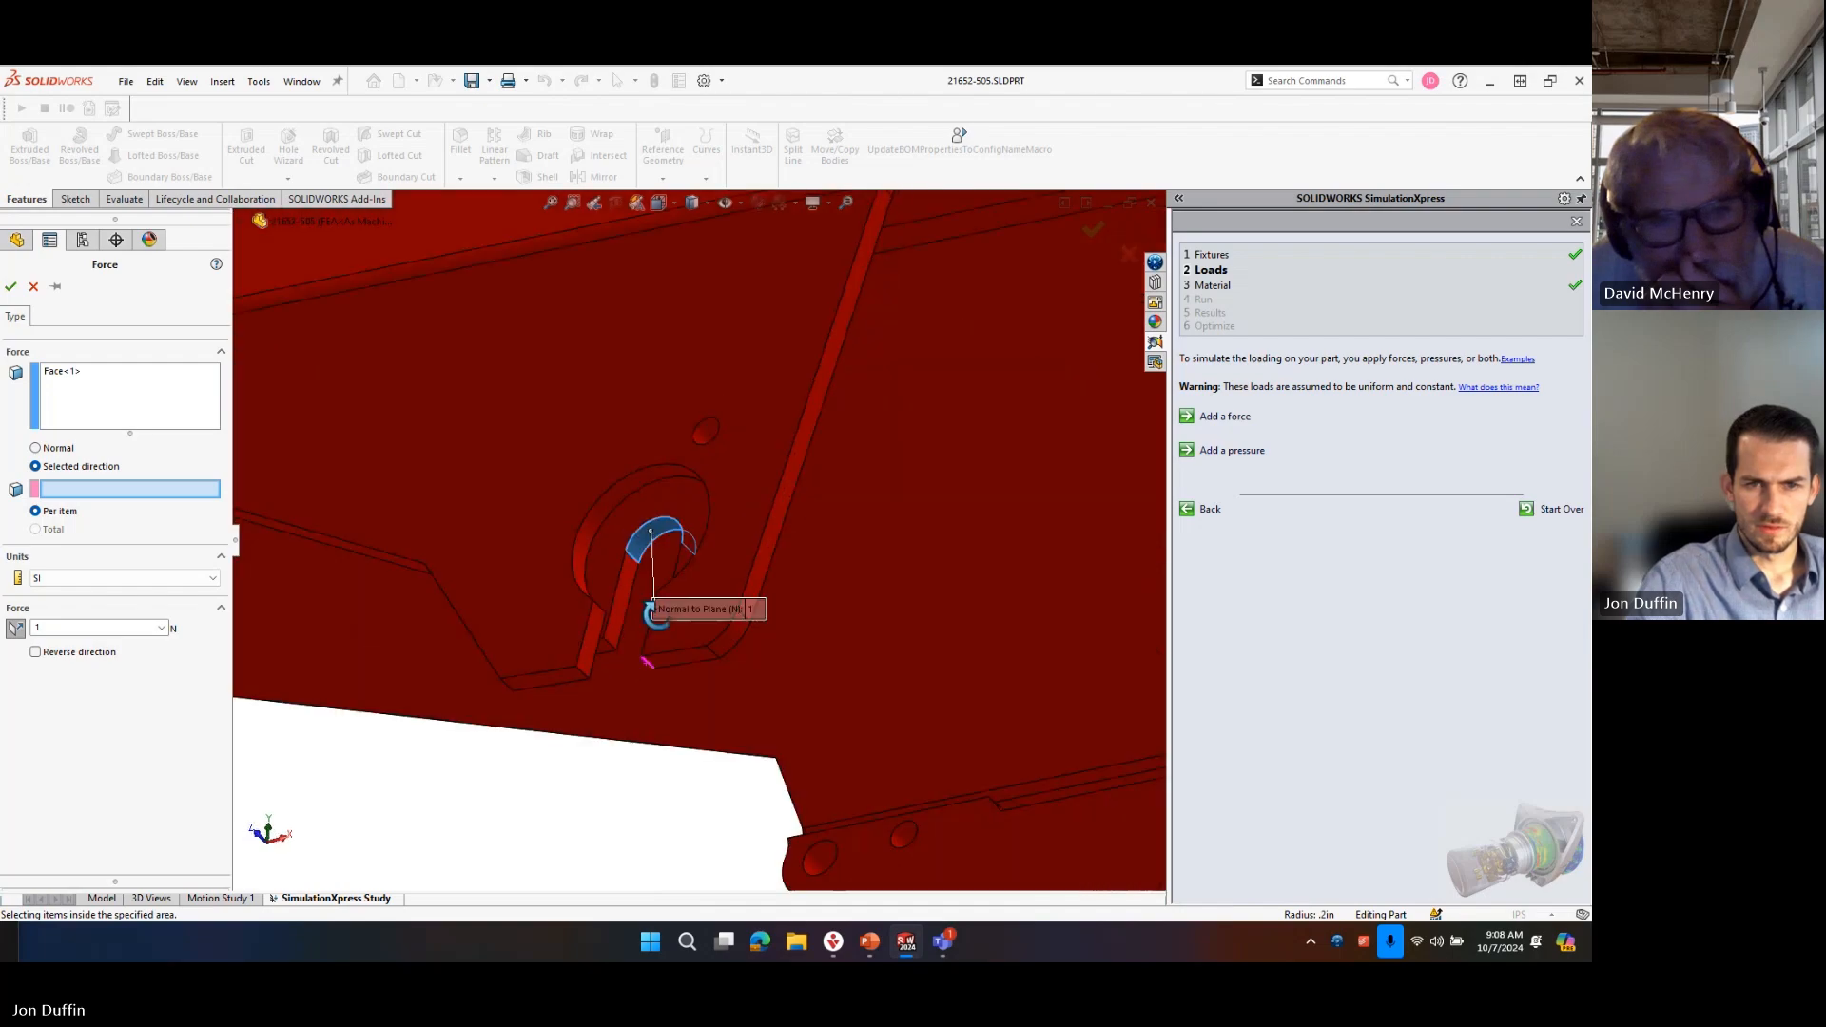
{"action": "scroll", "coordinate": [658, 578], "scroll_direction": "down", "scroll_amount": 2}
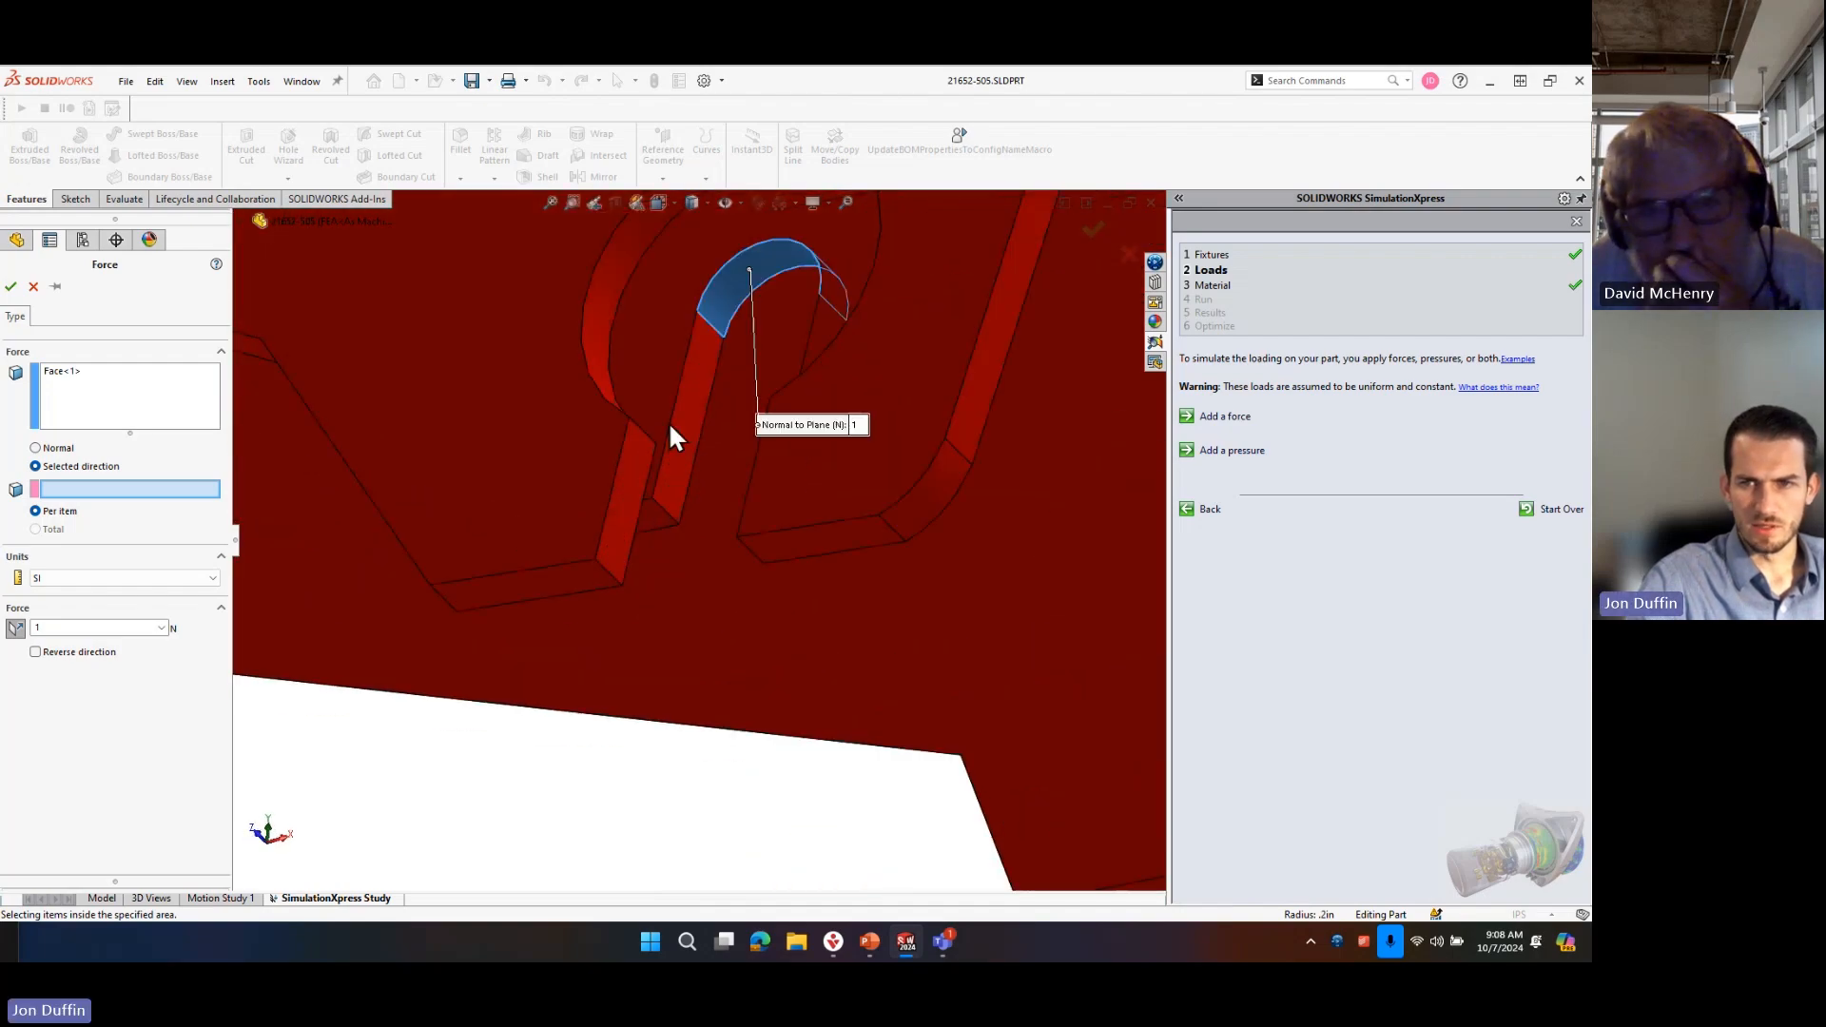
{"action": "scroll", "coordinate": [723, 419], "scroll_direction": "up", "scroll_amount": 6}
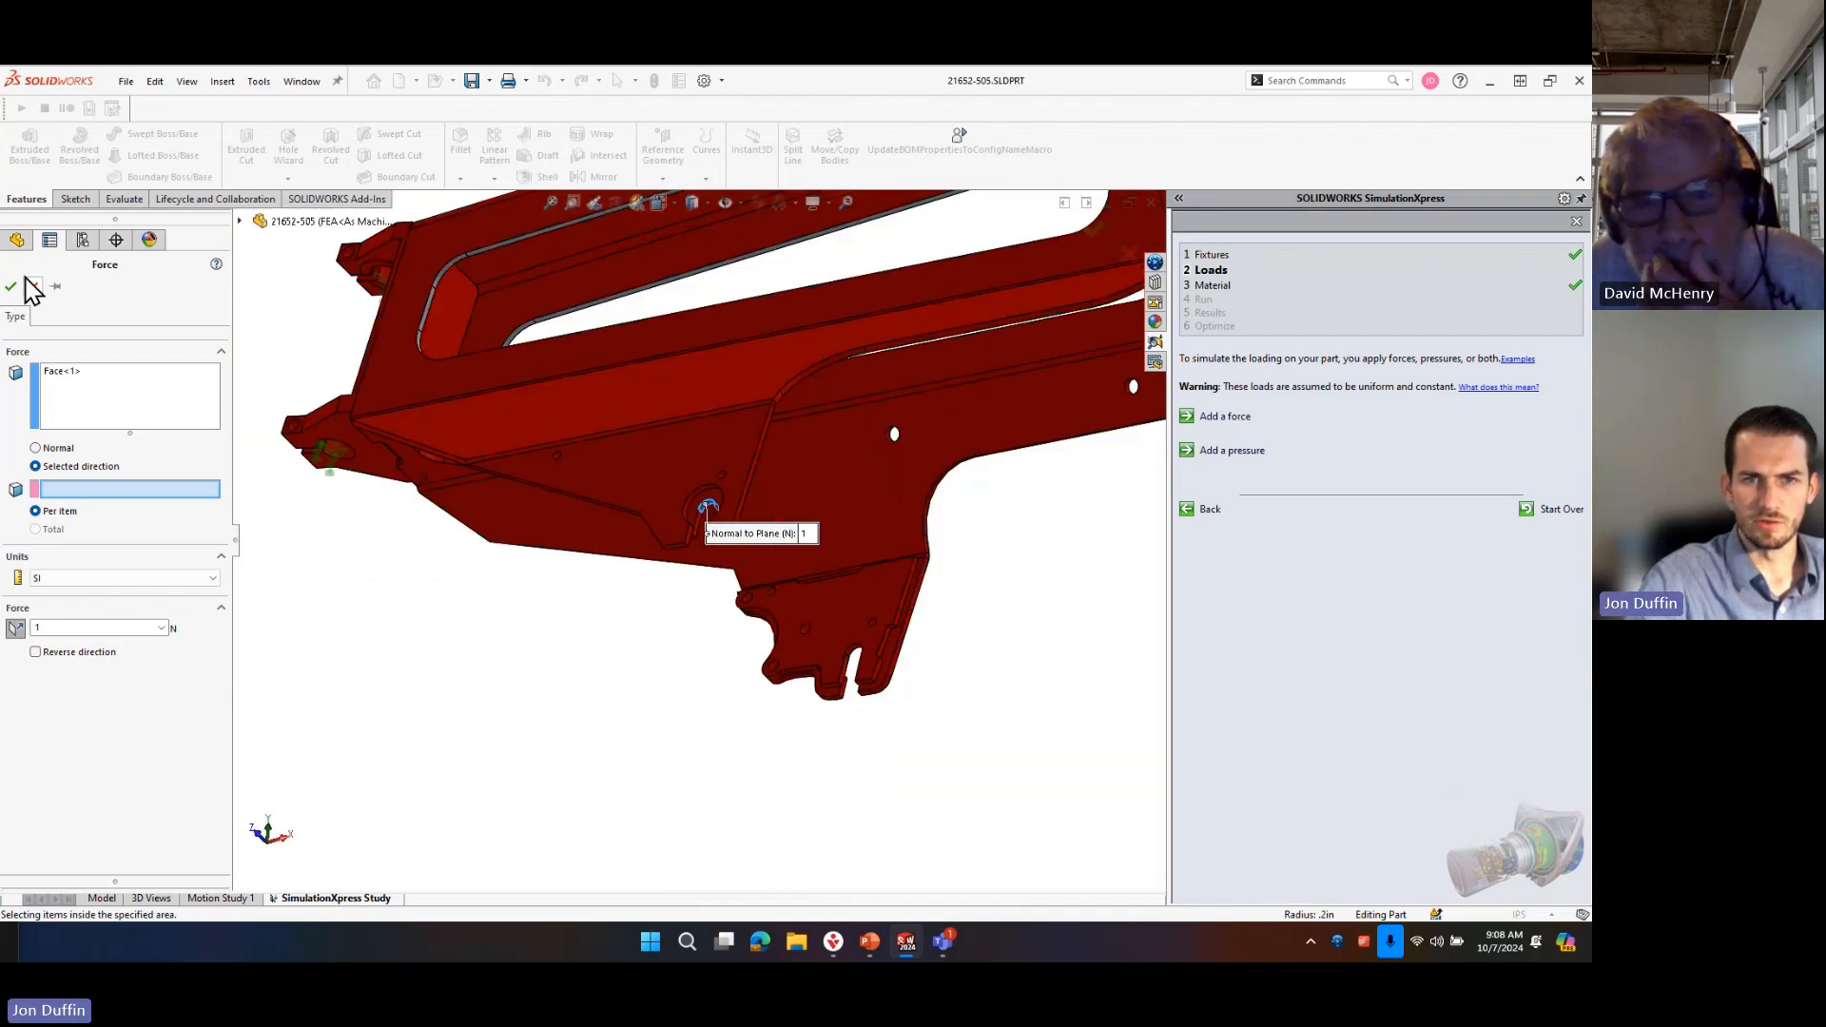
{"action": "left_click", "coordinate": [35, 286]}
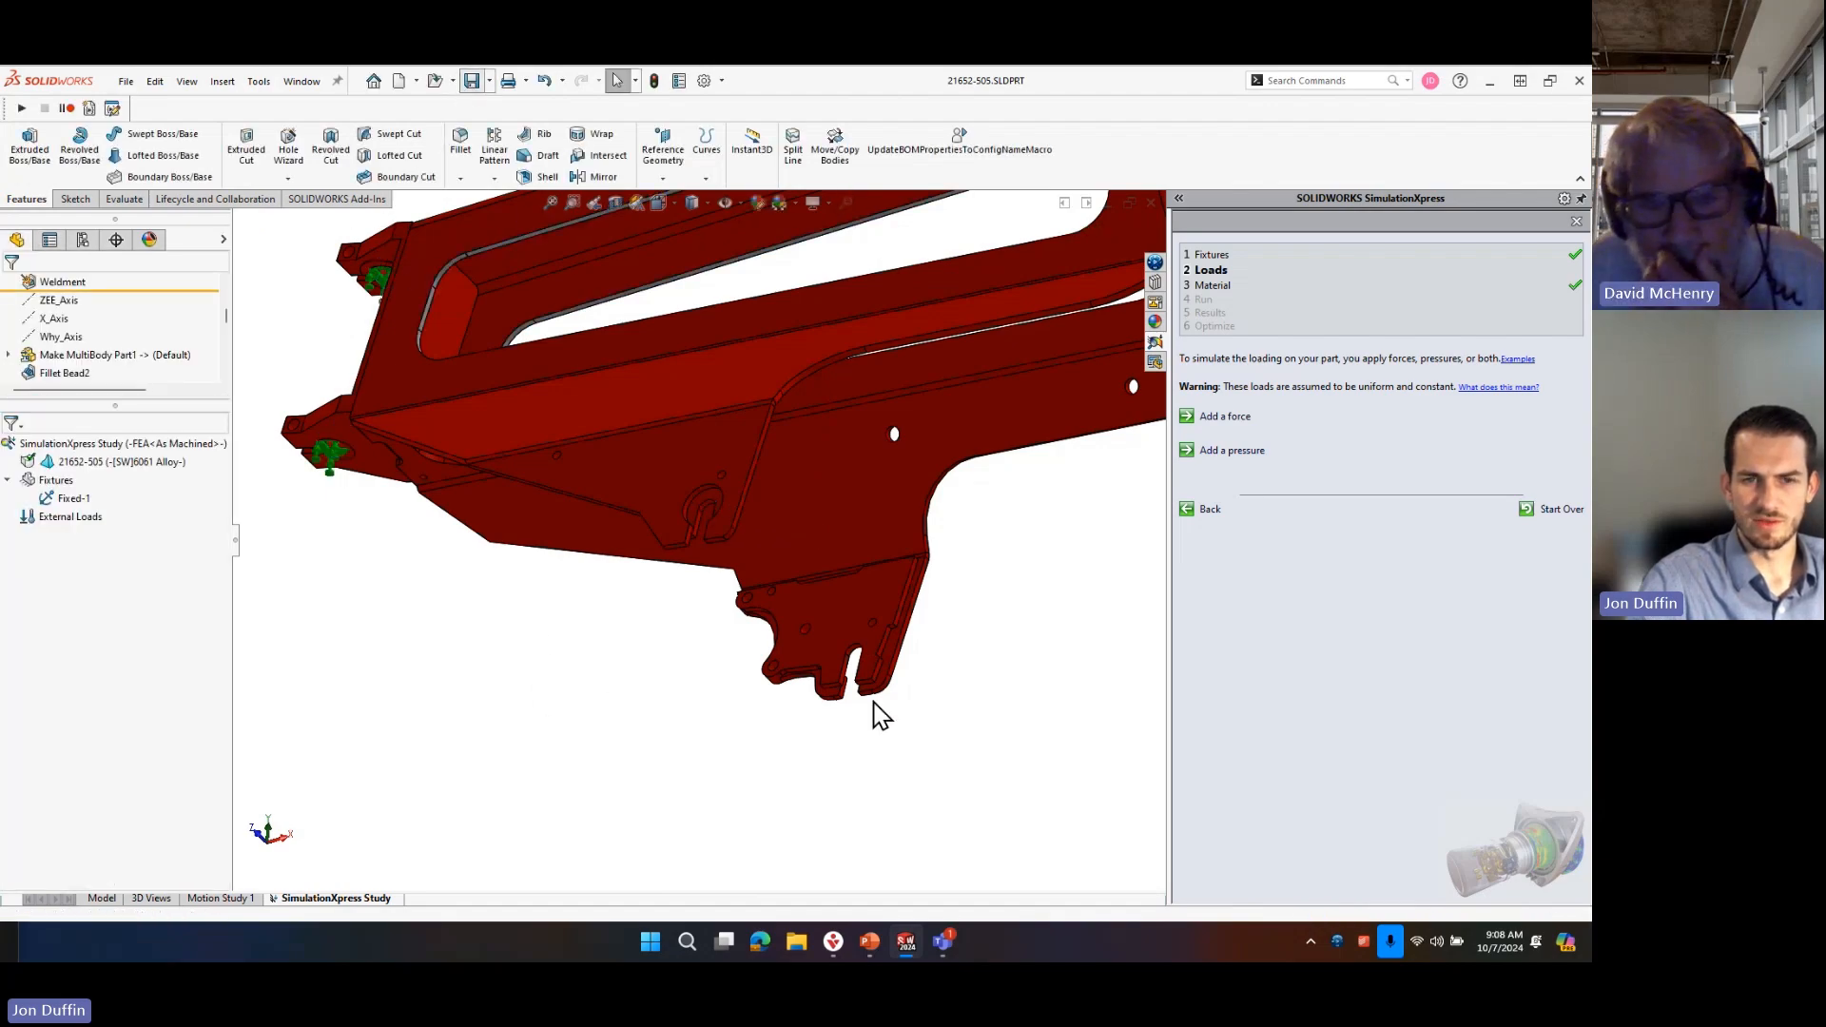
{"action": "right_click", "coordinate": [82, 521]}
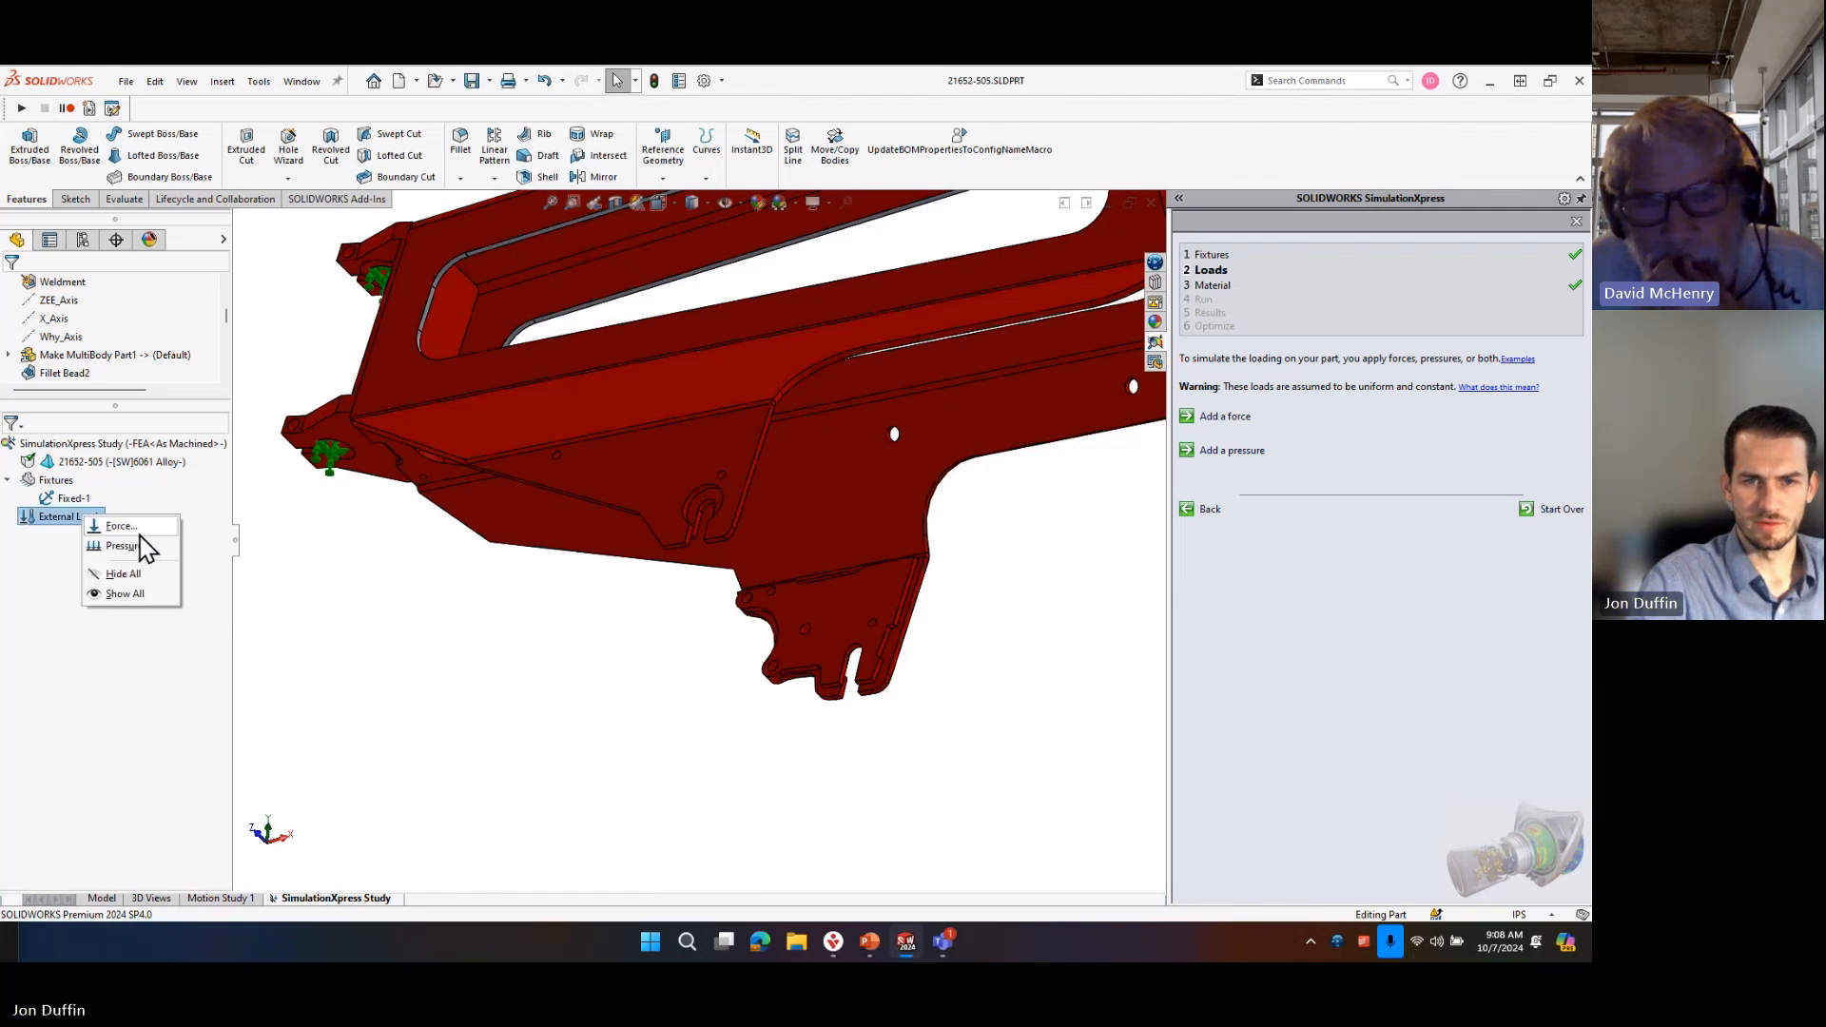
{"action": "scroll", "coordinate": [710, 527], "scroll_direction": "down", "scroll_amount": 8}
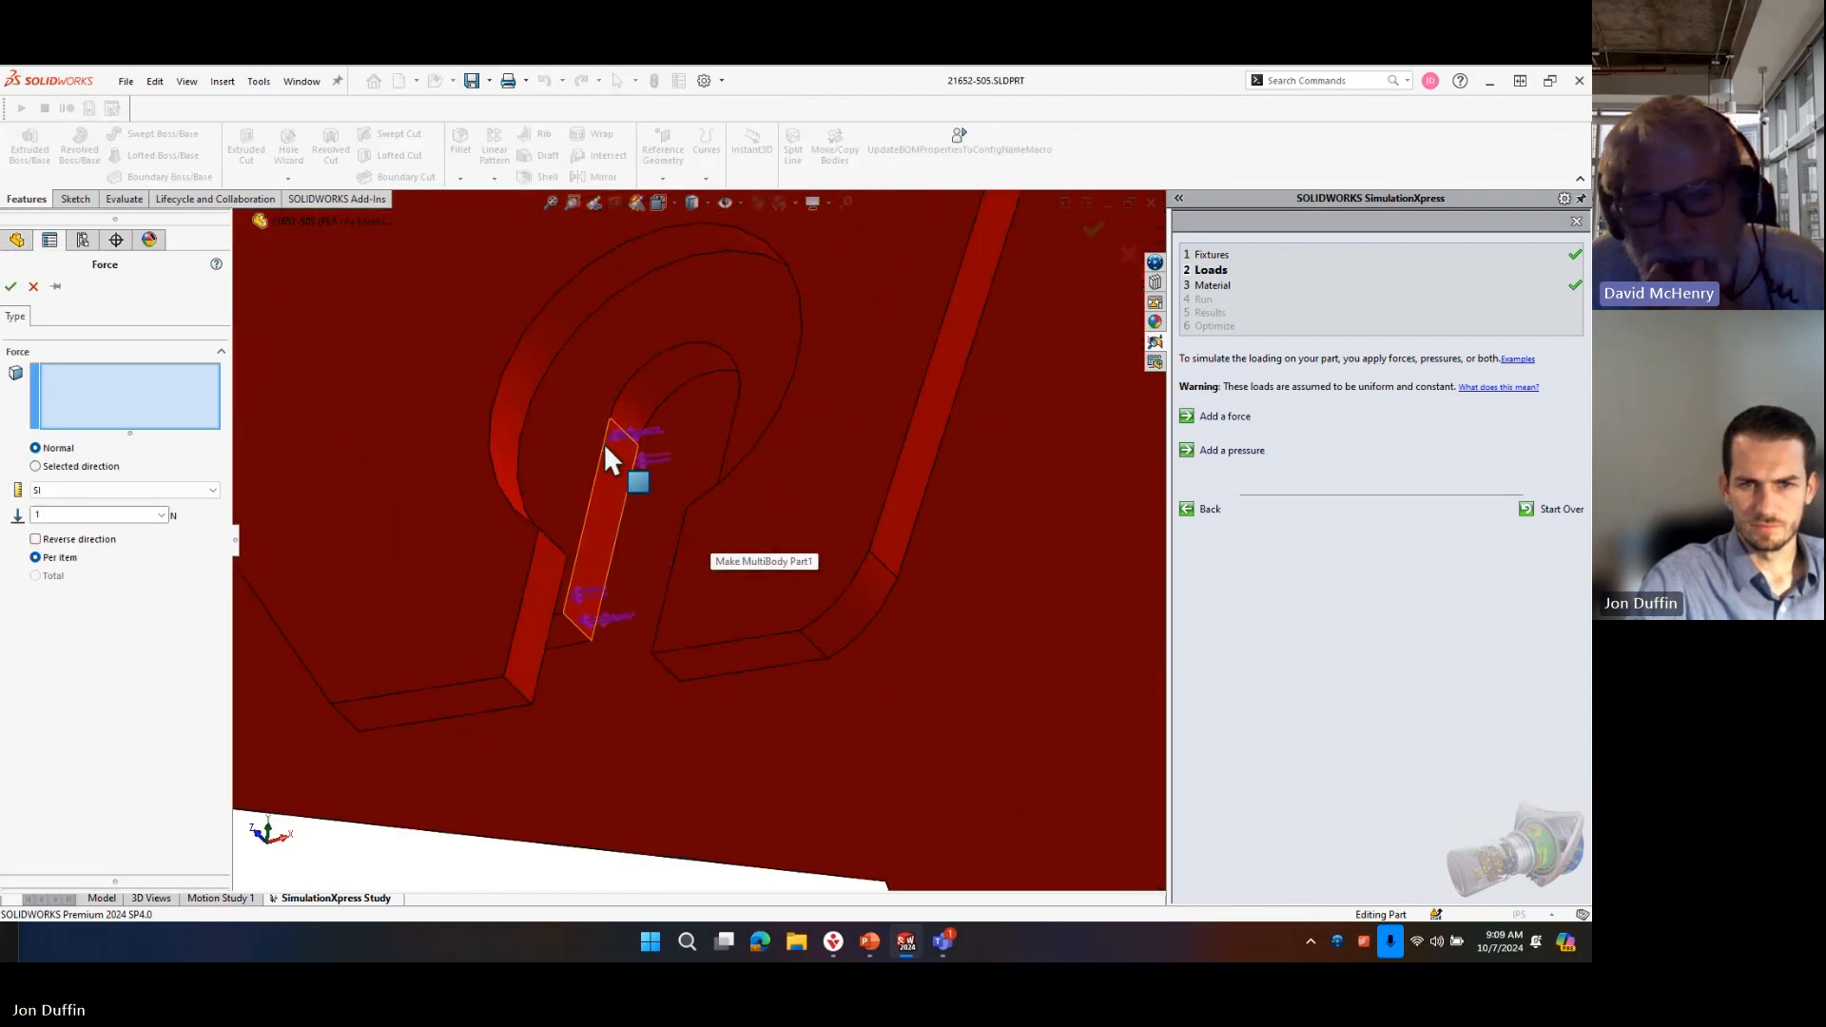
{"action": "left_click", "coordinate": [69, 470]}
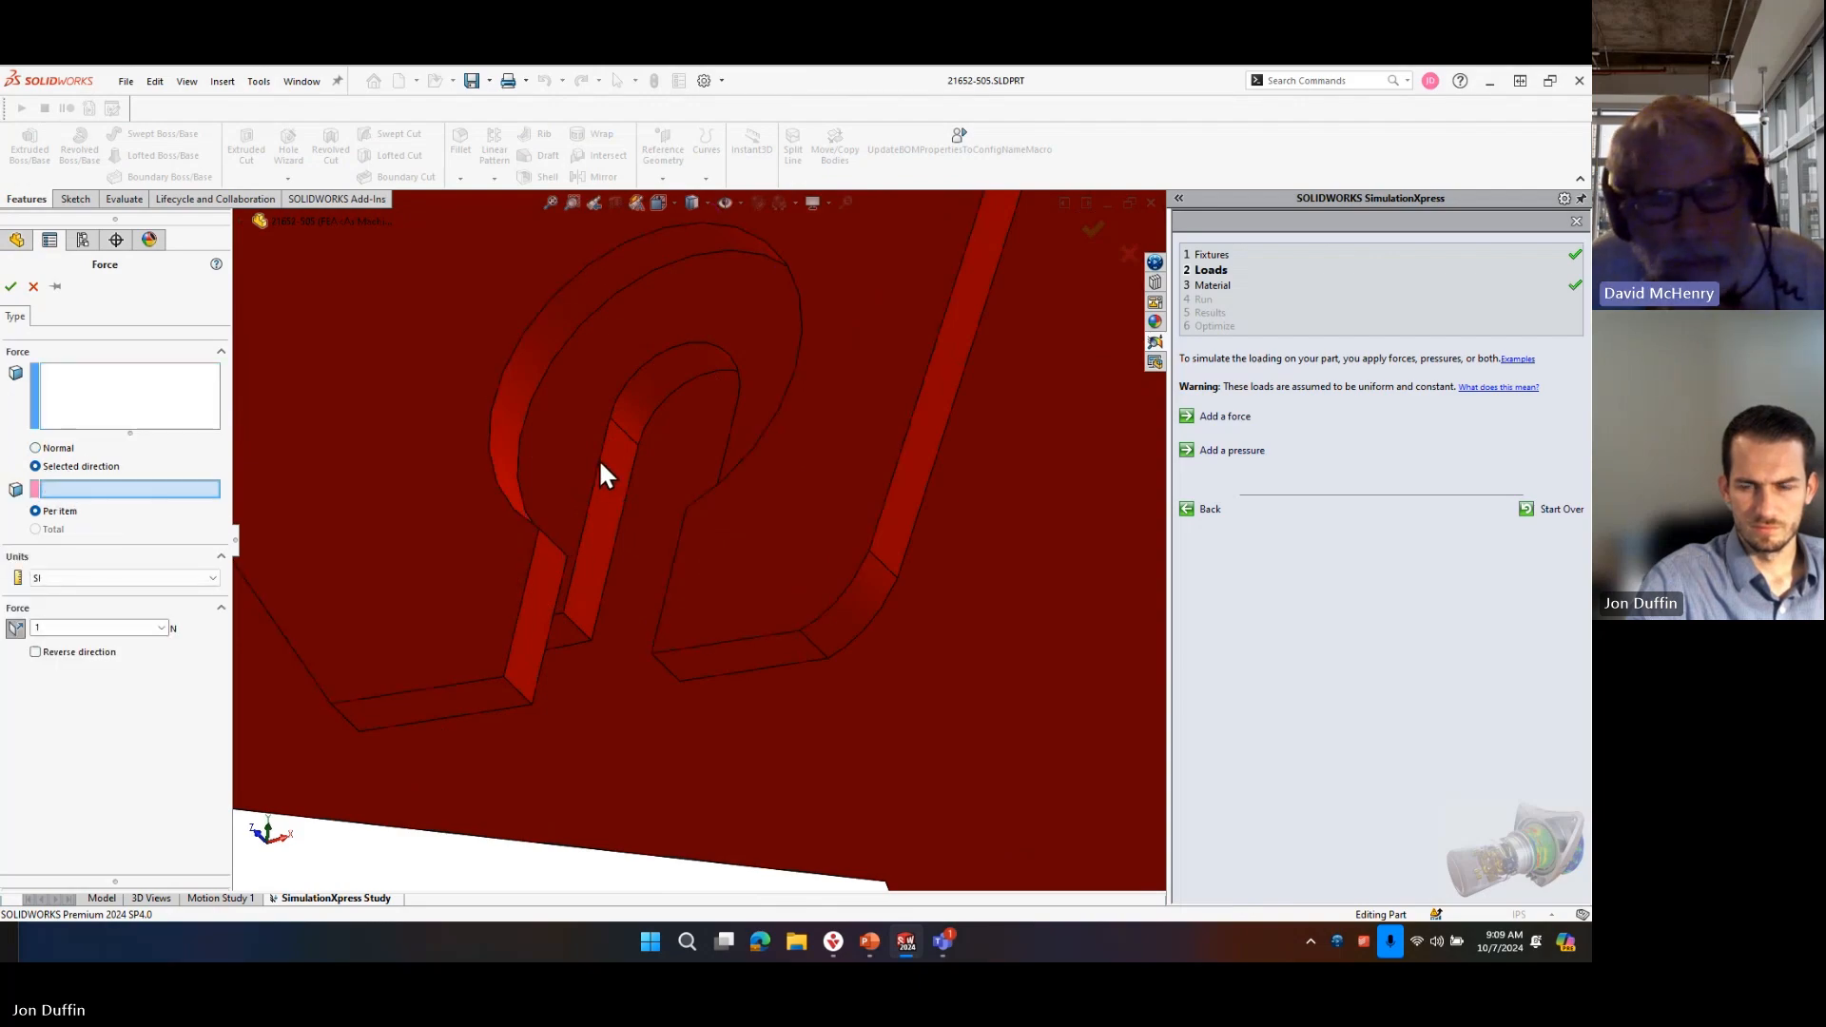
{"action": "scroll", "coordinate": [685, 440], "scroll_direction": "up", "scroll_amount": 10}
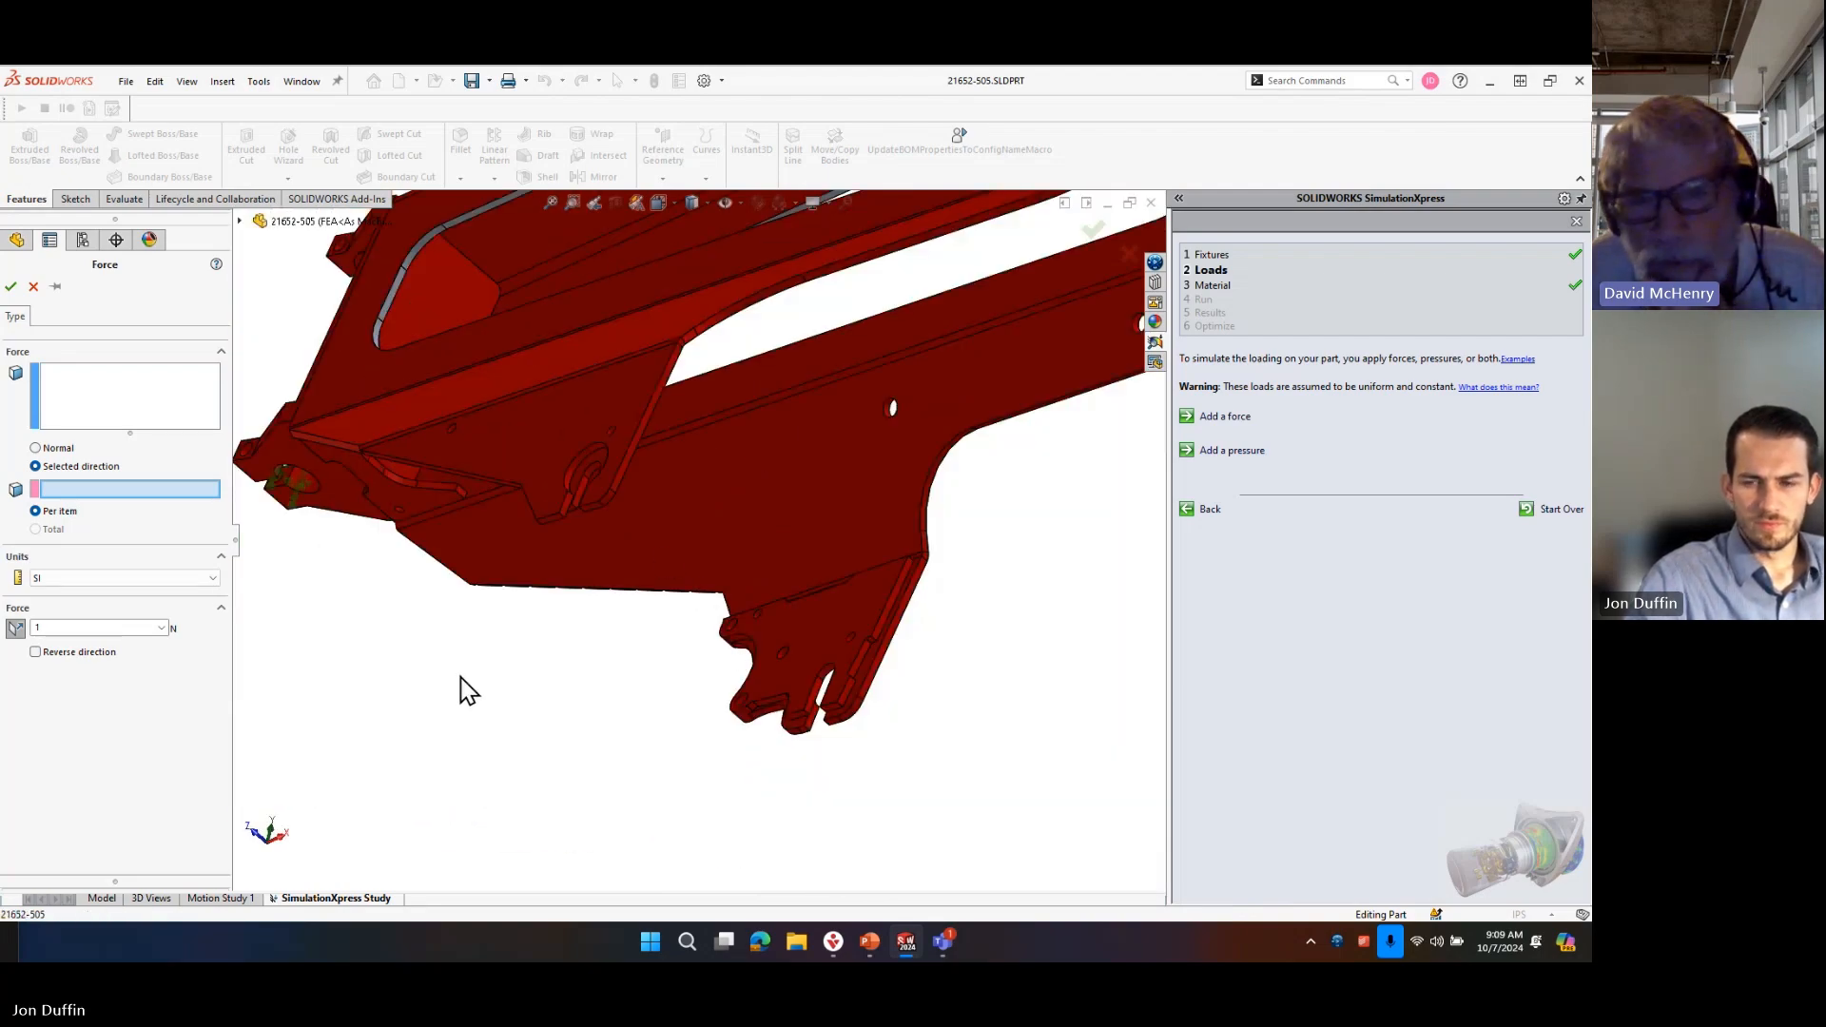
{"action": "left_click", "coordinate": [33, 286]}
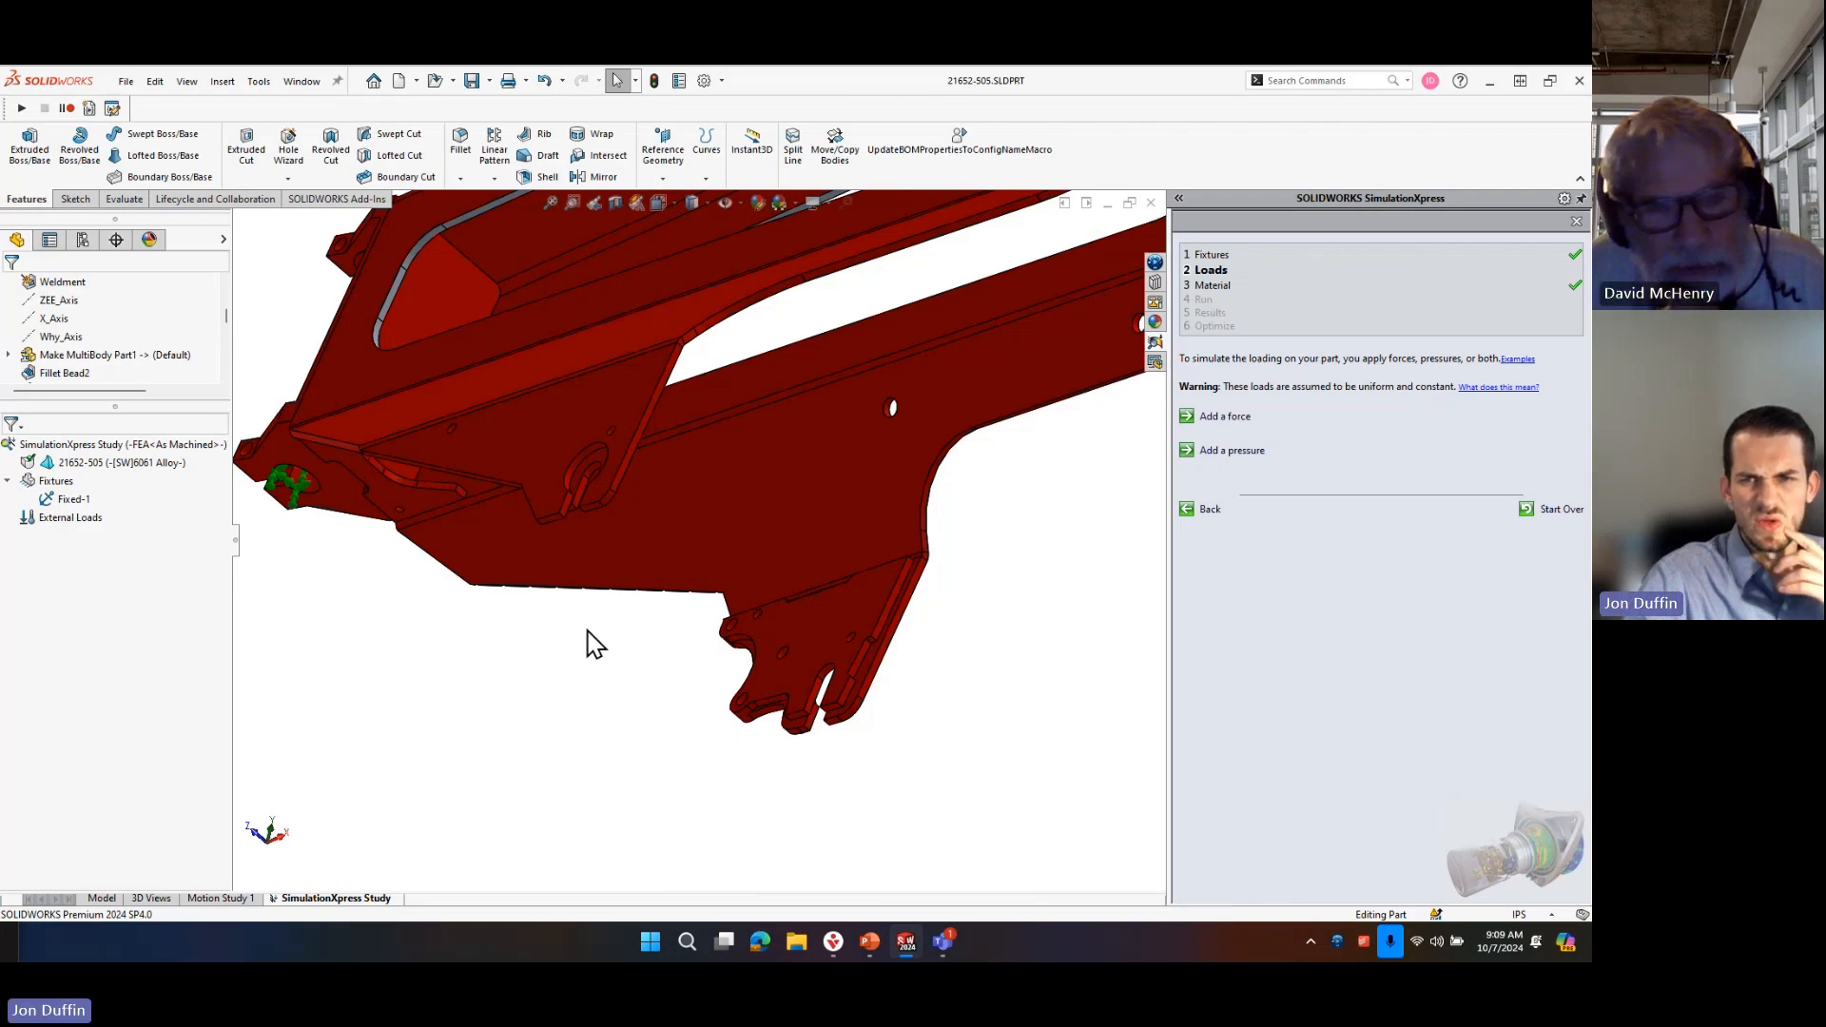
{"action": "scroll", "coordinate": [598, 490], "scroll_direction": "down", "scroll_amount": 5}
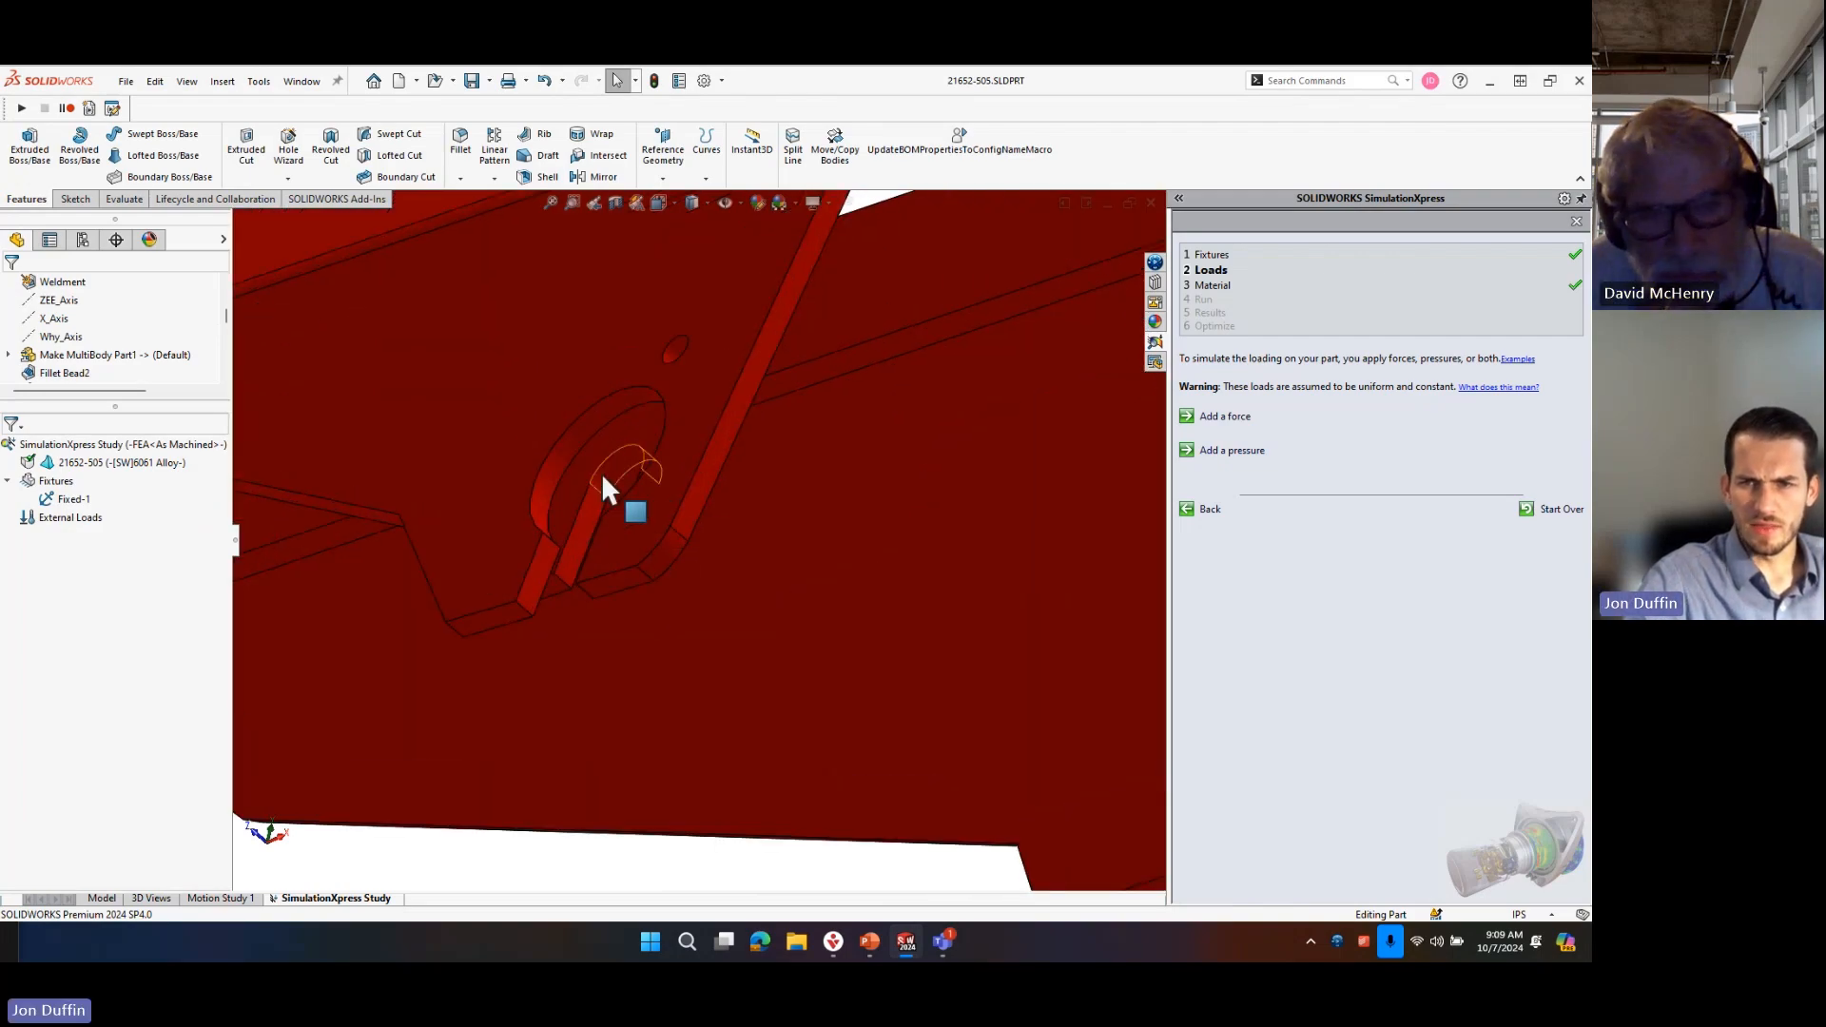
{"action": "scroll", "coordinate": [603, 475], "scroll_direction": "up", "scroll_amount": 8}
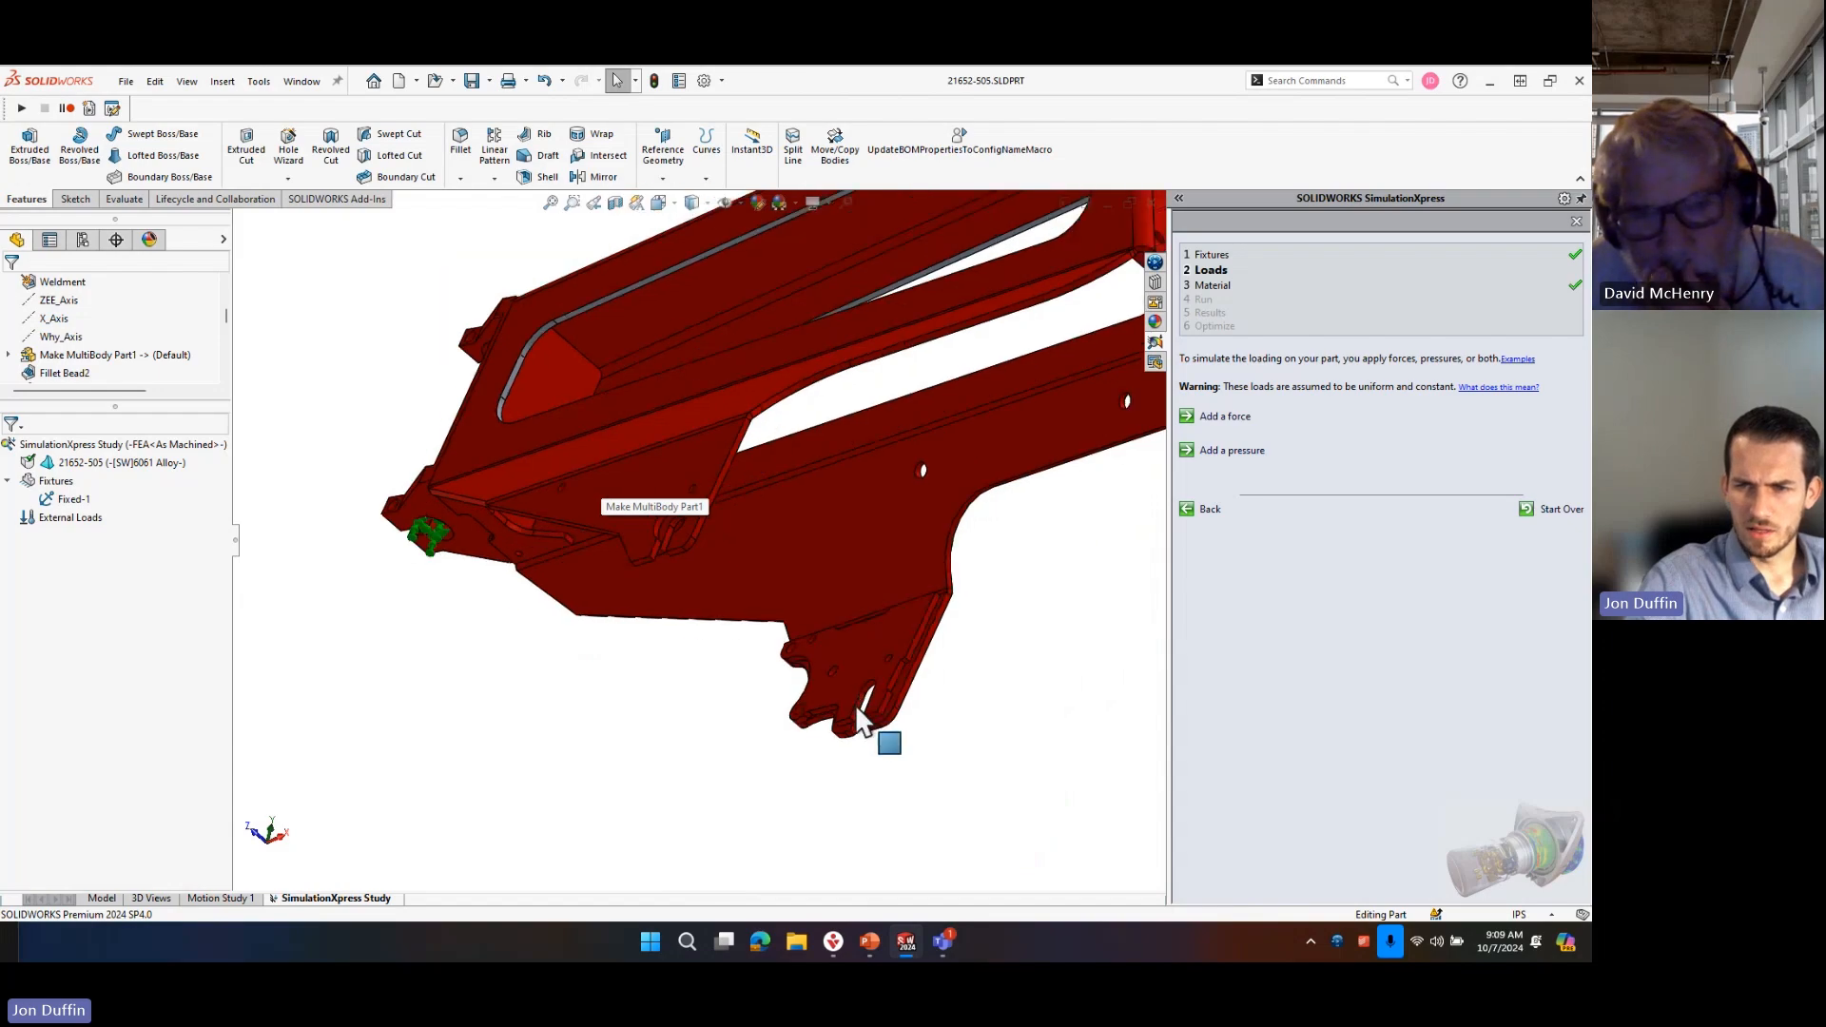
Examine the bracket slot's straight side edge as a possible direction reference for the load, and clear the selection.
{"action": "scroll", "coordinate": [645, 533], "scroll_direction": "down", "scroll_amount": 3}
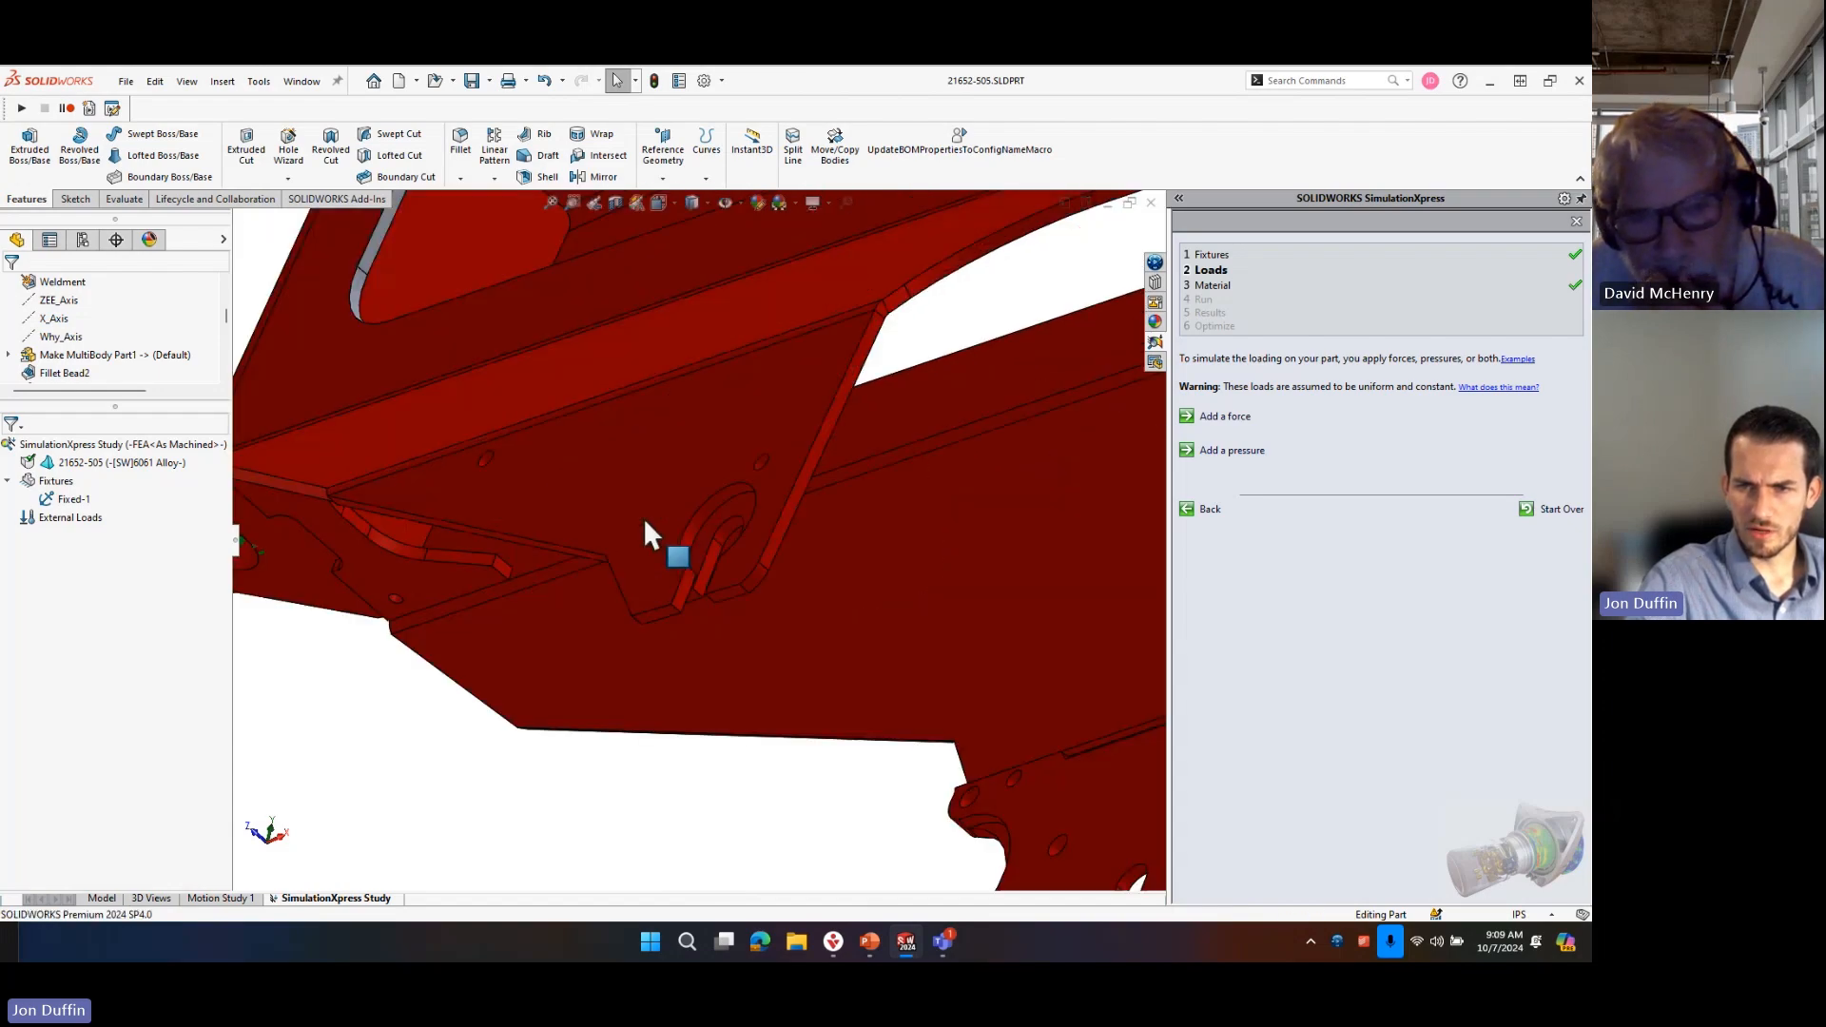
{"action": "left_click", "coordinate": [709, 547]}
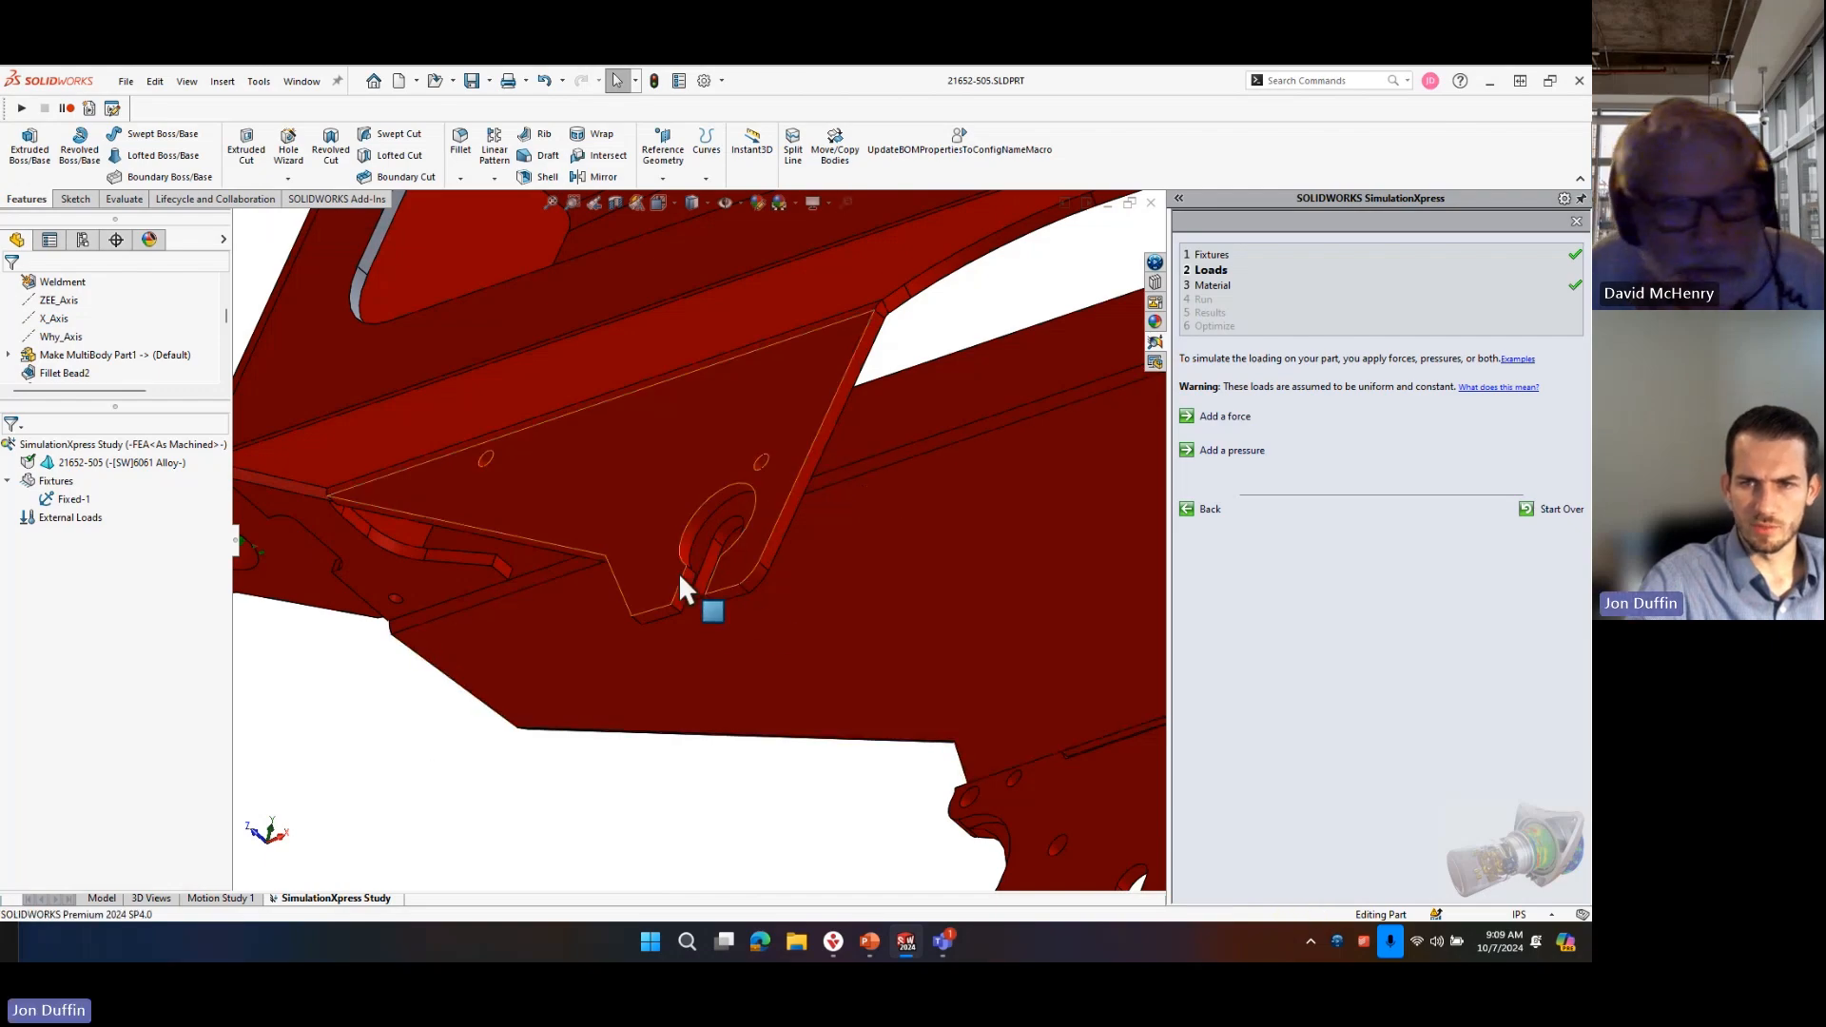
{"action": "left_click", "coordinate": [708, 557]}
{"action": "middle_click_drag", "start_coordinate": [708, 552], "coordinate": [881, 656]}
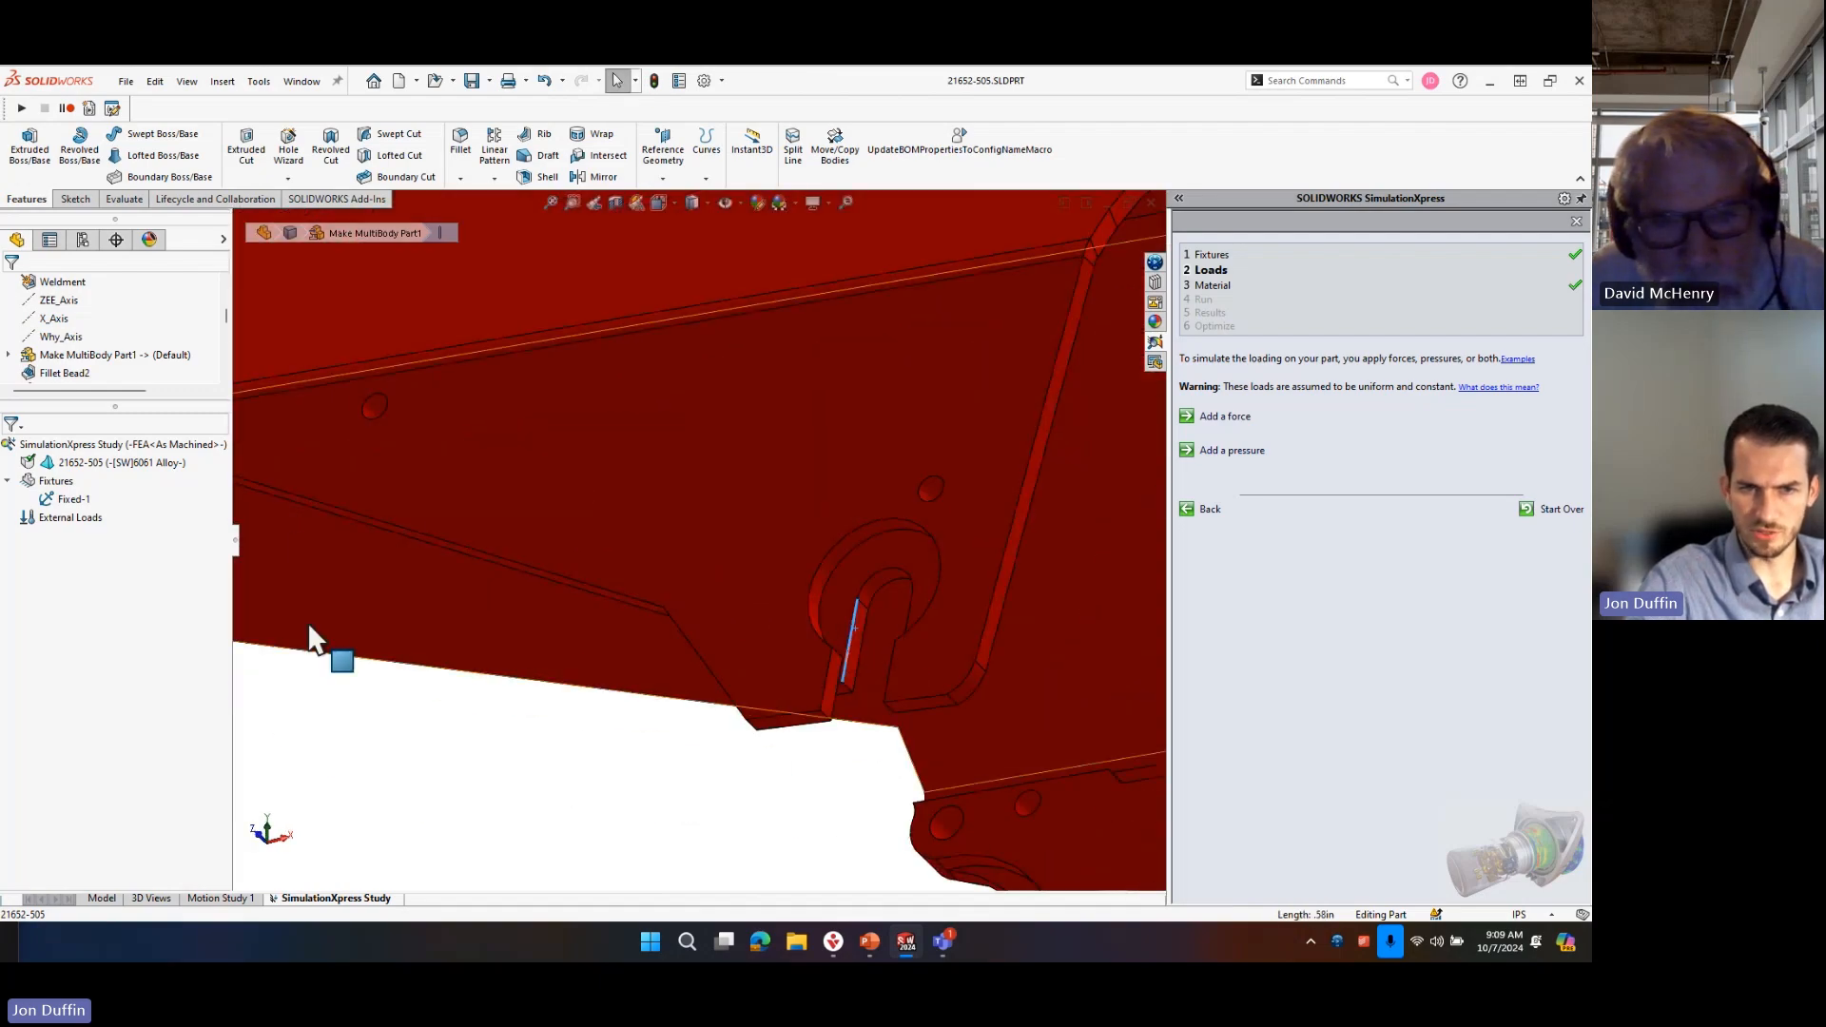
{"action": "left_click", "coordinate": [473, 681]}
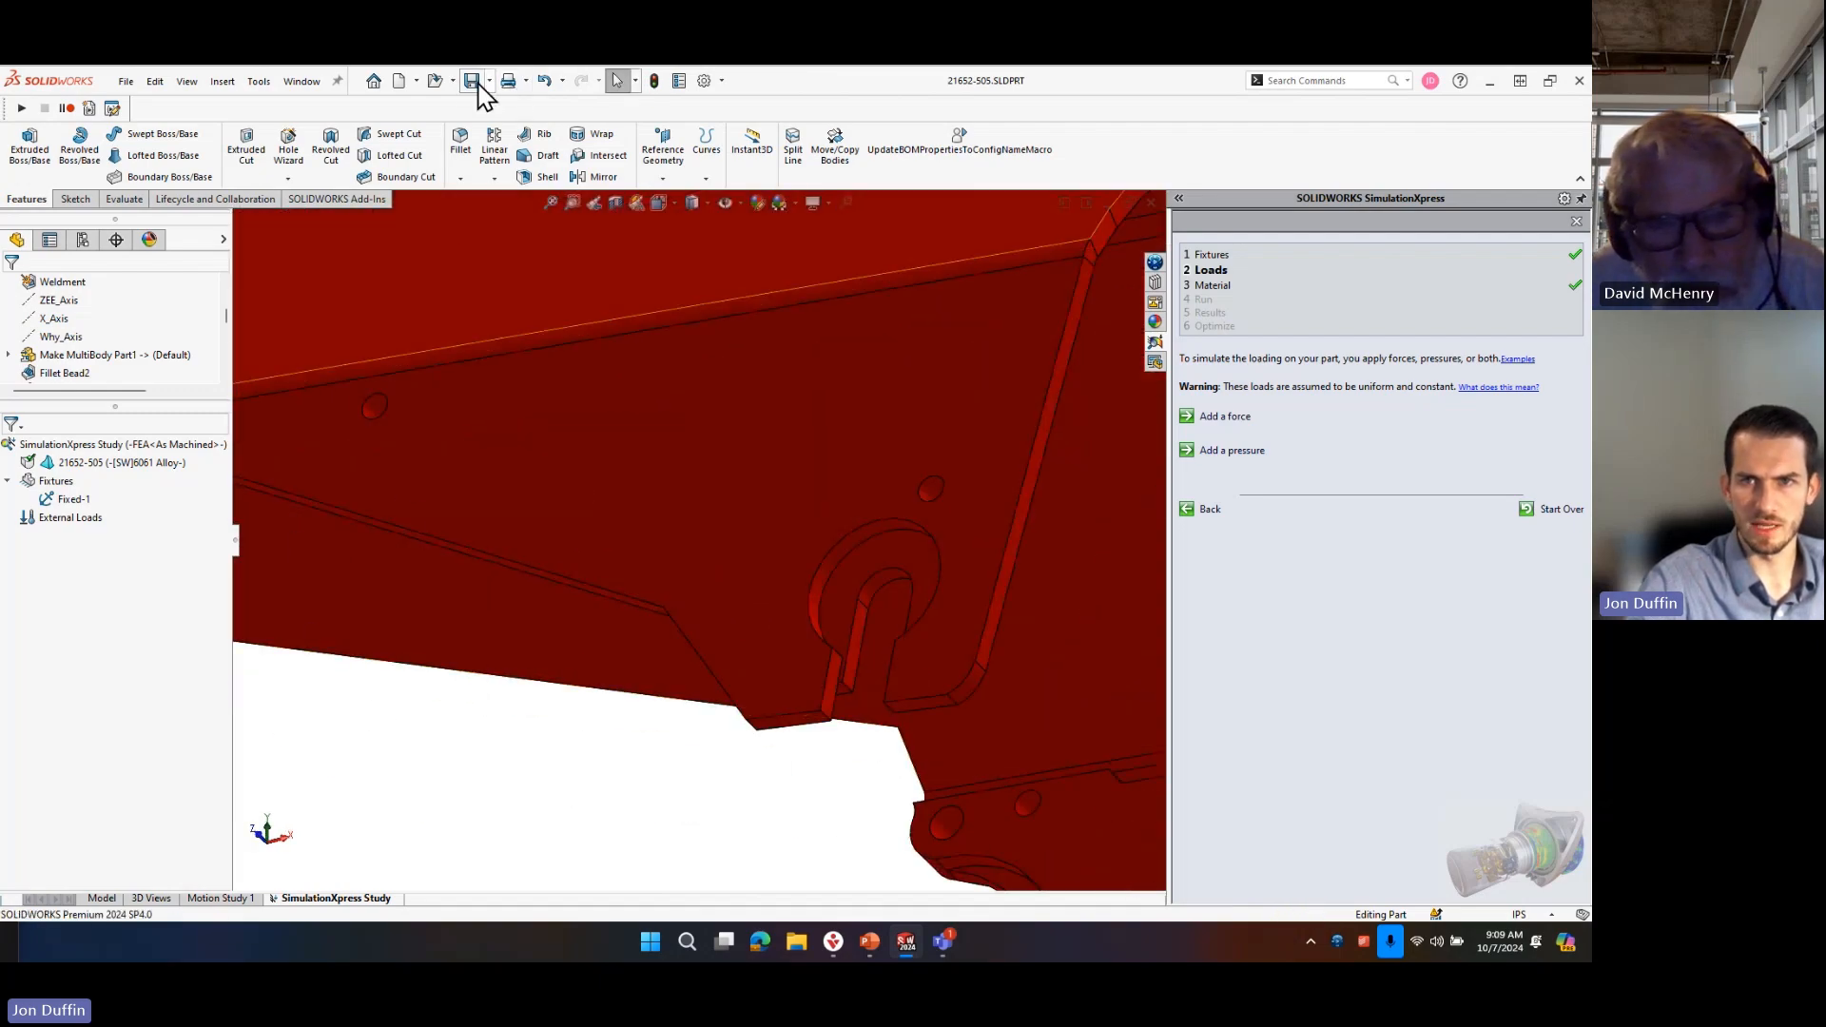
Close SimulationXpress and save its study data.
{"action": "left_click", "coordinate": [258, 82]}
{"action": "mouse_move", "coordinate": [375, 172]}
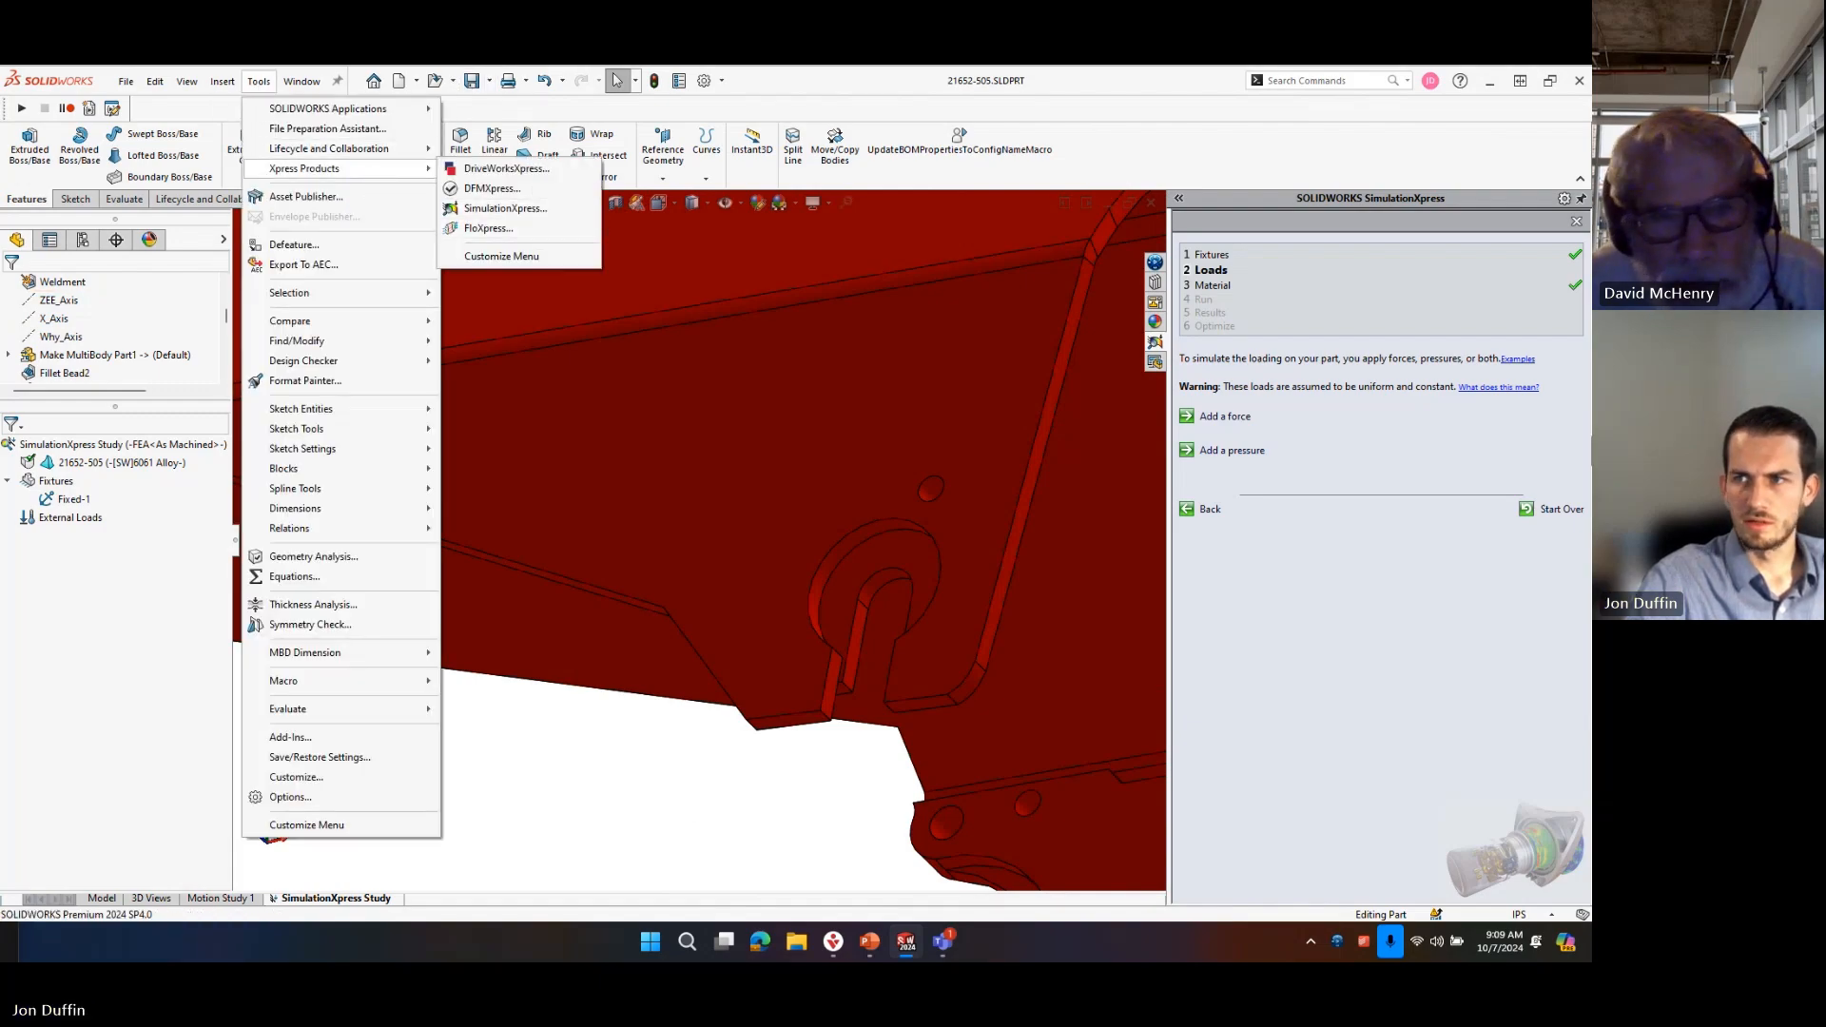
{"action": "left_click", "coordinate": [1576, 221]}
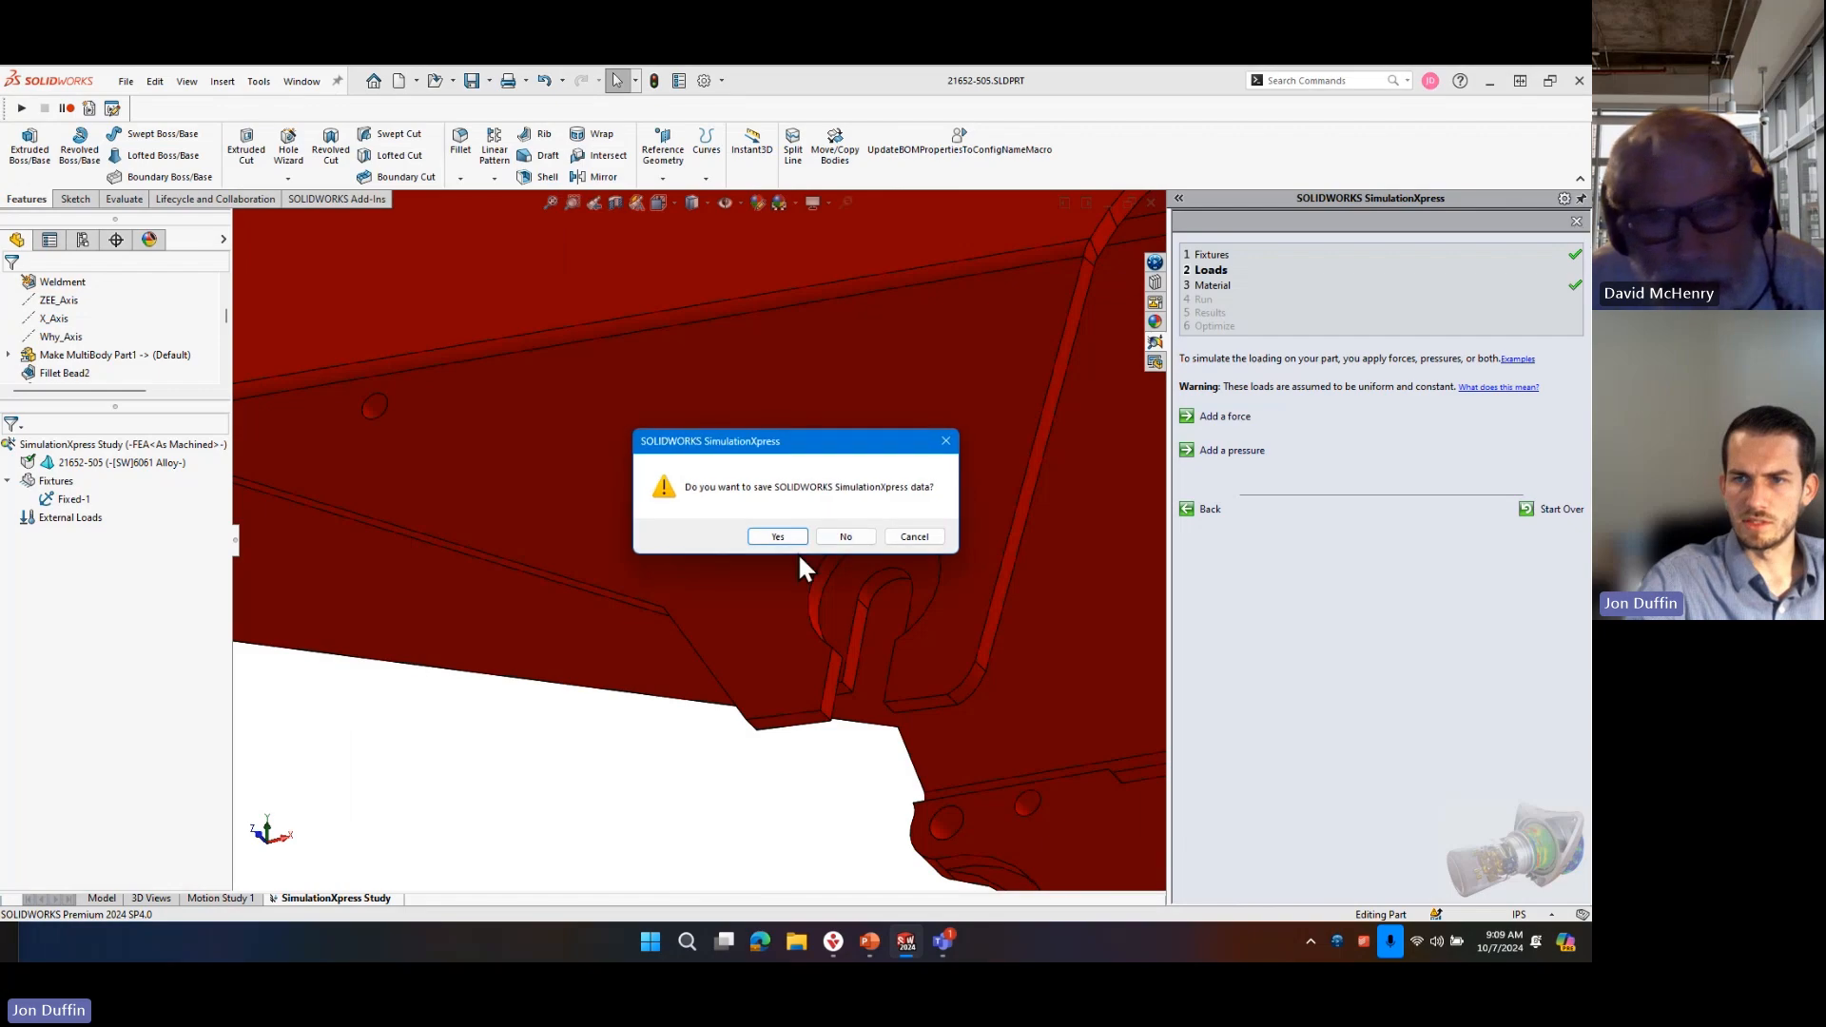
{"action": "left_click", "coordinate": [797, 536]}
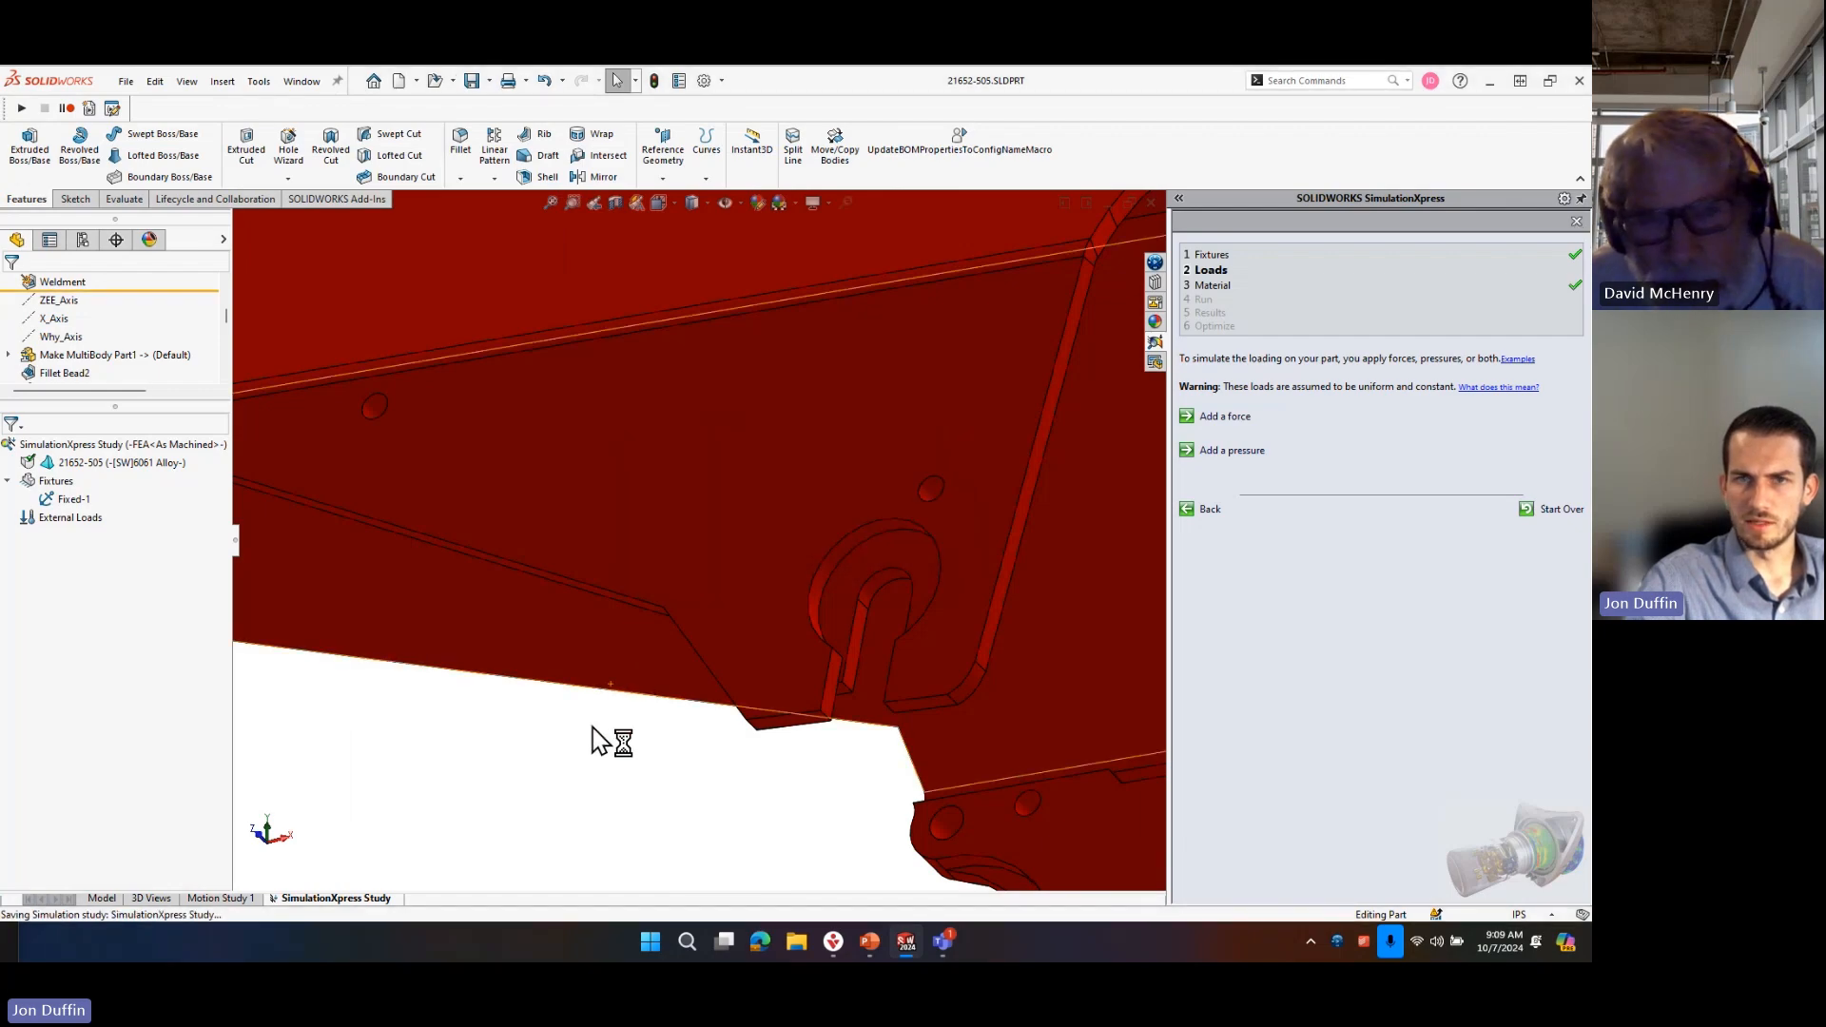
Load the SOLIDWORKS Simulation add-in and create a new static study for the part.
{"action": "left_click", "coordinate": [365, 196]}
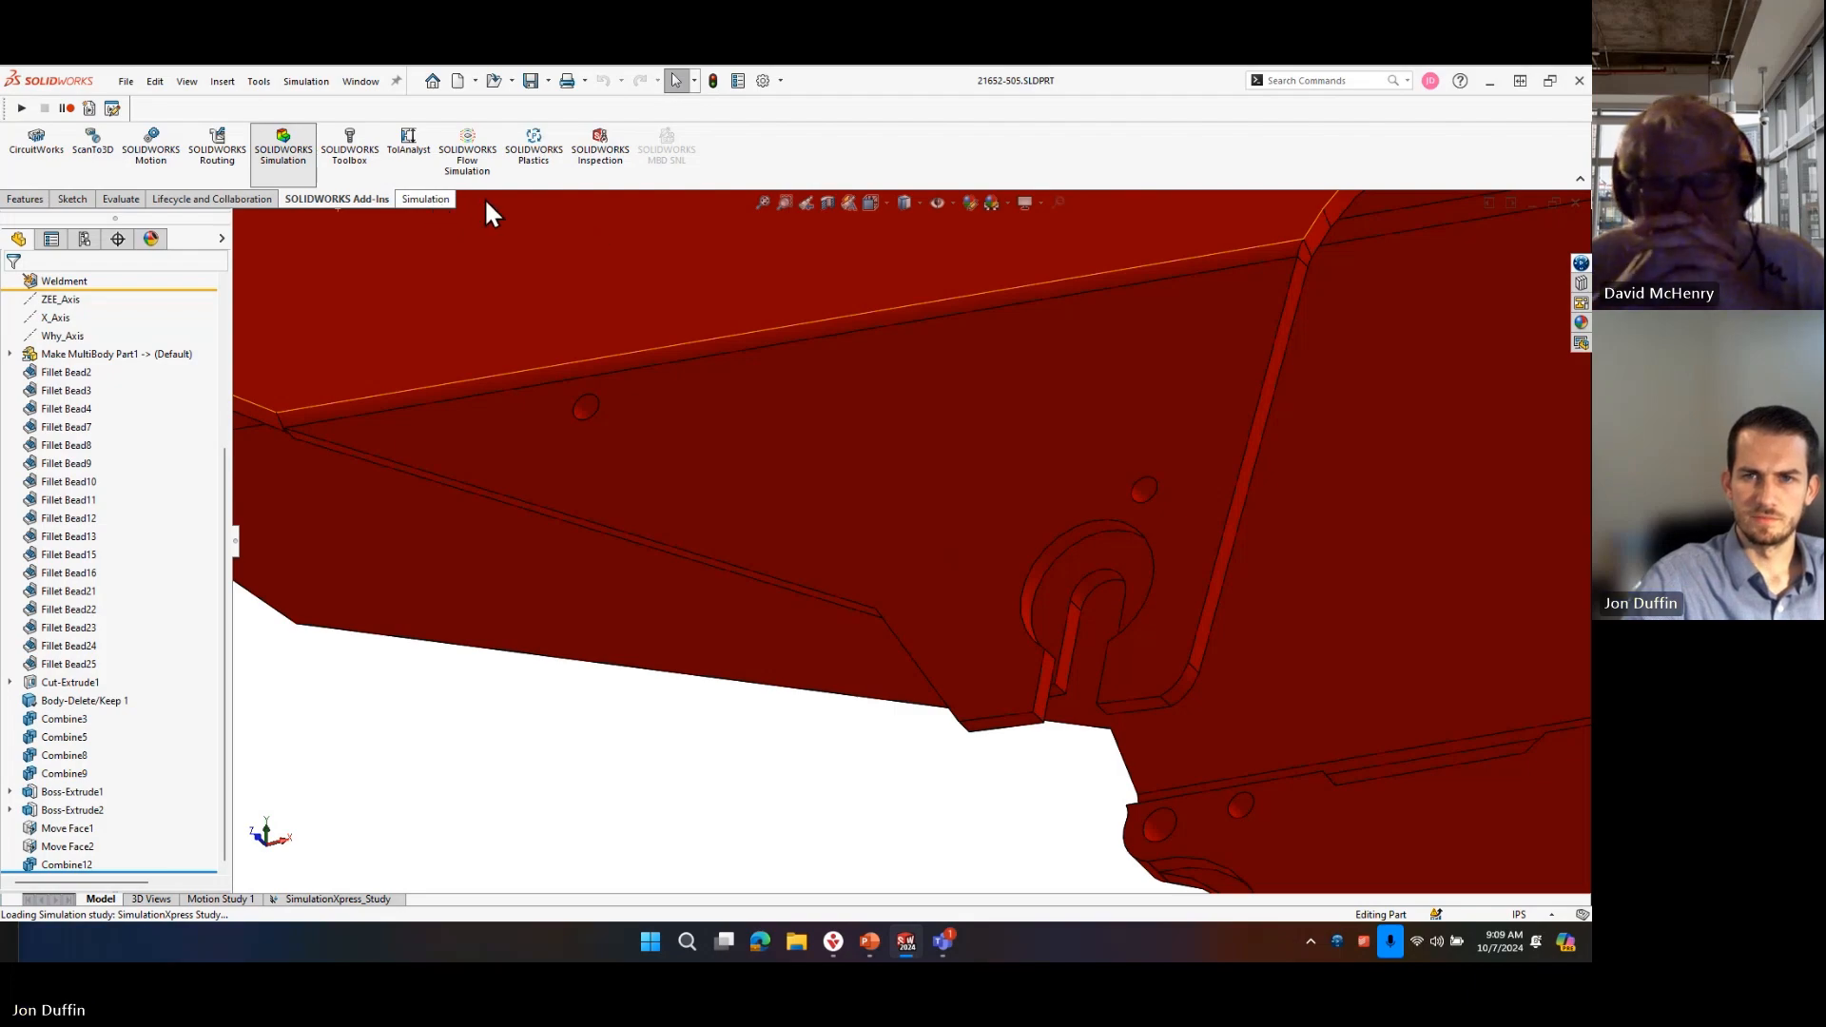
{"action": "left_click", "coordinate": [425, 198]}
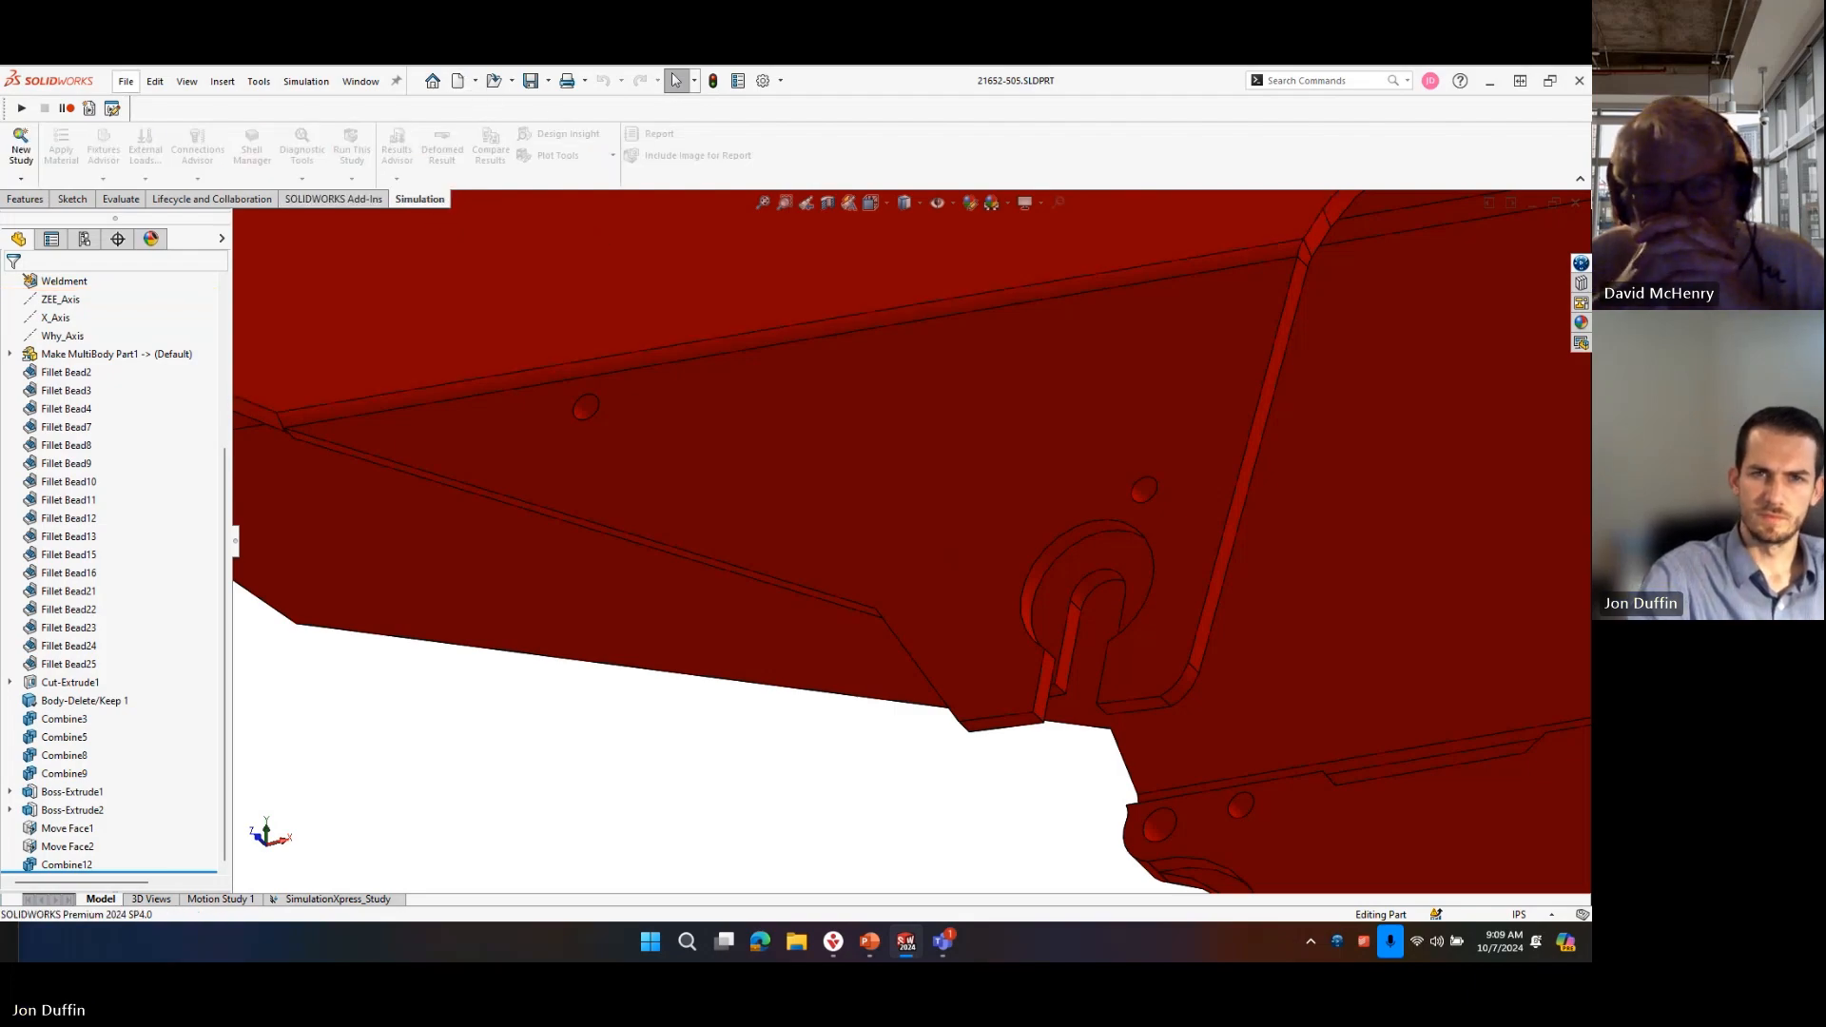
{"action": "left_click", "coordinate": [21, 144]}
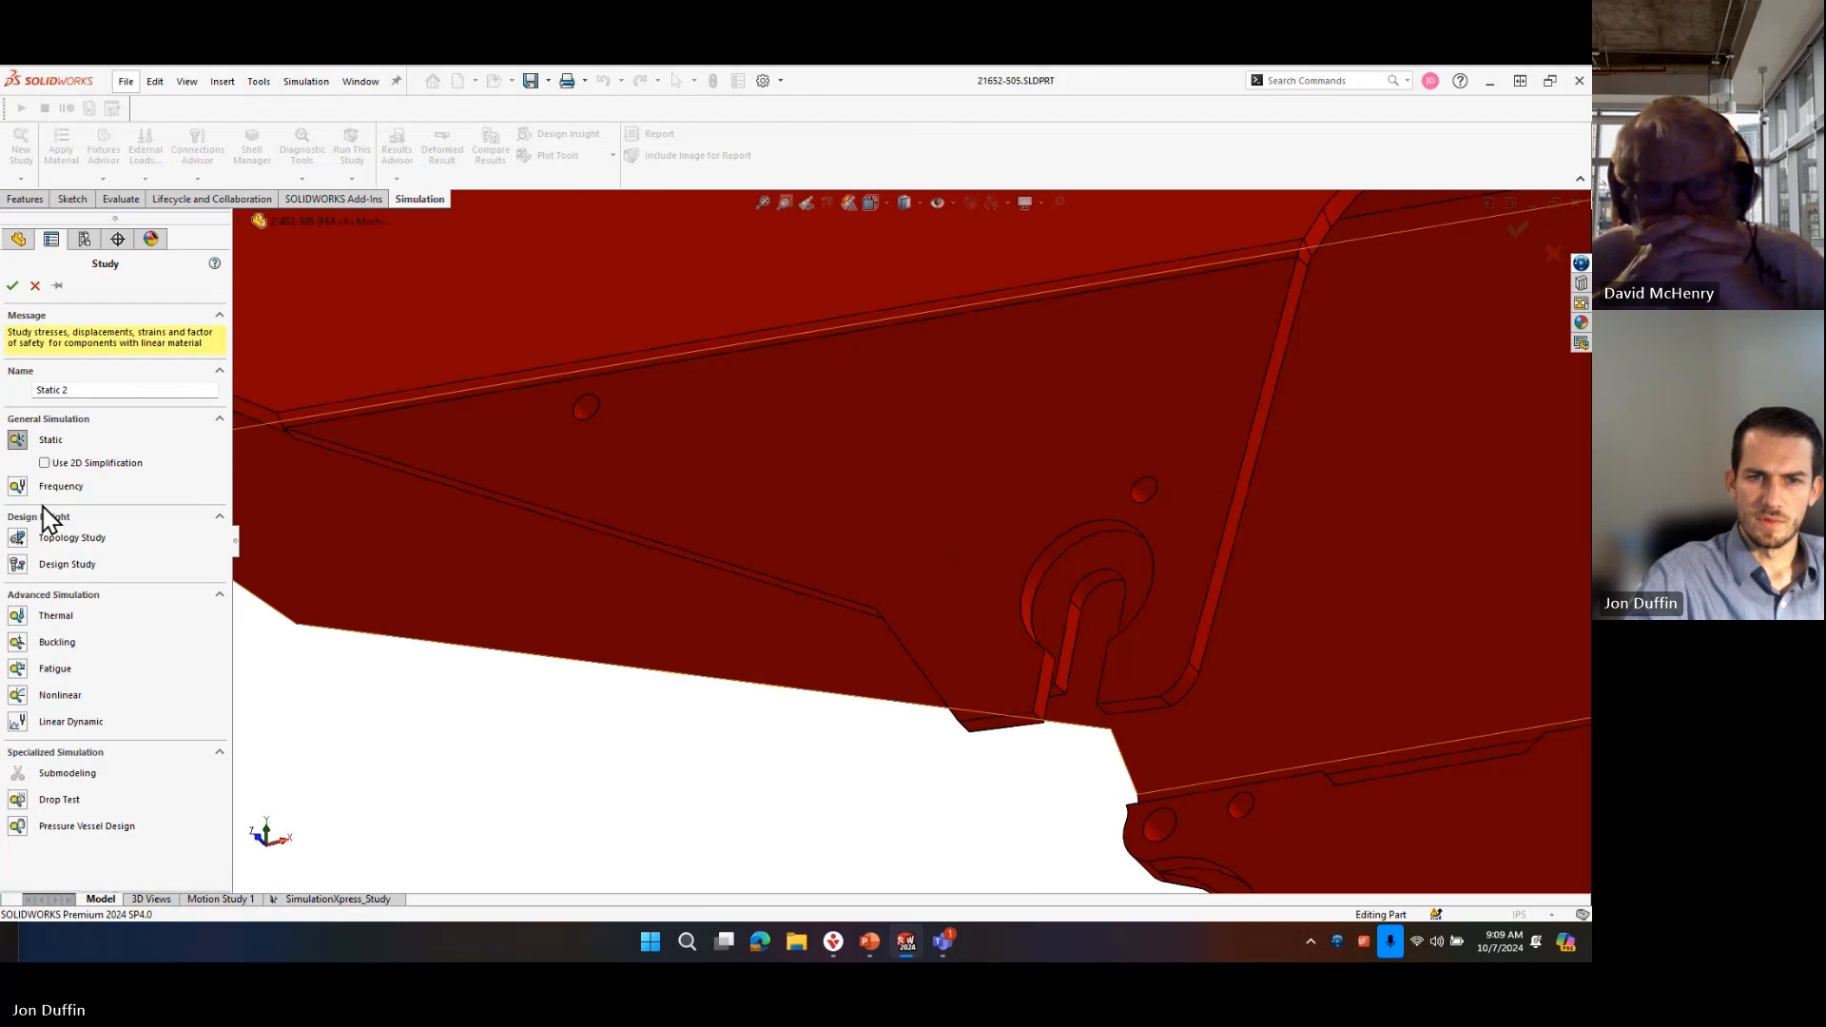
{"action": "left_click", "coordinate": [12, 286]}
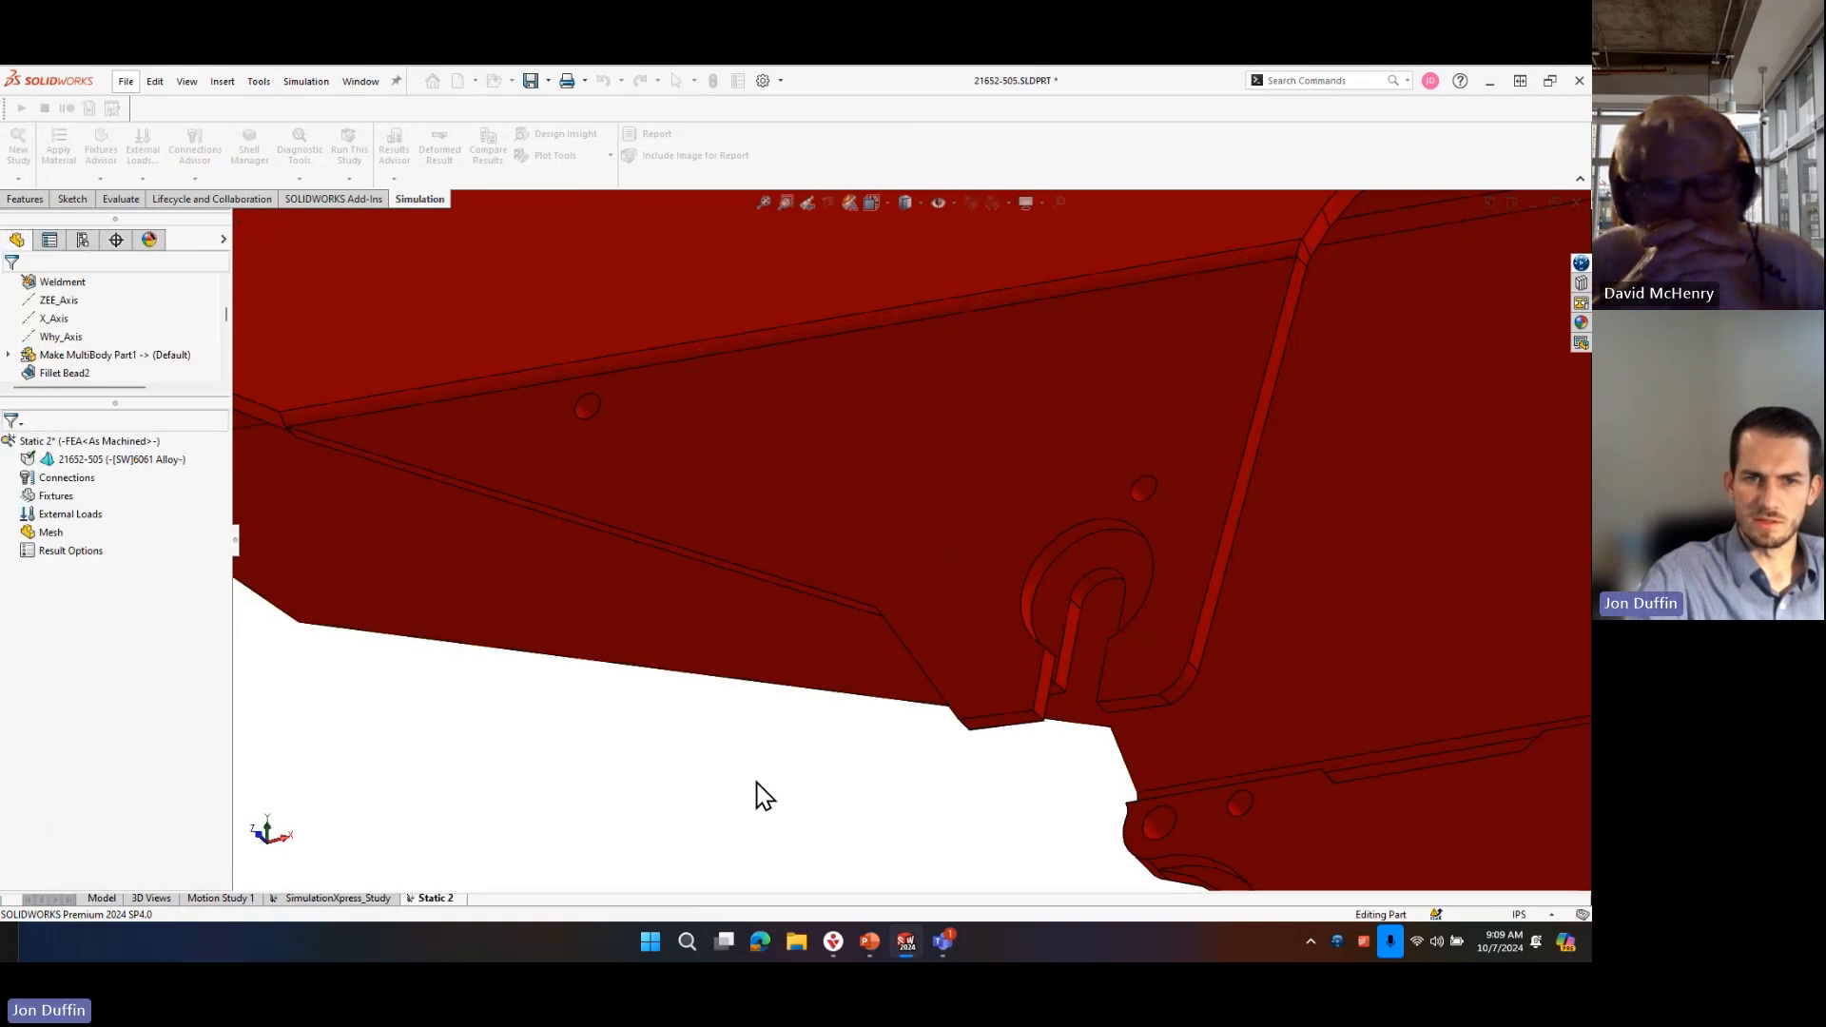
{"action": "right_click", "coordinate": [54, 498]}
{"action": "left_click", "coordinate": [122, 532]}
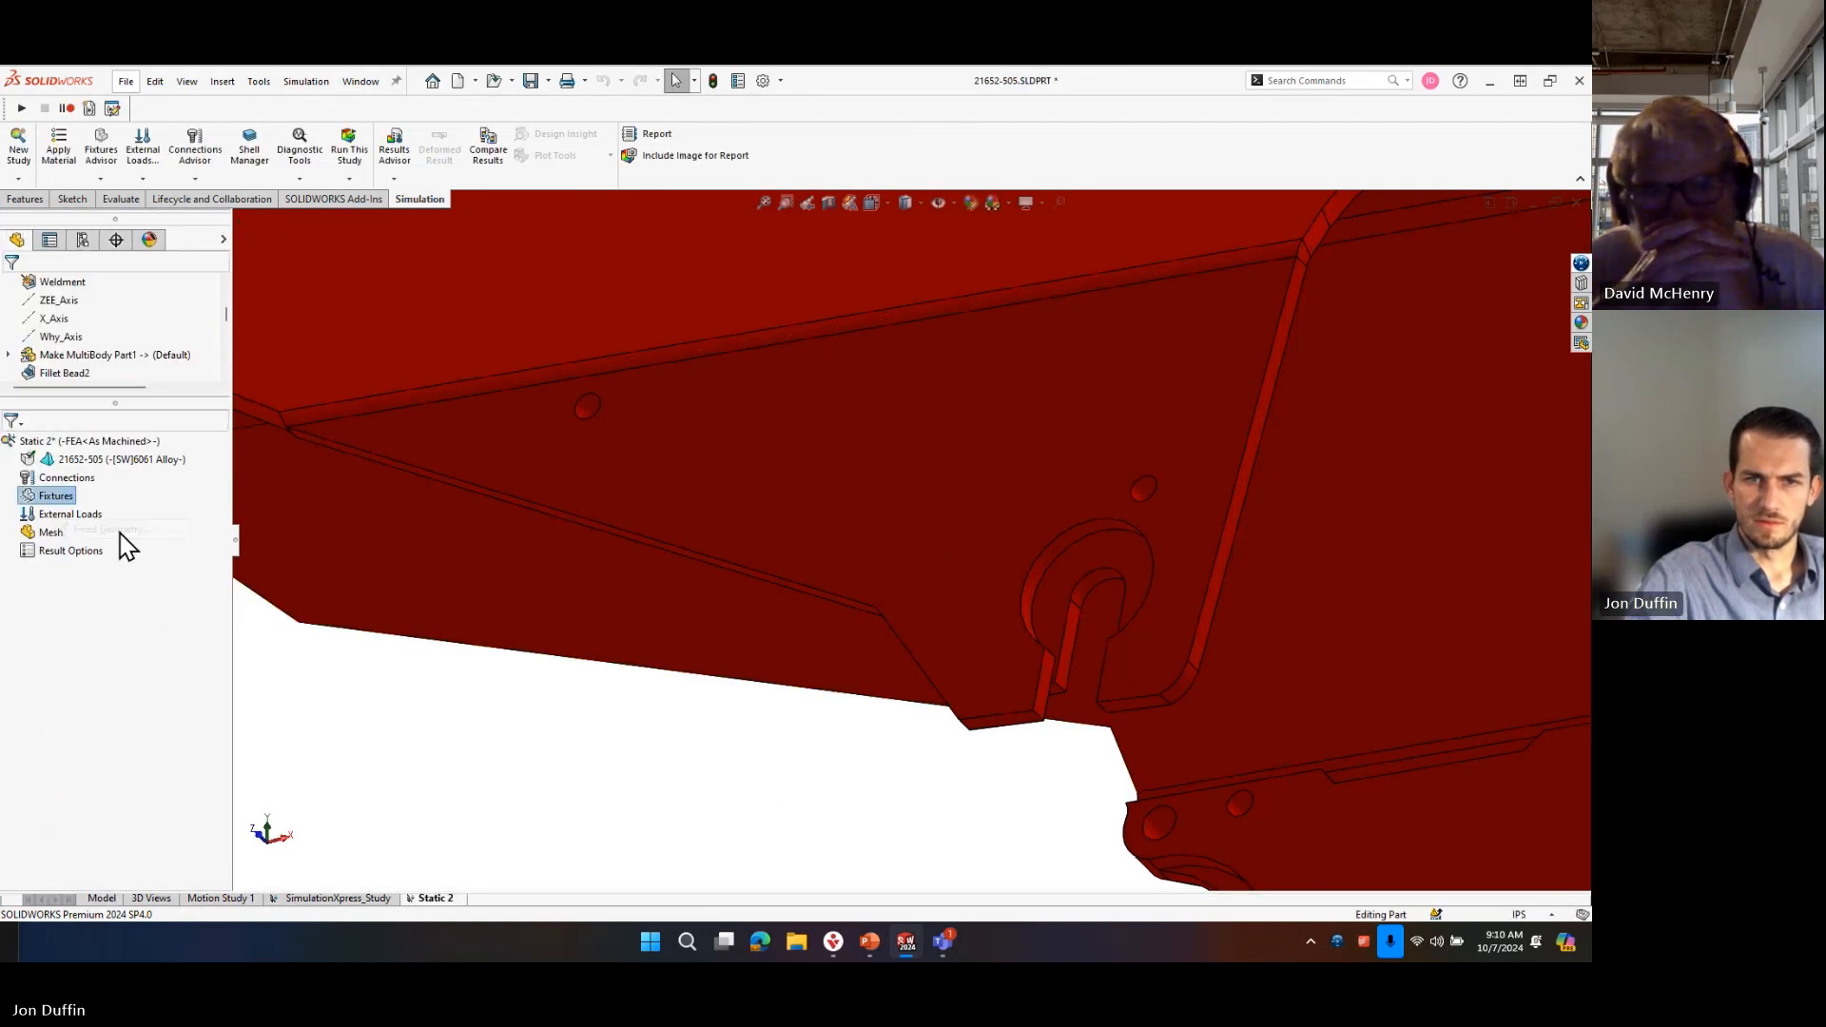
{"action": "left_click", "coordinate": [33, 292]}
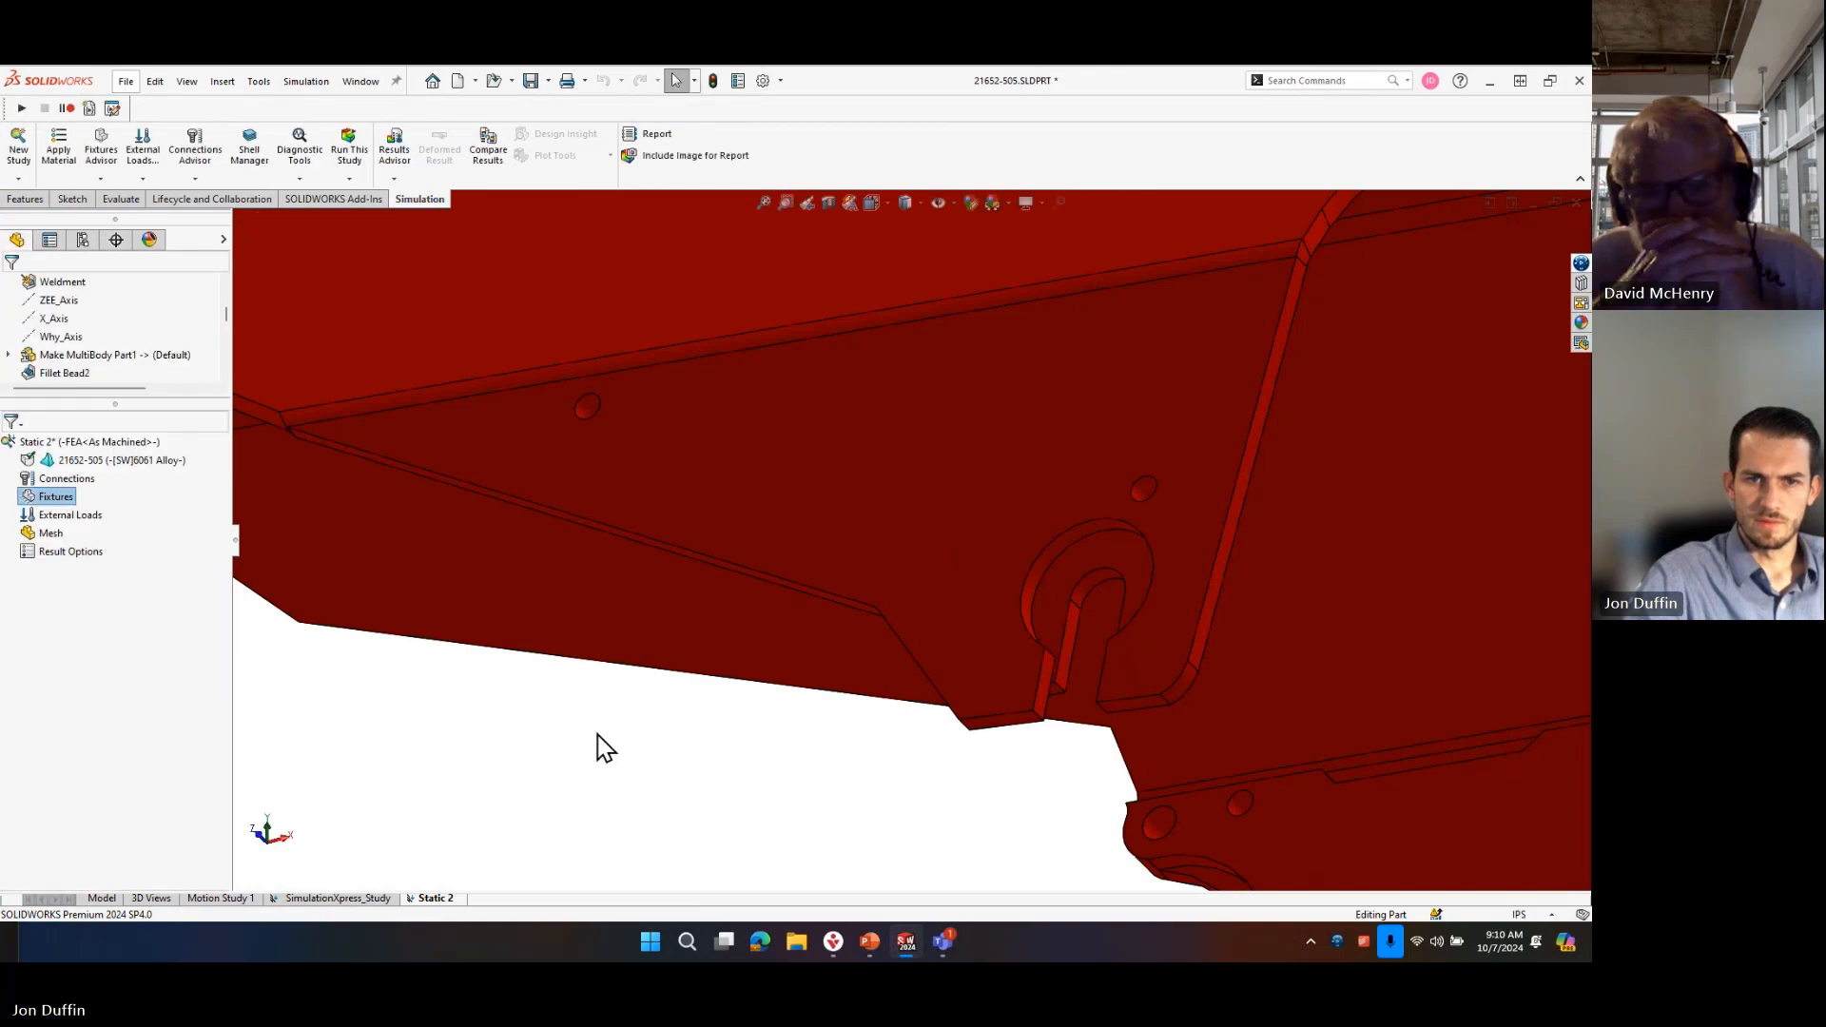
Start a force on the rounded end face of the upper bracket slot, directed along the slot's straight side edge.
{"action": "right_click", "coordinate": [88, 518]}
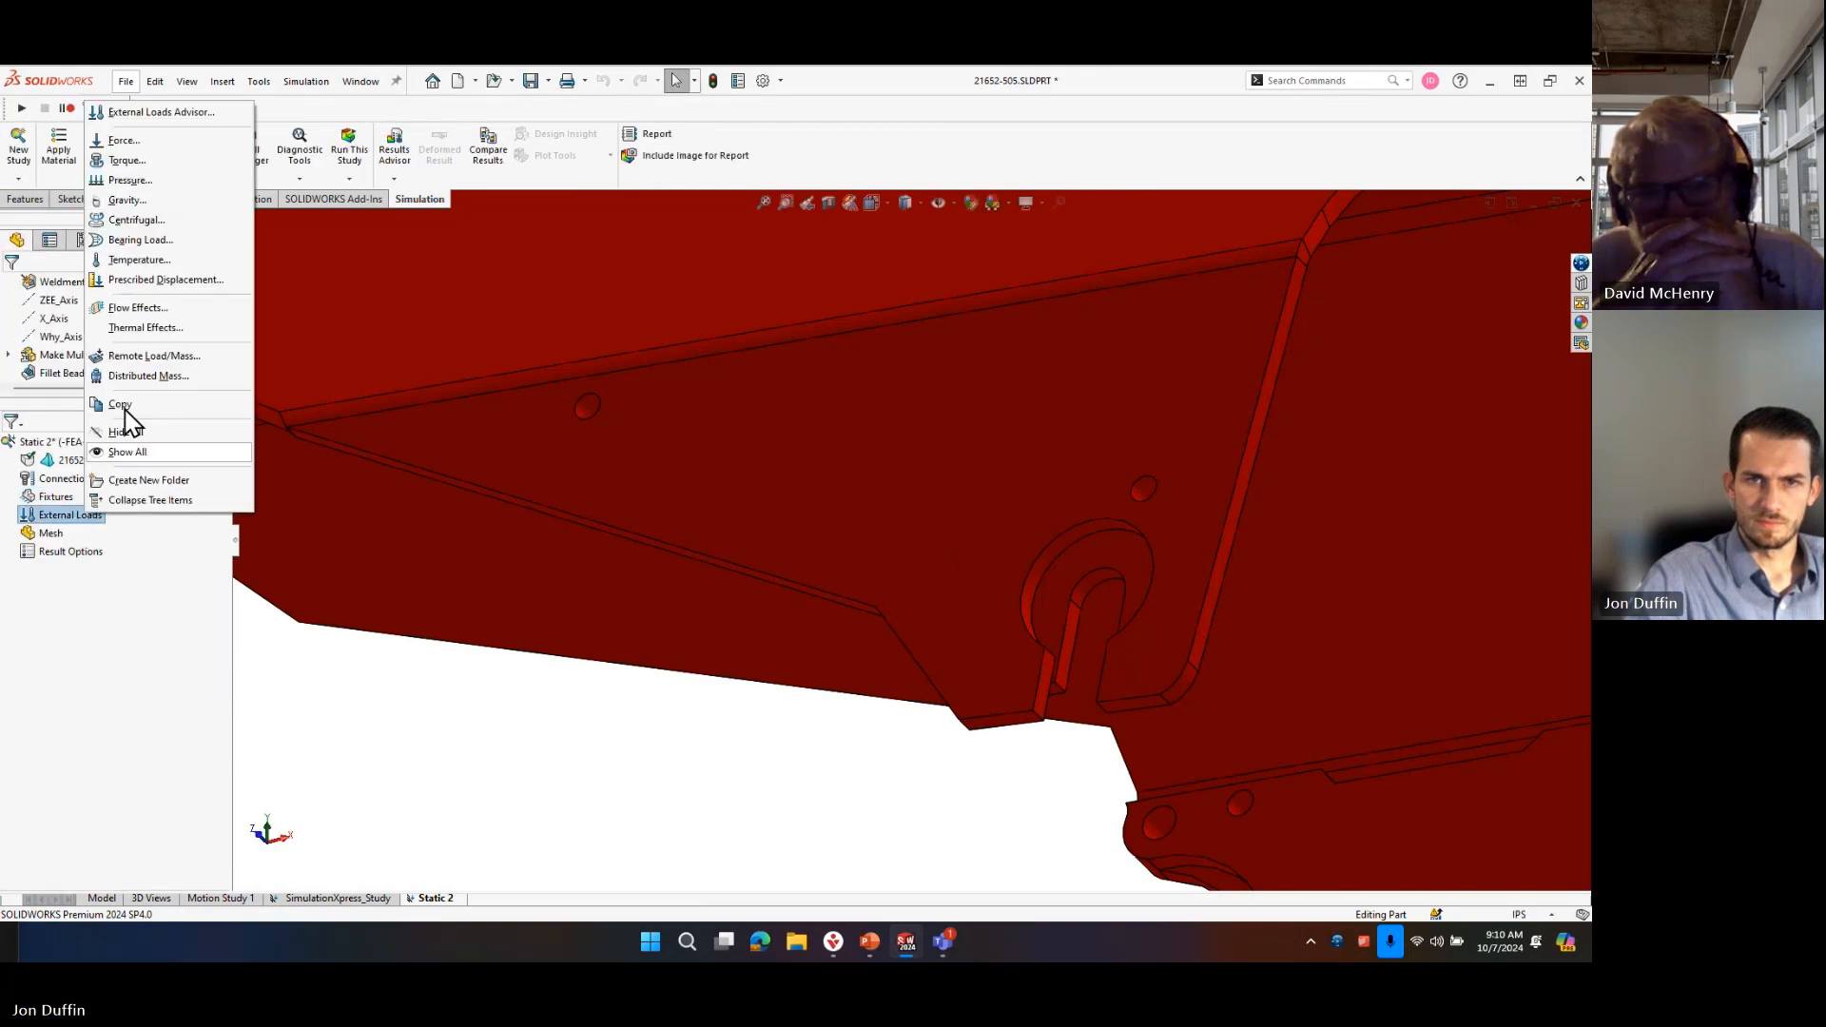
{"action": "left_click", "coordinate": [125, 139]}
{"action": "scroll", "coordinate": [1105, 590], "scroll_direction": "down", "scroll_amount": 5}
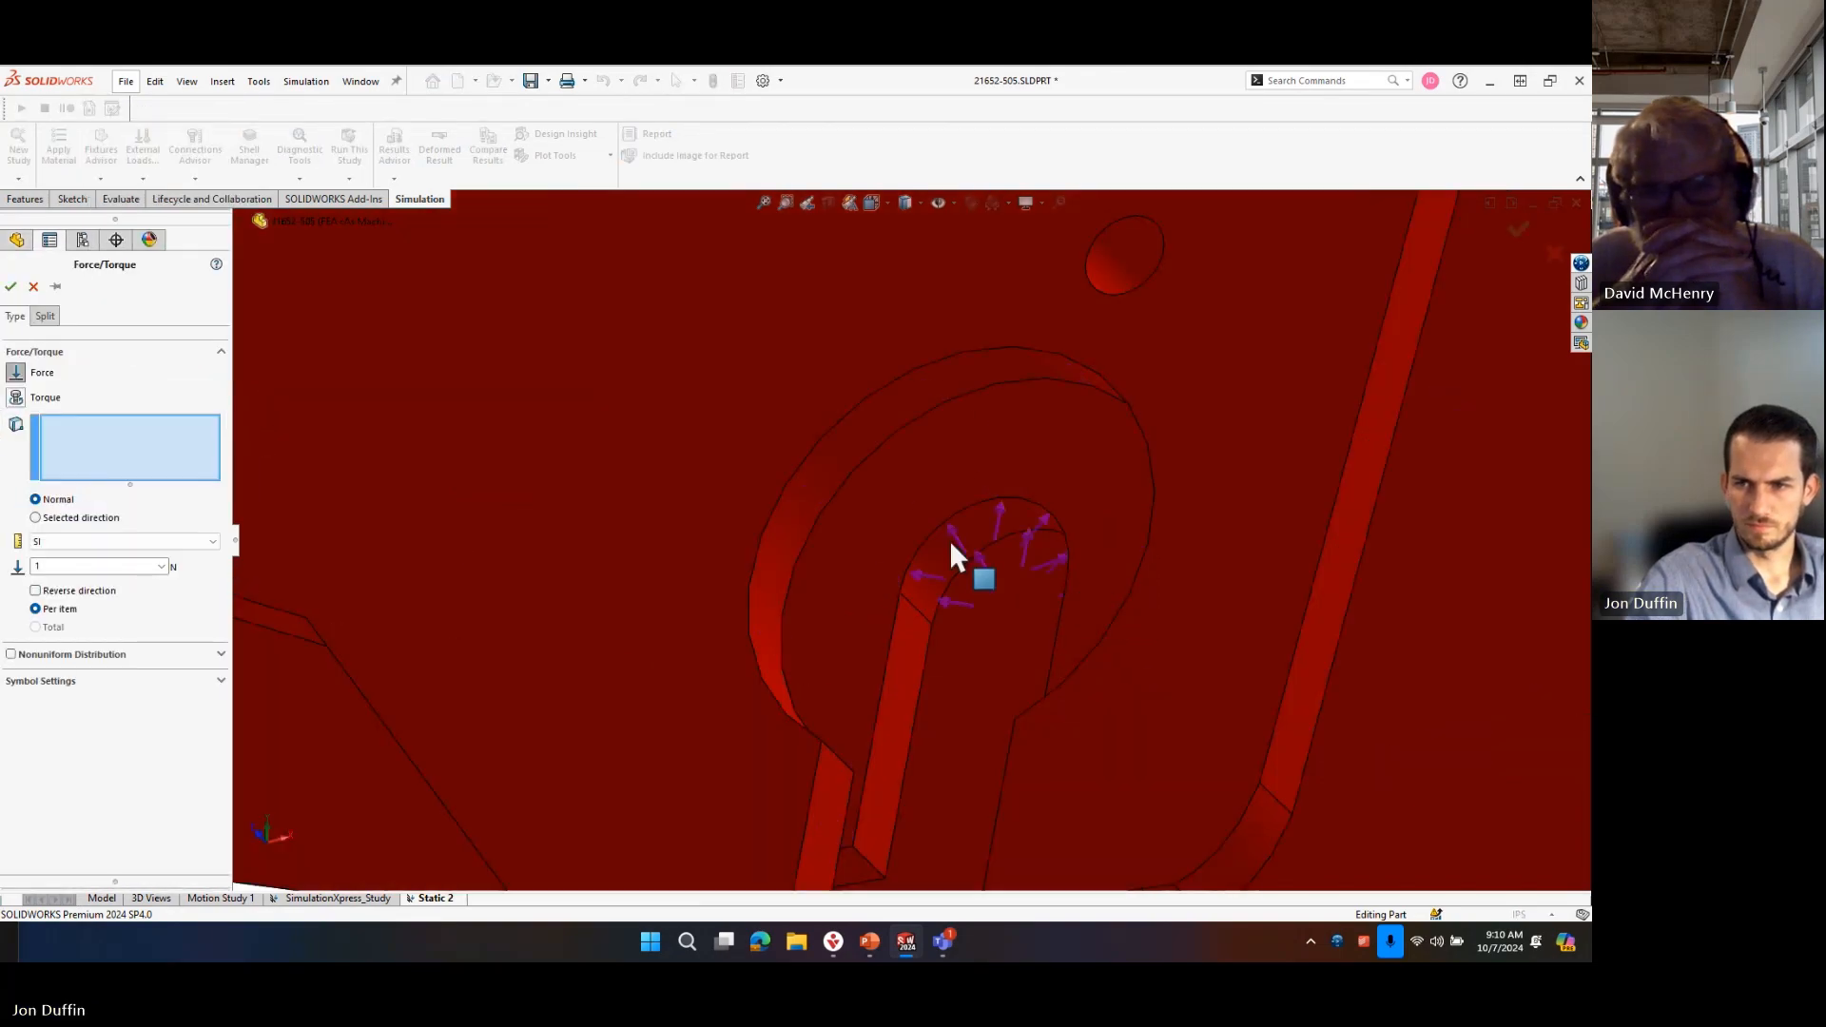
{"action": "left_click", "coordinate": [951, 561]}
{"action": "left_click", "coordinate": [65, 516]}
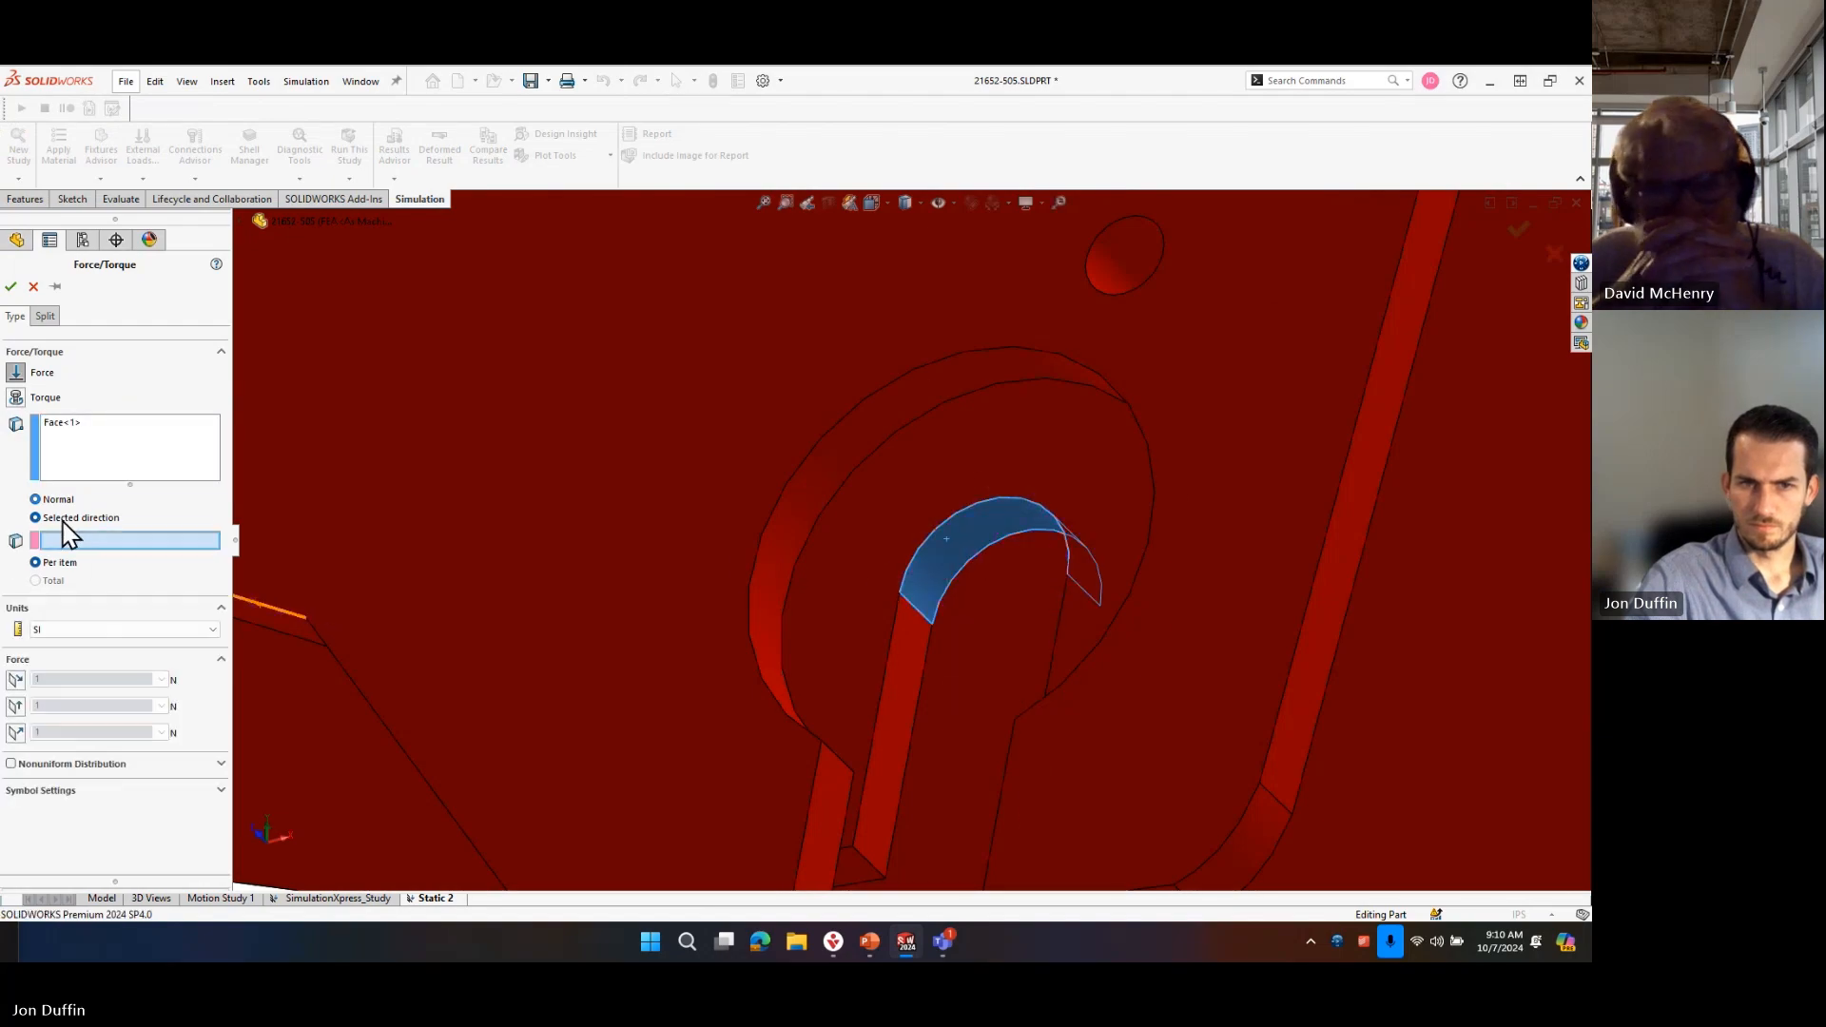
{"action": "left_click", "coordinate": [894, 622]}
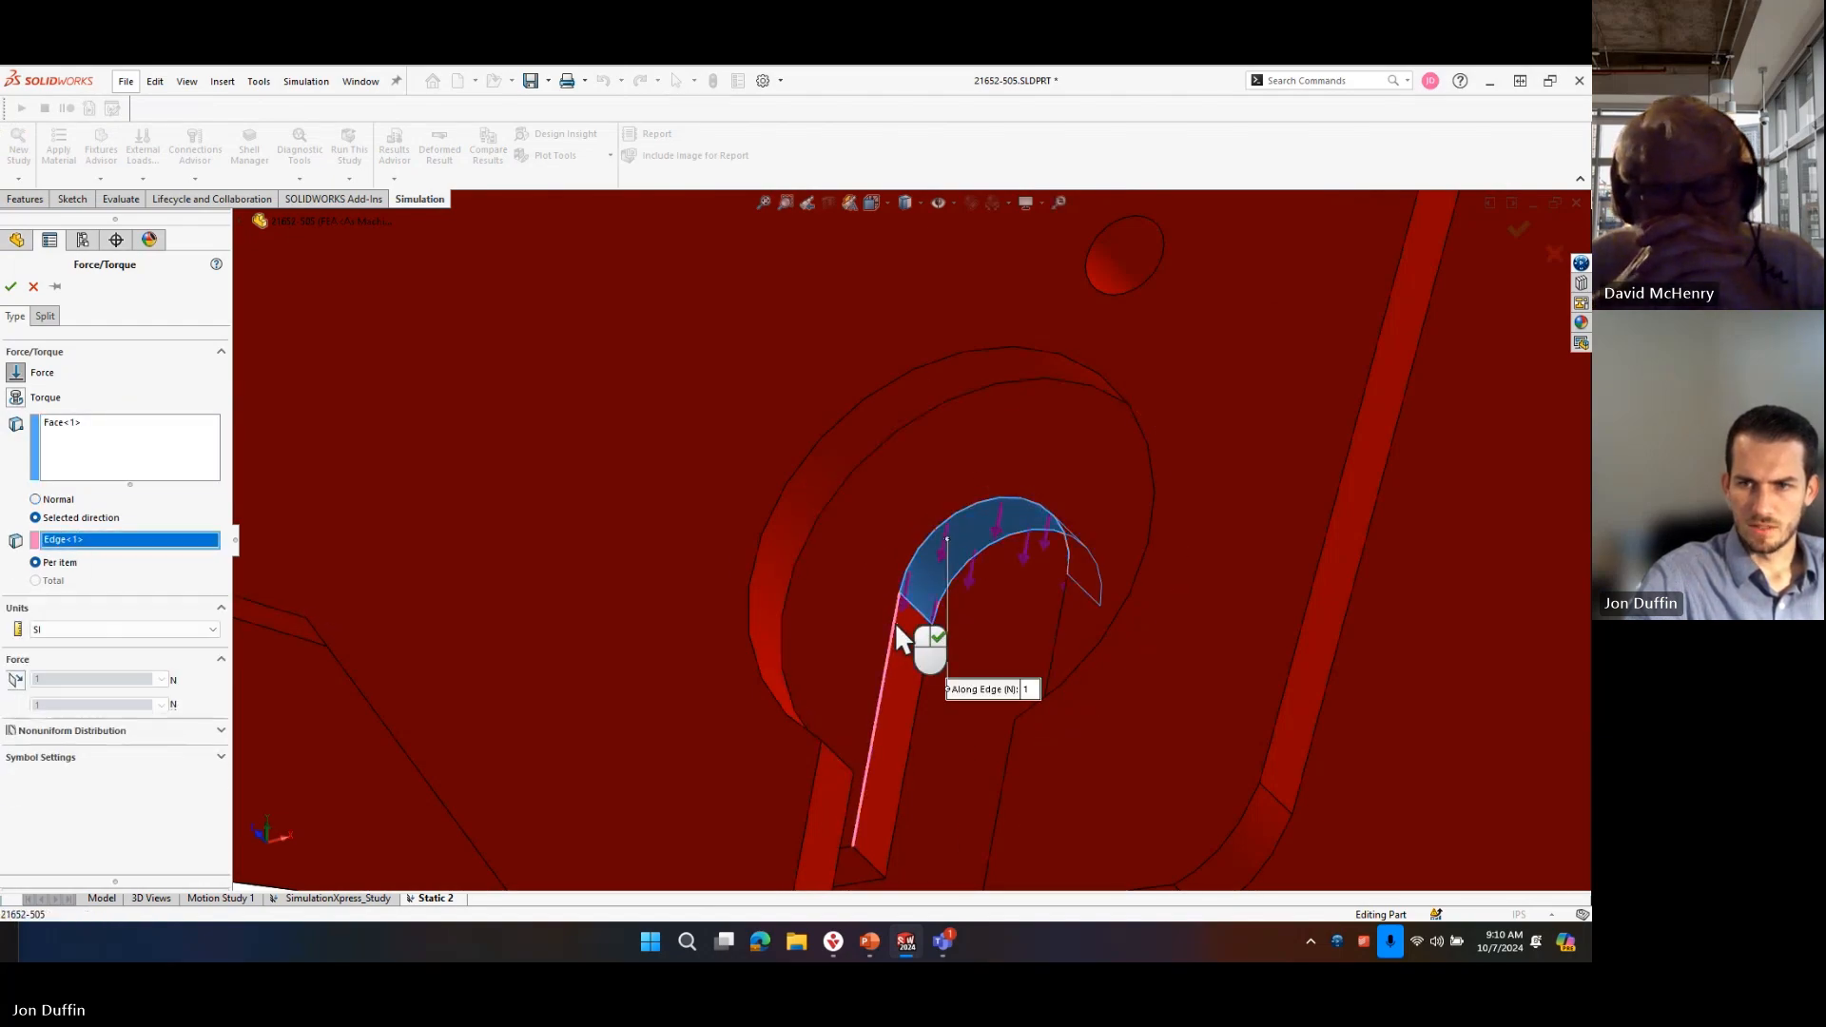
Add the rounded end face of the lower bracket's open slot to the force.
{"action": "scroll", "coordinate": [927, 631], "scroll_direction": "up", "scroll_amount": 3}
{"action": "scroll", "coordinate": [915, 555], "scroll_direction": "down", "scroll_amount": 3}
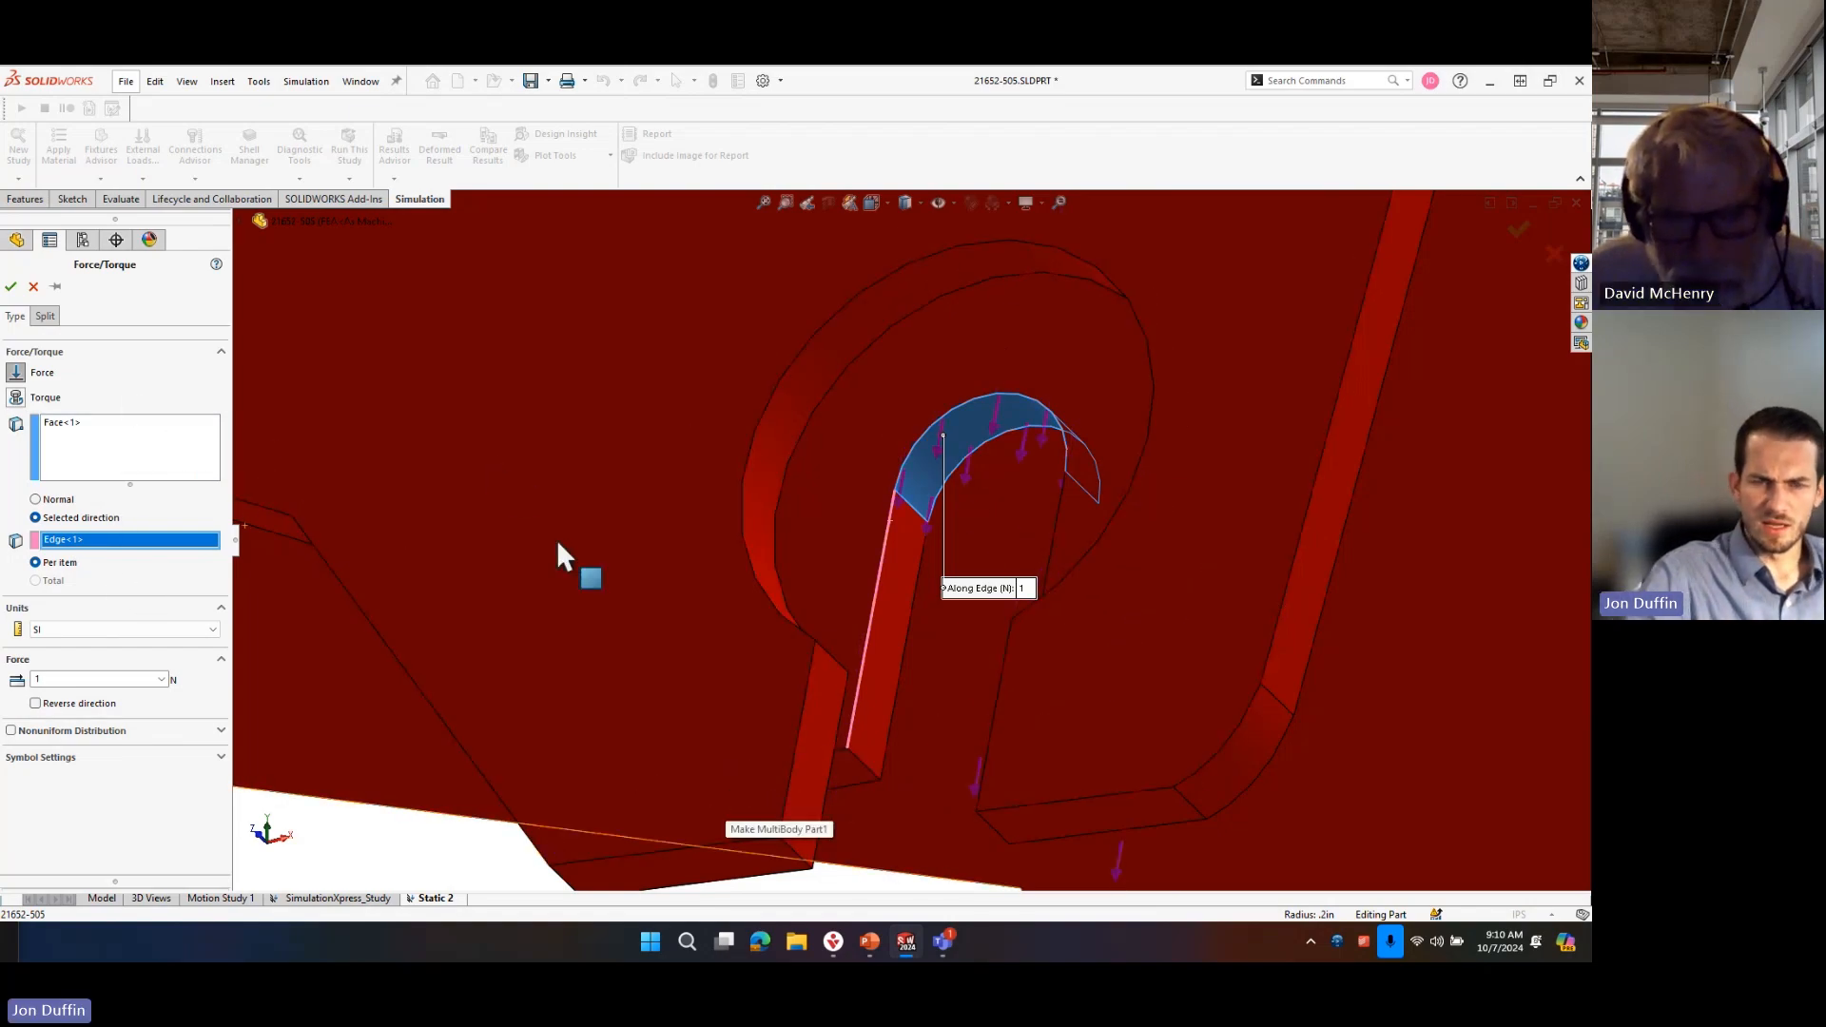
{"action": "scroll", "coordinate": [858, 762], "scroll_direction": "down", "scroll_amount": 5}
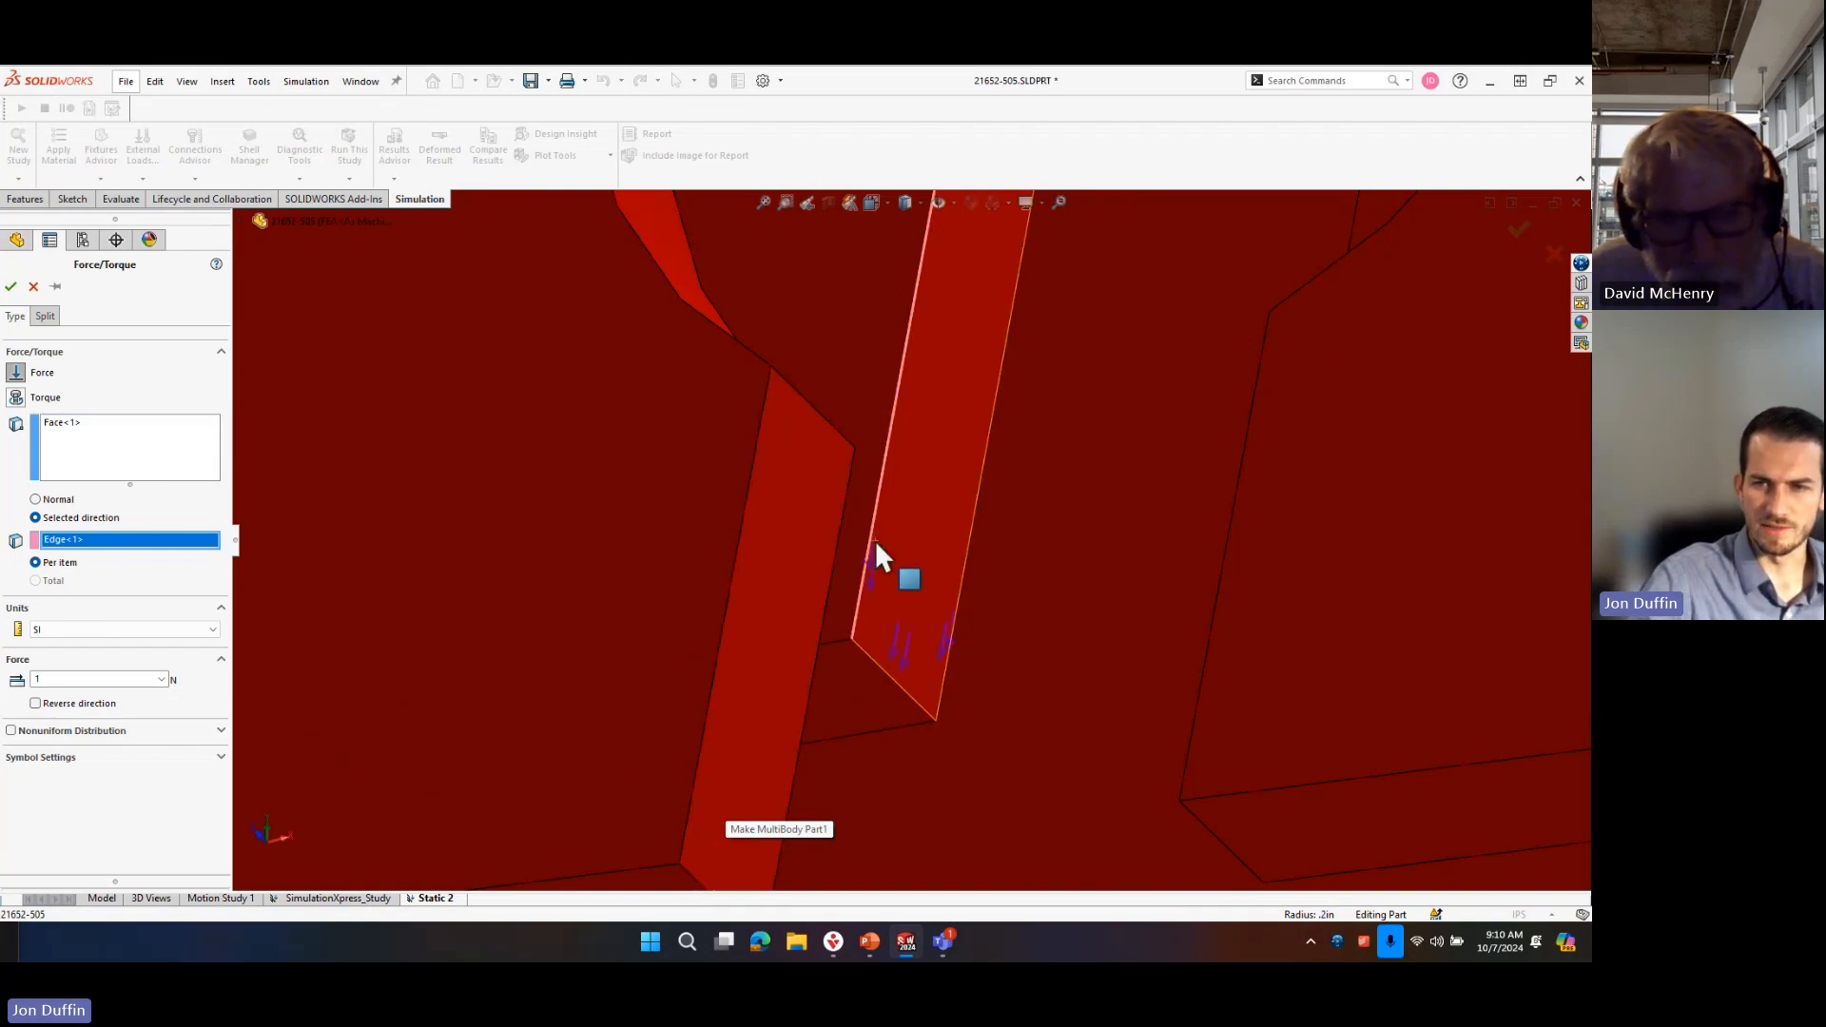
{"action": "scroll", "coordinate": [1063, 430], "scroll_direction": "up", "scroll_amount": 5}
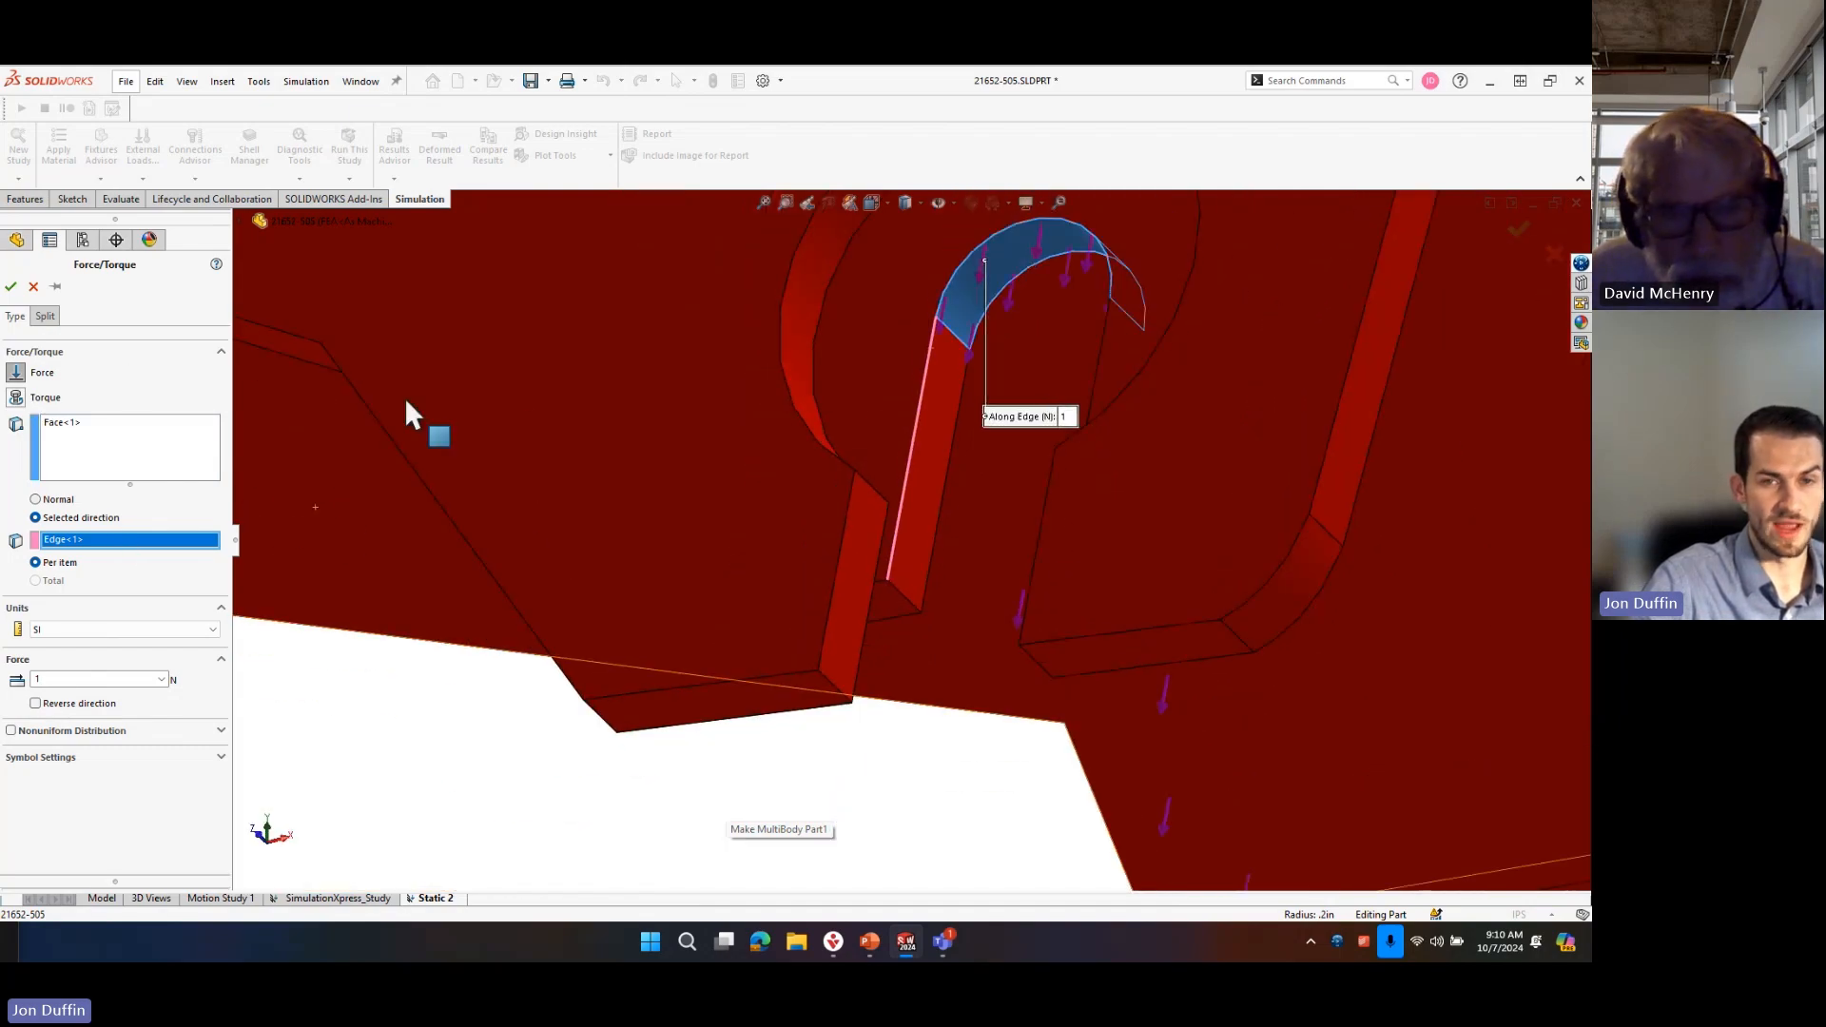
{"action": "left_click", "coordinate": [100, 456]}
{"action": "scroll", "coordinate": [1099, 664], "scroll_direction": "up", "scroll_amount": 6}
{"action": "scroll", "coordinate": [1122, 675], "scroll_direction": "down", "scroll_amount": 8}
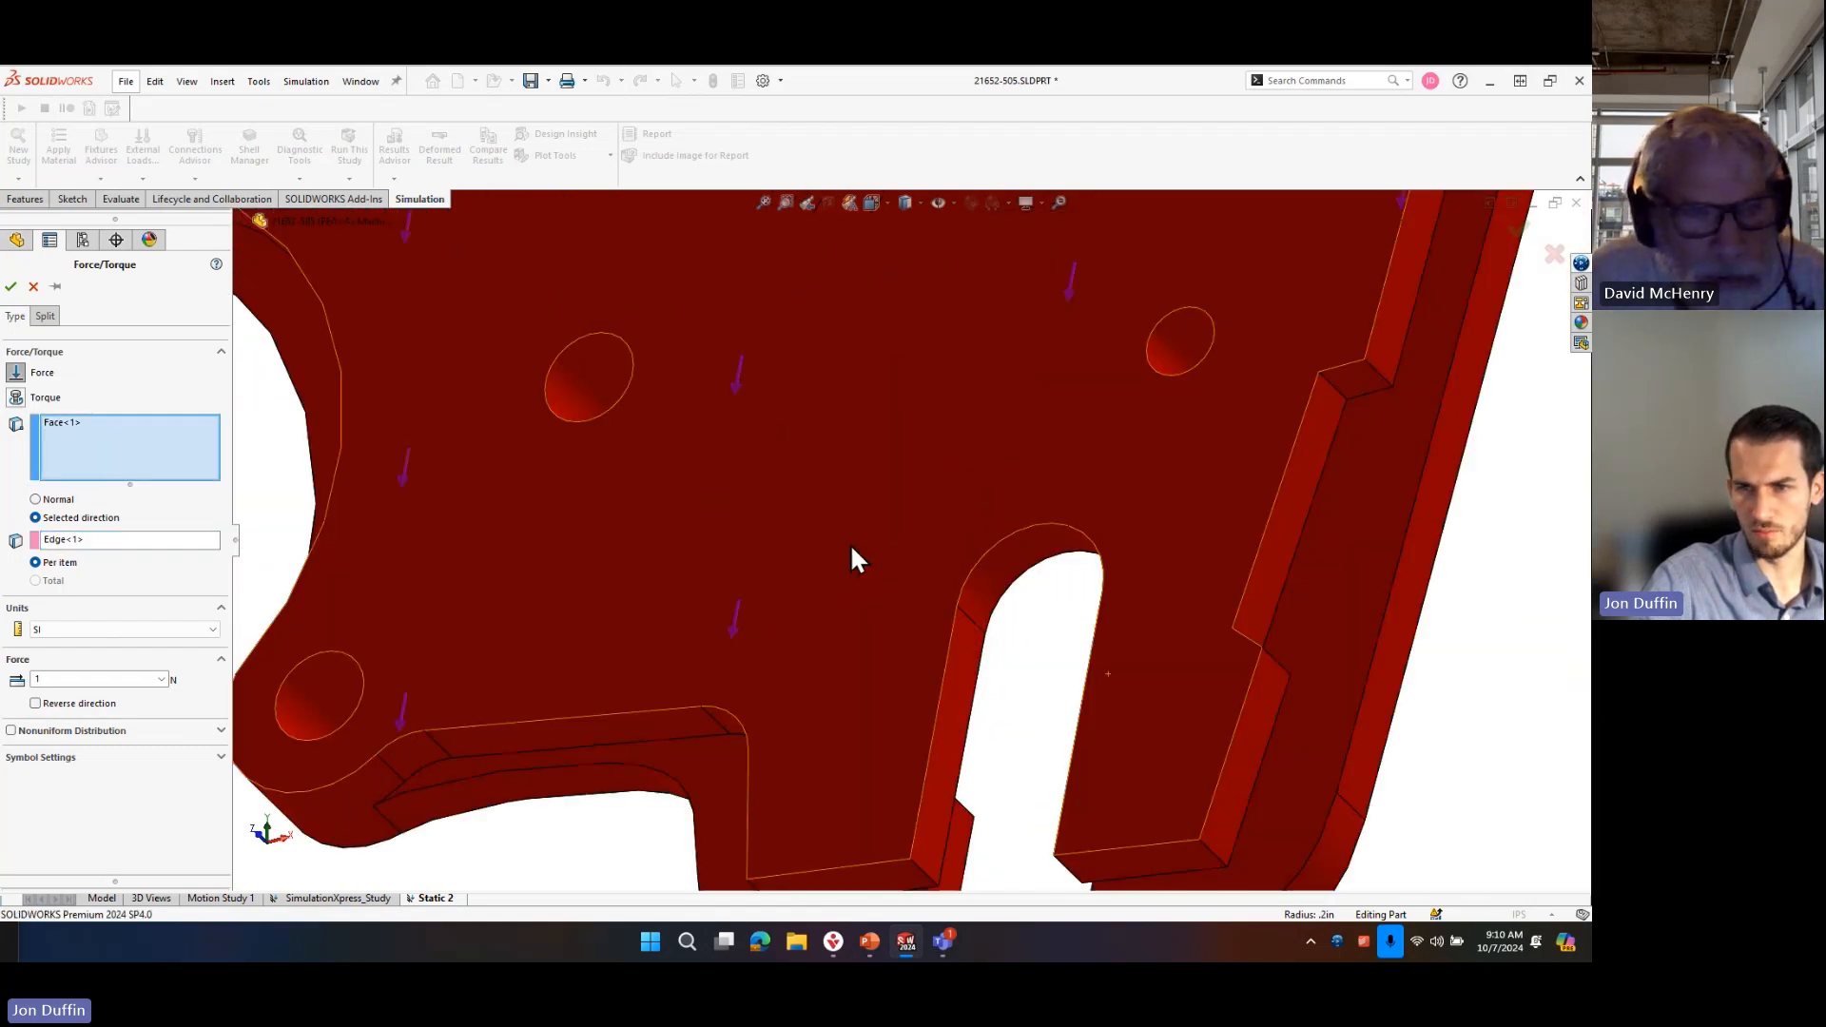
{"action": "left_click", "coordinate": [1034, 554]}
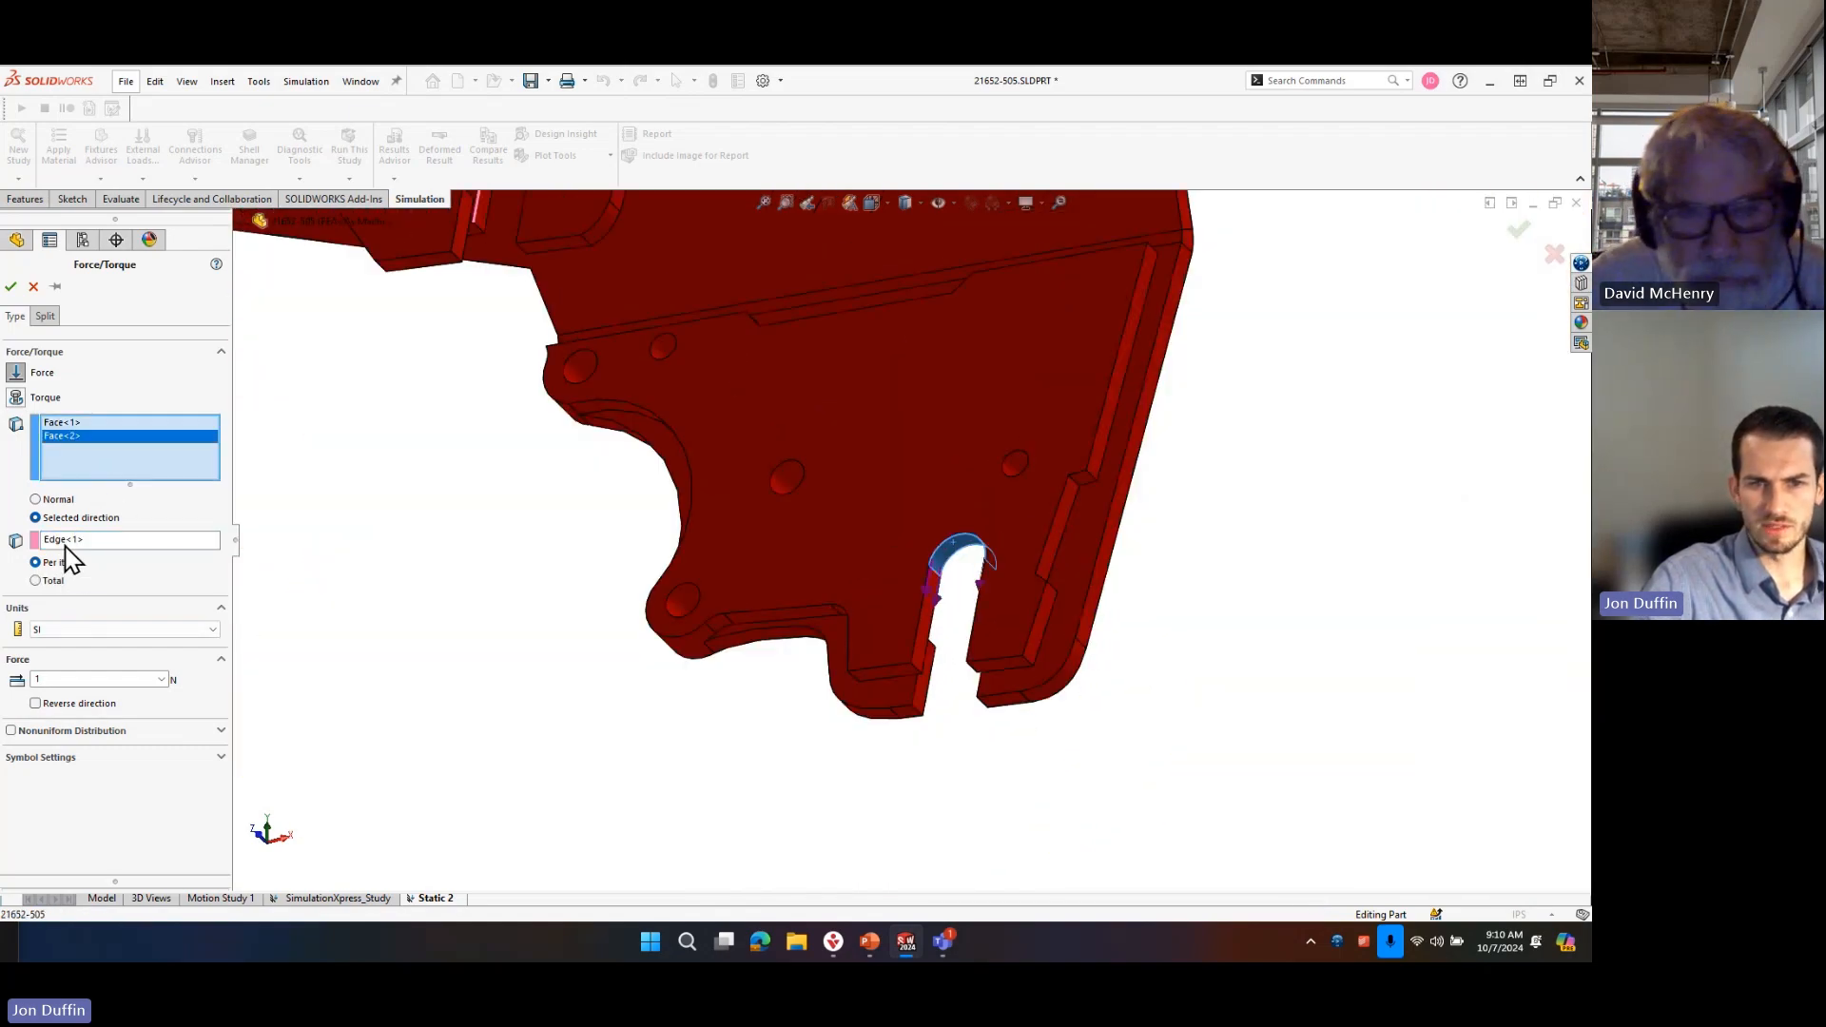
Reverse the force direction, set it to 500 N per item, and apply it.
{"action": "left_click", "coordinate": [100, 703]}
{"action": "left_click", "coordinate": [76, 679]}
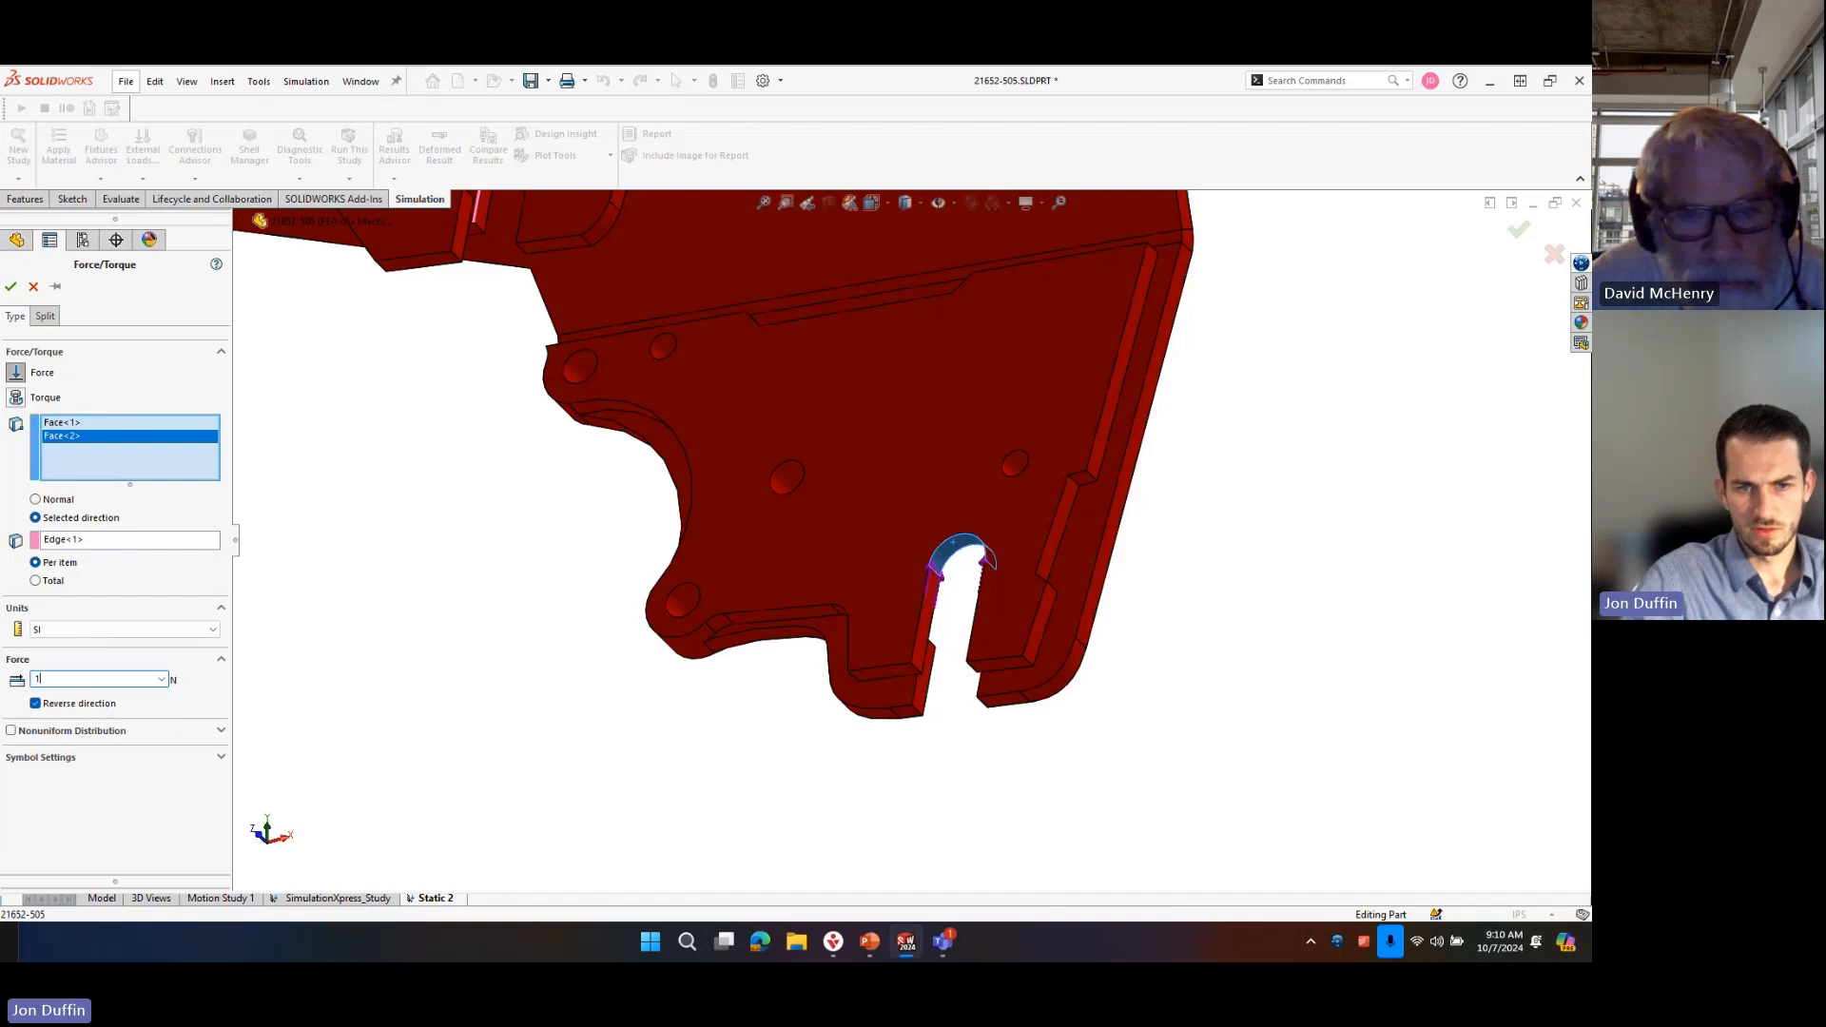
{"action": "left_click", "coordinate": [10, 286]}
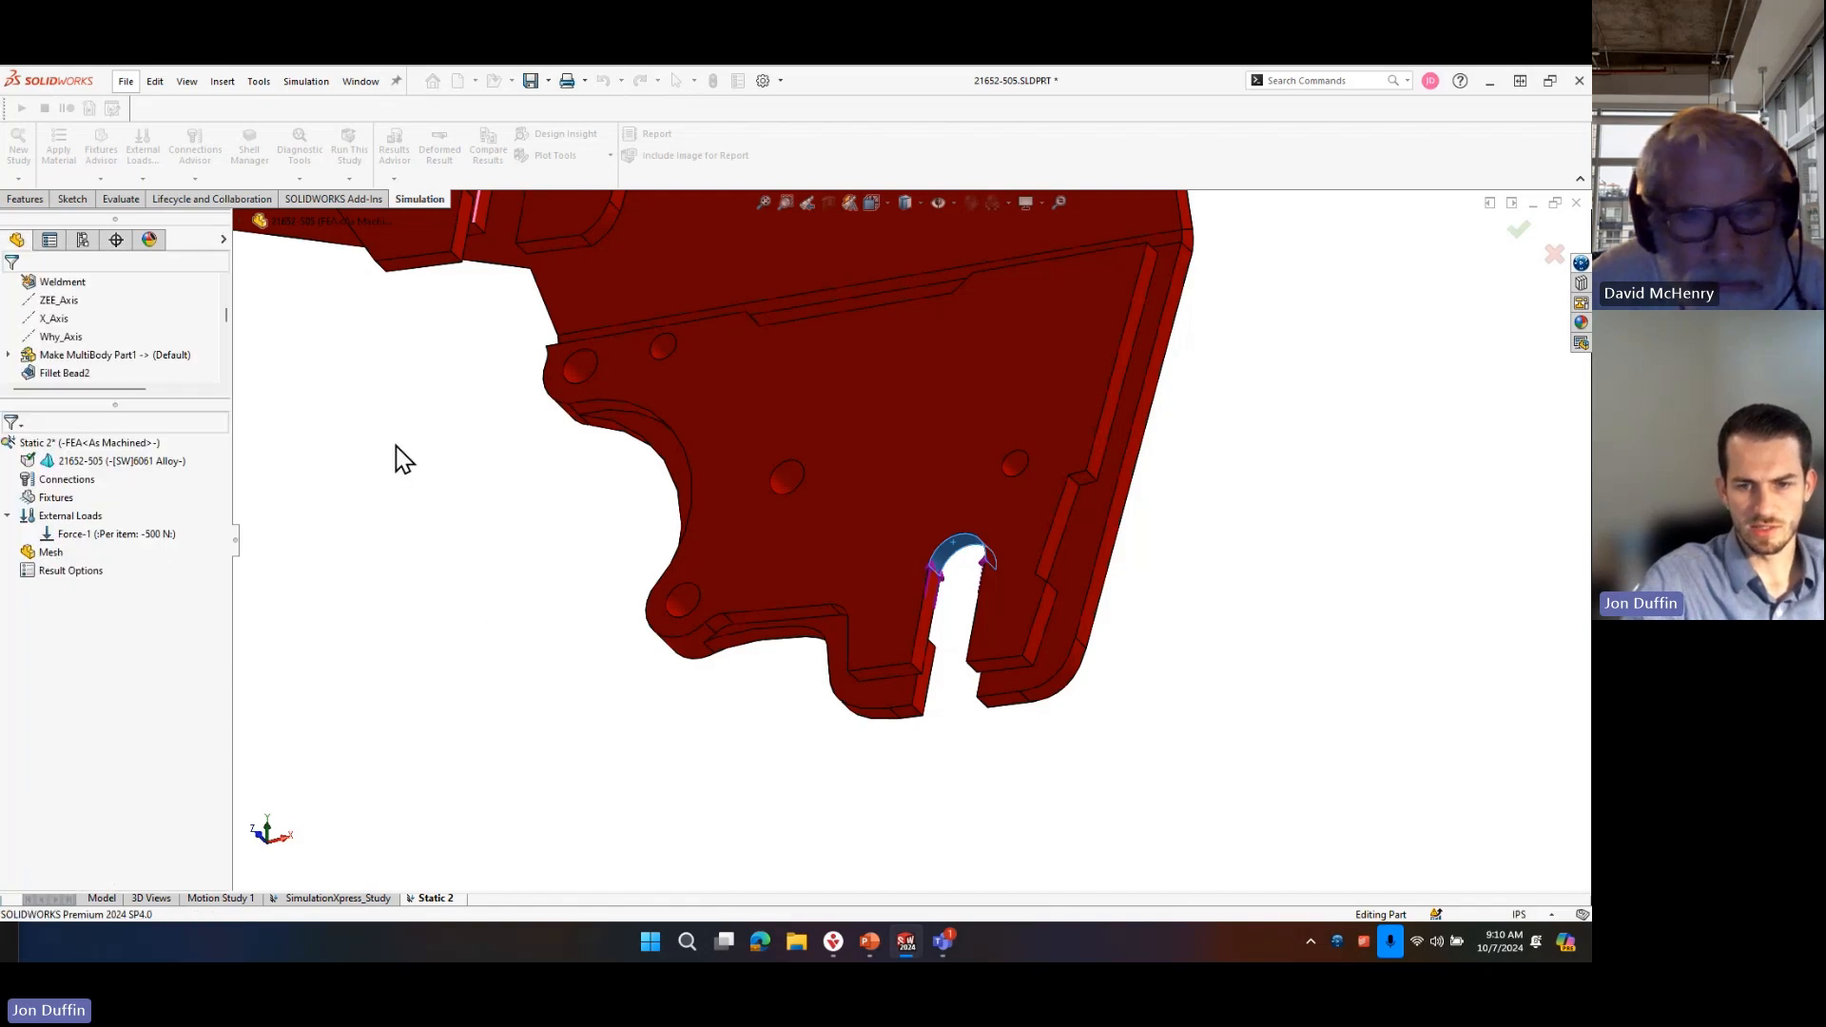
Check the force arrows on both bracket slots and save the part.
{"action": "scroll", "coordinate": [857, 616], "scroll_direction": "down", "scroll_amount": 2}
{"action": "scroll", "coordinate": [814, 420], "scroll_direction": "up", "scroll_amount": 6}
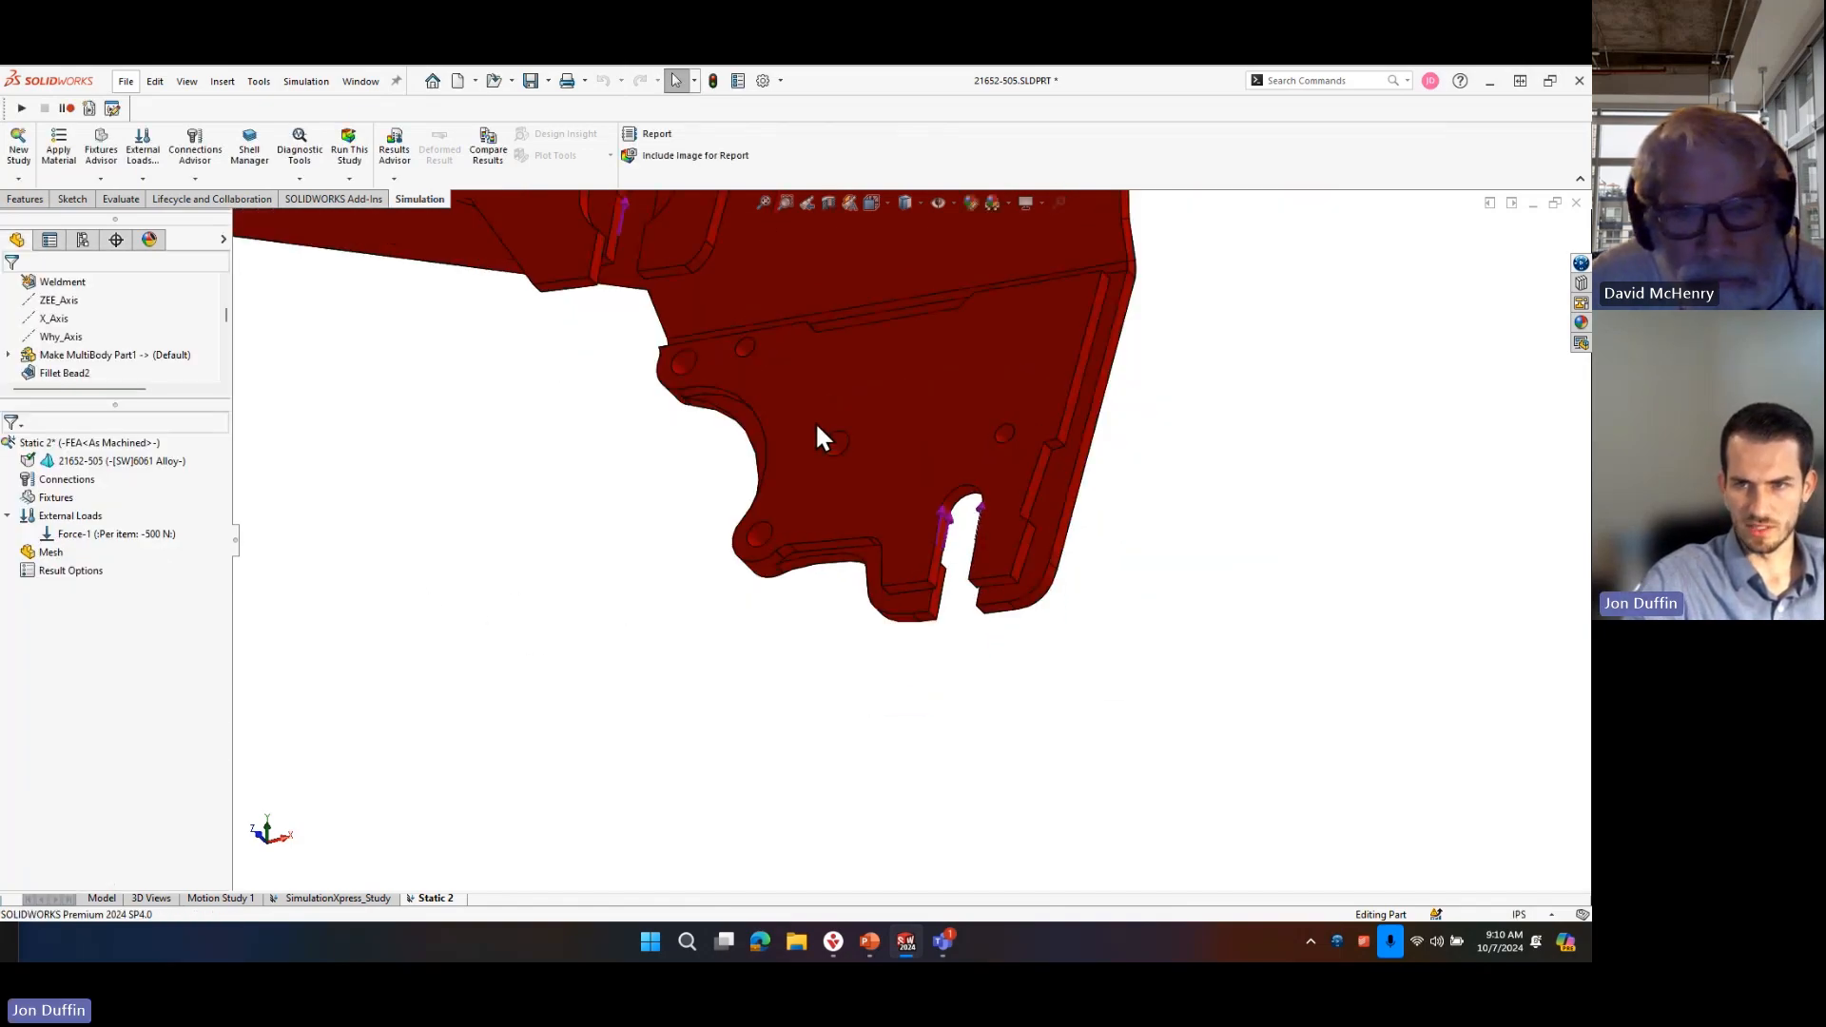
{"action": "scroll", "coordinate": [775, 304], "scroll_direction": "down", "scroll_amount": 2}
{"action": "scroll", "coordinate": [864, 562], "scroll_direction": "up", "scroll_amount": 6}
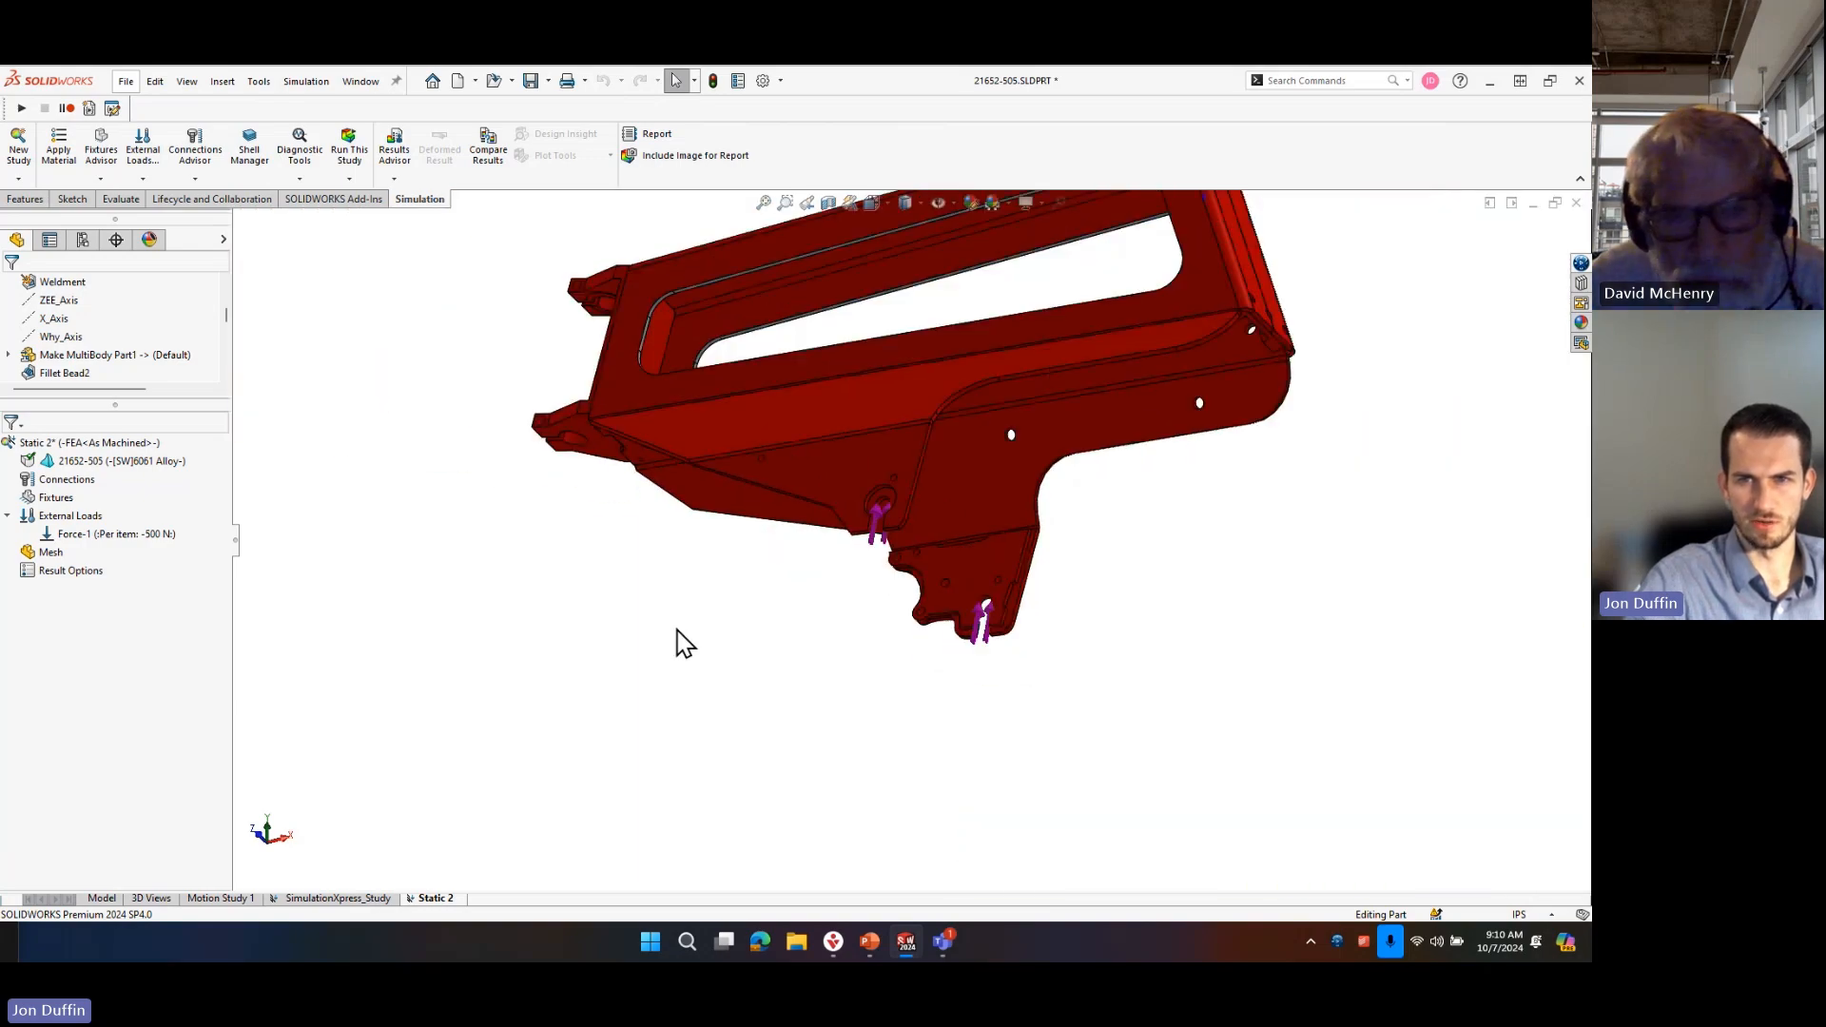
{"action": "left_click", "coordinate": [532, 82]}
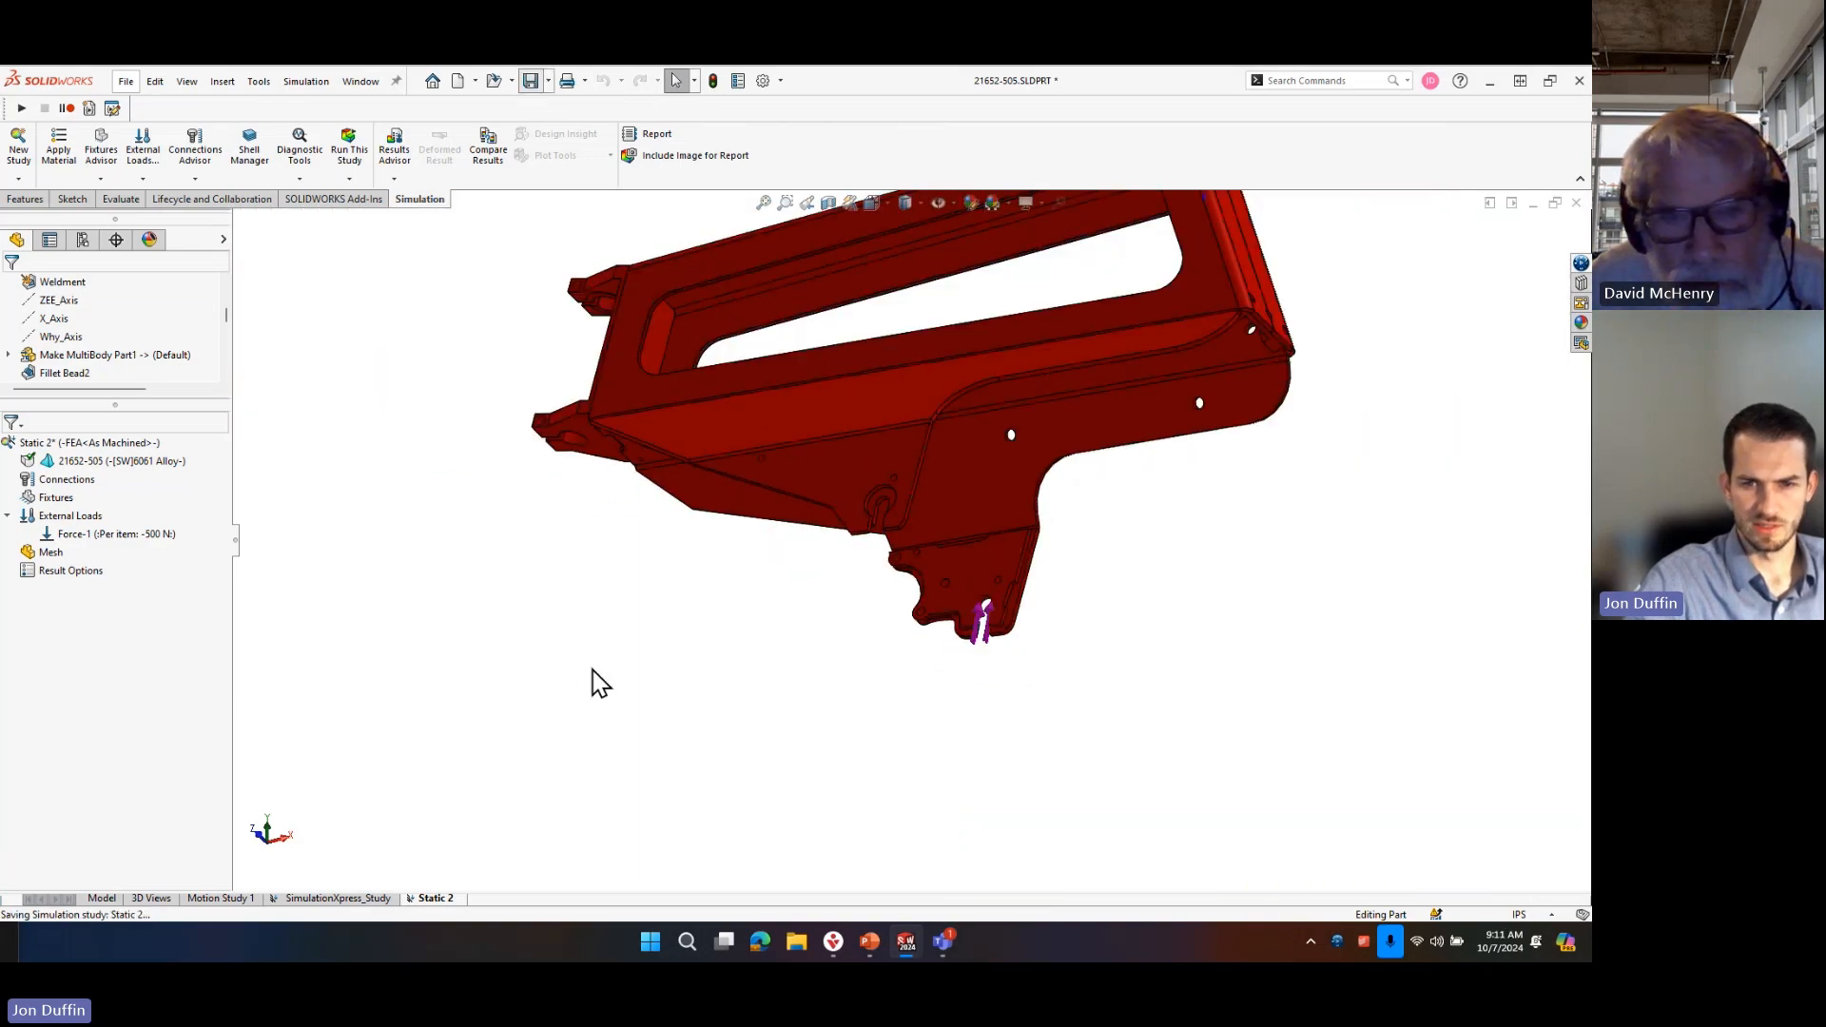
Switch to the SimulationXpress study and look at the options for its external loads.
{"action": "left_click", "coordinate": [345, 900]}
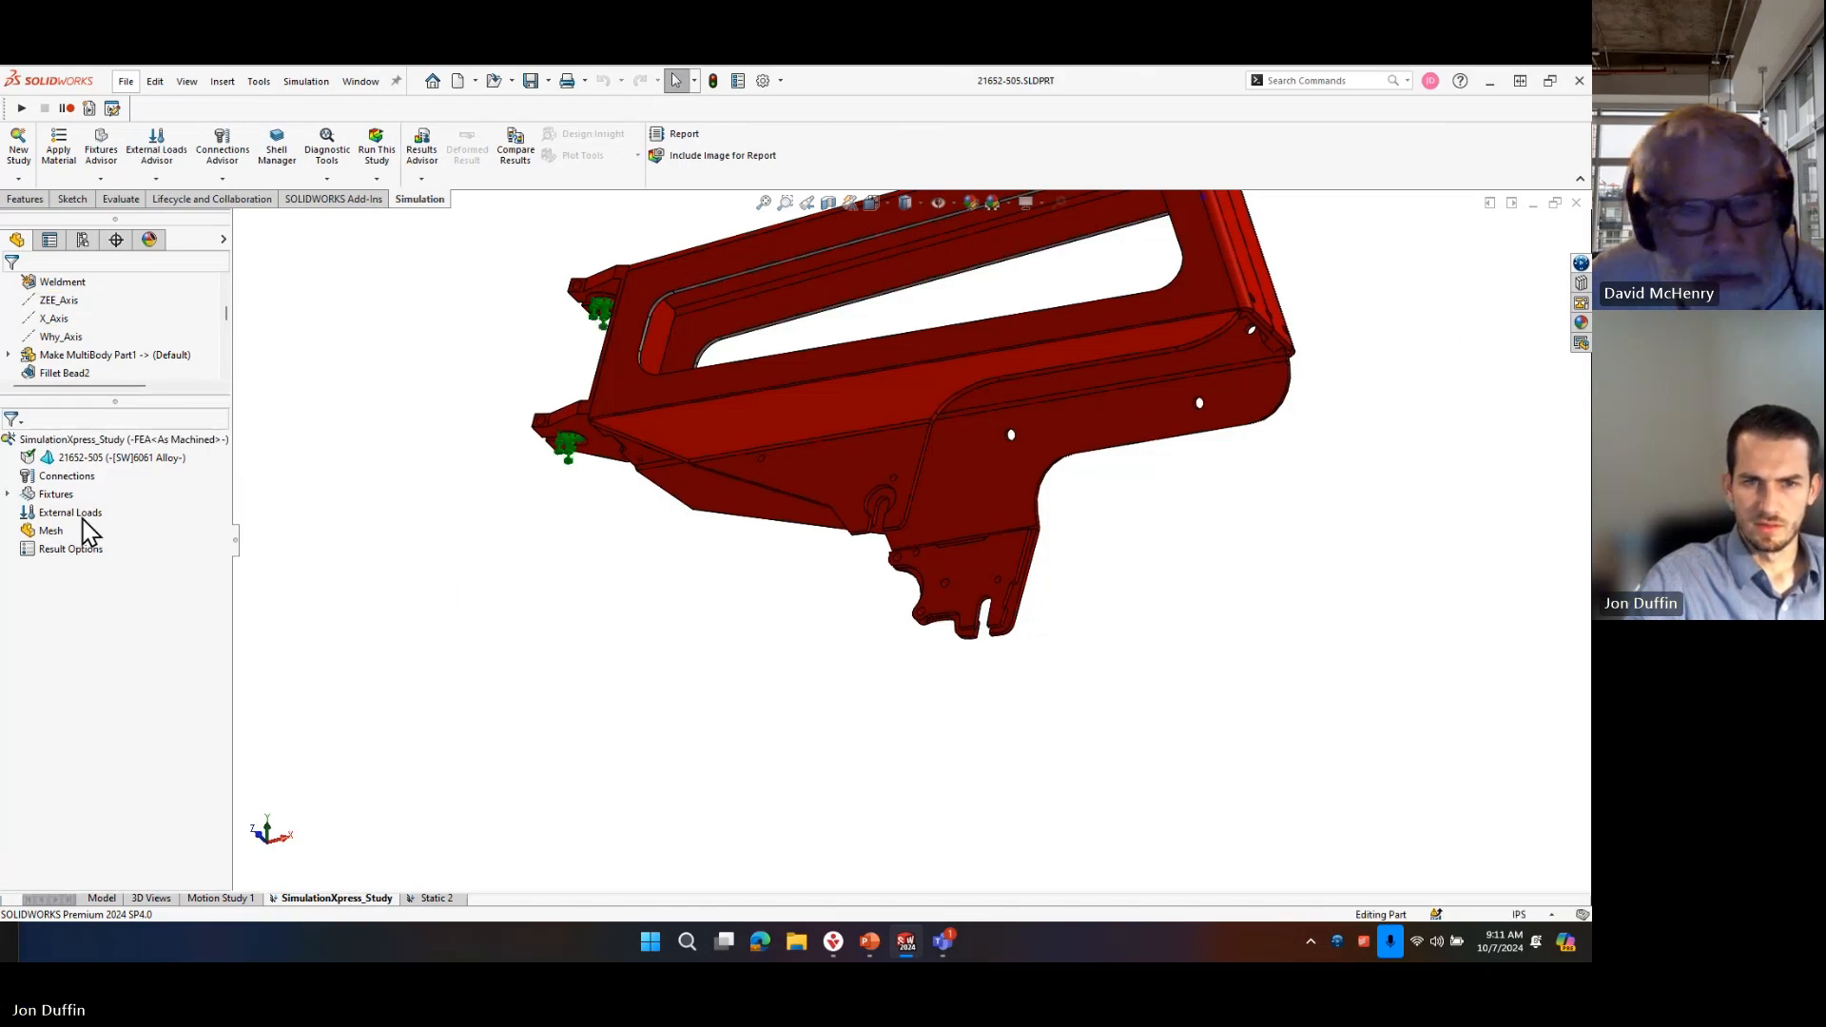
{"action": "right_click", "coordinate": [71, 514]}
{"action": "left_click", "coordinate": [424, 550]}
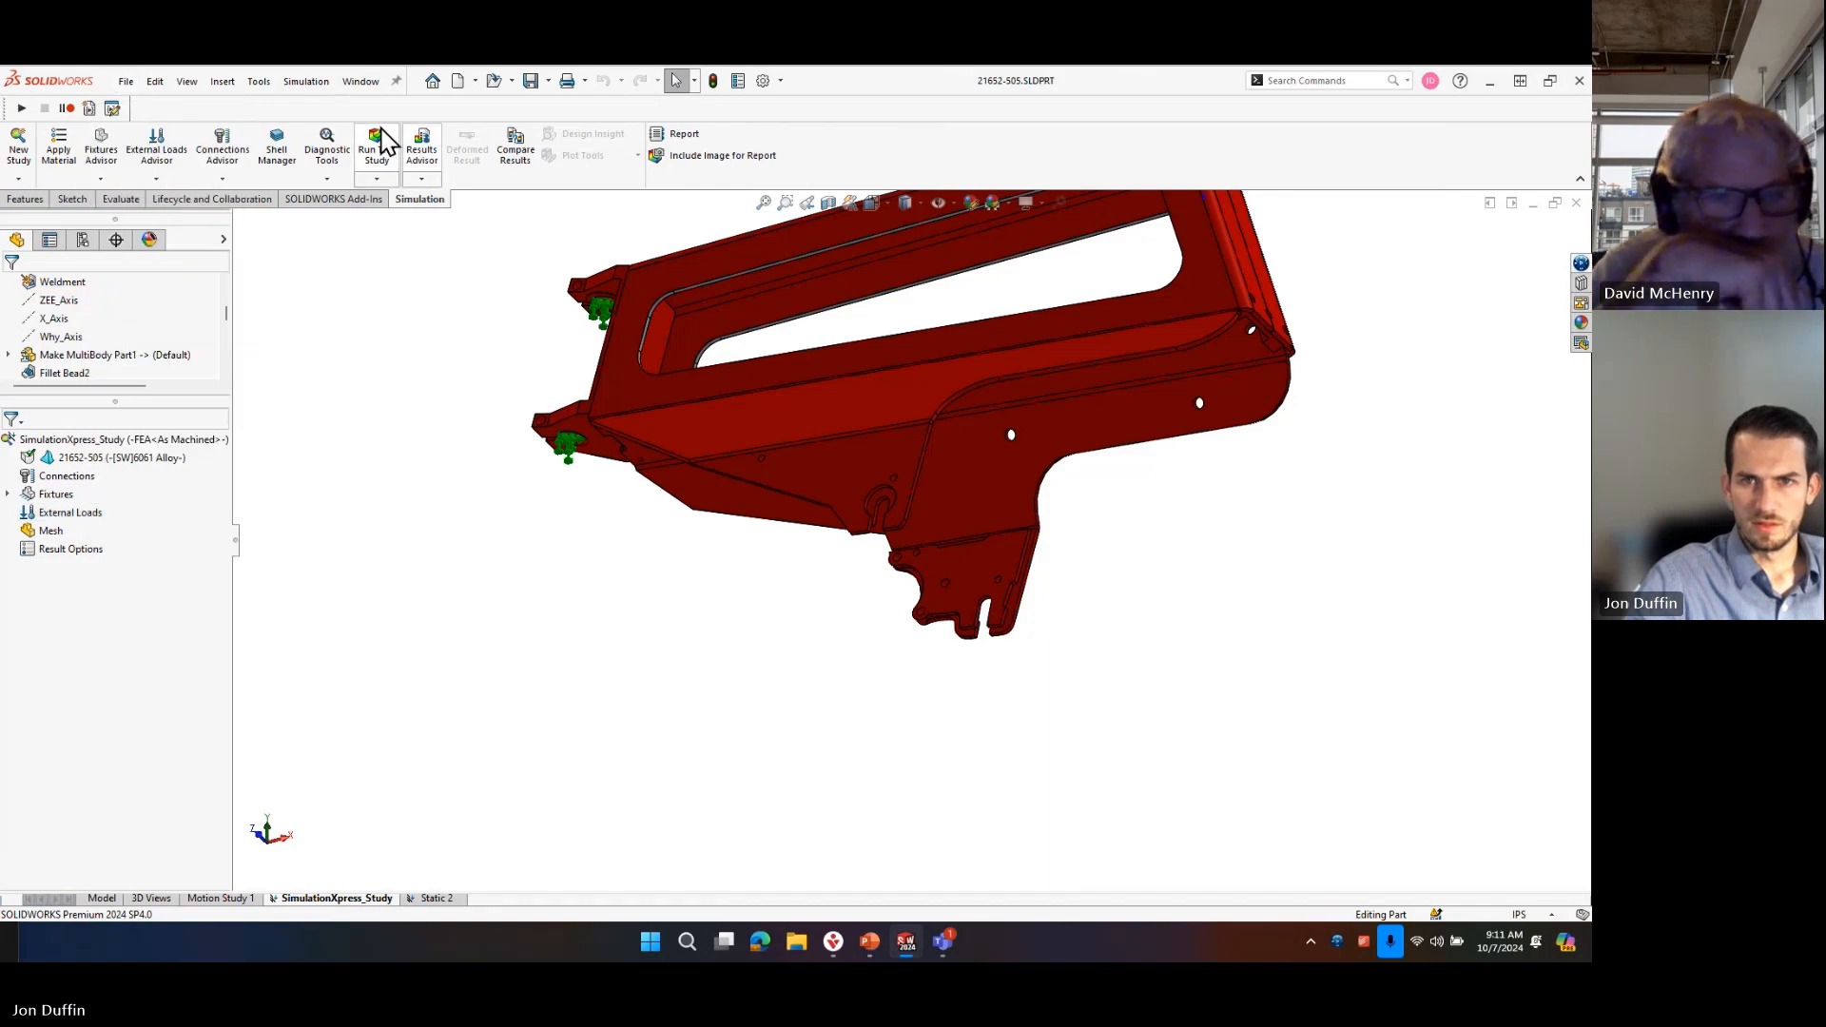
Unload the SOLIDWORKS Simulation add-in.
{"action": "left_click", "coordinate": [369, 201]}
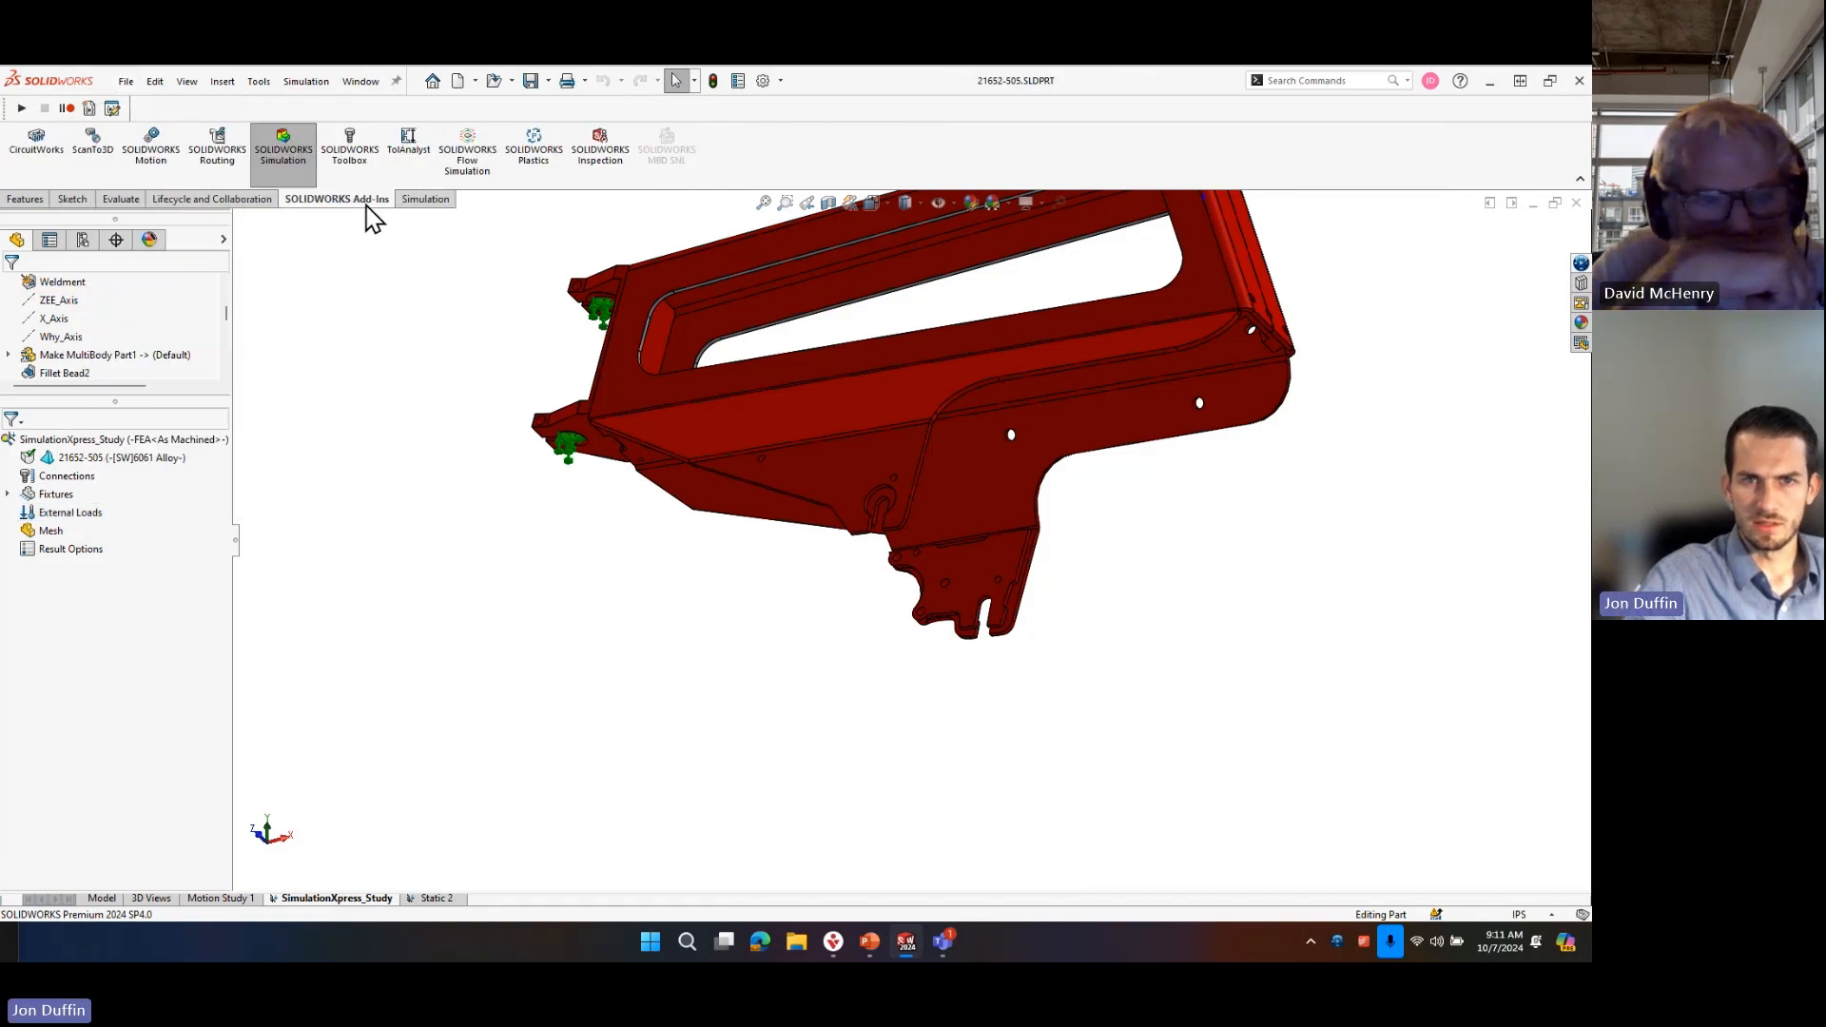
{"action": "left_click", "coordinate": [283, 147]}
{"action": "left_click", "coordinate": [802, 537]}
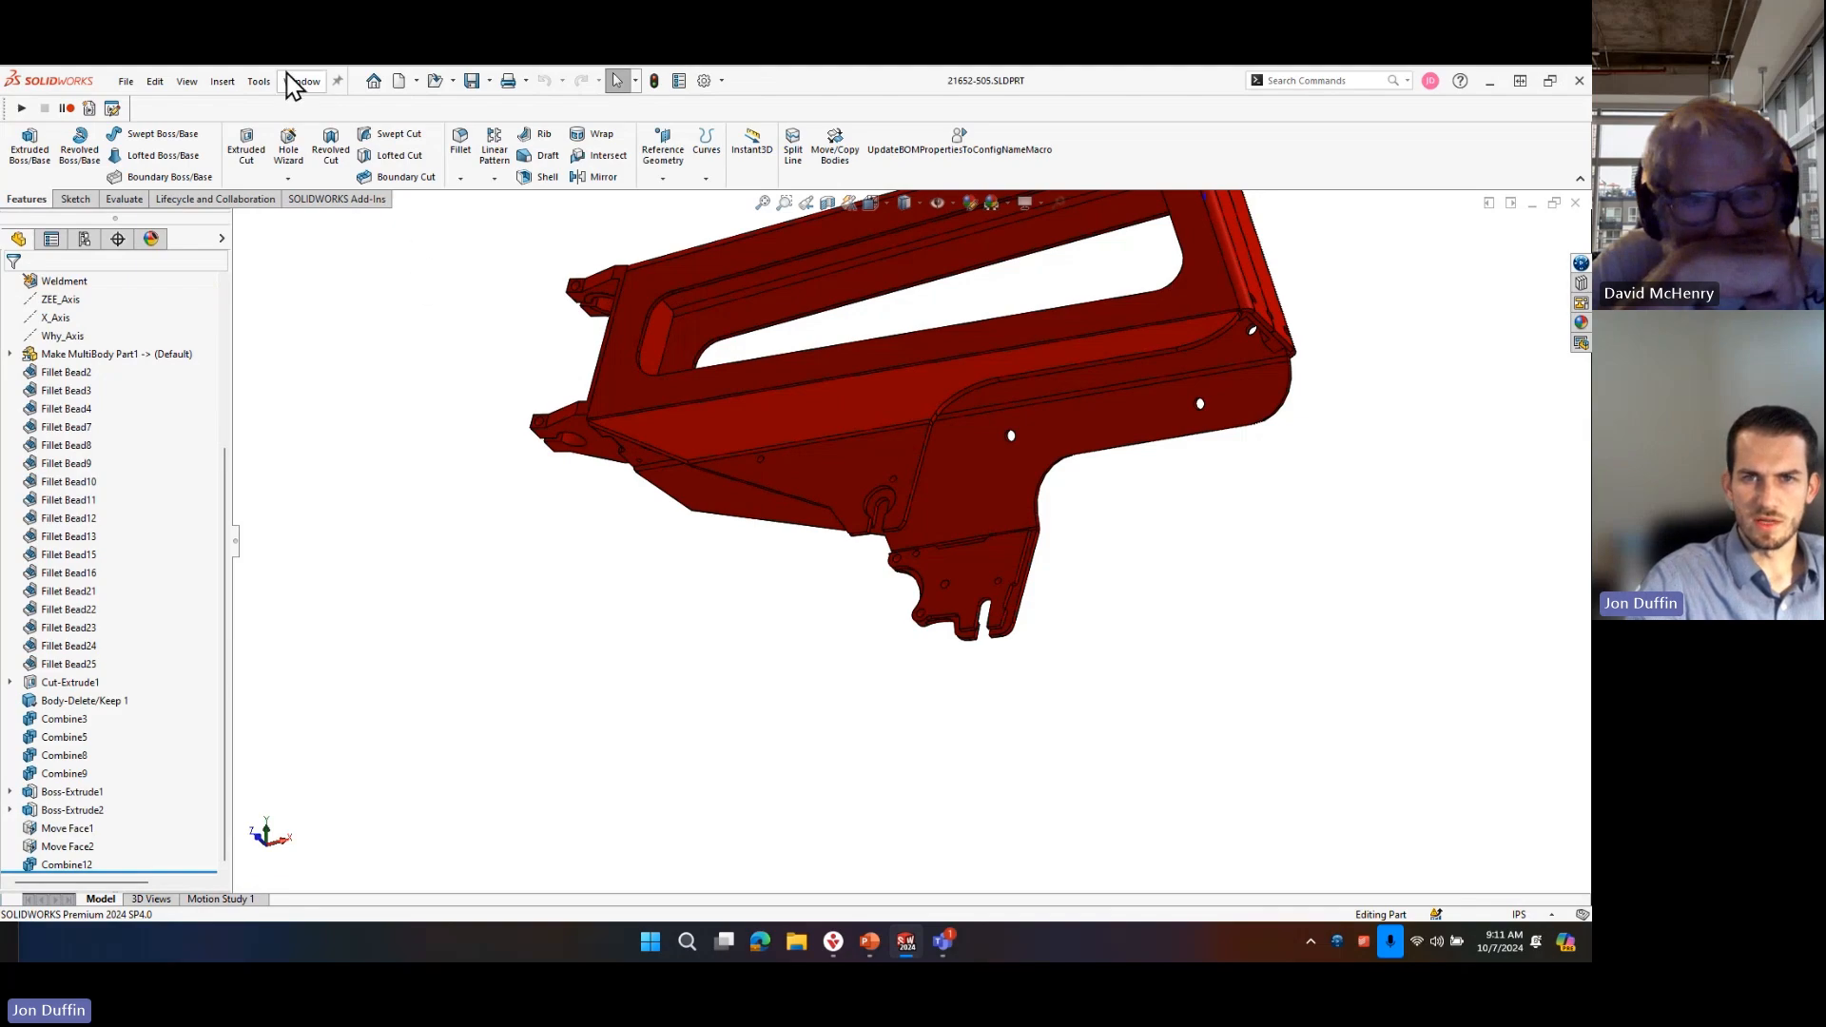
Relaunch SimulationXpress, review its options without changing them, and continue the existing study to the Fixtures stage.
{"action": "left_click", "coordinate": [259, 81]}
{"action": "mouse_move", "coordinate": [314, 169]}
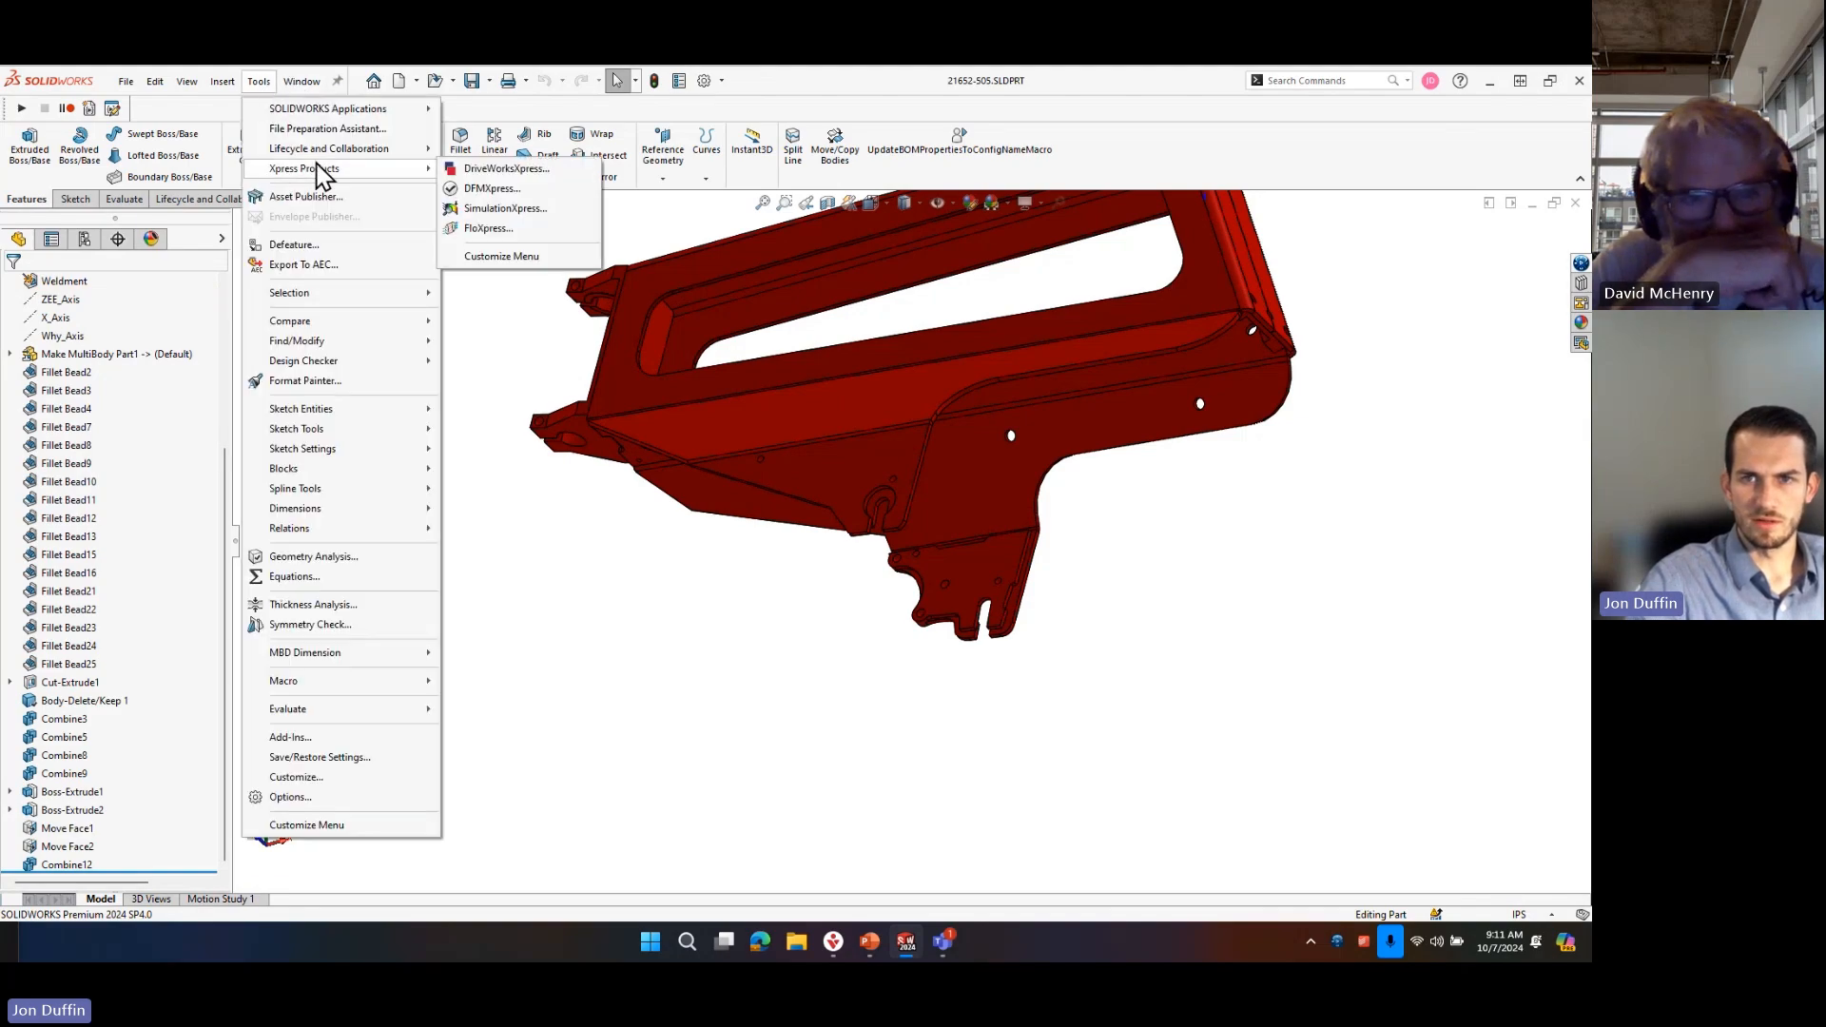
{"action": "left_click", "coordinate": [504, 225]}
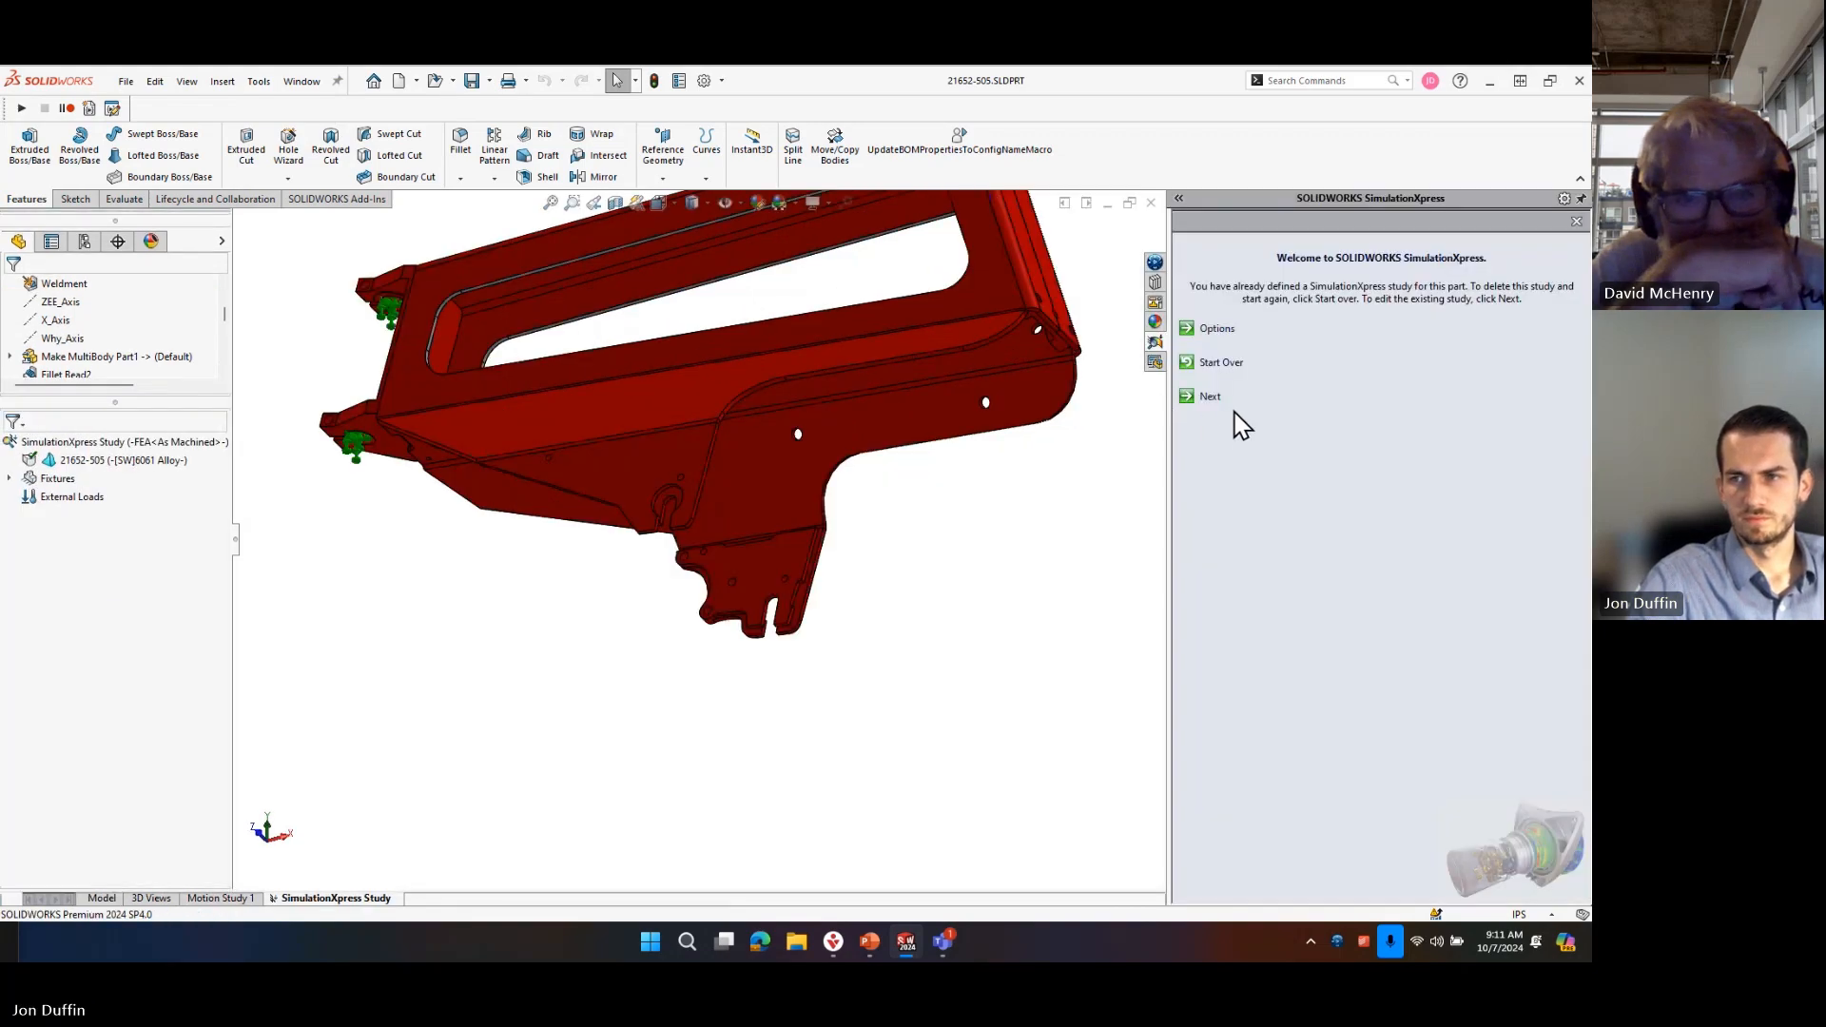
{"action": "left_click", "coordinate": [1216, 330]}
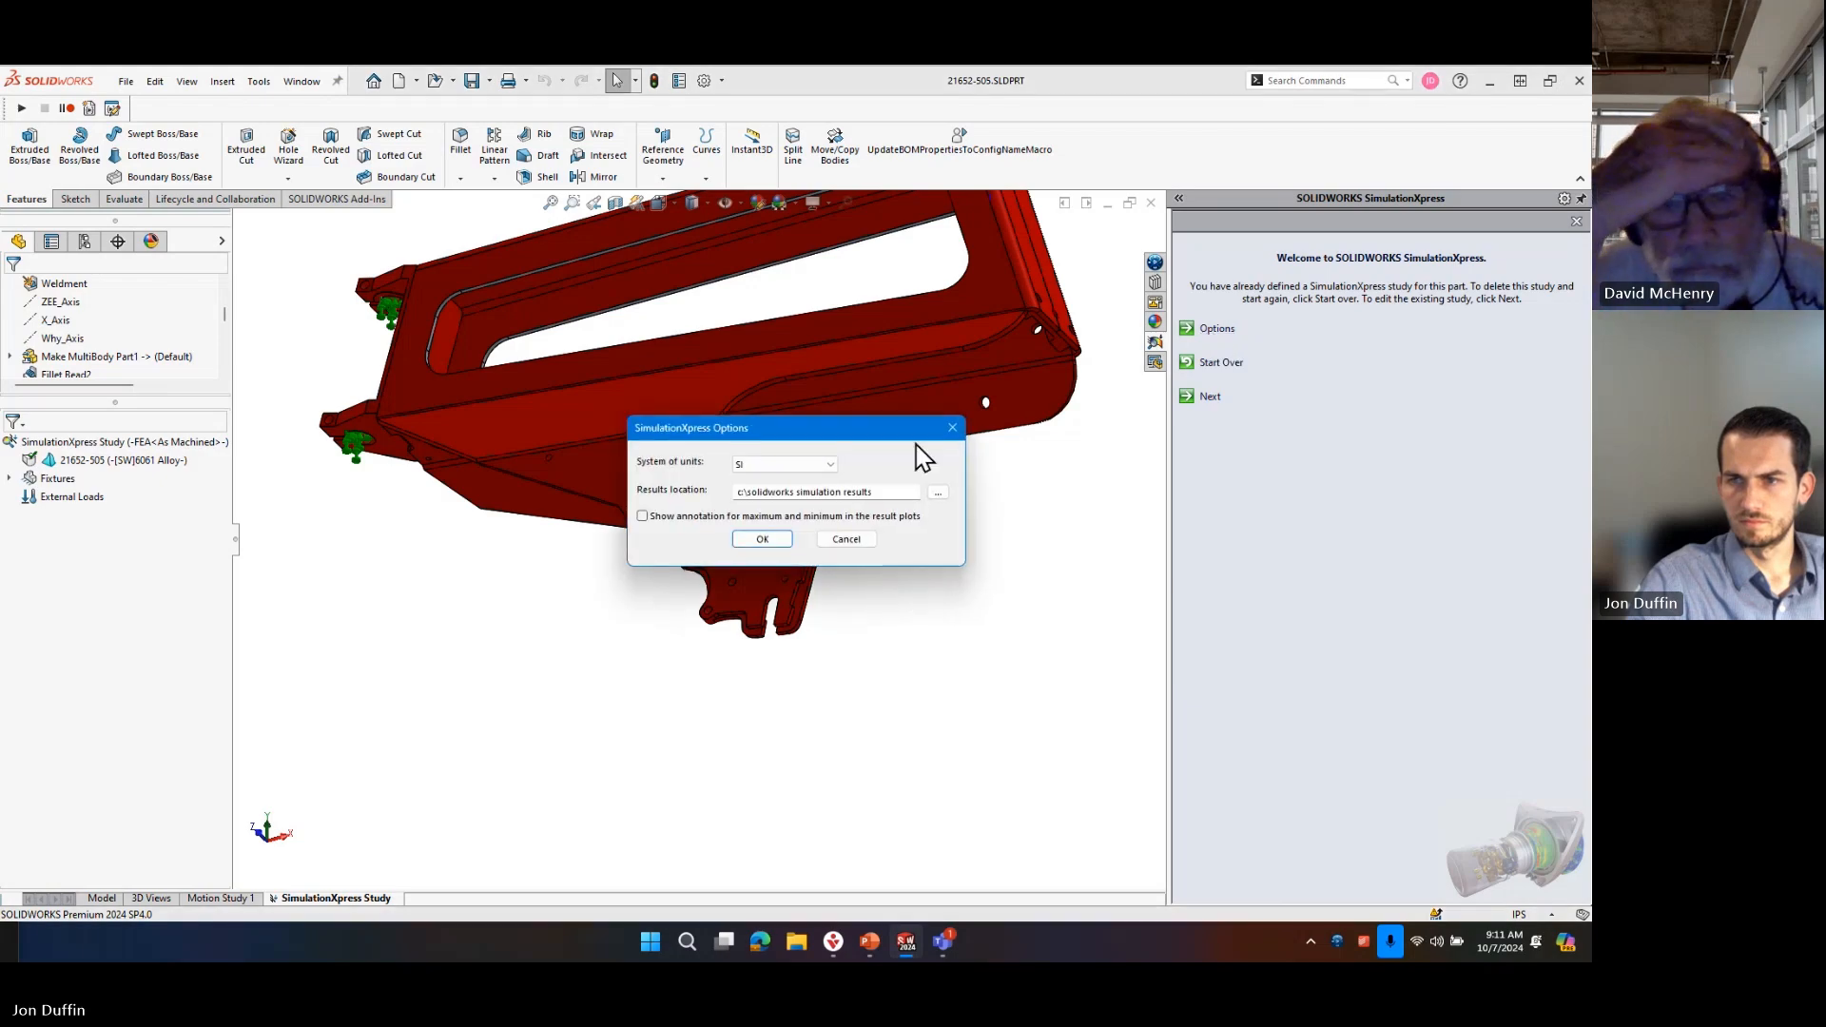
{"action": "left_click", "coordinate": [952, 429]}
{"action": "left_click", "coordinate": [1208, 398]}
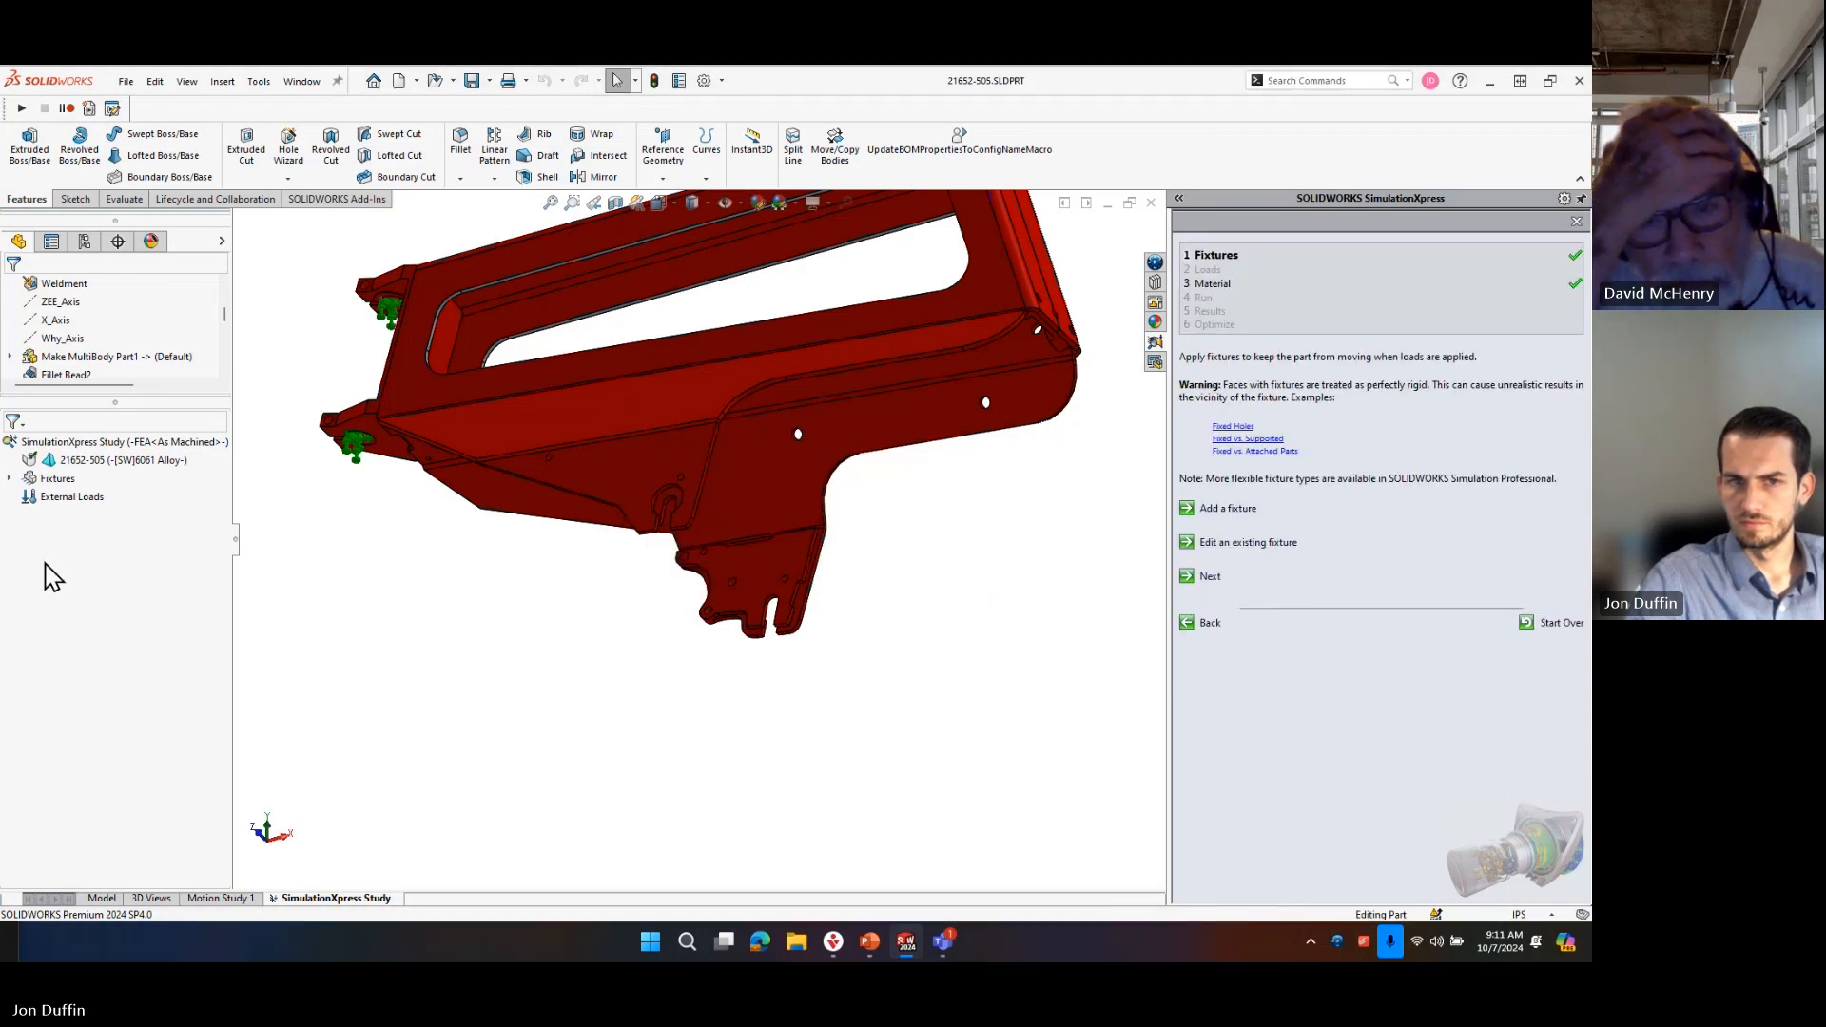
Expand the study's fixtures, continue to the Loads stage and start adding a force.
{"action": "left_click", "coordinate": [10, 478]}
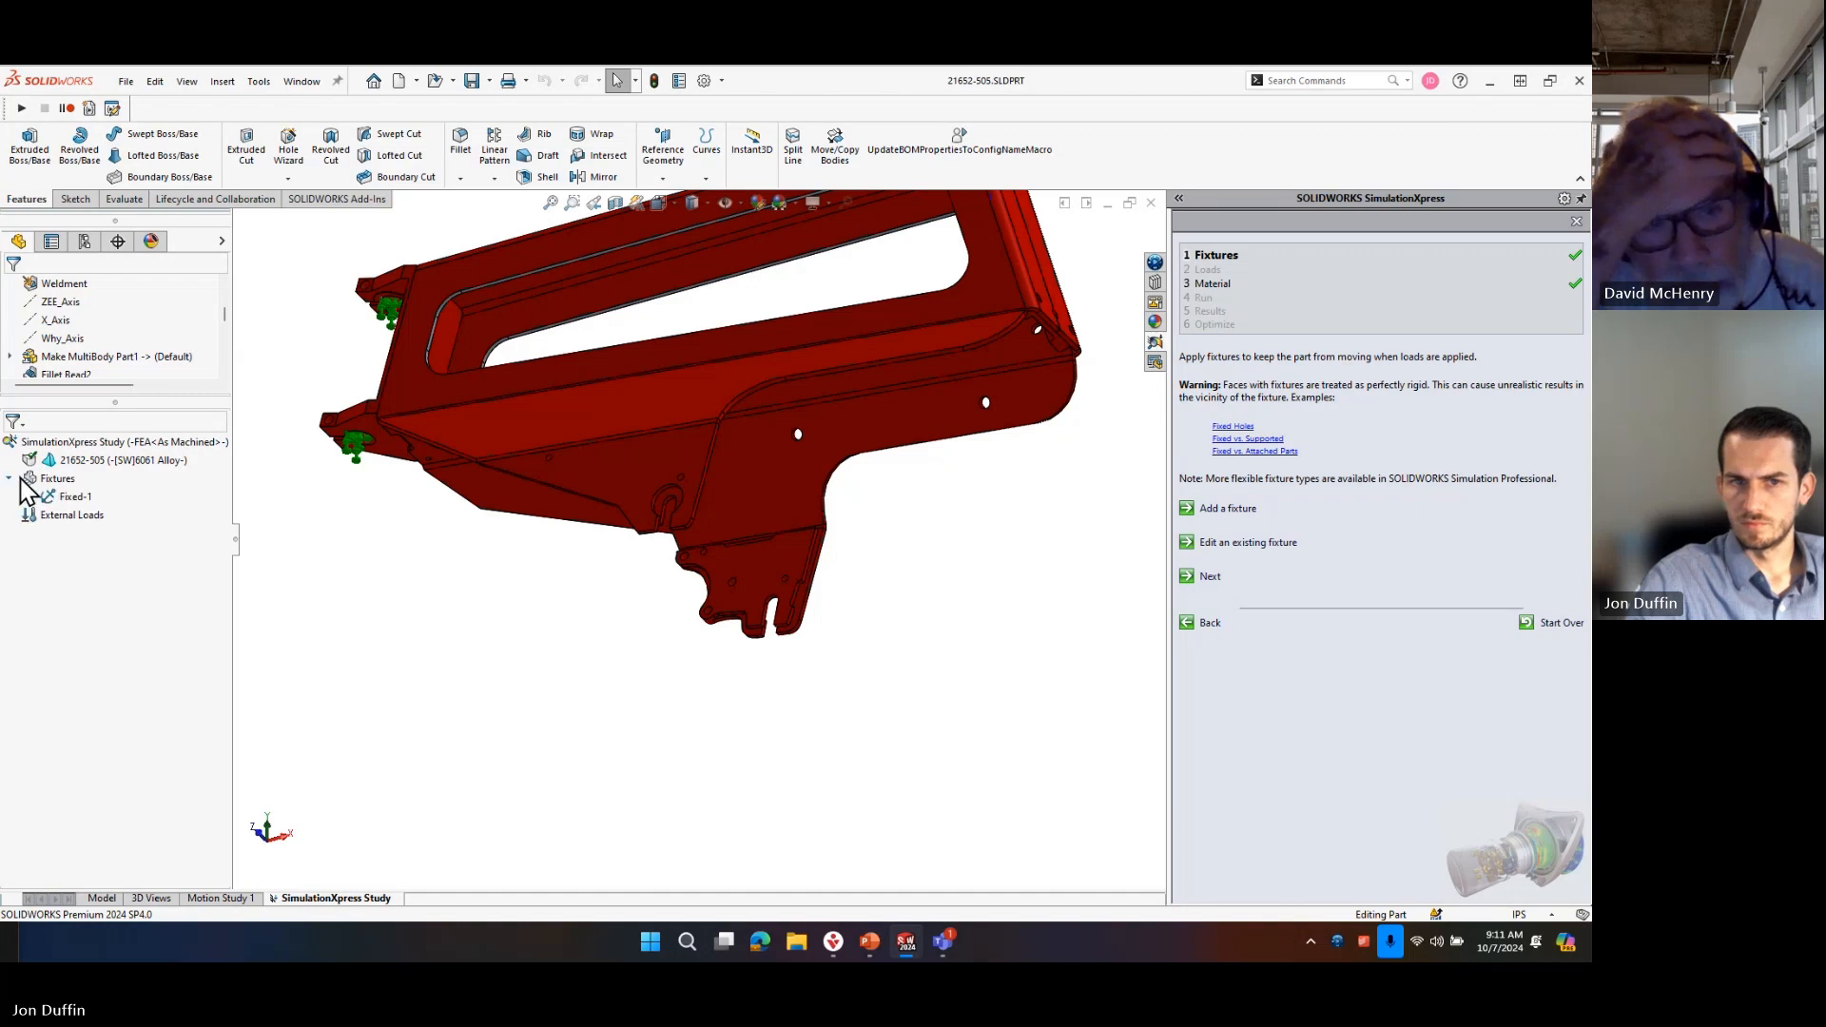
{"action": "left_click", "coordinate": [1209, 577]}
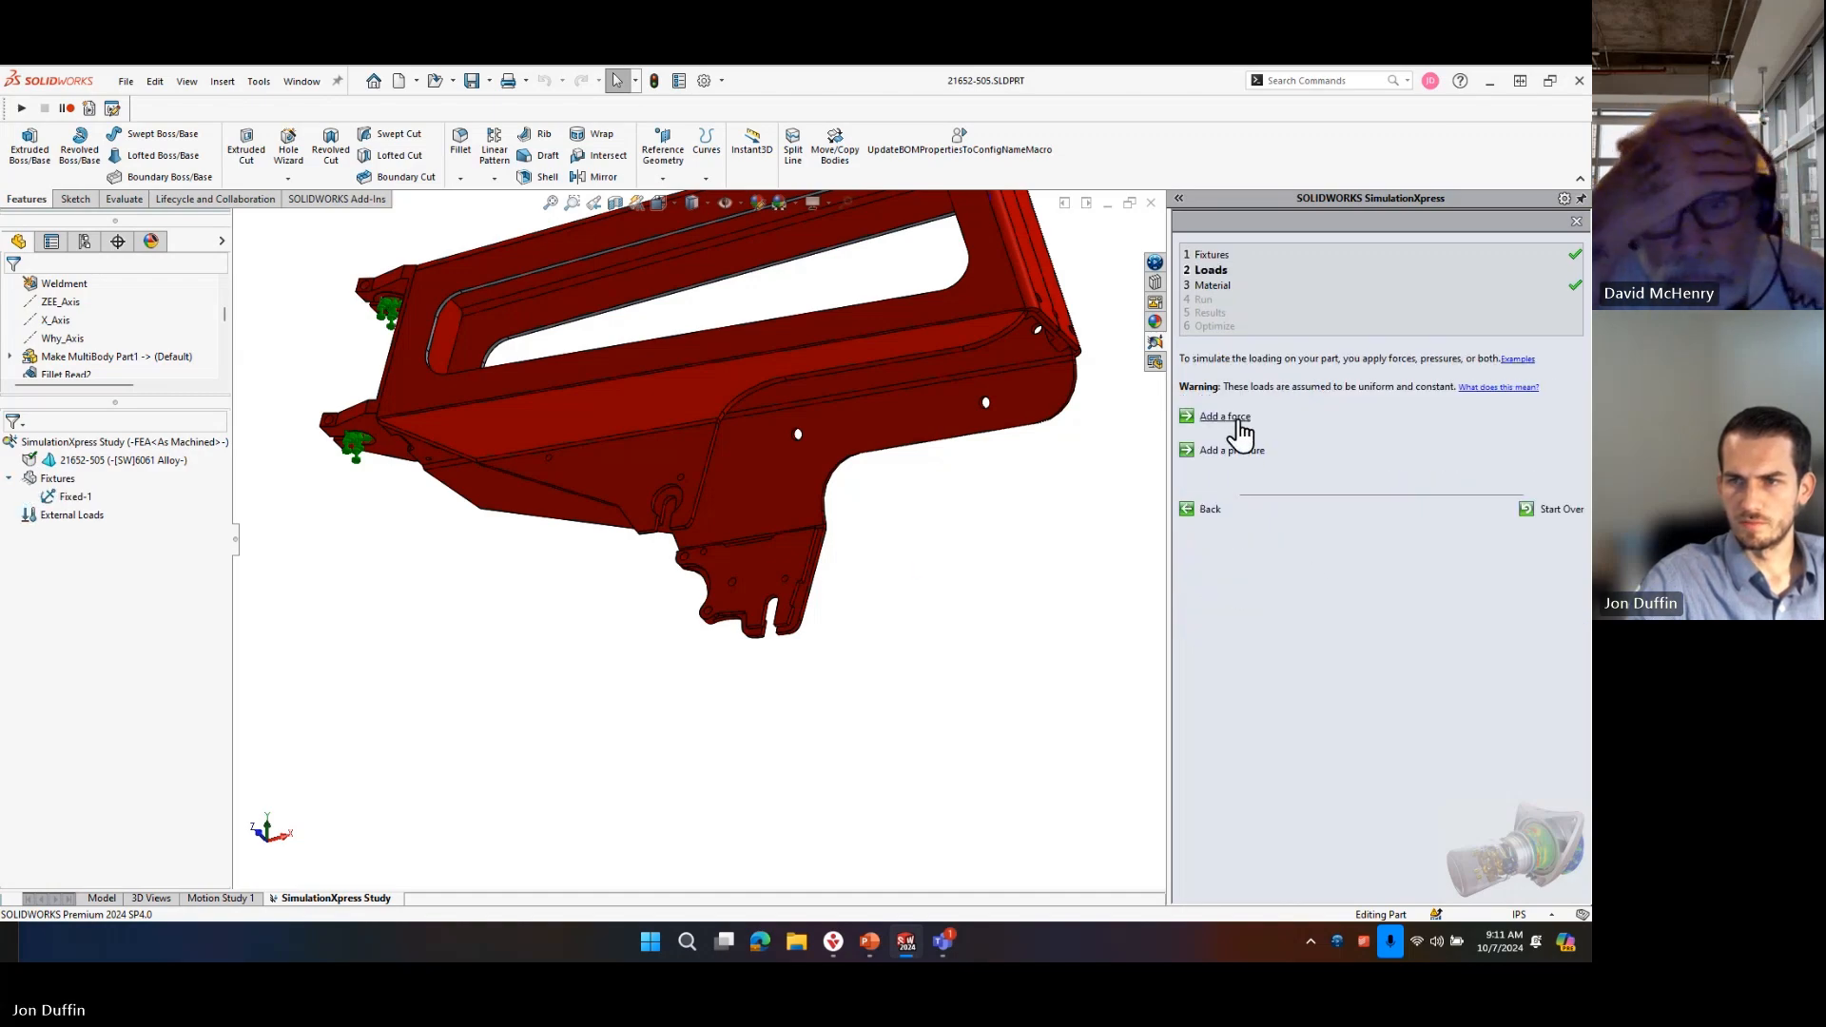
{"action": "left_click", "coordinate": [675, 504]}
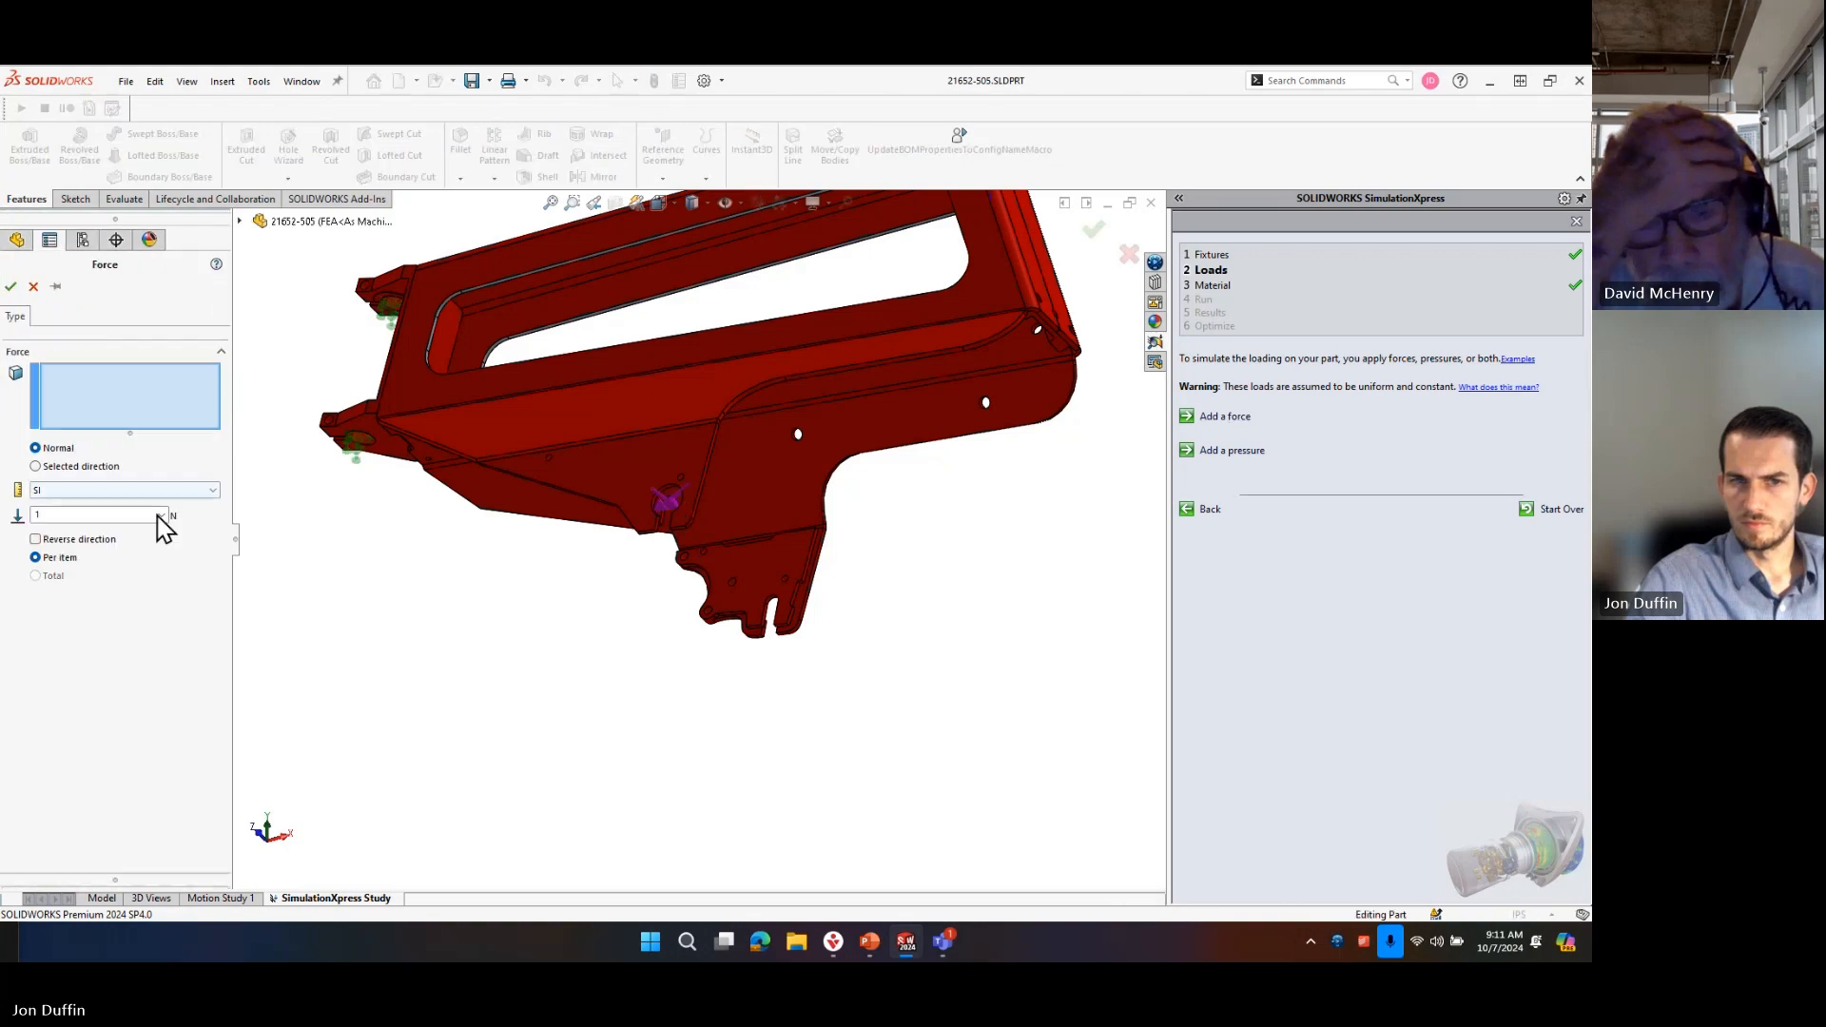
{"action": "scroll", "coordinate": [652, 518], "scroll_direction": "down", "scroll_amount": 10}
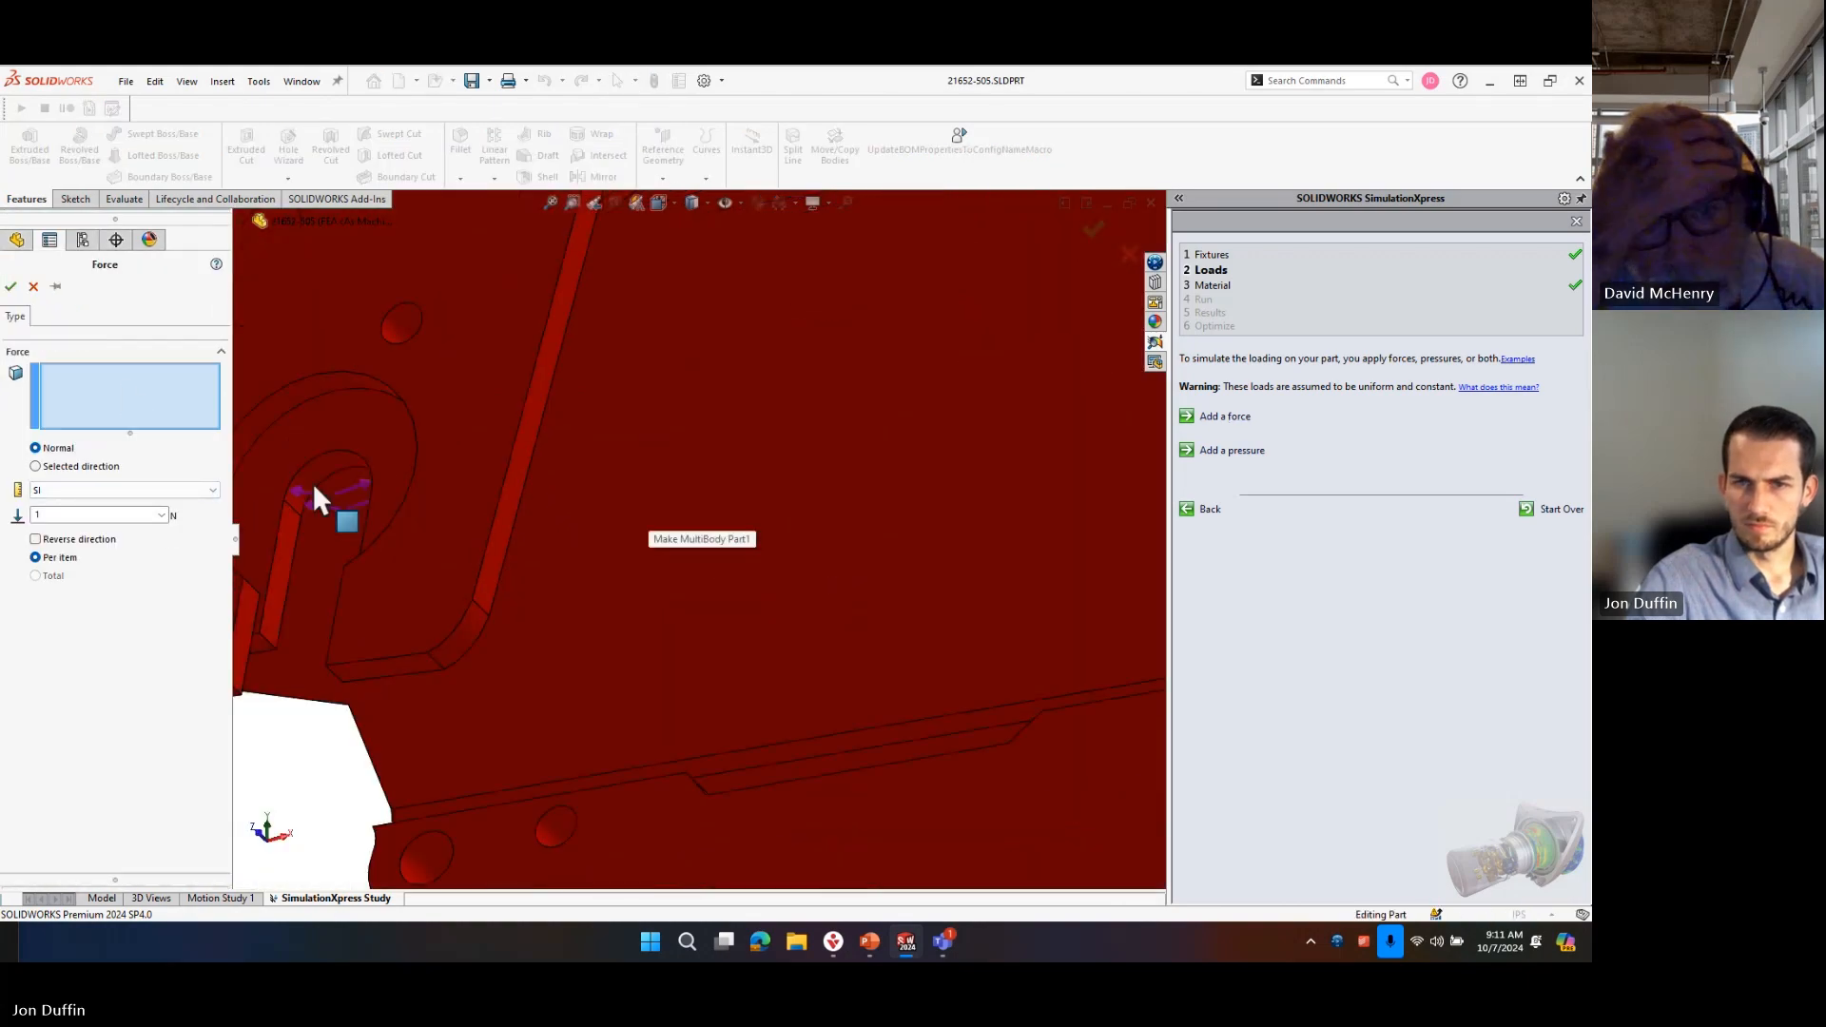
{"action": "left_click", "coordinate": [752, 550]}
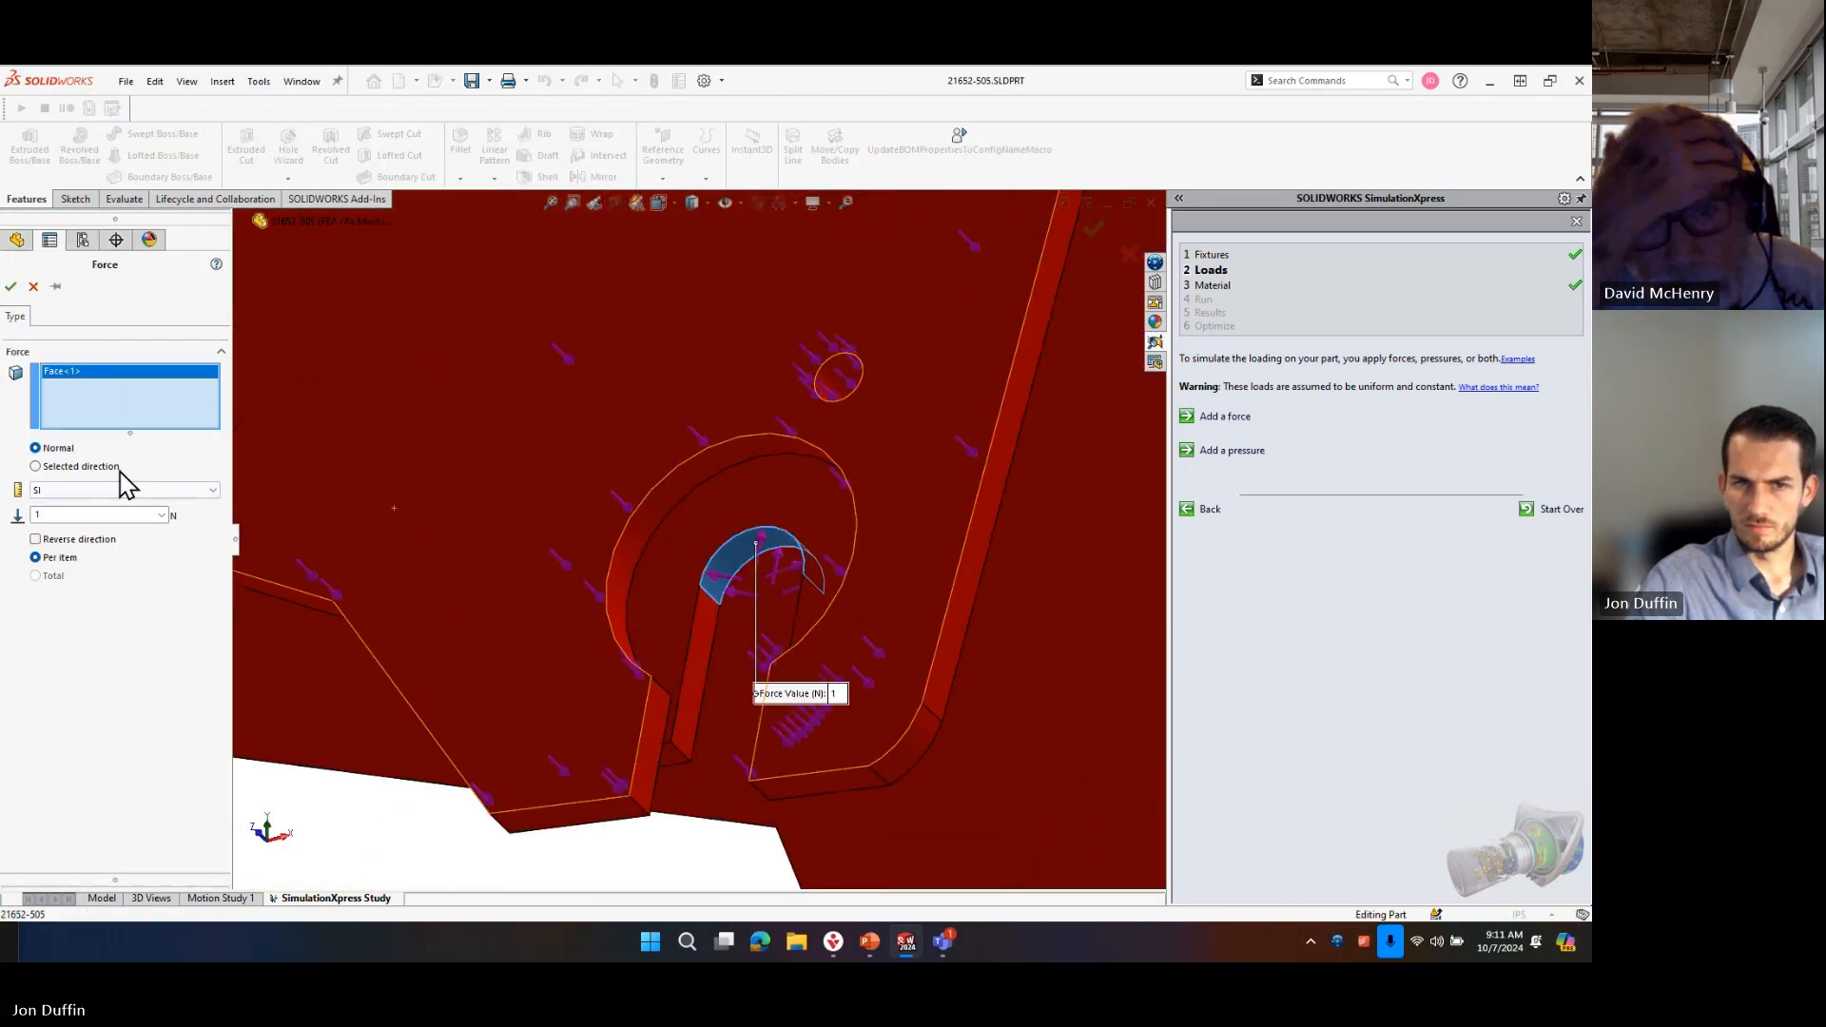
{"action": "left_click", "coordinate": [76, 466]}
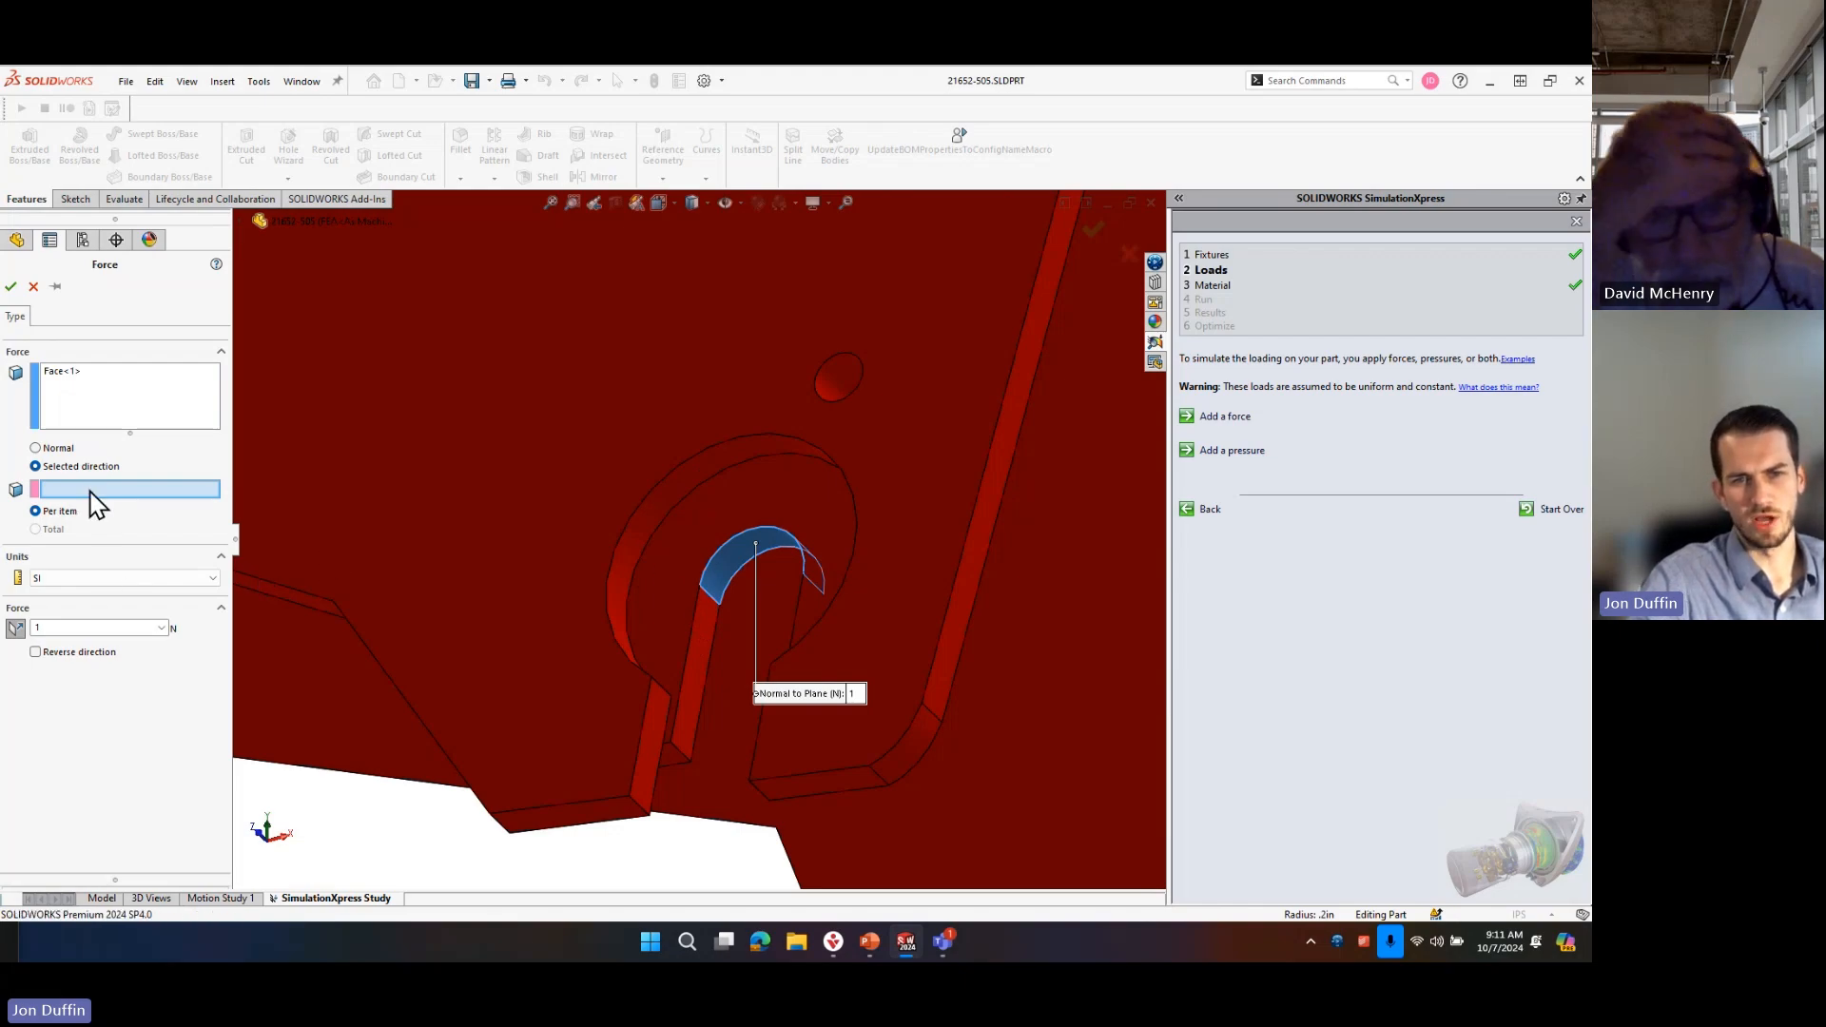
{"action": "scroll", "coordinate": [709, 599], "scroll_direction": "down", "scroll_amount": 2}
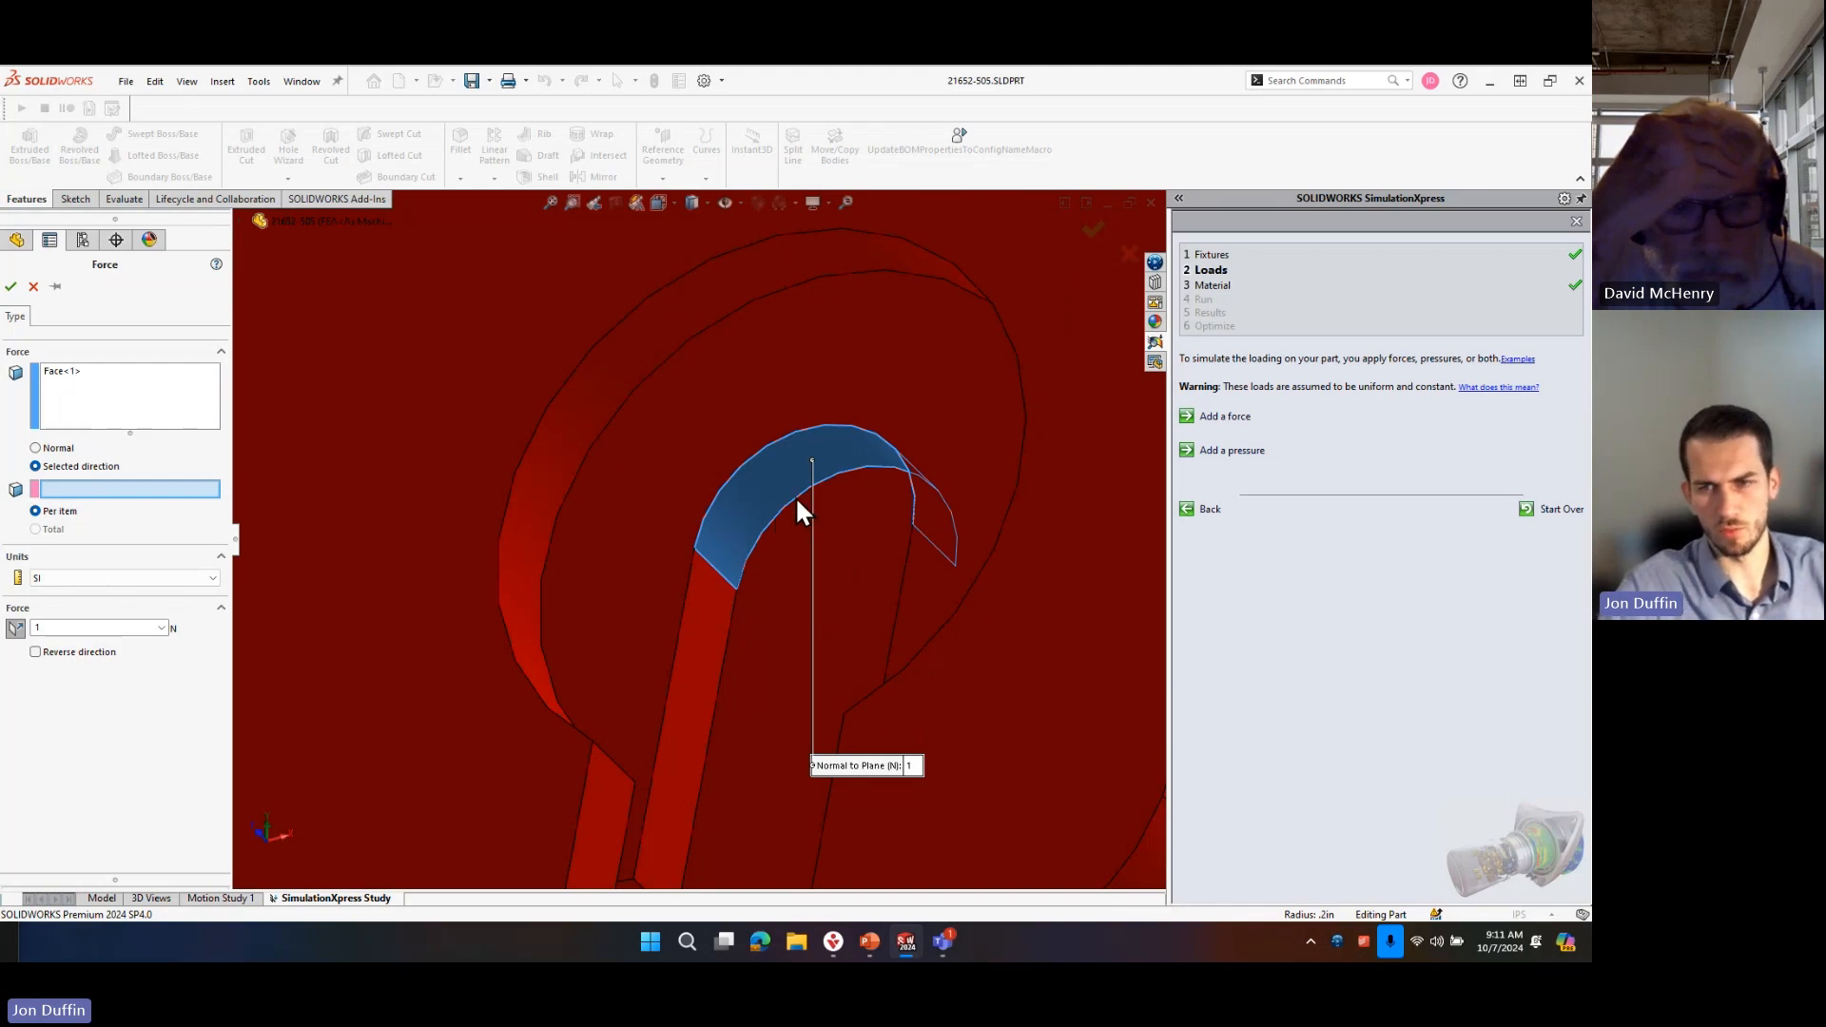
{"action": "middle_click_drag", "start_coordinate": [799, 510], "coordinate": [529, 375]}
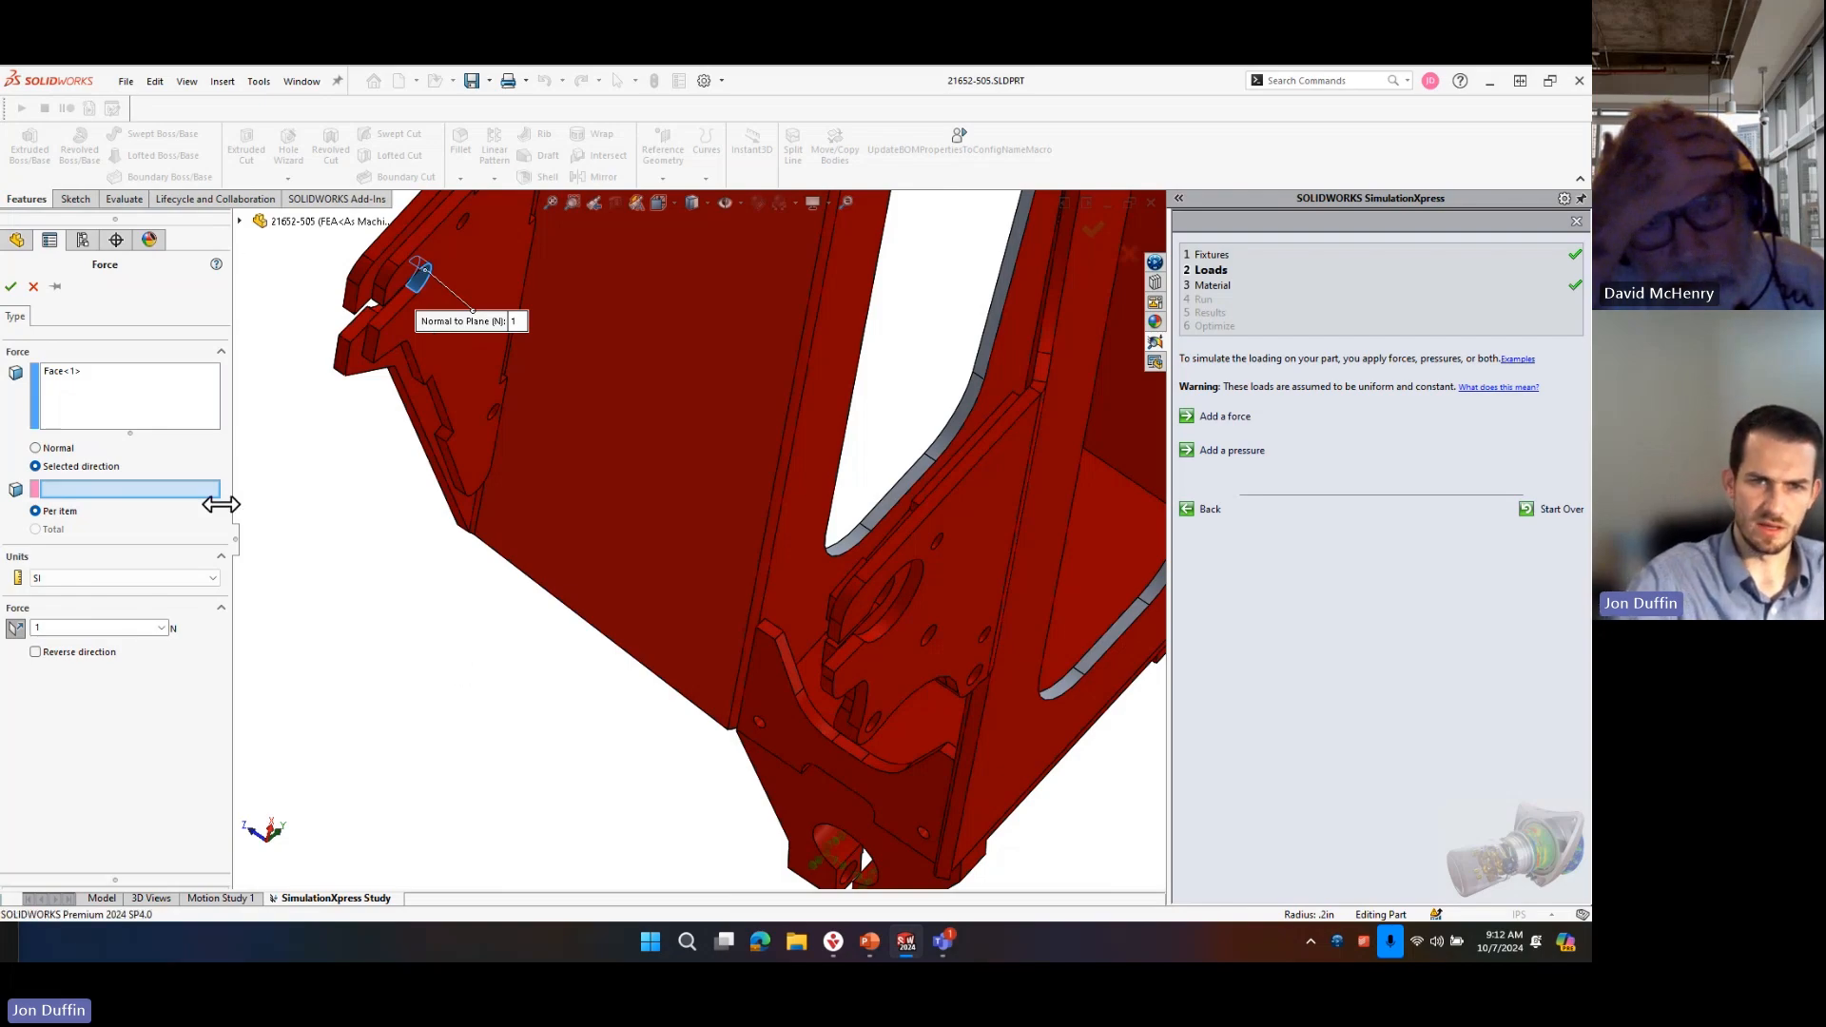
{"action": "right_click", "coordinate": [128, 375]}
{"action": "left_click", "coordinate": [167, 383]}
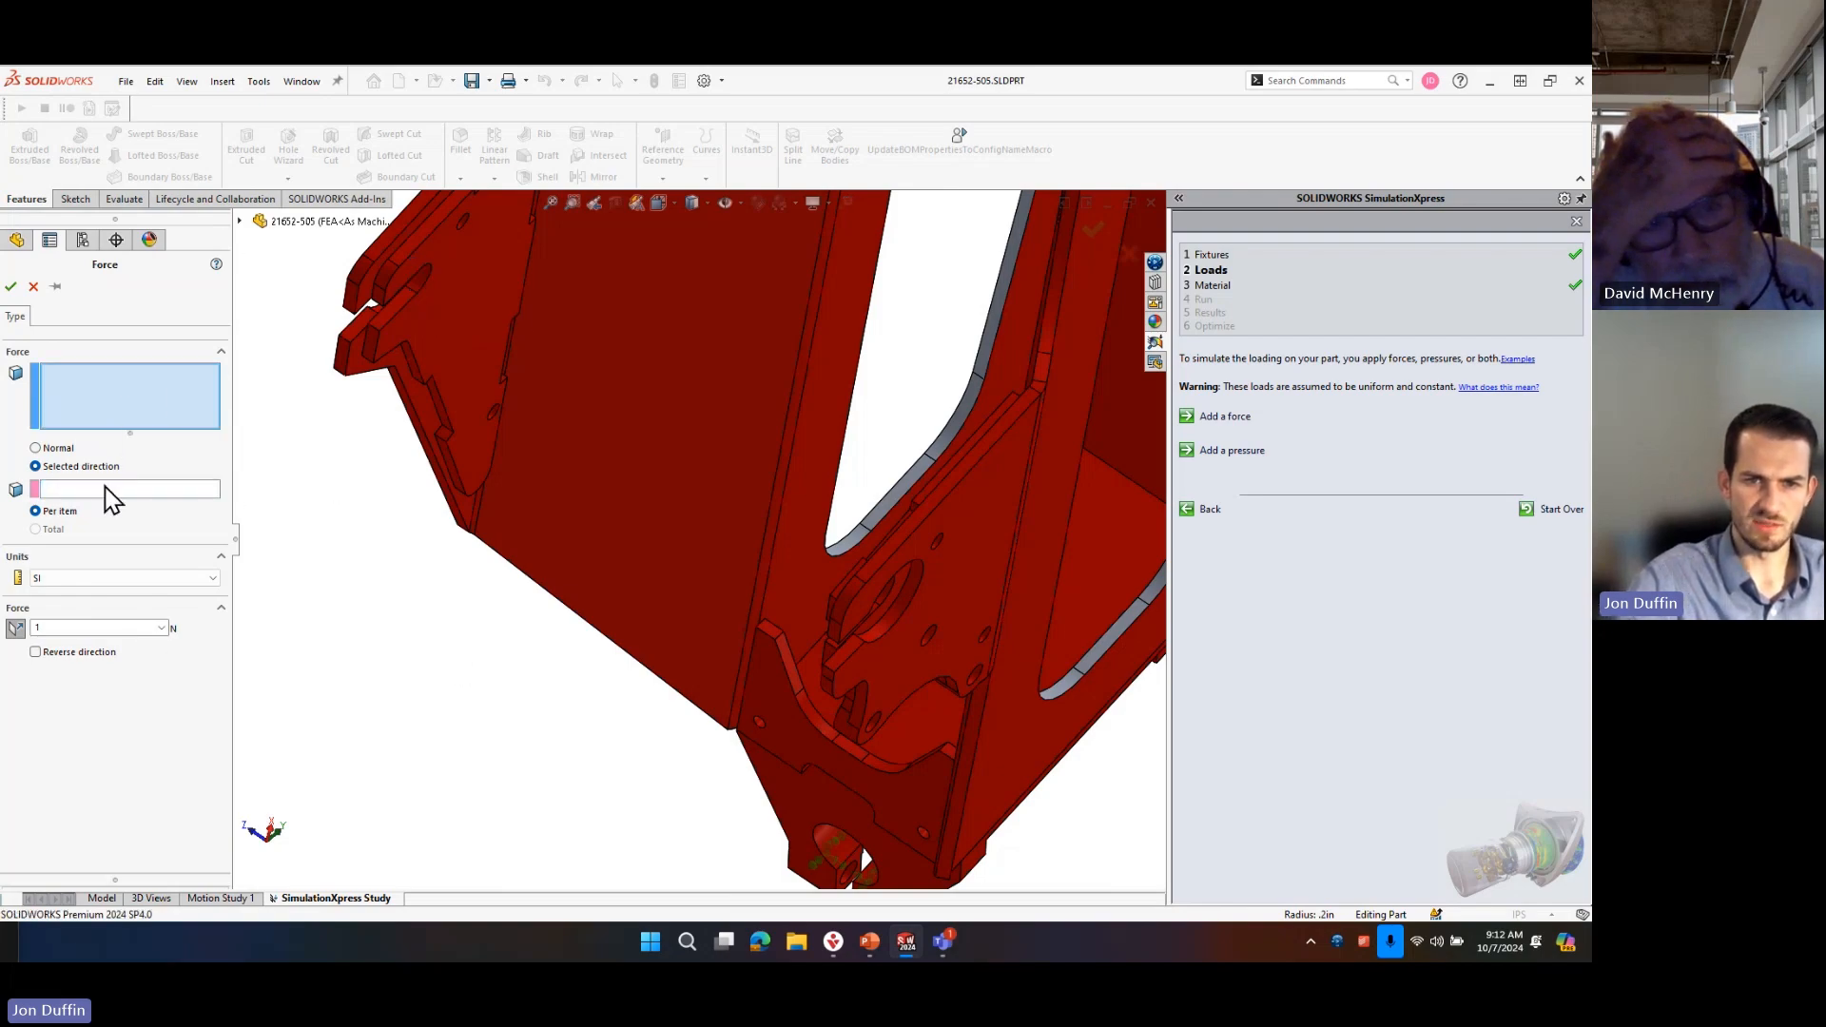
{"action": "left_click", "coordinate": [36, 448]}
Select the two small end faces on either side of the first bracket's slot opening for the normal force.
{"action": "scroll", "coordinate": [499, 361], "scroll_direction": "down", "scroll_amount": 5}
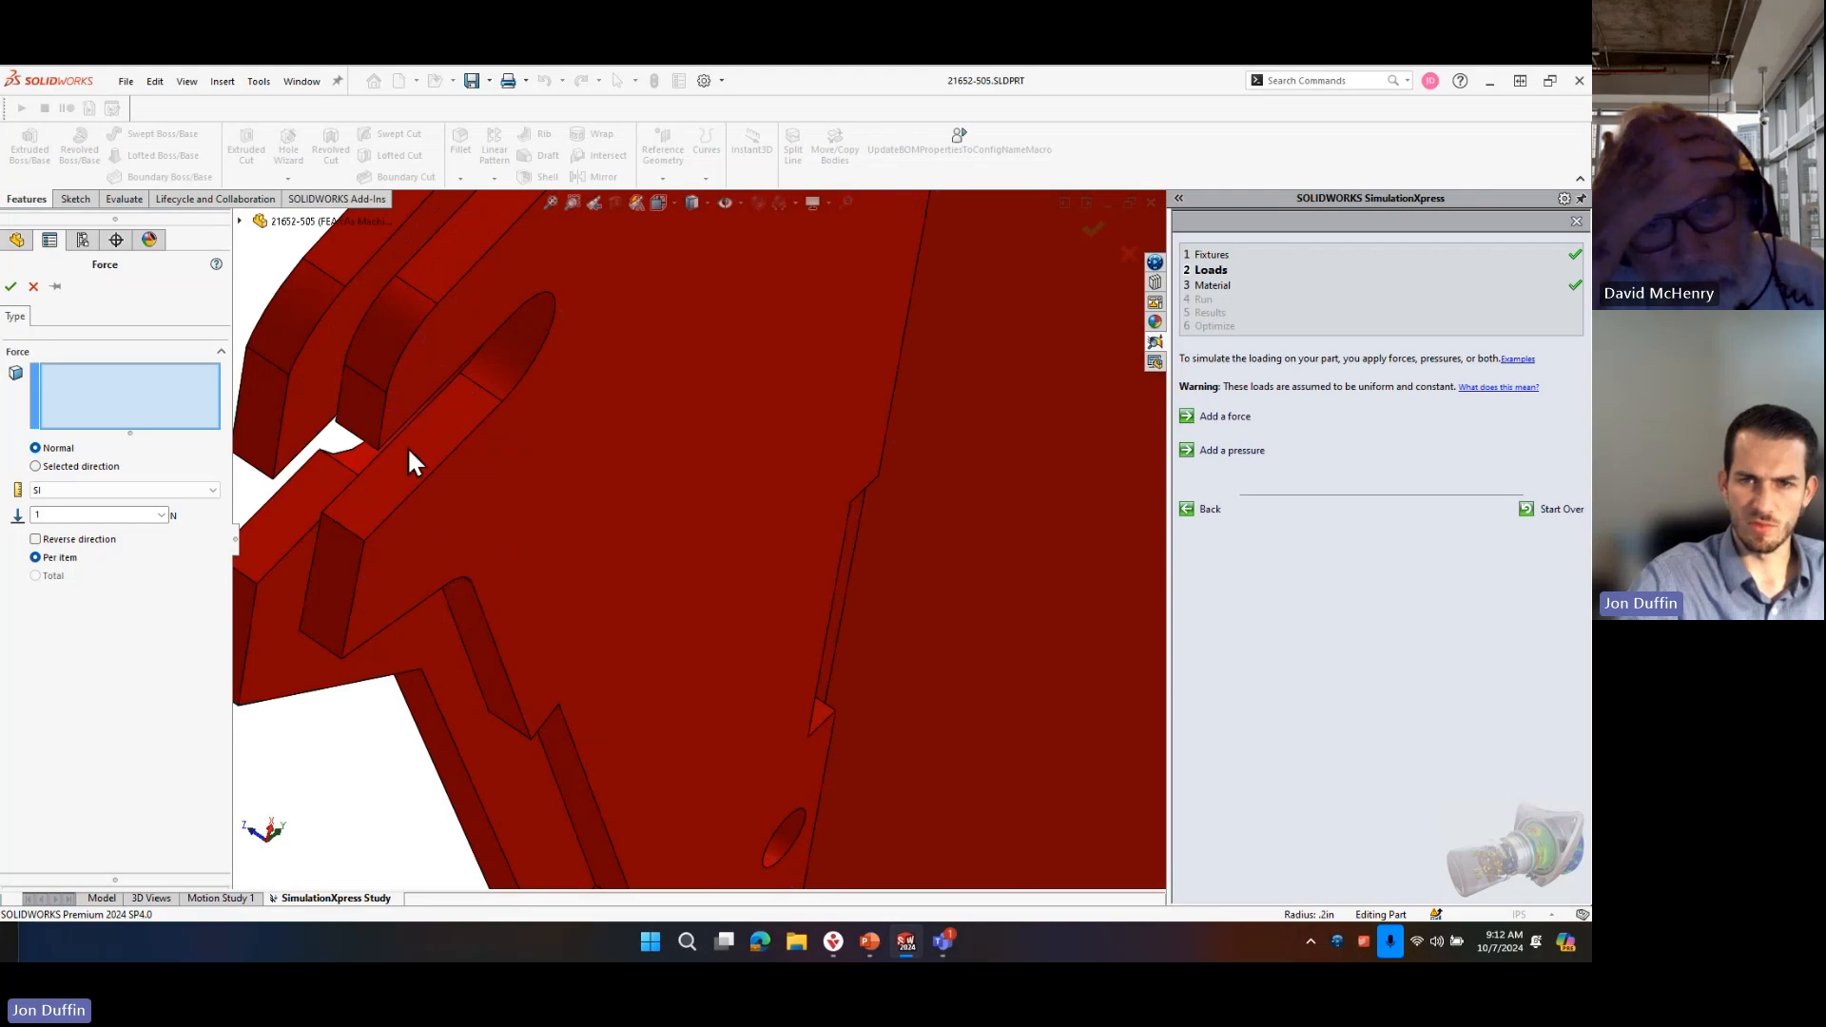
{"action": "left_click", "coordinate": [379, 409]}
{"action": "left_click", "coordinate": [339, 597]}
Add the two matching end faces beside the opposite bracket's slot opening to the force selection.
{"action": "middle_click_drag", "start_coordinate": [359, 528], "coordinate": [367, 390]}
{"action": "scroll", "coordinate": [681, 570], "scroll_direction": "up", "scroll_amount": 8}
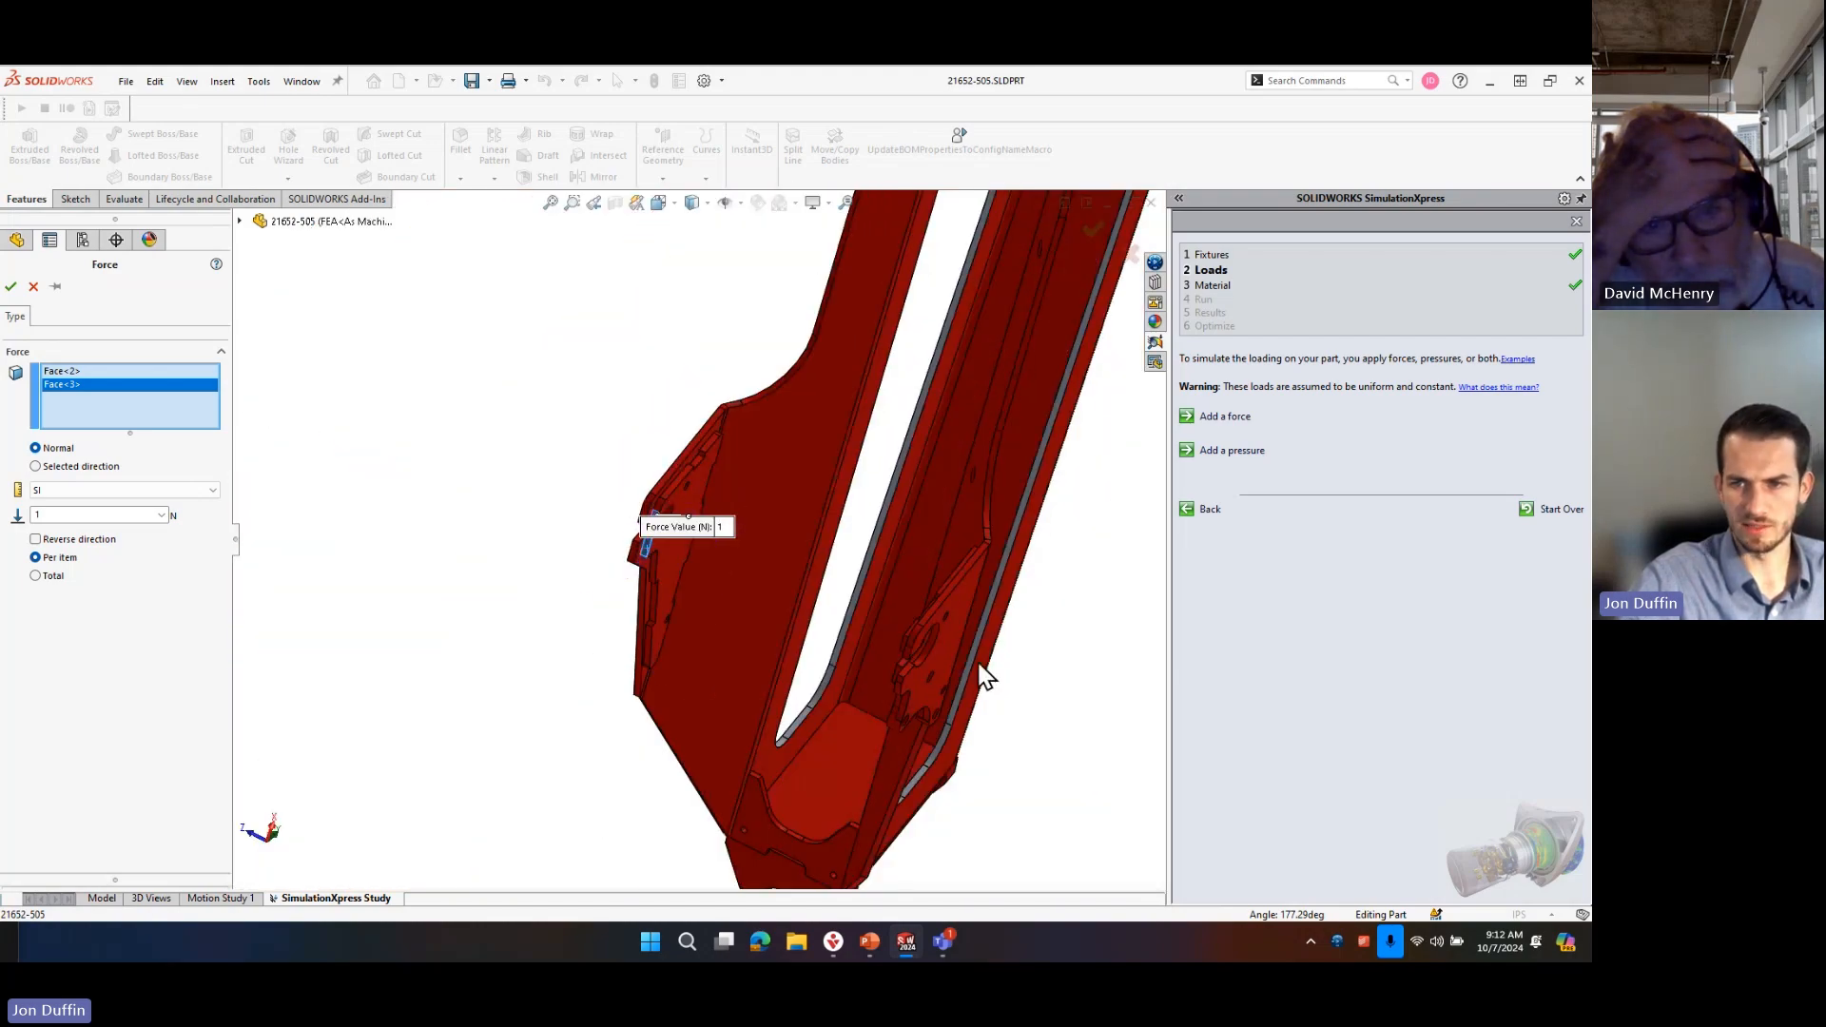
{"action": "scroll", "coordinate": [980, 674], "scroll_direction": "down", "scroll_amount": 5}
{"action": "middle_click_drag", "start_coordinate": [734, 679], "coordinate": [751, 586]}
{"action": "left_click", "coordinate": [751, 590]}
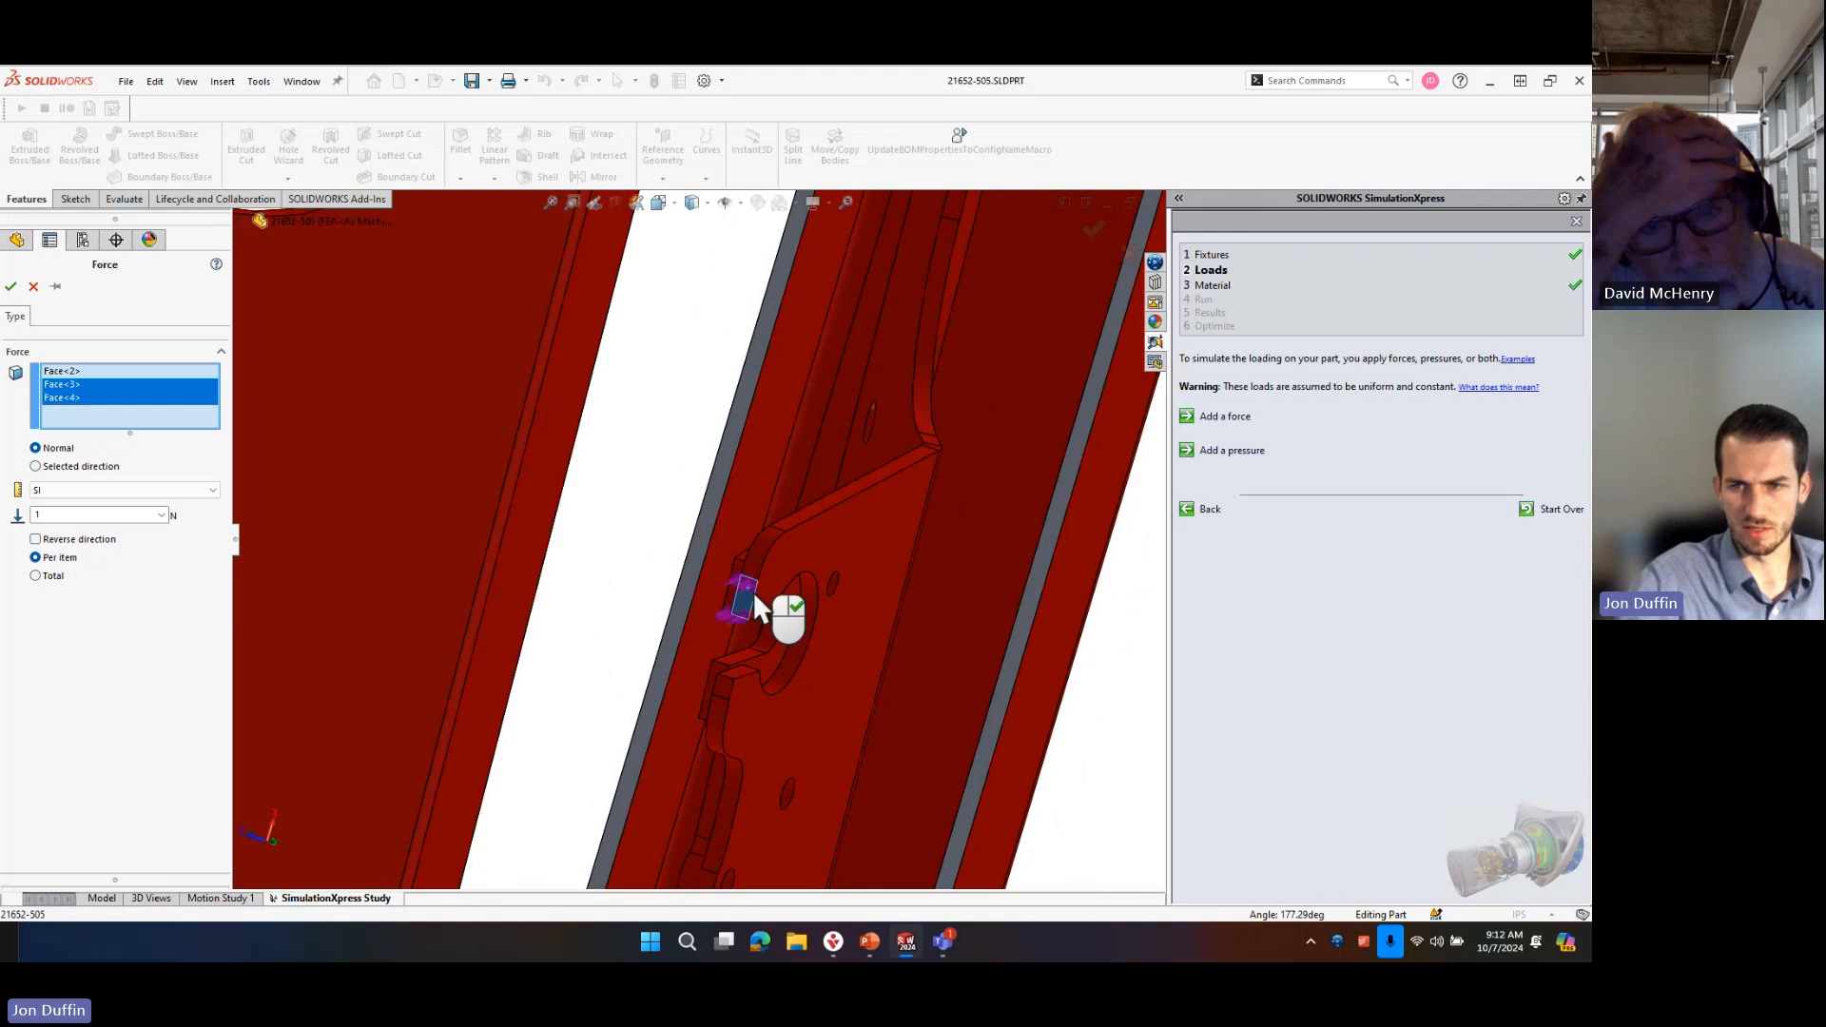
{"action": "left_click", "coordinate": [746, 597]}
{"action": "scroll", "coordinate": [737, 582], "scroll_direction": "down", "scroll_amount": 3}
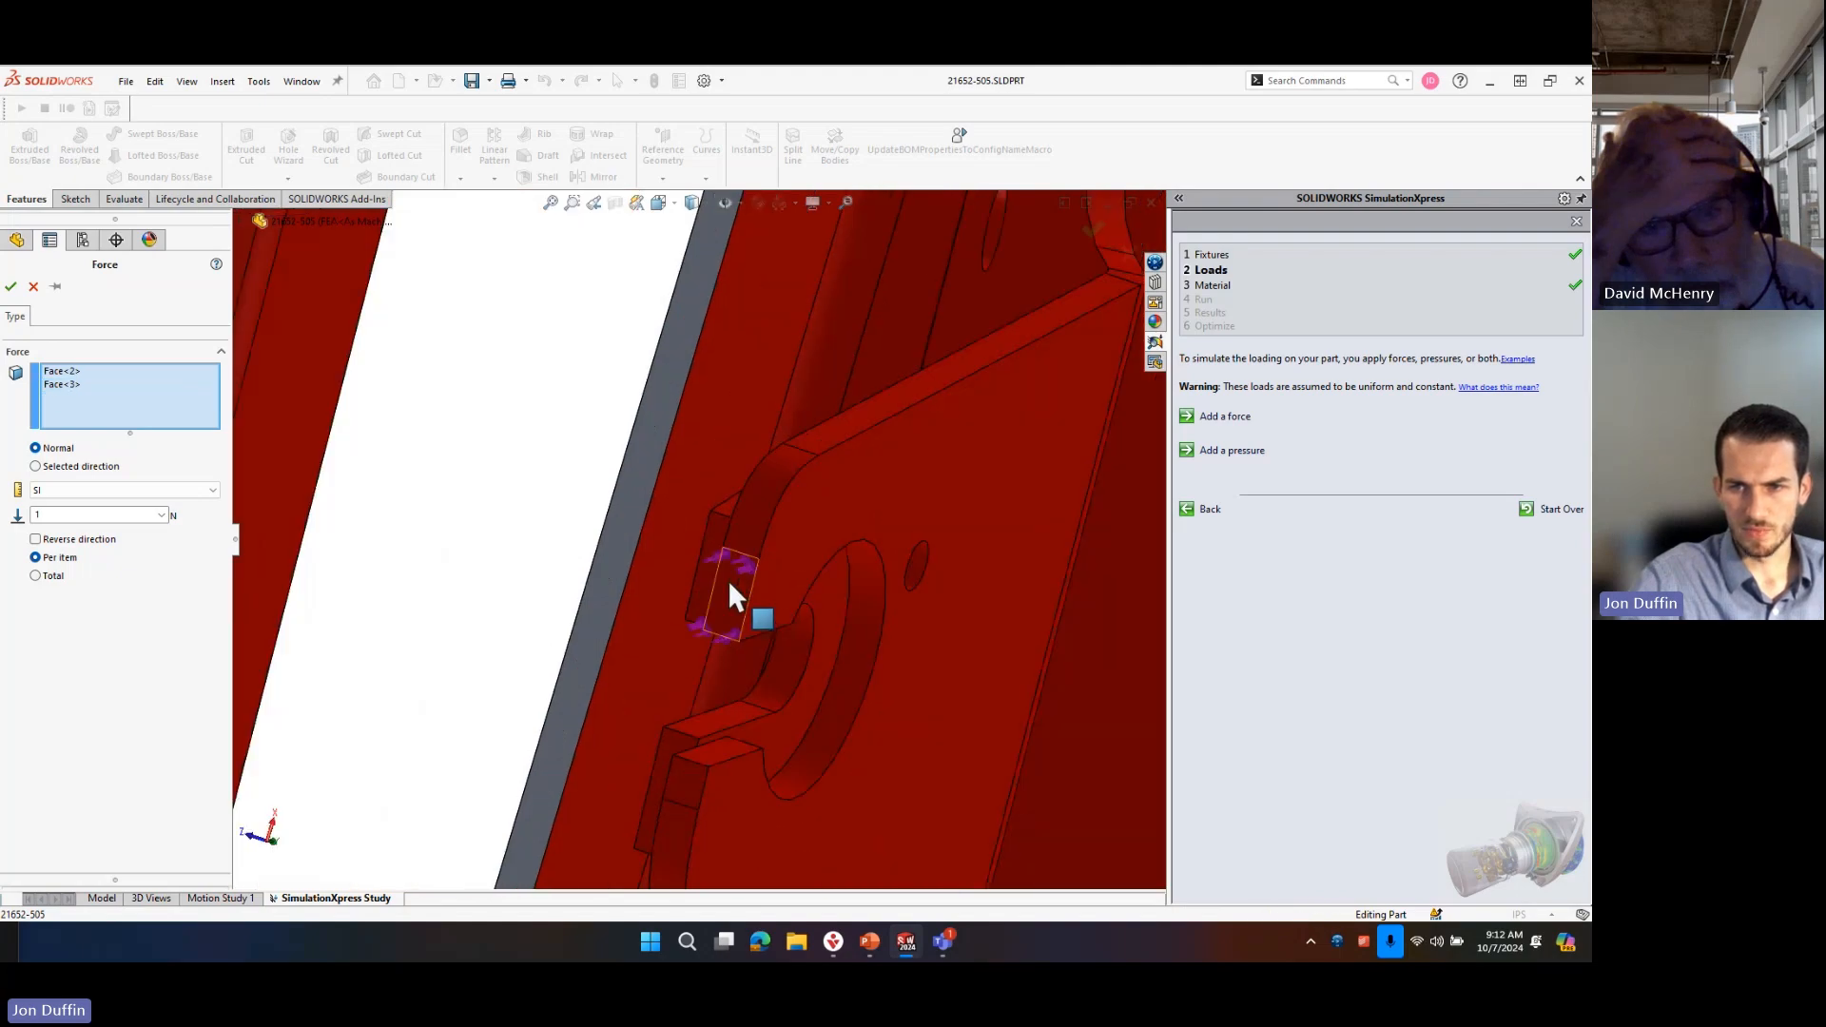
{"action": "middle_click_drag", "start_coordinate": [709, 565], "coordinate": [537, 789]}
{"action": "left_click", "coordinate": [730, 572]}
{"action": "left_click", "coordinate": [633, 793]}
Check the force arrows on both brackets, then set the normal force to 500 N per item and accept it.
{"action": "scroll", "coordinate": [684, 734], "scroll_direction": "up", "scroll_amount": 5}
{"action": "scroll", "coordinate": [568, 627], "scroll_direction": "down", "scroll_amount": 2}
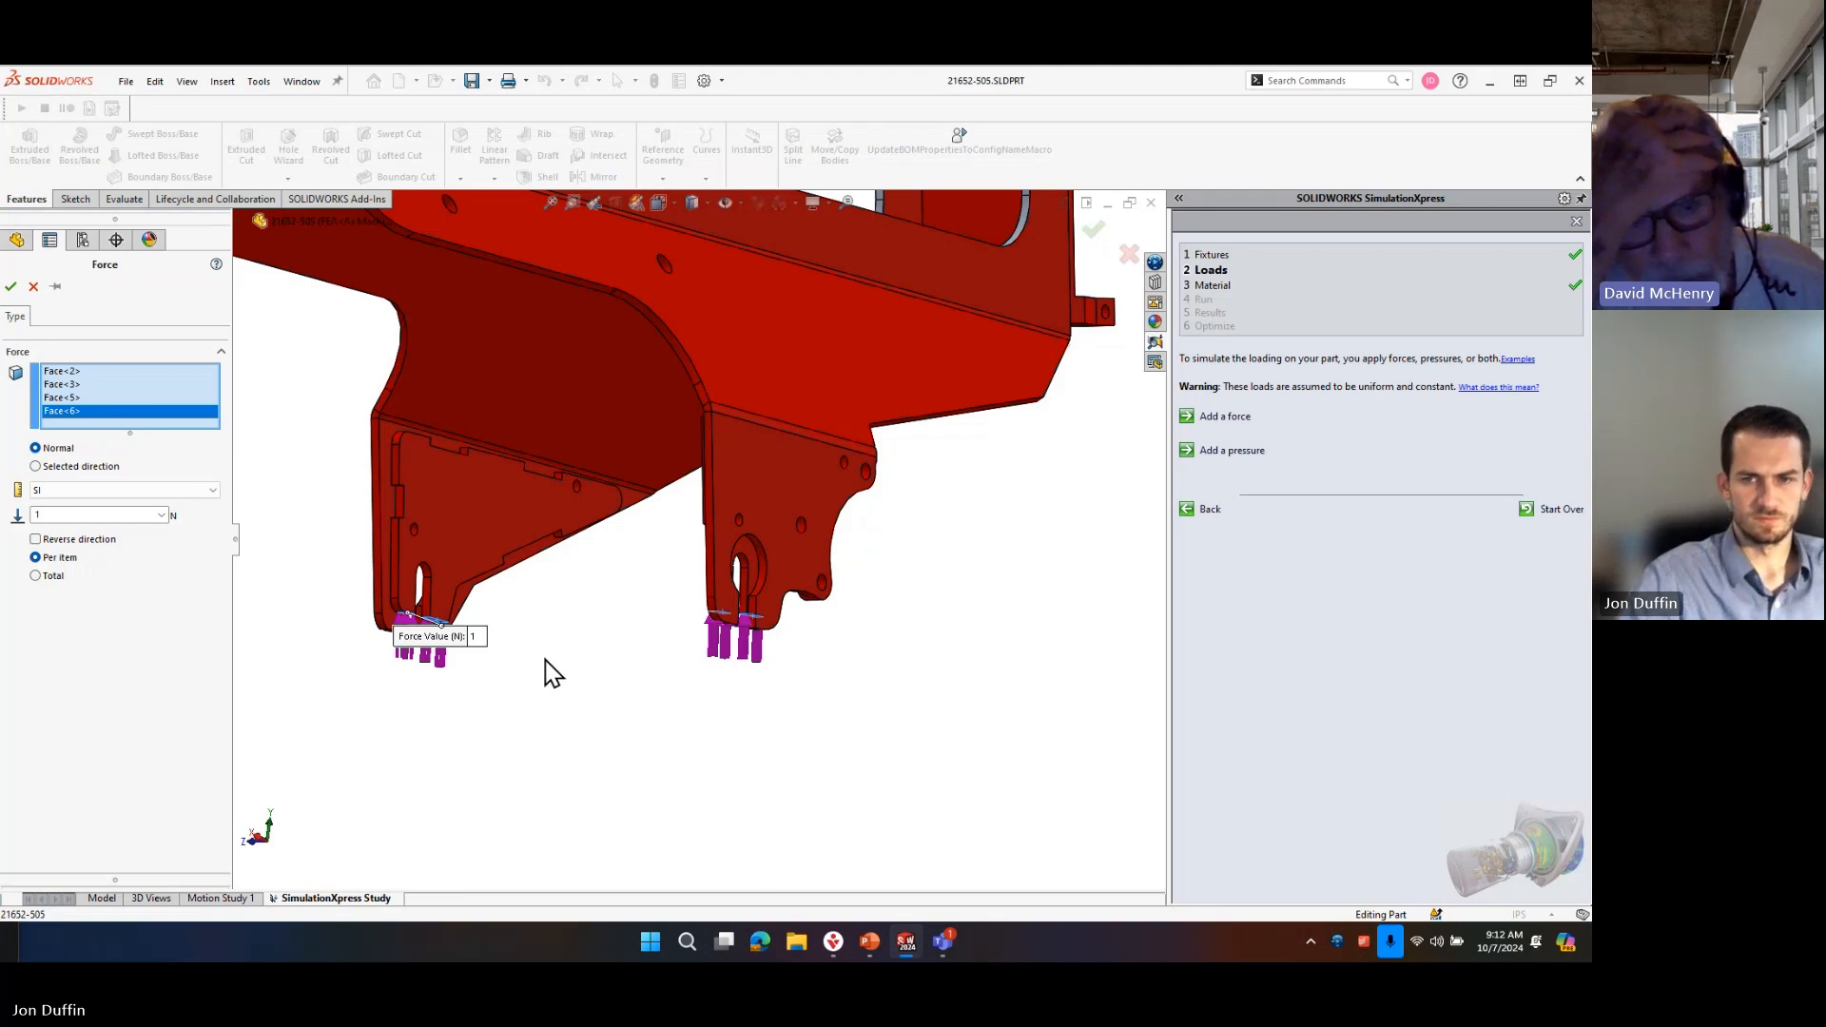
{"action": "scroll", "coordinate": [456, 579], "scroll_direction": "down", "scroll_amount": 4}
{"action": "middle_click_drag", "start_coordinate": [806, 679], "coordinate": [743, 573]}
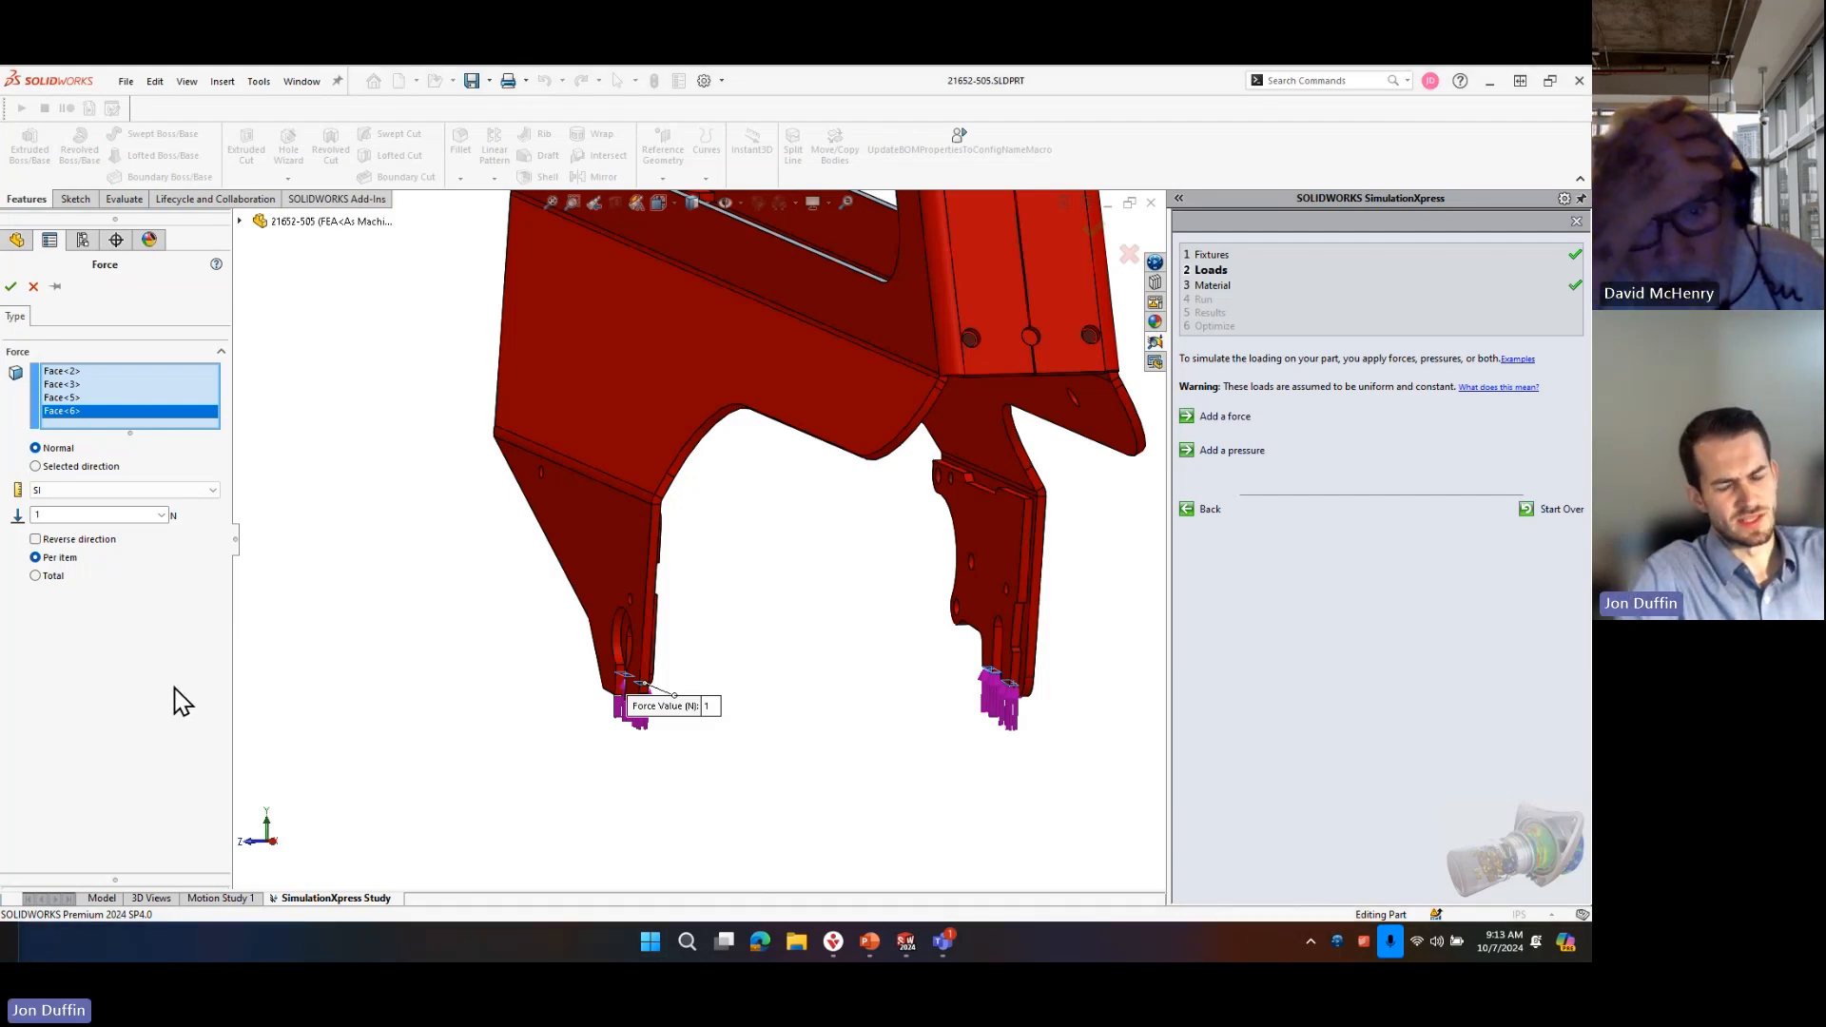
{"action": "left_click", "coordinate": [77, 514]}
{"action": "type", "text": "500"}
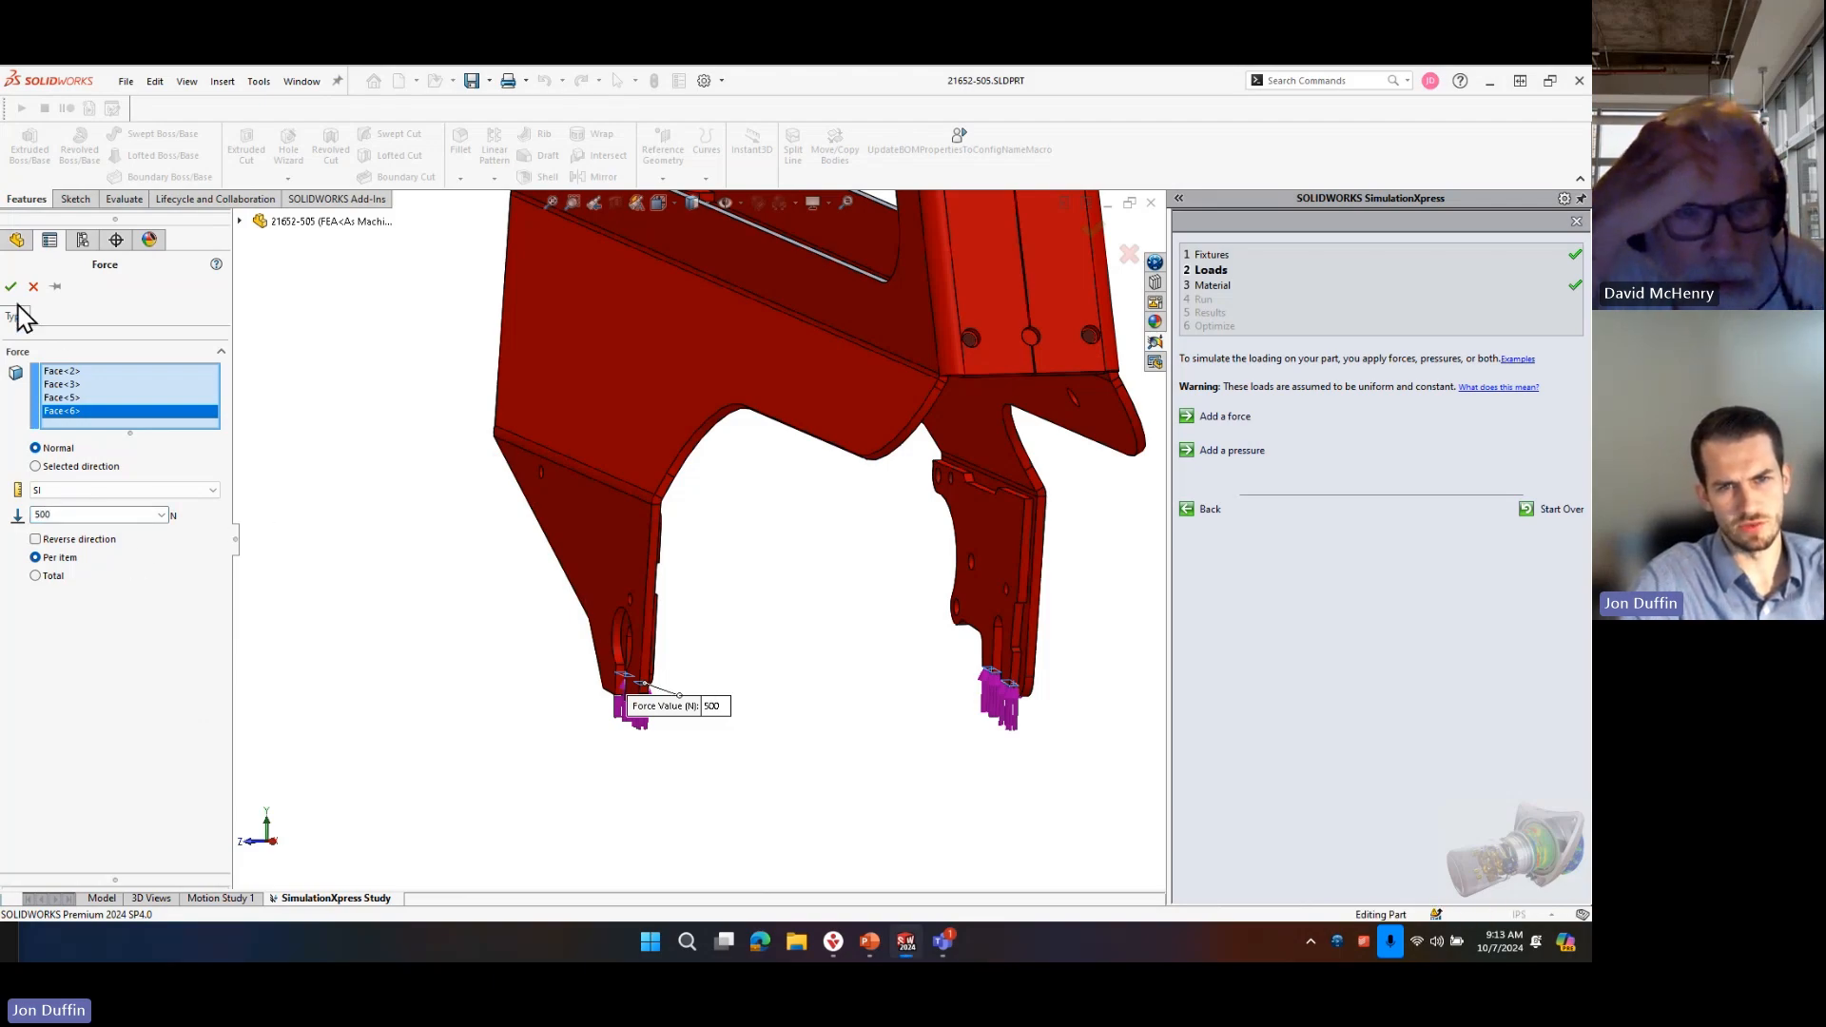
{"action": "left_click", "coordinate": [11, 287]}
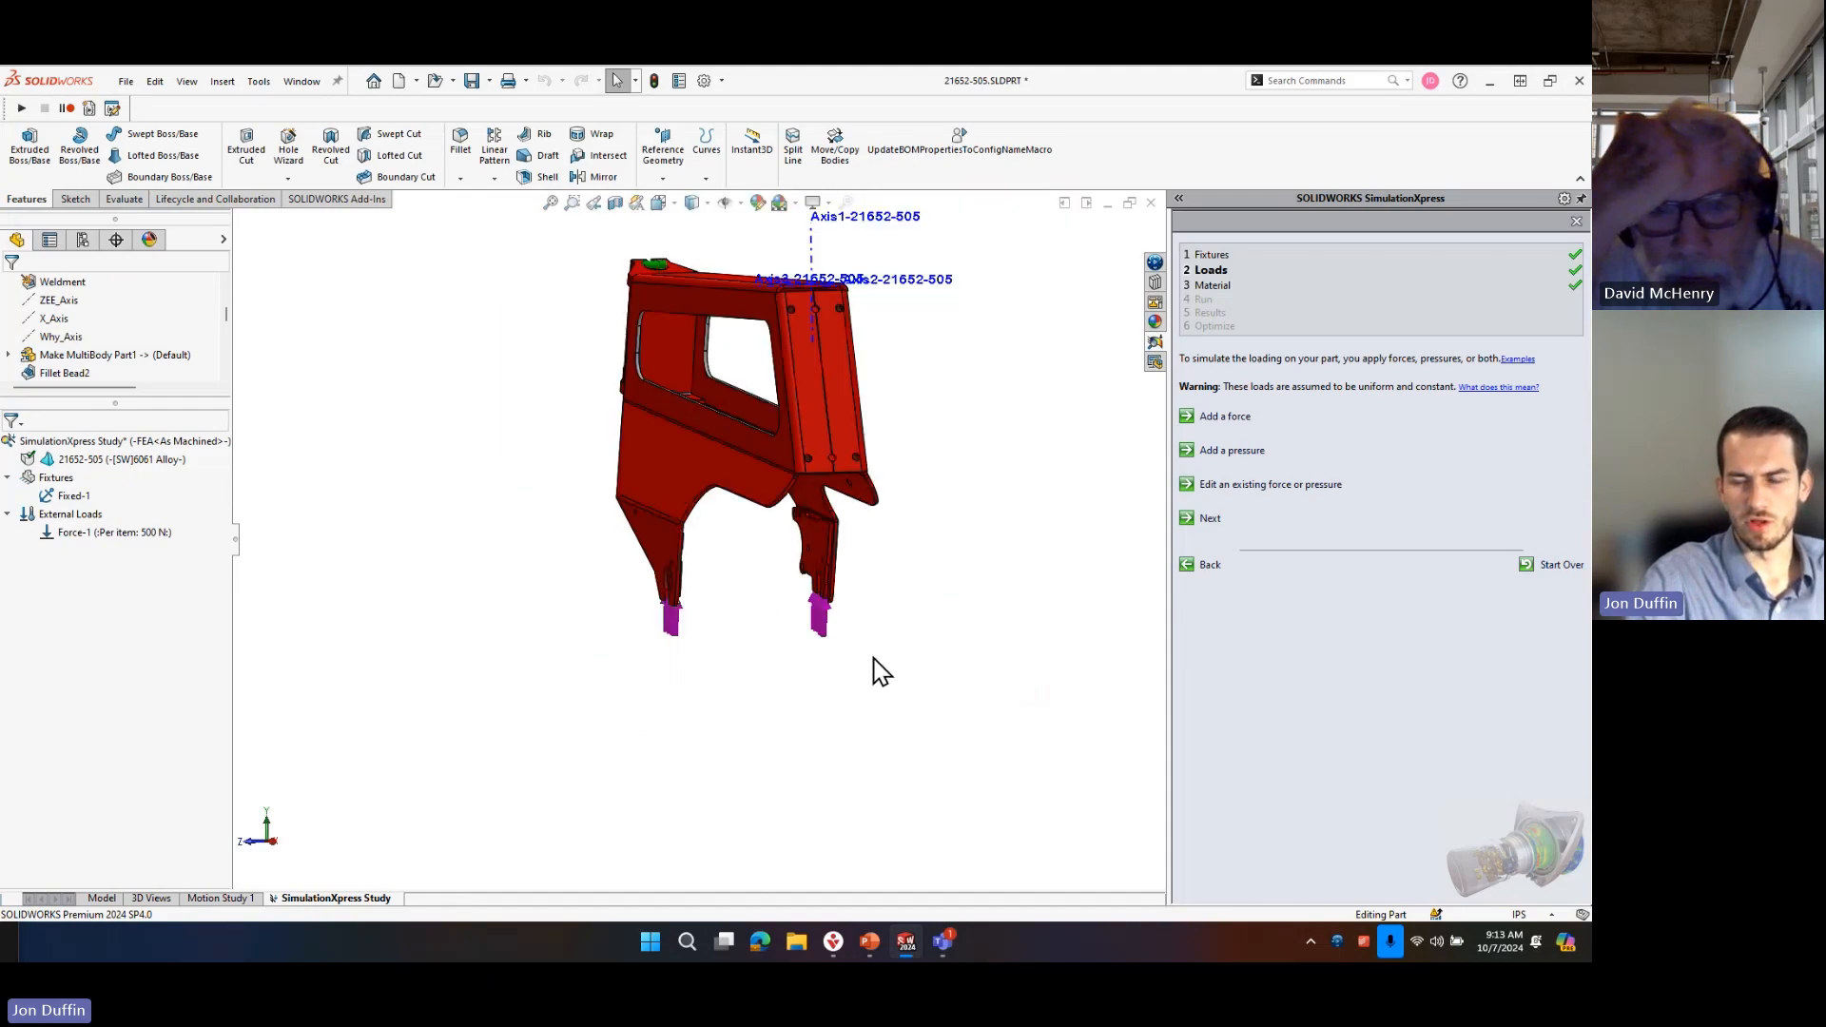
Go to the study's Material stage and view the loaded part from the opposite side.
{"action": "left_click", "coordinate": [1252, 287]}
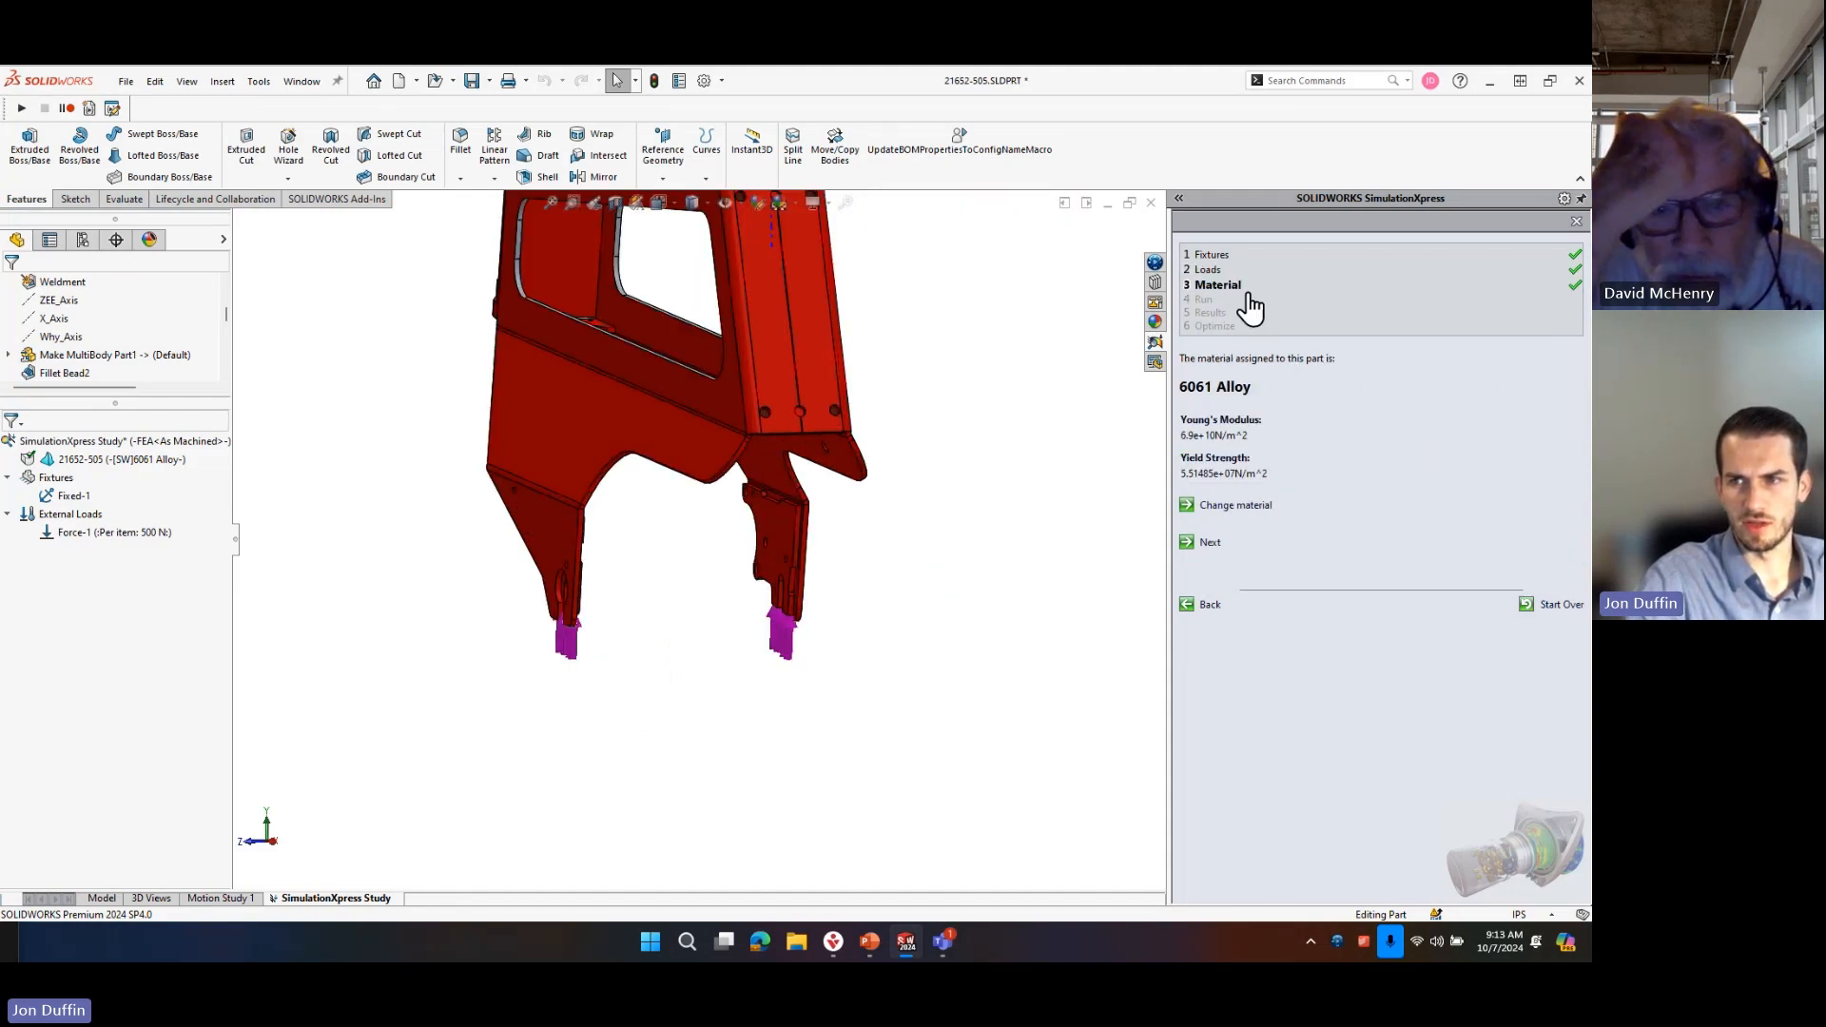
{"action": "middle_click_drag", "start_coordinate": [1034, 588], "coordinate": [641, 469]}
{"action": "scroll", "coordinate": [607, 466], "scroll_direction": "down", "scroll_amount": 2}
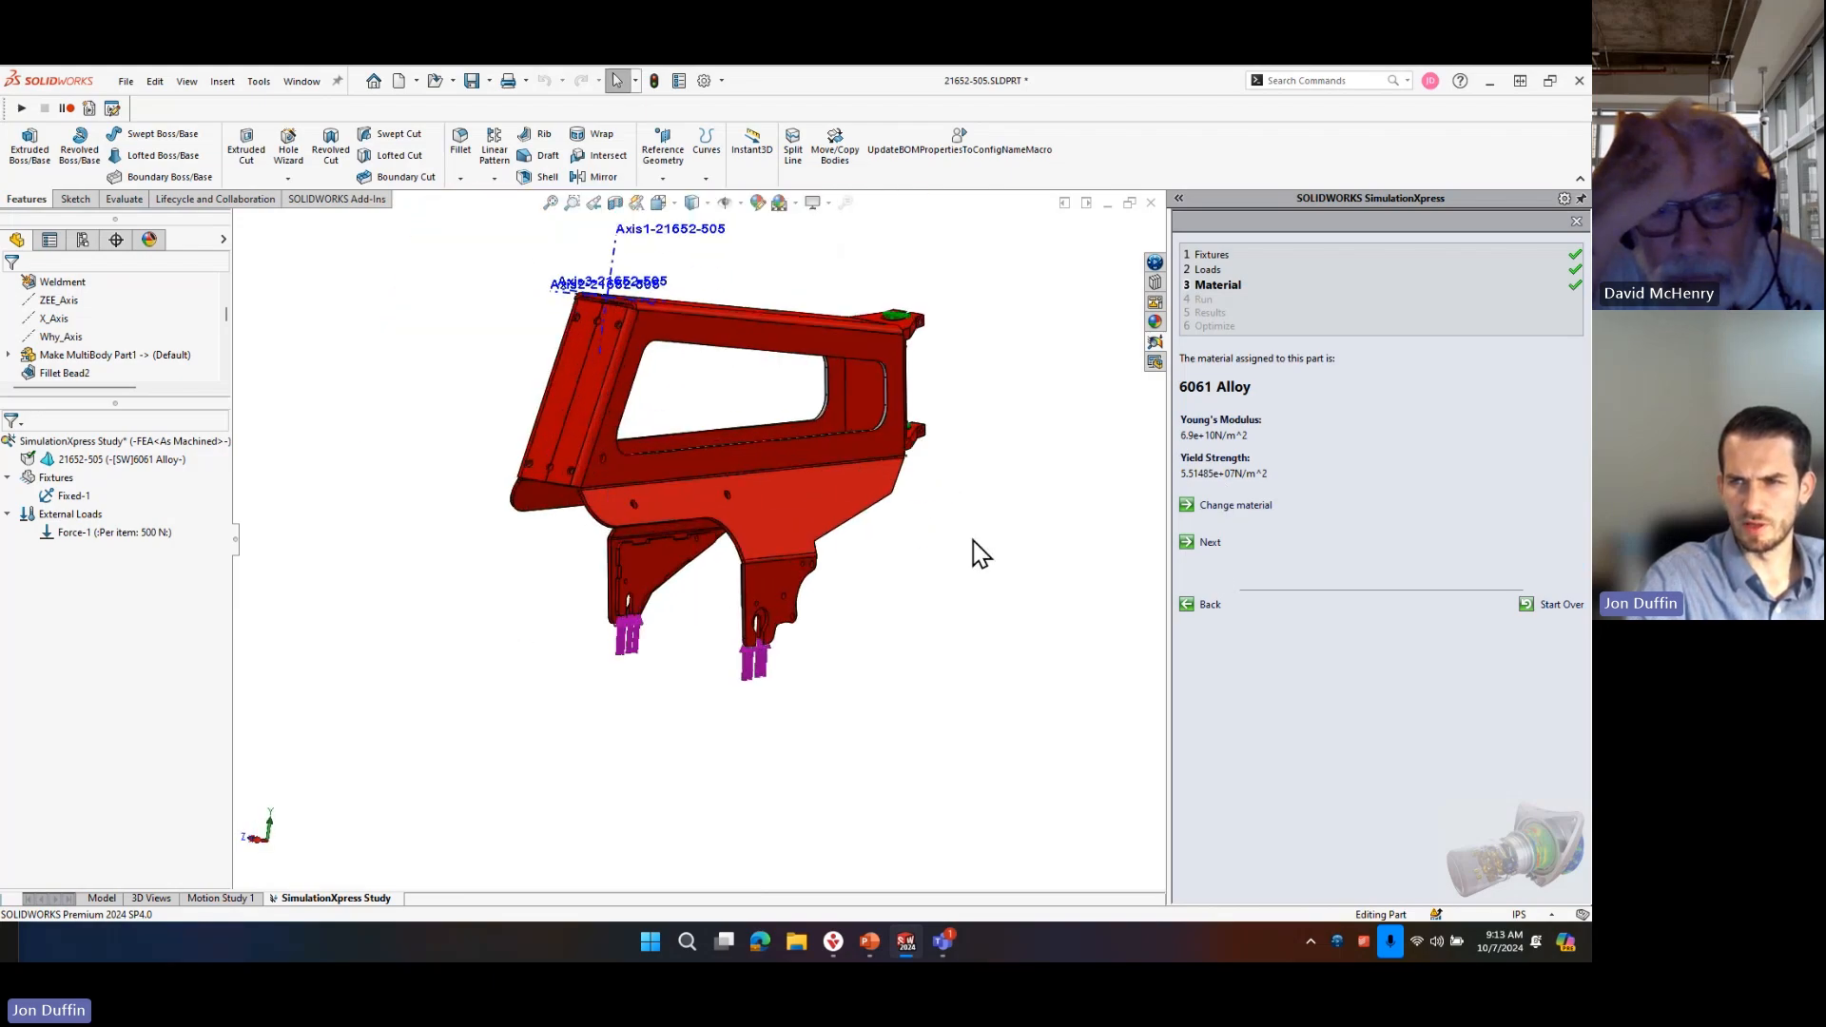
Browse the aluminium alloys in the material library and reapply 6061 Alloy to the part.
{"action": "left_click", "coordinate": [1247, 512]}
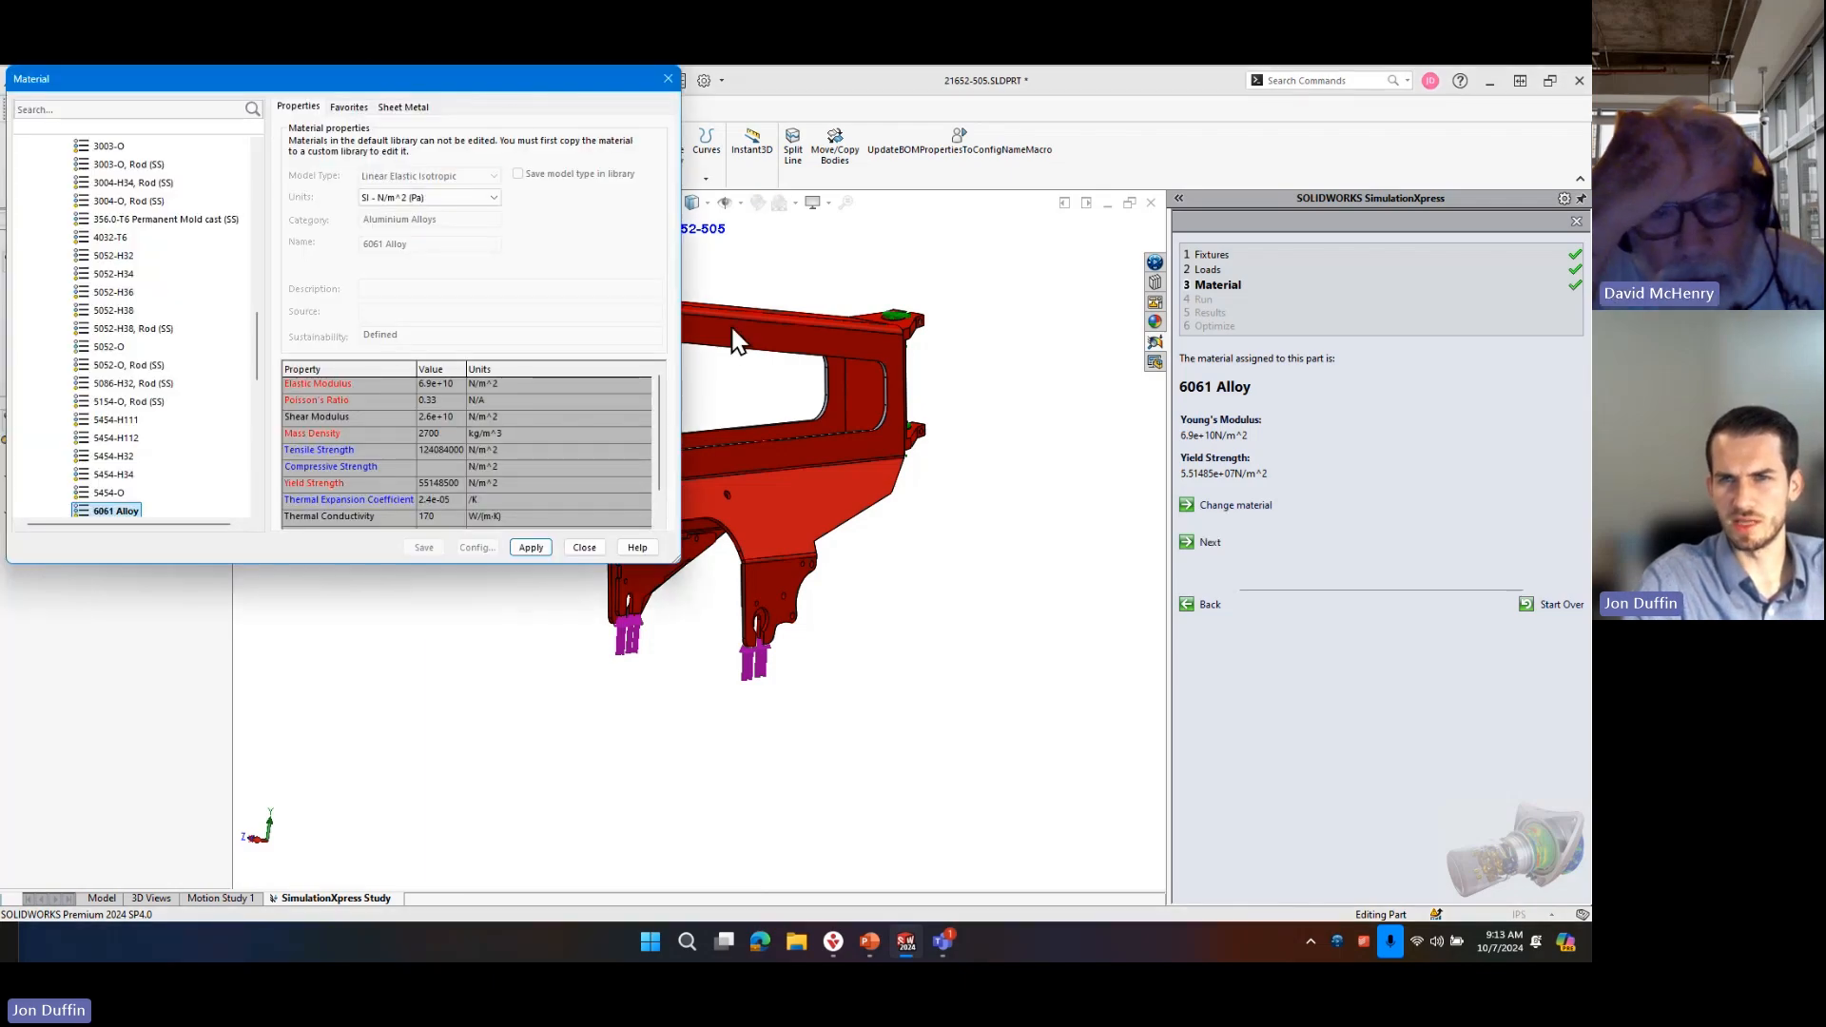
{"action": "scroll", "coordinate": [129, 347], "scroll_direction": "up", "scroll_amount": 15}
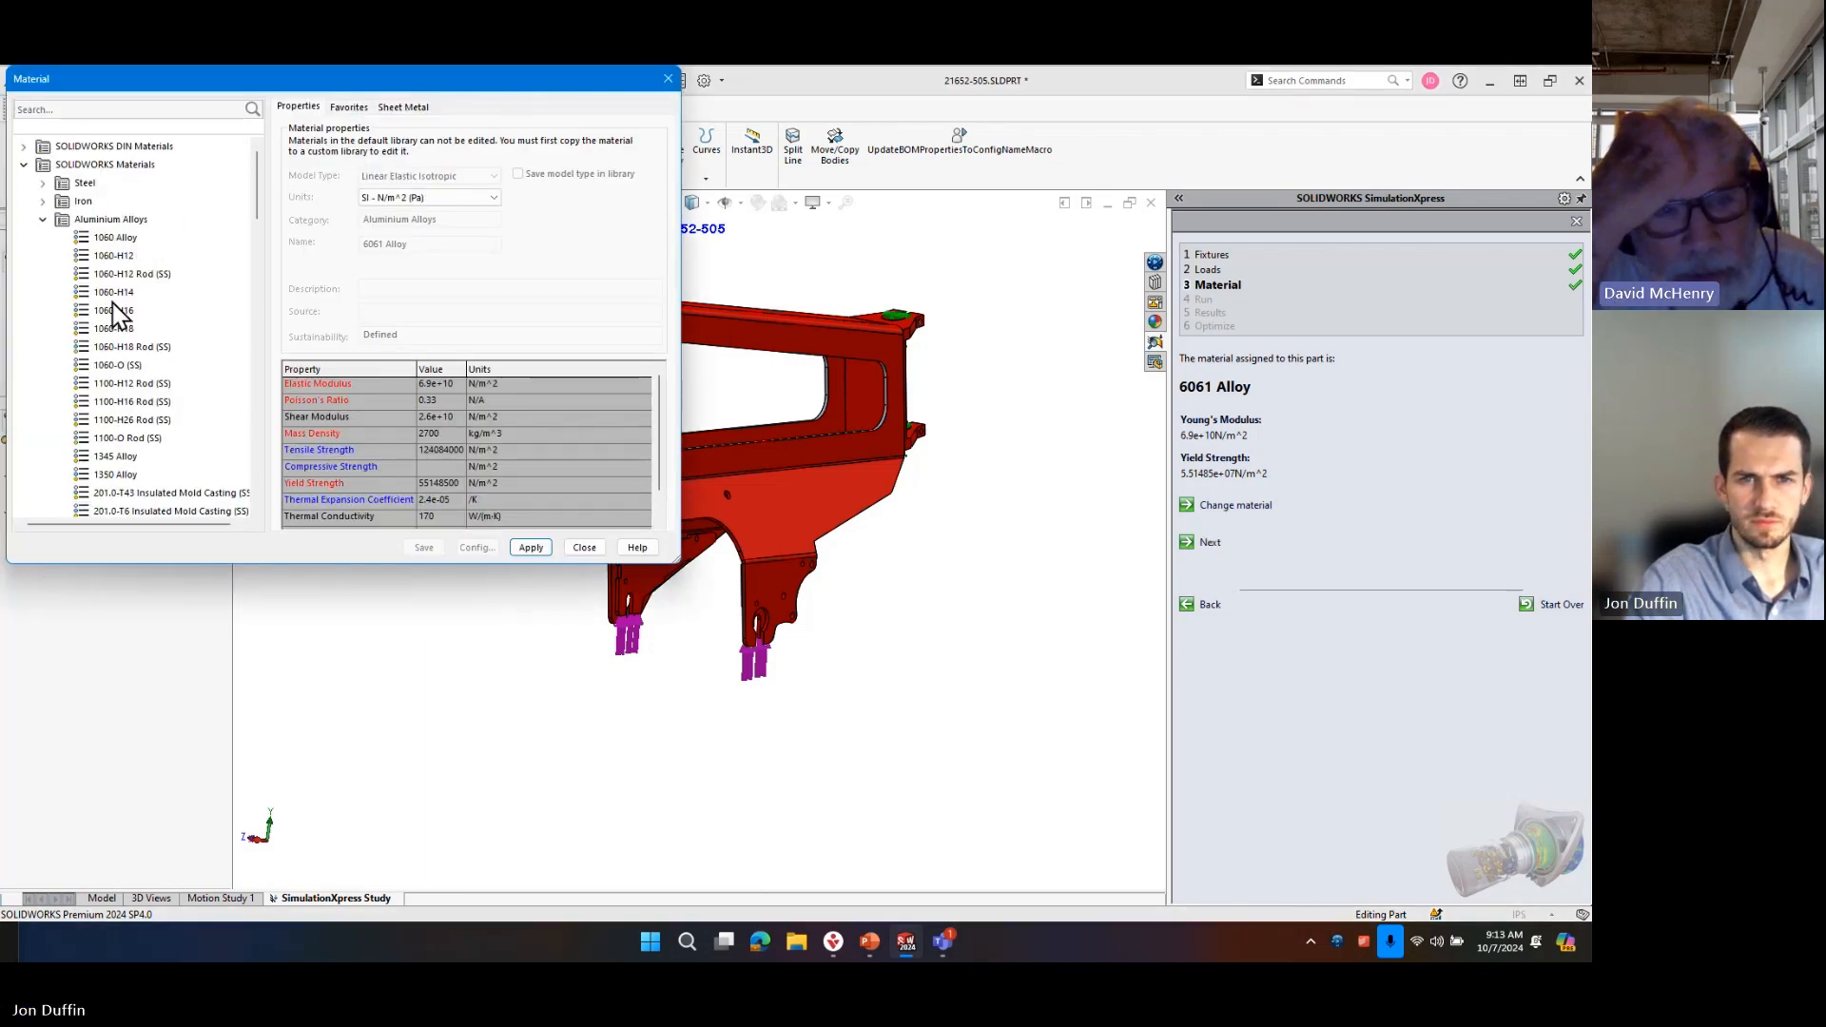
{"action": "scroll", "coordinate": [127, 292], "scroll_direction": "down", "scroll_amount": 18}
{"action": "left_click", "coordinate": [528, 548]}
{"action": "left_click", "coordinate": [585, 548]}
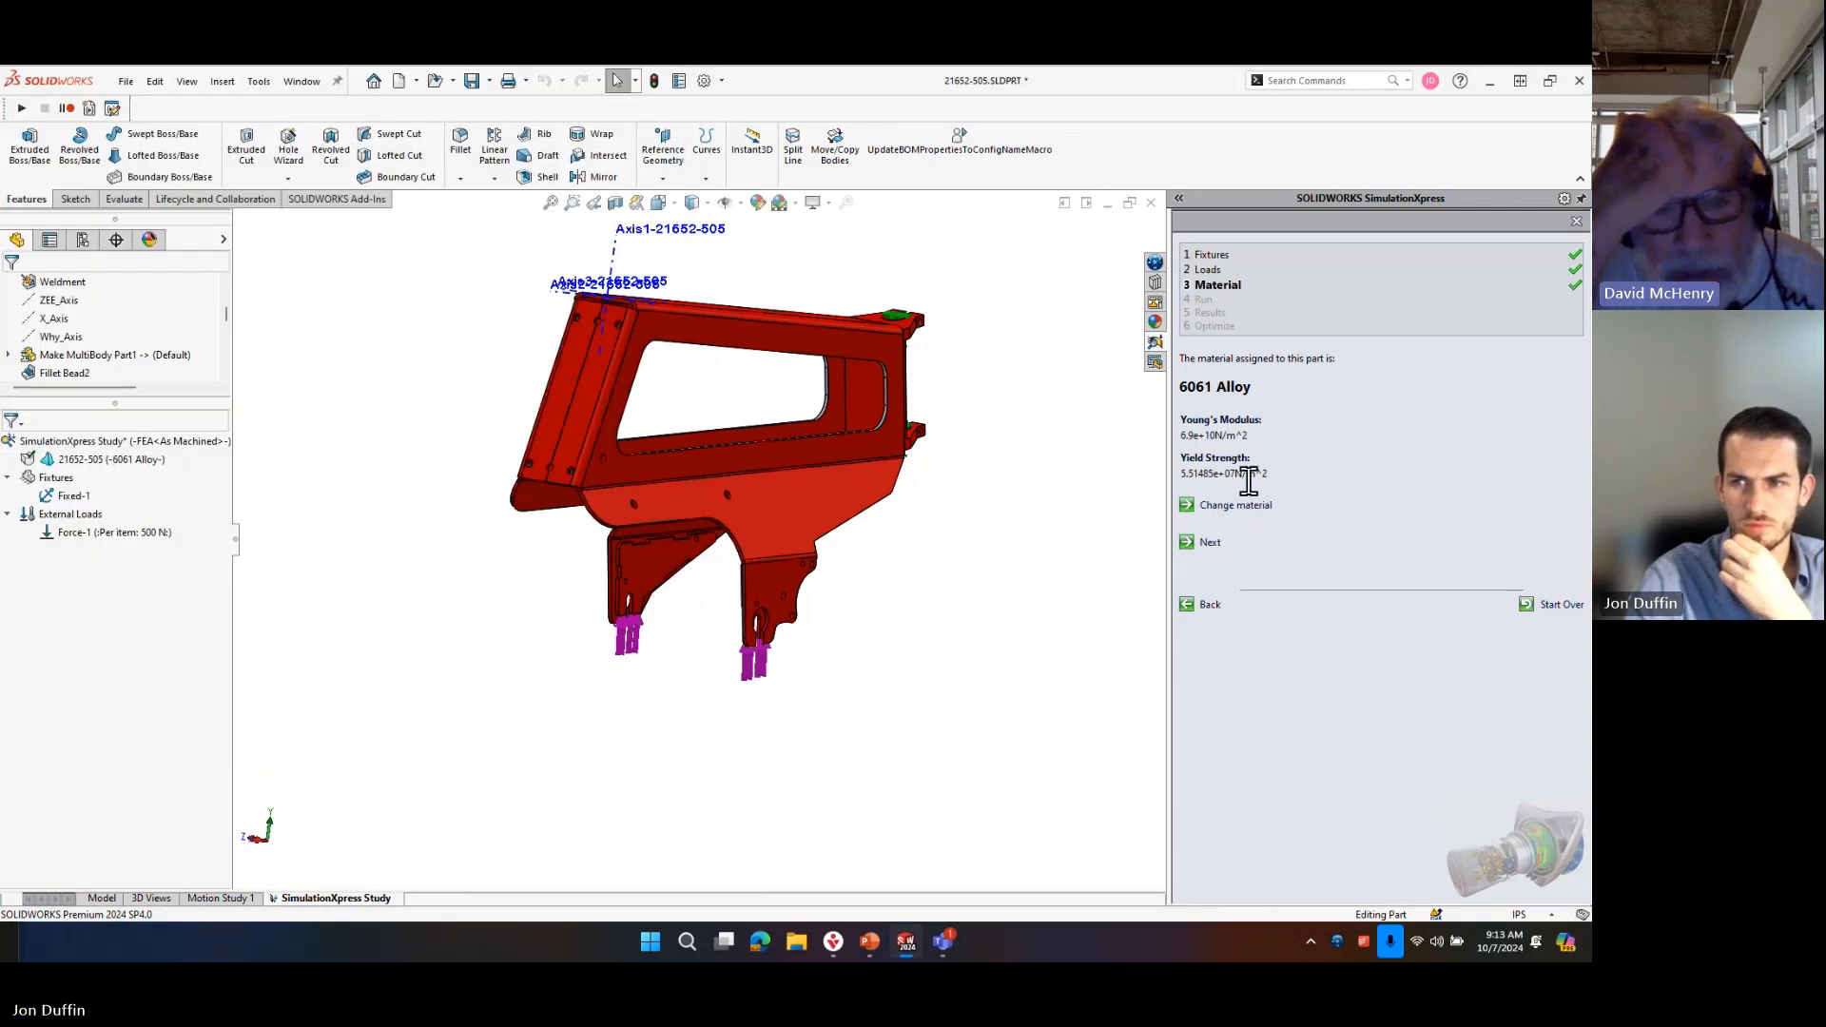
Change the part's material to the aluminium alloy 6061-T6 (SS).
{"action": "left_click", "coordinate": [1247, 507]}
{"action": "scroll", "coordinate": [162, 380], "scroll_direction": "down", "scroll_amount": 3}
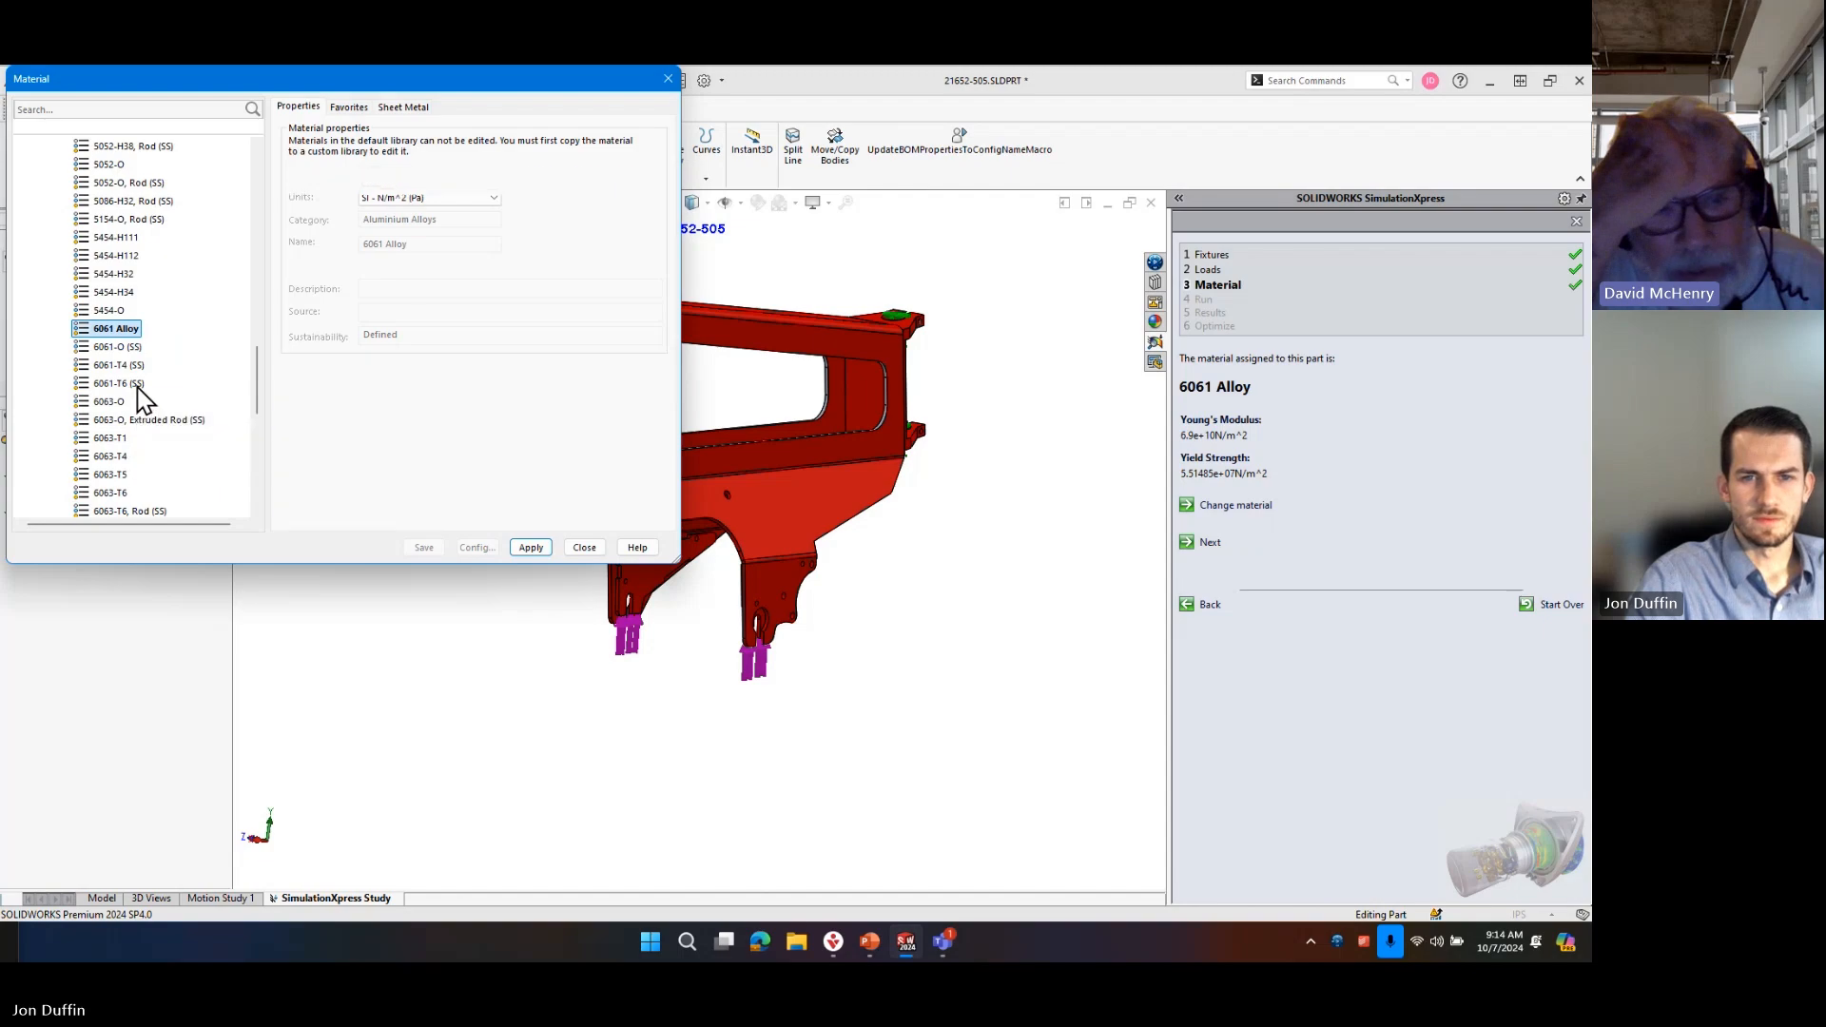
{"action": "left_click", "coordinate": [118, 383]}
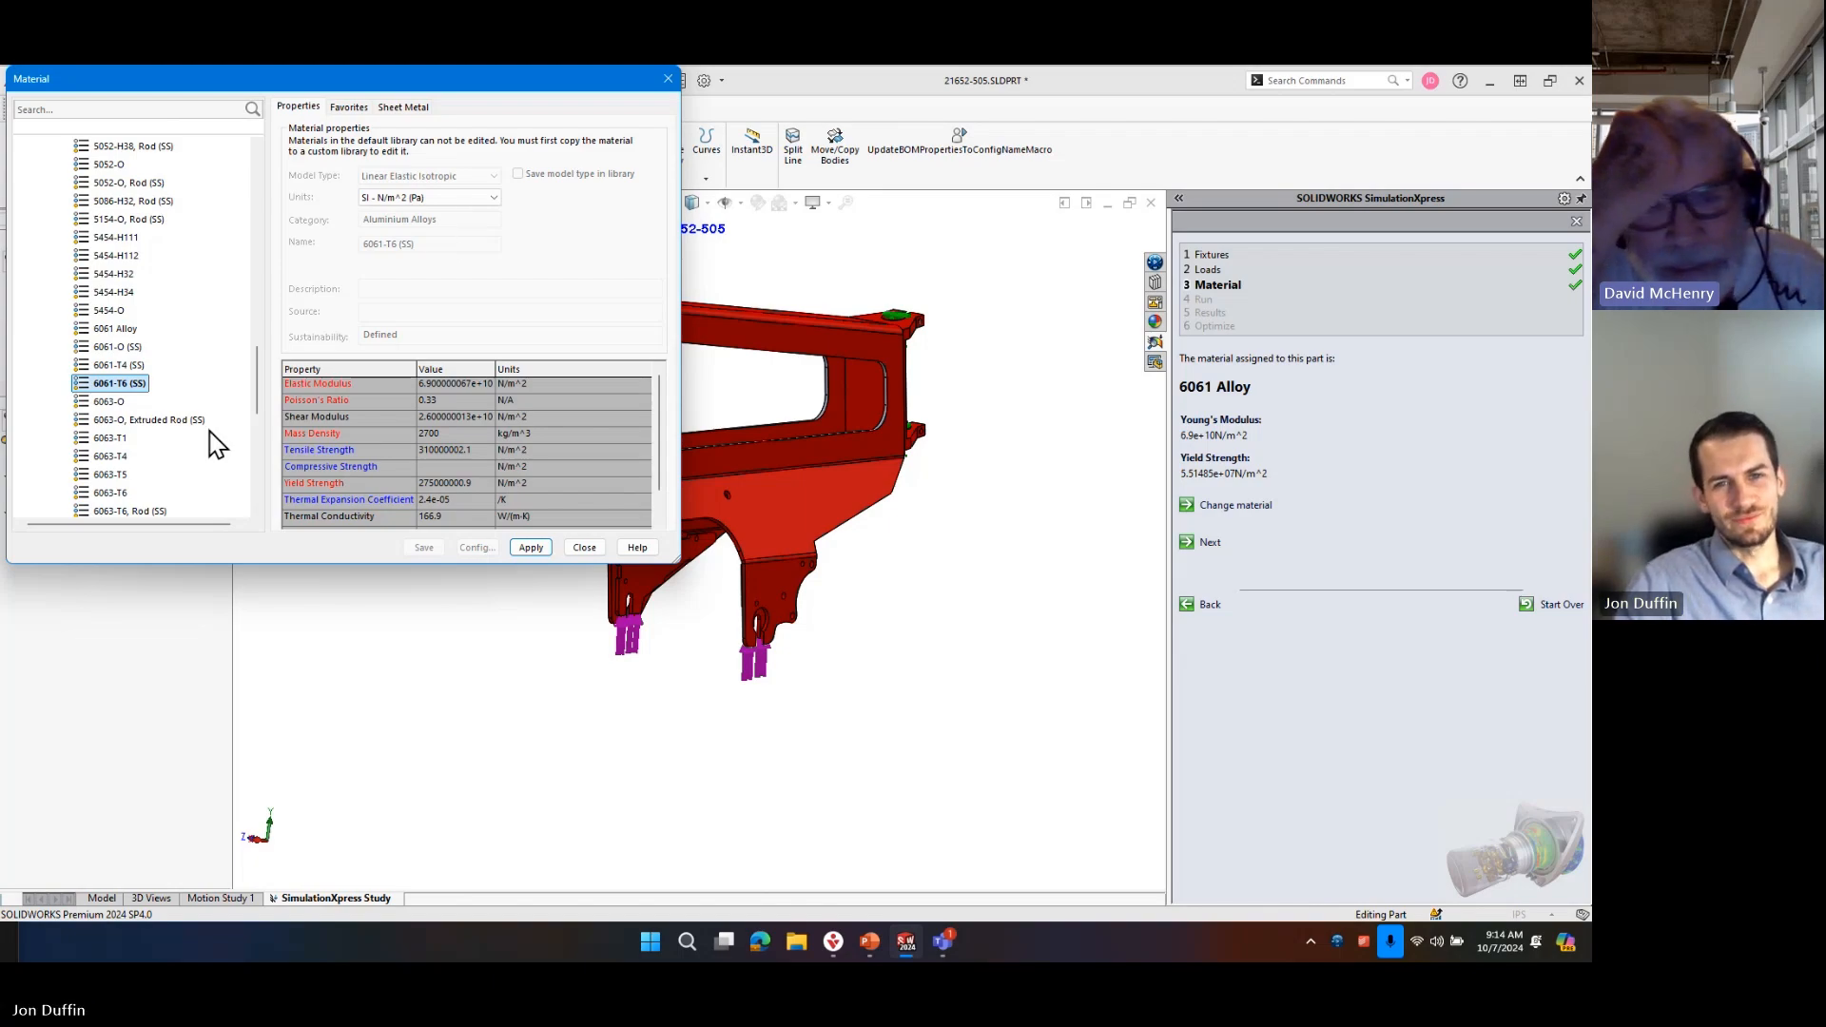
{"action": "scroll", "coordinate": [160, 370], "scroll_direction": "down", "scroll_amount": 3}
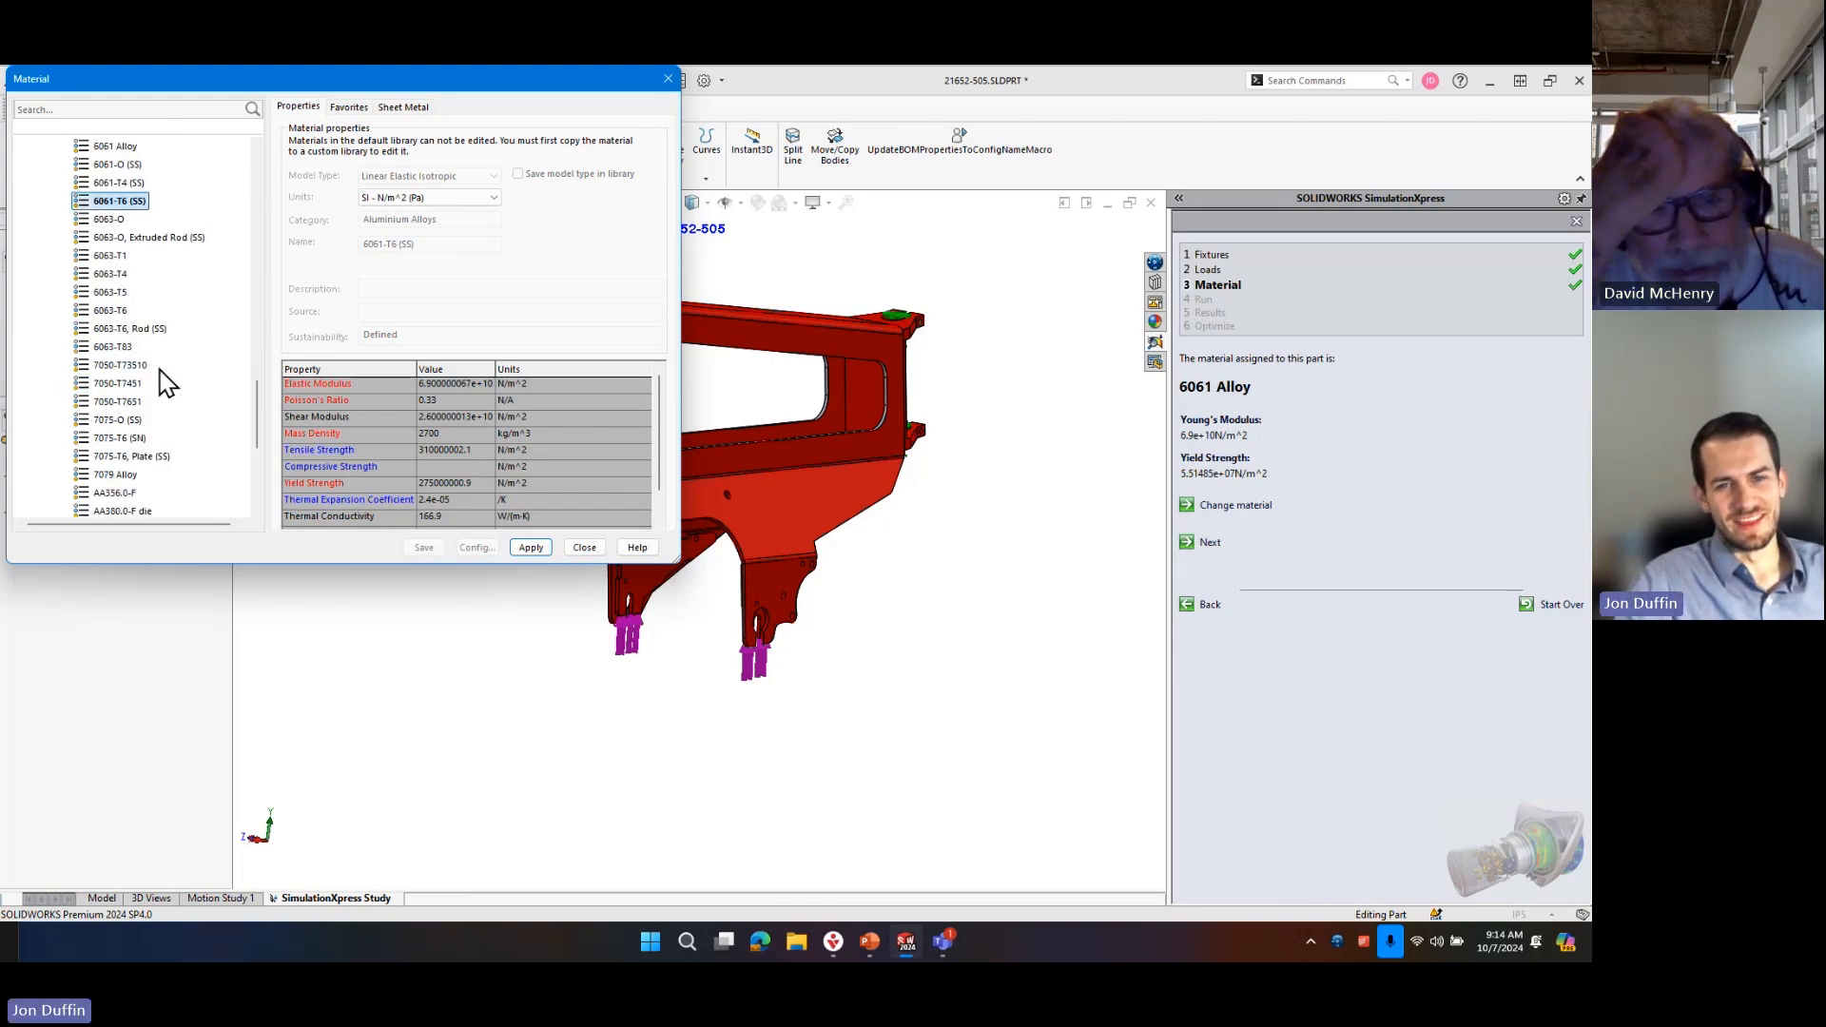
{"action": "scroll", "coordinate": [213, 430], "scroll_direction": "up", "scroll_amount": 3}
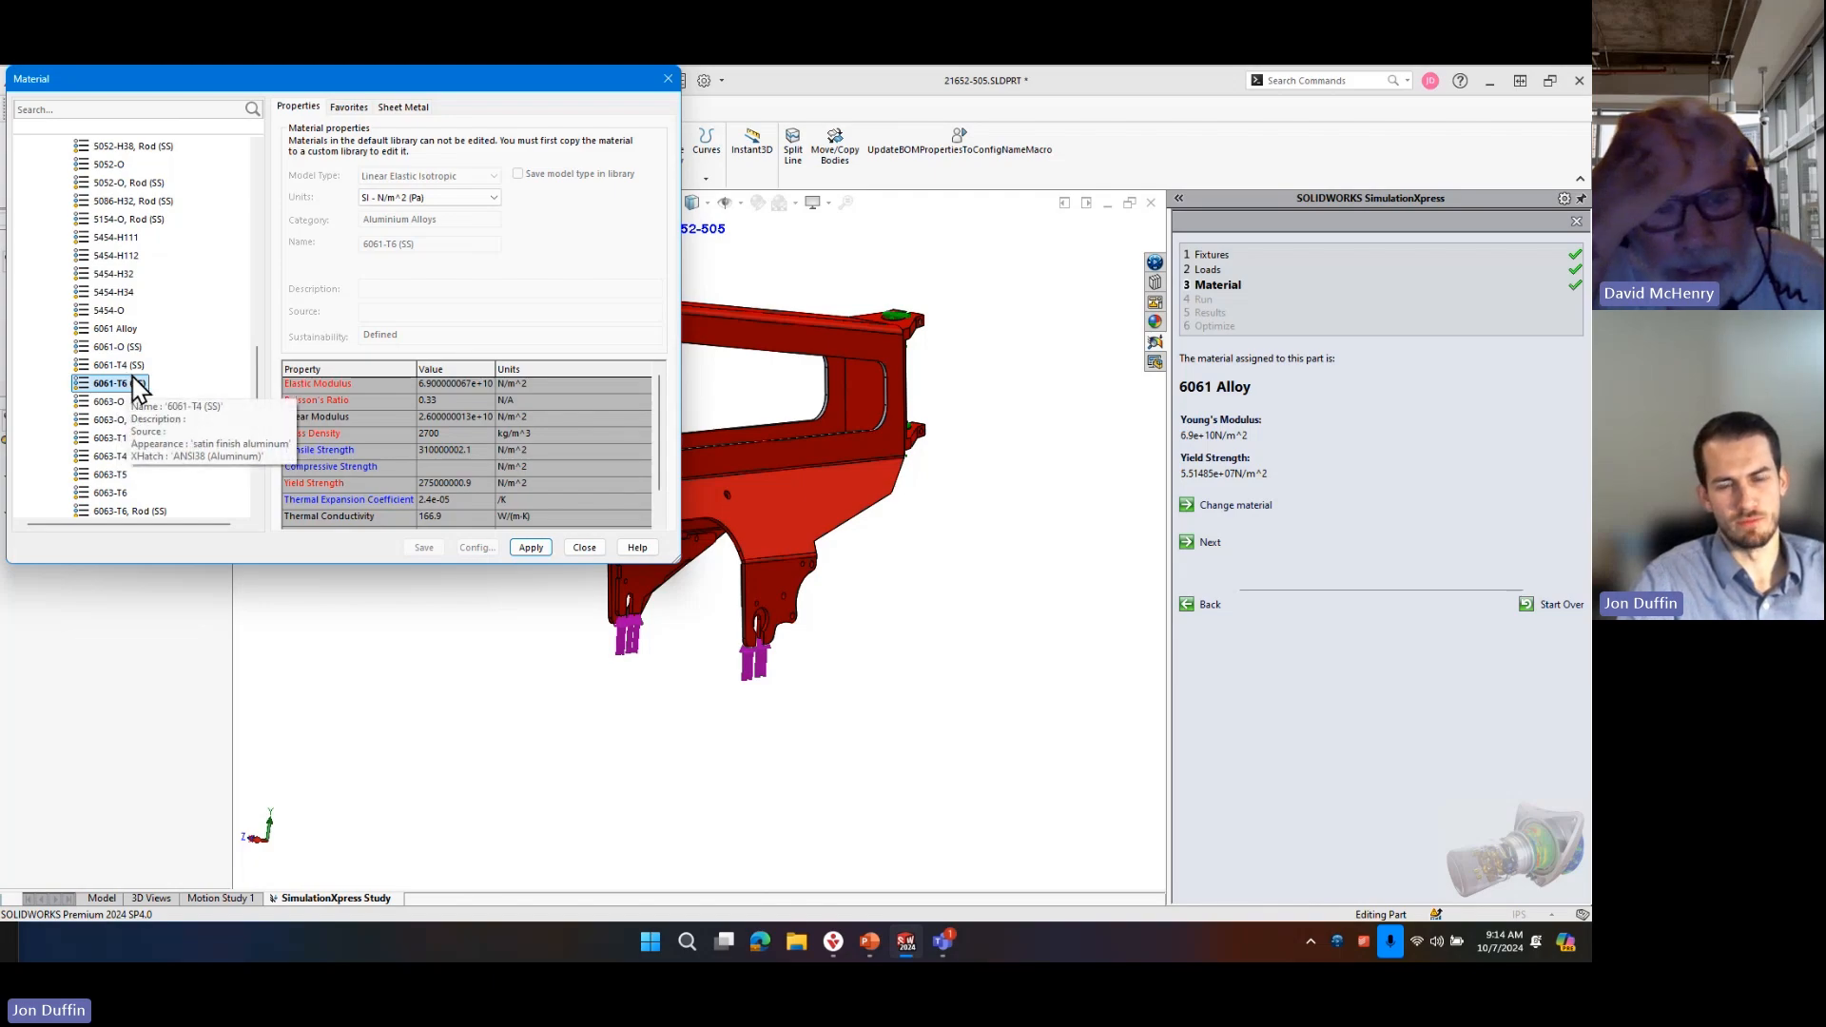
{"action": "left_click", "coordinate": [494, 197]}
{"action": "left_click", "coordinate": [492, 210]}
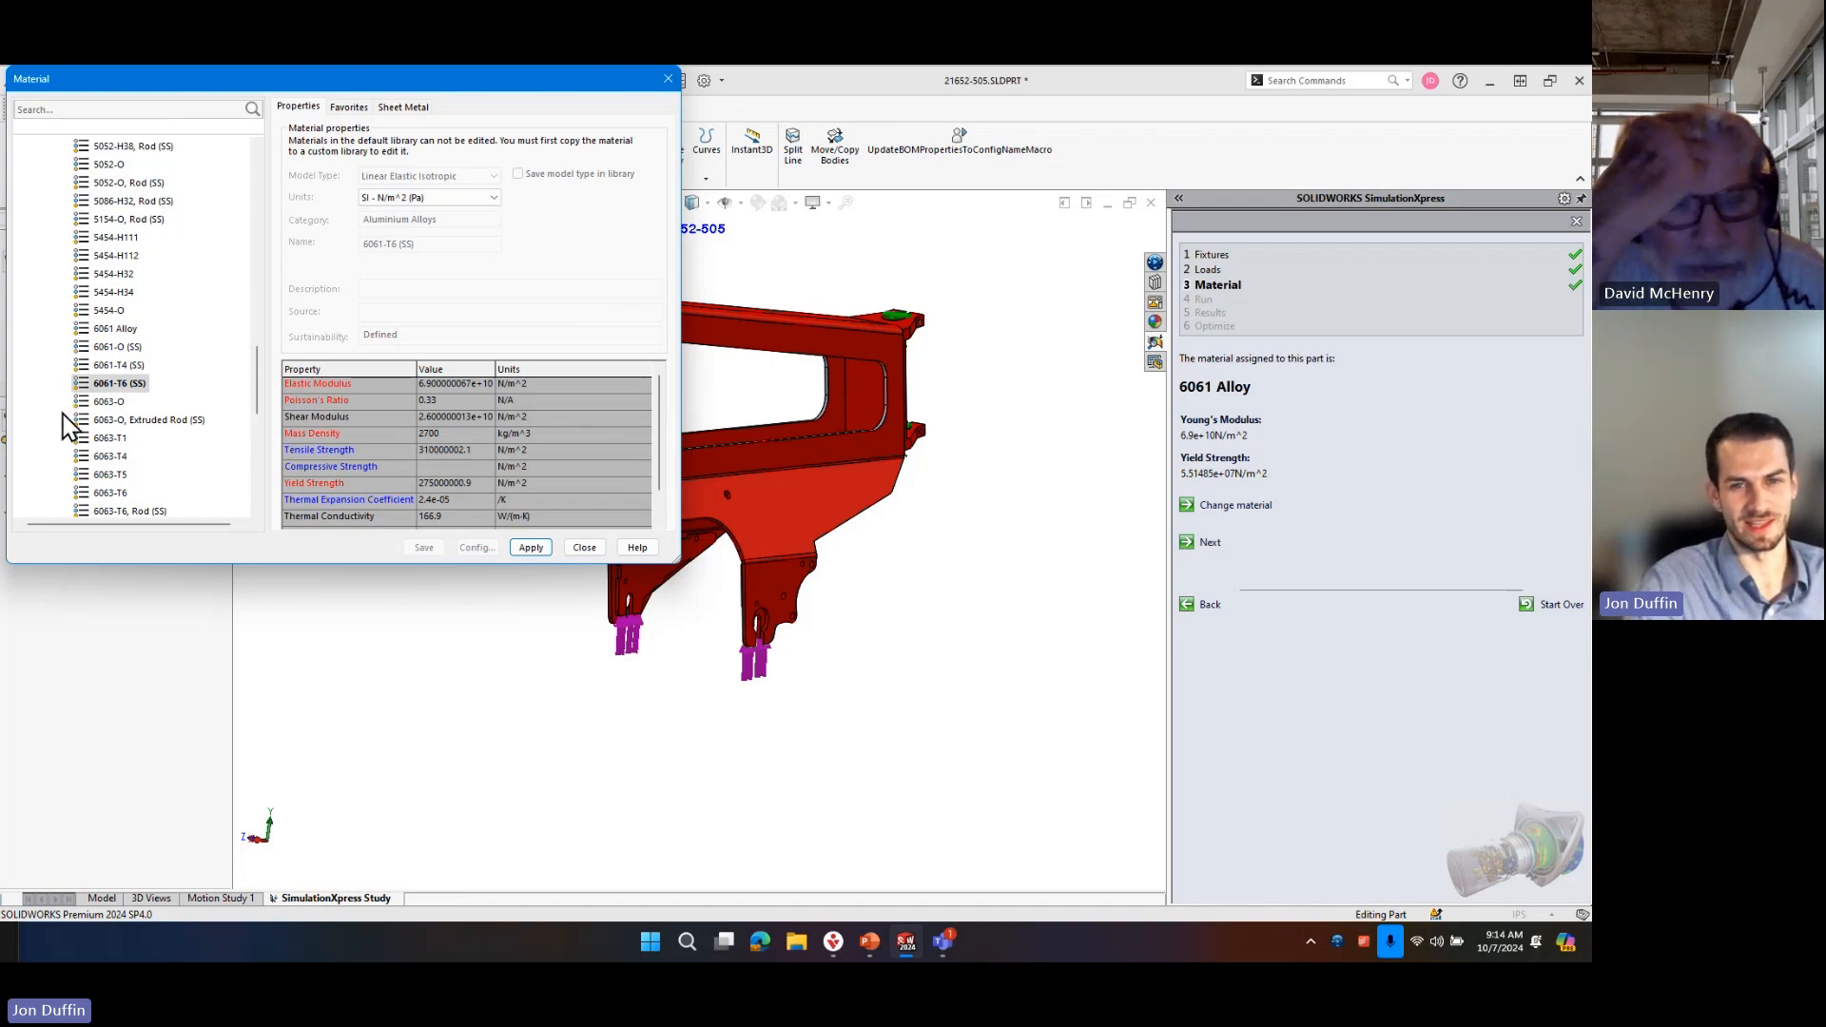
{"action": "left_click", "coordinate": [123, 386]}
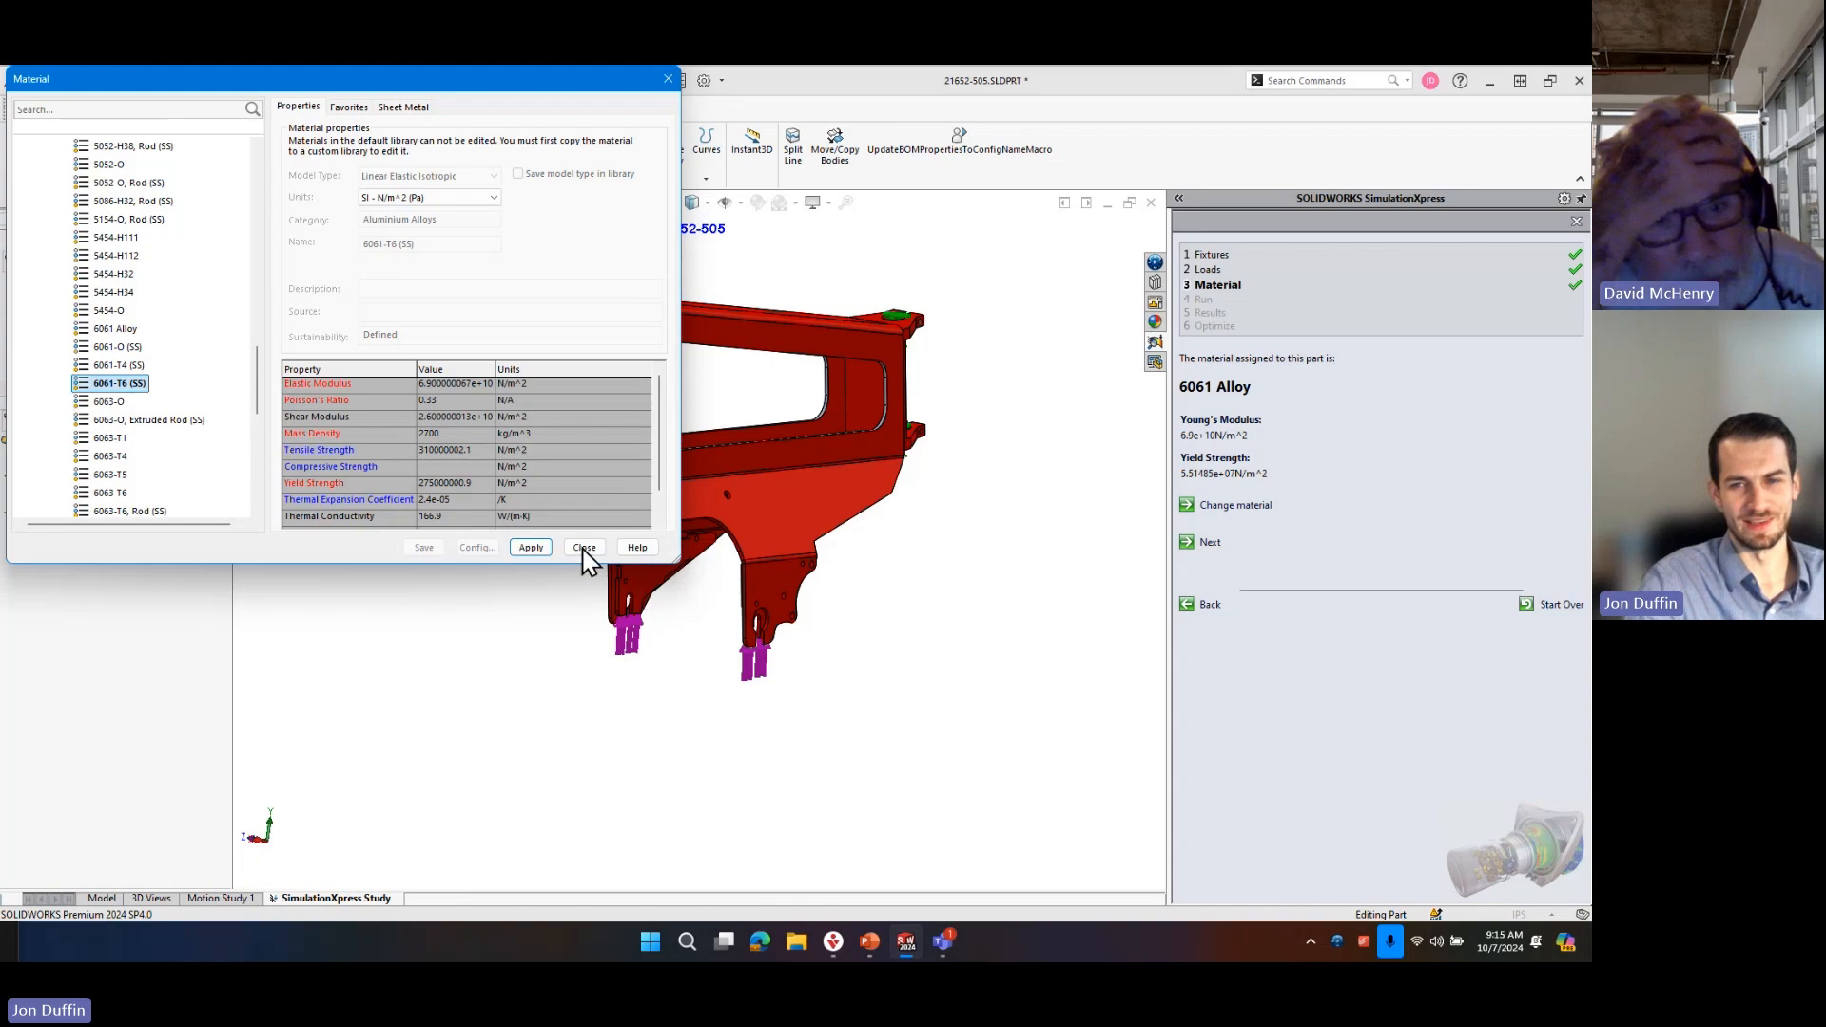
{"action": "left_click", "coordinate": [530, 551]}
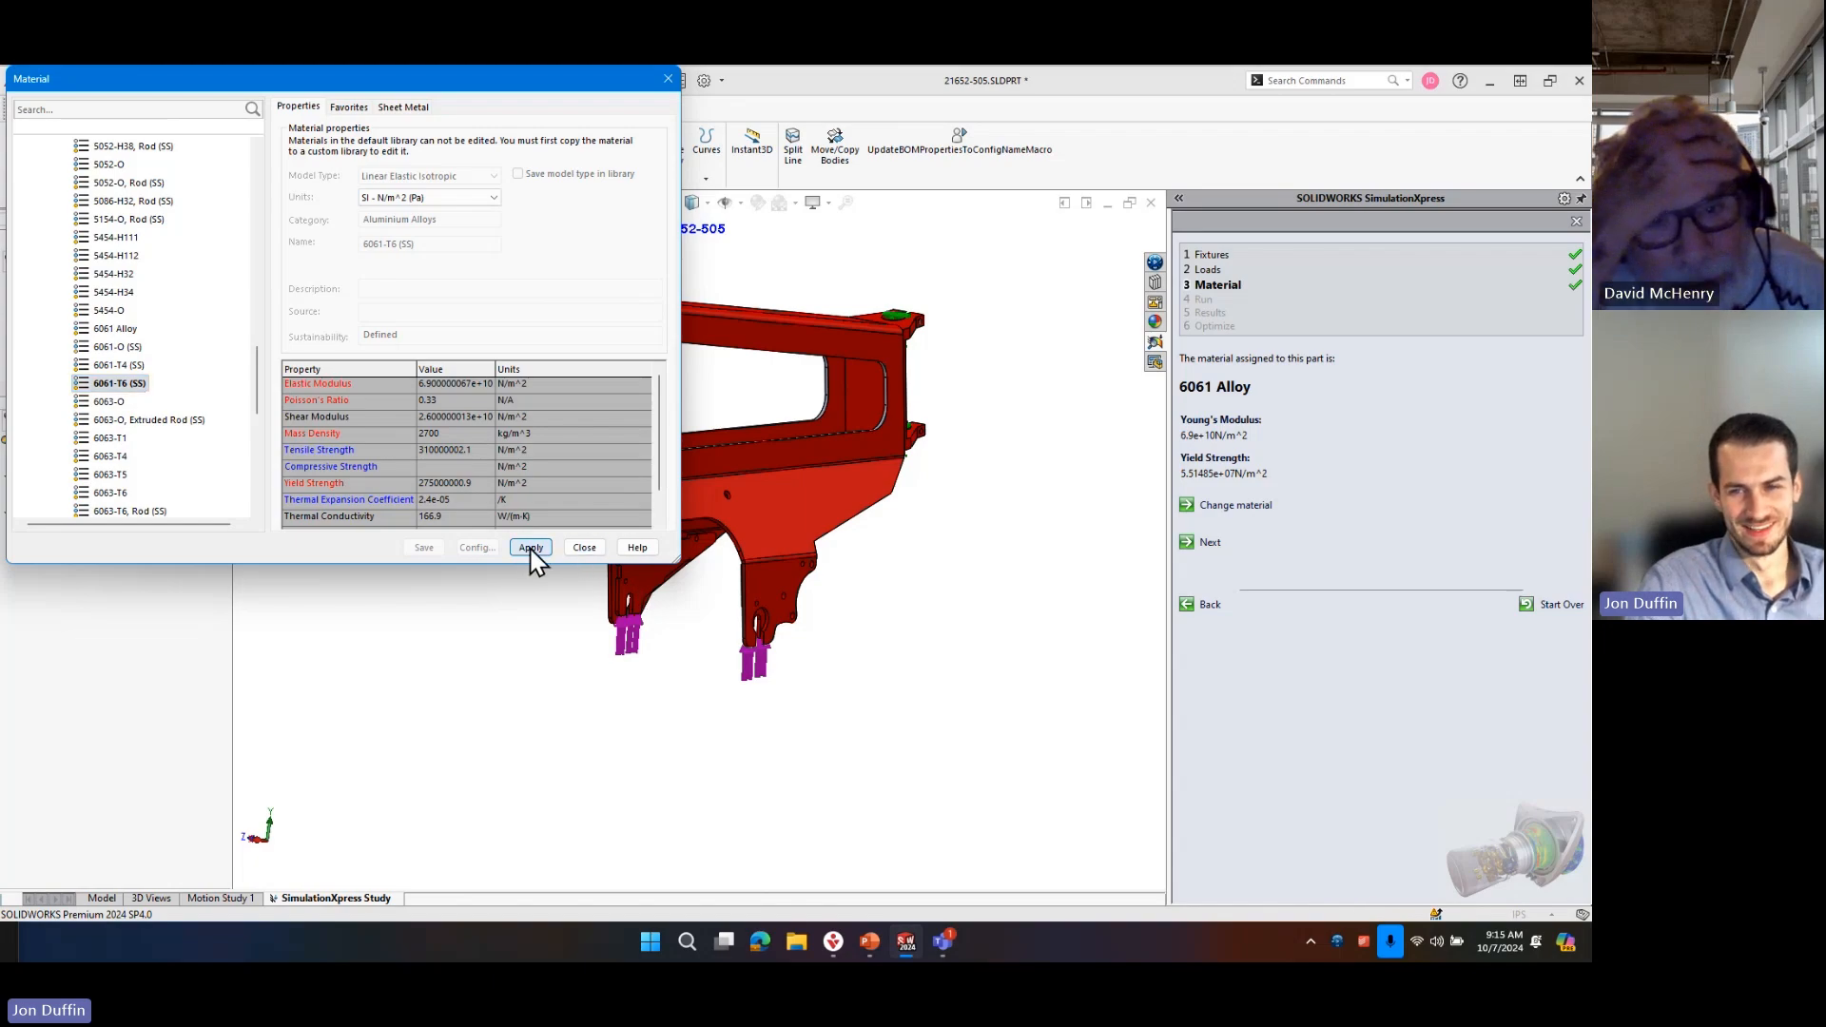
{"action": "left_click", "coordinate": [584, 548]}
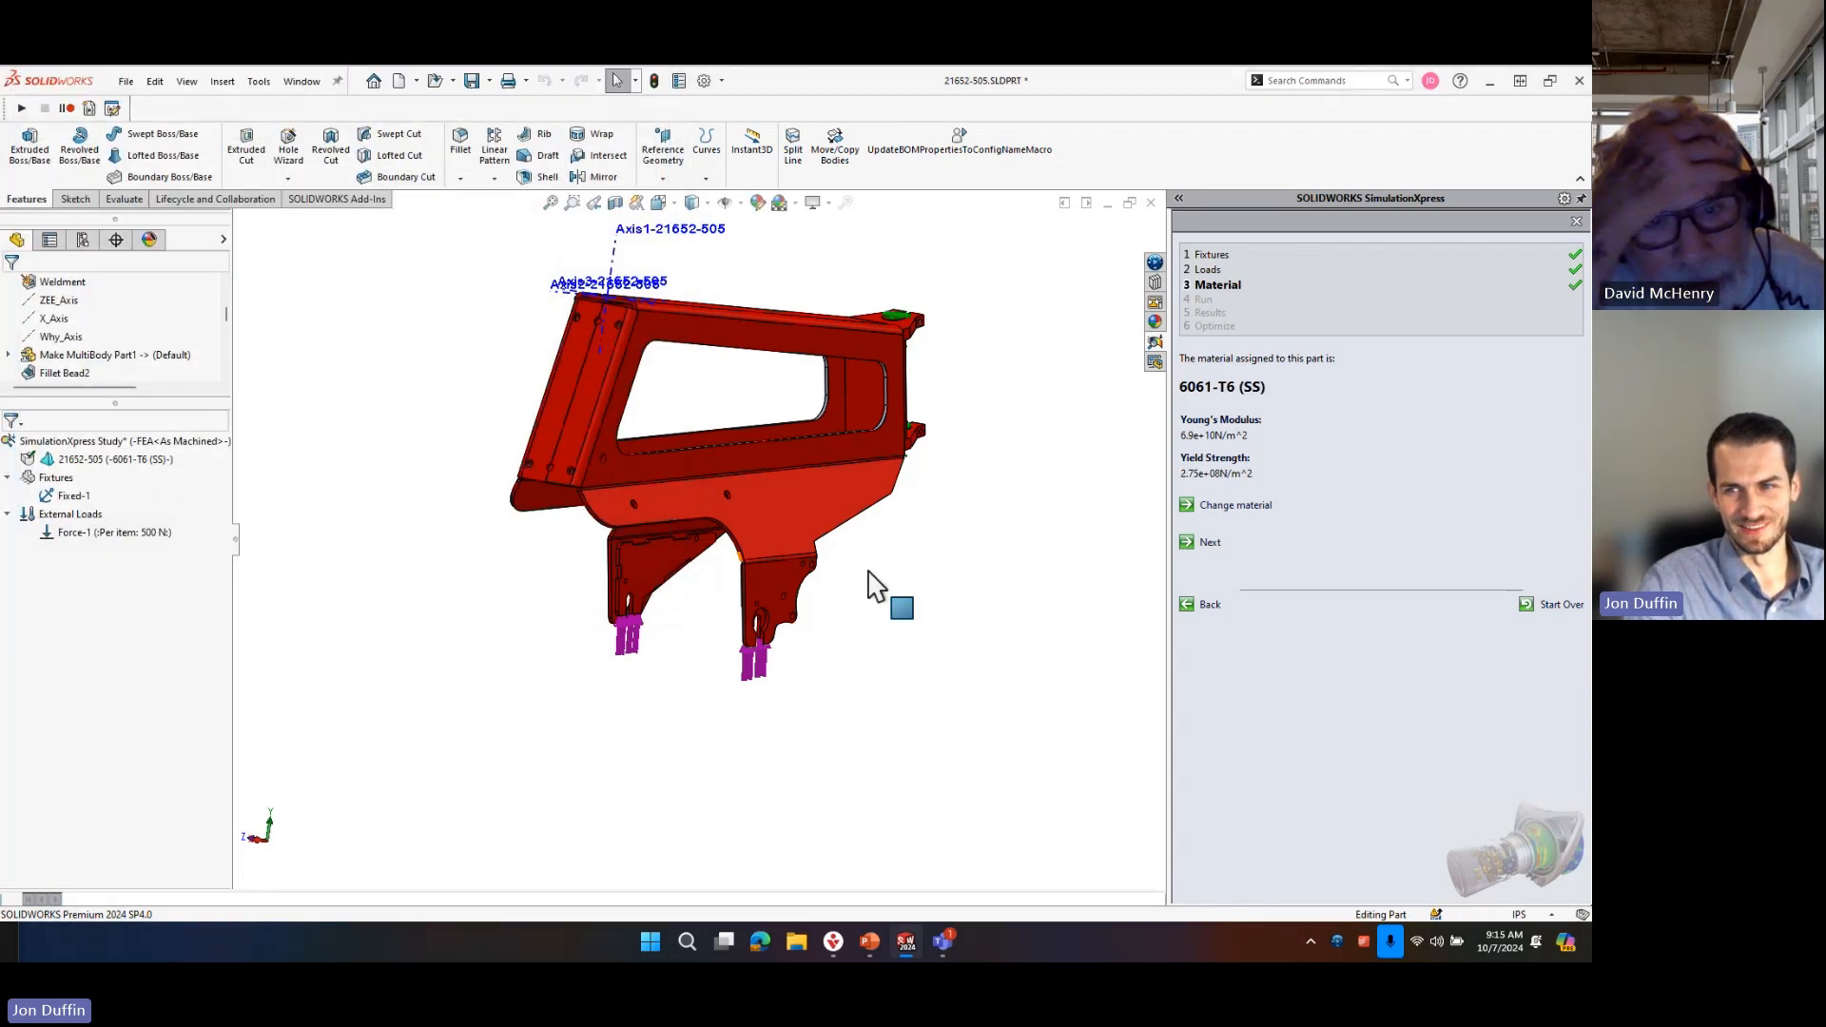
Run the simulation with default settings and examine the deformation of the slotted brackets from several angles.
{"action": "left_click", "coordinate": [1216, 545]}
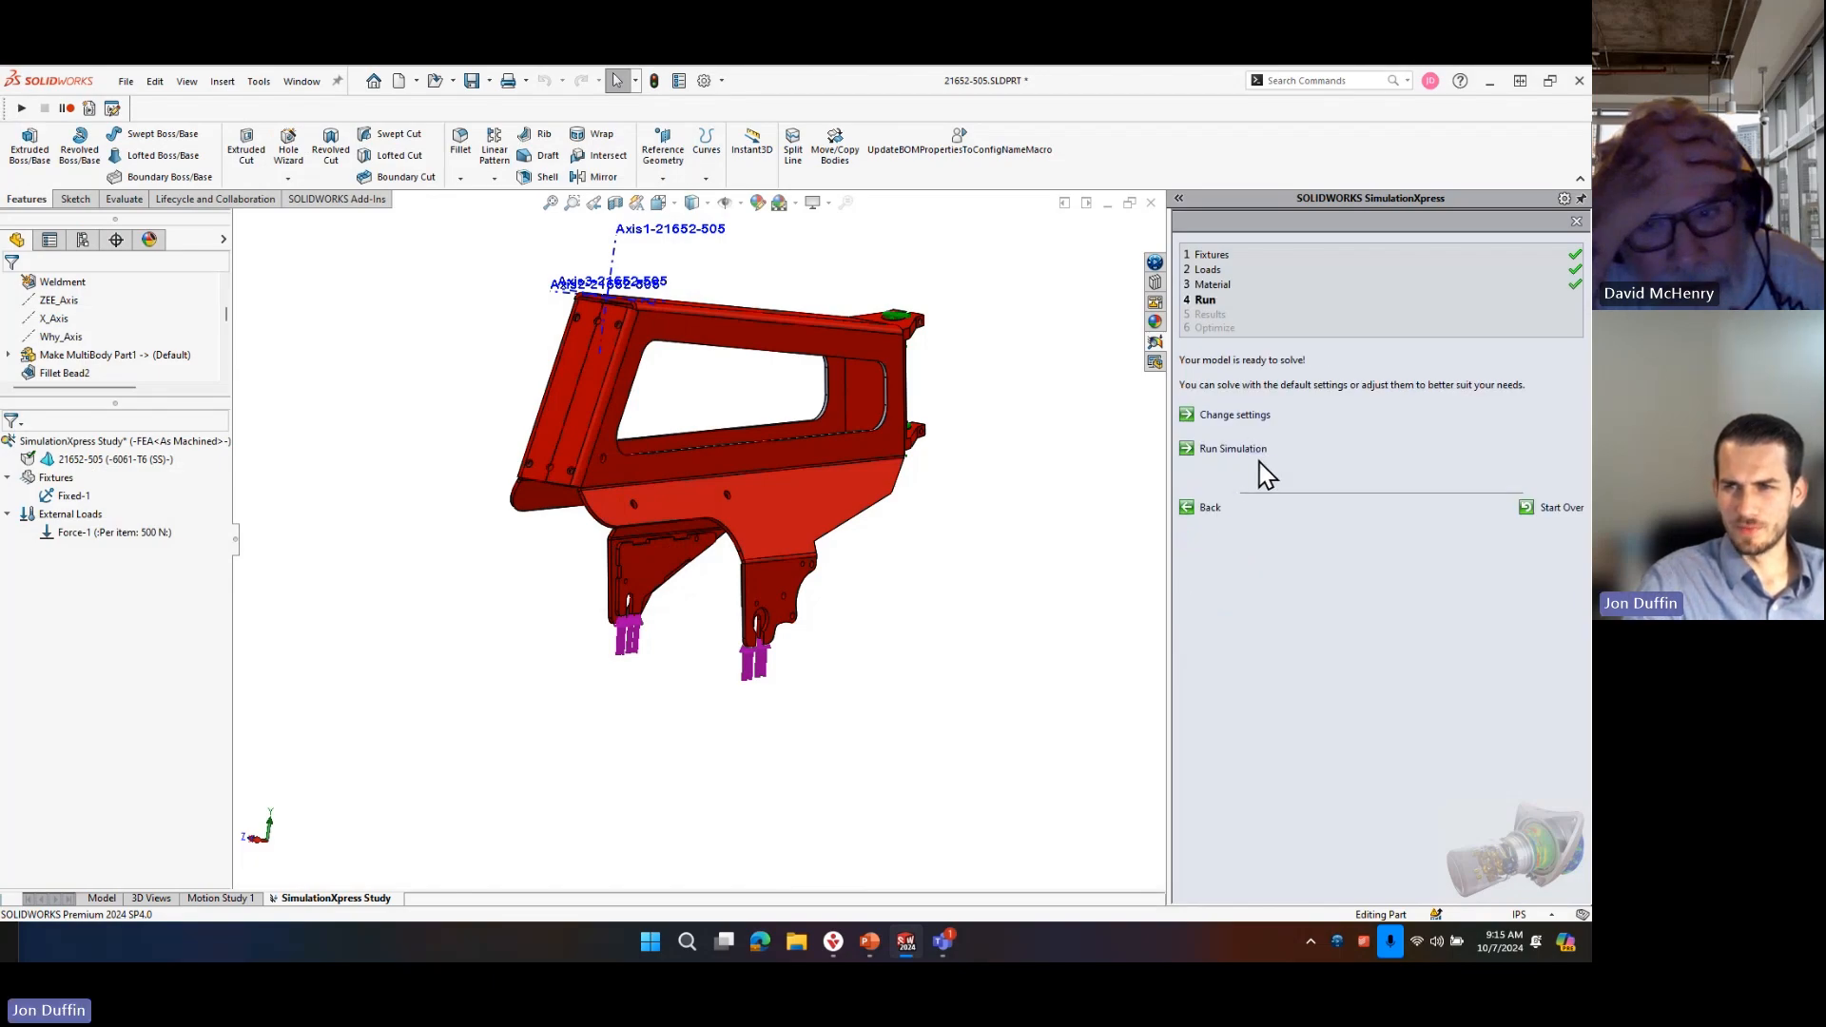
{"action": "left_click", "coordinate": [1236, 453]}
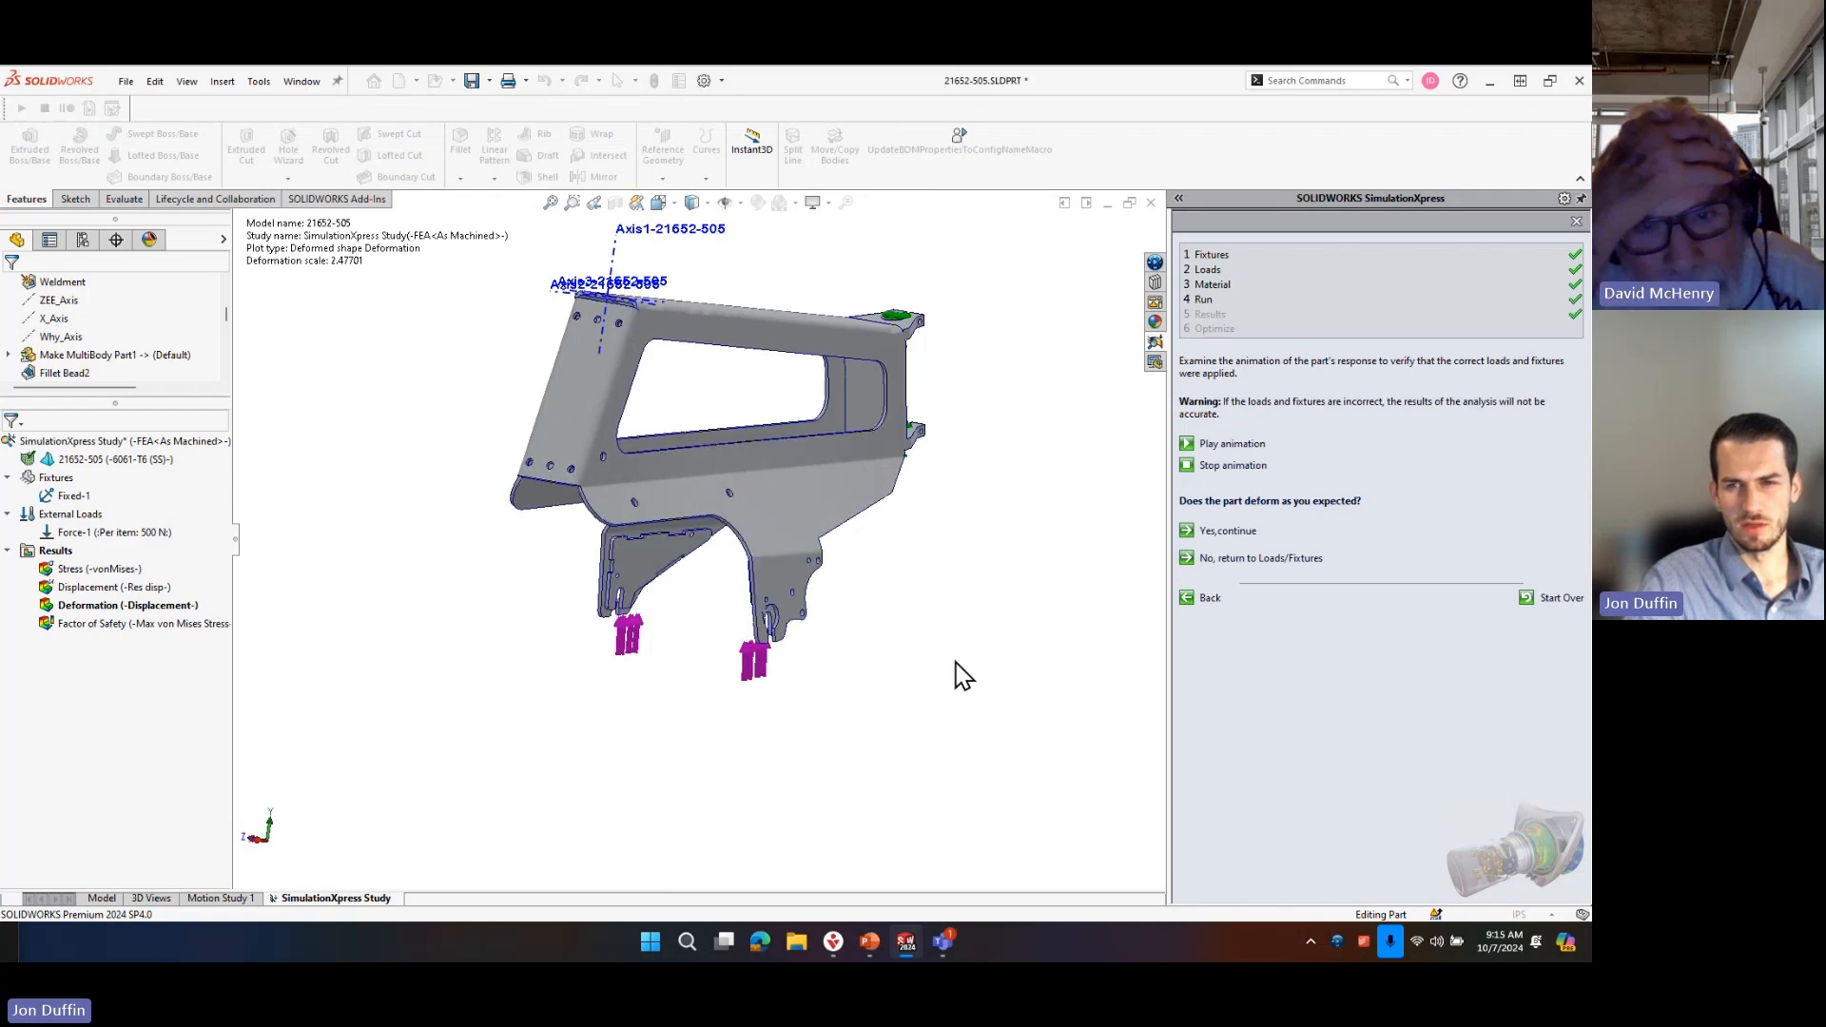
{"action": "middle_click_drag", "start_coordinate": [913, 725], "coordinate": [941, 628]}
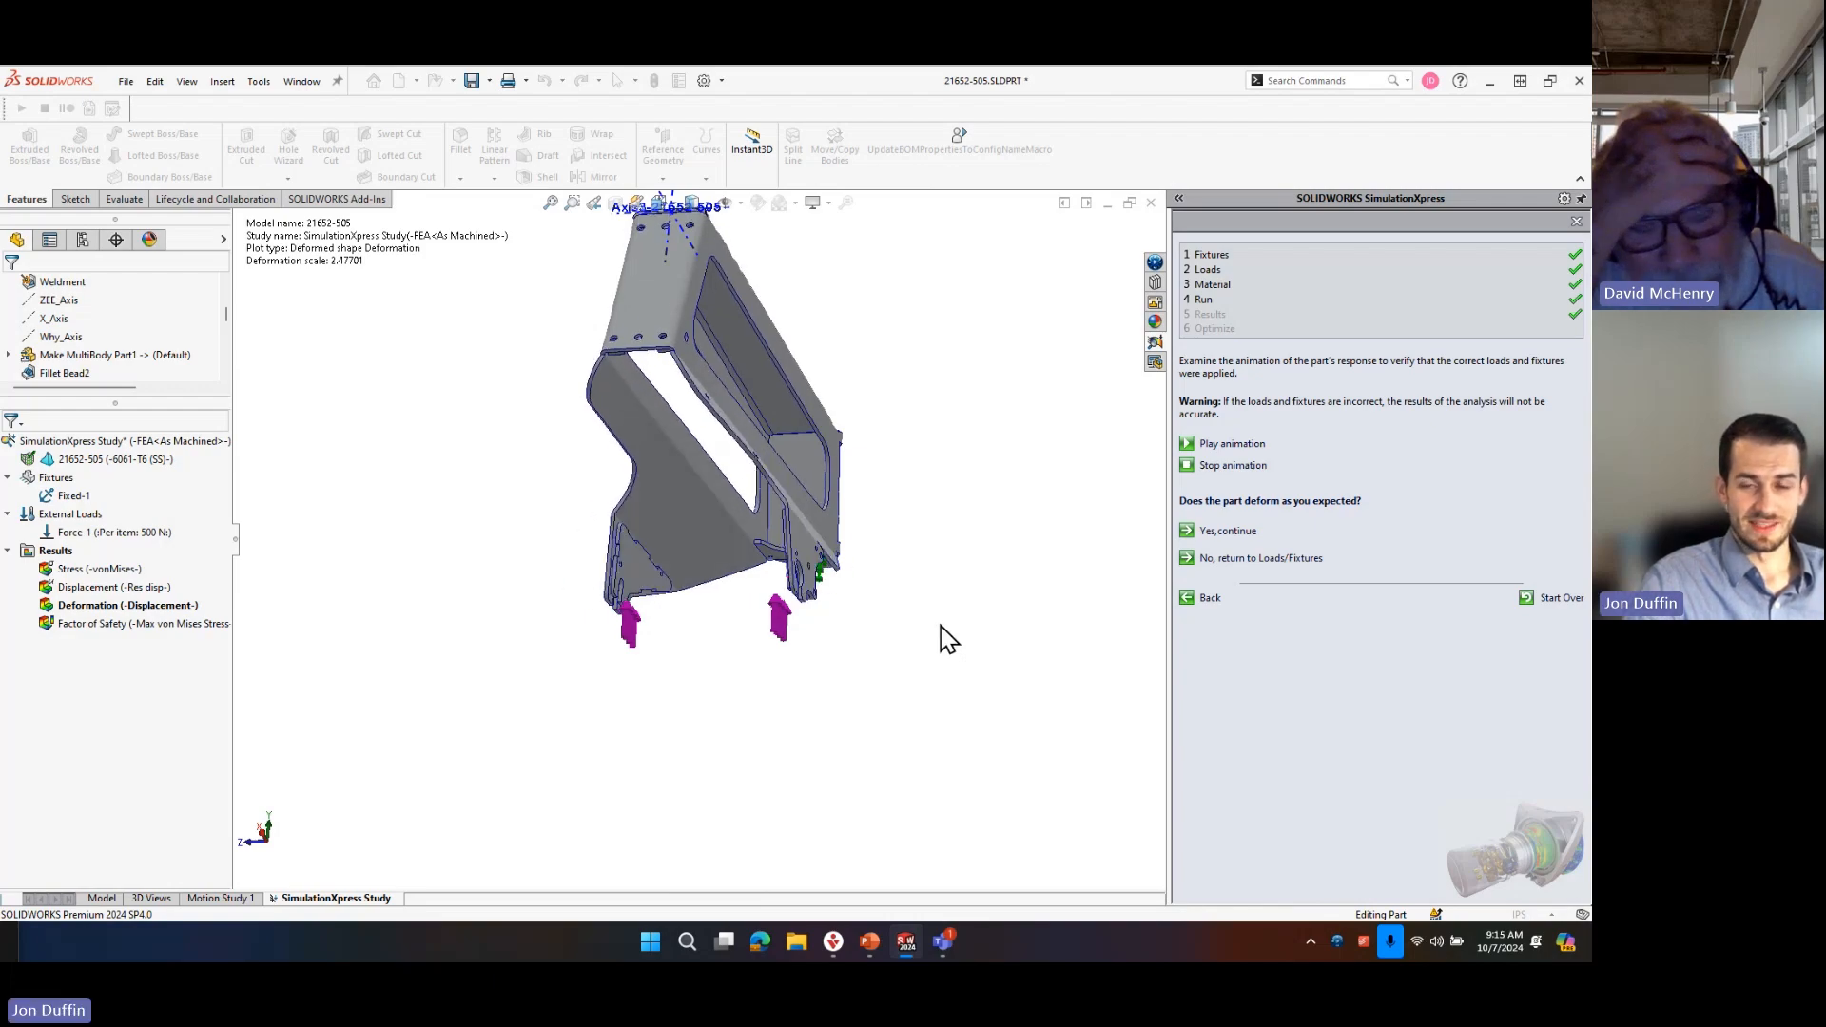
{"action": "middle_click_drag", "start_coordinate": [941, 640], "coordinate": [772, 517]}
{"action": "scroll", "coordinate": [806, 625], "scroll_direction": "down", "scroll_amount": 5}
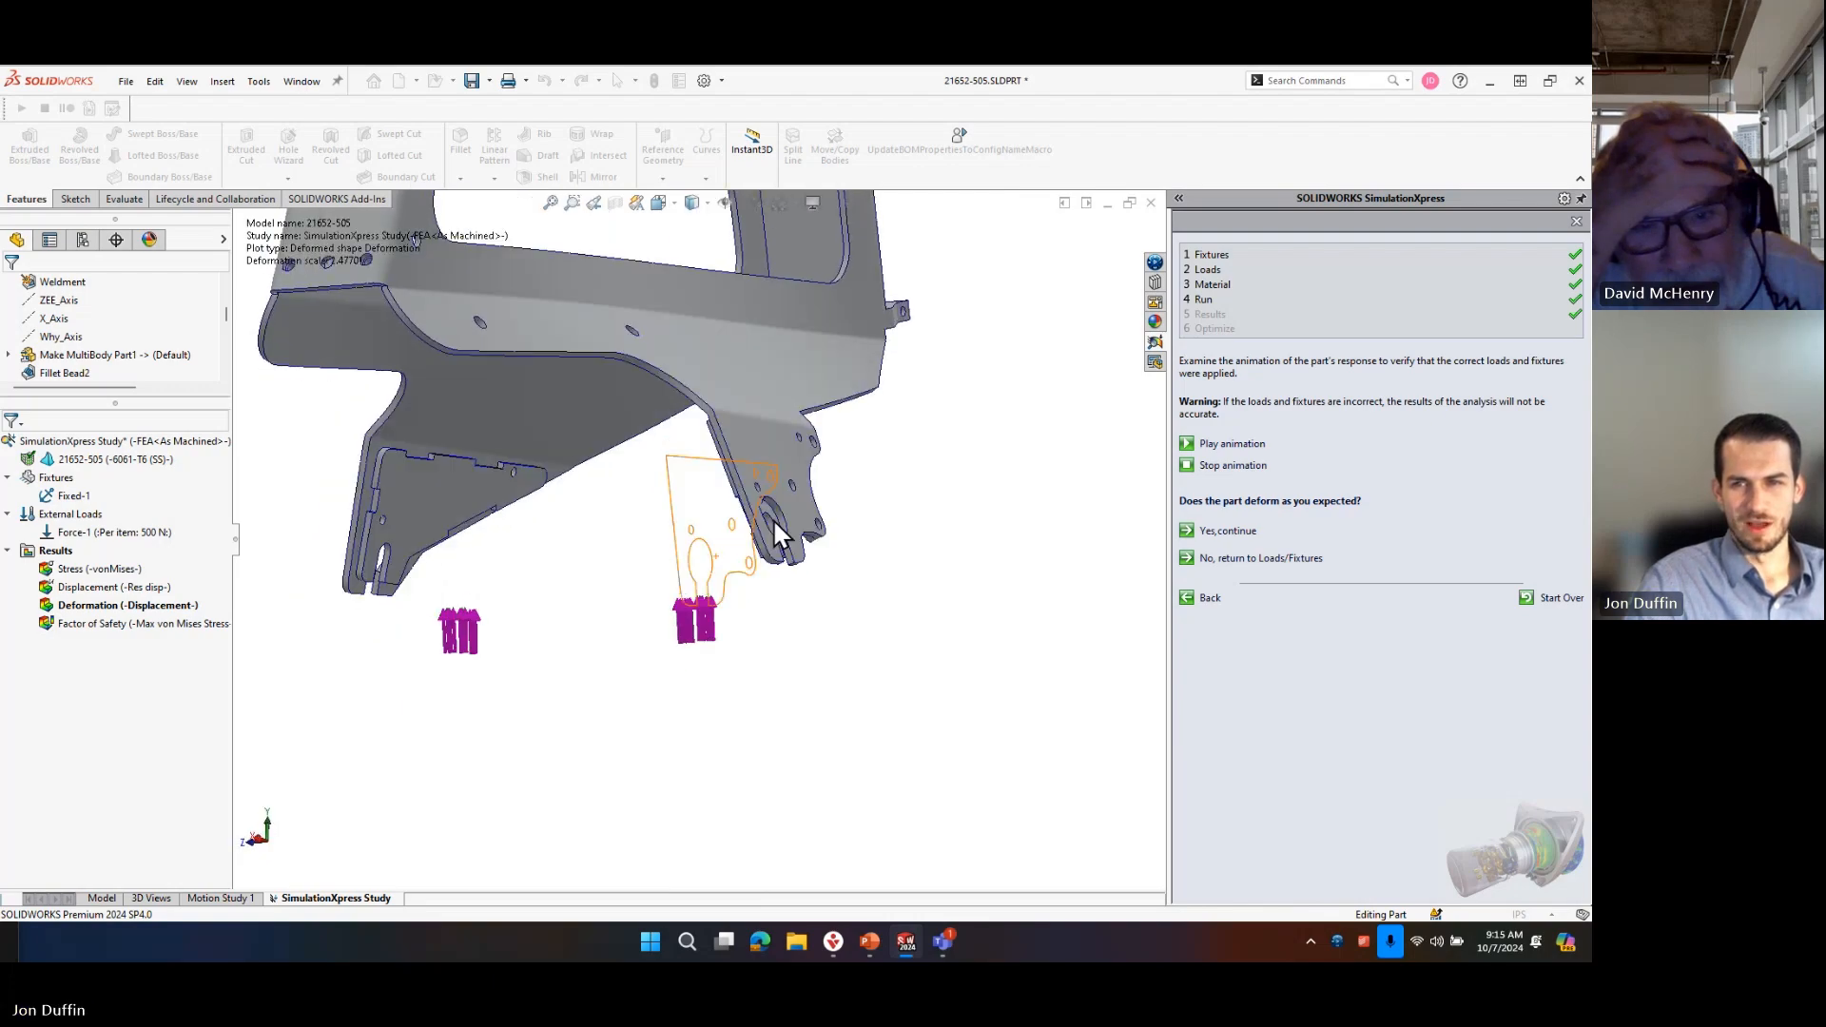
Accept the deformation as expected, continue to the results and view the whole part's factor of safety plot.
{"action": "left_click", "coordinate": [1247, 534]}
{"action": "middle_click_drag", "start_coordinate": [774, 603], "coordinate": [727, 653]}
{"action": "scroll", "coordinate": [711, 576], "scroll_direction": "up", "scroll_amount": 5}
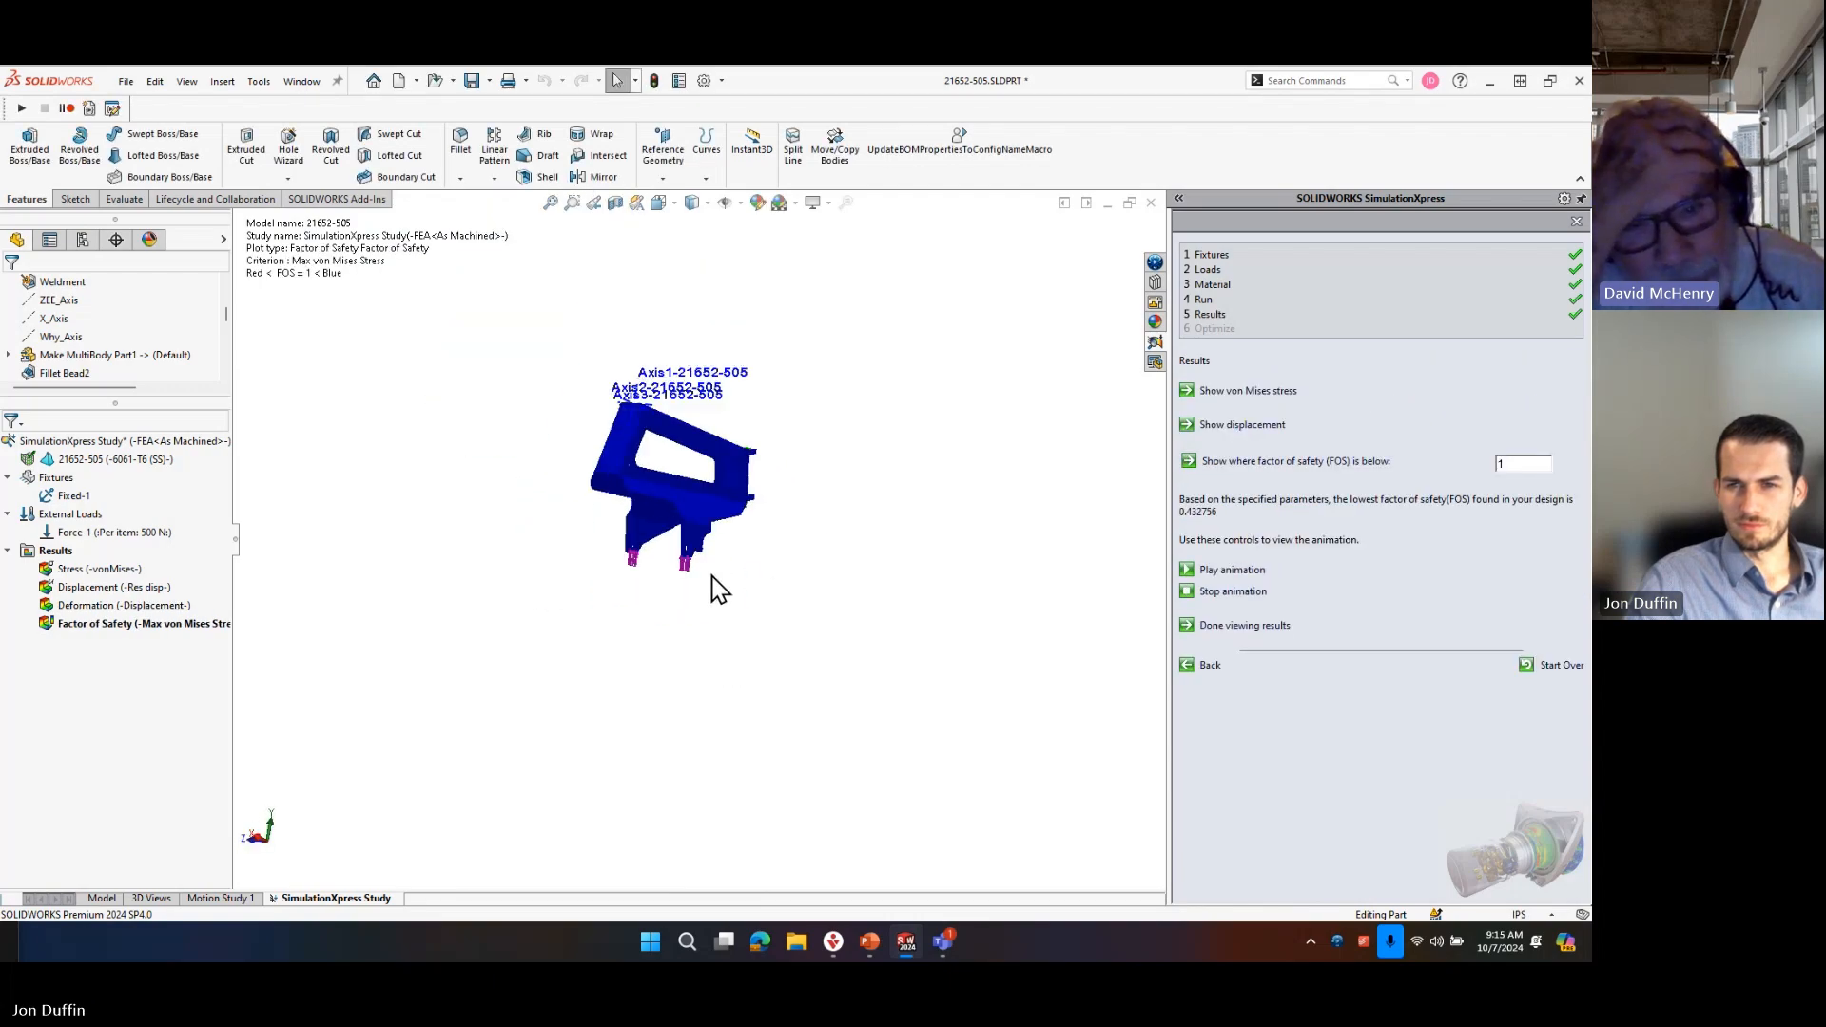
Examine the factor of safety plot on the whole part and around its slotted brackets.
{"action": "scroll", "coordinate": [671, 523], "scroll_direction": "down", "scroll_amount": 5}
{"action": "middle_click_drag", "start_coordinate": [648, 487], "coordinate": [664, 530]}
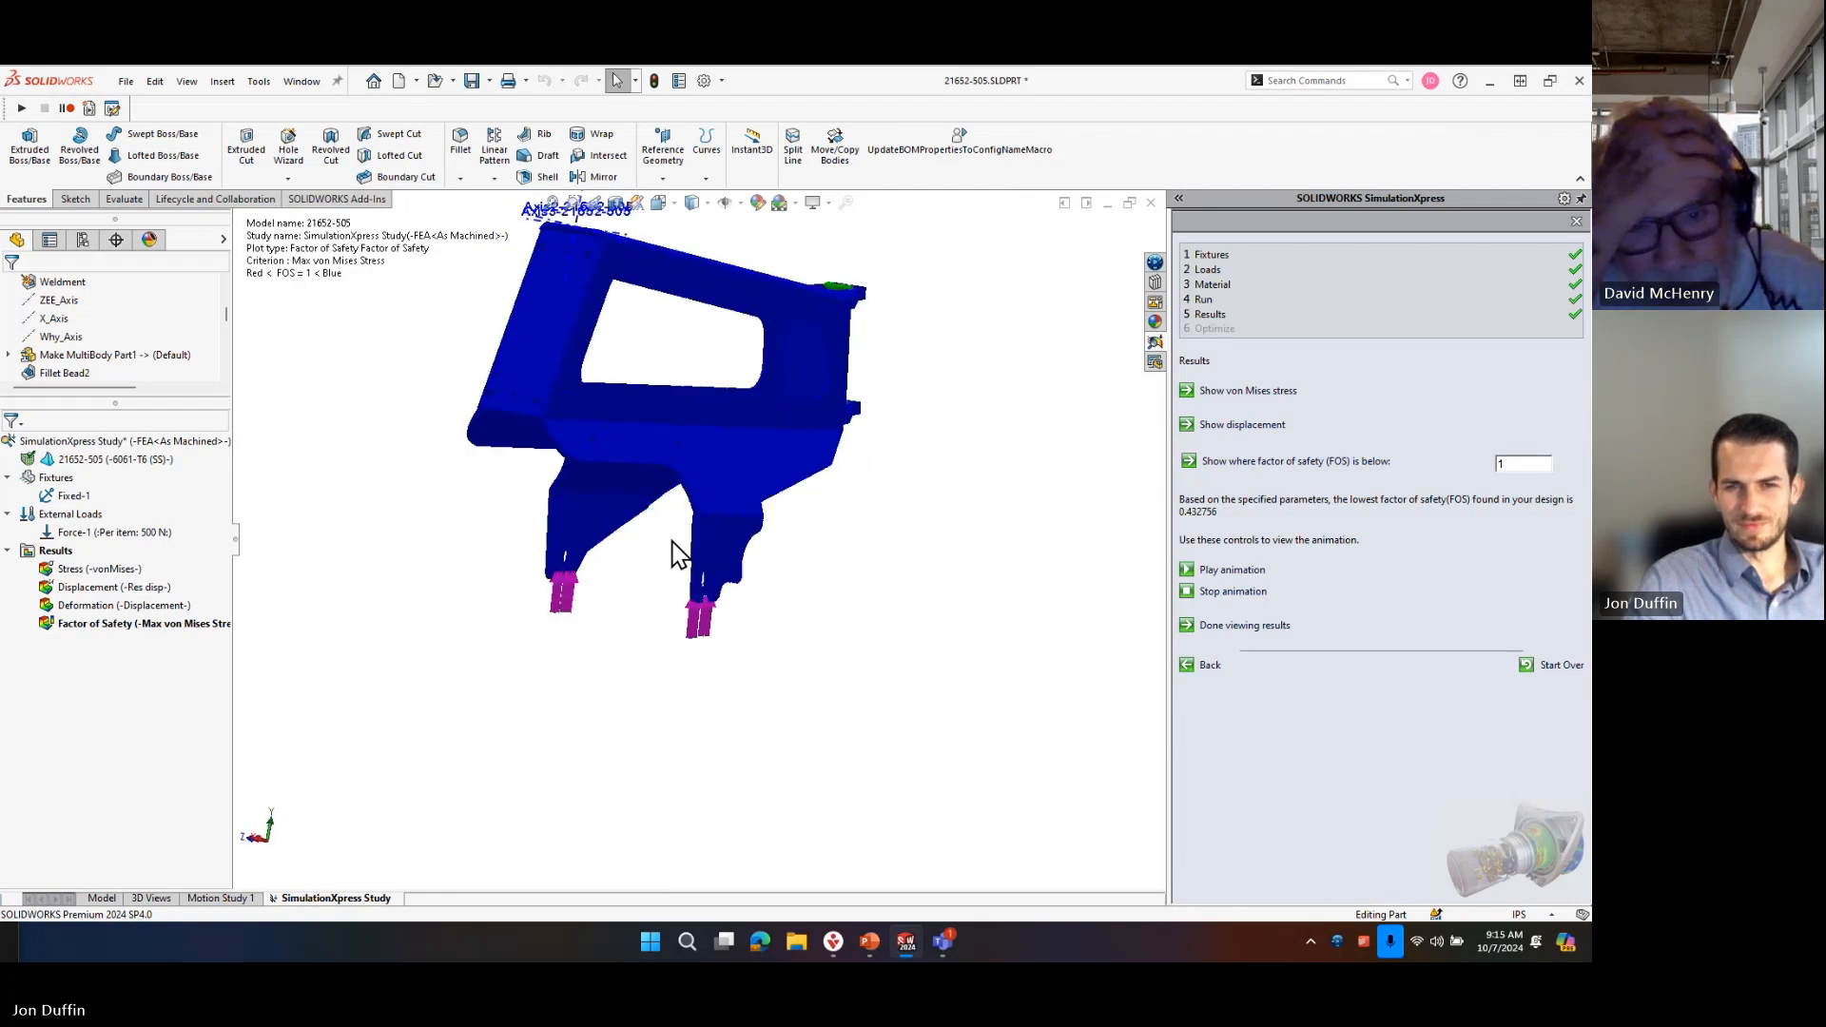
{"action": "scroll", "coordinate": [746, 574], "scroll_direction": "up", "scroll_amount": 4}
{"action": "scroll", "coordinate": [652, 475], "scroll_direction": "down", "scroll_amount": 5}
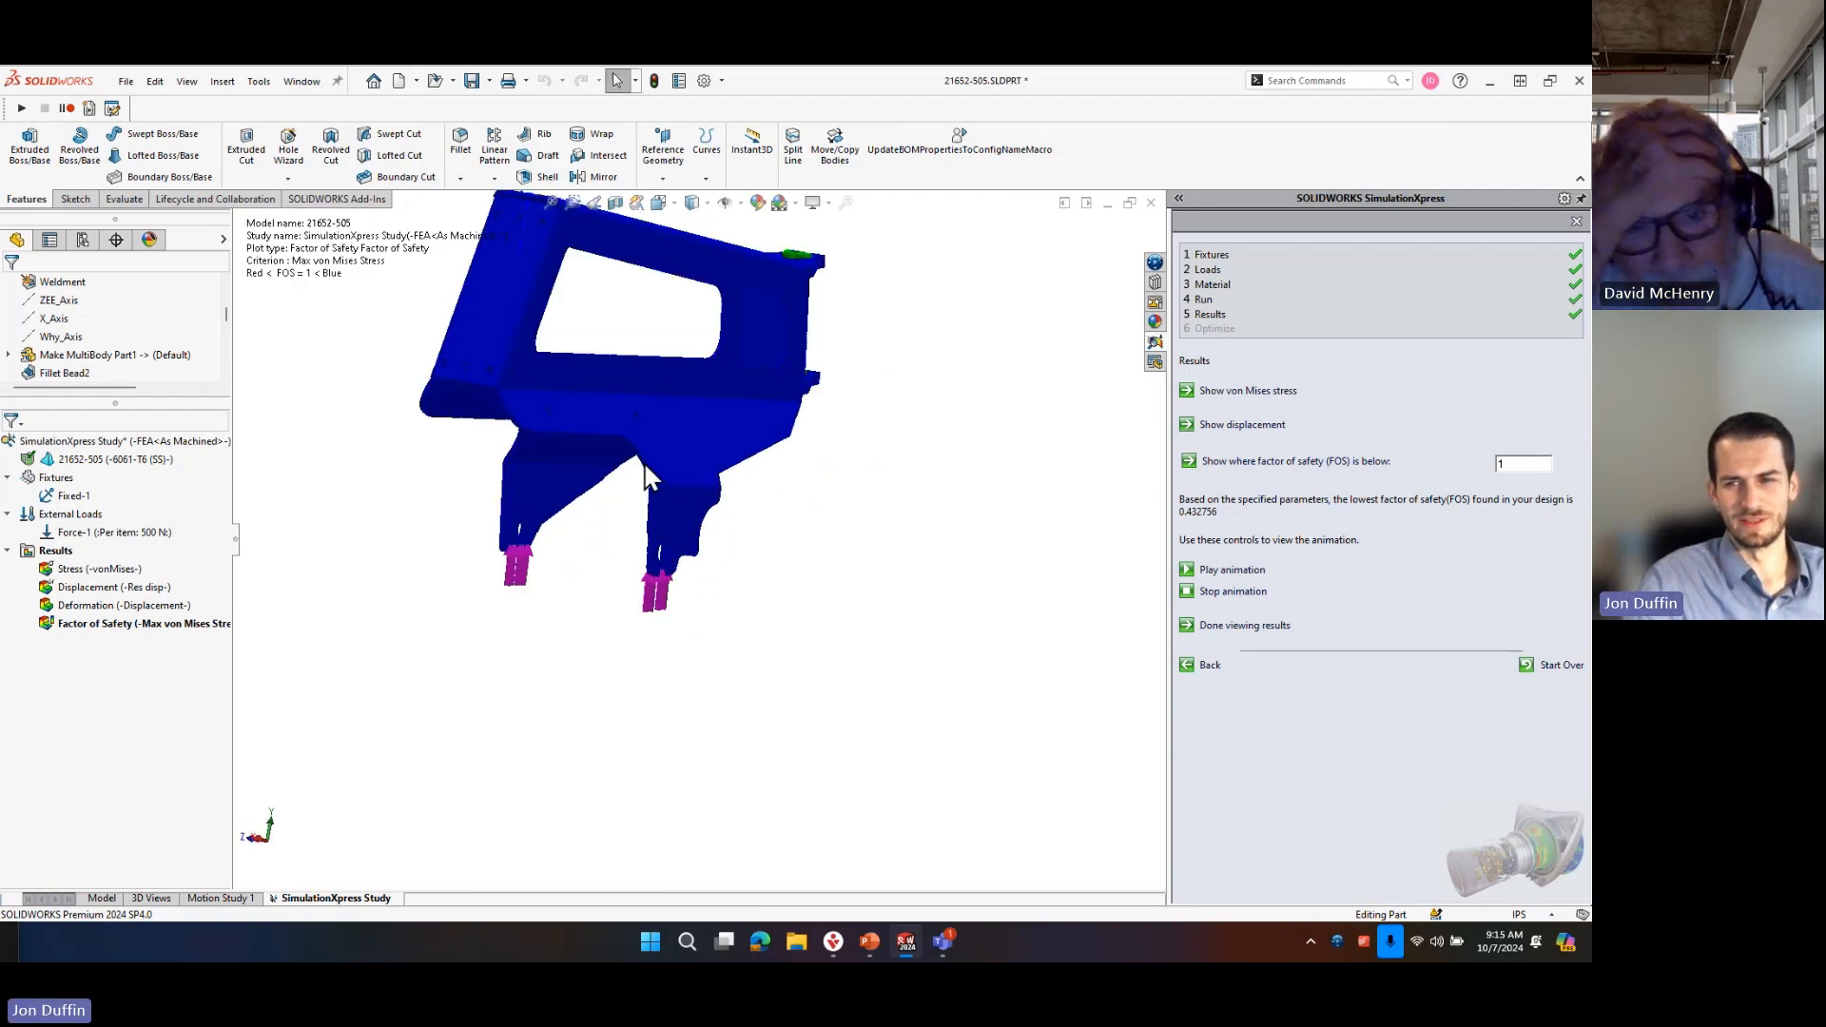
{"action": "scroll", "coordinate": [700, 566], "scroll_direction": "up", "scroll_amount": 2}
{"action": "scroll", "coordinate": [786, 397], "scroll_direction": "down", "scroll_amount": 2}
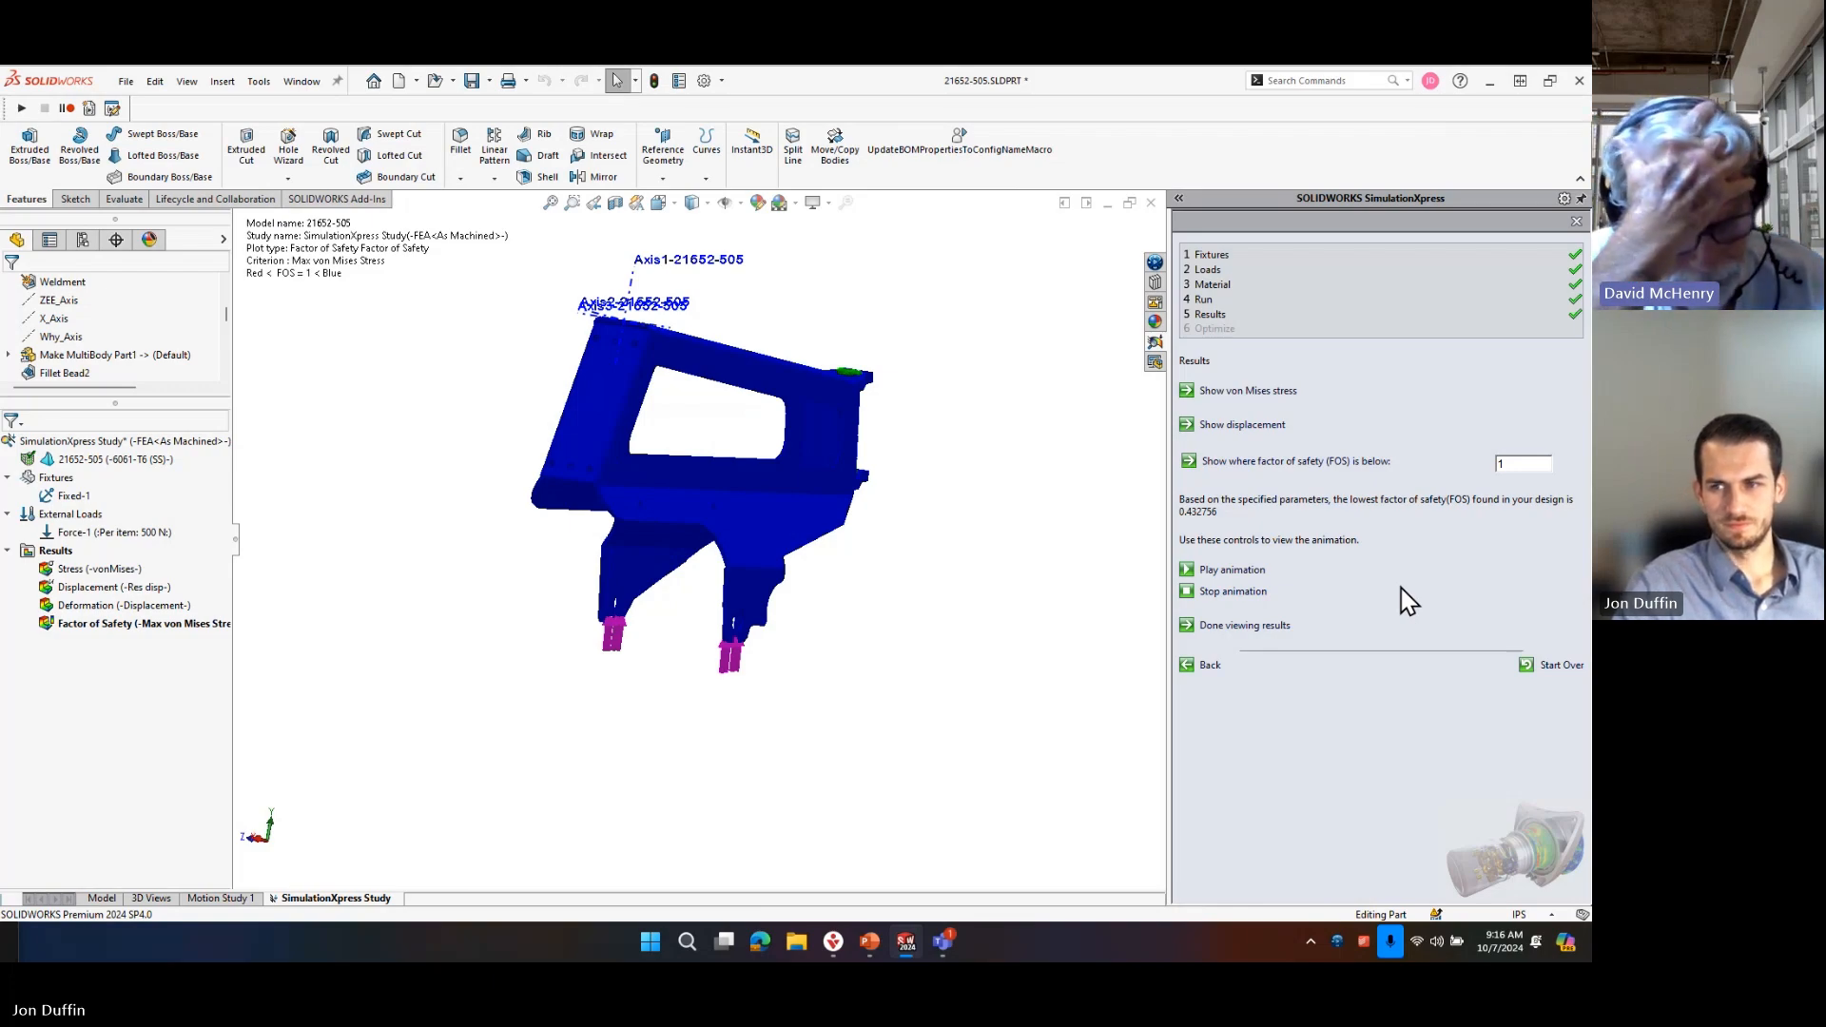
Show the von Mises stress plot and examine the stress distribution on the deformed part from several angles.
{"action": "left_click", "coordinate": [1270, 391]}
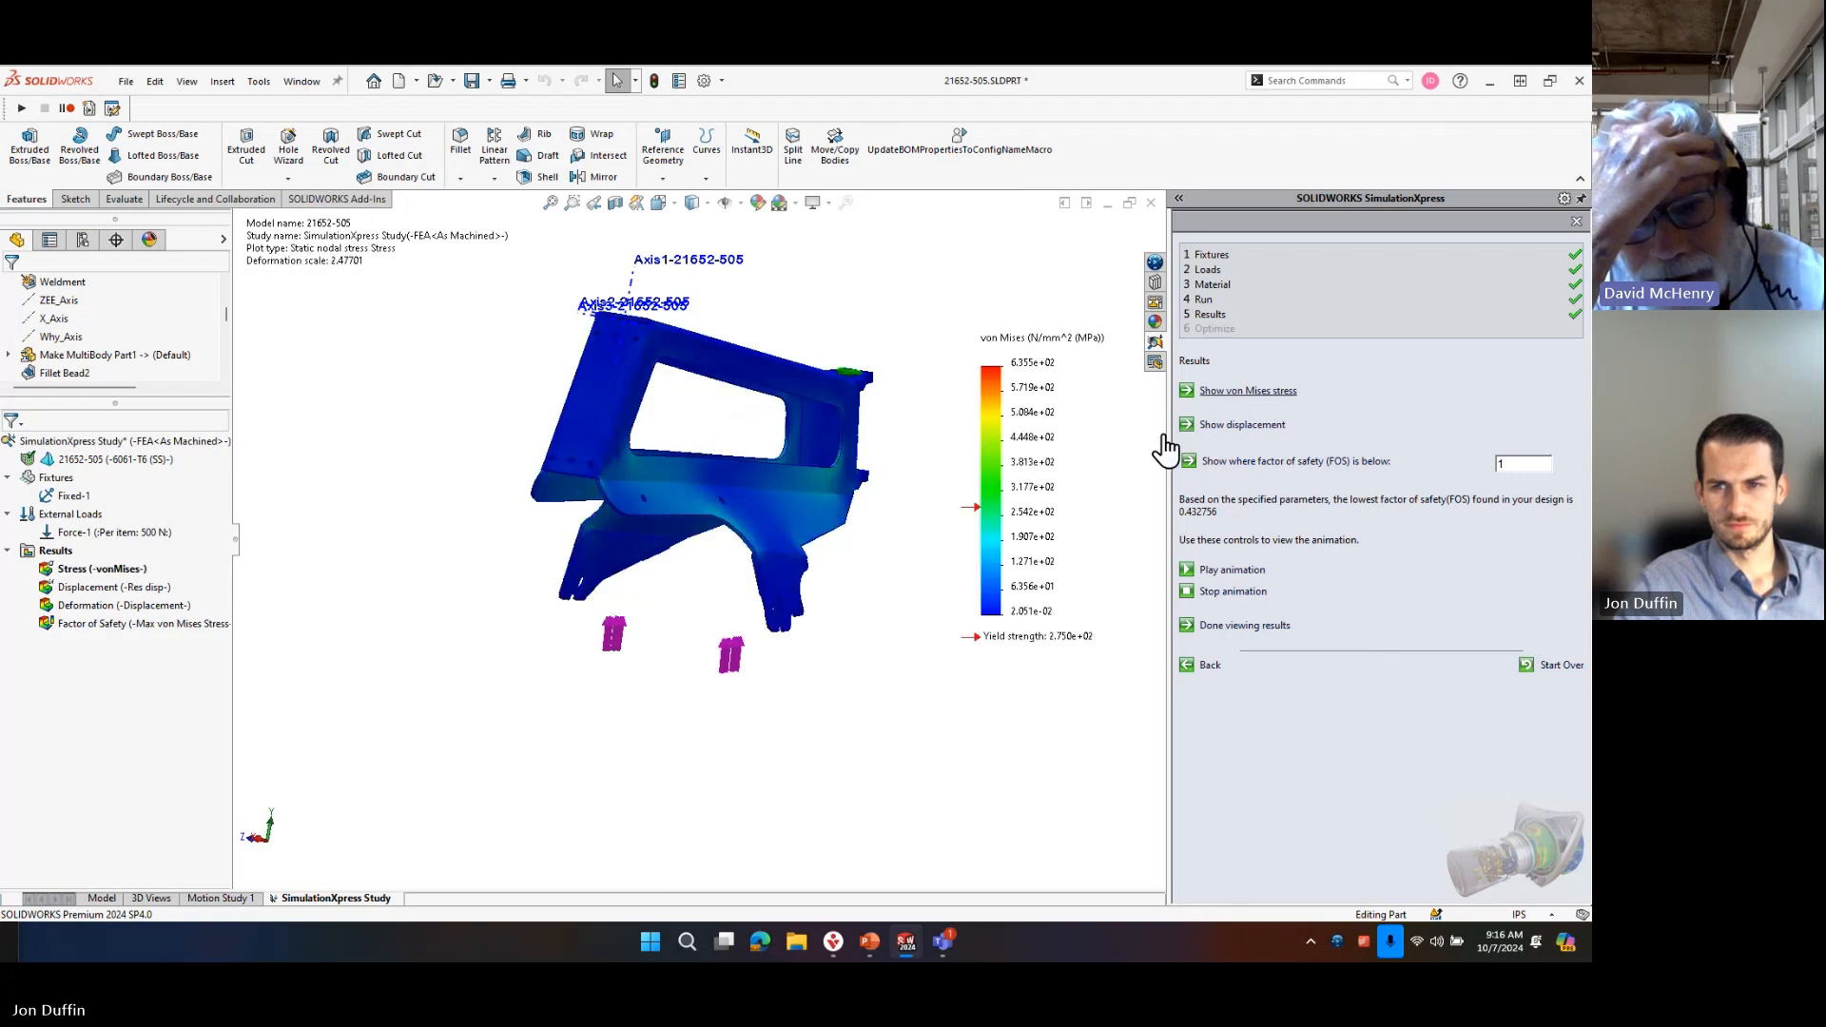
{"action": "mouse_move", "coordinate": [709, 689]}
{"action": "middle_mouse_down"}
{"action": "mouse_move", "coordinate": [775, 563]}
{"action": "mouse_move", "coordinate": [797, 589]}
{"action": "mouse_move", "coordinate": [700, 632]}
{"action": "mouse_move", "coordinate": [709, 648]}
{"action": "mouse_move", "coordinate": [726, 619]}
{"action": "mouse_move", "coordinate": [688, 673]}
{"action": "middle_mouse_up"}
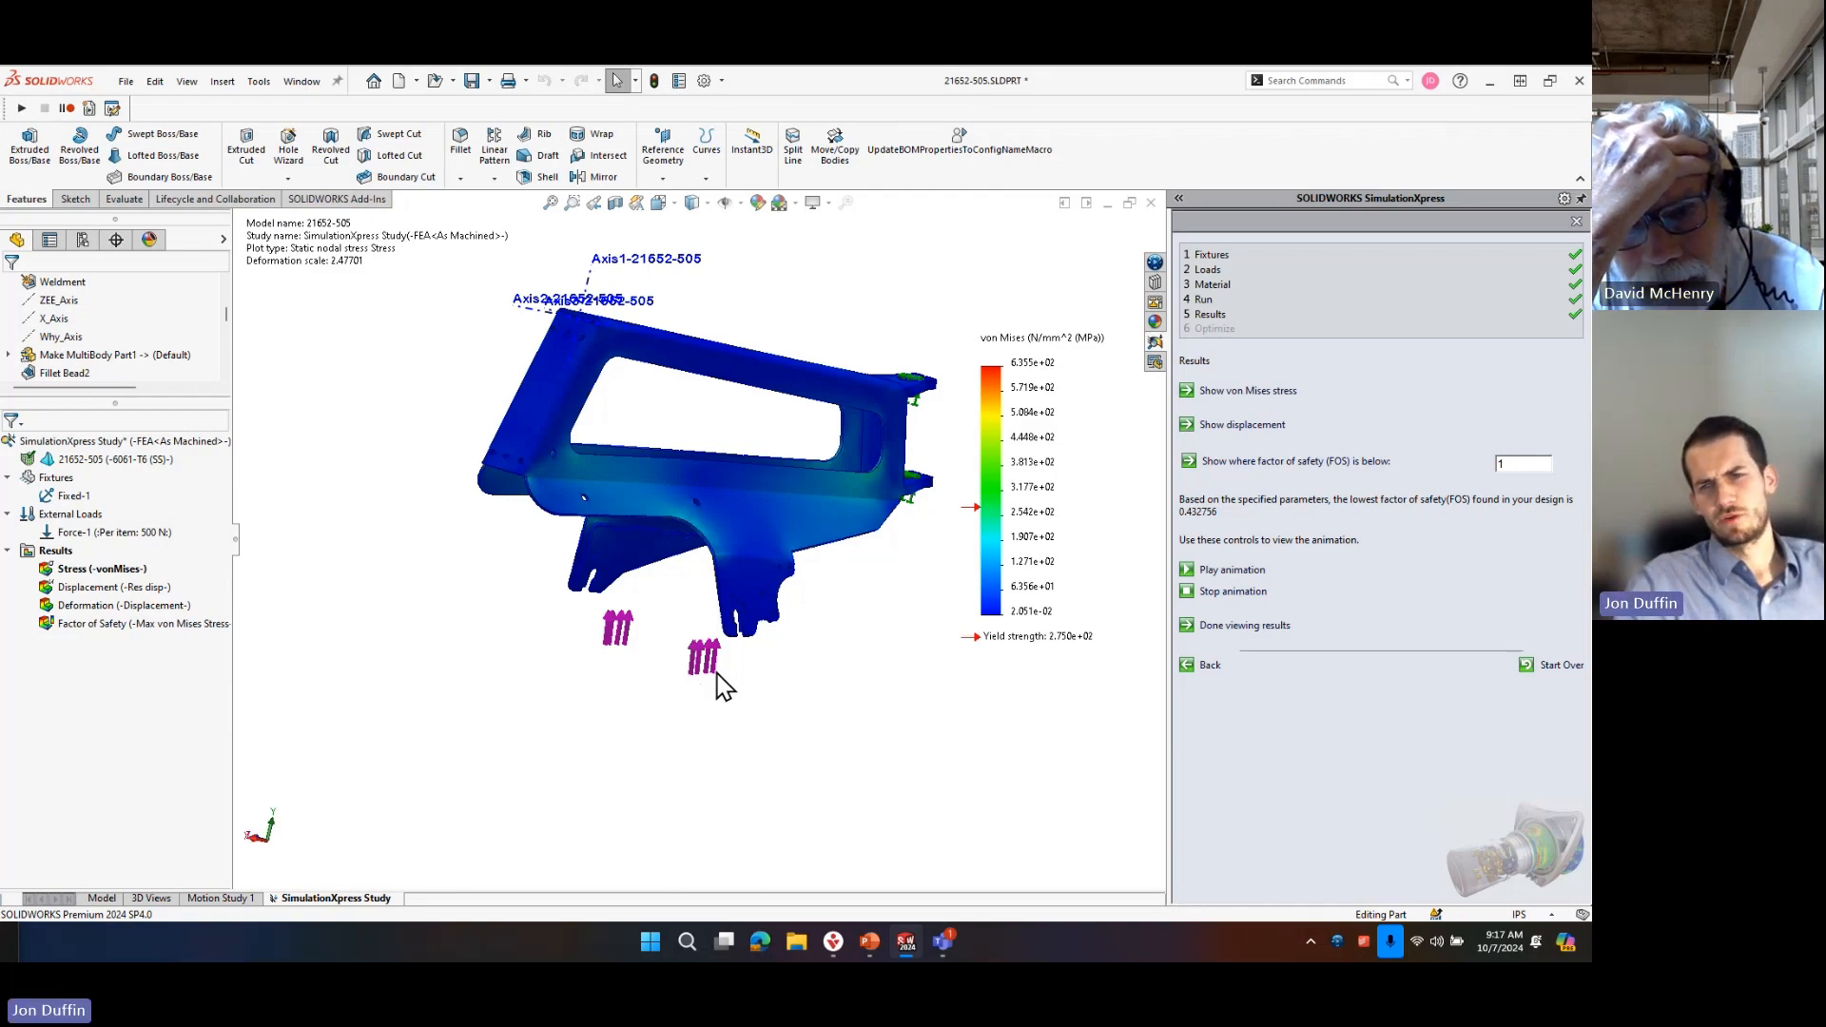
{"action": "middle_click_drag", "start_coordinate": [554, 507], "coordinate": [658, 583]}
{"action": "middle_click_drag", "start_coordinate": [704, 476], "coordinate": [766, 497]}
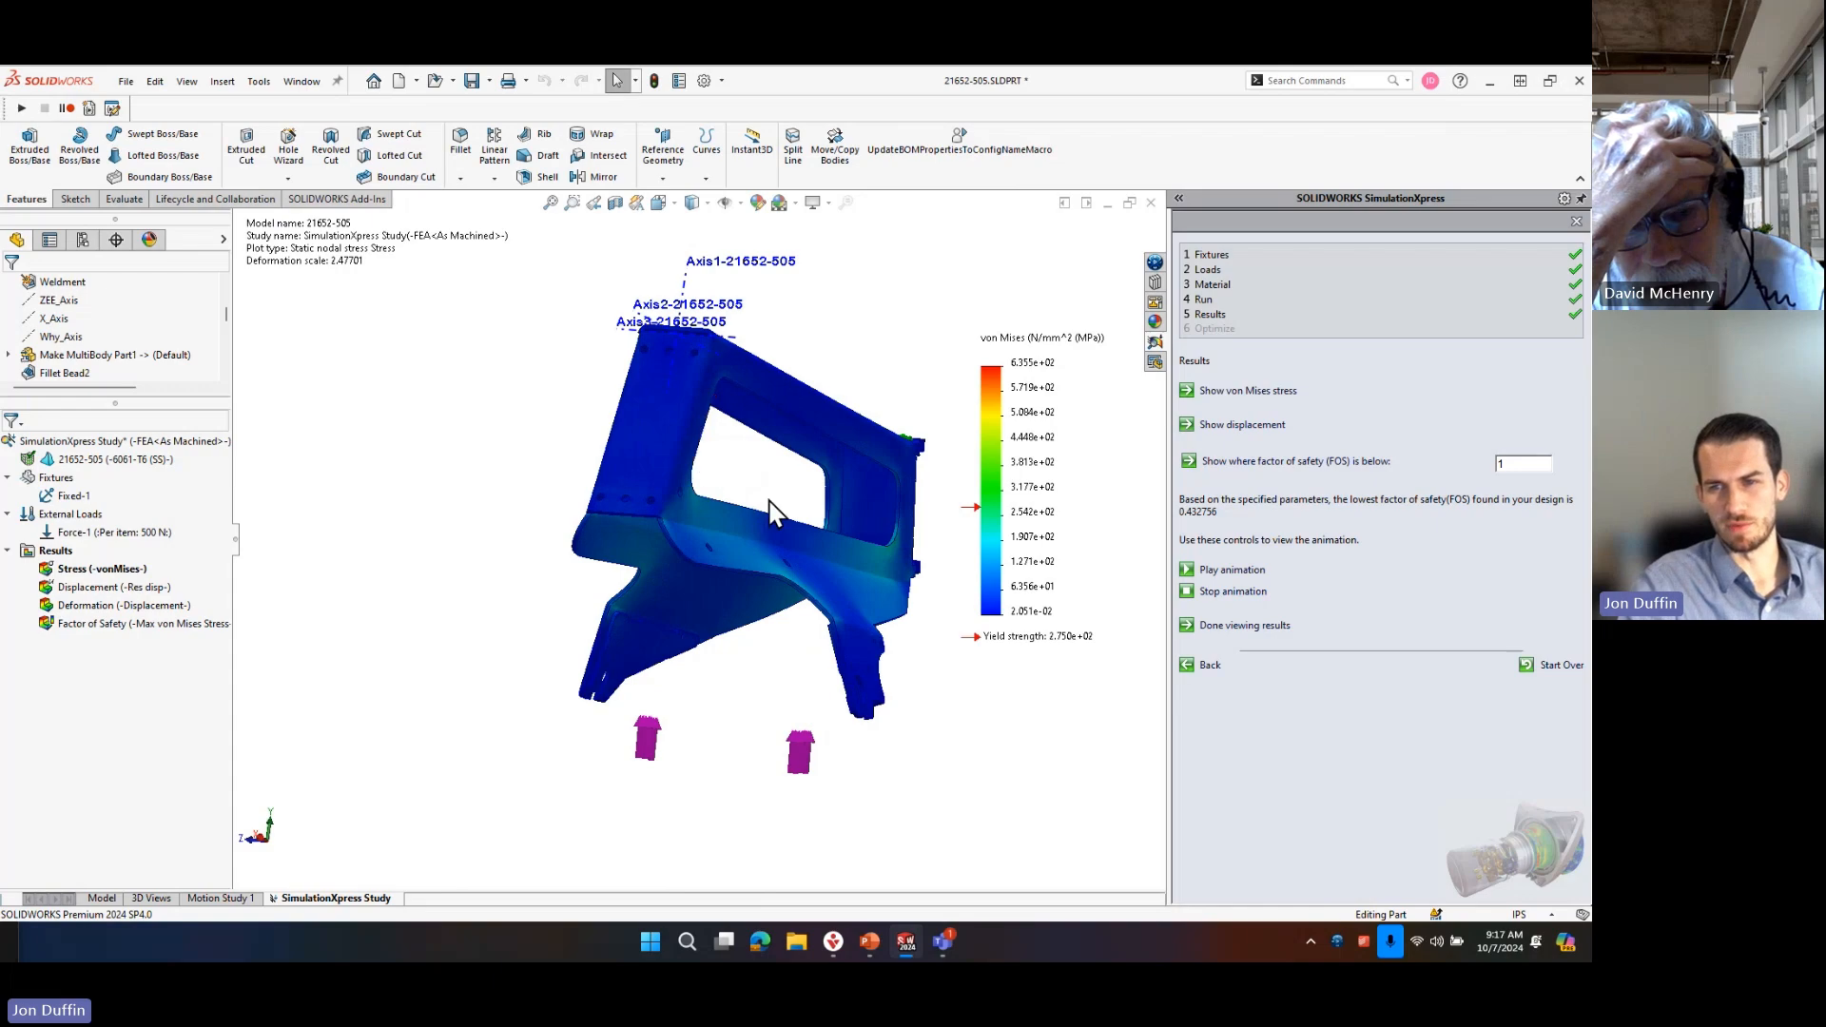
{"action": "scroll", "coordinate": [768, 495], "scroll_direction": "up", "scroll_amount": 1}
{"action": "middle_click_drag", "start_coordinate": [602, 476], "coordinate": [790, 514]}
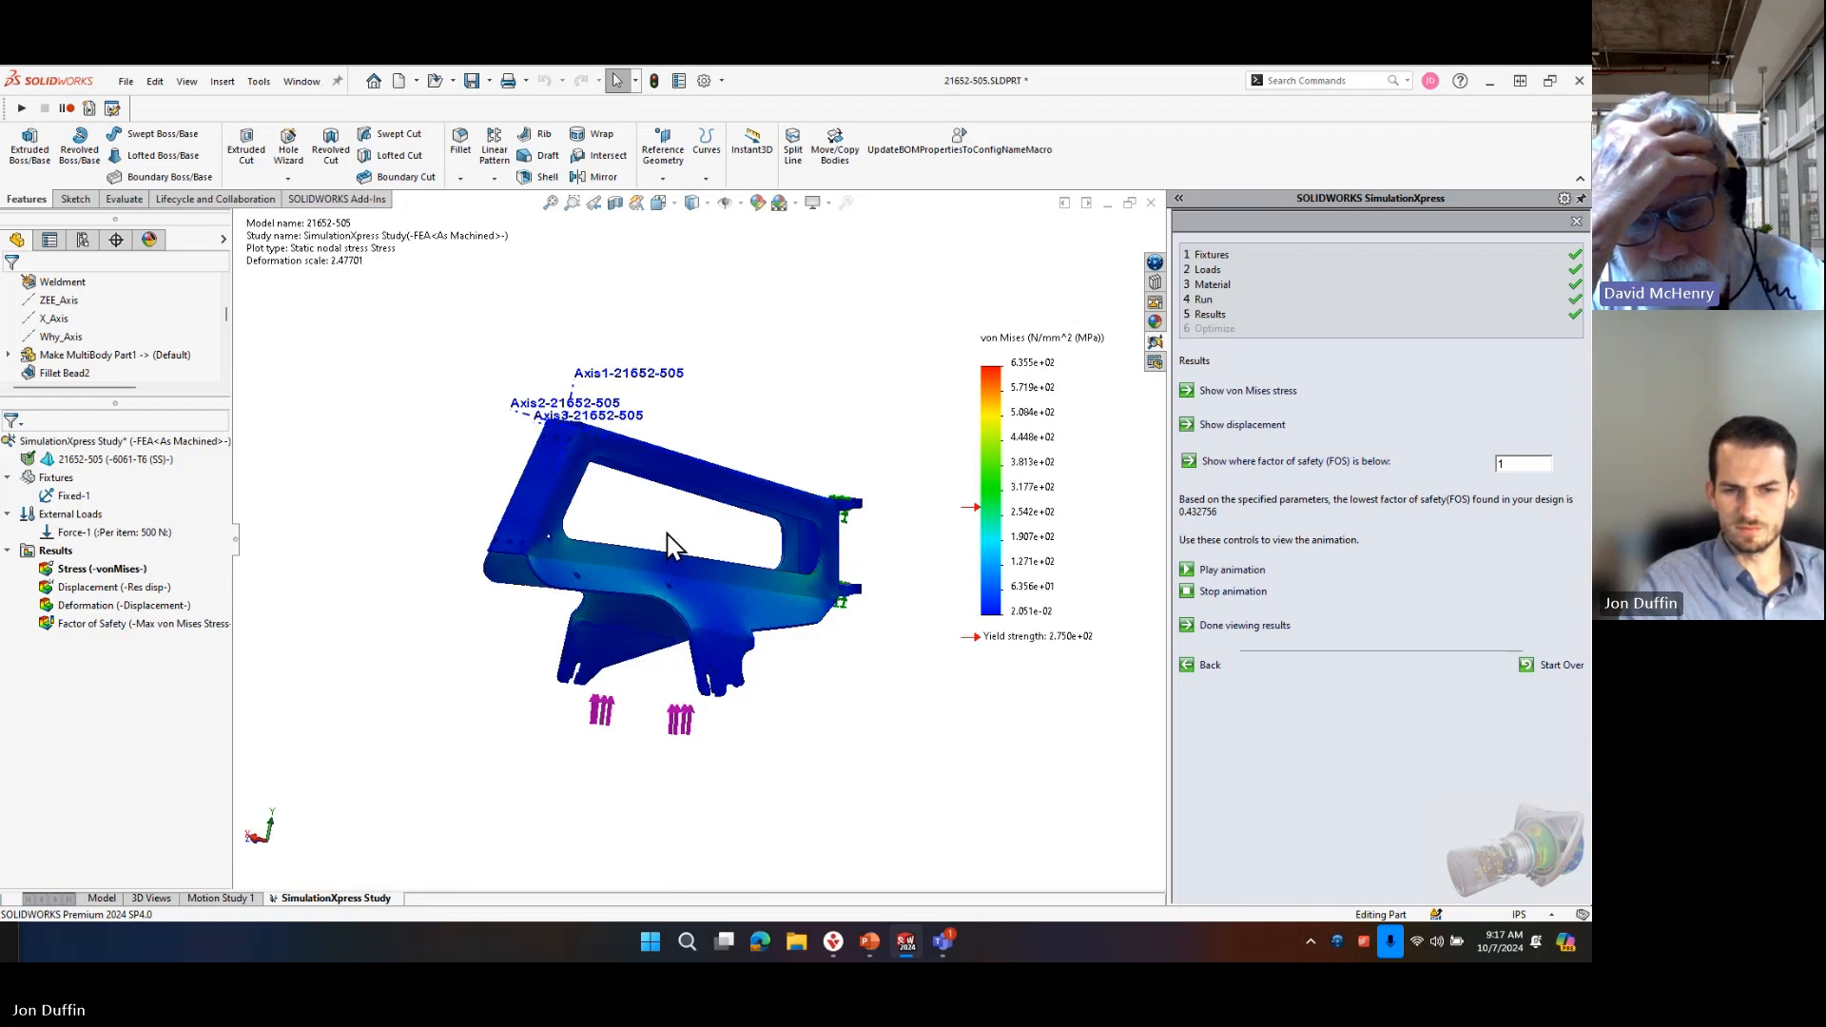
{"action": "middle_click_drag", "start_coordinate": [786, 652], "coordinate": [641, 416]}
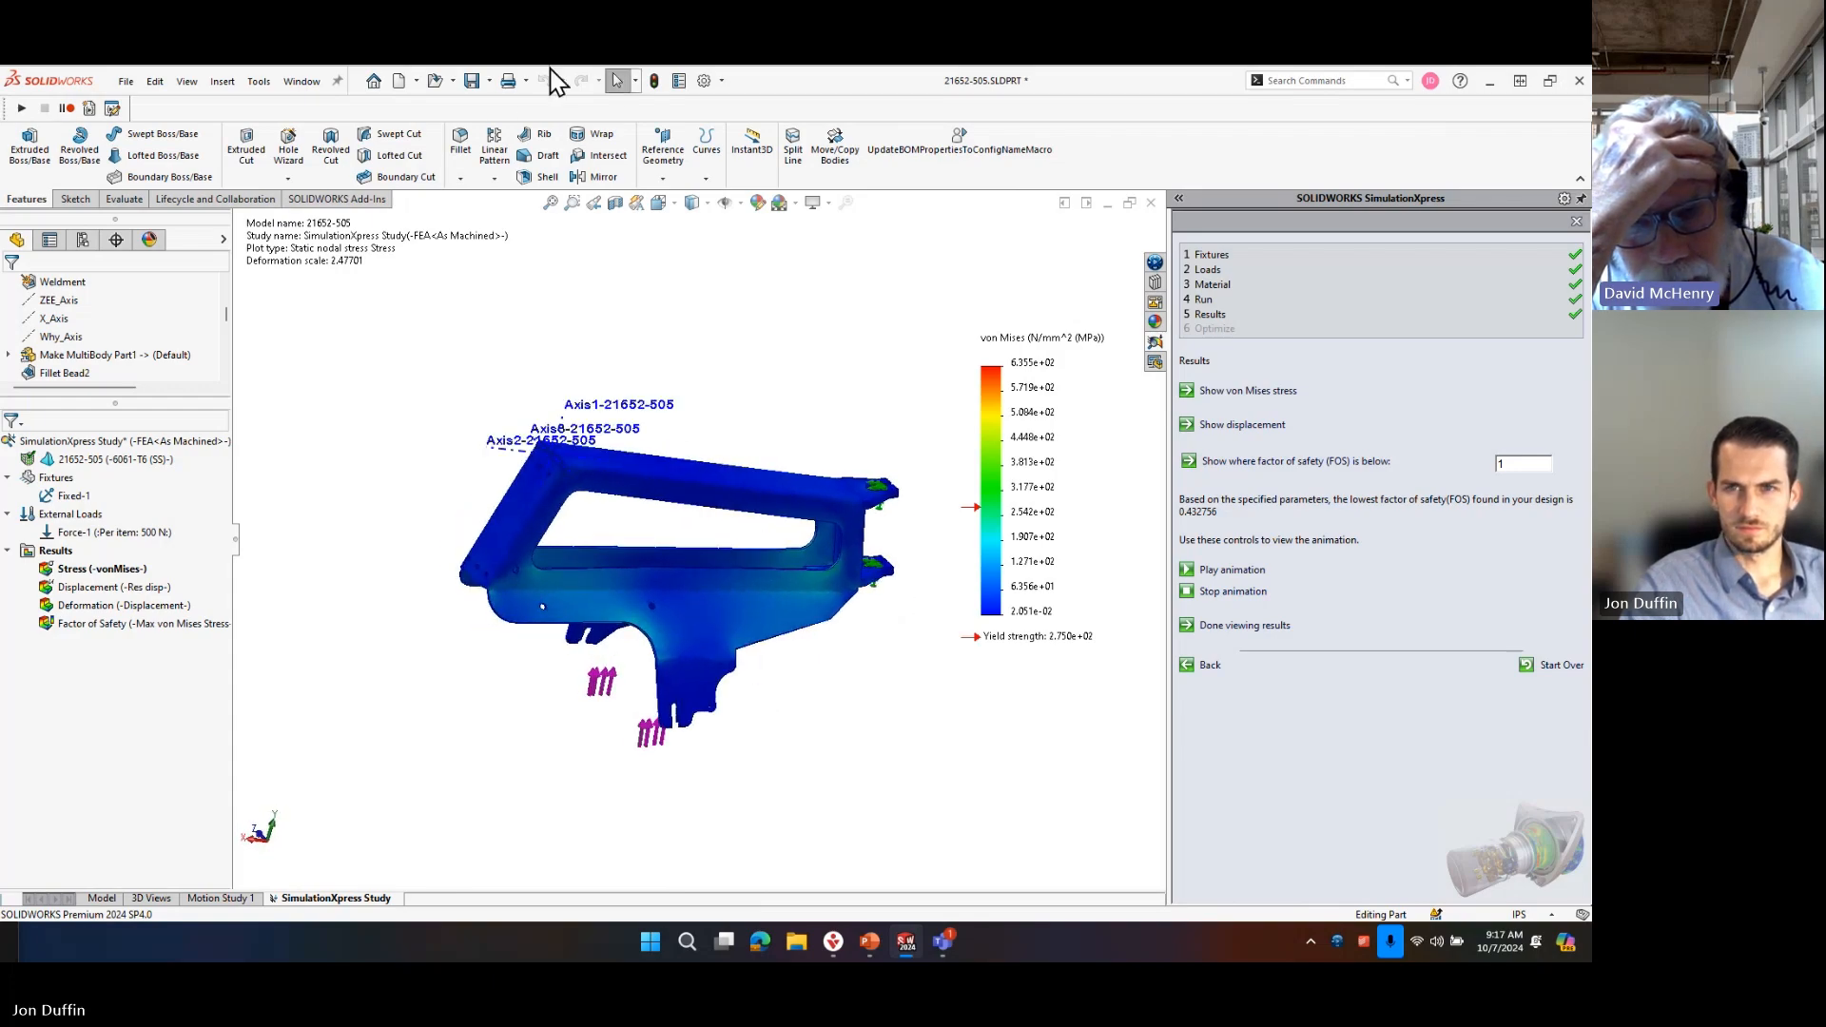
Save the part and return from the simulation study to the model.
{"action": "left_click", "coordinate": [471, 81]}
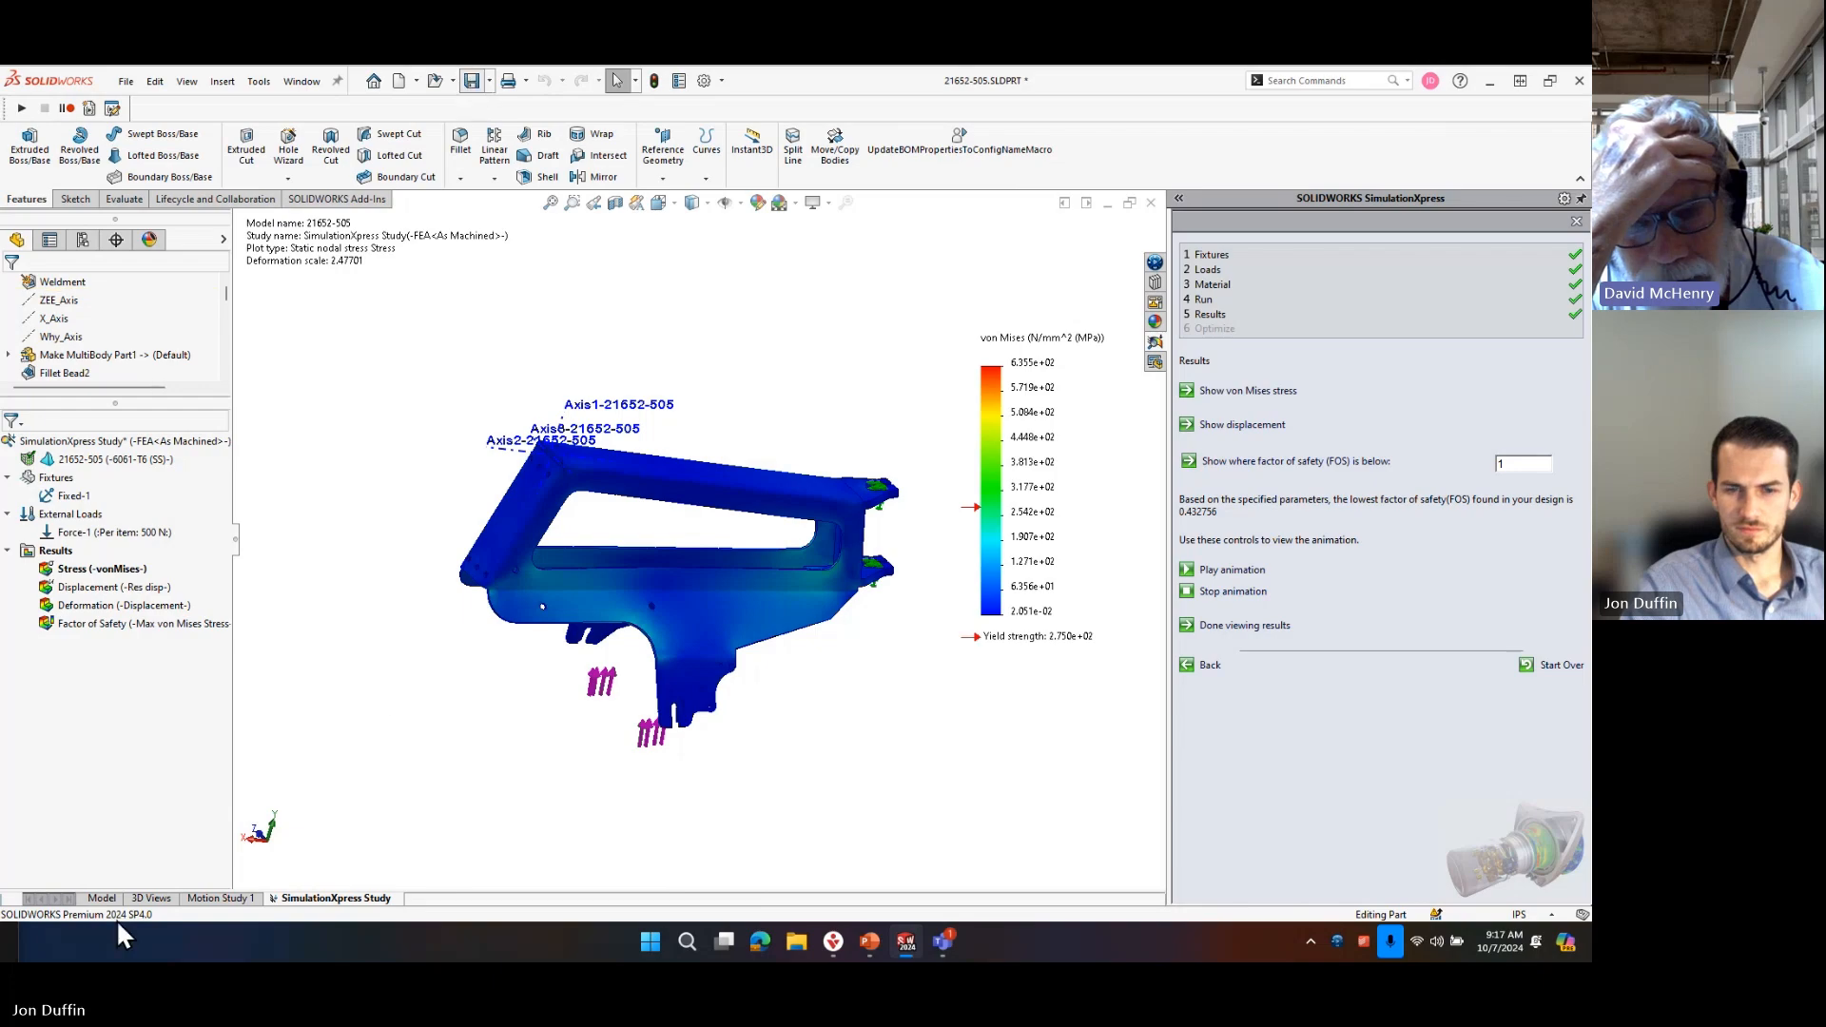
{"action": "left_click", "coordinate": [102, 897]}
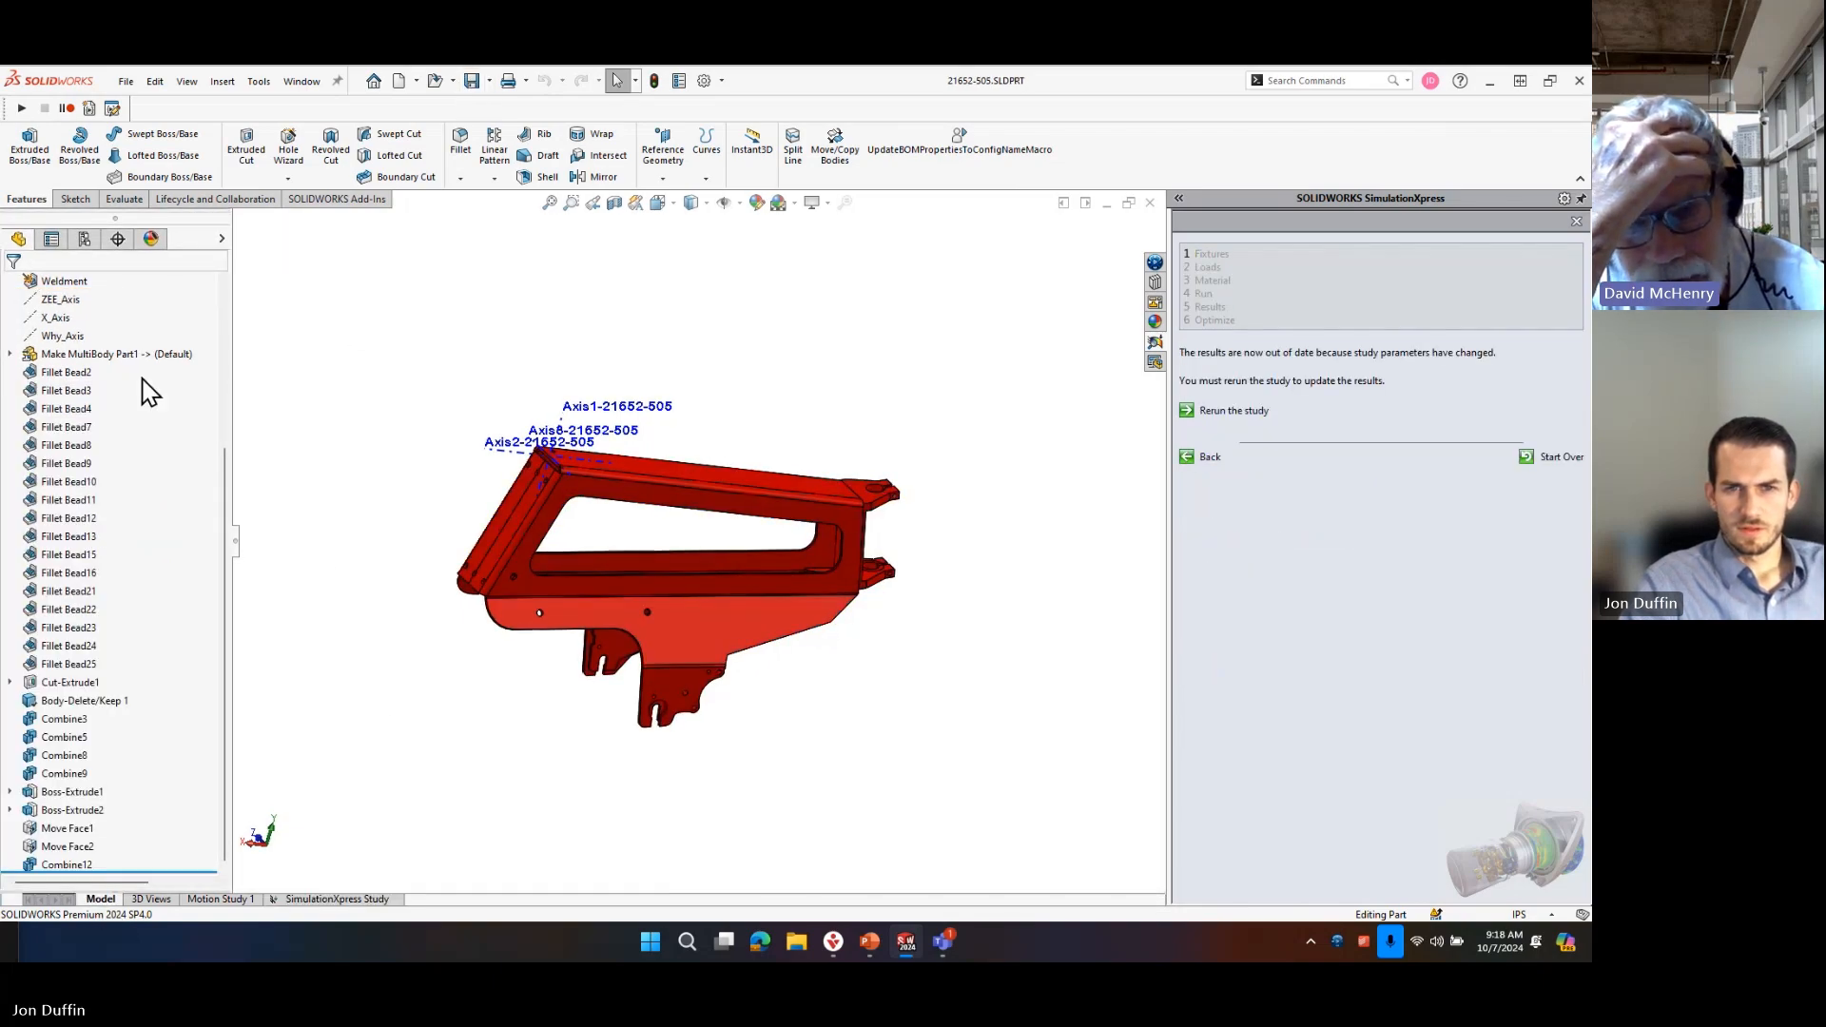
Review the configuration, transfer and link settings of the Make MultiBody Part1 feature and close it without changes.
{"action": "left_click", "coordinate": [124, 354]}
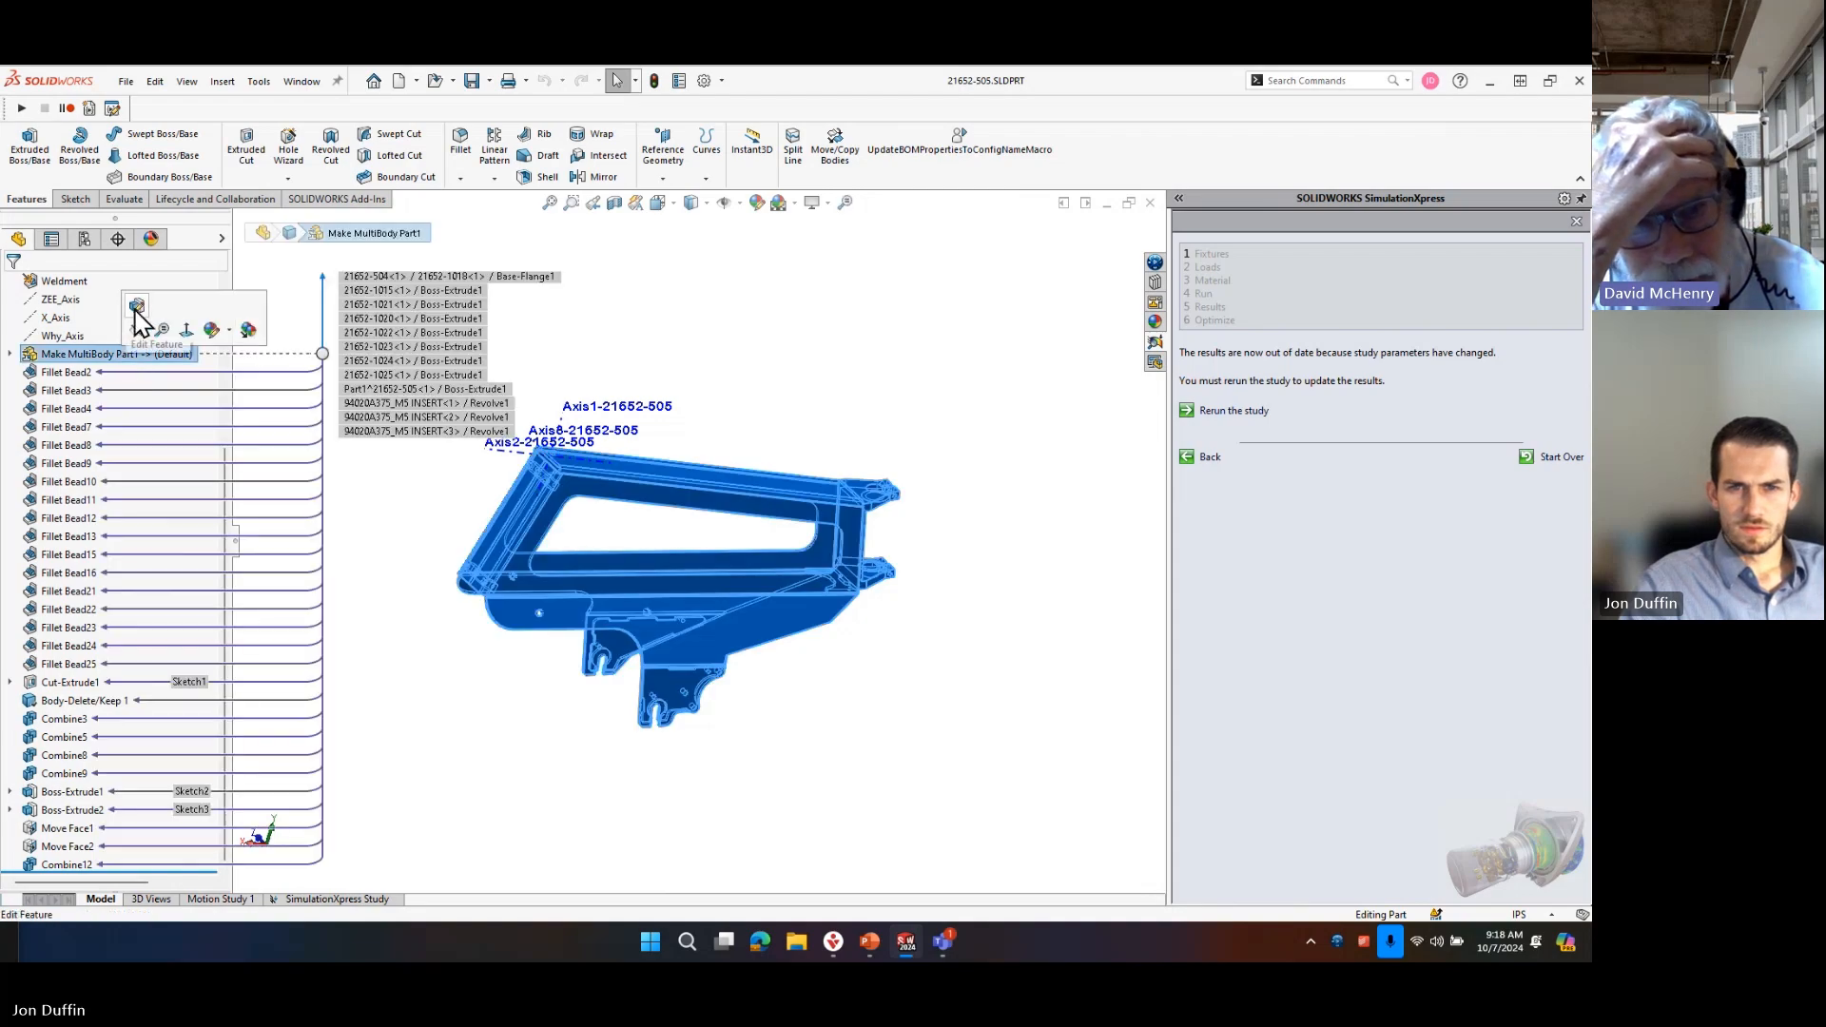
{"action": "left_click", "coordinate": [12, 353]}
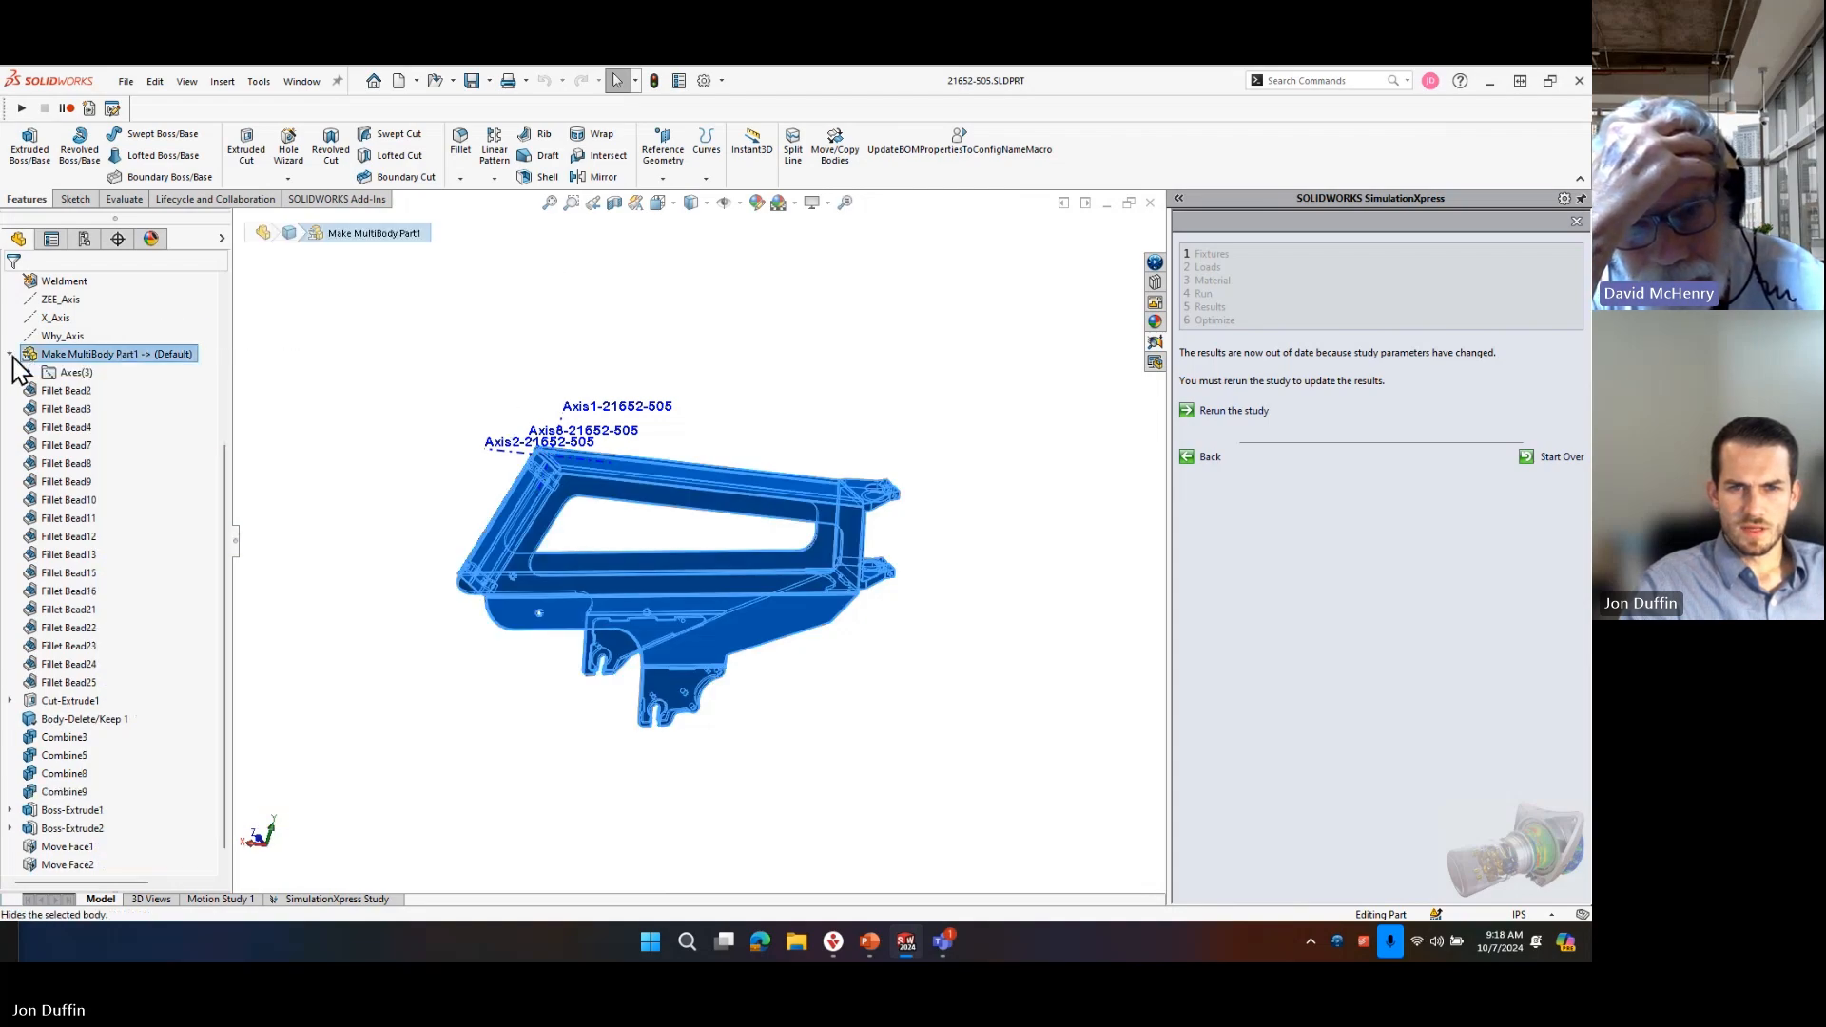
{"action": "right_click", "coordinate": [75, 350]}
{"action": "left_click", "coordinate": [92, 301]}
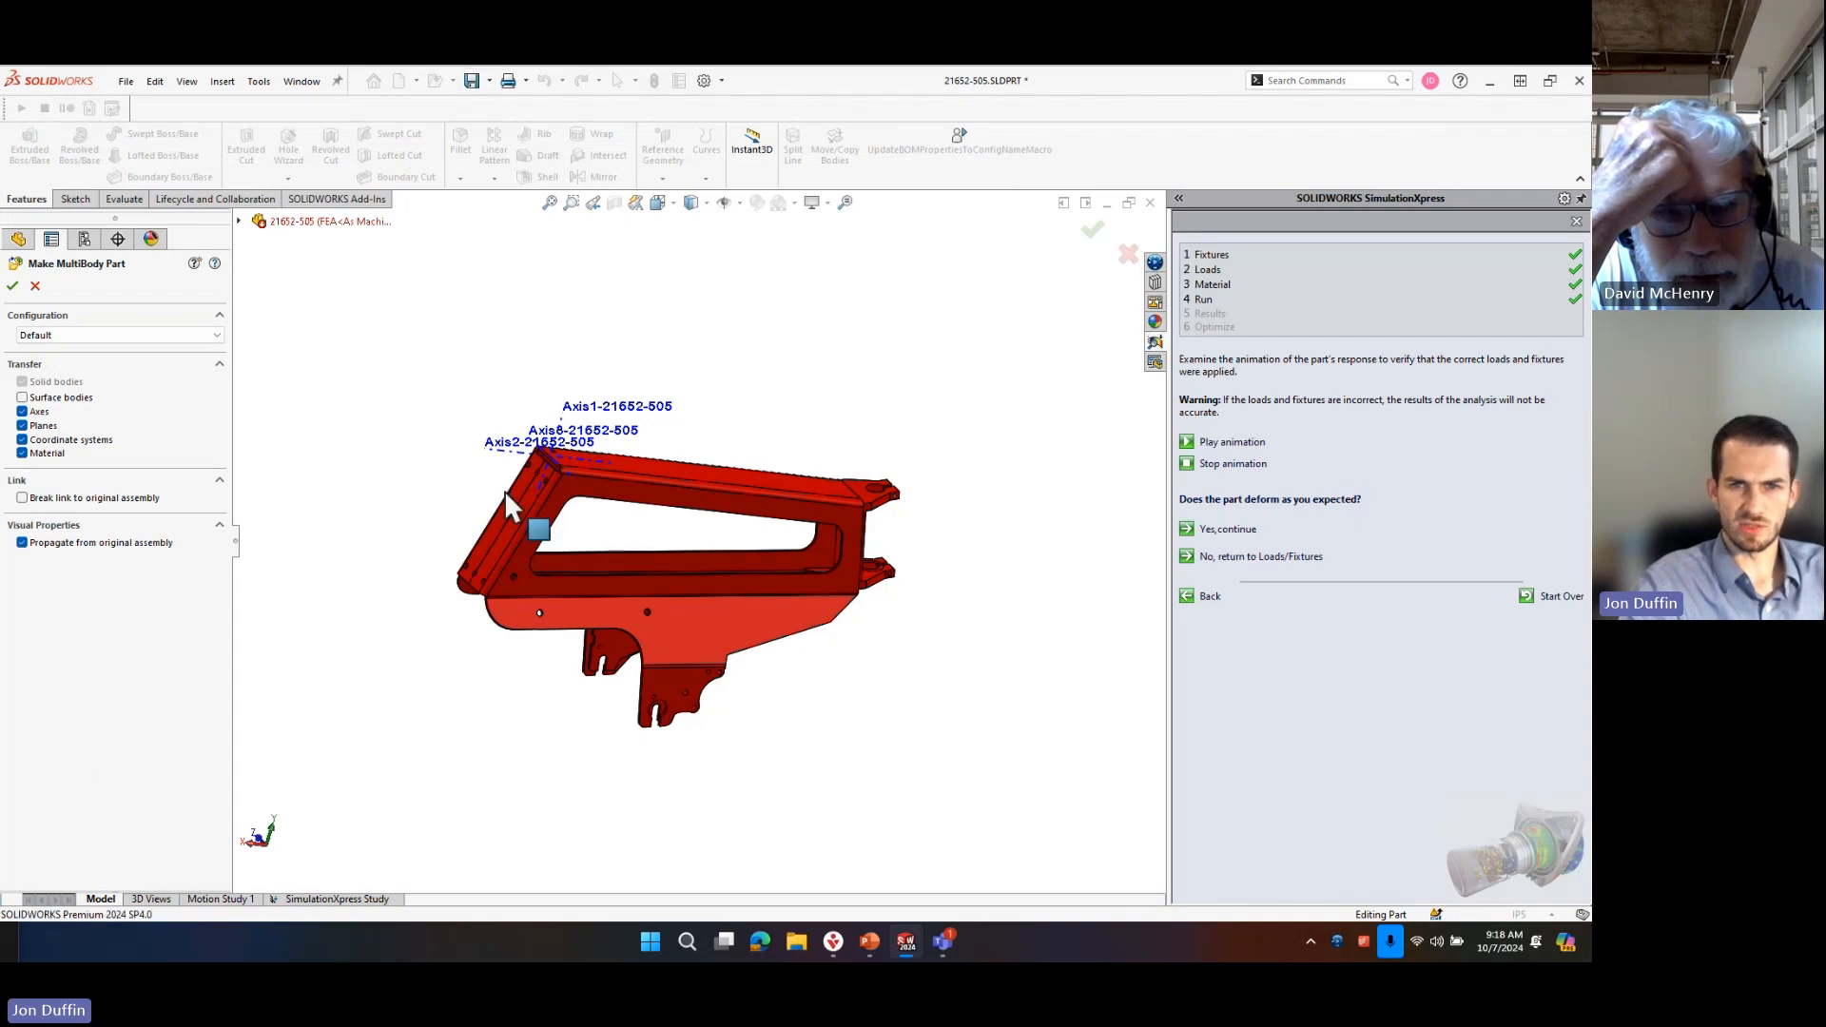
{"action": "left_click", "coordinate": [35, 285]}
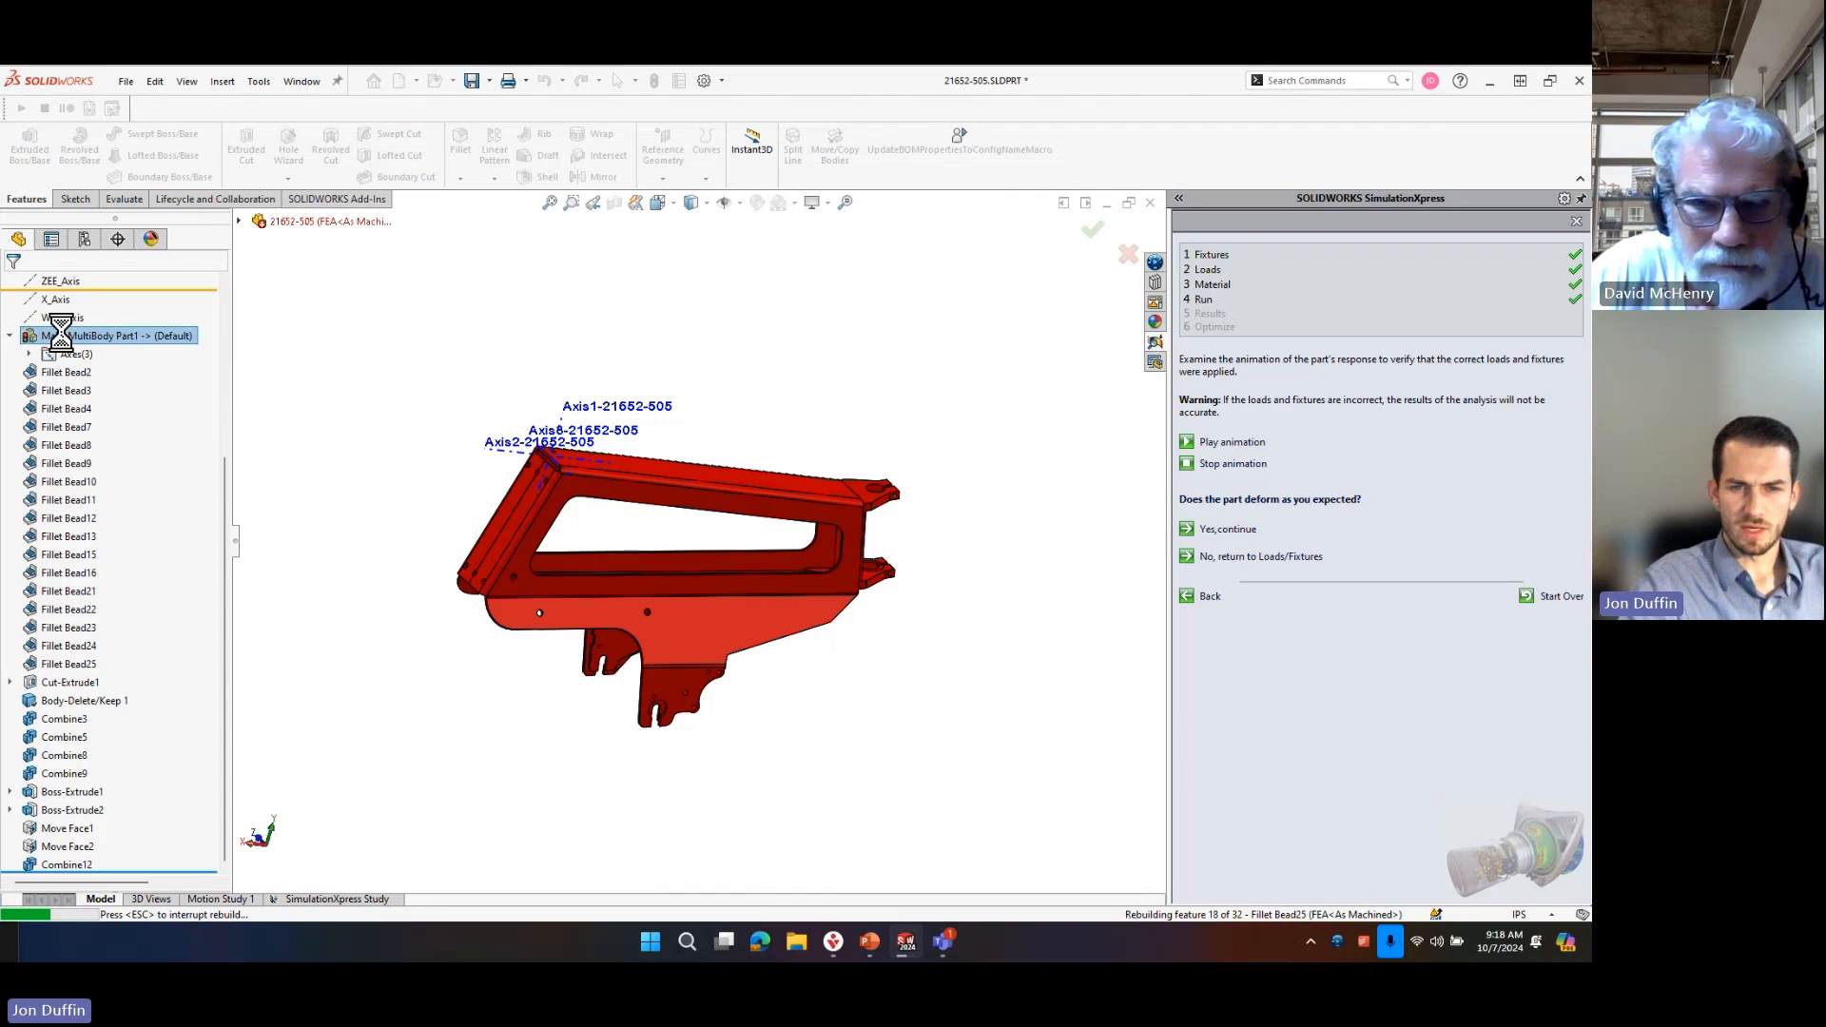
Open the source assembly of Make MultiBody Part1 in context and turn it to show the long sheet metal side.
{"action": "right_click", "coordinate": [65, 344]}
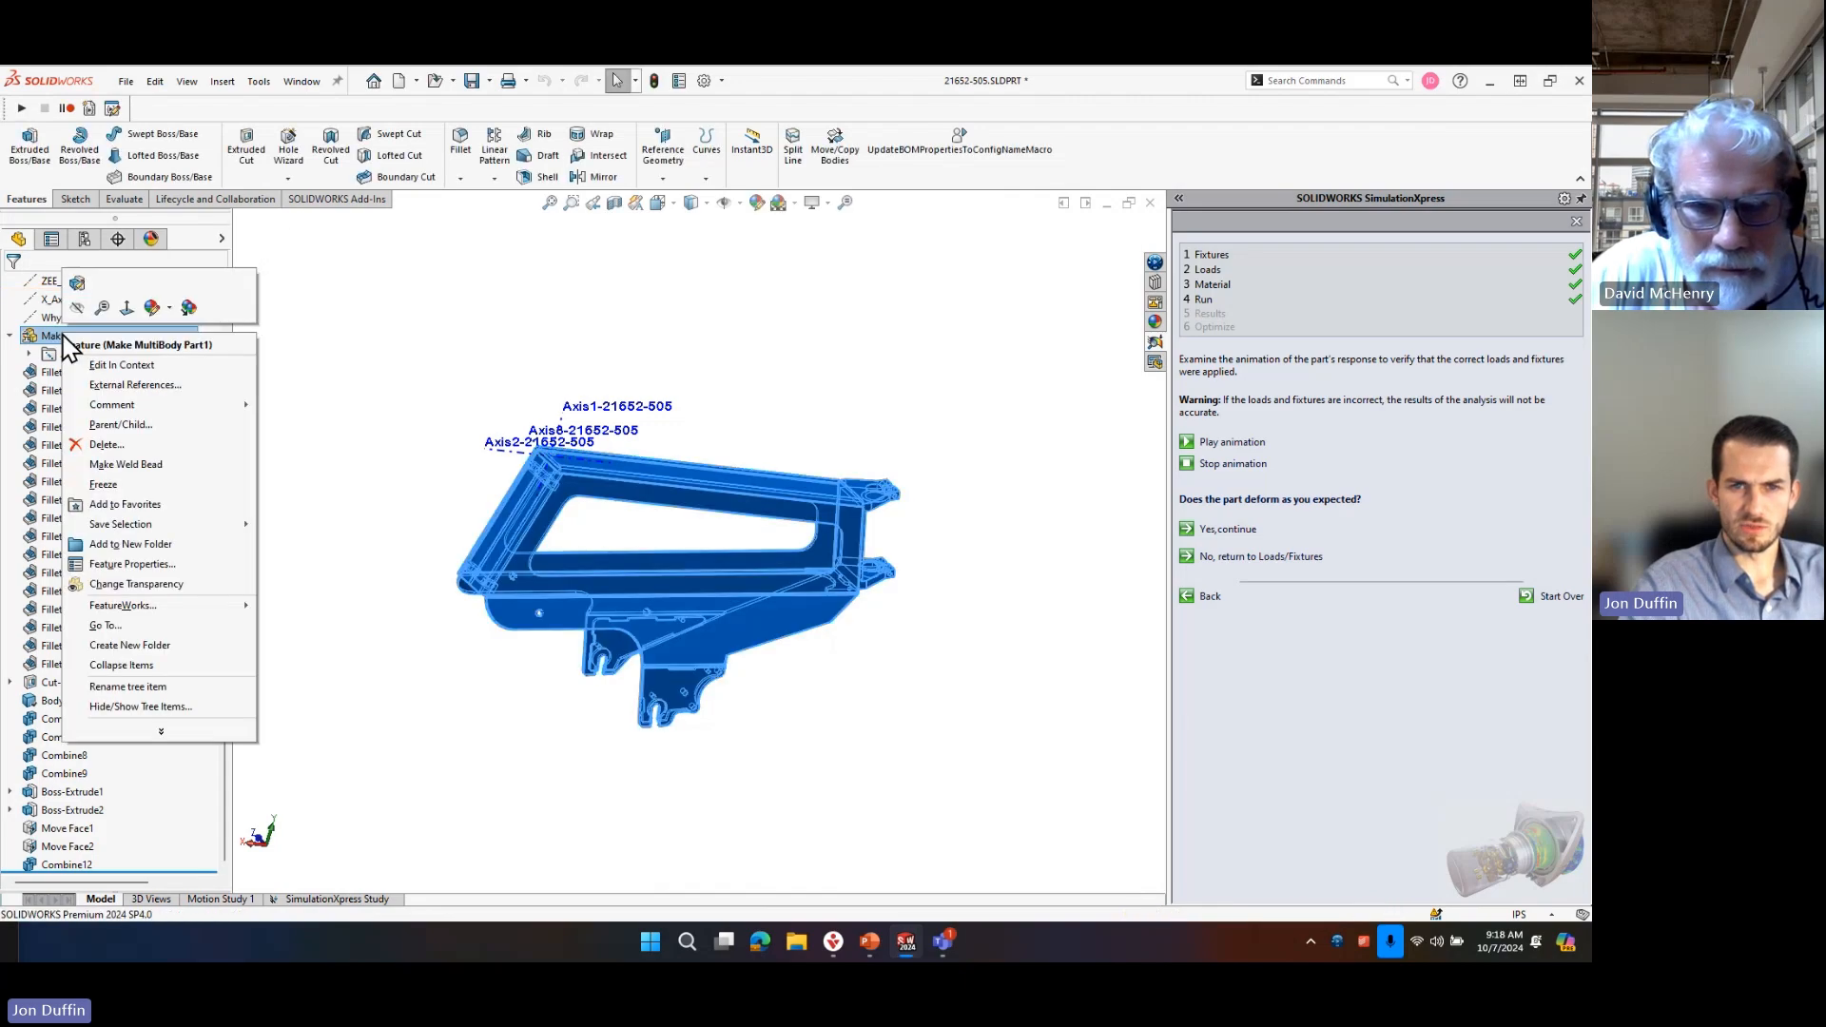
{"action": "left_click", "coordinate": [419, 396]}
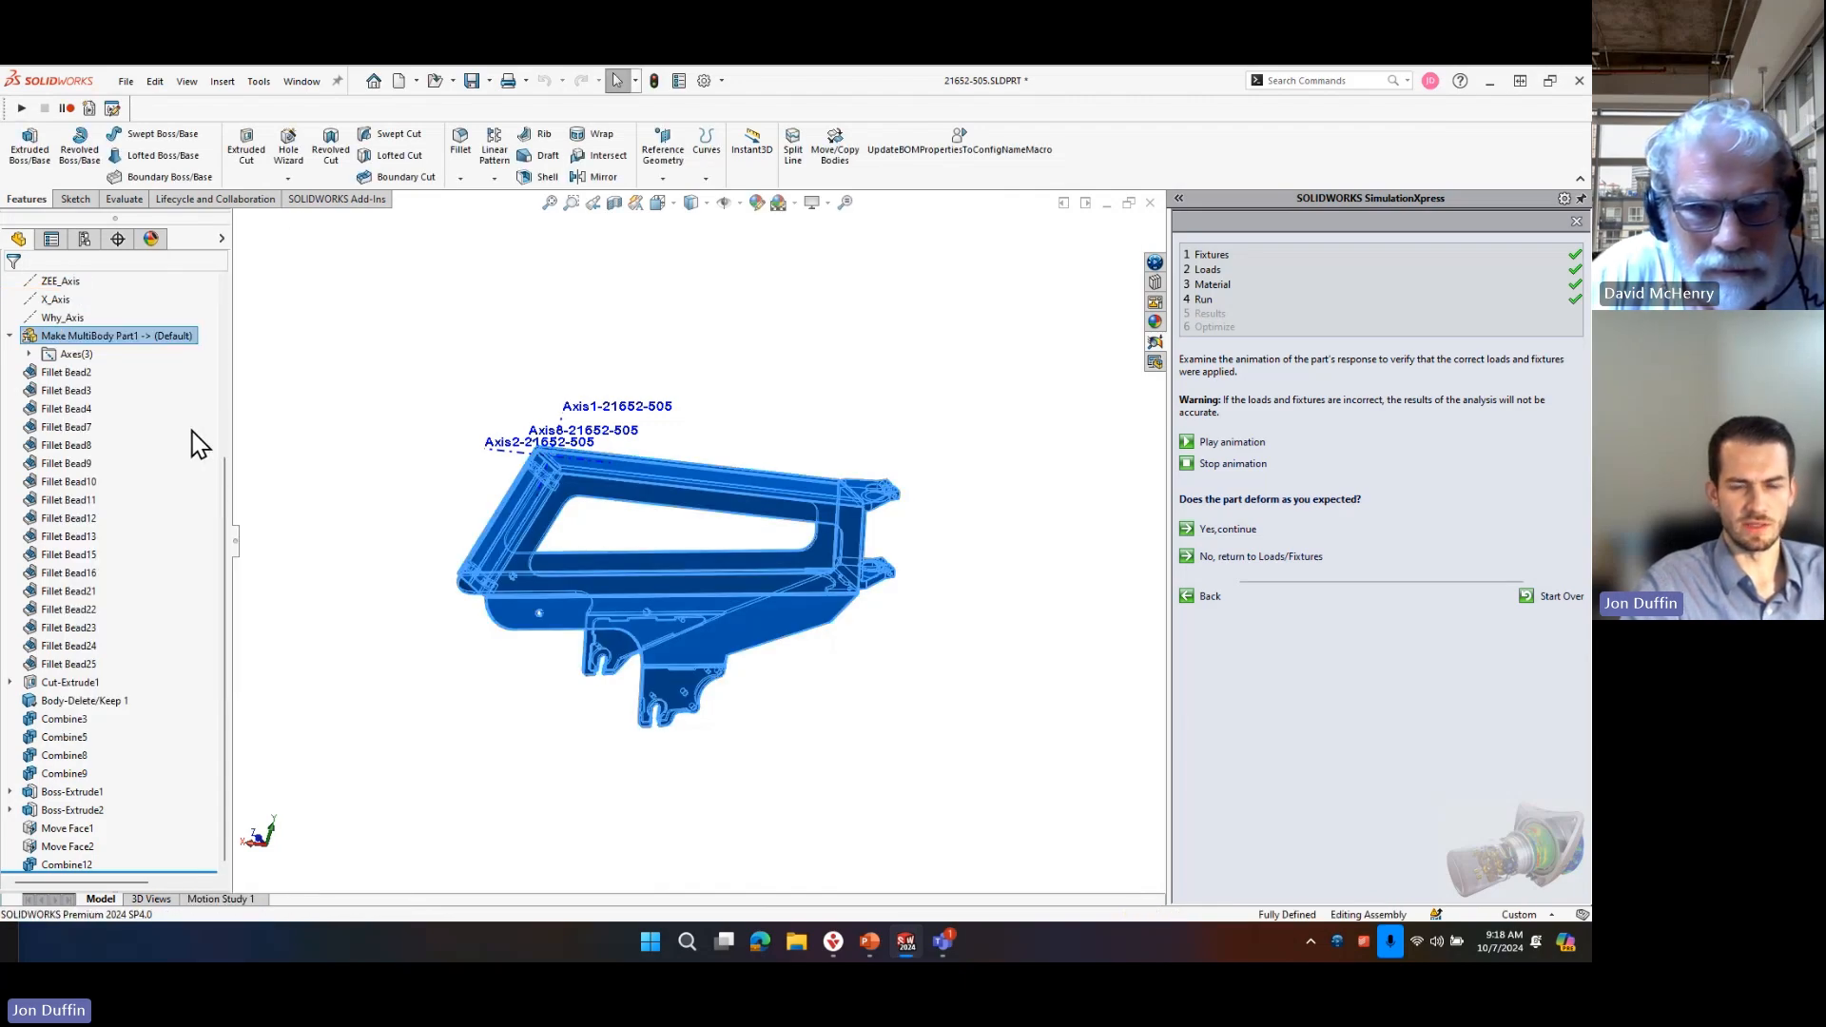
{"action": "left_click", "coordinate": [845, 536]}
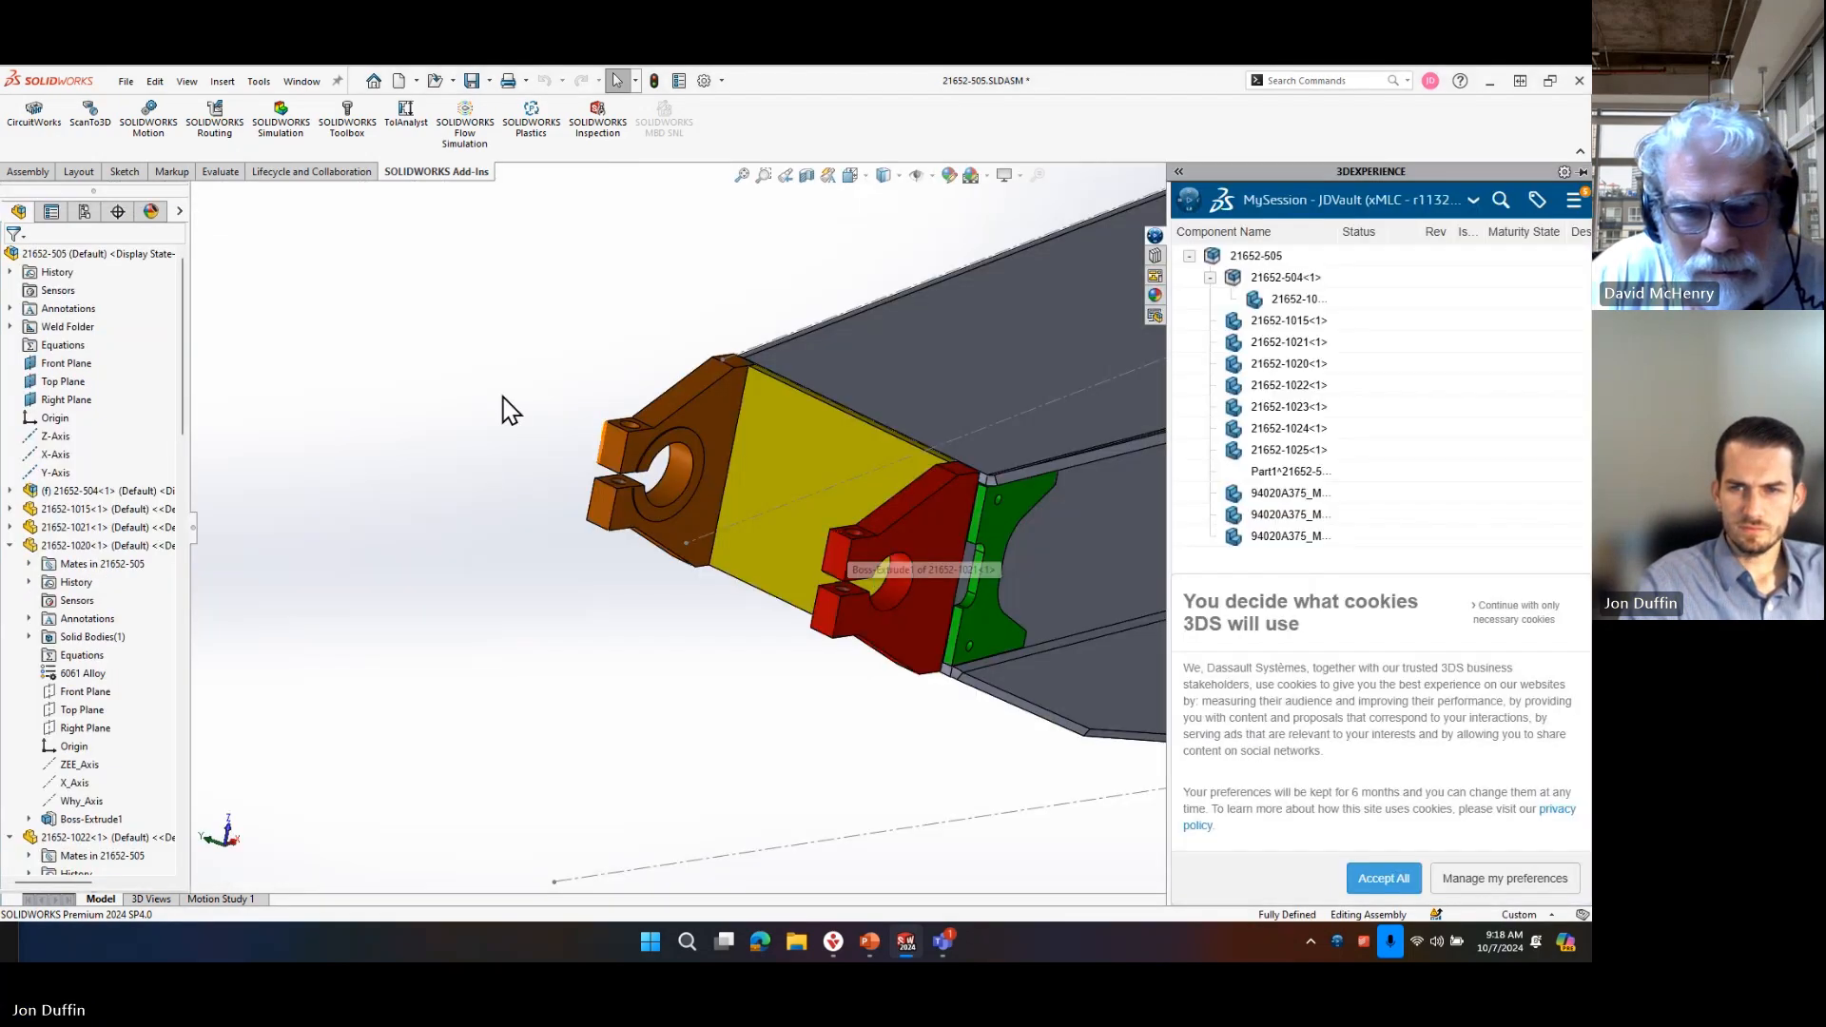
{"action": "left_click", "coordinate": [448, 261]}
{"action": "scroll", "coordinate": [801, 376], "scroll_direction": "up", "scroll_amount": 7}
{"action": "scroll", "coordinate": [1098, 538], "scroll_direction": "down", "scroll_amount": 3}
{"action": "middle_click_drag", "start_coordinate": [1059, 591], "coordinate": [930, 856]}
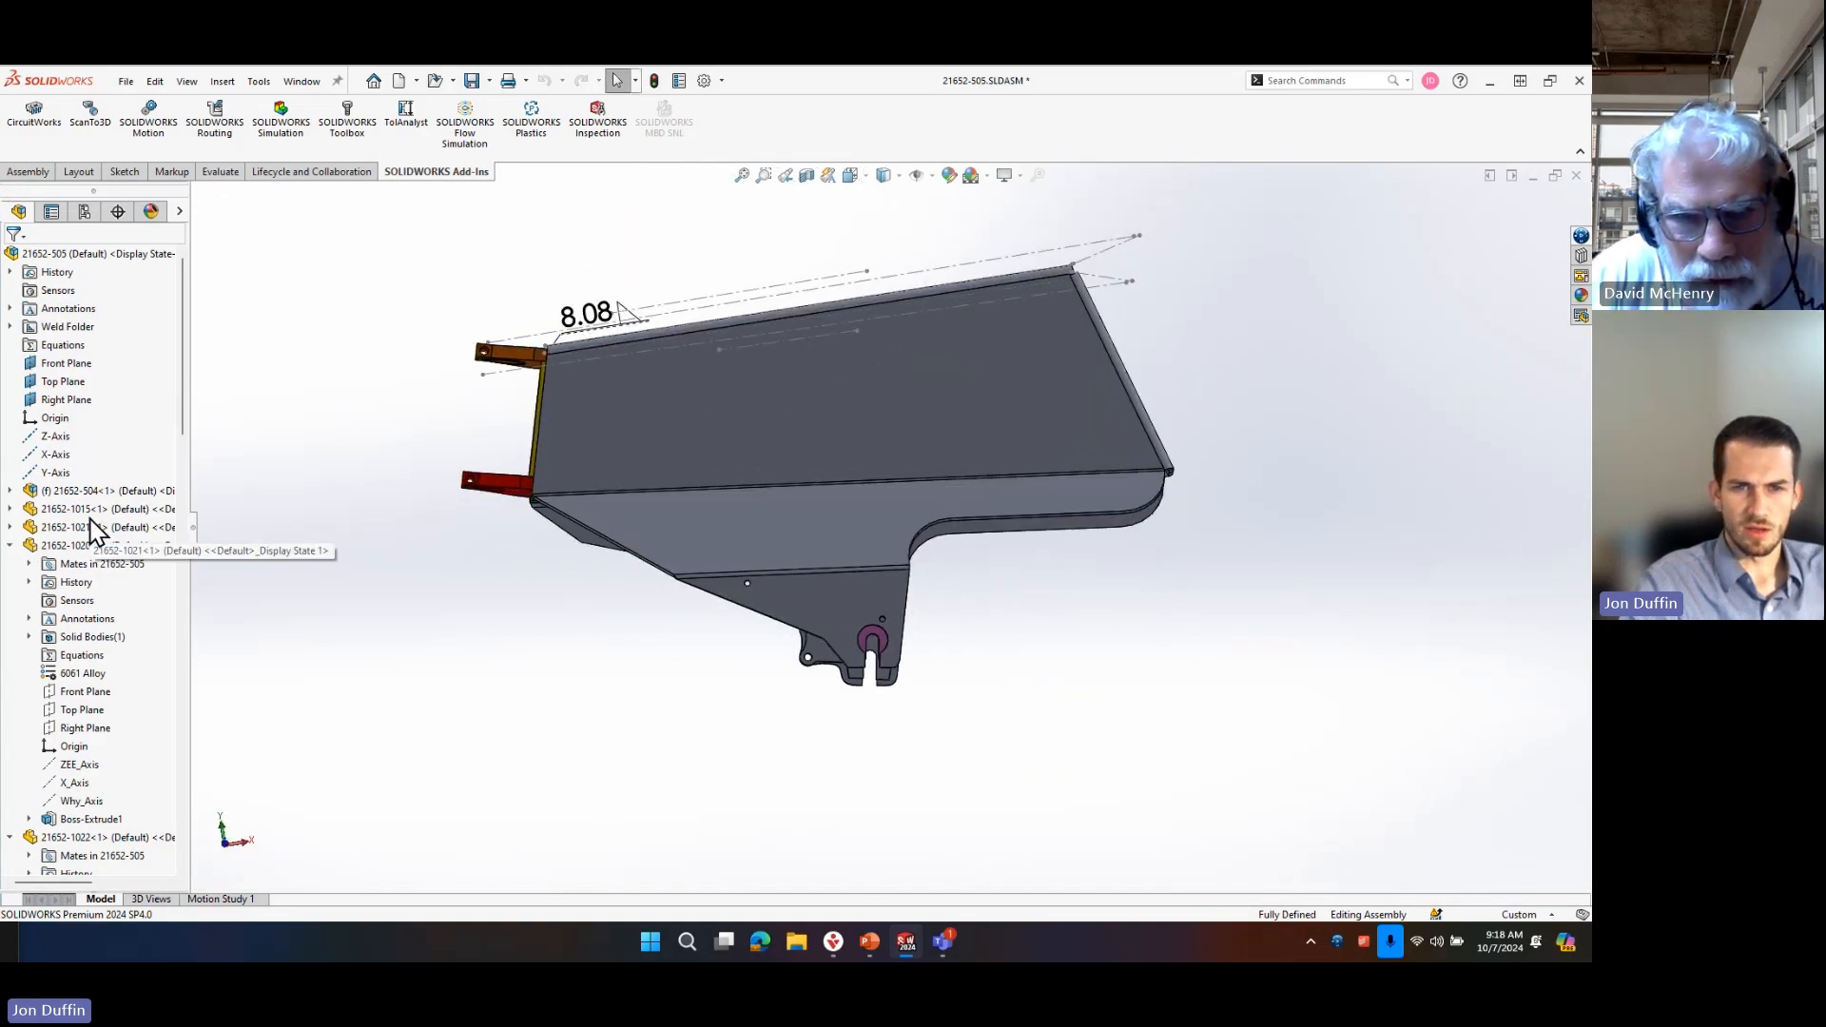
Locate the large sheet metal component 21652-1018 within subassembly 21652-504 and open it as a separate part.
{"action": "scroll", "coordinate": [114, 518], "scroll_direction": "down", "scroll_amount": 10}
{"action": "scroll", "coordinate": [153, 642], "scroll_direction": "up", "scroll_amount": 8}
{"action": "scroll", "coordinate": [184, 388], "scroll_direction": "up", "scroll_amount": 3}
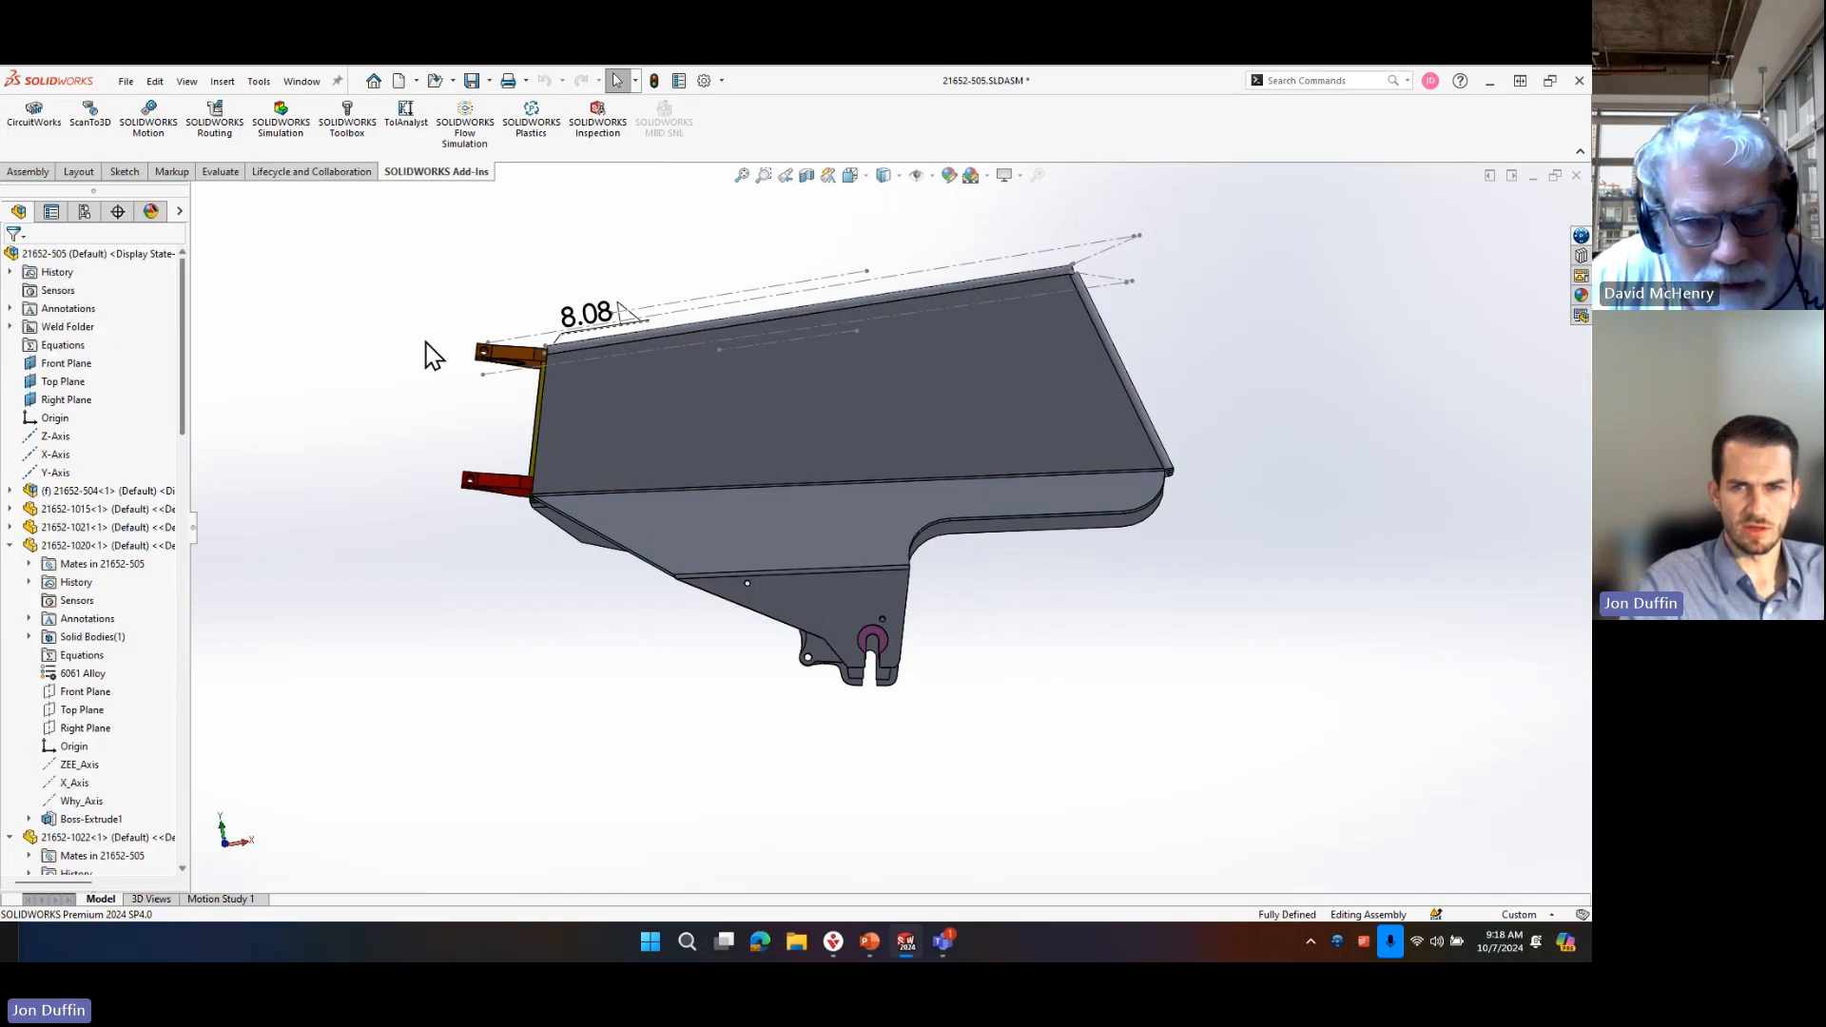
{"action": "left_click", "coordinate": [747, 386]}
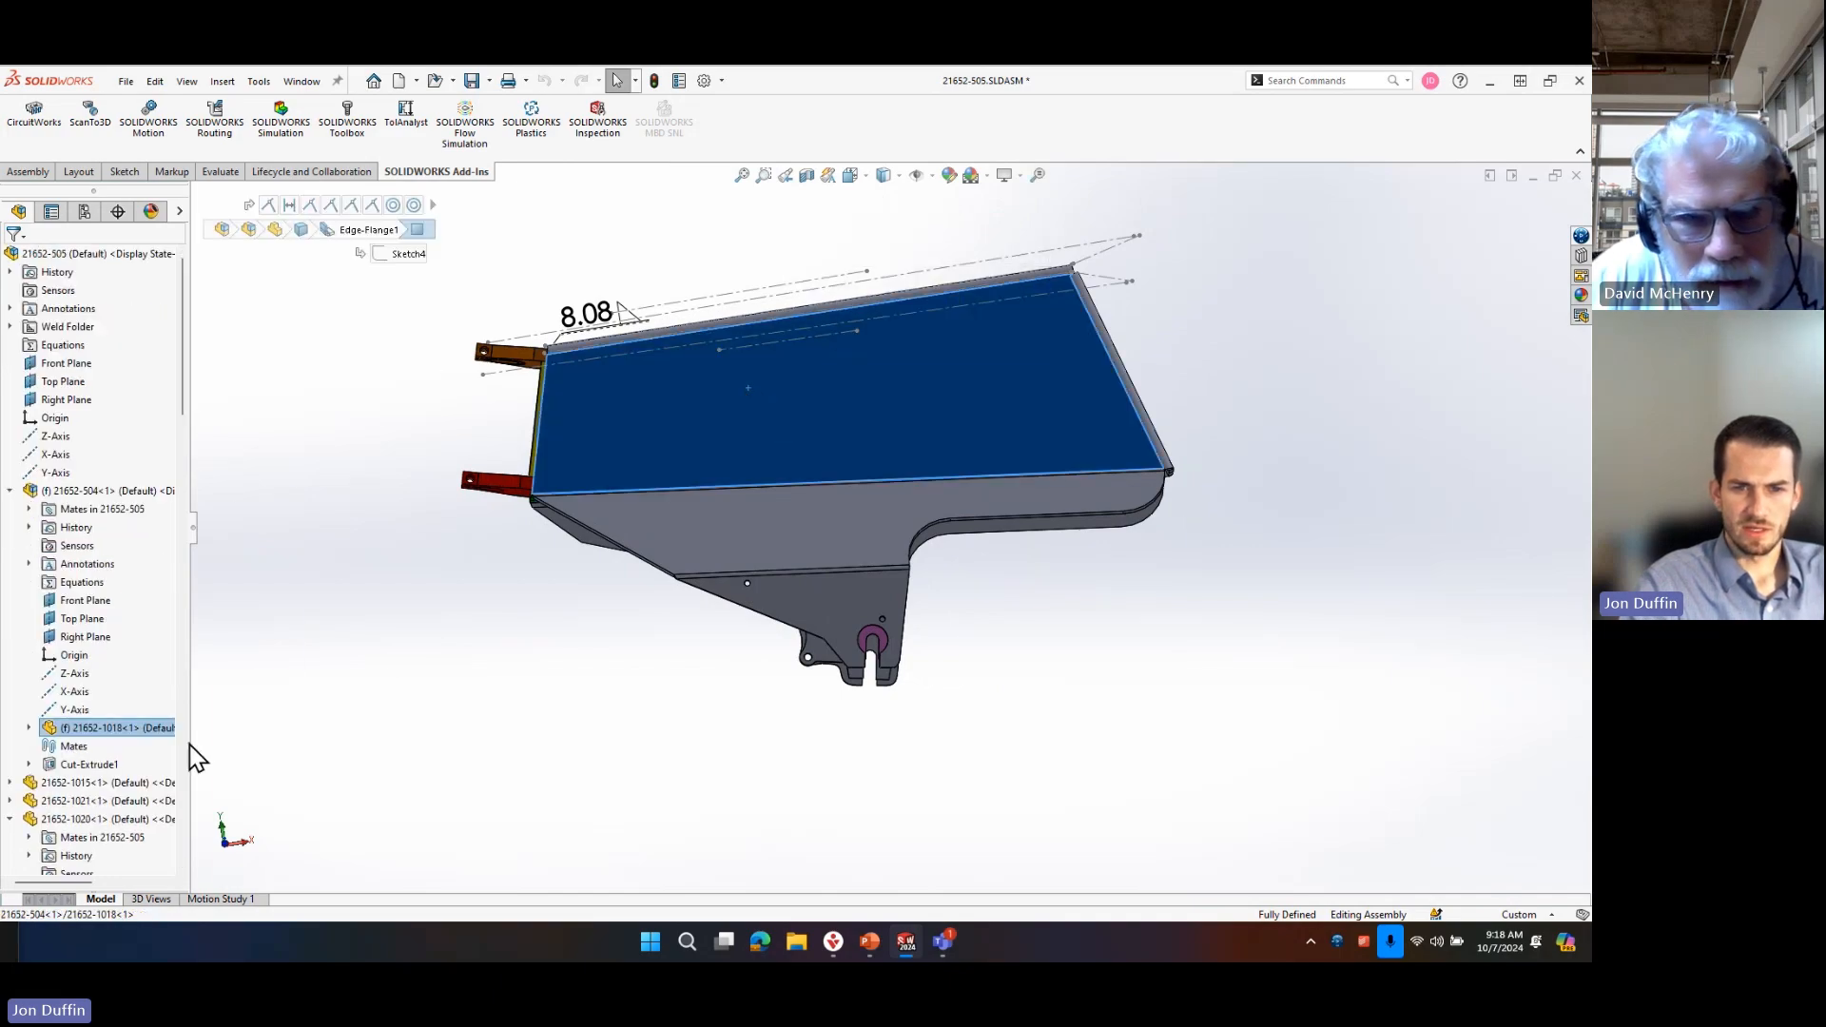
{"action": "left_click", "coordinate": [122, 730]}
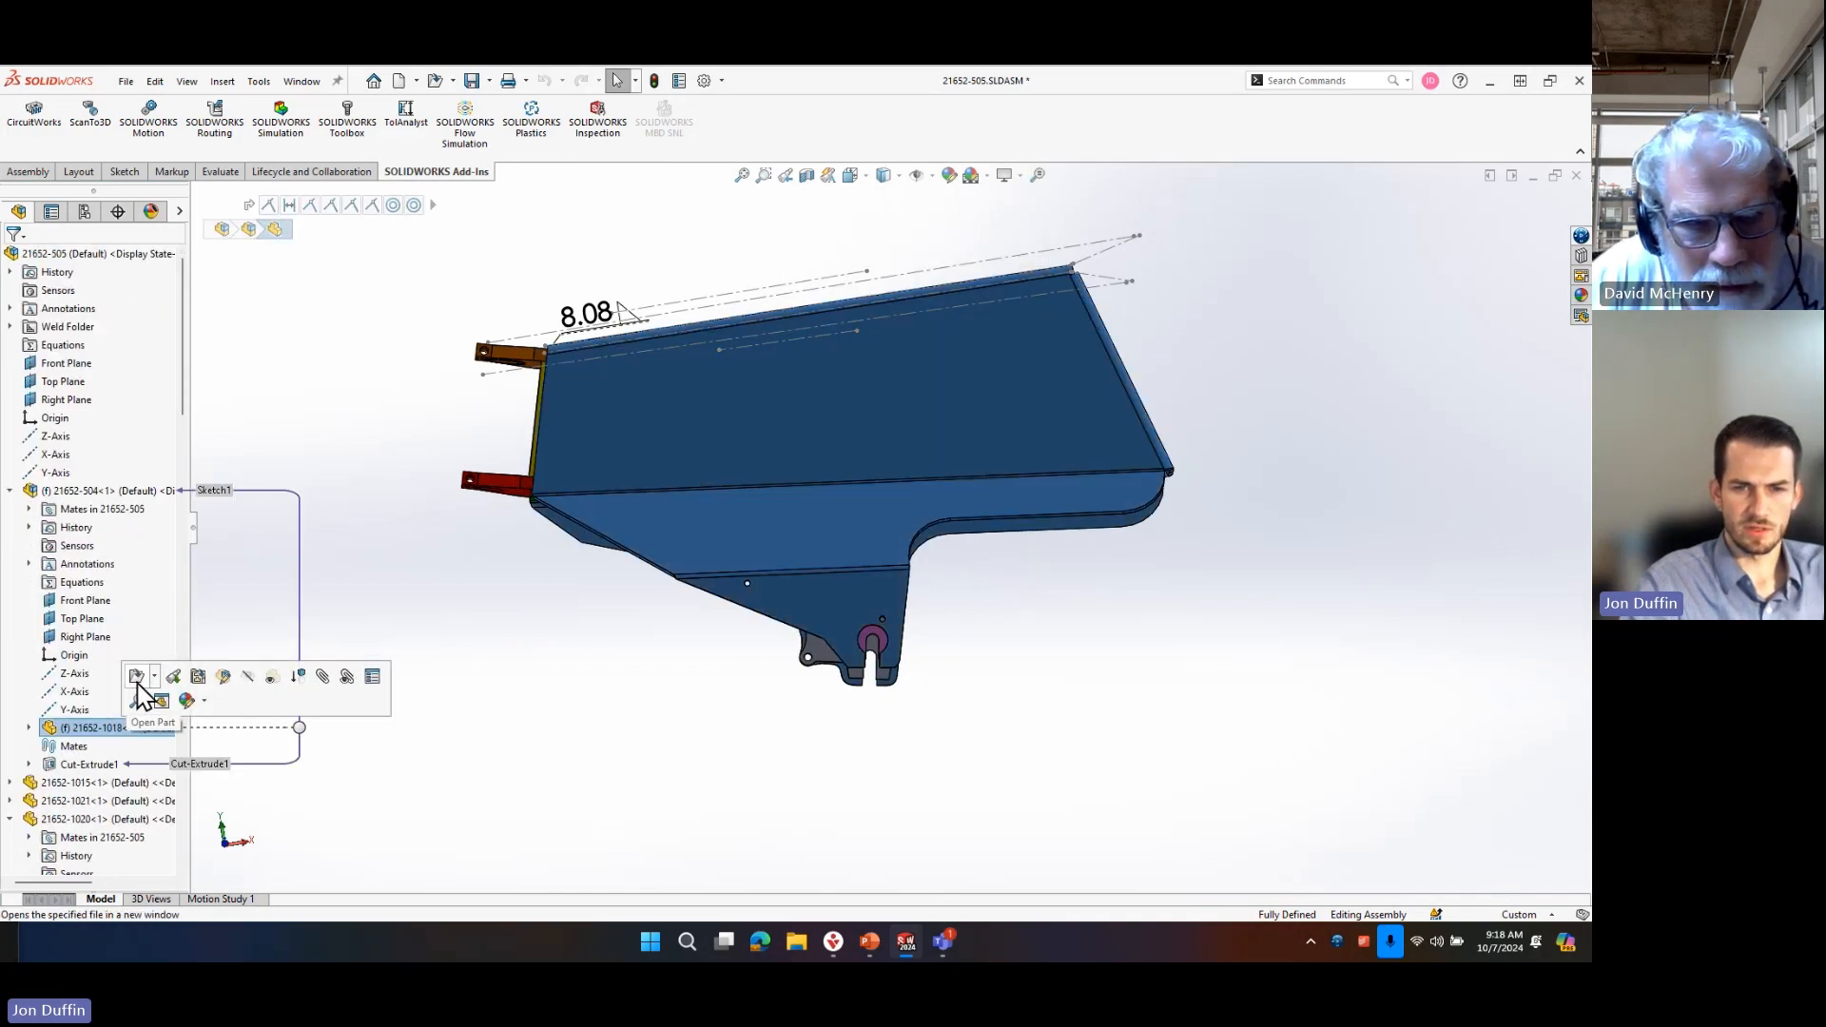
{"action": "left_click", "coordinate": [138, 683]}
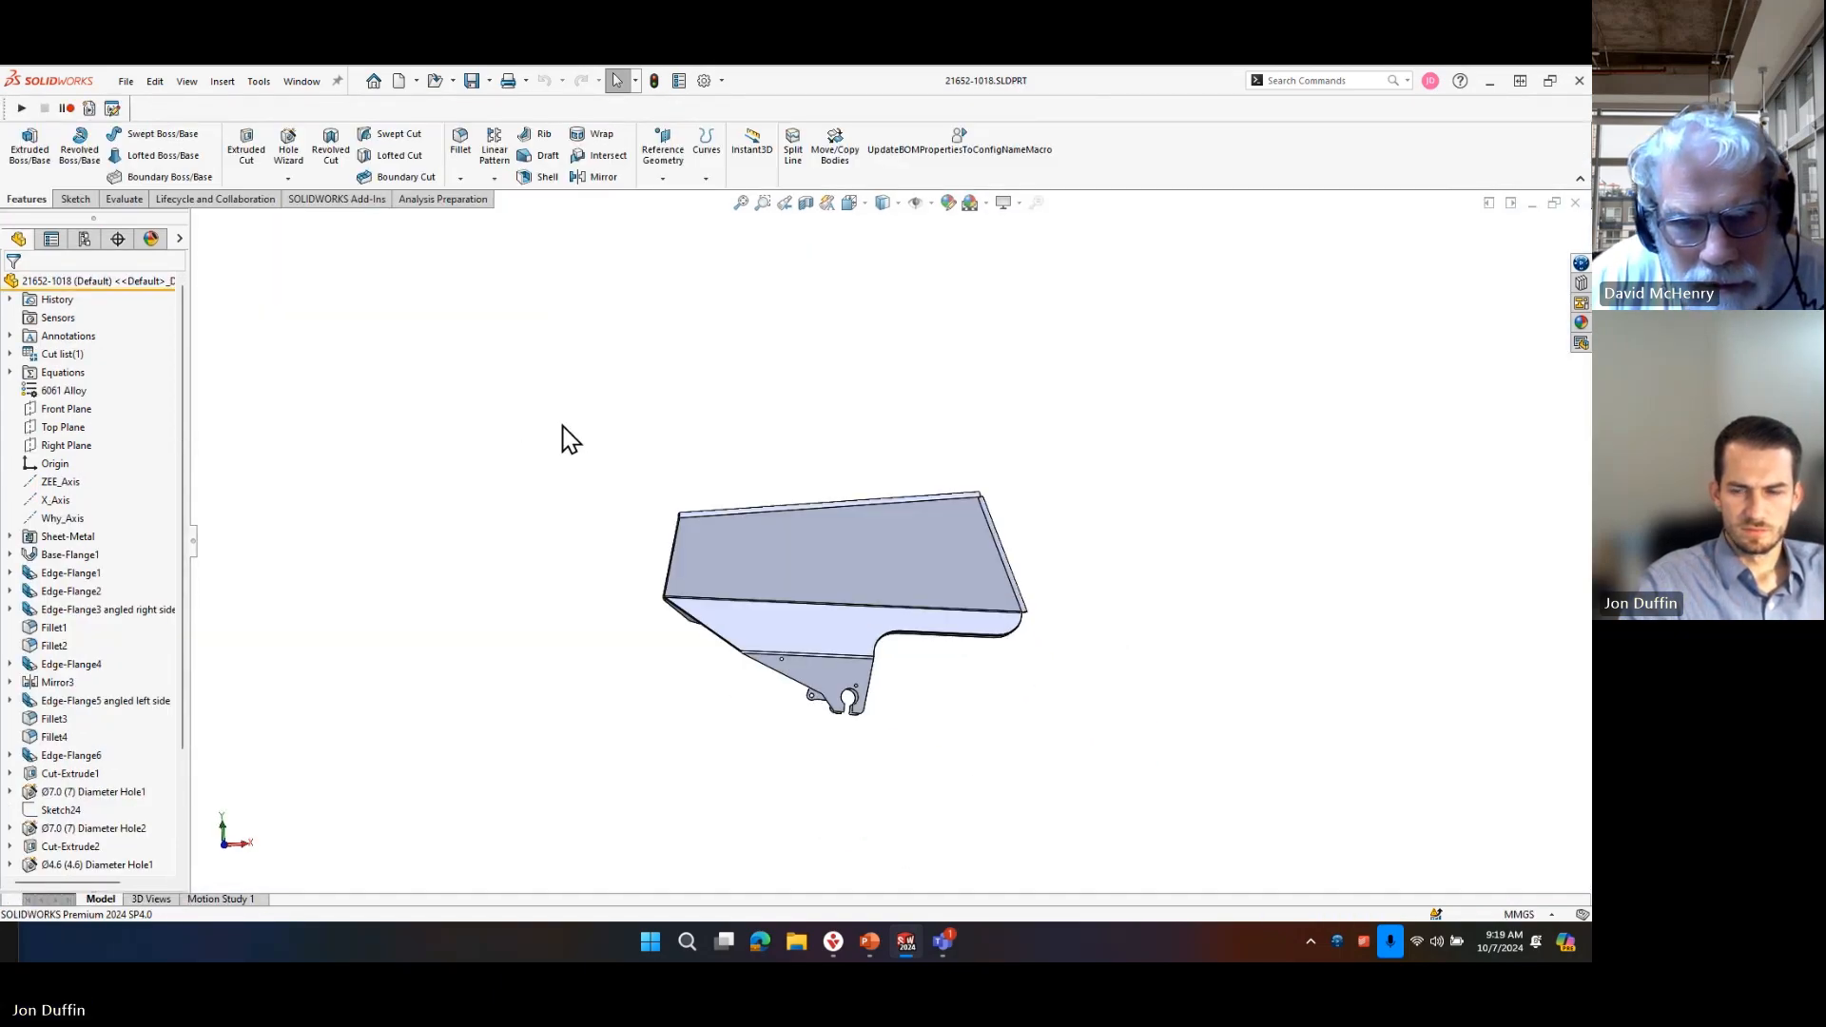
Check the sheet metal part's configurations and look through its features, expanding the Sheet-Metal folder.
{"action": "middle_click_drag", "start_coordinate": [562, 427], "coordinate": [614, 458]}
{"action": "left_click", "coordinate": [84, 239]}
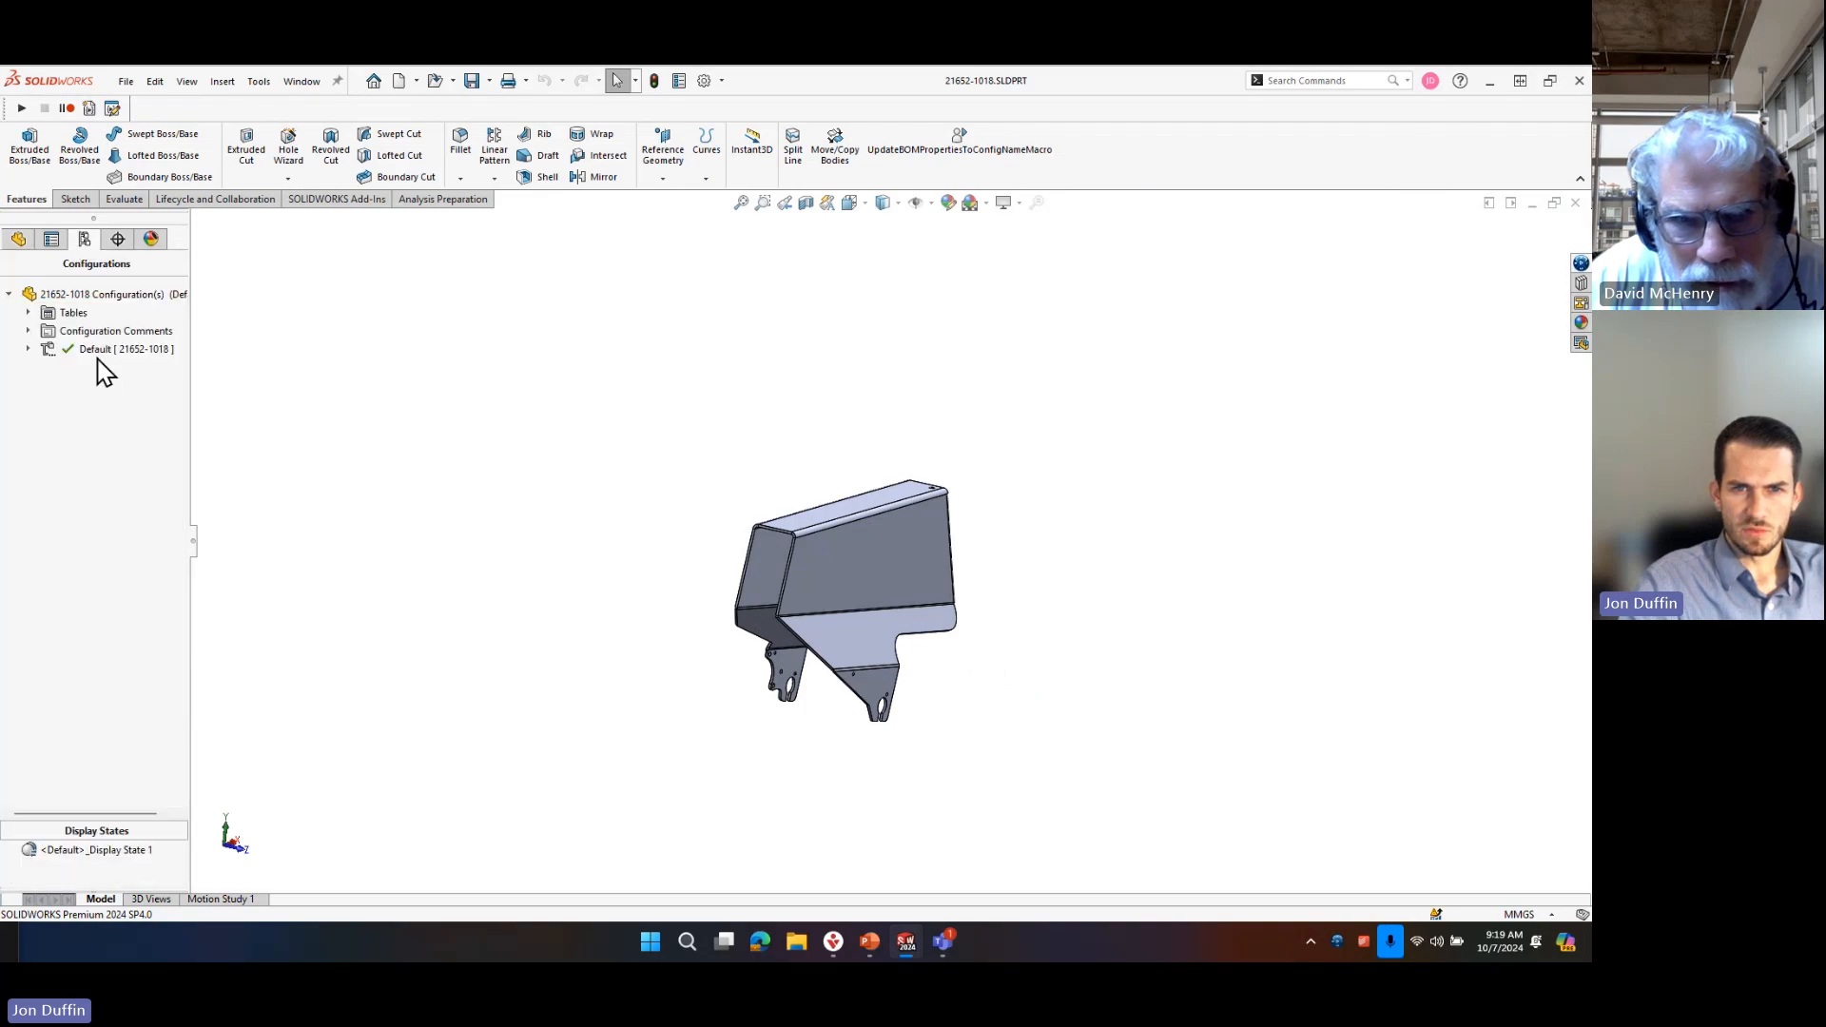
{"action": "double_click", "coordinate": [38, 349]}
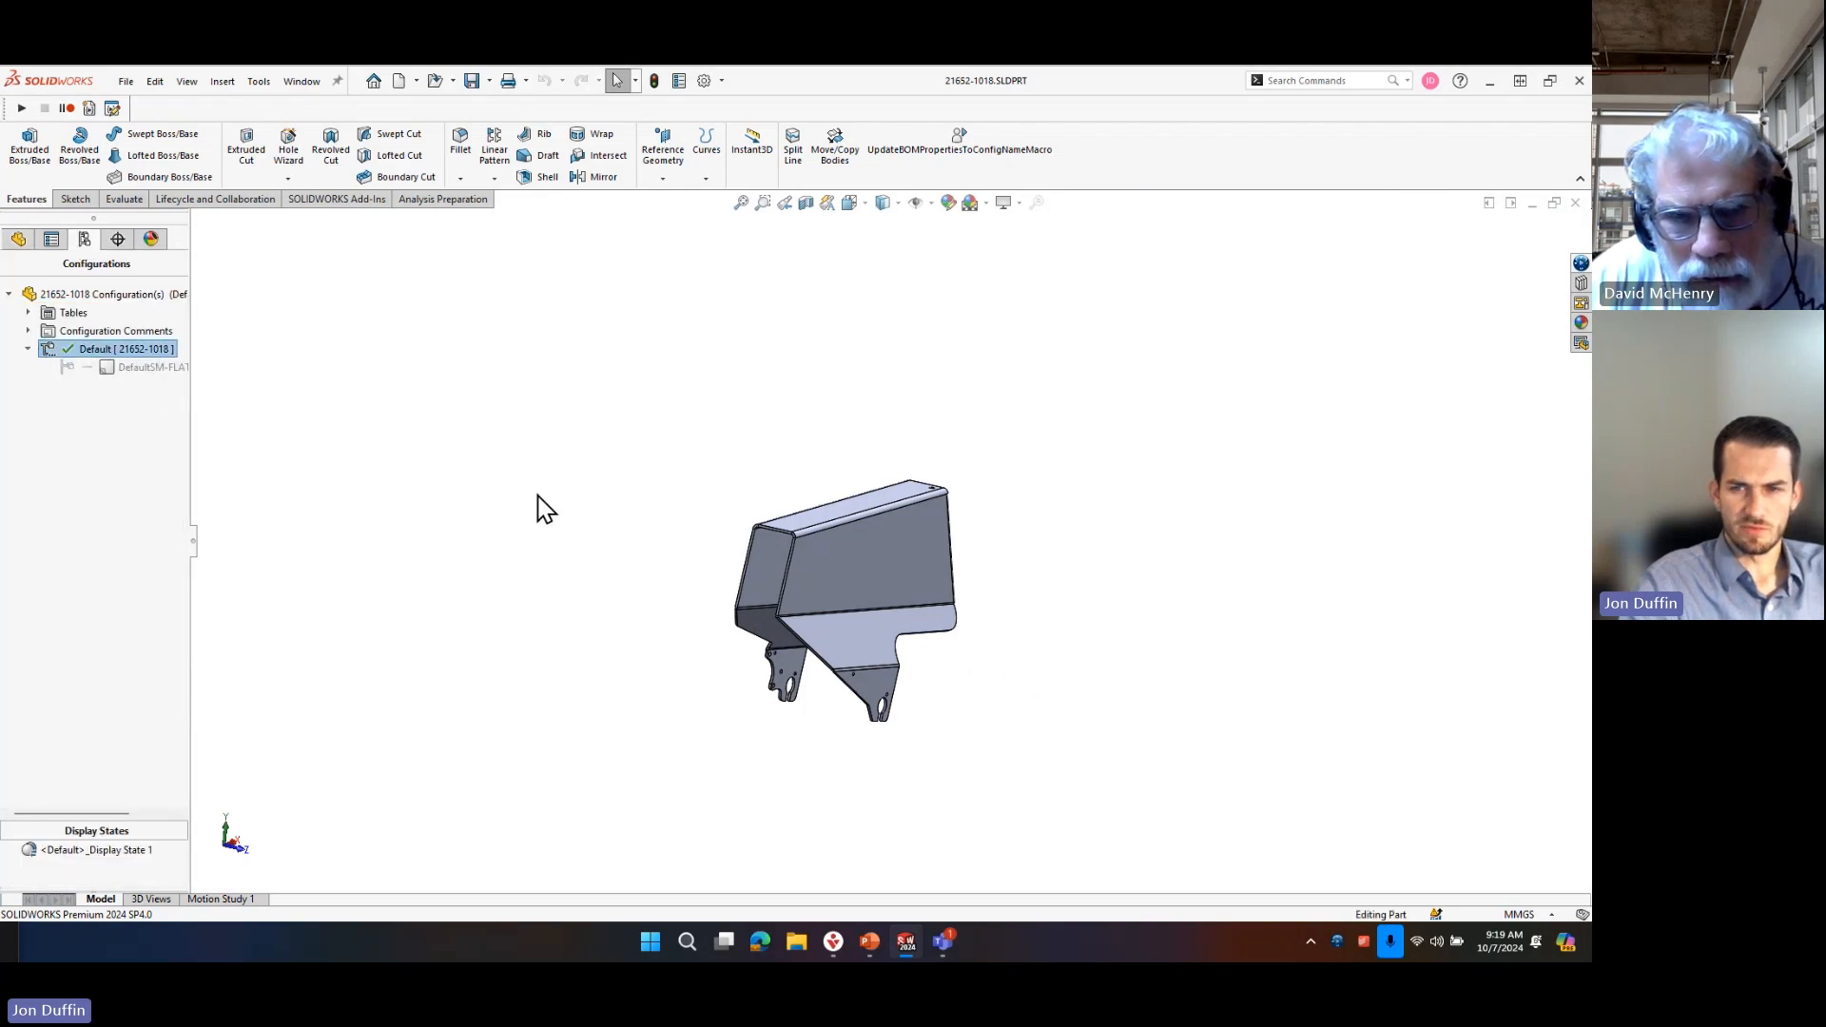
{"action": "left_click", "coordinate": [21, 240]}
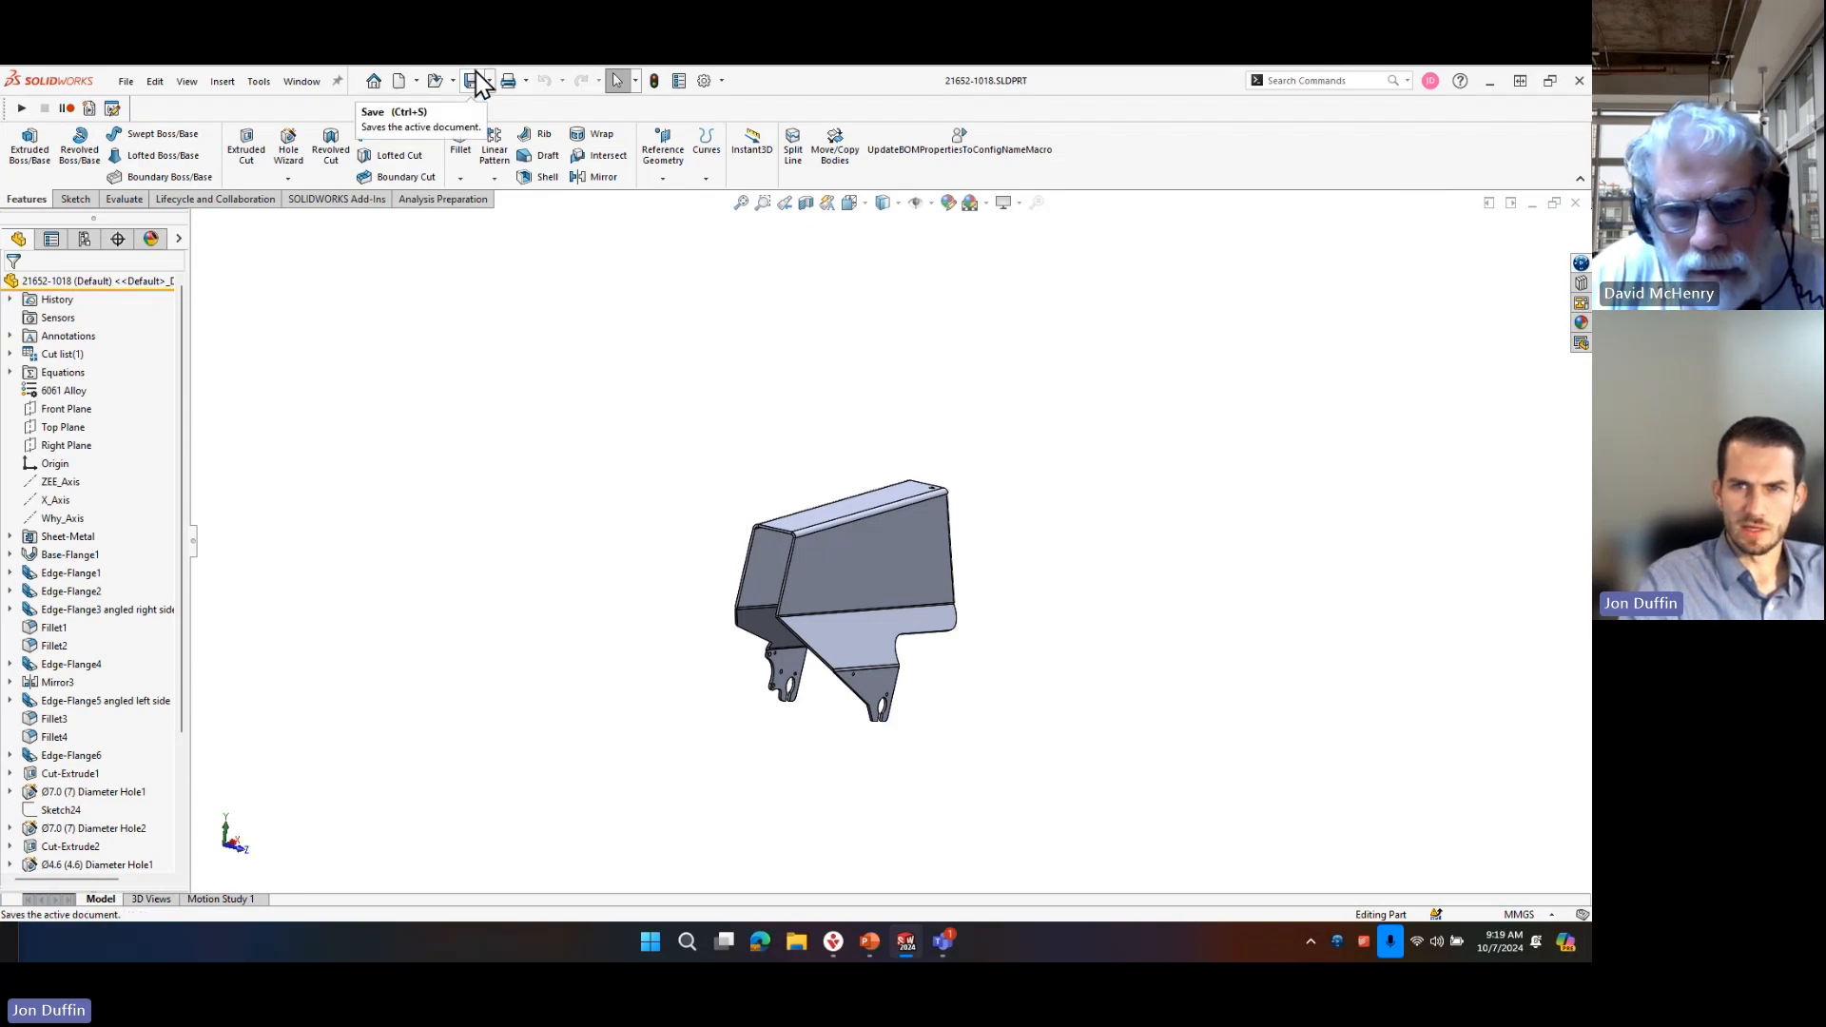
{"action": "left_click", "coordinate": [67, 536]}
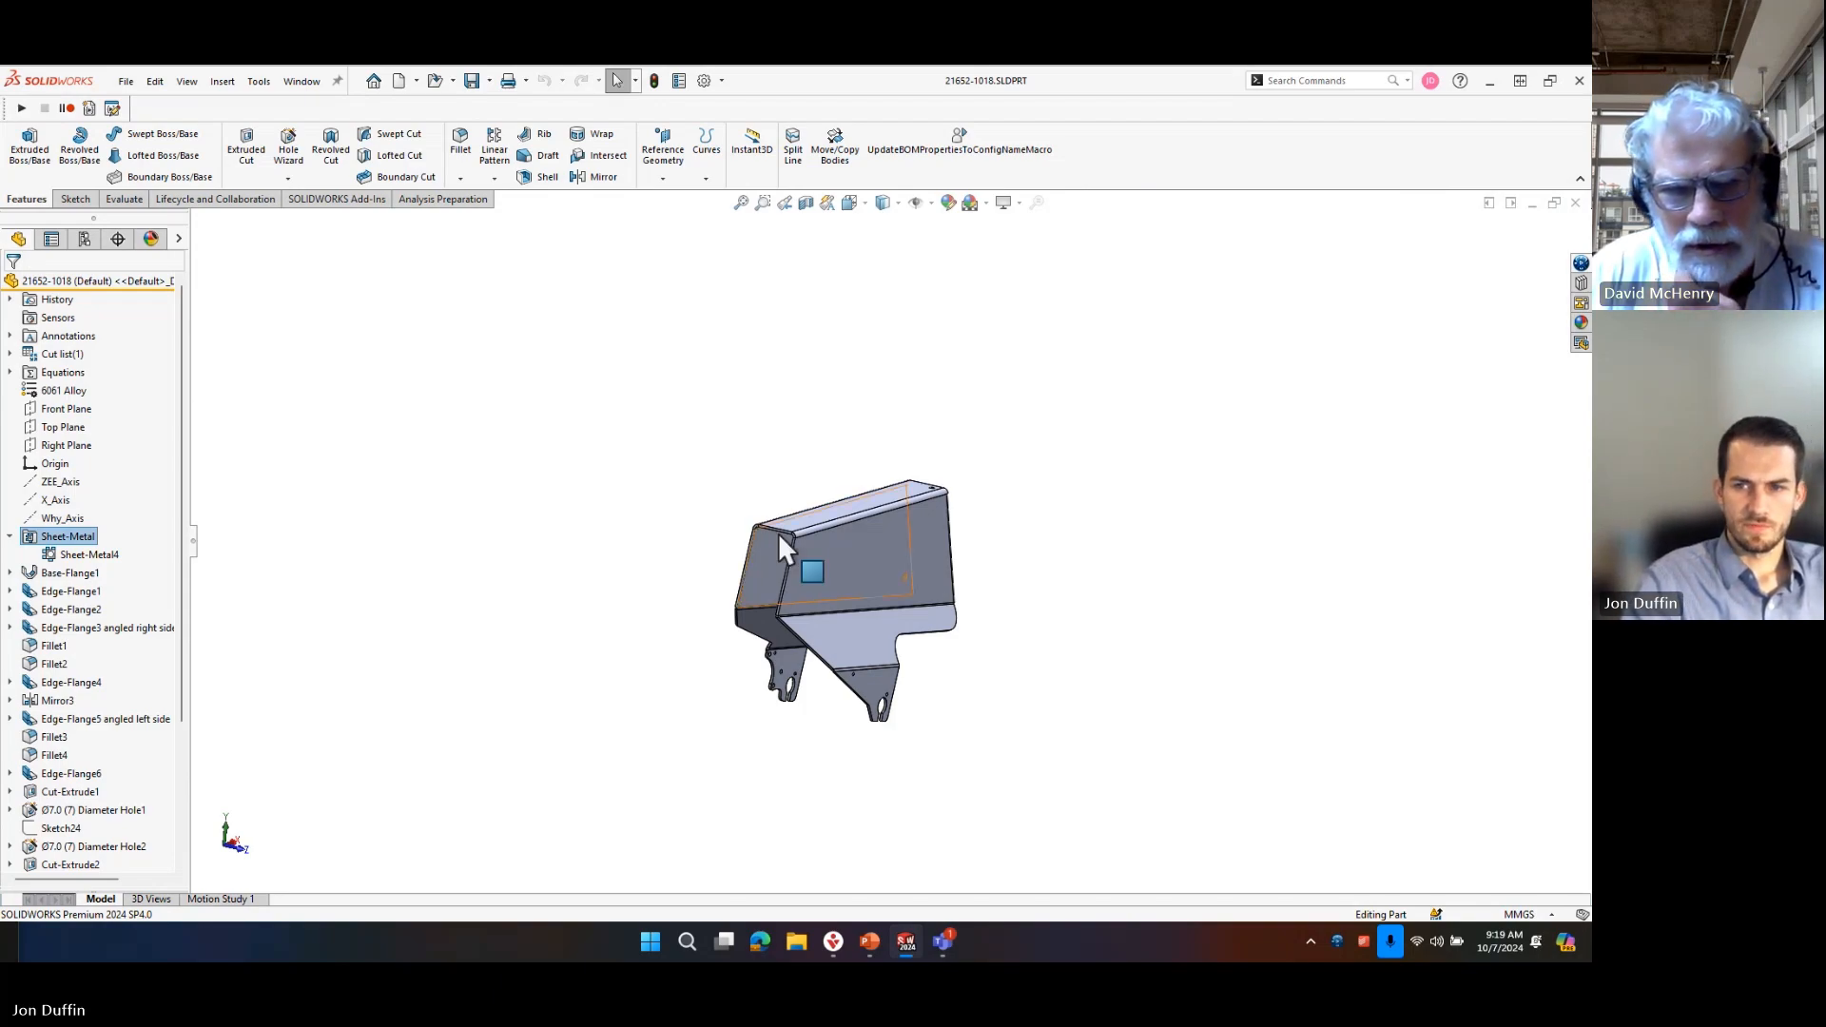
{"action": "scroll", "coordinate": [133, 597], "scroll_direction": "down", "scroll_amount": 3}
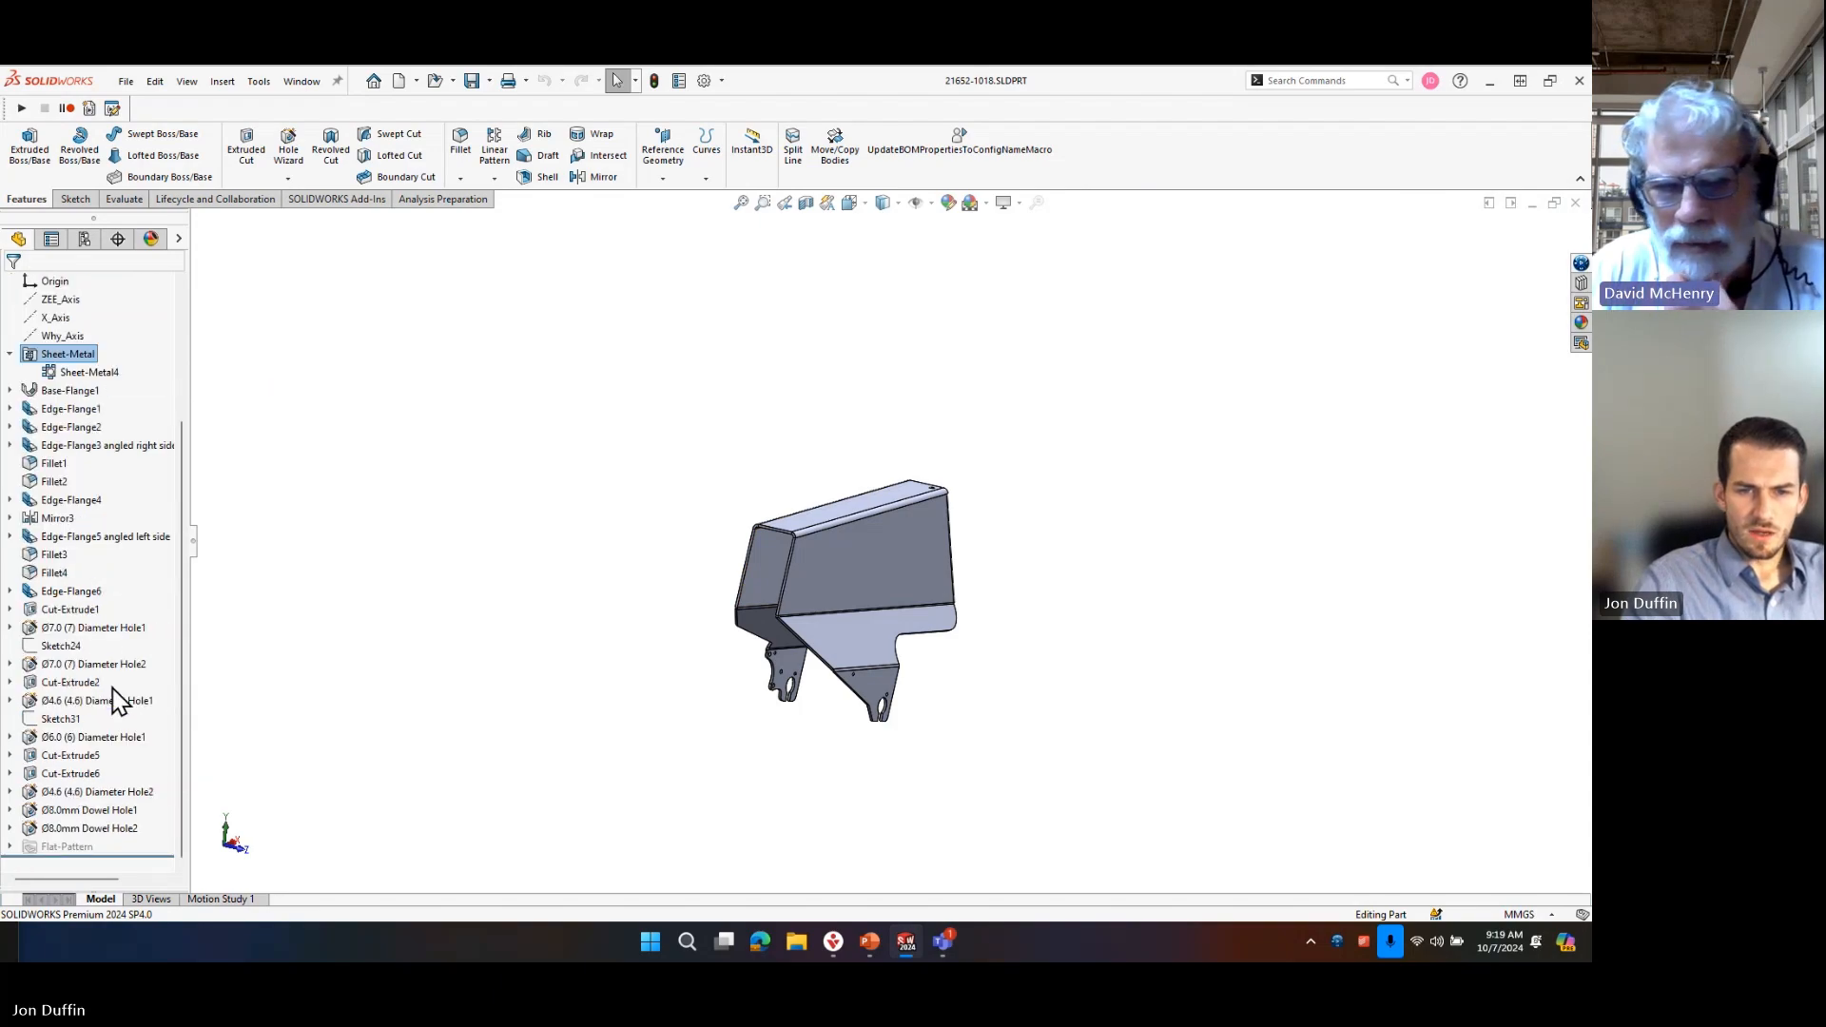
{"action": "scroll", "coordinate": [110, 683], "scroll_direction": "up", "scroll_amount": 4}
{"action": "scroll", "coordinate": [878, 518], "scroll_direction": "down", "scroll_amount": 4}
Examine the closed end of the sheet metal part, including its flange seam, corner gap and holes, then its open end.
{"action": "middle_click_drag", "start_coordinate": [804, 601], "coordinate": [542, 574]}
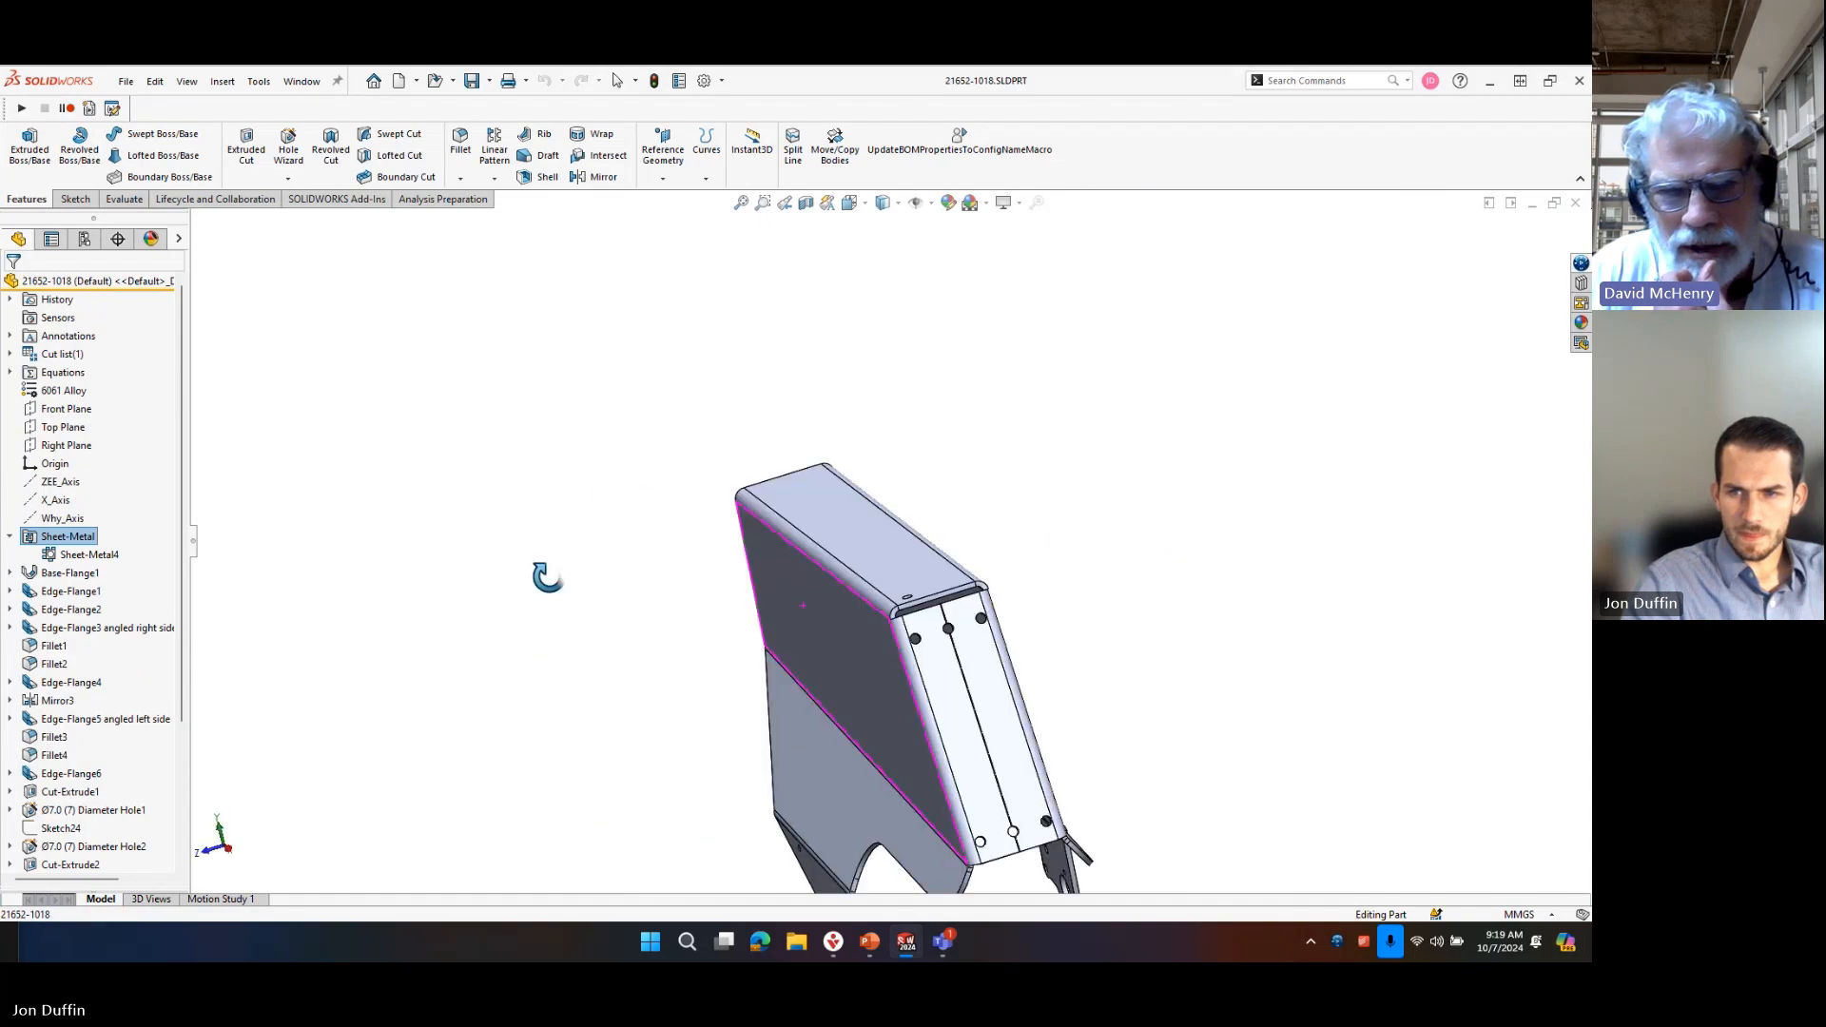
{"action": "scroll", "coordinate": [1016, 663], "scroll_direction": "down", "scroll_amount": 4}
{"action": "scroll", "coordinate": [951, 609], "scroll_direction": "down", "scroll_amount": 2}
{"action": "scroll", "coordinate": [894, 589], "scroll_direction": "up", "scroll_amount": 5}
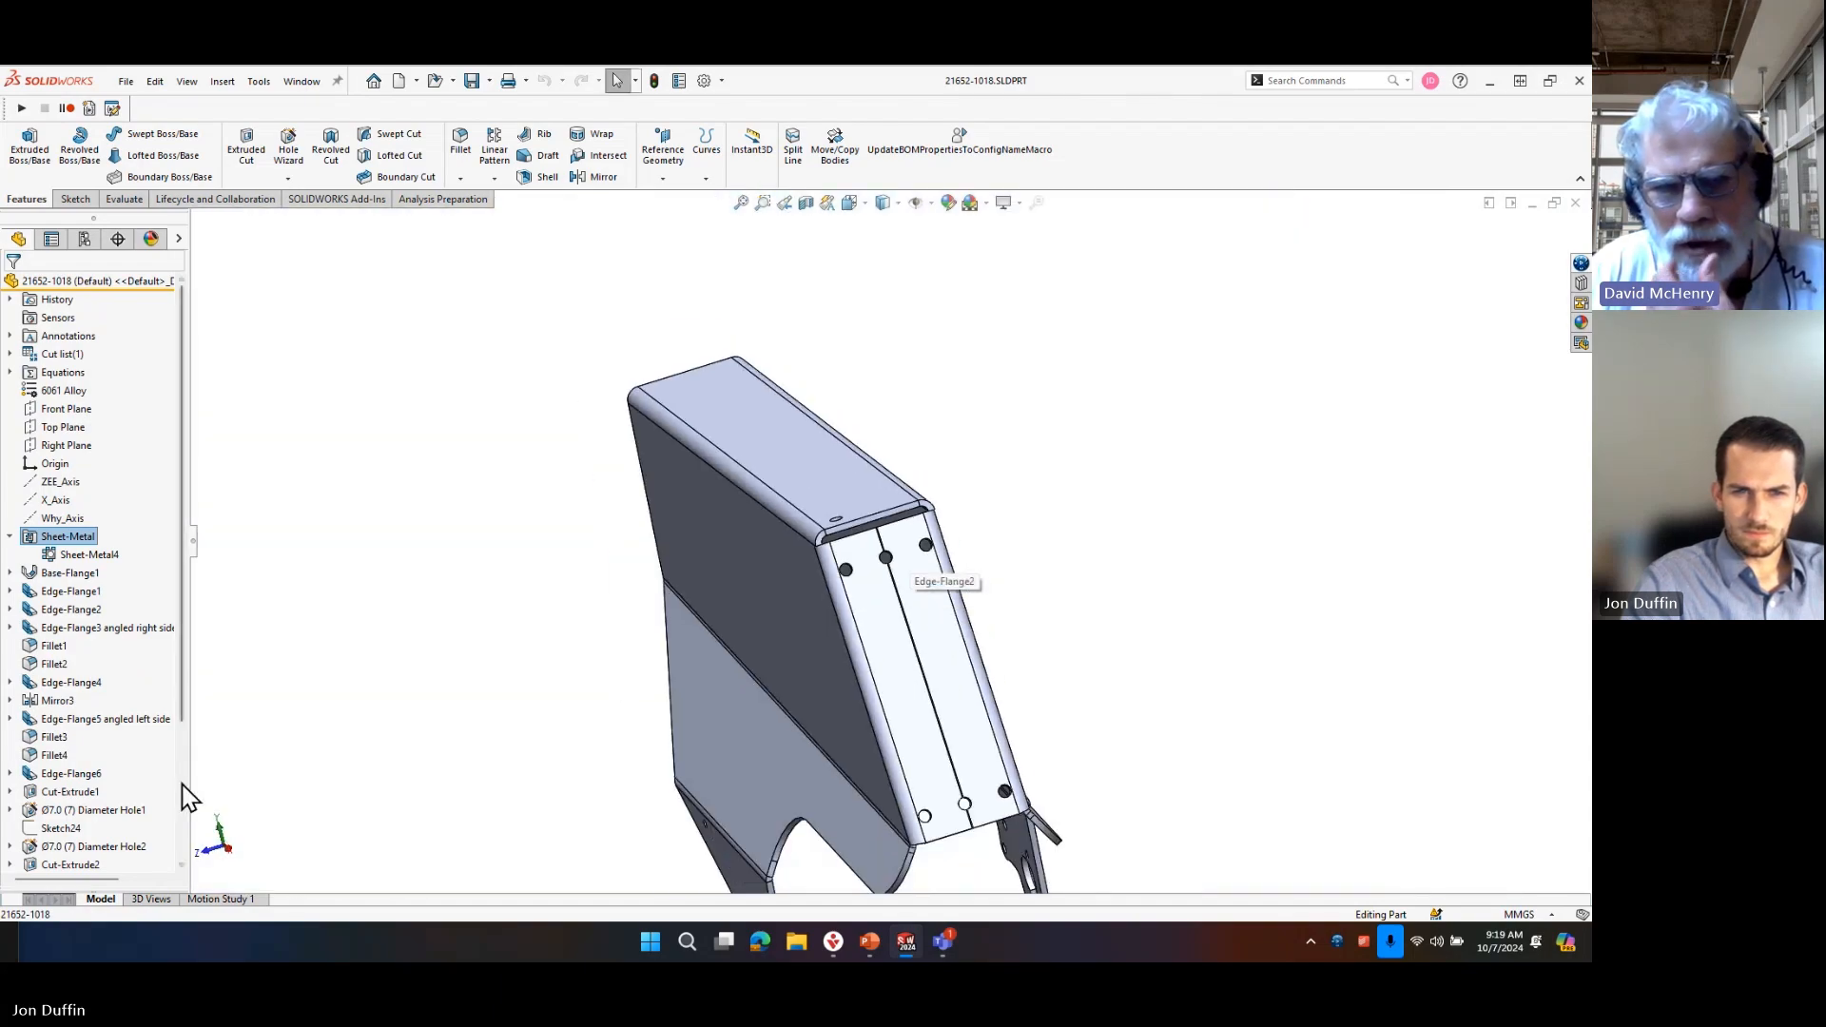
{"action": "scroll", "coordinate": [966, 652], "scroll_direction": "down", "scroll_amount": 8}
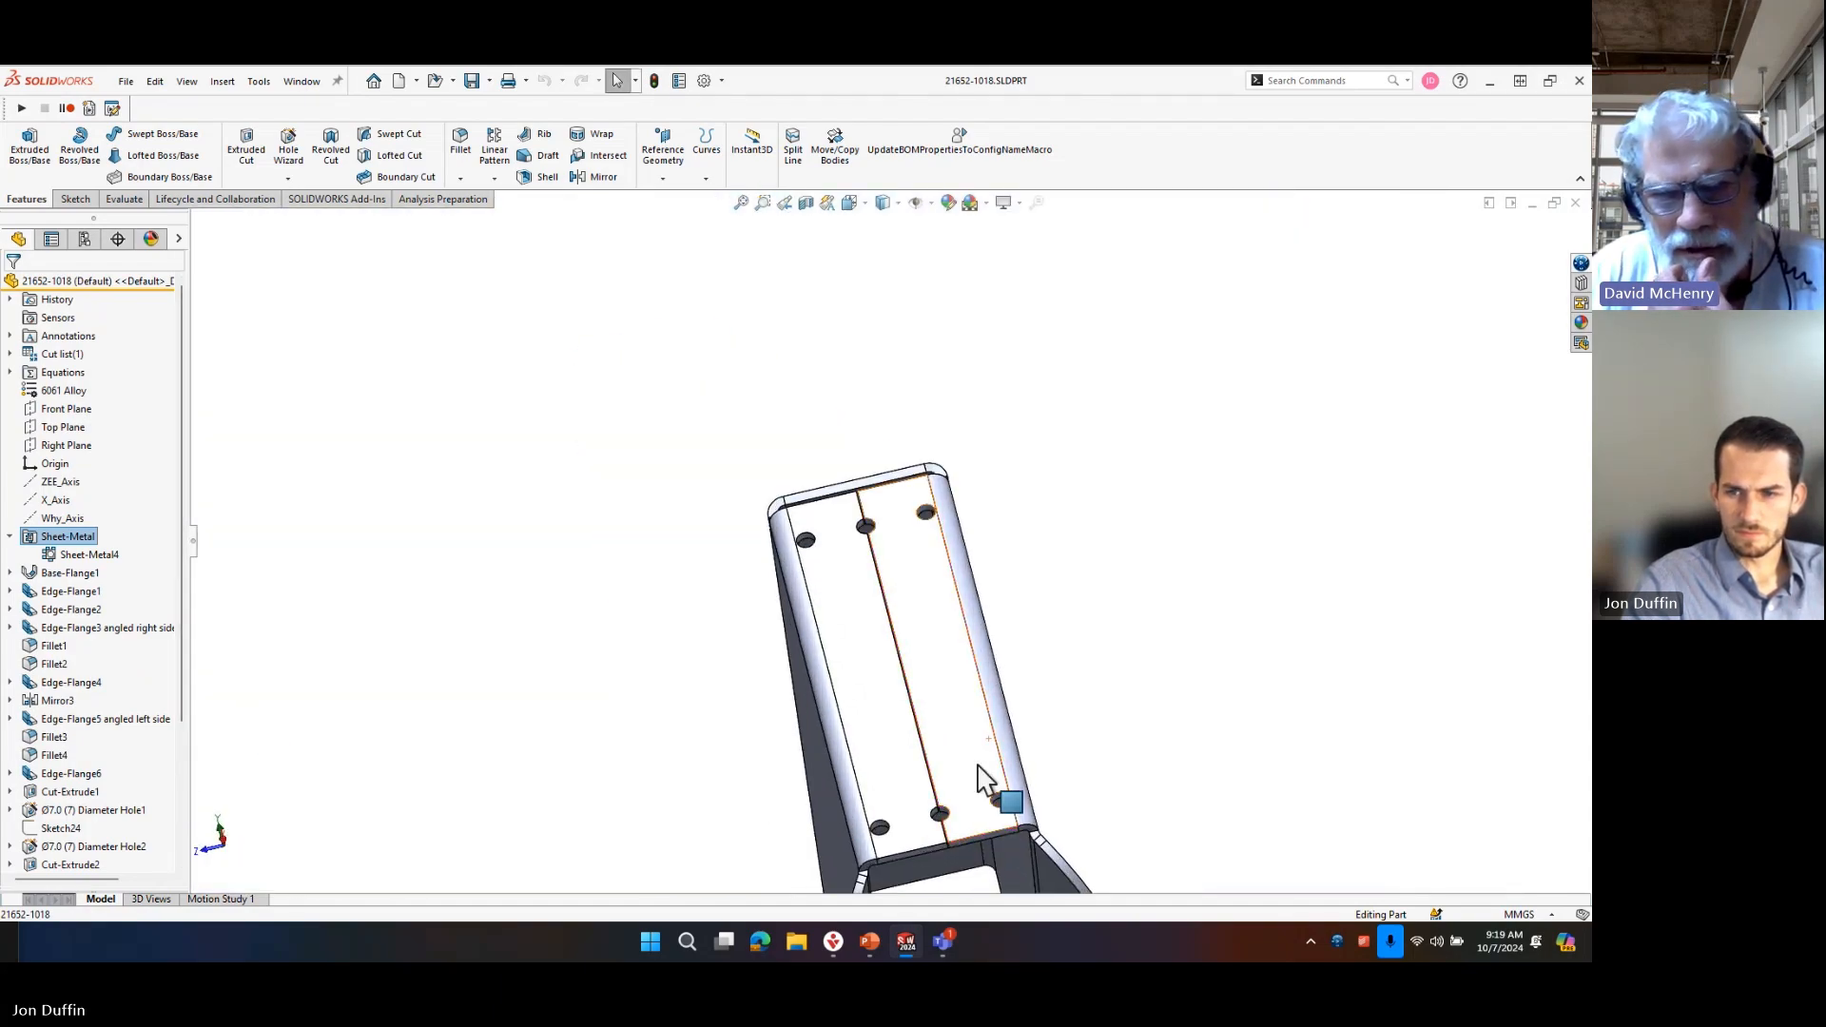
{"action": "scroll", "coordinate": [947, 835], "scroll_direction": "up", "scroll_amount": 5}
{"action": "middle_click_drag", "start_coordinate": [868, 489], "coordinate": [856, 418]}
{"action": "scroll", "coordinate": [823, 386], "scroll_direction": "down", "scroll_amount": 10}
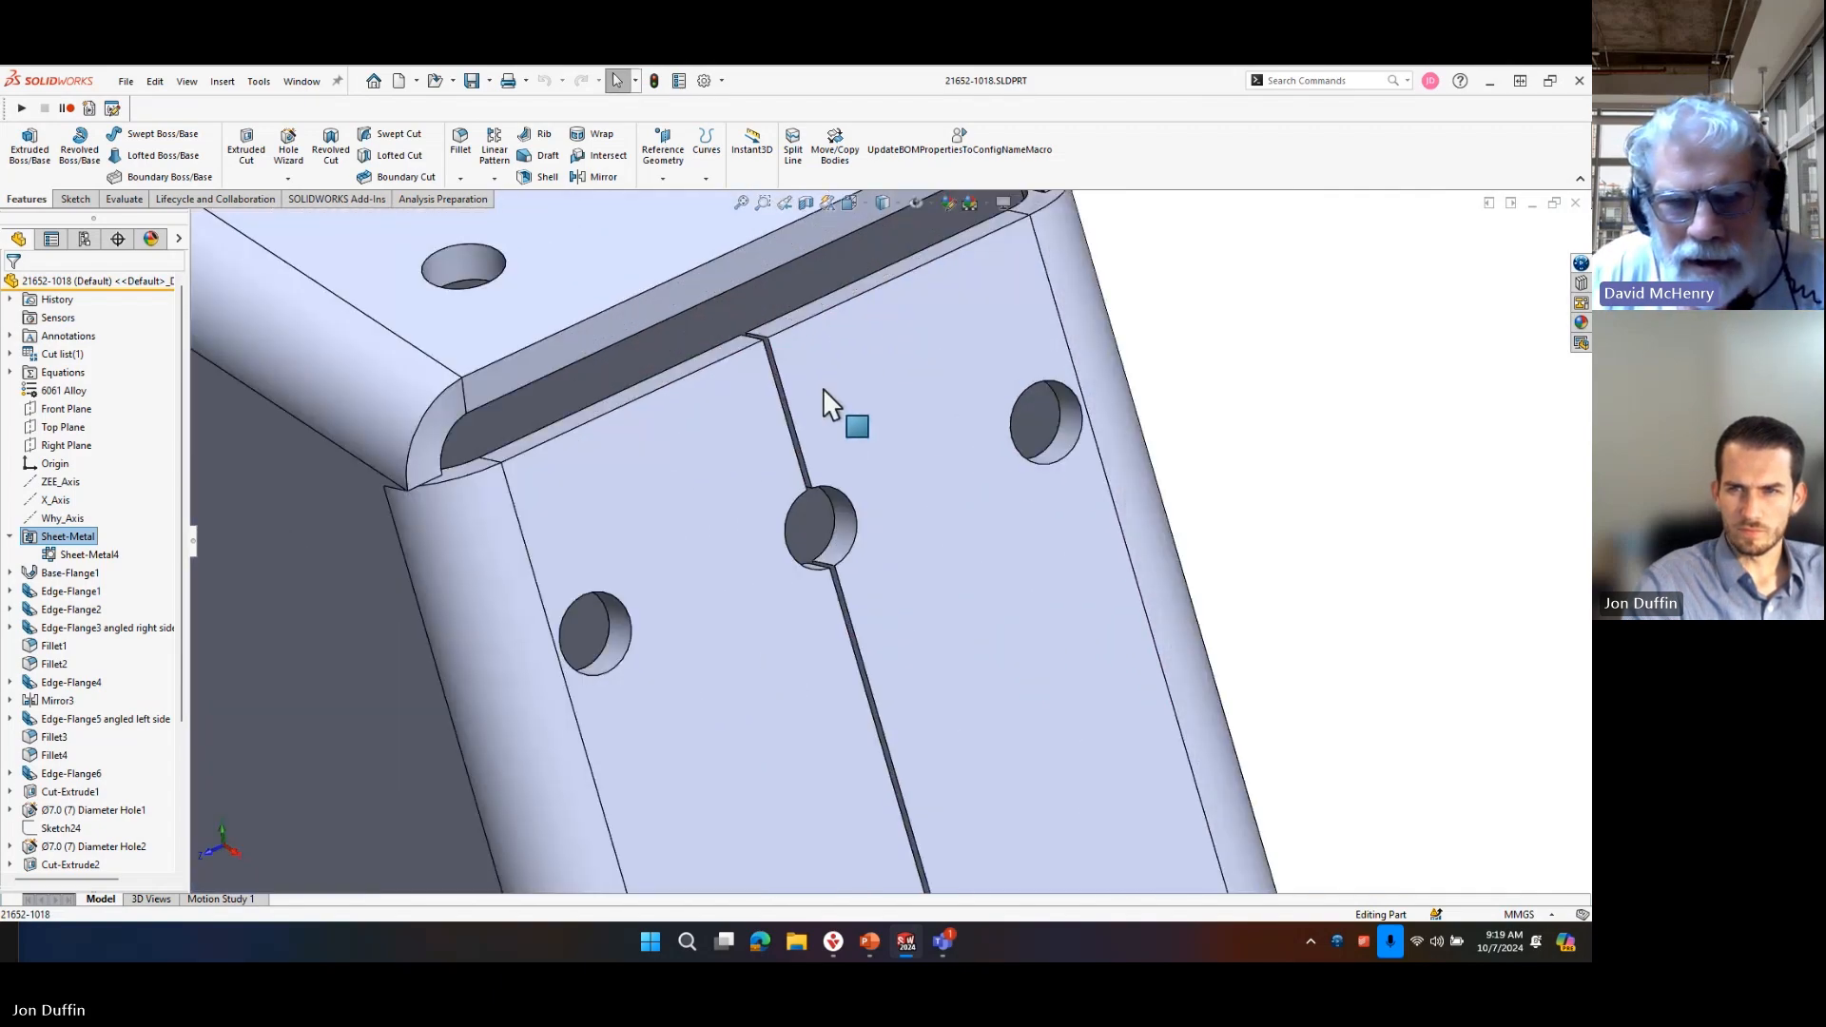
{"action": "scroll", "coordinate": [803, 469], "scroll_direction": "up", "scroll_amount": 8}
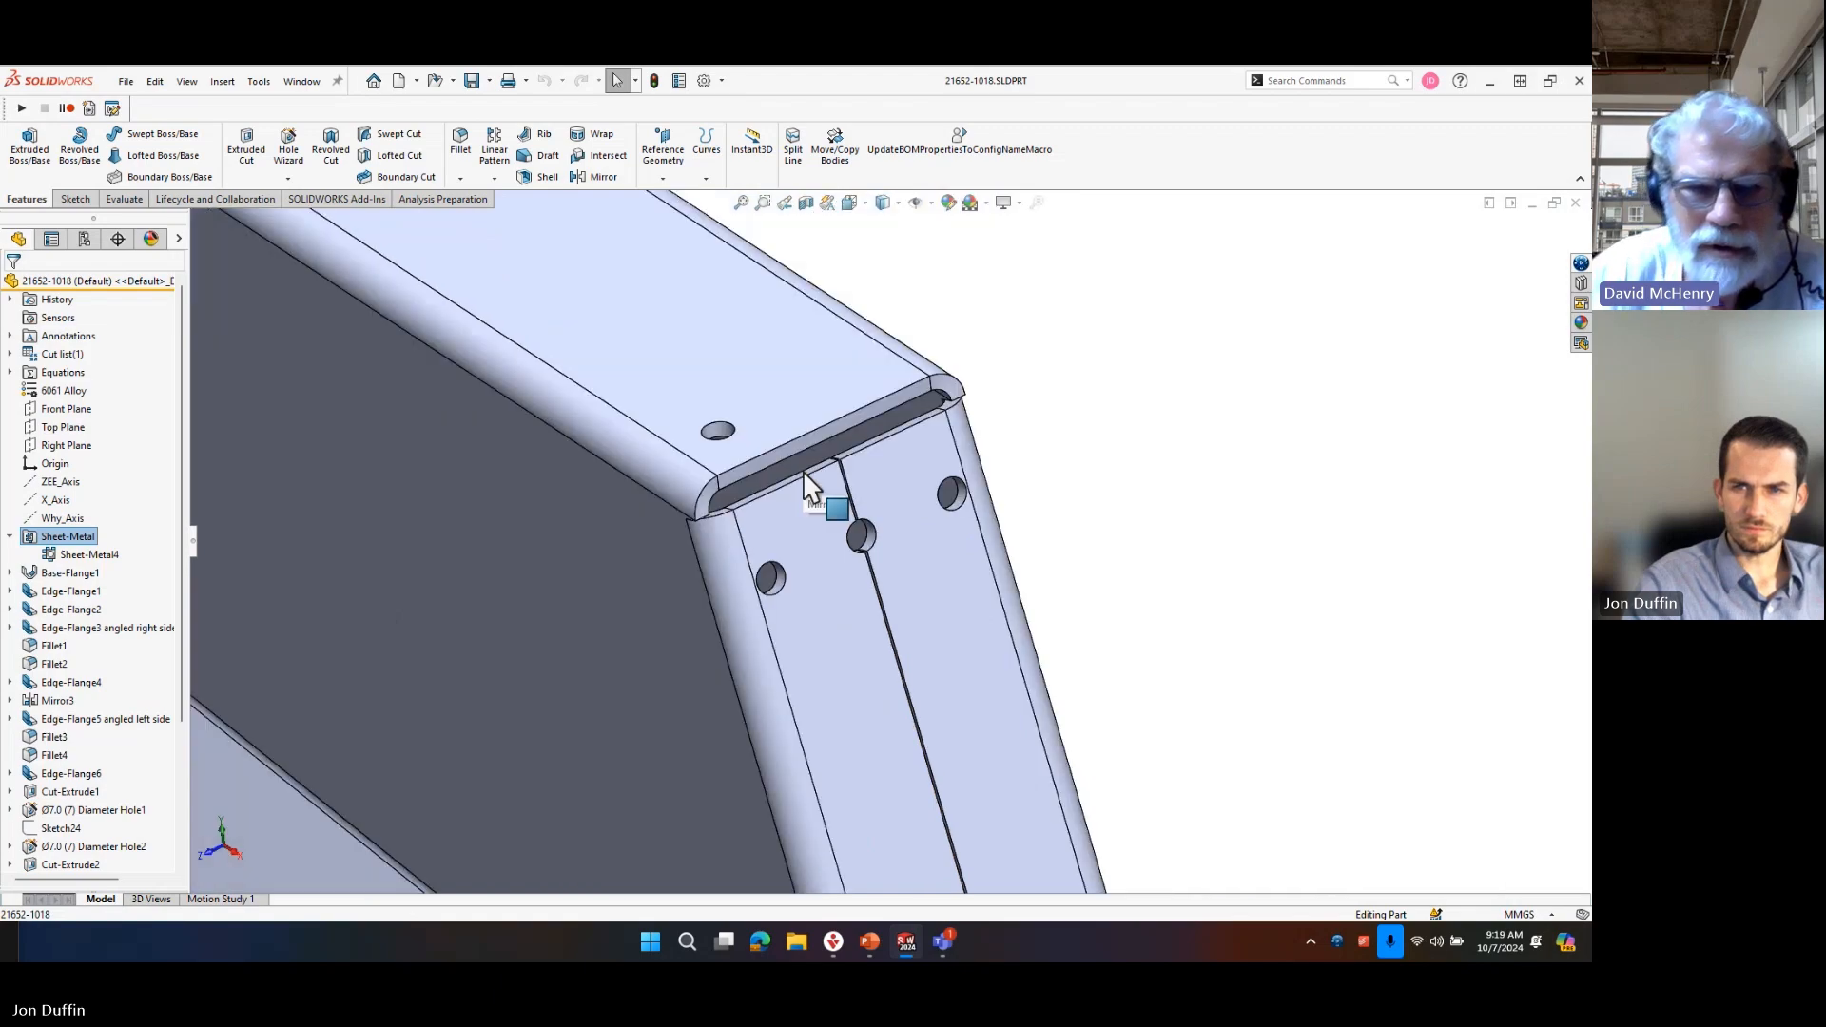
{"action": "left_click", "coordinate": [720, 354]}
{"action": "scroll", "coordinate": [875, 420], "scroll_direction": "up", "scroll_amount": 5}
{"action": "middle_click_drag", "start_coordinate": [820, 401], "coordinate": [1006, 458]}
{"action": "left_click", "coordinate": [591, 381]}
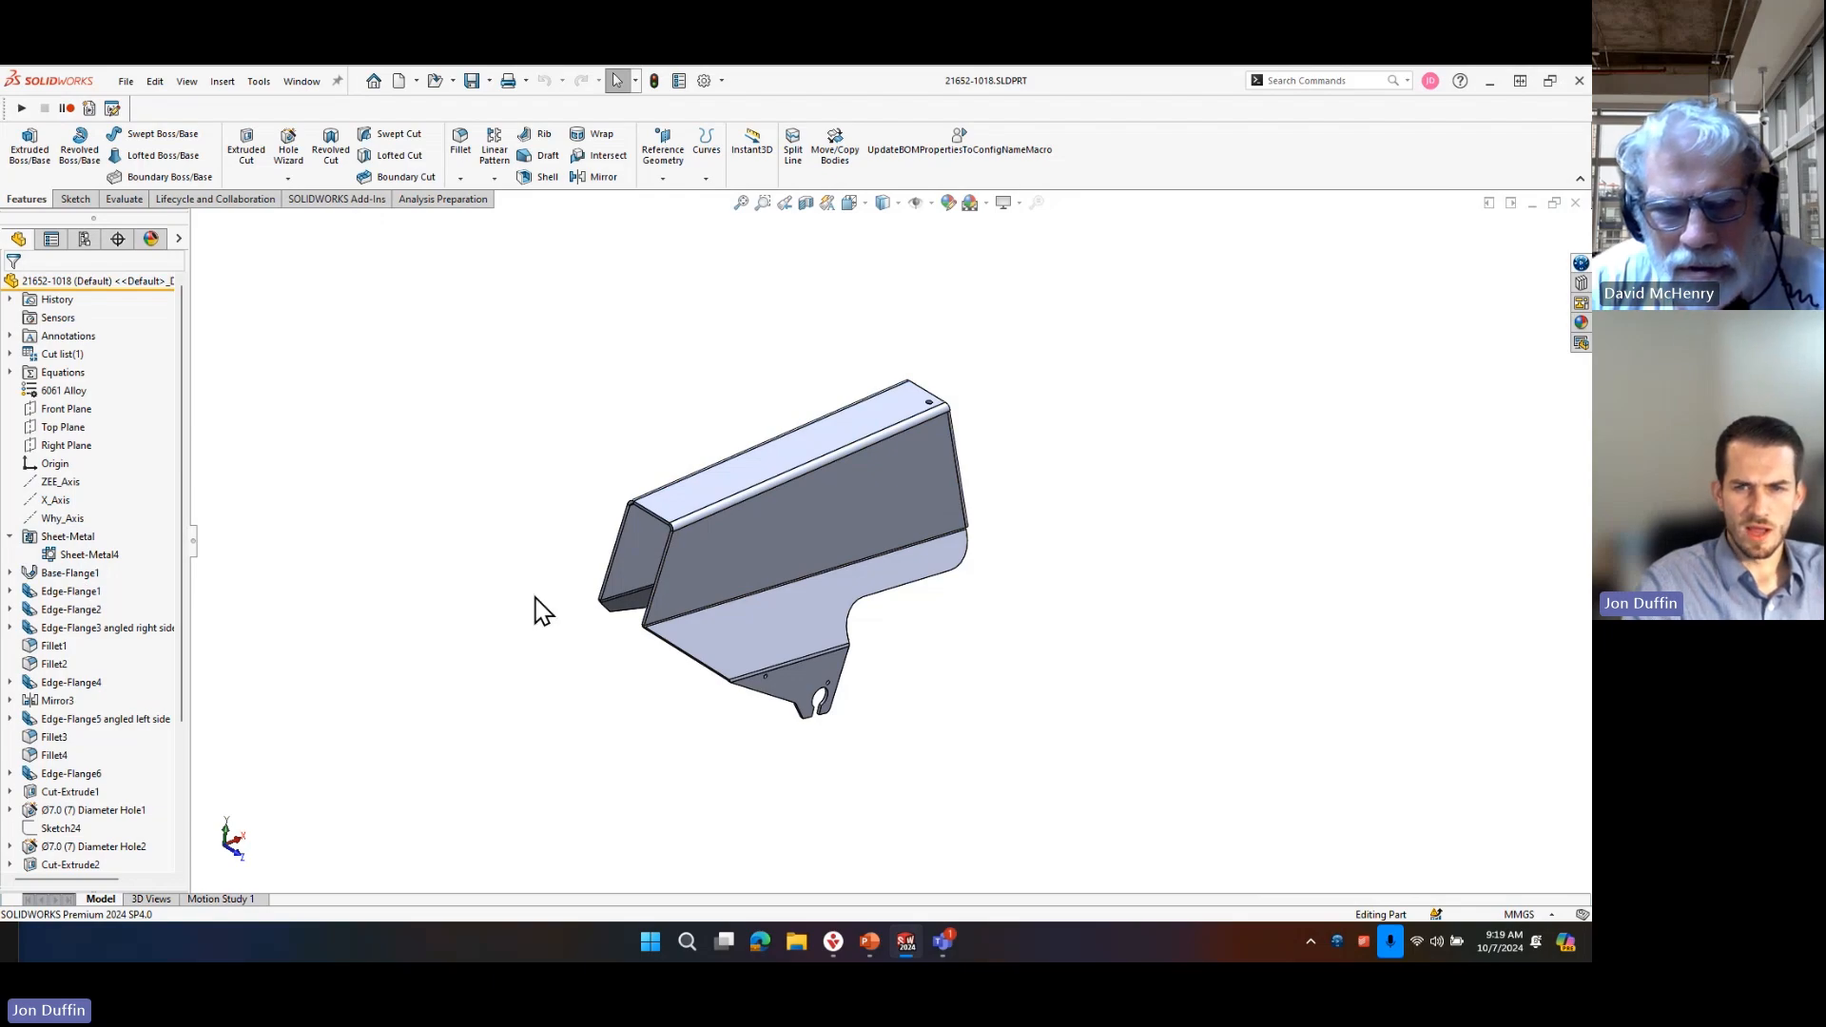
Edit the Sheet-Metal feature of part 21652-1018 to a thickness of 2.5 mm and glance at its configurations.
{"action": "left_click", "coordinate": [93, 536]}
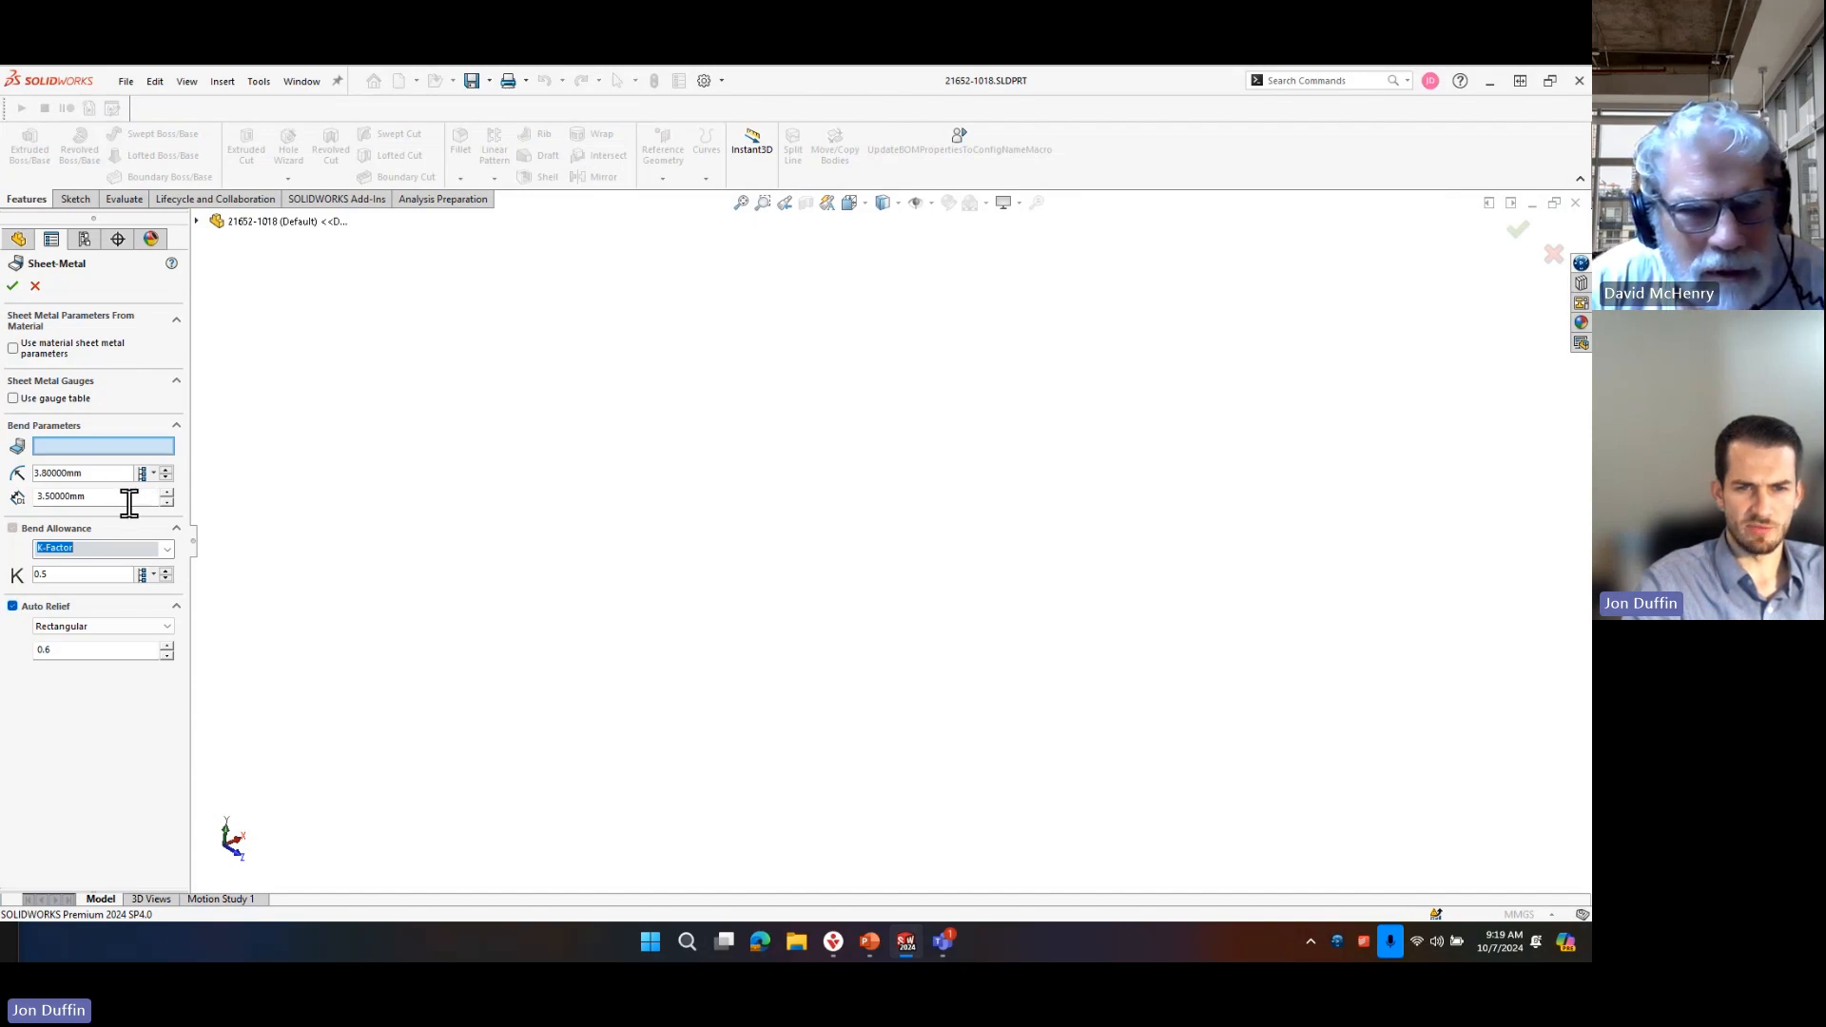
{"action": "left_click_drag", "start_coordinate": [134, 501], "coordinate": [19, 509]}
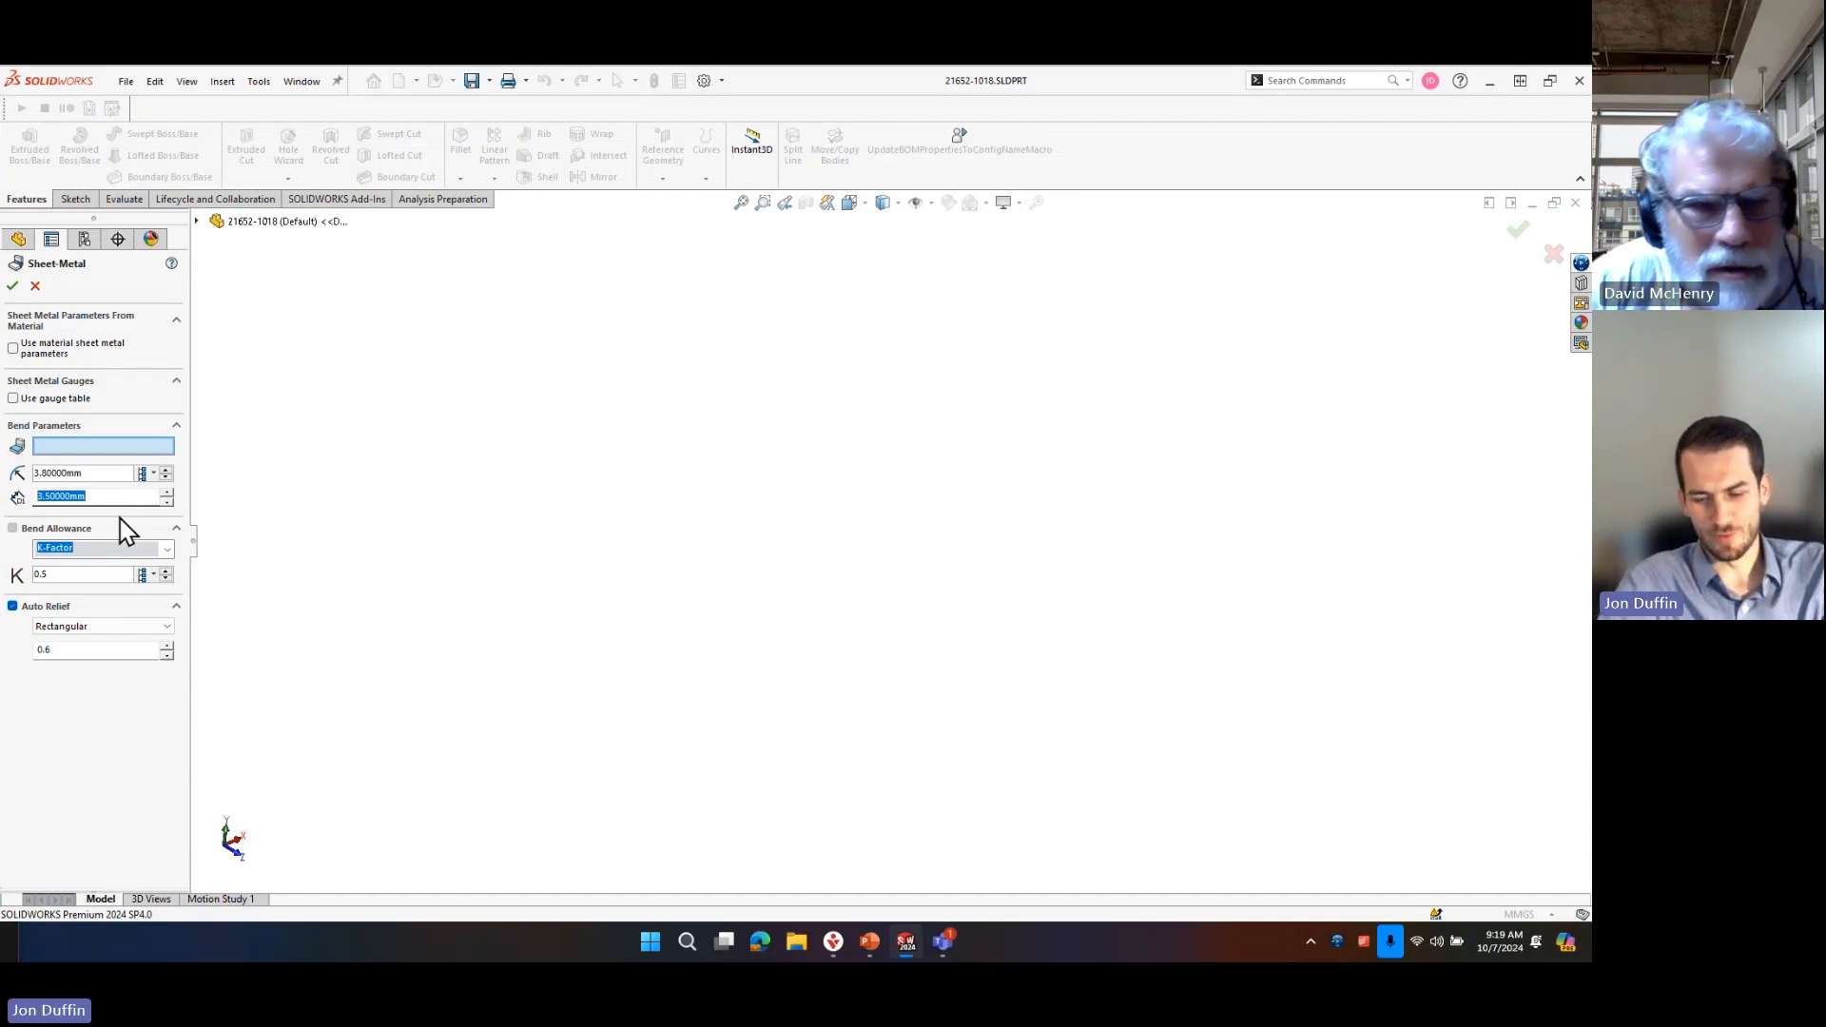
{"action": "type", "text": "2"}
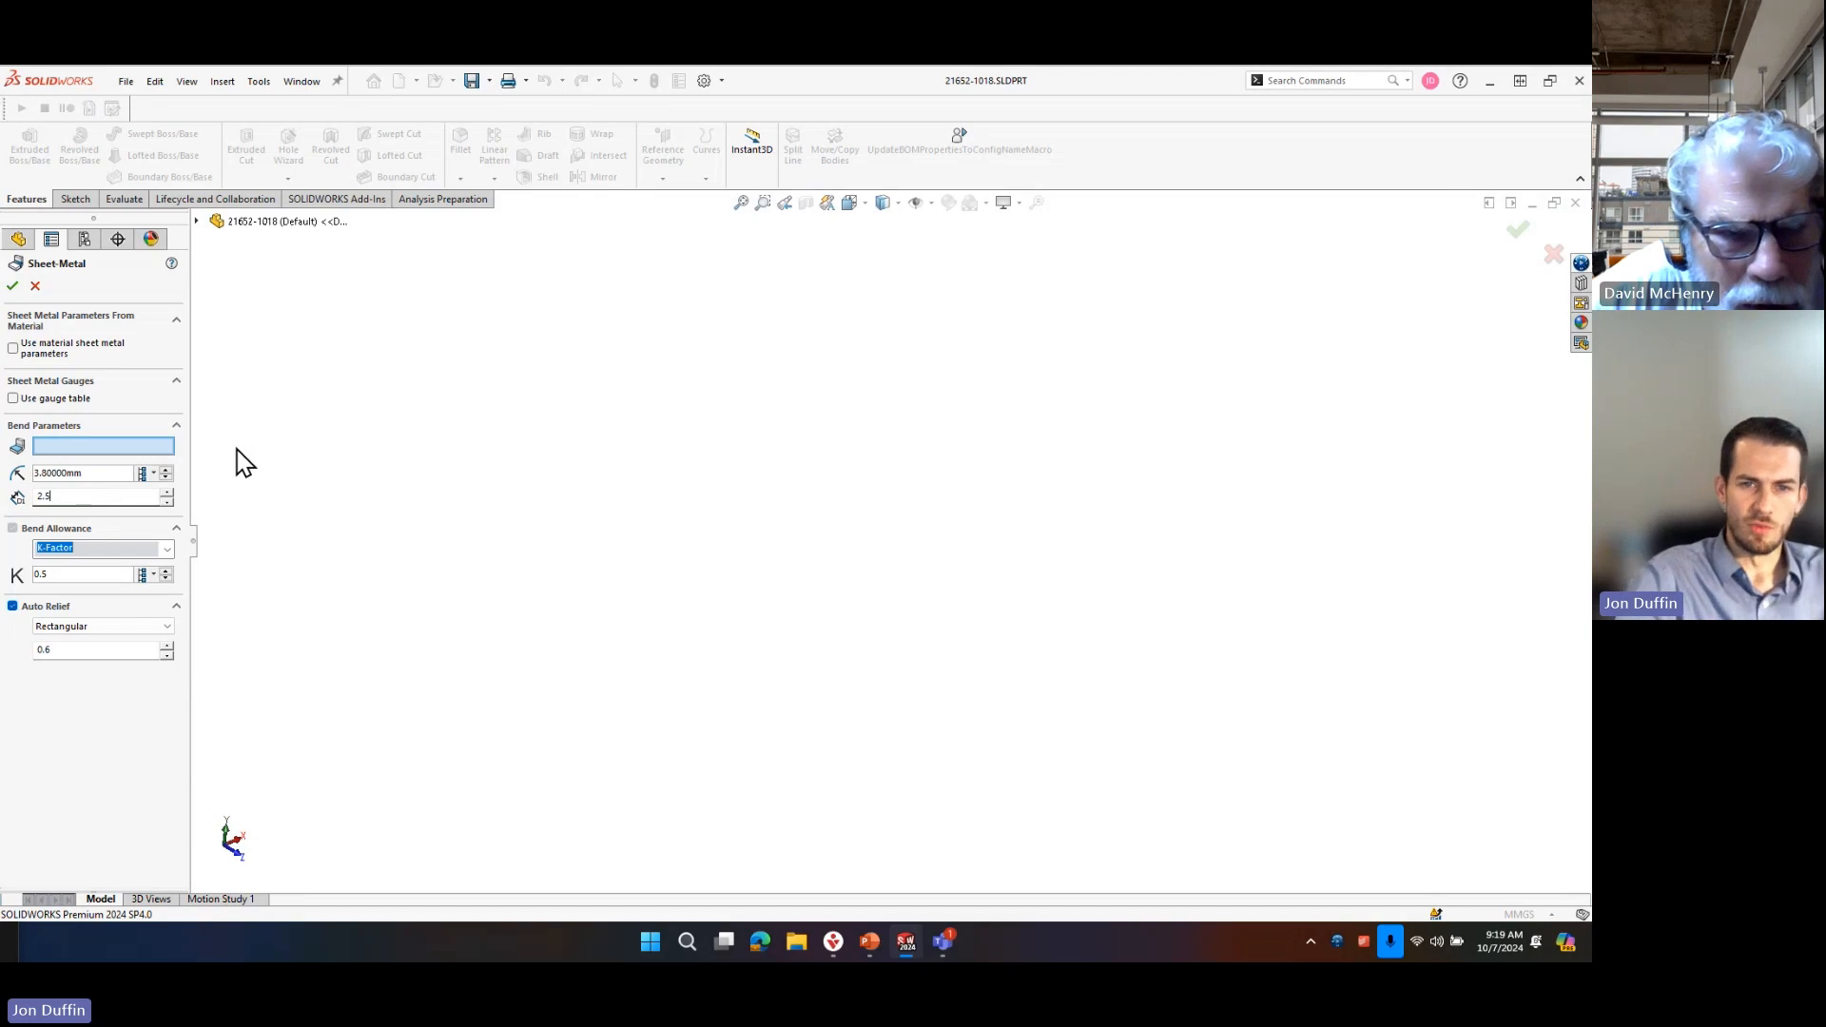
{"action": "left_click", "coordinate": [12, 285]}
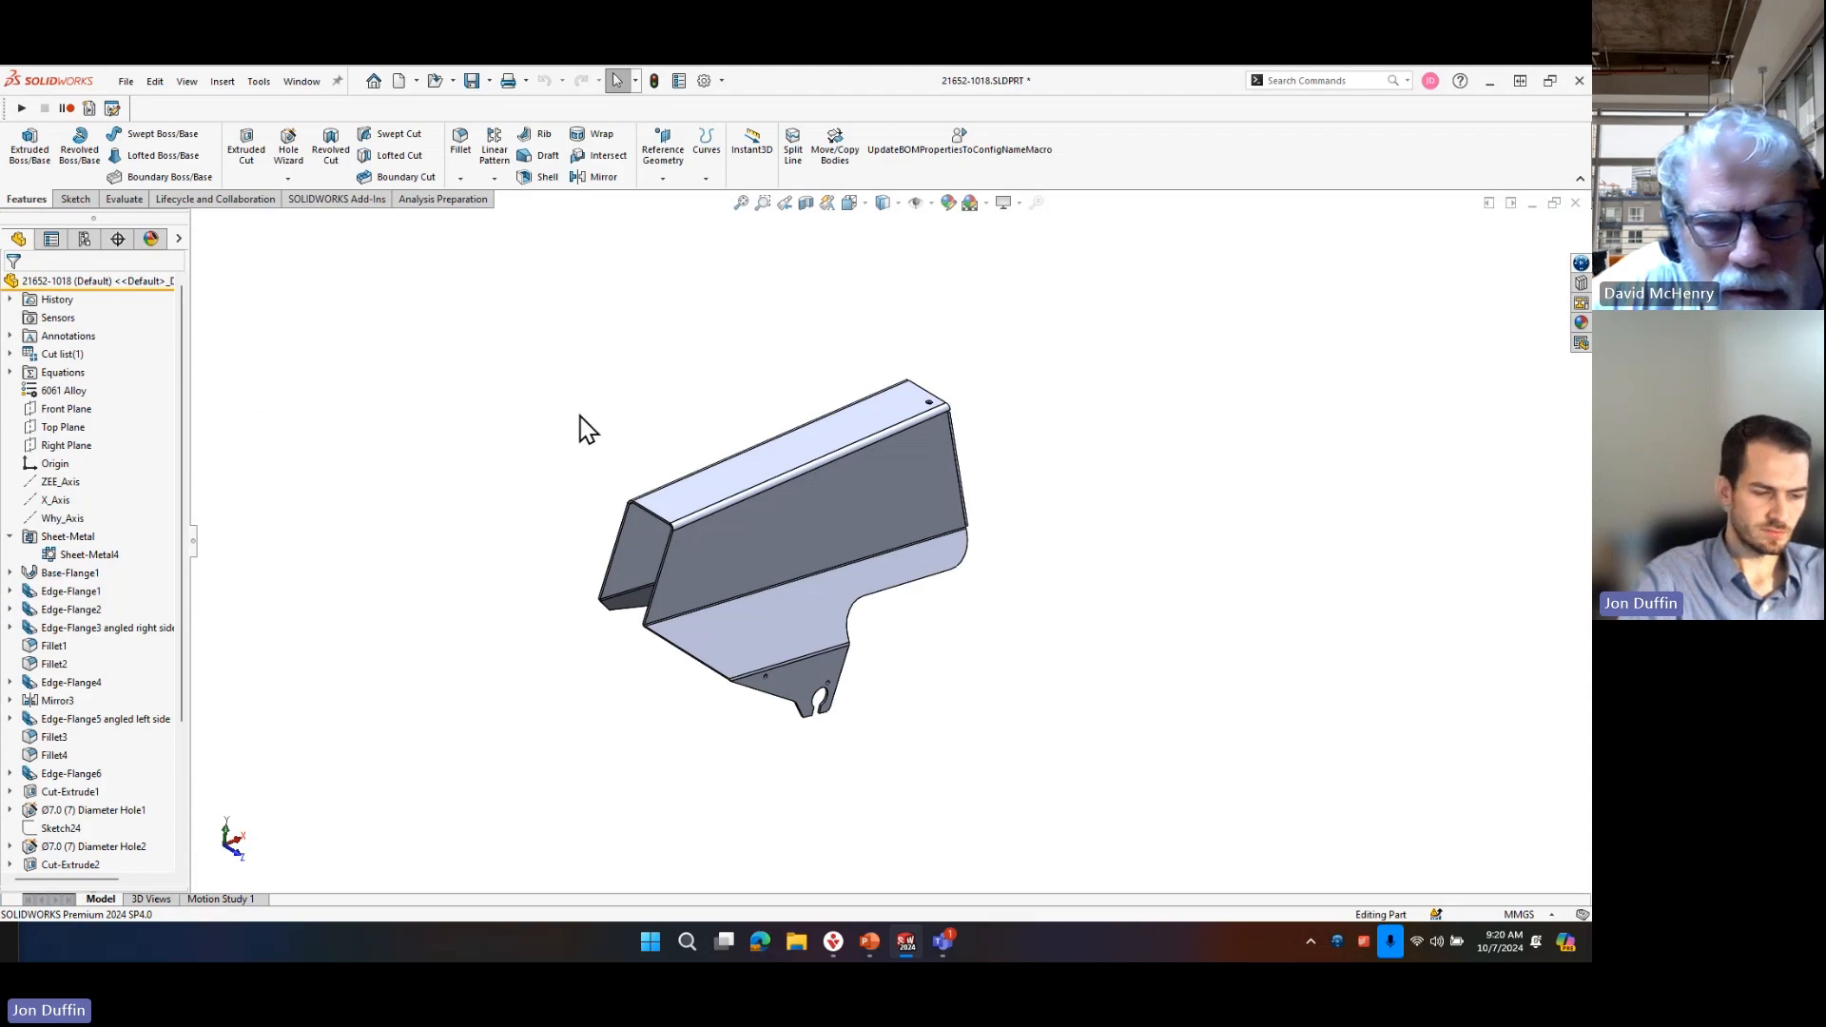
{"action": "left_click", "coordinate": [84, 239]}
{"action": "left_click", "coordinate": [18, 238]}
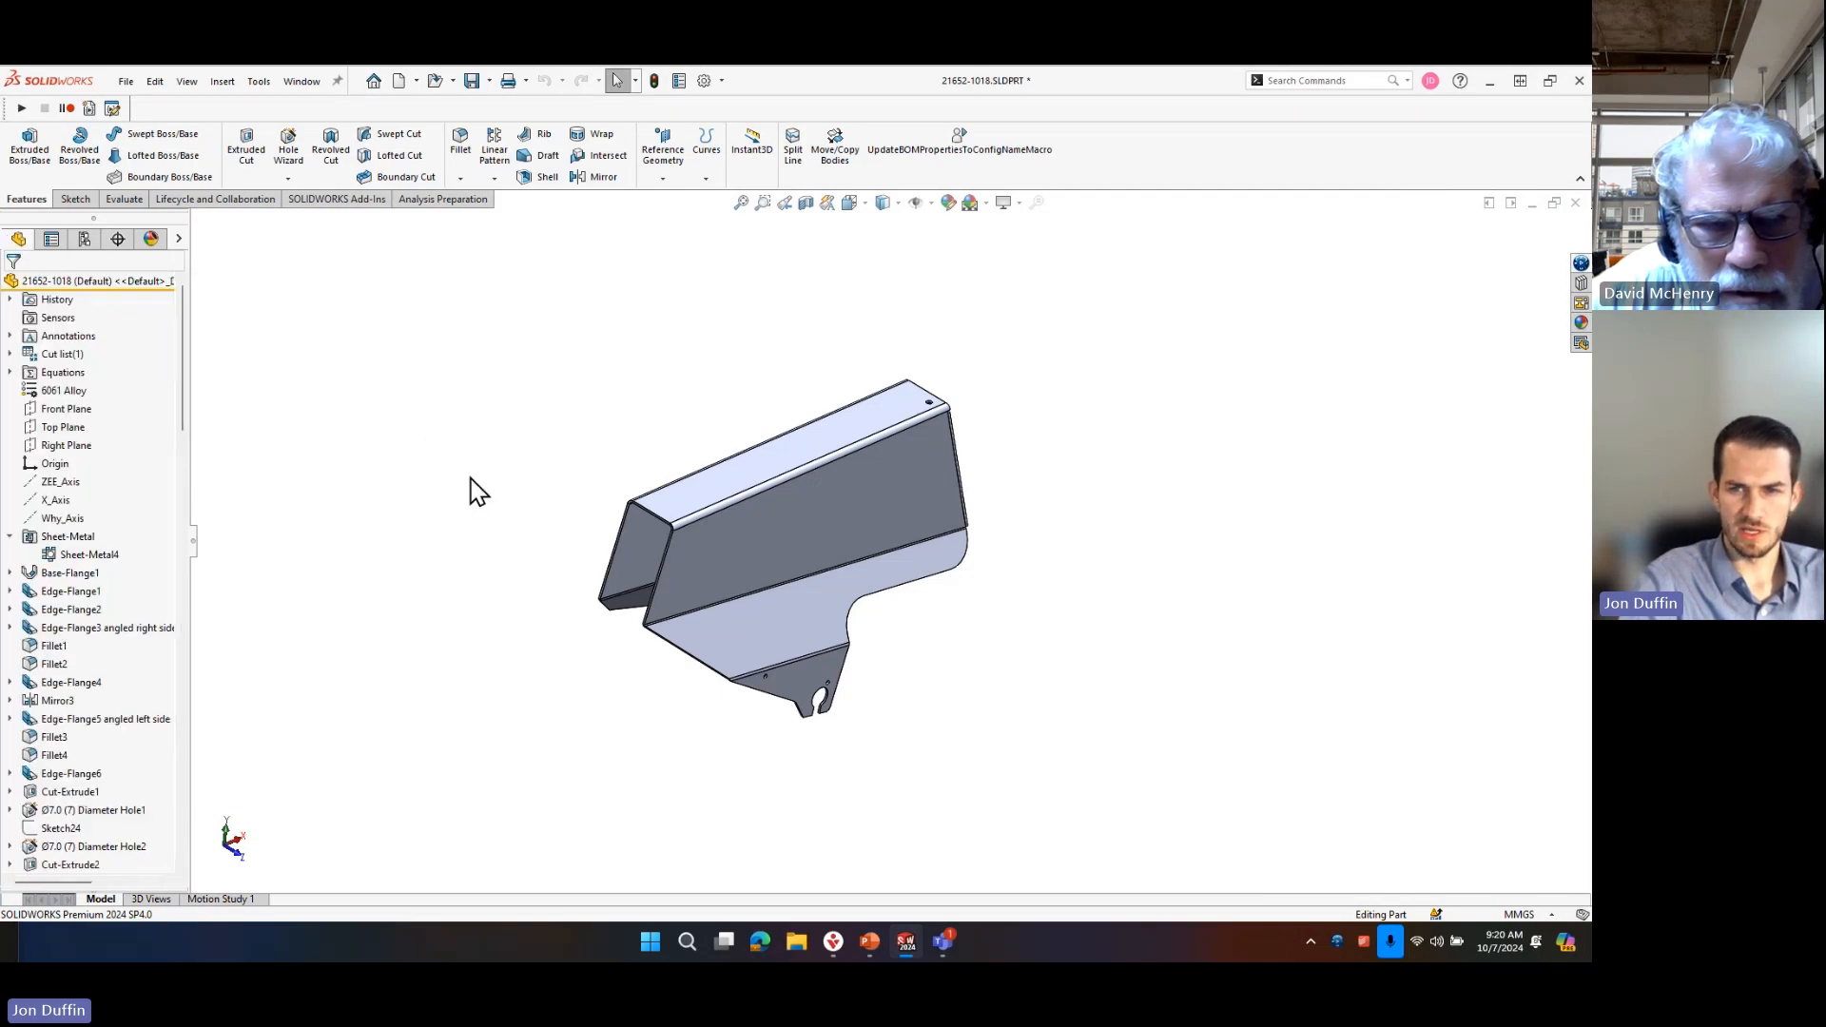
Switch to assembly 21652-505 and measure the sheet metal thickness of component 21652-1018 between its opposite wall faces.
{"action": "key", "text": "ctrl+Tab"}
{"action": "left_click", "coordinate": [667, 465]}
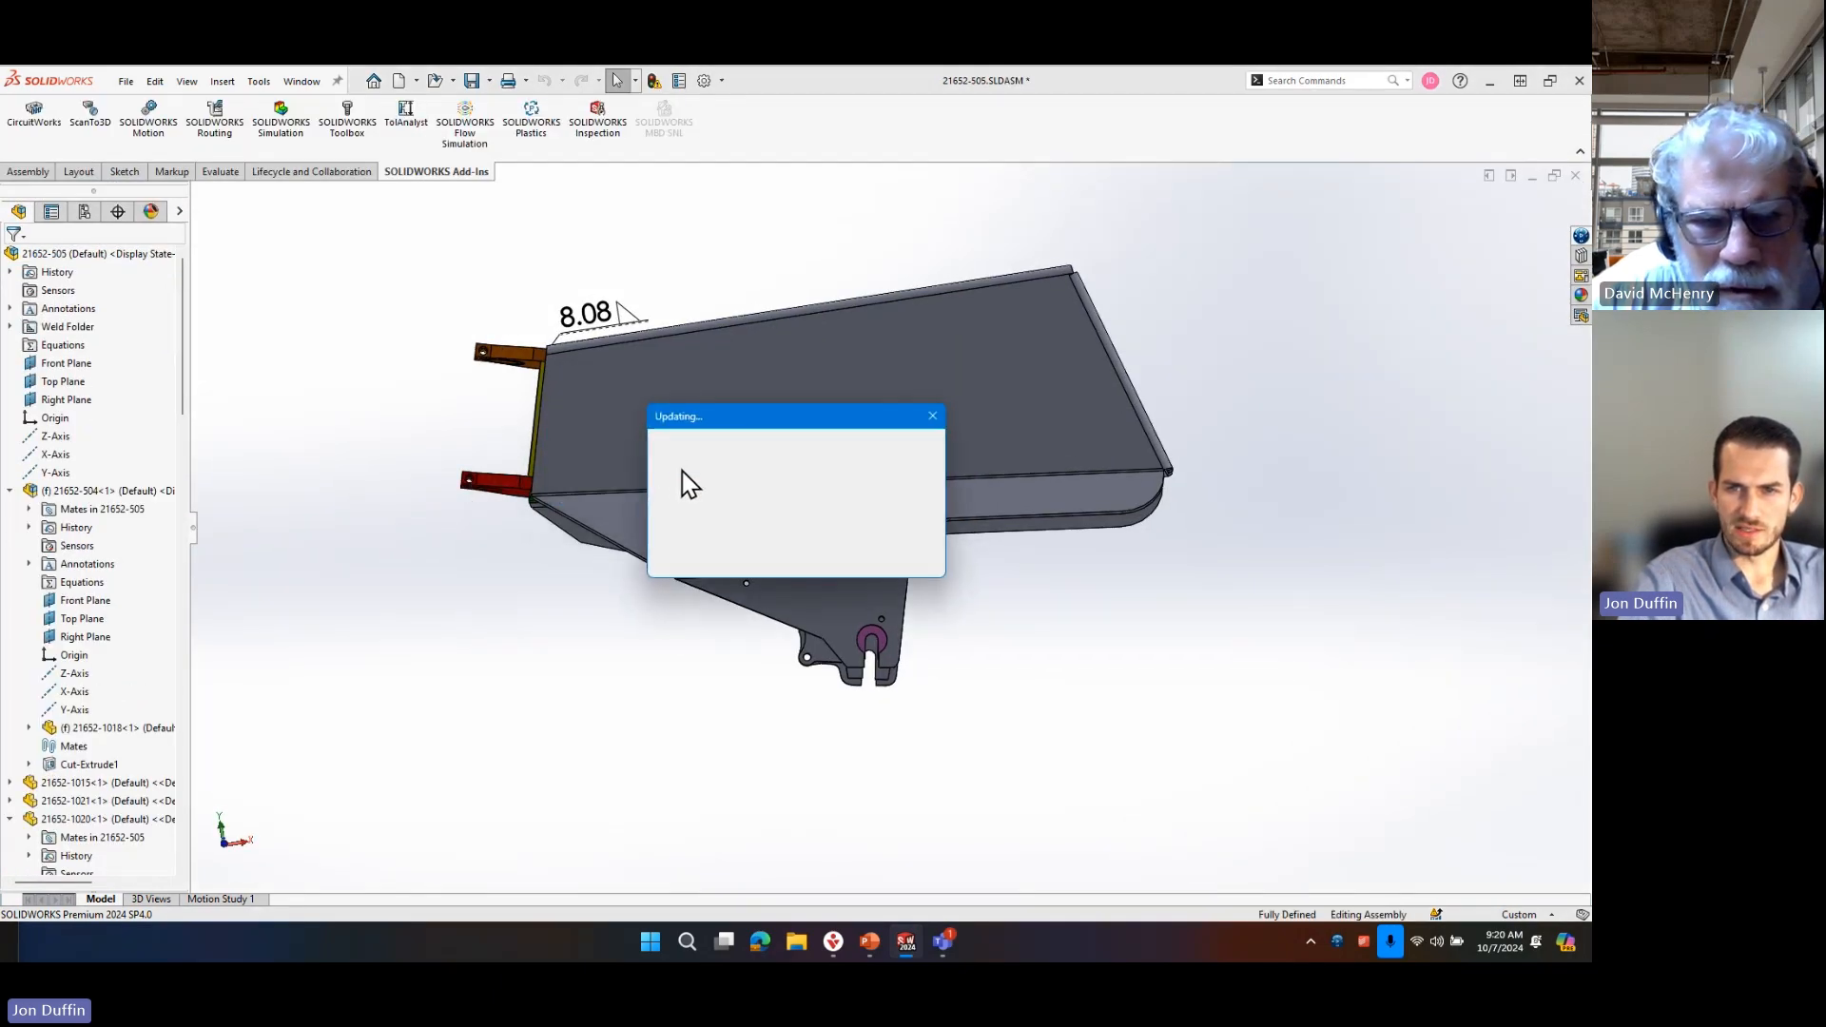
{"action": "middle_click_drag", "start_coordinate": [407, 469], "coordinate": [766, 475]}
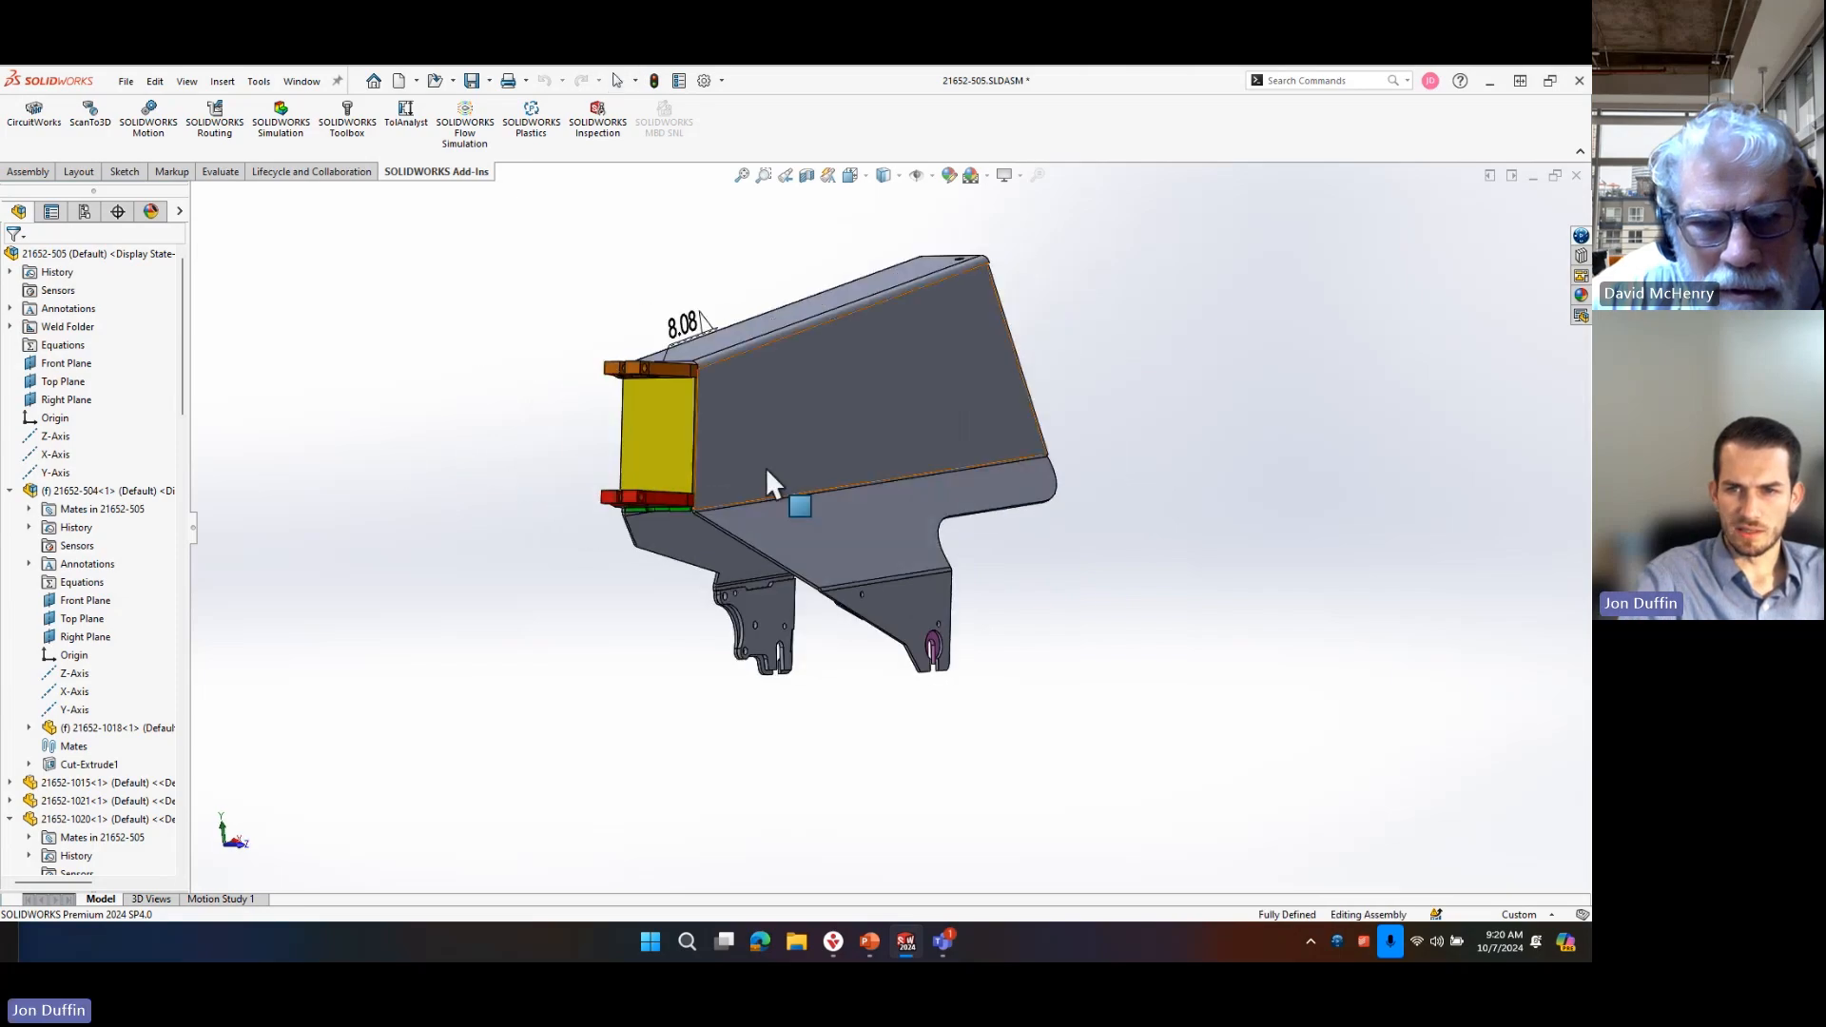
{"action": "scroll", "coordinate": [807, 665], "scroll_direction": "down", "scroll_amount": 10}
{"action": "left_click", "coordinate": [783, 561]}
{"action": "middle_click_drag", "start_coordinate": [784, 561], "coordinate": [869, 461]}
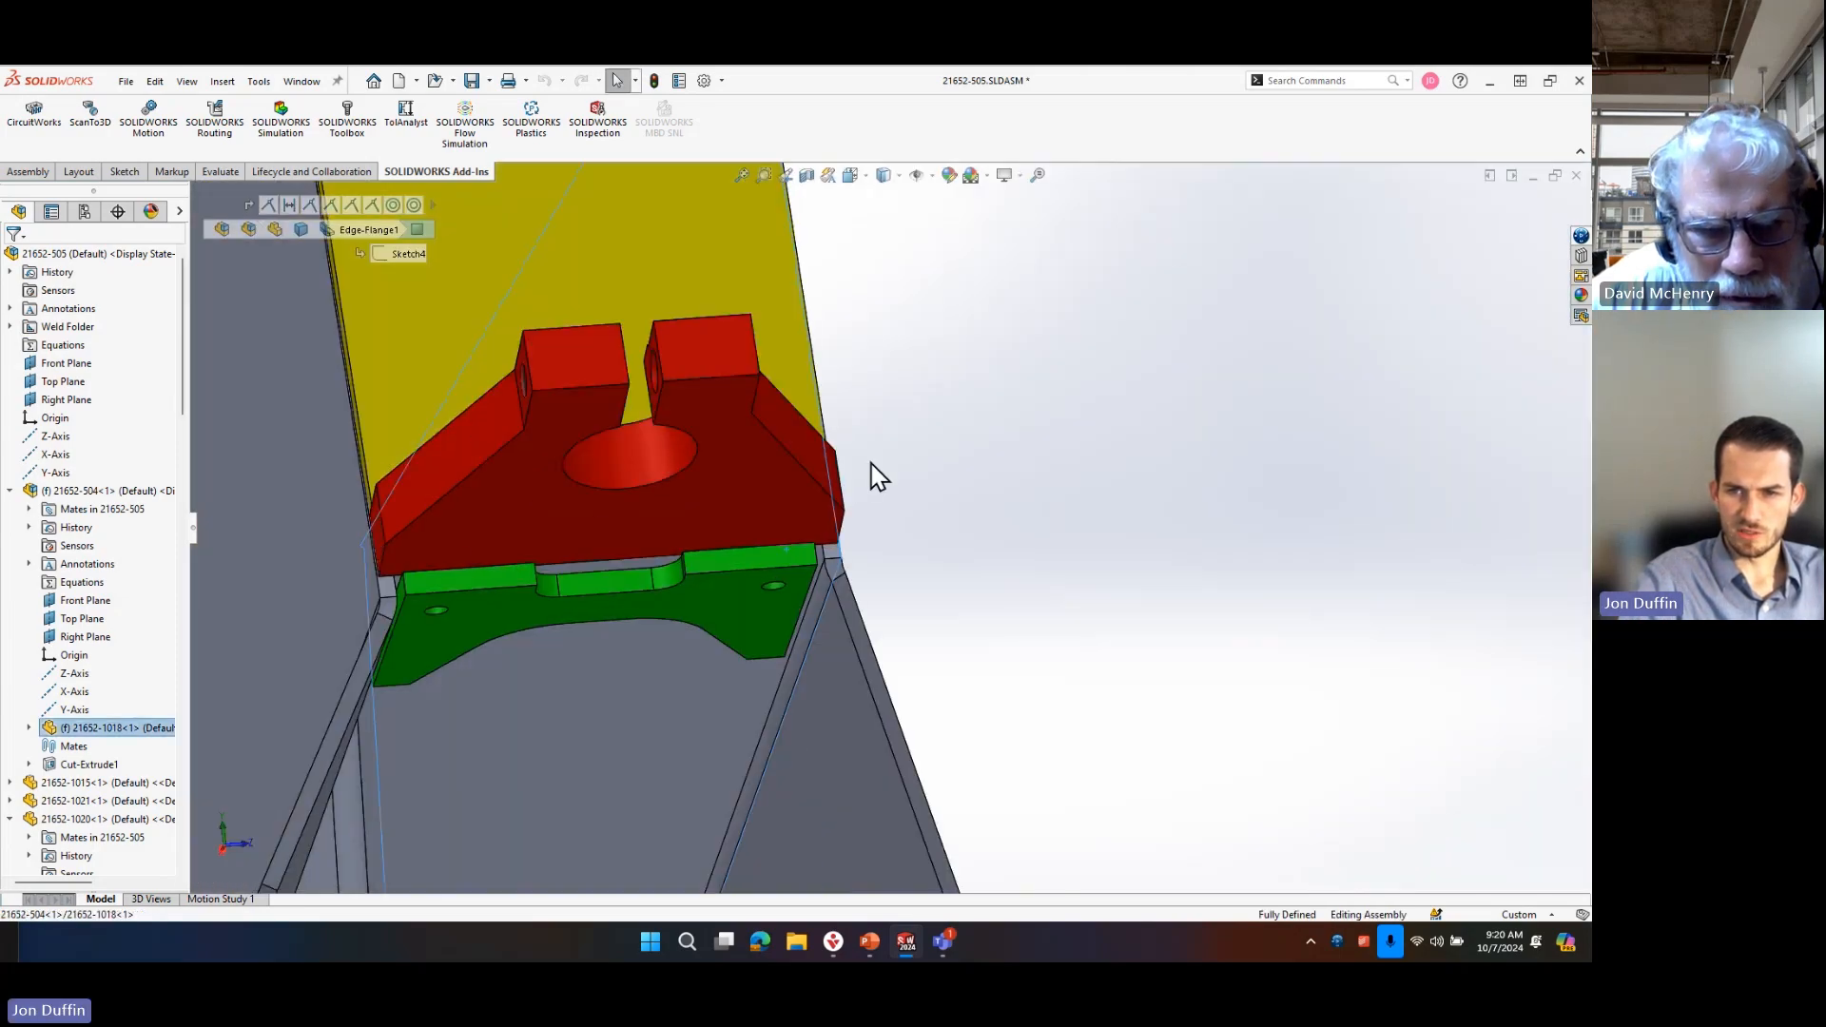
{"action": "left_click", "coordinate": [755, 683], "text": "ctrl"}
{"action": "key", "text": "m"}
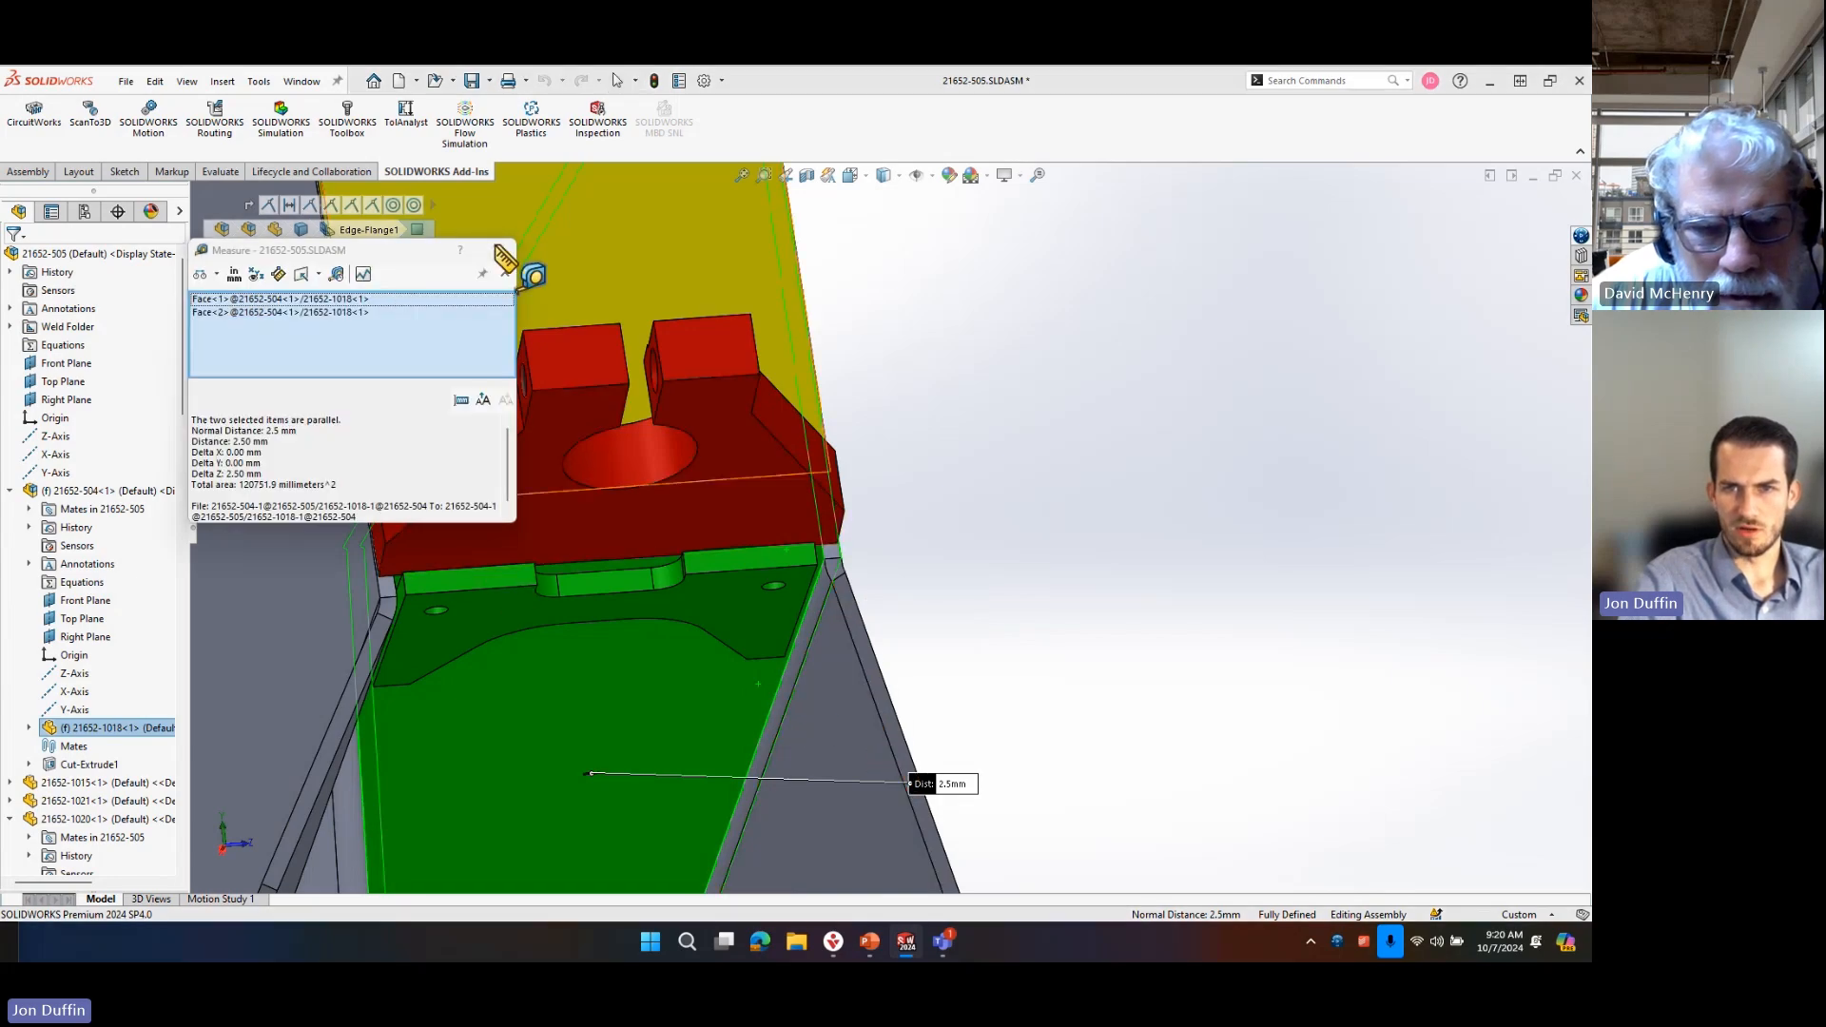
{"action": "left_click", "coordinate": [497, 250]}
{"action": "left_click", "coordinate": [1122, 390]}
Switch to the multibody part 21652-505 and continue its rebuild, ignoring the Fillet Bead2 error.
{"action": "key", "text": "ctrl+Tab"}
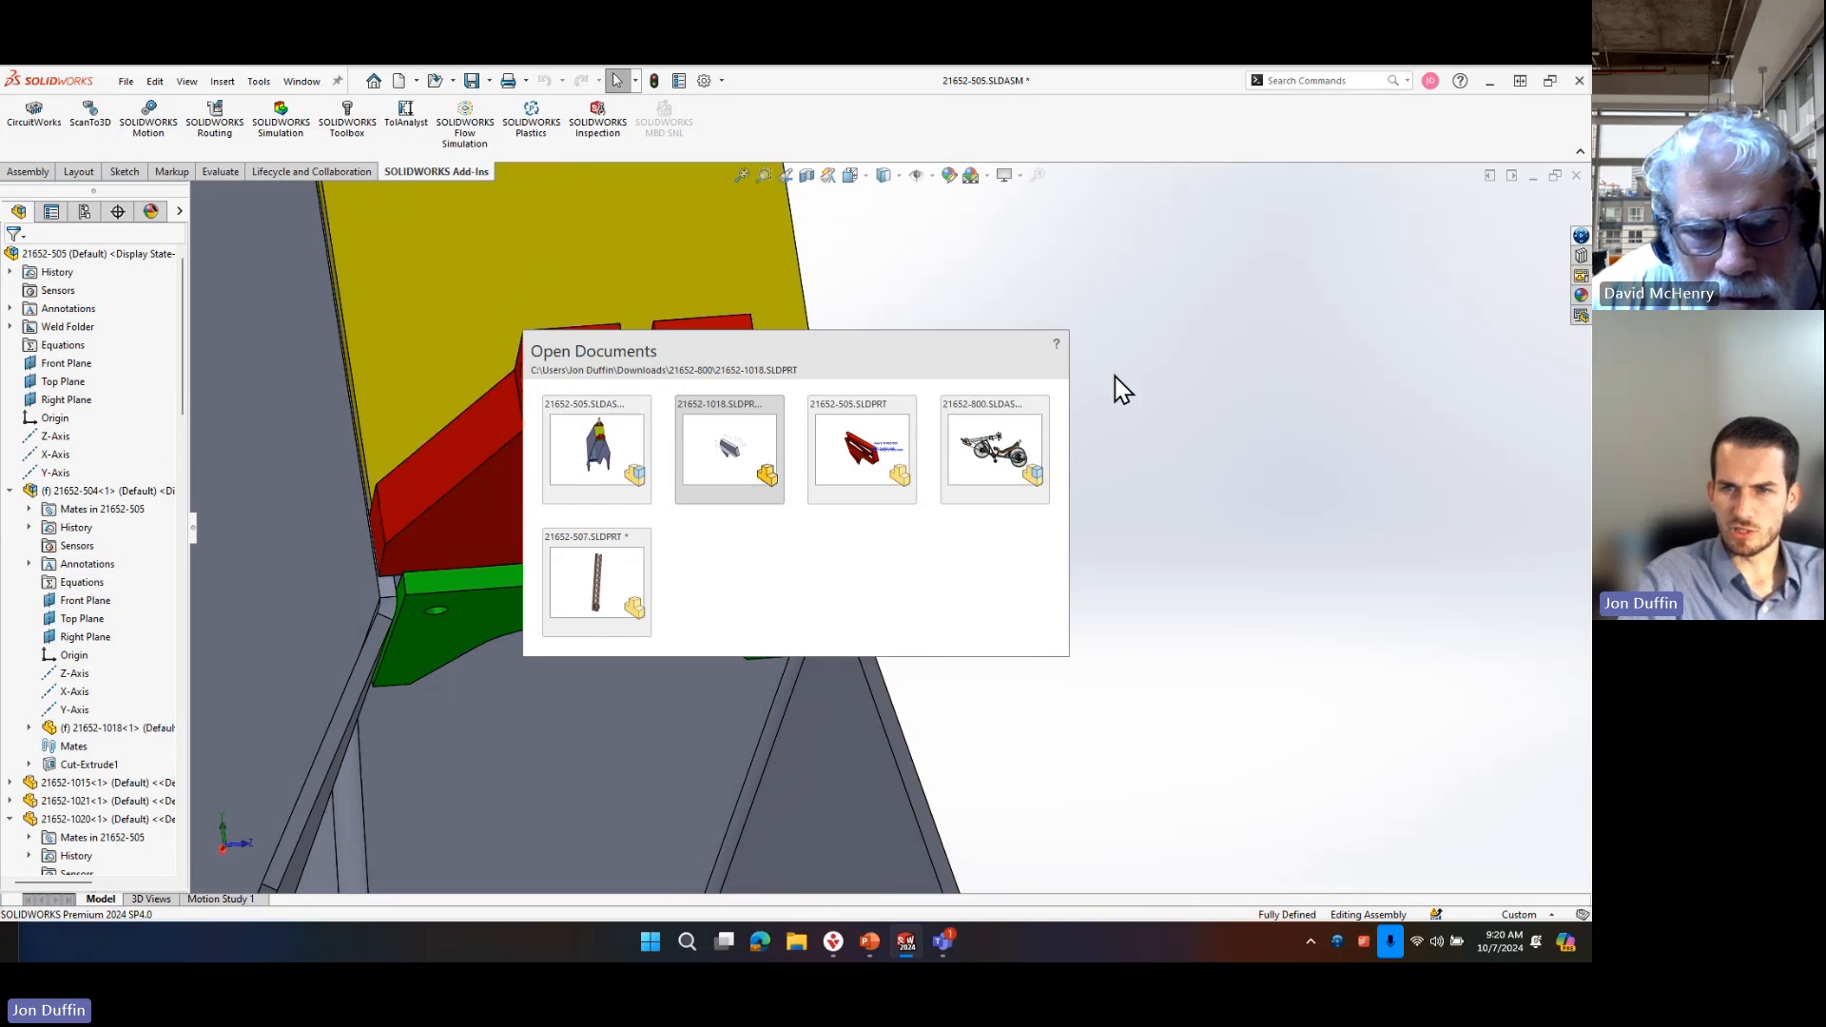
{"action": "left_click", "coordinate": [758, 457]}
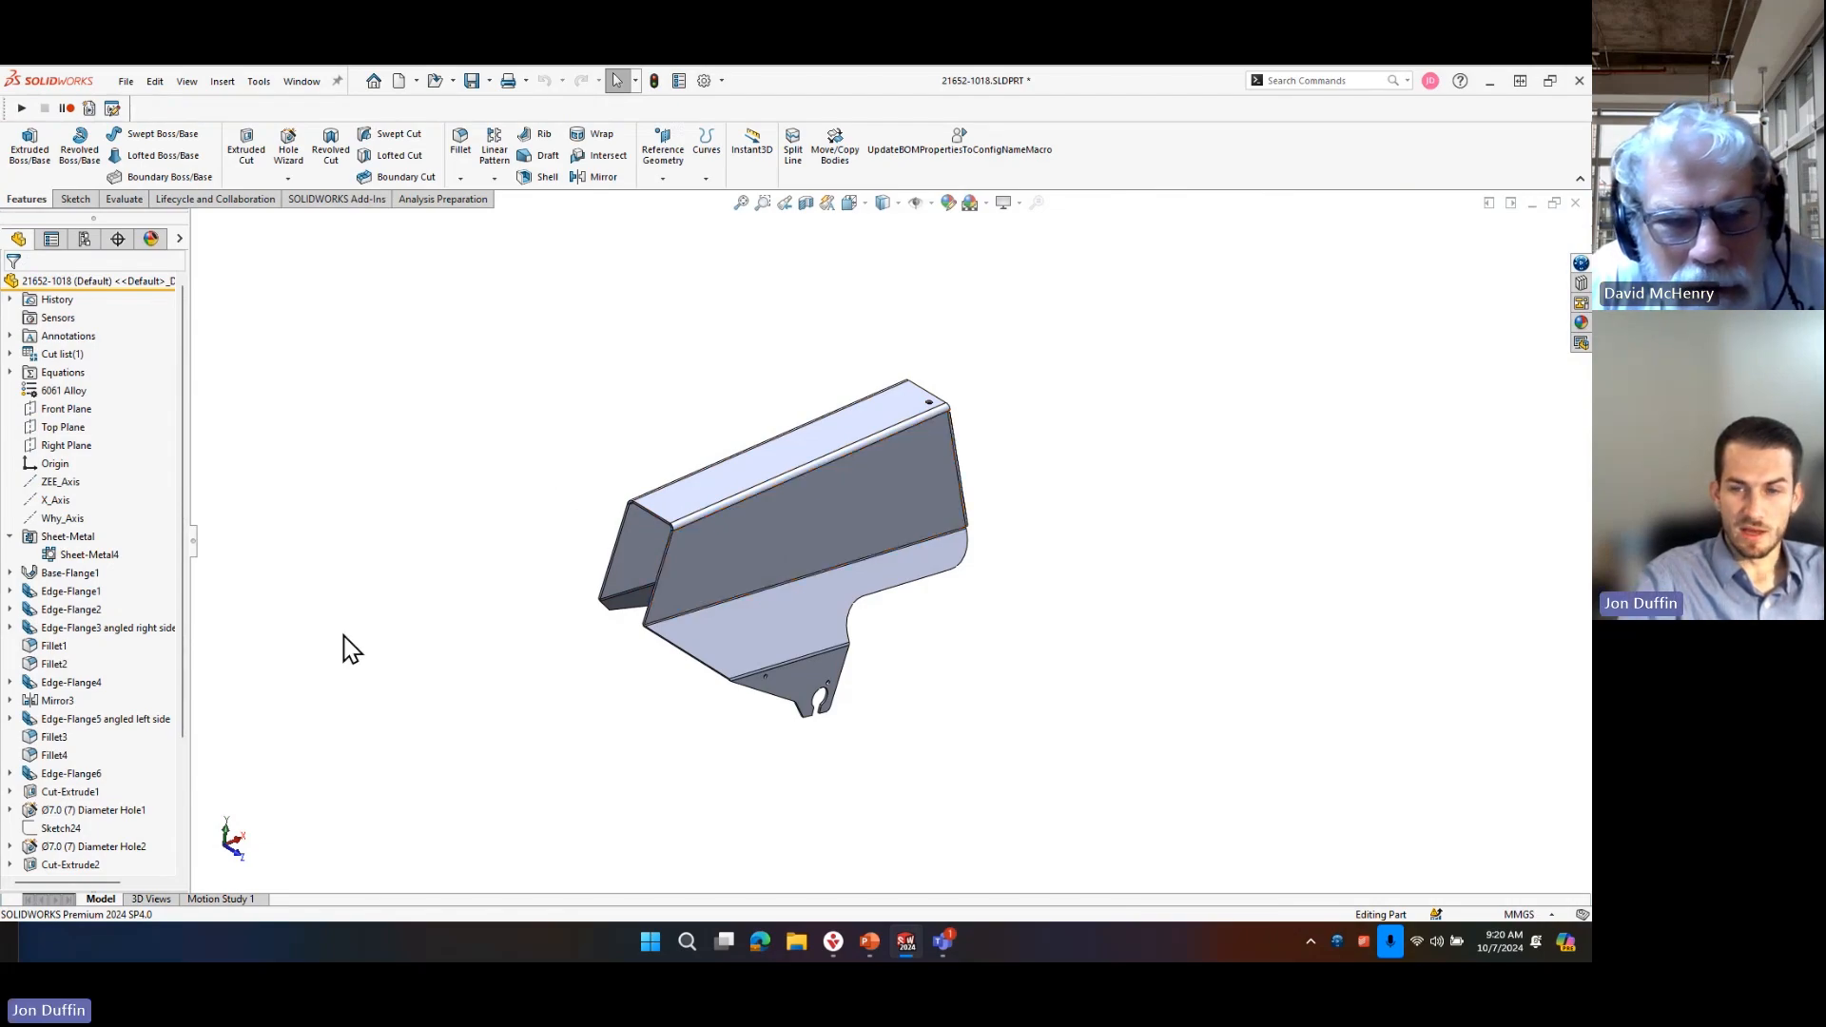
{"action": "key", "text": "ctrl+Tab"}
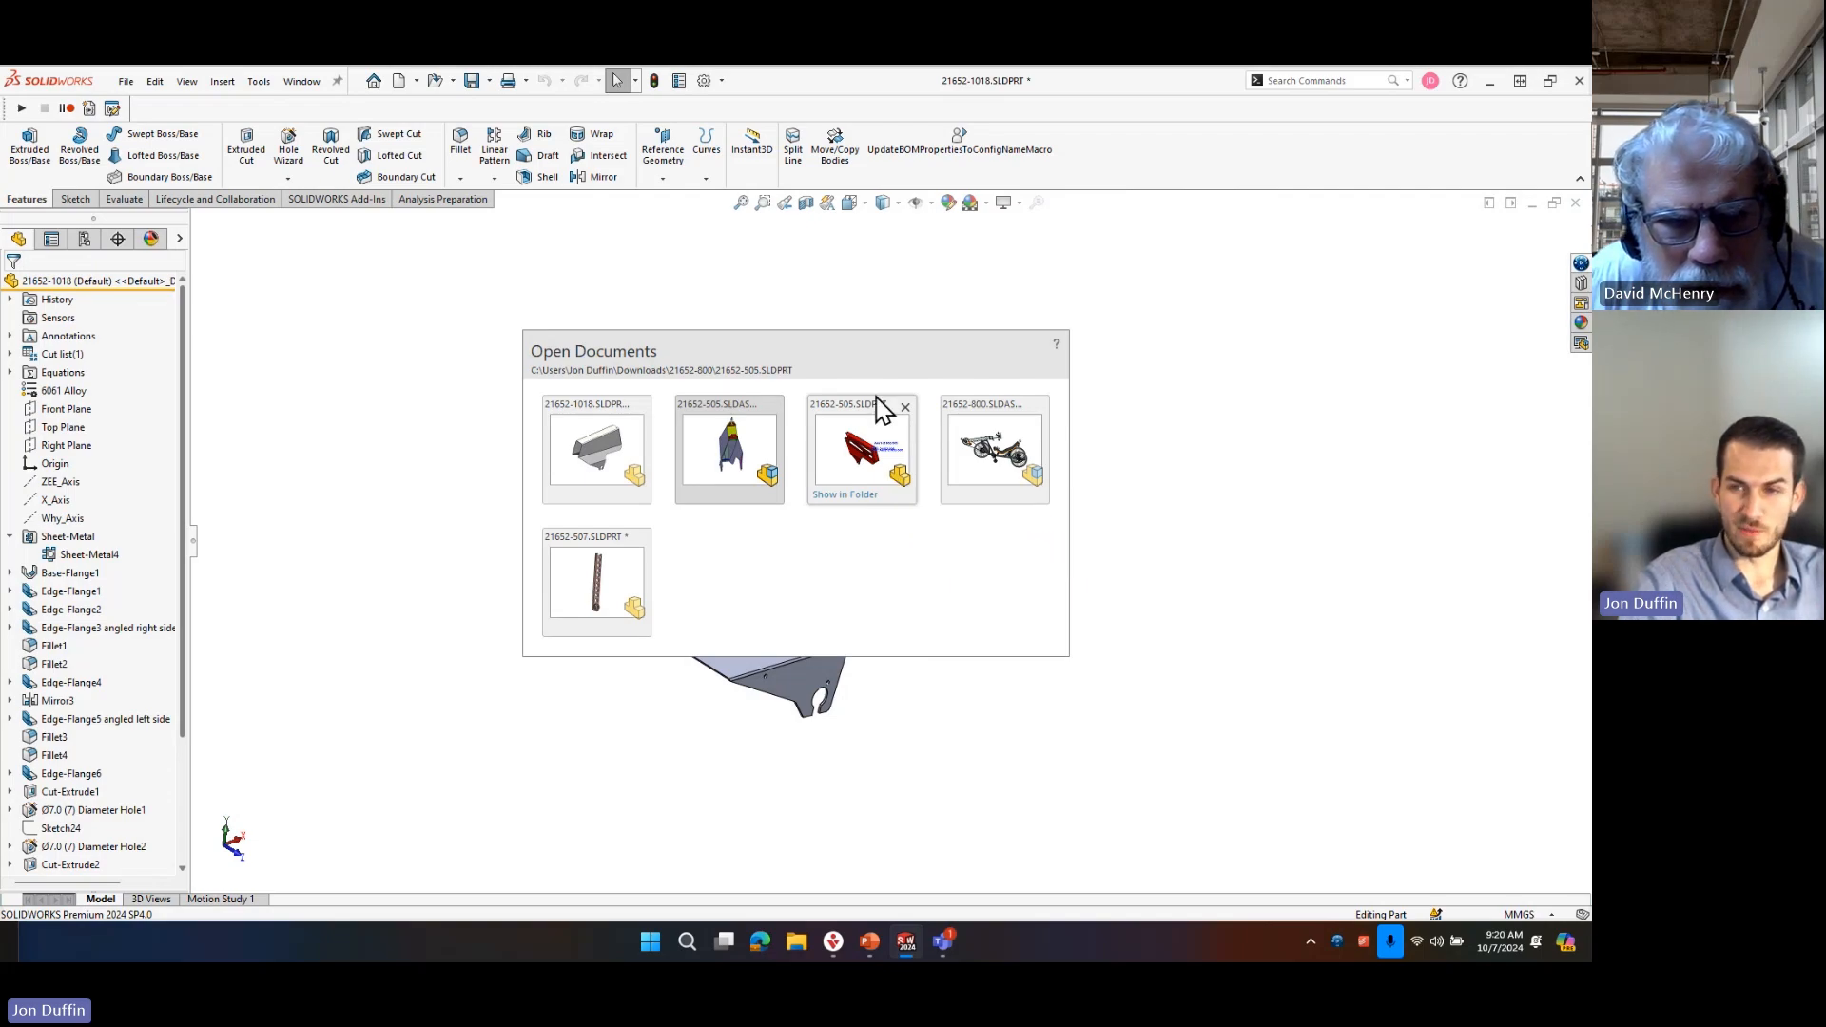
{"action": "left_click", "coordinate": [858, 428]}
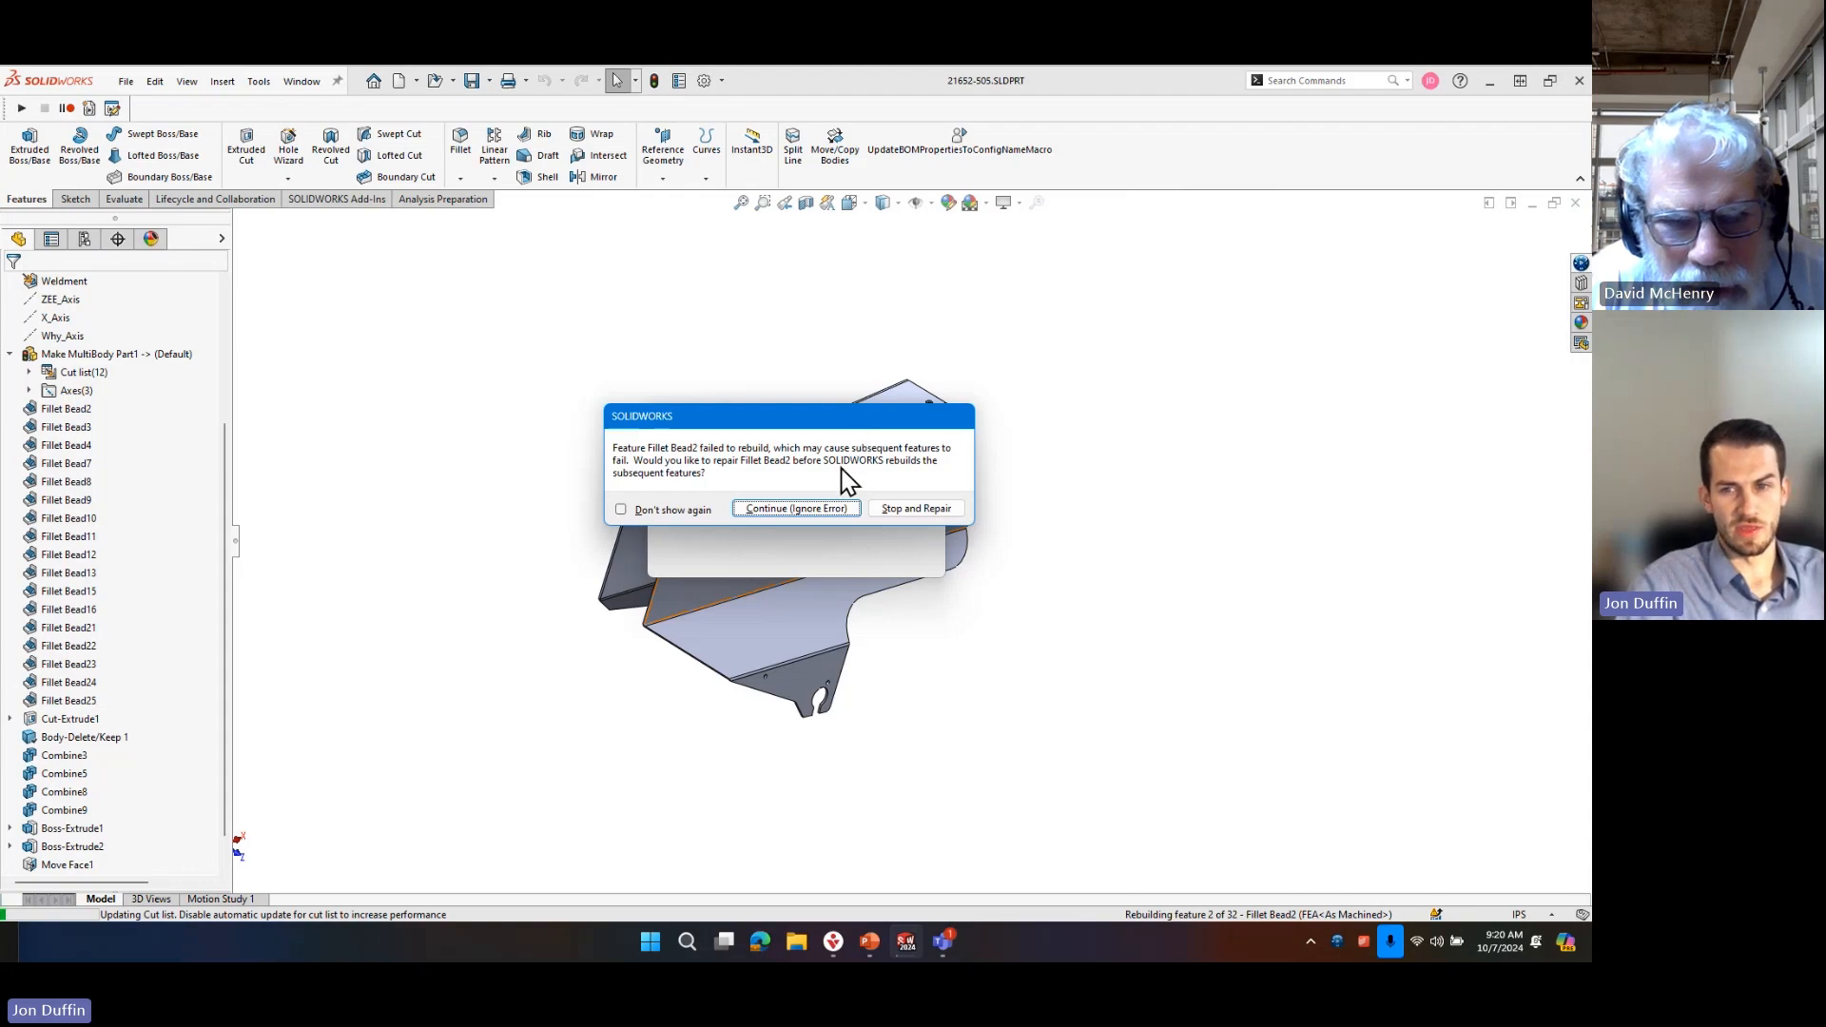
{"action": "left_click", "coordinate": [790, 511]}
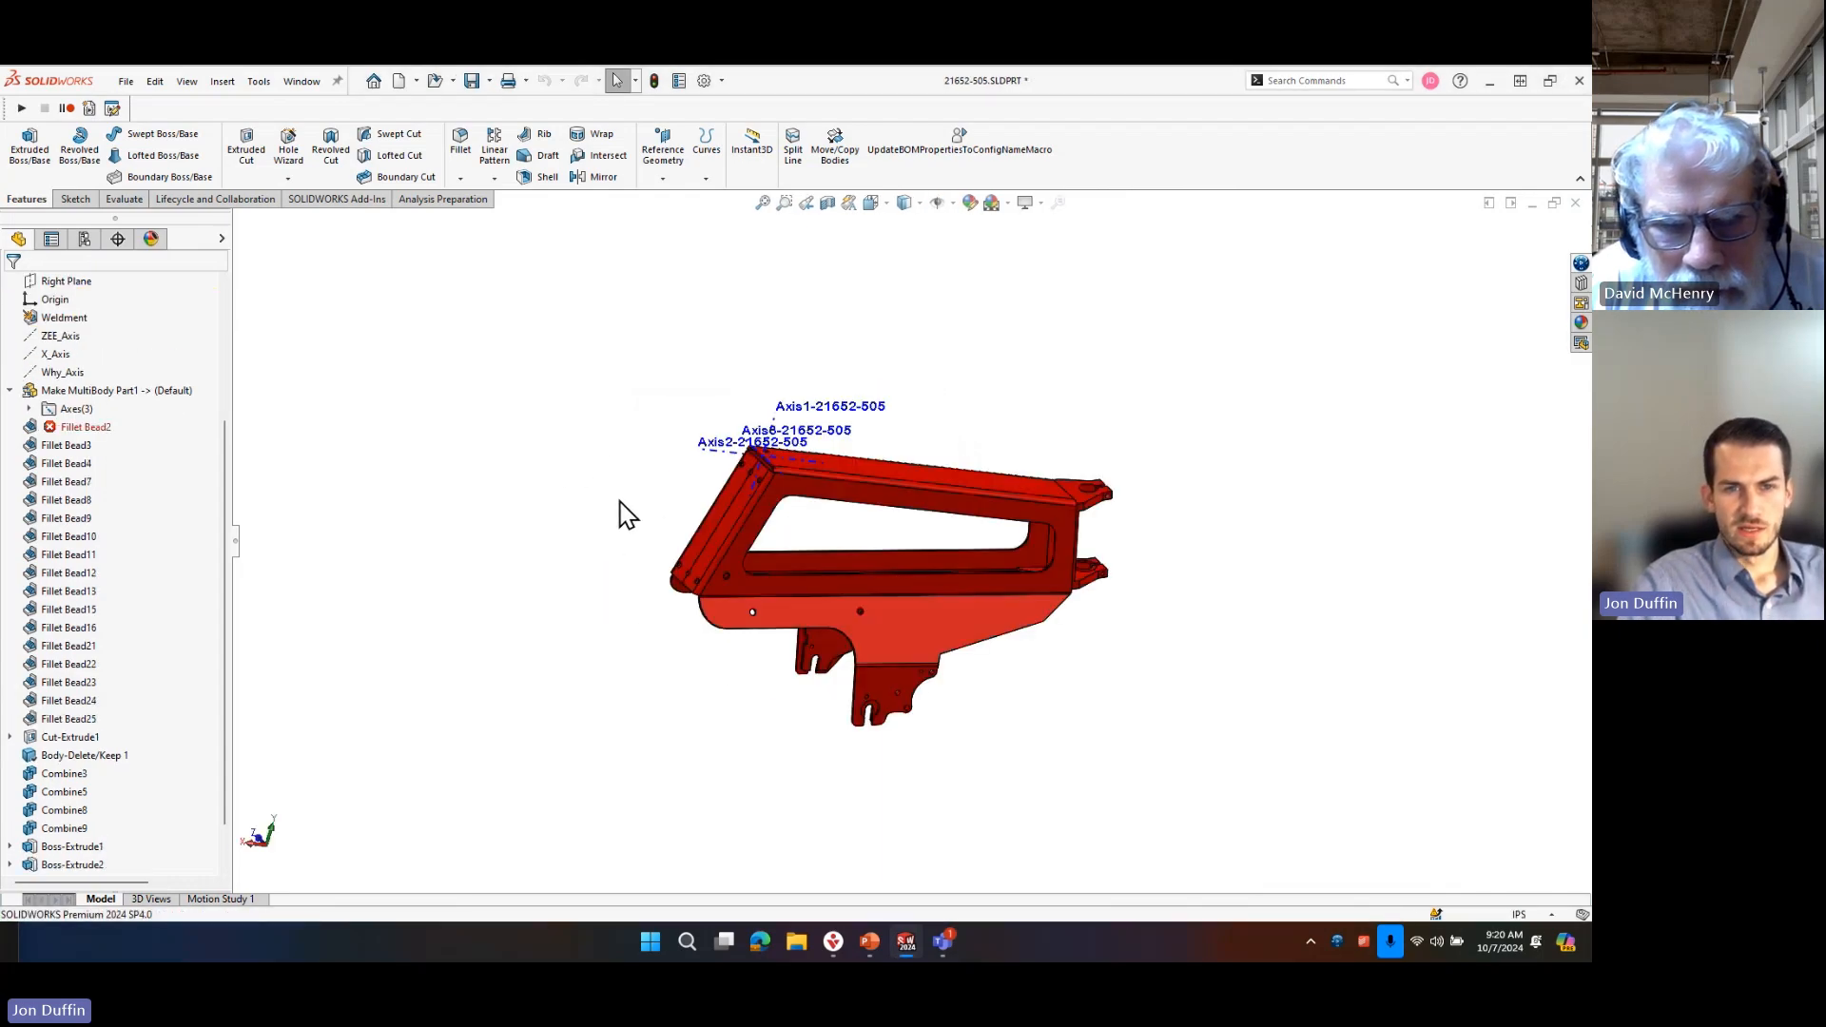
Check the distance between the outer and inner faces of the multibody part's side wall.
{"action": "middle_click_drag", "start_coordinate": [904, 733], "coordinate": [887, 622]}
{"action": "scroll", "coordinate": [888, 622], "scroll_direction": "down", "scroll_amount": 5}
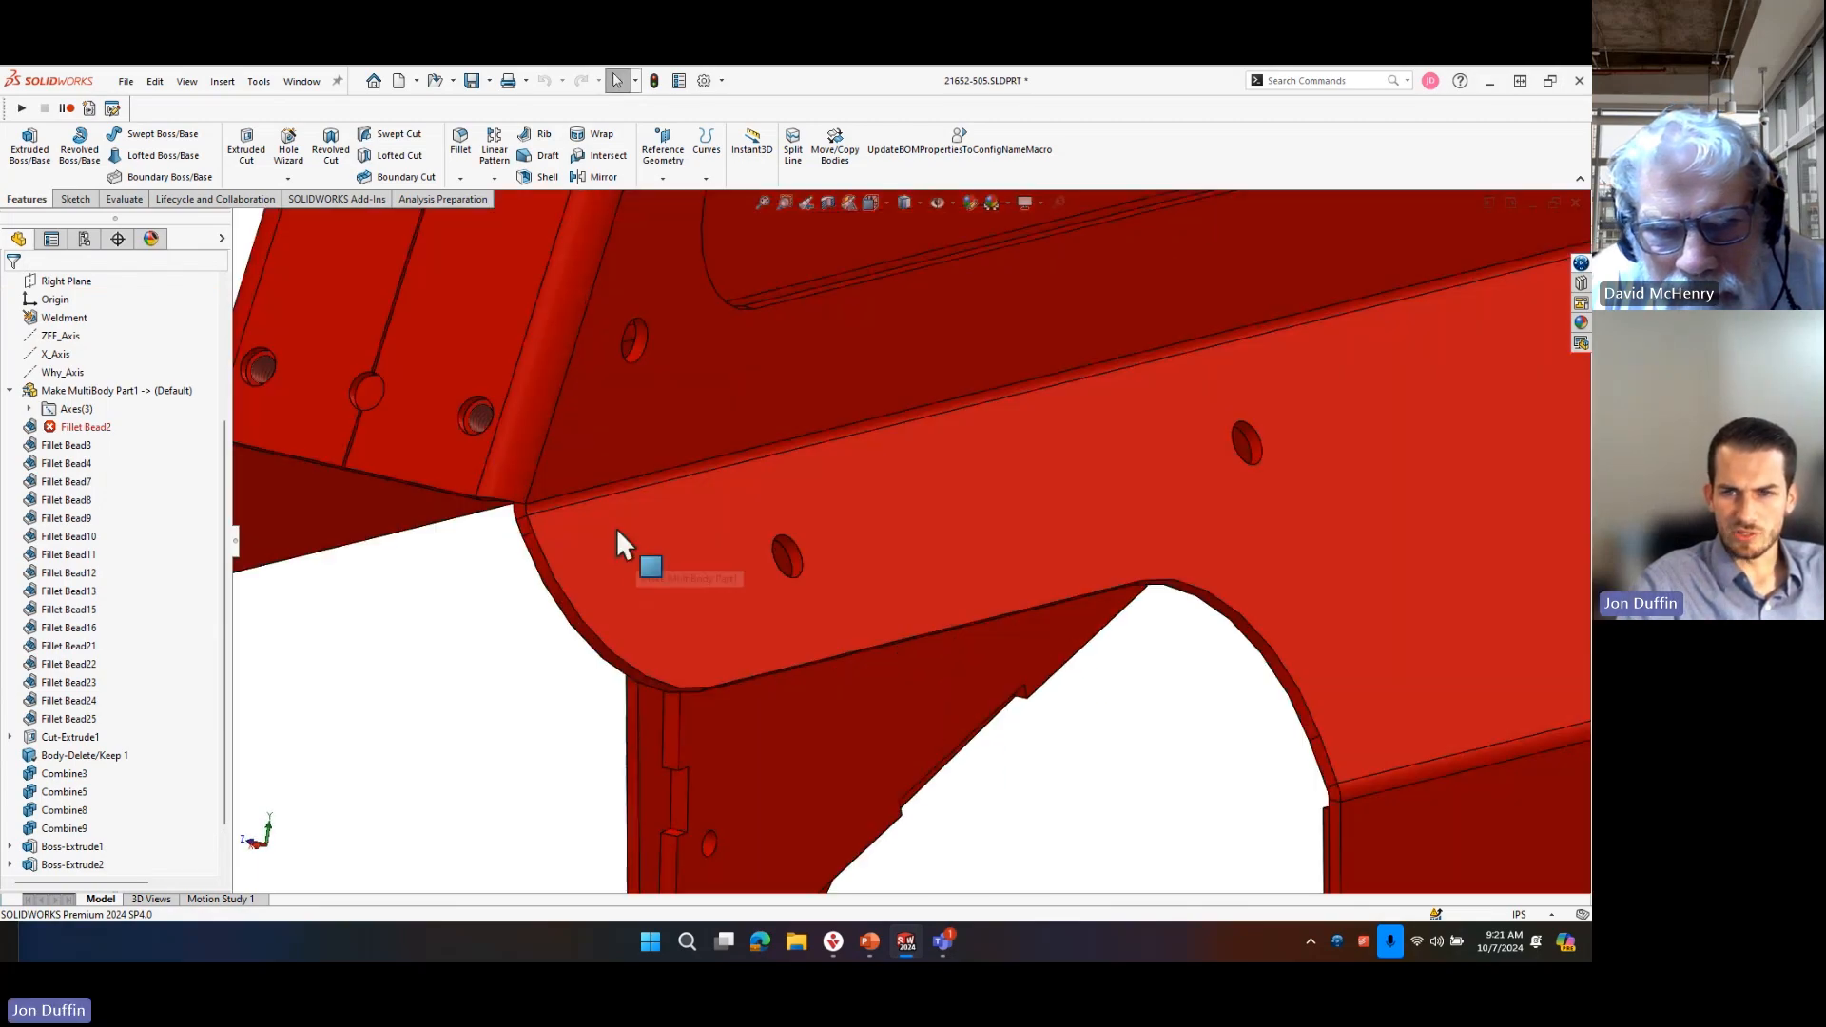
{"action": "left_click", "coordinate": [681, 411]}
{"action": "middle_click_drag", "start_coordinate": [703, 415], "coordinate": [794, 332]}
{"action": "left_click", "coordinate": [726, 389], "text": "ctrl"}
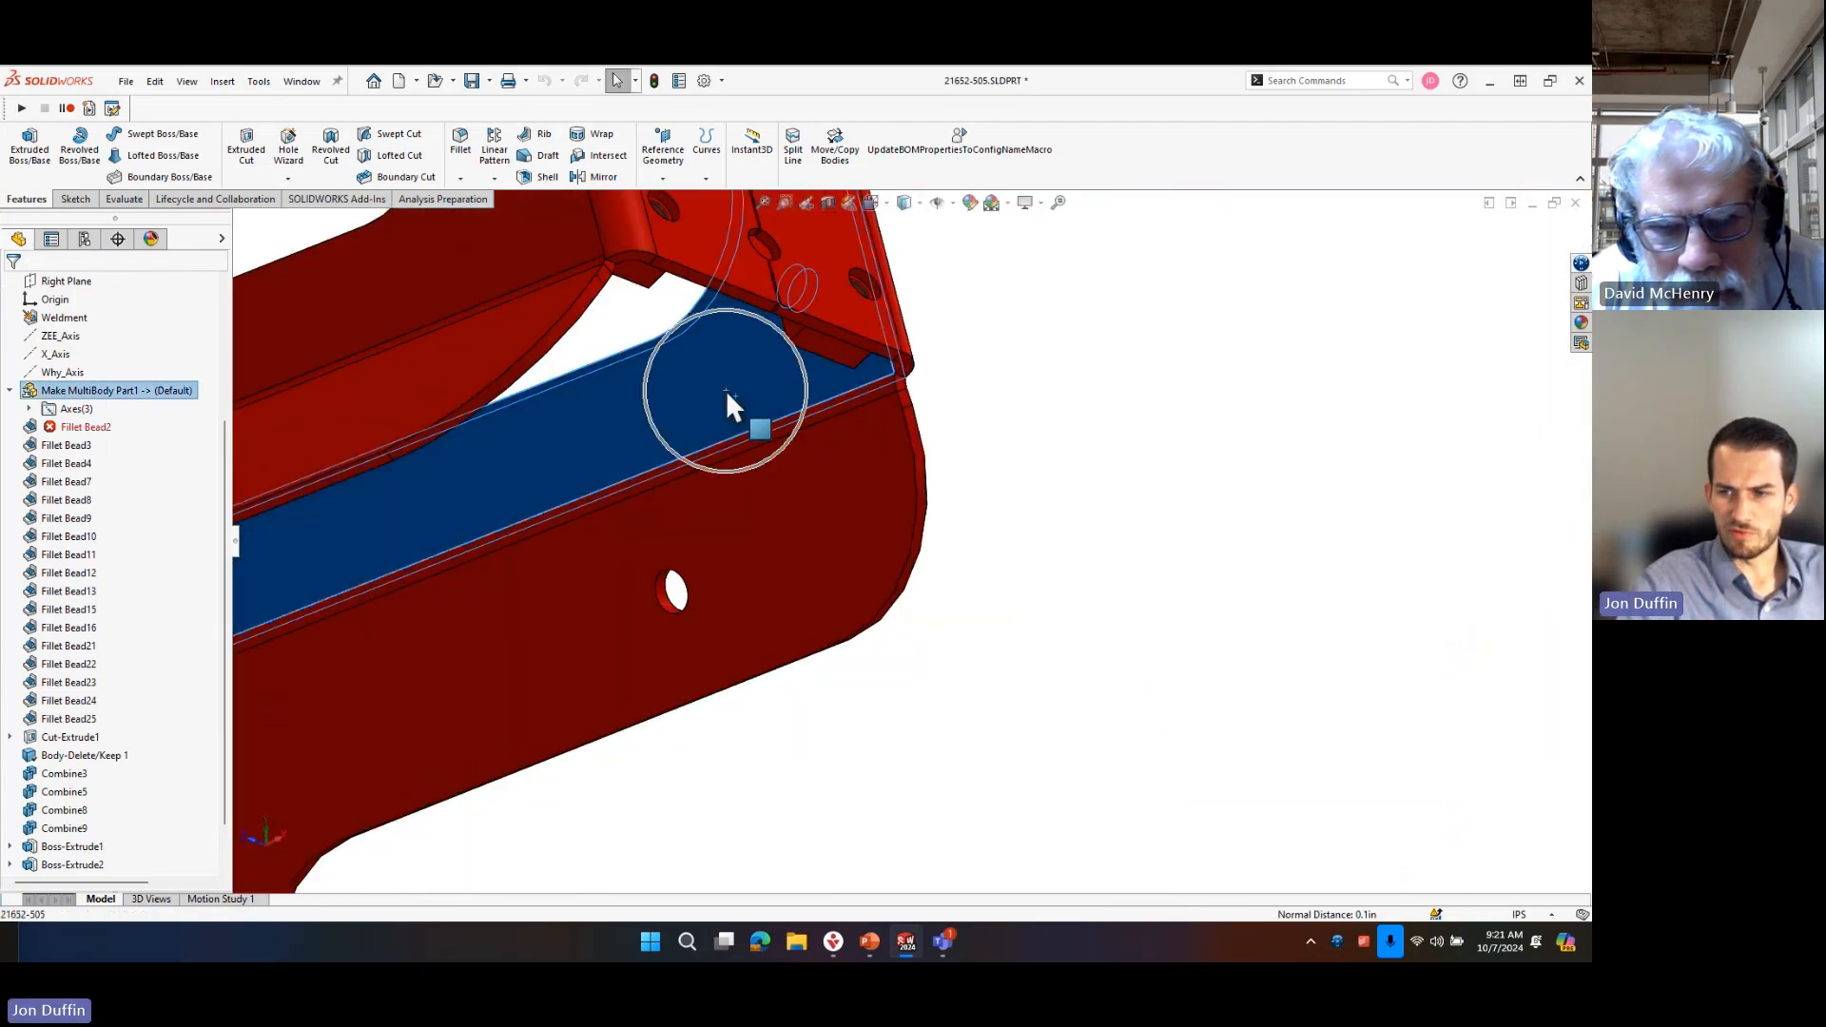
{"action": "middle_click_drag", "start_coordinate": [954, 469], "coordinate": [928, 473]}
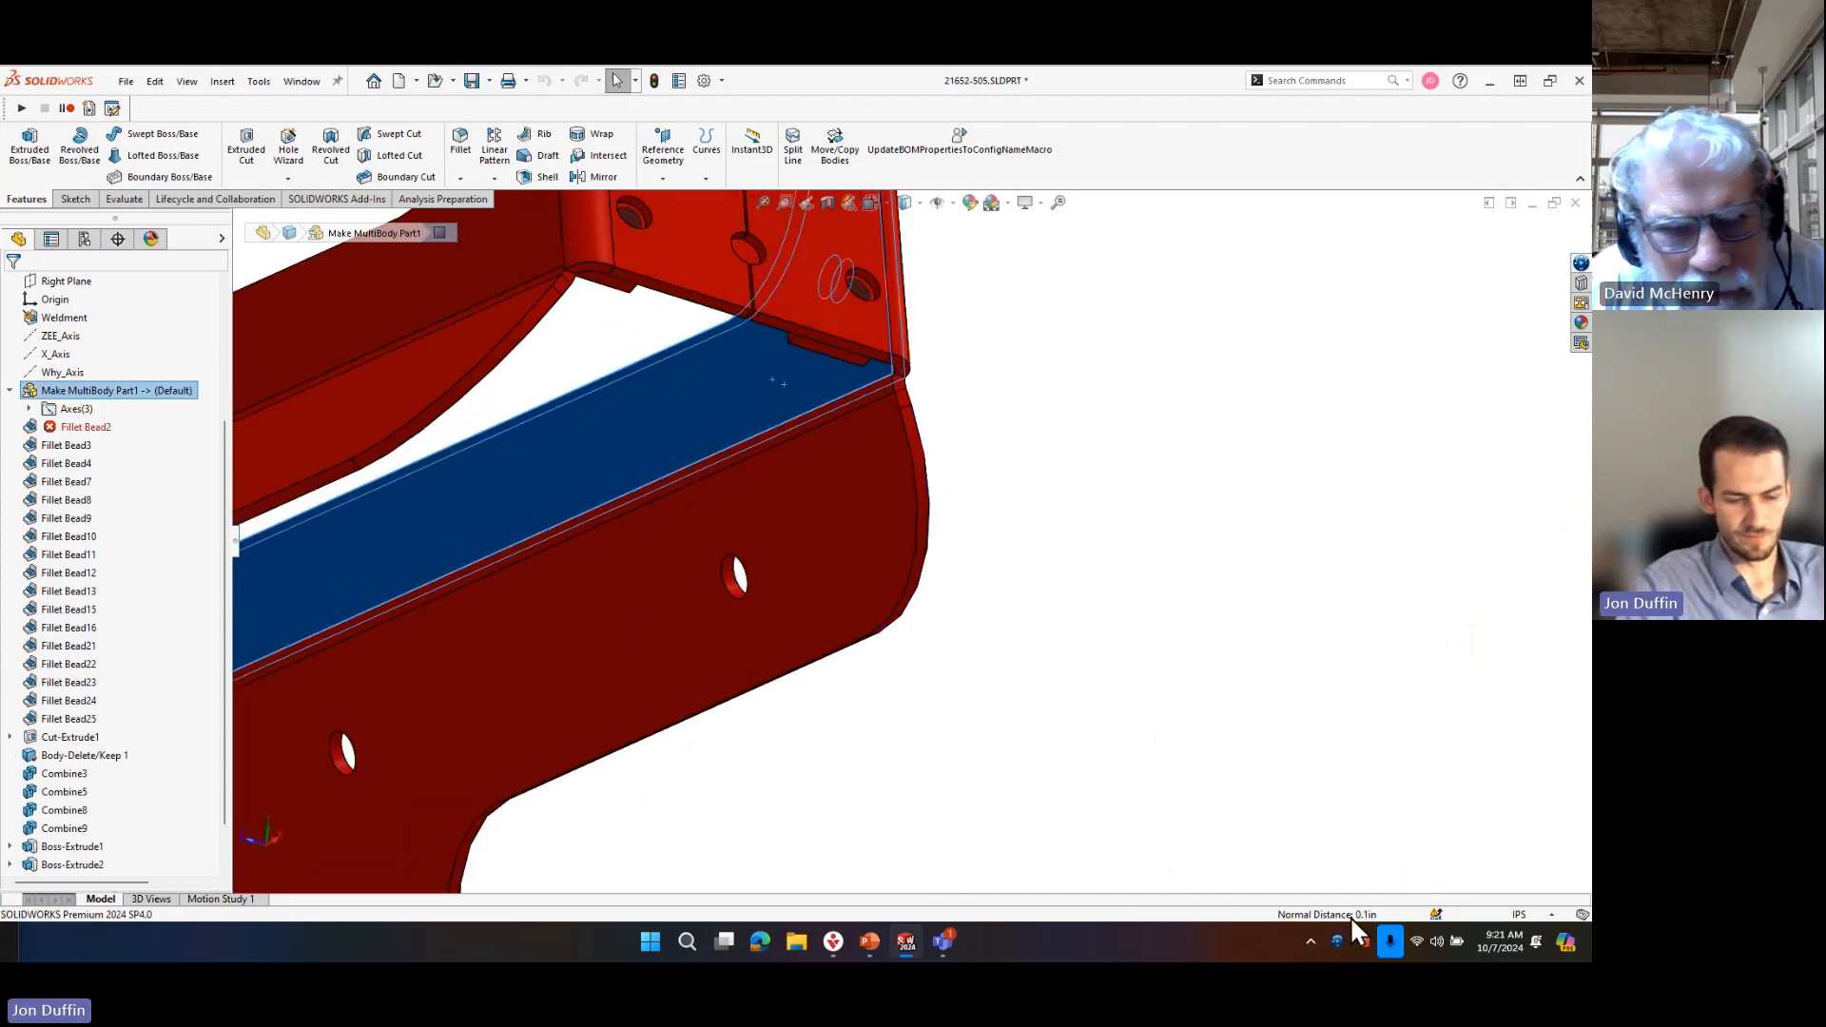
Change the document units to MMGS and recheck the side wall's thickness between its two opposite faces.
{"action": "left_click", "coordinate": [1540, 915]}
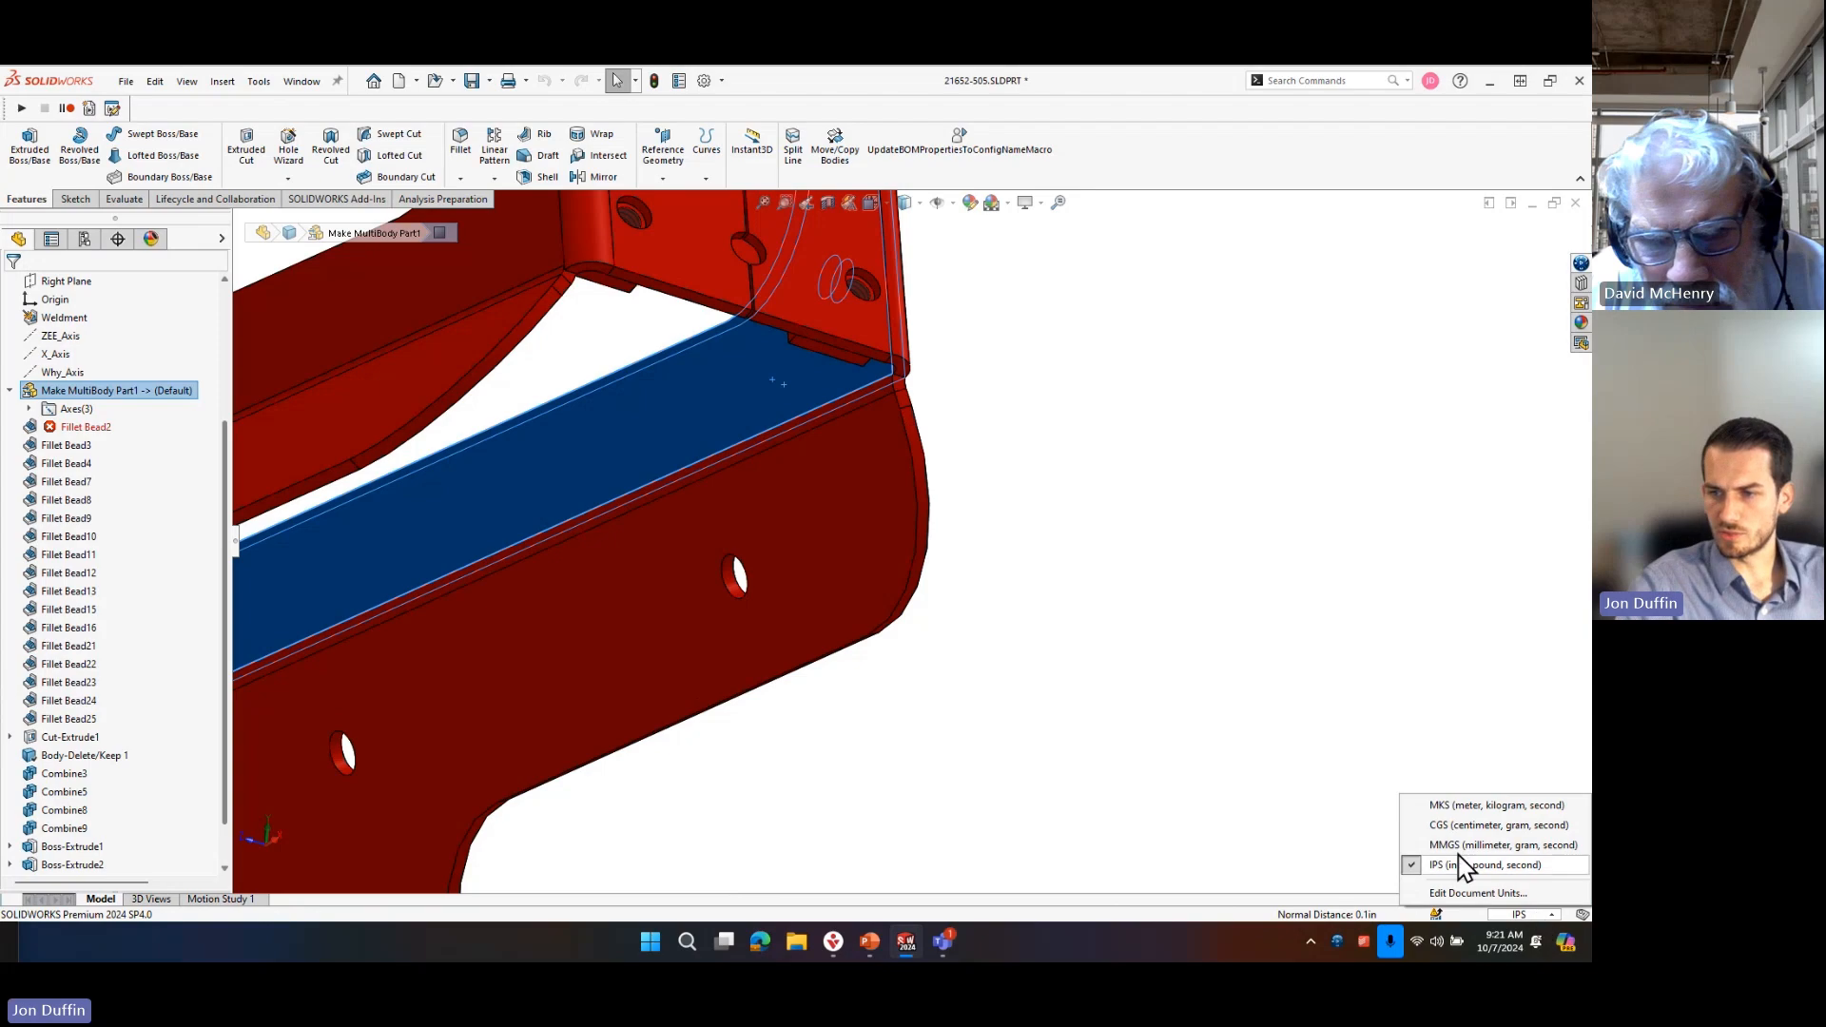
{"action": "left_click", "coordinate": [1450, 842]}
{"action": "left_click", "coordinate": [797, 401]}
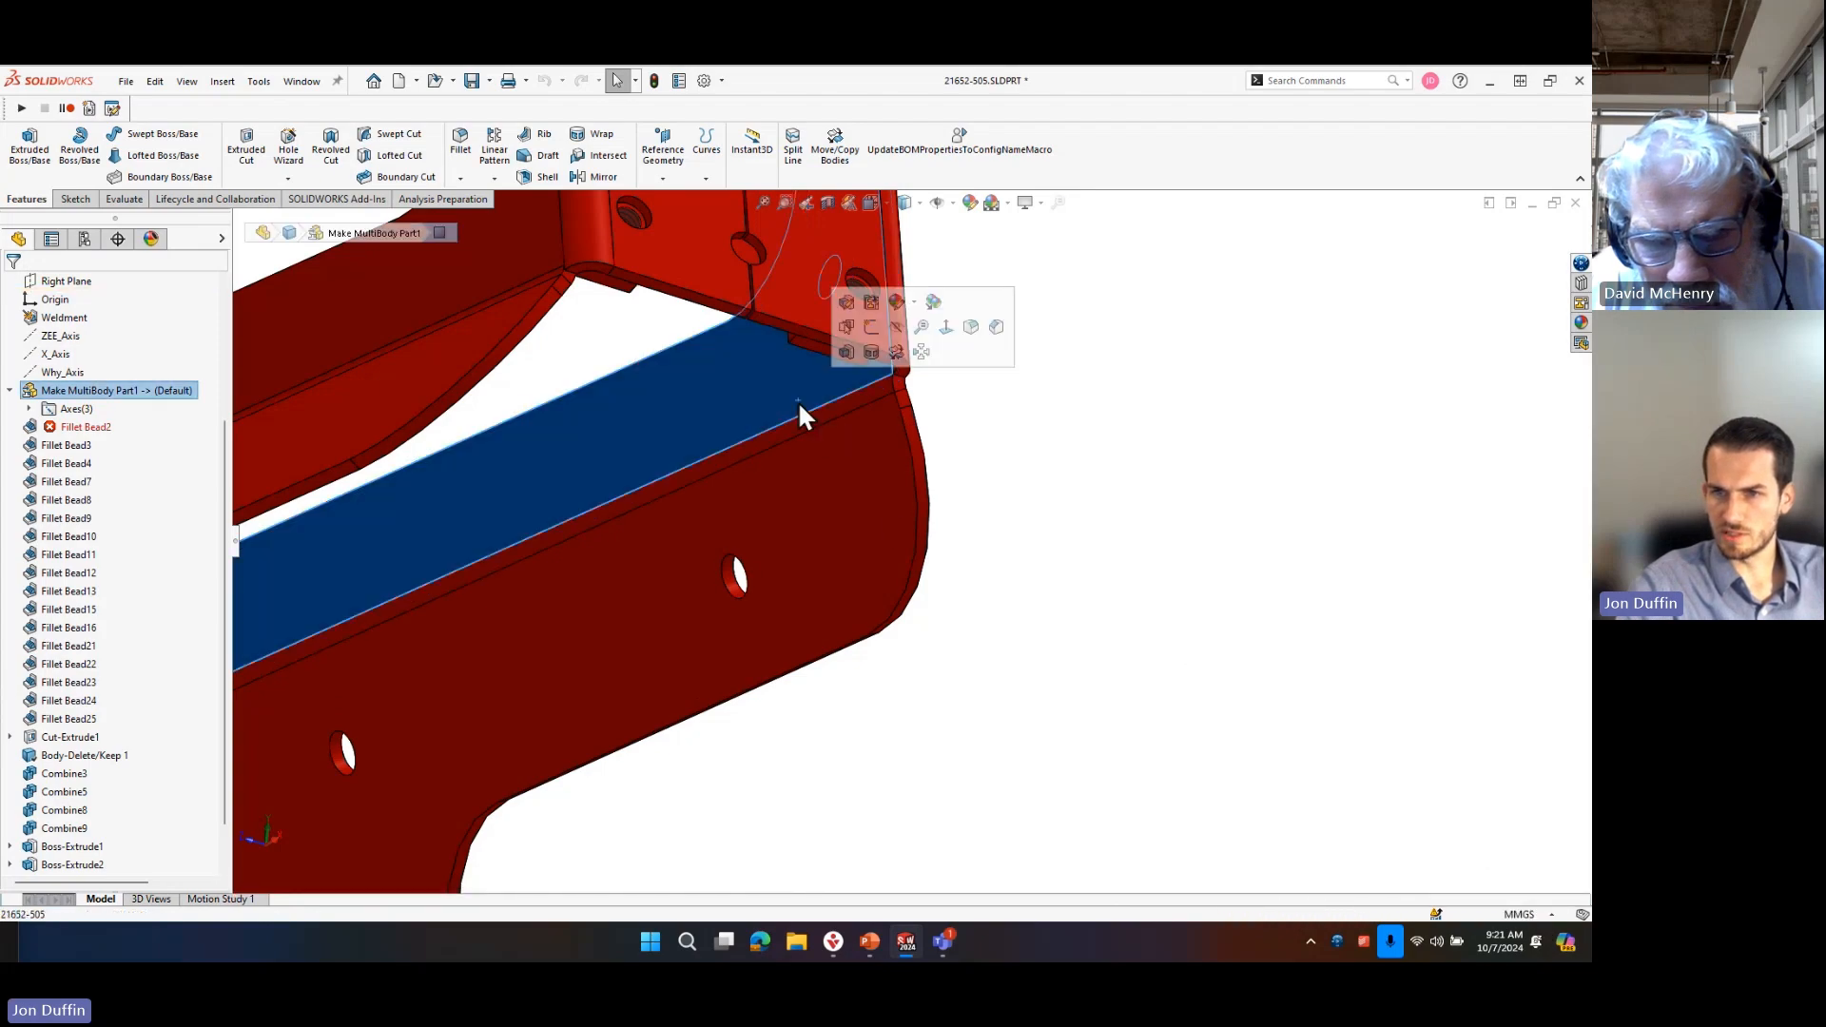
{"action": "middle_click_drag", "start_coordinate": [895, 408], "coordinate": [1025, 391]}
{"action": "left_click", "coordinate": [1036, 387], "text": "ctrl"}
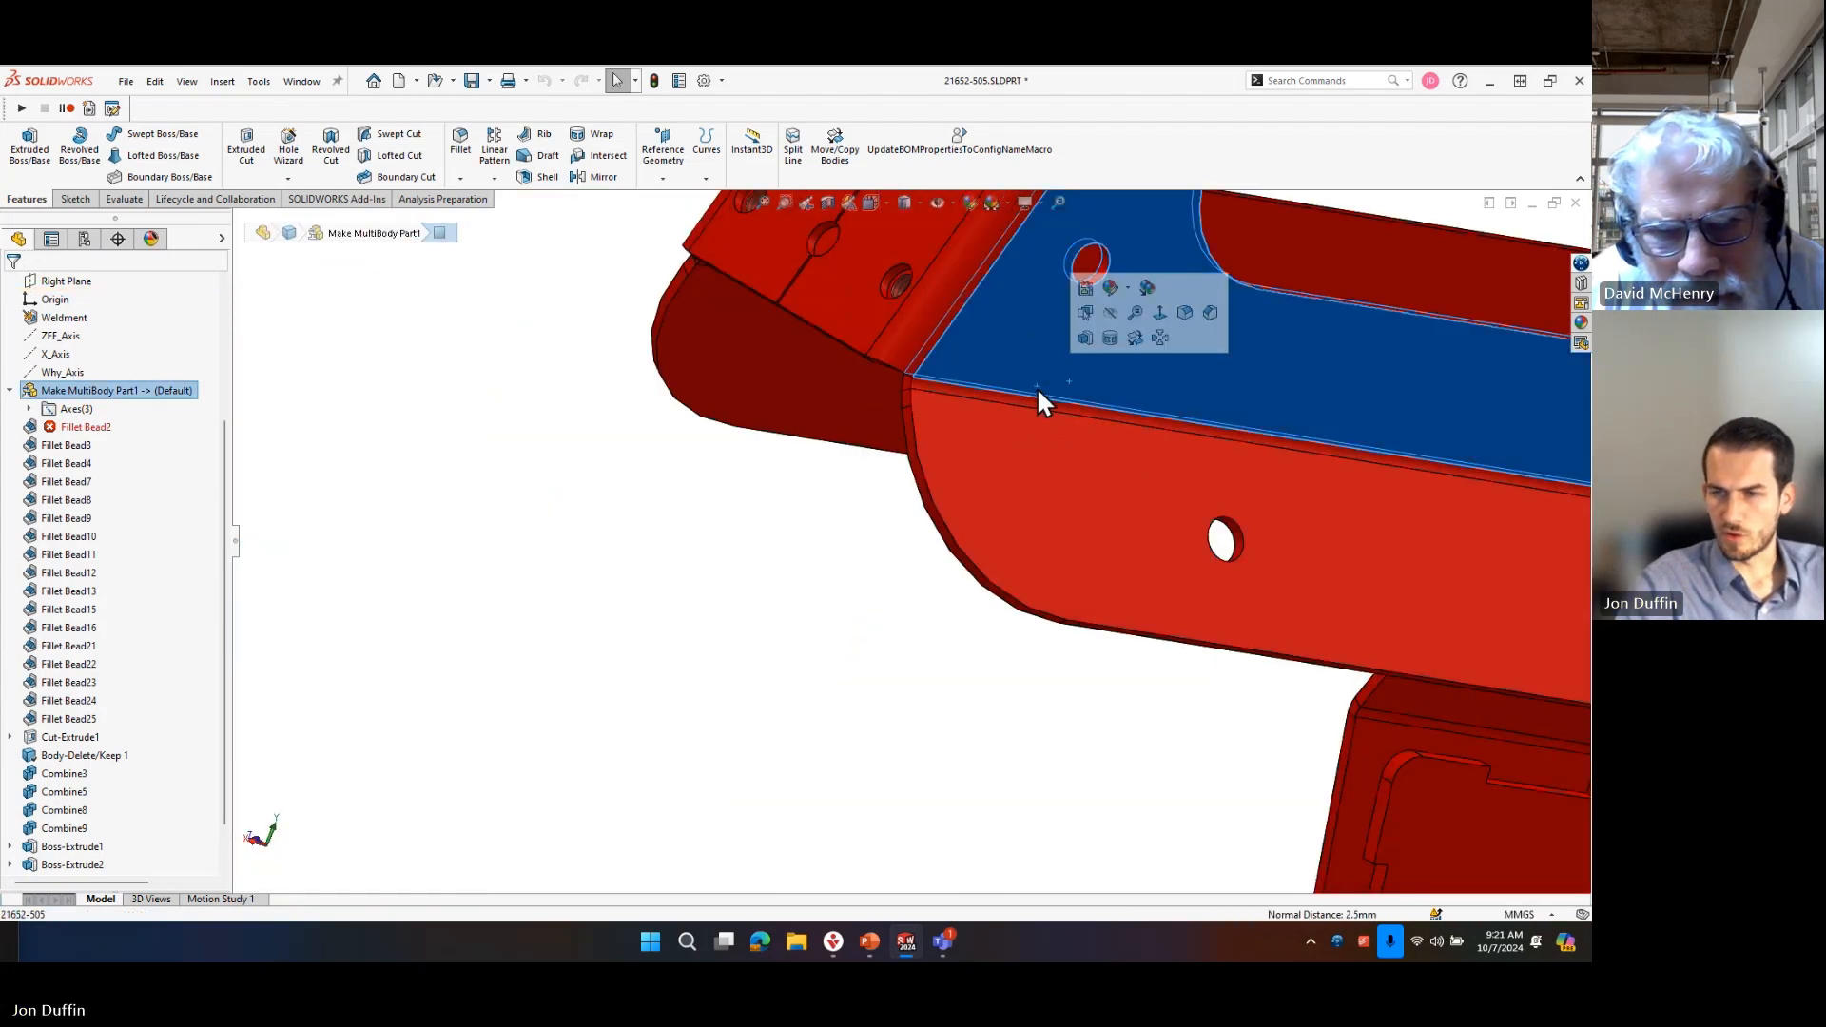
{"action": "scroll", "coordinate": [1036, 387], "scroll_direction": "up", "scroll_amount": 4}
{"action": "left_click", "coordinate": [624, 440]}
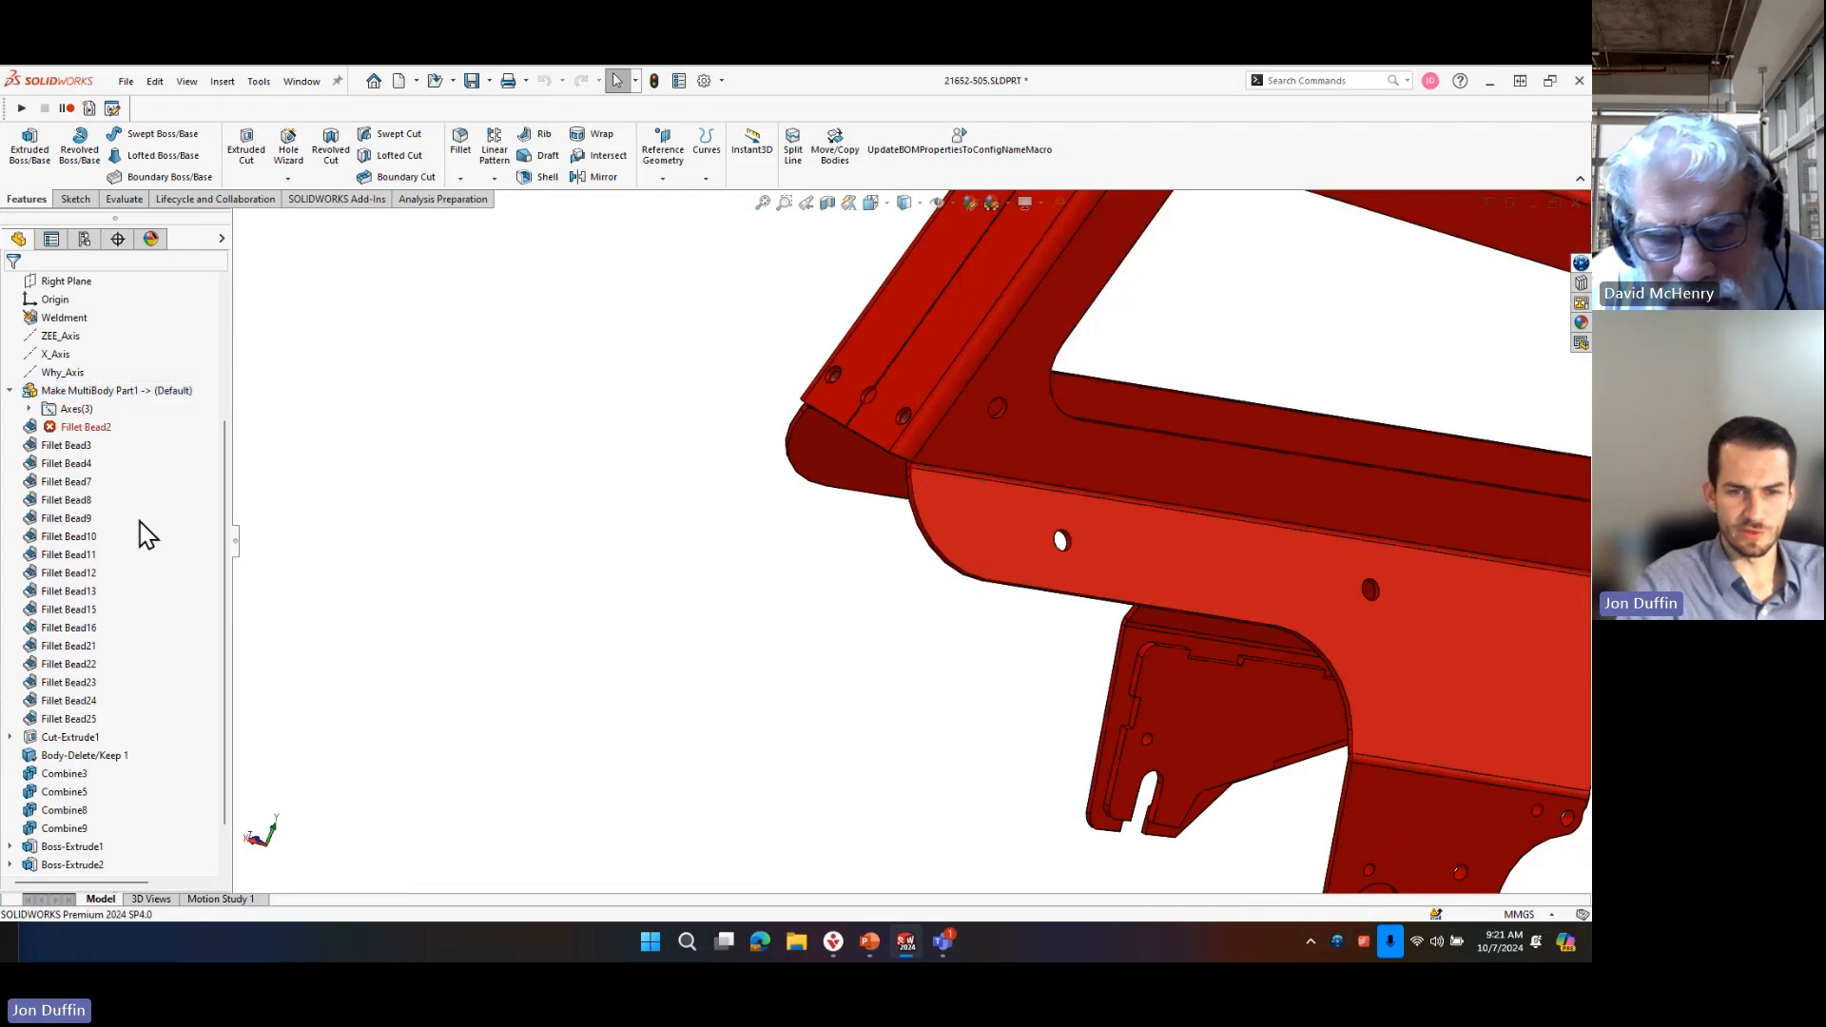
Select Fillet Bead2 in the feature tree and examine the part's side plates, leg brackets and end plate from several angles.
{"action": "left_click", "coordinate": [101, 427]}
{"action": "scroll", "coordinate": [1174, 675], "scroll_direction": "up", "scroll_amount": 5}
{"action": "scroll", "coordinate": [1089, 533], "scroll_direction": "down", "scroll_amount": 5}
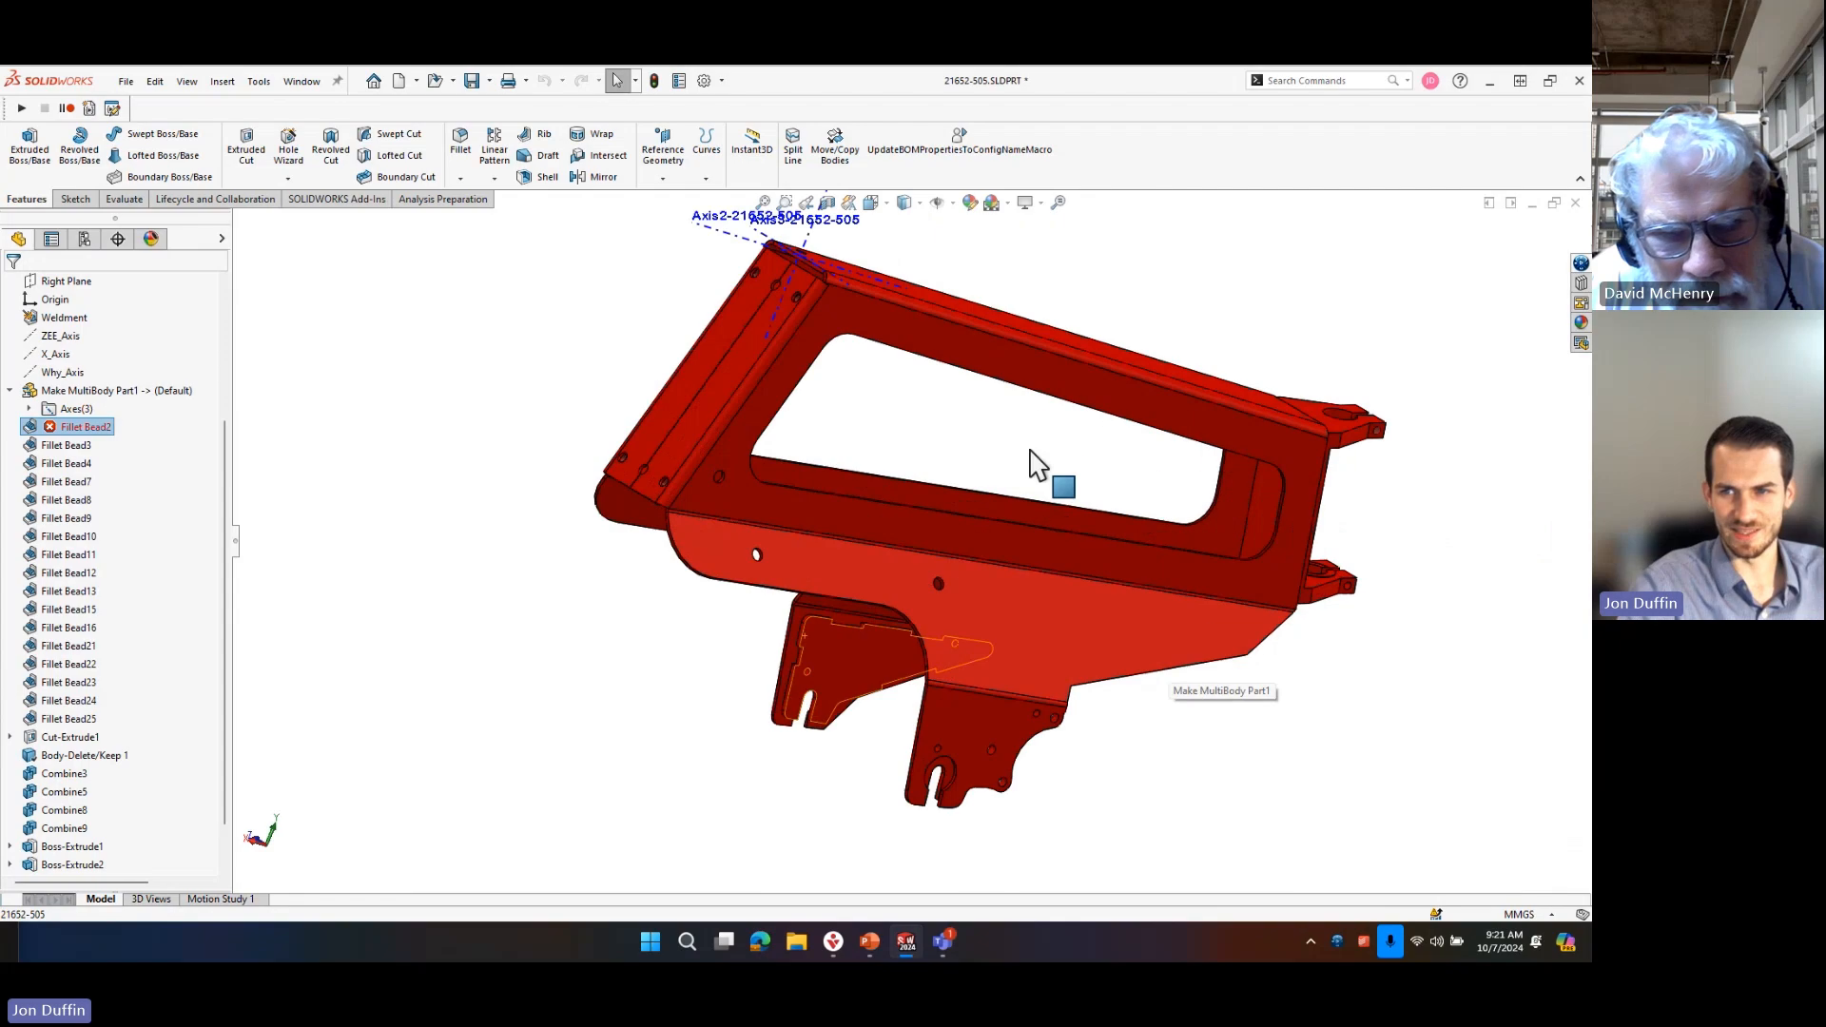
{"action": "middle_click_drag", "start_coordinate": [909, 560], "coordinate": [643, 703]}
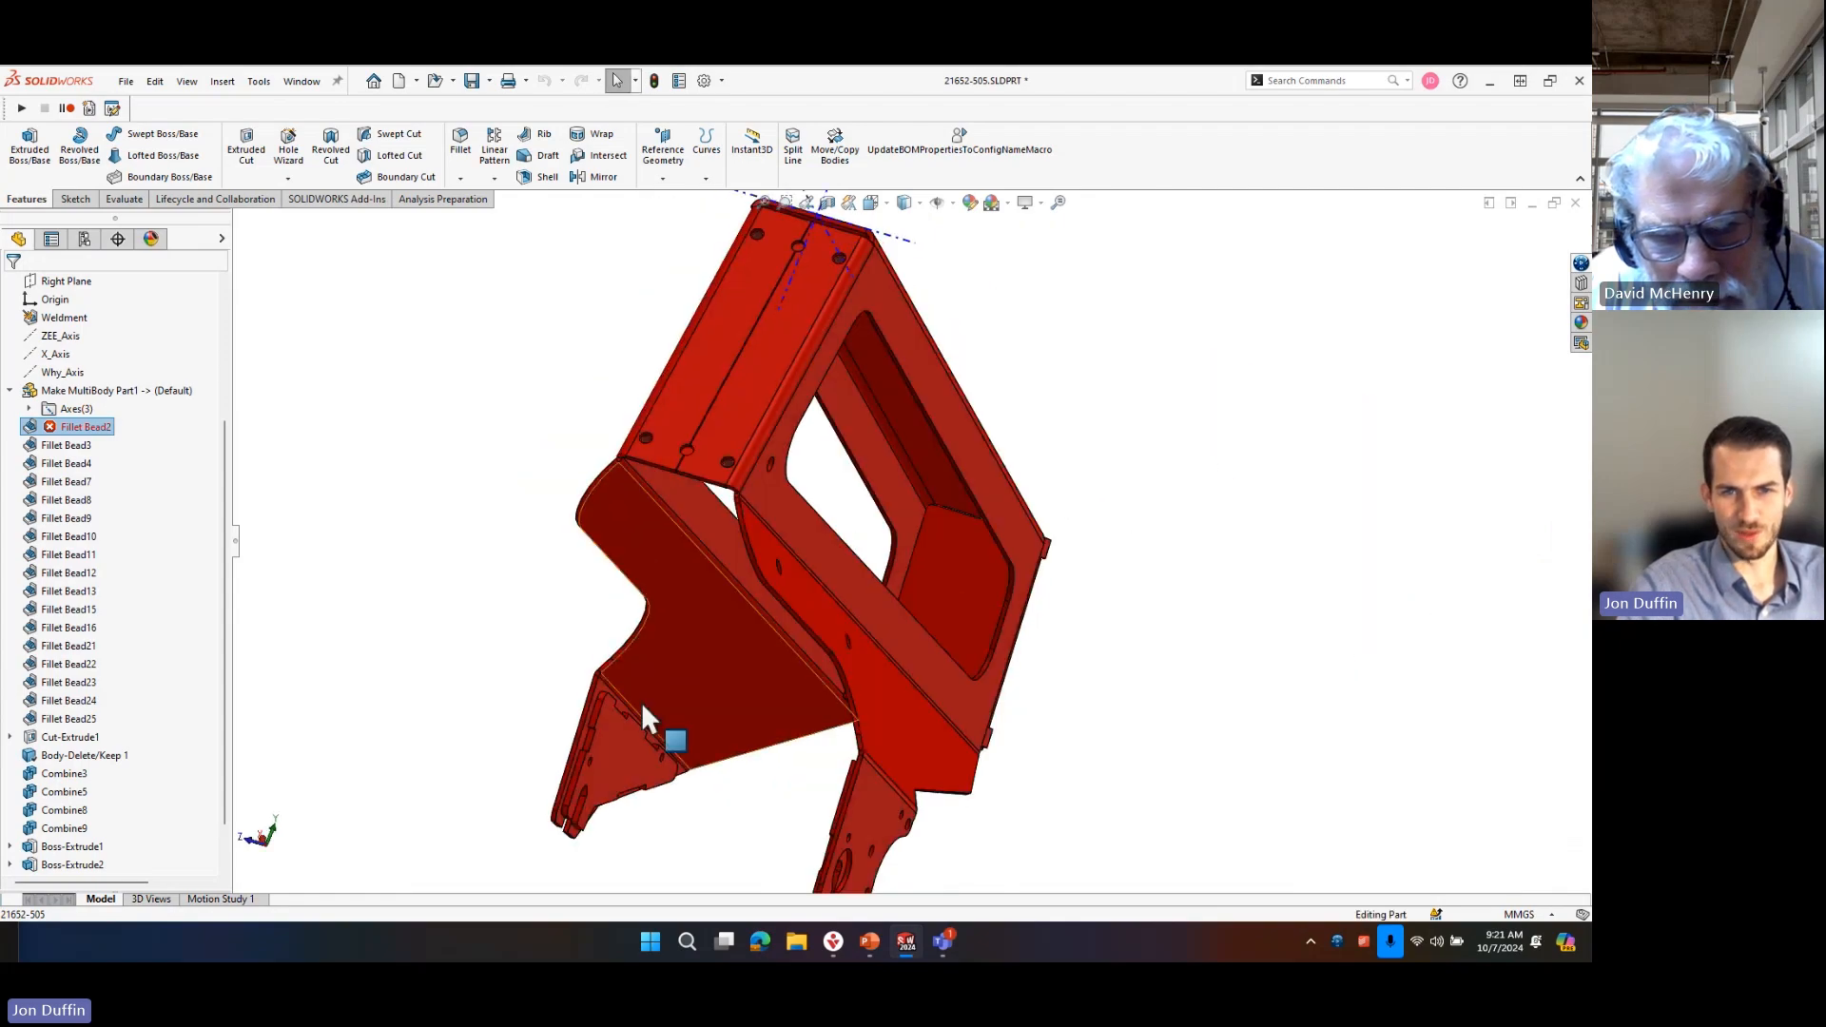
{"action": "left_click", "coordinate": [447, 462]}
{"action": "scroll", "coordinate": [670, 745], "scroll_direction": "down", "scroll_amount": 8}
{"action": "middle_click_drag", "start_coordinate": [632, 618], "coordinate": [607, 665]}
{"action": "scroll", "coordinate": [876, 613], "scroll_direction": "up", "scroll_amount": 10}
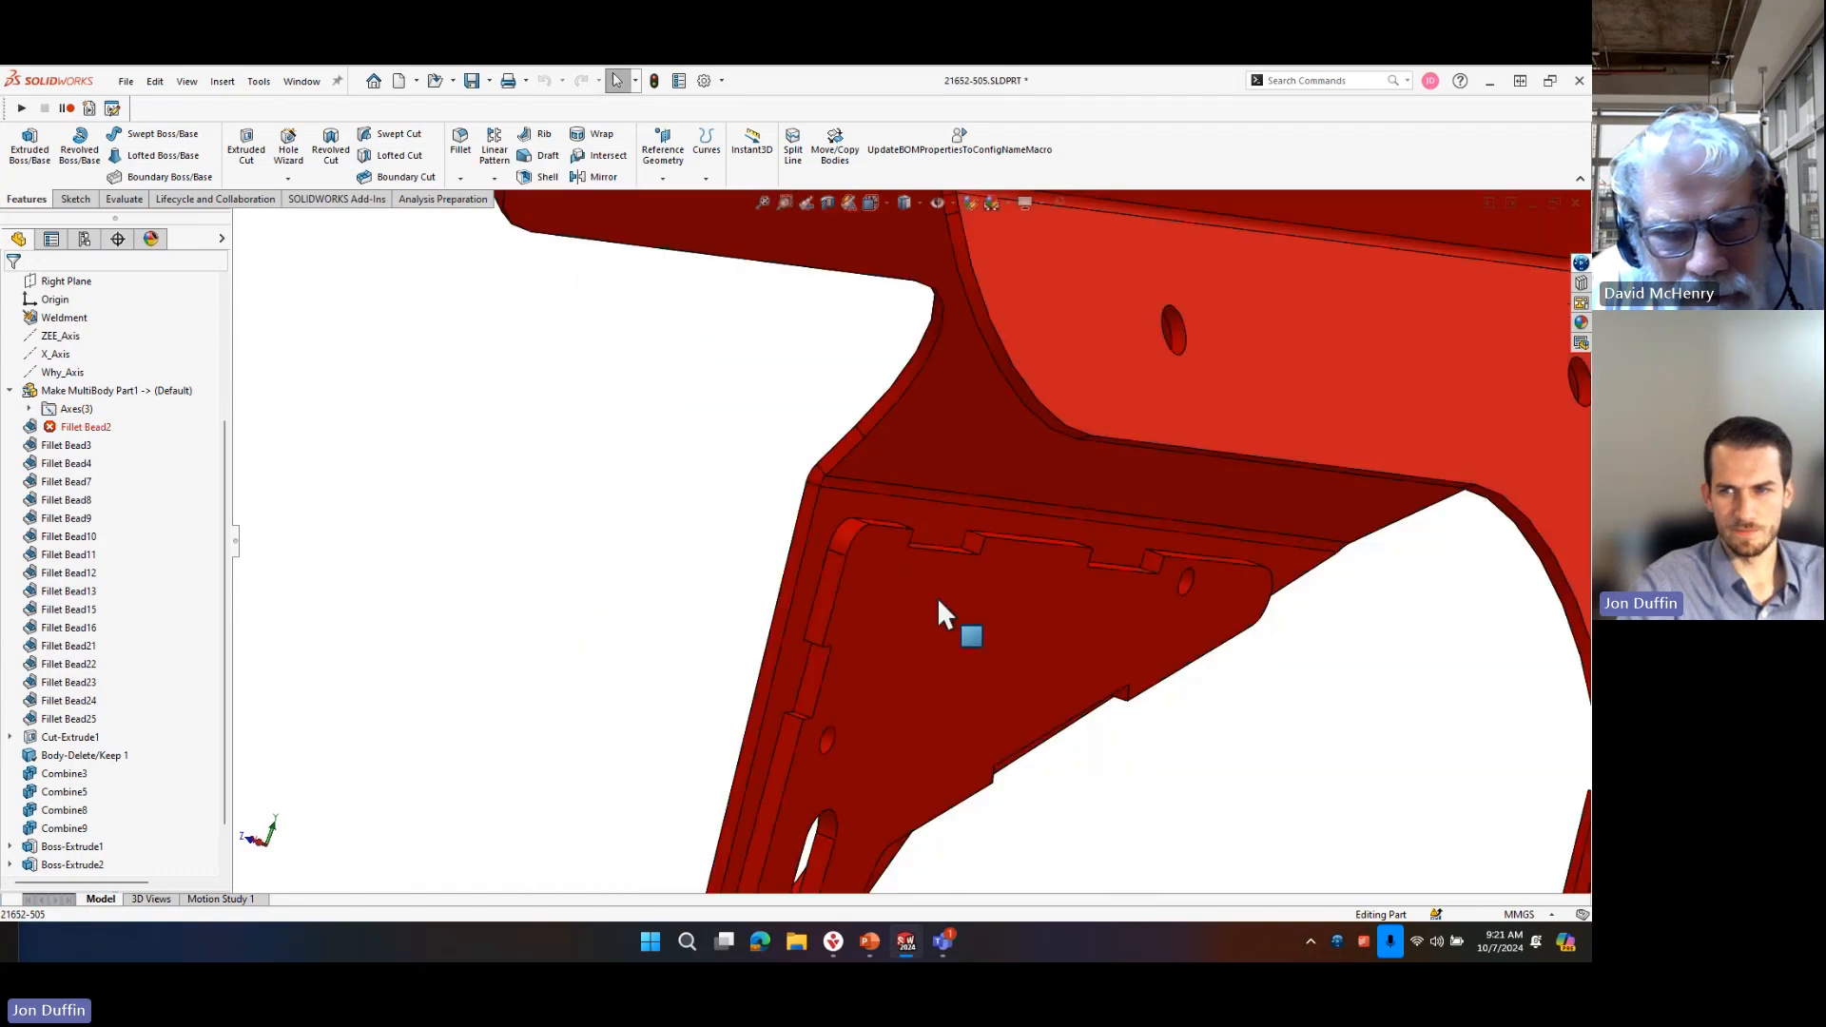
{"action": "scroll", "coordinate": [990, 534], "scroll_direction": "down", "scroll_amount": 6}
{"action": "middle_click_drag", "start_coordinate": [970, 509], "coordinate": [811, 517]}
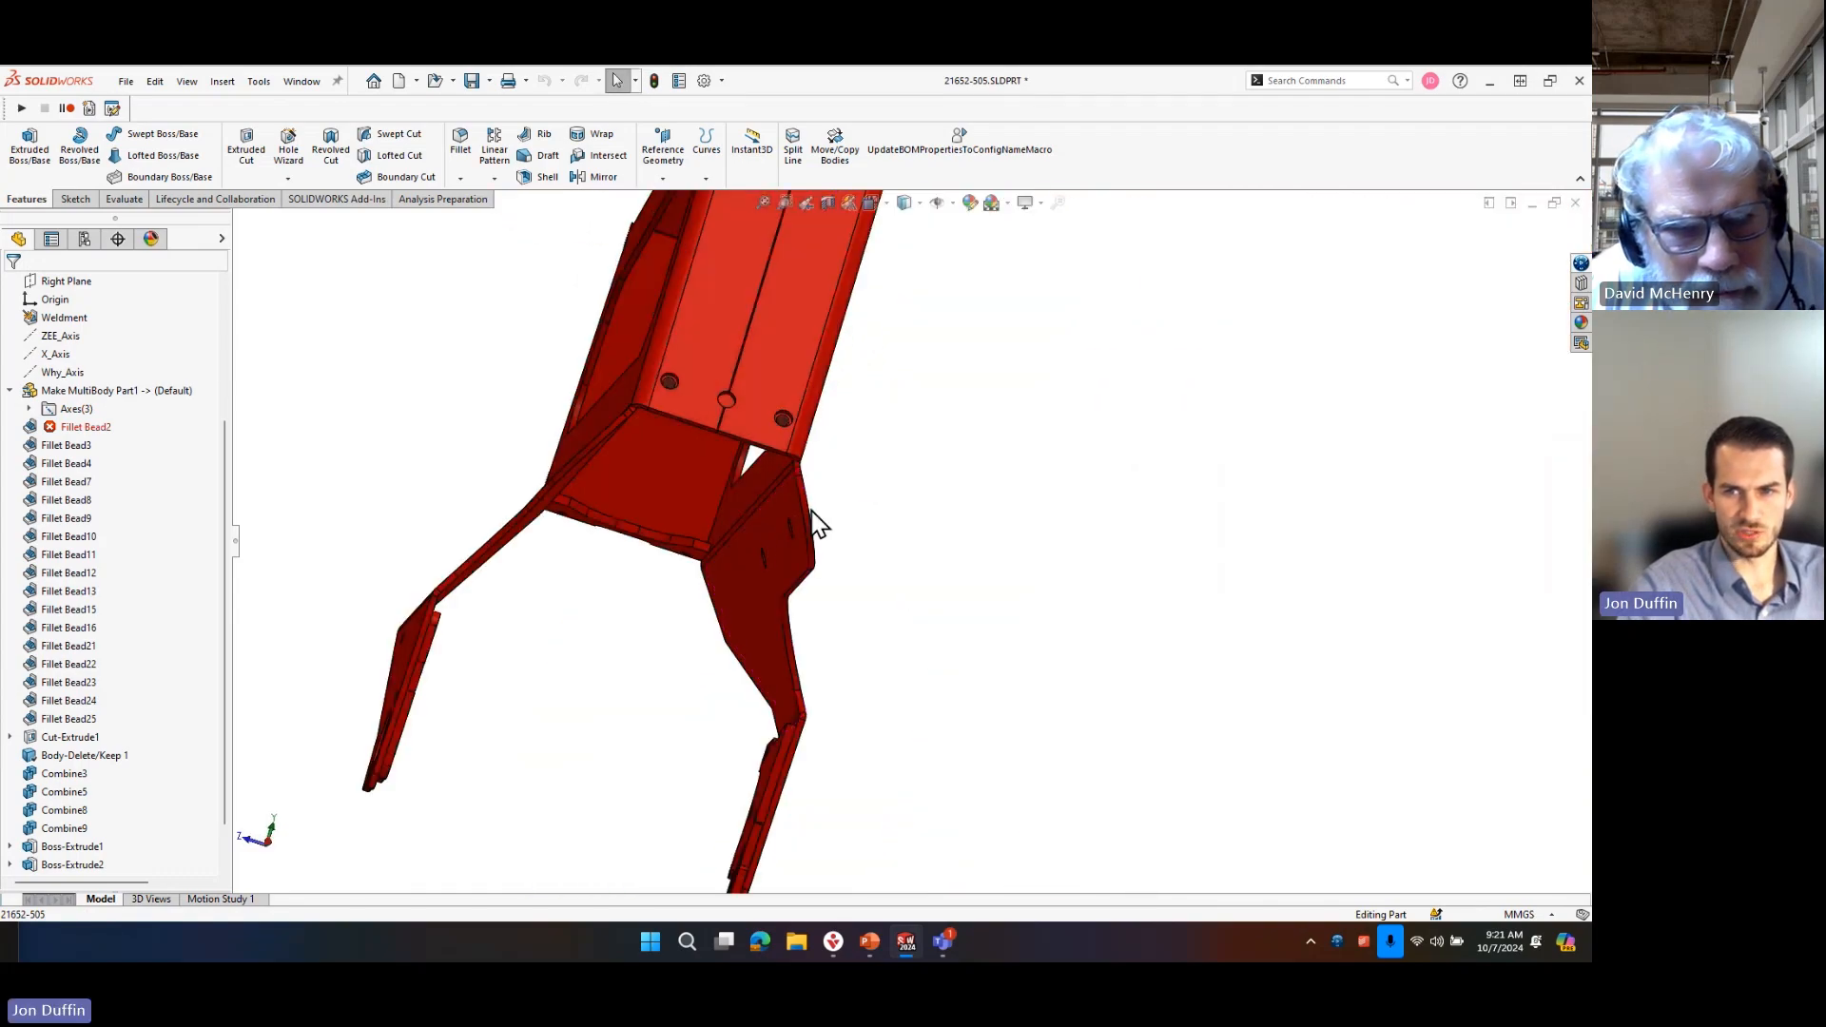
Measure the thickness of the side wall around the large window with the Measure tool and highlight the distance.
{"action": "scroll", "coordinate": [811, 517], "scroll_direction": "down", "scroll_amount": 5}
{"action": "left_click", "coordinate": [750, 443]}
{"action": "middle_click_drag", "start_coordinate": [750, 443], "coordinate": [734, 422]}
{"action": "left_click", "coordinate": [755, 479], "text": "ctrl"}
{"action": "scroll", "coordinate": [818, 544], "scroll_direction": "up", "scroll_amount": 3}
{"action": "right_click_drag", "start_coordinate": [715, 542], "coordinate": [717, 485]}
{"action": "scroll", "coordinate": [768, 519], "scroll_direction": "up", "scroll_amount": 5}
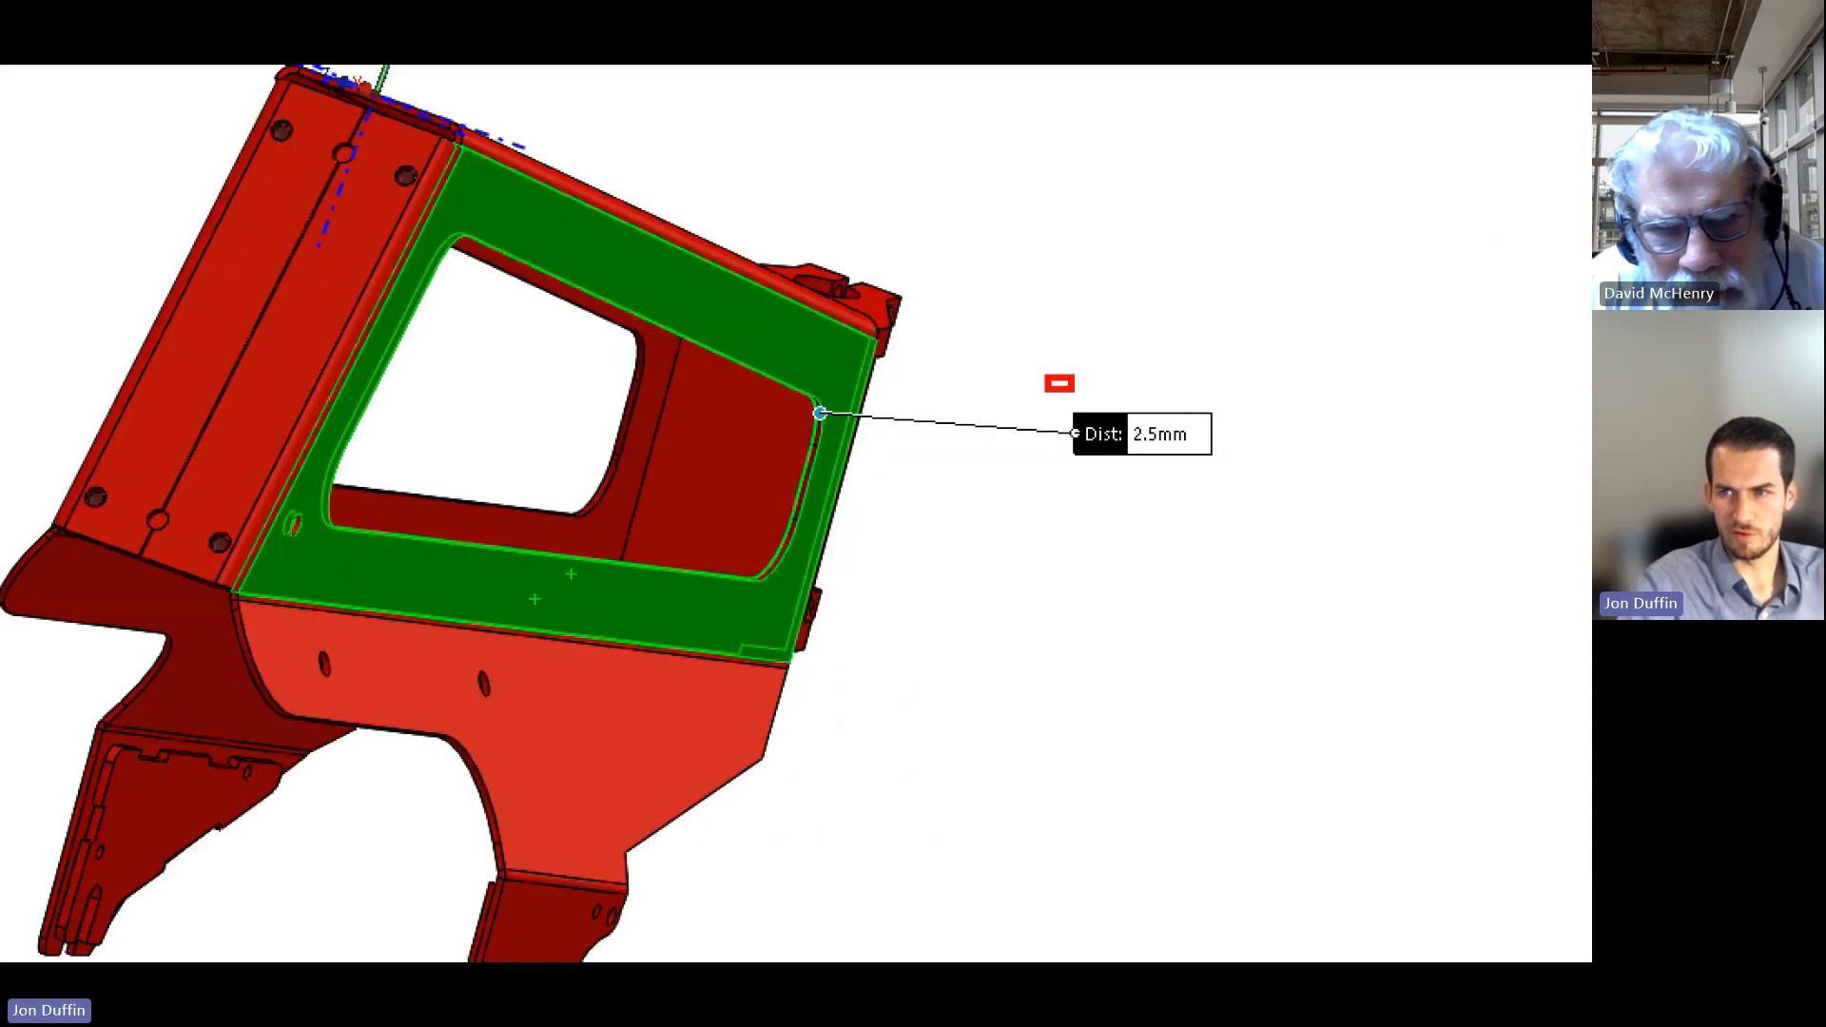
{"action": "left_click_drag", "start_coordinate": [1074, 392], "coordinate": [1294, 476]}
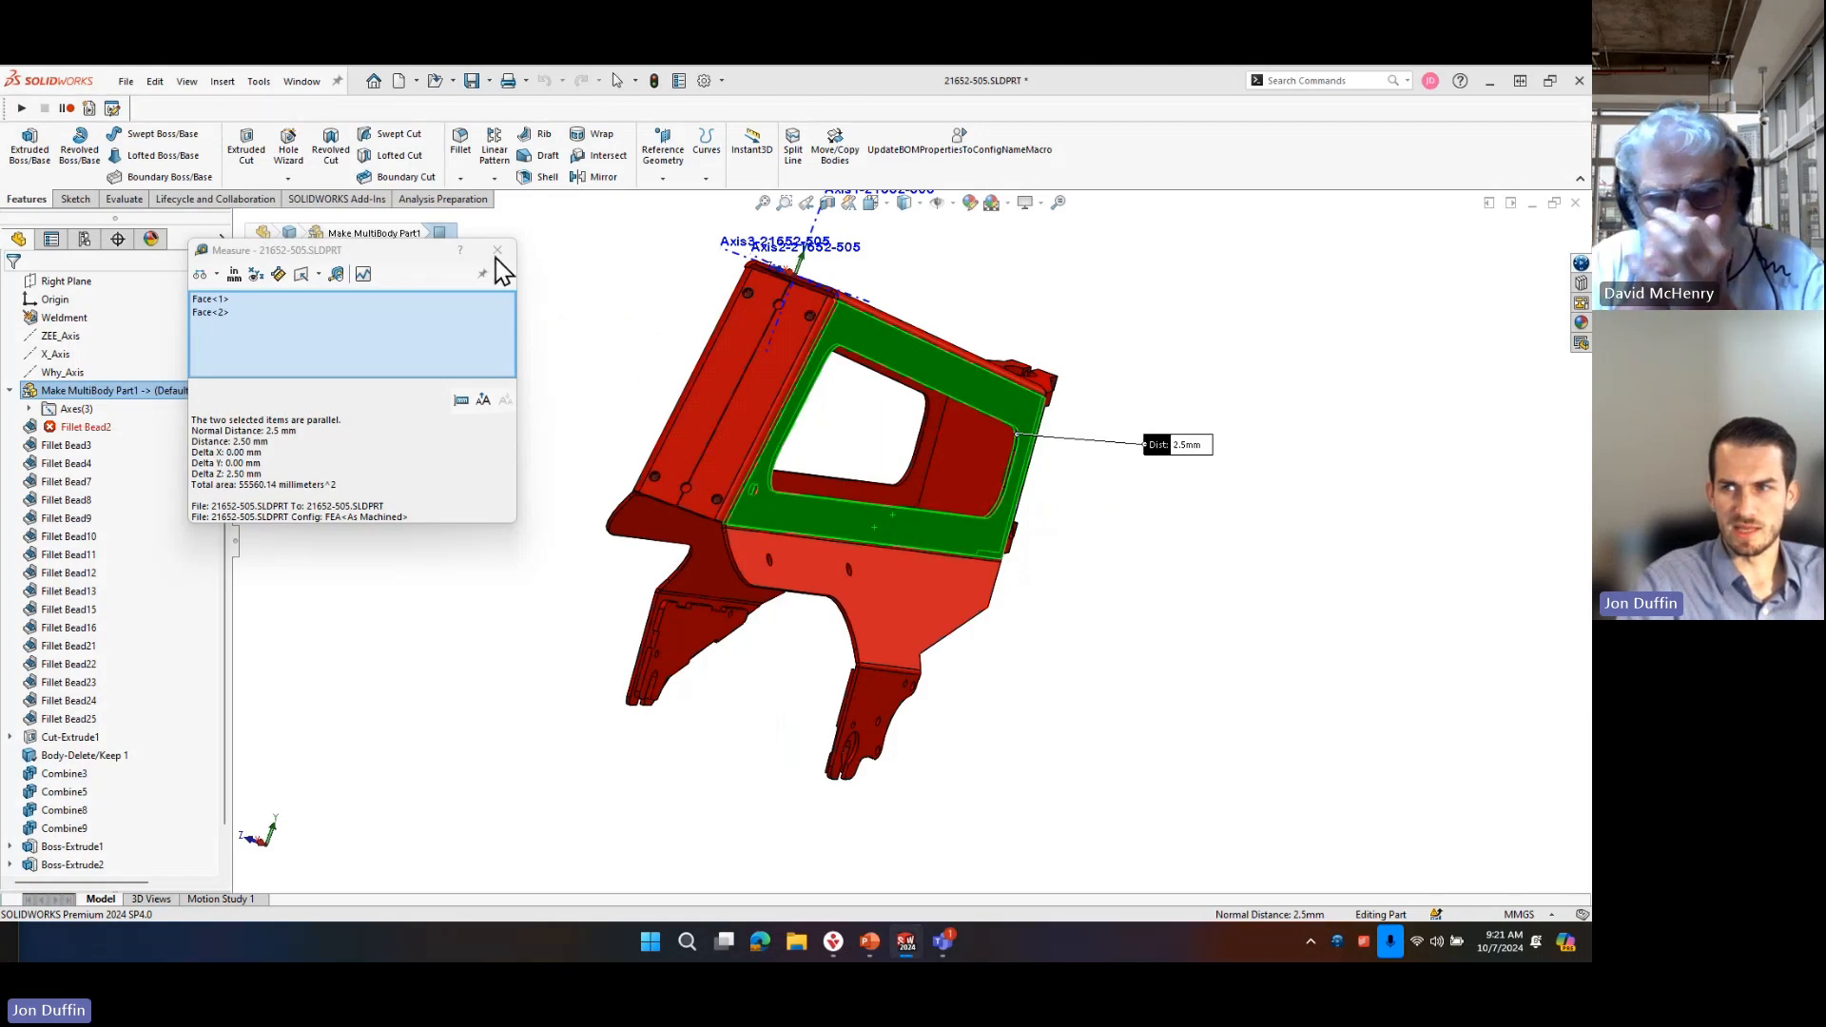
{"action": "left_click", "coordinate": [487, 243]}
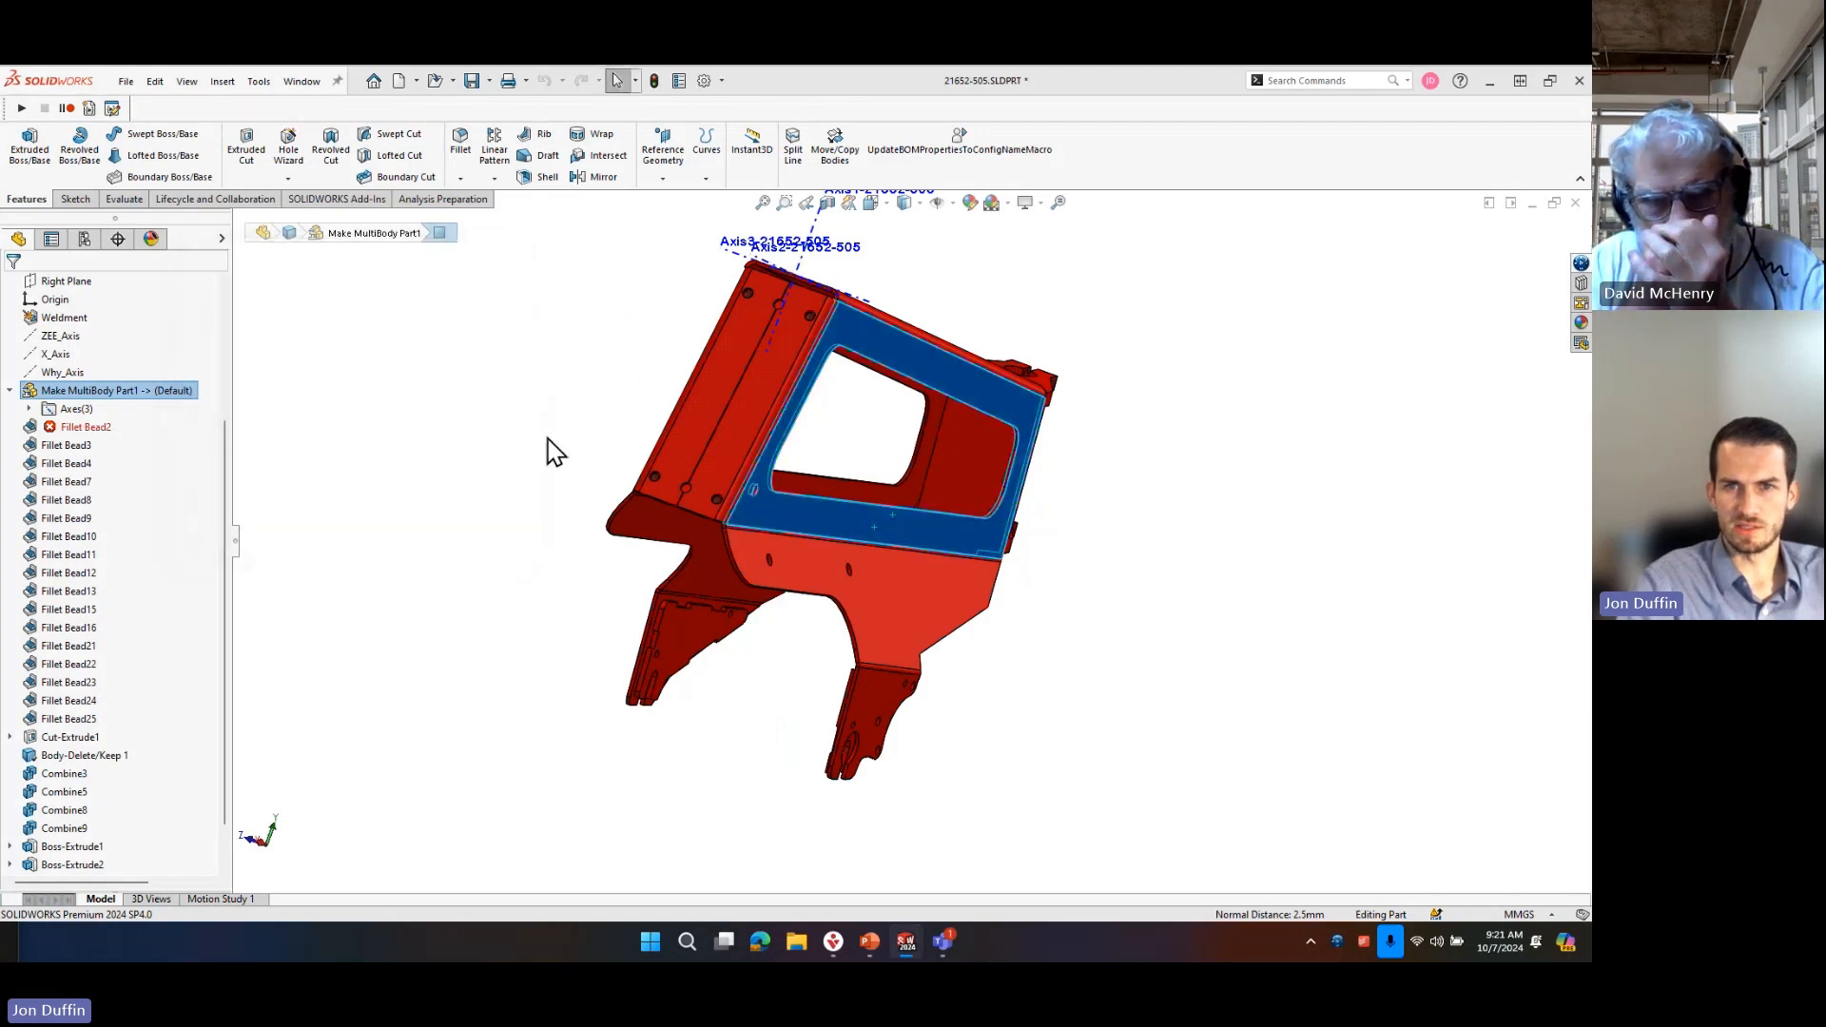
{"action": "left_click", "coordinate": [556, 452]}
Open the part's existing SimulationXpress study, run the analysis again and dismiss the resulting message.
{"action": "left_click", "coordinate": [258, 81]}
{"action": "mouse_move", "coordinate": [304, 170]}
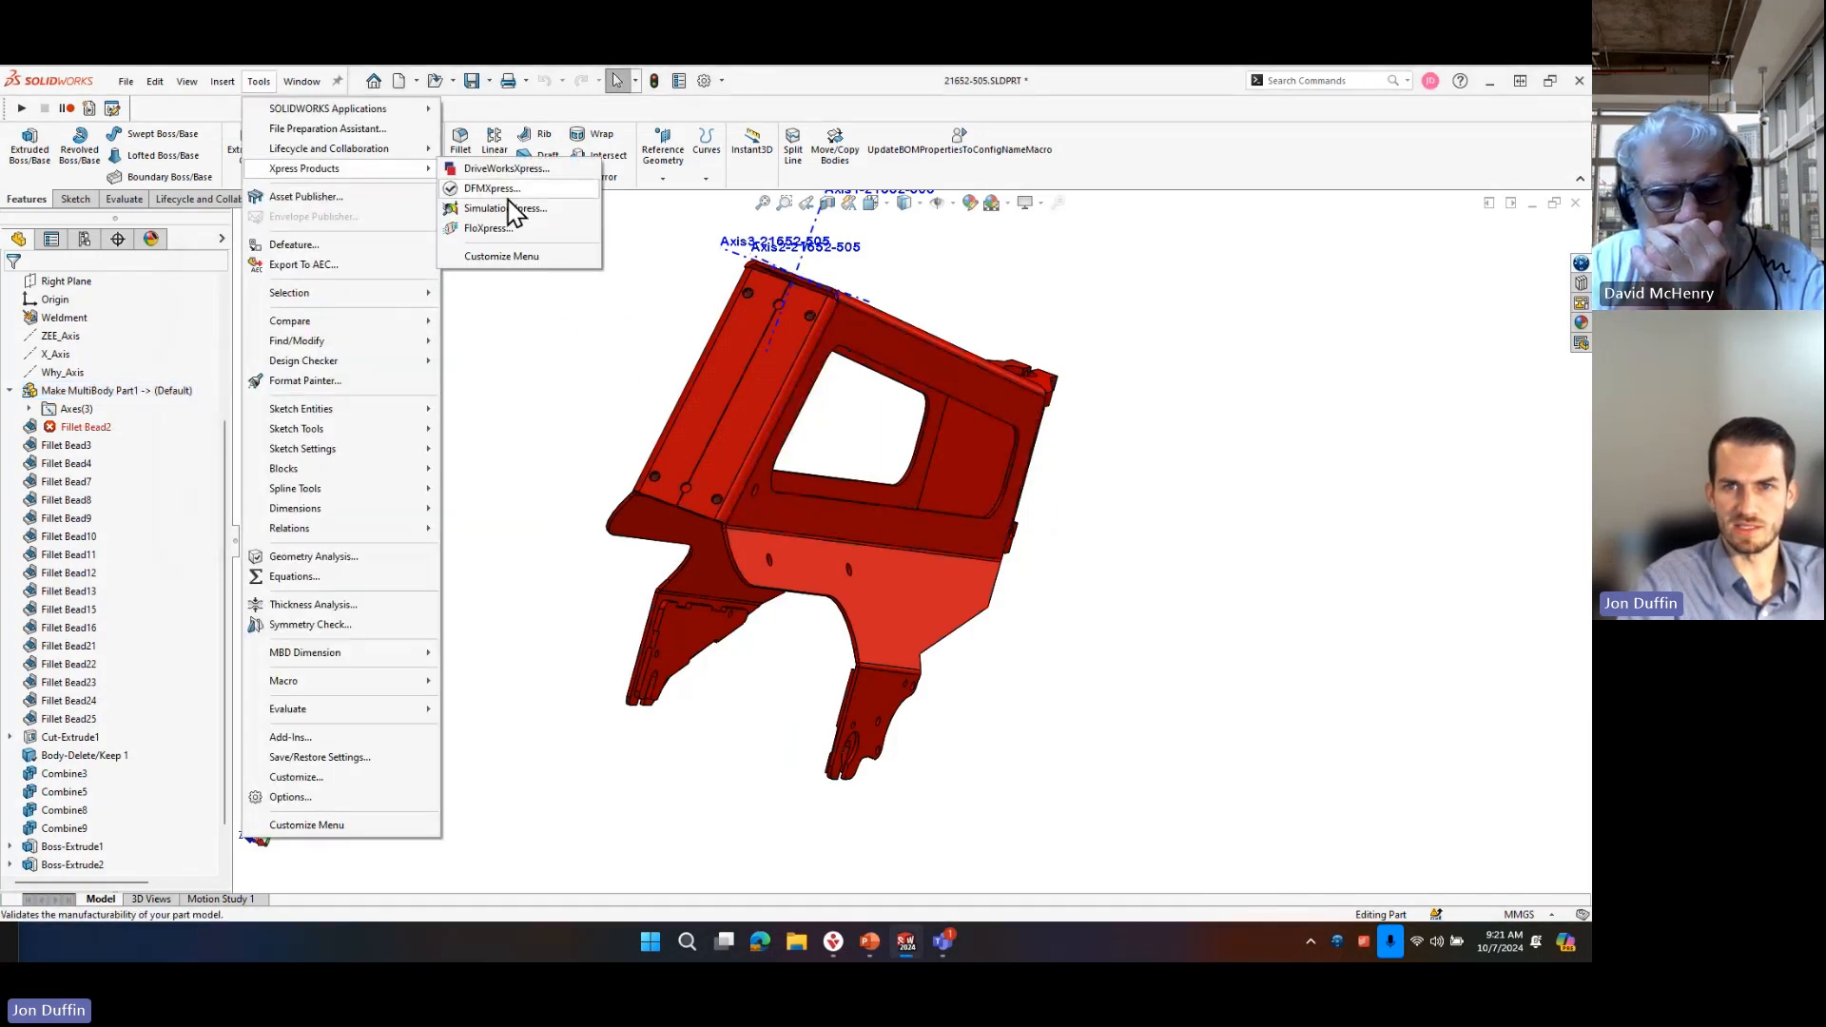
{"action": "left_click", "coordinate": [510, 207]}
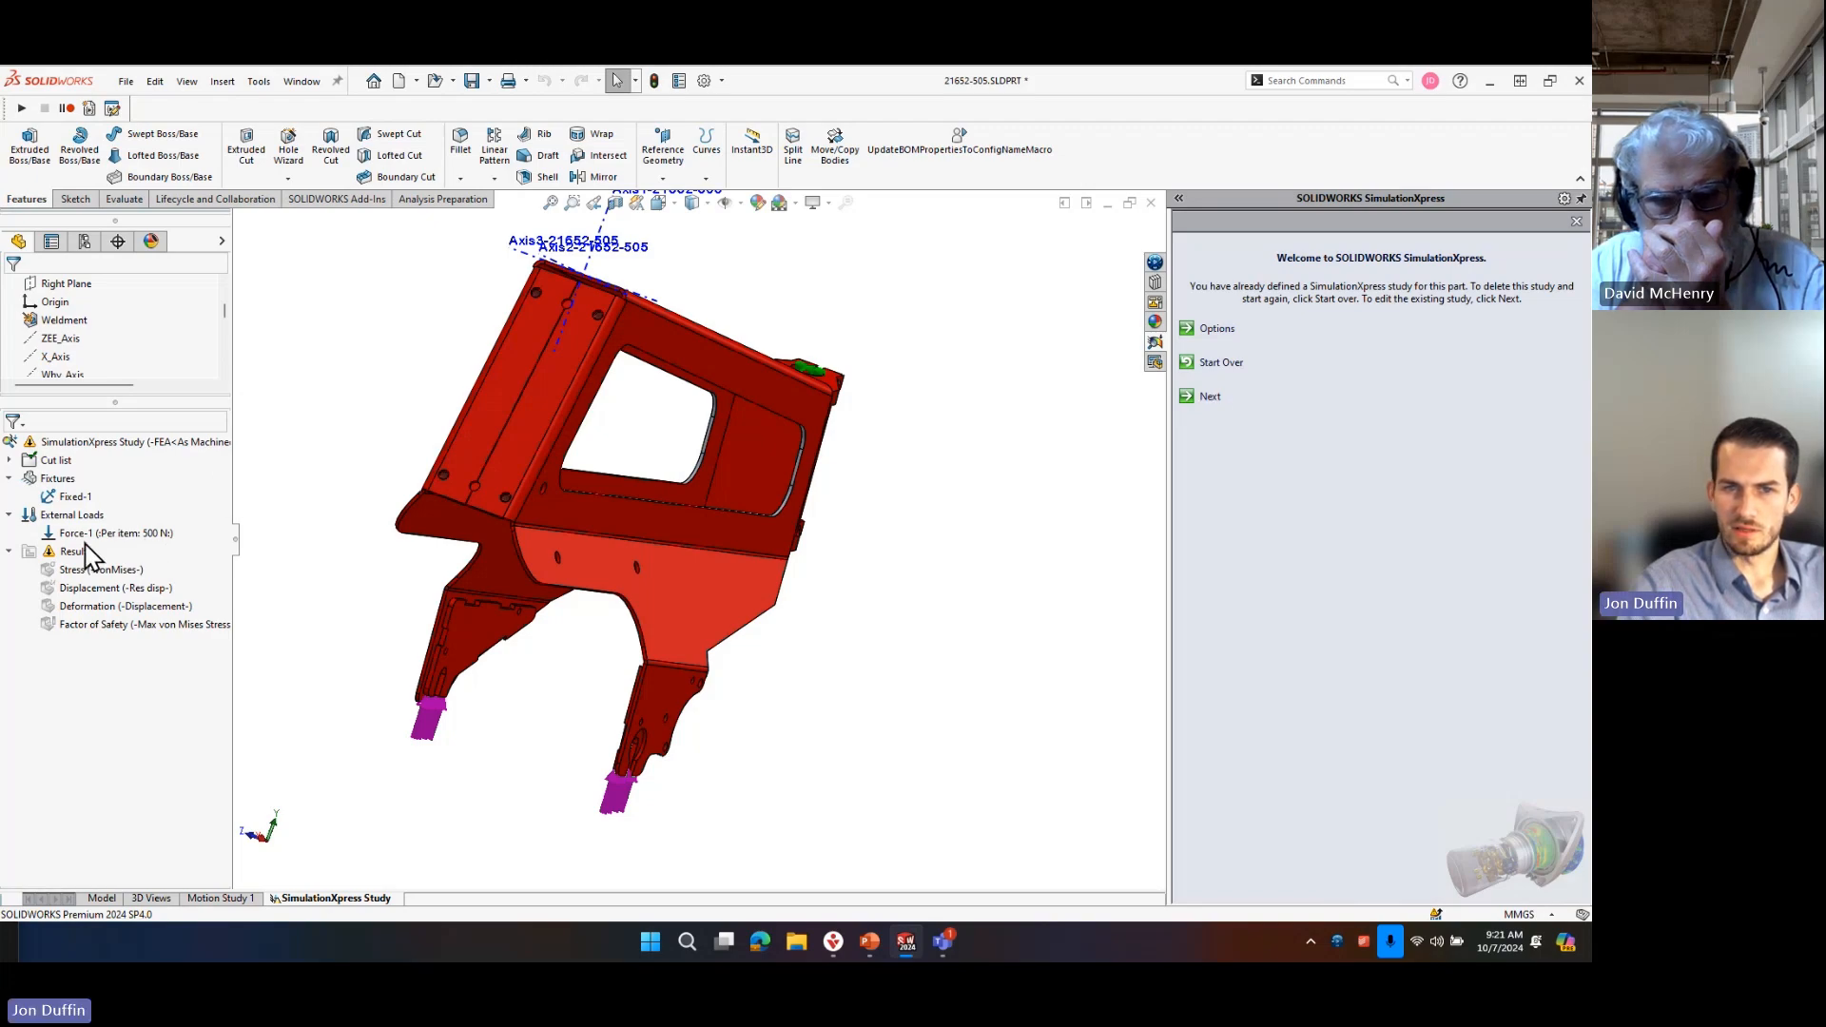
{"action": "right_click", "coordinate": [63, 441]}
{"action": "left_click", "coordinate": [100, 476]}
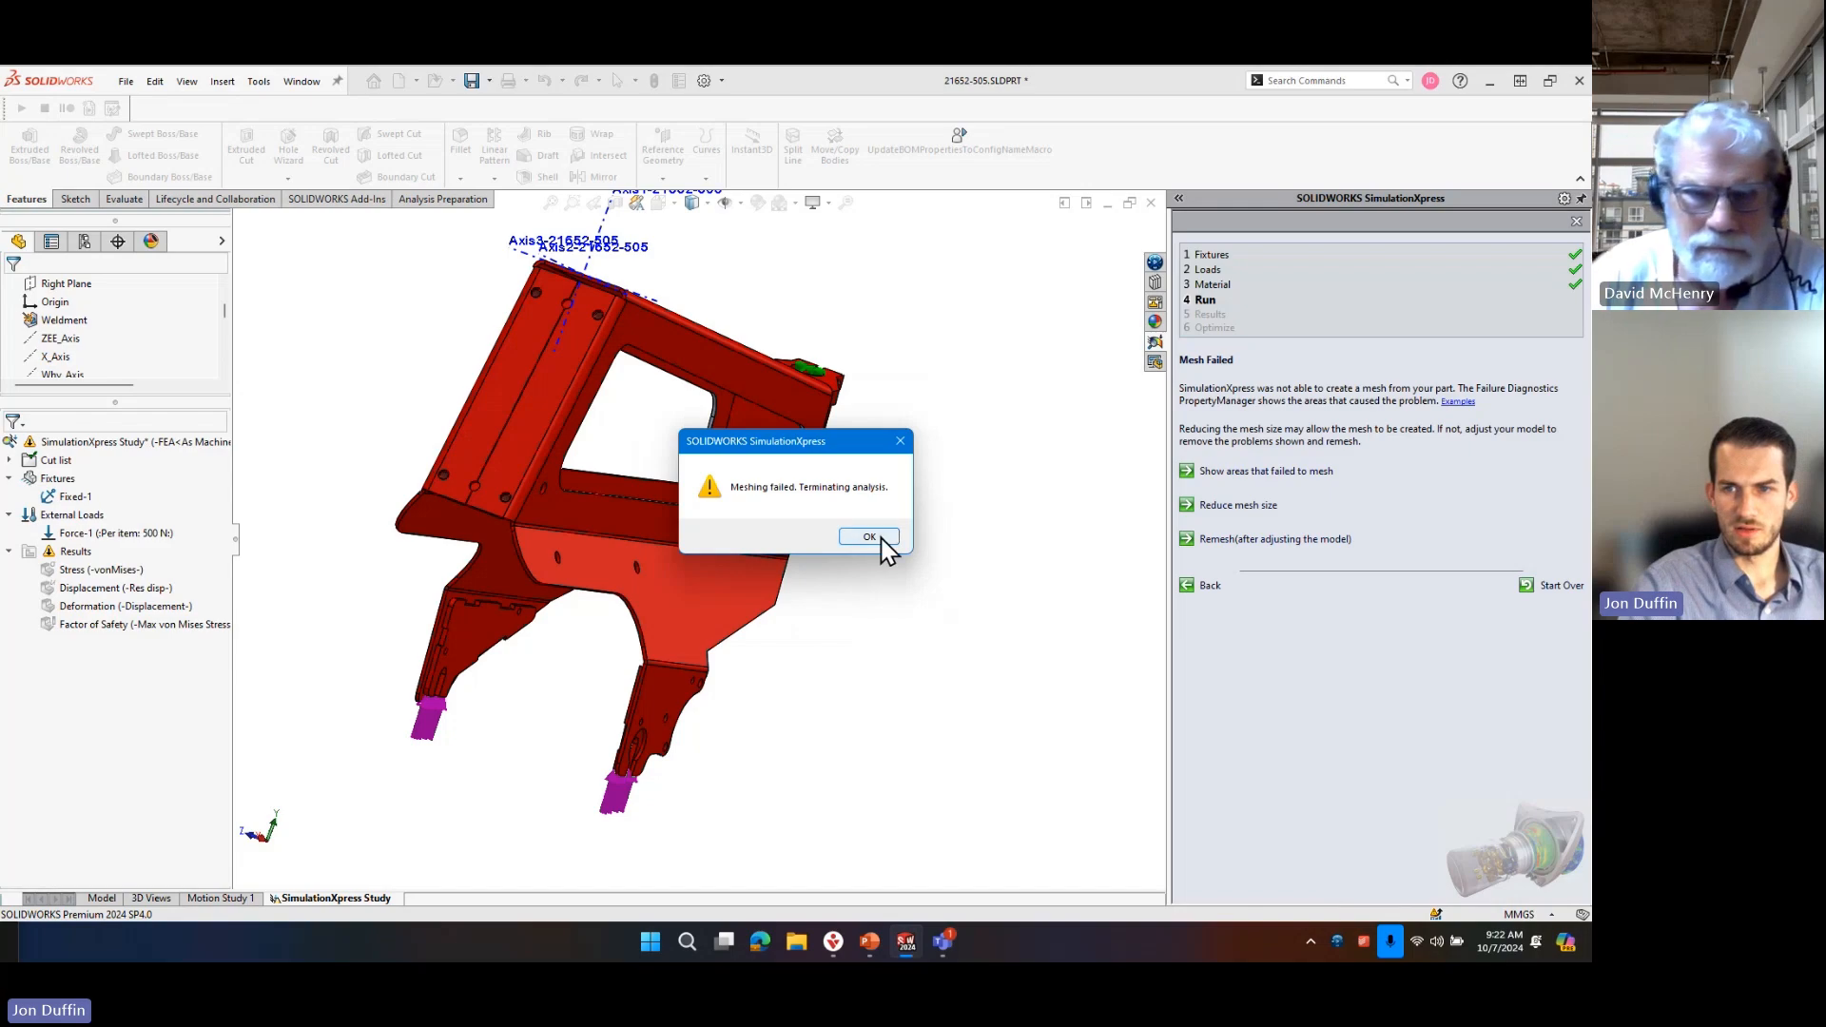
{"action": "left_click", "coordinate": [869, 537]}
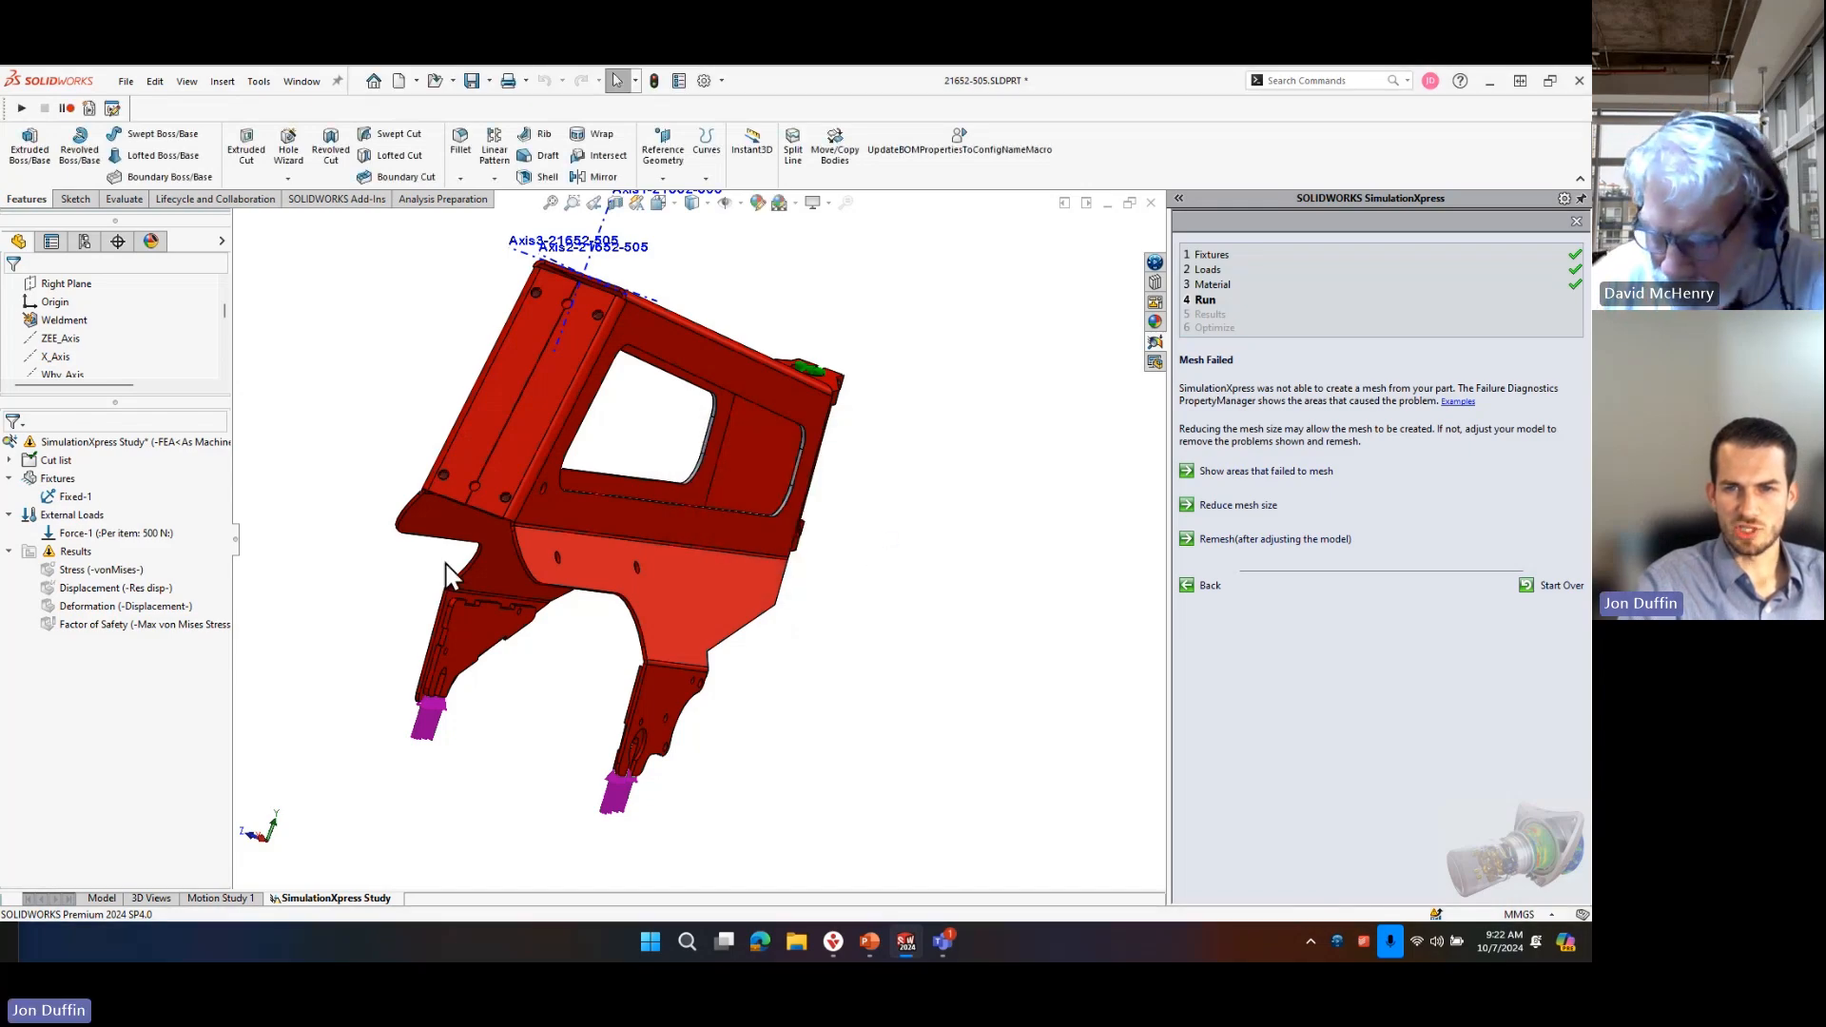
{"action": "middle_click_drag", "start_coordinate": [530, 522], "coordinate": [534, 470]}
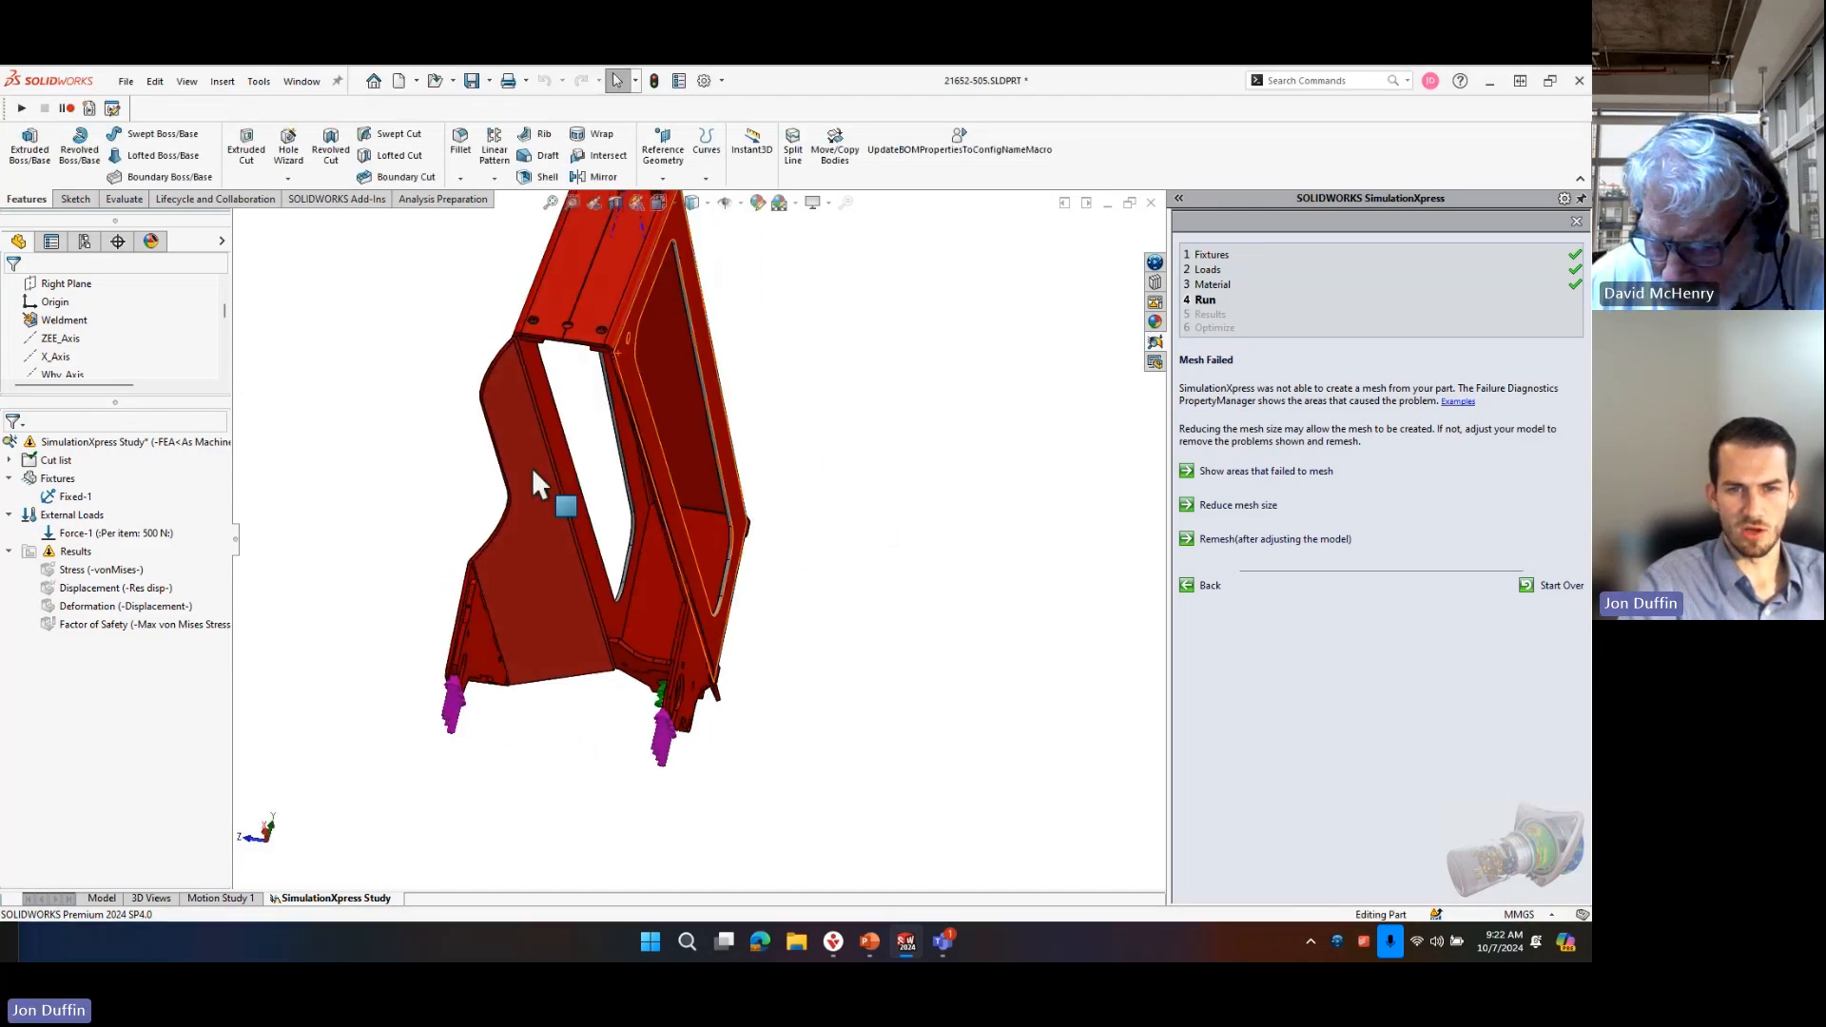
{"action": "scroll", "coordinate": [630, 643], "scroll_direction": "down", "scroll_amount": 1}
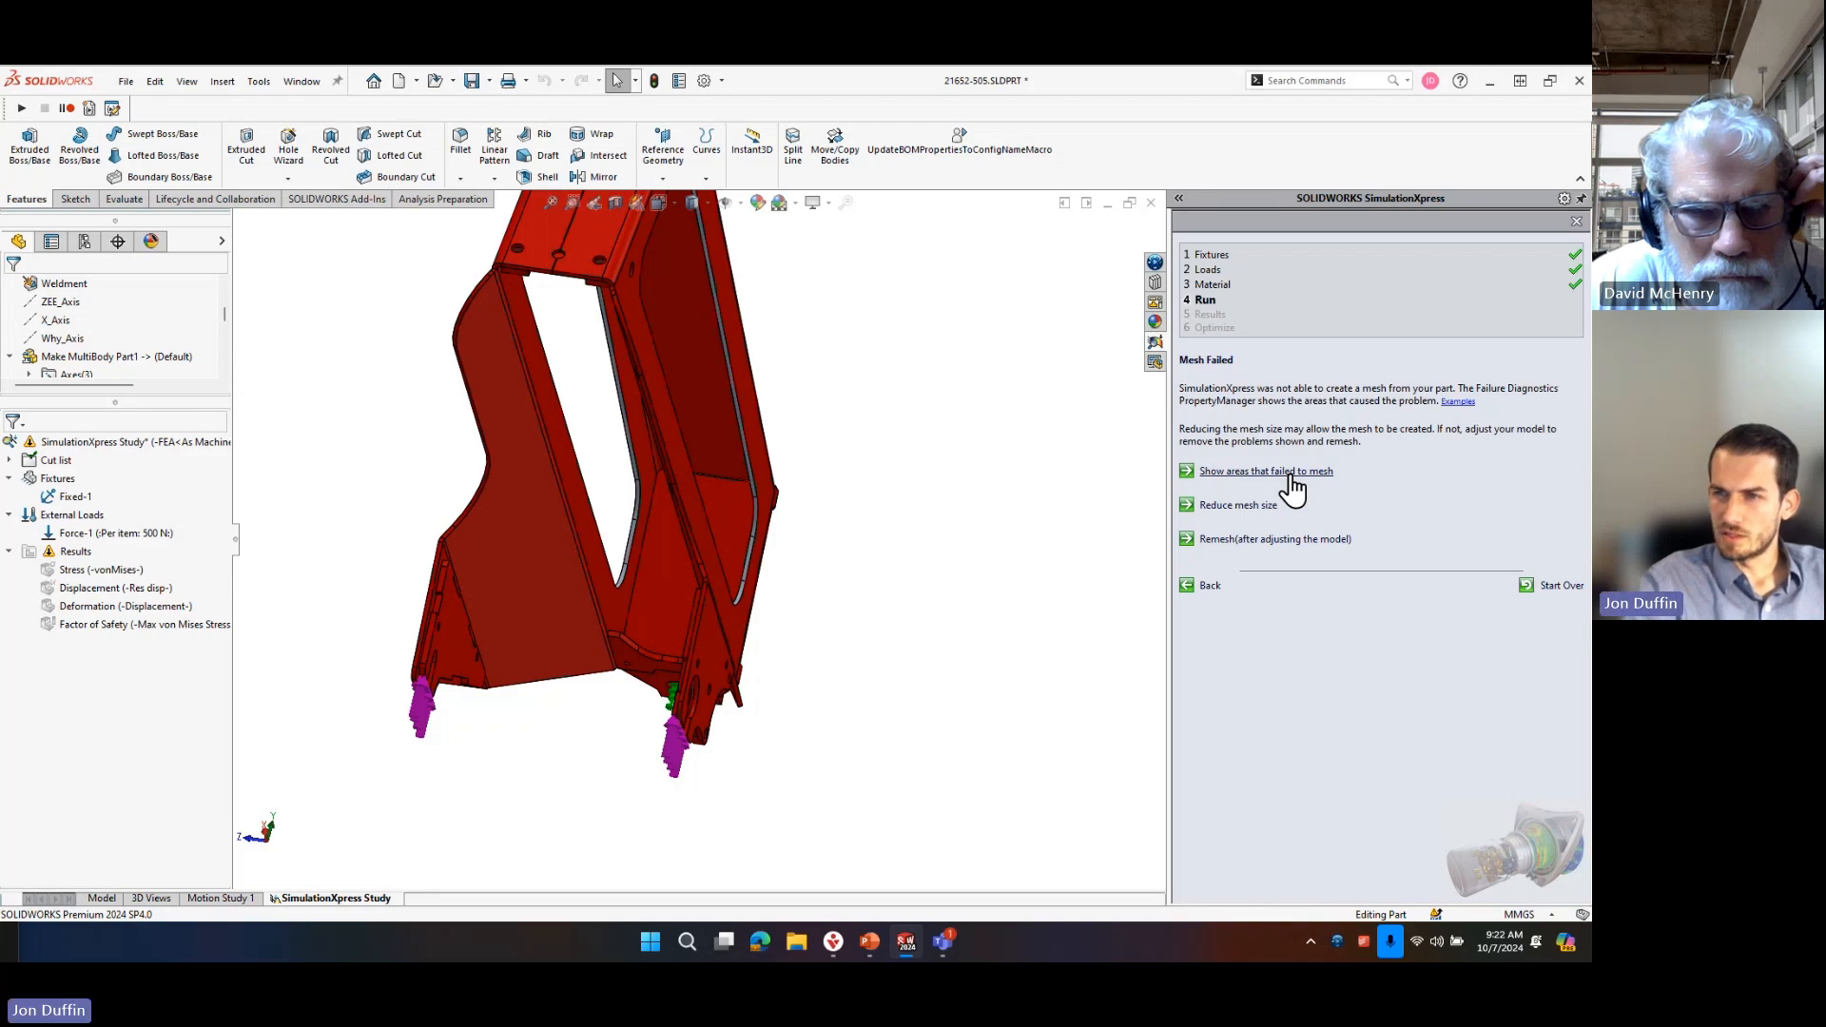
{"action": "middle_click_drag", "start_coordinate": [888, 366], "coordinate": [789, 513]}
{"action": "scroll", "coordinate": [646, 677], "scroll_direction": "up", "scroll_amount": 4}
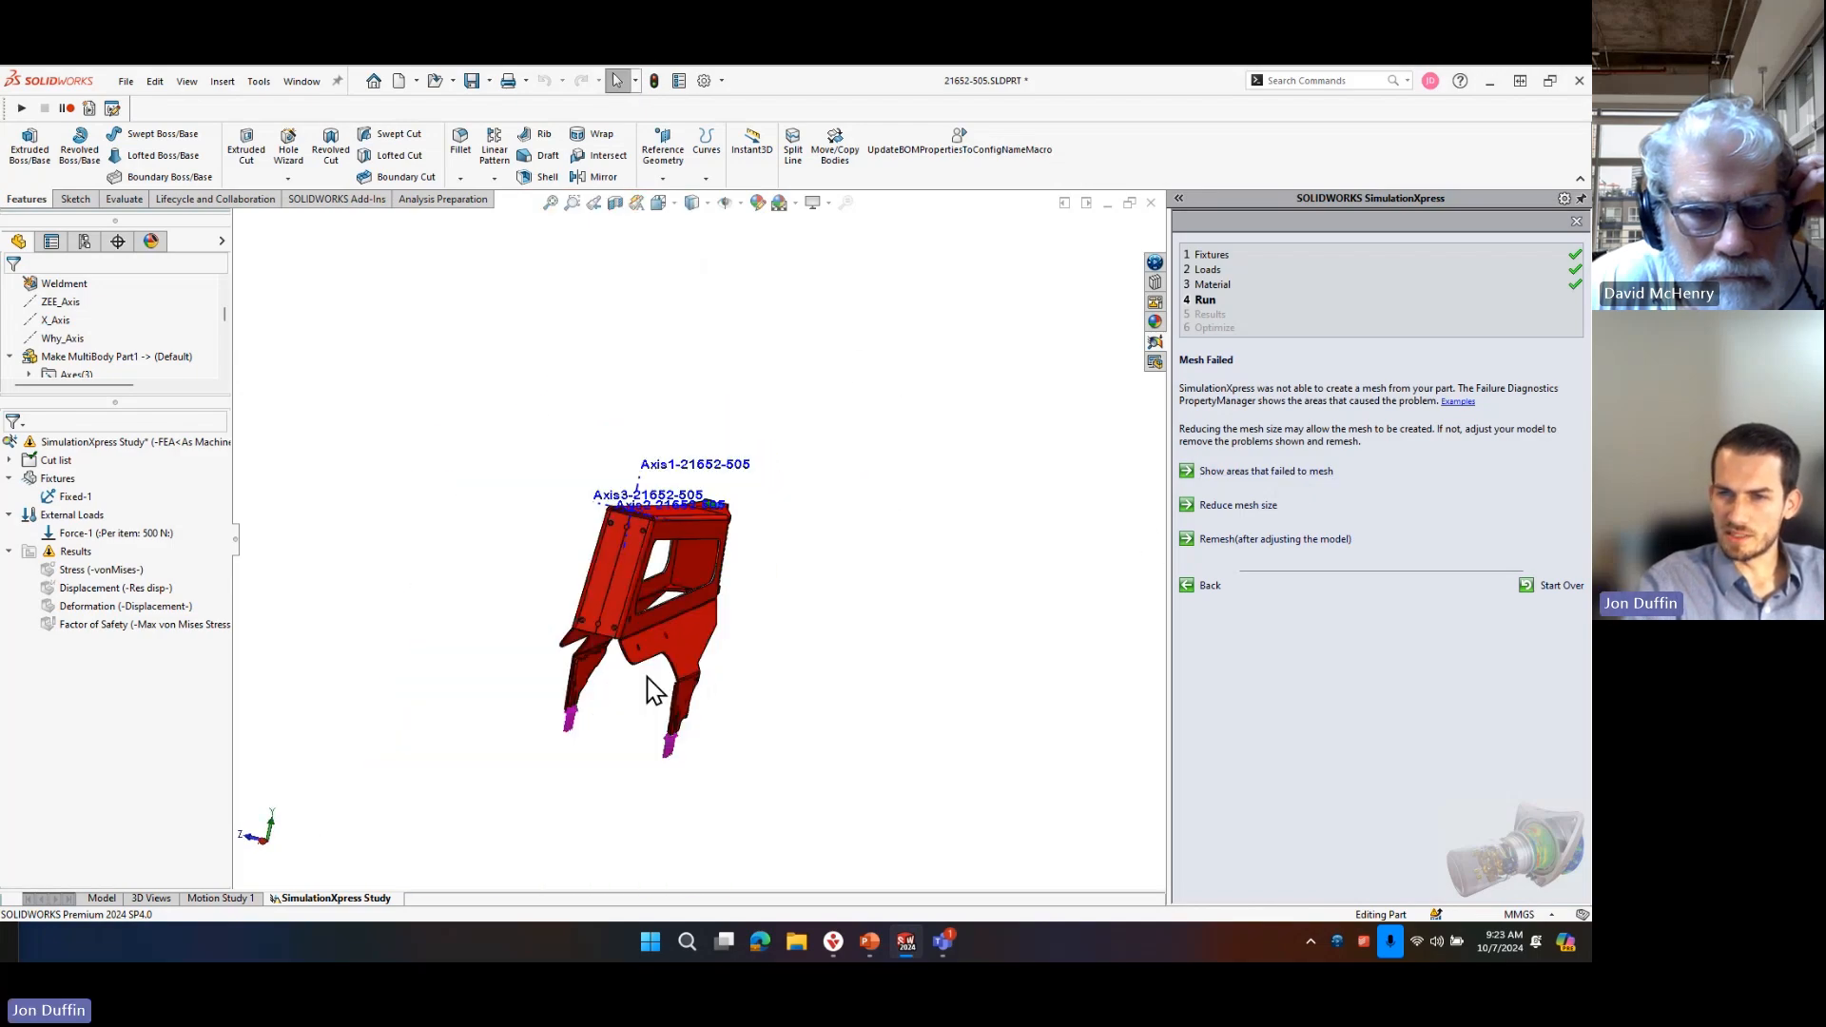
Inspect the 21652-505 part's side plates and leg brackets from several angles, and save the part.
{"action": "scroll", "coordinate": [574, 533], "scroll_direction": "down", "scroll_amount": 5}
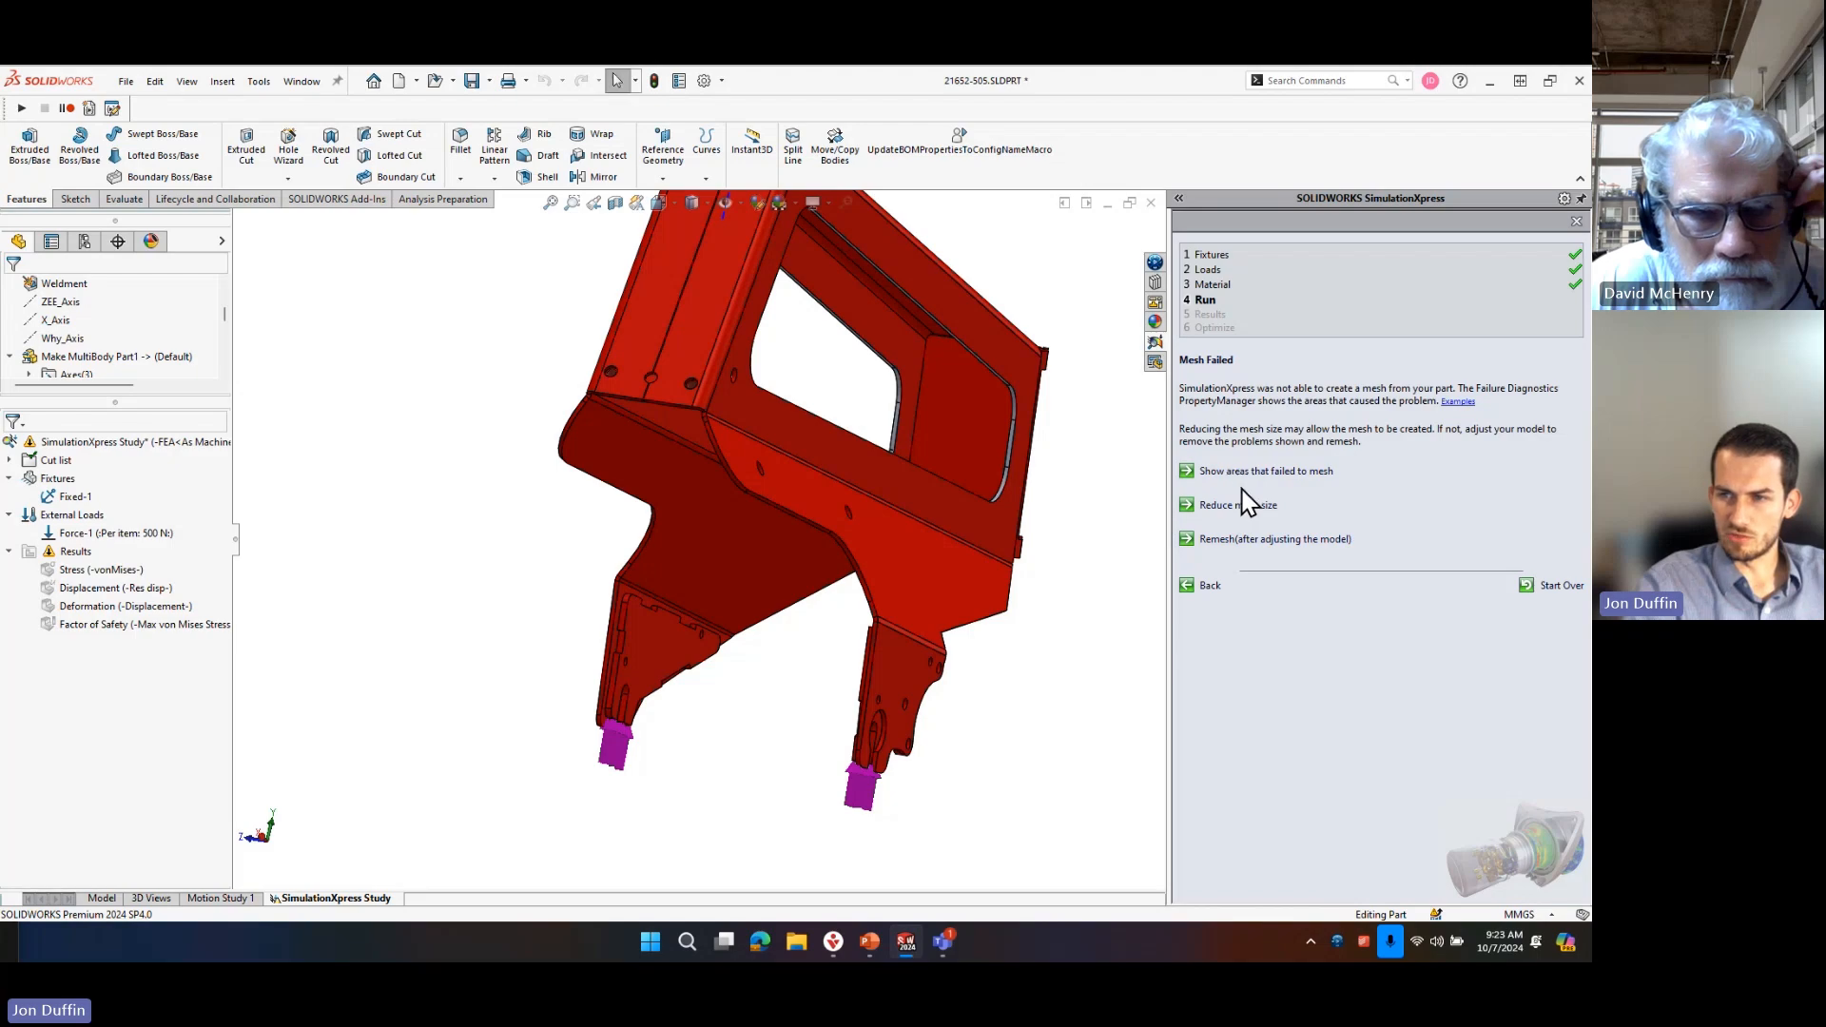
{"action": "middle_click_drag", "start_coordinate": [835, 603], "coordinate": [933, 542]}
{"action": "scroll", "coordinate": [933, 542], "scroll_direction": "down", "scroll_amount": 5}
{"action": "middle_click_drag", "start_coordinate": [738, 701], "coordinate": [880, 685]}
{"action": "scroll", "coordinate": [880, 687], "scroll_direction": "up", "scroll_amount": 6}
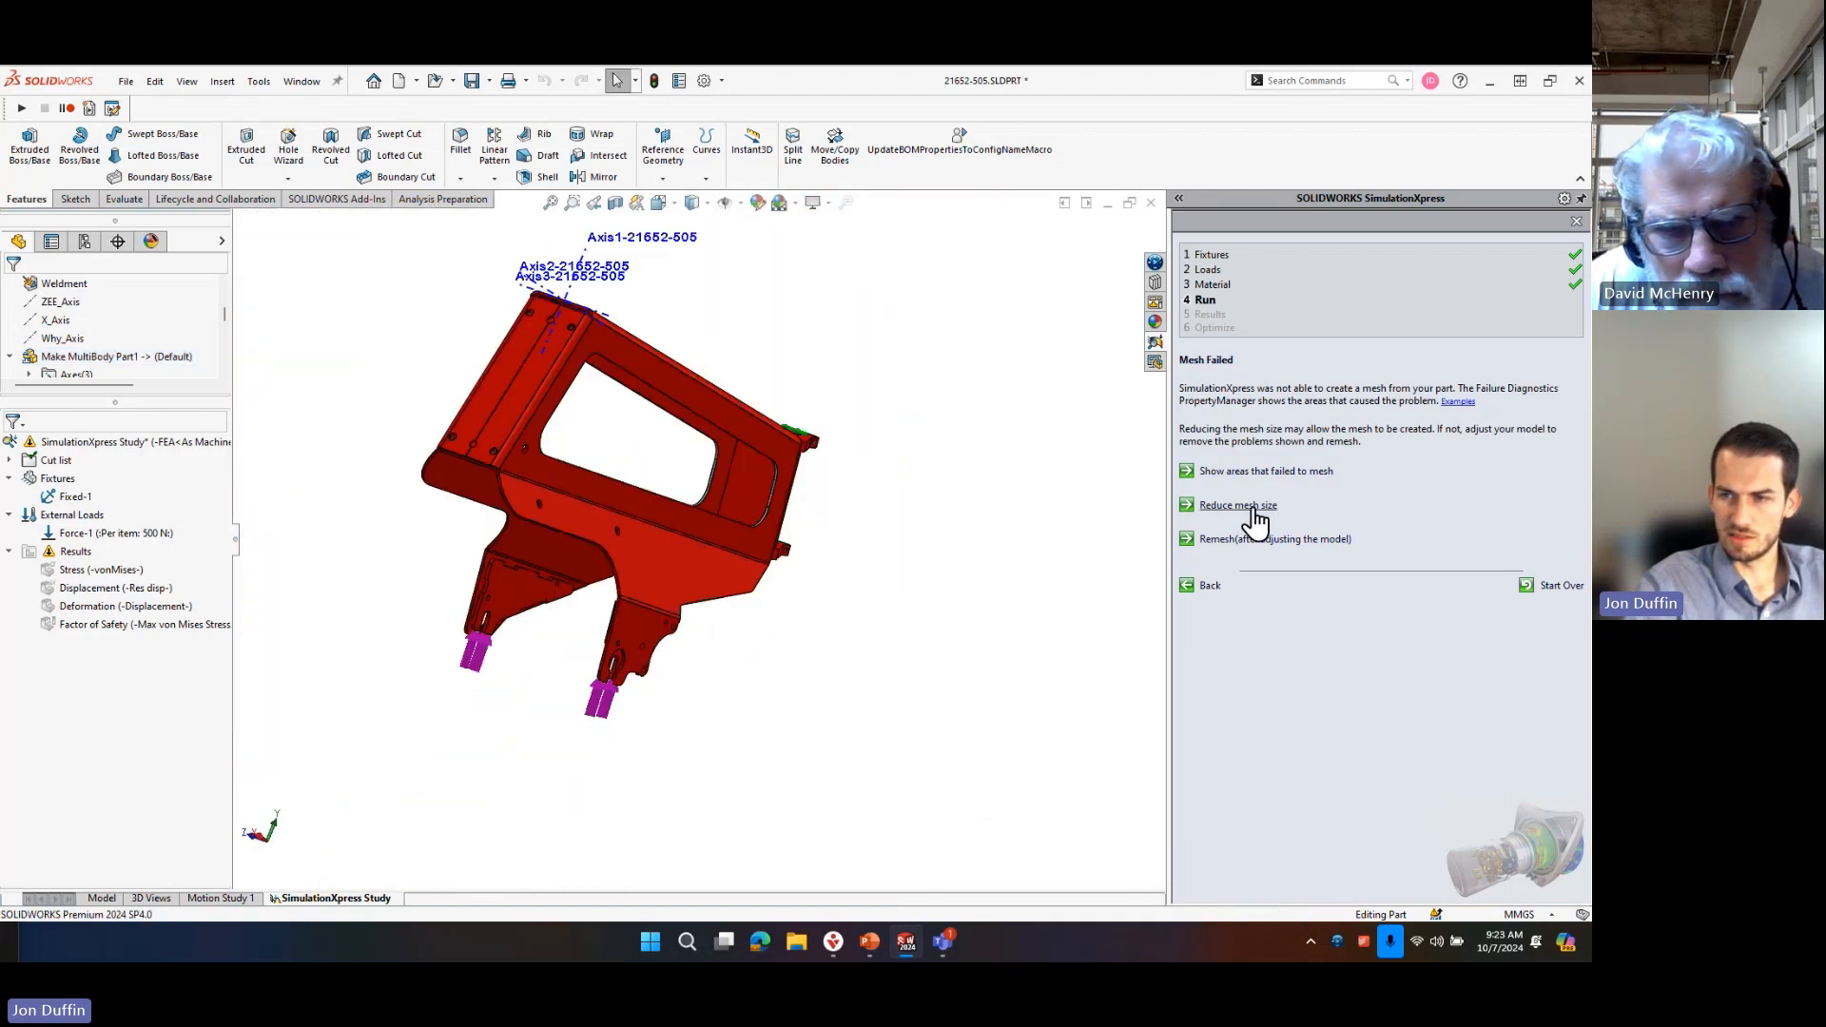
{"action": "left_click", "coordinate": [480, 82]}
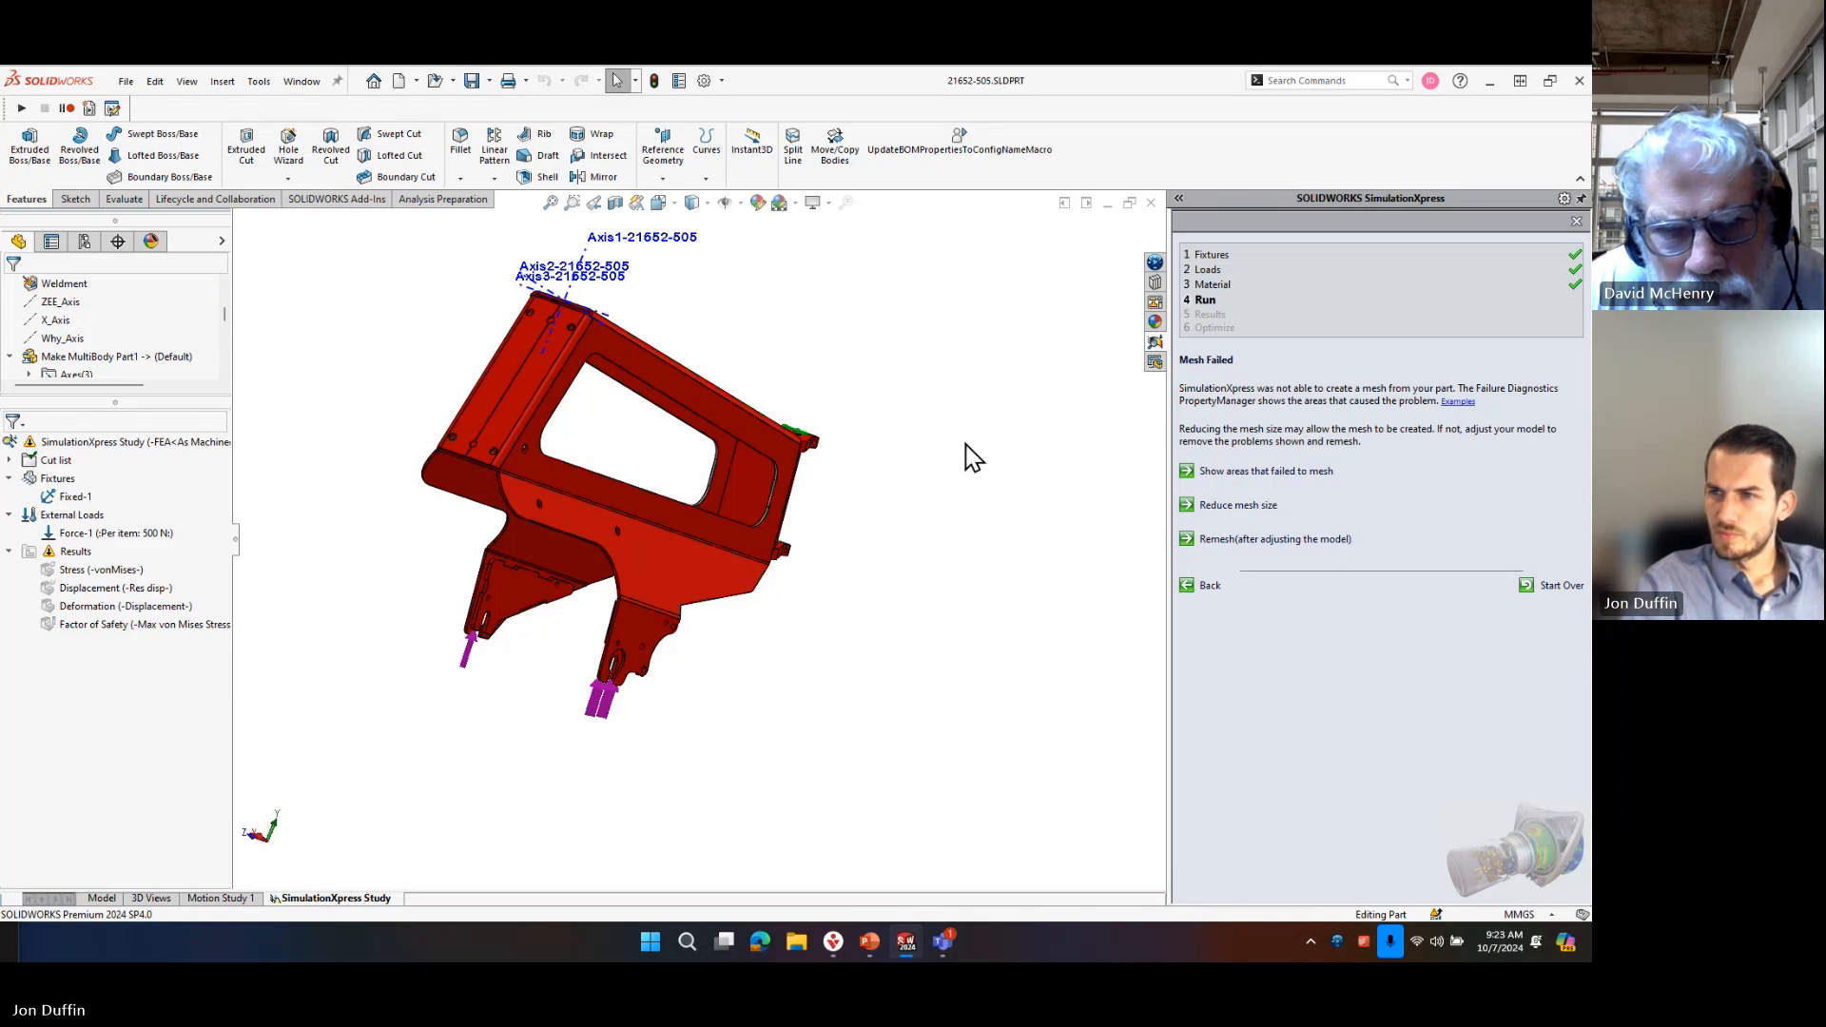
Examine the frame's side plates and the loaded leg brackets up close in the SimulationXpress study.
{"action": "middle_click_drag", "start_coordinate": [840, 661], "coordinate": [763, 555]}
{"action": "scroll", "coordinate": [632, 609], "scroll_direction": "down", "scroll_amount": 5}
{"action": "middle_click", "coordinate": [646, 494]}
{"action": "middle_click_drag", "start_coordinate": [646, 494], "coordinate": [664, 595]}
{"action": "scroll", "coordinate": [667, 588], "scroll_direction": "up", "scroll_amount": 4}
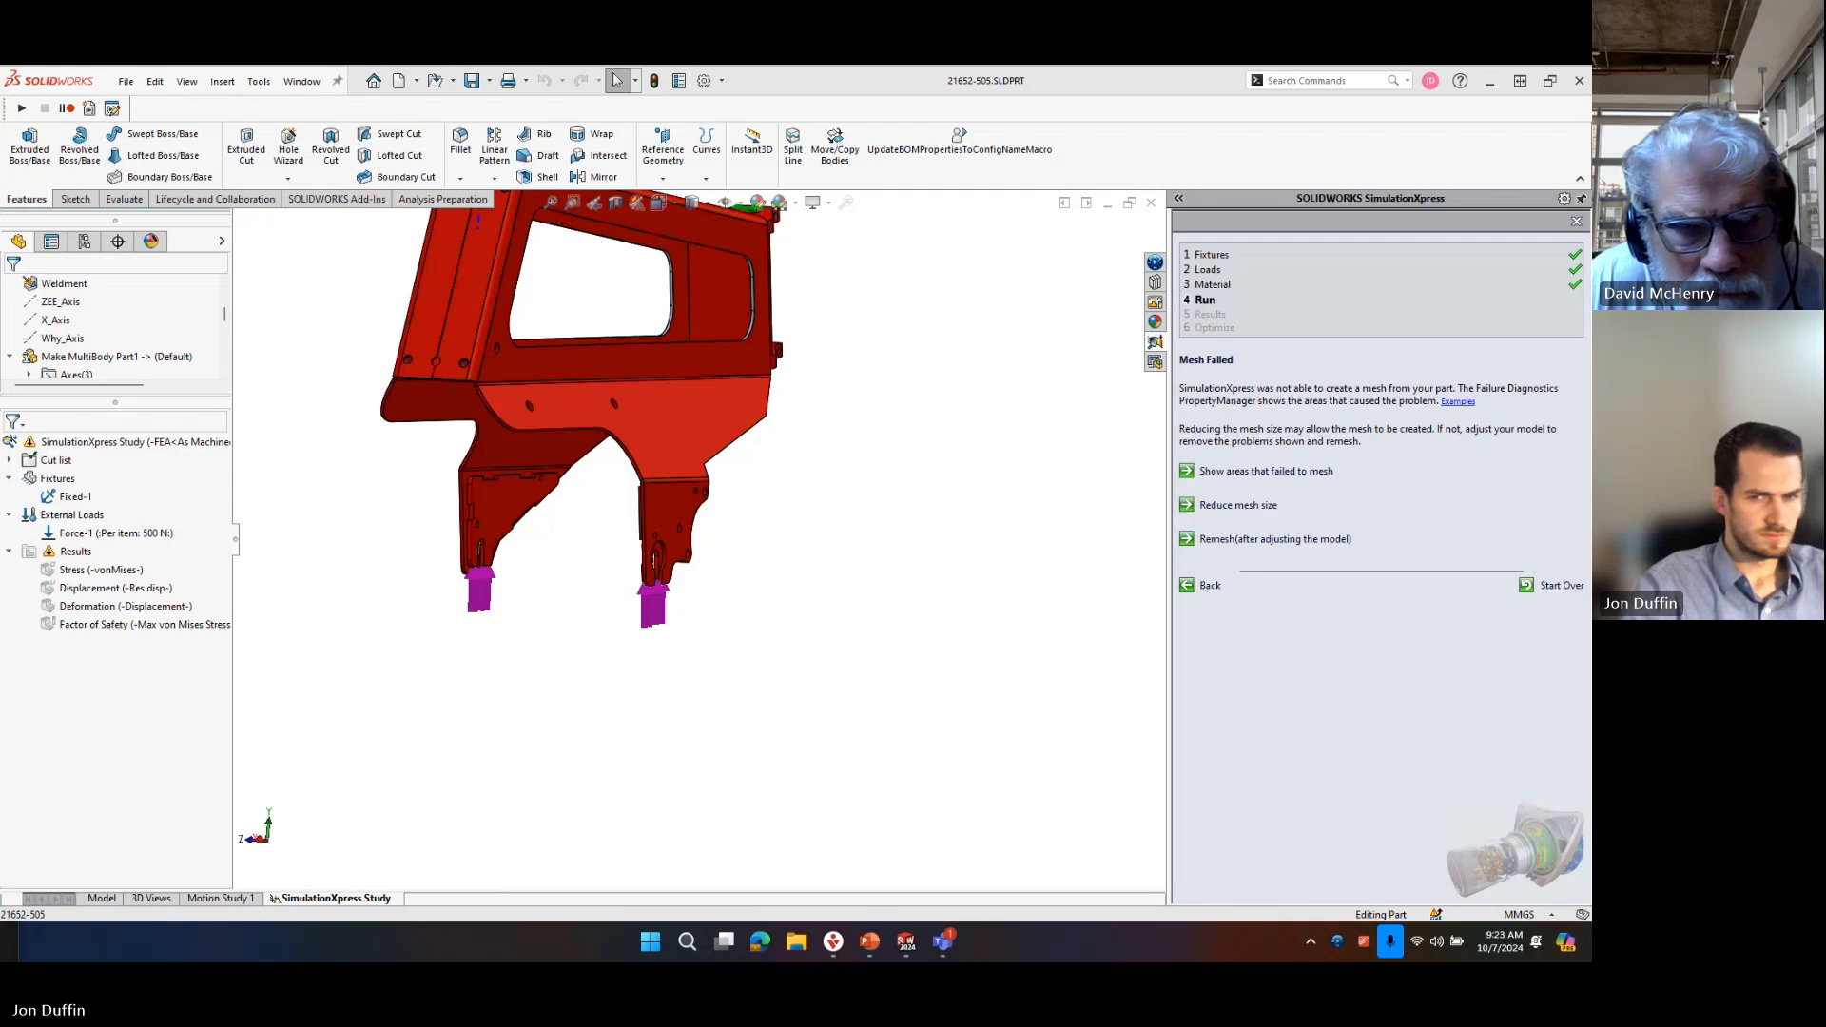
{"action": "left_click", "coordinate": [101, 897]}
{"action": "left_click", "coordinate": [338, 899]}
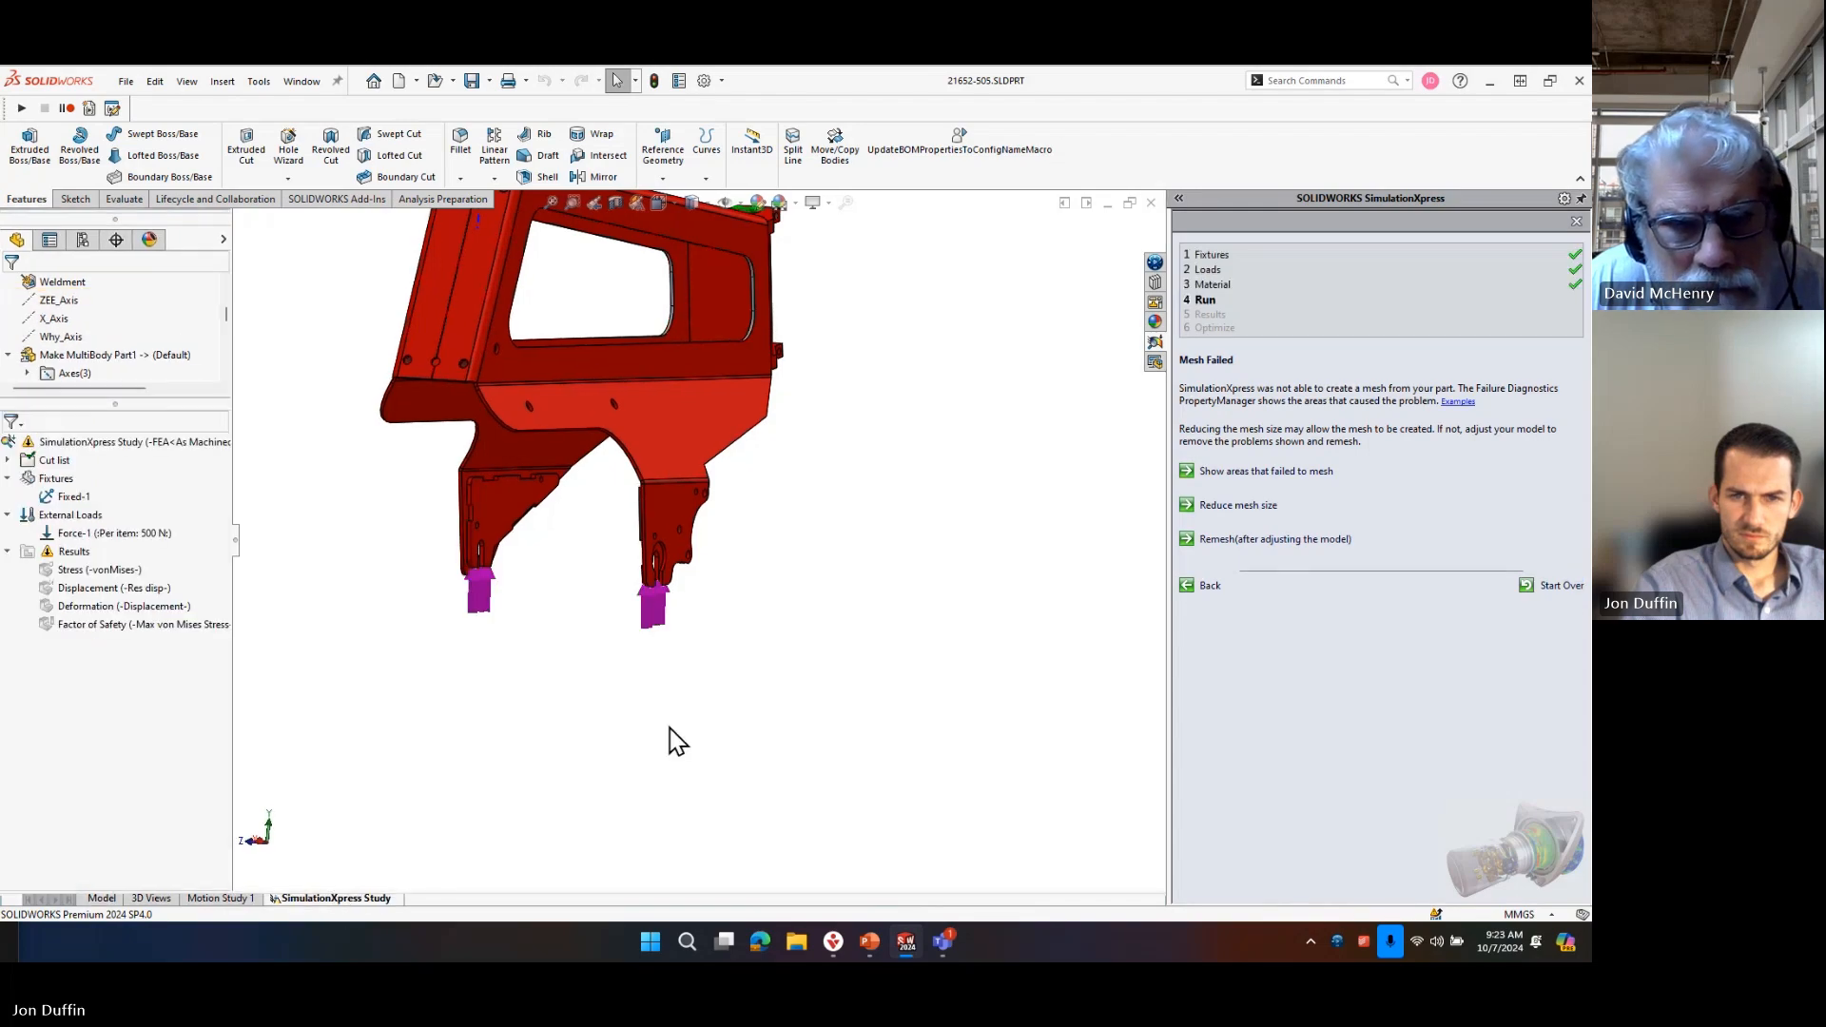
{"action": "scroll", "coordinate": [517, 558], "scroll_direction": "down", "scroll_amount": 4}
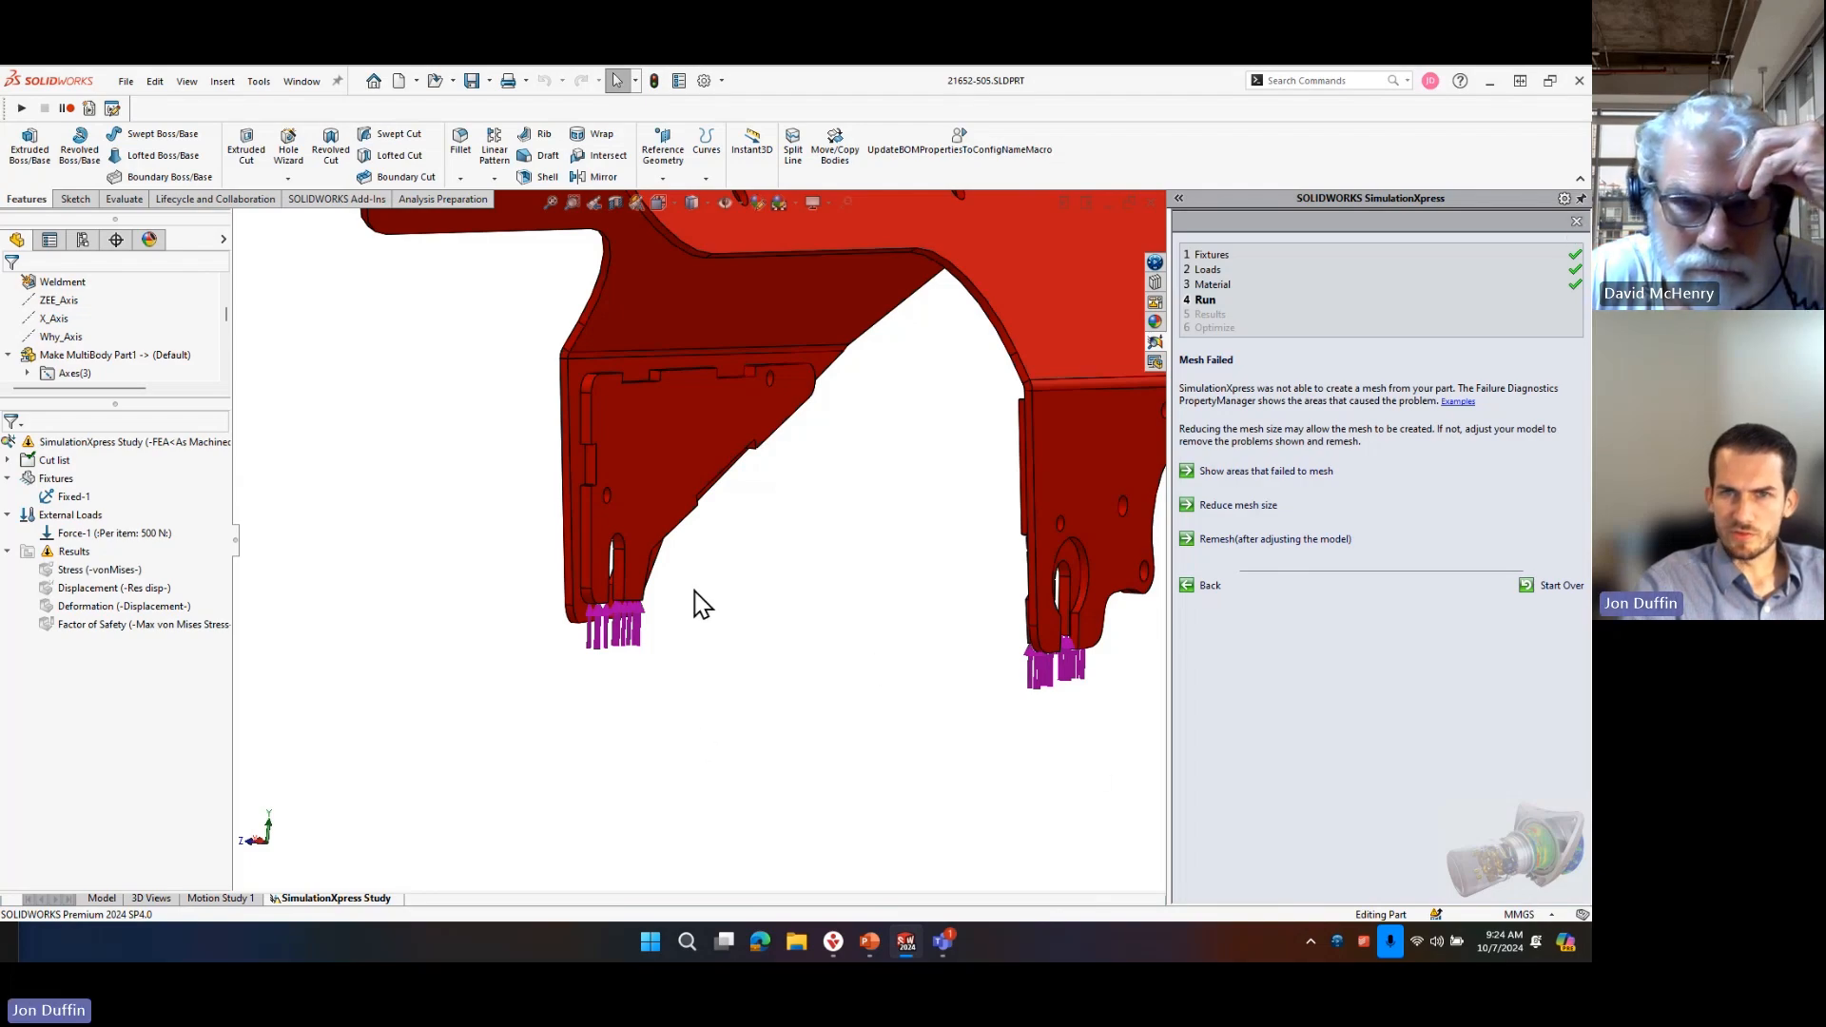
Relaunch SimulationXpress for the part and return to its welcome page.
{"action": "left_click", "coordinate": [301, 81]}
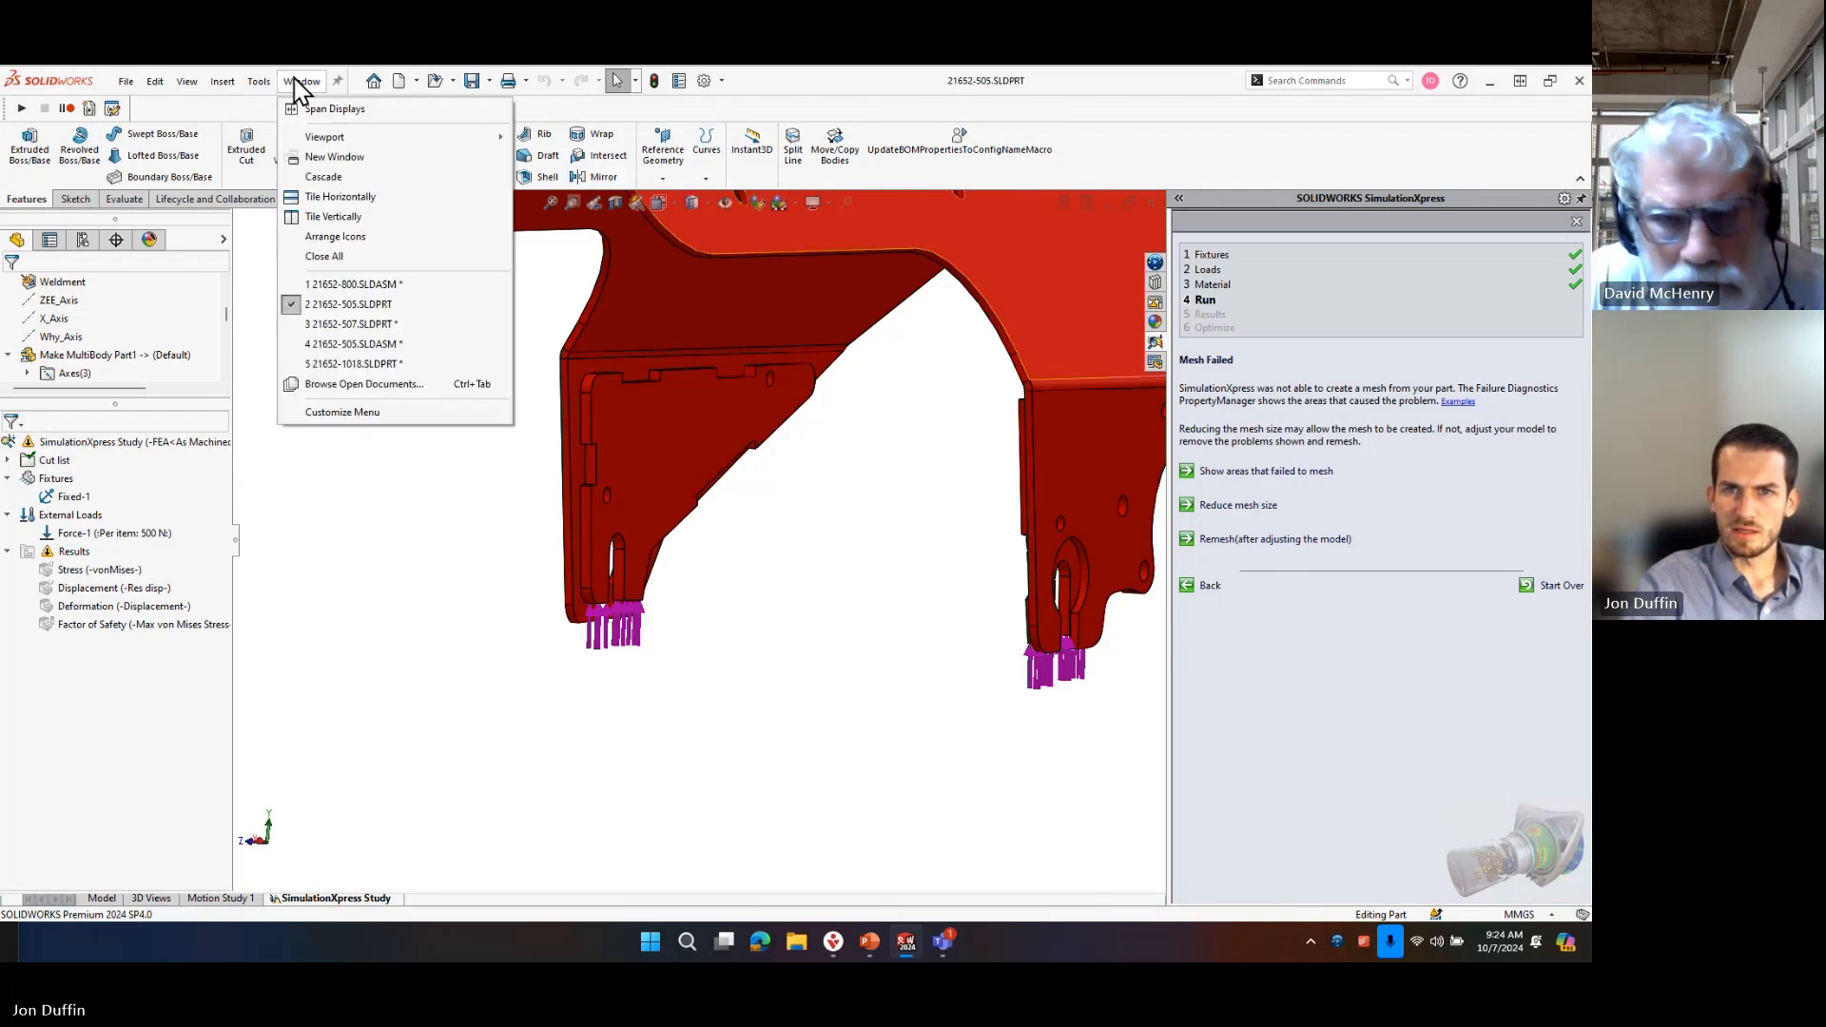
{"action": "mouse_move", "coordinate": [258, 81]}
{"action": "mouse_move", "coordinate": [418, 168]}
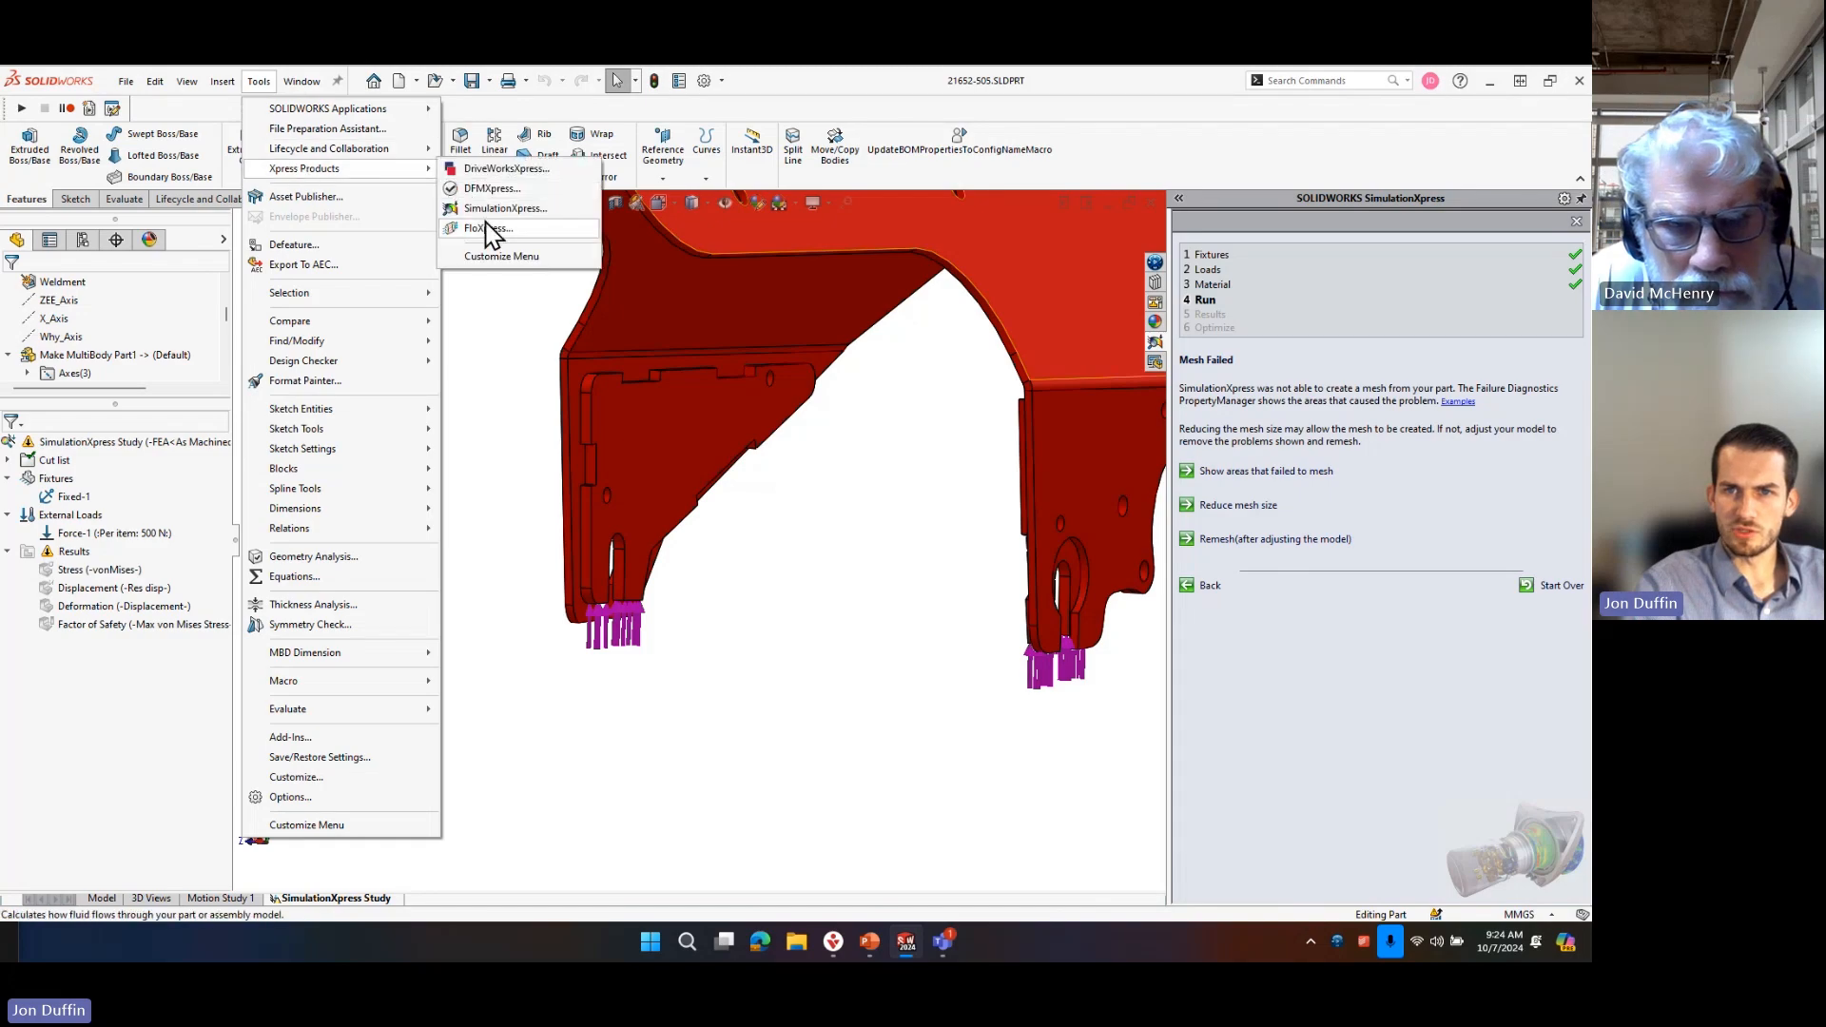
{"action": "left_click", "coordinate": [499, 208]}
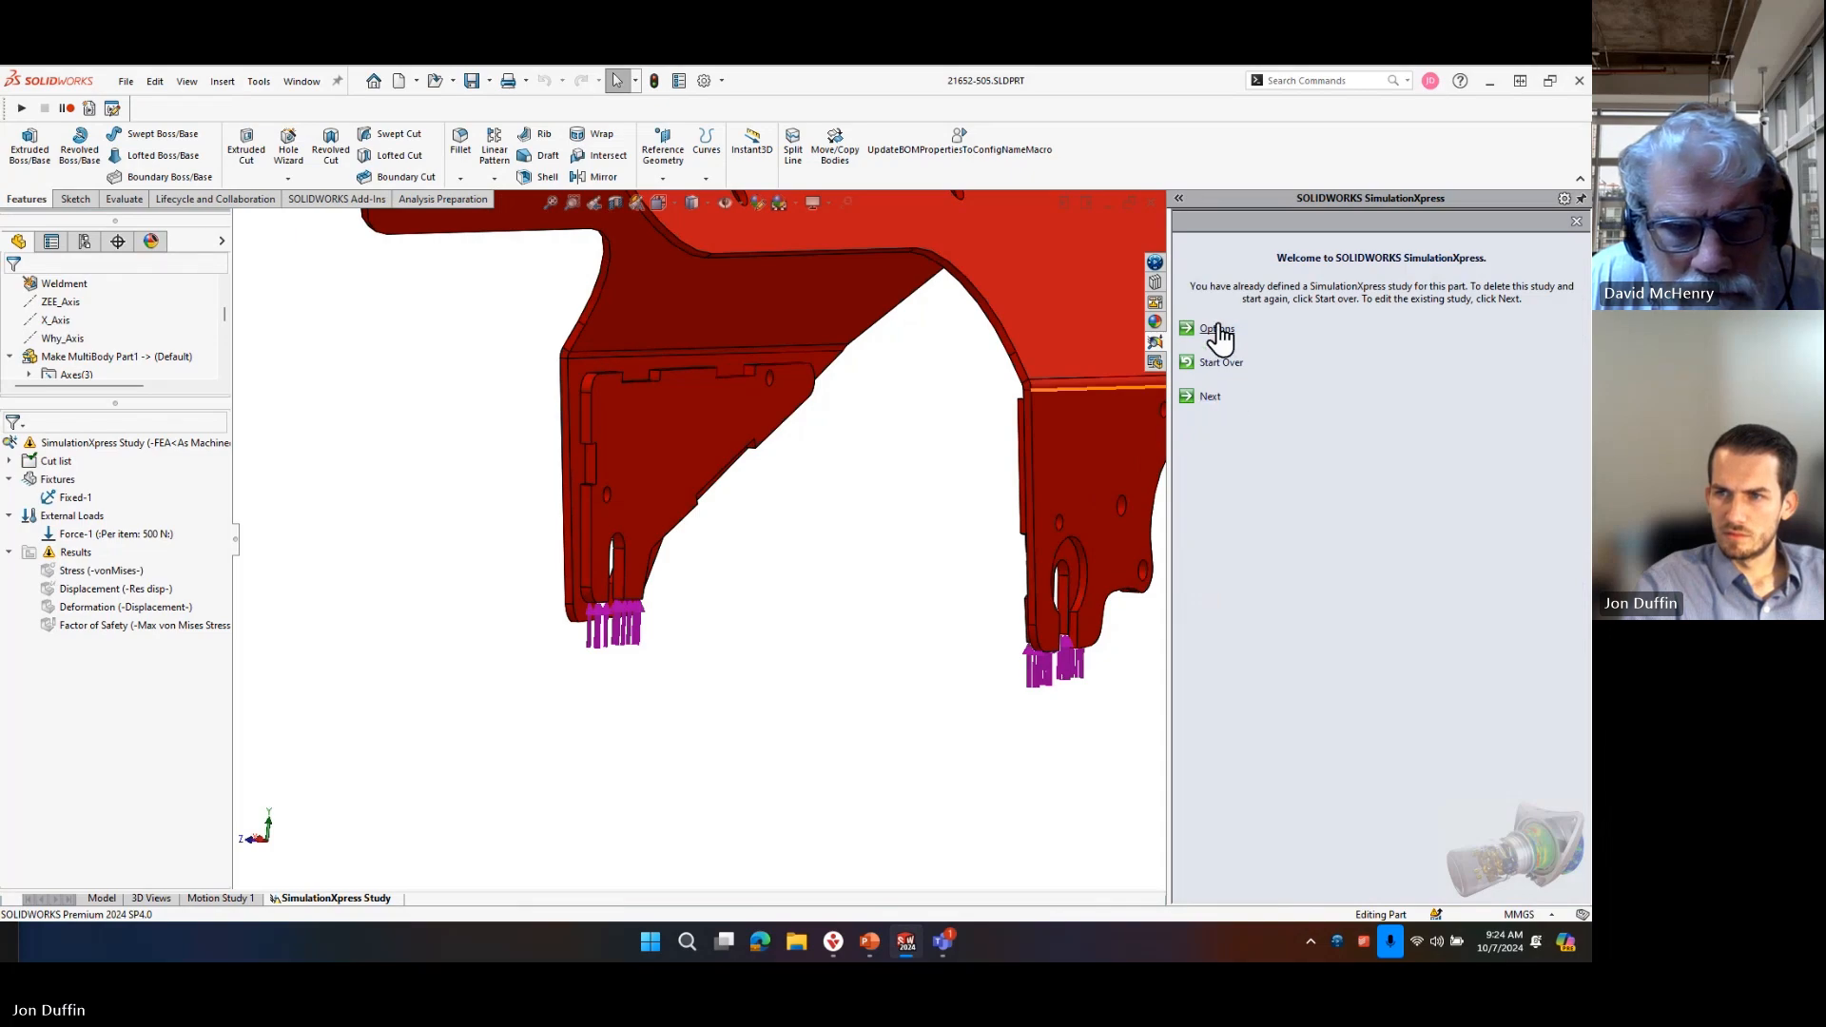
{"action": "left_click", "coordinate": [1154, 321]}
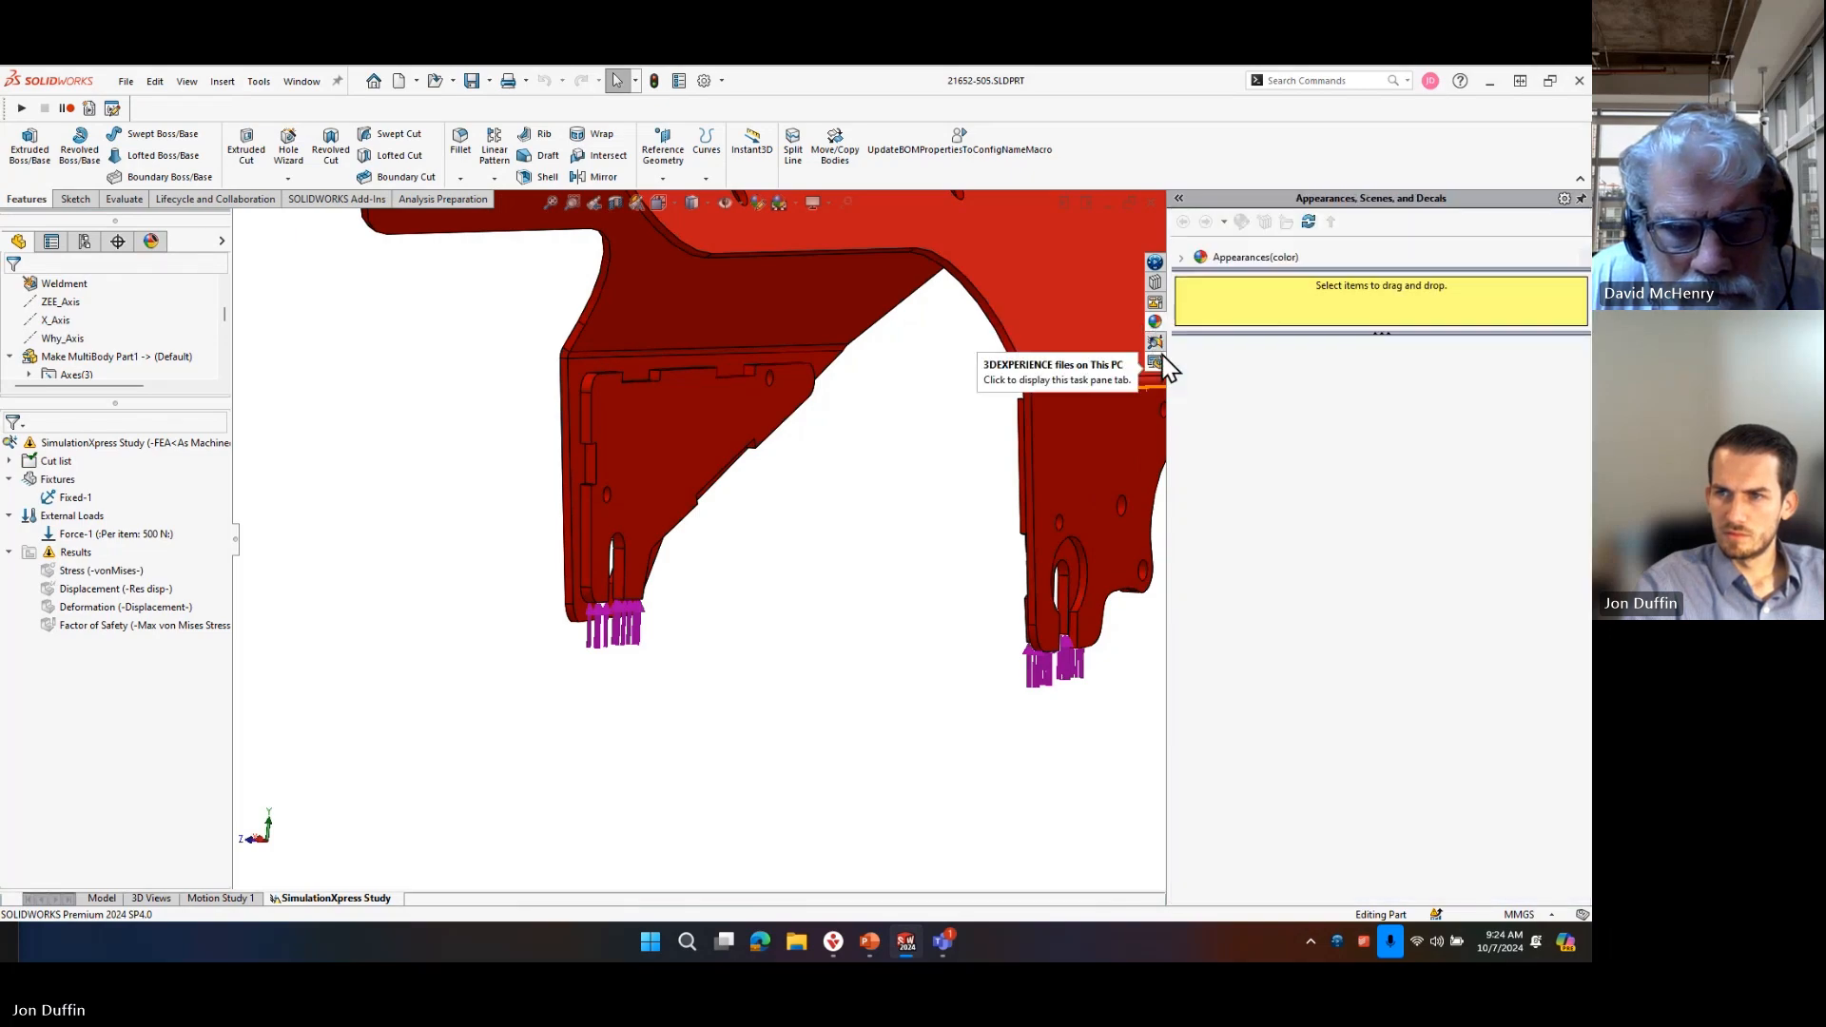
{"action": "left_click", "coordinate": [1155, 342]}
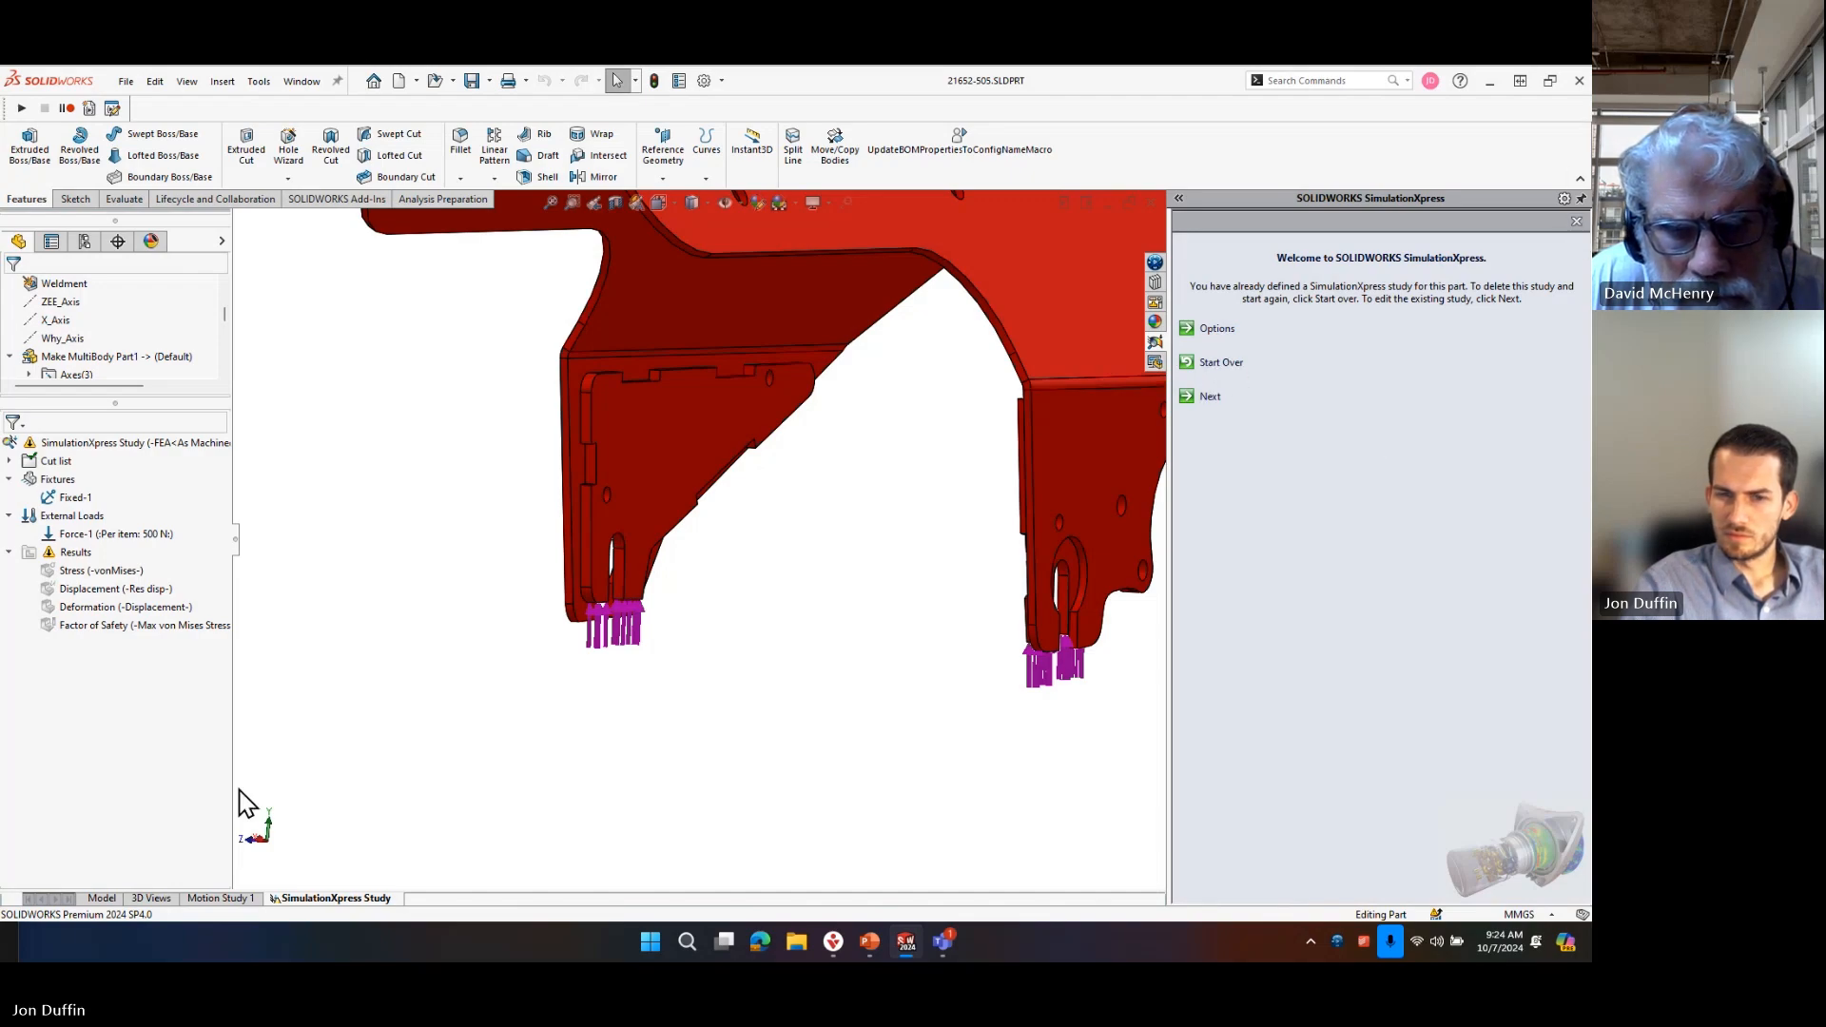
{"action": "right_click", "coordinate": [300, 899]}
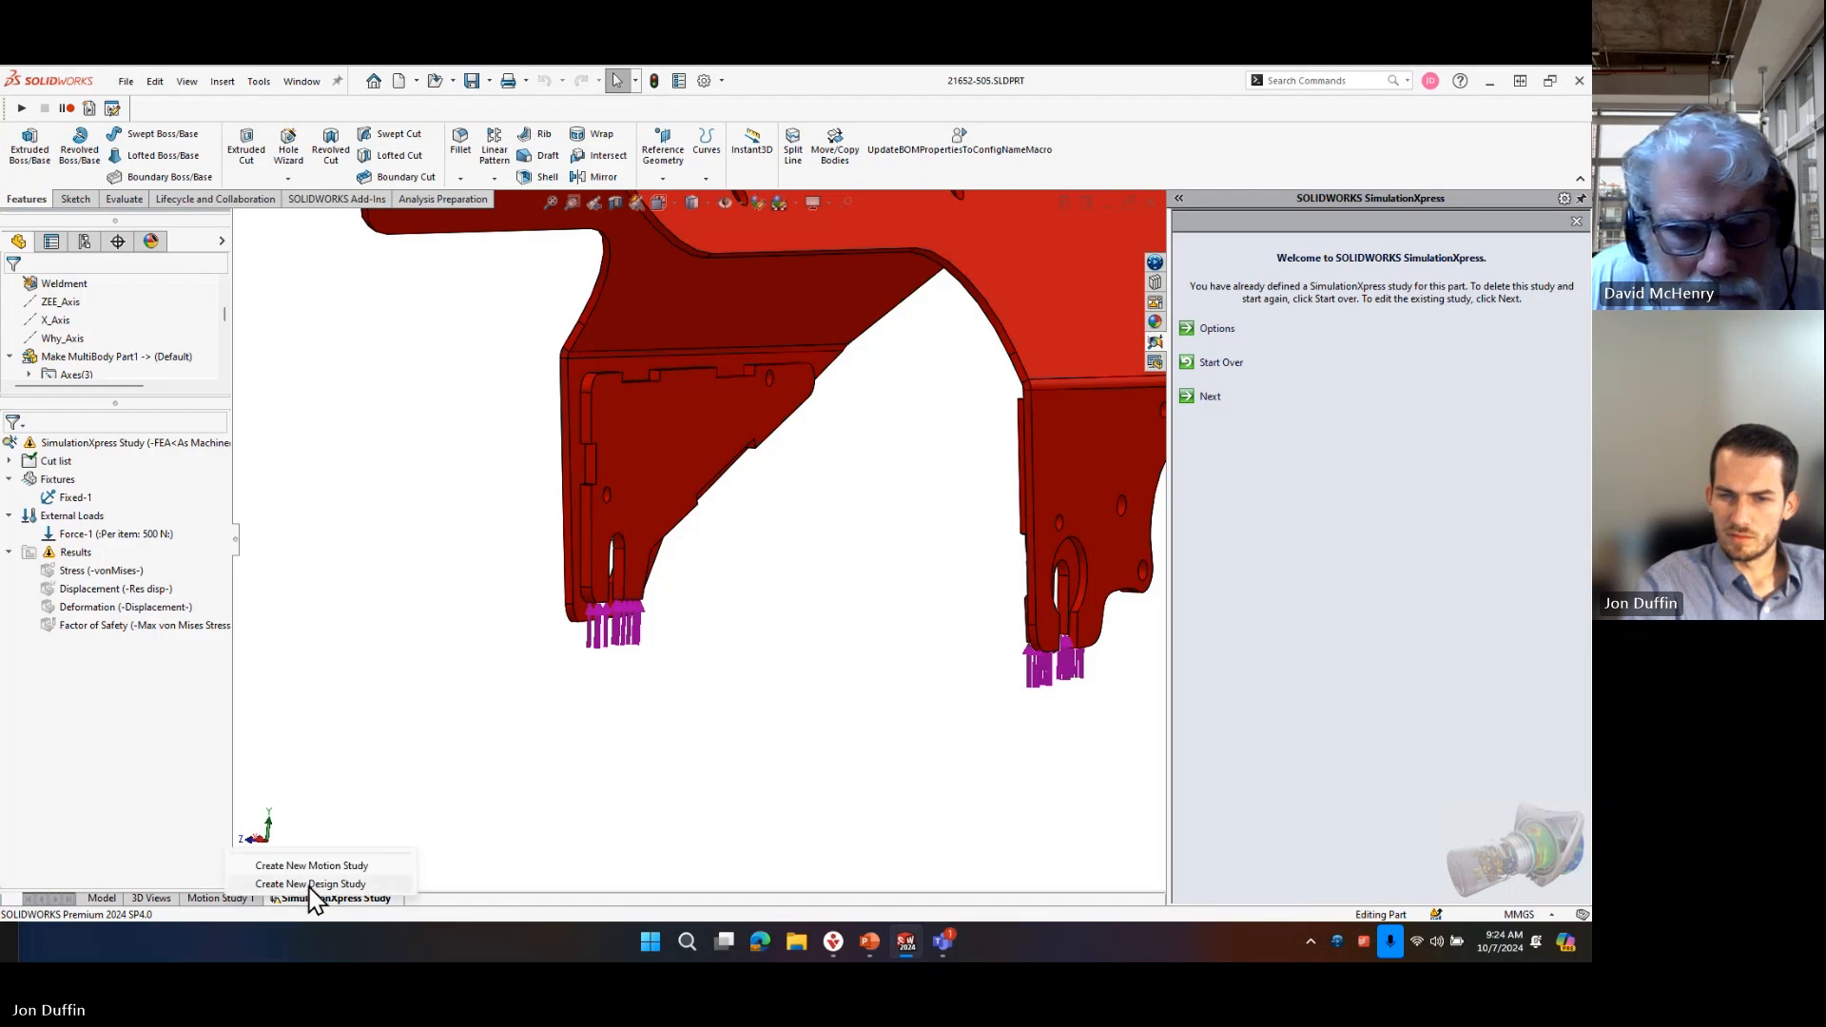
{"action": "left_click", "coordinate": [331, 698]}
{"action": "right_click", "coordinate": [122, 445]}
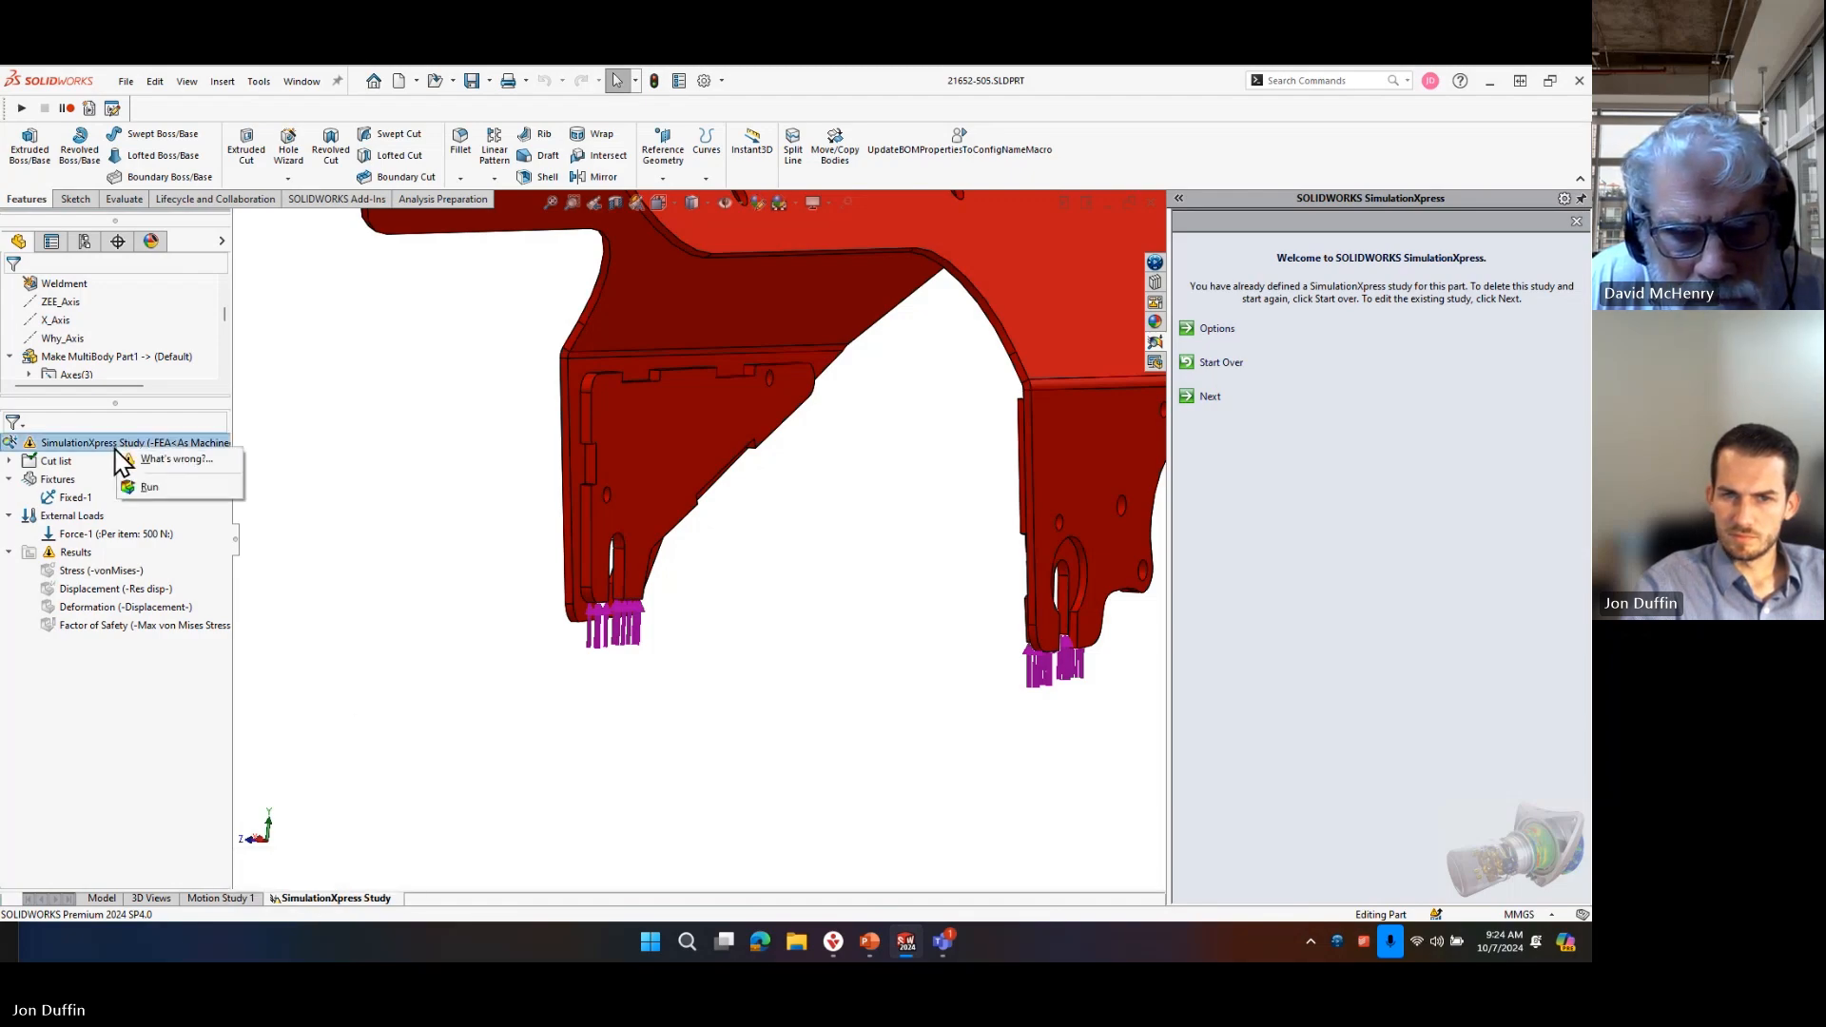
{"action": "left_click", "coordinate": [399, 493]}
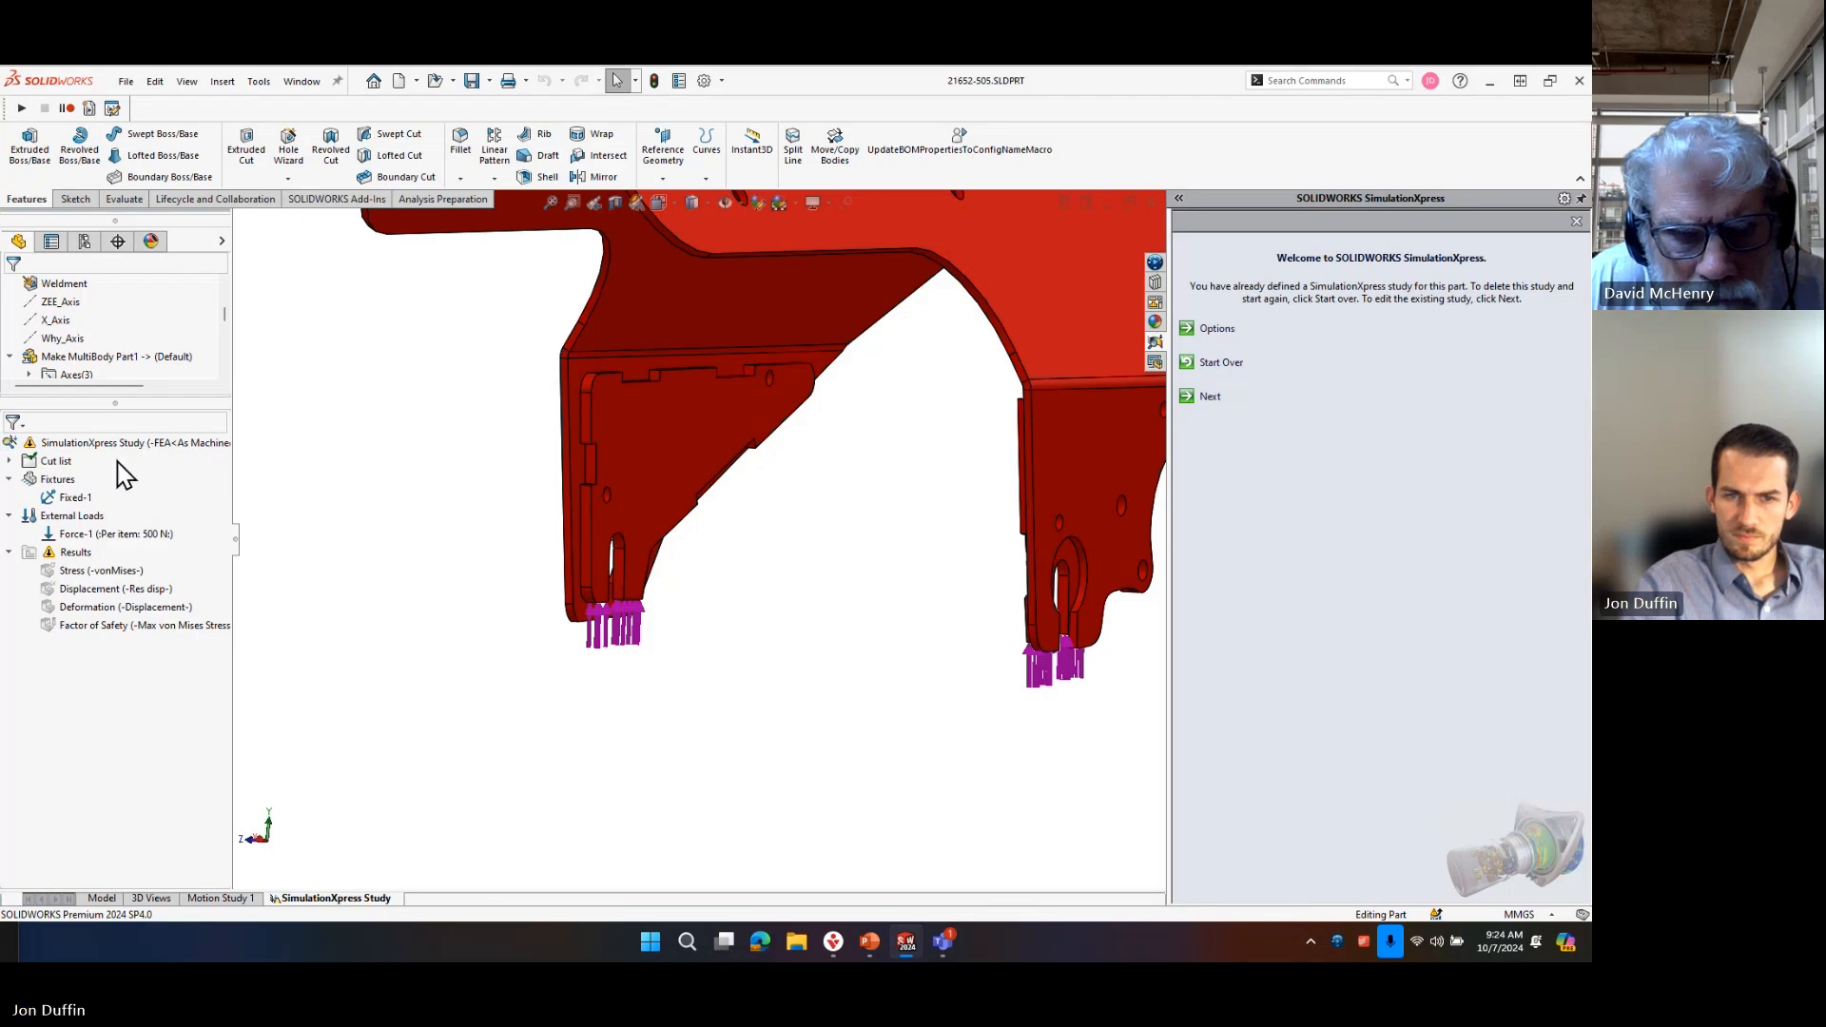
{"action": "left_click", "coordinate": [102, 898]}
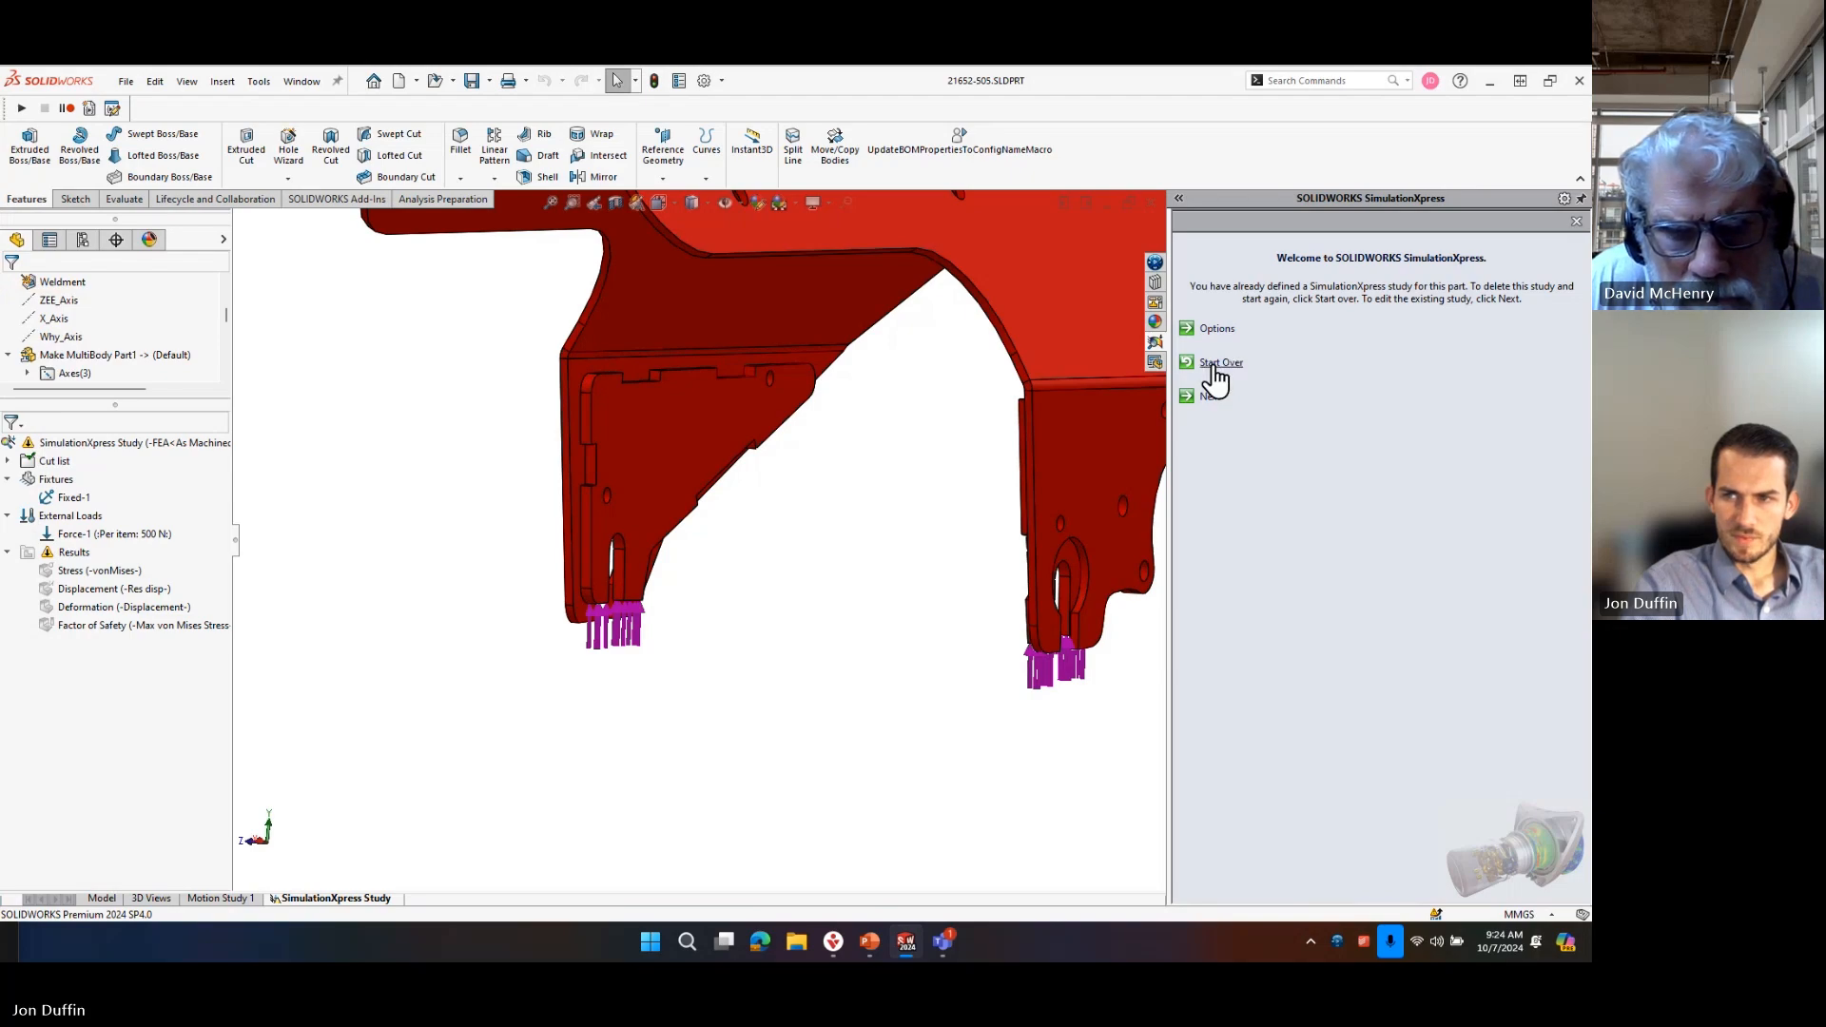
{"action": "left_click", "coordinate": [471, 81]}
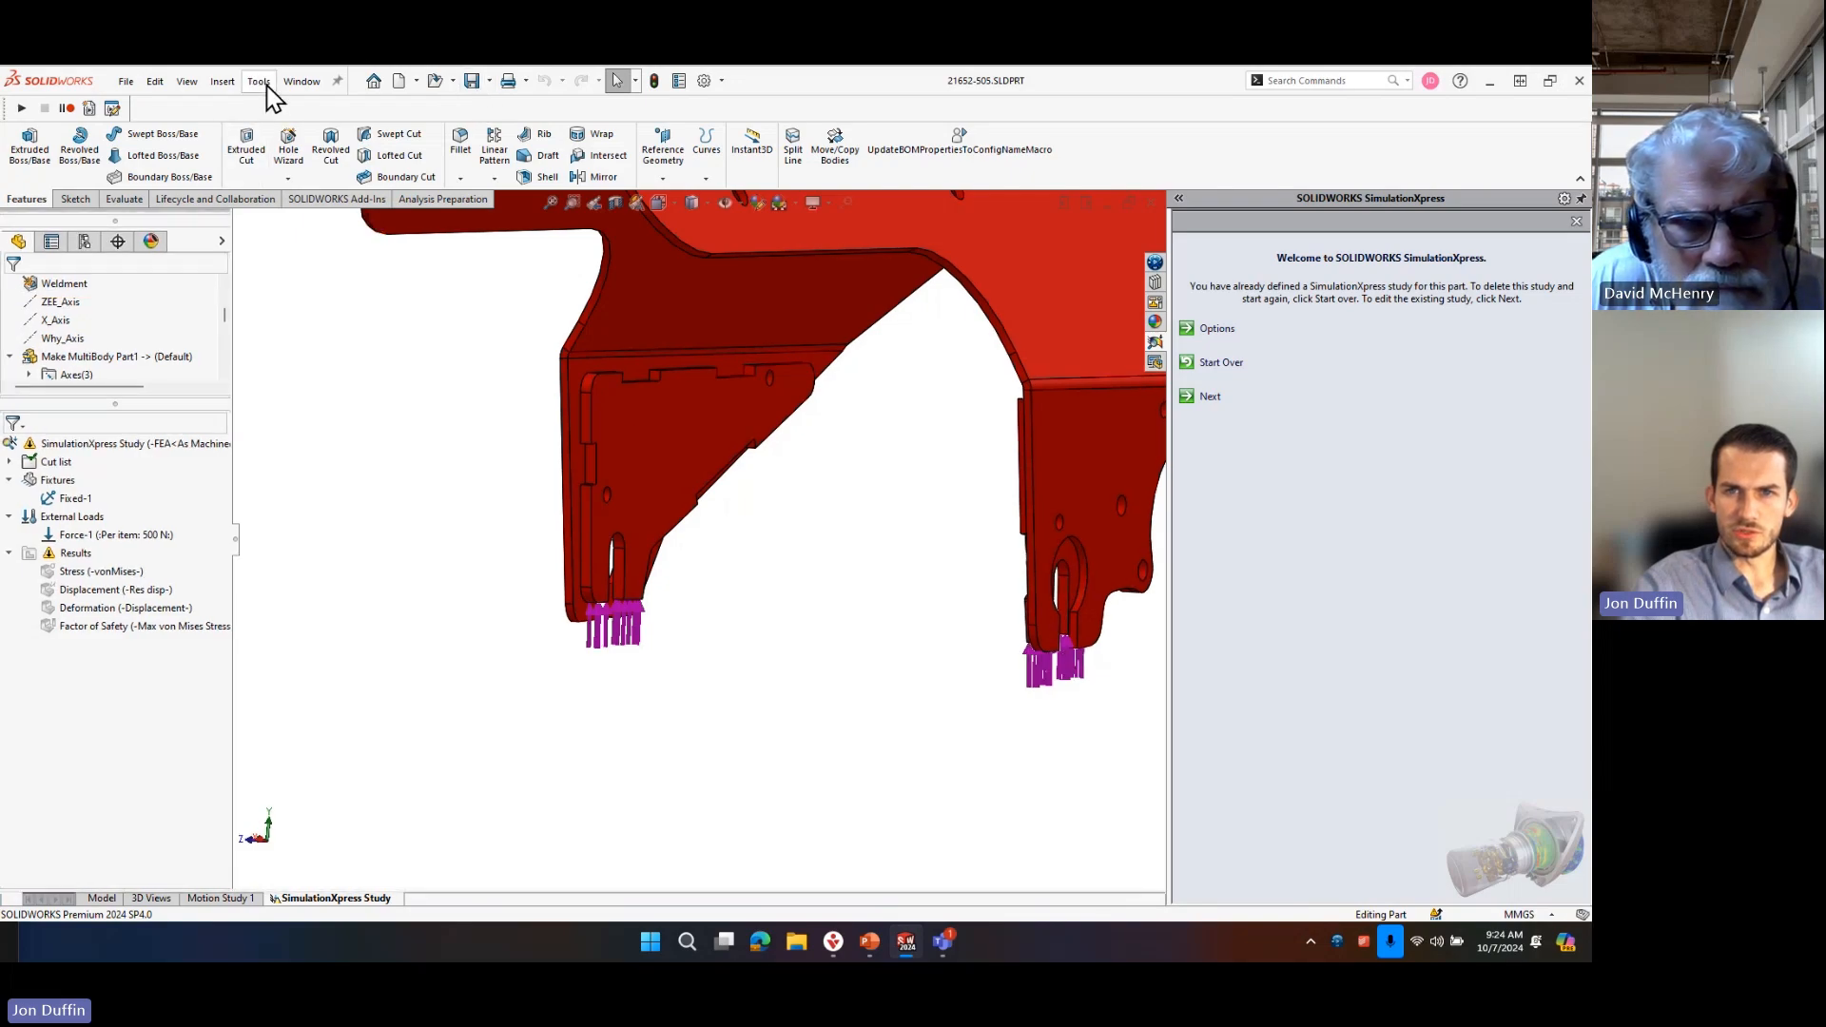
{"action": "left_click", "coordinate": [259, 81]}
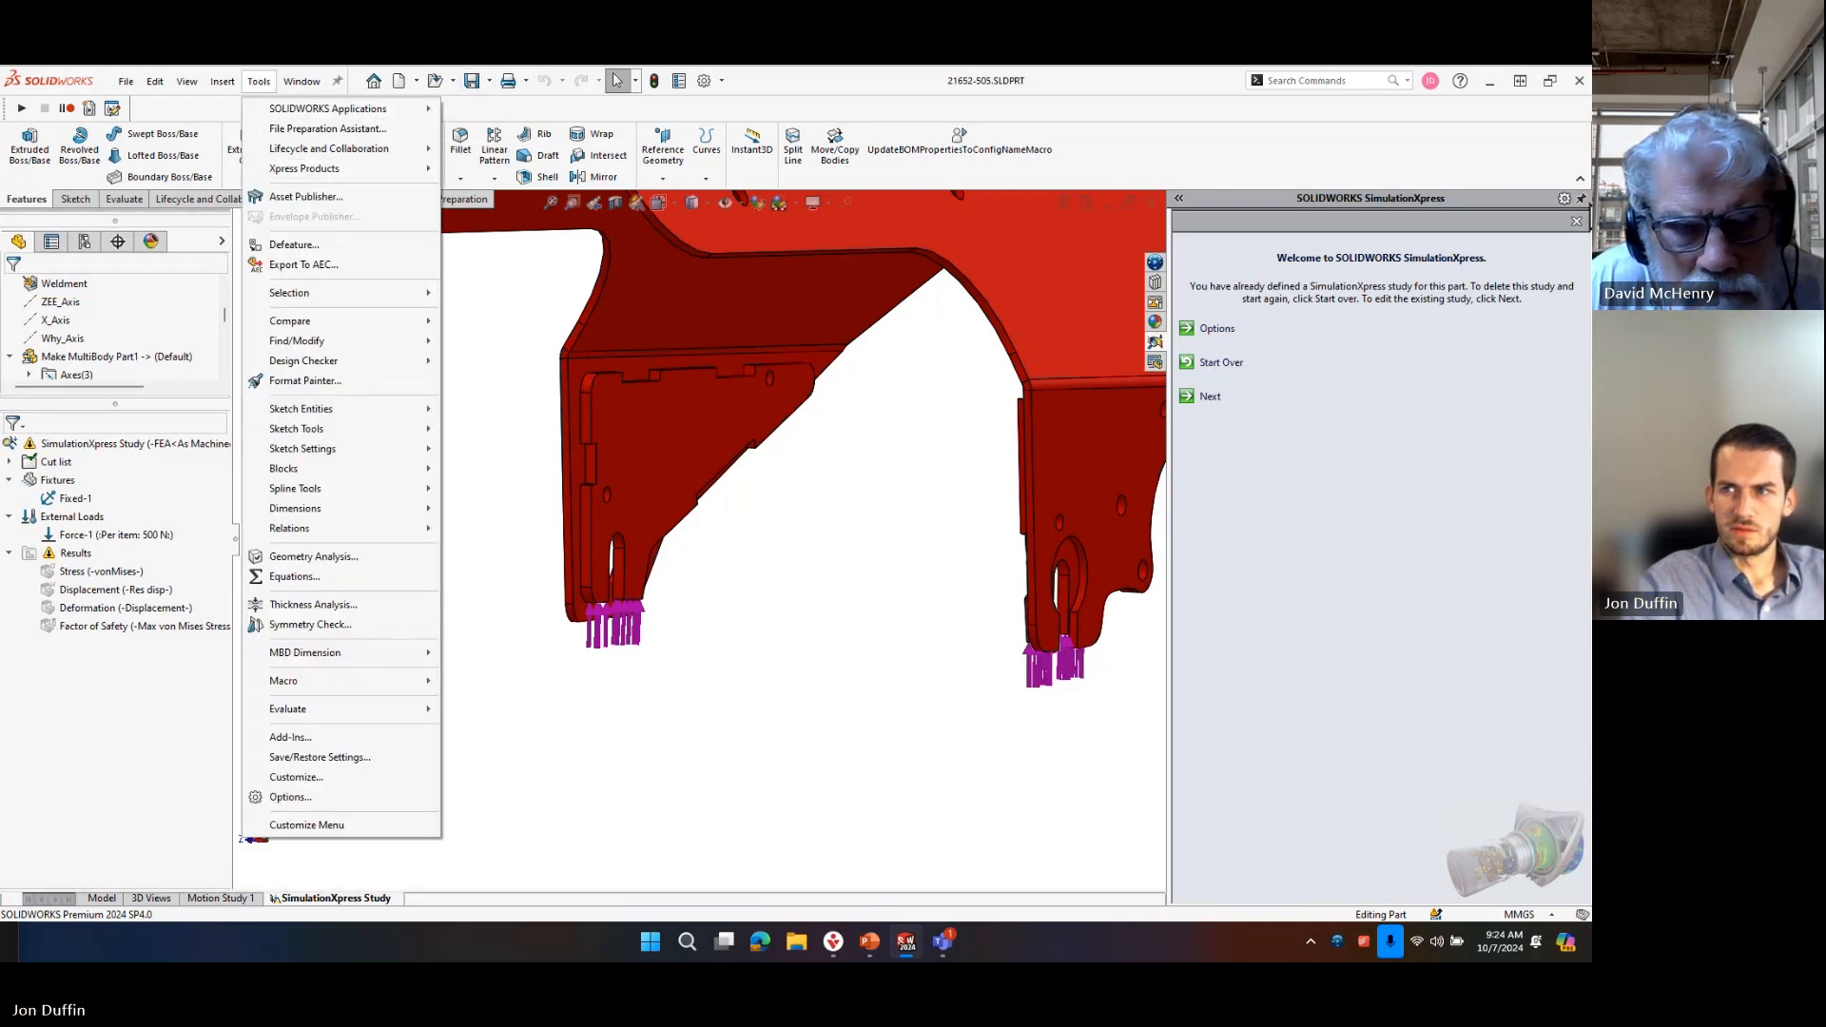
{"action": "left_click", "coordinate": [1576, 227]}
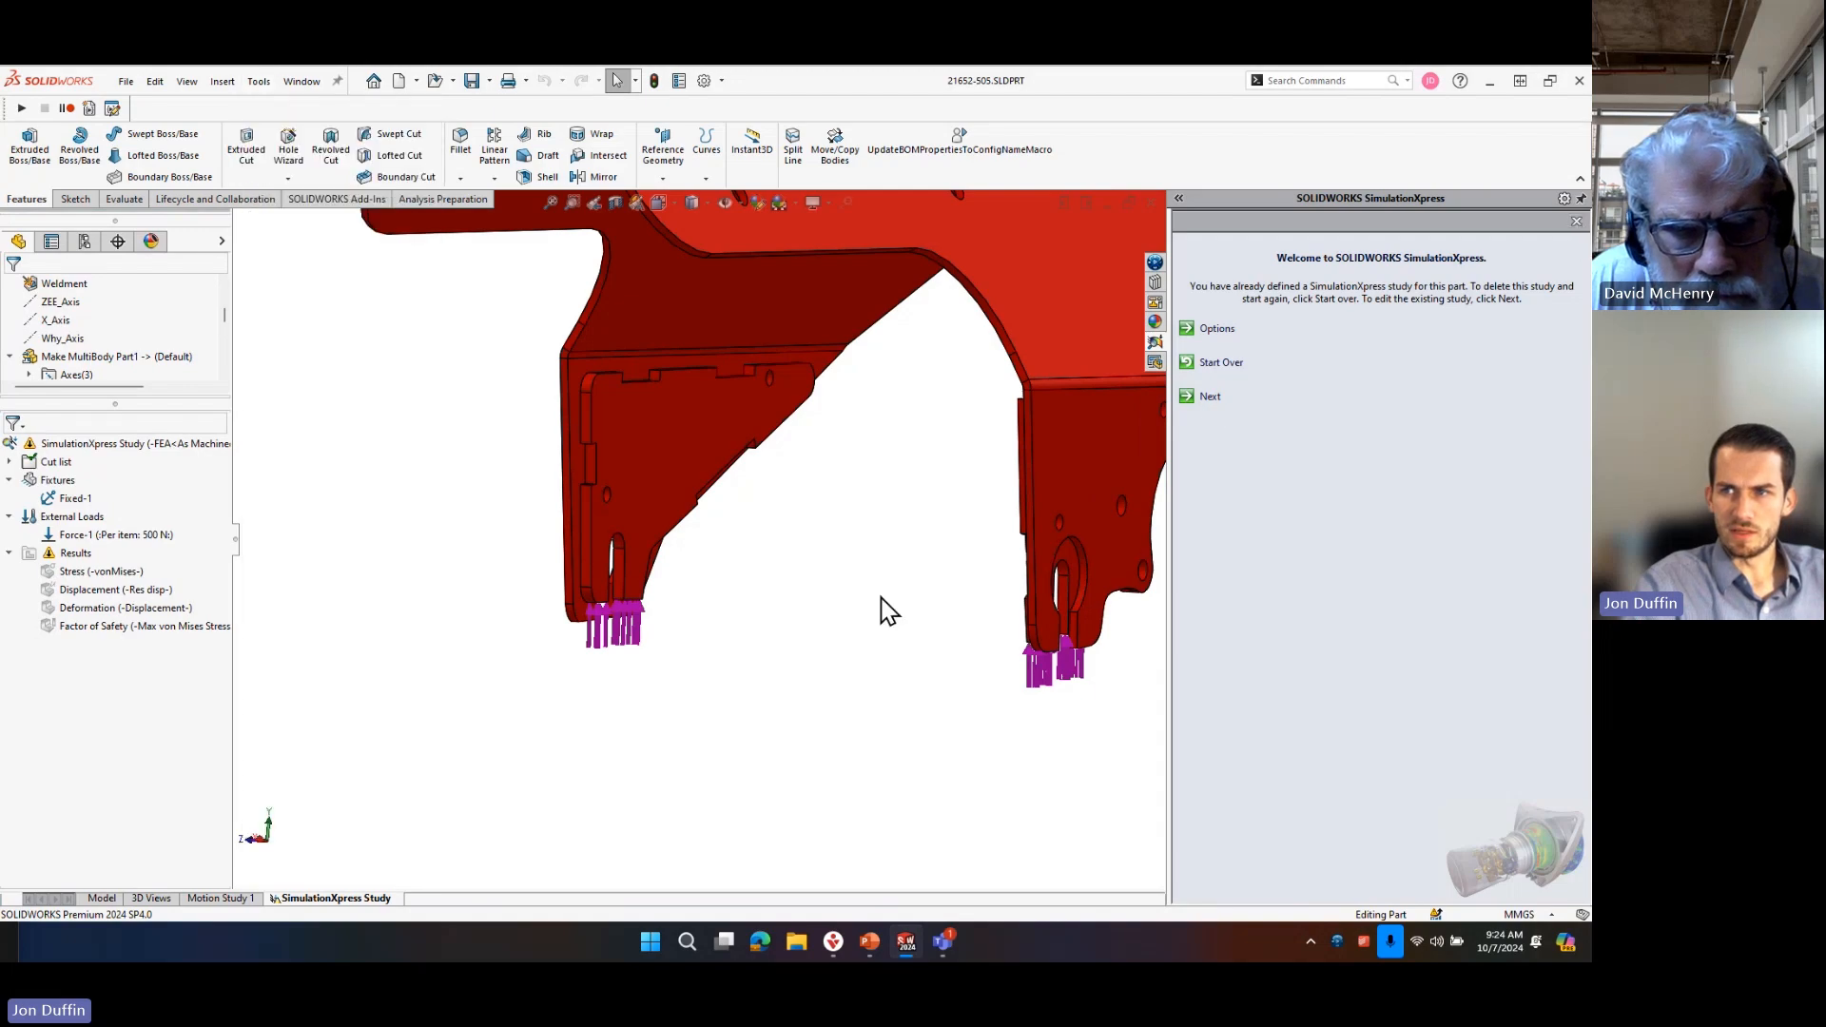
Try to activate the SOLIDWORKS Simulation add-in while SimulationXpress is still active.
{"action": "left_click", "coordinate": [336, 198]}
{"action": "left_click", "coordinate": [283, 147]}
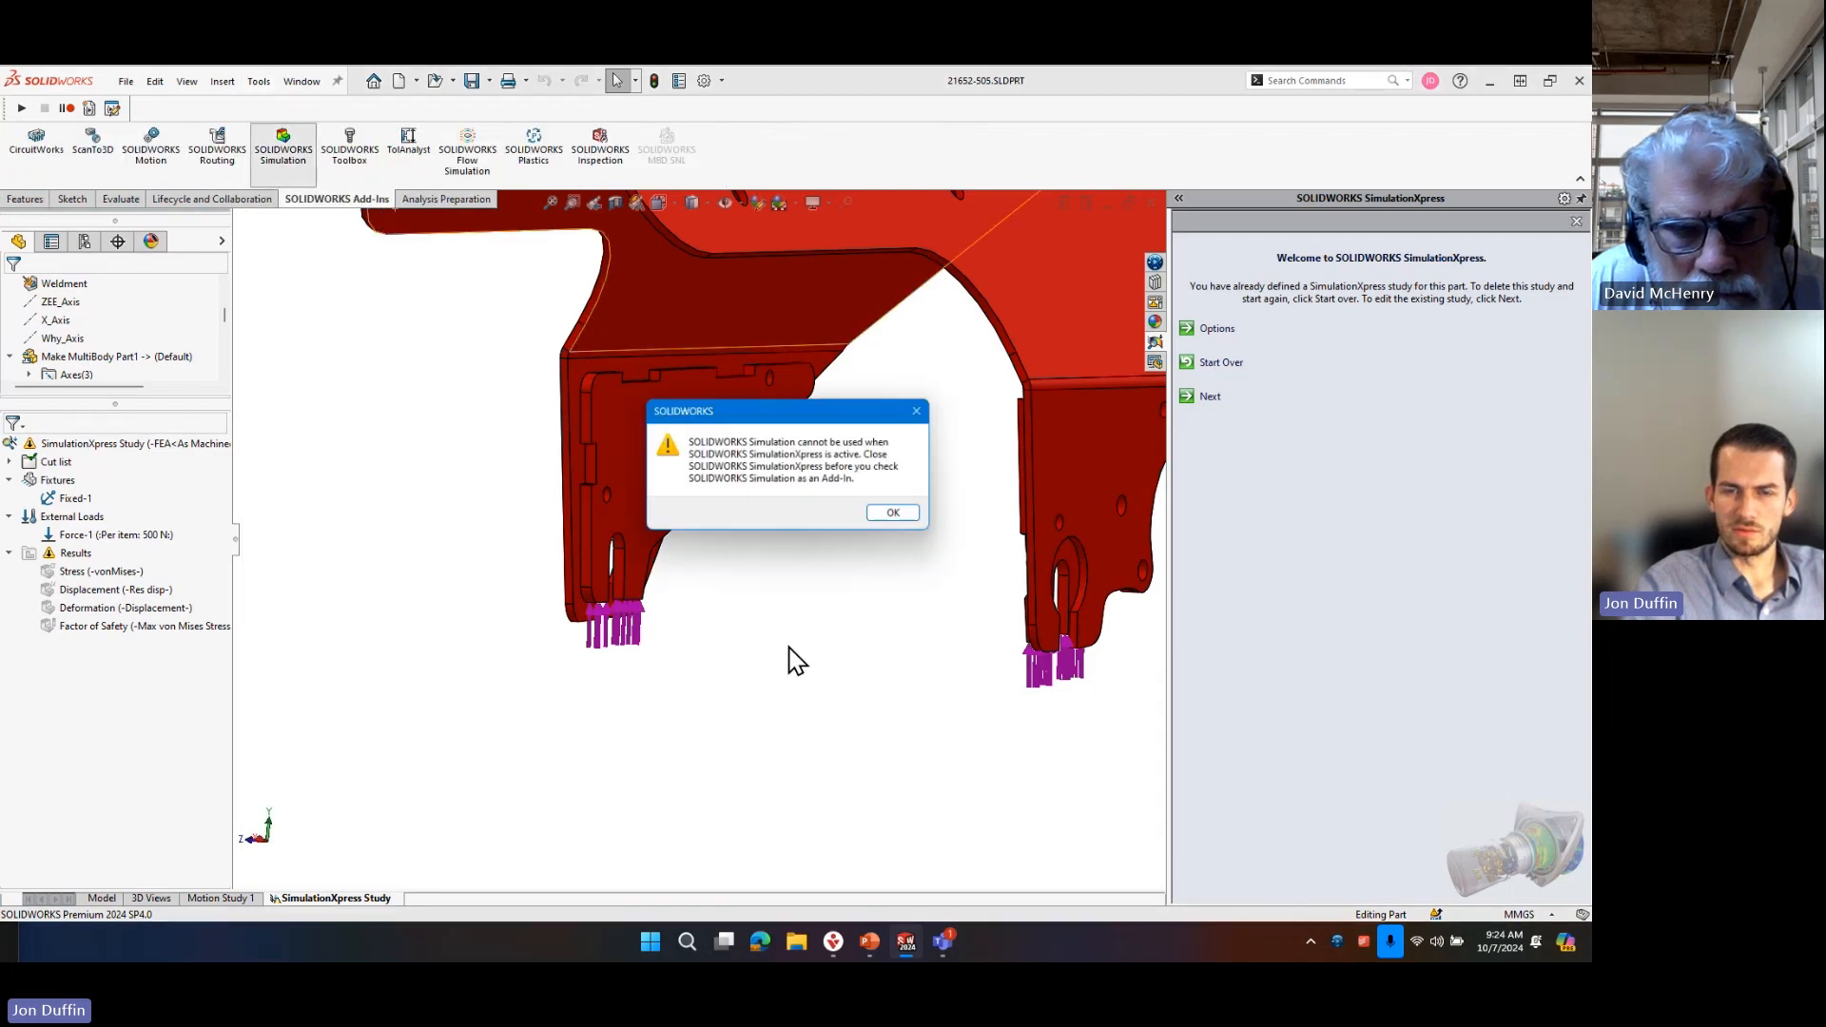
{"action": "left_click", "coordinate": [901, 517]}
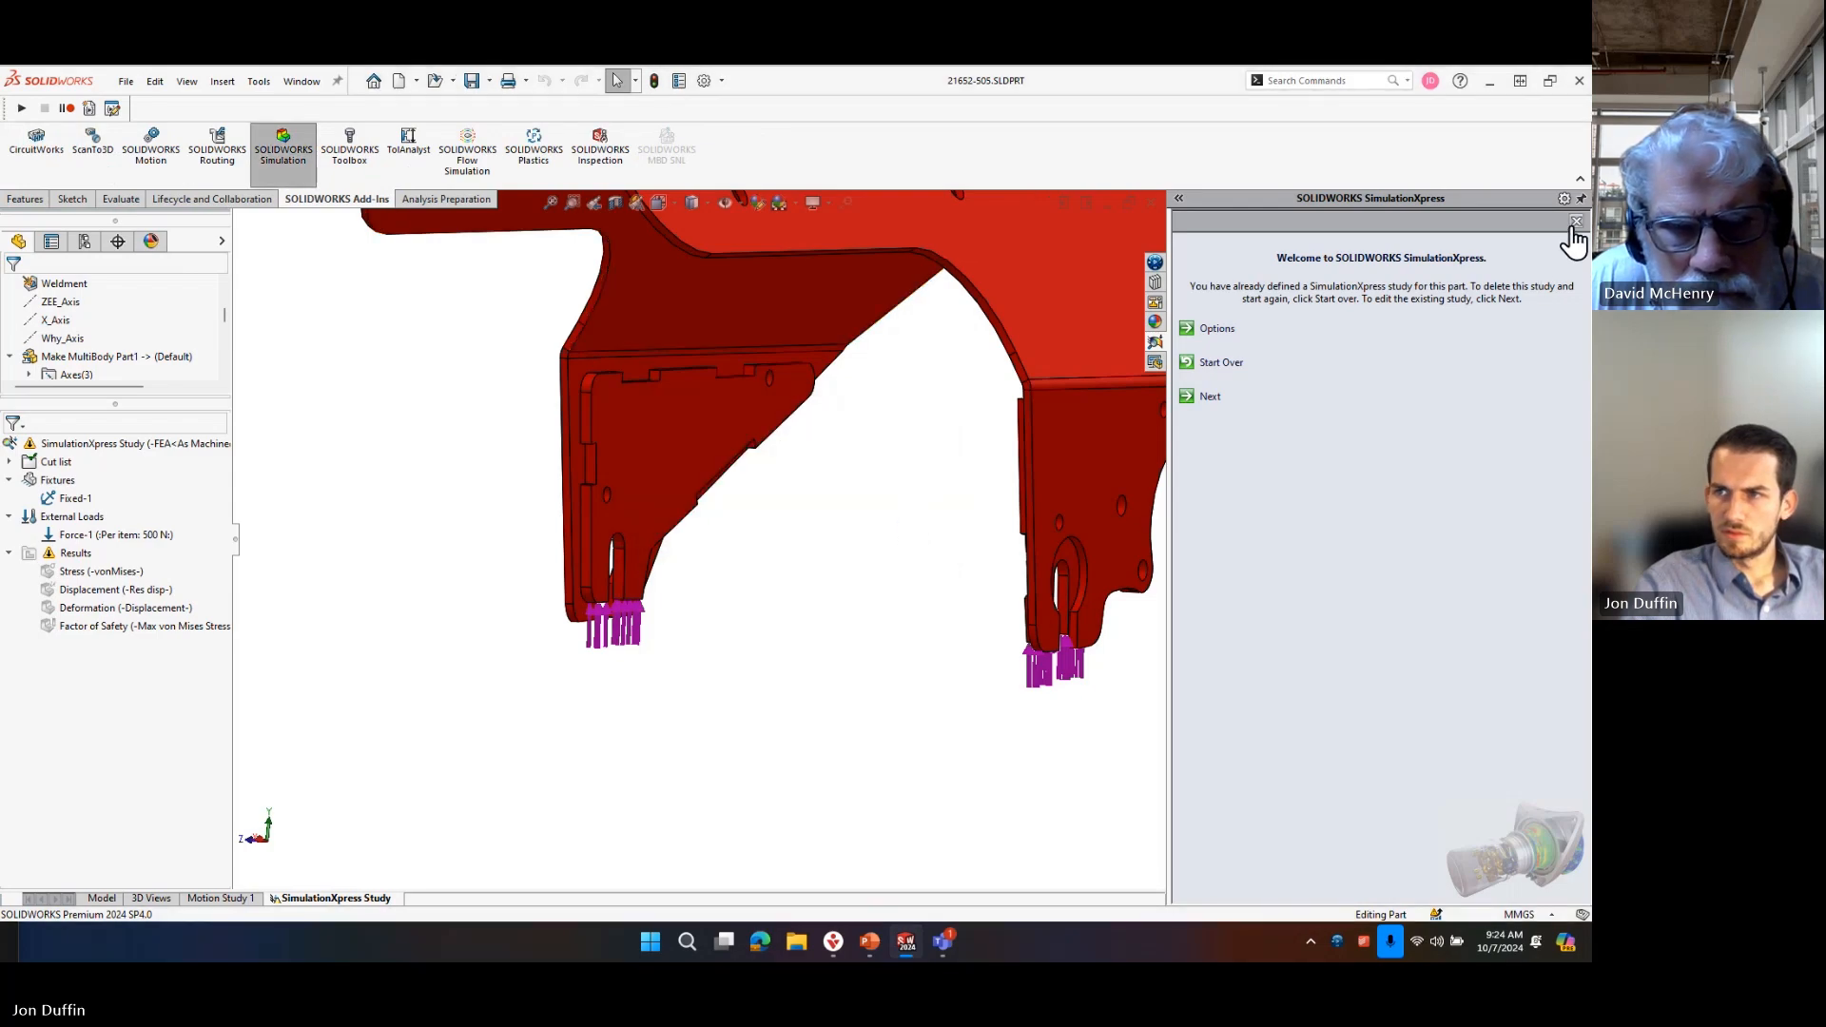
Close the 21652-505 part, switch to the 21652-800 assembly and rebuild it with the changed models.
{"action": "left_click", "coordinate": [1146, 202]}
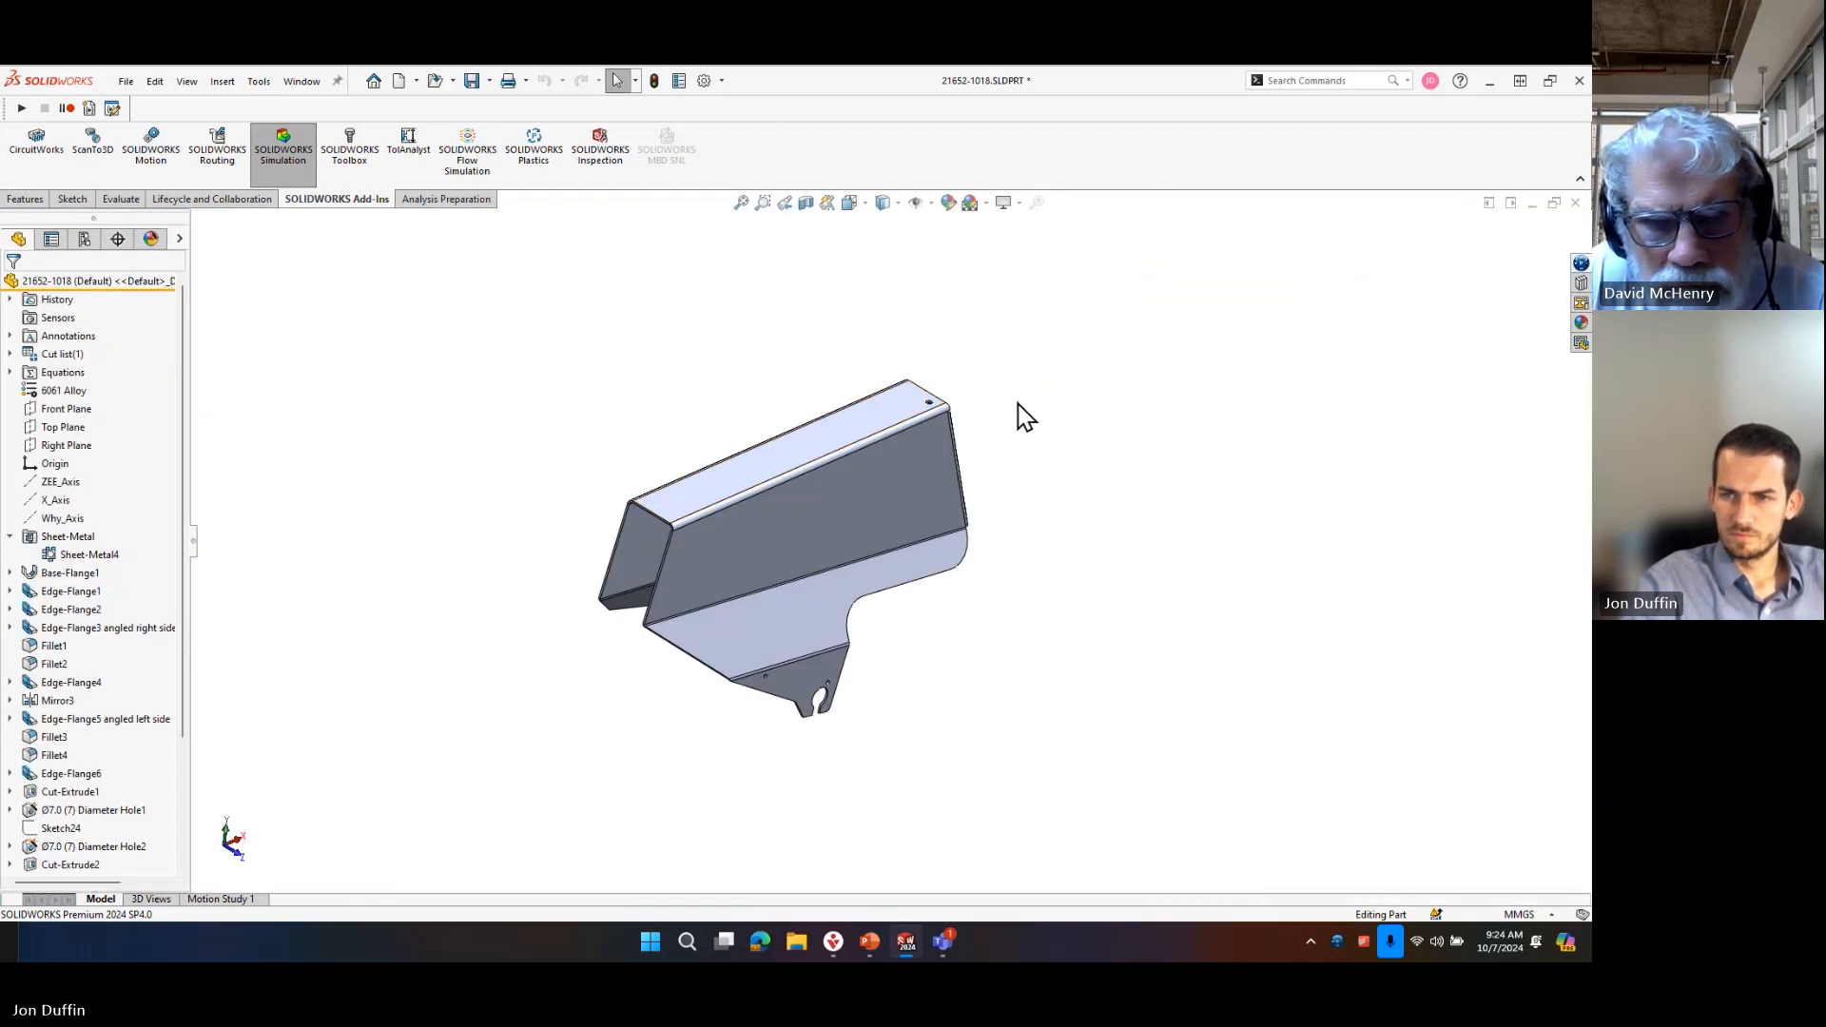
{"action": "key", "text": "ctrl+Tab"}
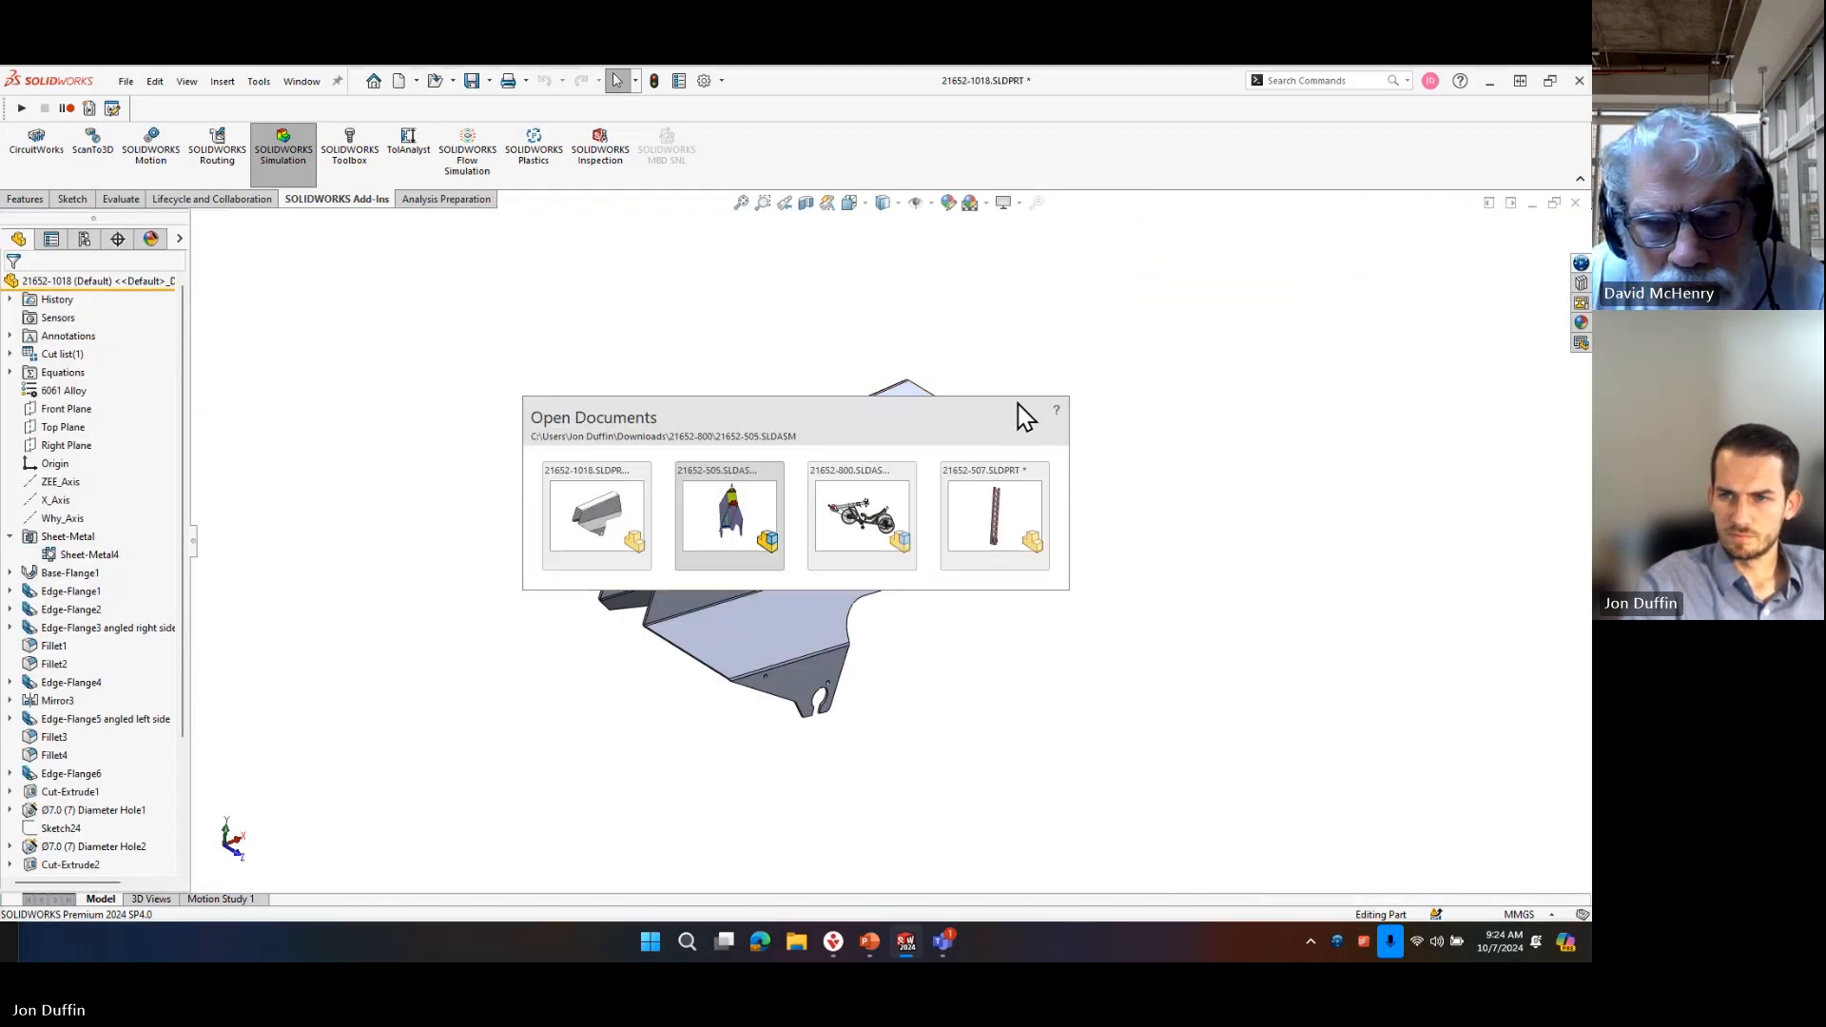
{"action": "left_click", "coordinate": [867, 511]}
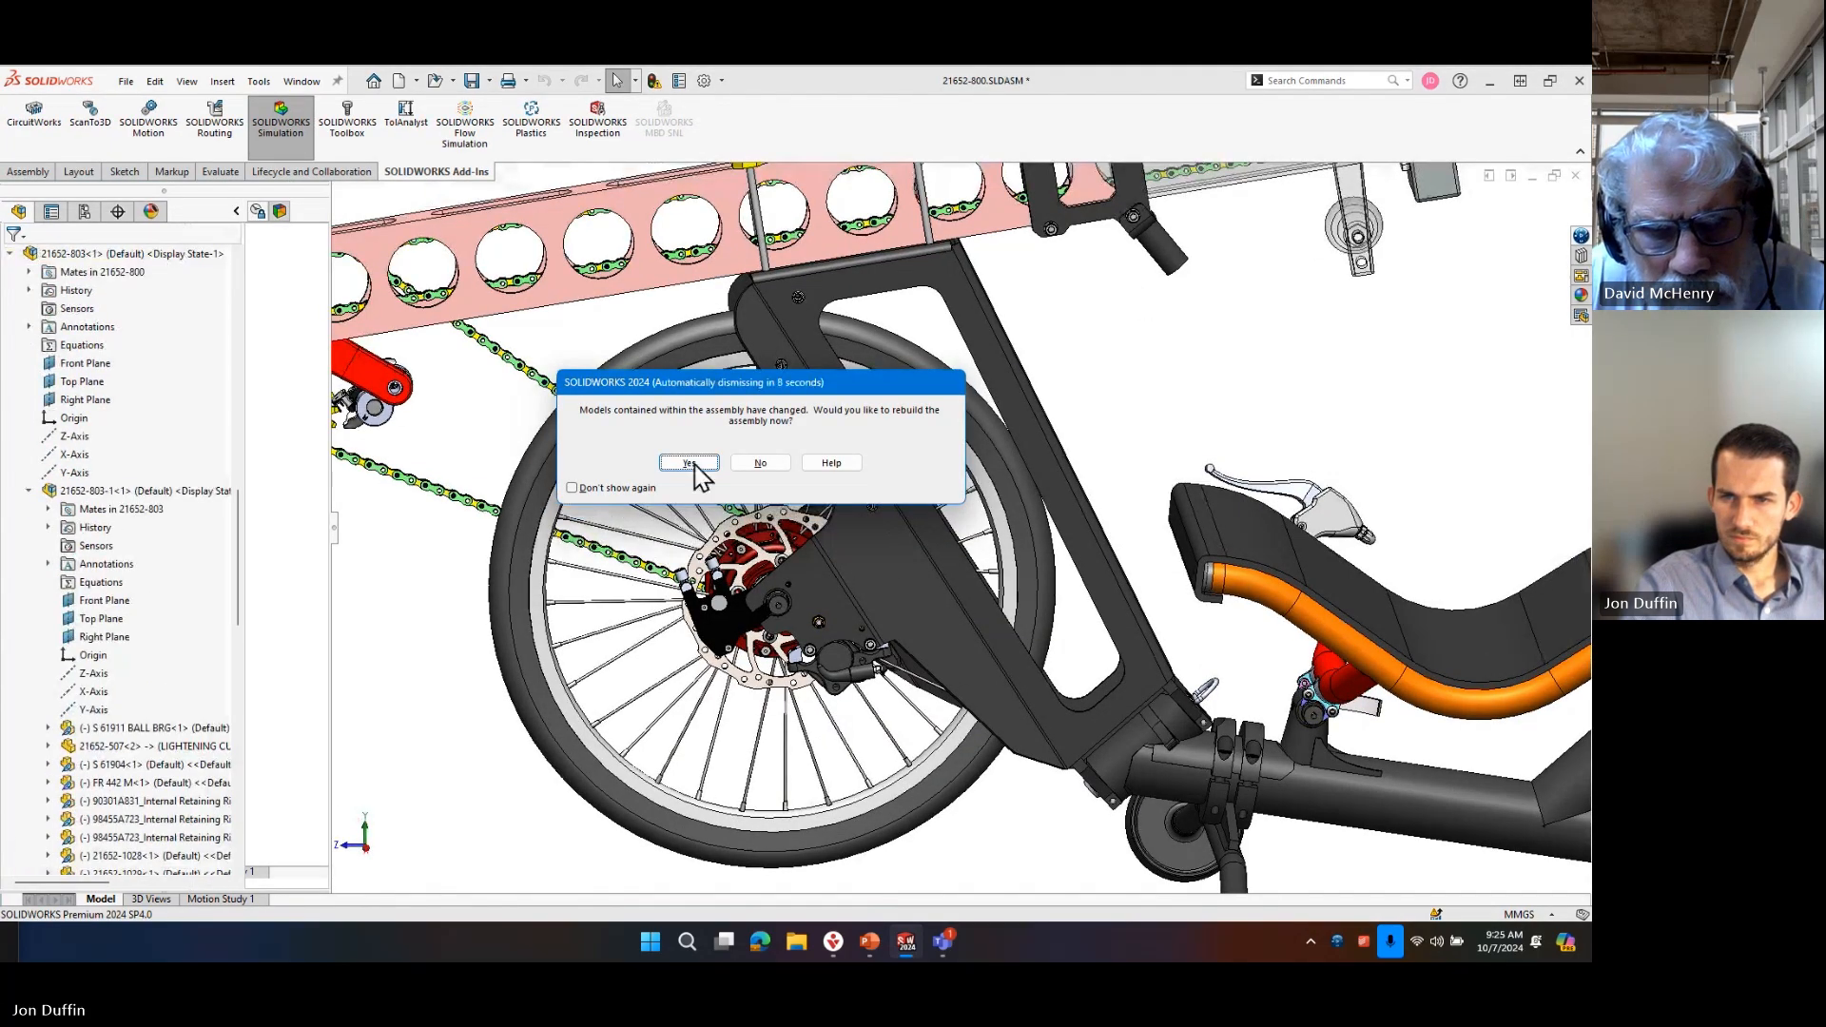
{"action": "left_click", "coordinate": [691, 463]}
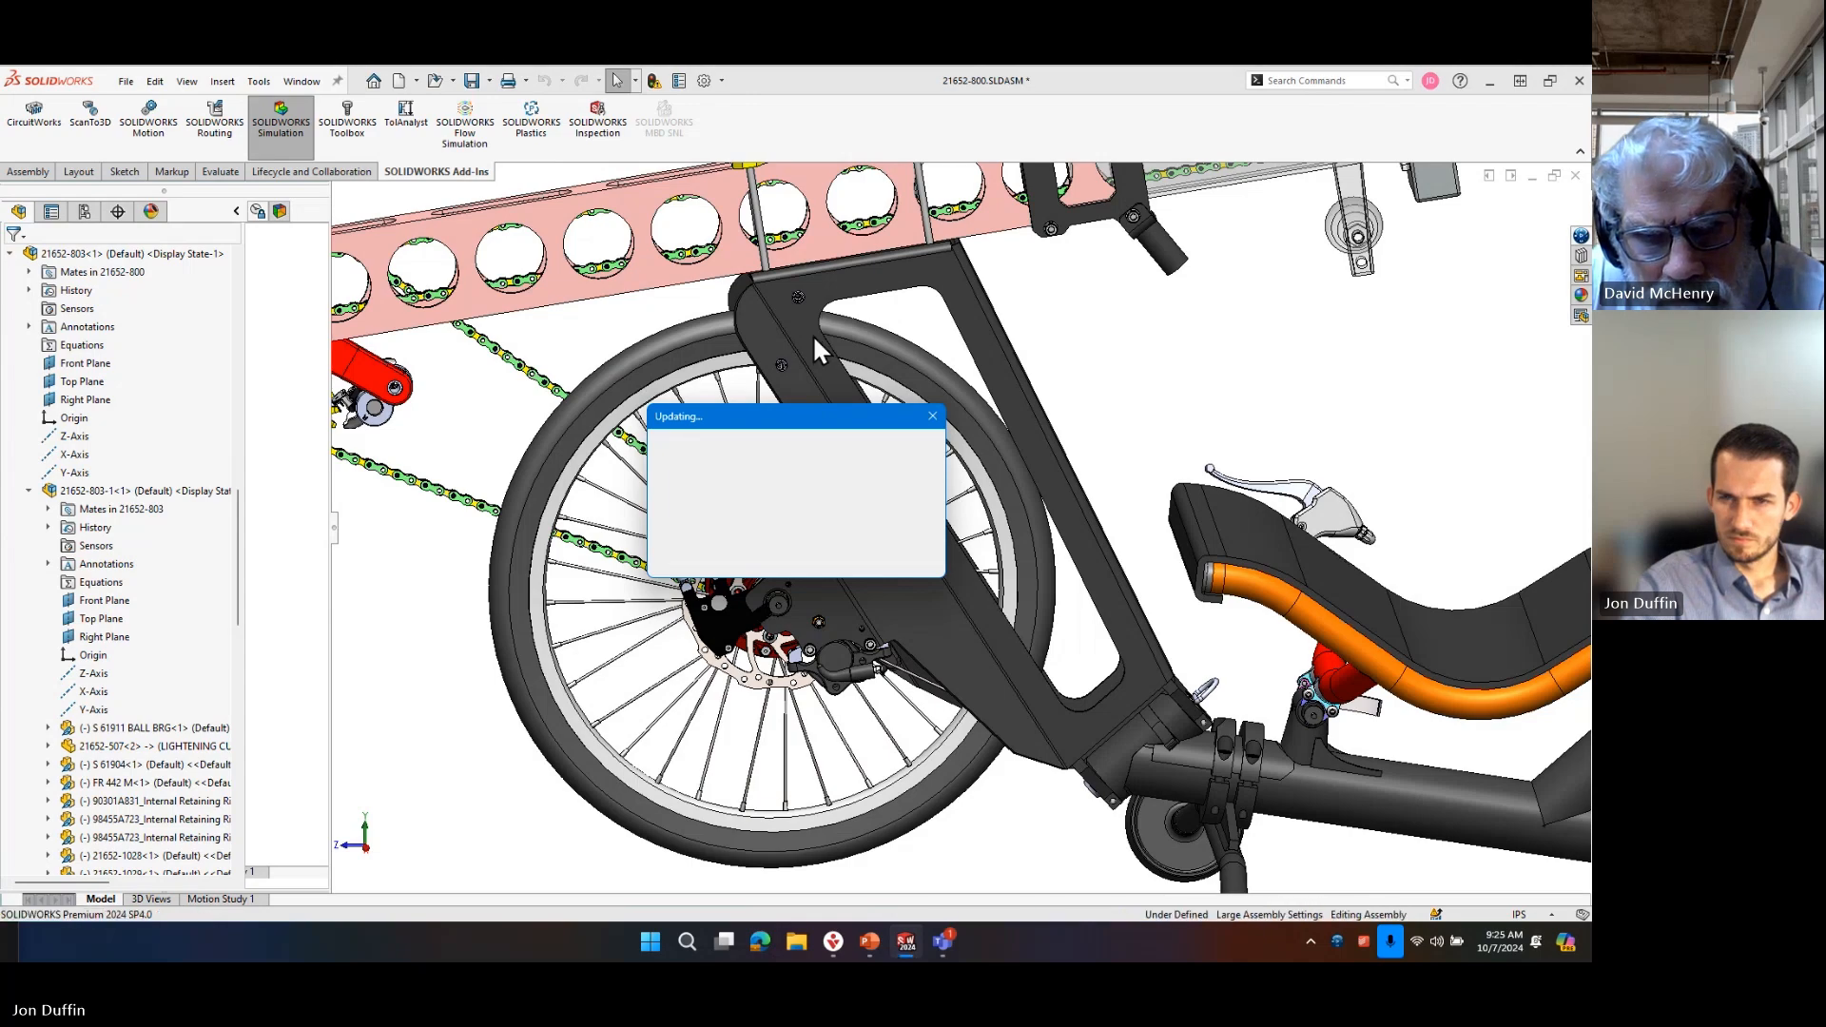
Open the 21652-505 frame part from the bicycle assembly and save it despite its rebuild errors.
{"action": "left_click", "coordinate": [879, 279]}
{"action": "left_click", "coordinate": [935, 271]}
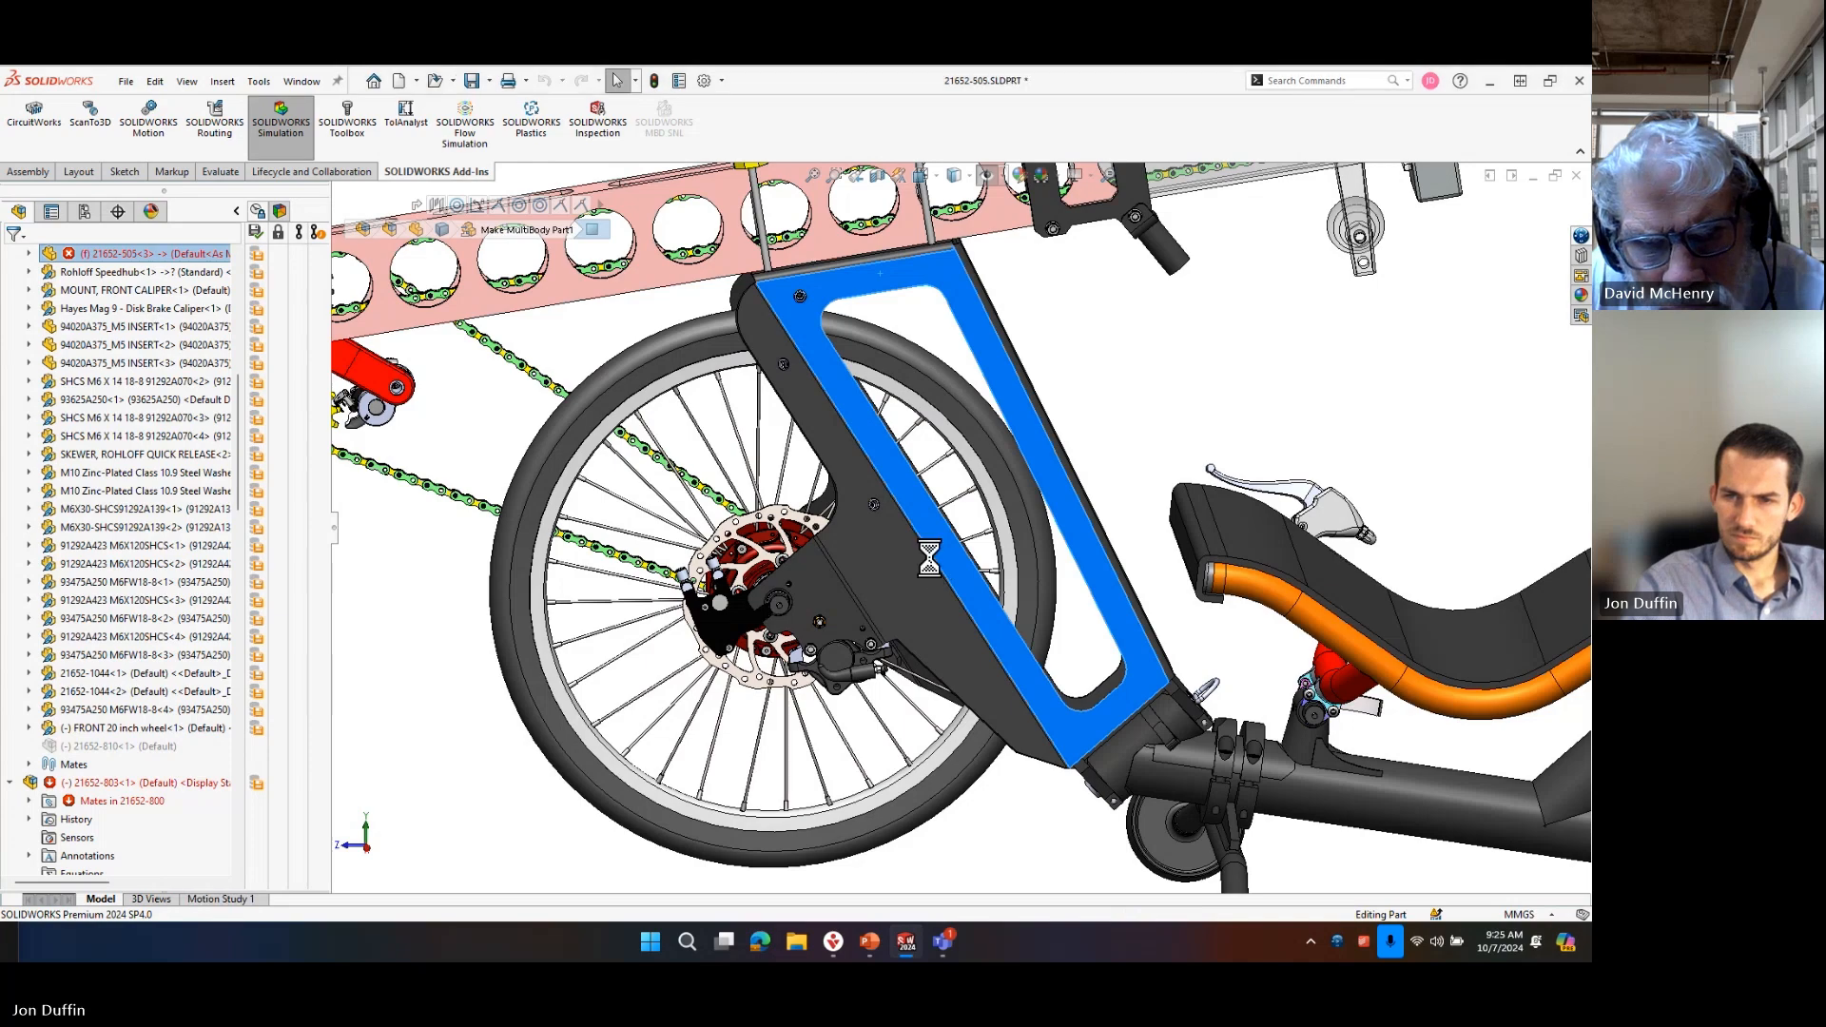
{"action": "scroll", "coordinate": [951, 571], "scroll_direction": "up", "scroll_amount": 5}
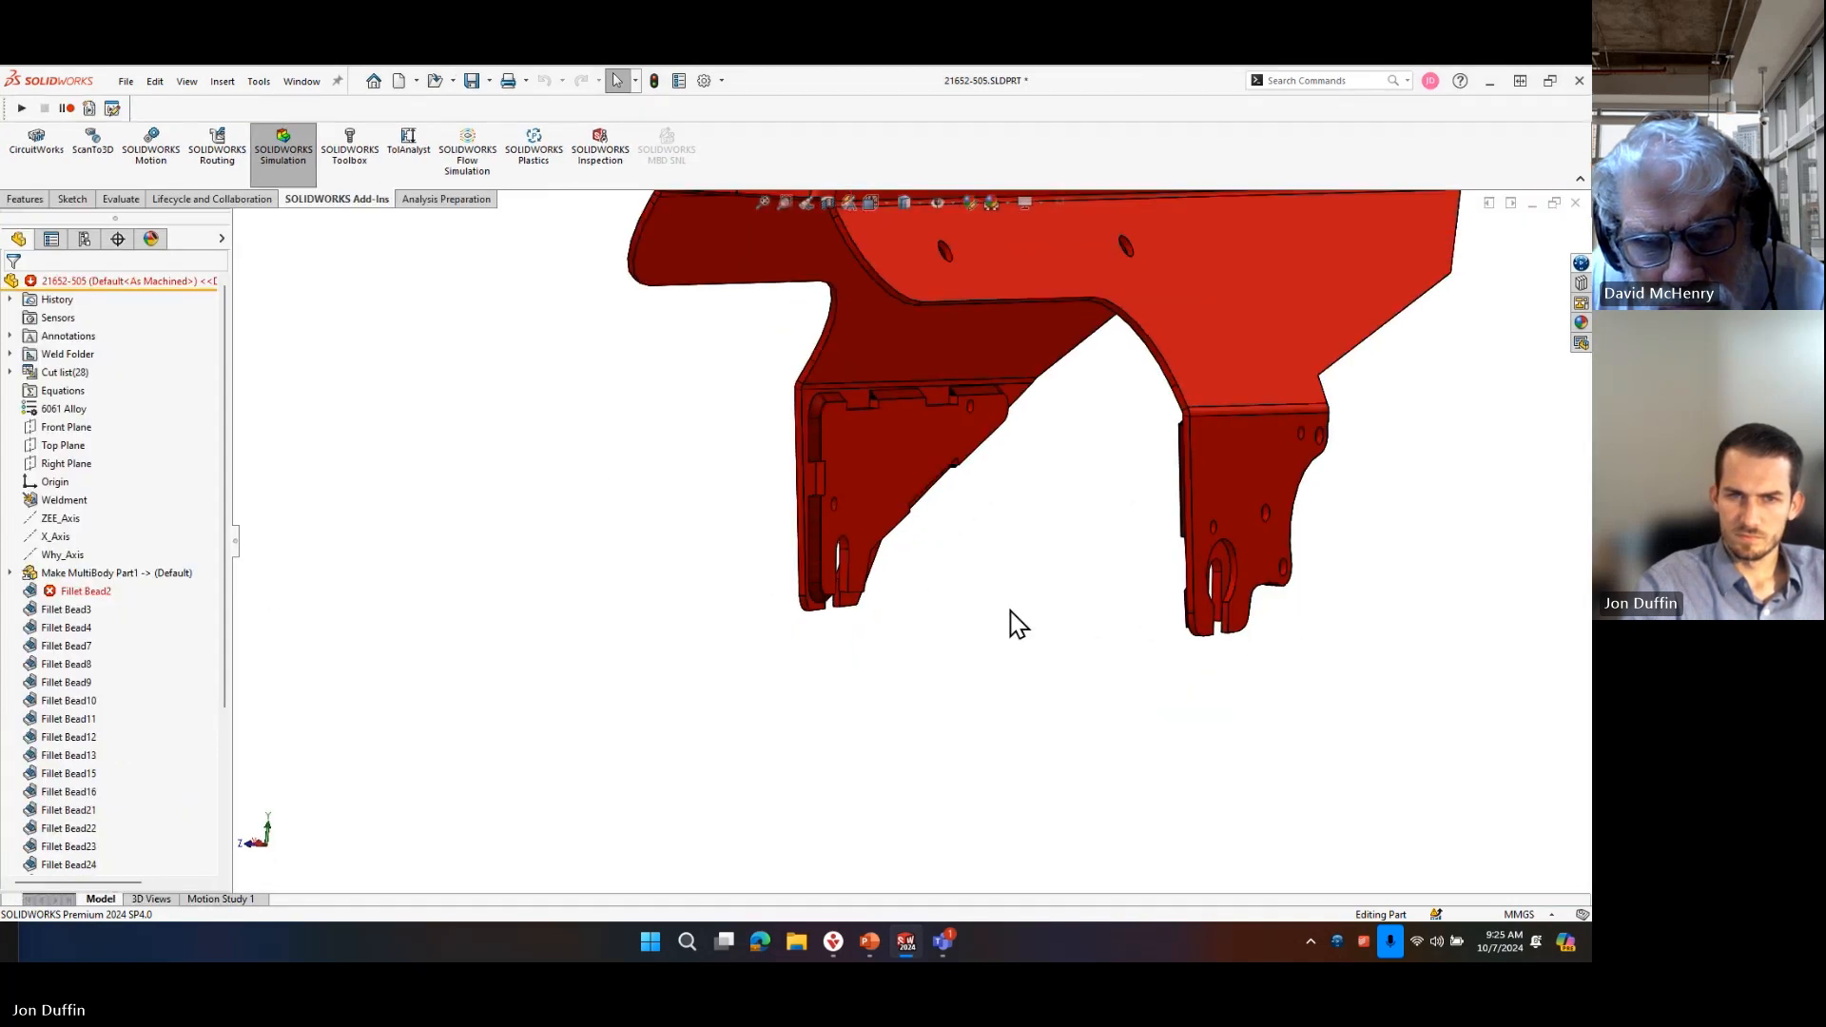
{"action": "left_click", "coordinate": [471, 84]}
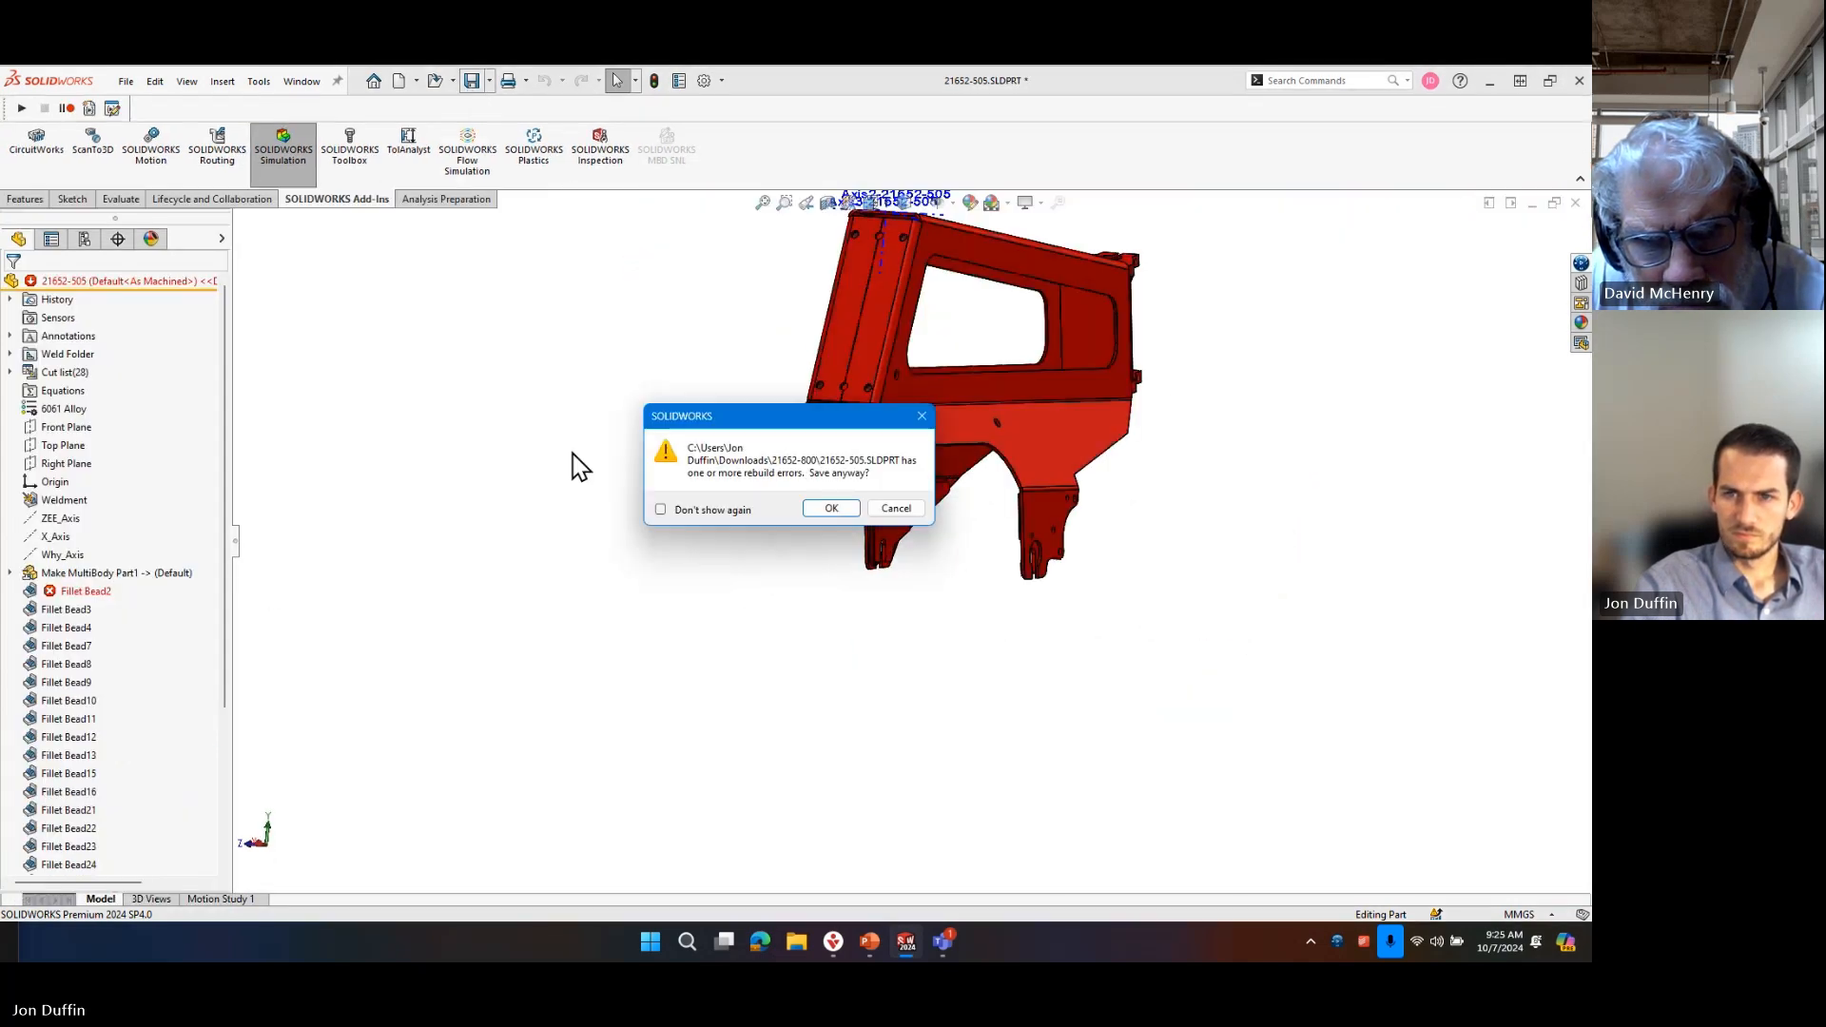
{"action": "left_click", "coordinate": [836, 517]}
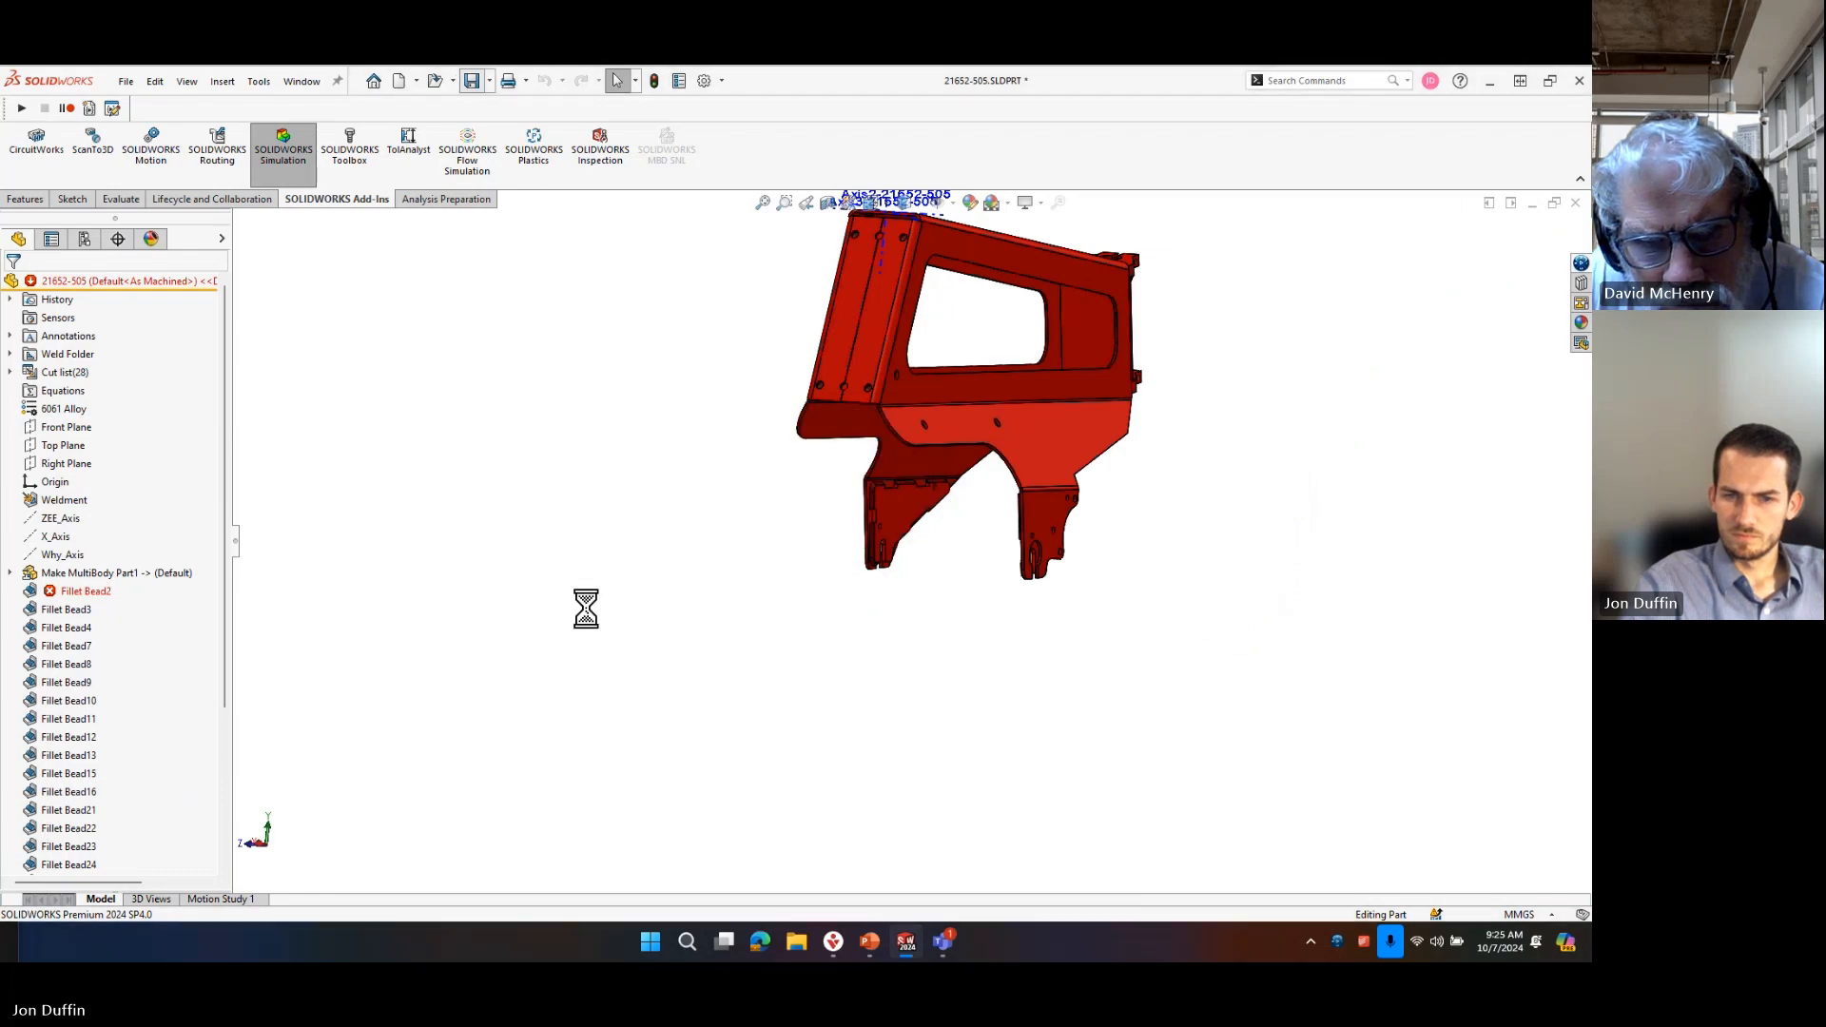
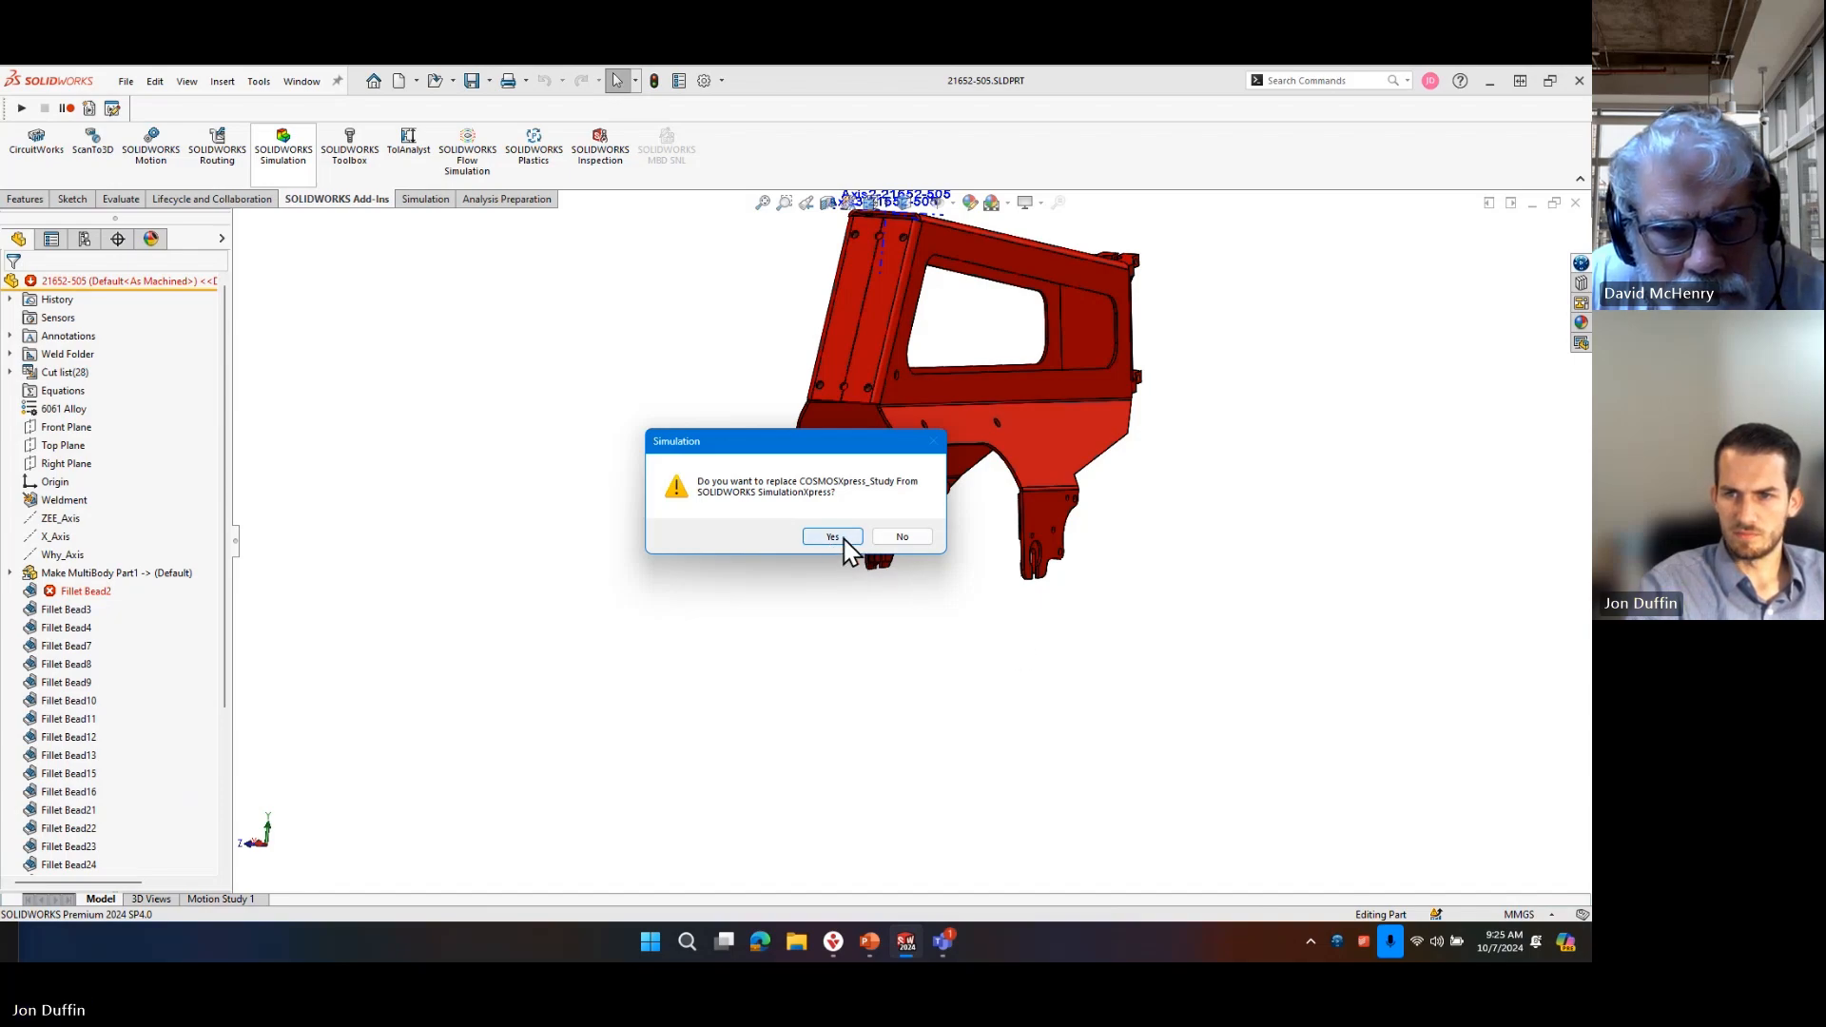
Replace the SimulationXpress study with a full Simulation study, open it and activate its associated model configuration.
{"action": "left_click", "coordinate": [849, 537]}
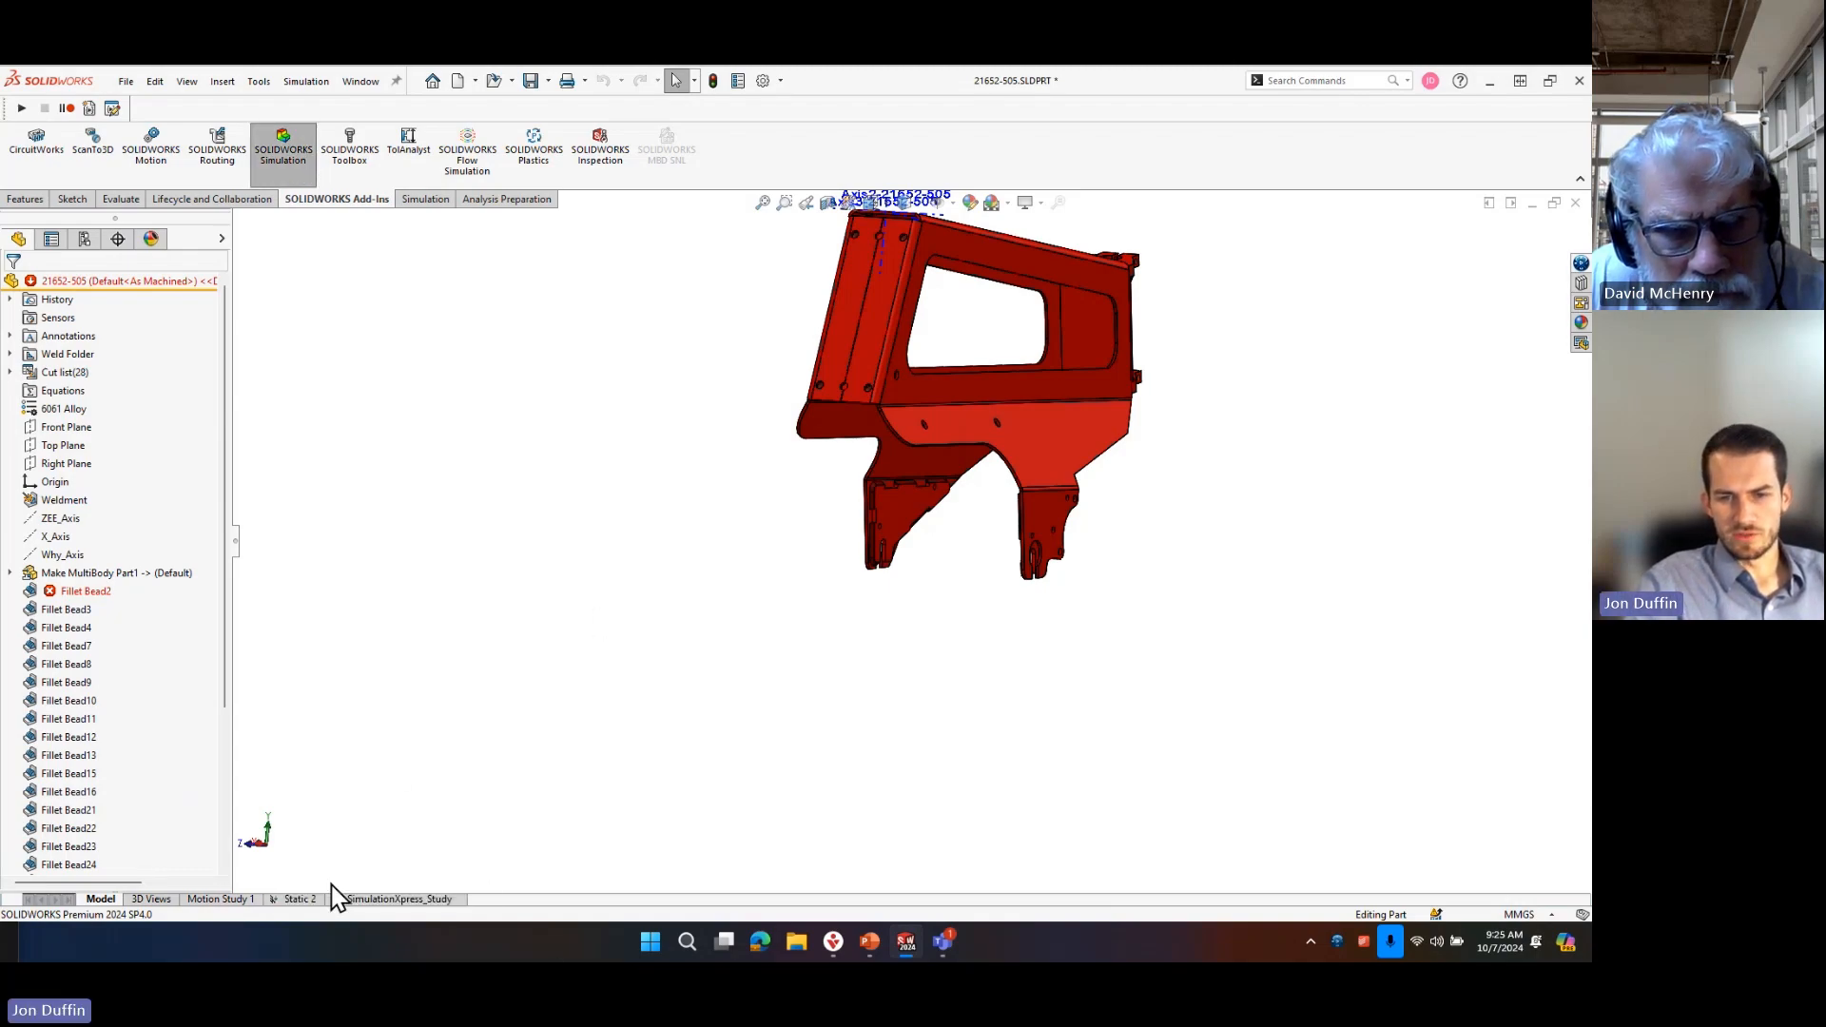
{"action": "left_click", "coordinate": [367, 899]}
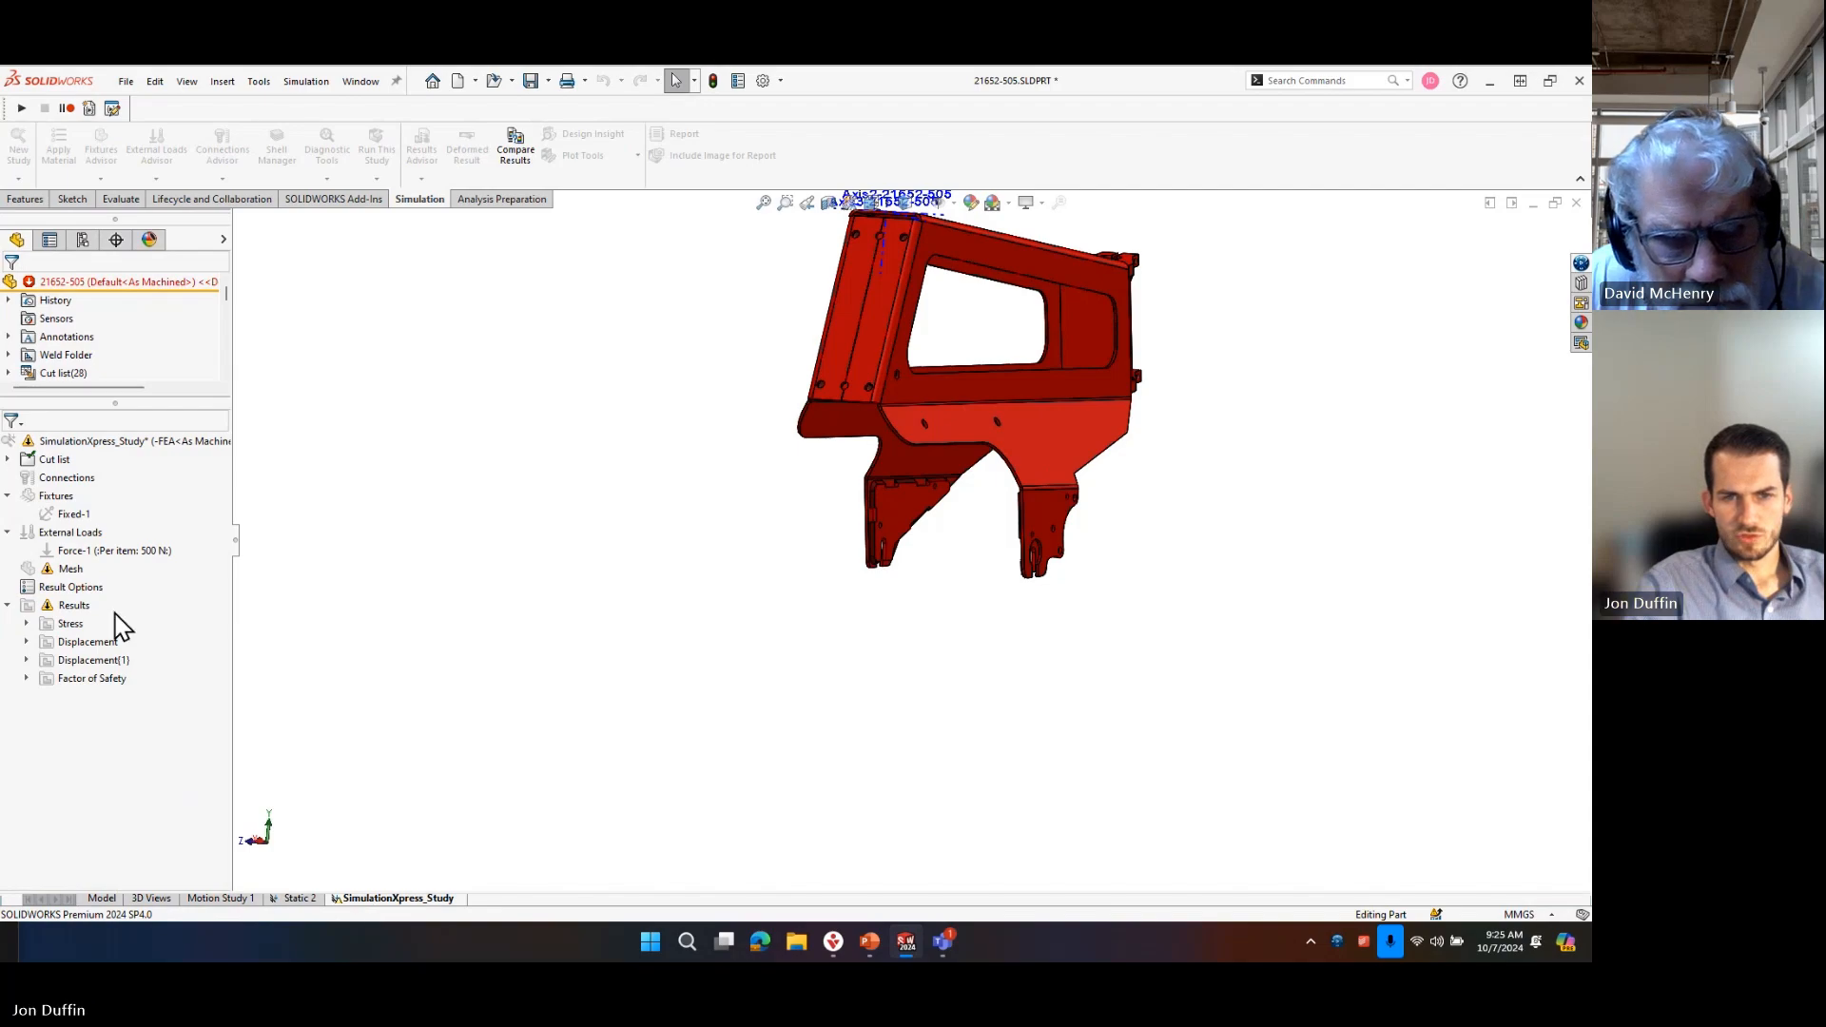
{"action": "right_click", "coordinate": [61, 565]}
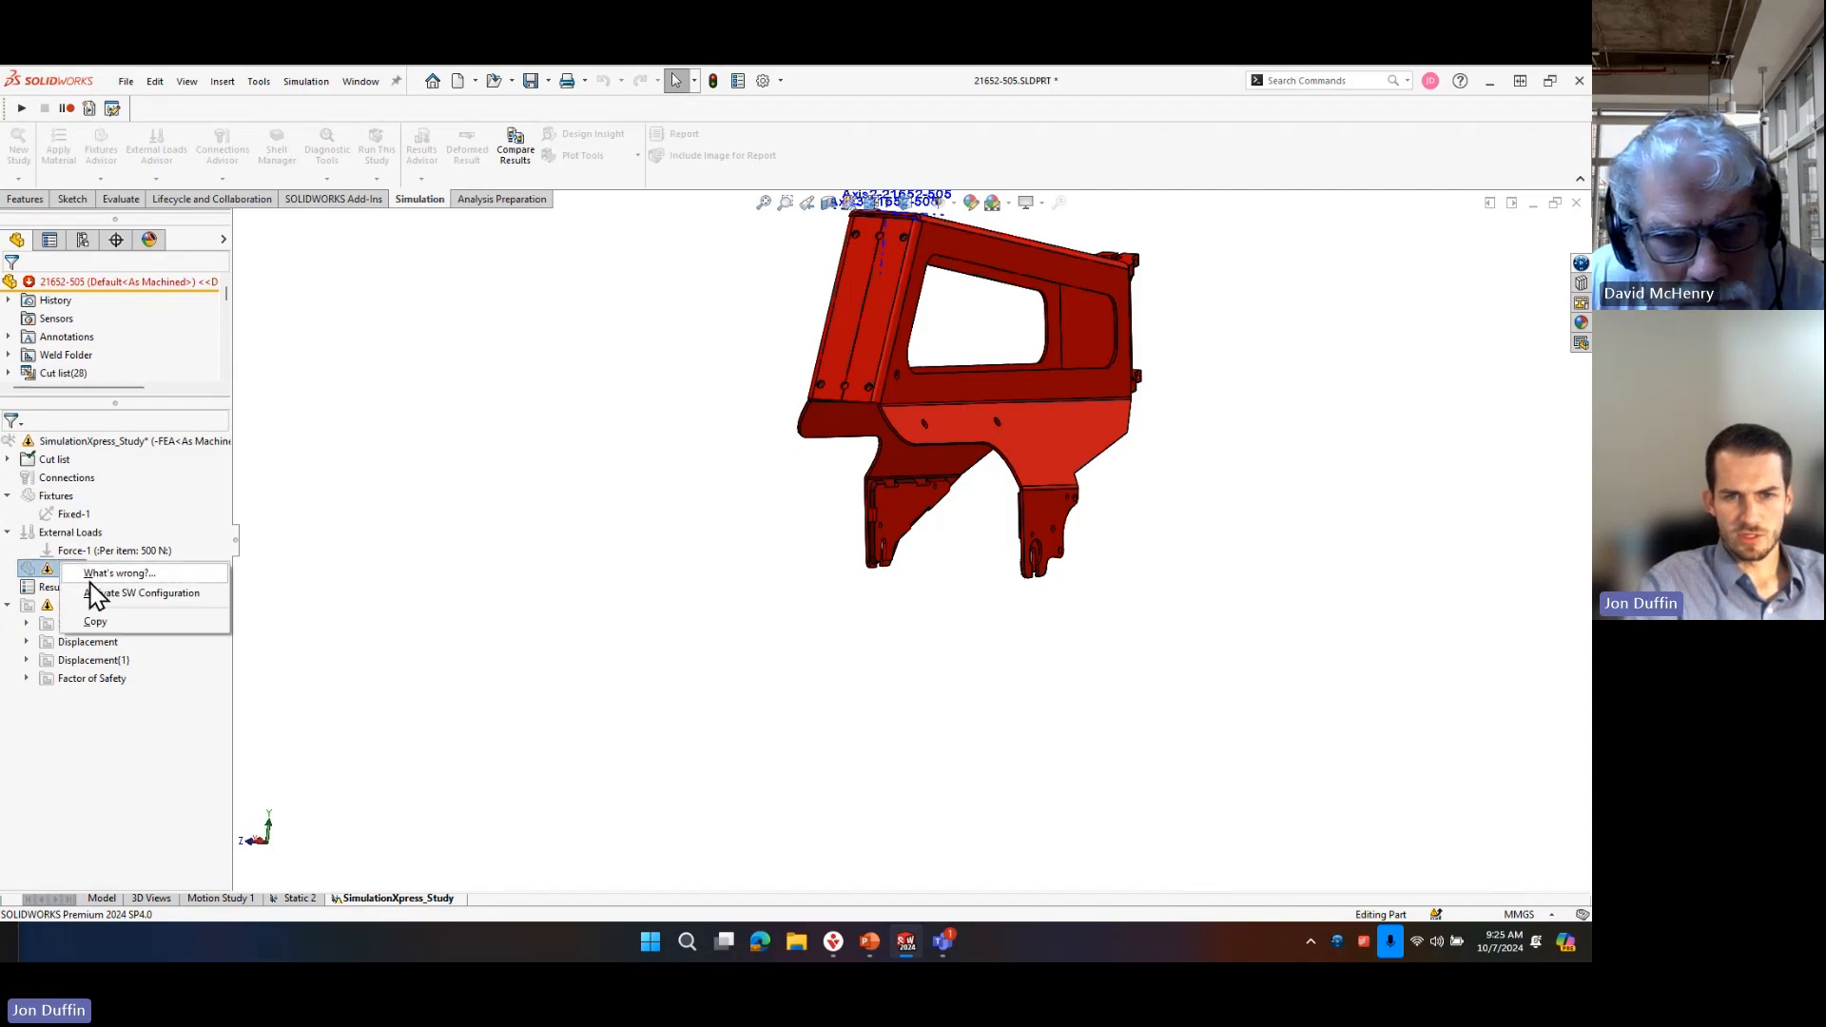
{"action": "left_click", "coordinate": [303, 394]}
{"action": "right_click", "coordinate": [38, 483]}
{"action": "left_click", "coordinate": [91, 499]}
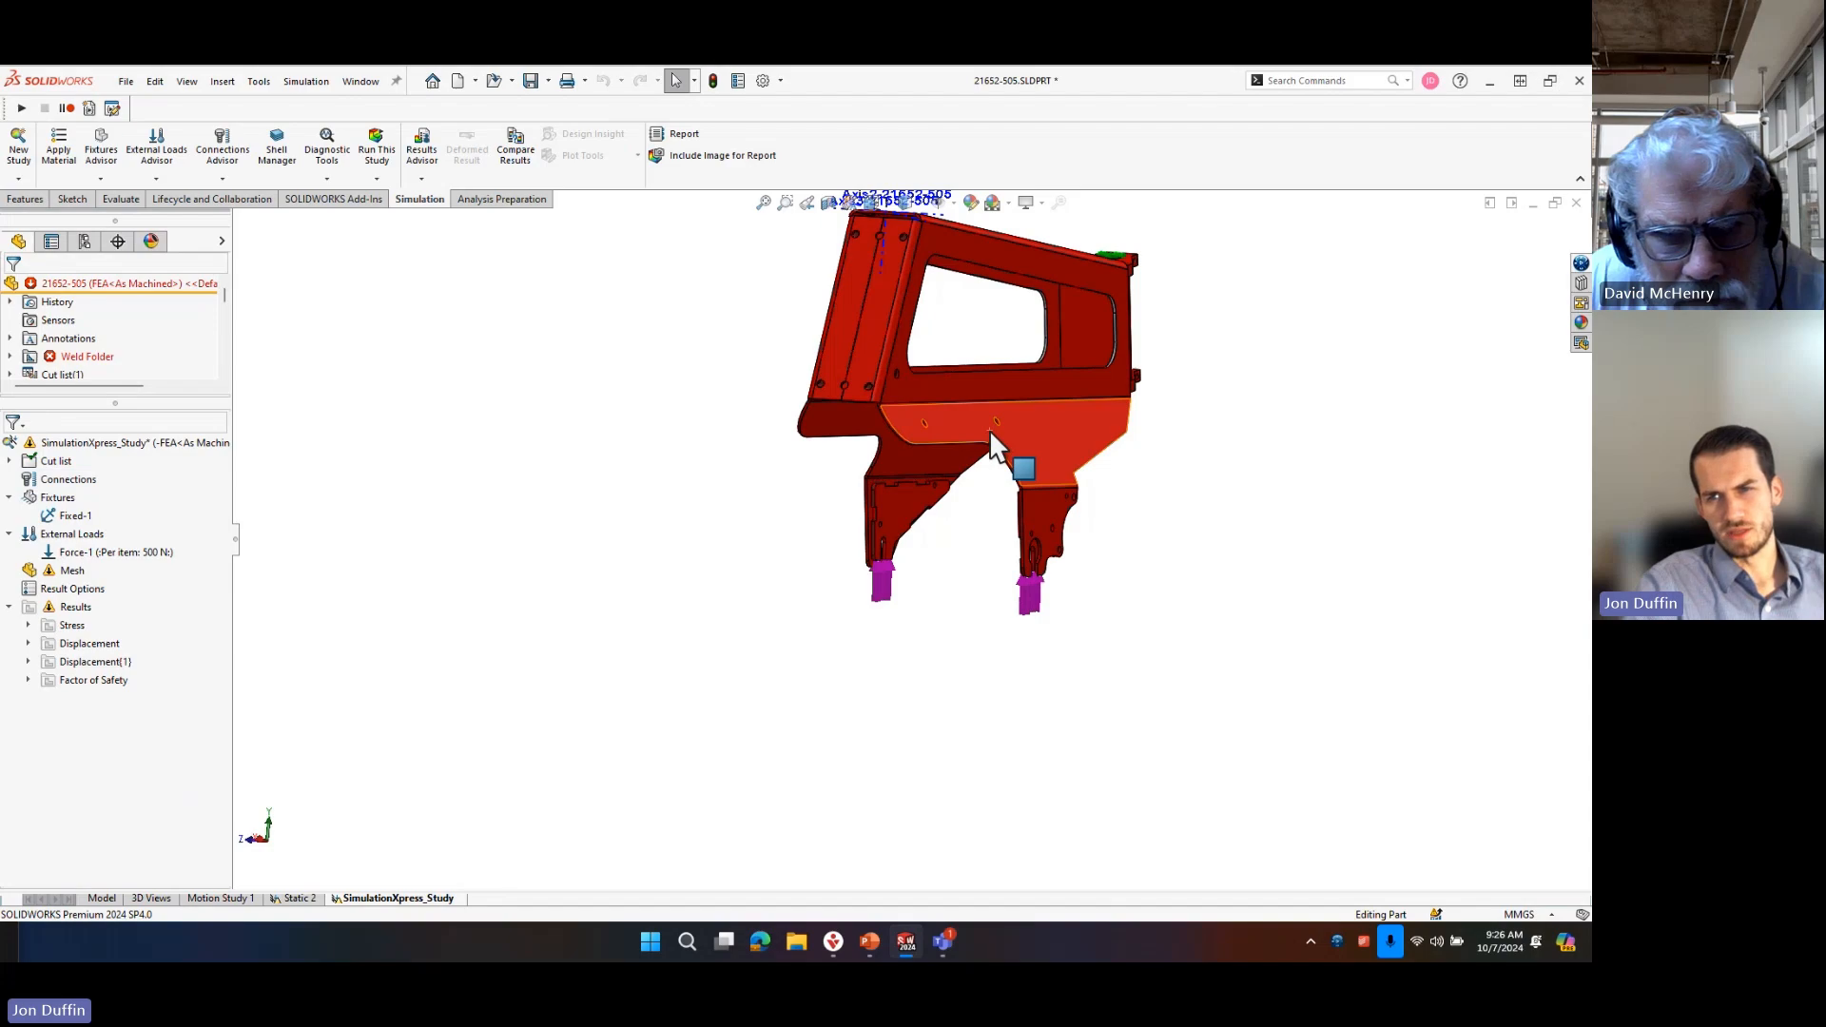
Try to mesh the frame part with the preset mesh settings.
{"action": "scroll", "coordinate": [984, 580], "scroll_direction": "down", "scroll_amount": 3}
{"action": "right_click", "coordinate": [68, 571]}
{"action": "left_click", "coordinate": [83, 306]}
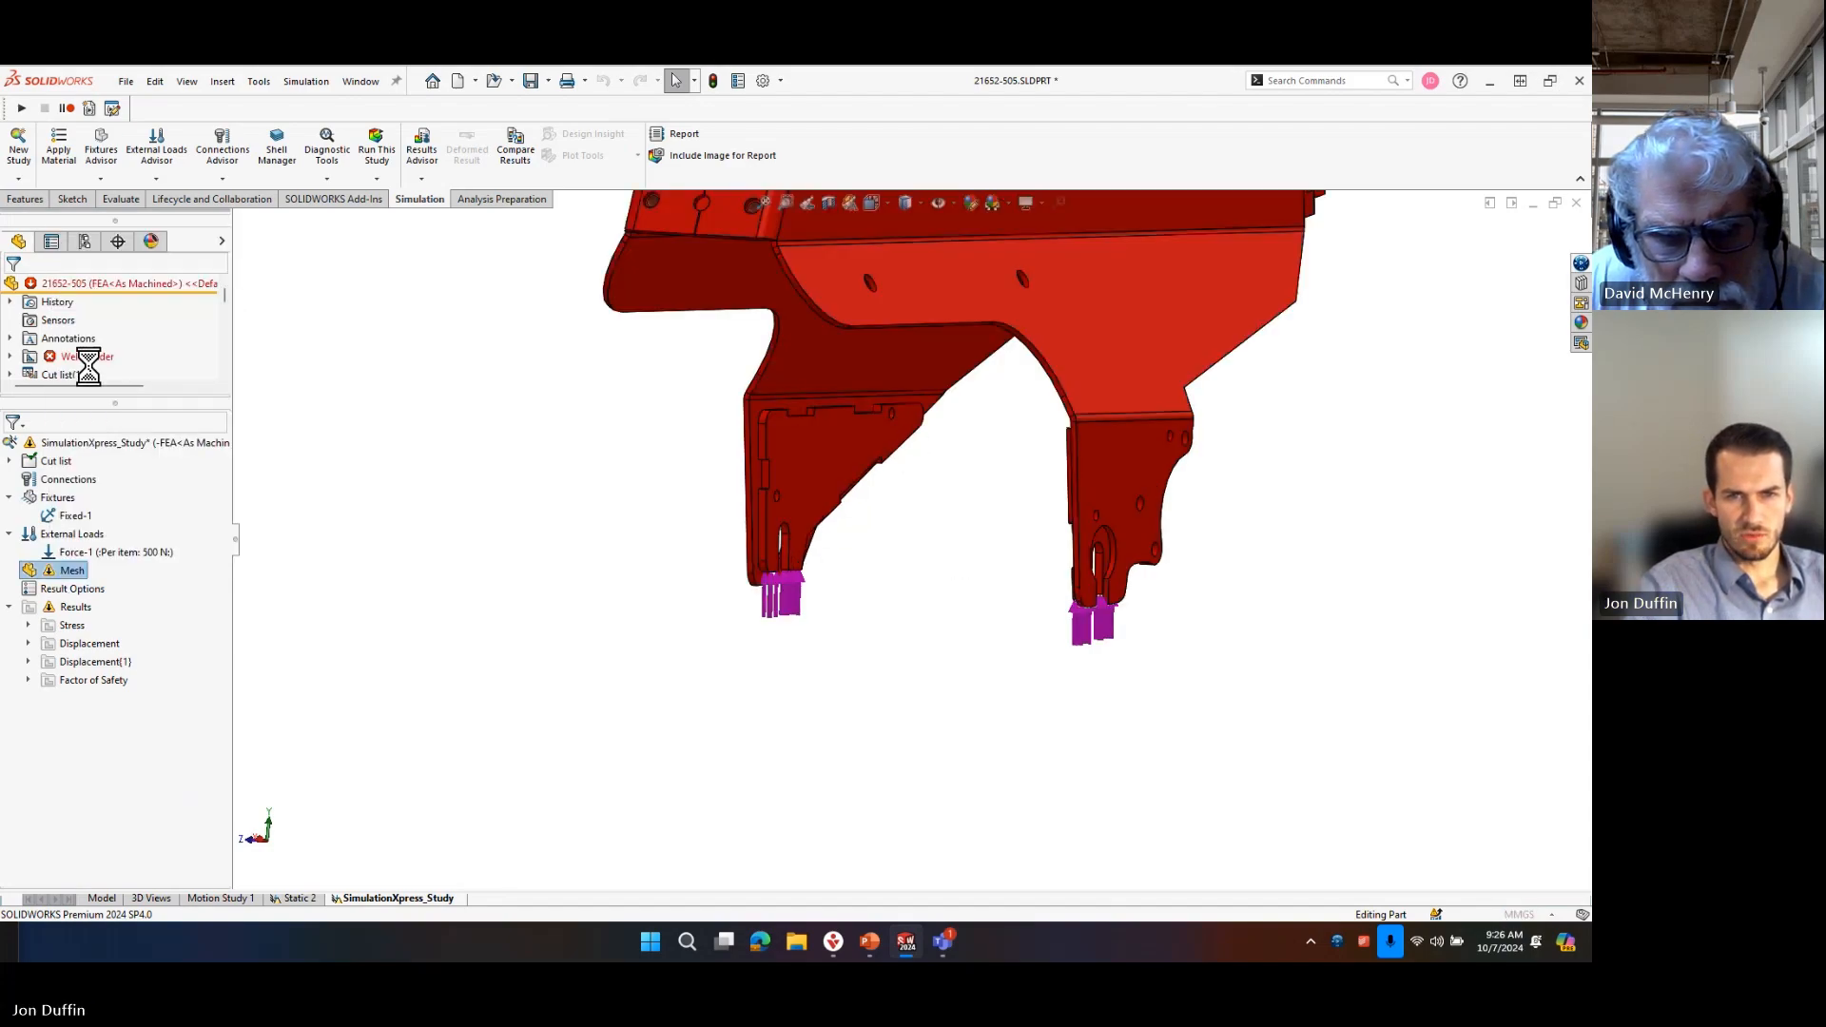
{"action": "left_click", "coordinate": [13, 286]}
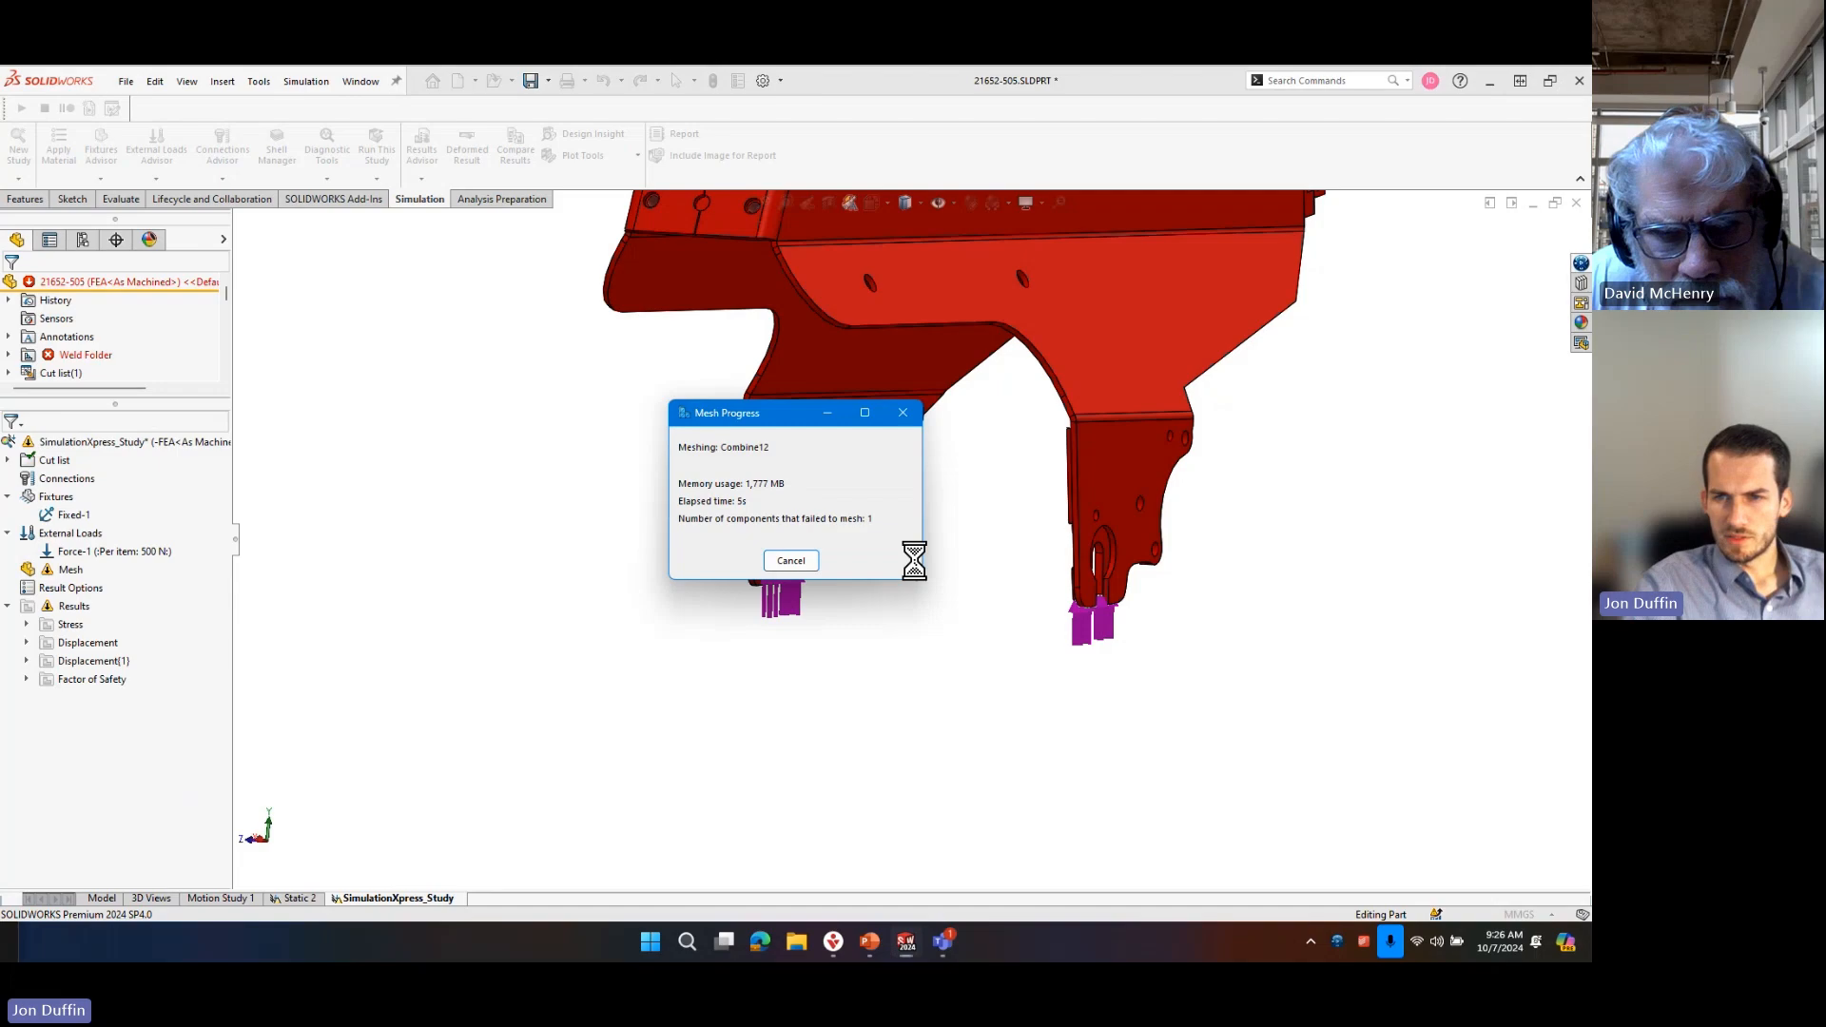
{"action": "left_click_drag", "start_coordinate": [746, 392], "coordinate": [386, 304]}
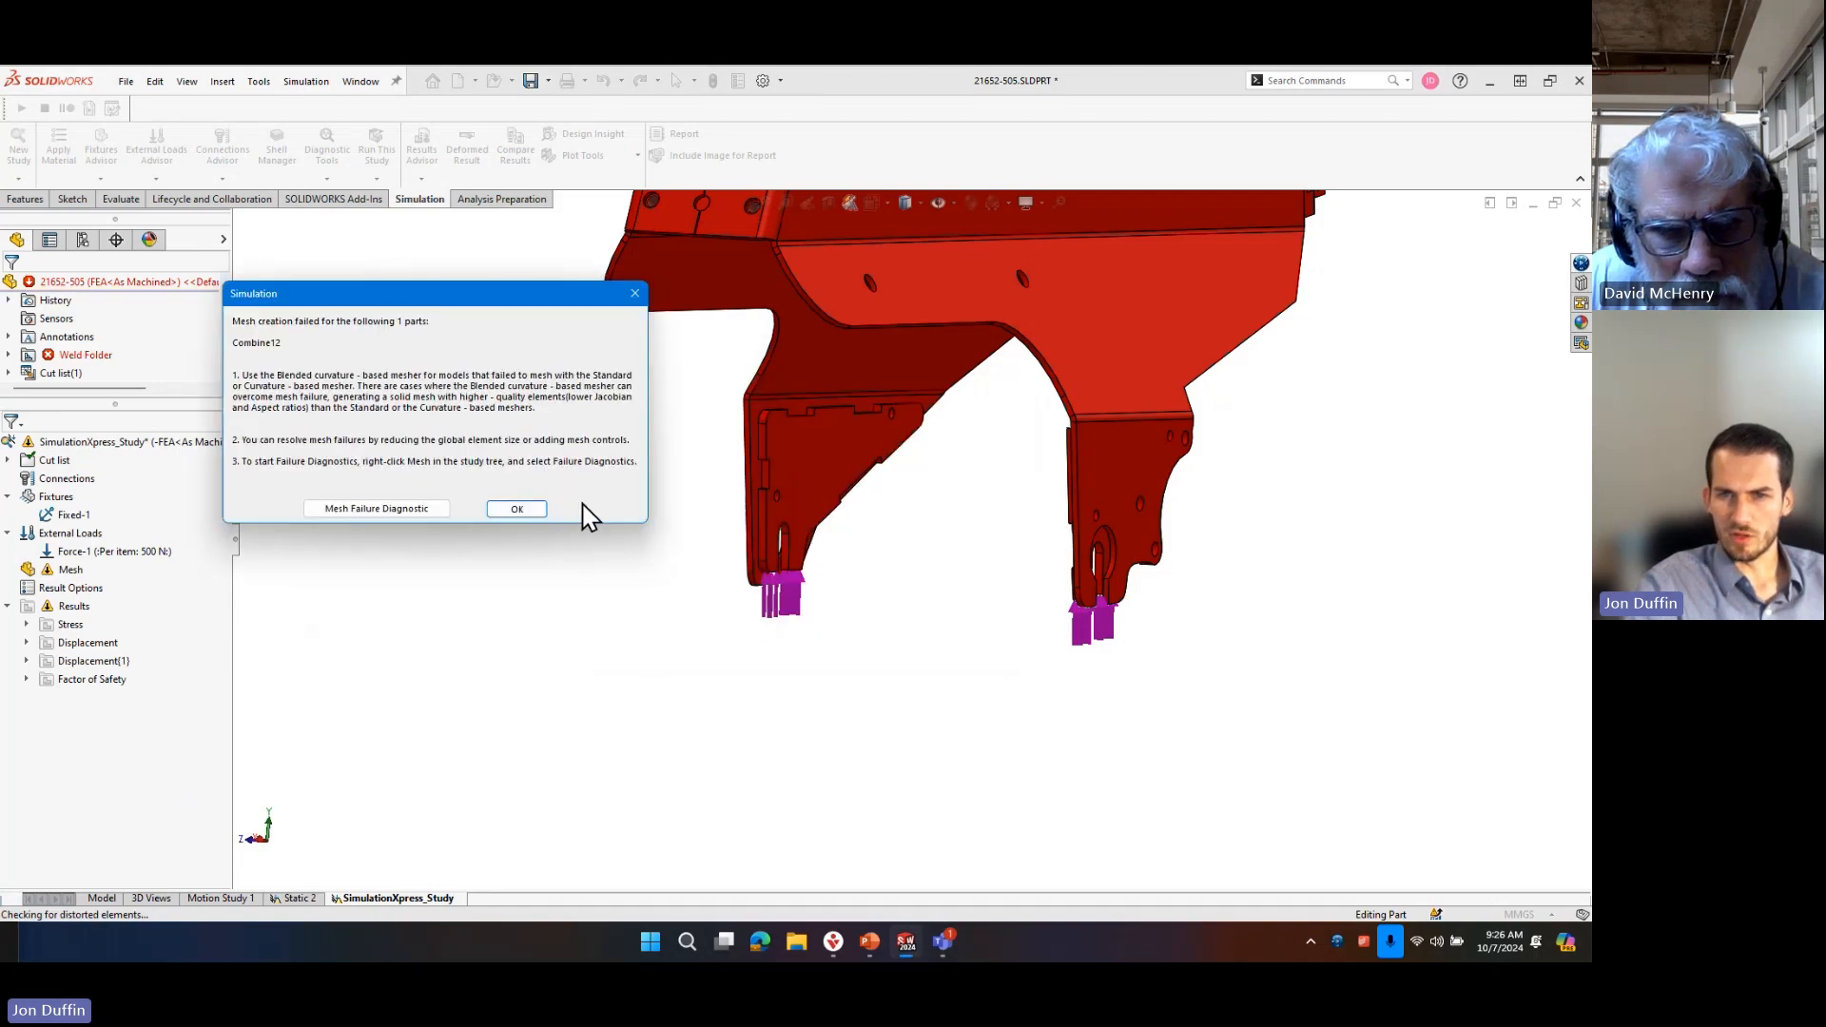
{"action": "left_click", "coordinate": [519, 509]}
Try to mesh the frame part again with a finer mesh density.
{"action": "right_click", "coordinate": [67, 568]}
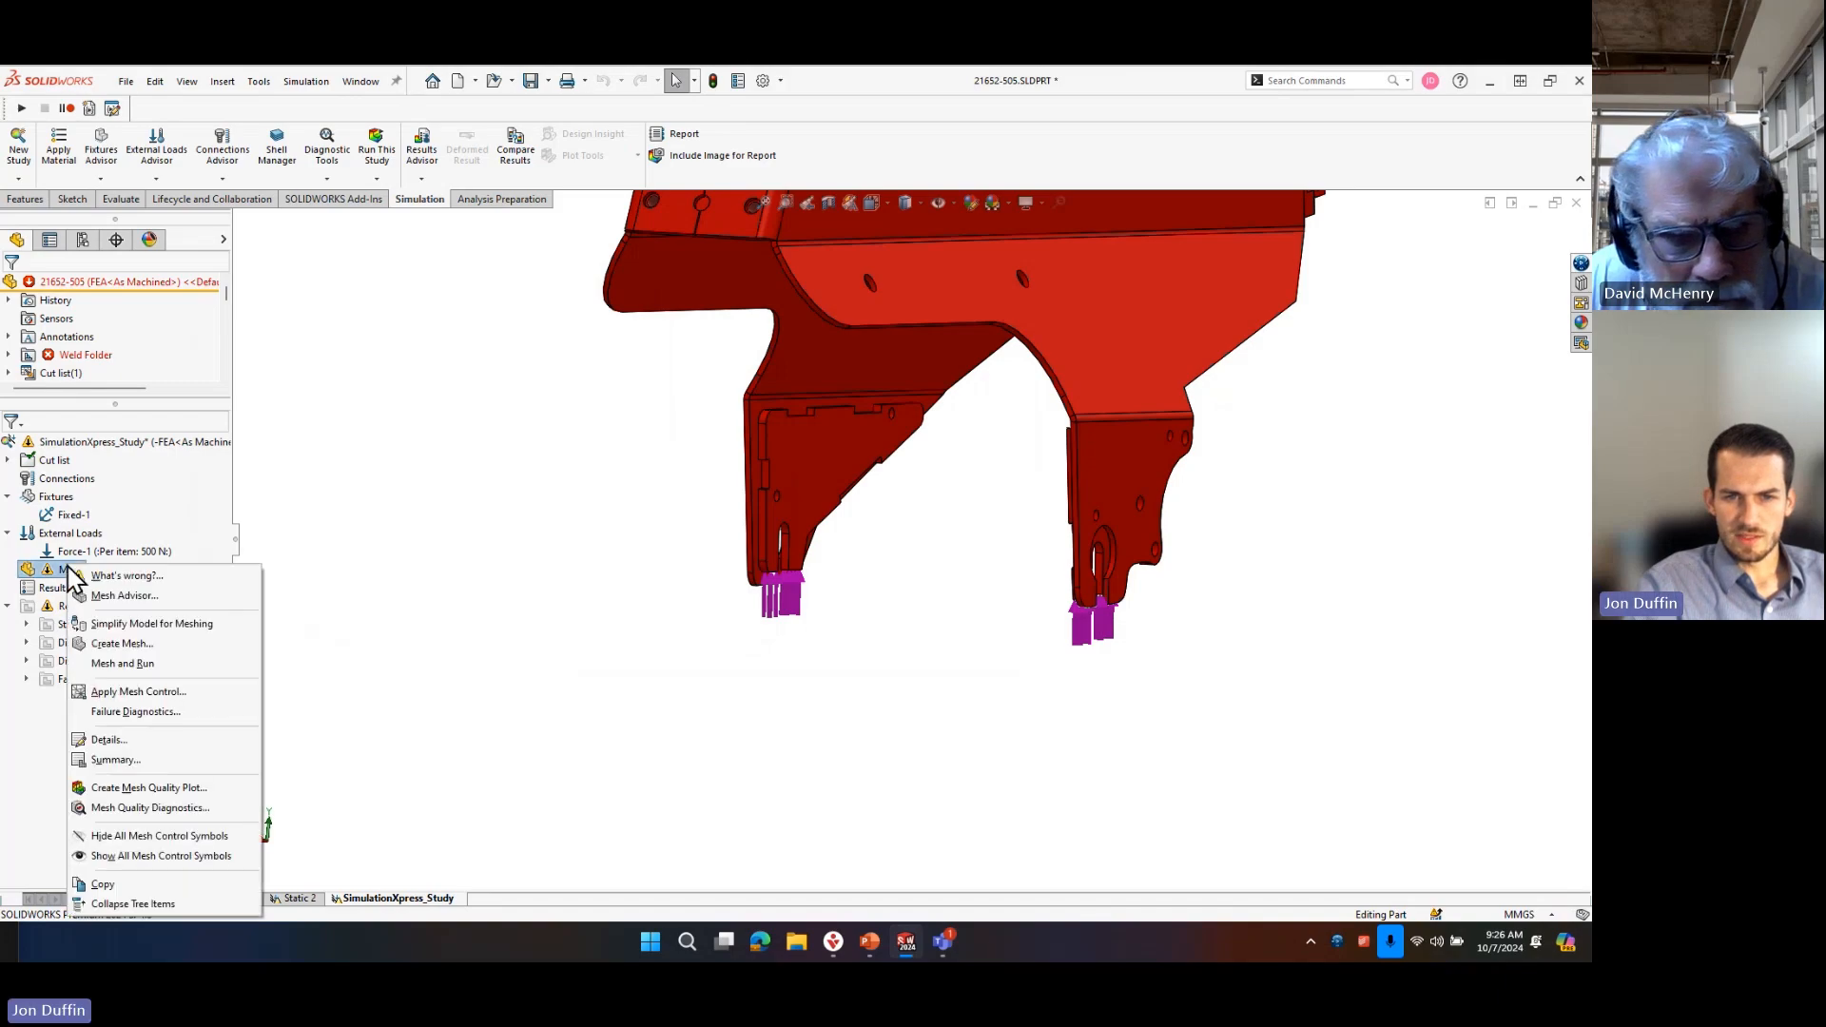
{"action": "left_click", "coordinate": [162, 662]}
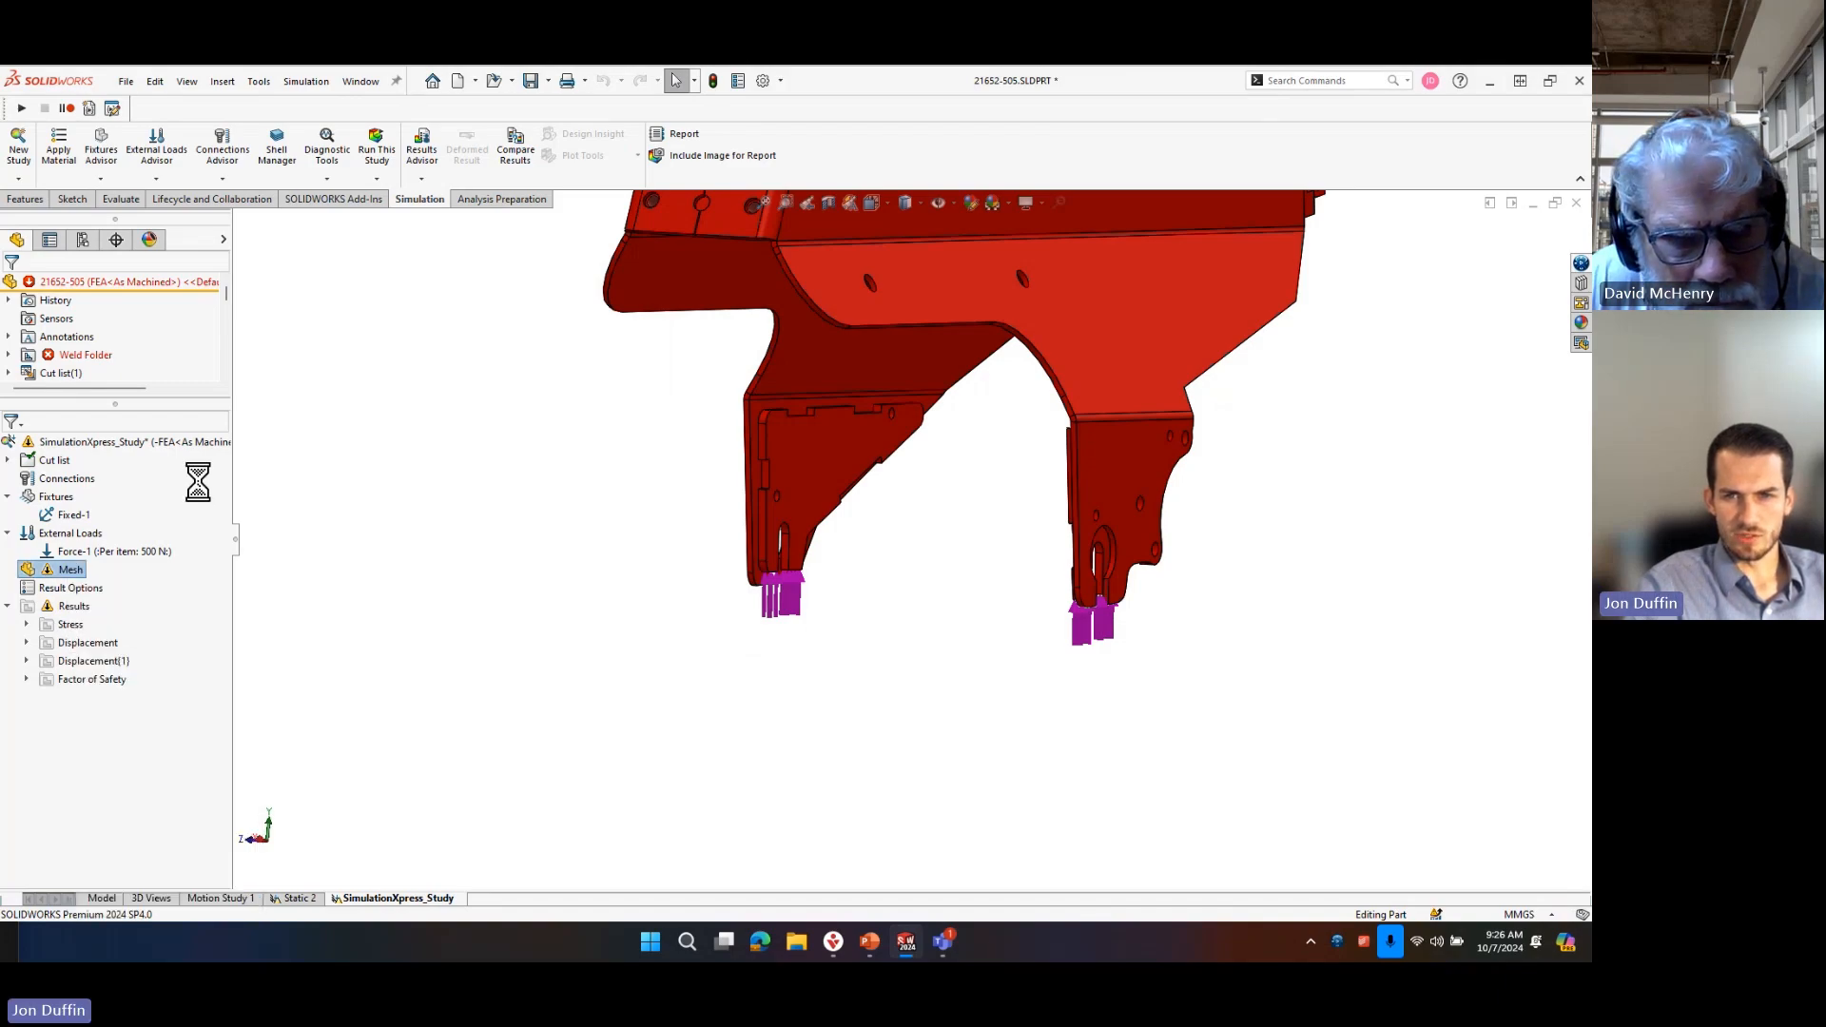
{"action": "left_click_drag", "start_coordinate": [122, 376], "coordinate": [185, 377]}
{"action": "left_click", "coordinate": [10, 286]}
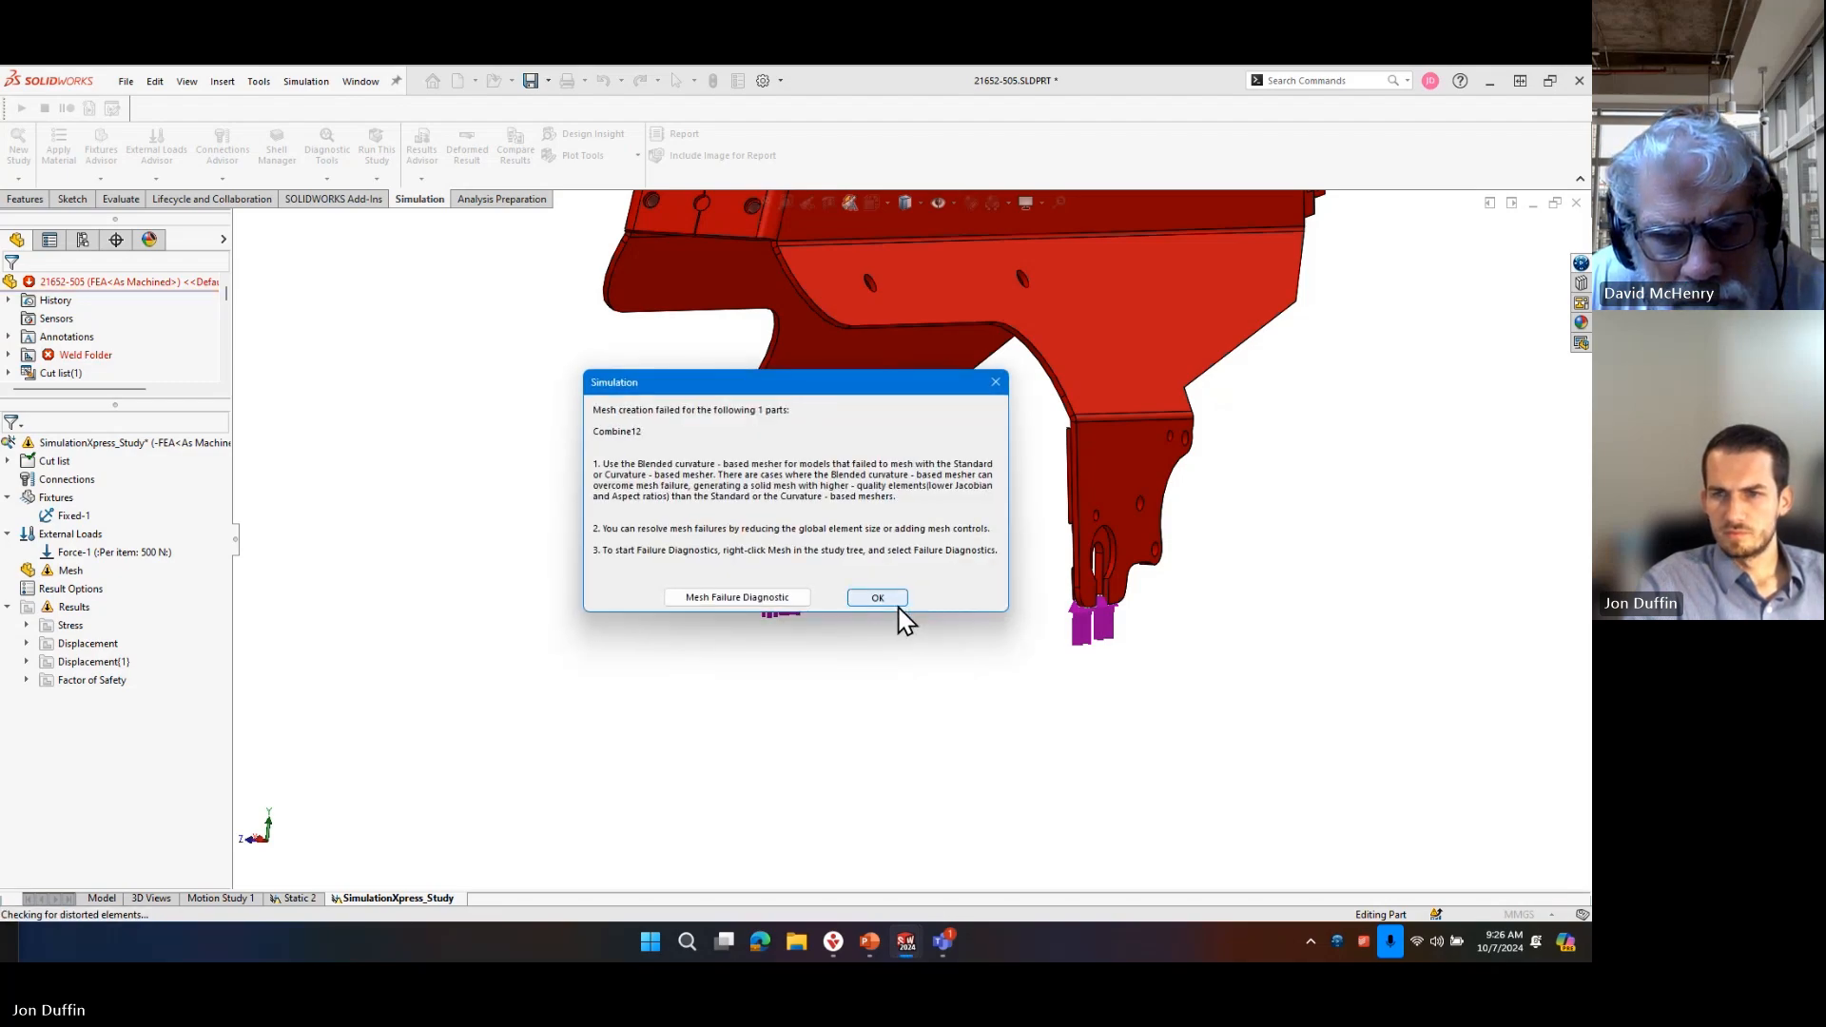
{"action": "left_click", "coordinate": [889, 600]}
Open the study's mesh settings and examine the frame's plate joints, bends, holes and slots up close from several sides.
{"action": "right_click", "coordinate": [64, 573]}
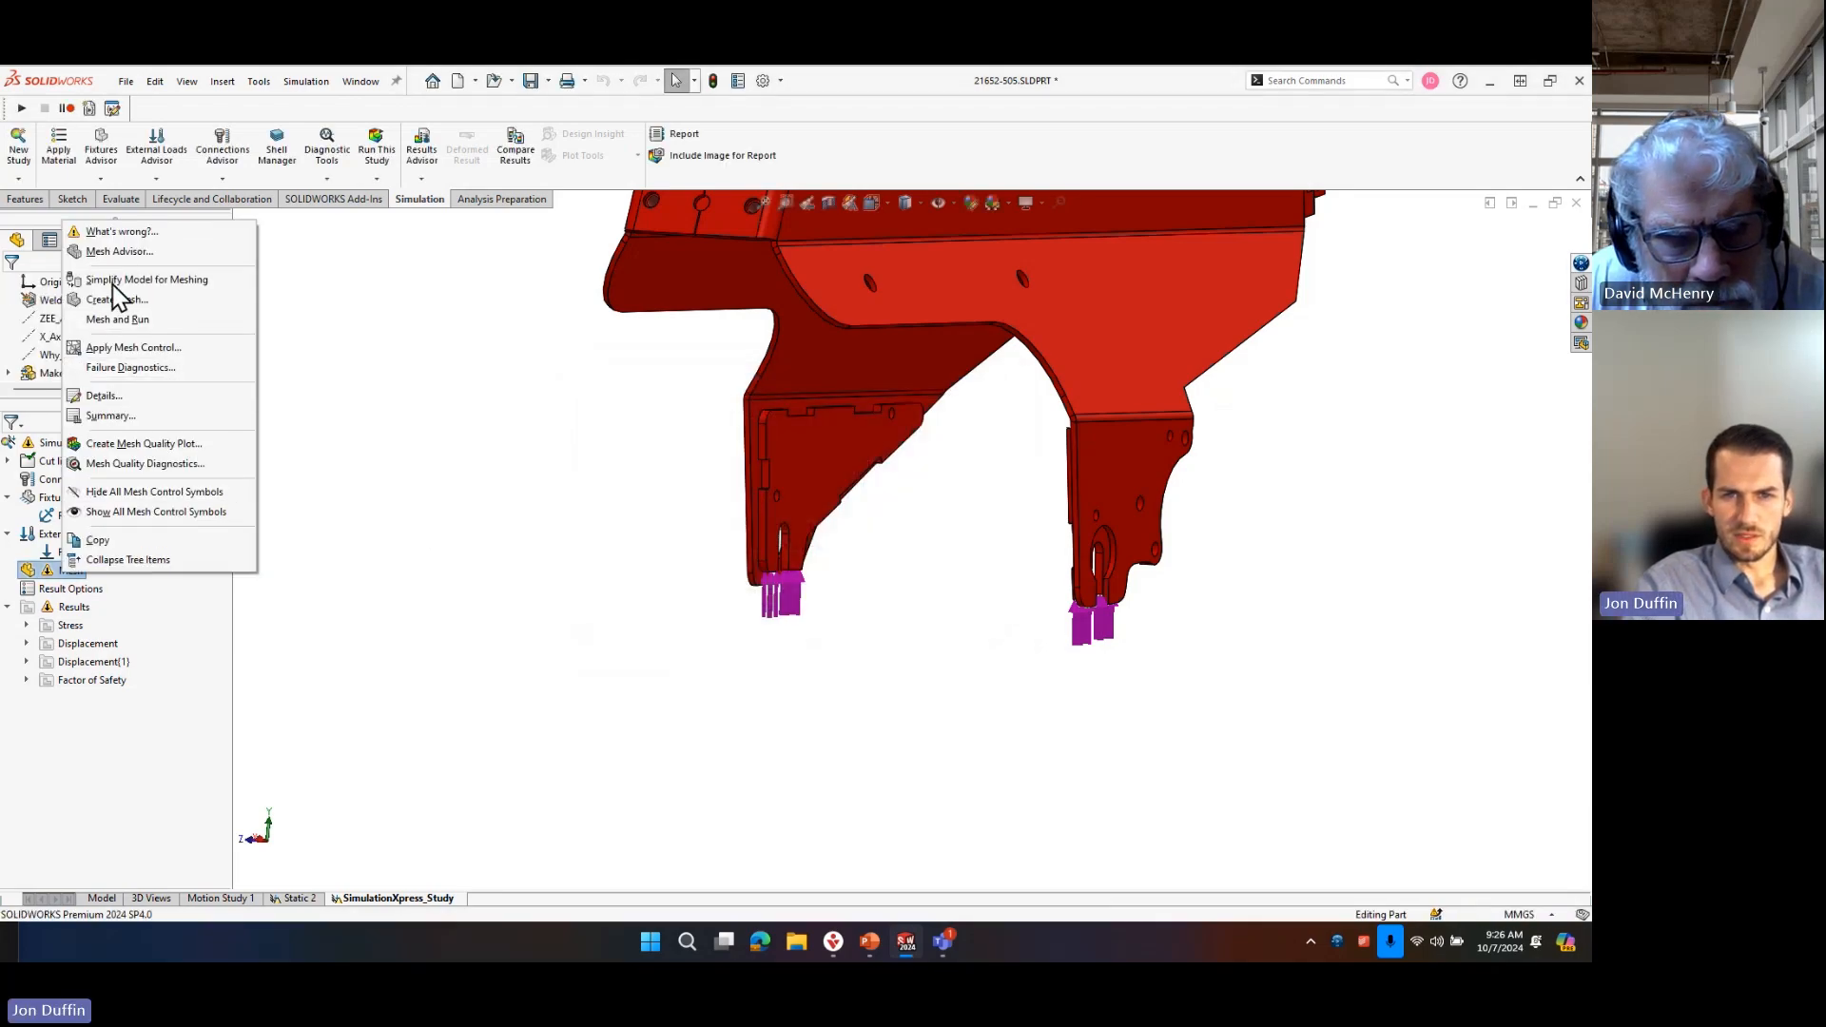
{"action": "left_click", "coordinate": [143, 318]}
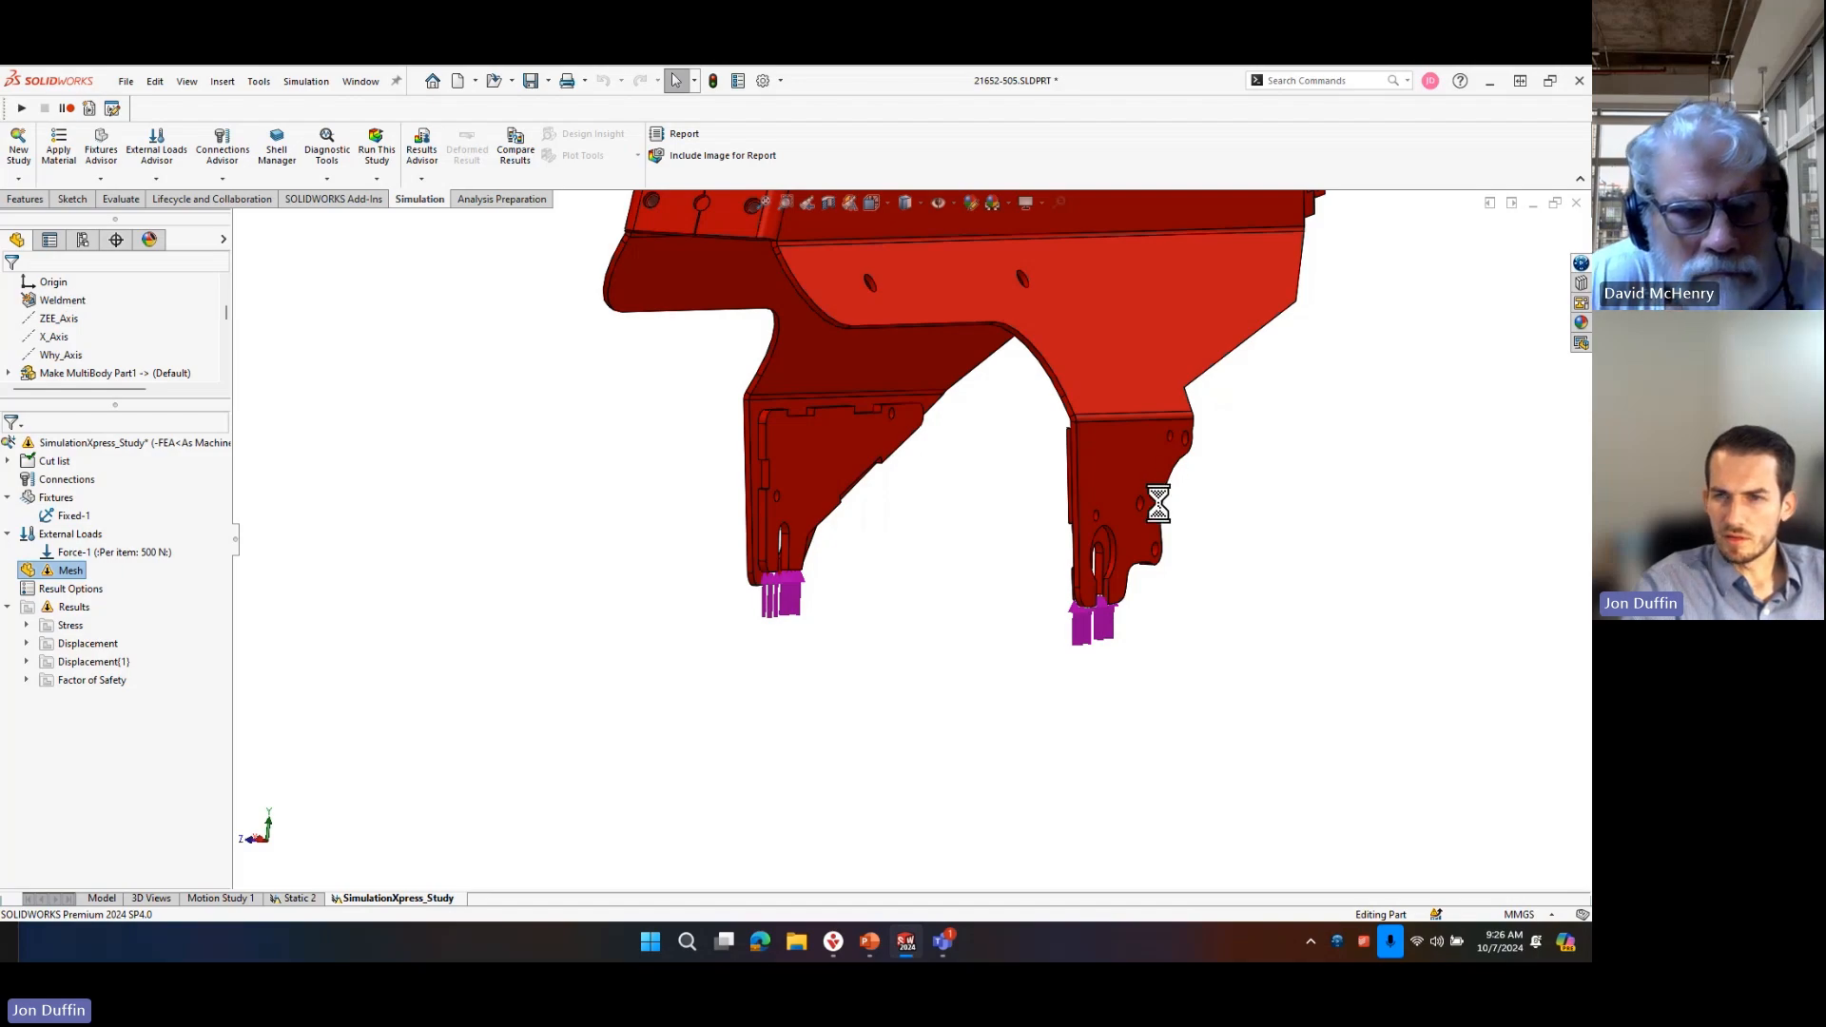
{"action": "scroll", "coordinate": [766, 479], "scroll_direction": "down", "scroll_amount": 4}
{"action": "middle_click_drag", "start_coordinate": [1047, 684], "coordinate": [1007, 580]}
{"action": "scroll", "coordinate": [852, 282], "scroll_direction": "down", "scroll_amount": 6}
{"action": "scroll", "coordinate": [1185, 583], "scroll_direction": "up", "scroll_amount": 10}
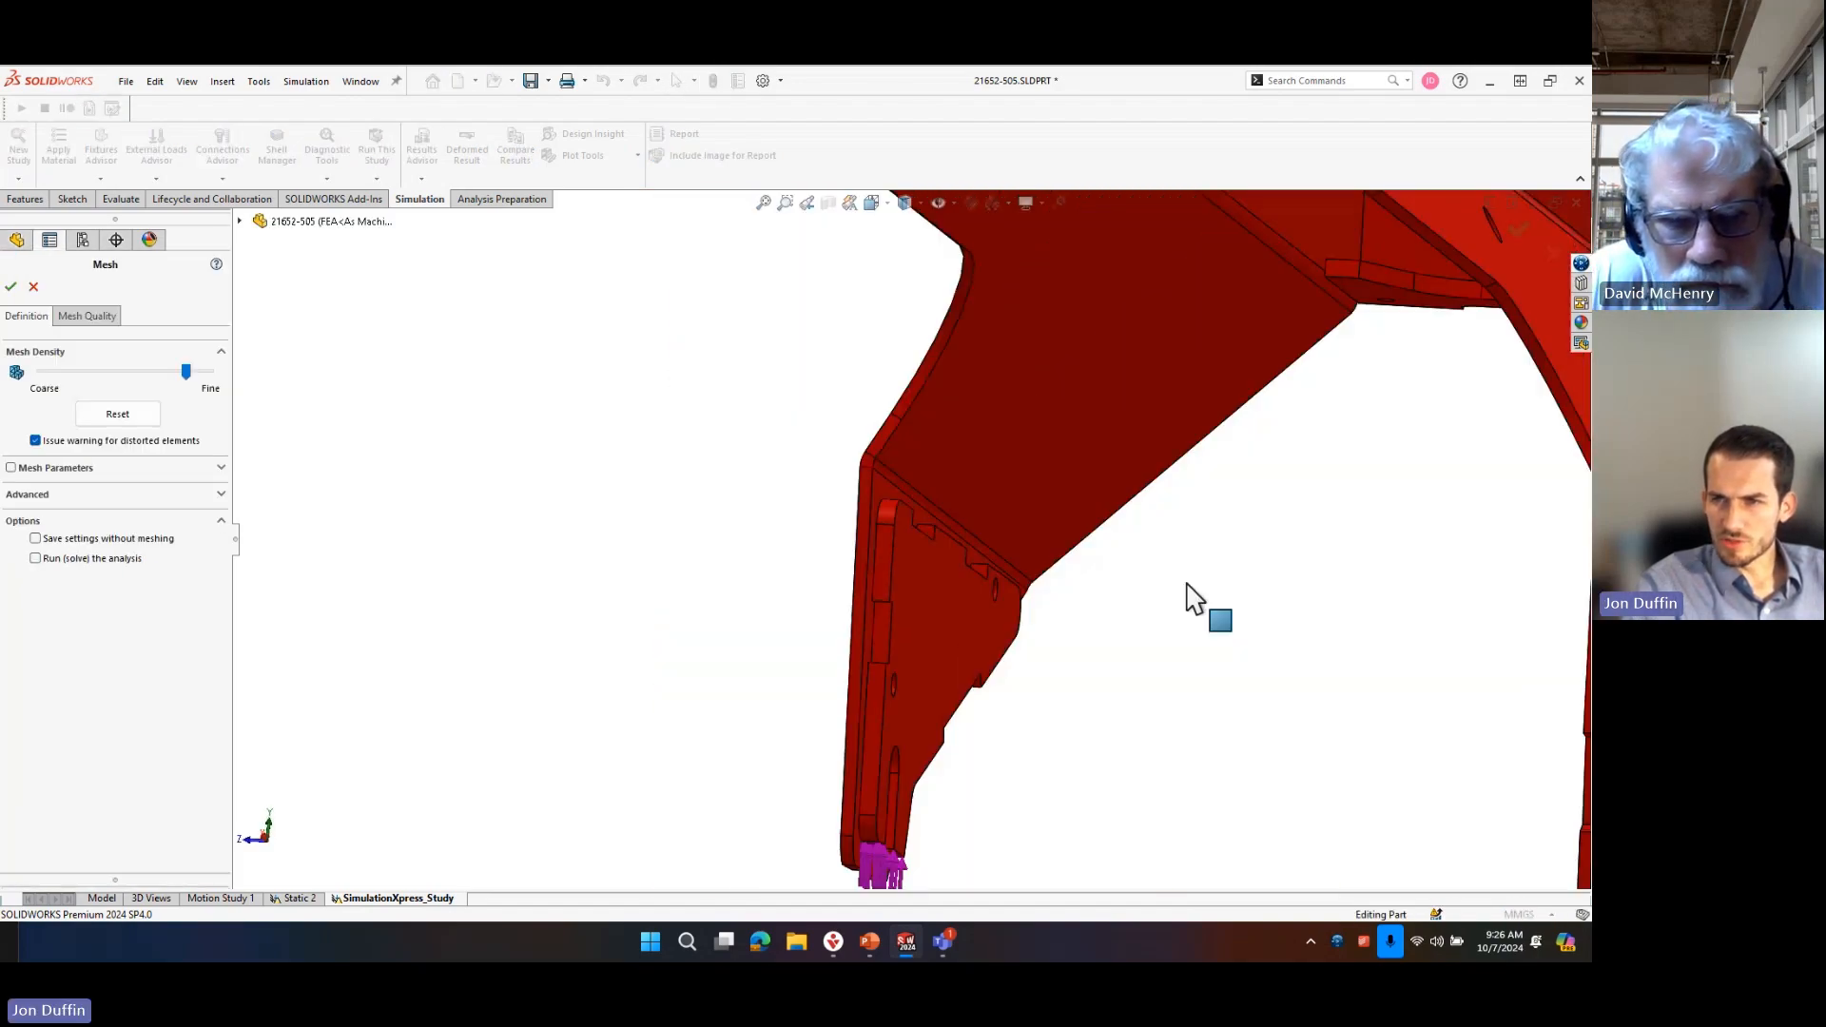
{"action": "middle_click_drag", "start_coordinate": [944, 396], "coordinate": [804, 224]}
{"action": "scroll", "coordinate": [968, 451], "scroll_direction": "down", "scroll_amount": 8}
{"action": "mouse_move", "coordinate": [804, 518]}
{"action": "middle_mouse_down"}
{"action": "mouse_move", "coordinate": [854, 418]}
{"action": "mouse_move", "coordinate": [929, 357]}
{"action": "mouse_move", "coordinate": [794, 489]}
{"action": "middle_mouse_up"}
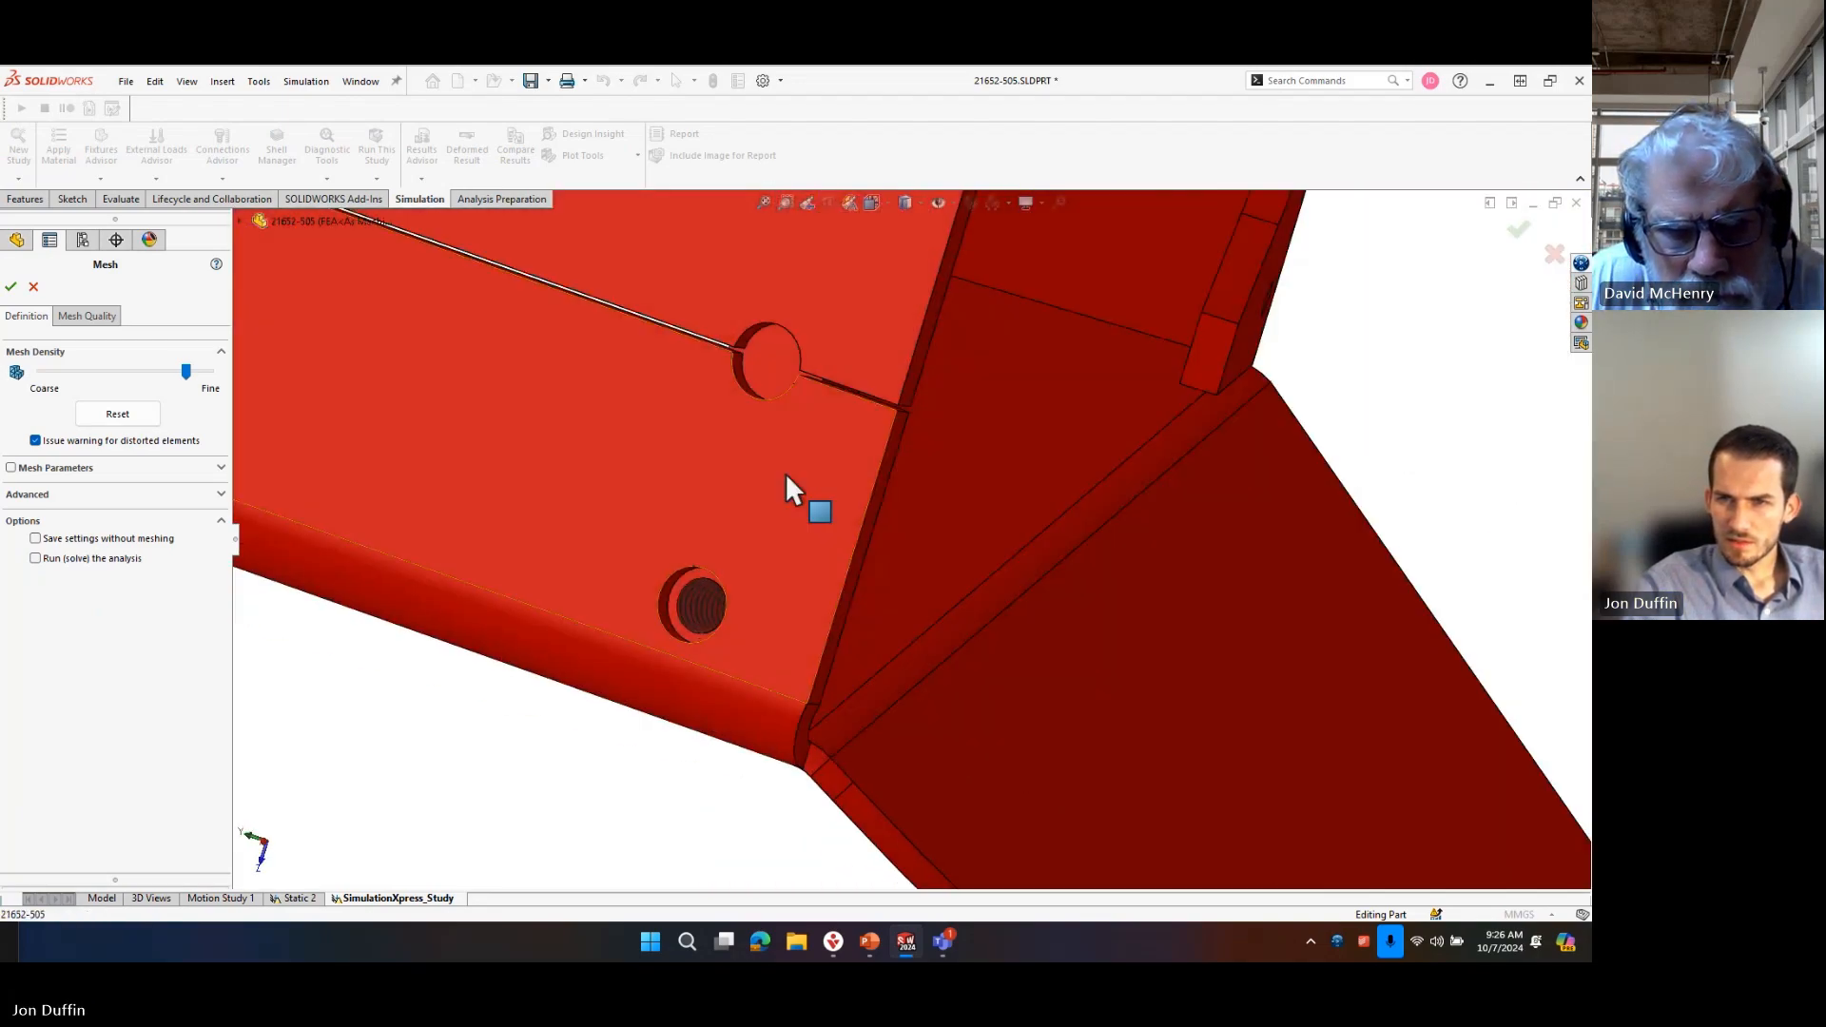
{"action": "scroll", "coordinate": [888, 359], "scroll_direction": "down", "scroll_amount": 6}
{"action": "middle_click_drag", "start_coordinate": [868, 354], "coordinate": [802, 226]}
{"action": "scroll", "coordinate": [1258, 493], "scroll_direction": "up", "scroll_amount": 9}
{"action": "scroll", "coordinate": [1141, 513], "scroll_direction": "down", "scroll_amount": 2}
{"action": "scroll", "coordinate": [1158, 553], "scroll_direction": "up", "scroll_amount": 10}
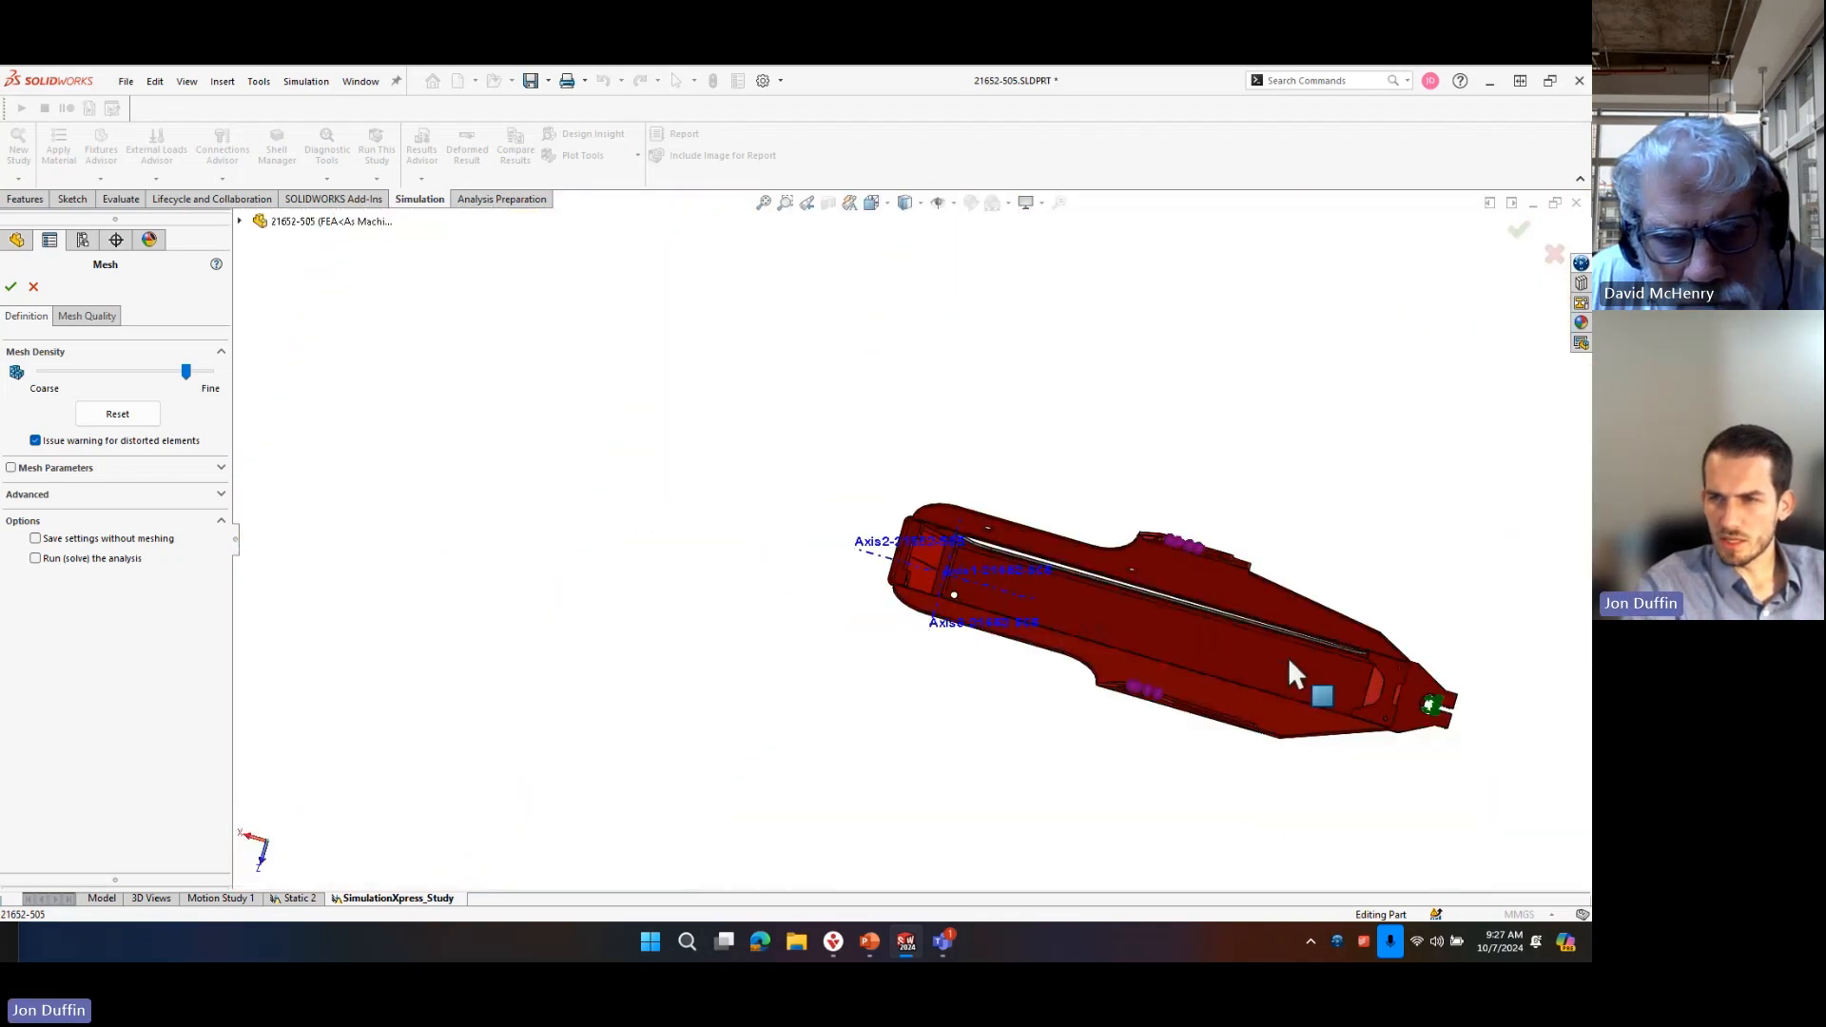
{"action": "scroll", "coordinate": [1417, 746], "scroll_direction": "down", "scroll_amount": 7}
{"action": "scroll", "coordinate": [1422, 755], "scroll_direction": "up", "scroll_amount": 4}
{"action": "scroll", "coordinate": [1140, 599], "scroll_direction": "down", "scroll_amount": 5}
{"action": "middle_click_drag", "start_coordinate": [1083, 546], "coordinate": [1076, 592]}
{"action": "scroll", "coordinate": [1007, 523], "scroll_direction": "down", "scroll_amount": 6}
{"action": "scroll", "coordinate": [986, 511], "scroll_direction": "up", "scroll_amount": 3}
{"action": "scroll", "coordinate": [828, 772], "scroll_direction": "down", "scroll_amount": 5}
{"action": "middle_click_drag", "start_coordinate": [811, 529], "coordinate": [804, 699]}
{"action": "scroll", "coordinate": [868, 570], "scroll_direction": "down", "scroll_amount": 5}
{"action": "middle_click_drag", "start_coordinate": [868, 570], "coordinate": [864, 502]}
{"action": "scroll", "coordinate": [1303, 760], "scroll_direction": "up", "scroll_amount": 5}
{"action": "scroll", "coordinate": [1303, 761], "scroll_direction": "down", "scroll_amount": 10}
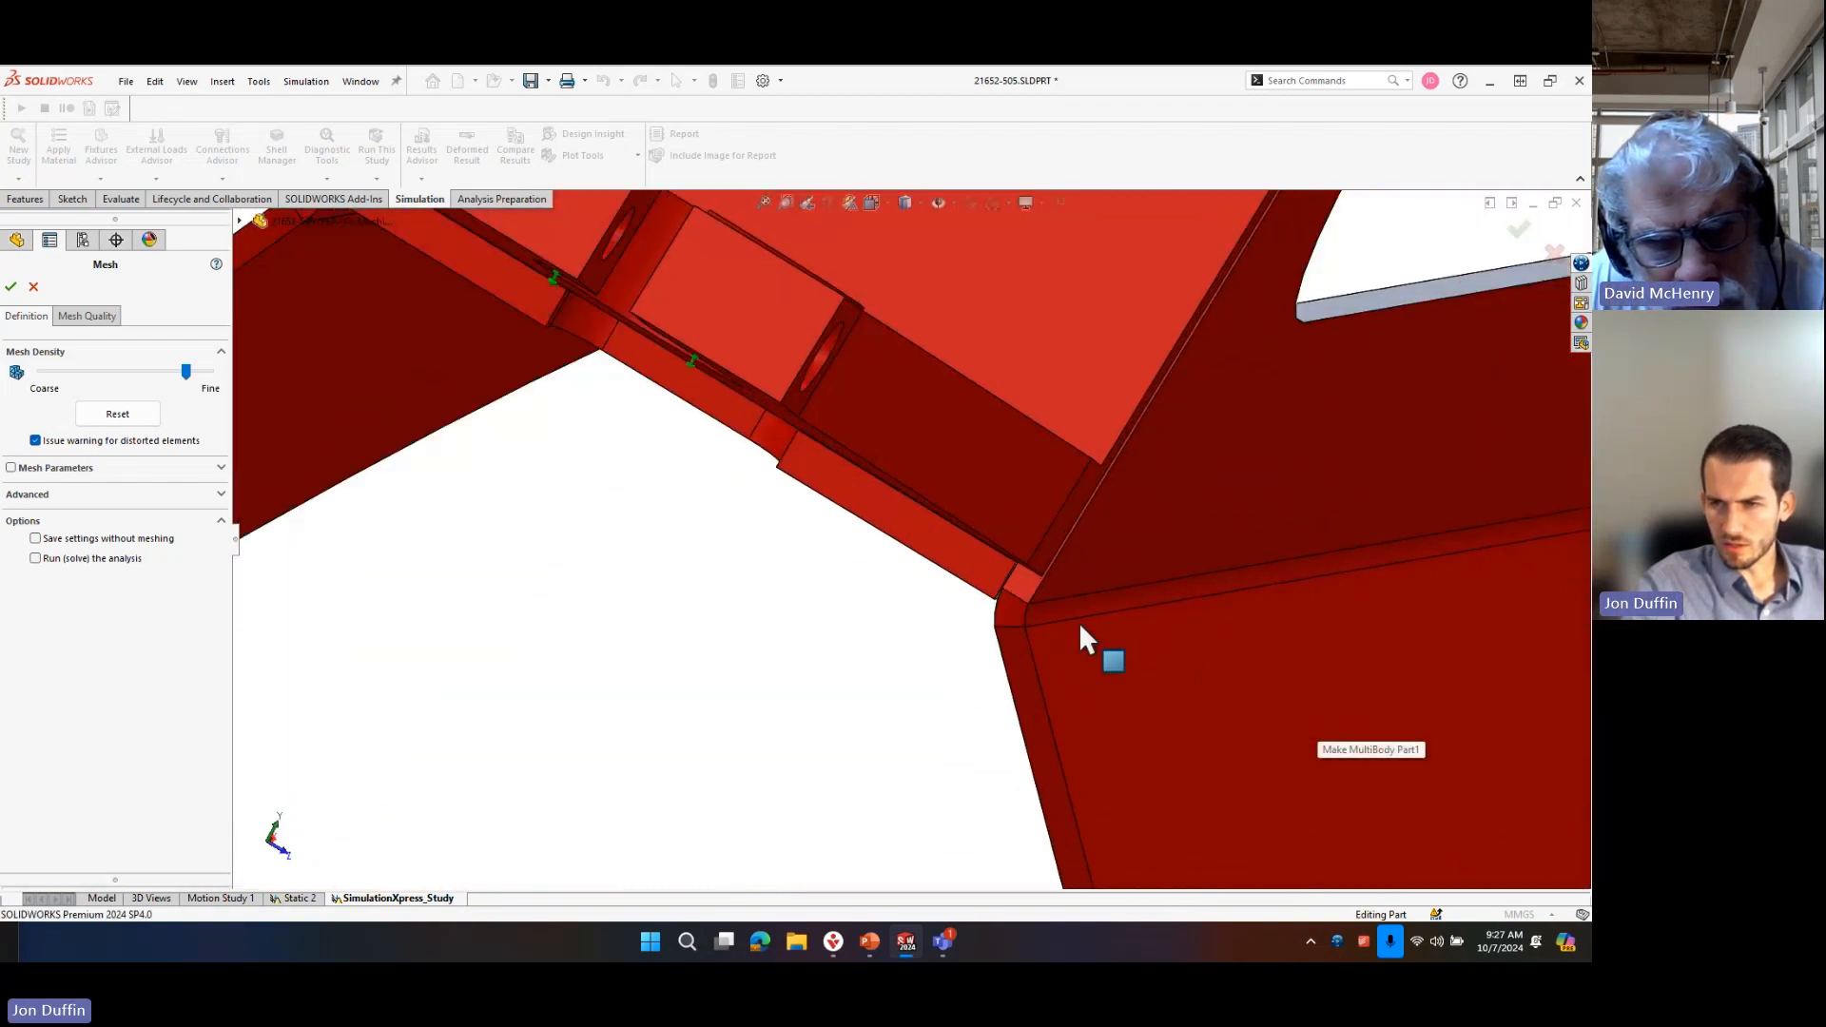
{"action": "scroll", "coordinate": [961, 495], "scroll_direction": "up", "scroll_amount": 8}
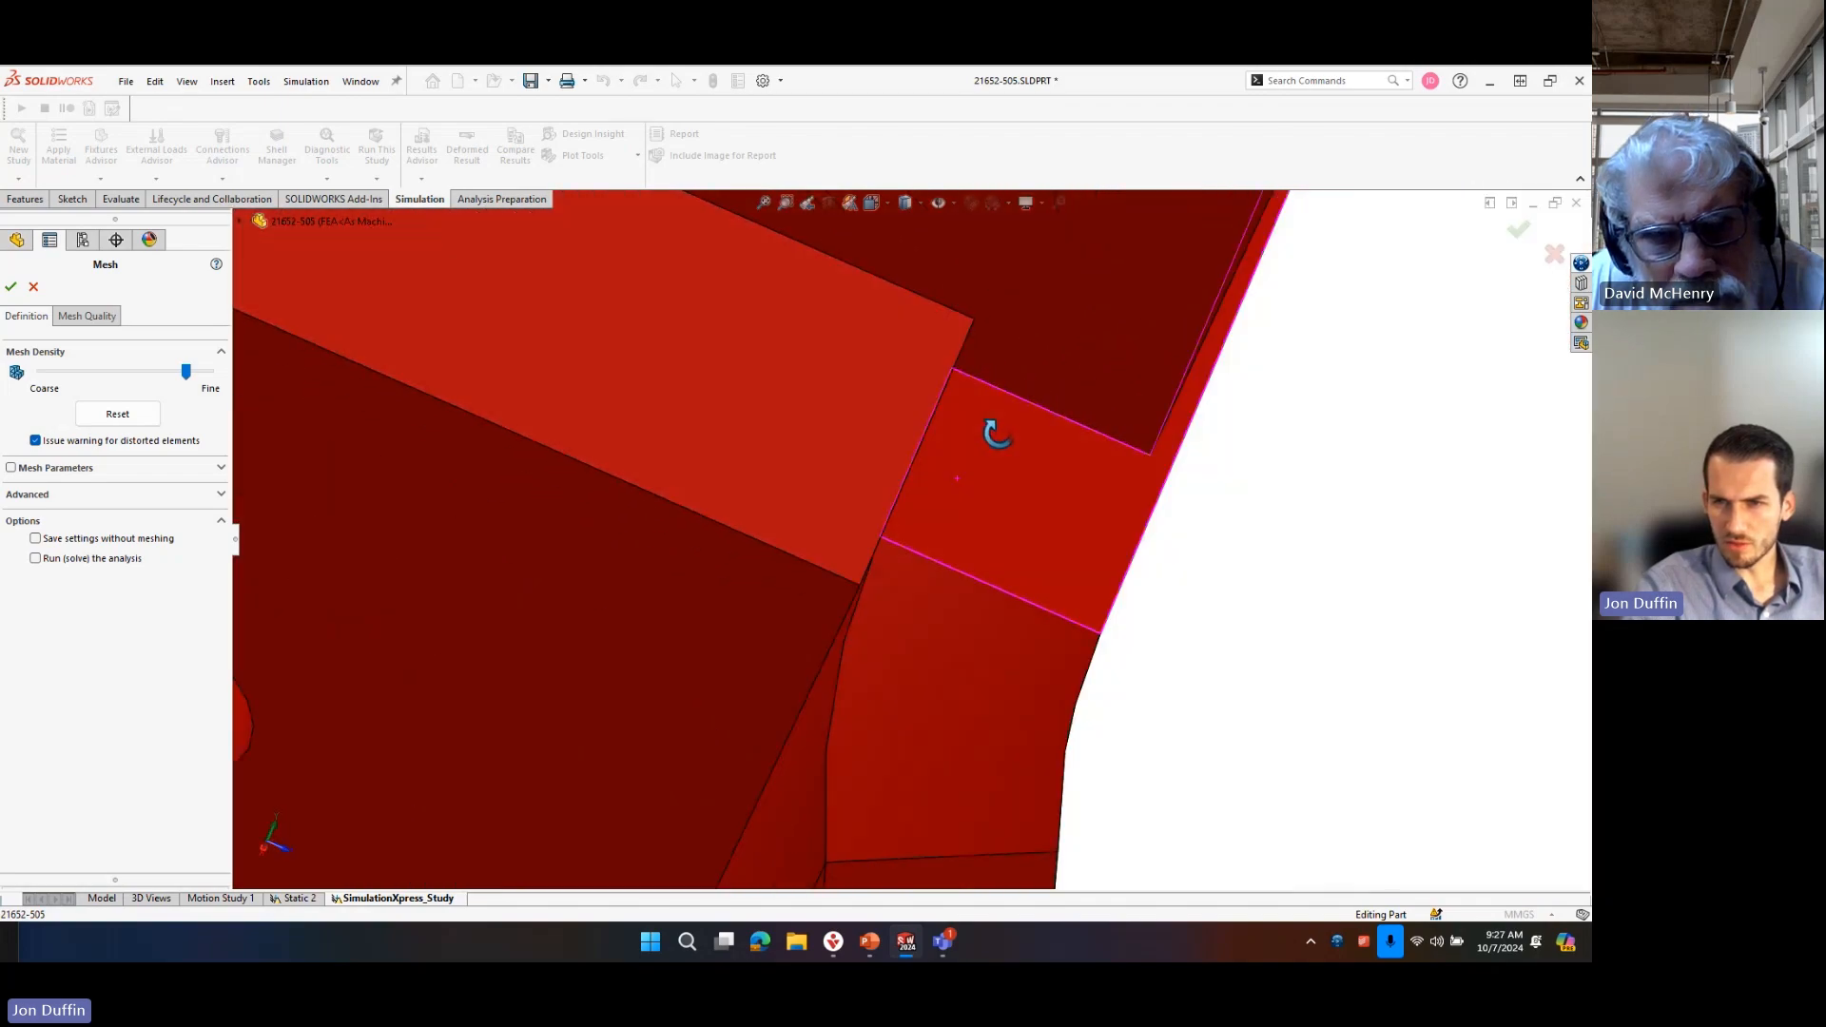
{"action": "scroll", "coordinate": [1264, 571], "scroll_direction": "up", "scroll_amount": 5}
{"action": "scroll", "coordinate": [904, 542], "scroll_direction": "down", "scroll_amount": 8}
{"action": "middle_click_drag", "start_coordinate": [868, 285], "coordinate": [913, 428]}
{"action": "scroll", "coordinate": [855, 571], "scroll_direction": "up", "scroll_amount": 7}
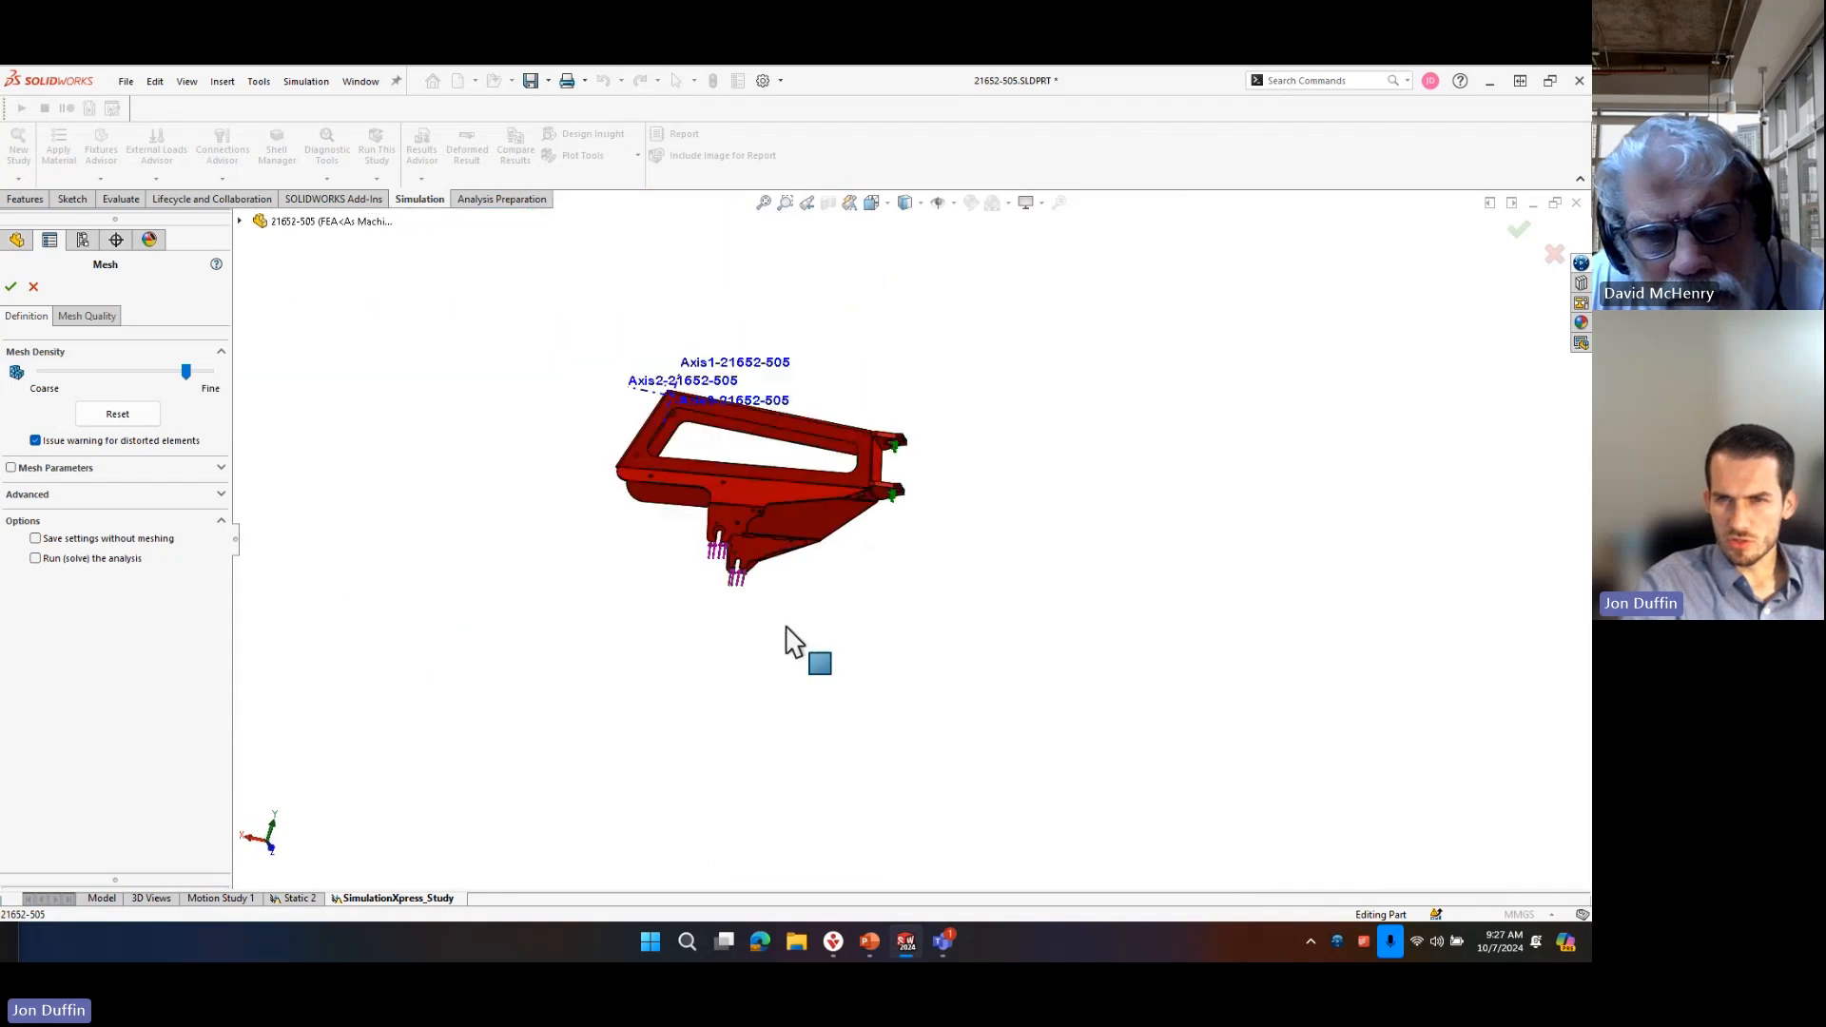
{"action": "scroll", "coordinate": [786, 618], "scroll_direction": "down", "scroll_amount": 5}
{"action": "middle_click_drag", "start_coordinate": [734, 276], "coordinate": [853, 465]}
{"action": "scroll", "coordinate": [854, 465], "scroll_direction": "up", "scroll_amount": 5}
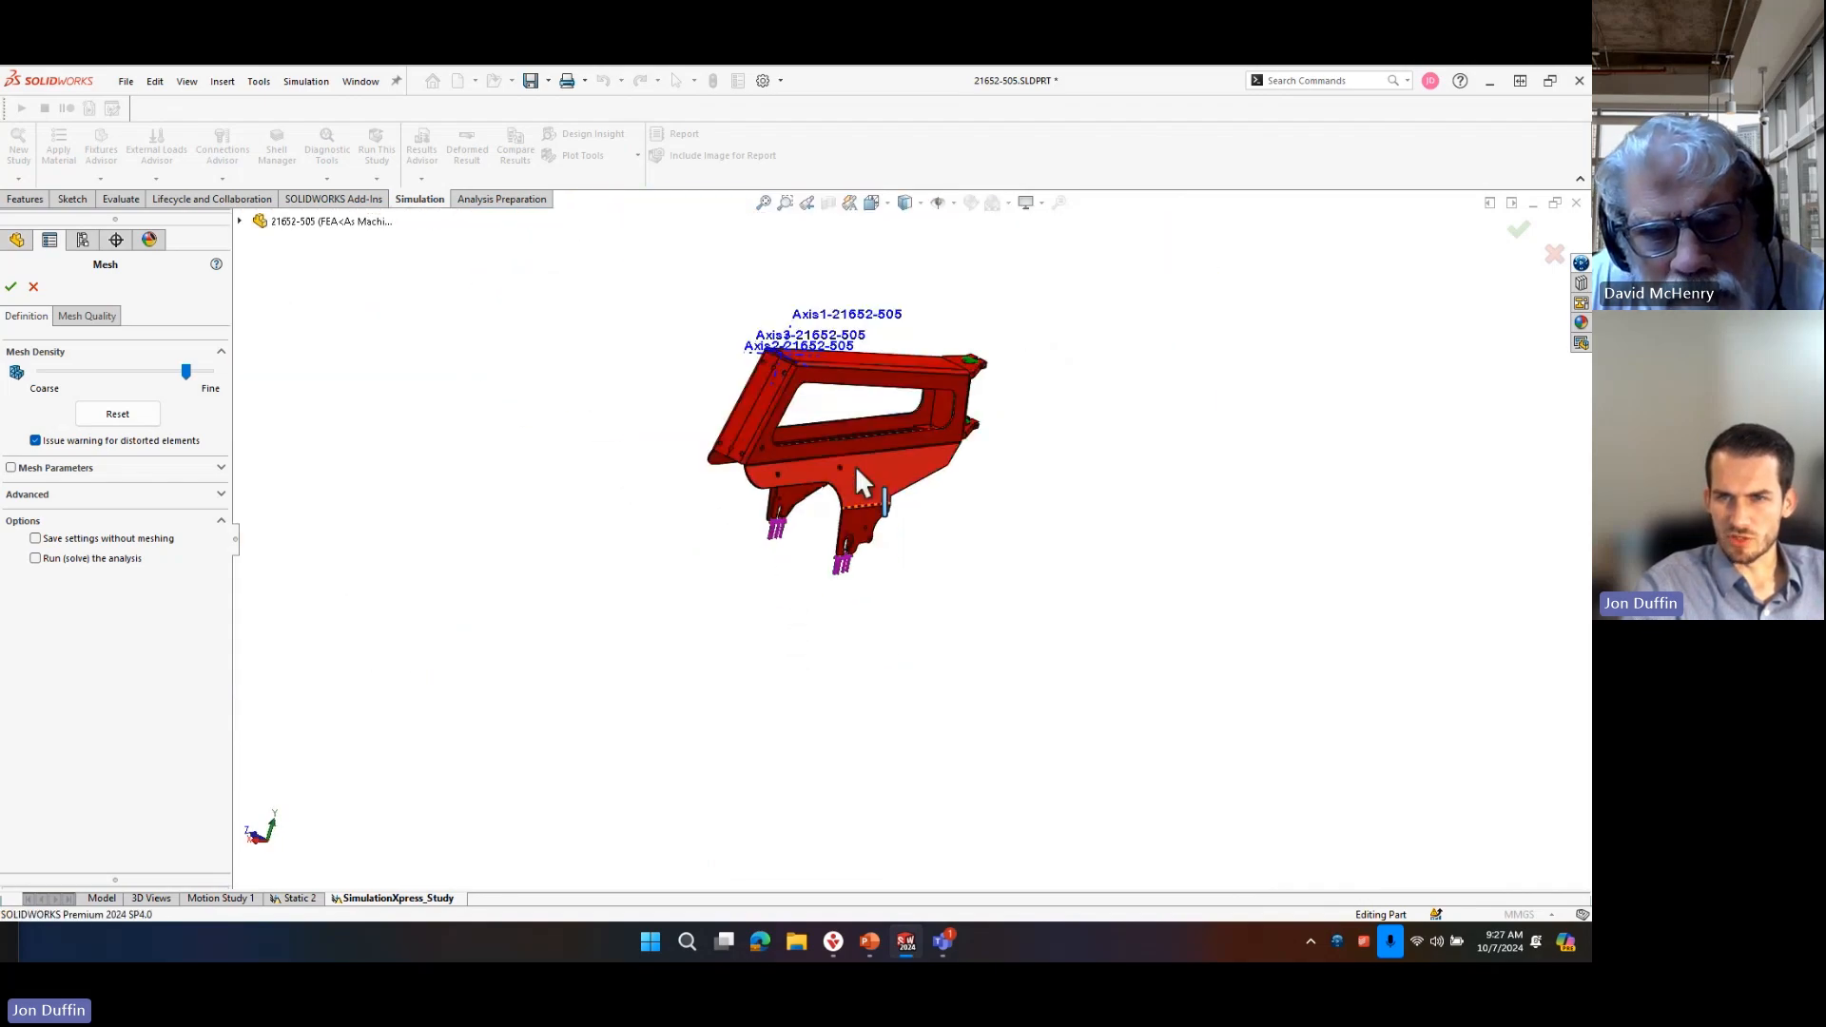
{"action": "scroll", "coordinate": [854, 465], "scroll_direction": "down", "scroll_amount": 5}
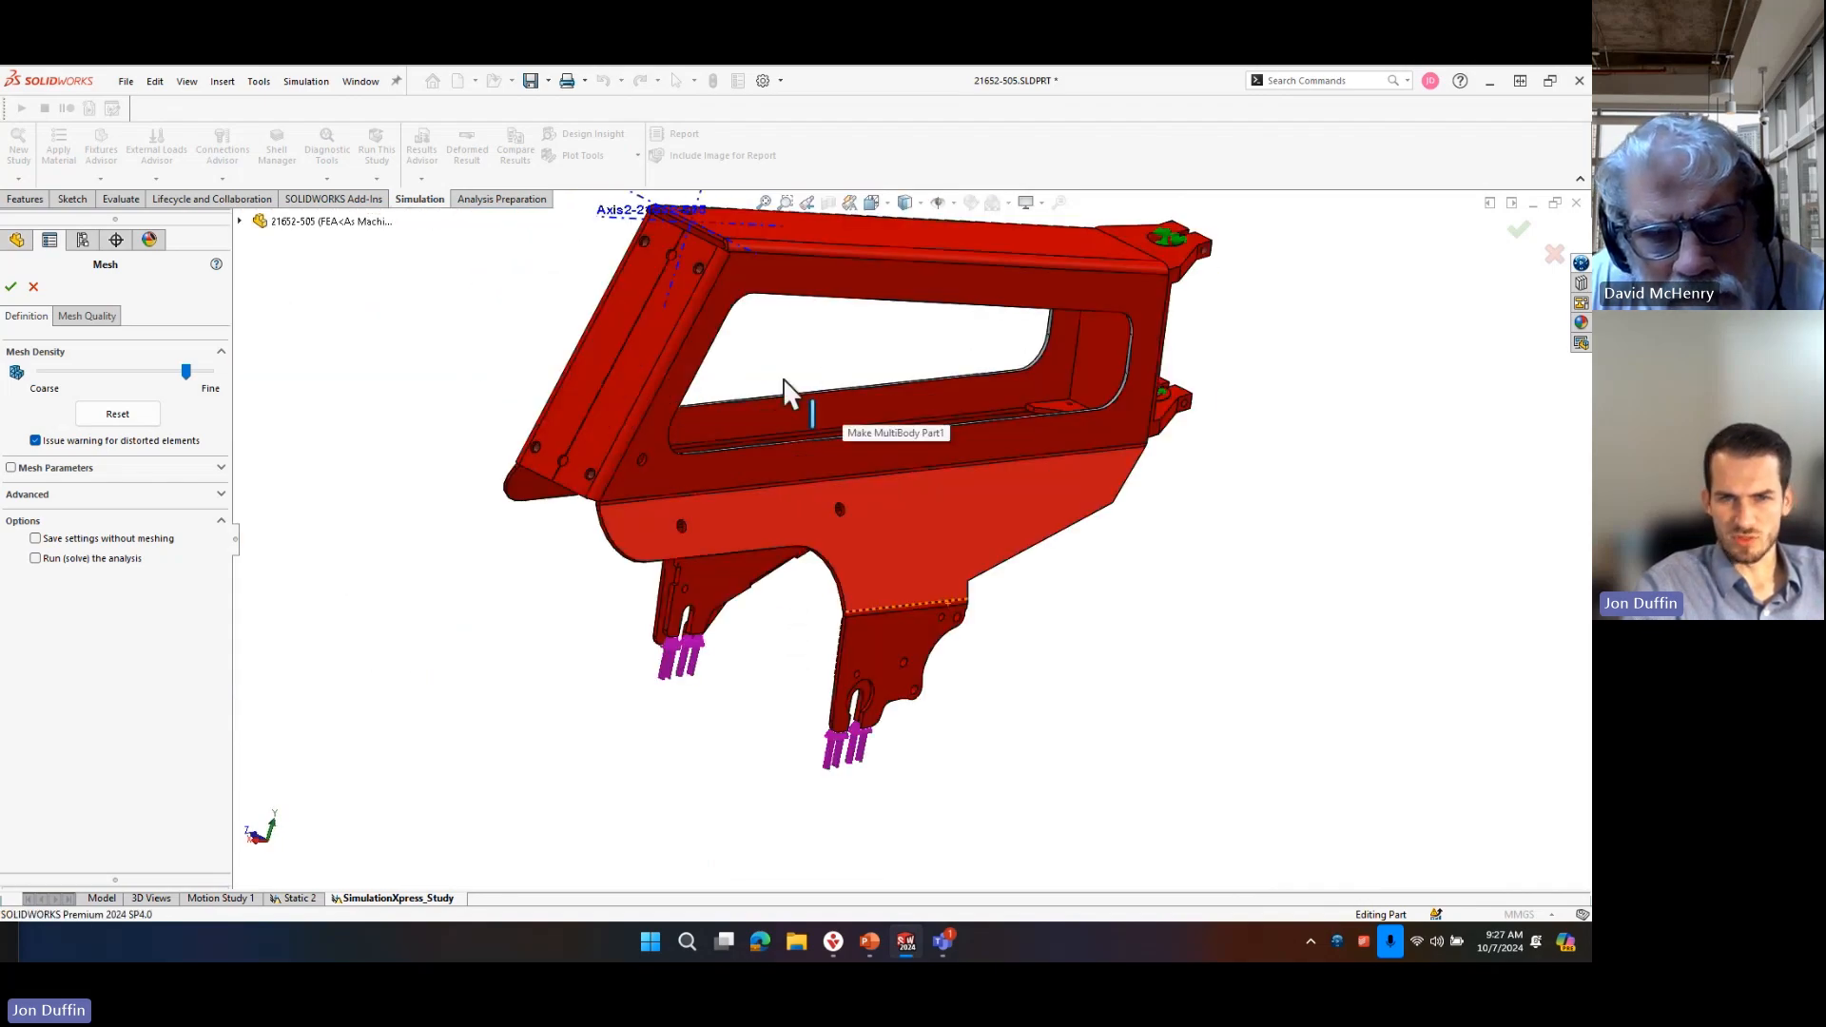
Enable the mesh parameters and try a curvature-based mesh with its preset element sizes.
{"action": "left_click", "coordinate": [87, 467]}
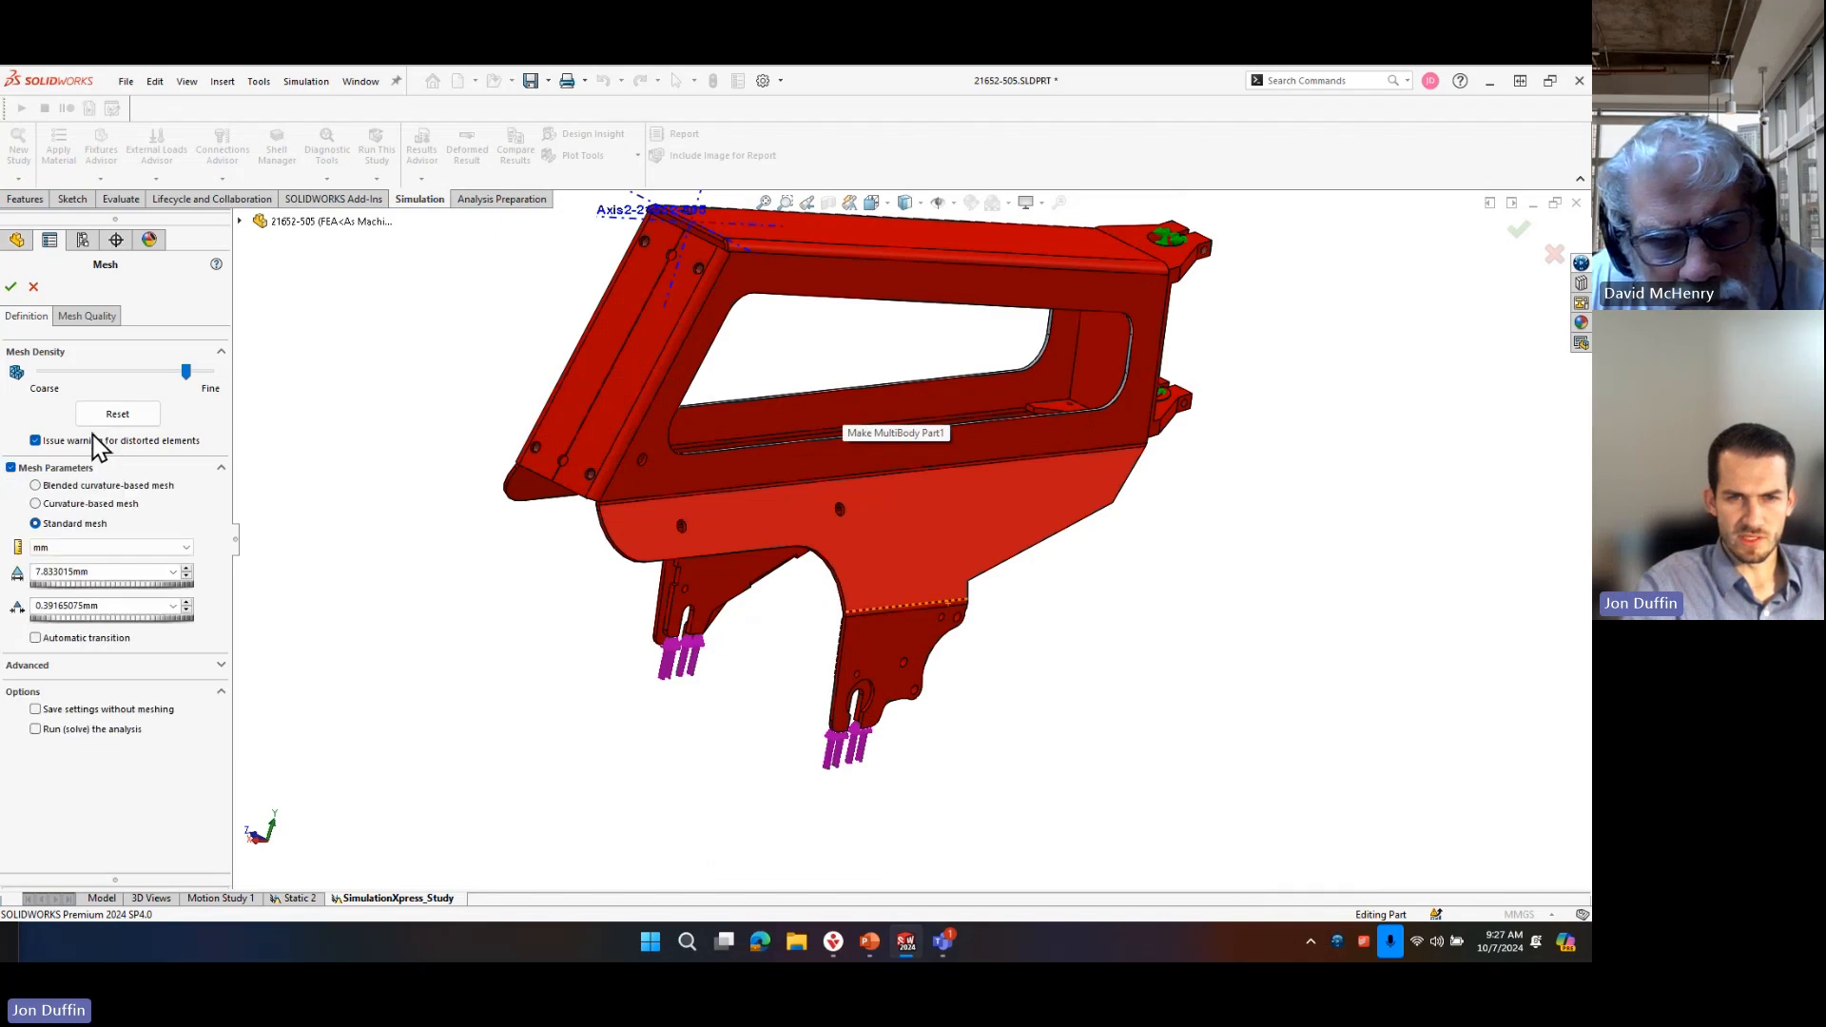
{"action": "left_click", "coordinate": [101, 503]}
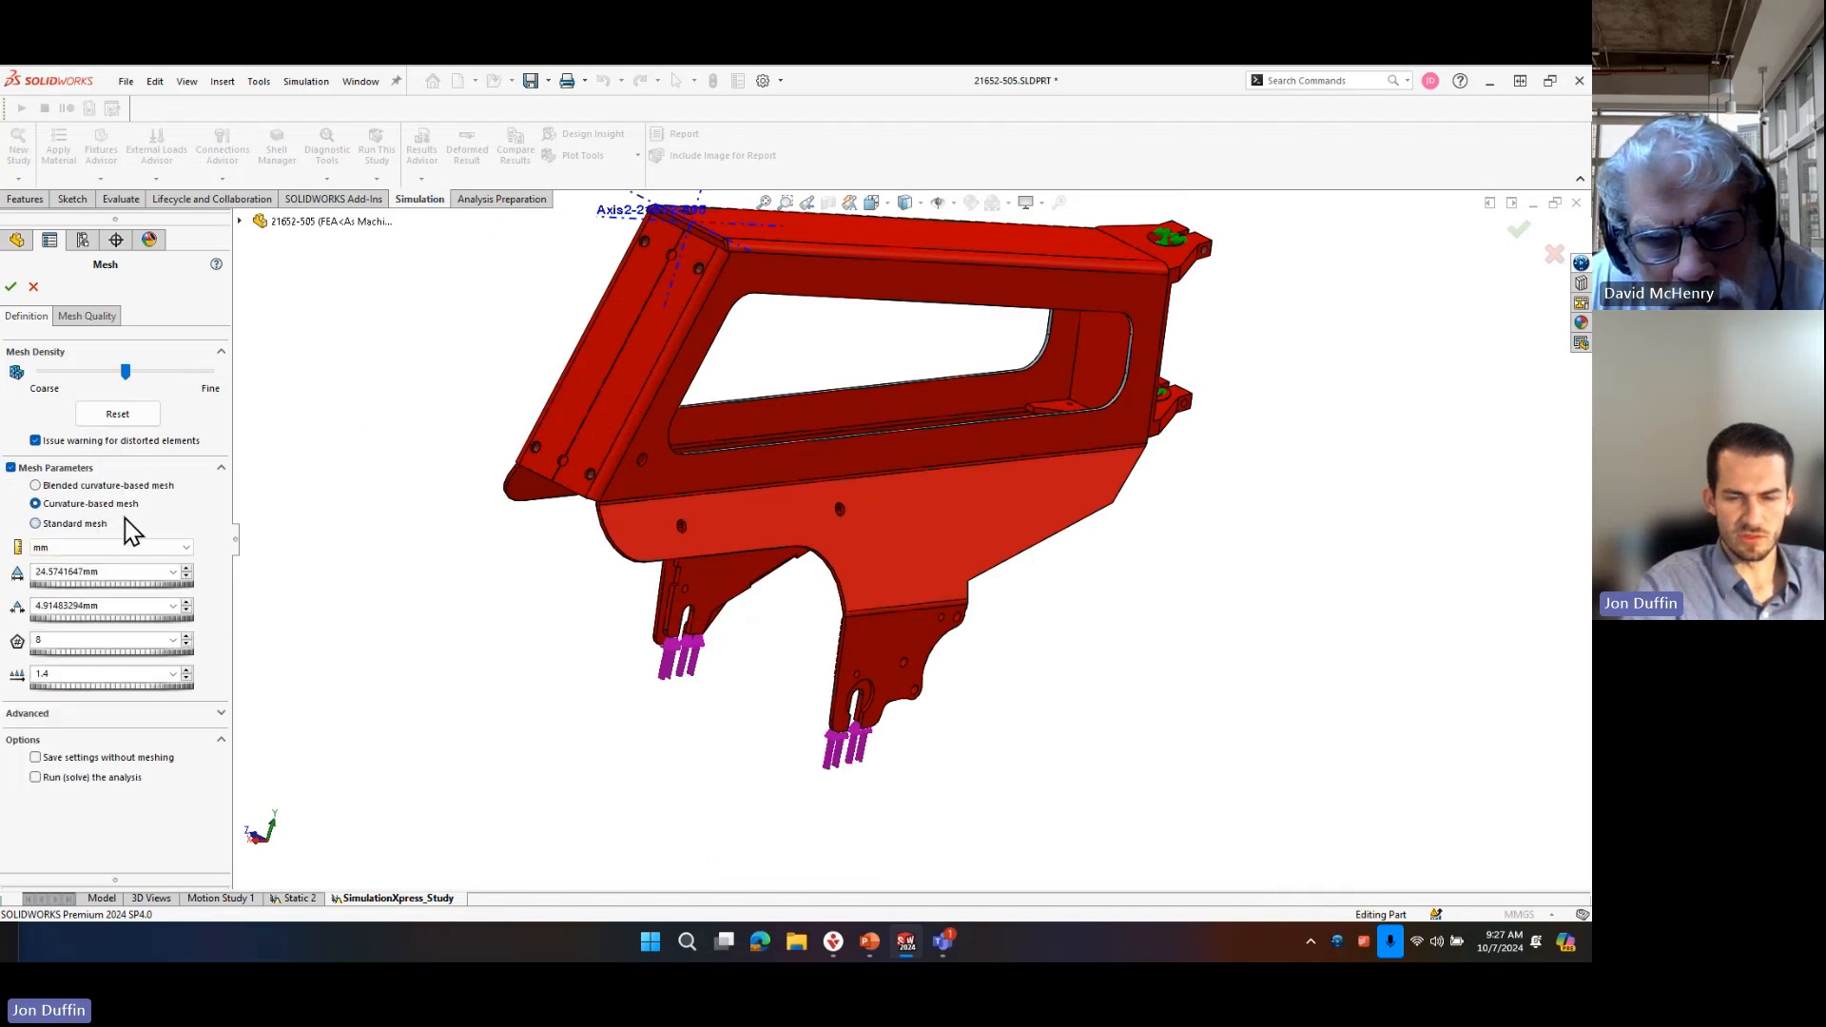
{"action": "left_click", "coordinate": [13, 287]}
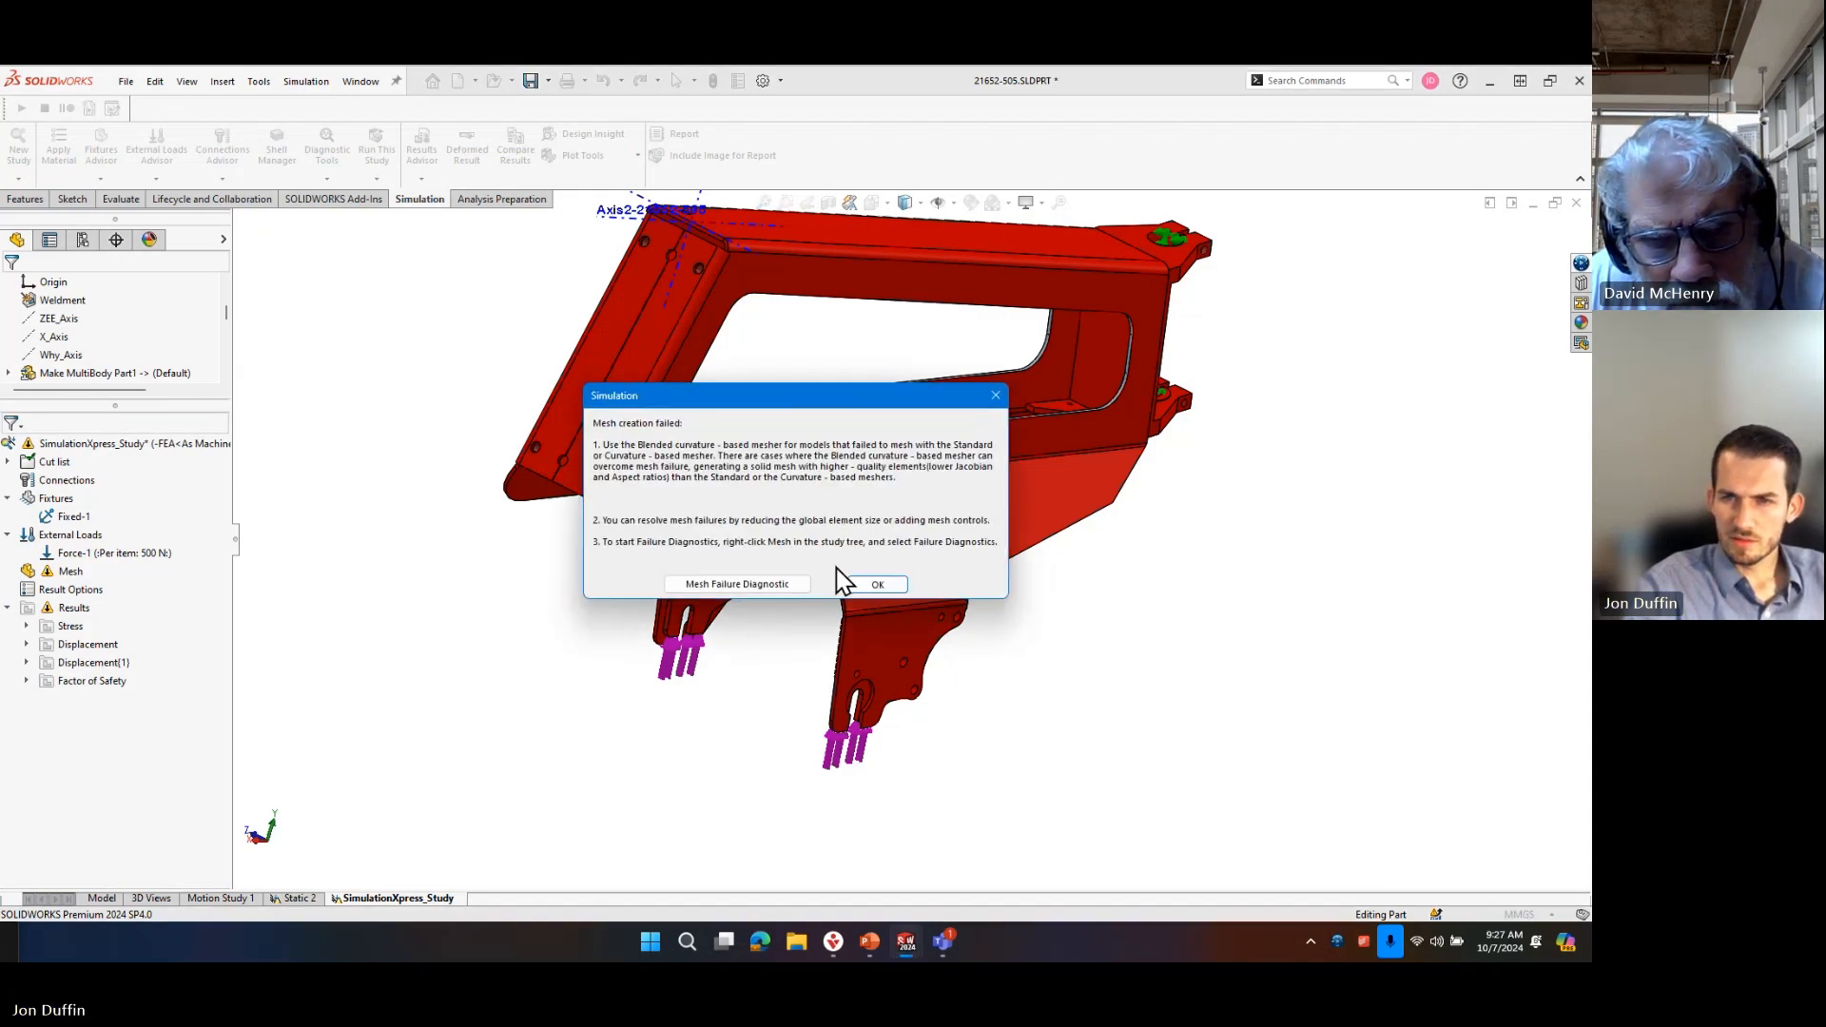
{"action": "left_click", "coordinate": [871, 589]}
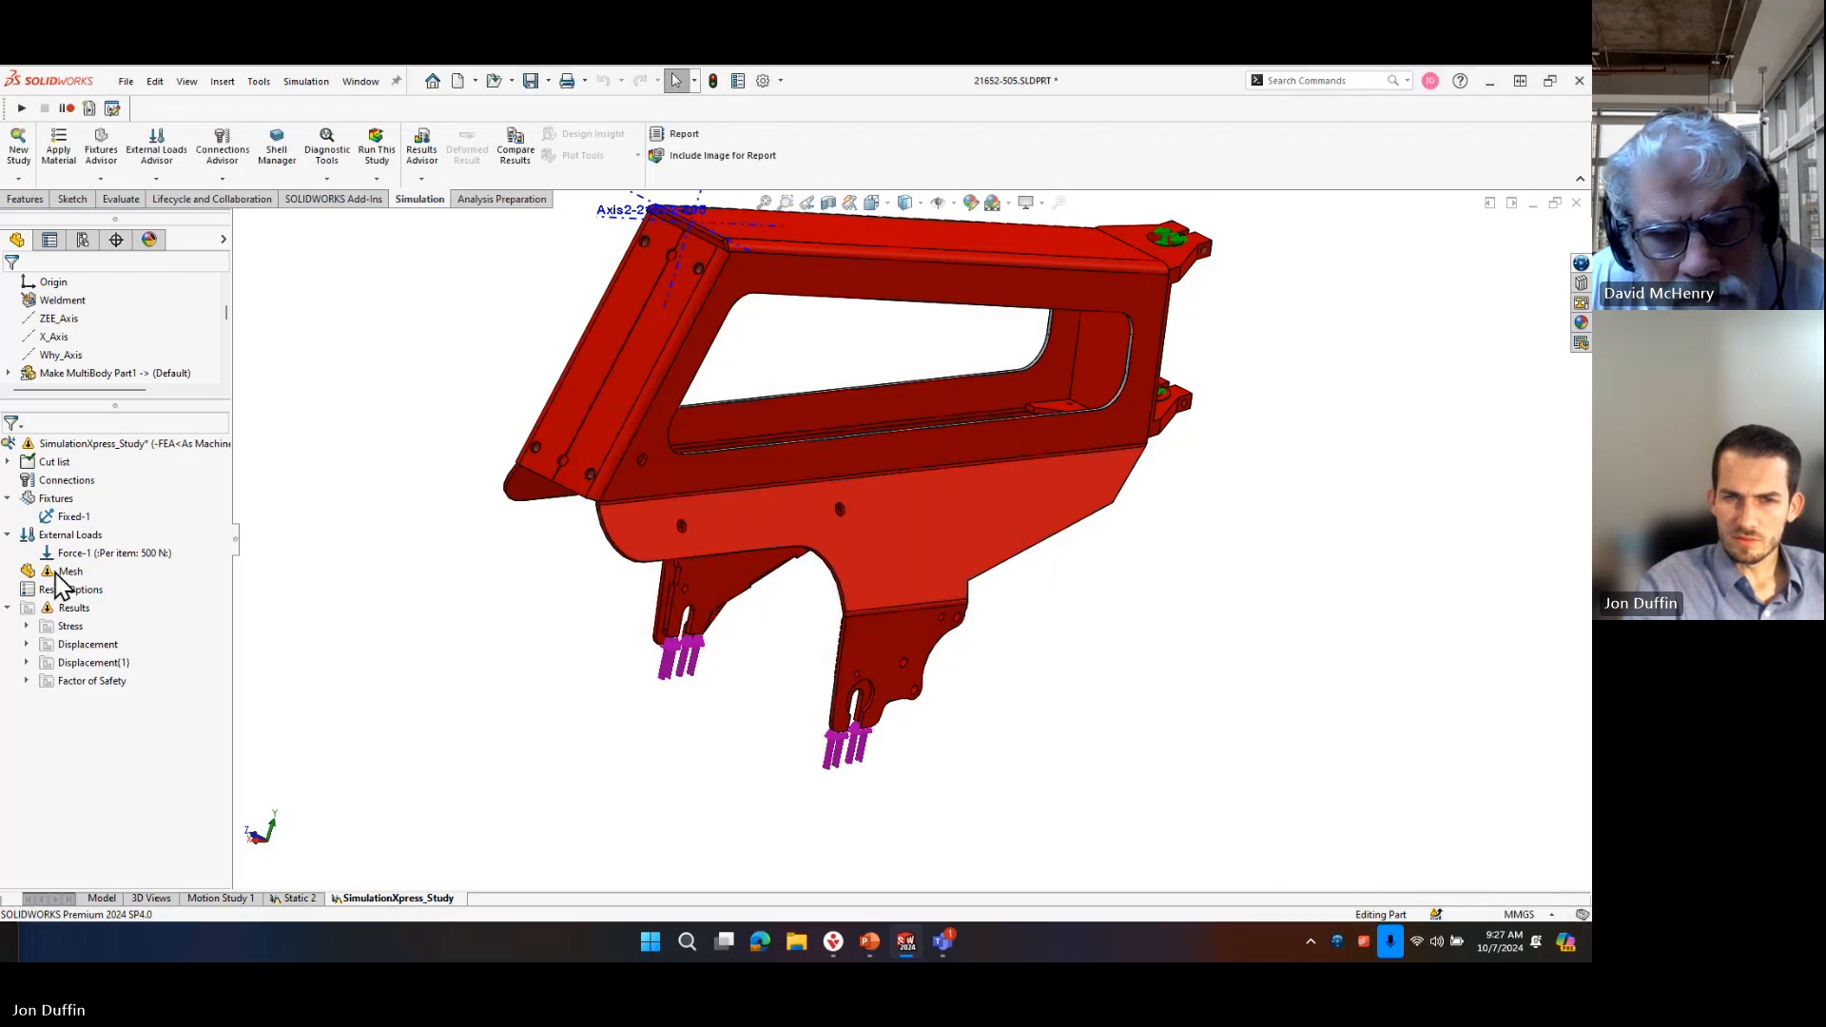
Mesh the frame with a curvature-based mesh using a 5 mm maximum and 1 mm minimum element size.
{"action": "right_click", "coordinate": [63, 574]}
{"action": "left_click", "coordinate": [108, 306]}
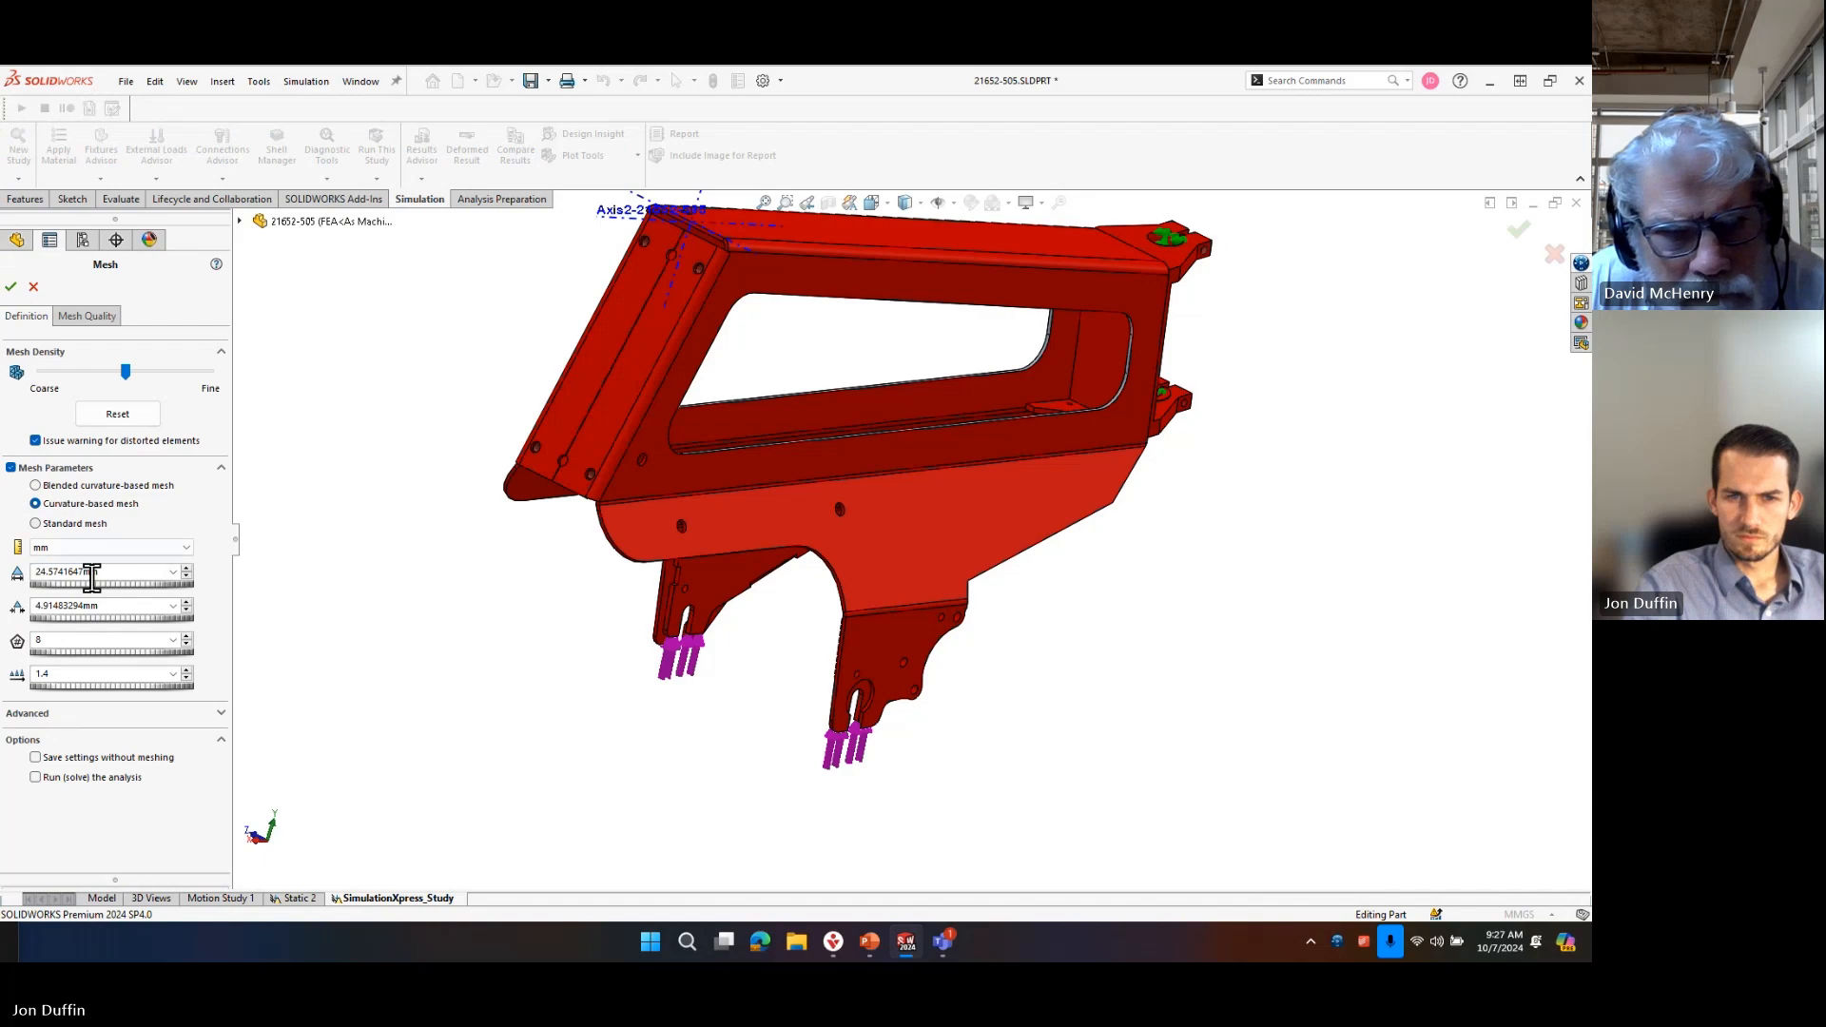
{"action": "left_click", "coordinate": [55, 488]}
{"action": "left_click", "coordinate": [81, 507]}
{"action": "double_click", "coordinate": [143, 571]}
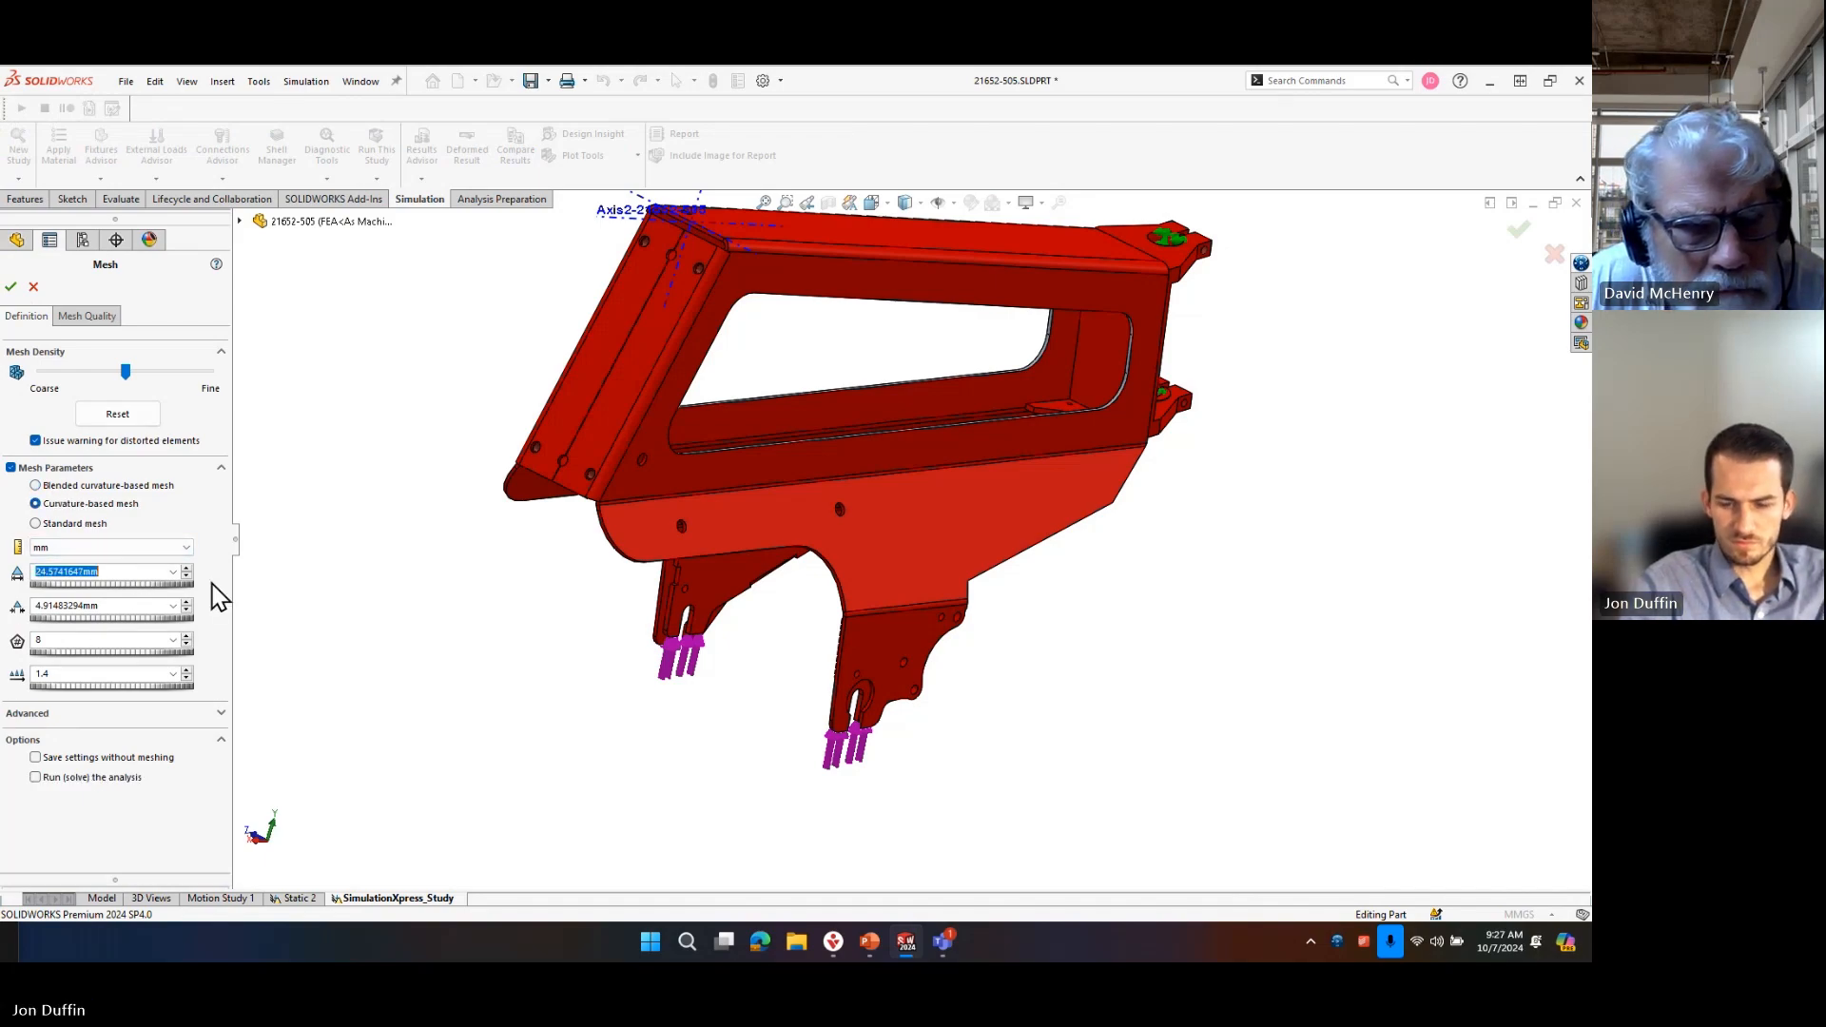
{"action": "left_click", "coordinate": [385, 496]}
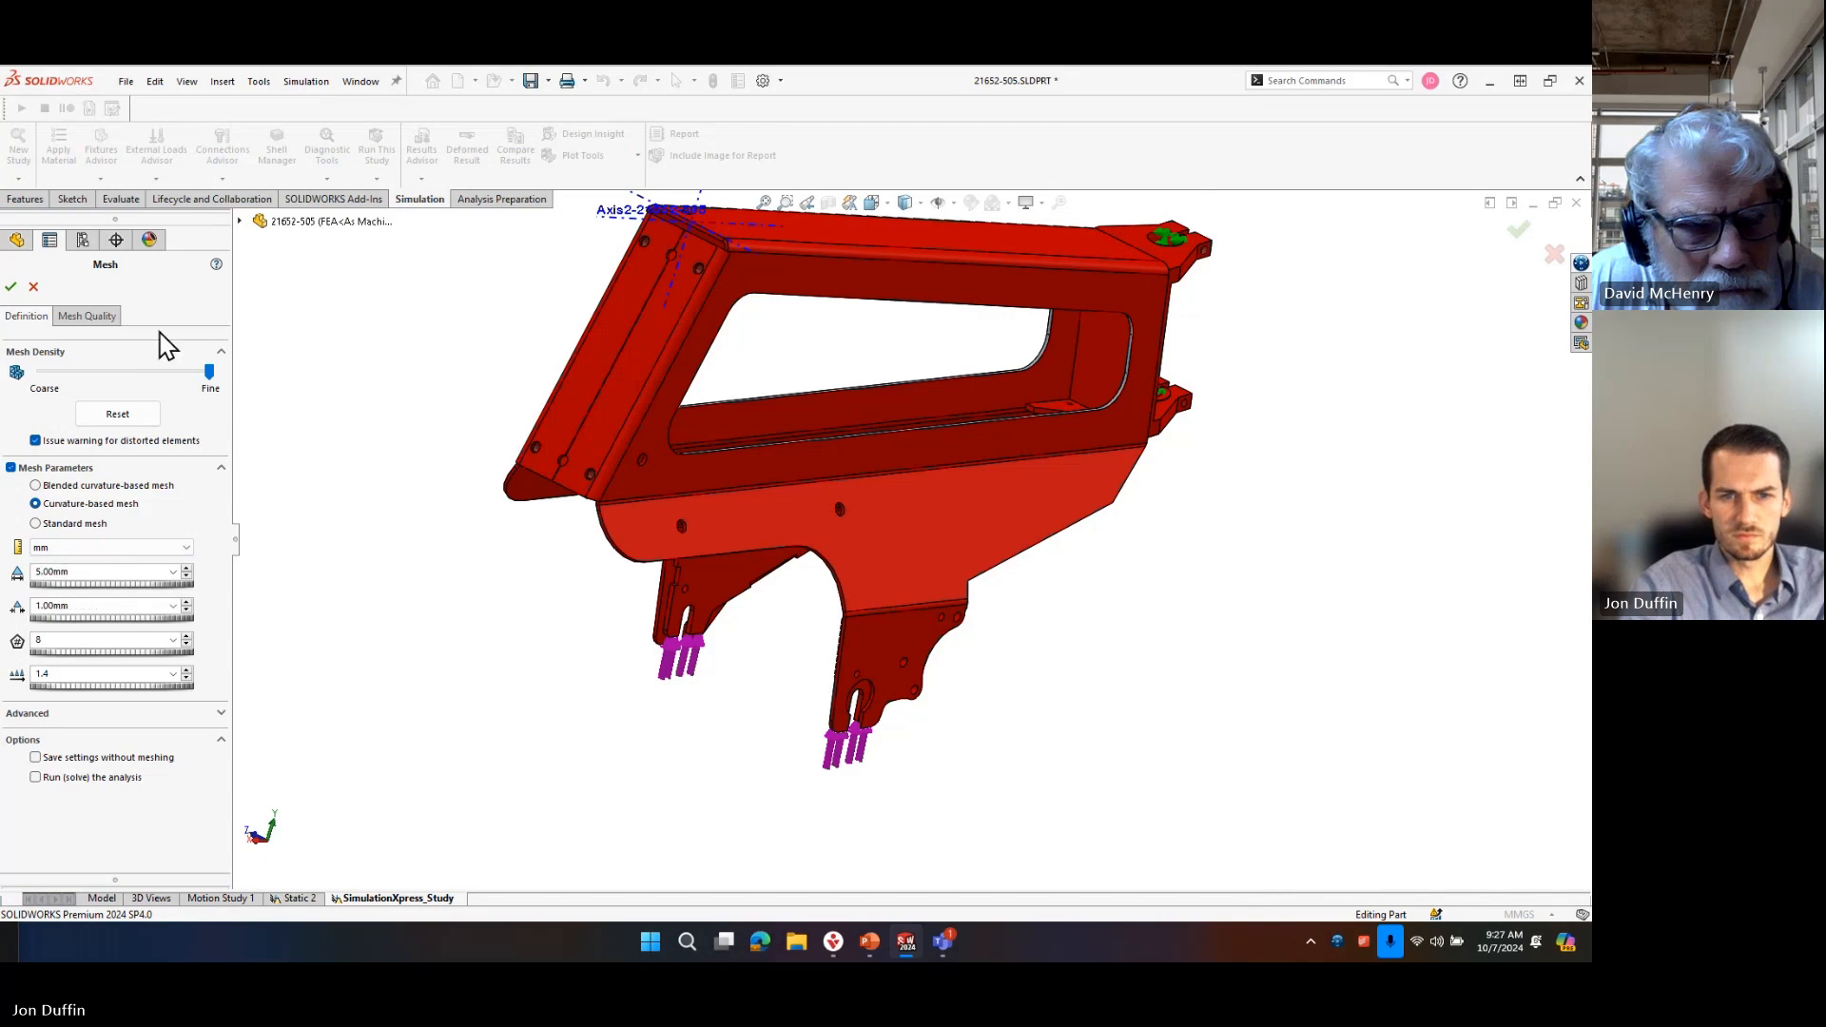
{"action": "left_click", "coordinate": [10, 286]}
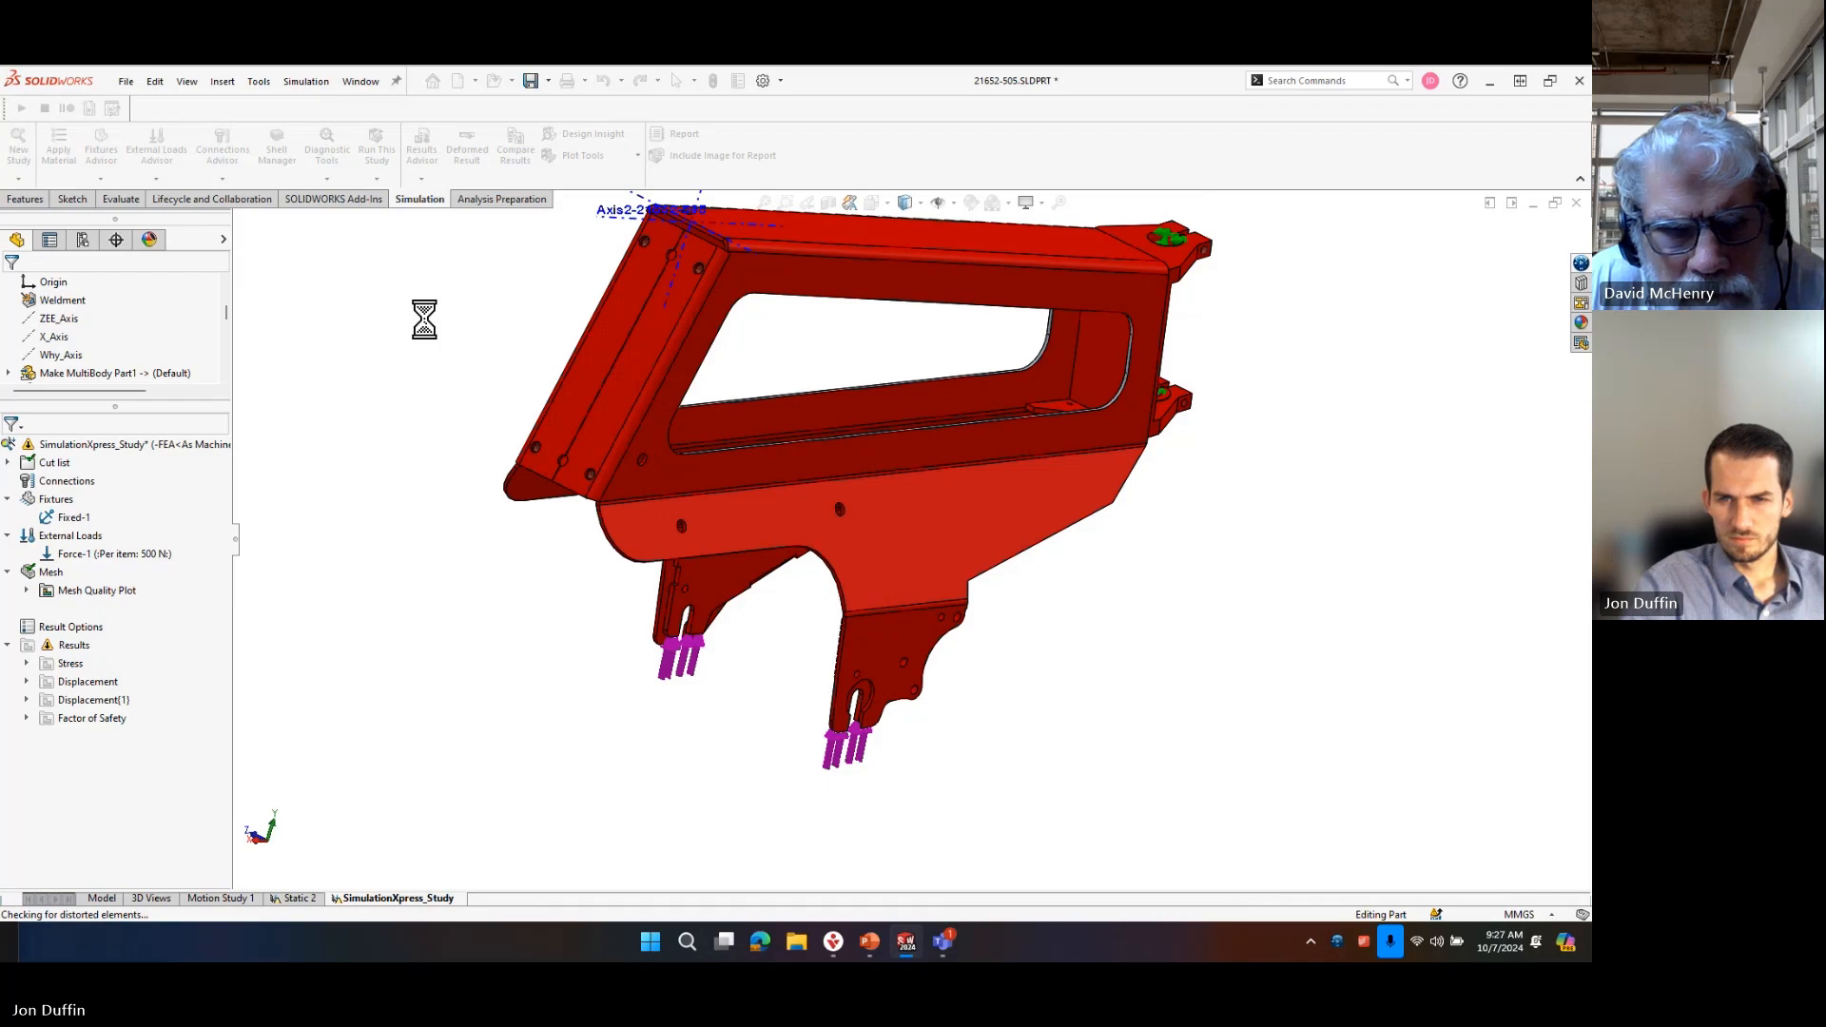
Examine the generated mesh around the frame's holes, slots, bends and plate joints from several sides.
{"action": "scroll", "coordinate": [656, 540], "scroll_direction": "down", "scroll_amount": 5}
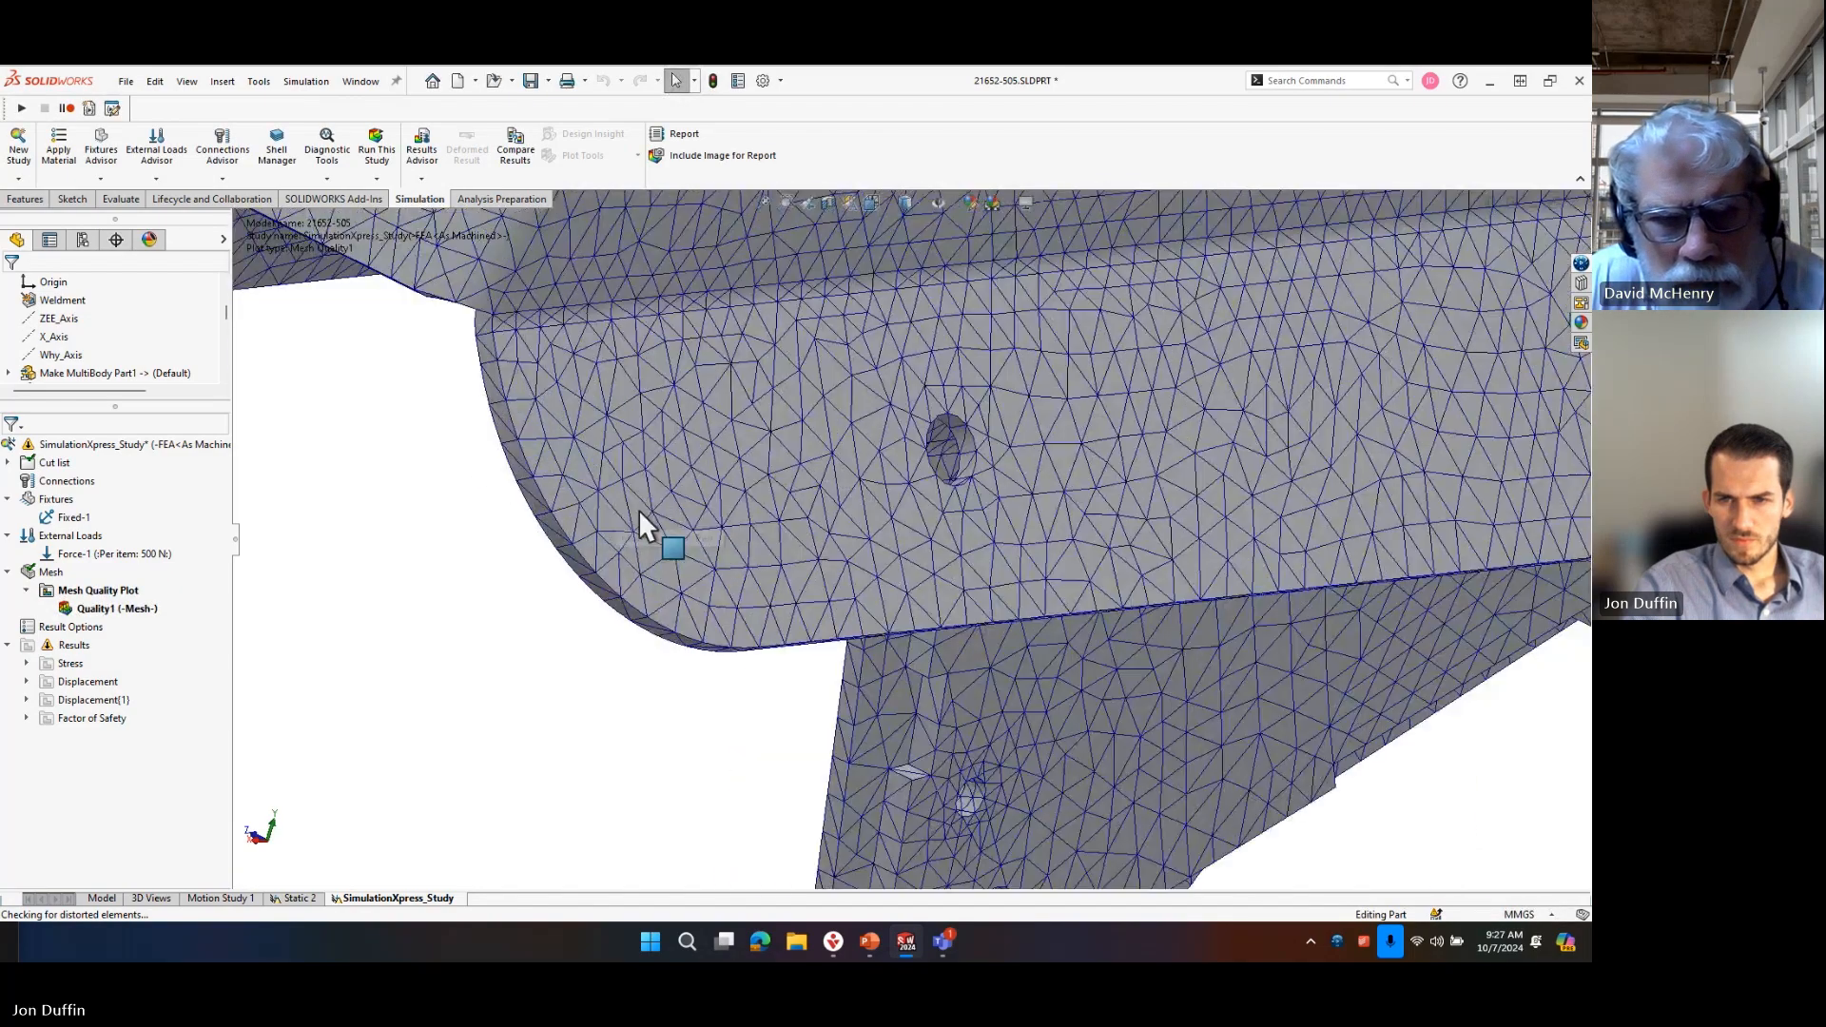
{"action": "middle_click_drag", "start_coordinate": [693, 553], "coordinate": [798, 542]}
{"action": "scroll", "coordinate": [808, 523], "scroll_direction": "up", "scroll_amount": 3}
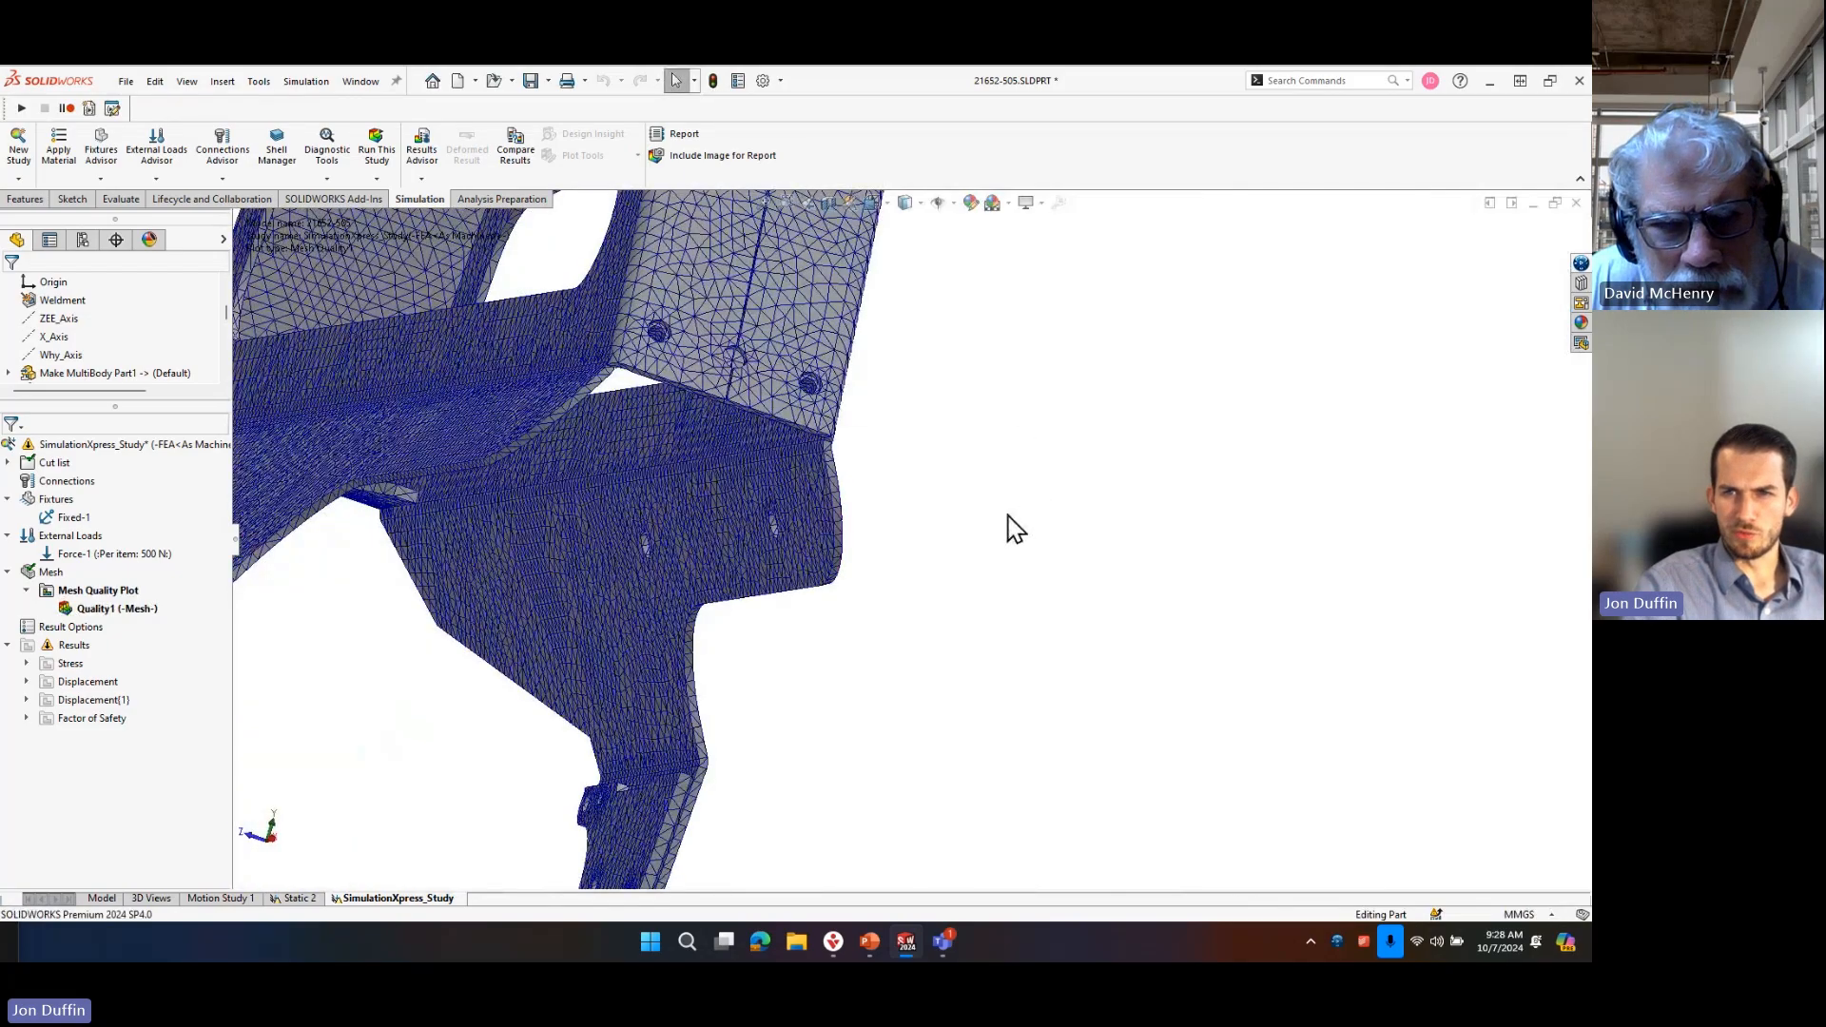
{"action": "scroll", "coordinate": [989, 570], "scroll_direction": "up", "scroll_amount": 3}
{"action": "scroll", "coordinate": [836, 431], "scroll_direction": "down", "scroll_amount": 5}
{"action": "middle_click_drag", "start_coordinate": [865, 522], "coordinate": [815, 497]}
{"action": "scroll", "coordinate": [859, 589], "scroll_direction": "down", "scroll_amount": 5}
{"action": "scroll", "coordinate": [741, 631], "scroll_direction": "down", "scroll_amount": 4}
{"action": "scroll", "coordinate": [836, 606], "scroll_direction": "up", "scroll_amount": 3}
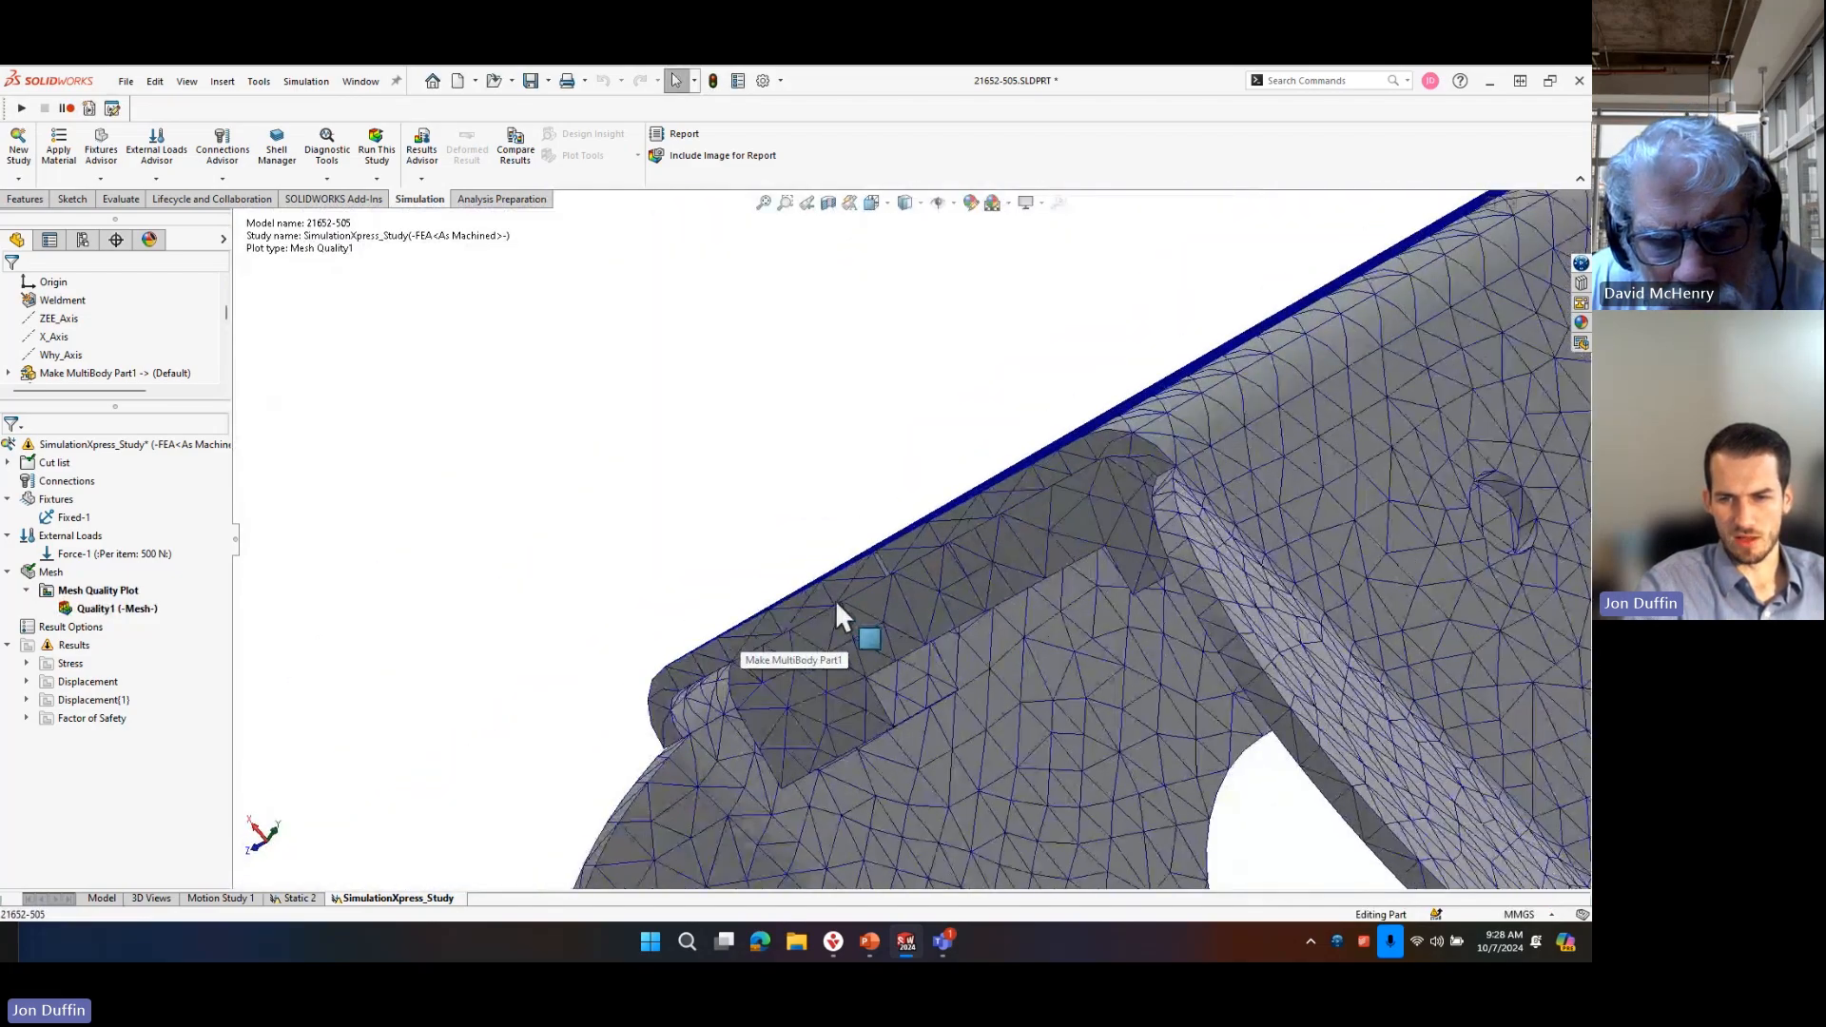
{"action": "scroll", "coordinate": [835, 599], "scroll_direction": "up", "scroll_amount": 2}
{"action": "middle_click_drag", "start_coordinate": [824, 703], "coordinate": [740, 589]}
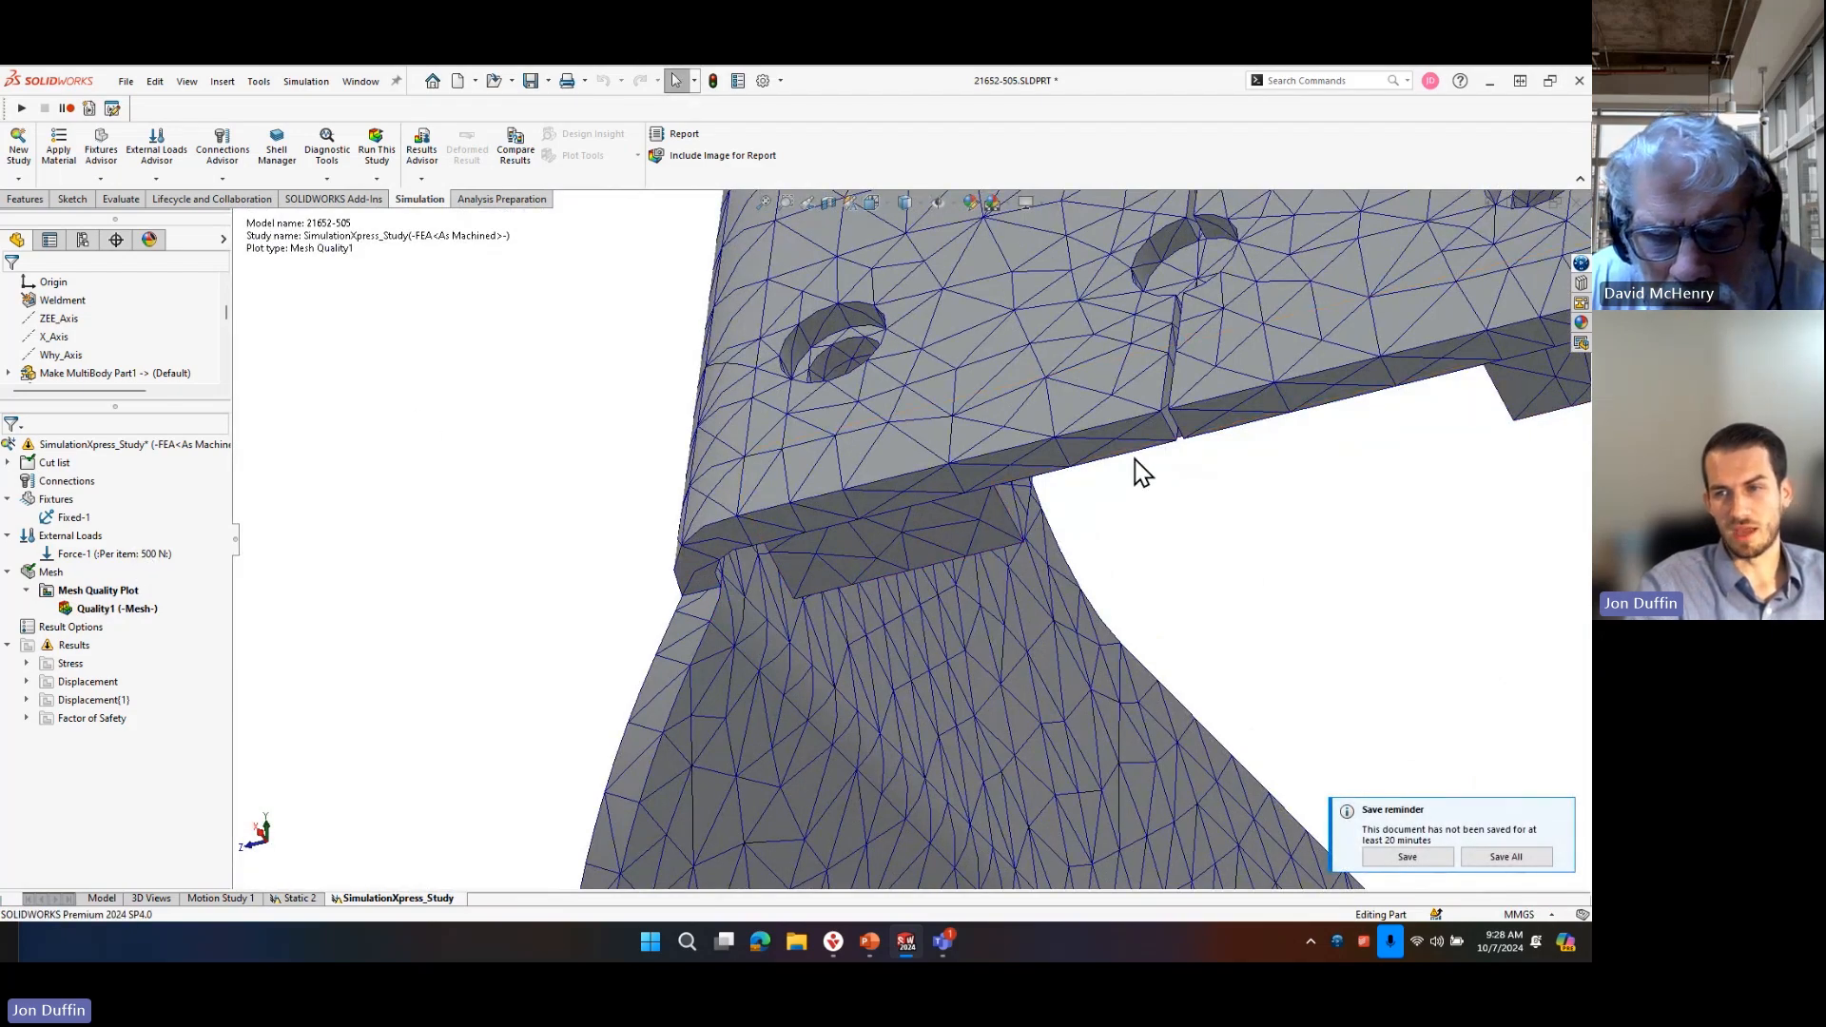
{"action": "scroll", "coordinate": [1144, 460], "scroll_direction": "down", "scroll_amount": 6}
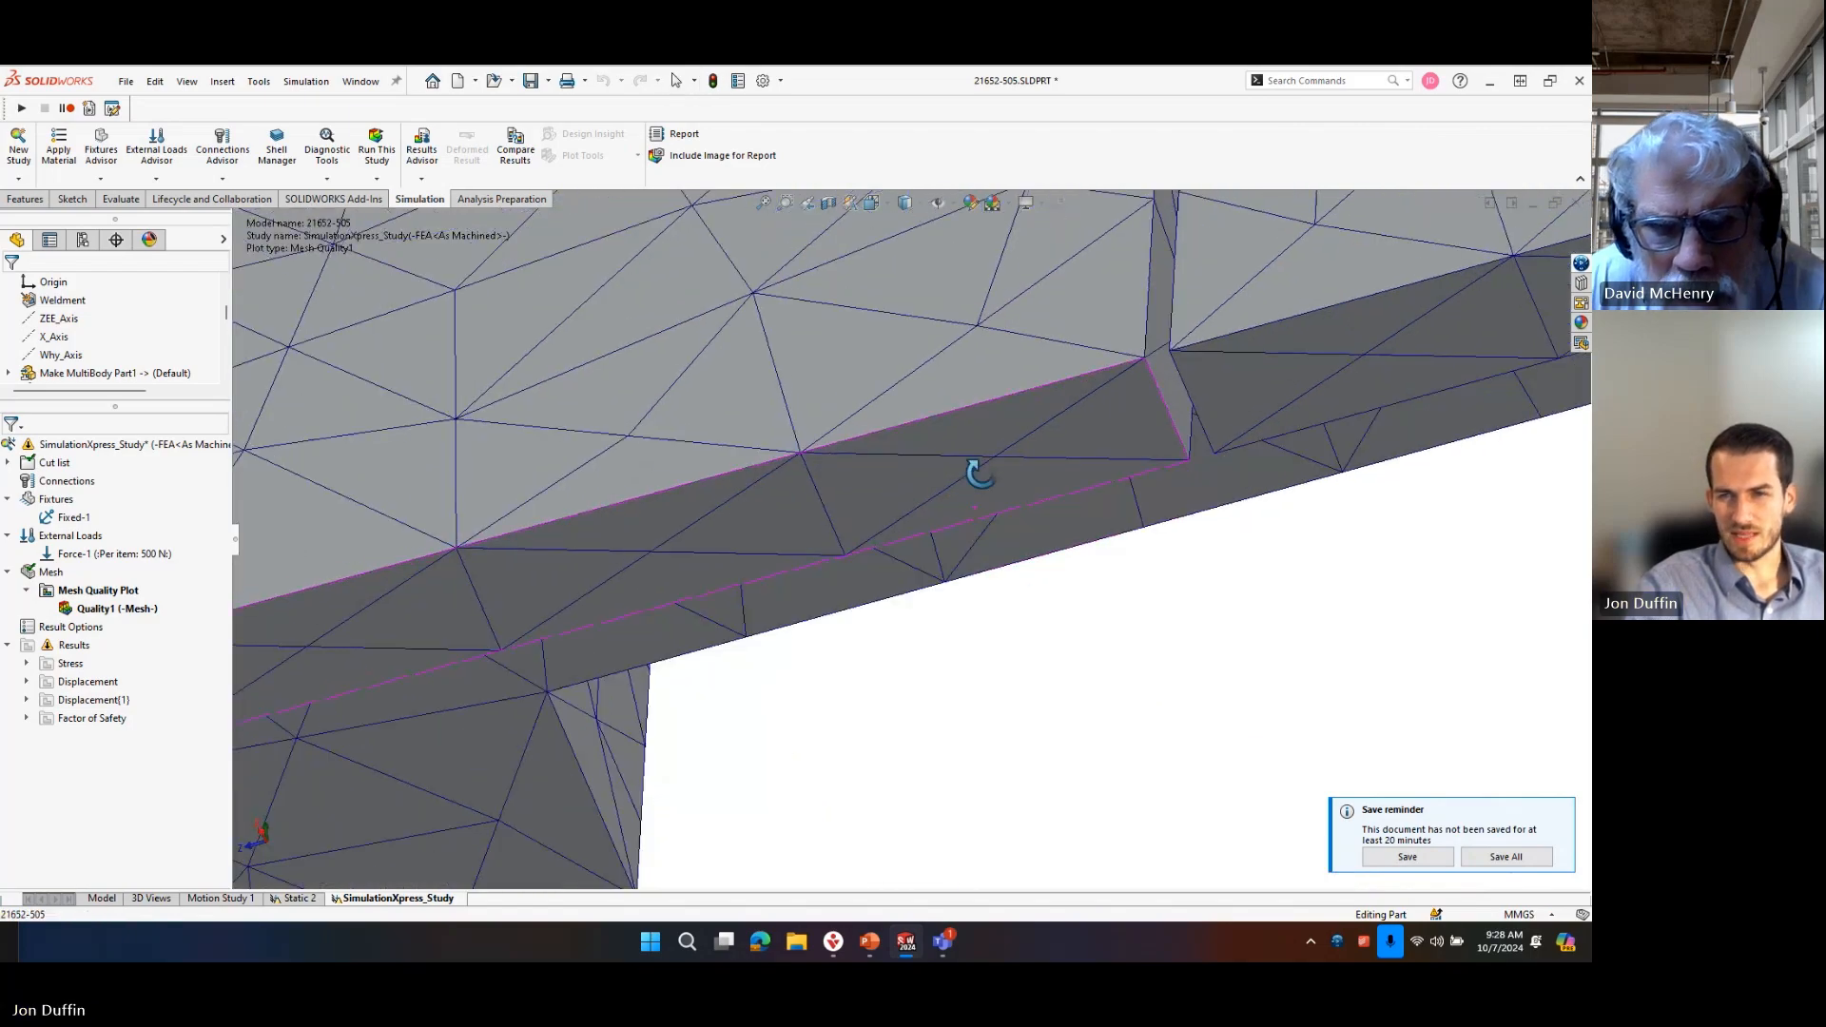
{"action": "scroll", "coordinate": [610, 533], "scroll_direction": "up", "scroll_amount": 8}
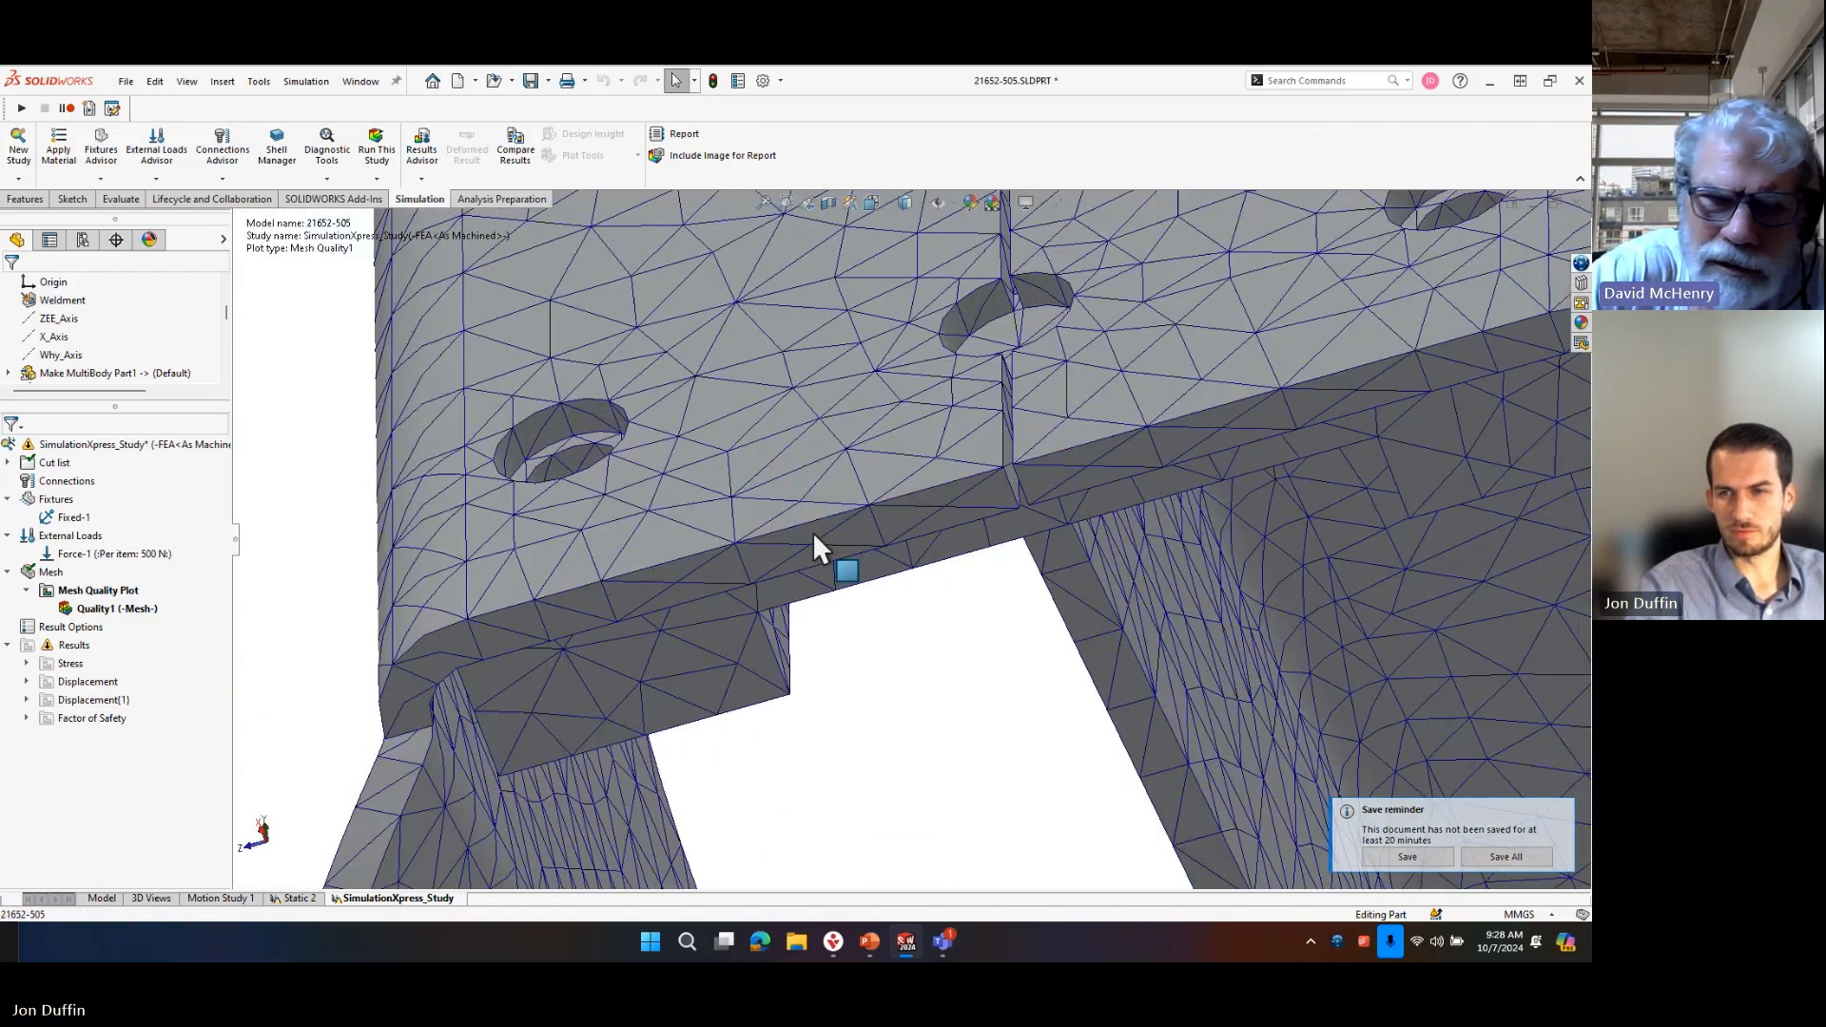
{"action": "middle_click_drag", "start_coordinate": [882, 607], "coordinate": [977, 542]}
{"action": "scroll", "coordinate": [980, 537], "scroll_direction": "up", "scroll_amount": 4}
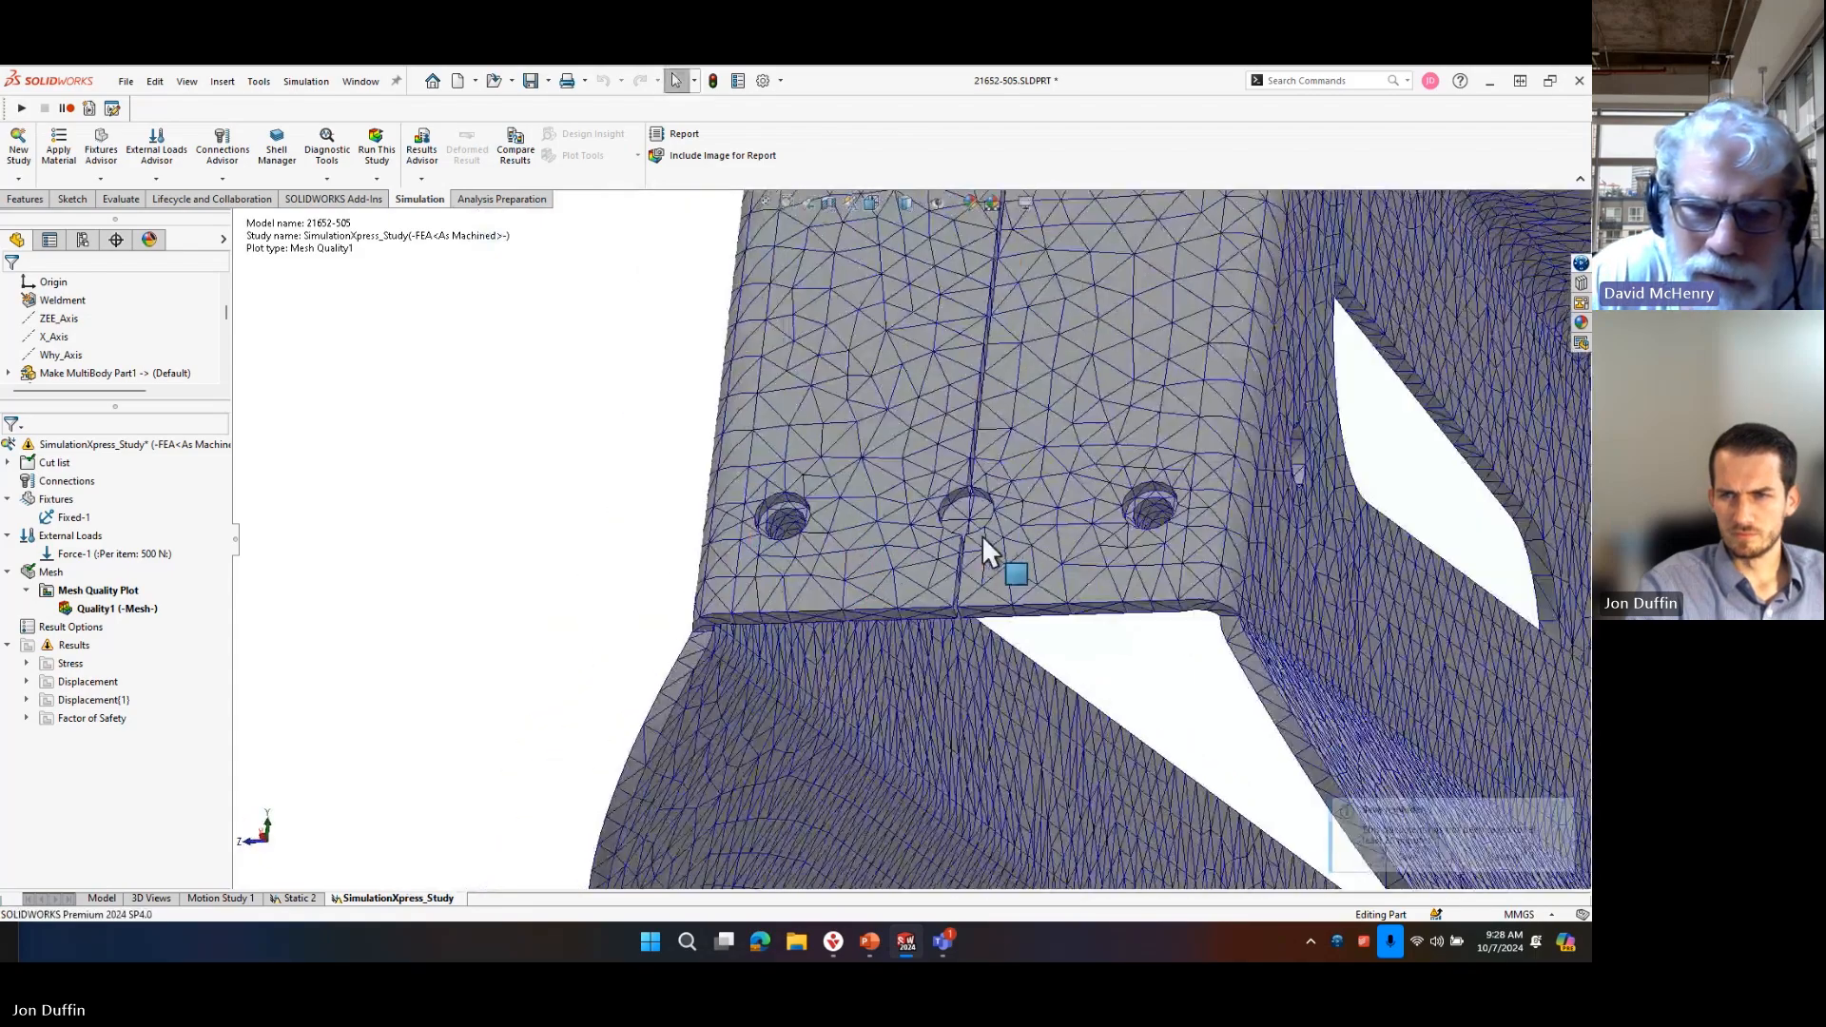
Examine the mesh around the screw holes and centre seam at both ends of the sloped end plate.
{"action": "scroll", "coordinate": [979, 517], "scroll_direction": "down", "scroll_amount": 7}
{"action": "scroll", "coordinate": [968, 565], "scroll_direction": "up", "scroll_amount": 10}
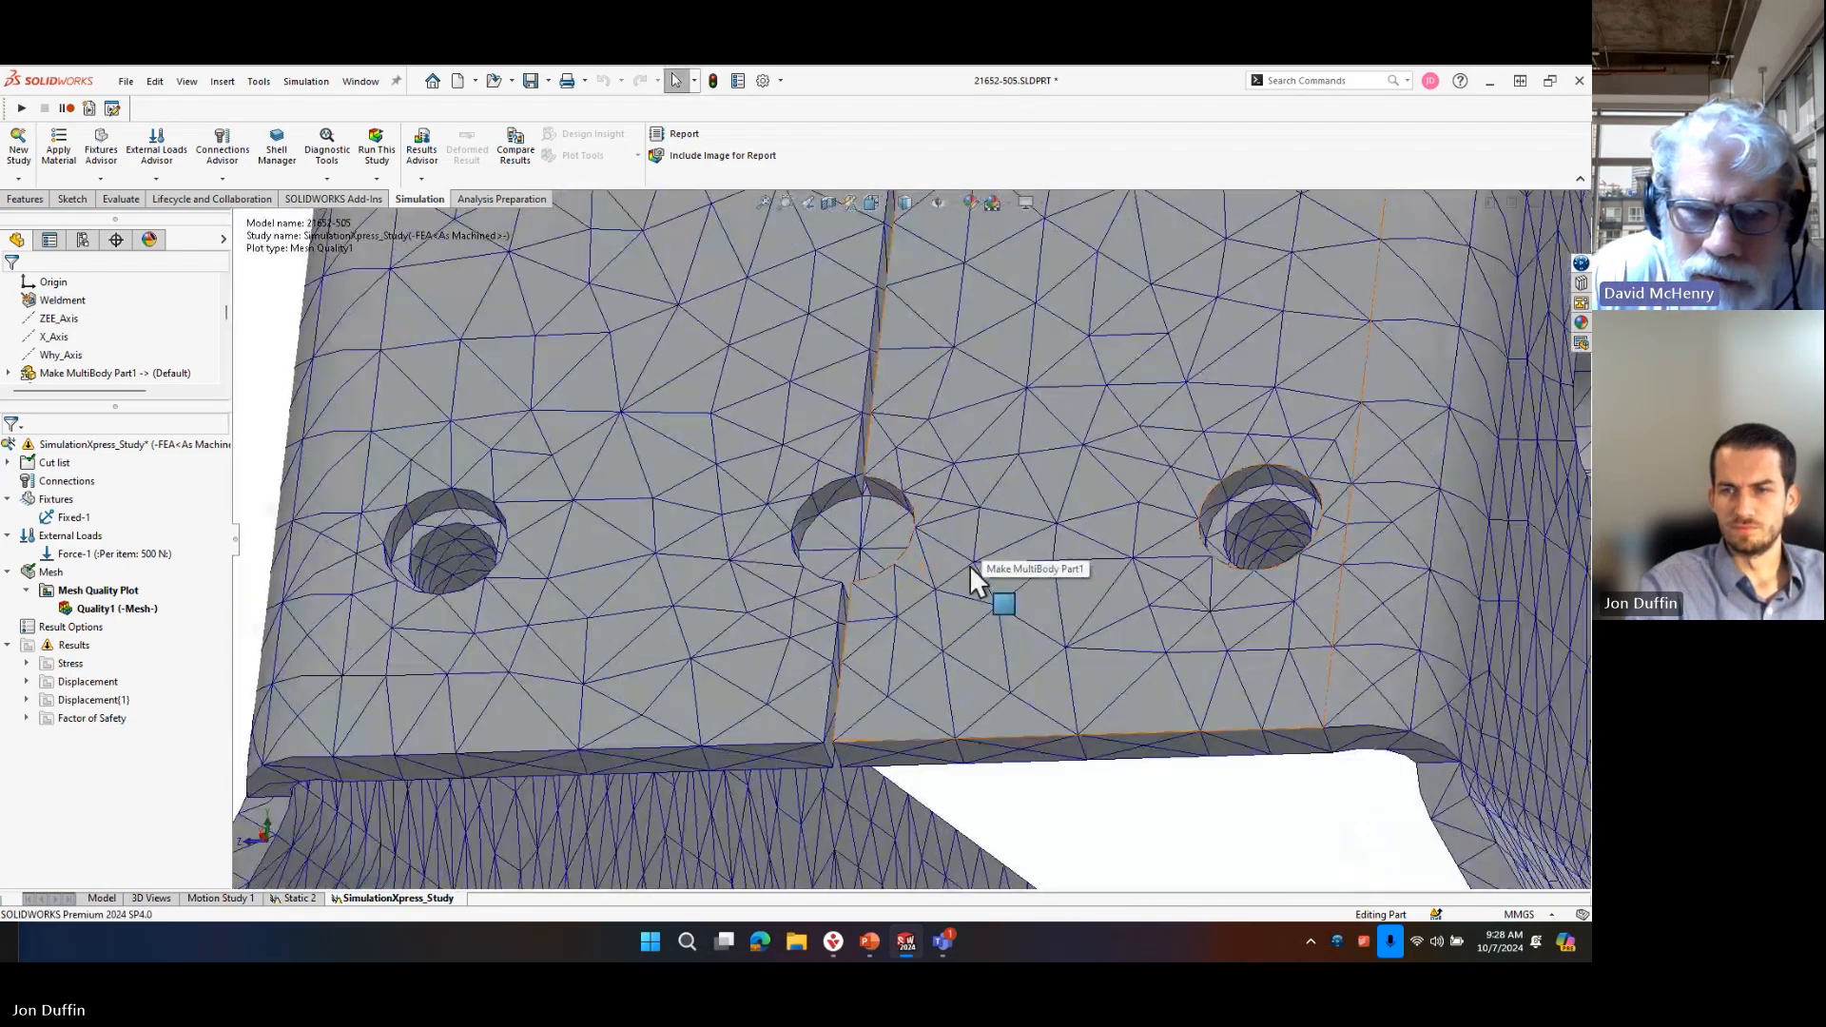
{"action": "scroll", "coordinate": [932, 400], "scroll_direction": "down", "scroll_amount": 6}
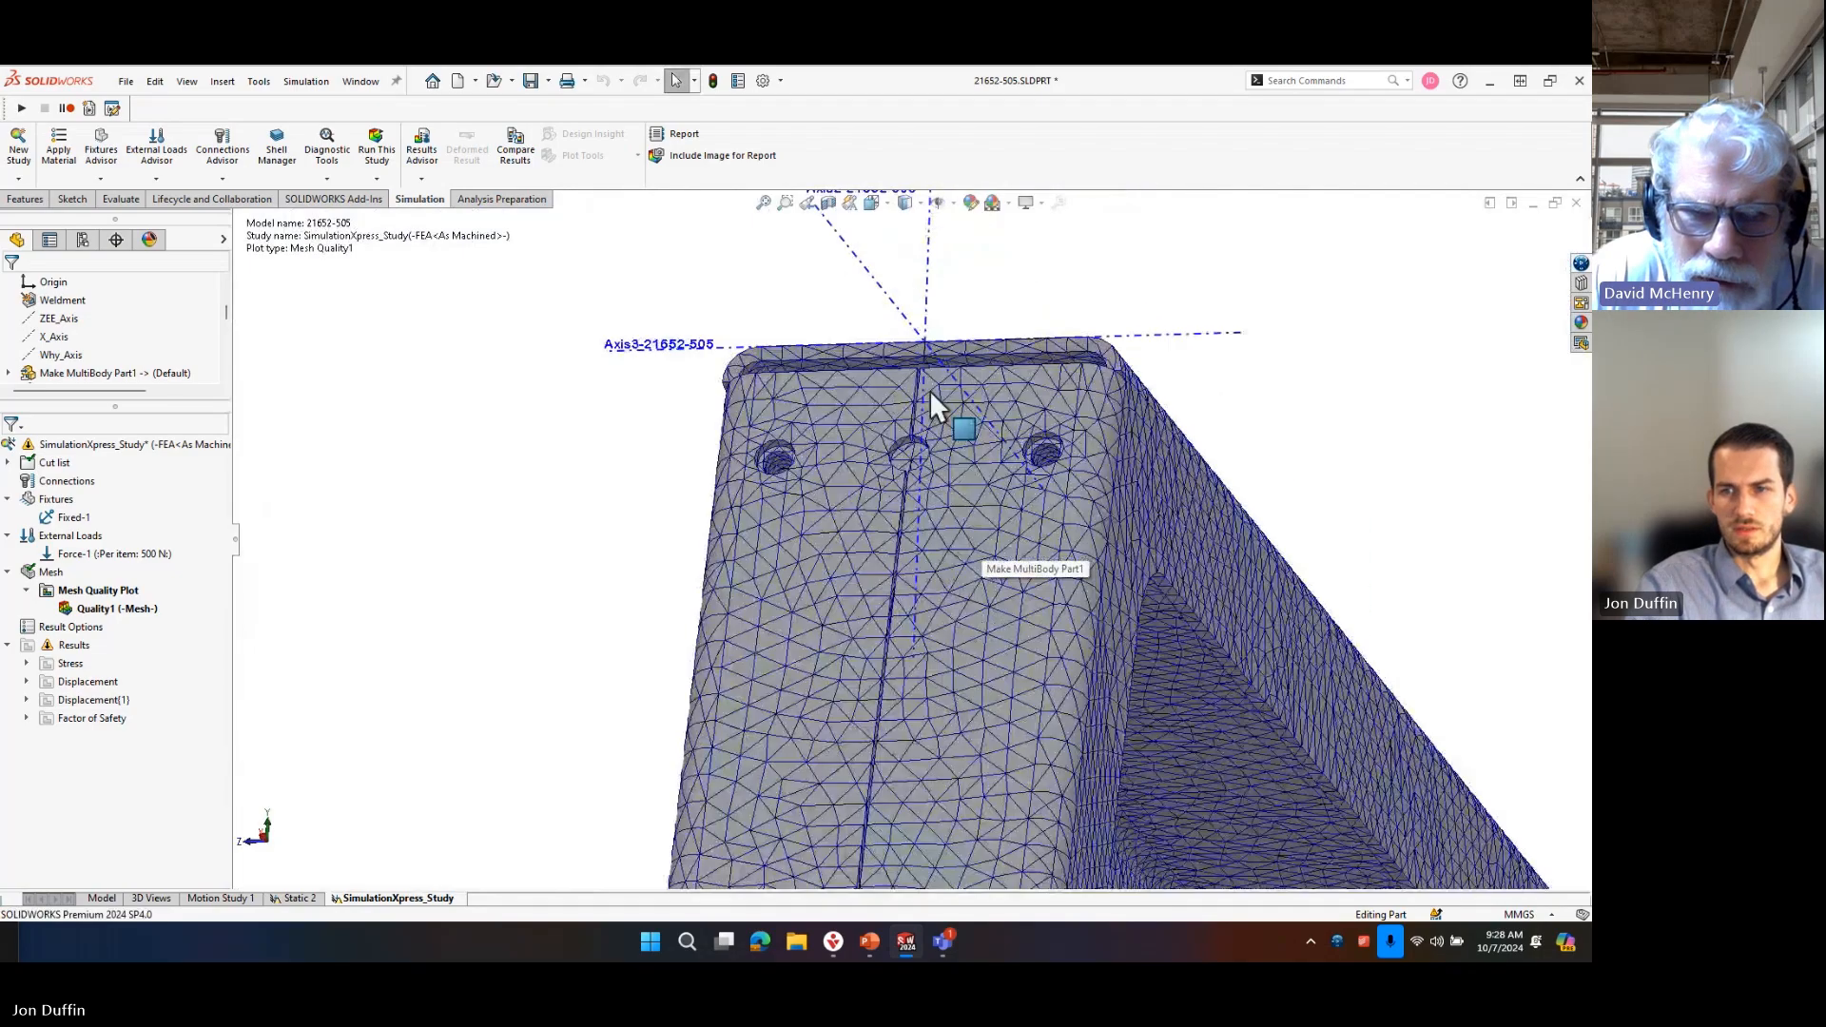
{"action": "middle_click_drag", "start_coordinate": [922, 428], "coordinate": [971, 443]}
{"action": "scroll", "coordinate": [972, 443], "scroll_direction": "up", "scroll_amount": 6}
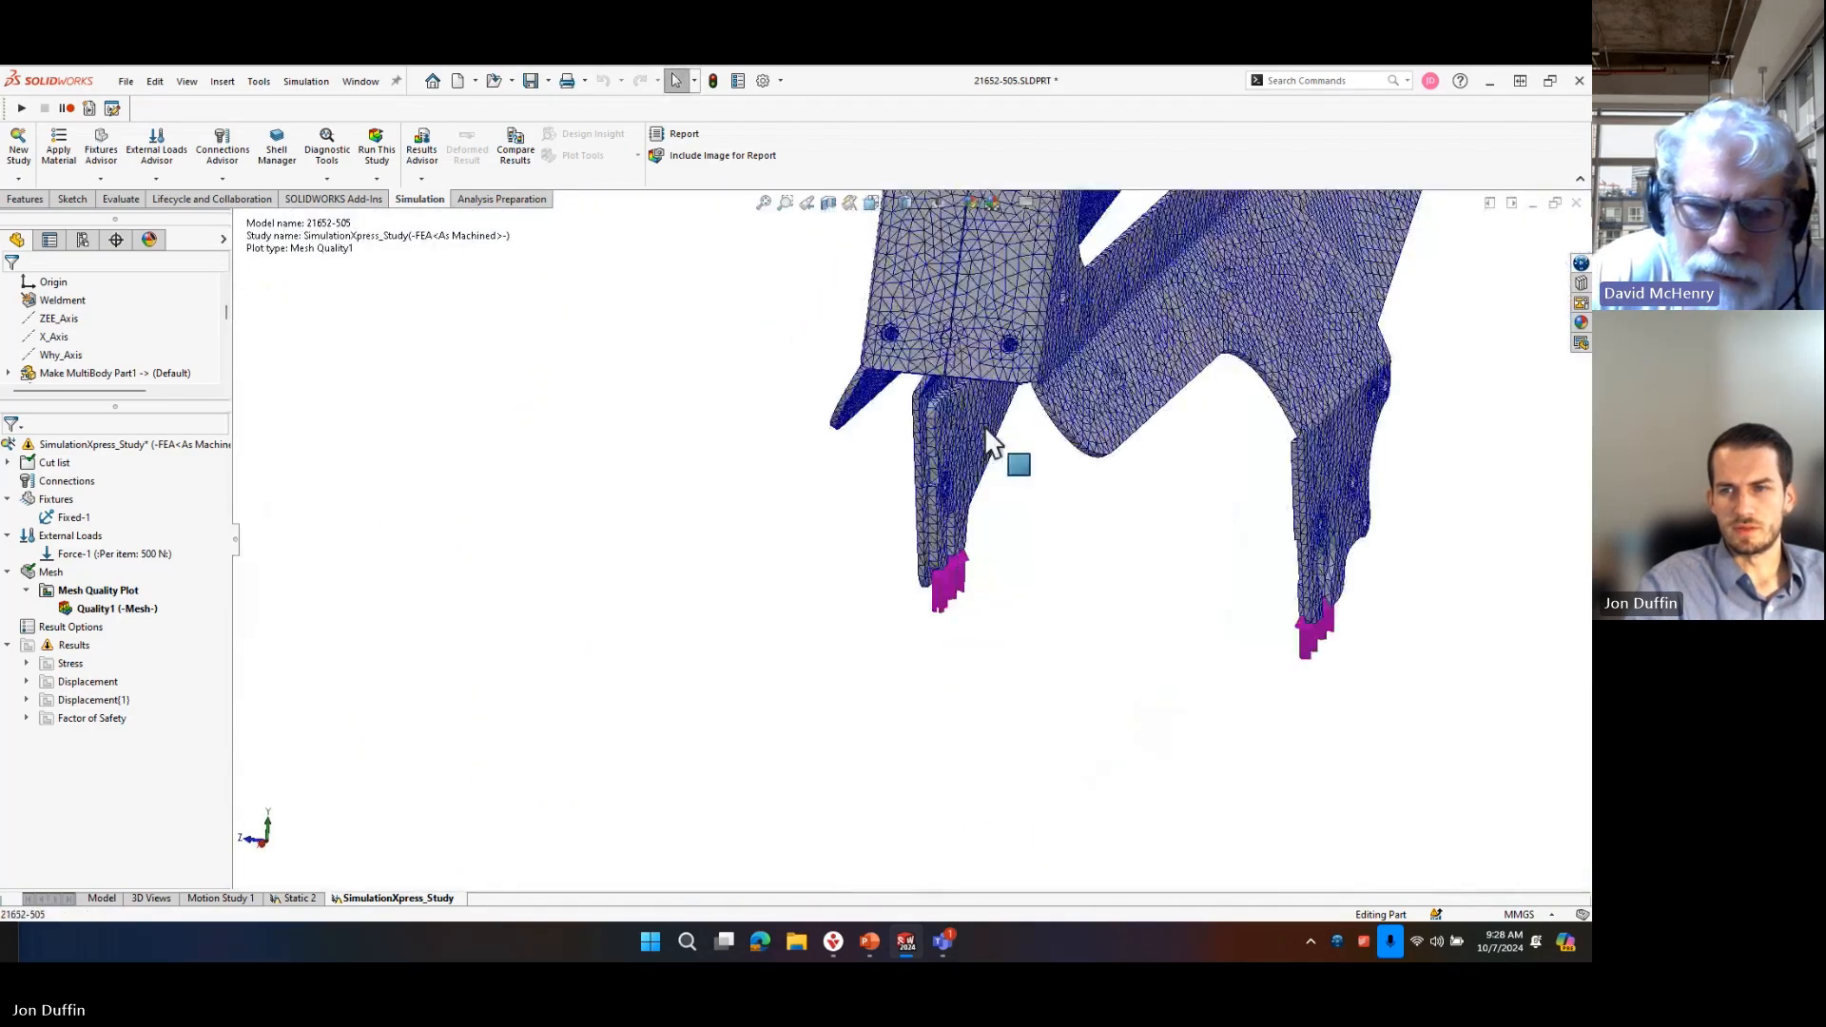
{"action": "scroll", "coordinate": [960, 328], "scroll_direction": "down", "scroll_amount": 5}
{"action": "scroll", "coordinate": [960, 323], "scroll_direction": "down", "scroll_amount": 5}
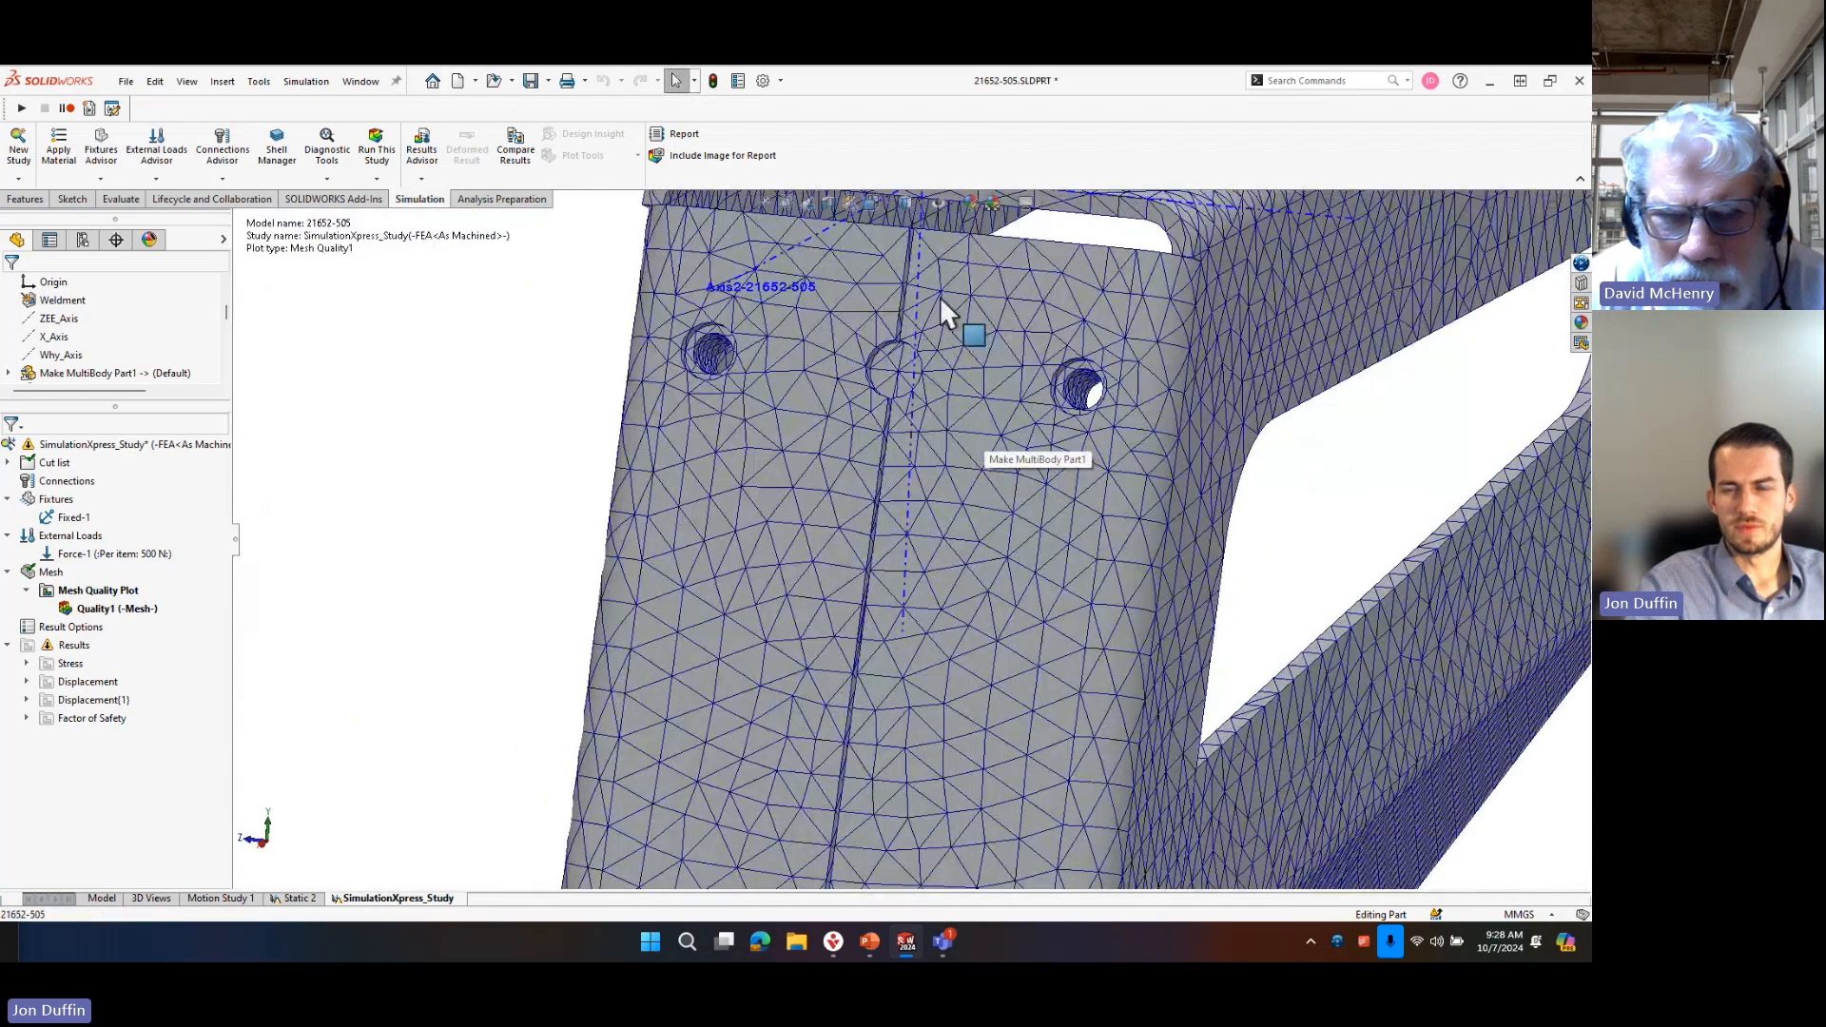
{"action": "scroll", "coordinate": [918, 292], "scroll_direction": "up", "scroll_amount": 6}
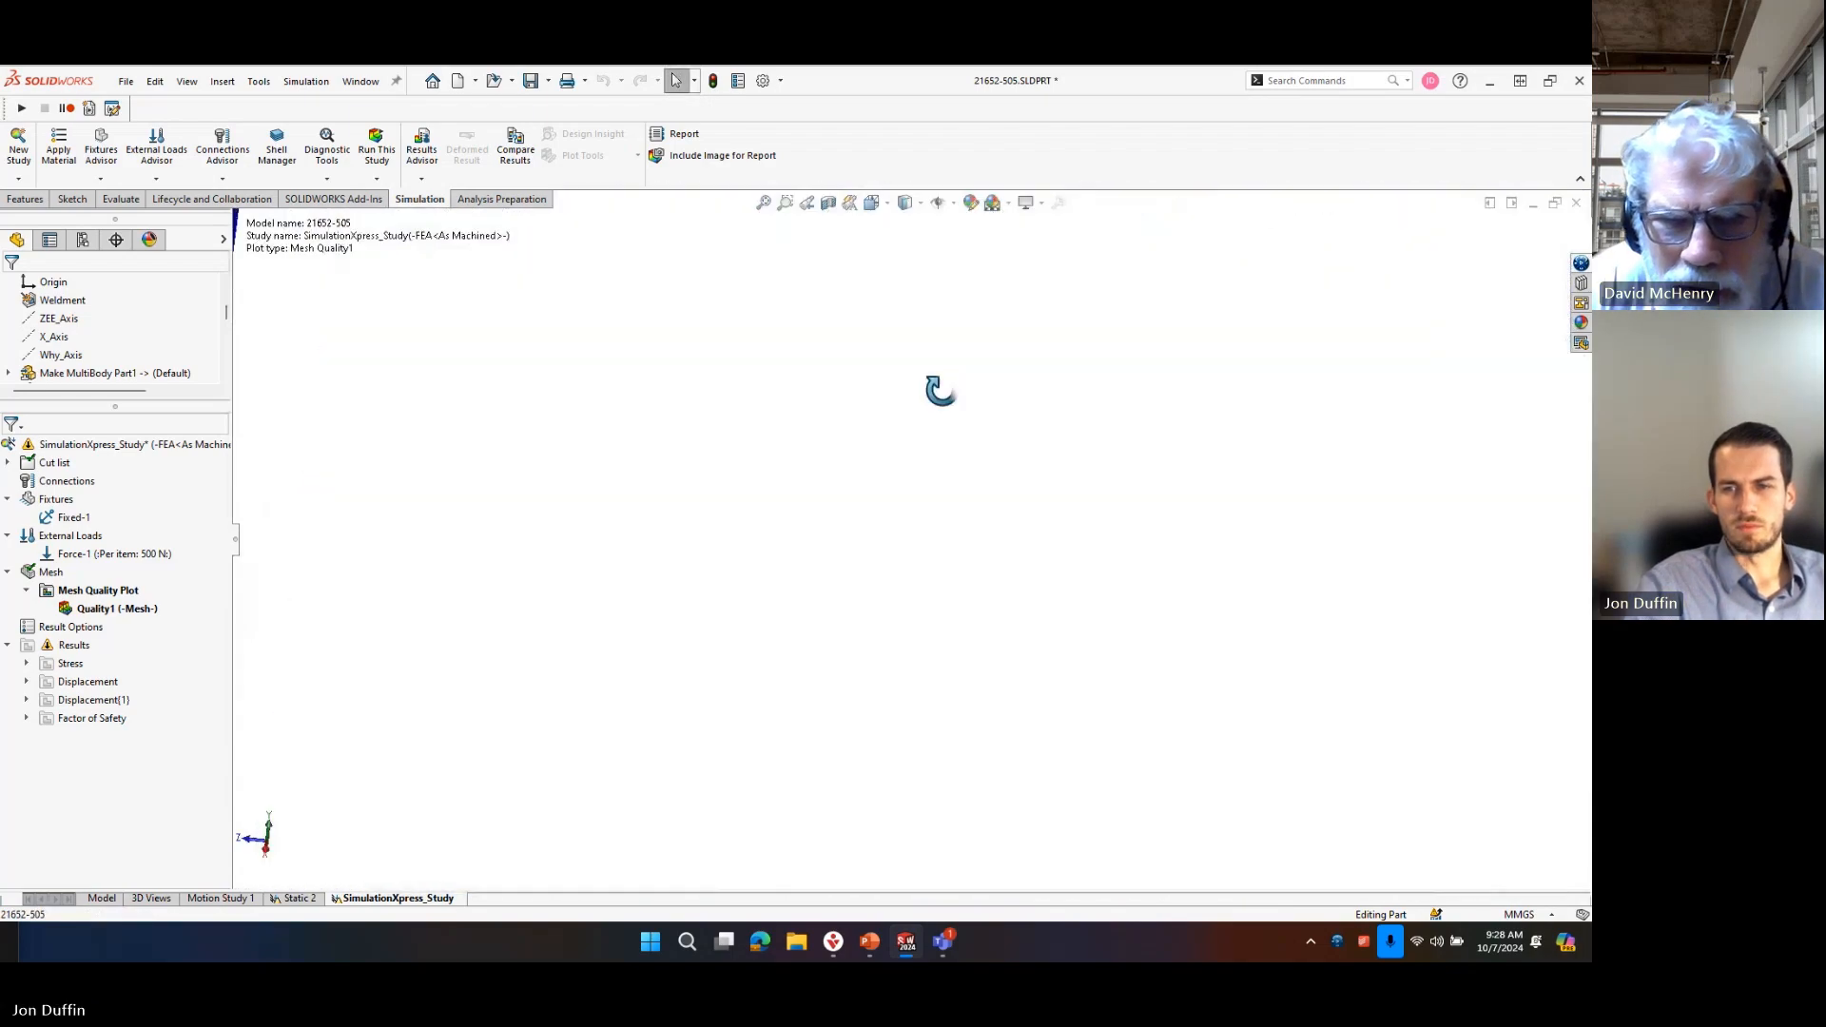
{"action": "left_click", "coordinate": [768, 208]}
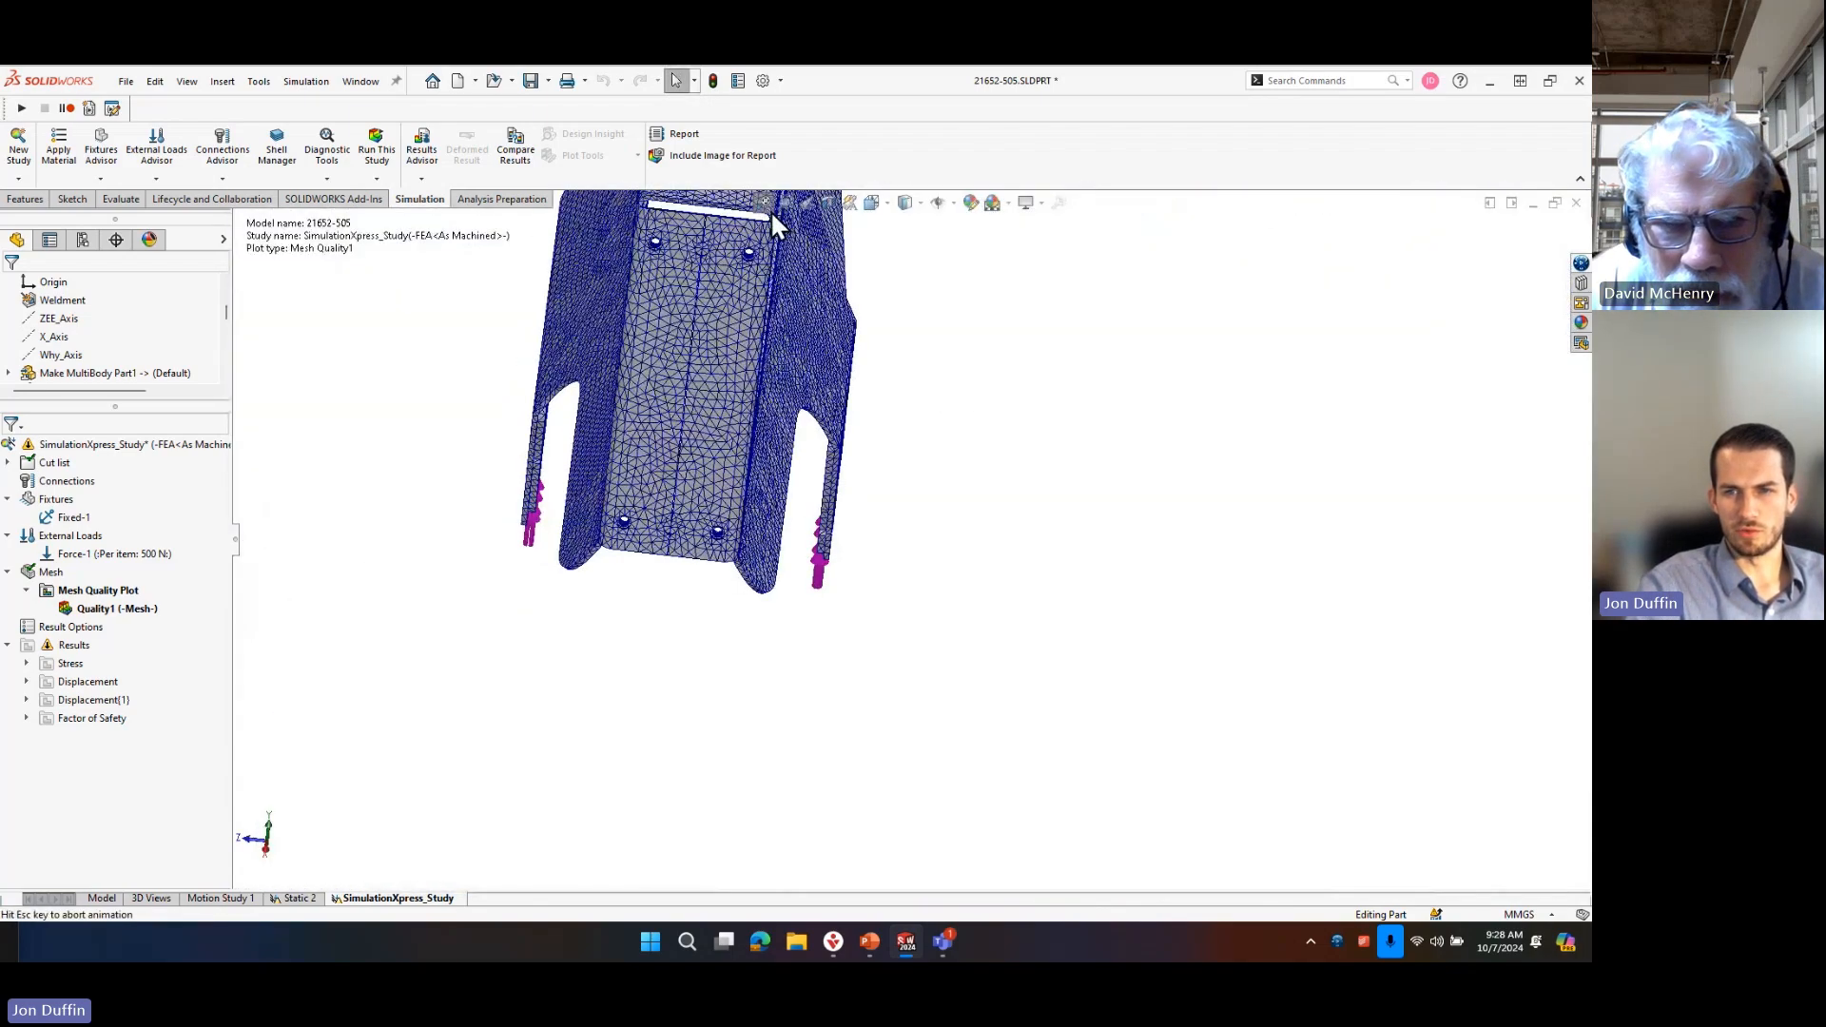
Inspect the mesh at the sloped plate's upper corner slot, centre hole and seam, from outside and inside the frame.
{"action": "scroll", "coordinate": [894, 568], "scroll_direction": "down", "scroll_amount": 8}
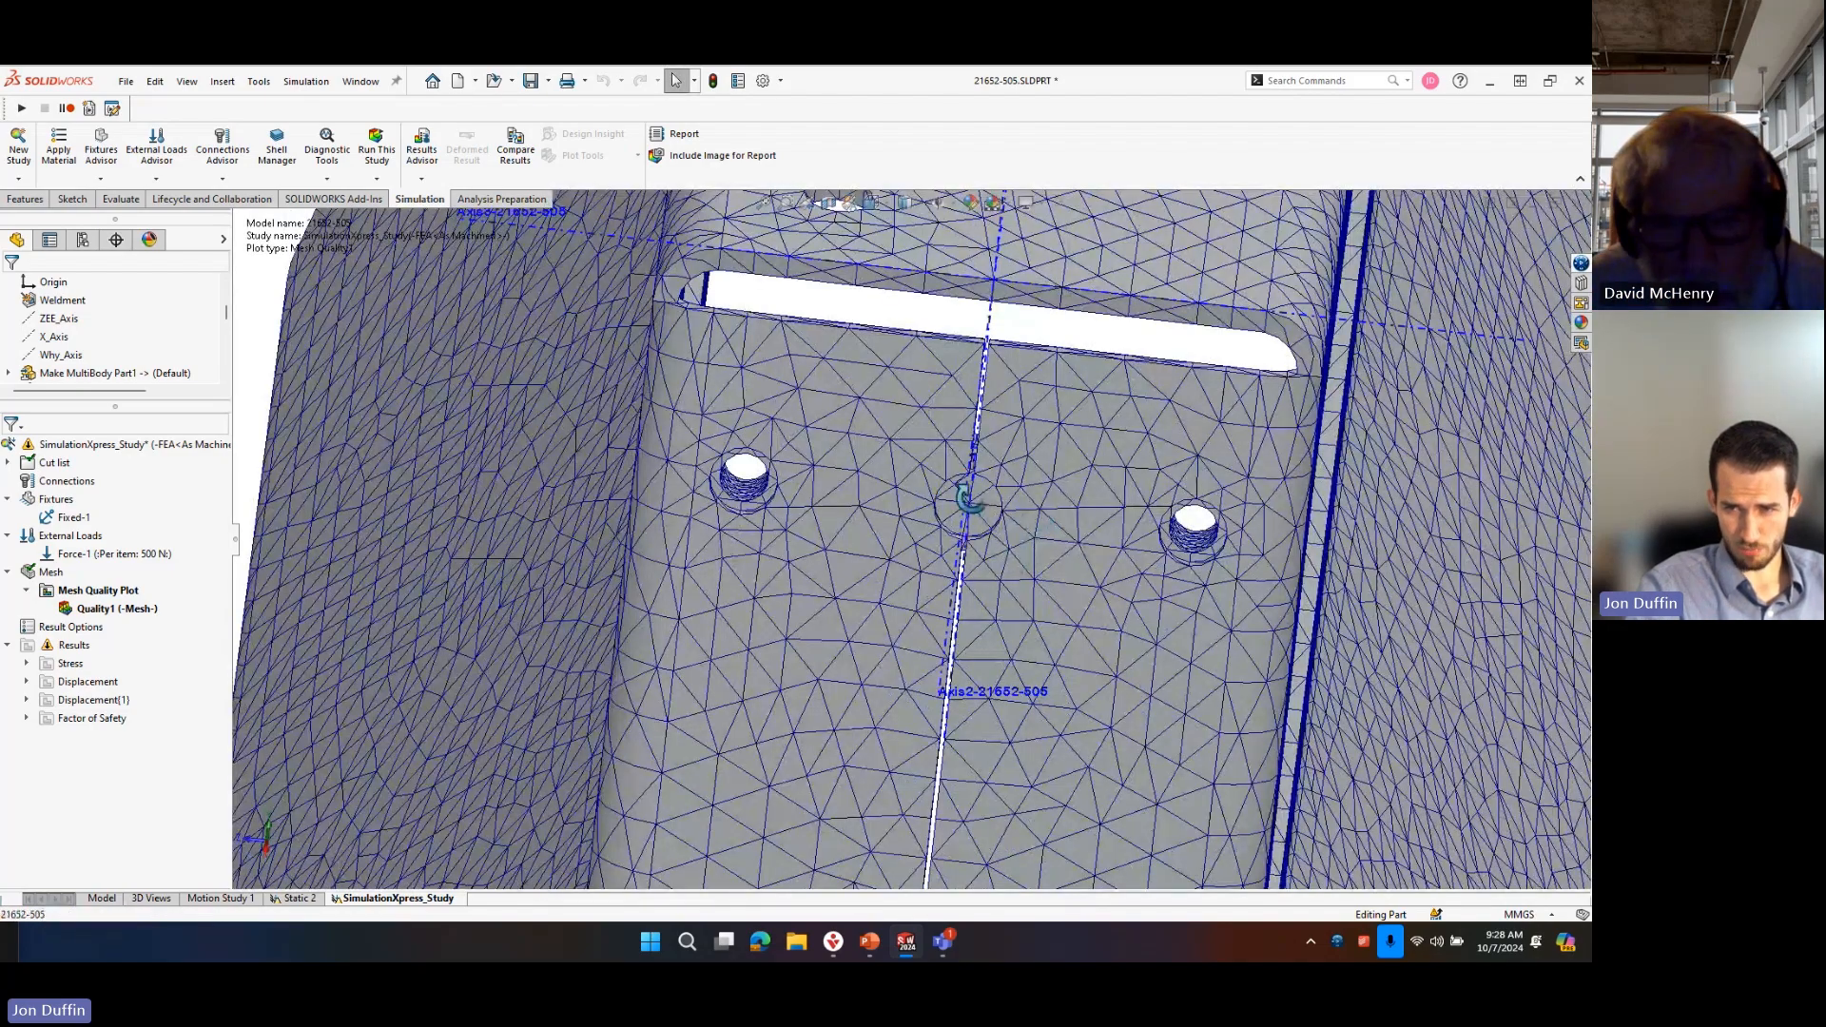
{"action": "middle_click_drag", "start_coordinate": [967, 498], "coordinate": [1079, 622]}
{"action": "scroll", "coordinate": [1036, 597], "scroll_direction": "up", "scroll_amount": 4}
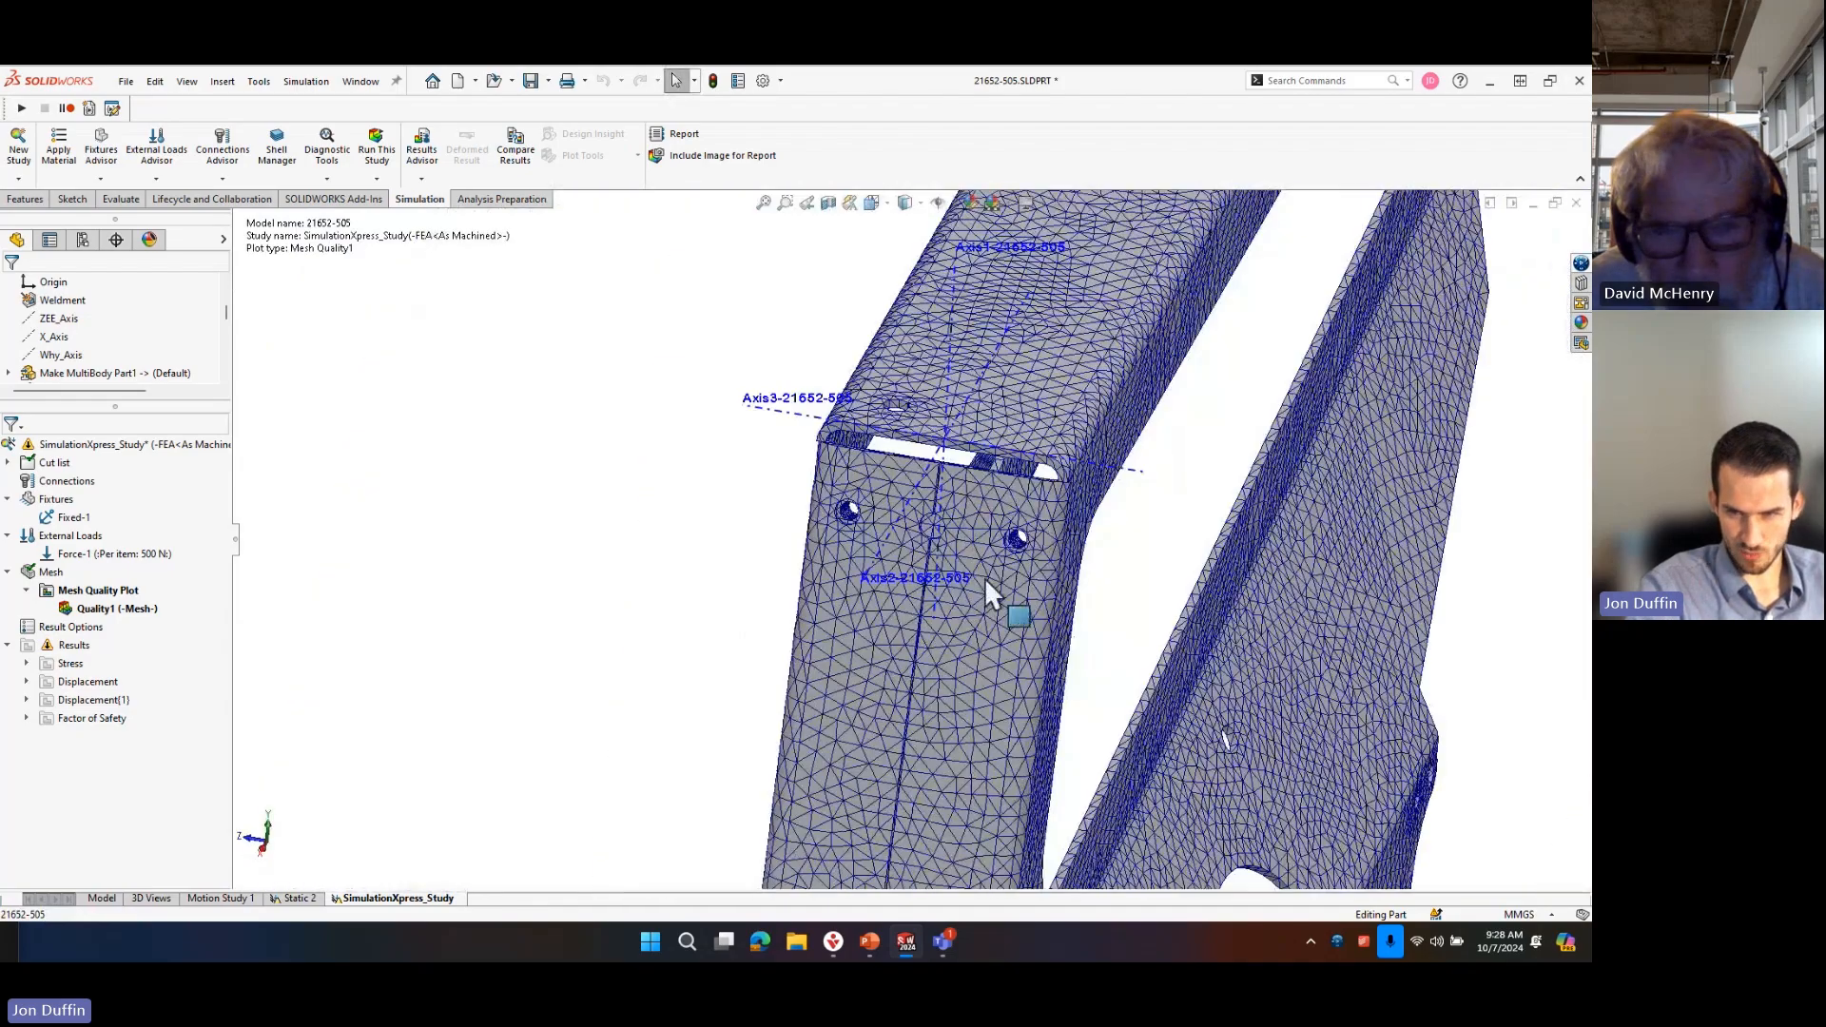
{"action": "scroll", "coordinate": [984, 580], "scroll_direction": "down", "scroll_amount": 4}
{"action": "scroll", "coordinate": [924, 523], "scroll_direction": "down", "scroll_amount": 2}
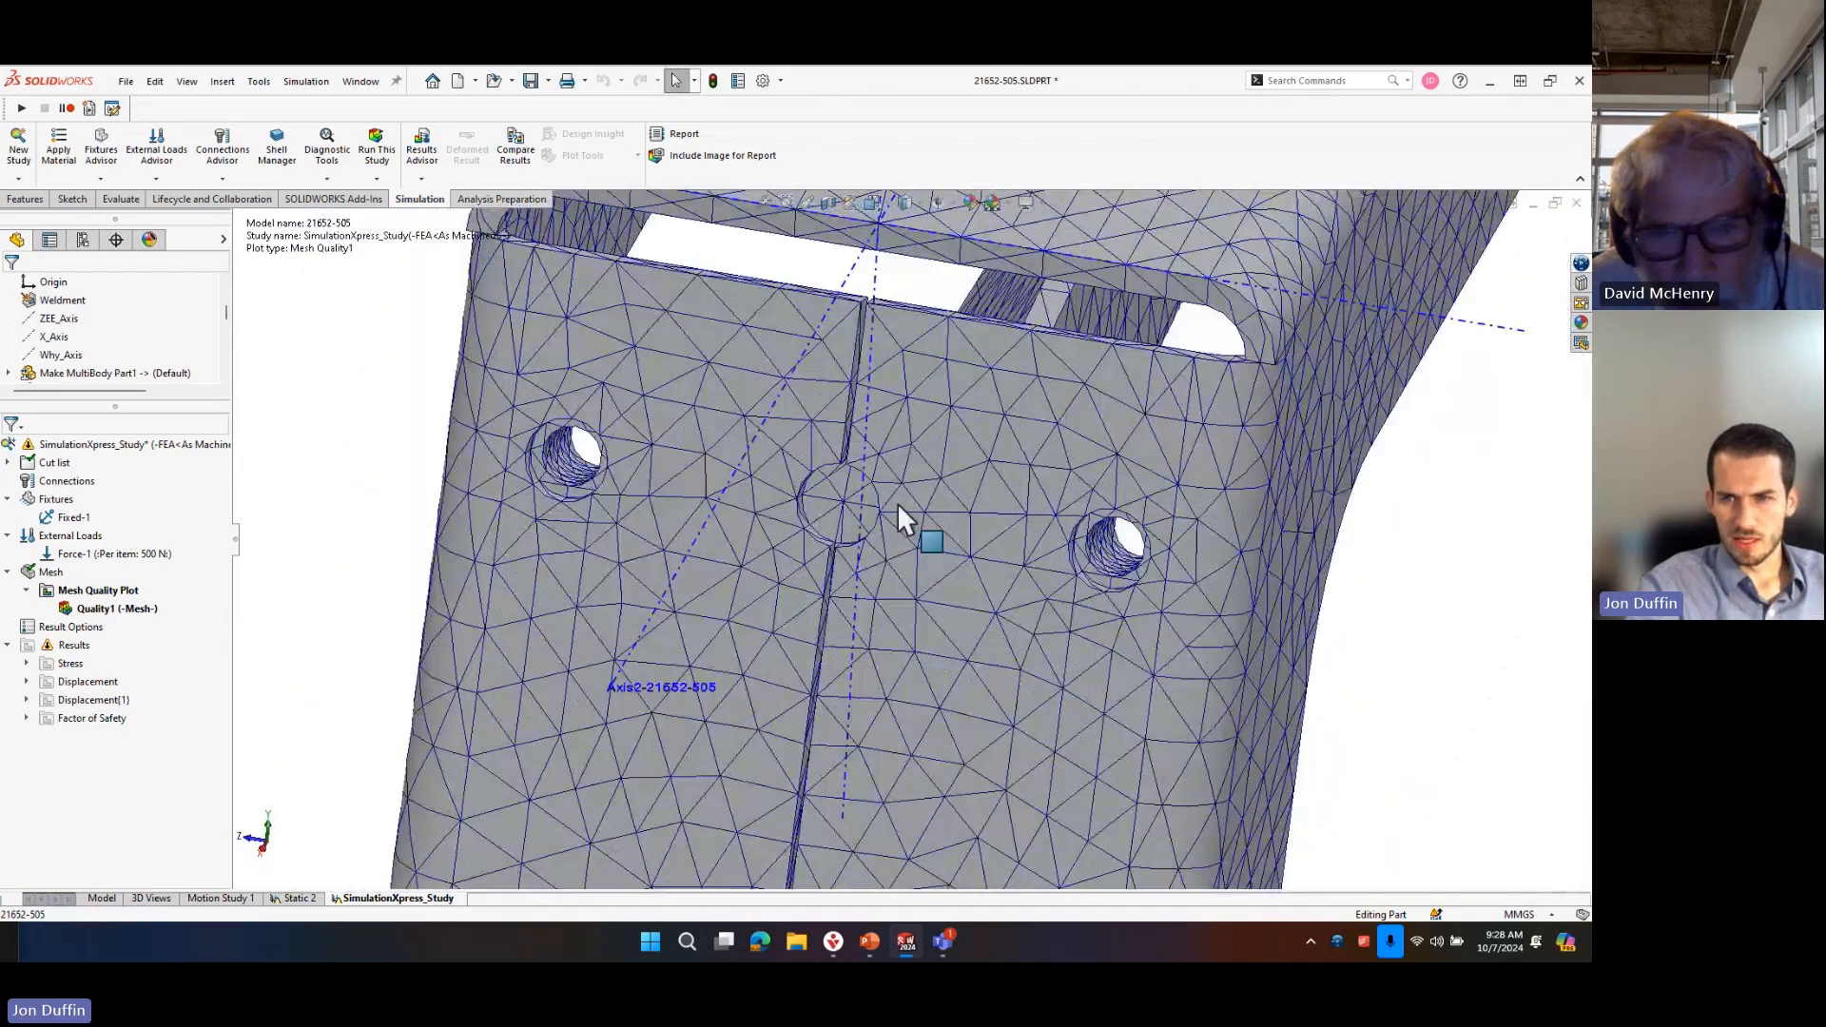
{"action": "middle_click_drag", "start_coordinate": [917, 447], "coordinate": [671, 335]}
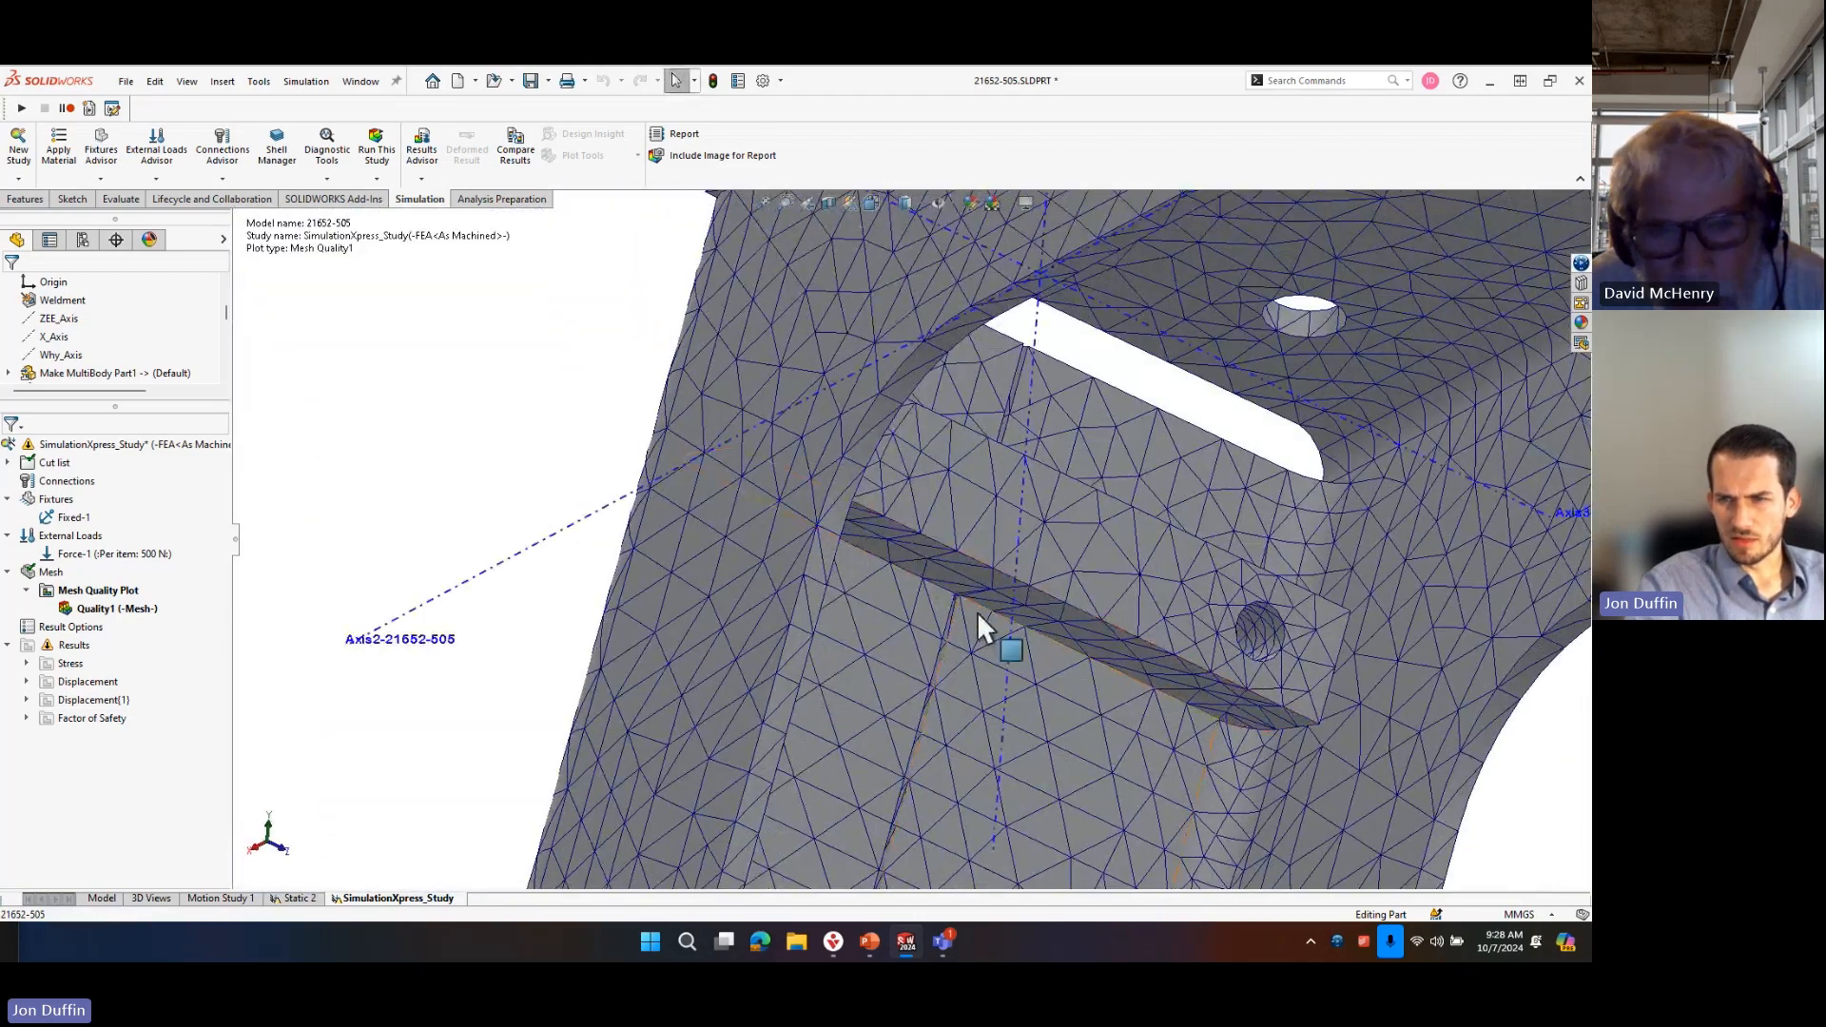
{"action": "scroll", "coordinate": [977, 607], "scroll_direction": "down", "scroll_amount": 6}
{"action": "middle_click_drag", "start_coordinate": [949, 586], "coordinate": [1185, 481]}
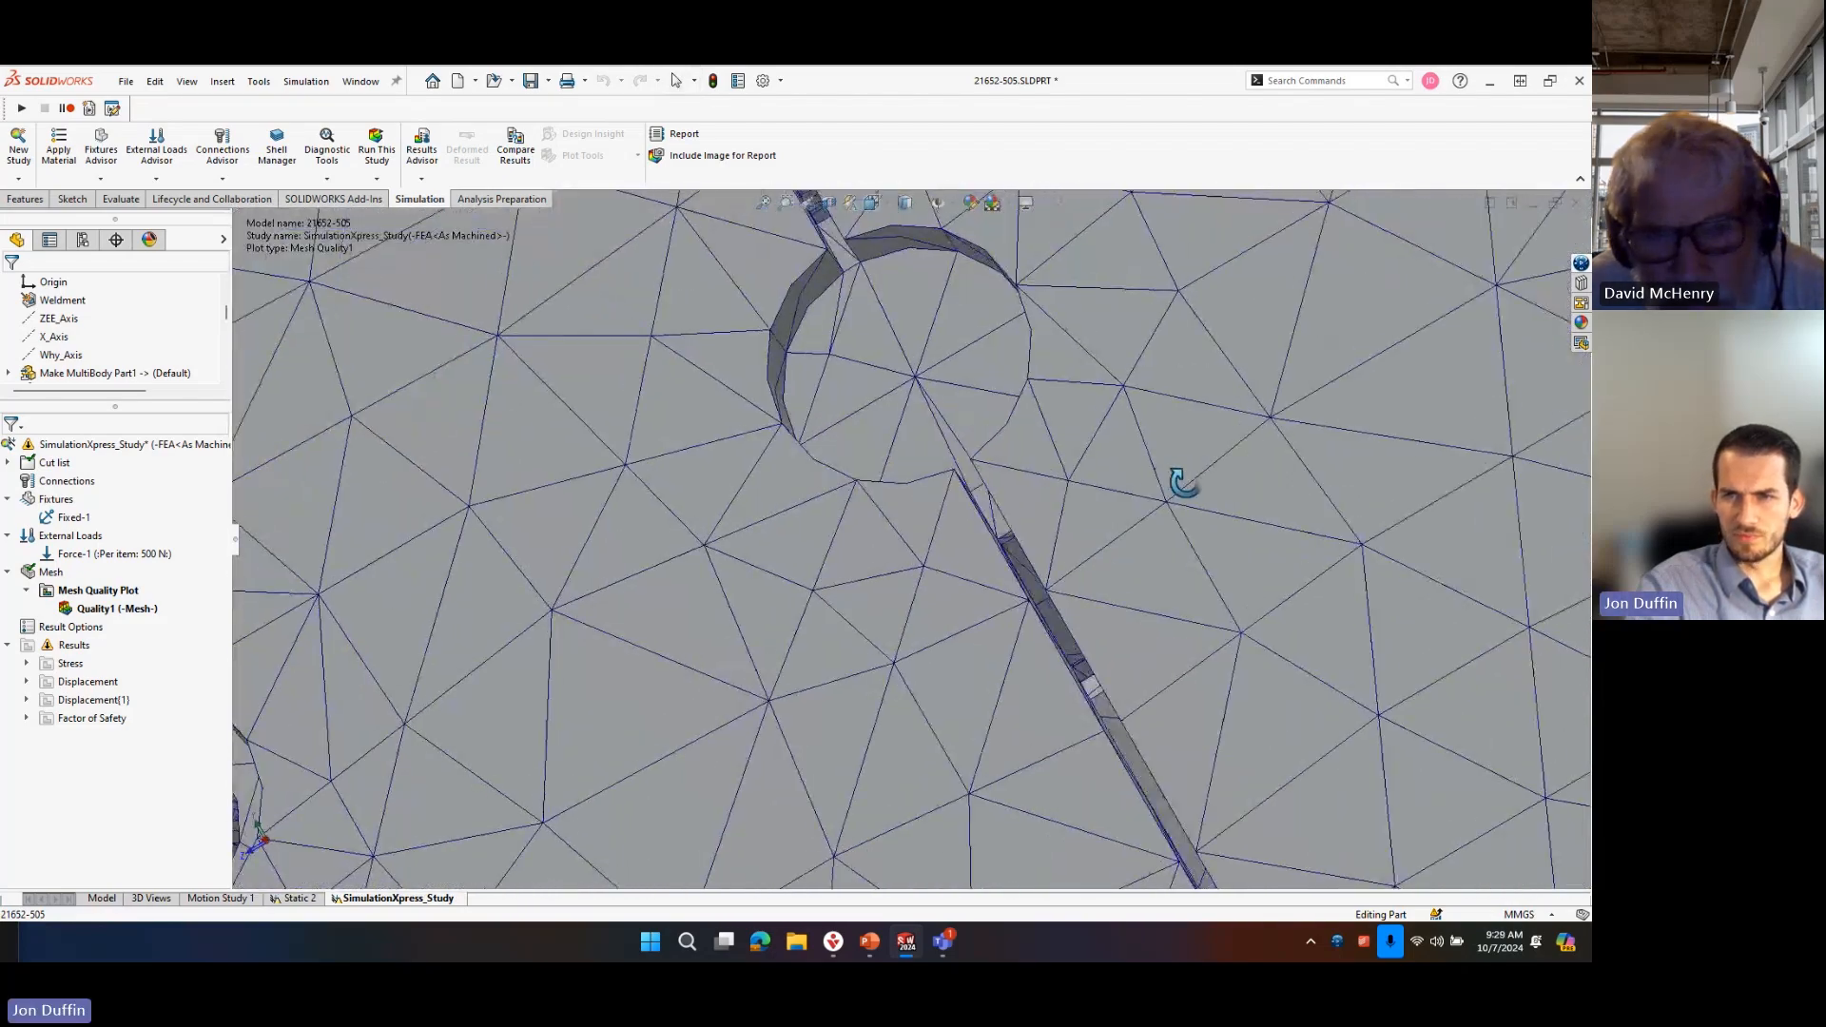
Review the mesh over the whole frame, including the side plate, window openings, mounting legs and upper rail.
{"action": "scroll", "coordinate": [1149, 549], "scroll_direction": "up", "scroll_amount": 9}
{"action": "middle_click_drag", "start_coordinate": [1070, 518], "coordinate": [1041, 666]}
{"action": "scroll", "coordinate": [1041, 666], "scroll_direction": "up", "scroll_amount": 3}
{"action": "scroll", "coordinate": [1135, 566], "scroll_direction": "up", "scroll_amount": 3}
{"action": "mouse_move", "coordinate": [1126, 510]}
{"action": "middle_mouse_down"}
{"action": "mouse_move", "coordinate": [1087, 539]}
{"action": "mouse_move", "coordinate": [1198, 388]}
{"action": "mouse_move", "coordinate": [1039, 365]}
{"action": "mouse_move", "coordinate": [1051, 483]}
{"action": "mouse_move", "coordinate": [1148, 535]}
{"action": "middle_mouse_up"}
{"action": "scroll", "coordinate": [1183, 385], "scroll_direction": "down", "scroll_amount": 5}
{"action": "scroll", "coordinate": [1064, 733], "scroll_direction": "down", "scroll_amount": 2}
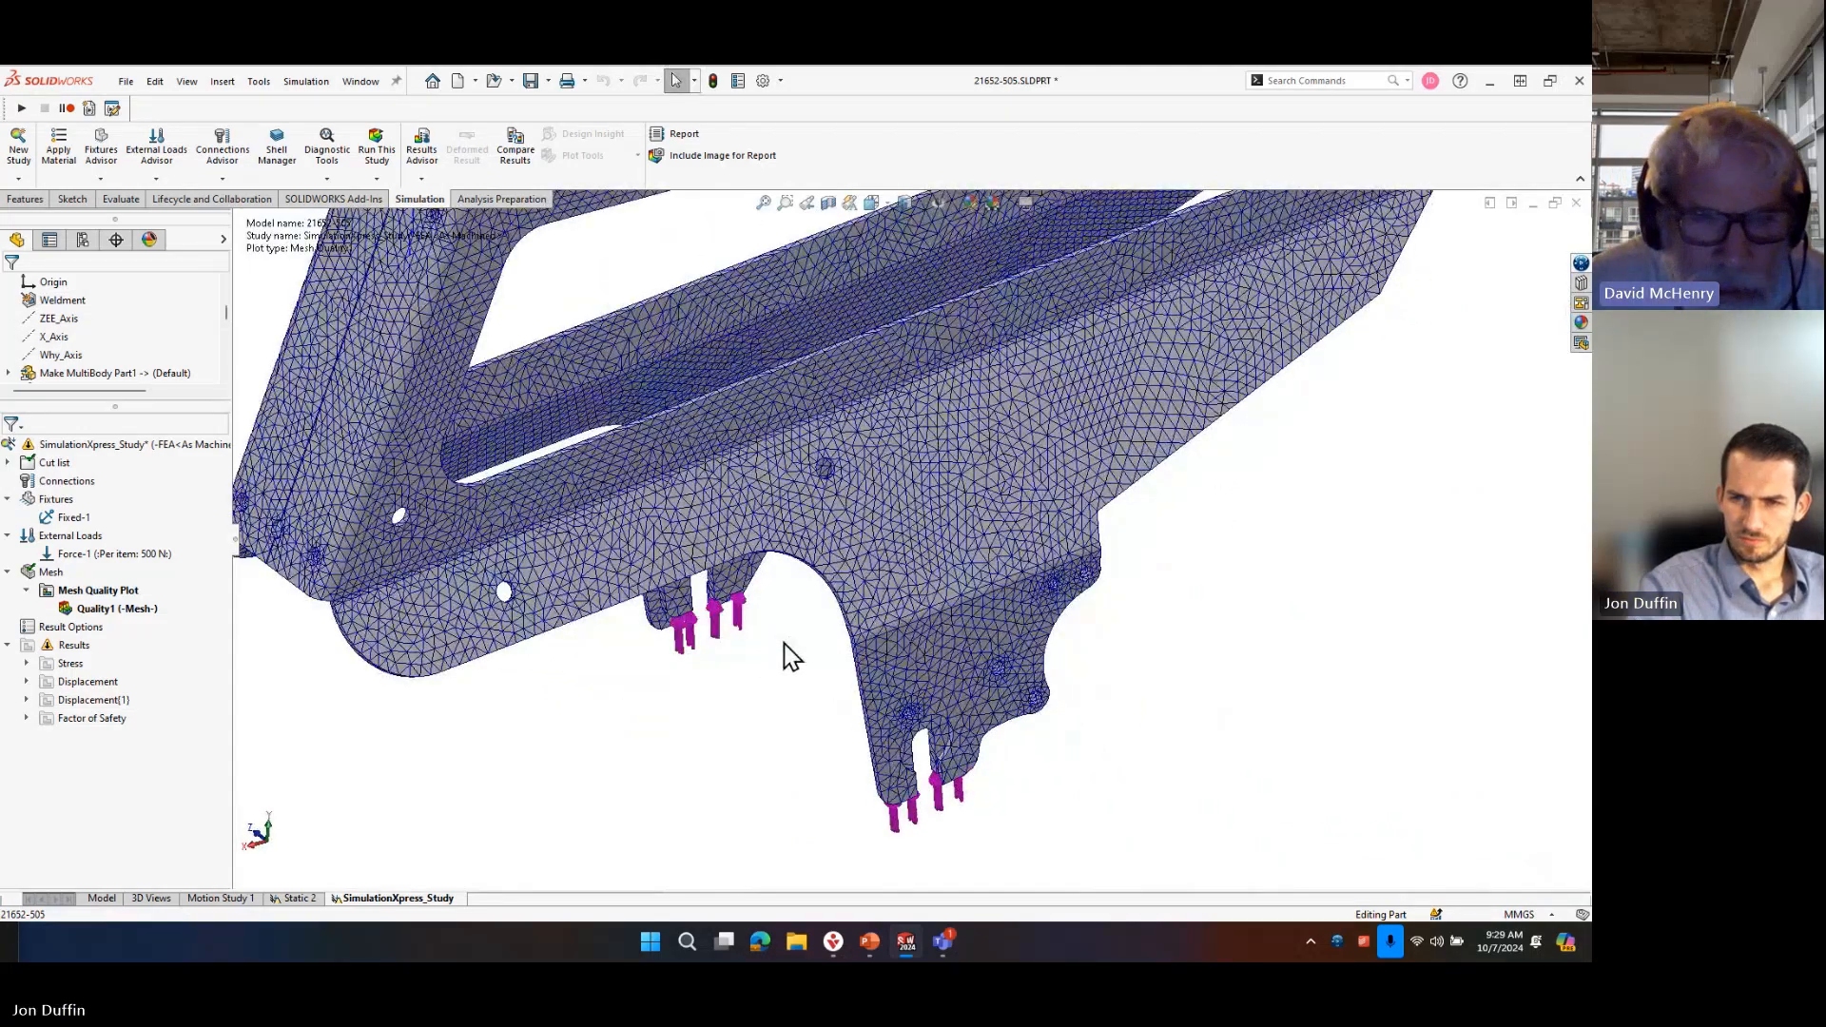
{"action": "scroll", "coordinate": [798, 656], "scroll_direction": "up", "scroll_amount": 1}
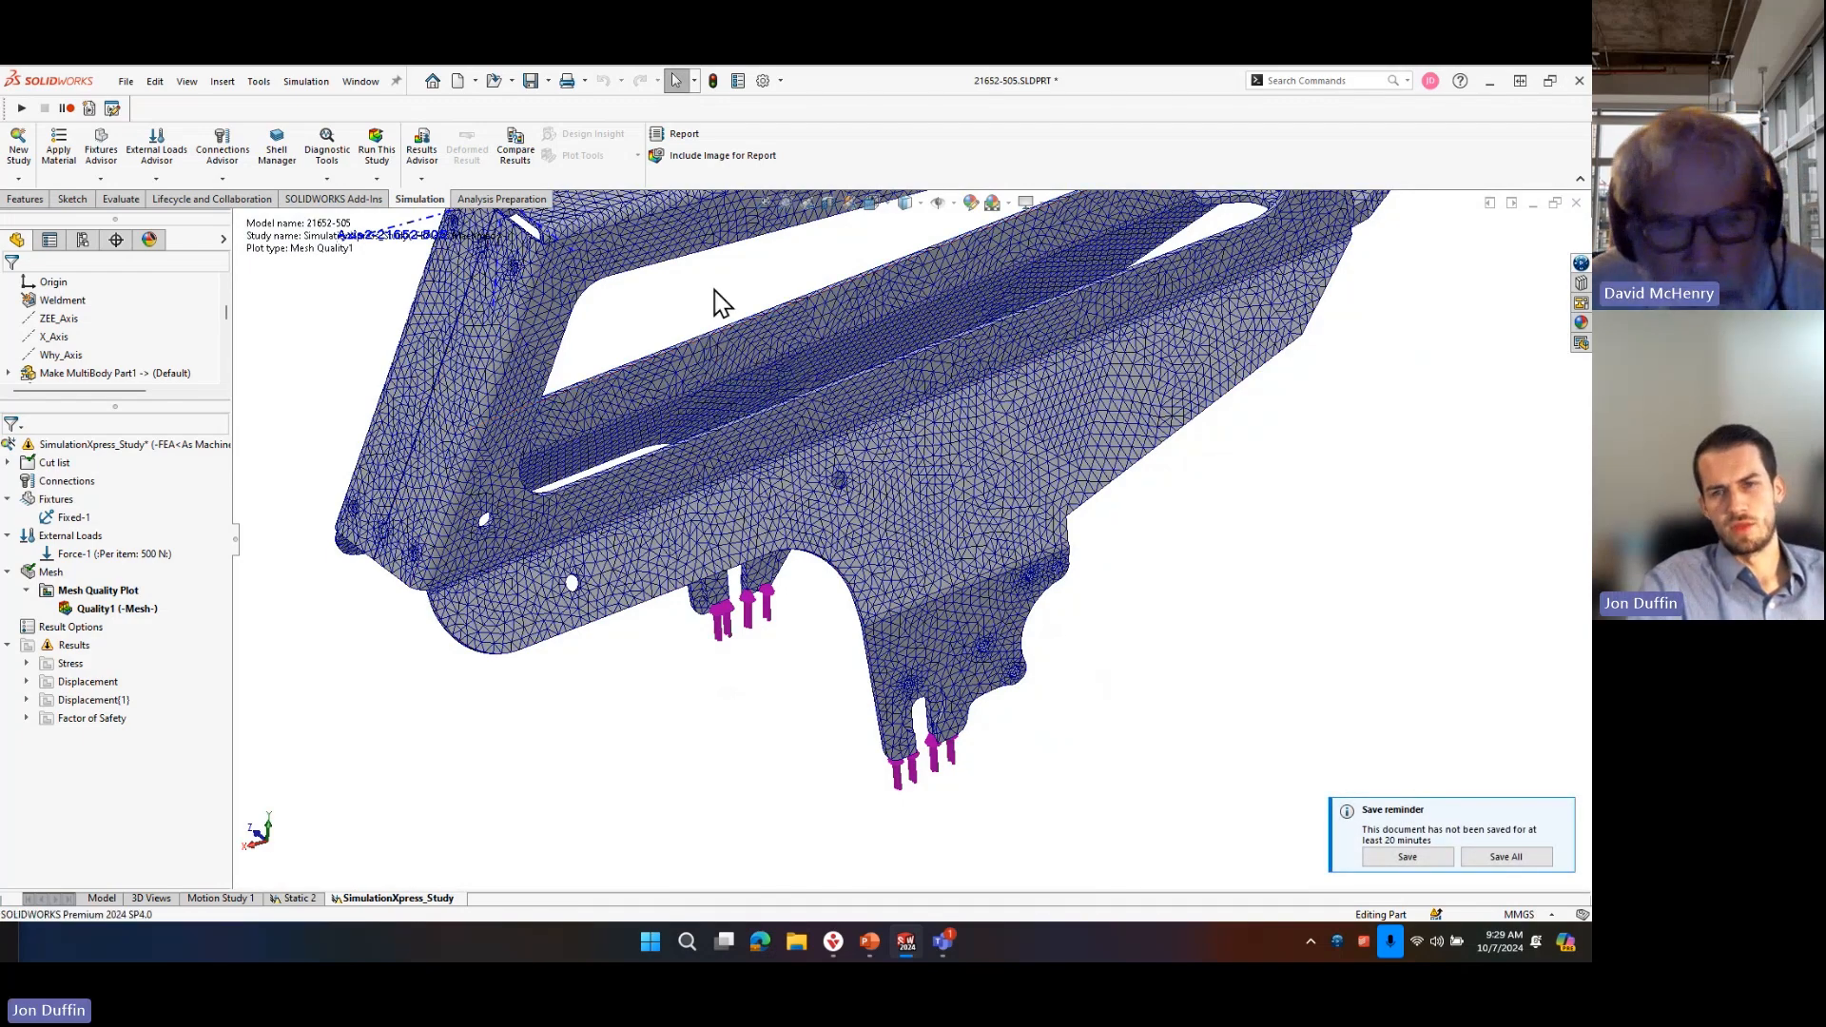
{"action": "middle_click_drag", "start_coordinate": [755, 445], "coordinate": [797, 442]}
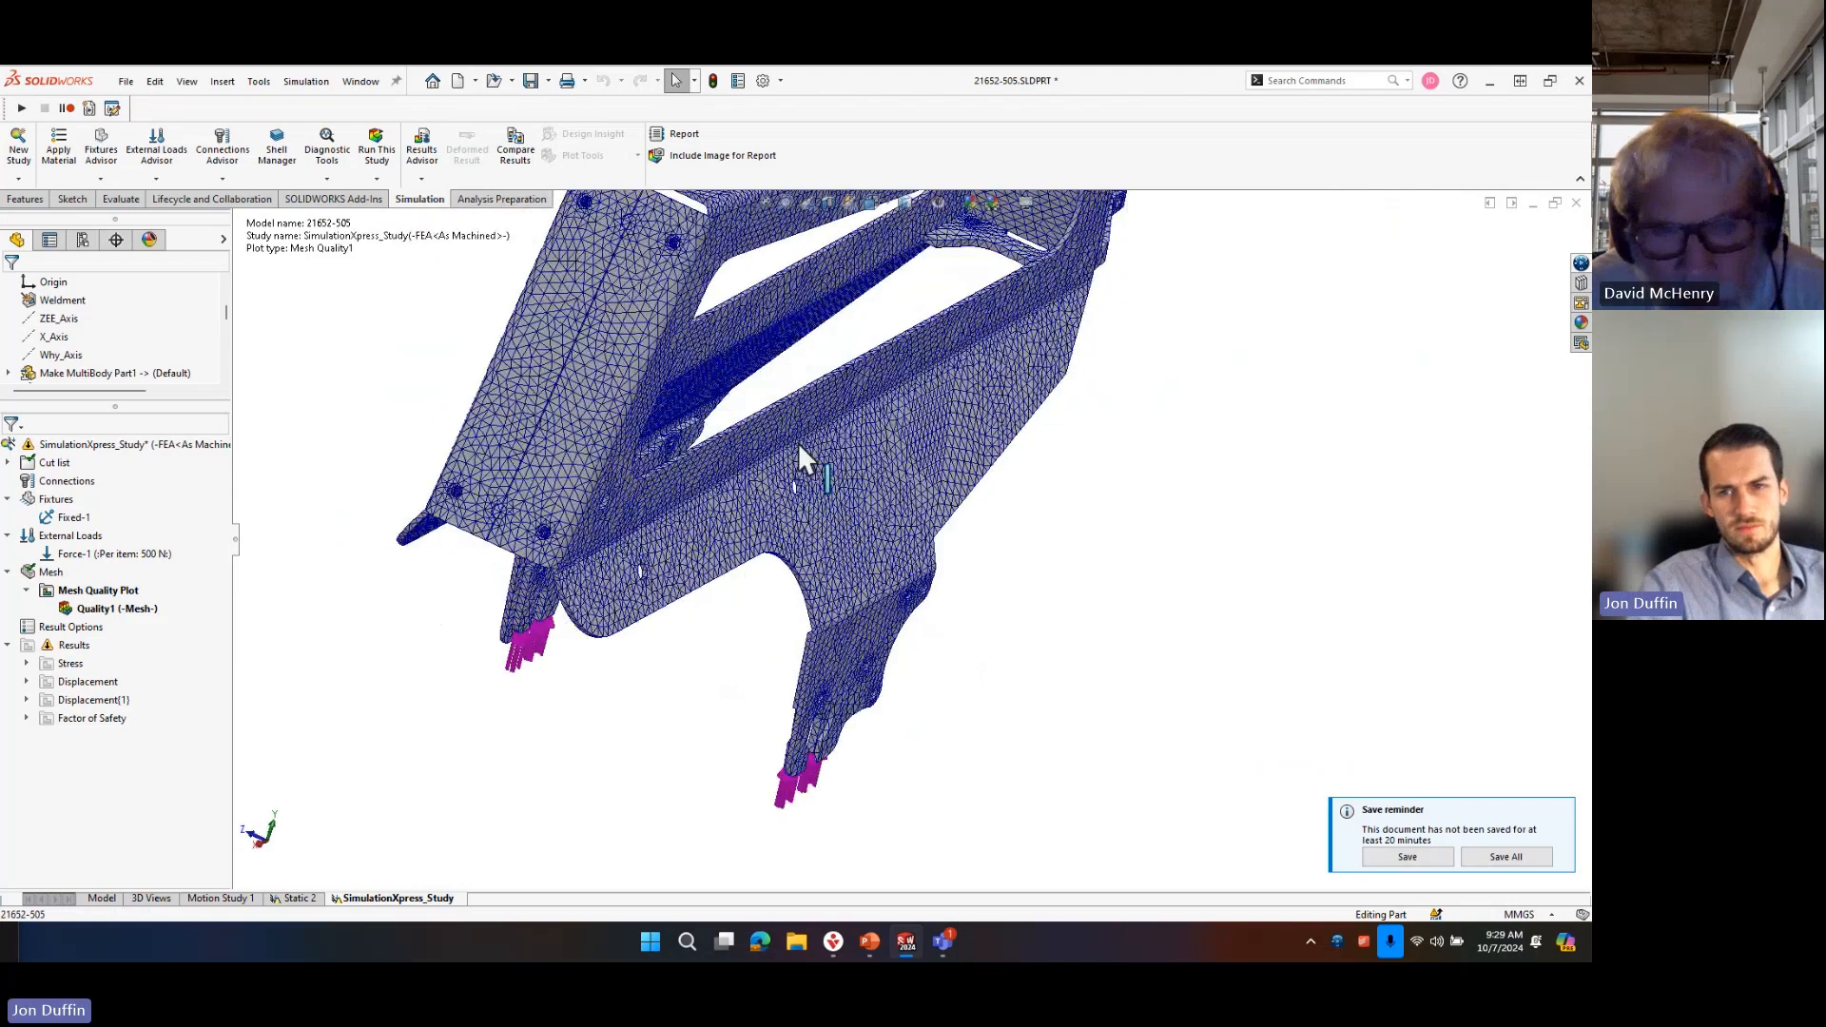
{"action": "scroll", "coordinate": [797, 442], "scroll_direction": "up", "scroll_amount": 3}
{"action": "scroll", "coordinate": [738, 338], "scroll_direction": "down", "scroll_amount": 5}
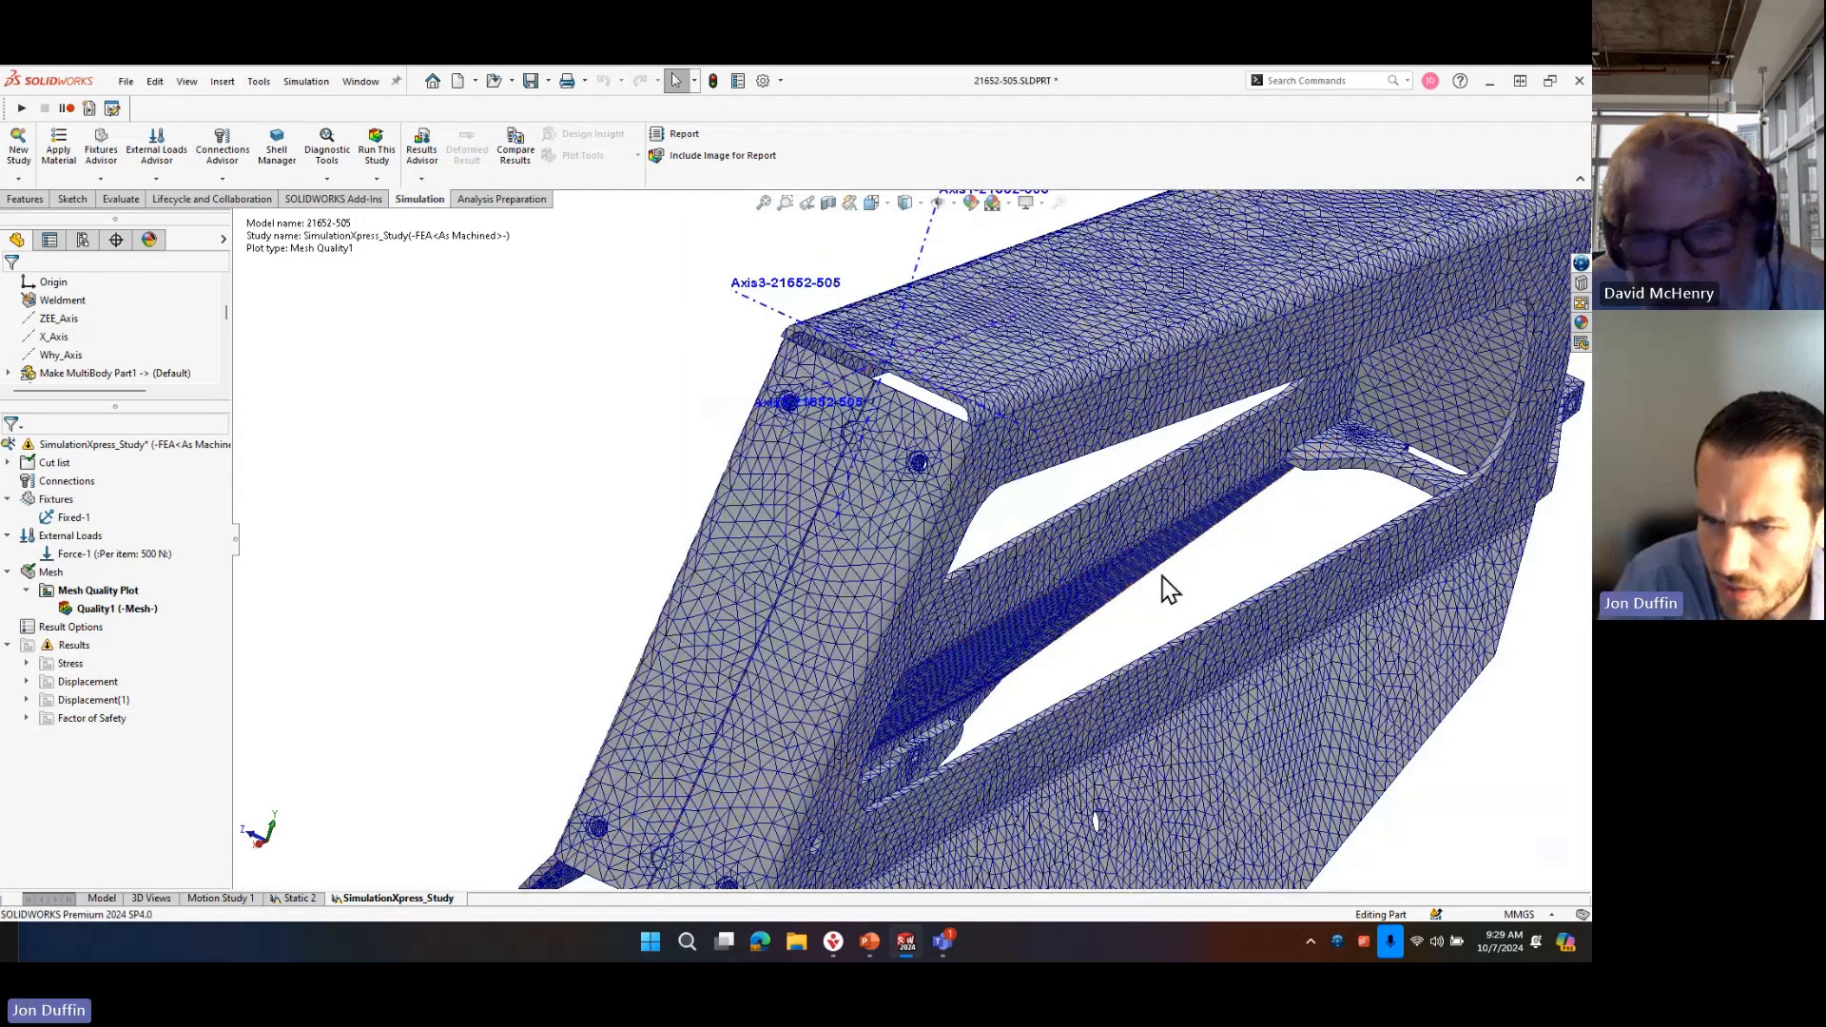
{"action": "scroll", "coordinate": [1012, 643], "scroll_direction": "up", "scroll_amount": 3}
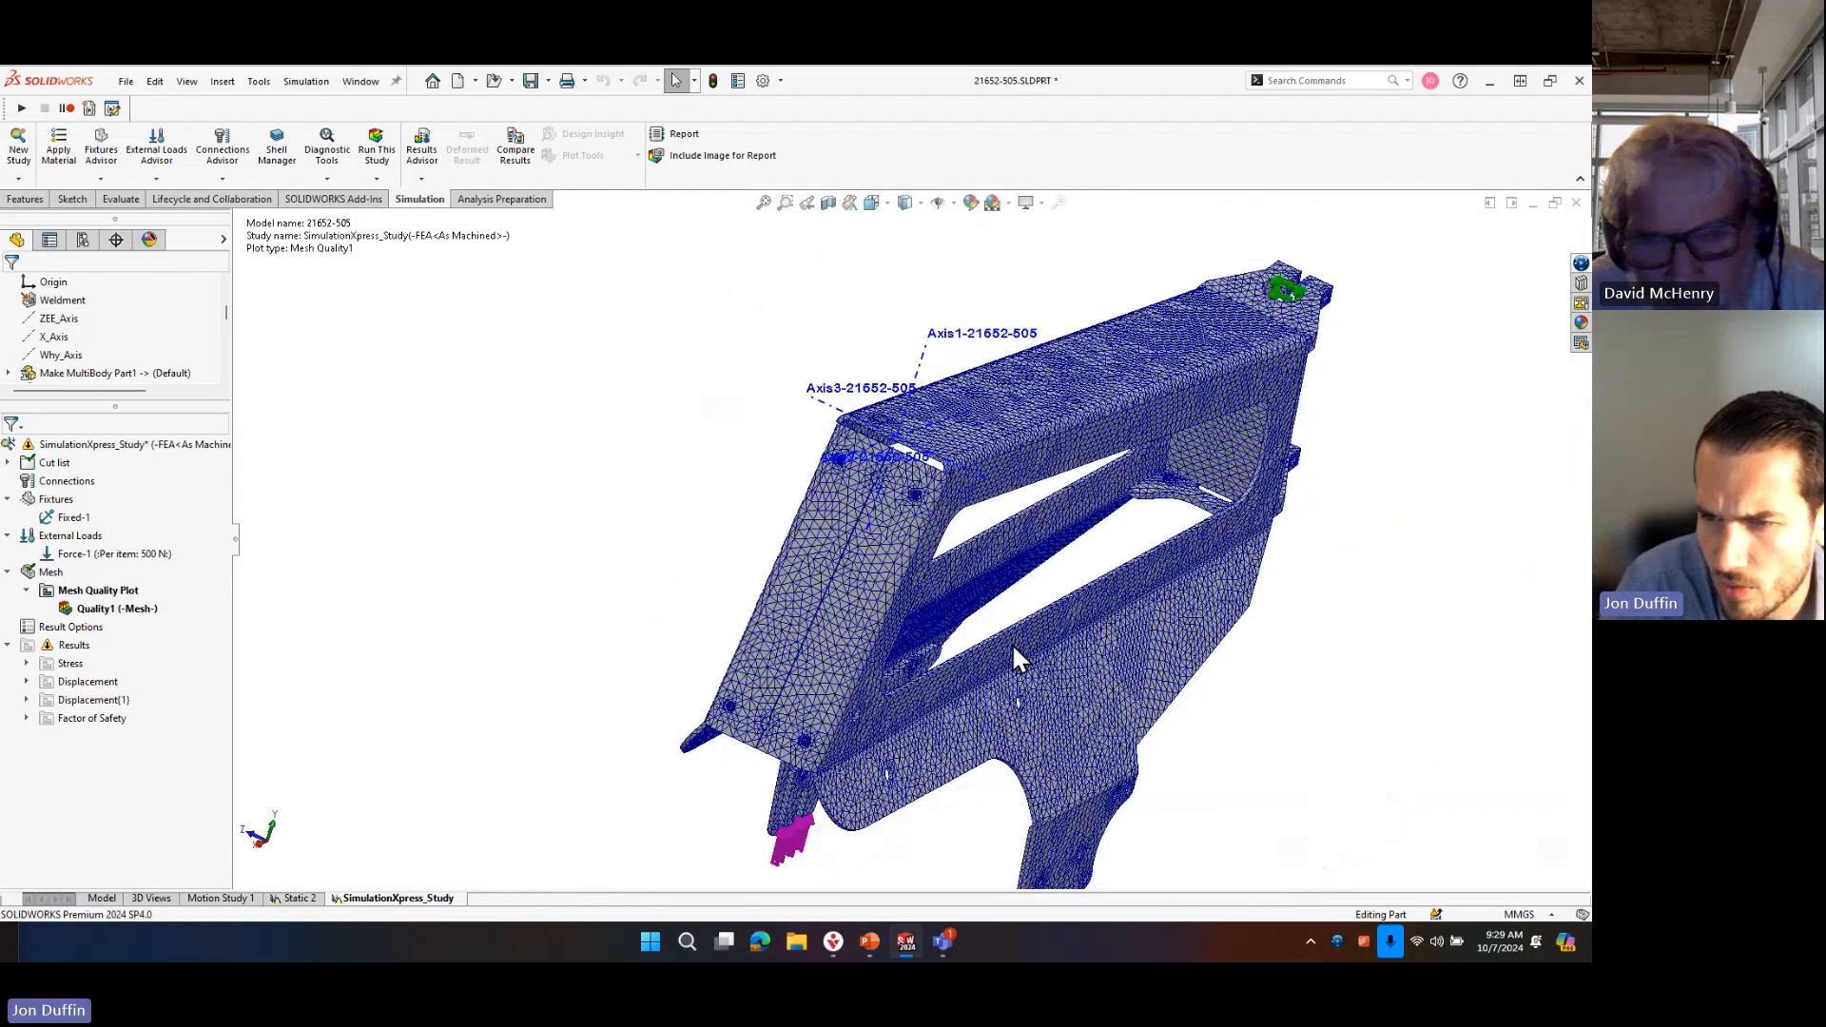
{"action": "scroll", "coordinate": [1111, 426], "scroll_direction": "down", "scroll_amount": 2}
{"action": "middle_click_drag", "start_coordinate": [1141, 504], "coordinate": [1011, 488]}
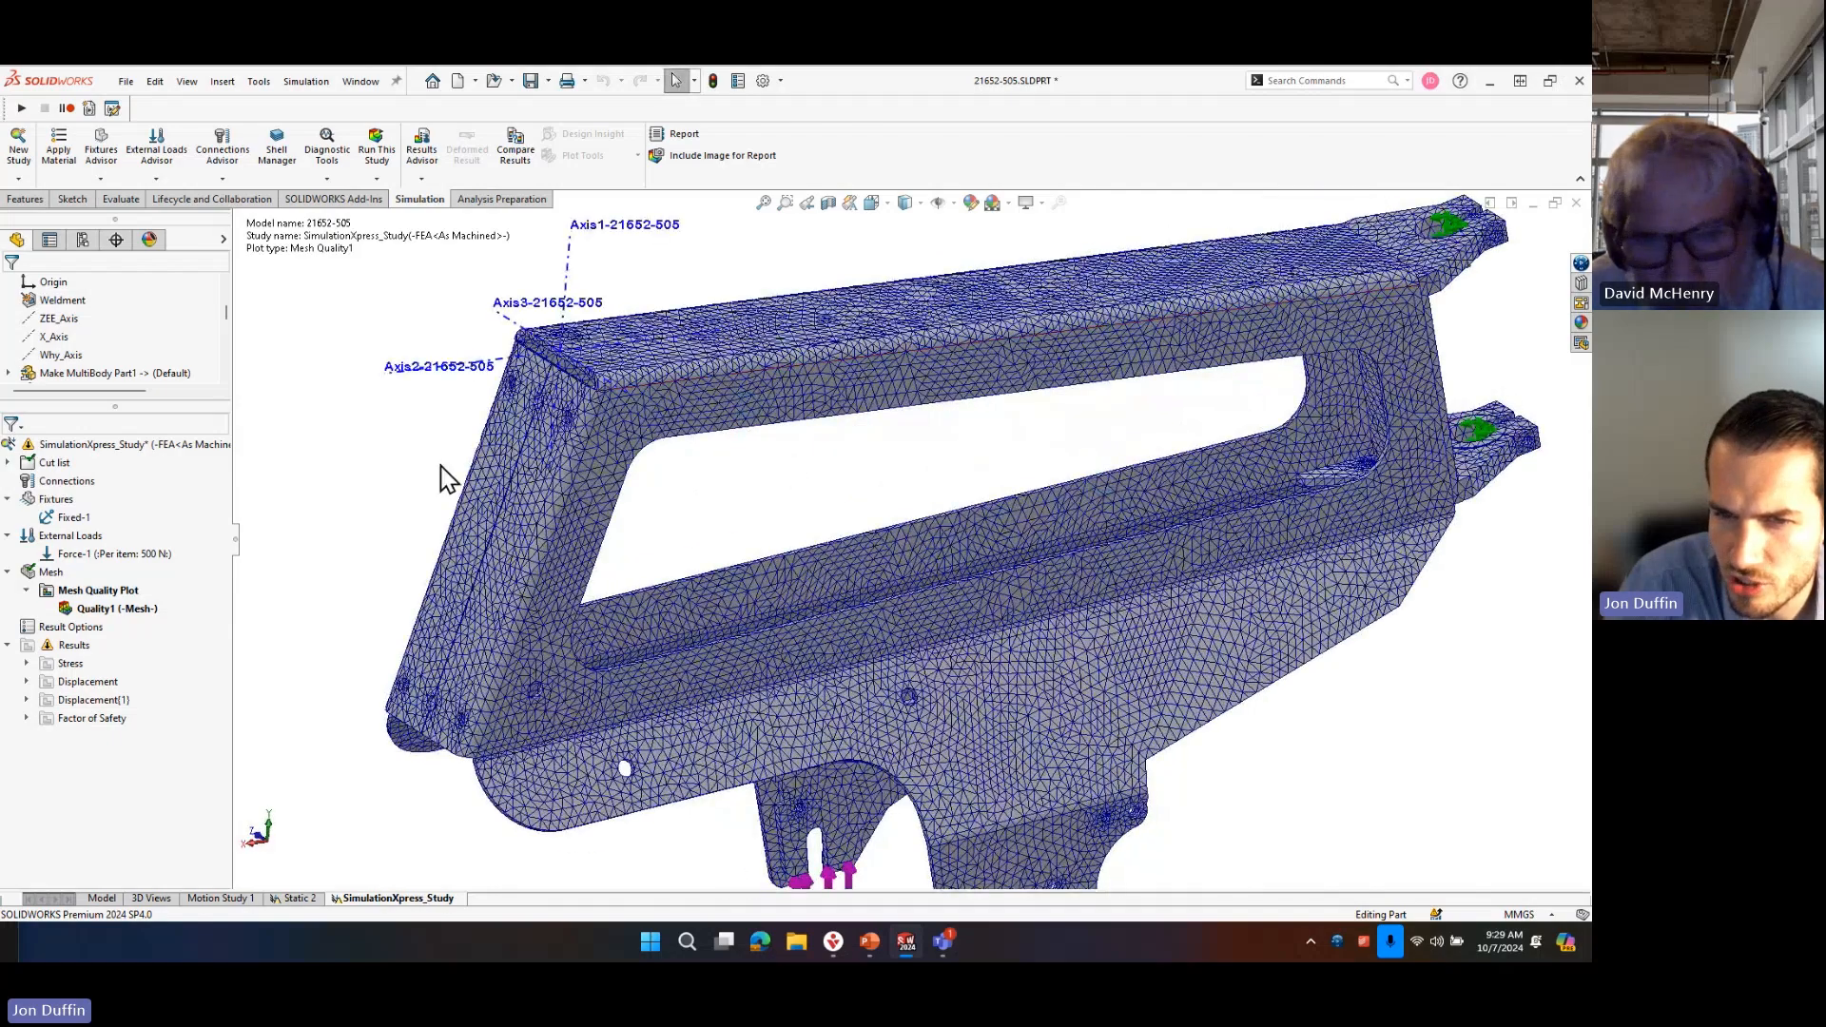
{"action": "mouse_move", "coordinate": [506, 716]}
{"action": "middle_mouse_down"}
{"action": "mouse_move", "coordinate": [590, 603]}
{"action": "mouse_move", "coordinate": [539, 706]}
{"action": "mouse_move", "coordinate": [432, 700]}
{"action": "mouse_move", "coordinate": [561, 704]}
{"action": "mouse_move", "coordinate": [529, 708]}
{"action": "middle_mouse_up"}
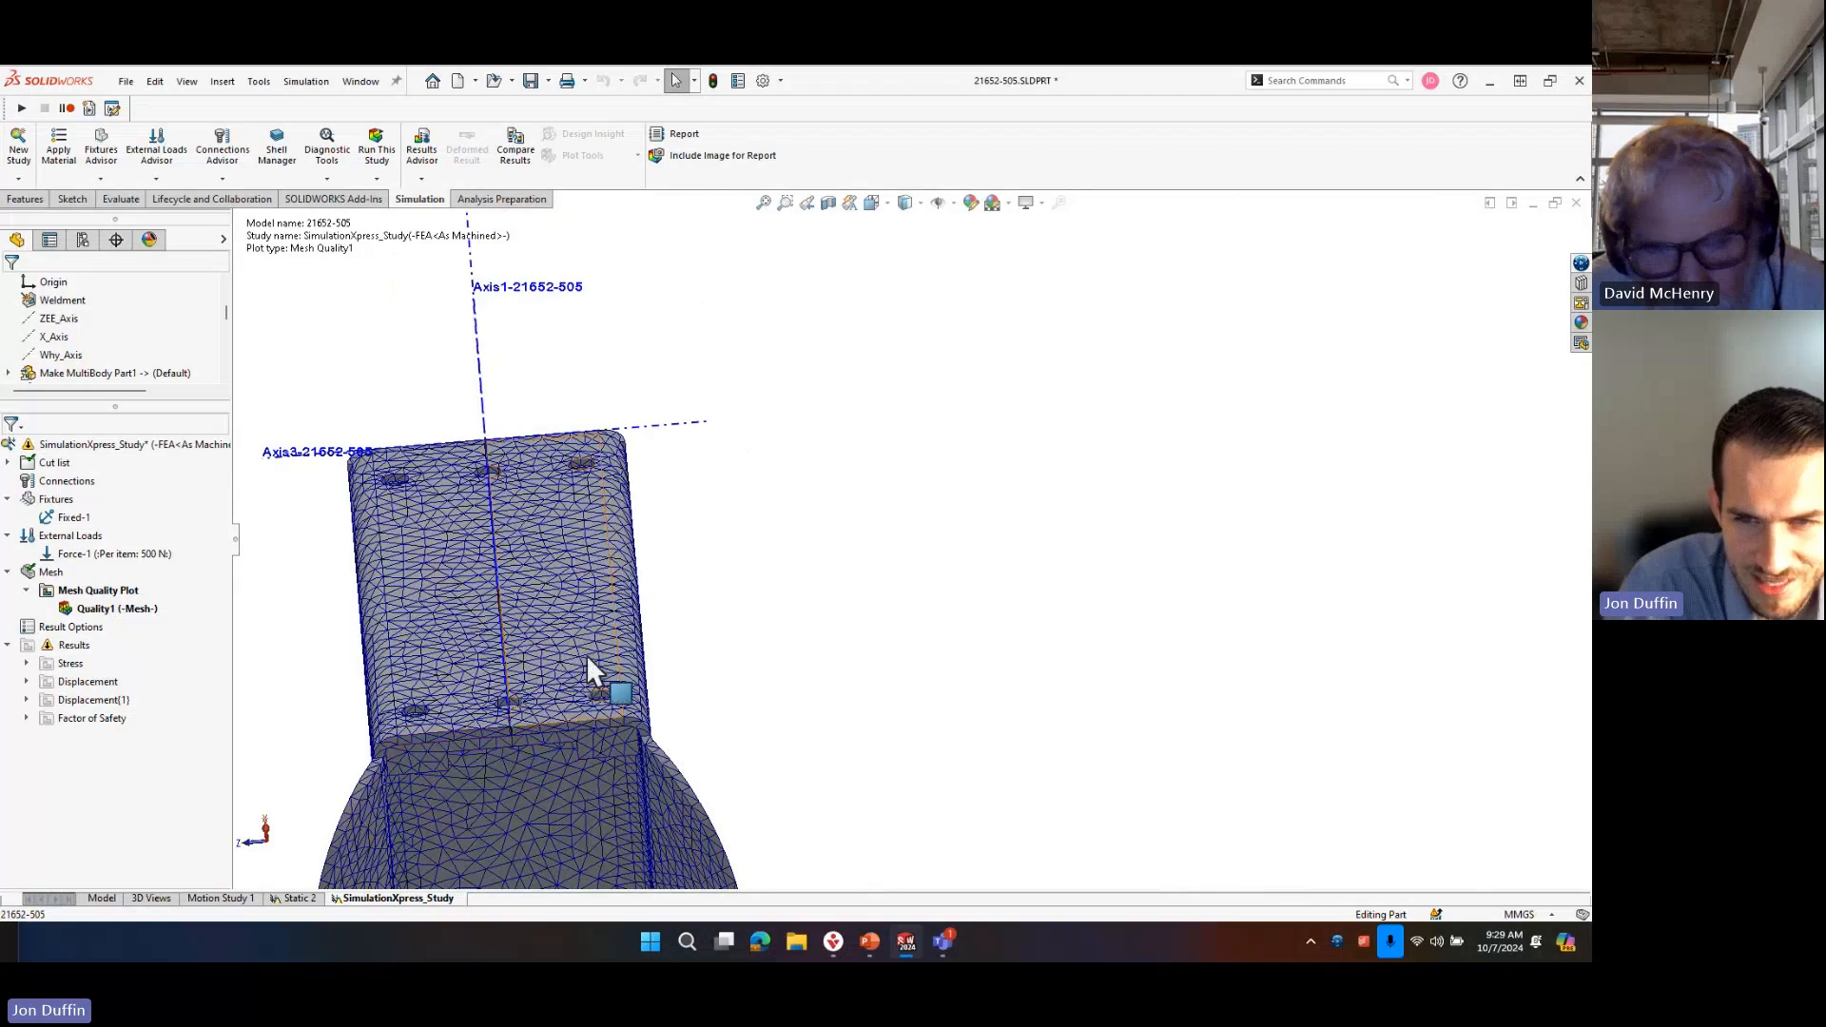
Examine the elements through the thickness of the sloped plate's lower edge, rounded corner and adjoining tab up close.
{"action": "scroll", "coordinate": [820, 709], "scroll_direction": "up", "scroll_amount": 6}
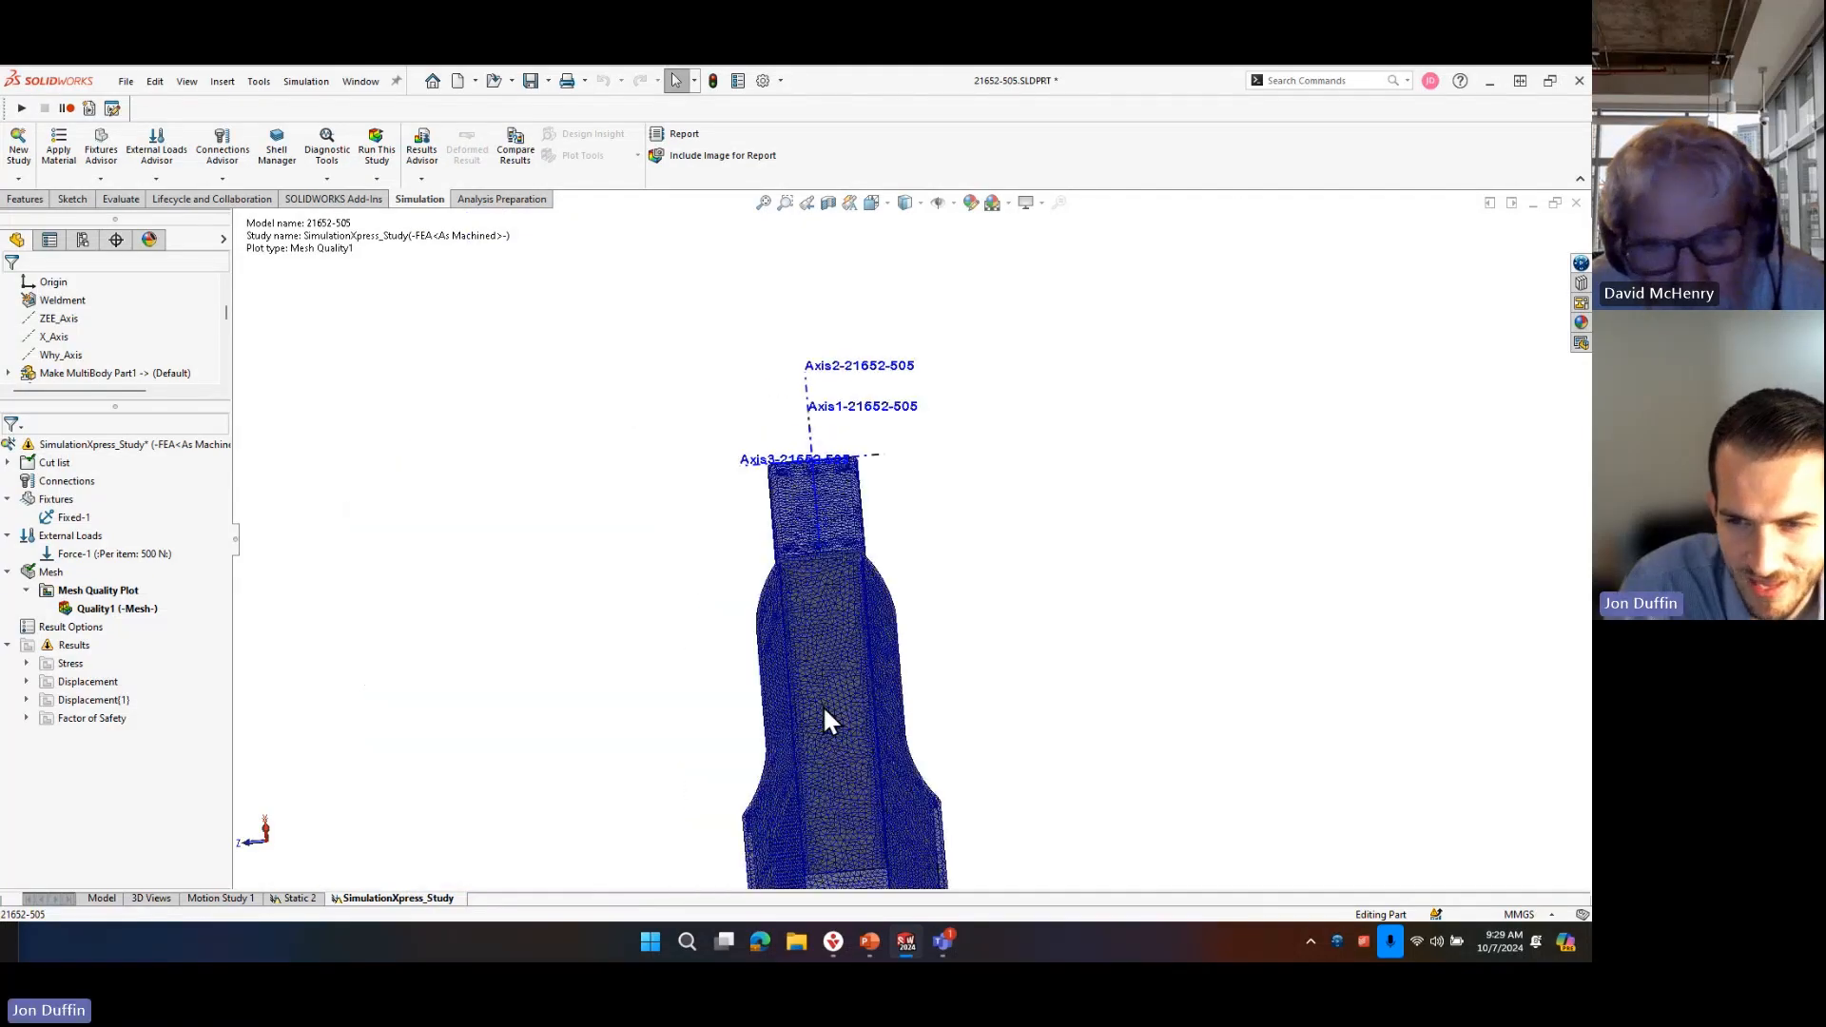
{"action": "scroll", "coordinate": [828, 705], "scroll_direction": "down", "scroll_amount": 4}
{"action": "scroll", "coordinate": [840, 475], "scroll_direction": "up", "scroll_amount": 4}
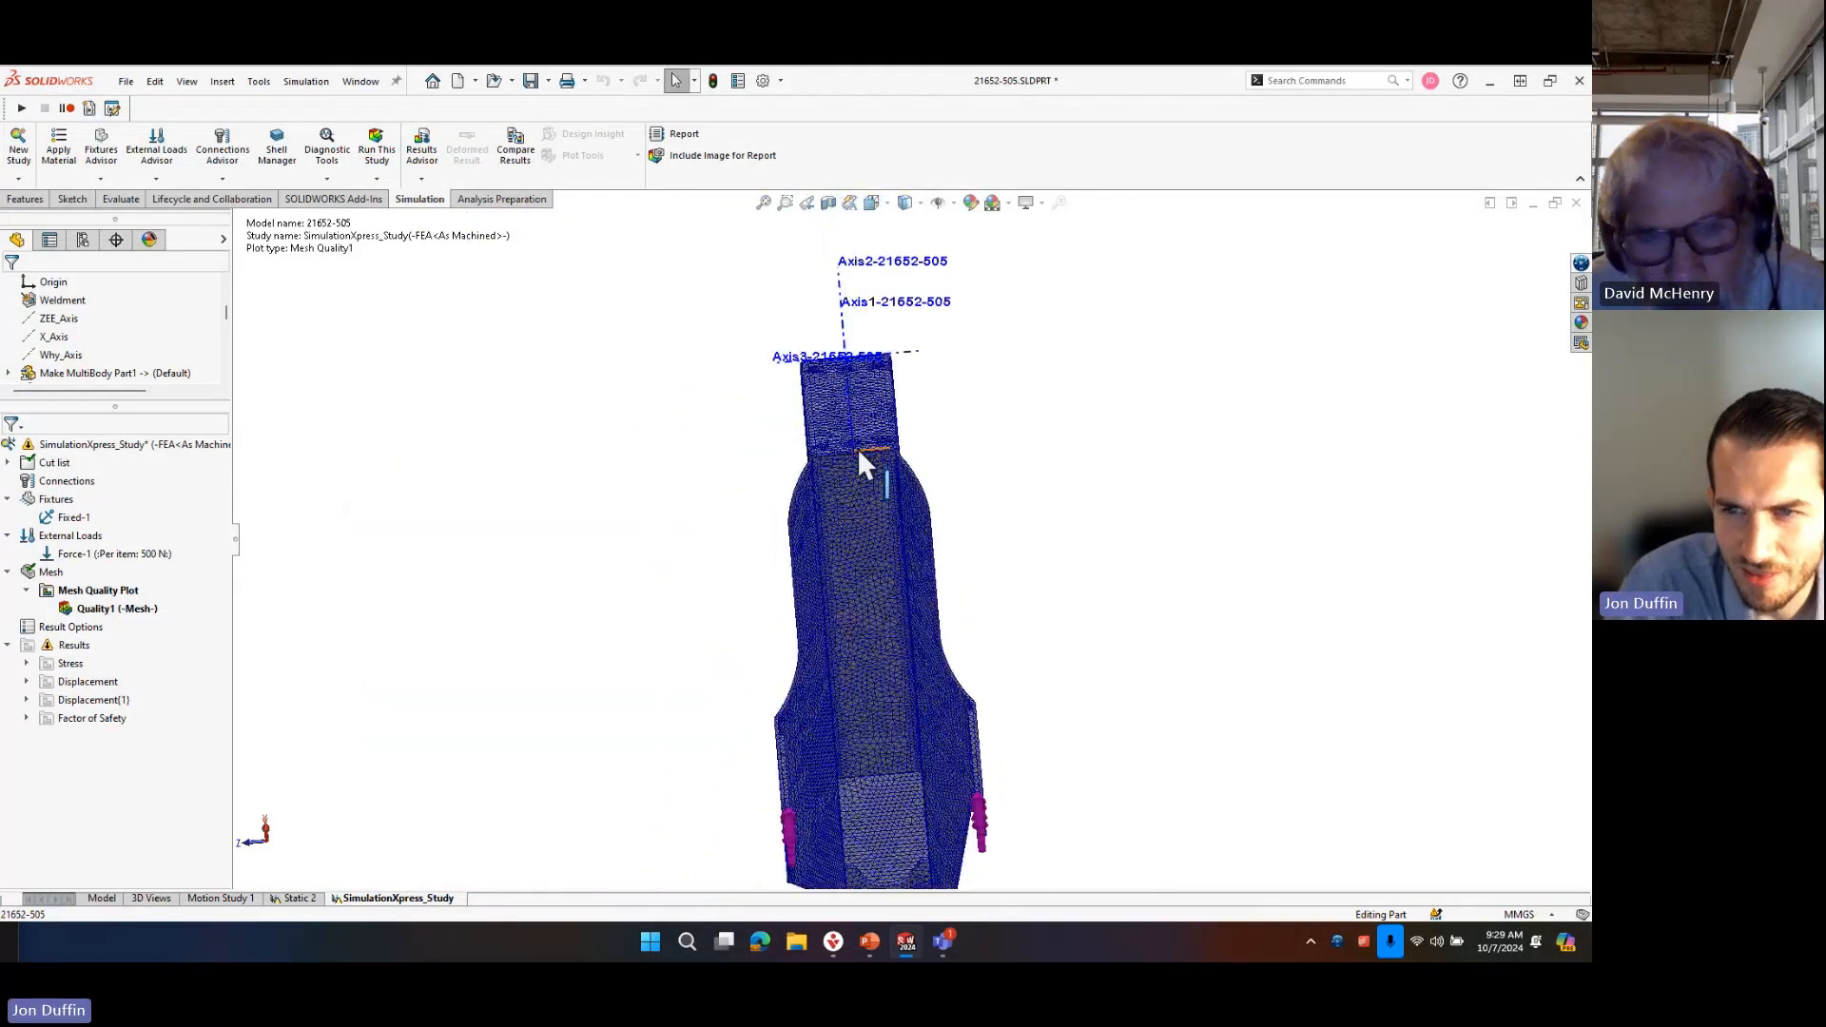
{"action": "scroll", "coordinate": [859, 453], "scroll_direction": "down", "scroll_amount": 5}
{"action": "scroll", "coordinate": [858, 448], "scroll_direction": "down", "scroll_amount": 2}
{"action": "middle_click_drag", "start_coordinate": [710, 579], "coordinate": [701, 545]}
{"action": "scroll", "coordinate": [700, 545], "scroll_direction": "down", "scroll_amount": 3}
{"action": "left_click", "coordinate": [772, 559]}
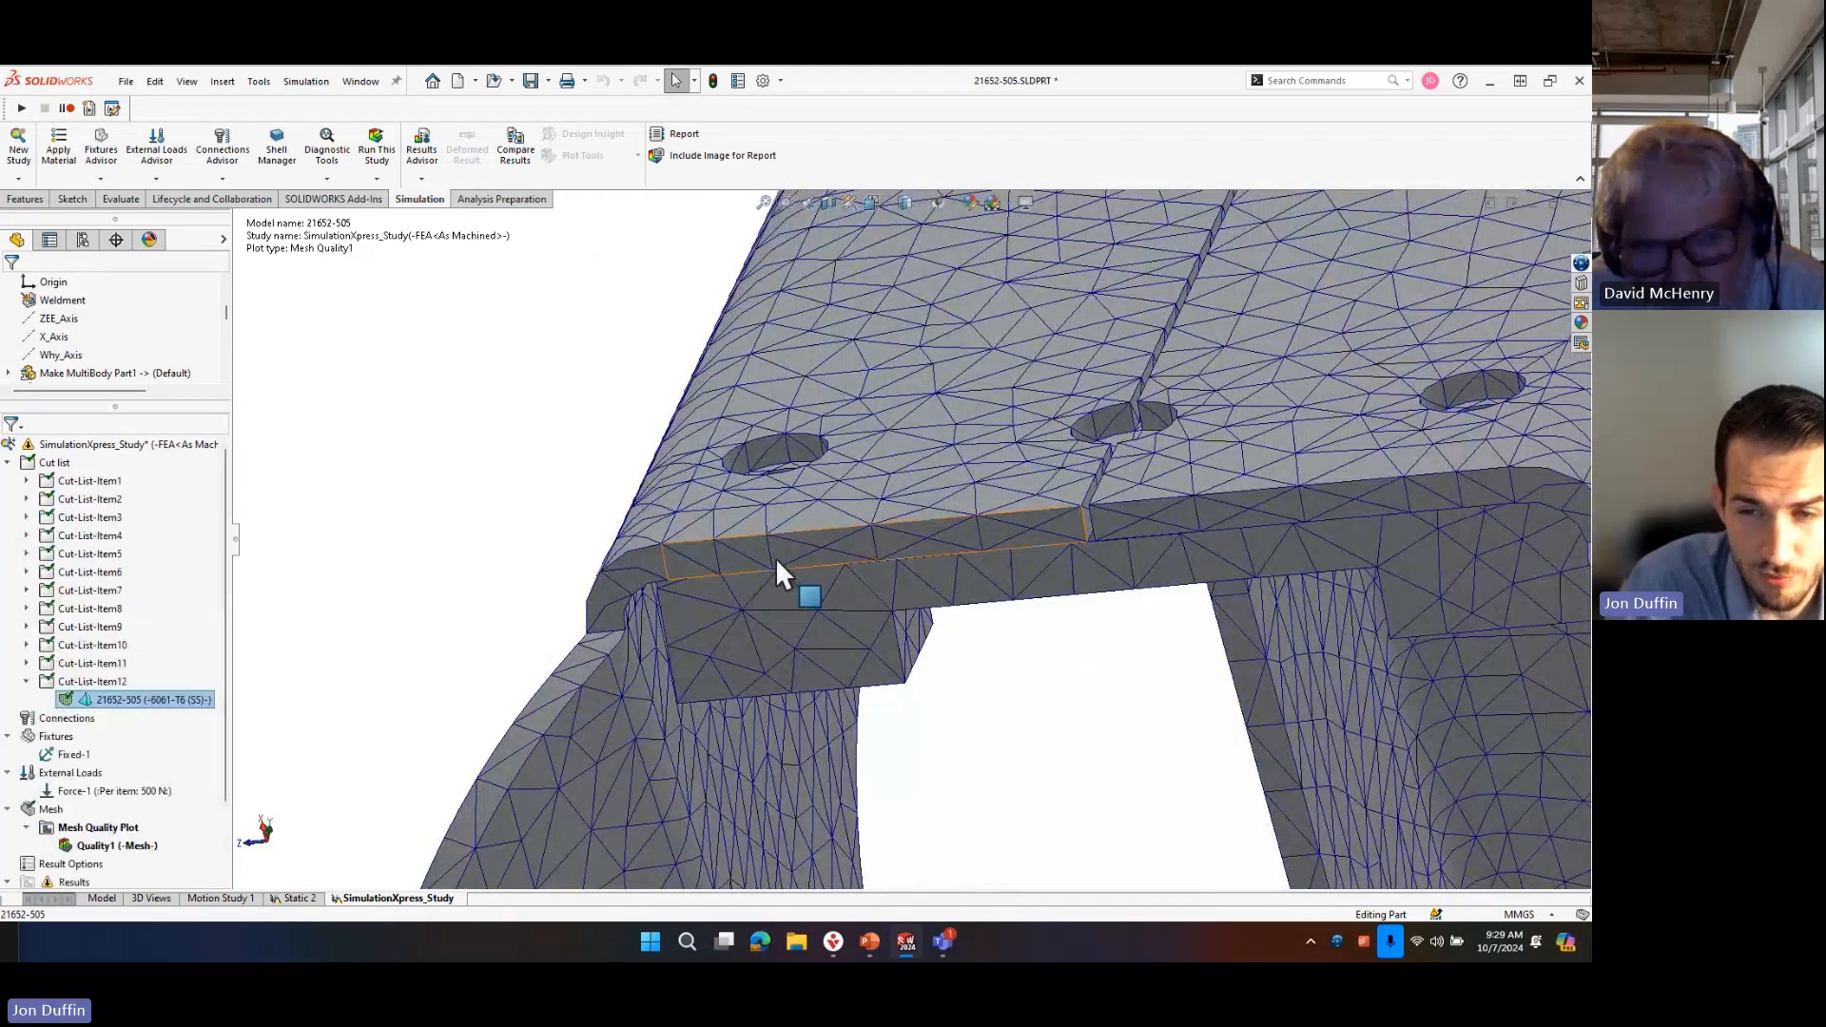
{"action": "scroll", "coordinate": [732, 533], "scroll_direction": "down", "scroll_amount": 2}
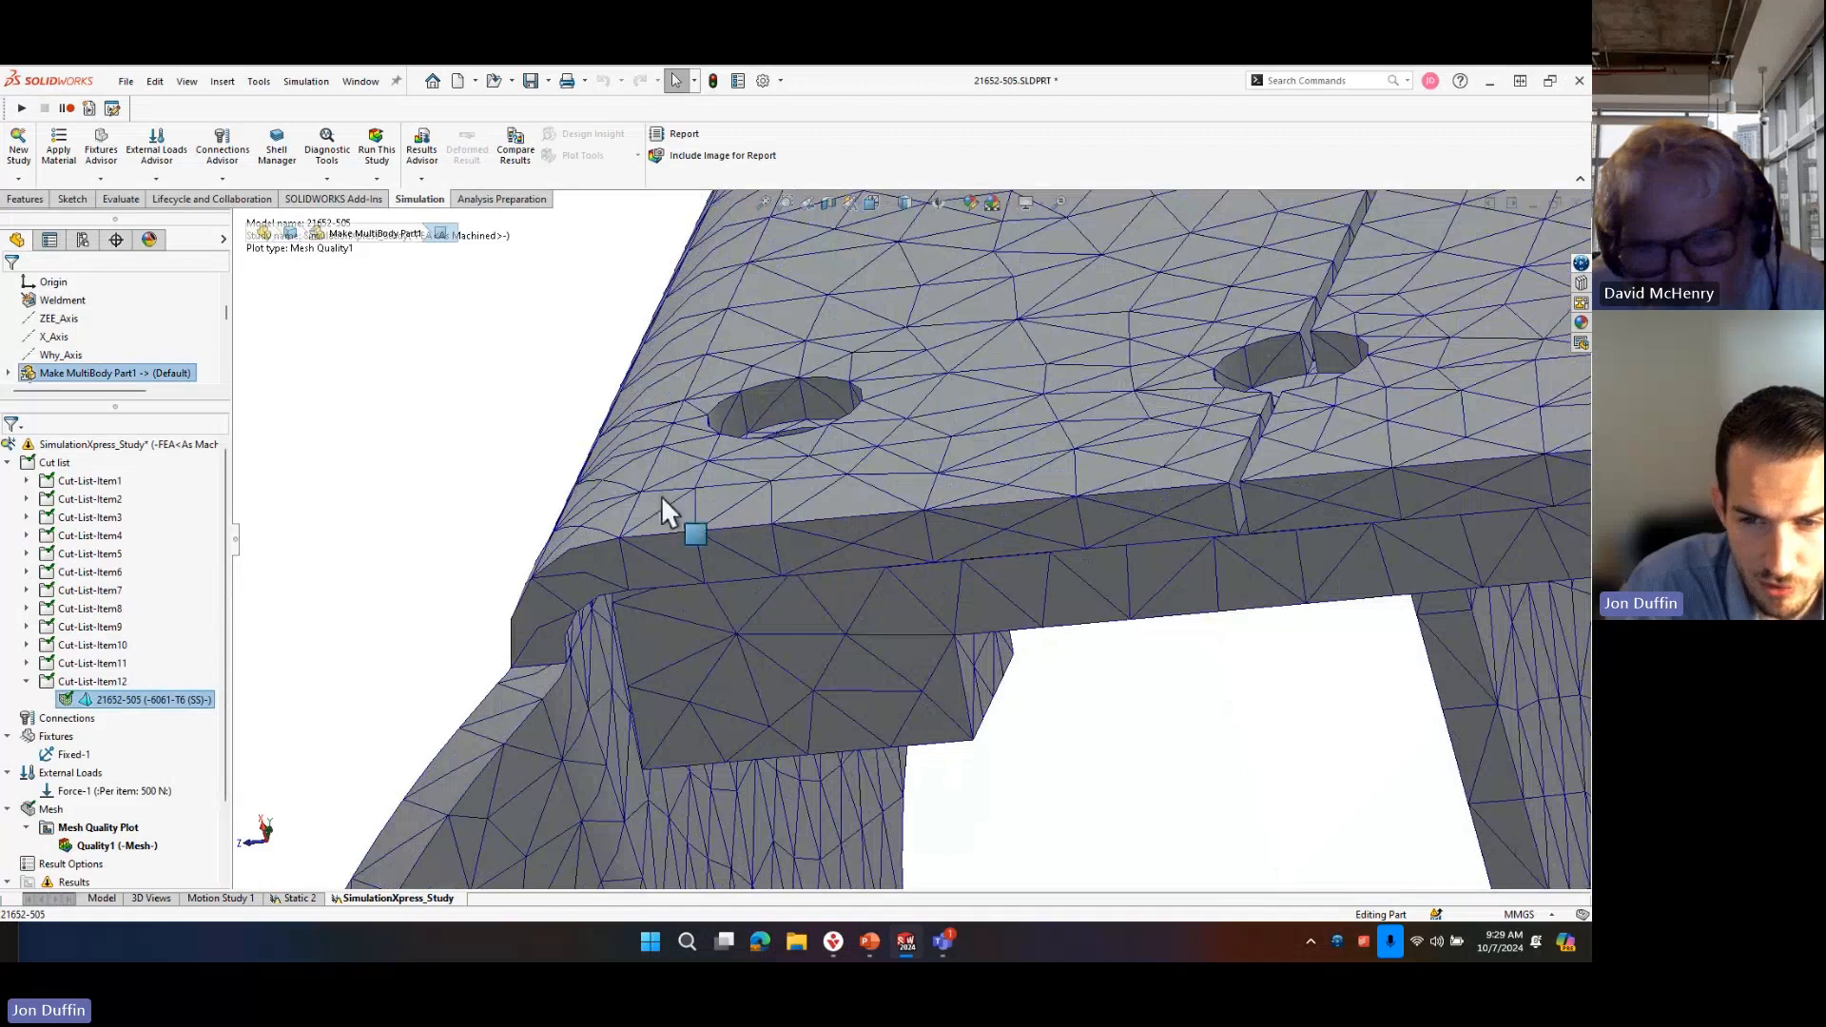
{"action": "scroll", "coordinate": [837, 575], "scroll_direction": "down", "scroll_amount": 3}
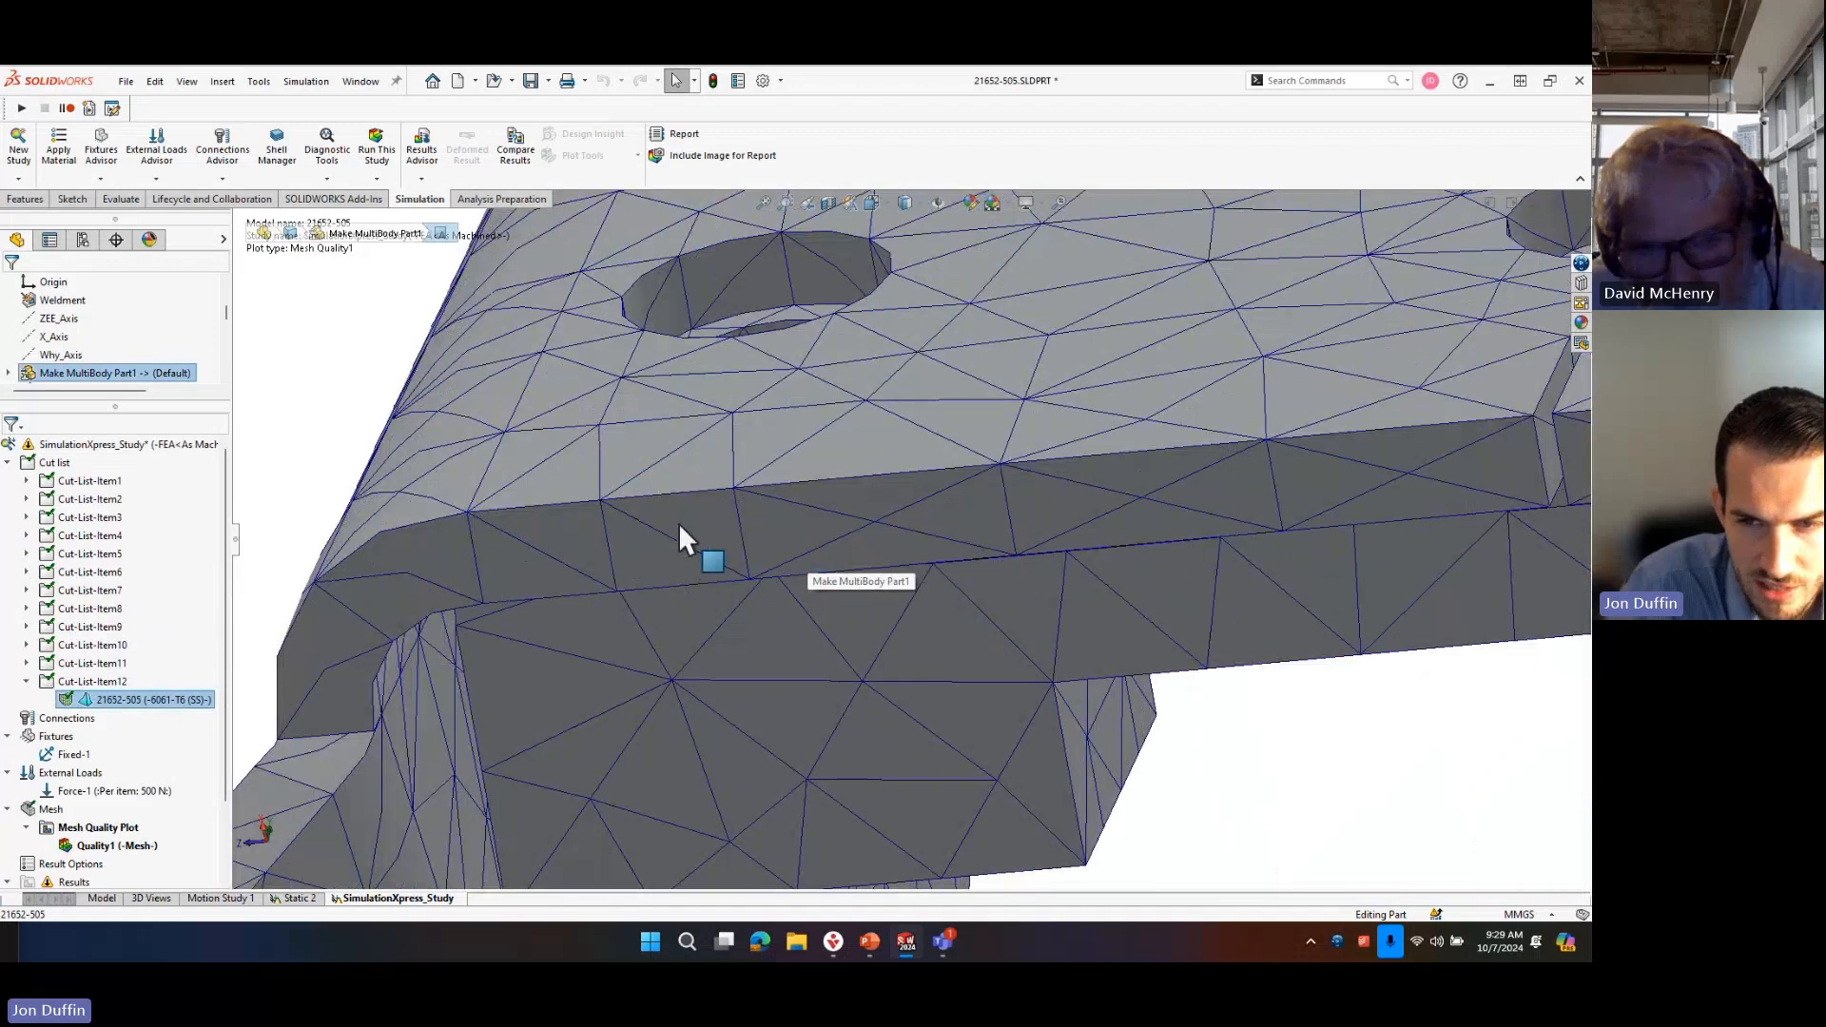
{"action": "middle_click_drag", "start_coordinate": [672, 530], "coordinate": [654, 447]}
{"action": "scroll", "coordinate": [574, 542], "scroll_direction": "down", "scroll_amount": 1}
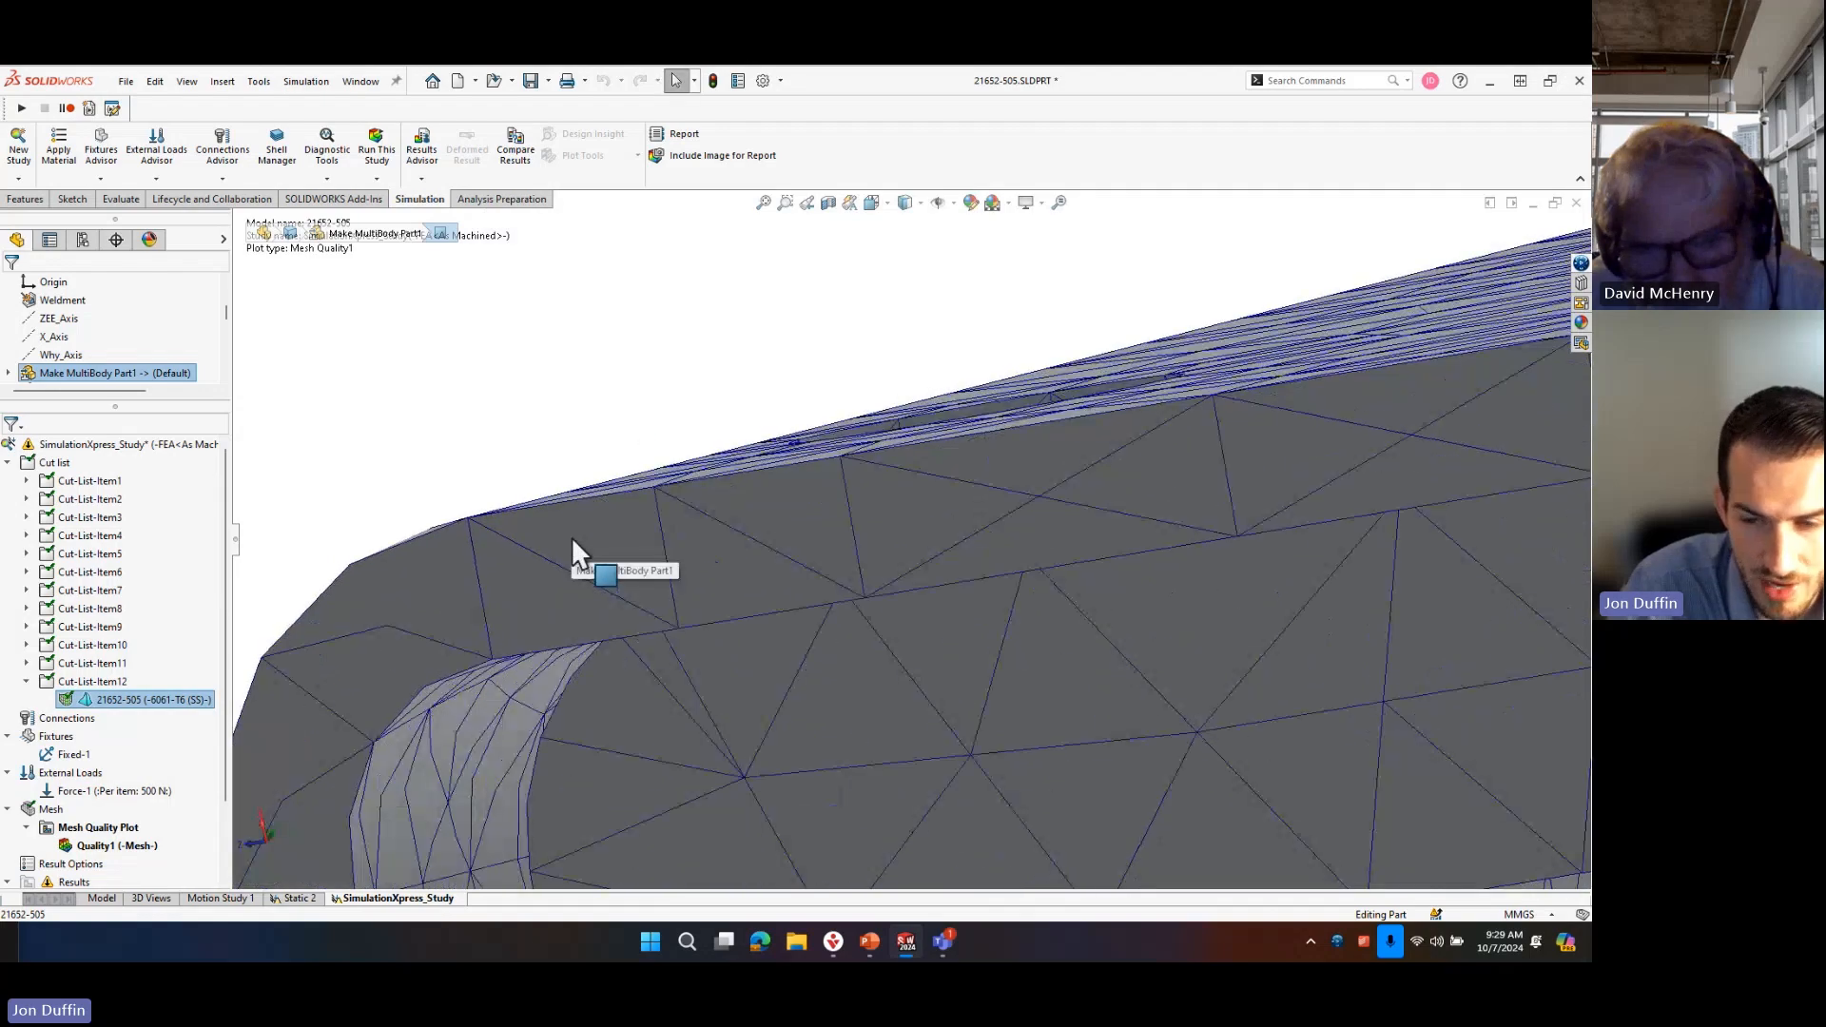
{"action": "mouse_move", "coordinate": [624, 546]}
{"action": "middle_mouse_down"}
{"action": "mouse_move", "coordinate": [644, 533]}
{"action": "mouse_move", "coordinate": [653, 549]}
{"action": "middle_mouse_up"}
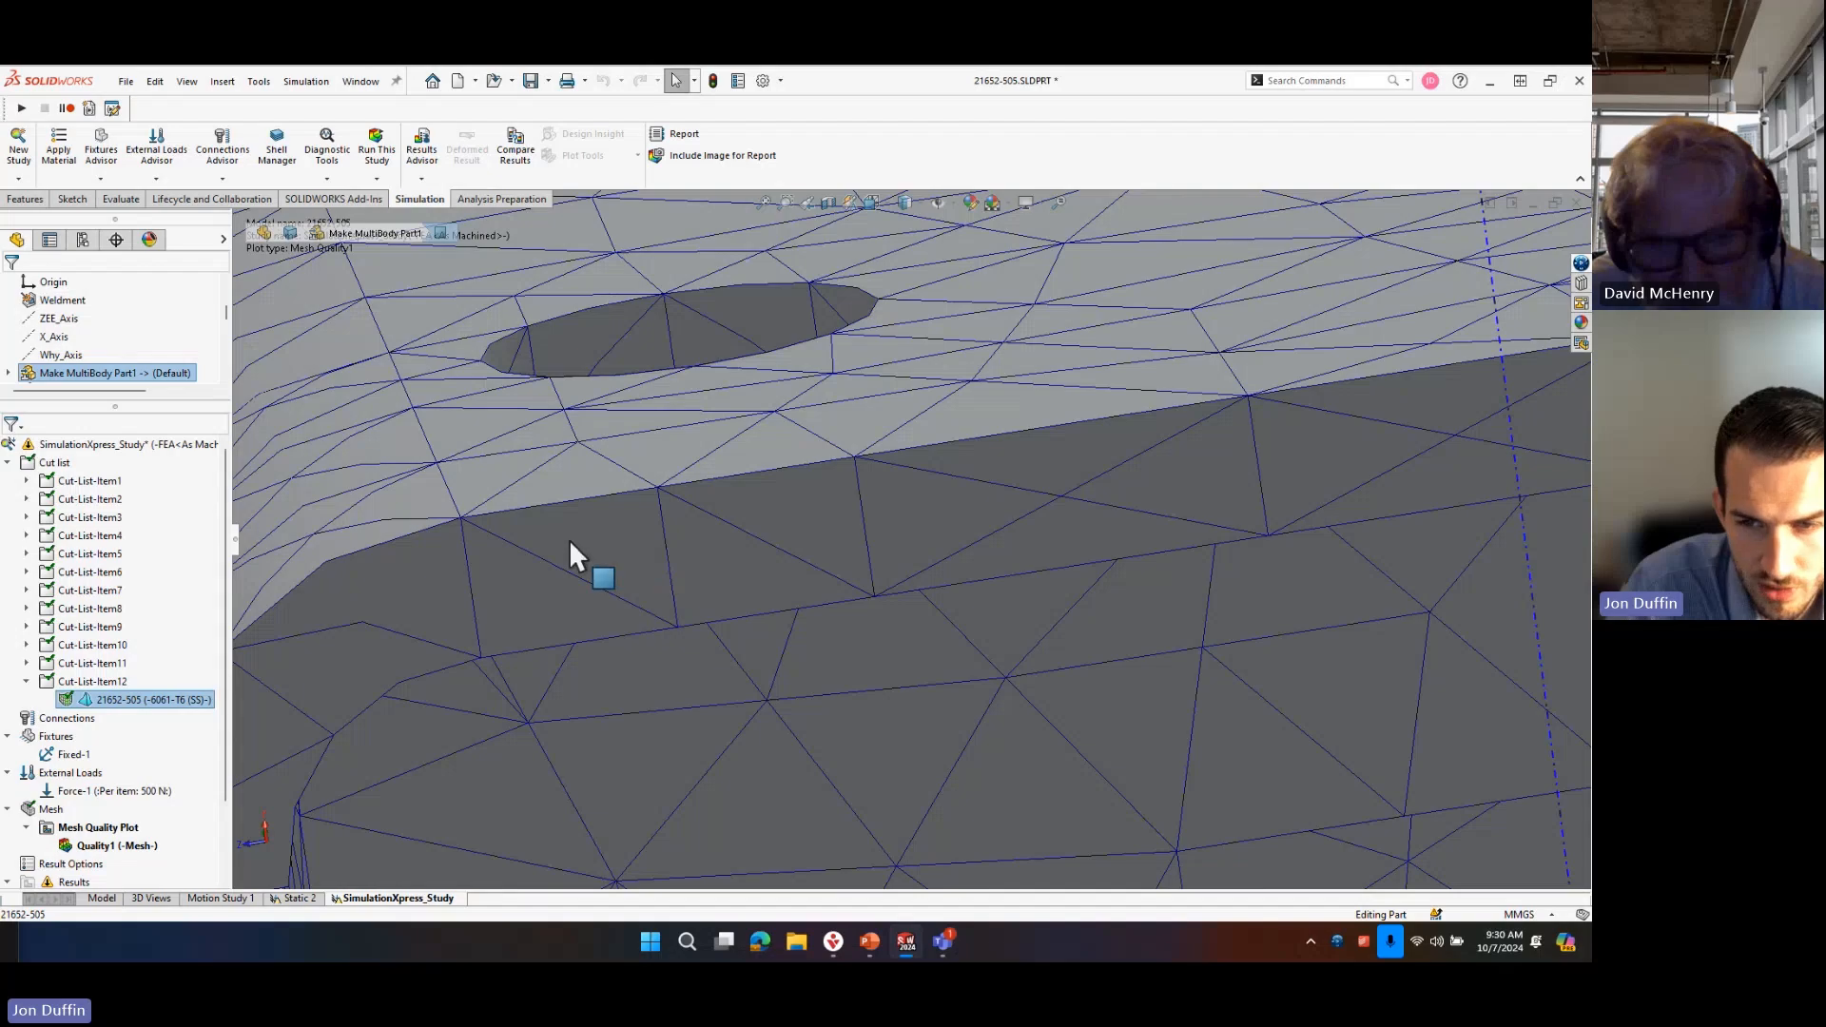
{"action": "scroll", "coordinate": [583, 586], "scroll_direction": "up", "scroll_amount": 6}
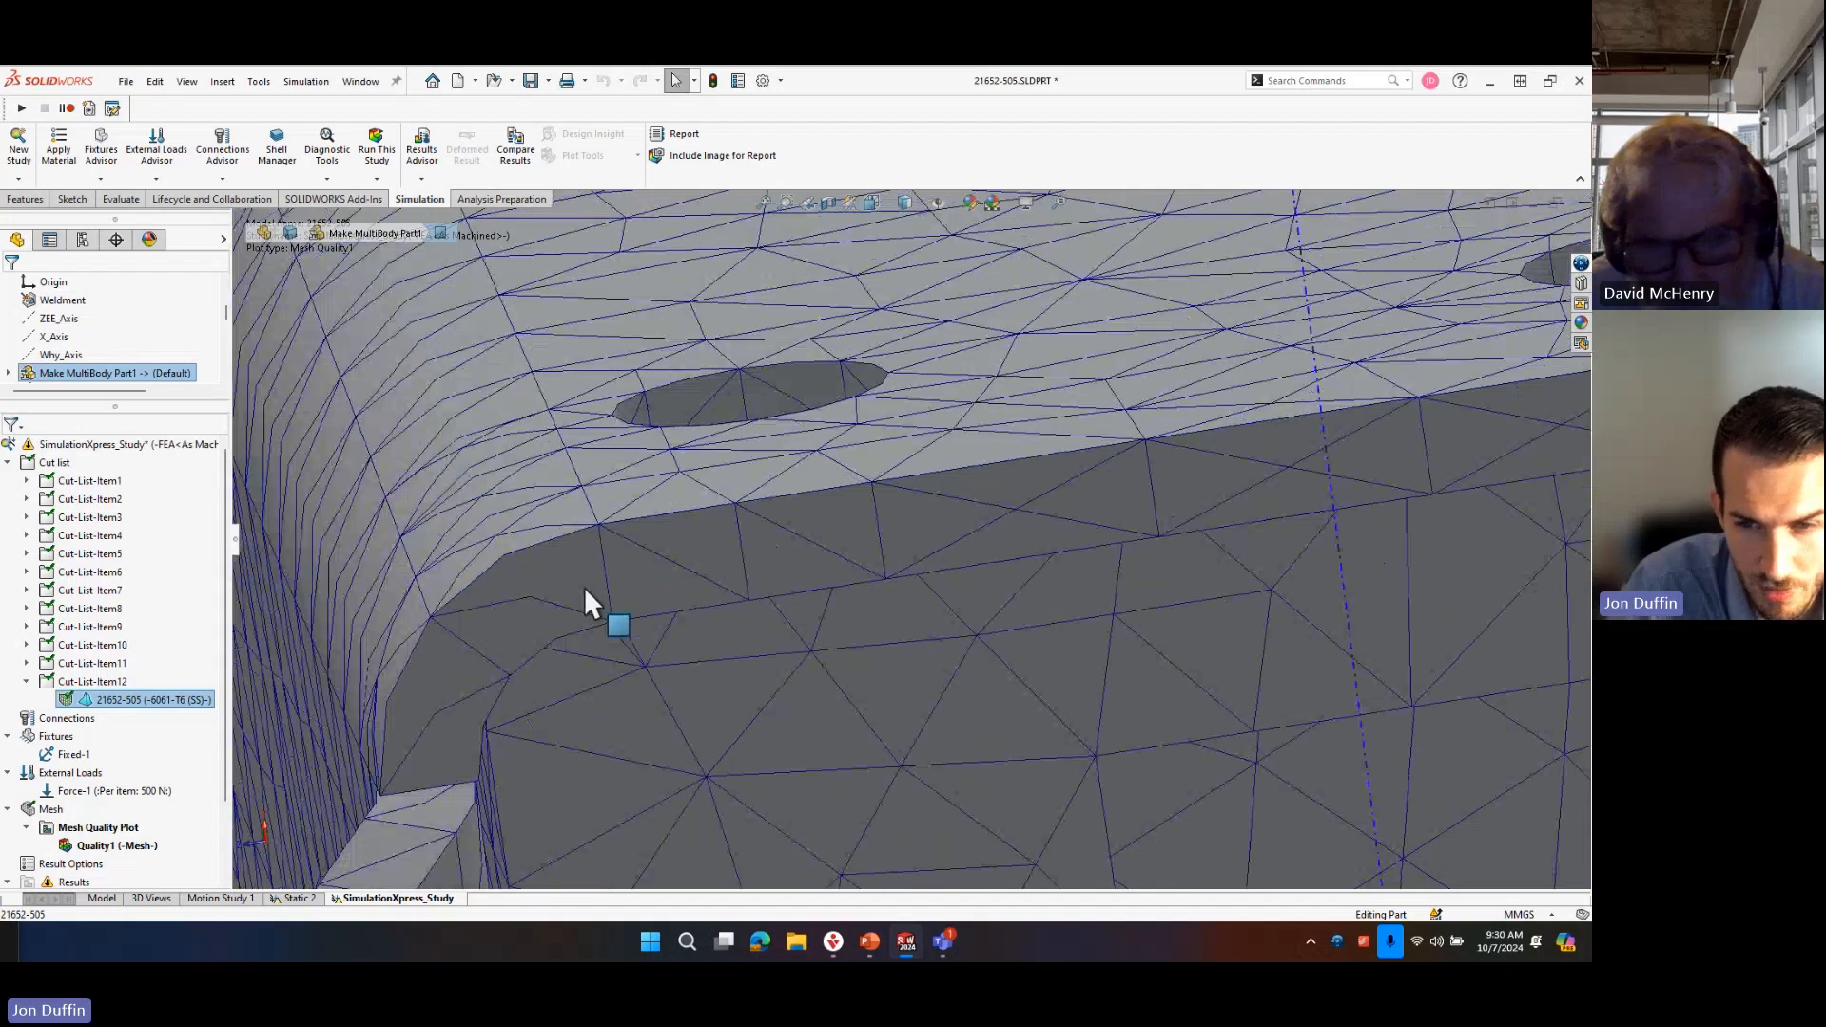
{"action": "middle_click_drag", "start_coordinate": [995, 616], "coordinate": [1058, 596]}
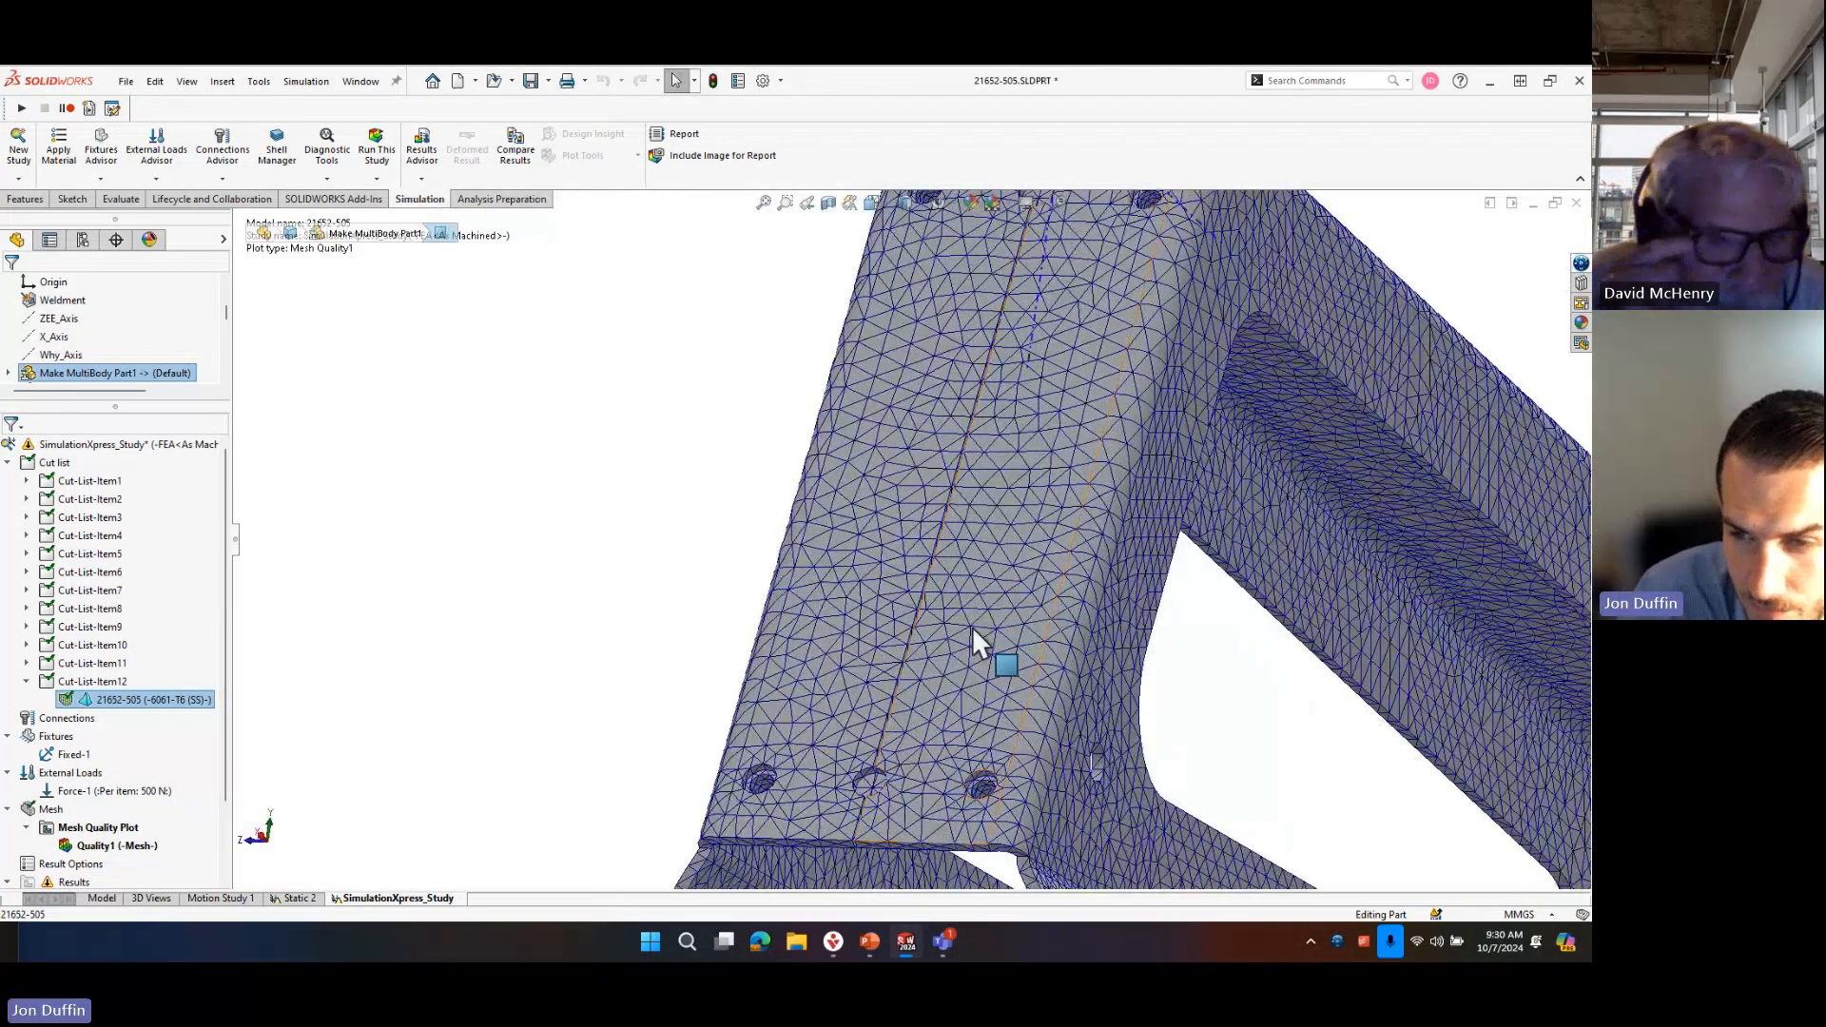
{"action": "scroll", "coordinate": [974, 633], "scroll_direction": "up", "scroll_amount": 4}
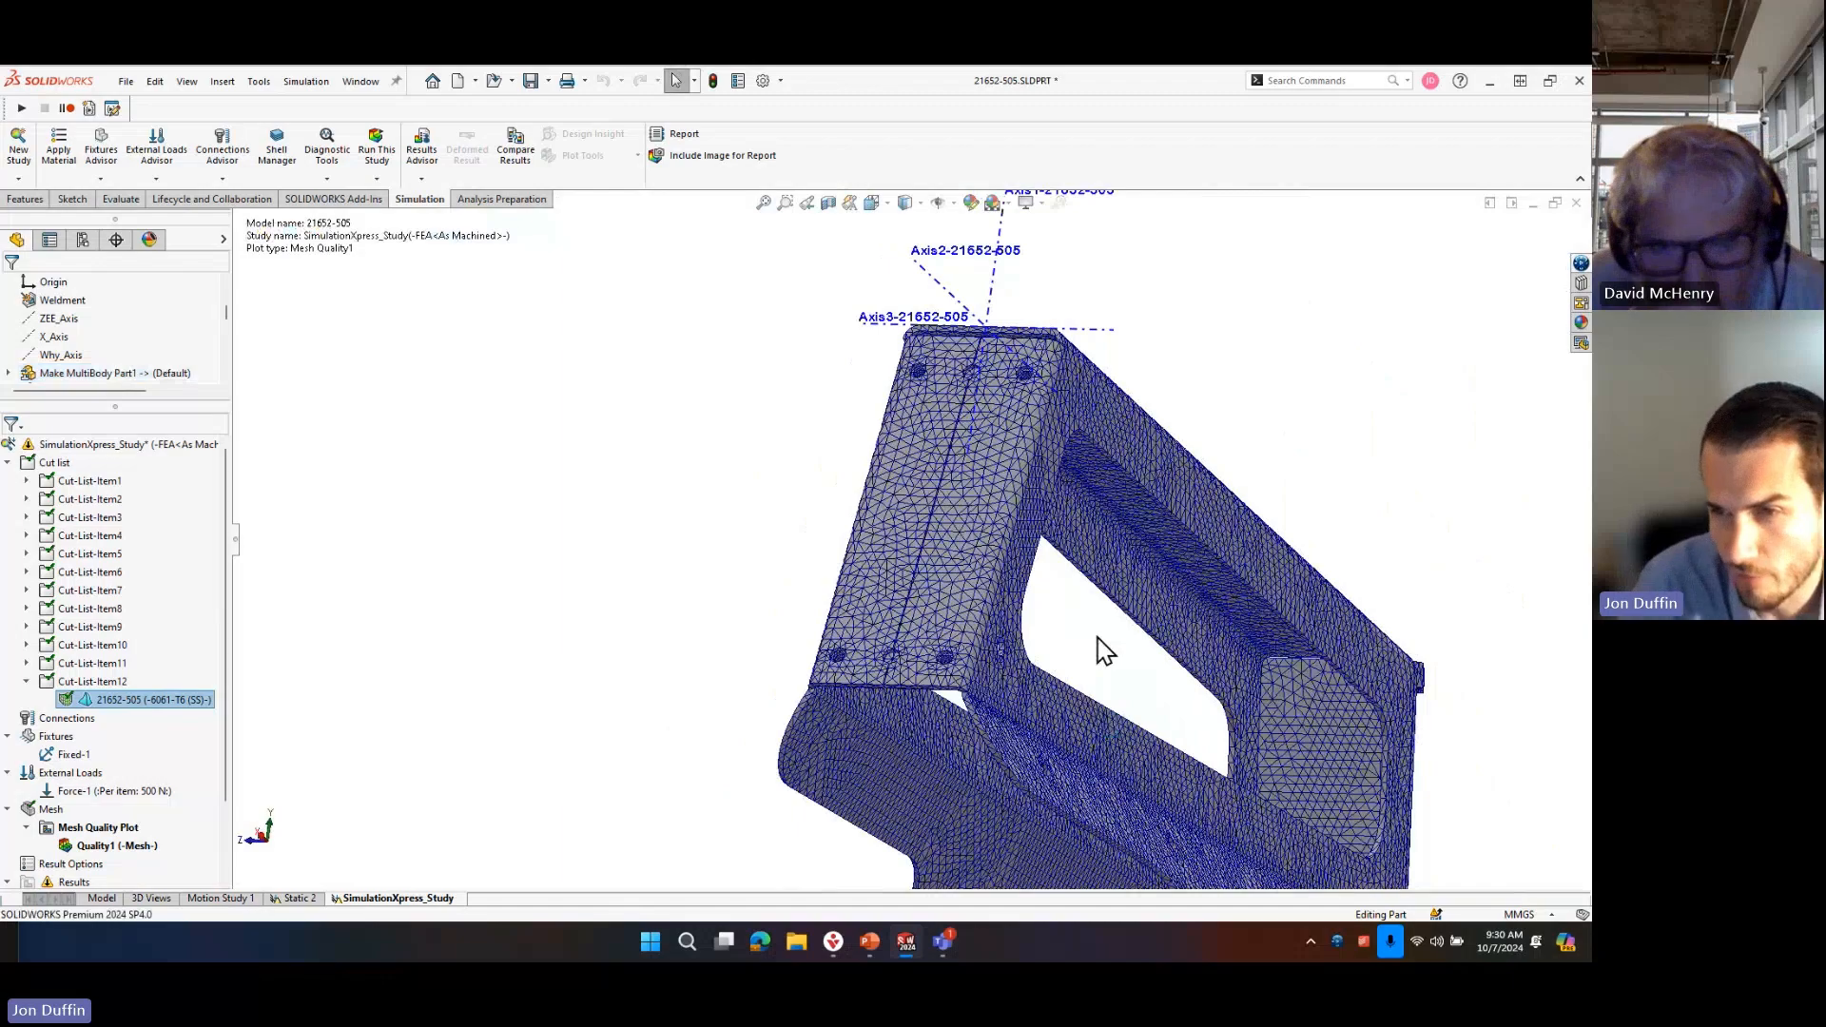
{"action": "middle_click_drag", "start_coordinate": [1088, 469], "coordinate": [811, 567]}
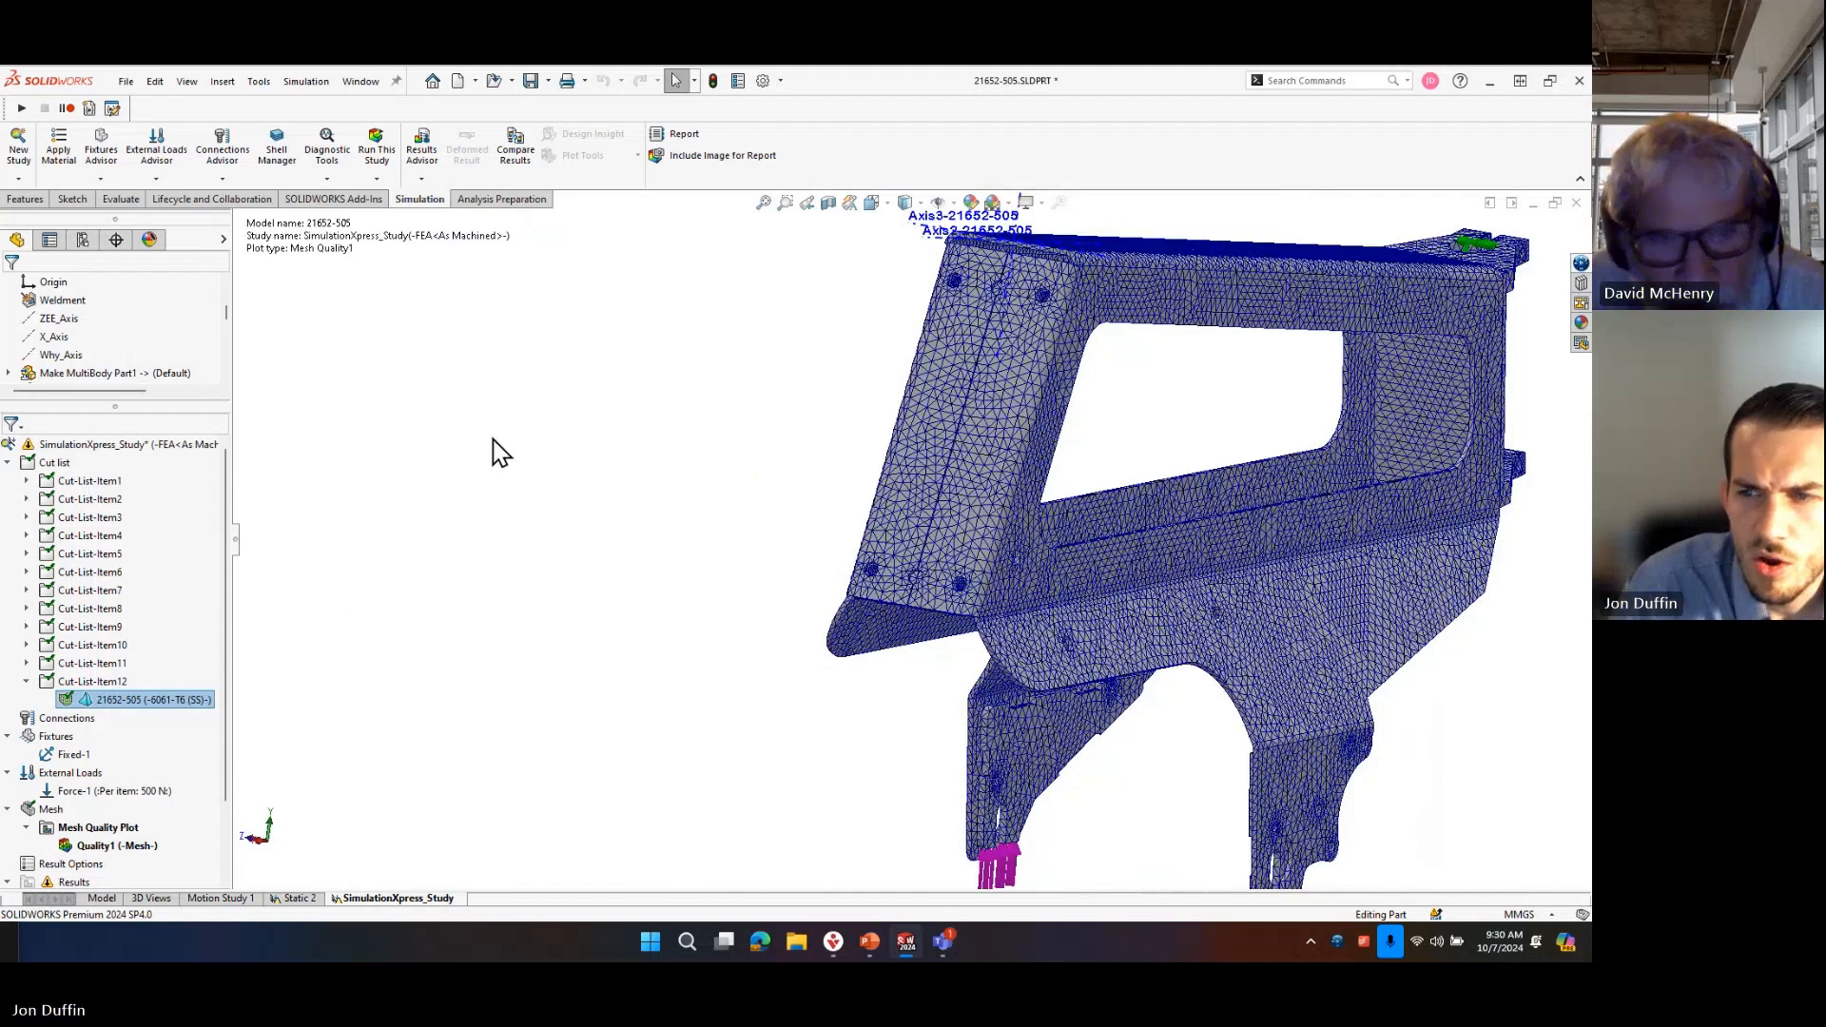
{"action": "left_click", "coordinate": [1143, 568]}
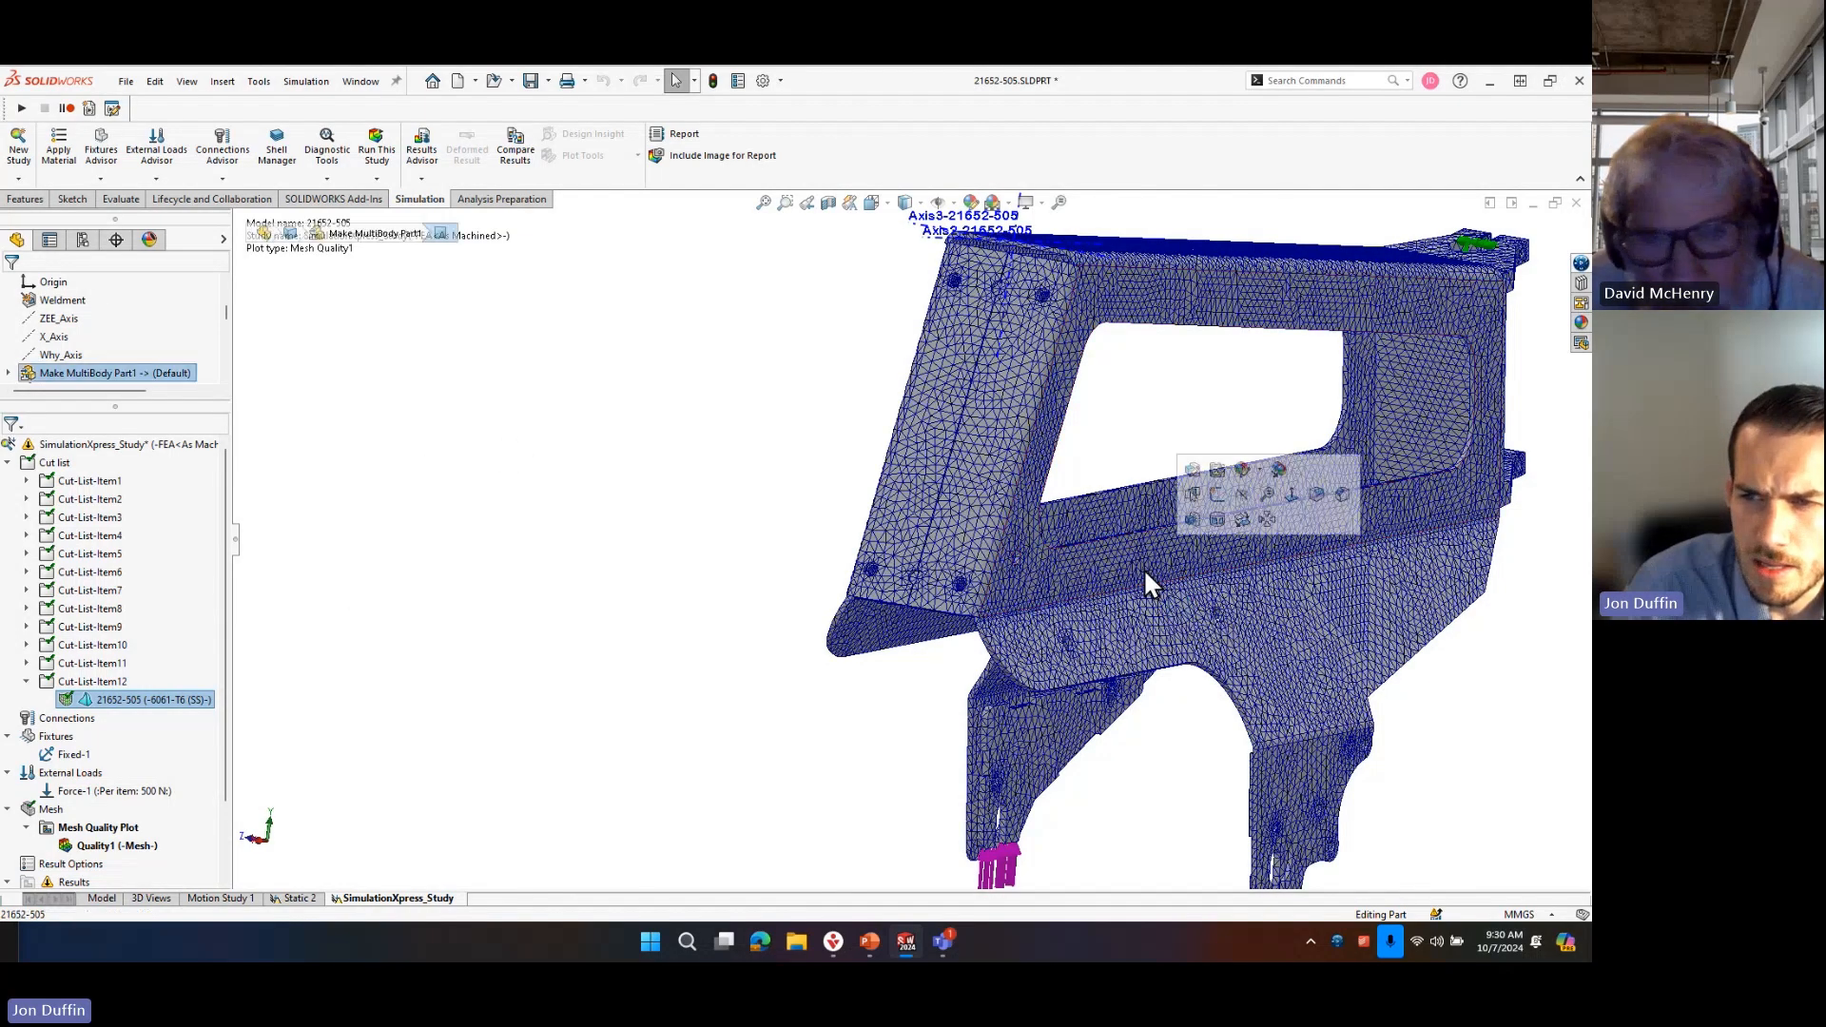
{"action": "left_click", "coordinate": [1156, 462]}
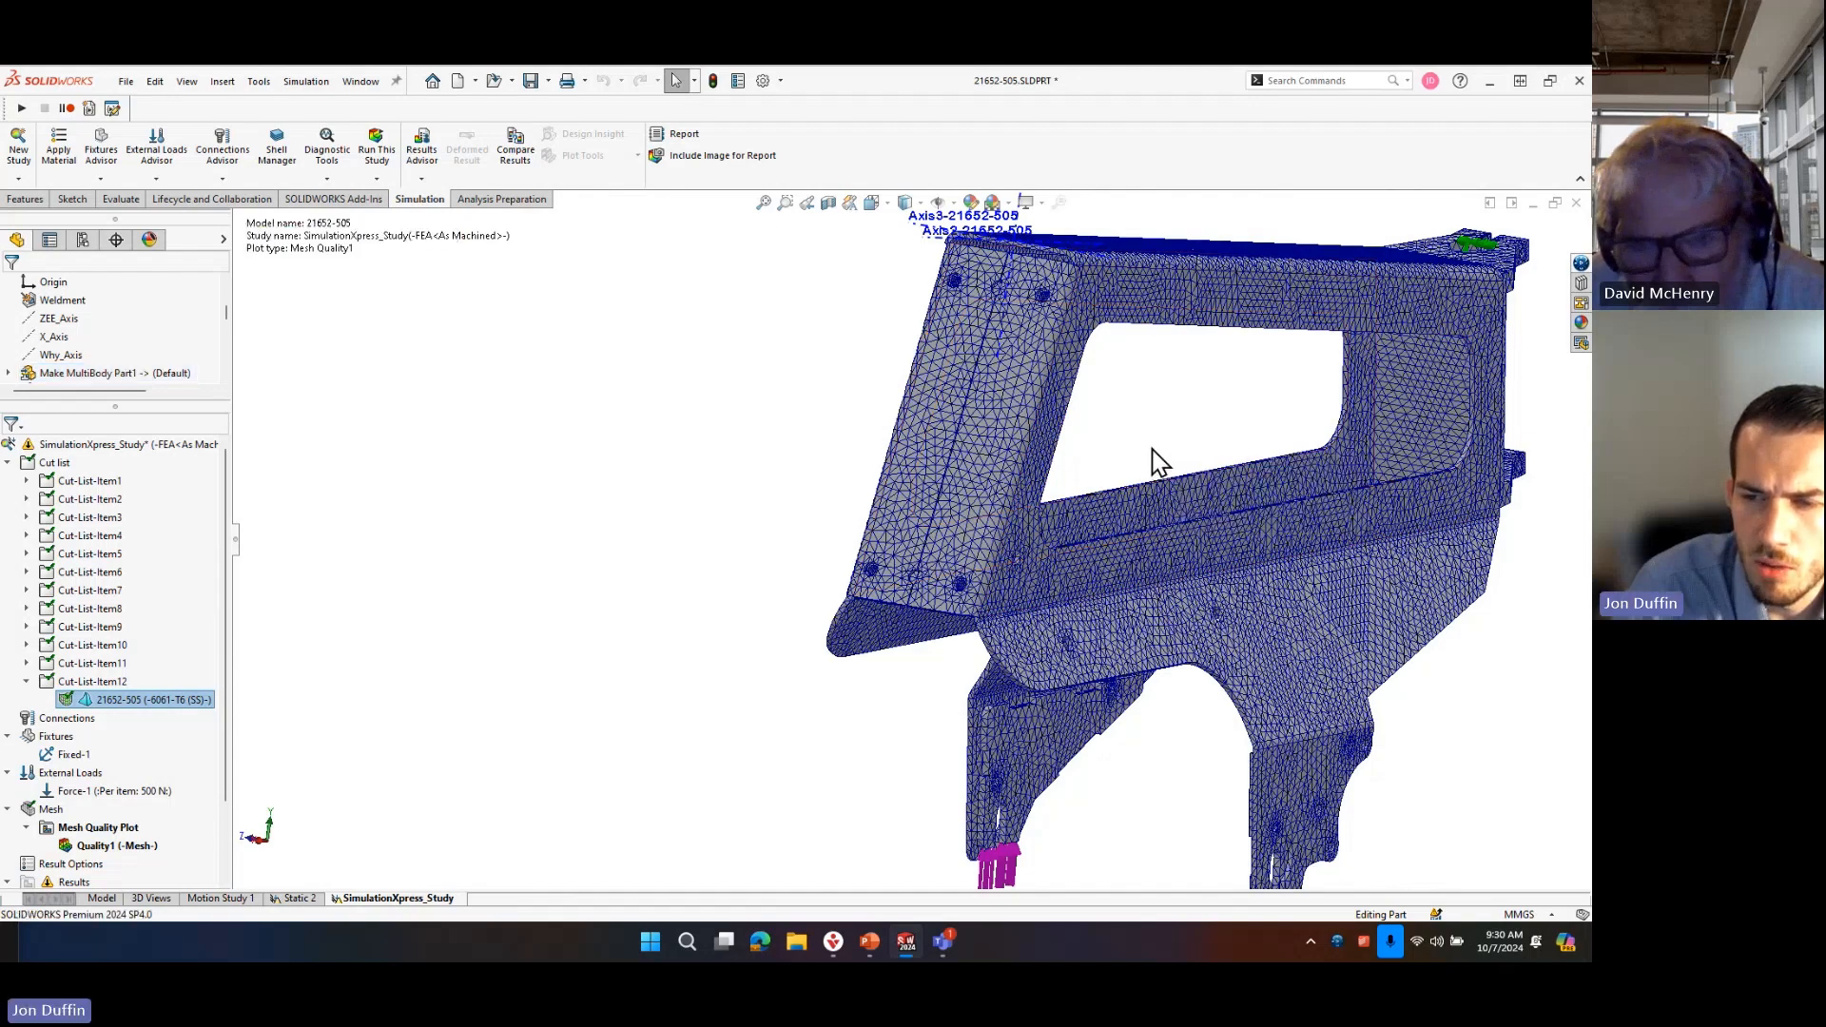
{"action": "left_click", "coordinate": [920, 643]}
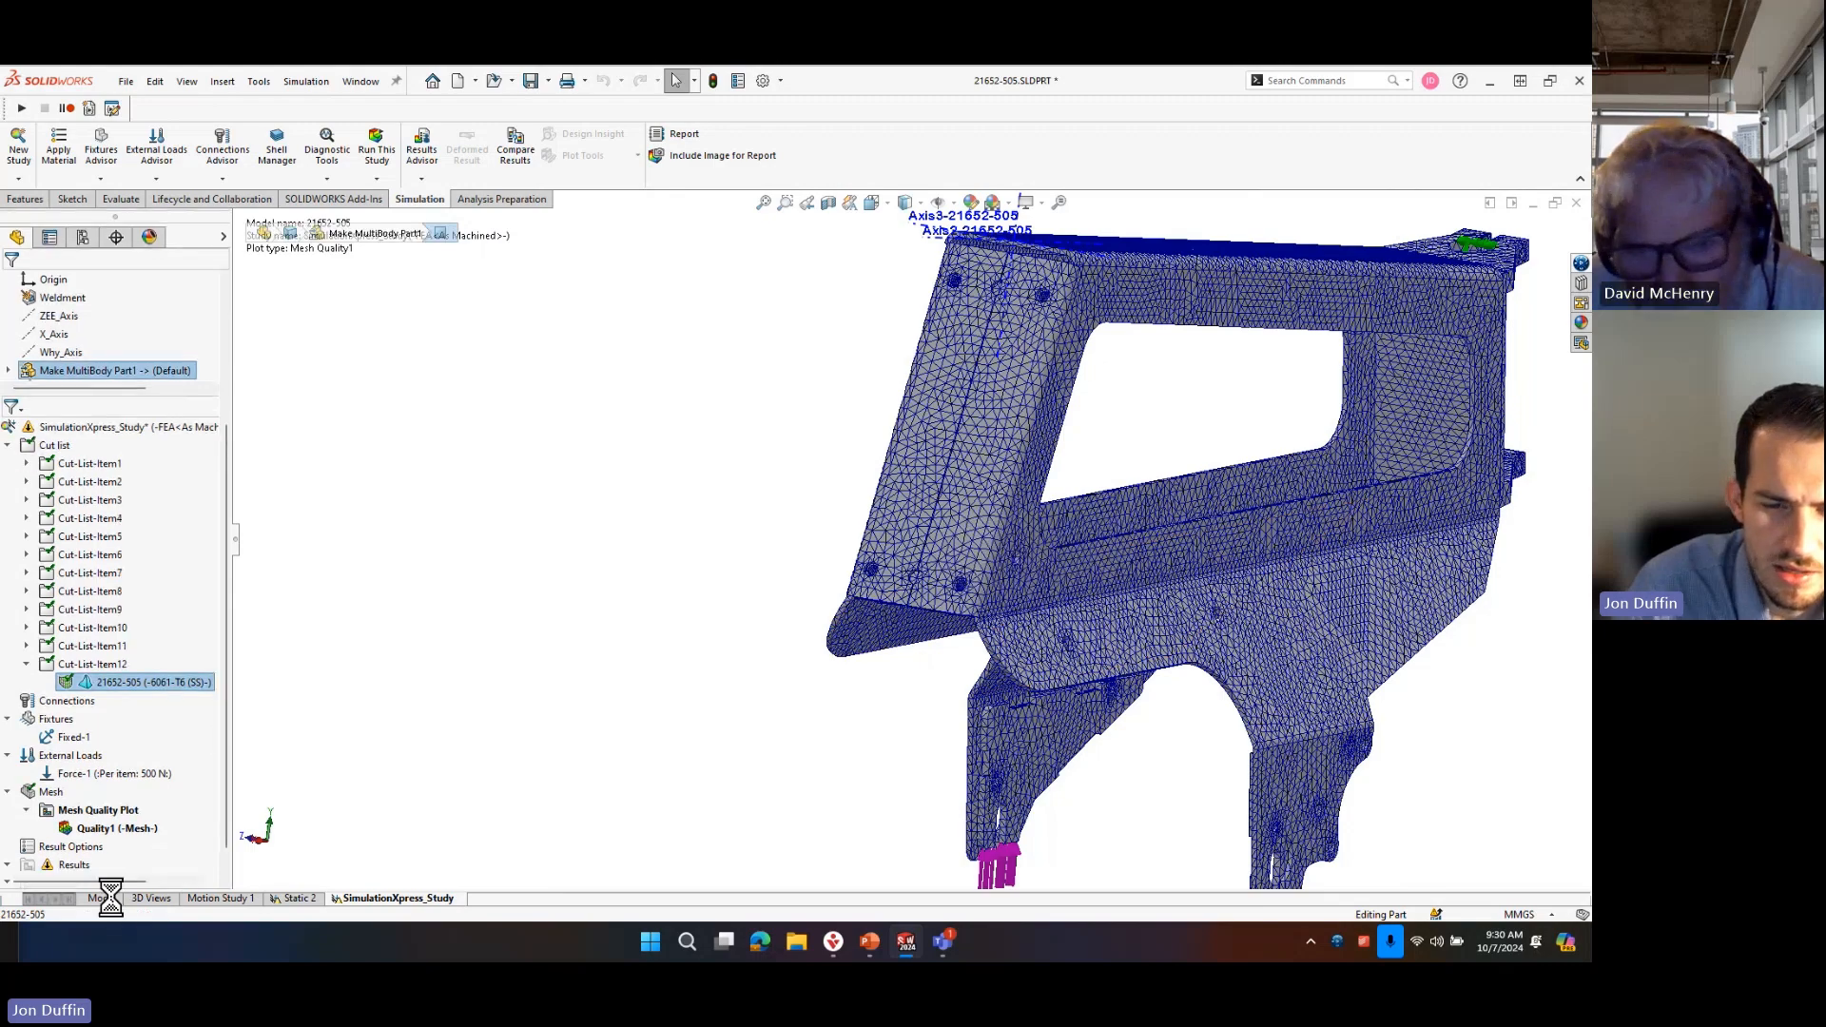
Return from the study to the part model and open the source assembly of Make MultiBody Part1 with Edit In Context.
{"action": "left_click", "coordinate": [101, 899]}
{"action": "scroll", "coordinate": [90, 647], "scroll_direction": "up", "scroll_amount": 4}
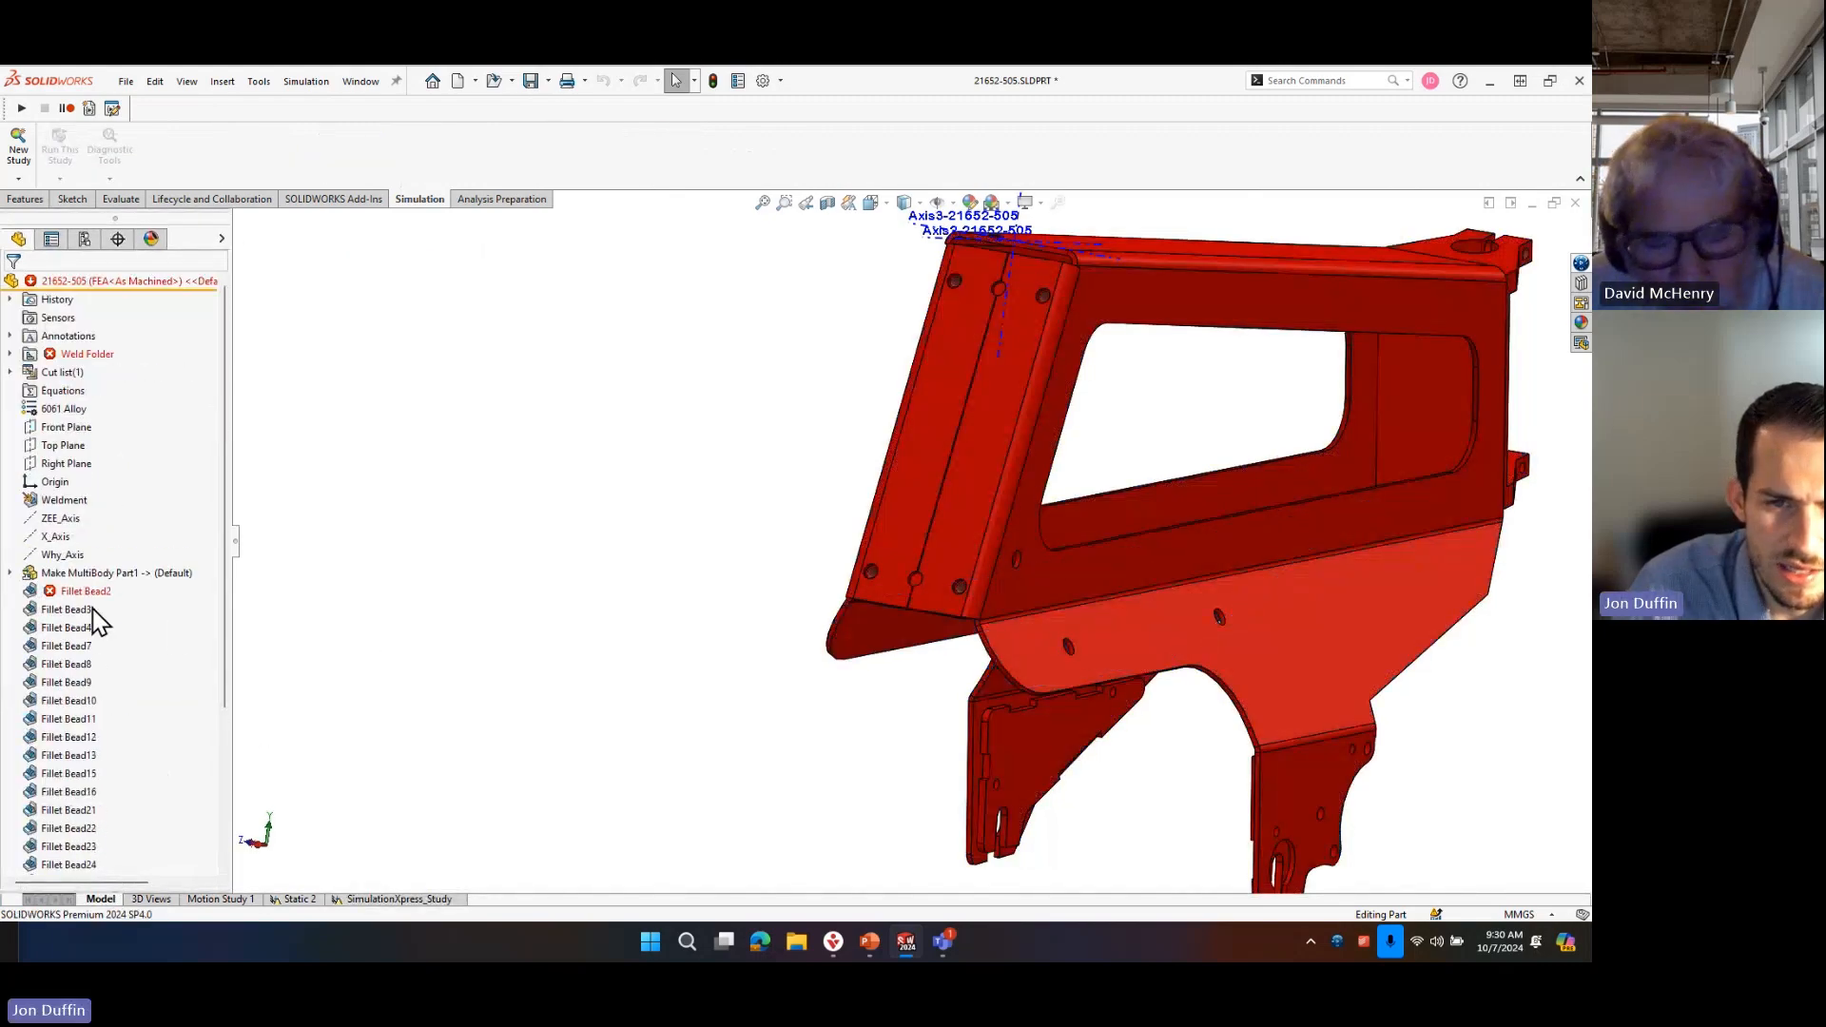
{"action": "left_click", "coordinate": [75, 574]}
{"action": "right_click", "coordinate": [74, 574]}
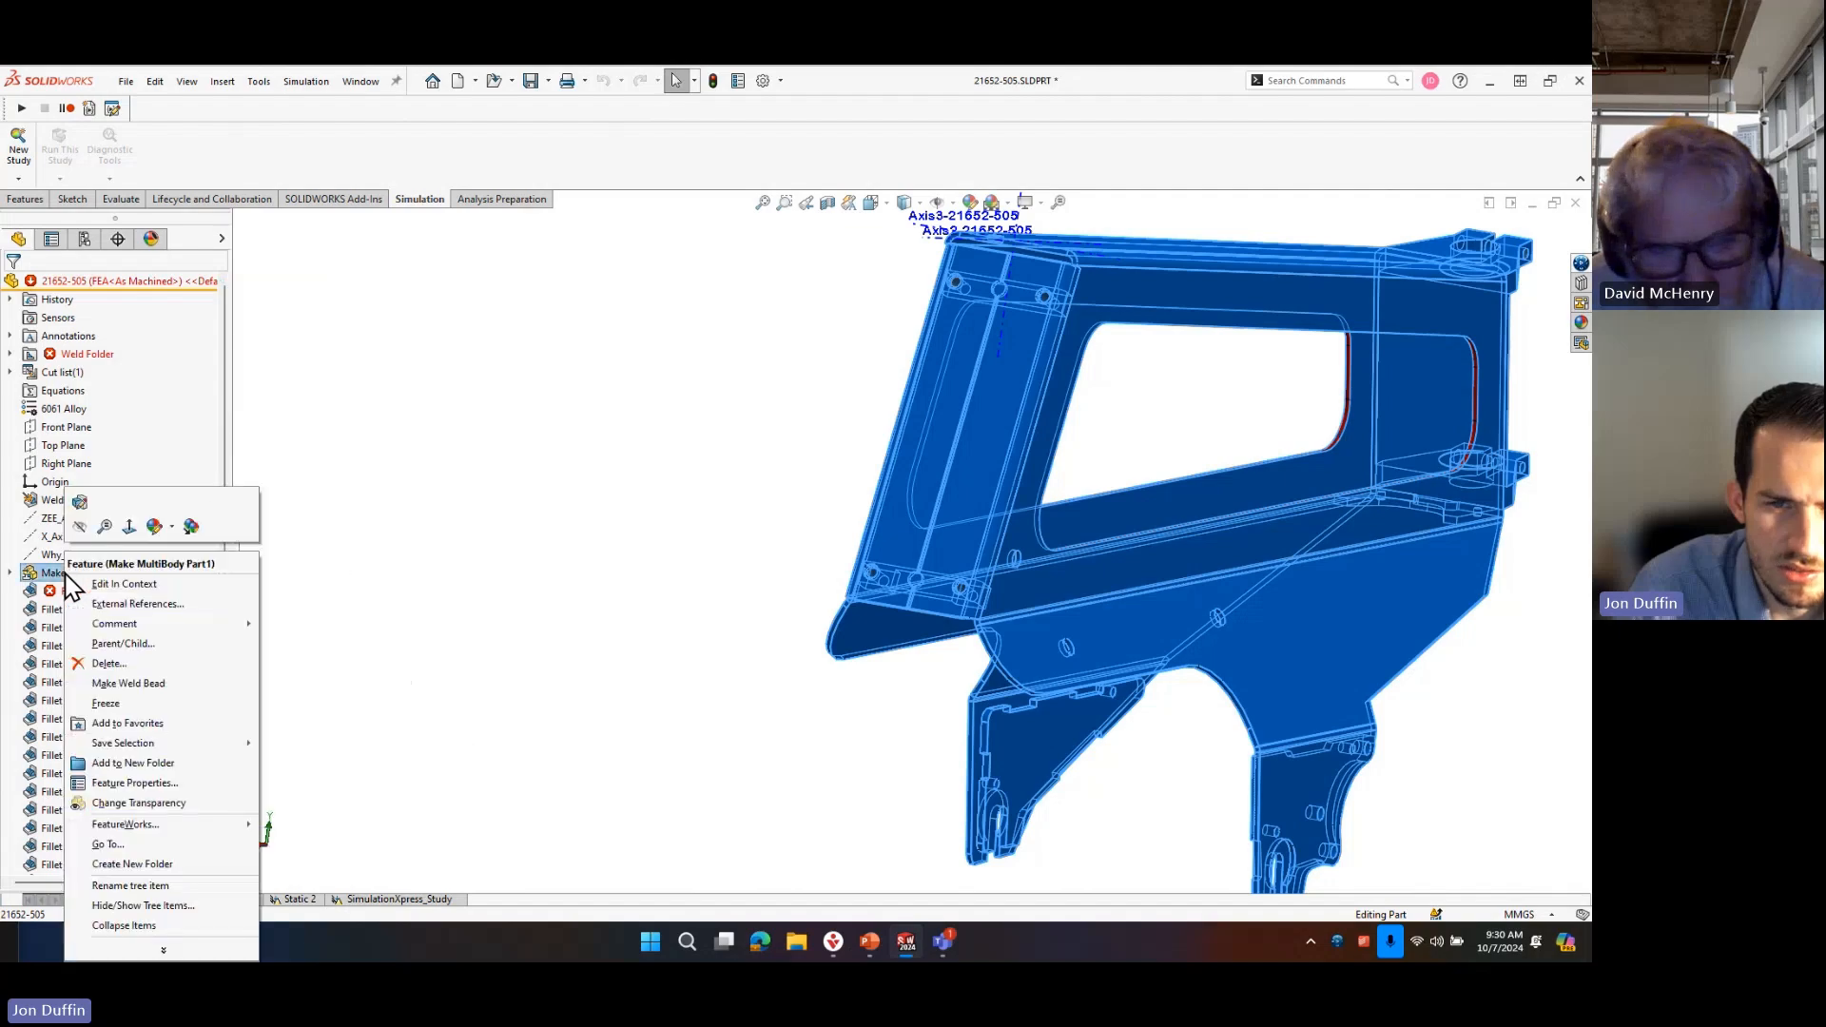
{"action": "left_click", "coordinate": [114, 584]}
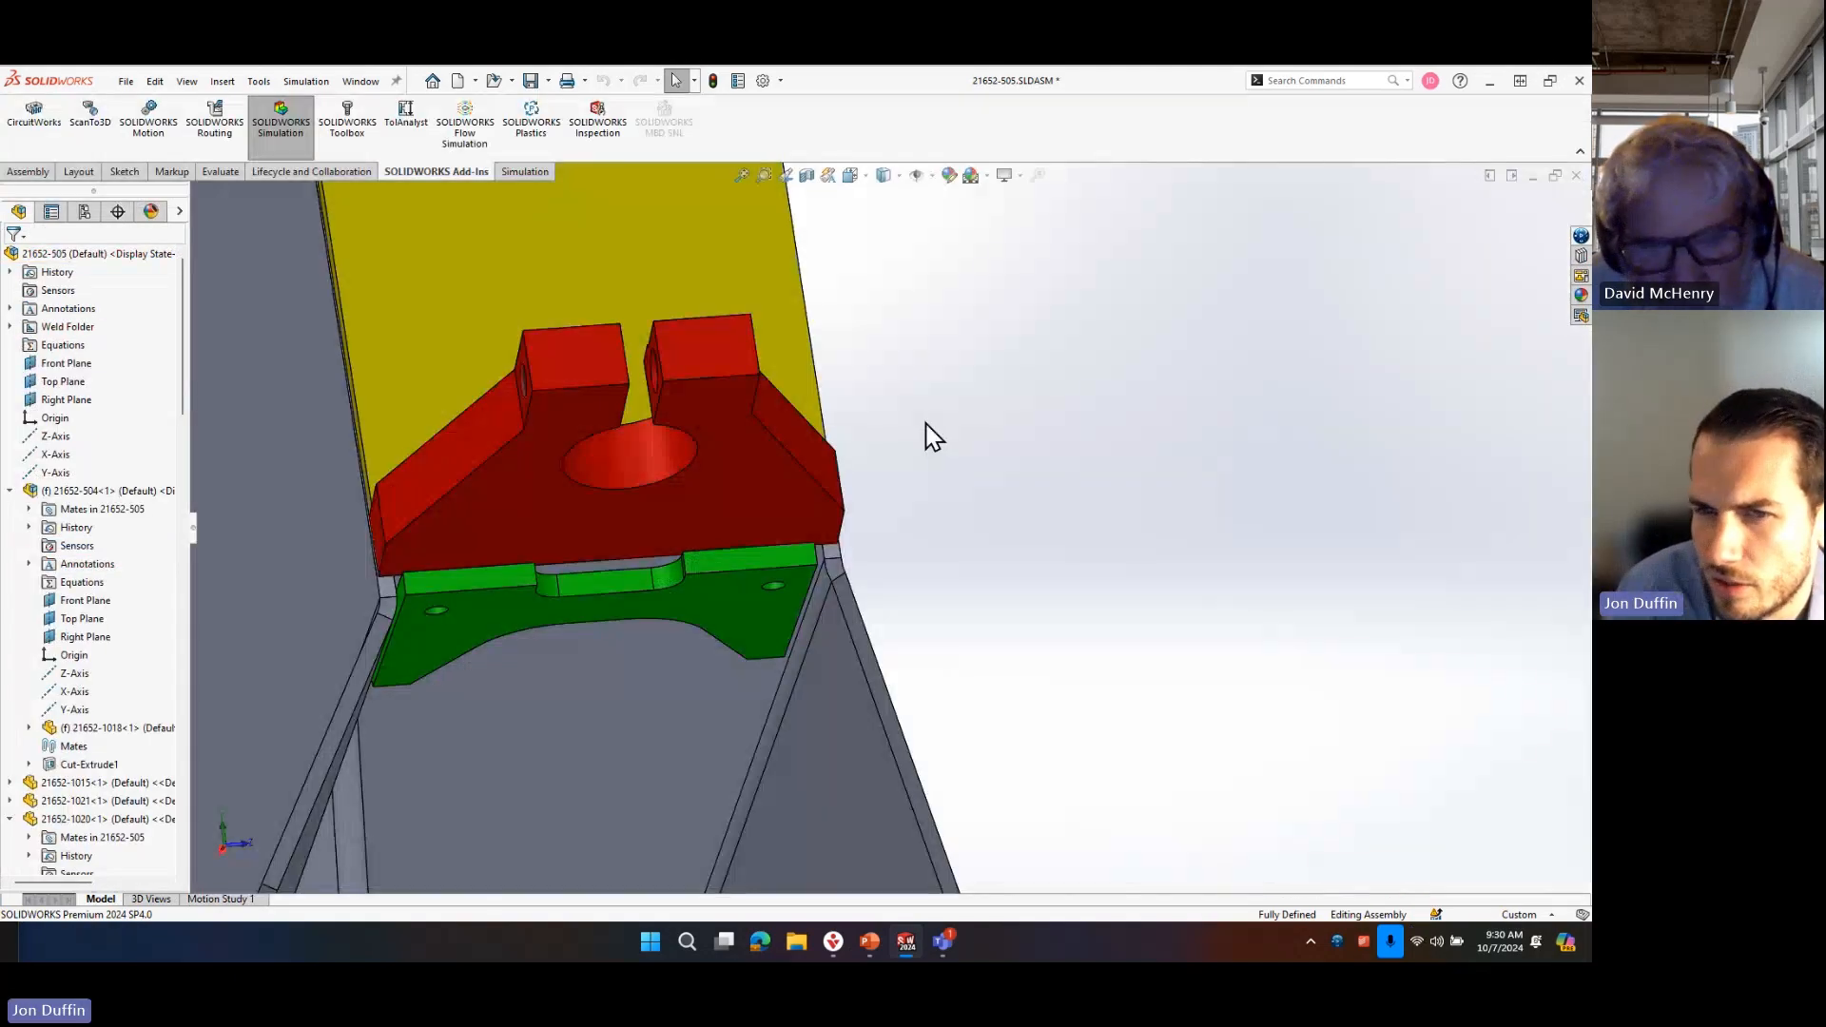
Open the bent sheet metal frame part 21652-1018 from the assembly in its own window.
{"action": "scroll", "coordinate": [976, 594], "scroll_direction": "up", "scroll_amount": 8}
{"action": "scroll", "coordinate": [894, 604], "scroll_direction": "down", "scroll_amount": 2}
{"action": "middle_click_drag", "start_coordinate": [817, 575], "coordinate": [785, 545]}
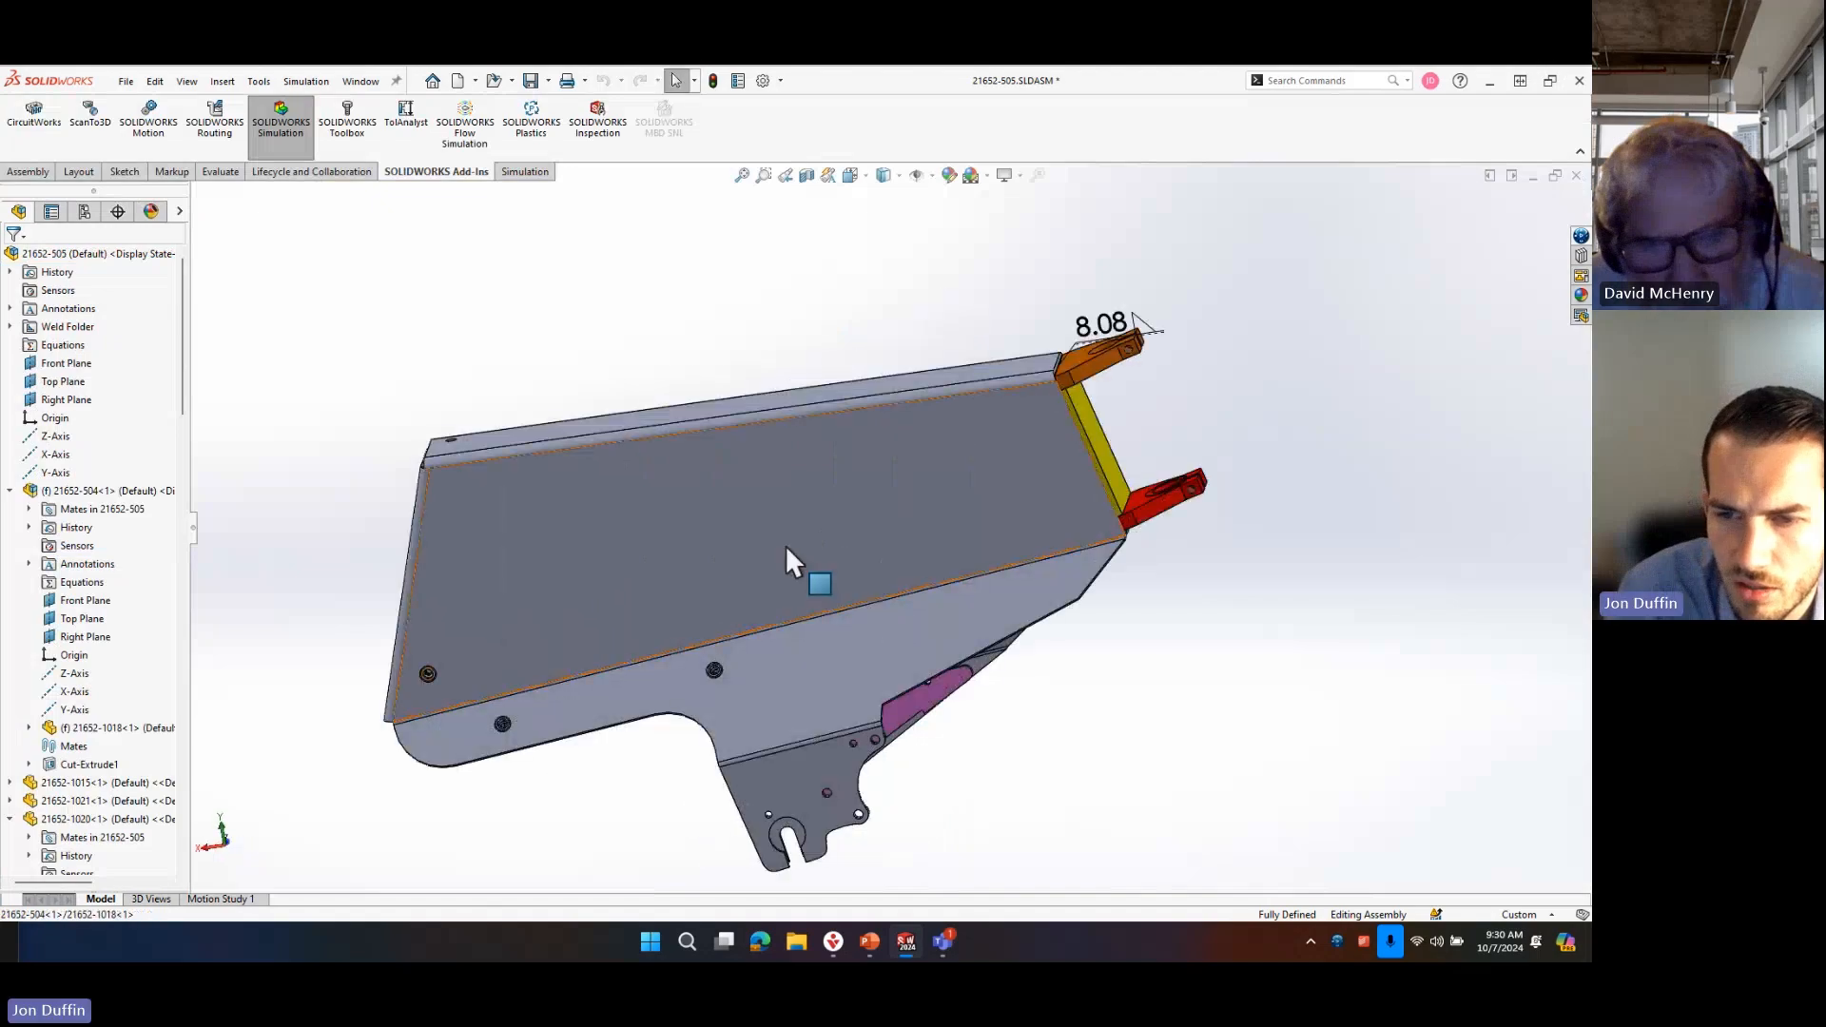
{"action": "left_click", "coordinate": [785, 545]}
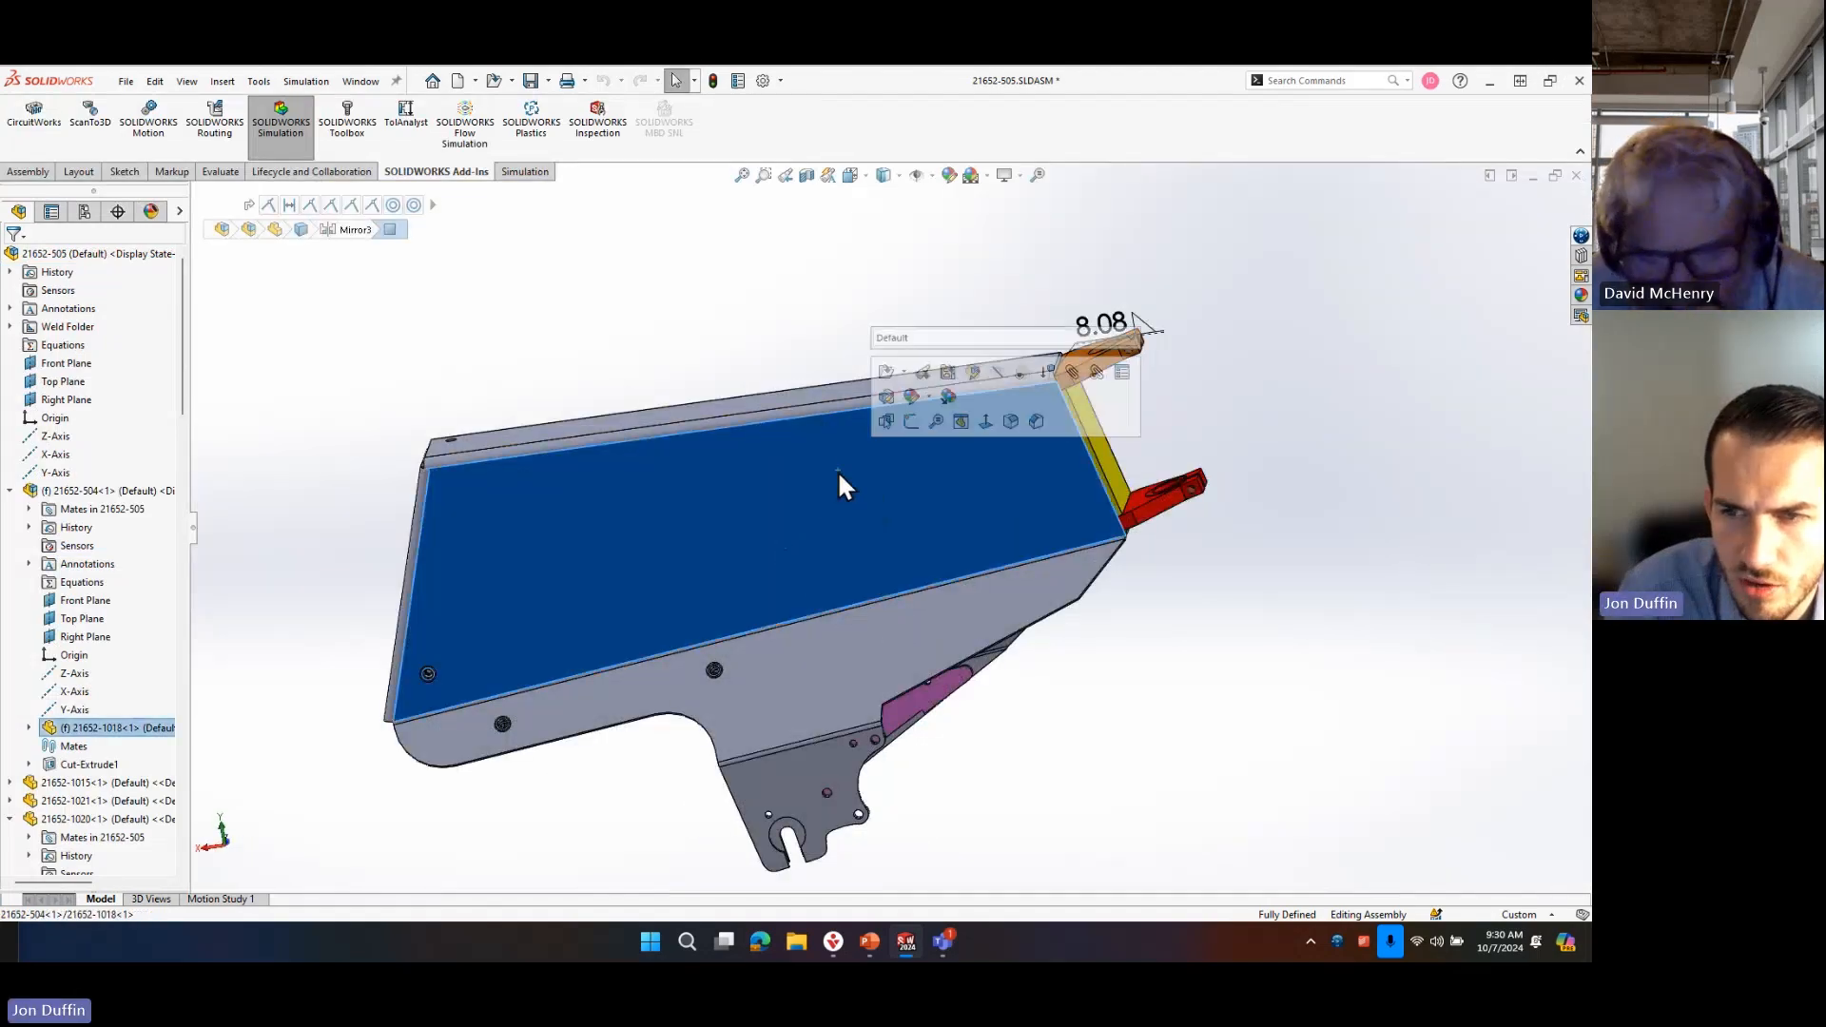
{"action": "left_click", "coordinate": [885, 371]}
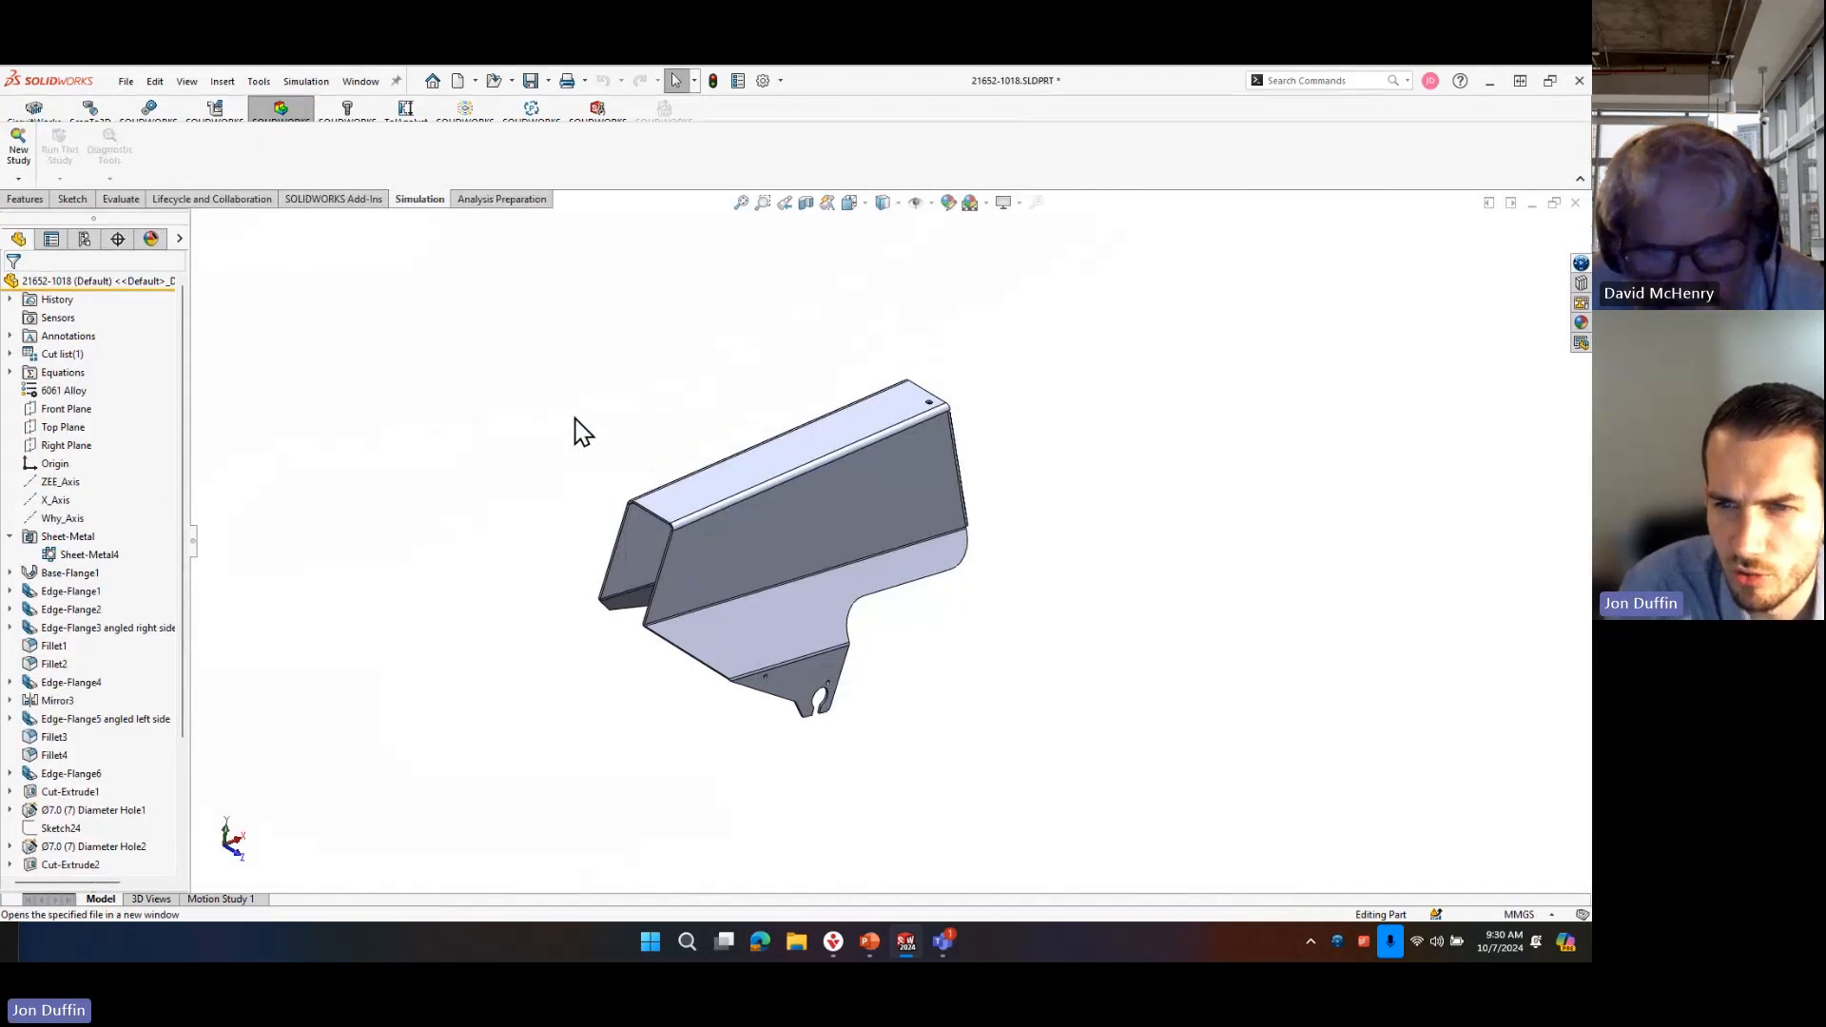
Add a new configuration named FEA to the sheet metal part.
{"action": "middle_click_drag", "start_coordinate": [868, 529], "coordinate": [424, 432]}
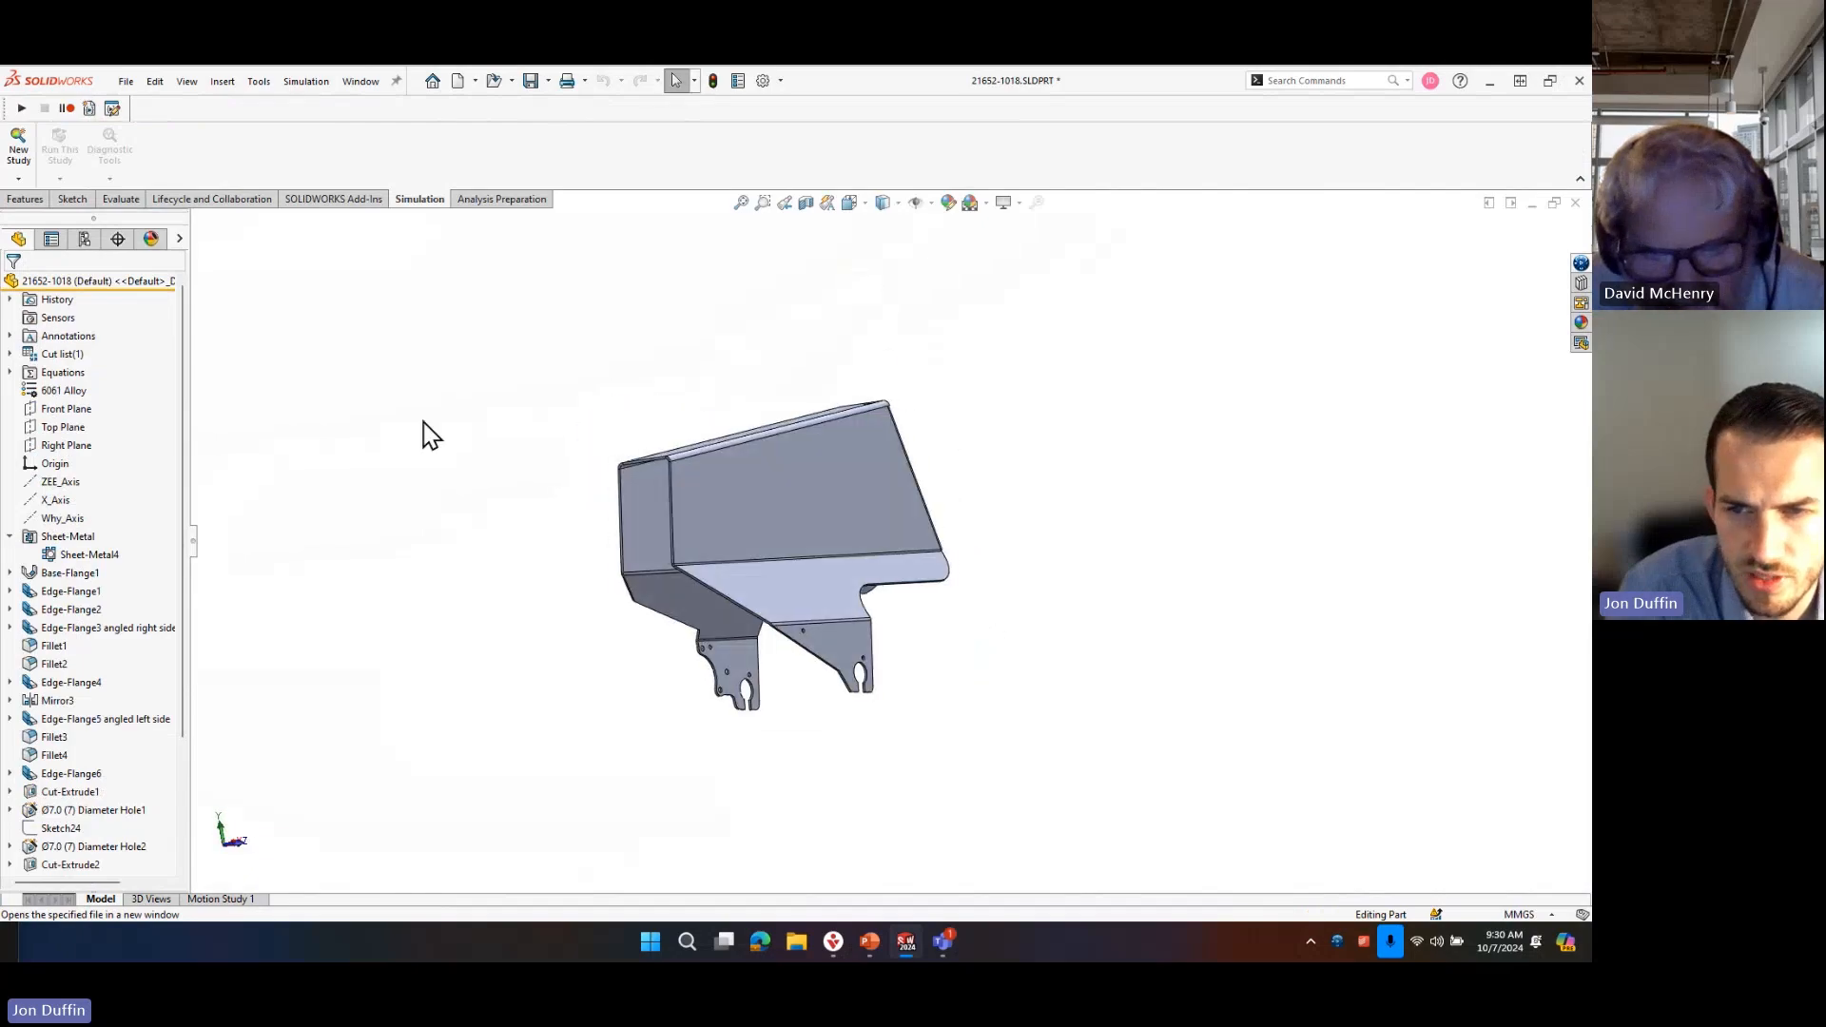
{"action": "middle_click_drag", "start_coordinate": [700, 522], "coordinate": [485, 570]}
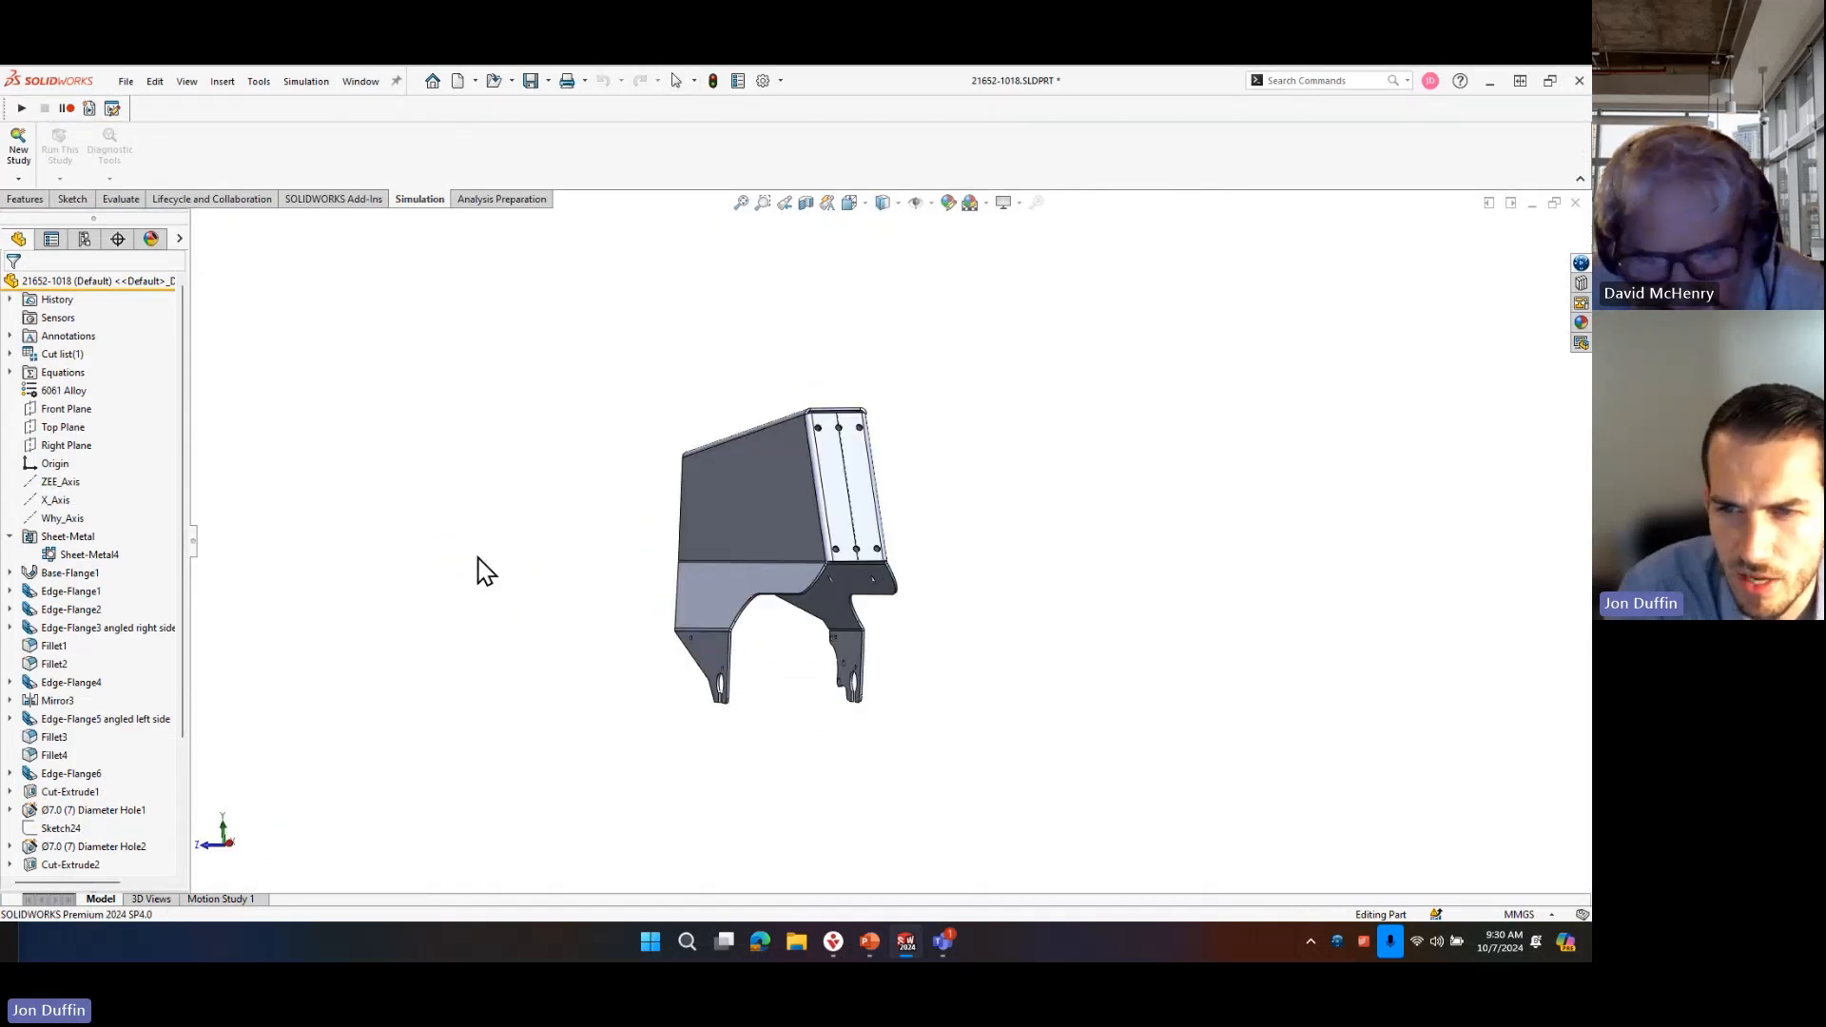
{"action": "left_click", "coordinate": [84, 237]}
{"action": "right_click", "coordinate": [100, 458]}
{"action": "left_click", "coordinate": [171, 479]}
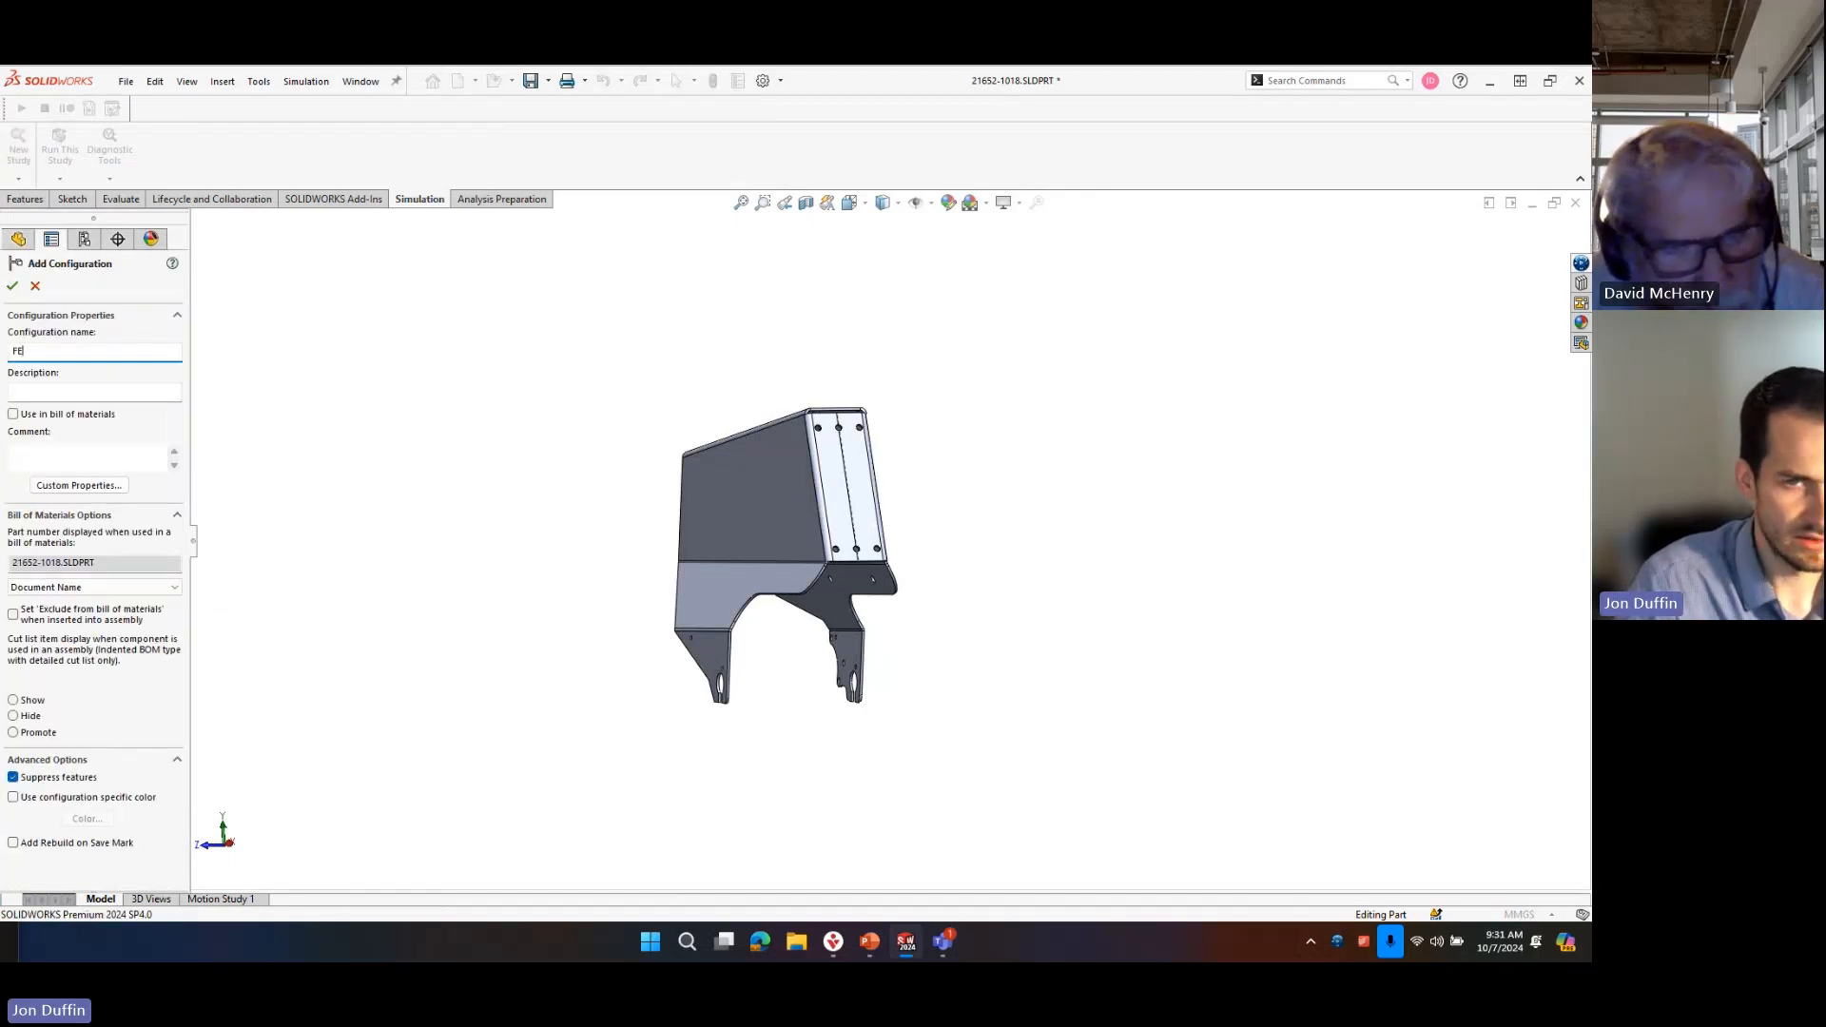
{"action": "left_click", "coordinate": [13, 285]}
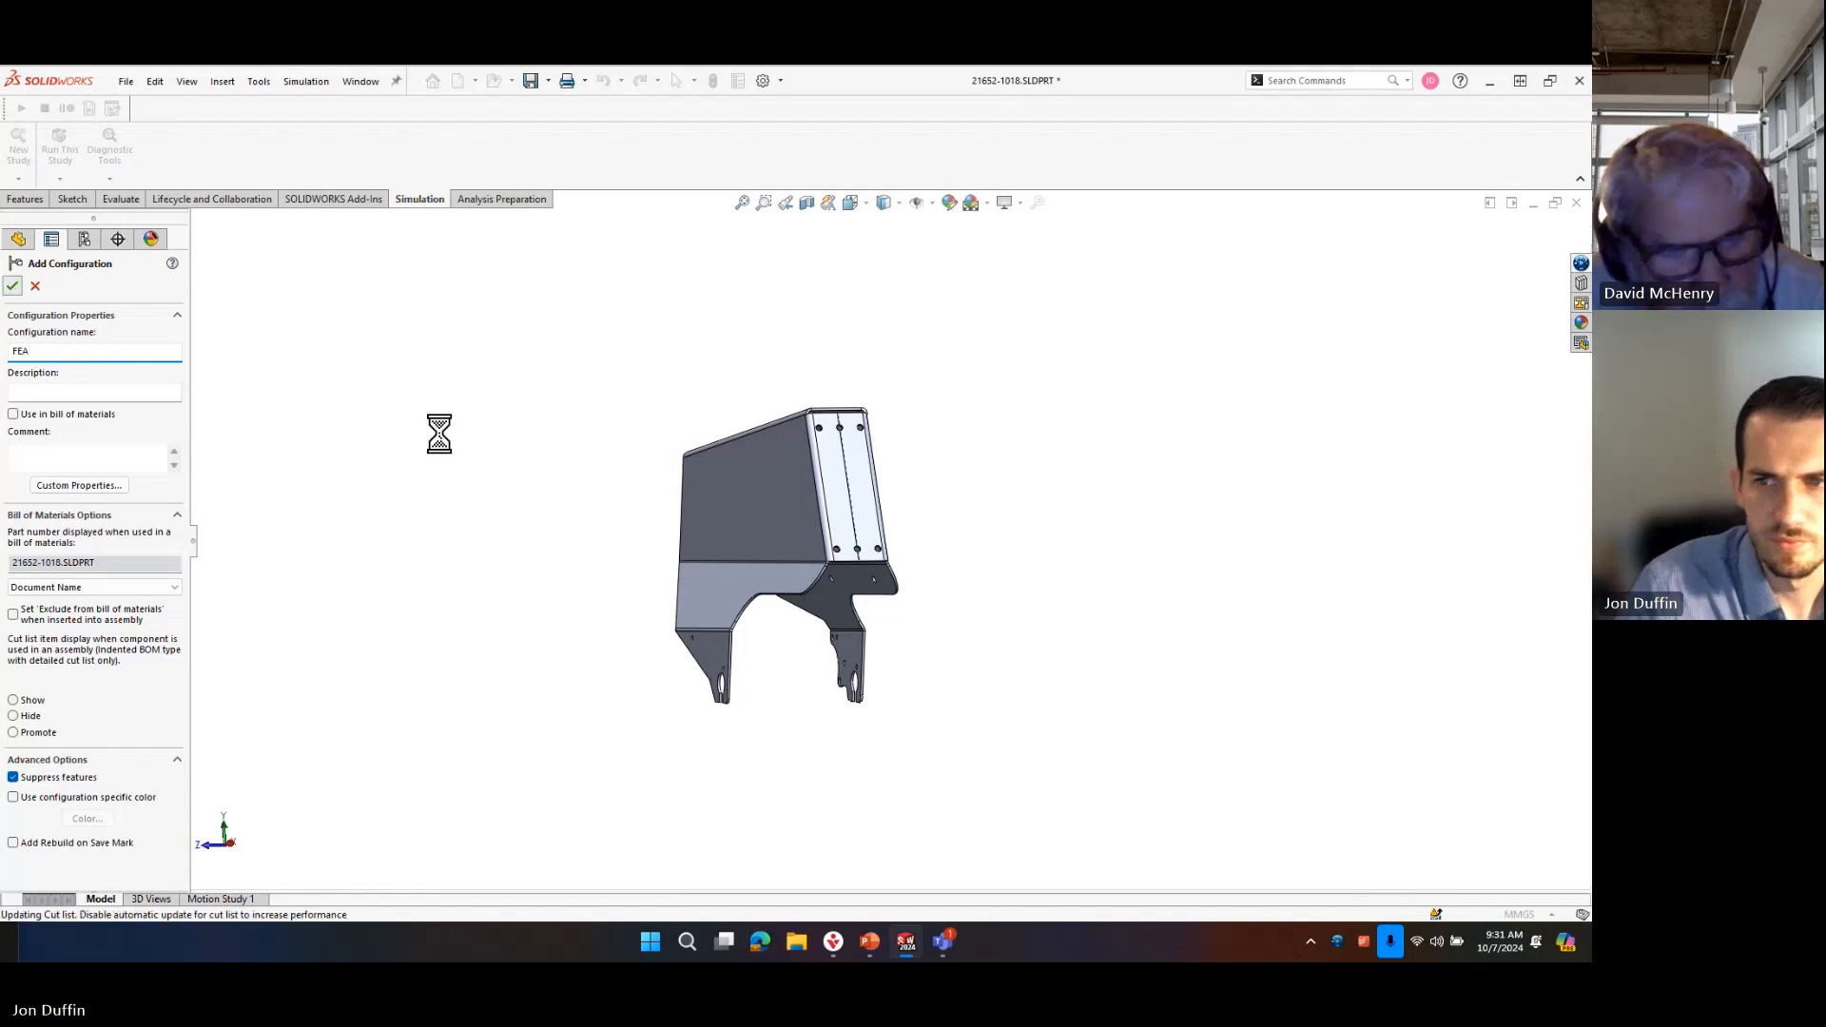
Inspect the open seam between the two end flanges, around the centre holes and at the upper and lower edges.
{"action": "scroll", "coordinate": [904, 518], "scroll_direction": "down", "scroll_amount": 2}
{"action": "middle_click_drag", "start_coordinate": [908, 701], "coordinate": [948, 663]}
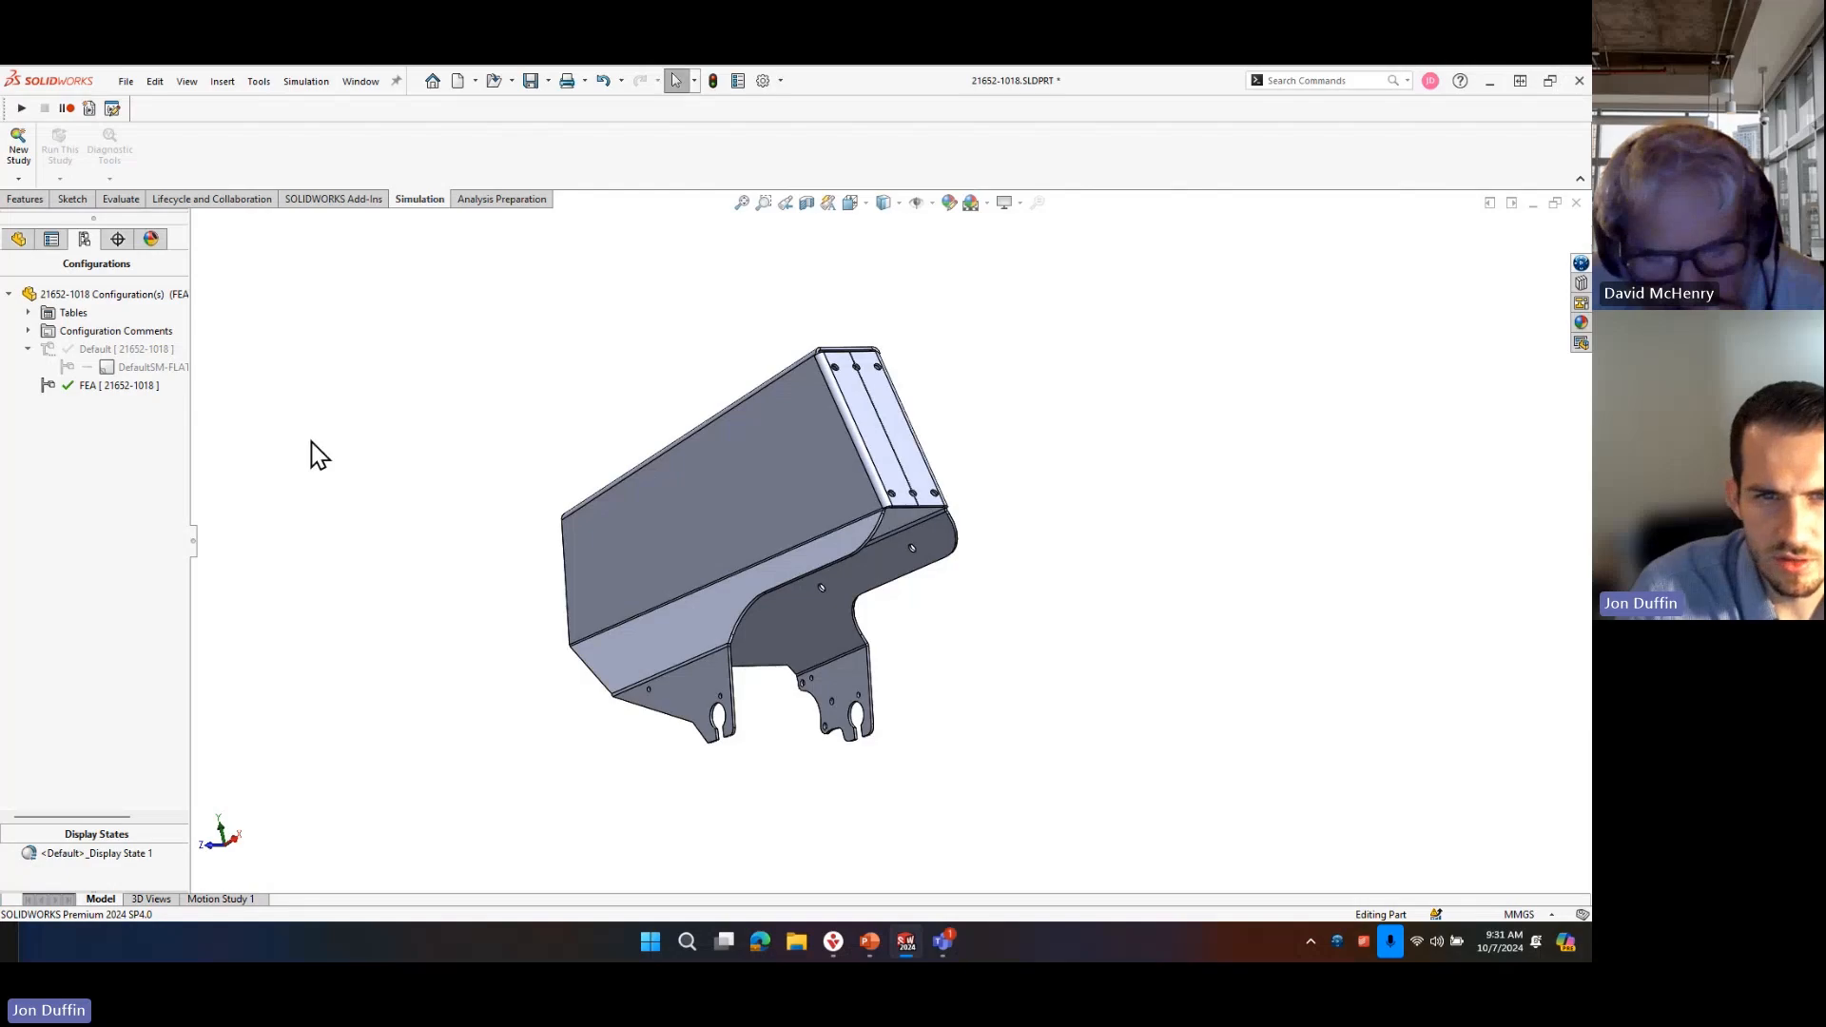
{"action": "scroll", "coordinate": [860, 428], "scroll_direction": "down", "scroll_amount": 6}
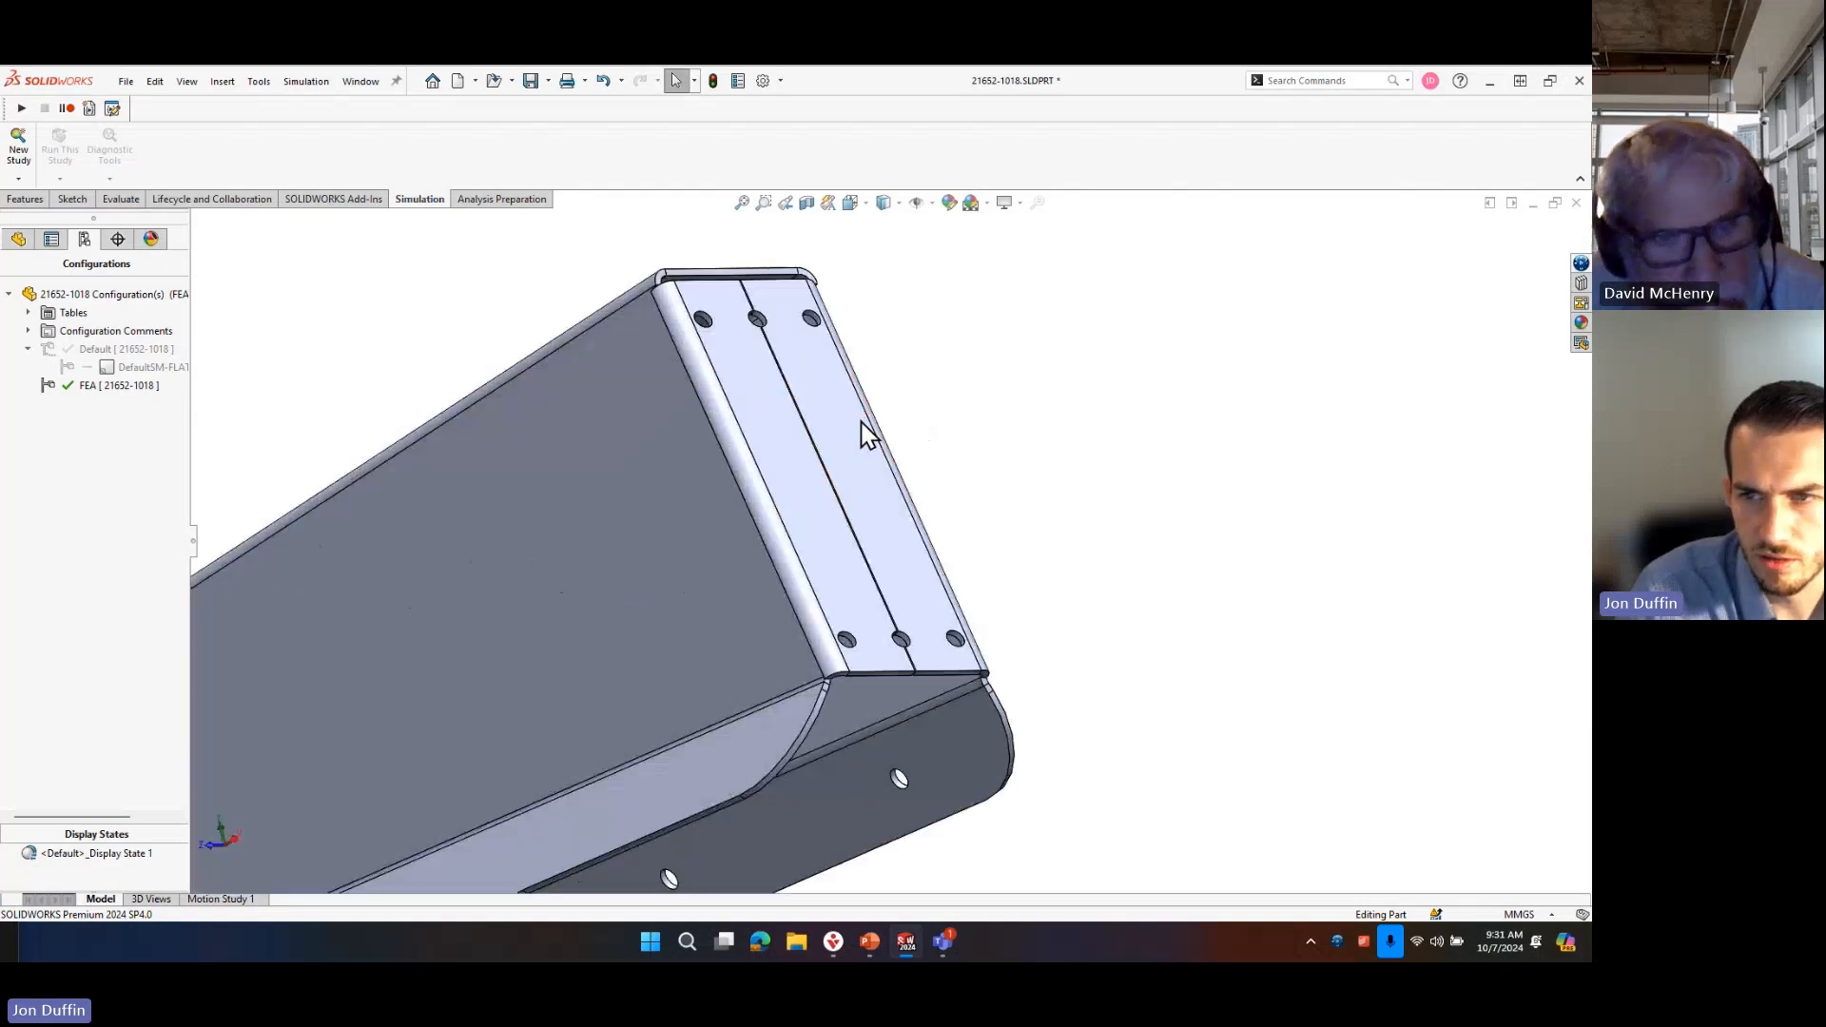
{"action": "scroll", "coordinate": [665, 471], "scroll_direction": "down", "scroll_amount": 4}
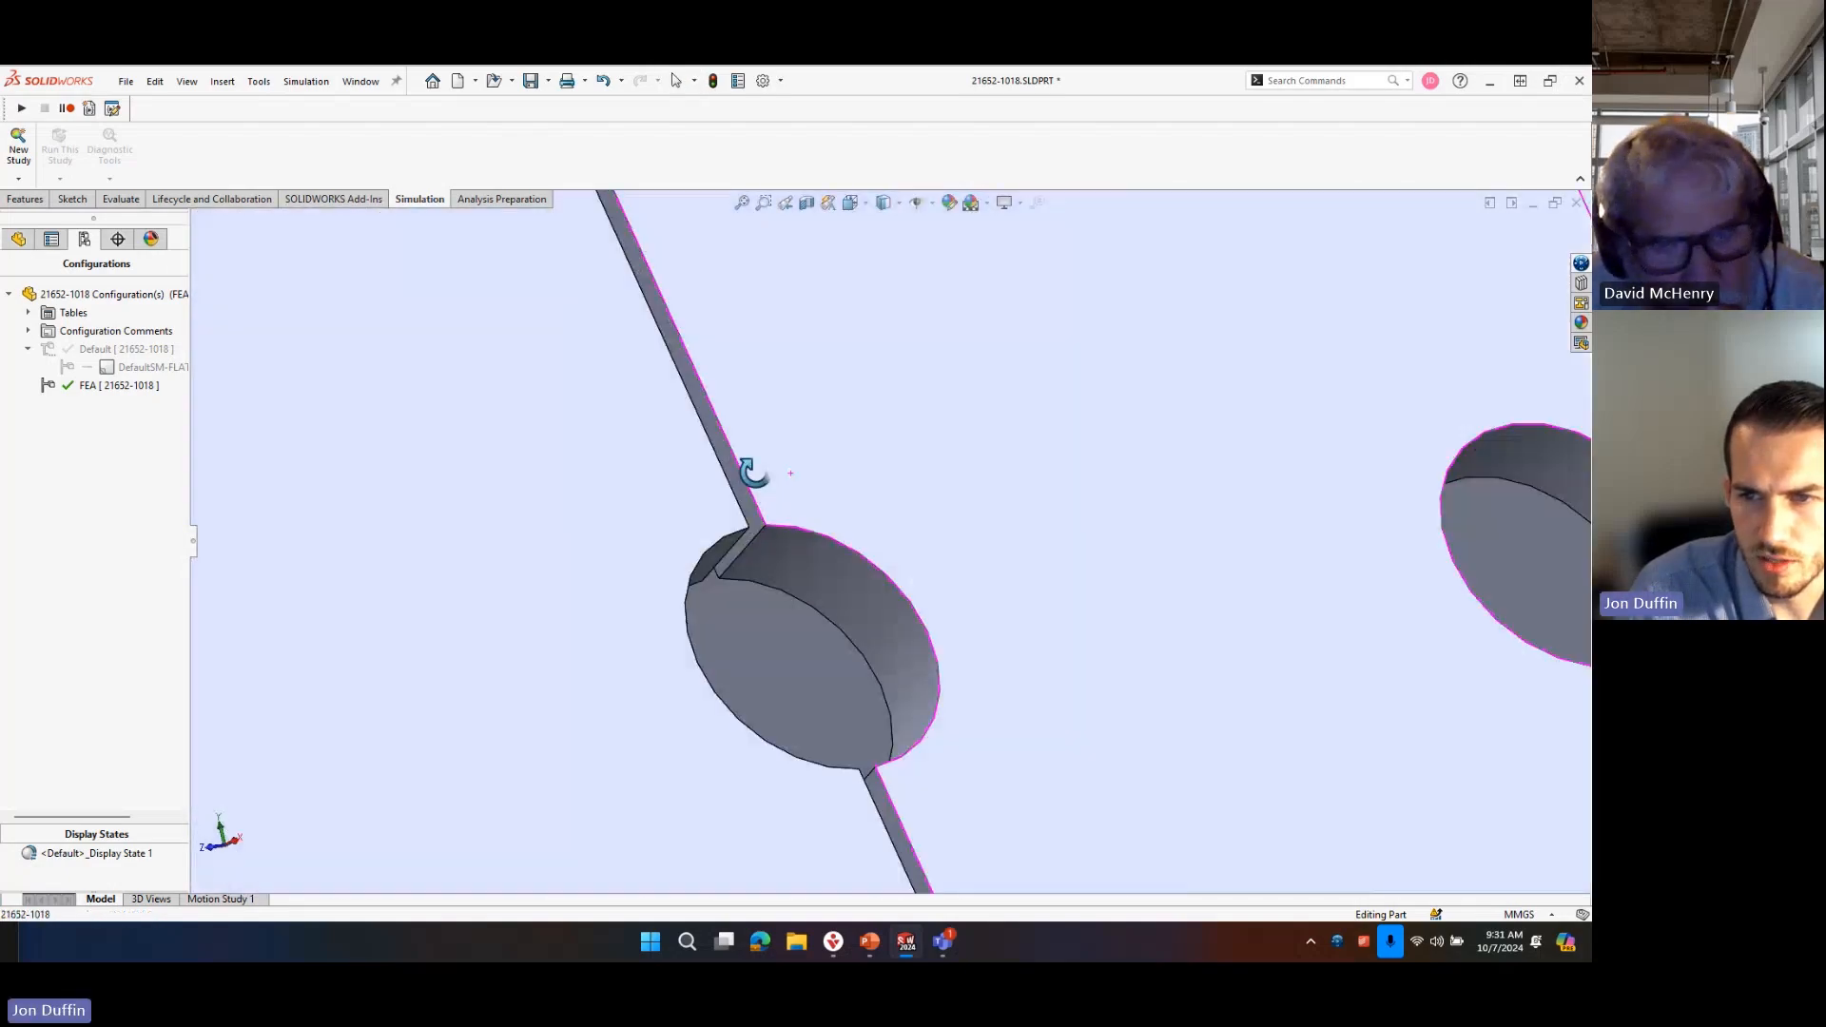
{"action": "scroll", "coordinate": [1100, 725], "scroll_direction": "up", "scroll_amount": 10}
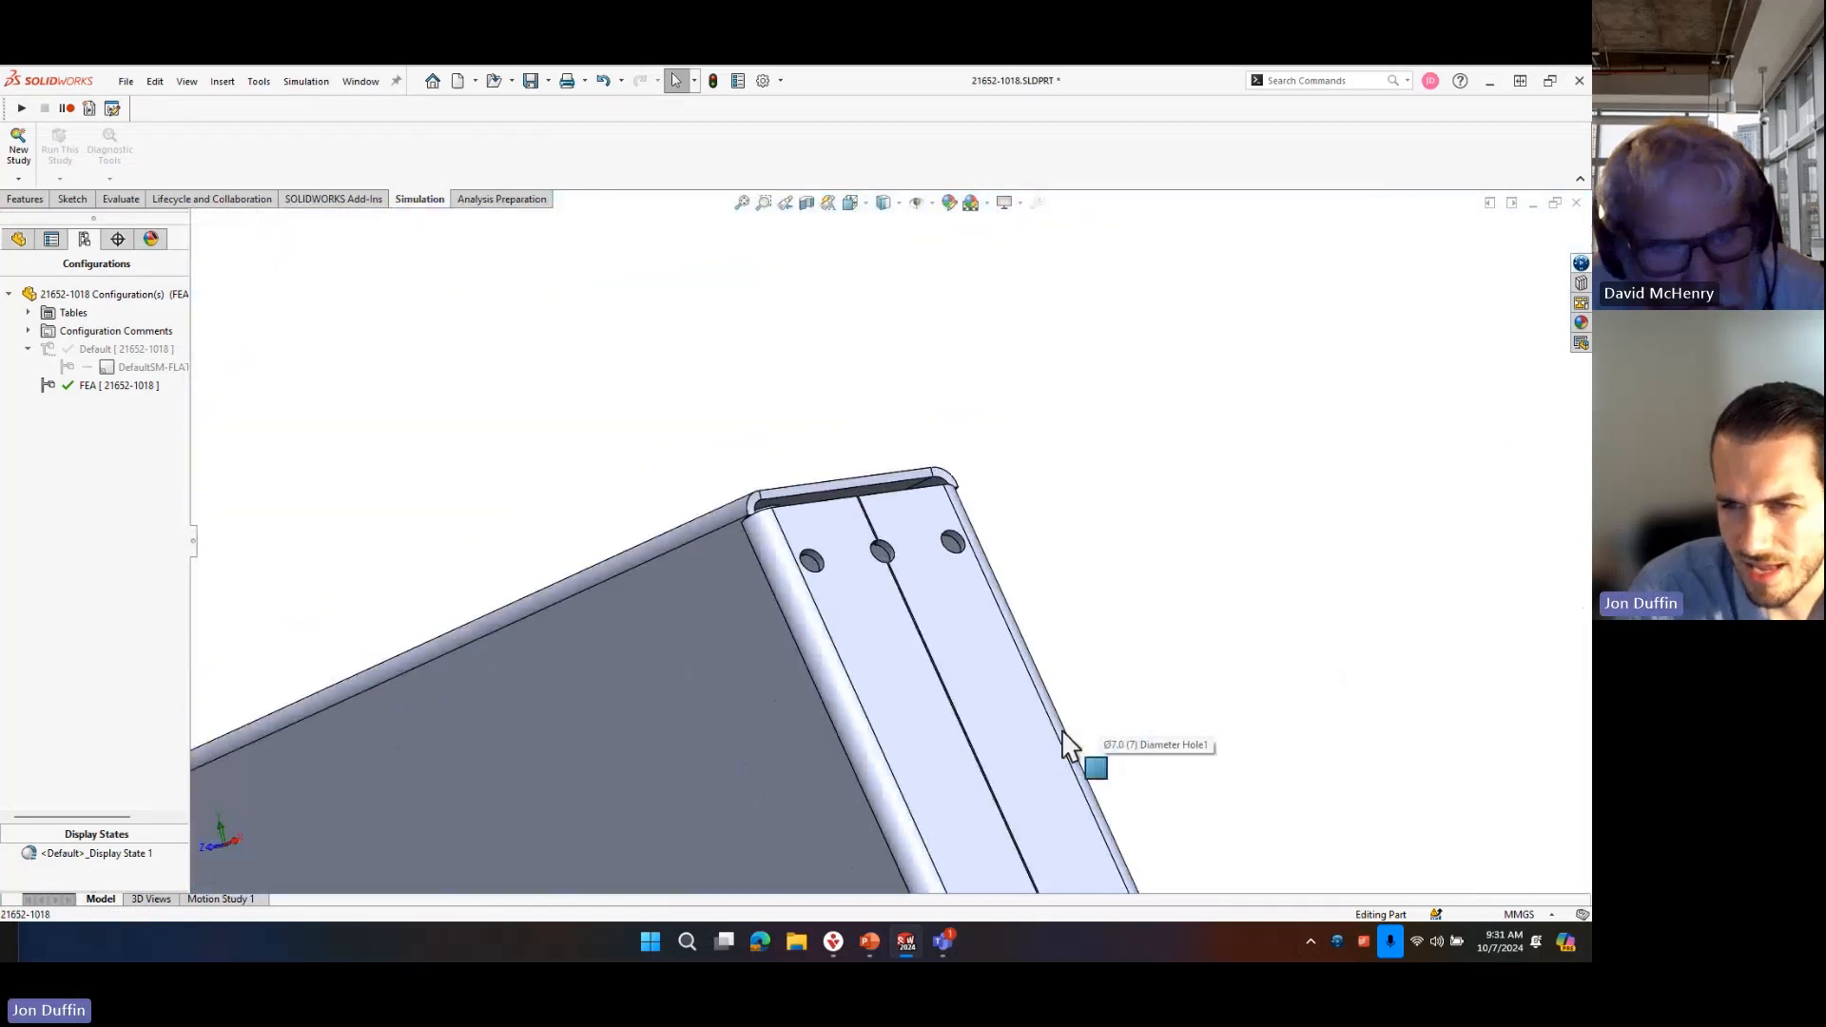
{"action": "scroll", "coordinate": [970, 720], "scroll_direction": "down", "scroll_amount": 8}
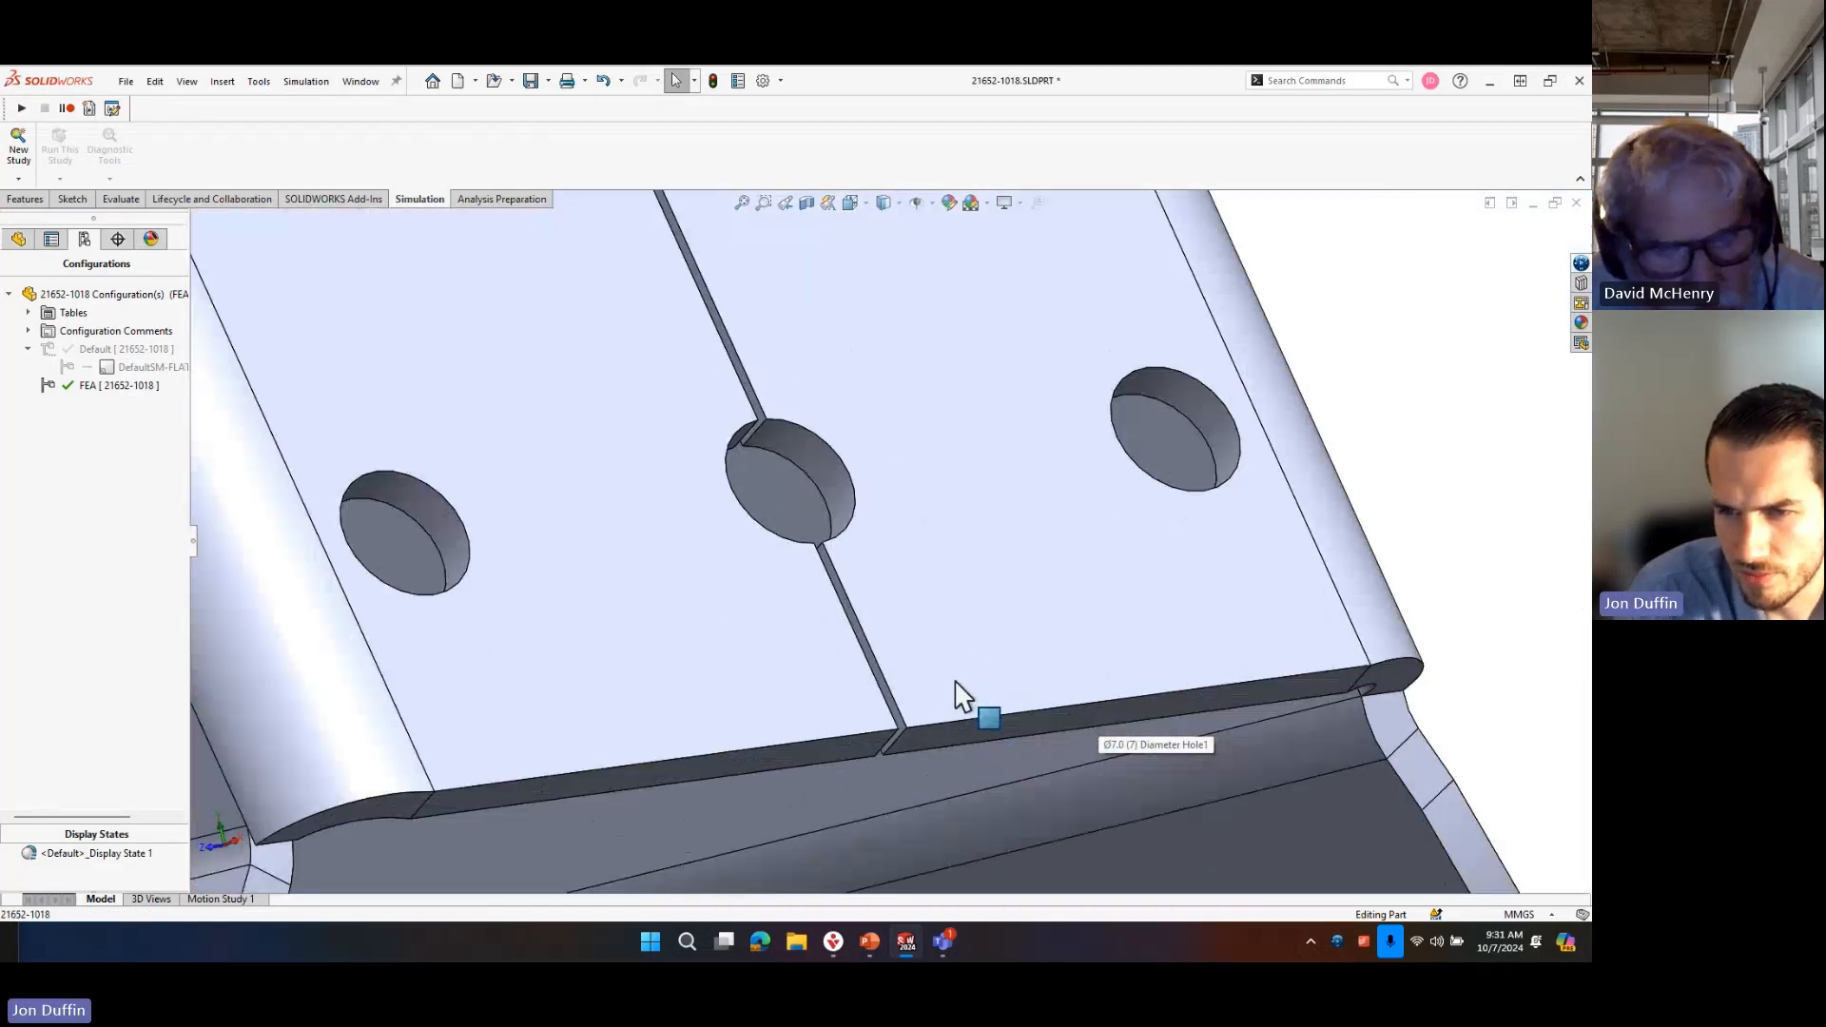
{"action": "scroll", "coordinate": [849, 583], "scroll_direction": "up", "scroll_amount": 3}
{"action": "scroll", "coordinate": [917, 656], "scroll_direction": "down", "scroll_amount": 4}
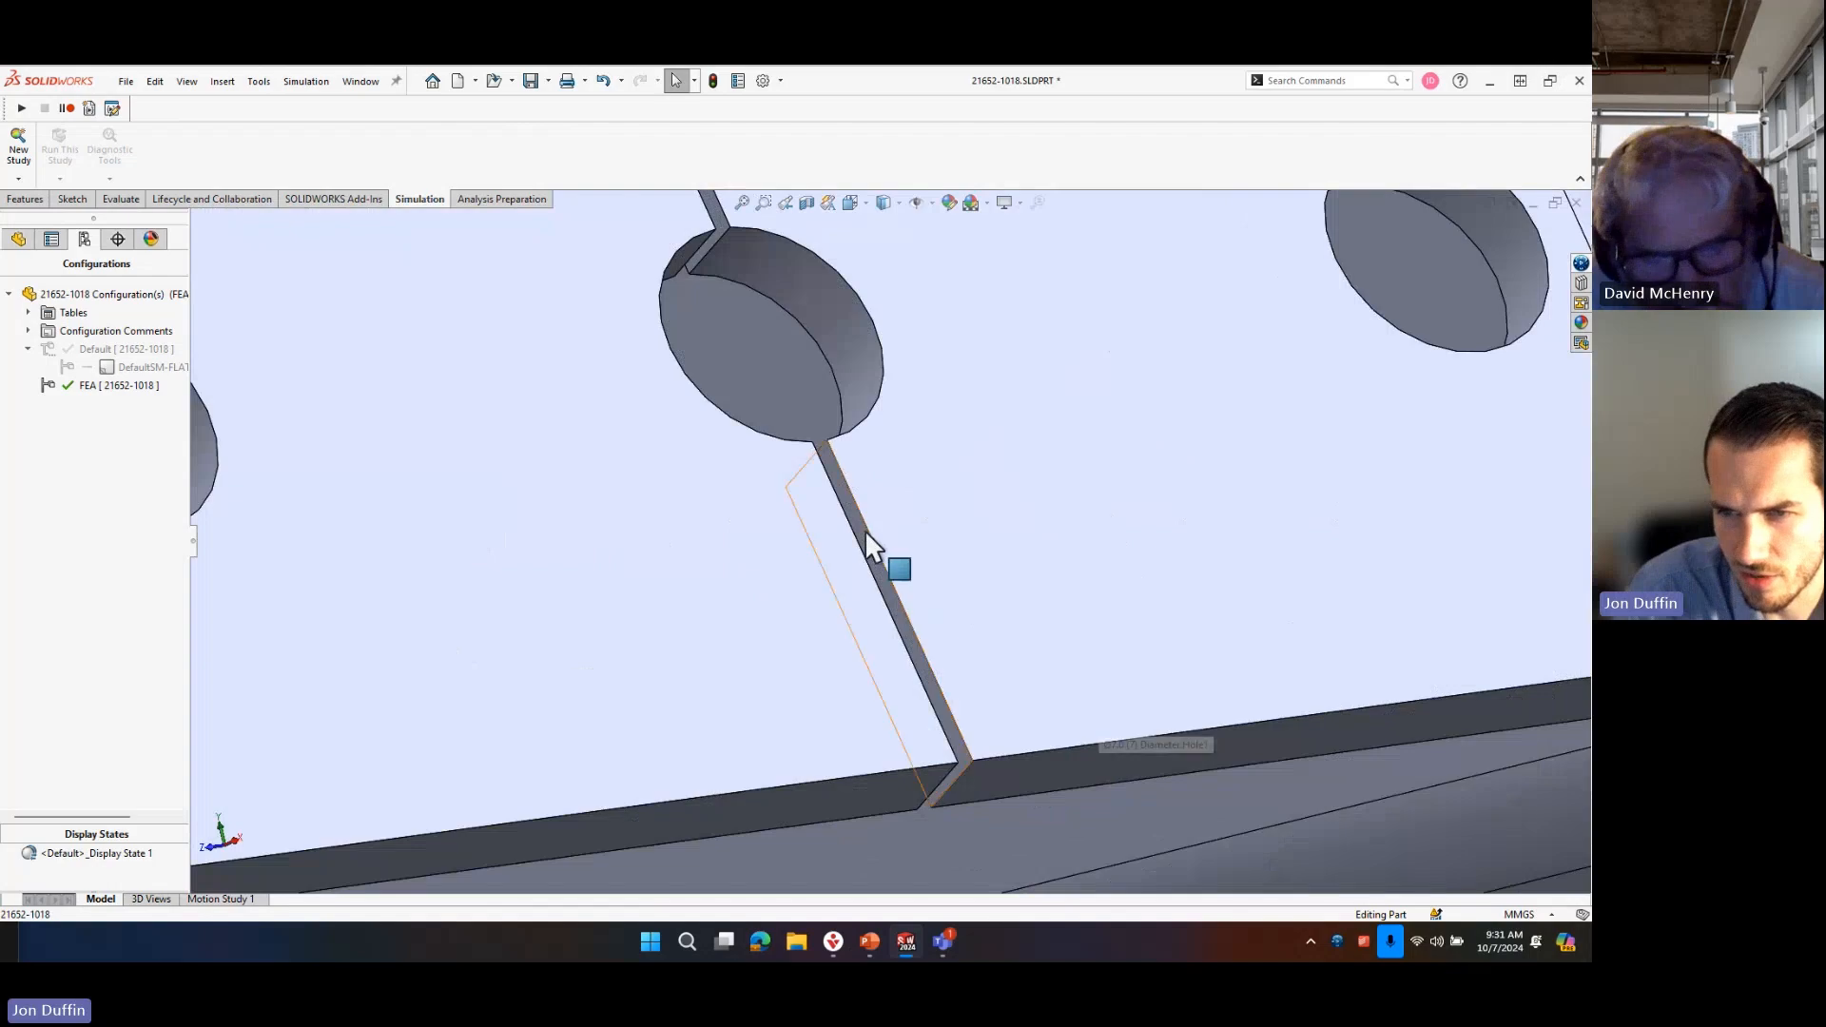
Start a sketch on the narrow side face of the end seam, below the lower centre hole.
{"action": "left_click", "coordinate": [860, 535]}
{"action": "key", "text": "s"}
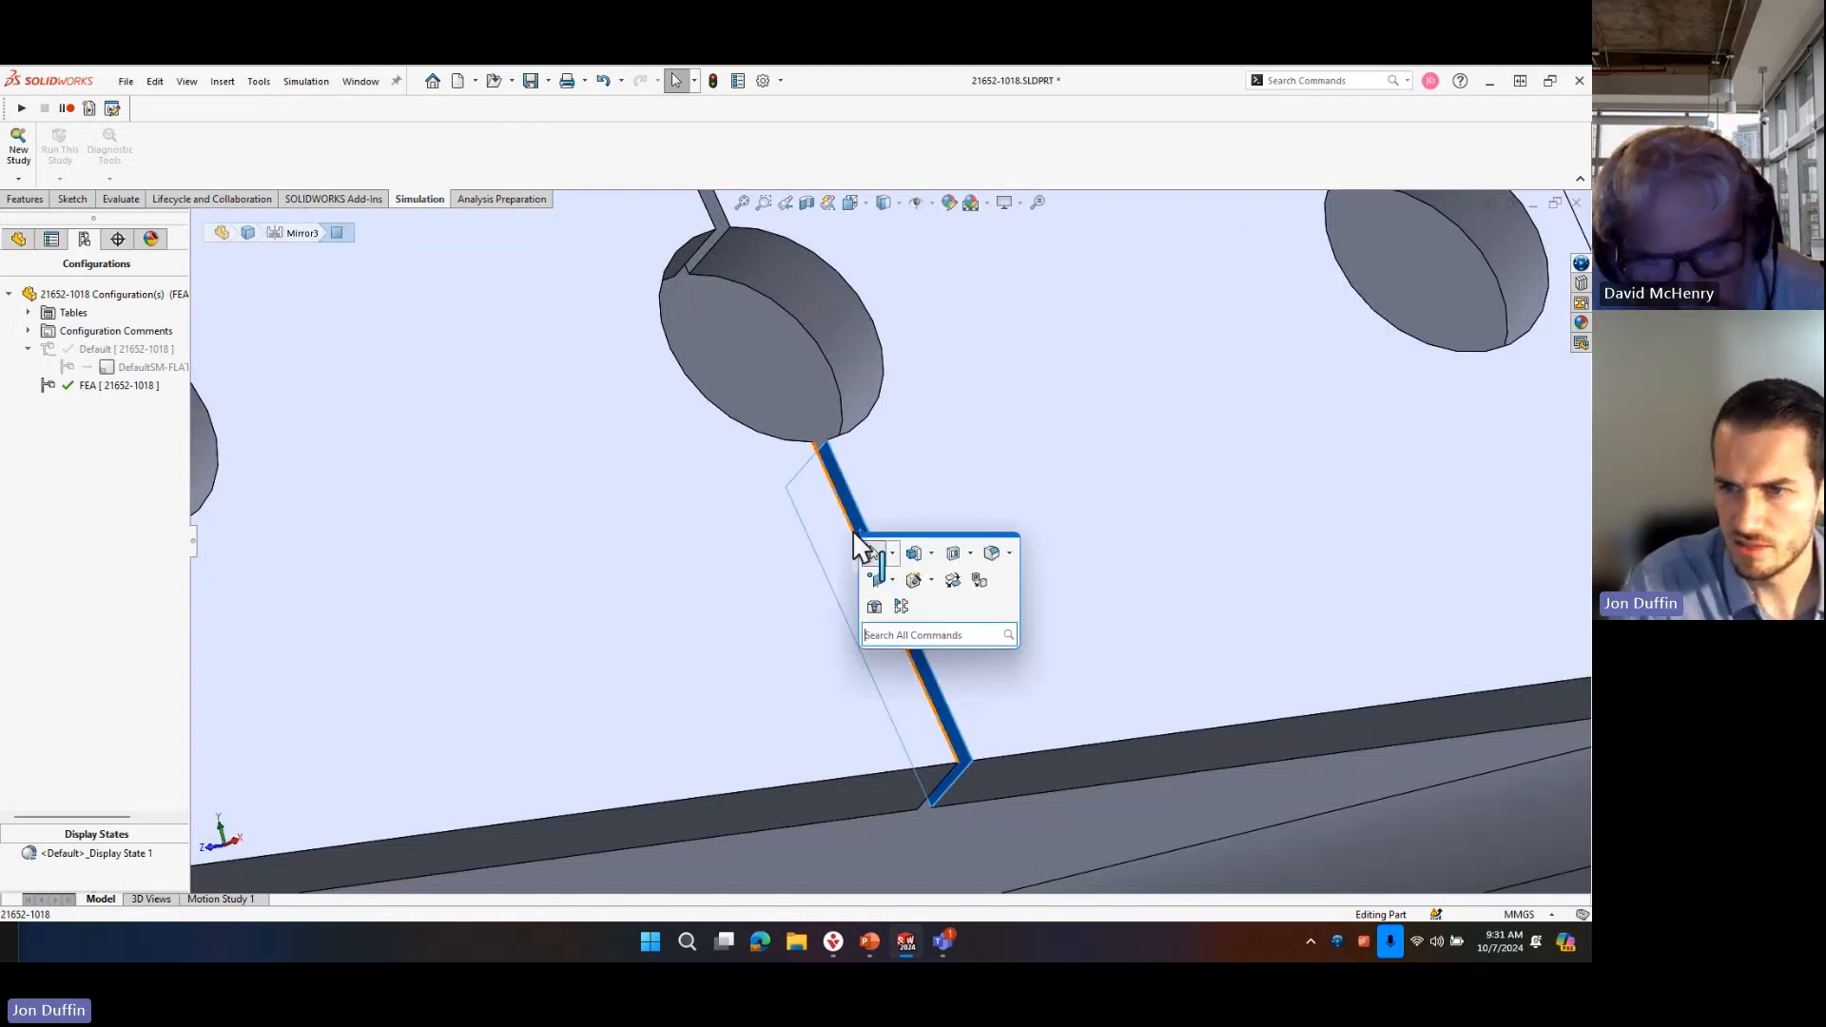
{"action": "left_click", "coordinate": [928, 475]}
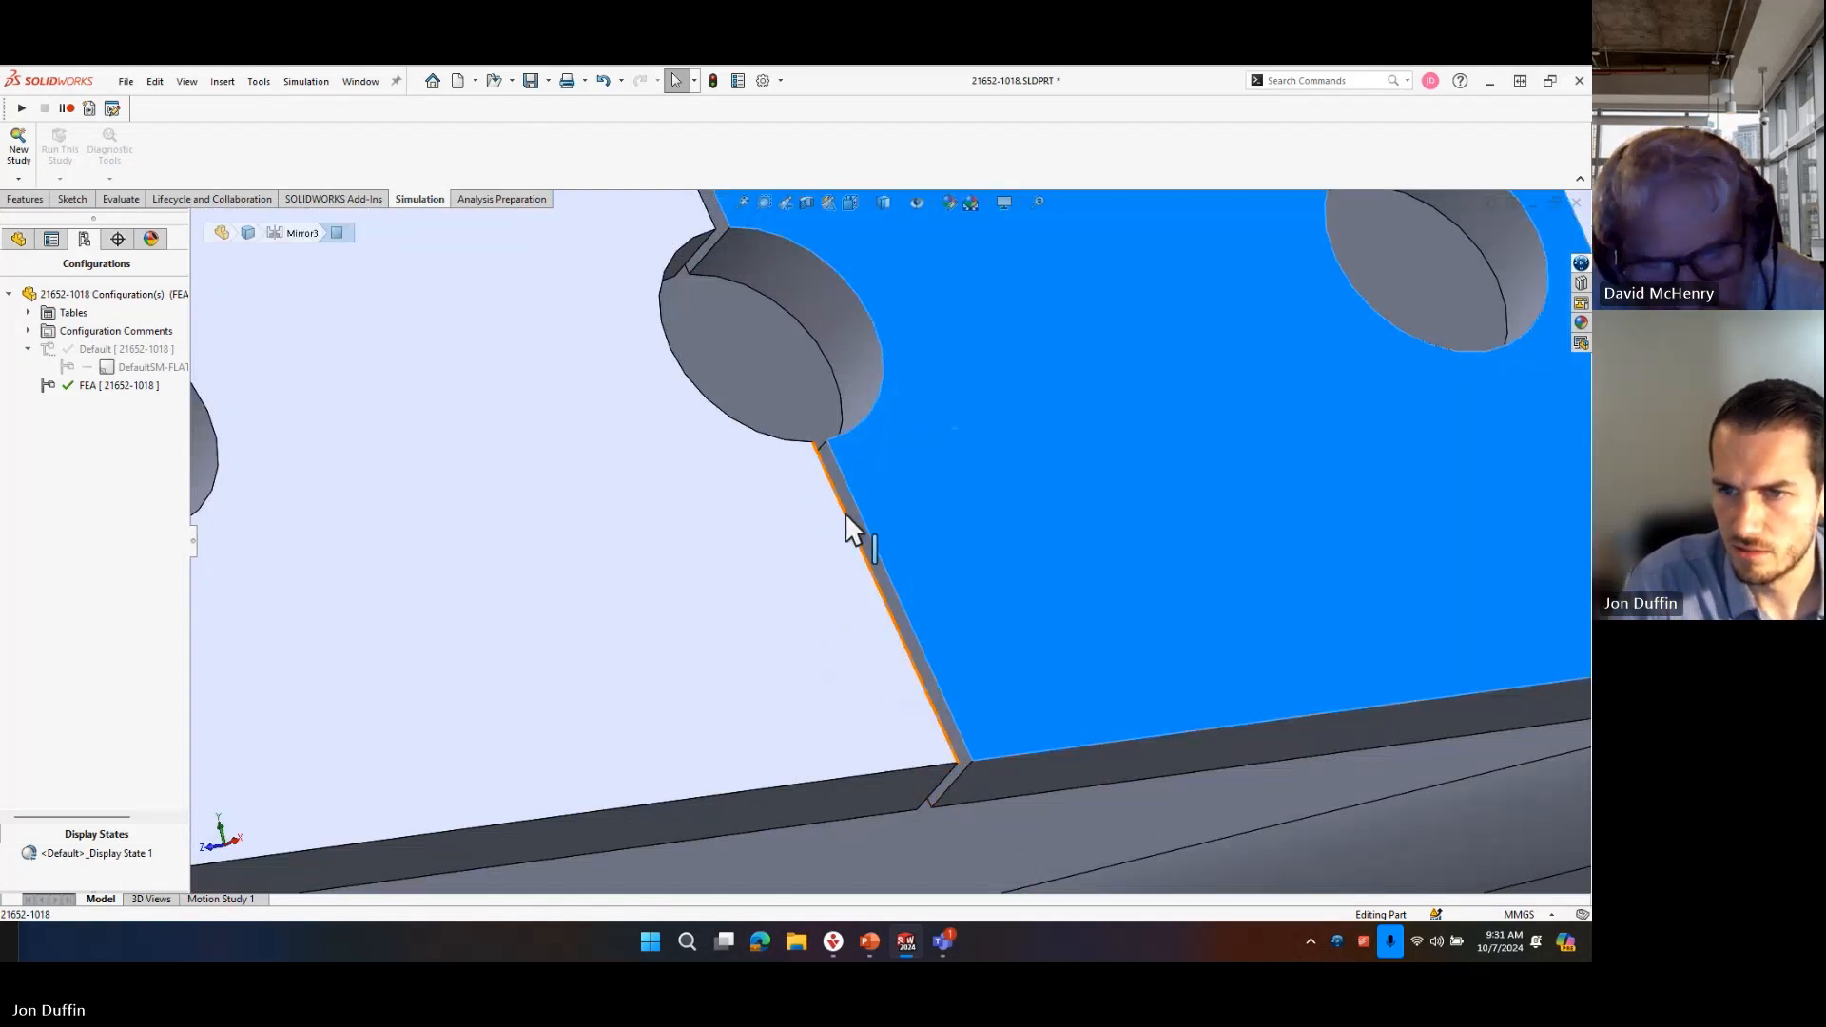
{"action": "left_click", "coordinate": [858, 514]}
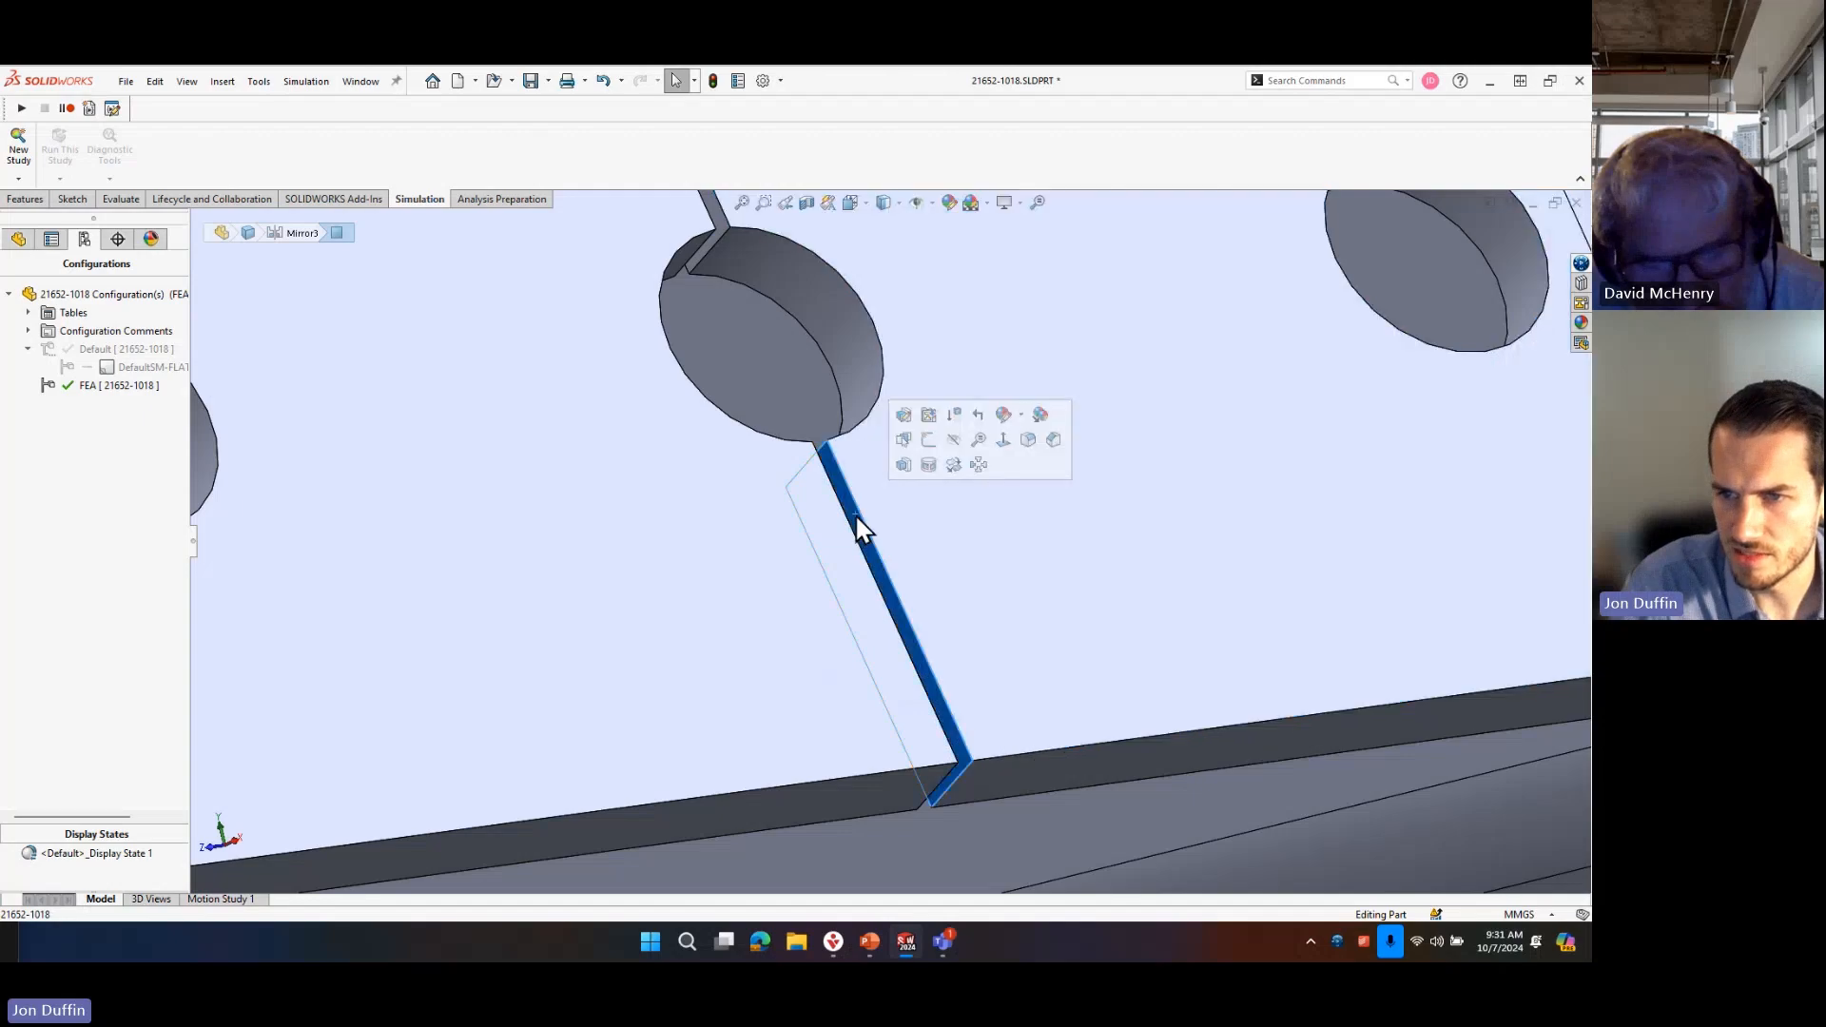
{"action": "left_click", "coordinate": [929, 467]}
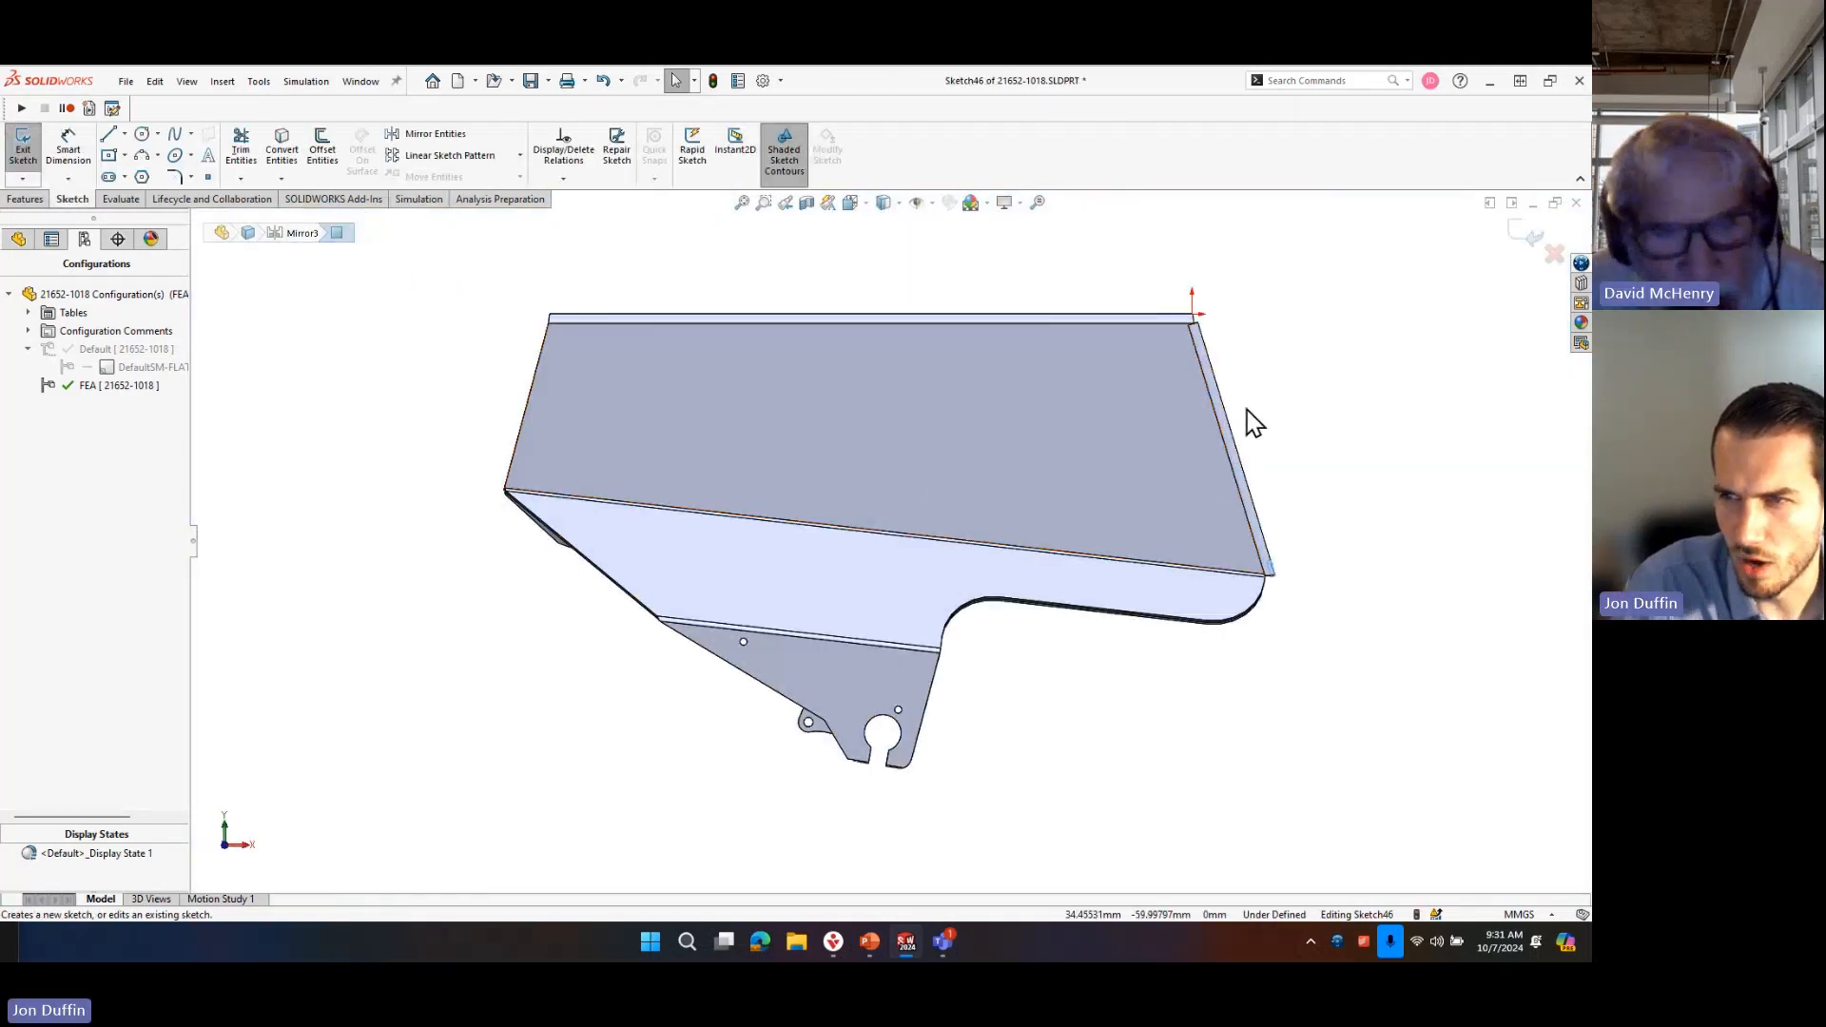
Convert the outlines of the seam's side faces below, between and above the centre holes into sketch geometry.
{"action": "scroll", "coordinate": [1247, 410], "scroll_direction": "down", "scroll_amount": 4}
{"action": "right_click_drag", "start_coordinate": [1174, 459], "coordinate": [1182, 525]}
{"action": "middle_click_drag", "start_coordinate": [1317, 552], "coordinate": [1194, 582]}
{"action": "scroll", "coordinate": [1143, 751], "scroll_direction": "down", "scroll_amount": 6}
{"action": "scroll", "coordinate": [1146, 763], "scroll_direction": "down", "scroll_amount": 3}
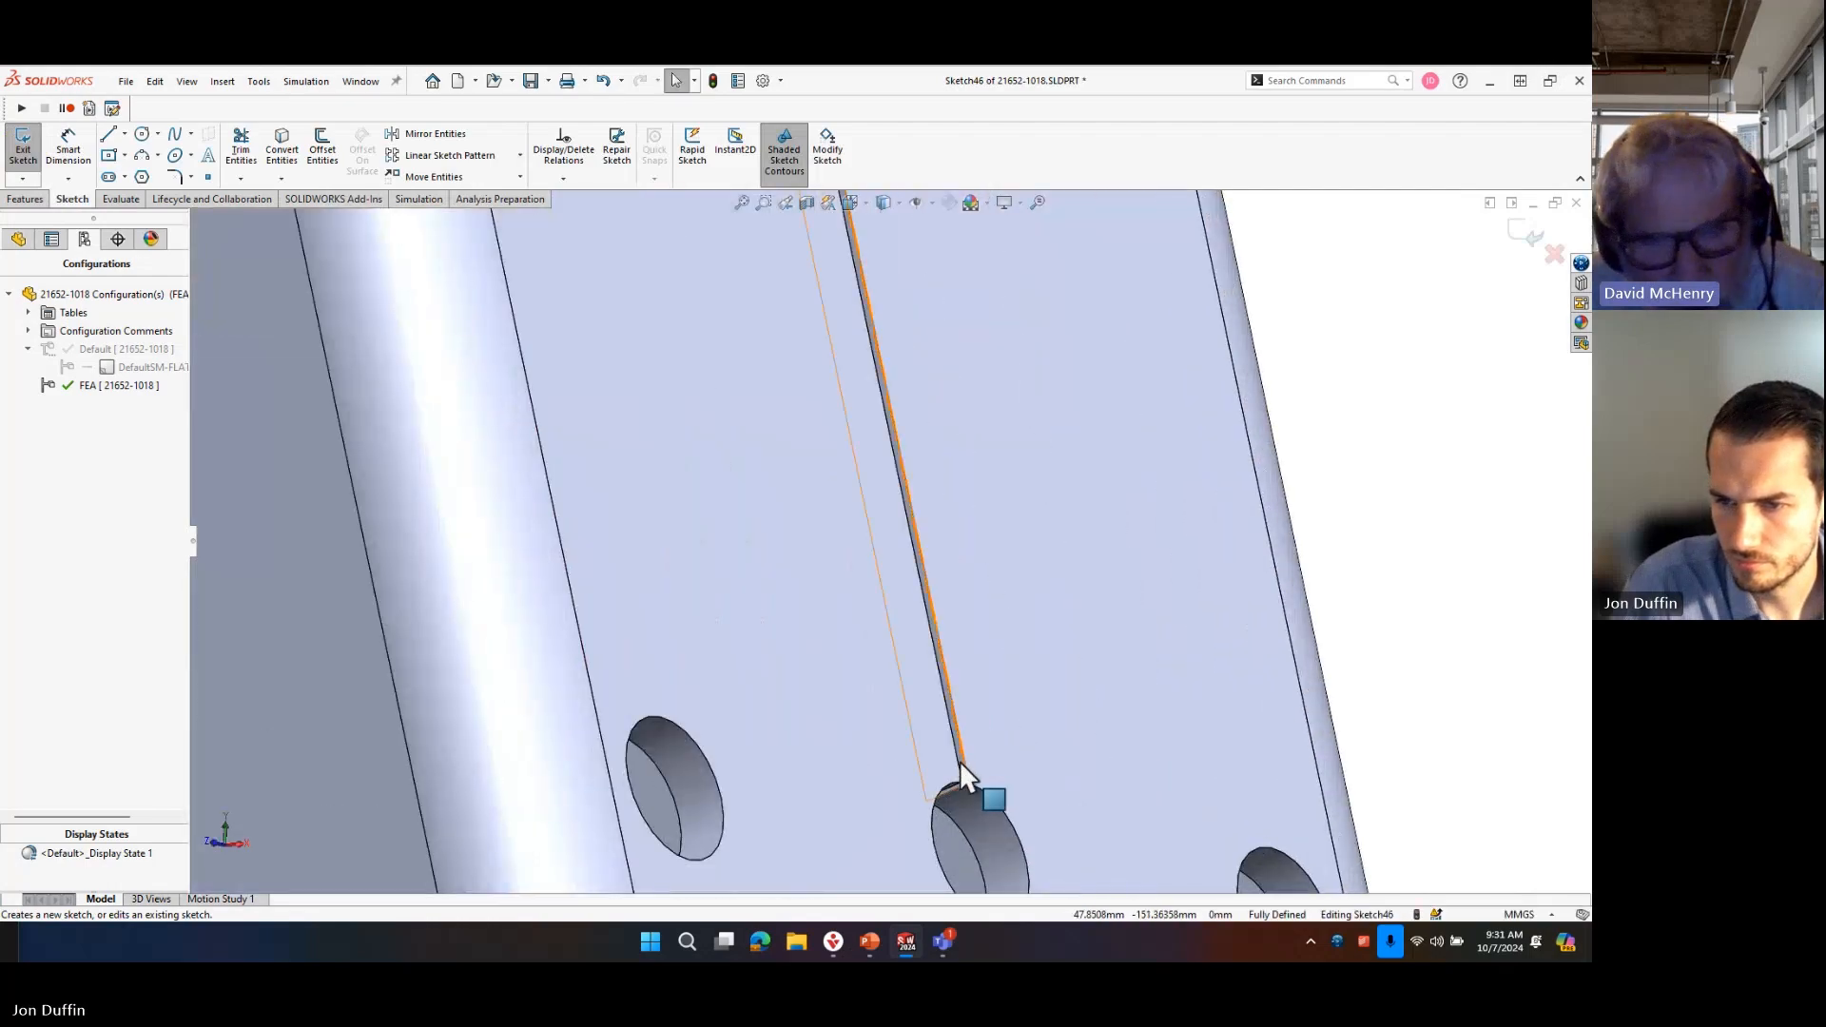
{"action": "scroll", "coordinate": [961, 761], "scroll_direction": "down", "scroll_amount": 2}
{"action": "middle_click_drag", "start_coordinate": [986, 756], "coordinate": [913, 798]}
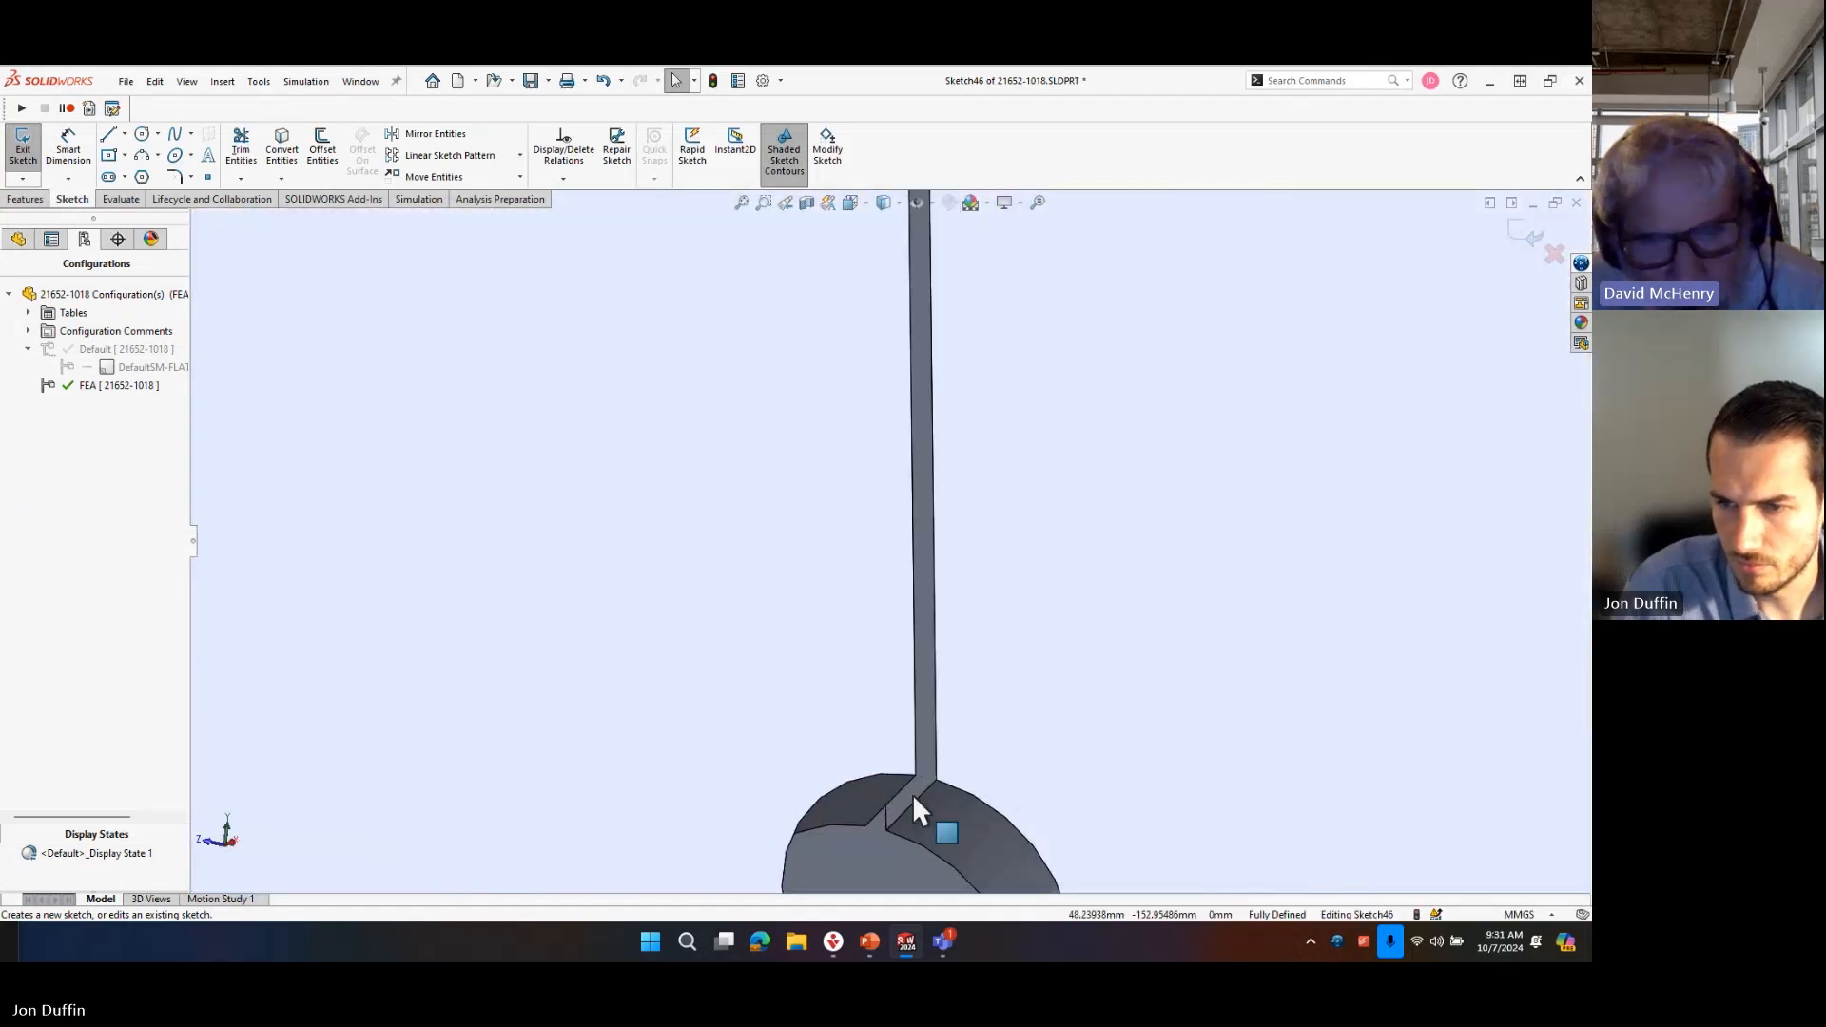
{"action": "middle_click_drag", "start_coordinate": [978, 640], "coordinate": [949, 484]}
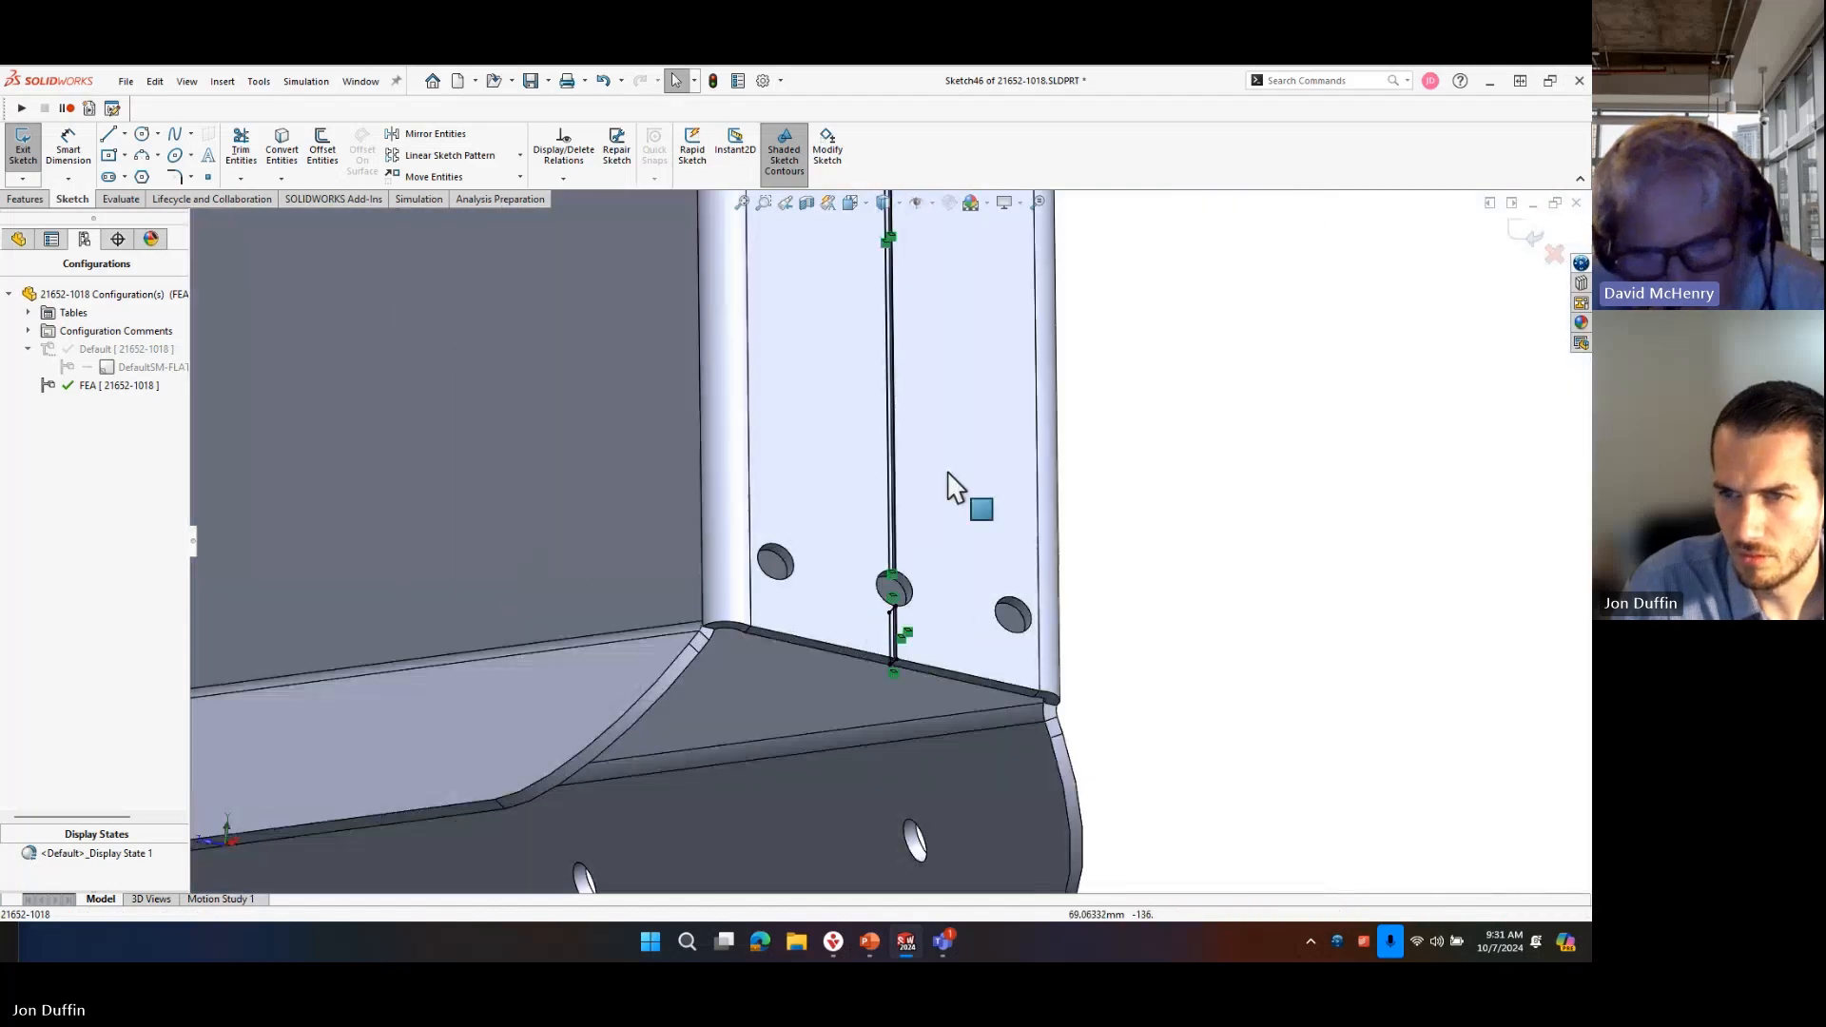
{"action": "scroll", "coordinate": [917, 396], "scroll_direction": "up", "scroll_amount": 5}
{"action": "scroll", "coordinate": [889, 400], "scroll_direction": "down", "scroll_amount": 4}
{"action": "scroll", "coordinate": [889, 399], "scroll_direction": "down", "scroll_amount": 3}
{"action": "scroll", "coordinate": [856, 533], "scroll_direction": "down", "scroll_amount": 4}
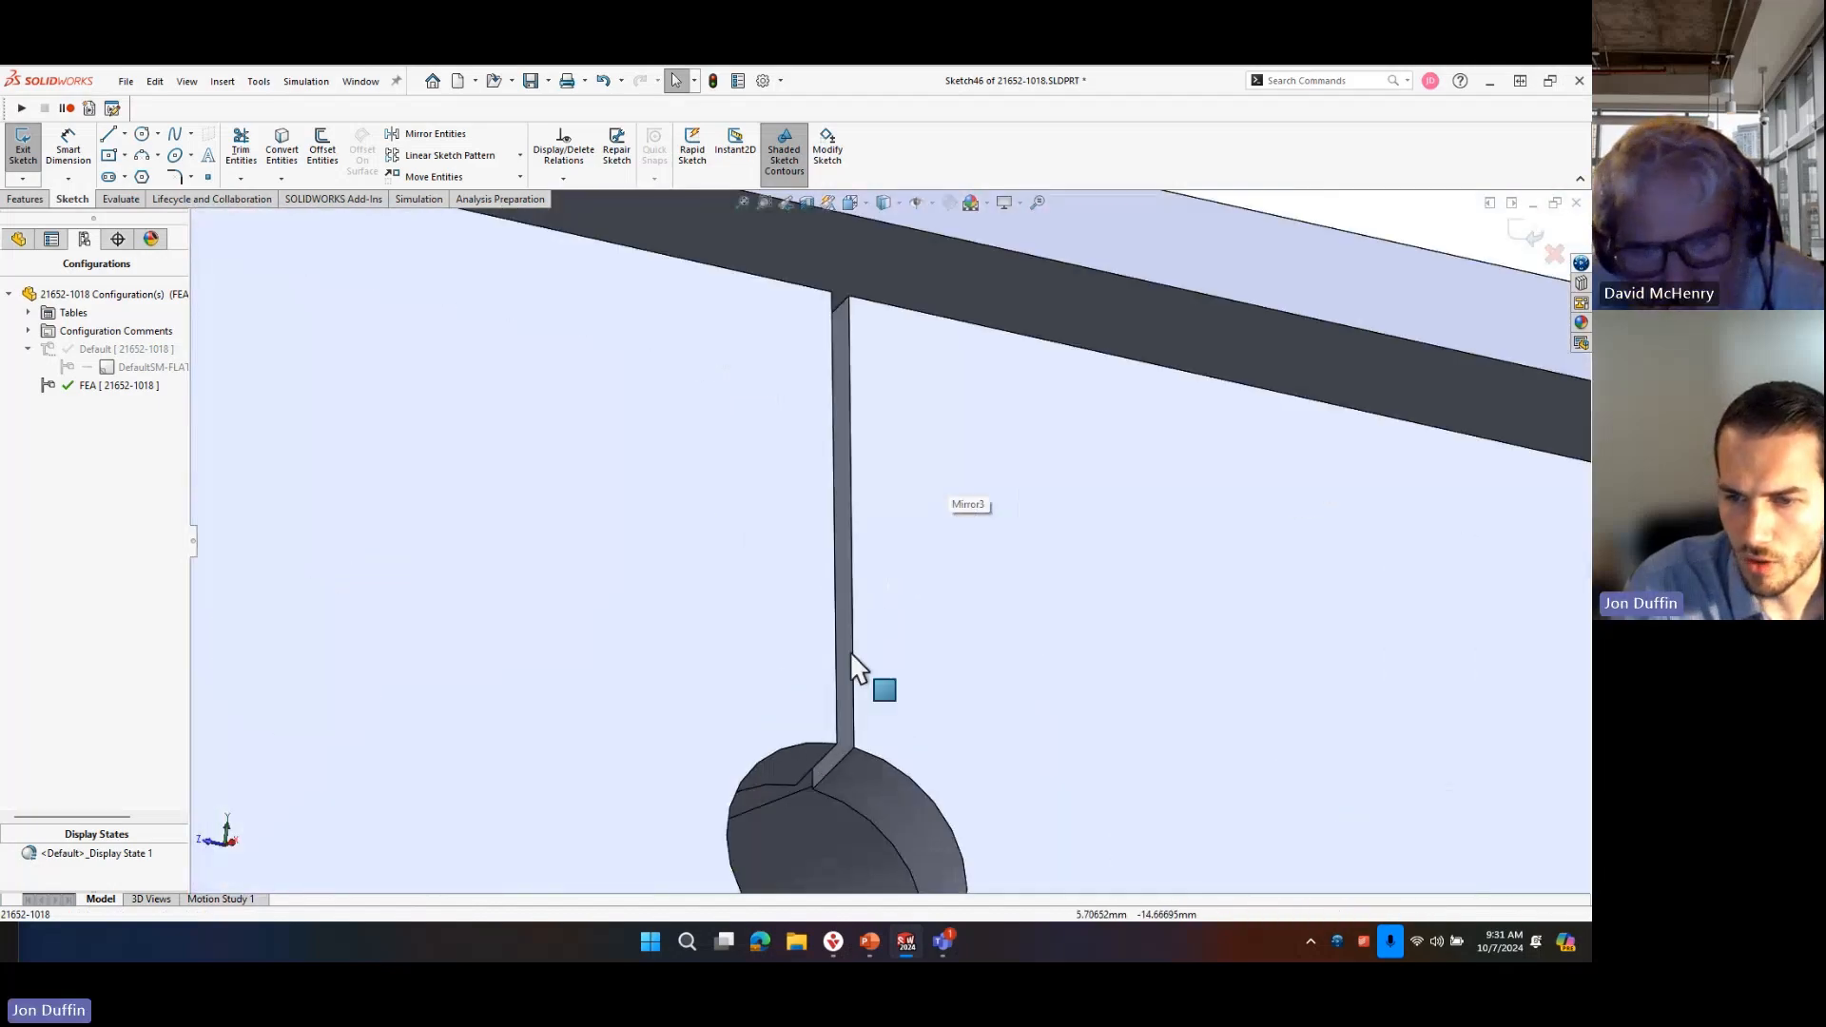
{"action": "scroll", "coordinate": [847, 660], "scroll_direction": "up", "scroll_amount": 6}
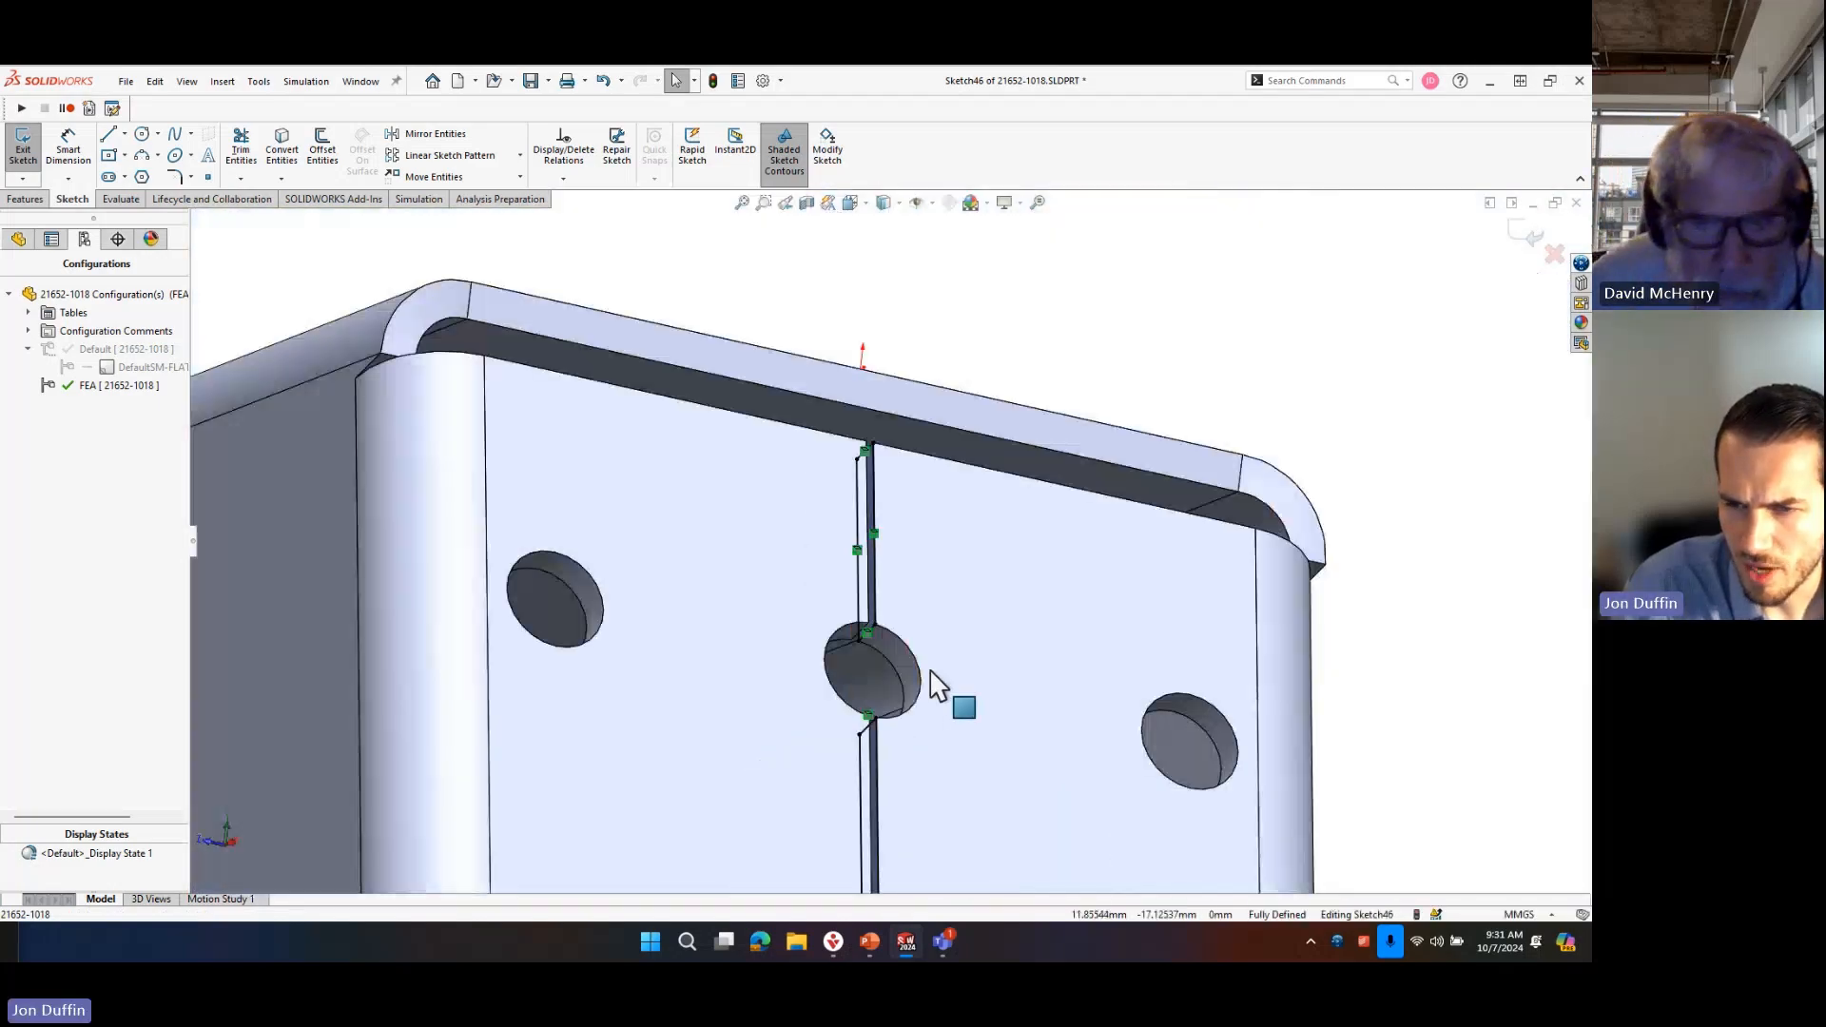
Extrude the seam sketch Up To Surface onto the opposite seam face, with Merge result on, to close the gap.
{"action": "key", "text": "s"}
{"action": "left_click", "coordinate": [1057, 771]}
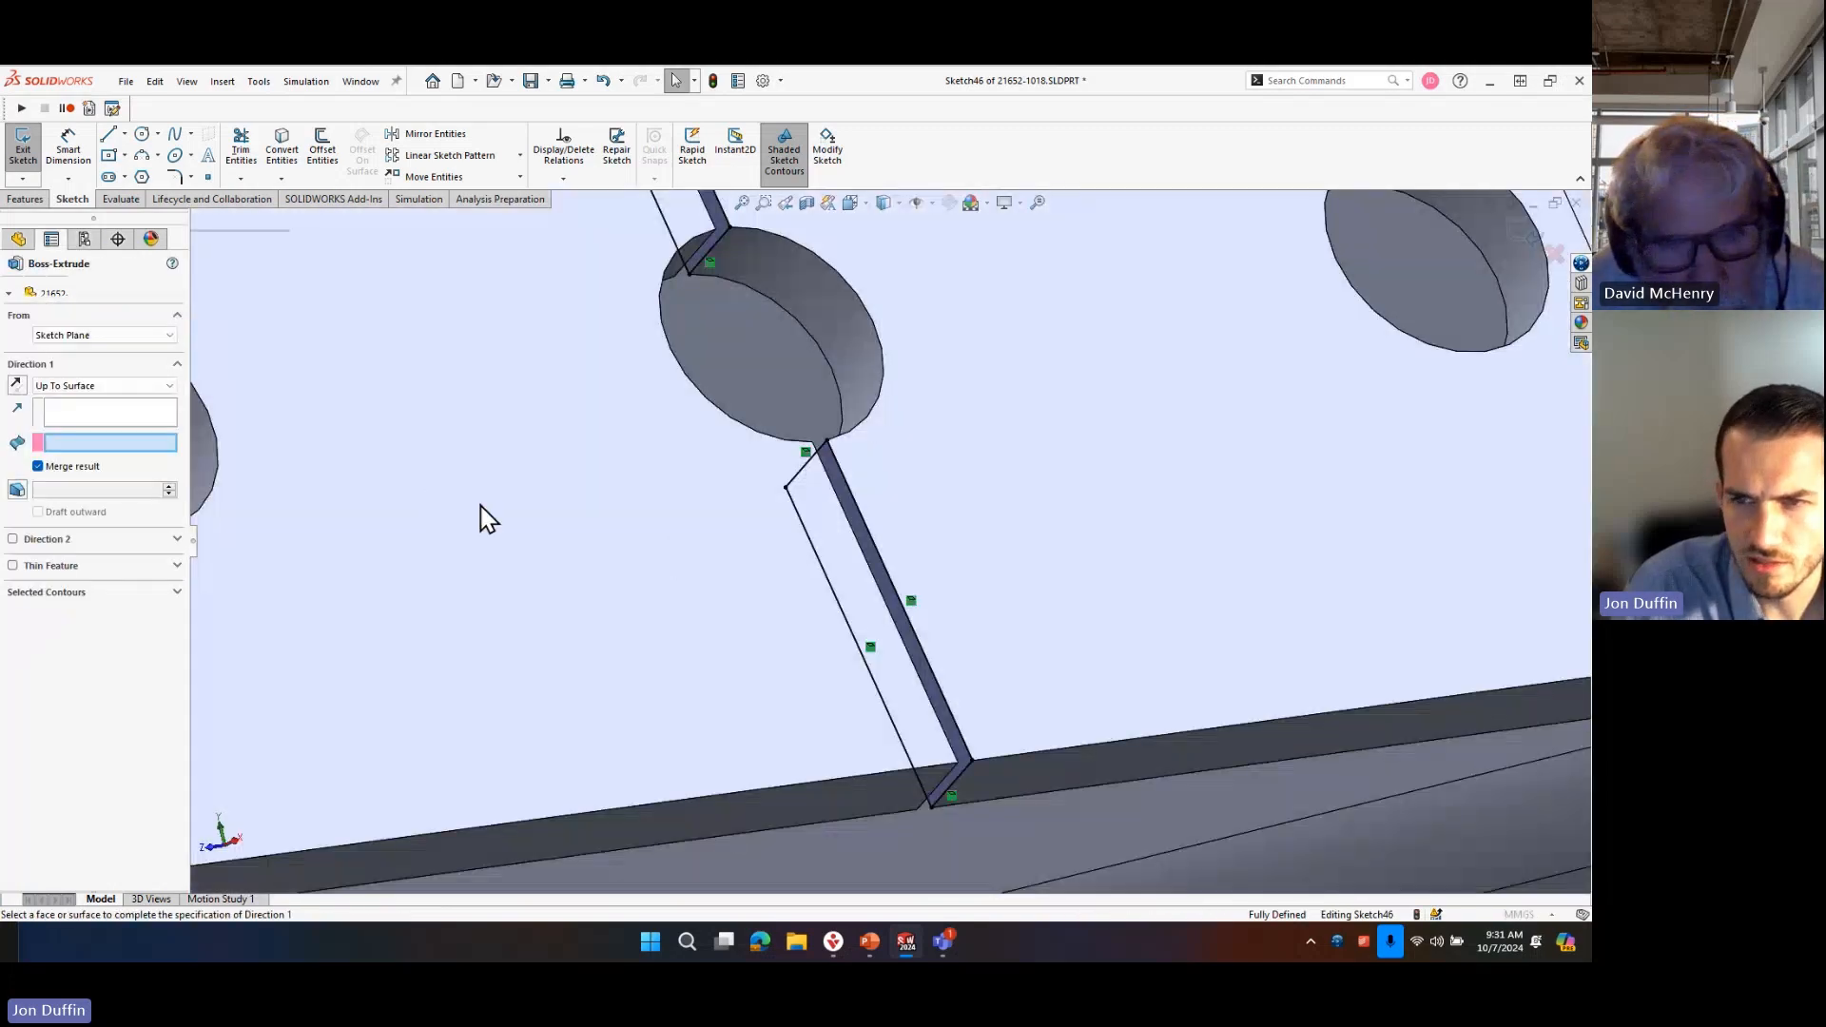
{"action": "left_click", "coordinate": [78, 390]}
{"action": "left_click", "coordinate": [80, 441]}
{"action": "middle_click_drag", "start_coordinate": [656, 497], "coordinate": [891, 494]}
{"action": "scroll", "coordinate": [890, 493], "scroll_direction": "down", "scroll_amount": 5}
{"action": "left_click", "coordinate": [847, 420]}
{"action": "scroll", "coordinate": [882, 409], "scroll_direction": "up", "scroll_amount": 6}
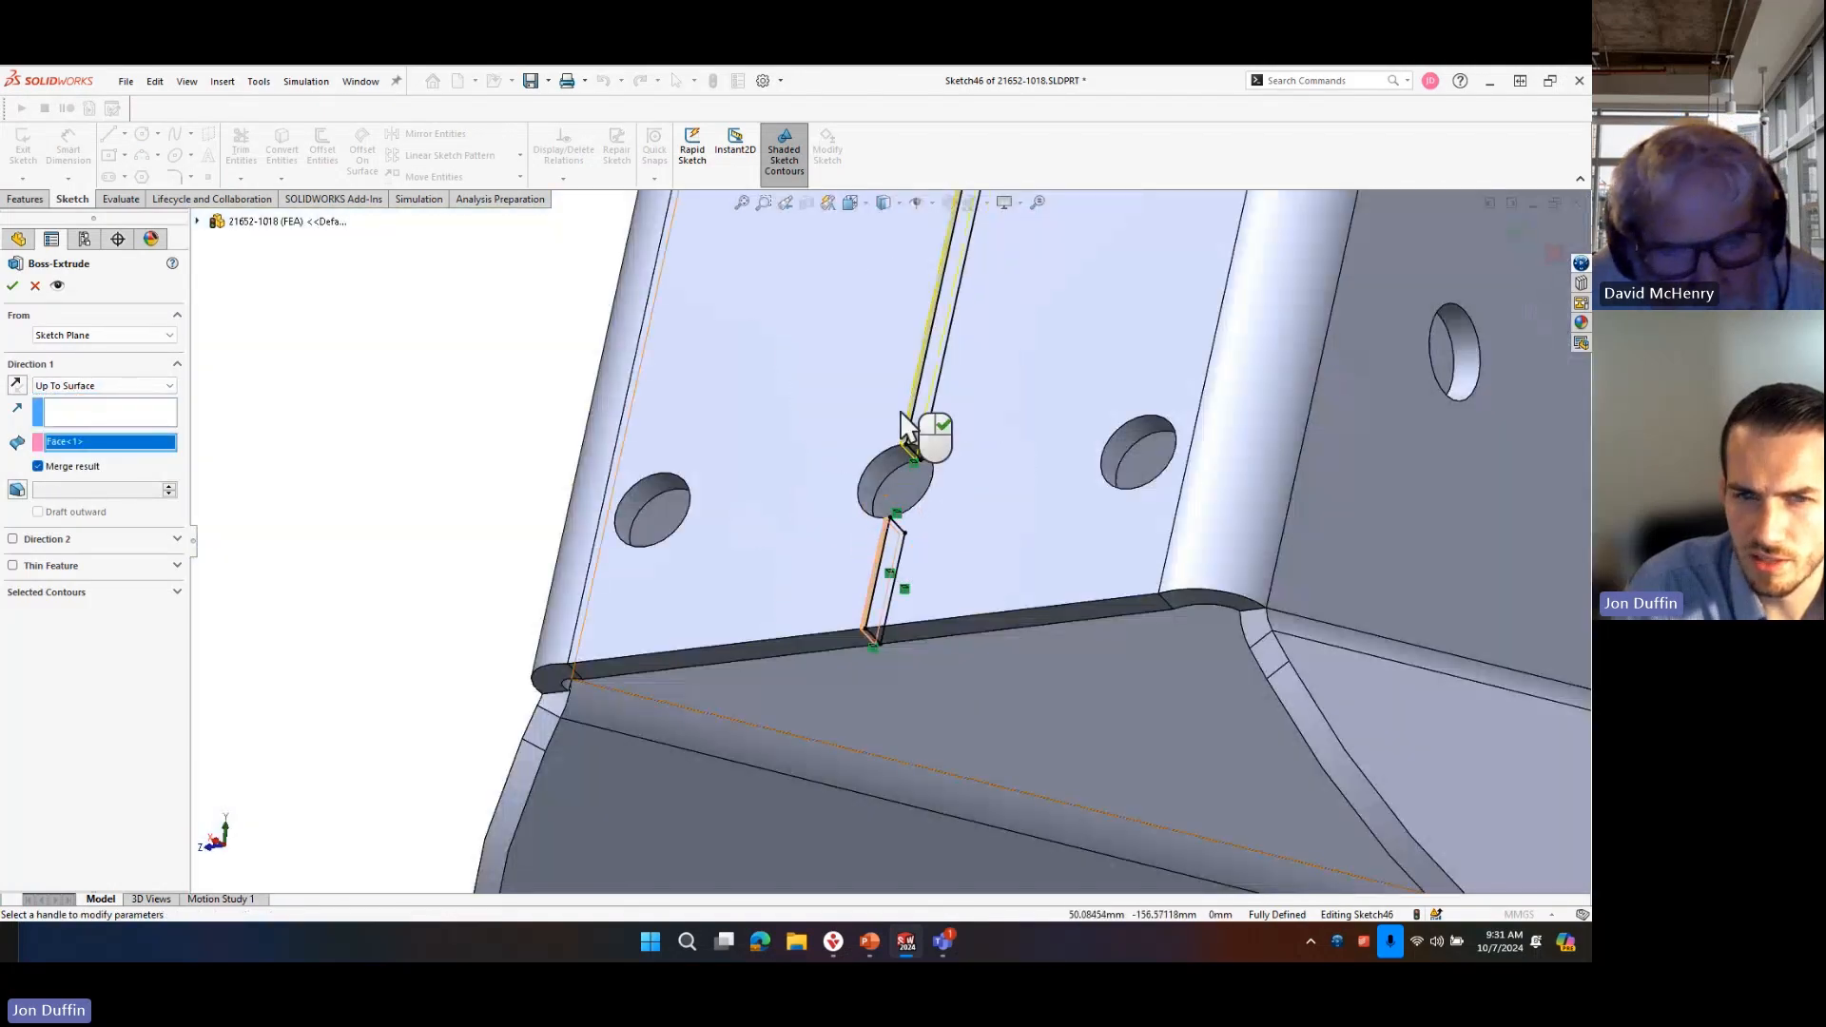
{"action": "left_click", "coordinate": [14, 286]}
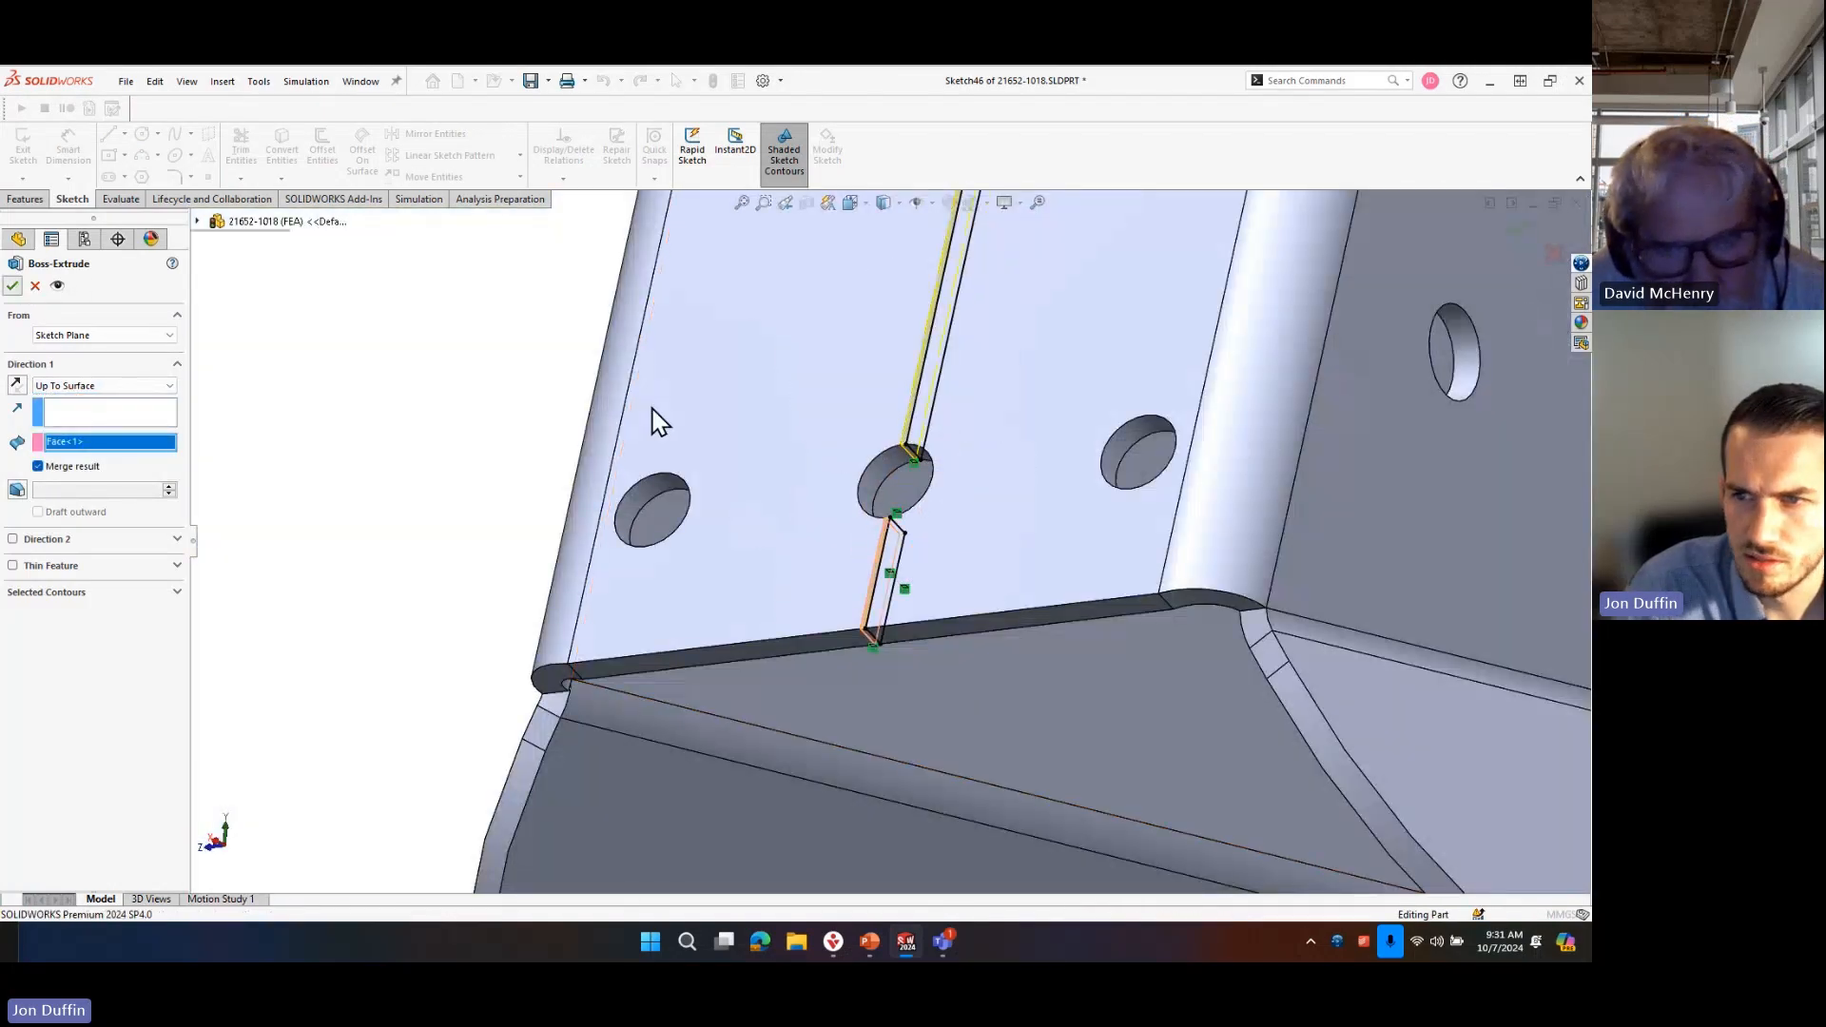
Check the closed end seam from several sides and save the part.
{"action": "scroll", "coordinate": [925, 448], "scroll_direction": "up", "scroll_amount": 12}
{"action": "scroll", "coordinate": [916, 497], "scroll_direction": "down", "scroll_amount": 6}
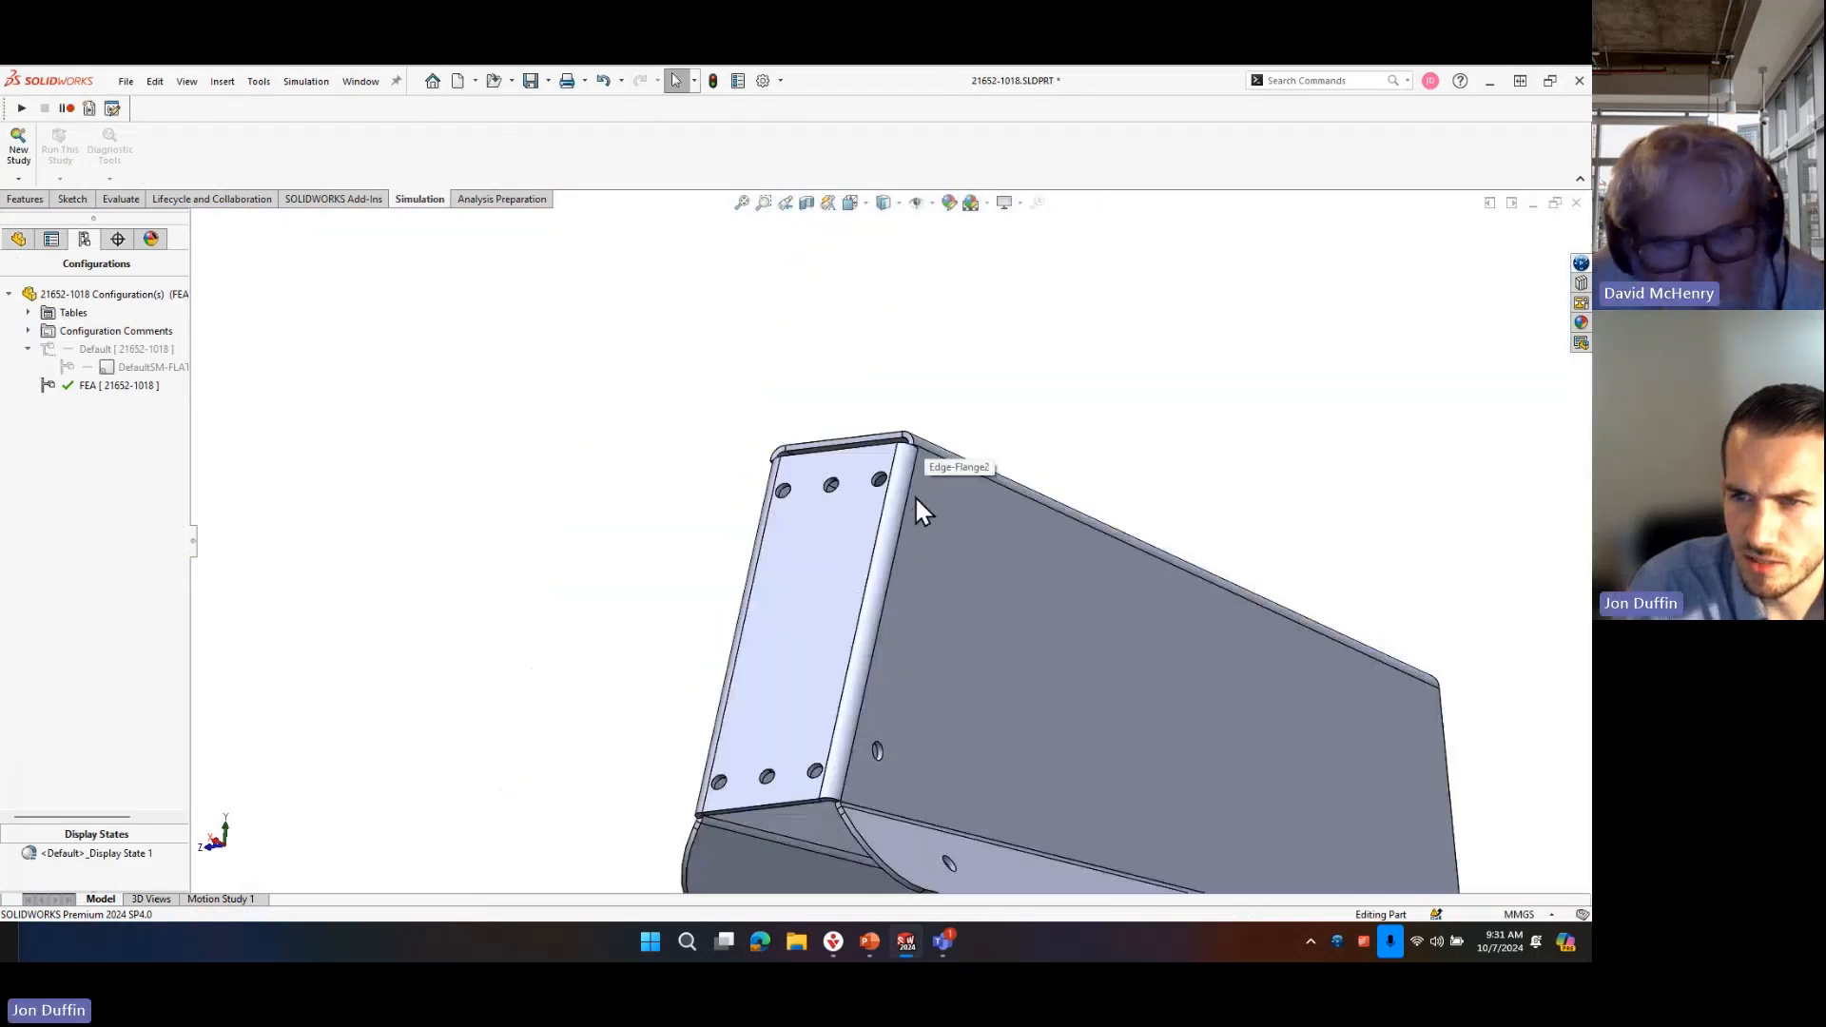
{"action": "middle_click_drag", "start_coordinate": [744, 615], "coordinate": [765, 649]}
{"action": "scroll", "coordinate": [837, 518], "scroll_direction": "up", "scroll_amount": 4}
{"action": "scroll", "coordinate": [880, 656], "scroll_direction": "down", "scroll_amount": 2}
{"action": "middle_click_drag", "start_coordinate": [961, 744], "coordinate": [961, 603]}
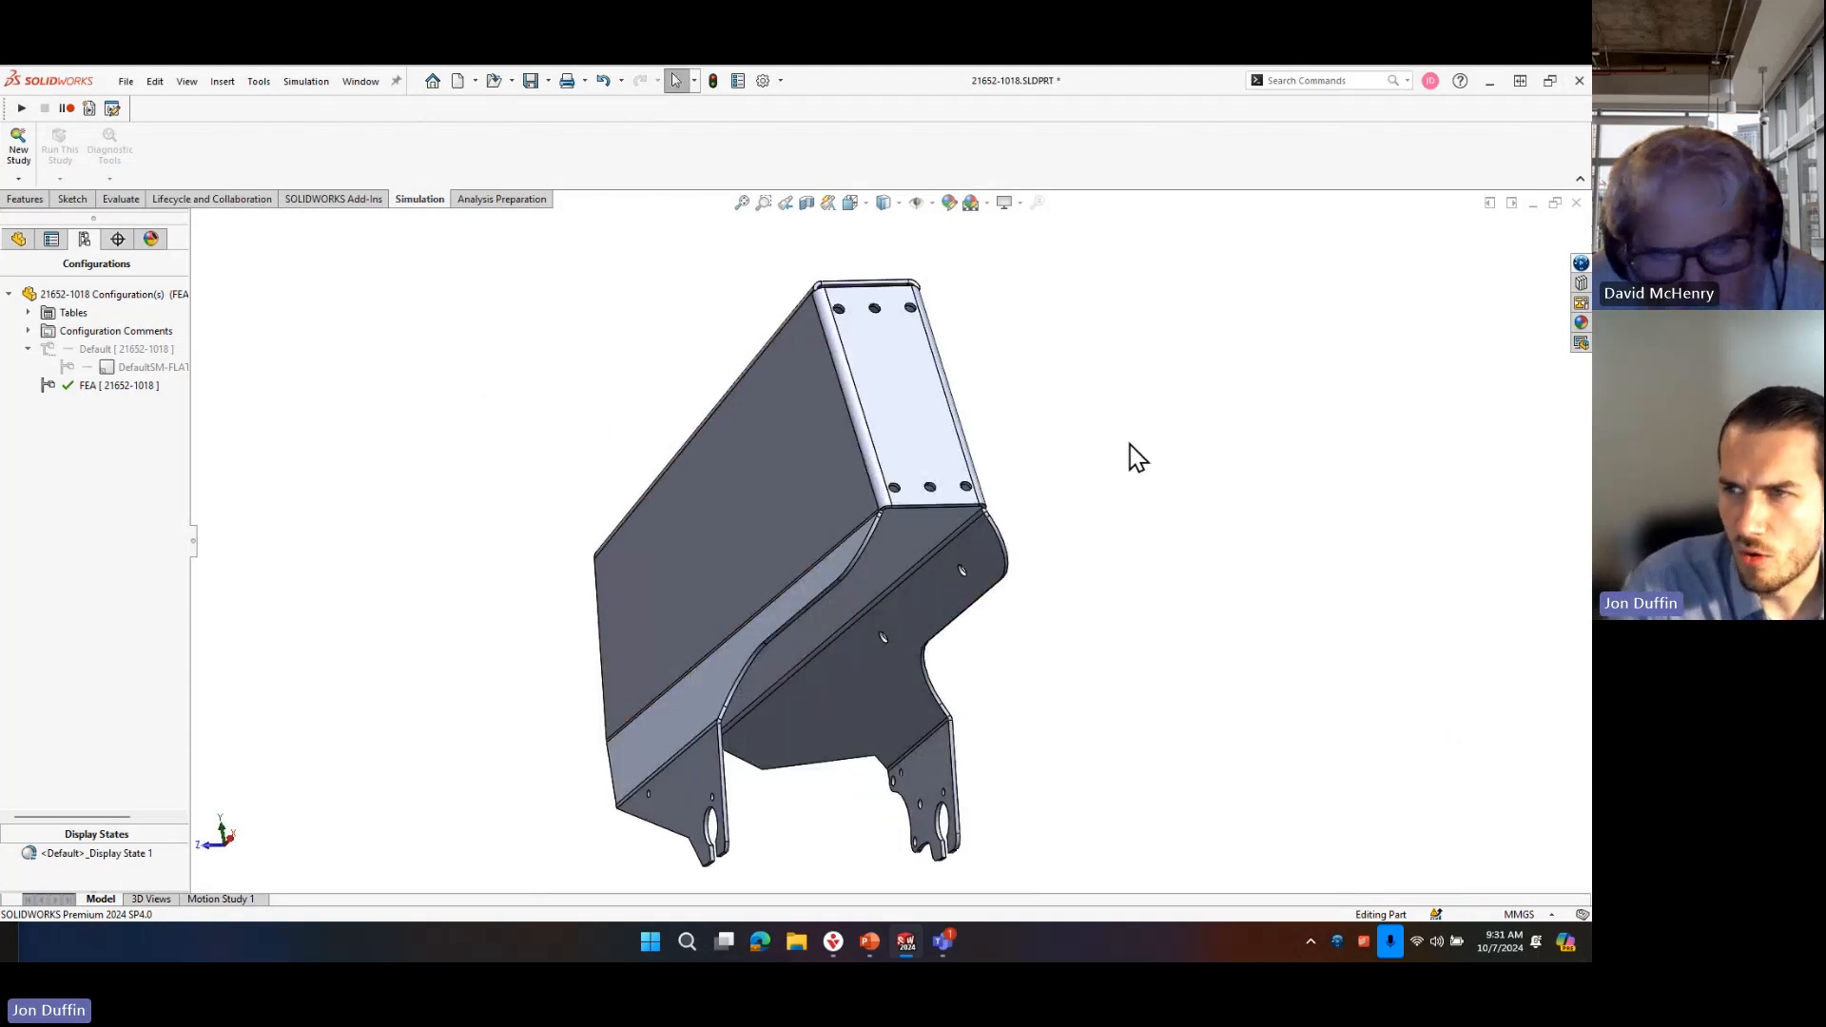
{"action": "left_click", "coordinate": [530, 82]}
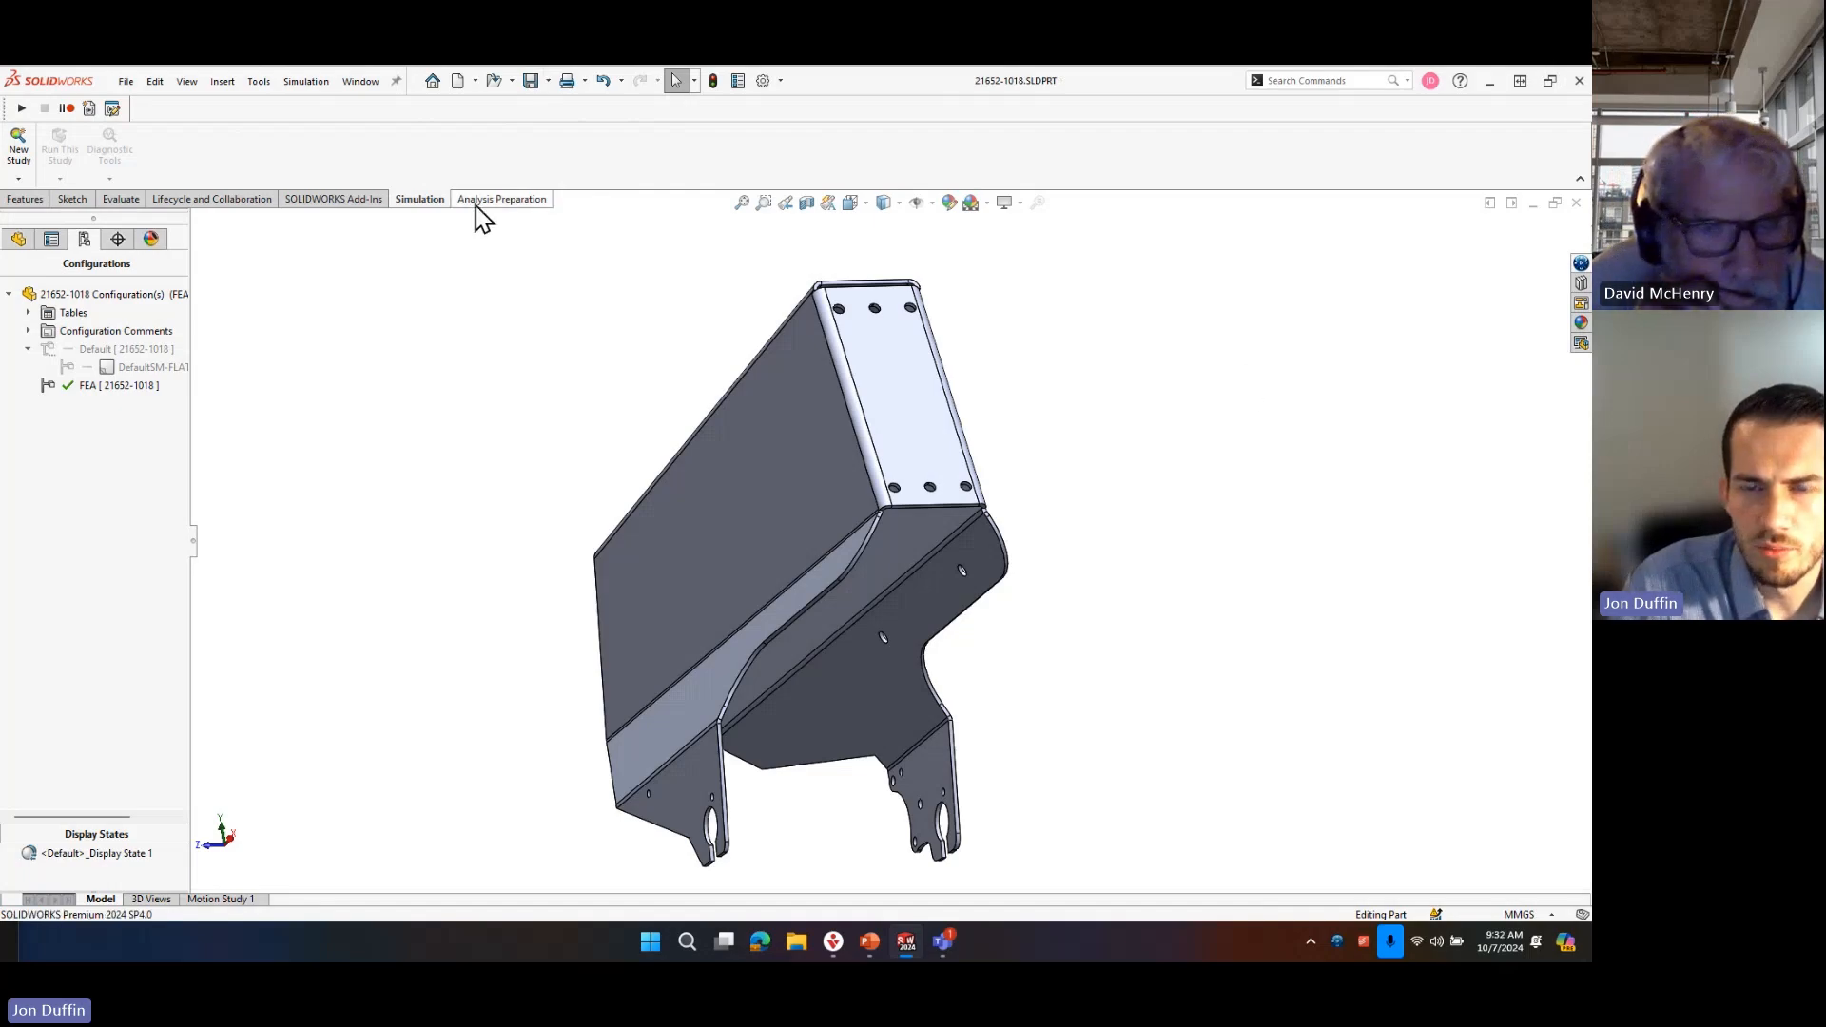
Launch SimulationXpress on the FEA configuration and advance from the welcome page to the fixtures stage.
{"action": "left_click", "coordinate": [360, 199]}
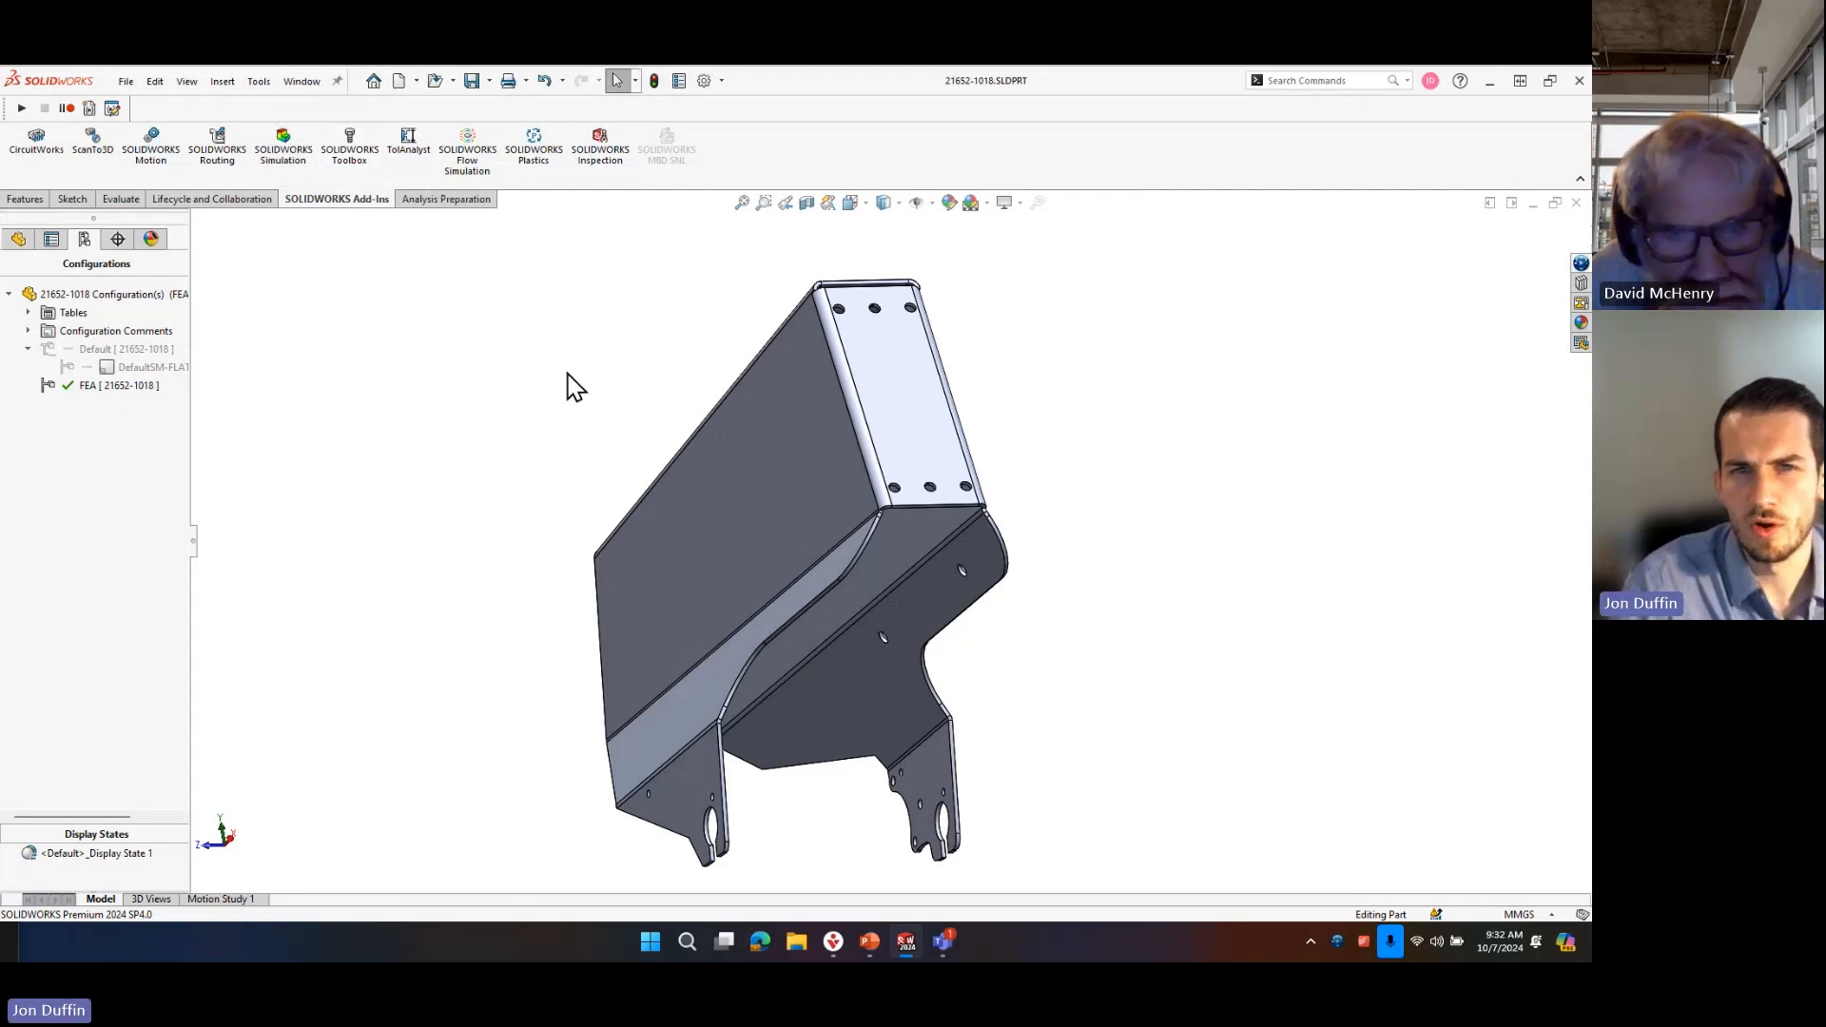
{"action": "left_click", "coordinate": [259, 81]}
{"action": "mouse_move", "coordinate": [304, 167]}
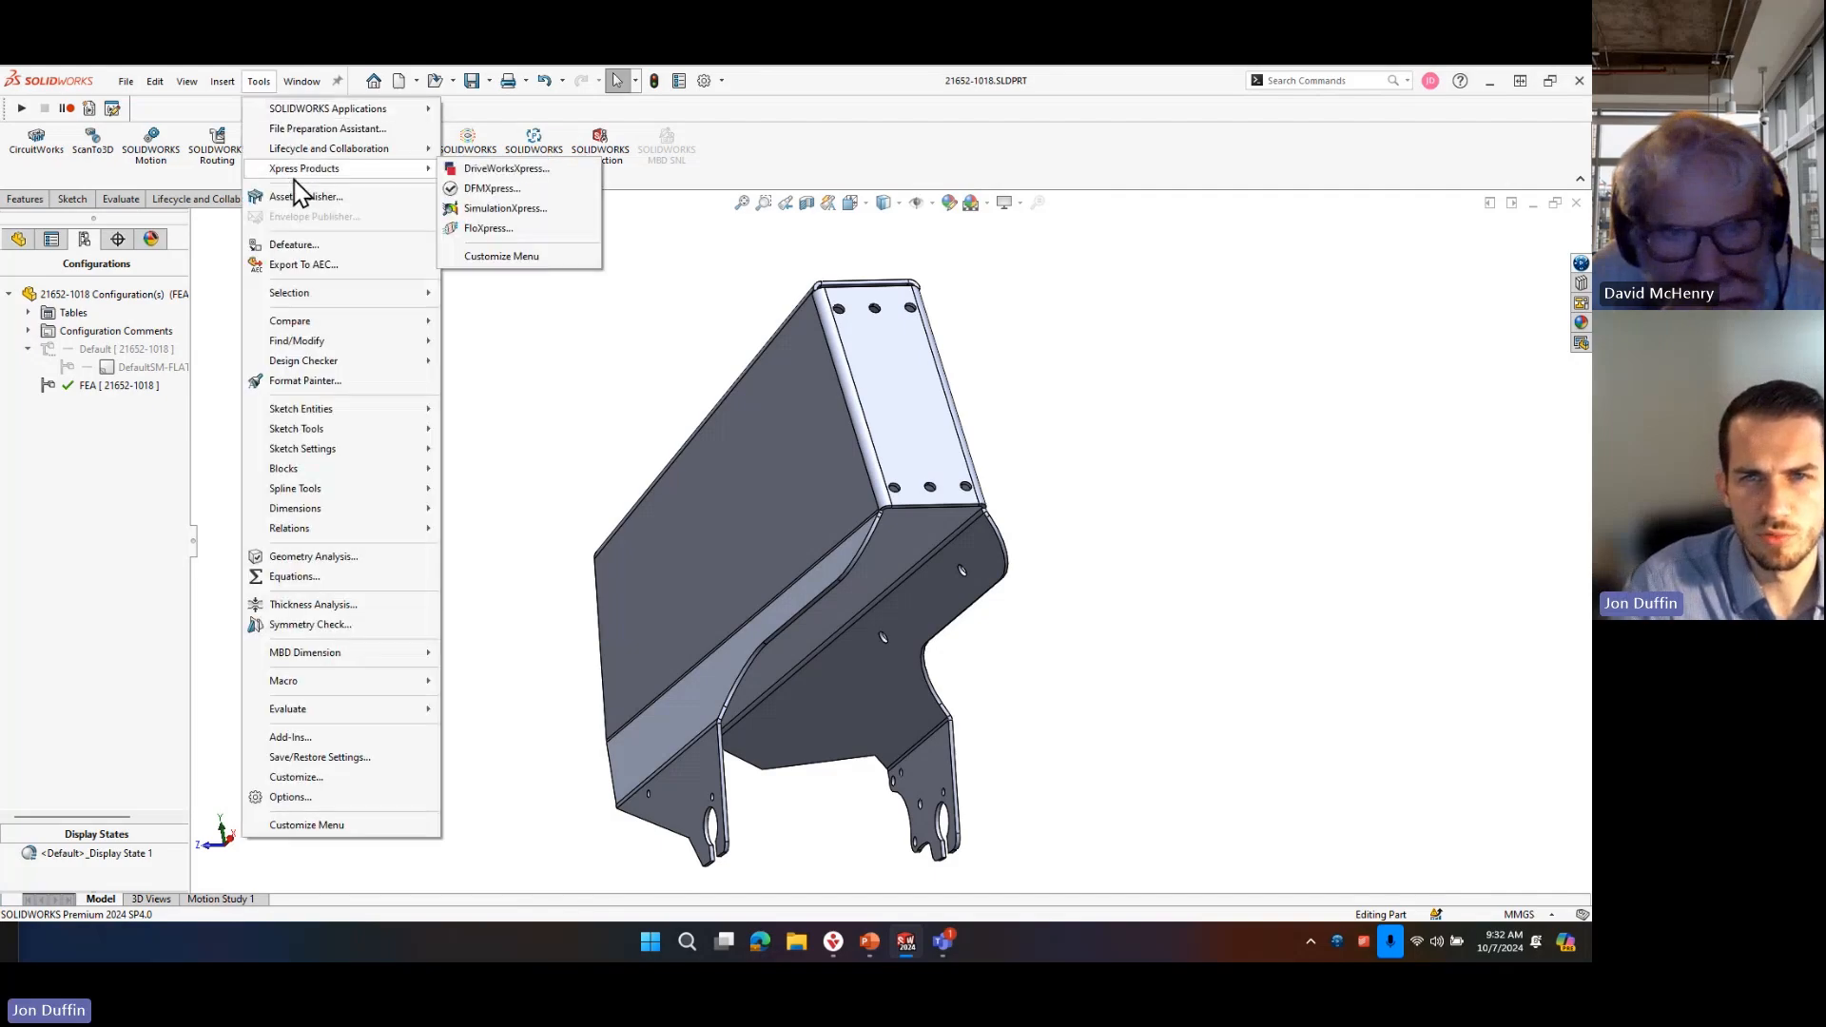
{"action": "left_click", "coordinate": [504, 207]}
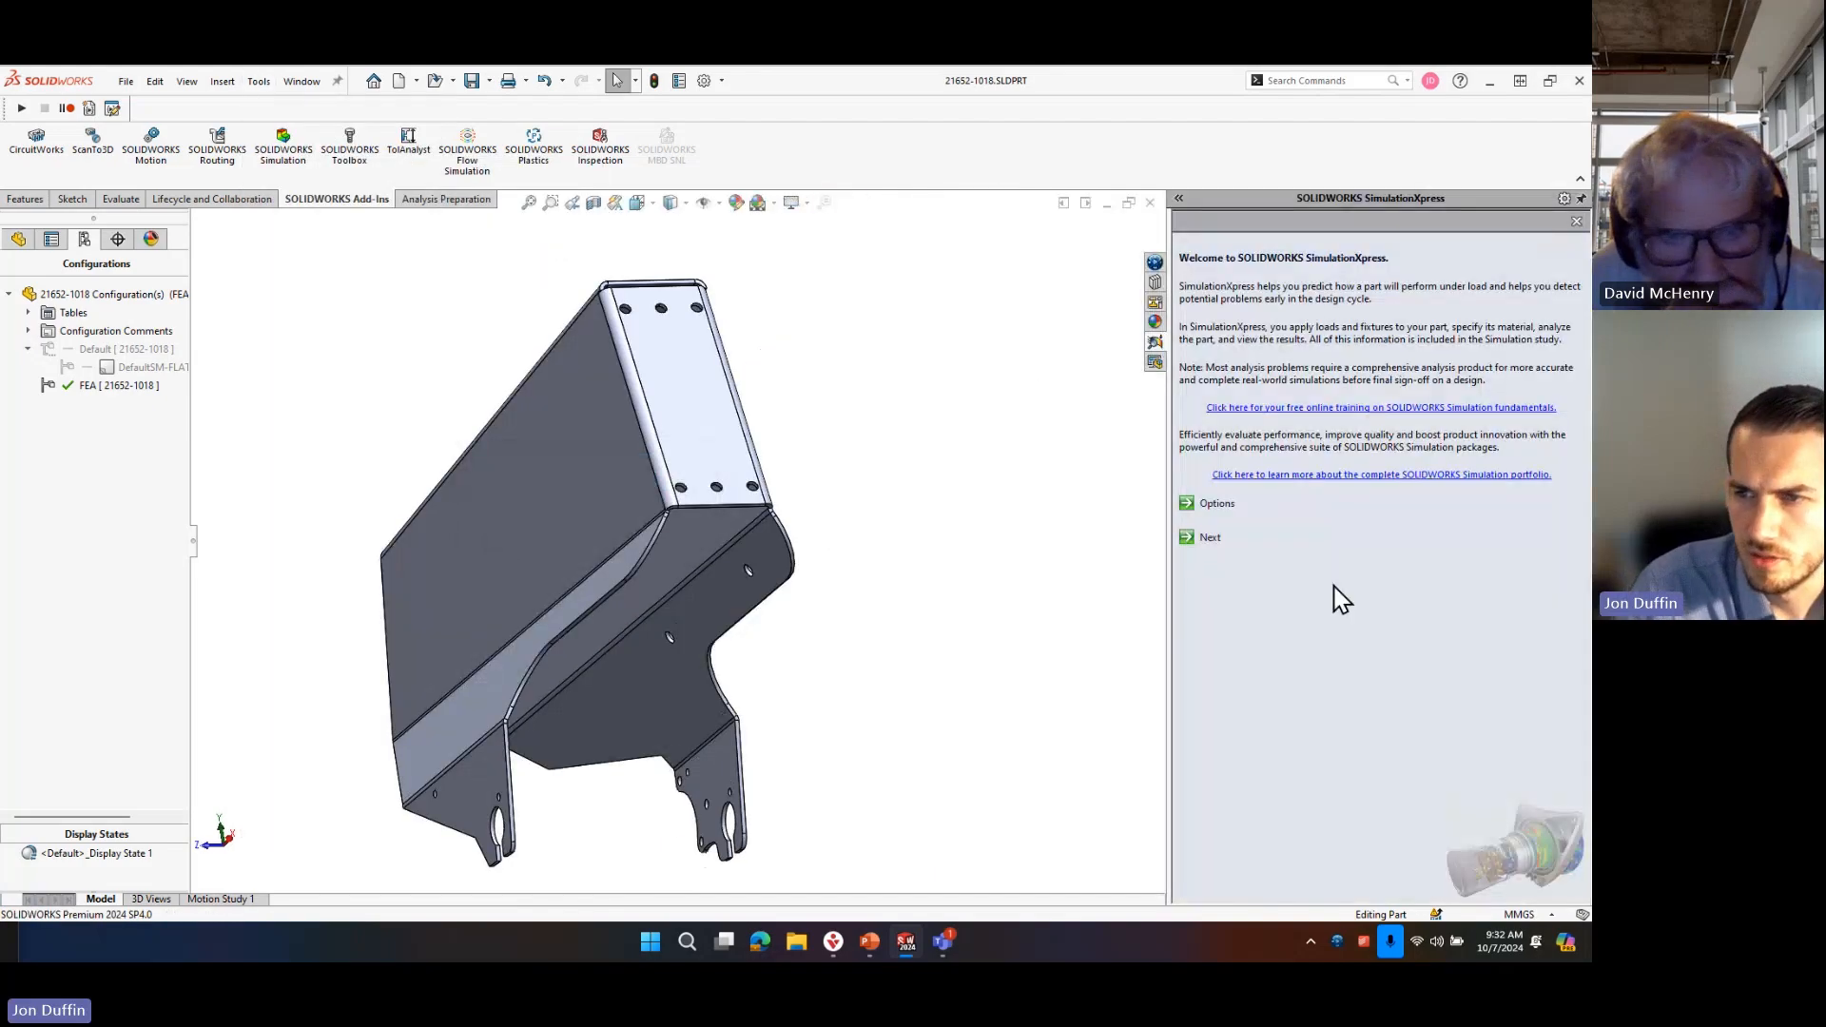
{"action": "left_click", "coordinate": [1210, 538]}
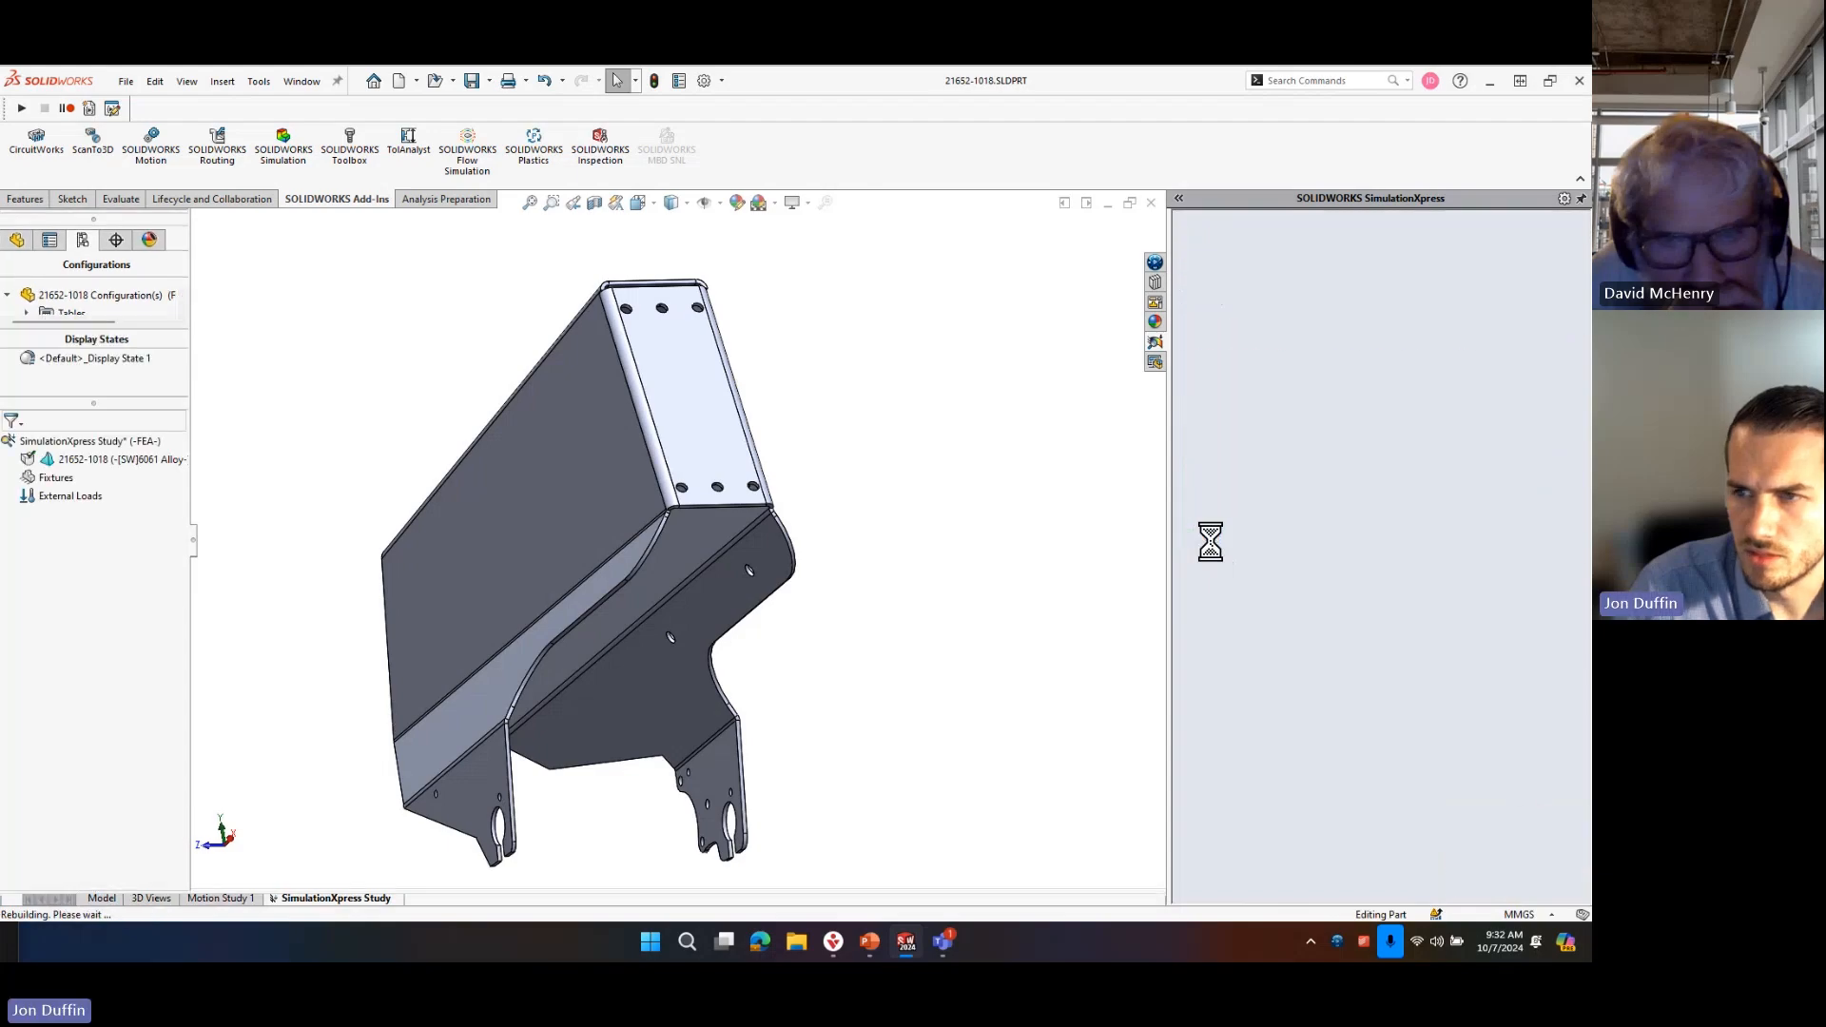
Add a fixed fixture to the flat end face that carries the two rows of holes.
{"action": "middle_click_drag", "start_coordinate": [681, 661], "coordinate": [853, 623]}
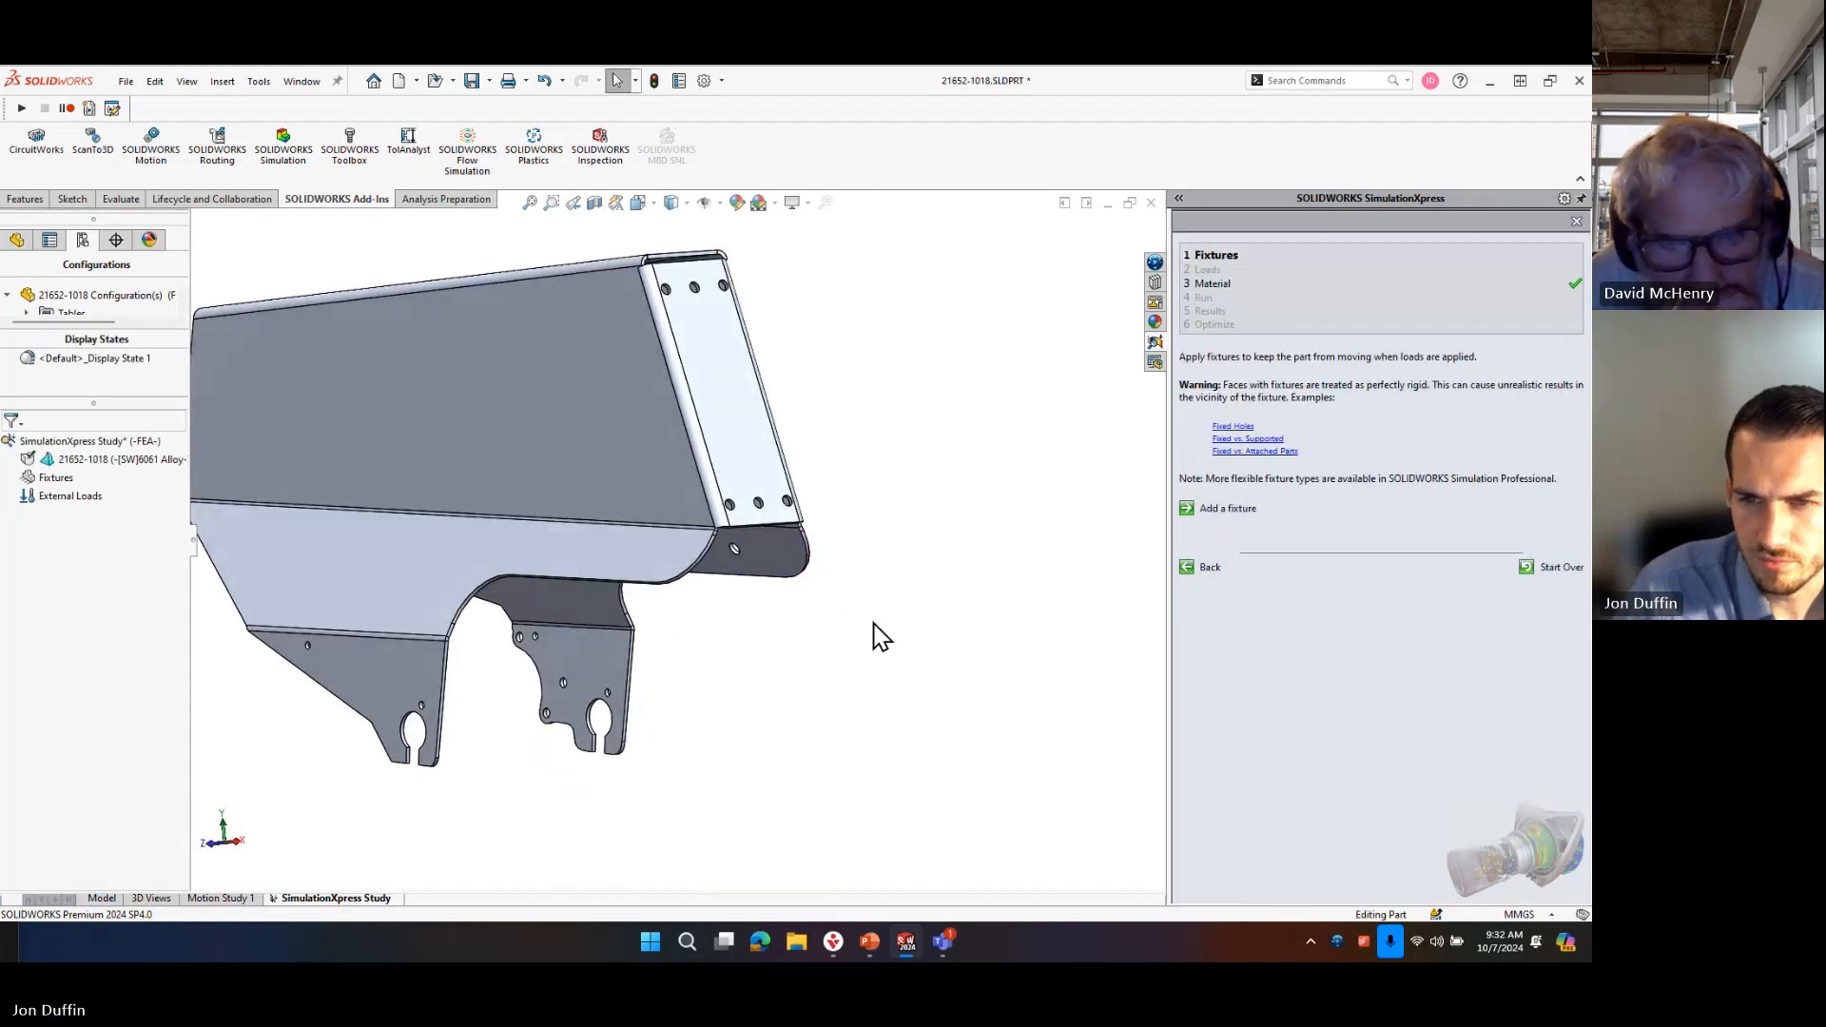
{"action": "scroll", "coordinate": [863, 622], "scroll_direction": "down", "scroll_amount": 2}
{"action": "middle_click_drag", "start_coordinate": [726, 476], "coordinate": [775, 457]}
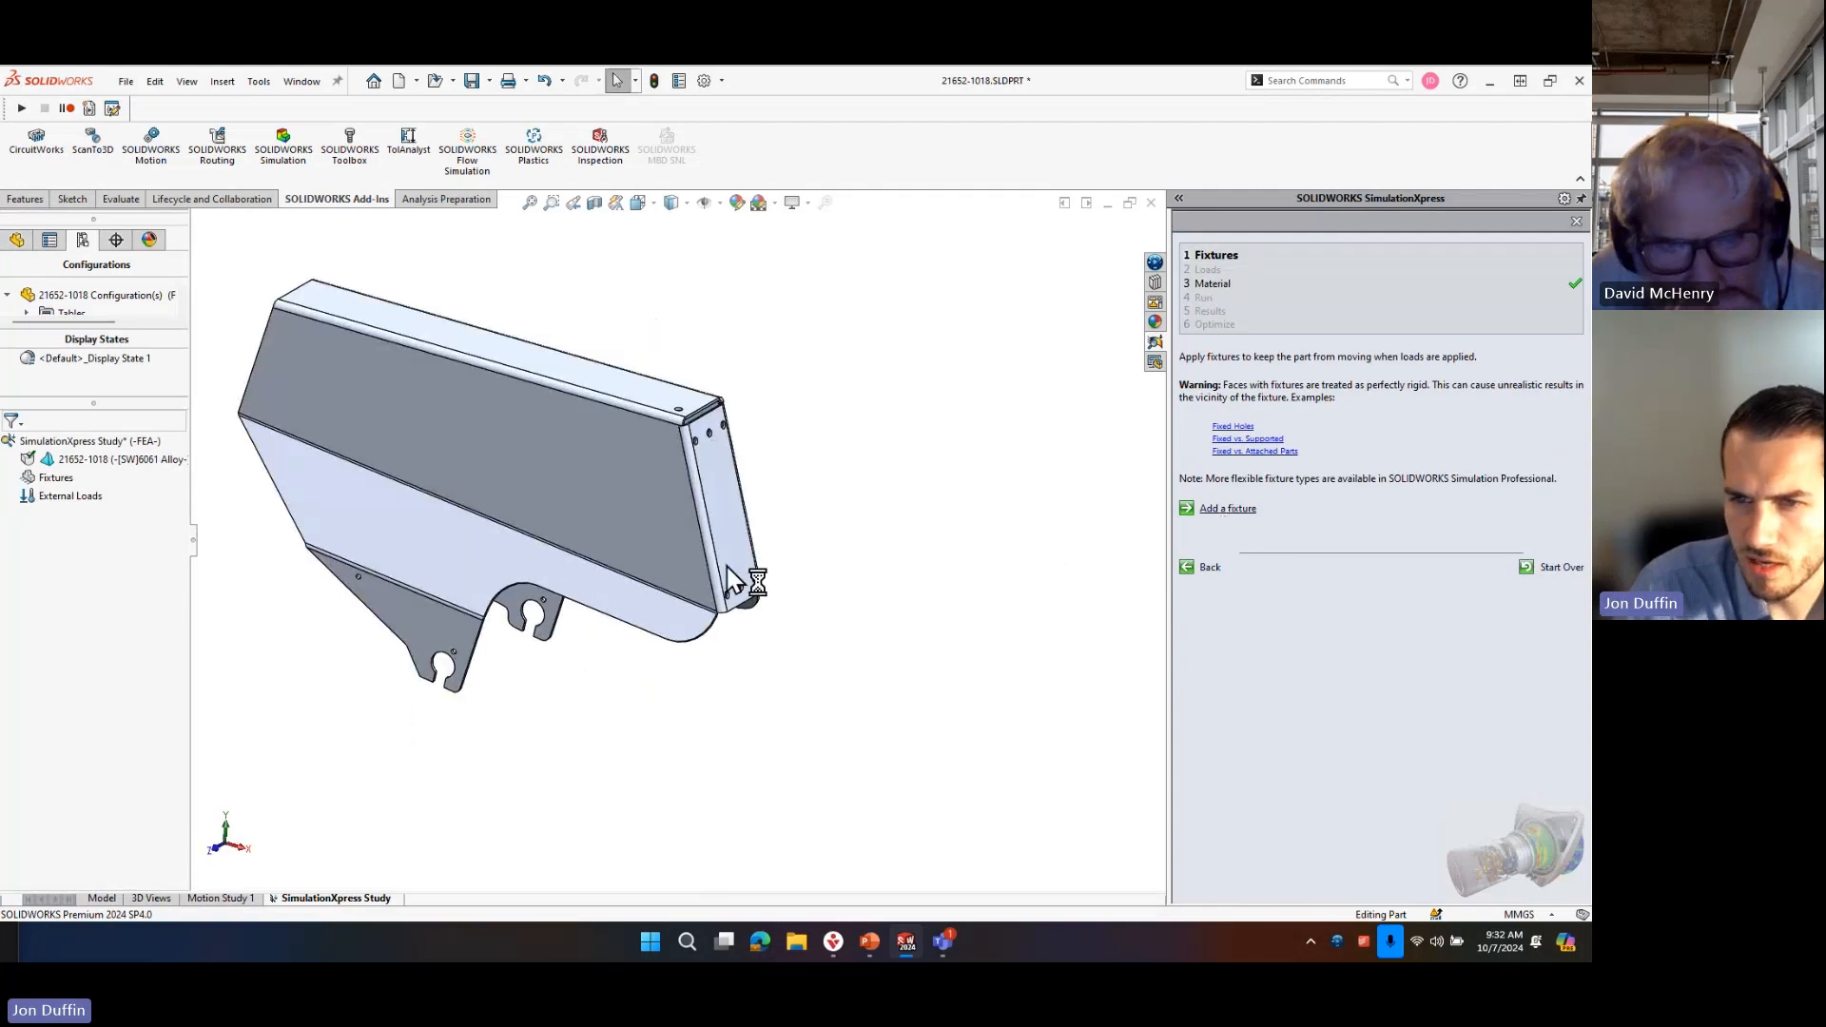
{"action": "left_click", "coordinate": [727, 504]}
{"action": "mouse_move", "coordinate": [578, 440]}
{"action": "middle_mouse_down"}
{"action": "mouse_move", "coordinate": [609, 418]}
{"action": "mouse_move", "coordinate": [717, 465]}
{"action": "mouse_move", "coordinate": [717, 387]}
{"action": "mouse_move", "coordinate": [685, 457]}
{"action": "mouse_move", "coordinate": [564, 434]}
{"action": "middle_mouse_up"}
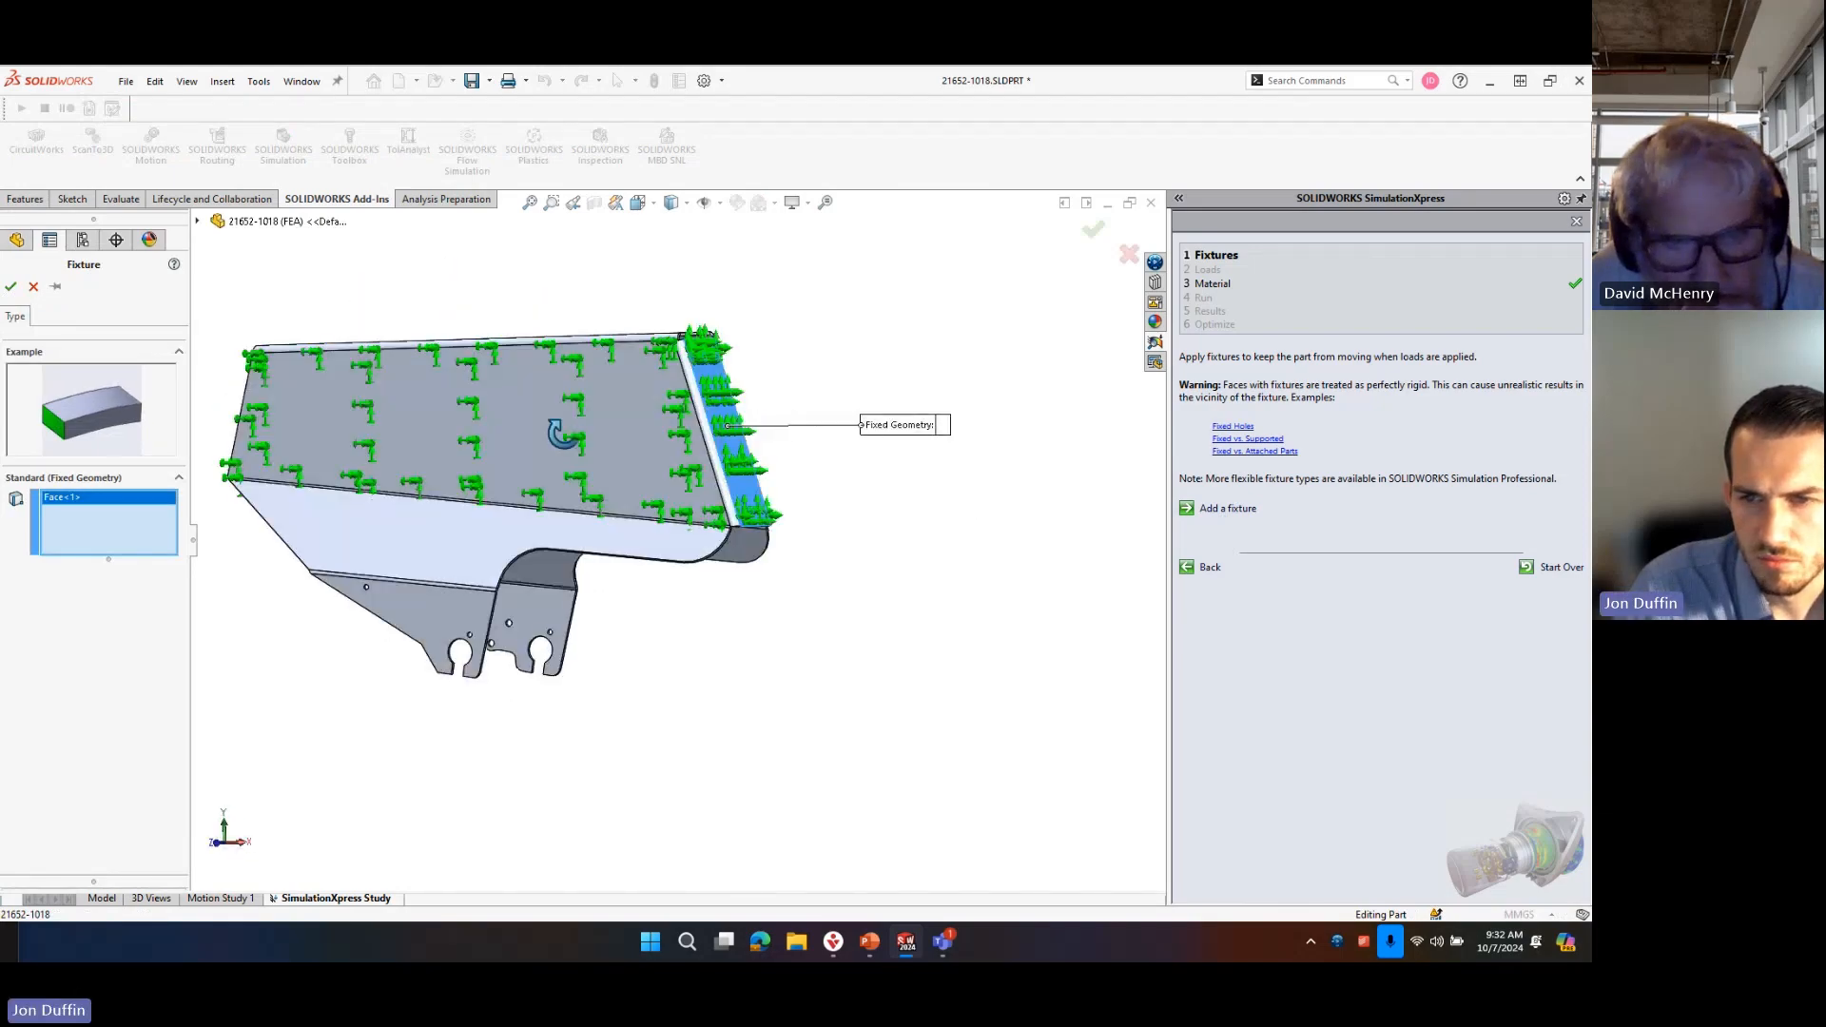
{"action": "left_click", "coordinate": [1092, 229]}
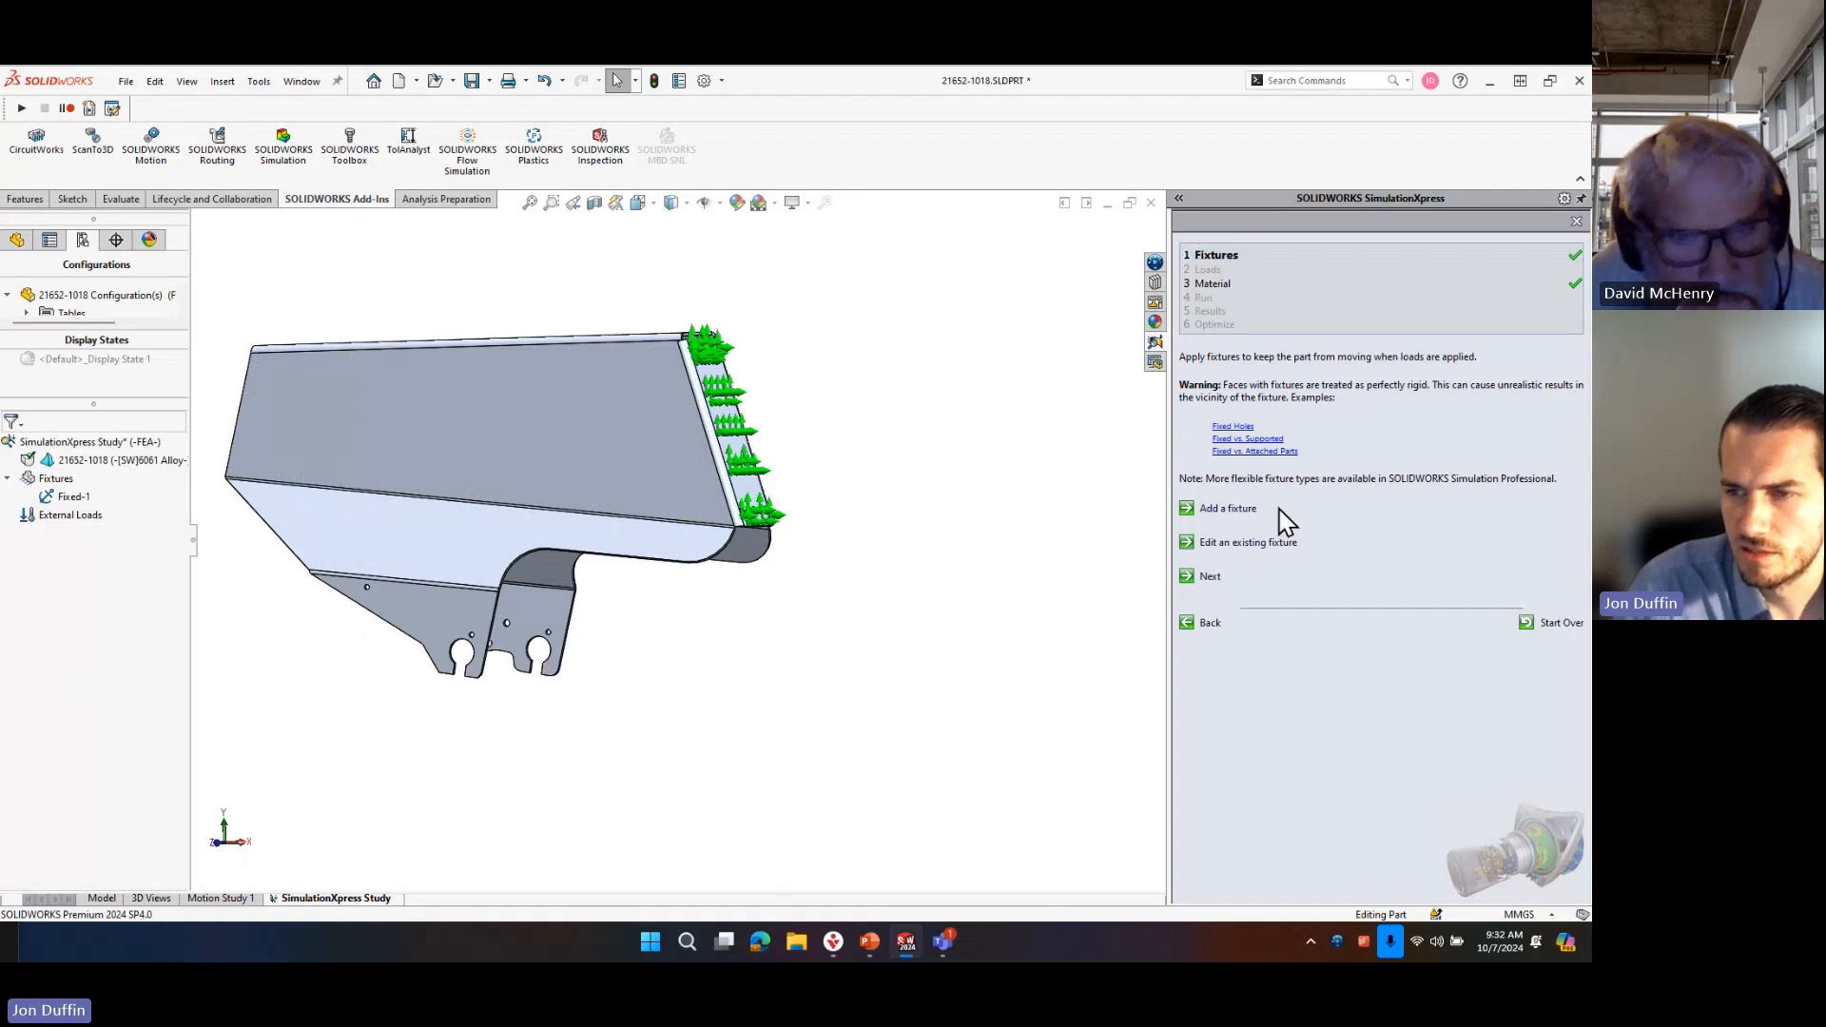
Apply a normal force of 1000 N total to the four bottom edge faces beside the slots of both axle tabs.
{"action": "left_click", "coordinate": [1213, 575]}
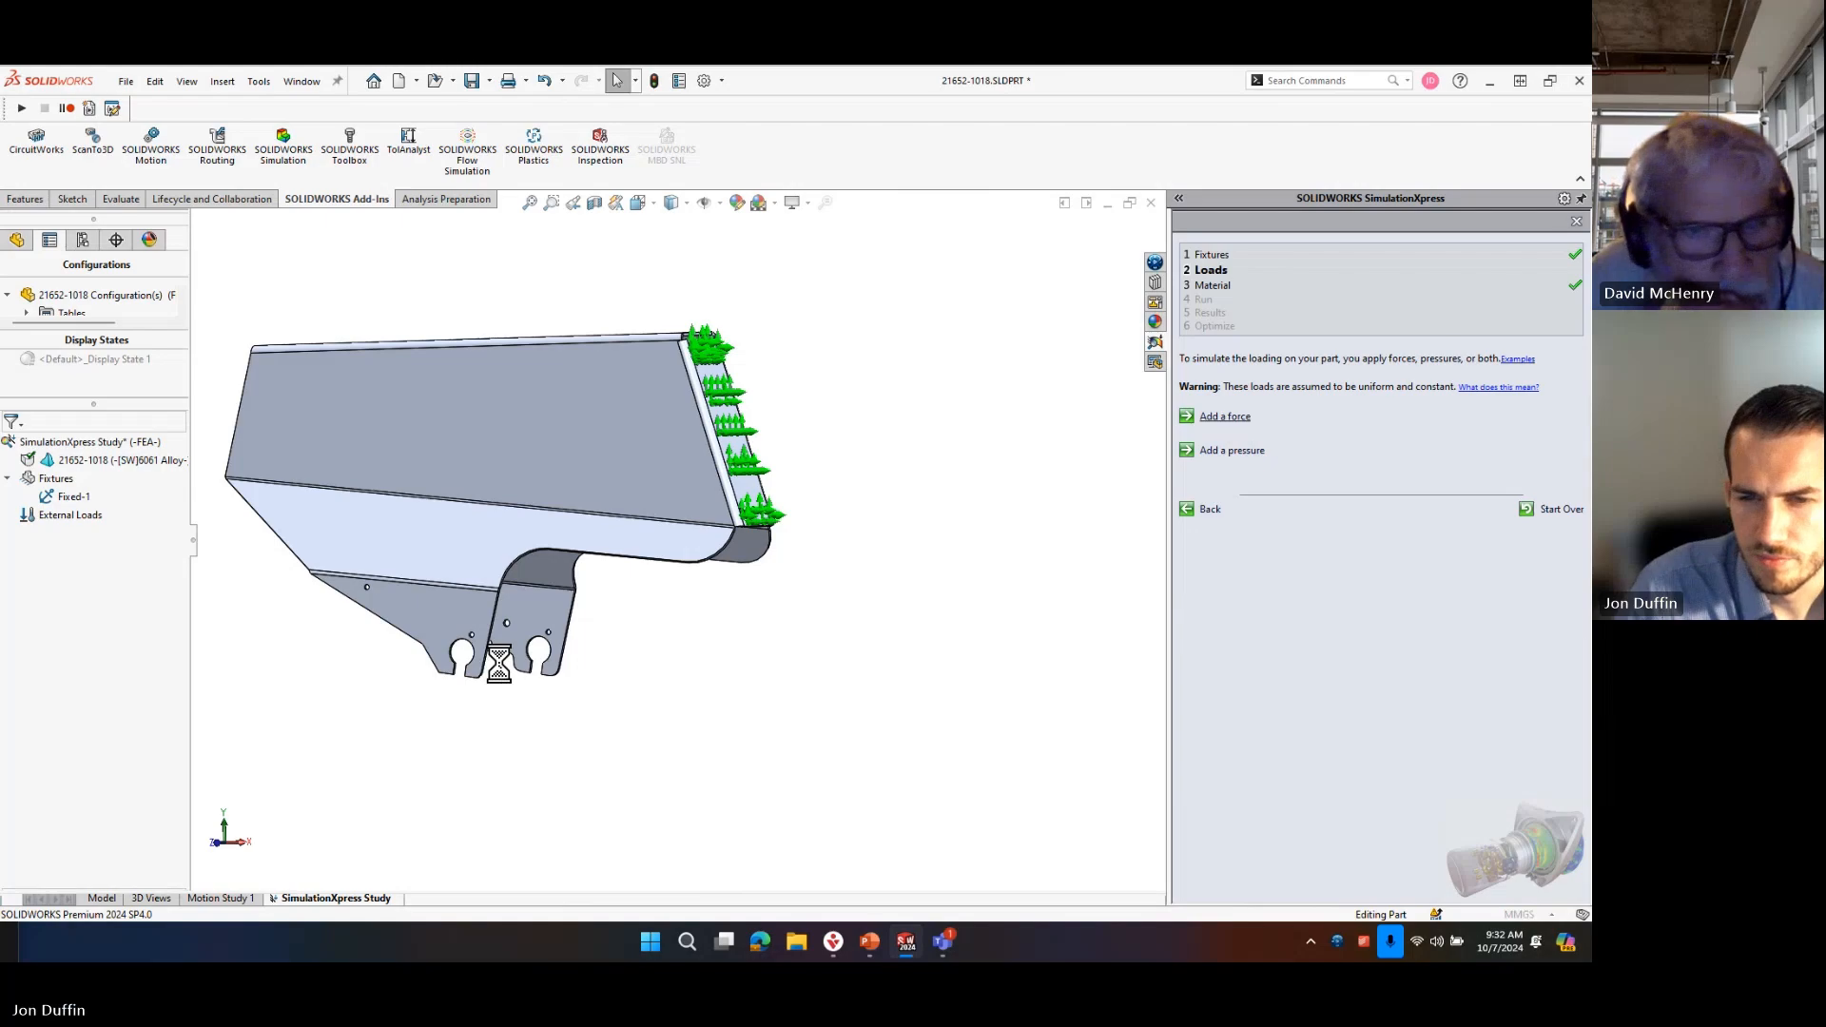
{"action": "scroll", "coordinate": [498, 663], "scroll_direction": "down", "scroll_amount": 10}
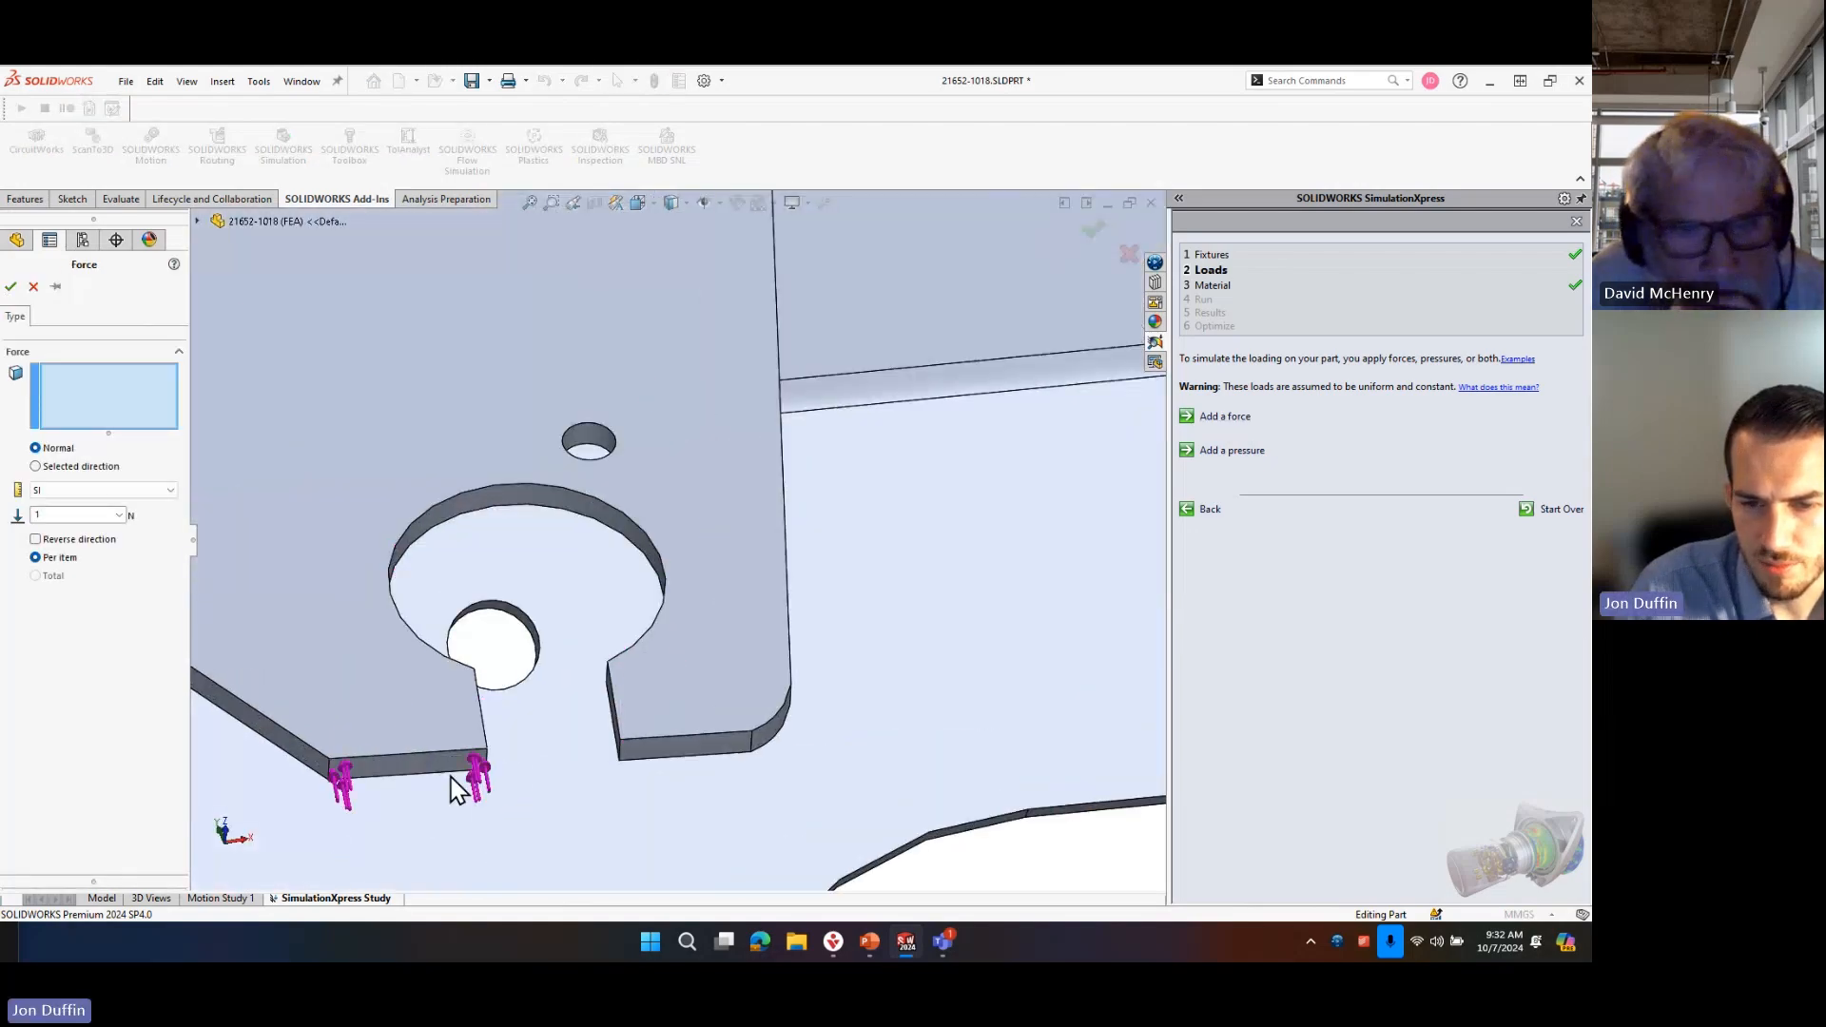
{"action": "left_click", "coordinate": [464, 778]}
{"action": "left_click", "coordinate": [699, 765]}
{"action": "scroll", "coordinate": [668, 884], "scroll_direction": "up", "scroll_amount": 10}
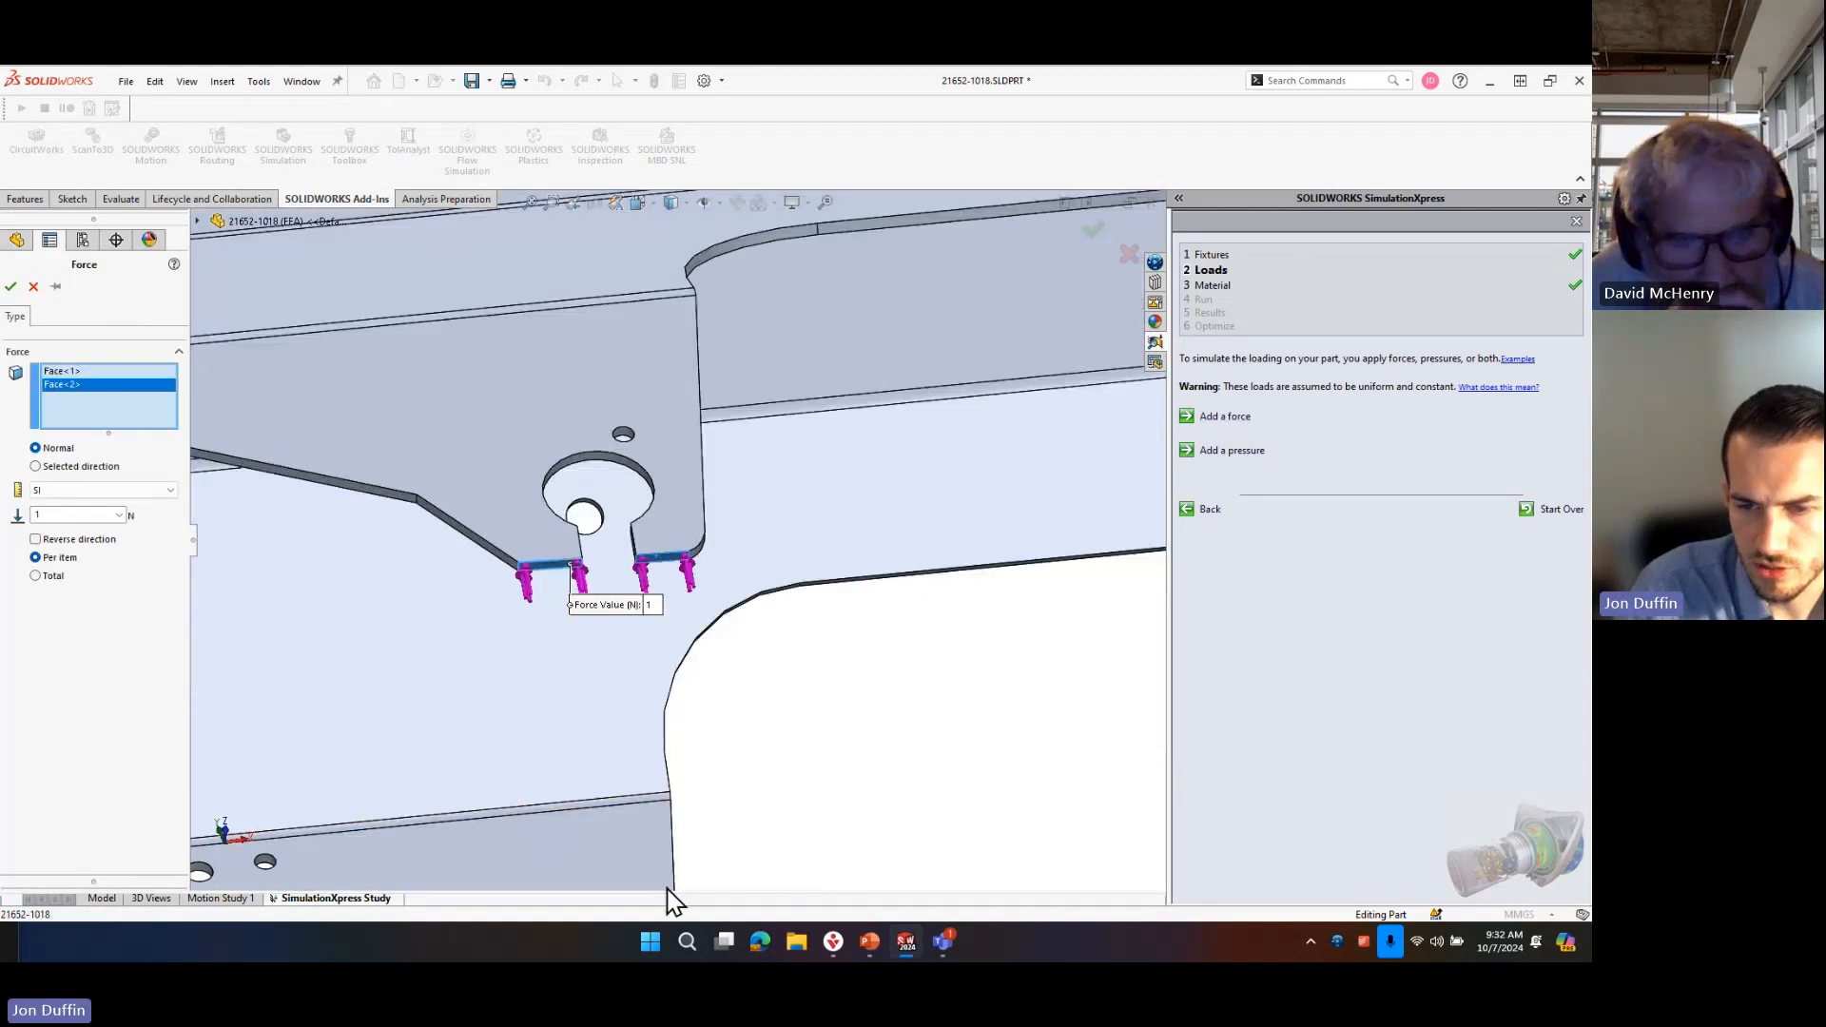
{"action": "scroll", "coordinate": [640, 708], "scroll_direction": "down", "scroll_amount": 10}
{"action": "left_click", "coordinate": [604, 515]}
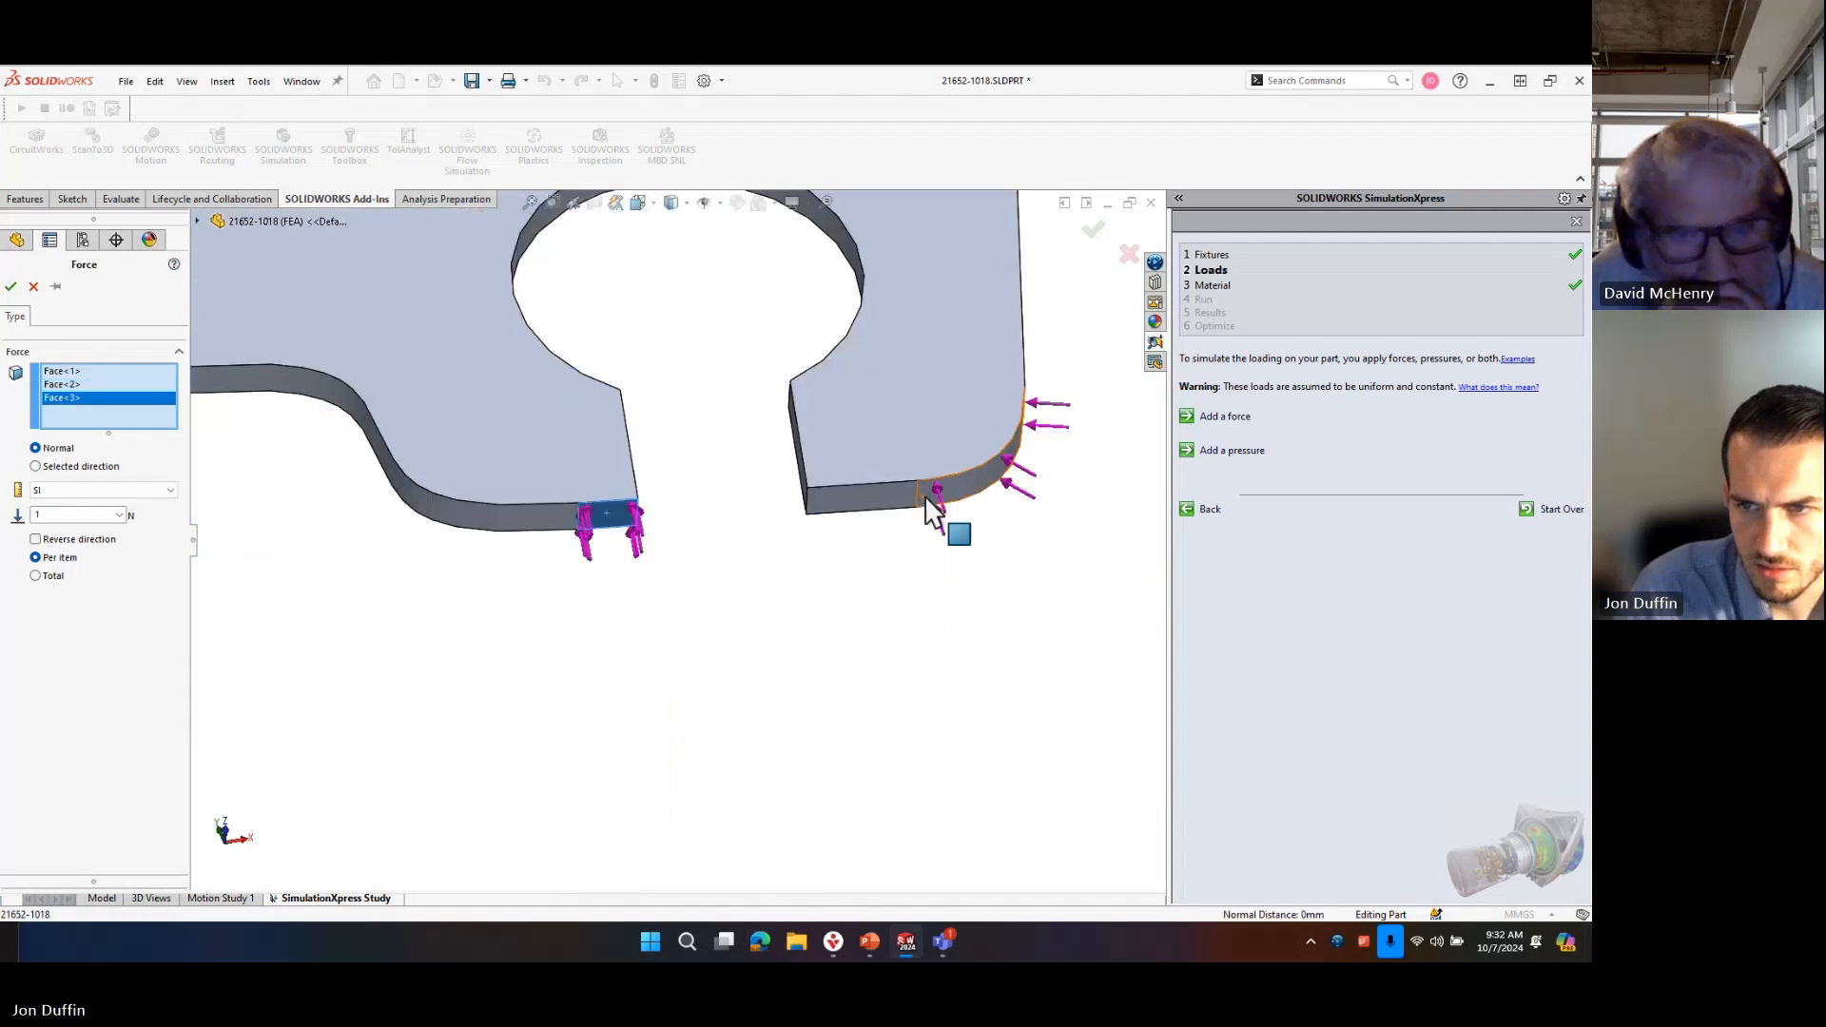
{"action": "left_click", "coordinate": [888, 504]}
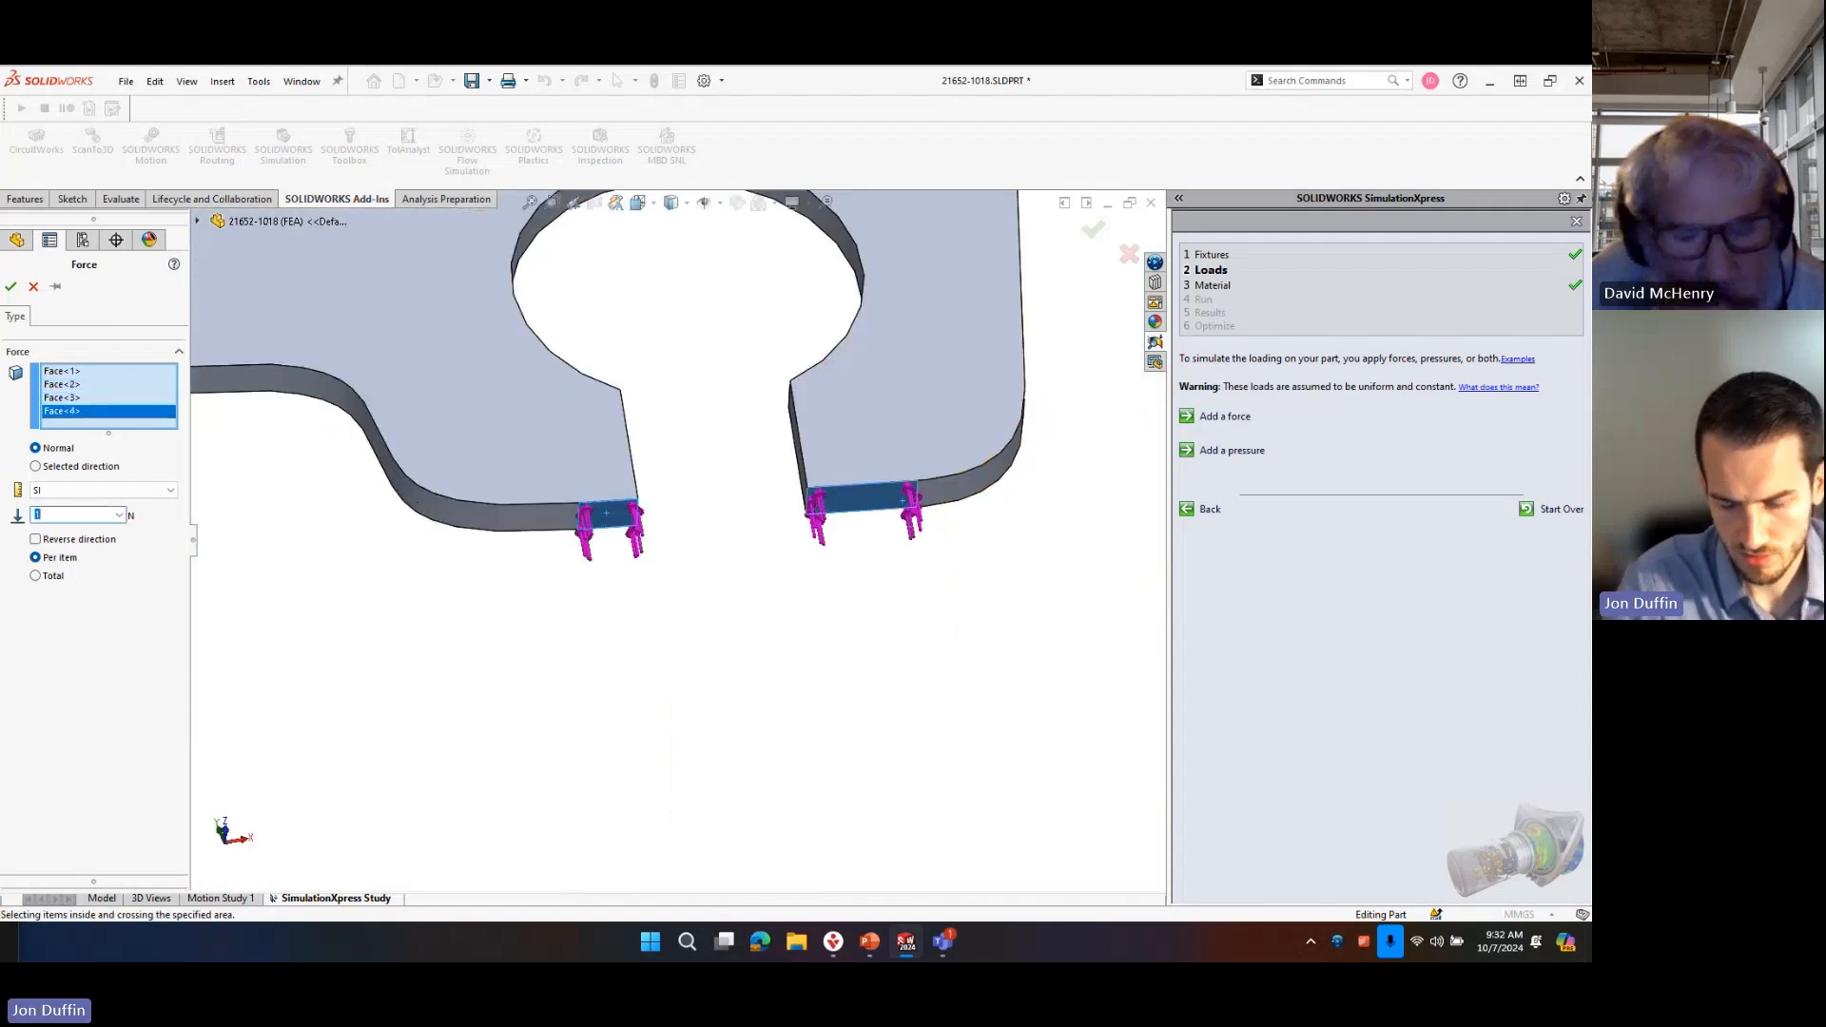
{"action": "type", "text": "500"}
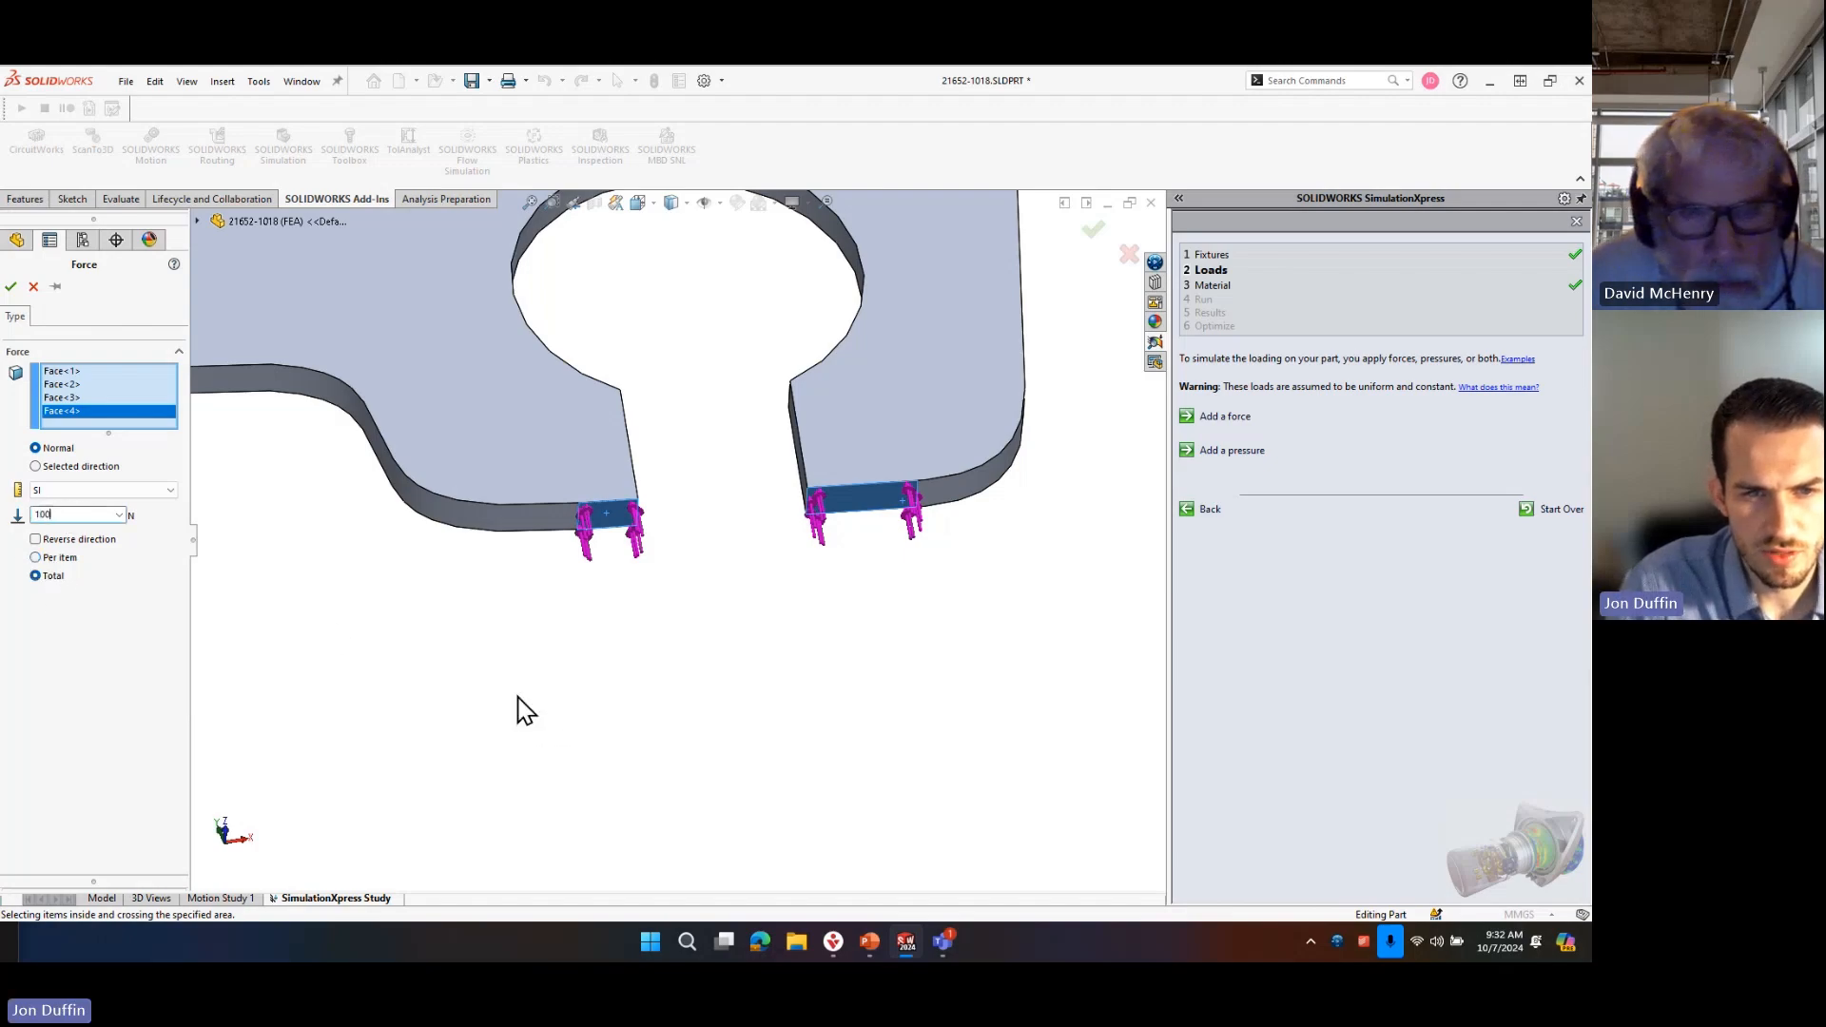
{"action": "scroll", "coordinate": [988, 675], "scroll_direction": "up", "scroll_amount": 10}
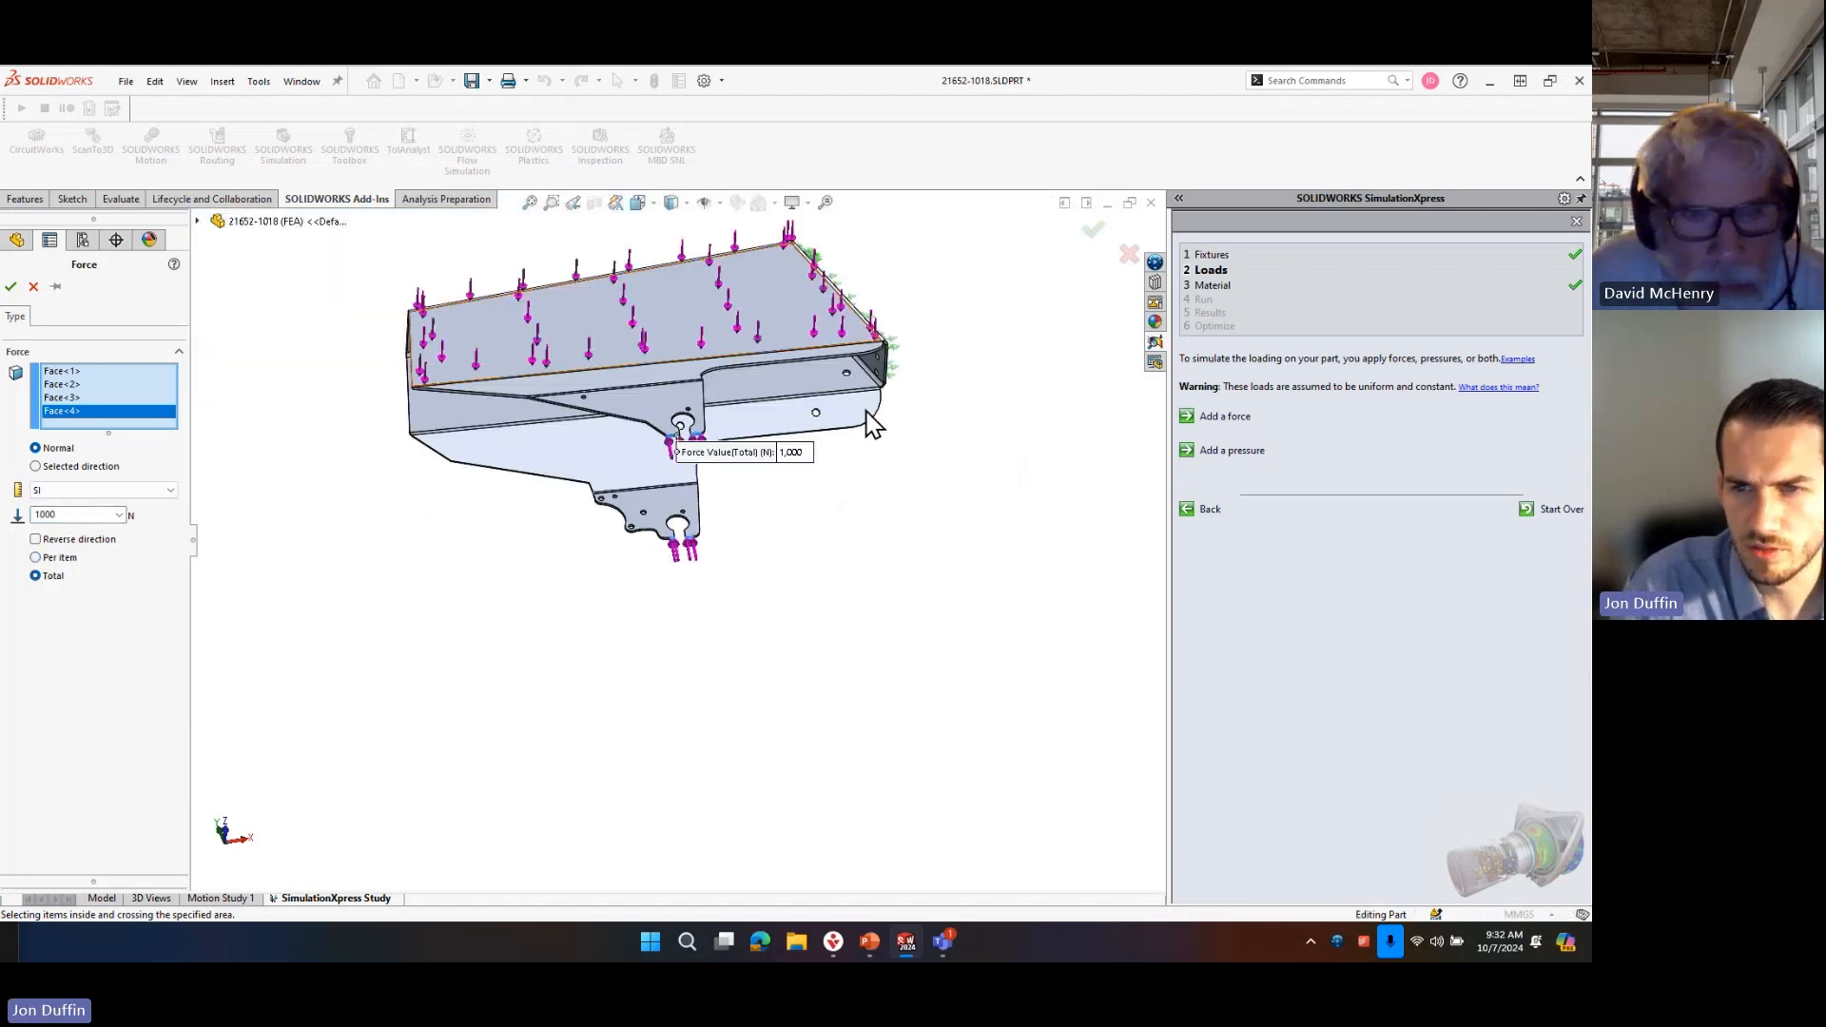
{"action": "middle_click_drag", "start_coordinate": [867, 408], "coordinate": [798, 511]}
{"action": "left_click", "coordinate": [11, 286]}
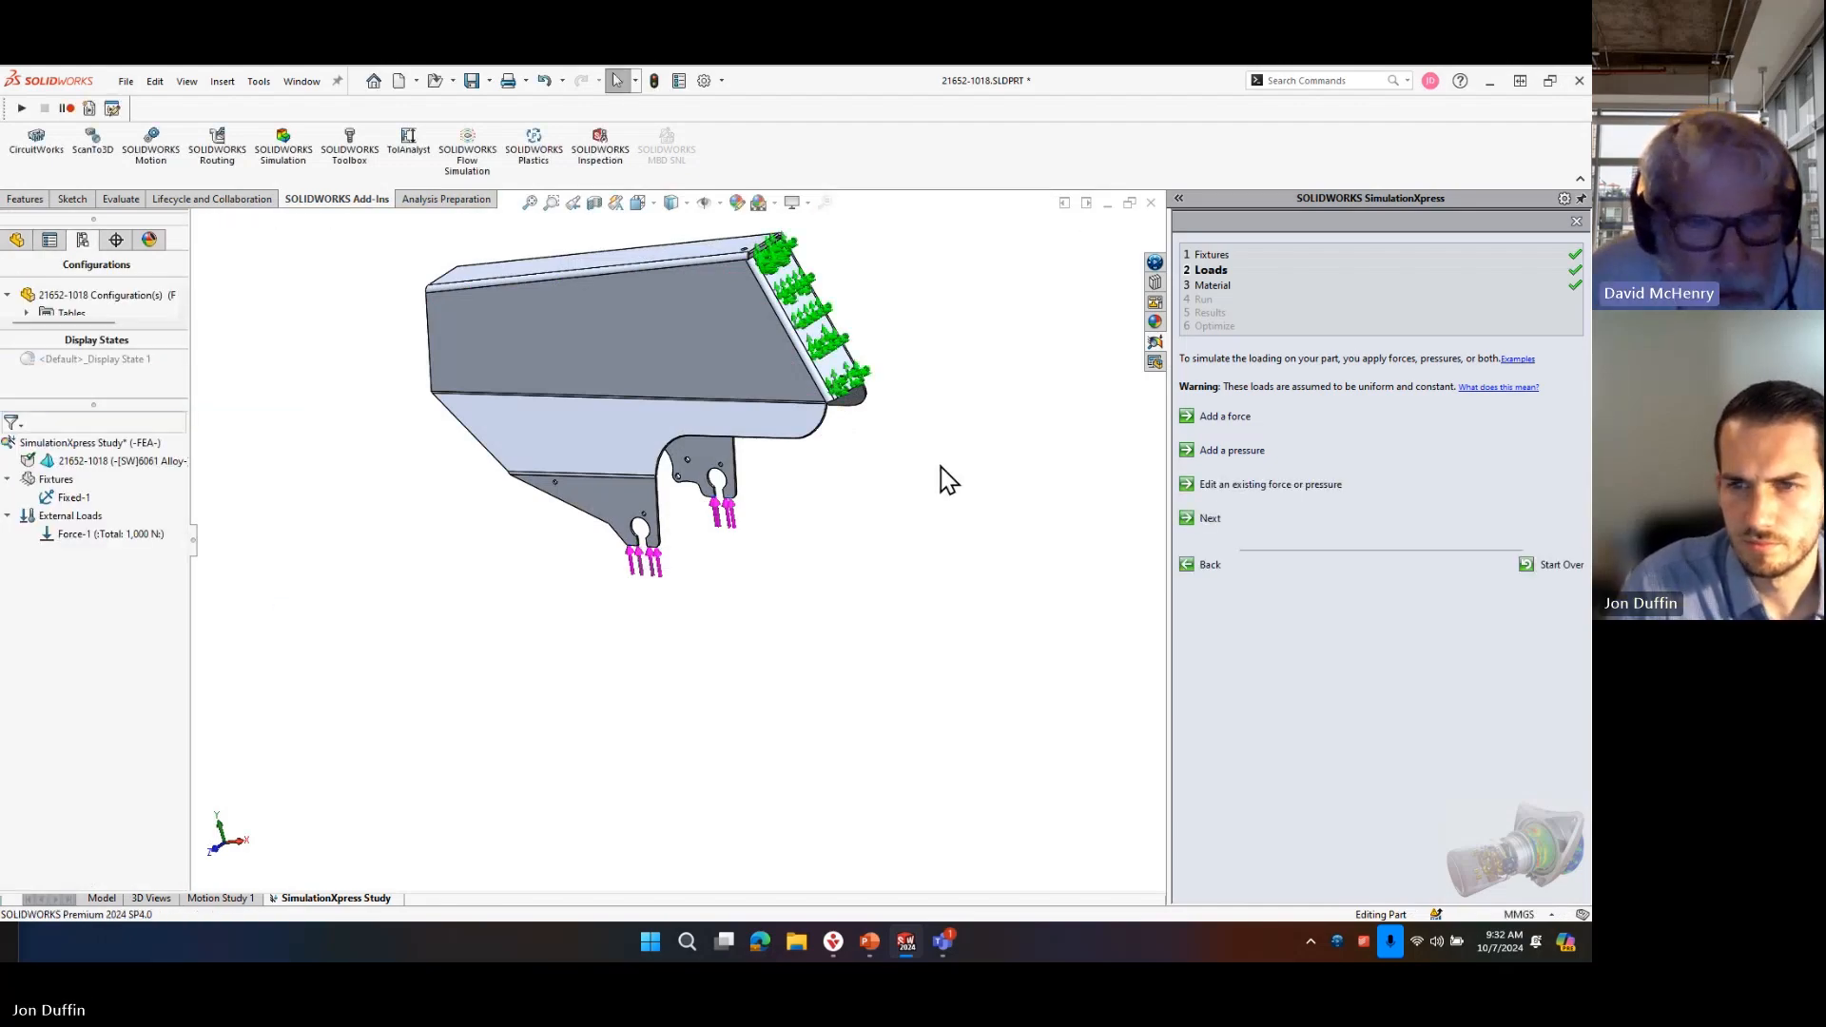
Reopen the fixed fixture's definition and remove the end face from its selection.
{"action": "key", "text": "ctrl+1"}
{"action": "right_click", "coordinate": [71, 499]}
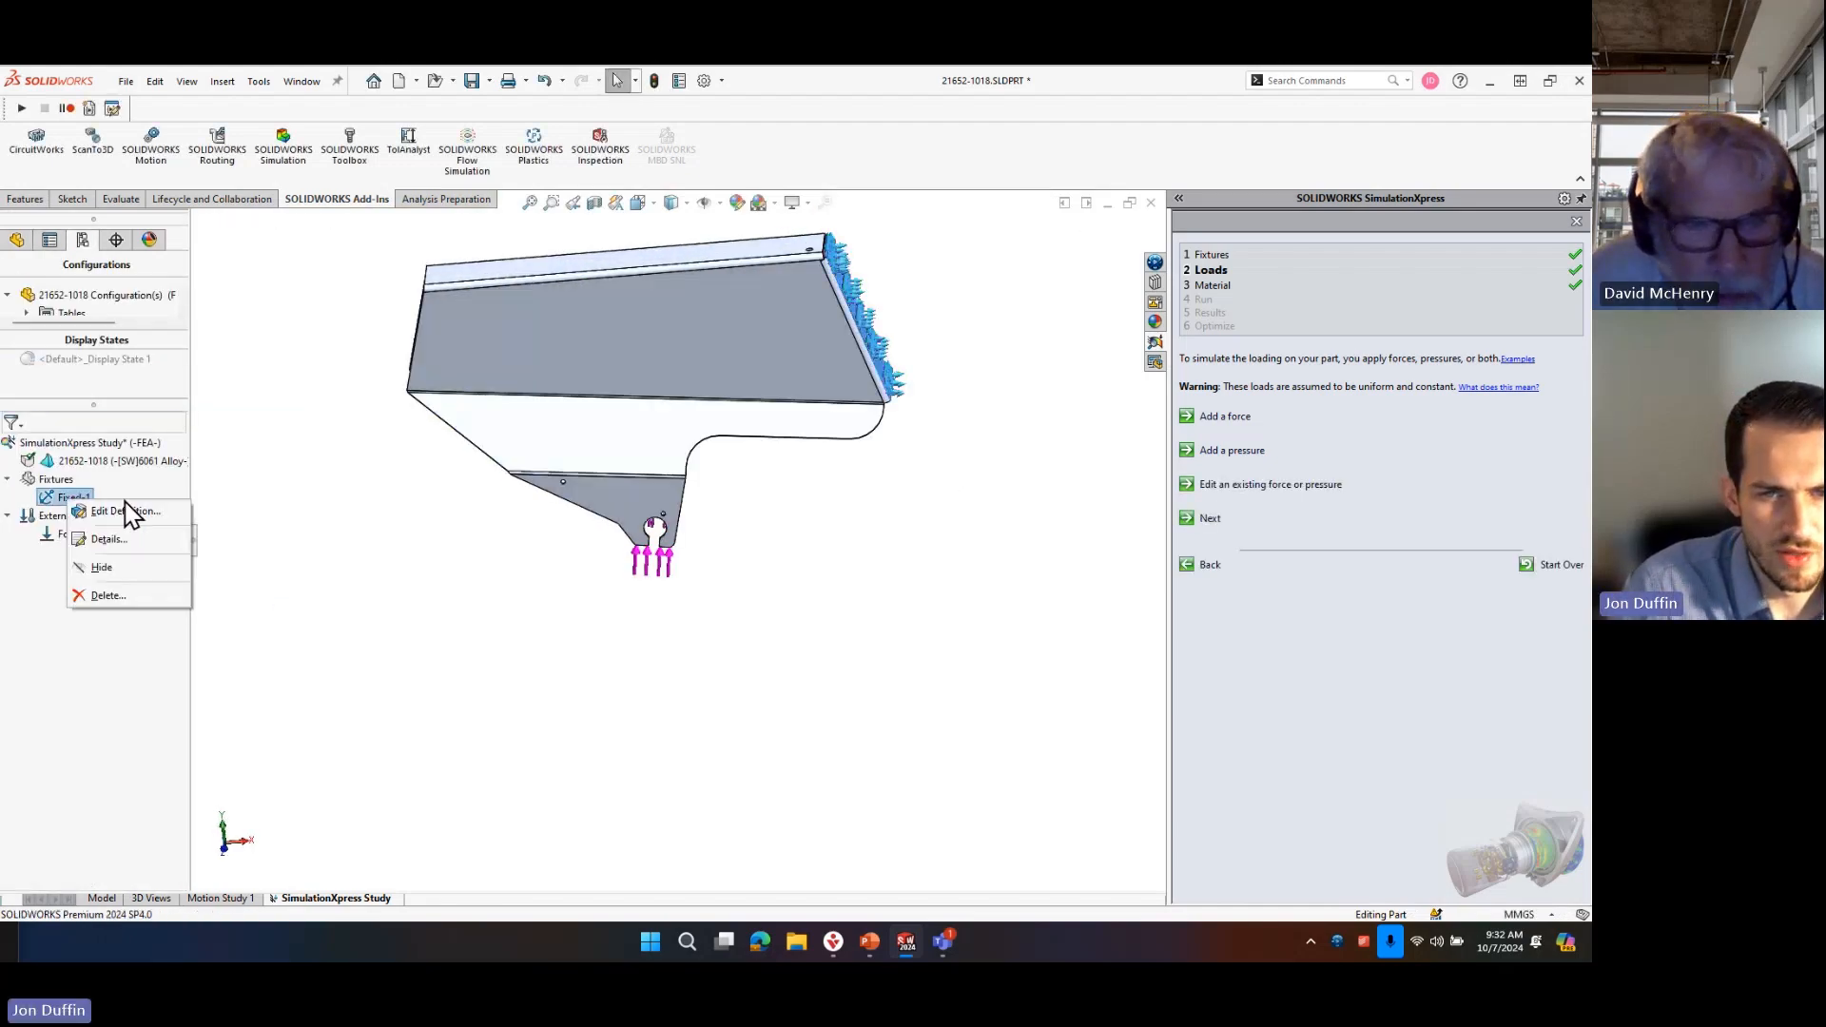
{"action": "left_click", "coordinate": [129, 512]}
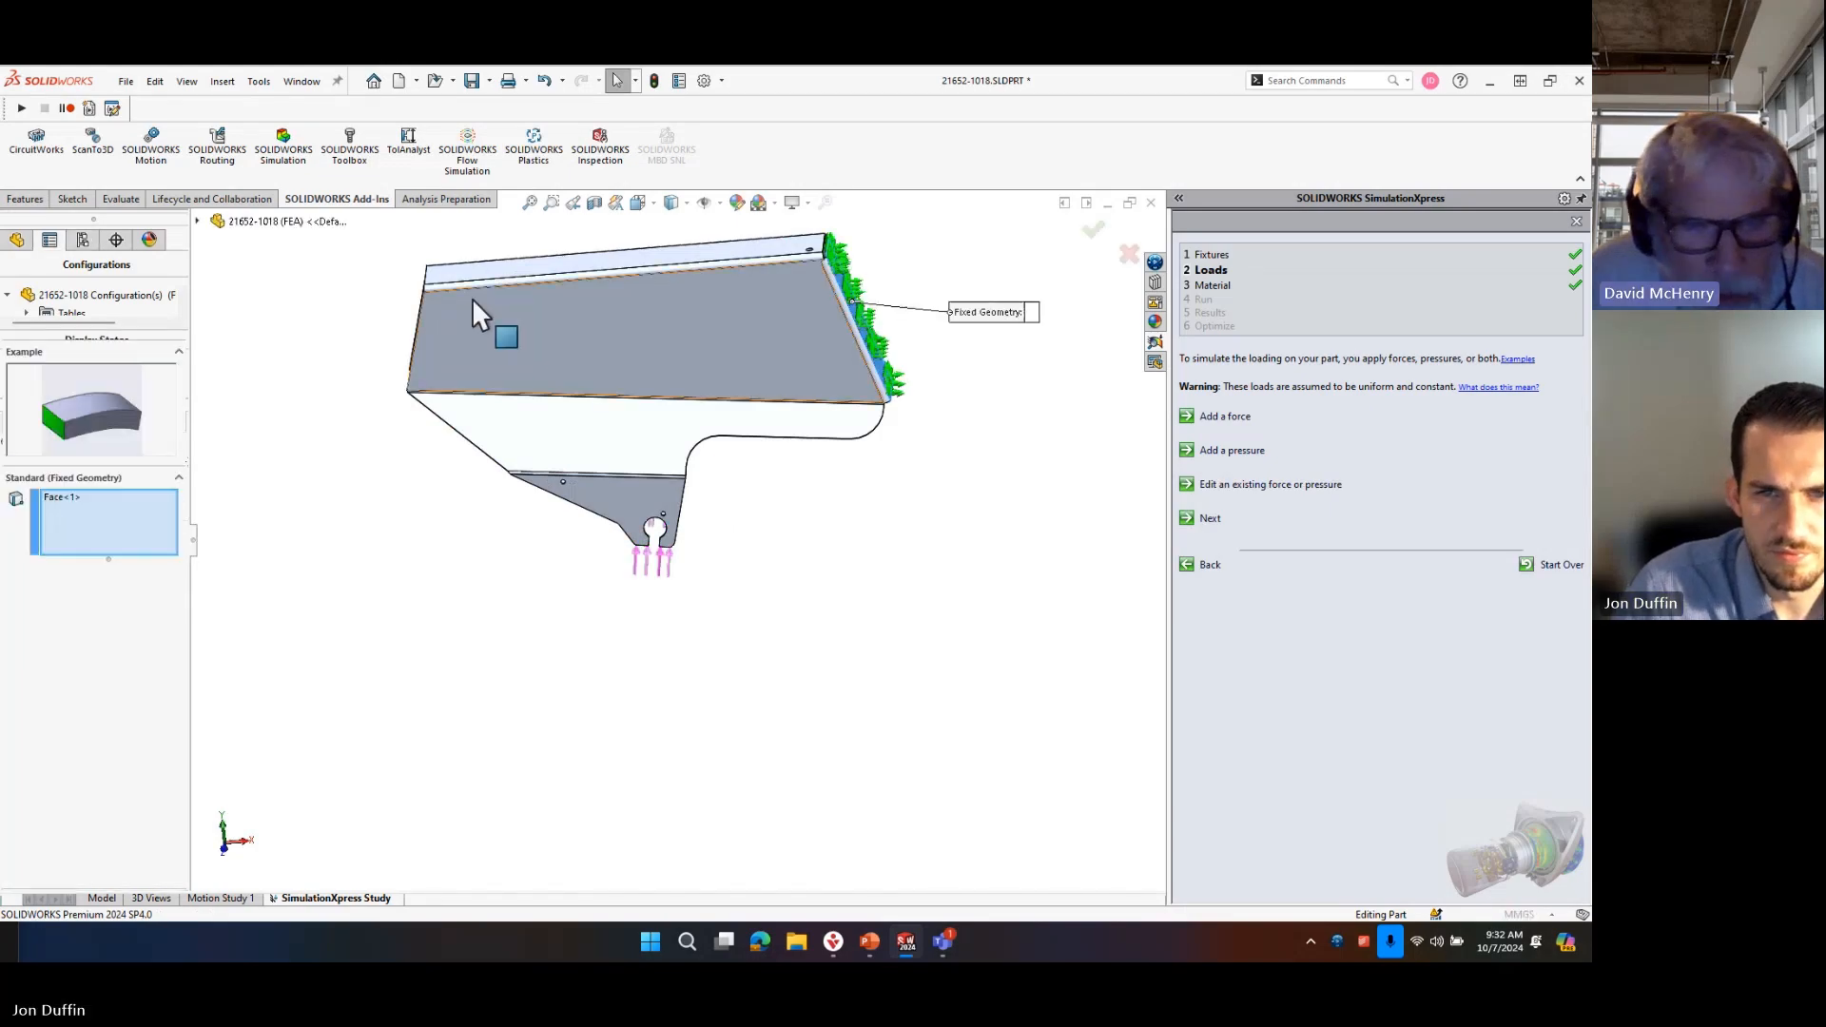
{"action": "right_click", "coordinate": [95, 542]}
{"action": "left_click", "coordinate": [143, 535]}
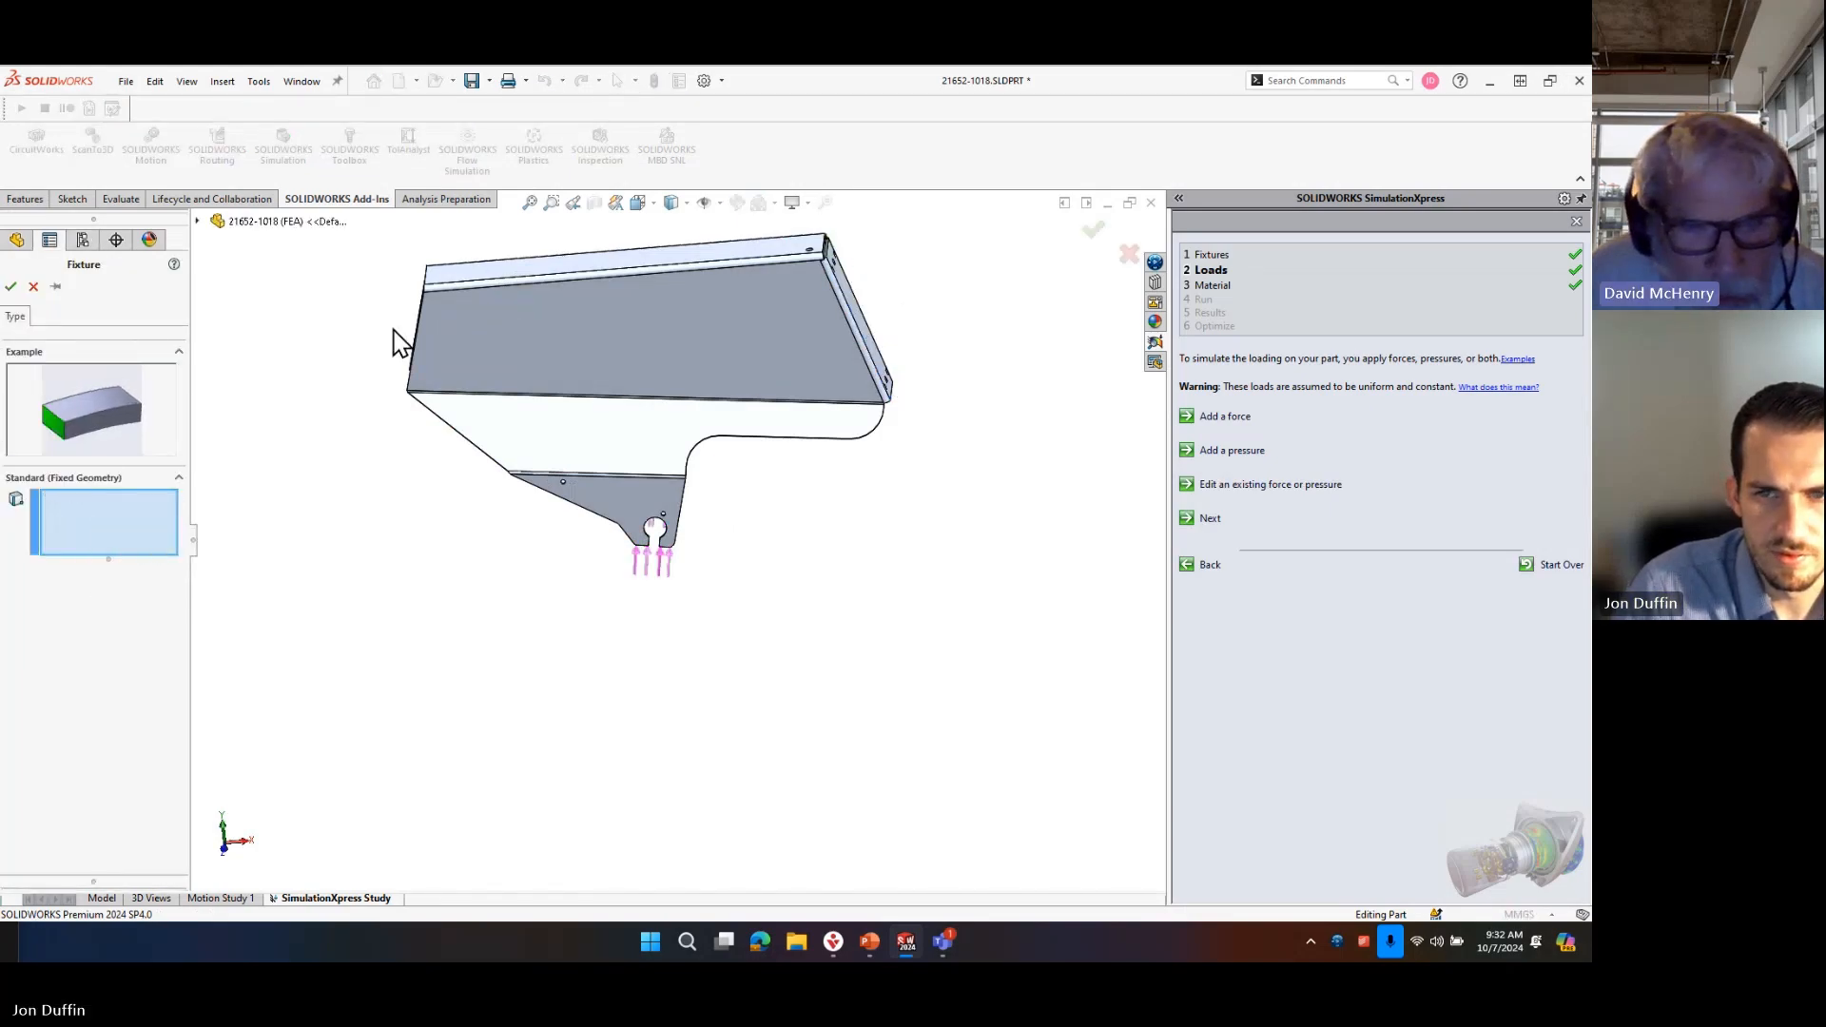
Fix the five thin edge faces around the opposite open end, including both rounded corners, as the fixture's geometry.
{"action": "middle_click_drag", "start_coordinate": [396, 339], "coordinate": [628, 297]}
{"action": "scroll", "coordinate": [628, 298], "scroll_direction": "down", "scroll_amount": 5}
{"action": "scroll", "coordinate": [597, 287], "scroll_direction": "down", "scroll_amount": 7}
{"action": "scroll", "coordinate": [542, 443], "scroll_direction": "down", "scroll_amount": 2}
{"action": "left_click", "coordinate": [483, 443]}
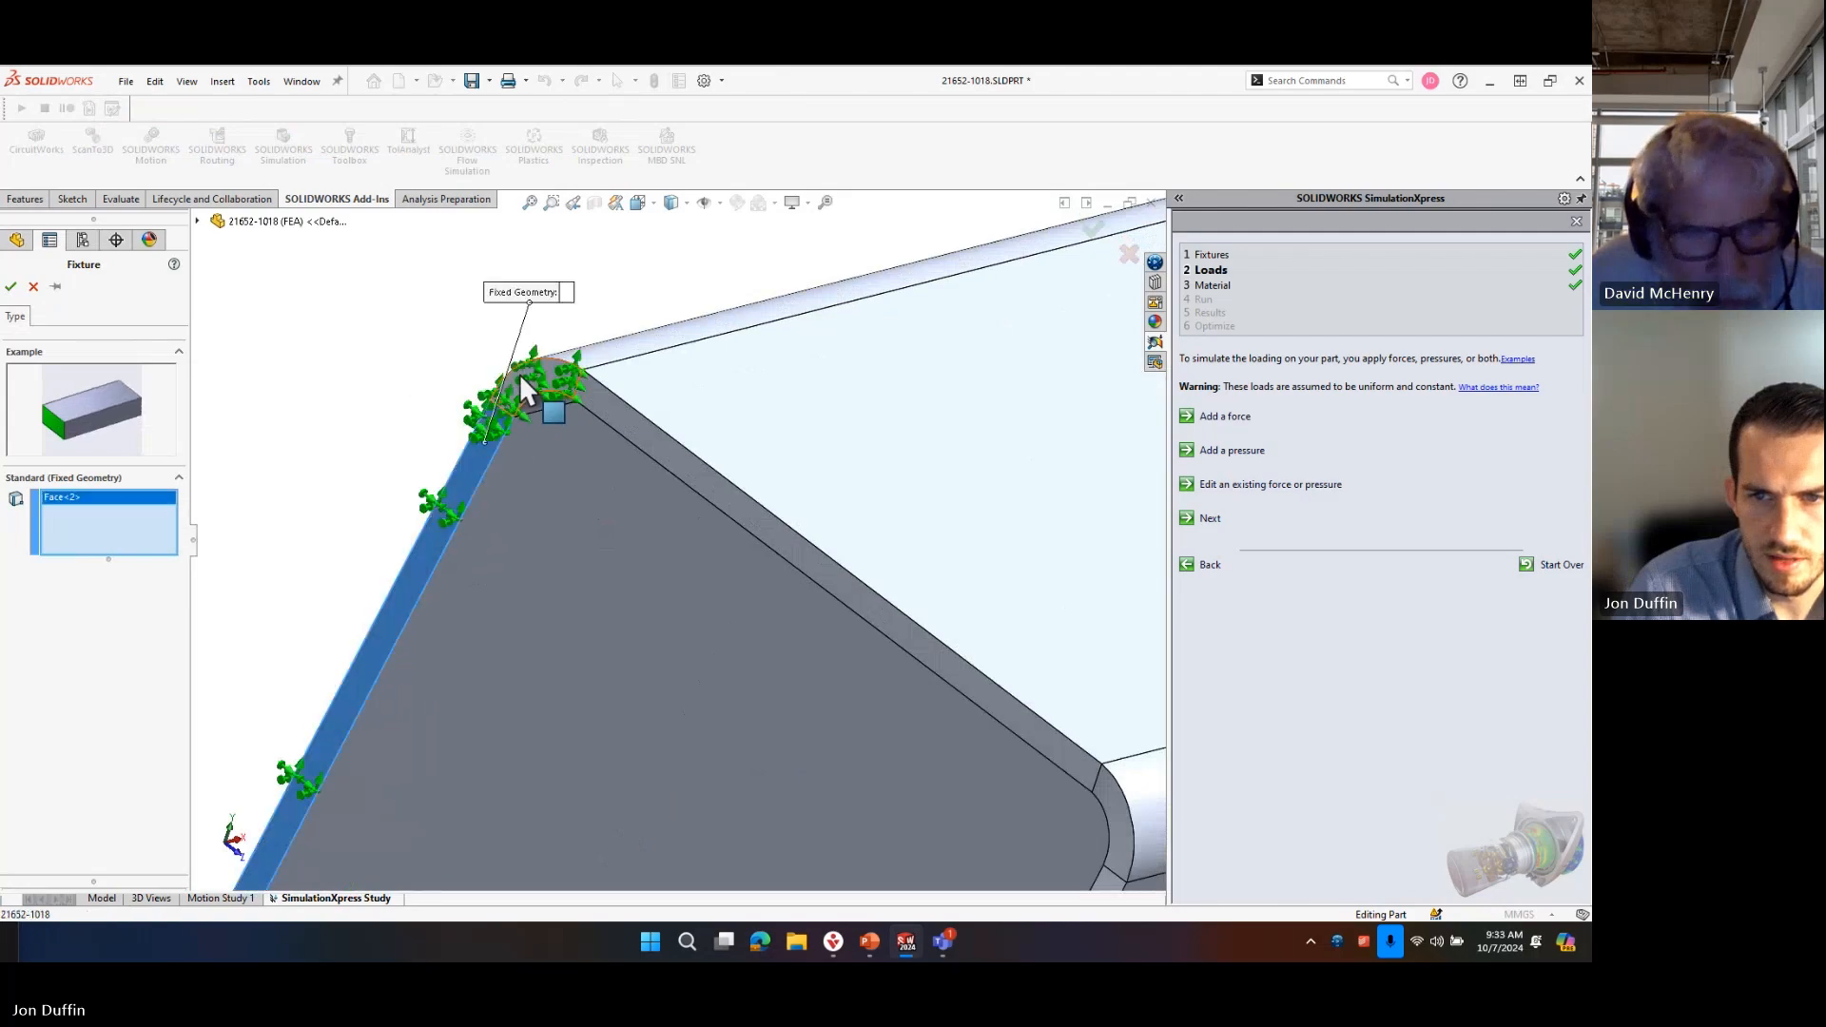
{"action": "left_click", "coordinate": [518, 373]}
{"action": "left_click", "coordinate": [639, 441]}
{"action": "scroll", "coordinate": [1001, 795], "scroll_direction": "up", "scroll_amount": 6}
{"action": "scroll", "coordinate": [1001, 795], "scroll_direction": "down", "scroll_amount": 4}
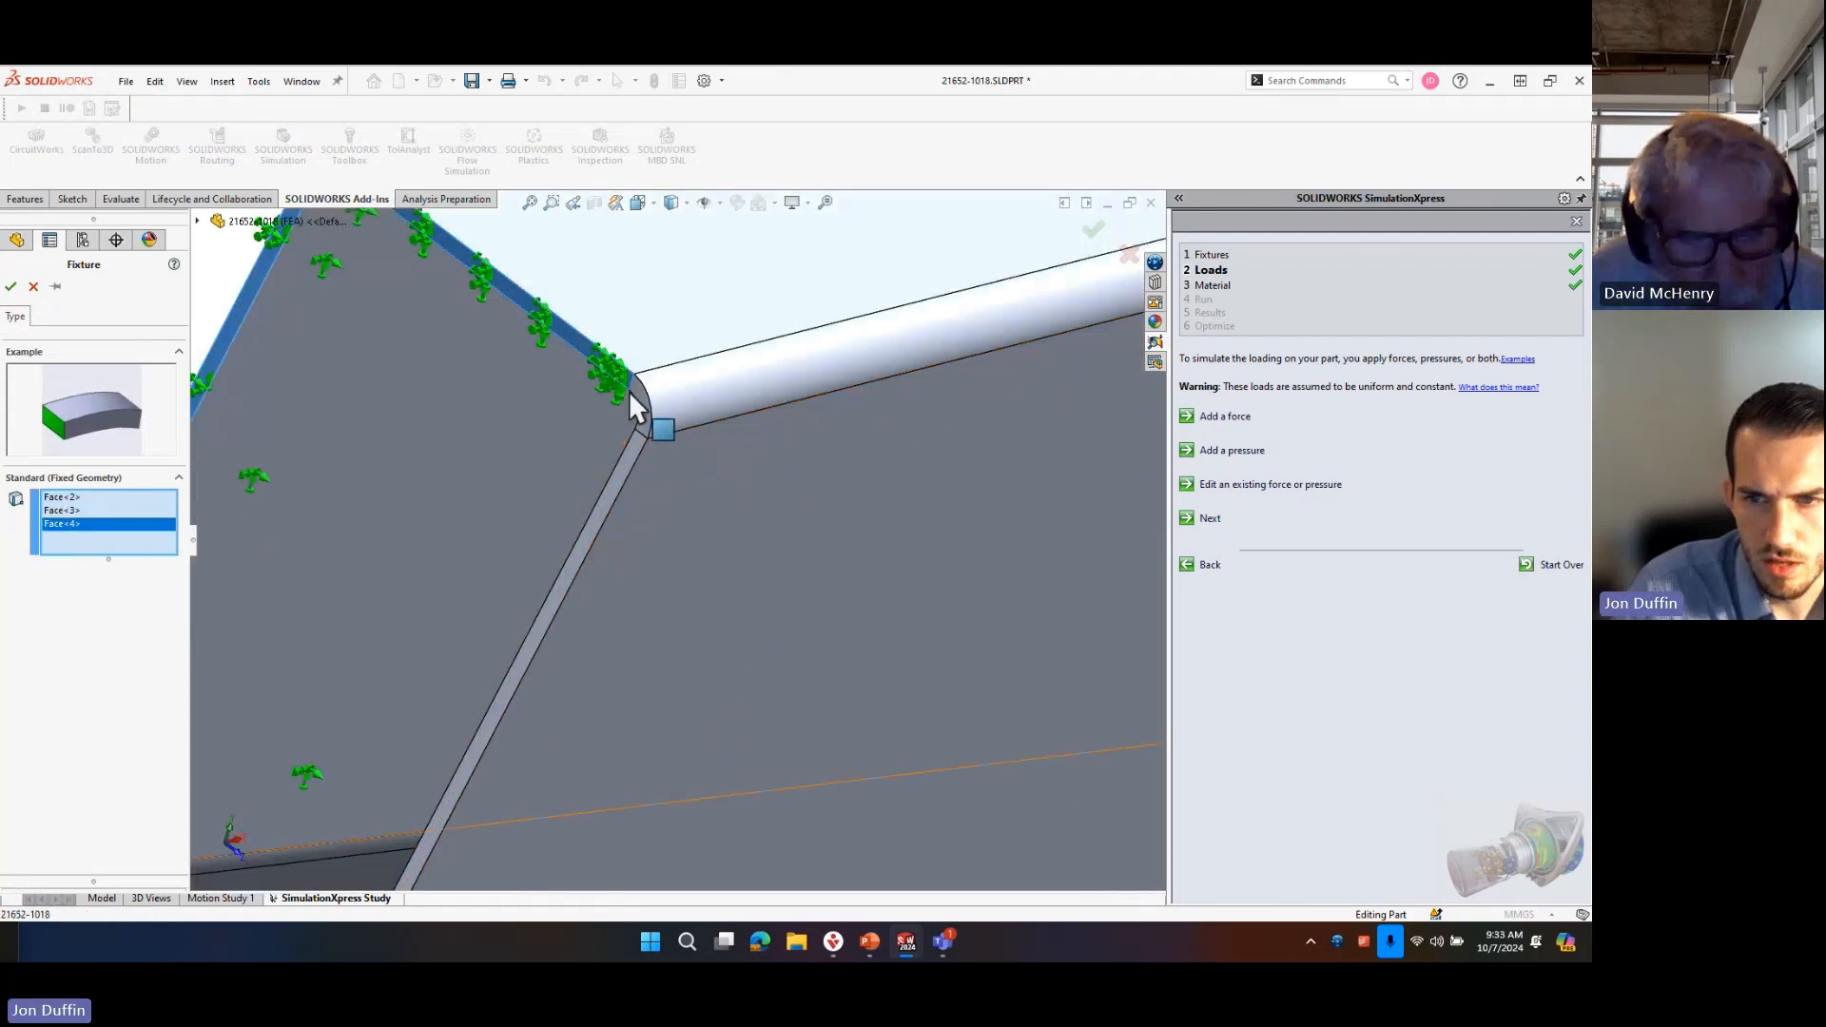
{"action": "left_click", "coordinate": [642, 398]}
{"action": "left_click", "coordinate": [625, 455]}
{"action": "scroll", "coordinate": [675, 561], "scroll_direction": "up", "scroll_amount": 5}
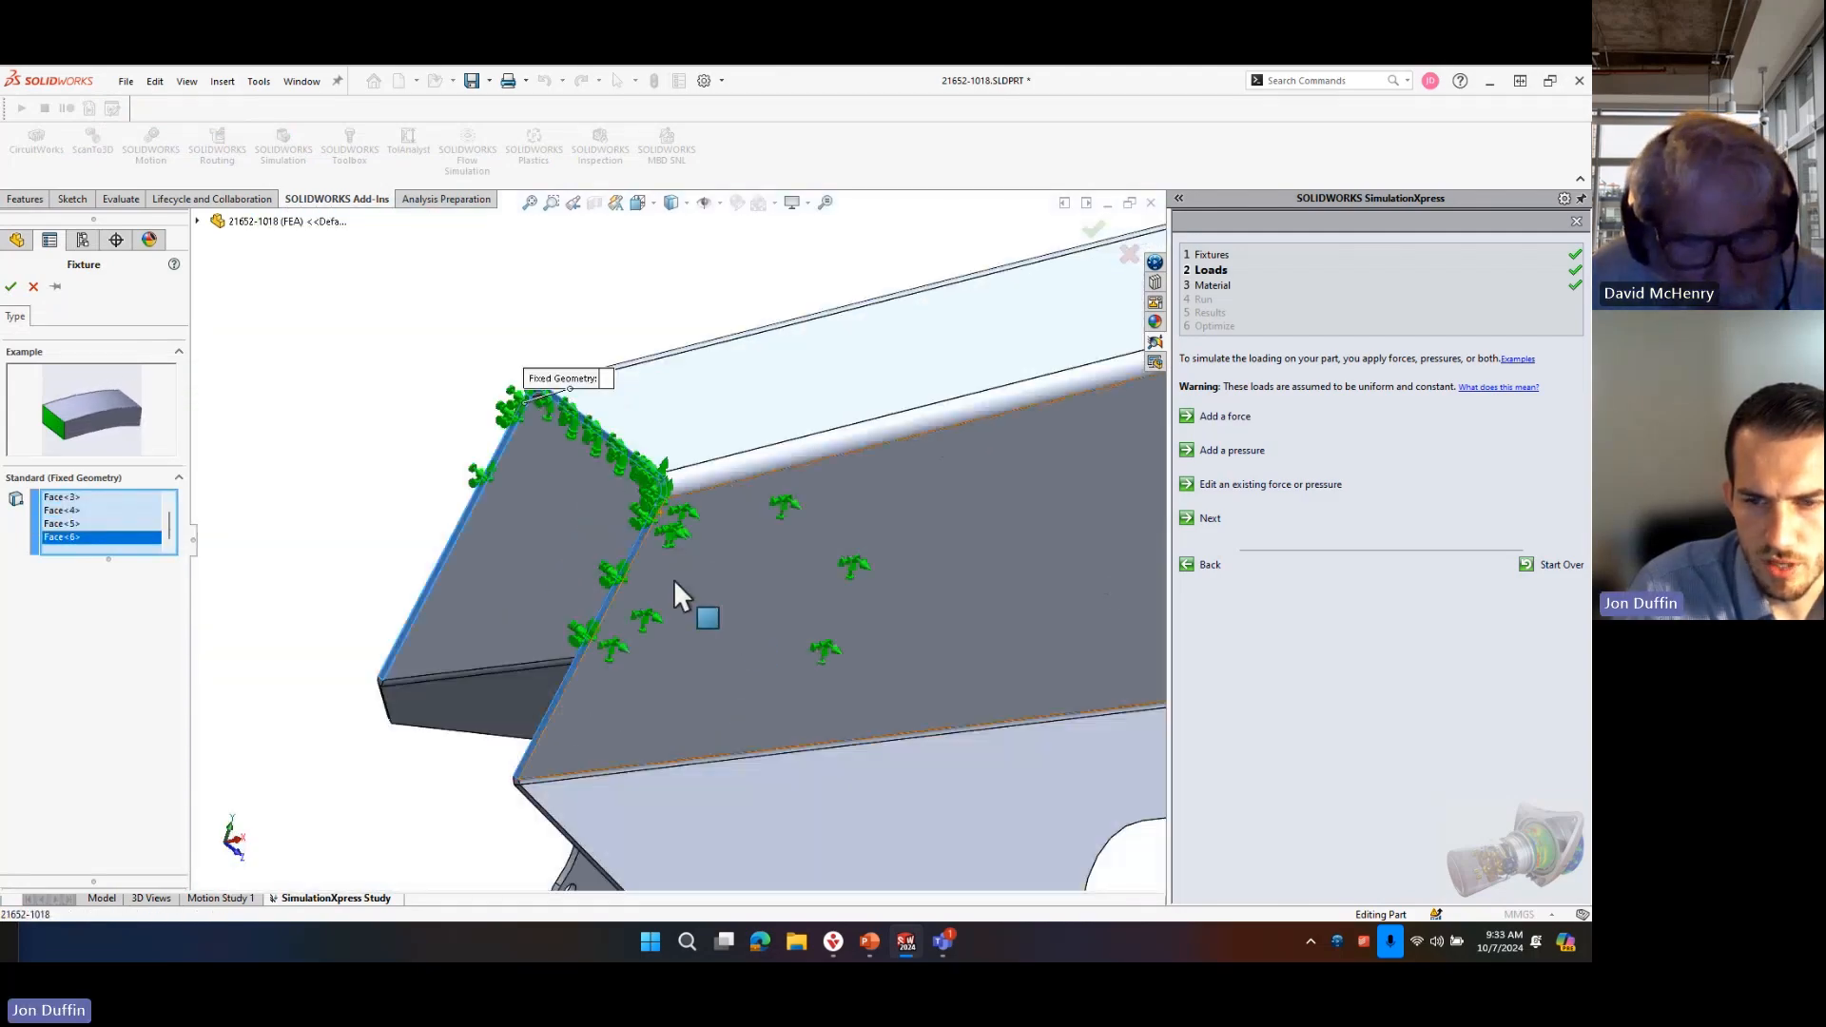
{"action": "left_click", "coordinate": [21, 288]}
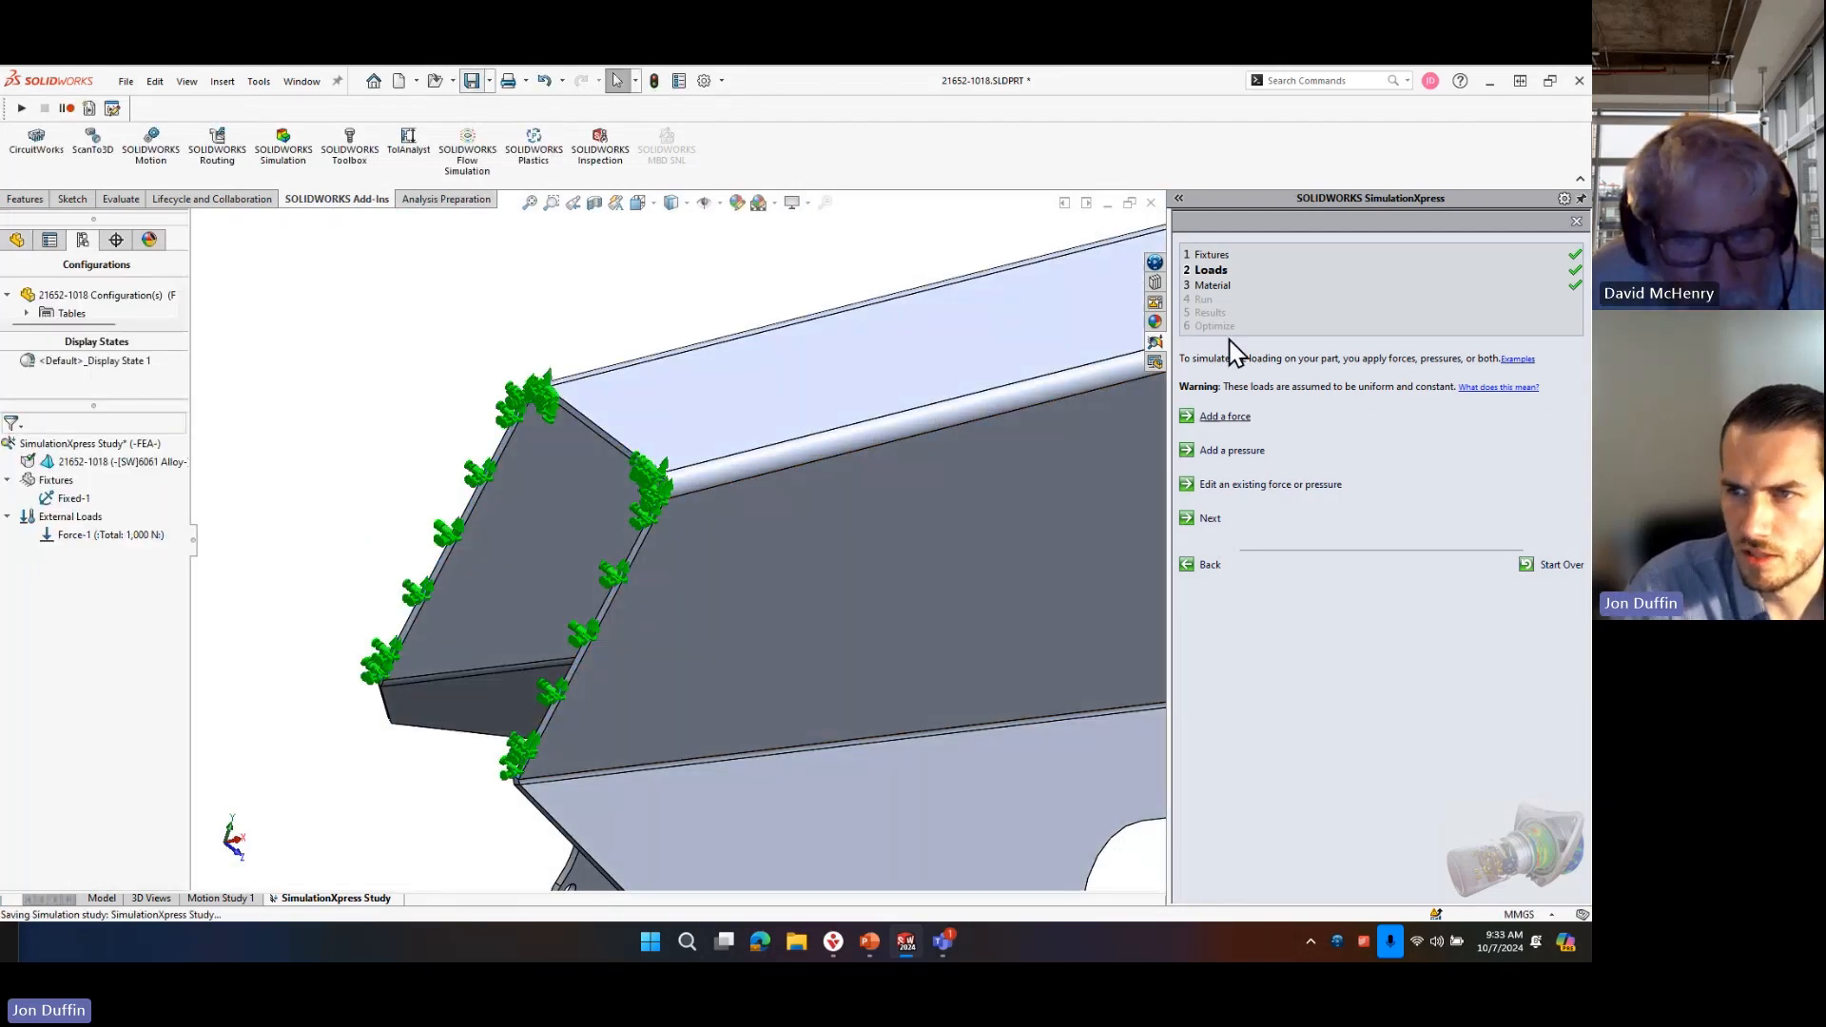
Change the part's study material to 6061-T6 (SS) and close the material library.
{"action": "left_click", "coordinate": [1218, 287]}
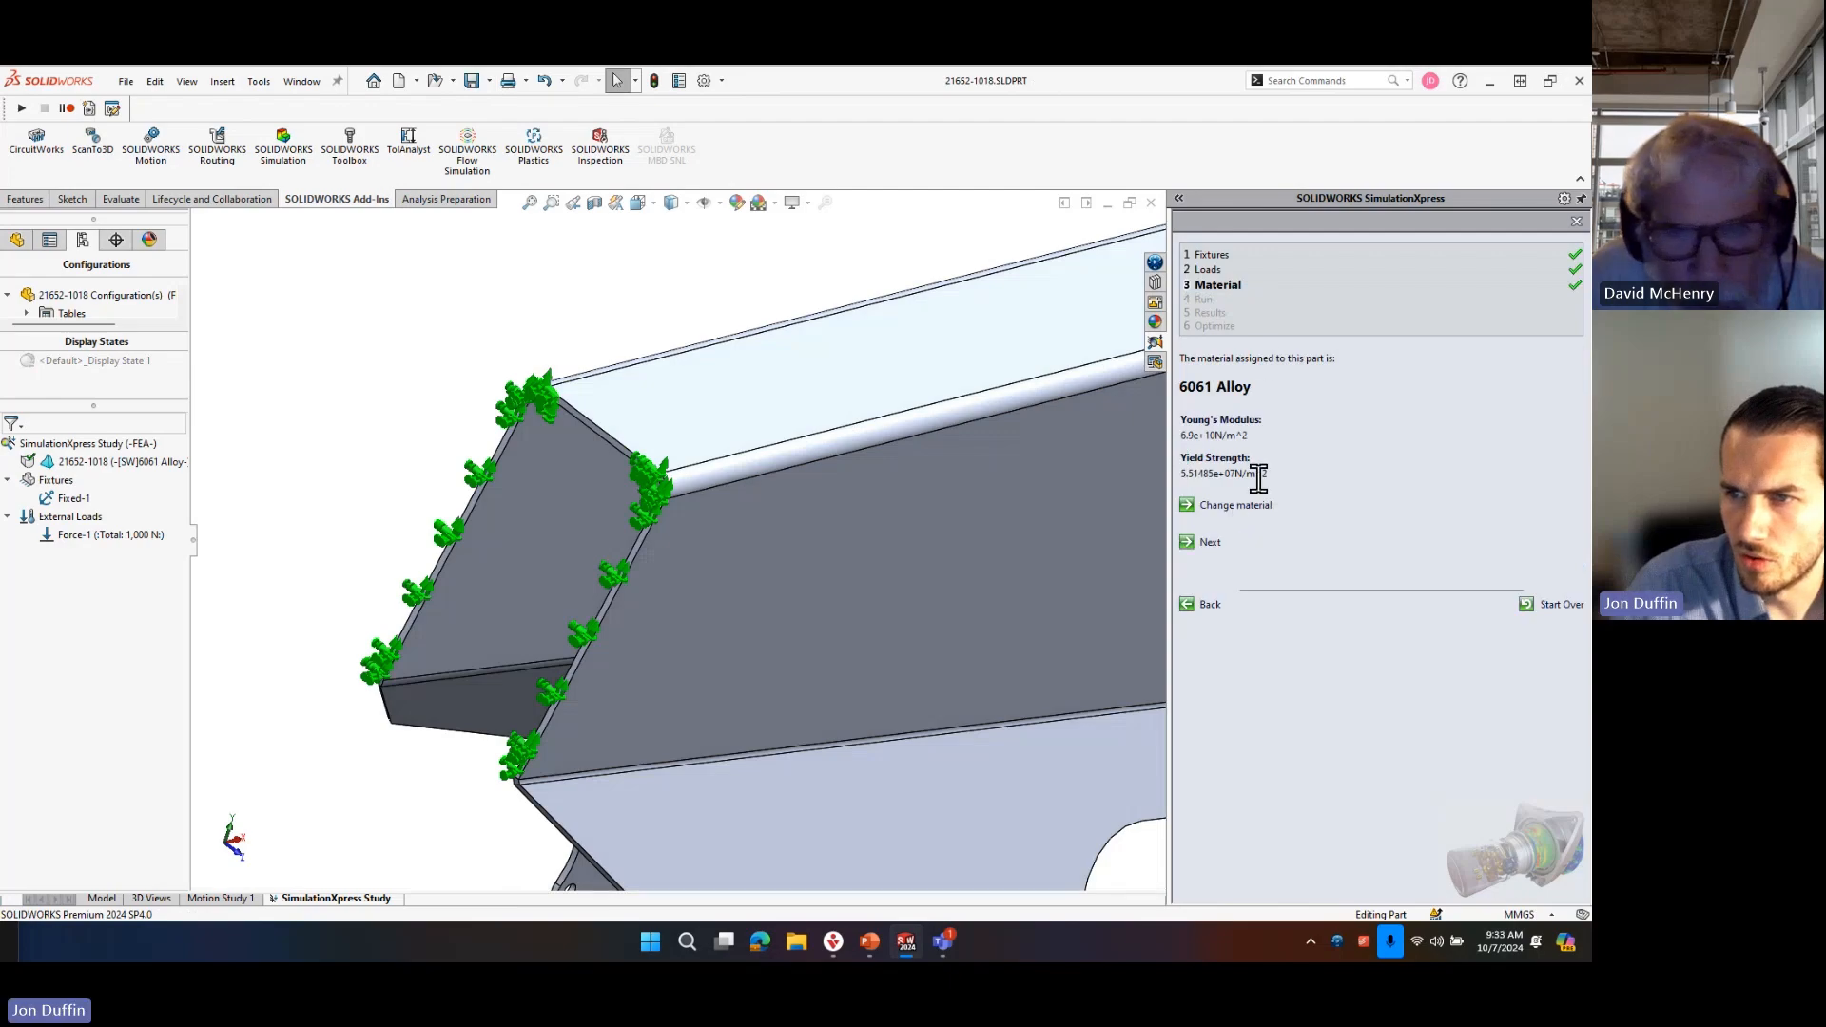
{"action": "left_click", "coordinate": [1245, 510]}
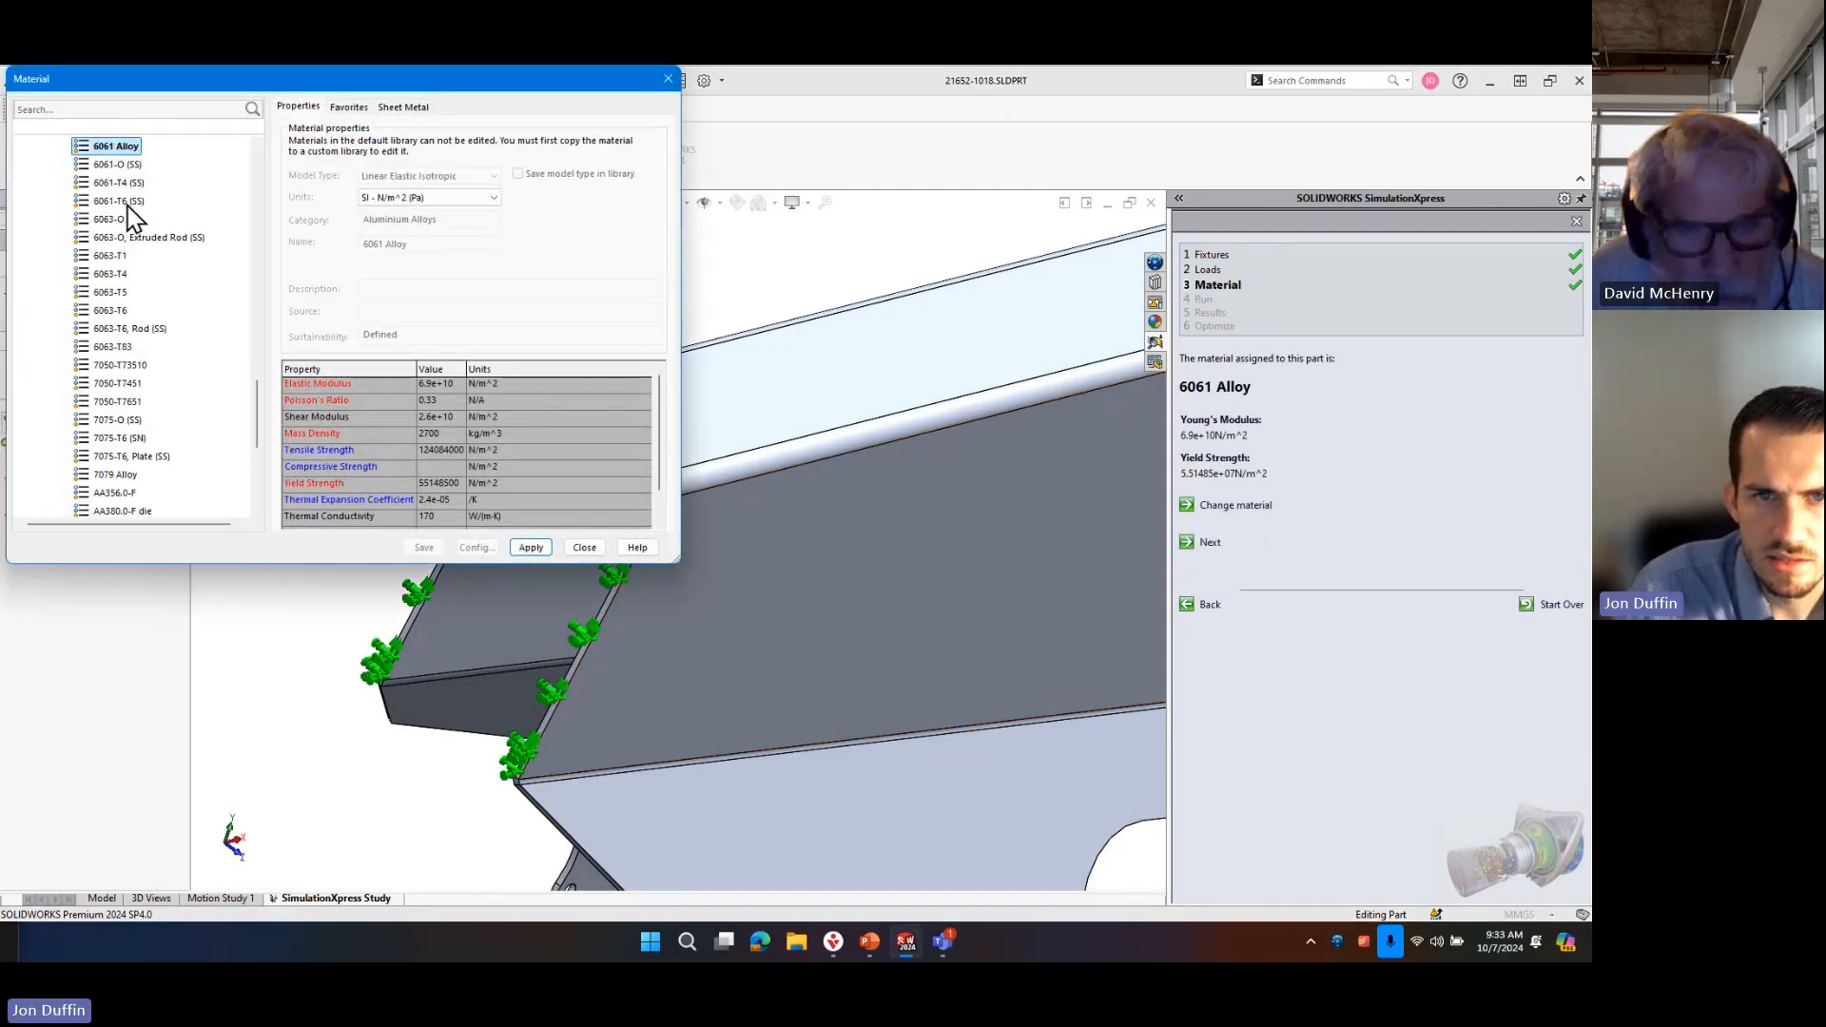
{"action": "left_click", "coordinate": [123, 202]}
{"action": "left_click", "coordinate": [540, 548]}
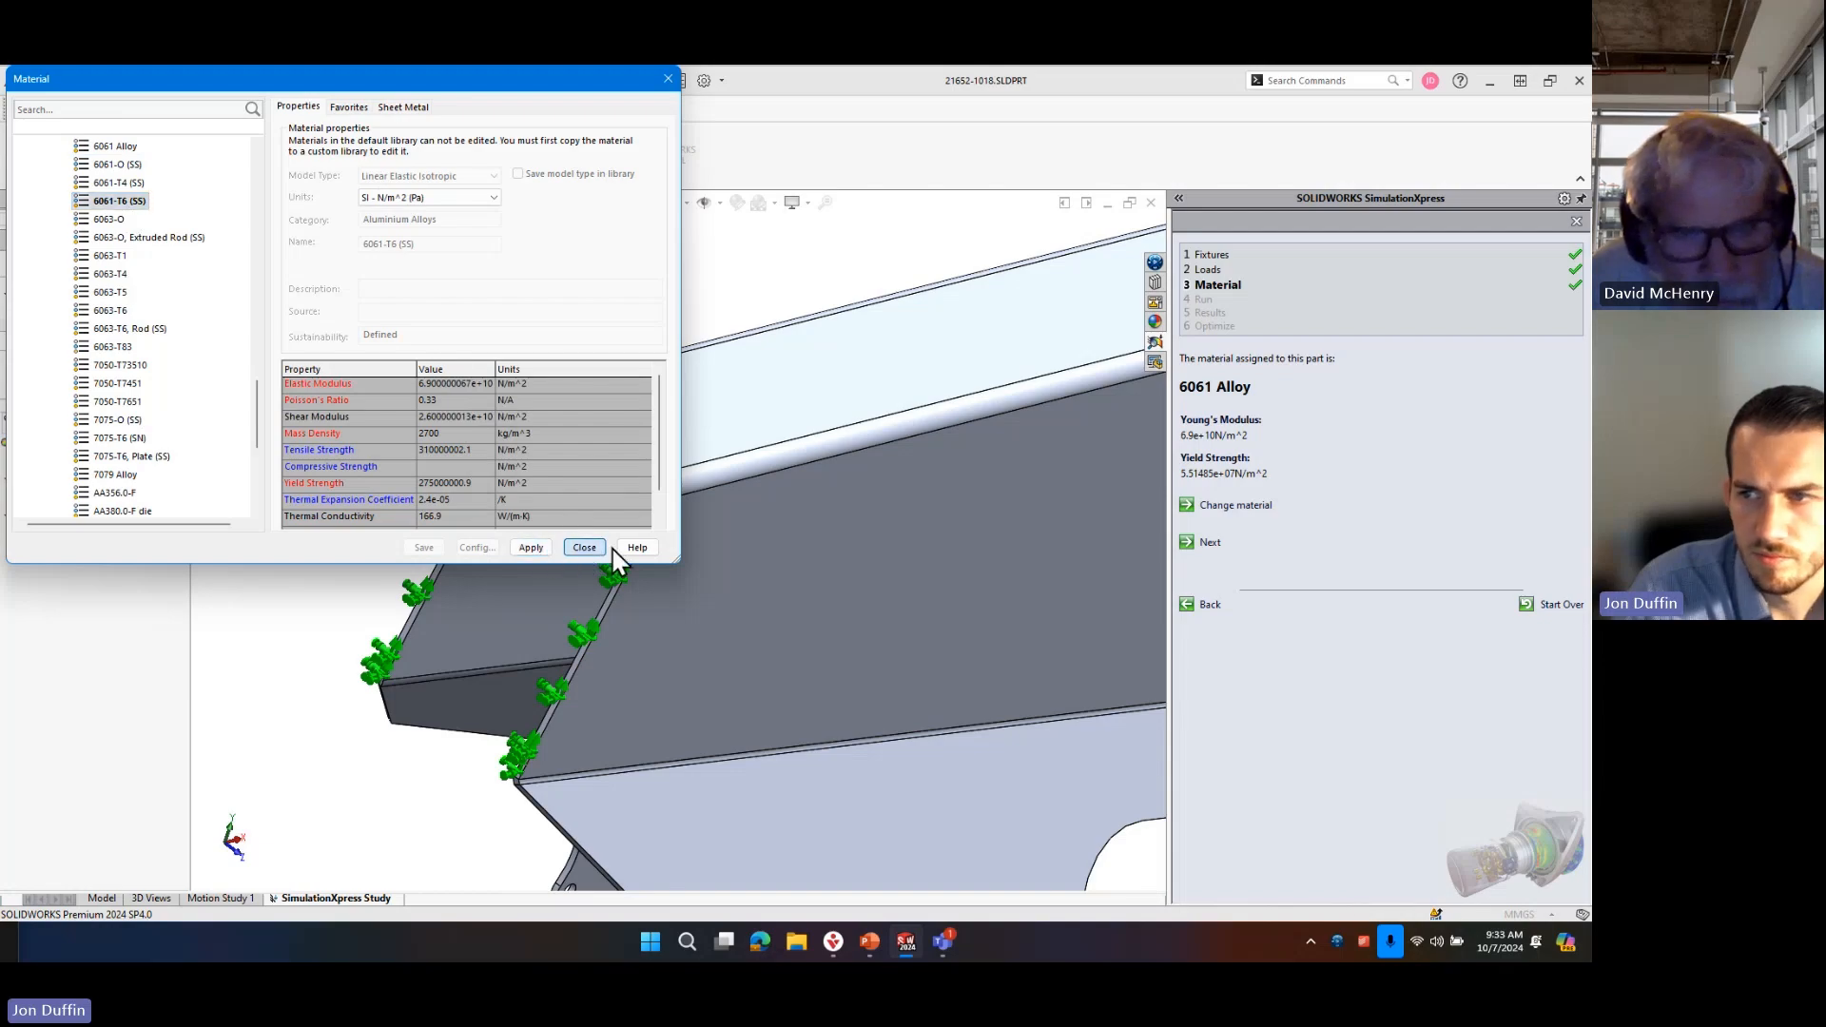
{"action": "left_click", "coordinate": [583, 548]}
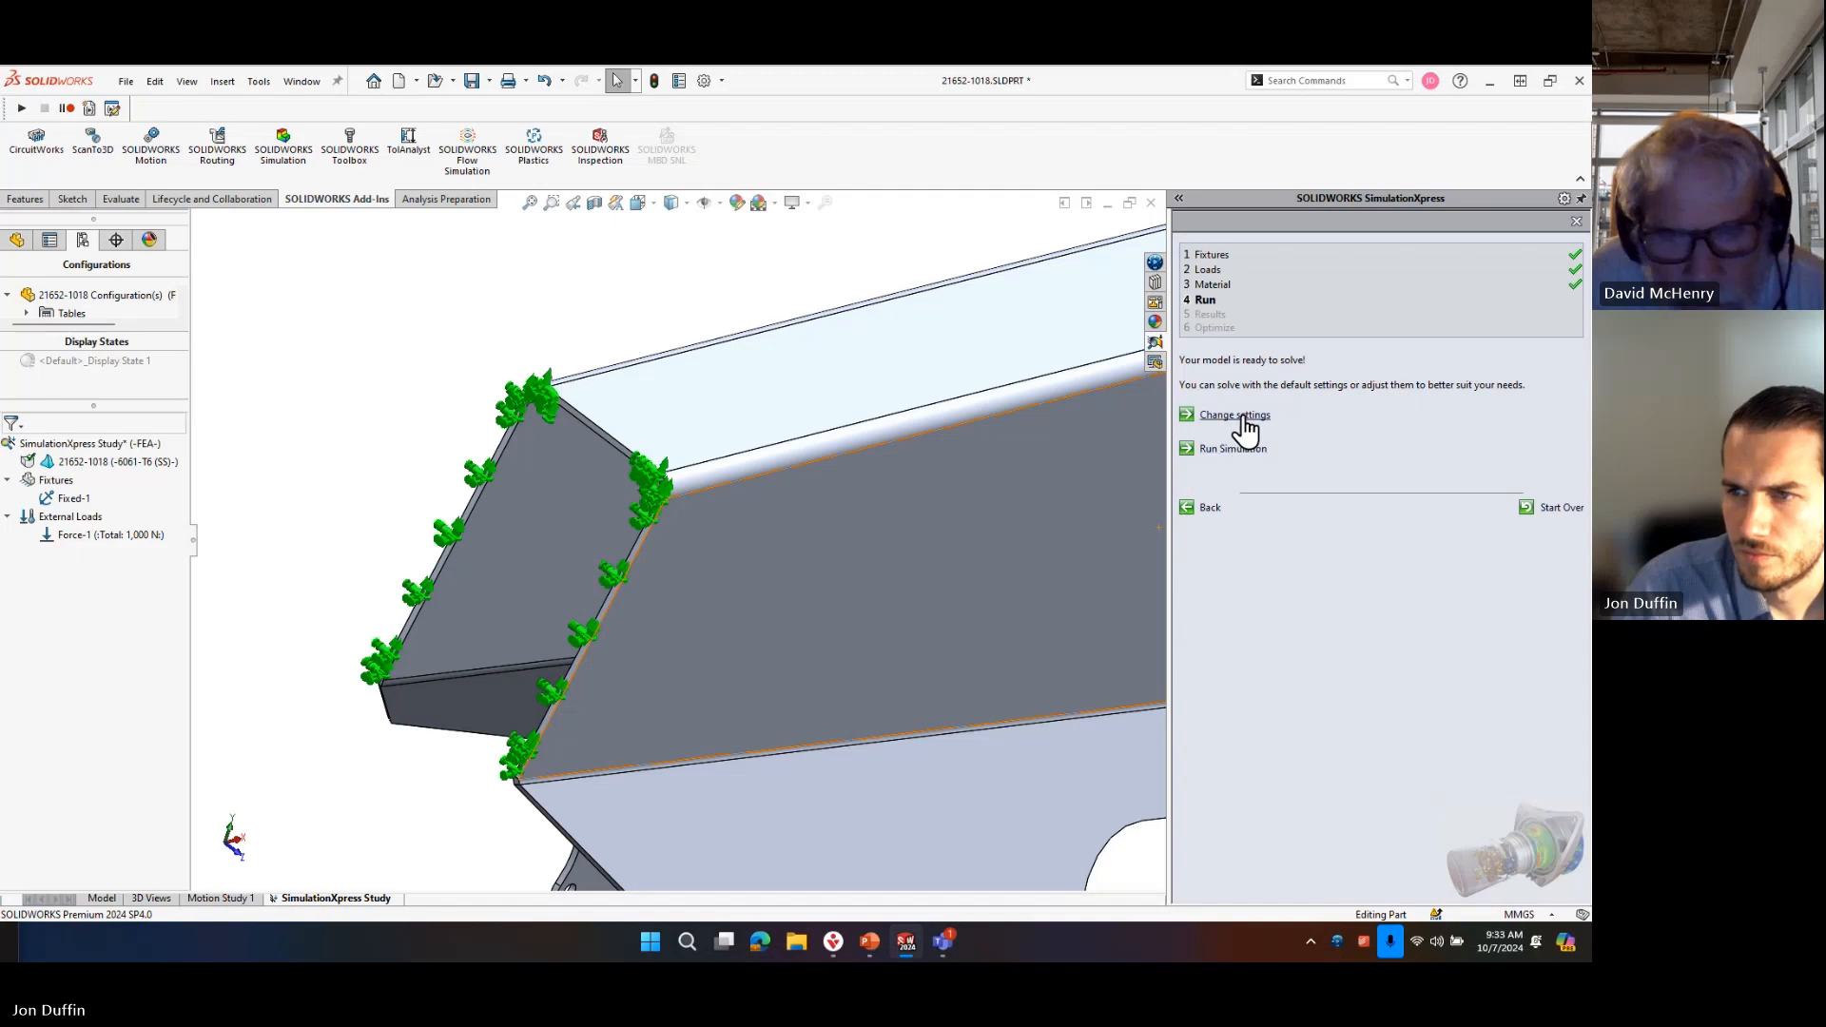
Look at the mesh density settings, leave them at their defaults and run the simulation.
{"action": "left_click", "coordinate": [1241, 416]}
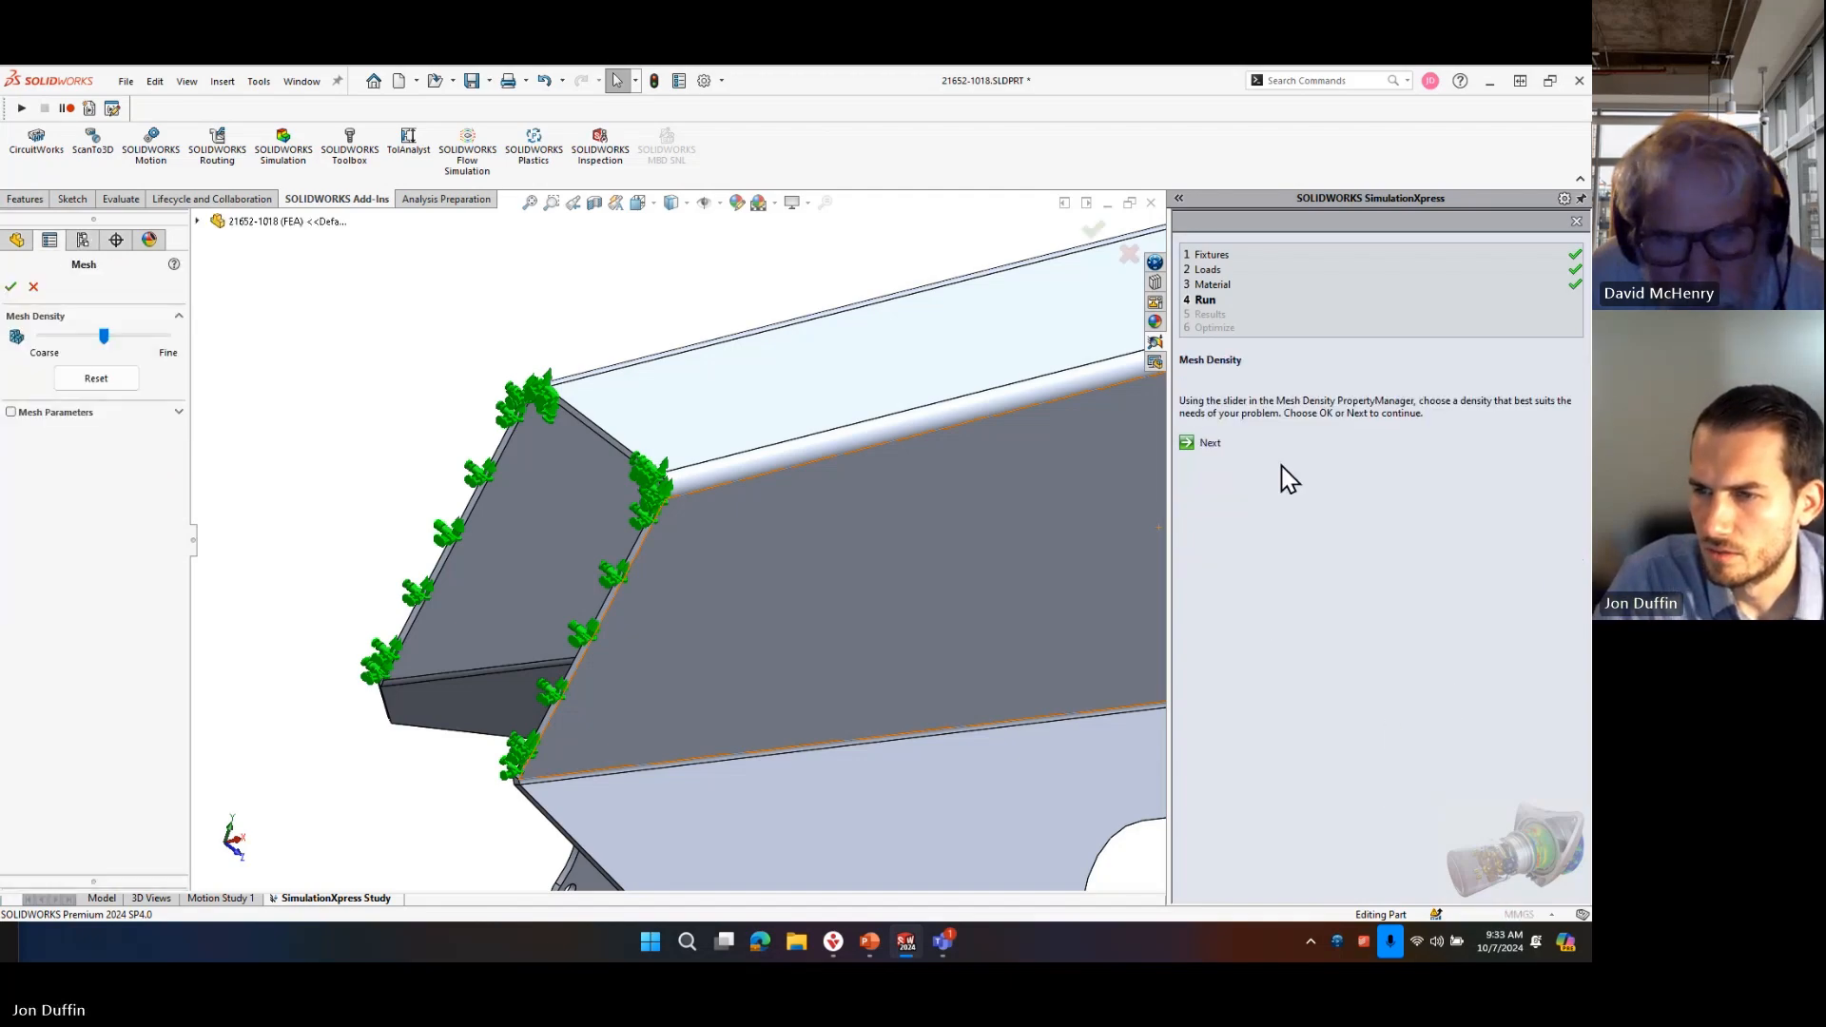
{"action": "left_click", "coordinate": [33, 286]}
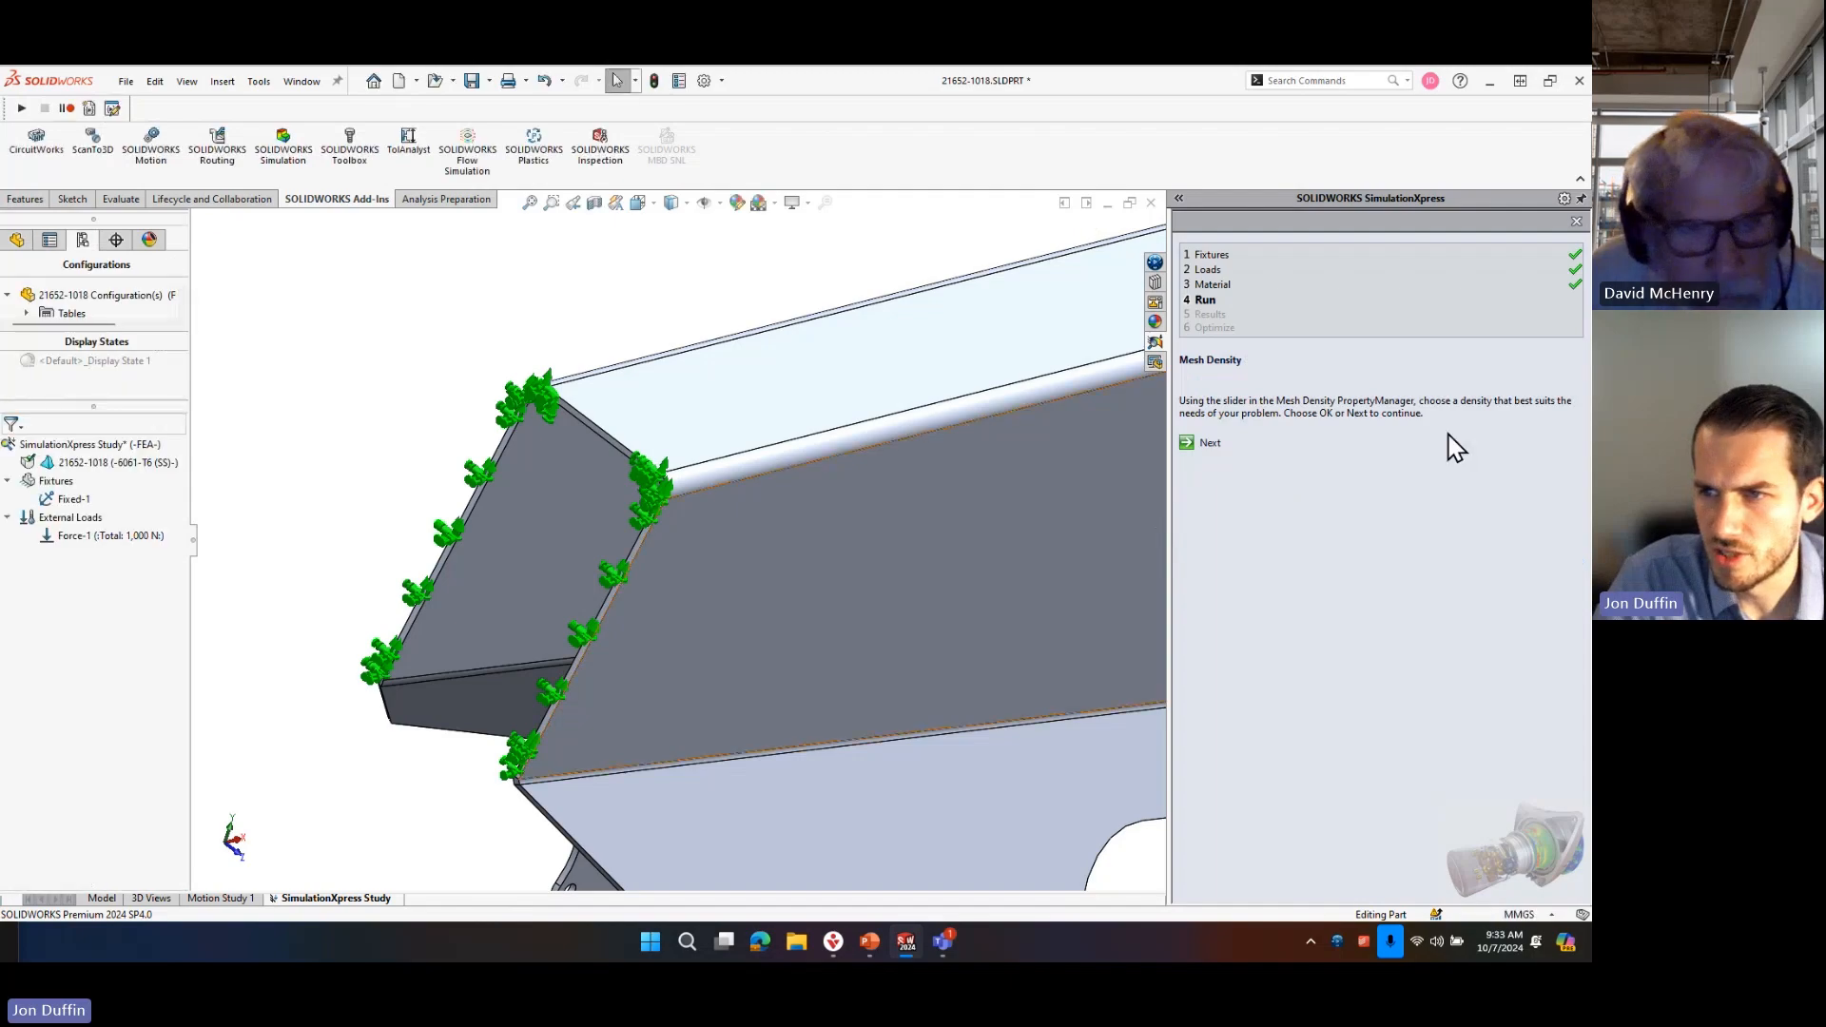
{"action": "left_click", "coordinate": [1210, 443]}
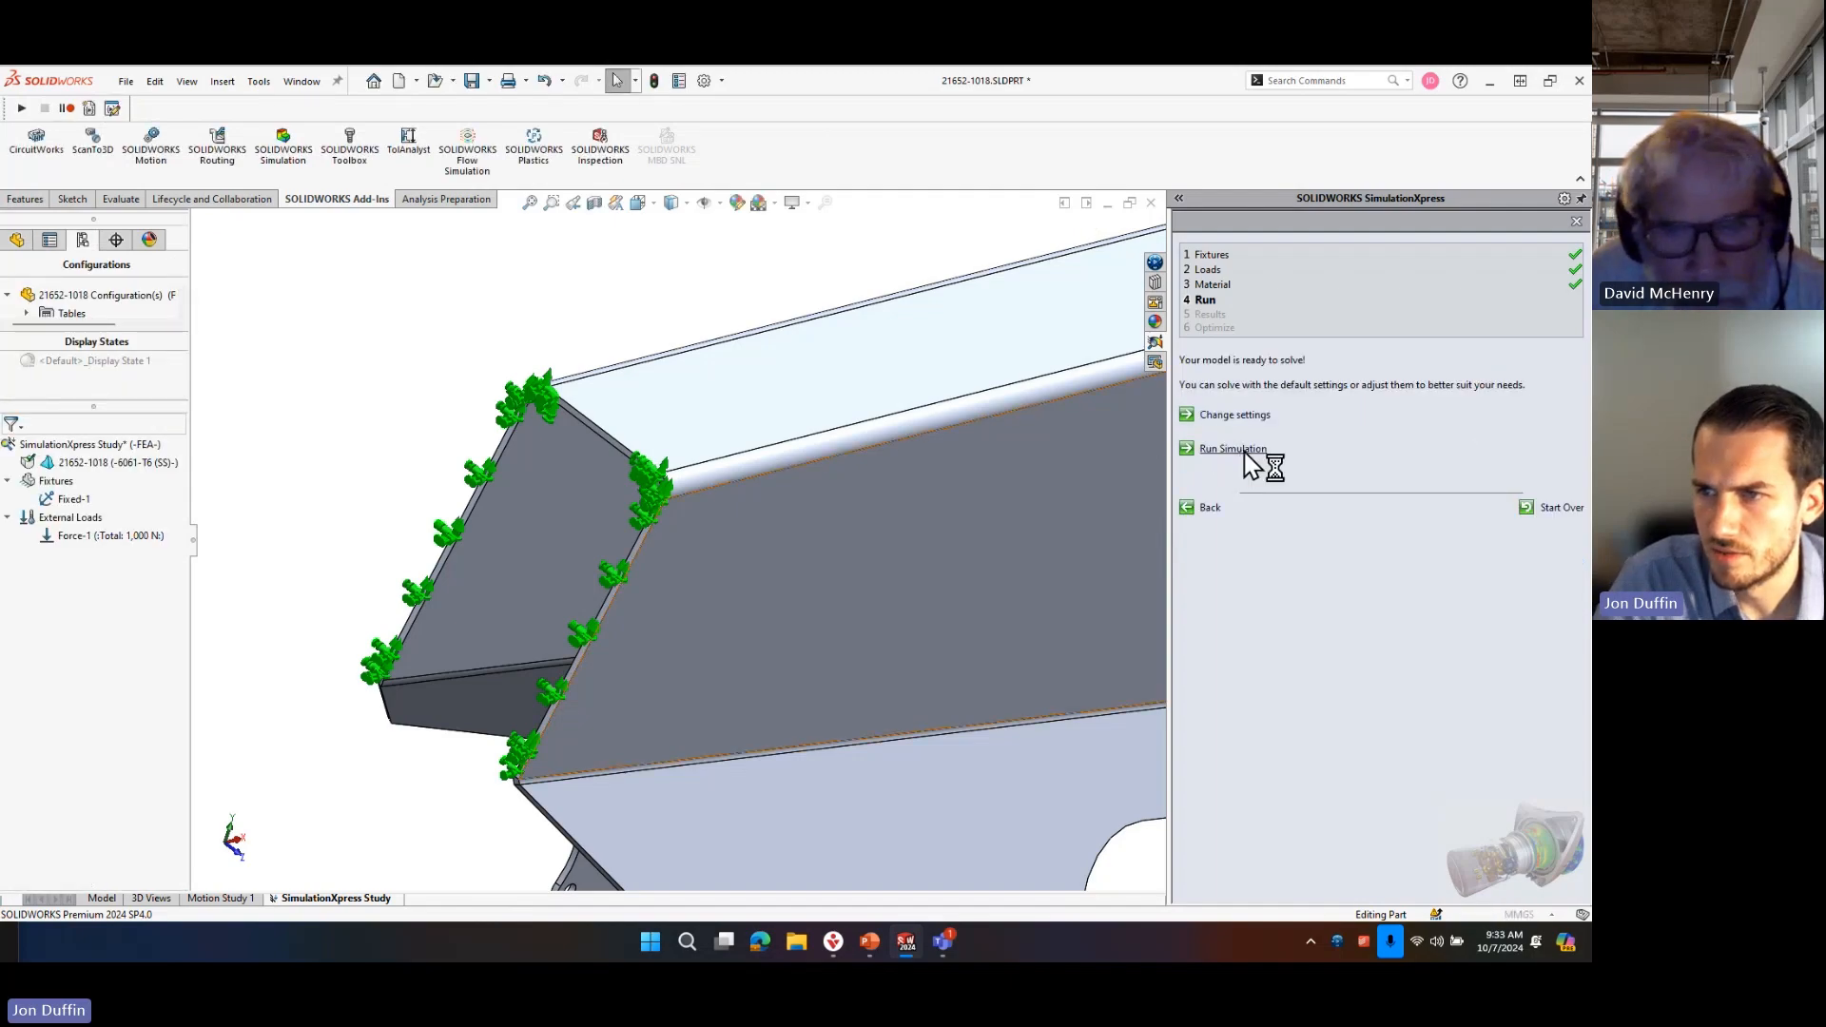
{"action": "left_click", "coordinate": [1243, 451]}
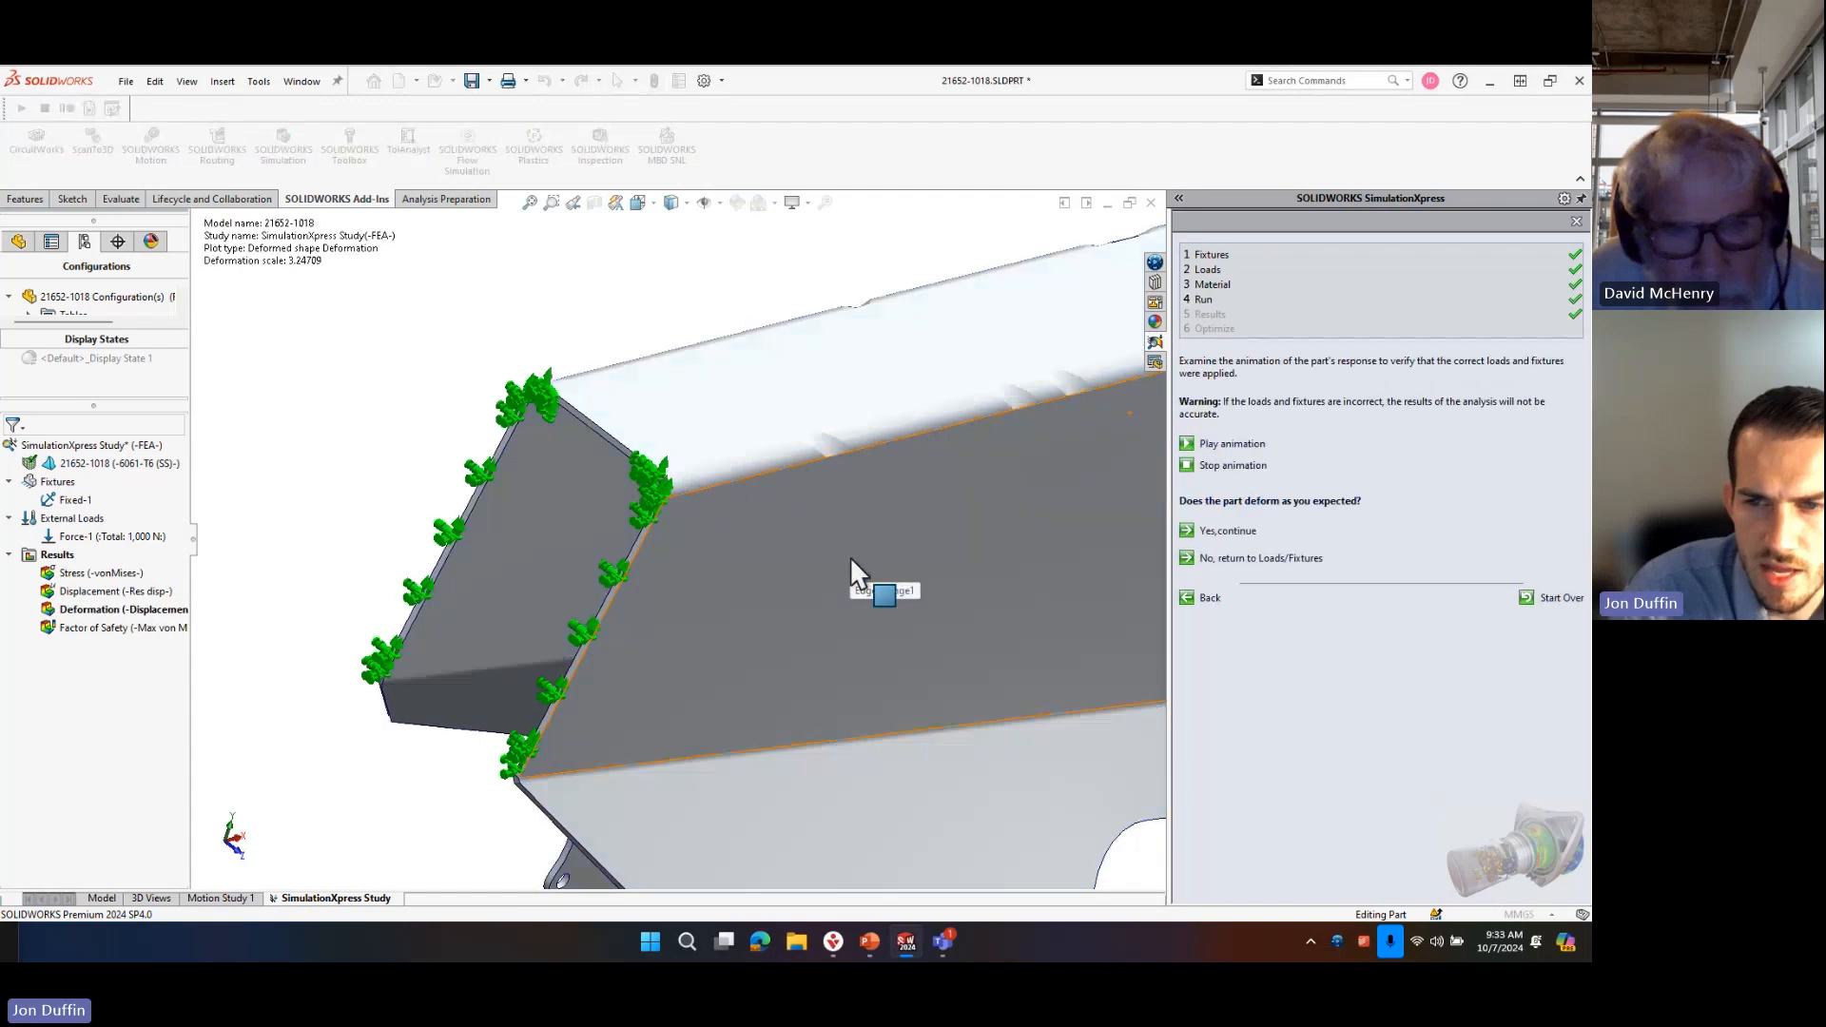
Examine the deformation animation from several sides, accept the deformation as expected and continue to the results.
{"action": "middle_click_drag", "start_coordinate": [786, 700], "coordinate": [637, 625]}
{"action": "scroll", "coordinate": [755, 485], "scroll_direction": "down", "scroll_amount": 5}
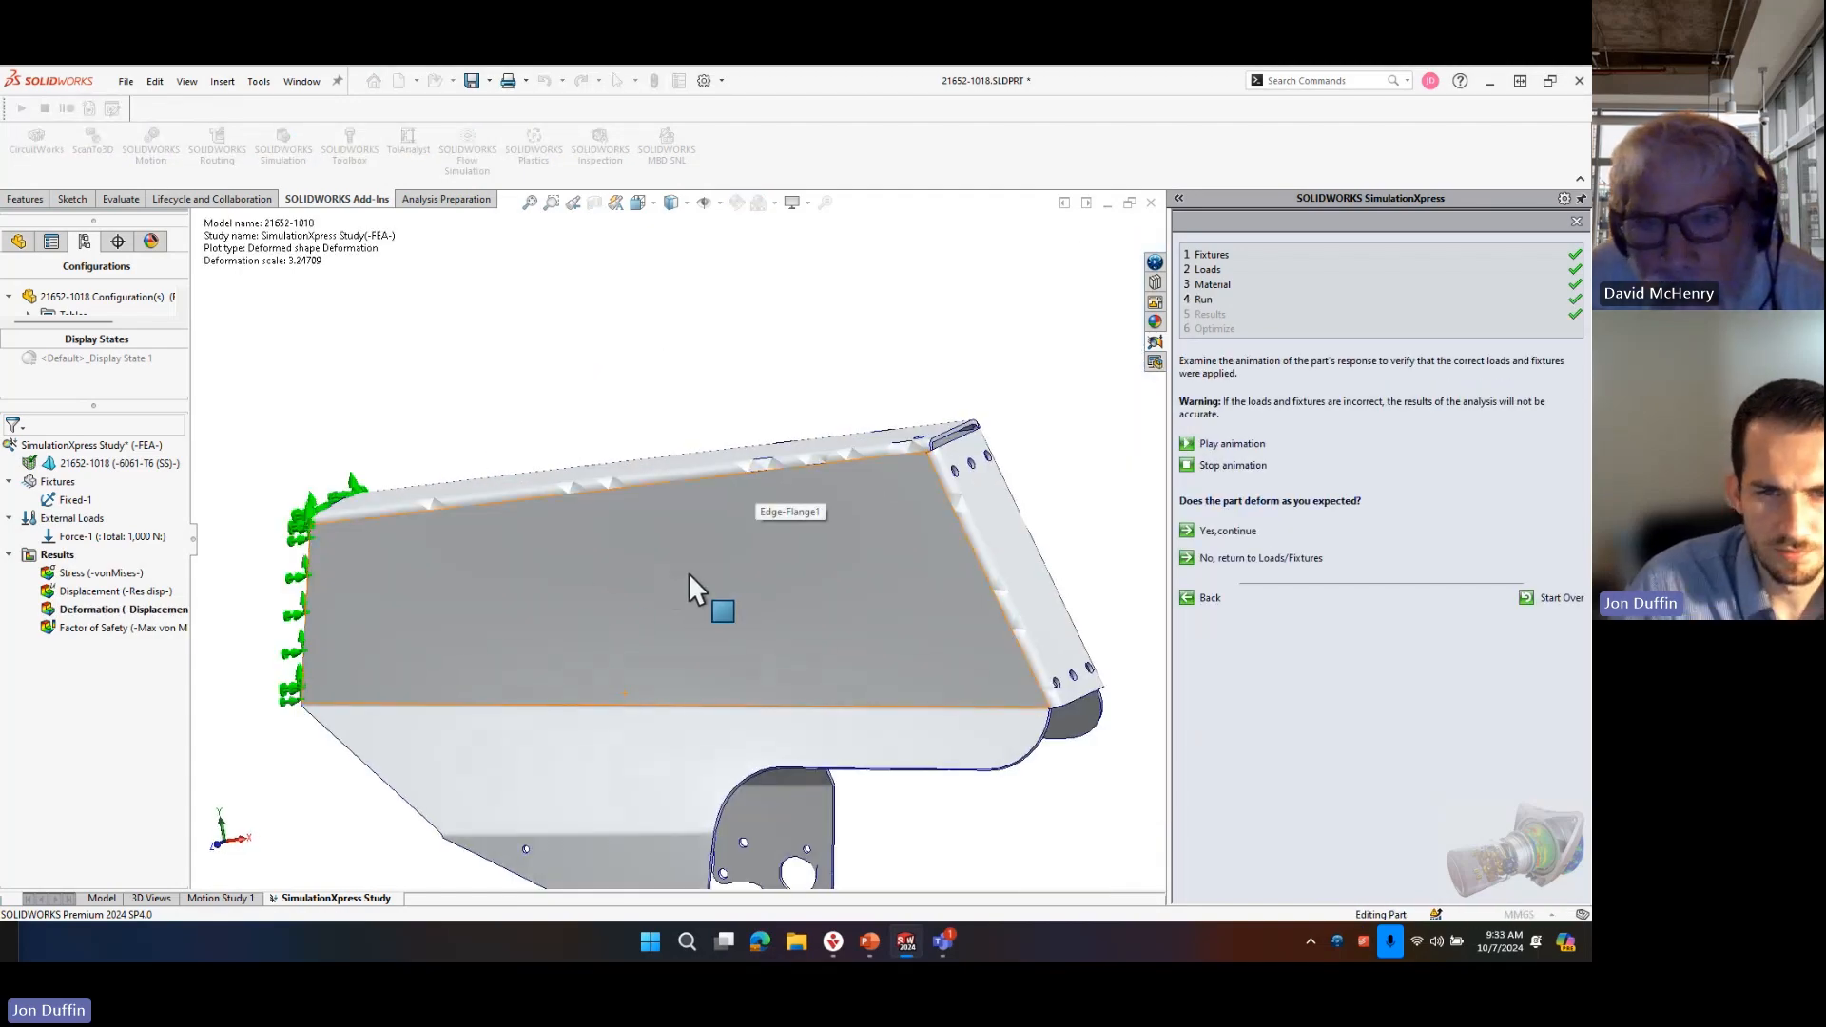
{"action": "scroll", "coordinate": [751, 616], "scroll_direction": "up", "scroll_amount": 4}
{"action": "scroll", "coordinate": [766, 624], "scroll_direction": "down", "scroll_amount": 4}
{"action": "middle_click_drag", "start_coordinate": [496, 542], "coordinate": [658, 580]}
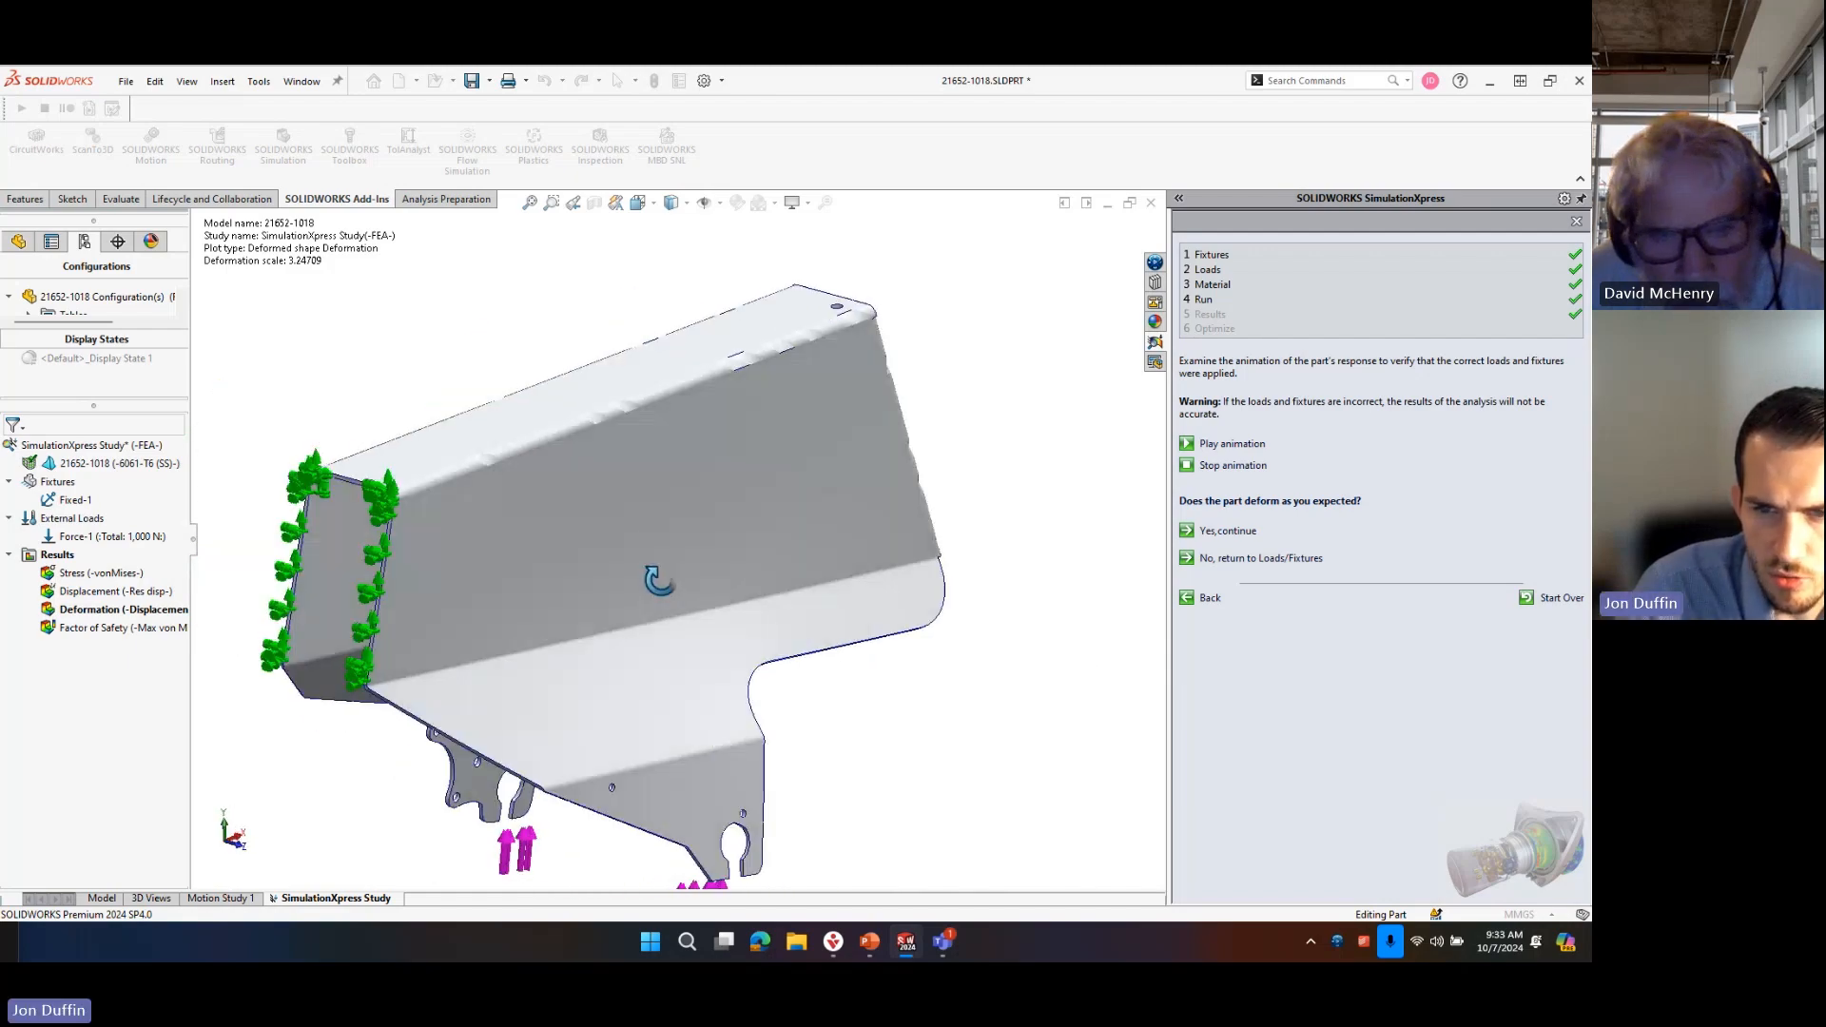
{"action": "scroll", "coordinate": [685, 652], "scroll_direction": "up", "scroll_amount": 3}
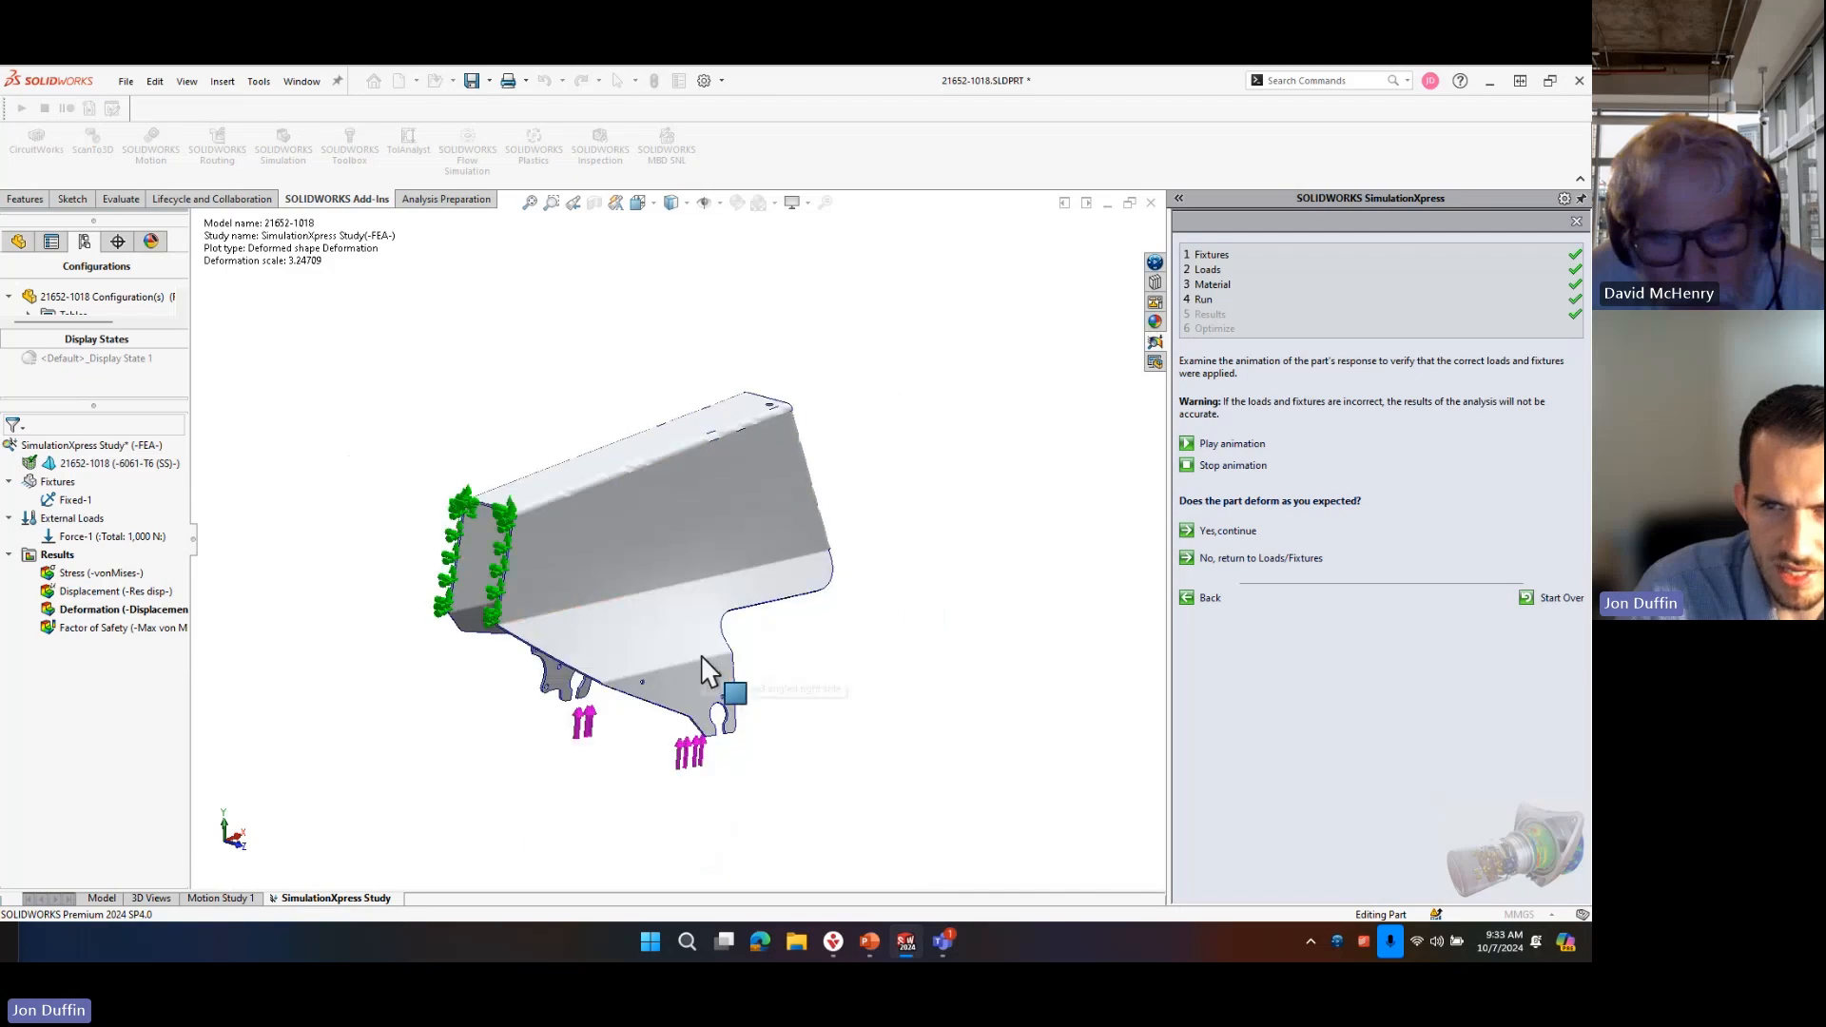
{"action": "left_click", "coordinate": [1227, 530]}
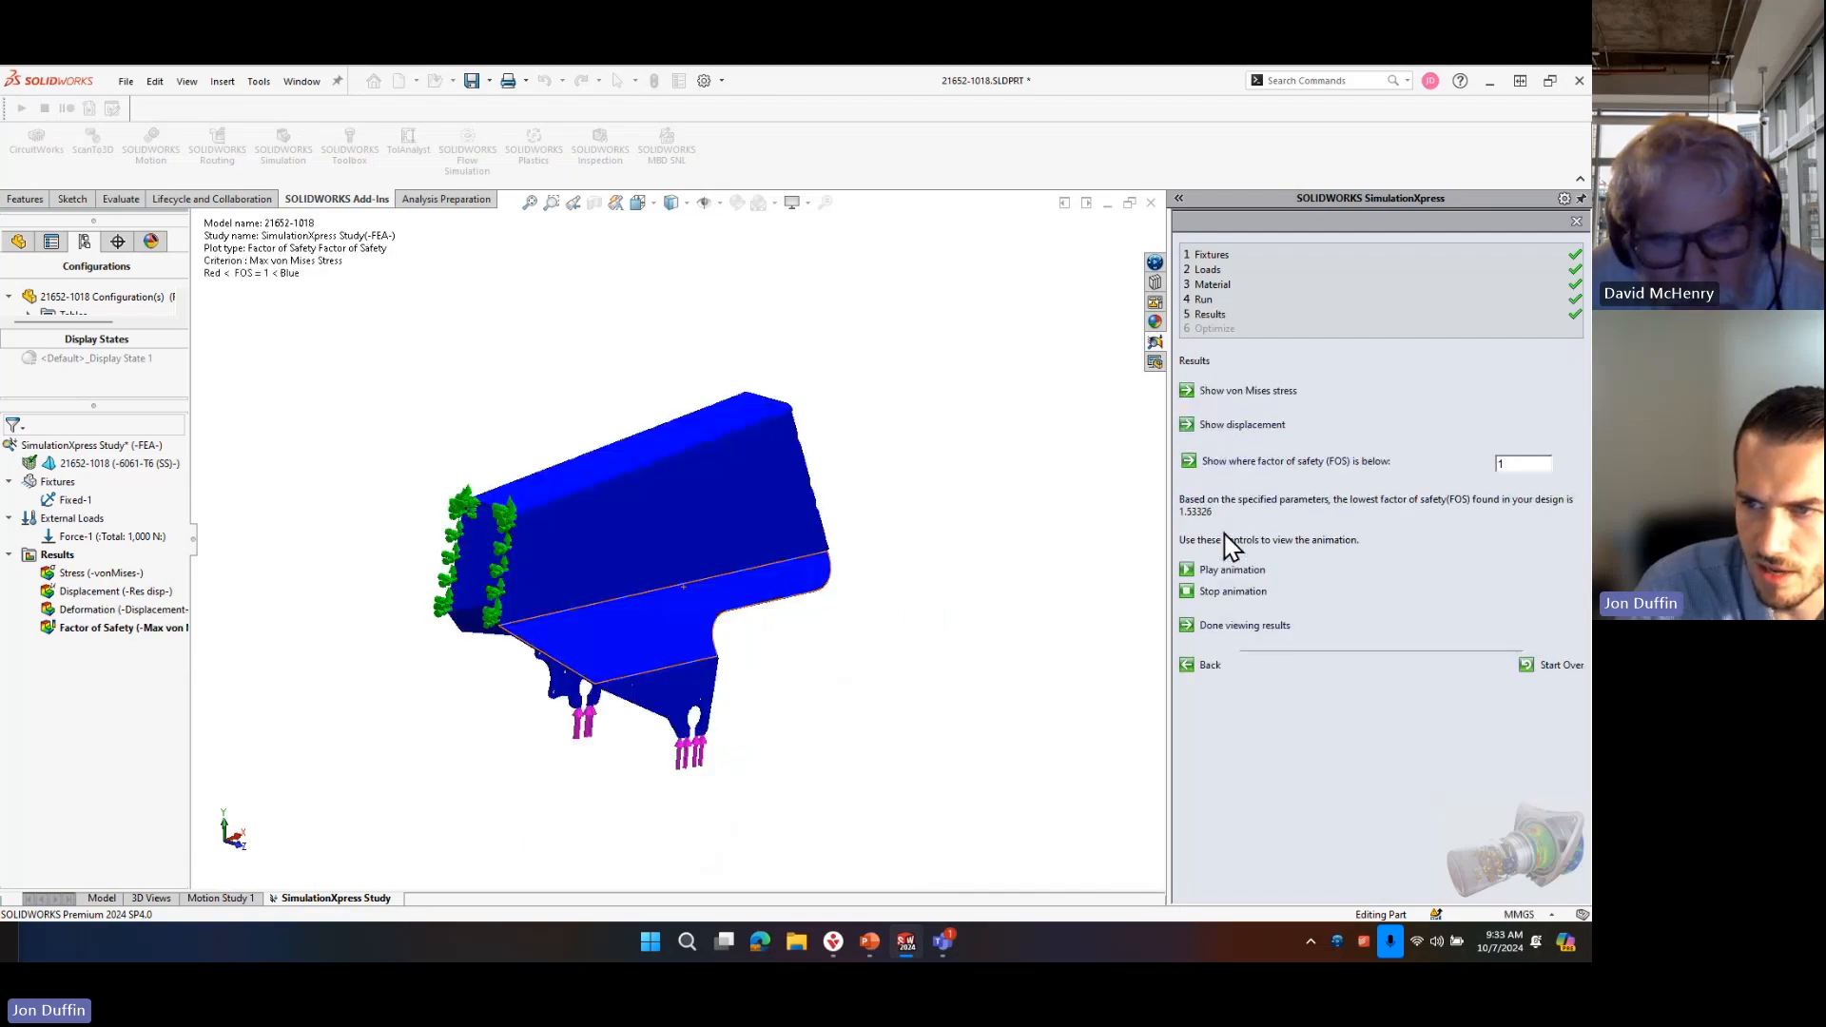
Show the von Mises stress plot and examine the stress distribution around the curved cutout above the axle tabs.
{"action": "left_click", "coordinate": [1248, 391]}
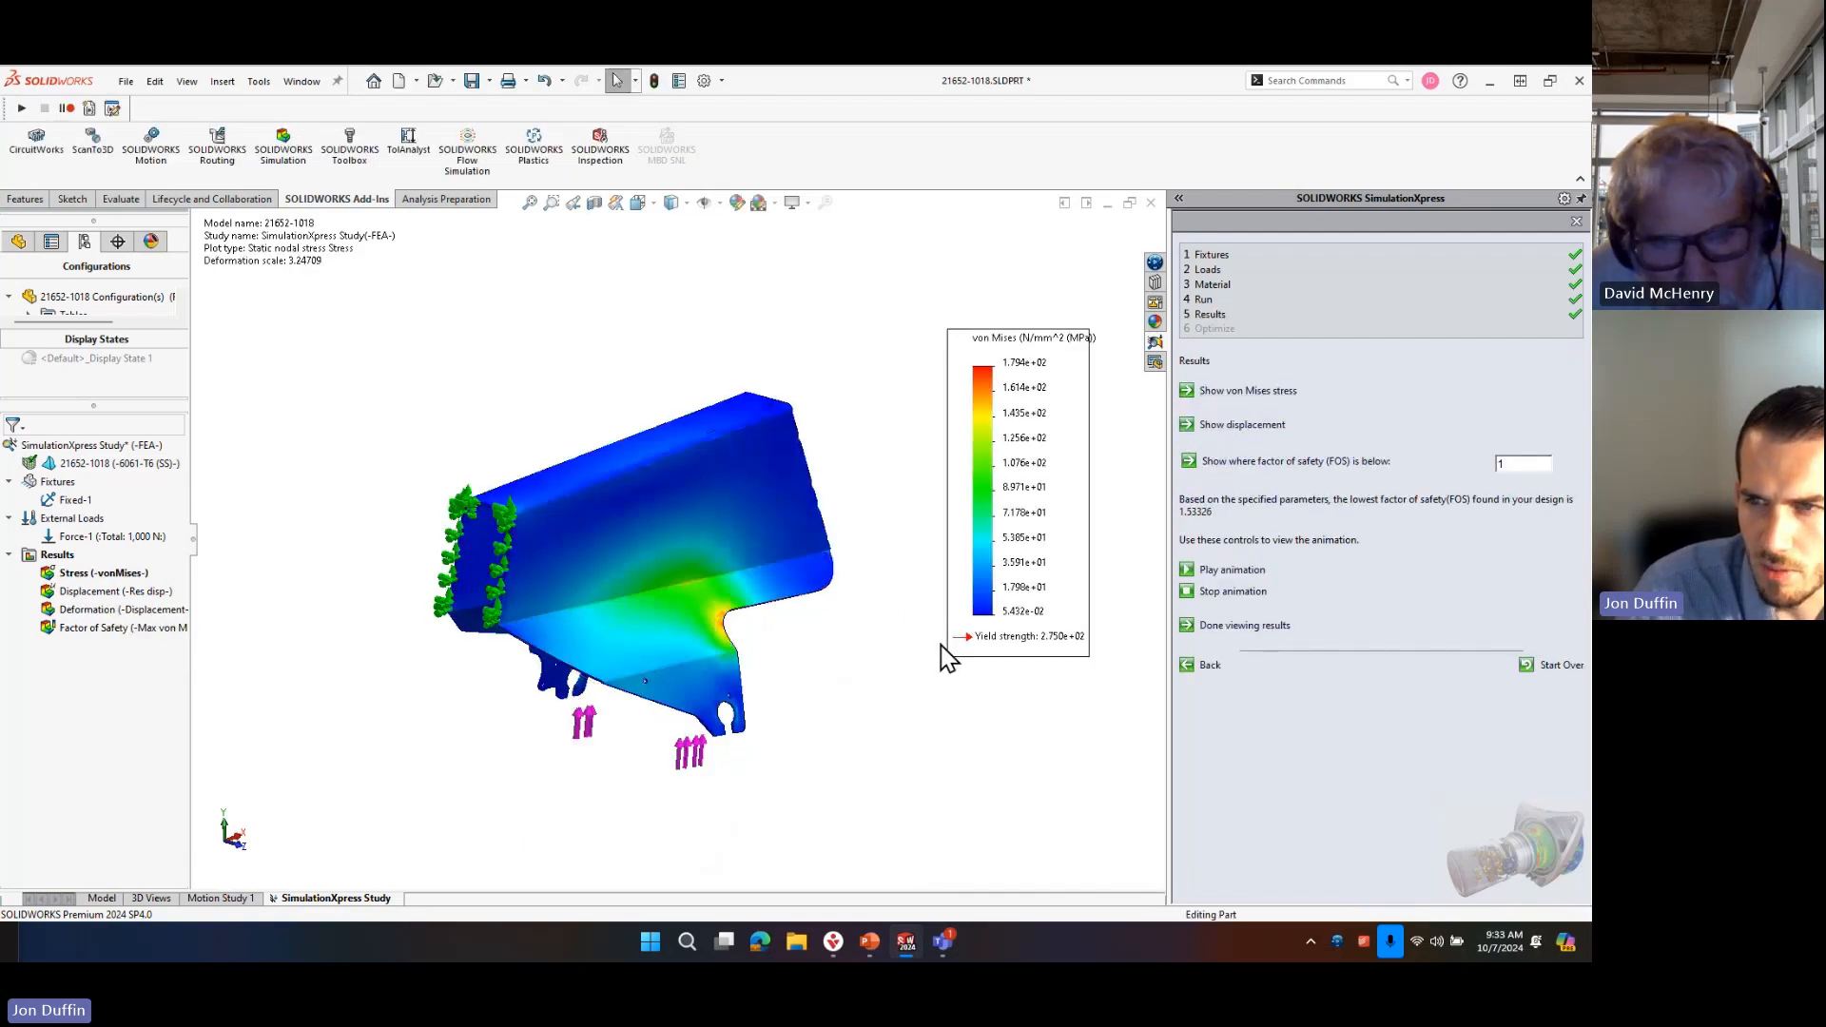
{"action": "scroll", "coordinate": [803, 611], "scroll_direction": "up", "scroll_amount": 2}
{"action": "scroll", "coordinate": [547, 561], "scroll_direction": "down", "scroll_amount": 4}
{"action": "scroll", "coordinate": [547, 561], "scroll_direction": "down", "scroll_amount": 5}
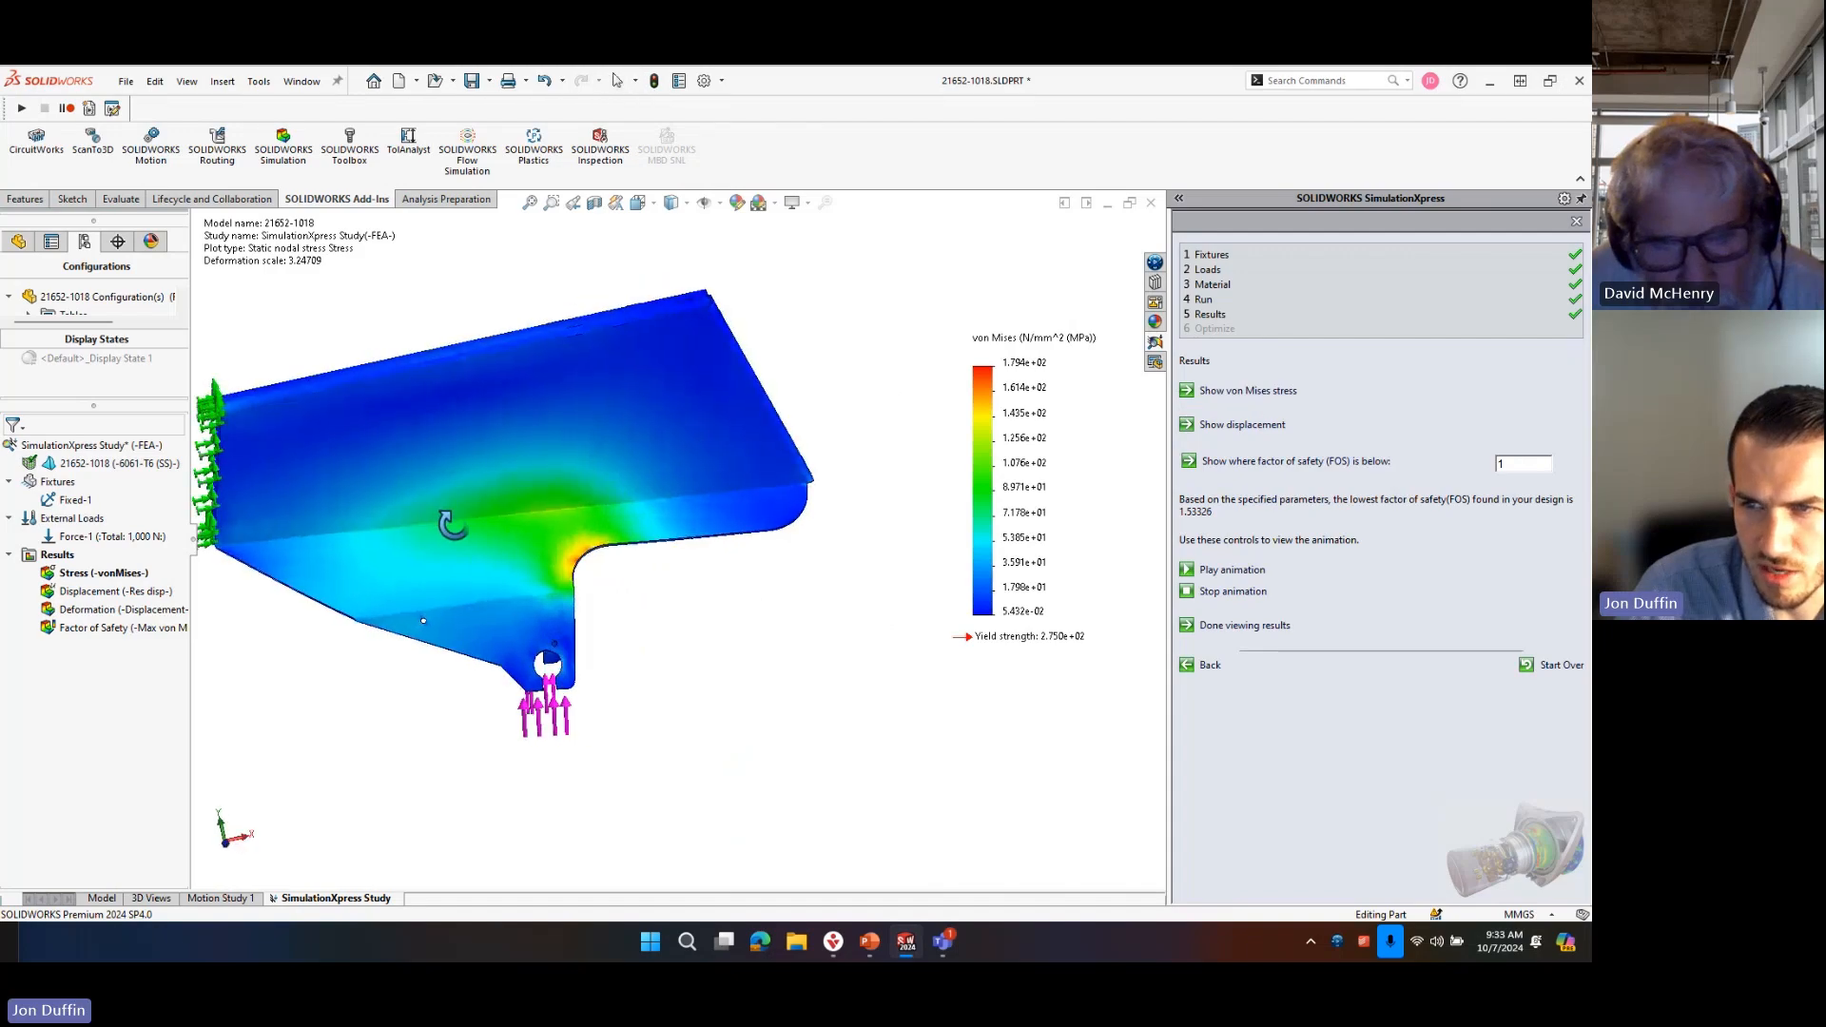
{"action": "scroll", "coordinate": [597, 573], "scroll_direction": "down", "scroll_amount": 1}
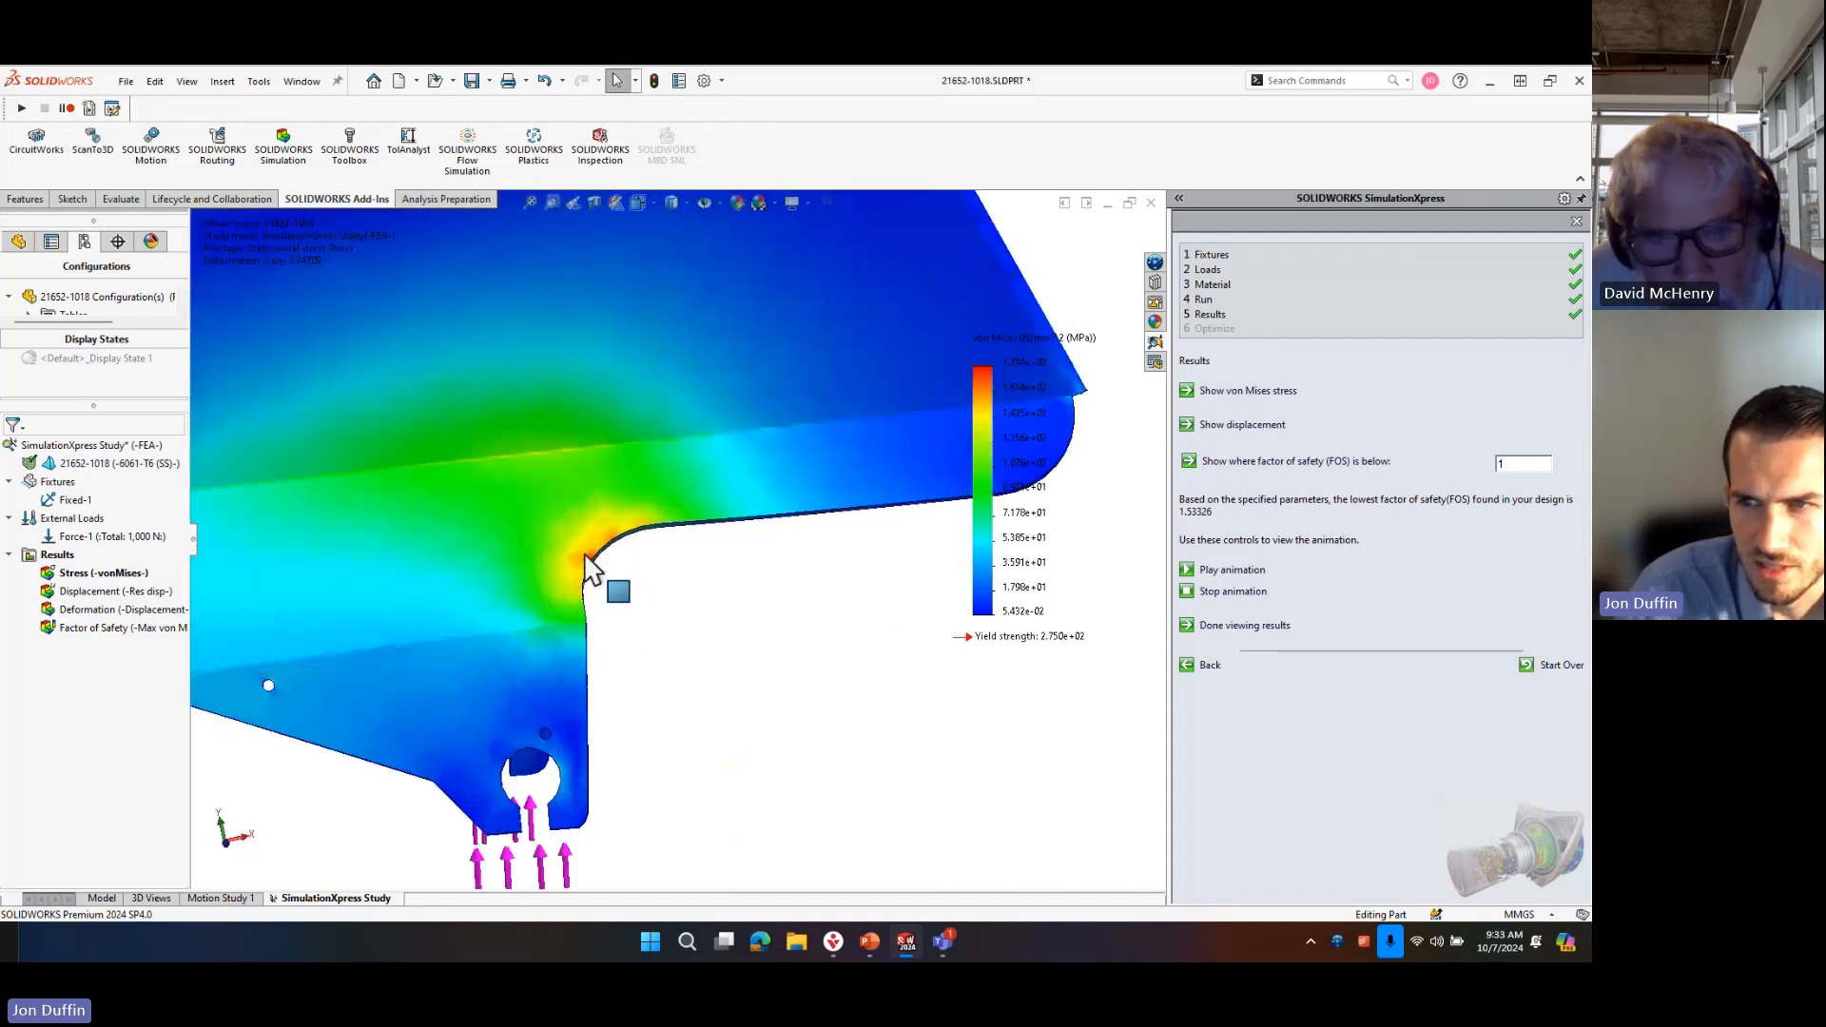
{"action": "scroll", "coordinate": [684, 571], "scroll_direction": "up", "scroll_amount": 3}
{"action": "middle_click_drag", "start_coordinate": [665, 592], "coordinate": [601, 518]}
{"action": "scroll", "coordinate": [584, 510], "scroll_direction": "down", "scroll_amount": 3}
{"action": "scroll", "coordinate": [584, 512], "scroll_direction": "down", "scroll_amount": 2}
{"action": "scroll", "coordinate": [630, 537], "scroll_direction": "up", "scroll_amount": 2}
{"action": "scroll", "coordinate": [632, 547], "scroll_direction": "down", "scroll_amount": 3}
{"action": "scroll", "coordinate": [761, 462], "scroll_direction": "up", "scroll_amount": 10}
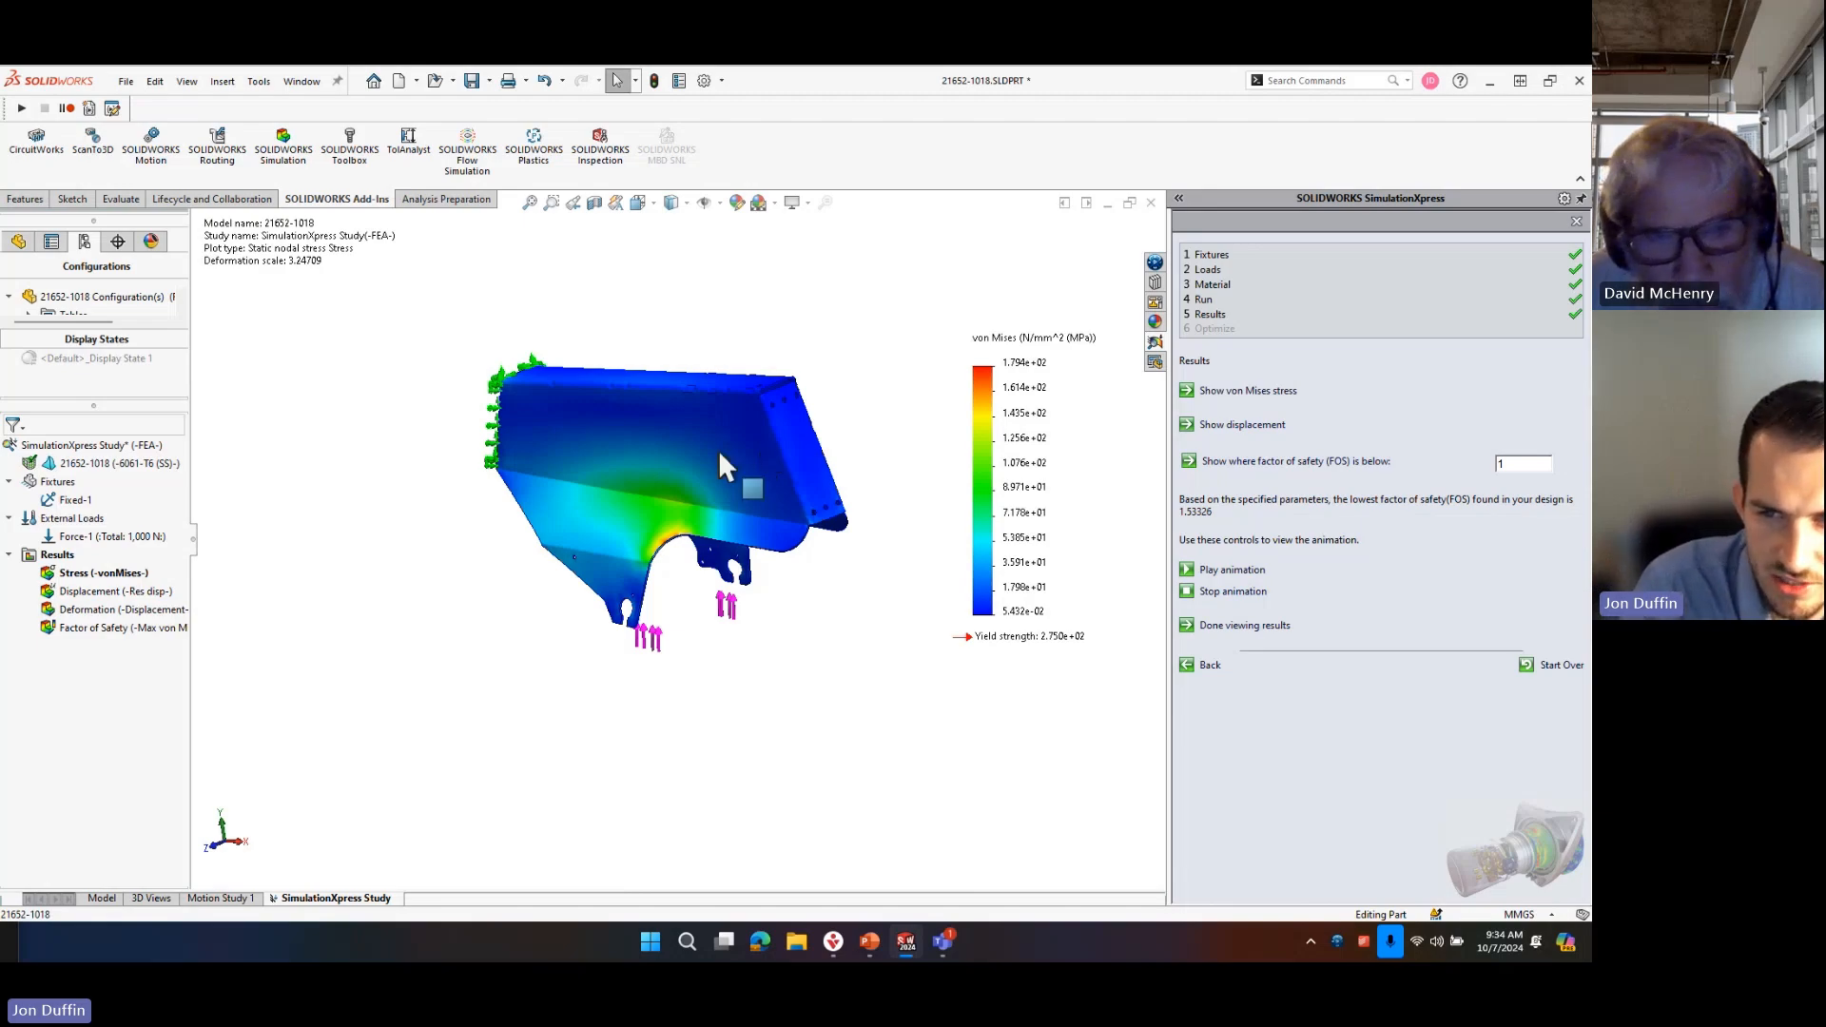
Return to the study's run stage, set the mesh density to the finest setting and remesh the part.
{"action": "middle_click_drag", "start_coordinate": [713, 355], "coordinate": [708, 507]}
{"action": "scroll", "coordinate": [708, 507], "scroll_direction": "down", "scroll_amount": 2}
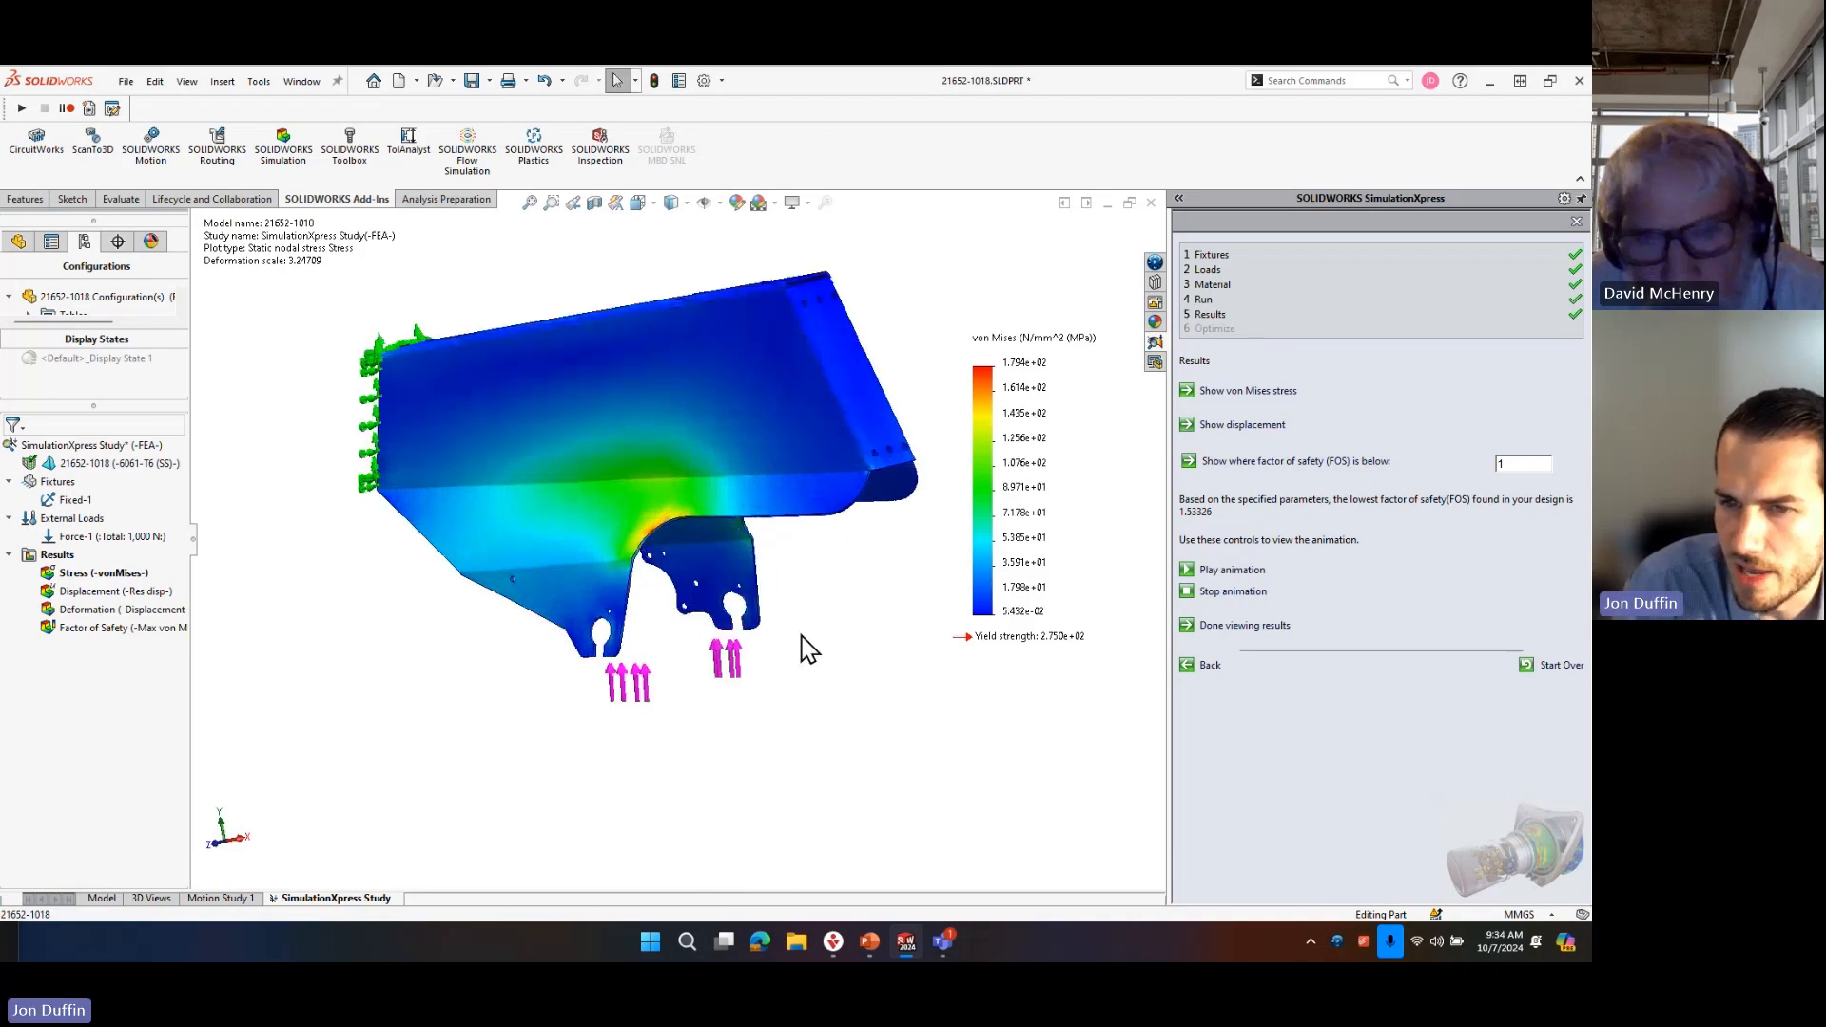
{"action": "left_click", "coordinate": [1215, 302]}
{"action": "left_click", "coordinate": [1250, 419]}
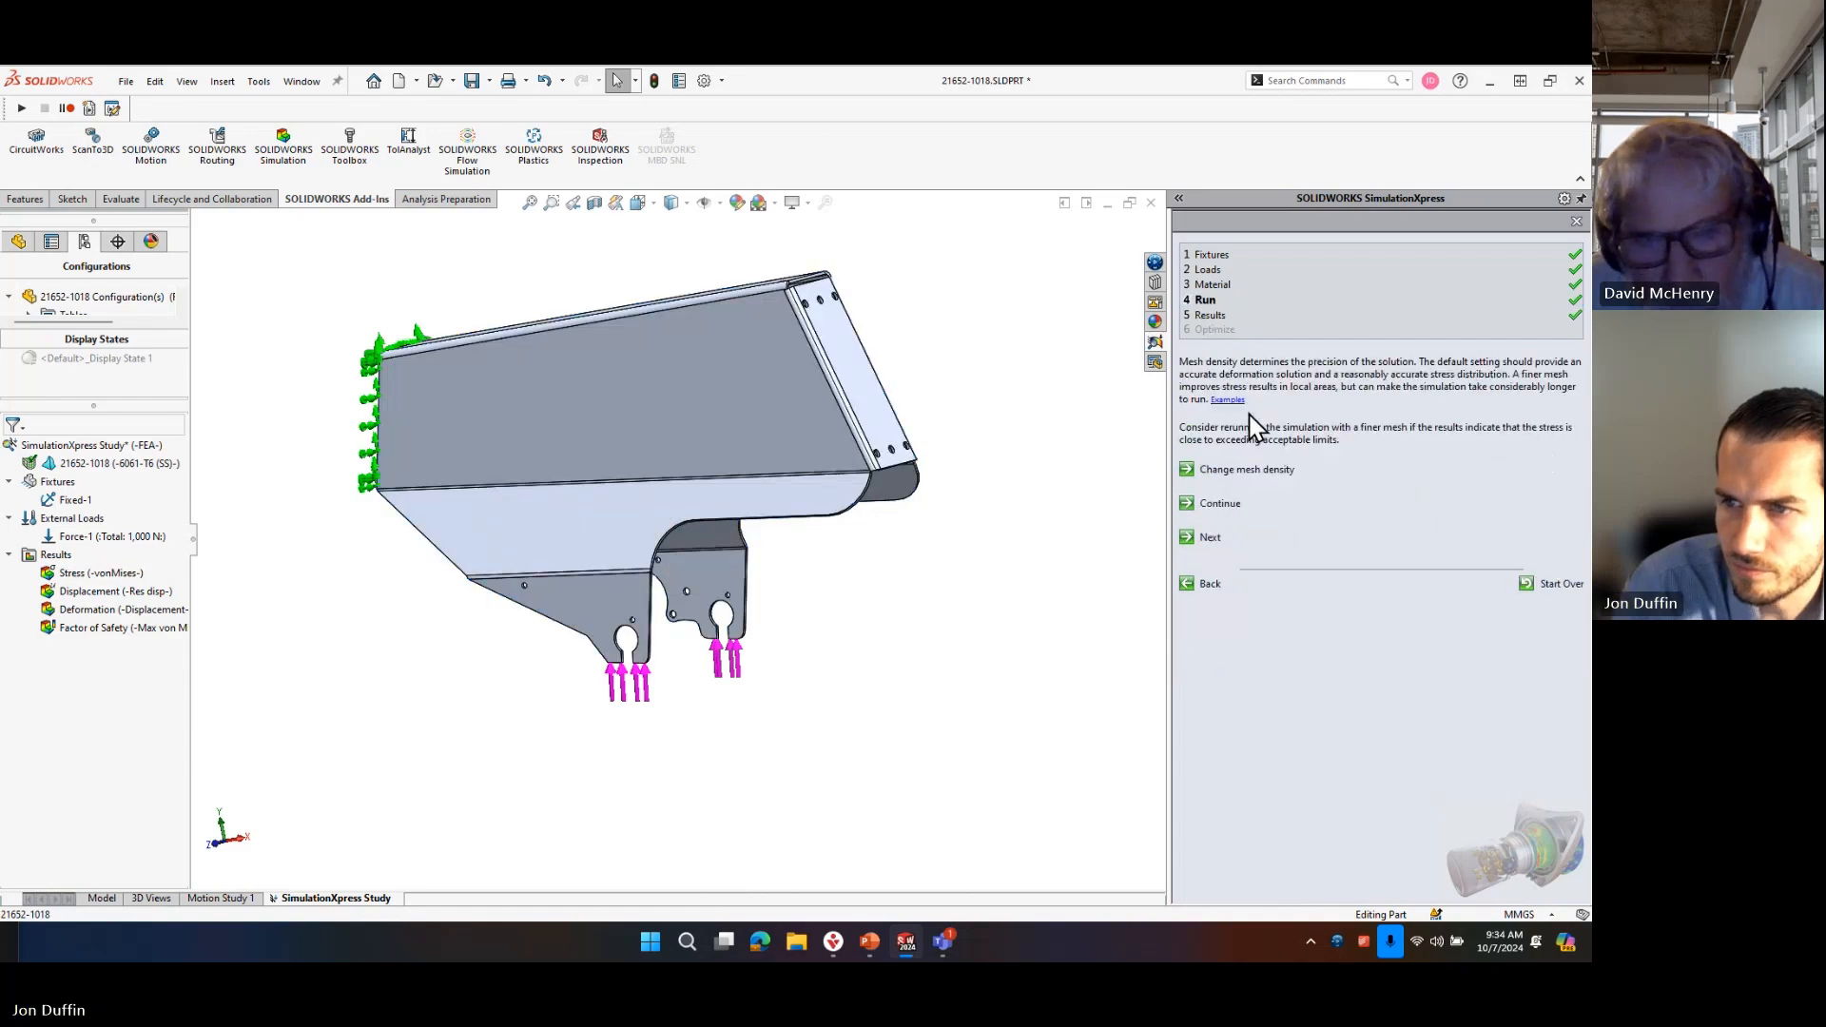
{"action": "left_click", "coordinate": [1252, 472]}
{"action": "left_click", "coordinate": [847, 483]}
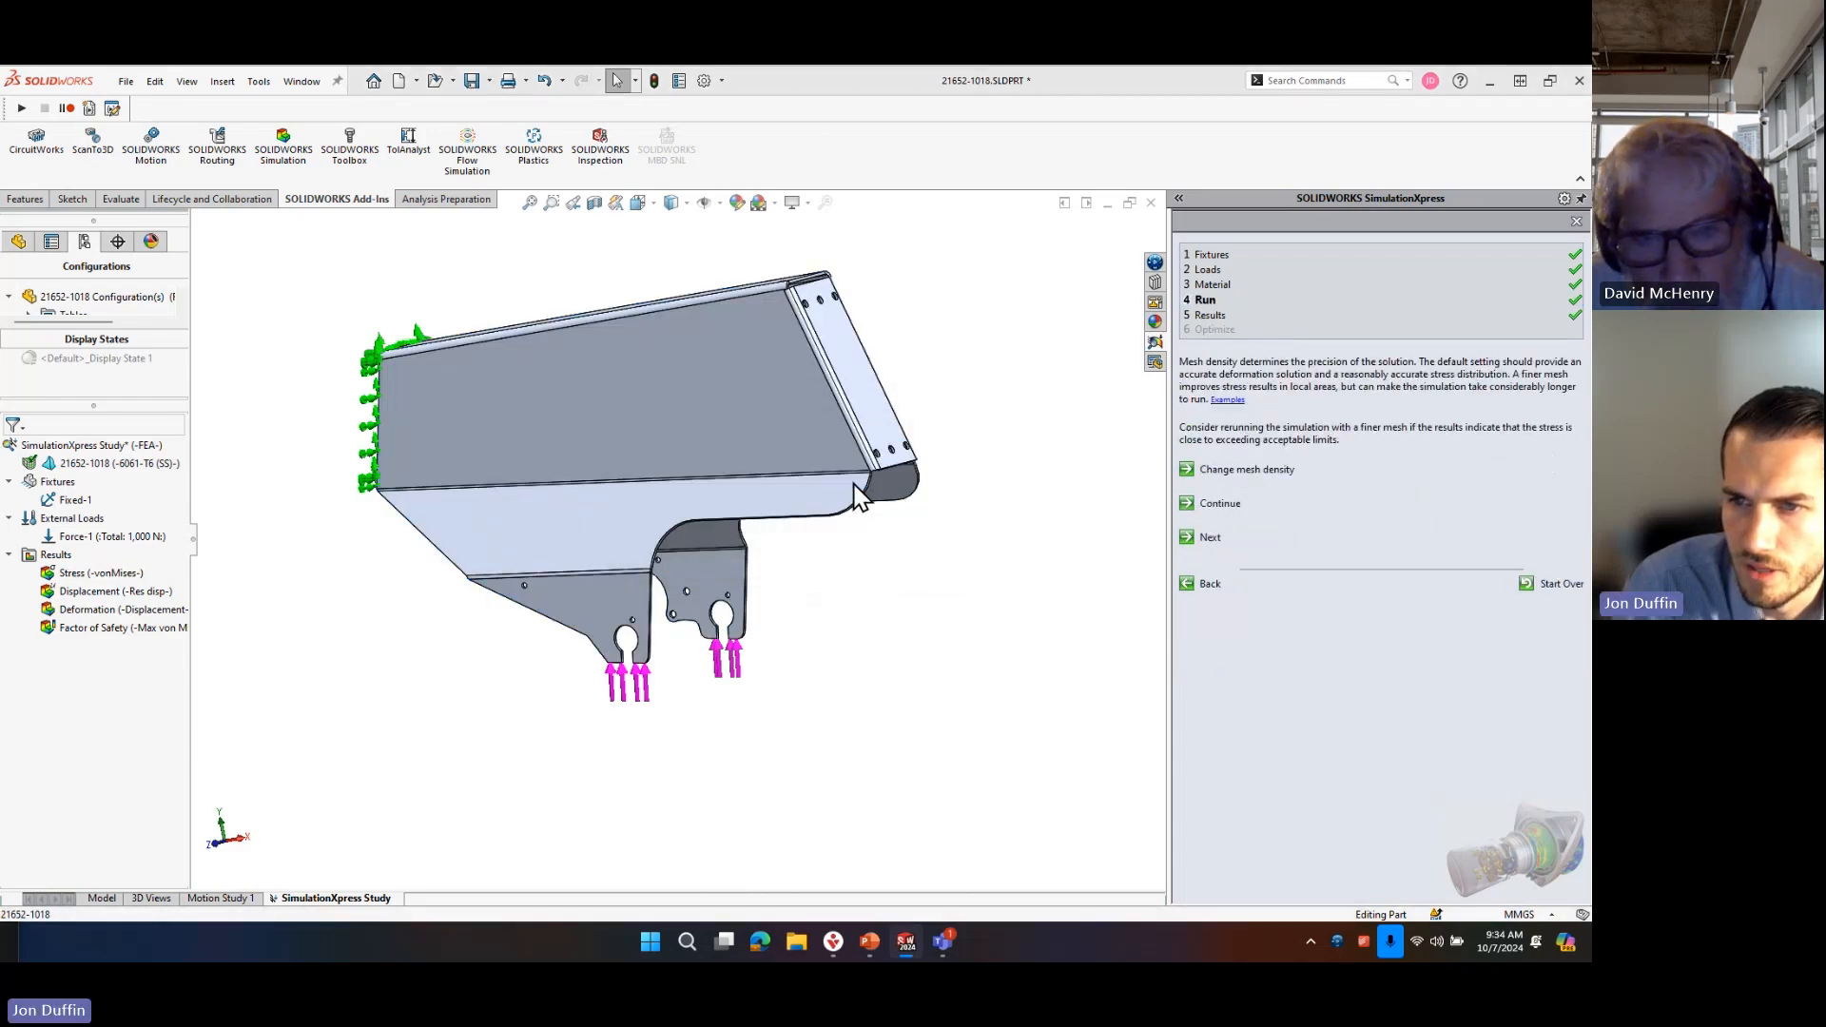
{"action": "left_click_drag", "start_coordinate": [112, 334], "coordinate": [122, 337]}
{"action": "left_click", "coordinate": [178, 413]}
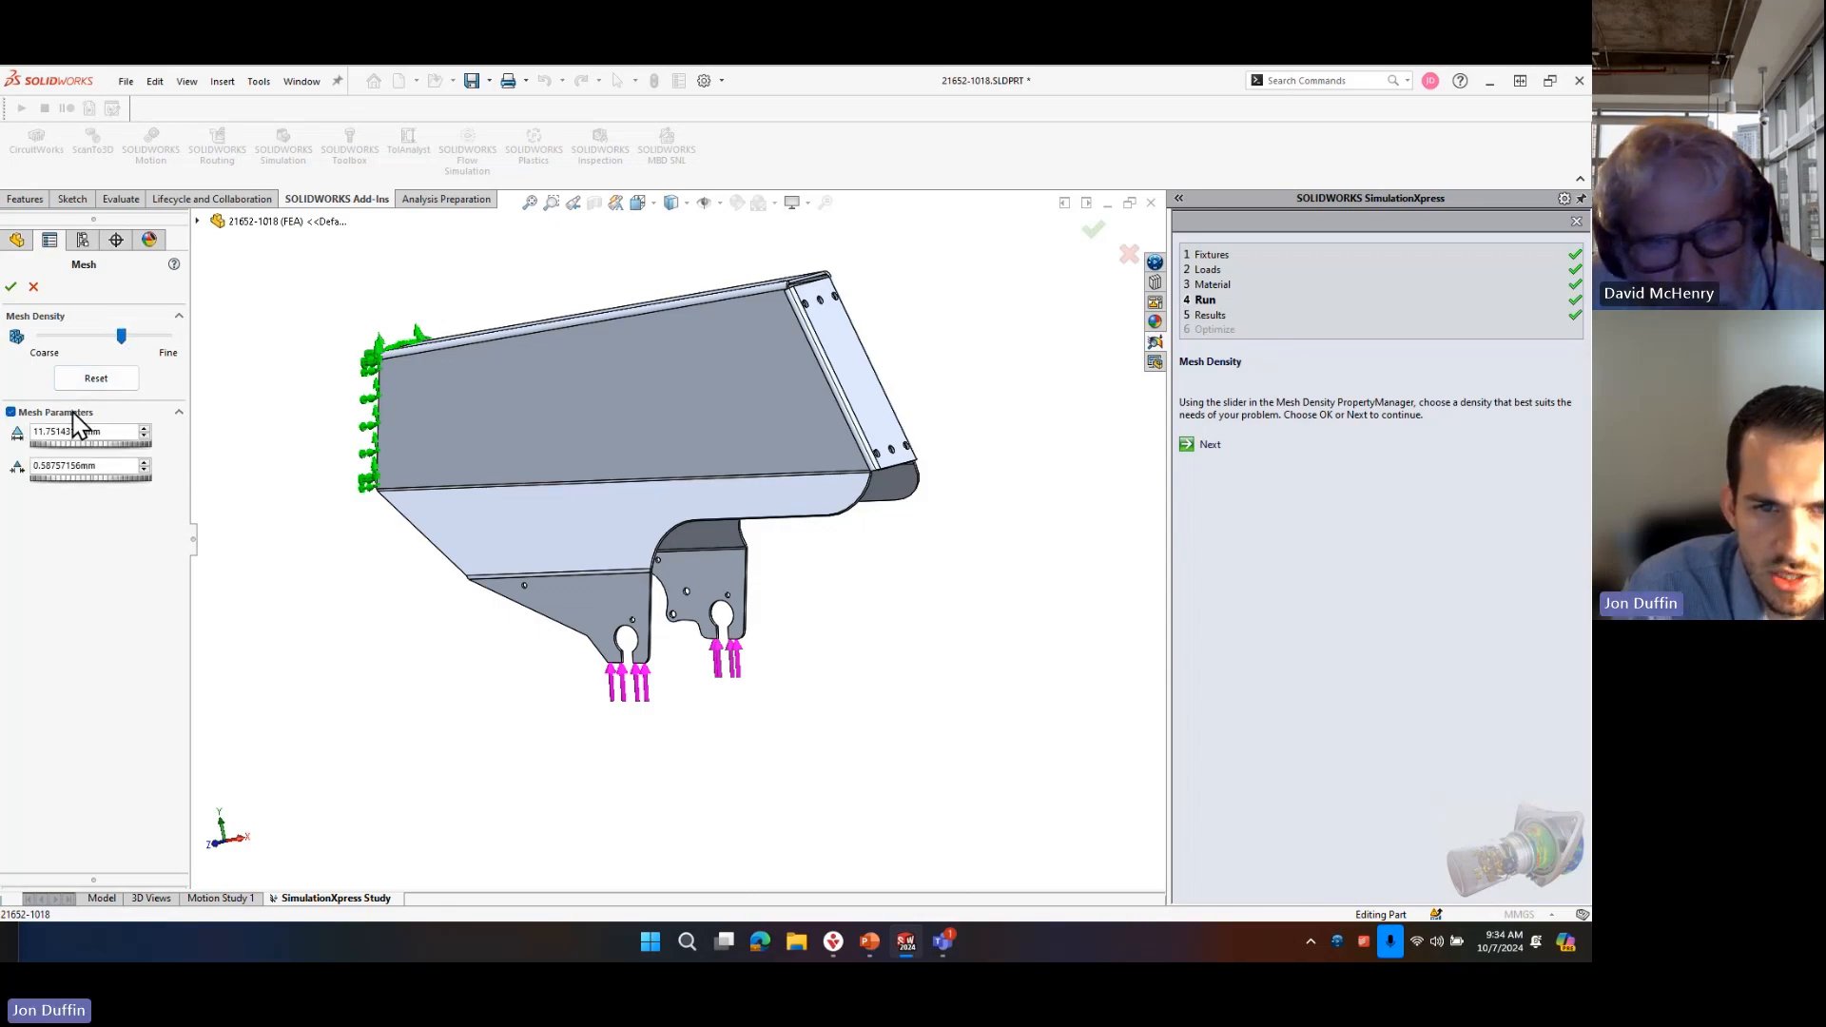
{"action": "left_click_drag", "start_coordinate": [123, 338], "coordinate": [193, 344]}
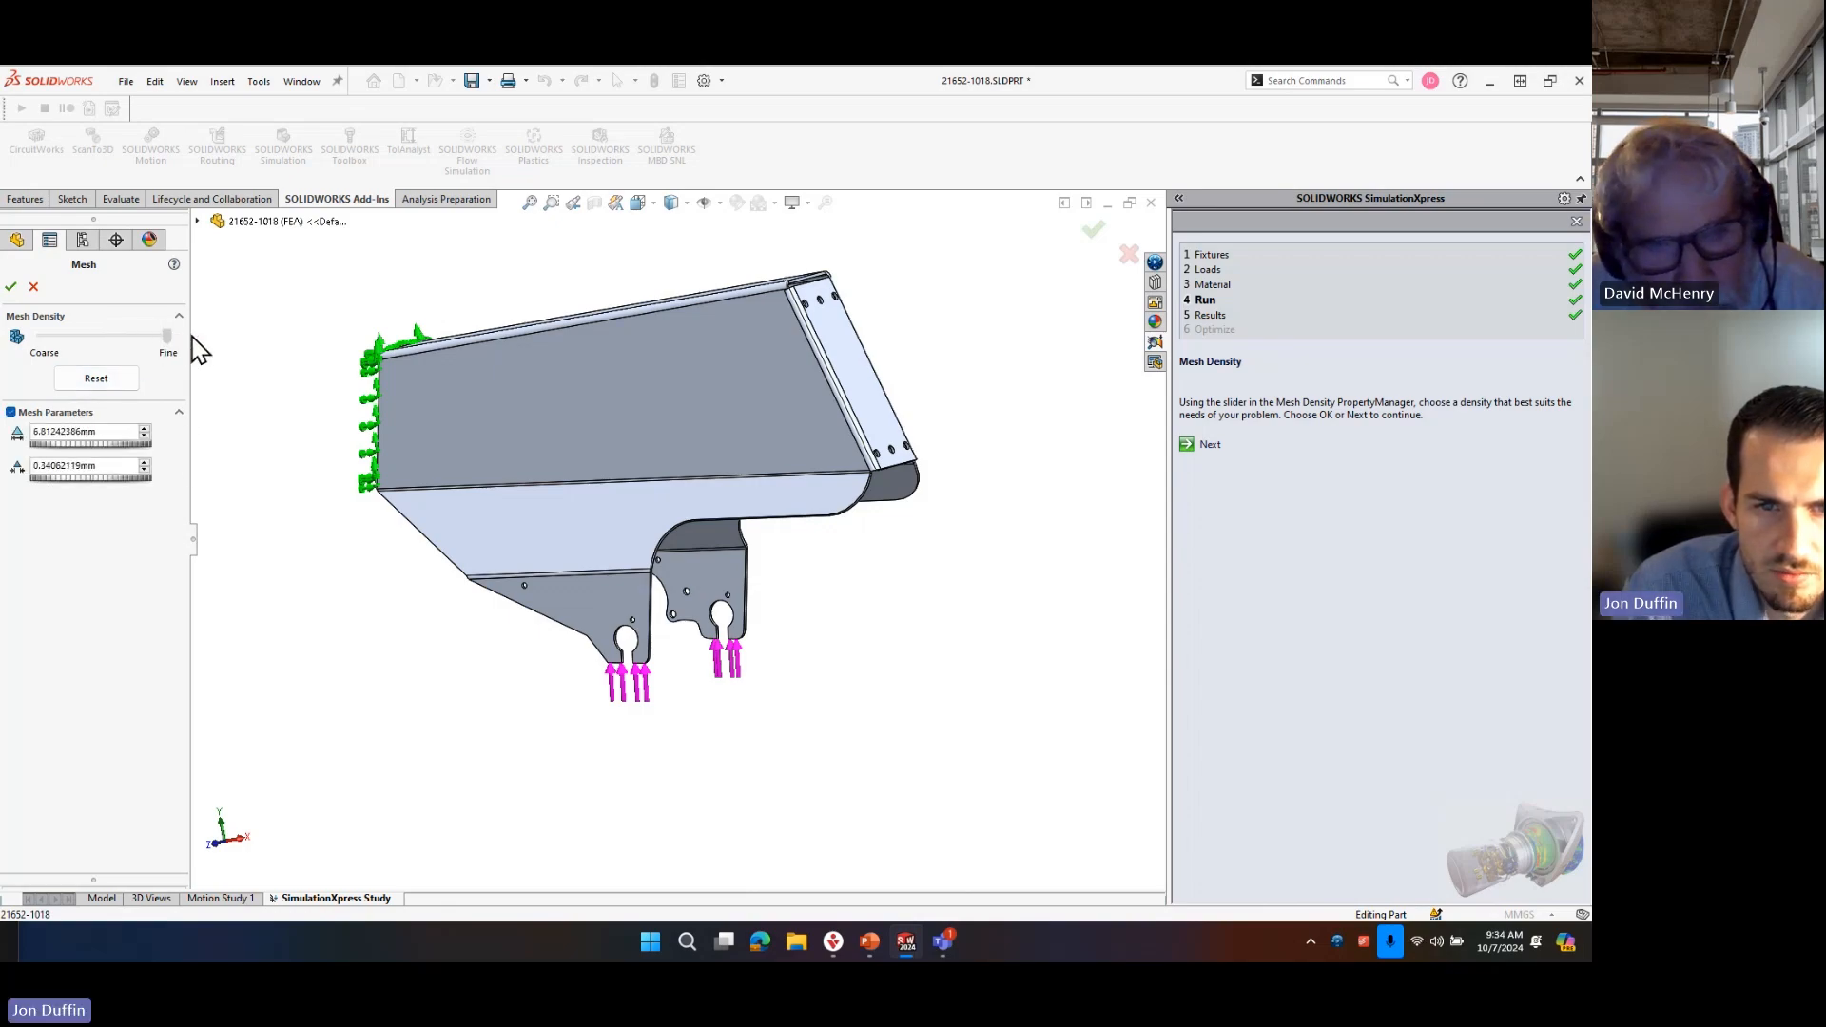
{"action": "left_click", "coordinate": [11, 286]}
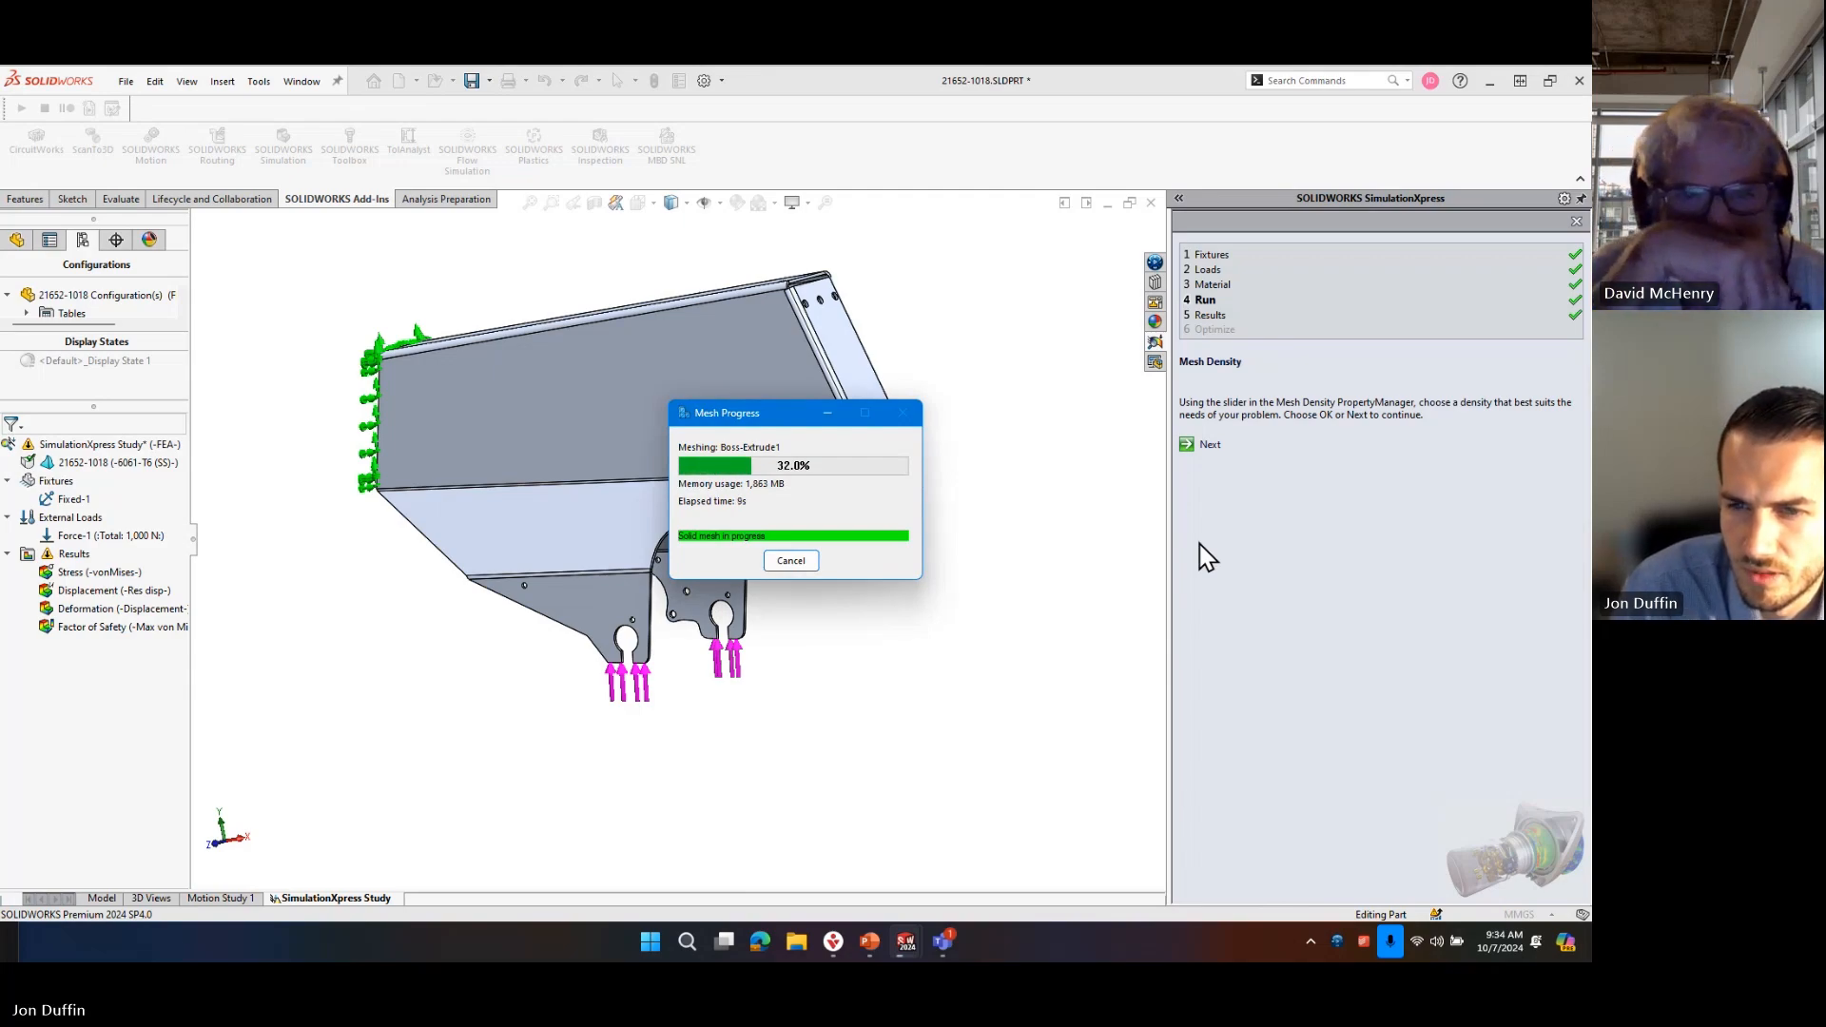
Rerun the simulation with the finer mesh and examine the von Mises stress plot around the curved cutout.
{"action": "left_click", "coordinate": [1206, 300]}
{"action": "left_click", "coordinate": [1236, 448]}
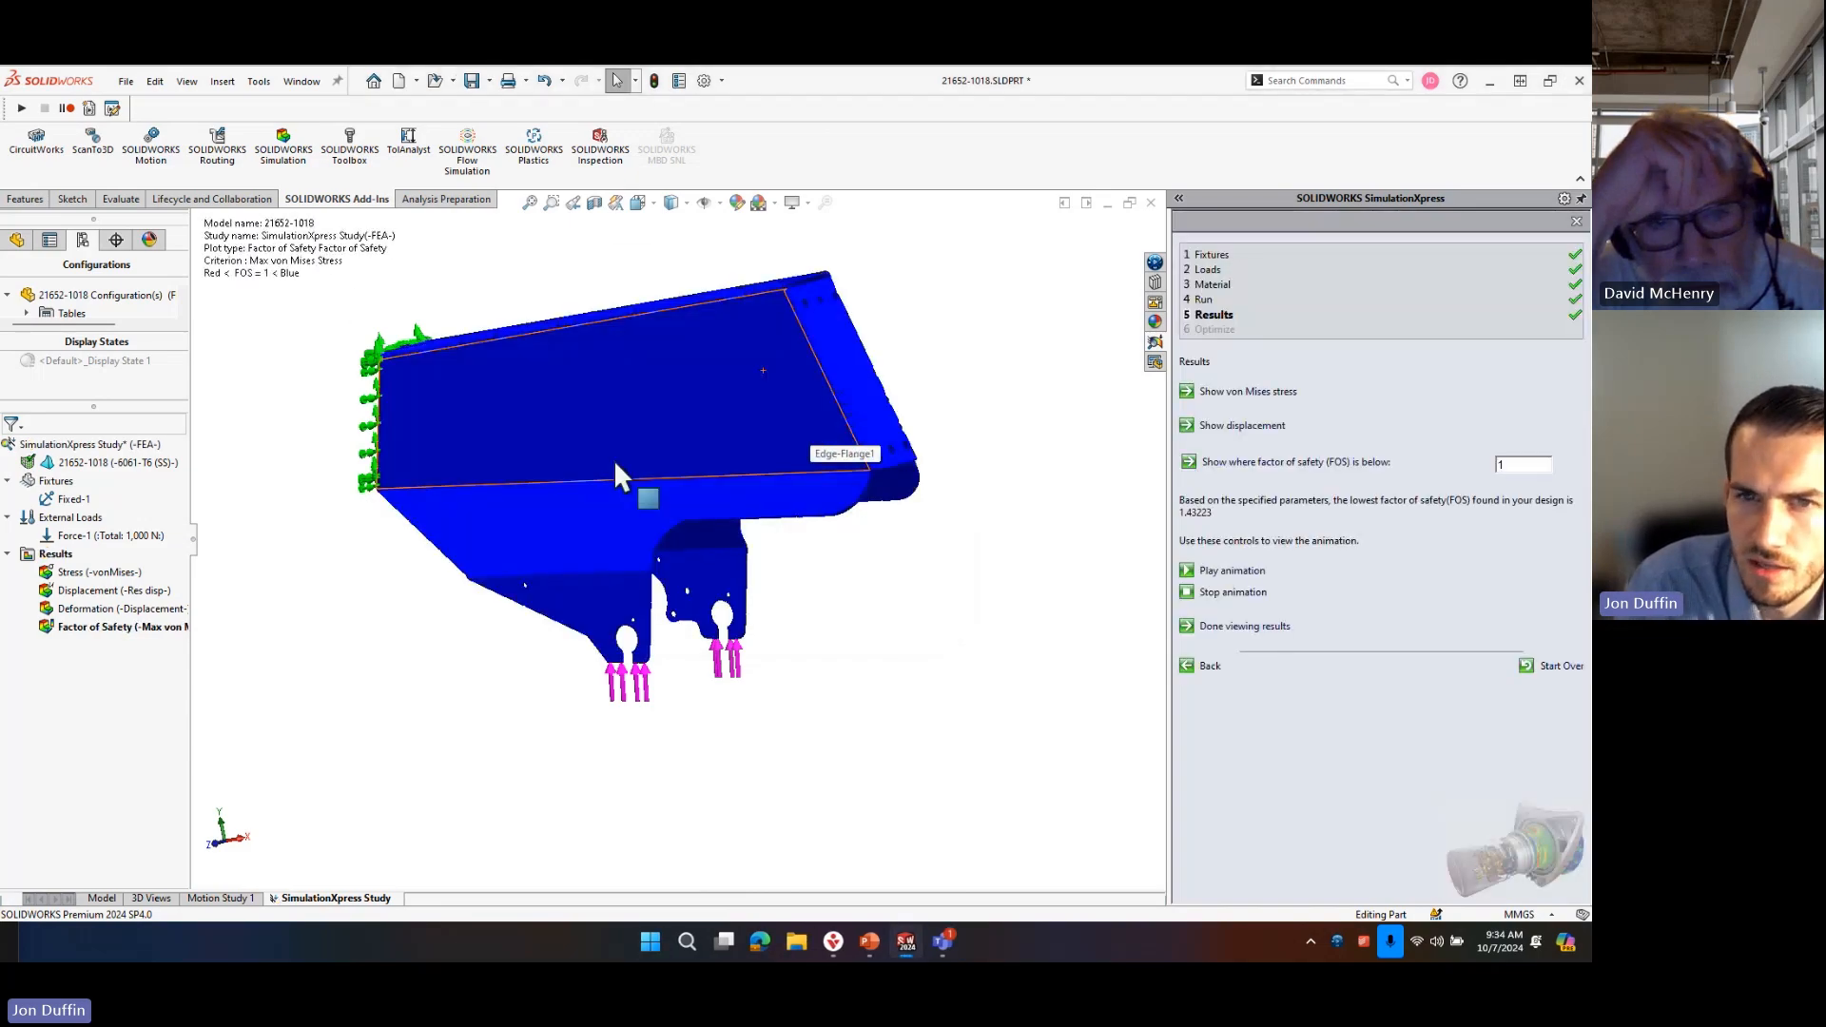
{"action": "left_click", "coordinate": [1287, 391]}
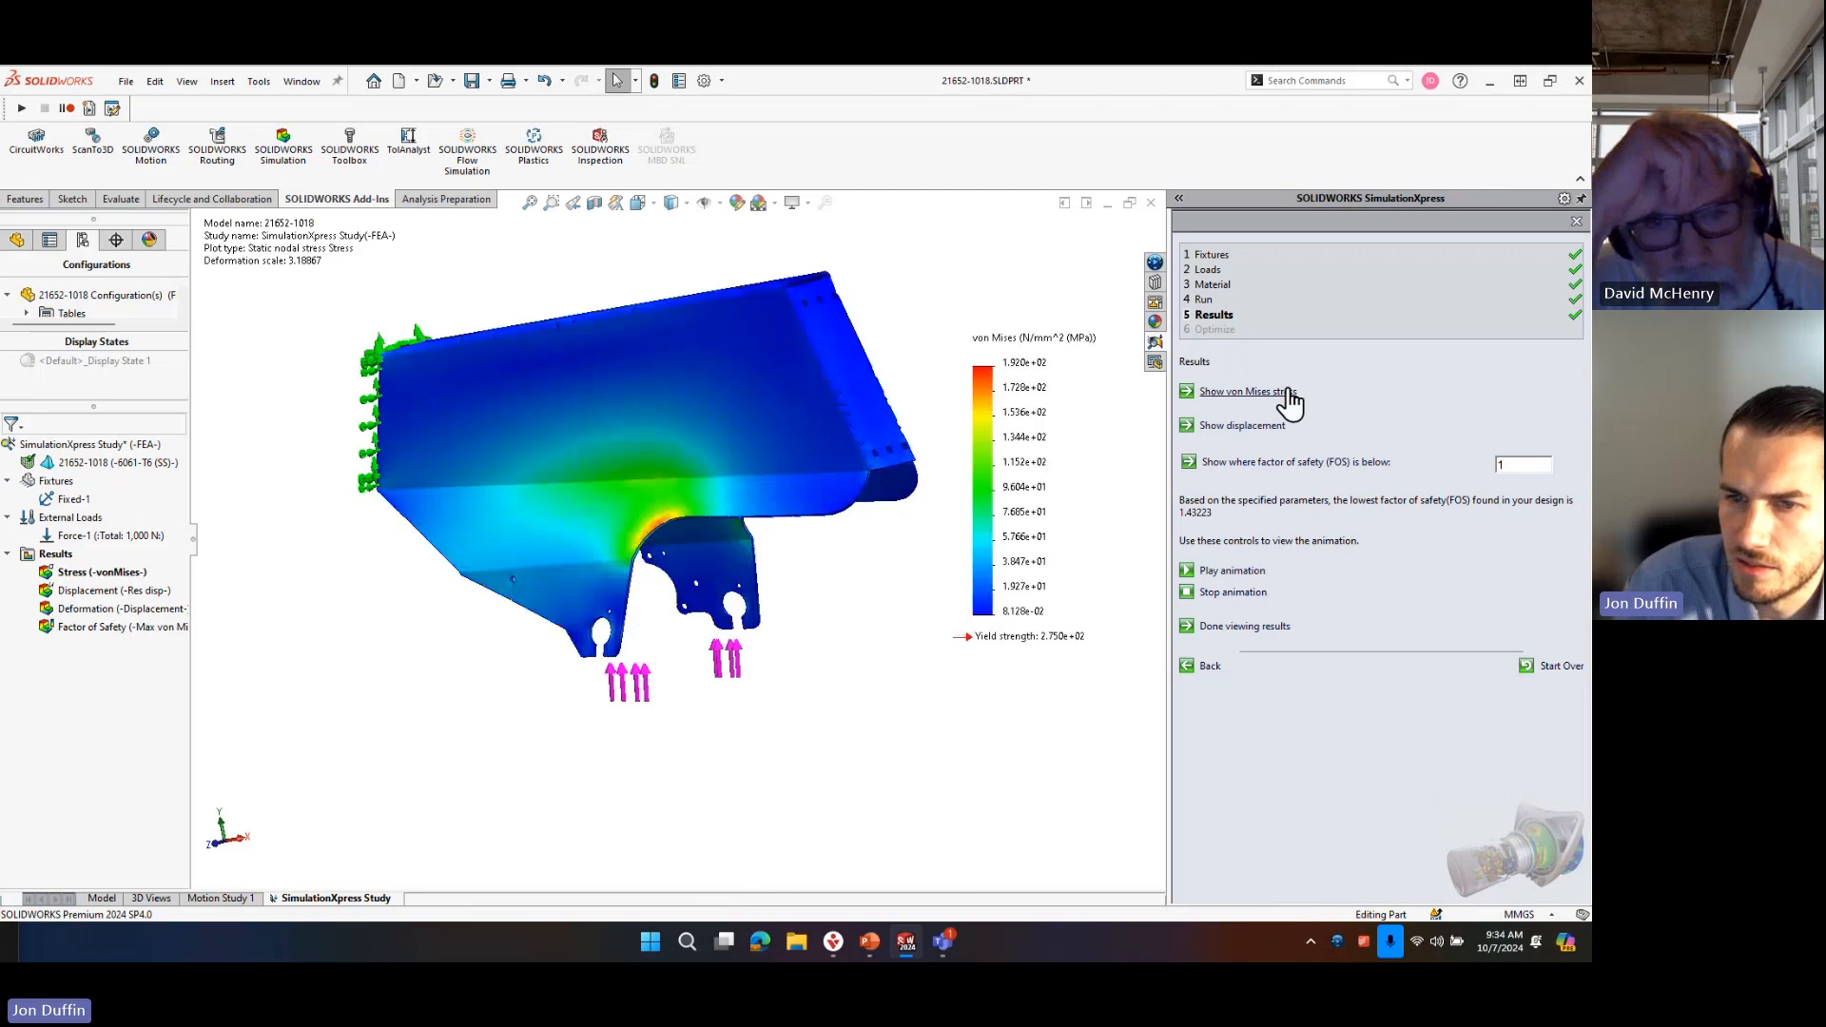
{"action": "scroll", "coordinate": [711, 518], "scroll_direction": "up", "scroll_amount": 3}
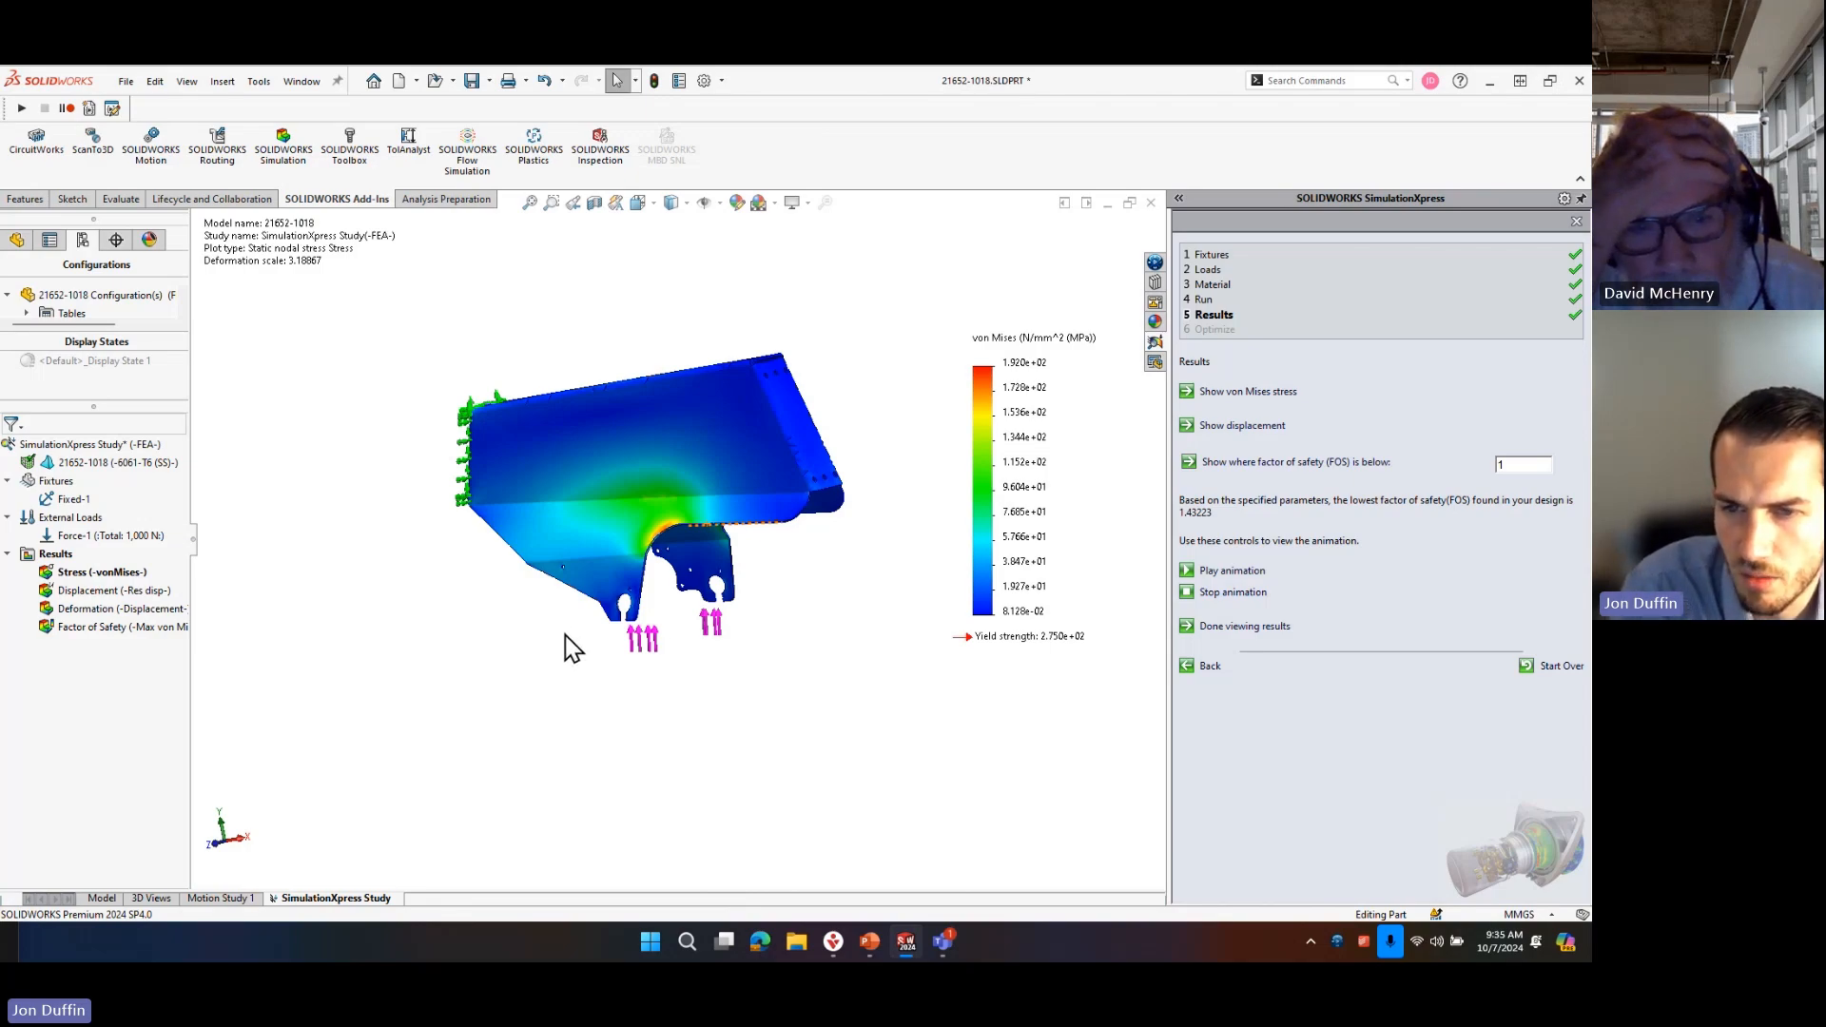
{"action": "middle_click_drag", "start_coordinate": [751, 597], "coordinate": [609, 518]}
{"action": "scroll", "coordinate": [612, 530], "scroll_direction": "down", "scroll_amount": 5}
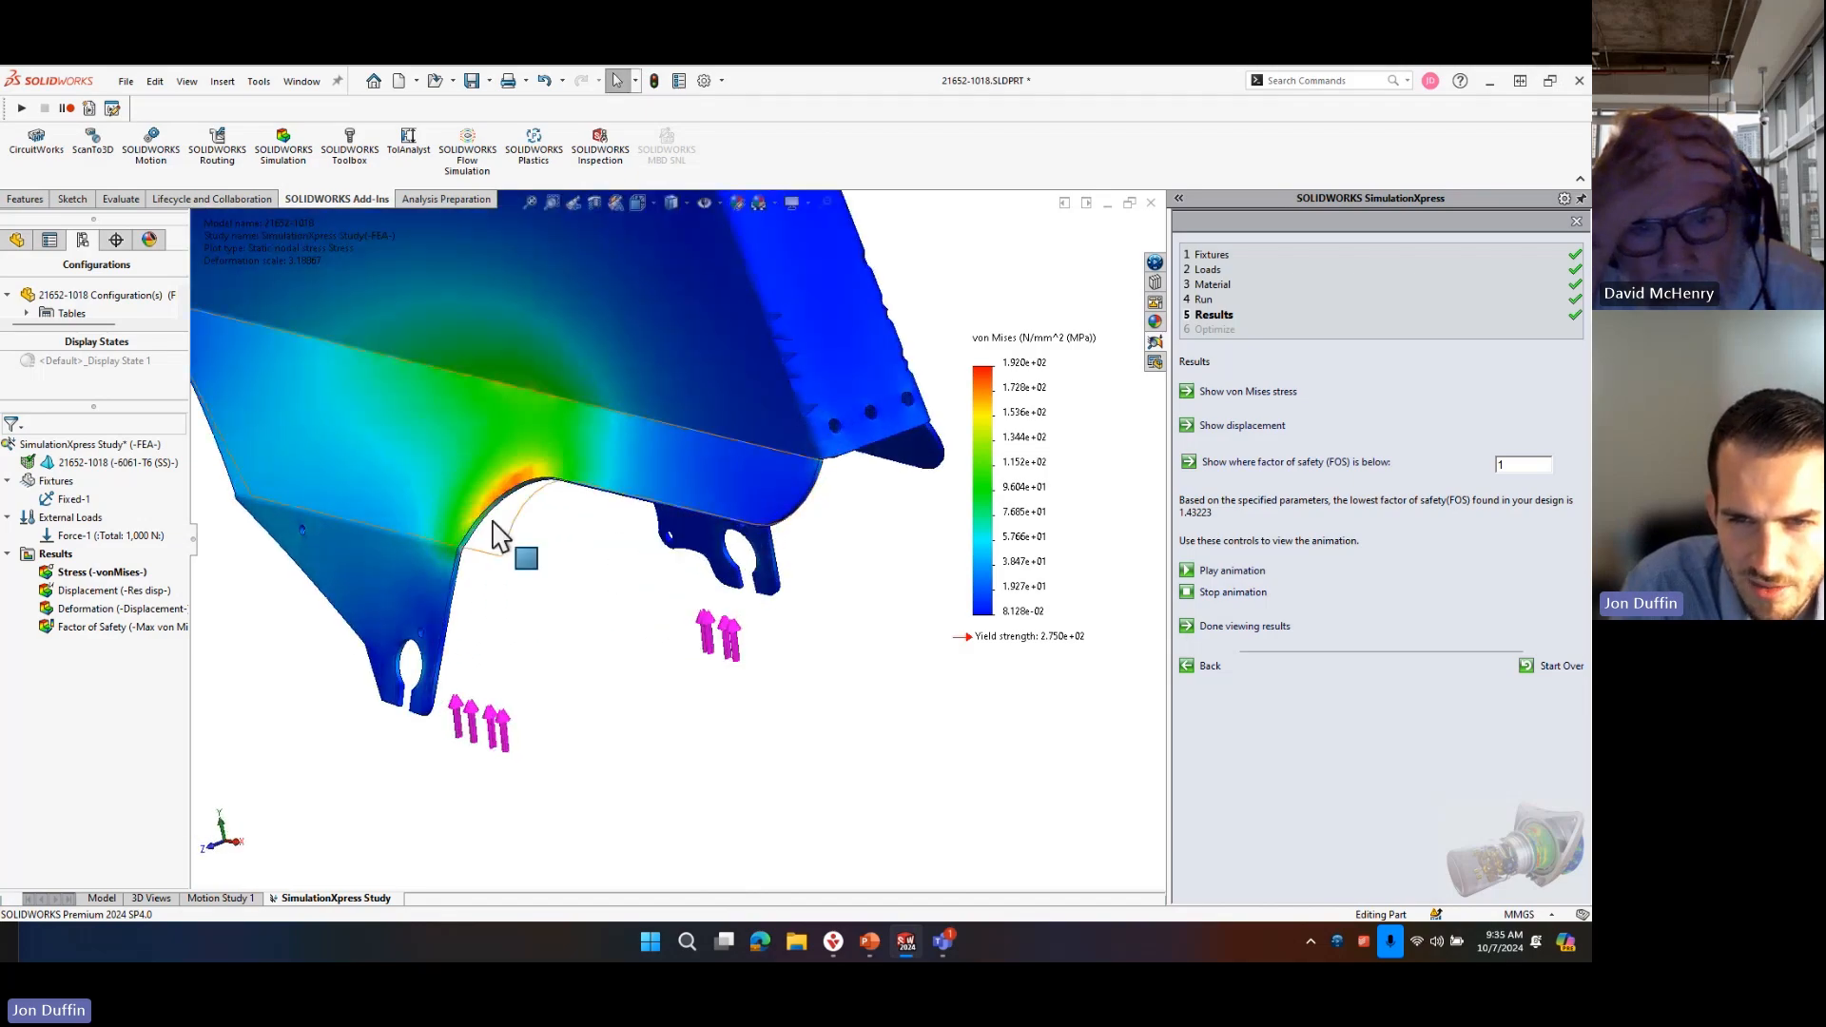
{"action": "scroll", "coordinate": [640, 522], "scroll_direction": "up", "scroll_amount": 2}
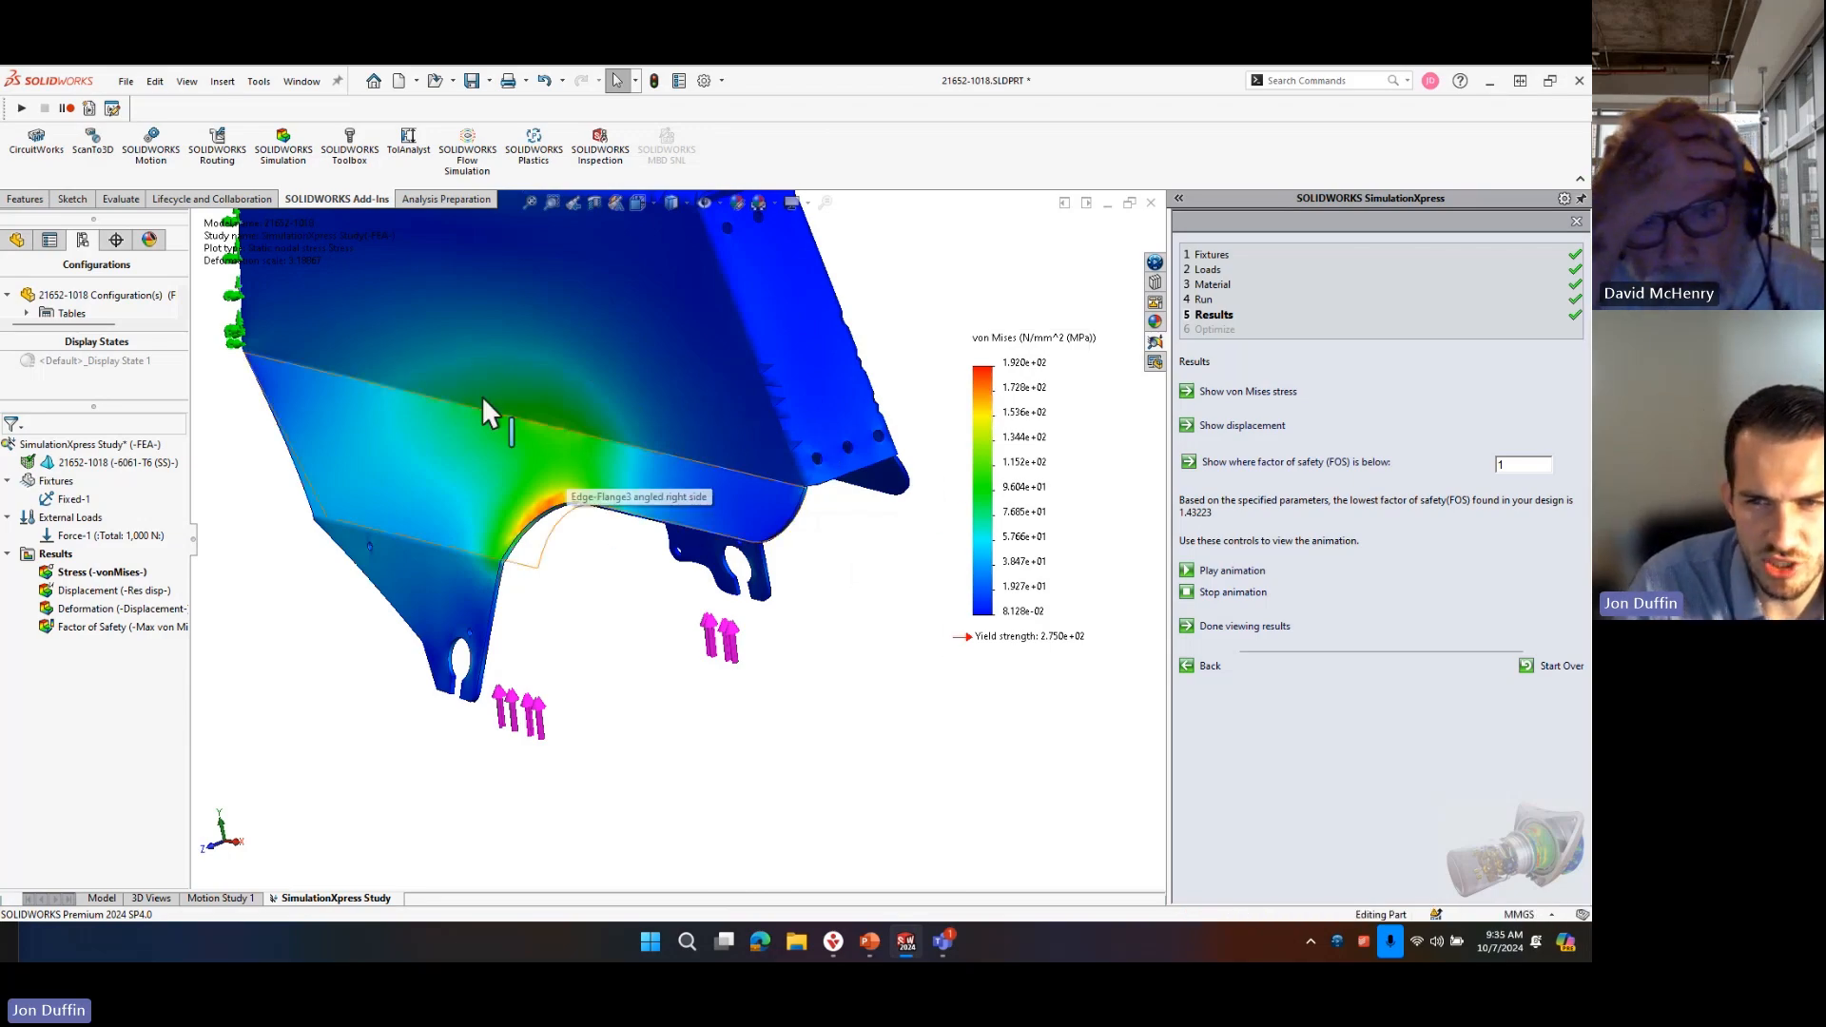
{"action": "scroll", "coordinate": [554, 456], "scroll_direction": "down", "scroll_amount": 3}
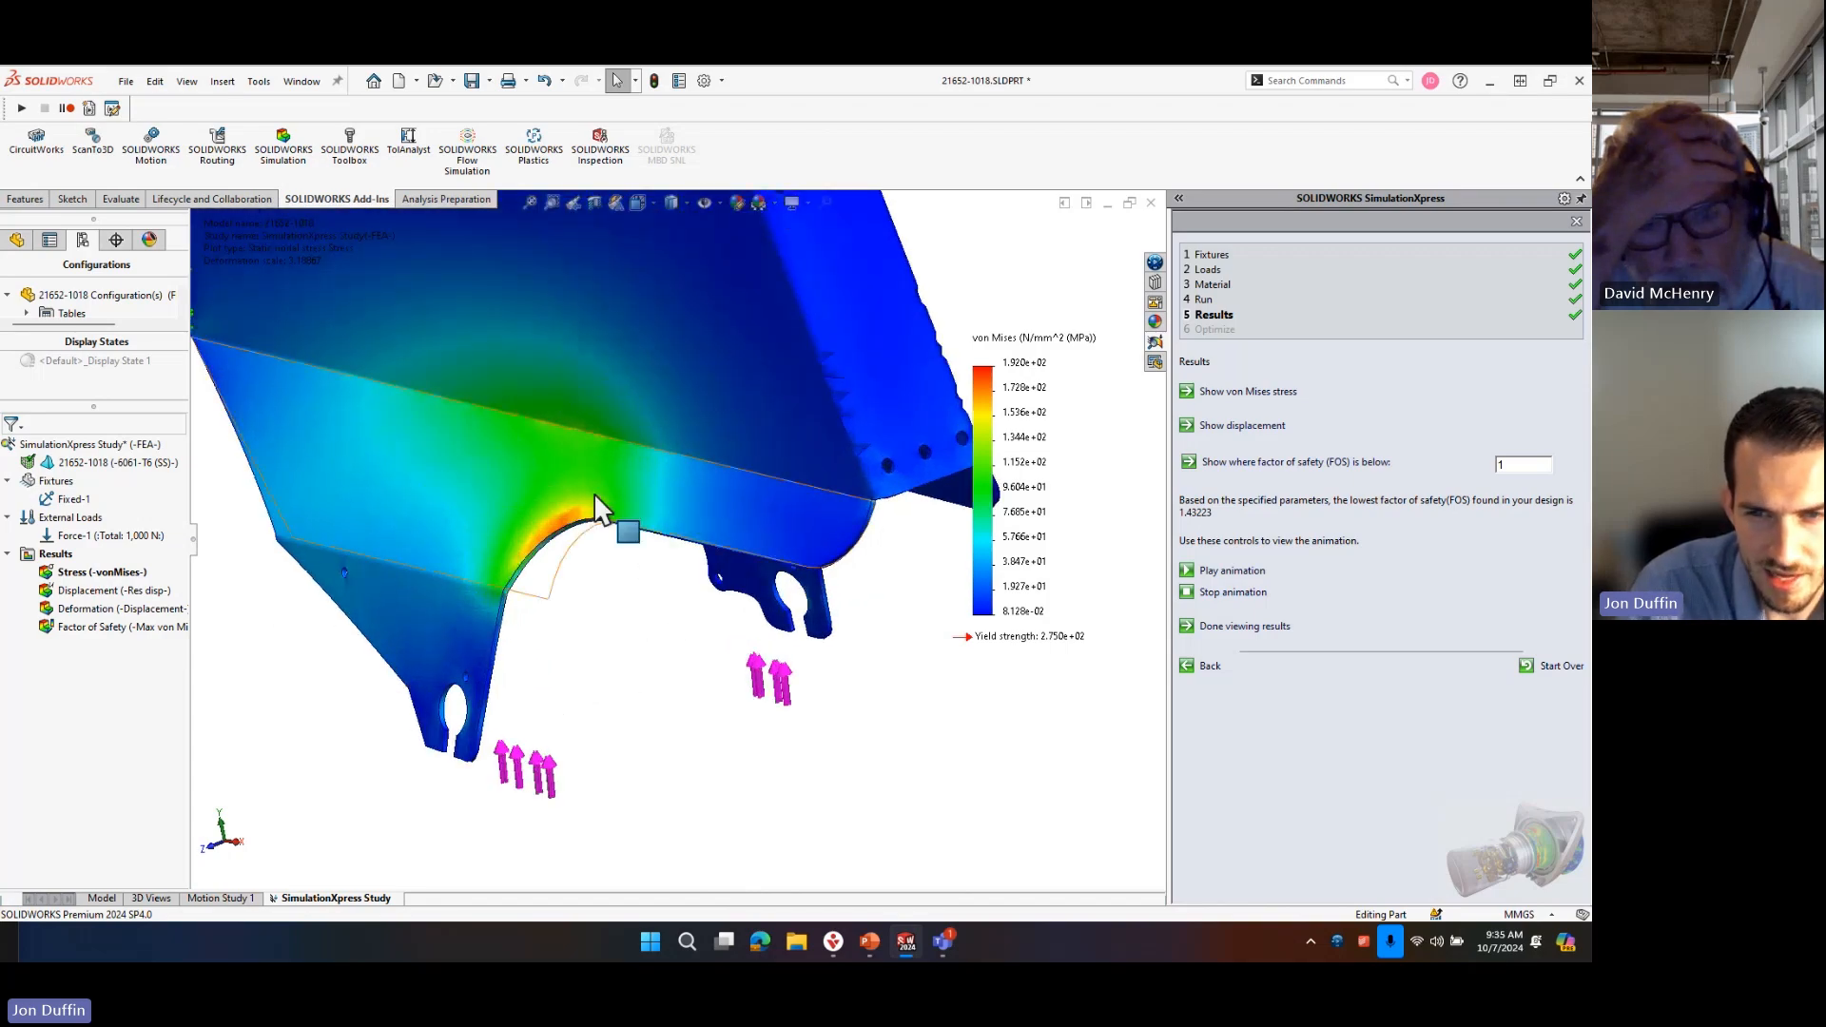
Reopen the mesh density settings, look at the element size parameters and cancel out of them.
{"action": "left_click", "coordinate": [1203, 300]}
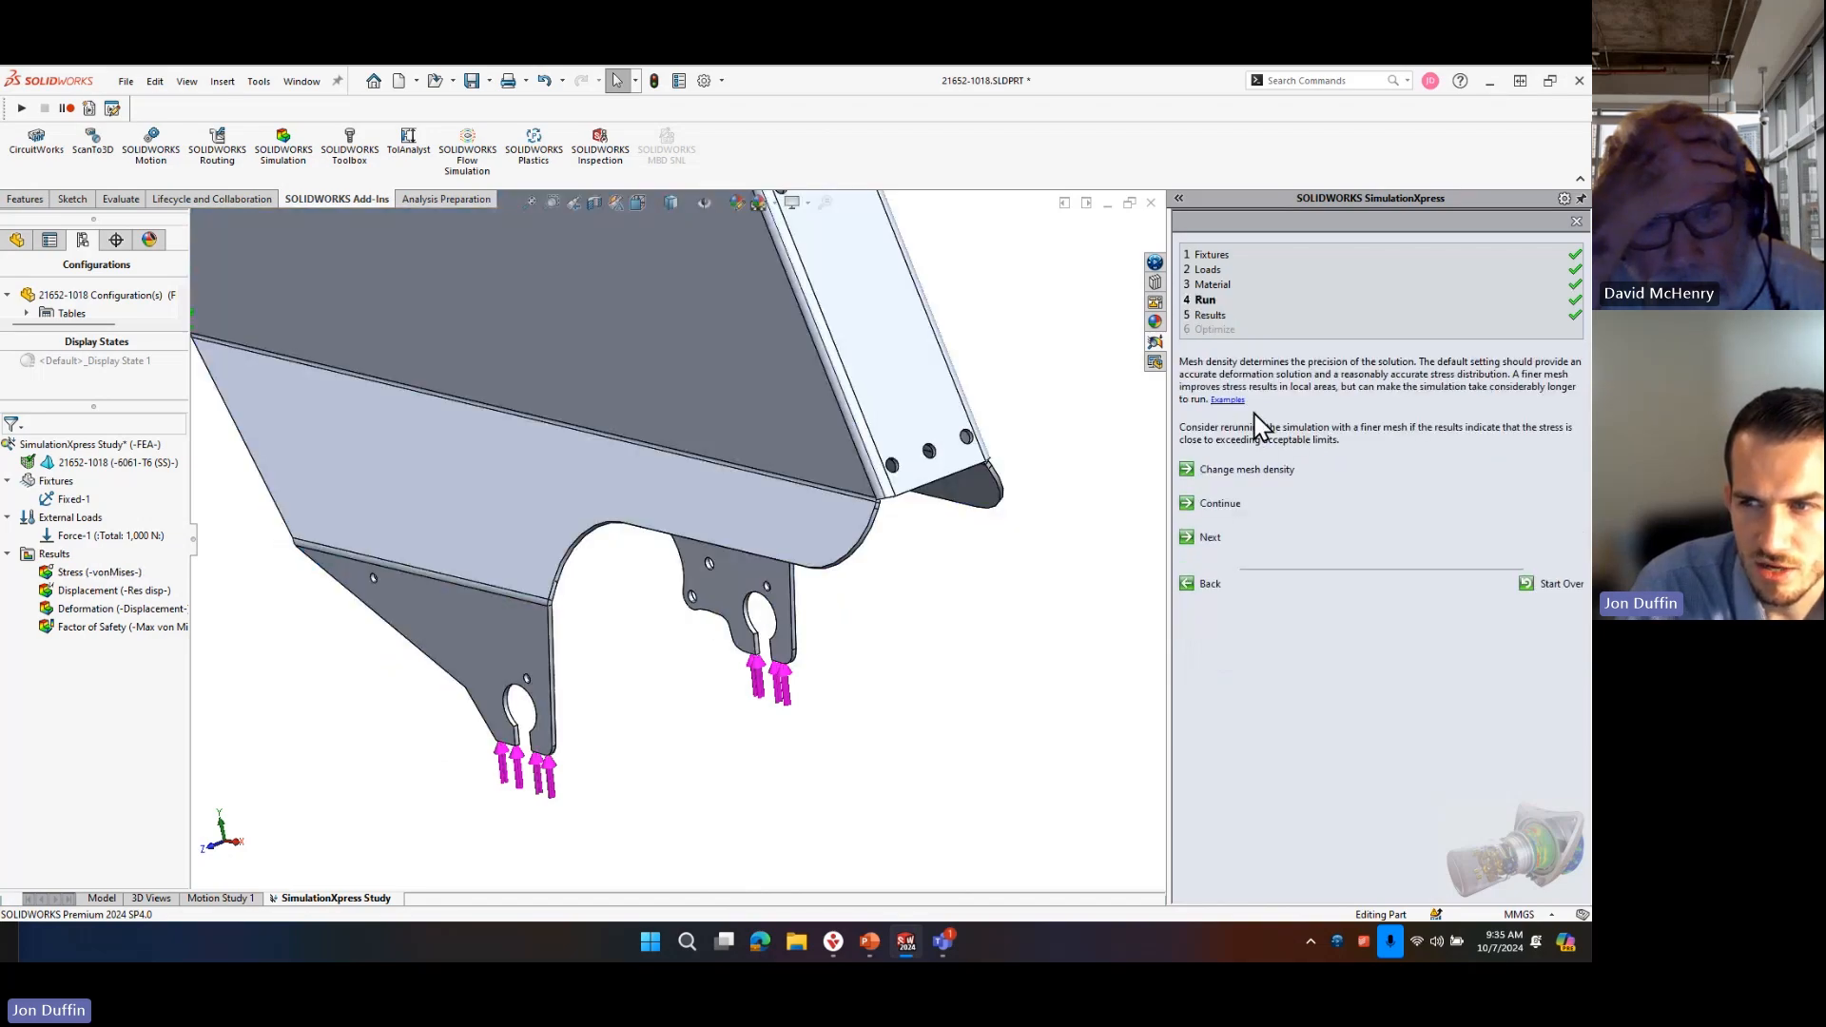
{"action": "left_click", "coordinate": [1264, 470]}
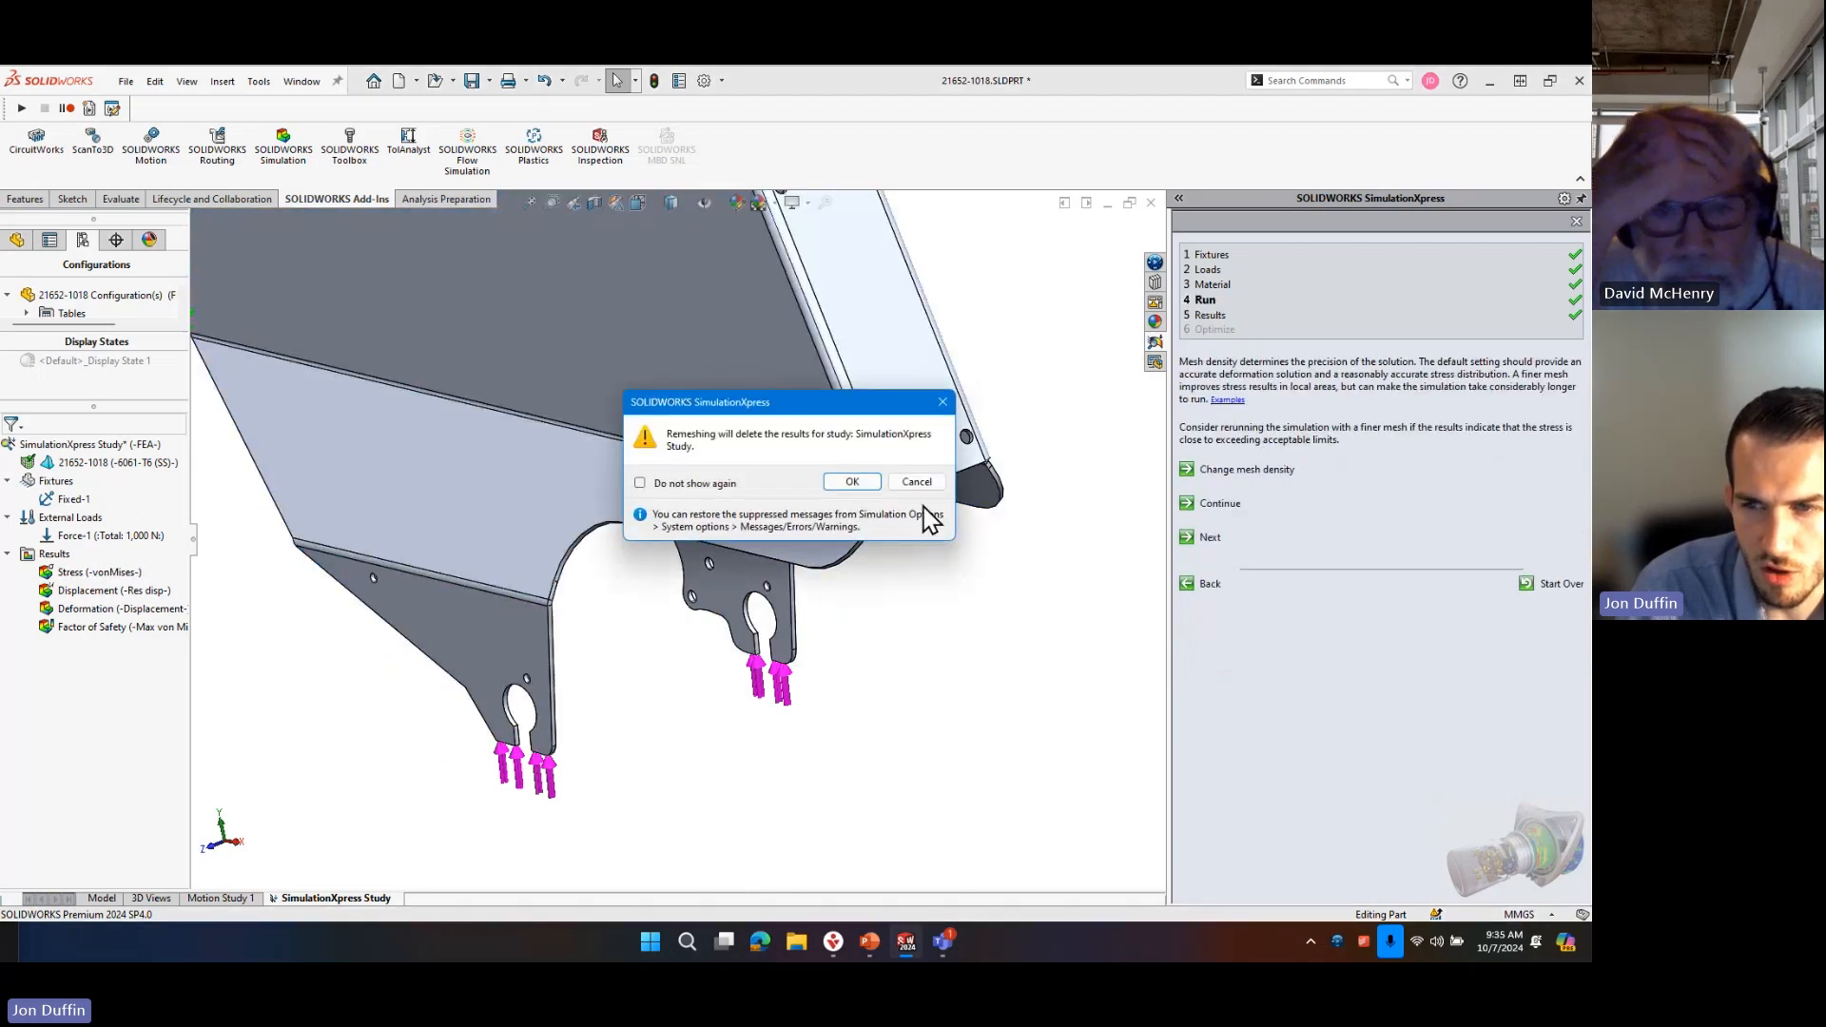
{"action": "left_click", "coordinate": [871, 481]}
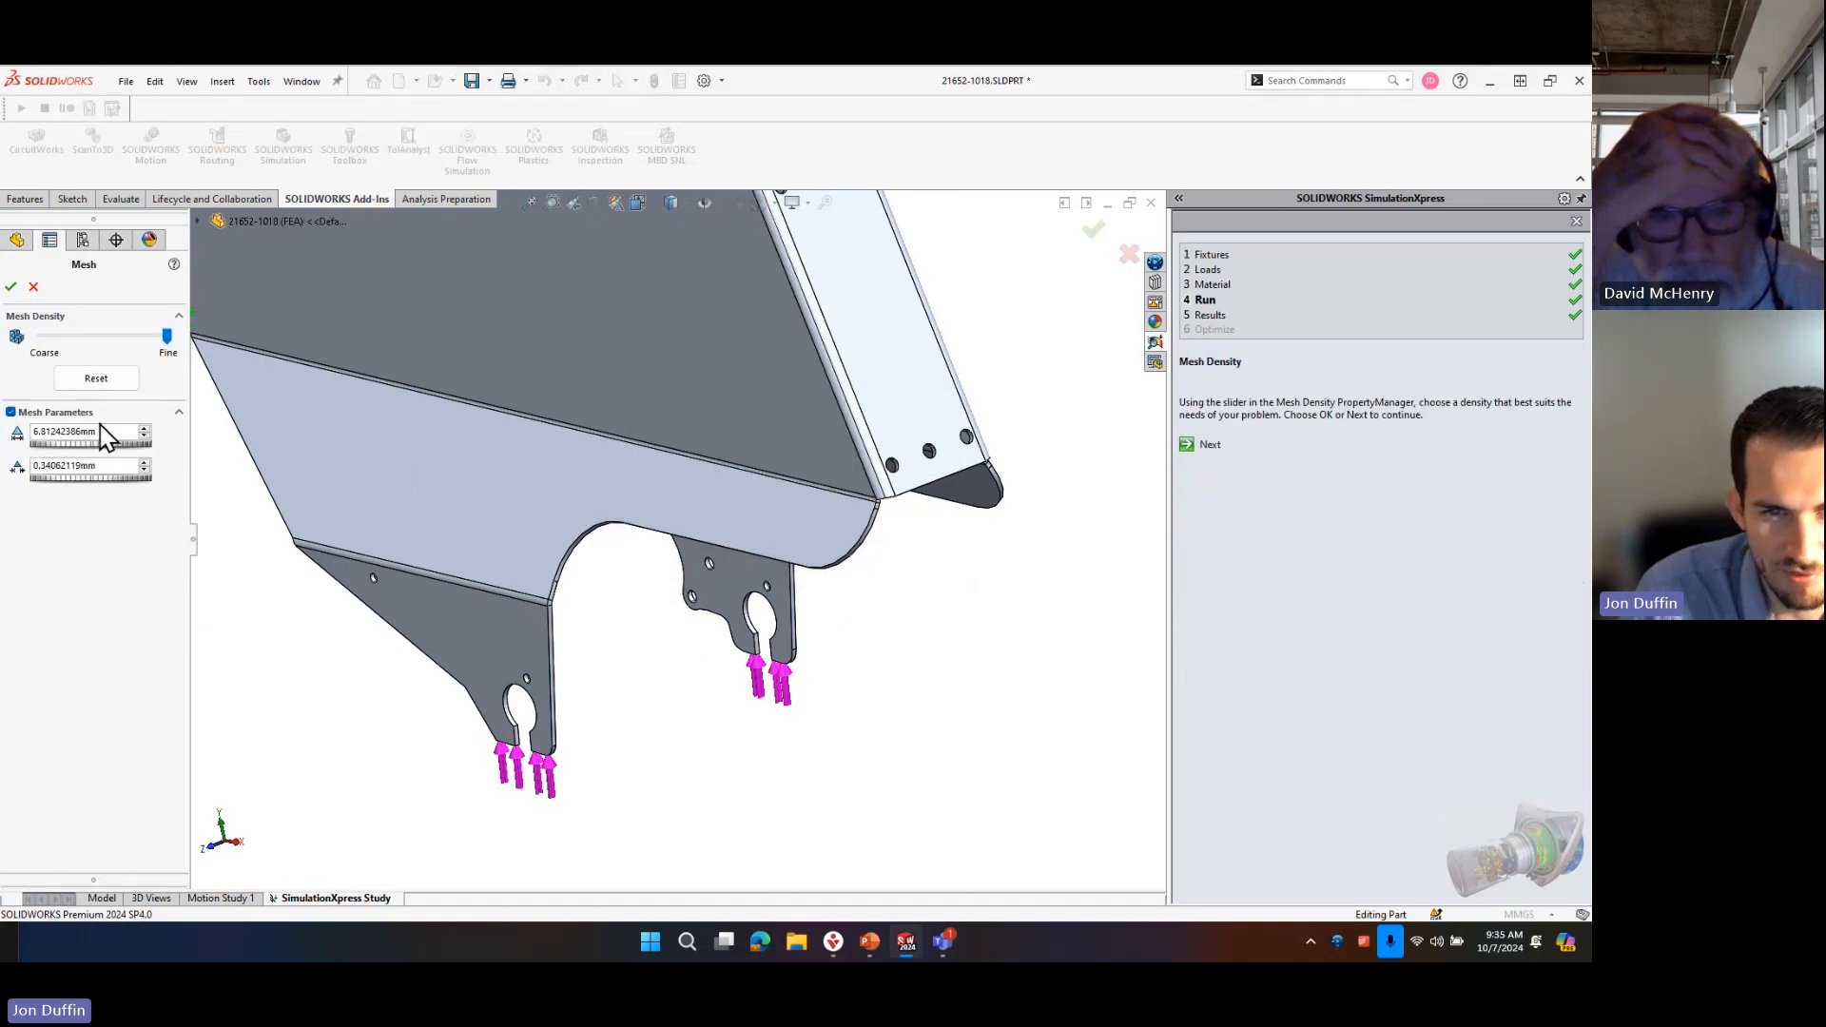
{"action": "left_click", "coordinate": [52, 432]}
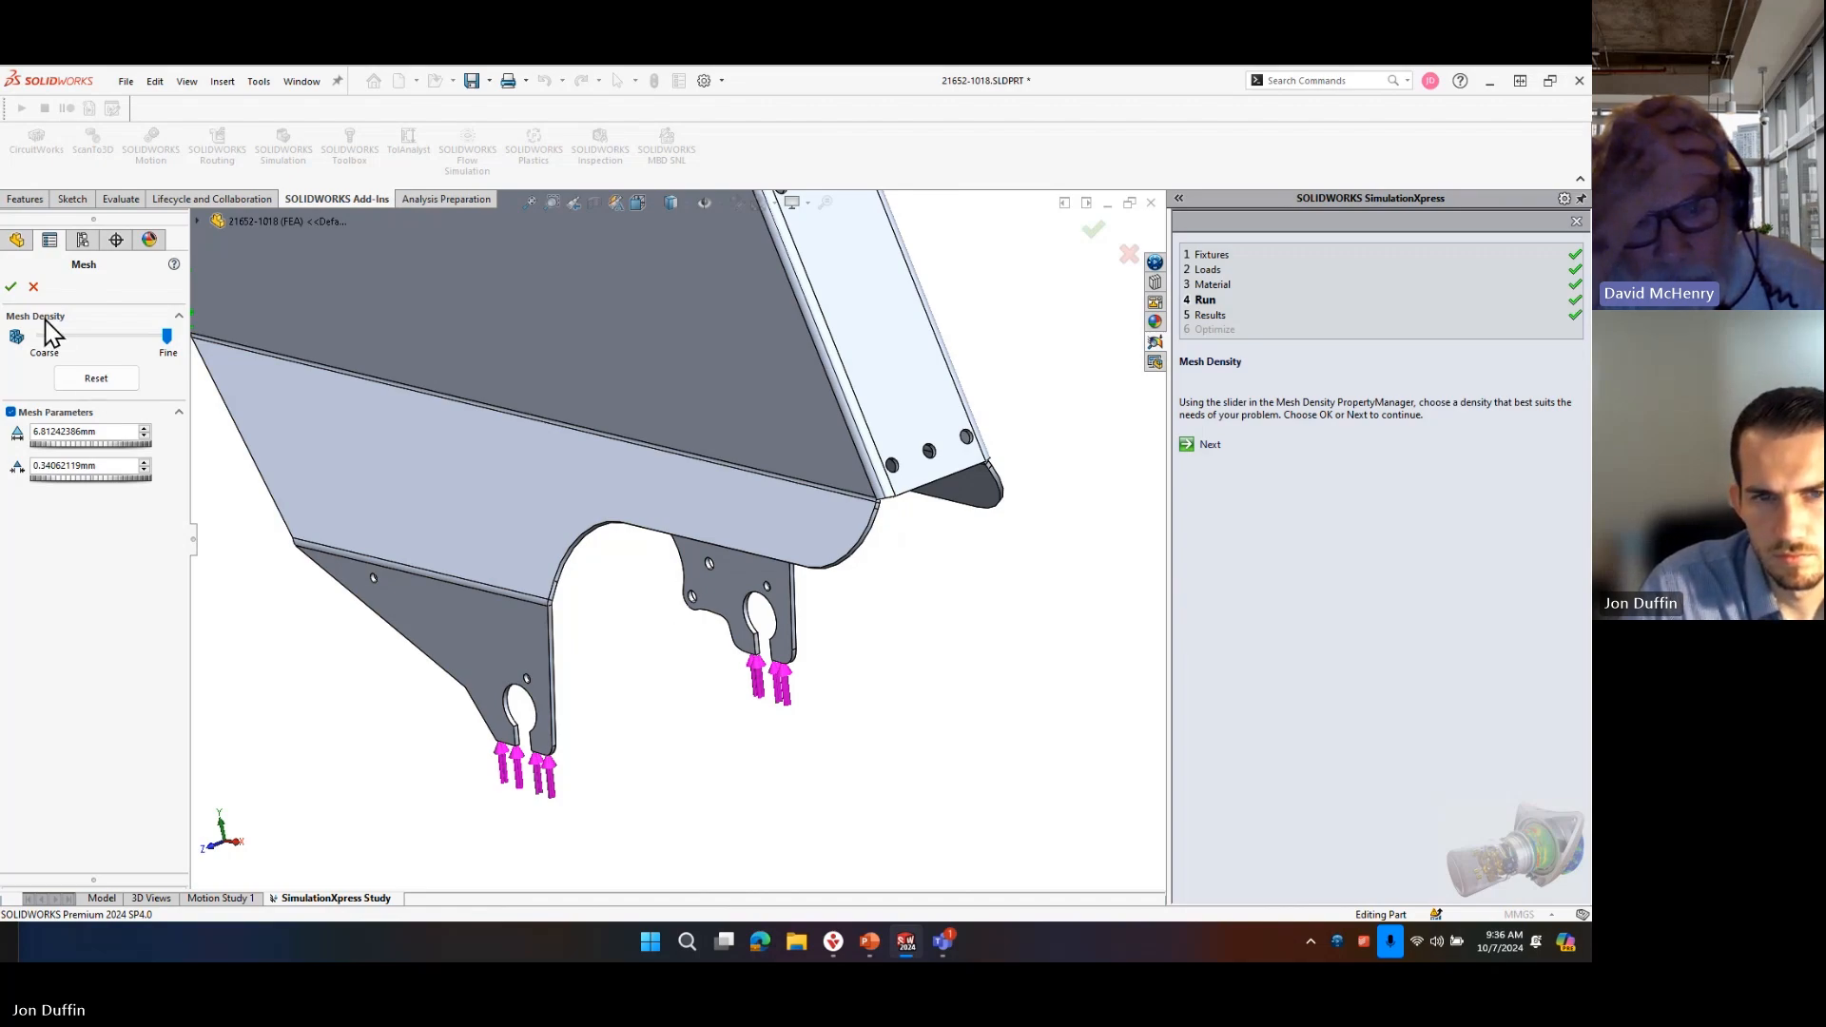
{"action": "left_click", "coordinate": [34, 288]}
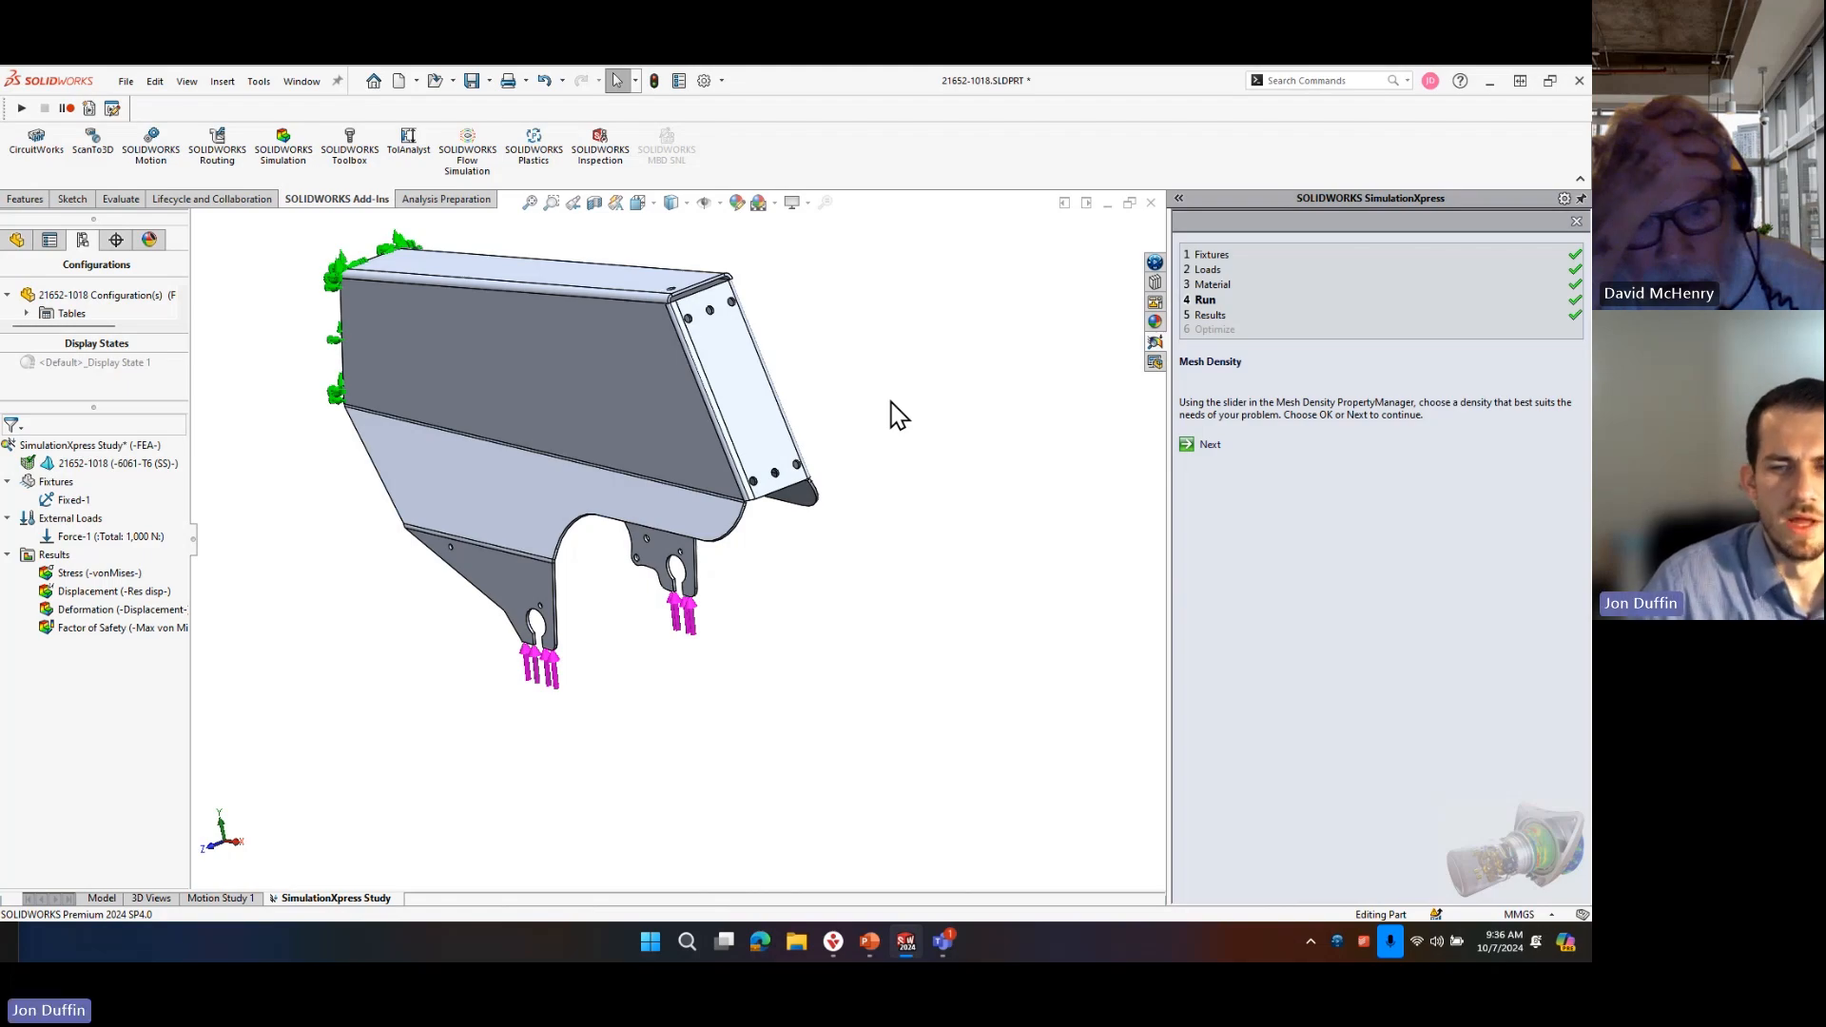
Examine the axle tabs, their slotted holes and the load arrows below them.
{"action": "scroll", "coordinate": [561, 652], "scroll_direction": "down", "scroll_amount": 3}
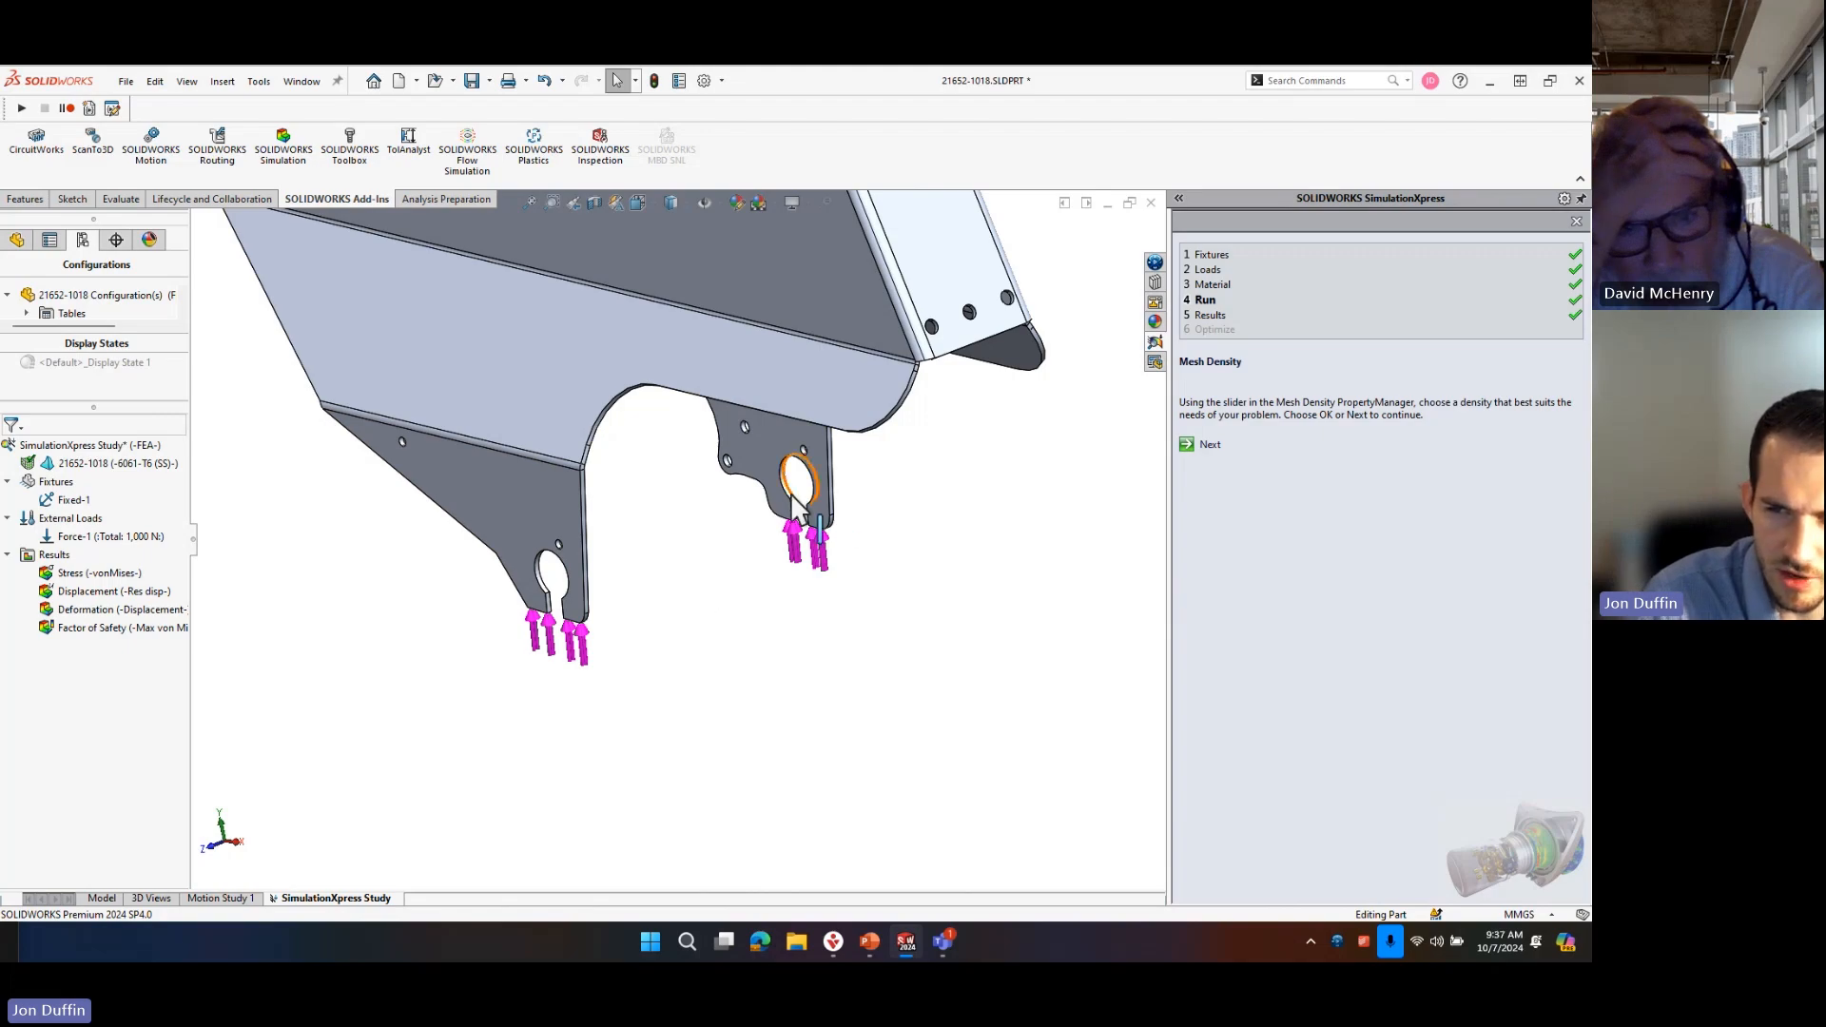
{"action": "scroll", "coordinate": [582, 571], "scroll_direction": "down", "scroll_amount": 4}
{"action": "middle_click_drag", "start_coordinate": [833, 574], "coordinate": [826, 571]}
{"action": "scroll", "coordinate": [801, 634], "scroll_direction": "up", "scroll_amount": 3}
{"action": "scroll", "coordinate": [802, 633], "scroll_direction": "down", "scroll_amount": 2}
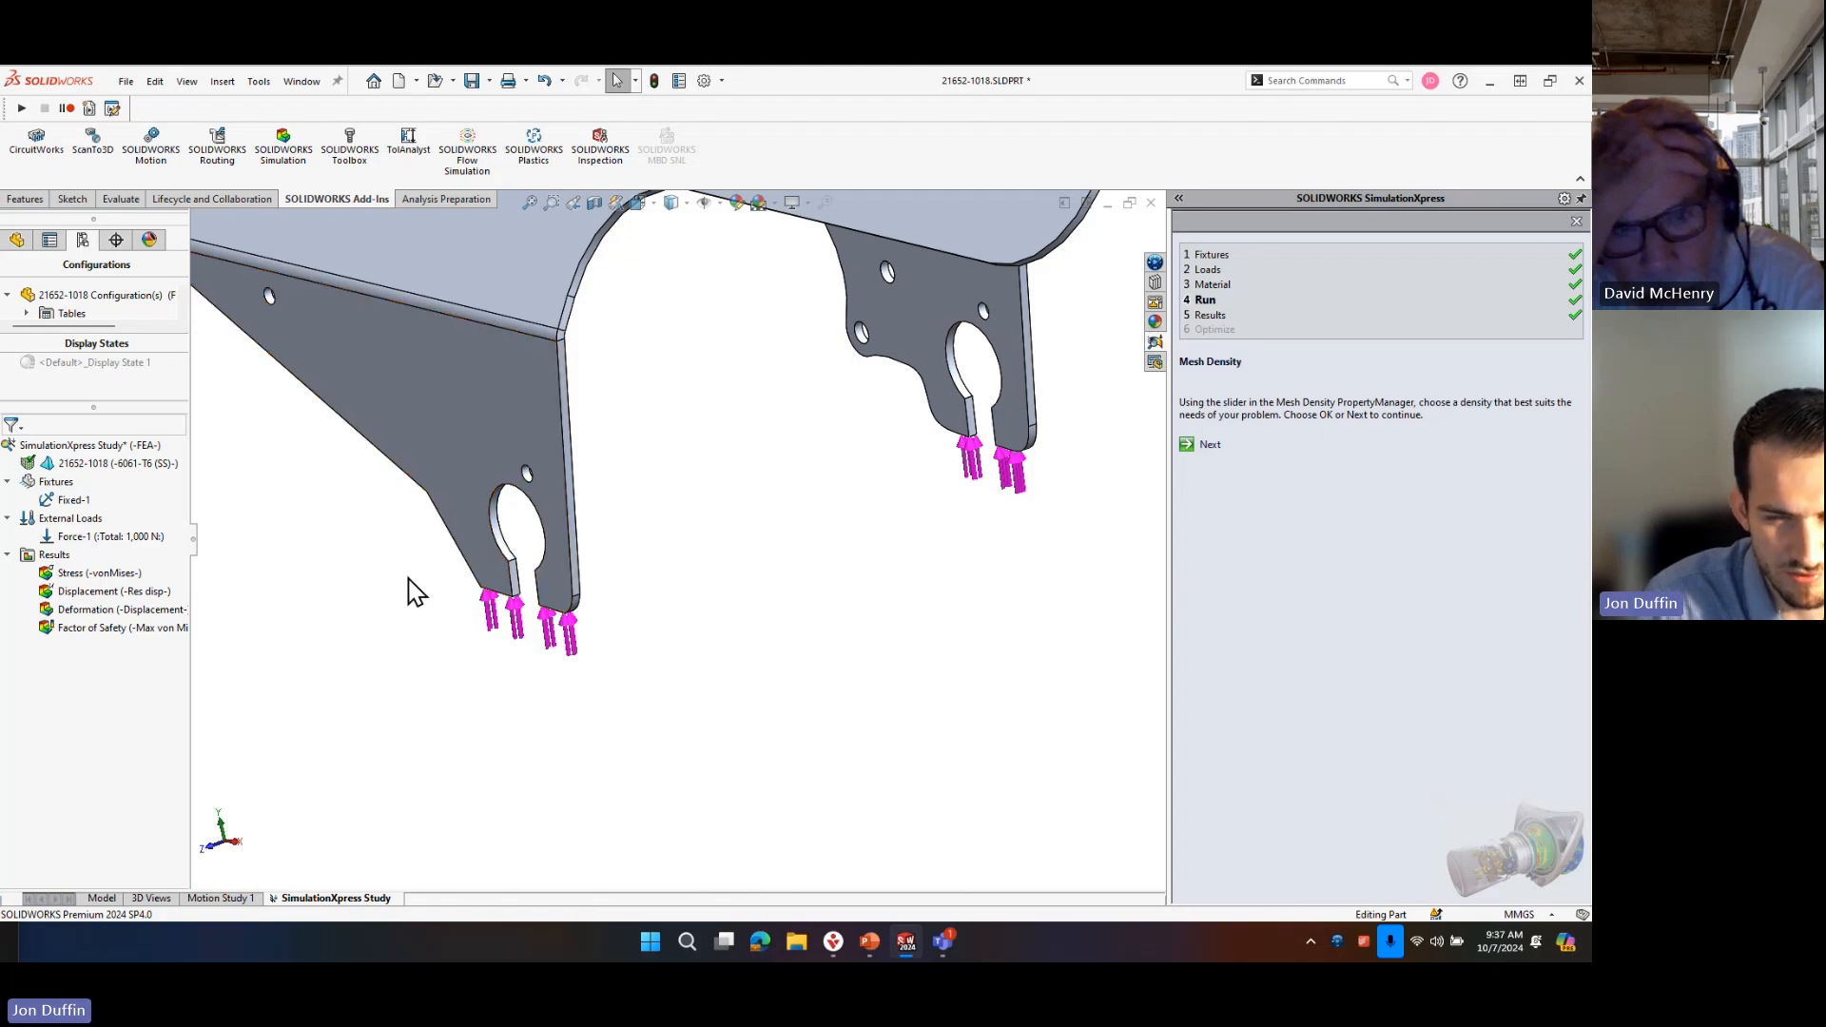
{"action": "scroll", "coordinate": [838, 452], "scroll_direction": "up", "scroll_amount": 3}
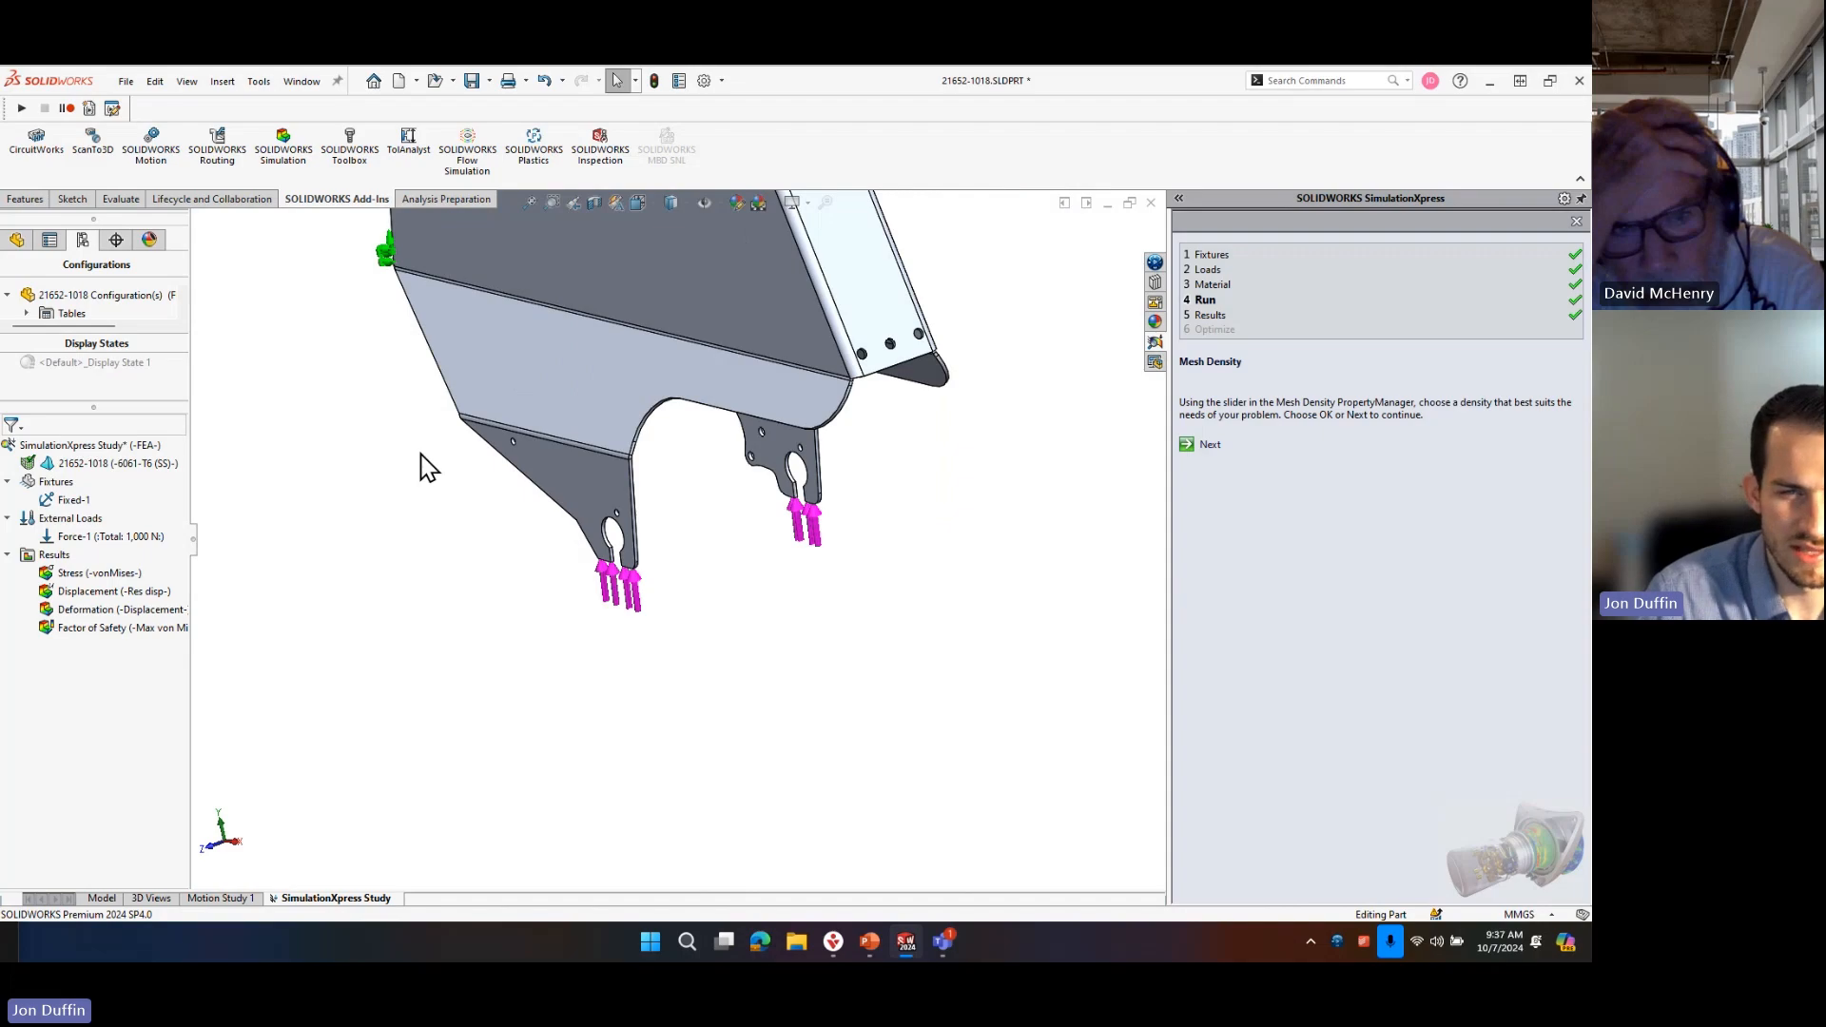
Save the part with its SimulationXpress study.
{"action": "left_click", "coordinate": [295, 82]}
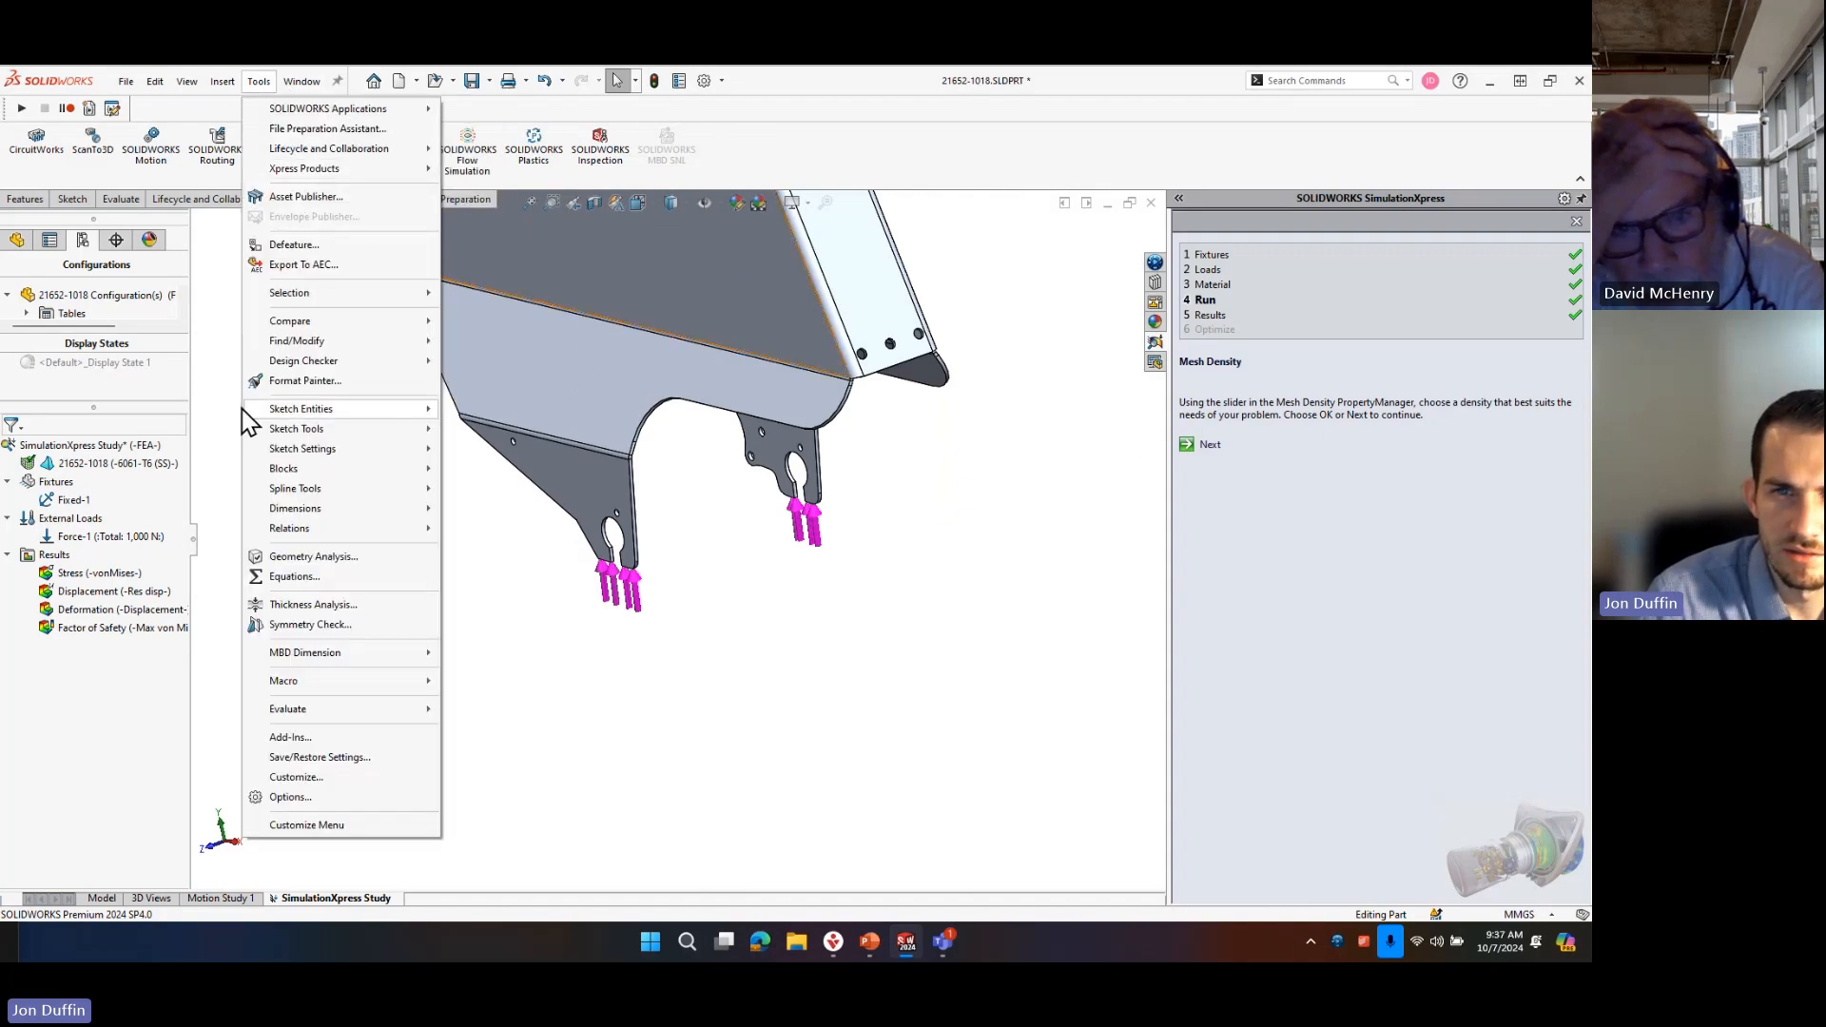
{"action": "left_click", "coordinate": [246, 266]}
{"action": "left_click", "coordinate": [473, 80]}
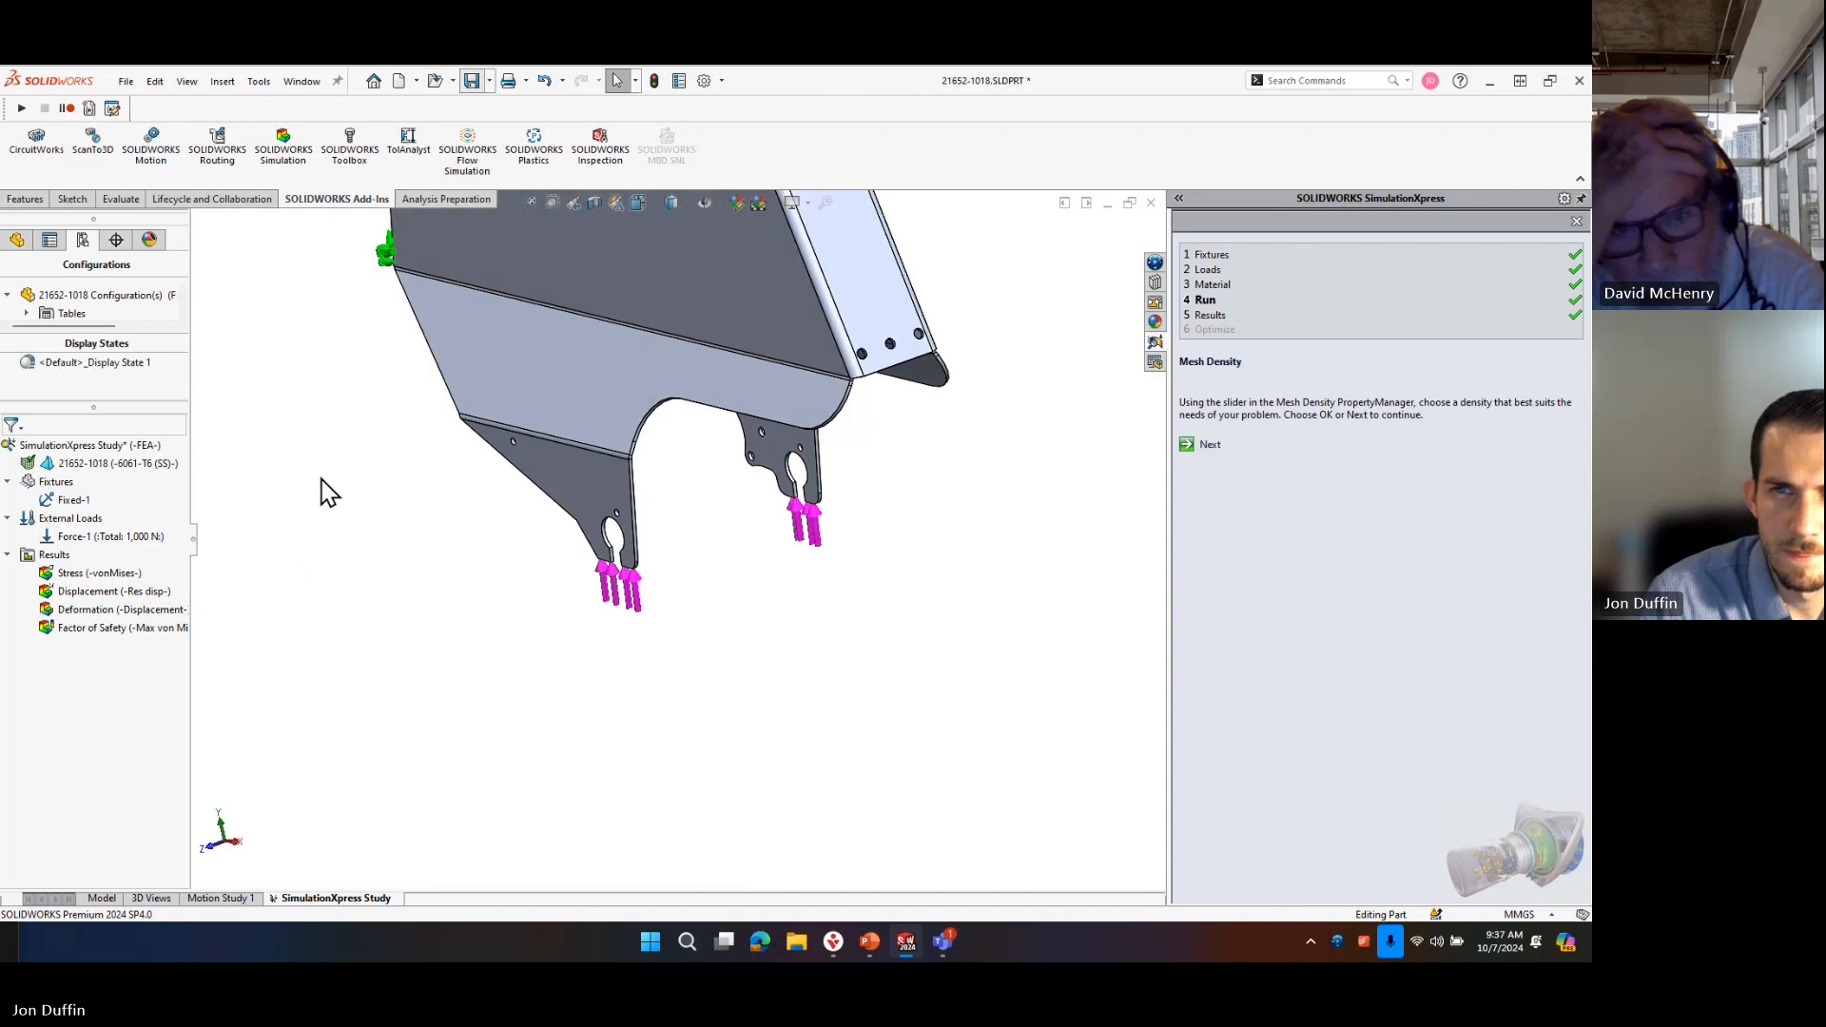
Close SimulationXpress and load the full SOLIDWORKS Simulation add-in.
{"action": "left_click", "coordinate": [283, 147]}
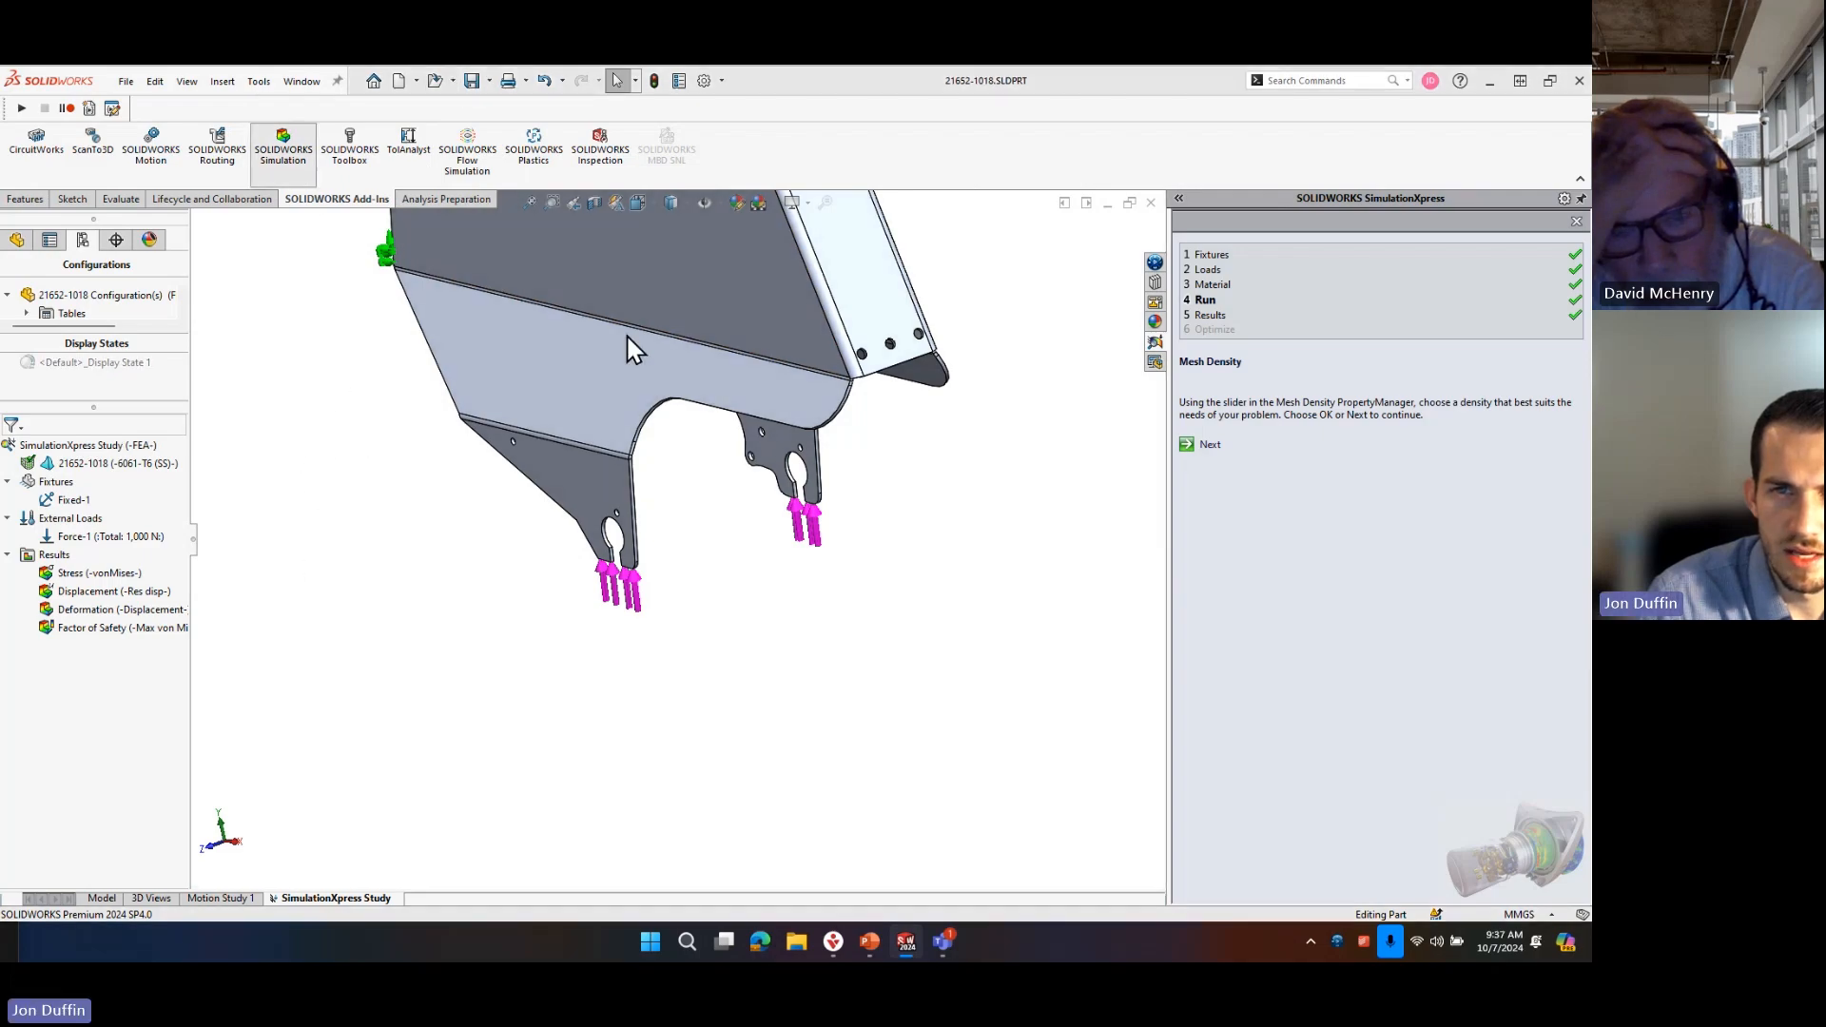
{"action": "left_click", "coordinate": [894, 518]}
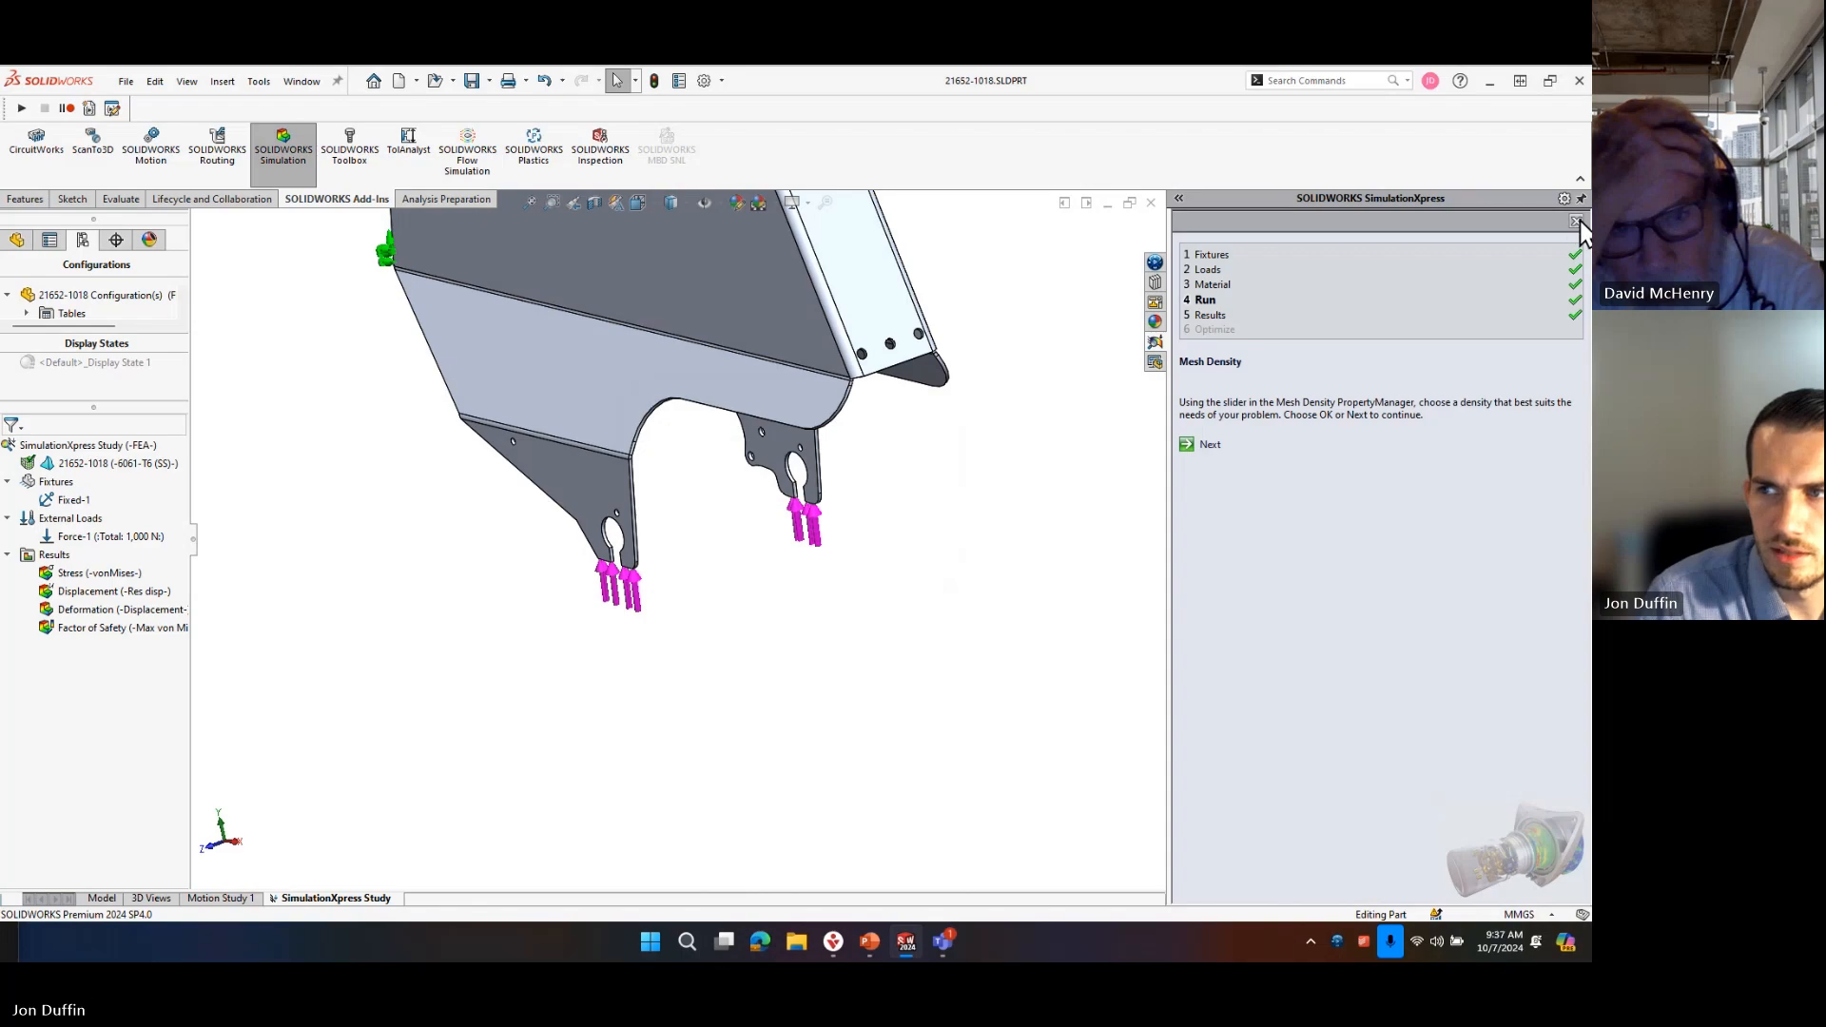
{"action": "left_click", "coordinate": [1577, 222]}
{"action": "left_click", "coordinate": [776, 537]}
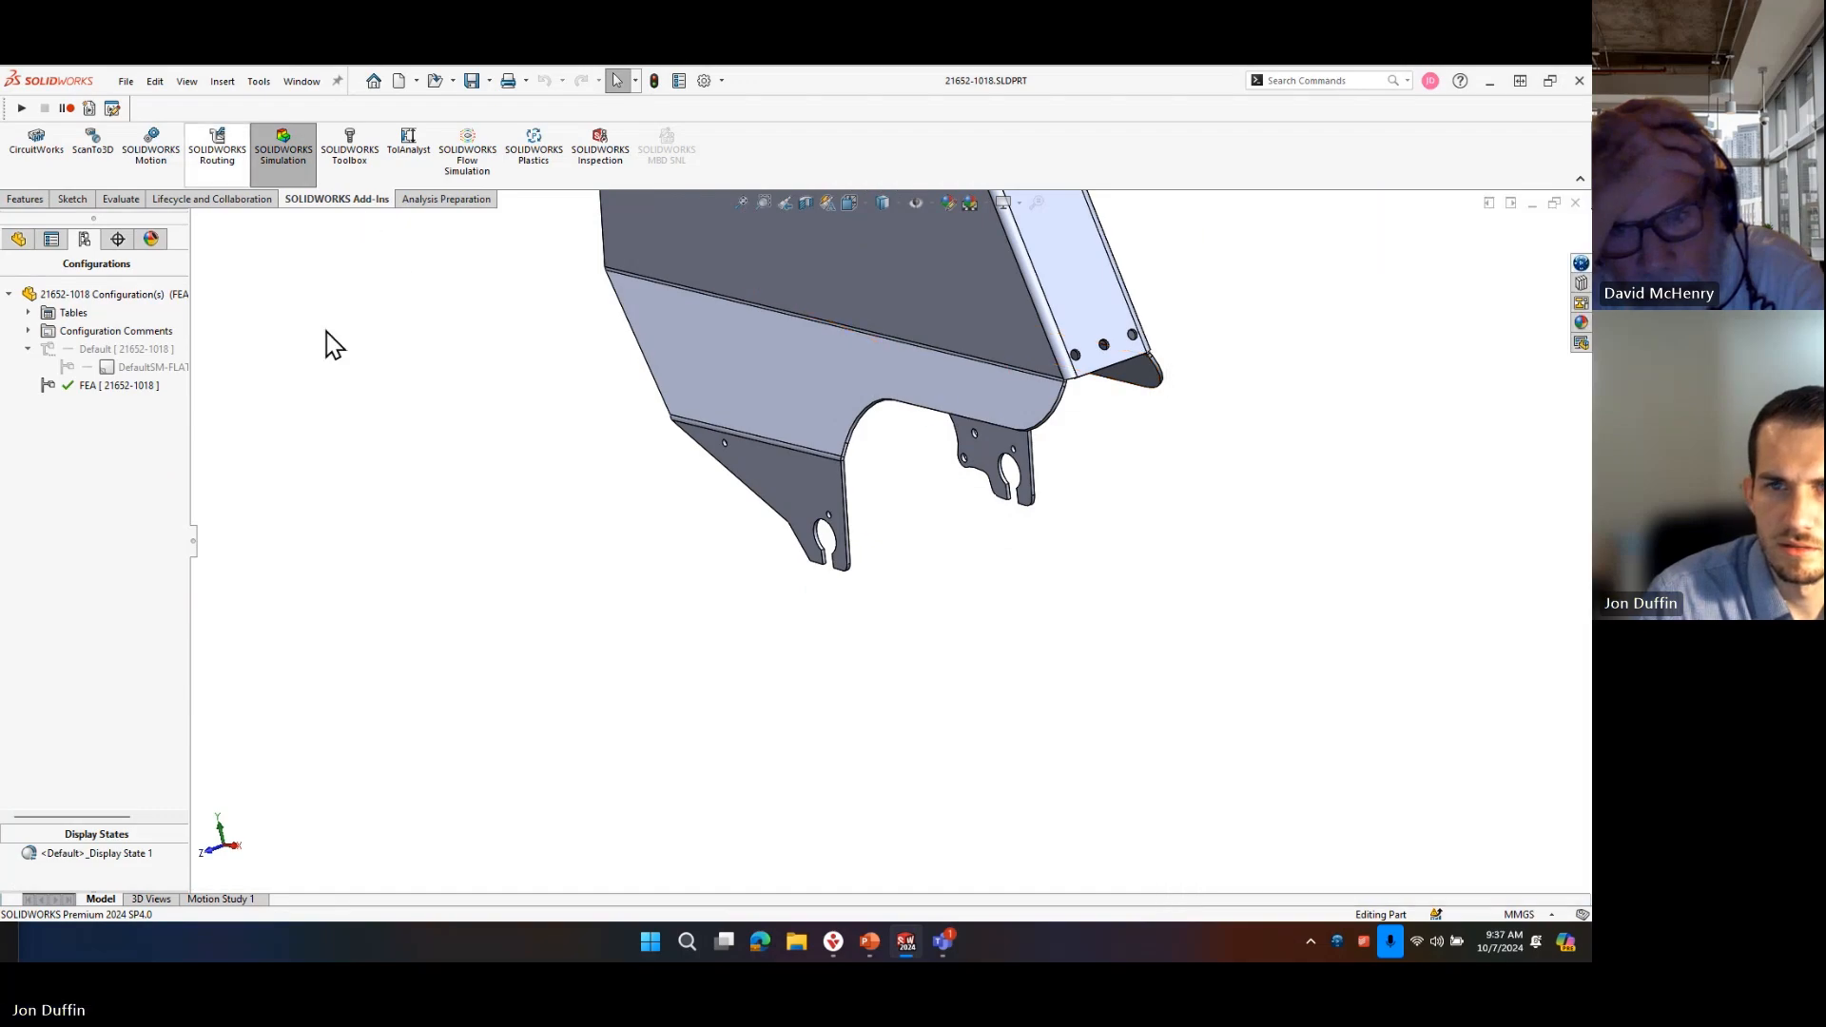
{"action": "left_click", "coordinate": [290, 154]}
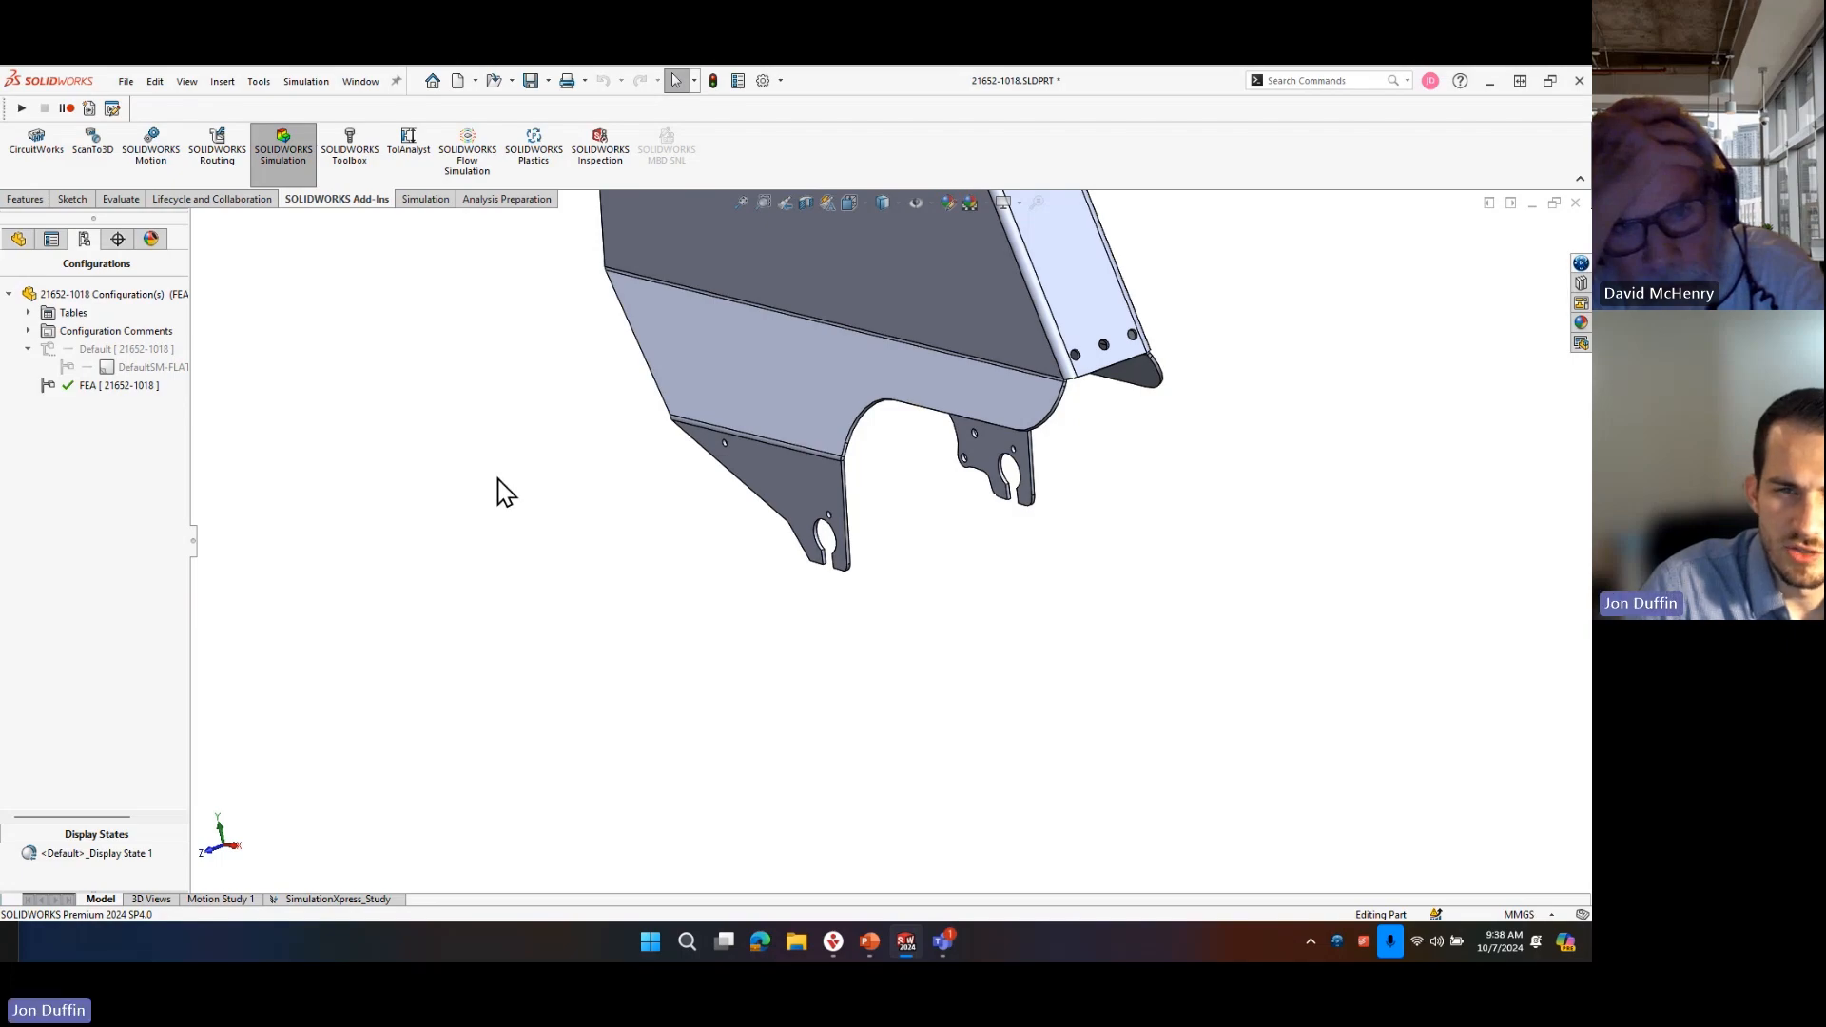
Create a new static study on the FEA configuration and inspect the round inner face of the near axle tab's slot.
{"action": "left_click", "coordinate": [439, 200]}
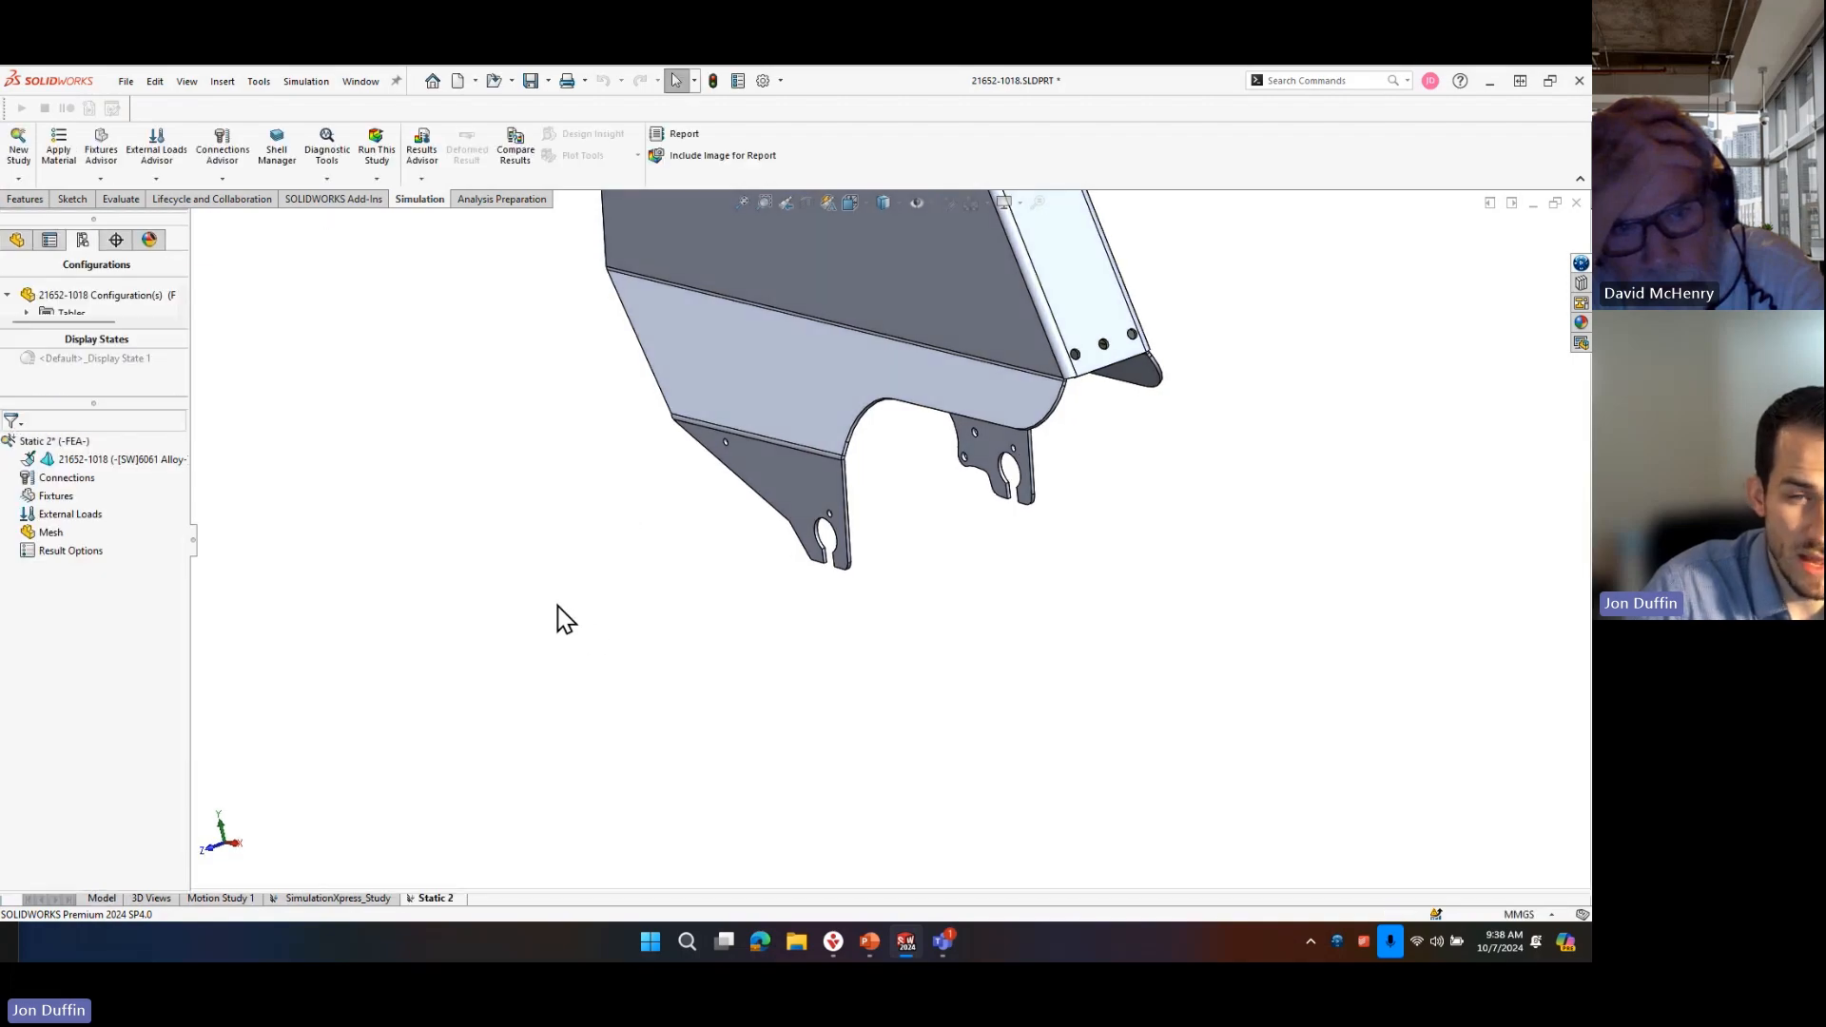
{"action": "scroll", "coordinate": [941, 546], "scroll_direction": "down", "scroll_amount": 4}
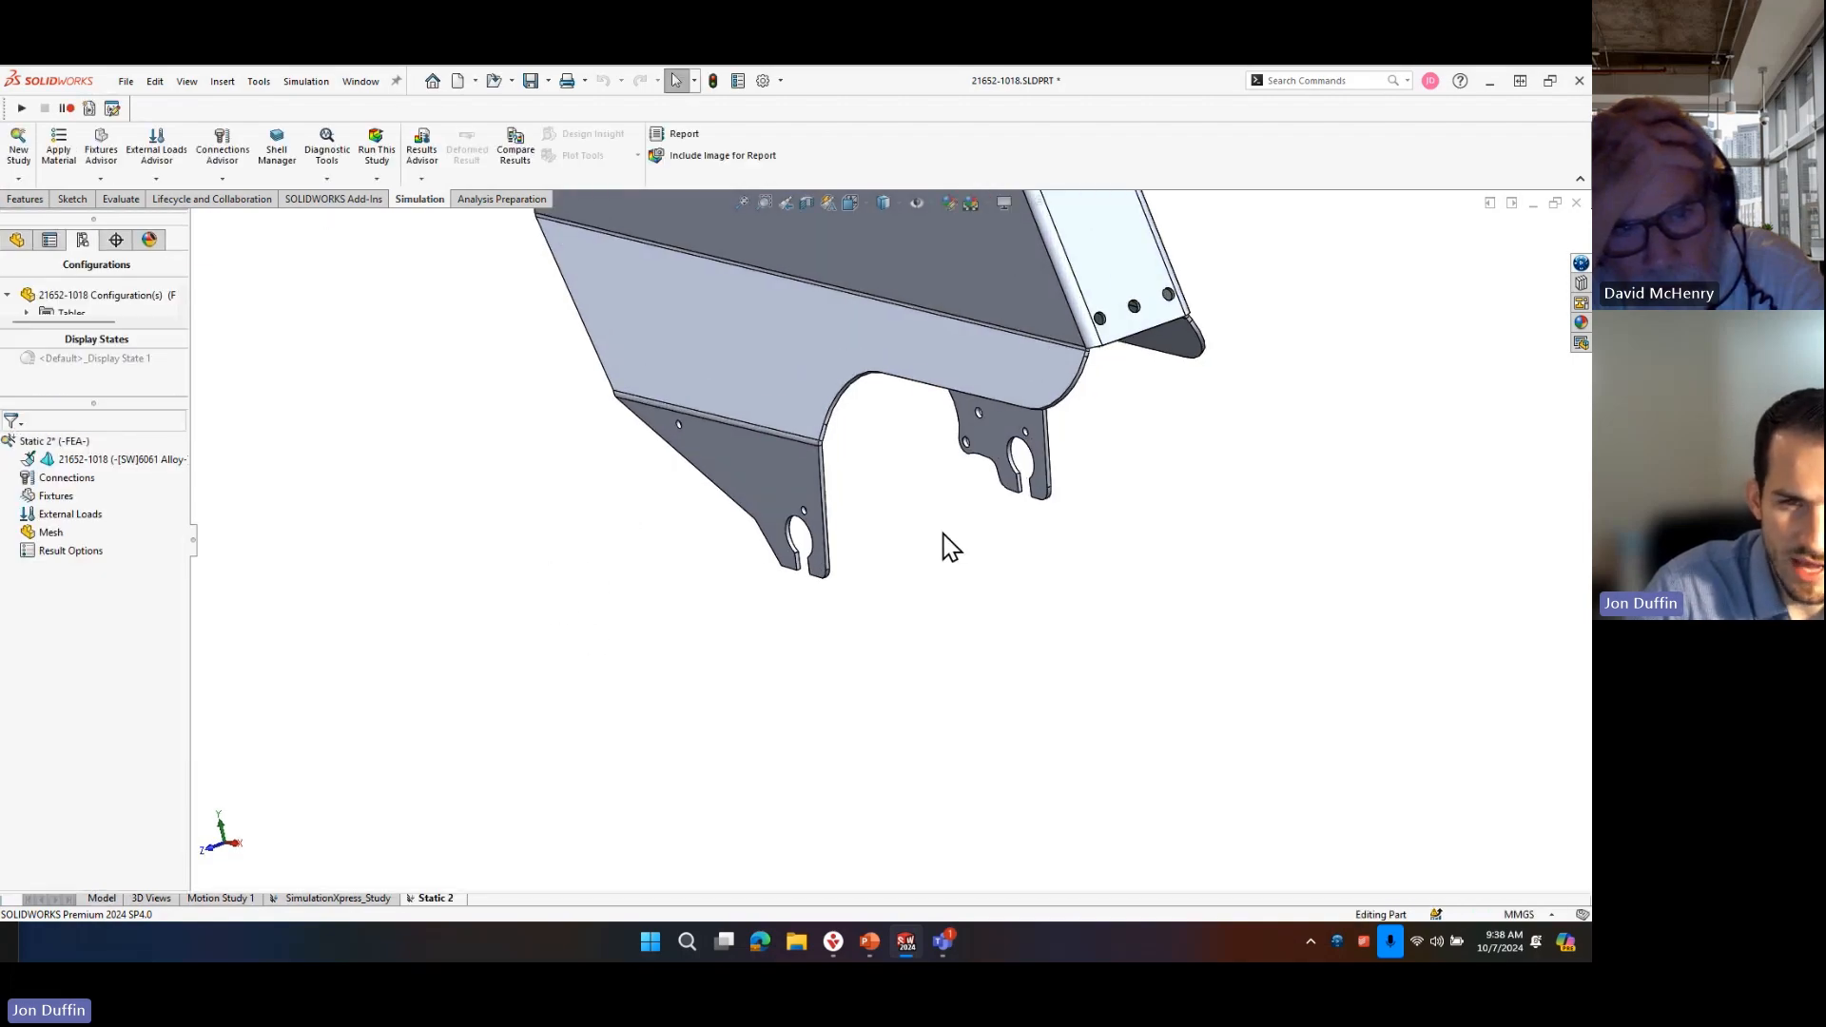
{"action": "middle_click_drag", "start_coordinate": [802, 601], "coordinate": [789, 575]}
{"action": "scroll", "coordinate": [775, 556], "scroll_direction": "down", "scroll_amount": 4}
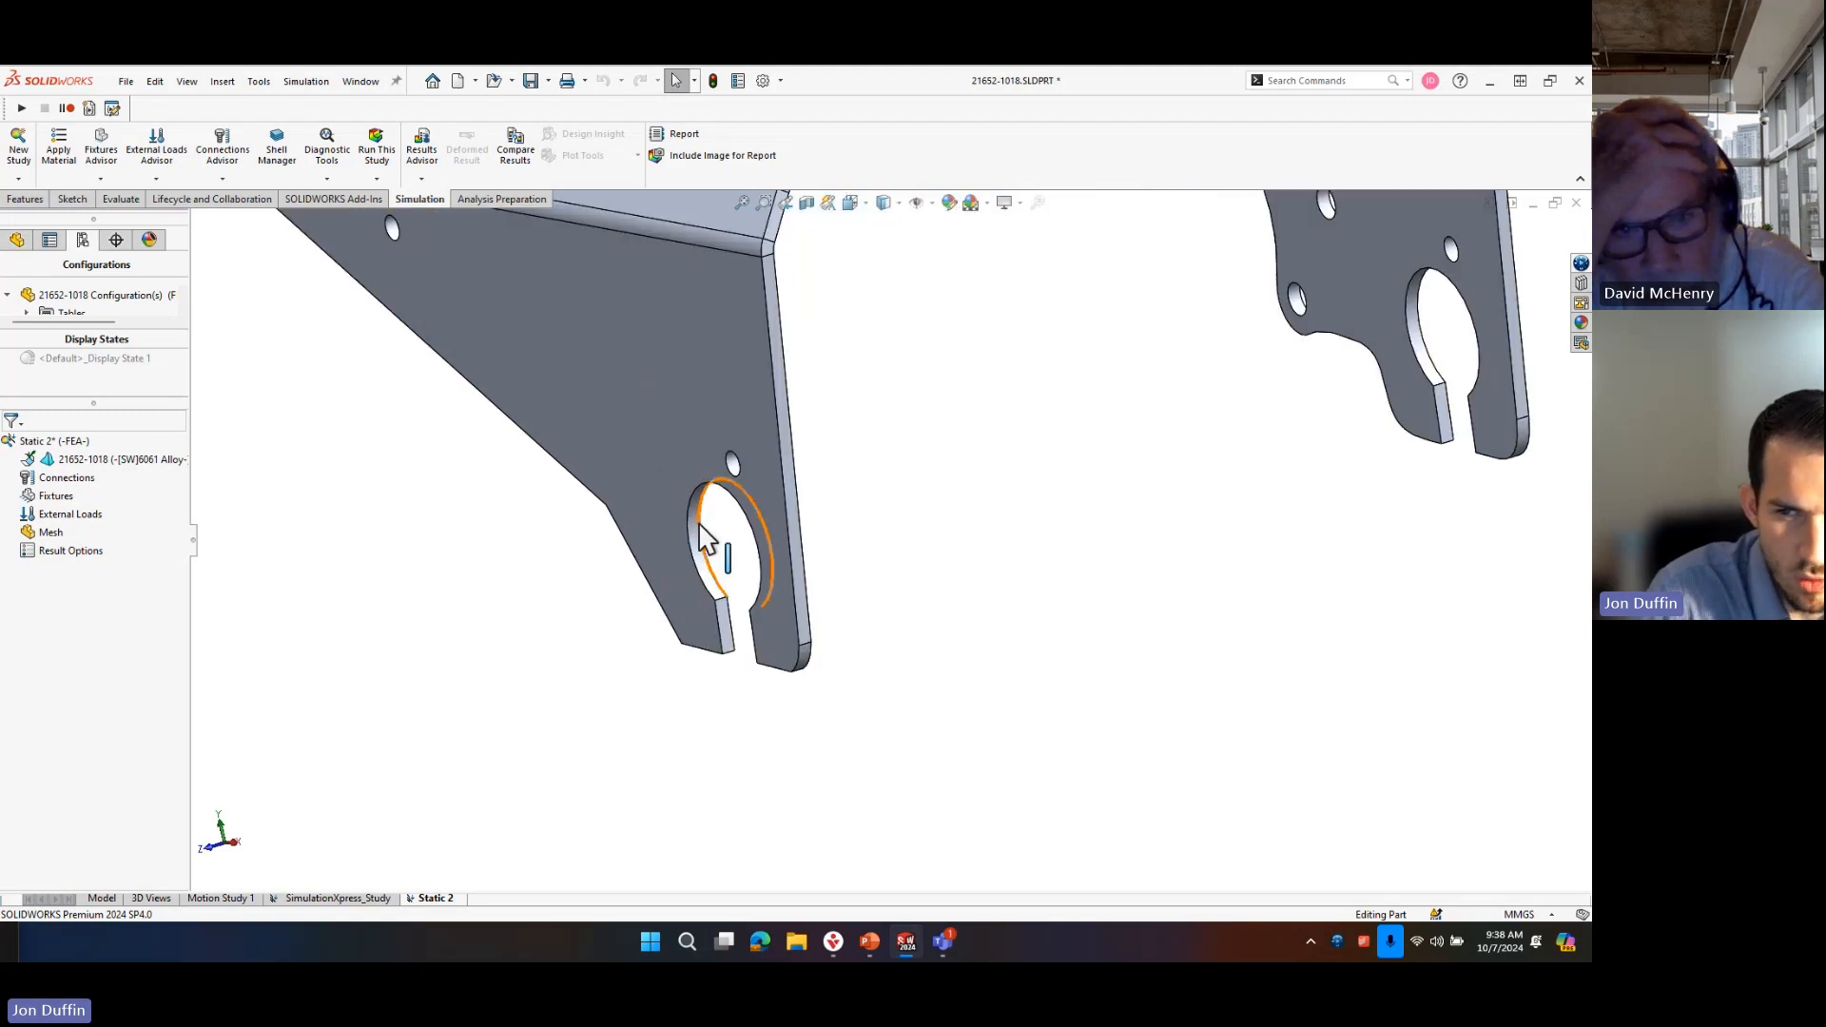
{"action": "left_click", "coordinate": [713, 546]}
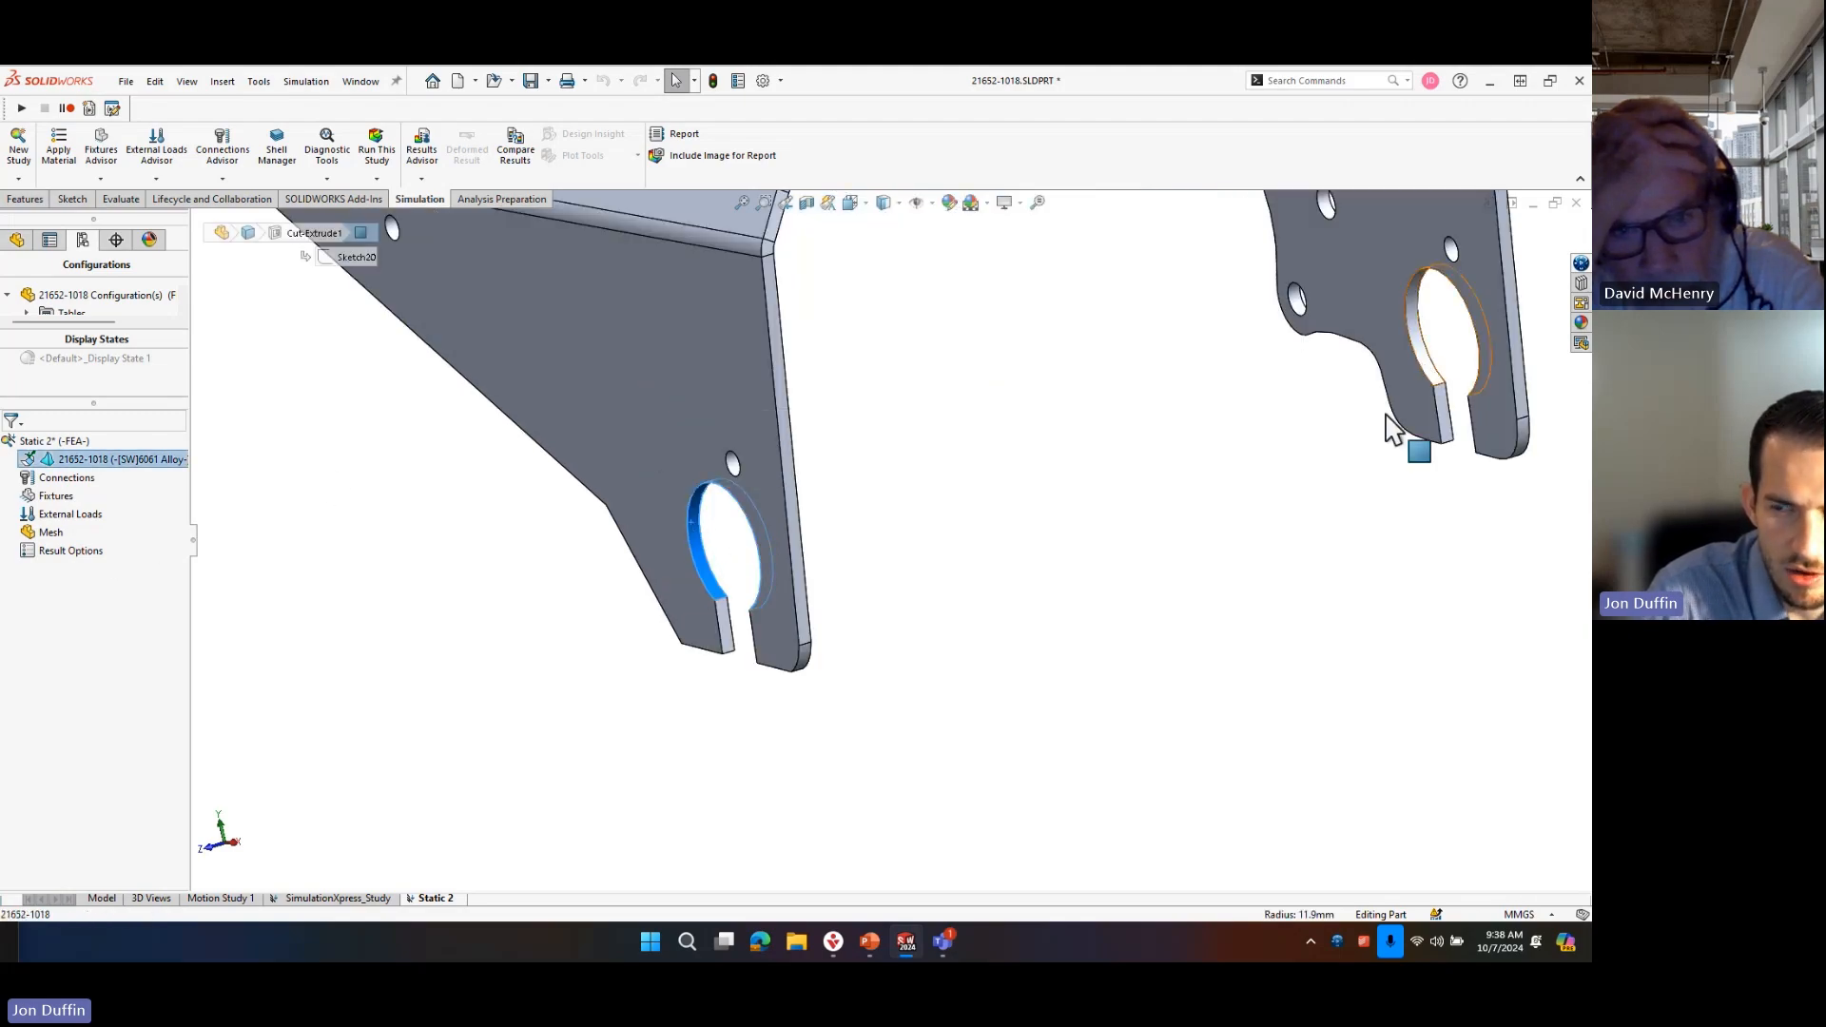
{"action": "left_click", "coordinate": [1065, 574]}
Start a Use Reference Geometry fixture on both axle slots' round faces, with the near tab's short thickness edge as direction reference.
{"action": "right_click", "coordinate": [63, 496]}
{"action": "left_click", "coordinate": [656, 567]}
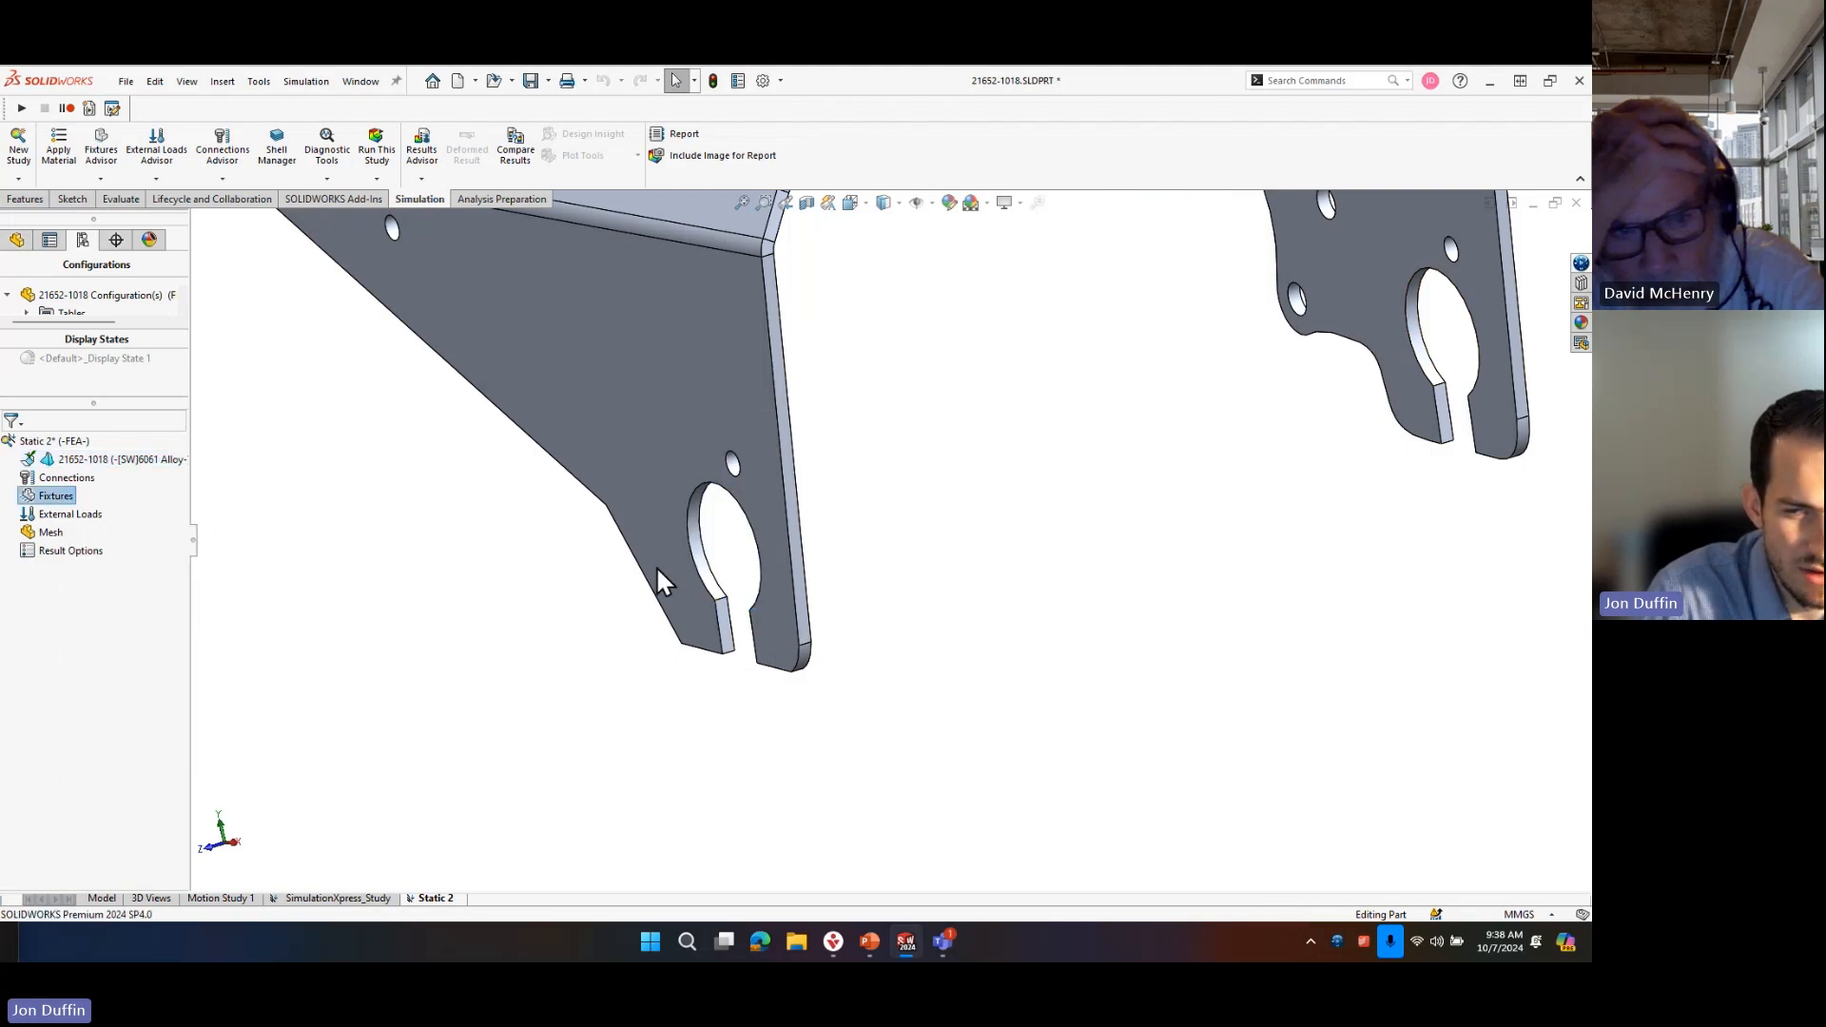
{"action": "left_click", "coordinate": [701, 544]}
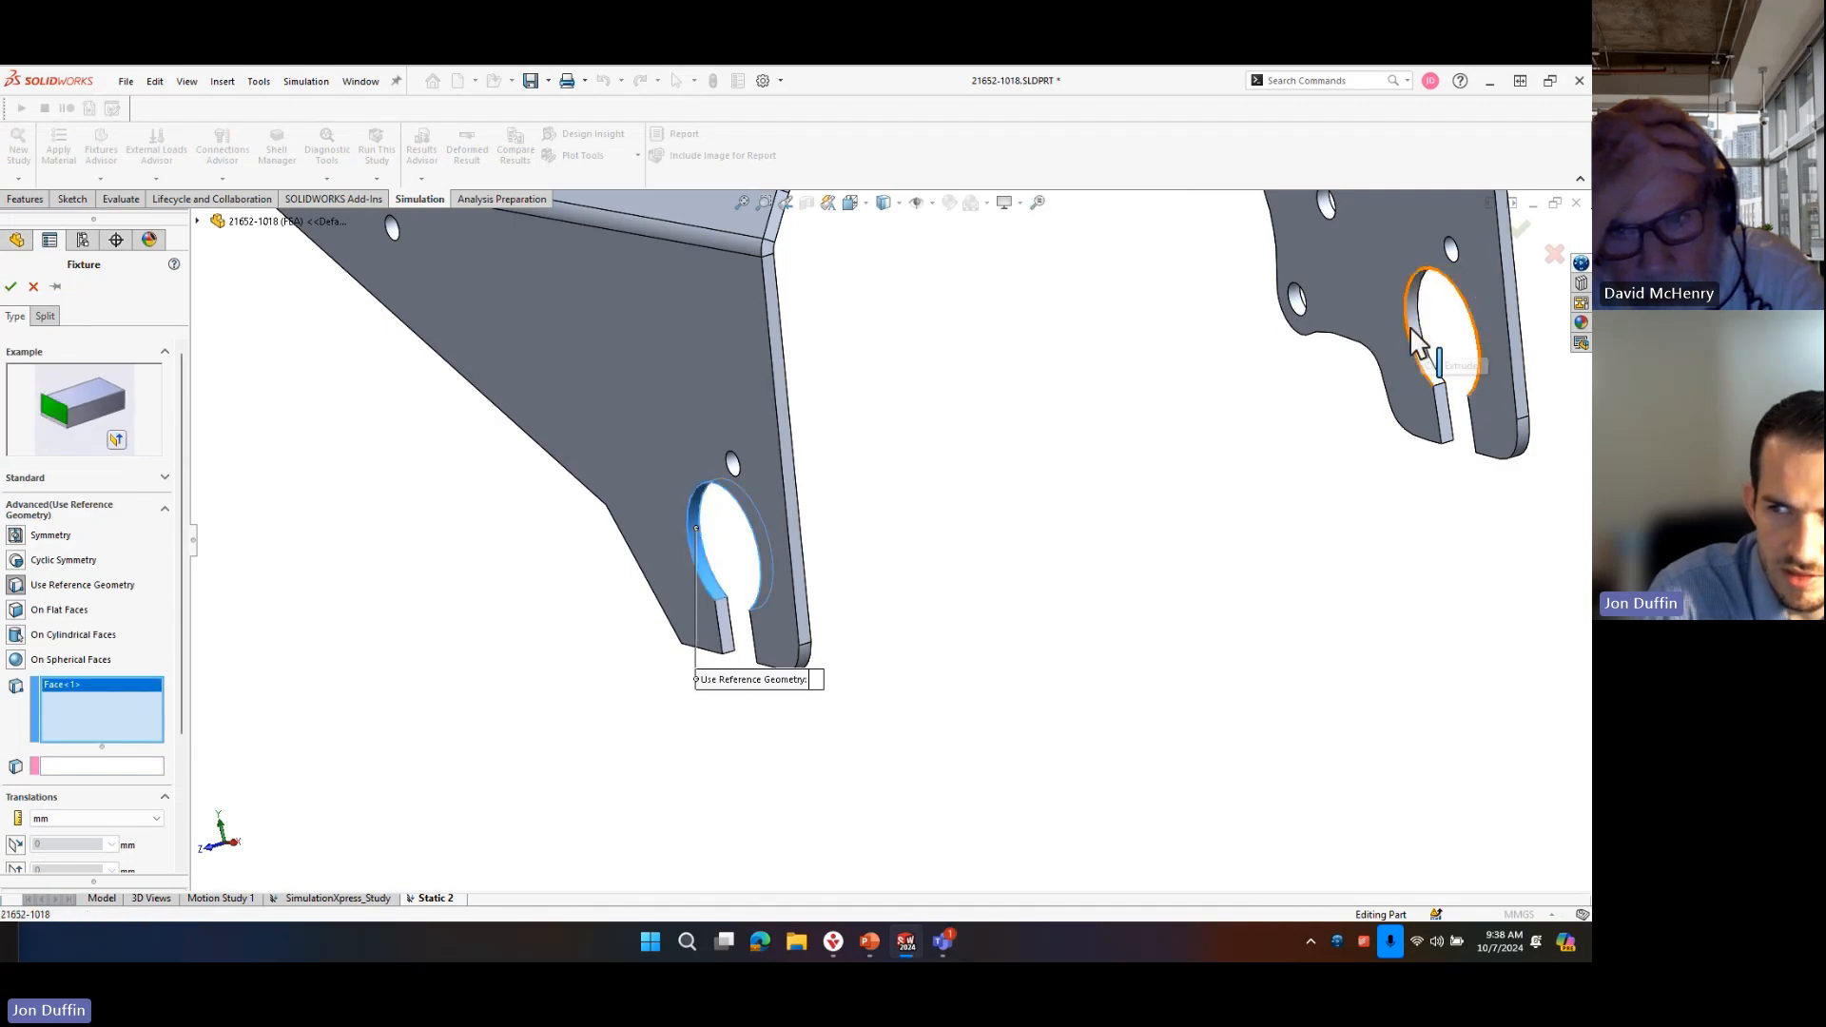
{"action": "left_click", "coordinate": [1436, 352]}
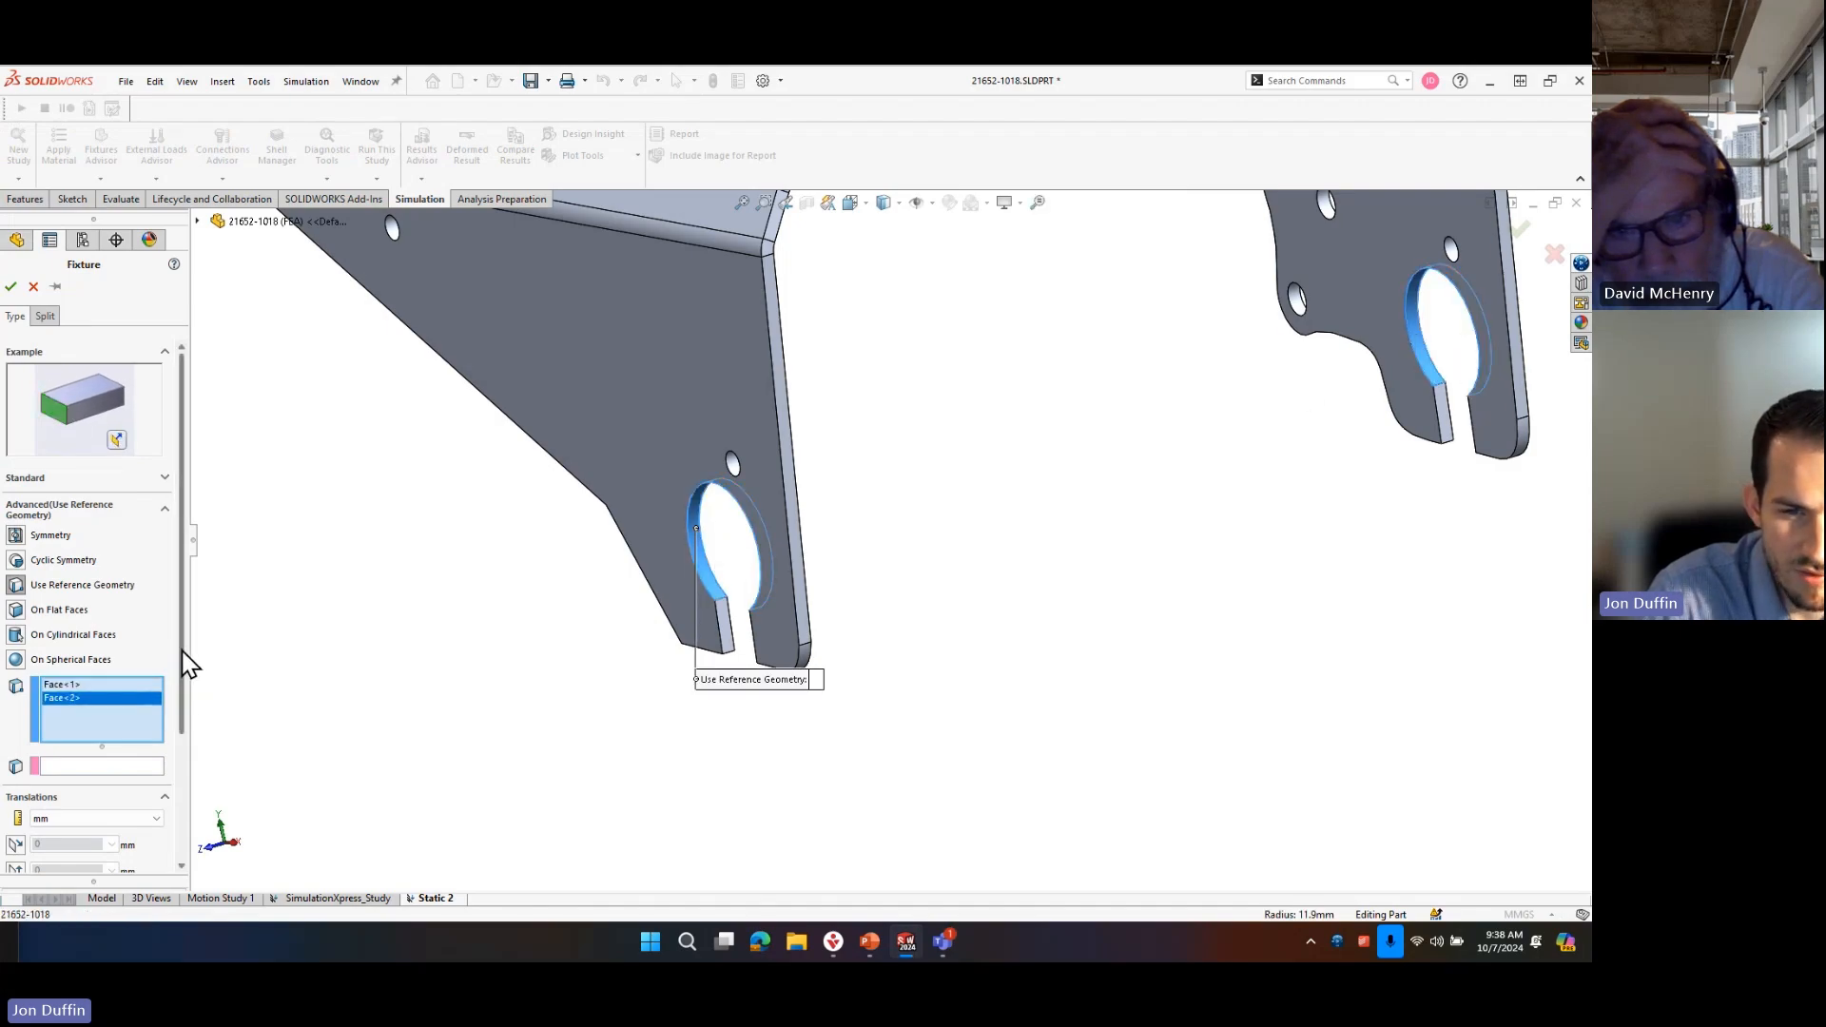
{"action": "scroll", "coordinate": [152, 685], "scroll_direction": "down", "scroll_amount": 1}
{"action": "left_click", "coordinate": [118, 725]}
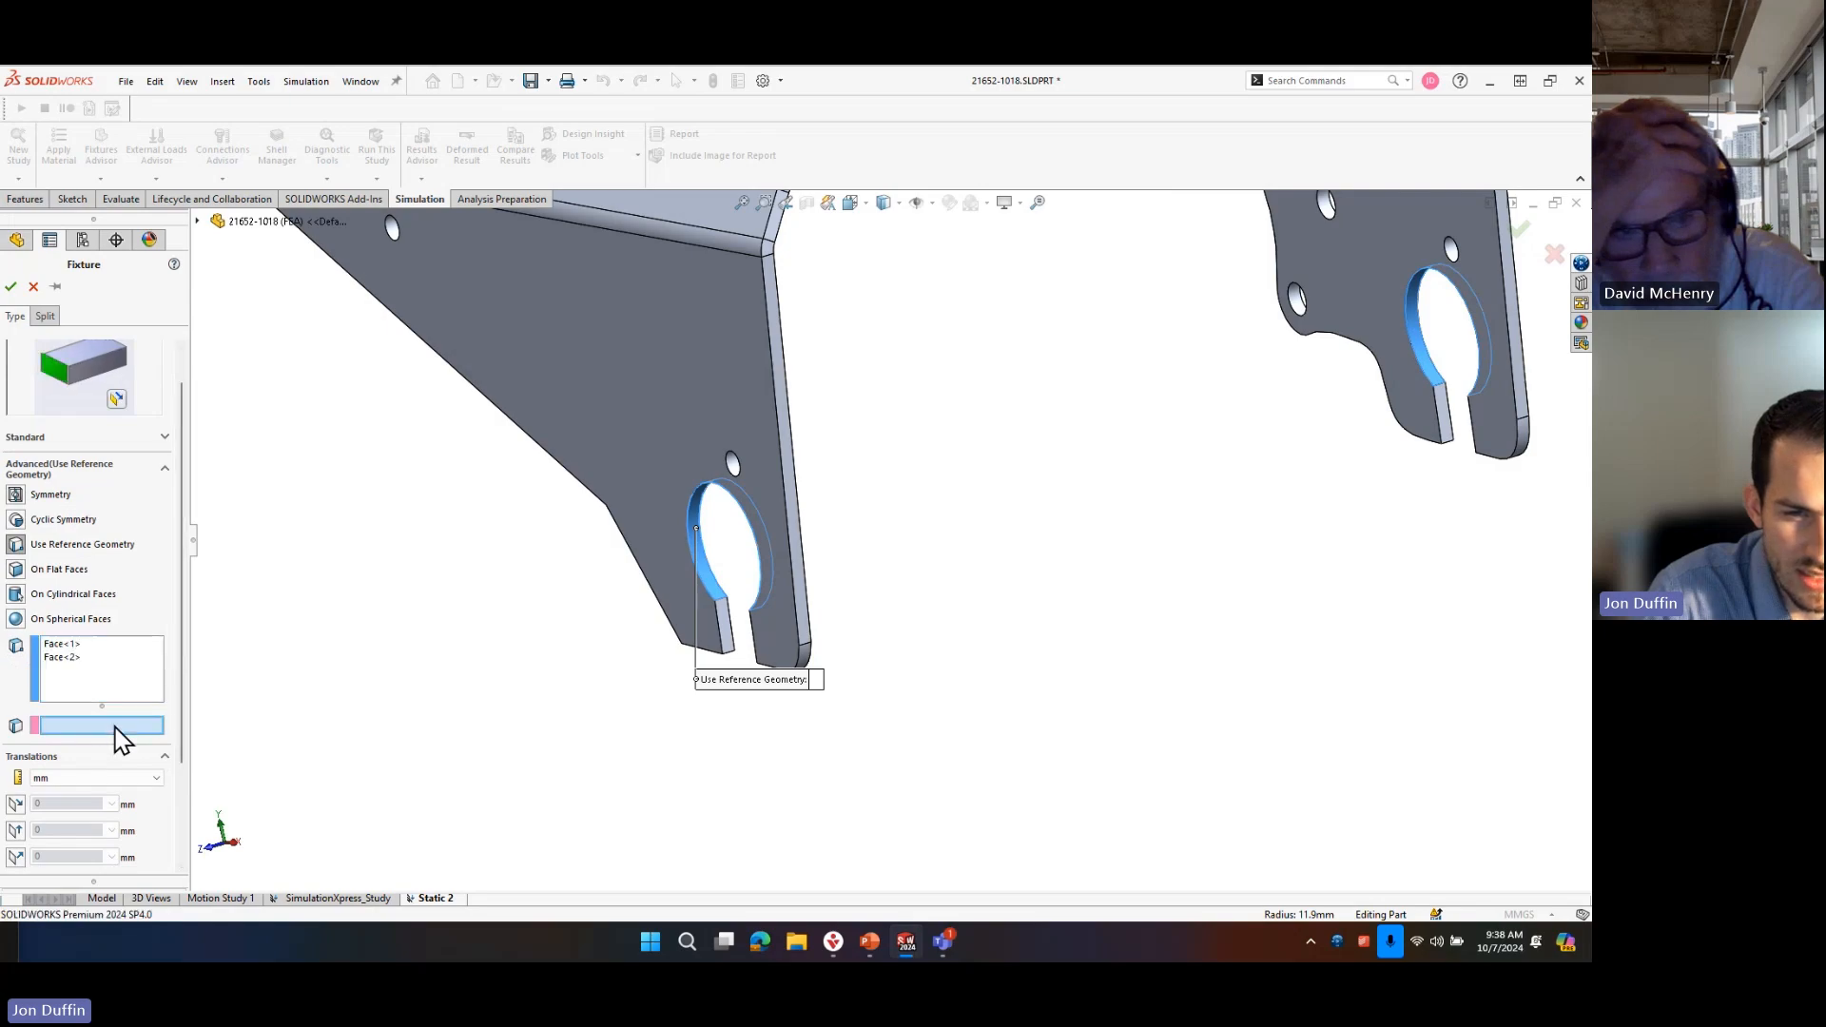
{"action": "left_click", "coordinate": [809, 656]}
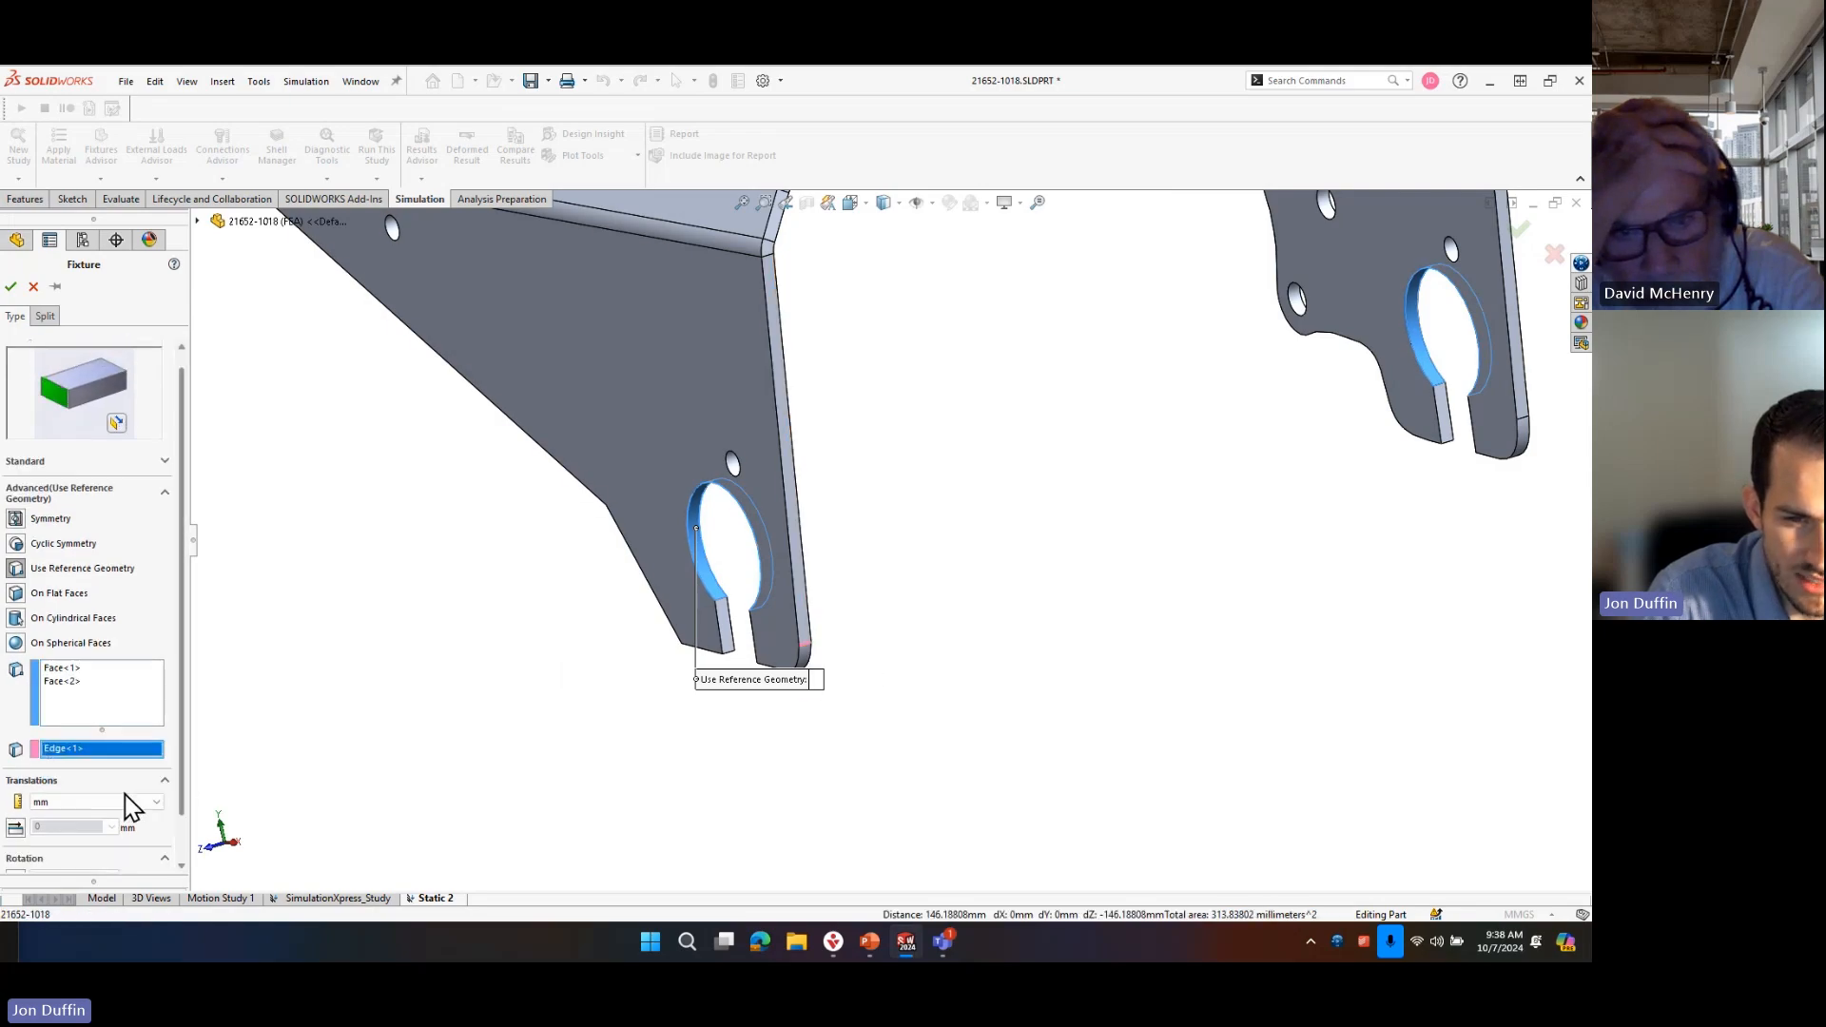
Restrain translation along the reference edge at 0 mm and accept the reference geometry fixture.
{"action": "left_click", "coordinate": [16, 827]}
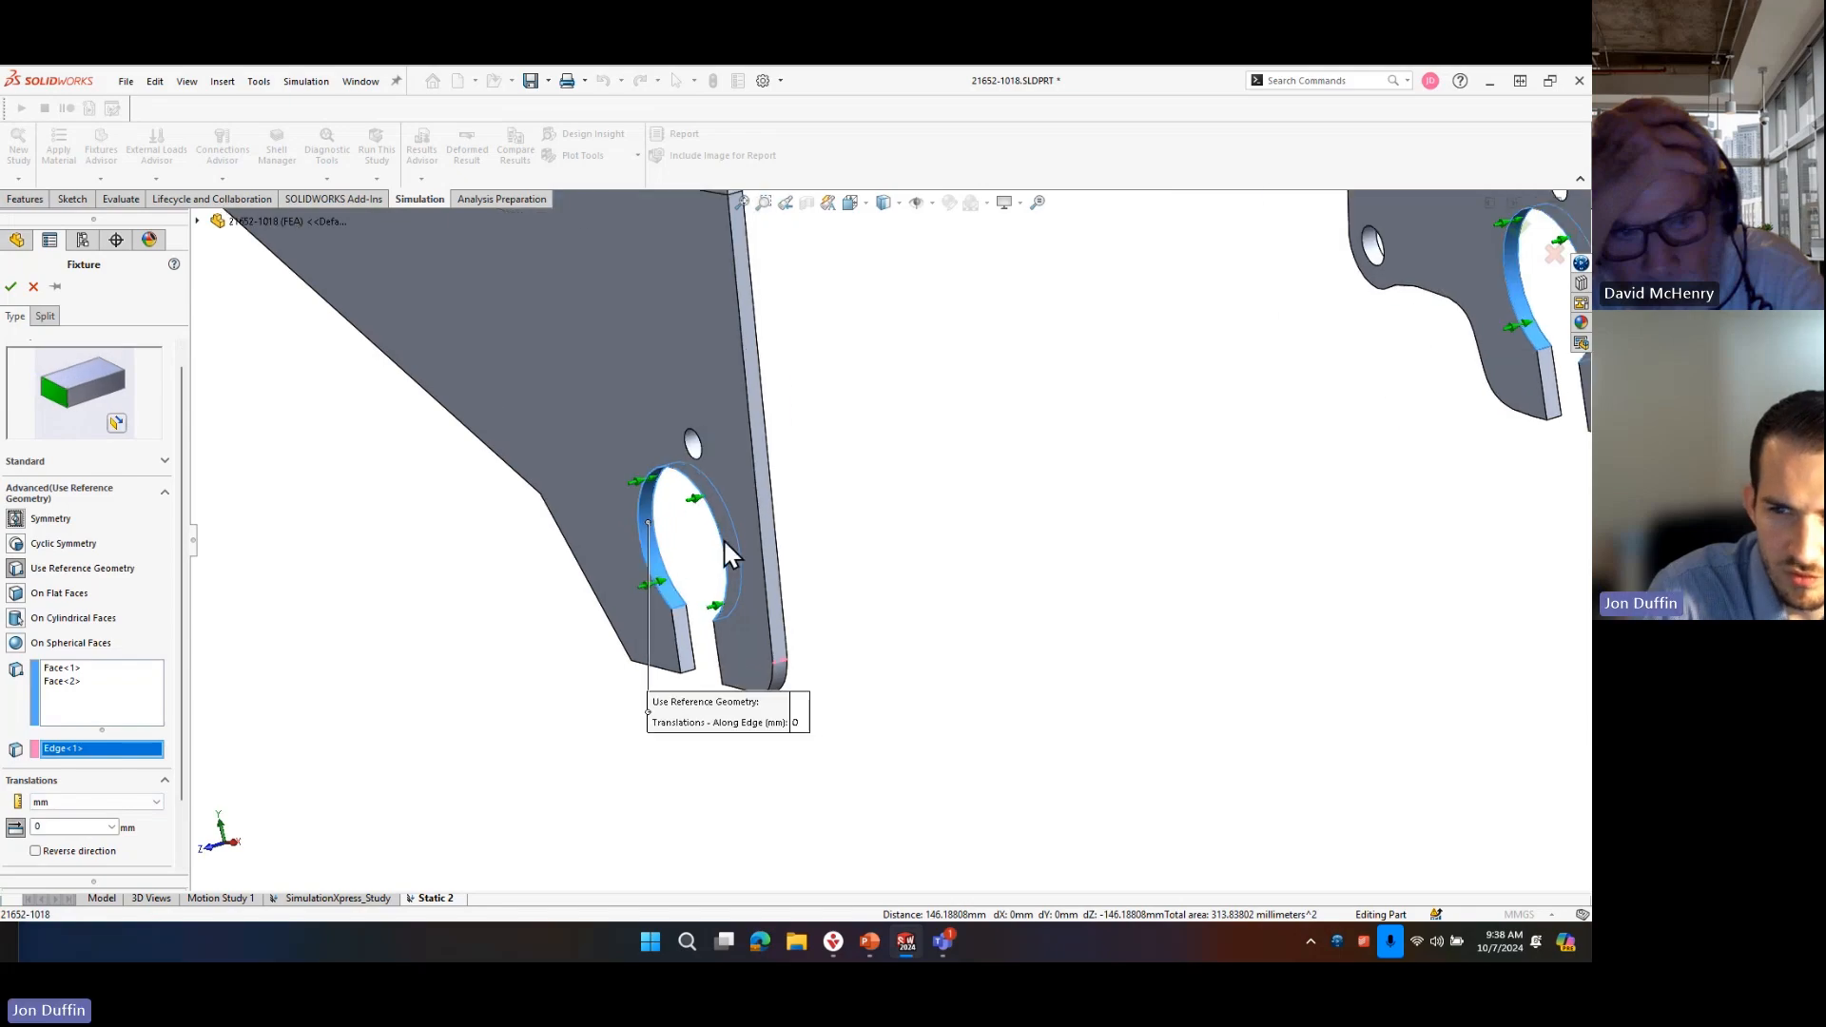
{"action": "scroll", "coordinate": [723, 538], "scroll_direction": "down", "scroll_amount": 4}
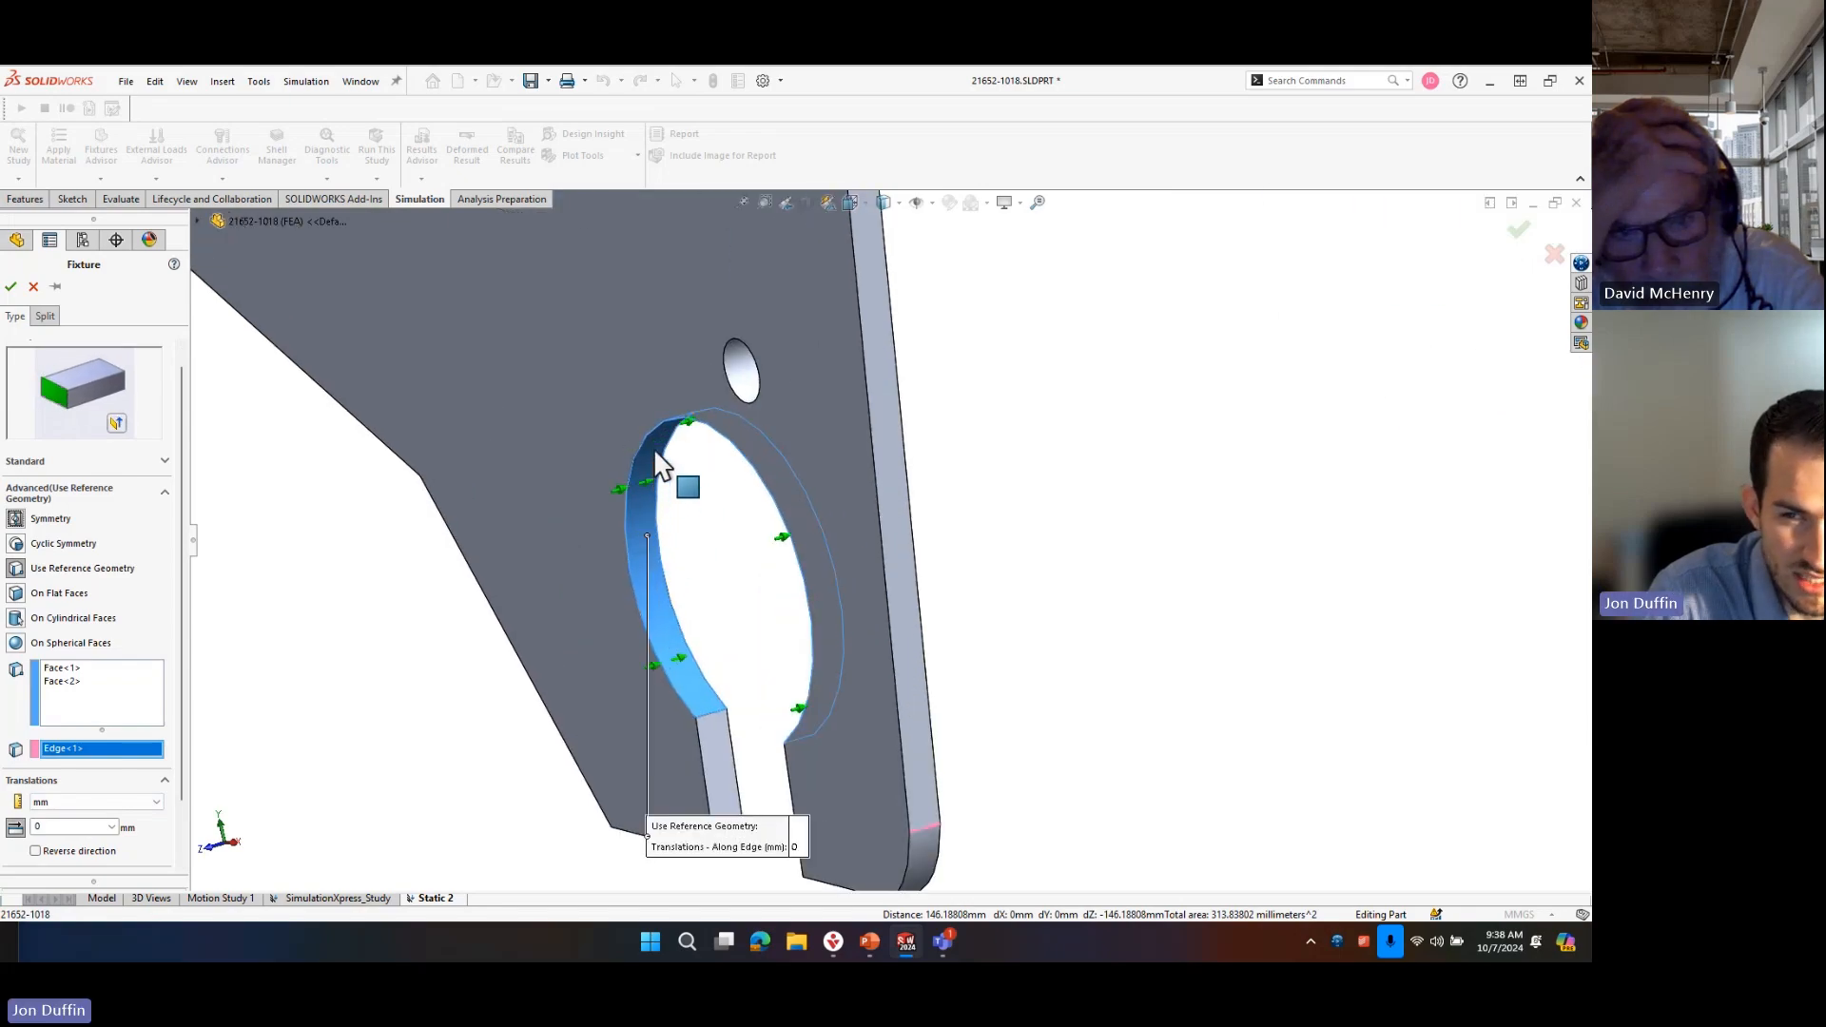
{"action": "middle_click_drag", "start_coordinate": [670, 496], "coordinate": [552, 681]}
{"action": "scroll", "coordinate": [572, 727], "scroll_direction": "up", "scroll_amount": 4}
{"action": "scroll", "coordinate": [575, 656], "scroll_direction": "down", "scroll_amount": 4}
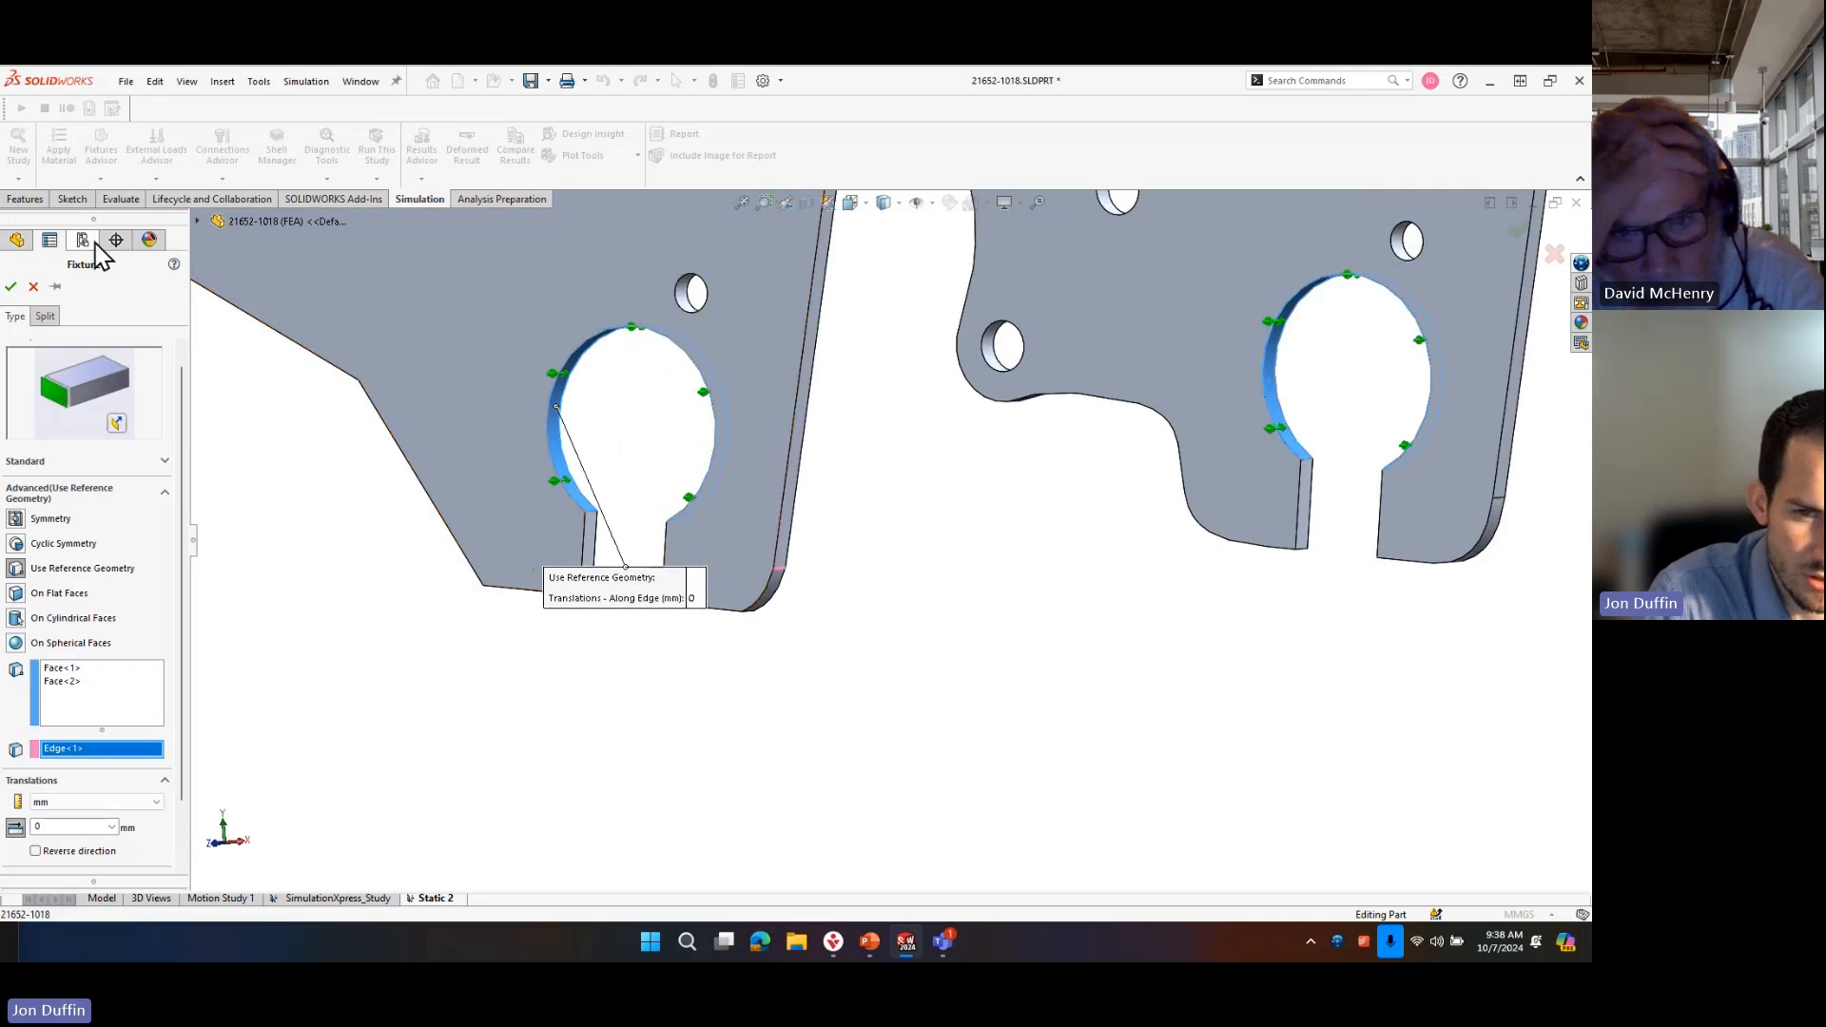
{"action": "left_click", "coordinate": [11, 288]}
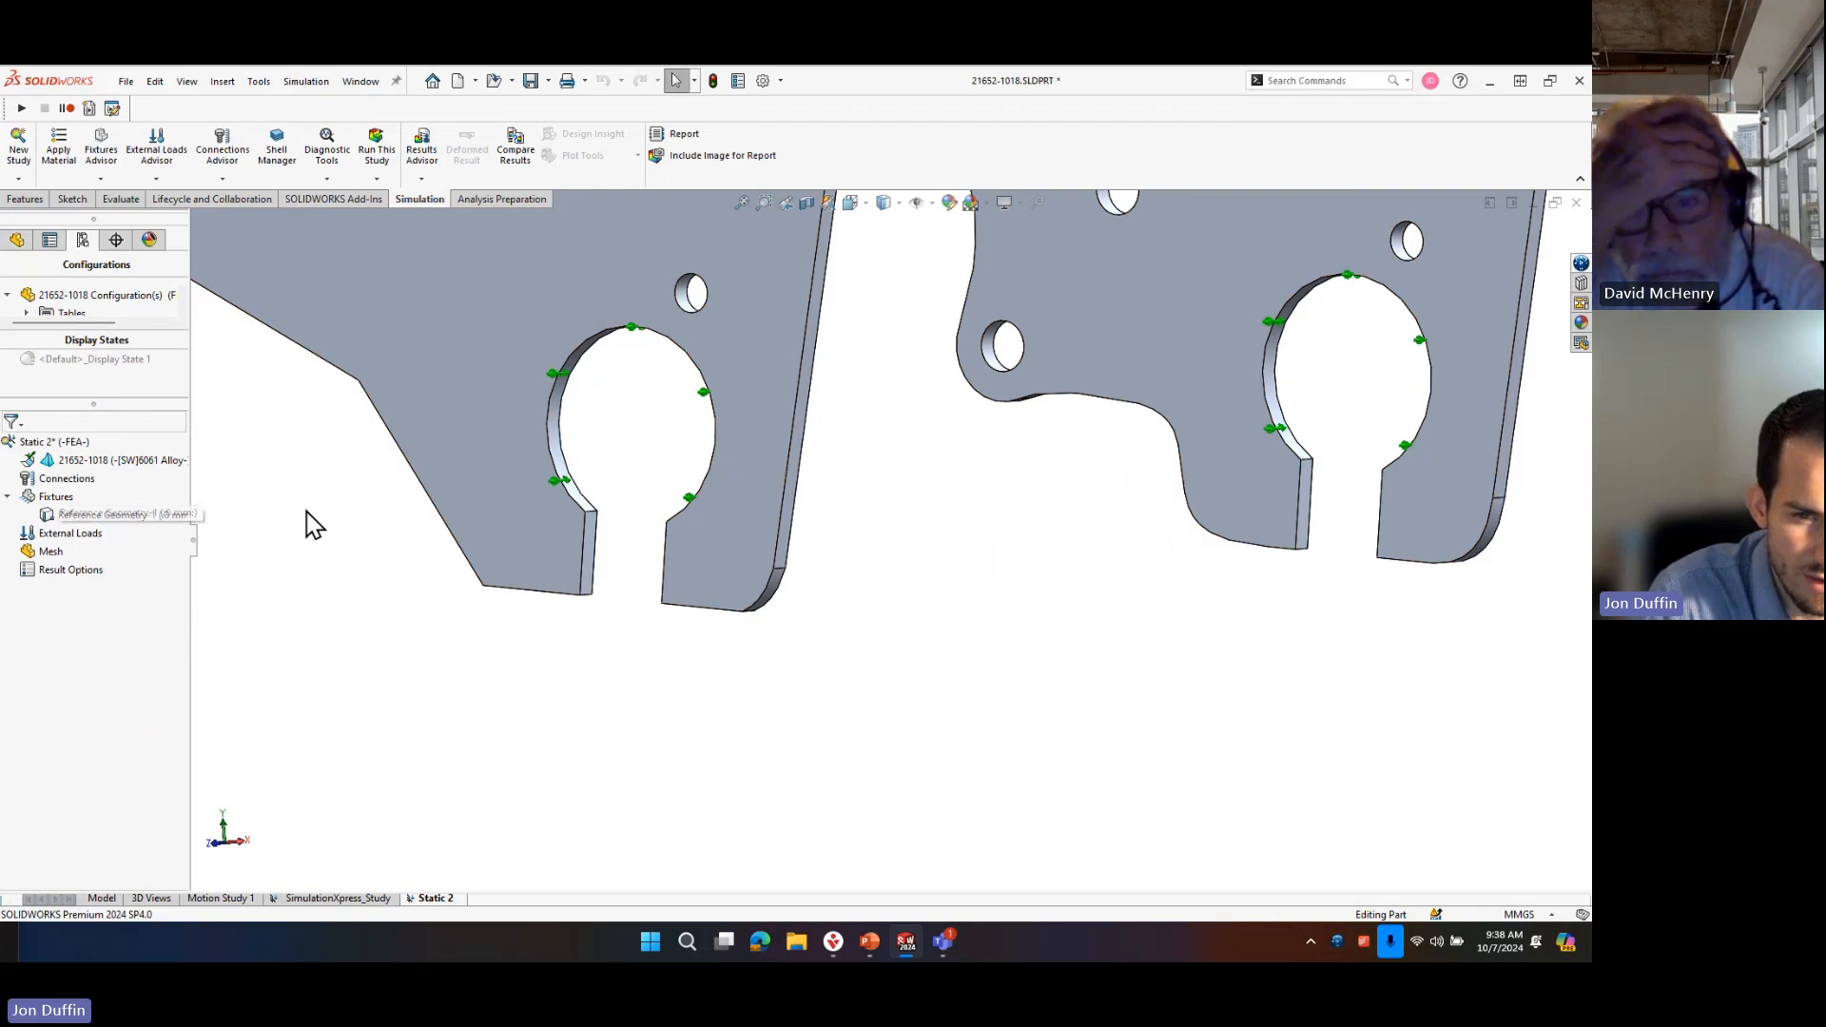
Delete the reference geometry fixture from the static study.
{"action": "right_click", "coordinate": [60, 483]}
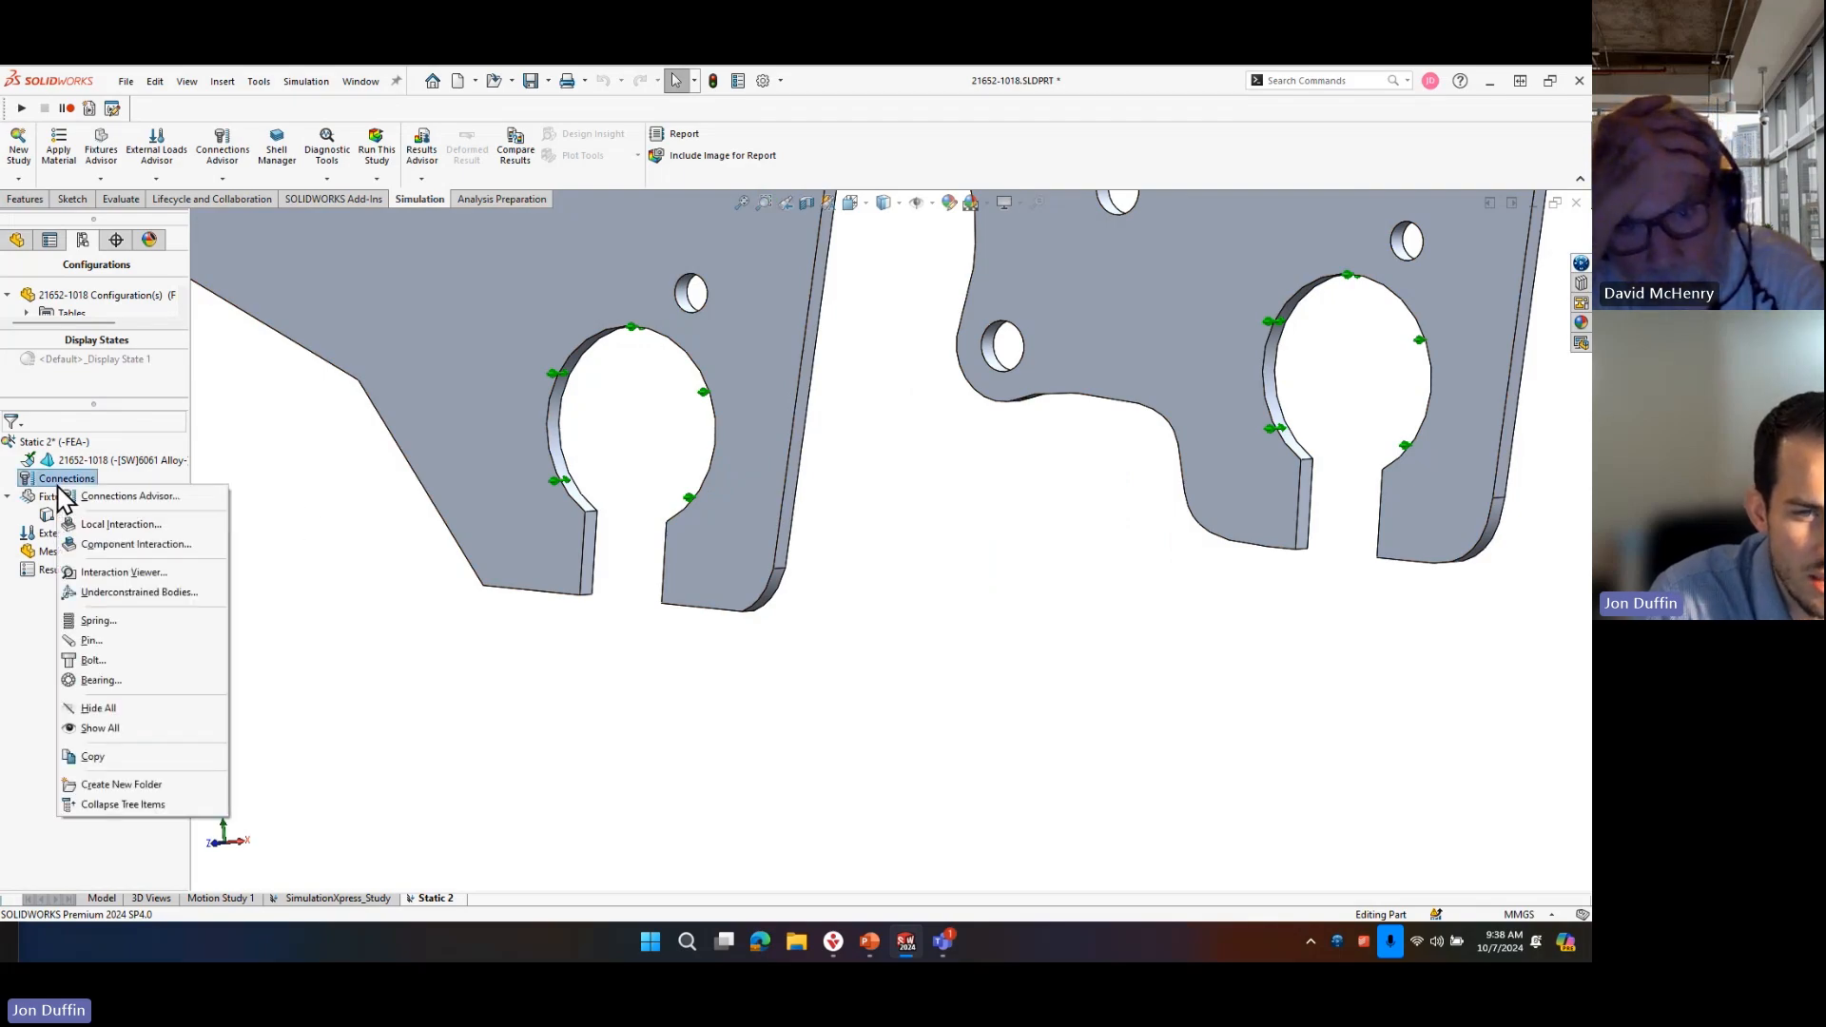
{"action": "left_click", "coordinate": [418, 532]}
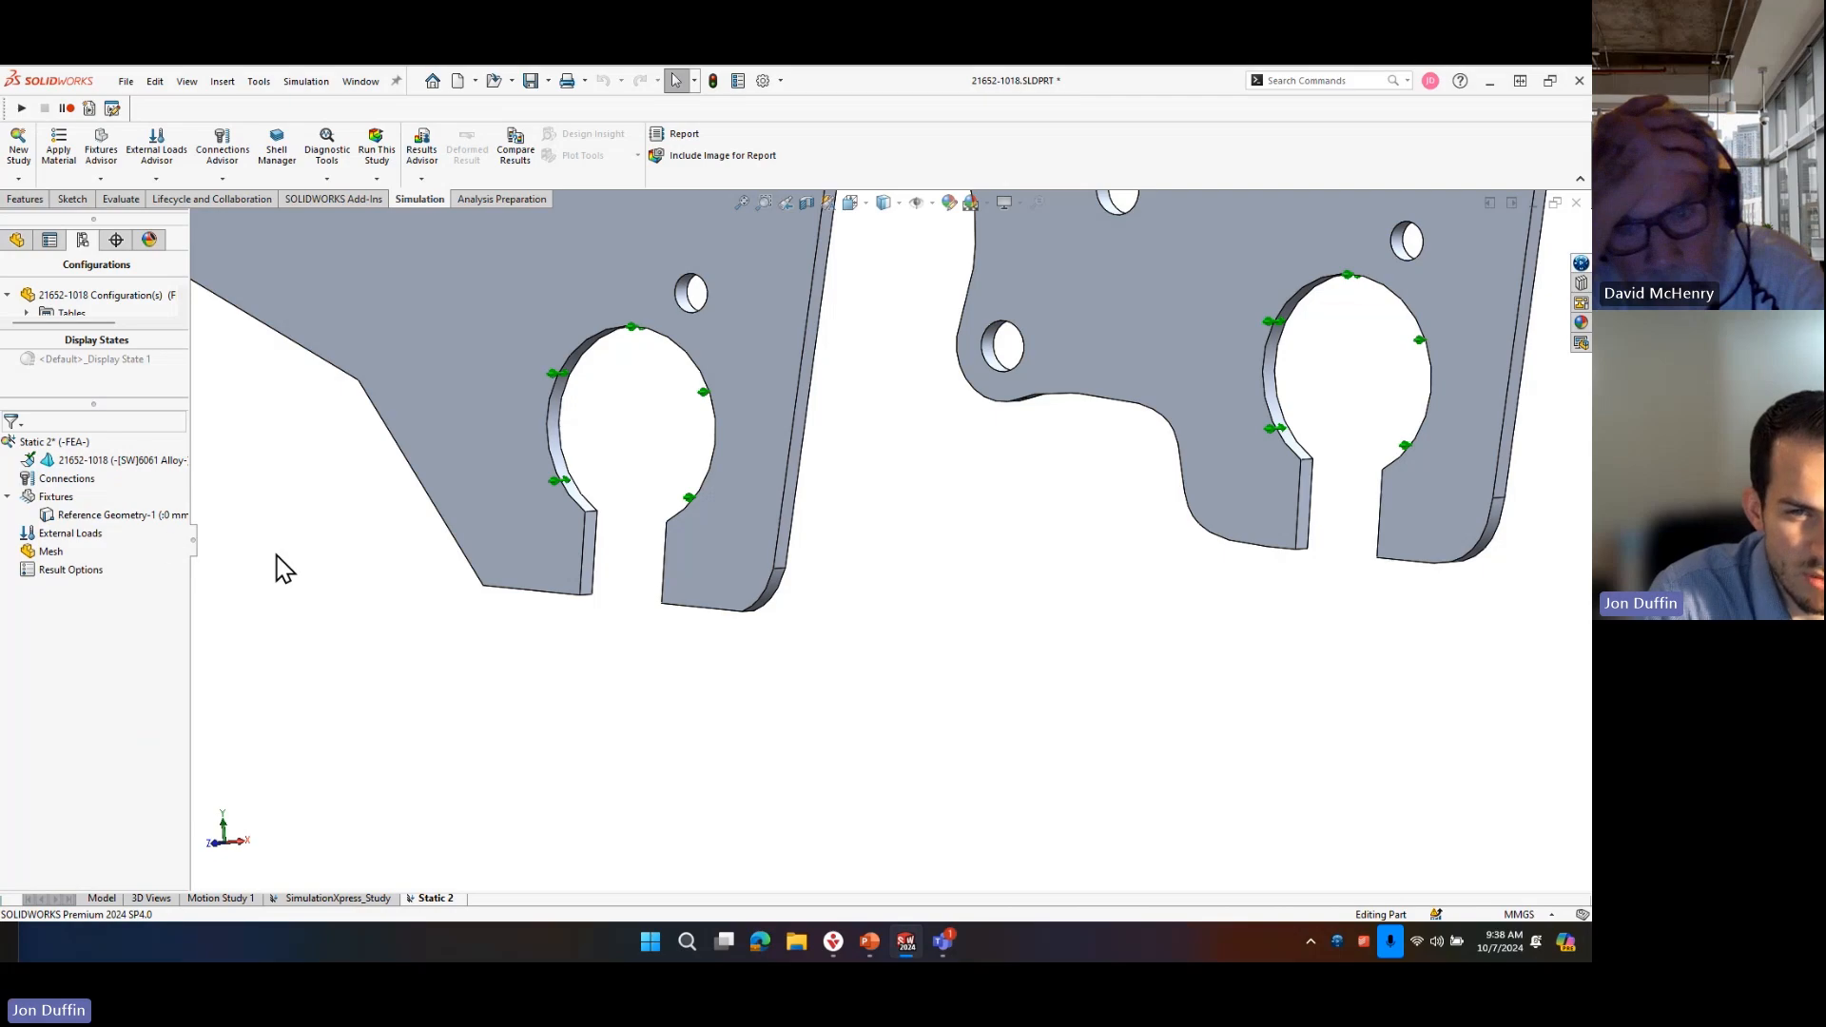
{"action": "right_click", "coordinate": [156, 518]}
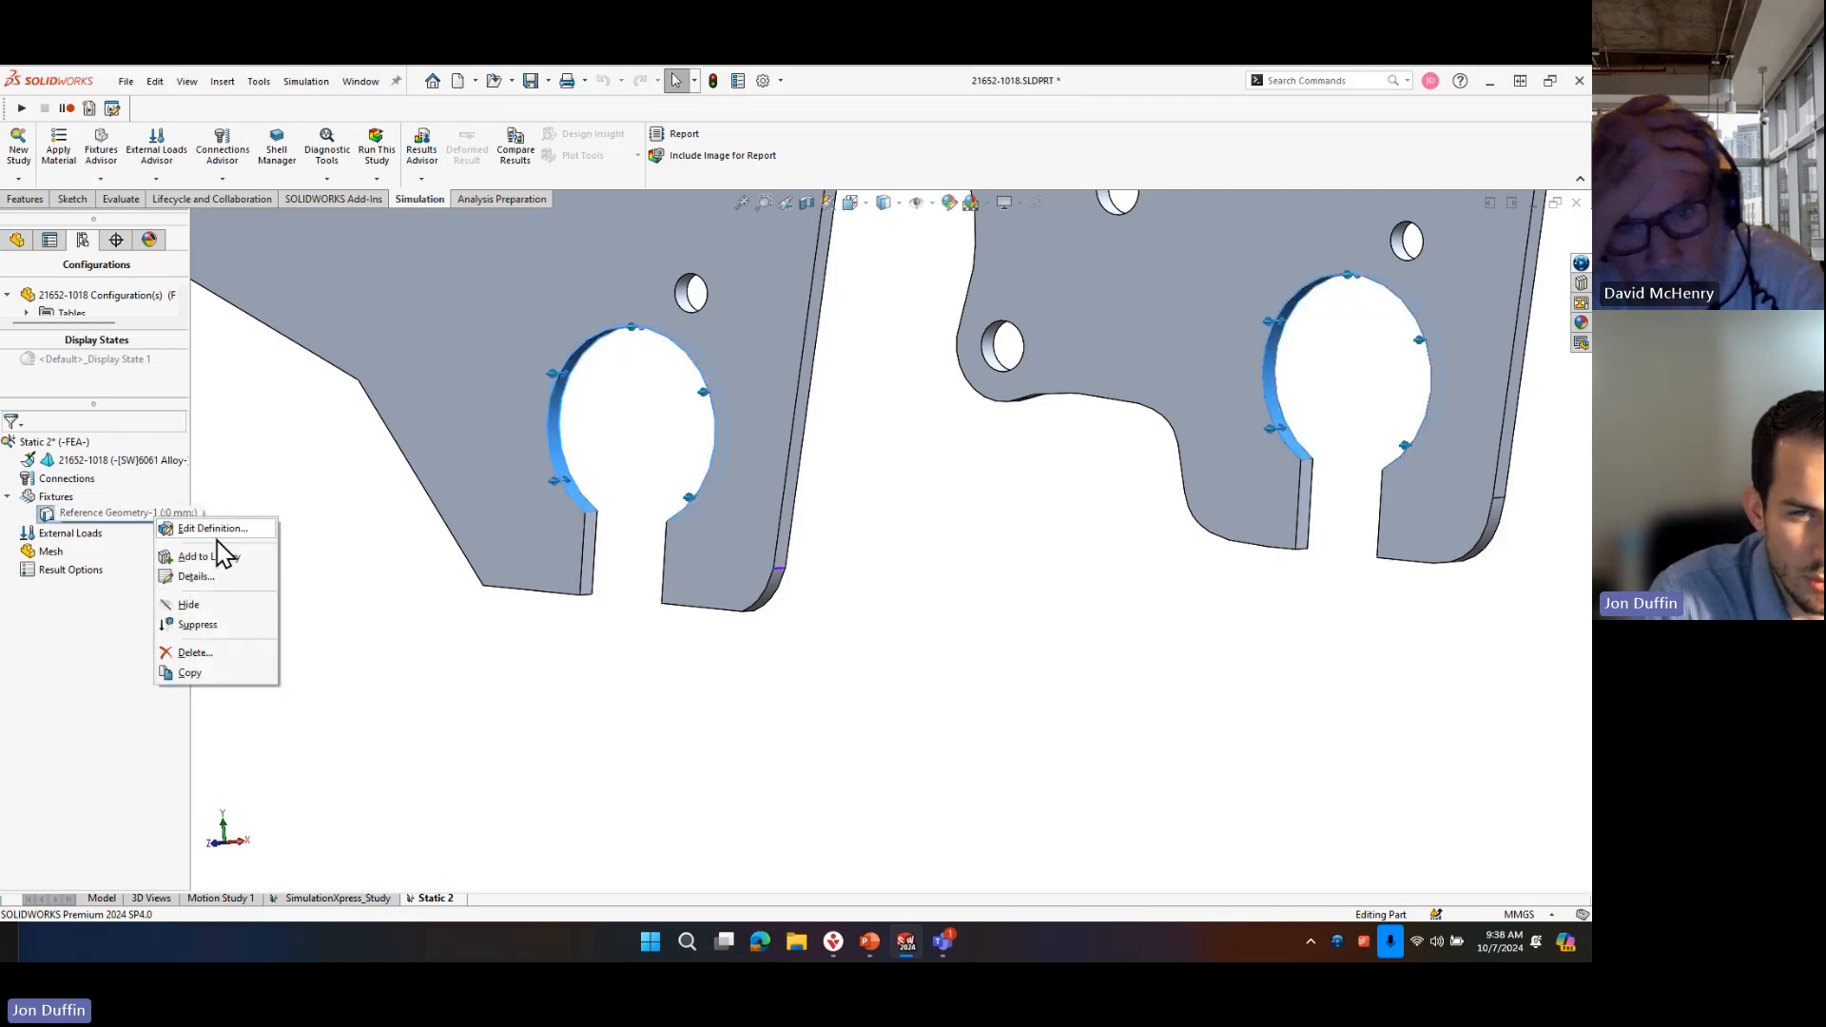
{"action": "left_click", "coordinate": [199, 652]}
{"action": "left_click", "coordinate": [870, 478]}
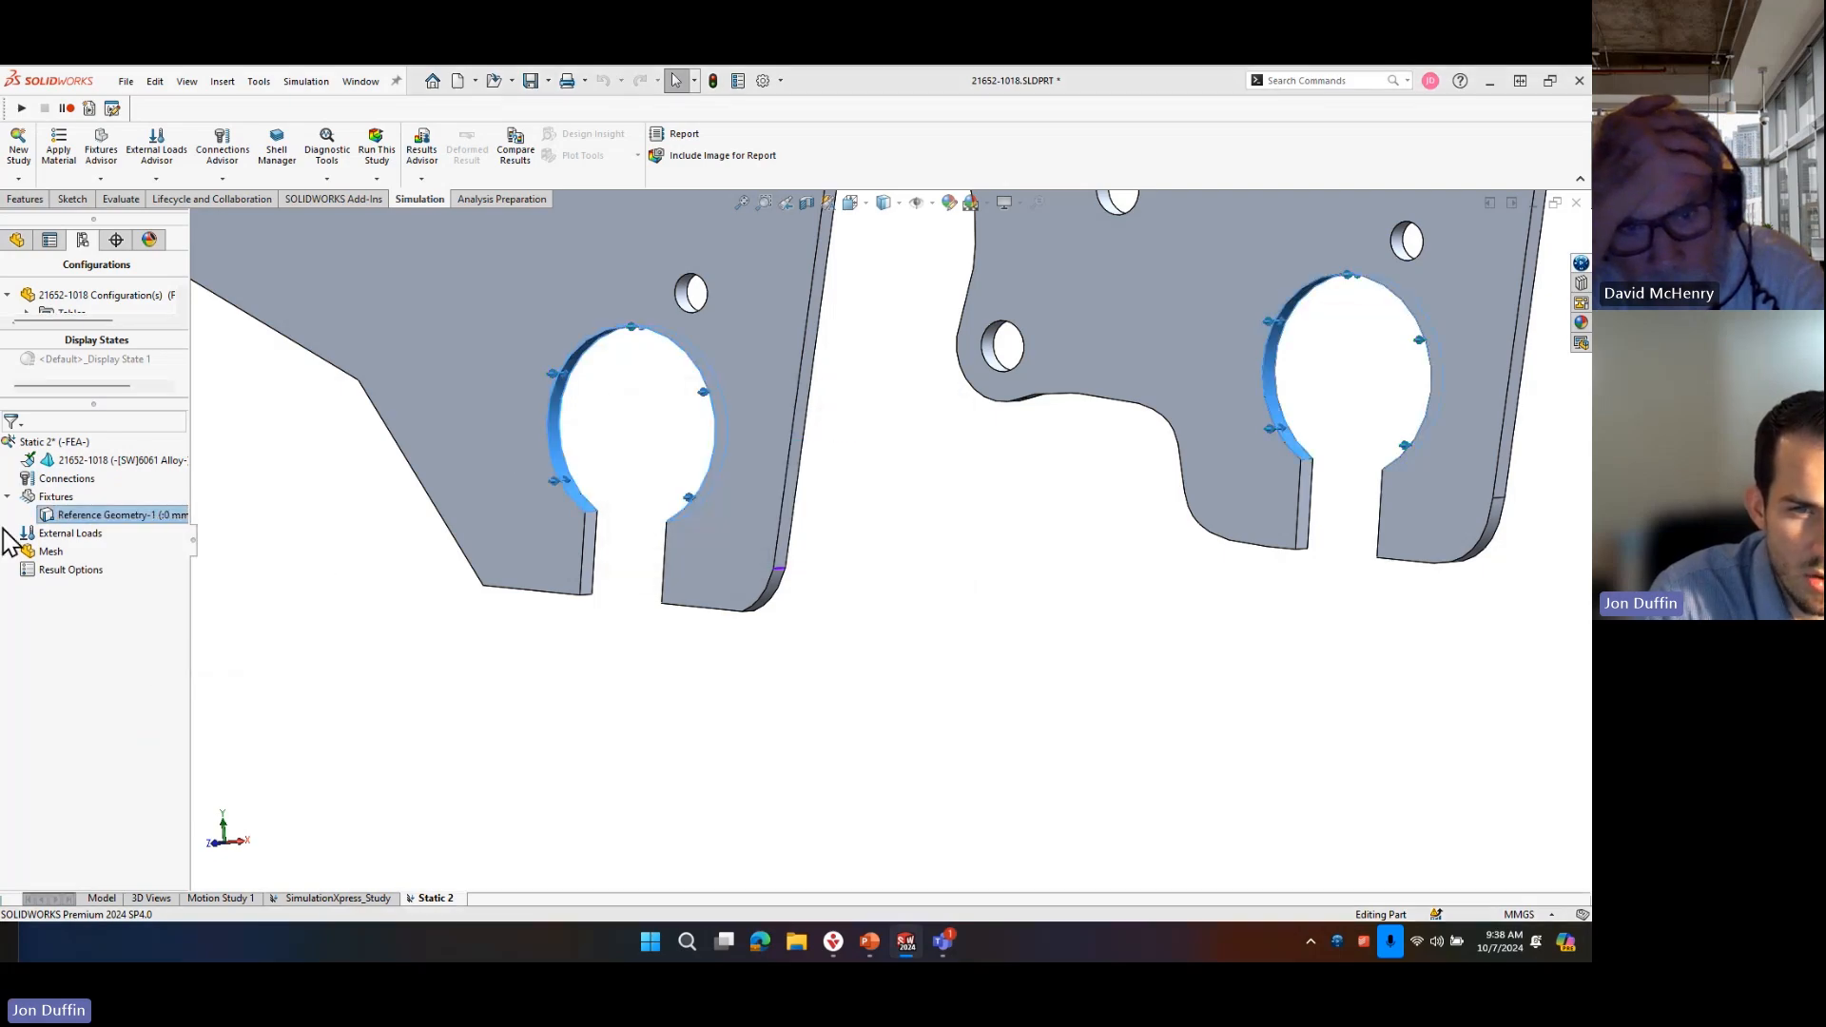
Create a distributed pin connector between the two axle slots' round faces, with a retaining ring and no key.
{"action": "right_click", "coordinate": [94, 487]}
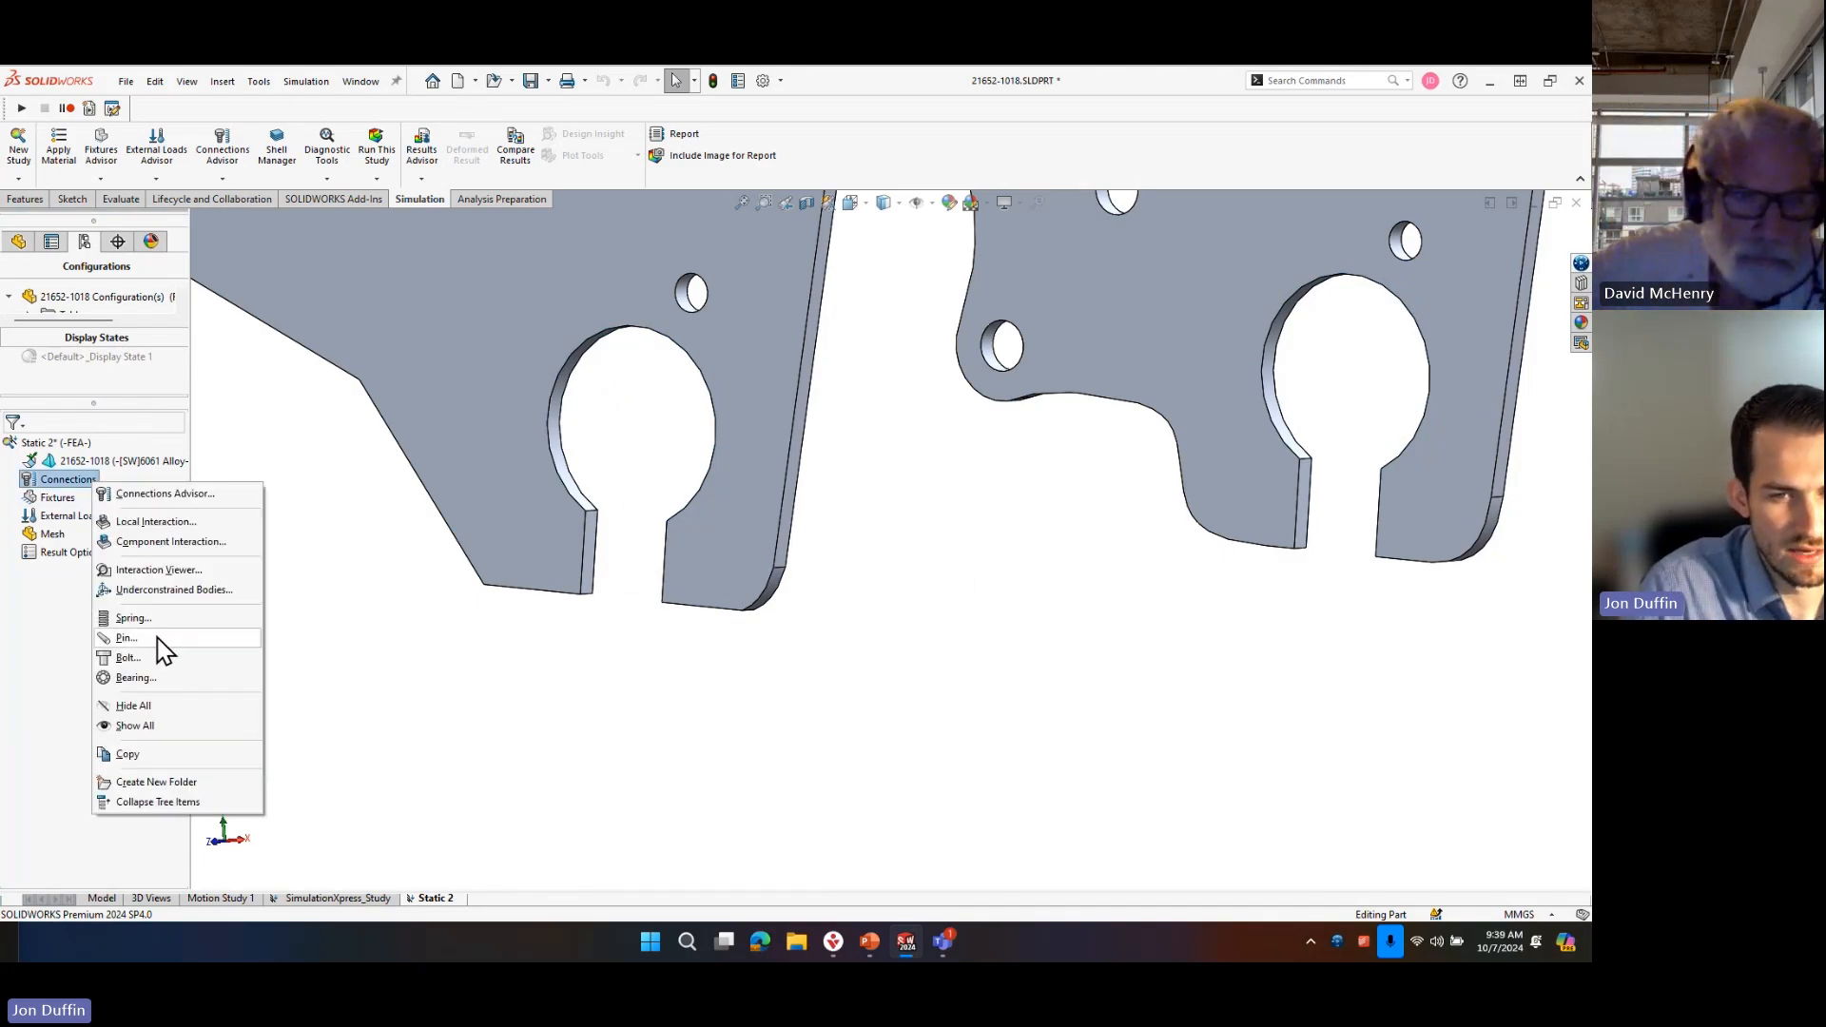
{"action": "left_click", "coordinate": [158, 637]}
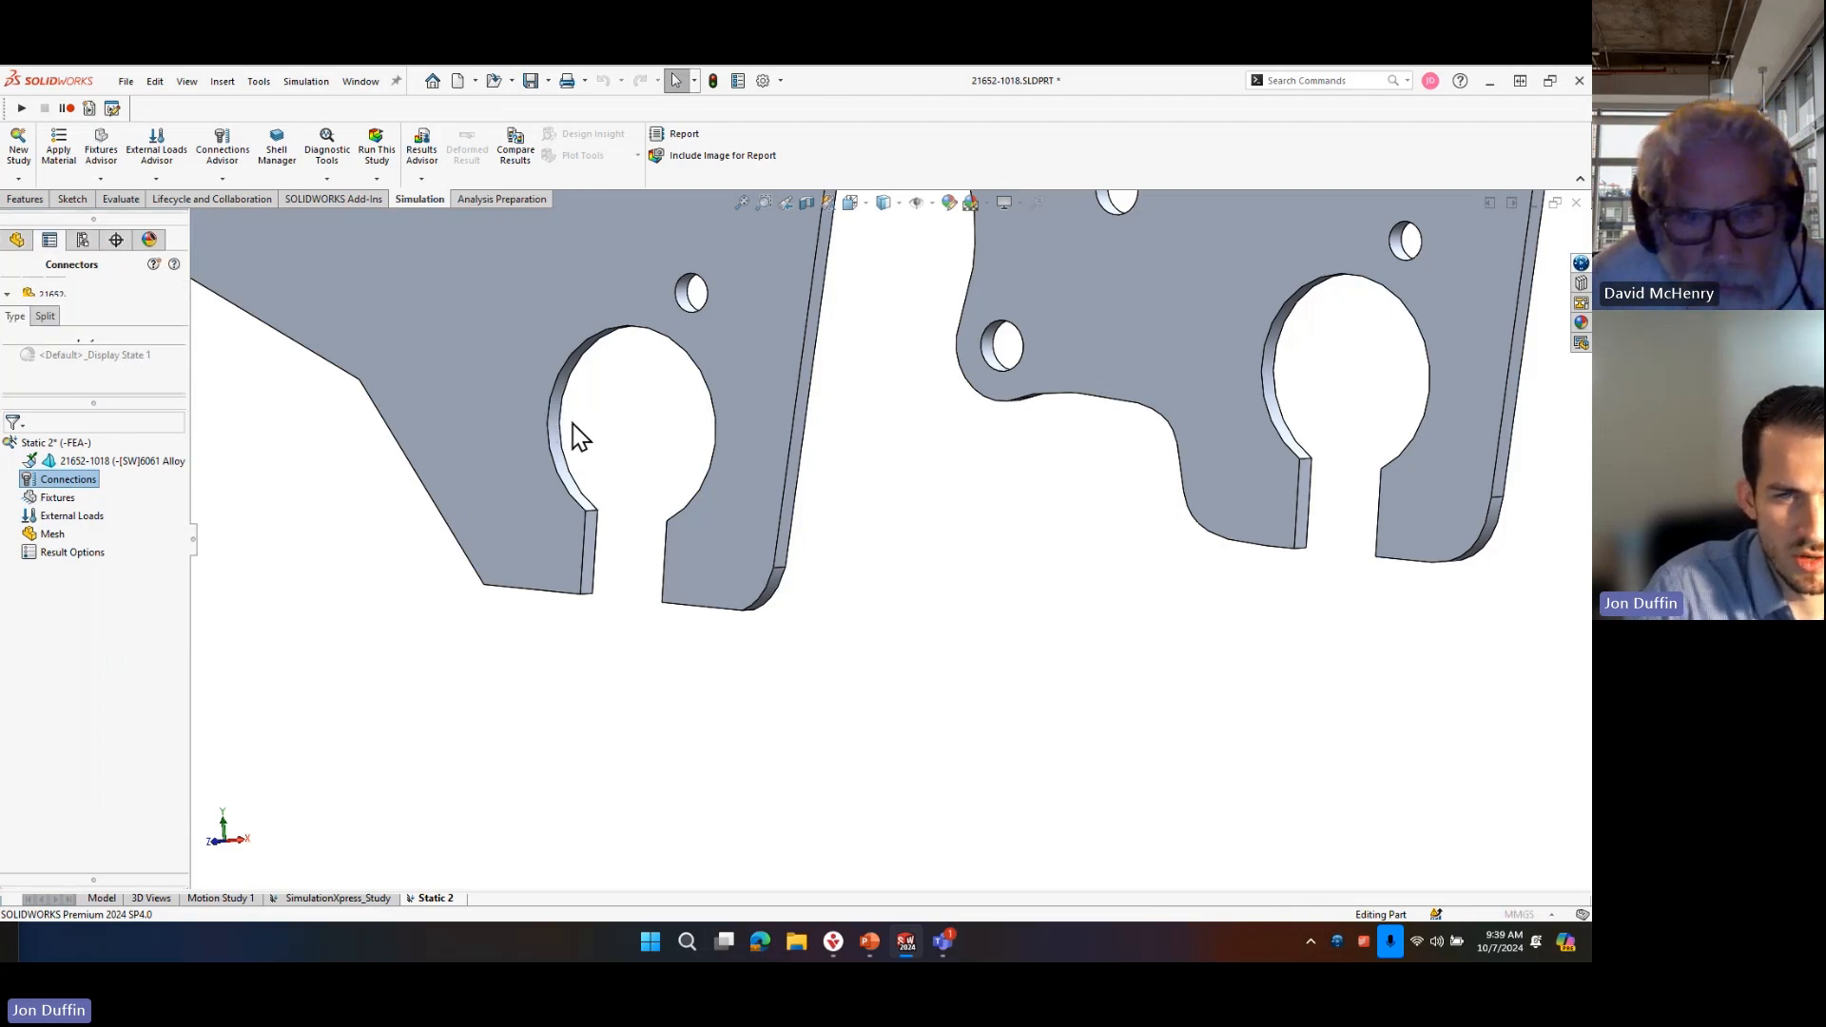
{"action": "left_click", "coordinate": [559, 447]}
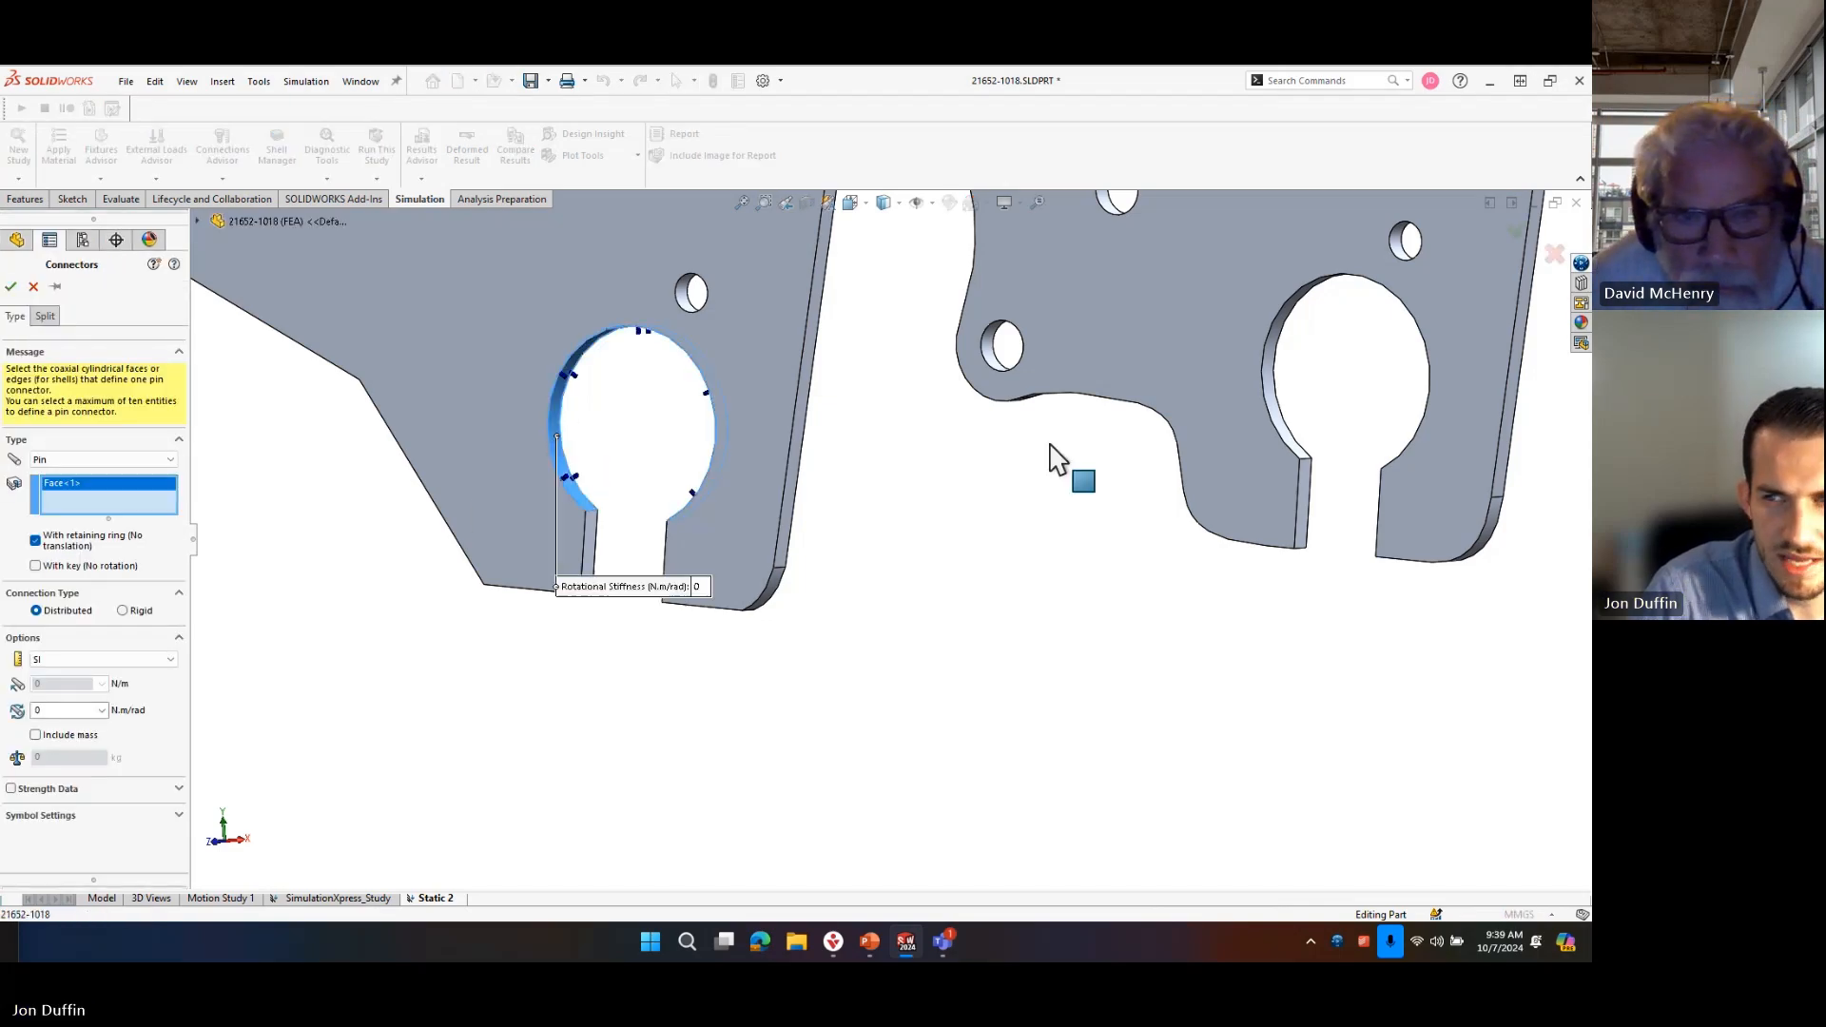
{"action": "left_click", "coordinate": [1277, 404]}
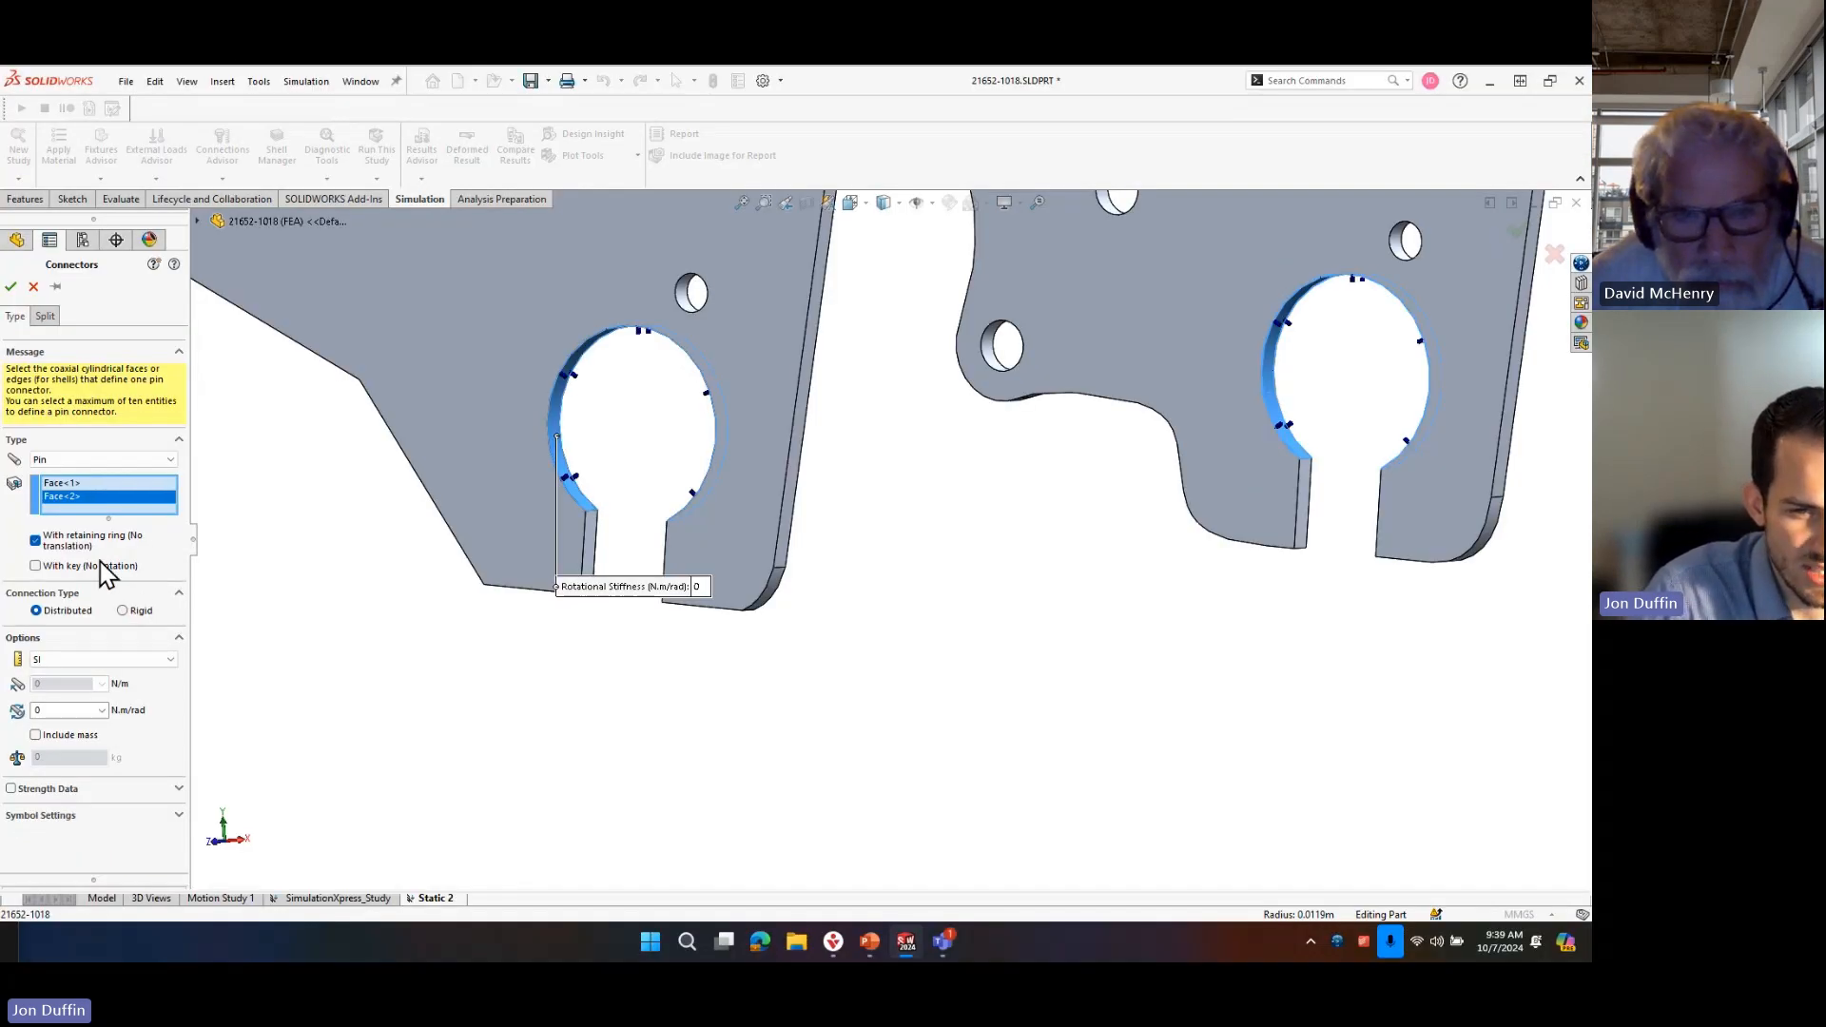
{"action": "left_click", "coordinate": [35, 540]}
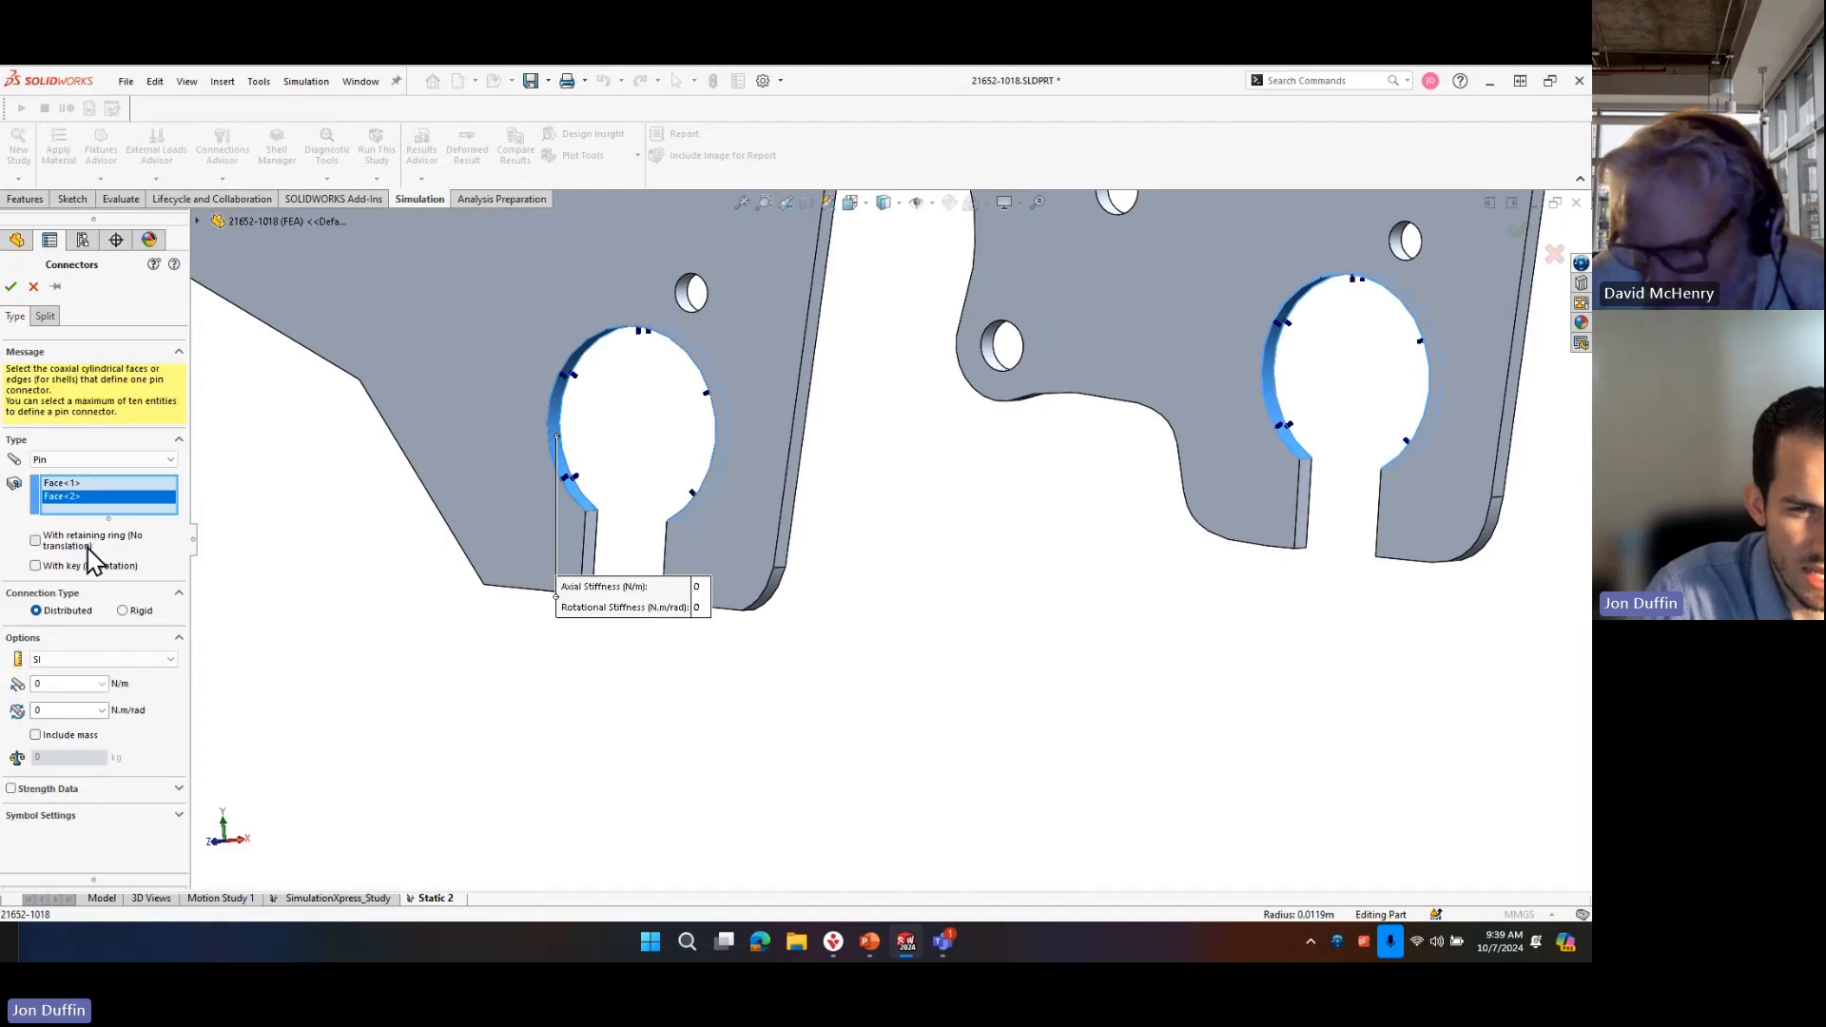
{"action": "left_click", "coordinate": [95, 541]}
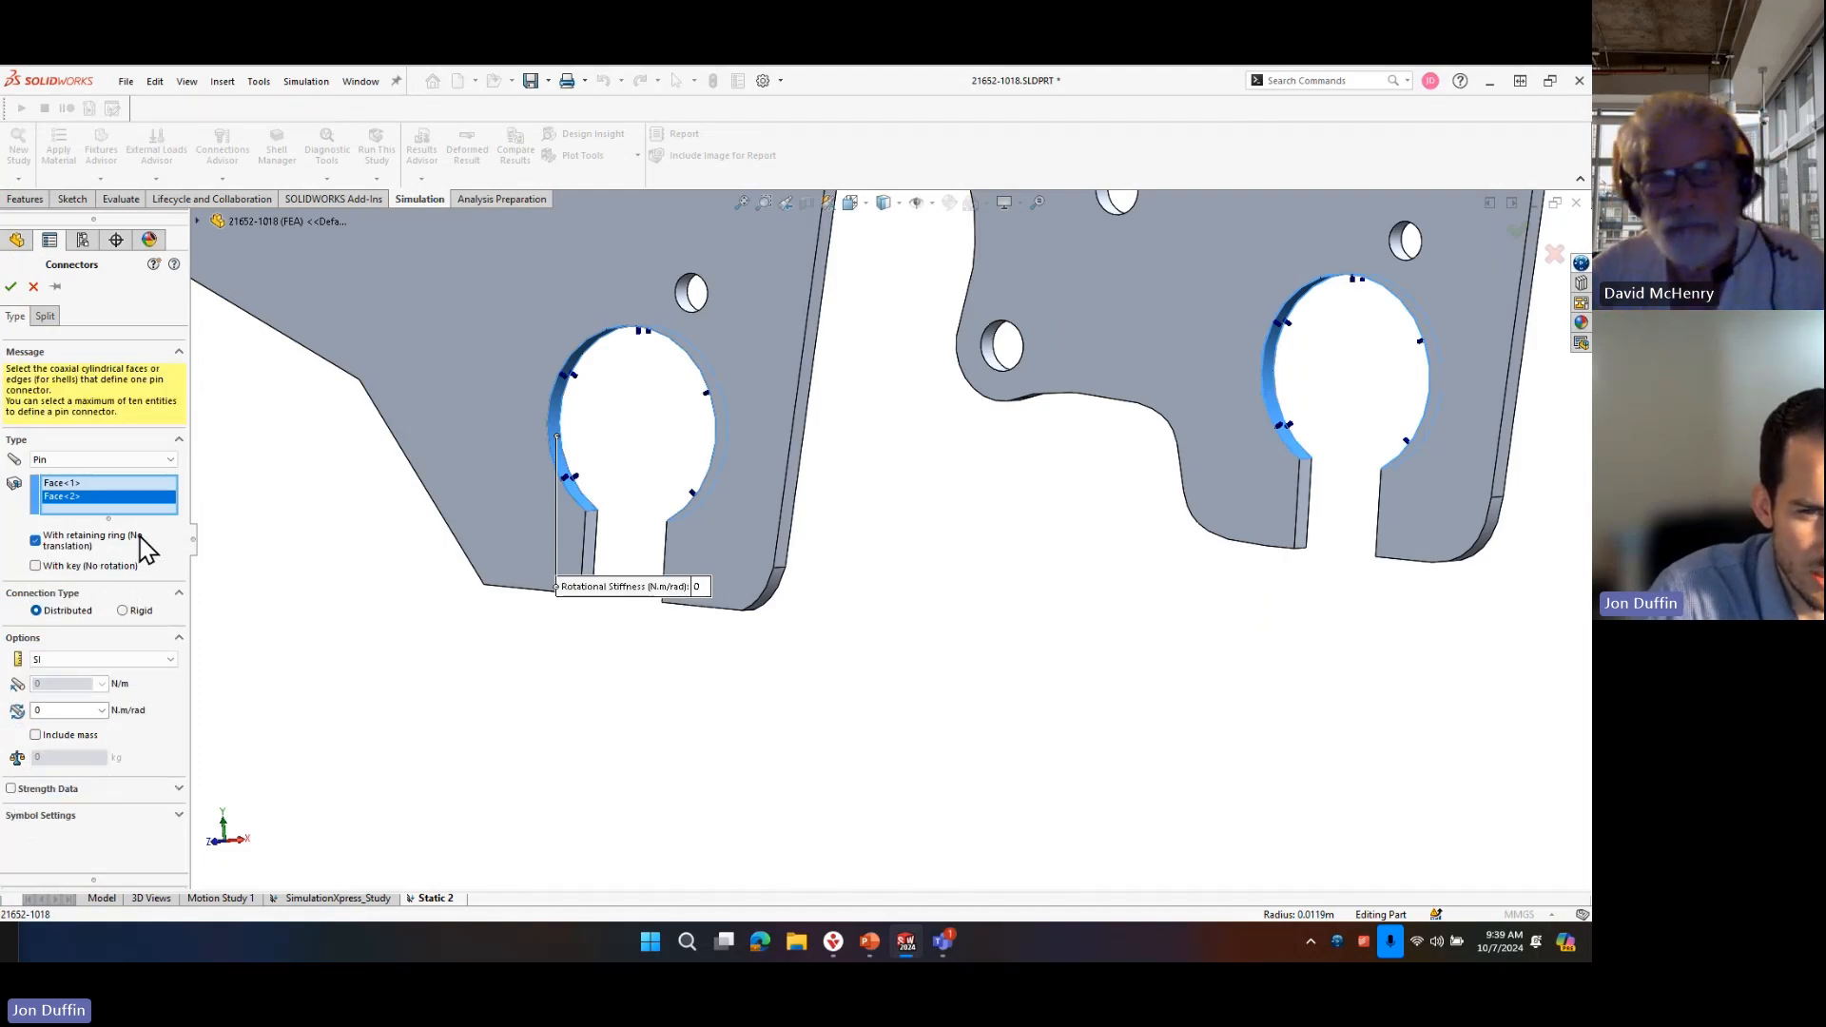
{"action": "left_click", "coordinate": [12, 287]}
Inspect the pin connector spanning the two axle tabs and hide its display.
{"action": "scroll", "coordinate": [1090, 704], "scroll_direction": "down", "scroll_amount": 3}
{"action": "middle_click_drag", "start_coordinate": [1047, 700], "coordinate": [981, 599]}
{"action": "middle_click_drag", "start_coordinate": [726, 623], "coordinate": [723, 530]}
{"action": "scroll", "coordinate": [666, 504], "scroll_direction": "down", "scroll_amount": 3}
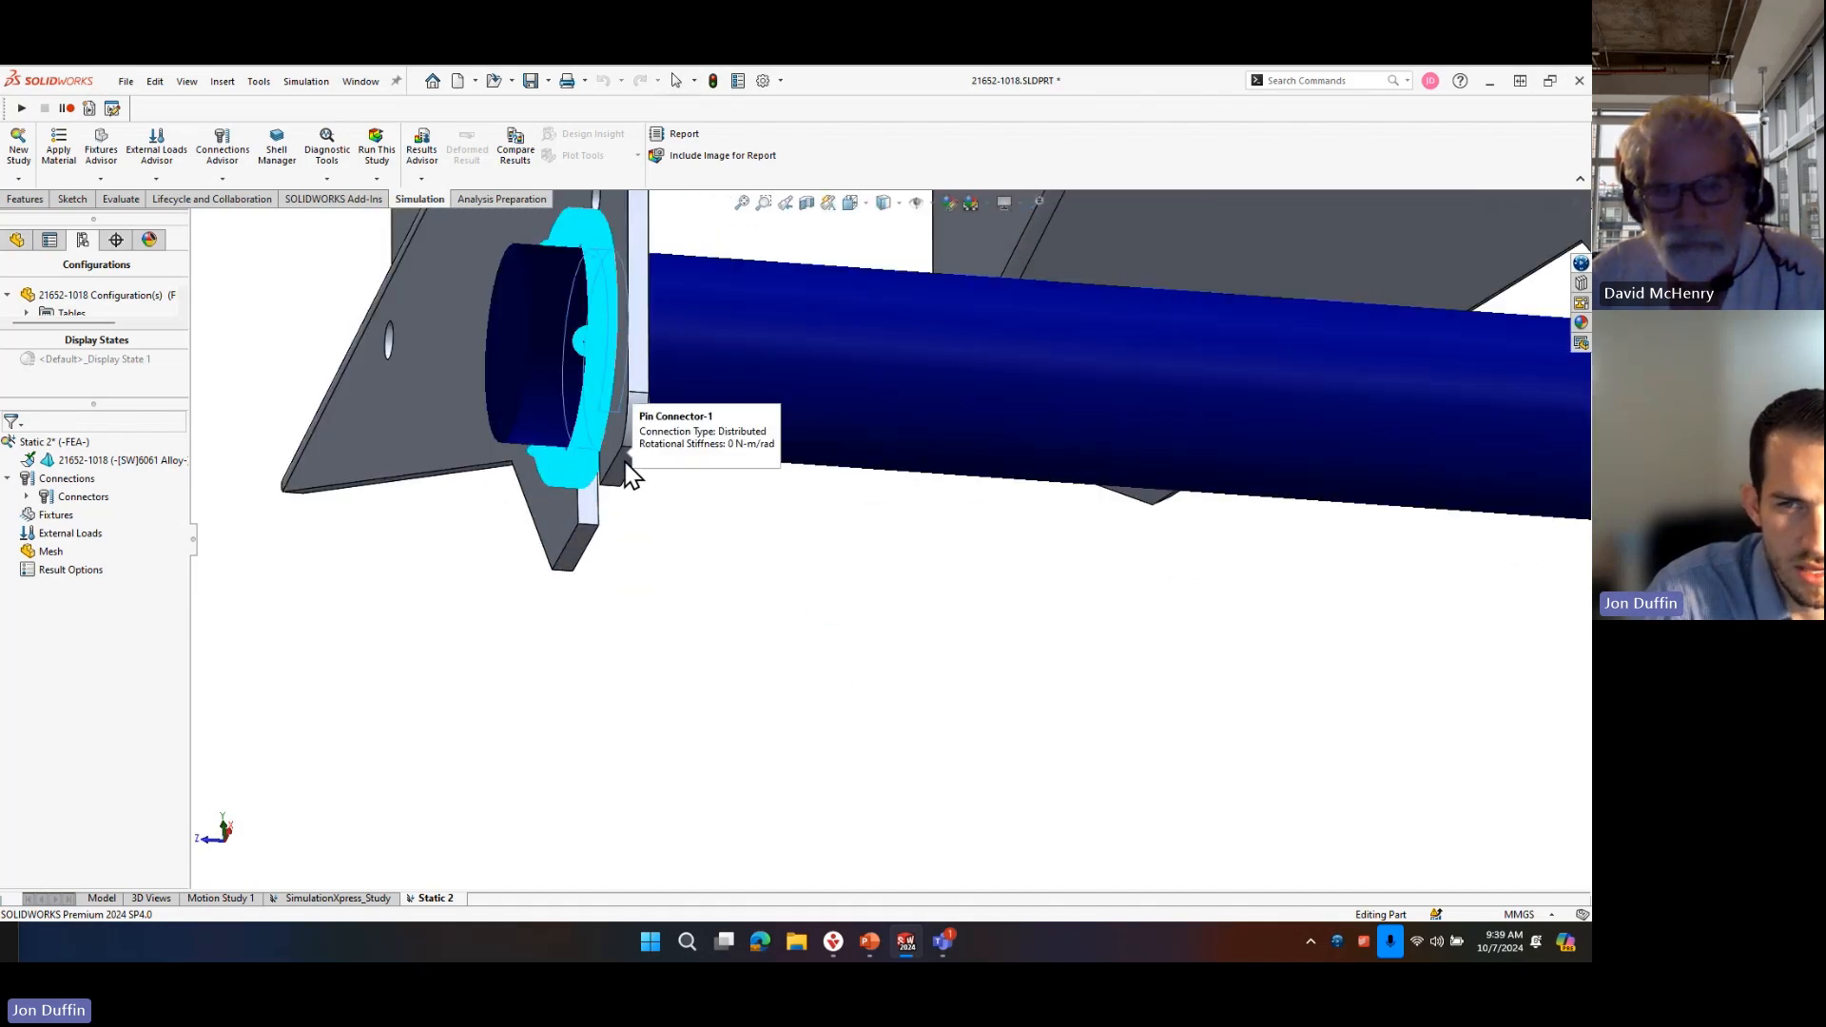
{"action": "scroll", "coordinate": [687, 363], "scroll_direction": "down", "scroll_amount": 4}
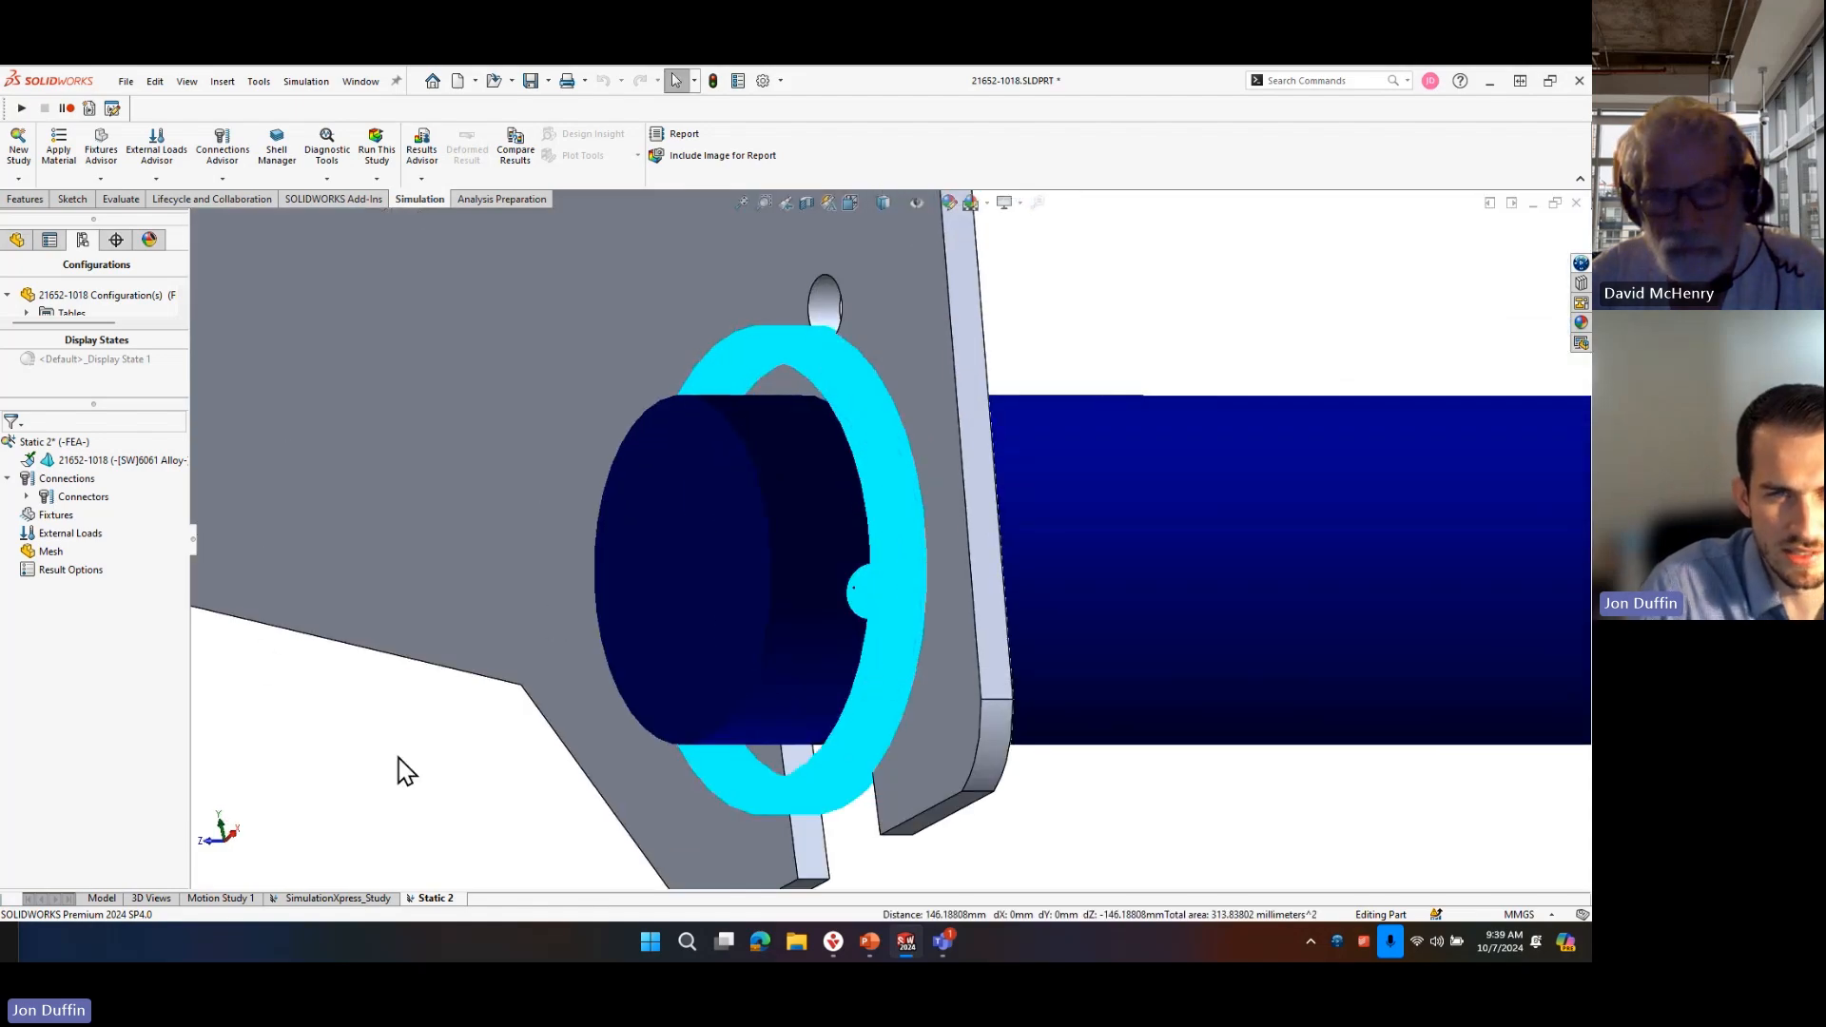
{"action": "scroll", "coordinate": [304, 676], "scroll_direction": "up", "scroll_amount": 3}
{"action": "left_click", "coordinate": [26, 497]}
{"action": "right_click", "coordinate": [80, 514]}
{"action": "left_click", "coordinate": [156, 594]}
{"action": "left_click", "coordinate": [501, 735]}
Start a Fixed Geometry fixture on one side wall's thin end face at the part's open end.
{"action": "scroll", "coordinate": [958, 695], "scroll_direction": "up", "scroll_amount": 6}
{"action": "middle_click_drag", "start_coordinate": [1011, 630], "coordinate": [1067, 606]}
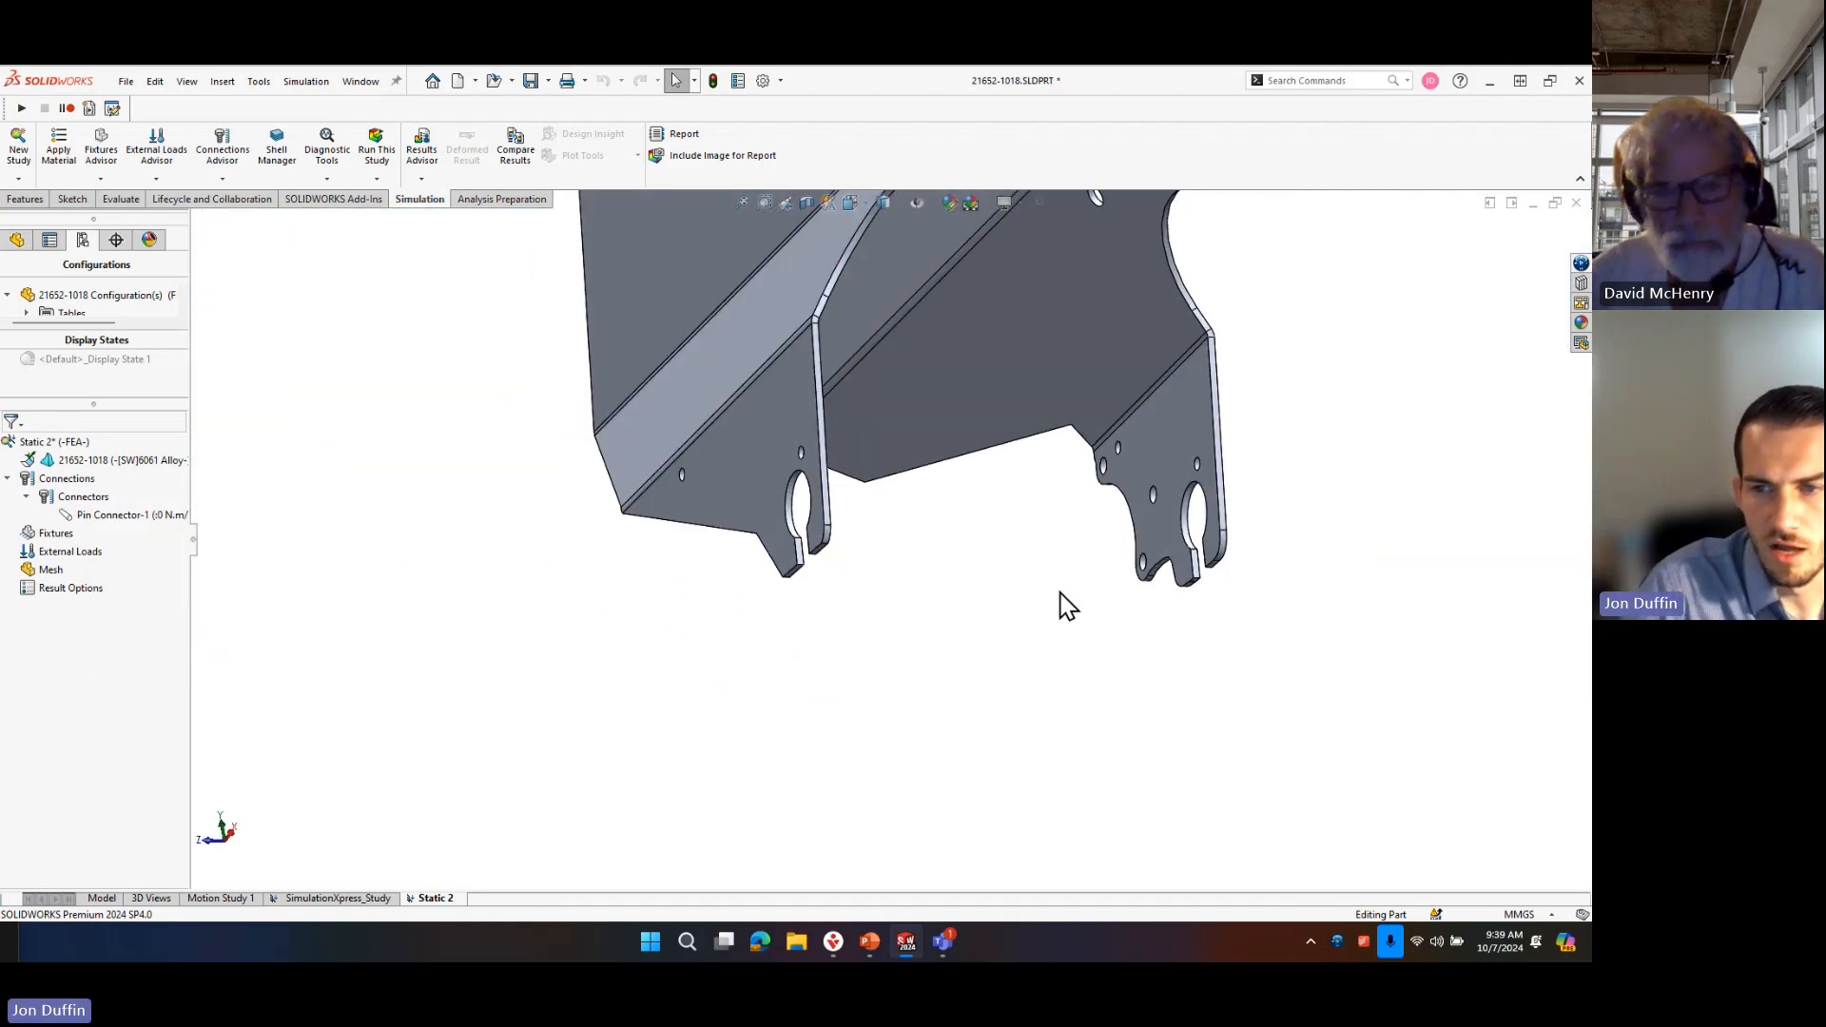
{"action": "right_click", "coordinate": [57, 537]}
{"action": "left_click", "coordinate": [122, 579]}
{"action": "scroll", "coordinate": [882, 551], "scroll_direction": "up", "scroll_amount": 6}
{"action": "middle_click_drag", "start_coordinate": [908, 533], "coordinate": [1080, 489]}
{"action": "scroll", "coordinate": [864, 600], "scroll_direction": "down", "scroll_amount": 5}
{"action": "scroll", "coordinate": [445, 462], "scroll_direction": "down", "scroll_amount": 5}
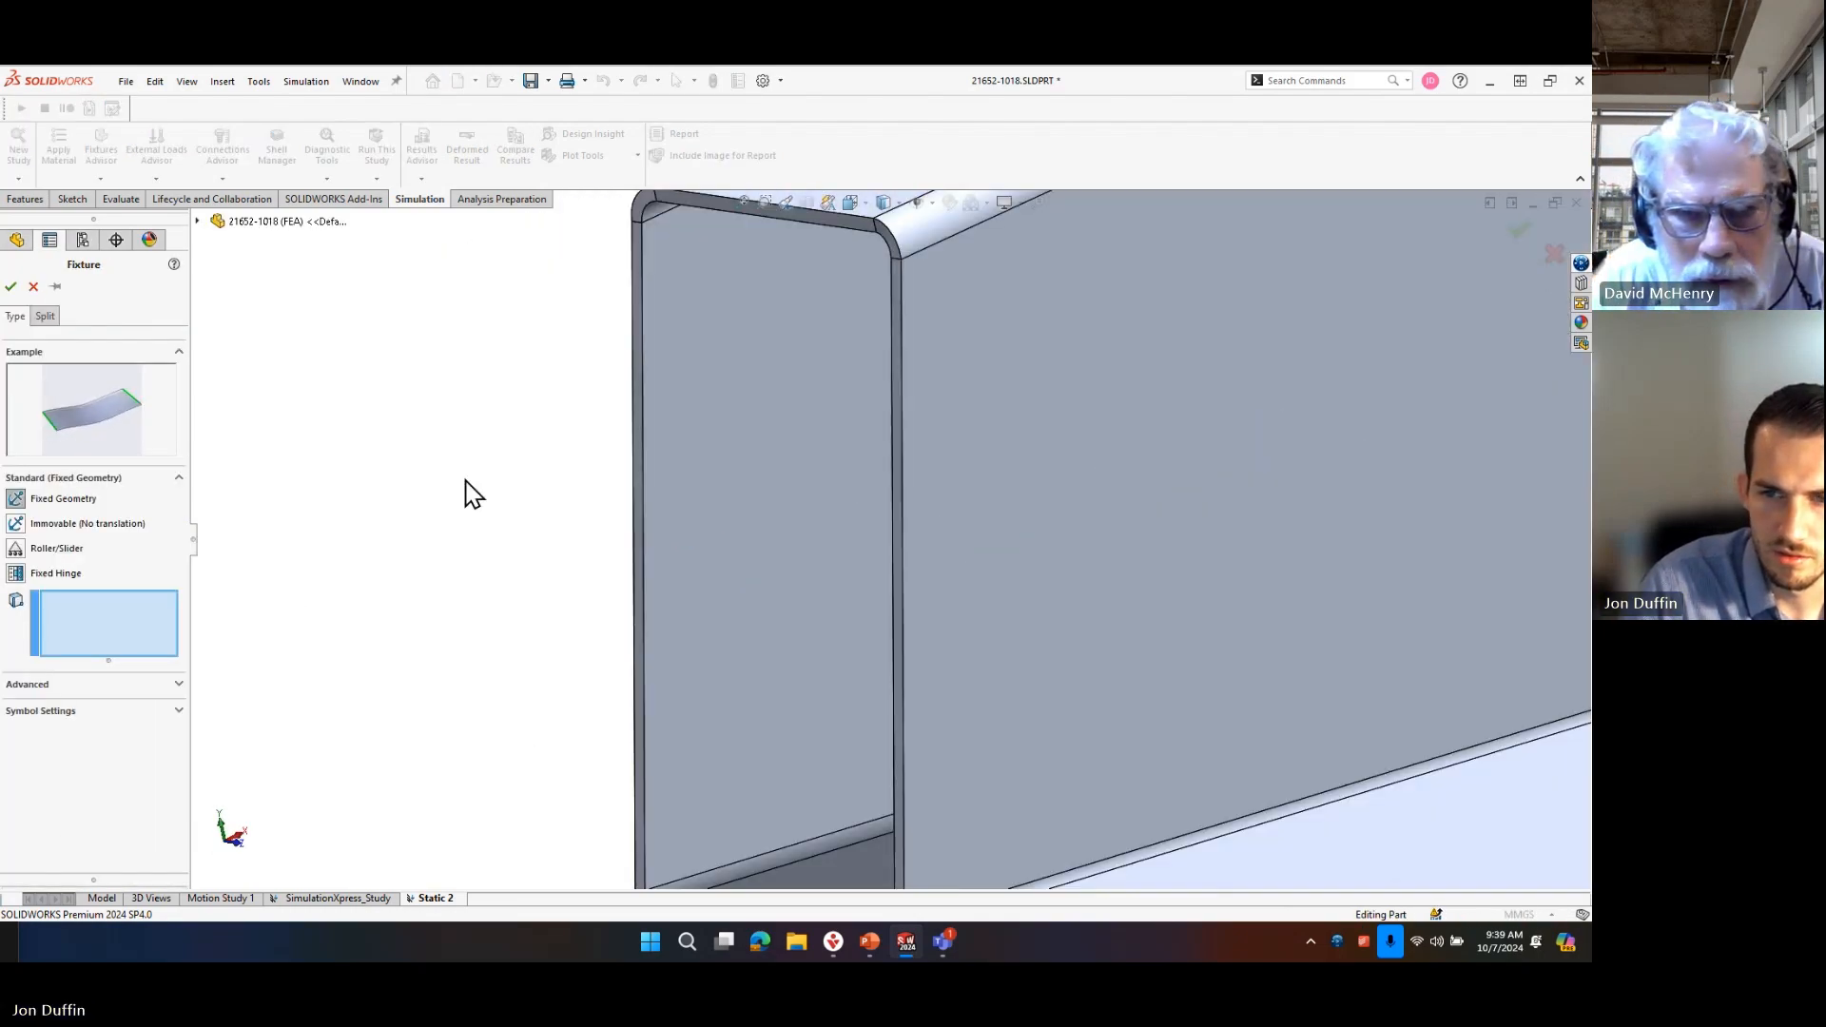
{"action": "left_click", "coordinate": [695, 373]}
Add the top, bend and opposite side wall end faces to the Fixed Geometry fixture and accept it.
{"action": "scroll", "coordinate": [764, 363], "scroll_direction": "up", "scroll_amount": 5}
{"action": "middle_click_drag", "start_coordinate": [771, 374], "coordinate": [909, 468]}
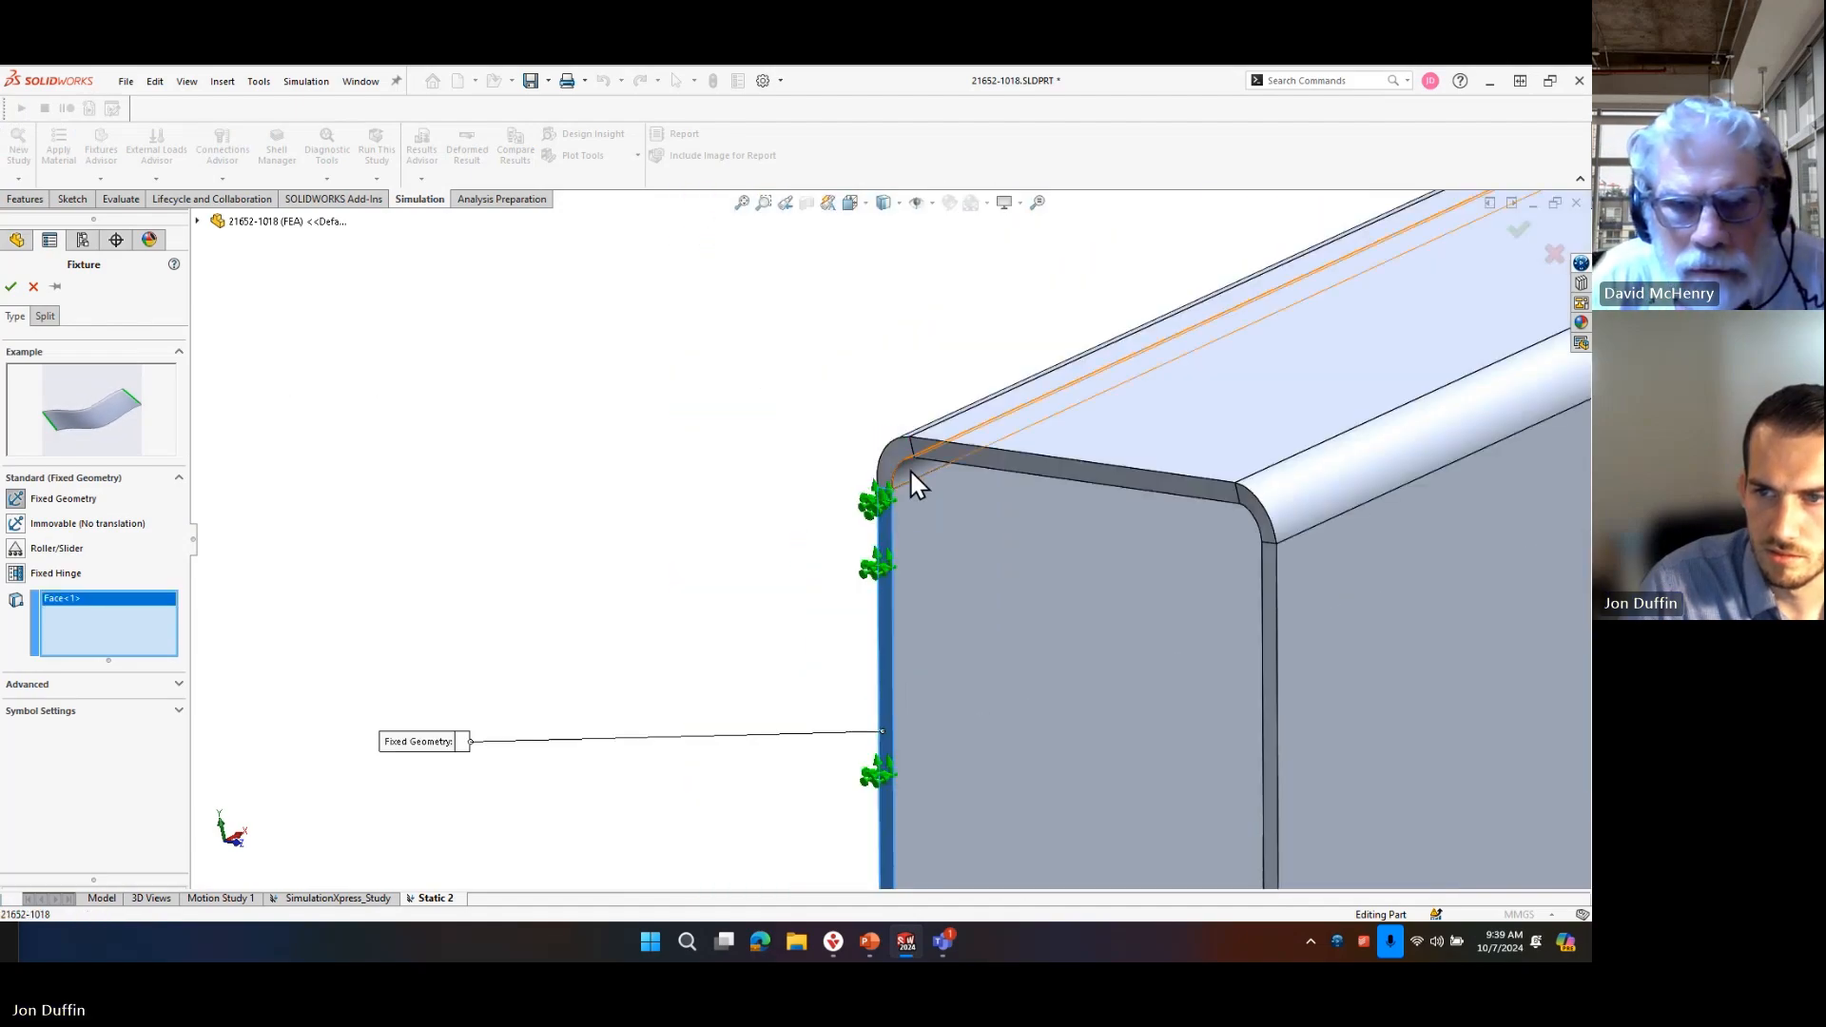
{"action": "left_click", "coordinate": [939, 453]}
{"action": "left_click", "coordinate": [1247, 537]}
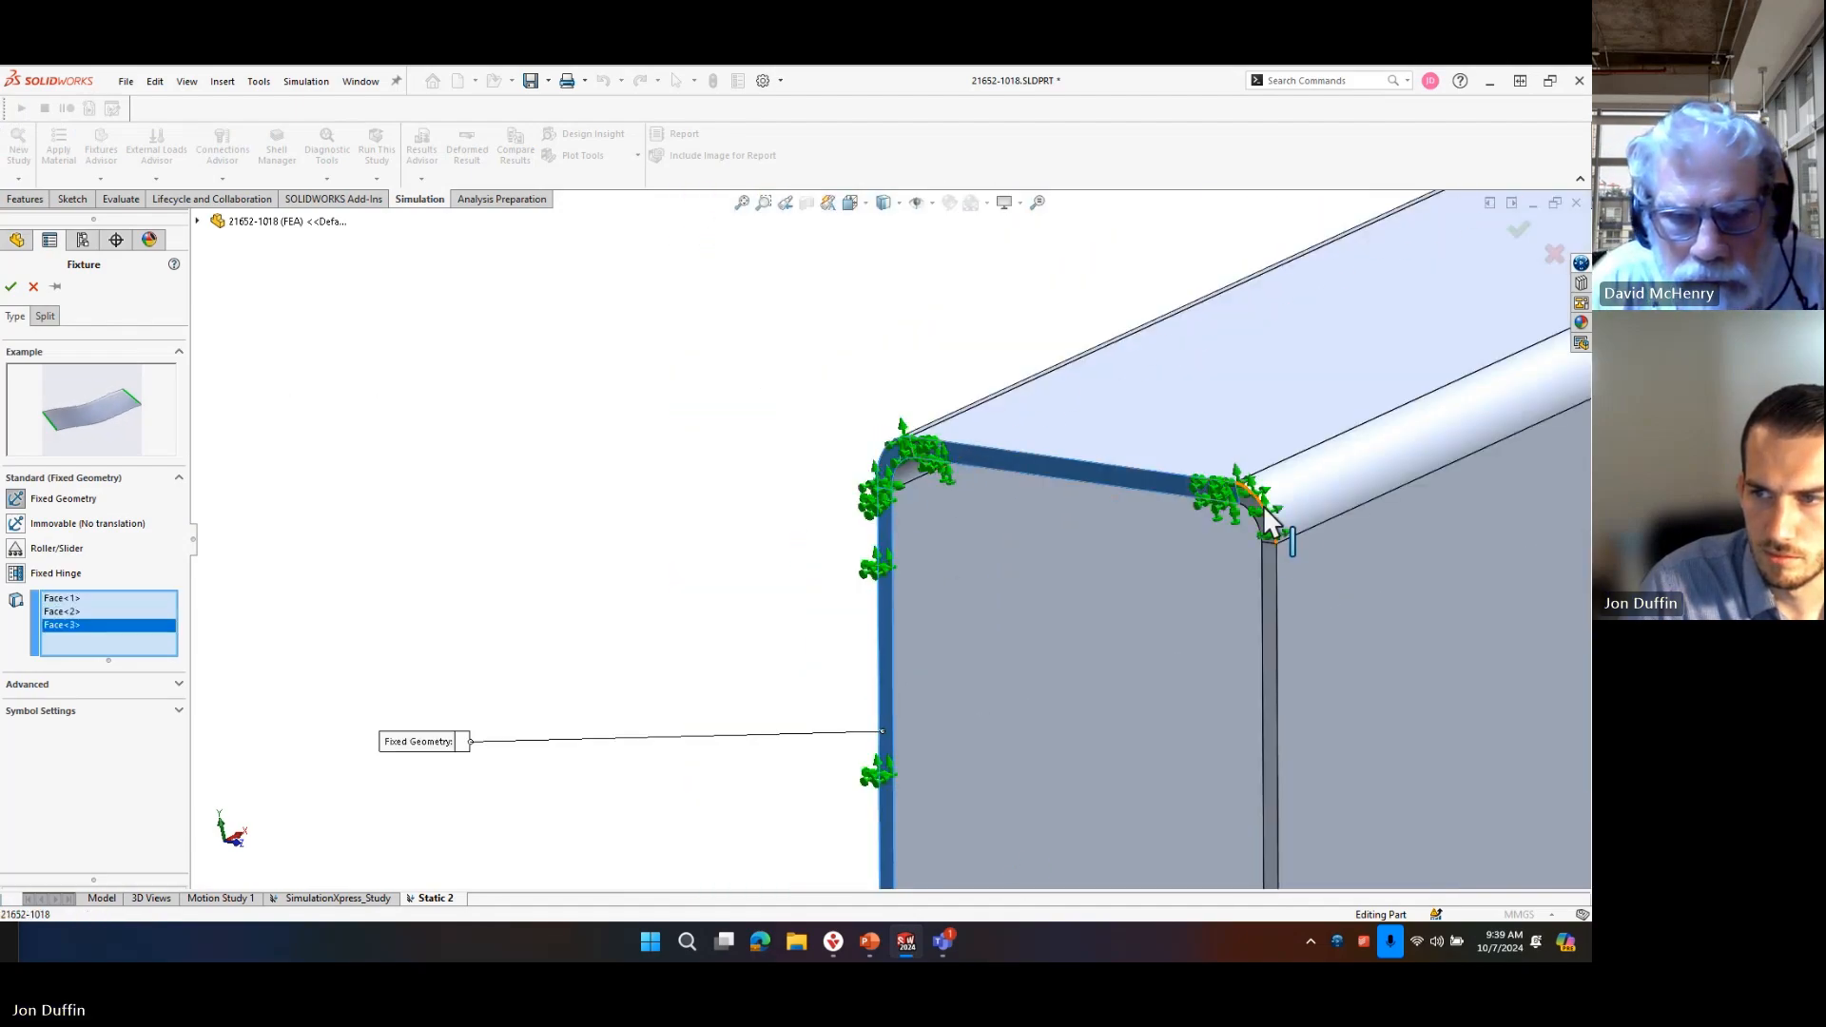
{"action": "left_click", "coordinate": [1257, 505]}
{"action": "left_click", "coordinate": [1264, 552]}
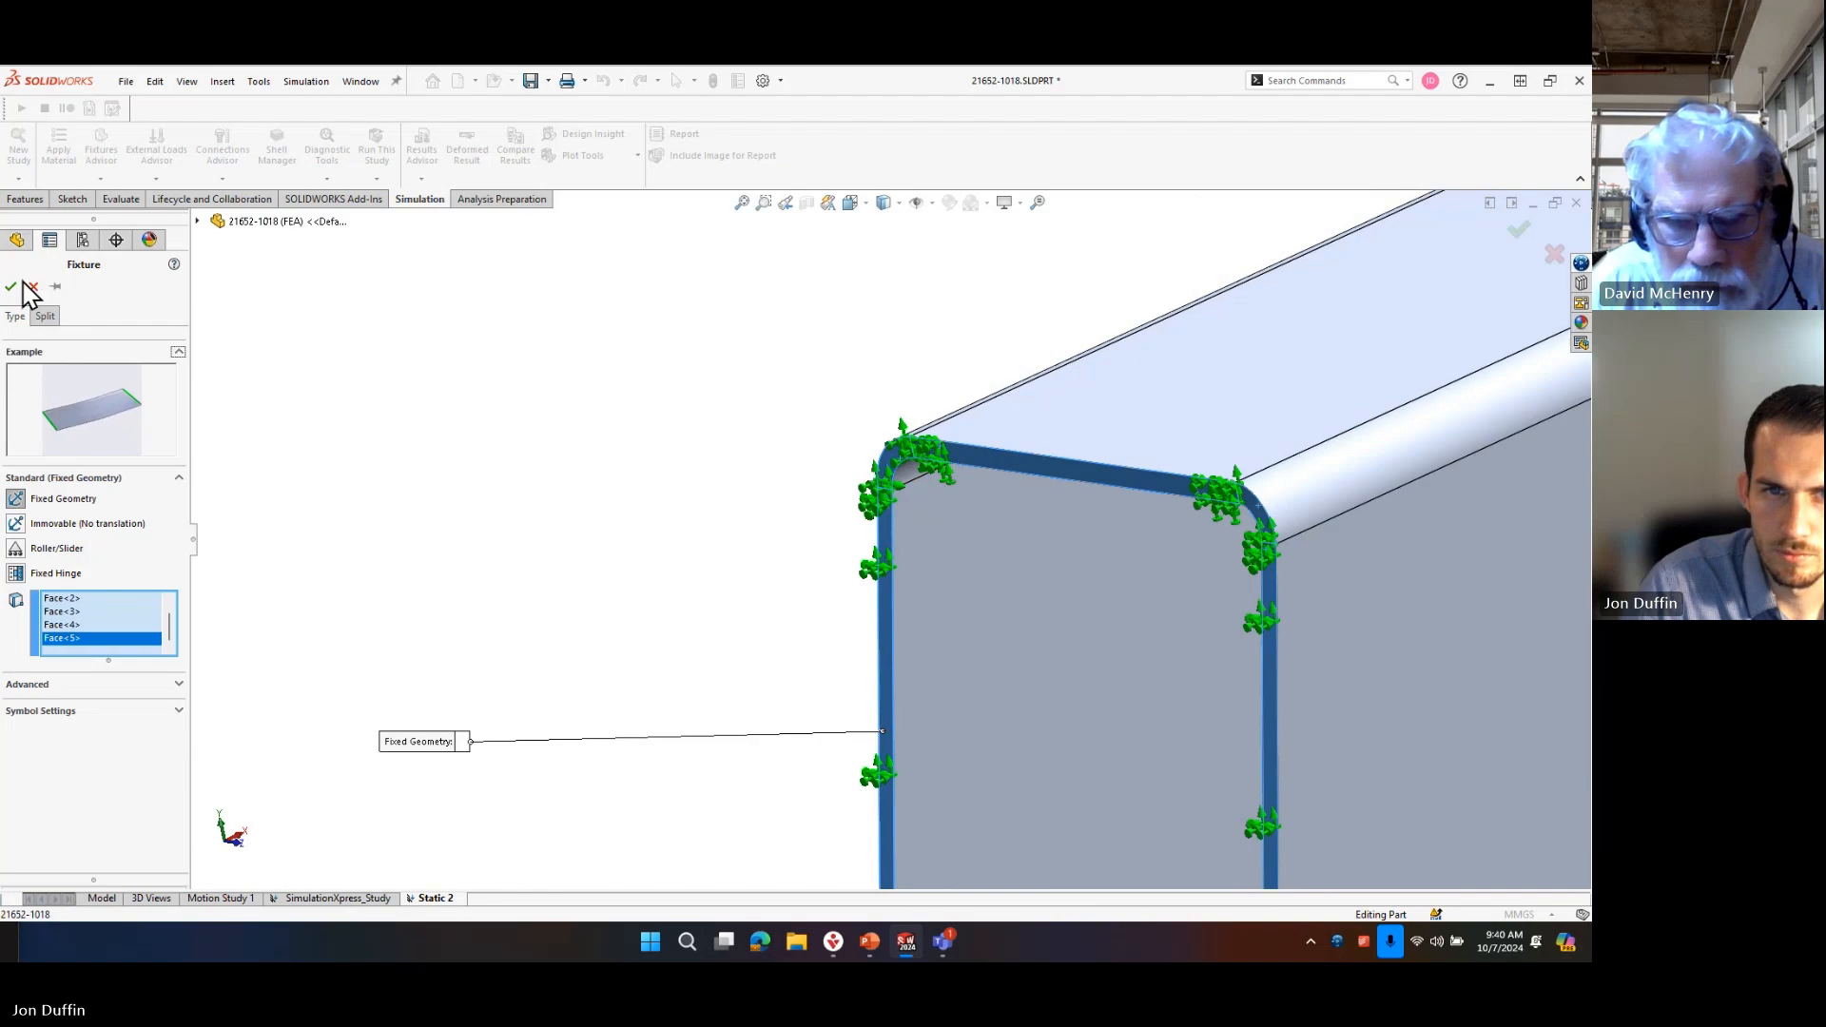
{"action": "left_click", "coordinate": [12, 286]}
Start a normal force load on the two bottom edge faces beside the near axle tab's slot.
{"action": "scroll", "coordinate": [1287, 620], "scroll_direction": "up", "scroll_amount": 10}
{"action": "scroll", "coordinate": [1287, 620], "scroll_direction": "down", "scroll_amount": 2}
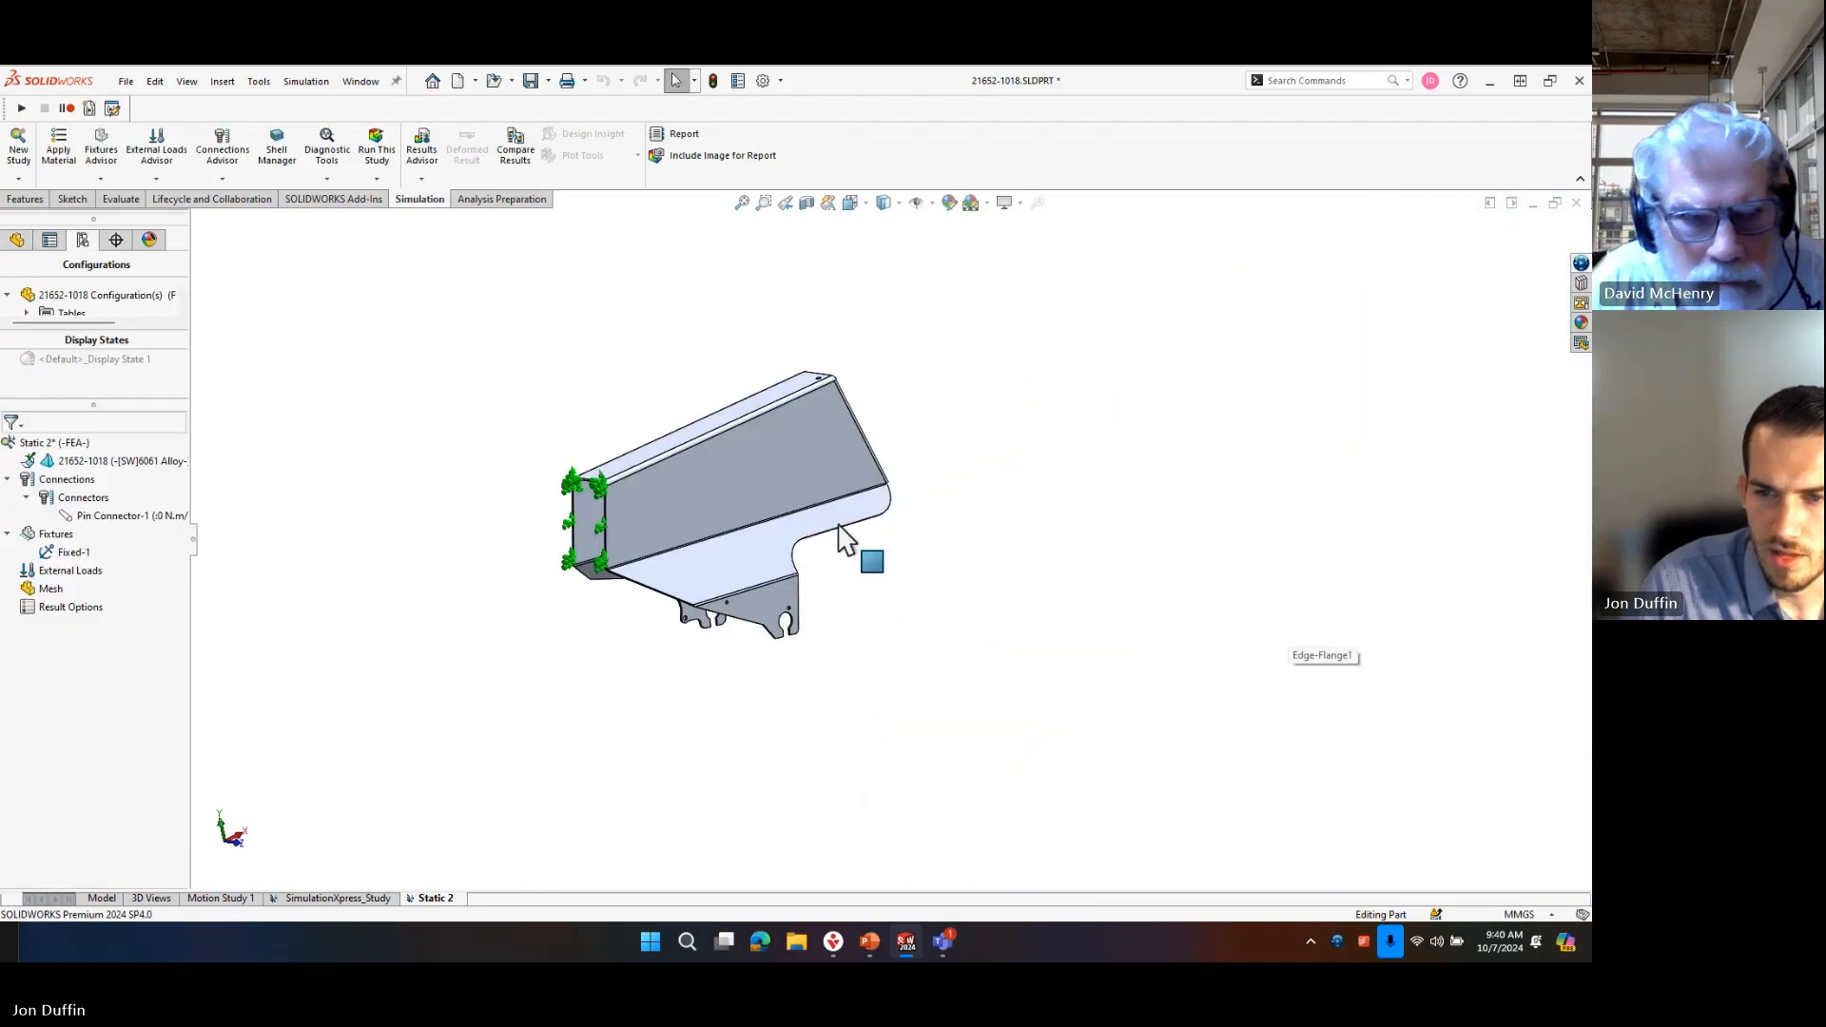
{"action": "middle_click_drag", "start_coordinate": [839, 527], "coordinate": [305, 644]}
{"action": "right_click", "coordinate": [73, 573]}
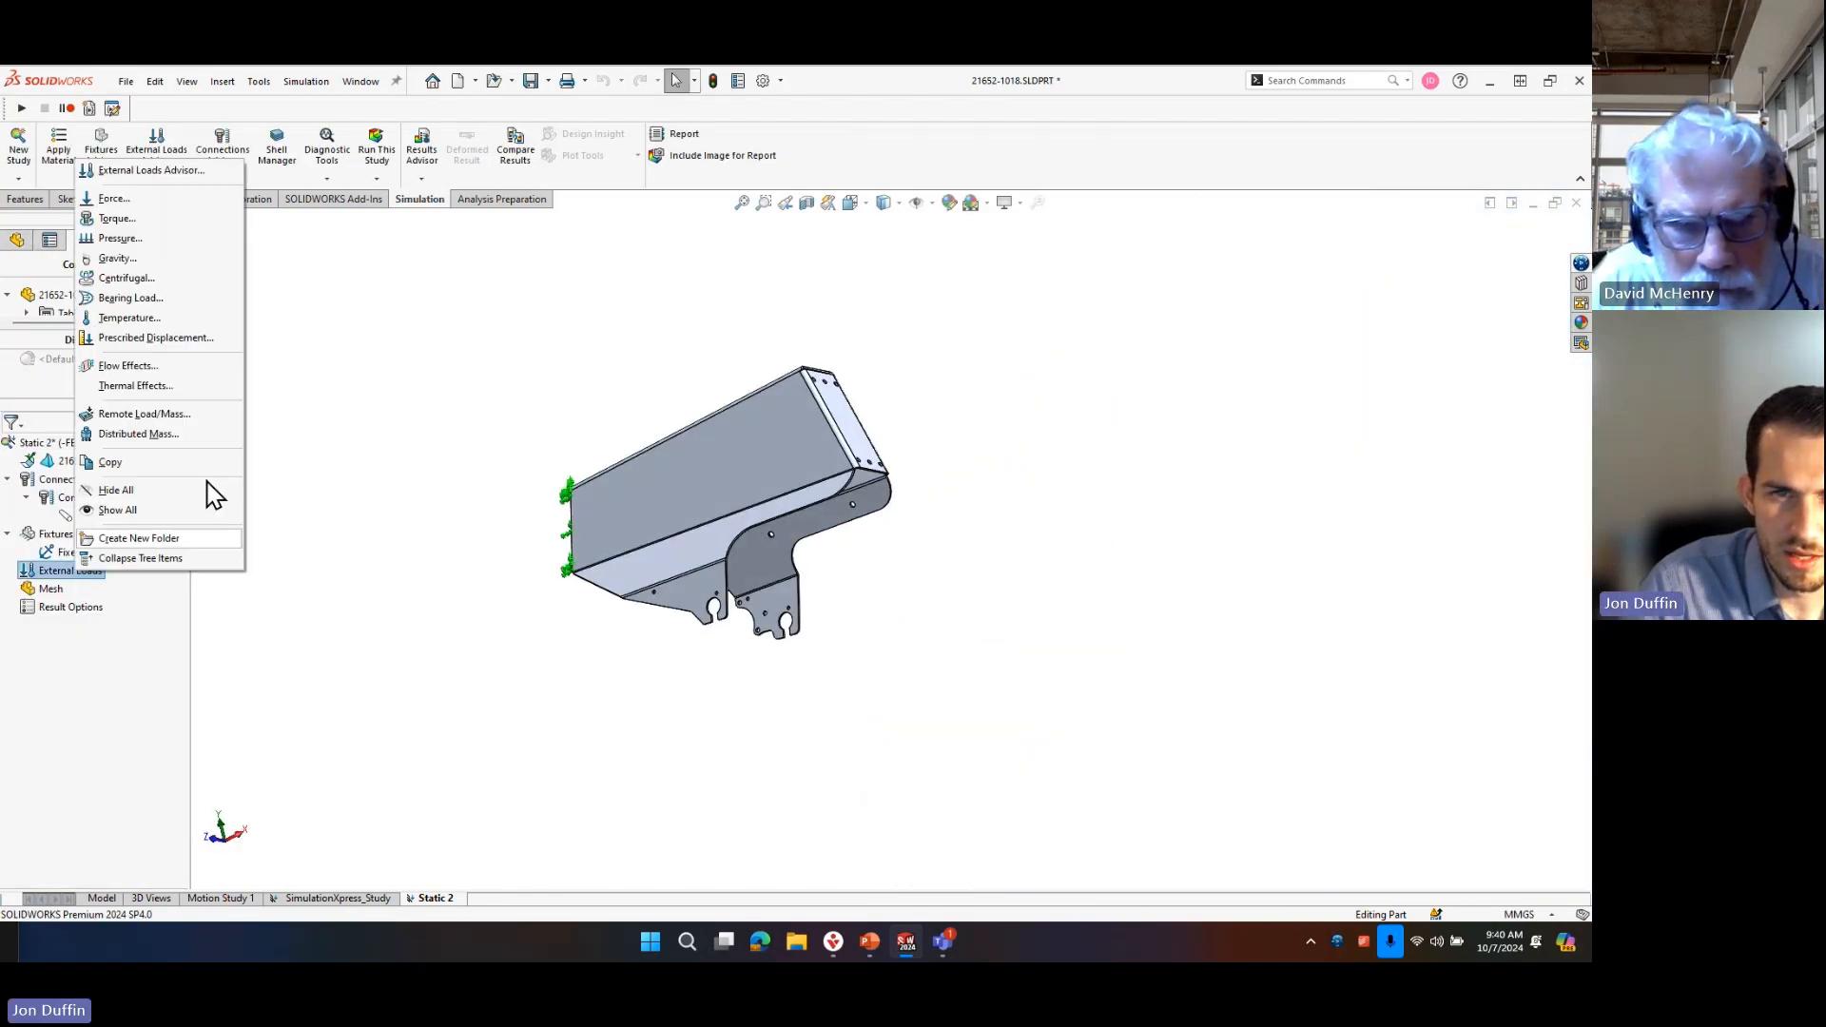
{"action": "left_click", "coordinate": [139, 201]}
{"action": "scroll", "coordinate": [740, 623], "scroll_direction": "down", "scroll_amount": 8}
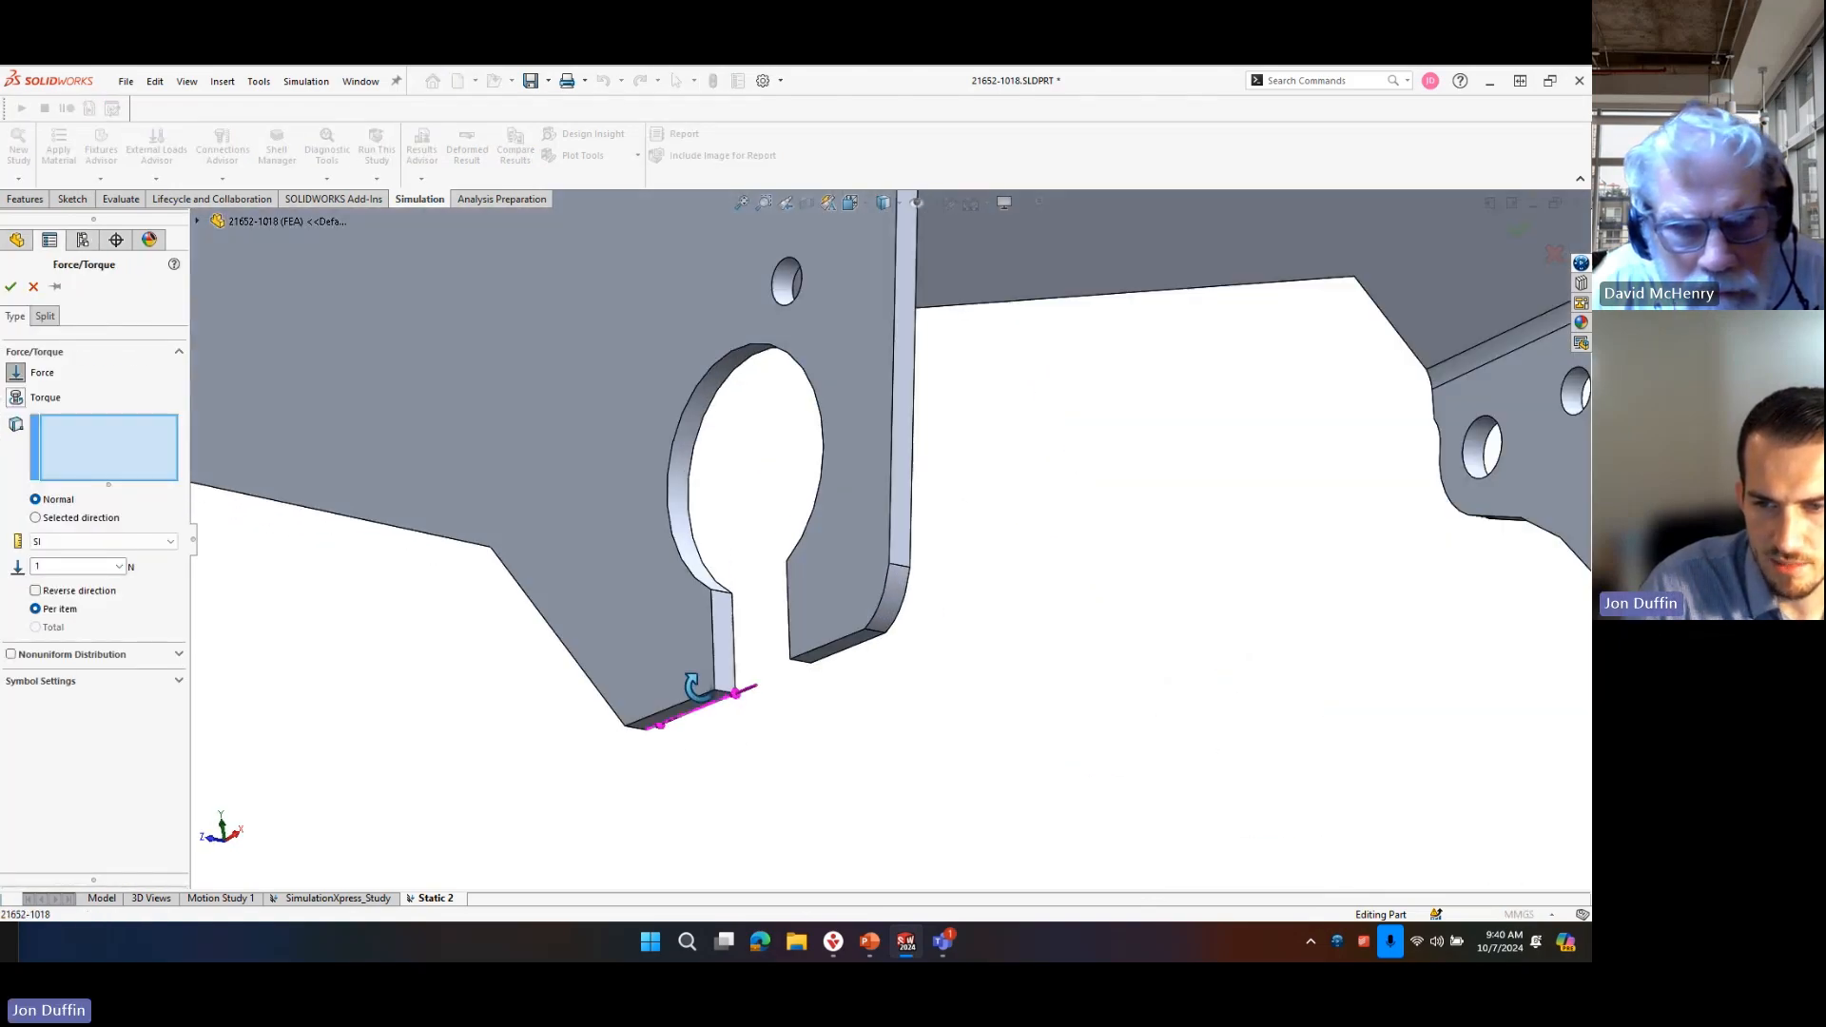
{"action": "middle_click_drag", "start_coordinate": [692, 686], "coordinate": [720, 686]}
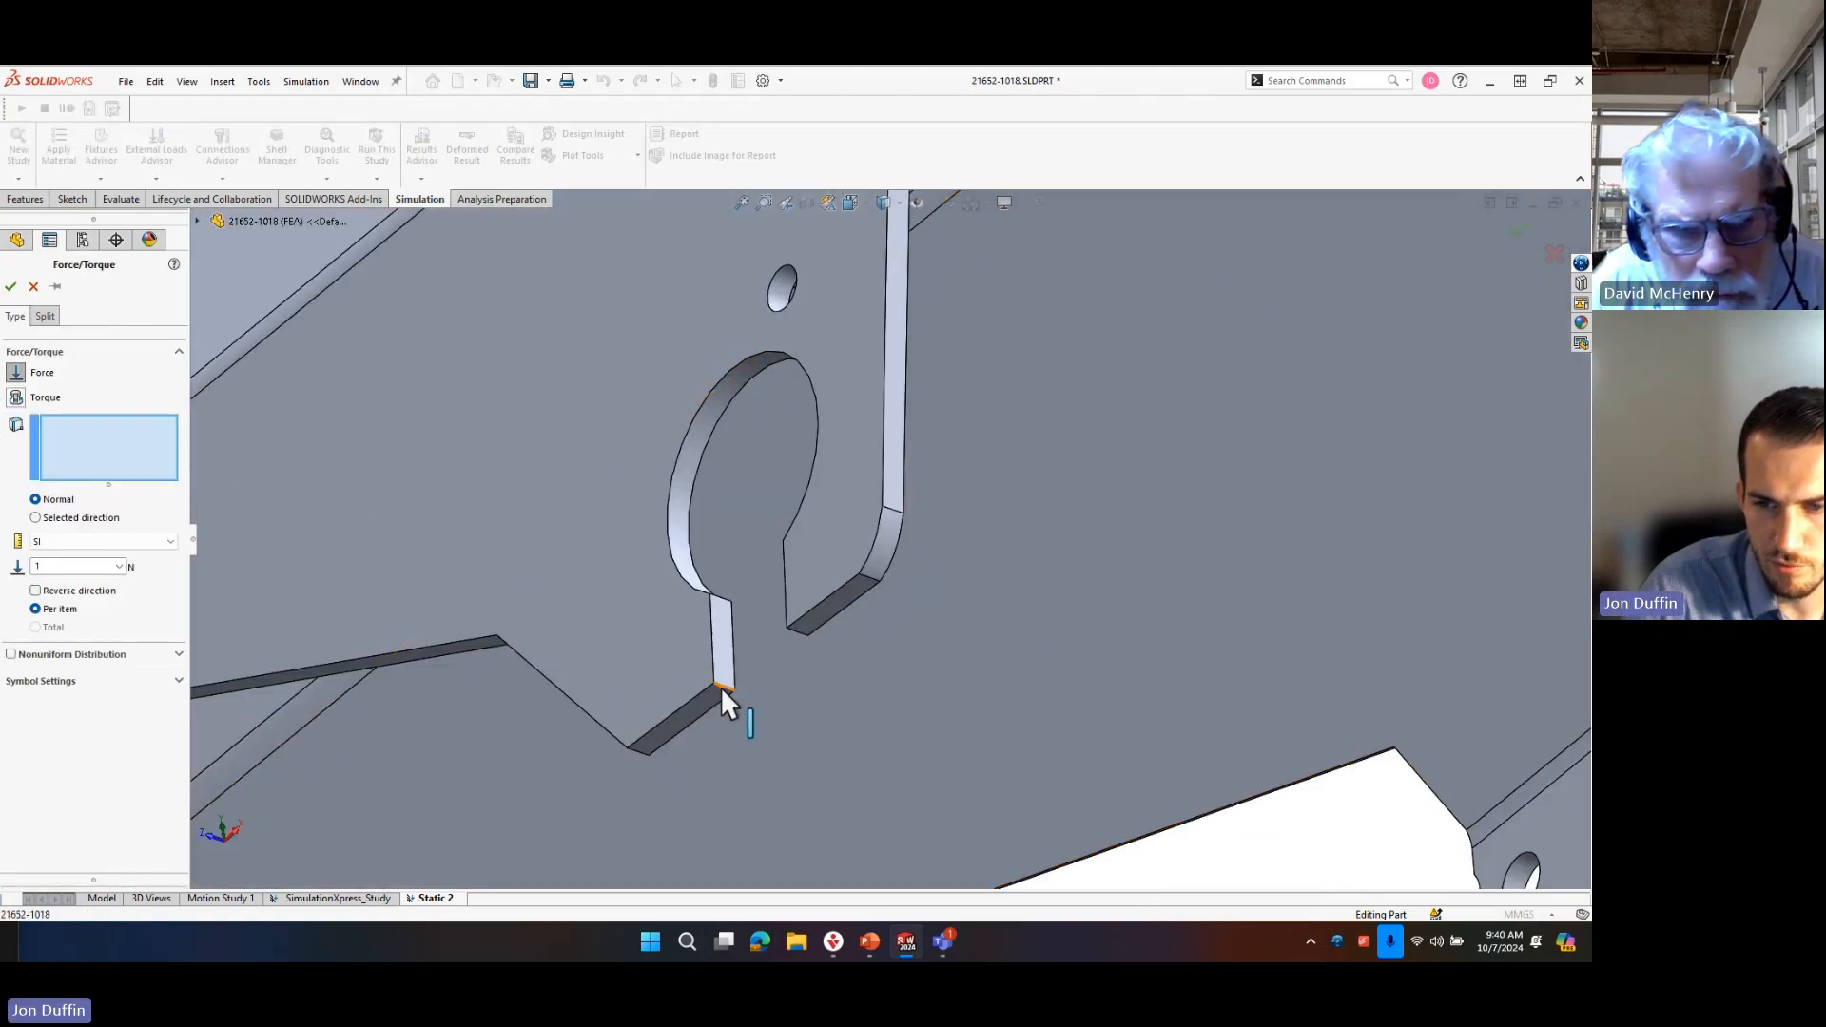
{"action": "left_click", "coordinate": [715, 700]}
{"action": "left_click", "coordinate": [827, 623]}
Add the two bottom edge faces beside the far axle tab's slot to the force load.
{"action": "scroll", "coordinate": [1173, 734], "scroll_direction": "up", "scroll_amount": 5}
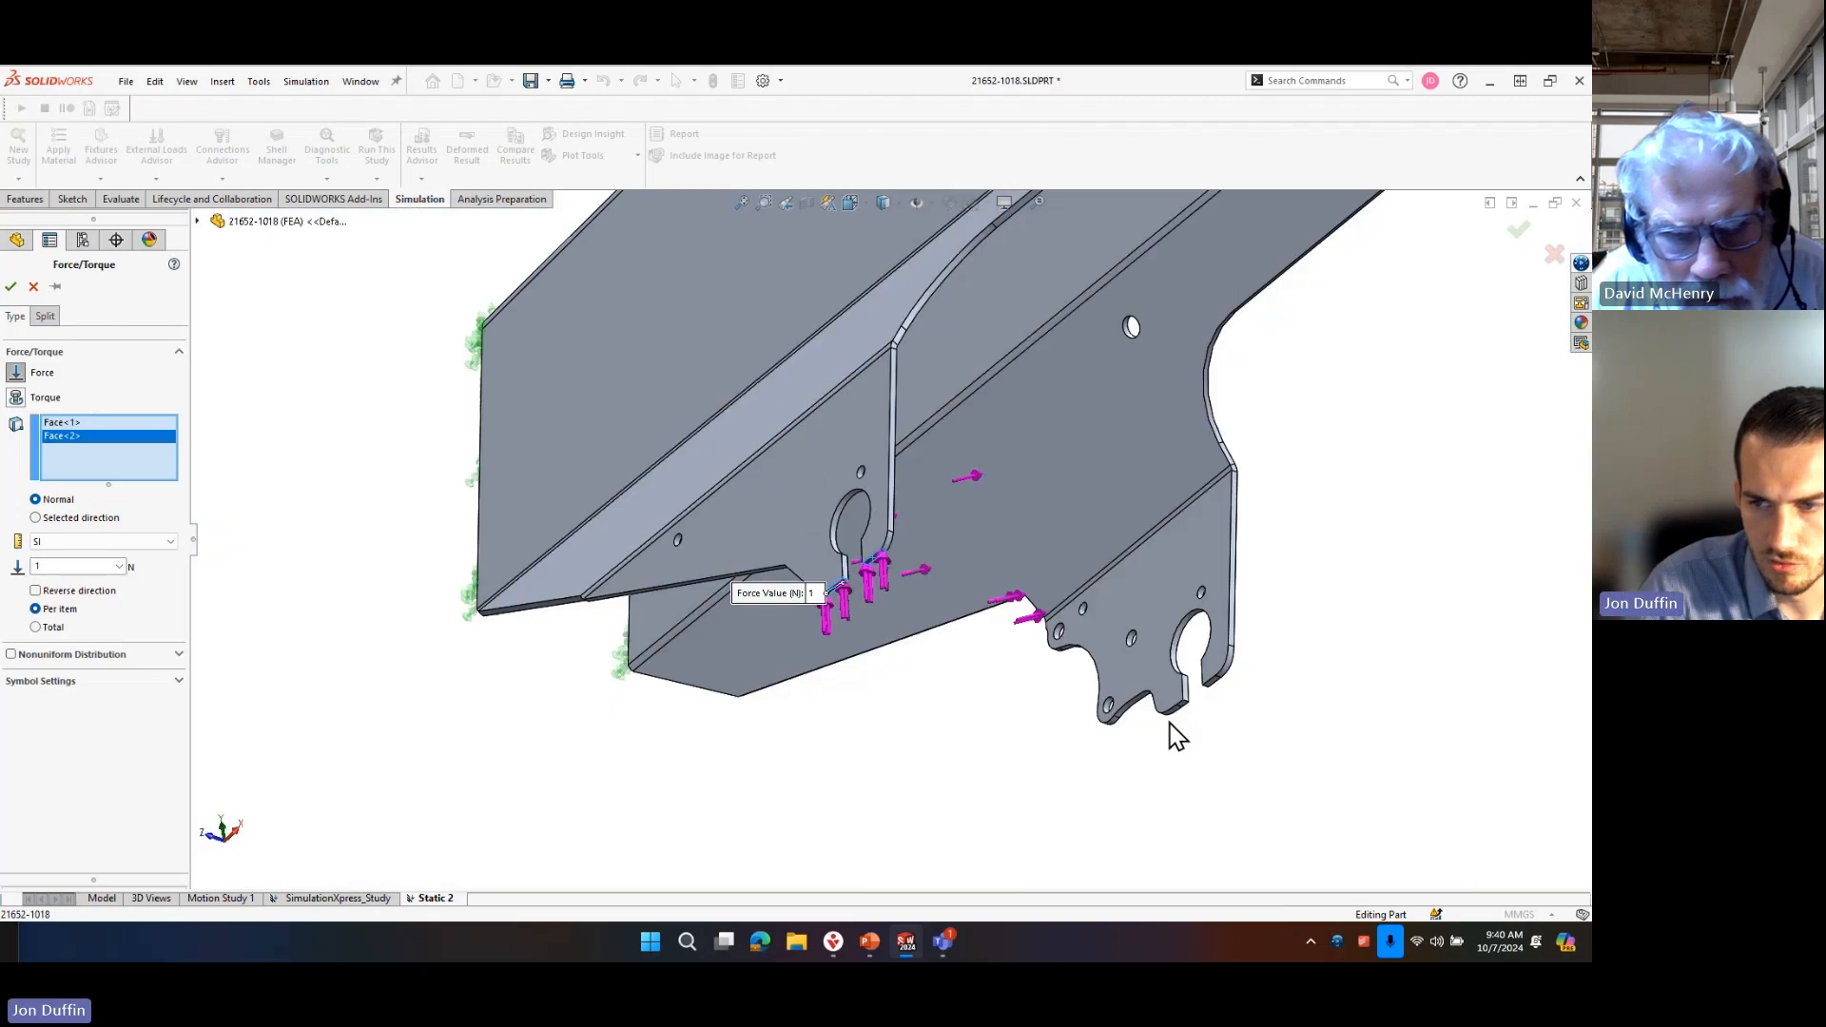
{"action": "scroll", "coordinate": [1040, 706], "scroll_direction": "down", "scroll_amount": 8}
{"action": "left_click", "coordinate": [1094, 796]}
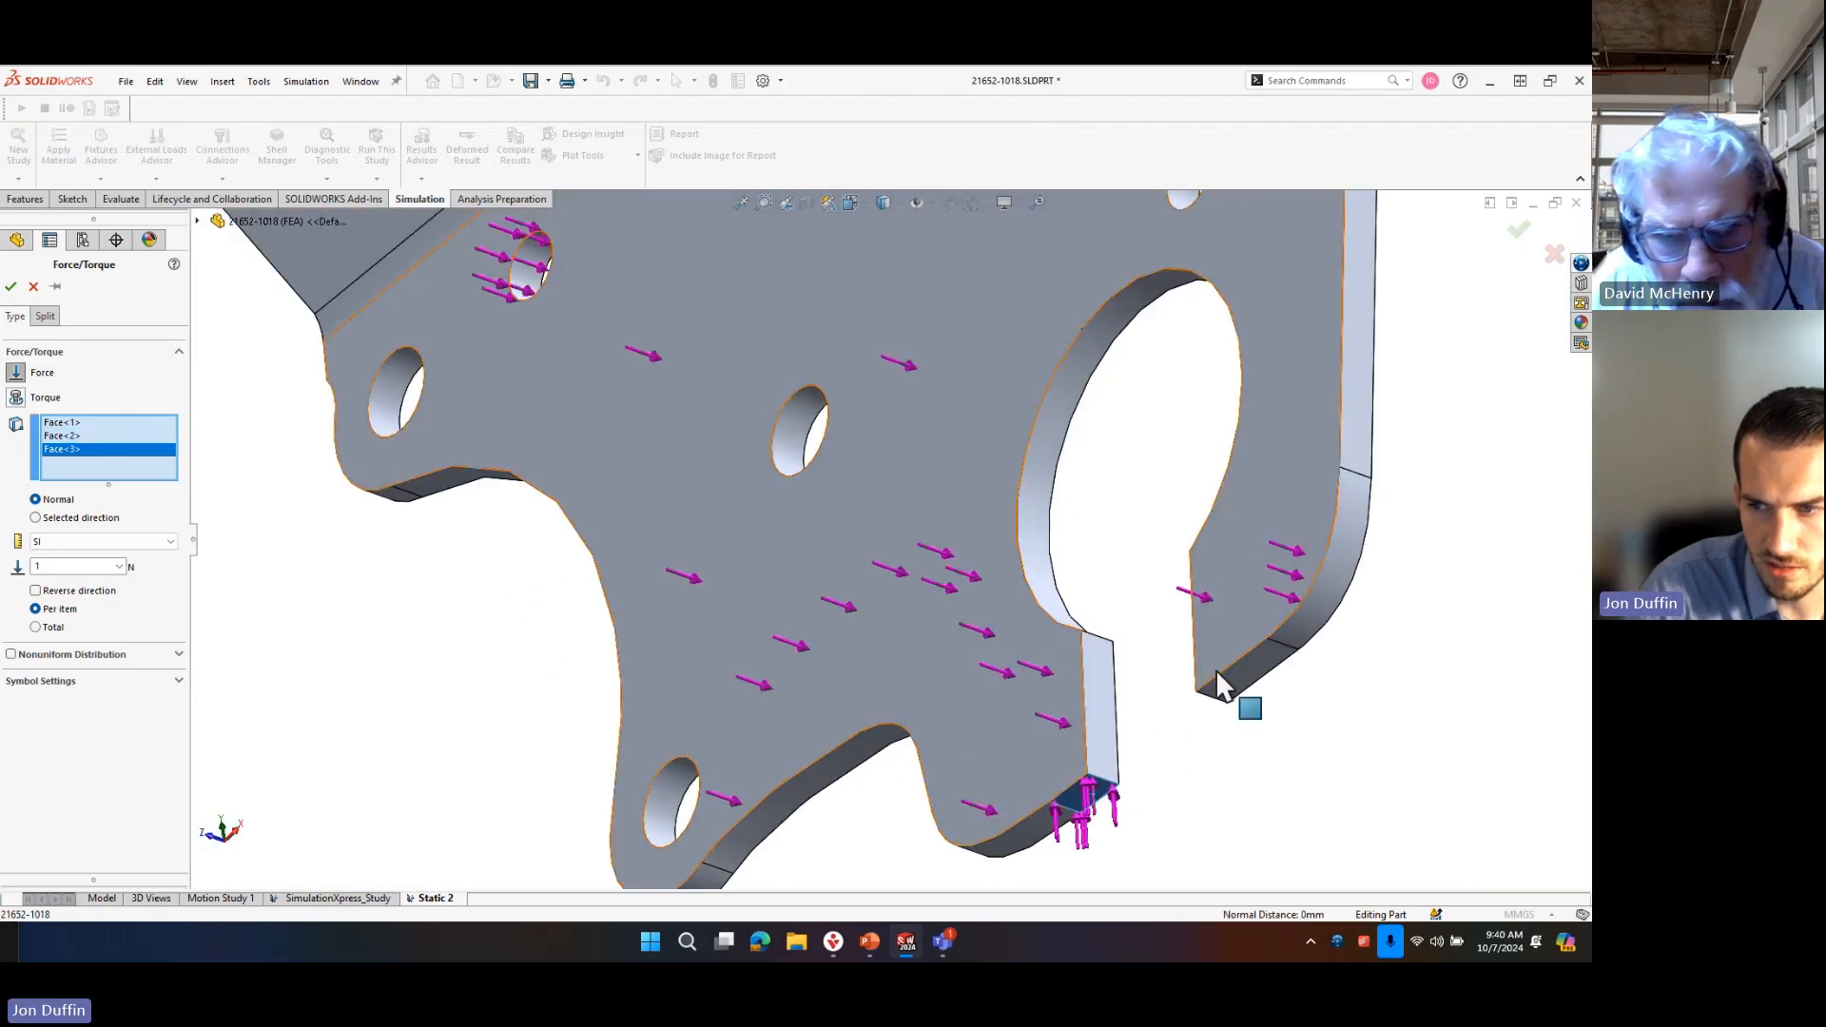
{"action": "left_click", "coordinate": [1232, 671]}
Set the force on the axle tabs' slot edge faces to a total of 1000 N and accept the load.
{"action": "scroll", "coordinate": [934, 663], "scroll_direction": "up", "scroll_amount": 6}
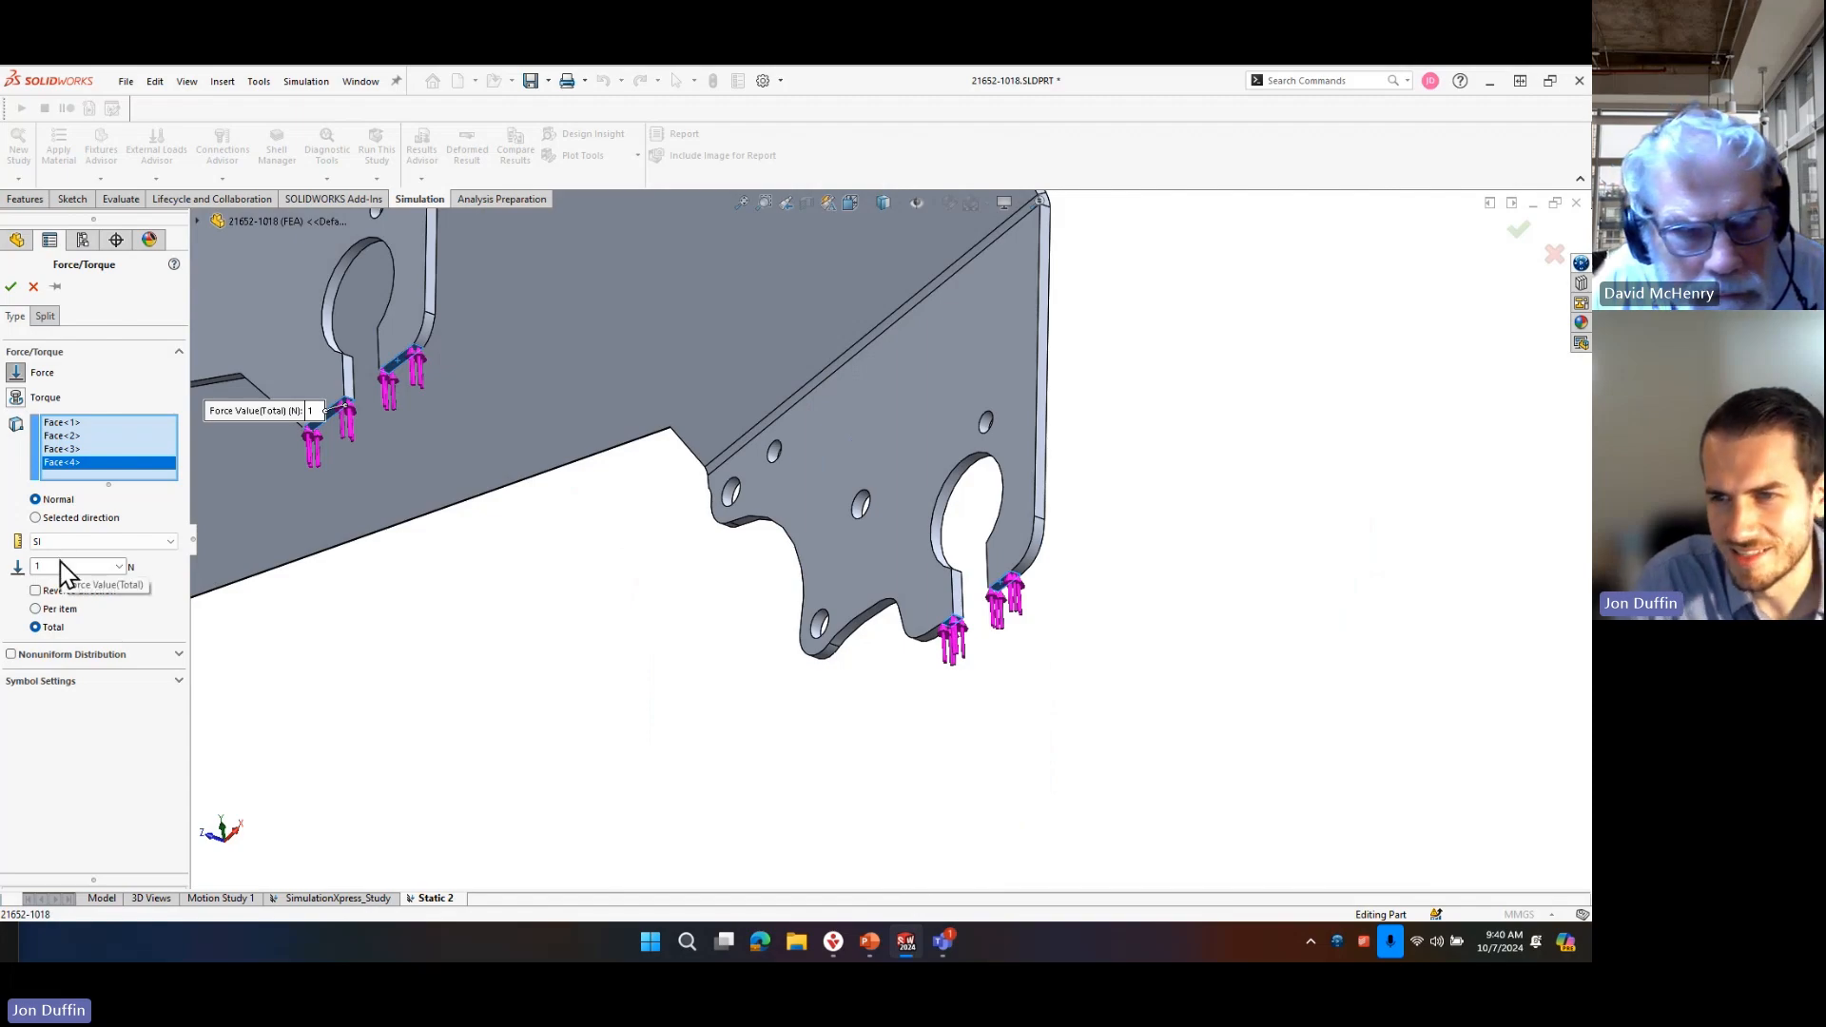
{"action": "middle_click_drag", "start_coordinate": [907, 475], "coordinate": [700, 543]}
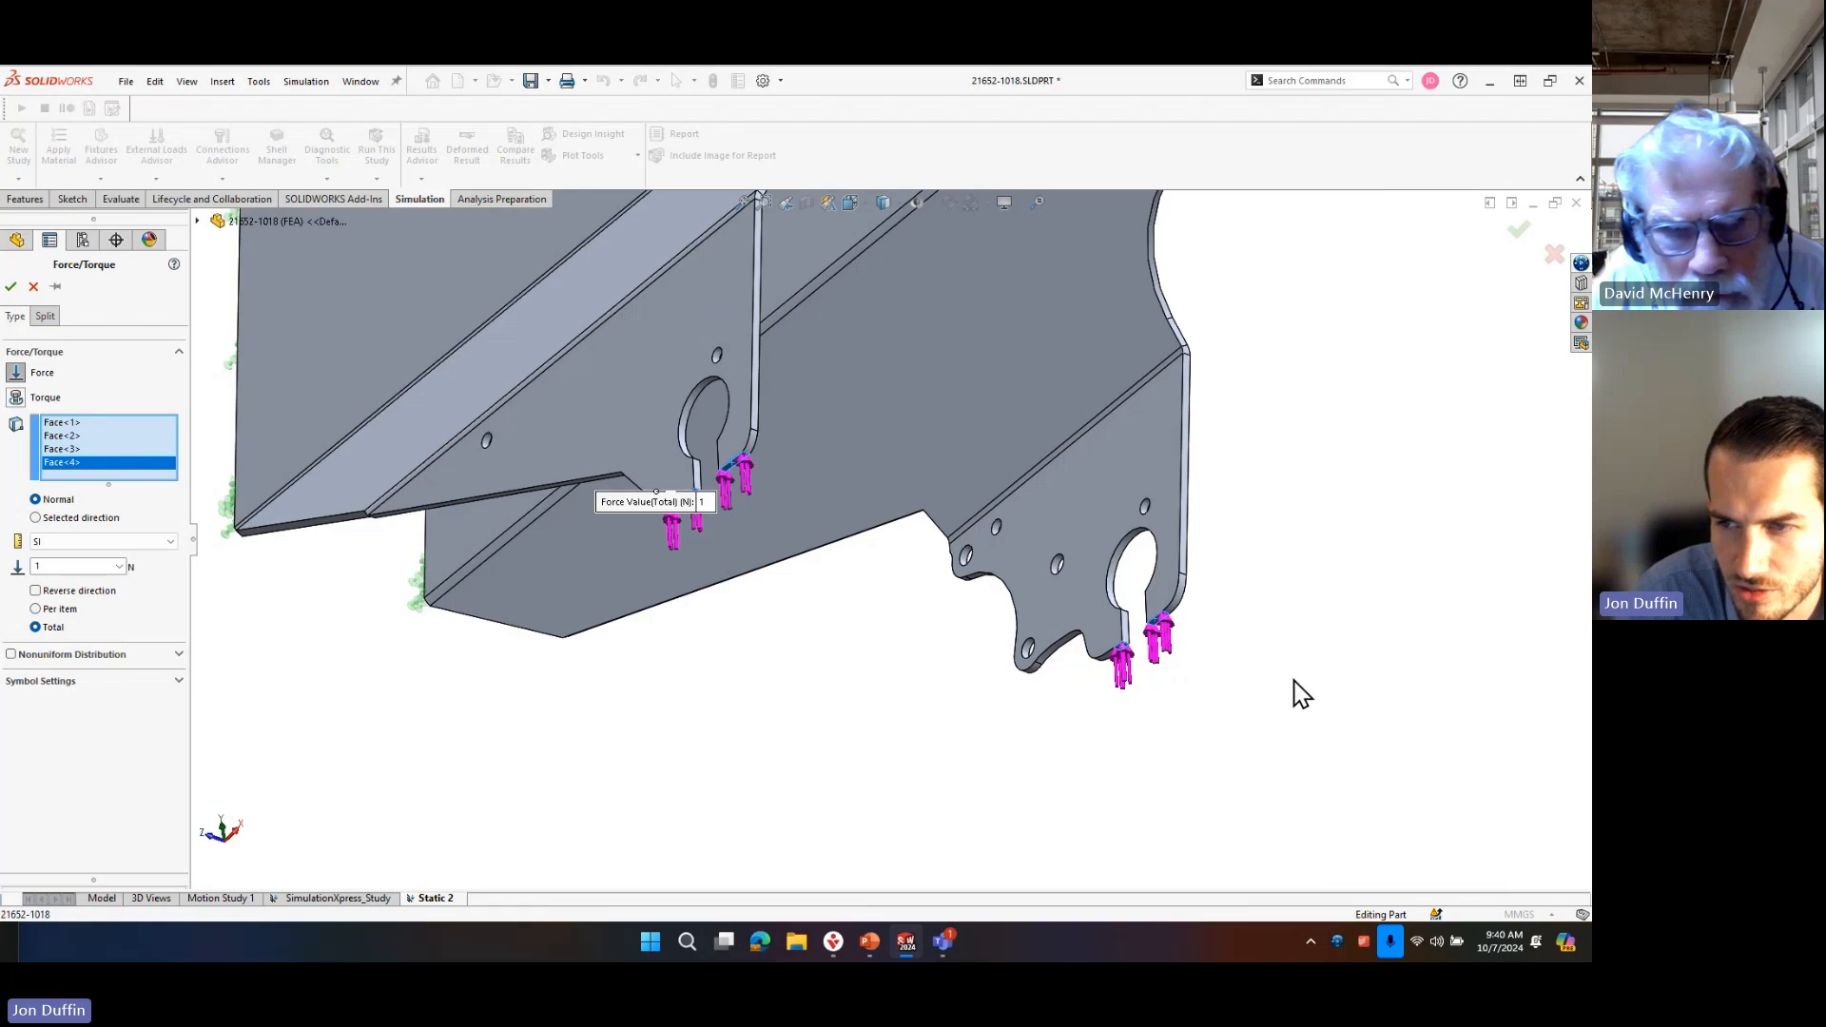
{"action": "left_click", "coordinate": [48, 565]}
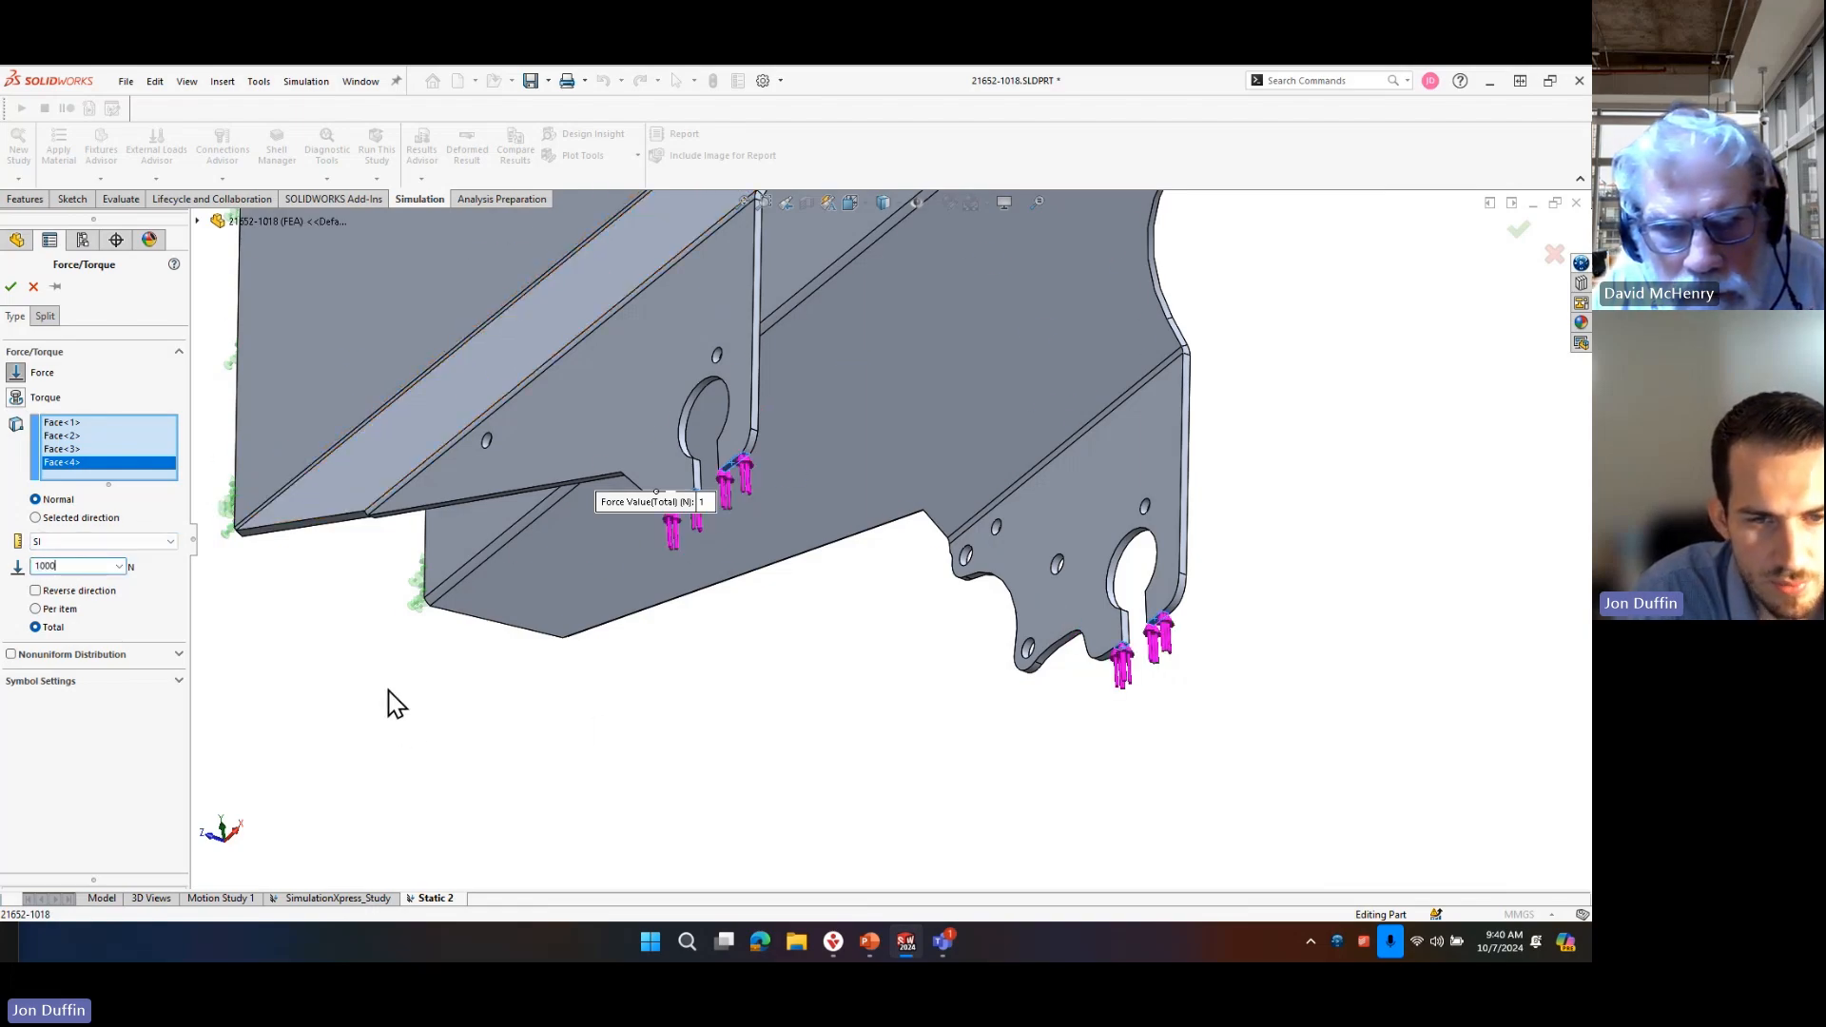
{"action": "left_click", "coordinate": [12, 286]}
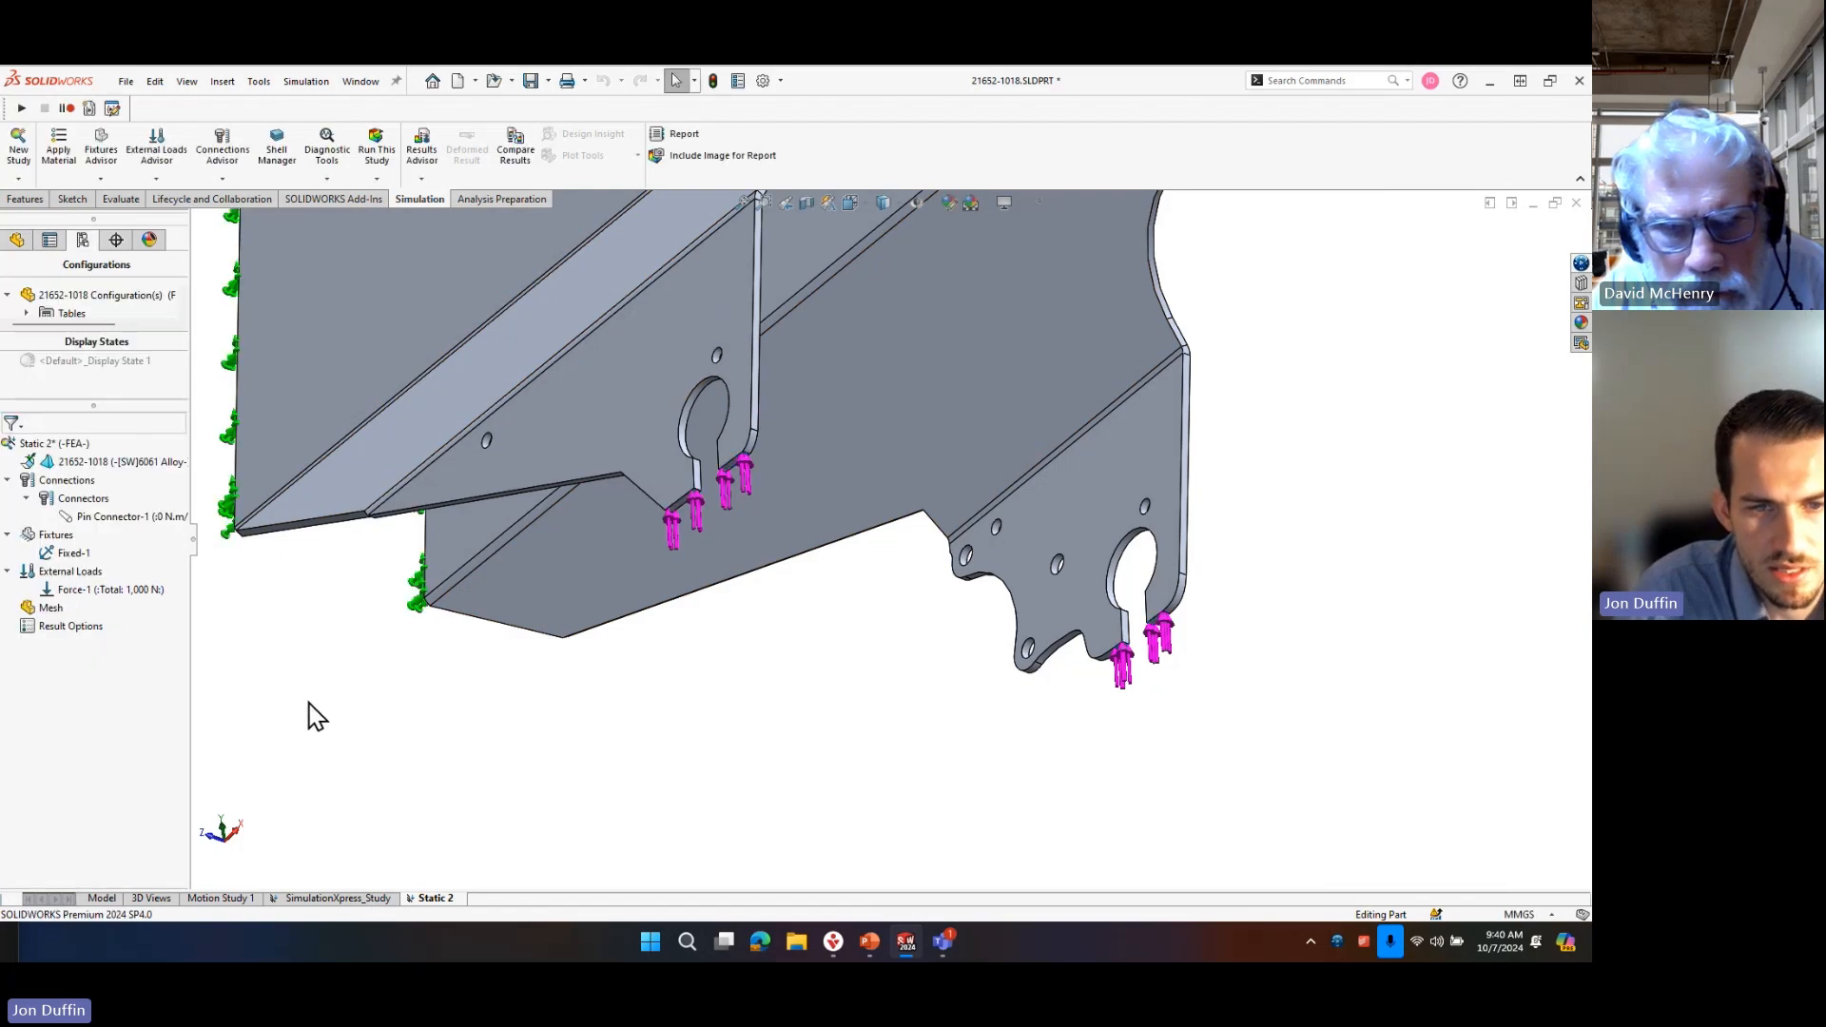
Save the part and run the Static 2 study to get its von Mises stress plot.
{"action": "left_click", "coordinate": [530, 81]}
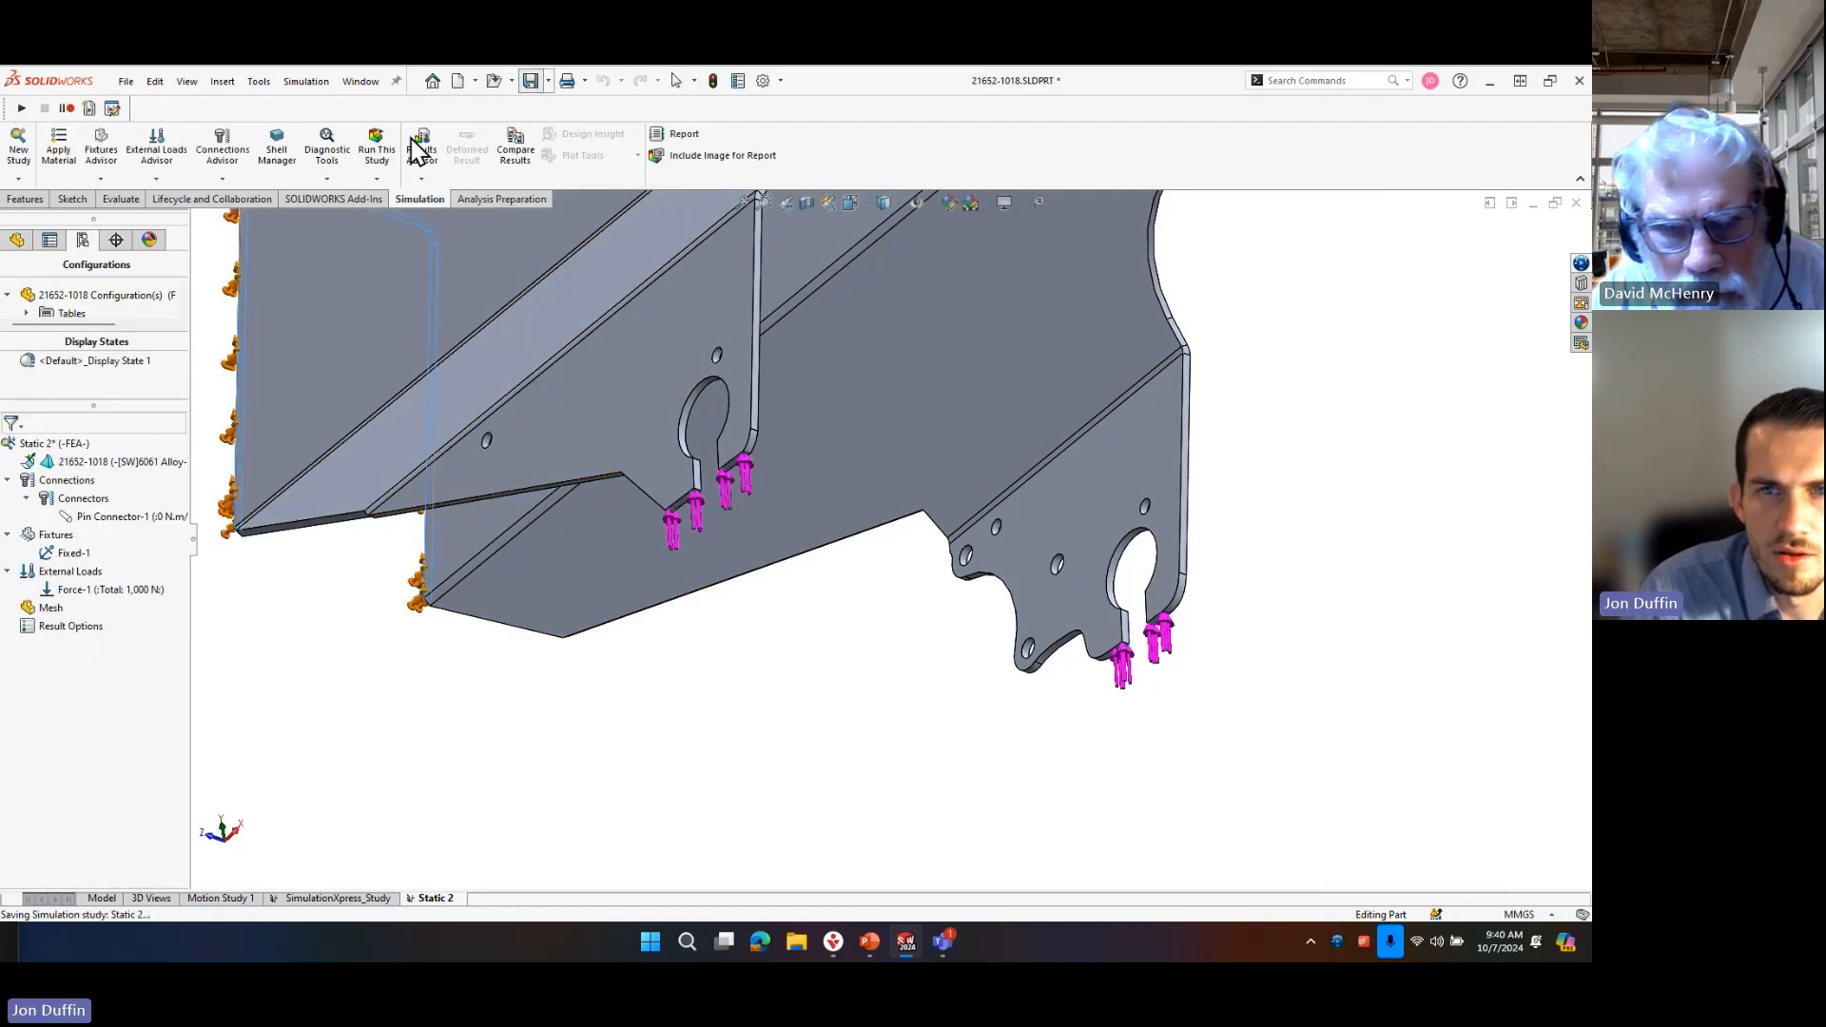
{"action": "left_click", "coordinate": [376, 154]}
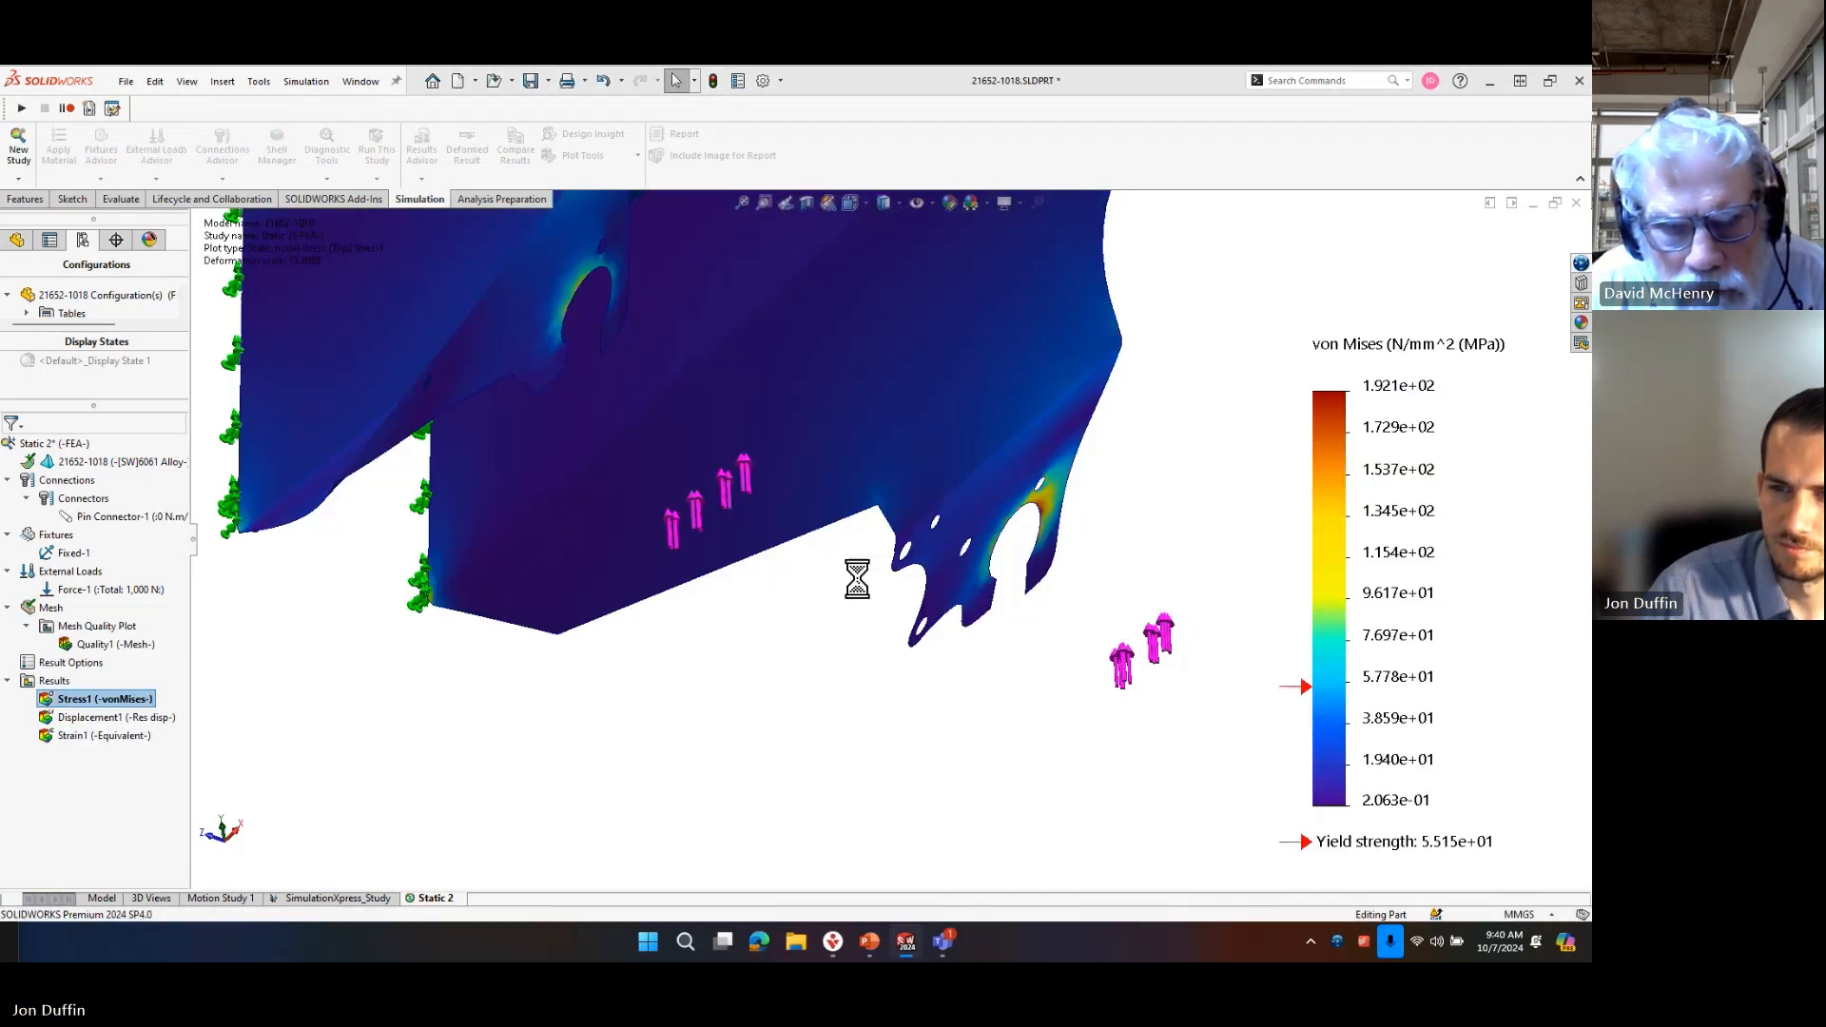
{"action": "scroll", "coordinate": [962, 357], "scroll_direction": "up", "scroll_amount": 6}
{"action": "middle_click_drag", "start_coordinate": [989, 464], "coordinate": [720, 692]}
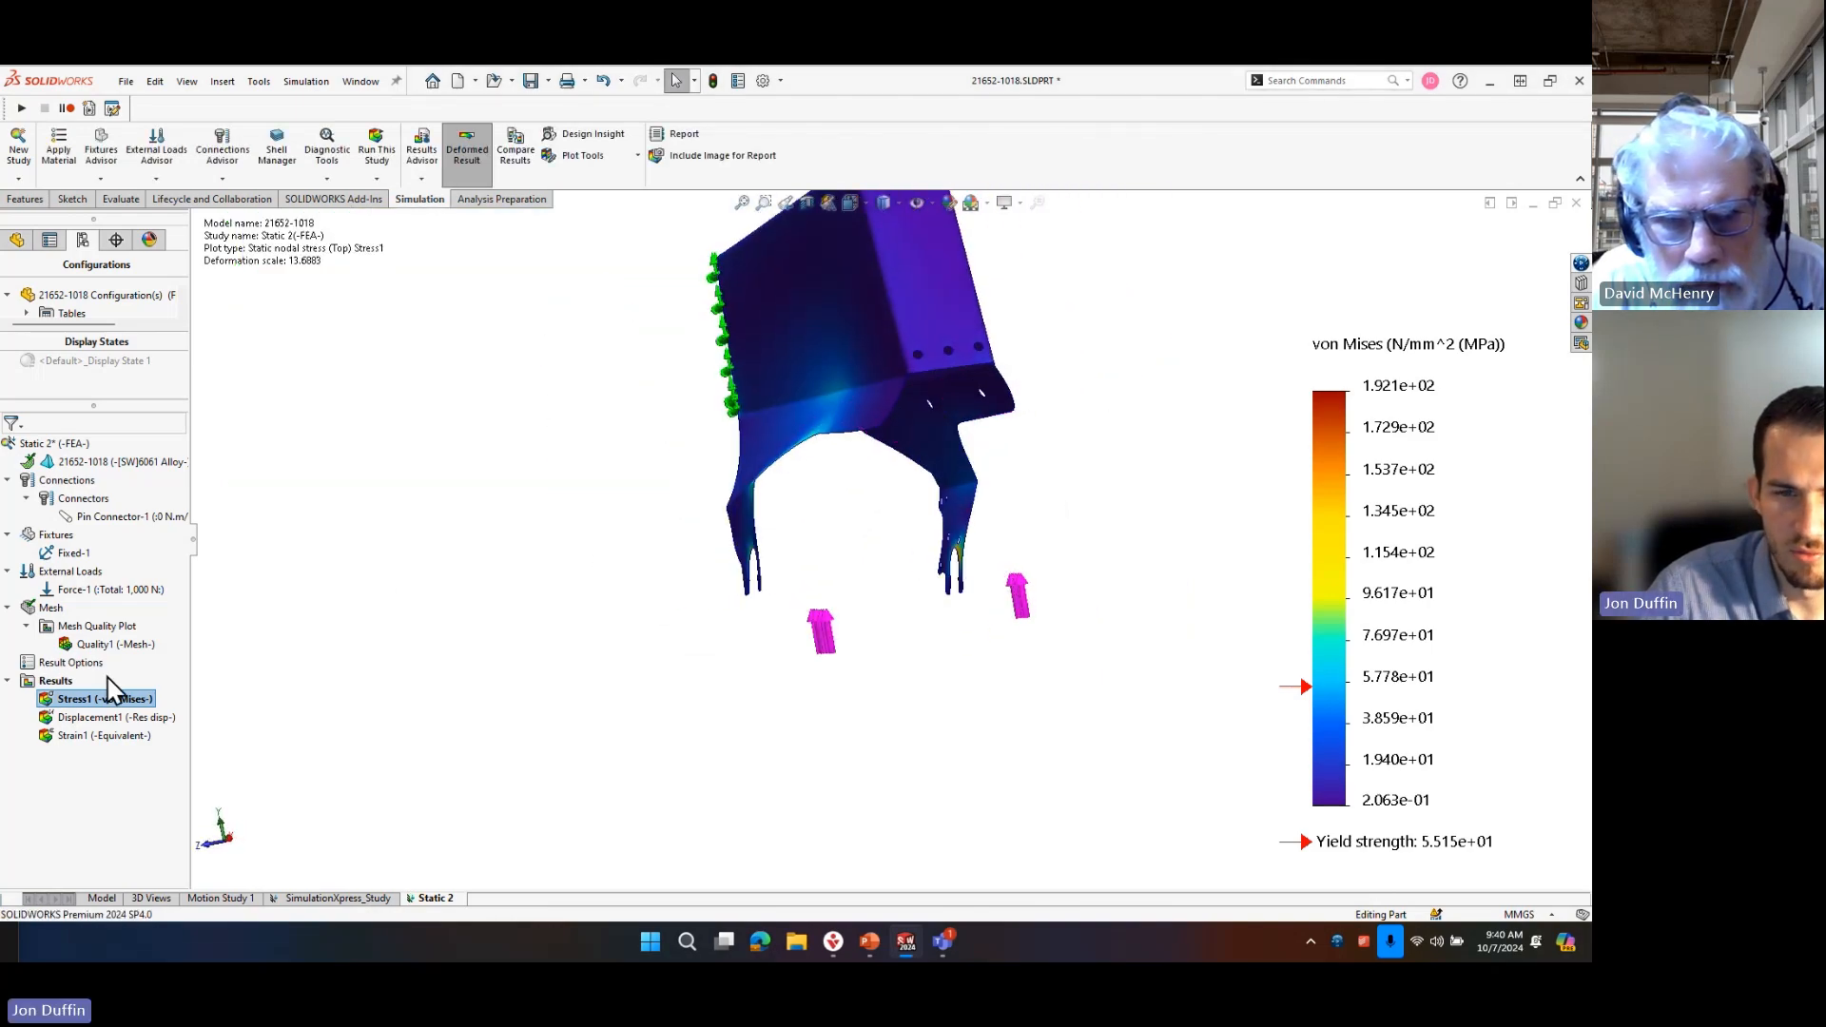
Animate the von Mises stress result to examine how the axle tabs deform, then close the animation.
{"action": "right_click", "coordinate": [109, 709]}
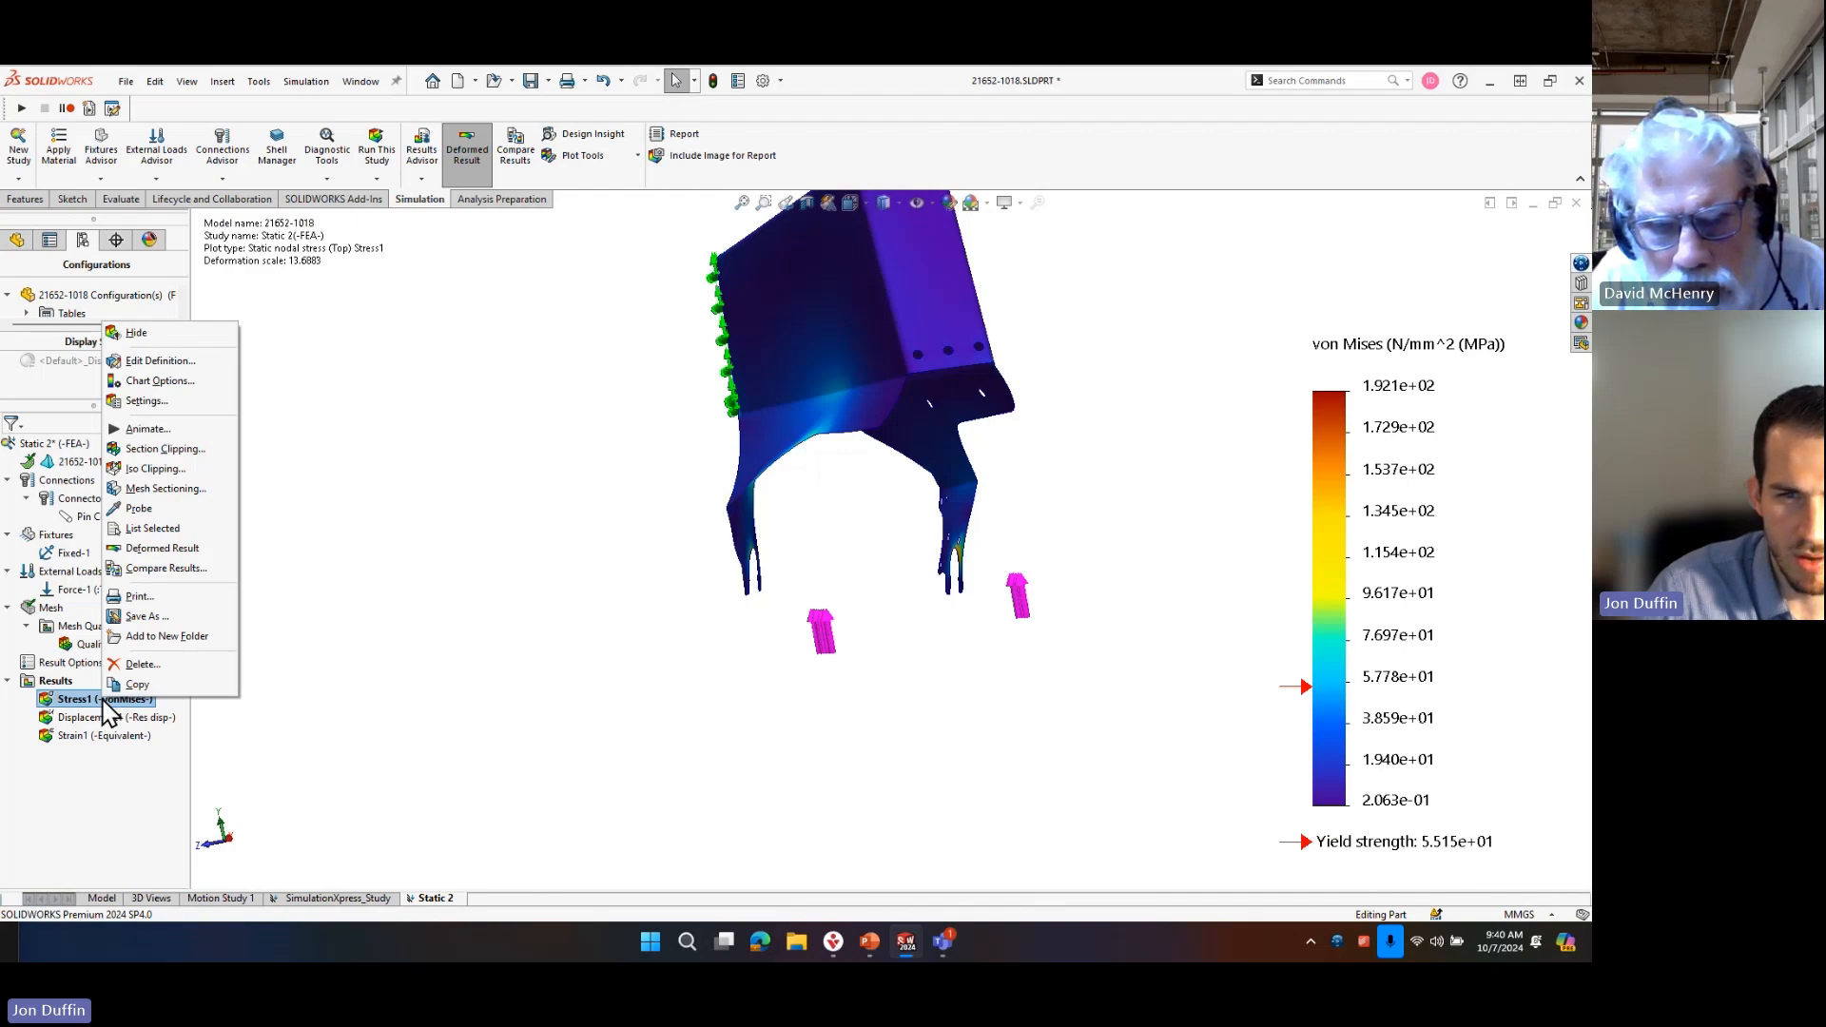
{"action": "left_click", "coordinate": [147, 429]}
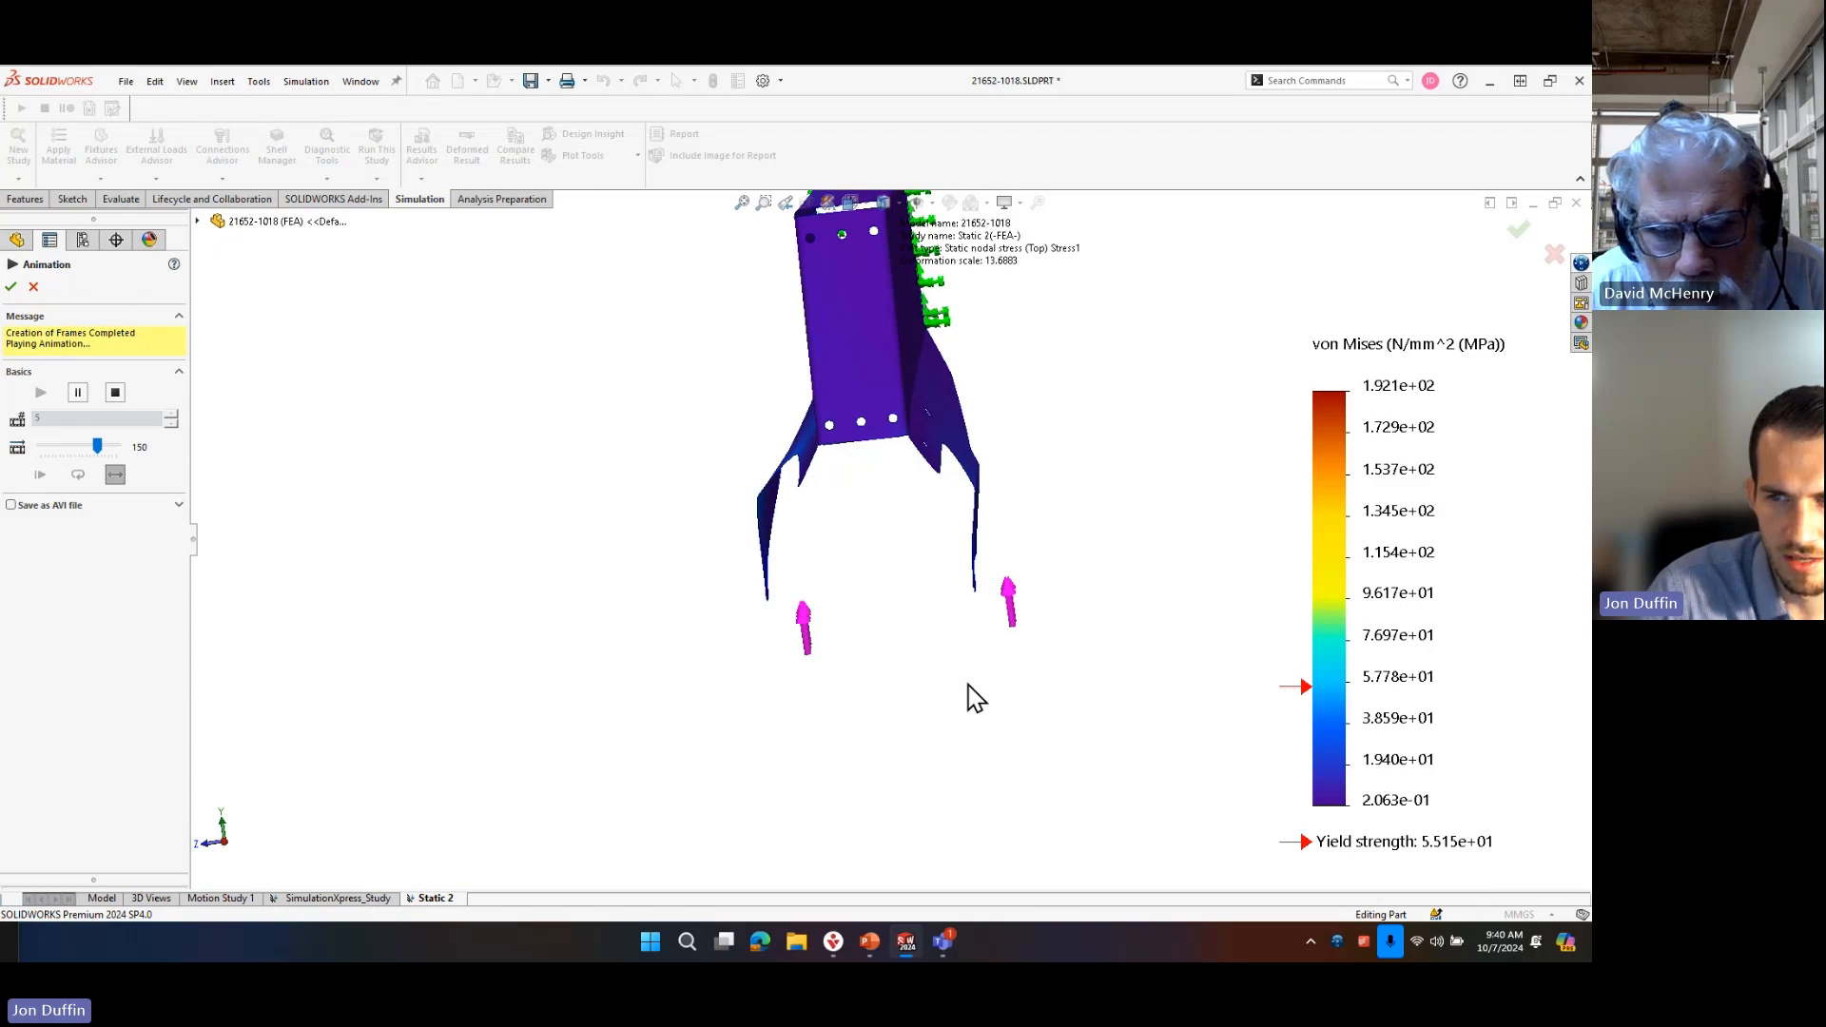
{"action": "scroll", "coordinate": [955, 582], "scroll_direction": "down", "scroll_amount": 3}
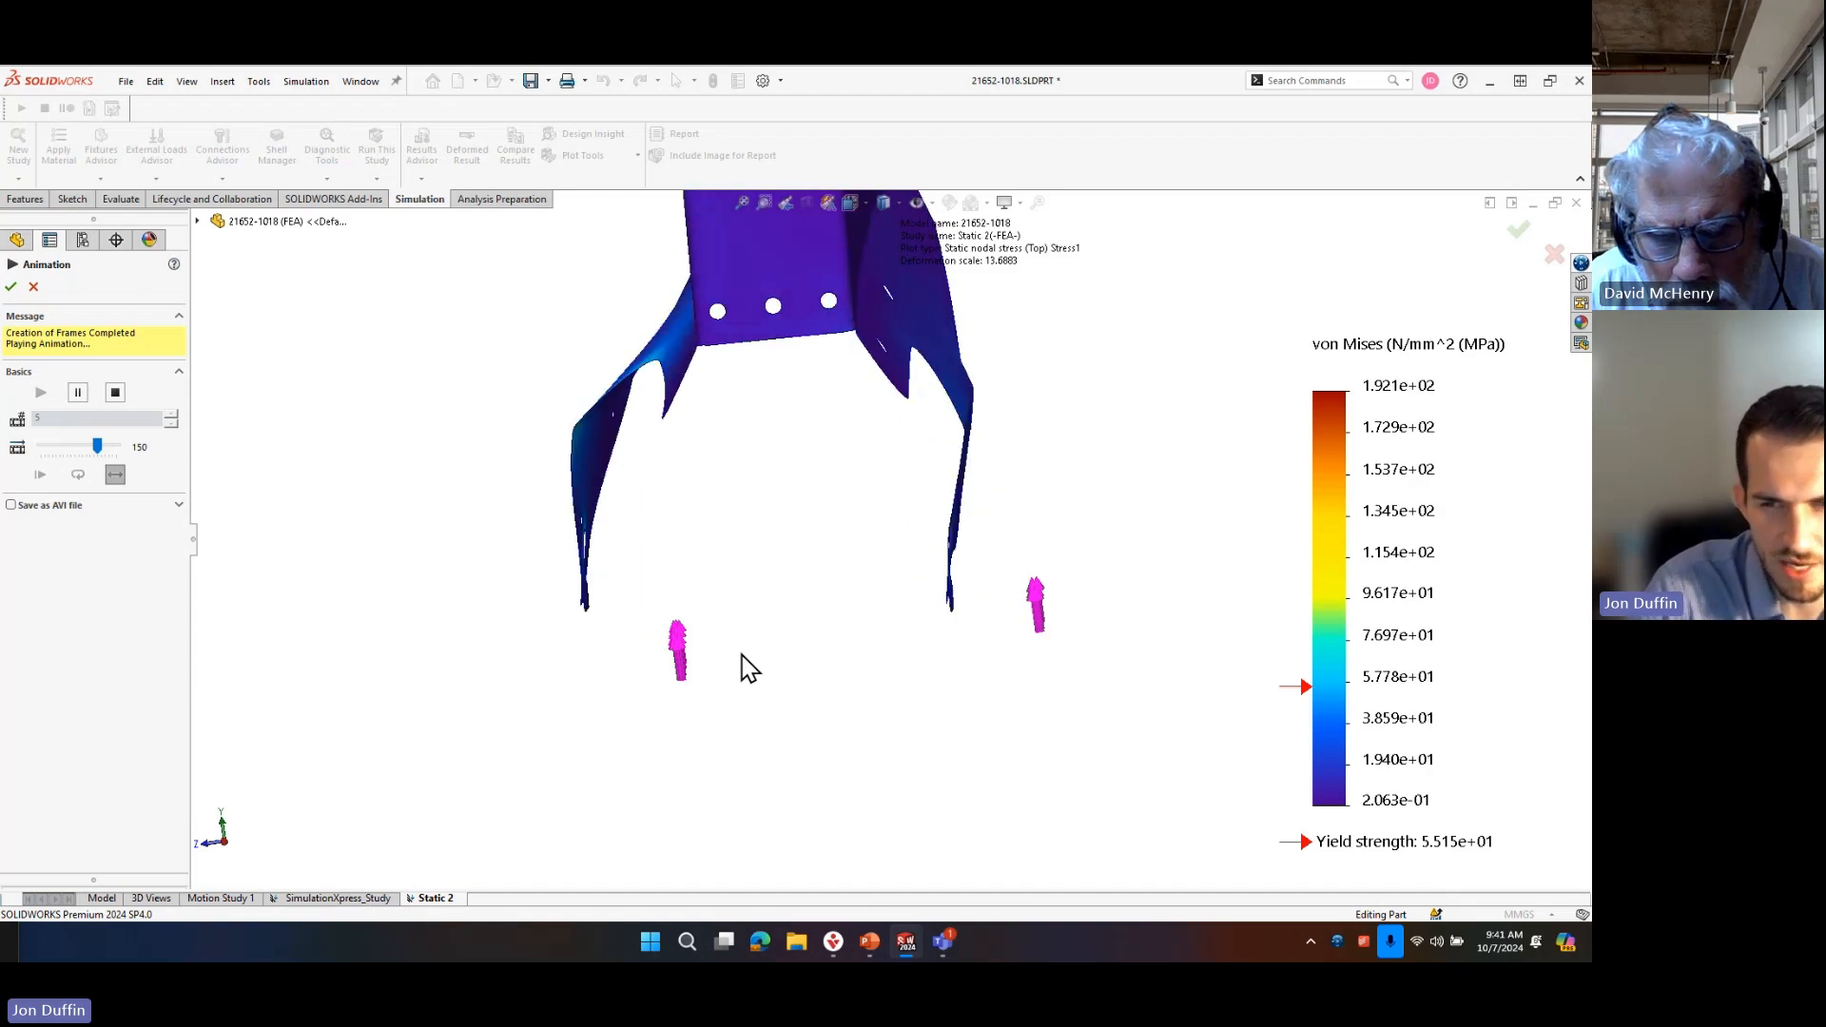
{"action": "left_click", "coordinate": [32, 287]}
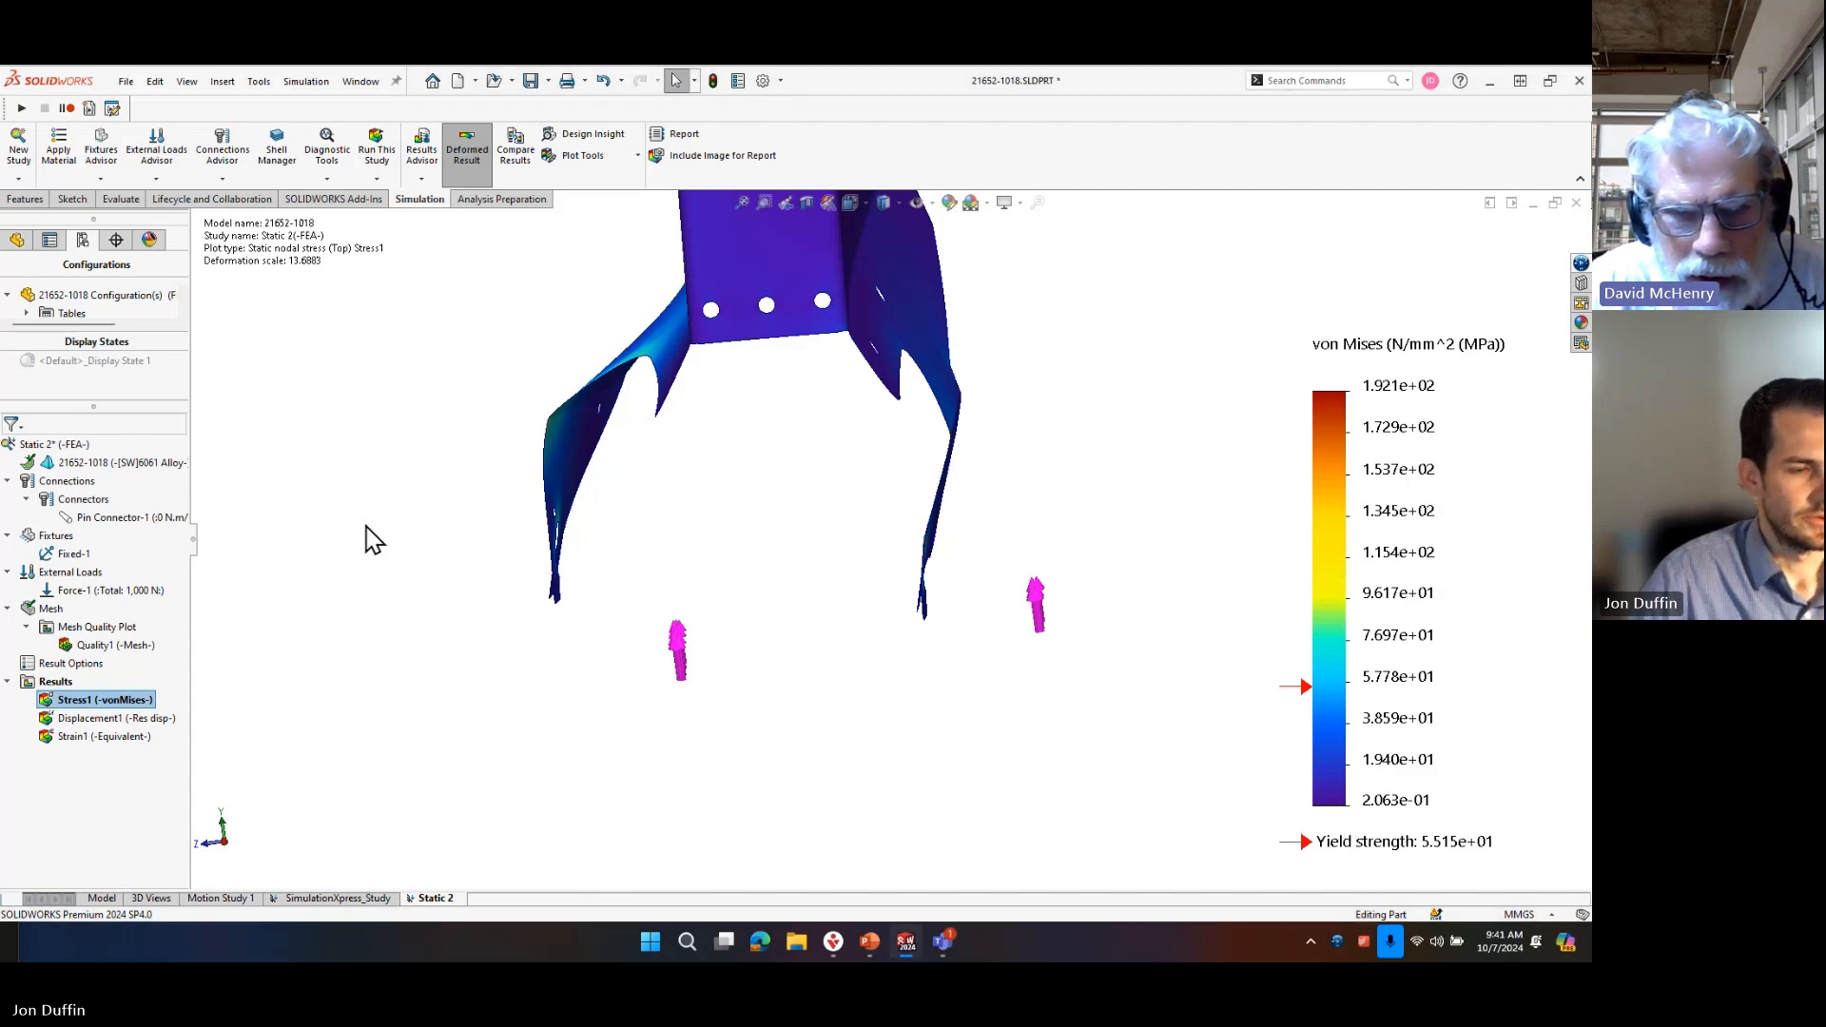
{"action": "middle_click_drag", "start_coordinate": [528, 559], "coordinate": [602, 550]}
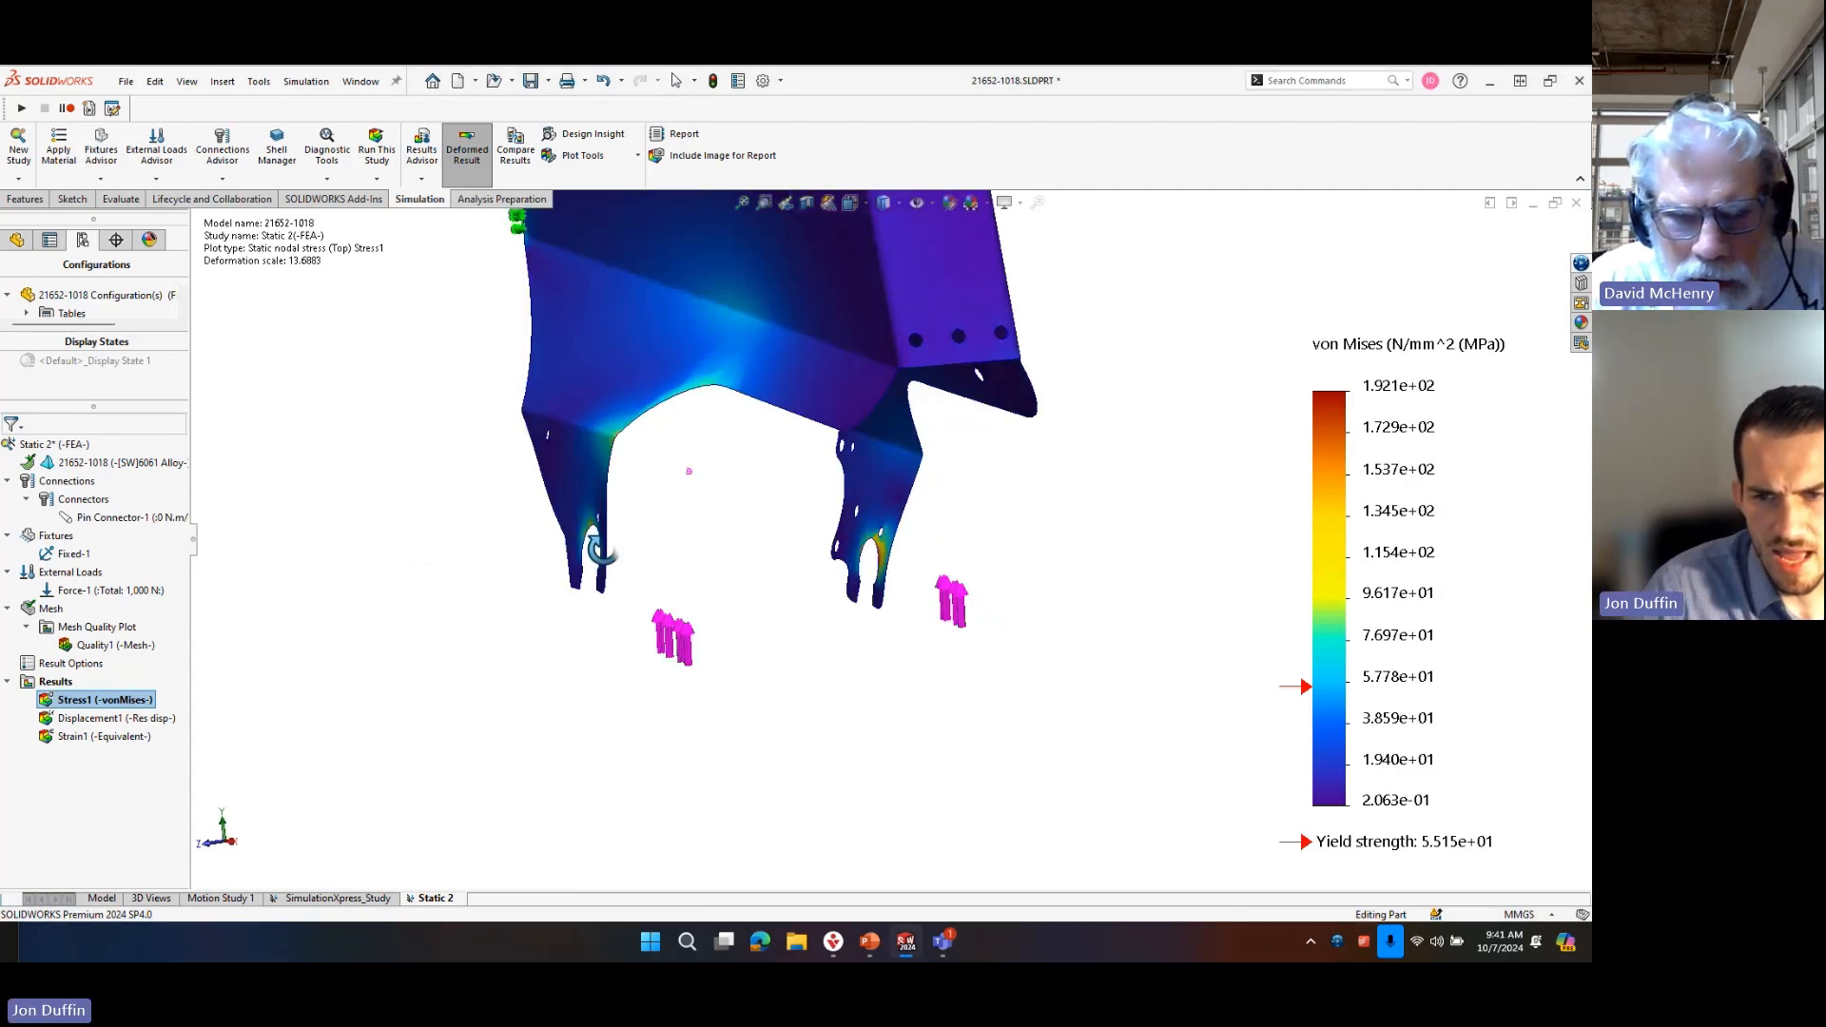
Edit the definition of the force load and clear all of its selected faces.
{"action": "right_click", "coordinate": [138, 595]}
{"action": "left_click", "coordinate": [190, 597]}
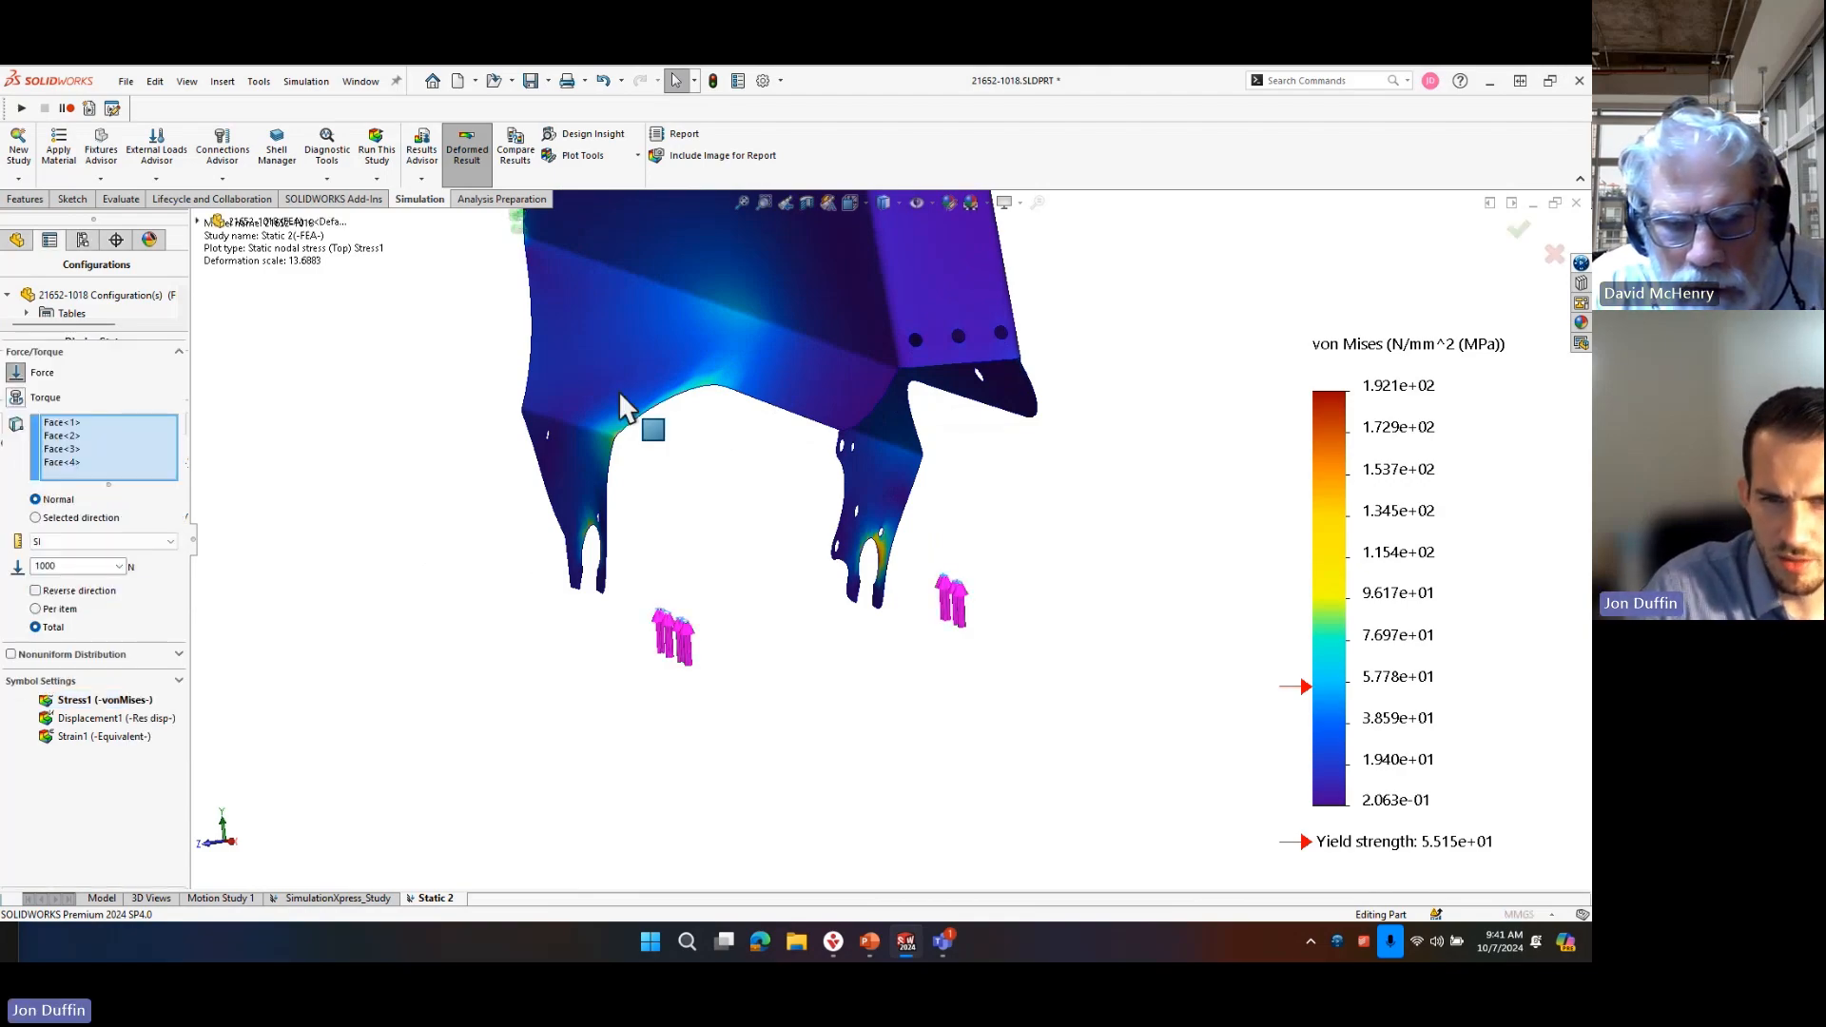
{"action": "right_click", "coordinate": [95, 466]}
{"action": "left_click", "coordinate": [143, 466]}
{"action": "scroll", "coordinate": [705, 513], "scroll_direction": "down", "scroll_amount": 8}
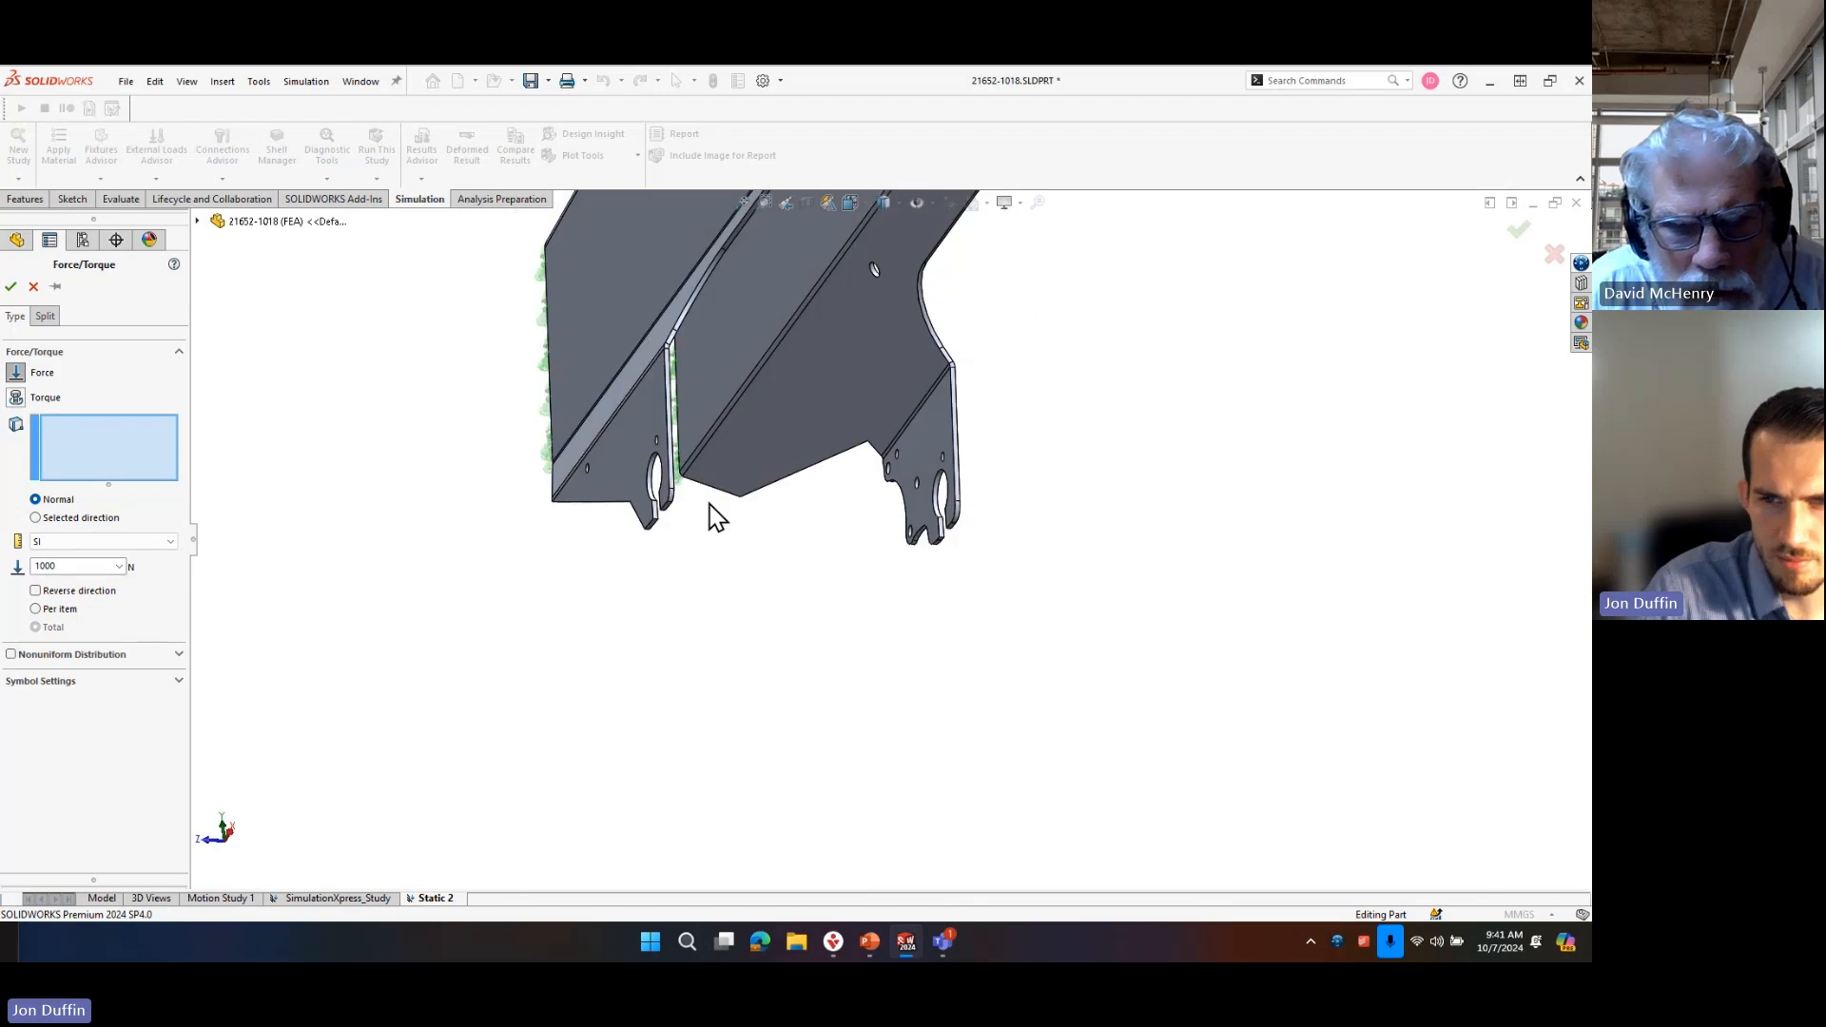
Select the round inner faces of both axle tabs' slotted holes as the force load's faces.
{"action": "left_click", "coordinate": [583, 419]}
{"action": "scroll", "coordinate": [1079, 625], "scroll_direction": "up", "scroll_amount": 3}
{"action": "scroll", "coordinate": [1079, 618], "scroll_direction": "up", "scroll_amount": 2}
{"action": "scroll", "coordinate": [1407, 563], "scroll_direction": "down", "scroll_amount": 2}
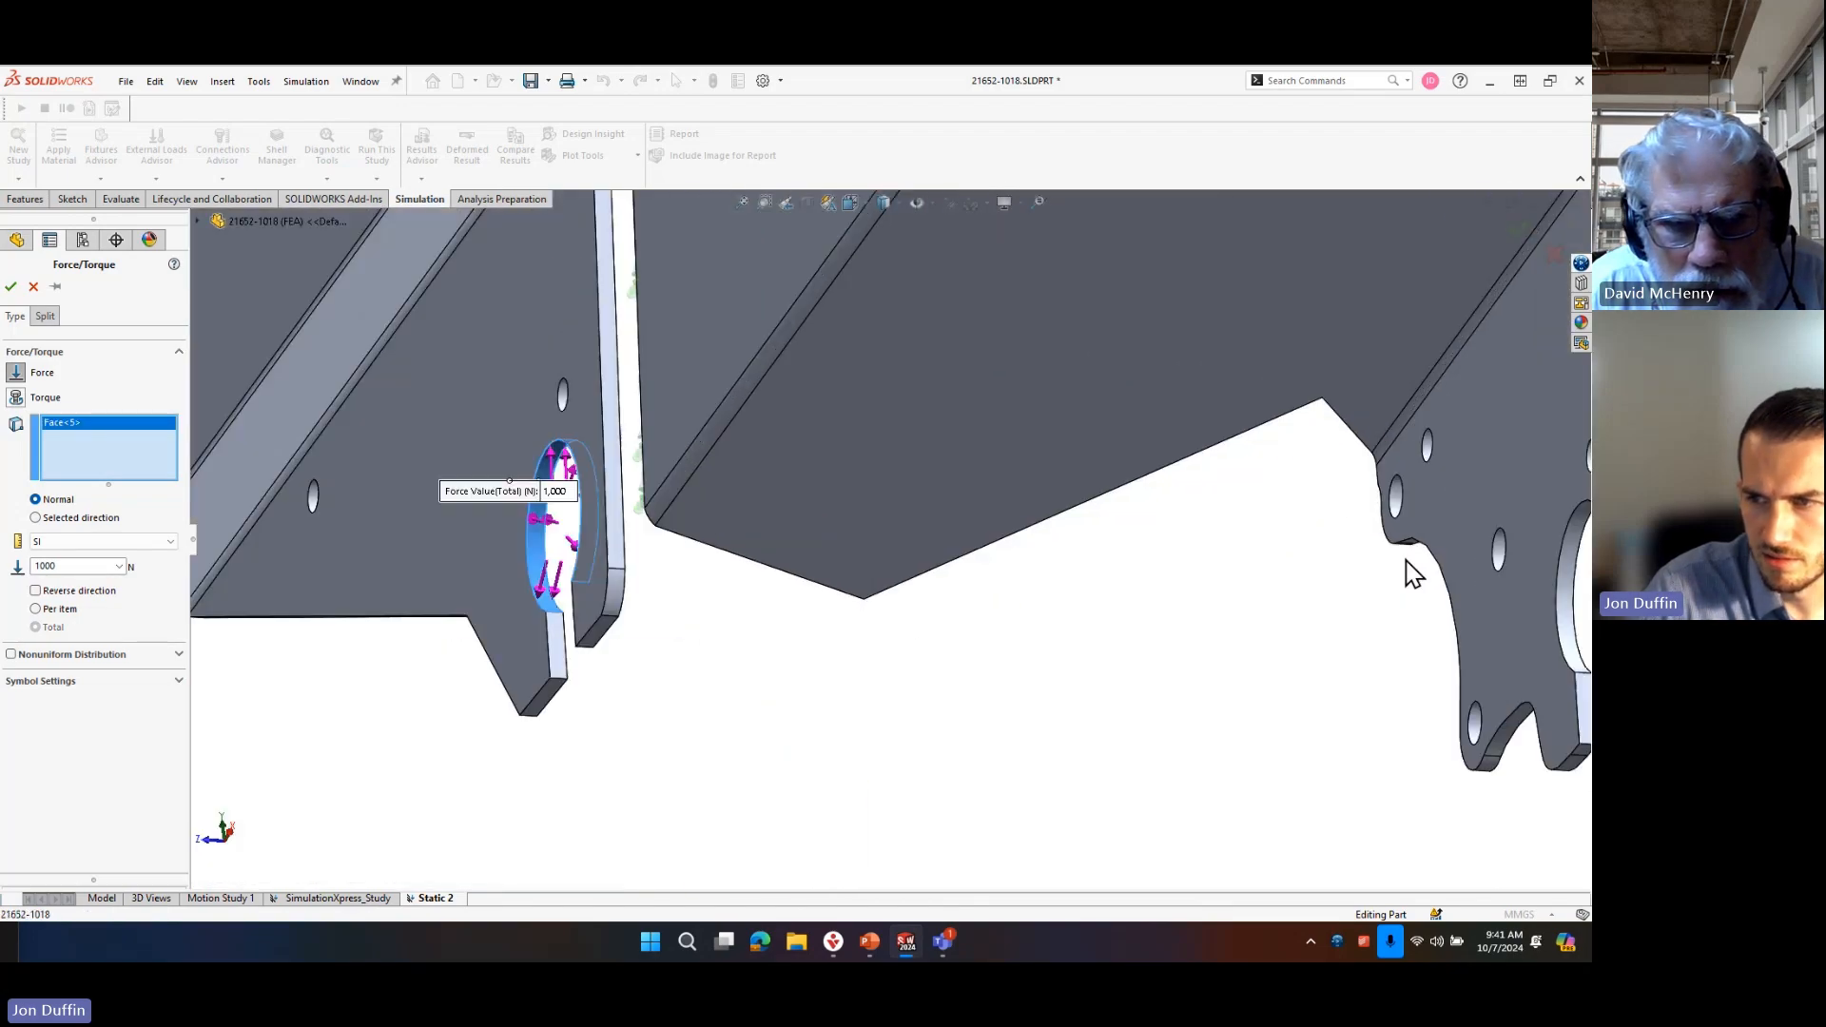
{"action": "scroll", "coordinate": [1407, 563], "scroll_direction": "up", "scroll_amount": 4}
{"action": "scroll", "coordinate": [1277, 570], "scroll_direction": "down", "scroll_amount": 5}
{"action": "left_click", "coordinate": [836, 546]}
{"action": "left_click", "coordinate": [835, 561]}
{"action": "scroll", "coordinate": [837, 561], "scroll_direction": "up", "scroll_amount": 3}
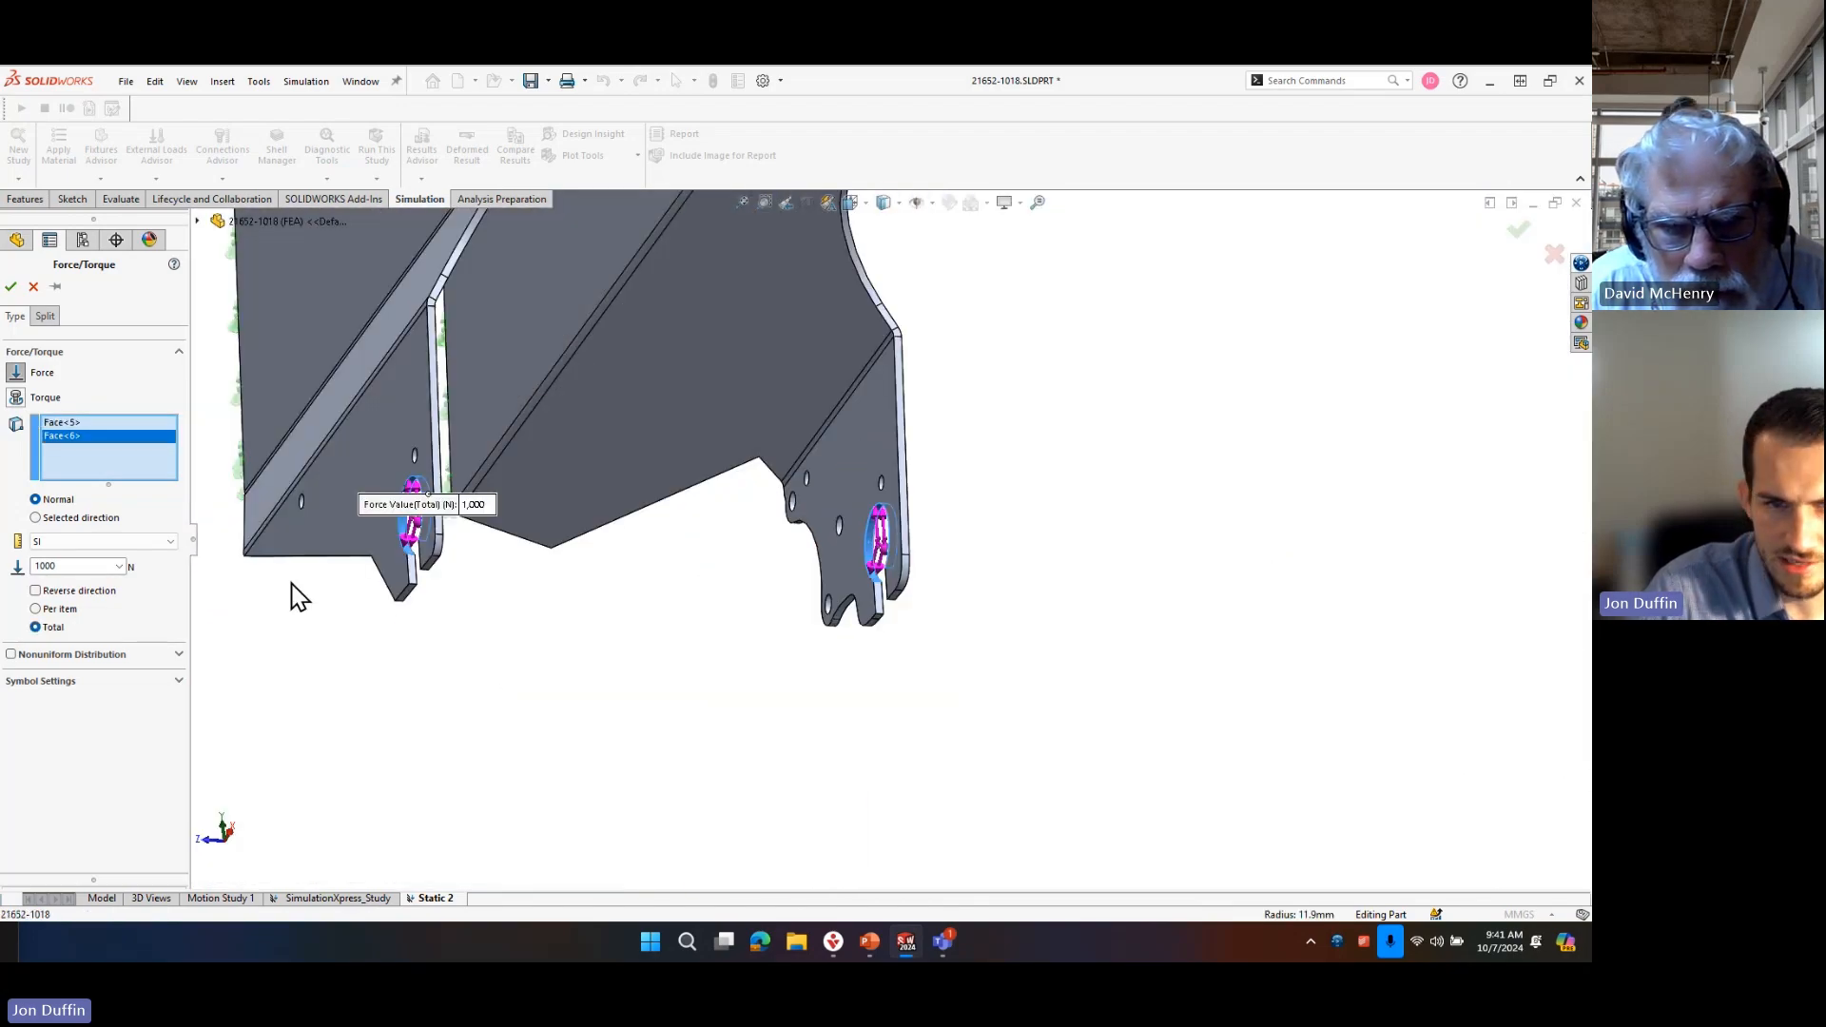
Switch the force to a selected direction, using the straight edge of the near axle slot as reference.
{"action": "left_click", "coordinate": [73, 518]}
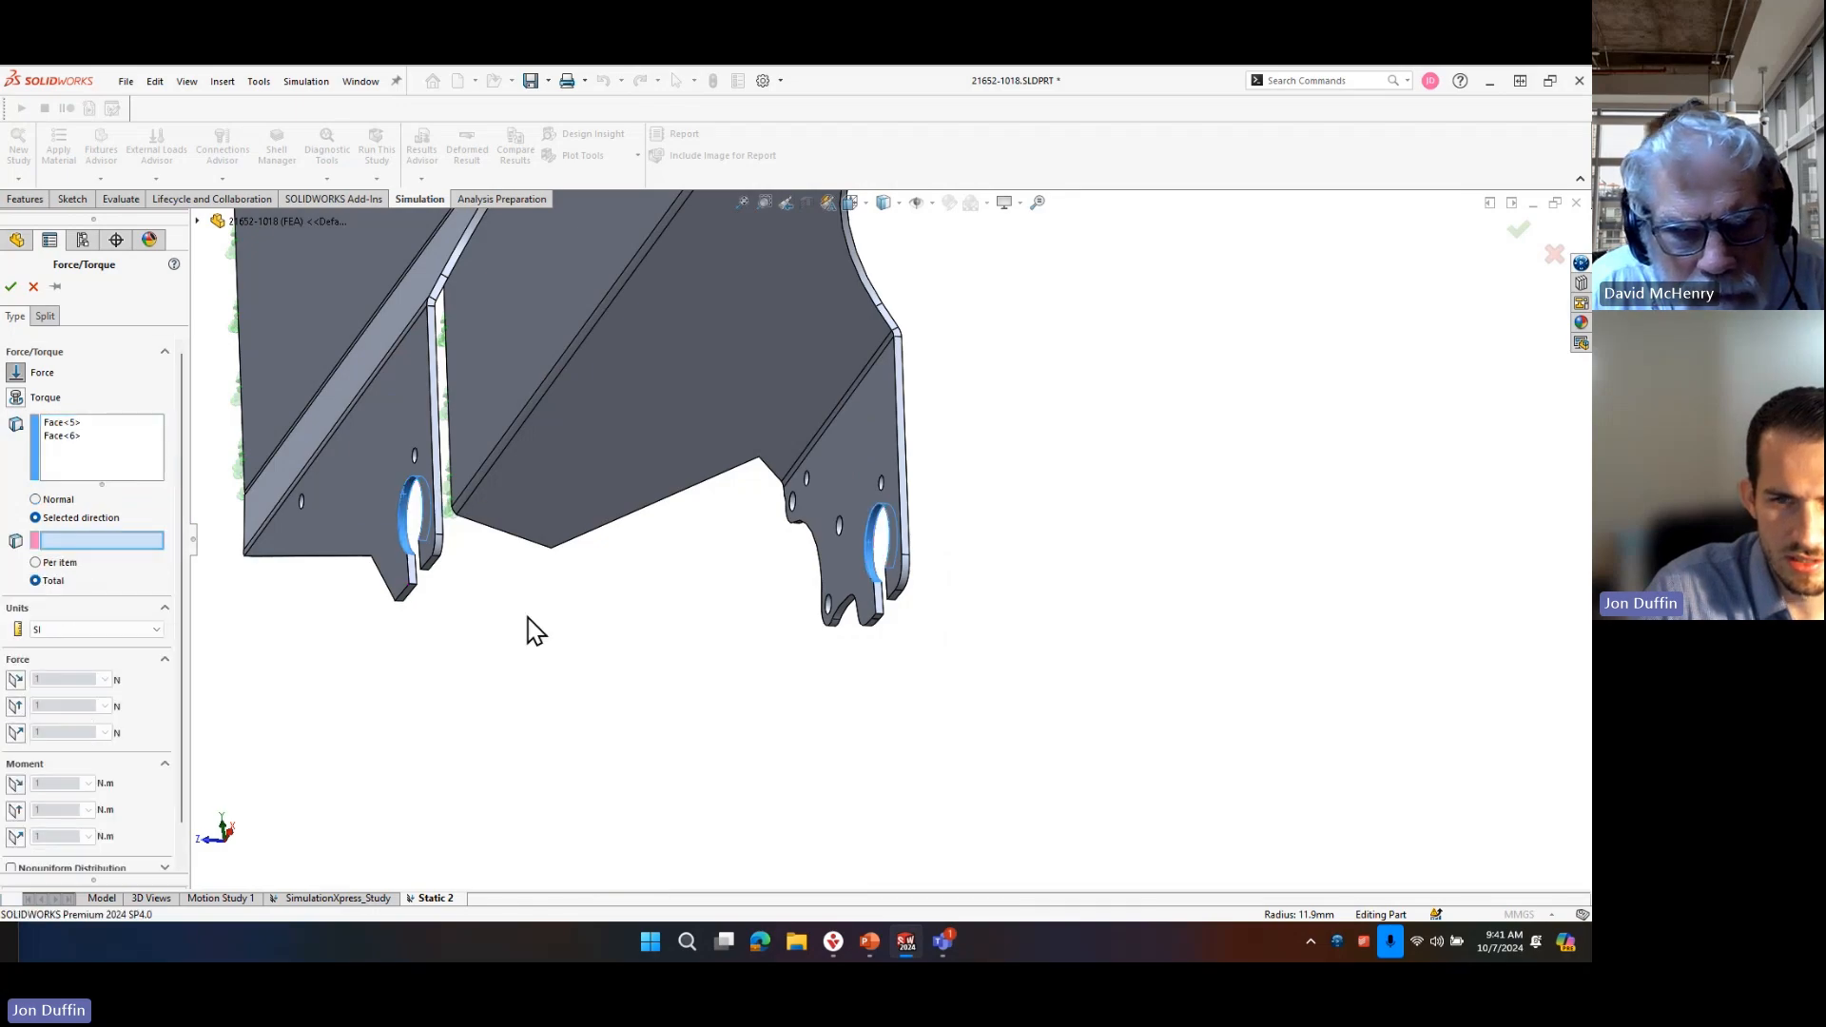
{"action": "scroll", "coordinate": [536, 574], "scroll_direction": "up", "scroll_amount": 2}
{"action": "scroll", "coordinate": [606, 560], "scroll_direction": "down", "scroll_amount": 7}
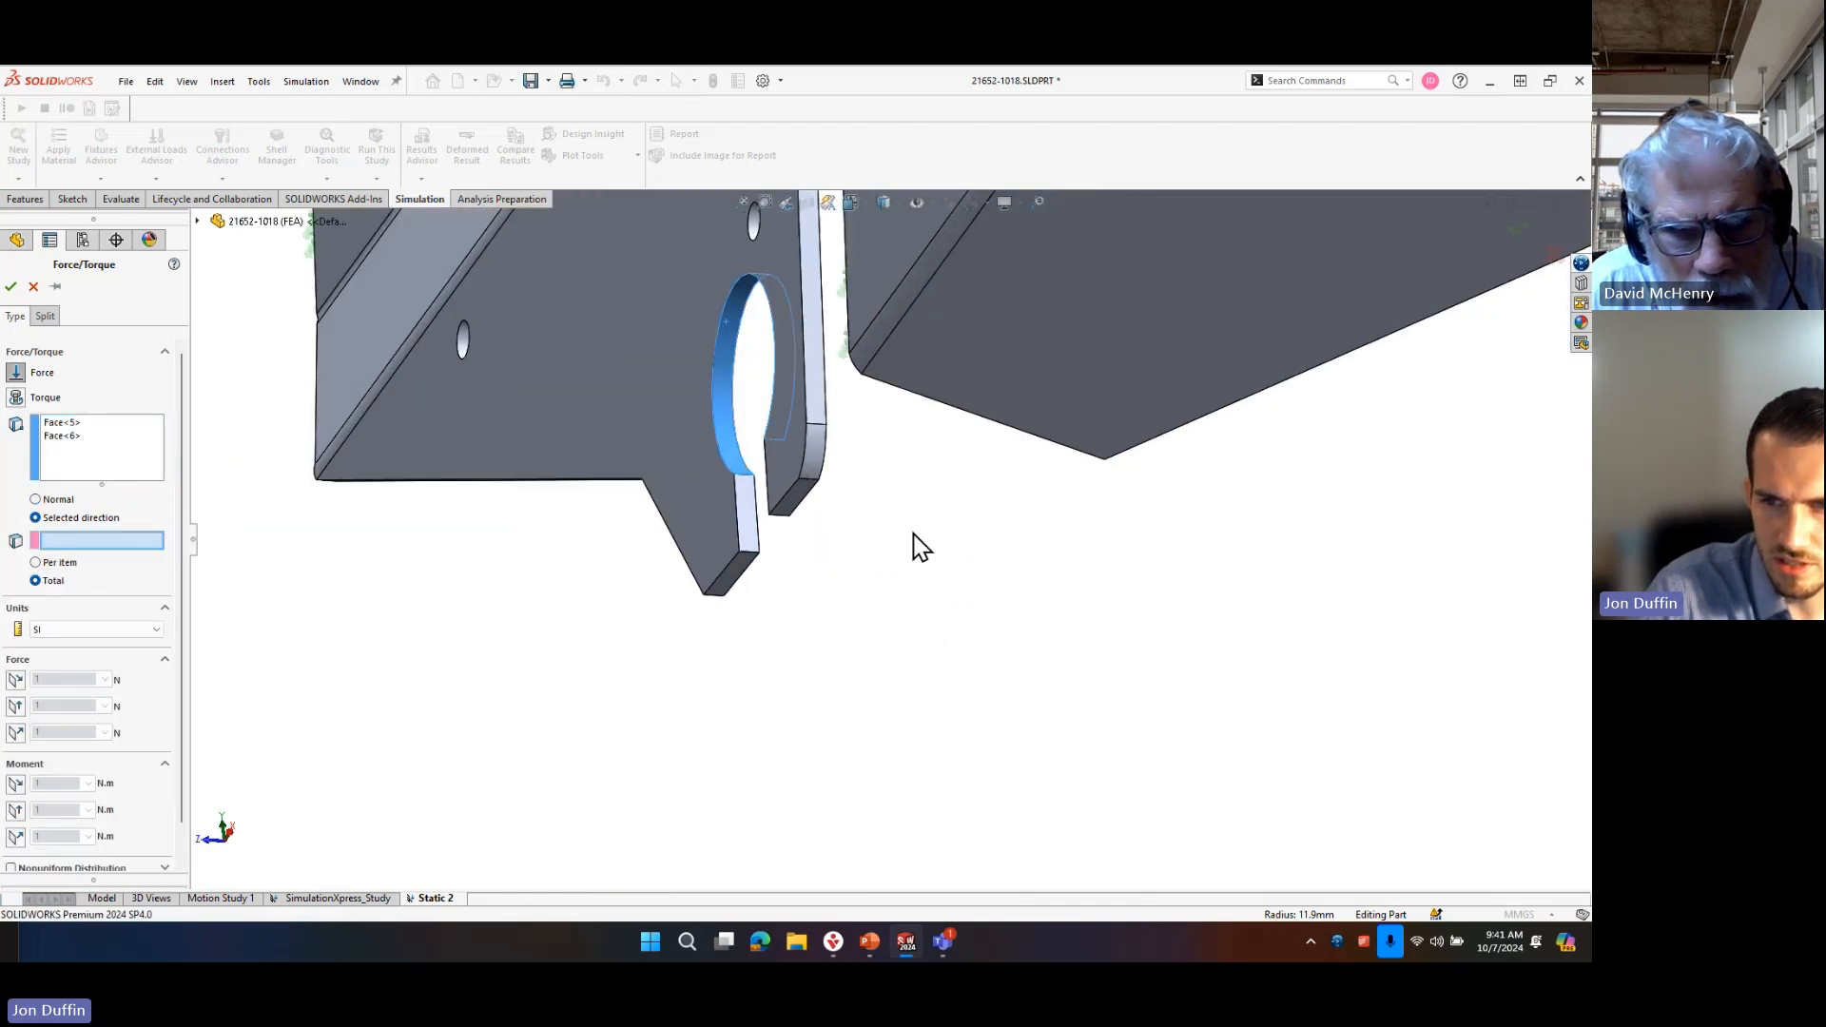
{"action": "left_click", "coordinate": [732, 491]}
{"action": "scroll", "coordinate": [888, 551], "scroll_direction": "up", "scroll_amount": 3}
{"action": "middle_click_drag", "start_coordinate": [938, 505], "coordinate": [974, 542]}
{"action": "scroll", "coordinate": [970, 552], "scroll_direction": "up", "scroll_amount": 5}
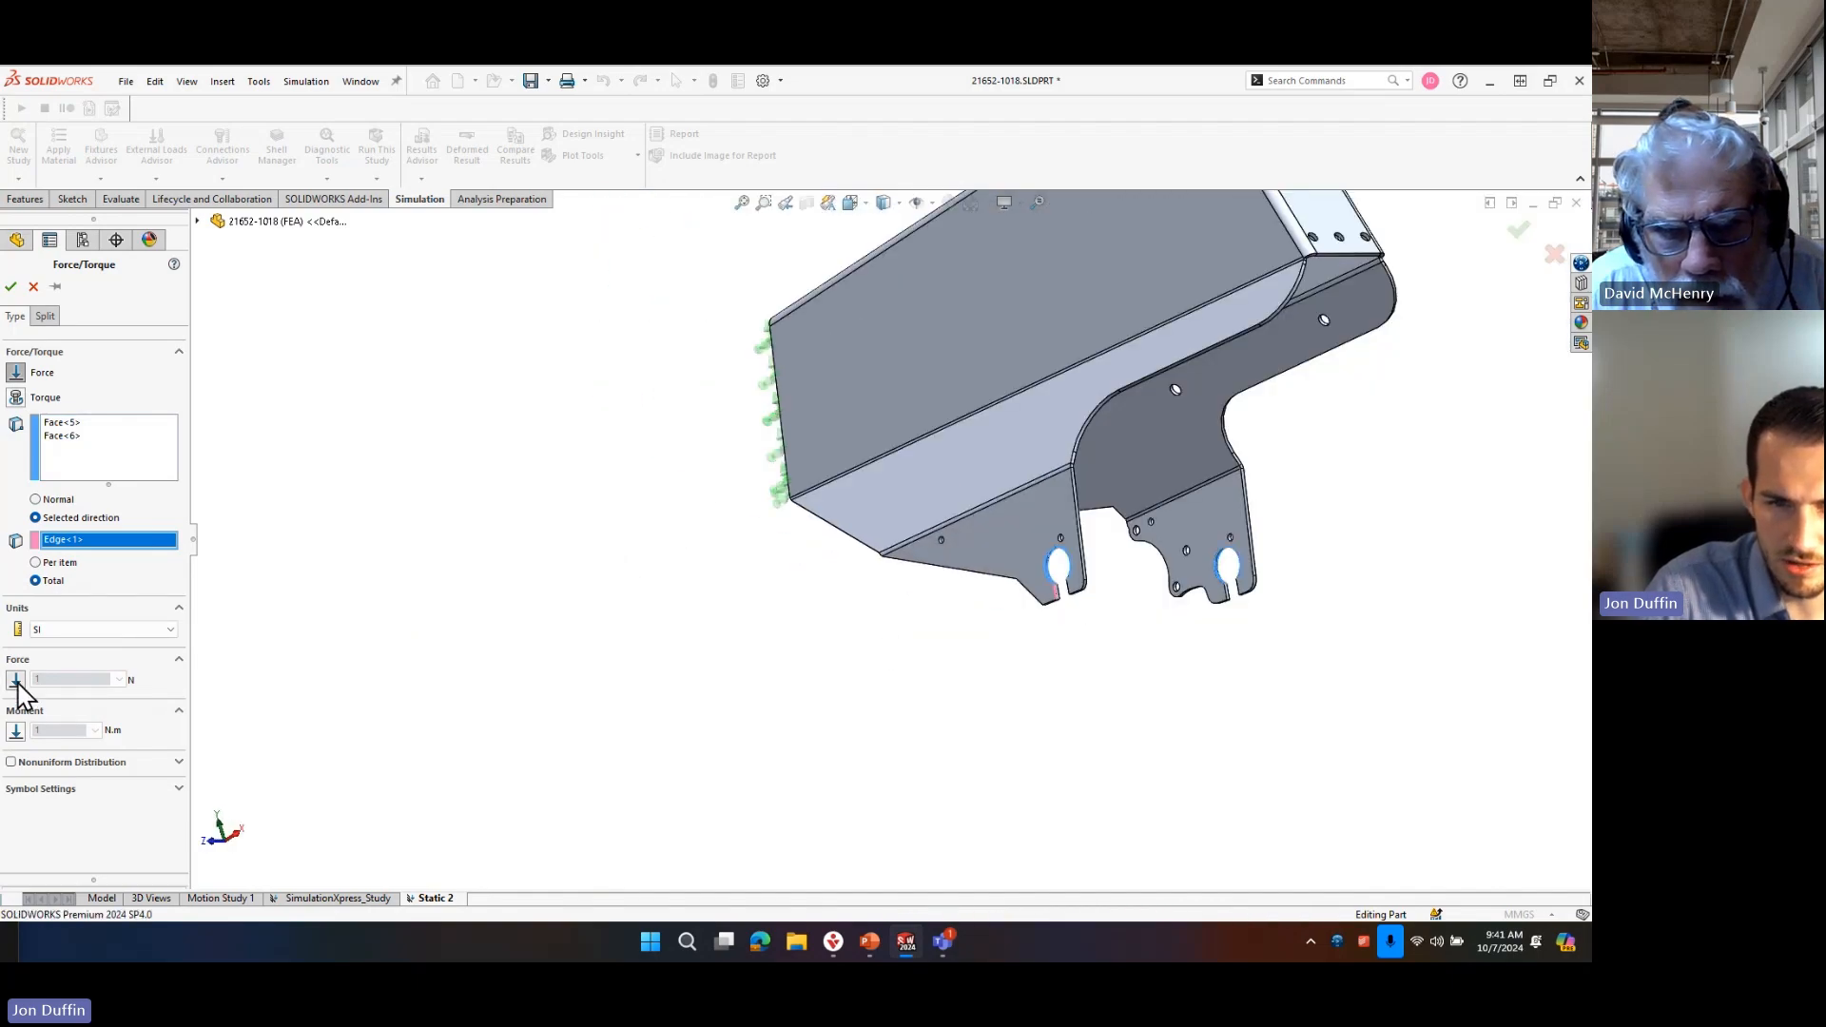
Apply a total force of 1000 N along the slot edge, reversed to point upward, and accept the load.
{"action": "left_click", "coordinate": [16, 681]}
{"action": "type", "text": "1000"}
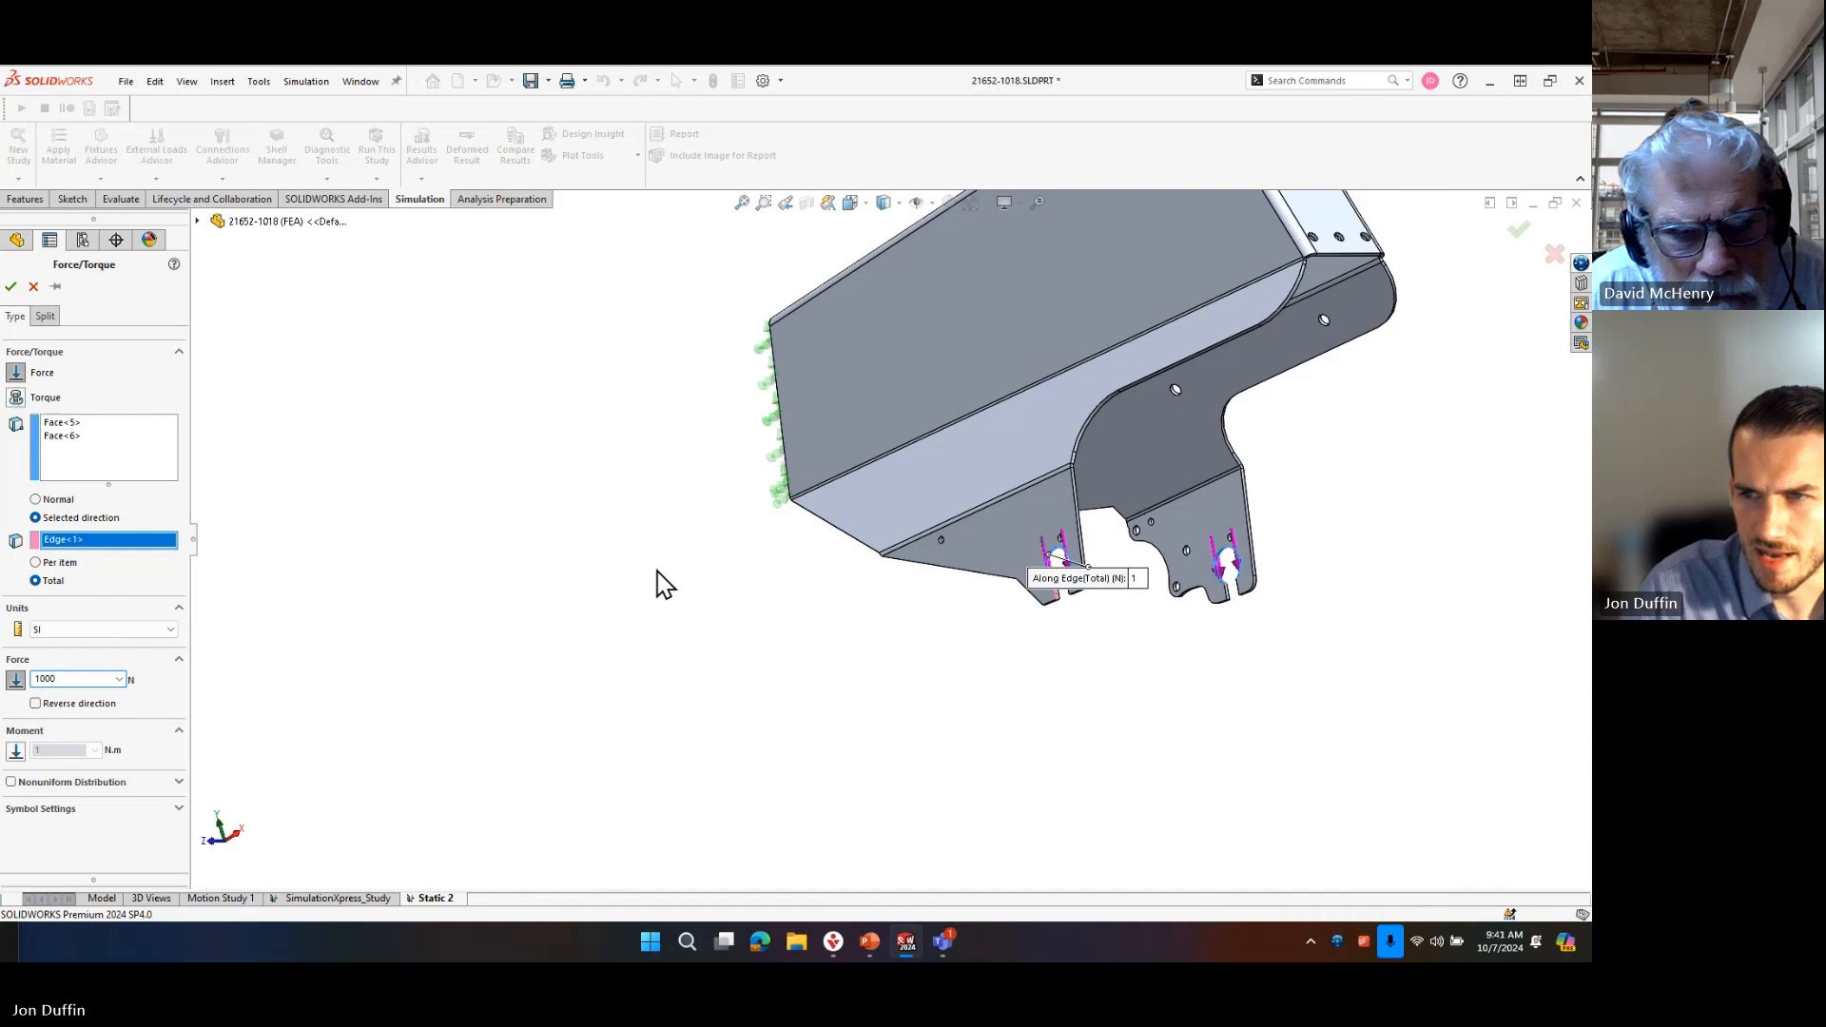
{"action": "middle_click_drag", "start_coordinate": [1179, 375], "coordinate": [1155, 549]}
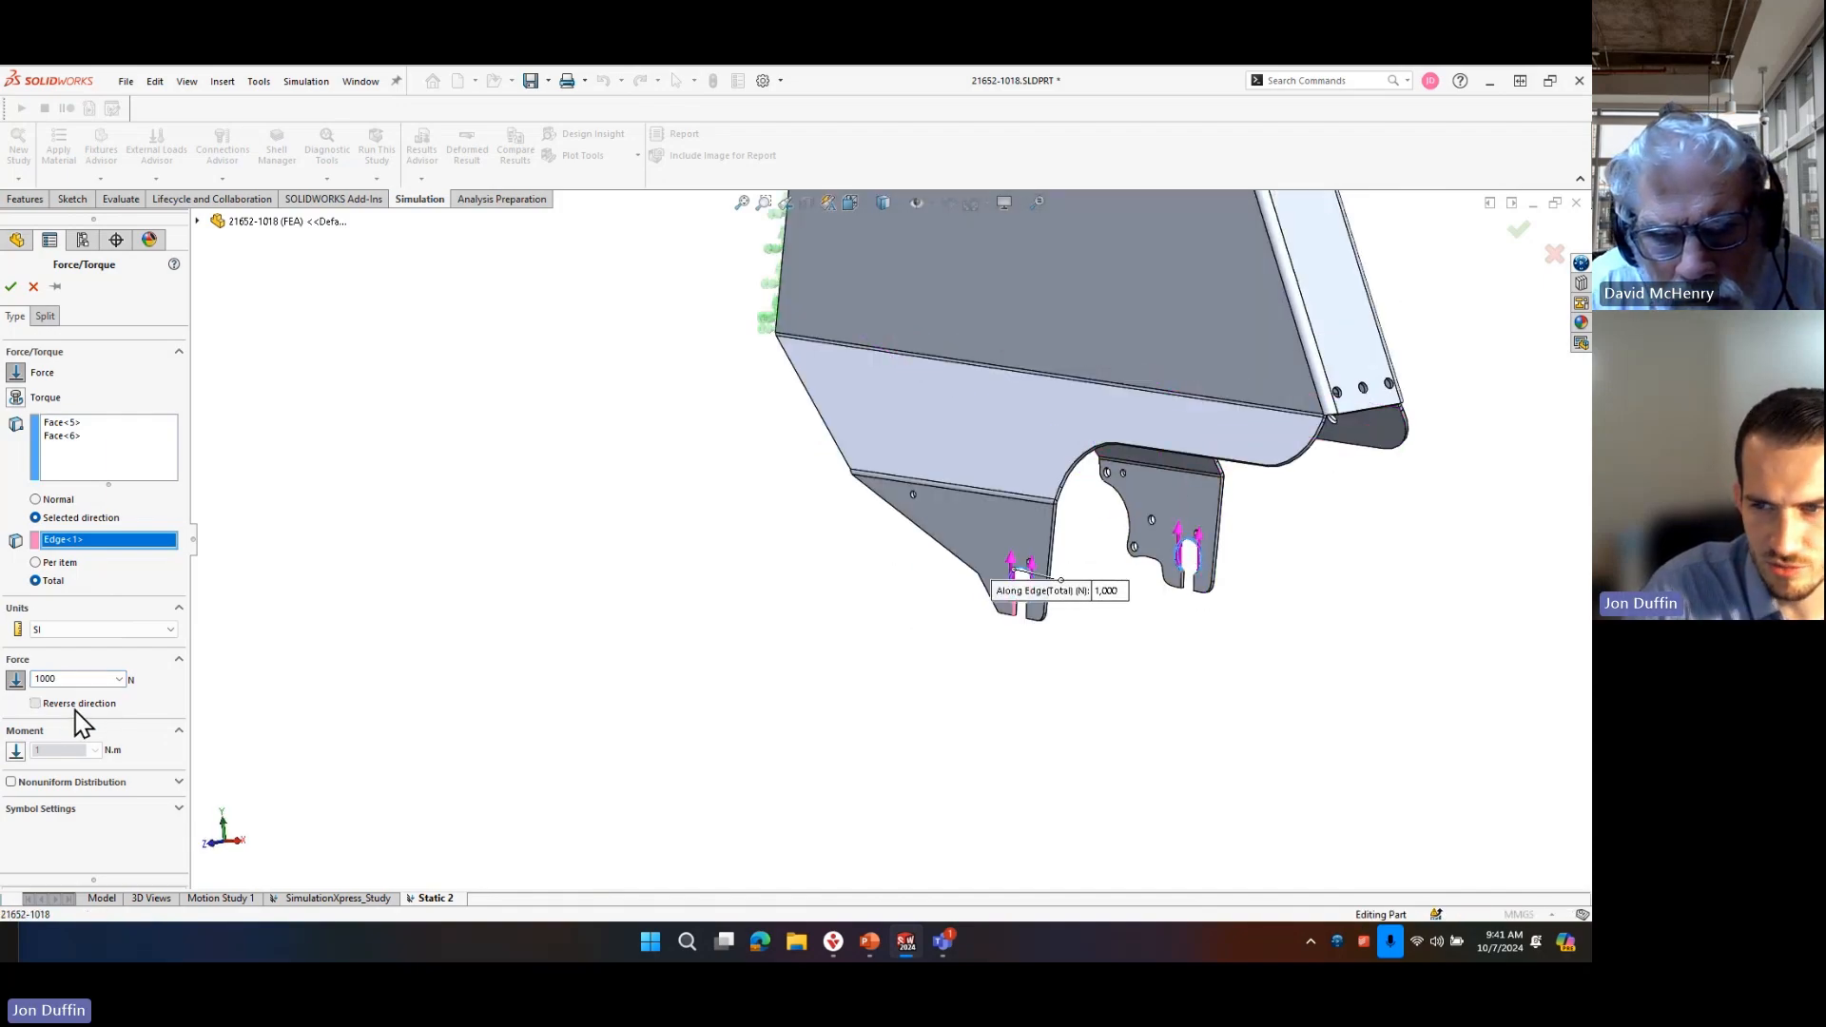
{"action": "left_click", "coordinate": [11, 286]}
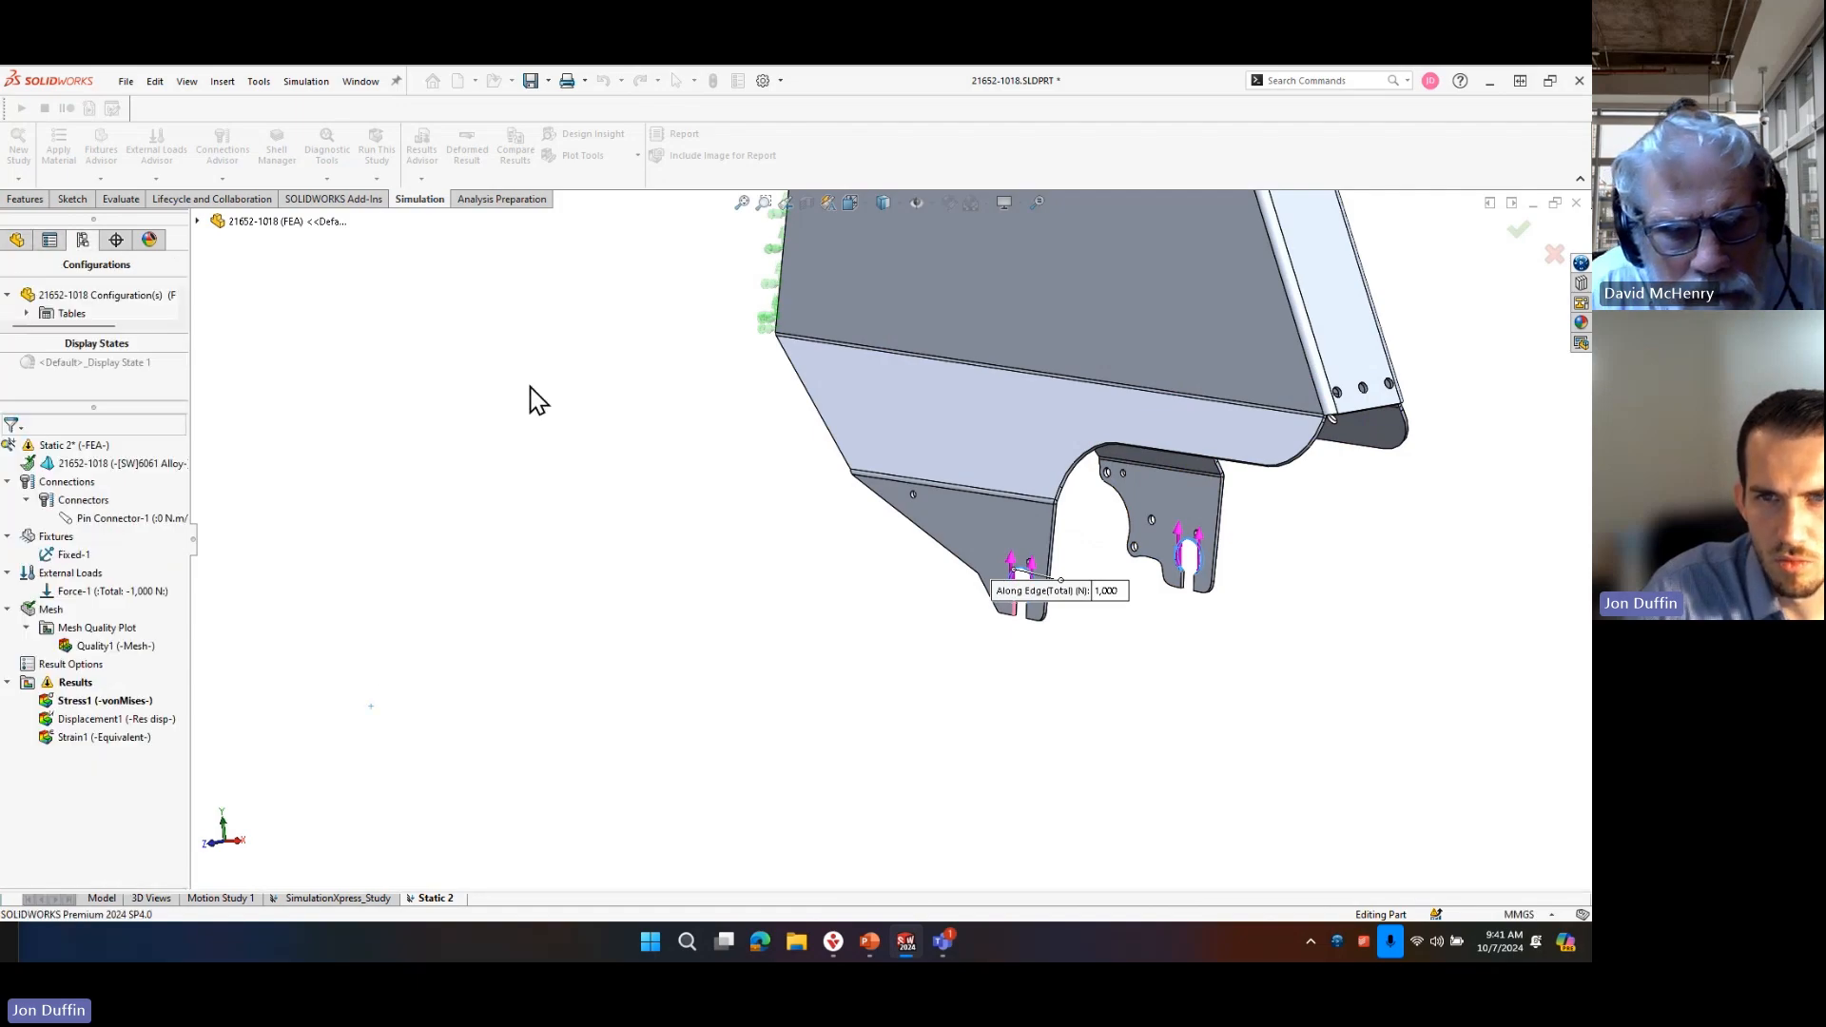
Save the part, rerun the Static 2 study and examine the deformed axle tabs in the stress plot.
{"action": "left_click", "coordinate": [534, 83]}
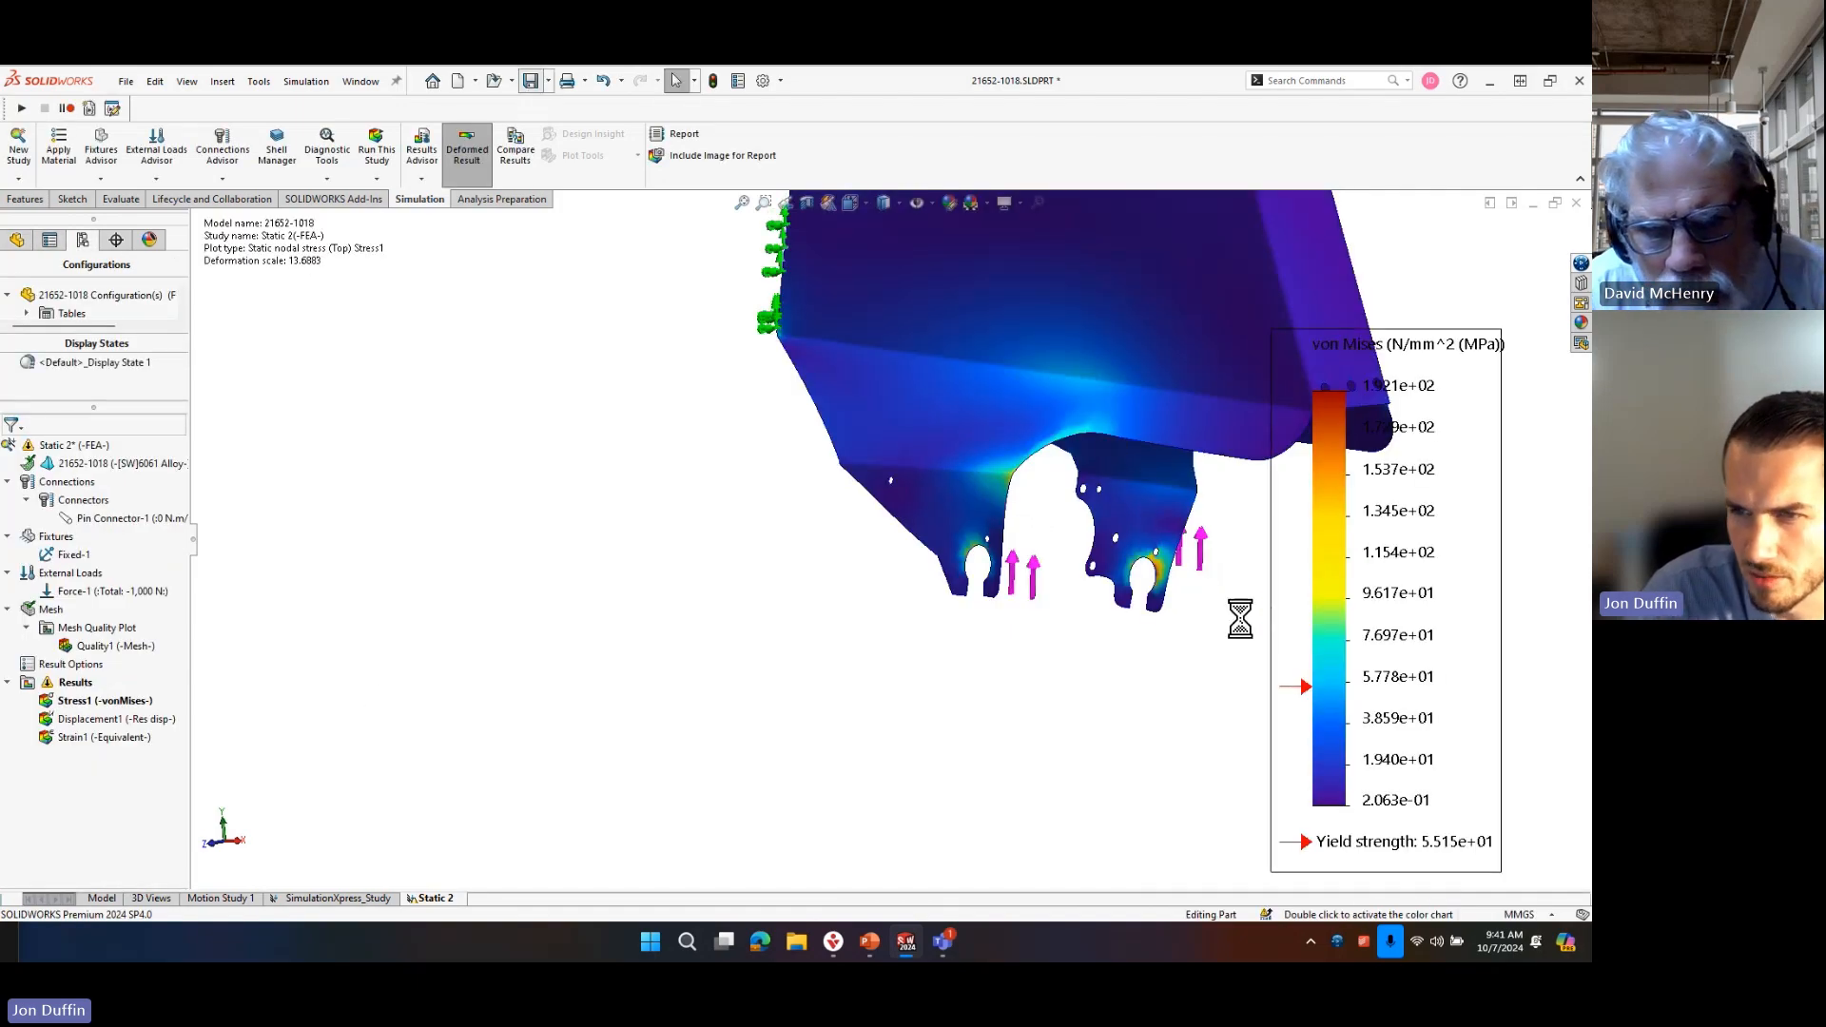
{"action": "middle_click_drag", "start_coordinate": [1153, 619], "coordinate": [1094, 575]}
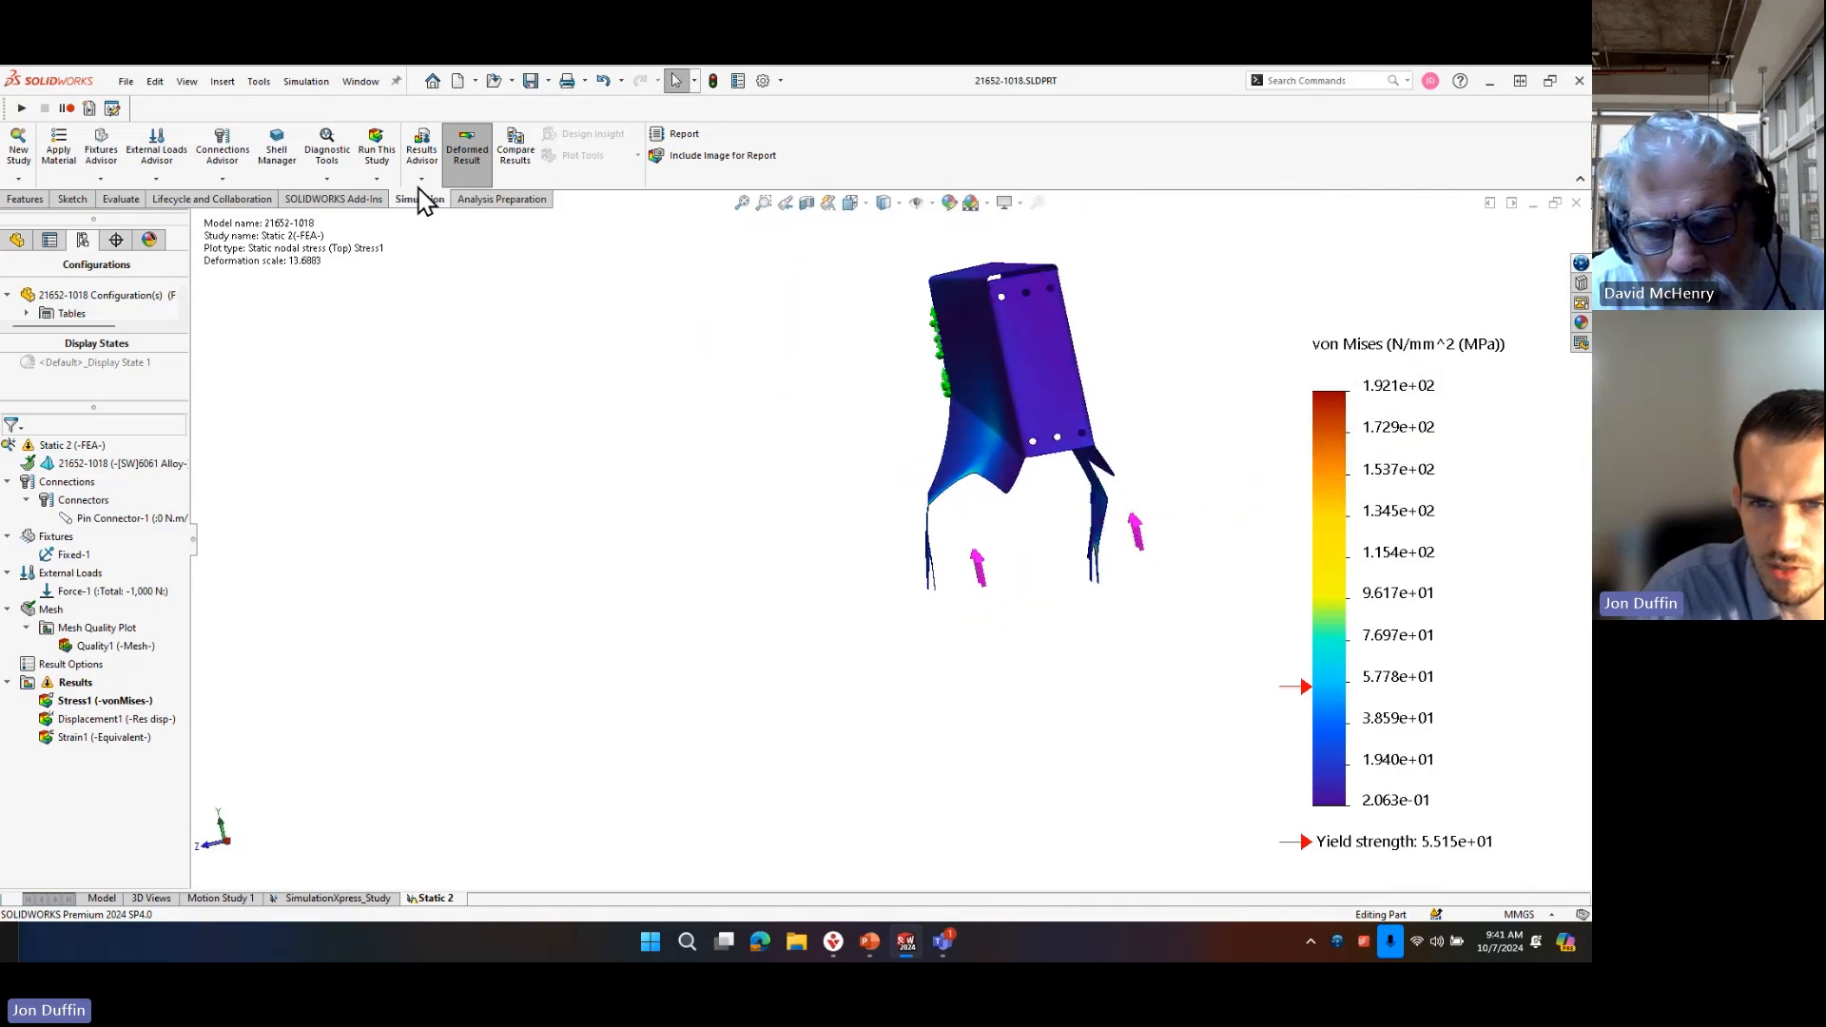
{"action": "left_click", "coordinate": [379, 162]}
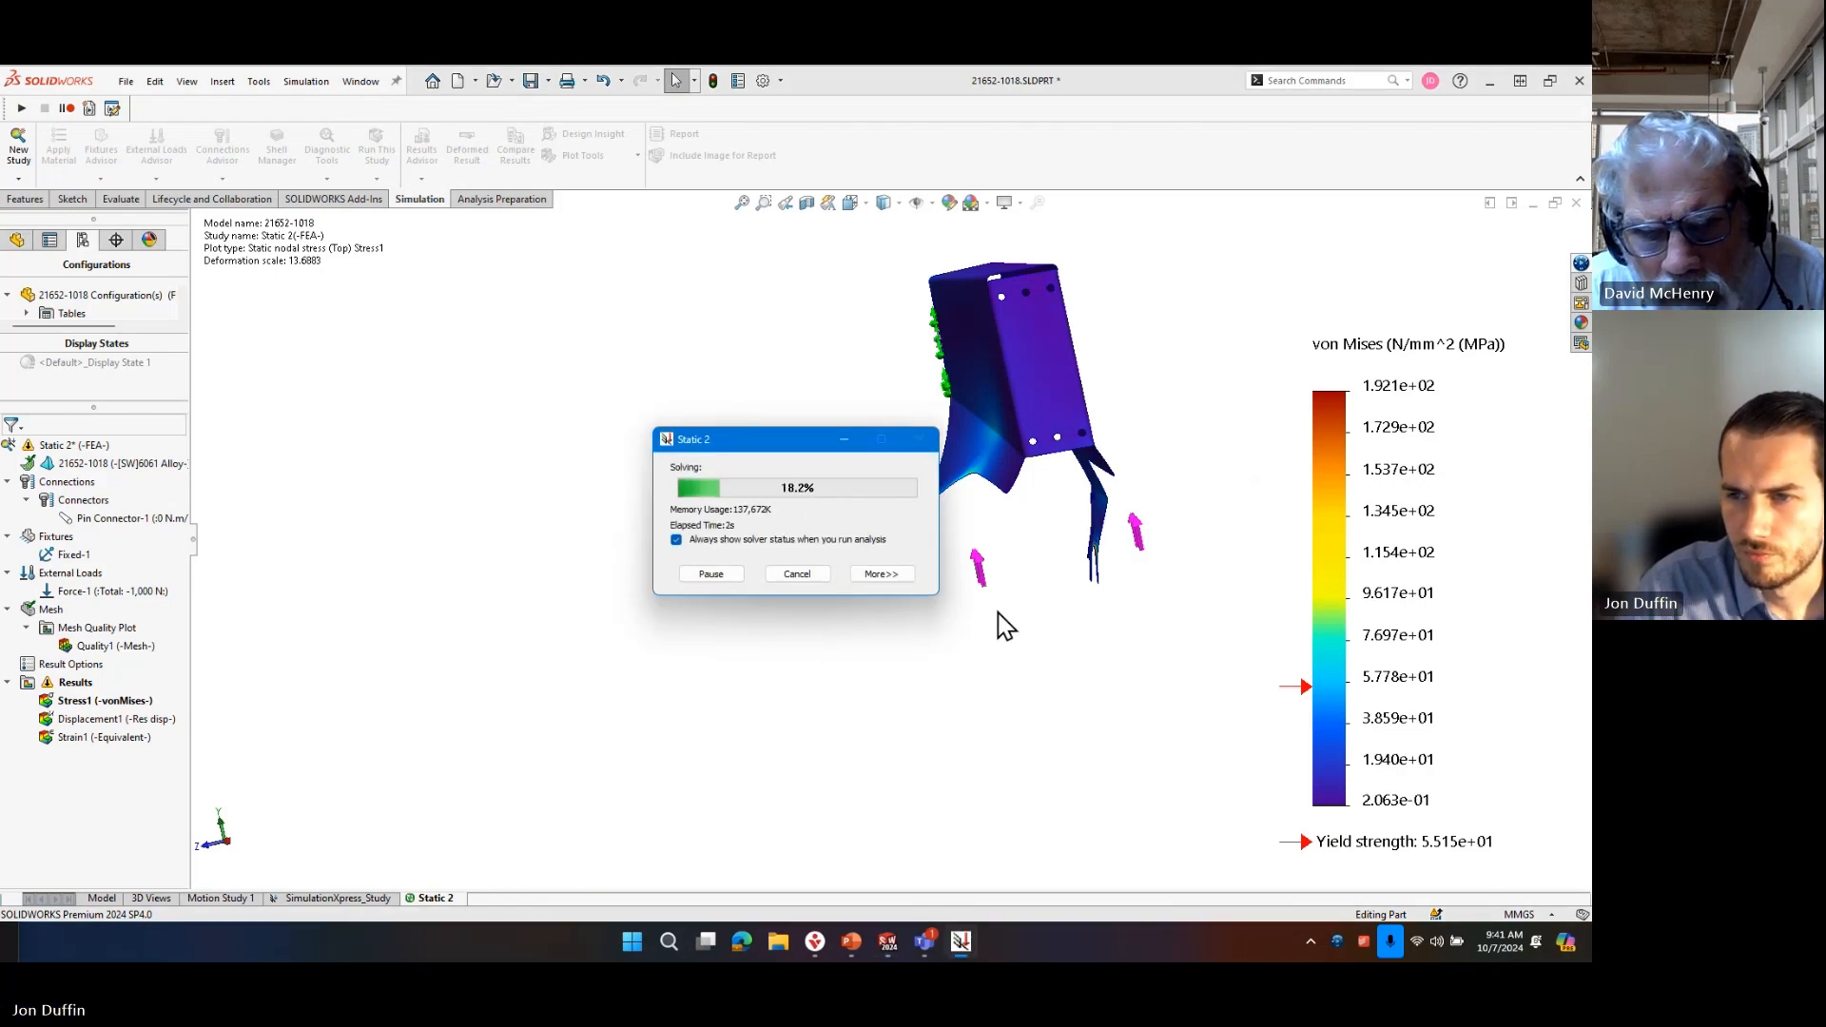
{"action": "middle_click_drag", "start_coordinate": [1090, 526], "coordinate": [1128, 573]}
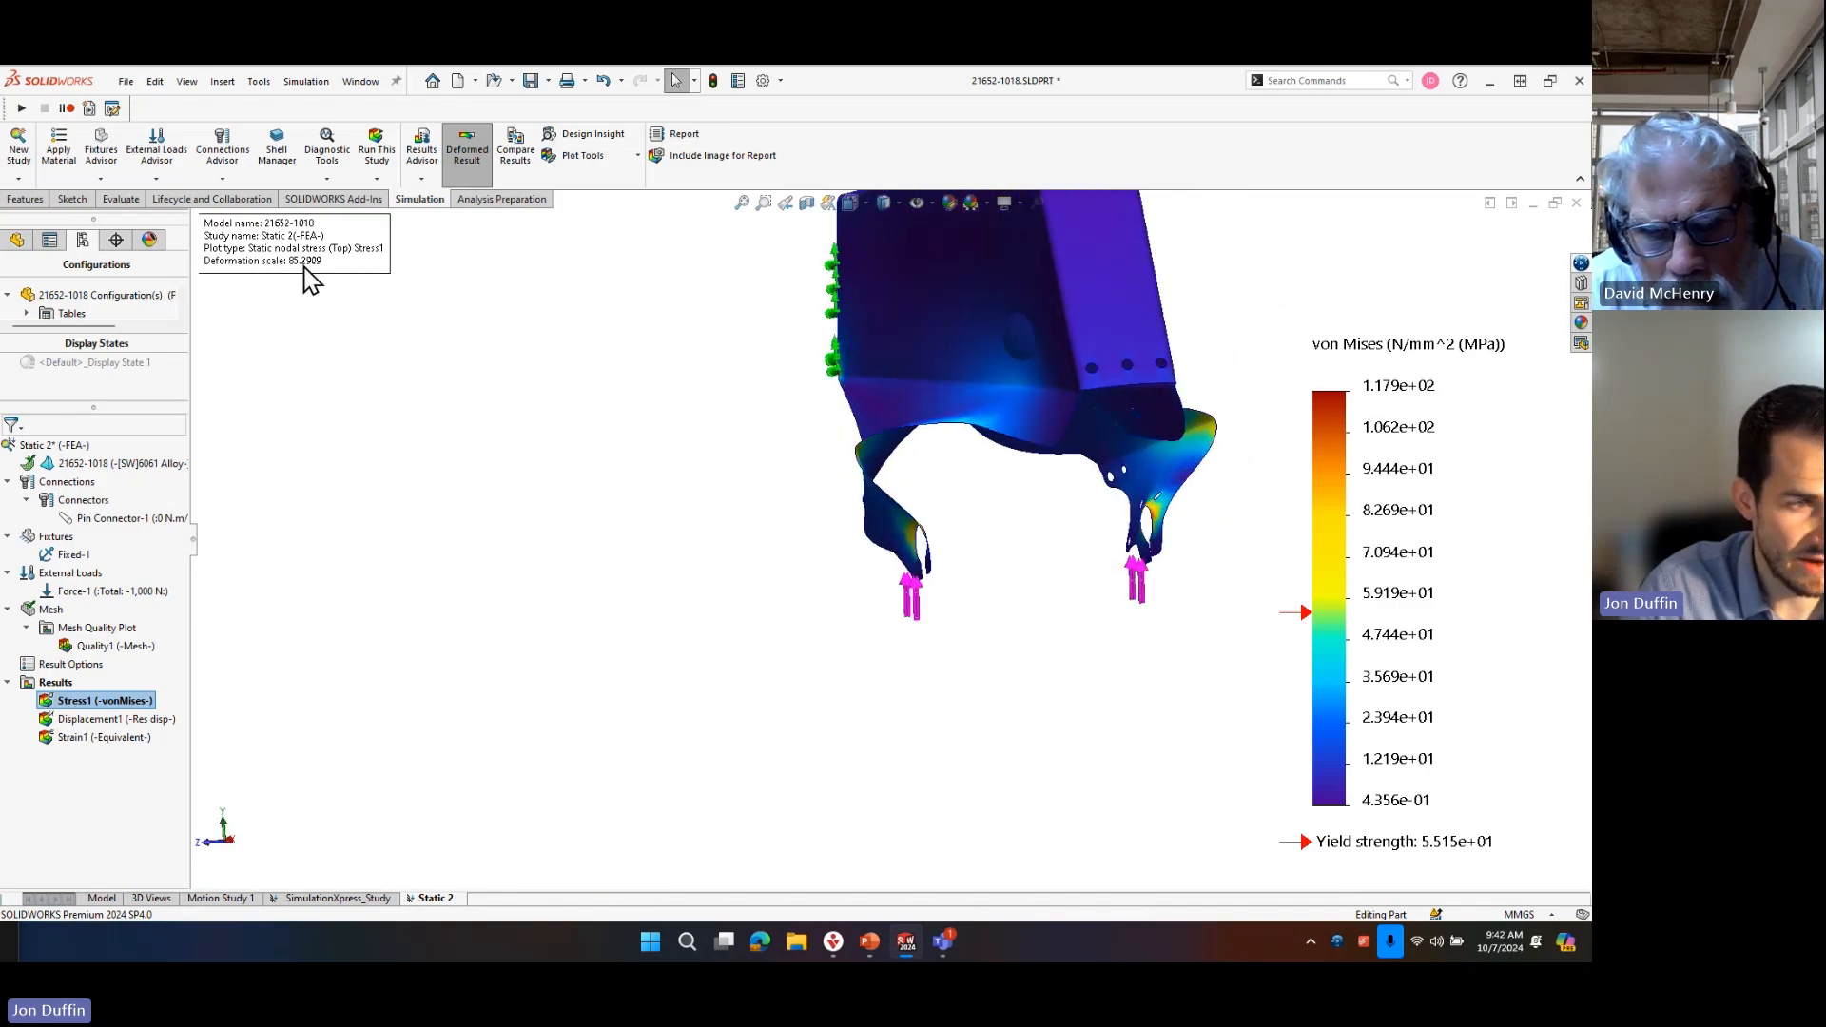
{"action": "middle_click_drag", "start_coordinate": [1068, 652], "coordinate": [970, 533]}
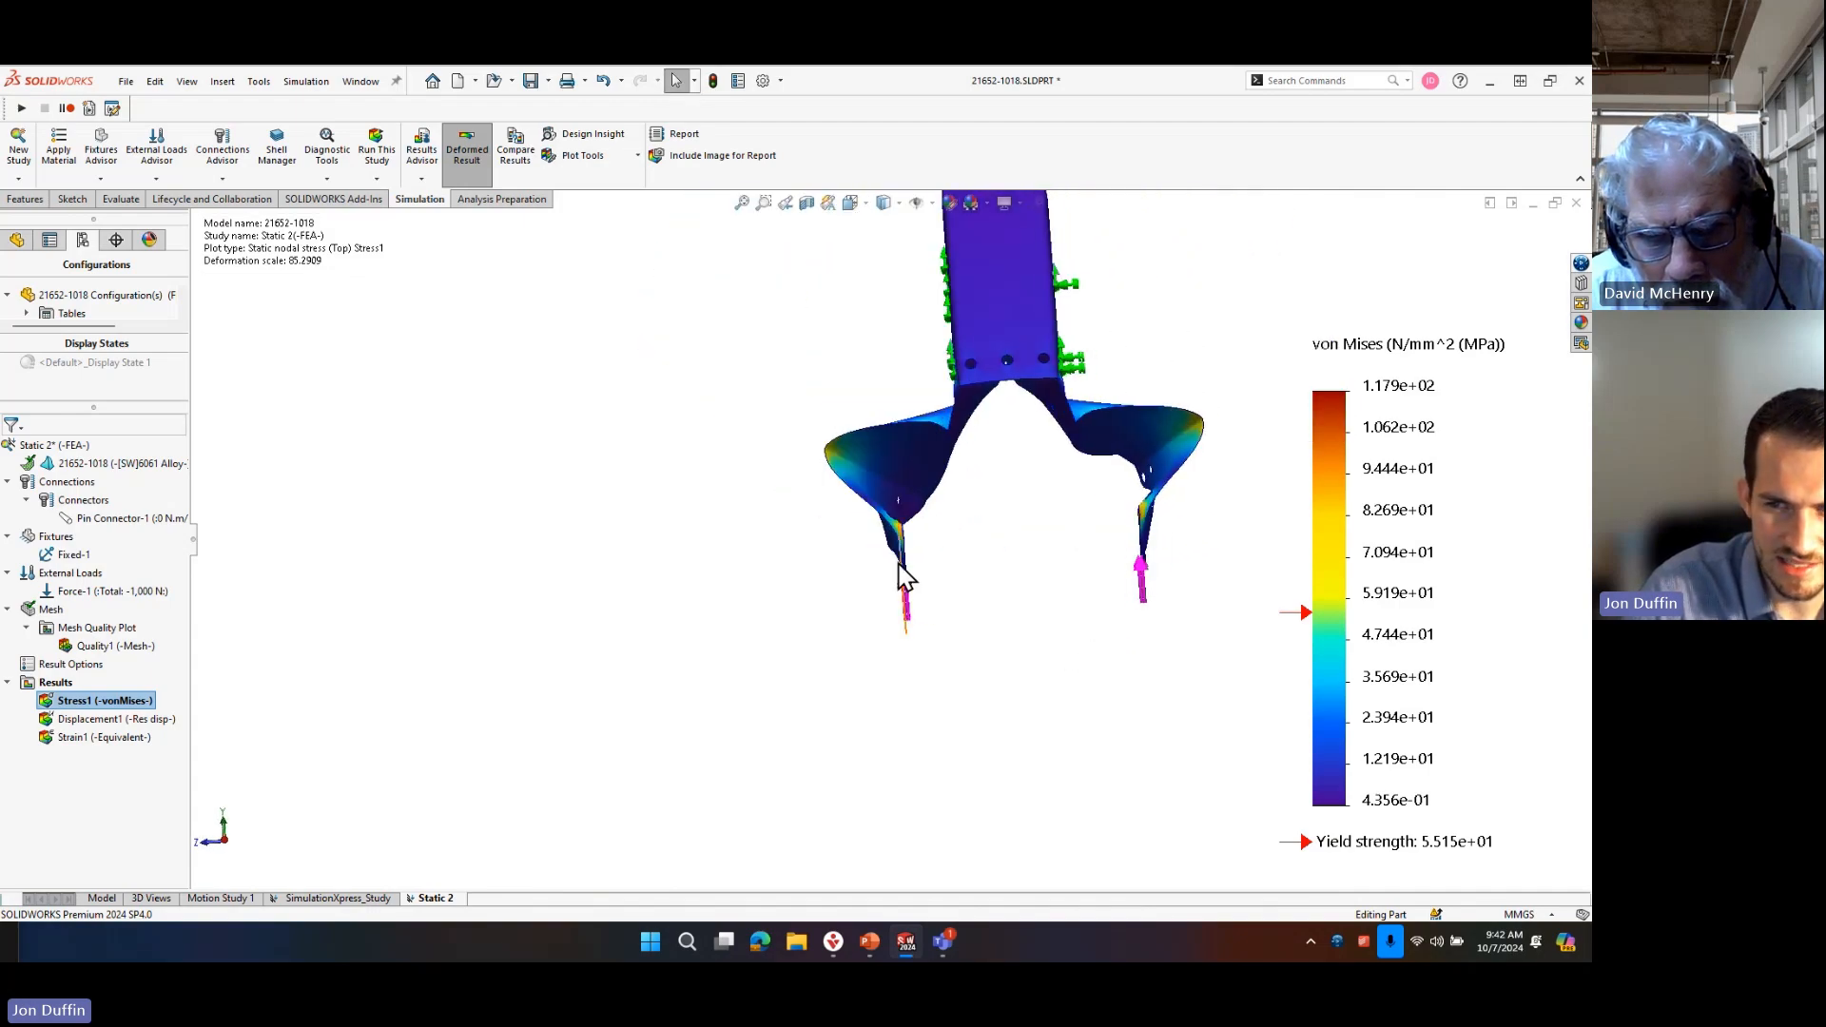
{"action": "middle_click_drag", "start_coordinate": [904, 587], "coordinate": [994, 595]}
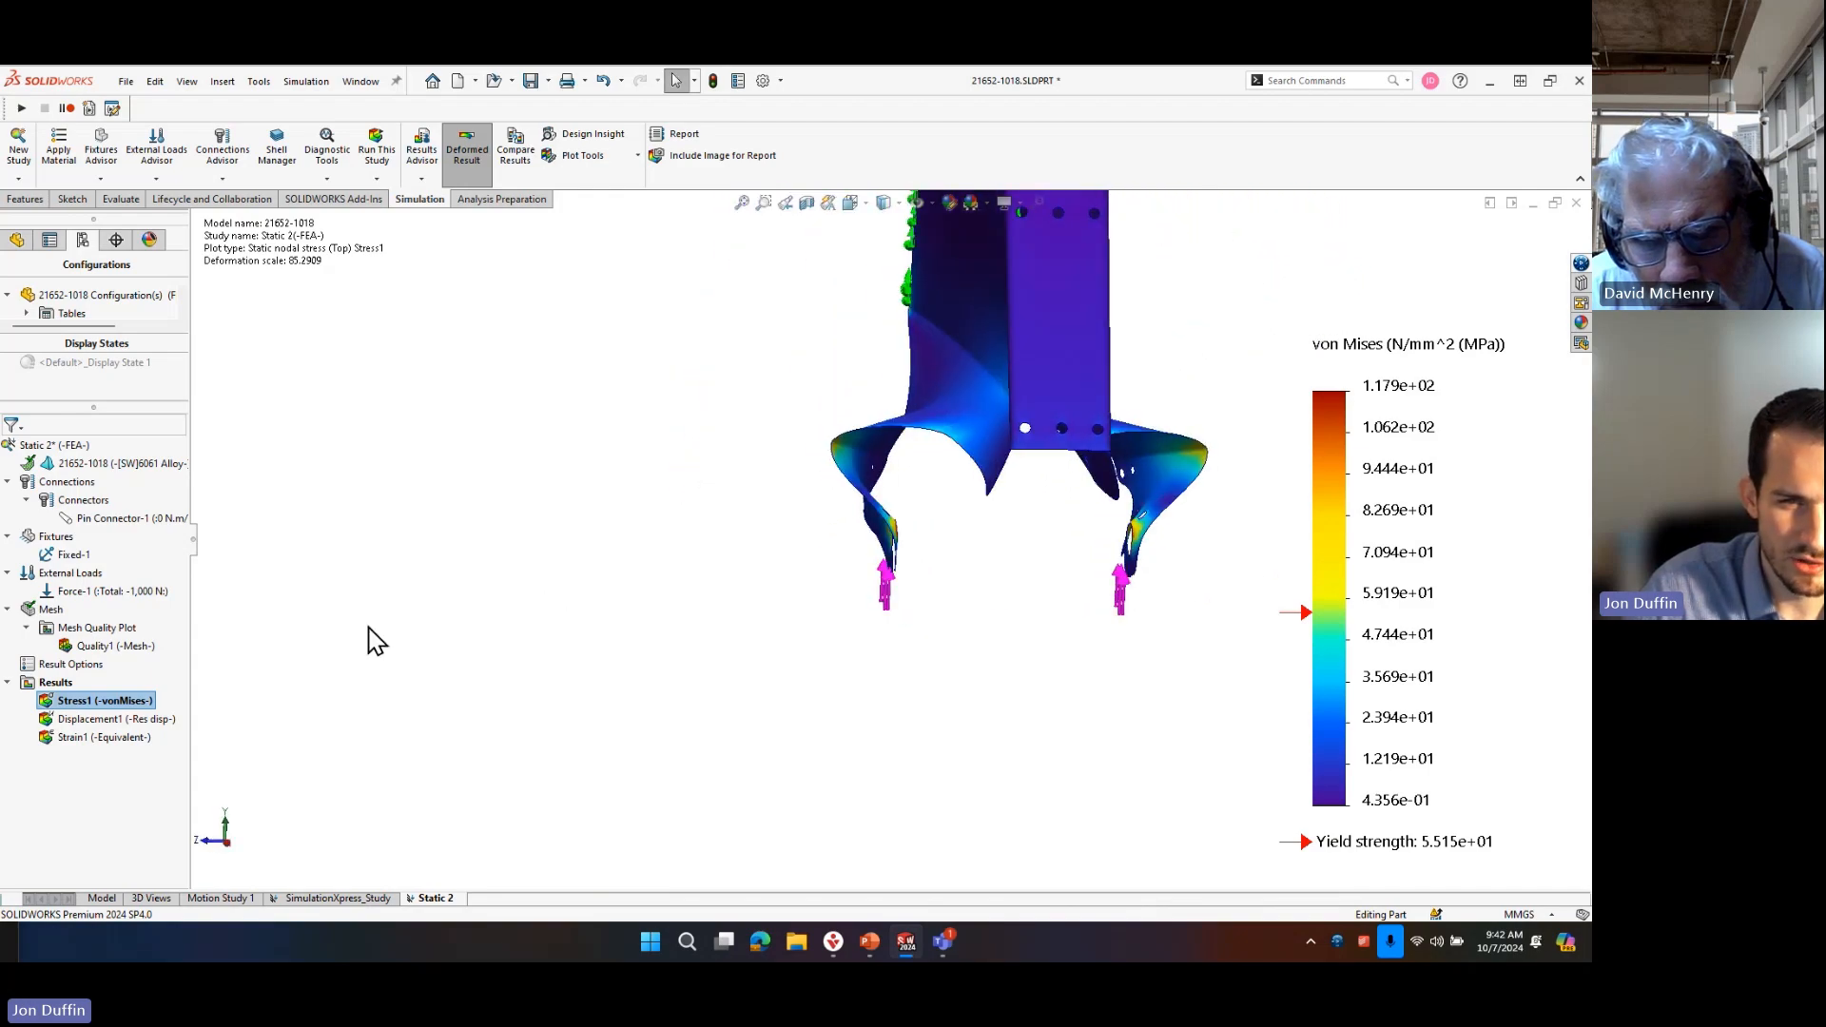
Reopen the axle hole force definition and review its 1000 N value and Total option, marking both on screen.
{"action": "right_click", "coordinate": [148, 595]}
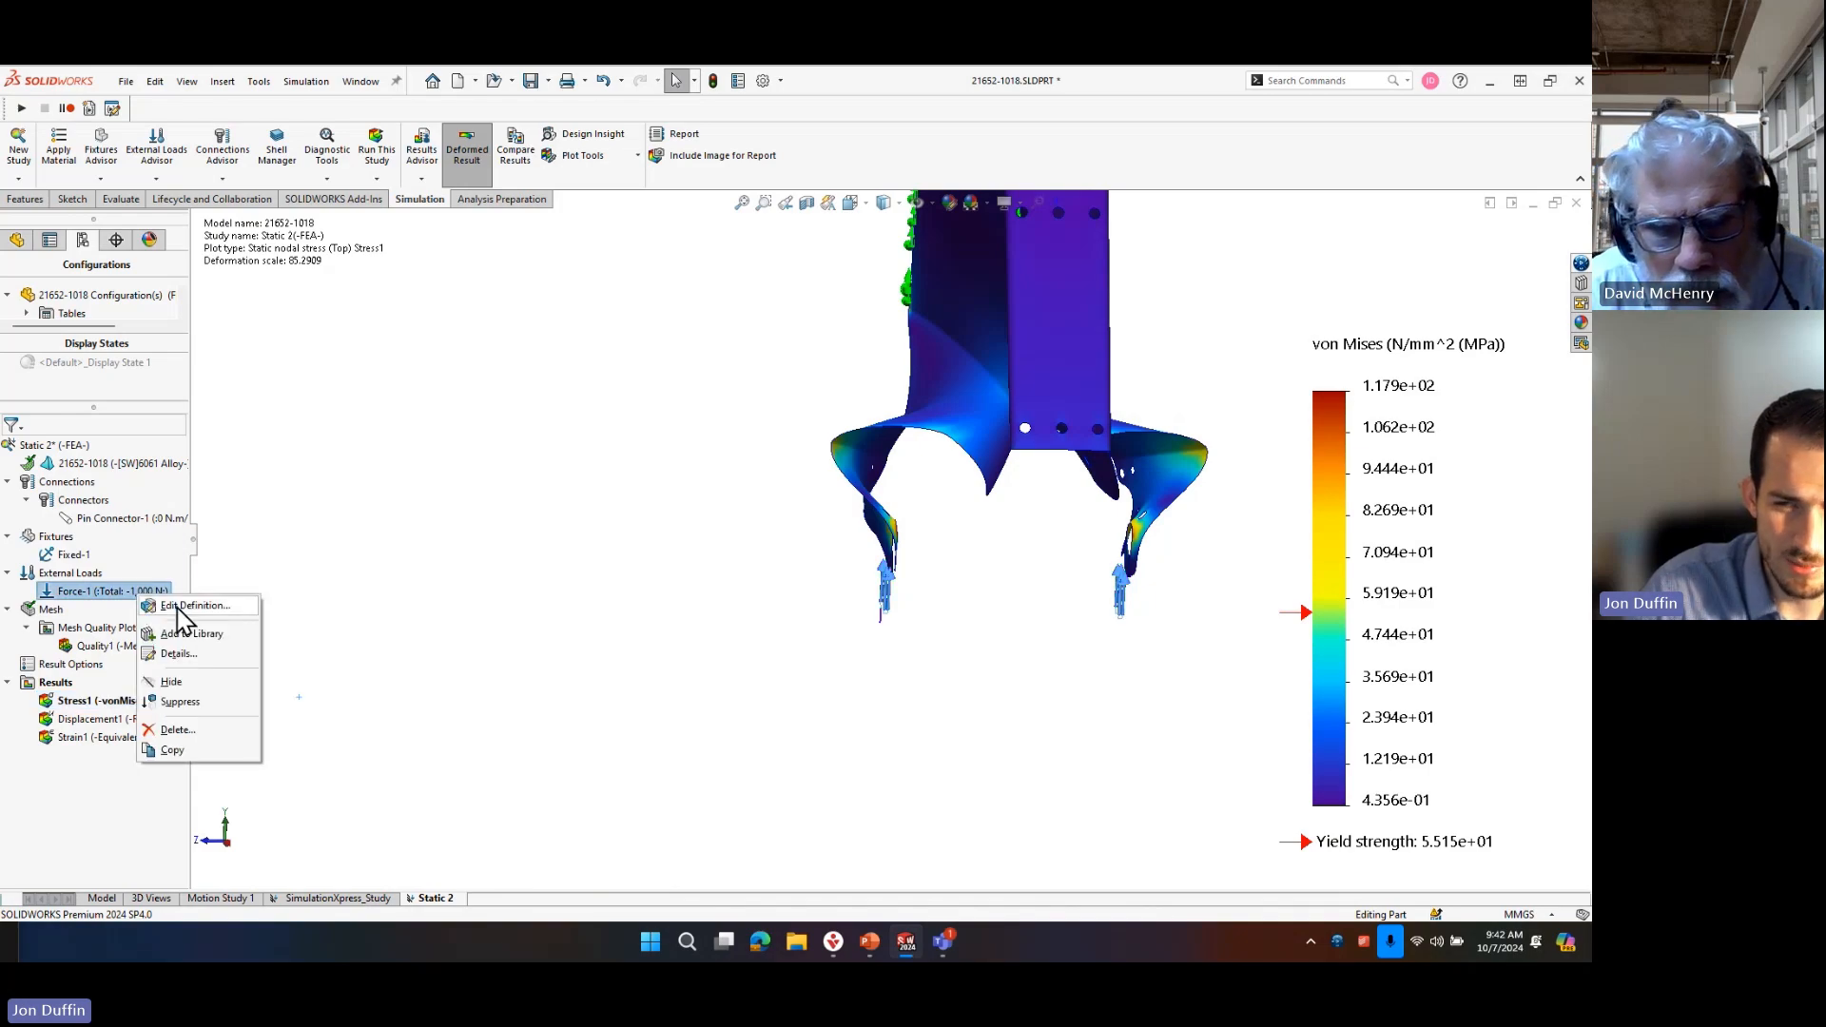
{"action": "left_click", "coordinate": [178, 608]}
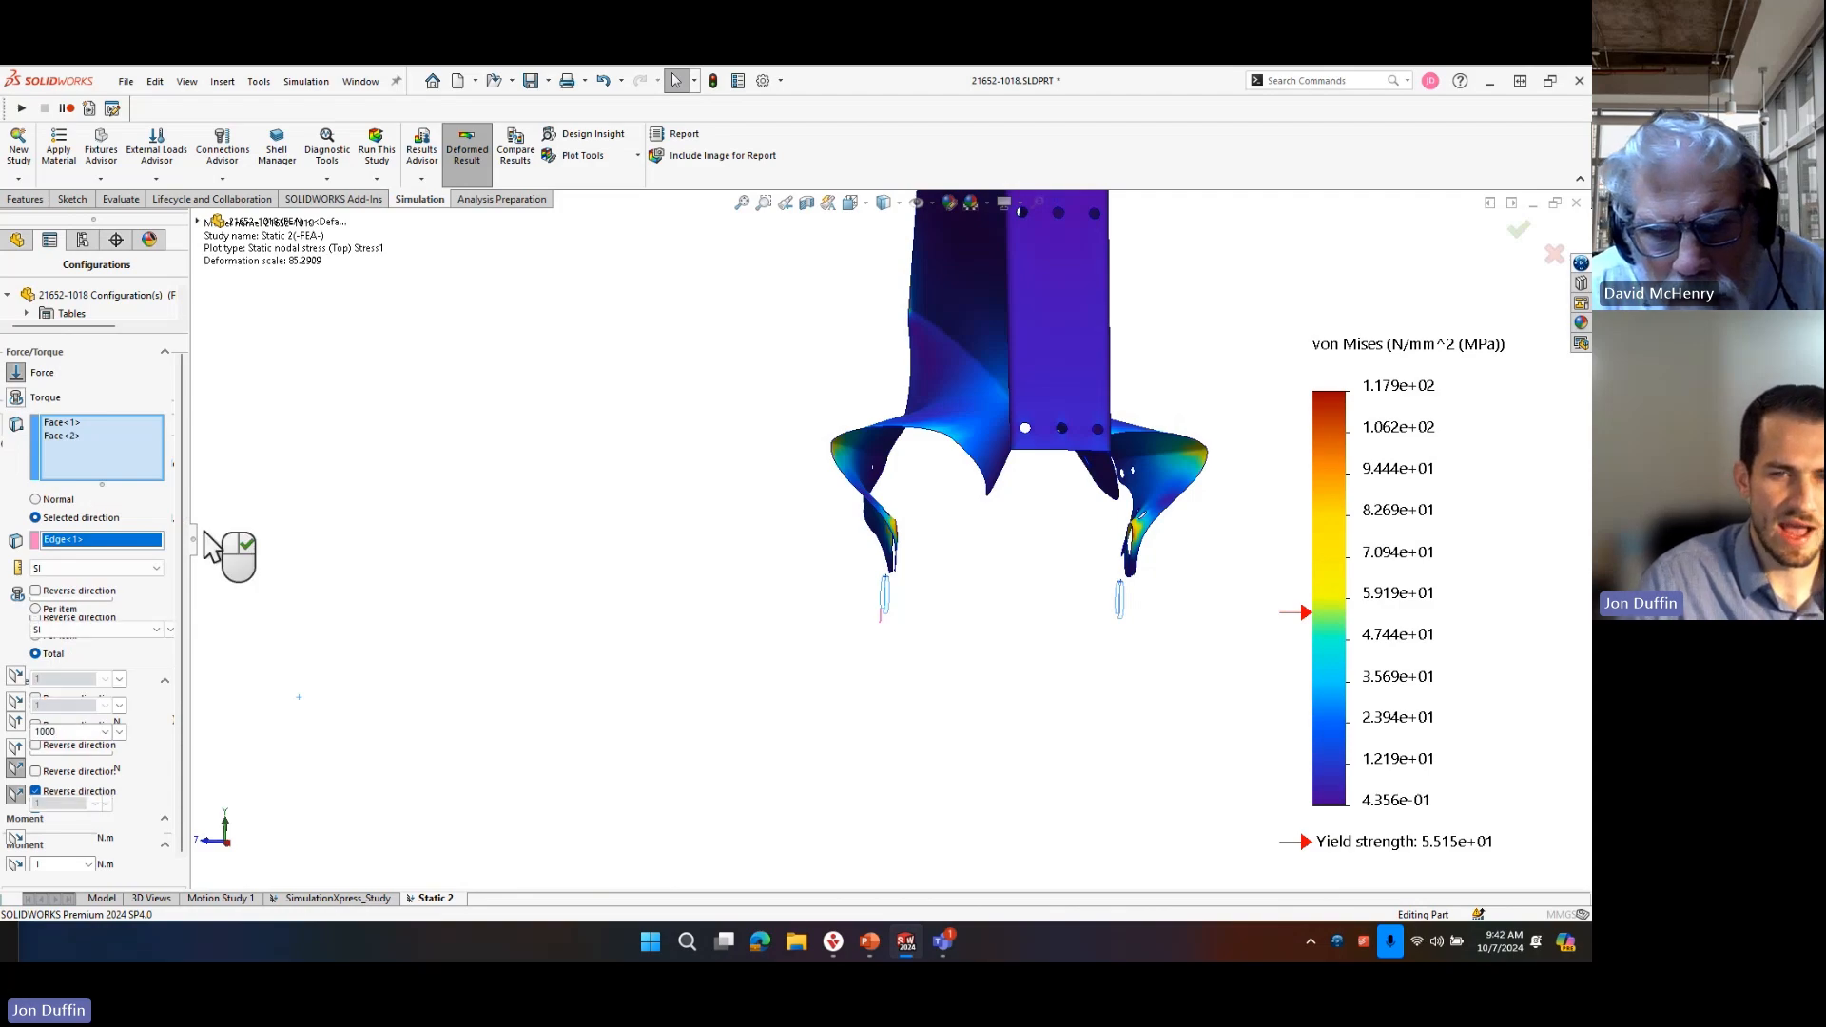
{"action": "left_click_drag", "start_coordinate": [194, 547], "coordinate": [347, 608]}
{"action": "middle_click_drag", "start_coordinate": [958, 665], "coordinate": [965, 599]}
{"action": "scroll", "coordinate": [960, 597], "scroll_direction": "down", "scroll_amount": 5}
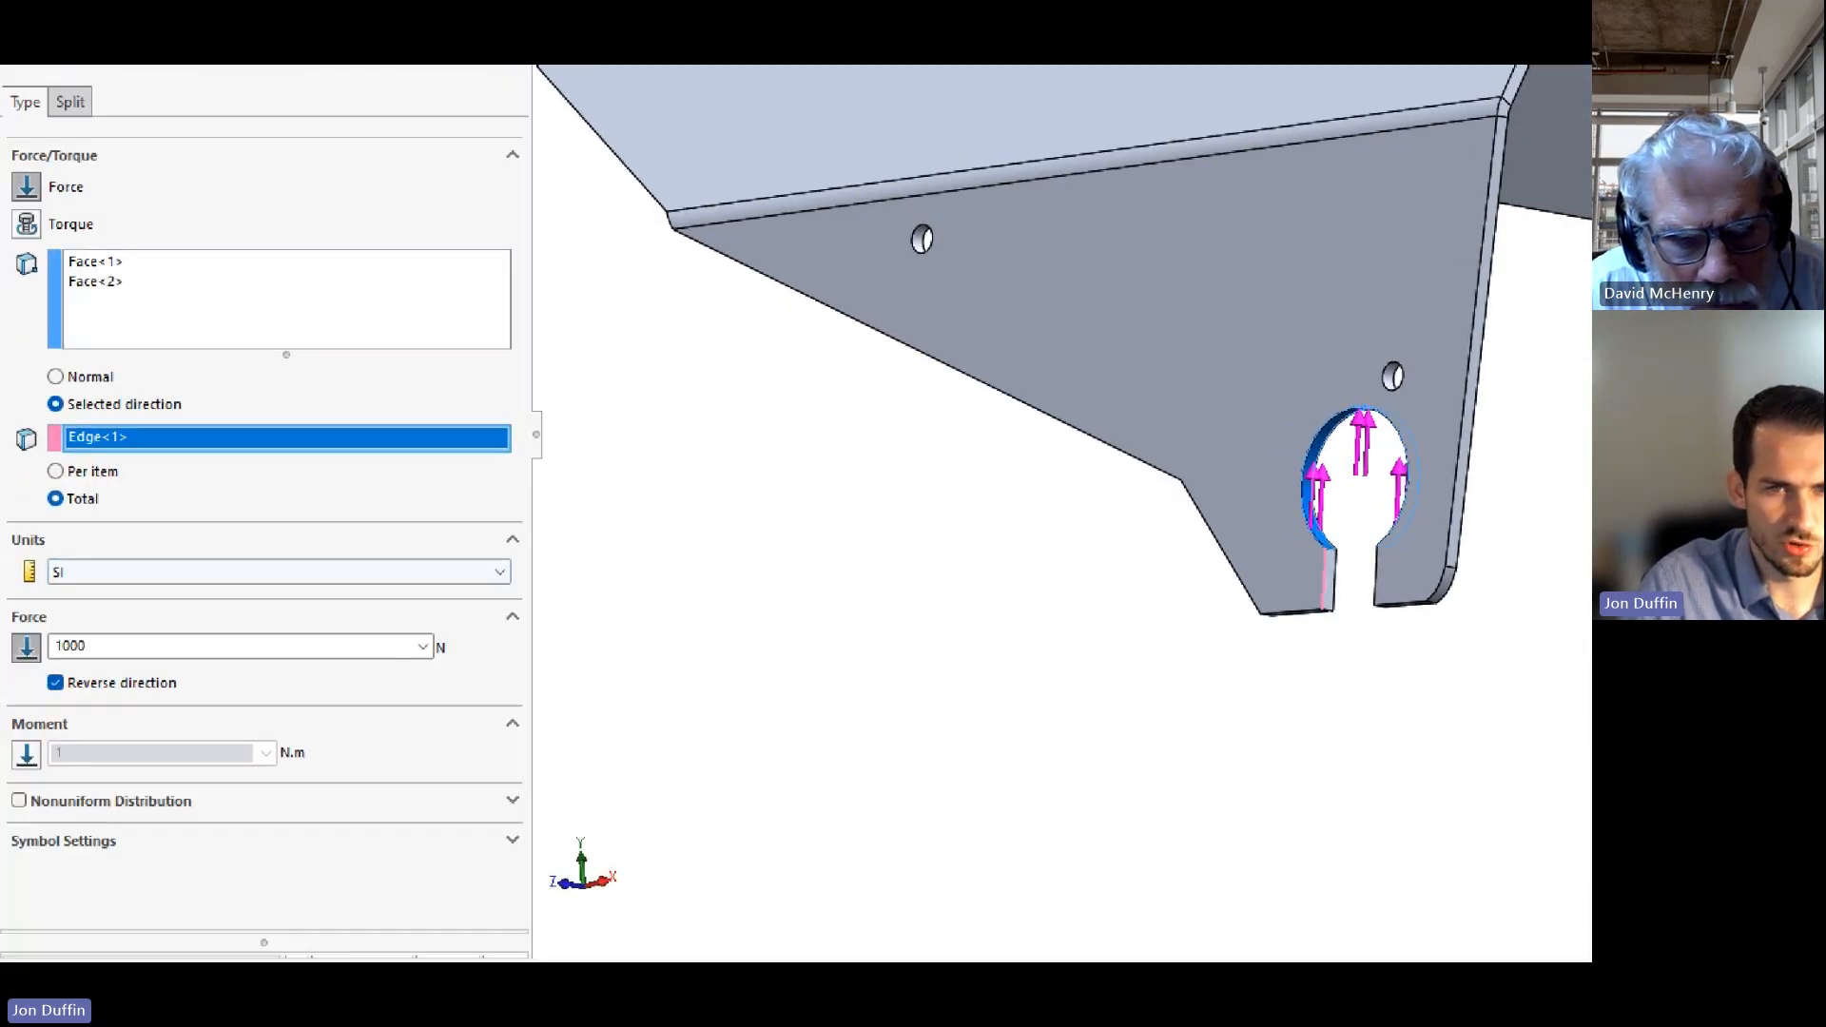
{"action": "mouse_move", "coordinate": [22, 619]}
{"action": "left_mouse_down"}
{"action": "mouse_move", "coordinate": [458, 652]}
{"action": "mouse_move", "coordinate": [496, 673]}
{"action": "left_mouse_up"}
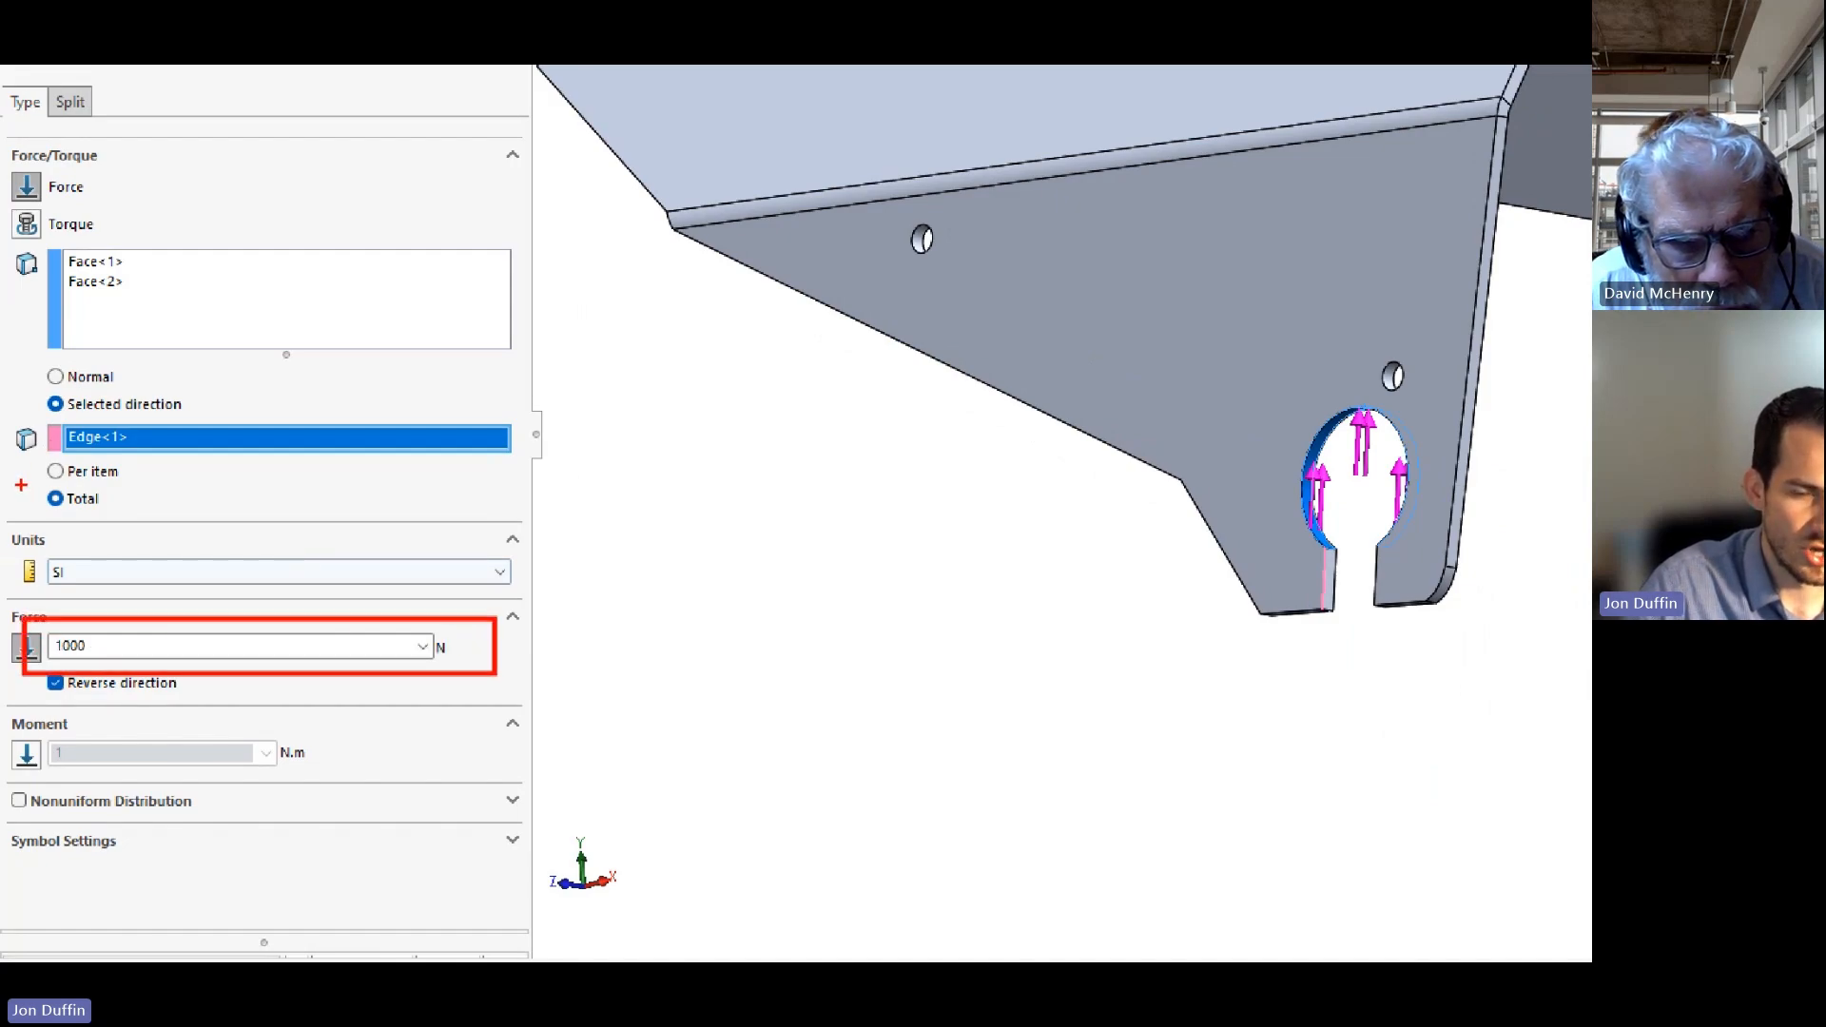
{"action": "left_click_drag", "start_coordinate": [24, 473], "coordinate": [178, 522]}
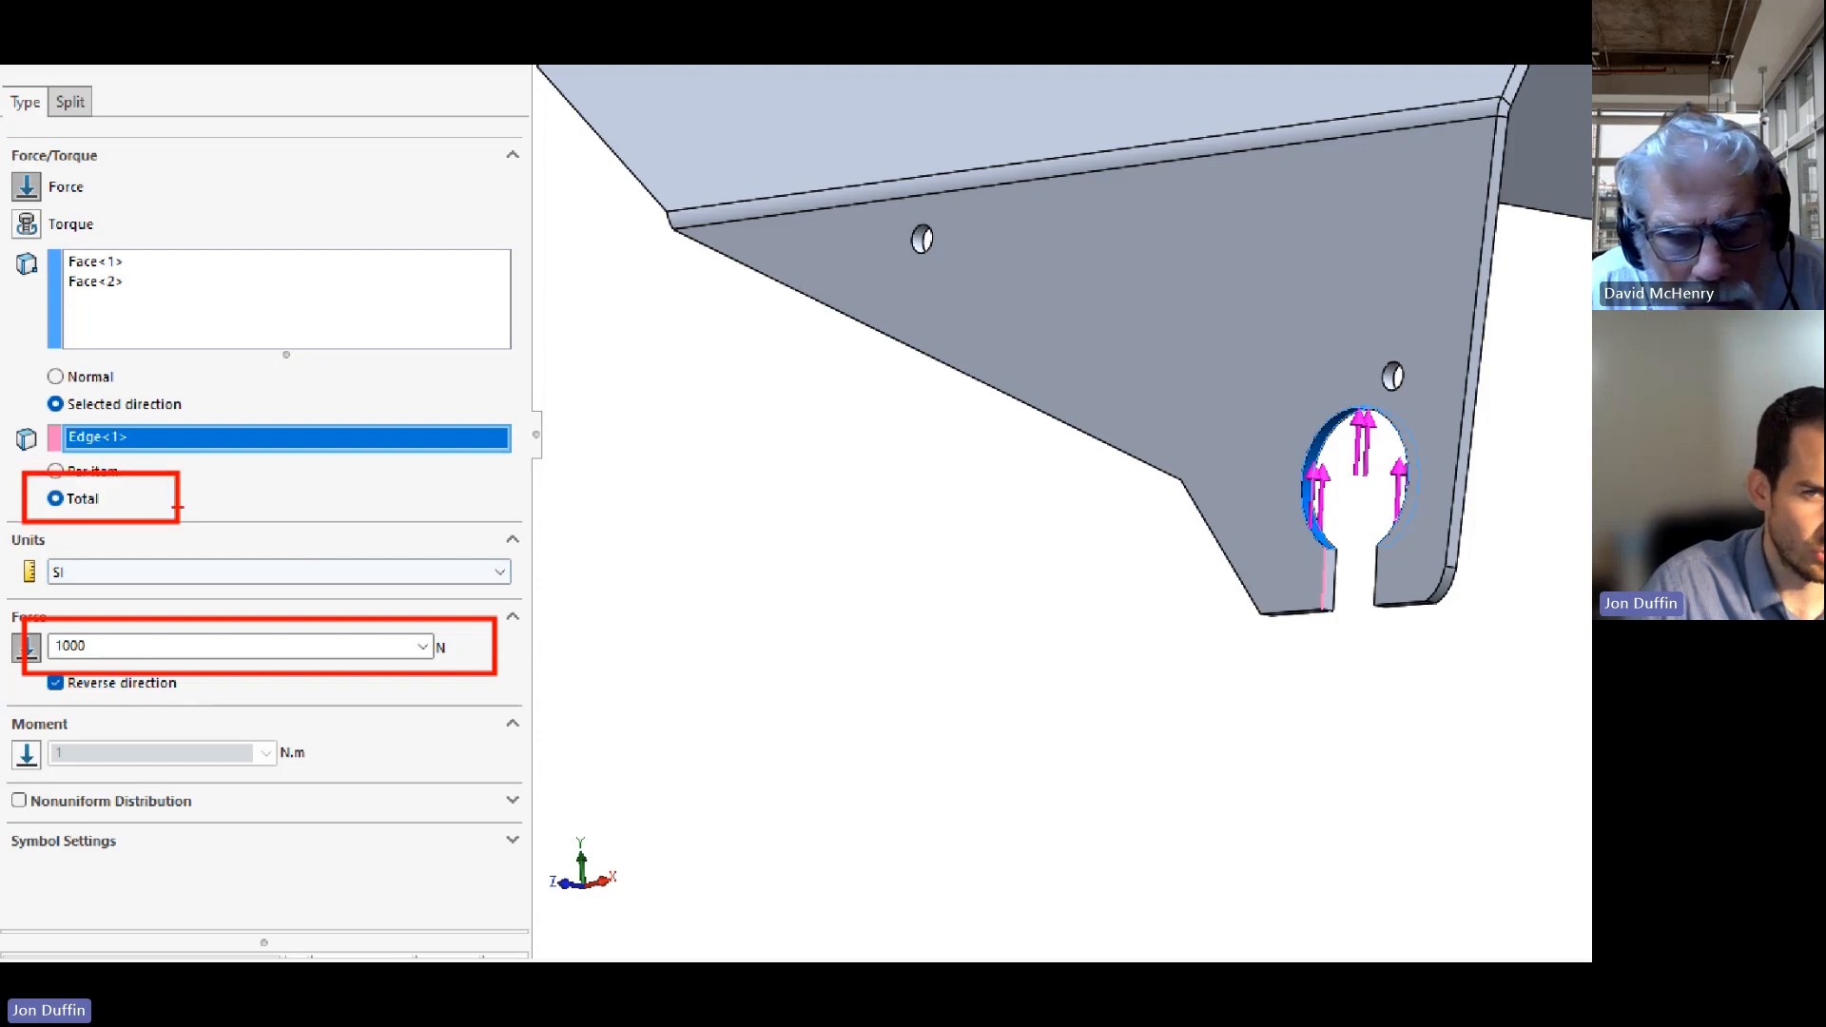
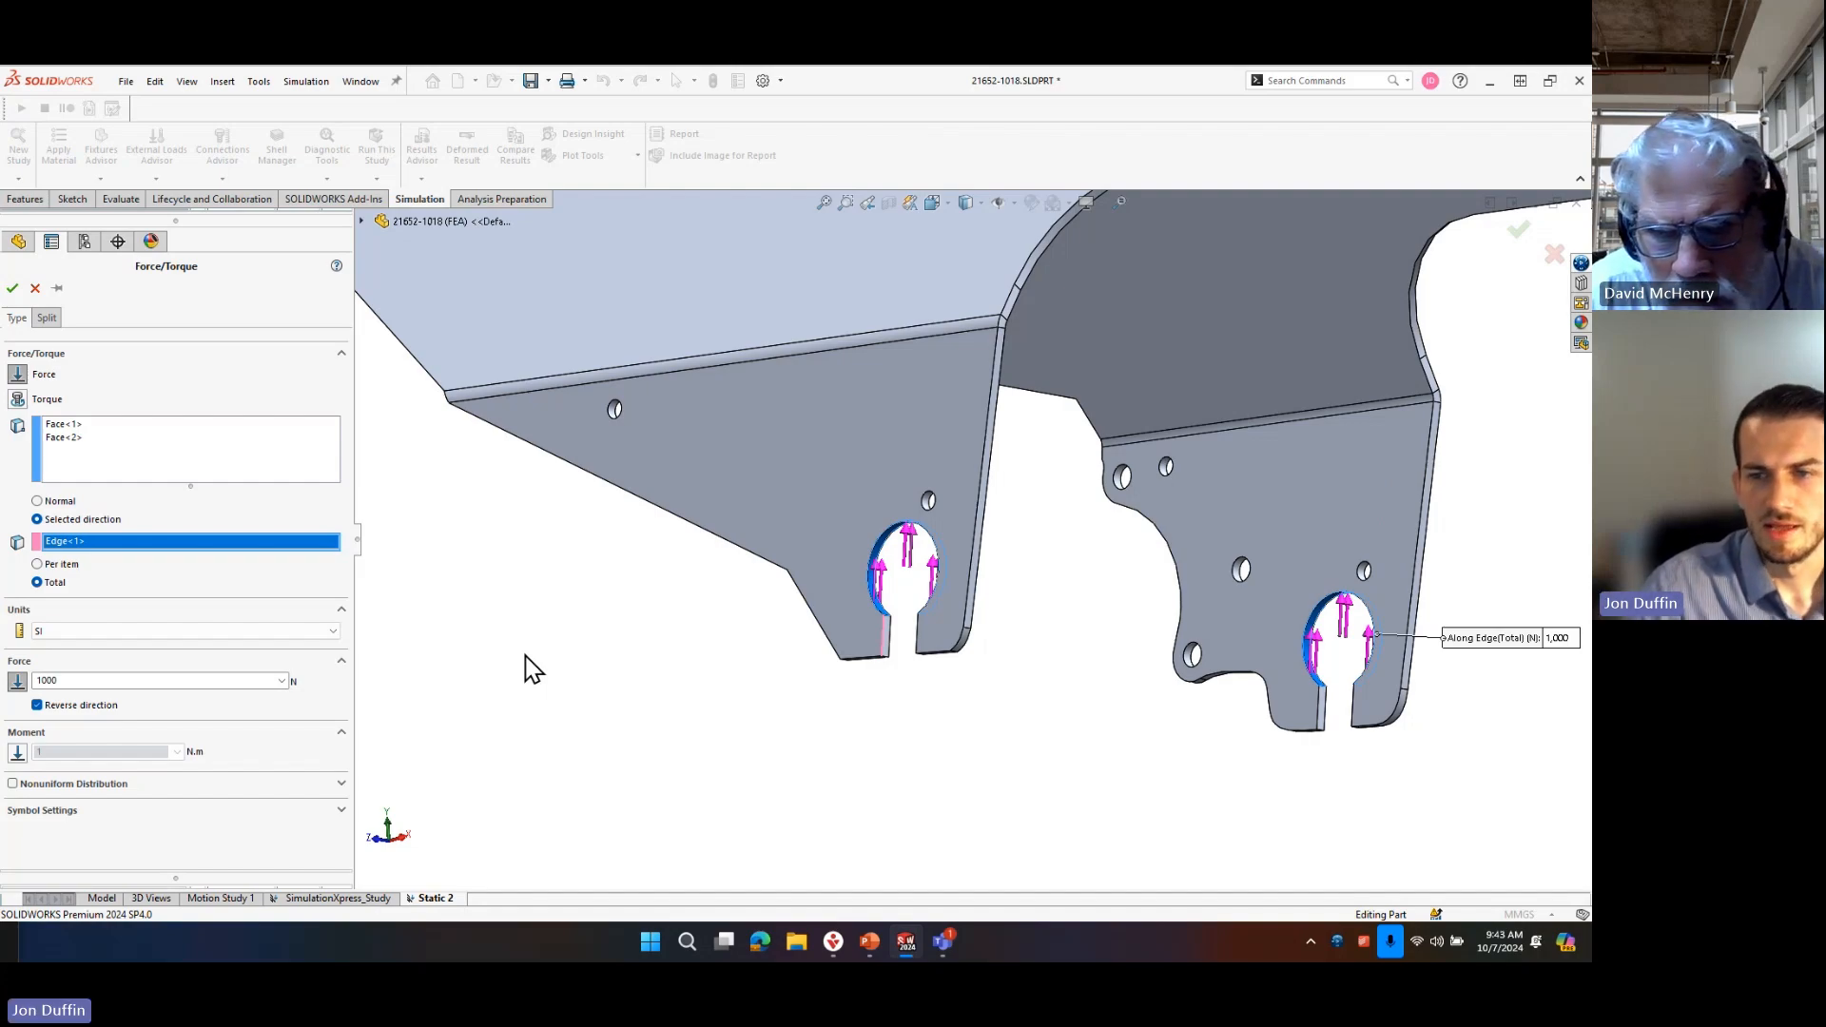
Close the force definition without changes and examine the deformed axle tabs in the stress plot.
{"action": "left_click", "coordinate": [35, 288]}
{"action": "middle_click_drag", "start_coordinate": [1147, 561], "coordinate": [1044, 632]}
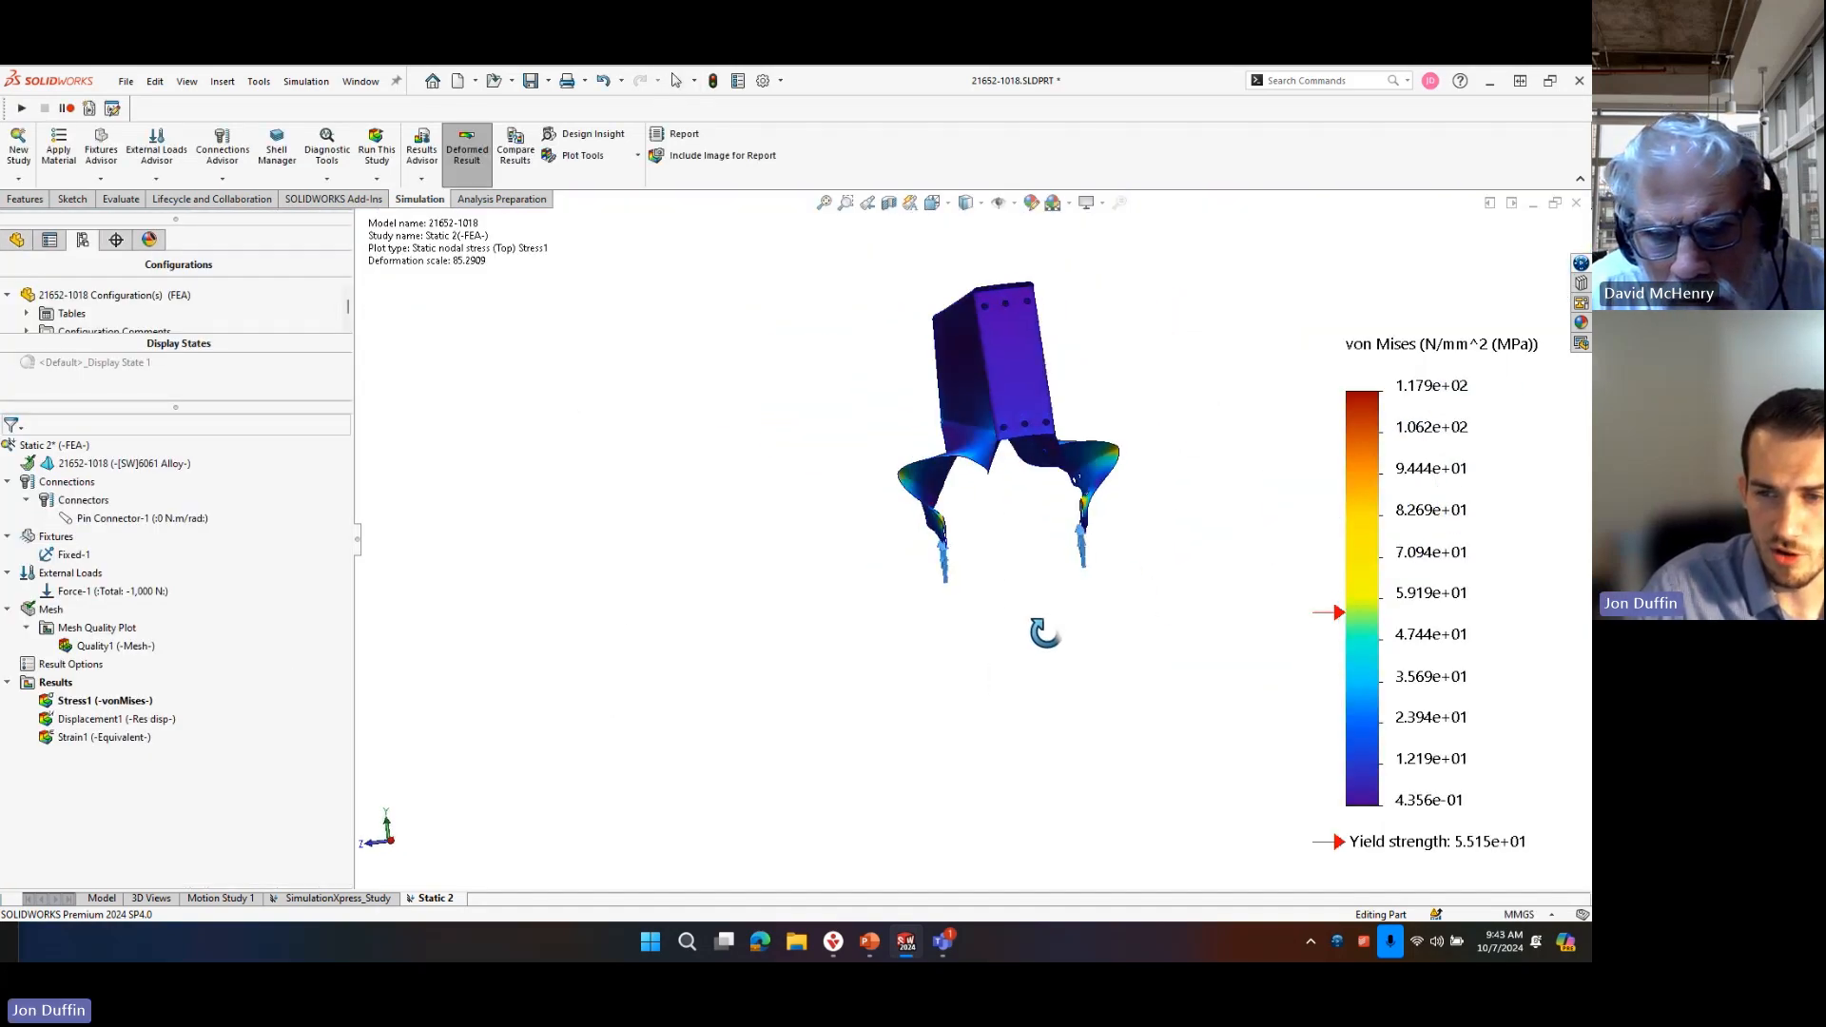
{"action": "scroll", "coordinate": [982, 542], "scroll_direction": "down", "scroll_amount": 5}
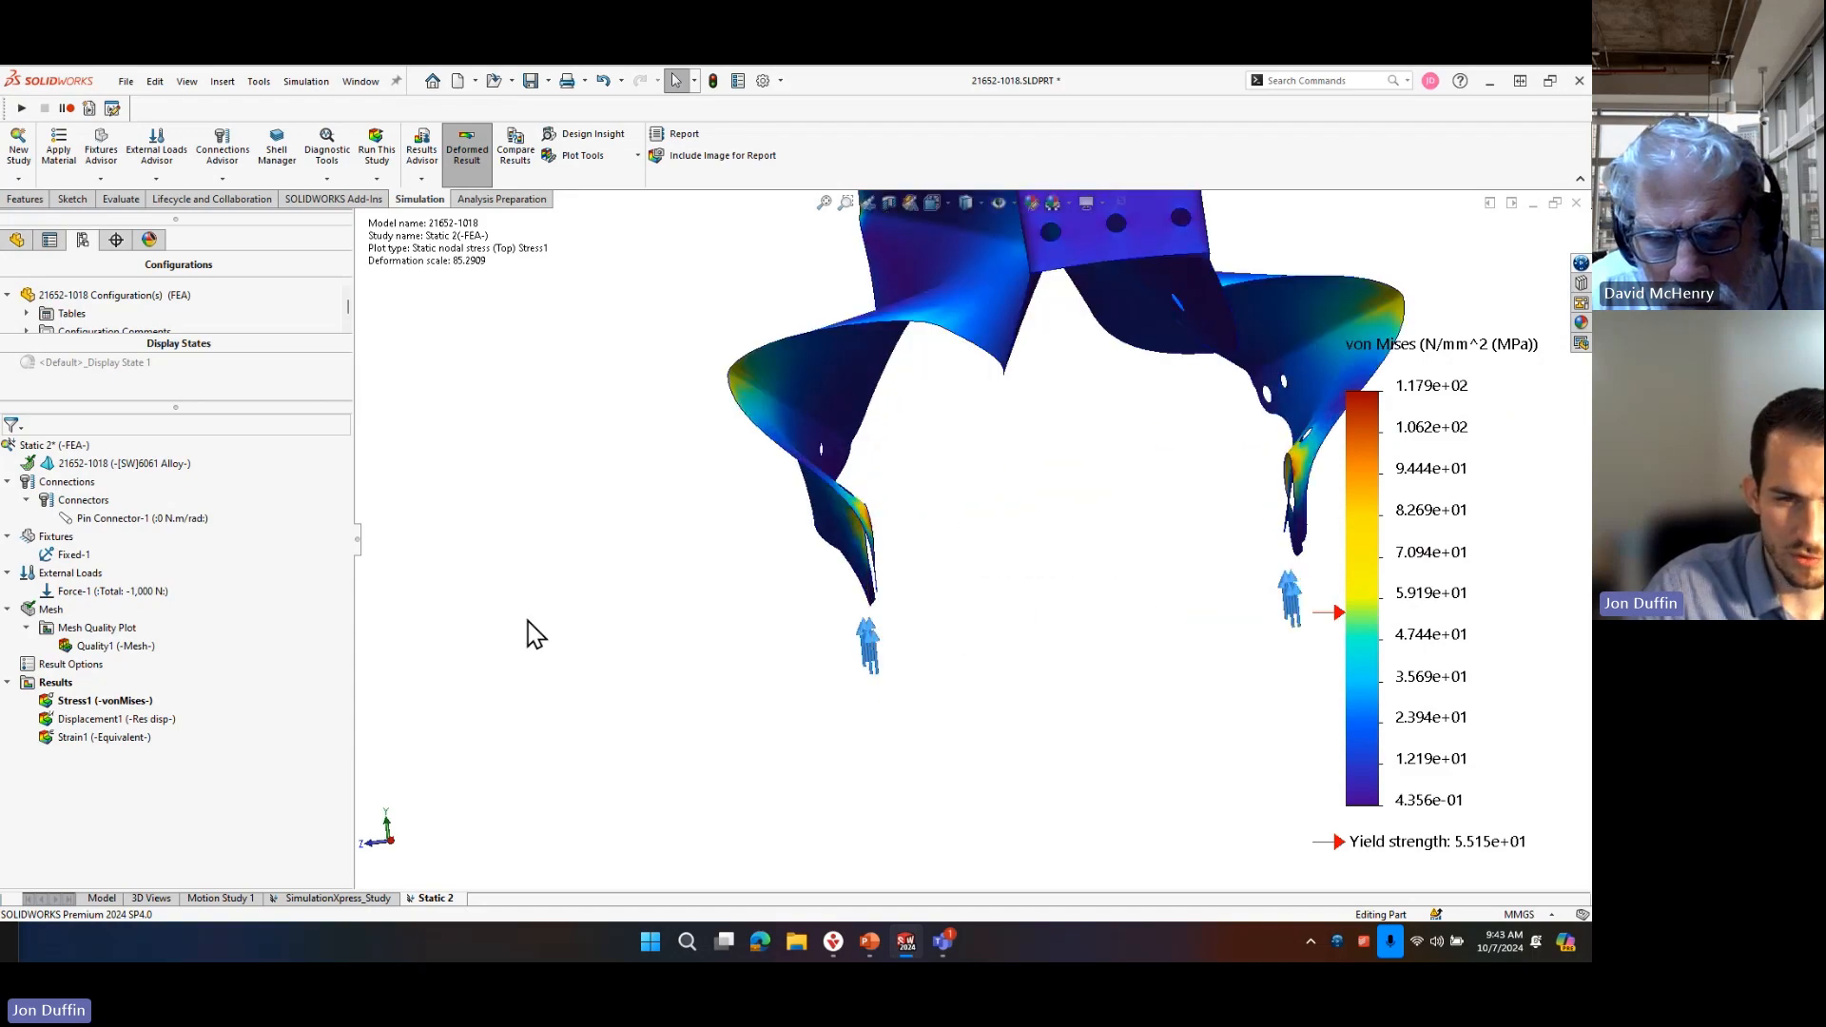
{"action": "scroll", "coordinate": [930, 586], "scroll_direction": "up", "scroll_amount": 2}
{"action": "middle_click_drag", "start_coordinate": [929, 586], "coordinate": [998, 557]}
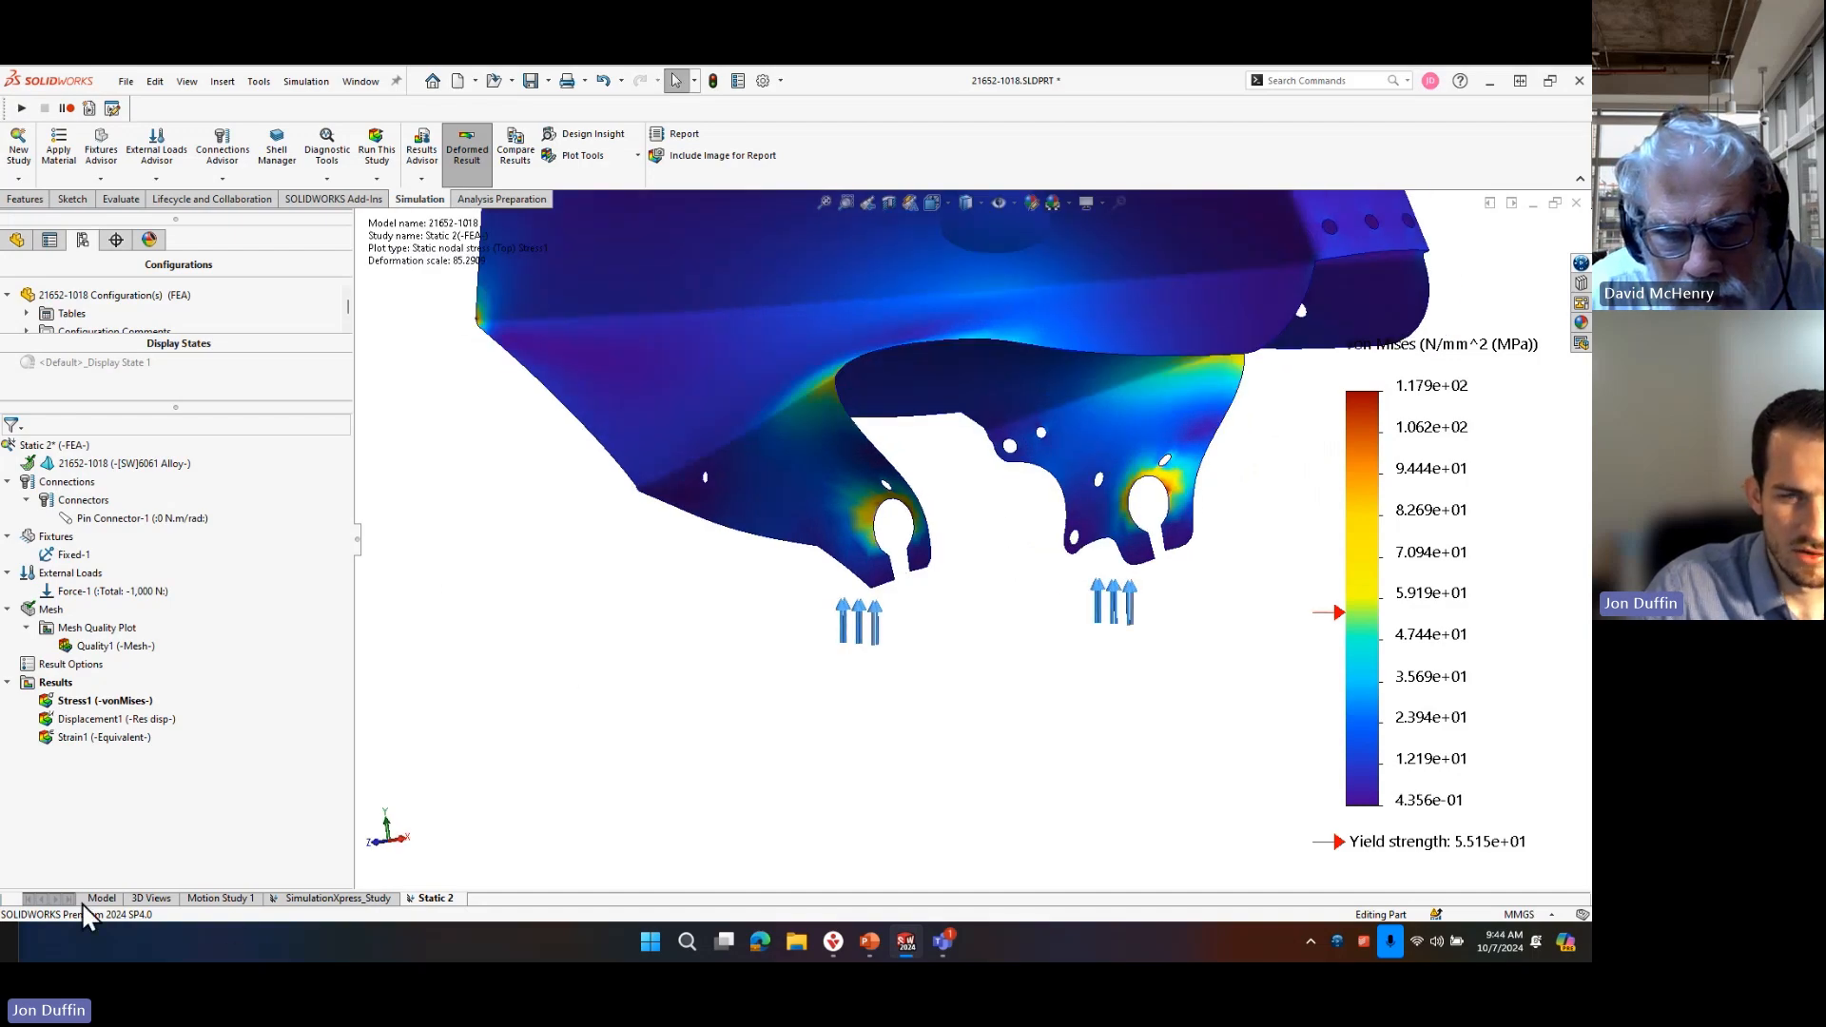
Hide the von Mises stress plot and return from the study to the part model.
{"action": "left_click", "coordinate": [19, 240]}
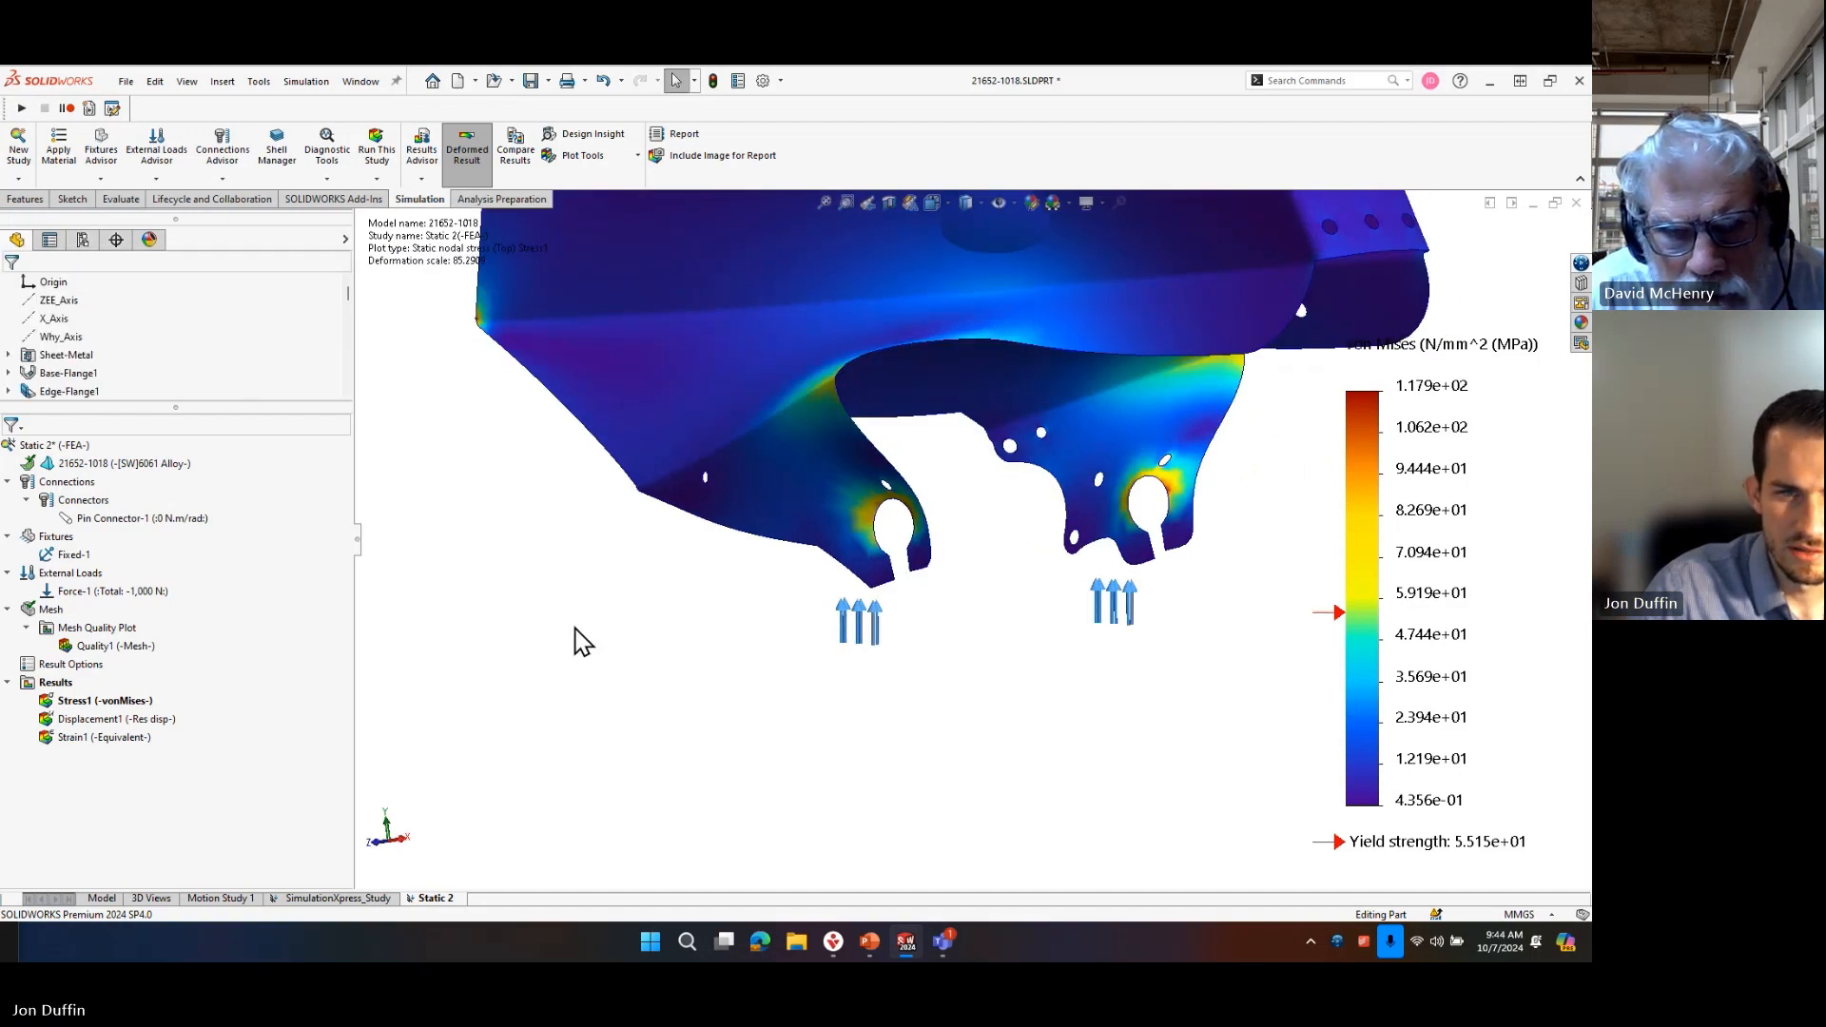
{"action": "right_click", "coordinate": [94, 701]}
{"action": "left_click", "coordinate": [127, 340]}
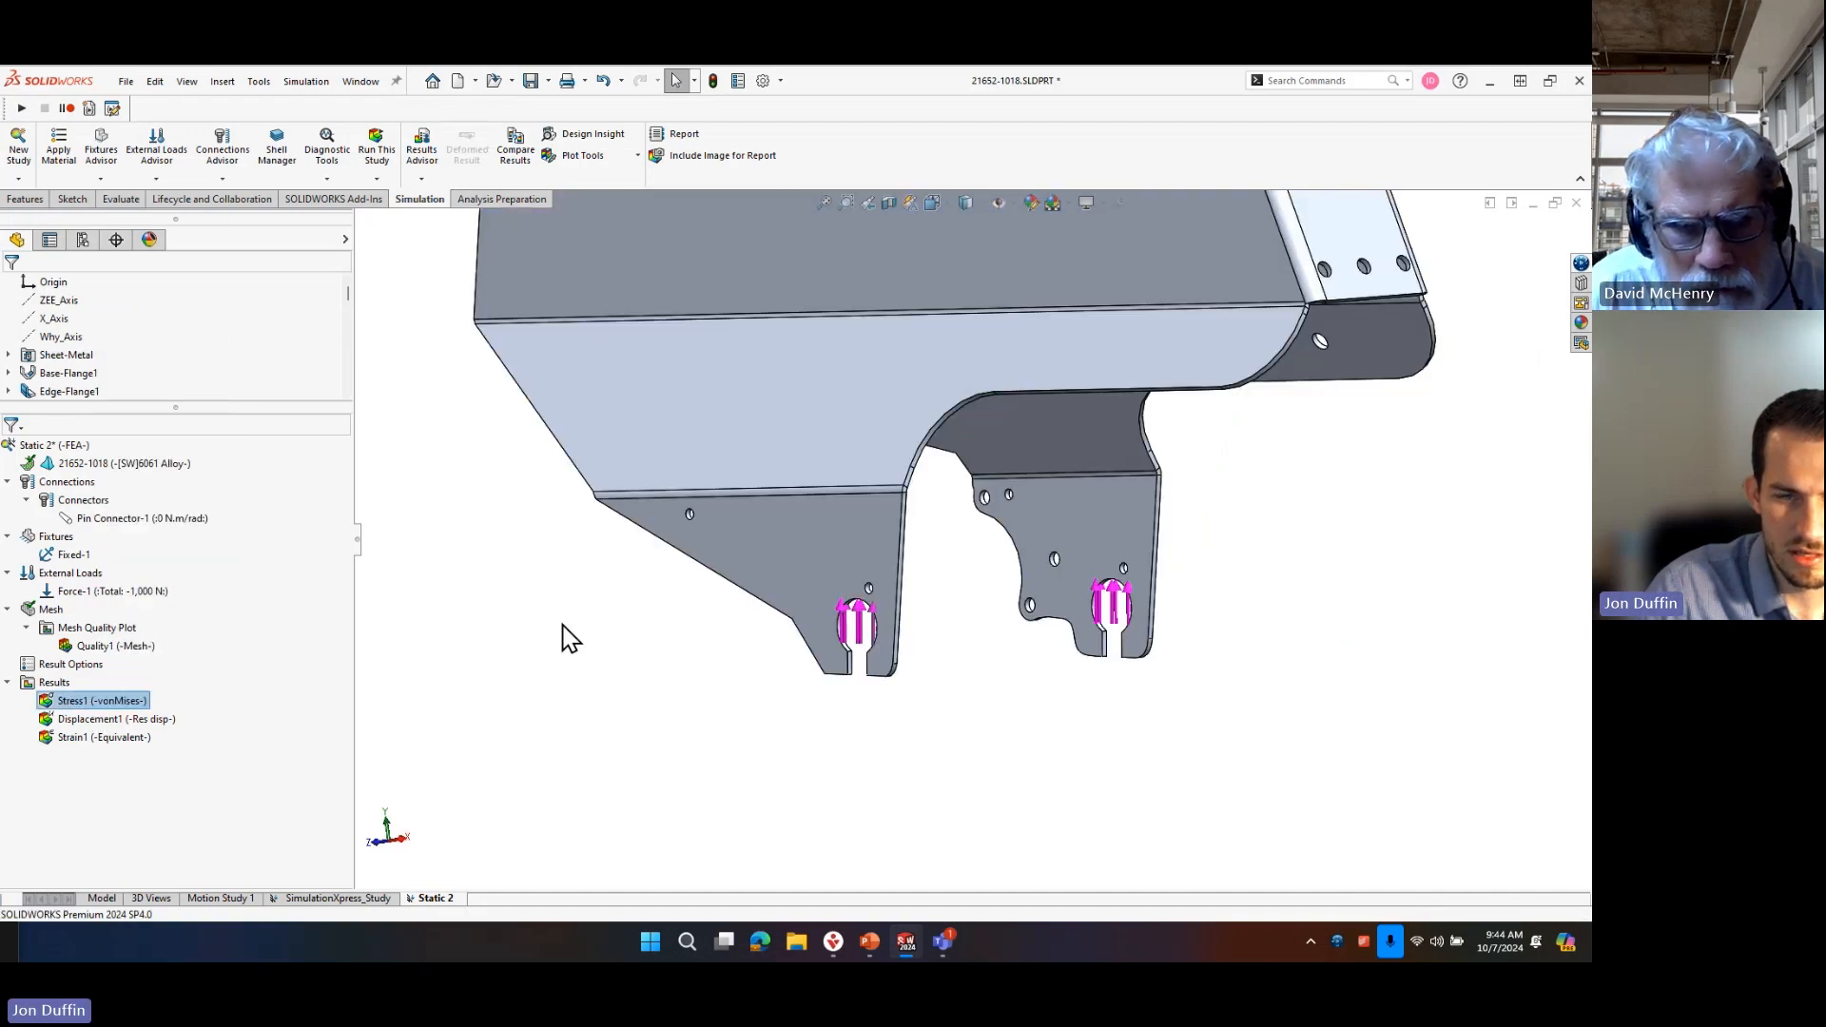
{"action": "left_click", "coordinate": [101, 897]}
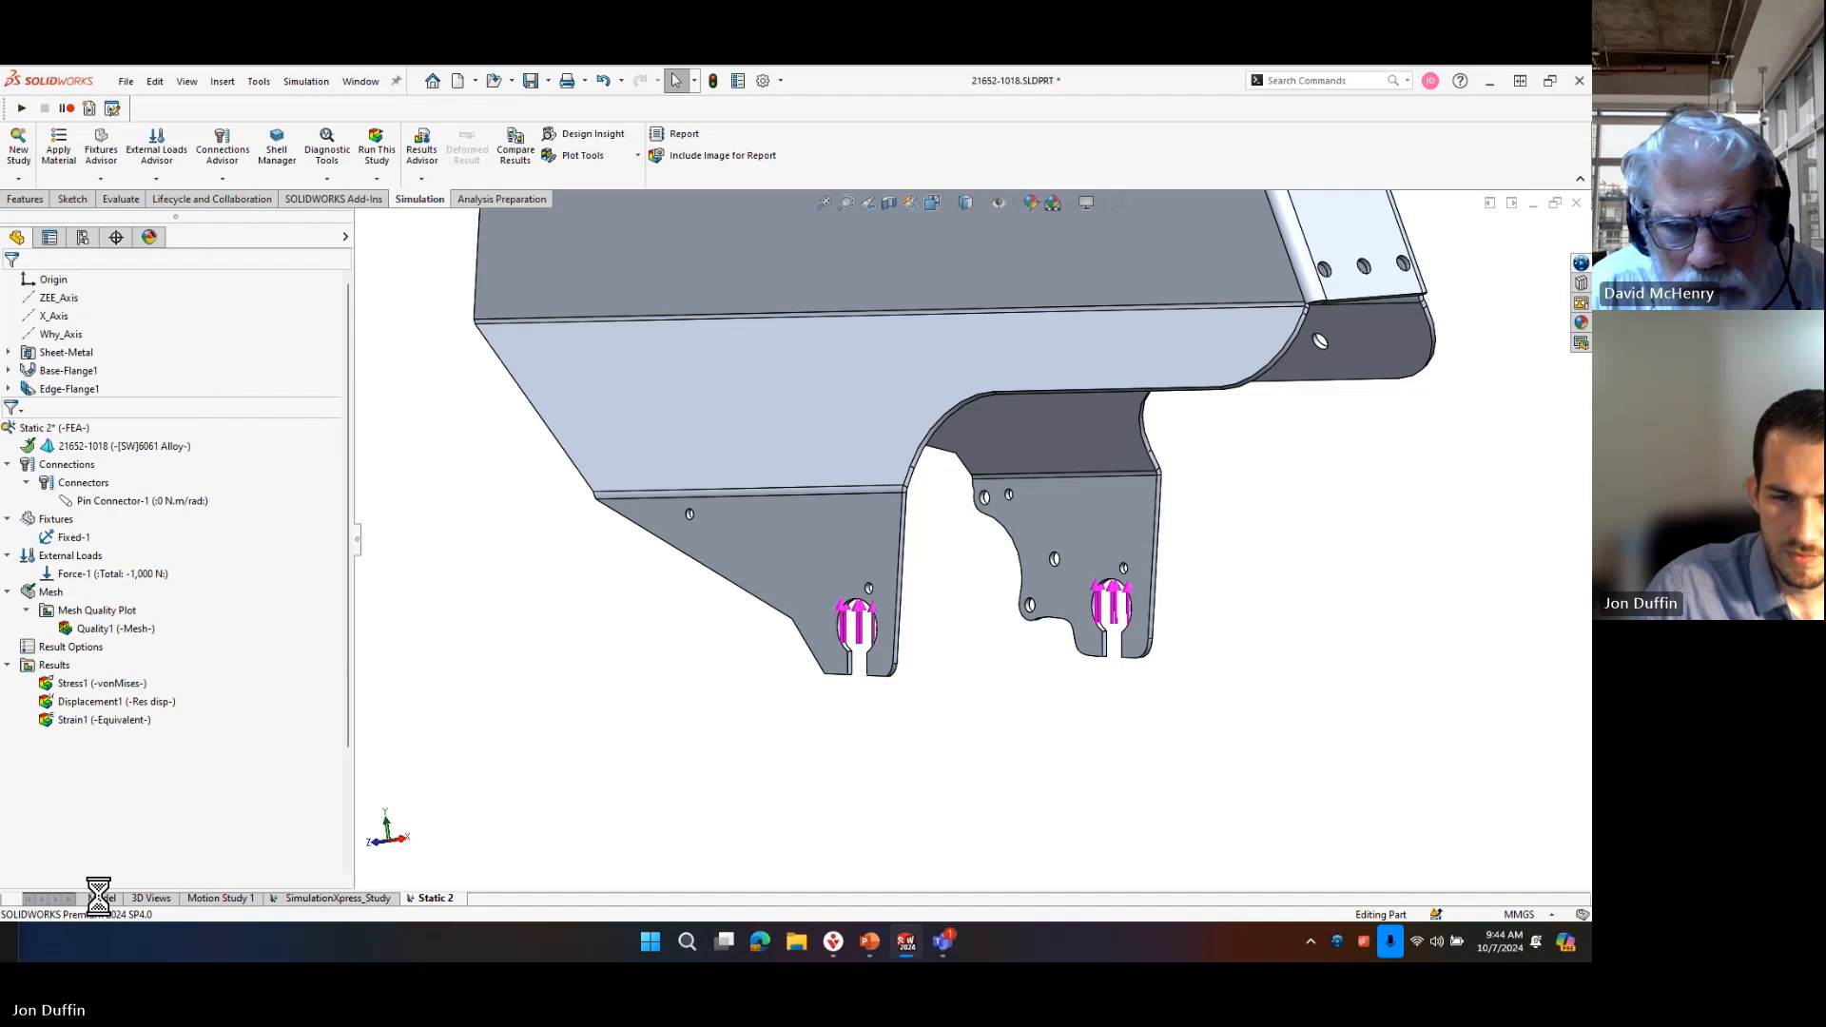
Check the model origin against the axle tabs and start a sketch on the Front Plane.
{"action": "scroll", "coordinate": [184, 735], "scroll_direction": "down", "scroll_amount": 3}
{"action": "middle_click_drag", "start_coordinate": [1086, 718], "coordinate": [1008, 665]}
{"action": "scroll", "coordinate": [104, 399], "scroll_direction": "up", "scroll_amount": 3}
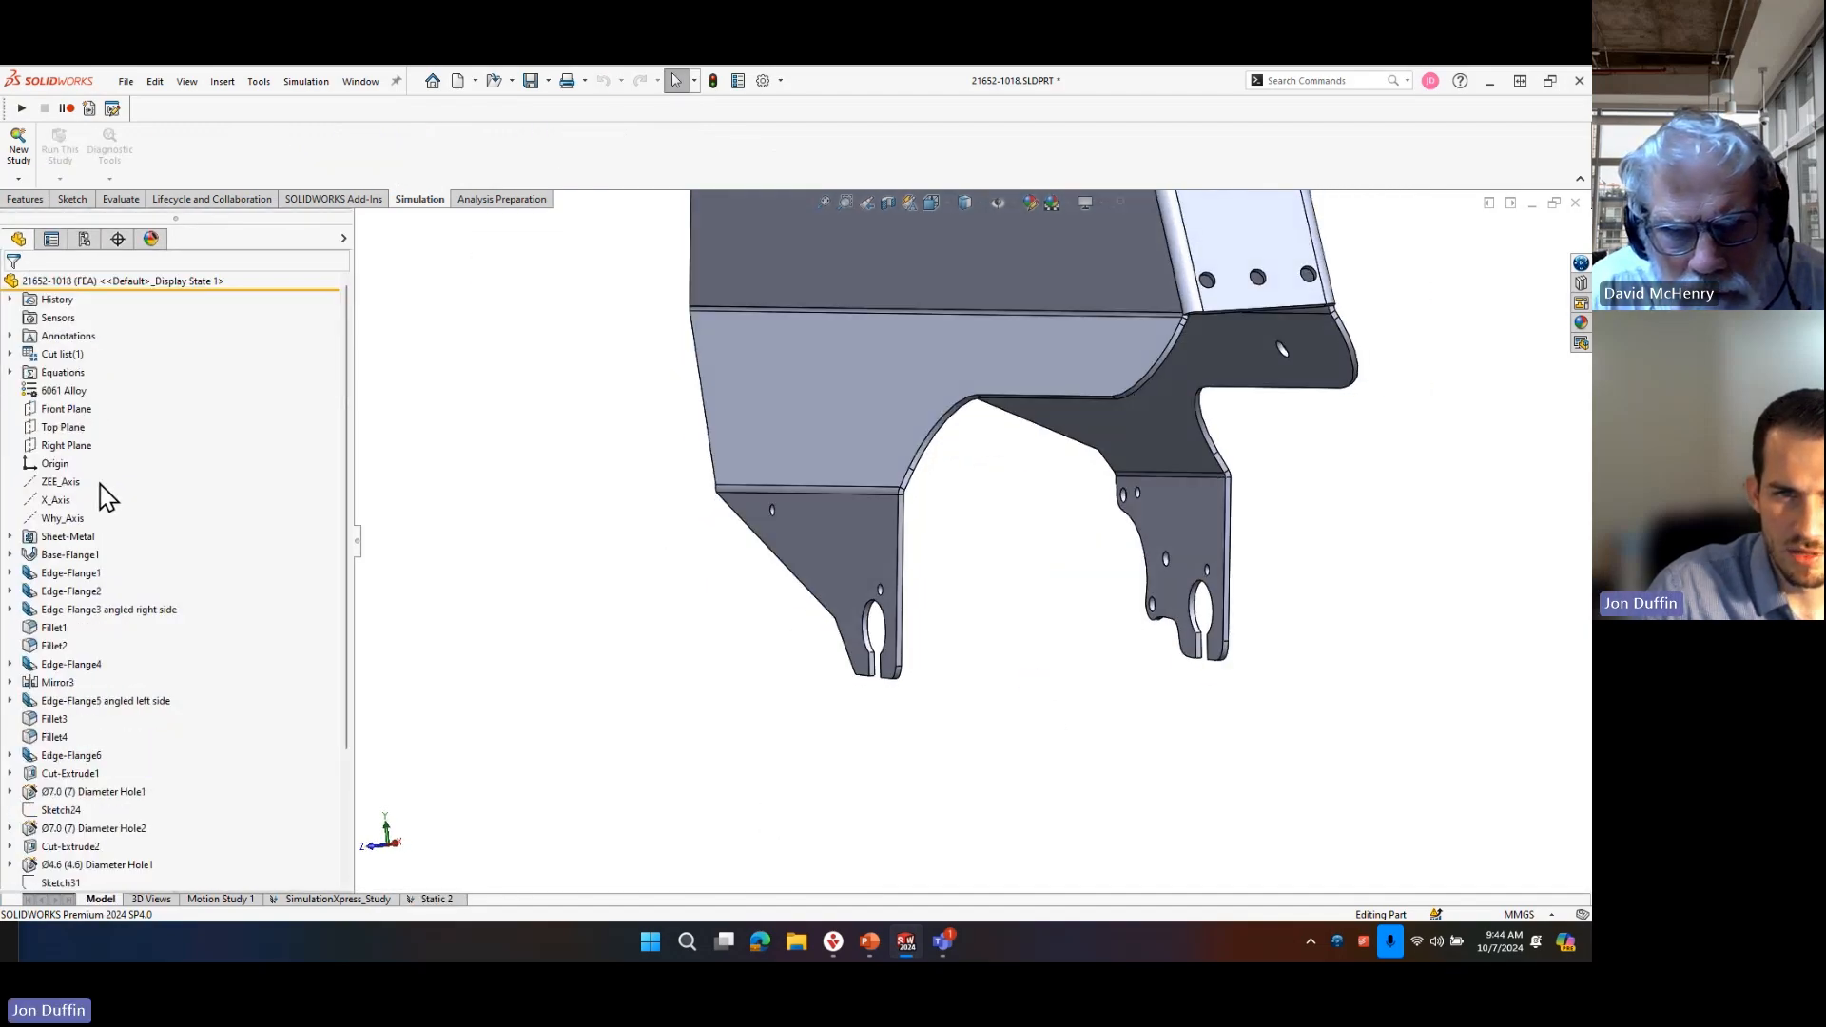
{"action": "left_click", "coordinate": [60, 464]}
{"action": "scroll", "coordinate": [932, 515], "scroll_direction": "up", "scroll_amount": 5}
{"action": "scroll", "coordinate": [927, 502], "scroll_direction": "down", "scroll_amount": 1}
{"action": "mouse_move", "coordinate": [948, 470]}
{"action": "middle_mouse_down"}
{"action": "mouse_move", "coordinate": [973, 468]}
{"action": "mouse_move", "coordinate": [941, 445]}
{"action": "mouse_move", "coordinate": [927, 490]}
{"action": "mouse_move", "coordinate": [949, 486]}
{"action": "middle_mouse_up"}
{"action": "left_click", "coordinate": [554, 611]}
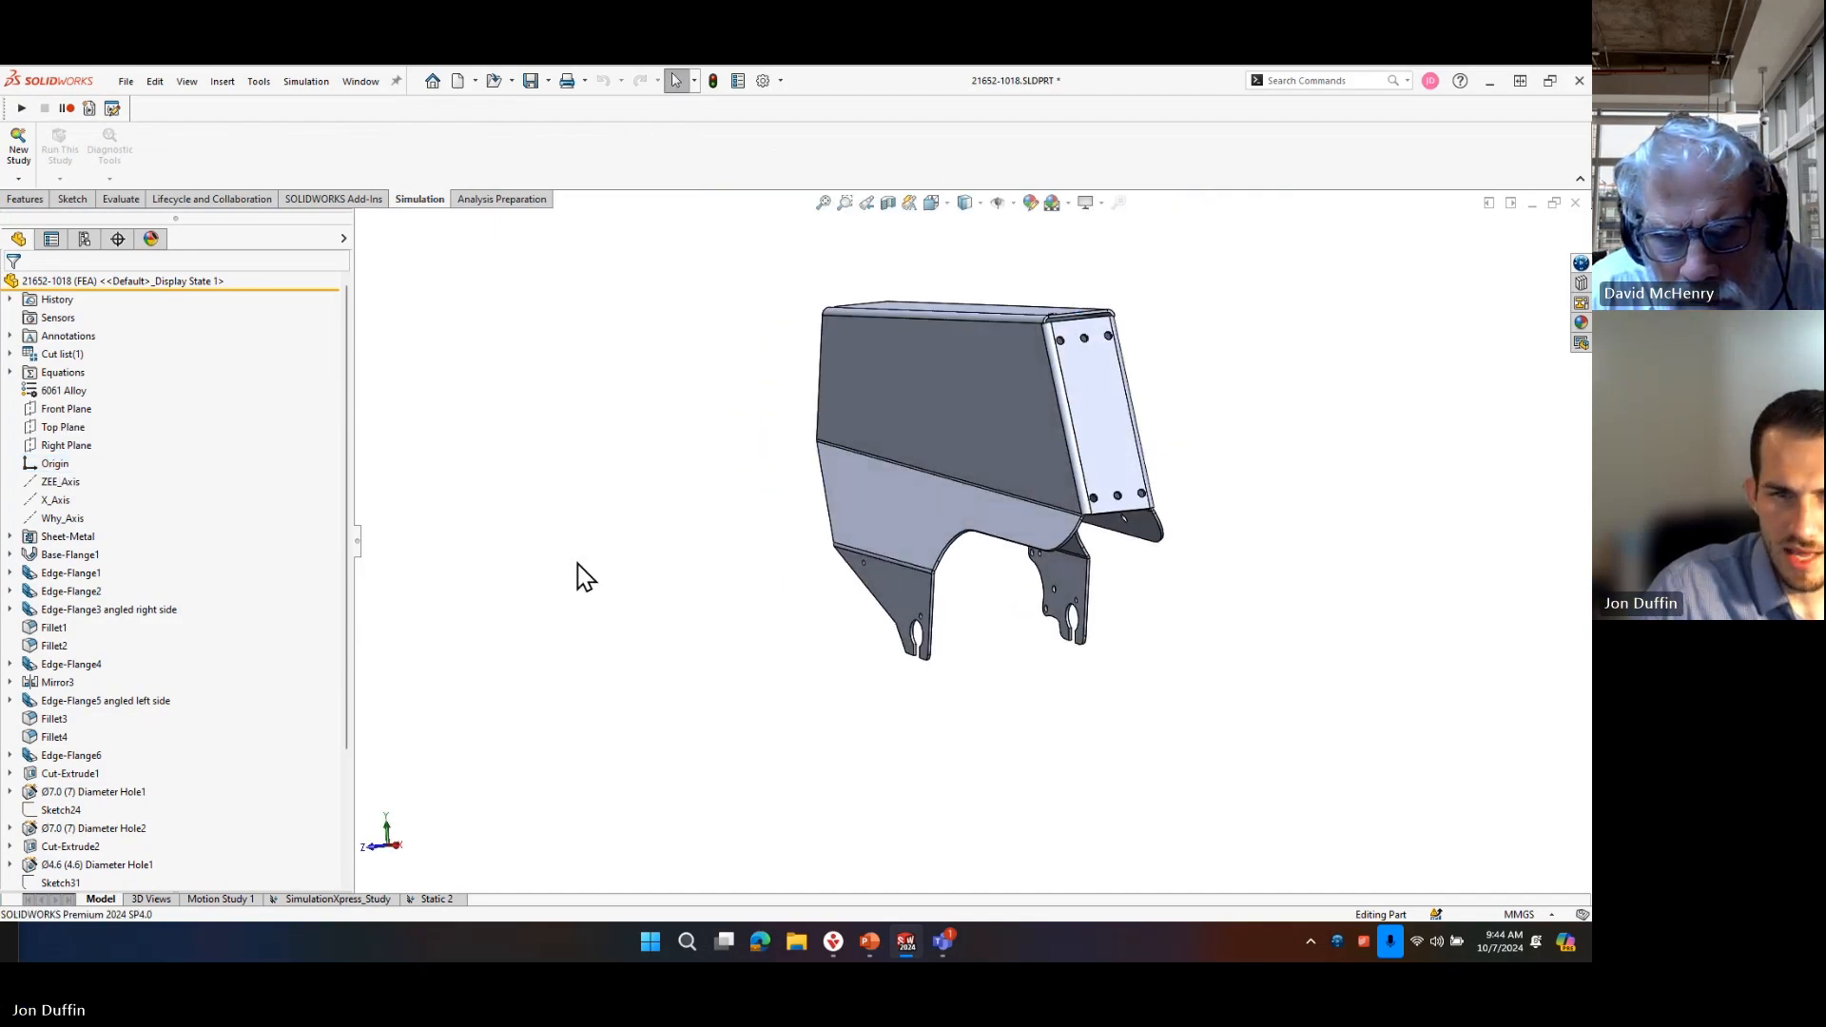
{"action": "key", "text": "q"}
{"action": "middle_click_drag", "start_coordinate": [782, 543], "coordinate": [878, 550]}
{"action": "left_click", "coordinate": [706, 285]}
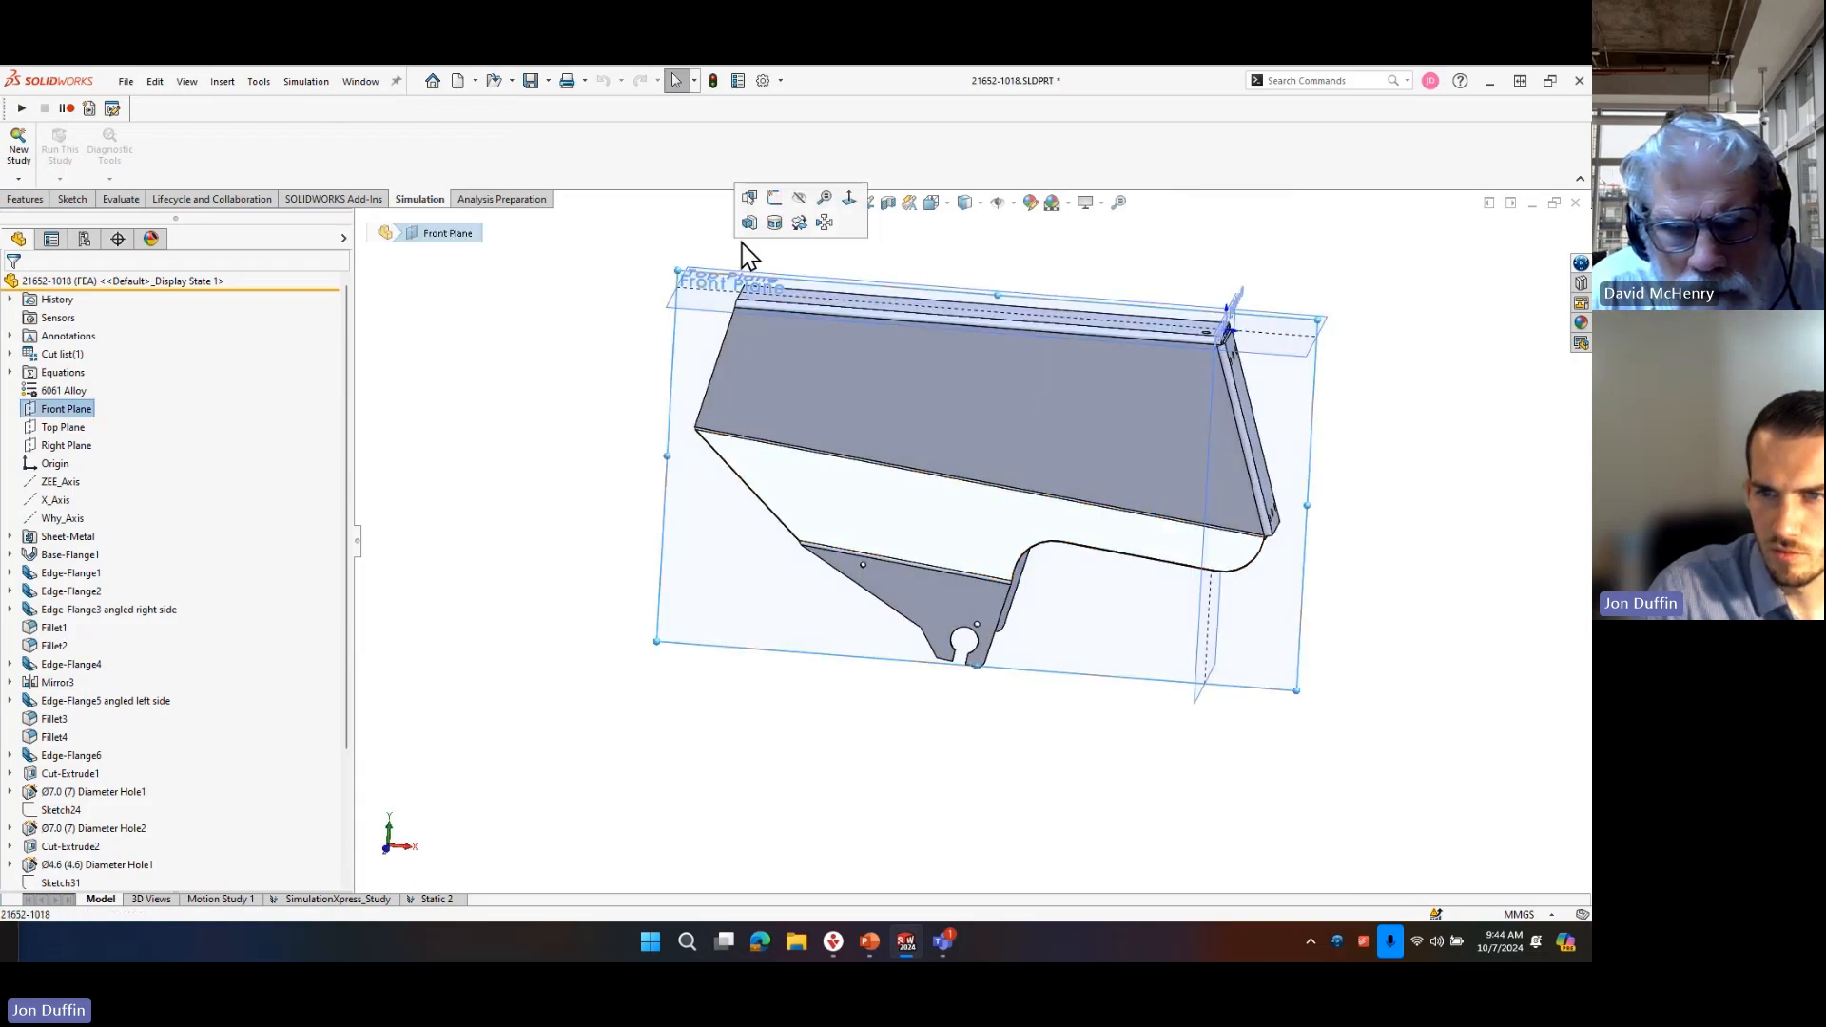
{"action": "left_click", "coordinate": [772, 193]}
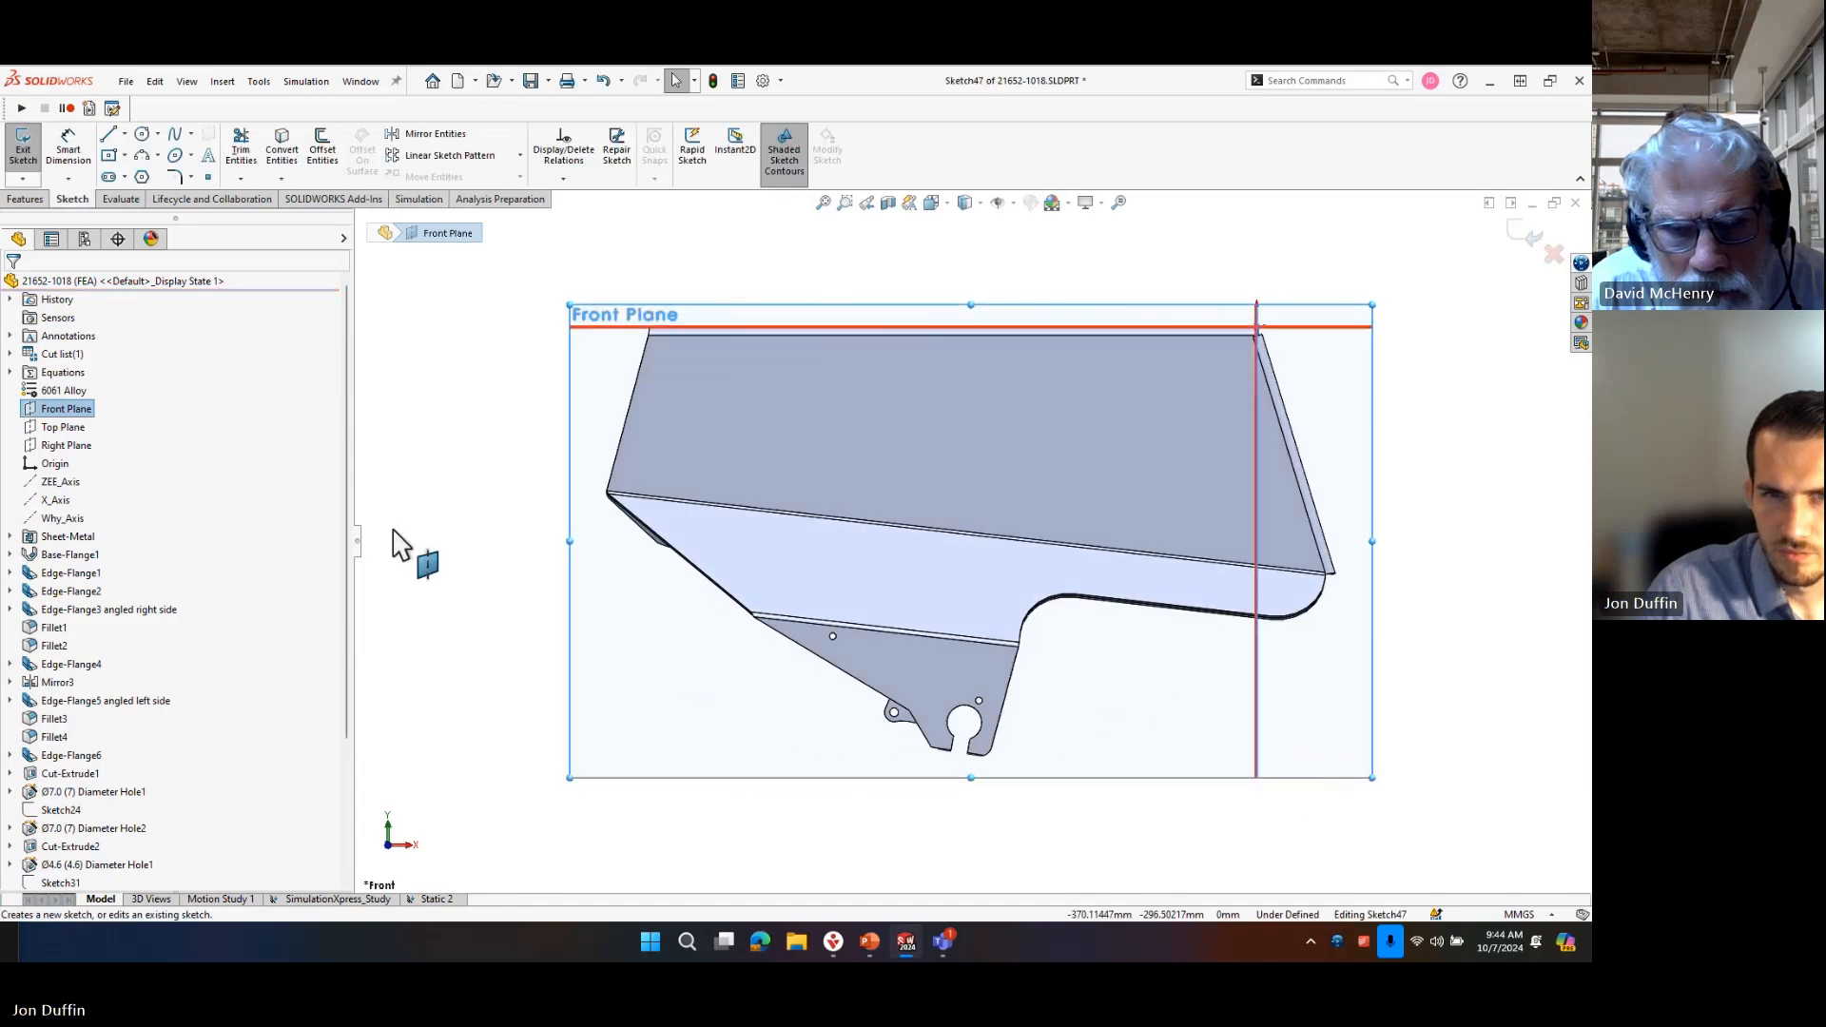
Place a sketch point at the centre of the round axle hole and exit the sketch.
{"action": "left_click", "coordinate": [208, 178]}
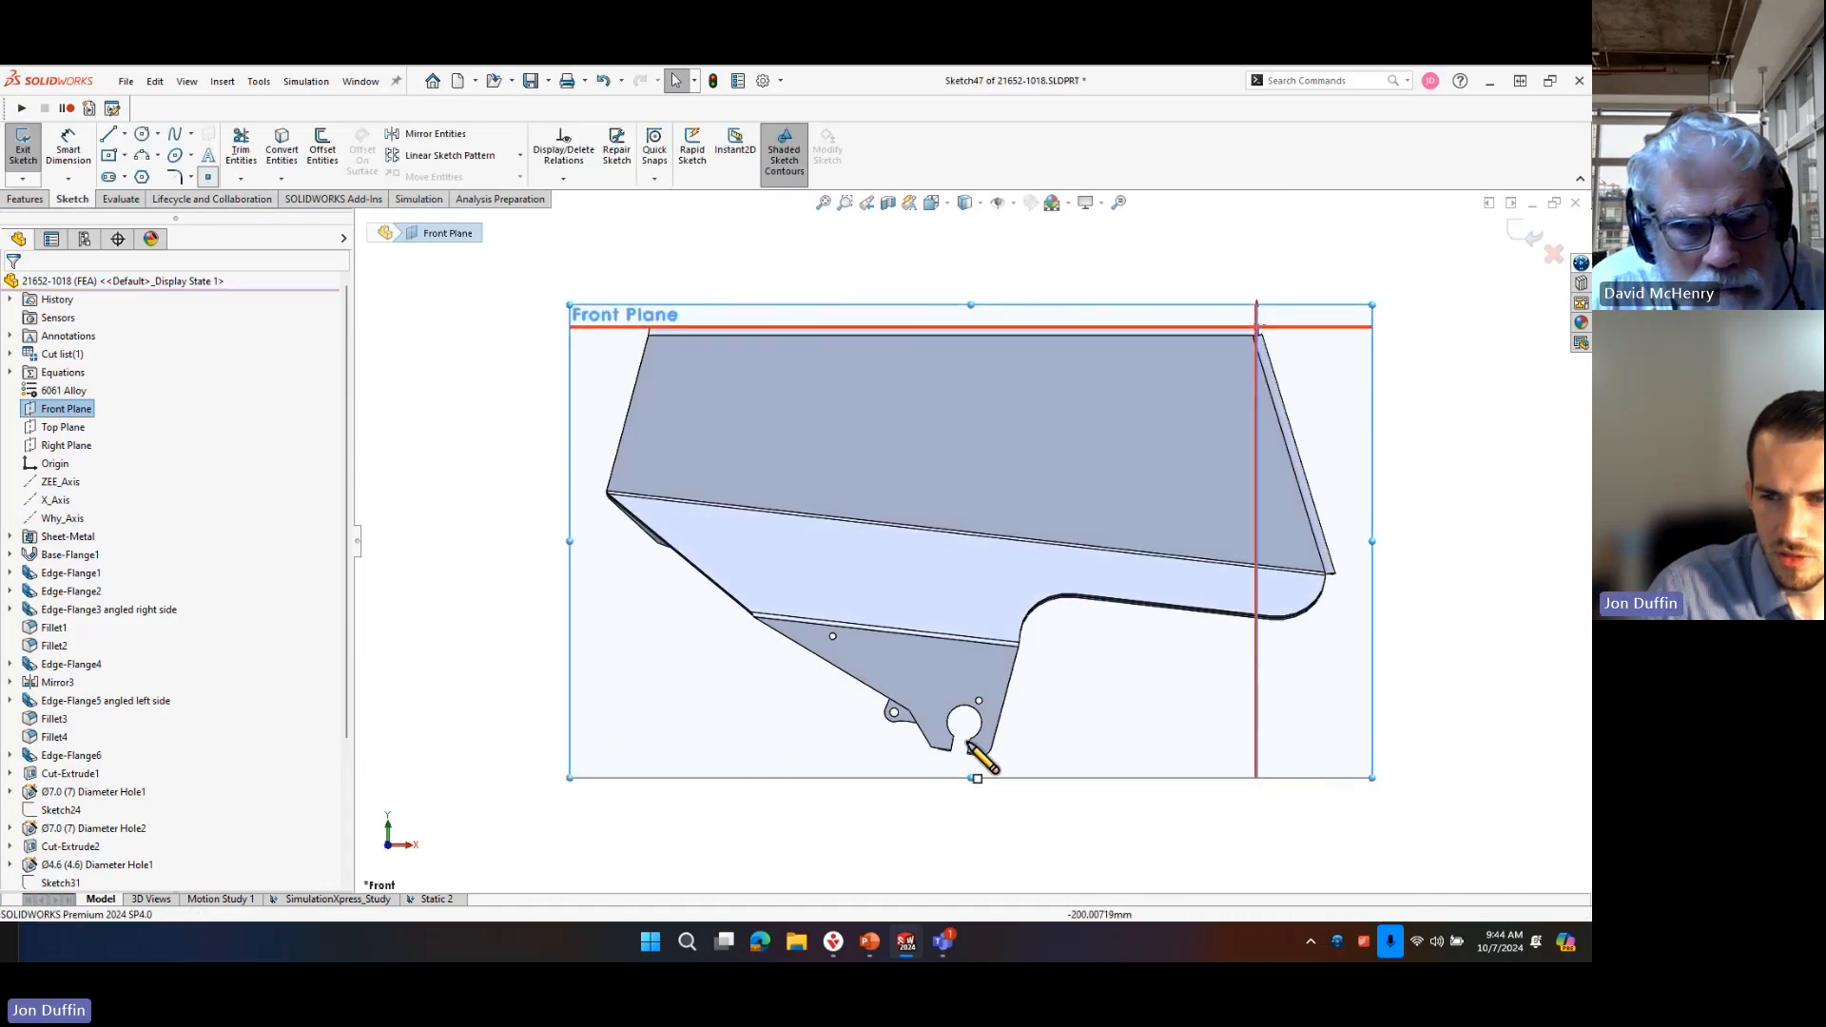
{"action": "scroll", "coordinate": [977, 751], "scroll_direction": "up", "scroll_amount": 5}
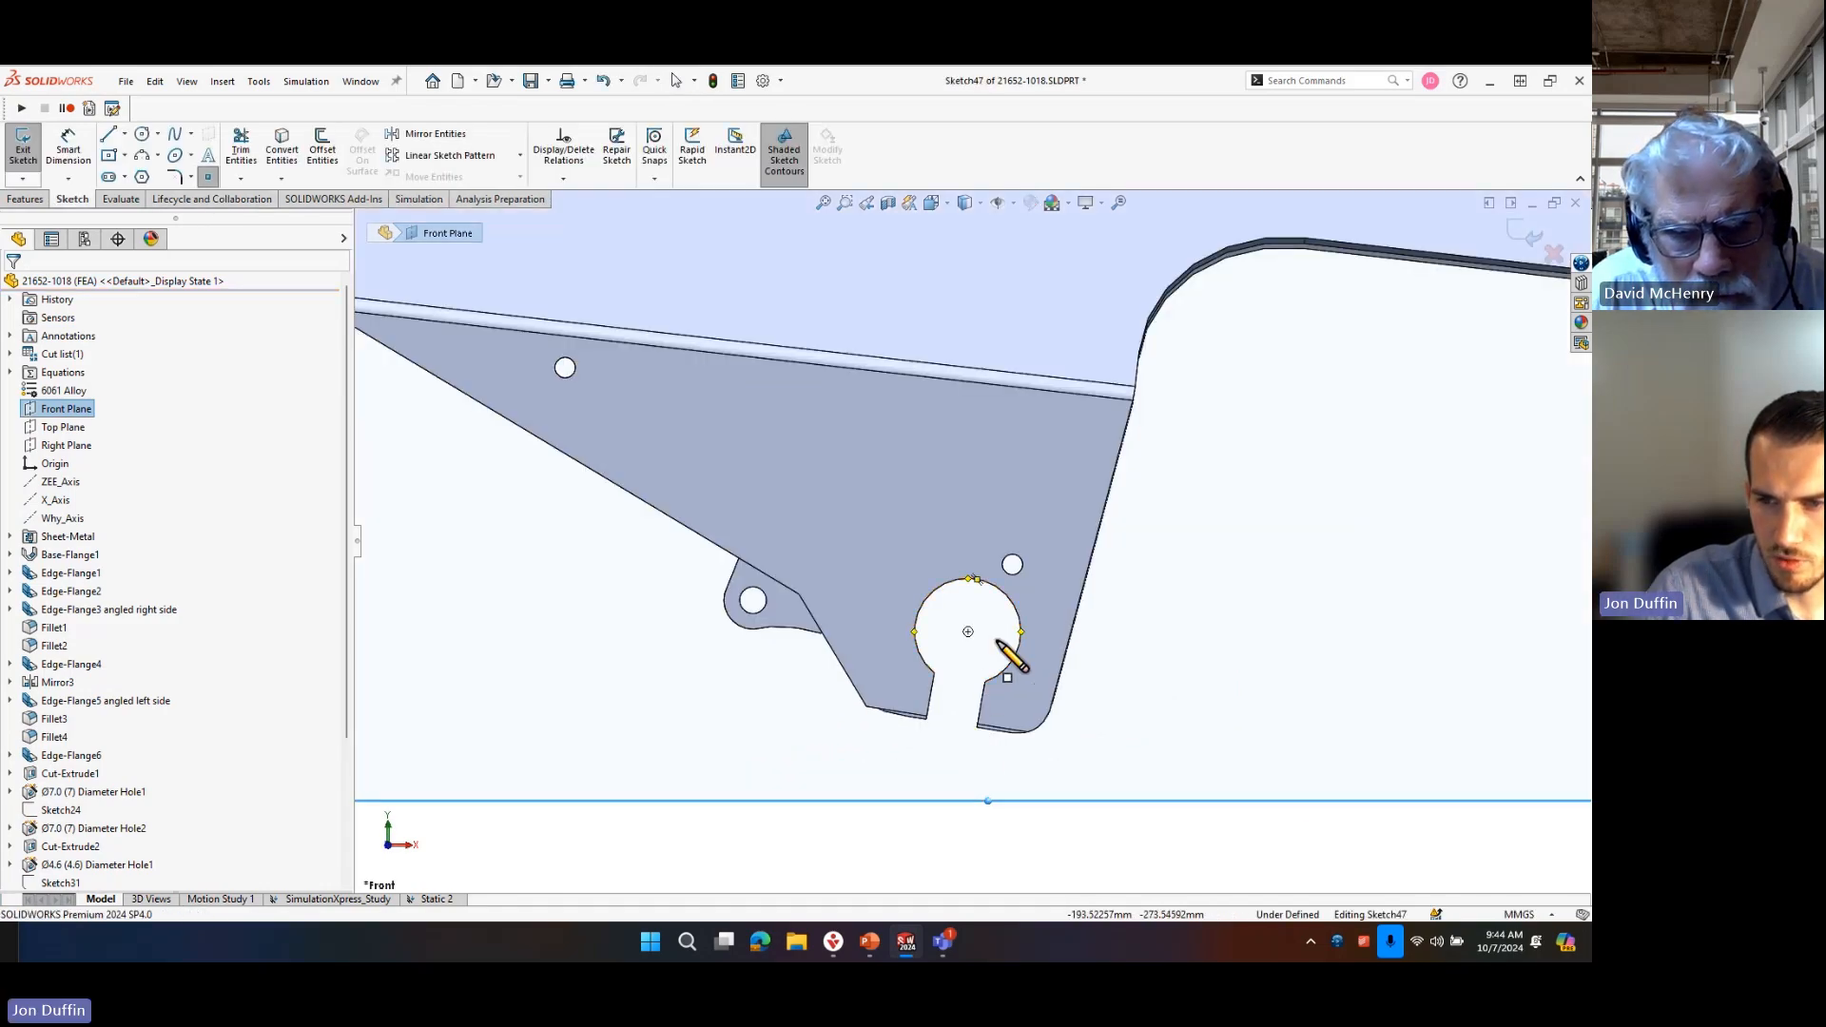
{"action": "left_click", "coordinate": [967, 631]}
{"action": "key", "text": "Escape"}
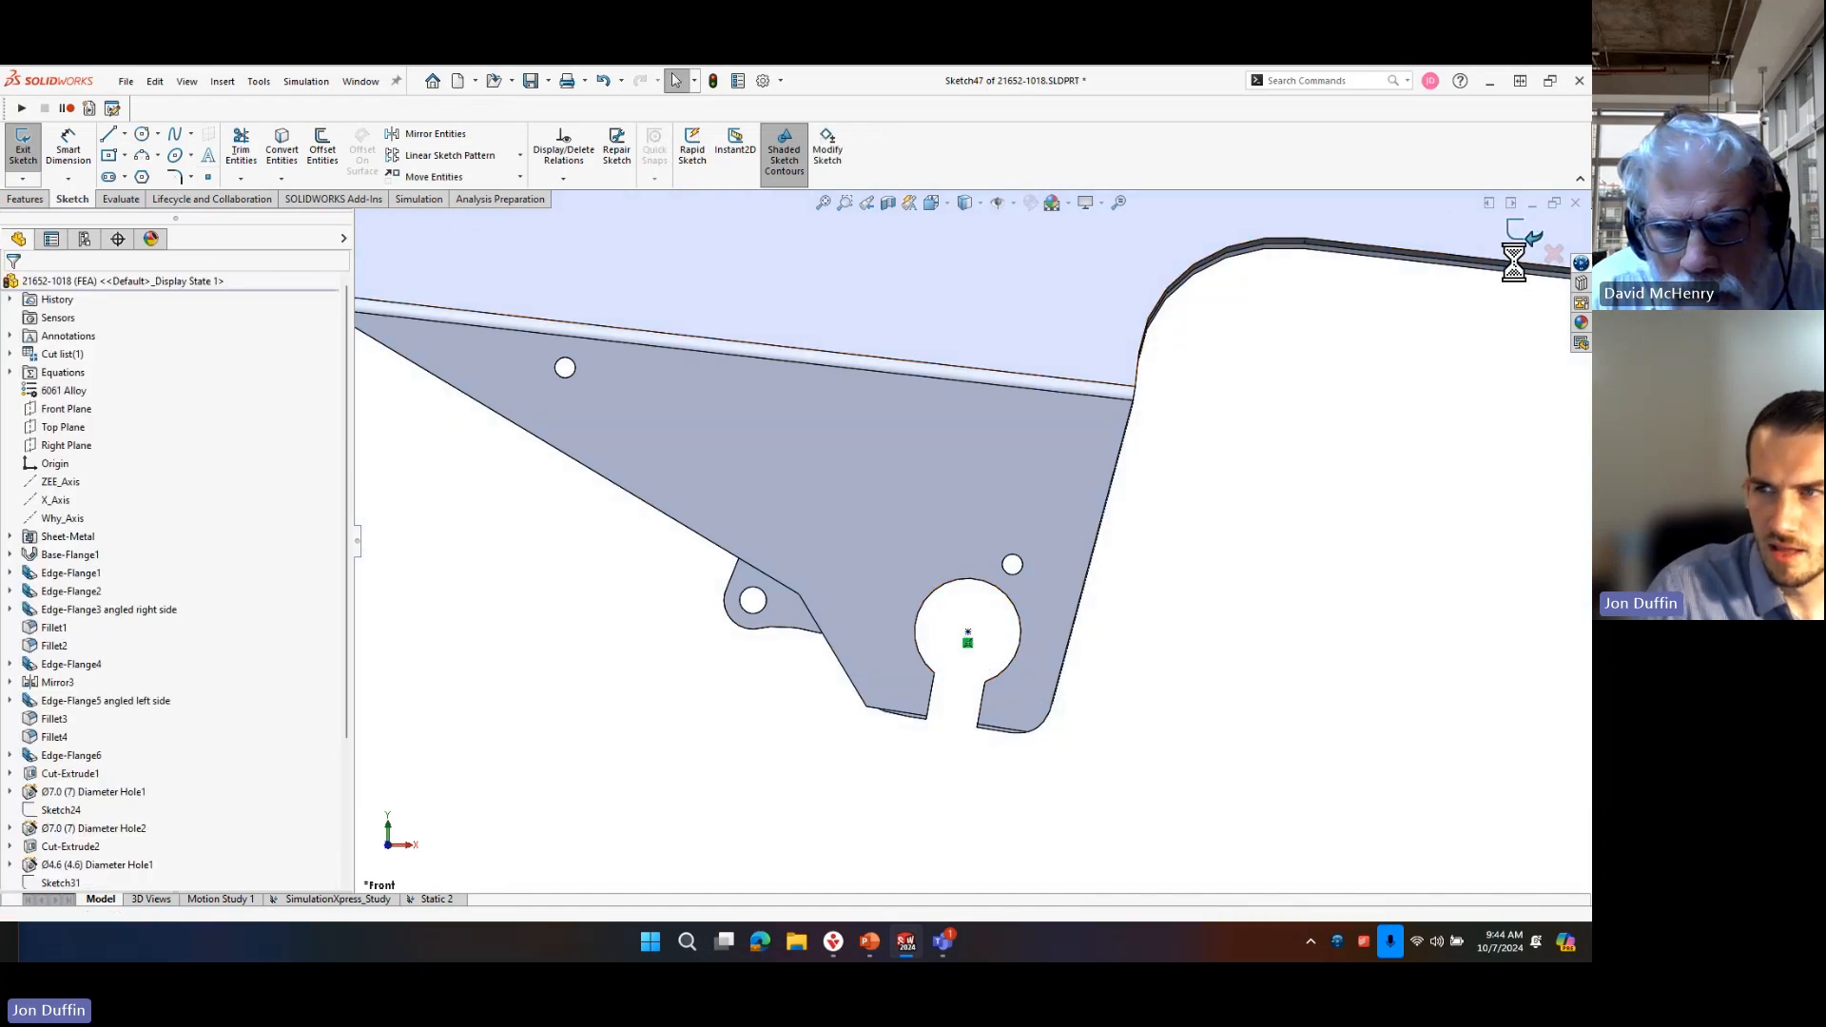
{"action": "left_click", "coordinate": [1525, 233]}
Start a new coordinate system with its origin on the sketch point between the two axle tabs.
{"action": "middle_click_drag", "start_coordinate": [1272, 674], "coordinate": [1251, 624]}
{"action": "type", "text": "sco"}
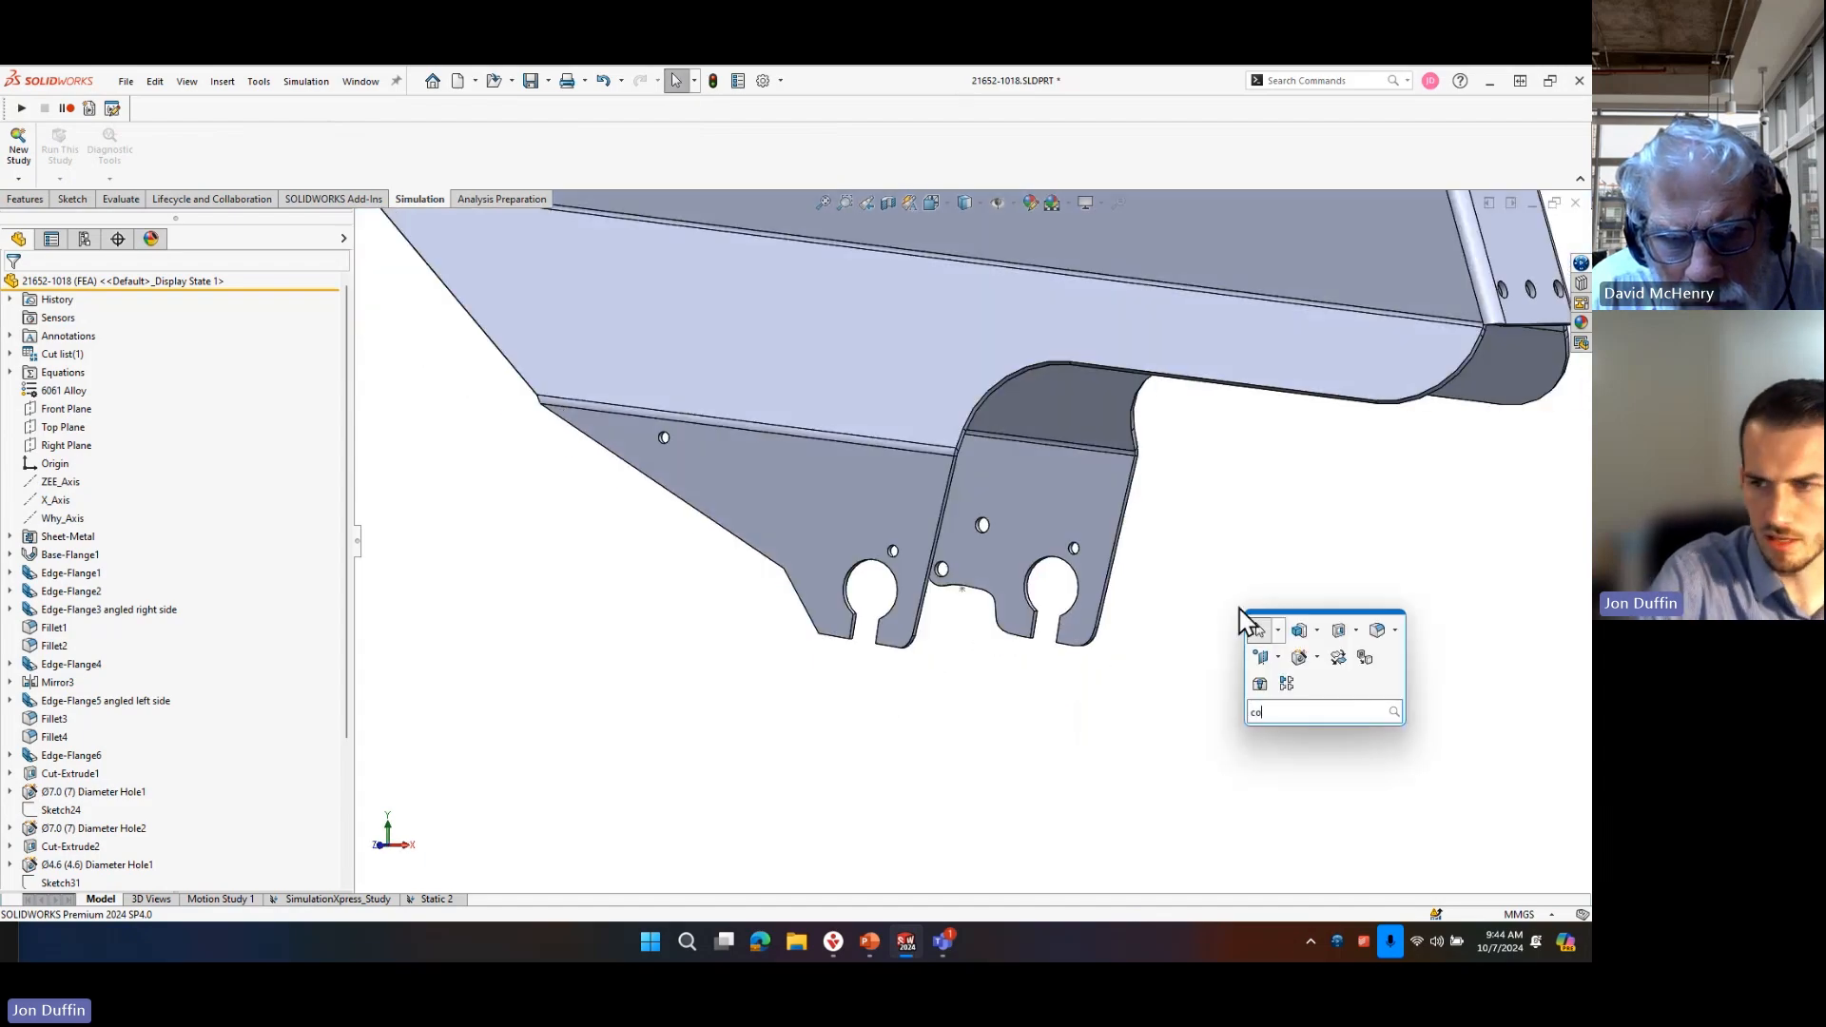
{"action": "type", "text": "or"}
{"action": "left_click", "coordinate": [1390, 735]}
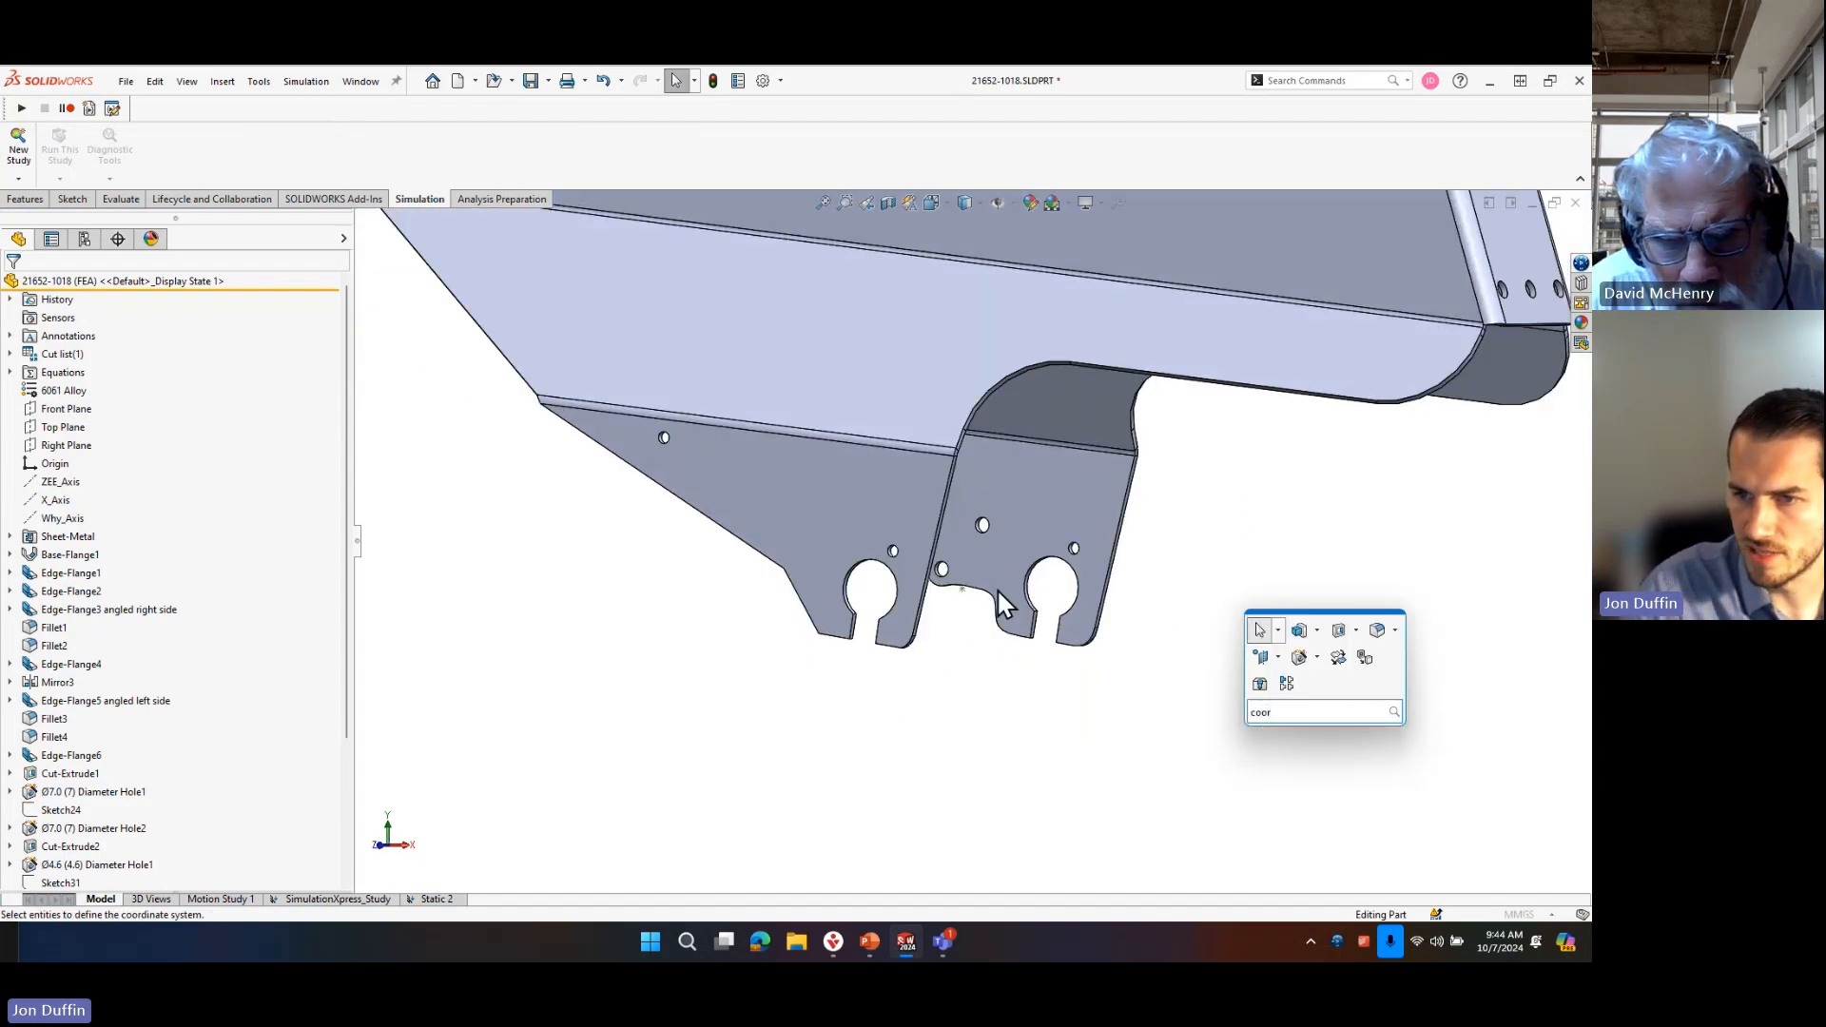
{"action": "left_click", "coordinate": [962, 588]}
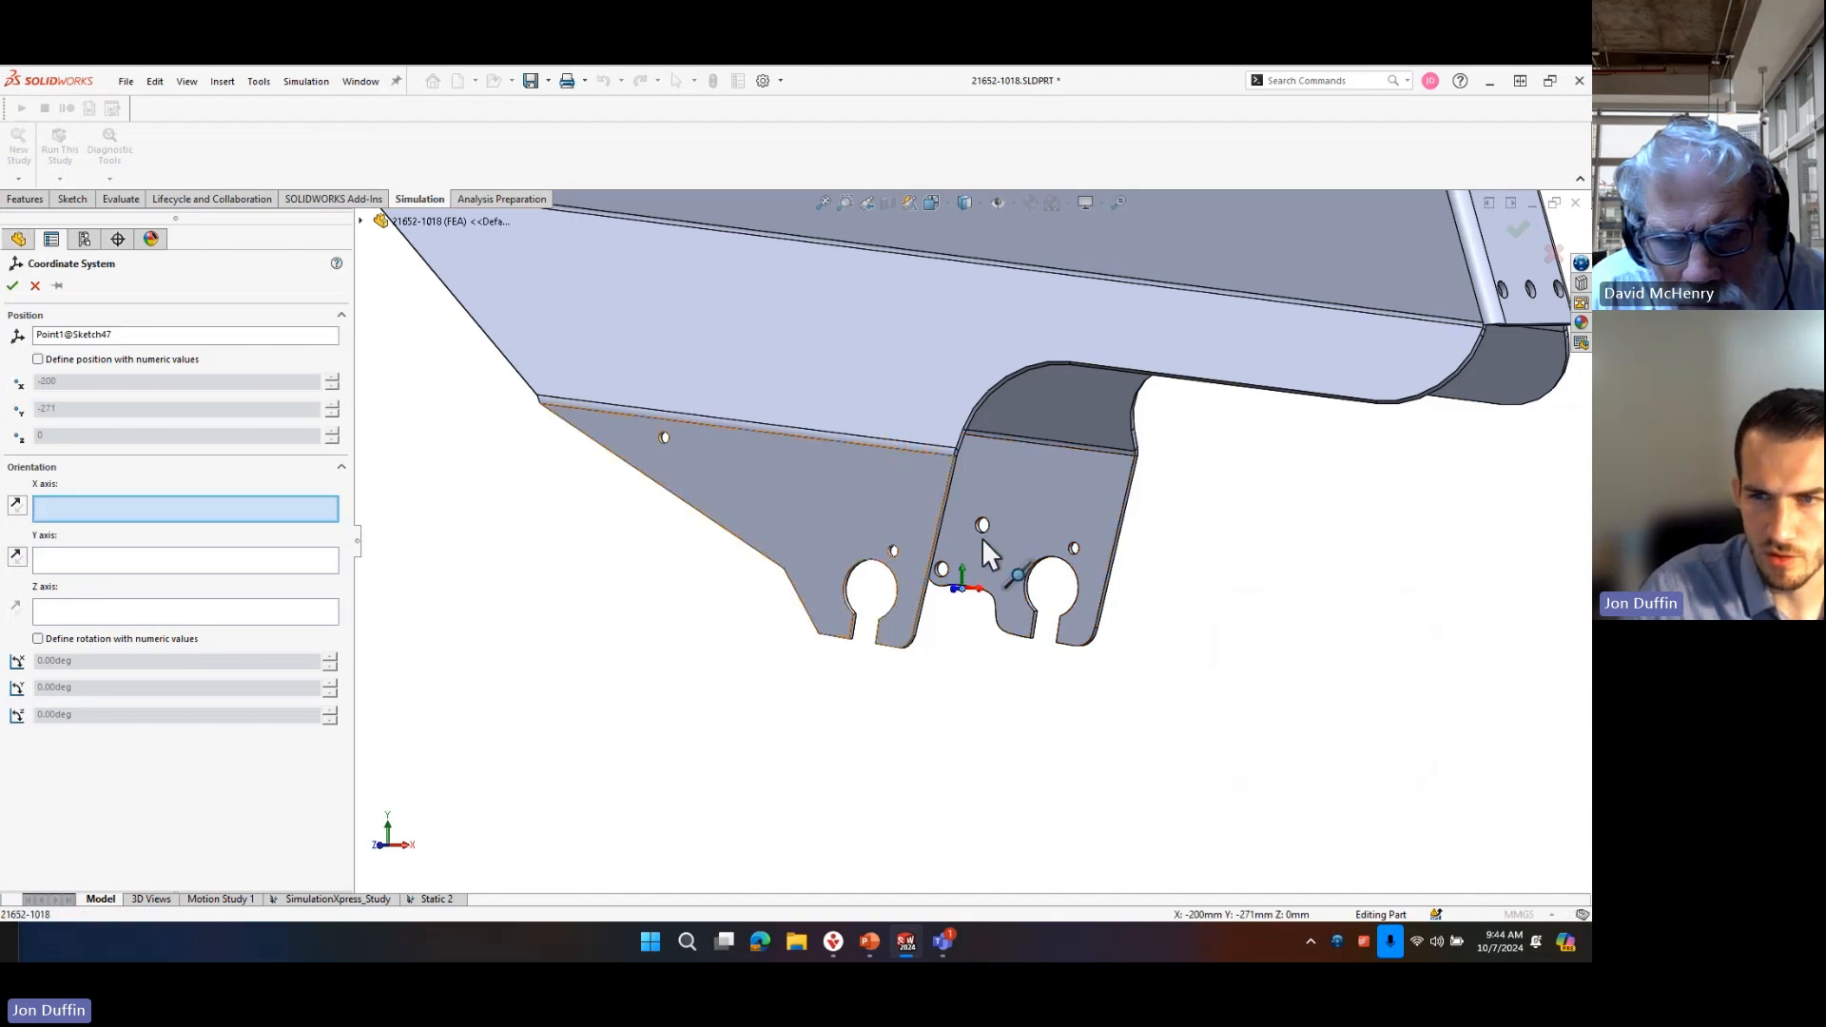
Align the coordinate system's Z axis with the straight edge of the near axle slot and accept it.
{"action": "middle_click_drag", "start_coordinate": [872, 720], "coordinate": [901, 692]}
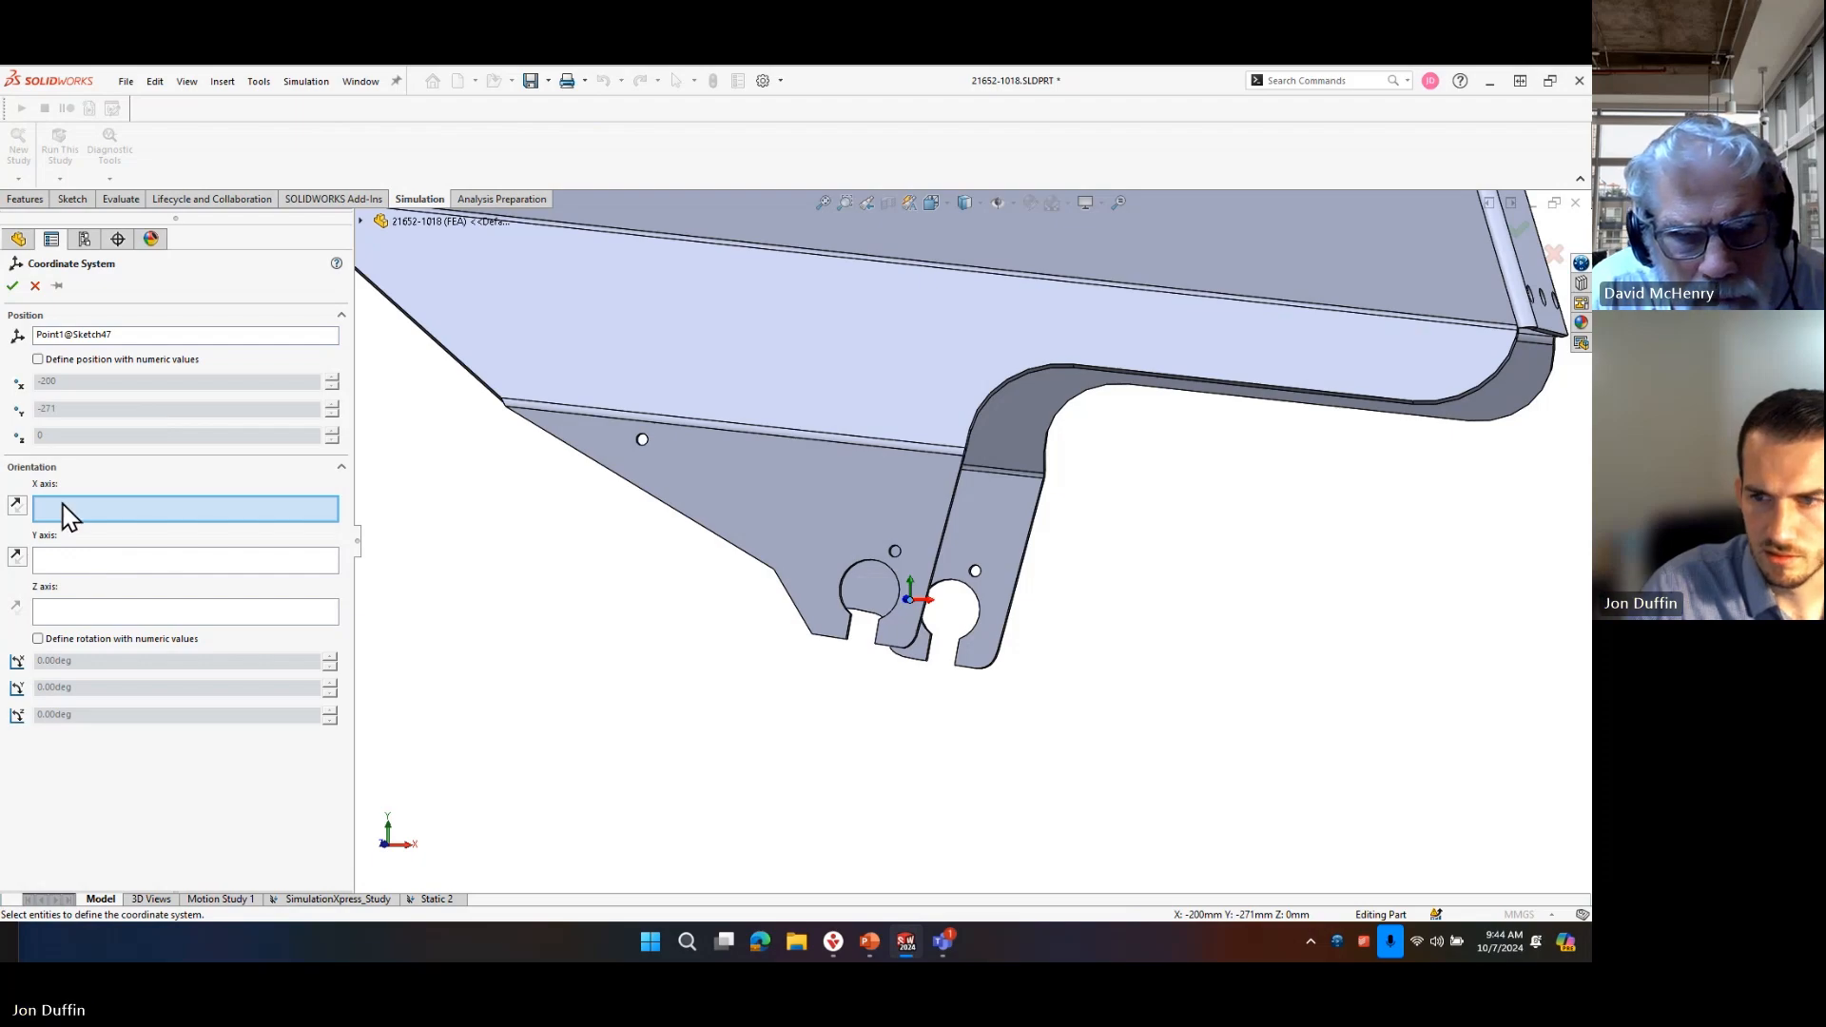
{"action": "left_click", "coordinate": [77, 614]}
{"action": "scroll", "coordinate": [887, 616], "scroll_direction": "down", "scroll_amount": 3}
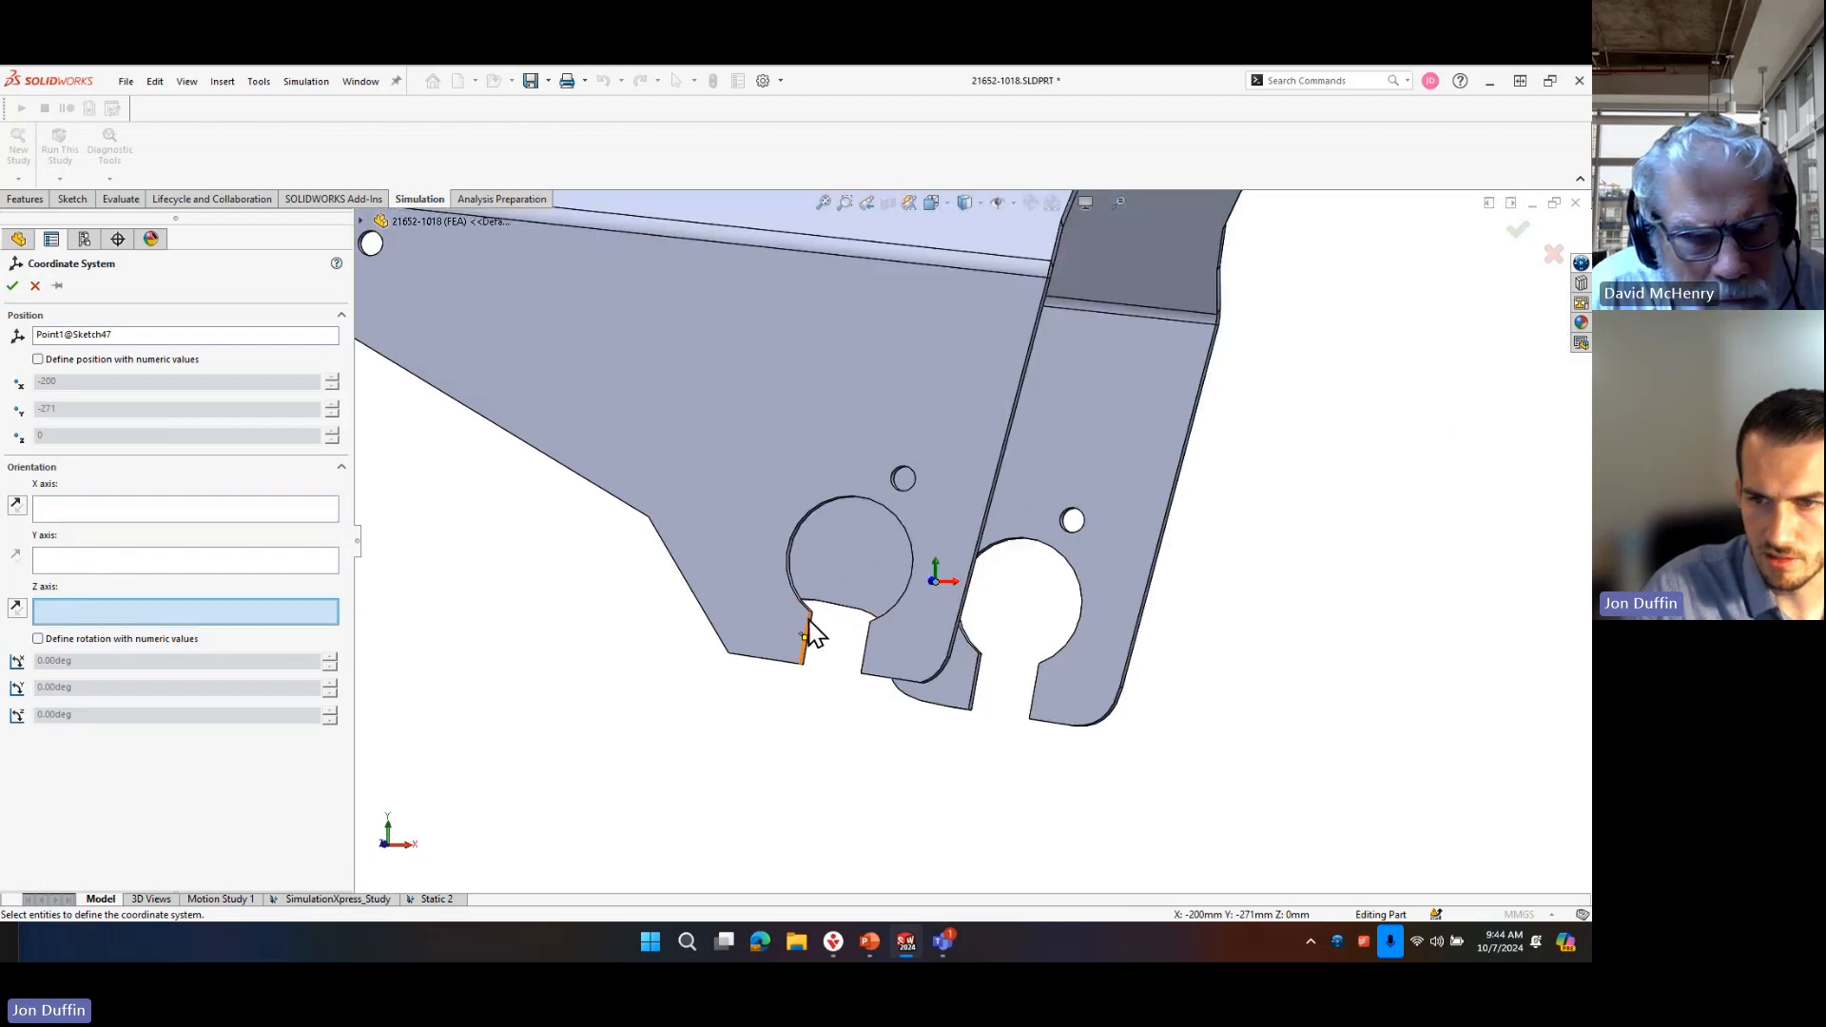
{"action": "left_click", "coordinate": [808, 623]}
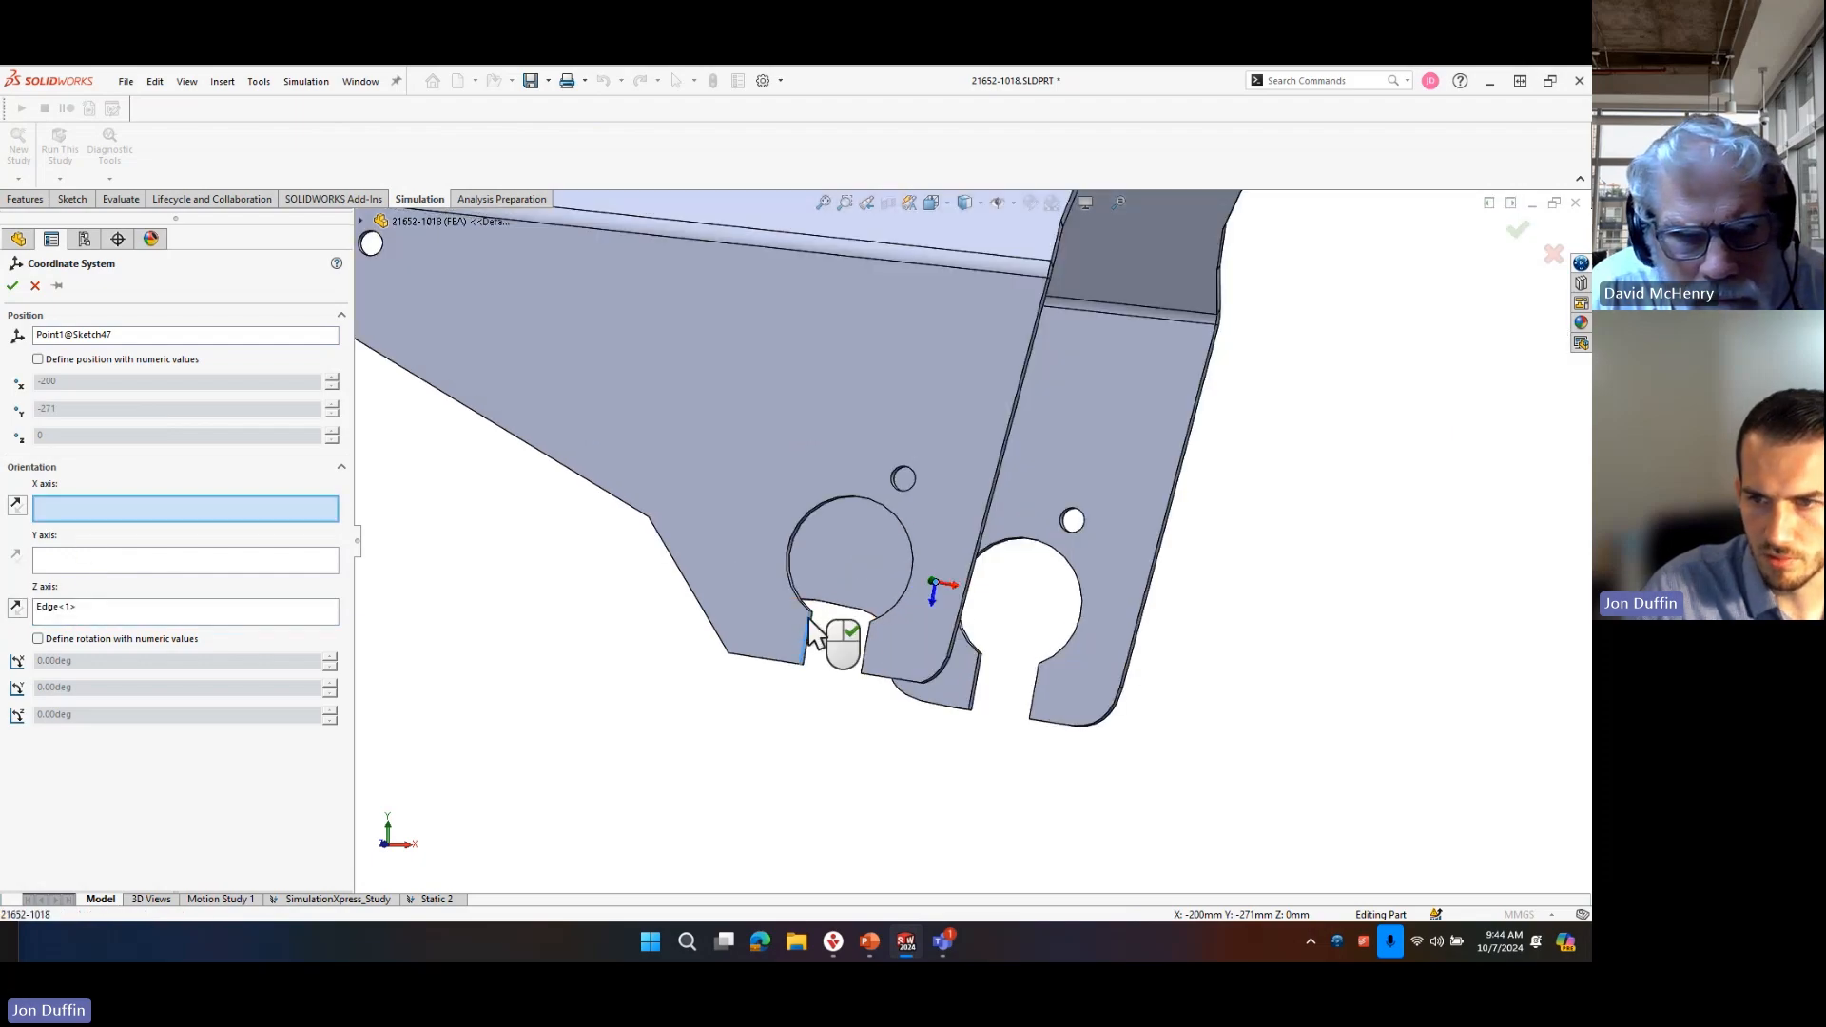
{"action": "left_click", "coordinate": [13, 286]}
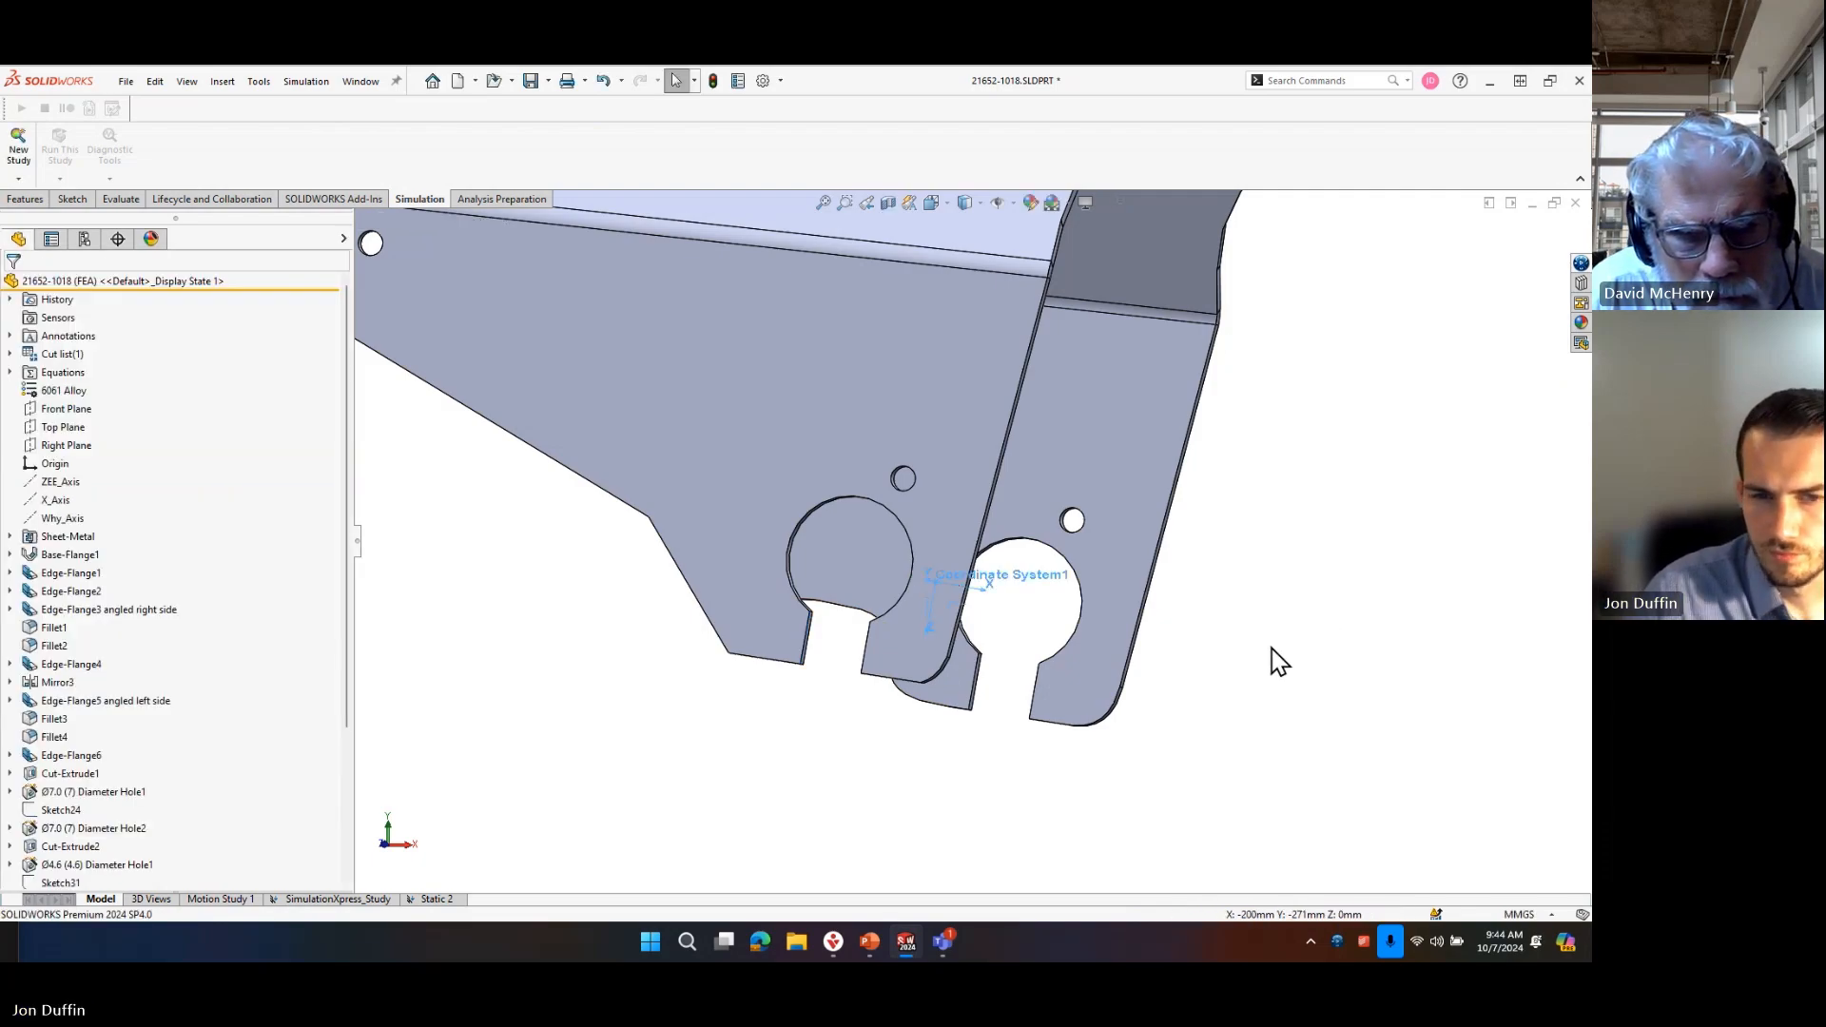
In the Static 2 study, start a Remote Load/Mass on both axle hole faces with a user-defined reference coordinate system.
{"action": "left_click", "coordinate": [436, 899]}
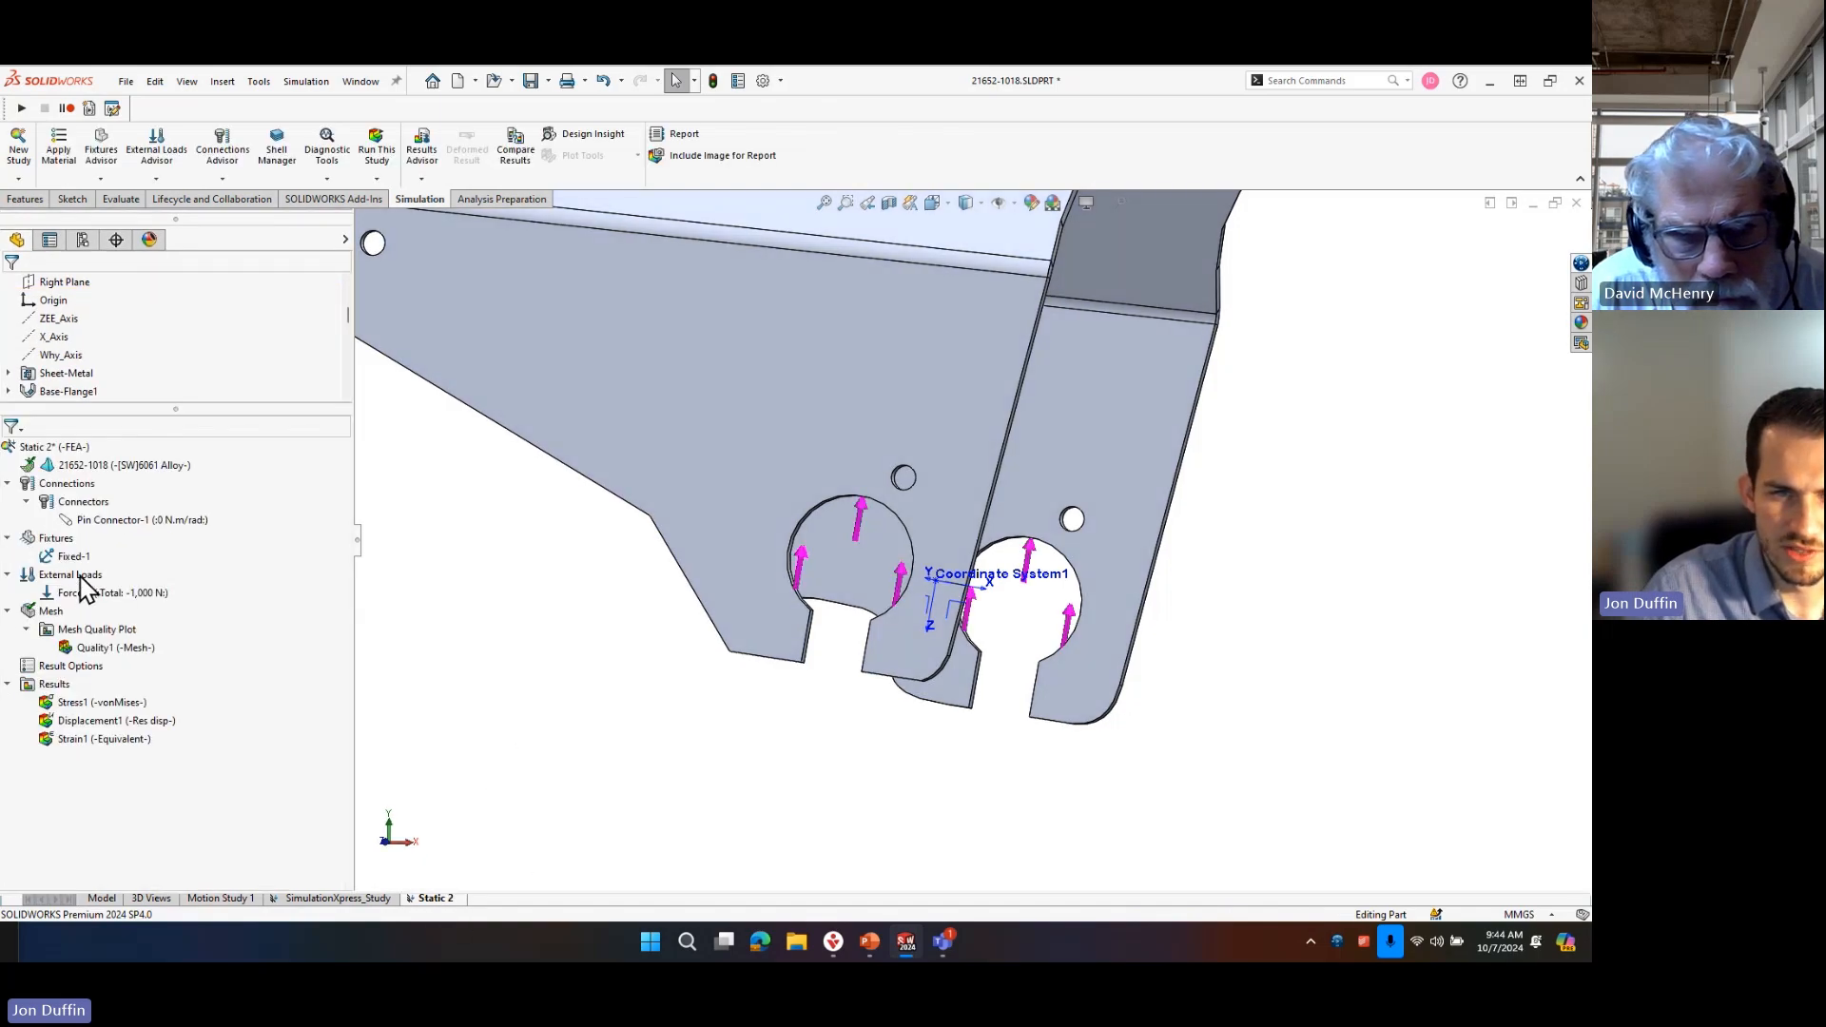
{"action": "right_click", "coordinate": [72, 575]}
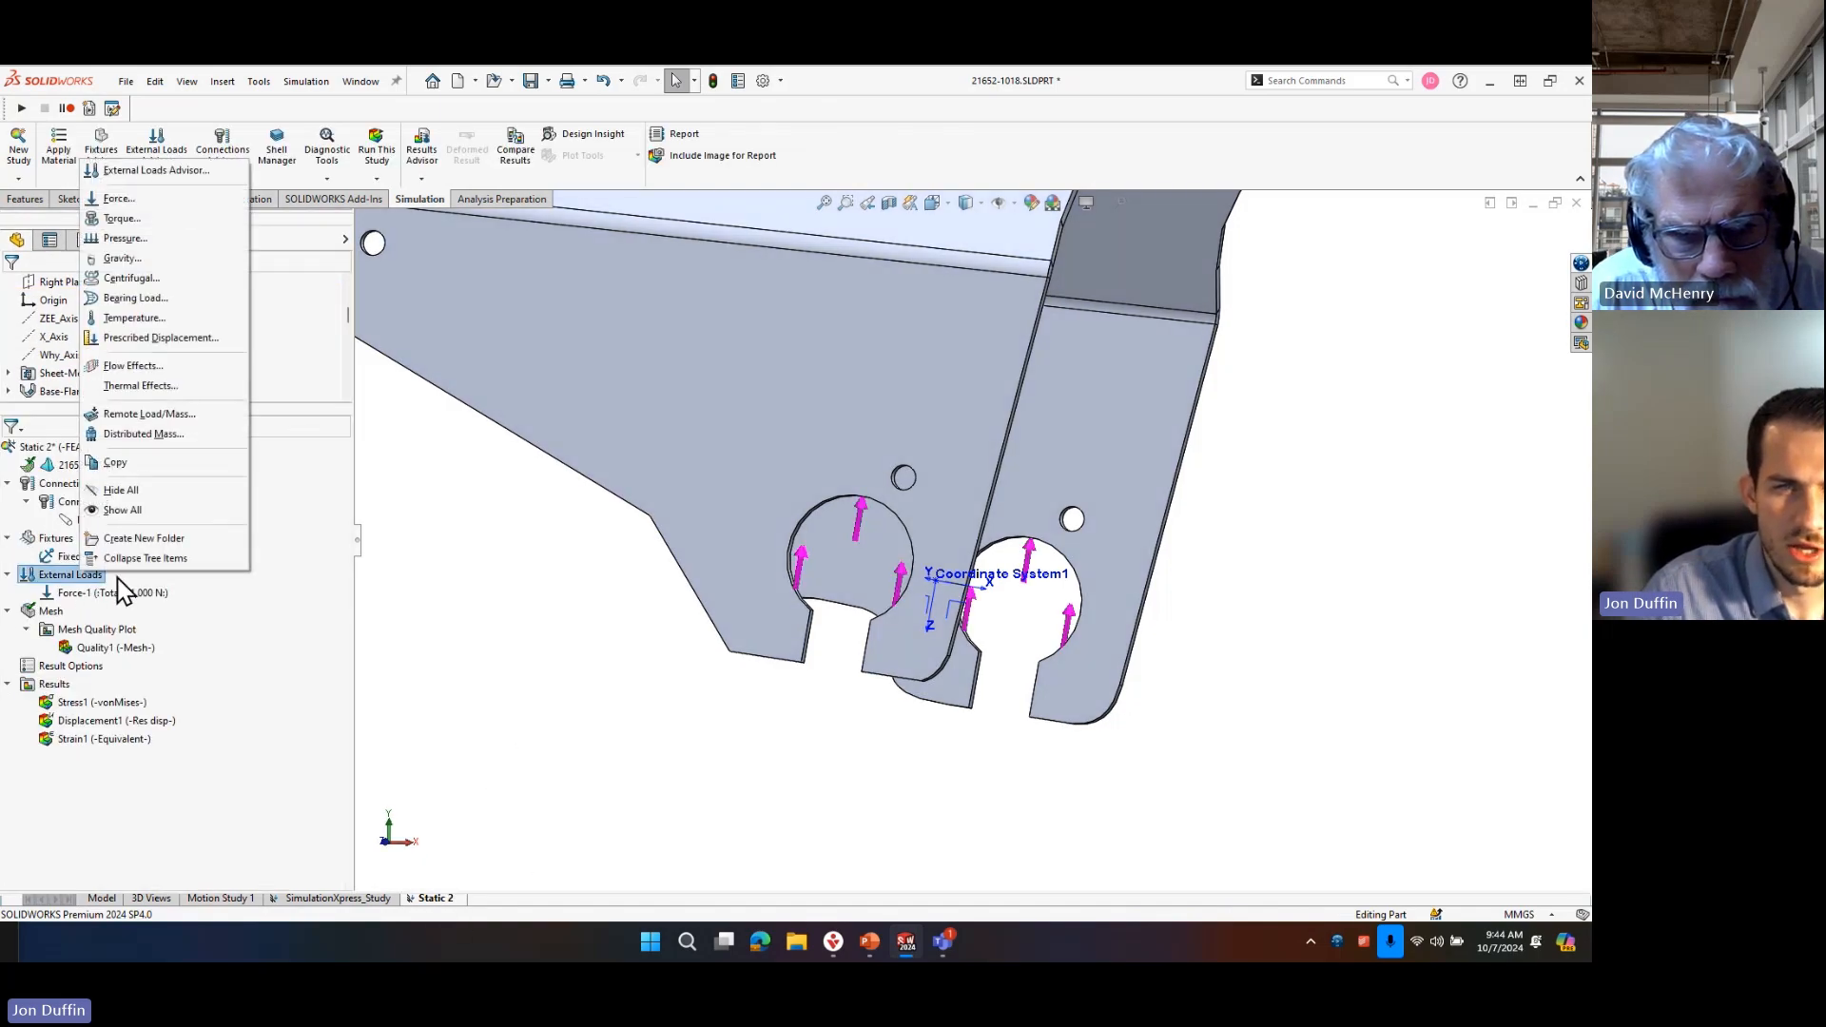
{"action": "left_click", "coordinate": [181, 420]}
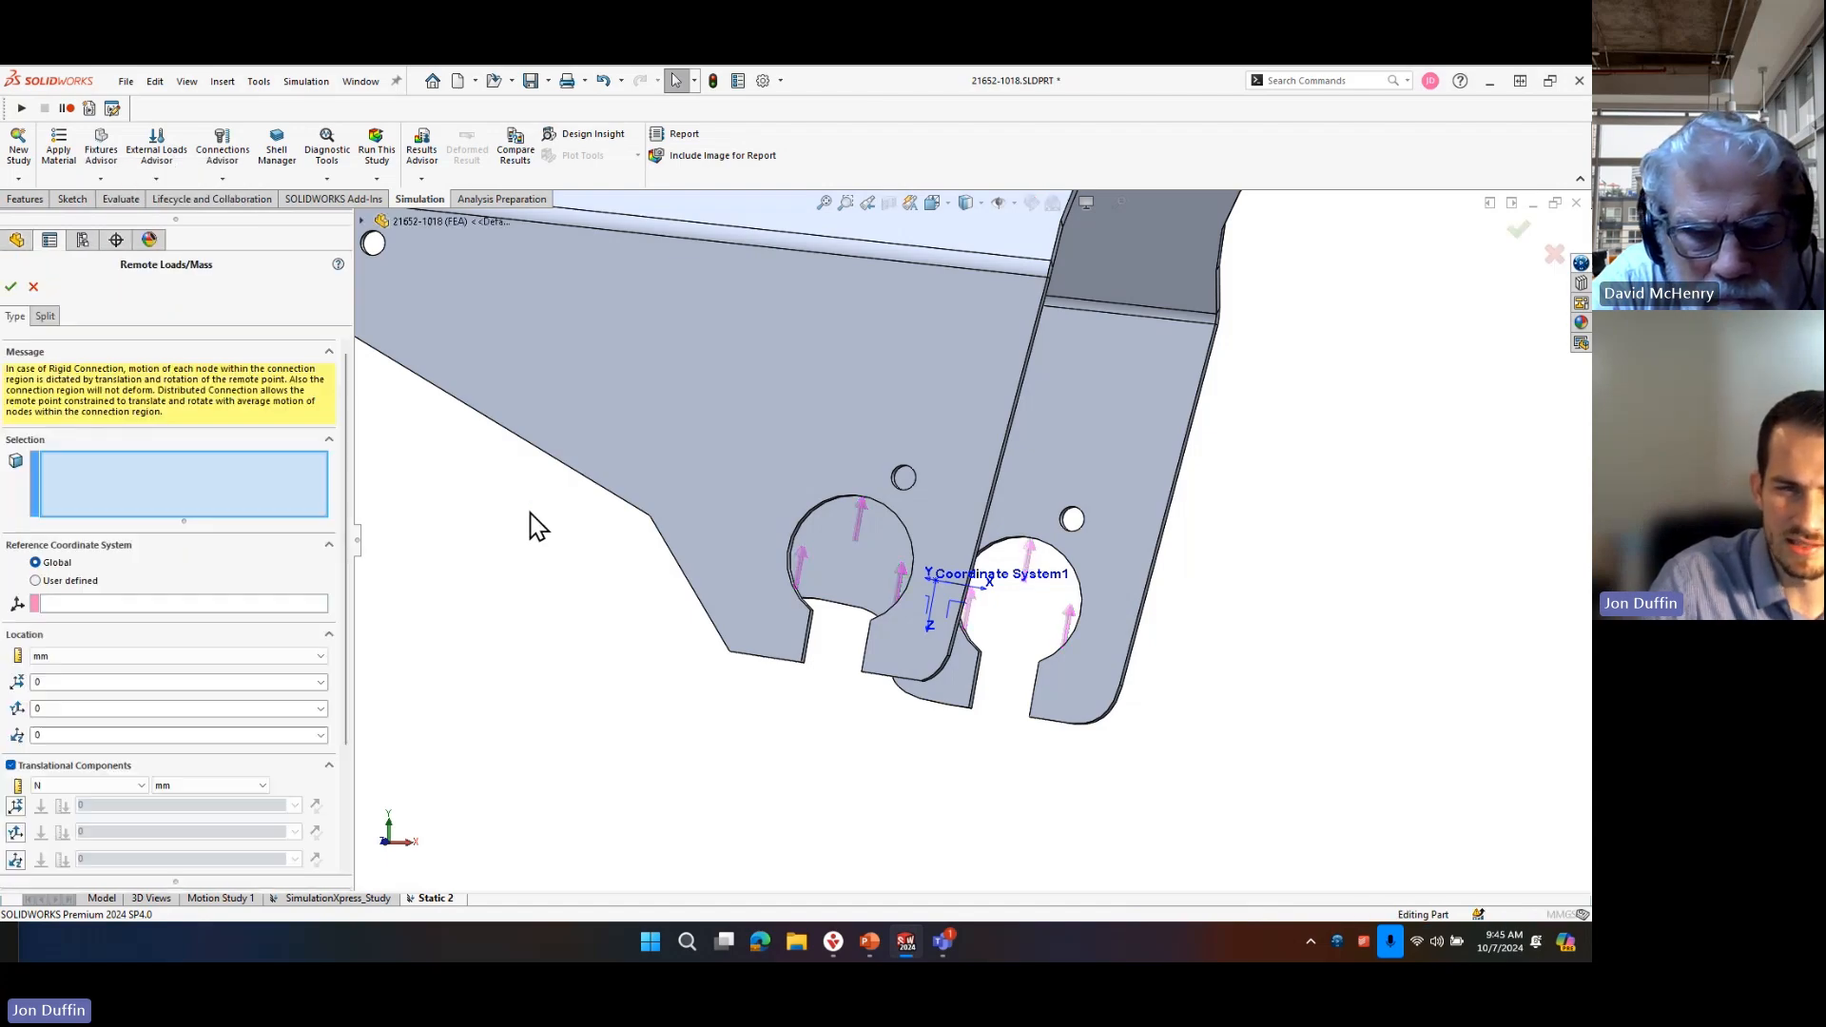
{"action": "middle_click_drag", "start_coordinate": [954, 754], "coordinate": [738, 341]}
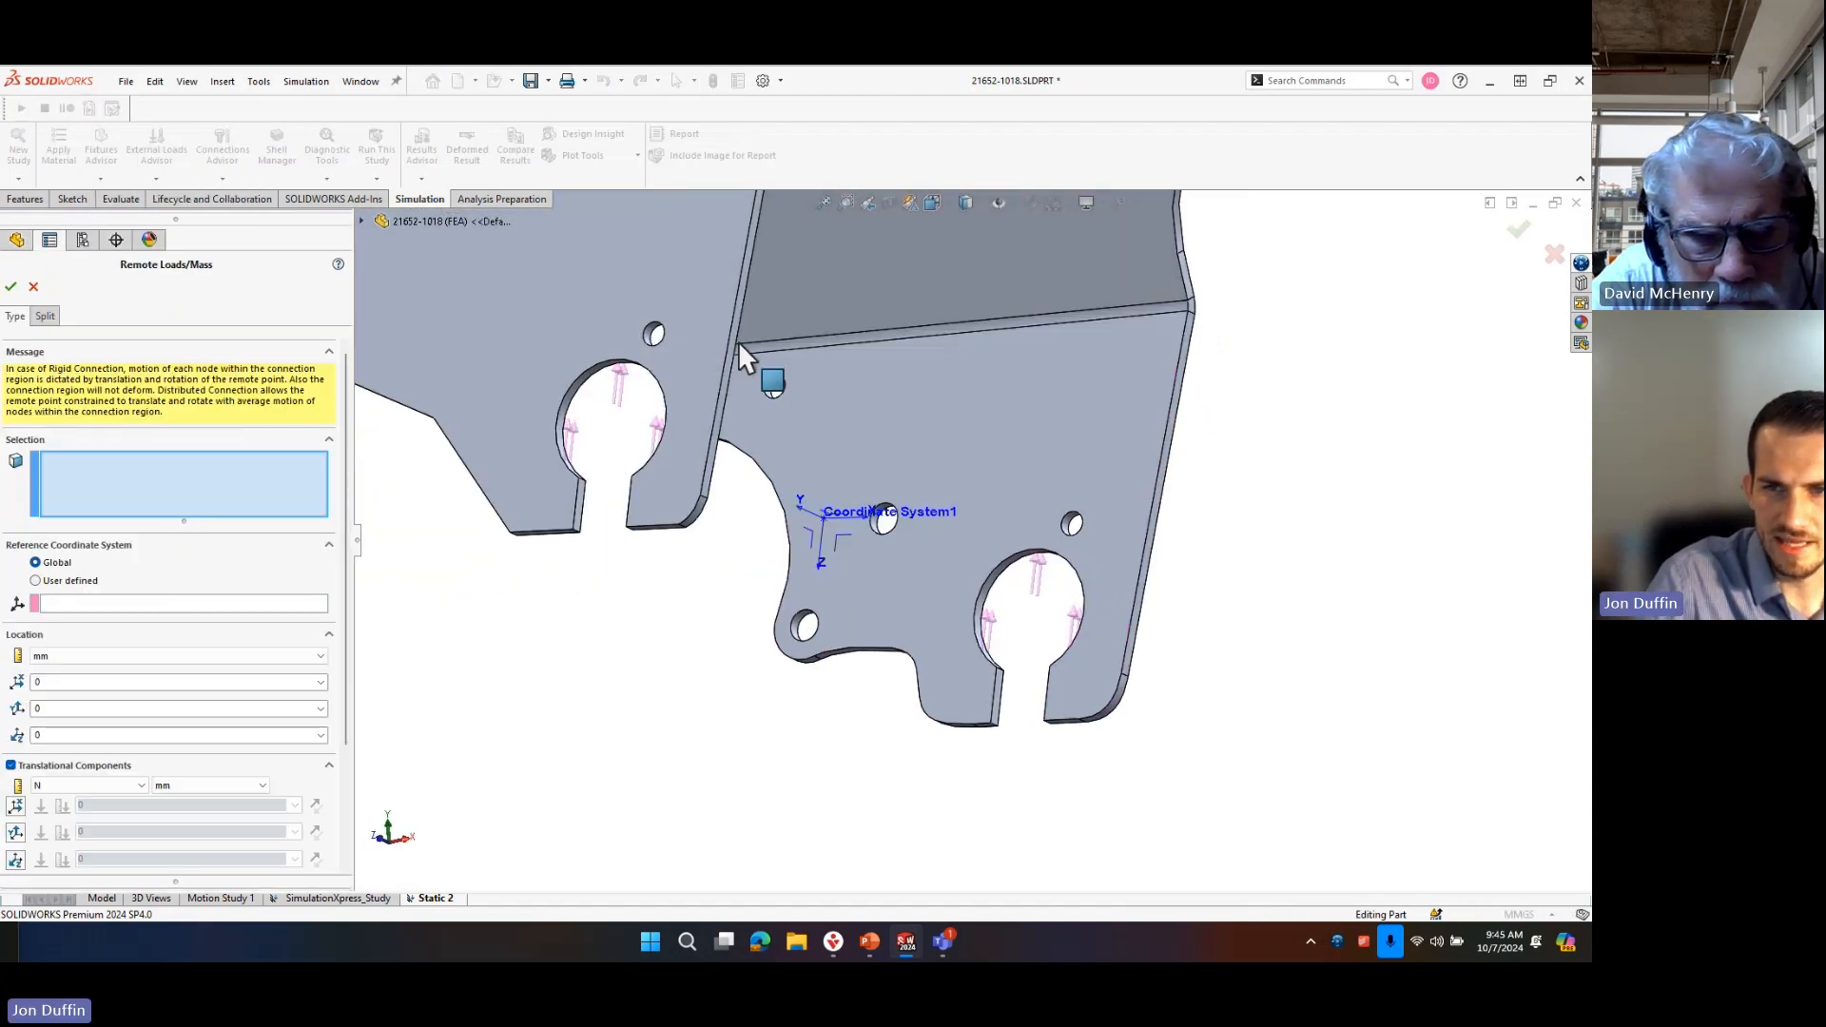
{"action": "scroll", "coordinate": [631, 583], "scroll_direction": "down", "scroll_amount": 5}
{"action": "left_click", "coordinate": [623, 607]}
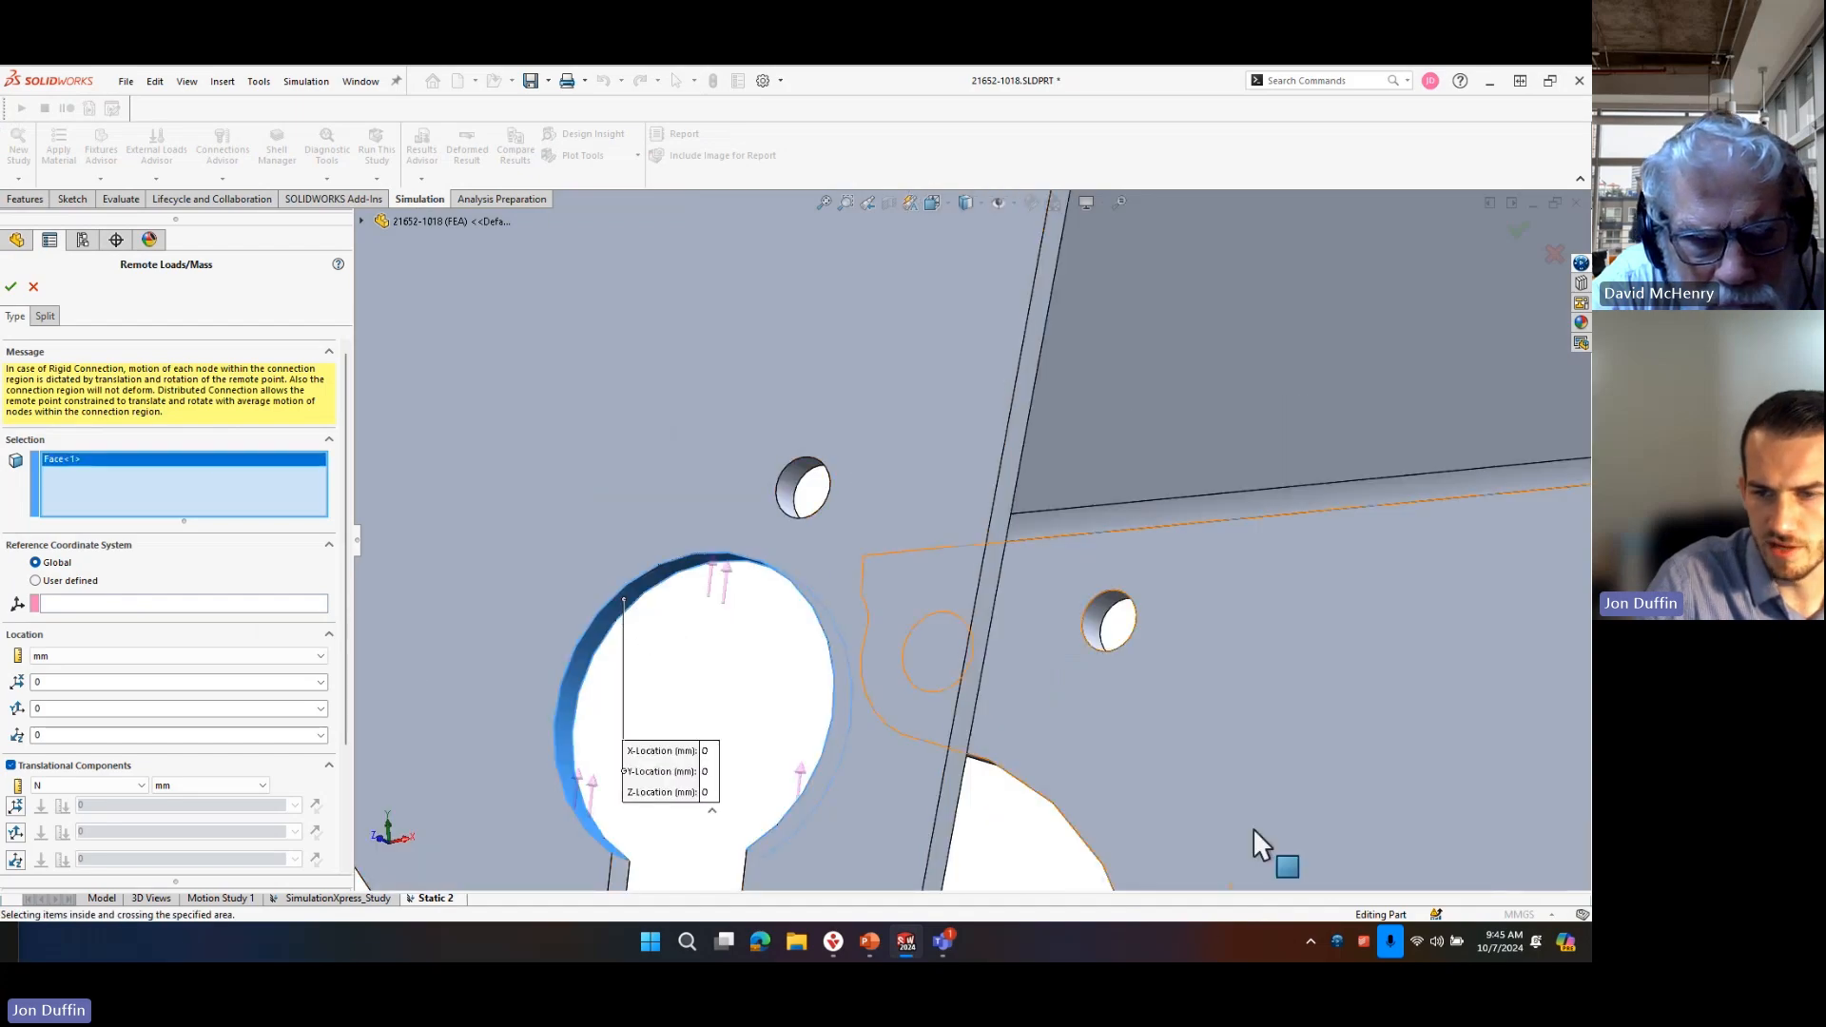
{"action": "scroll", "coordinate": [1264, 766], "scroll_direction": "up", "scroll_amount": 4}
{"action": "scroll", "coordinate": [1264, 761], "scroll_direction": "down", "scroll_amount": 4}
{"action": "left_click", "coordinate": [1283, 821]}
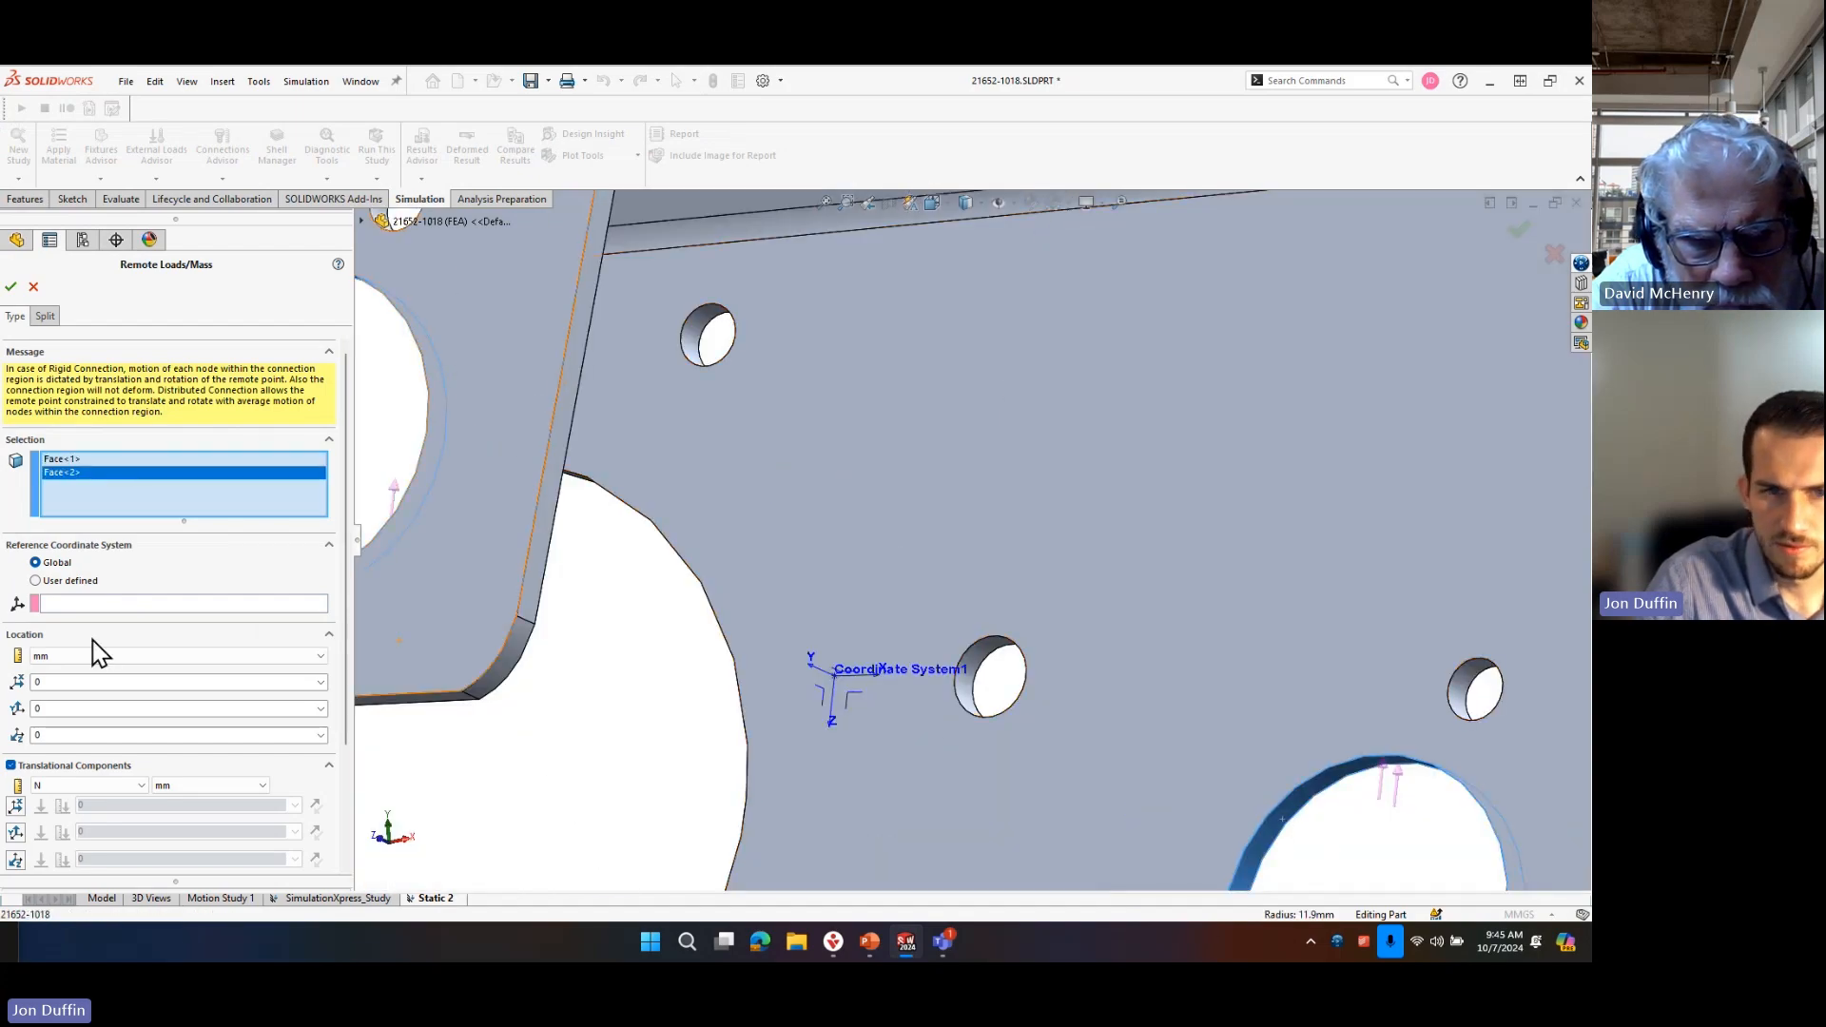
{"action": "left_click", "coordinate": [125, 604]}
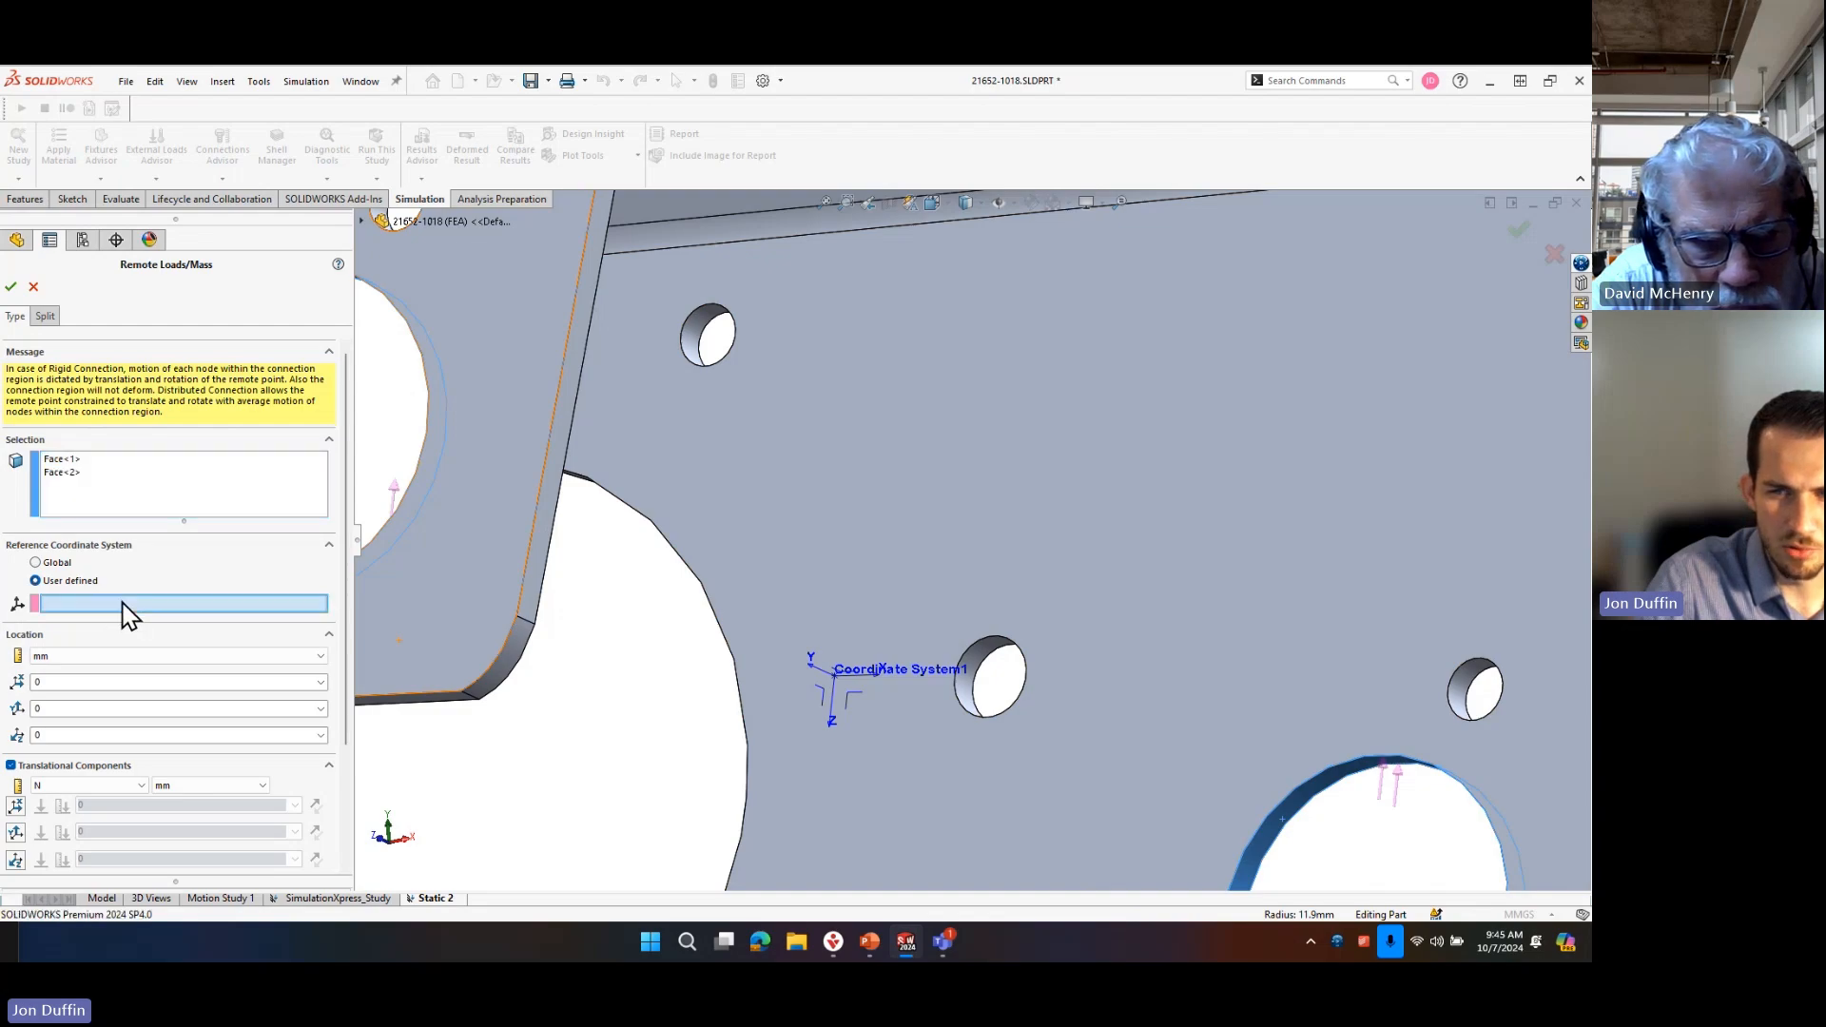
{"action": "left_click", "coordinate": [847, 666]}
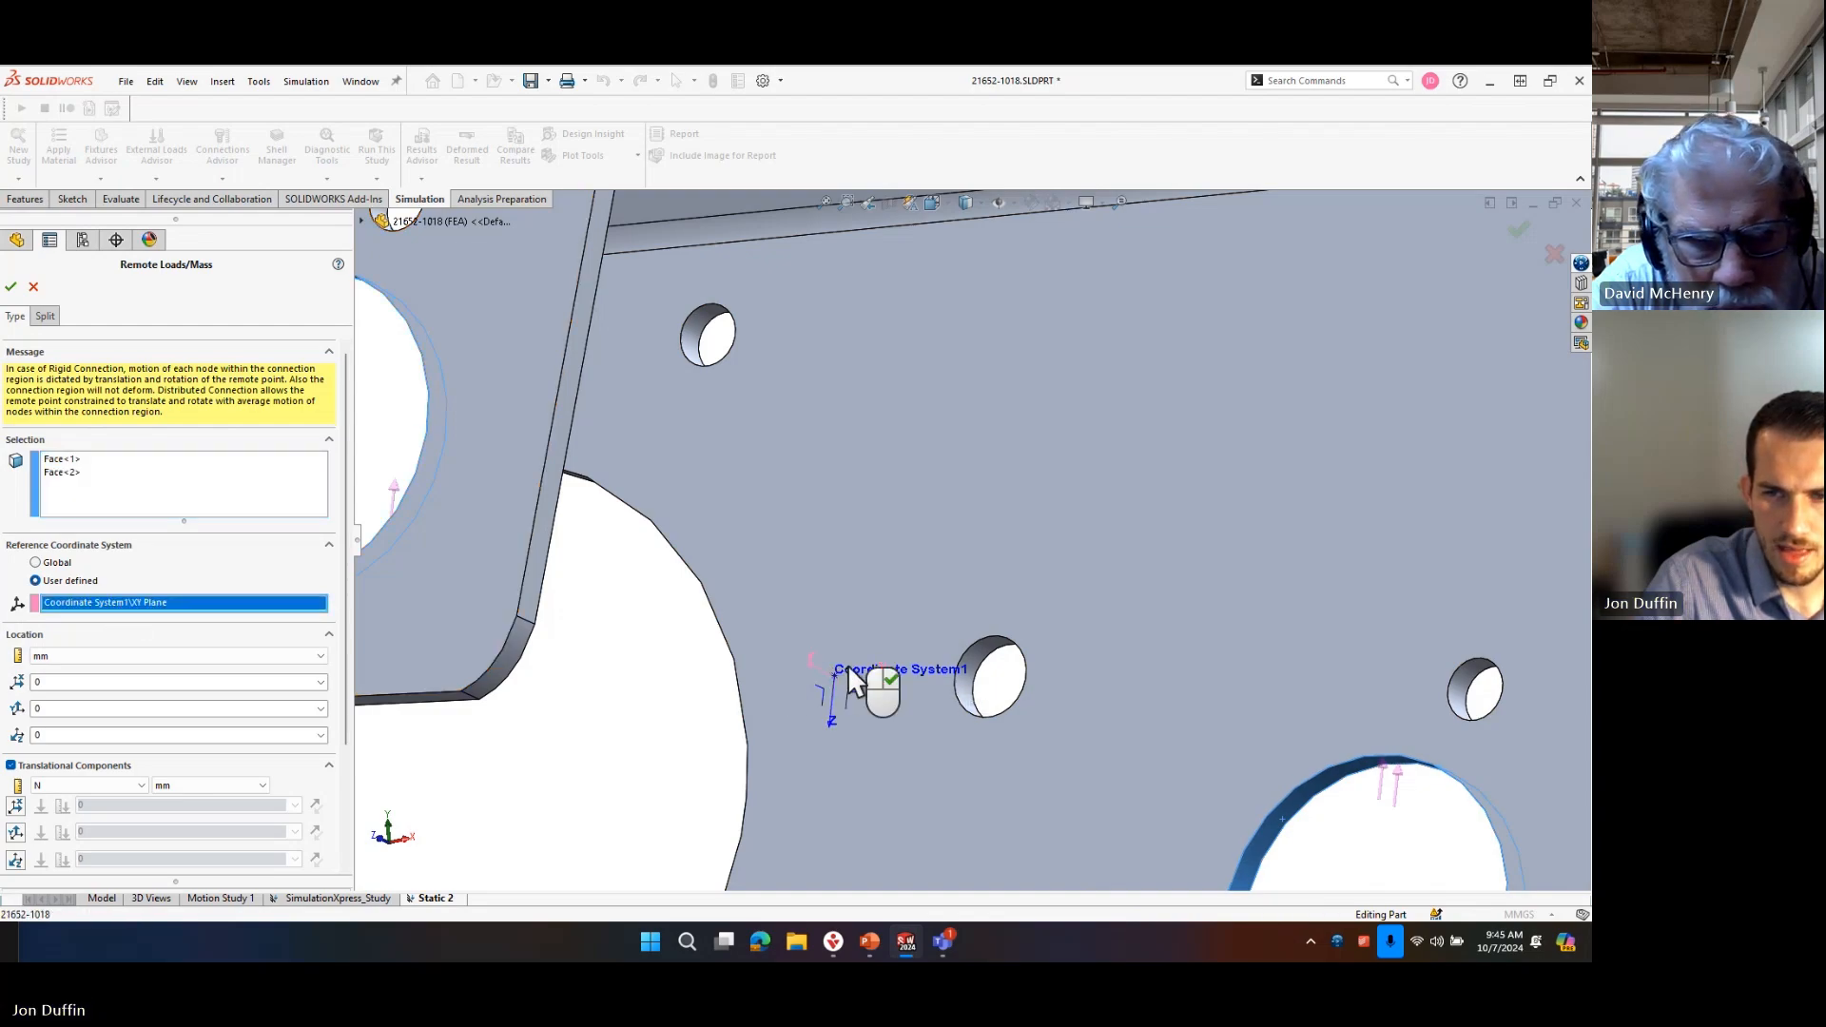
{"action": "middle_click_drag", "start_coordinate": [852, 676], "coordinate": [793, 768]}
{"action": "scroll", "coordinate": [792, 768], "scroll_direction": "up", "scroll_amount": 3}
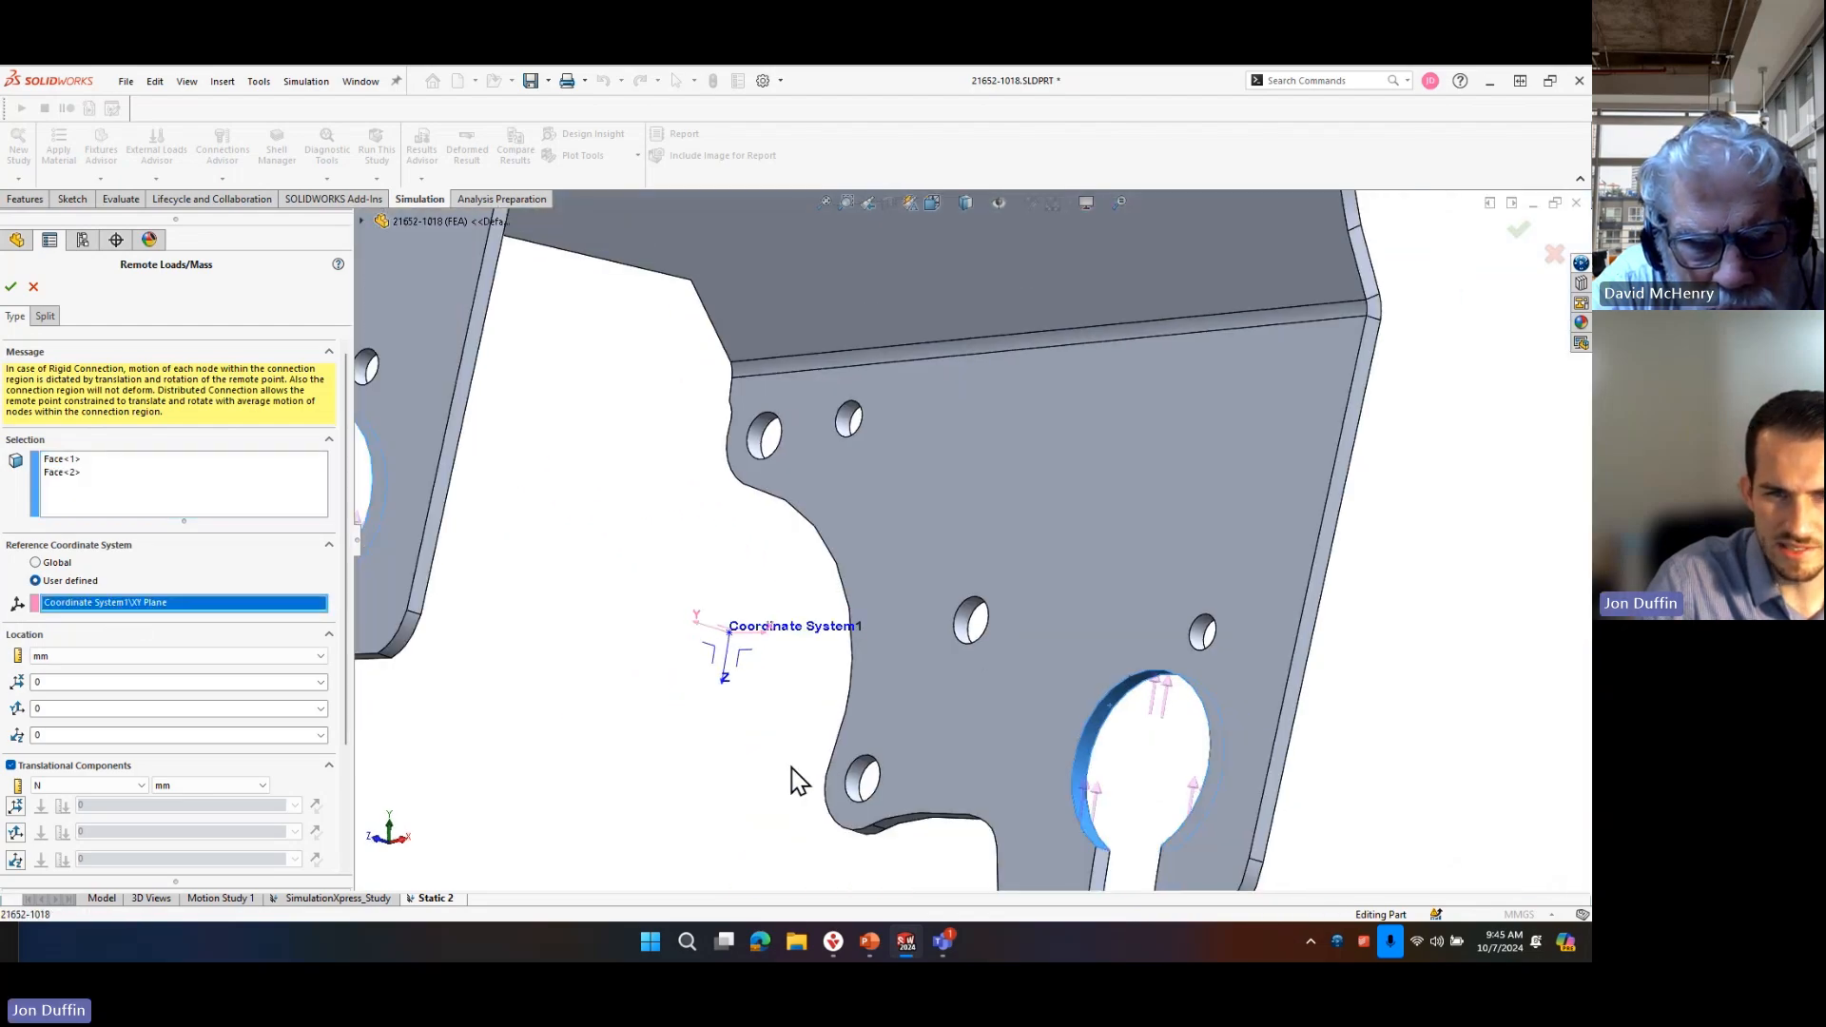
{"action": "right_click", "coordinate": [182, 613]}
{"action": "left_click", "coordinate": [225, 635]}
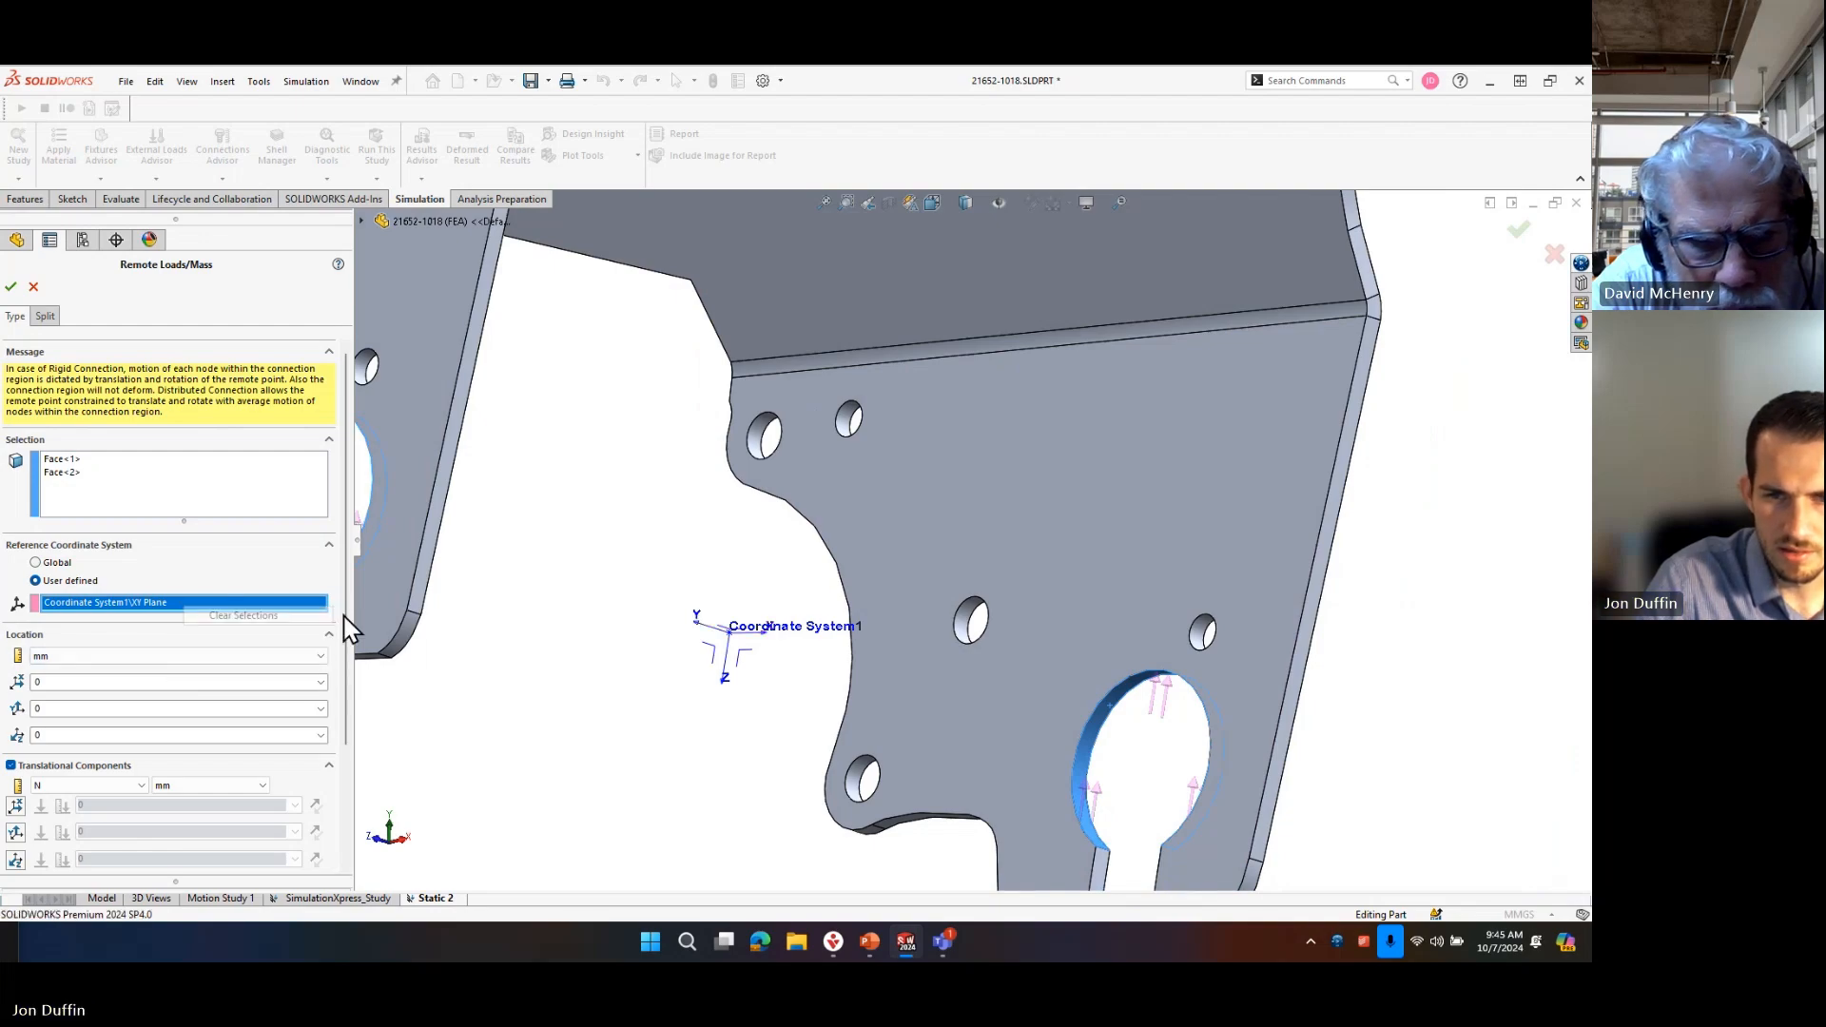
{"action": "left_click", "coordinate": [725, 664]}
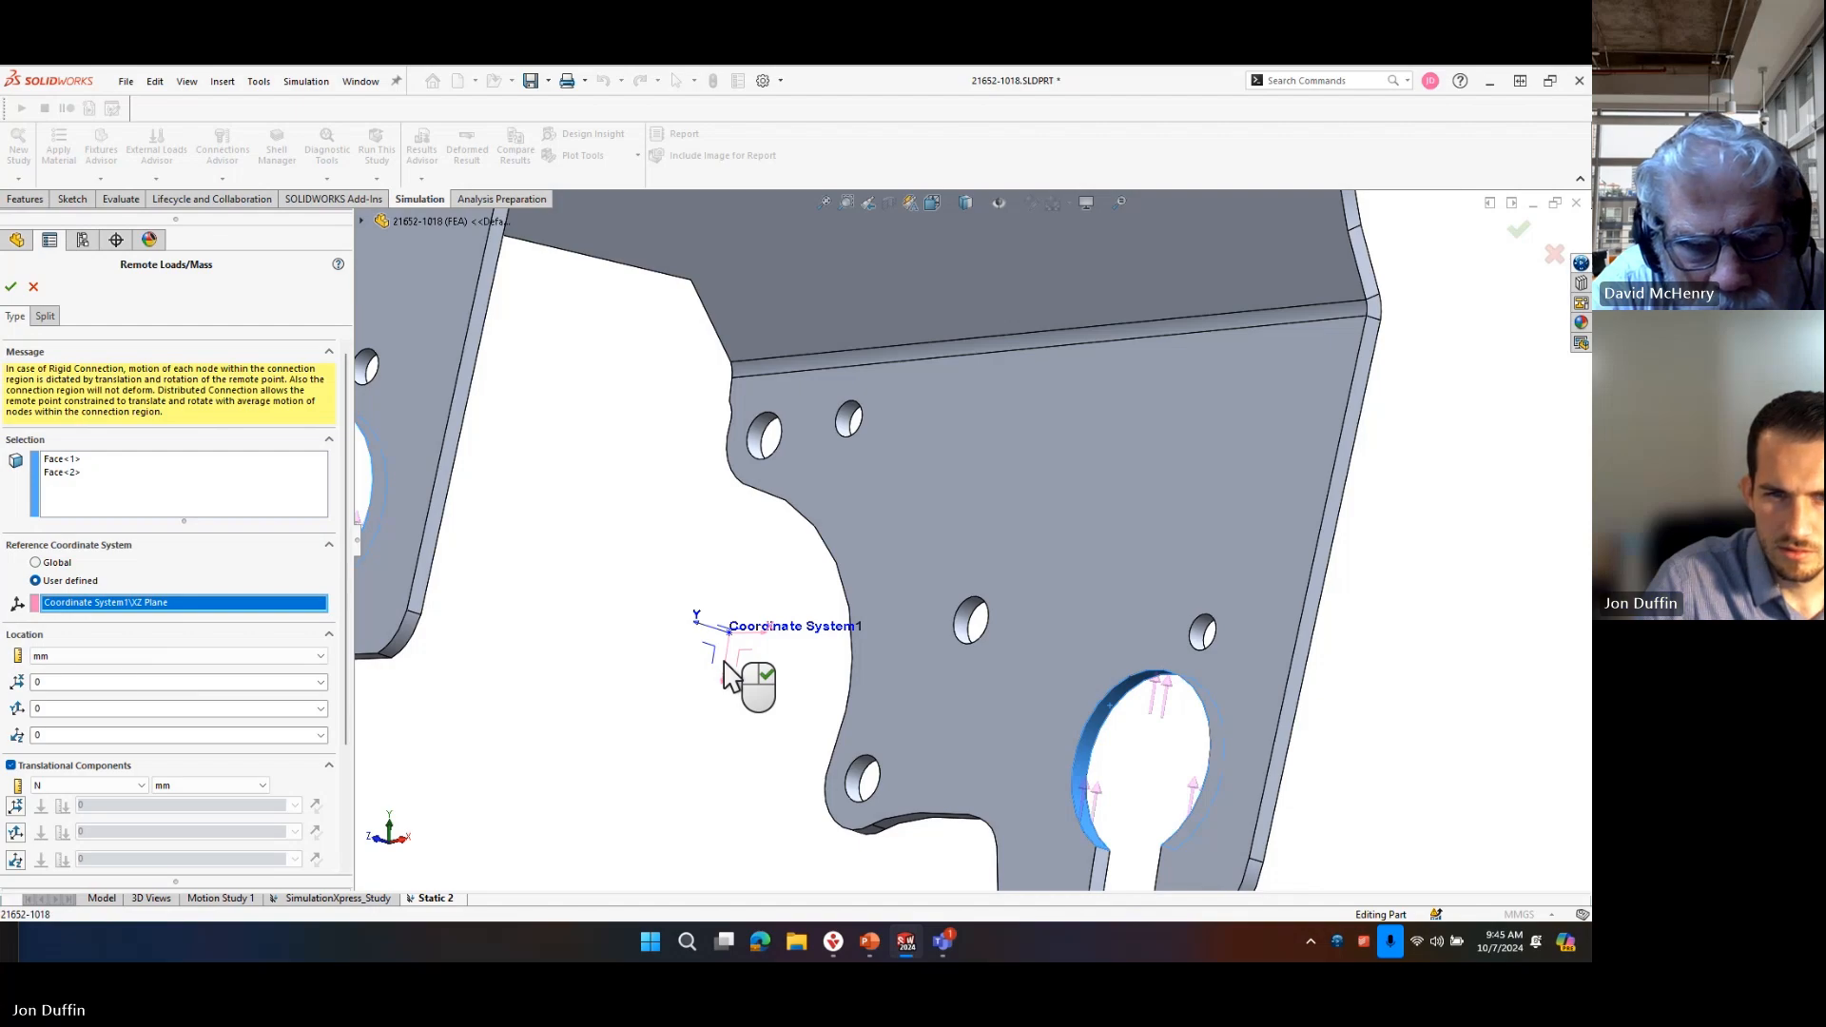
{"action": "key", "text": "Delete"}
Reference the remote load to Coordinate System1 and set its Z-direction force to 1000 N.
{"action": "left_click", "coordinate": [362, 220]}
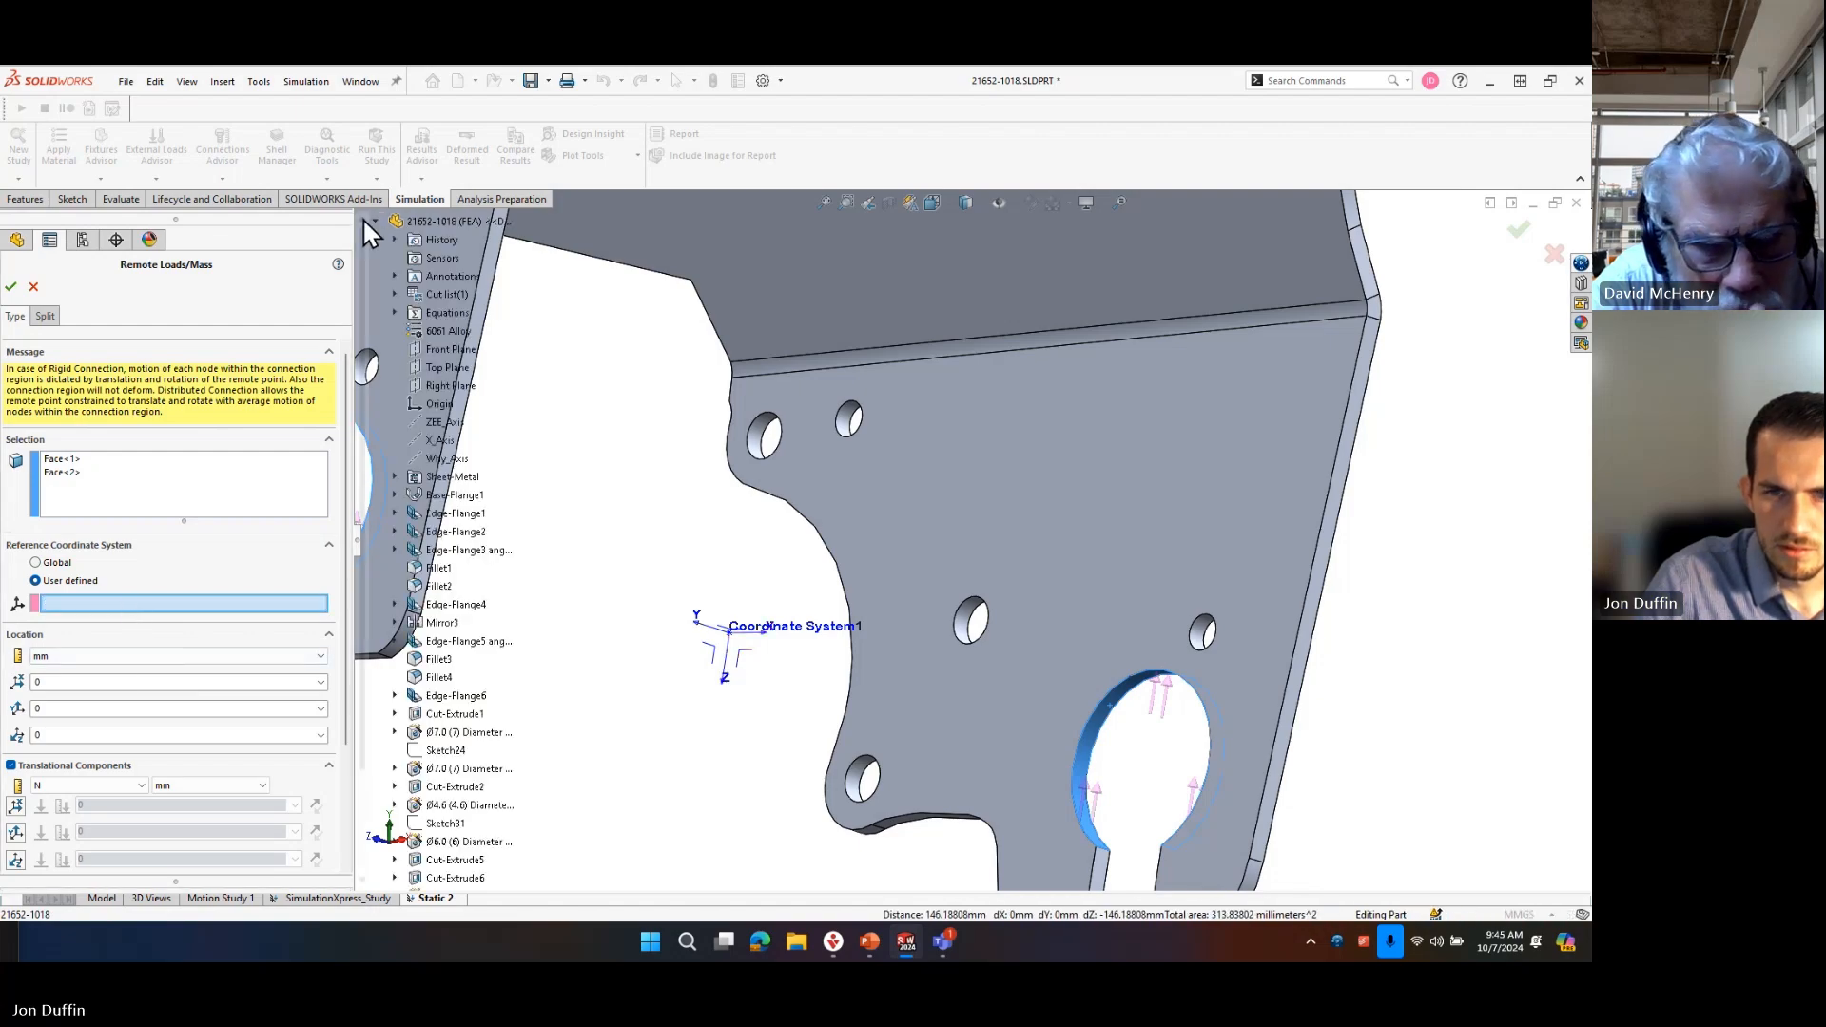
{"action": "left_click", "coordinate": [469, 860]}
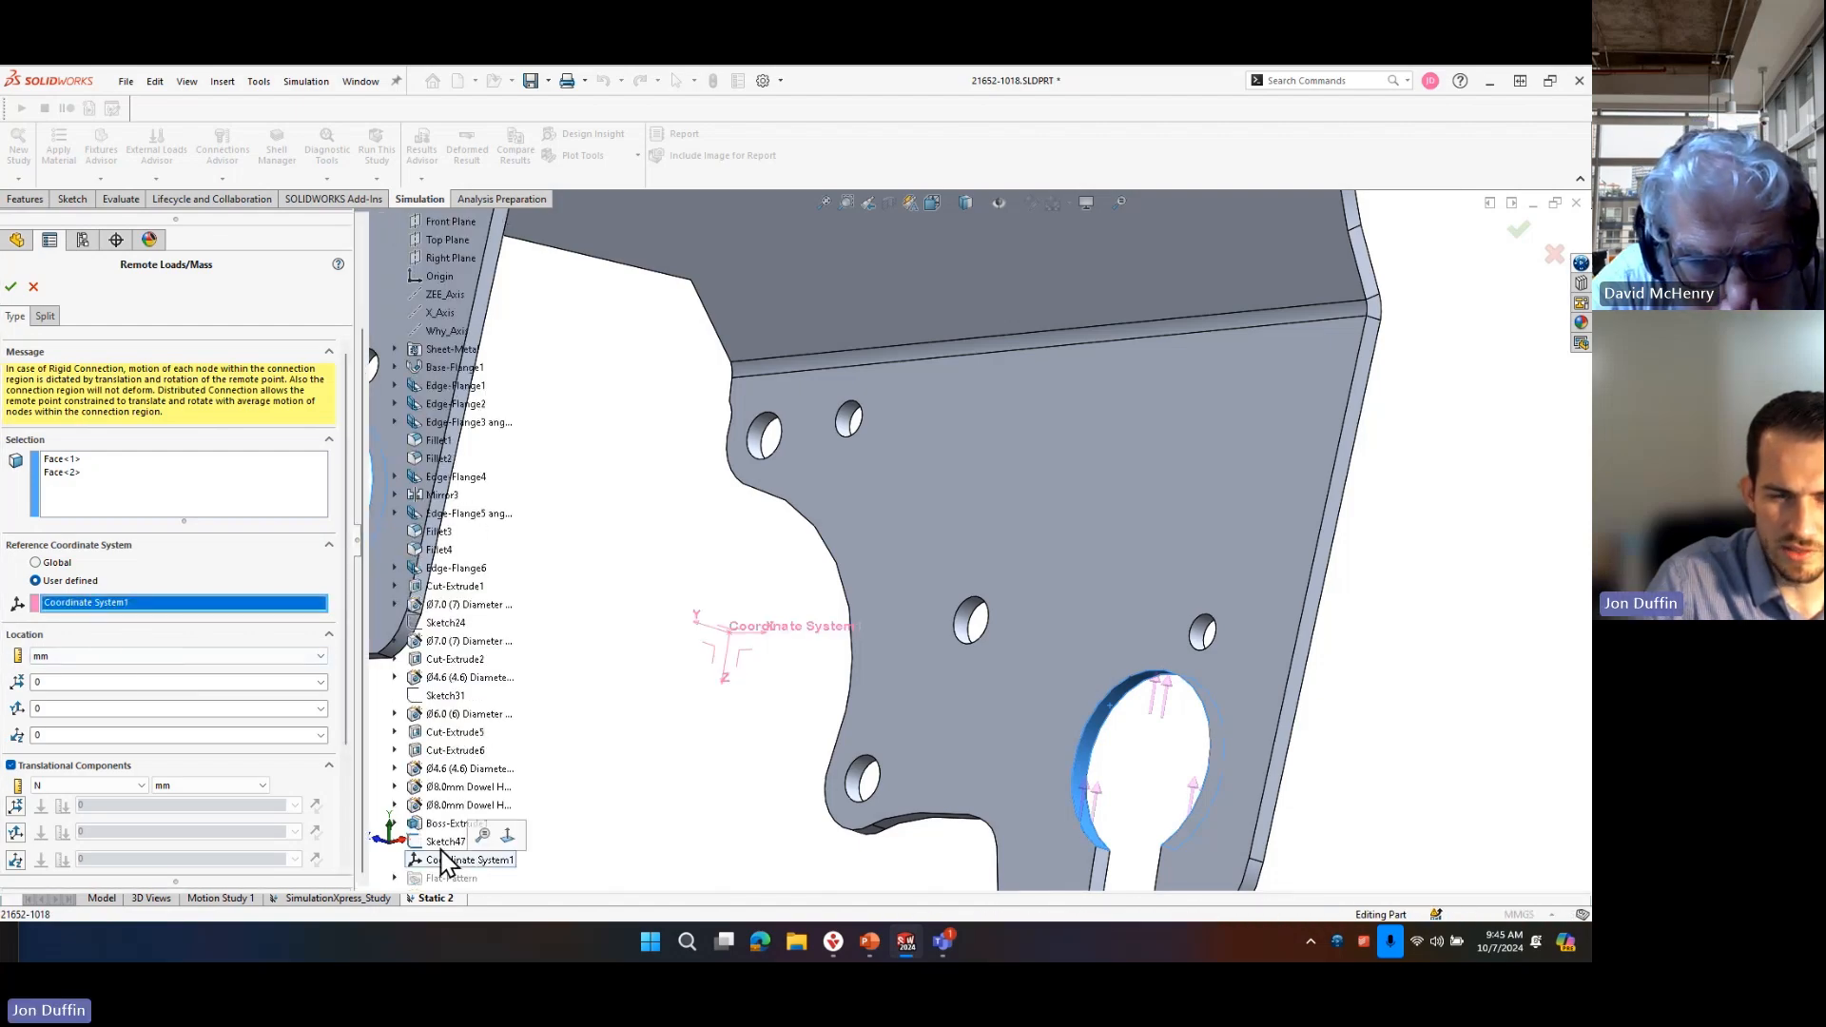
{"action": "scroll", "coordinate": [799, 689], "scroll_direction": "up", "scroll_amount": 4}
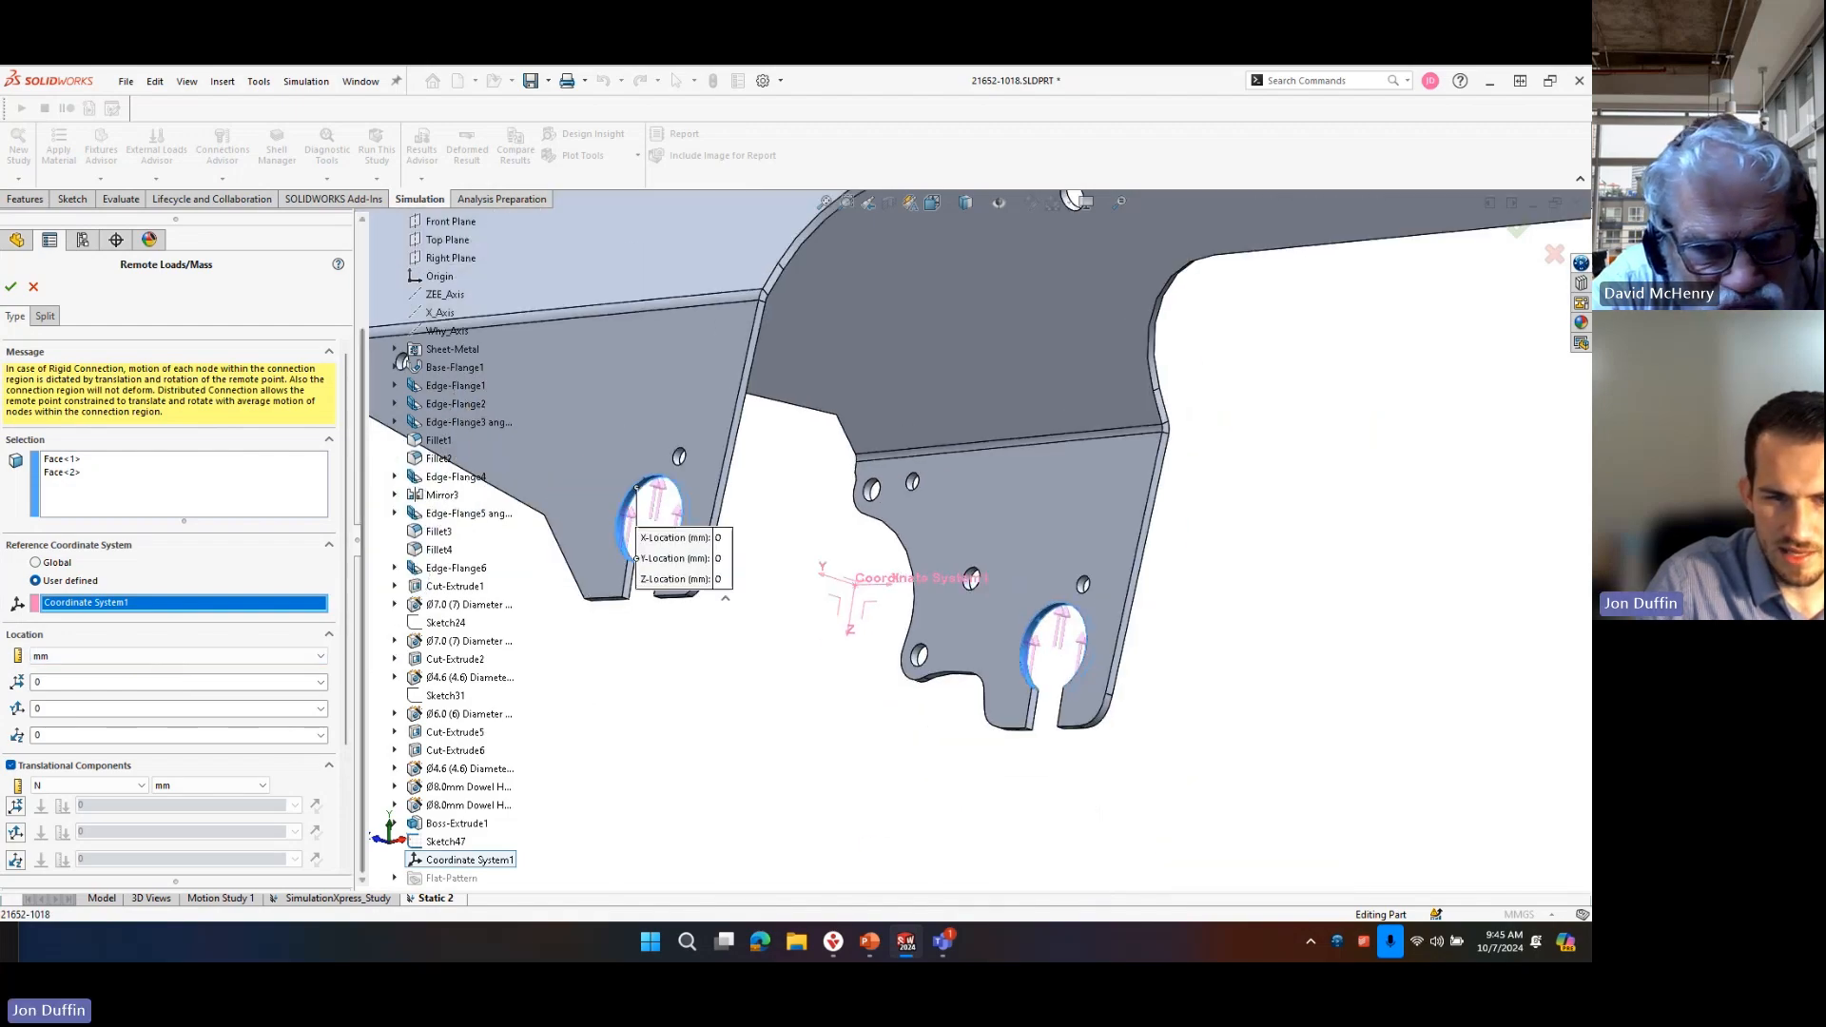
{"action": "left_click", "coordinate": [15, 859]}
{"action": "type", "text": "1000"}
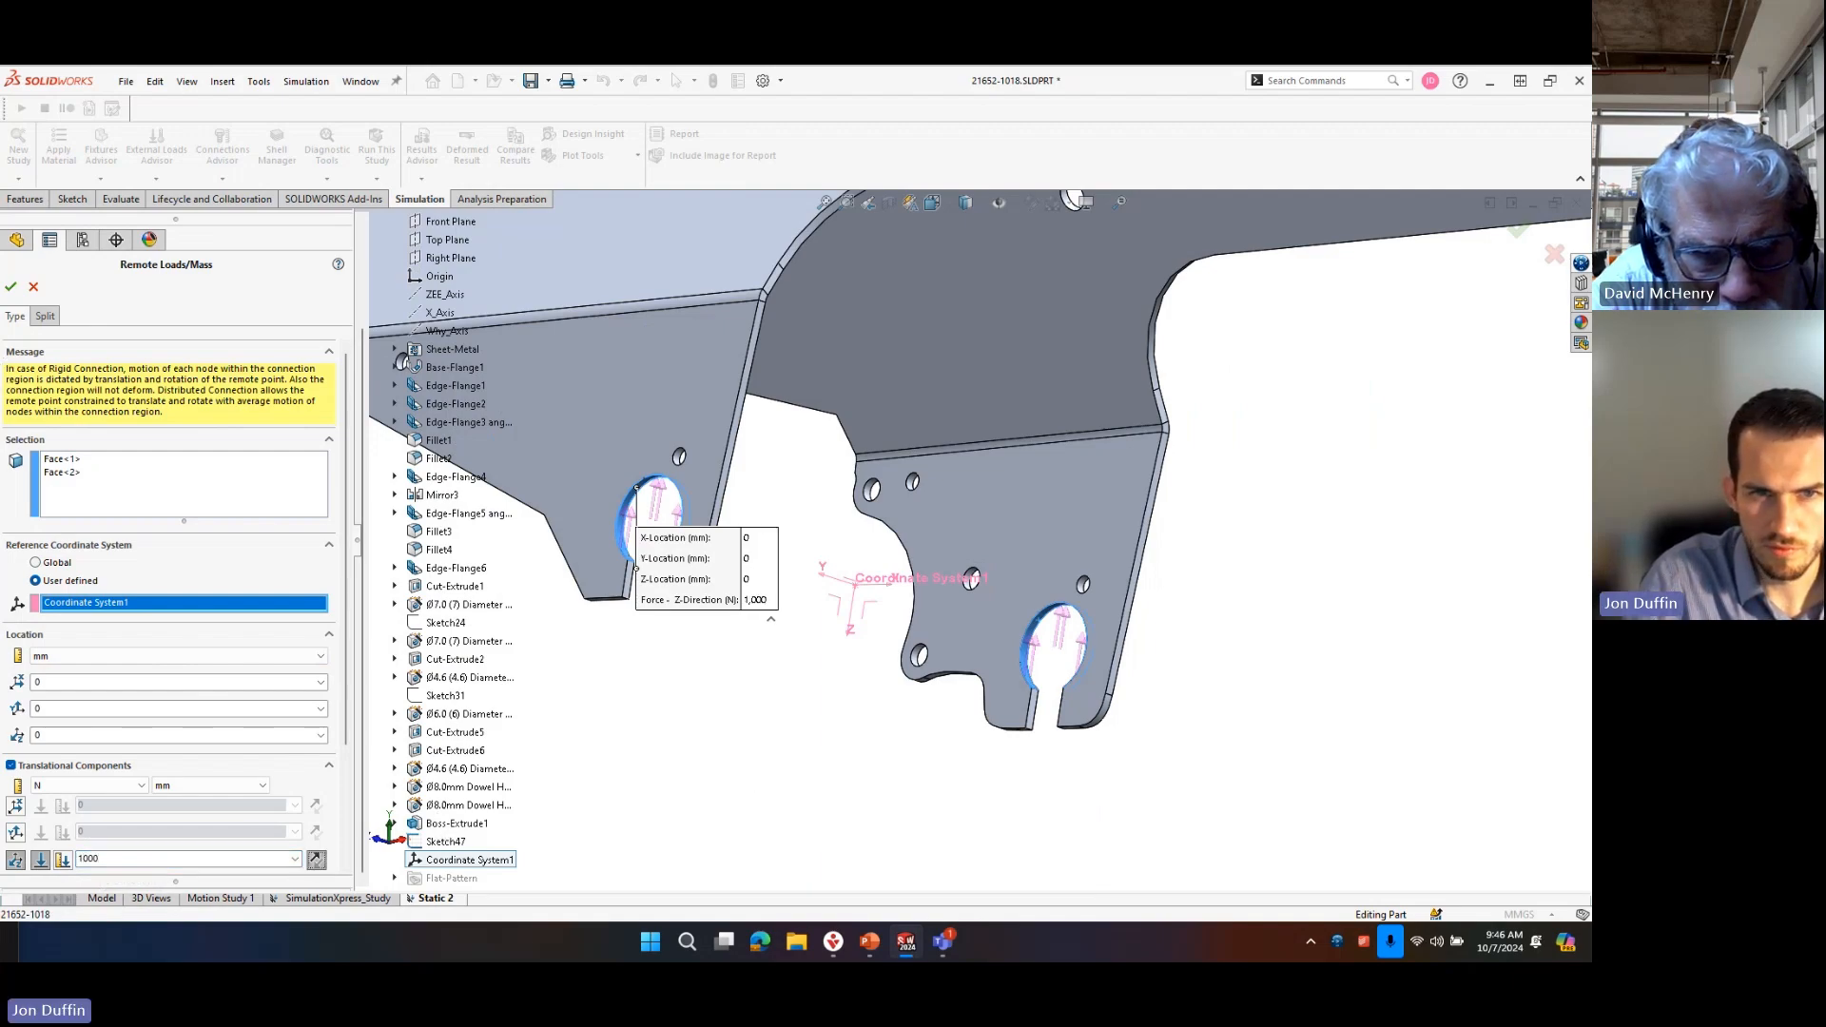
{"action": "left_click", "coordinate": [16, 286]}
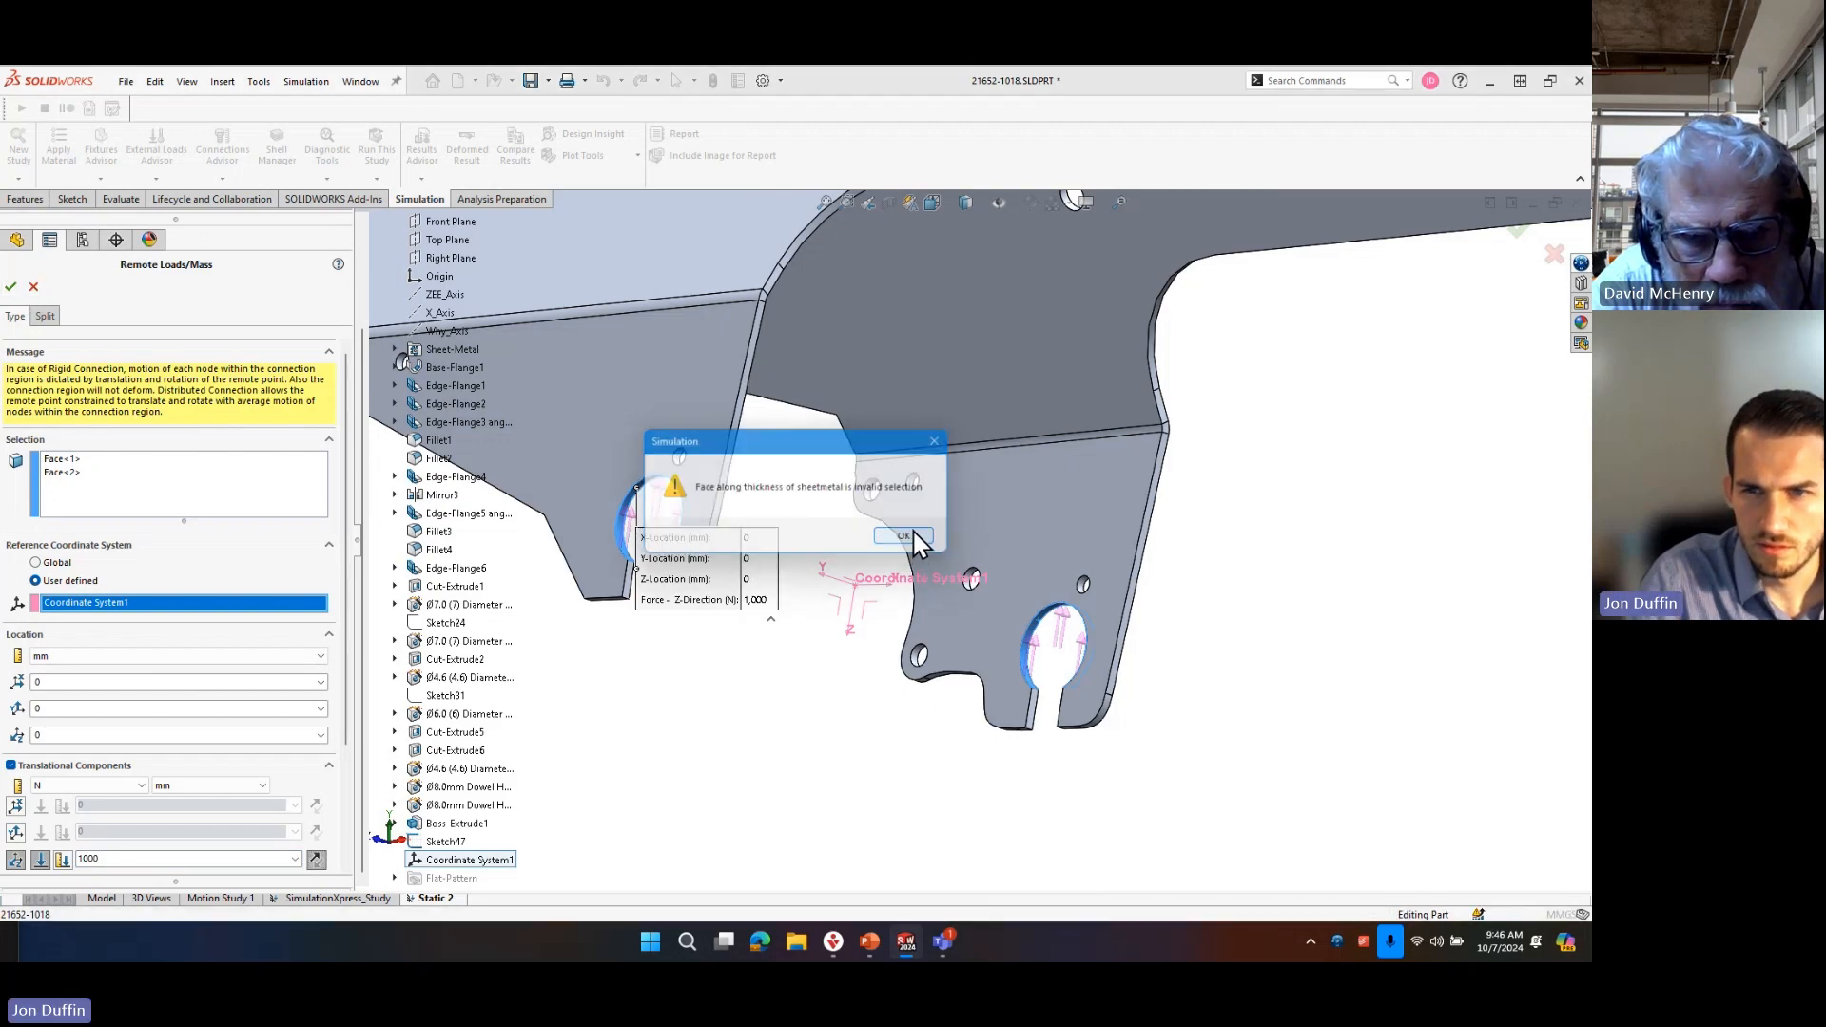
{"action": "left_click", "coordinate": [906, 537]}
{"action": "right_click", "coordinate": [63, 478]}
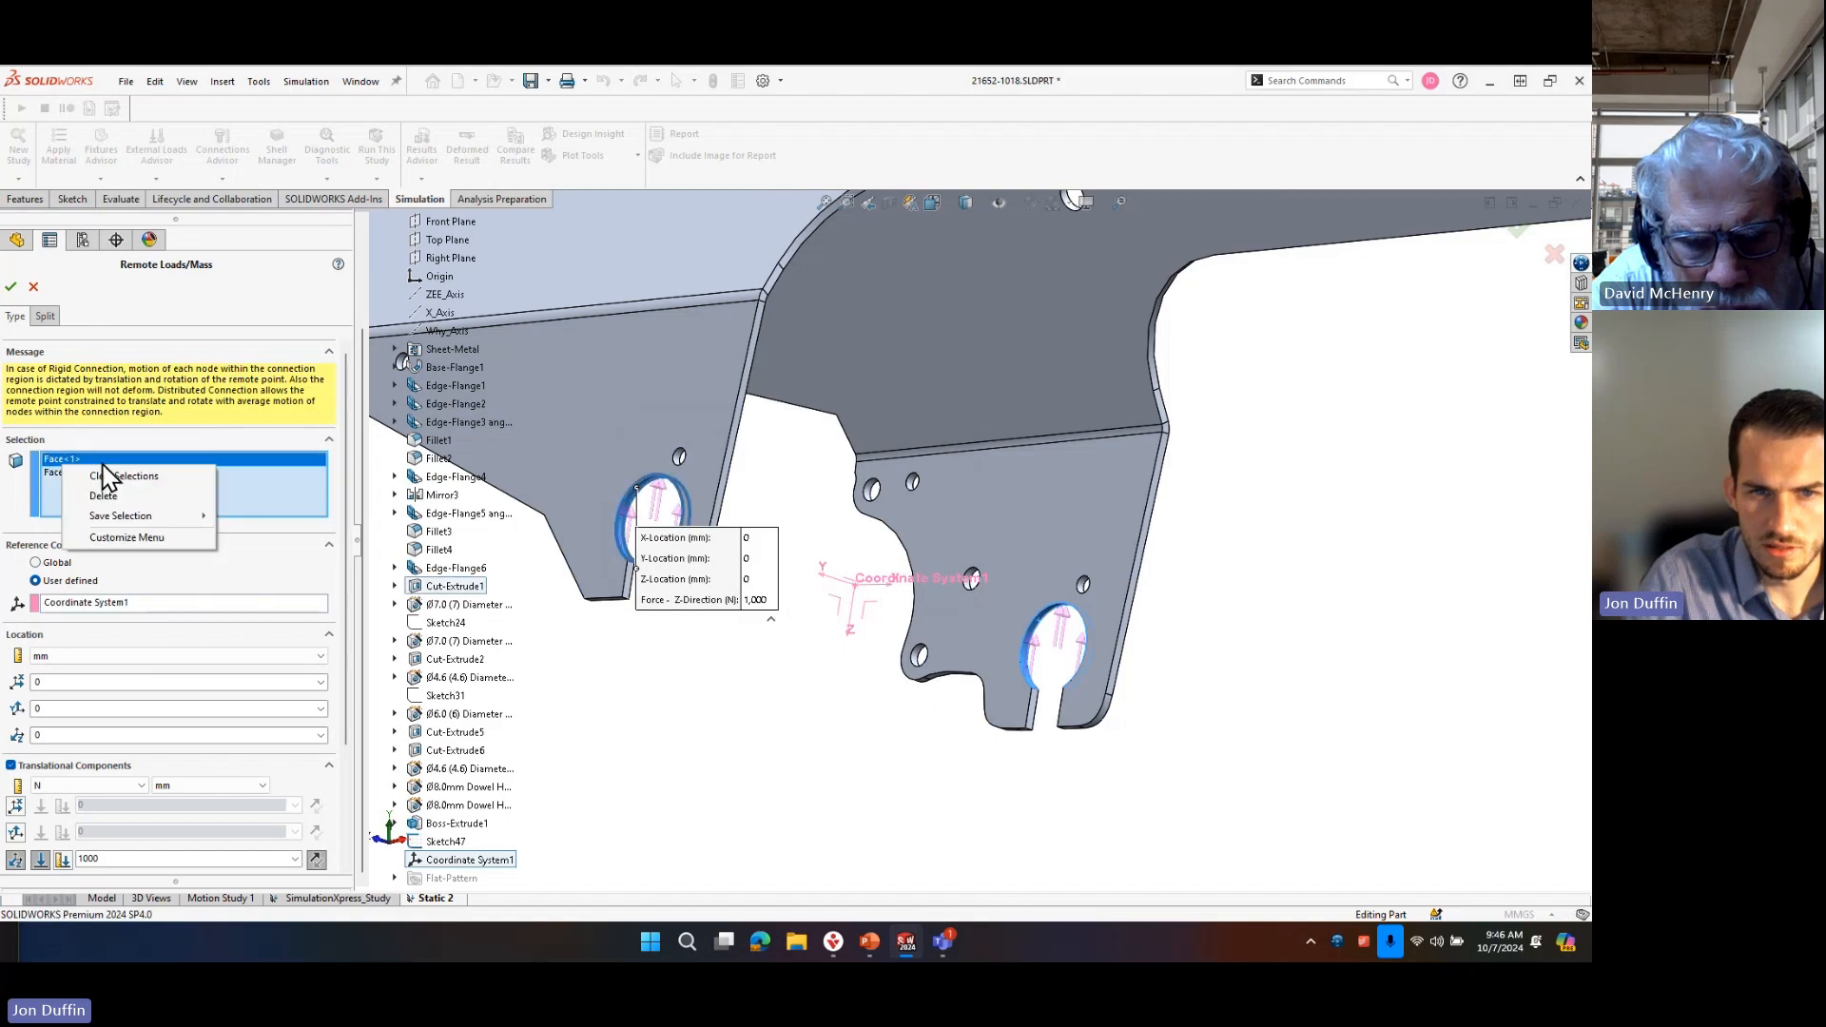
{"action": "left_click", "coordinate": [115, 486]}
{"action": "scroll", "coordinate": [665, 489], "scroll_direction": "down", "scroll_amount": 5}
{"action": "left_click", "coordinate": [683, 484]}
{"action": "left_click", "coordinate": [682, 484]}
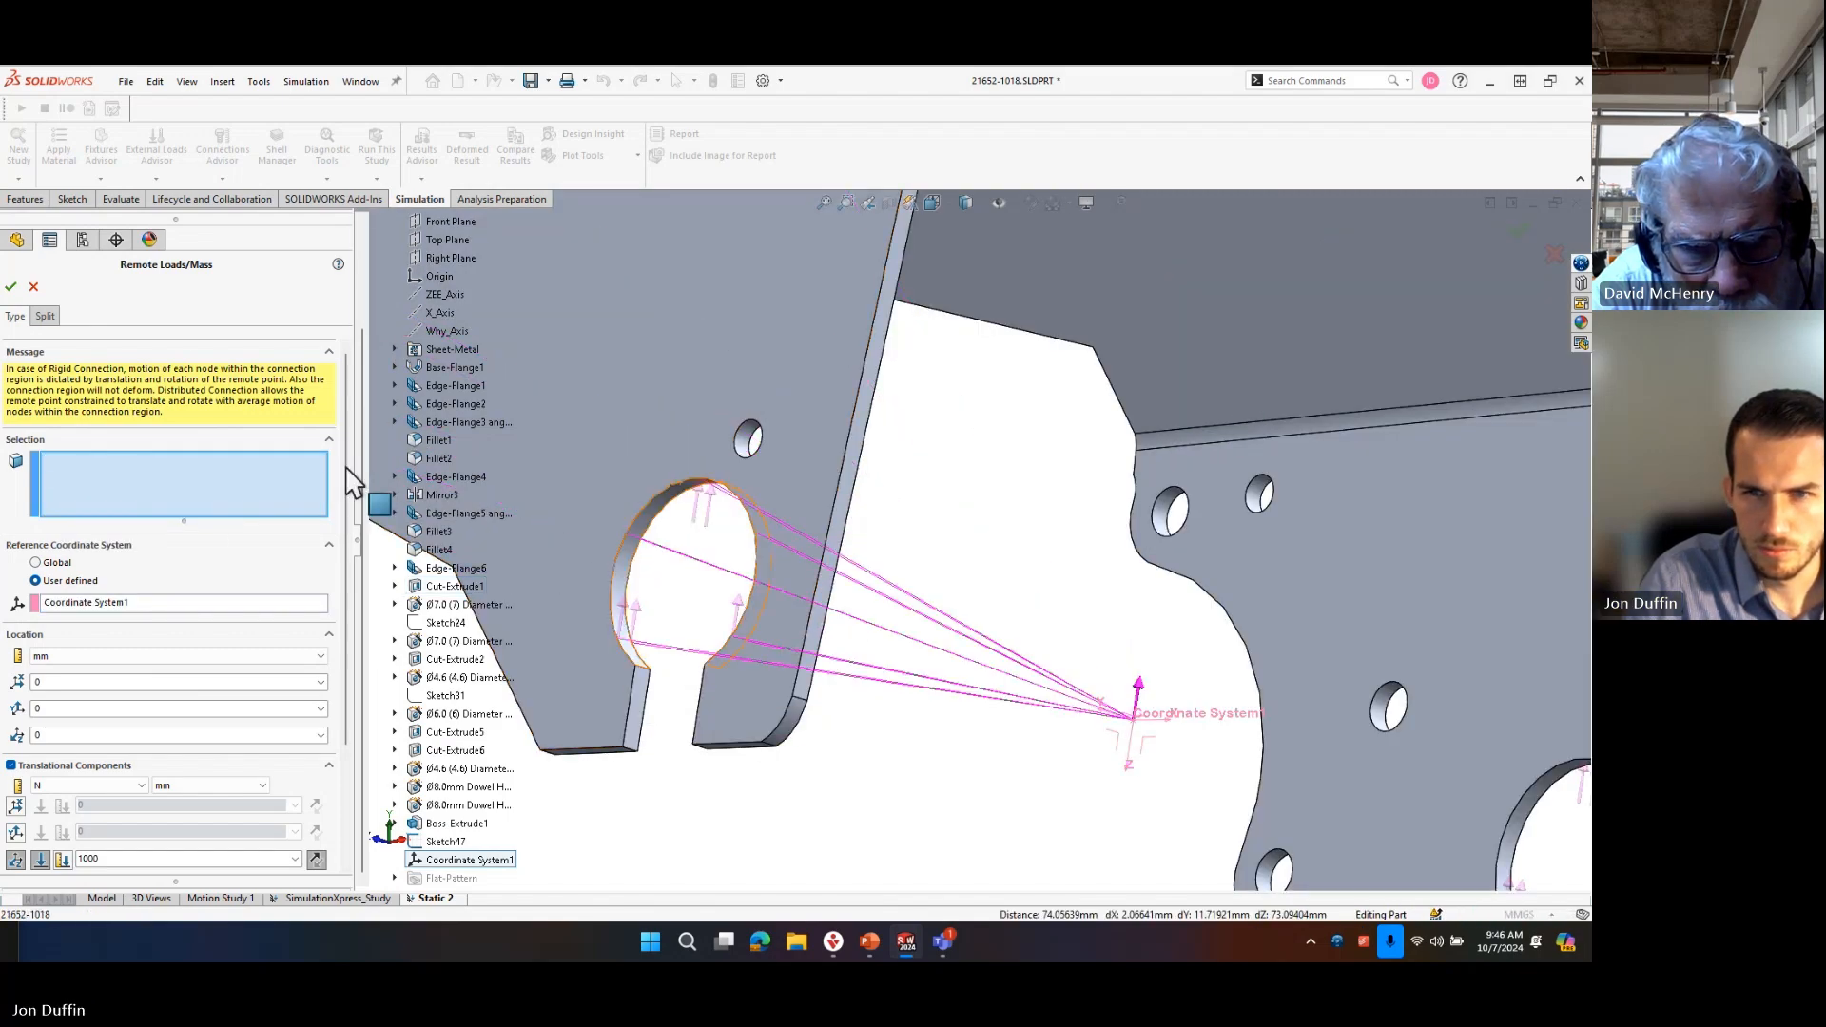
{"action": "left_click", "coordinate": [663, 521]}
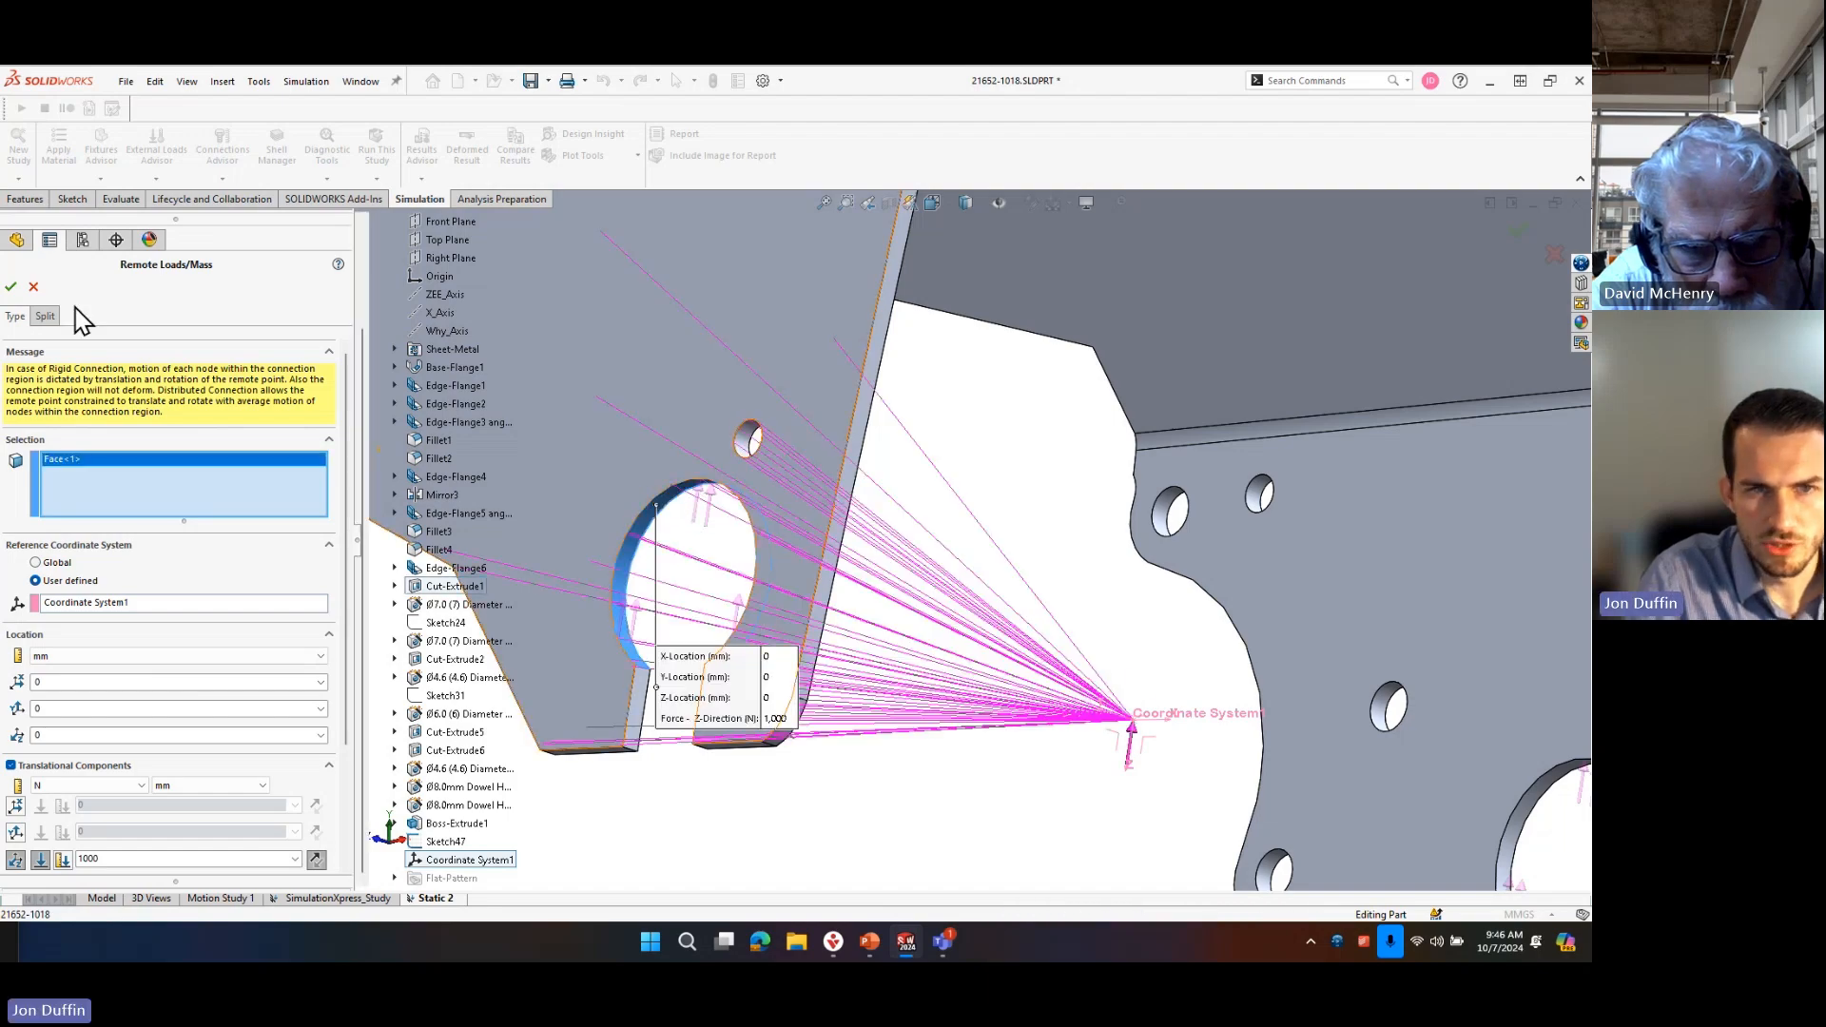
{"action": "left_click", "coordinate": [33, 286]}
Treat the sheet-metal part as a solid in the Static 2 study and suppress its existing force load.
{"action": "right_click", "coordinate": [115, 466]}
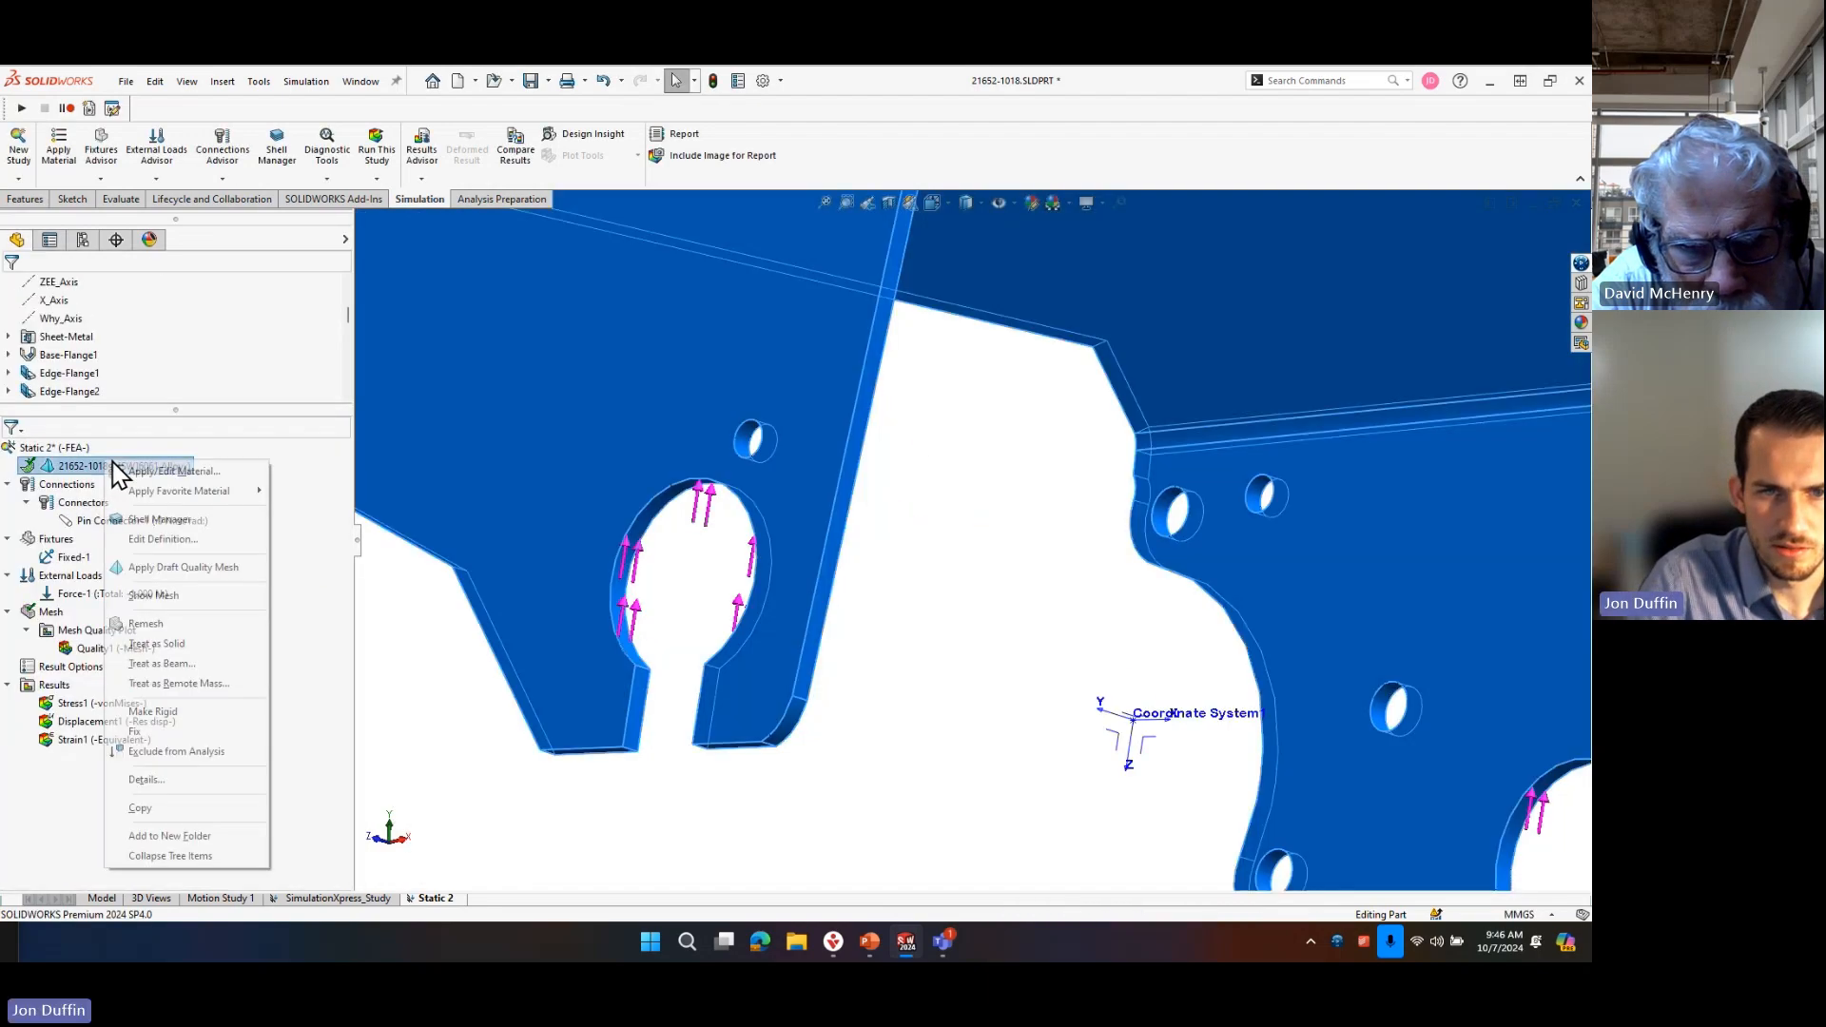
{"action": "left_click", "coordinate": [181, 647]}
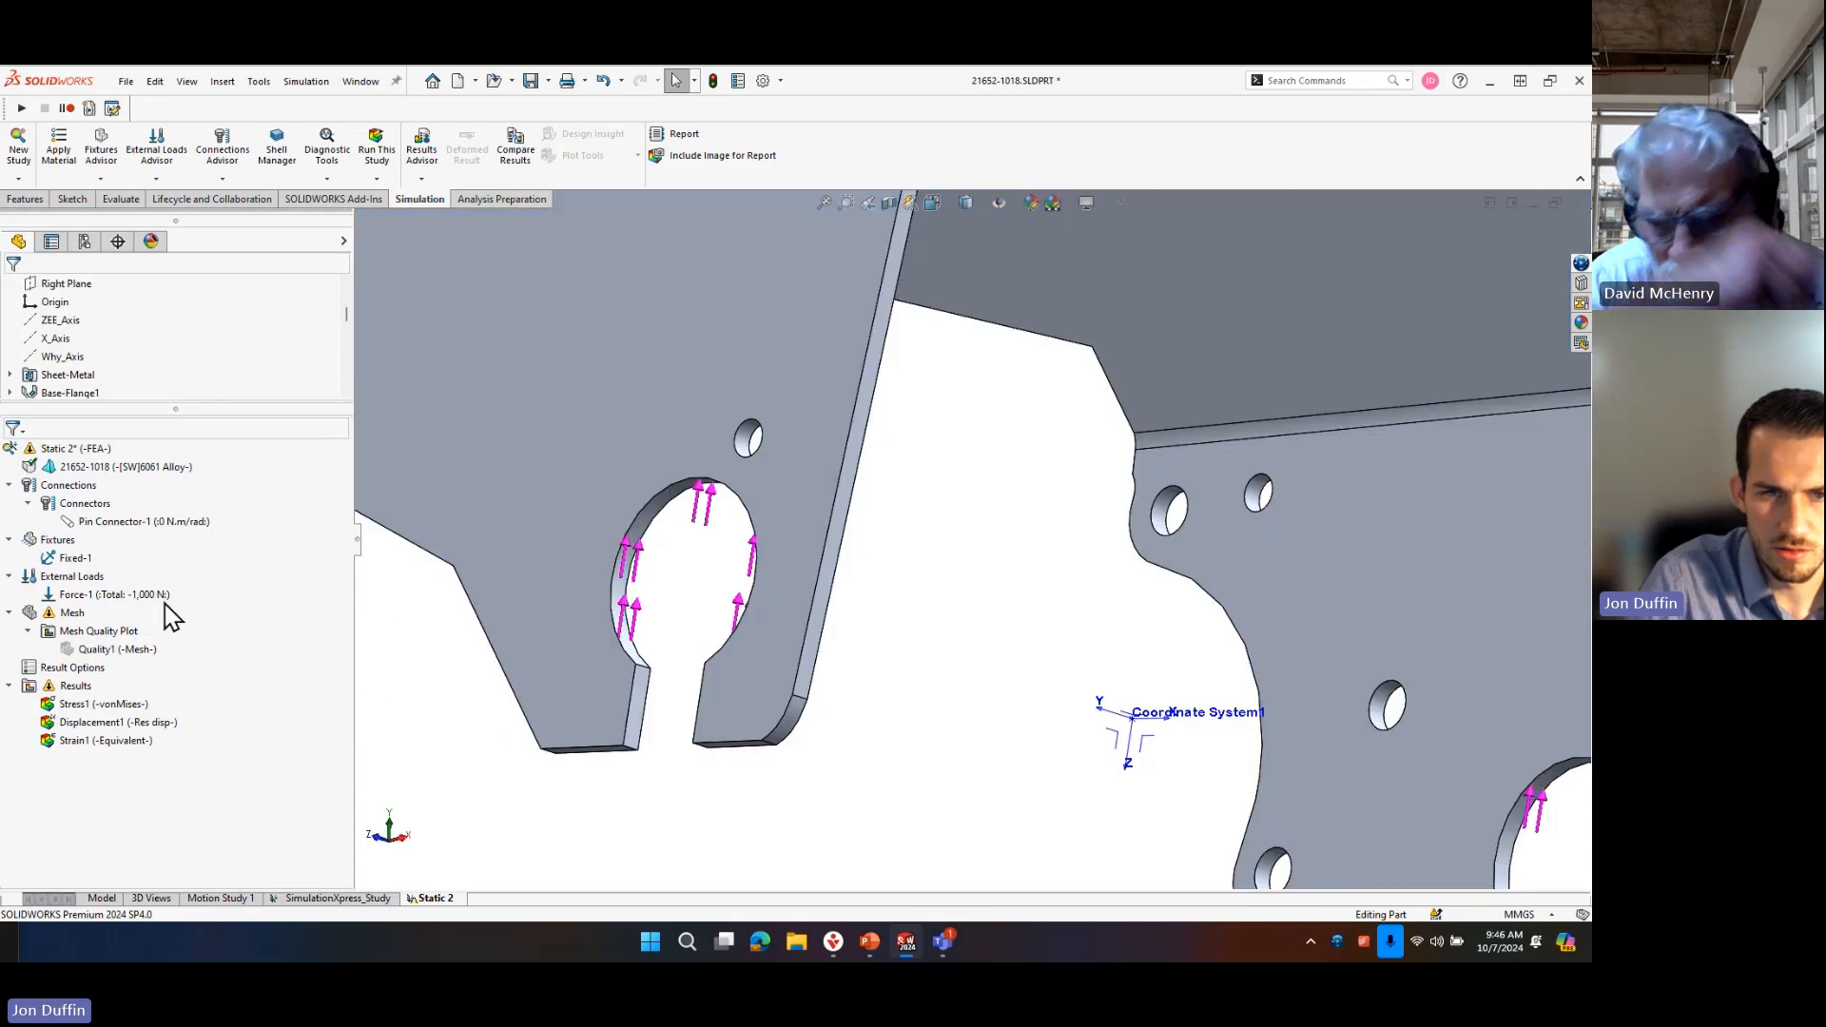
{"action": "right_click", "coordinate": [162, 595]}
{"action": "left_click", "coordinate": [199, 706]}
Start a Remote Load/Mass on both axle hole faces, referenced to the user-defined Coordinate System1.
{"action": "right_click", "coordinate": [103, 575]}
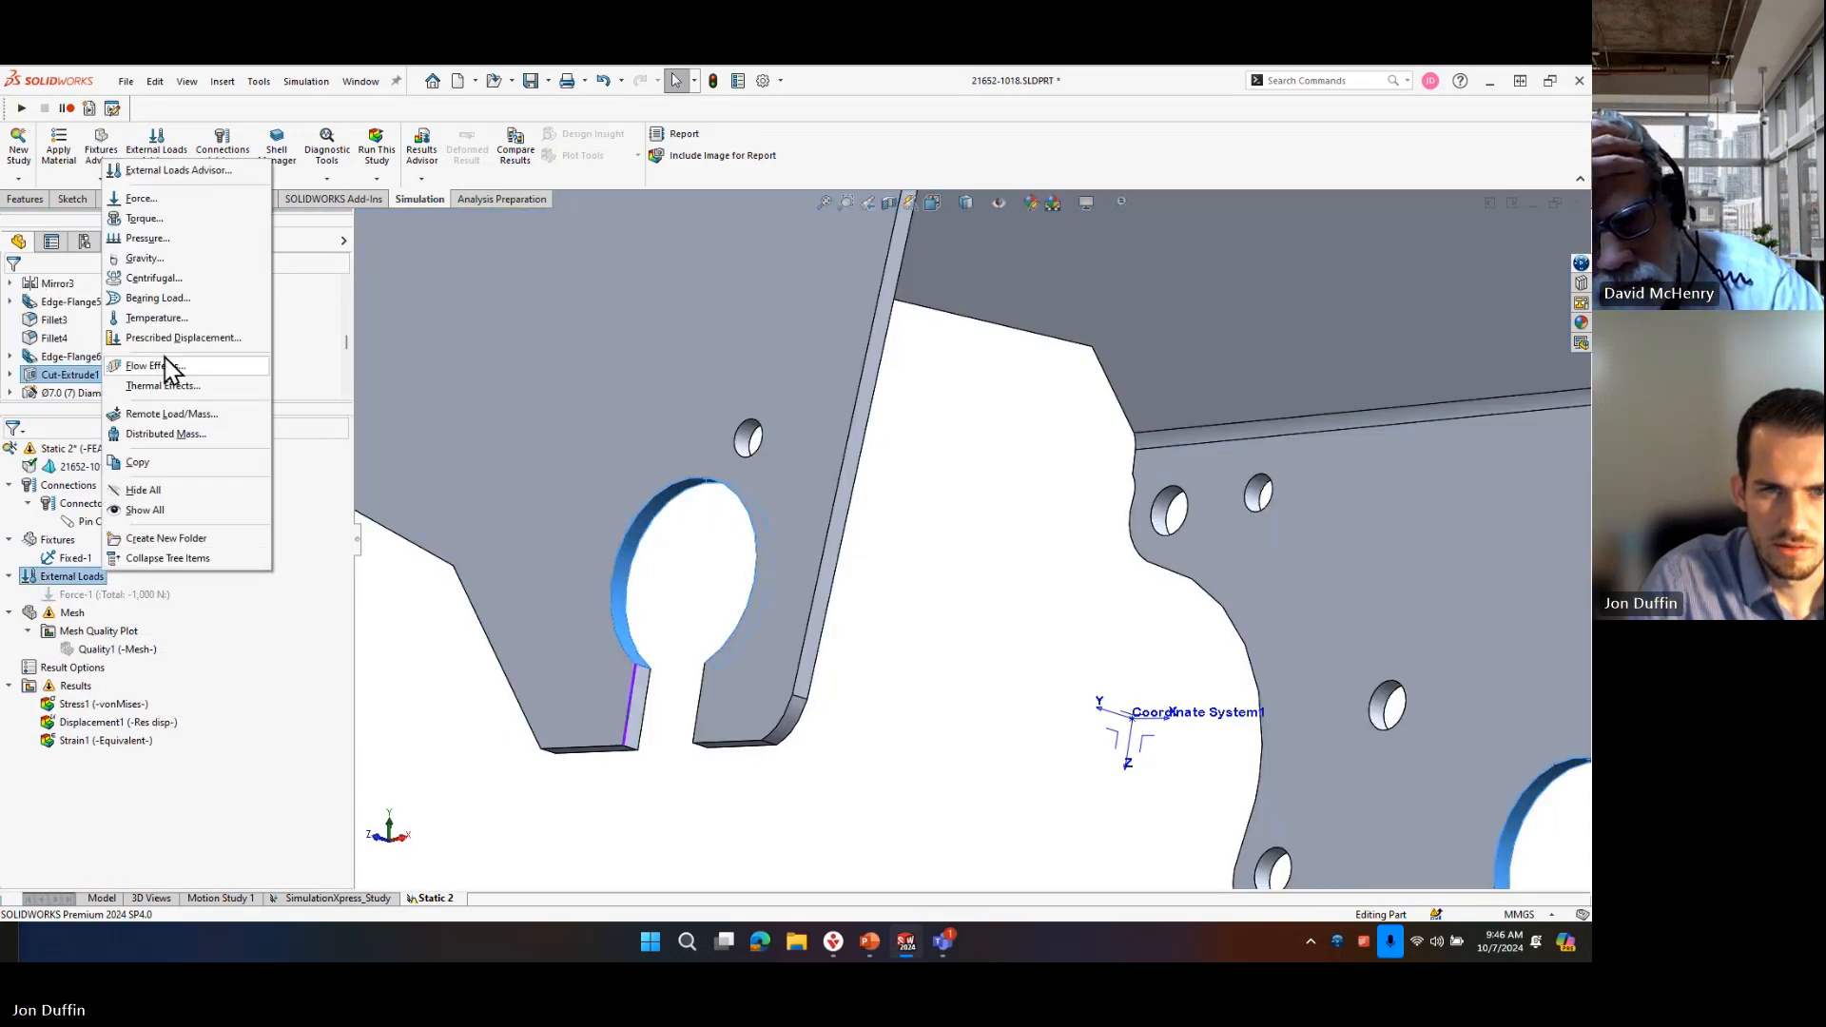
{"action": "left_click", "coordinate": [947, 541]}
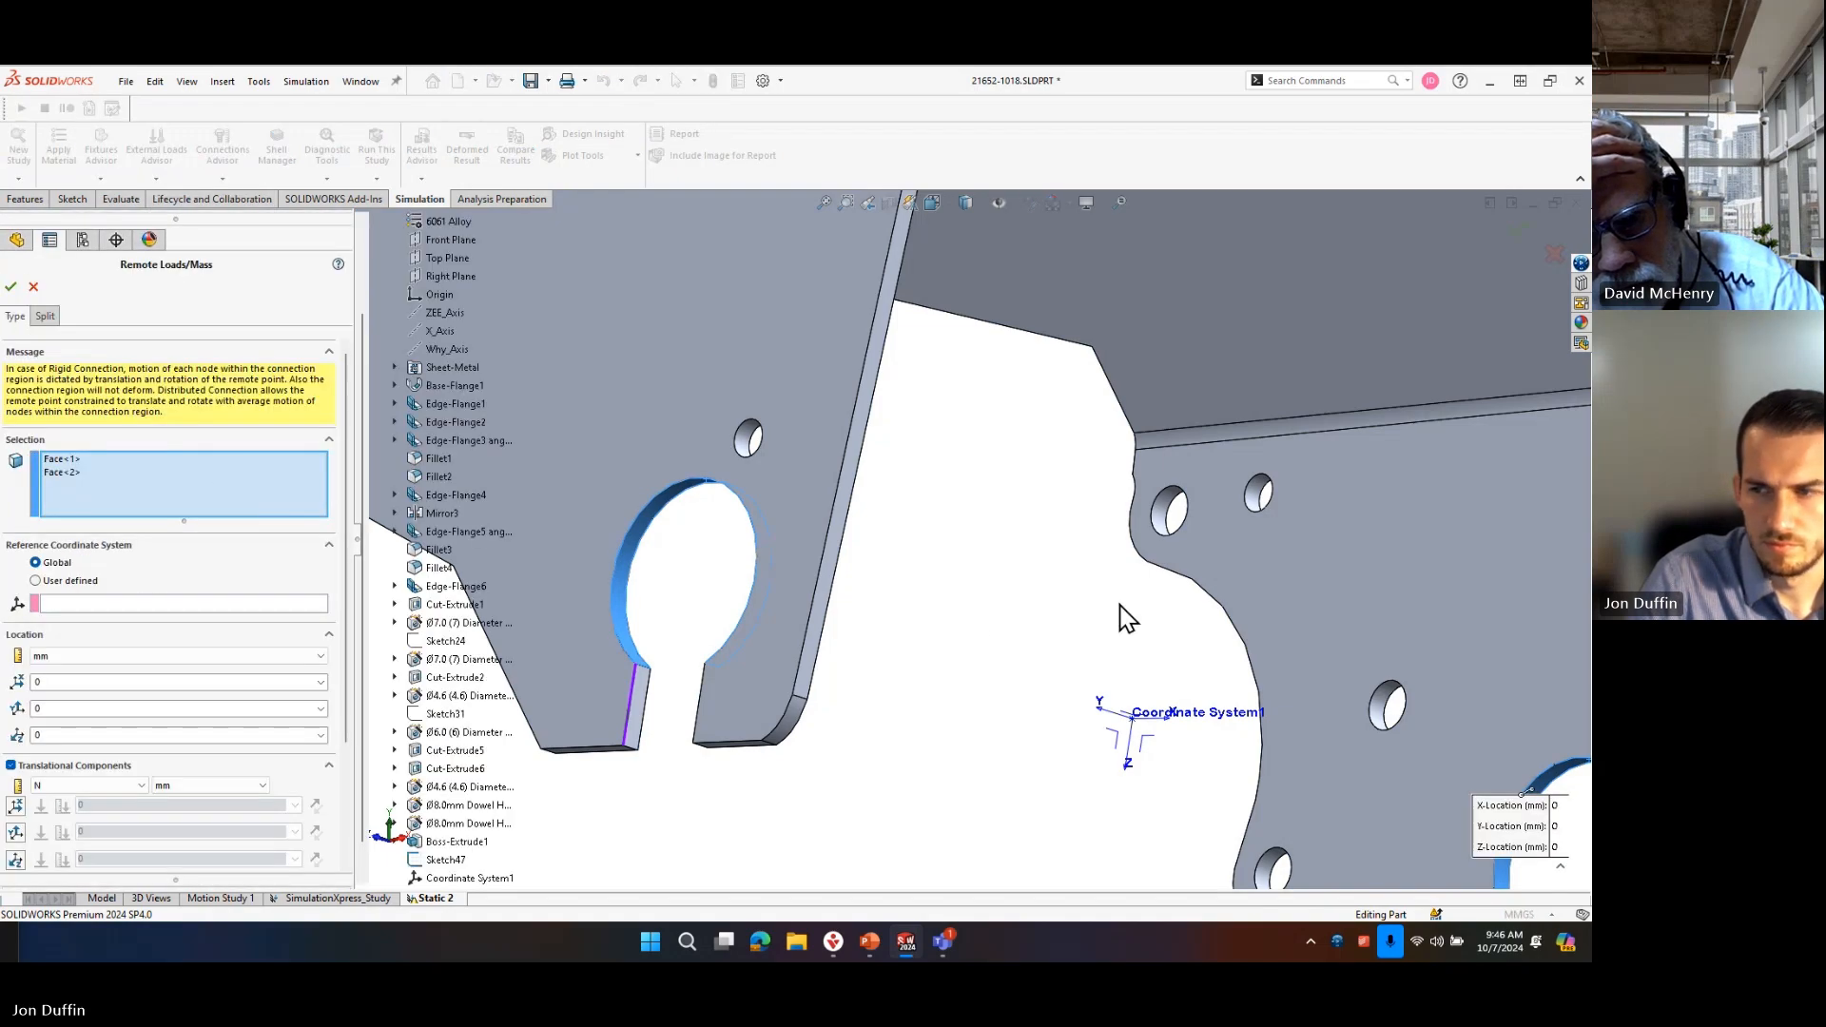
{"action": "scroll", "coordinate": [1128, 619], "scroll_direction": "up", "scroll_amount": 3}
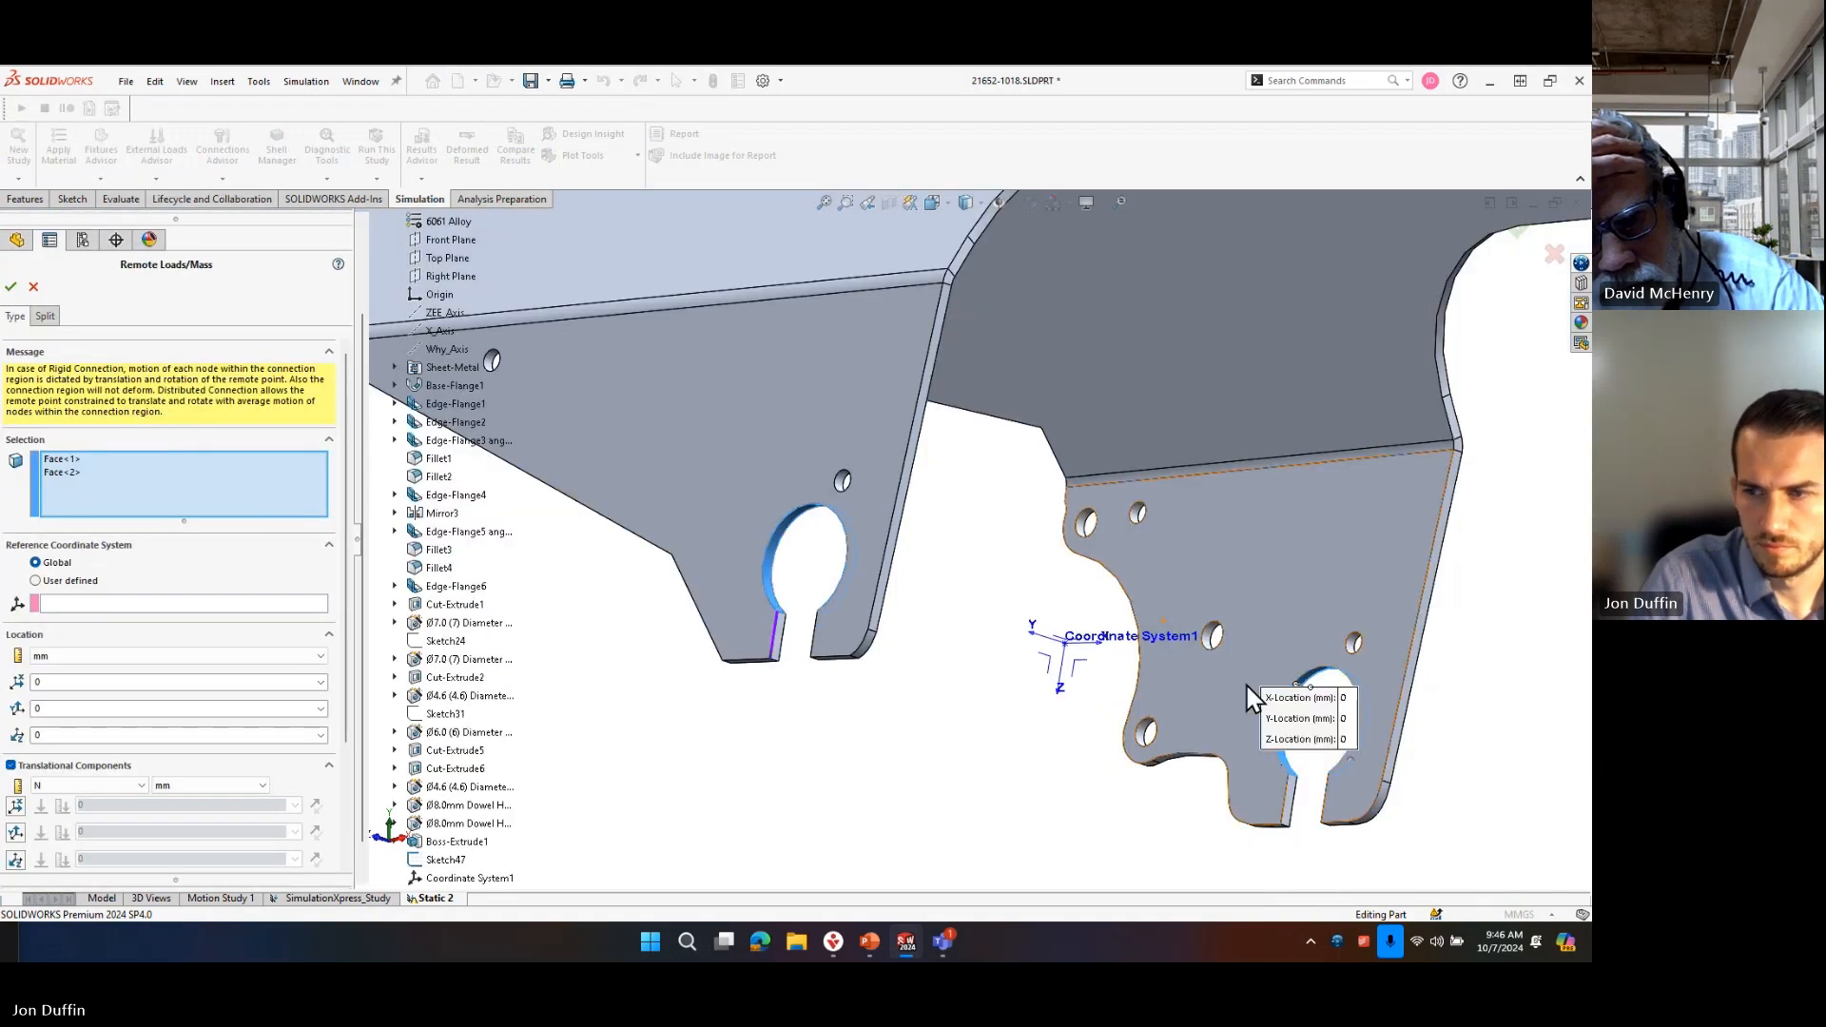
{"action": "left_click", "coordinate": [76, 581]}
{"action": "scroll", "coordinate": [416, 661], "scroll_direction": "down", "scroll_amount": 1}
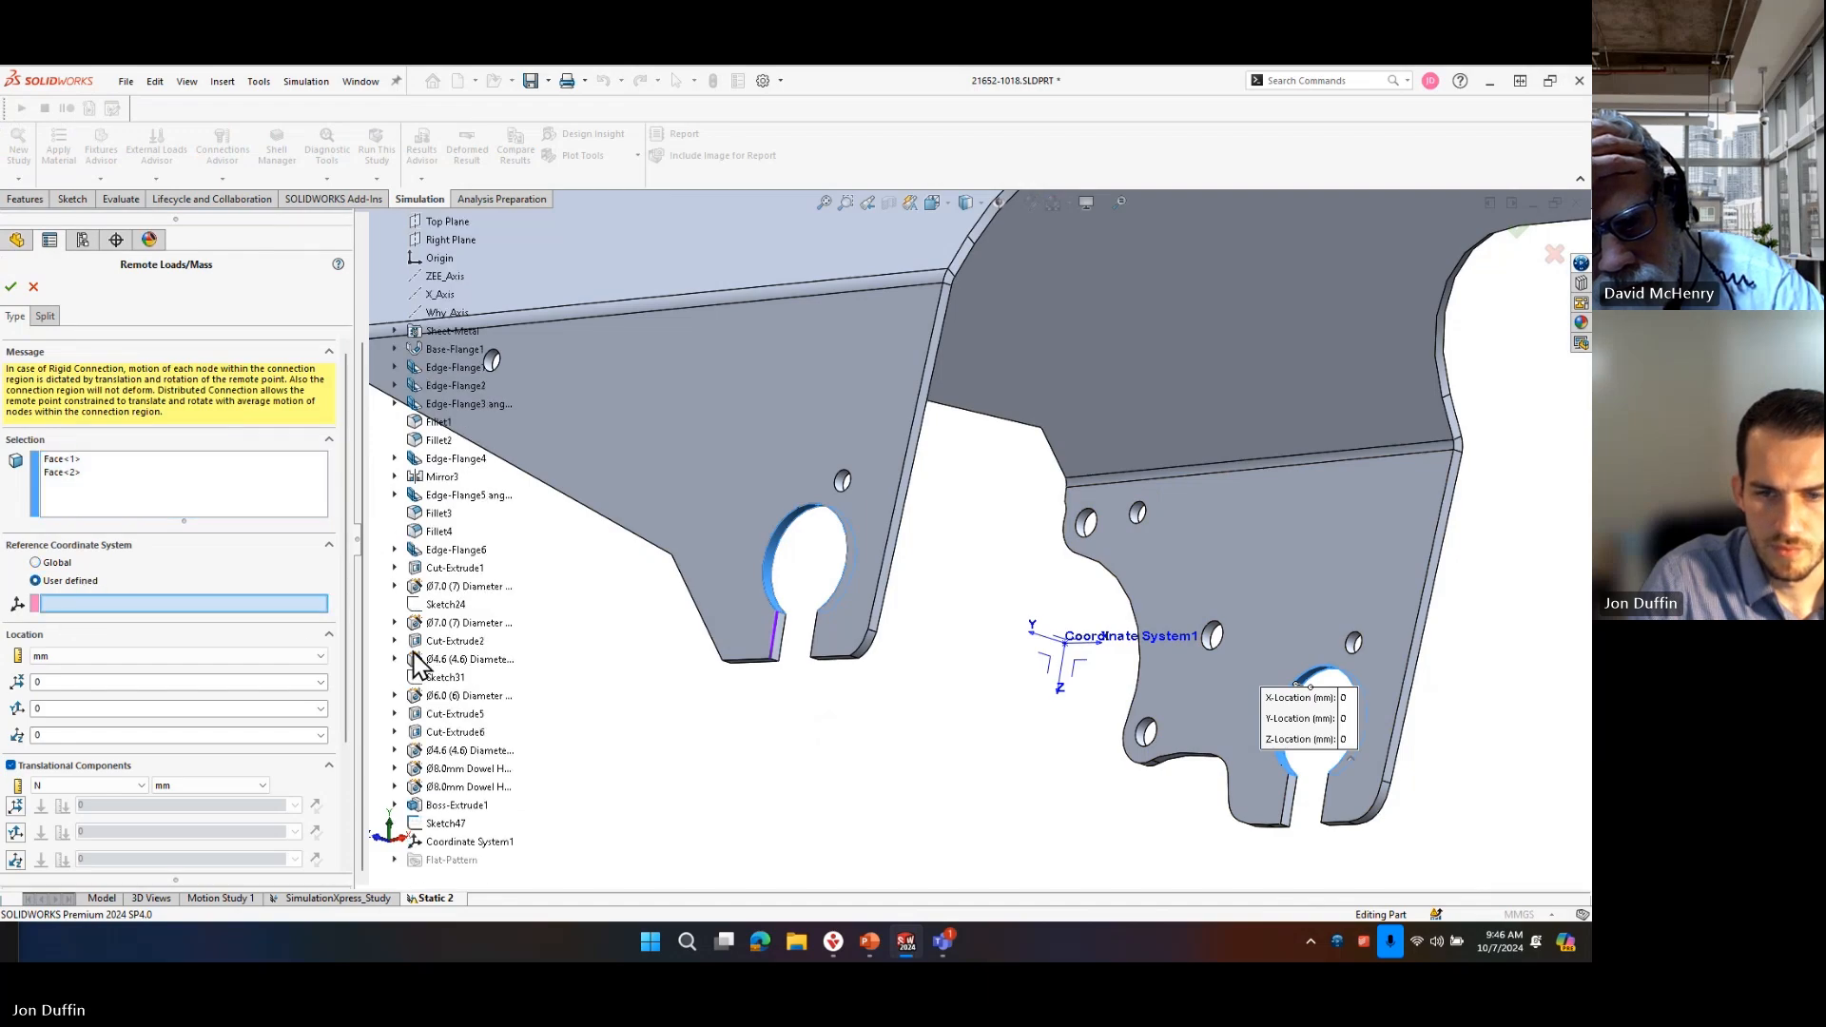
{"action": "left_click", "coordinate": [466, 841]}
Set the remote load's Z-direction force to 1000 N, reverse its direction and accept the load.
{"action": "left_click", "coordinate": [16, 859]}
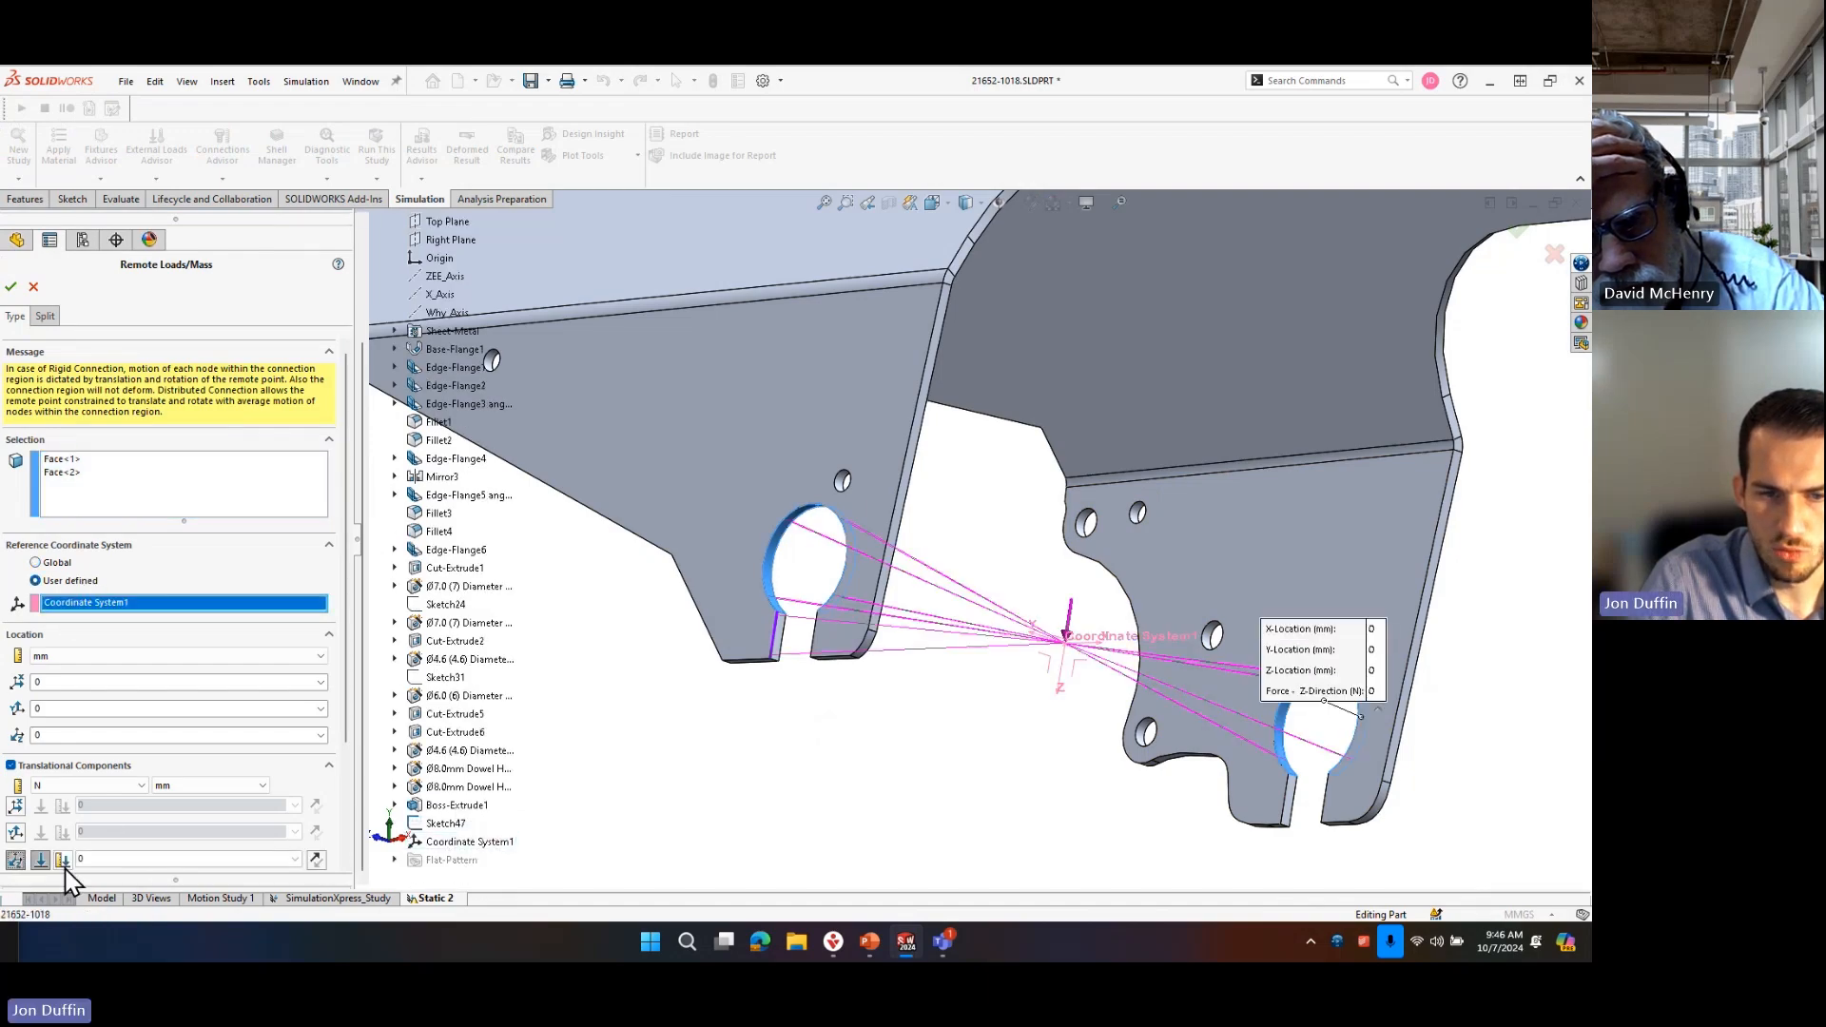
{"action": "left_click_drag", "start_coordinate": [101, 861], "coordinate": [52, 849]}
{"action": "type", "text": "1000"}
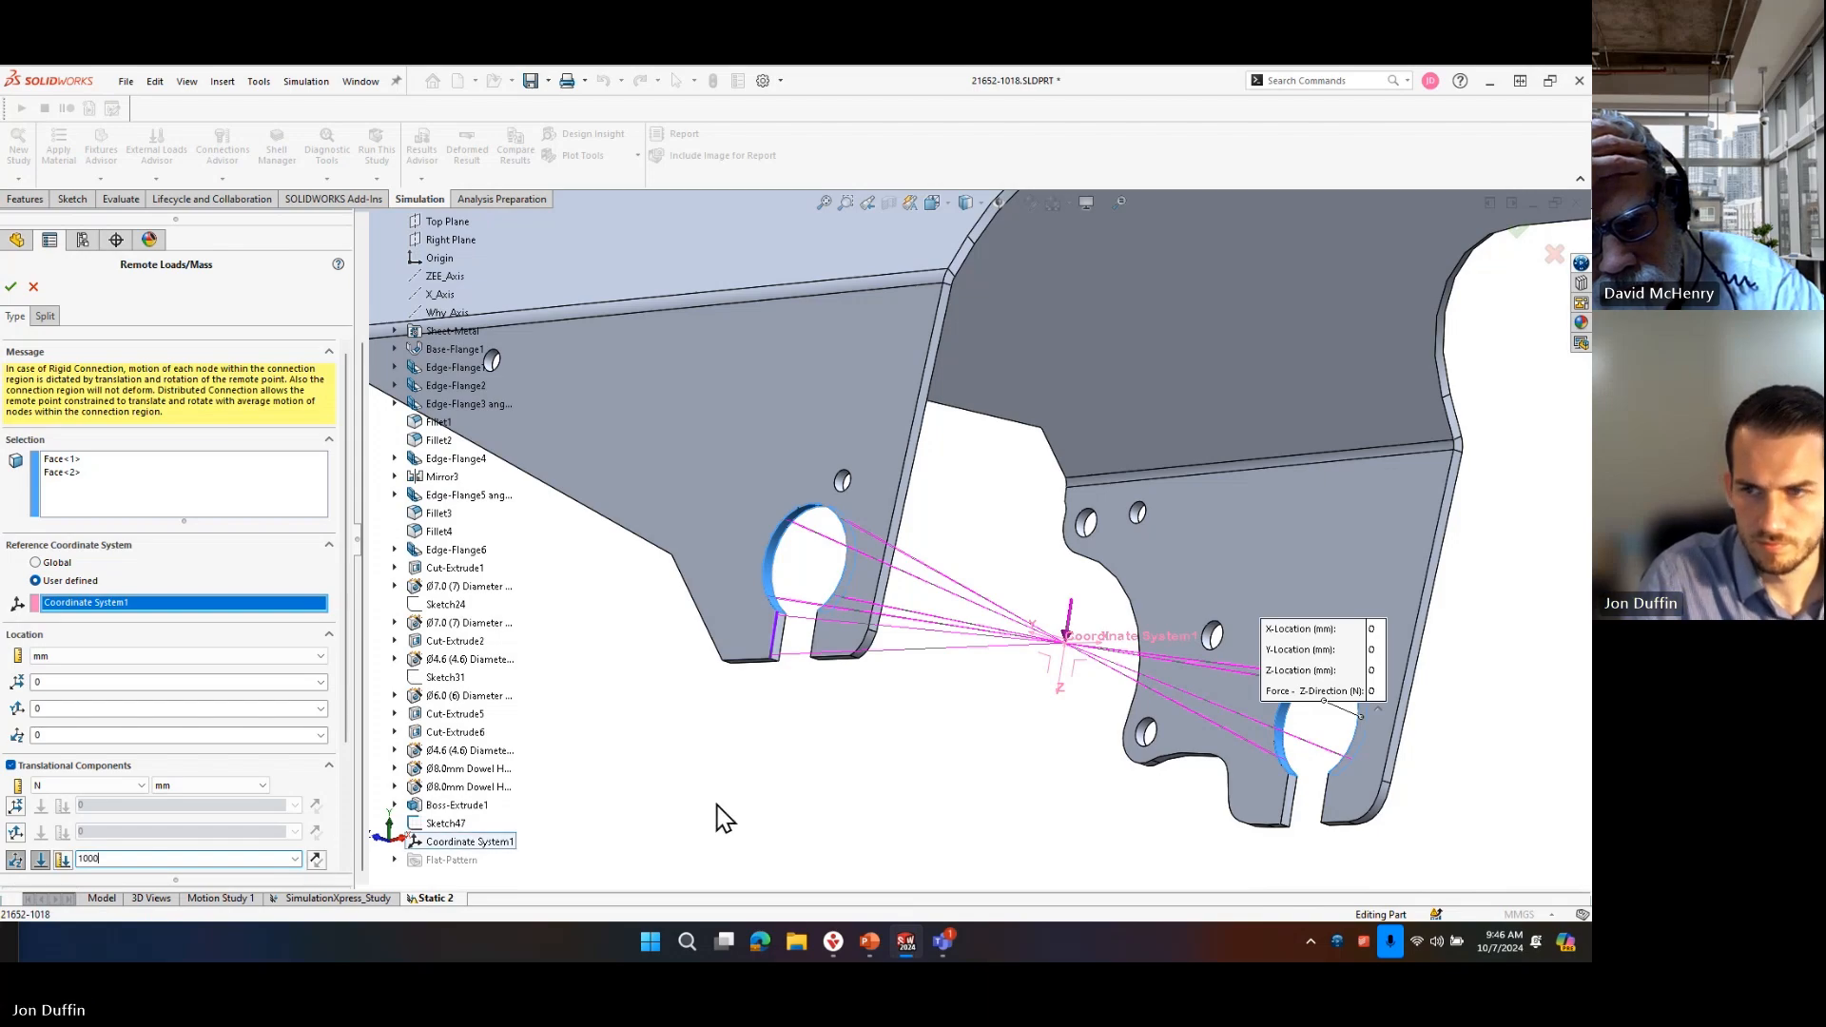
{"action": "left_click", "coordinate": [317, 859]}
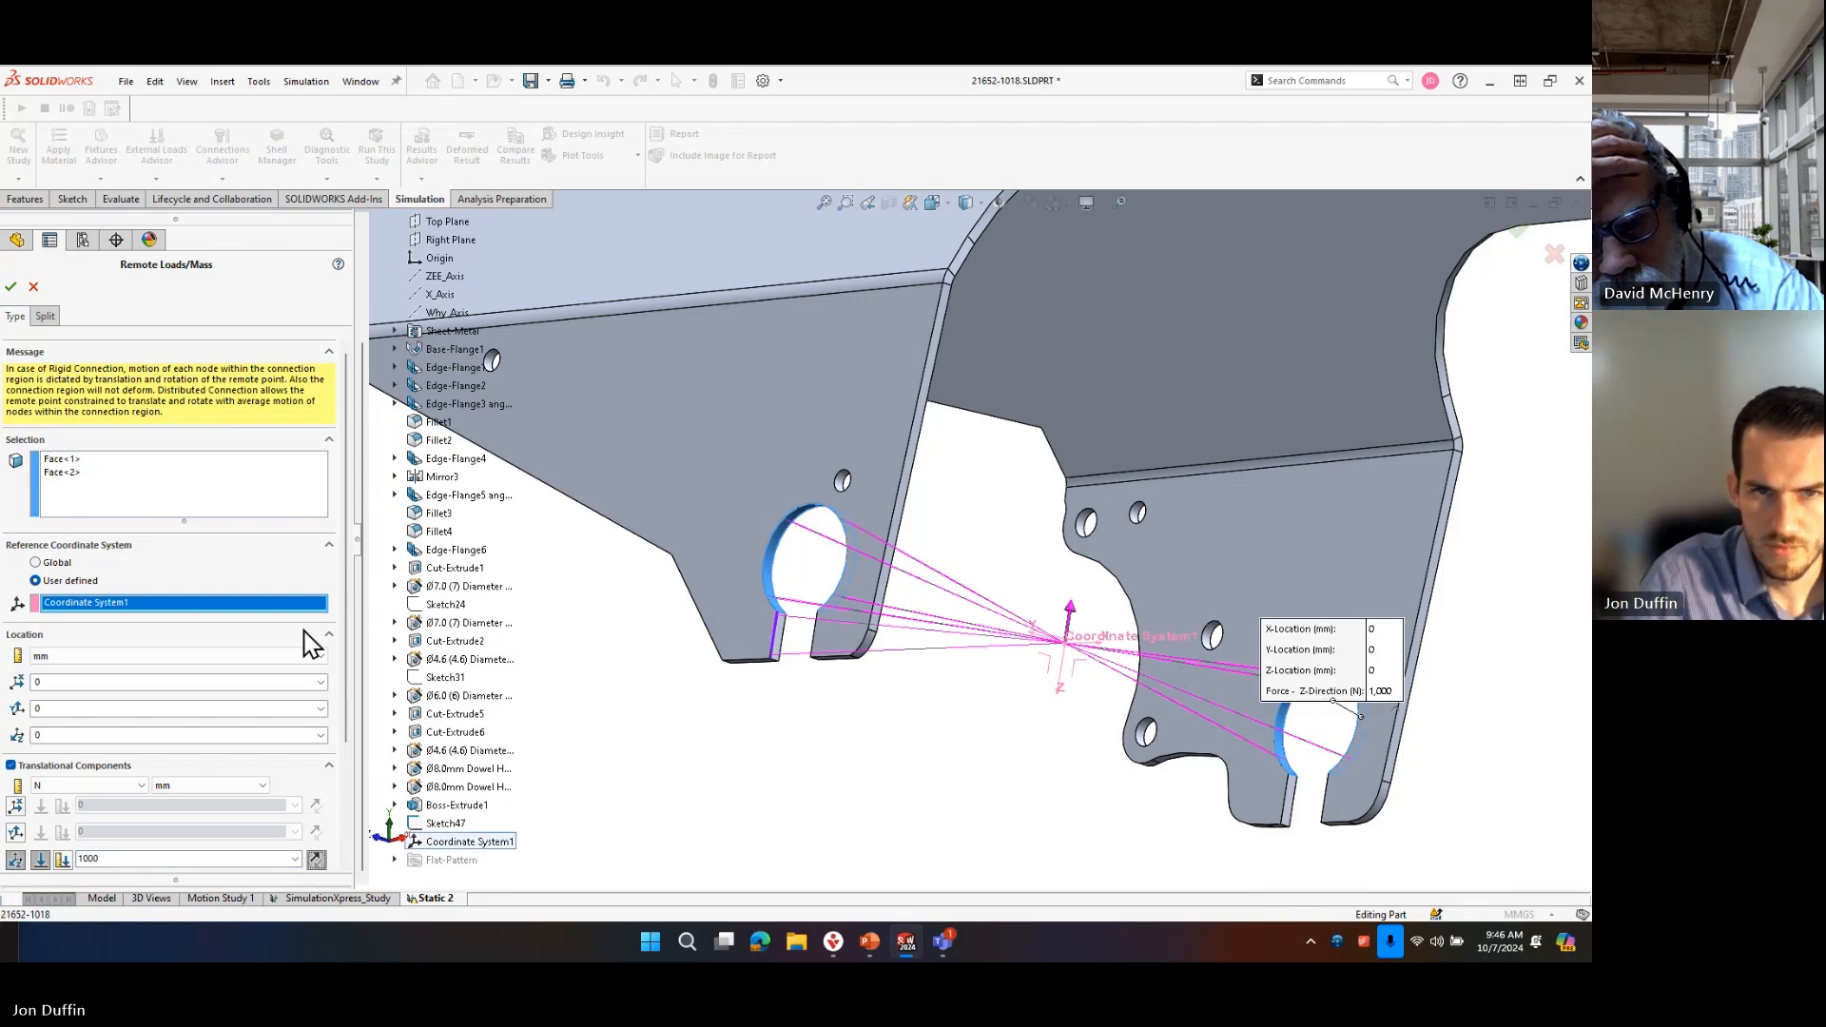
{"action": "left_click", "coordinate": [12, 287]}
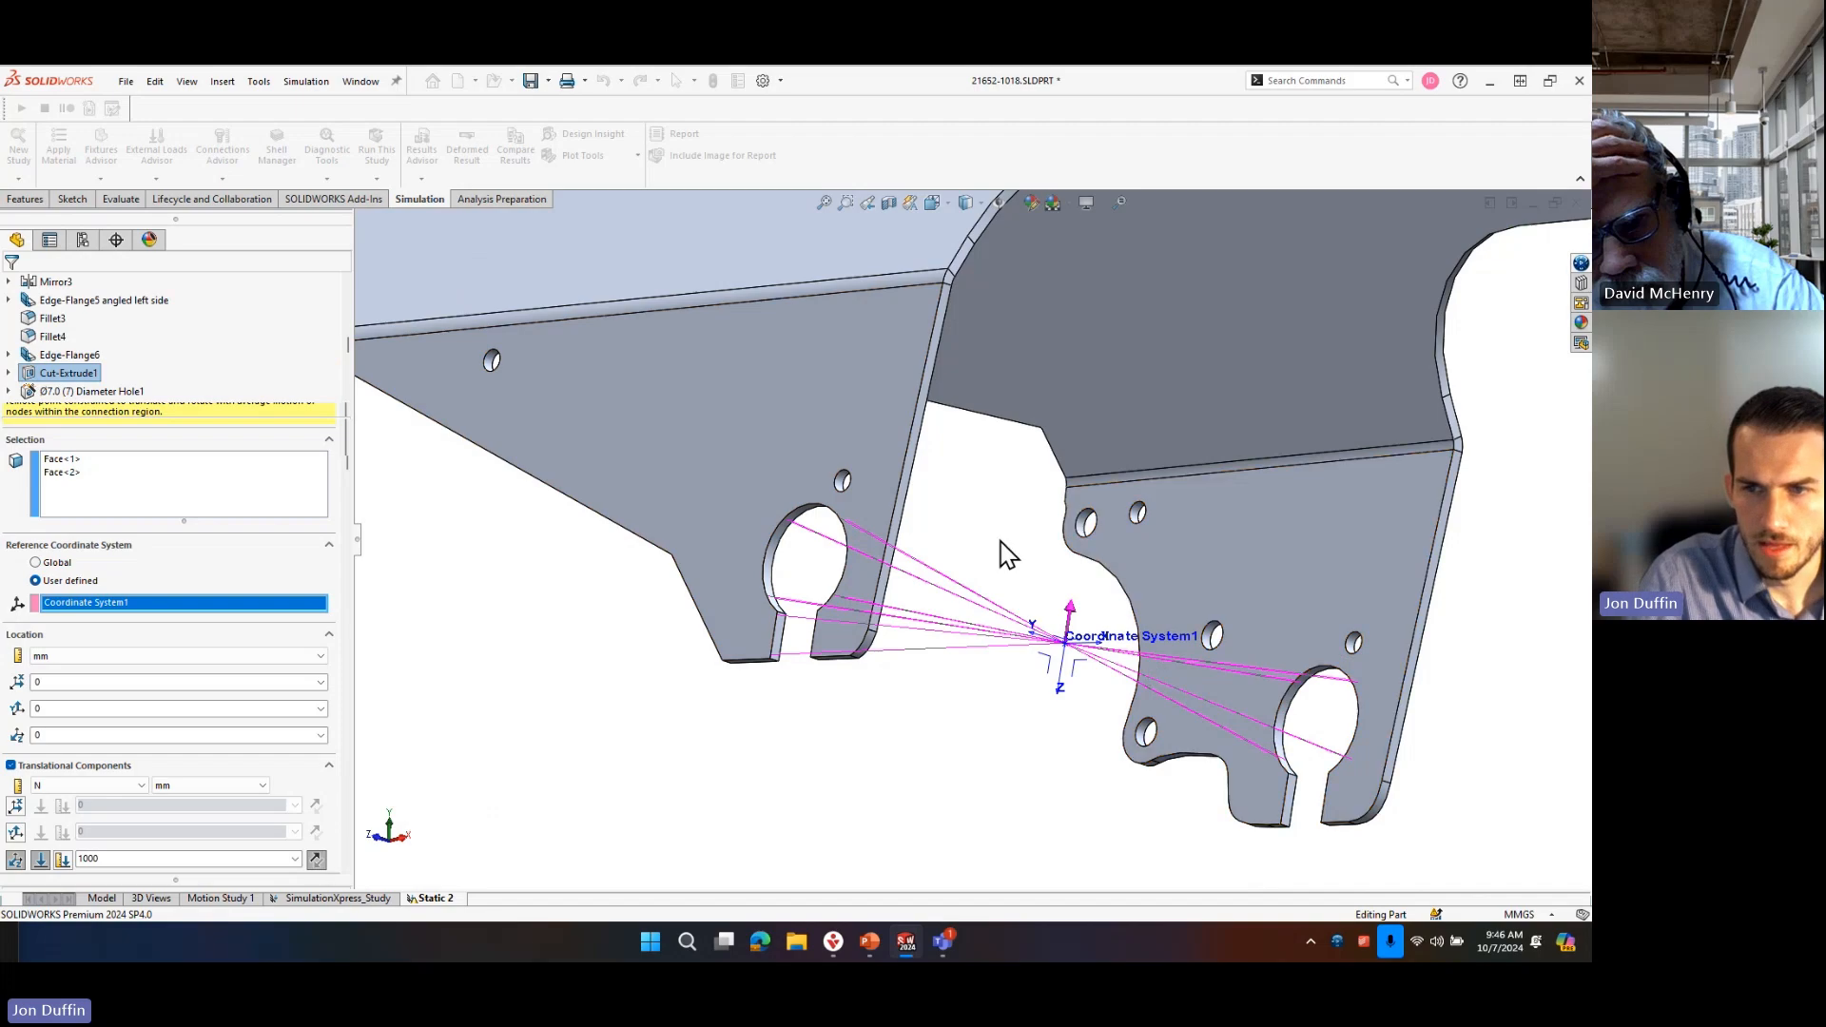
Reopen the remote load's definition to check its selected axle hole faces, and close it.
{"action": "middle_click_drag", "start_coordinate": [995, 558], "coordinate": [881, 701]}
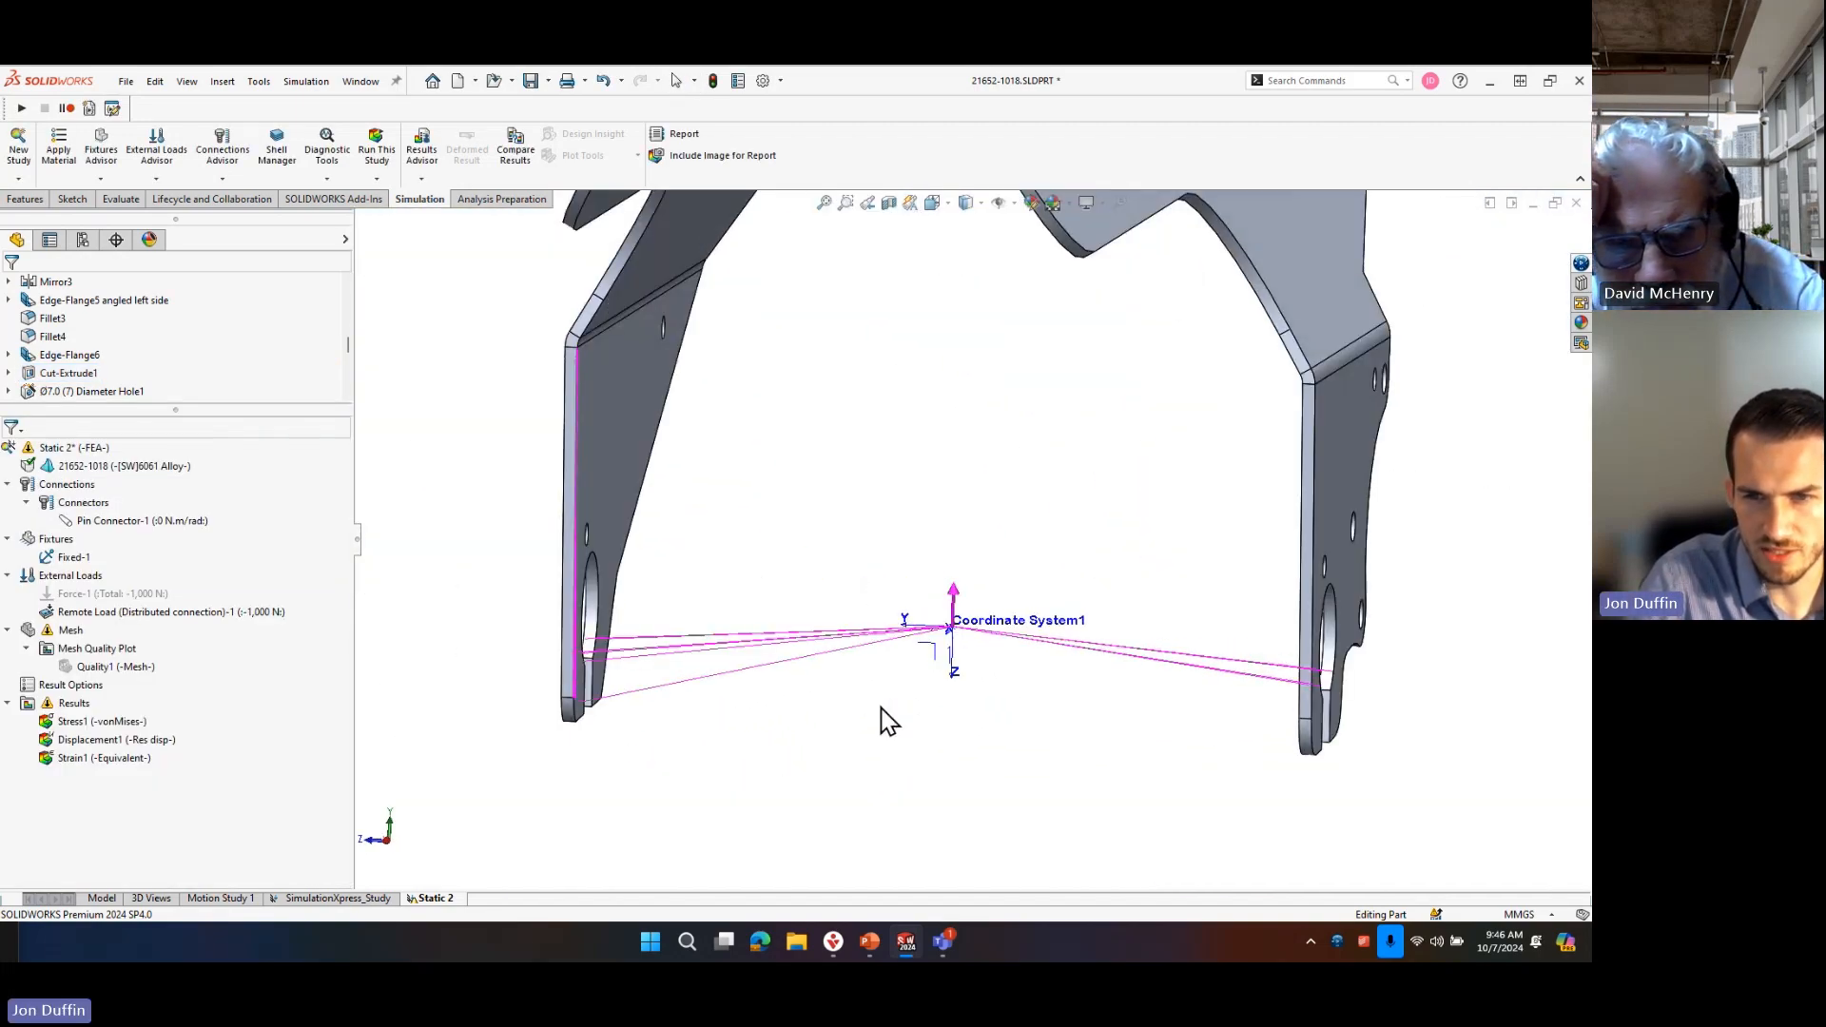
{"action": "left_click", "coordinate": [113, 613]}
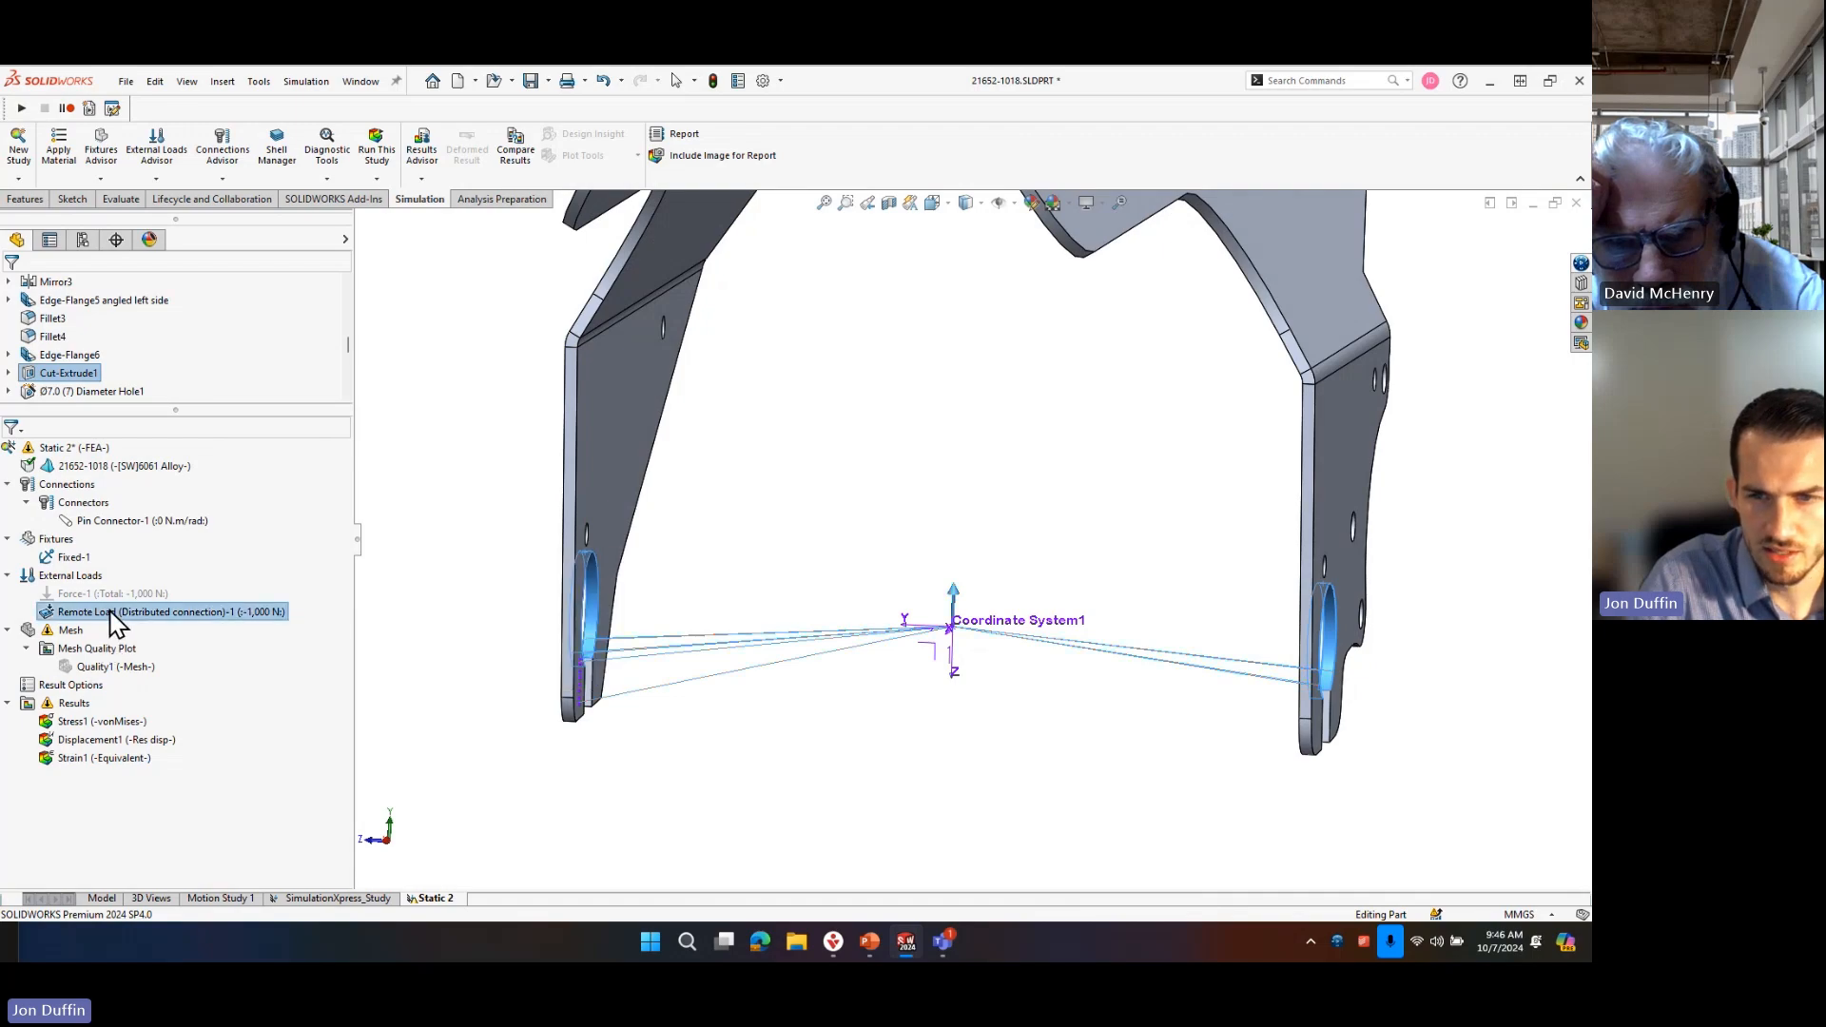
{"action": "middle_click_drag", "start_coordinate": [704, 660], "coordinate": [582, 686]}
{"action": "right_click", "coordinate": [154, 619]}
{"action": "left_click", "coordinate": [212, 628]}
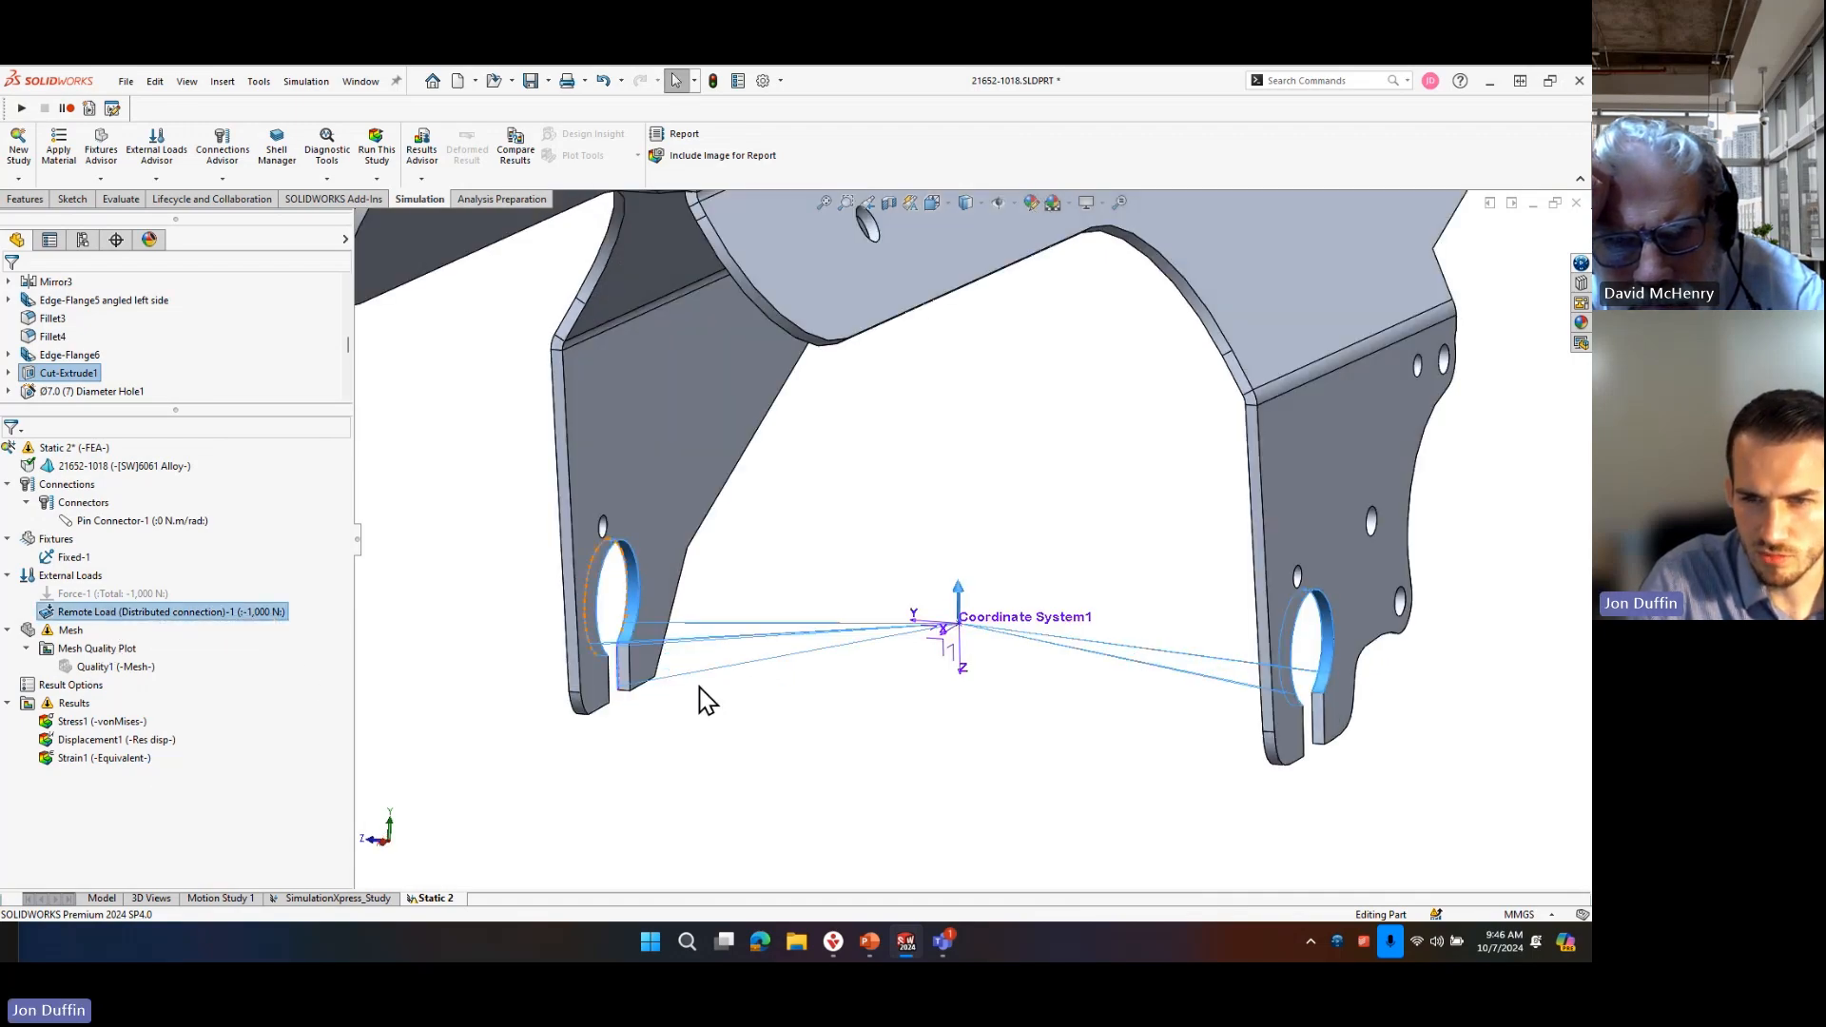
{"action": "left_click", "coordinate": [112, 472]}
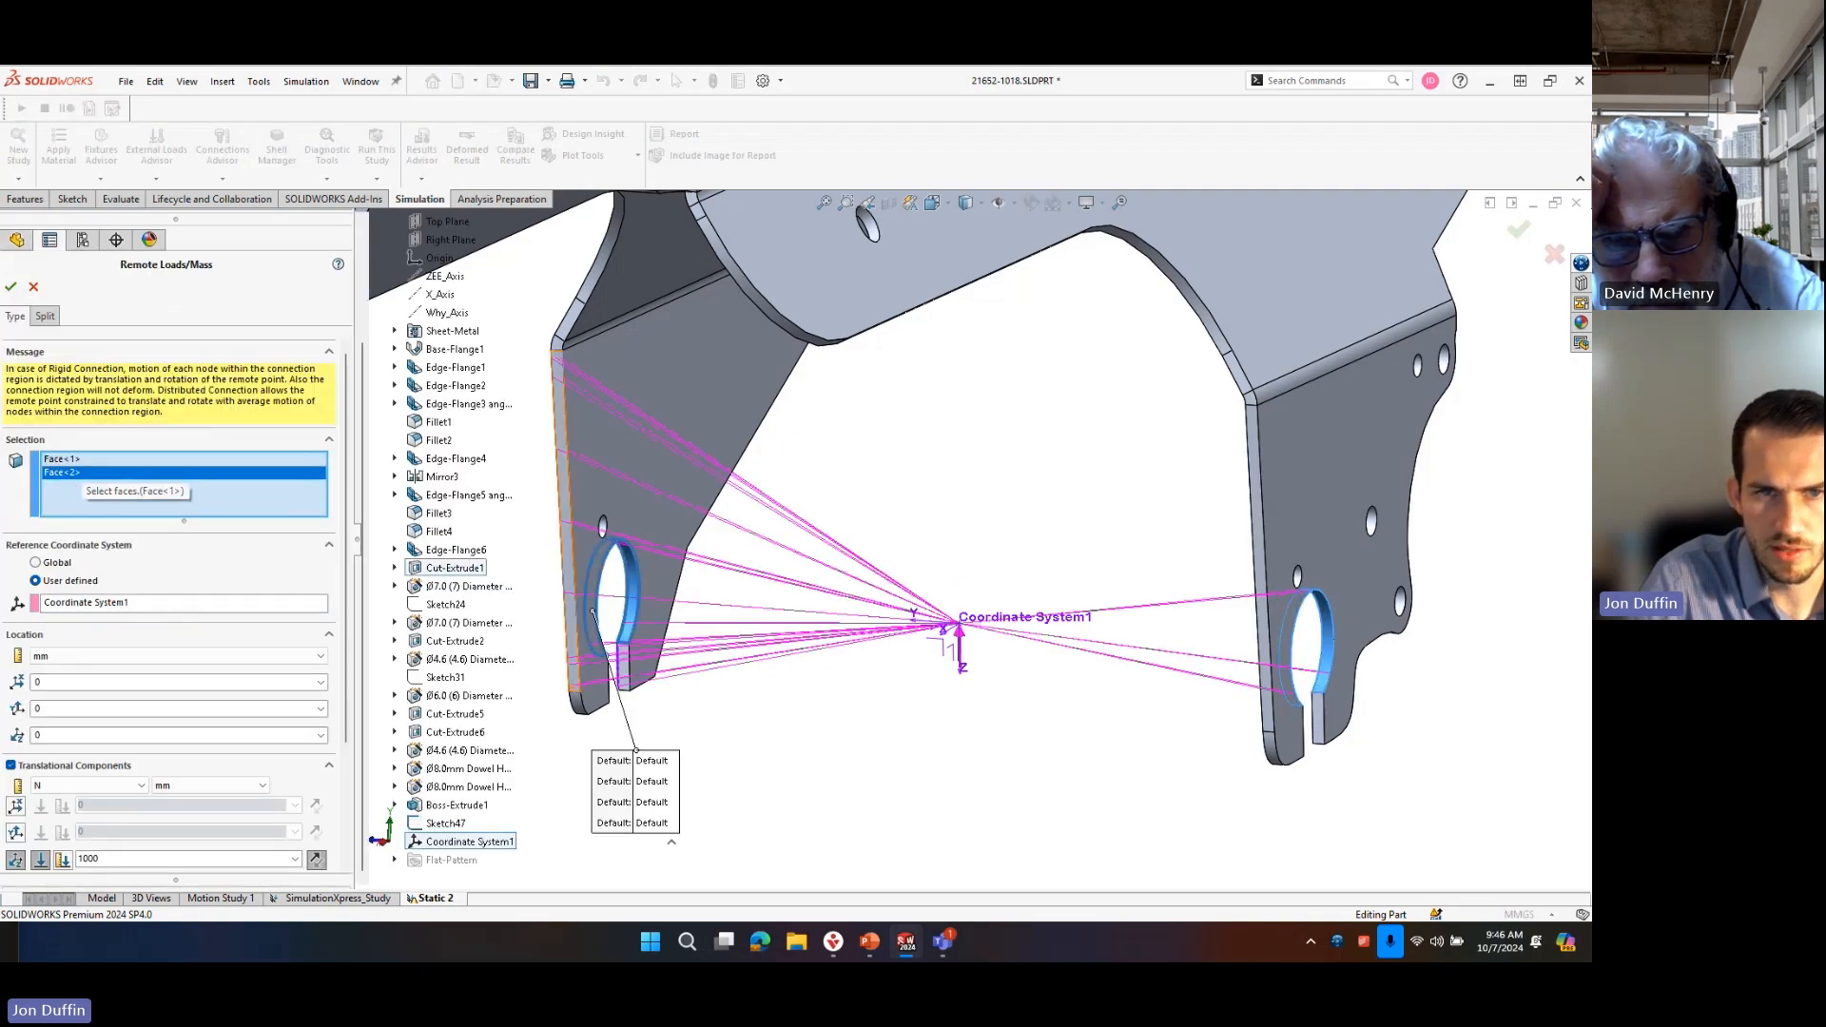
{"action": "left_click", "coordinate": [13, 288]}
Examine the remote load's connection lines, direction and details between the two axle tabs.
{"action": "middle_click_drag", "start_coordinate": [1031, 647], "coordinate": [986, 586]}
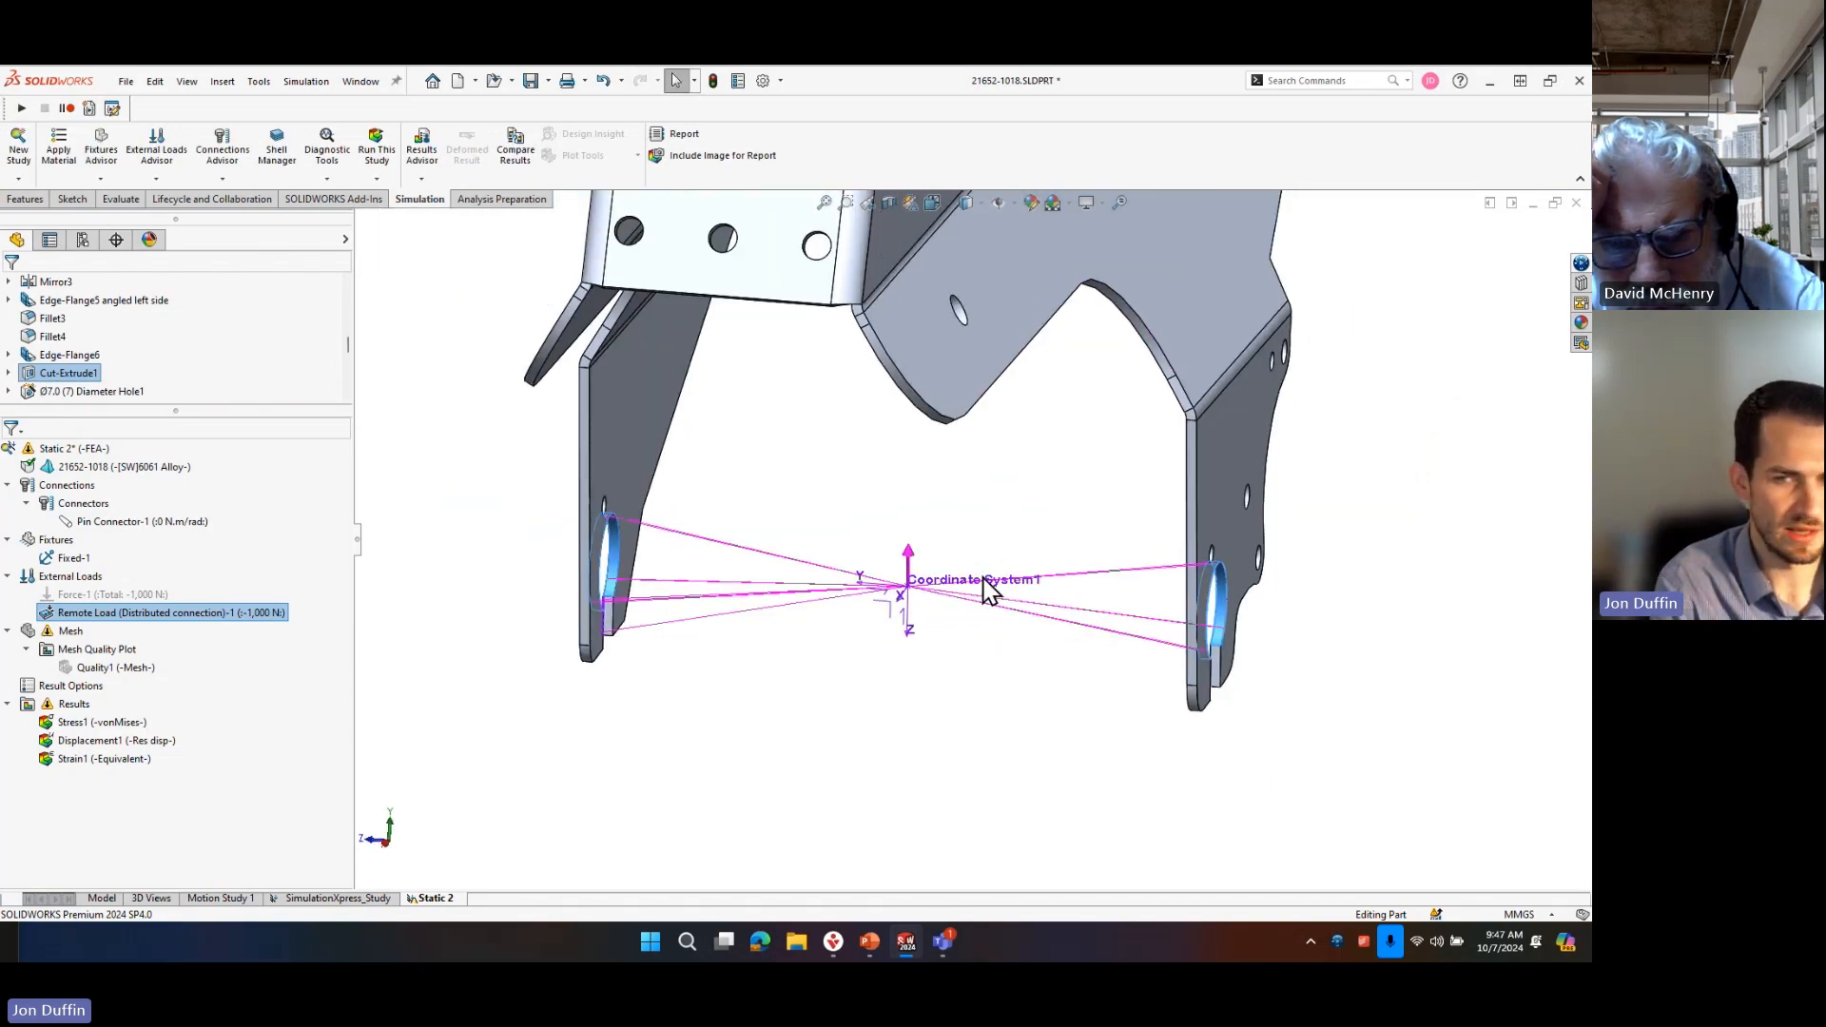
{"action": "scroll", "coordinate": [1052, 676], "scroll_direction": "down", "scroll_amount": 3}
{"action": "scroll", "coordinate": [970, 637], "scroll_direction": "up", "scroll_amount": 1}
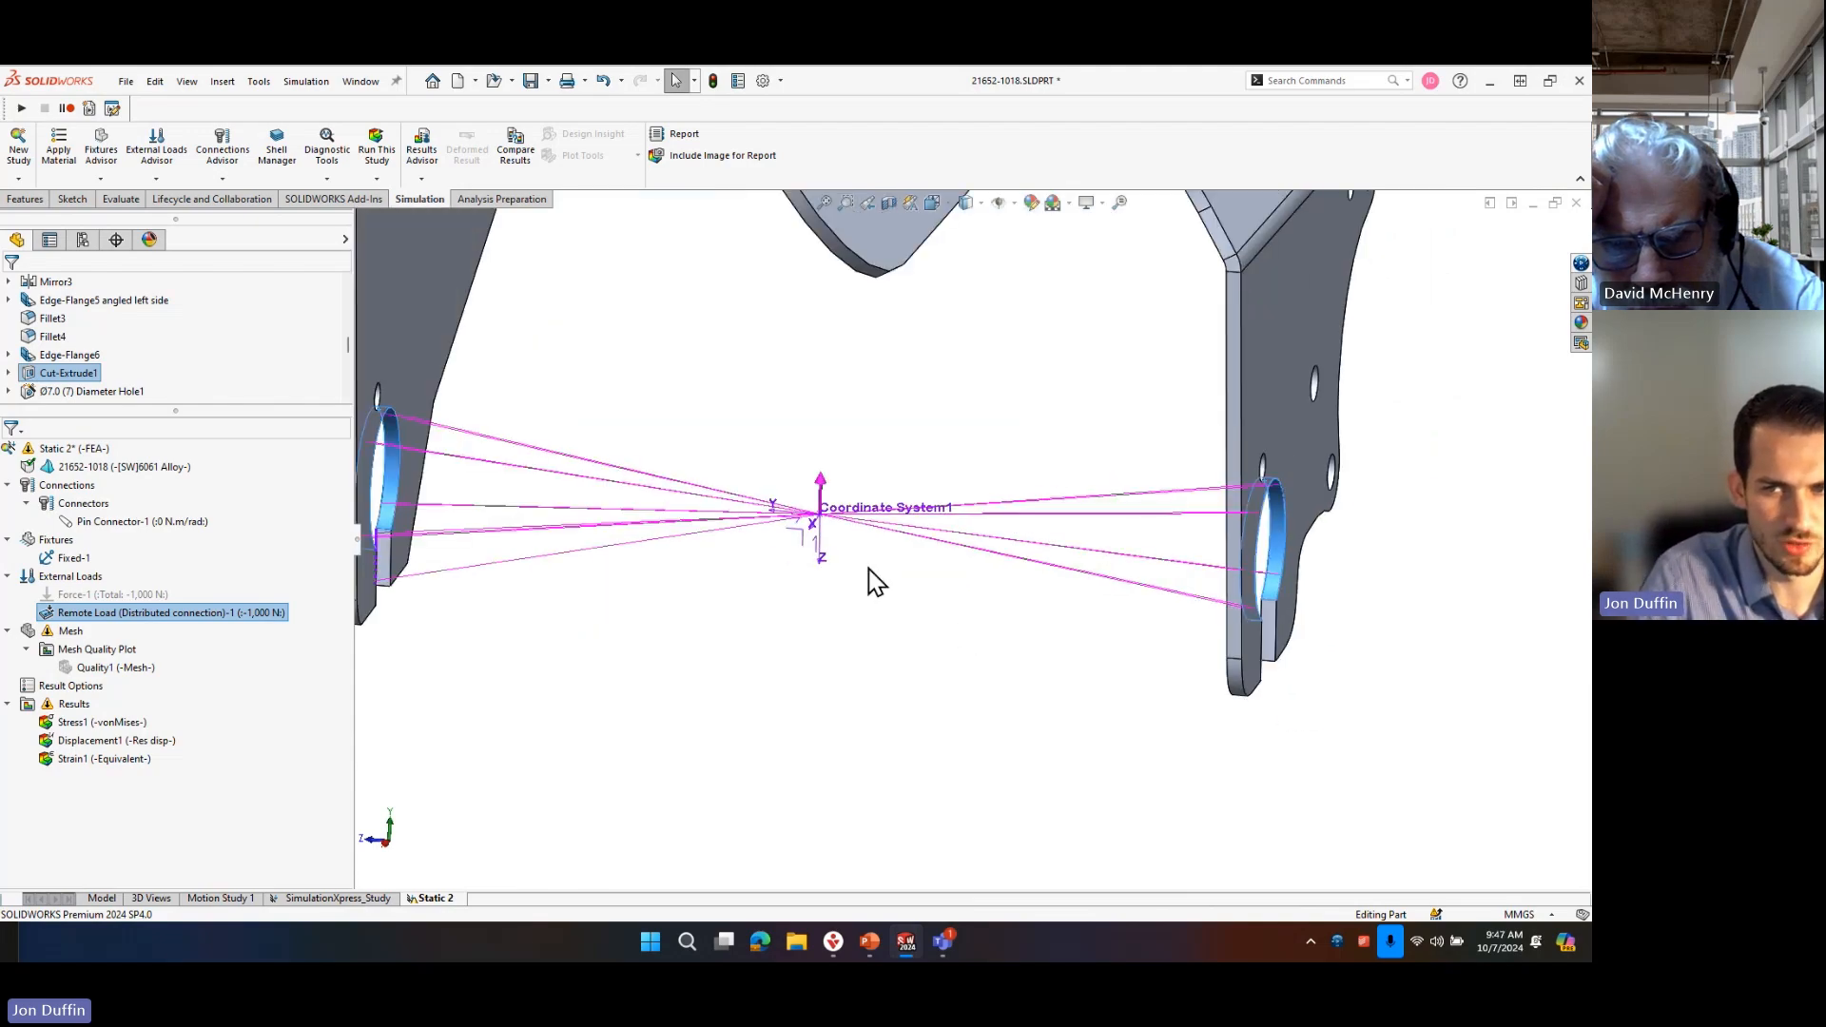
{"action": "mouse_move", "coordinate": [824, 504]}
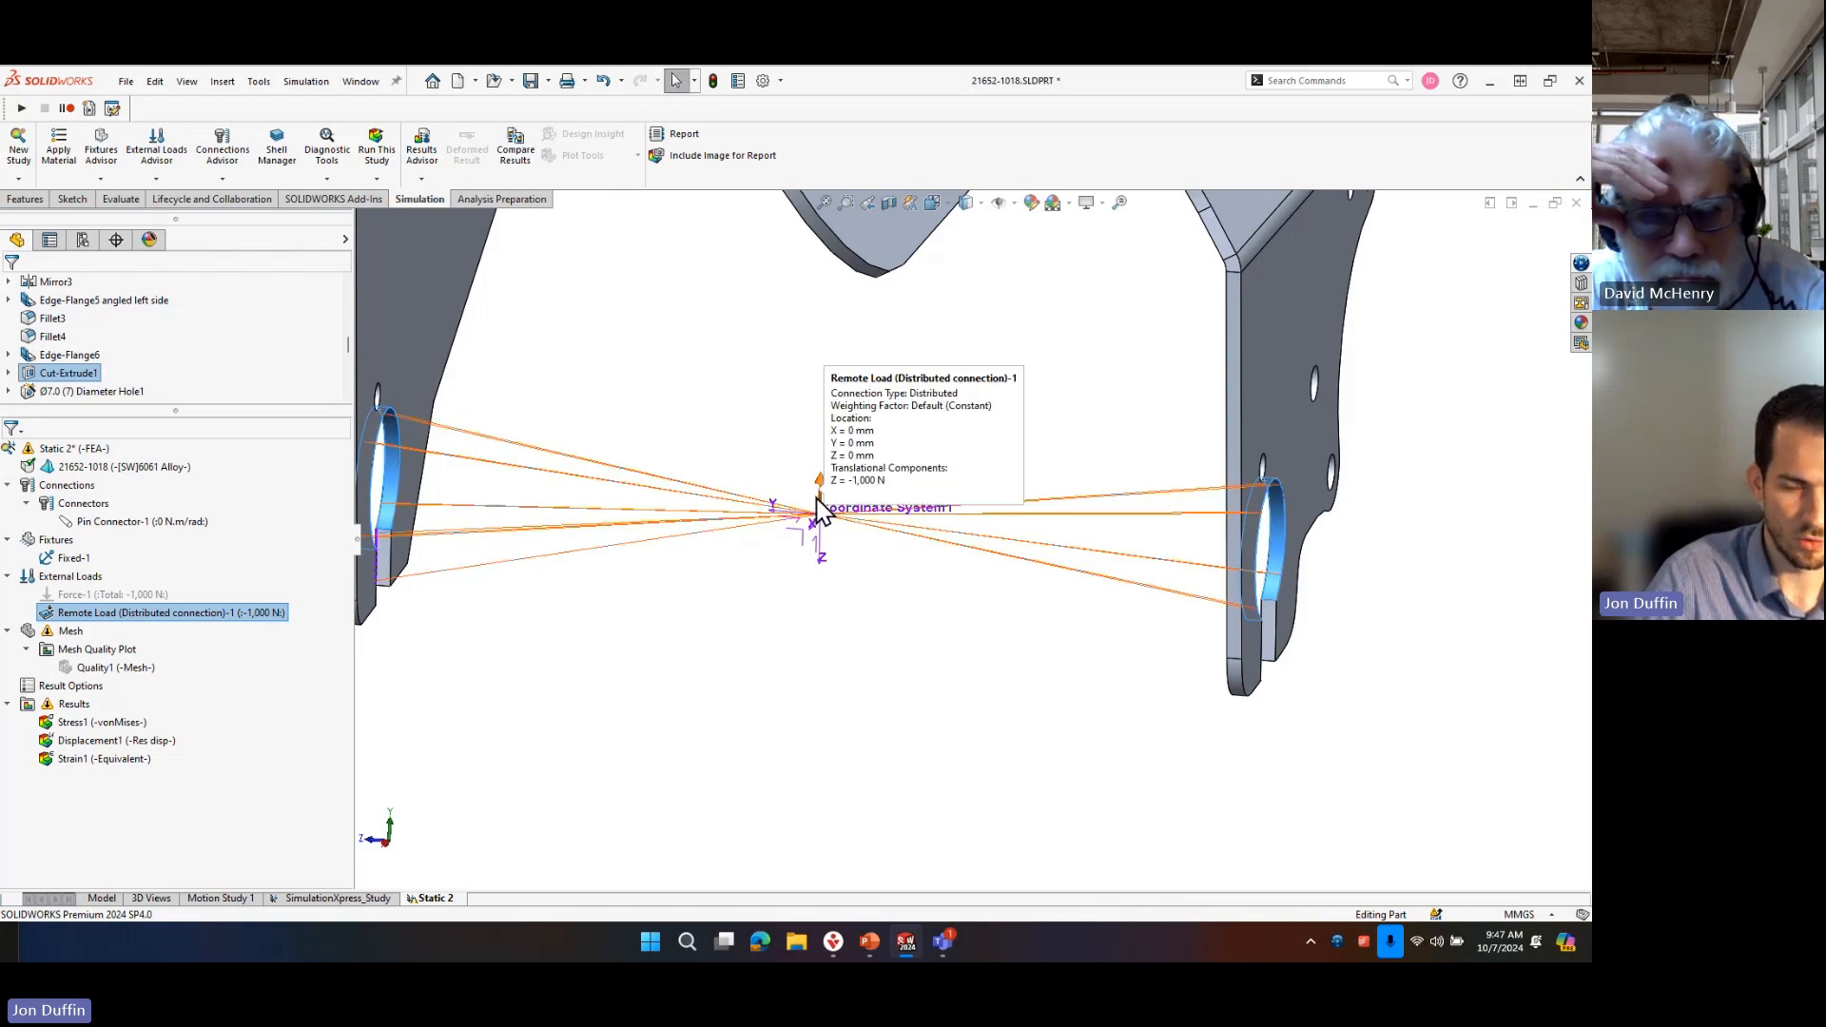
{"action": "scroll", "coordinate": [534, 376], "scroll_direction": "up", "scroll_amount": 2}
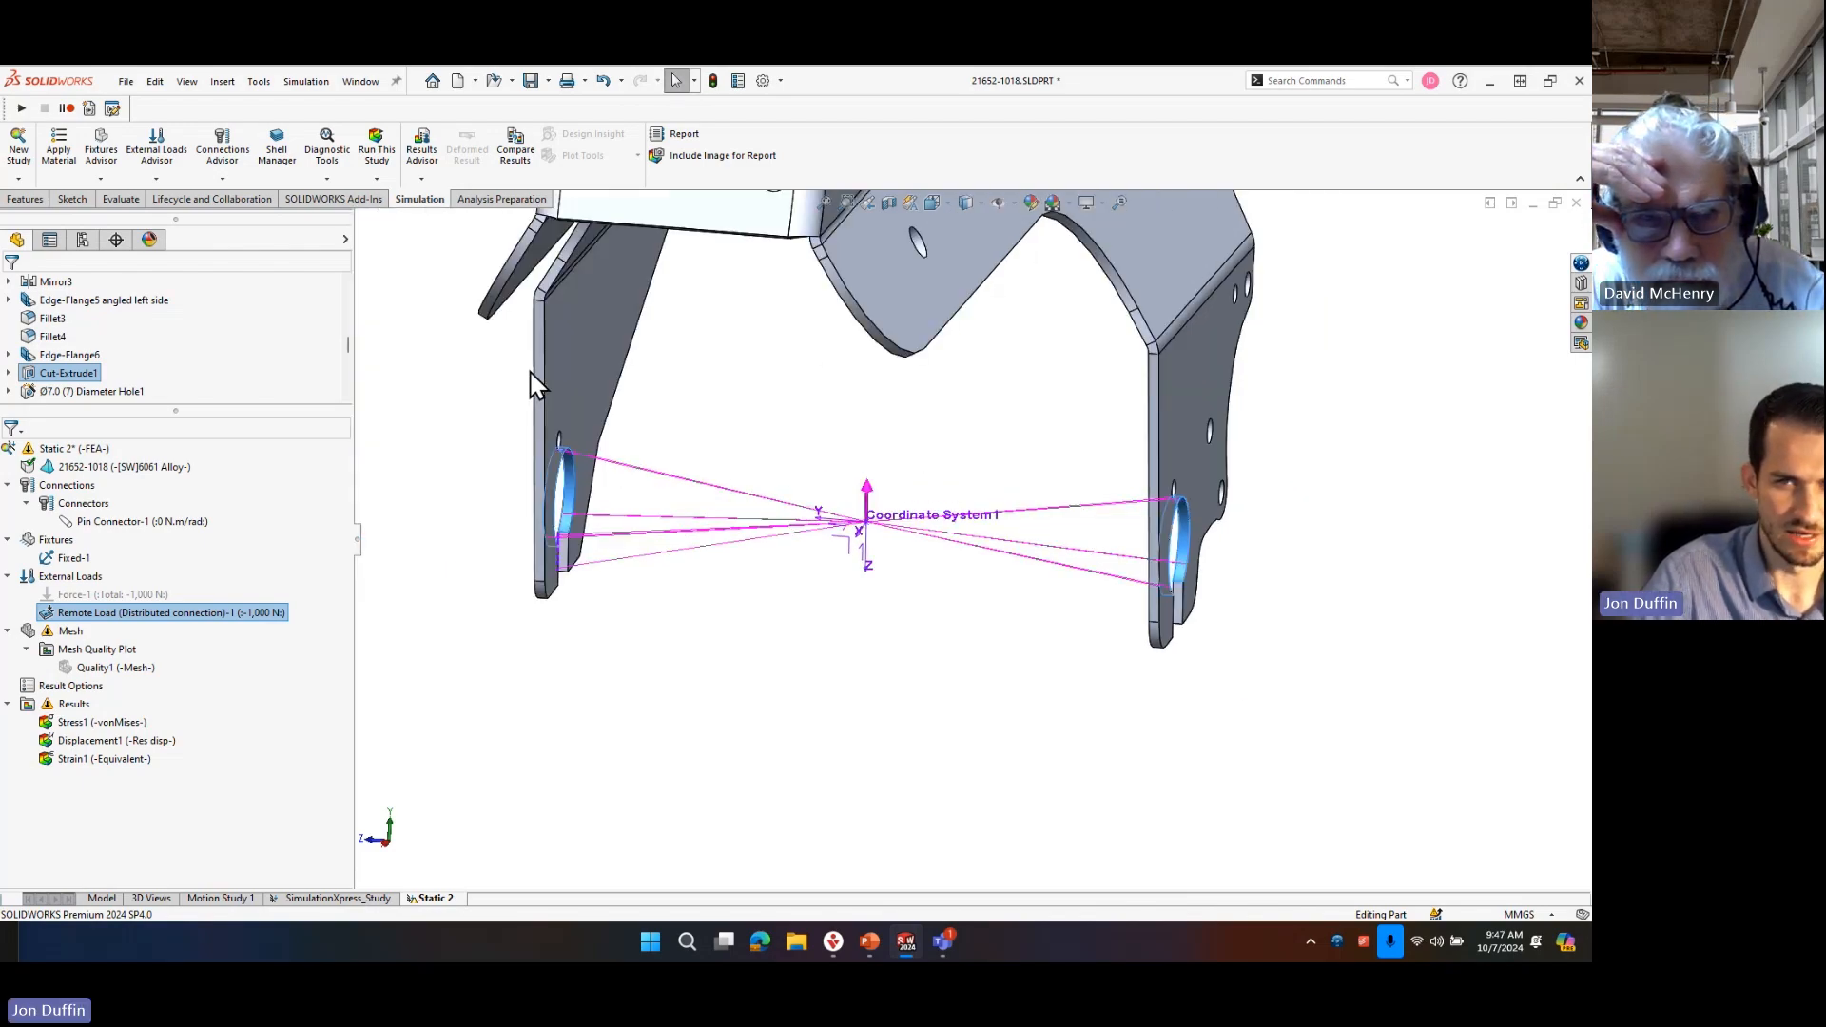
{"action": "middle_click_drag", "start_coordinate": [613, 388], "coordinate": [833, 413]}
{"action": "left_click", "coordinate": [828, 418]}
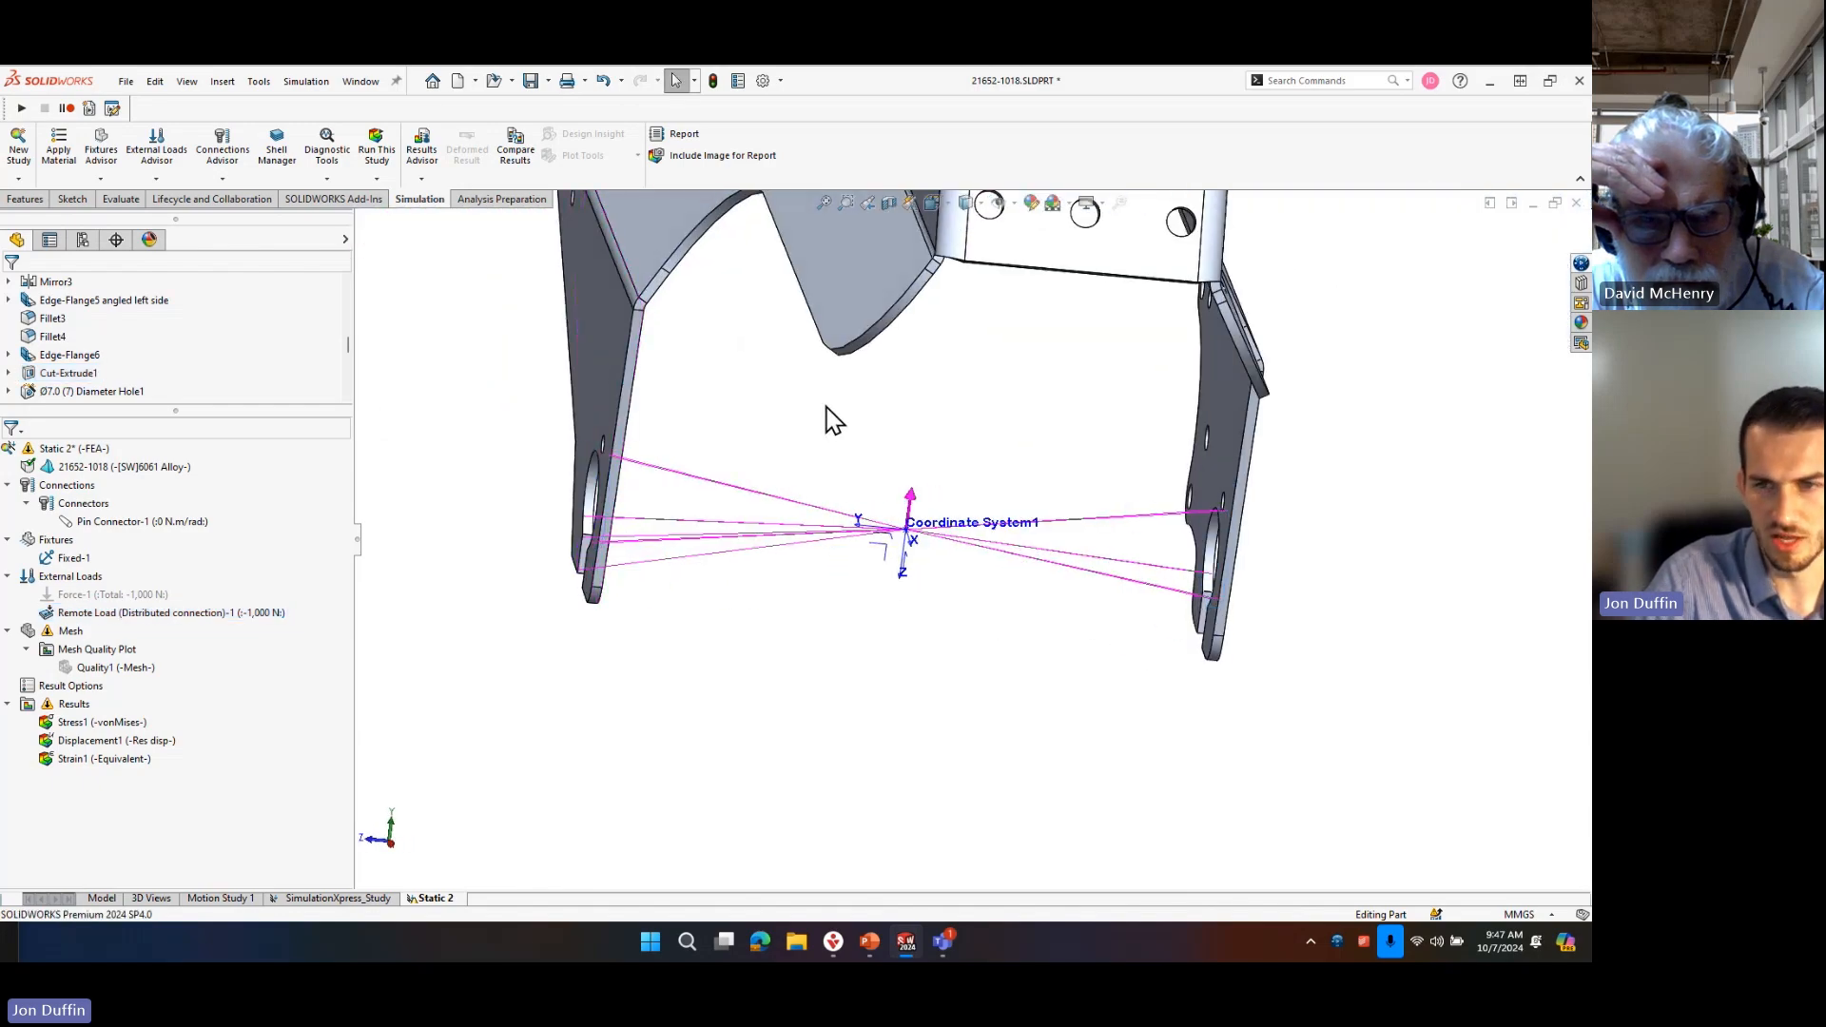
Start opening a file and browse to the SOLIDWORKS Simulation folder in SOLIDWORKS Training Files.
{"action": "key", "text": "r"}
{"action": "left_click", "coordinate": [959, 227]}
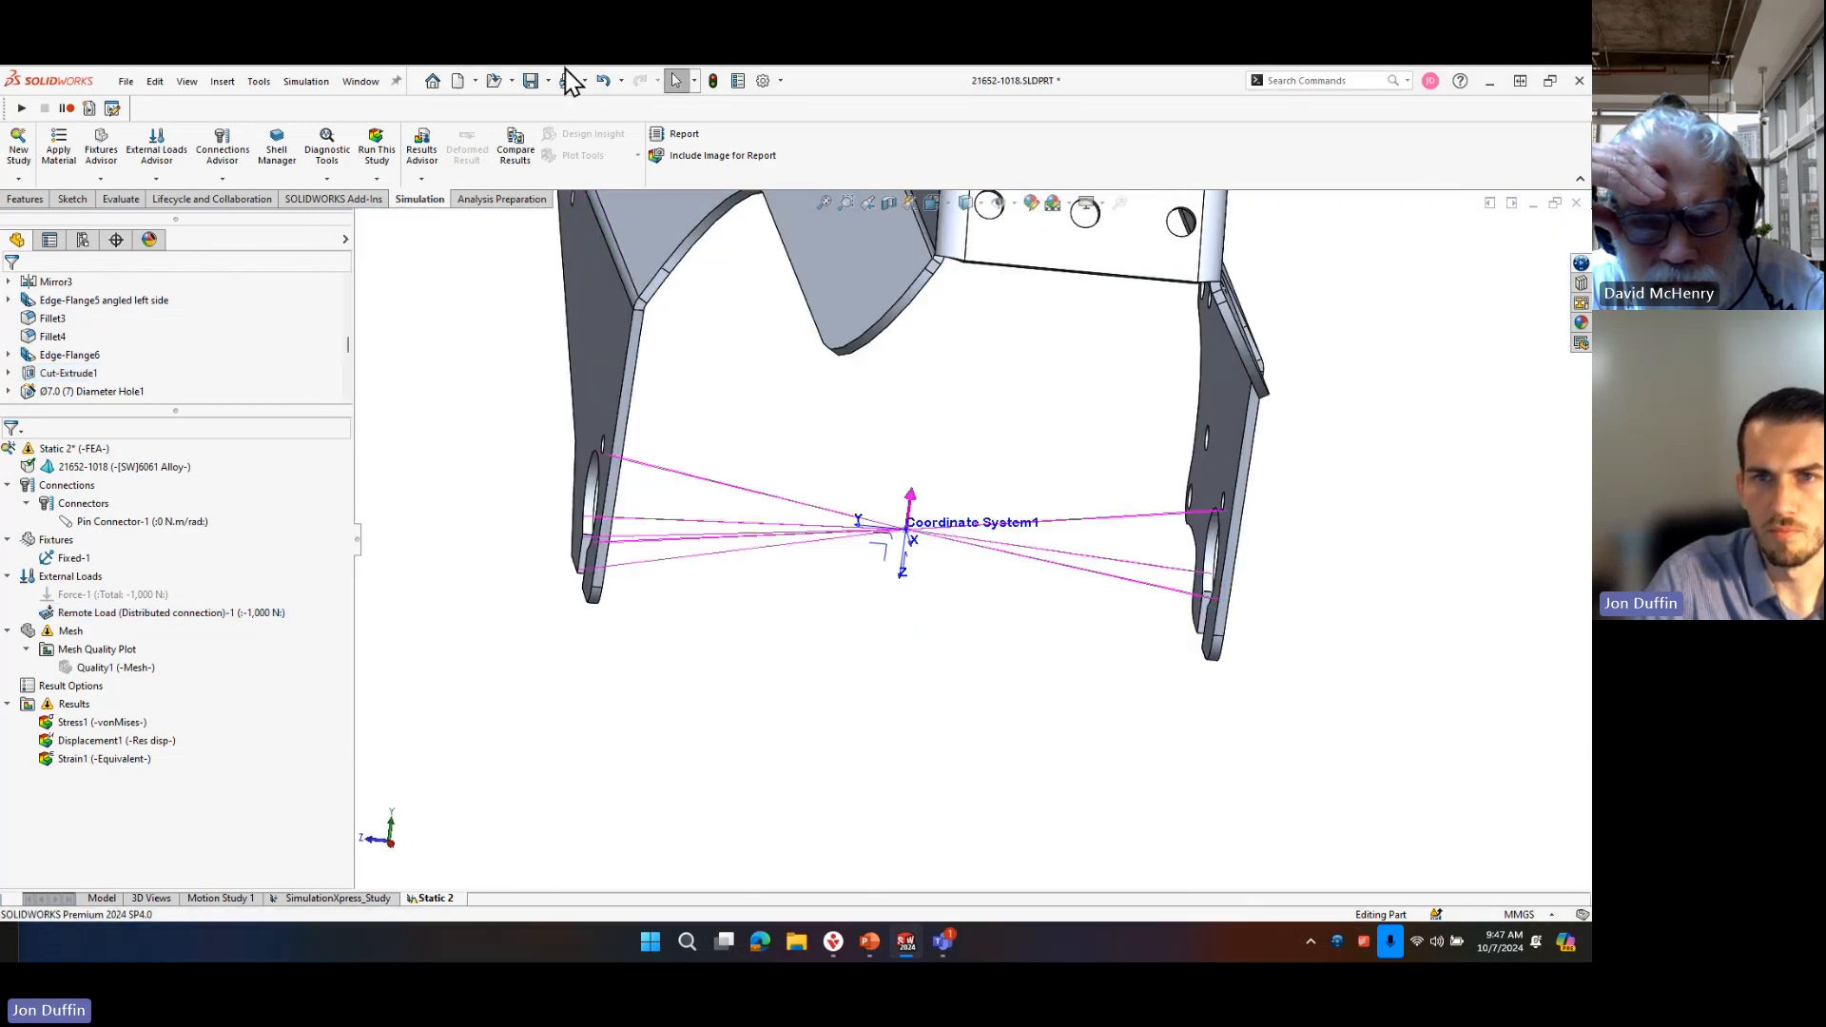
{"action": "left_click", "coordinate": [503, 81]}
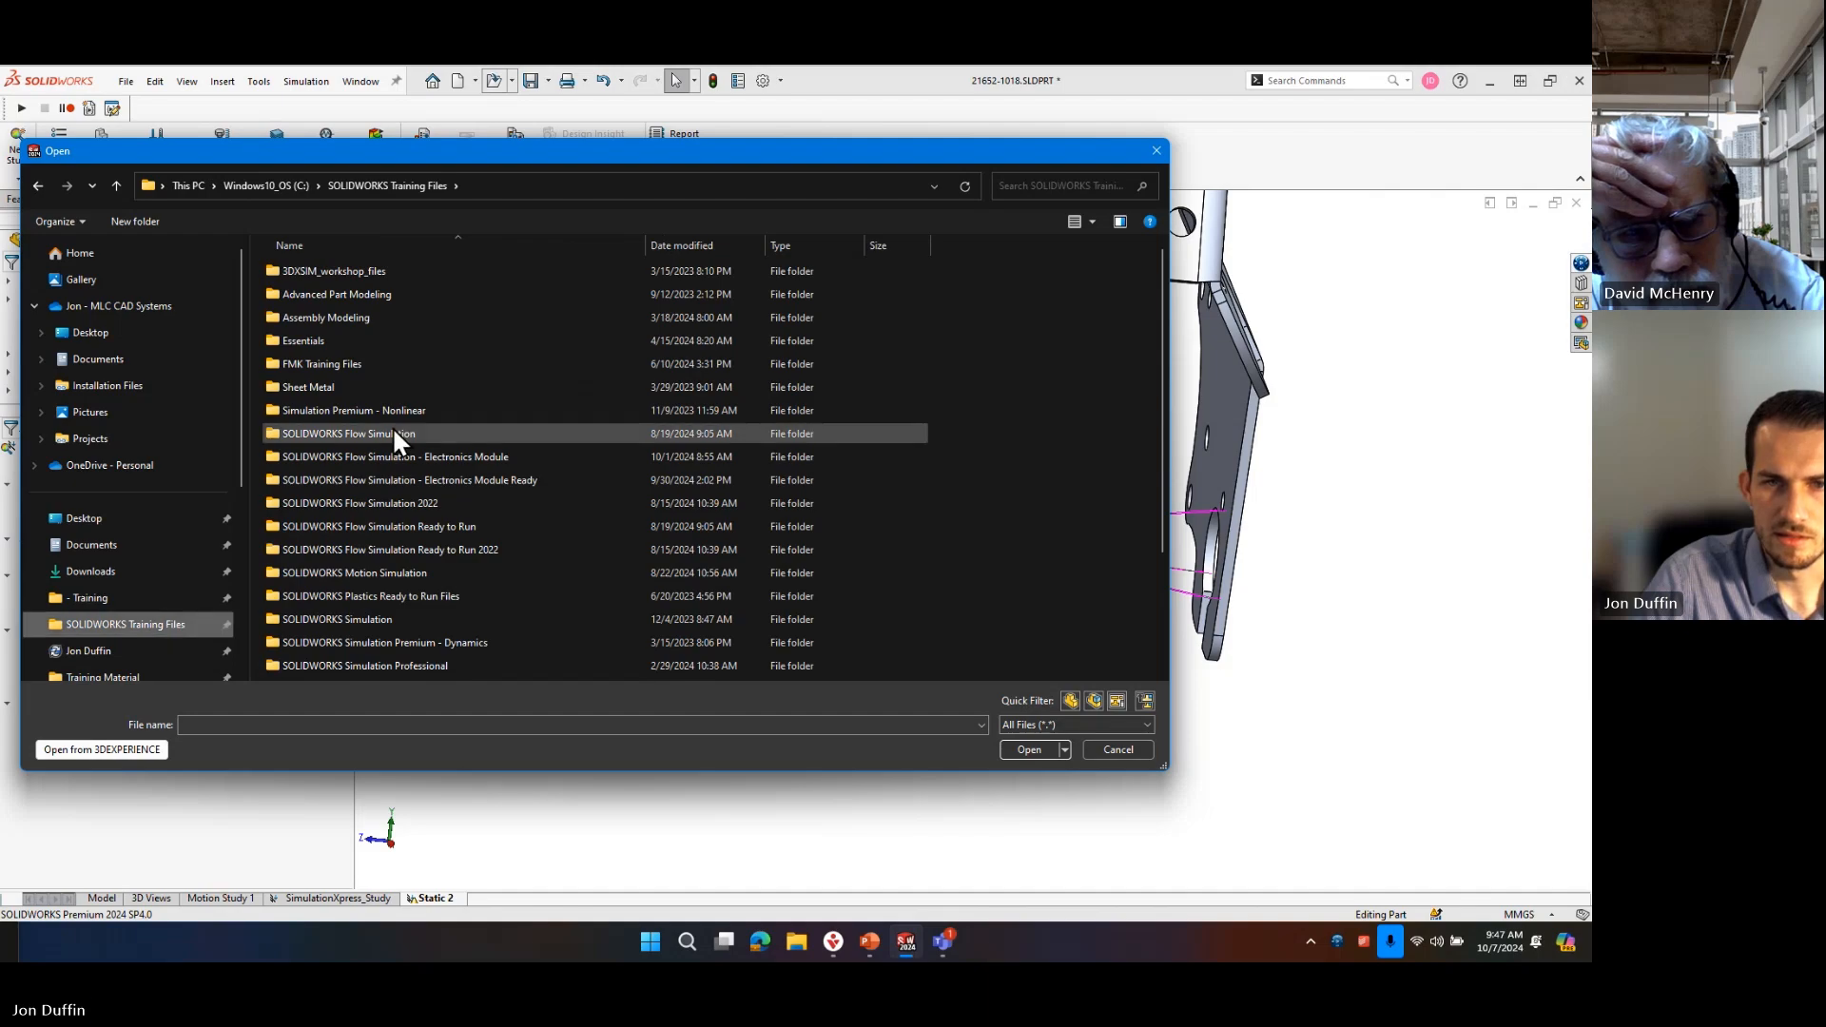
{"action": "double_click", "coordinate": [418, 620]}
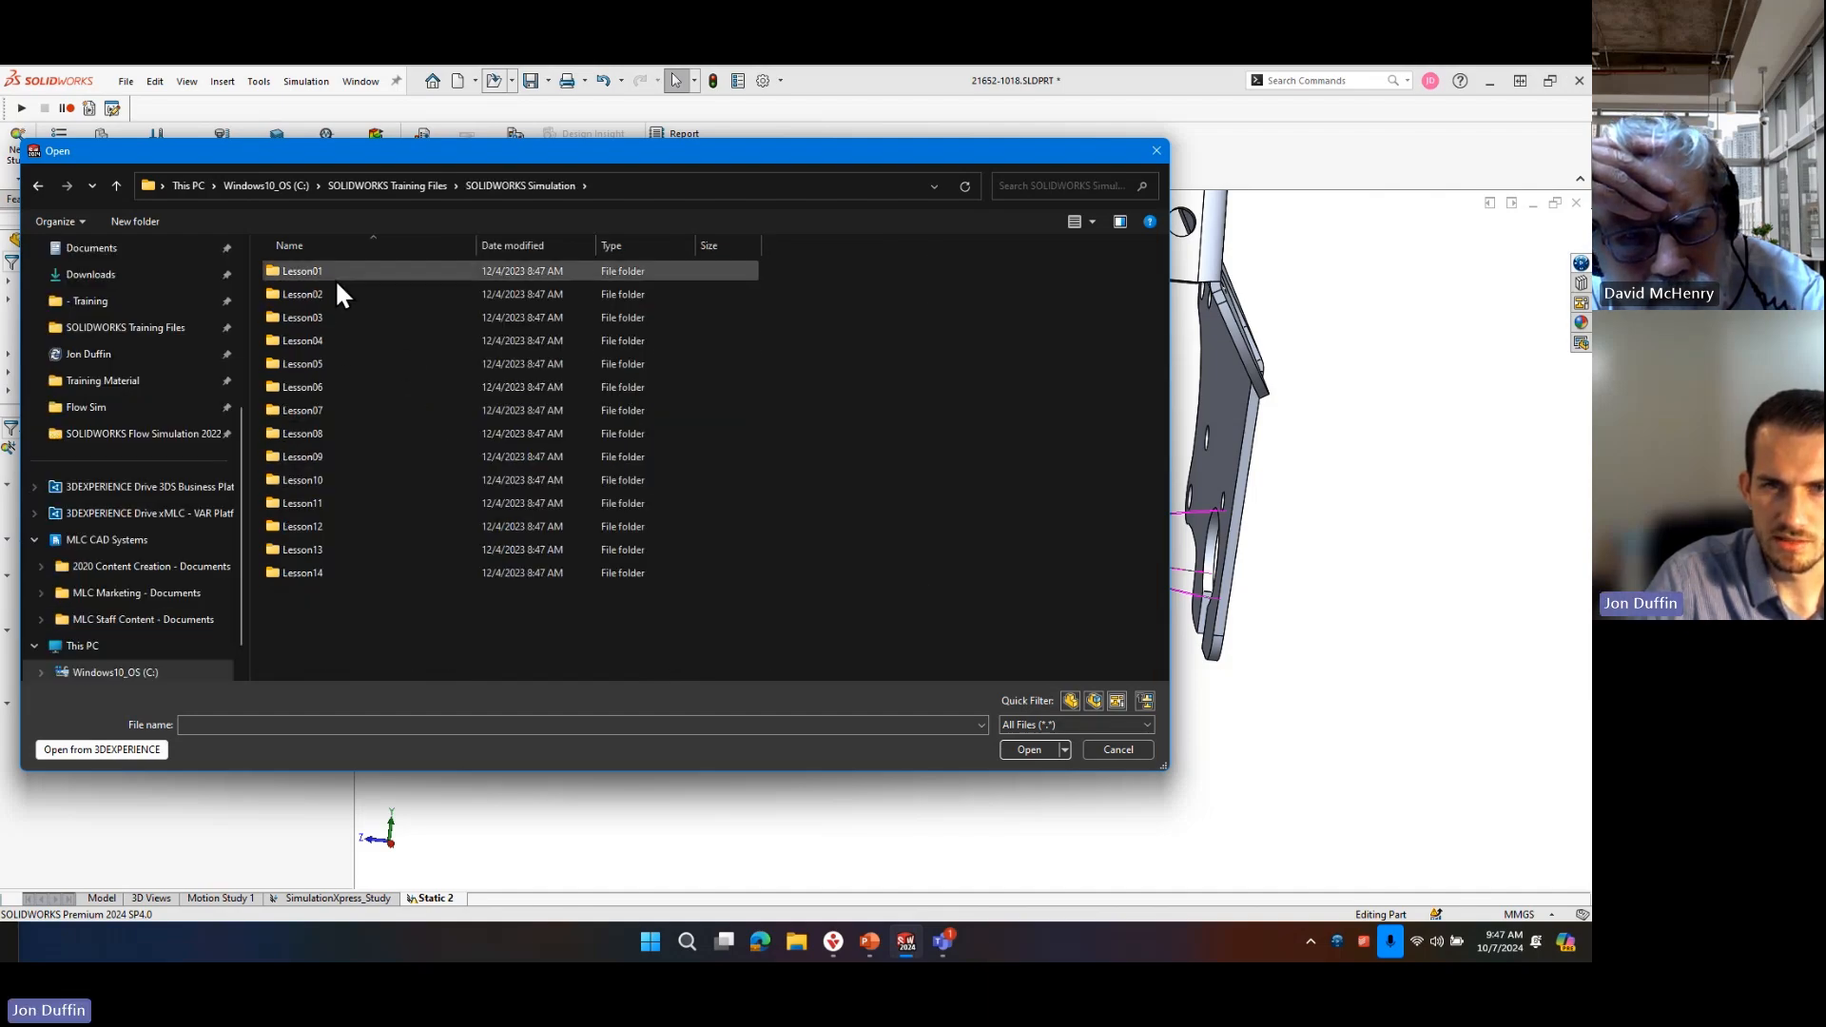
{"action": "left_click", "coordinate": [352, 314]}
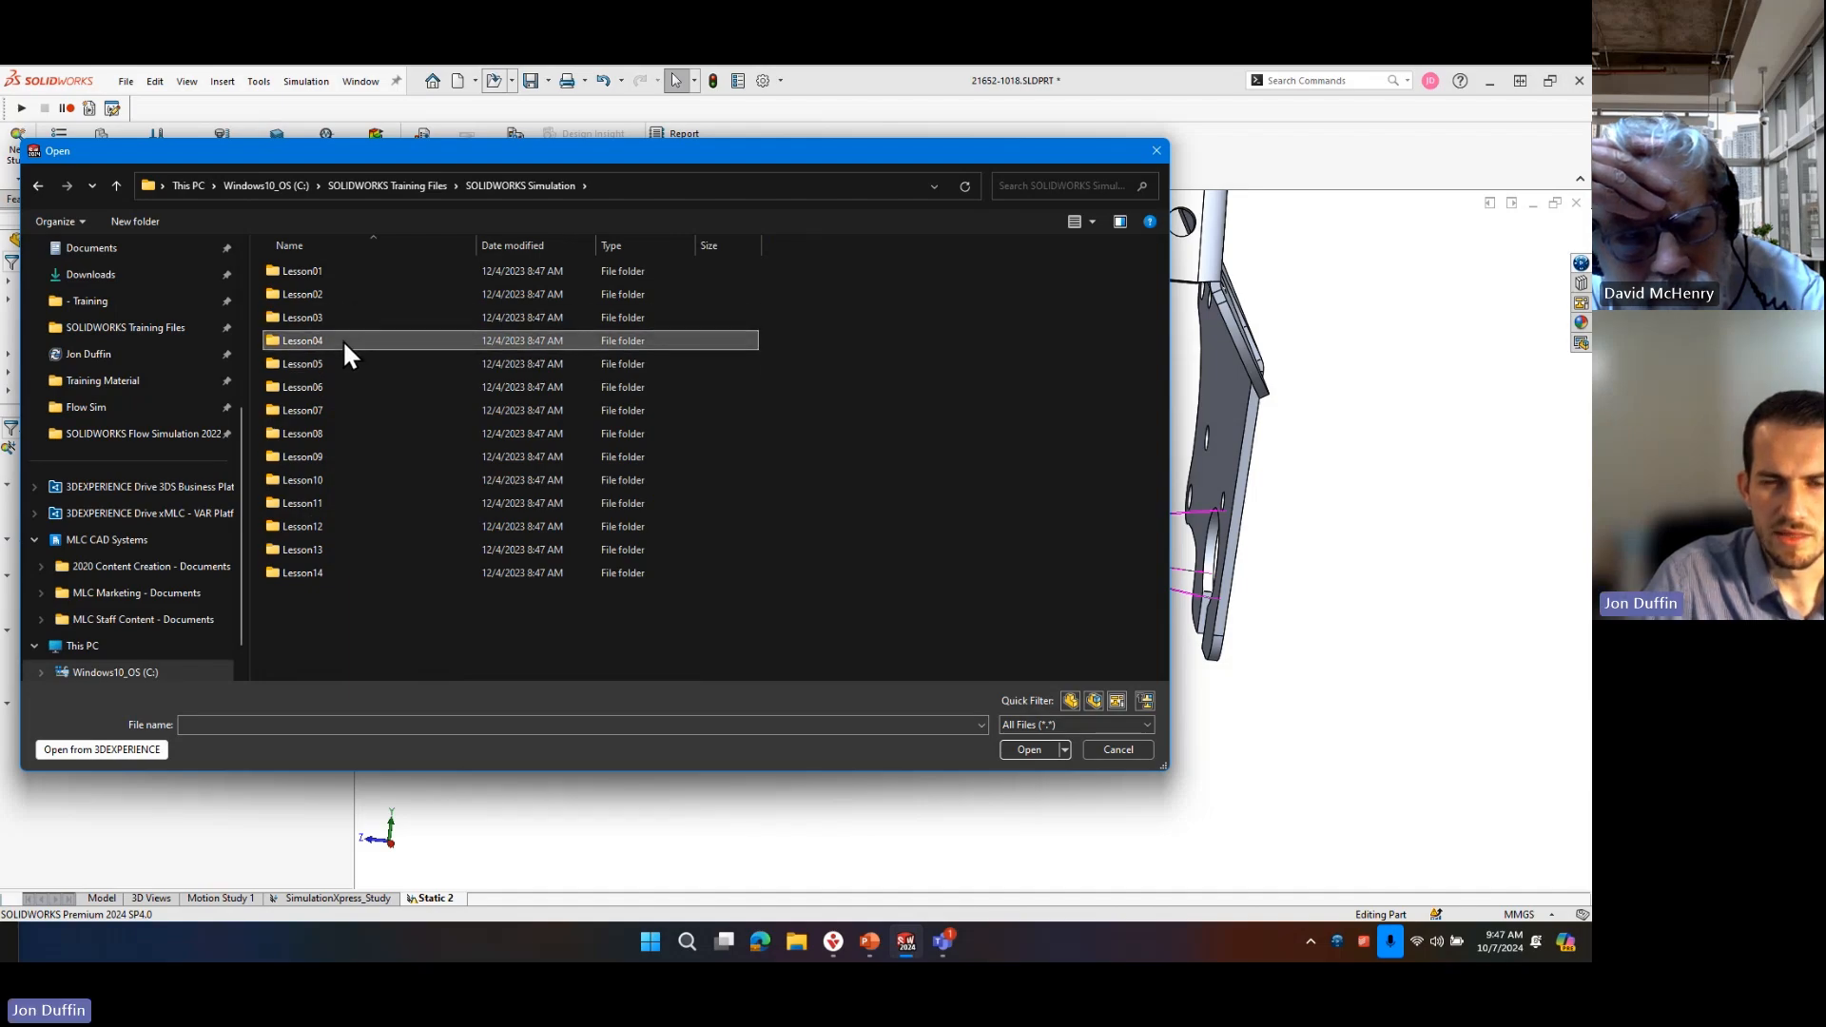
{"action": "double_click", "coordinate": [342, 339]}
{"action": "double_click", "coordinate": [342, 273]}
{"action": "left_click", "coordinate": [602, 185]}
{"action": "left_click", "coordinate": [533, 186]}
Open Cardan joint.SLDASM from the Cardan Joint case study in Lesson05, filtering the files to top-level assemblies.
{"action": "double_click", "coordinate": [361, 364]}
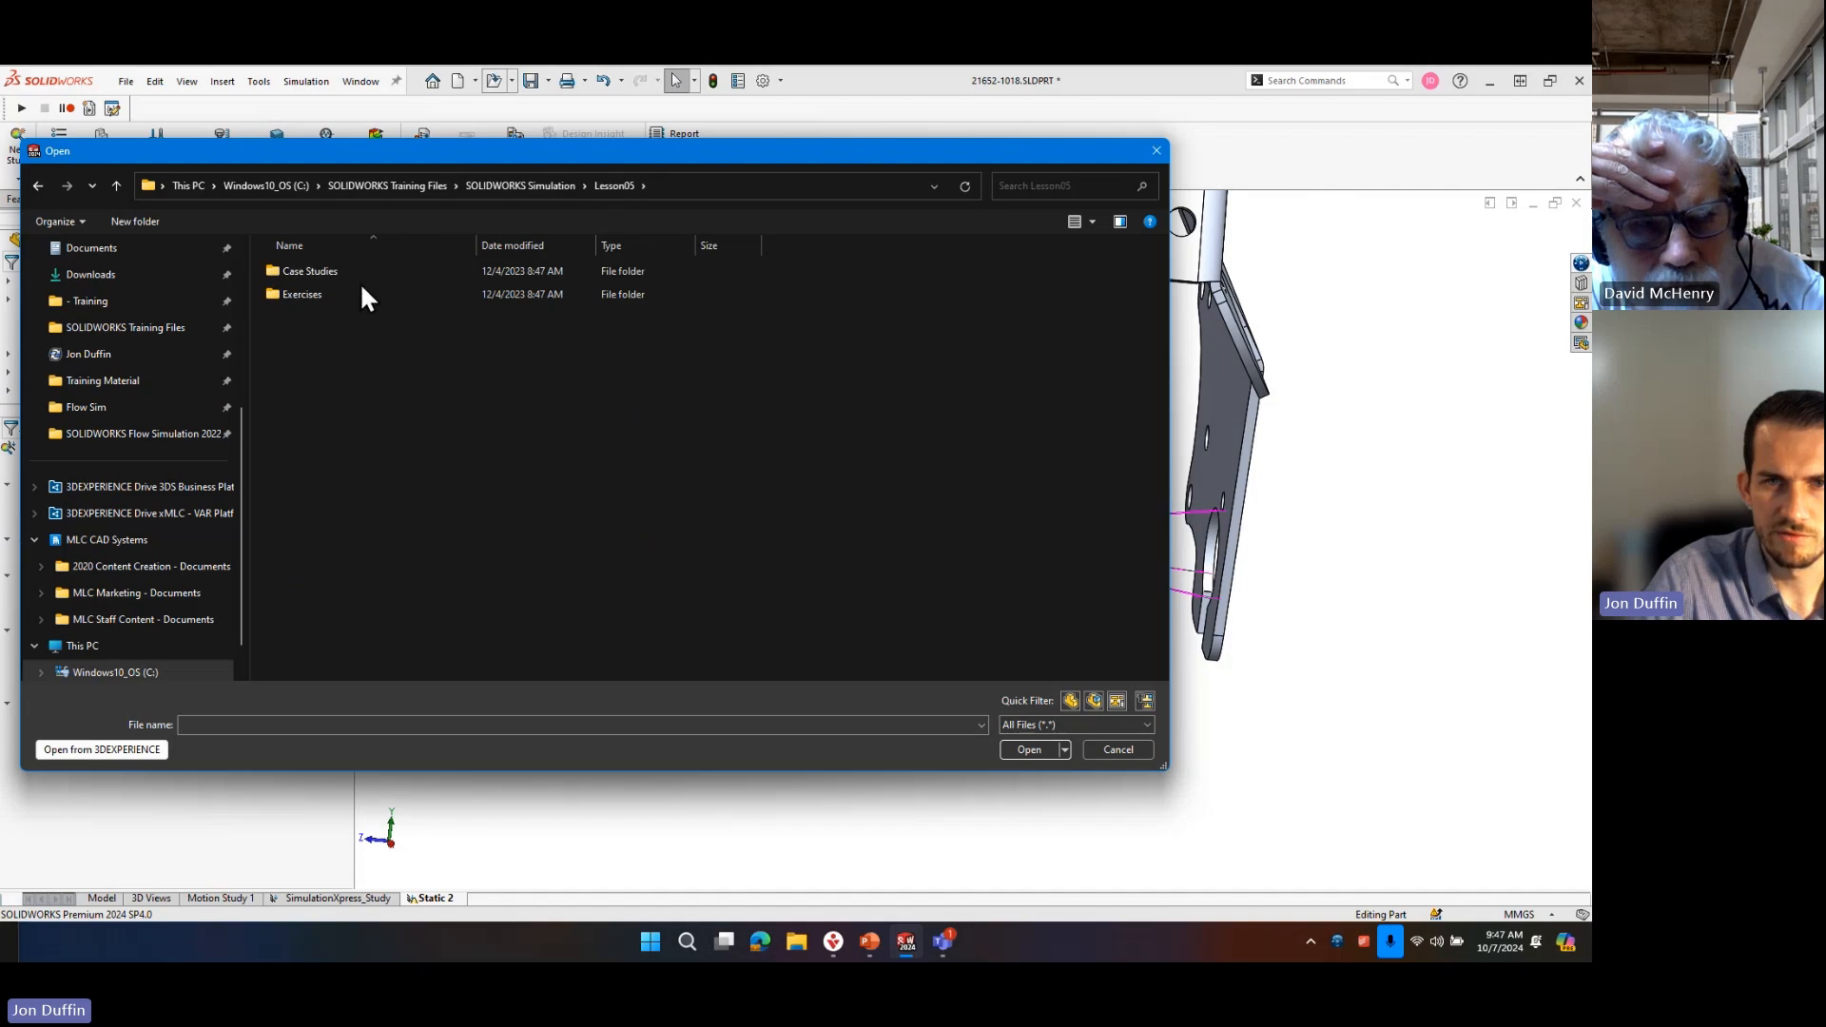
{"action": "double_click", "coordinate": [357, 272]}
{"action": "double_click", "coordinate": [361, 271]}
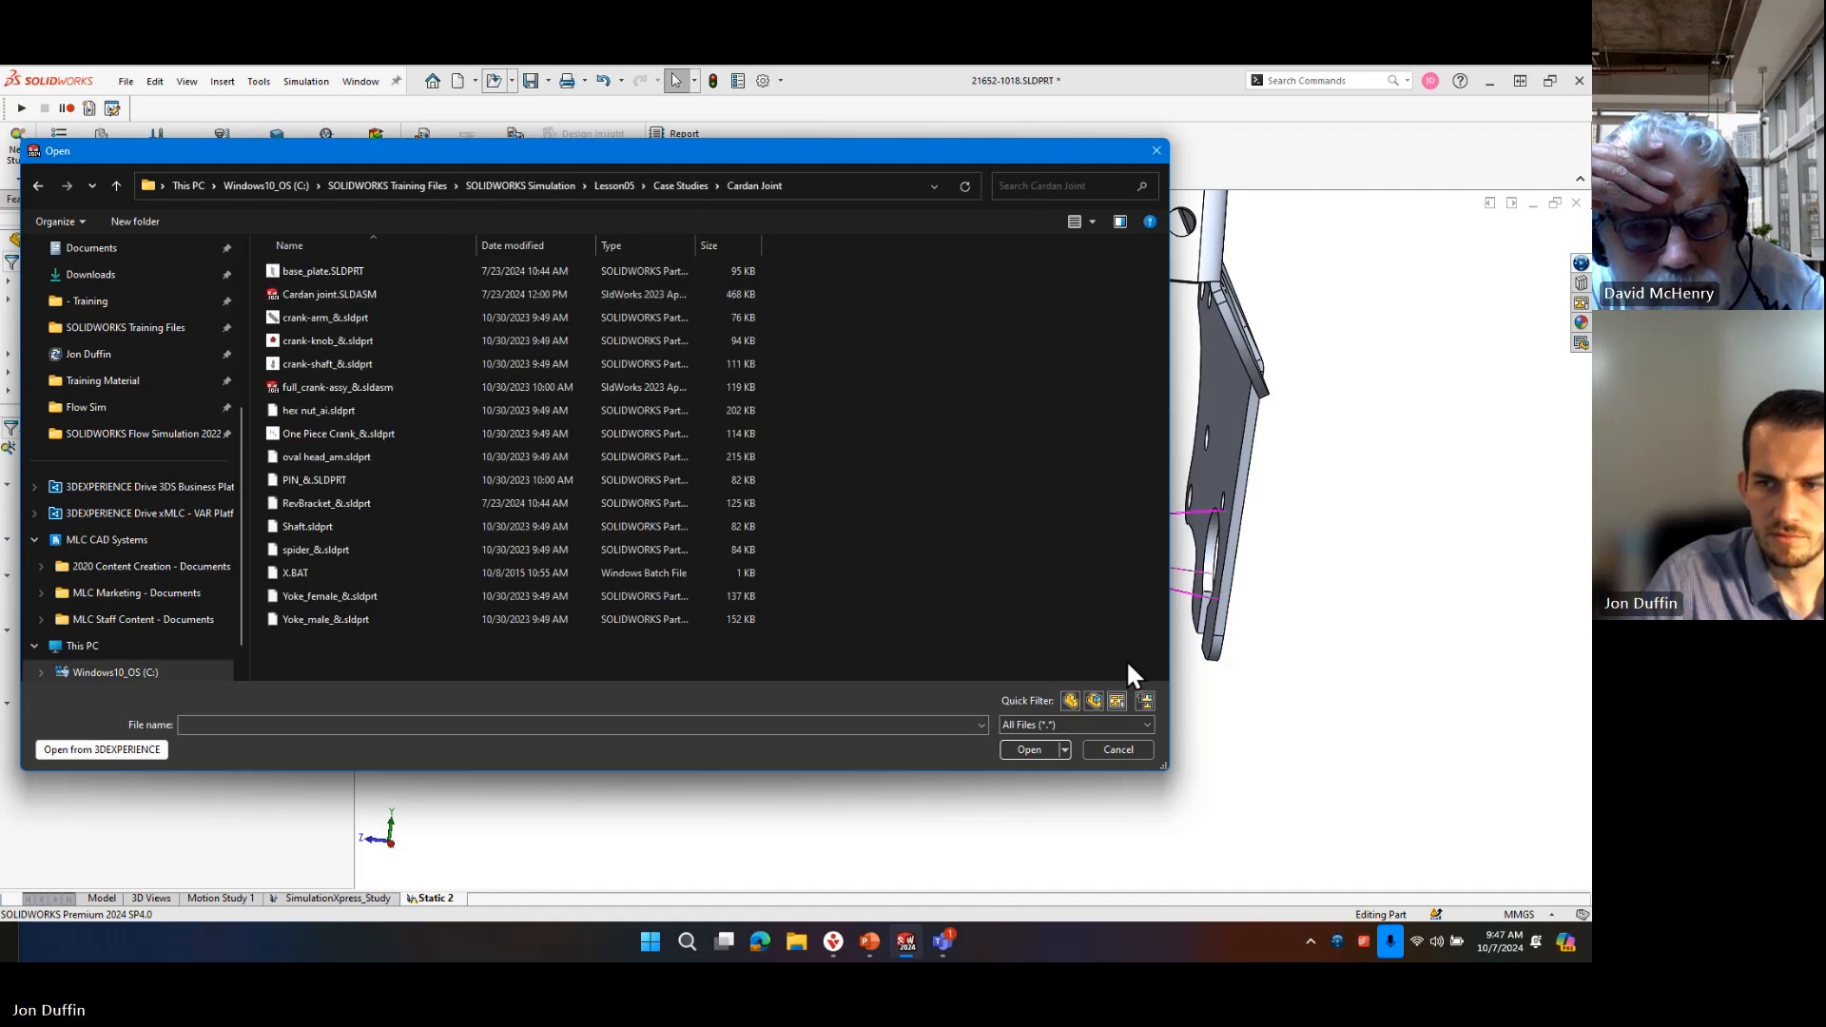
{"action": "left_click", "coordinate": [1144, 701]}
{"action": "double_click", "coordinate": [369, 271]}
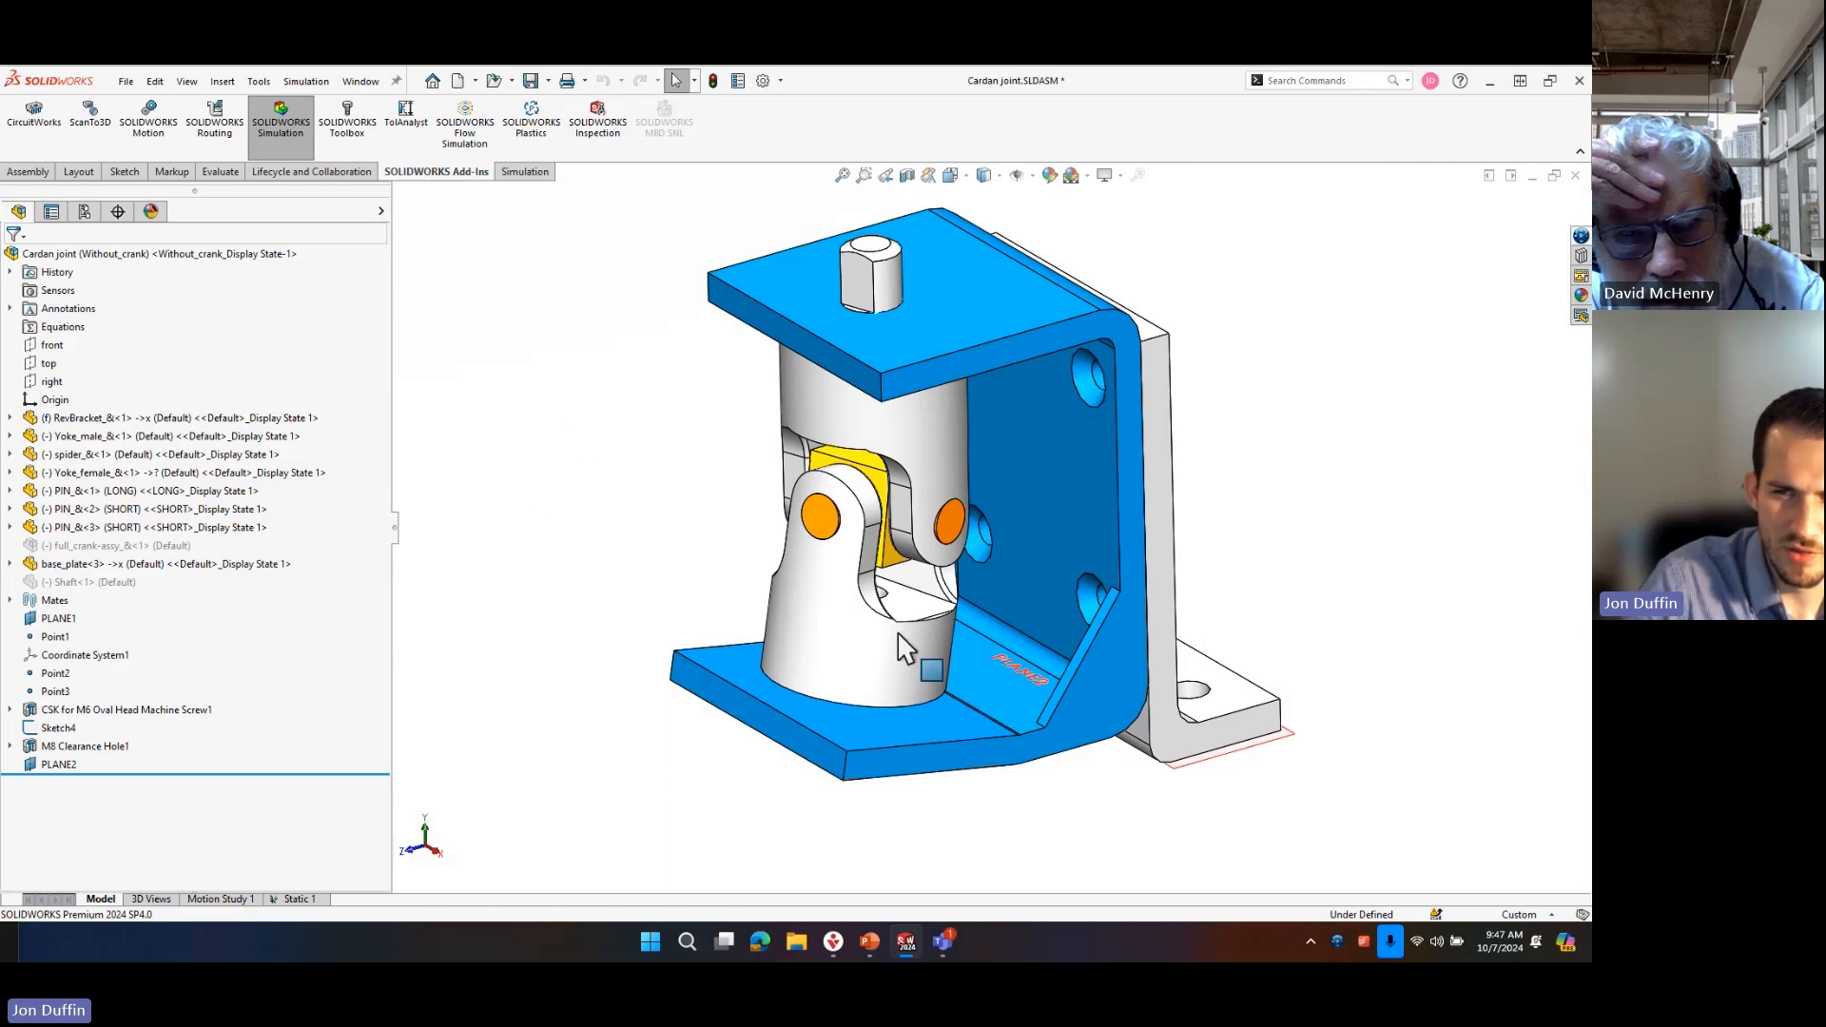
Activate the assembly's Full configuration and draw a red arrow pointing at the crank's red knob.
{"action": "middle_click_drag", "start_coordinate": [950, 642], "coordinate": [932, 559]}
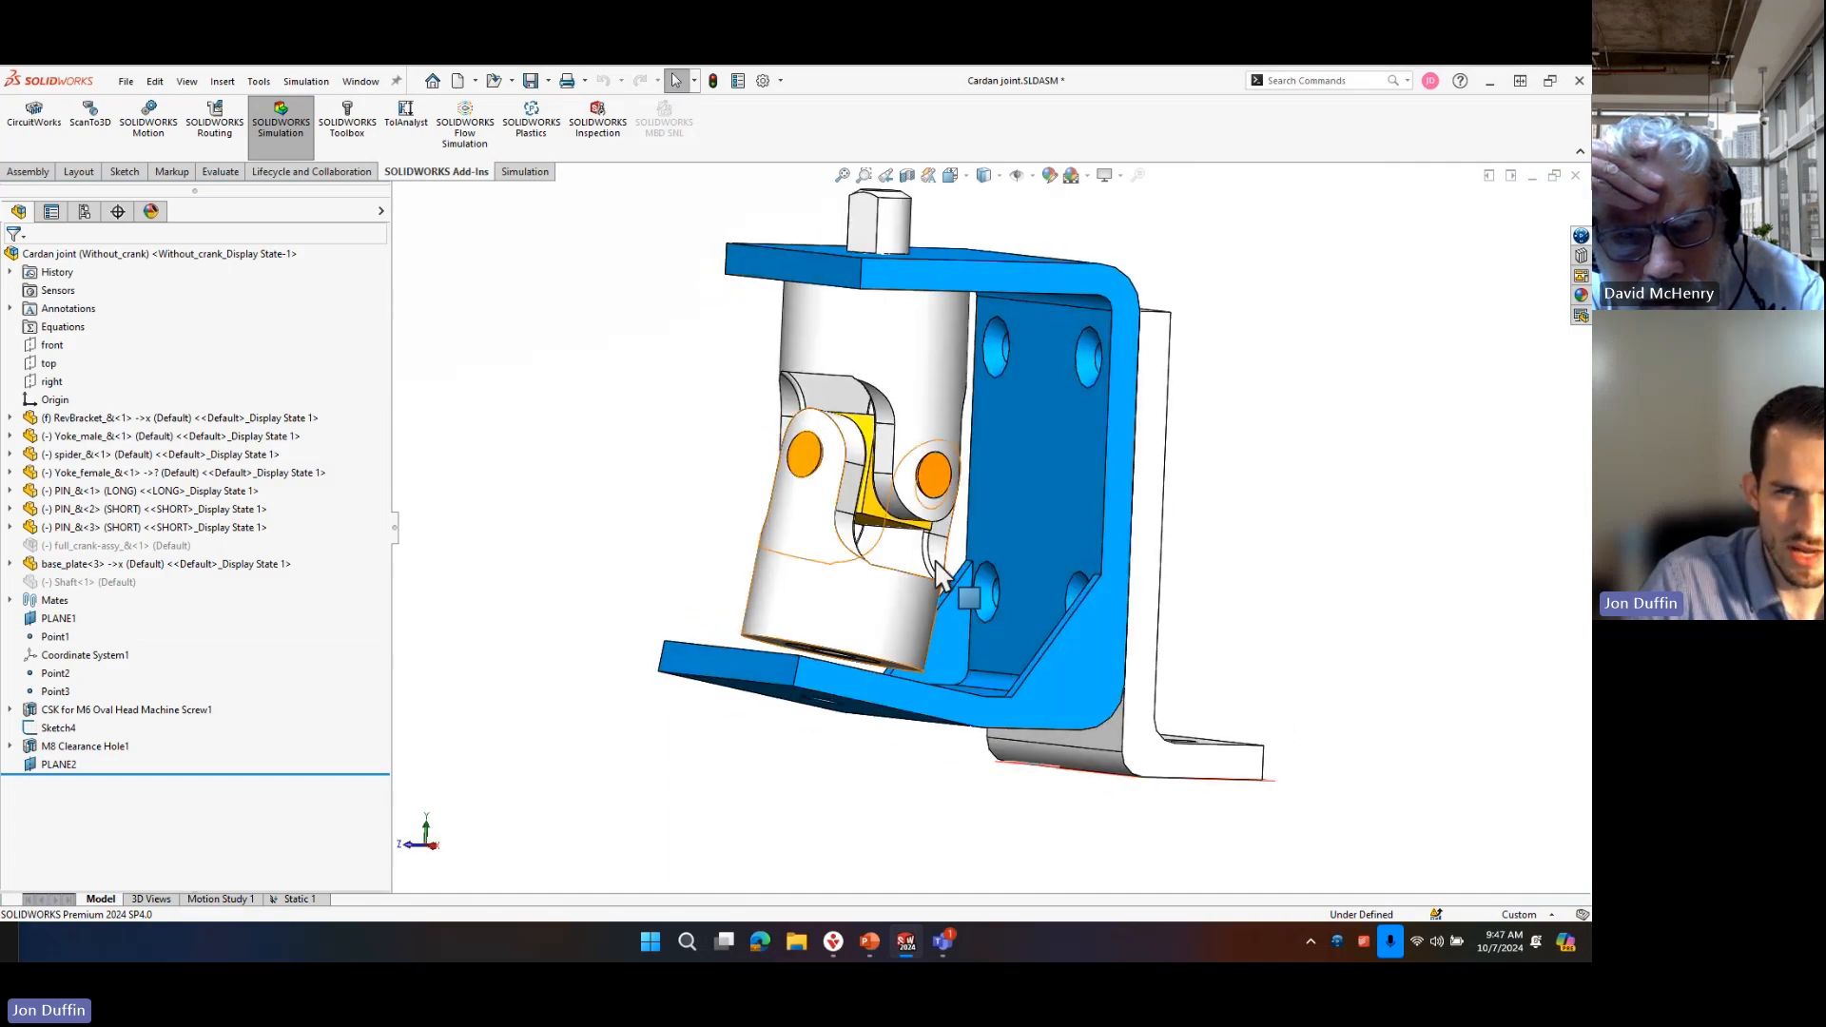
{"action": "left_click", "coordinate": [84, 211]}
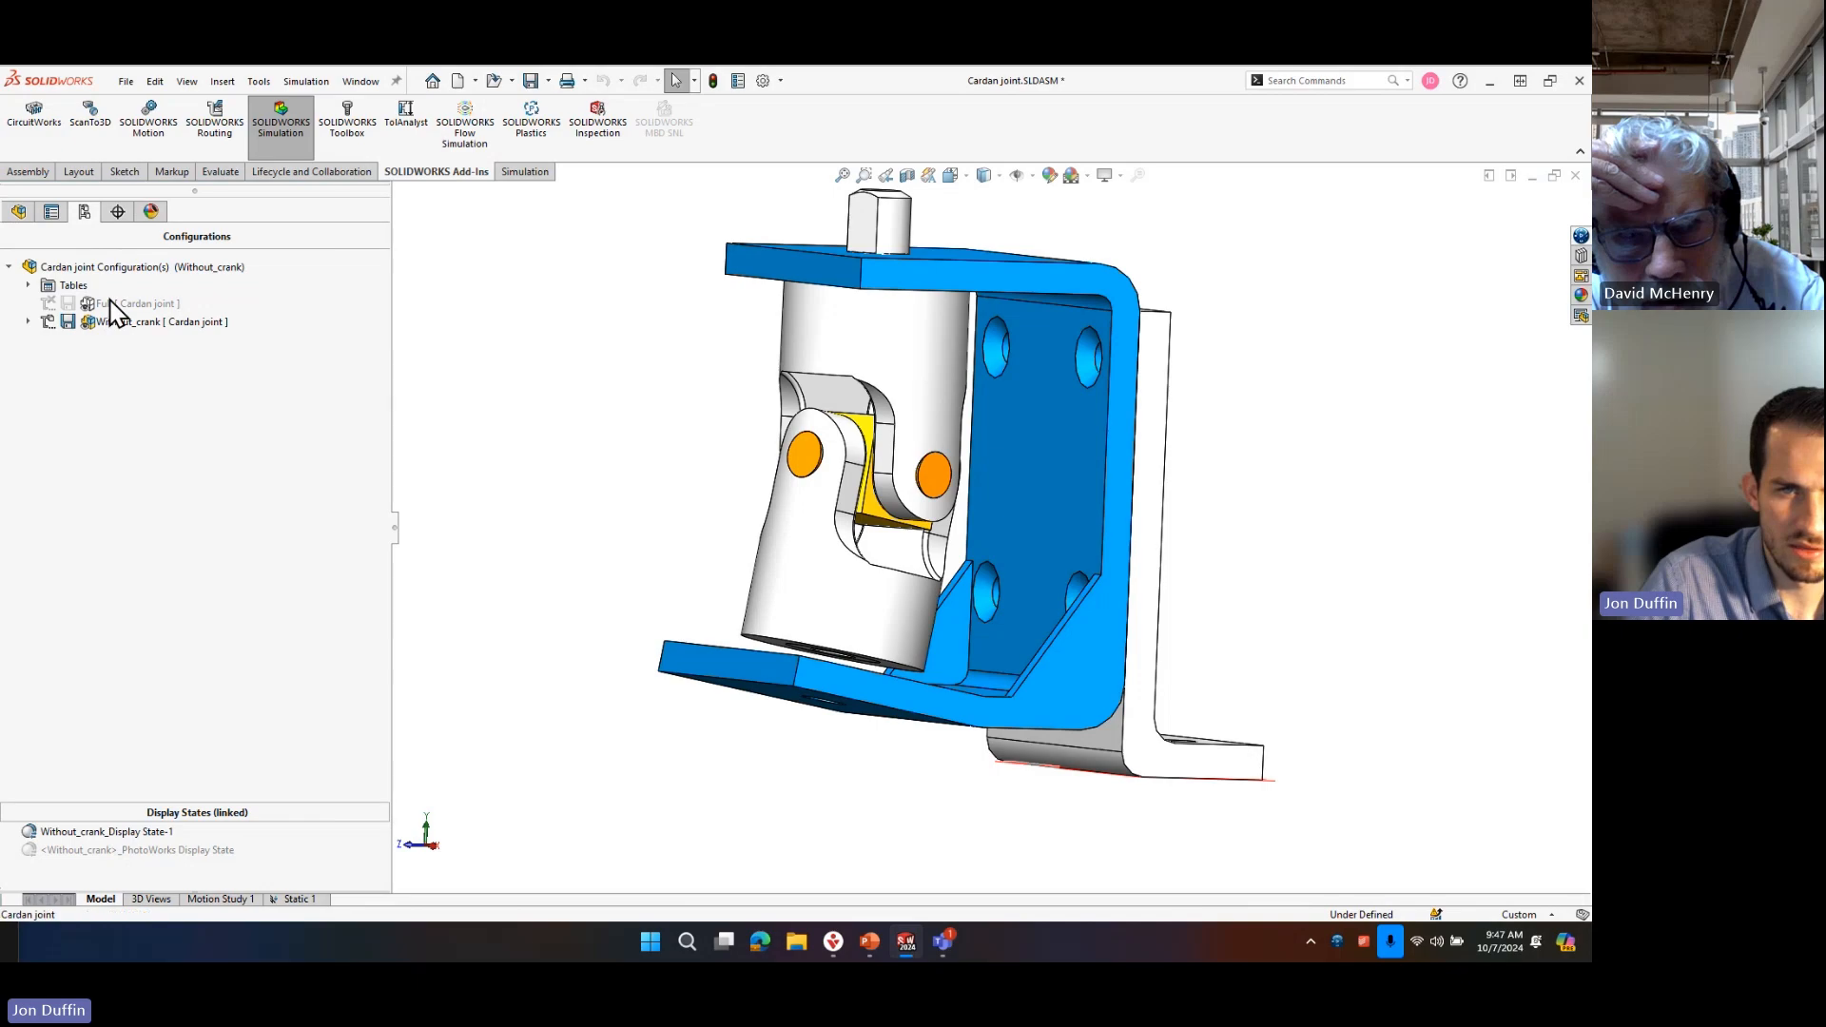
{"action": "left_click", "coordinate": [118, 304]}
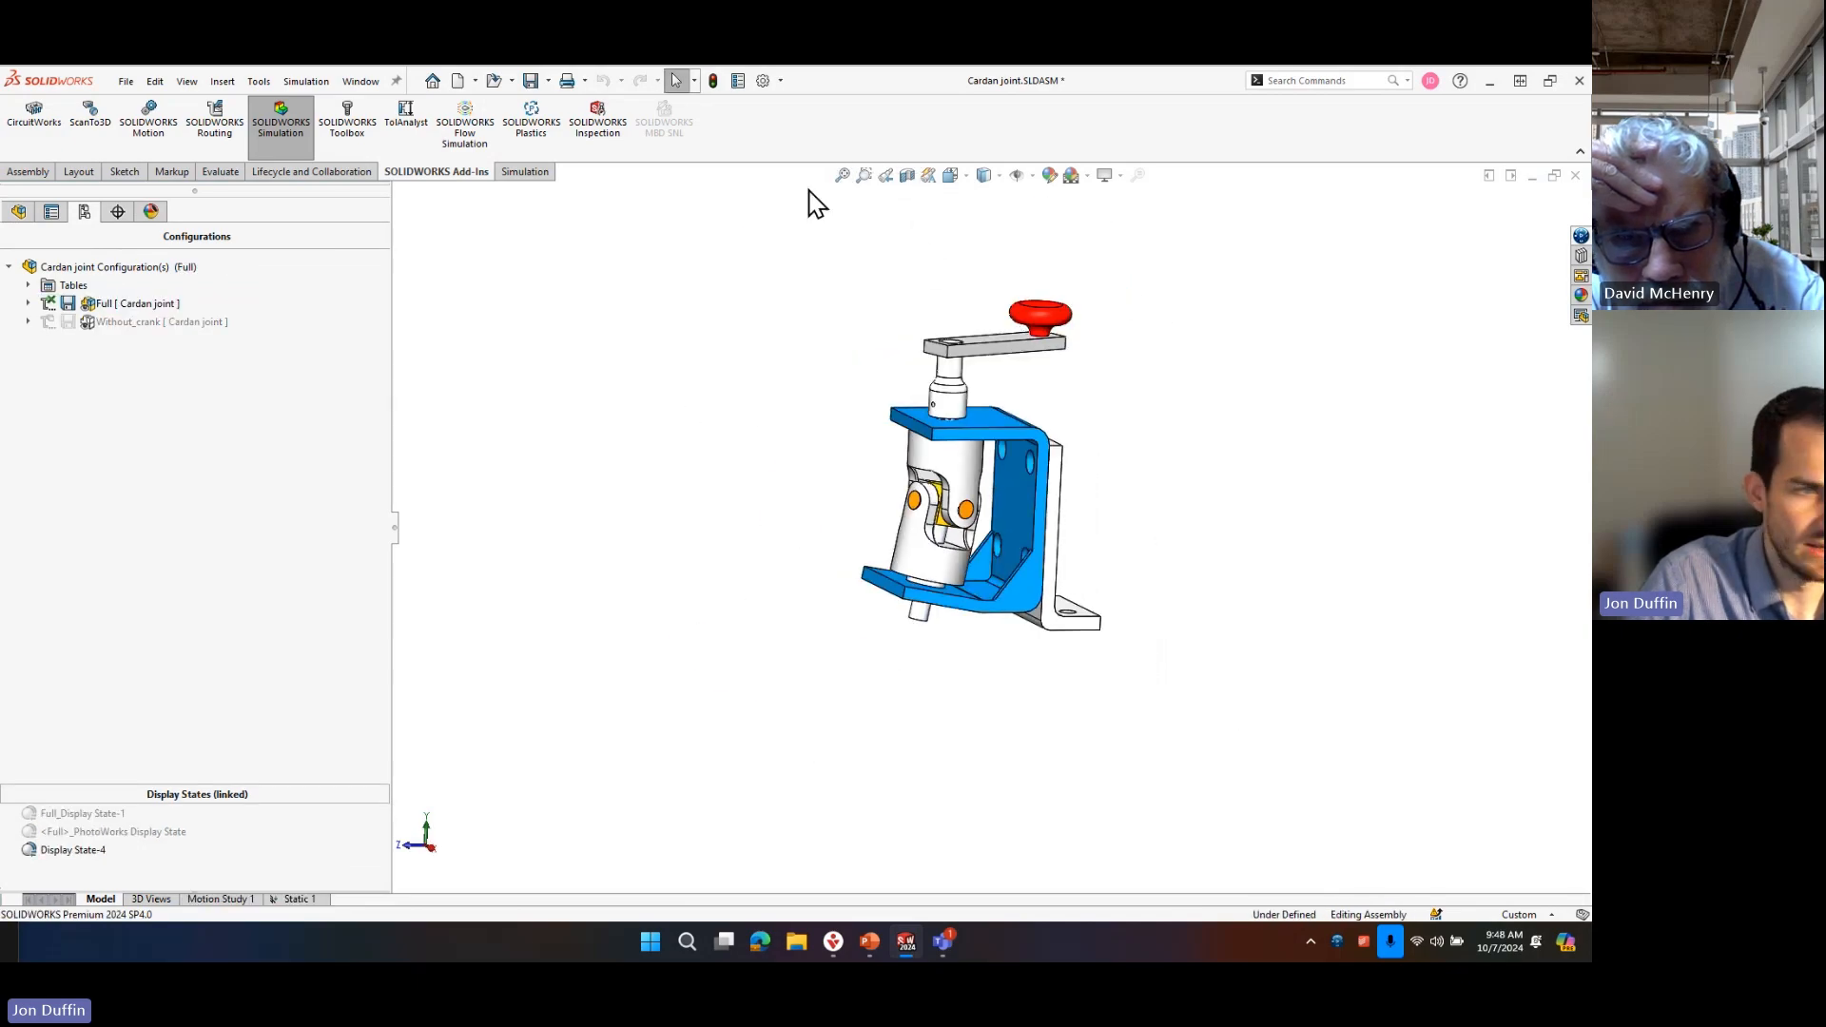
{"action": "scroll", "coordinate": [1080, 342], "scroll_direction": "down", "scroll_amount": 2}
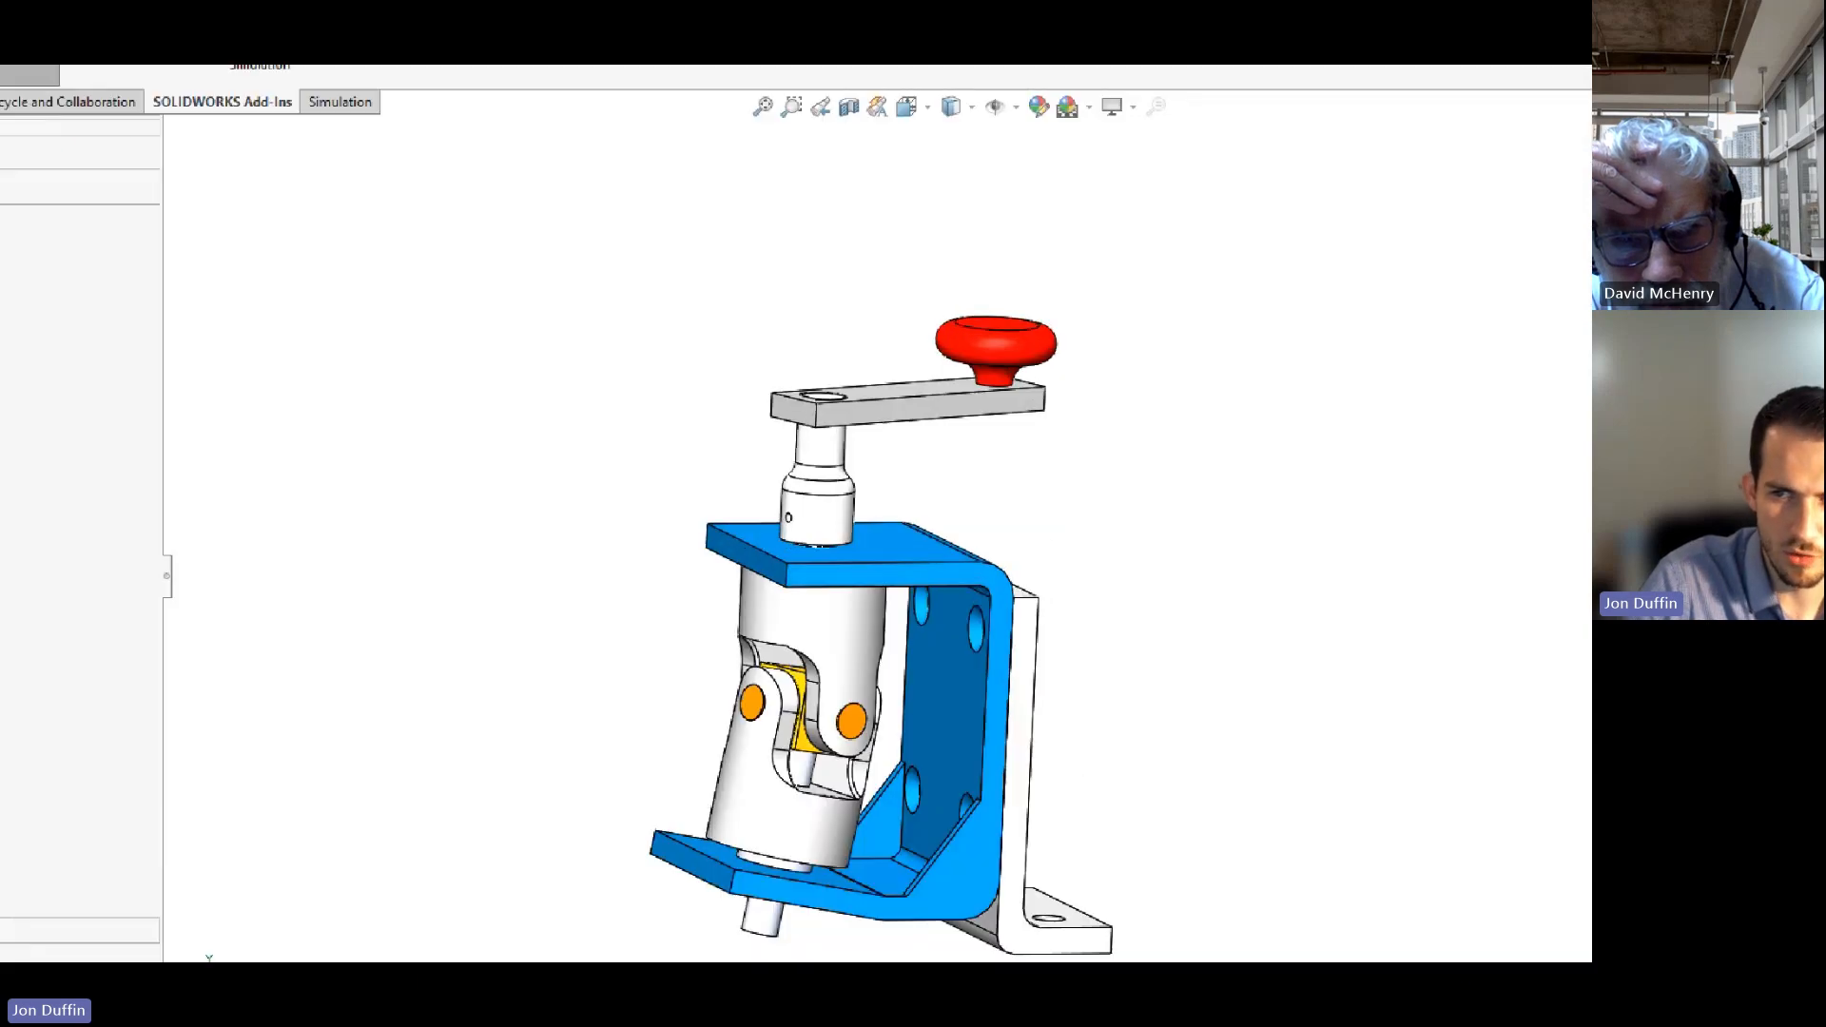
{"action": "mouse_move", "coordinate": [1031, 356]}
{"action": "left_mouse_down"}
{"action": "mouse_move", "coordinate": [1210, 414]}
{"action": "mouse_move", "coordinate": [1359, 419]}
{"action": "left_mouse_up"}
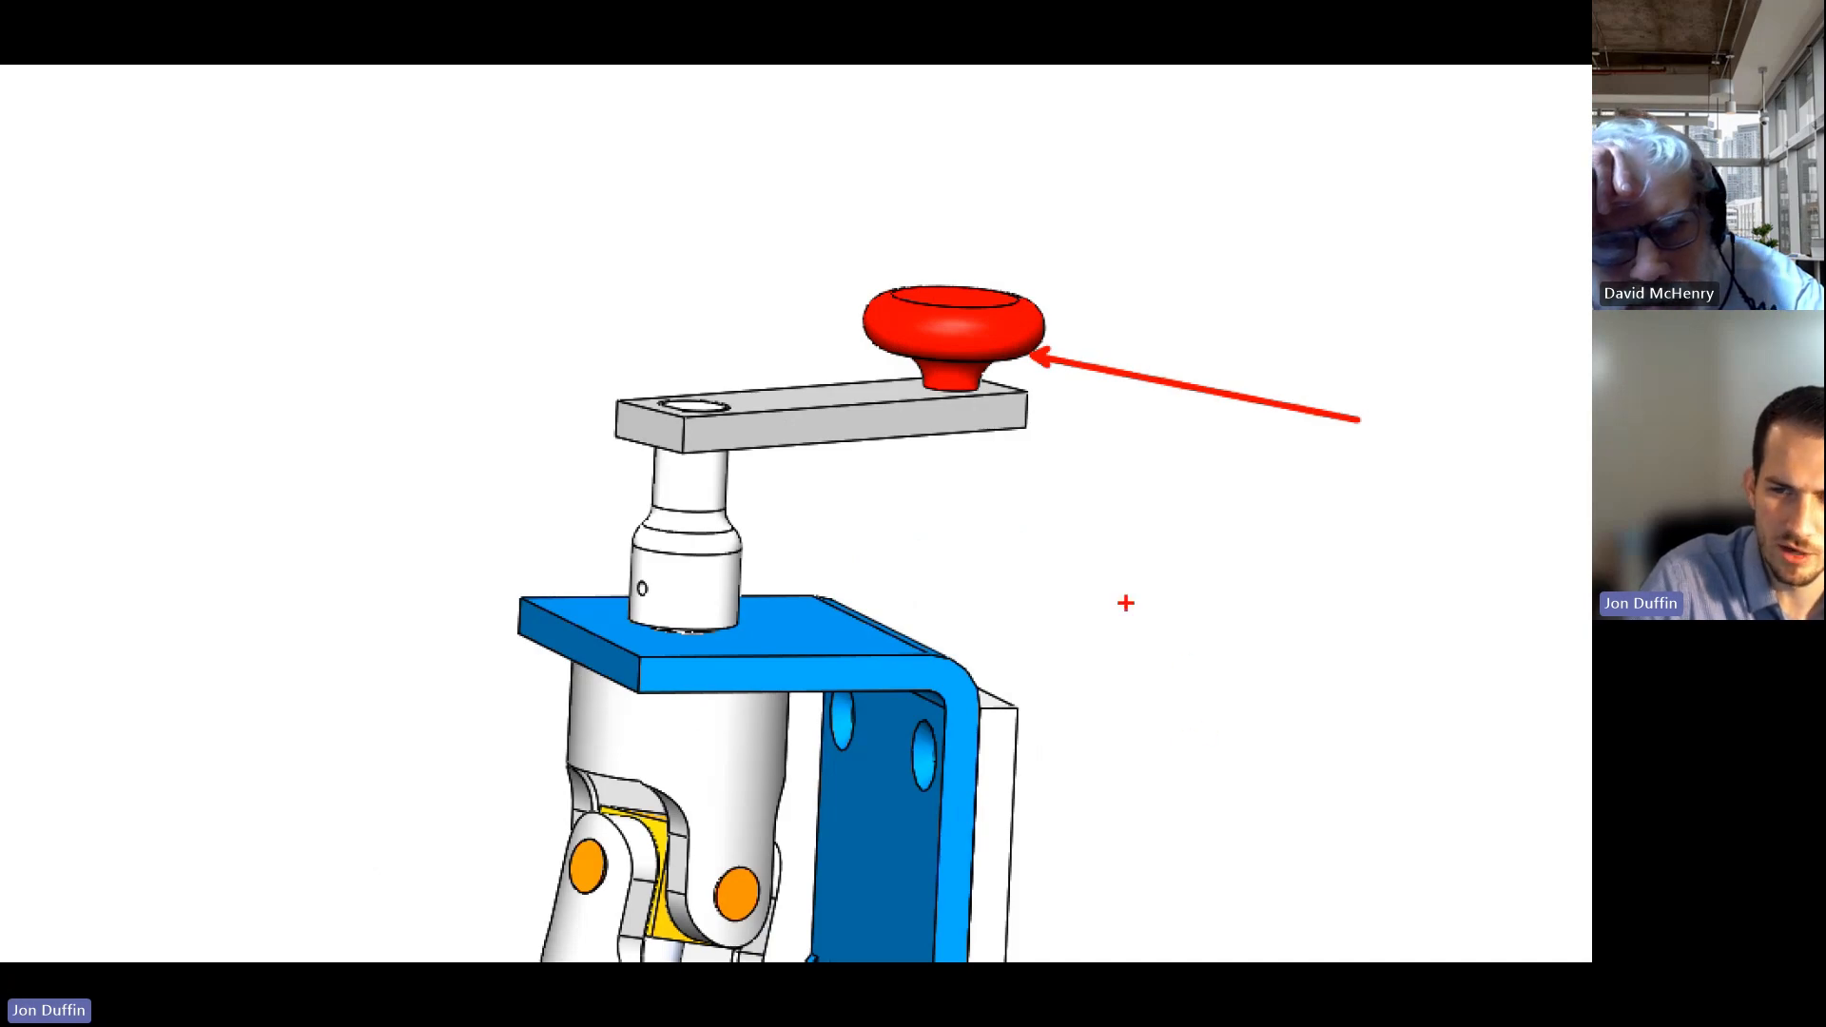
Activate the assembly's Without_crank configuration and open its Static 1 study.
{"action": "key", "text": "Escape"}
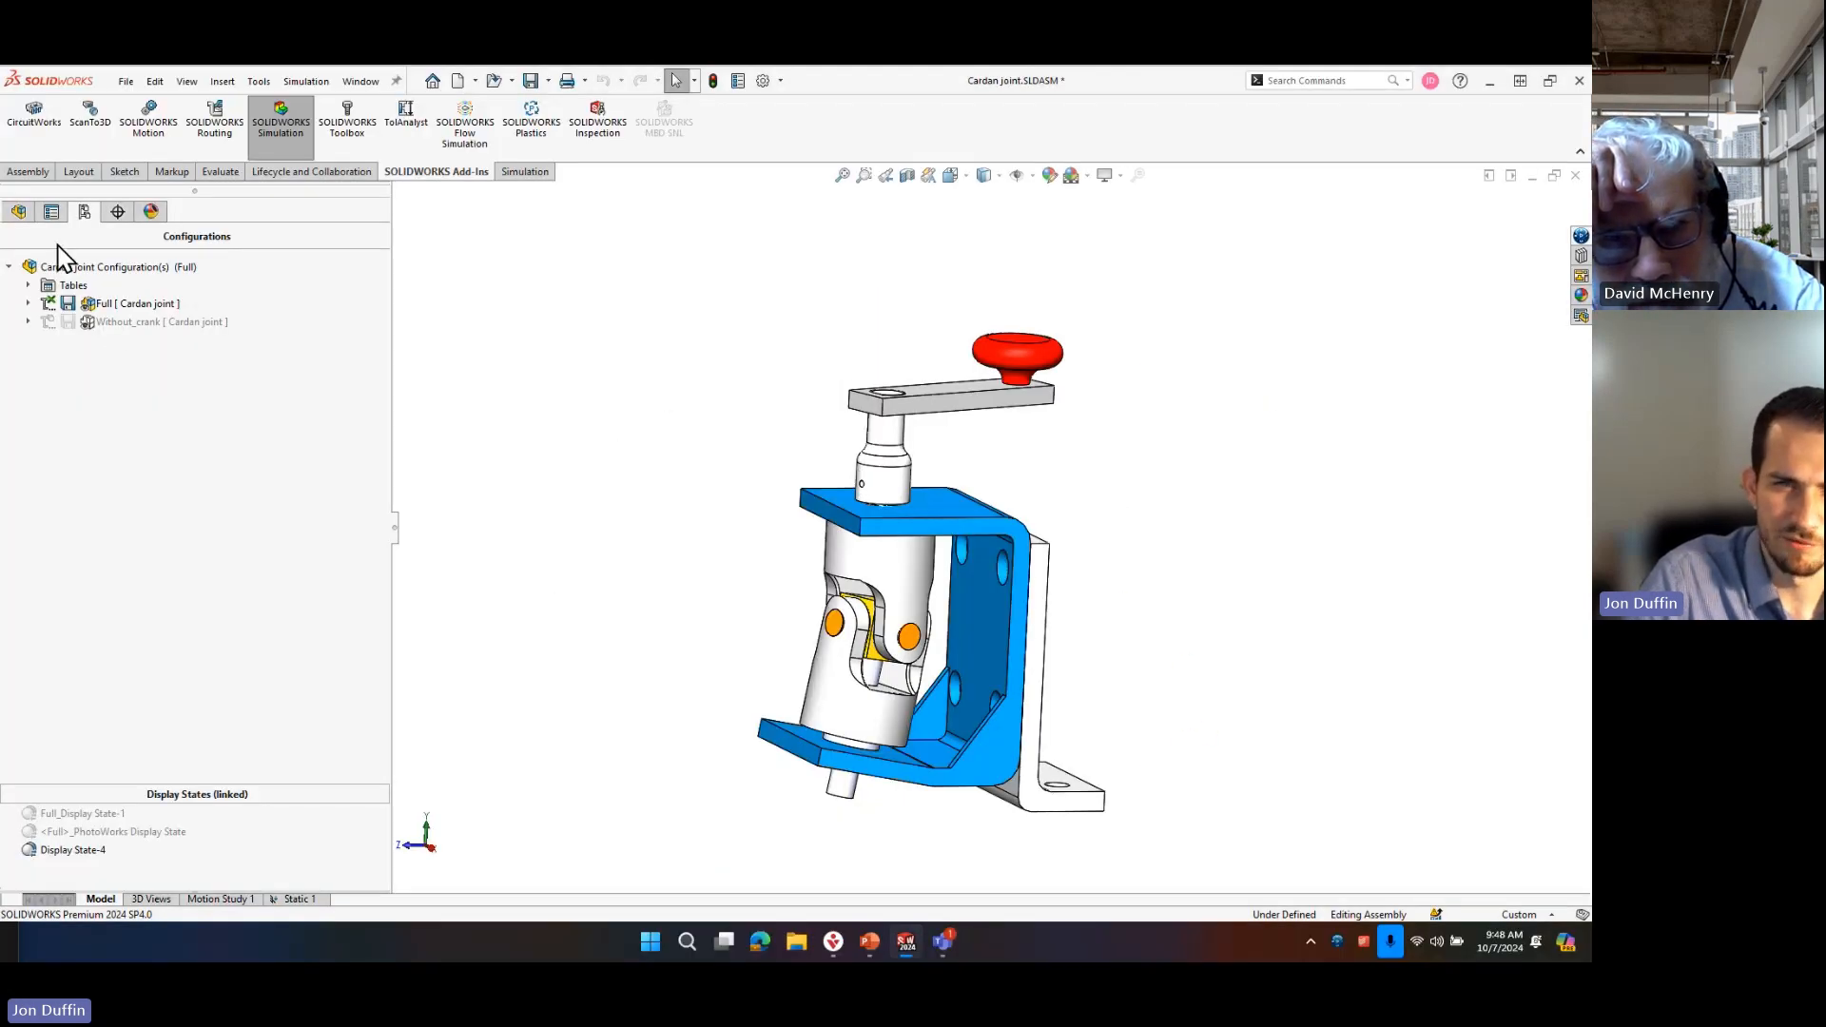
{"action": "scroll", "coordinate": [1029, 373], "scroll_direction": "down", "scroll_amount": 3}
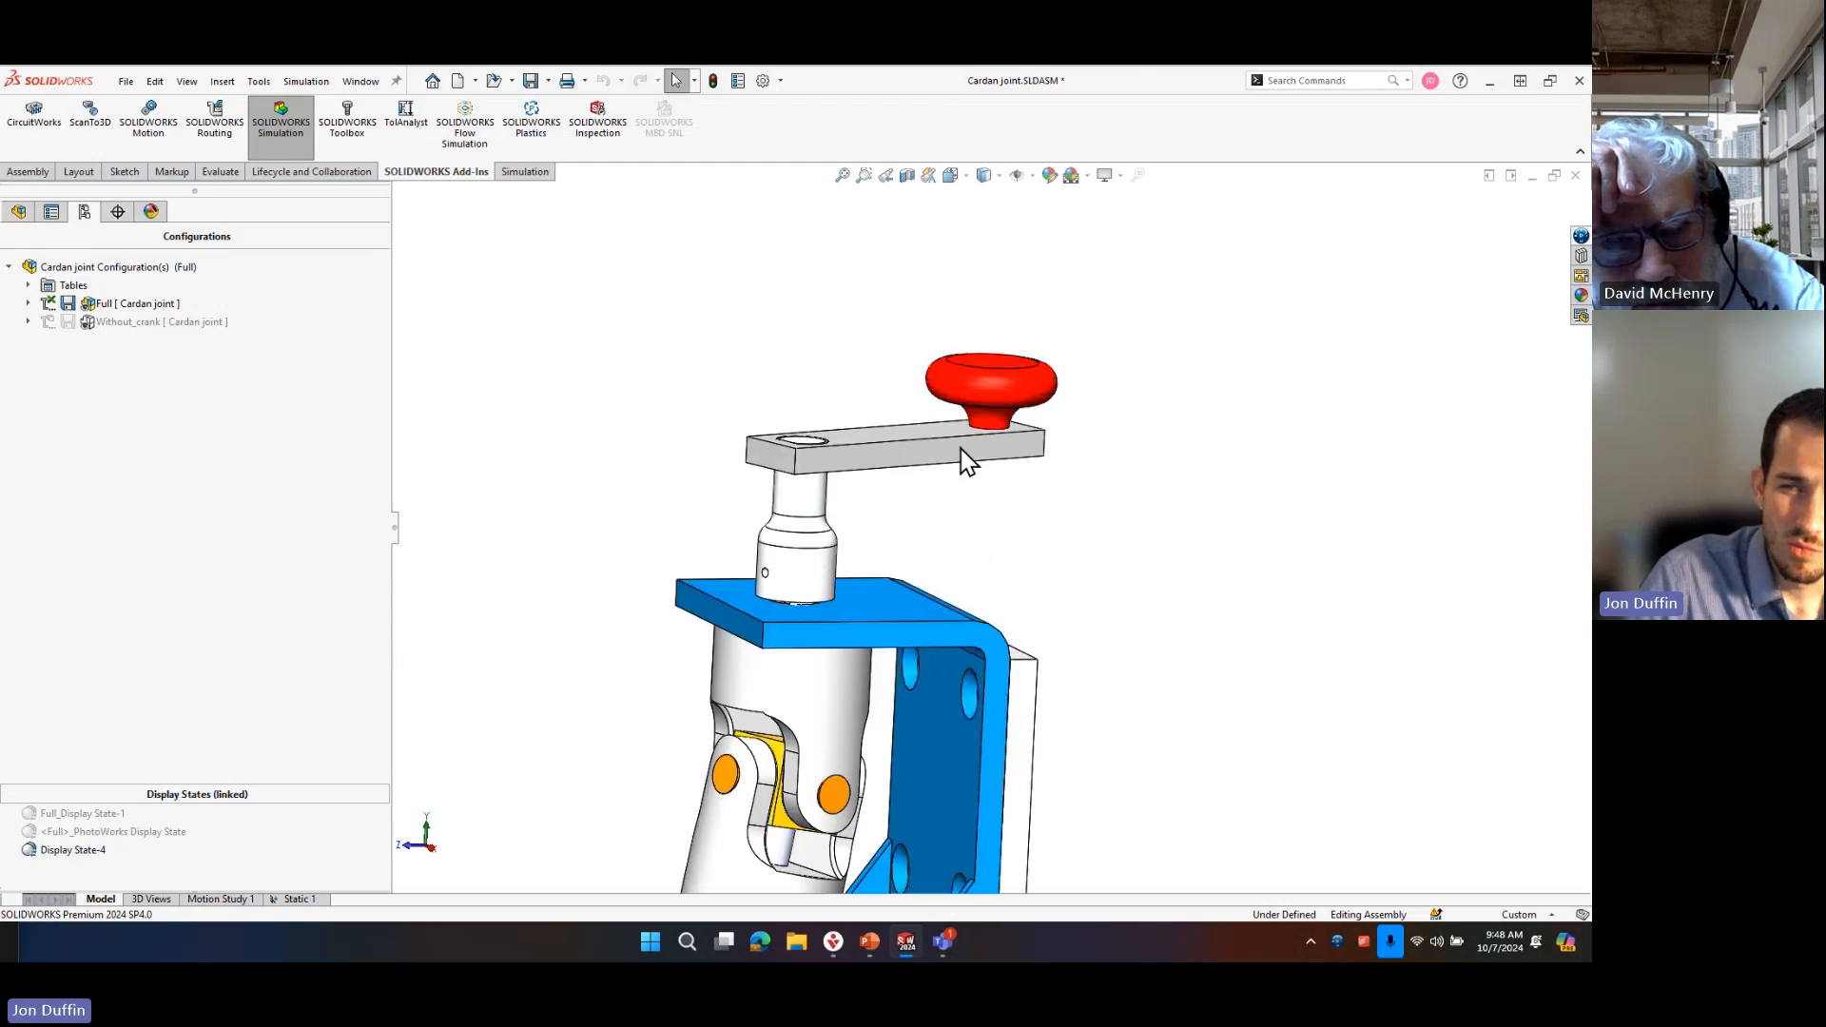
{"action": "scroll", "coordinate": [898, 479], "scroll_direction": "down", "scroll_amount": 3}
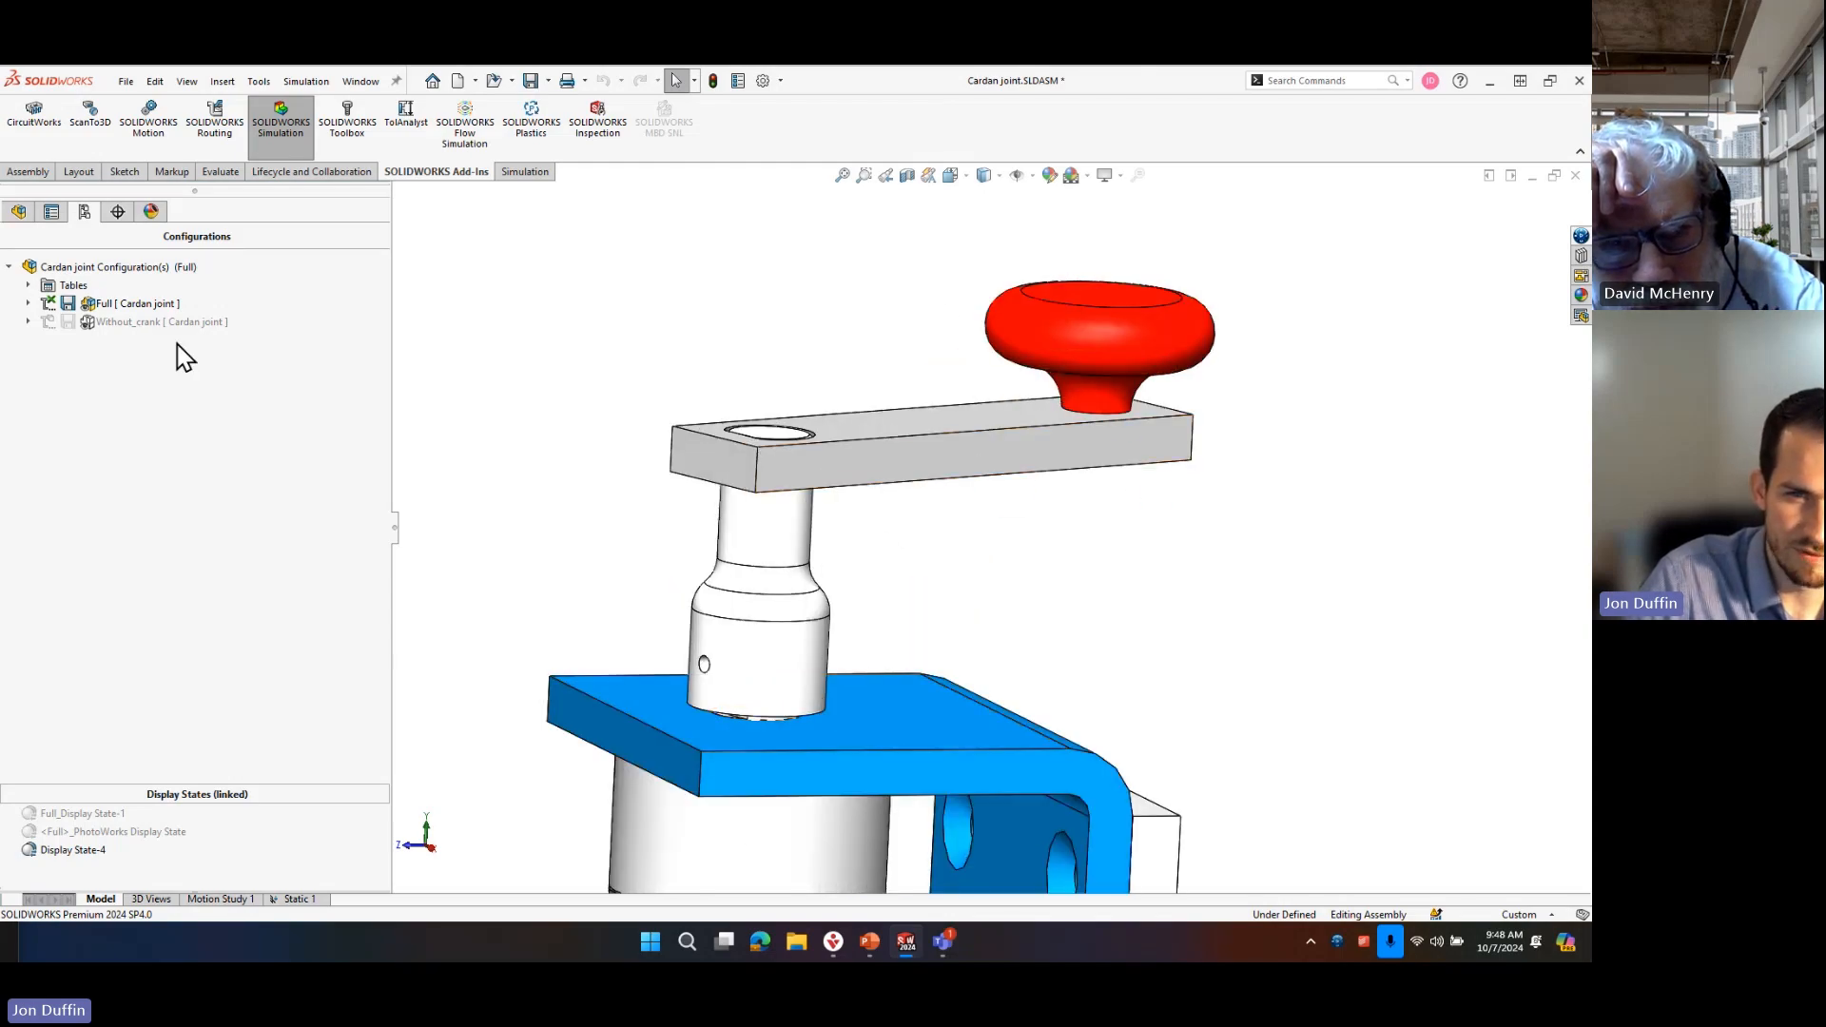
{"action": "double_click", "coordinate": [105, 321]}
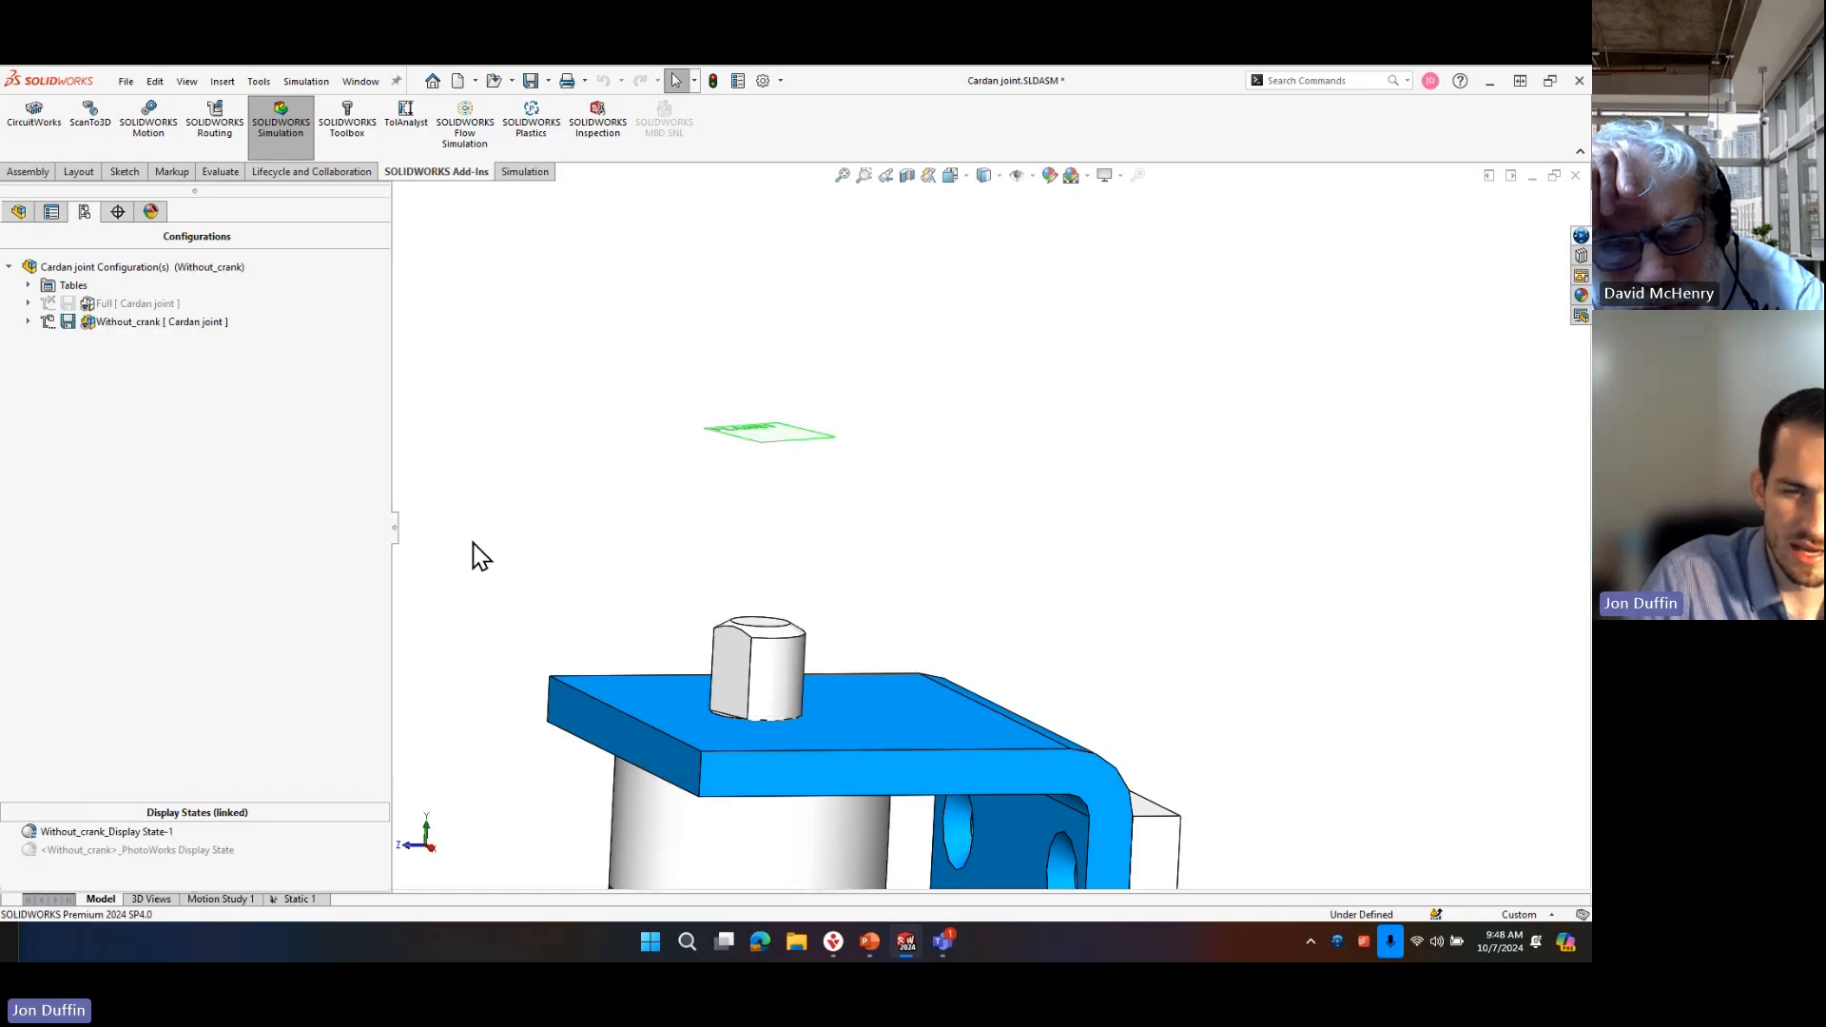
{"action": "left_click", "coordinate": [290, 900]}
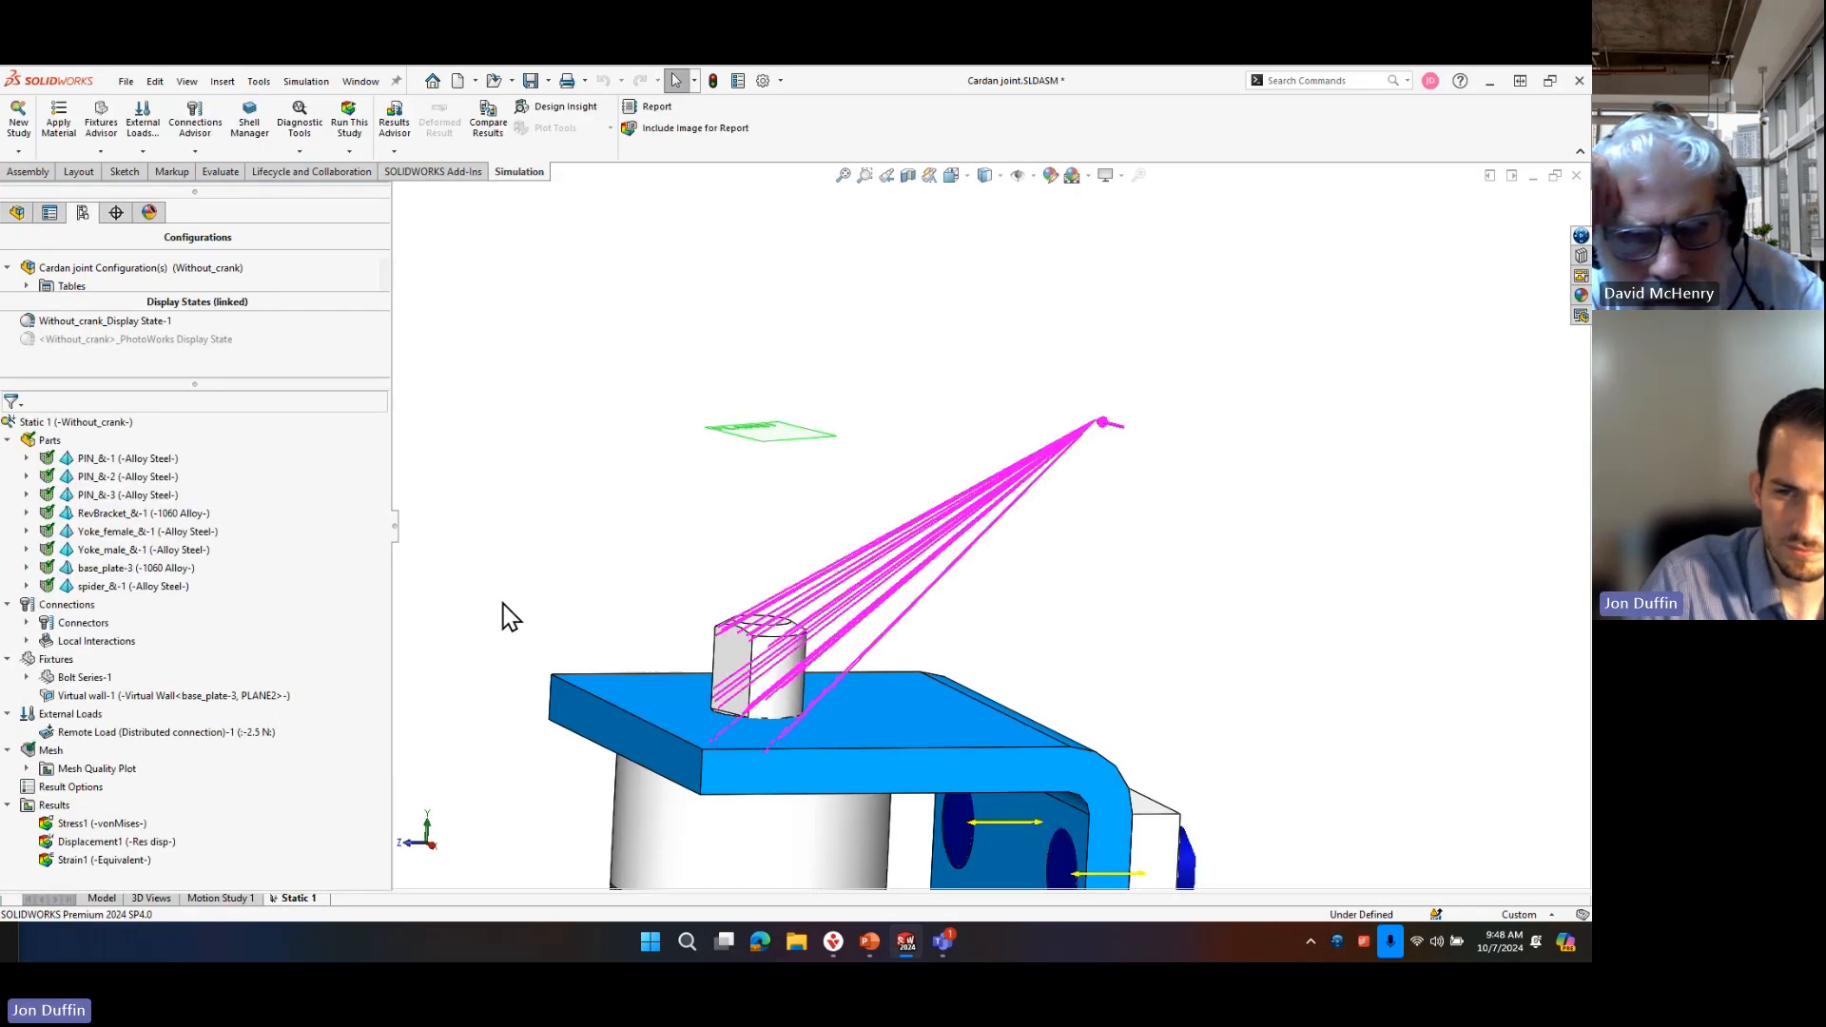
Inspect the distributed remote load's details and its connection lines to the square end of the yoke shaft.
{"action": "left_click", "coordinate": [157, 733]}
{"action": "scroll", "coordinate": [777, 614], "scroll_direction": "down", "scroll_amount": 2}
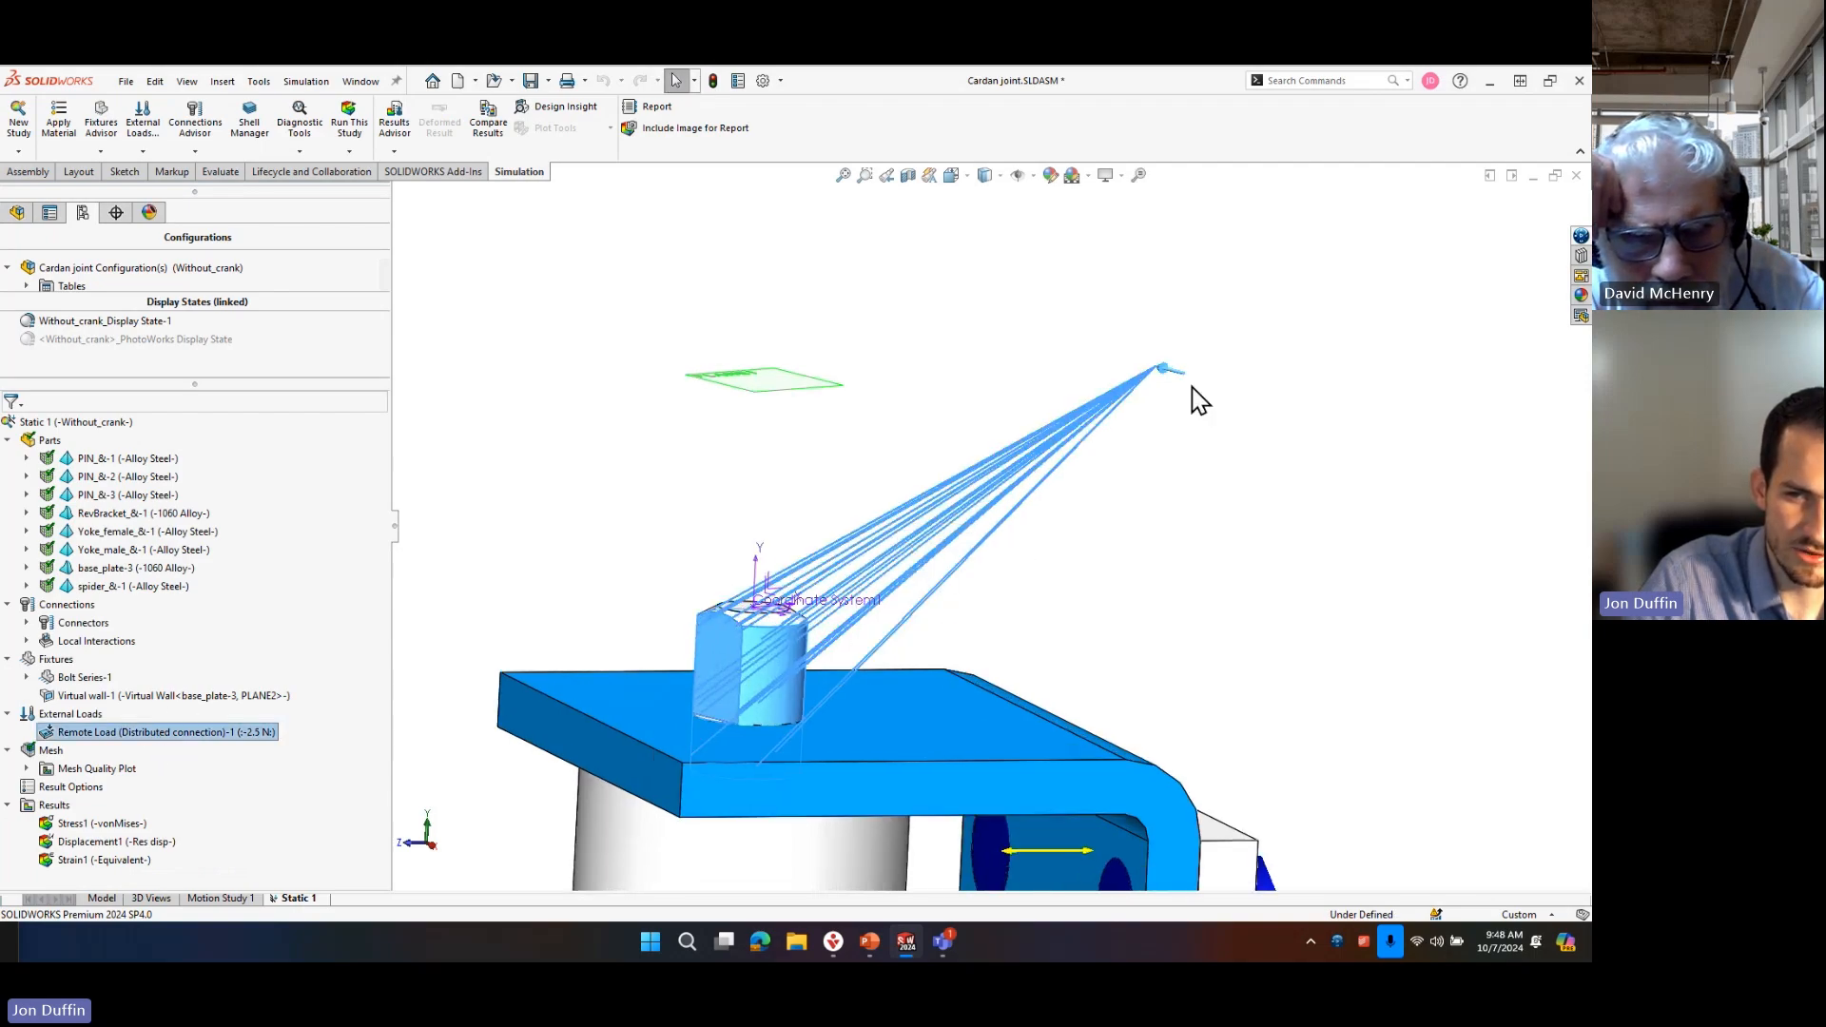
{"action": "mouse_move", "coordinate": [853, 572]}
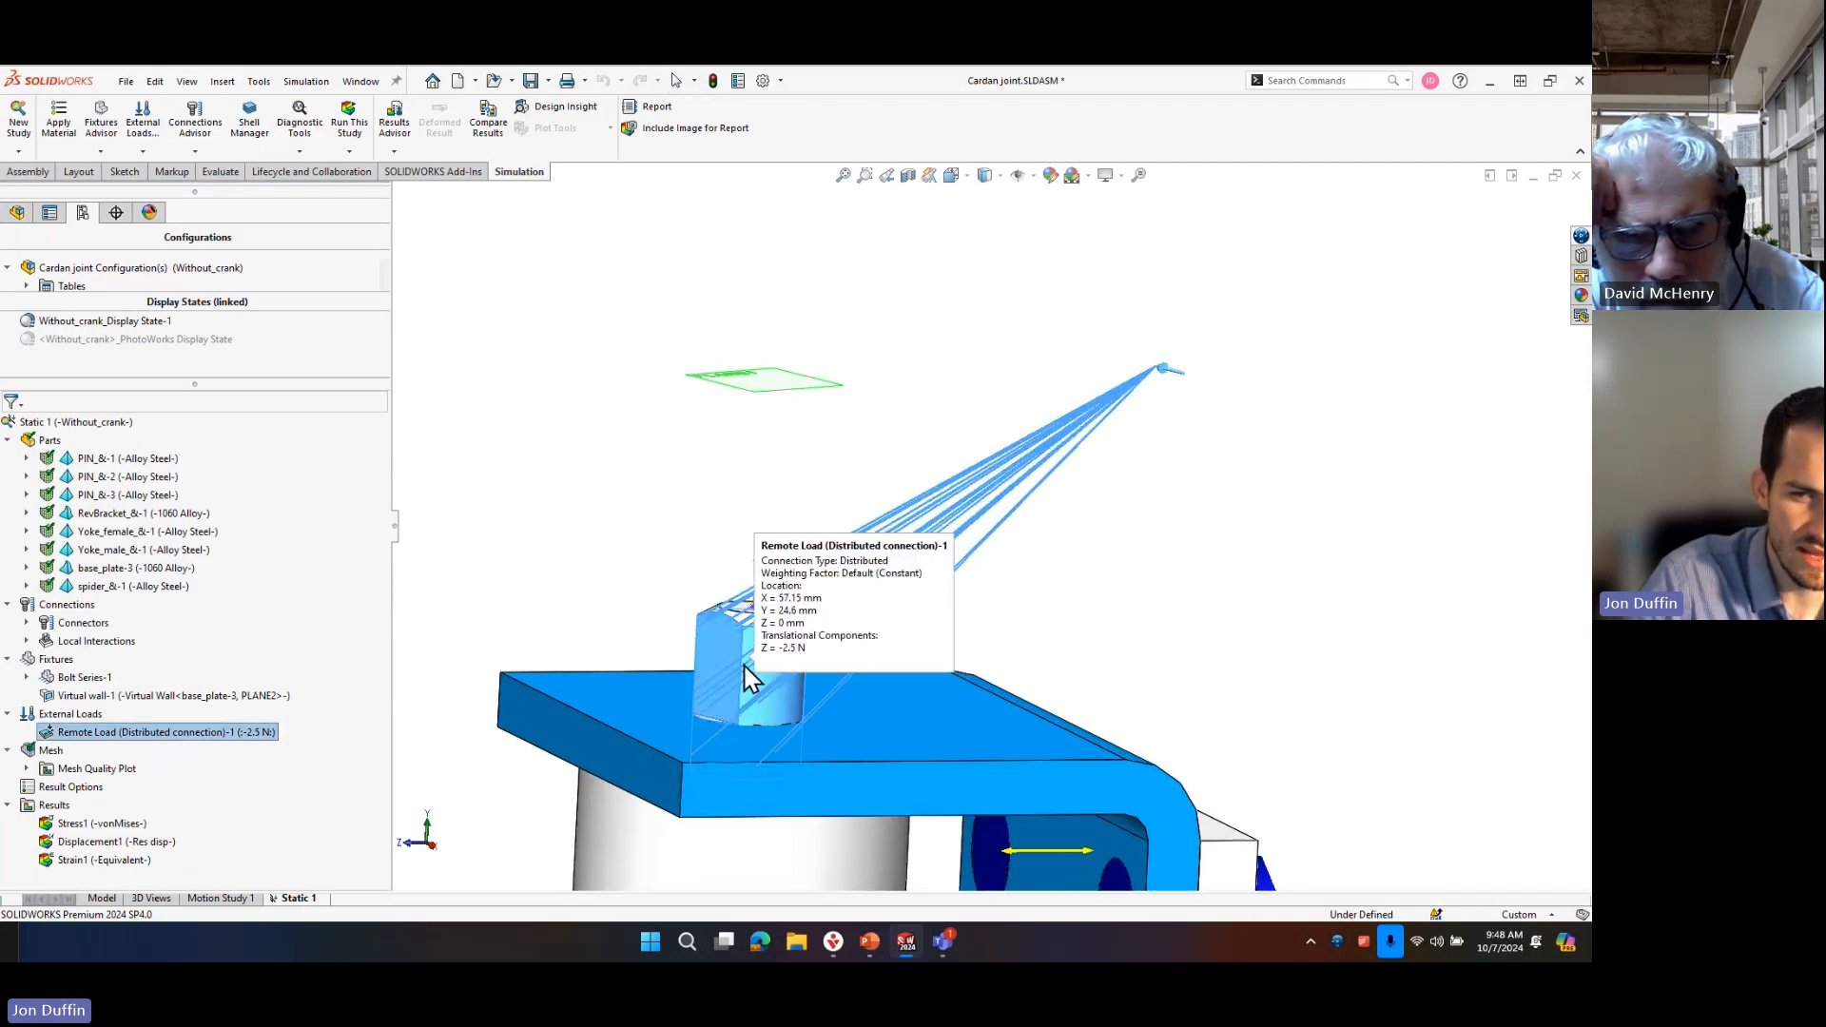
{"action": "left_click", "coordinate": [1431, 457]}
Annotate the magnified view with a red rectangle around the remote load's application point.
{"action": "key", "text": "ctrl+1"}
{"action": "left_click", "coordinate": [1274, 408]}
{"action": "left_click_drag", "start_coordinate": [883, 262], "coordinate": [1289, 462], "text": "ctrl"}
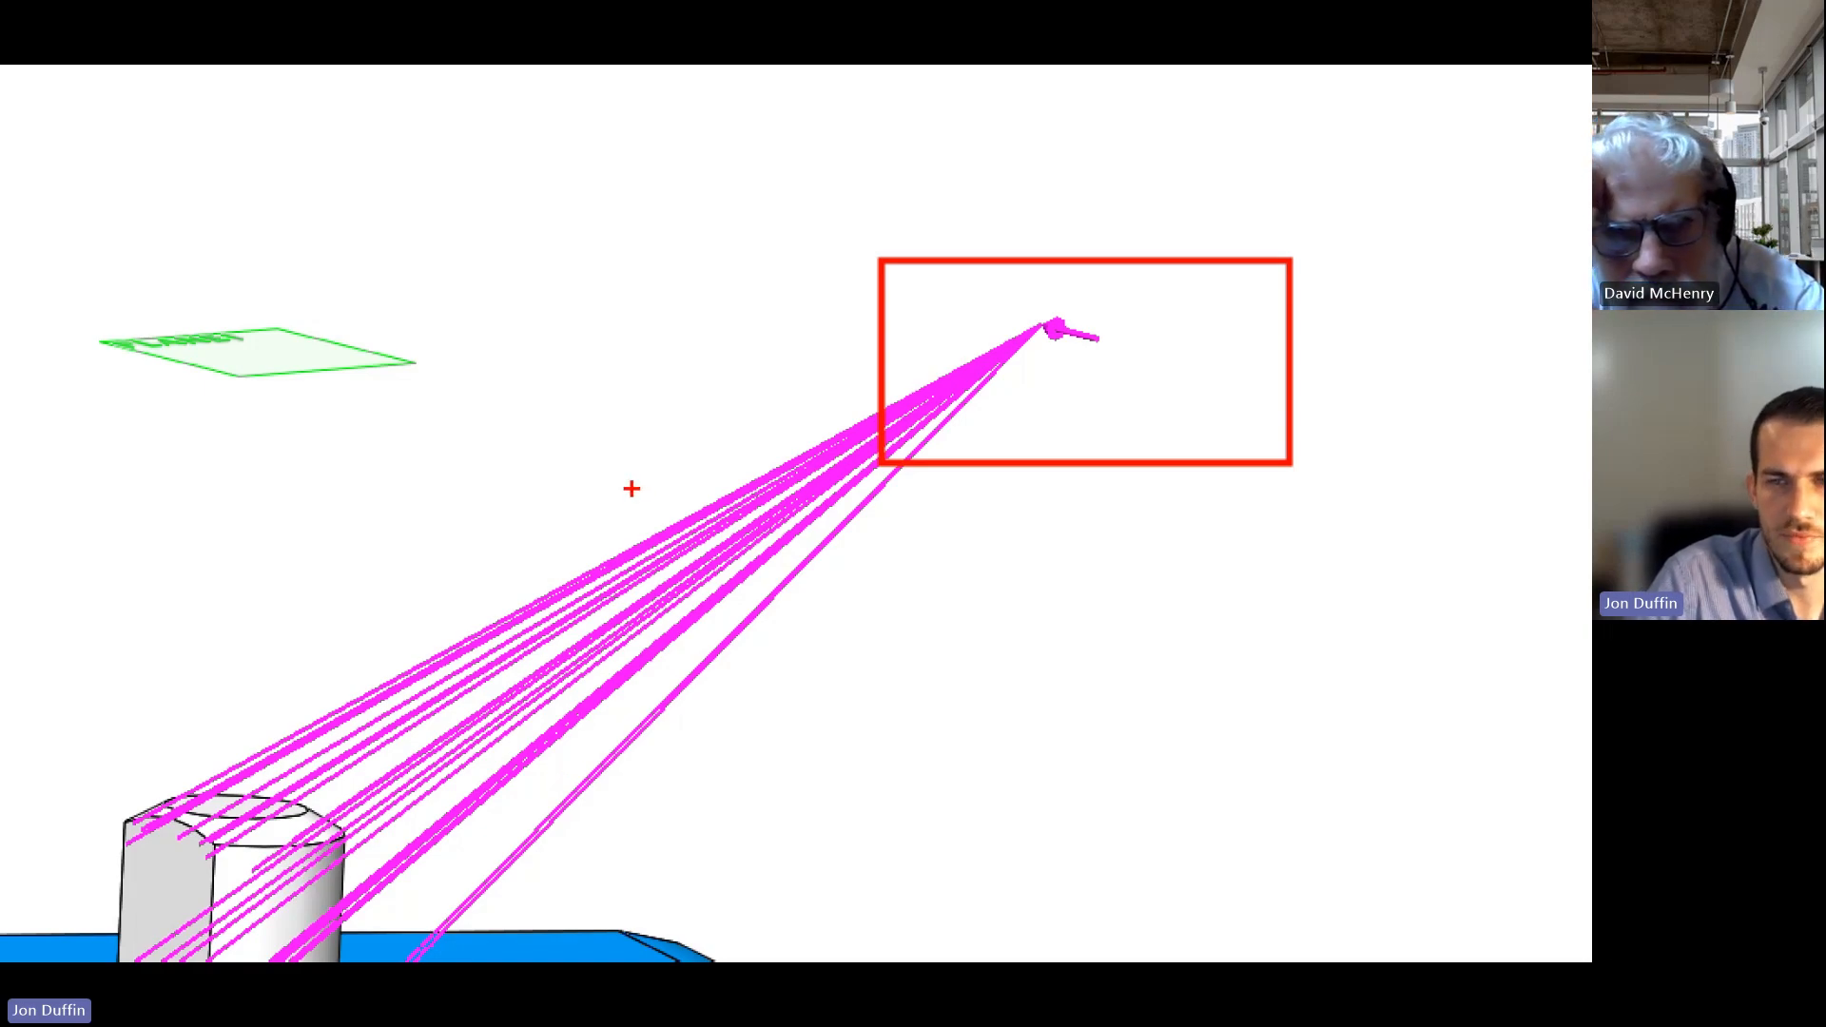
{"action": "key", "text": "Escape"}
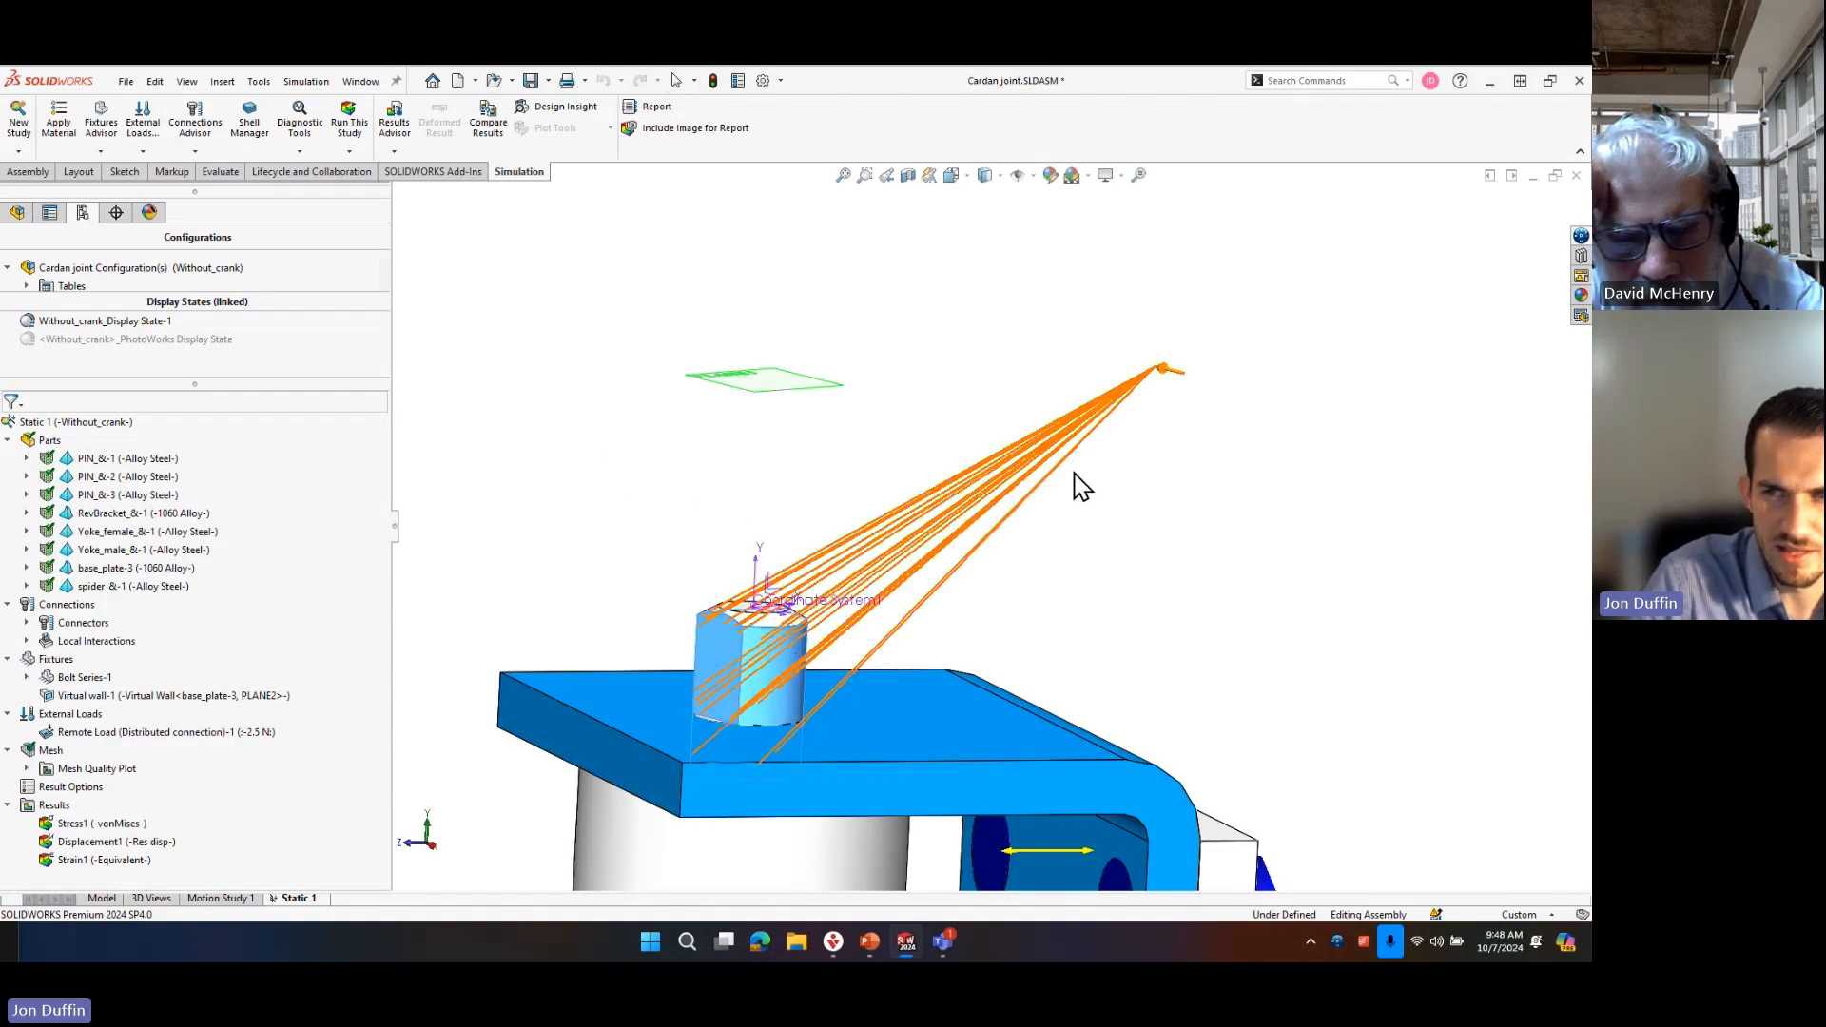
{"action": "mouse_move", "coordinate": [1110, 415]}
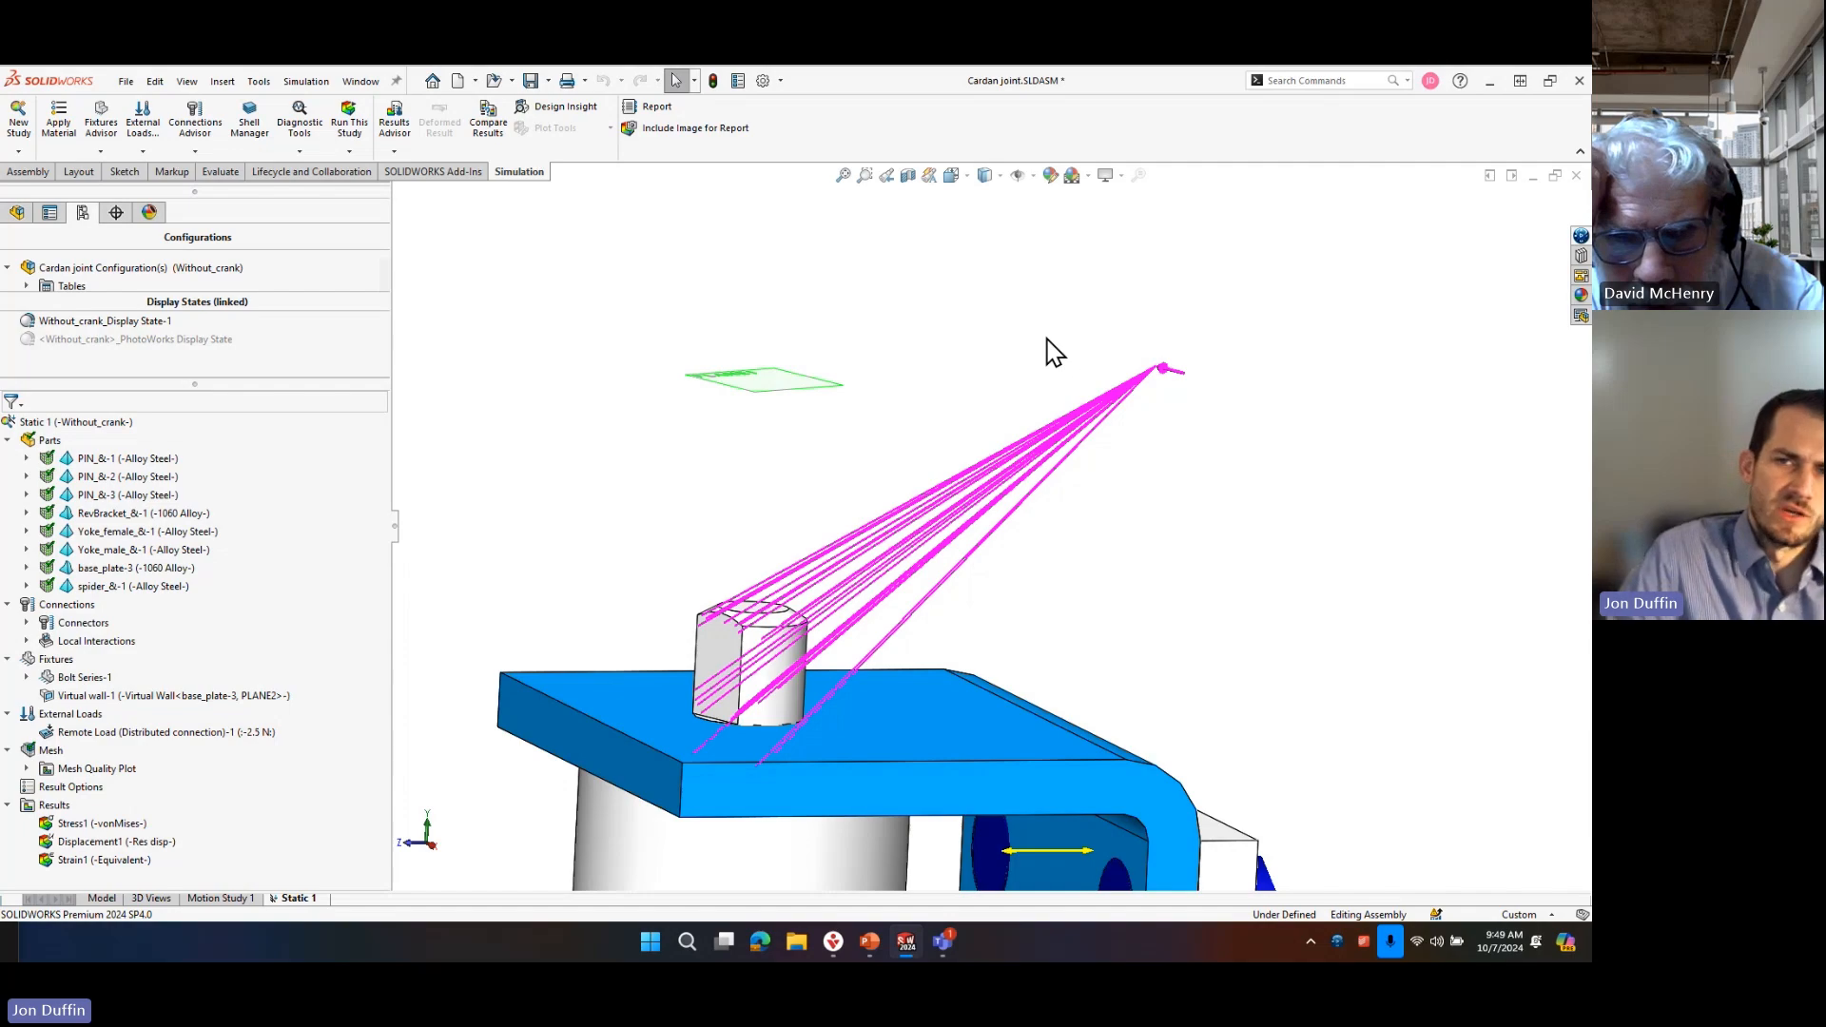
{"action": "left_click", "coordinate": [19, 126]}
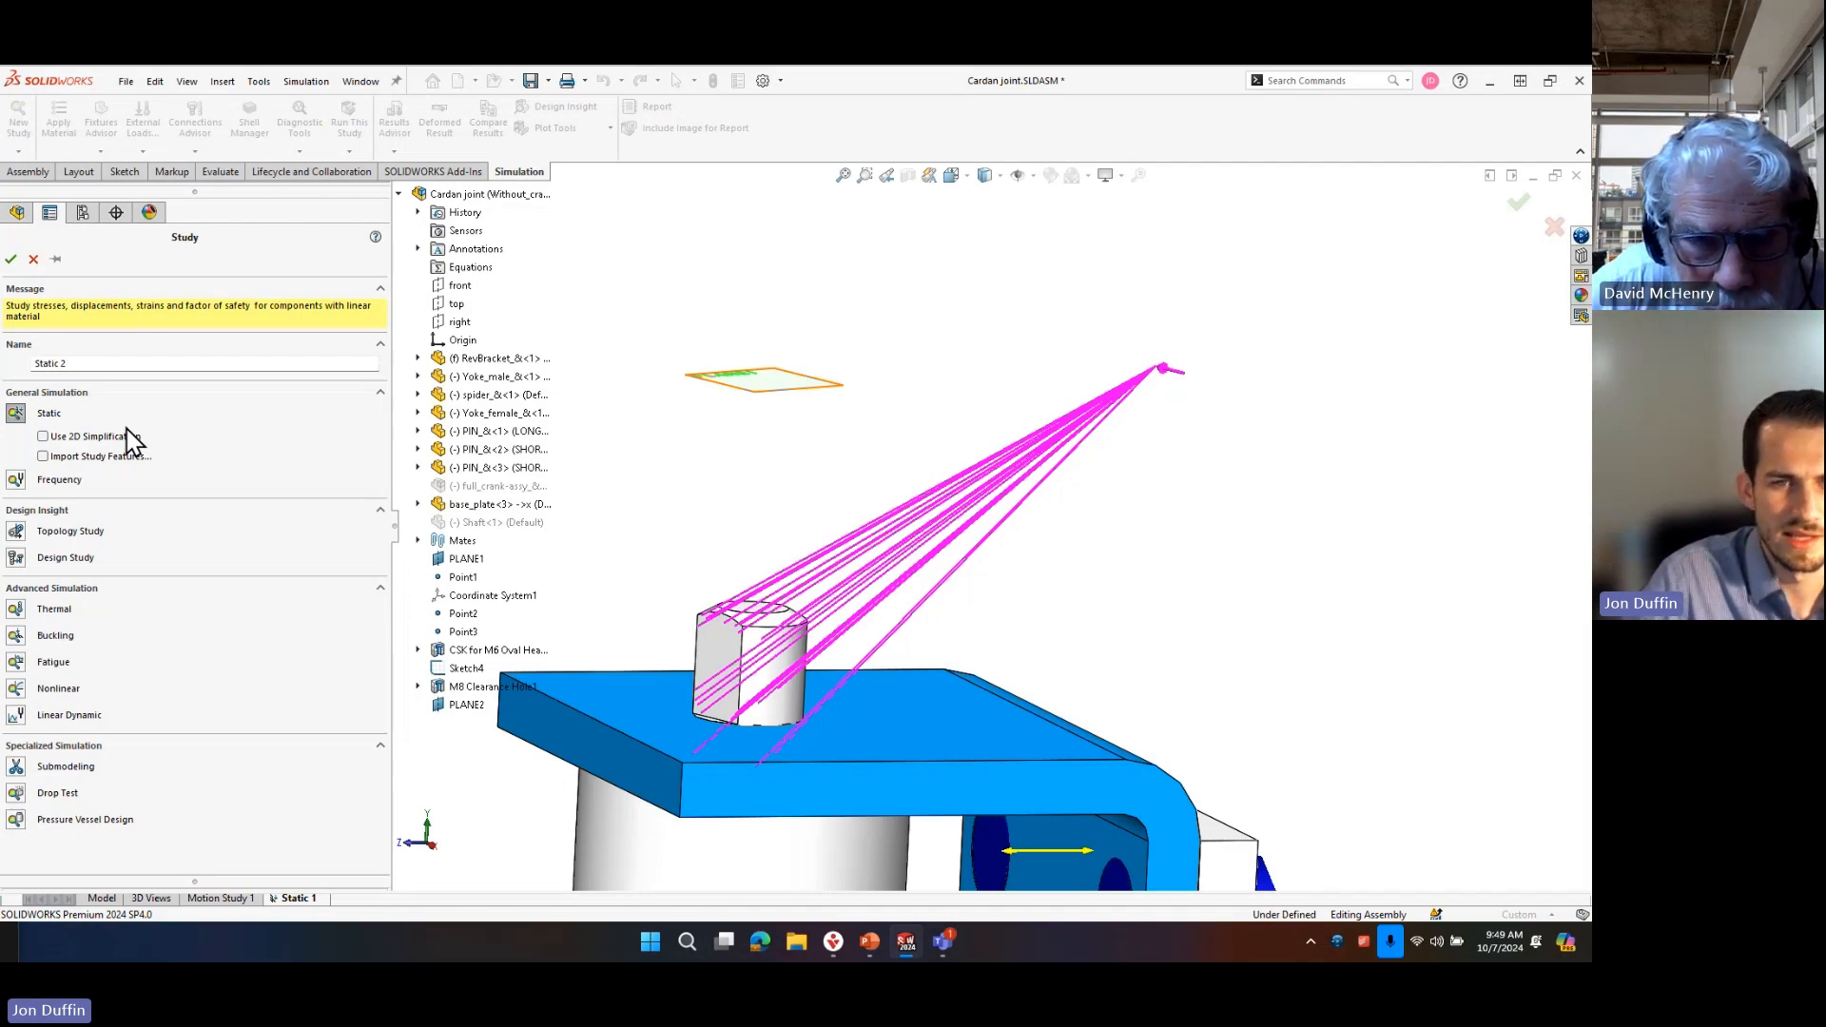
{"action": "left_click", "coordinate": [34, 259]}
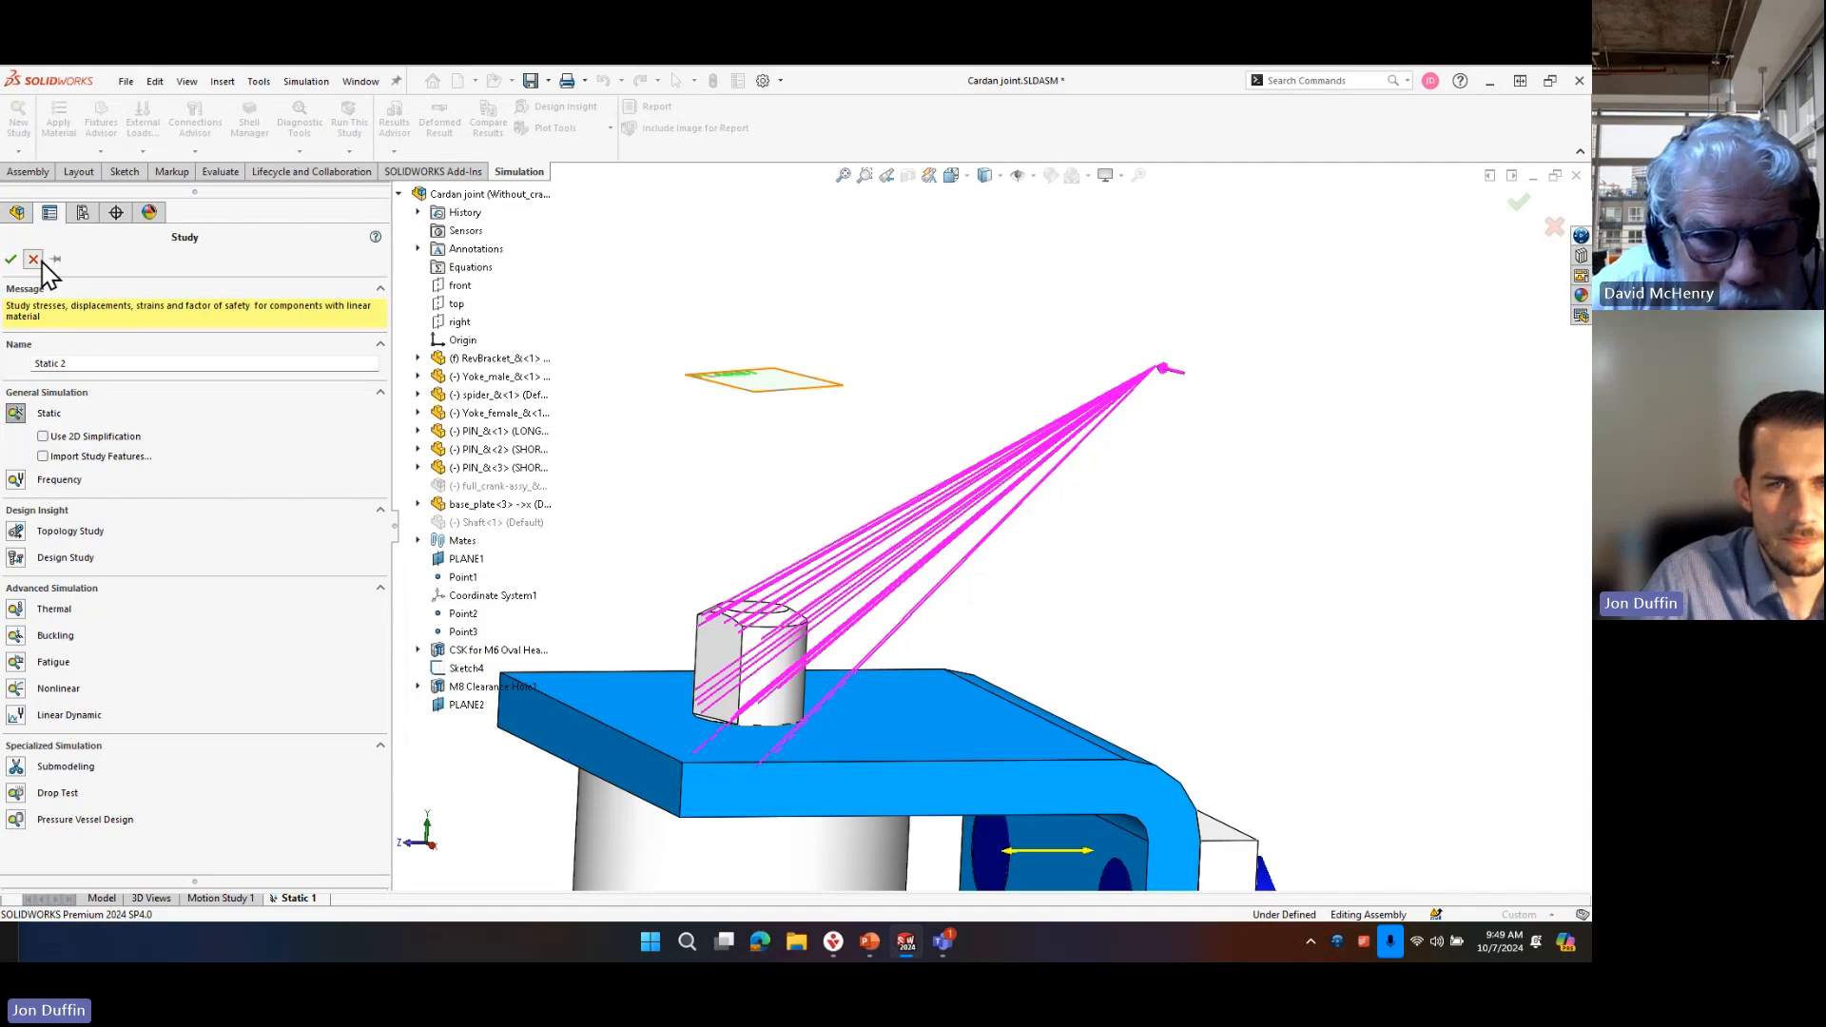
{"action": "left_click", "coordinate": [1089, 442]}
{"action": "left_click", "coordinate": [944, 384]}
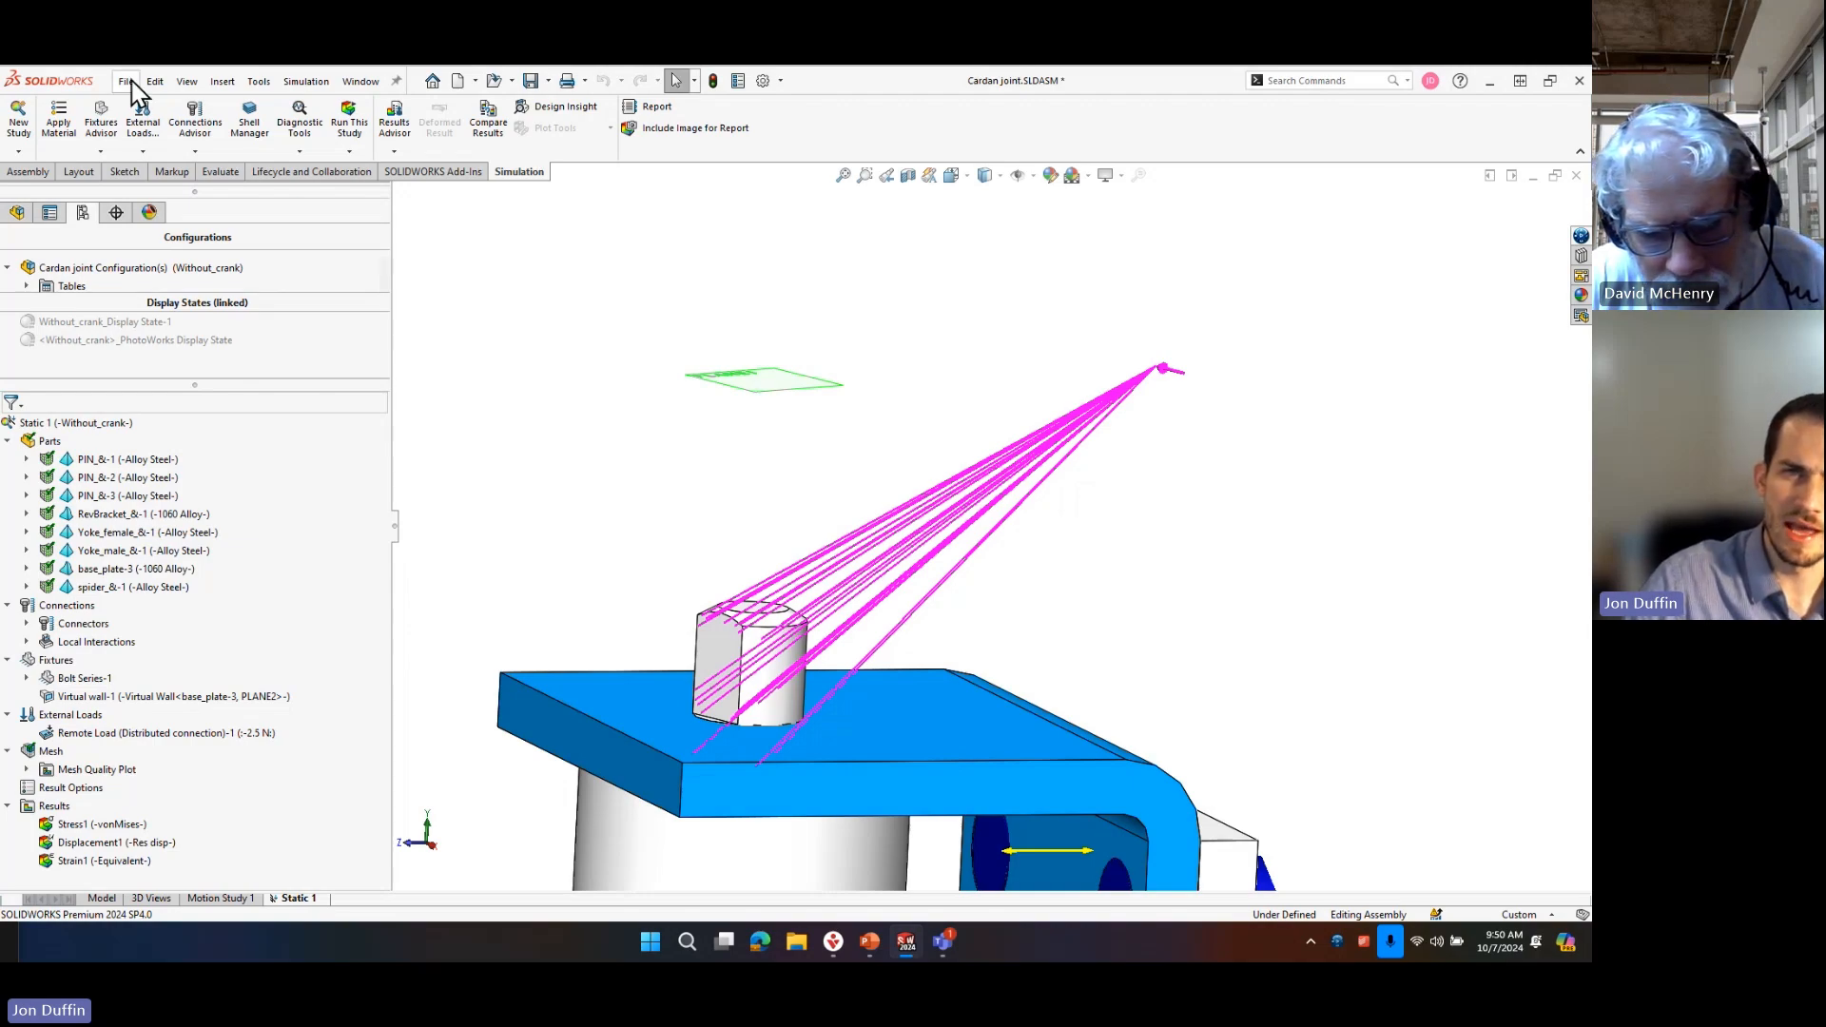
{"action": "left_click", "coordinate": [19, 119]}
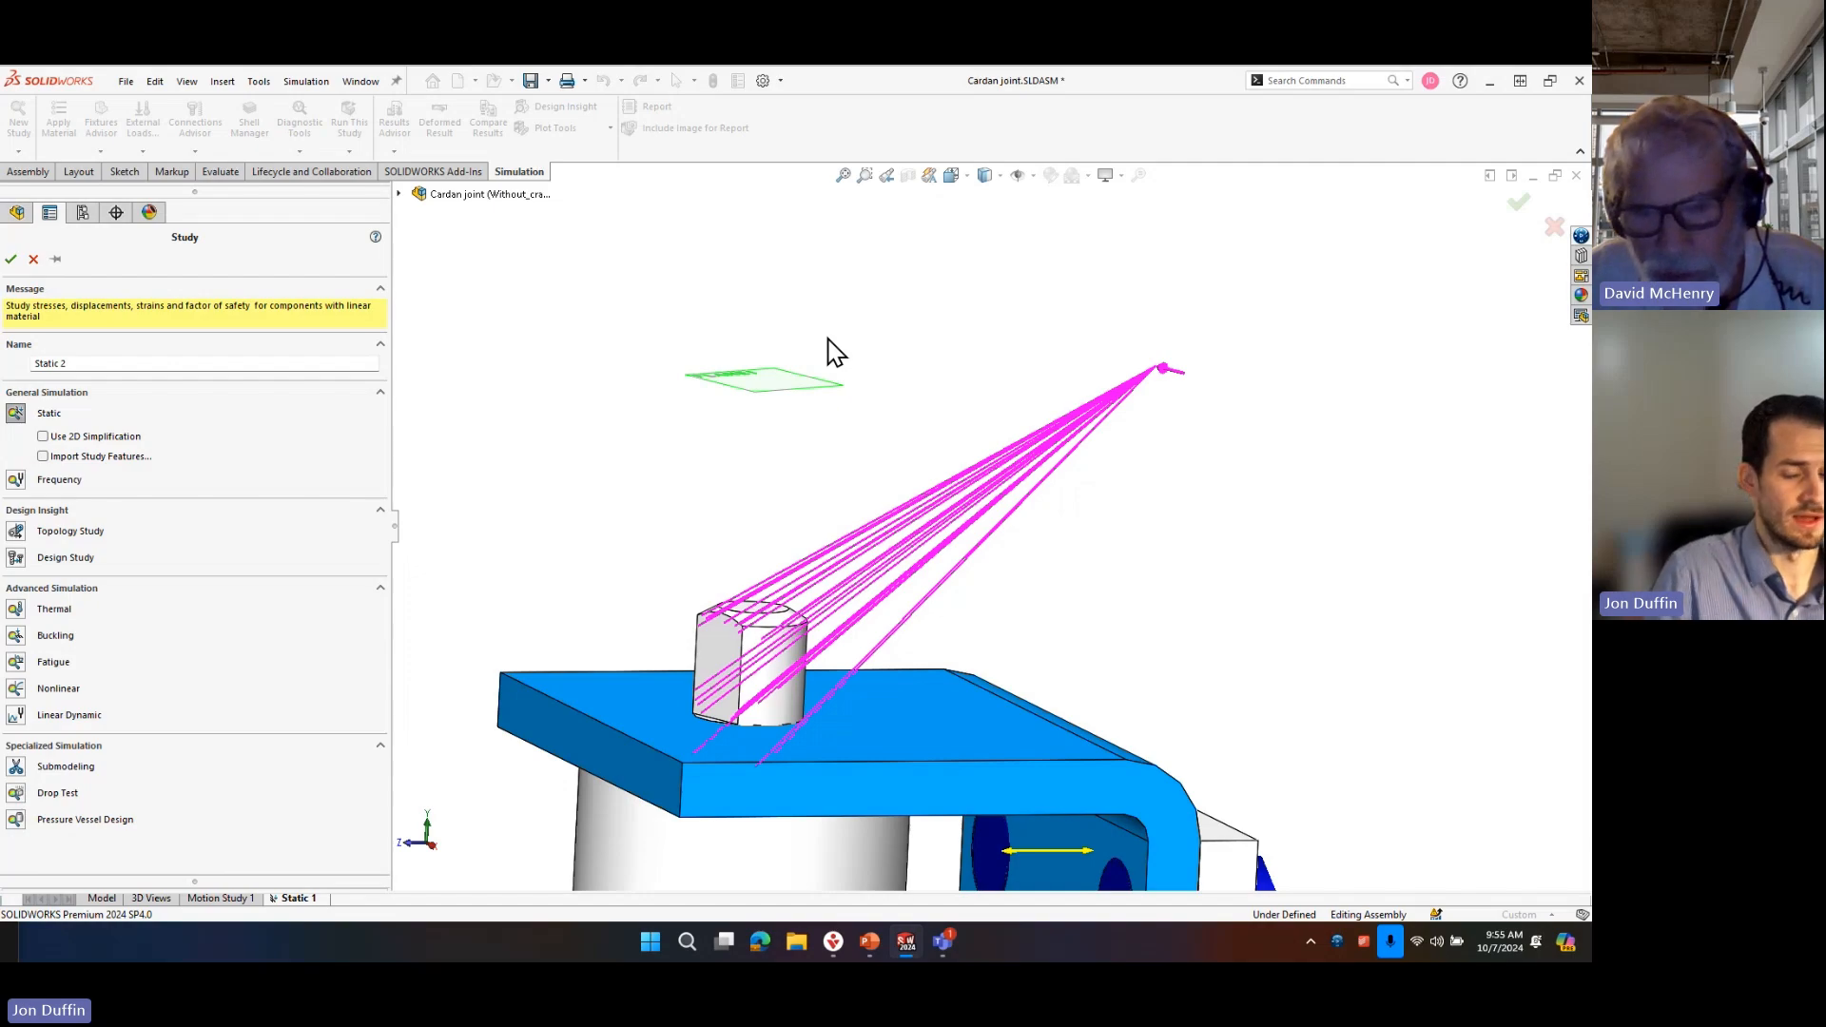
{"action": "left_click", "coordinate": [33, 258]}
Switch to the open part 21652-1018.SLDPRT and open its Static 2 study.
{"action": "scroll", "coordinate": [1030, 518], "scroll_direction": "up", "scroll_amount": 5}
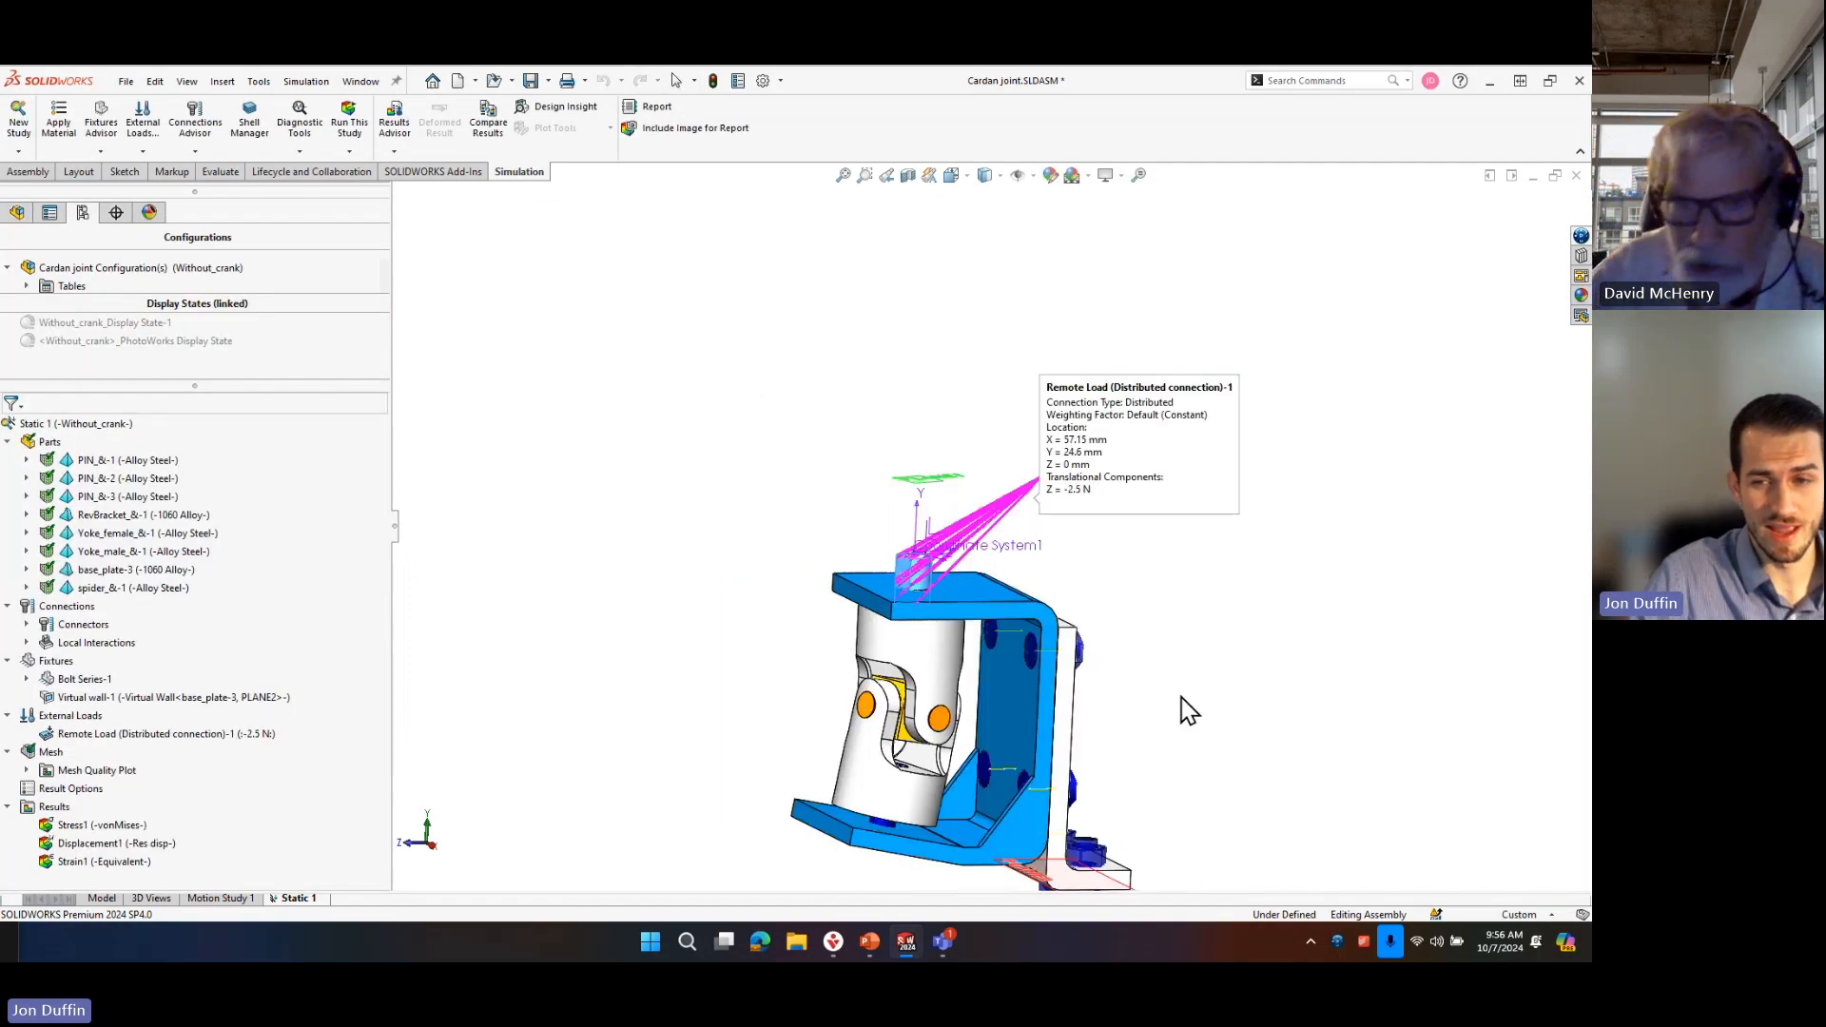
{"action": "left_click", "coordinate": [1324, 656]}
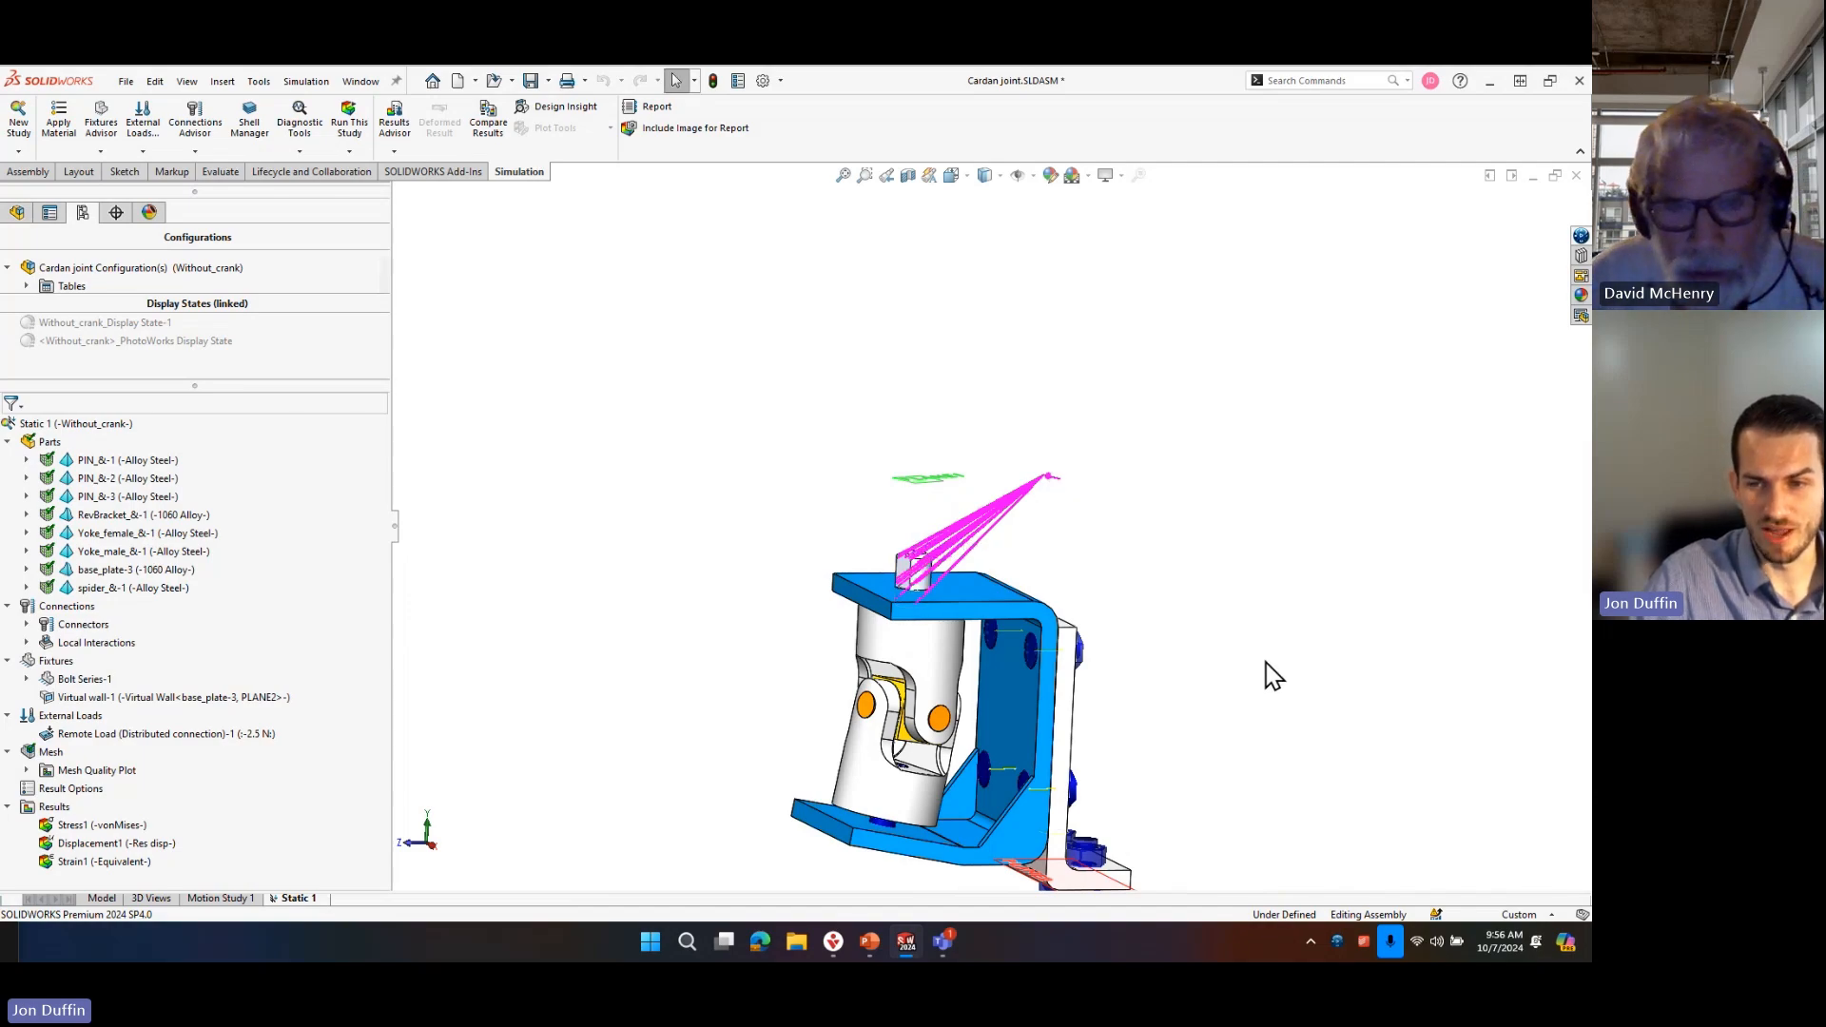
{"action": "key", "text": "alt"}
{"action": "key", "text": "ctrl+Tab"}
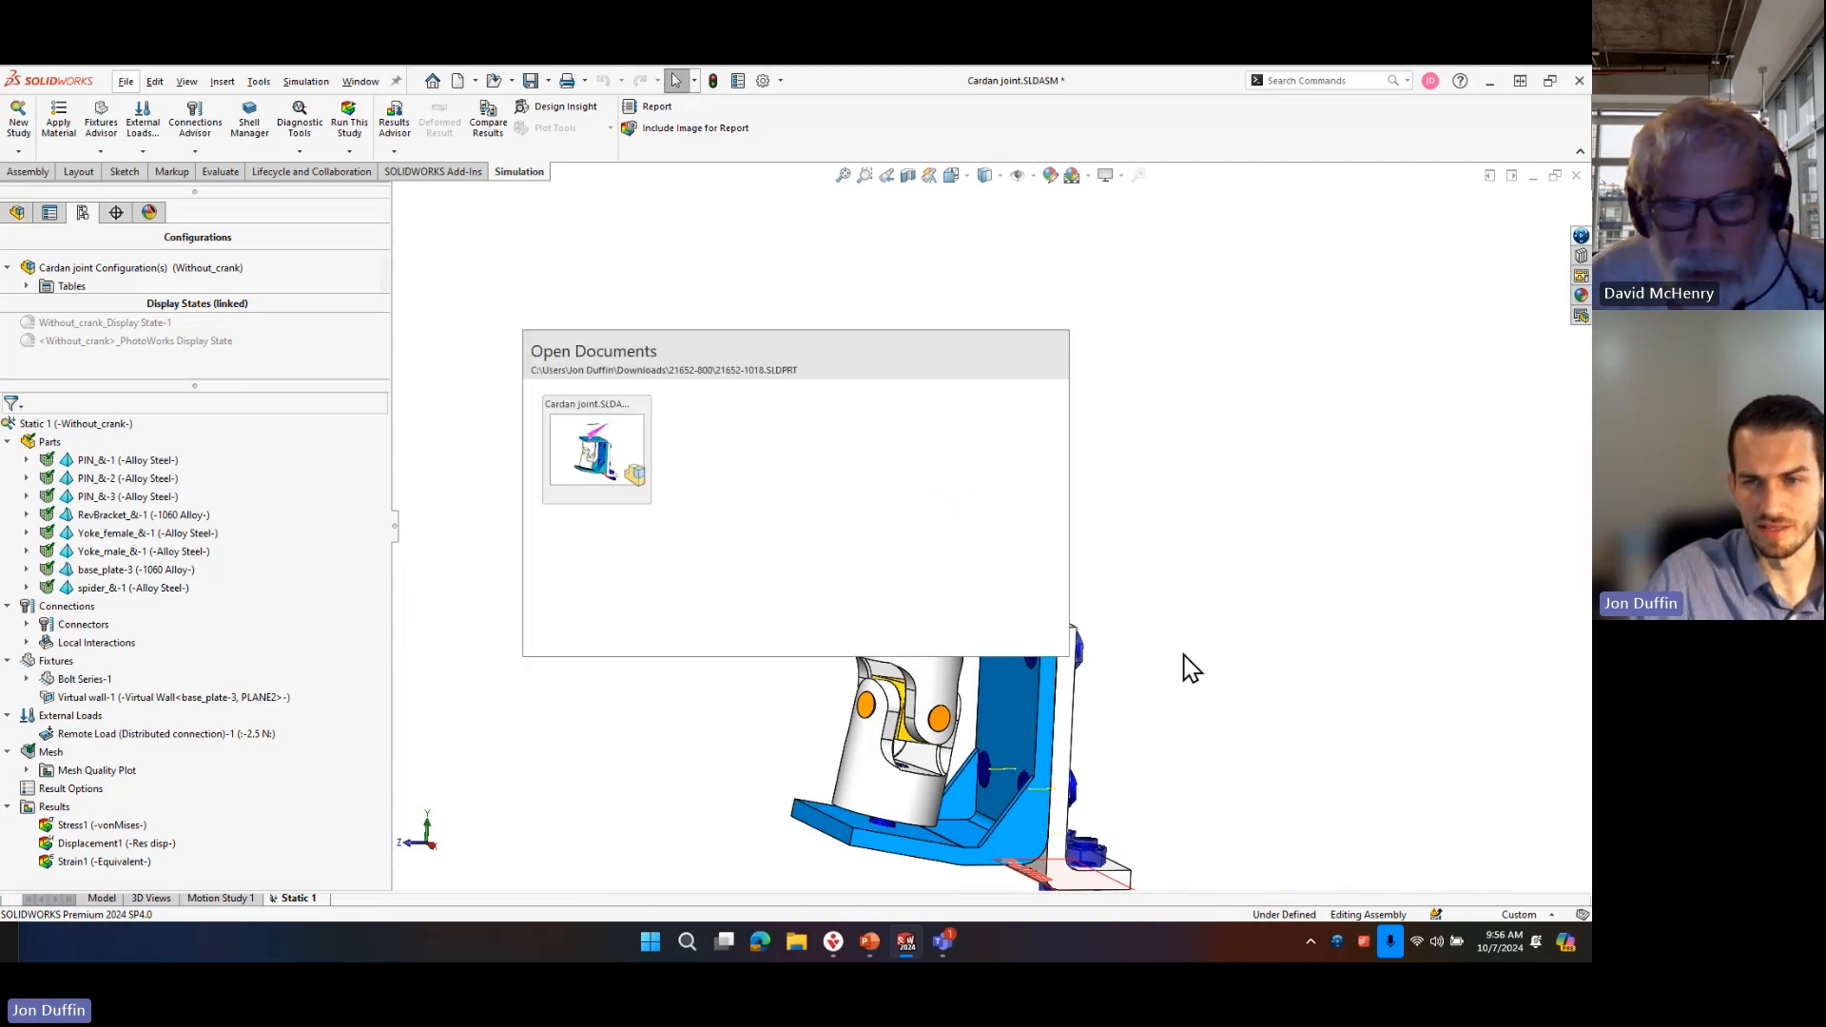
{"action": "left_click", "coordinate": [750, 464]}
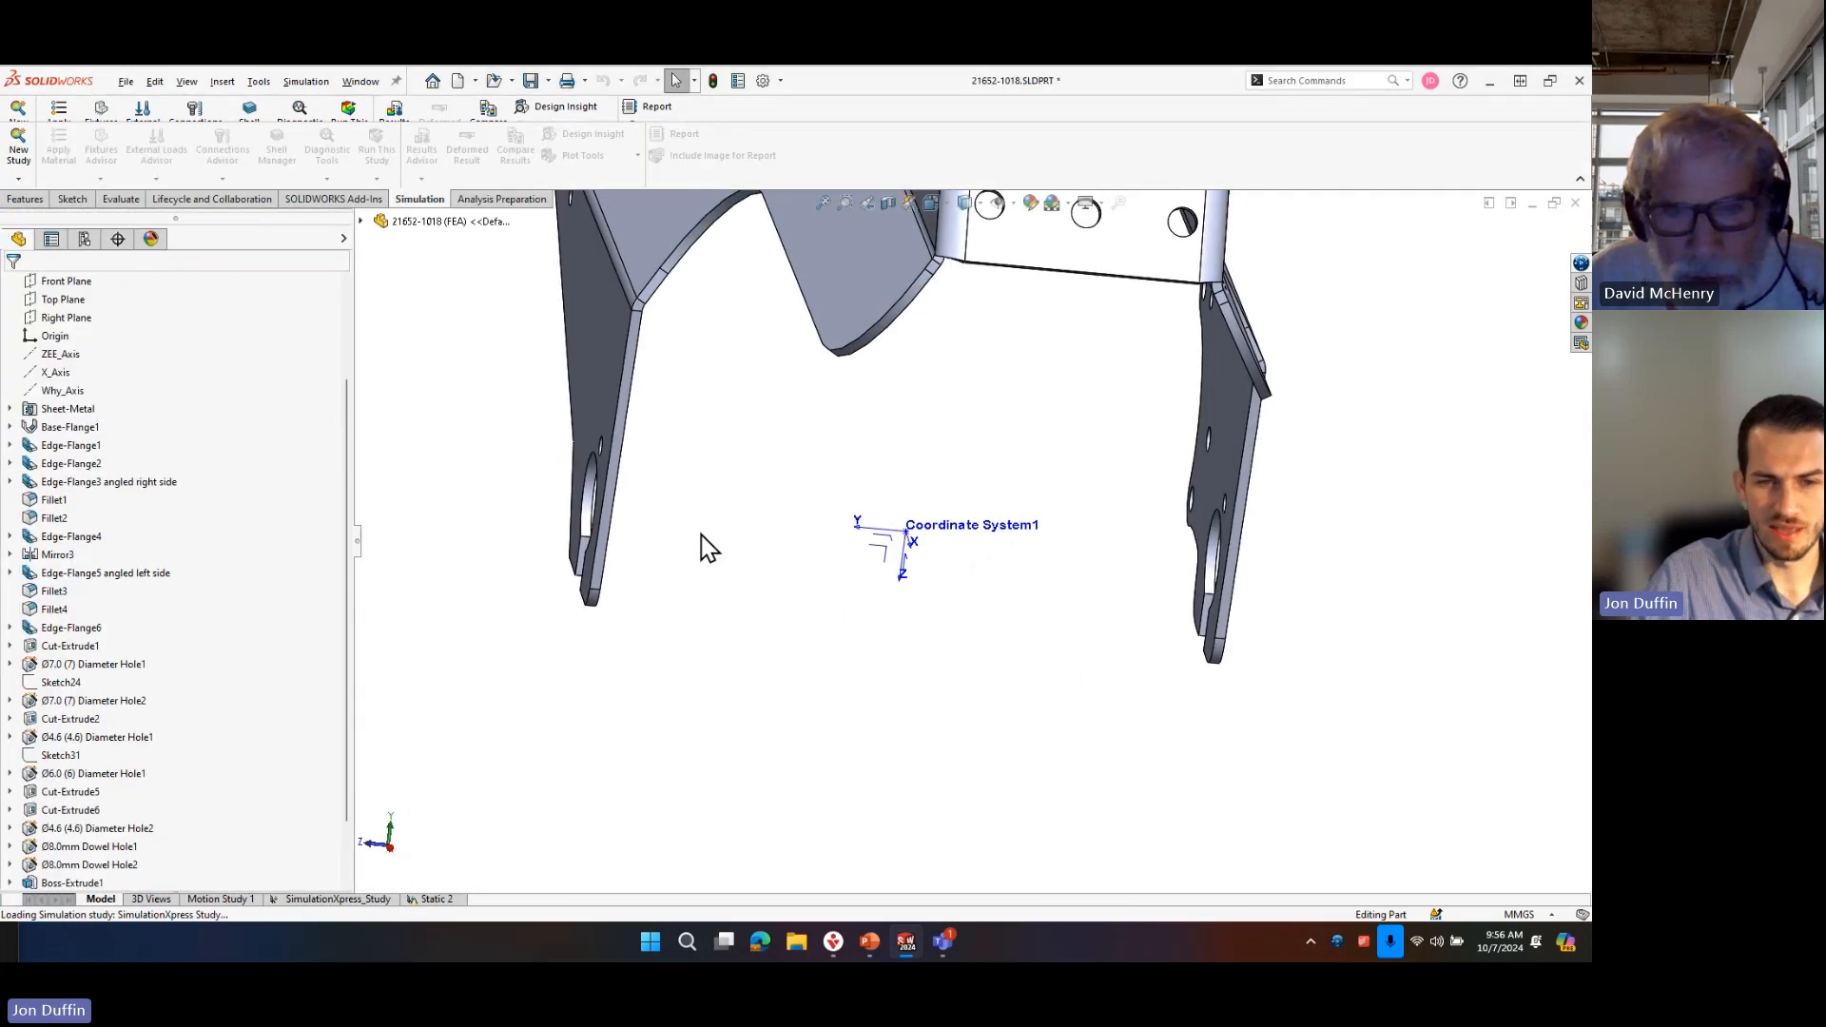
{"action": "left_click", "coordinate": [432, 898]}
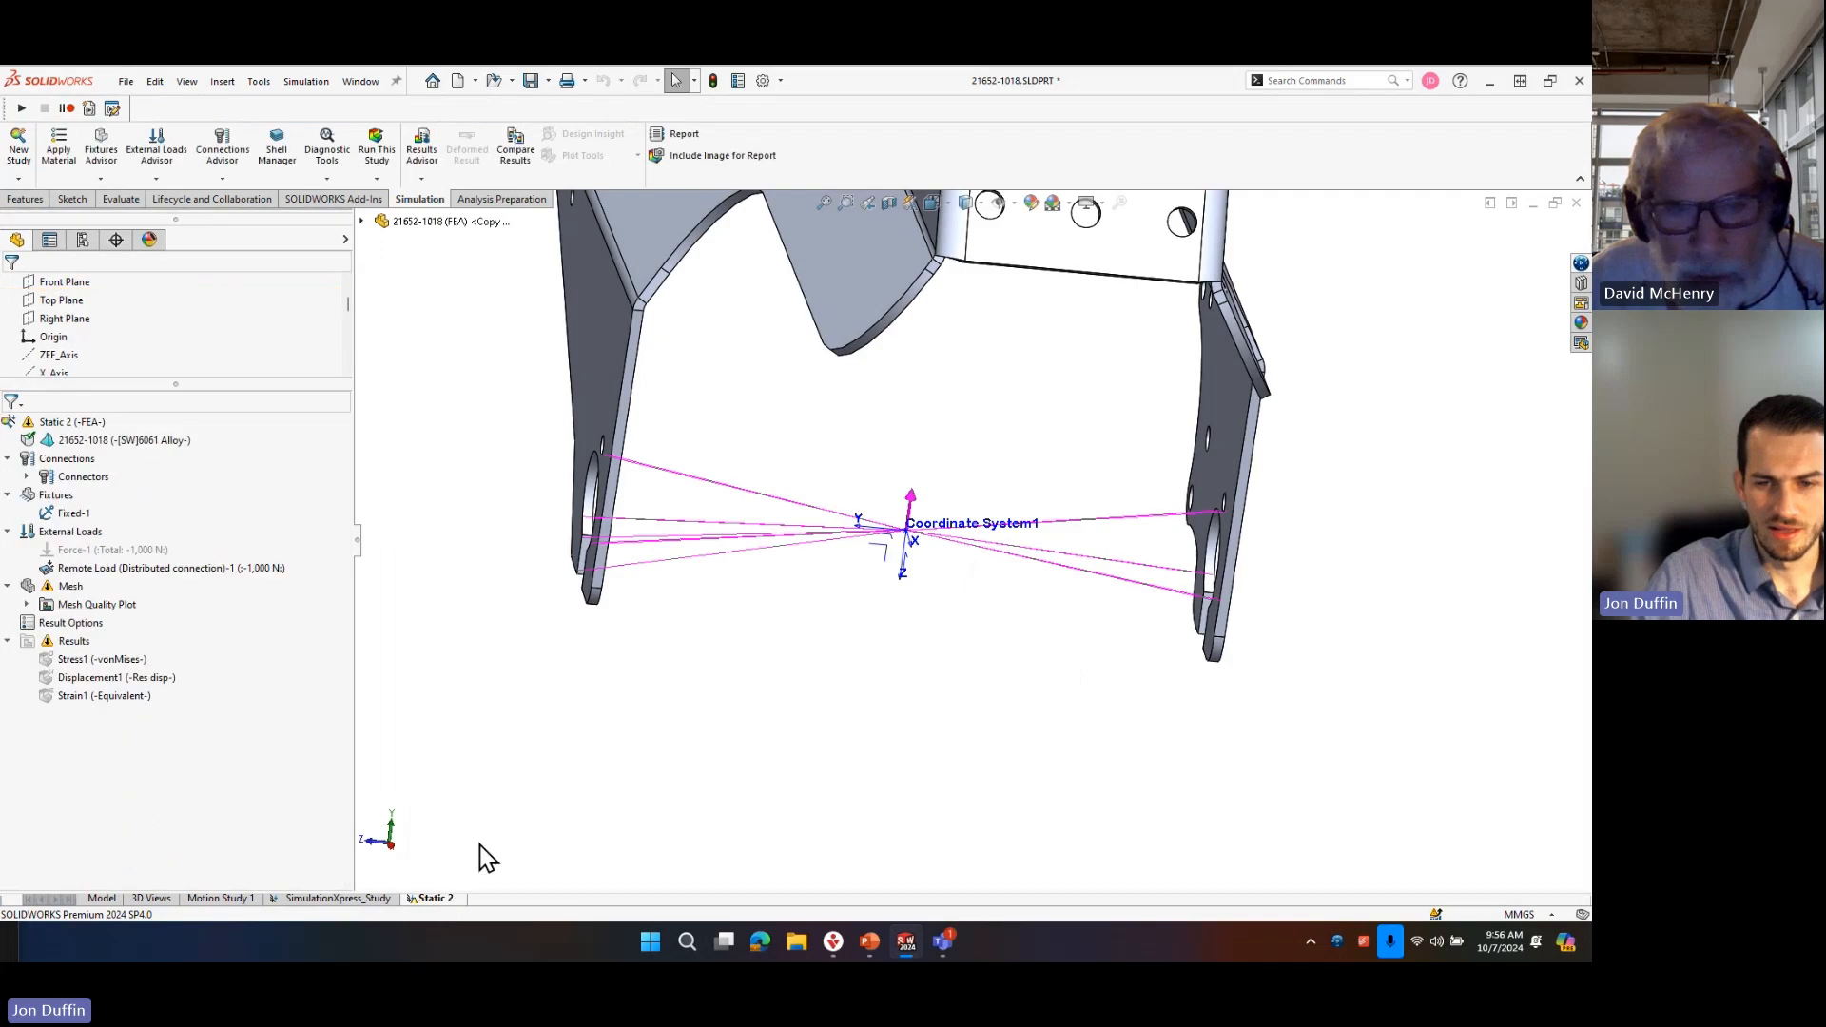
Suppress the distributed remote load in the Static 2 study and unsuppress Force-1.
{"action": "right_click", "coordinate": [112, 568]}
{"action": "left_click", "coordinate": [153, 666]}
{"action": "right_click", "coordinate": [142, 549]}
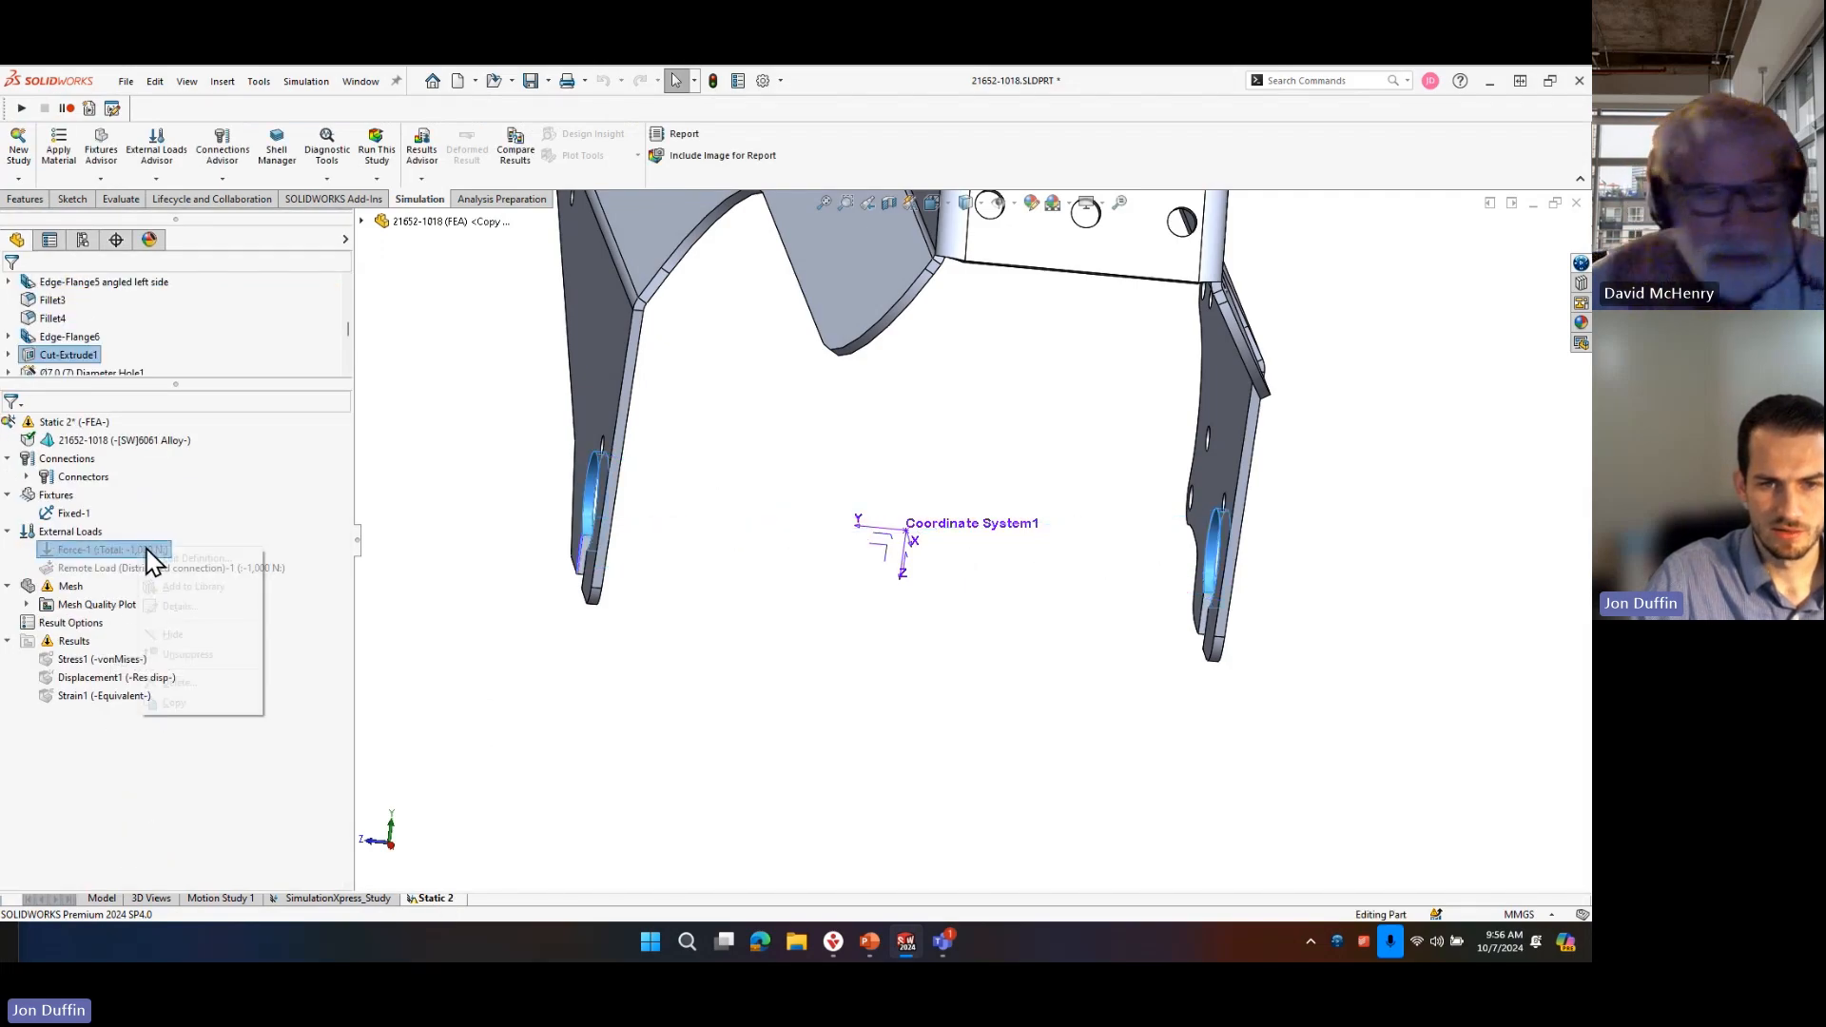
{"action": "left_click", "coordinate": [191, 655]}
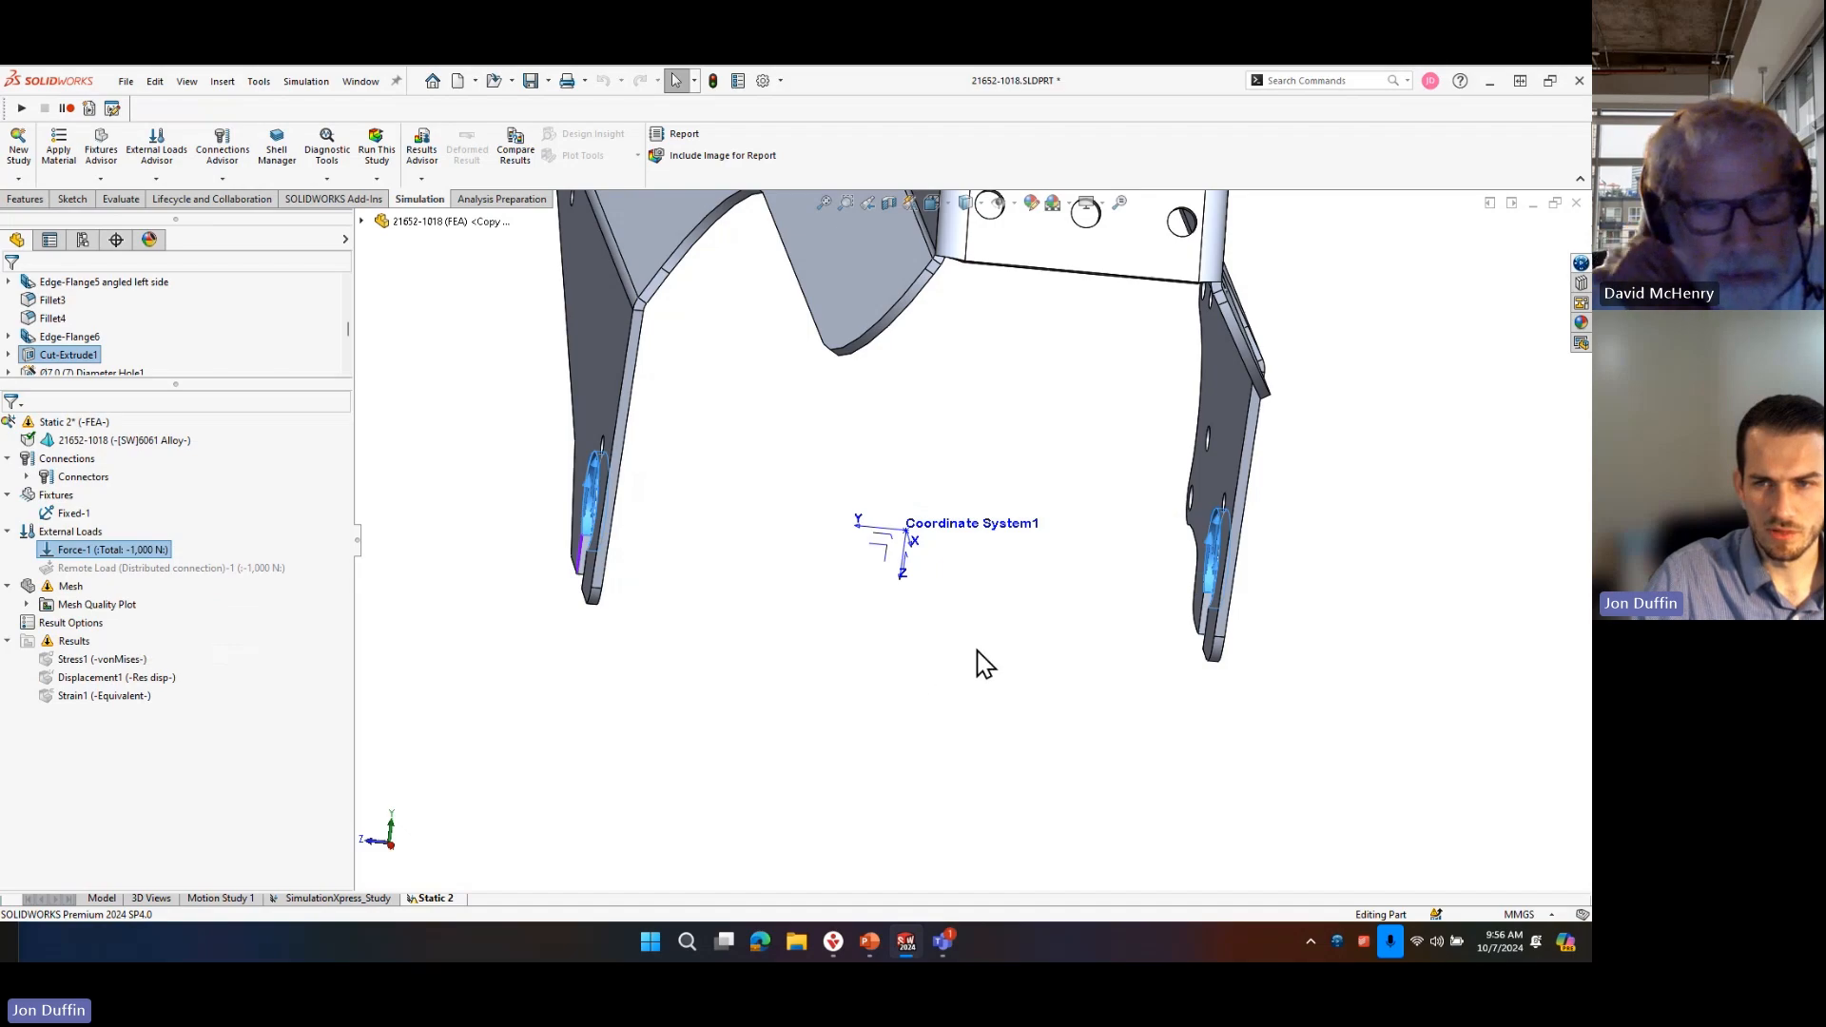
Treat the 21652-1018 body as sheet metal in the Static 2 study.
{"action": "middle_click_drag", "start_coordinate": [758, 594], "coordinate": [874, 647]}
{"action": "right_click", "coordinate": [98, 440]}
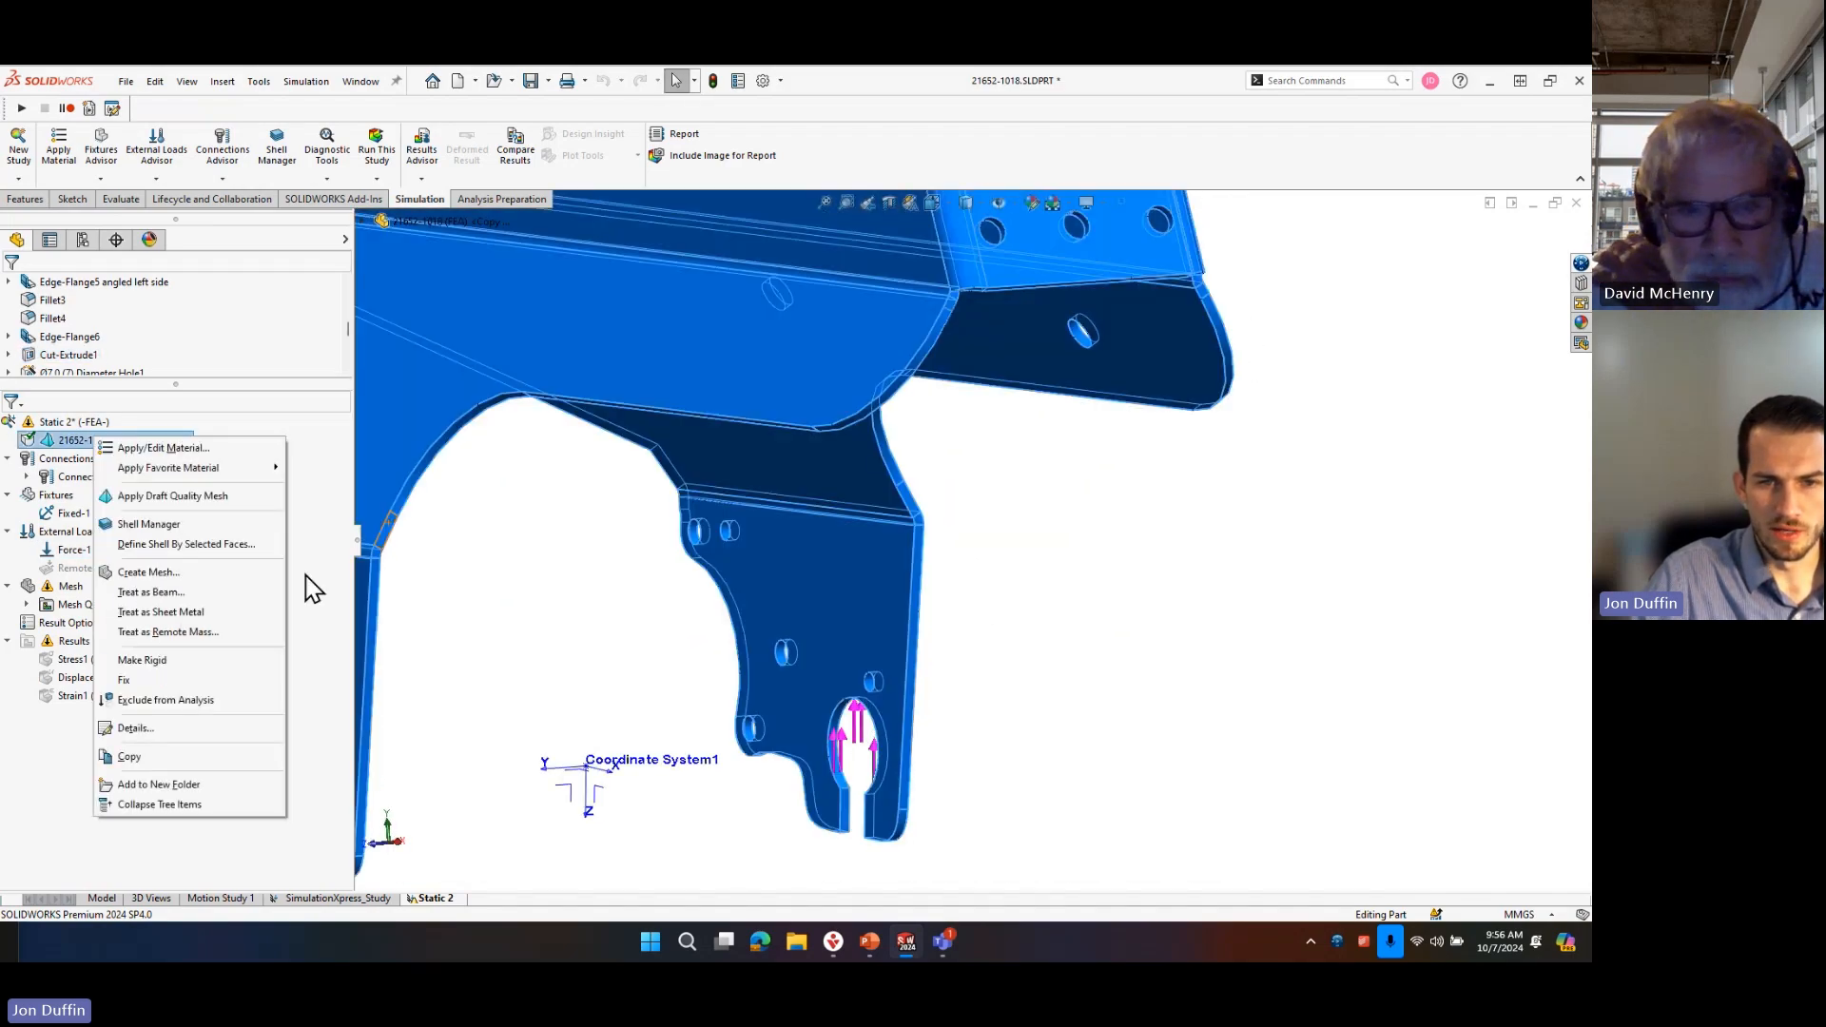
{"action": "left_click", "coordinate": [221, 617]}
{"action": "scroll", "coordinate": [867, 731], "scroll_direction": "down", "scroll_amount": 5}
{"action": "middle_click_drag", "start_coordinate": [884, 684], "coordinate": [827, 362]}
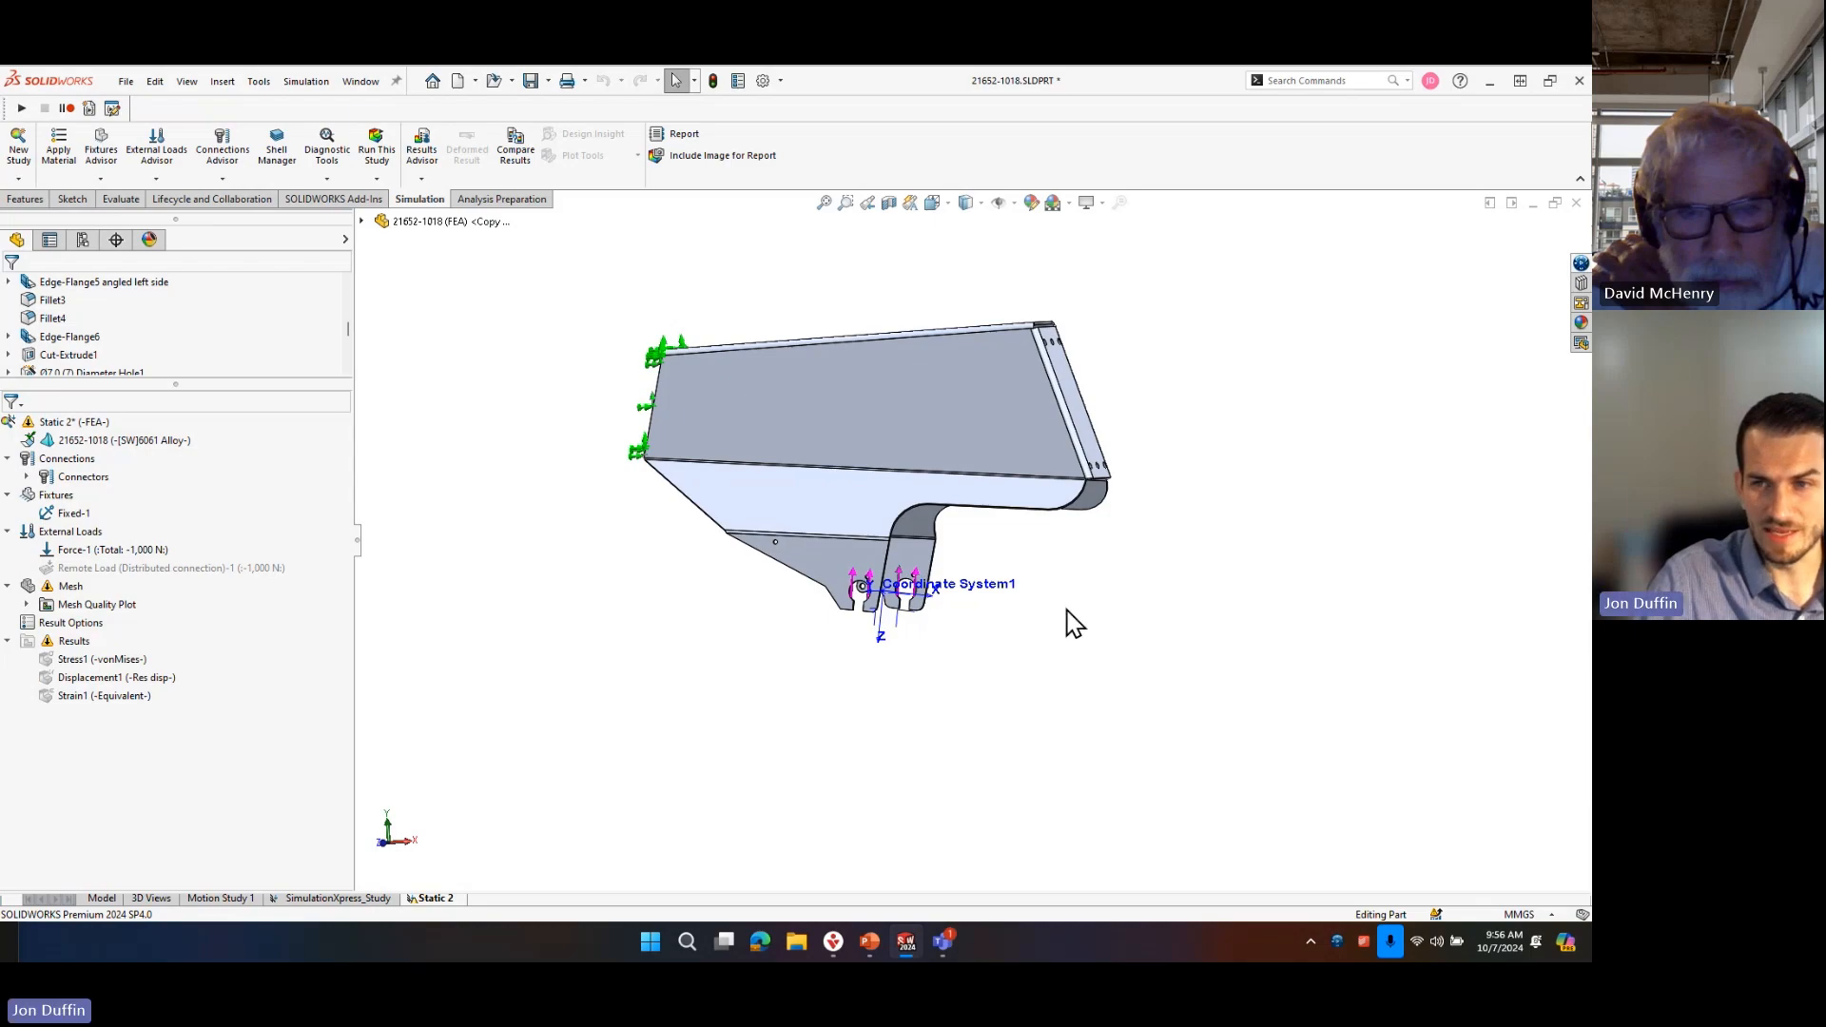
{"action": "middle_click_drag", "start_coordinate": [1072, 619], "coordinate": [1056, 624]}
Create a new design study for the part and start adding a parameter as its variable.
{"action": "right_click", "coordinate": [457, 899]}
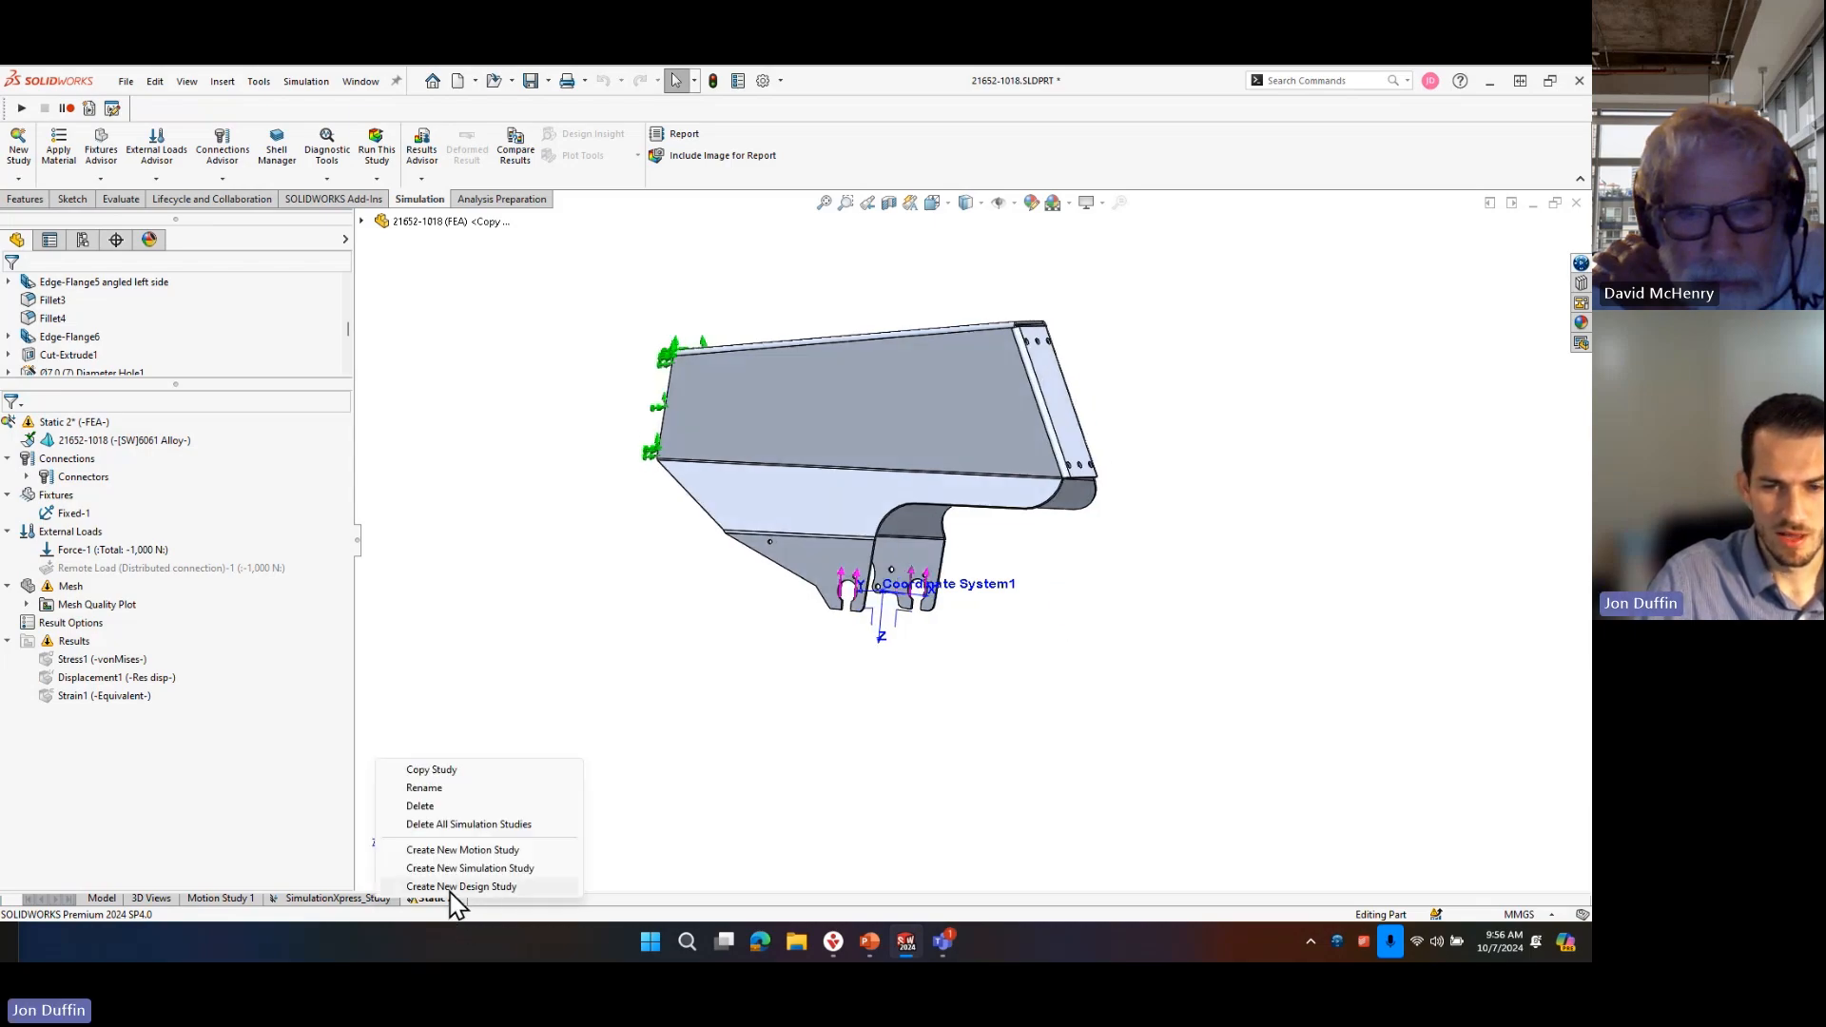
{"action": "left_click", "coordinate": [496, 886]}
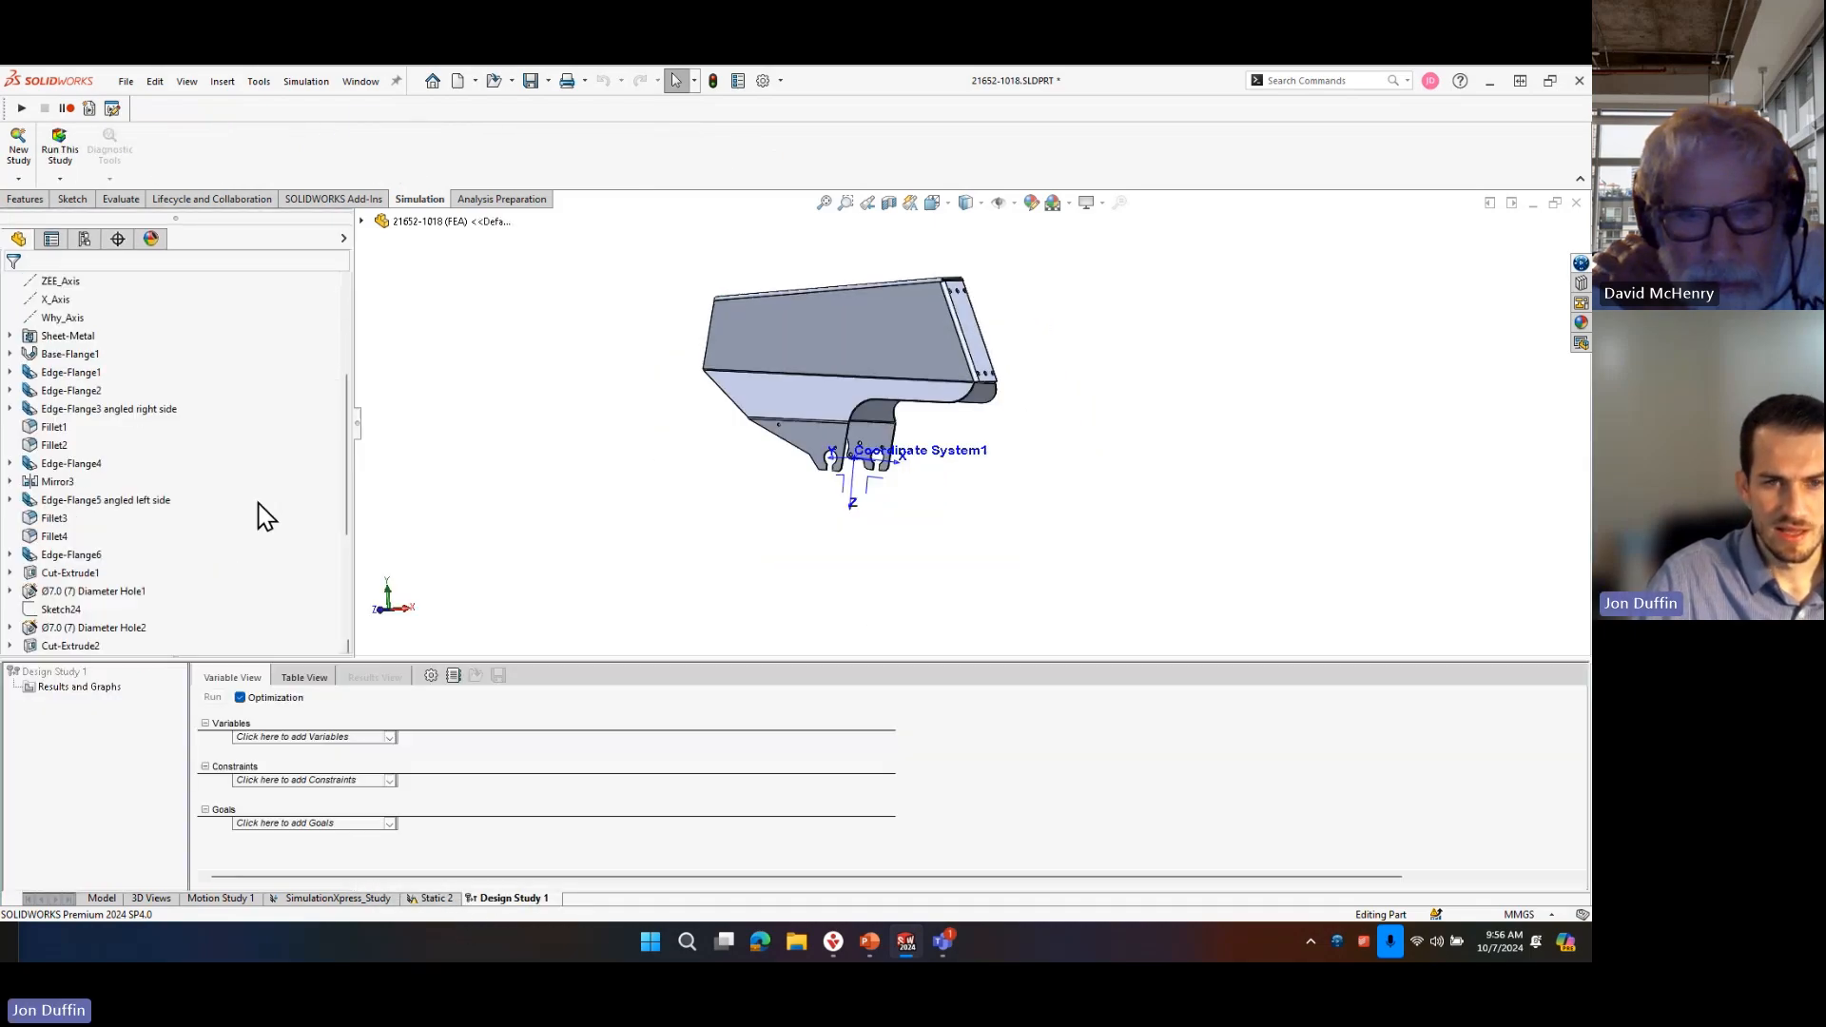
{"action": "left_click", "coordinate": [388, 741]}
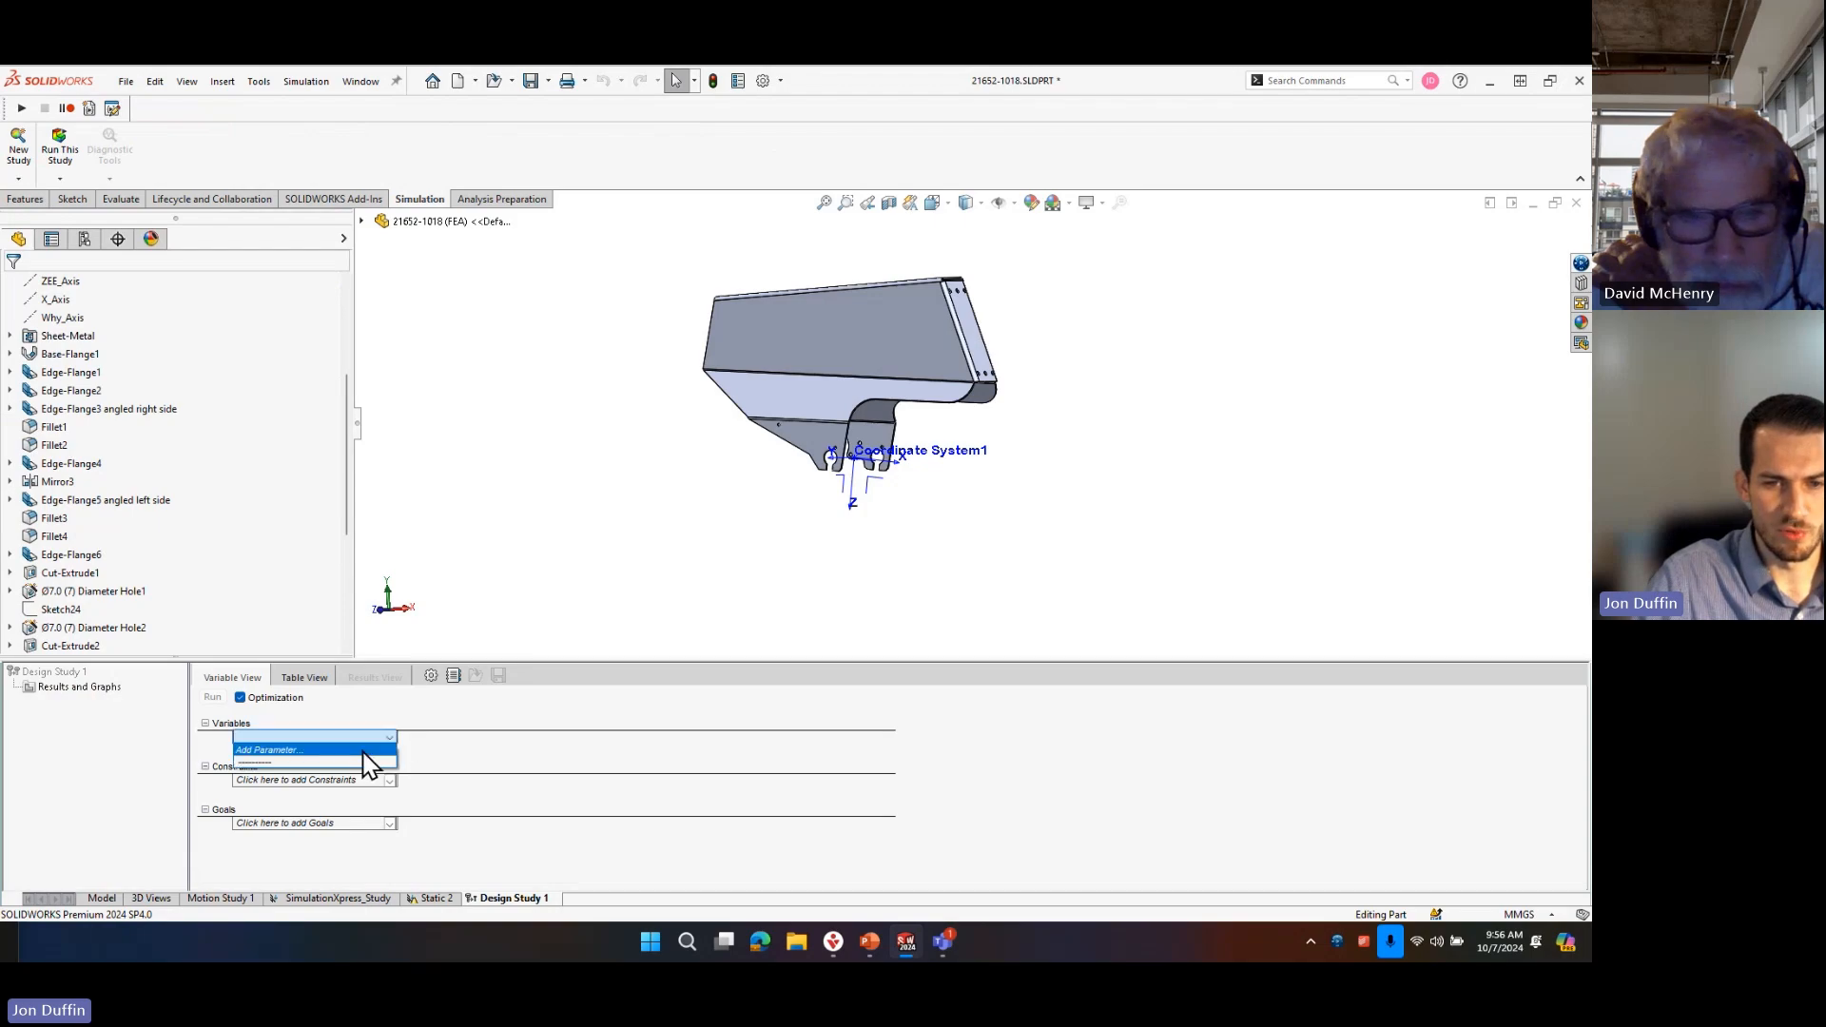
{"action": "left_click", "coordinate": [353, 750]}
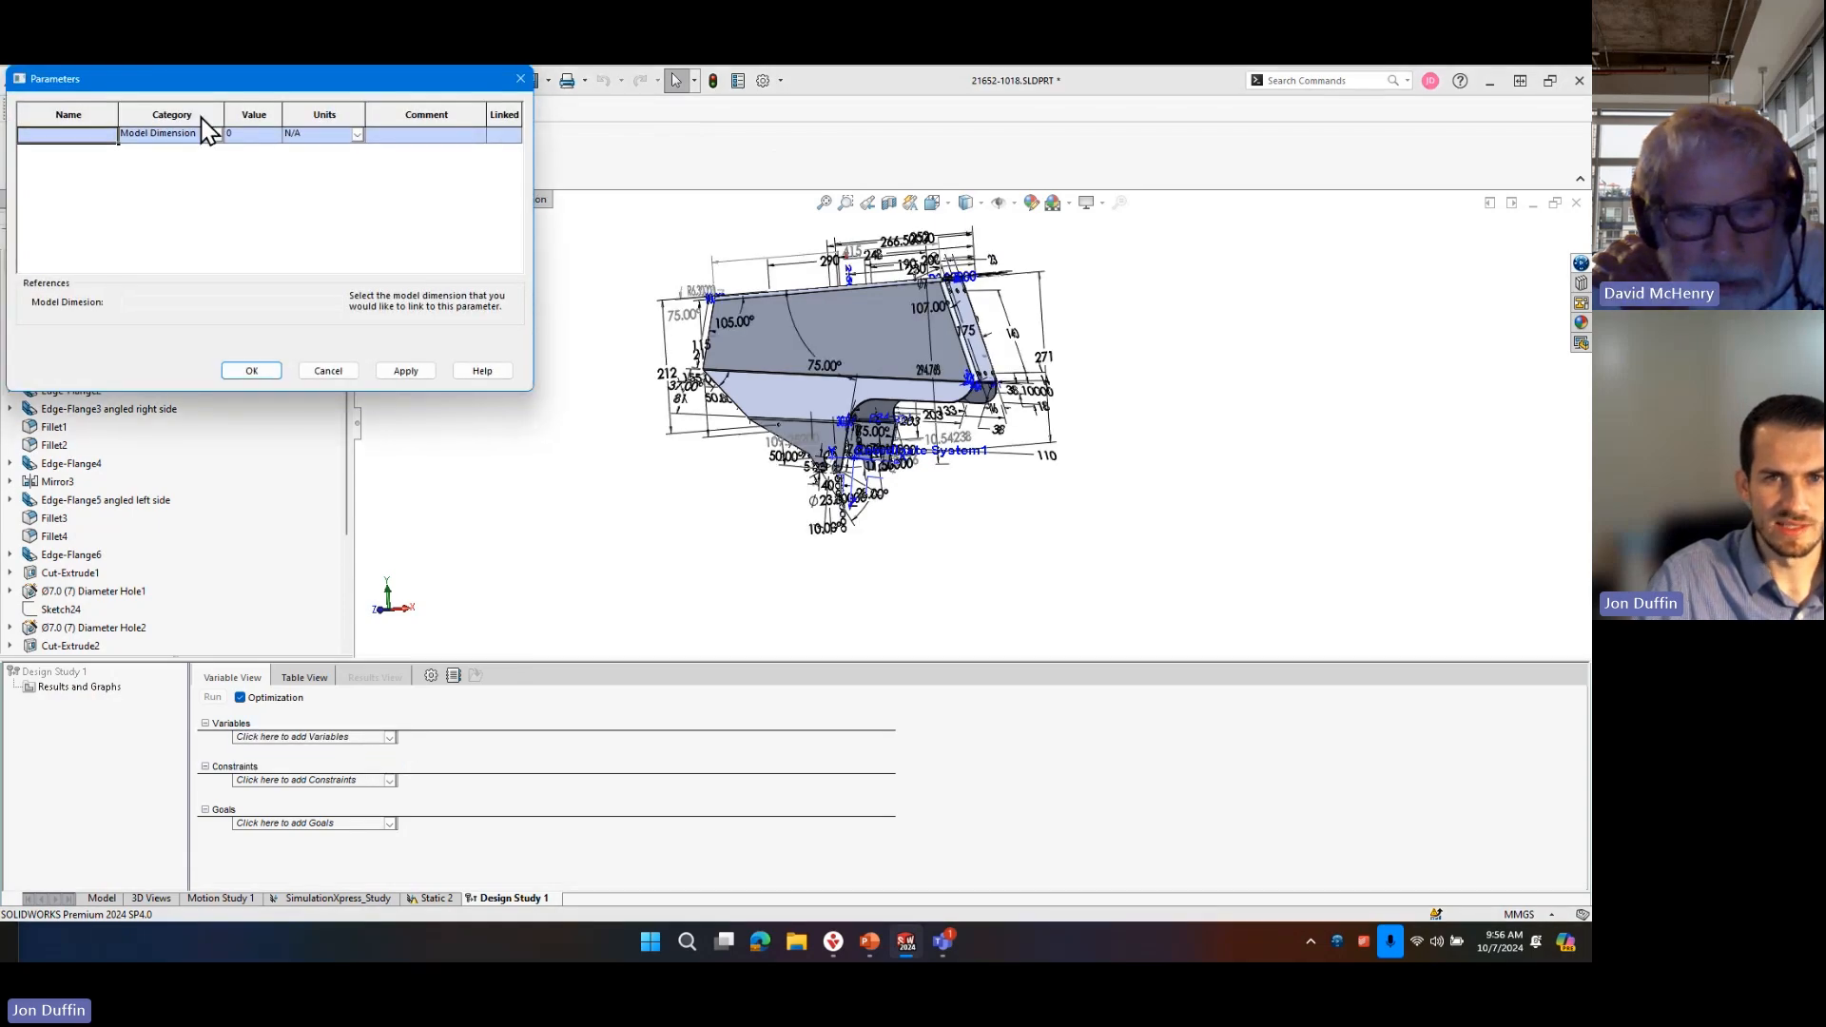
Link the new parameter to the model dimension Thru Hole Depth of Sketch43.
{"action": "scroll", "coordinate": [974, 495], "scroll_direction": "down", "scroll_amount": 2}
{"action": "scroll", "coordinate": [985, 501], "scroll_direction": "up", "scroll_amount": 4}
{"action": "scroll", "coordinate": [836, 359], "scroll_direction": "down", "scroll_amount": 1}
{"action": "middle_click_drag", "start_coordinate": [892, 363], "coordinate": [884, 442]}
{"action": "scroll", "coordinate": [886, 445], "scroll_direction": "down", "scroll_amount": 3}
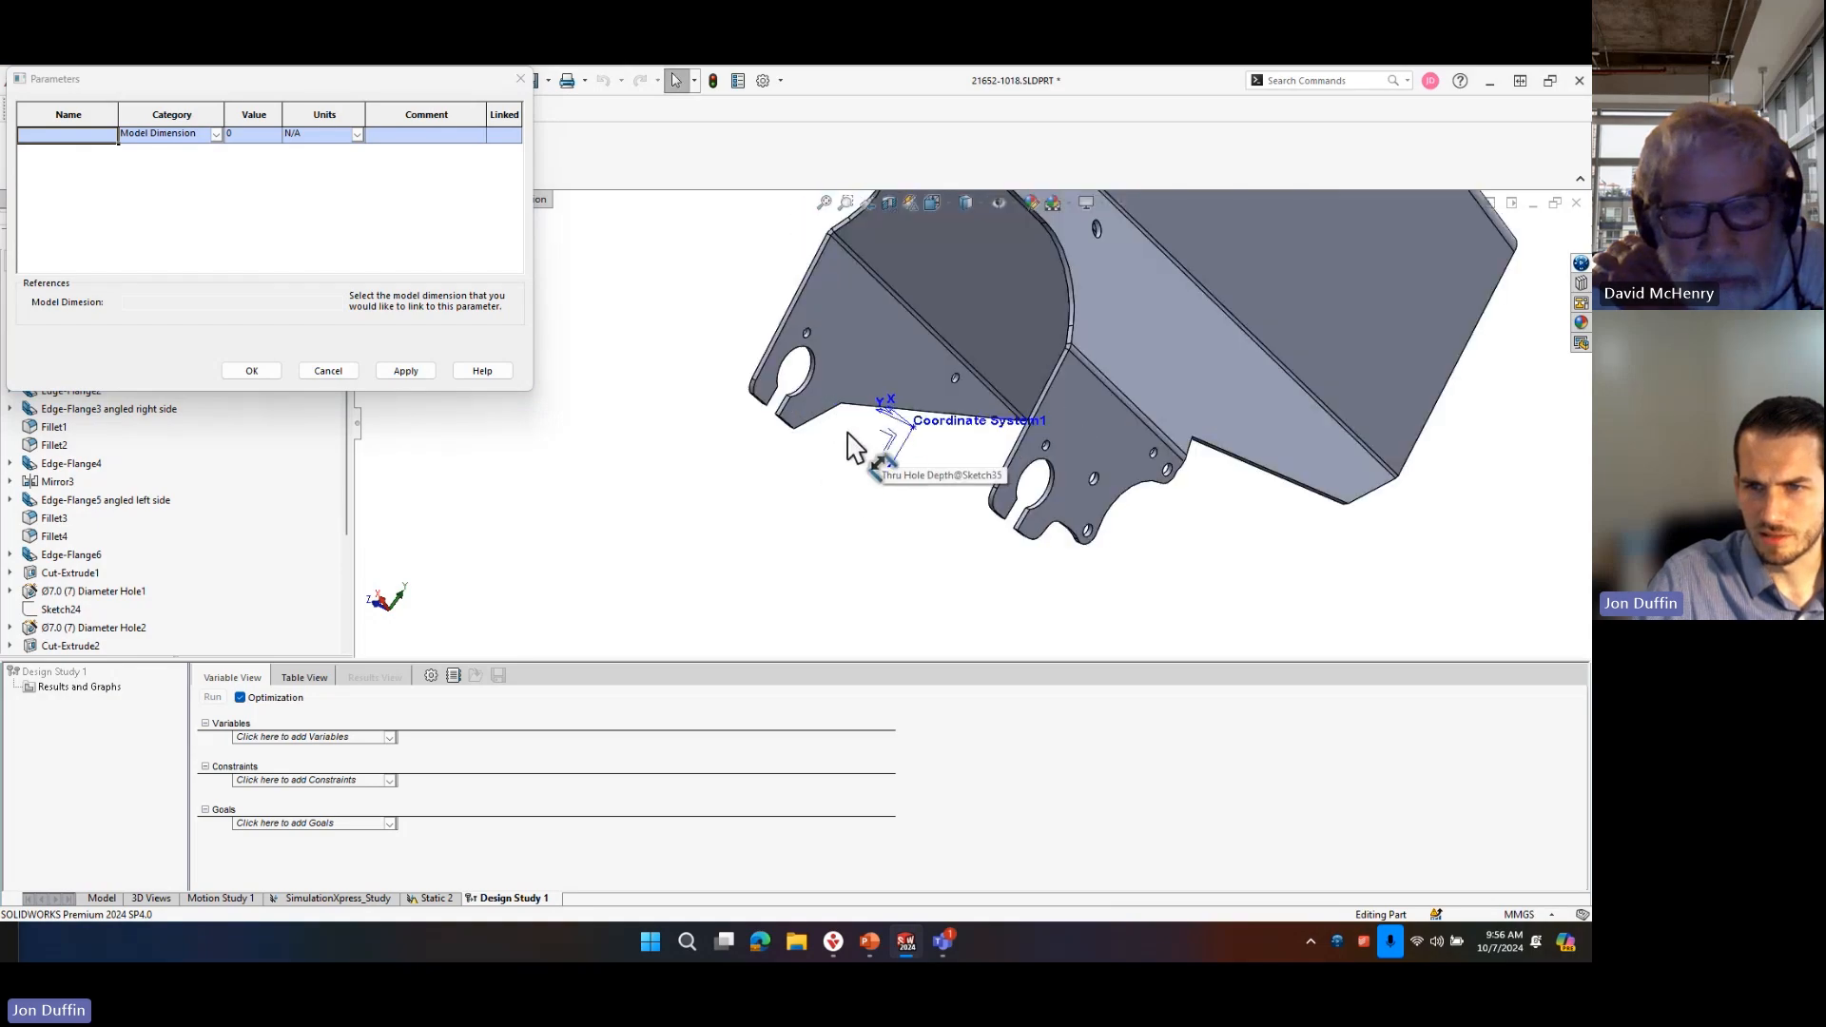
{"action": "scroll", "coordinate": [846, 428], "scroll_direction": "down", "scroll_amount": 3}
{"action": "mouse_move", "coordinate": [813, 381]}
{"action": "middle_mouse_down"}
{"action": "mouse_move", "coordinate": [774, 375]}
{"action": "mouse_move", "coordinate": [763, 348]}
{"action": "mouse_move", "coordinate": [728, 426]}
{"action": "mouse_move", "coordinate": [780, 351]}
{"action": "mouse_move", "coordinate": [884, 307]}
{"action": "mouse_move", "coordinate": [882, 383]}
{"action": "mouse_move", "coordinate": [908, 388]}
{"action": "mouse_move", "coordinate": [817, 409]}
{"action": "mouse_move", "coordinate": [916, 448]}
{"action": "middle_mouse_up"}
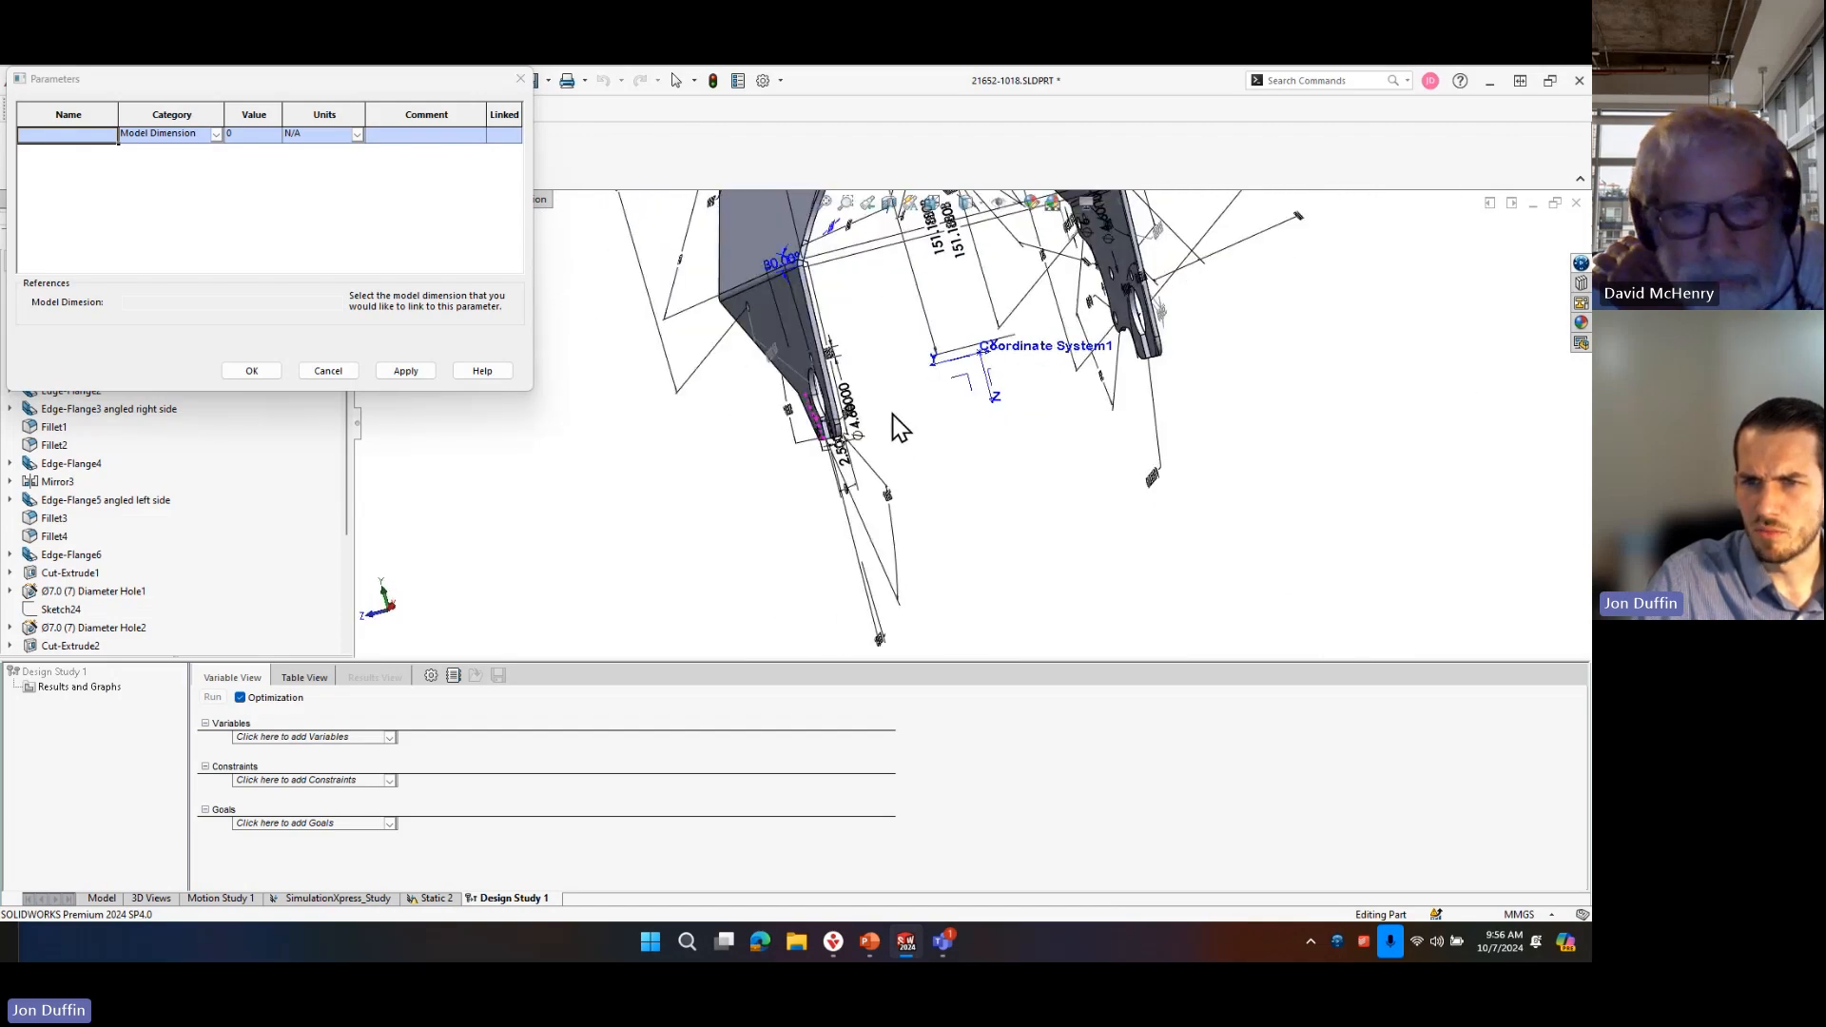
{"action": "left_click", "coordinate": [901, 424]}
{"action": "scroll", "coordinate": [921, 342], "scroll_direction": "up", "scroll_amount": 4}
{"action": "mouse_move", "coordinate": [962, 335]}
{"action": "middle_mouse_down"}
{"action": "mouse_move", "coordinate": [1015, 330]}
{"action": "mouse_move", "coordinate": [933, 464]}
{"action": "mouse_move", "coordinate": [863, 363]}
{"action": "middle_mouse_up"}
{"action": "left_click", "coordinate": [864, 365]}
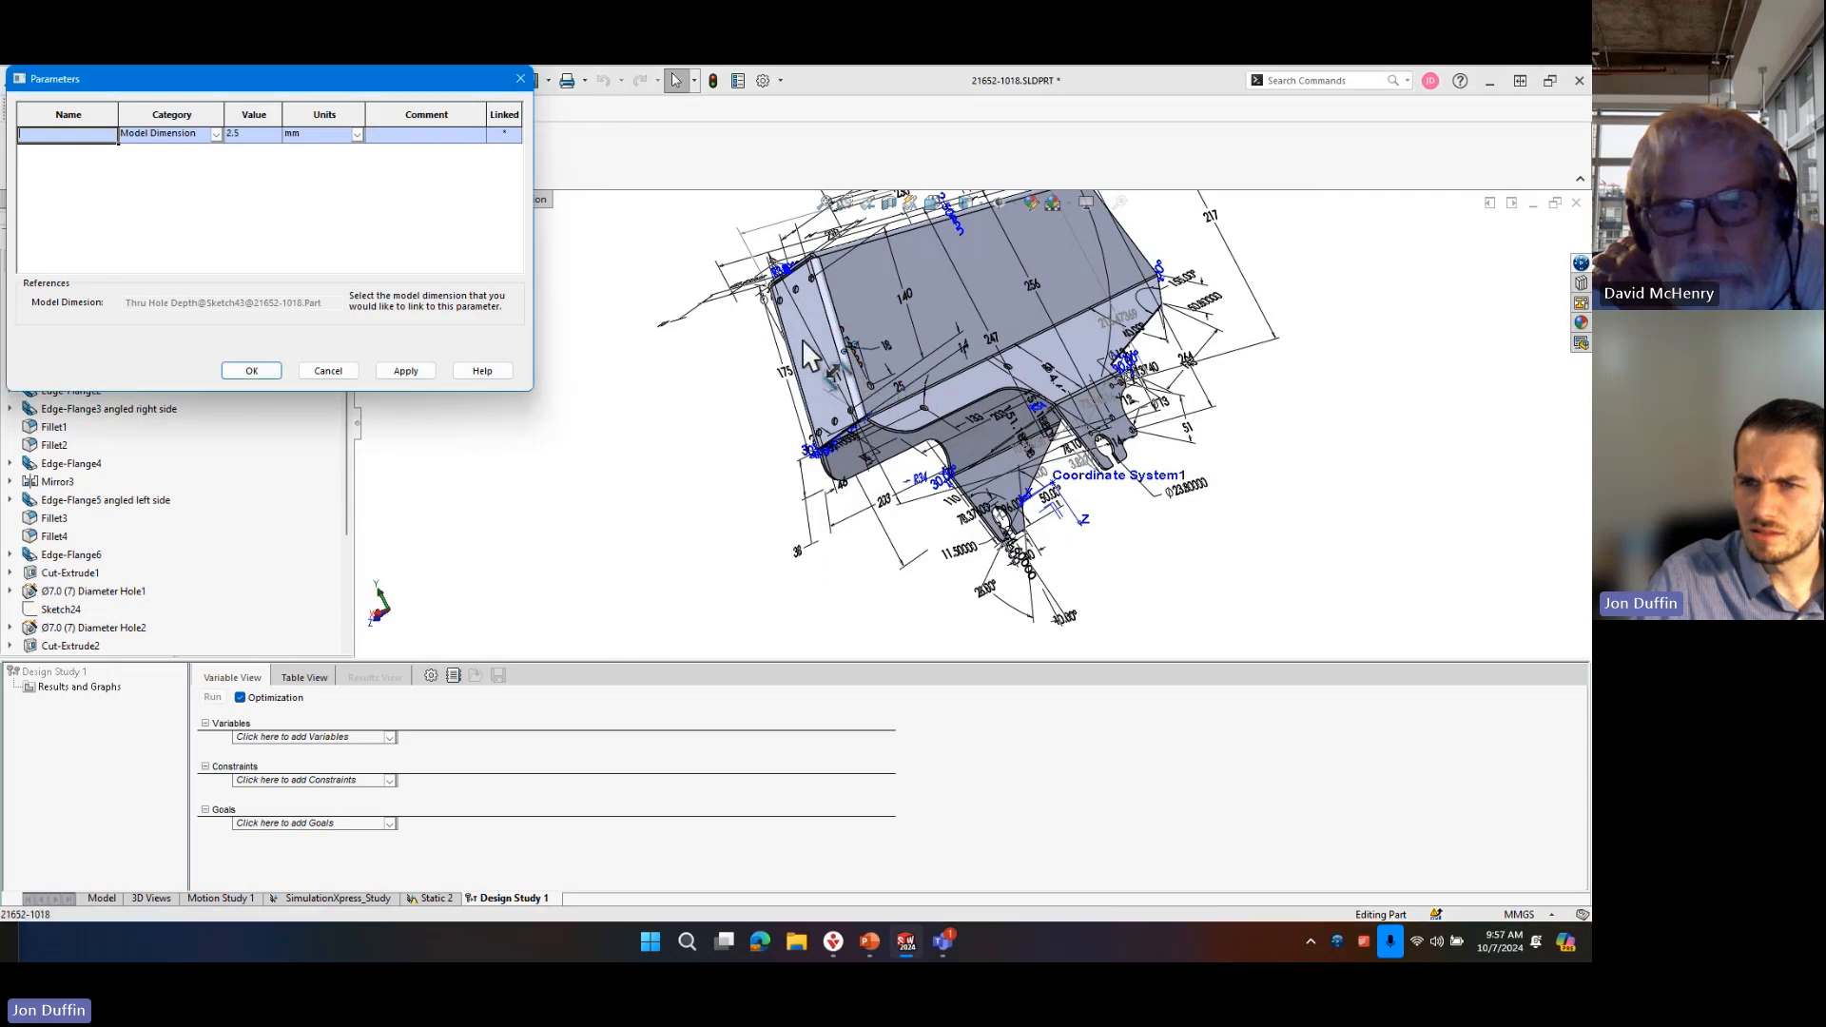
Try to link the parameter to a dimension beside the bent edge of the flange with holes.
{"action": "scroll", "coordinate": [865, 367], "scroll_direction": "down", "scroll_amount": 5}
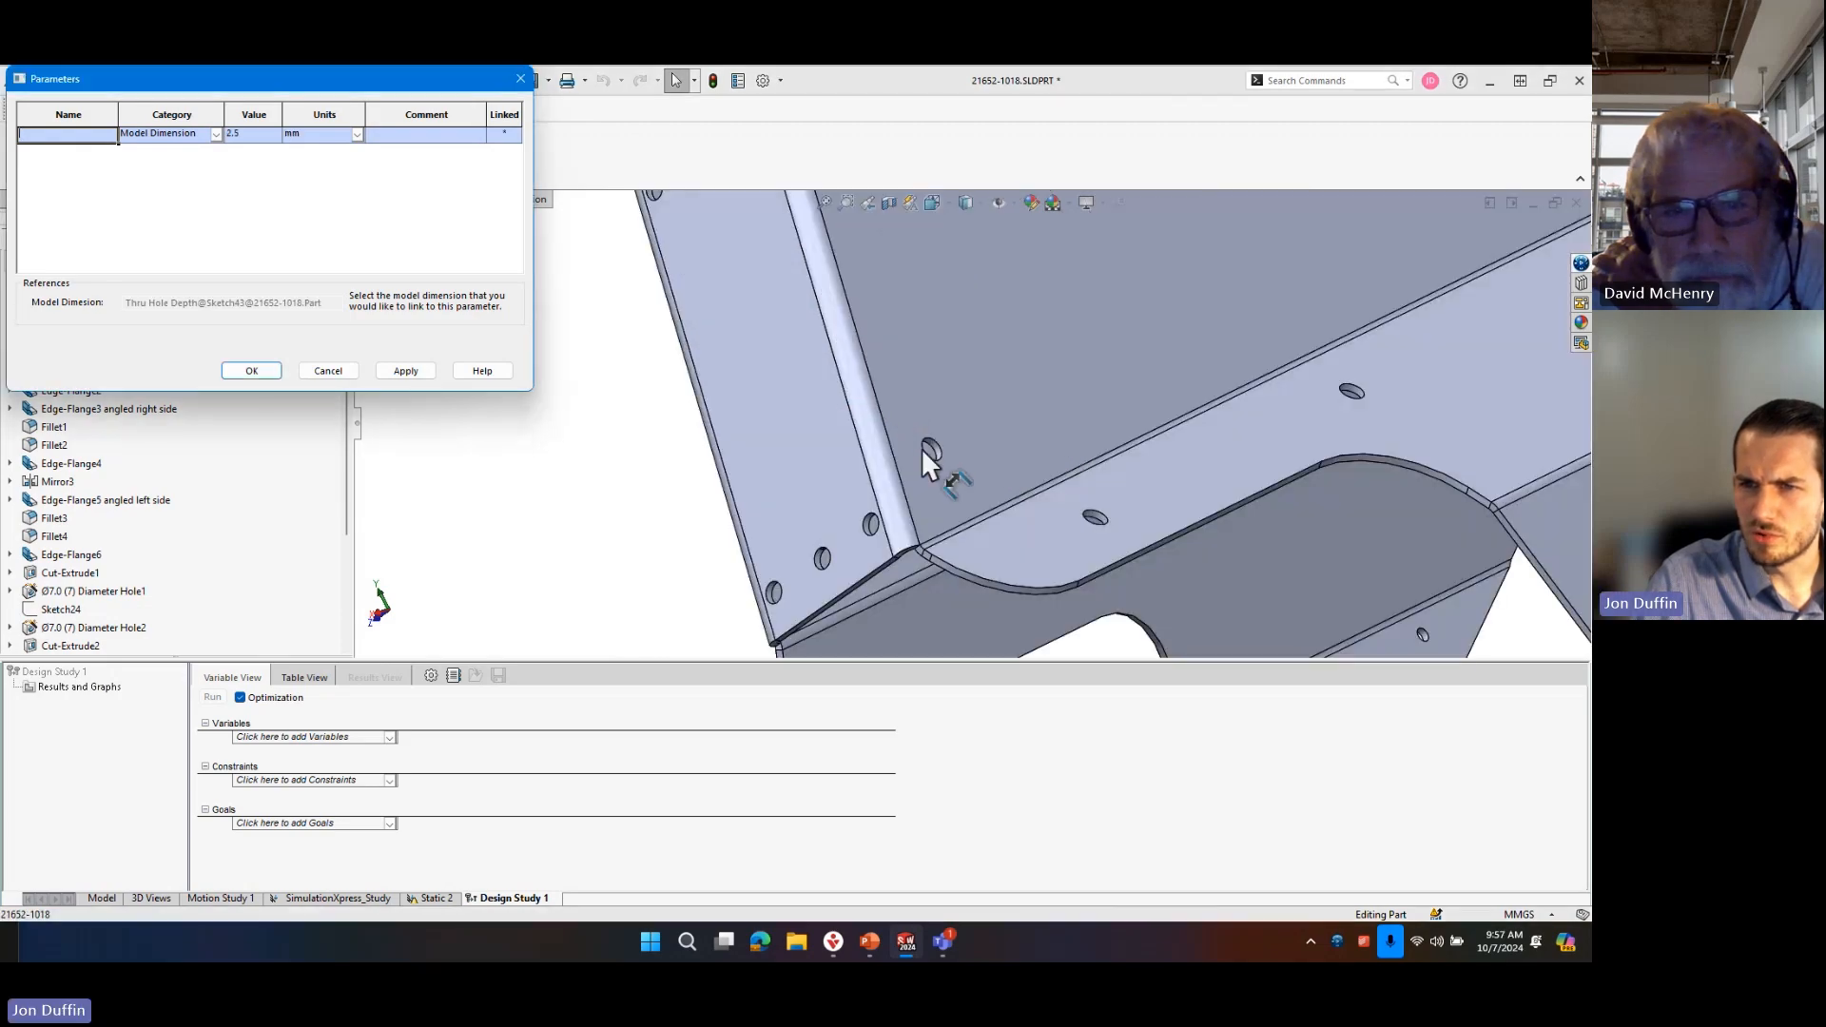
{"action": "scroll", "coordinate": [921, 448], "scroll_direction": "up", "scroll_amount": 1}
{"action": "mouse_move", "coordinate": [920, 379]}
{"action": "middle_mouse_down"}
{"action": "mouse_move", "coordinate": [939, 383]}
{"action": "mouse_move", "coordinate": [928, 351]}
{"action": "middle_mouse_up"}
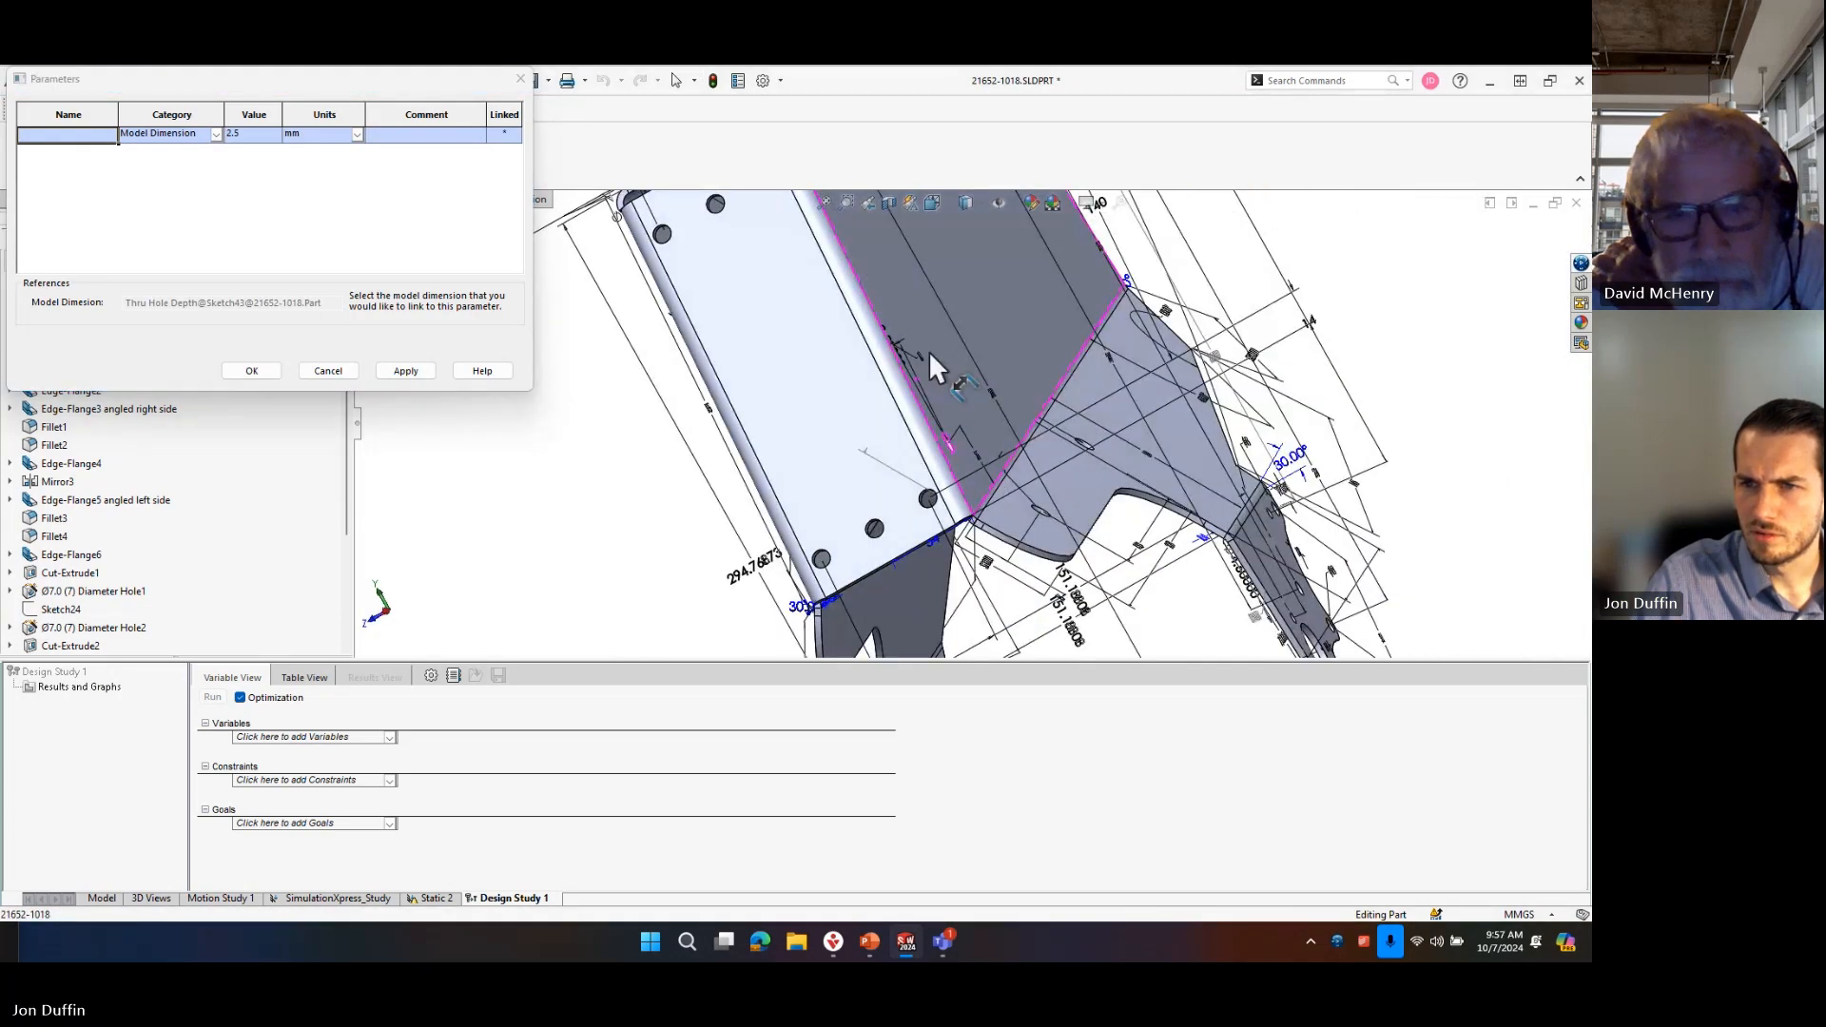
{"action": "left_click", "coordinate": [890, 348]}
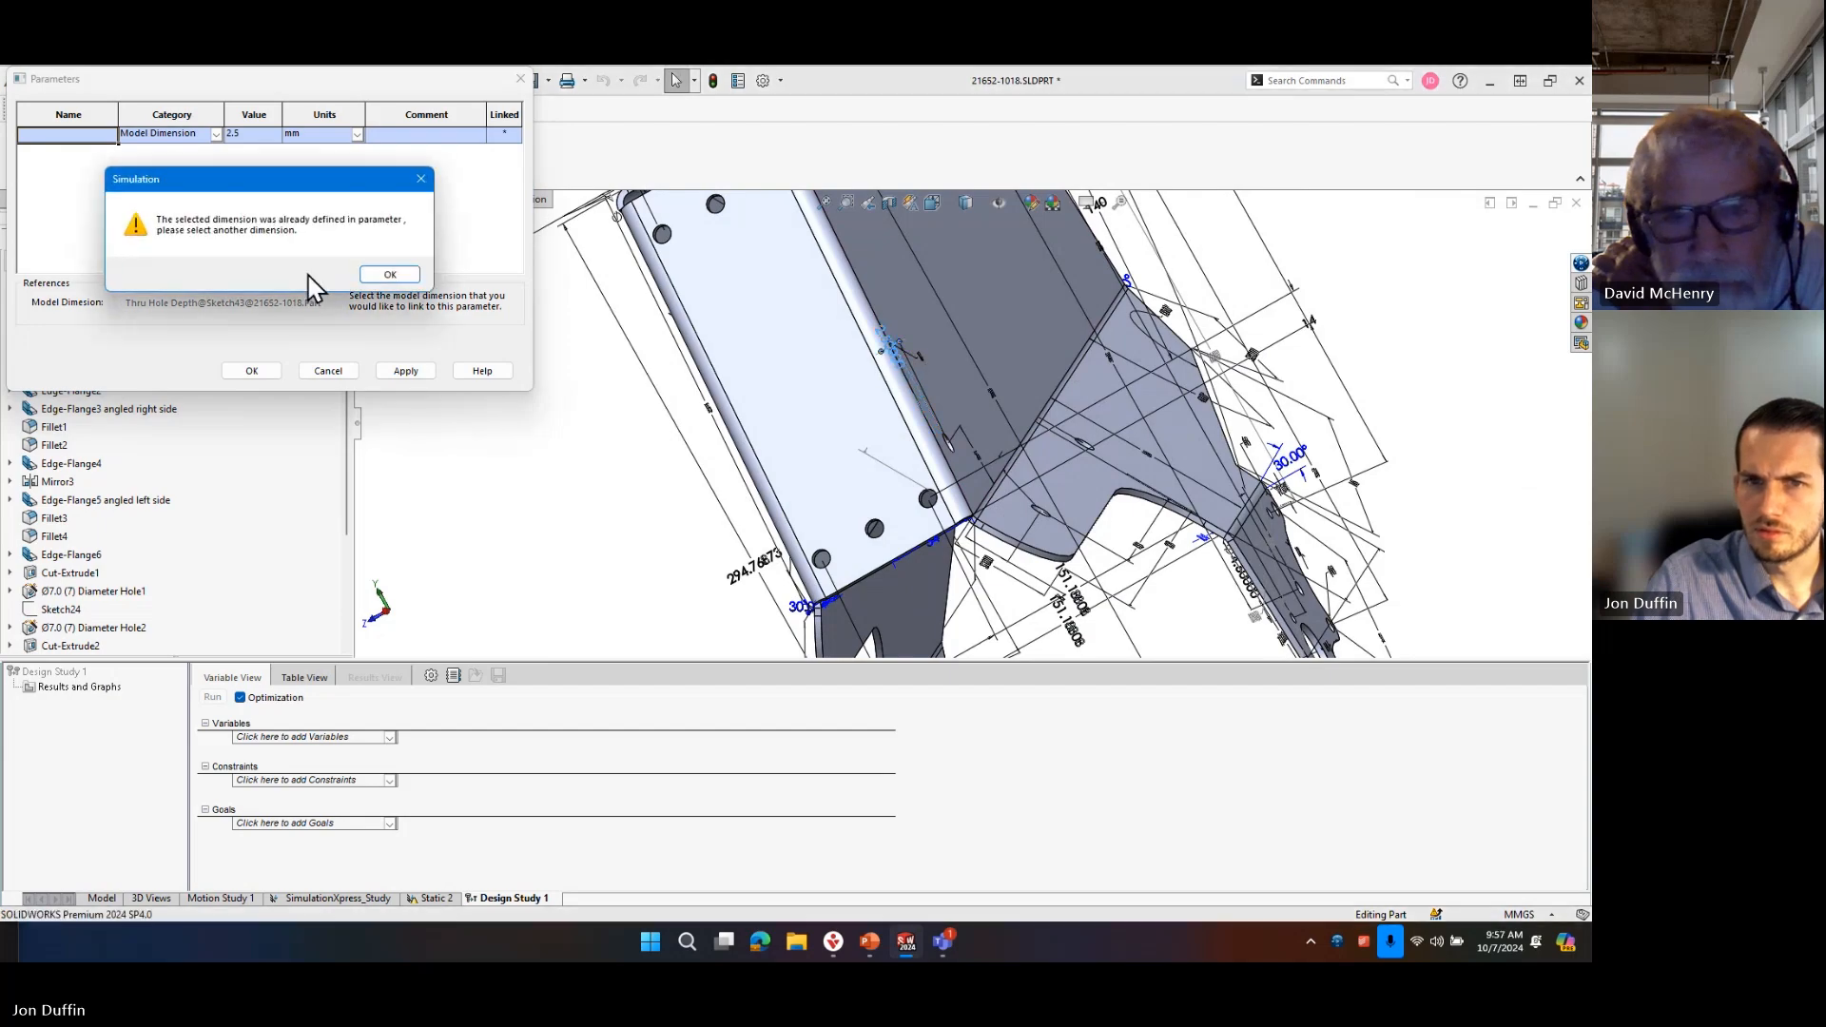
{"action": "left_click", "coordinate": [392, 275]}
{"action": "left_click", "coordinate": [889, 354]}
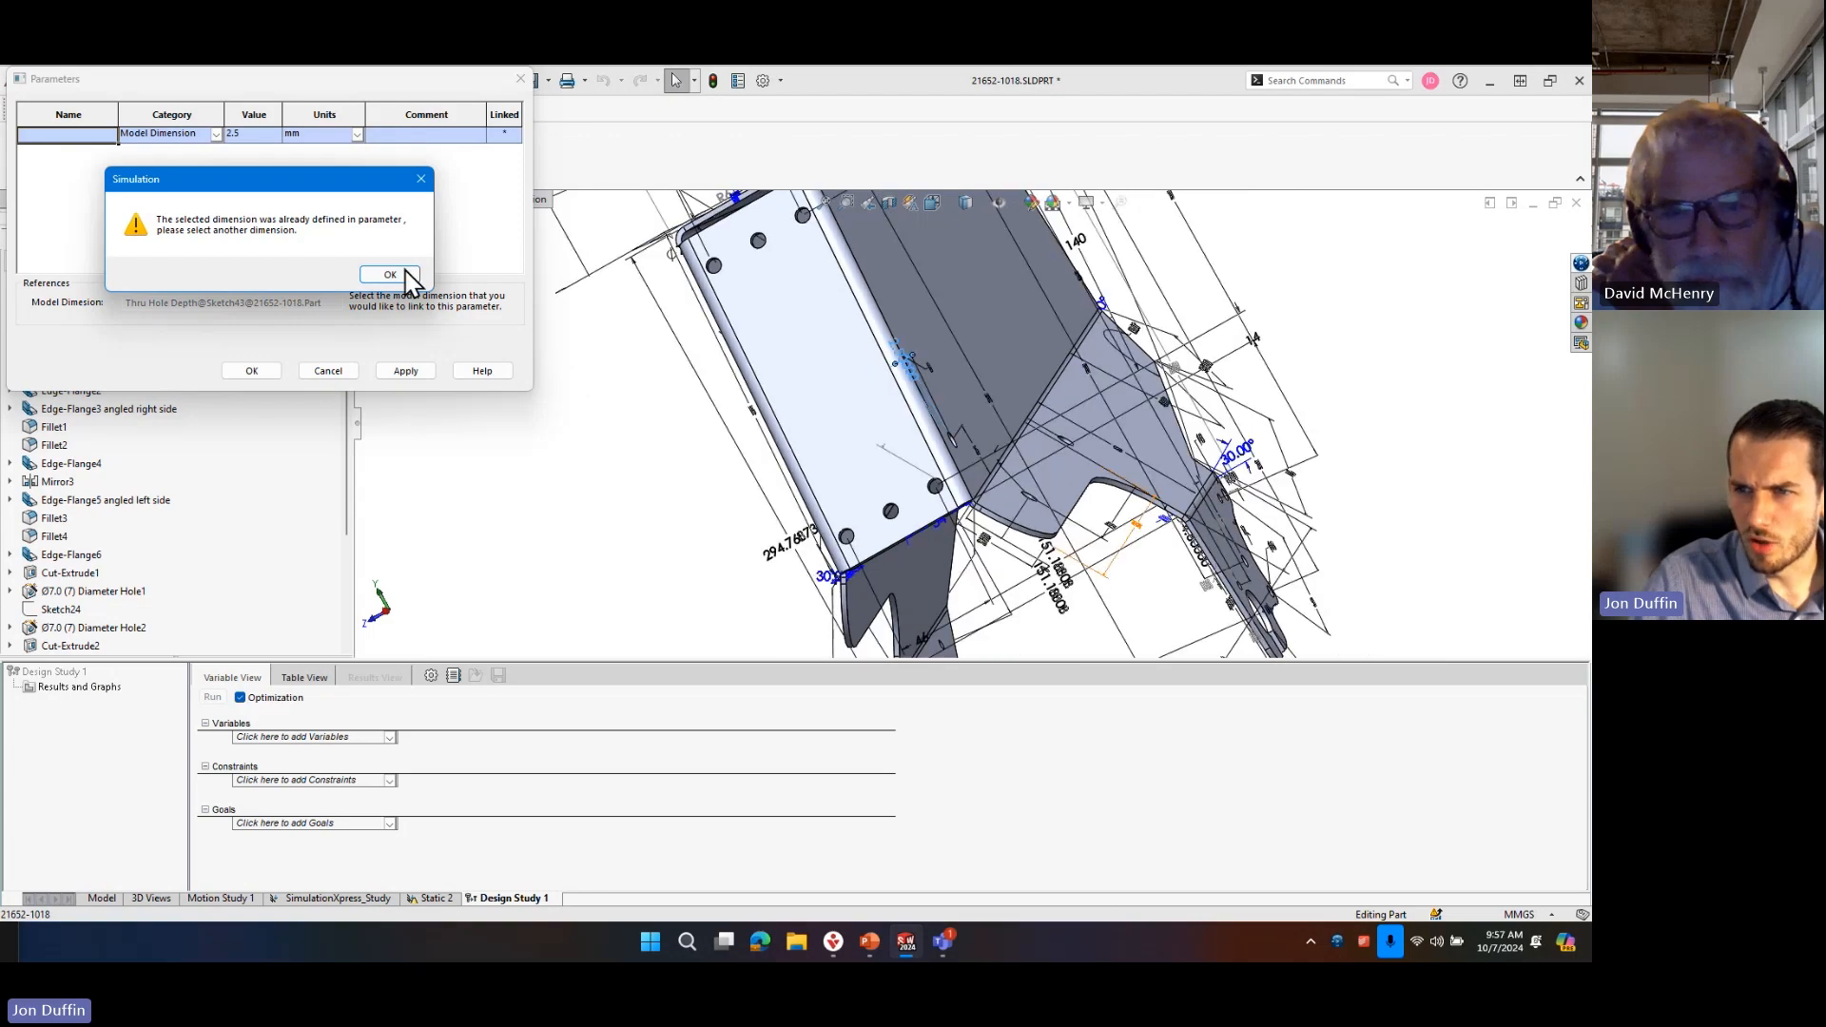
{"action": "left_click", "coordinate": [405, 275]}
Link the parameter to the length dimension D4 of Sketch13 along the side edge of the tab with the large open hole.
{"action": "scroll", "coordinate": [913, 494], "scroll_direction": "up", "scroll_amount": 4}
{"action": "scroll", "coordinate": [1068, 580], "scroll_direction": "down", "scroll_amount": 3}
{"action": "middle_click_drag", "start_coordinate": [1078, 504], "coordinate": [1112, 587]}
{"action": "scroll", "coordinate": [1110, 559], "scroll_direction": "down", "scroll_amount": 5}
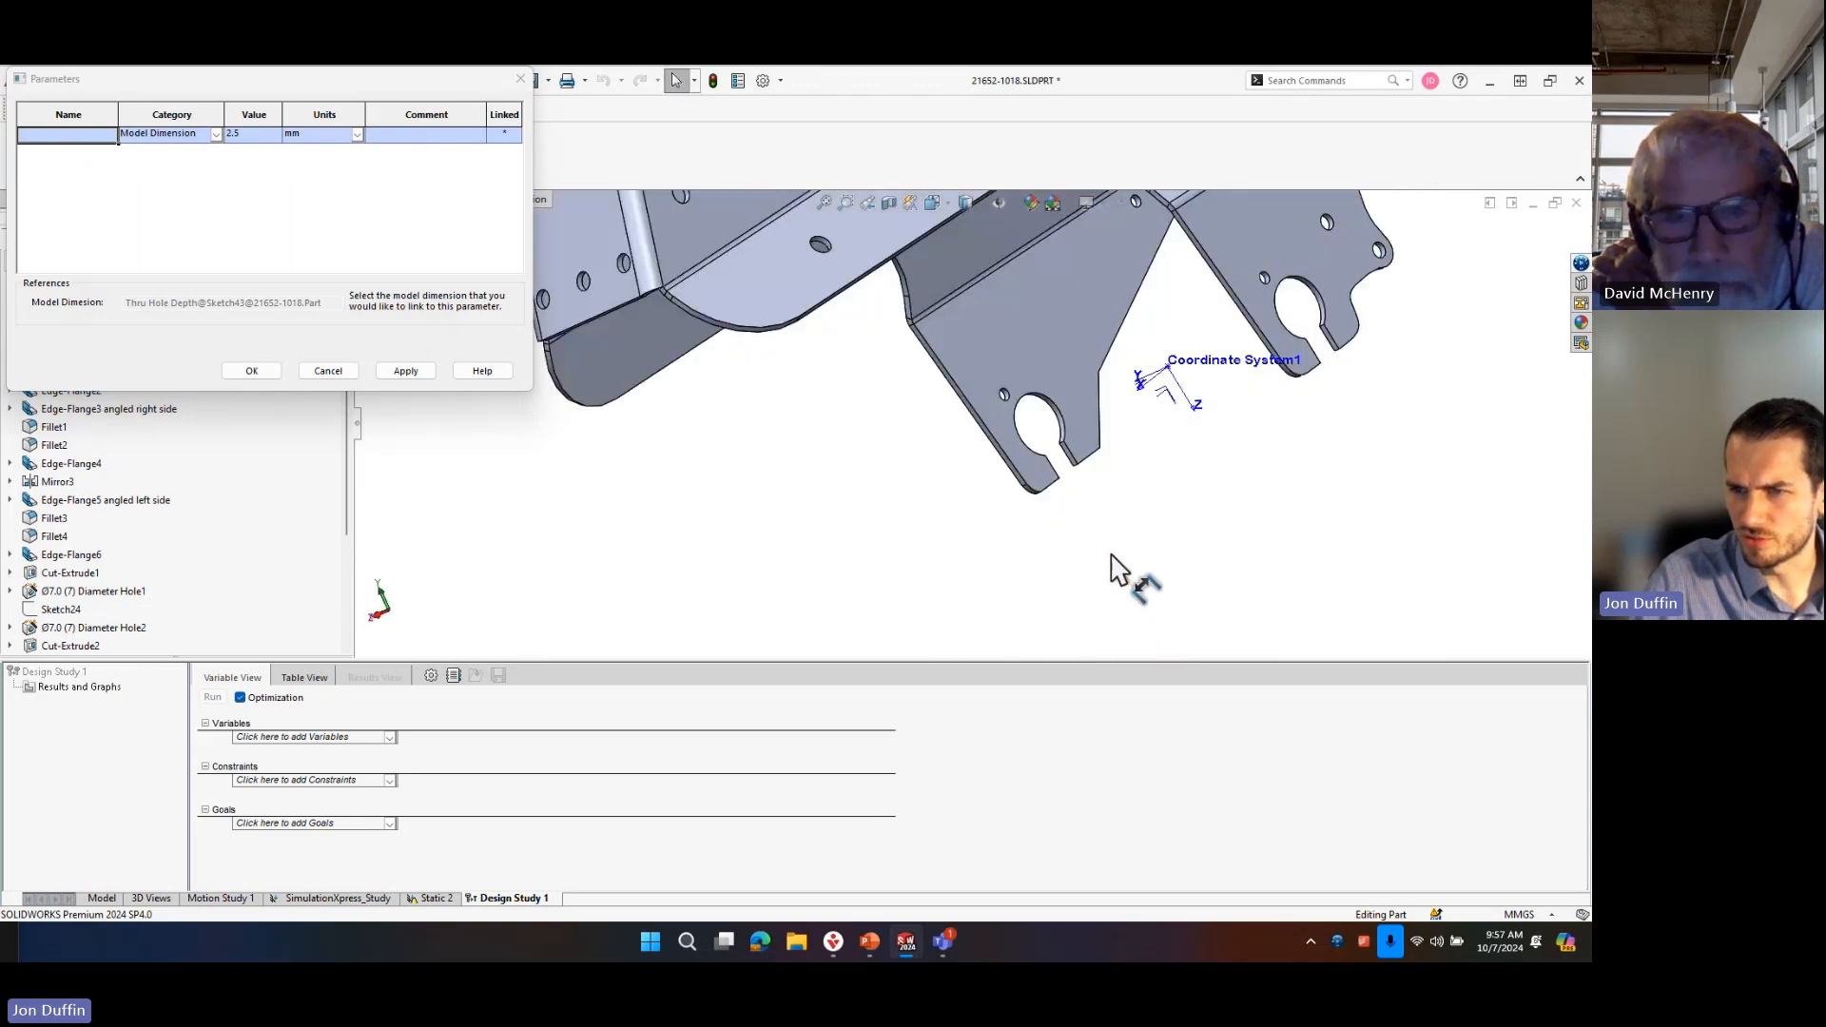
{"action": "middle_click_drag", "start_coordinate": [1043, 409], "coordinate": [1042, 466]}
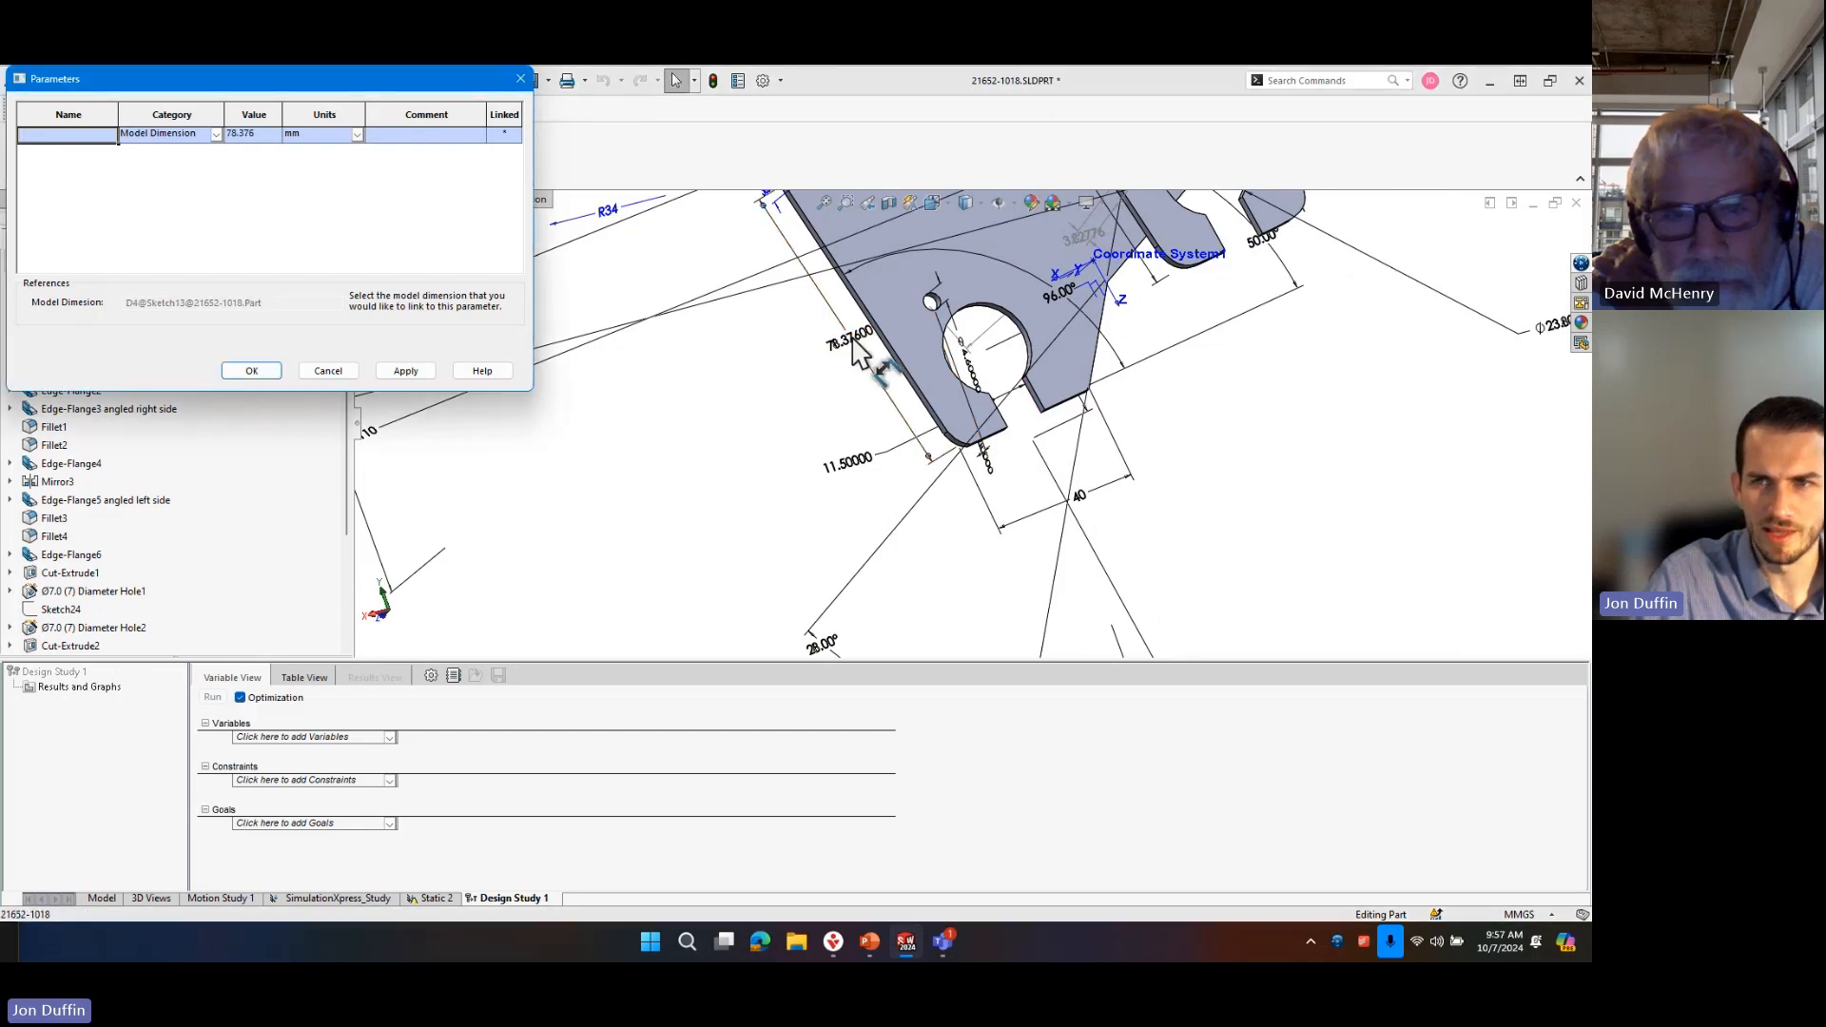
{"action": "middle_click_drag", "start_coordinate": [858, 354], "coordinate": [901, 350]}
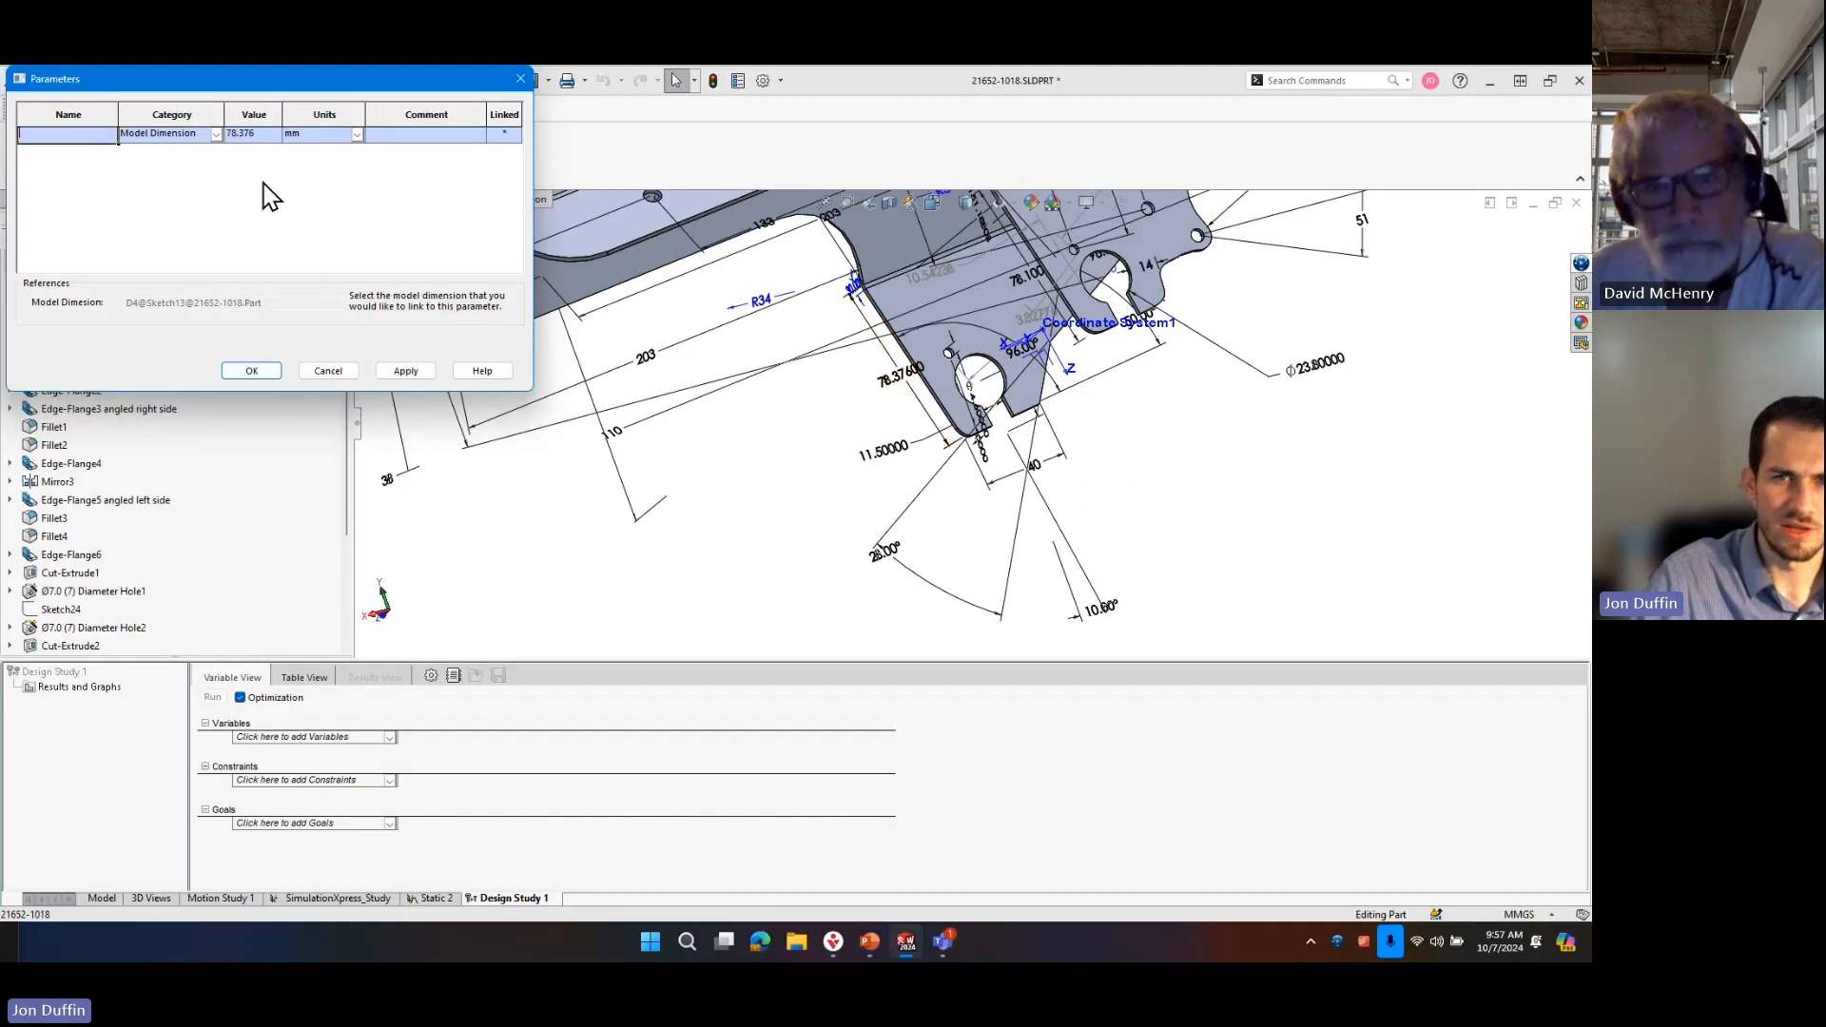
Name the linked parameter Sheet Metal Height and add it to the design study as a variable.
{"action": "left_click", "coordinate": [266, 374]}
{"action": "left_click", "coordinate": [326, 276]}
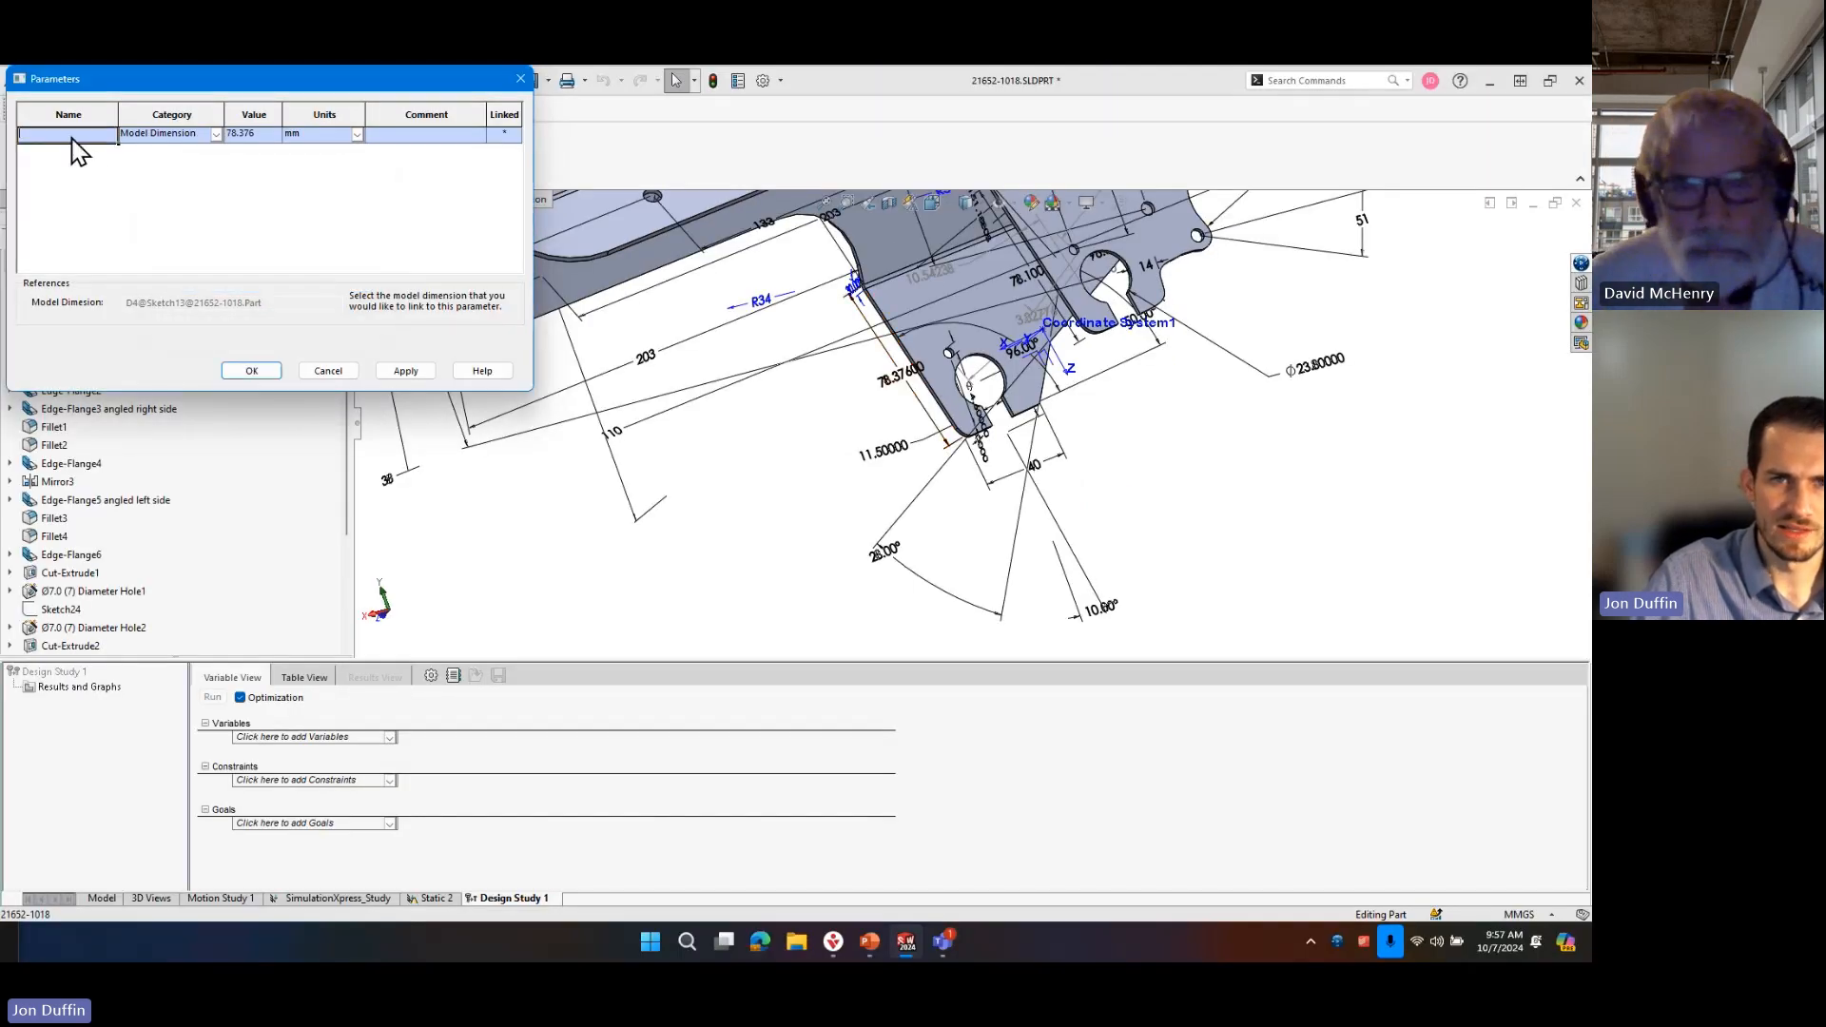
{"action": "type", "text": "Sheet "}
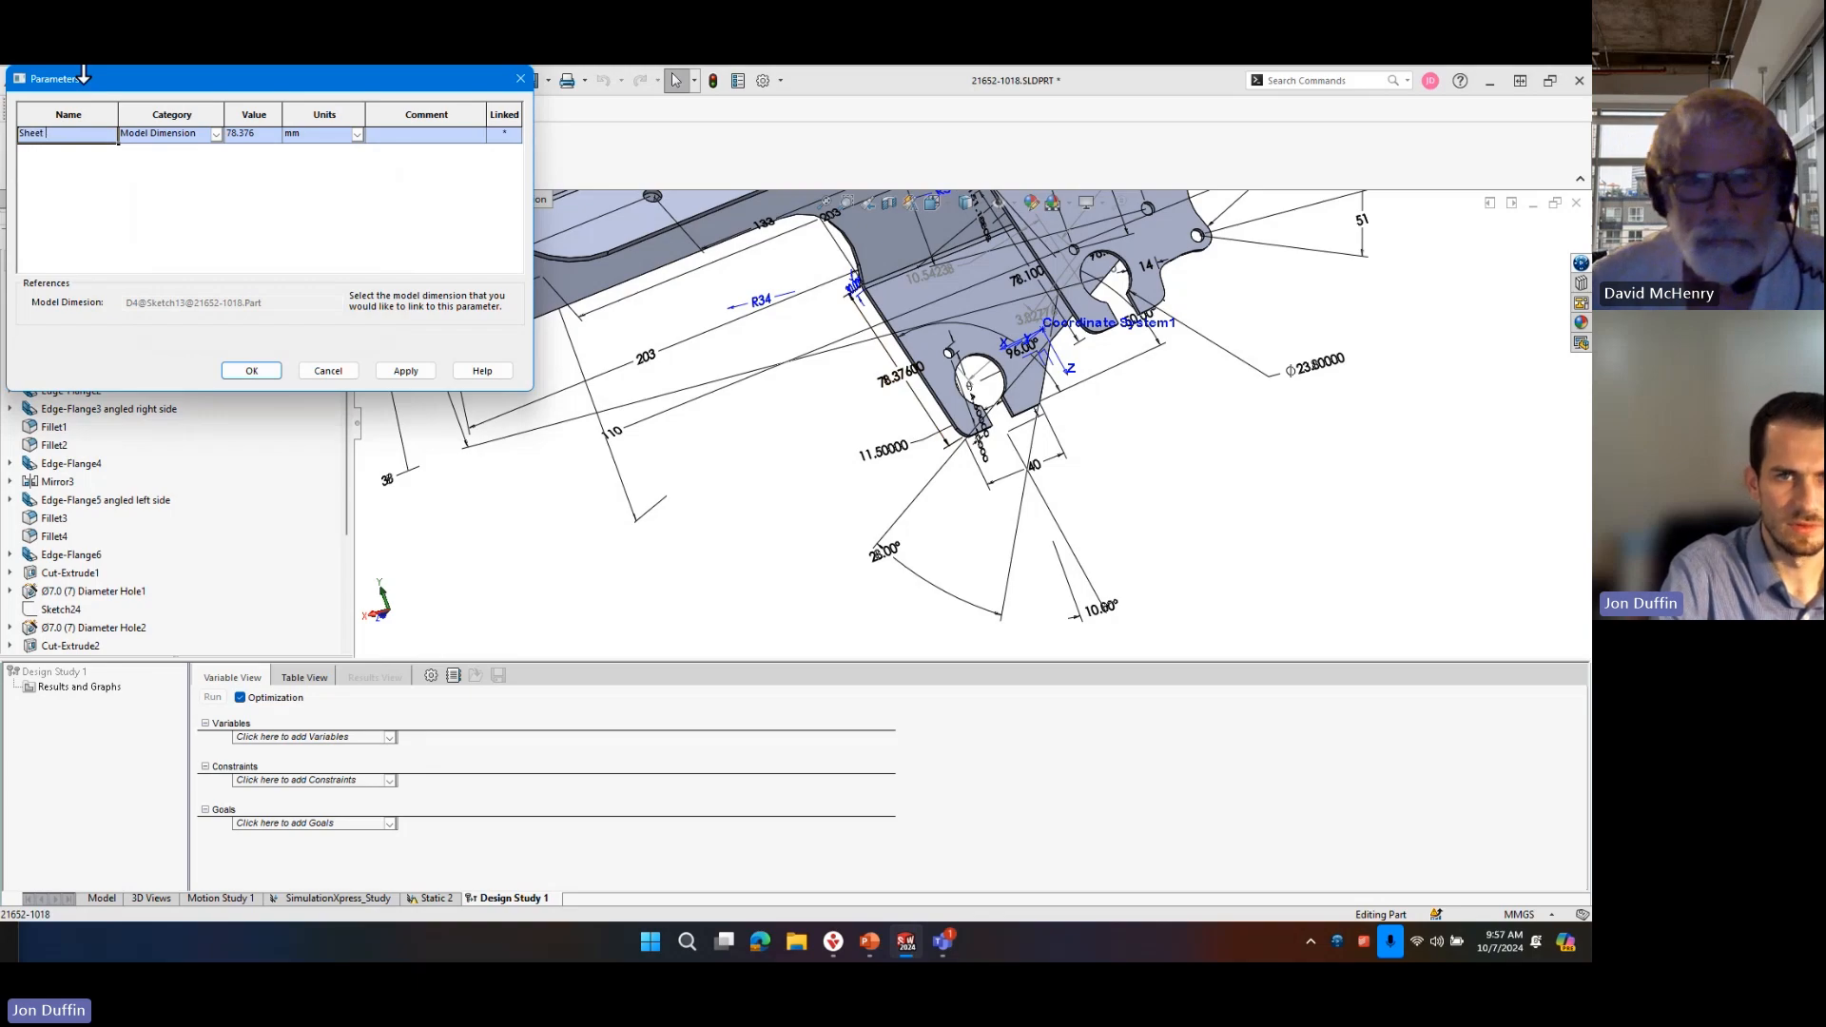
{"action": "type", "text": "Metal Hei"}
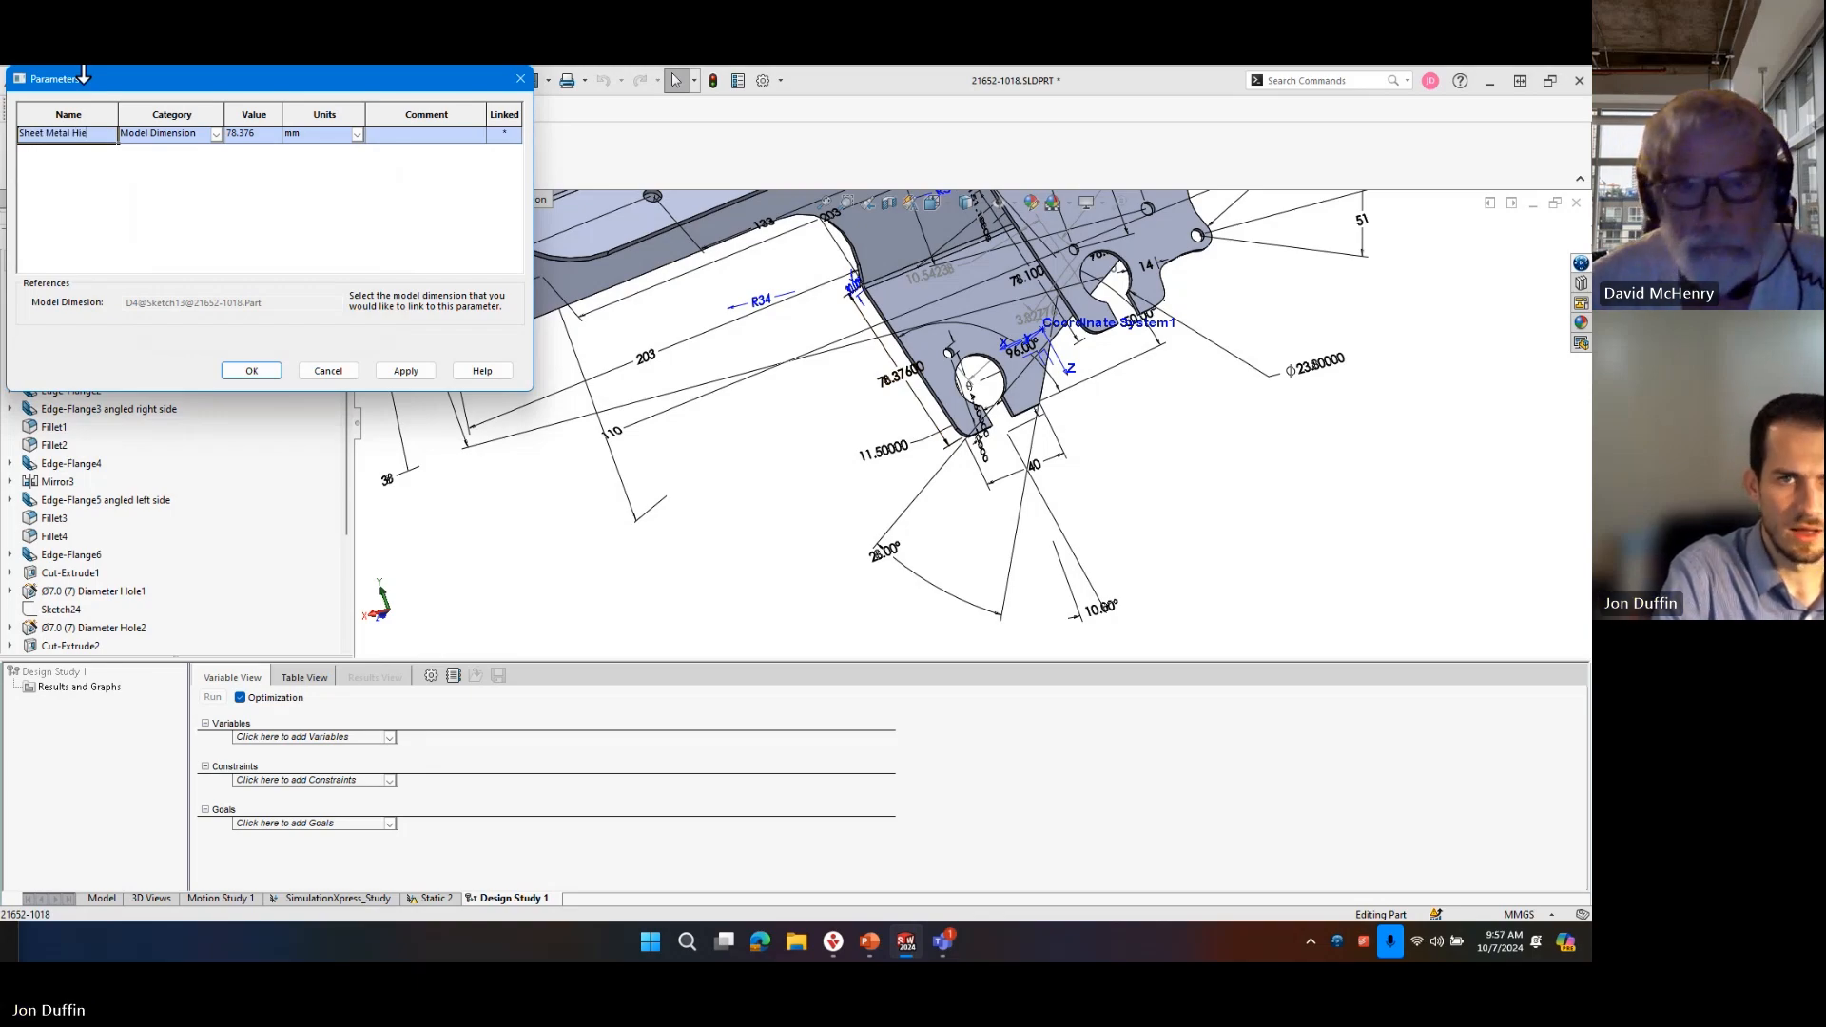
{"action": "type", "text": "ght"}
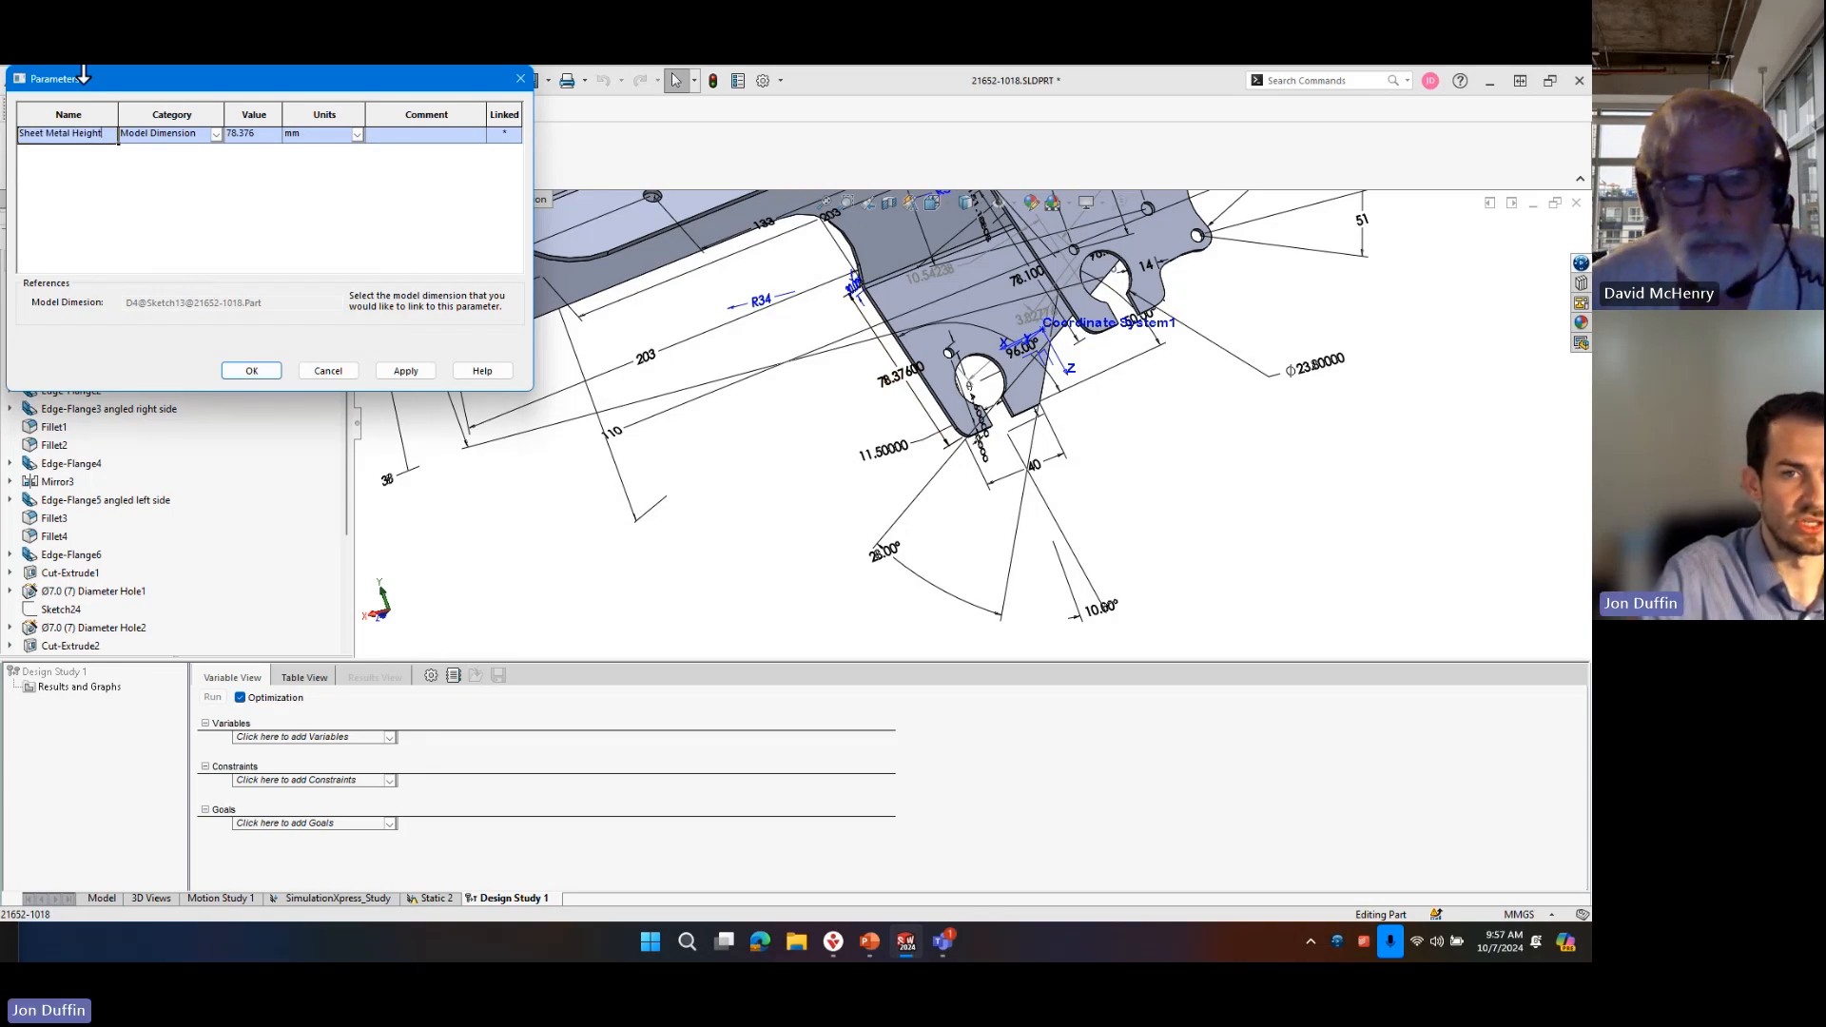
{"action": "left_click", "coordinate": [263, 370]}
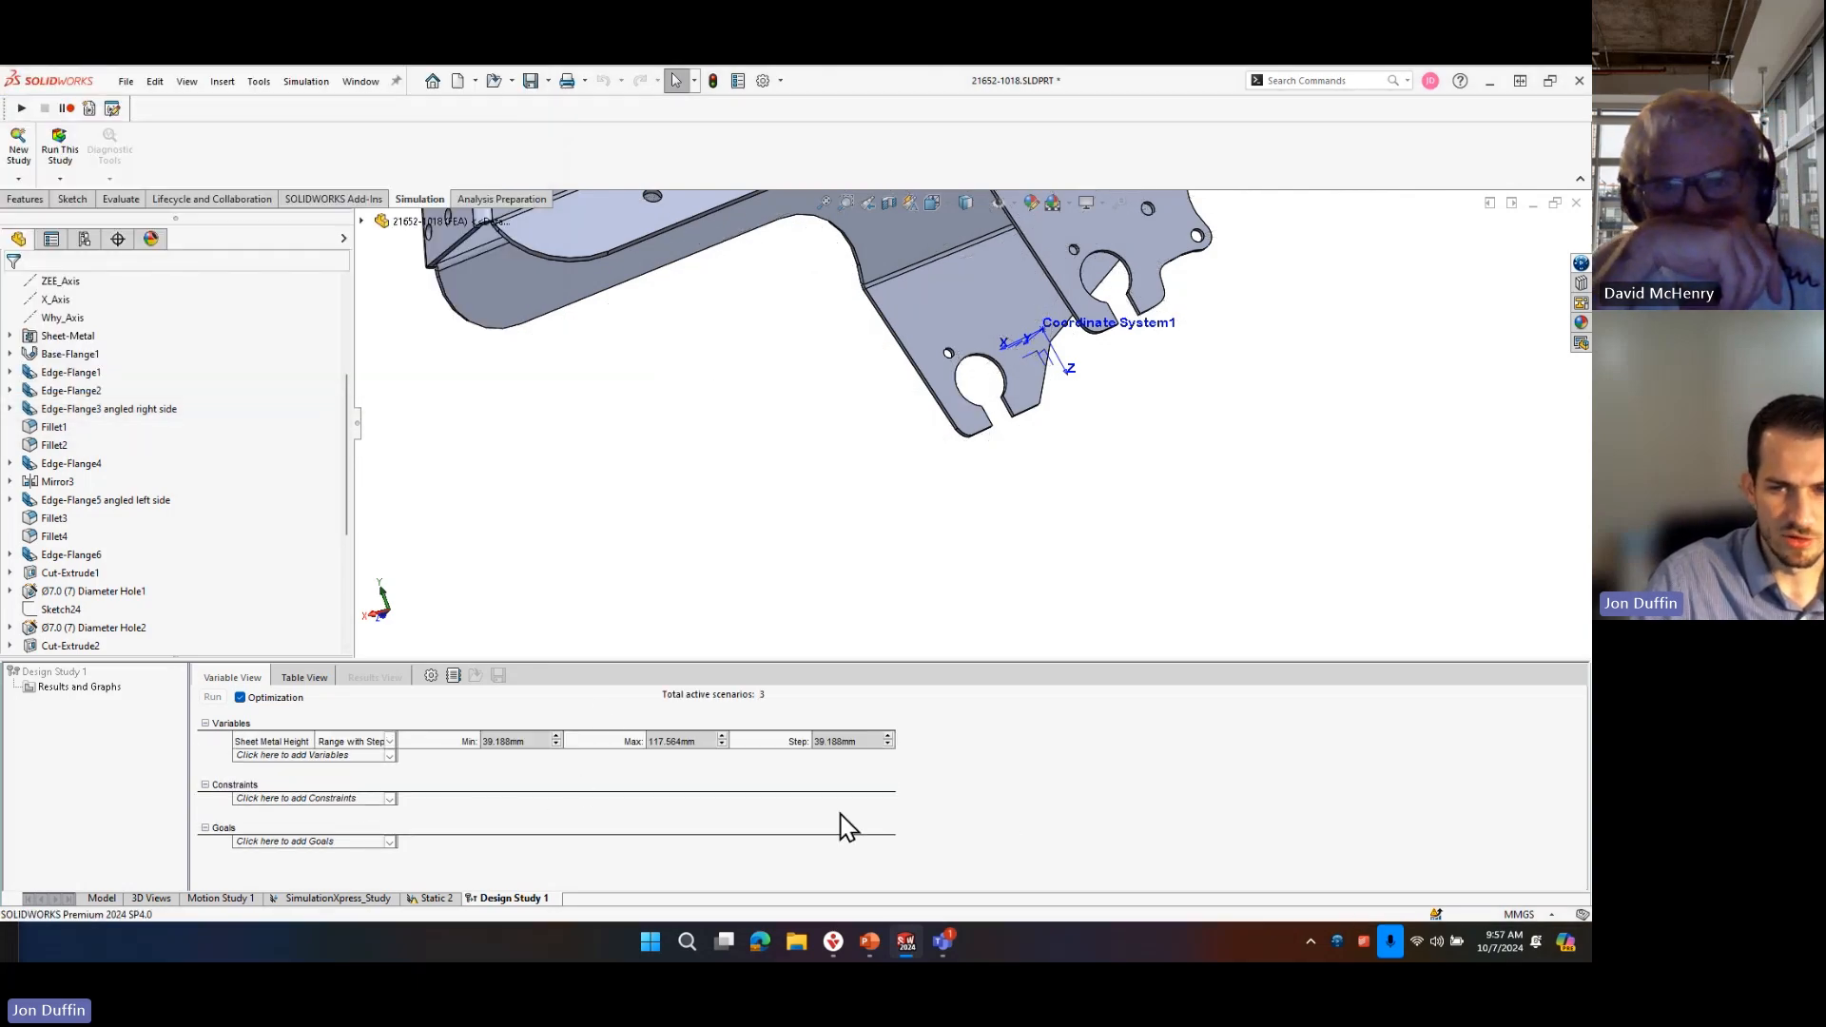
Set the Sheet Metal Height variable to use Discrete Values.
{"action": "left_click", "coordinate": [389, 741]}
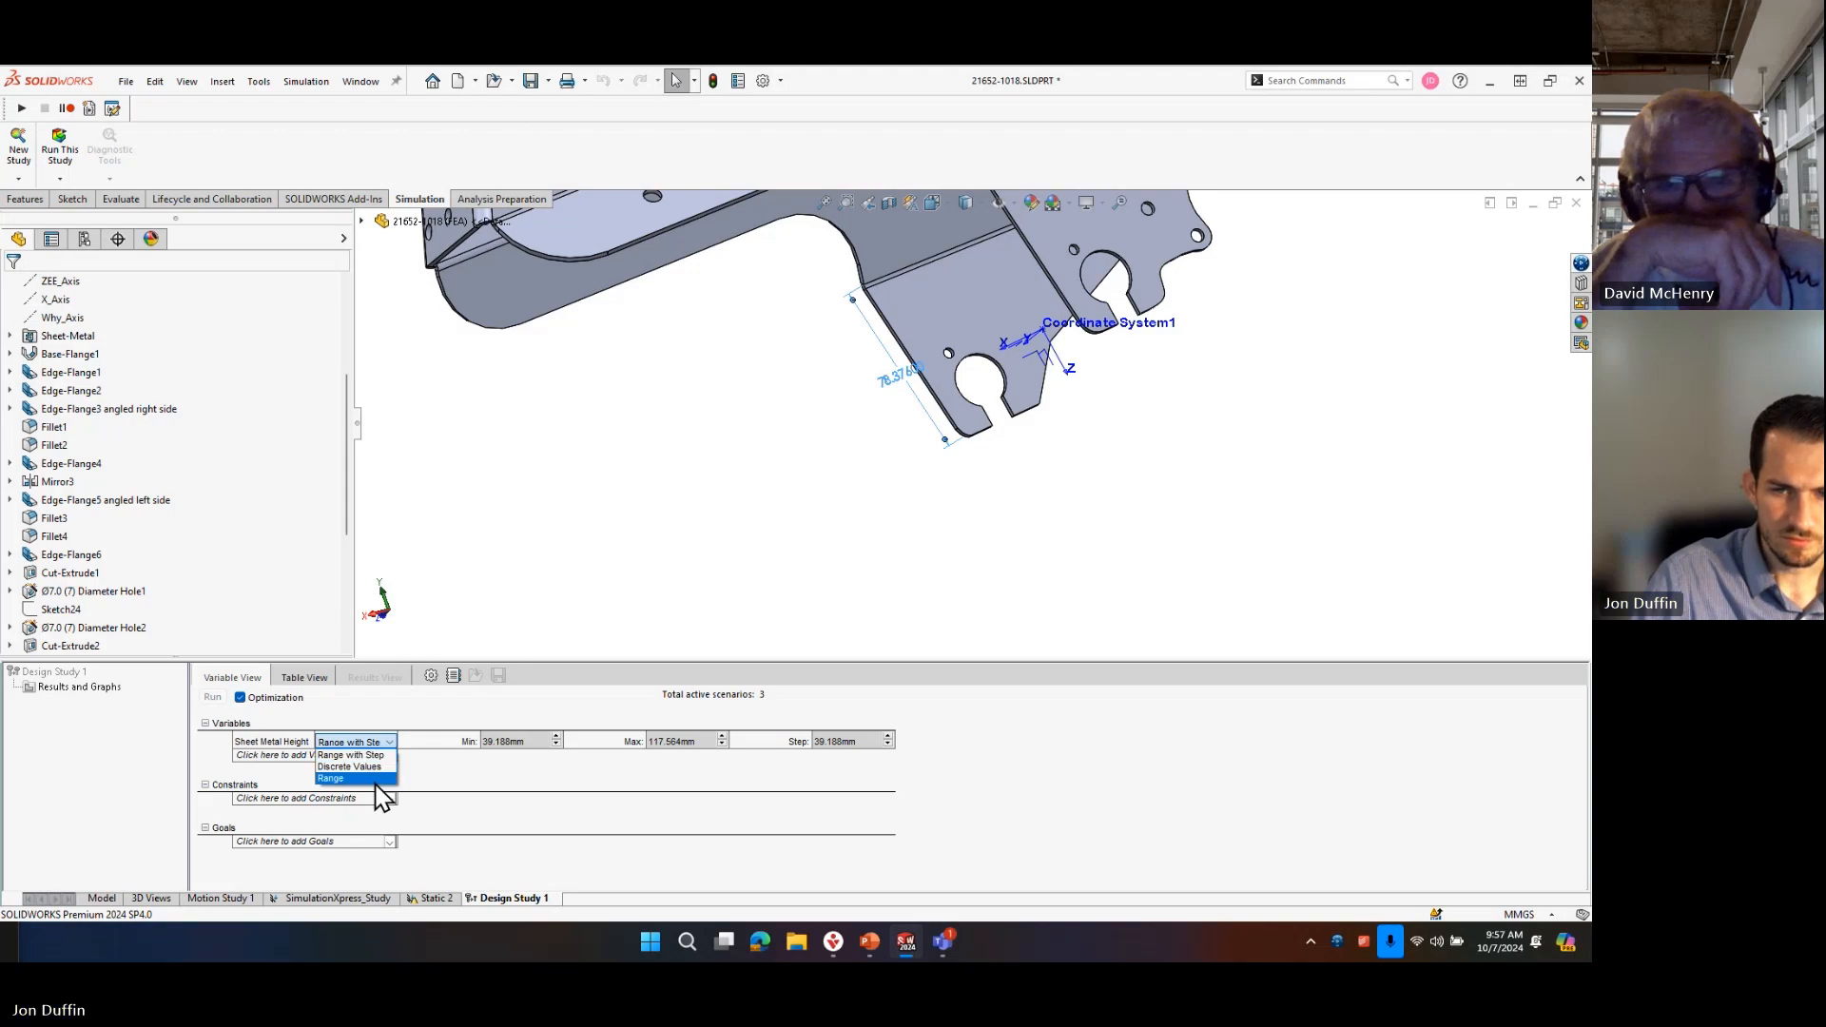
{"action": "left_click", "coordinate": [395, 758]}
{"action": "left_click", "coordinate": [389, 740]}
{"action": "left_click", "coordinate": [382, 772]}
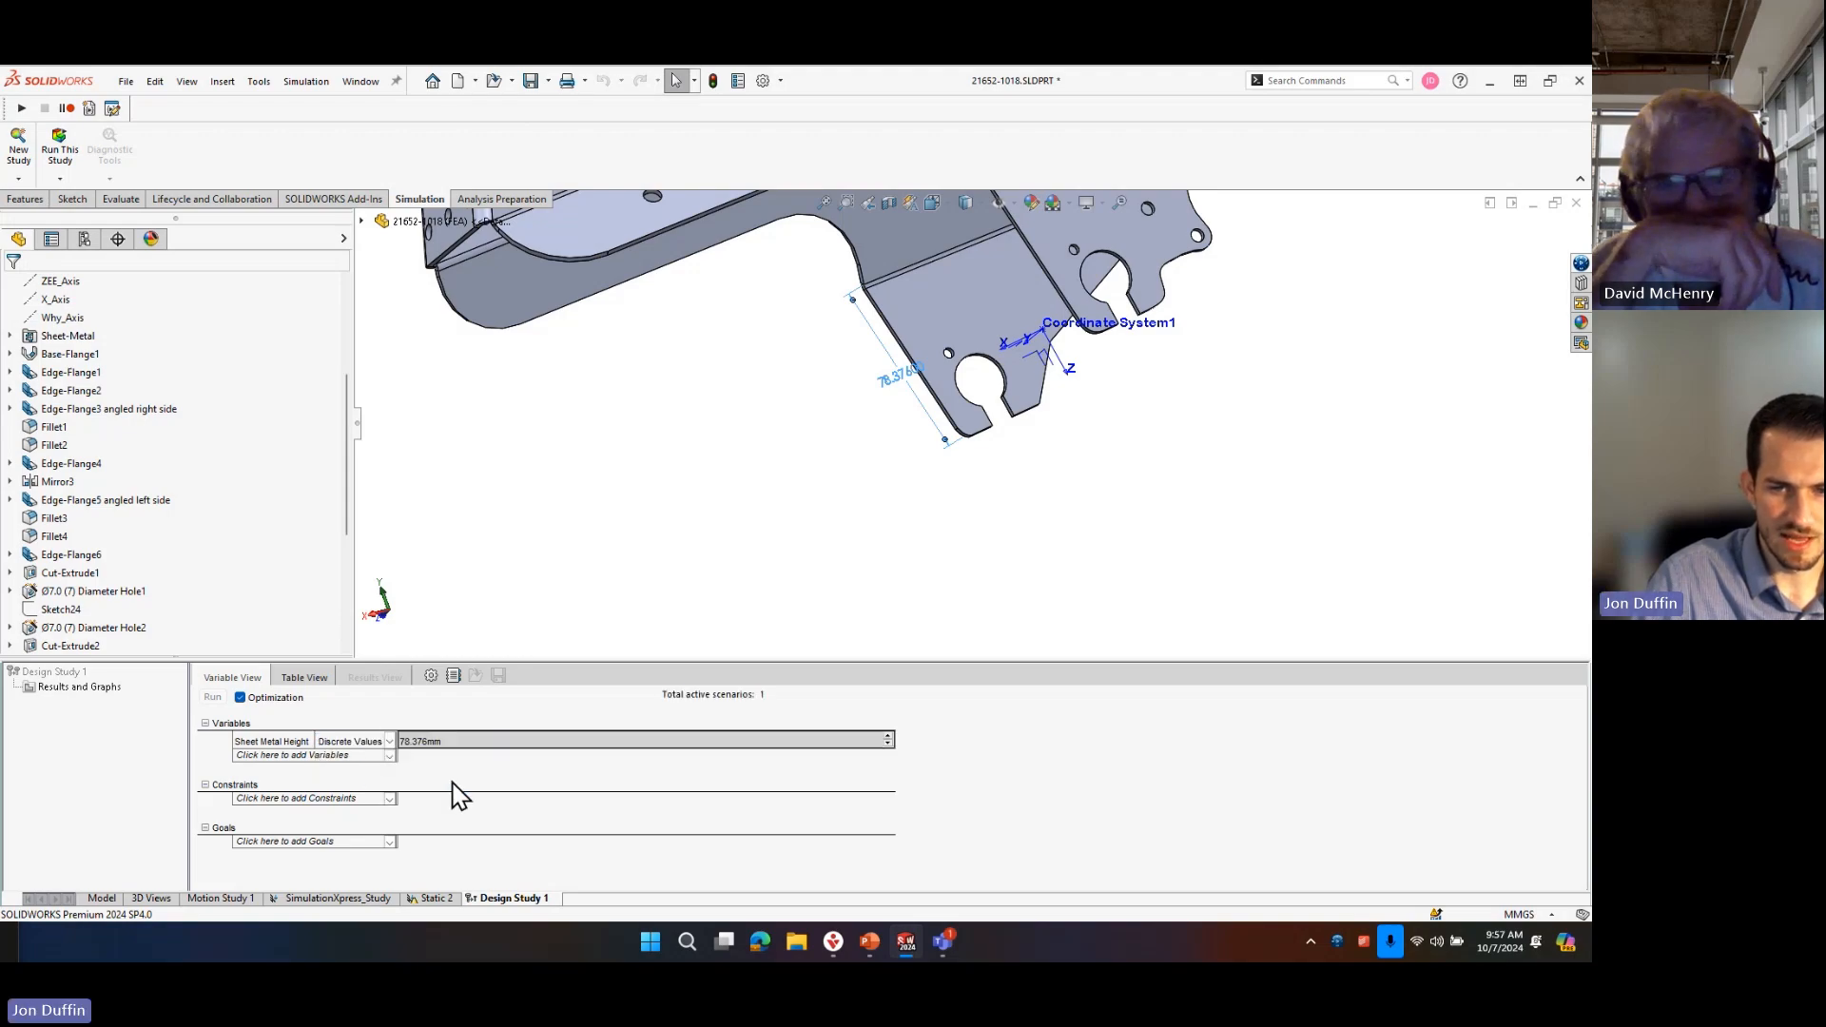
{"action": "left_click", "coordinate": [452, 740]}
{"action": "left_click", "coordinate": [453, 739]}
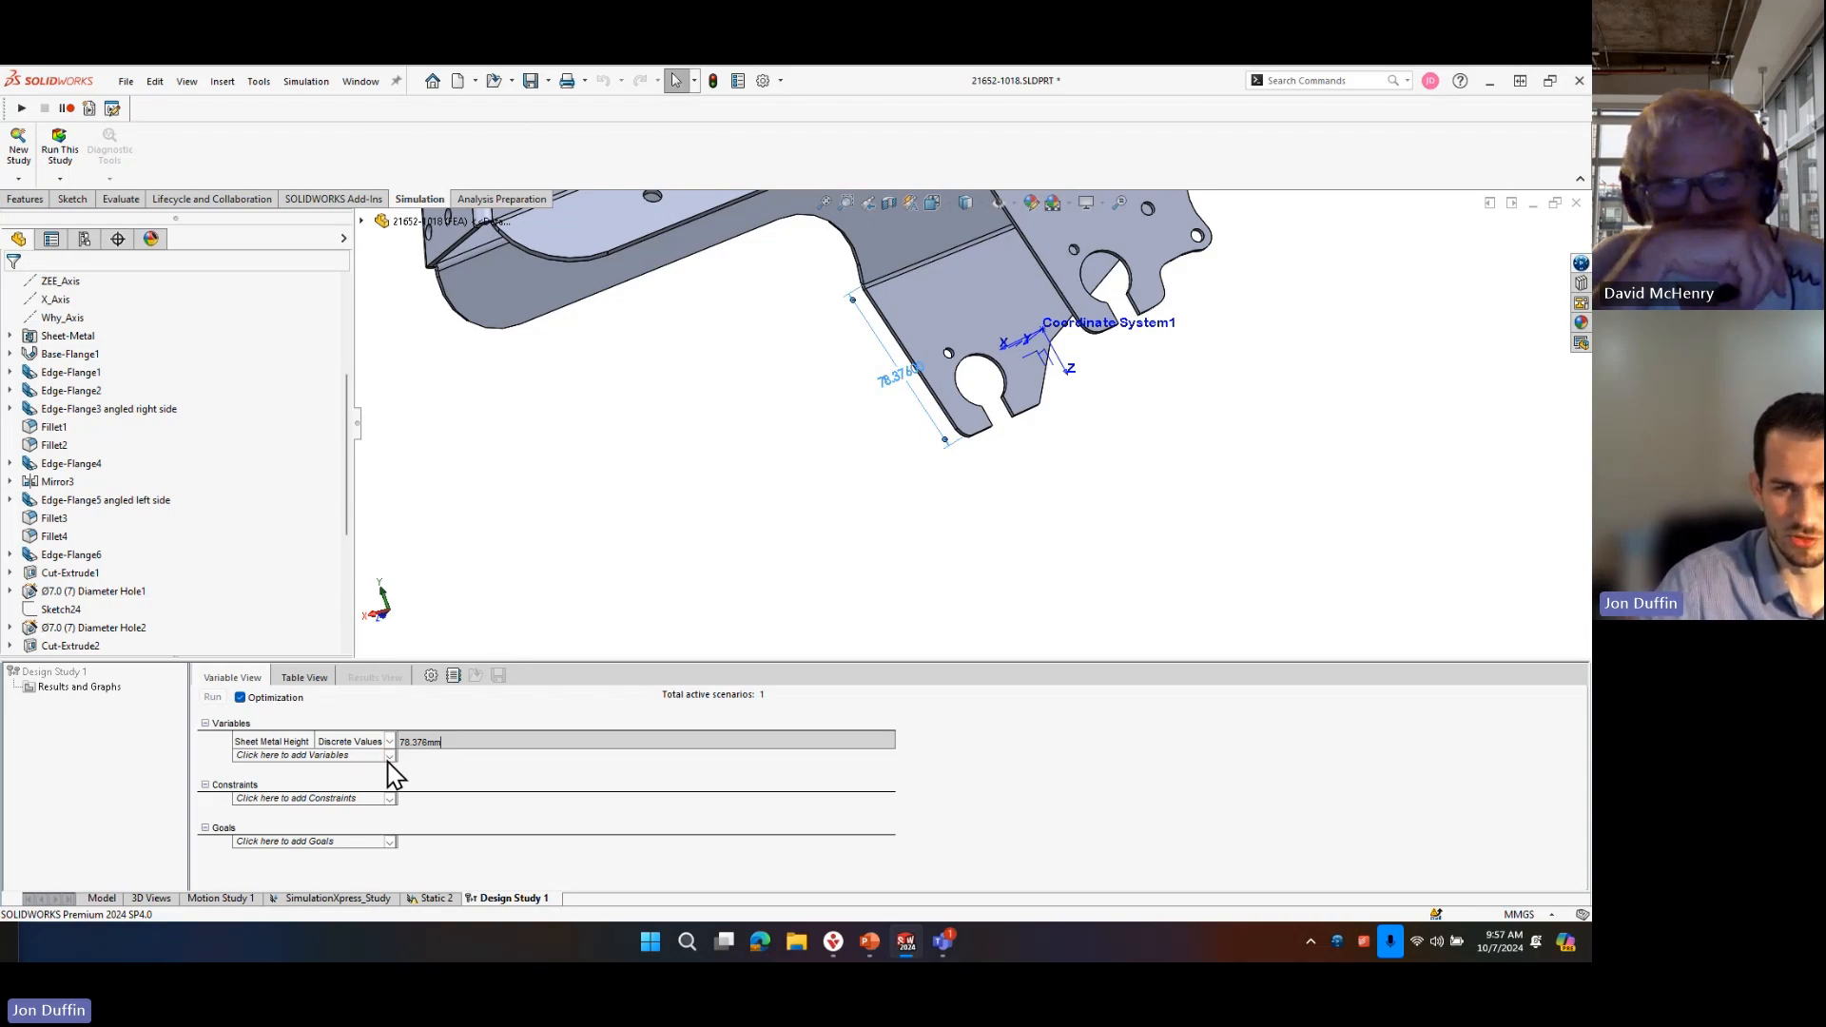
{"action": "left_click", "coordinate": [671, 576]}
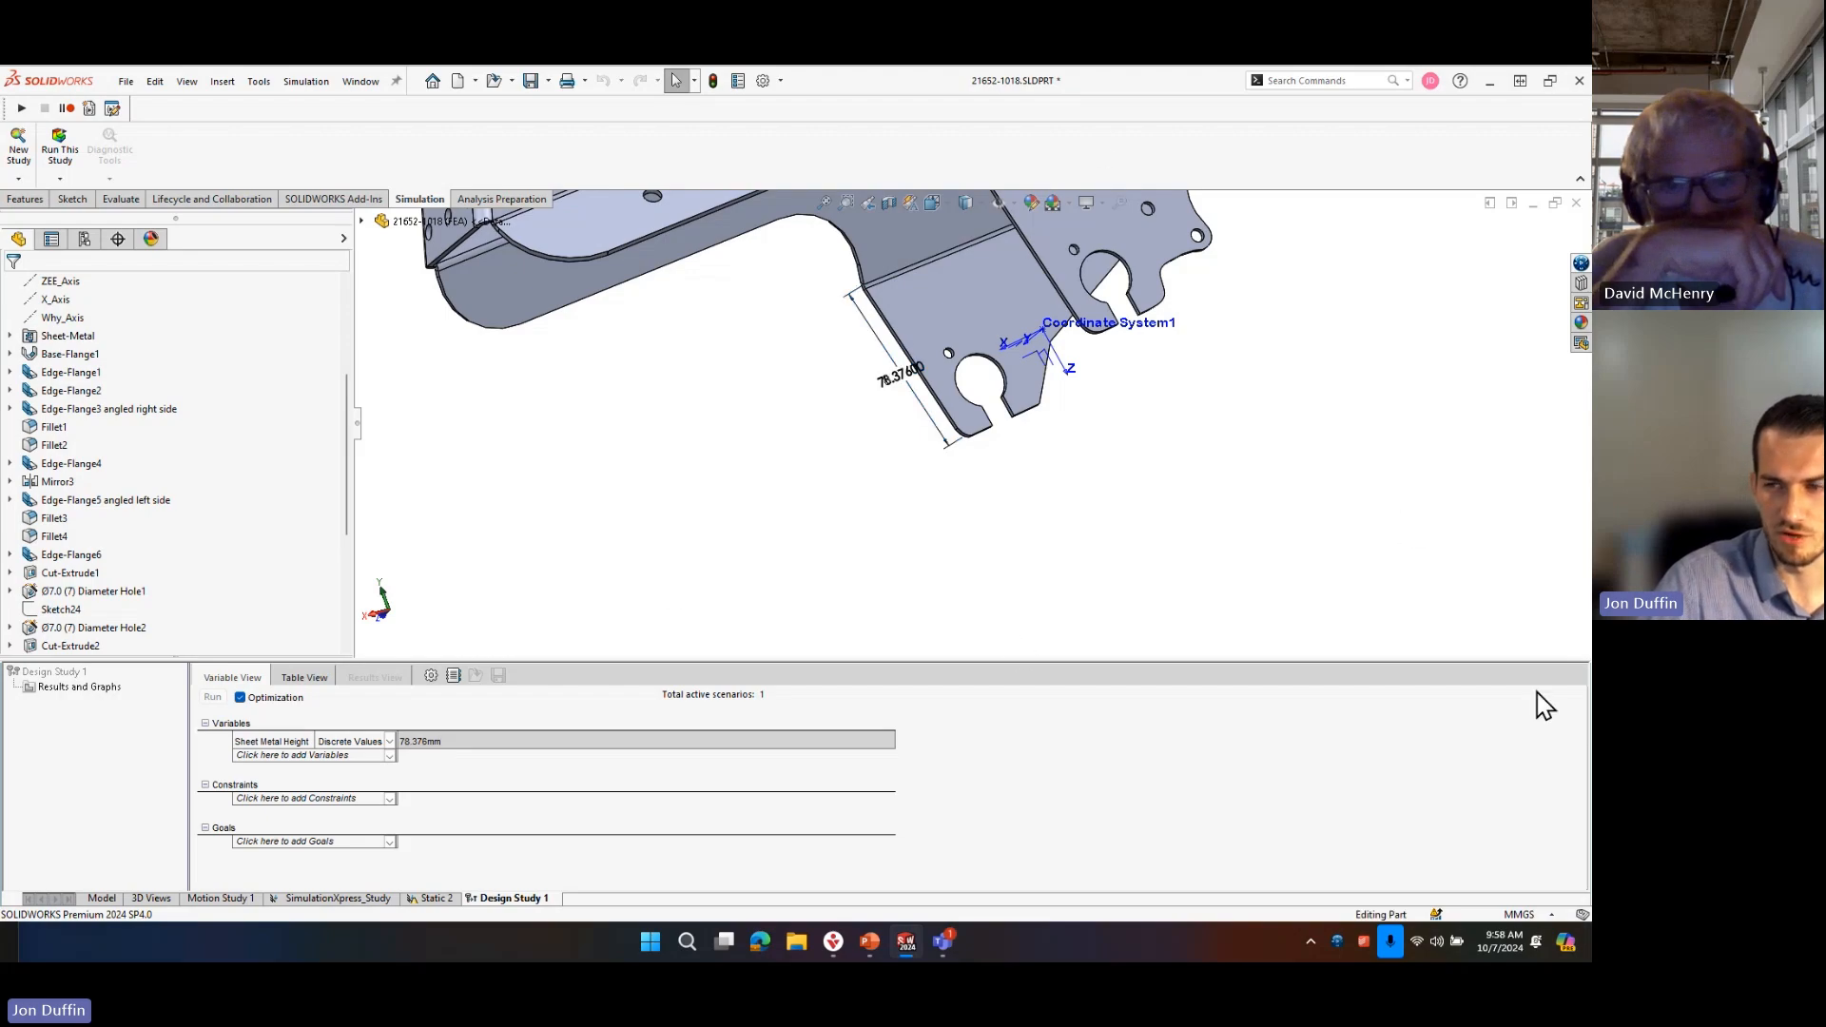
Return to the part model, switch to the 21652-800 assembly and bring the whole tricycle into view.
{"action": "left_click", "coordinate": [92, 898]}
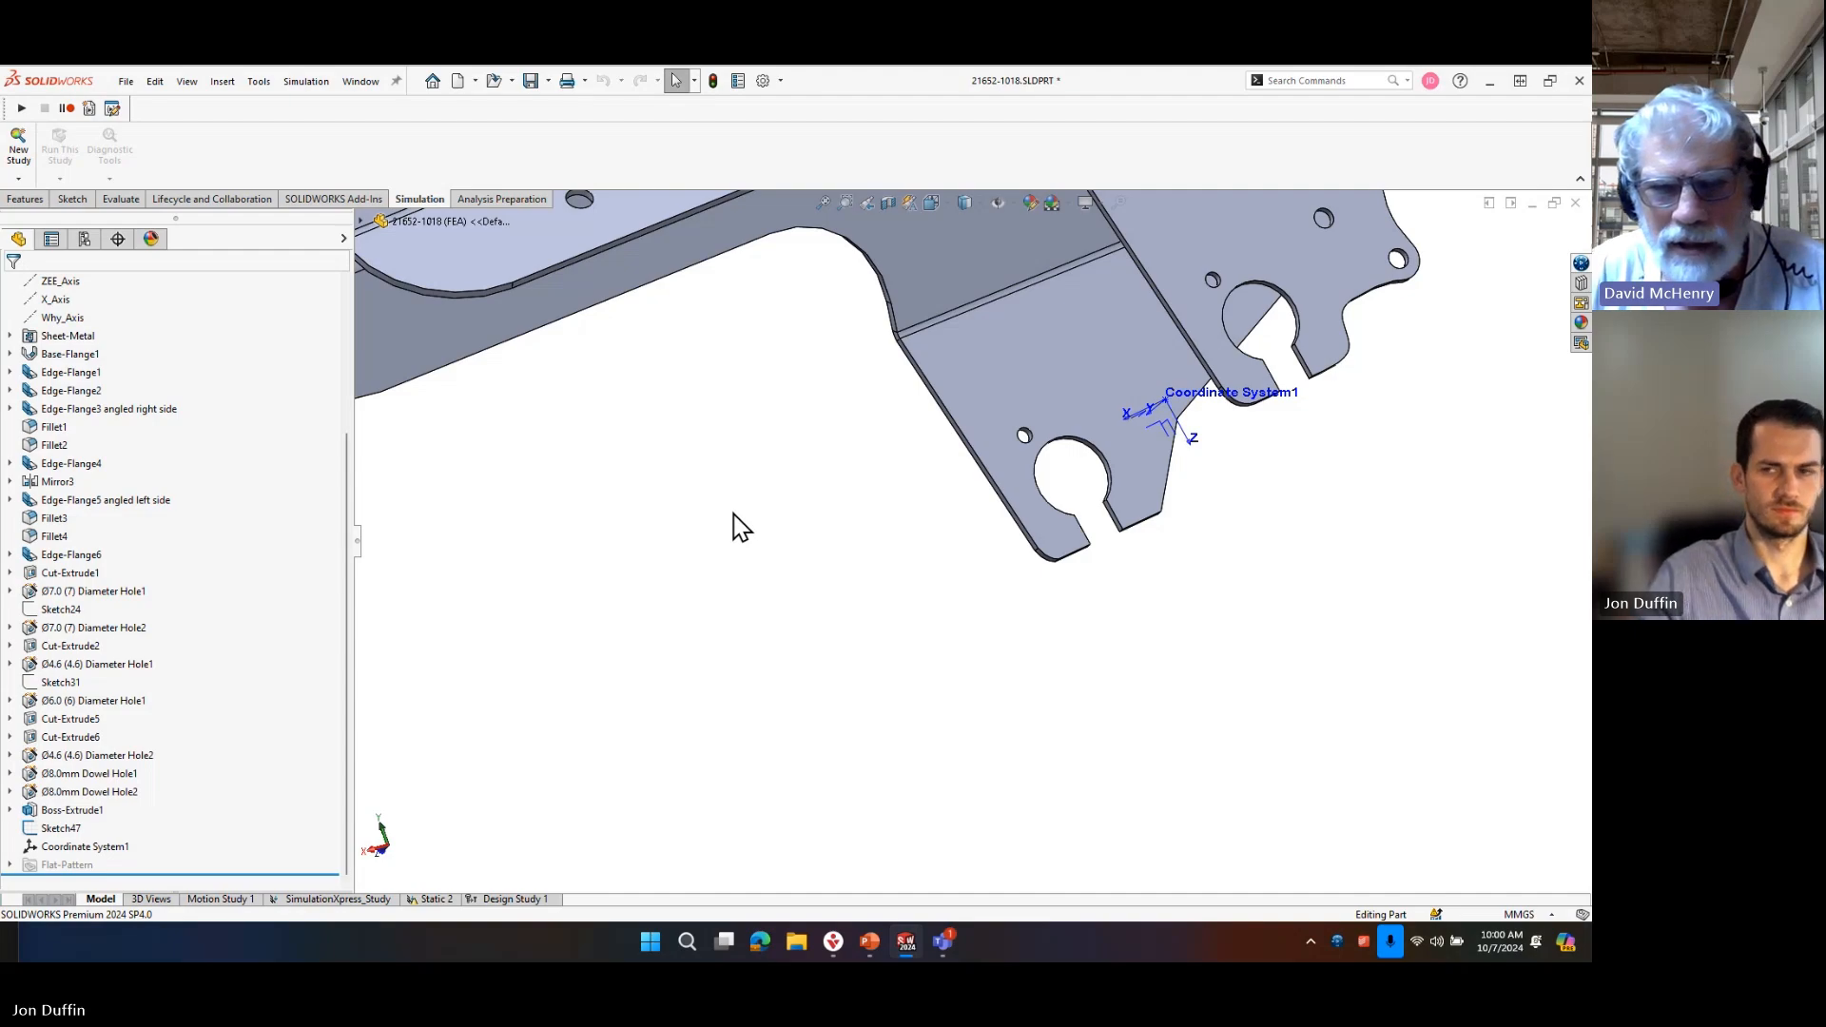
{"action": "key", "text": "ctrl+Tab"}
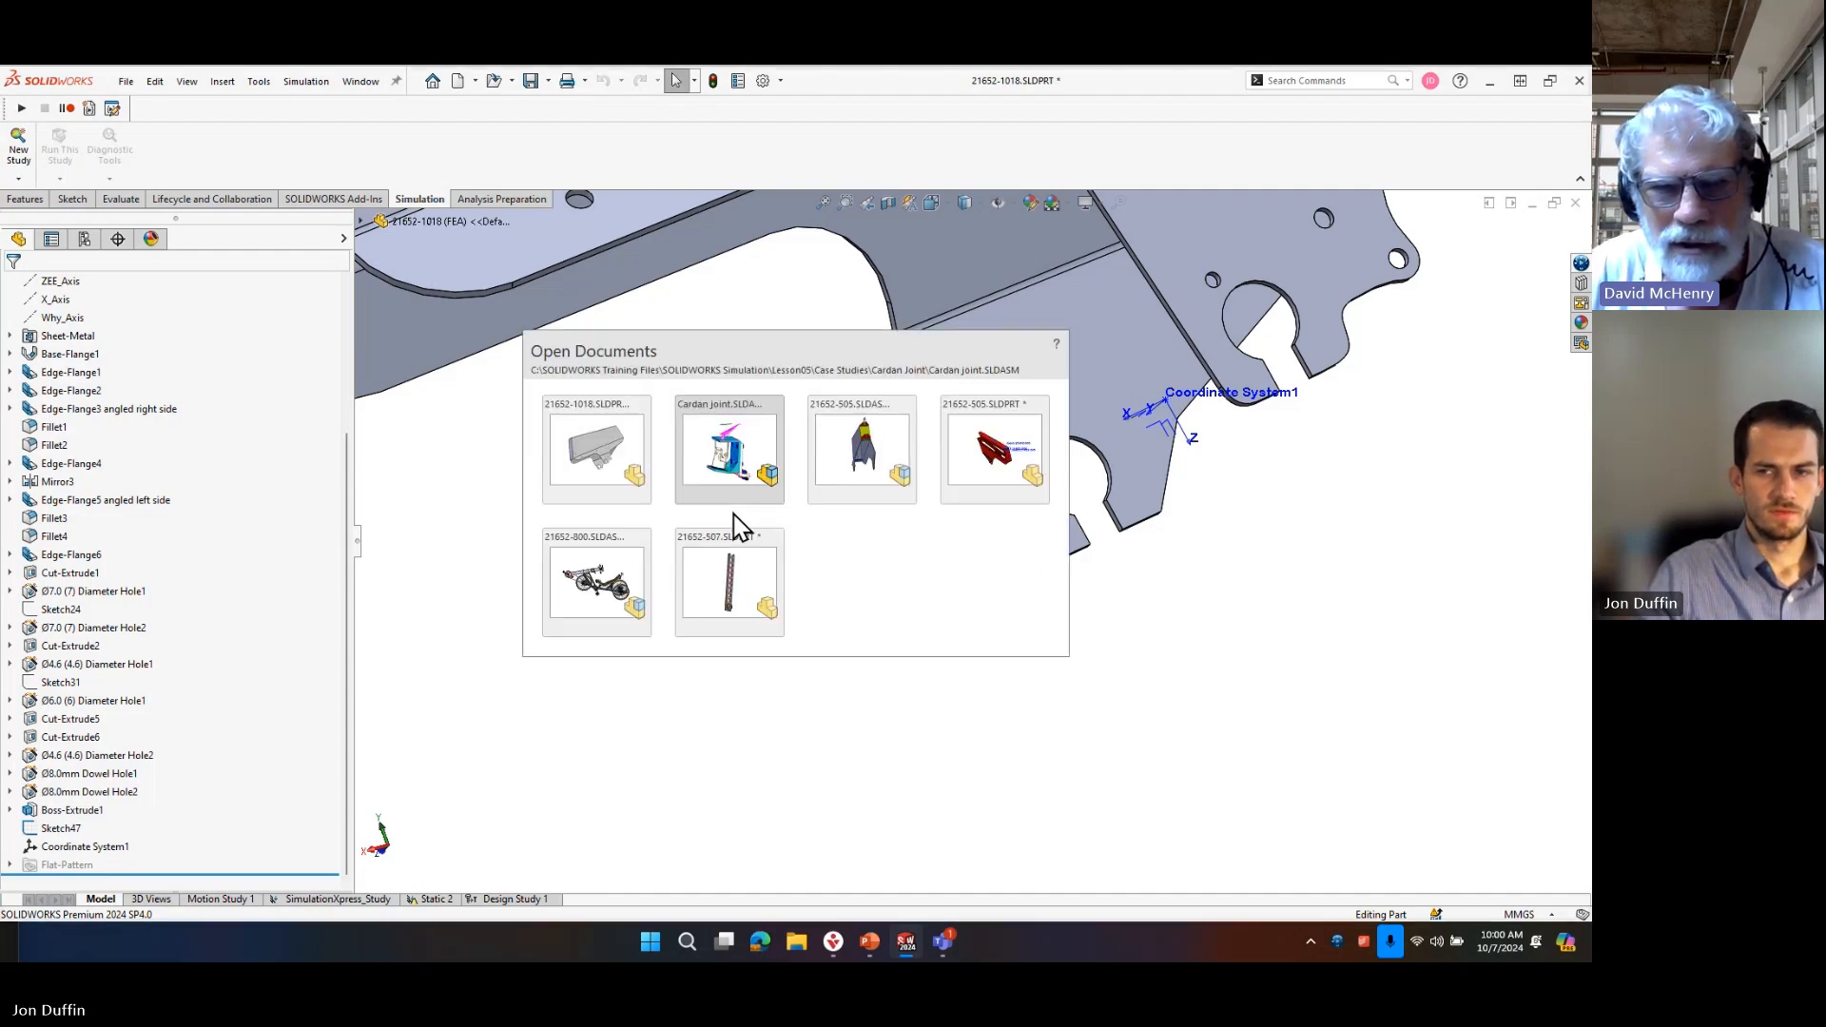
{"action": "left_click", "coordinate": [599, 570]}
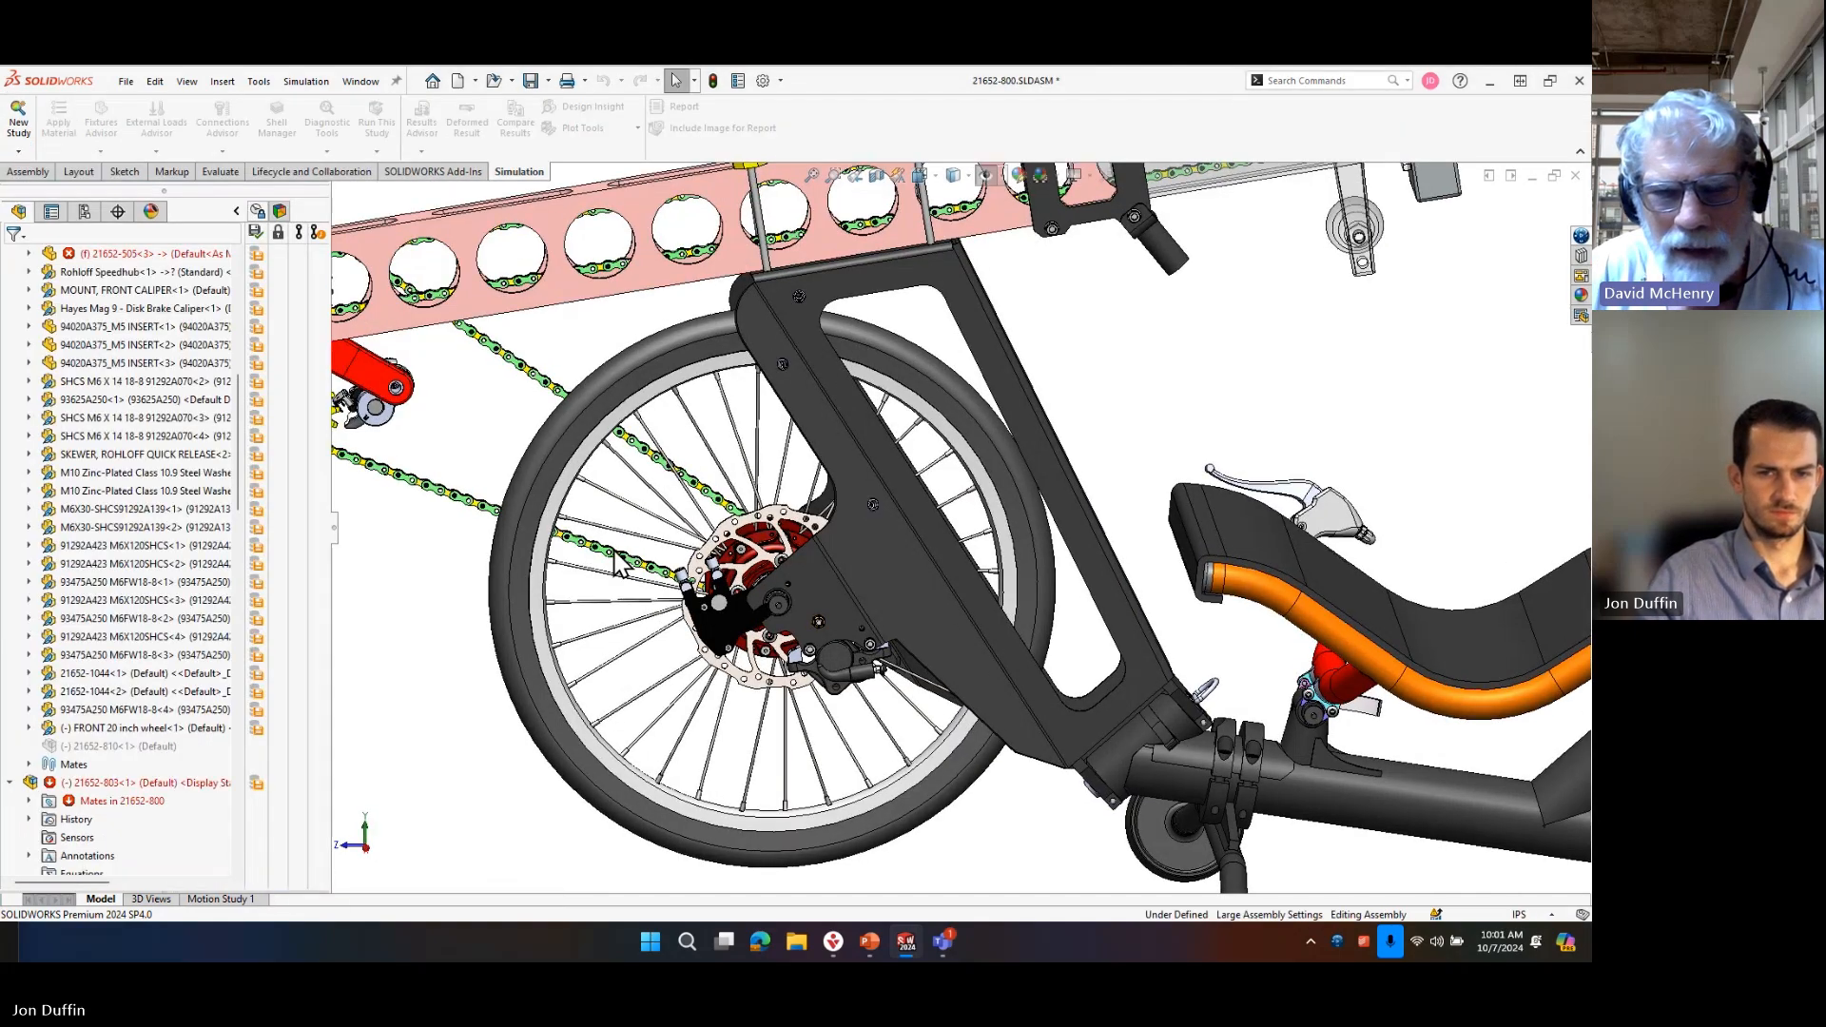
{"action": "scroll", "coordinate": [643, 597], "scroll_direction": "up", "scroll_amount": 7}
{"action": "scroll", "coordinate": [1020, 466], "scroll_direction": "down", "scroll_amount": 2}
{"action": "middle_click_drag", "start_coordinate": [872, 332], "coordinate": [570, 342]}
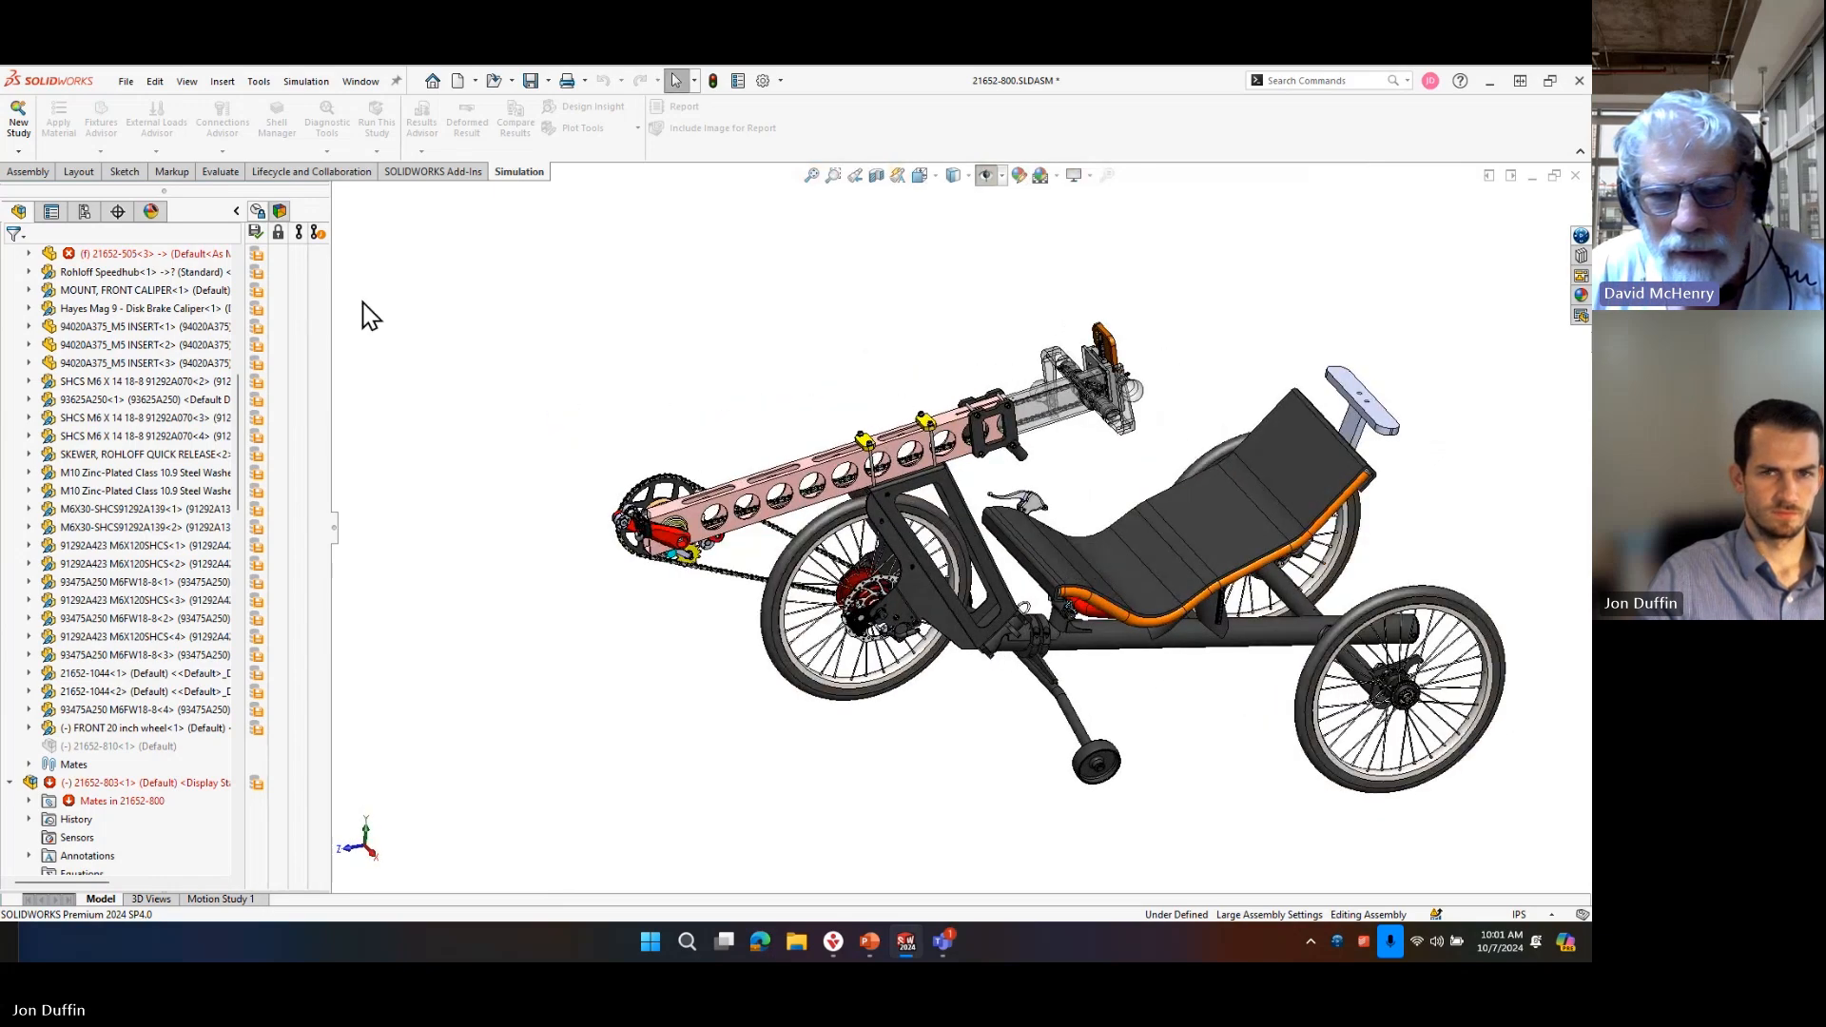
Activate the <NO_RIDER>_Appearance Display State of the 21652-800 assembly.
{"action": "left_click", "coordinate": [84, 211]}
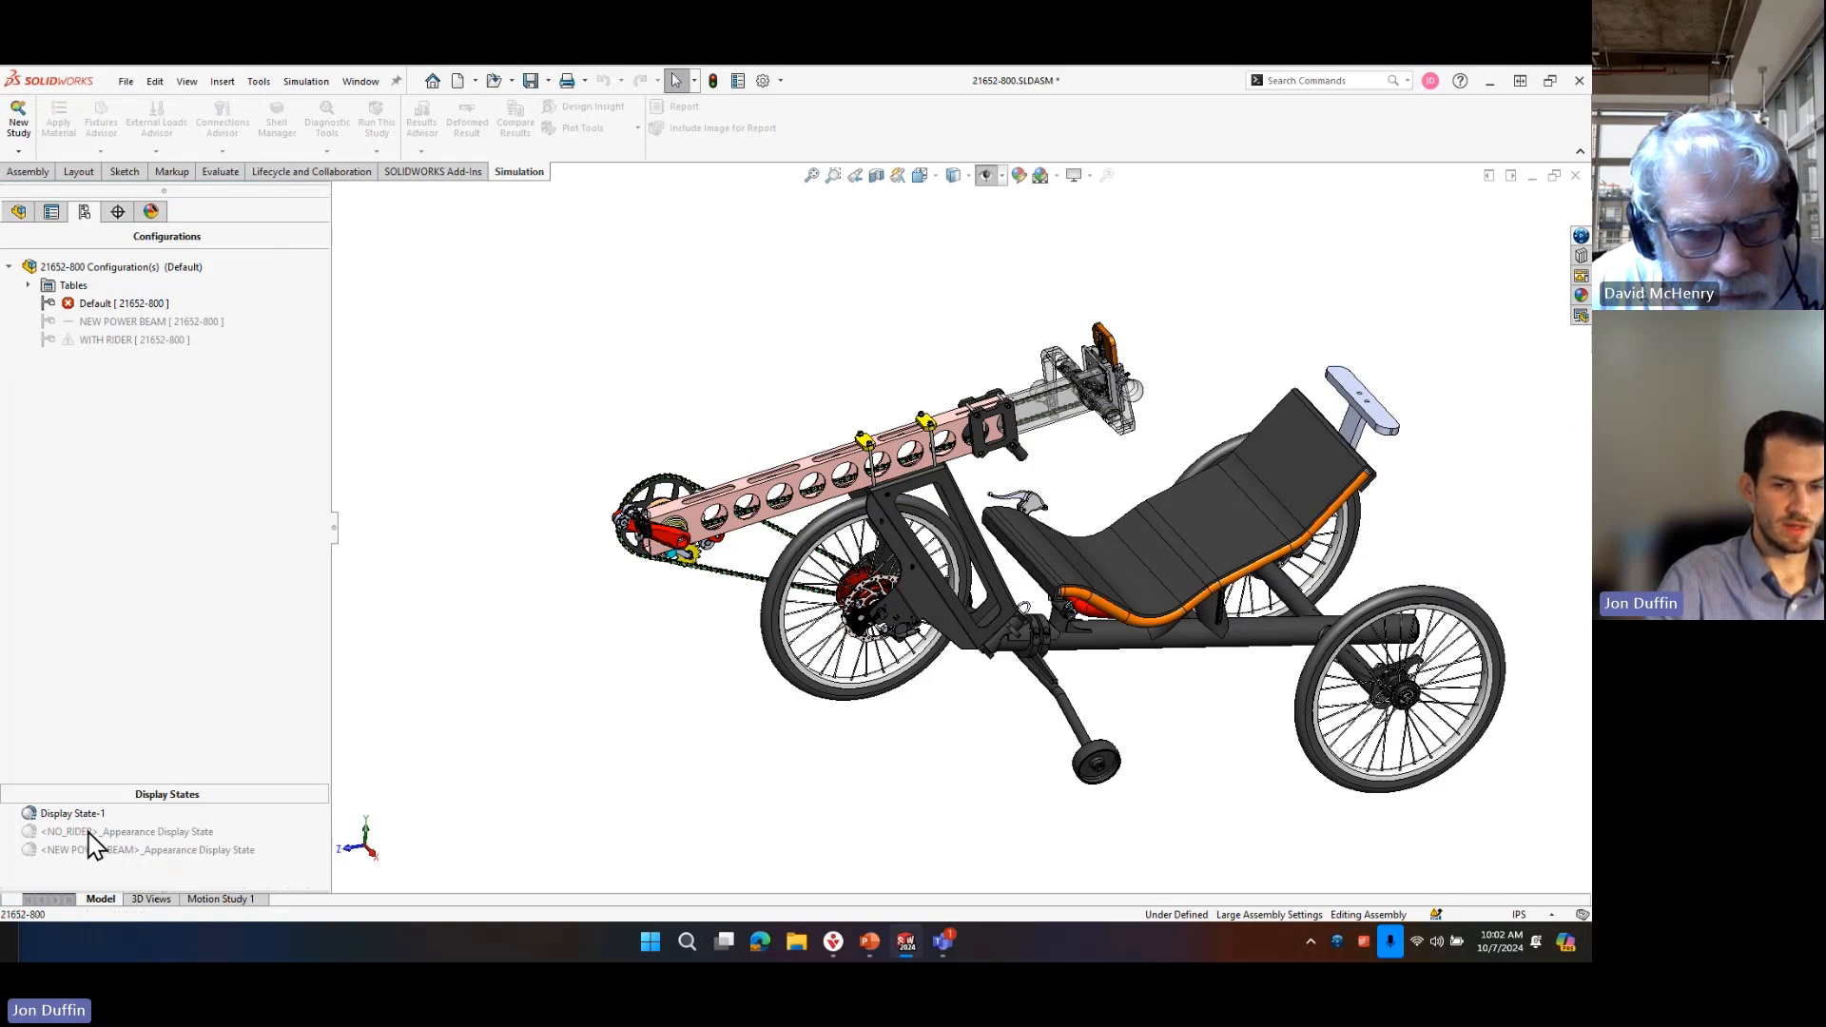
{"action": "left_click", "coordinate": [93, 832]}
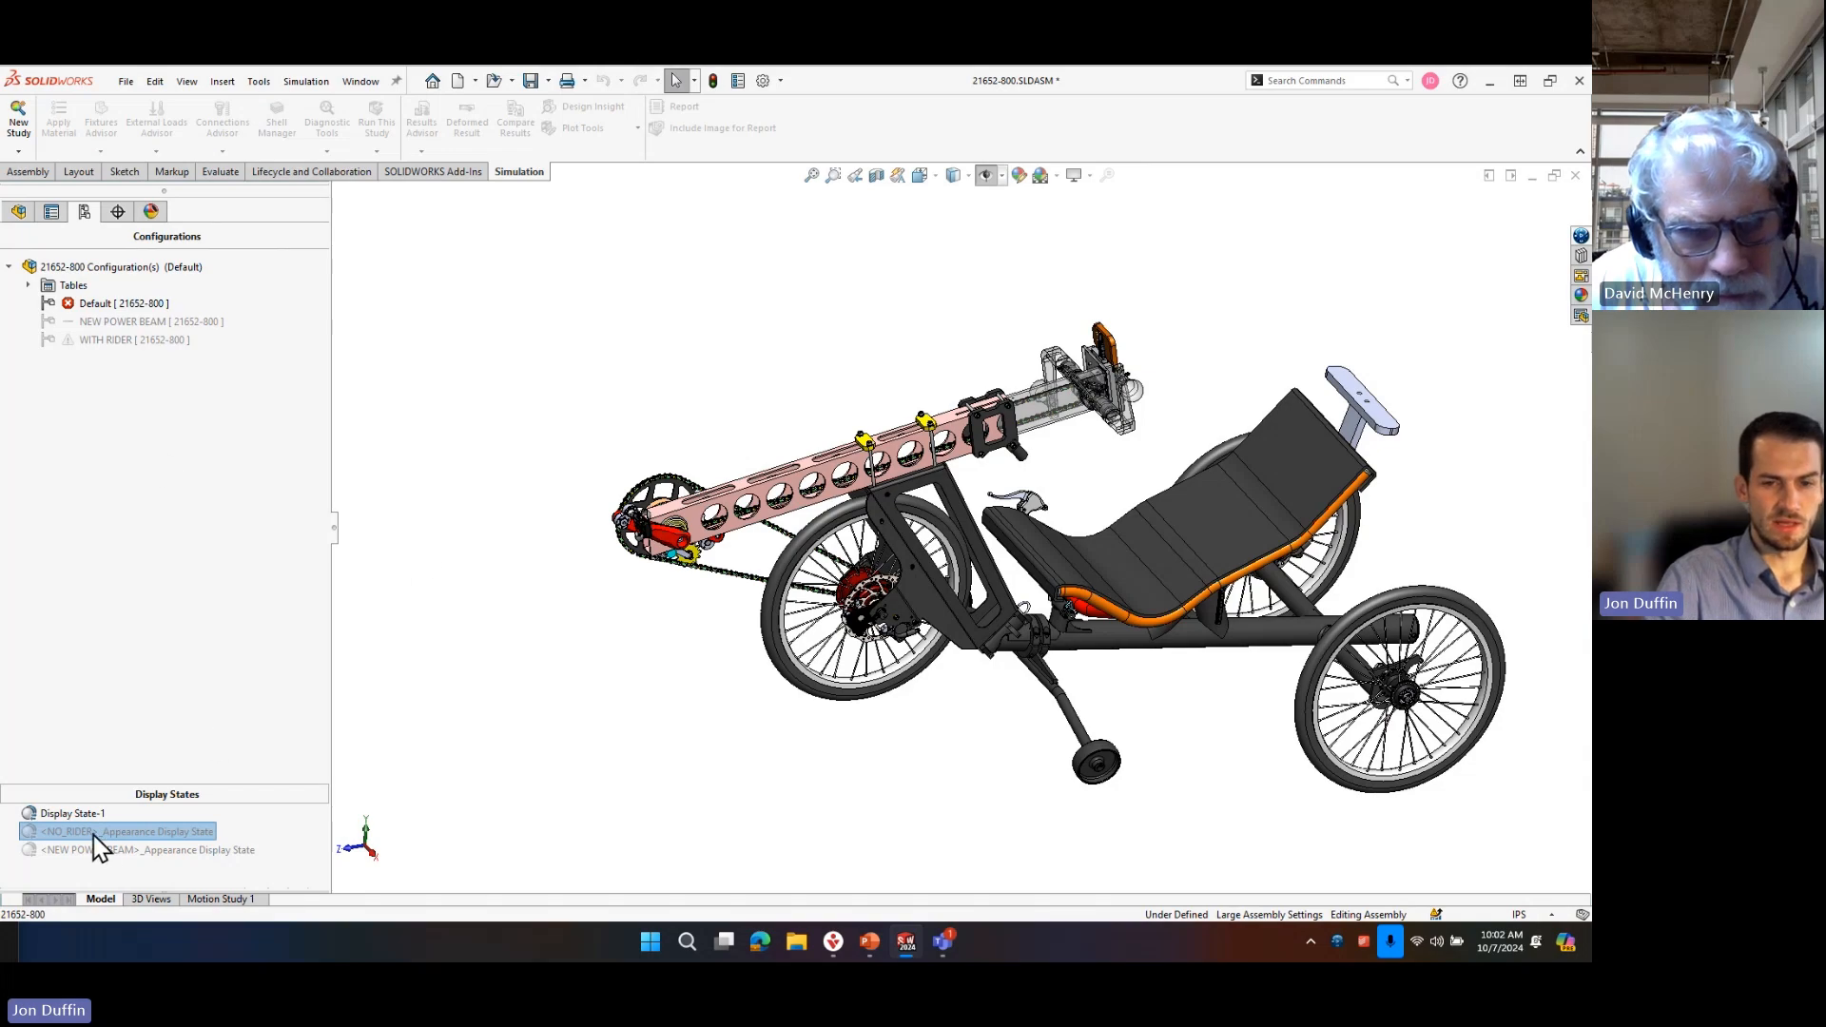
{"action": "double_click", "coordinate": [106, 831]}
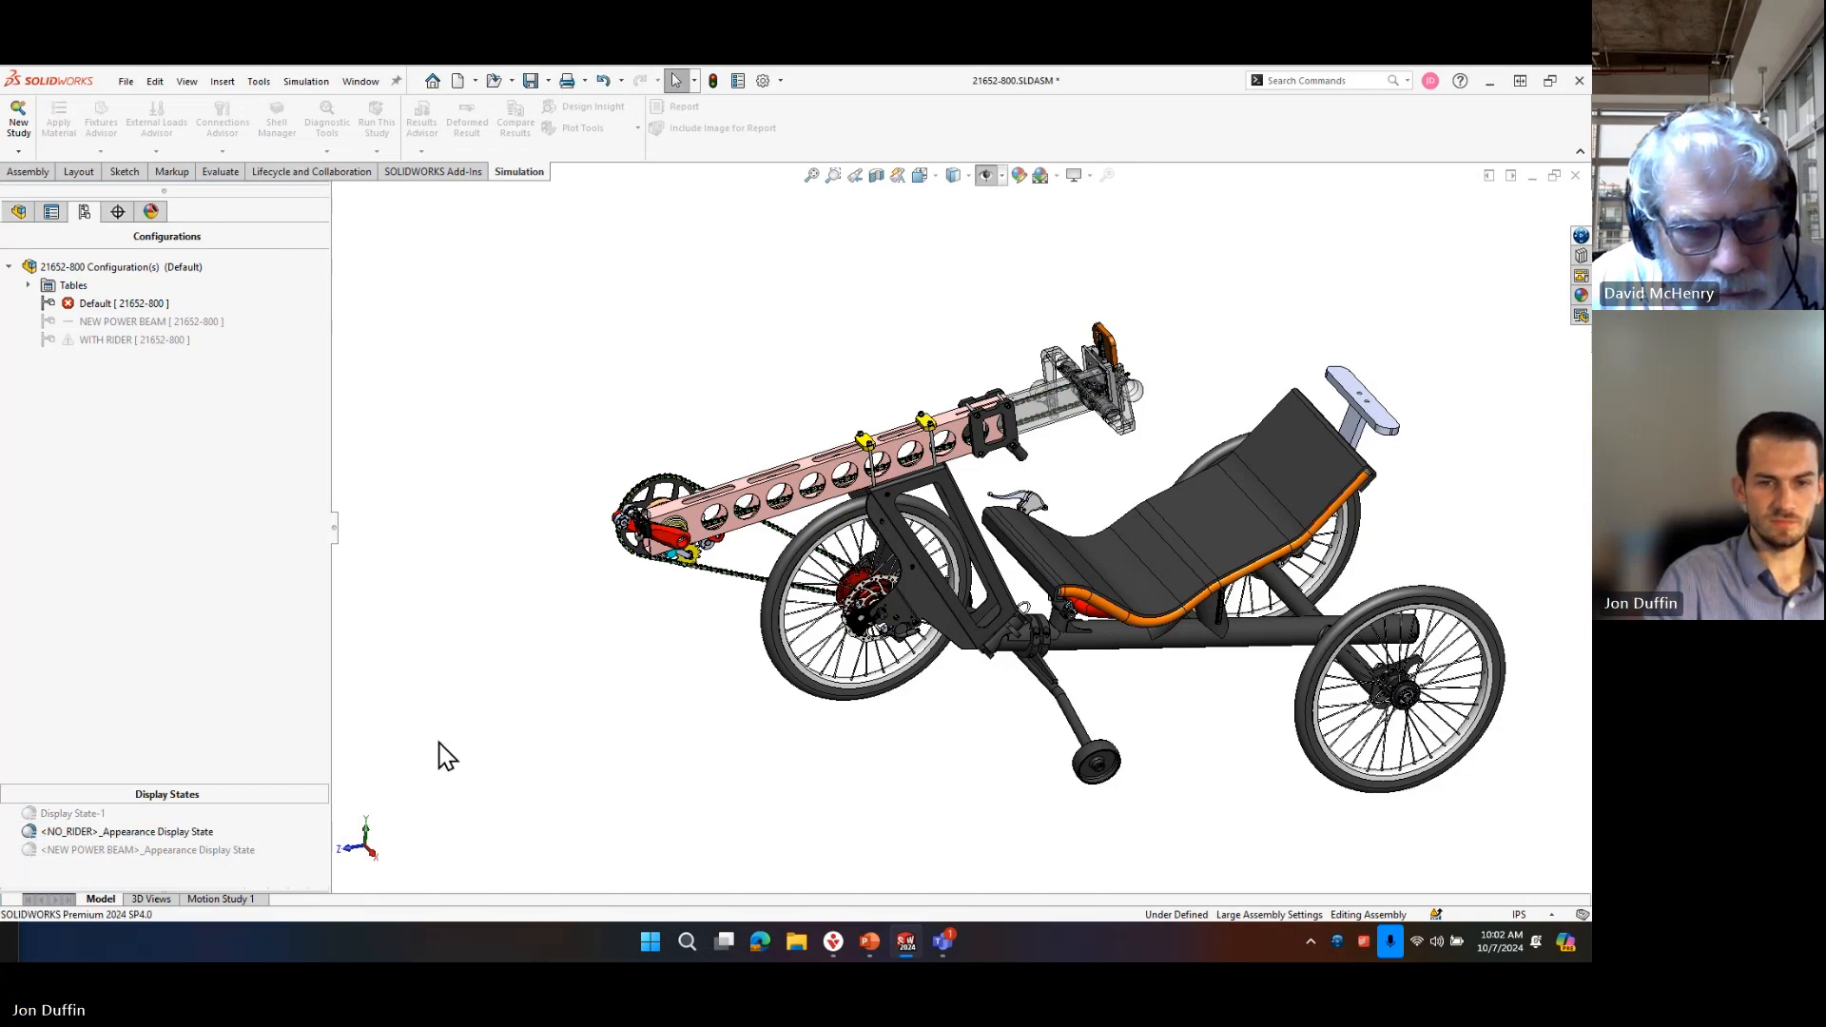
Add a new display state to the assembly.
{"action": "left_click", "coordinate": [109, 850]}
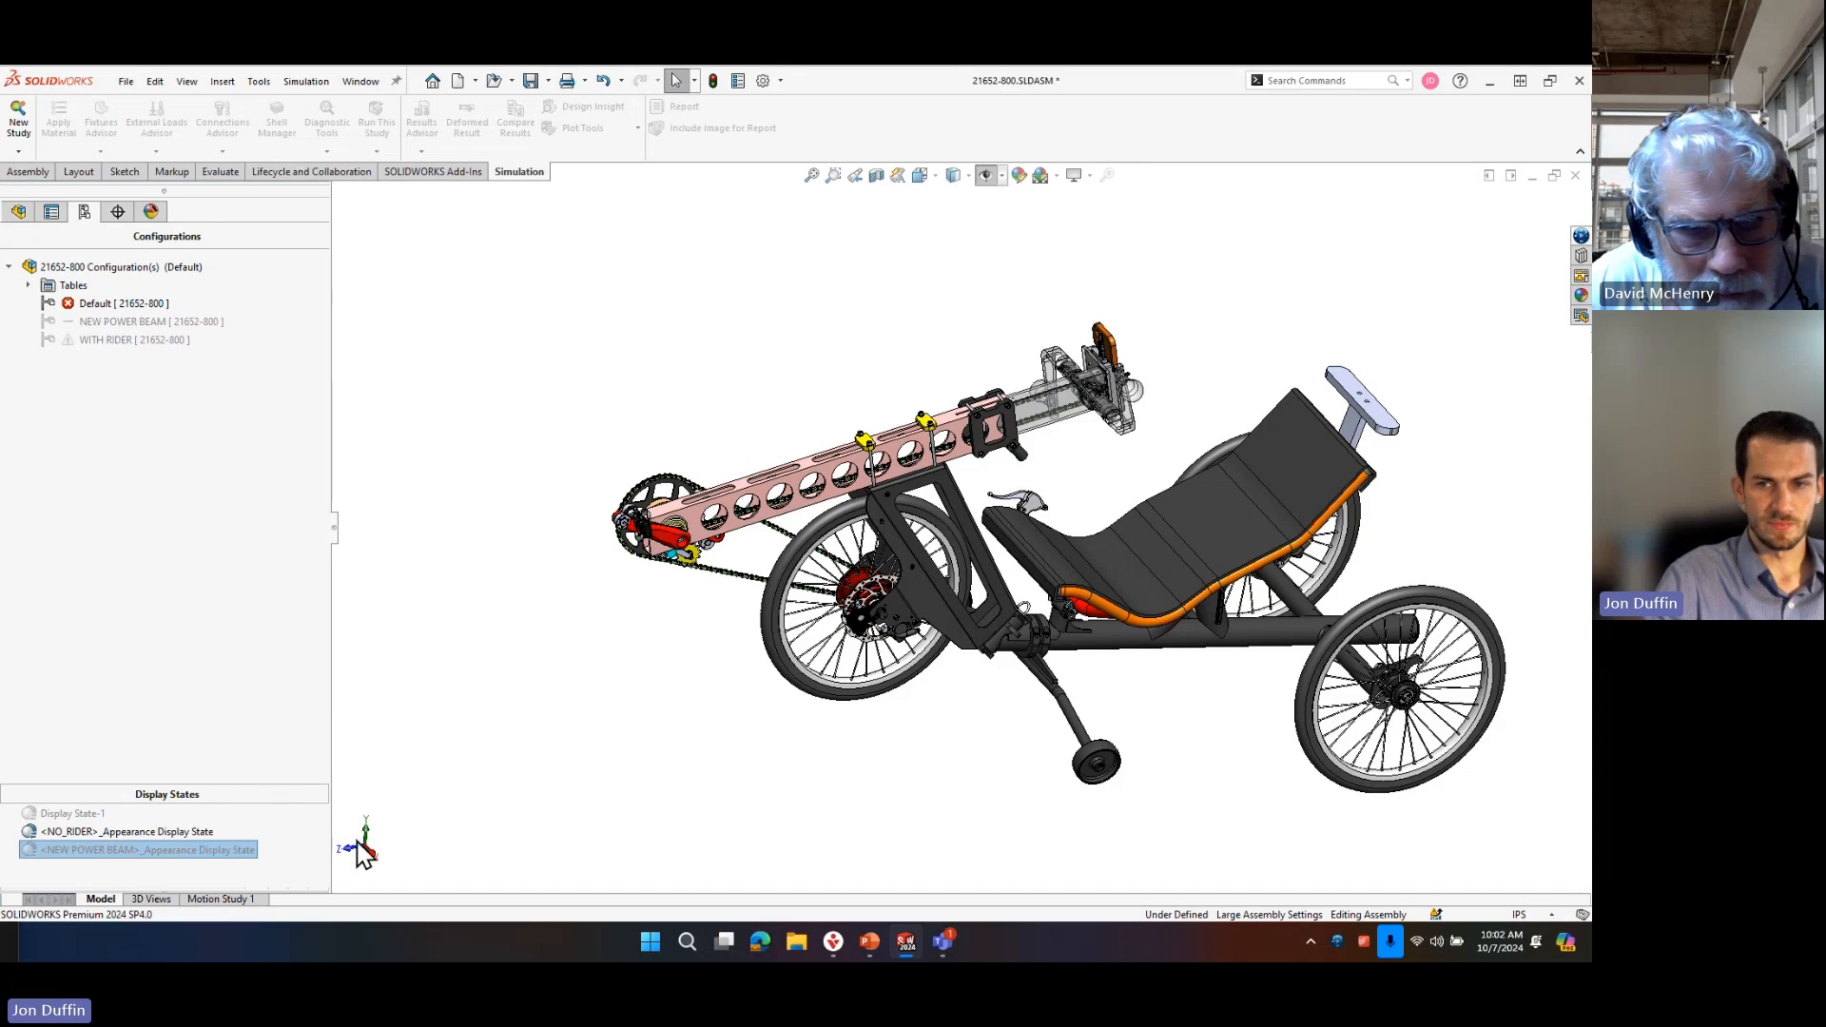
{"action": "right_click", "coordinate": [118, 866]}
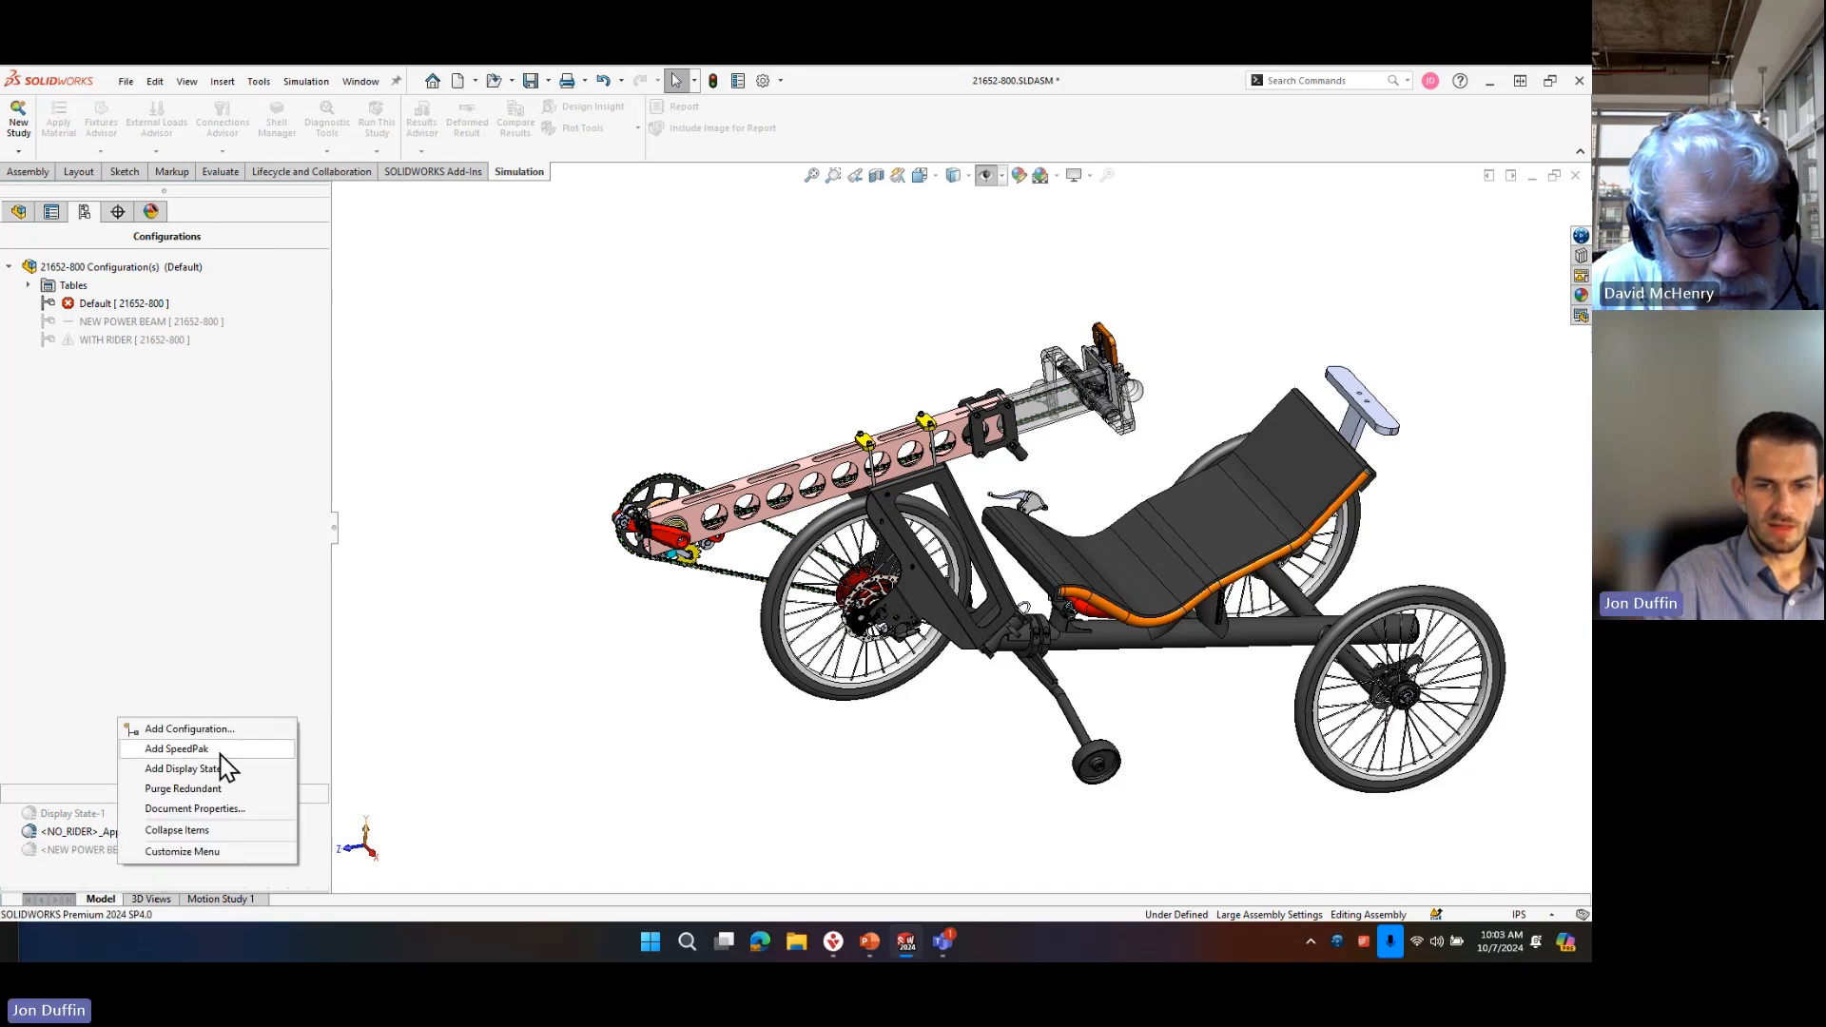
{"action": "left_click", "coordinate": [220, 767]}
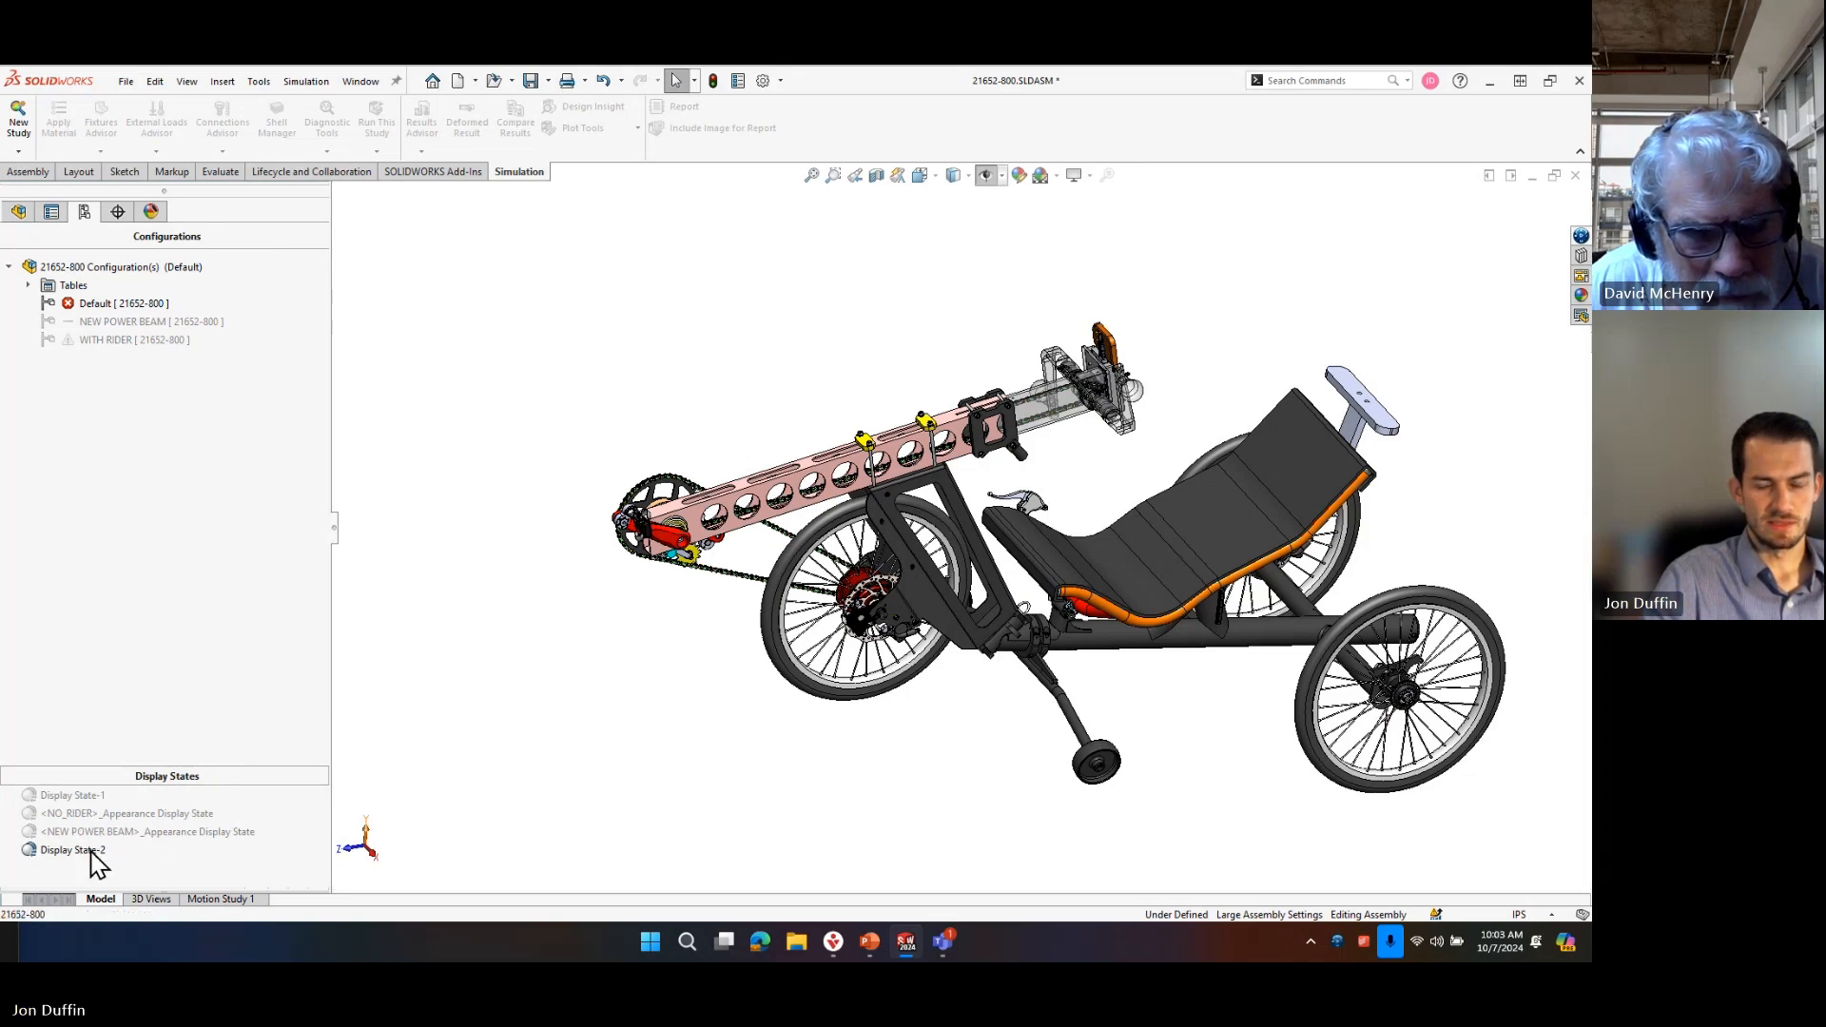
{"action": "left_click", "coordinate": [91, 851]}
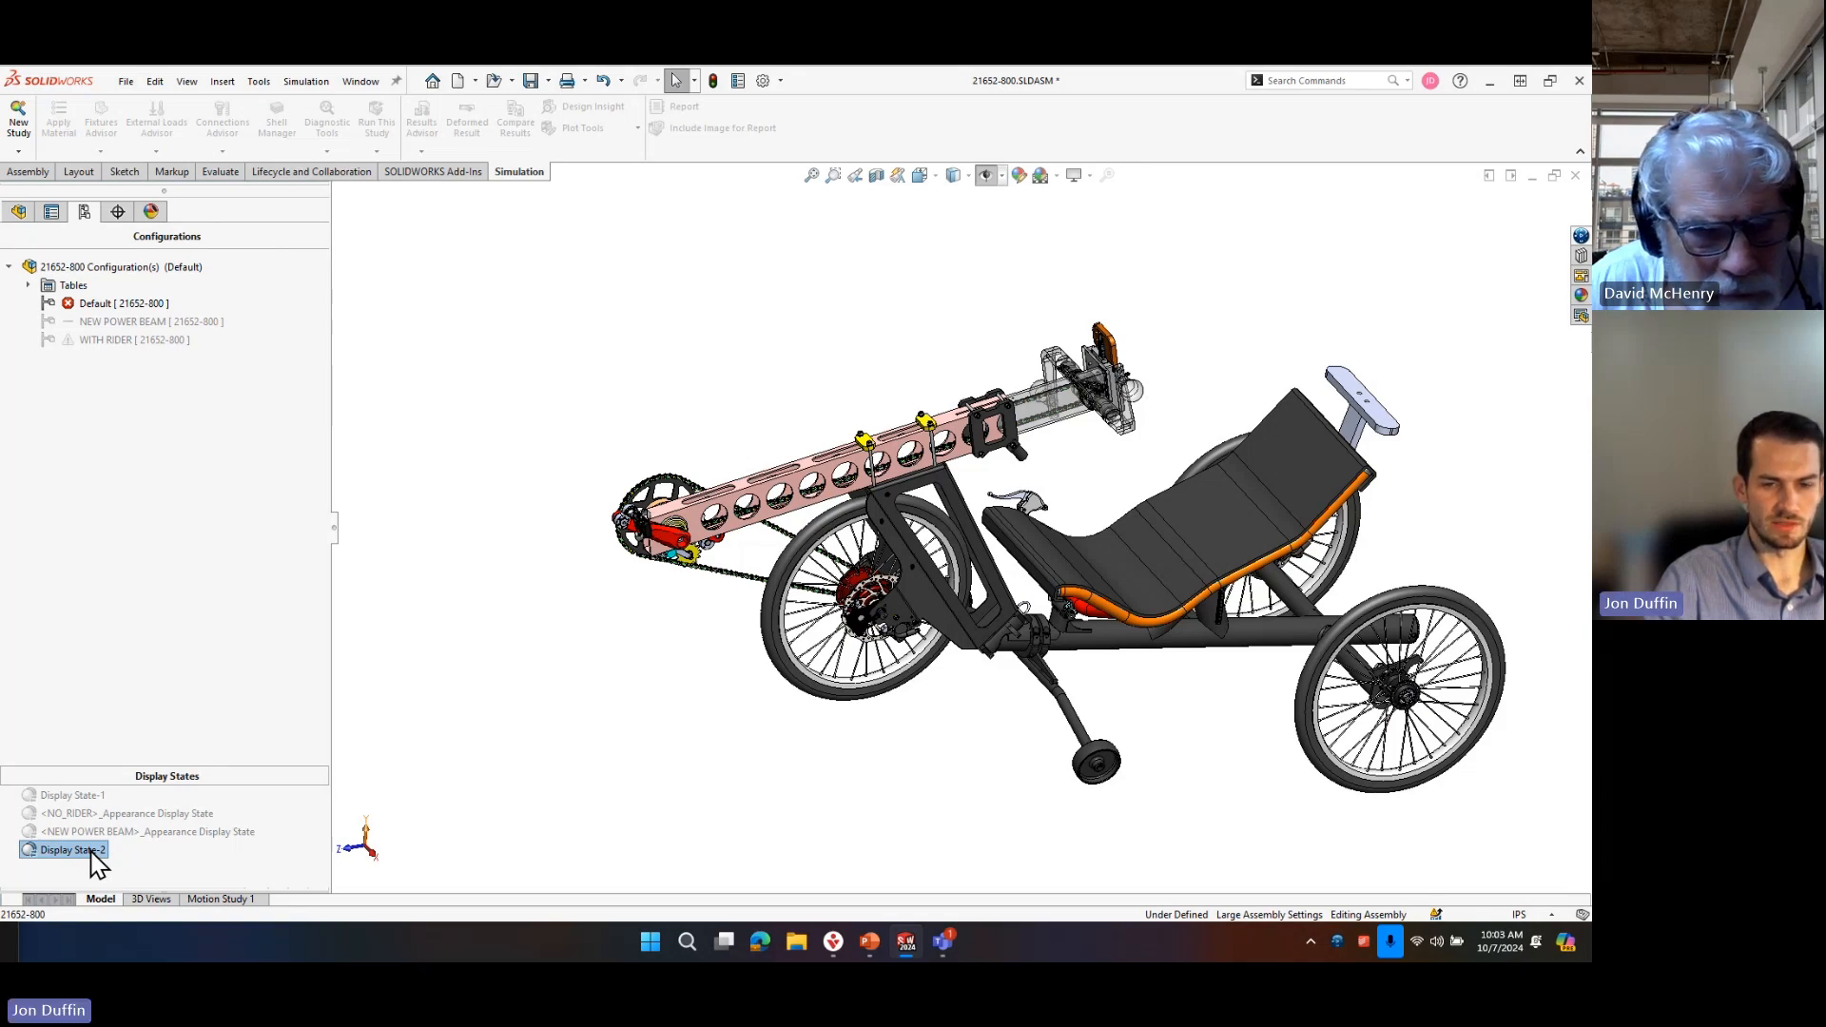
{"action": "right_click", "coordinate": [92, 851]}
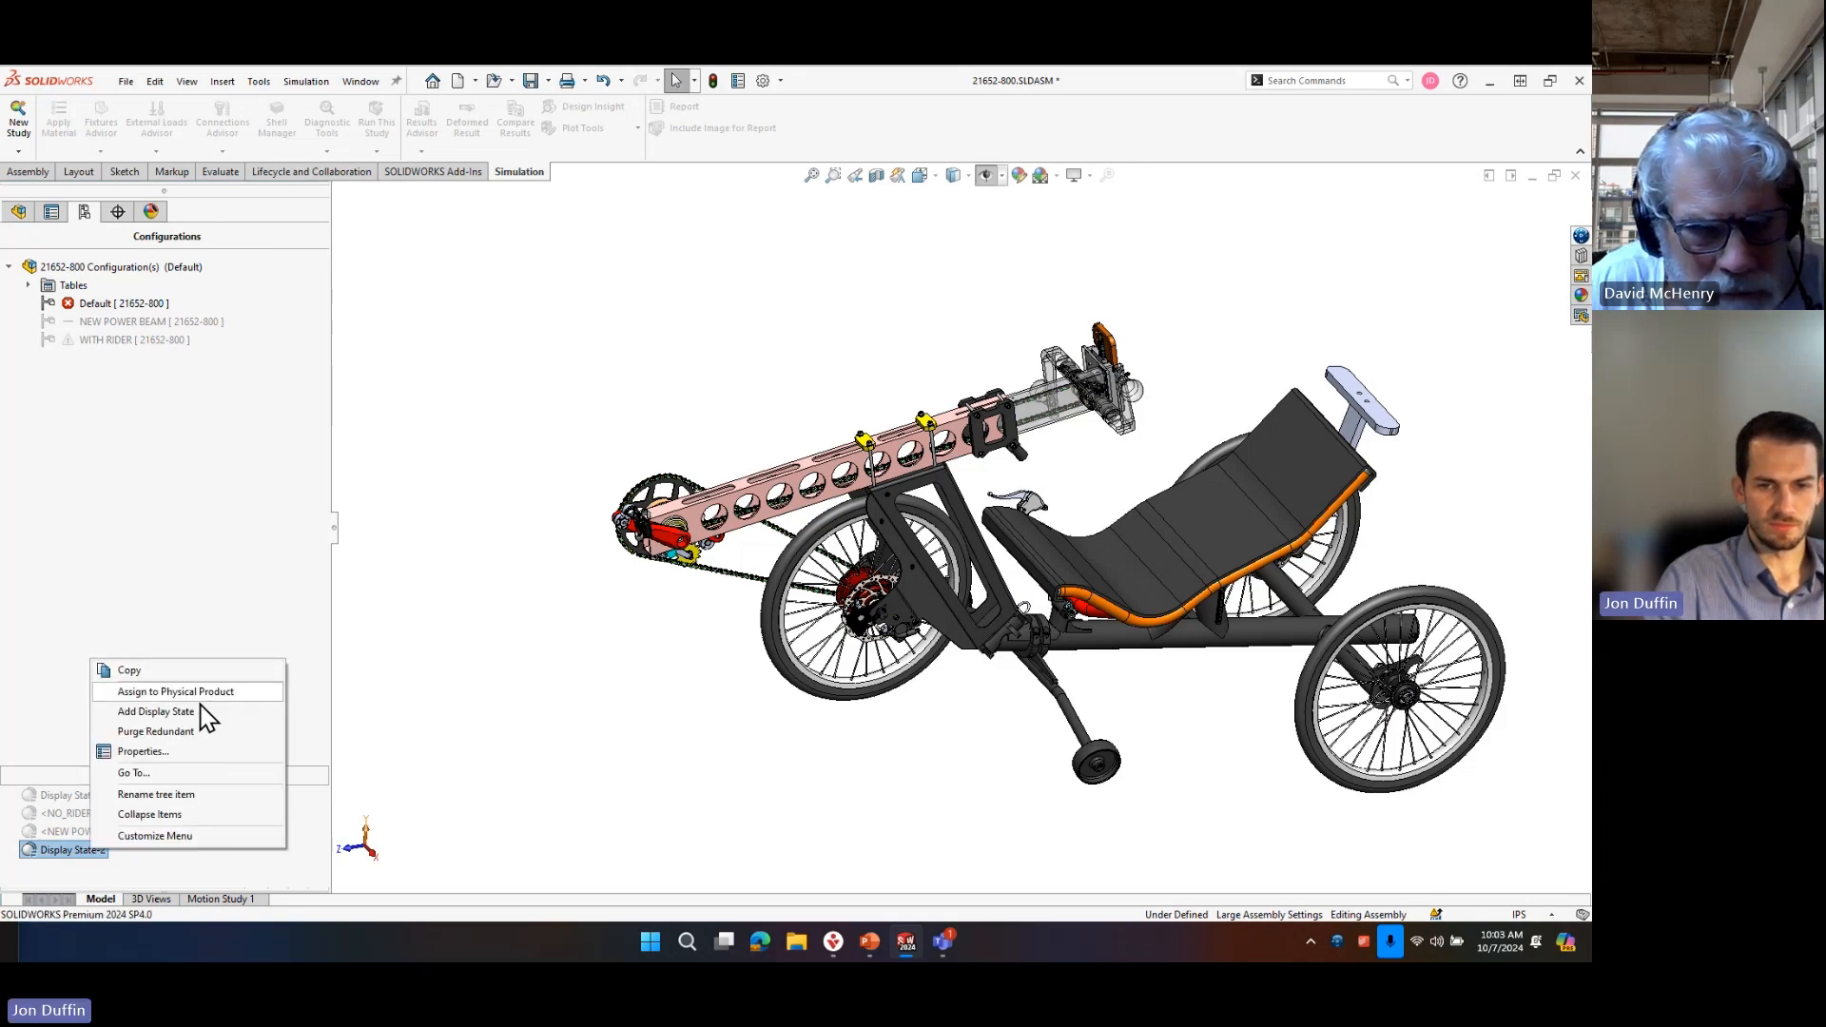
{"action": "left_click", "coordinate": [399, 751]}
{"action": "left_click", "coordinate": [59, 849]}
{"action": "left_click", "coordinate": [605, 728]}
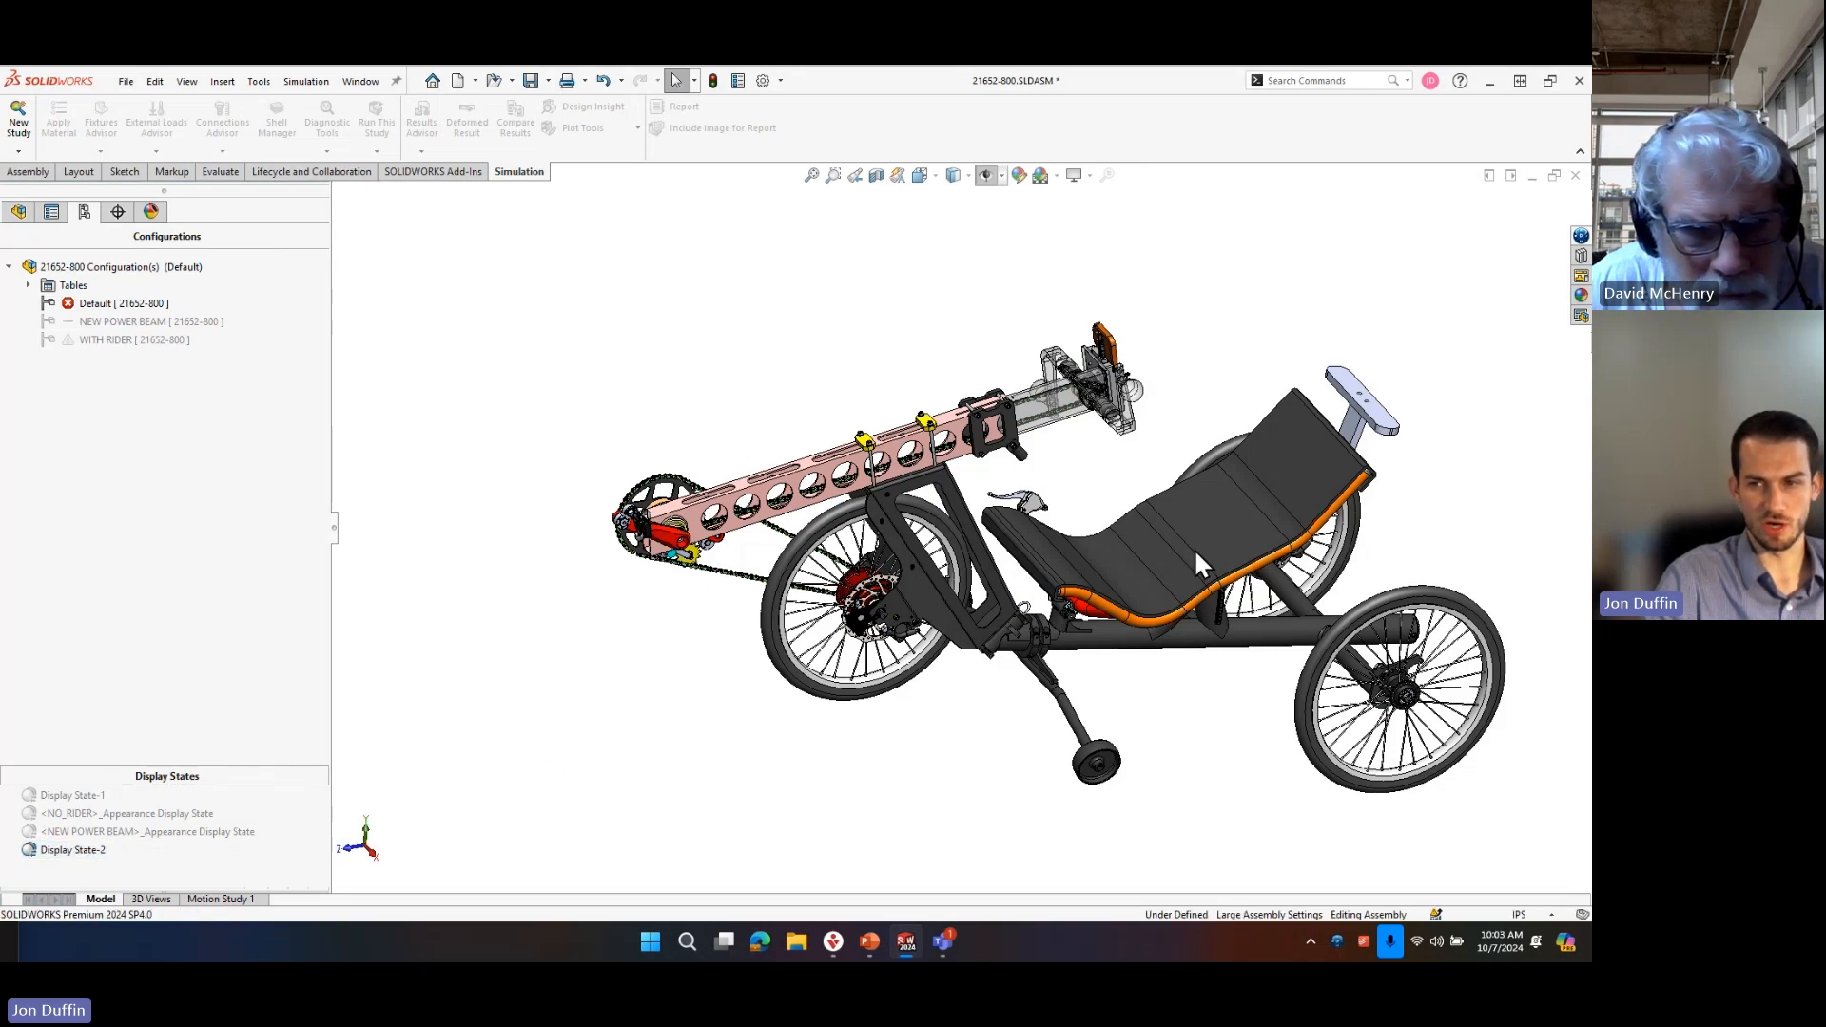
Hide the seat, its orange side rails and the red seat supports in the new display state.
{"action": "key", "text": "Tab"}
{"action": "scroll", "coordinate": [1196, 571], "scroll_direction": "down", "scroll_amount": 2}
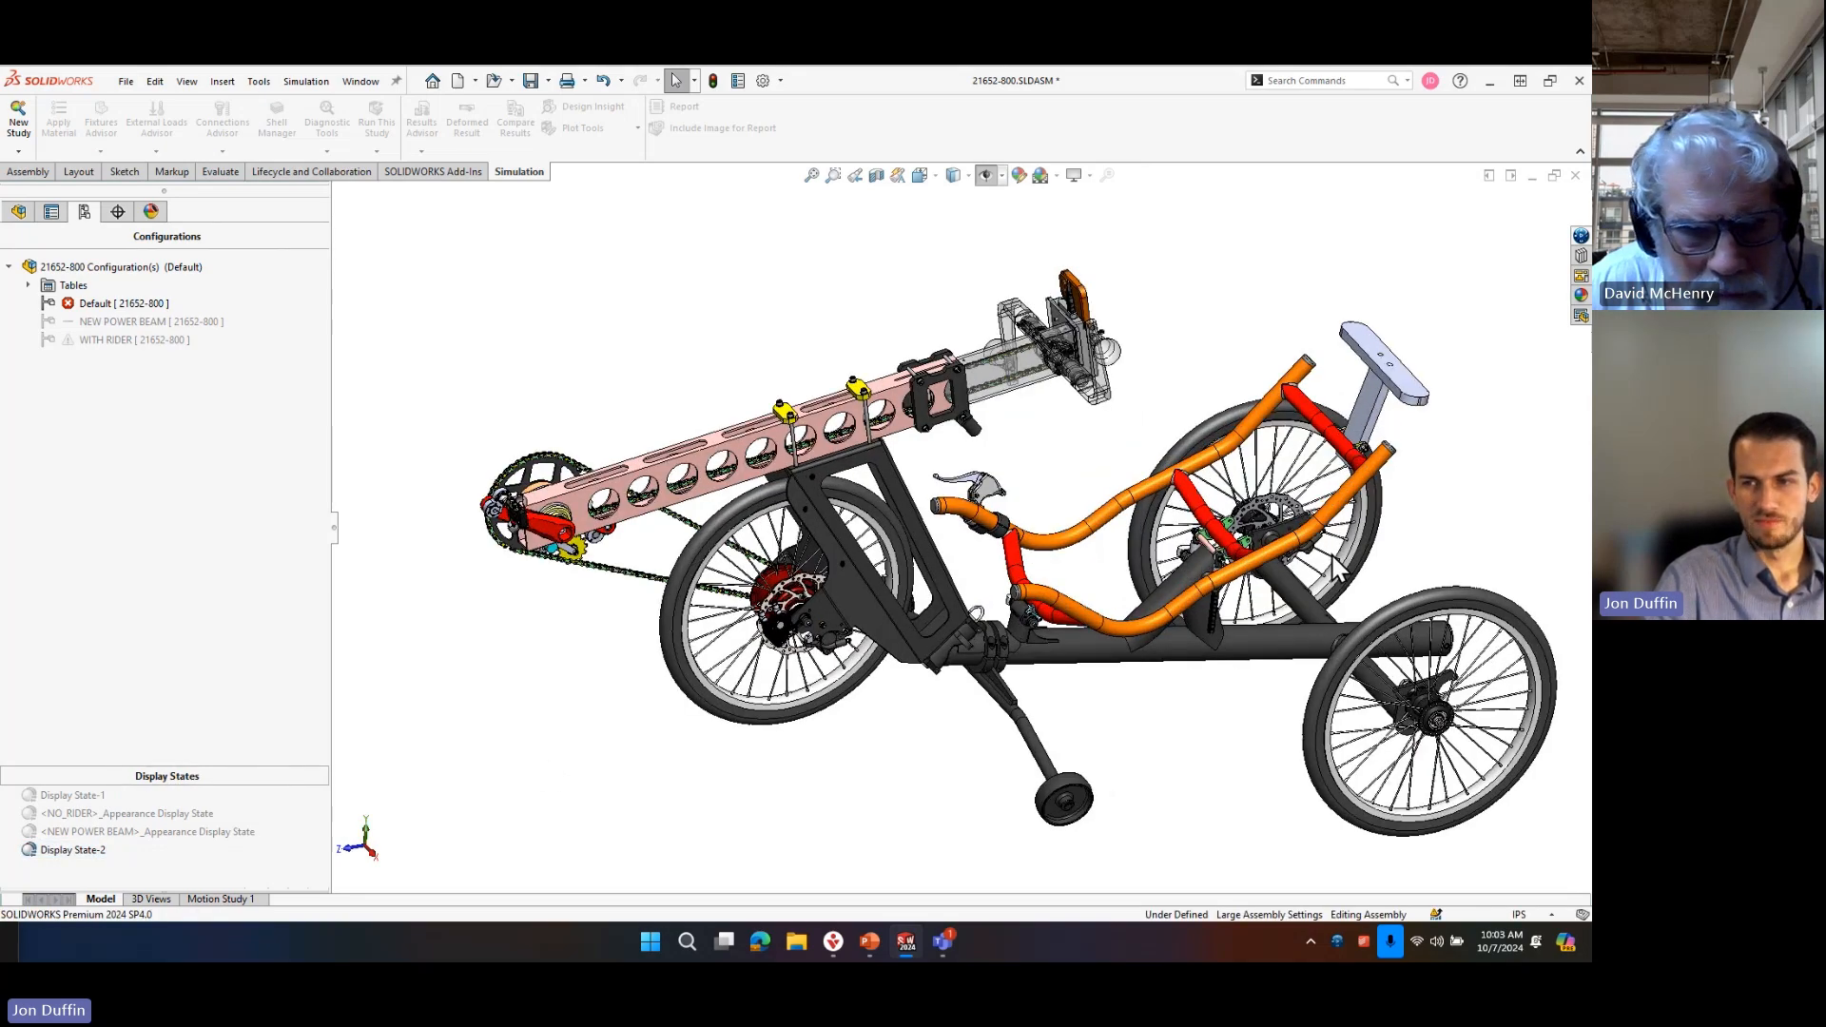
{"action": "scroll", "coordinate": [1331, 571], "scroll_direction": "down", "scroll_amount": 3}
{"action": "key", "text": "Tab"}
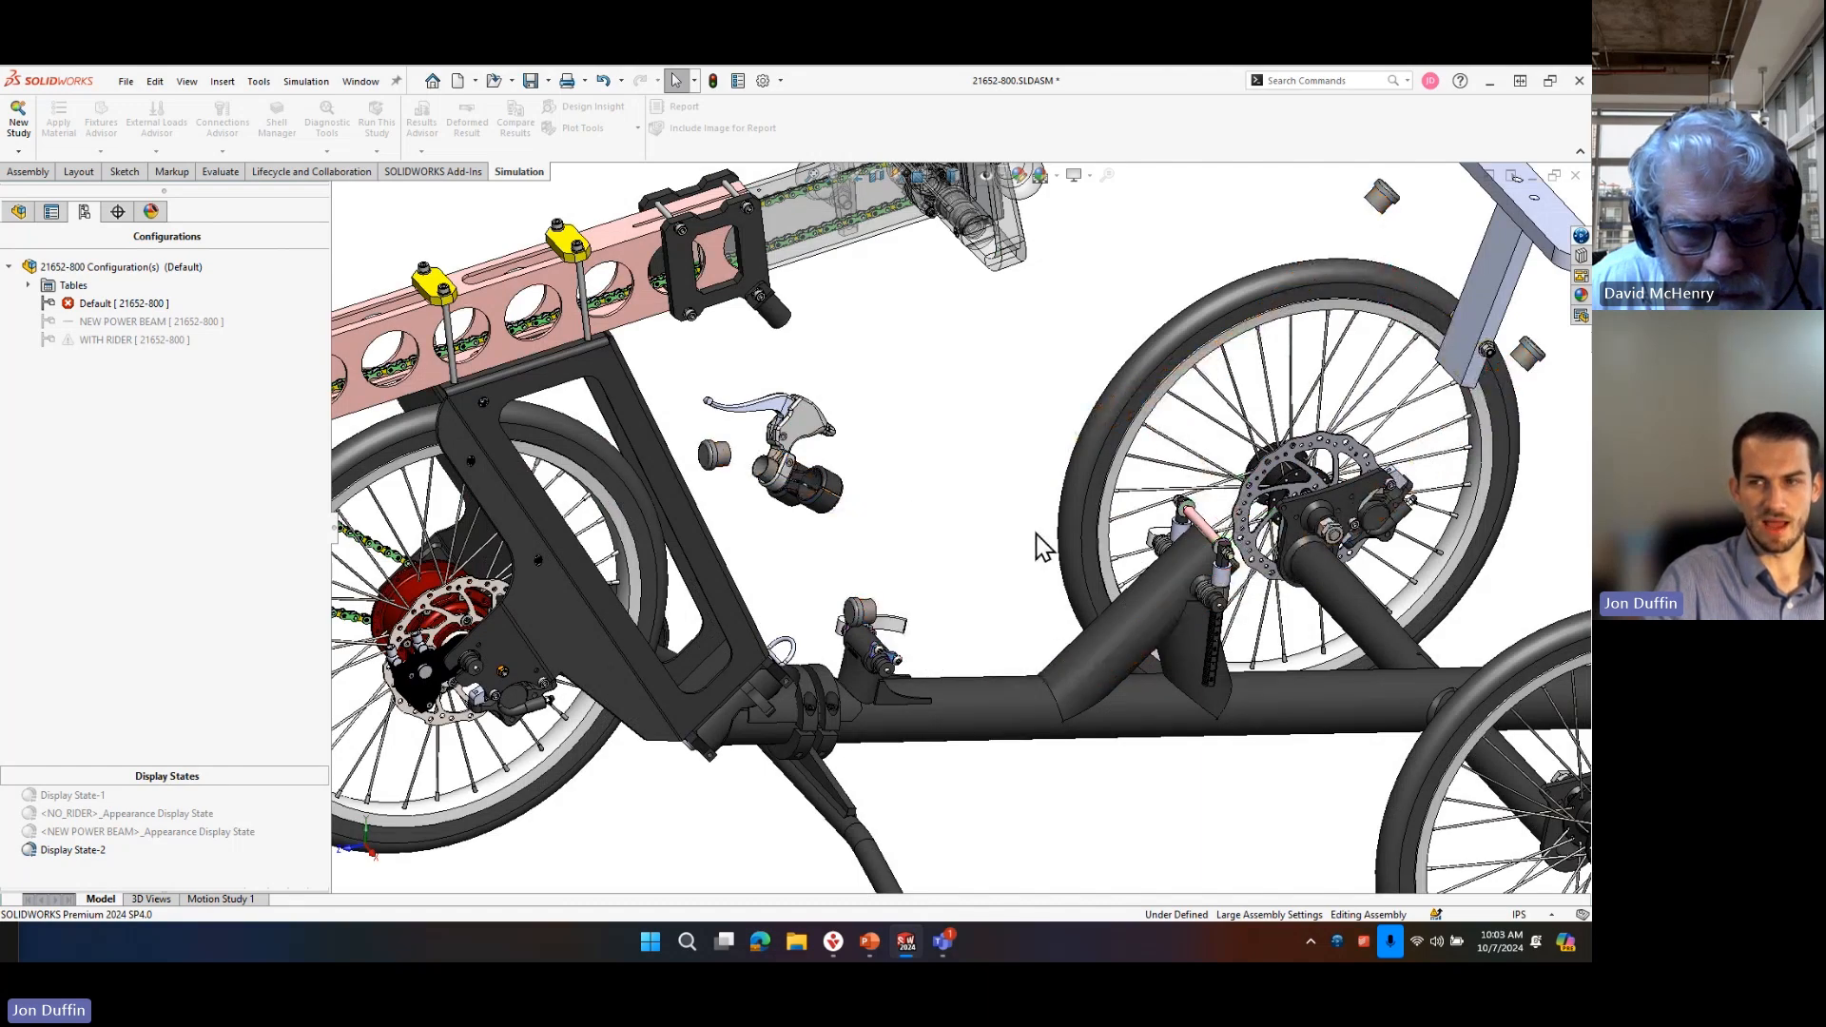
{"action": "scroll", "coordinate": [1043, 542], "scroll_direction": "up", "scroll_amount": 5}
{"action": "scroll", "coordinate": [903, 517], "scroll_direction": "up", "scroll_amount": 3}
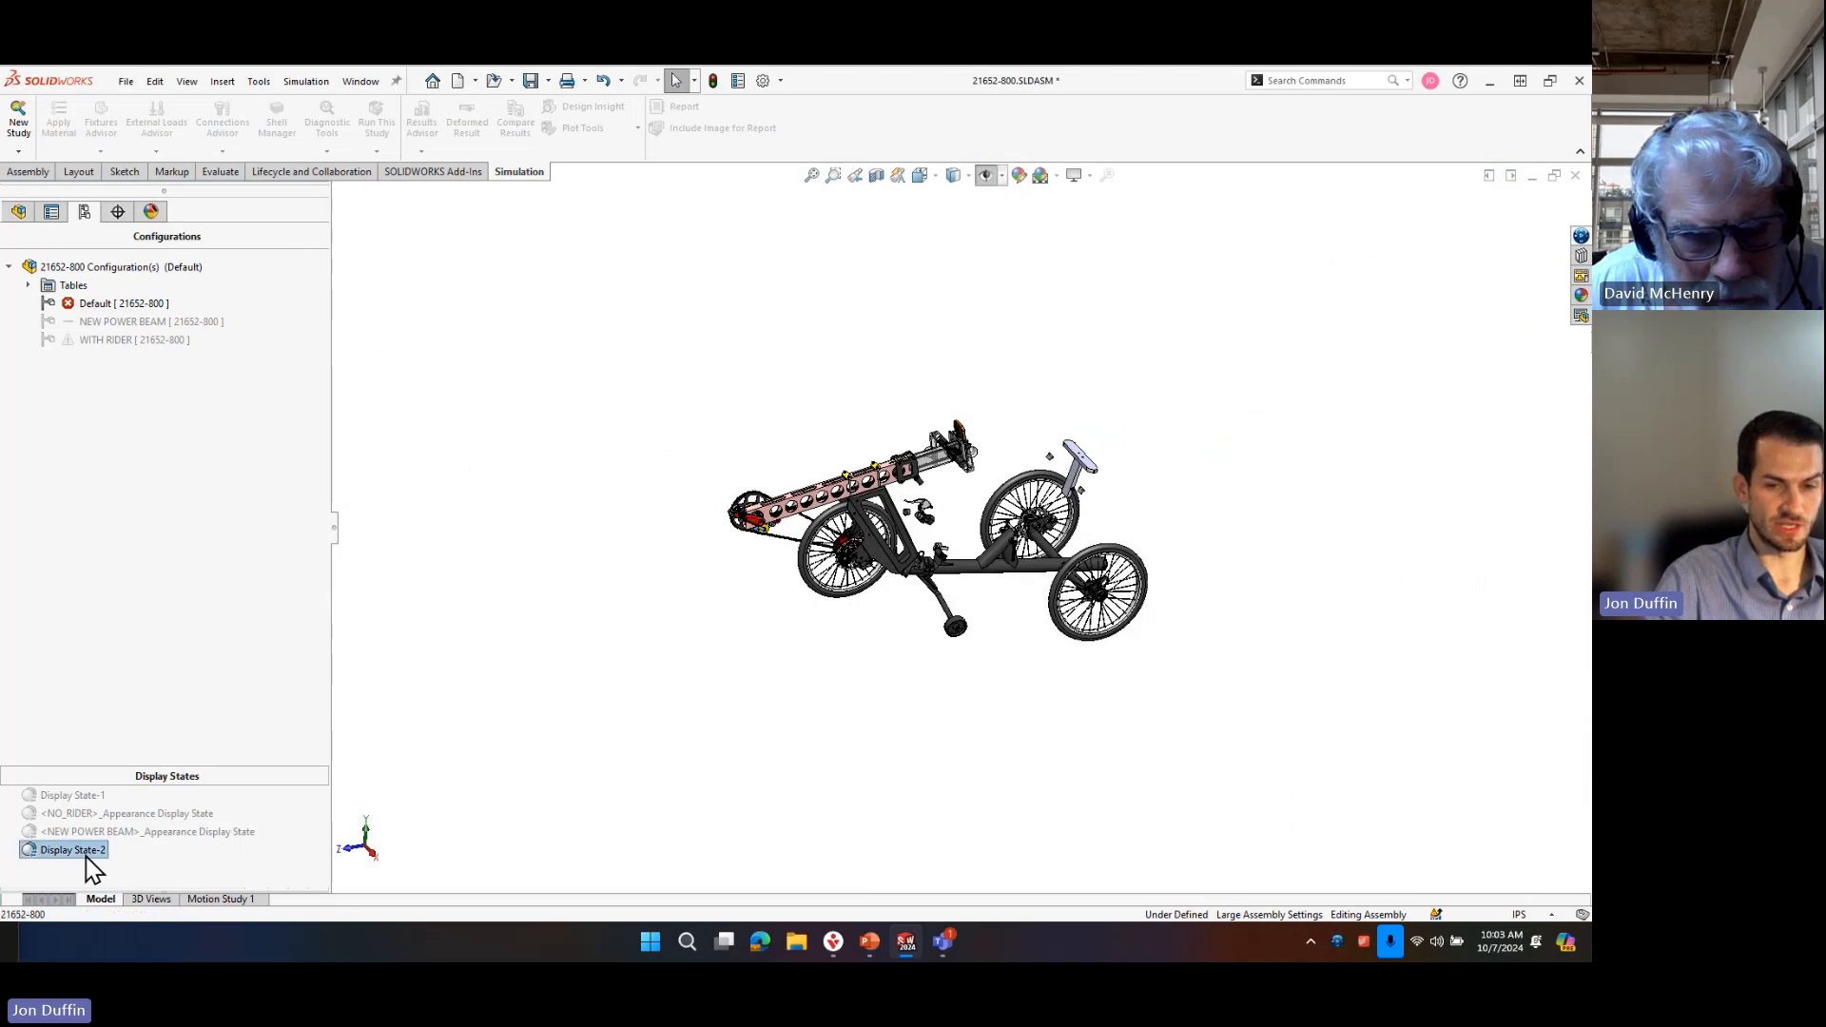
Compare the visible seat components by activating Display State-1 and returning to the new display state.
{"action": "left_click", "coordinate": [82, 799]}
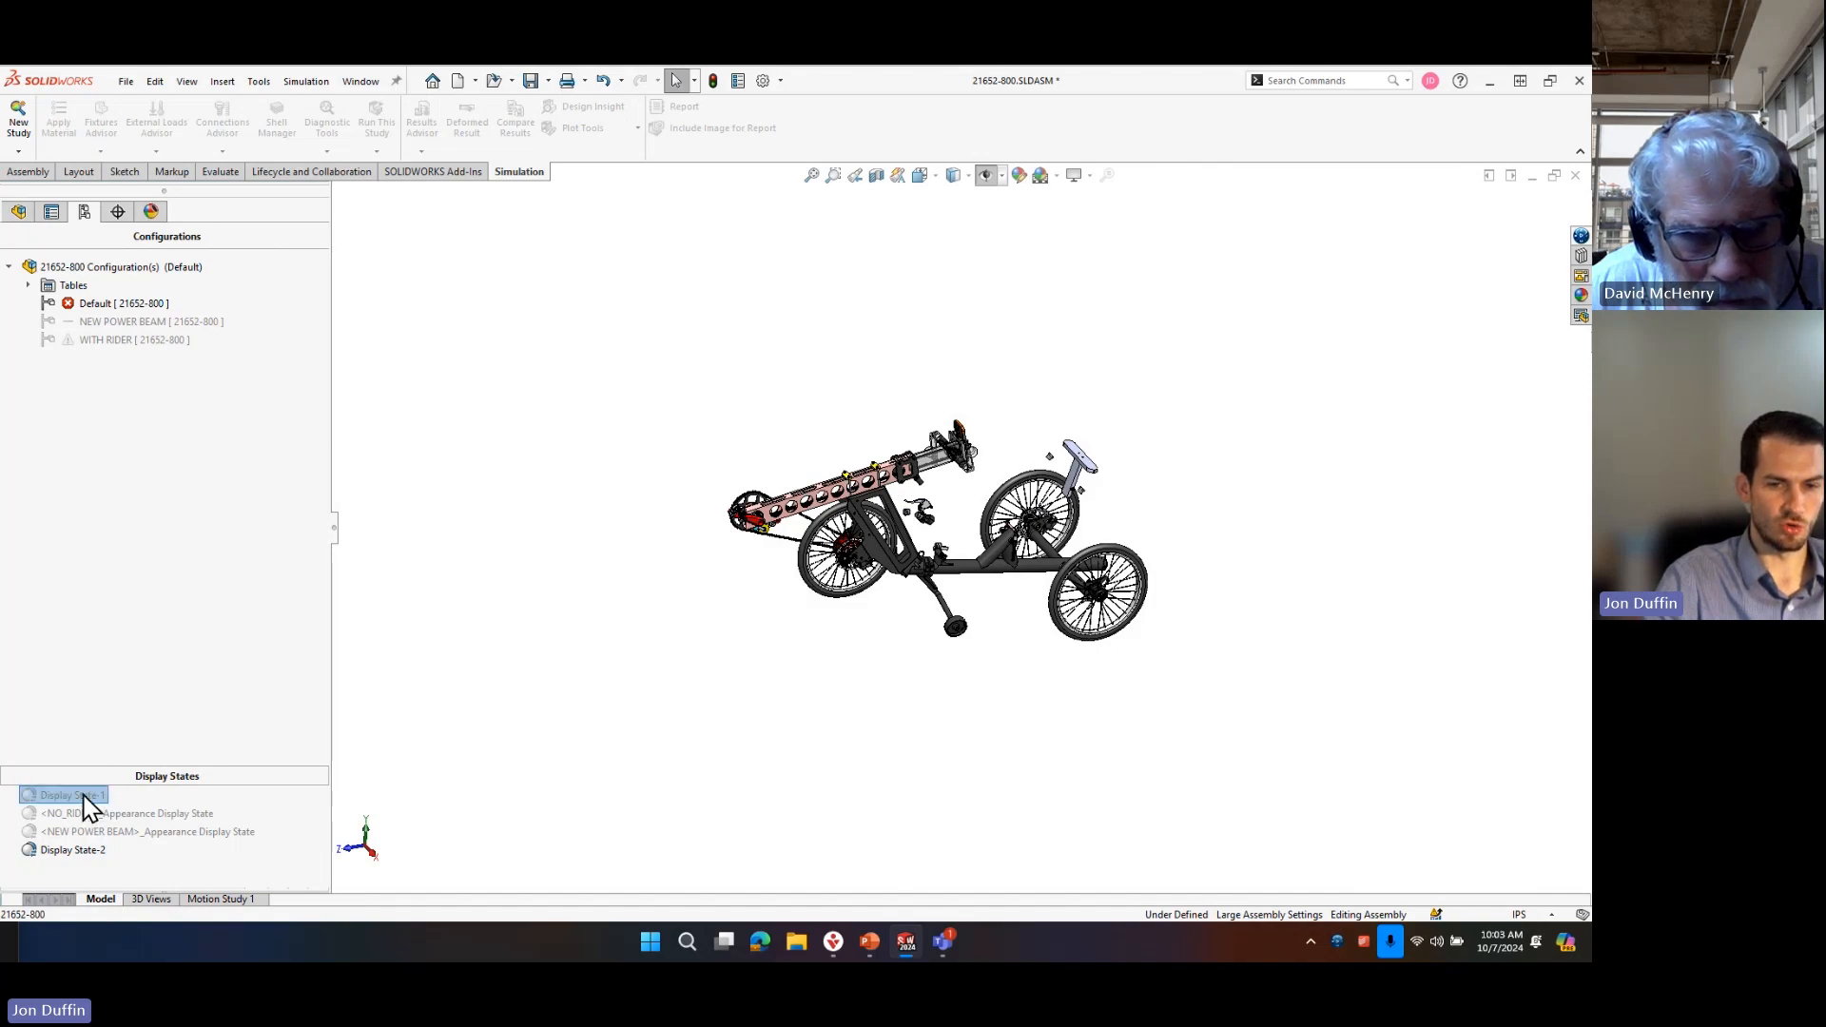
{"action": "double_click", "coordinate": [83, 798]}
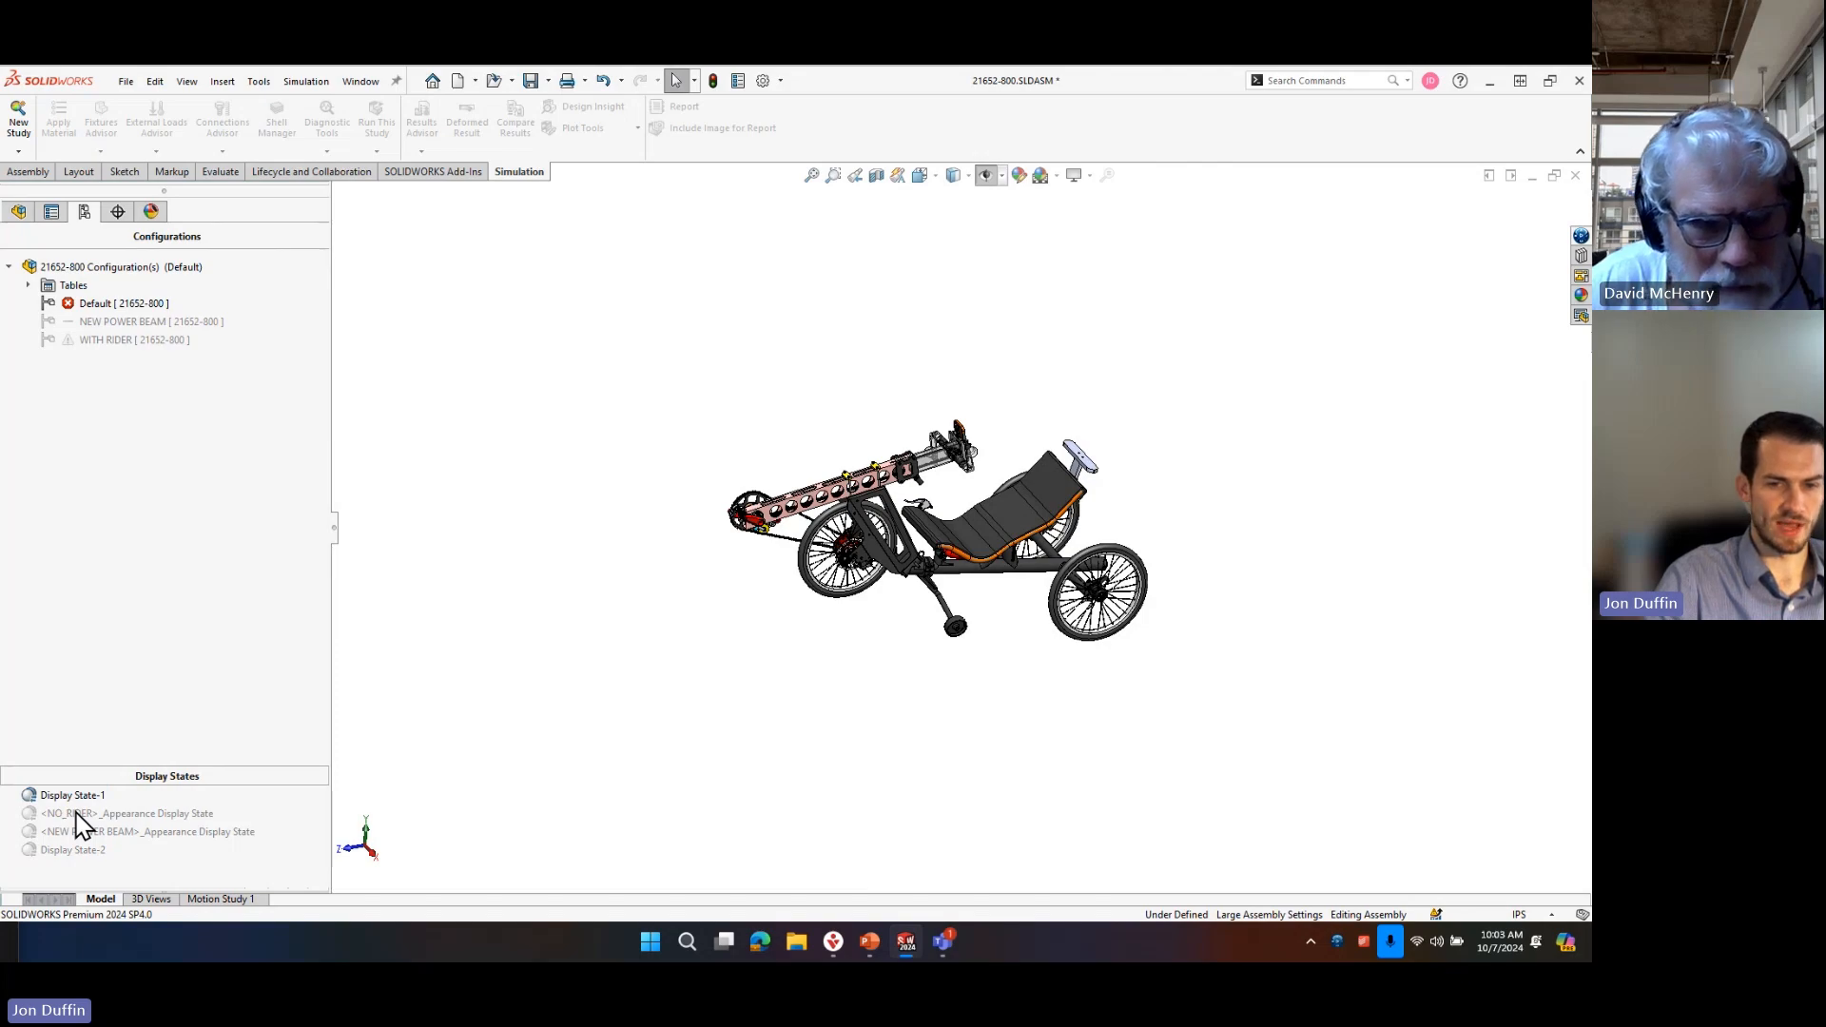
{"action": "left_click_drag", "start_coordinate": [1472, 373], "coordinate": [1233, 66], "text": "ctrl+shift"}
{"action": "left_click_drag", "start_coordinate": [1321, 216], "coordinate": [1540, 473], "text": "ctrl"}
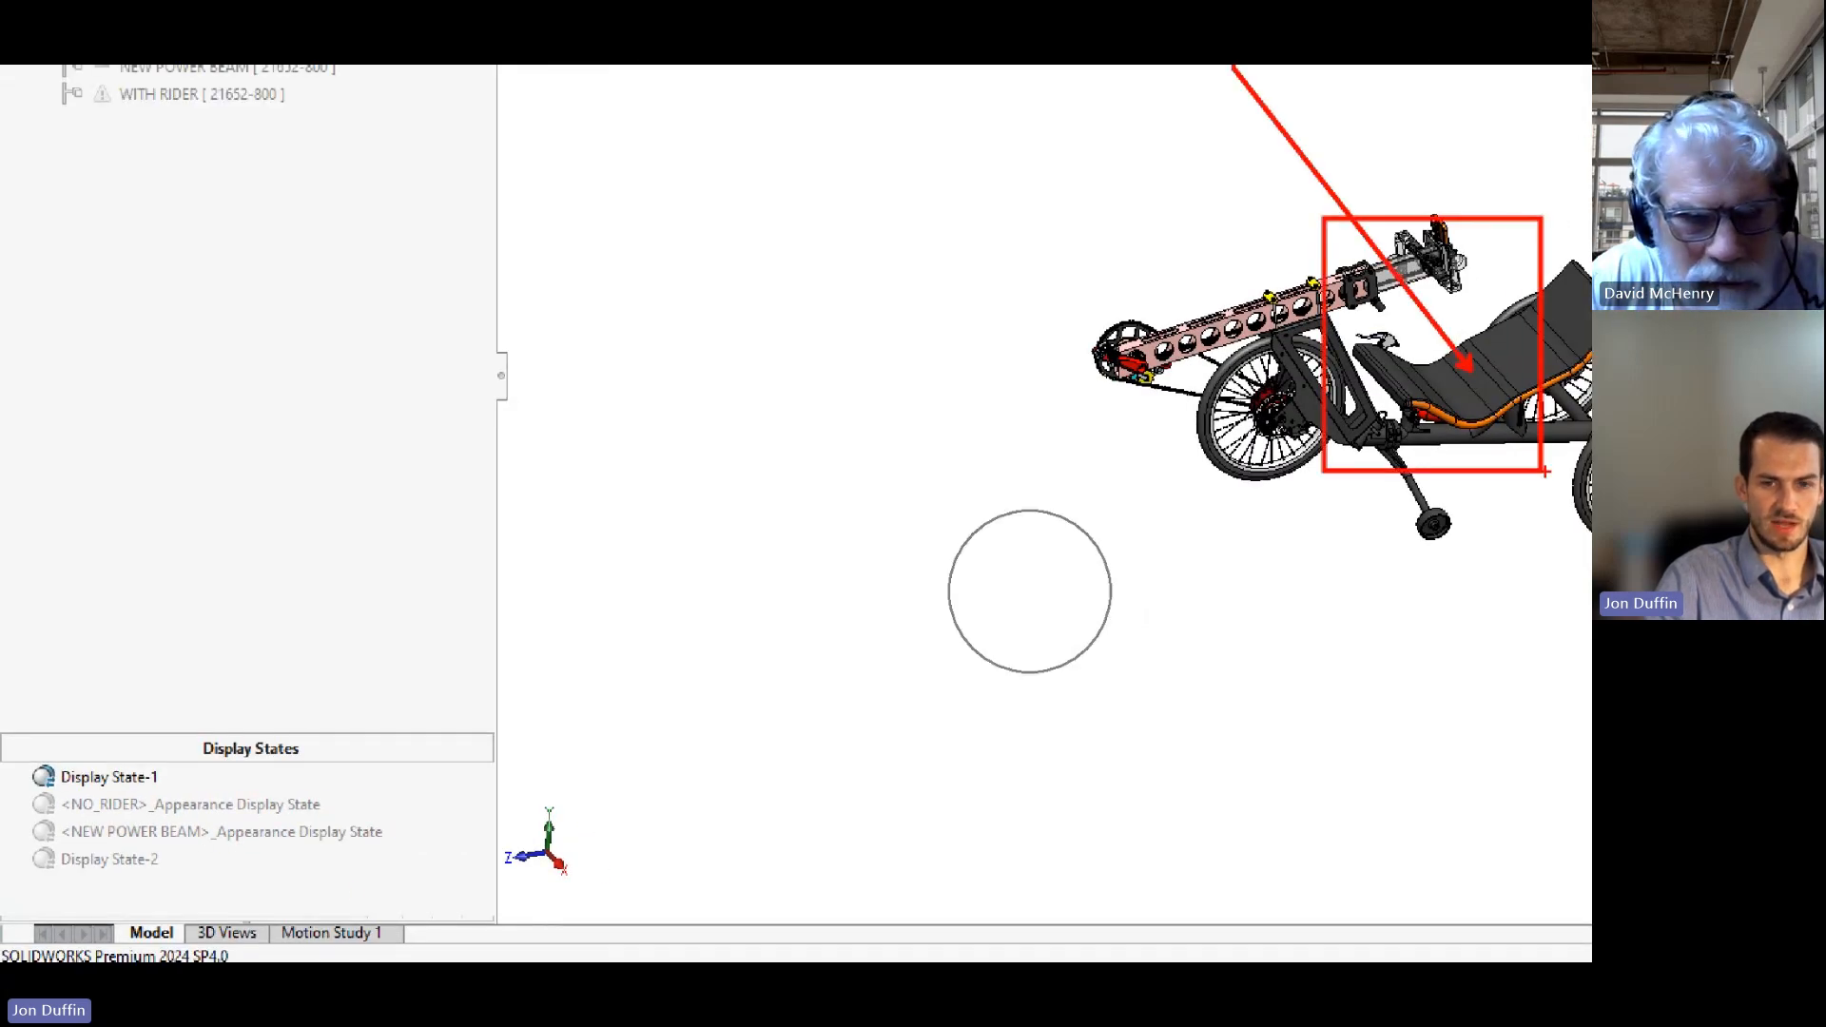
{"action": "left_click", "coordinate": [79, 852]}
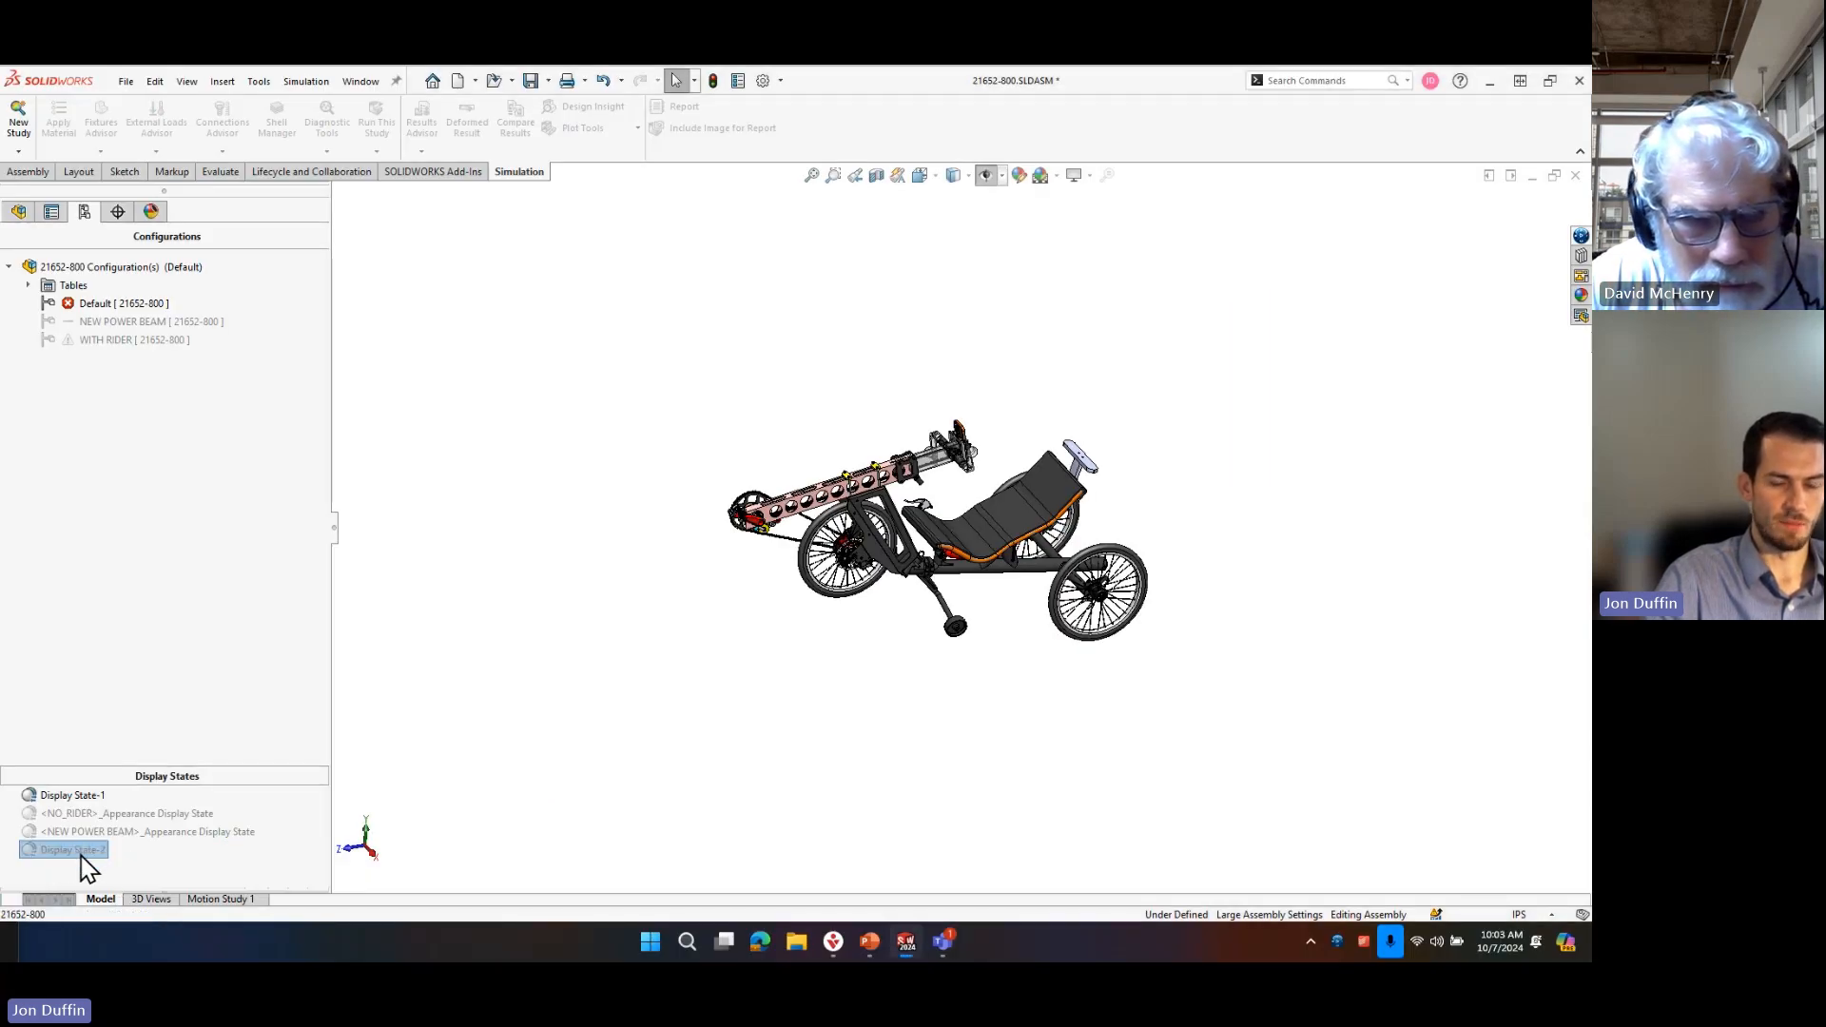
{"action": "double_click", "coordinate": [71, 855]}
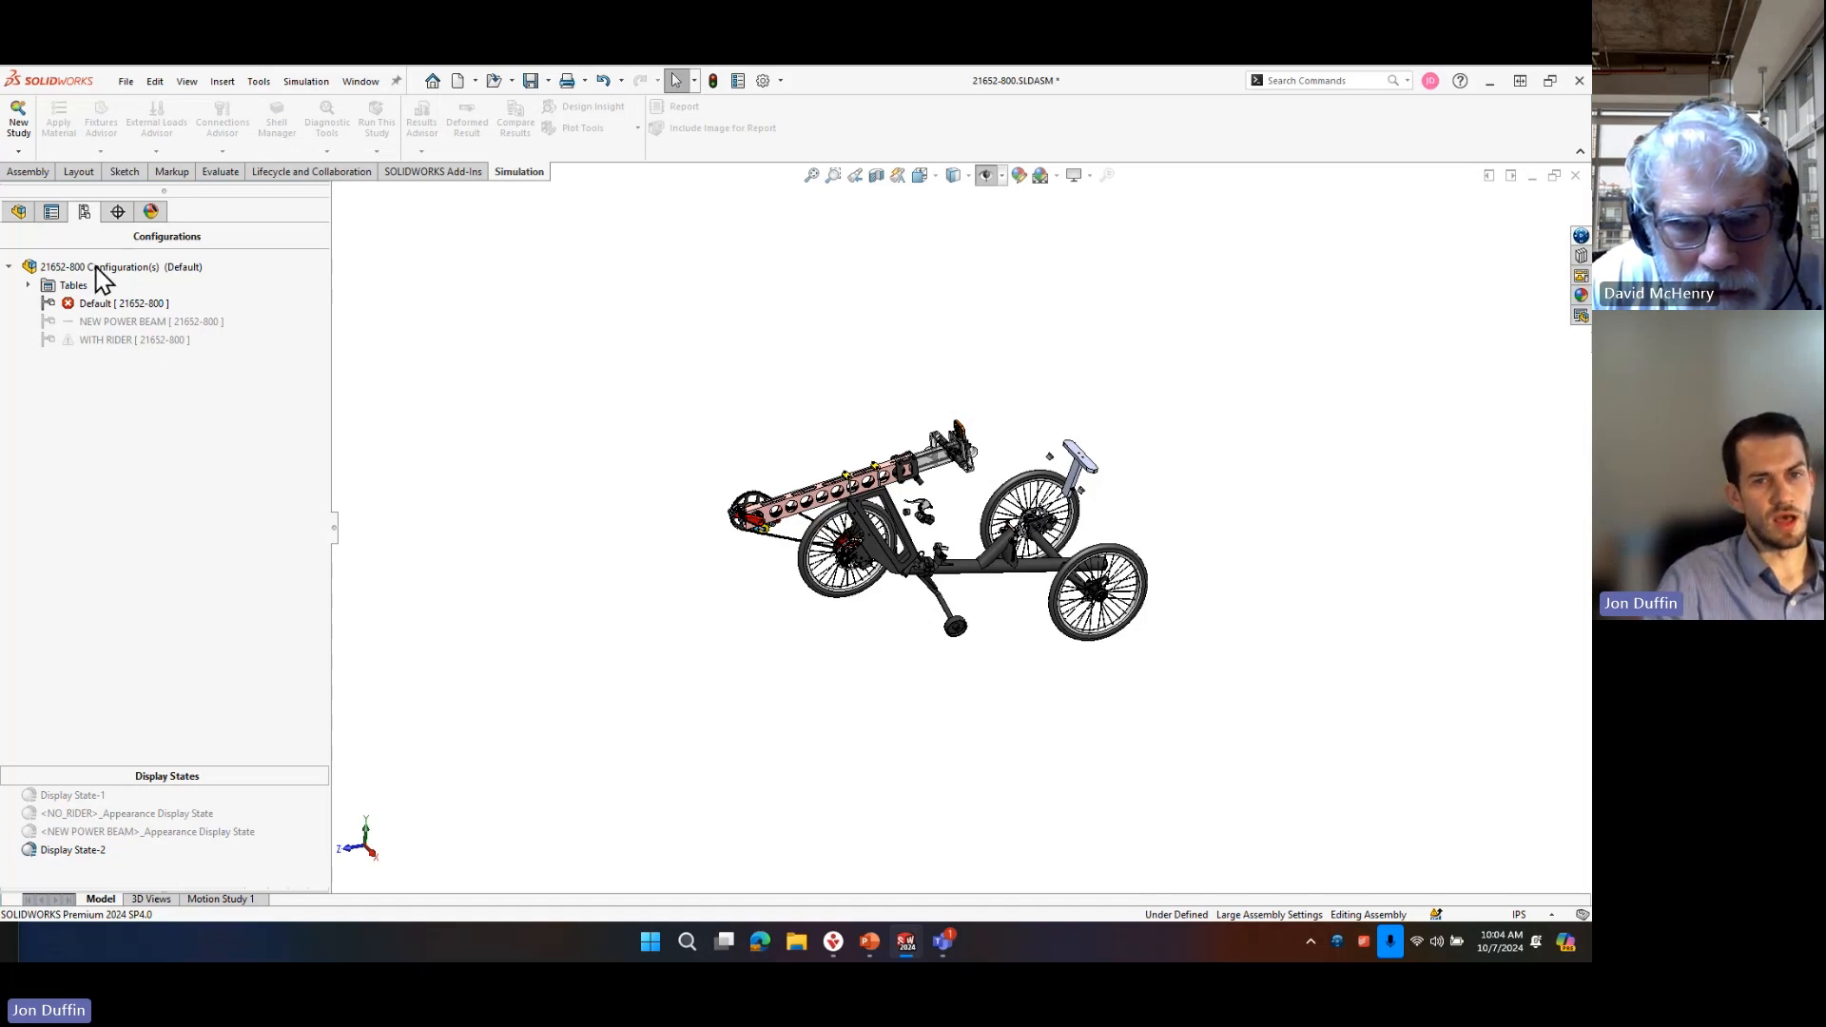
Open the component properties of the 21652-804 seat subassembly to check its referenced display state, and close them without changes.
{"action": "left_click", "coordinate": [18, 211]}
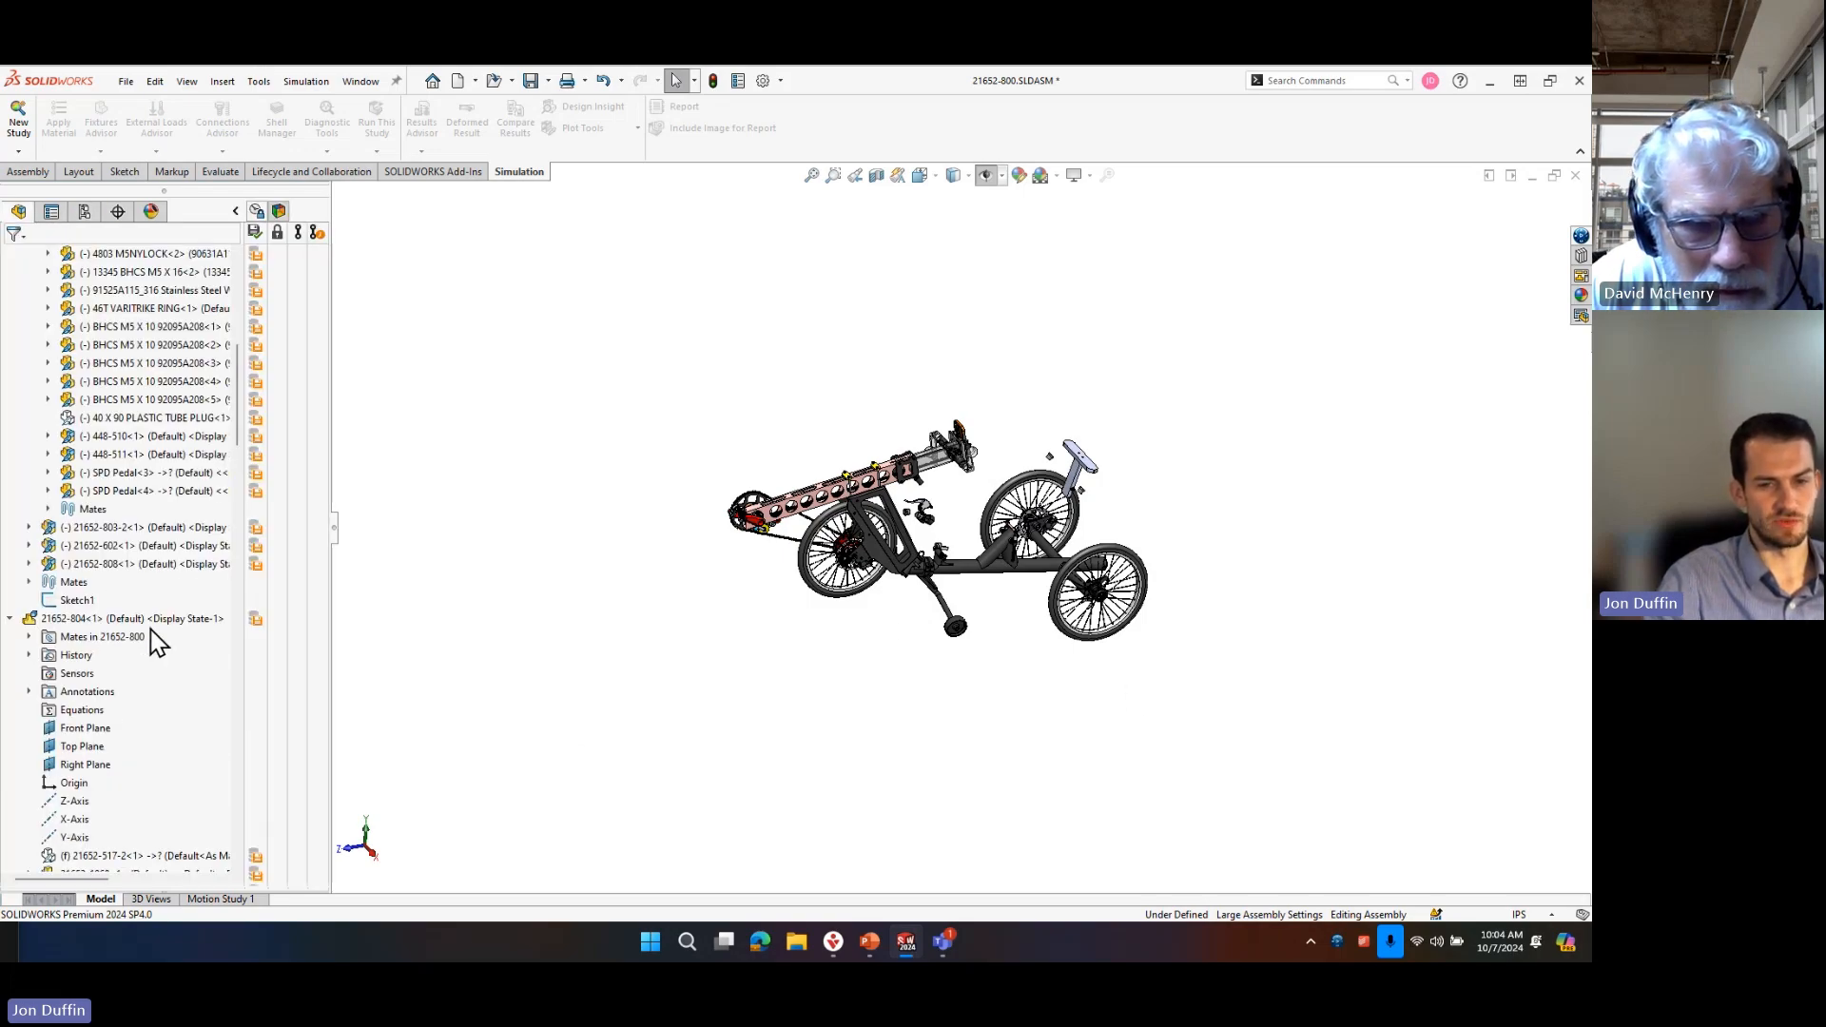
{"action": "mouse_move", "coordinate": [152, 627]}
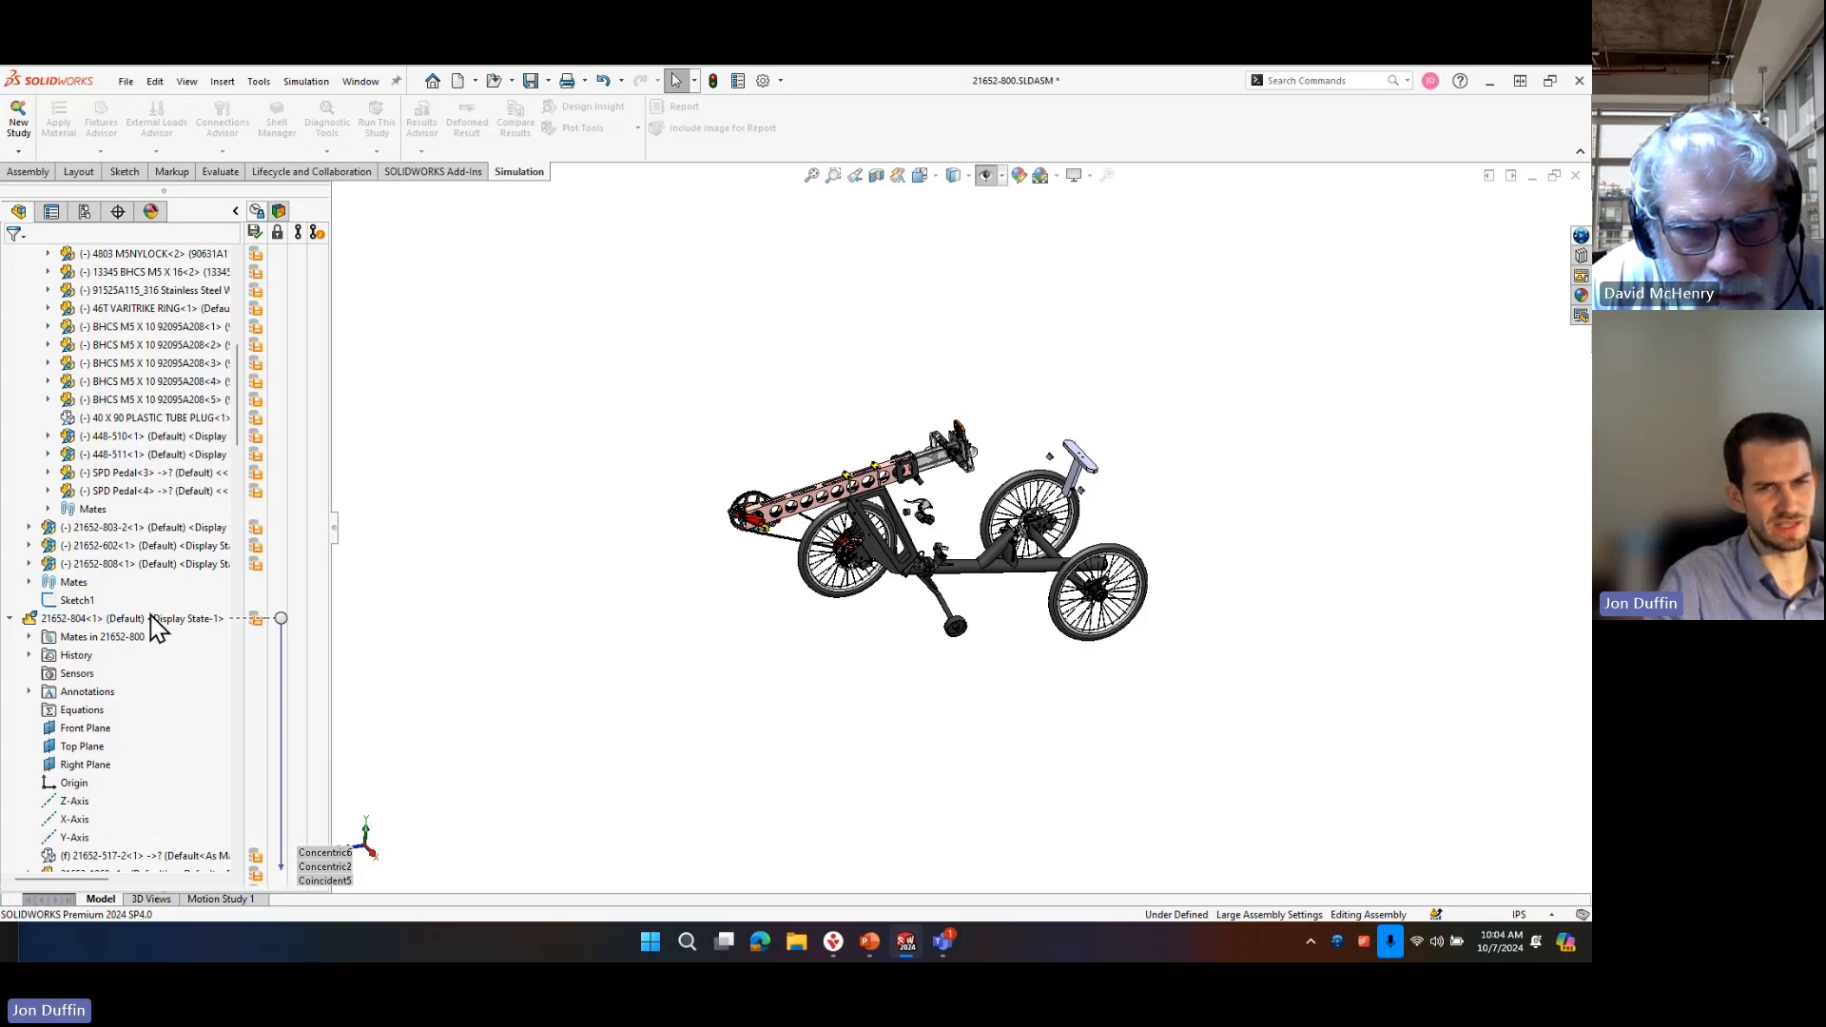
{"action": "scroll", "coordinate": [152, 626], "scroll_direction": "down", "scroll_amount": 3}
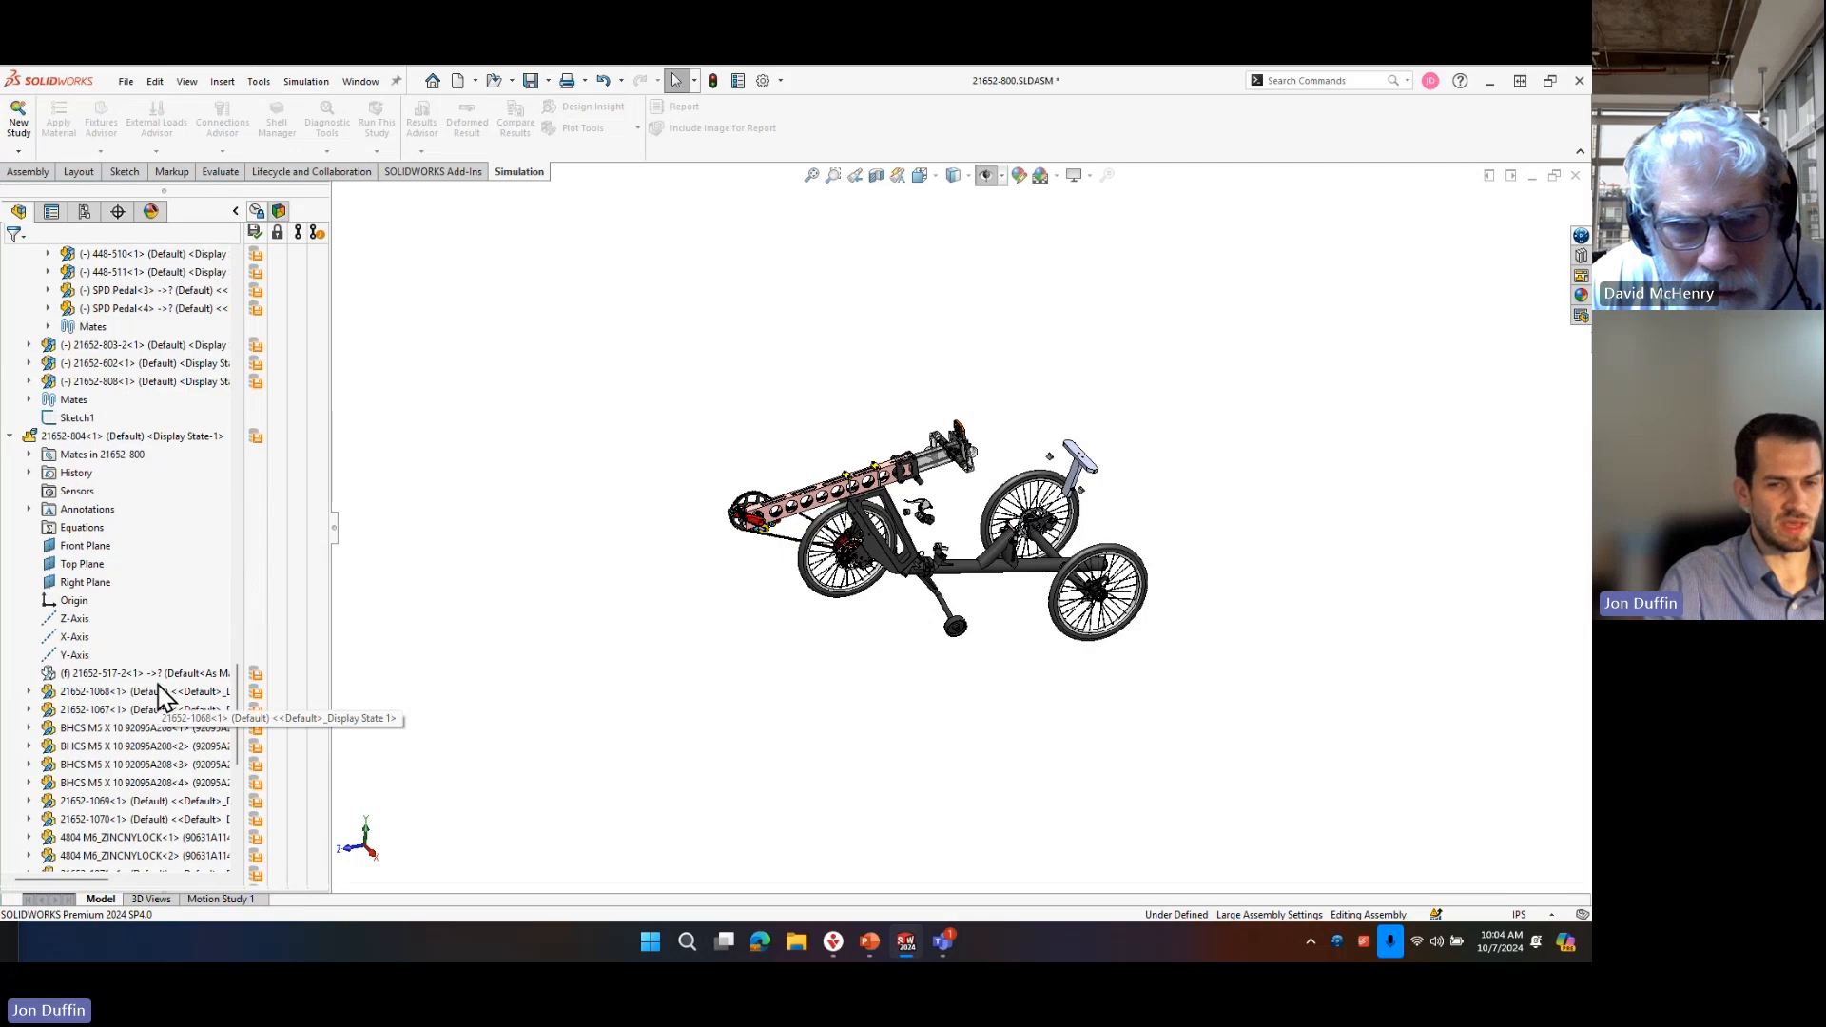
{"action": "scroll", "coordinate": [1025, 522], "scroll_direction": "down", "scroll_amount": 3}
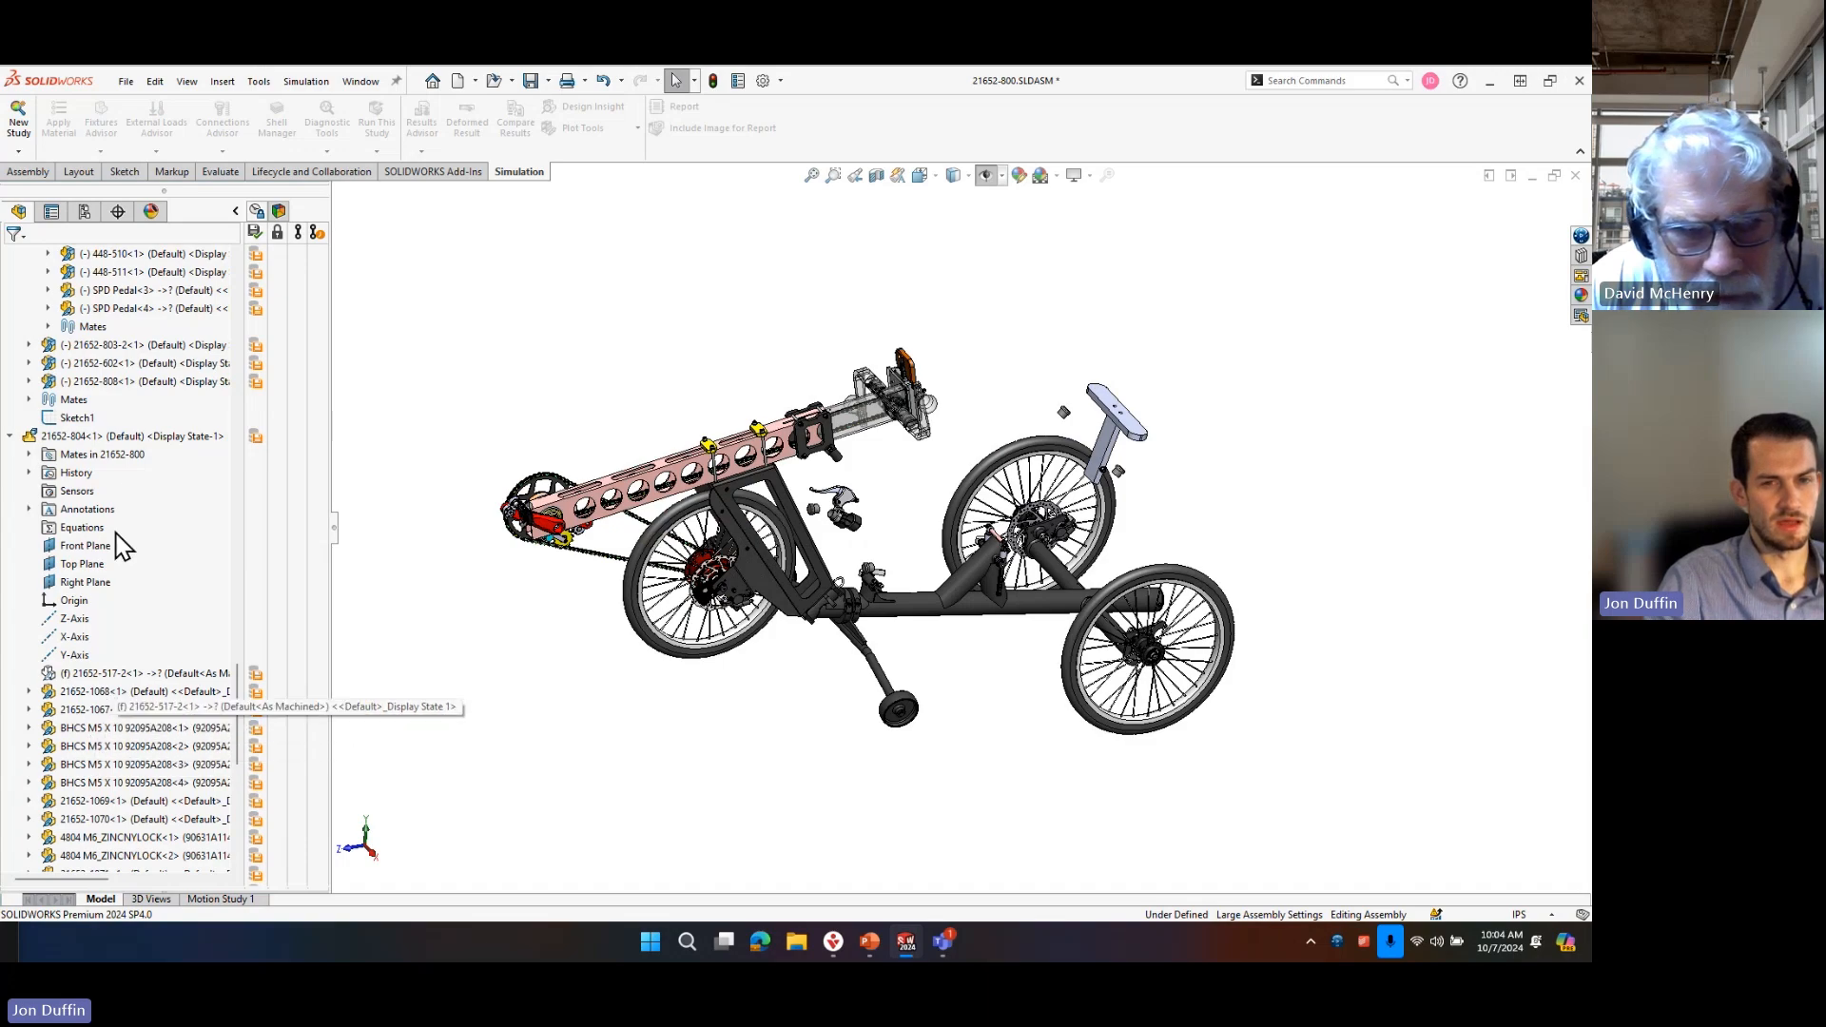
{"action": "right_click", "coordinate": [127, 438]}
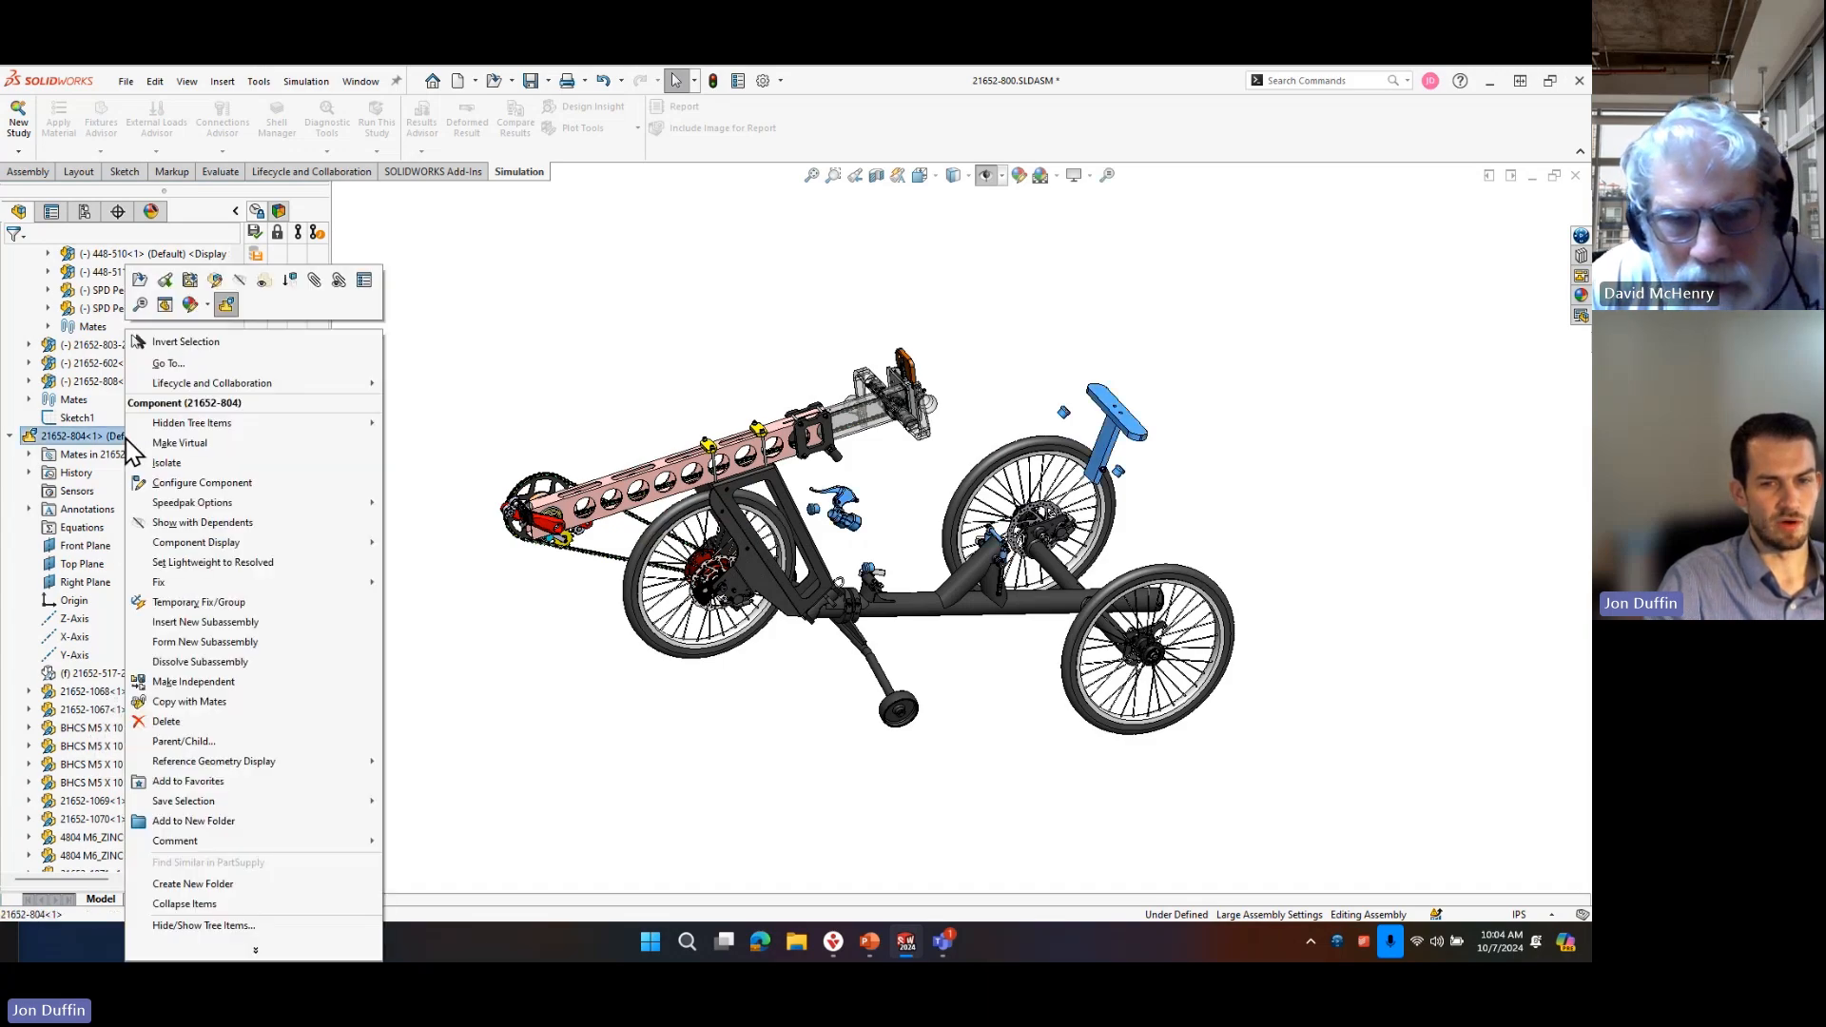
{"action": "left_click", "coordinate": [365, 281]}
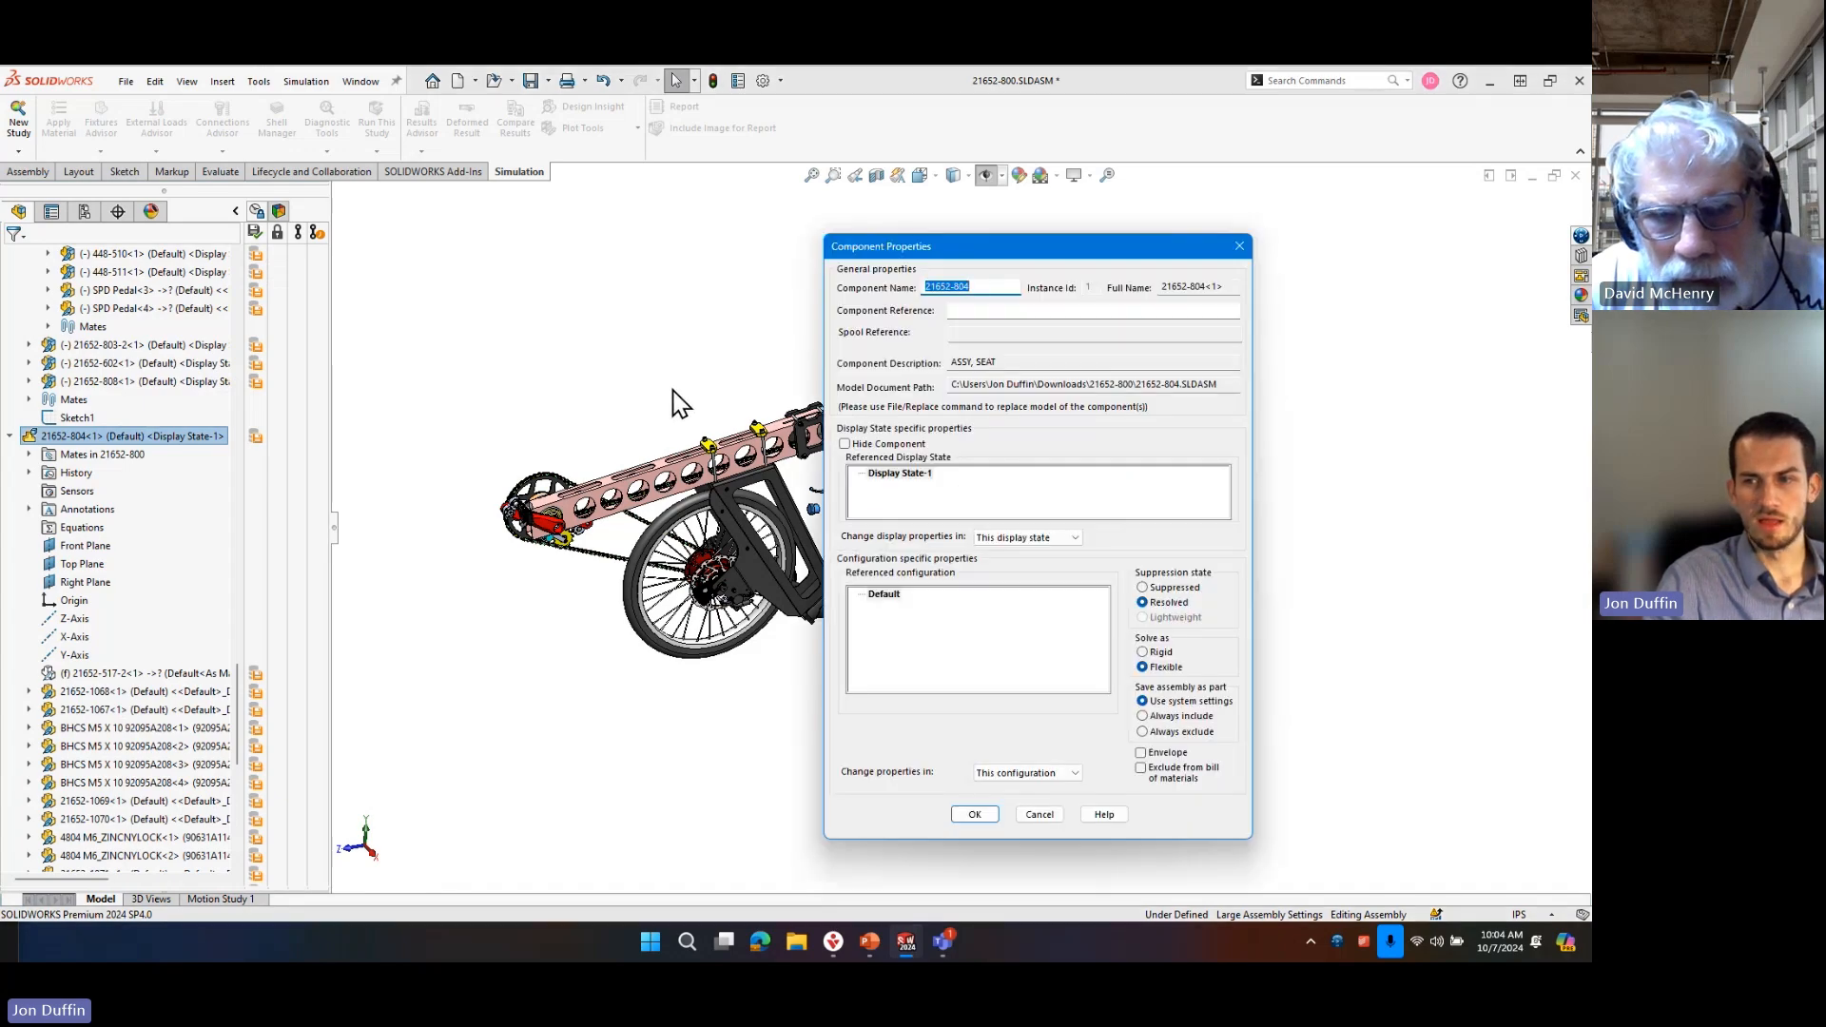
{"action": "left_click", "coordinate": [1039, 818]}
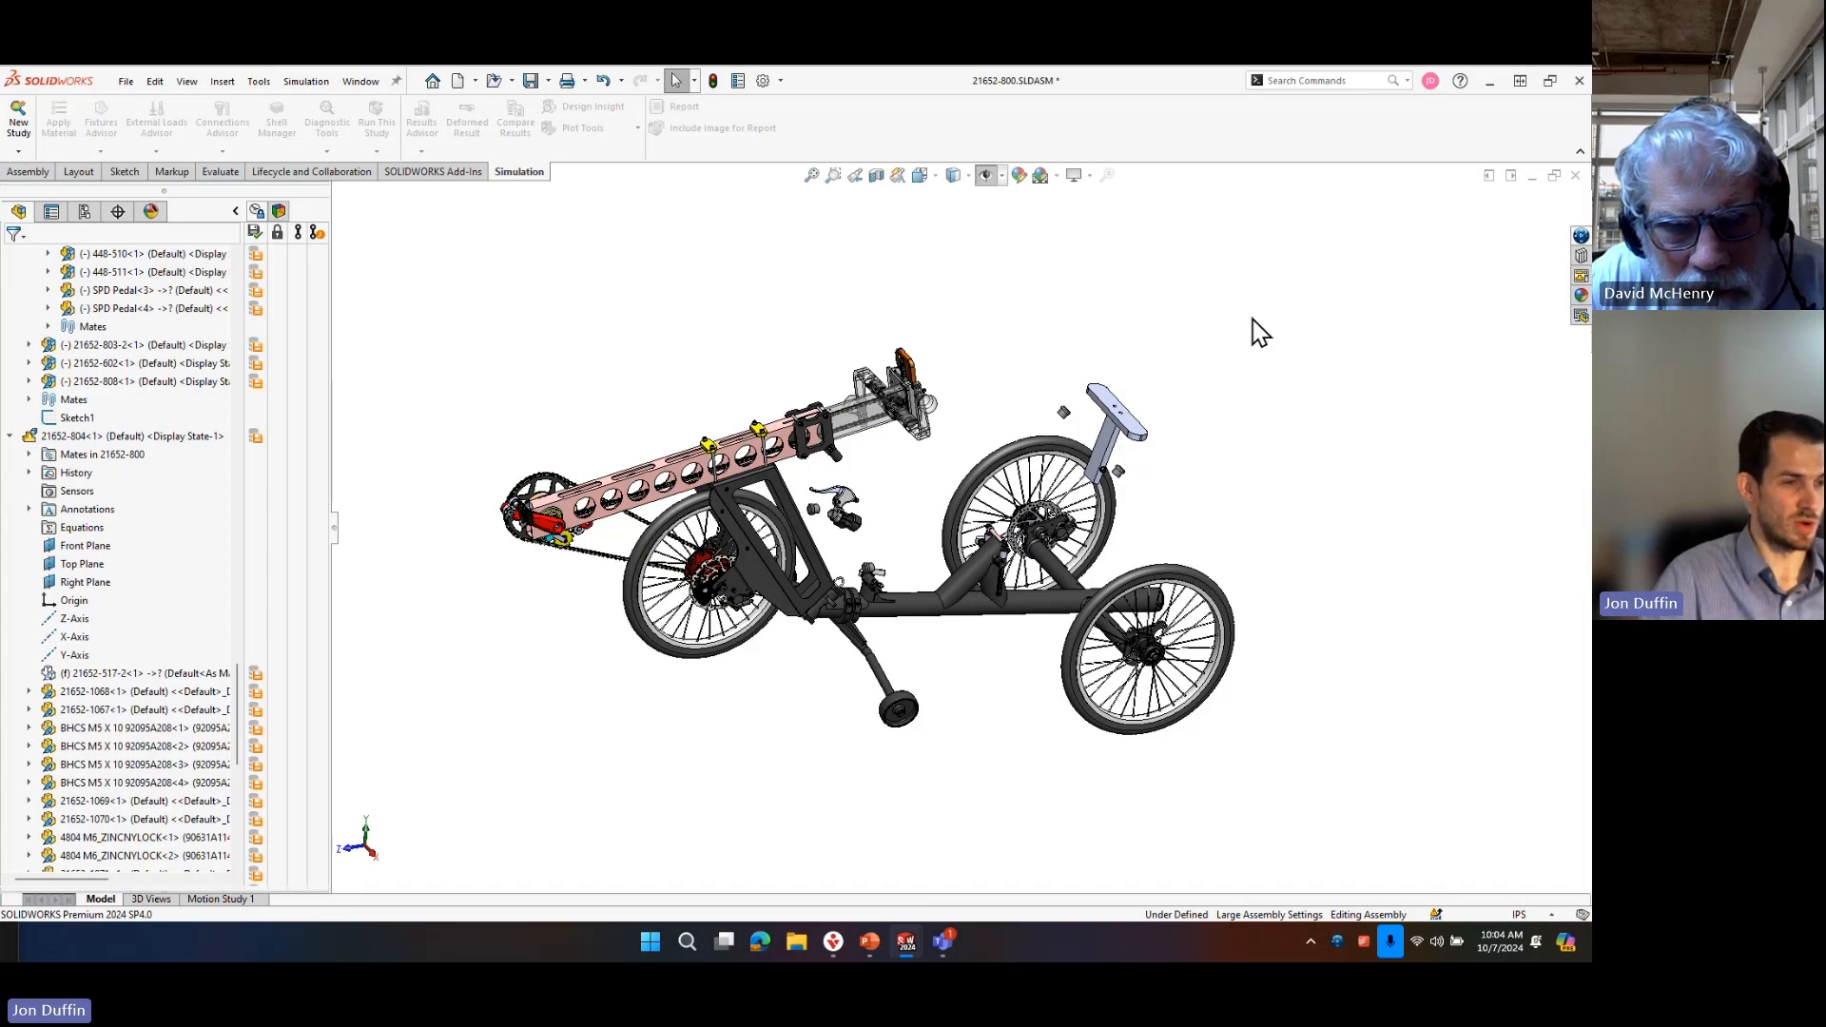
Collapse the 21652-803 and 21652-804 subassemblies in the feature tree.
{"action": "scroll", "coordinate": [184, 468], "scroll_direction": "up", "scroll_amount": 18}
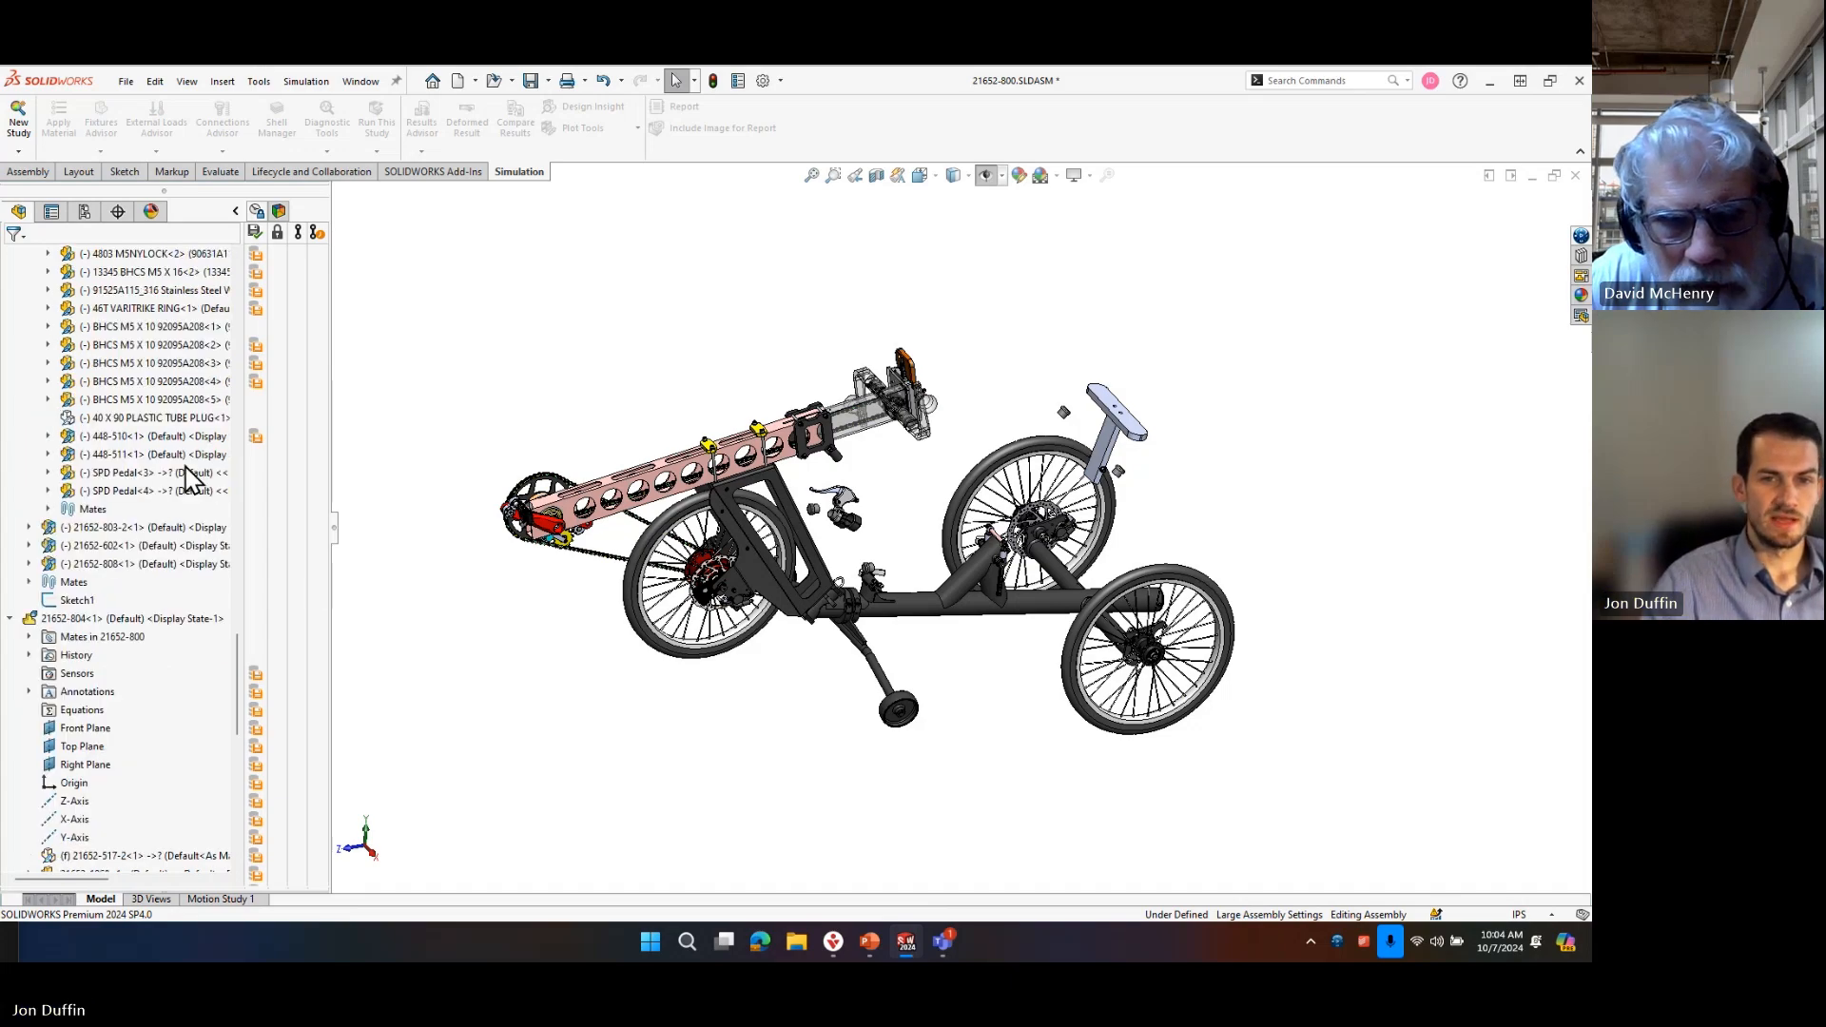
{"action": "left_click", "coordinate": [29, 344]}
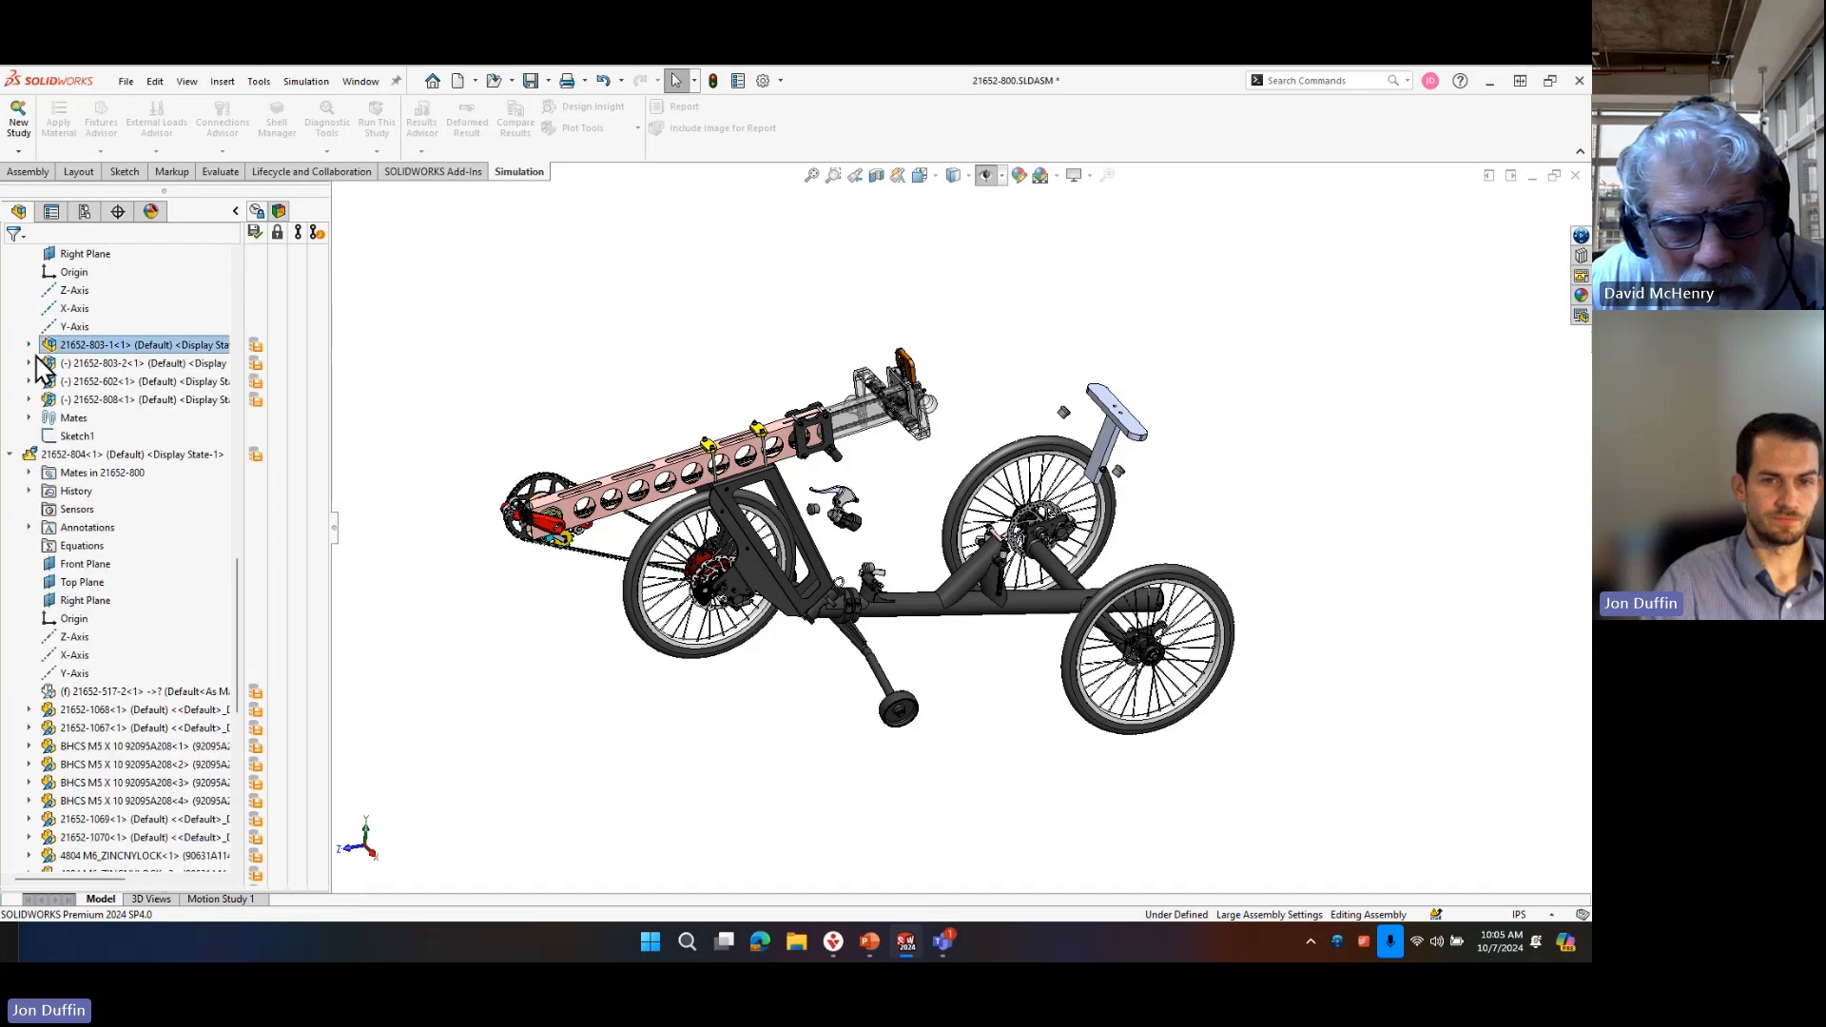
{"action": "scroll", "coordinate": [40, 404], "scroll_direction": "up", "scroll_amount": 7}
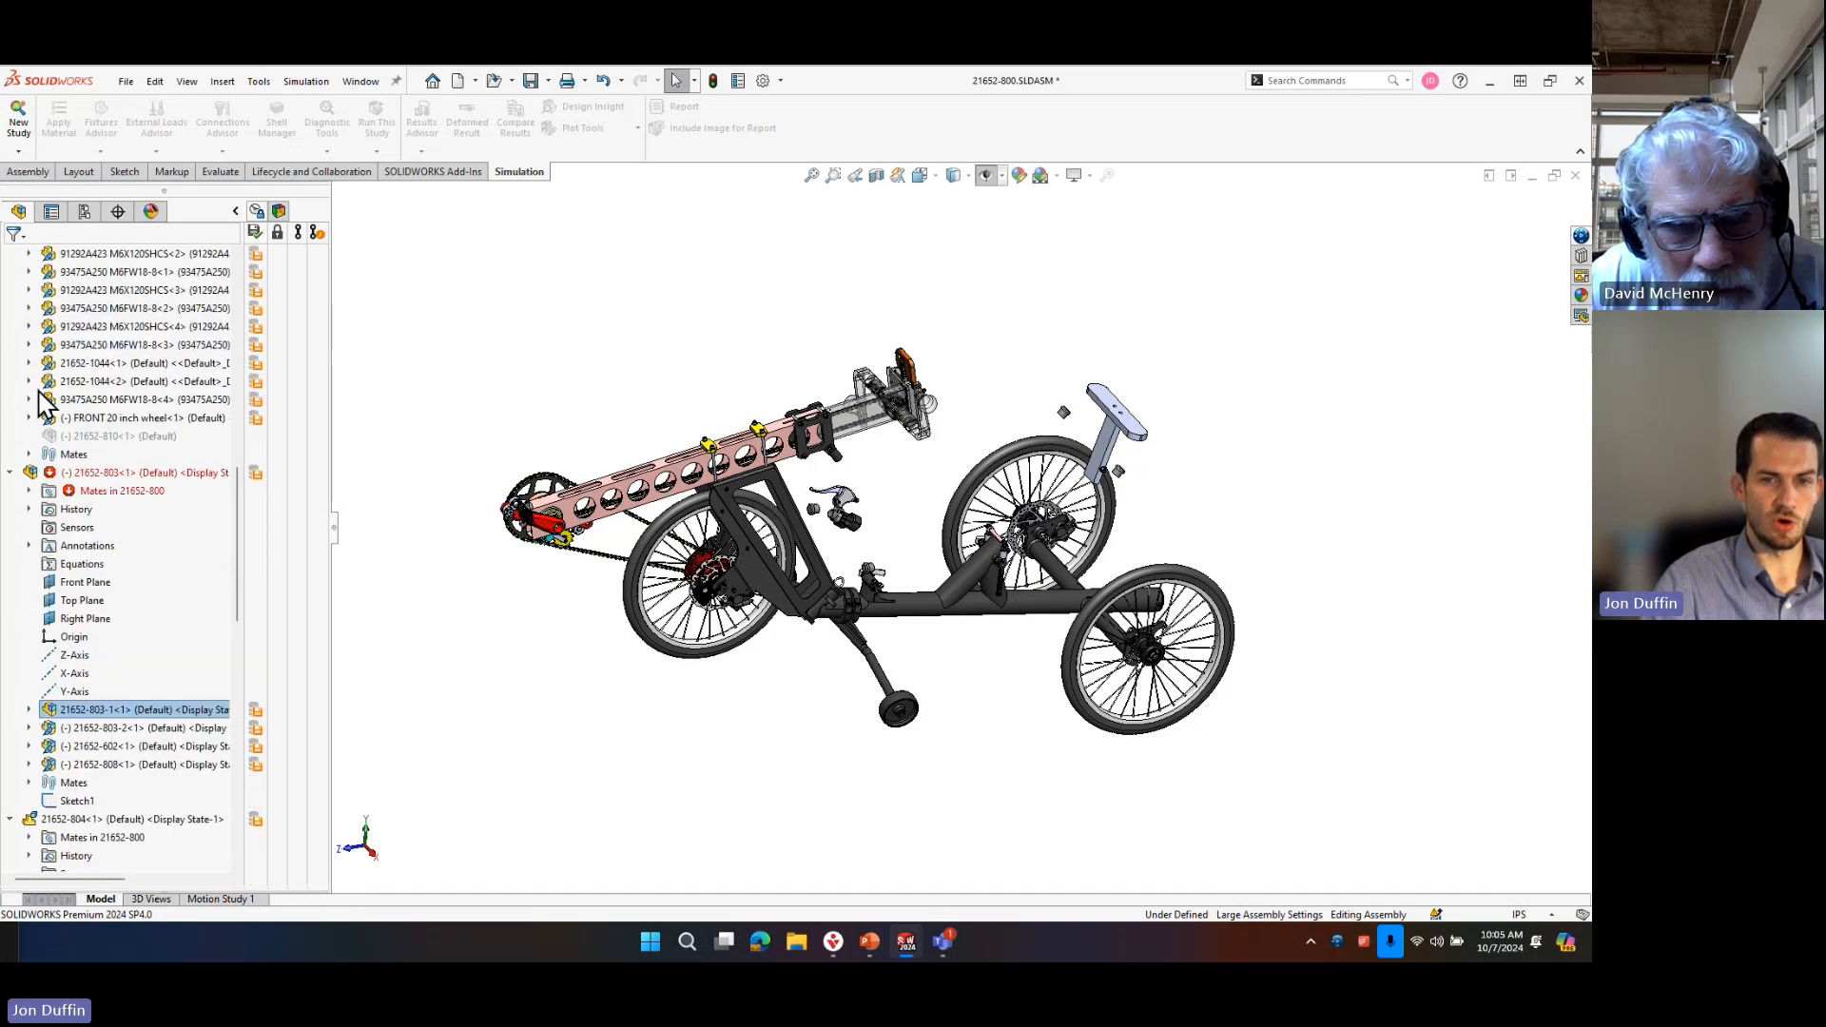
{"action": "left_click", "coordinate": [10, 472]}
{"action": "left_click", "coordinate": [10, 492]}
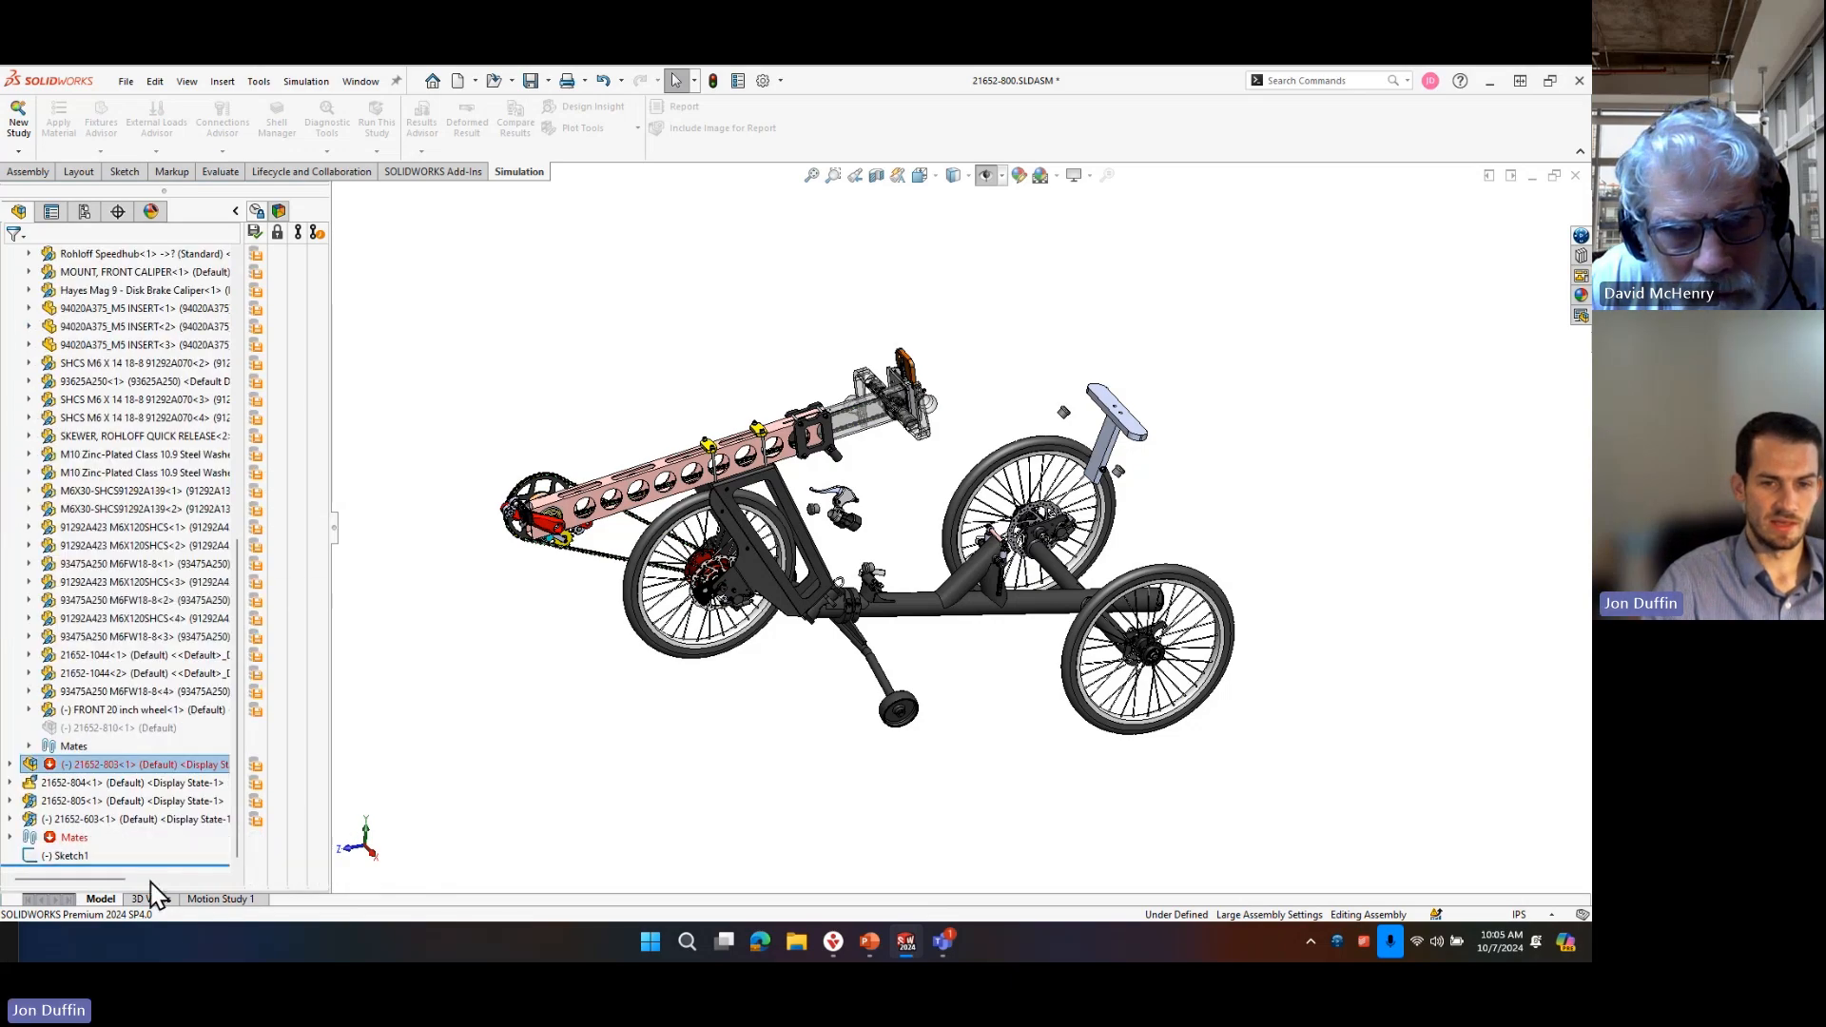
Examine the display state and configuration specific properties of the collapsed 21652-804 subassembly again without changing them.
{"action": "right_click", "coordinate": [115, 785]}
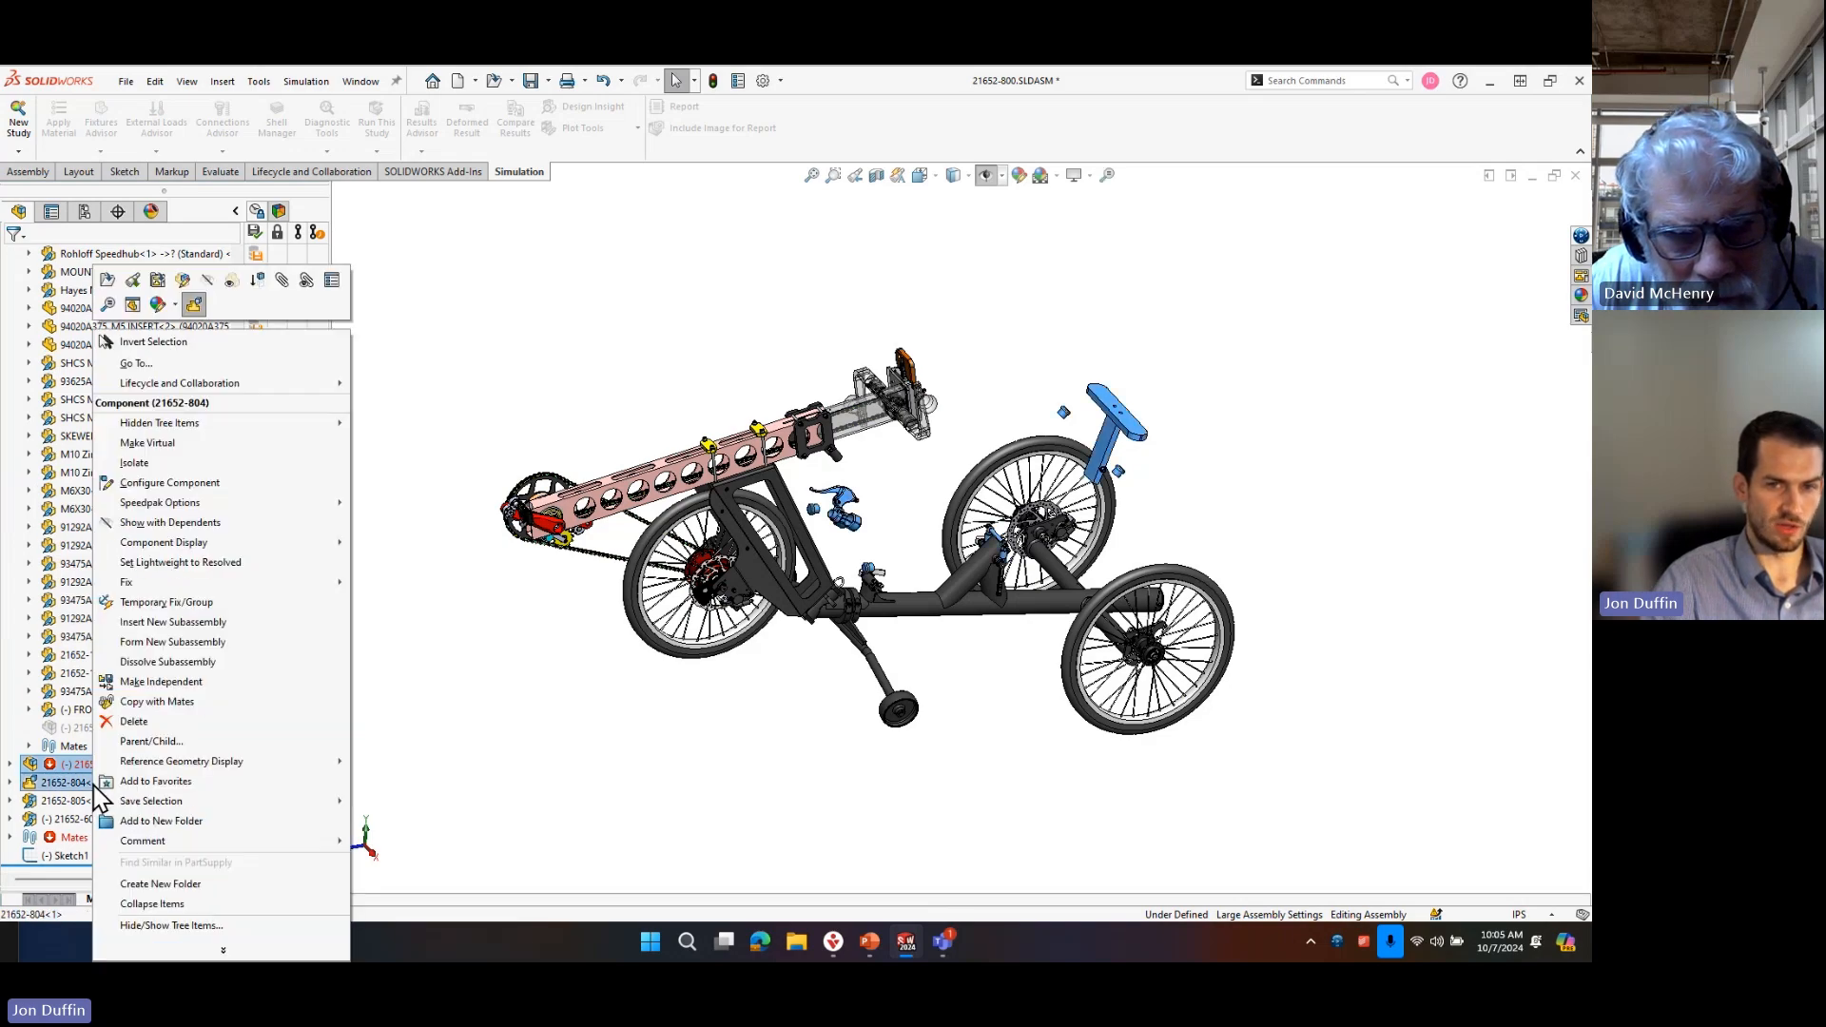
{"action": "left_click", "coordinate": [335, 285]}
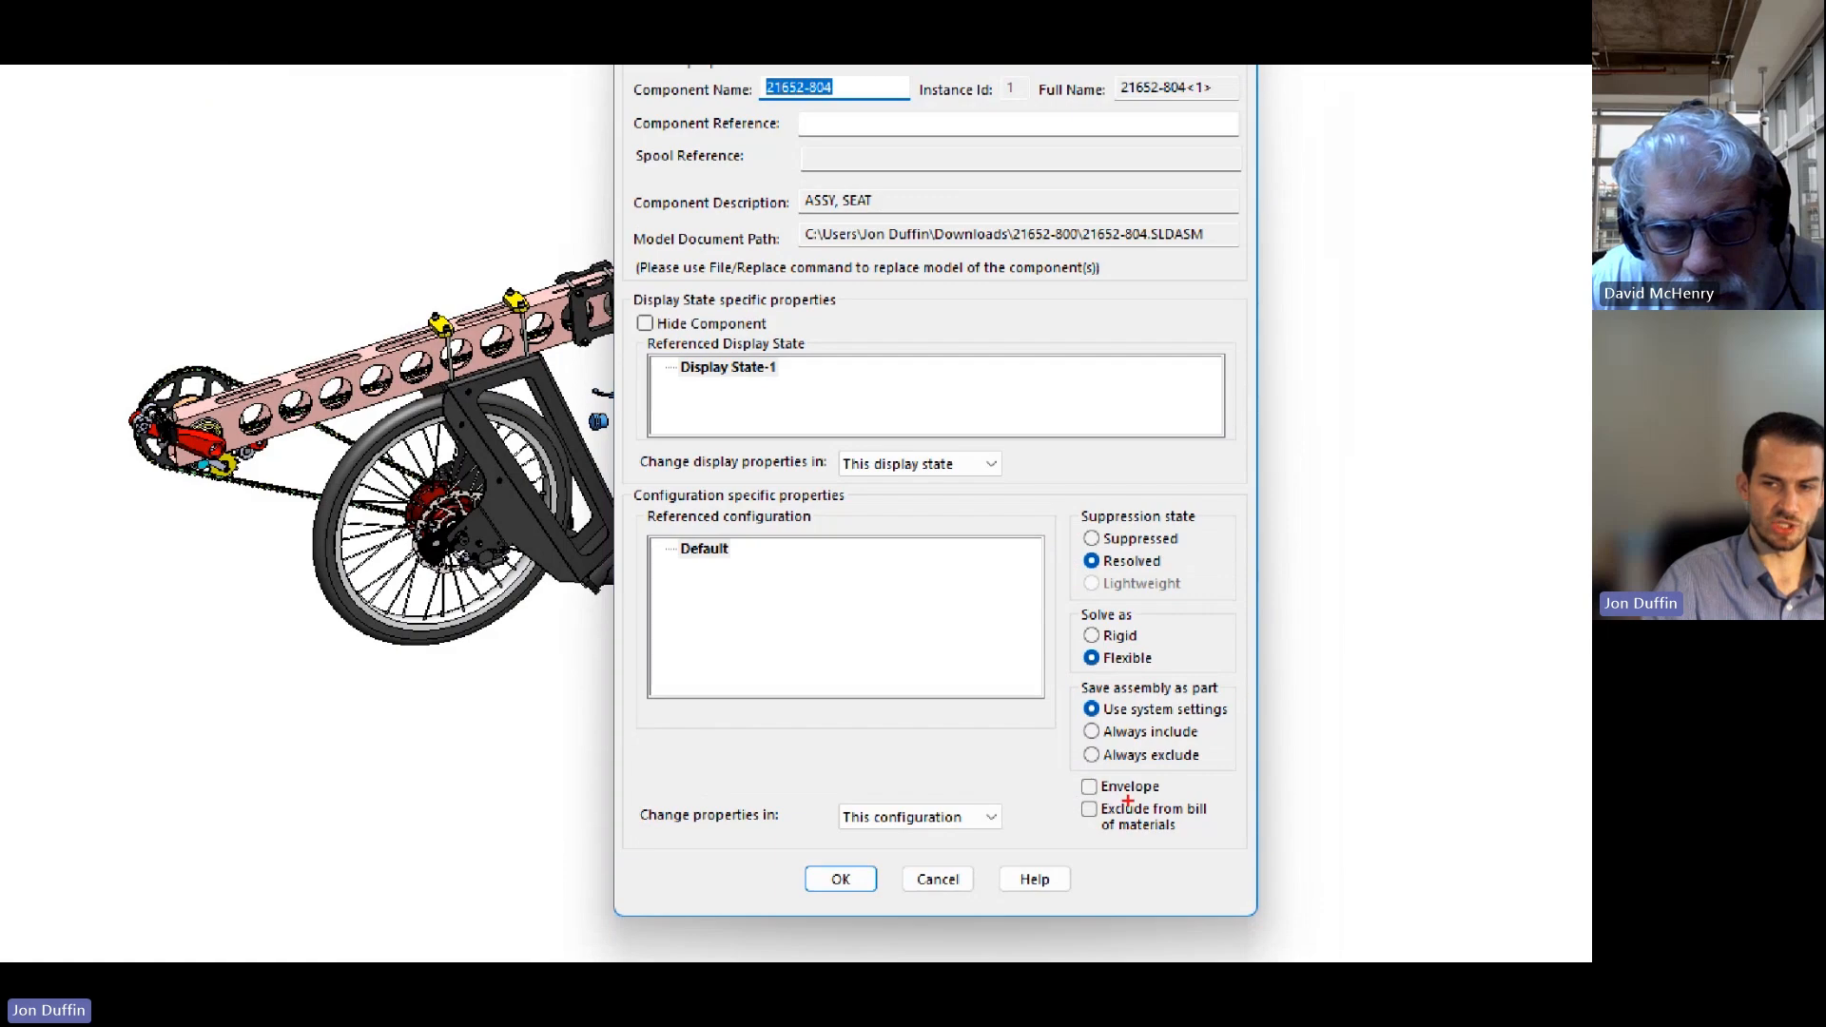
{"action": "mouse_move", "coordinate": [1063, 795]}
{"action": "left_mouse_down"}
{"action": "mouse_move", "coordinate": [1329, 875]}
{"action": "mouse_move", "coordinate": [1248, 844]}
{"action": "left_mouse_up"}
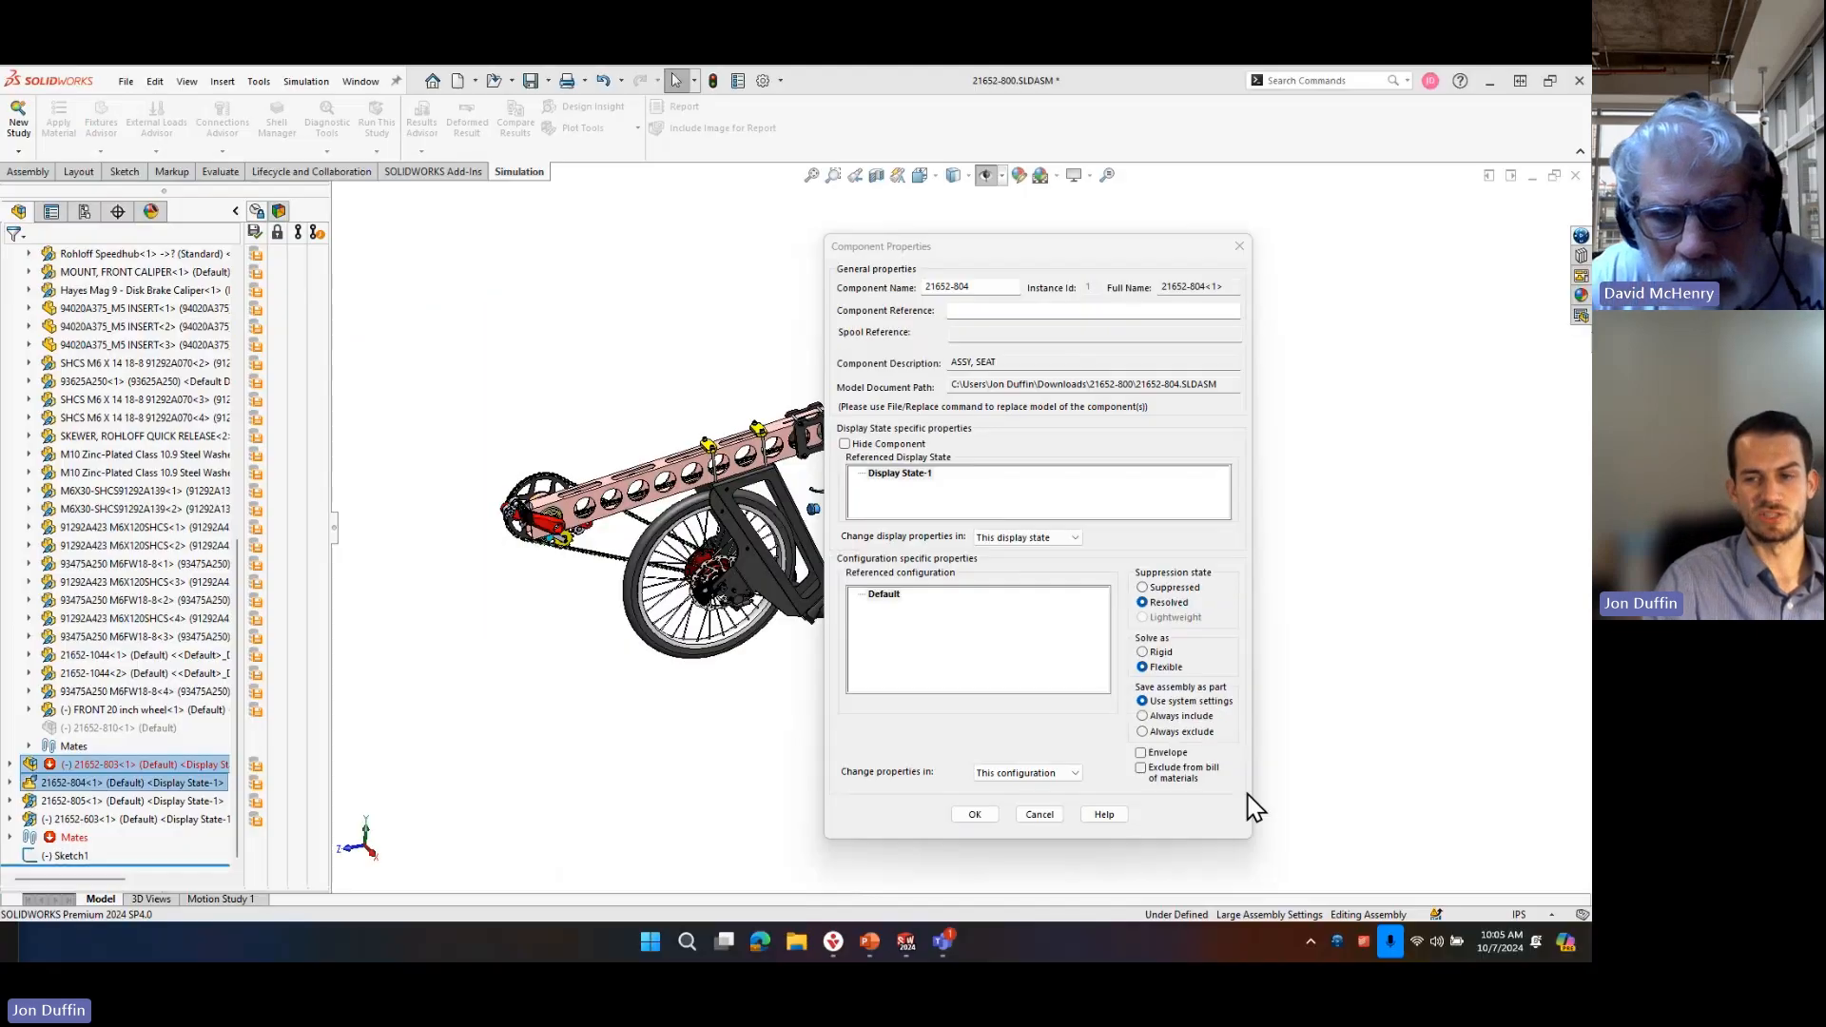
{"action": "left_click", "coordinate": [1039, 815]}
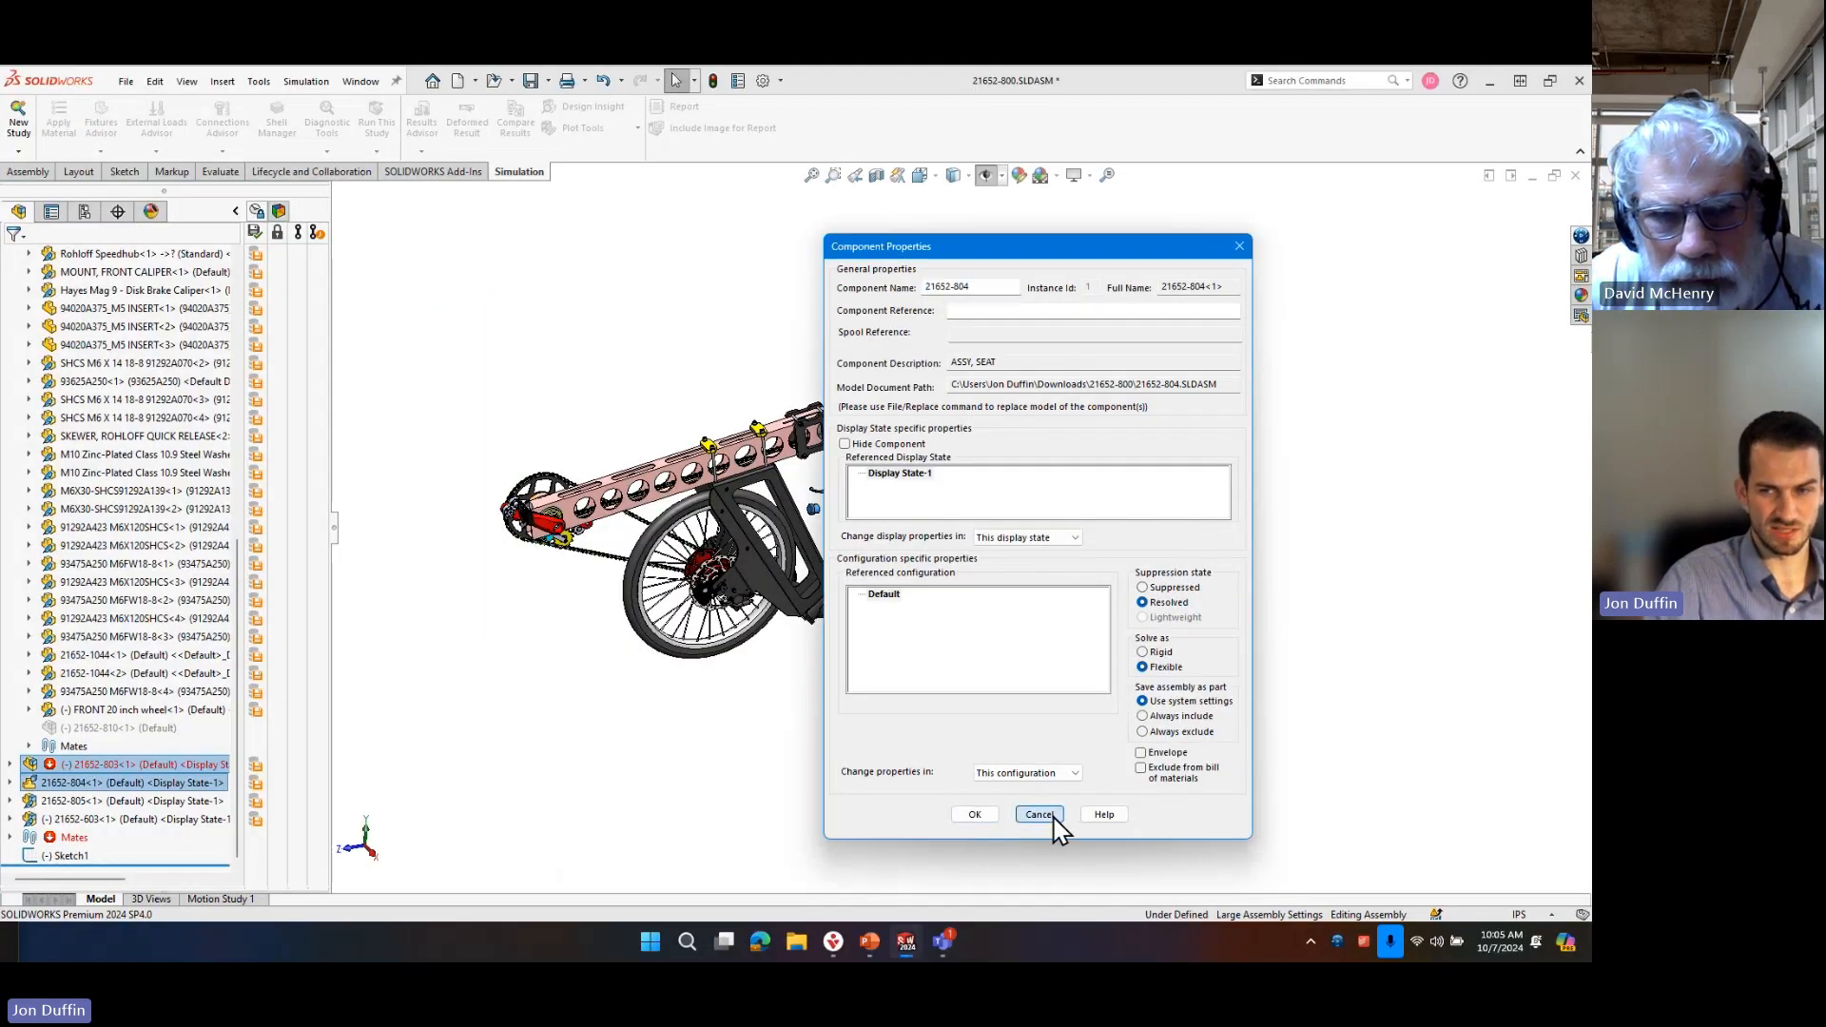
{"action": "left_click", "coordinate": [1053, 818]}
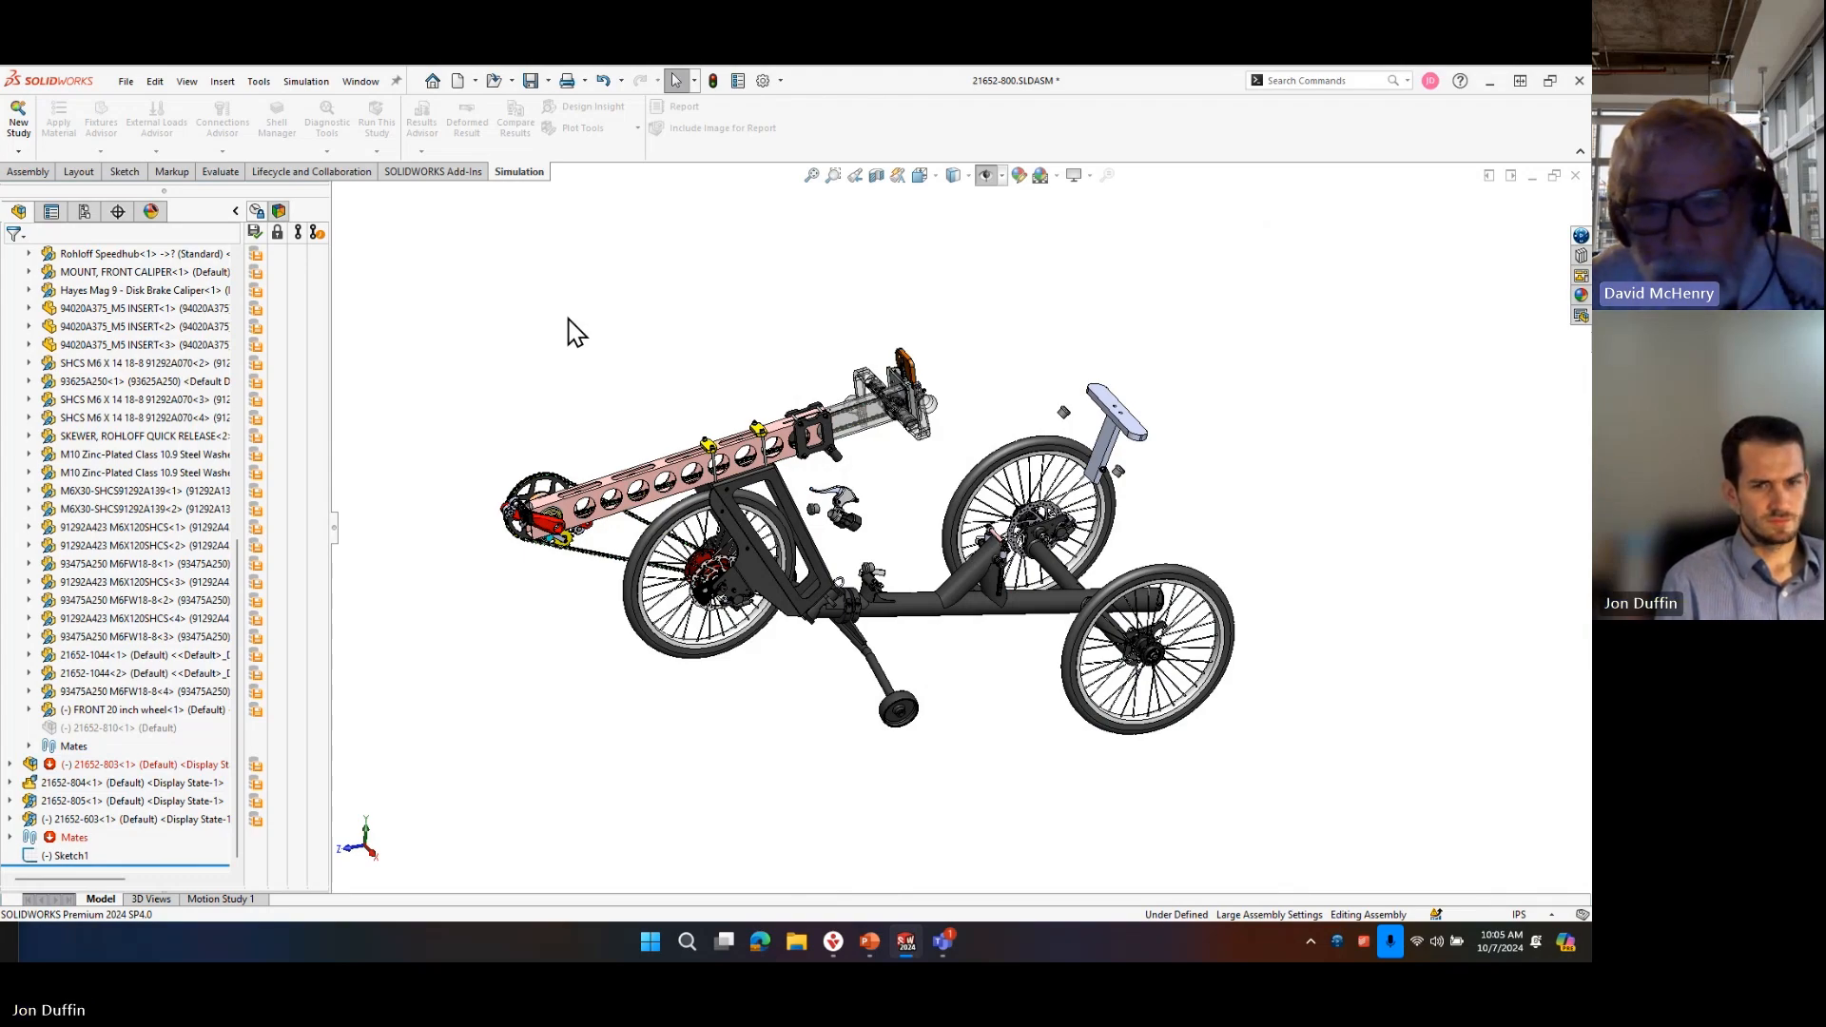
{"action": "right_click", "coordinate": [99, 769]}
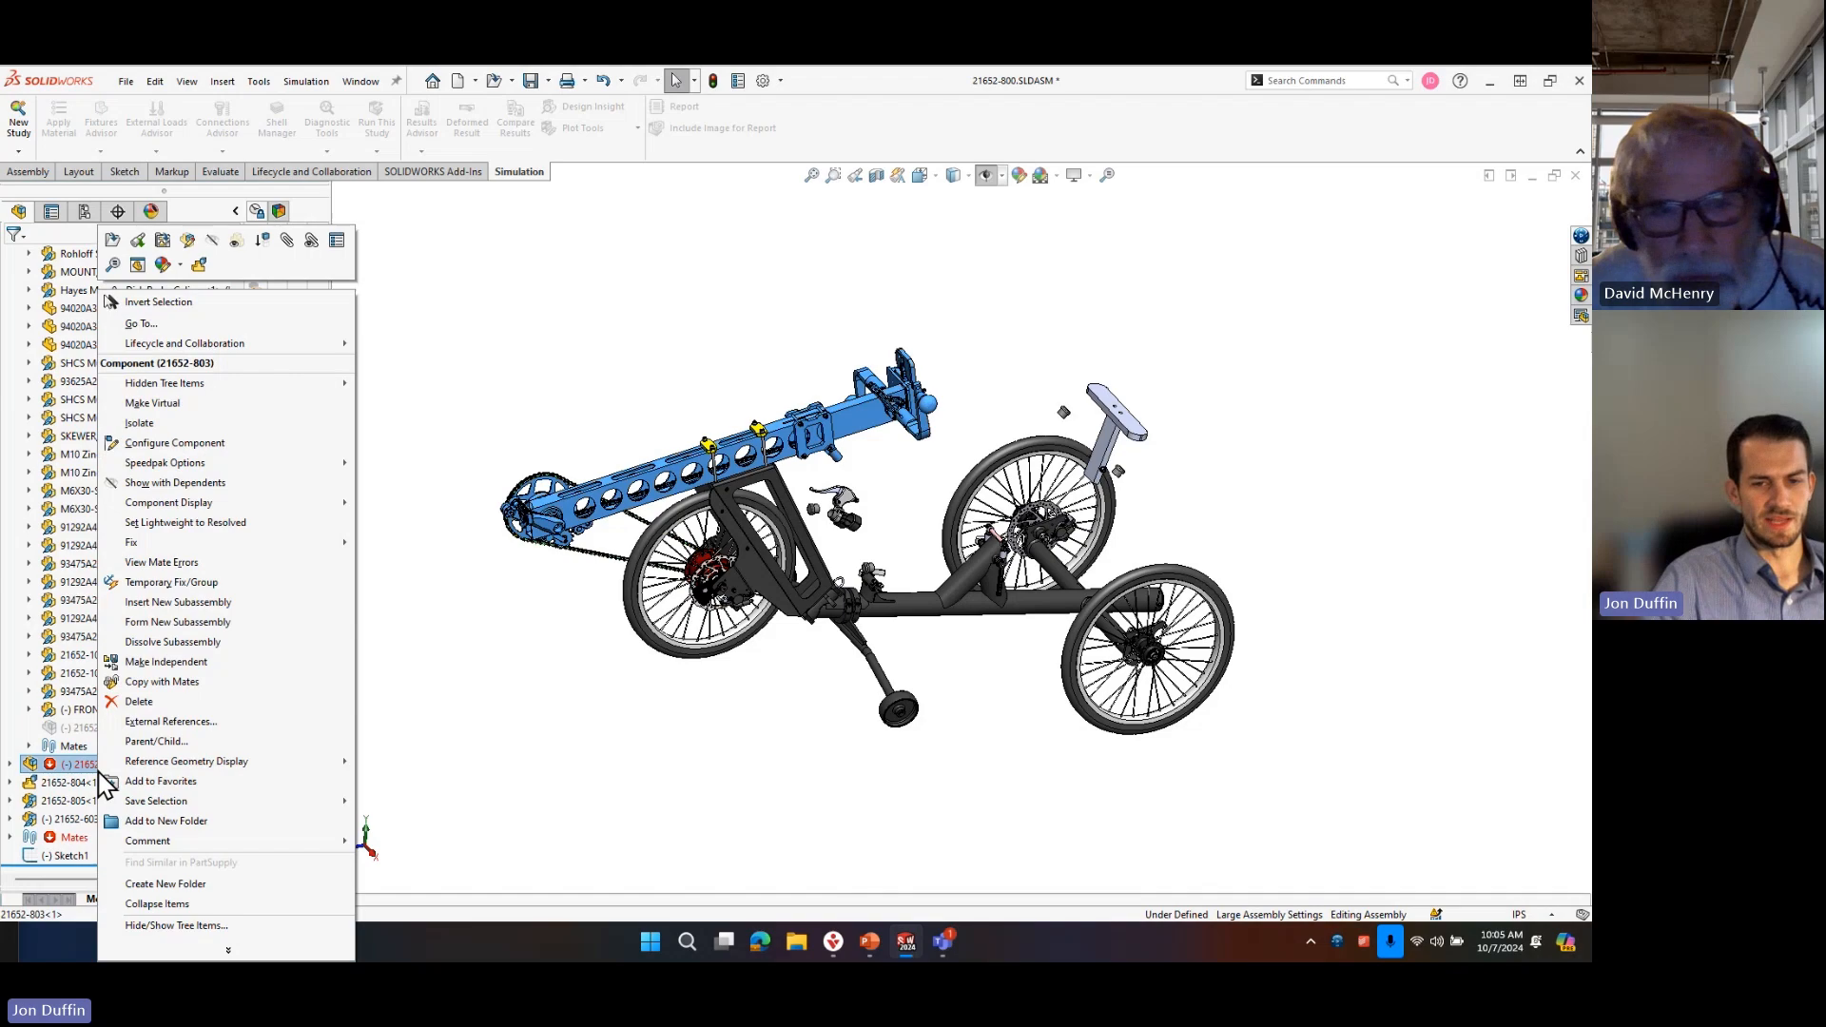
{"action": "left_click", "coordinate": [507, 385]}
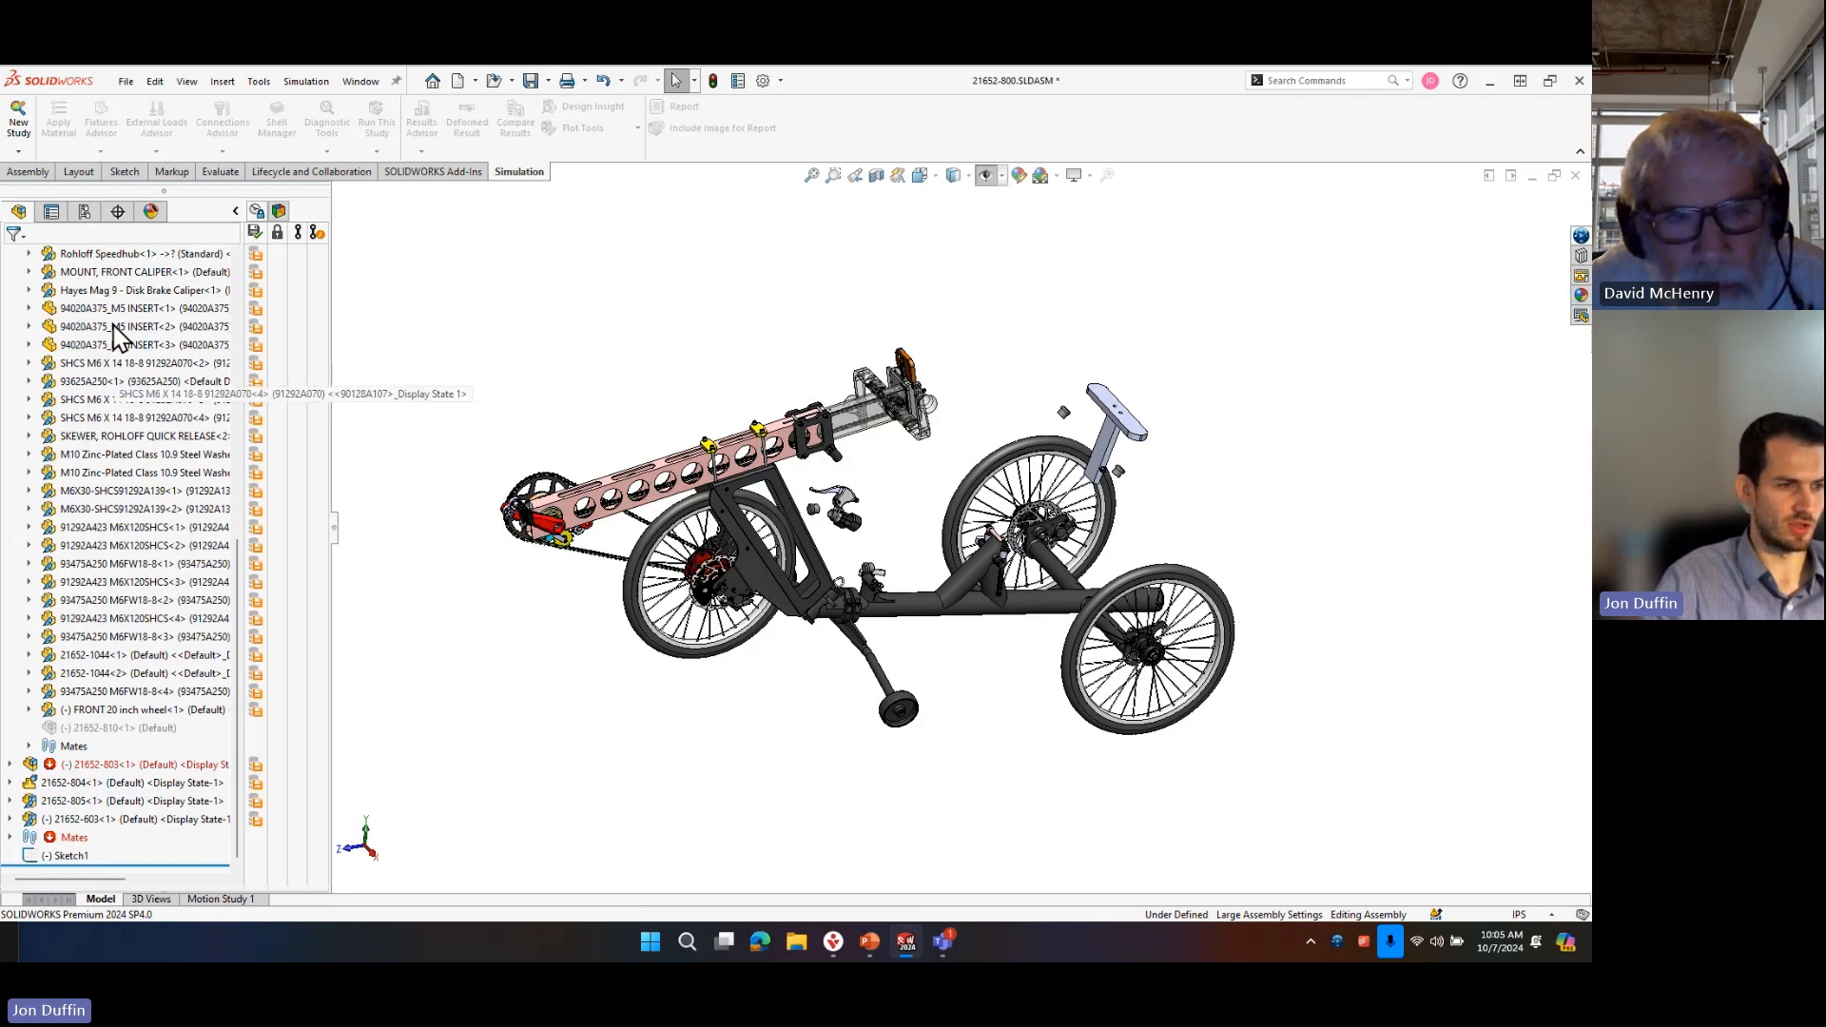
Hide the rear wheel beside the headrest, its brake disc, the headrest and the headrest's support arm.
{"action": "mouse_move", "coordinate": [1028, 614]}
{"action": "middle_mouse_down"}
{"action": "mouse_move", "coordinate": [980, 578]}
{"action": "mouse_move", "coordinate": [1006, 631]}
{"action": "middle_mouse_up"}
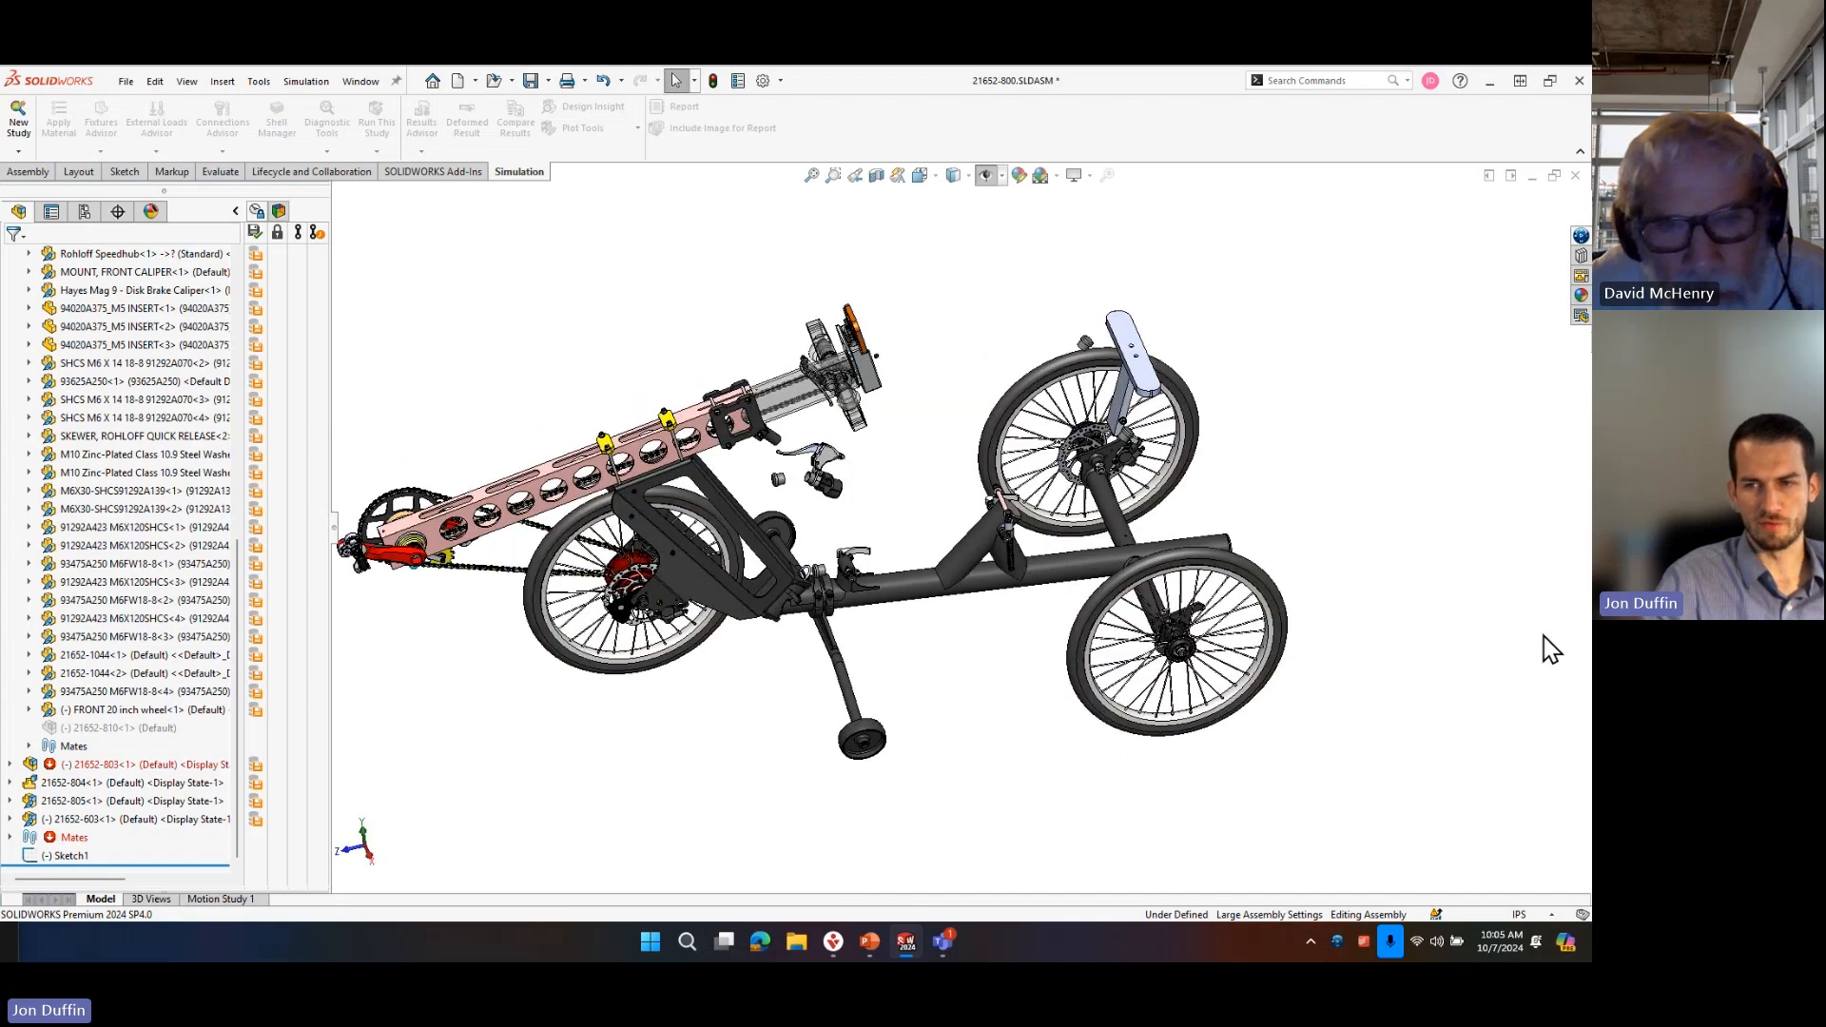
{"action": "left_click", "coordinate": [1036, 391]}
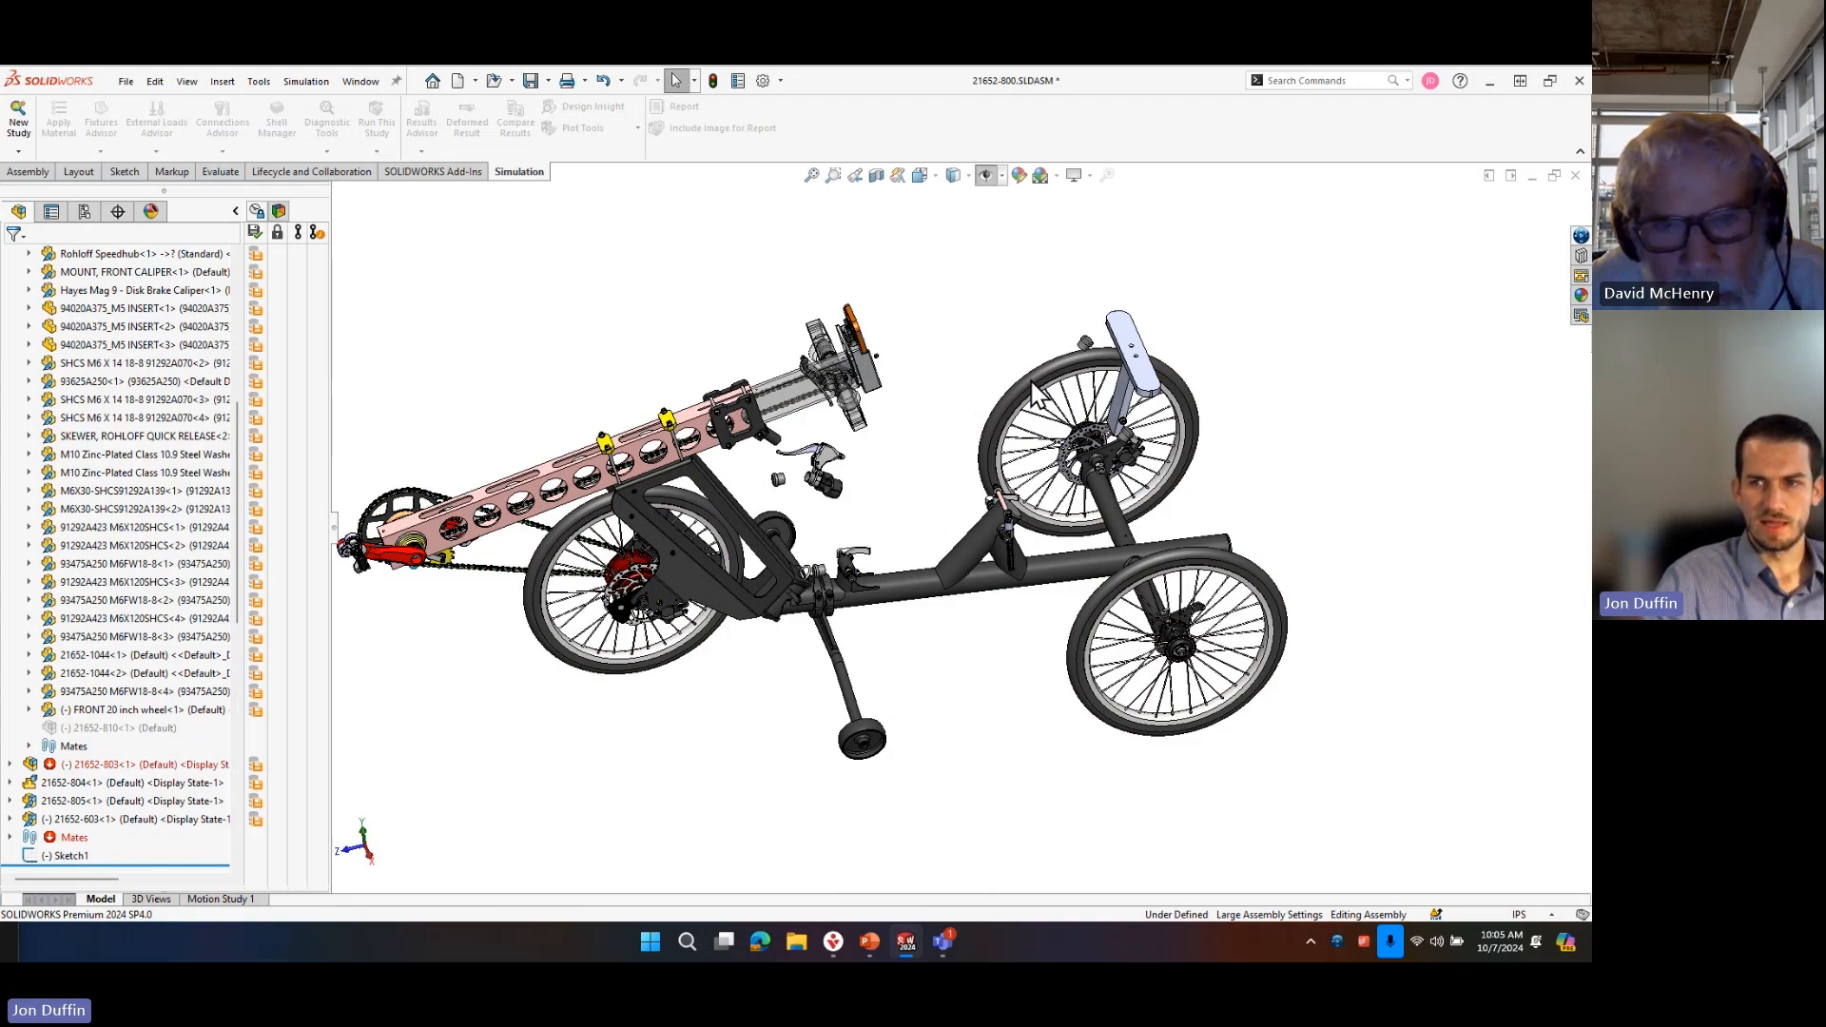
{"action": "key", "text": "Tab"}
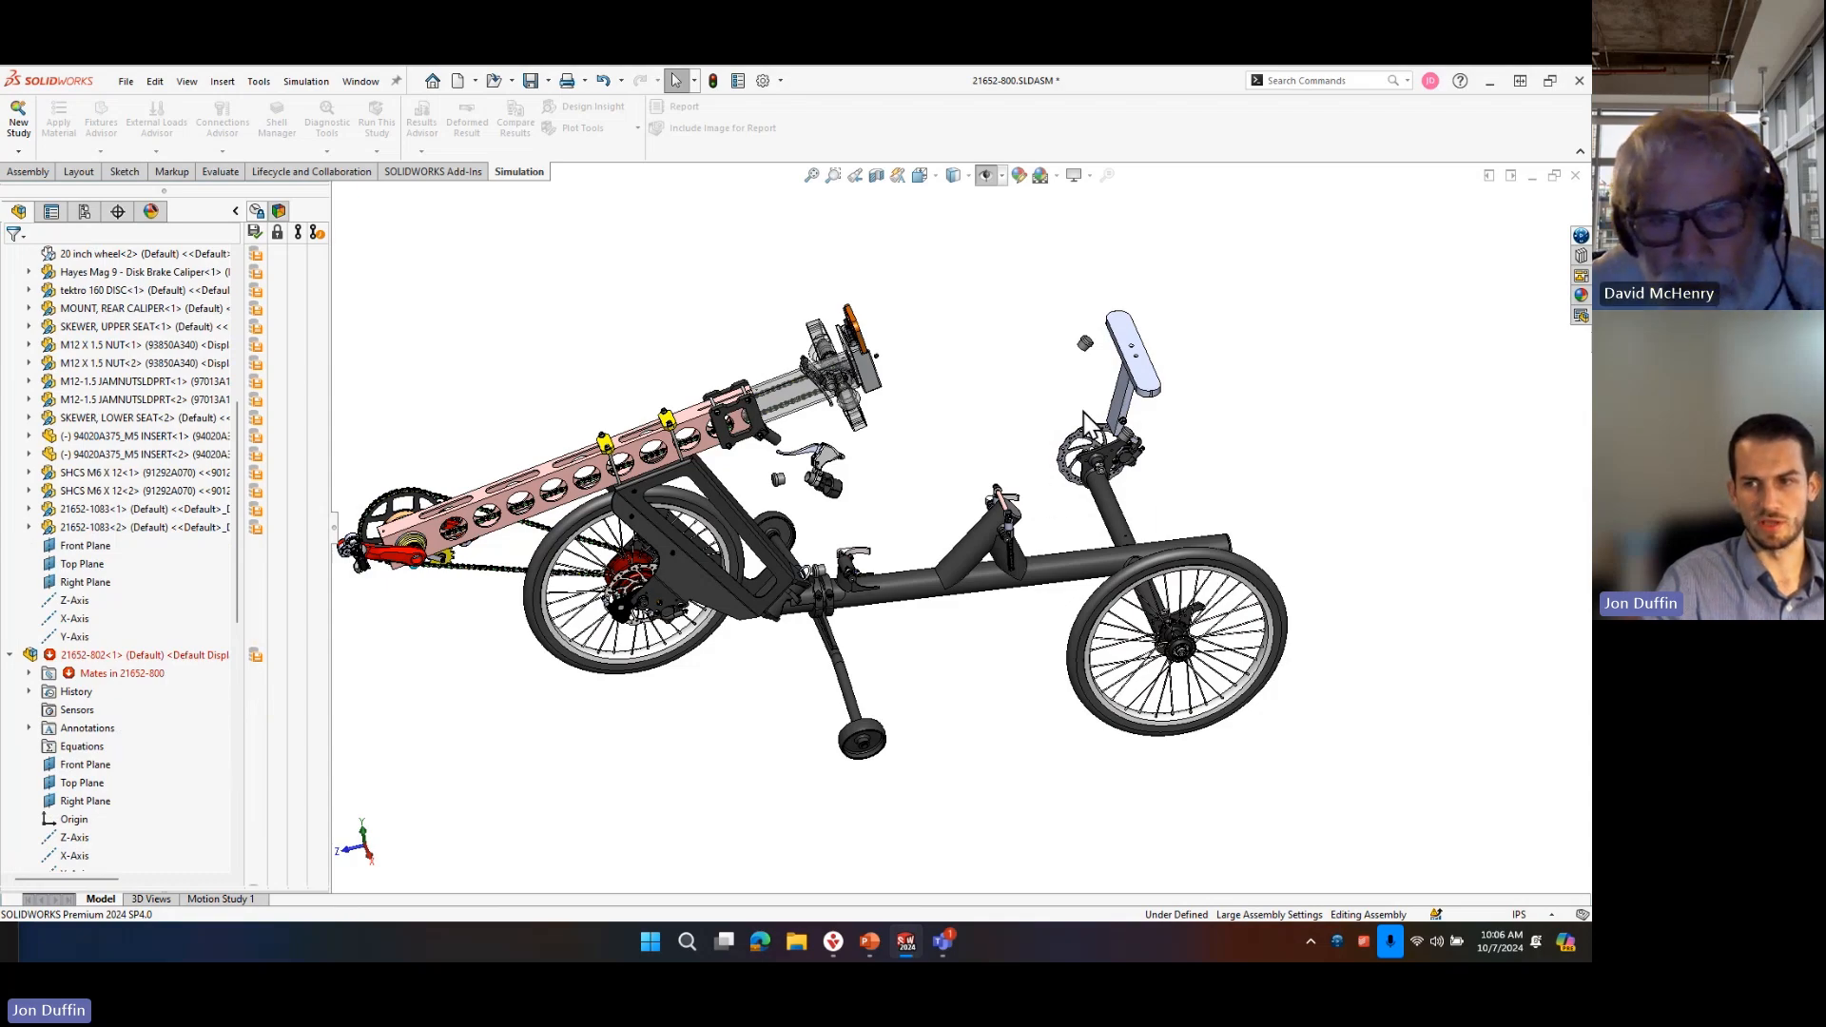
{"action": "key", "text": "Tab"}
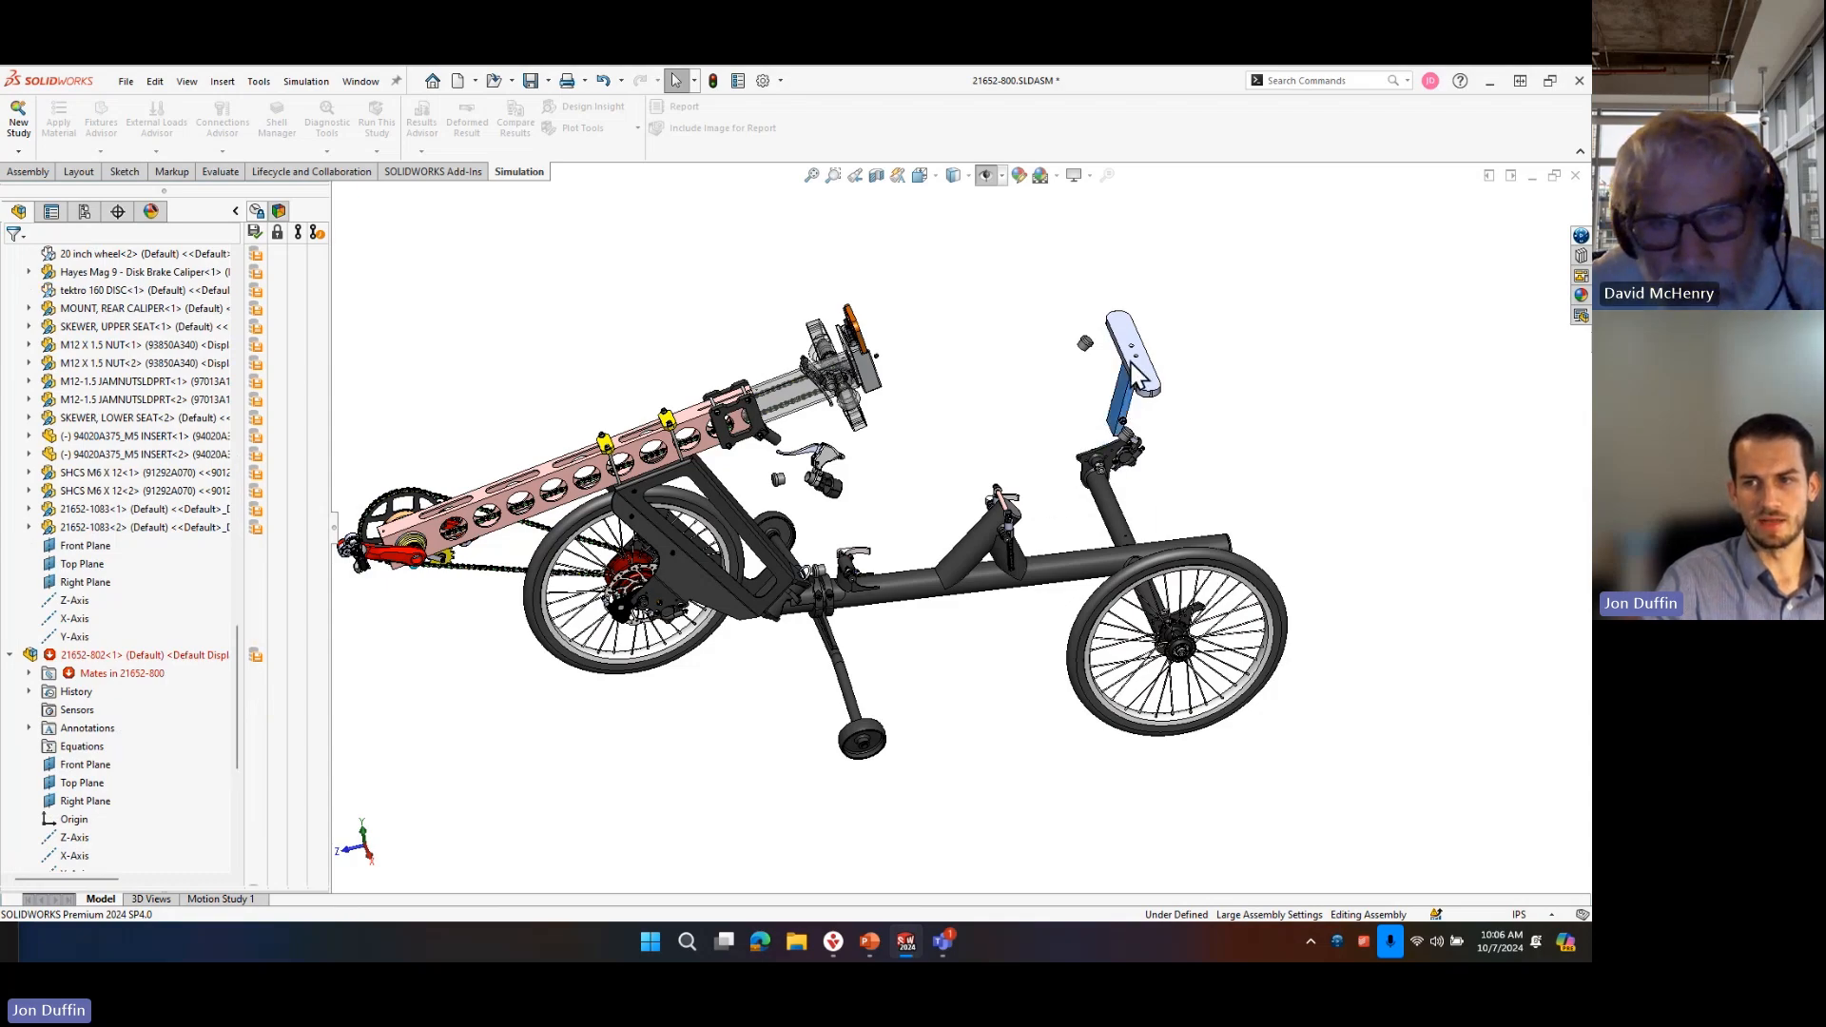
{"action": "key", "text": "Tab"}
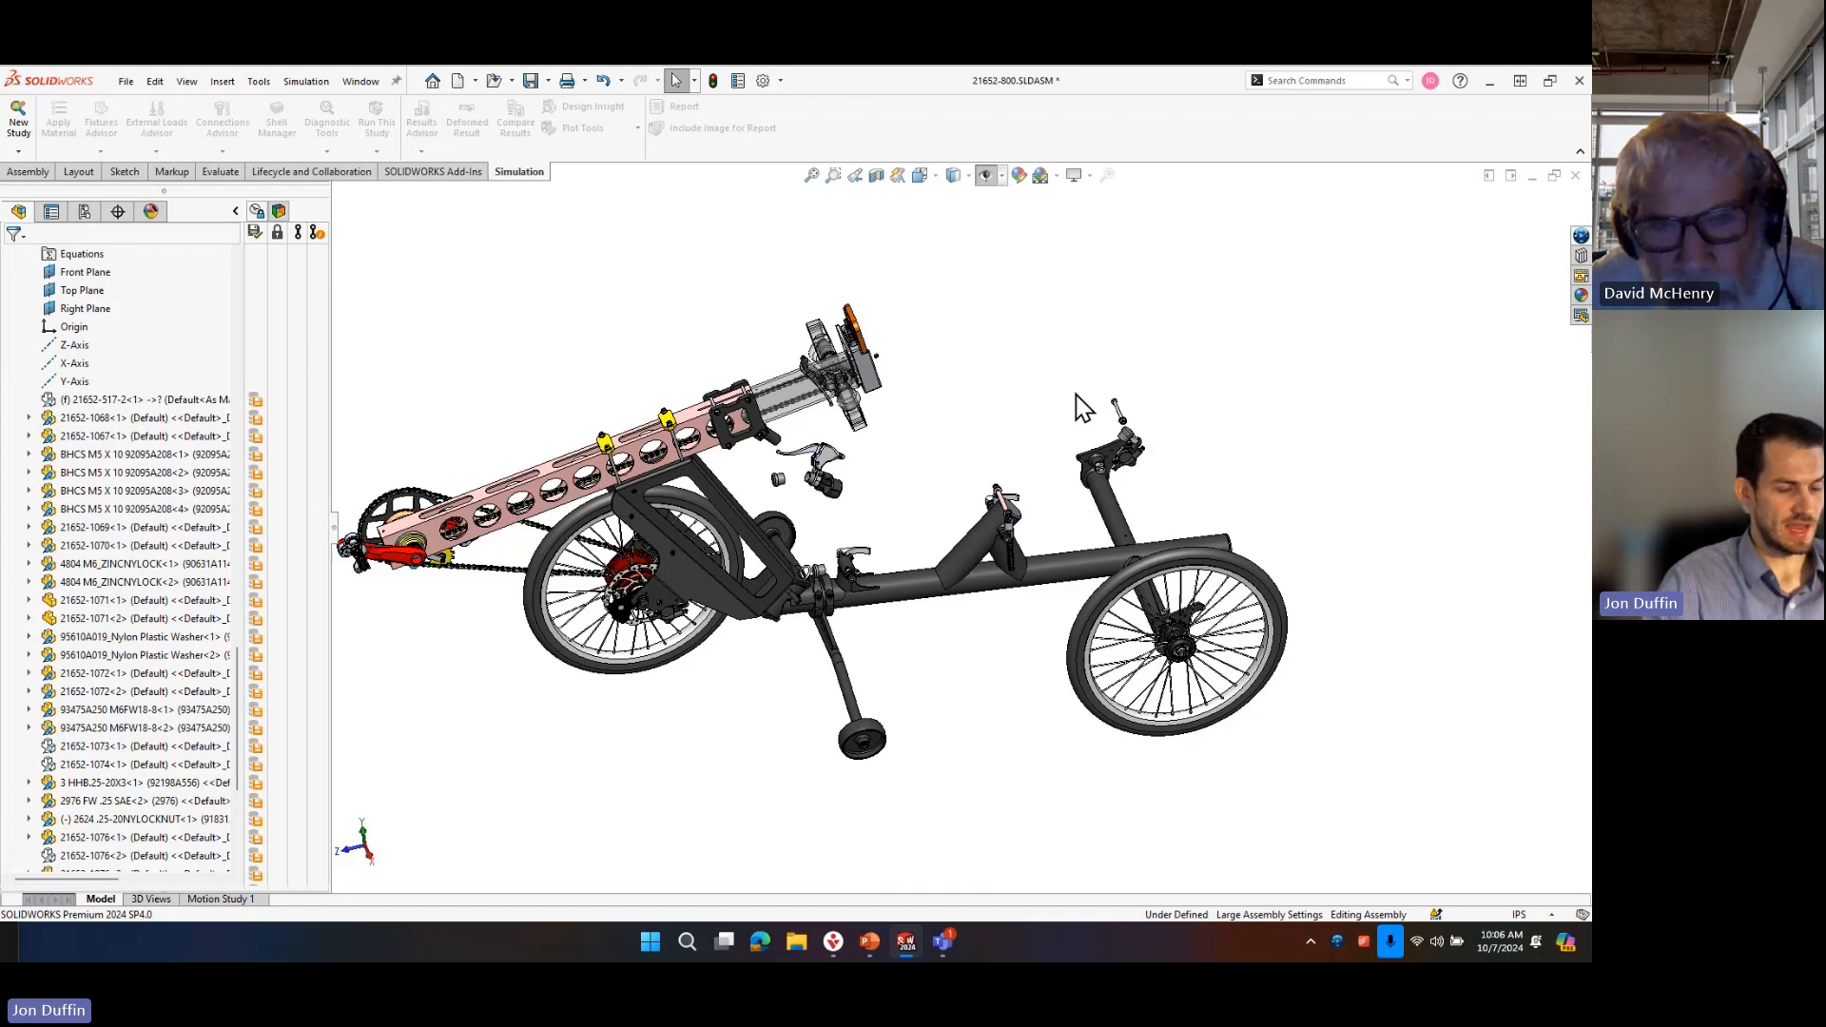
Show the hidden seat, headrest, rear wheel and brake disc in the assembly again.
{"action": "key", "text": "shift+Tab"}
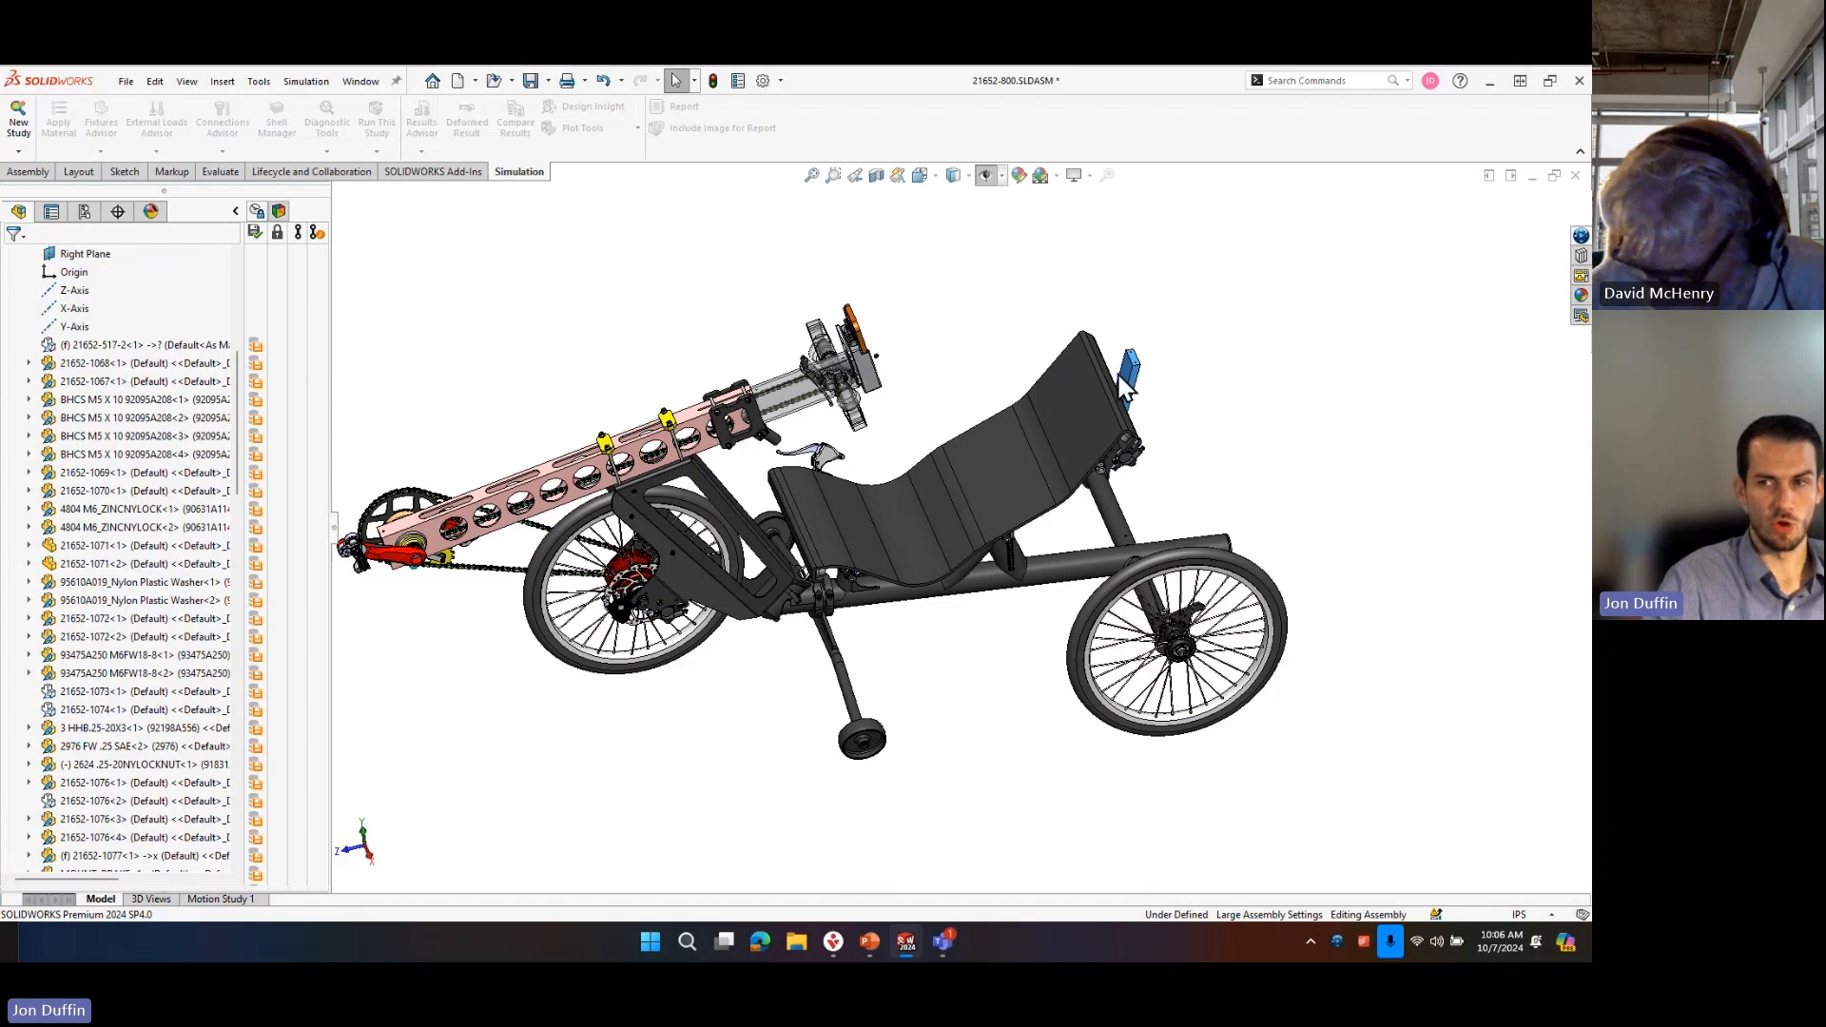
{"action": "key", "text": "shift+Tab"}
{"action": "middle_click_drag", "start_coordinate": [1213, 490], "coordinate": [1031, 483]}
{"action": "key", "text": "shift+Tab"}
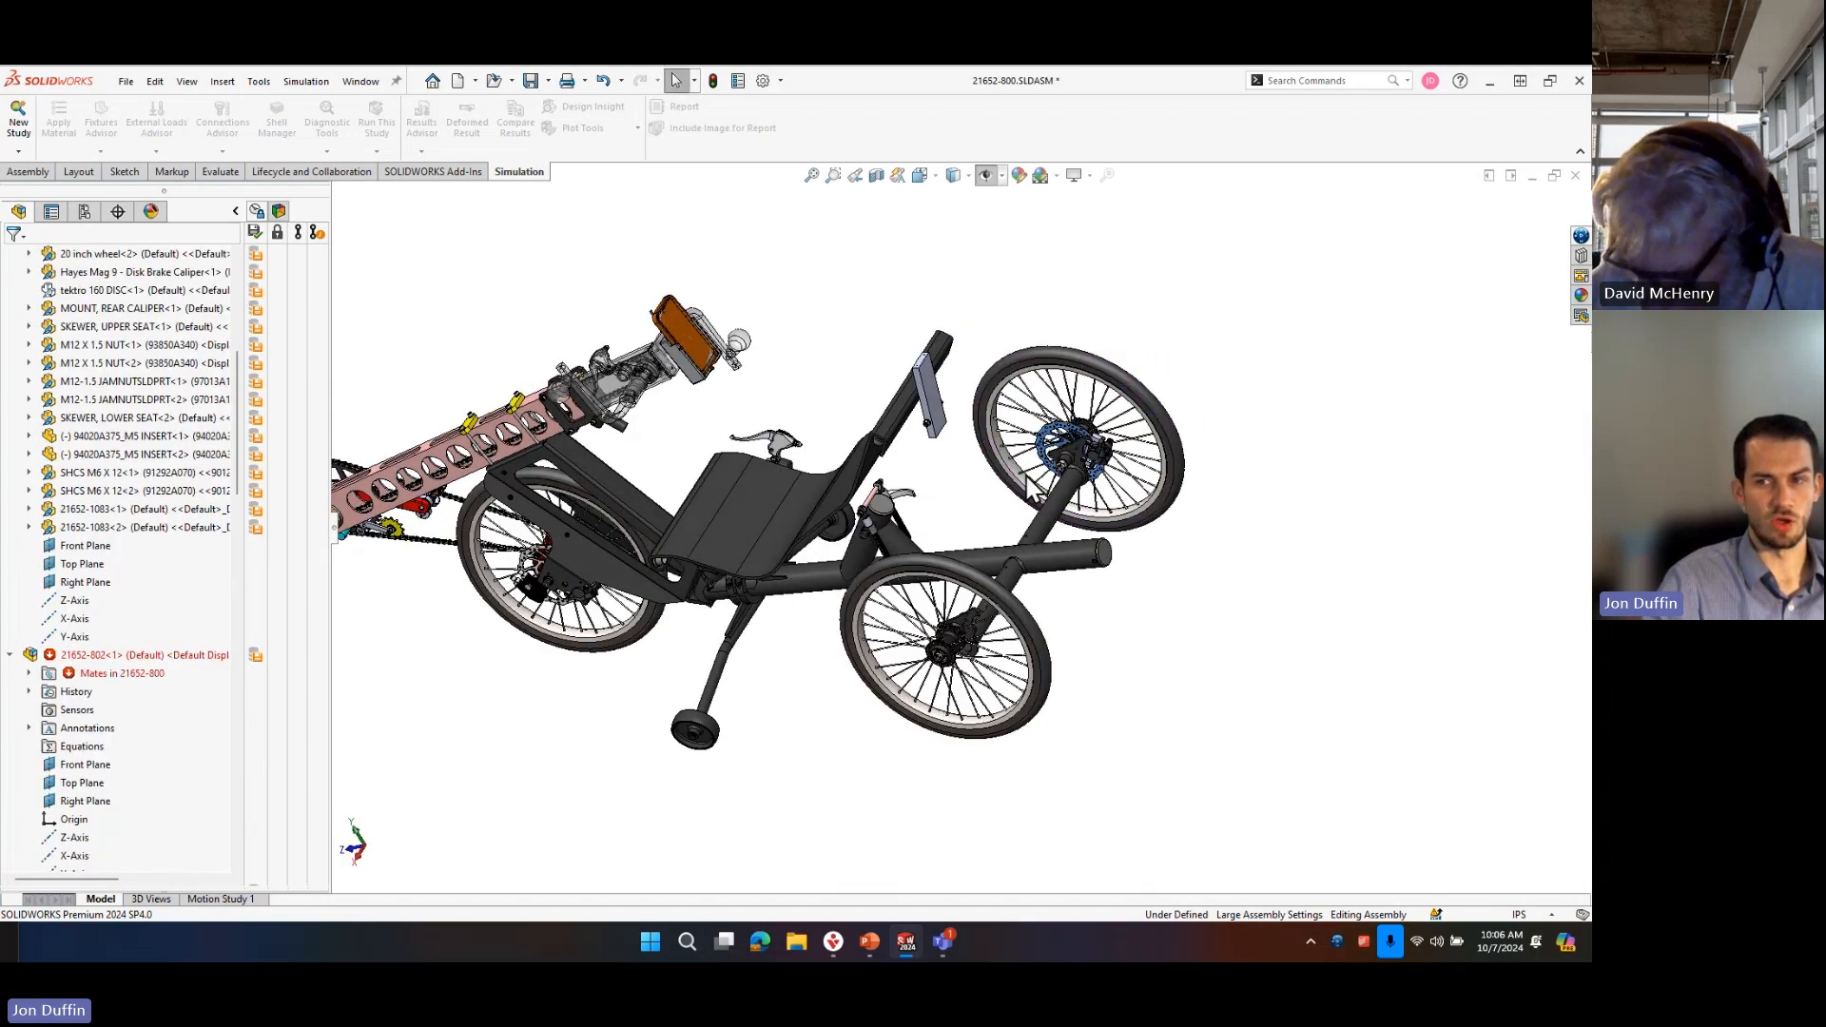
Hide the main frame tubing between the rear wheels and show it again.
{"action": "left_click", "coordinate": [1082, 471]}
{"action": "key", "text": "Tab"}
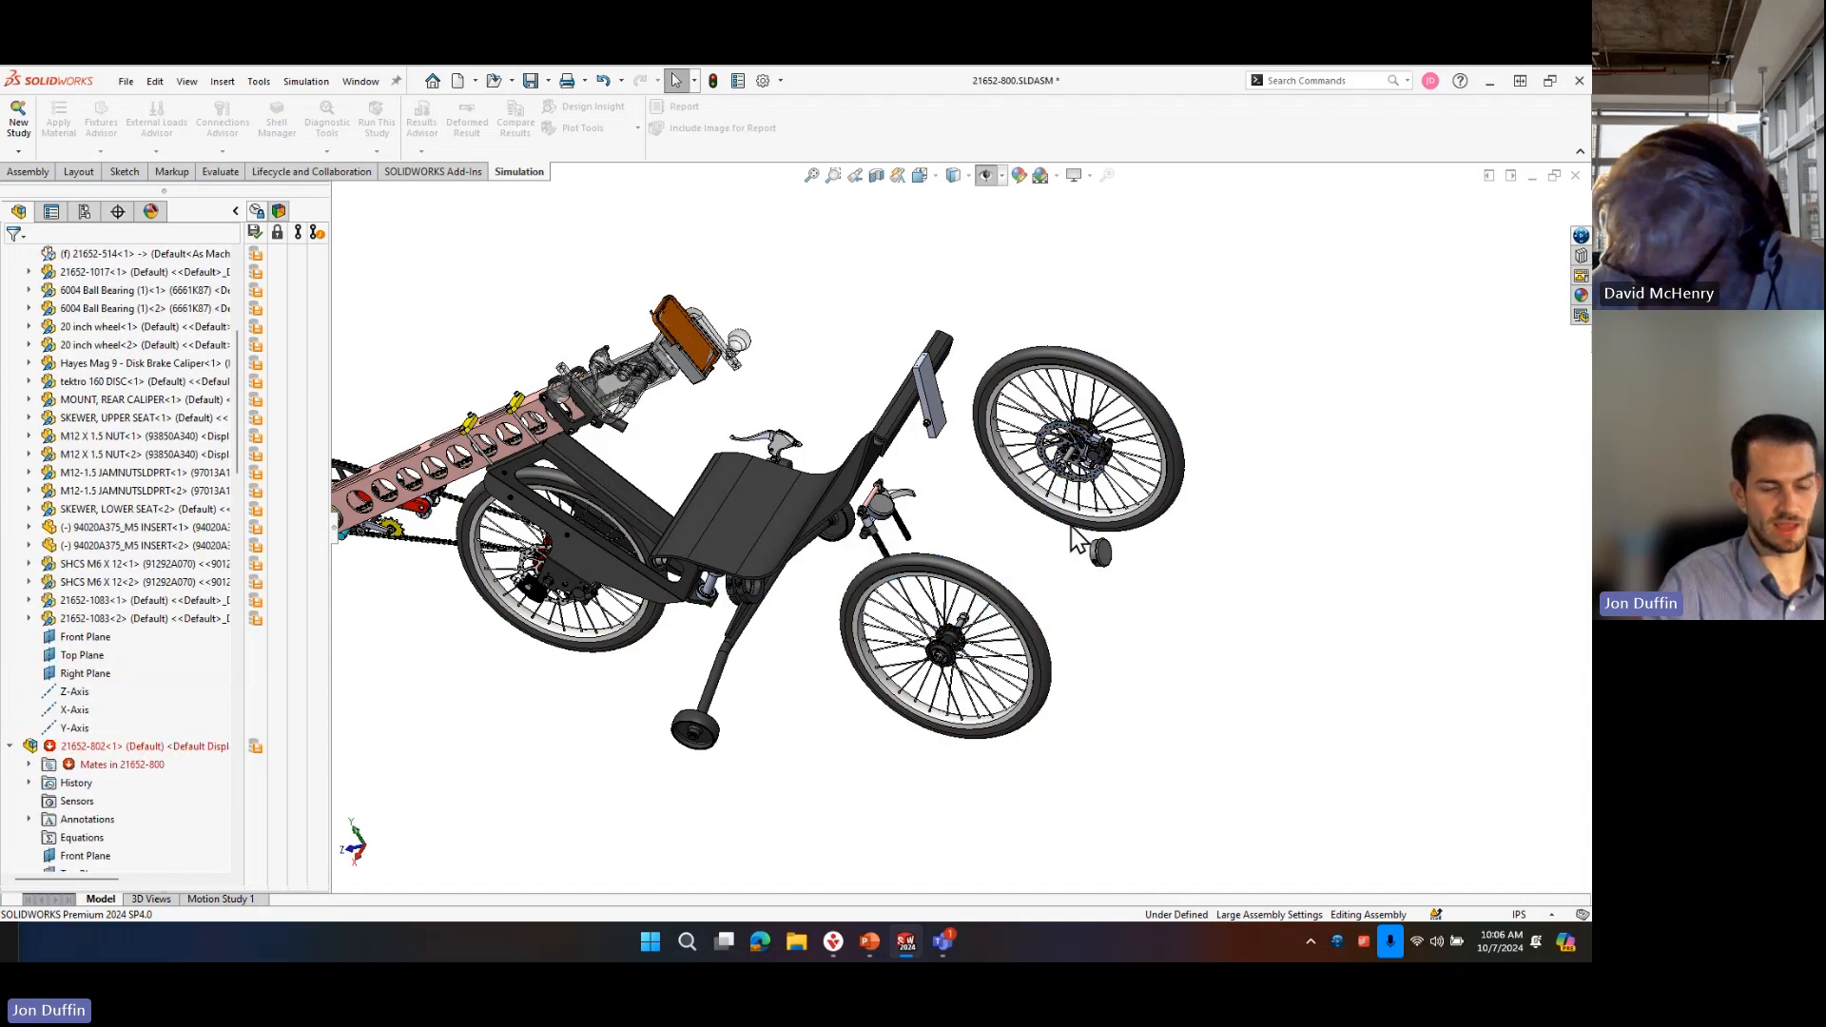
{"action": "key", "text": "shift+Tab"}
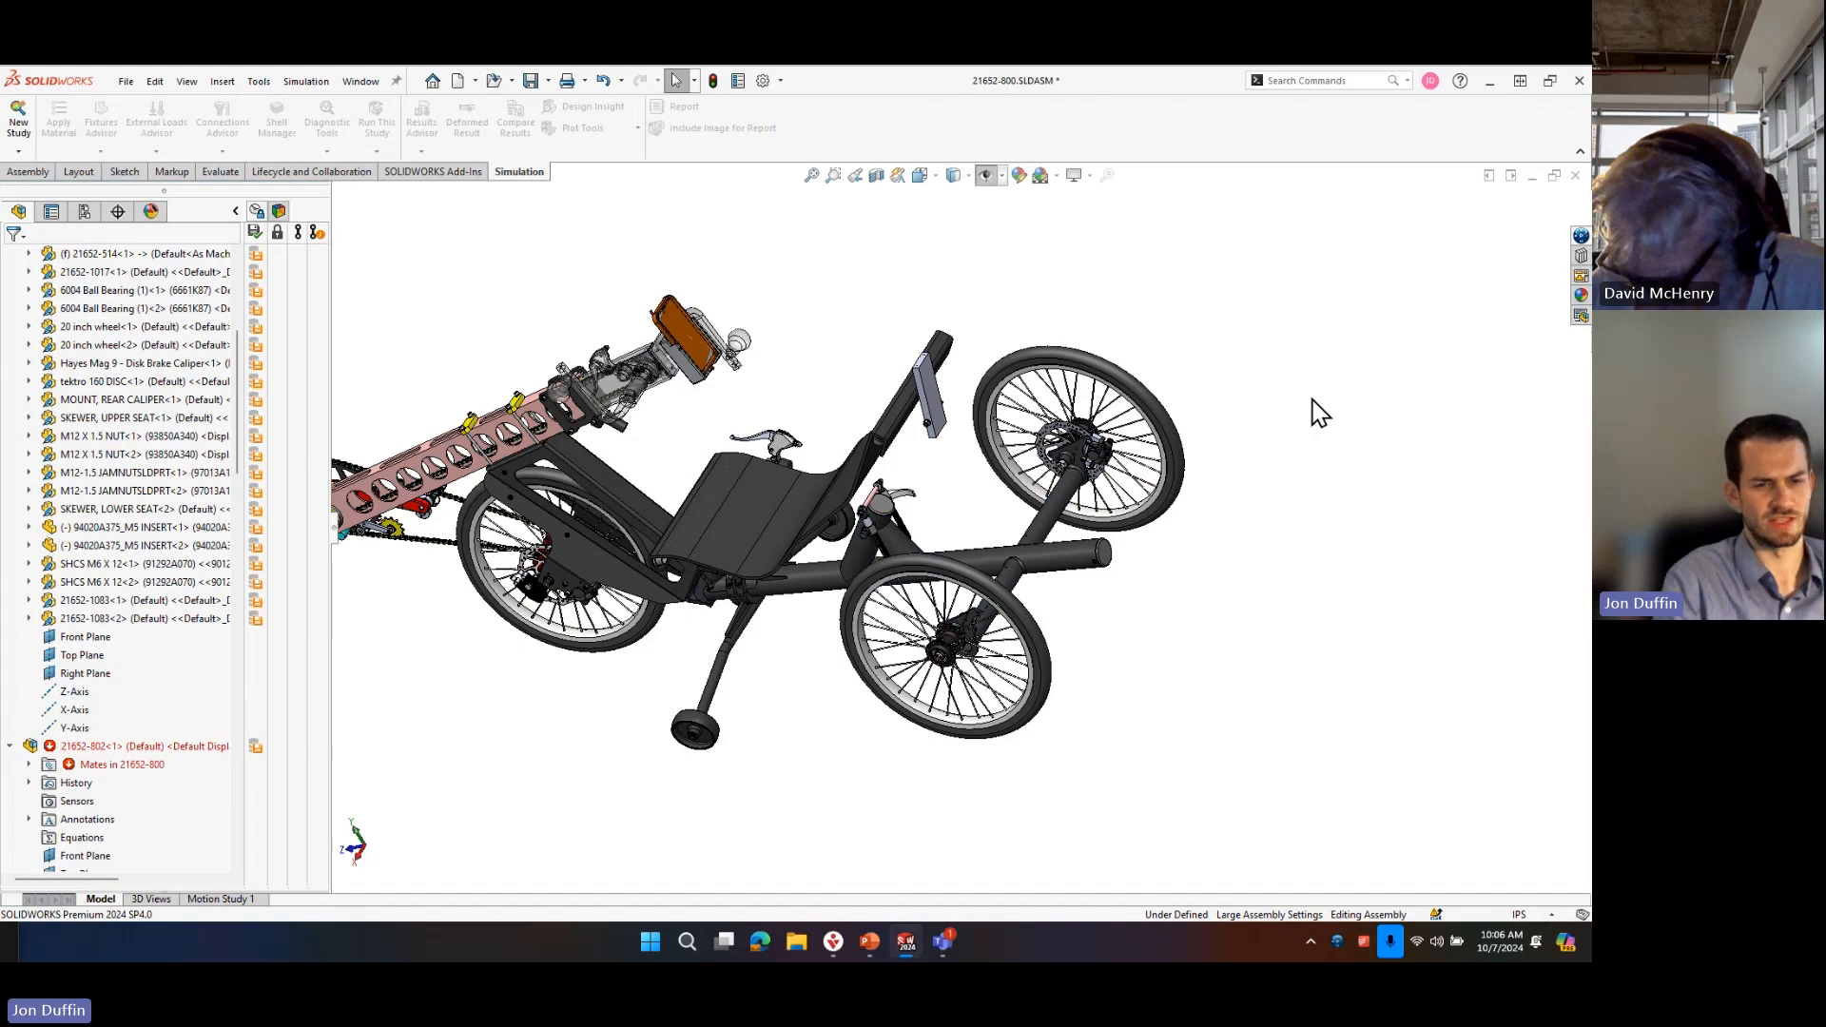
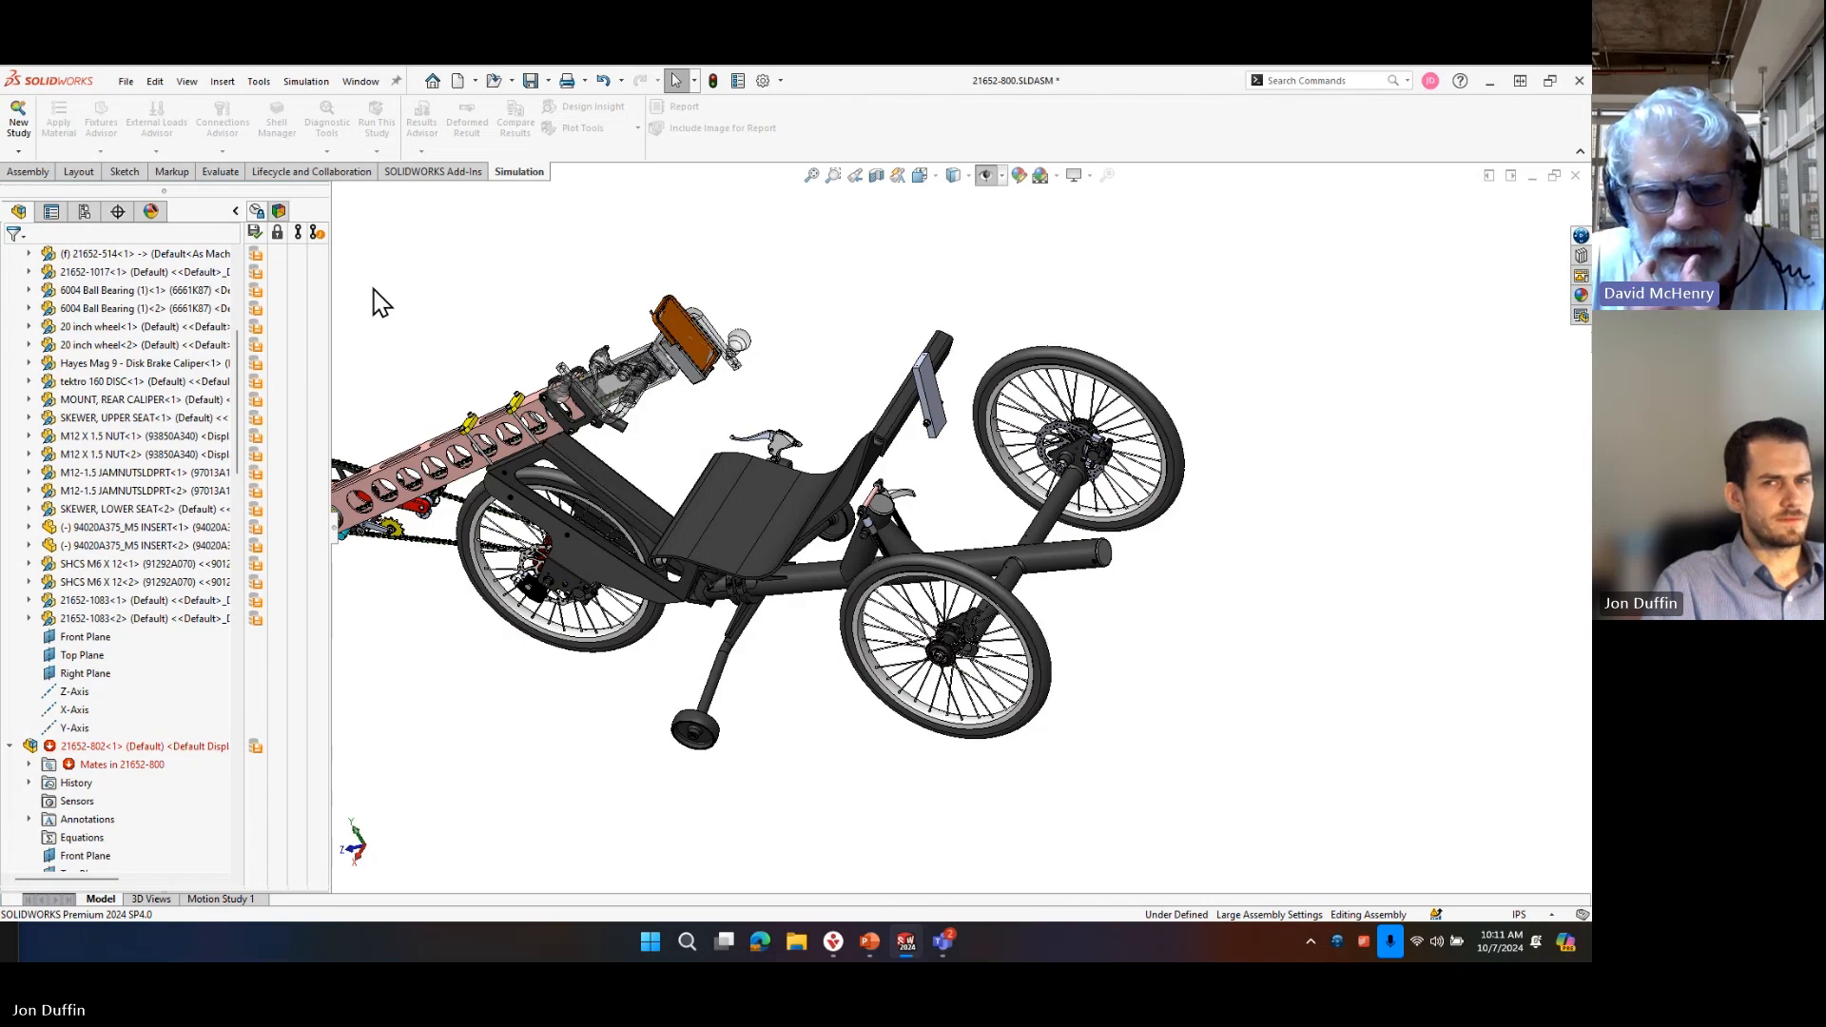
Open the 94020A375_M5 INSERT<2> component of the tricycle assembly as its own part.
{"action": "left_click", "coordinate": [236, 211]}
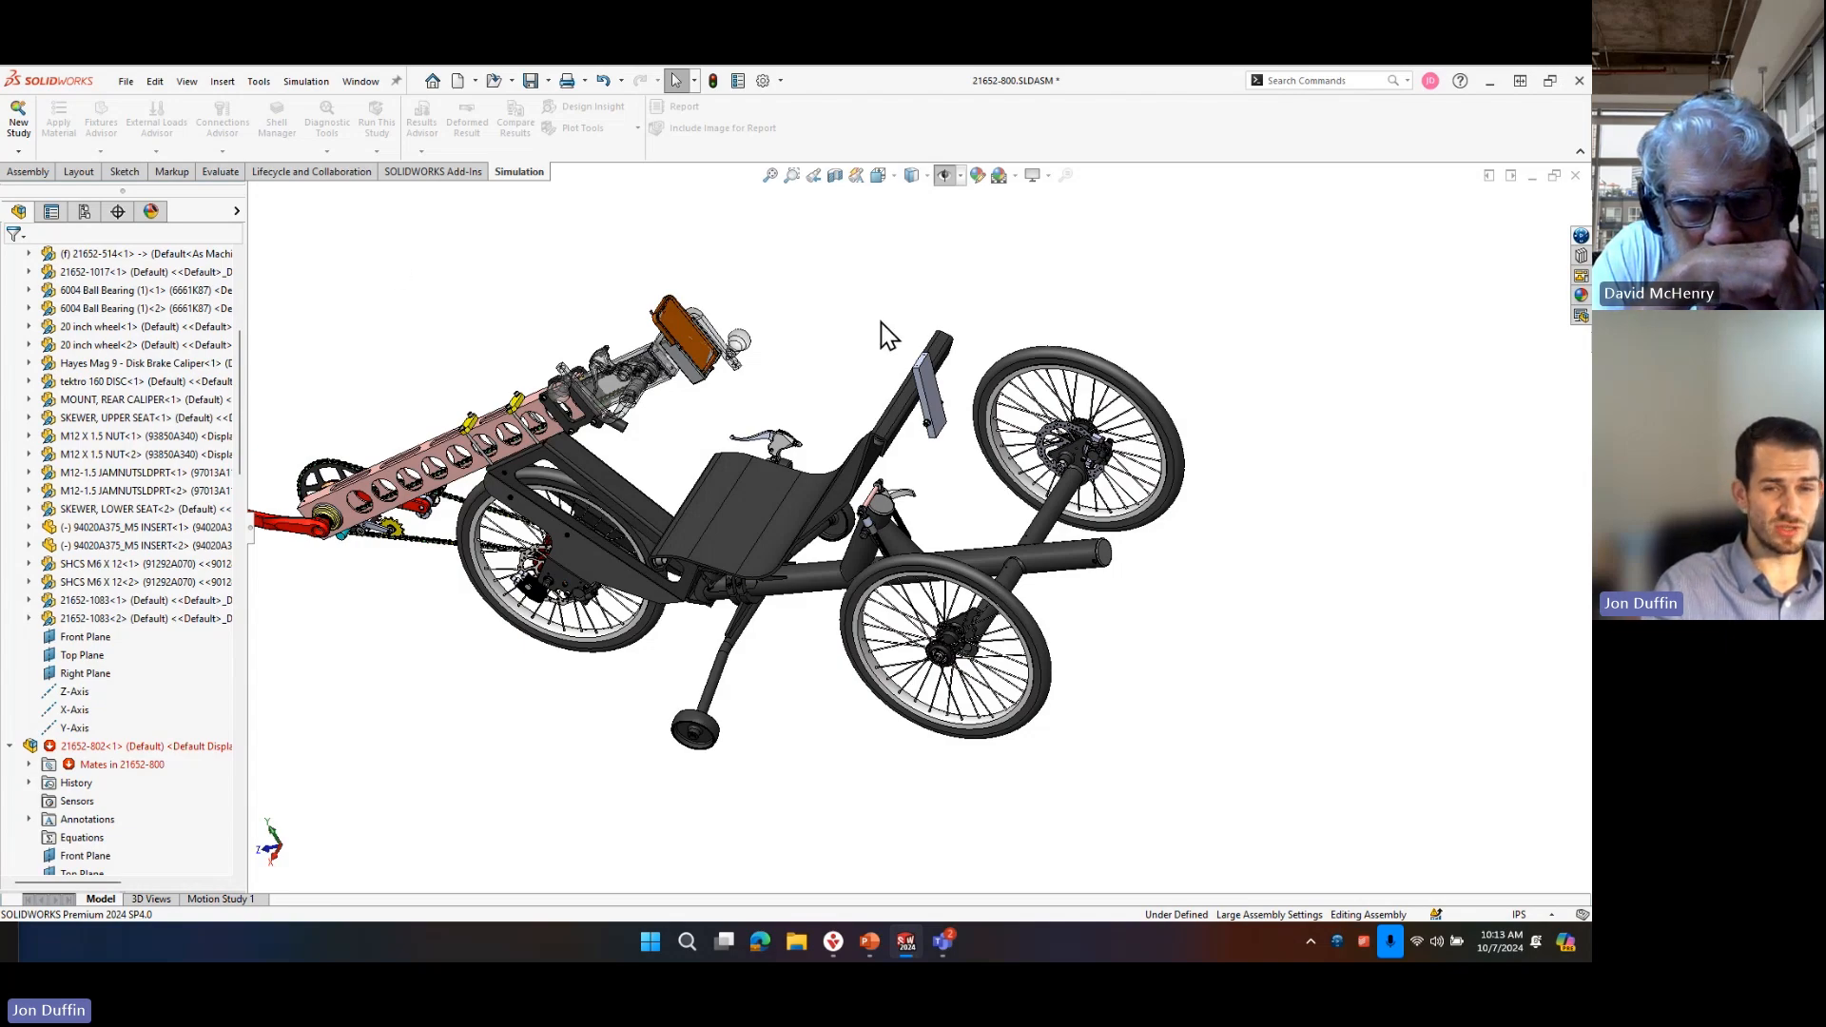
{"action": "left_click", "coordinate": [152, 529]}
{"action": "key", "text": "Escape"}
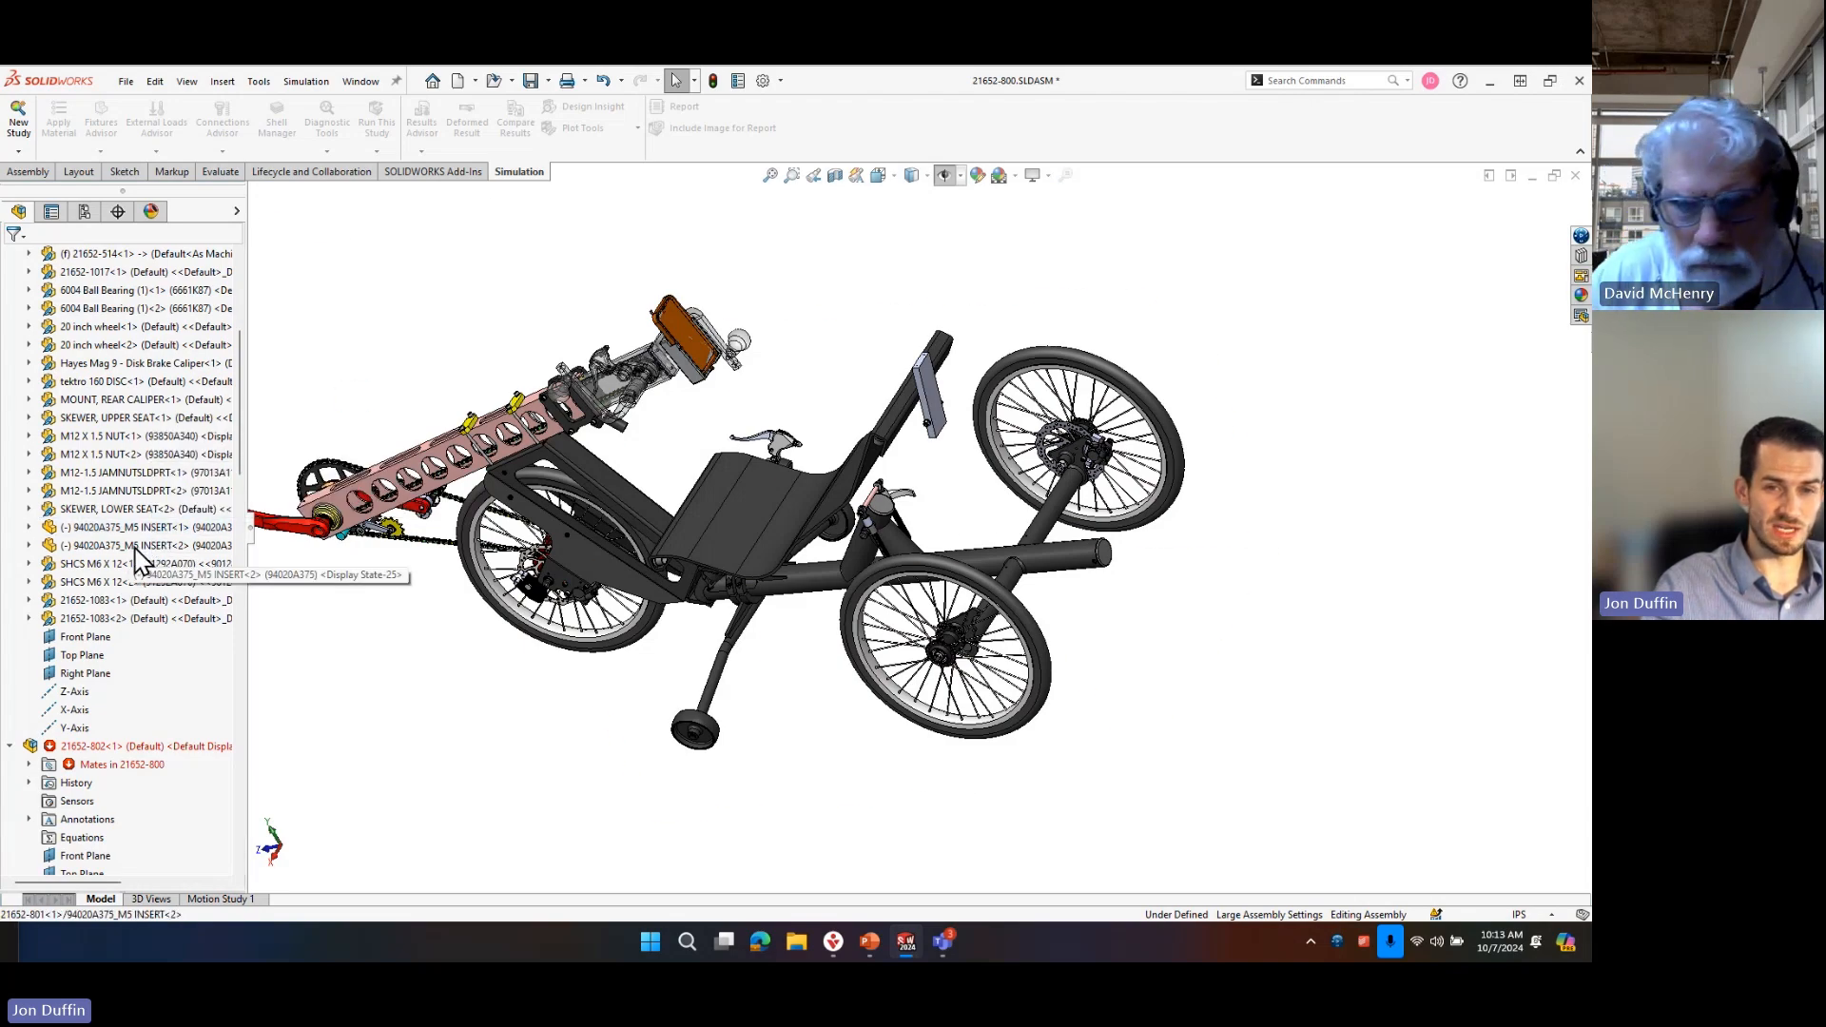
{"action": "left_click", "coordinate": [136, 548]}
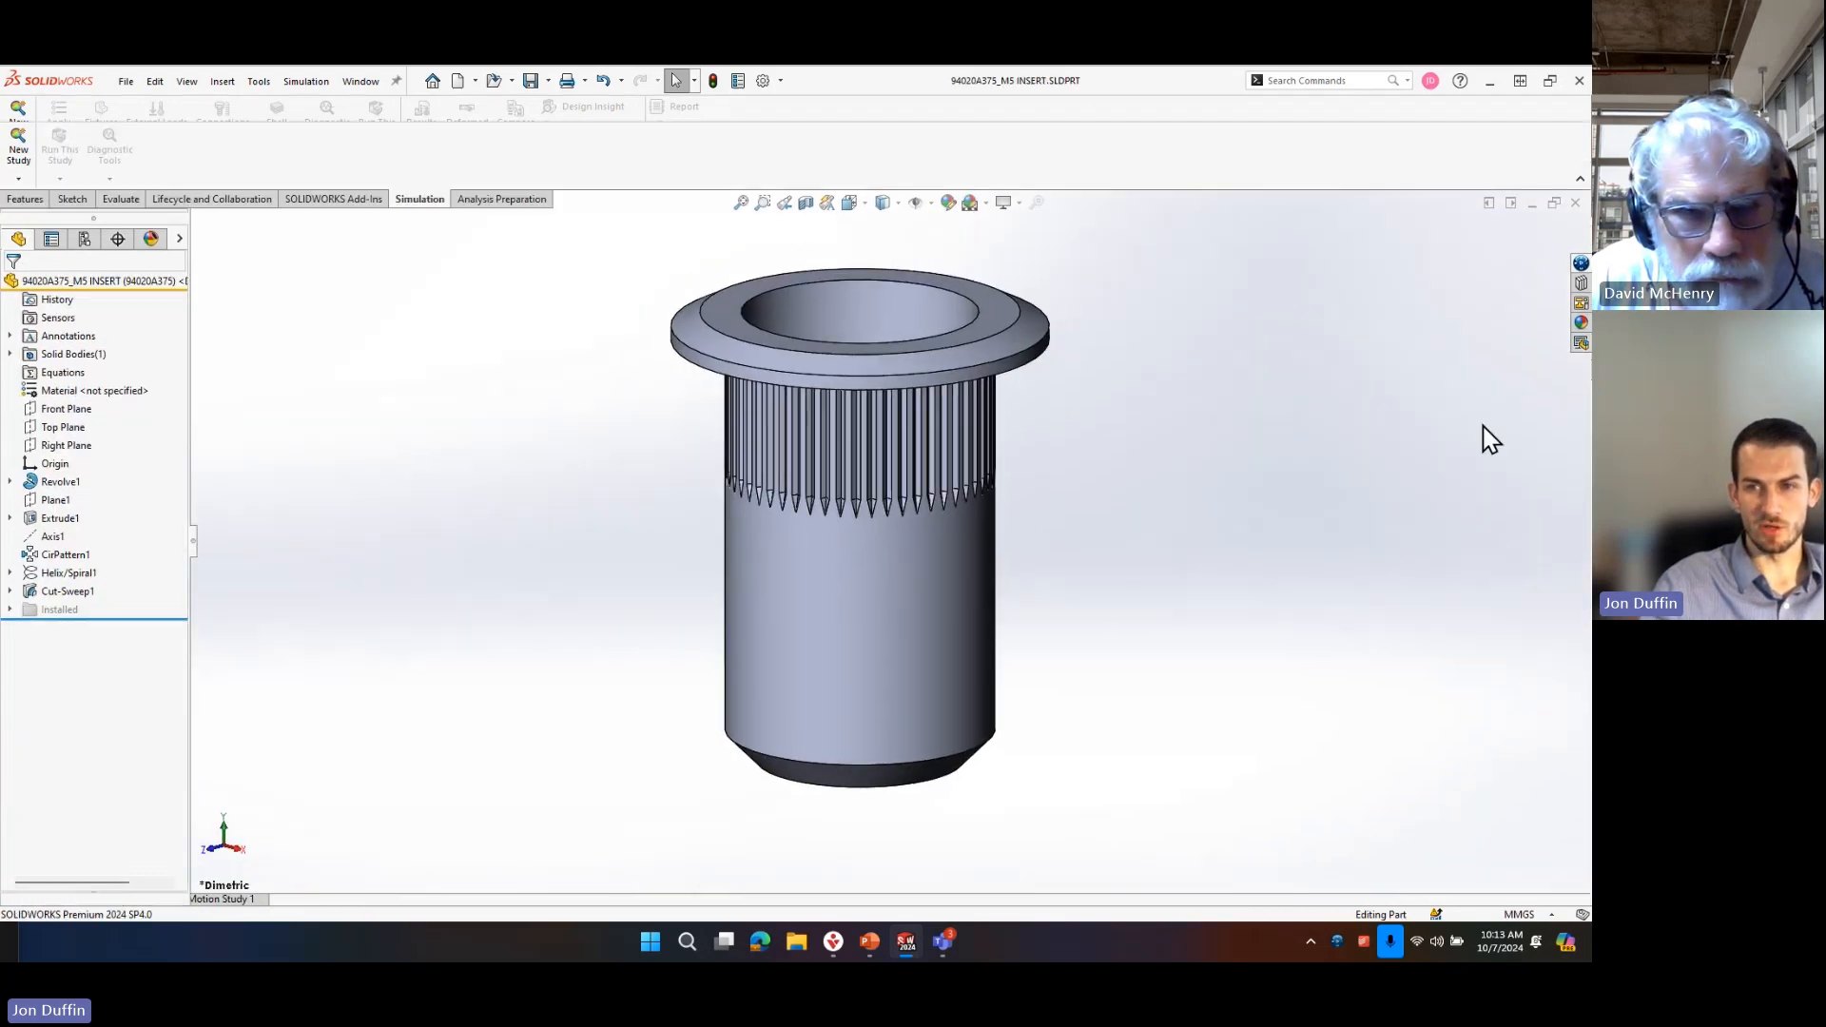
{"action": "middle_click_drag", "start_coordinate": [1133, 426], "coordinate": [1198, 419]}
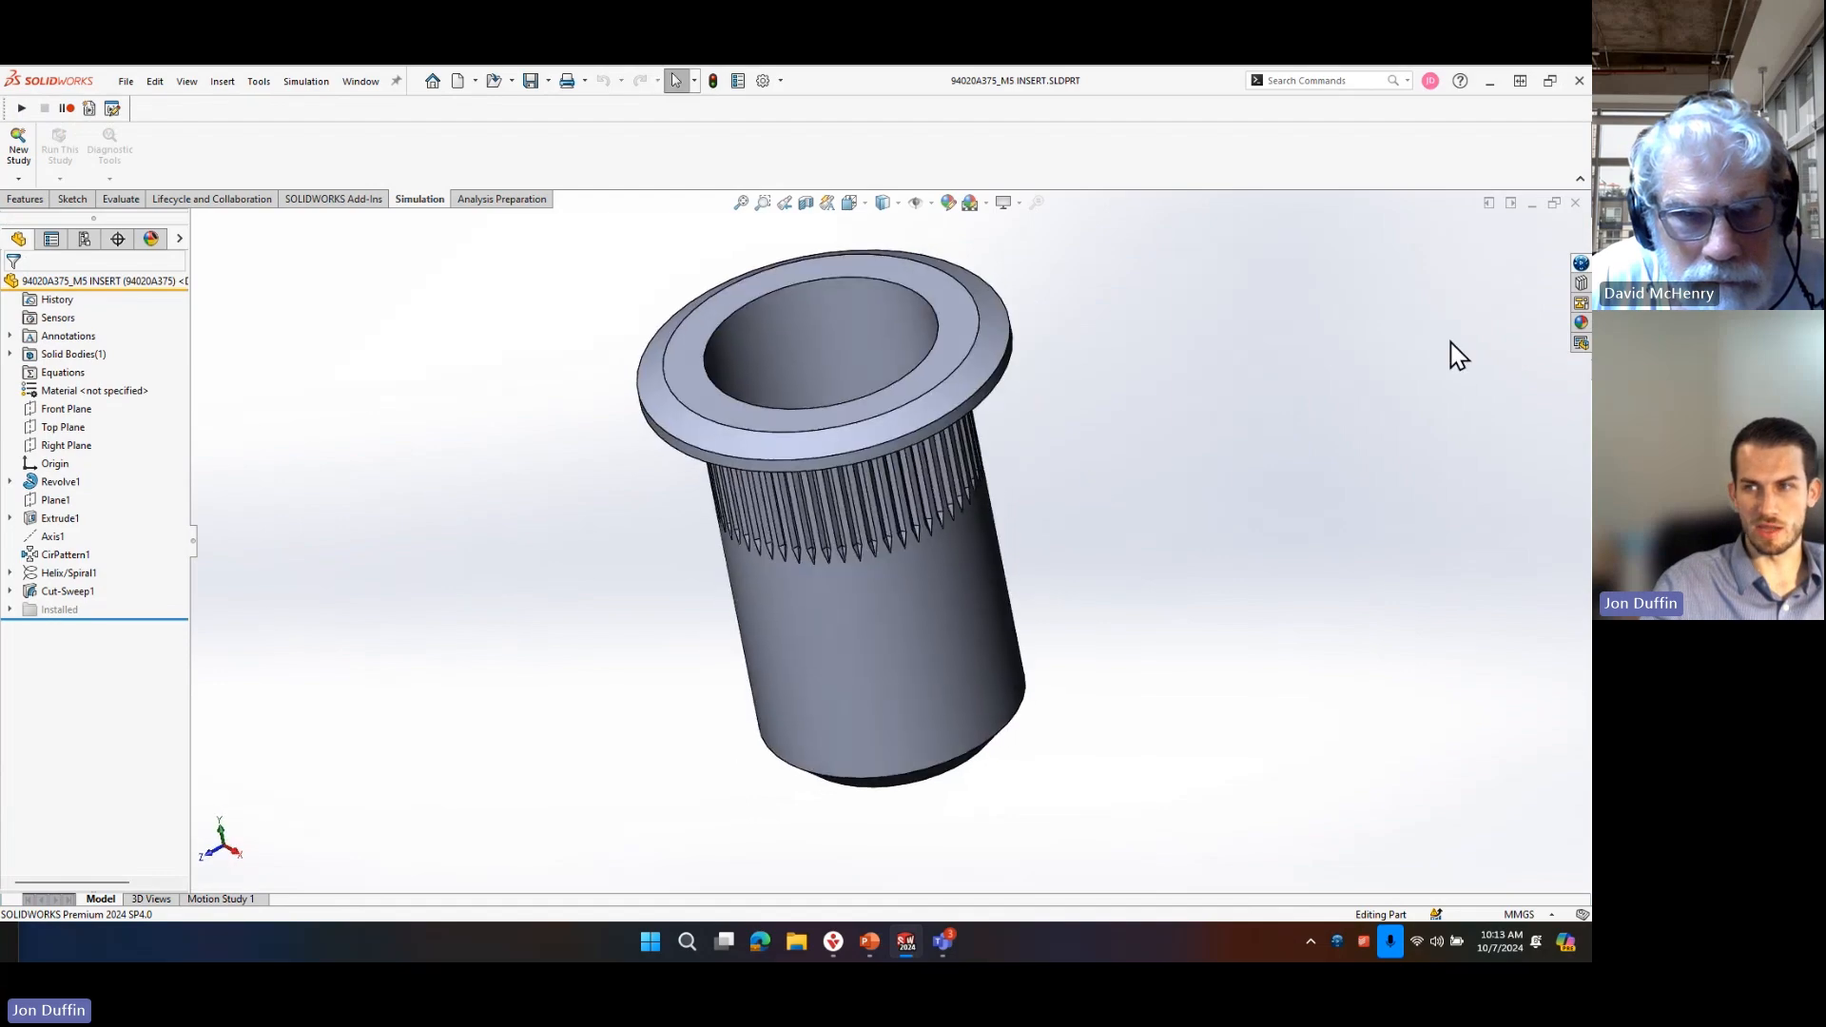
Show the M5 insert in the 3DEXPERIENCE session and bring up its save-to-platform settings for the JDVault collaborative space.
{"action": "left_click", "coordinate": [1580, 263]}
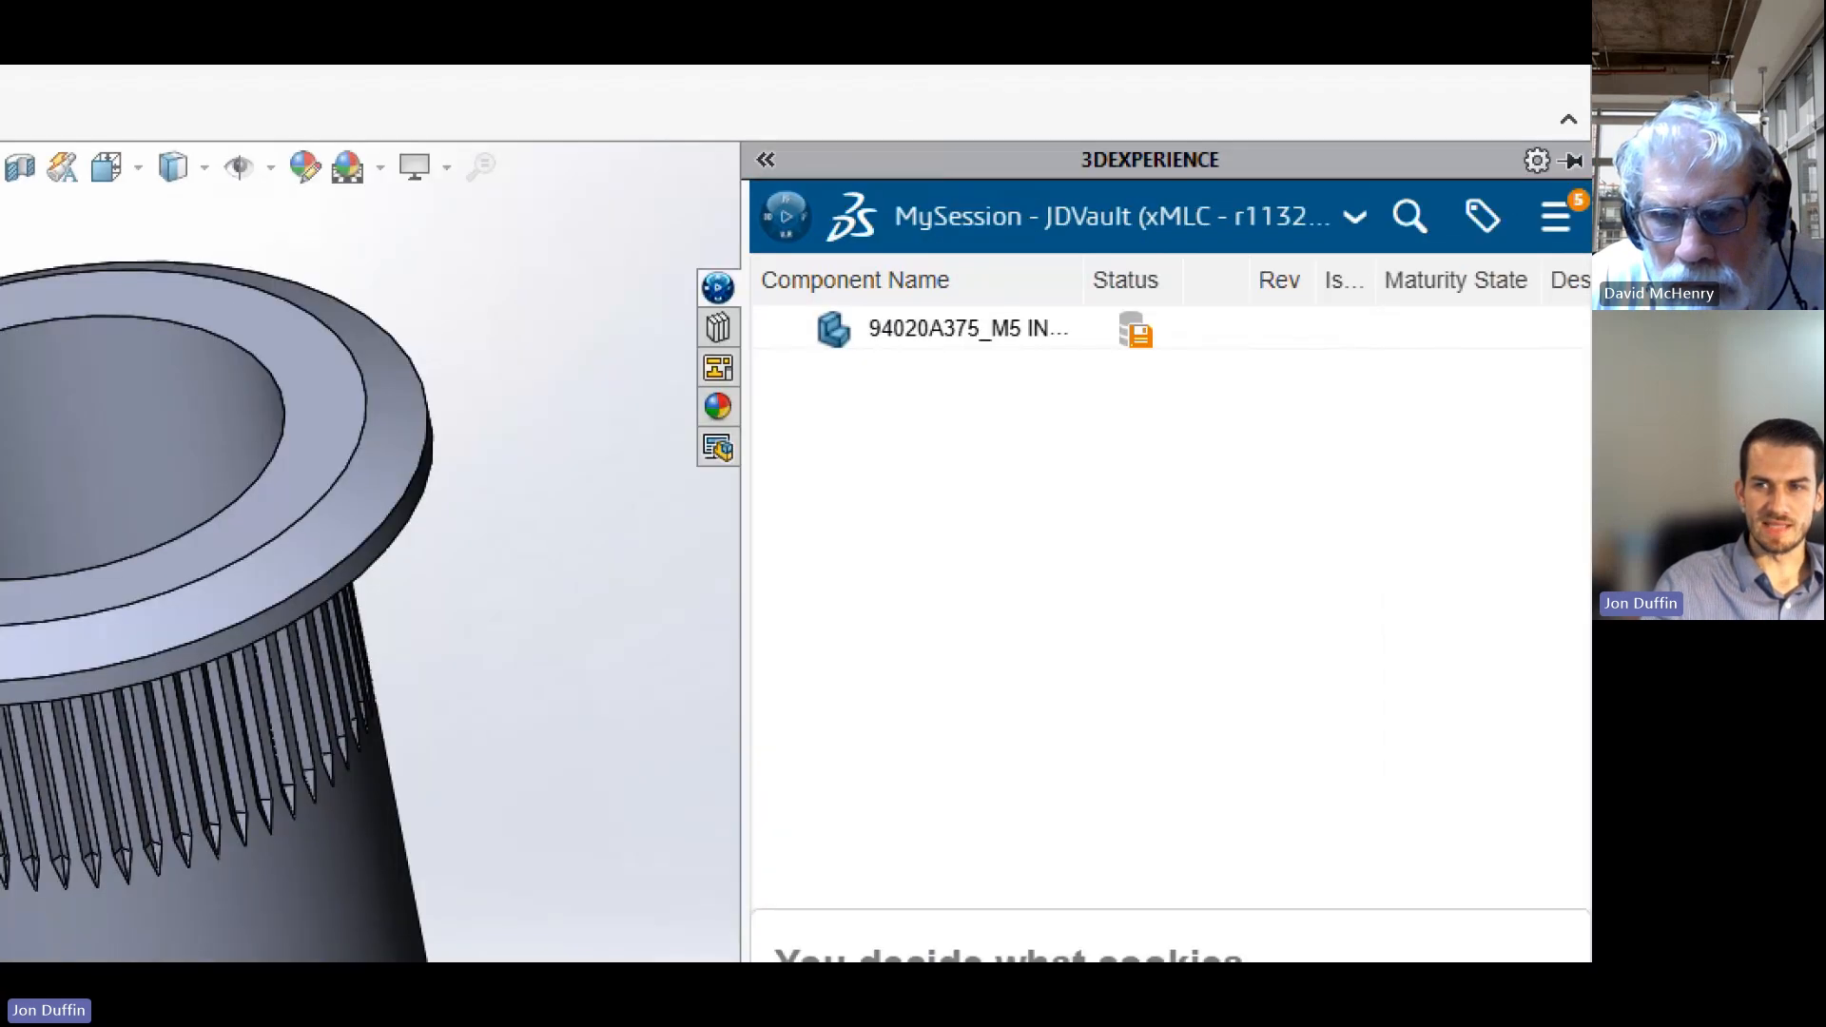
{"action": "mouse_move", "coordinate": [639, 219]}
{"action": "left_mouse_down"}
{"action": "mouse_move", "coordinate": [1052, 473]}
{"action": "mouse_move", "coordinate": [1588, 518]}
{"action": "left_mouse_up"}
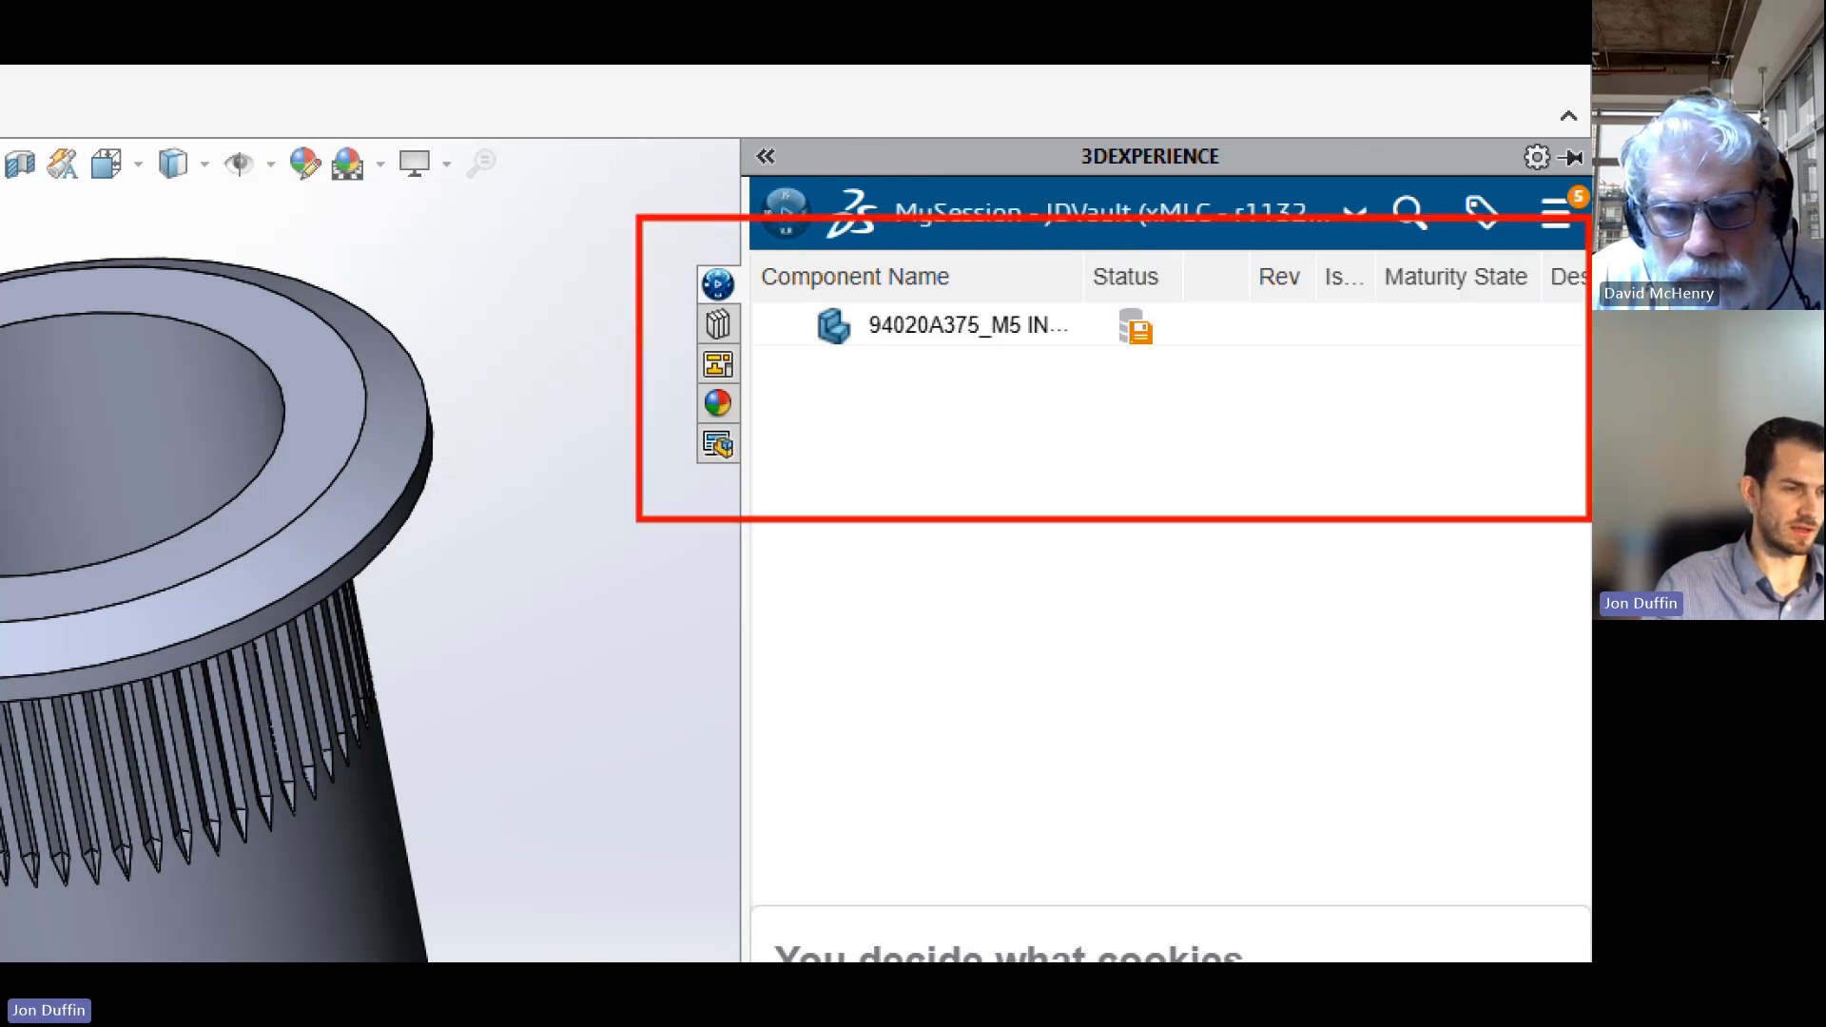
{"action": "left_click_drag", "start_coordinate": [1095, 275], "coordinate": [1177, 359]}
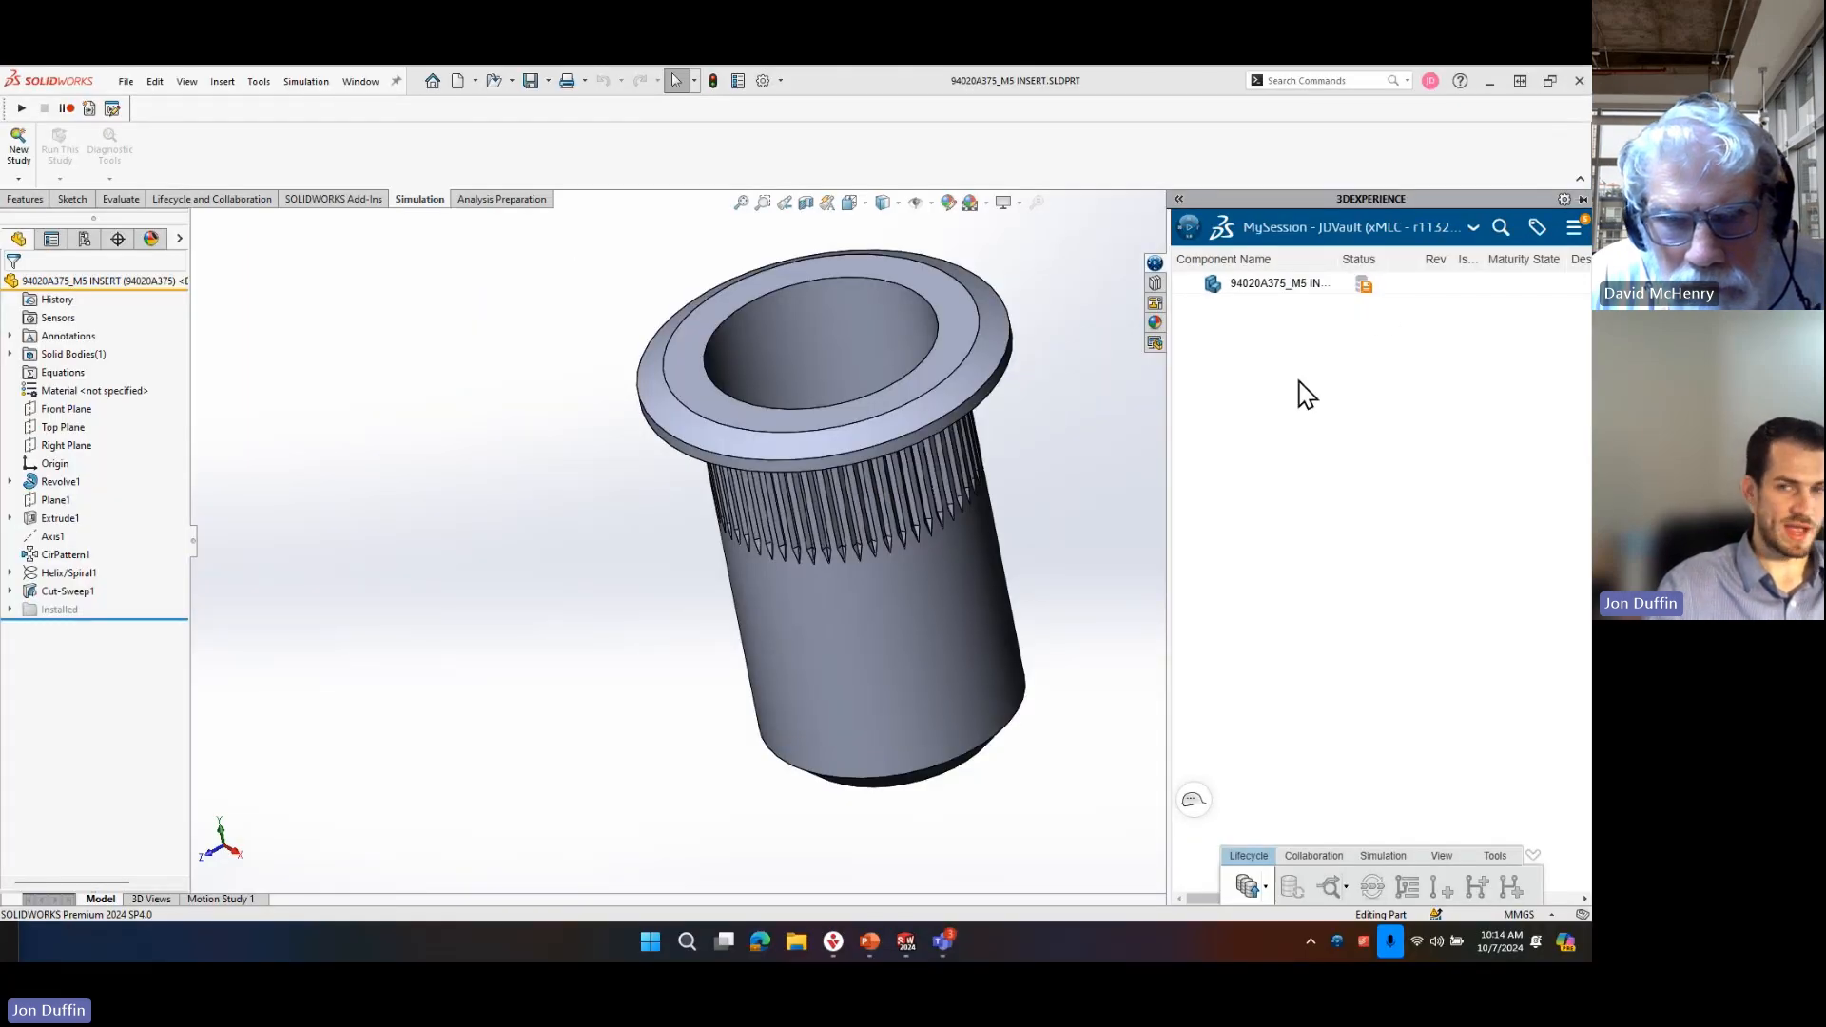
{"action": "right_click", "coordinate": [1279, 283]}
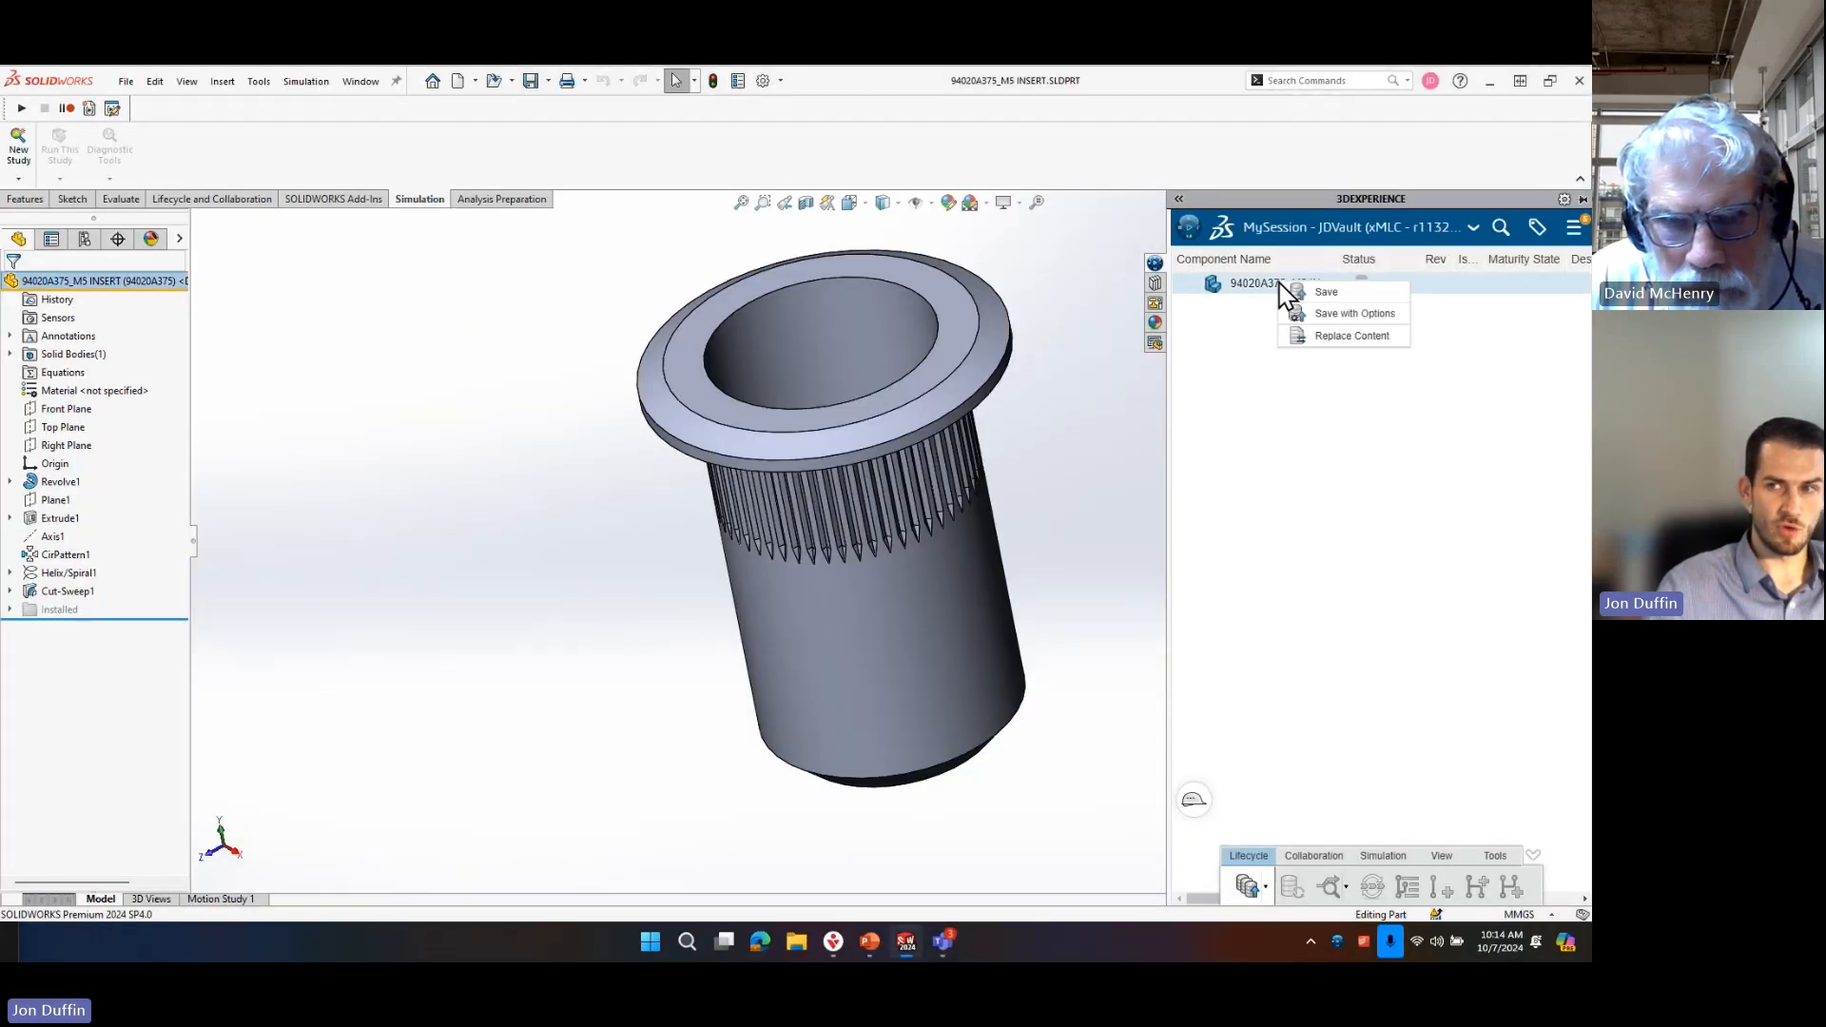
{"action": "left_click", "coordinate": [1339, 297]}
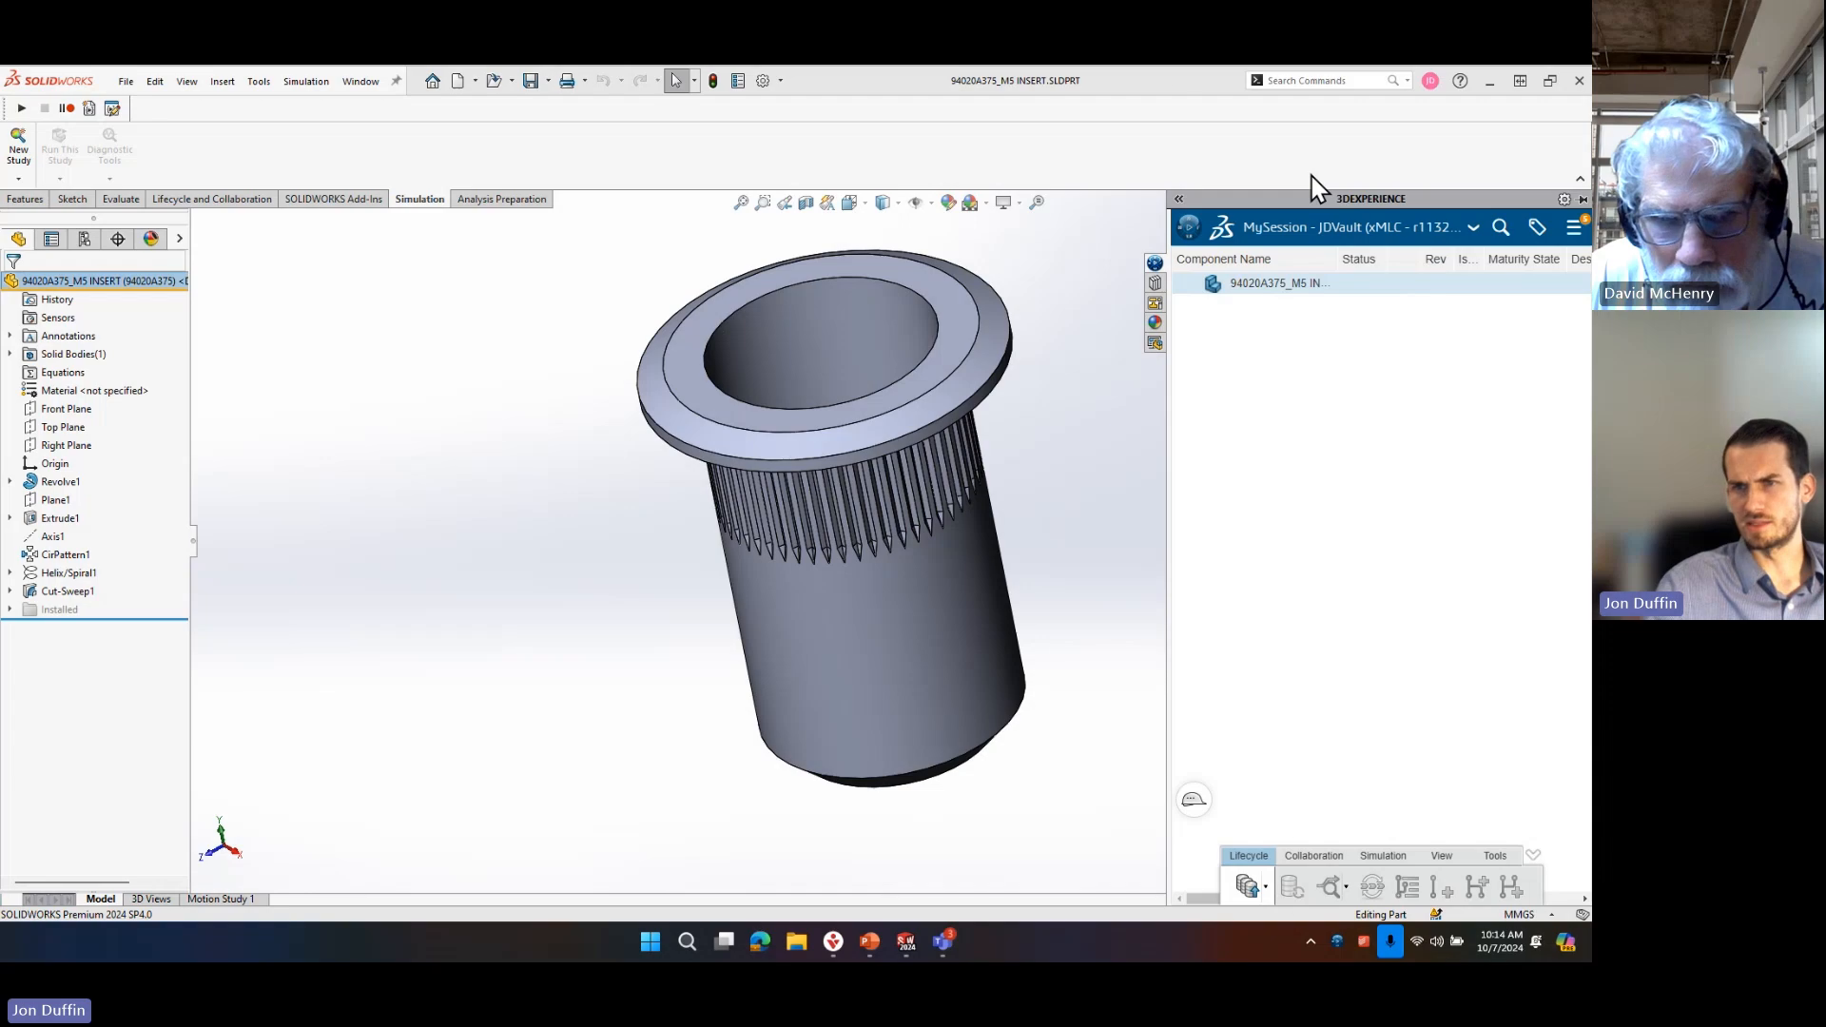
{"action": "key", "text": "ctrl+s"}
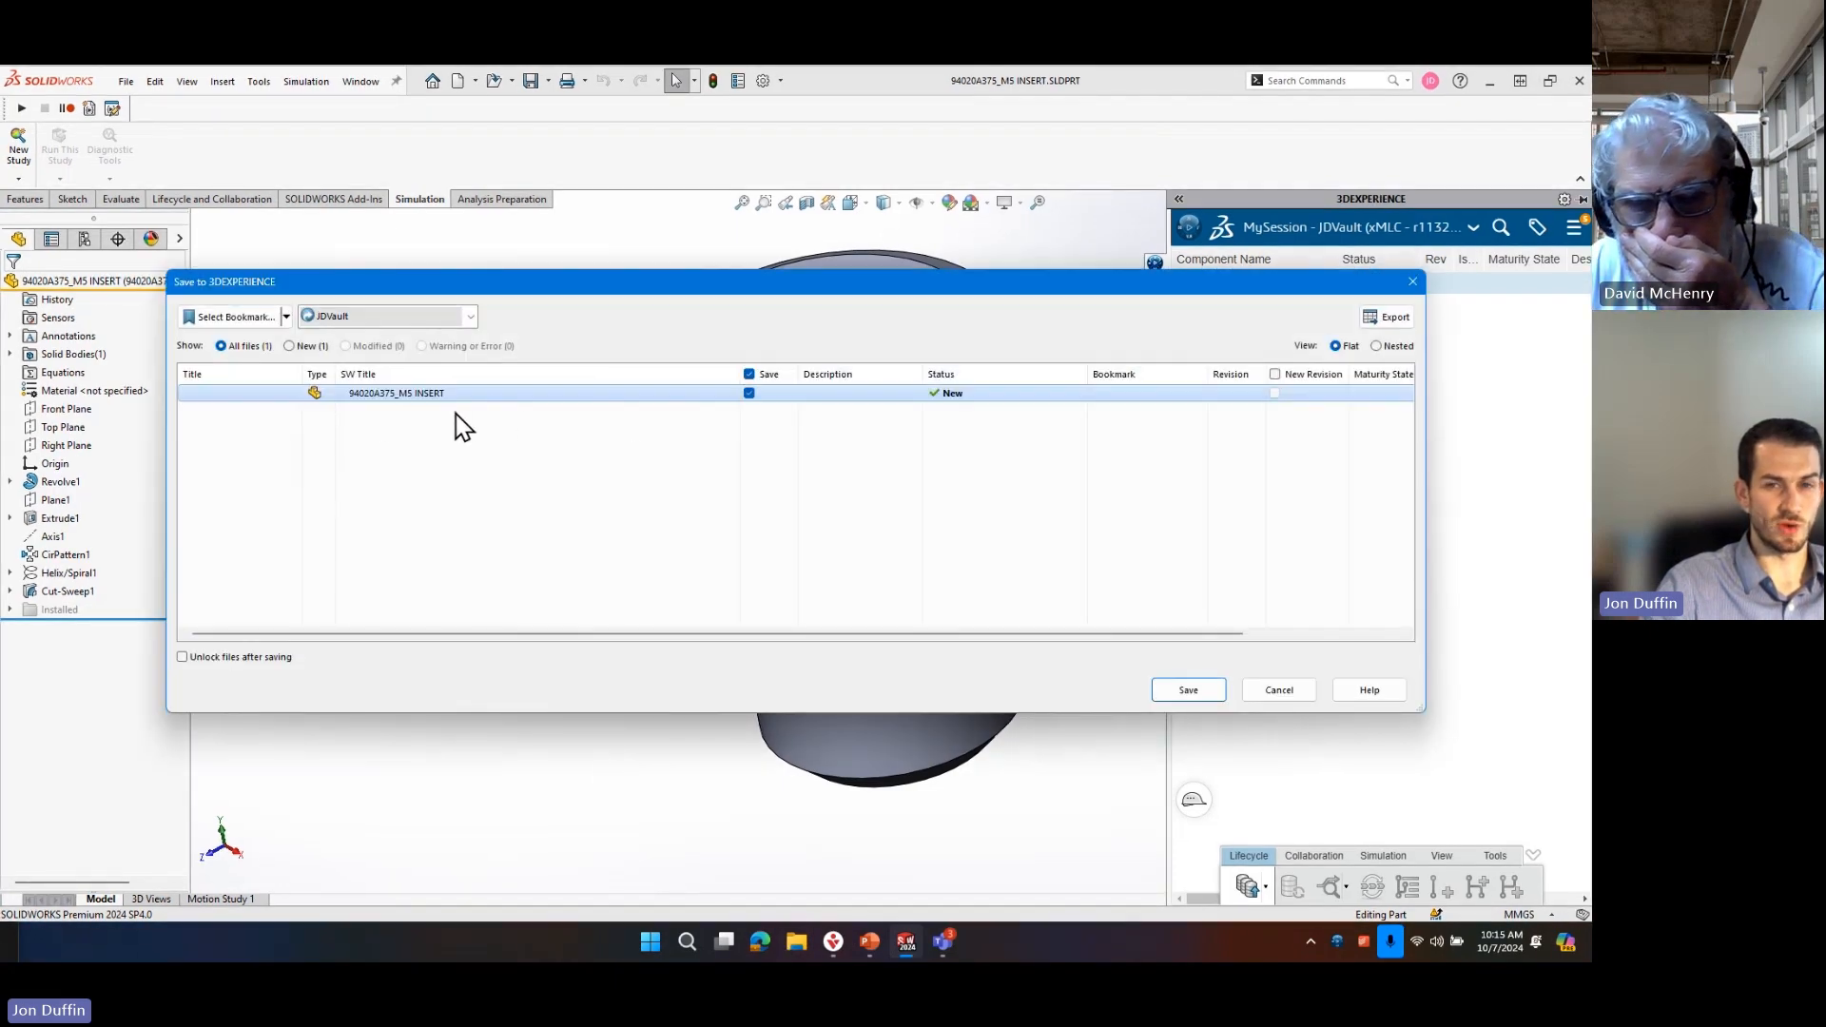
{"action": "left_click_drag", "start_coordinate": [551, 285], "coordinate": [609, 282]}
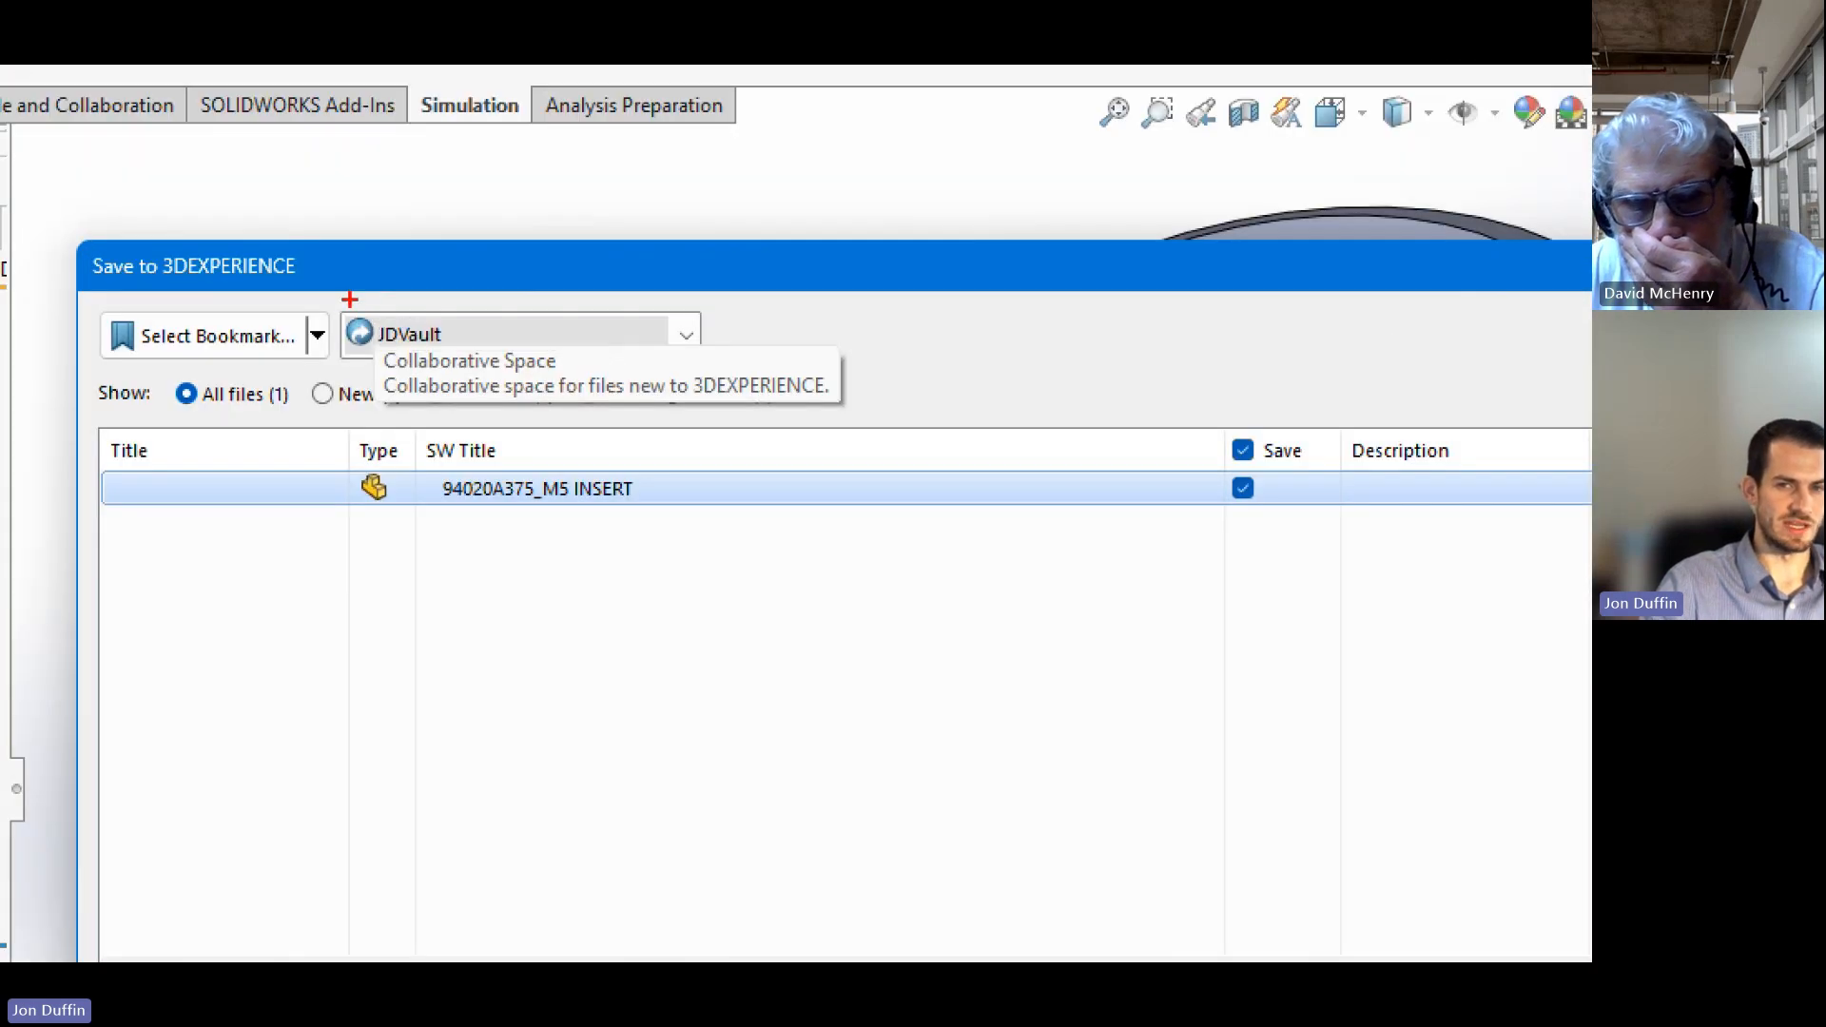
{"action": "mouse_move", "coordinate": [349, 299]}
{"action": "left_mouse_down"}
{"action": "mouse_move", "coordinate": [595, 379]}
{"action": "mouse_move", "coordinate": [709, 373]}
{"action": "left_mouse_up"}
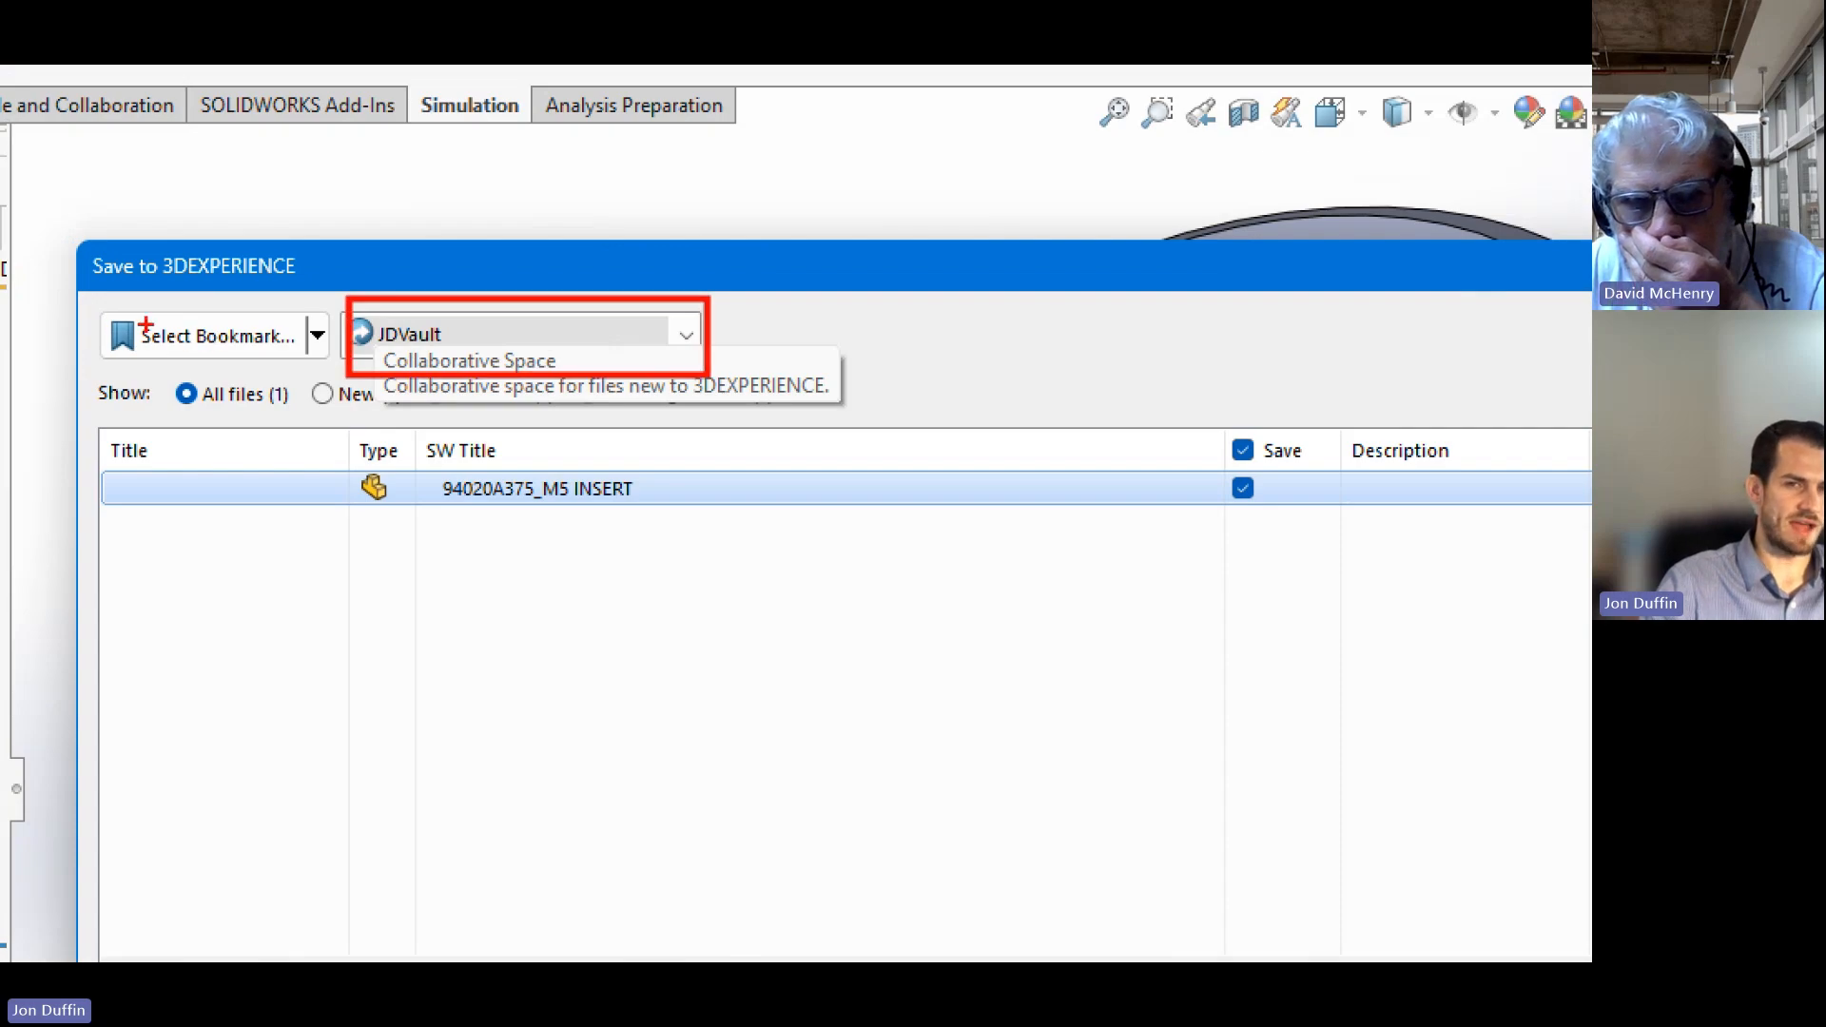
{"action": "mouse_move", "coordinate": [94, 299]}
{"action": "left_mouse_down"}
{"action": "mouse_move", "coordinate": [314, 390]}
{"action": "mouse_move", "coordinate": [340, 370]}
{"action": "left_mouse_up"}
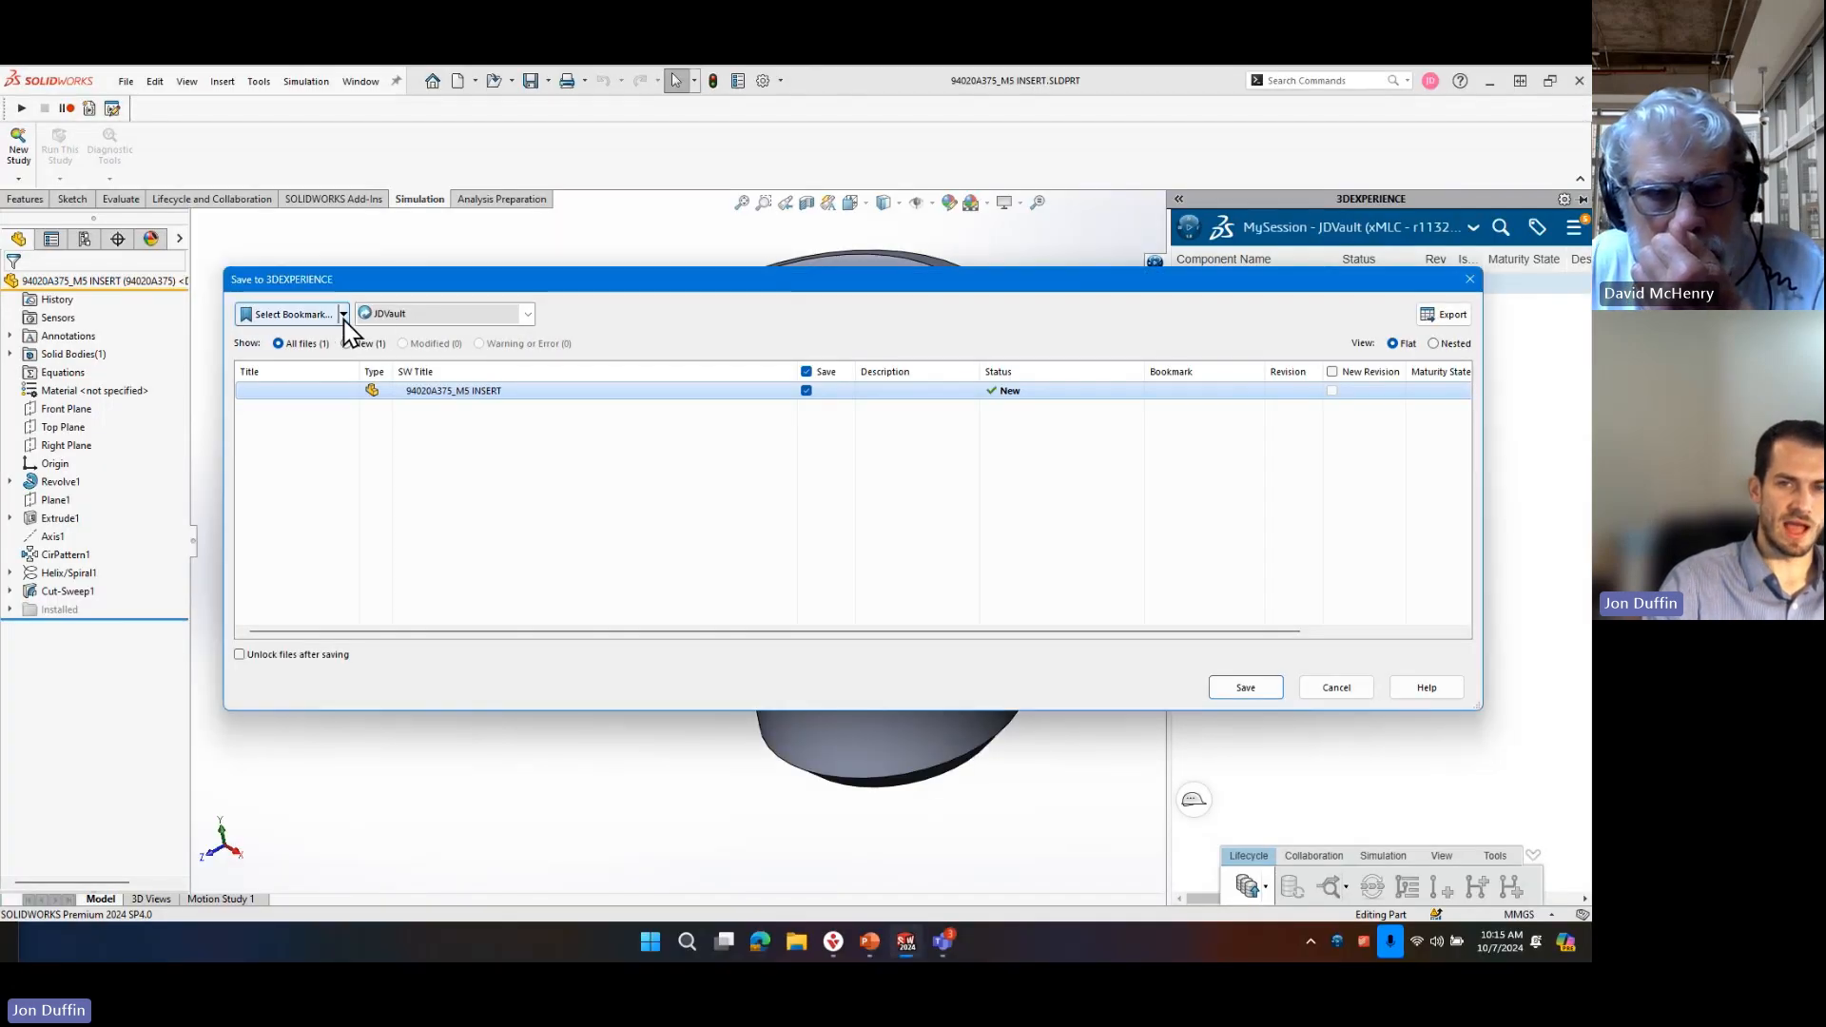
{"action": "left_click", "coordinate": [317, 334]}
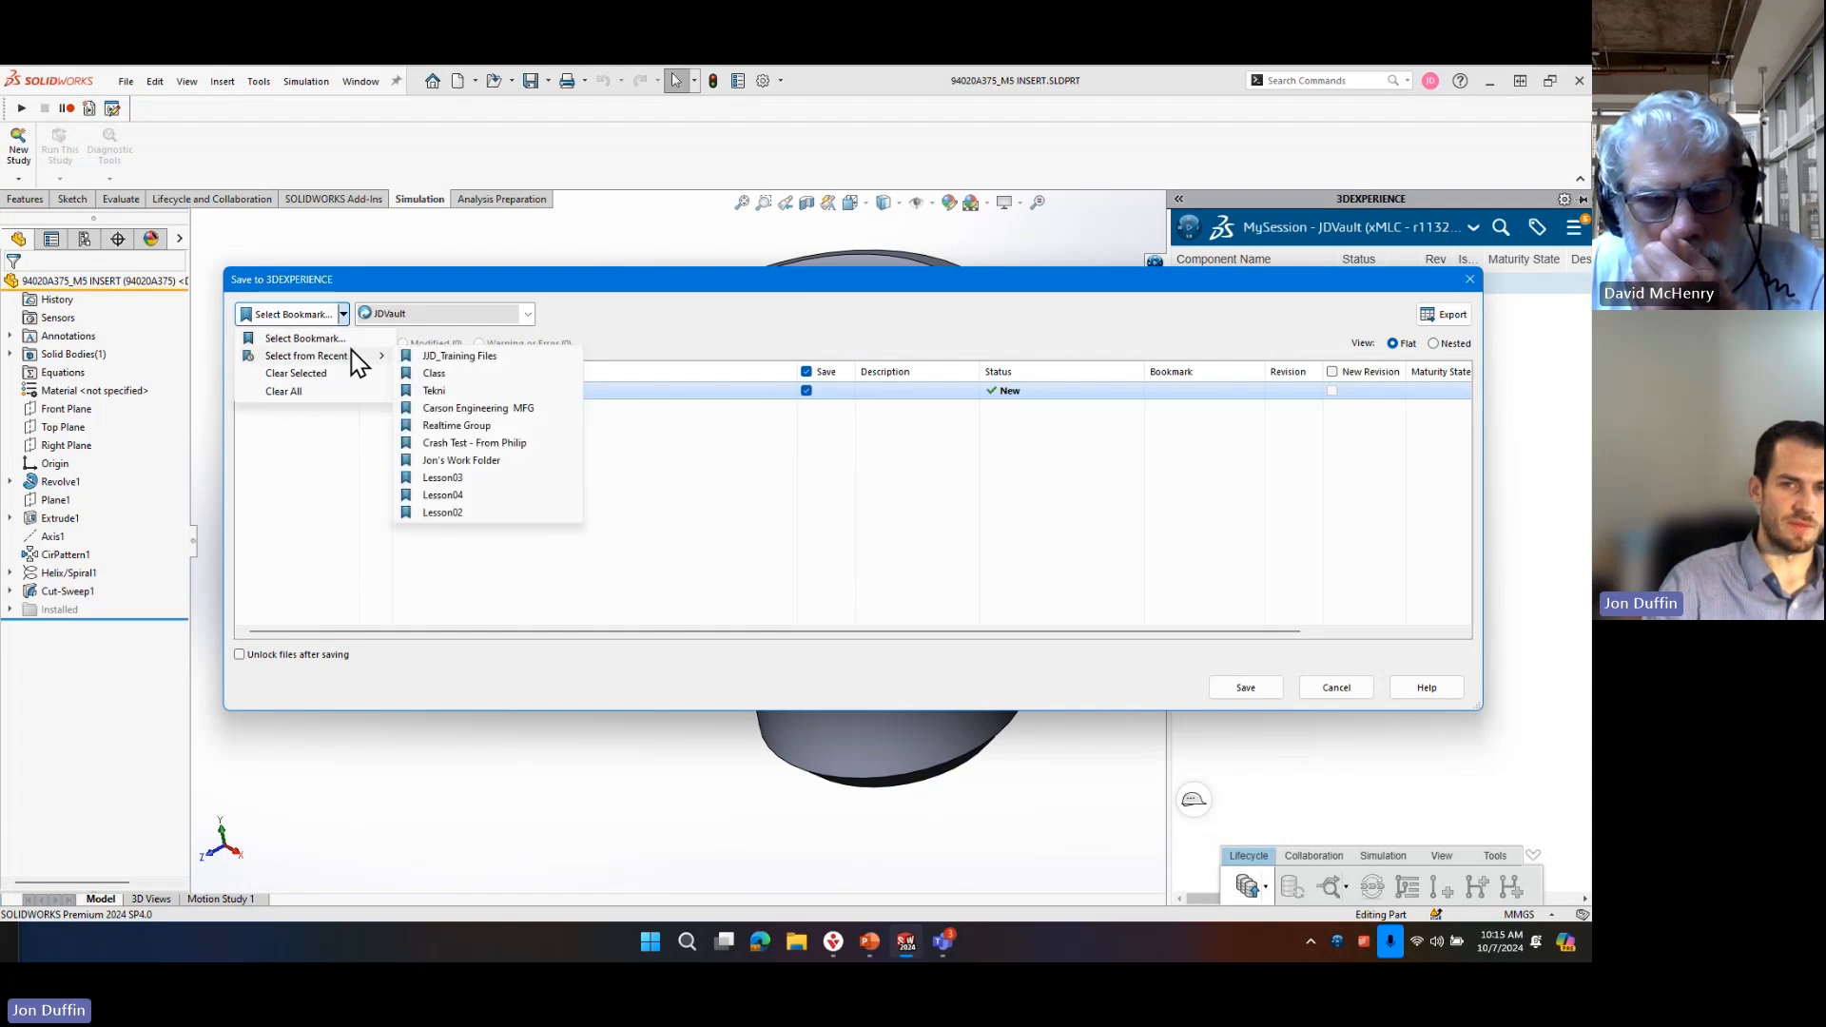
{"action": "left_click", "coordinate": [359, 344]}
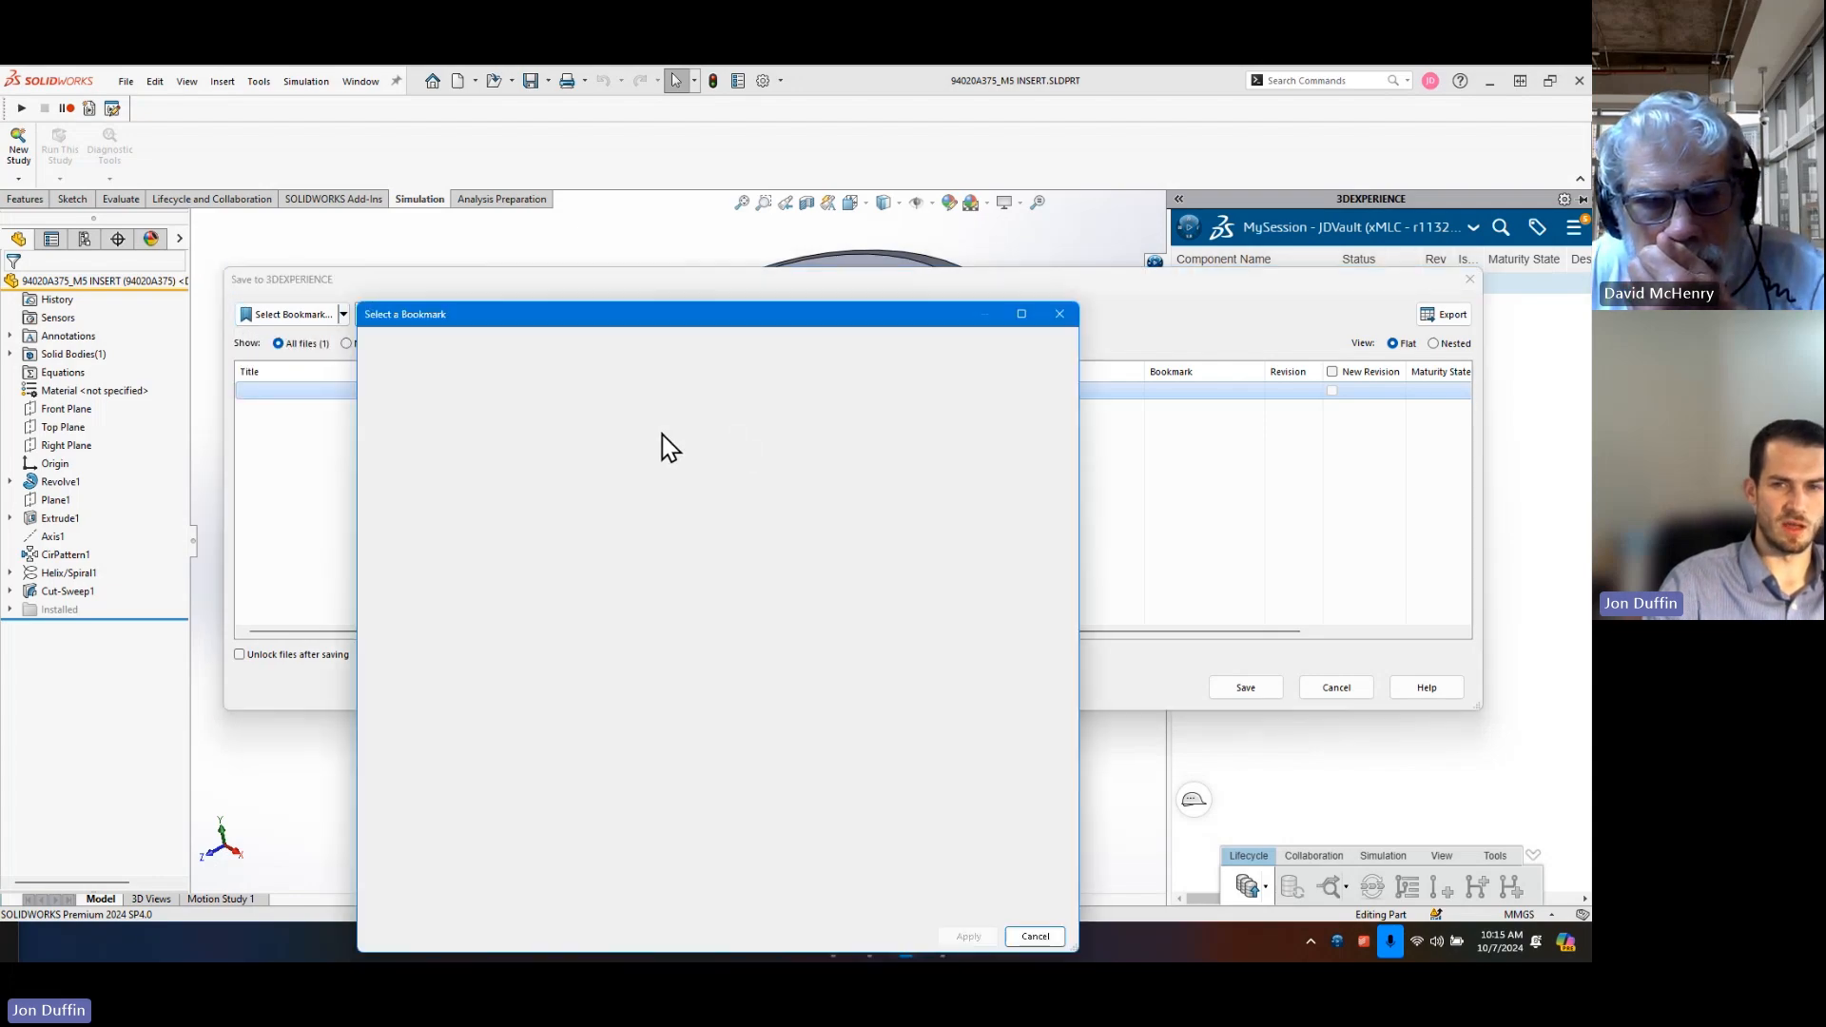
{"action": "left_click_drag", "start_coordinate": [522, 326], "coordinate": [695, 264]}
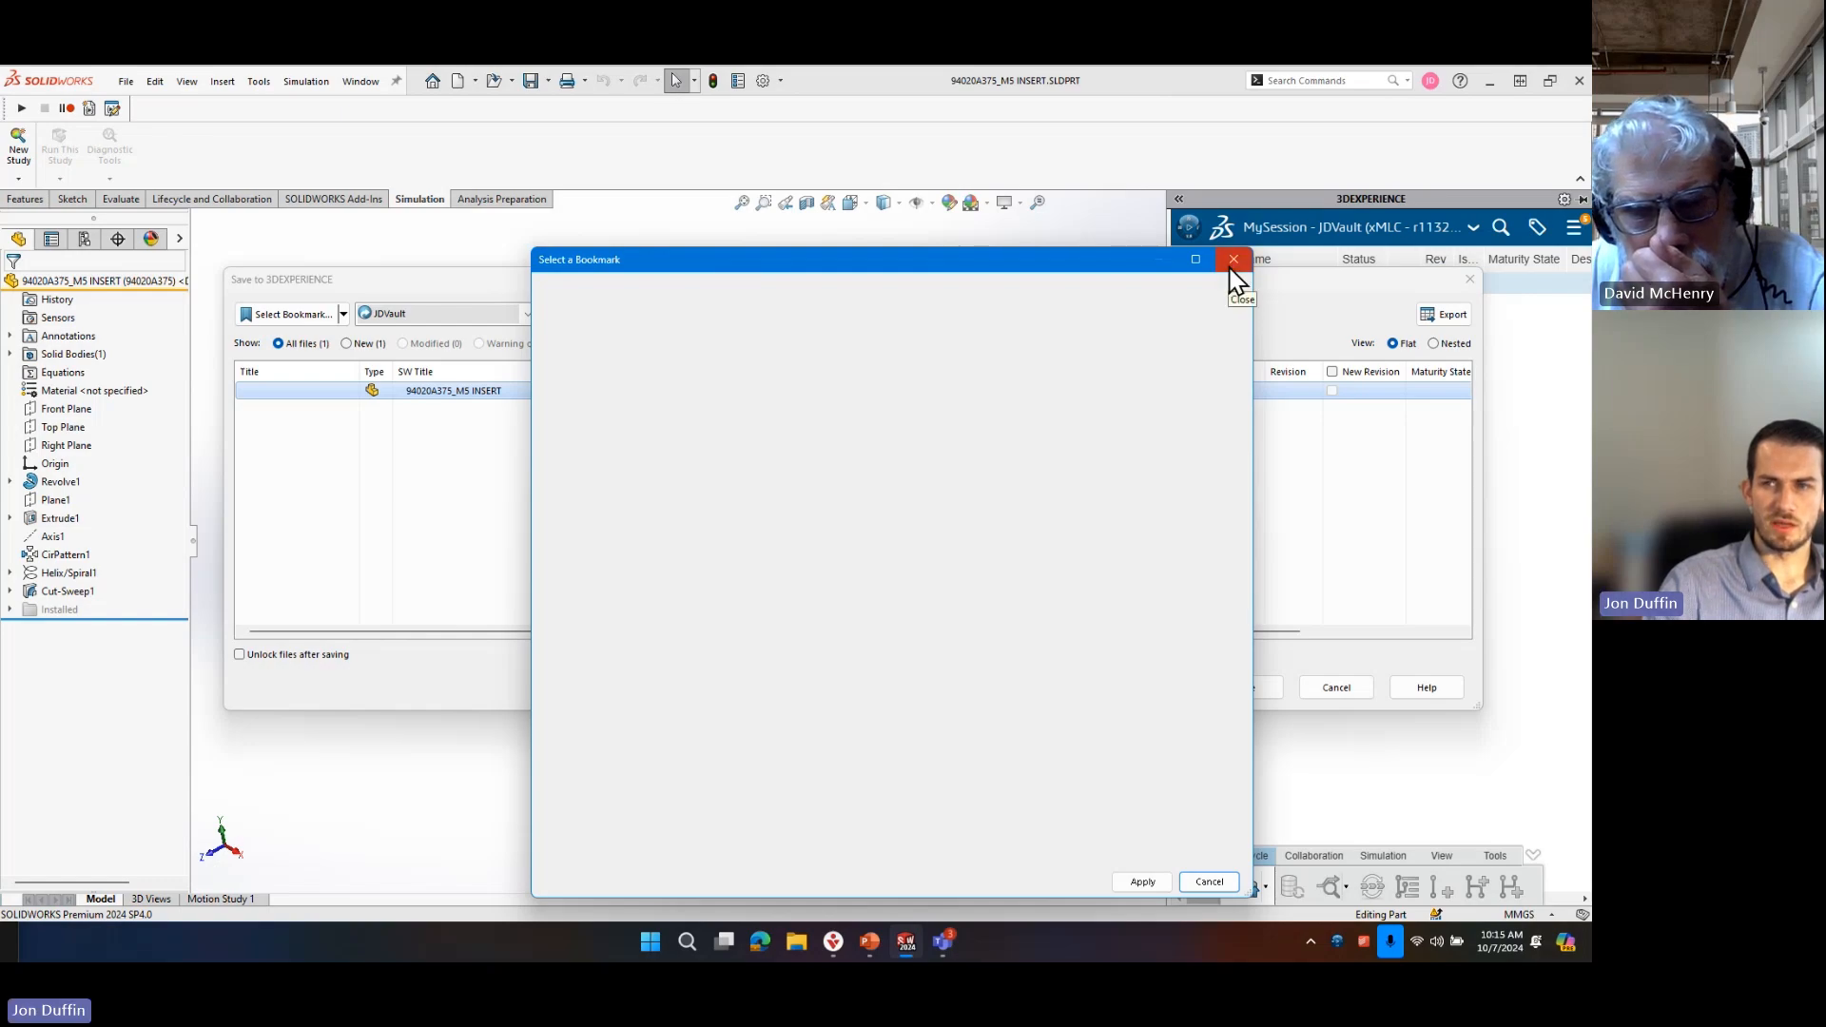
{"action": "left_click", "coordinate": [1232, 262]}
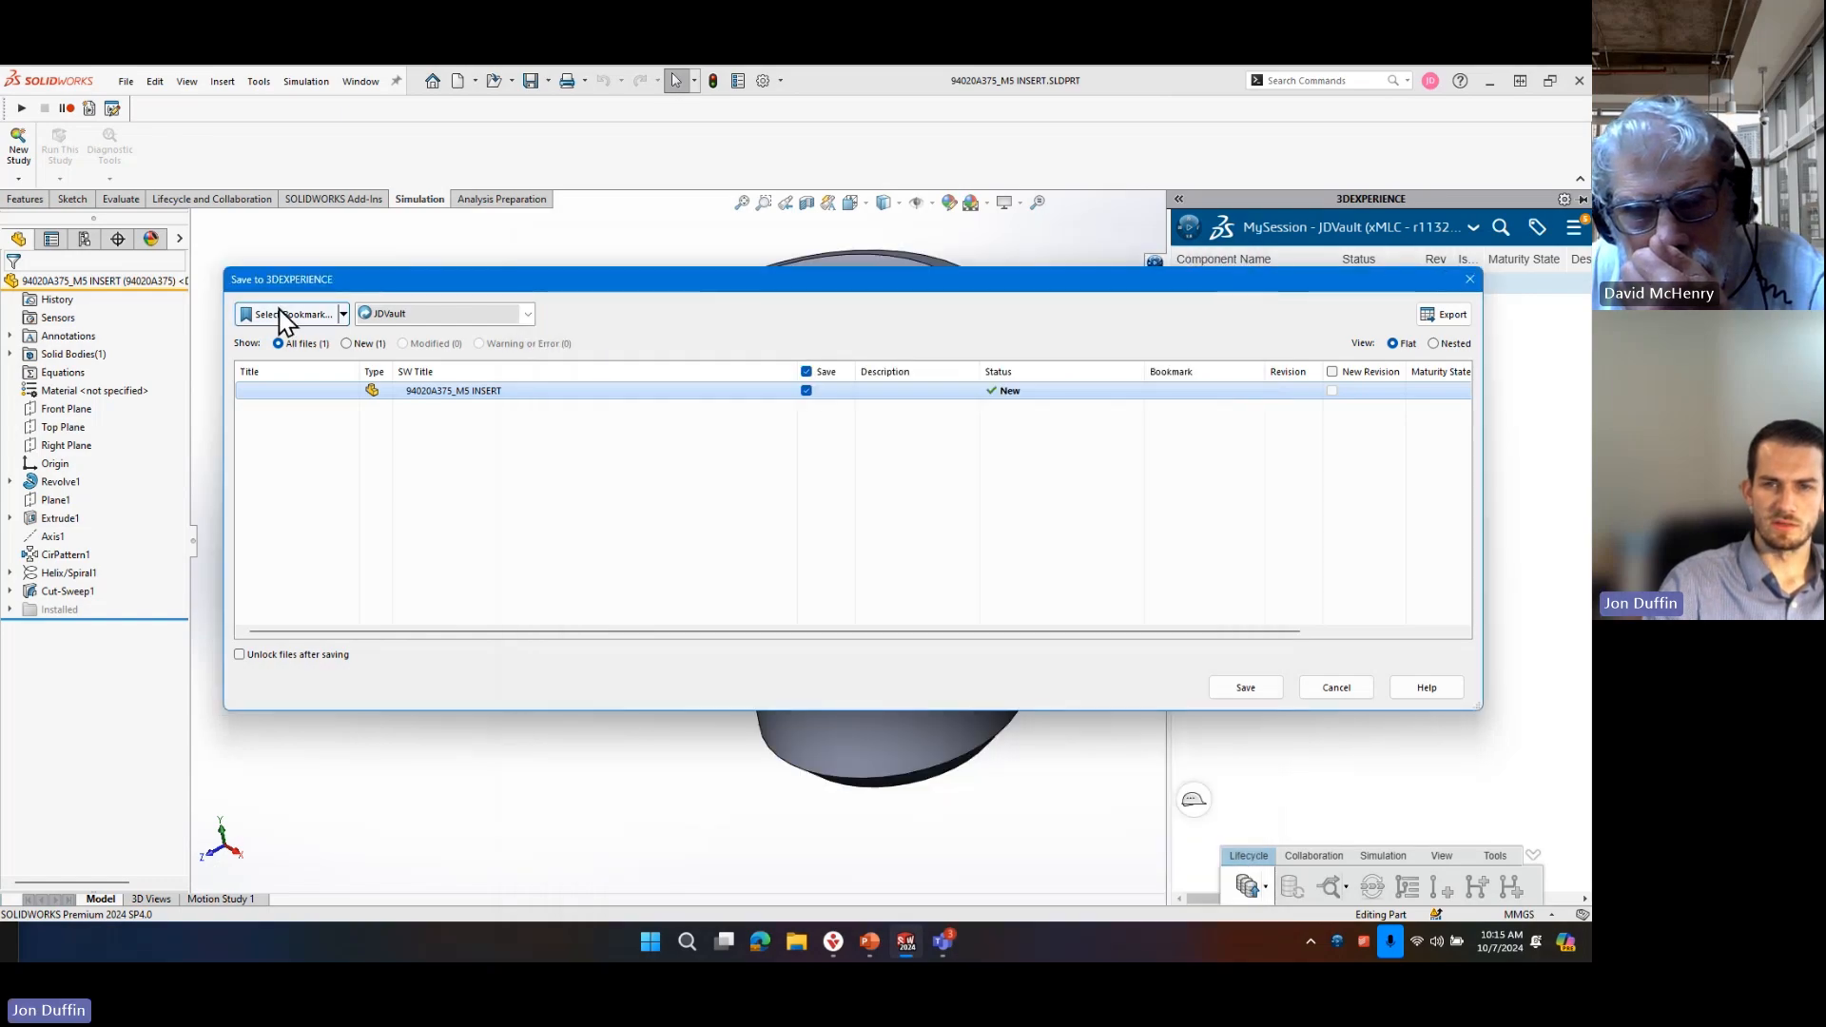
Assign the recent bookmark JJD_Training Files to the M5 insert and save the part to 3DEXPERIENCE.
{"action": "left_click", "coordinate": [343, 314]}
{"action": "mouse_move", "coordinate": [344, 359]}
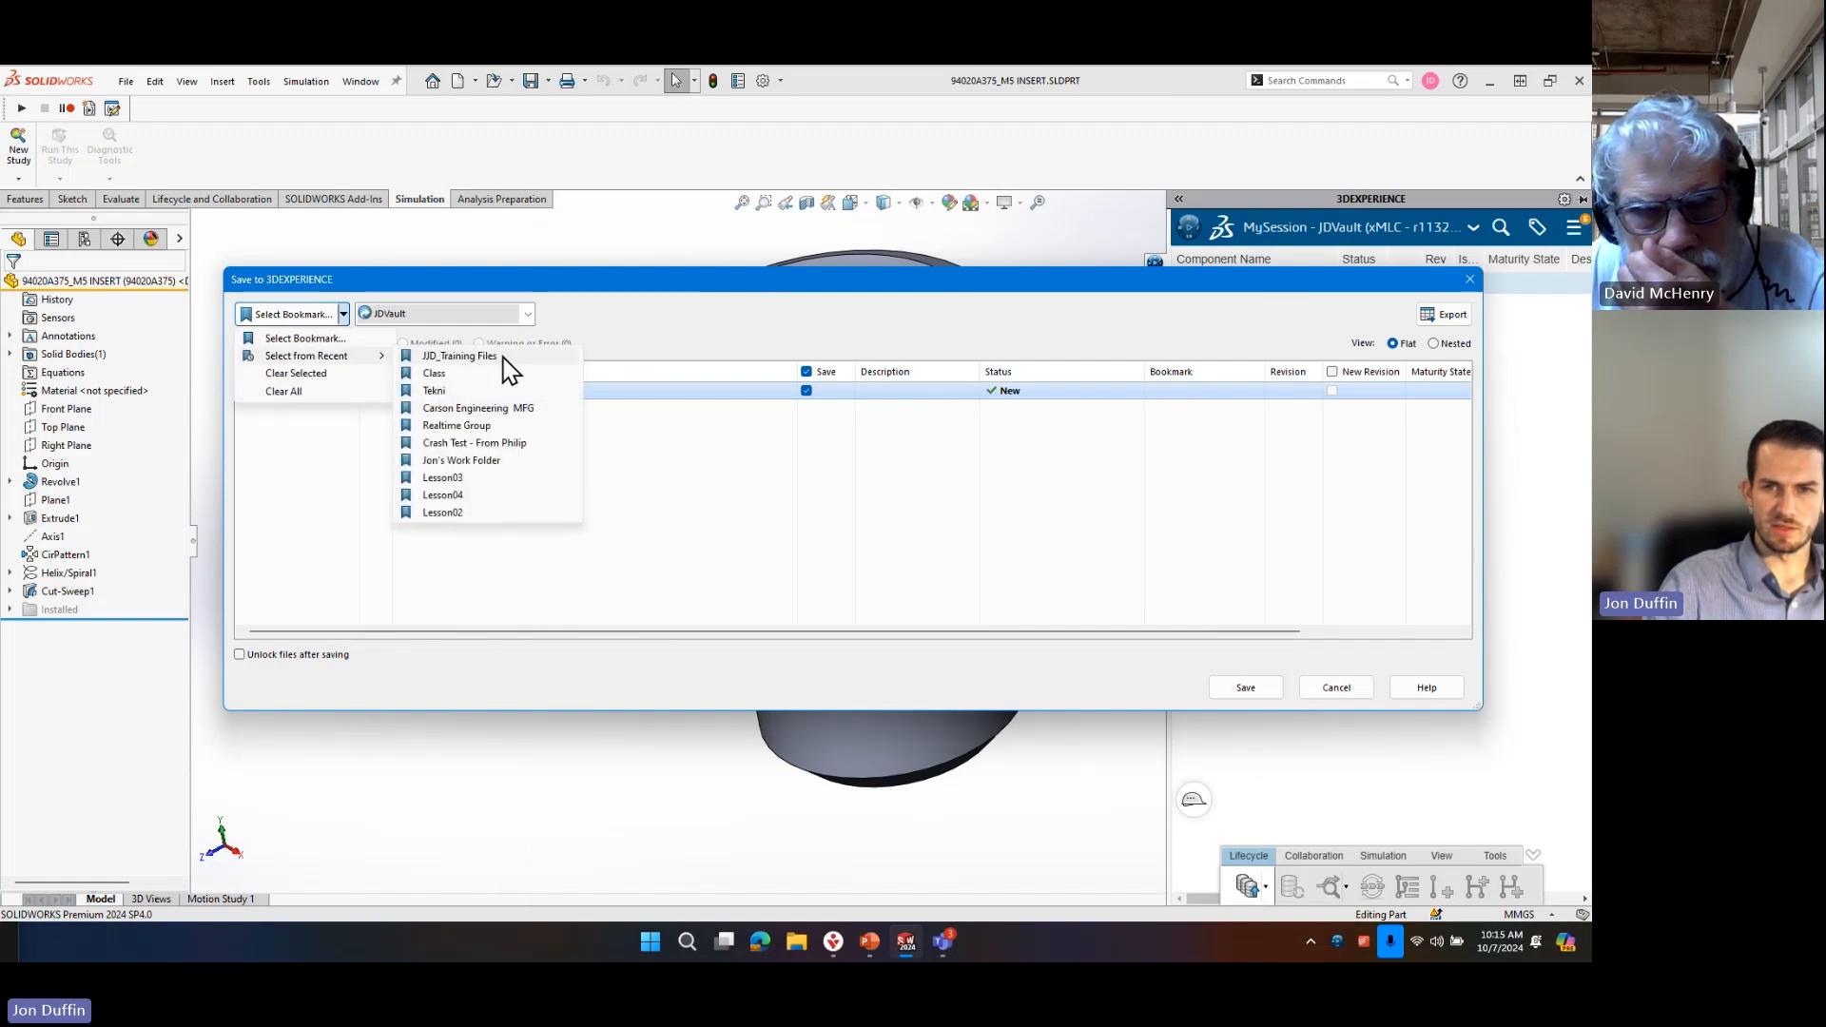
{"action": "left_click", "coordinate": [504, 357]}
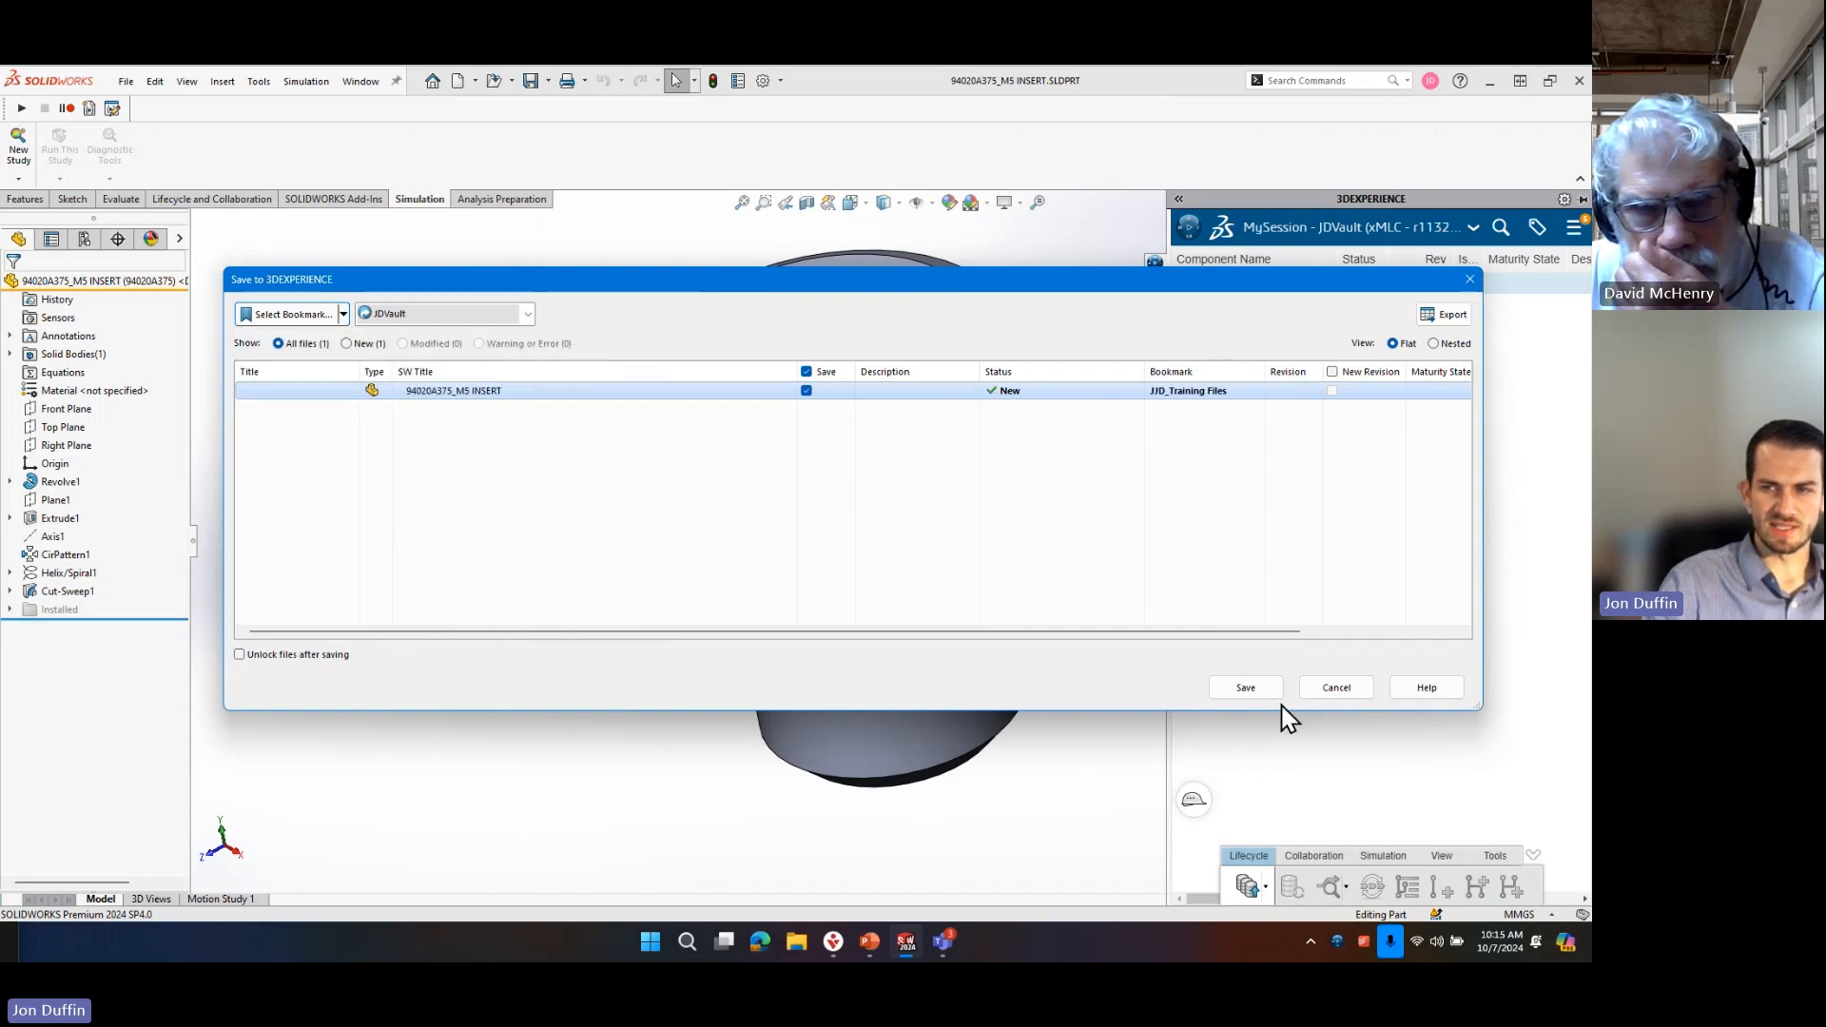
{"action": "left_click", "coordinate": [1260, 692]}
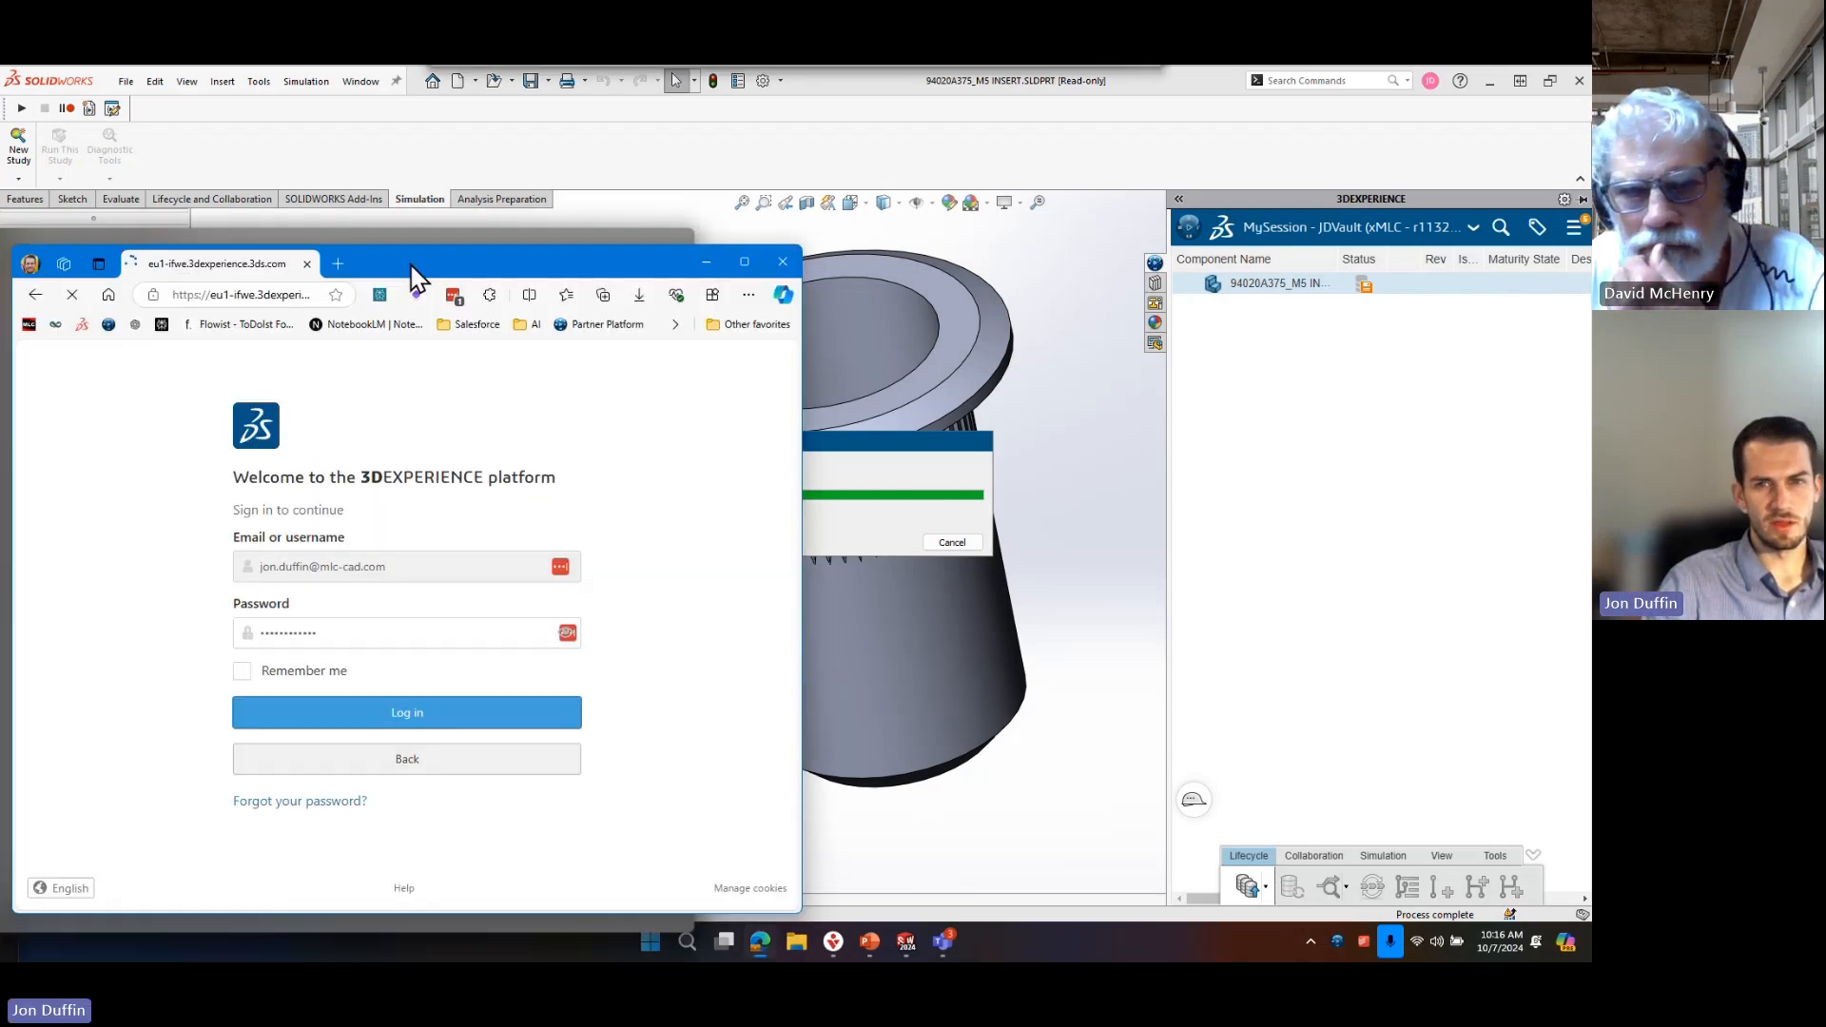
Switch to the browser, maximize its window and enter 3DDashboard on the xMLC platform.
{"action": "left_click_drag", "start_coordinate": [567, 70], "coordinate": [549, 66]}
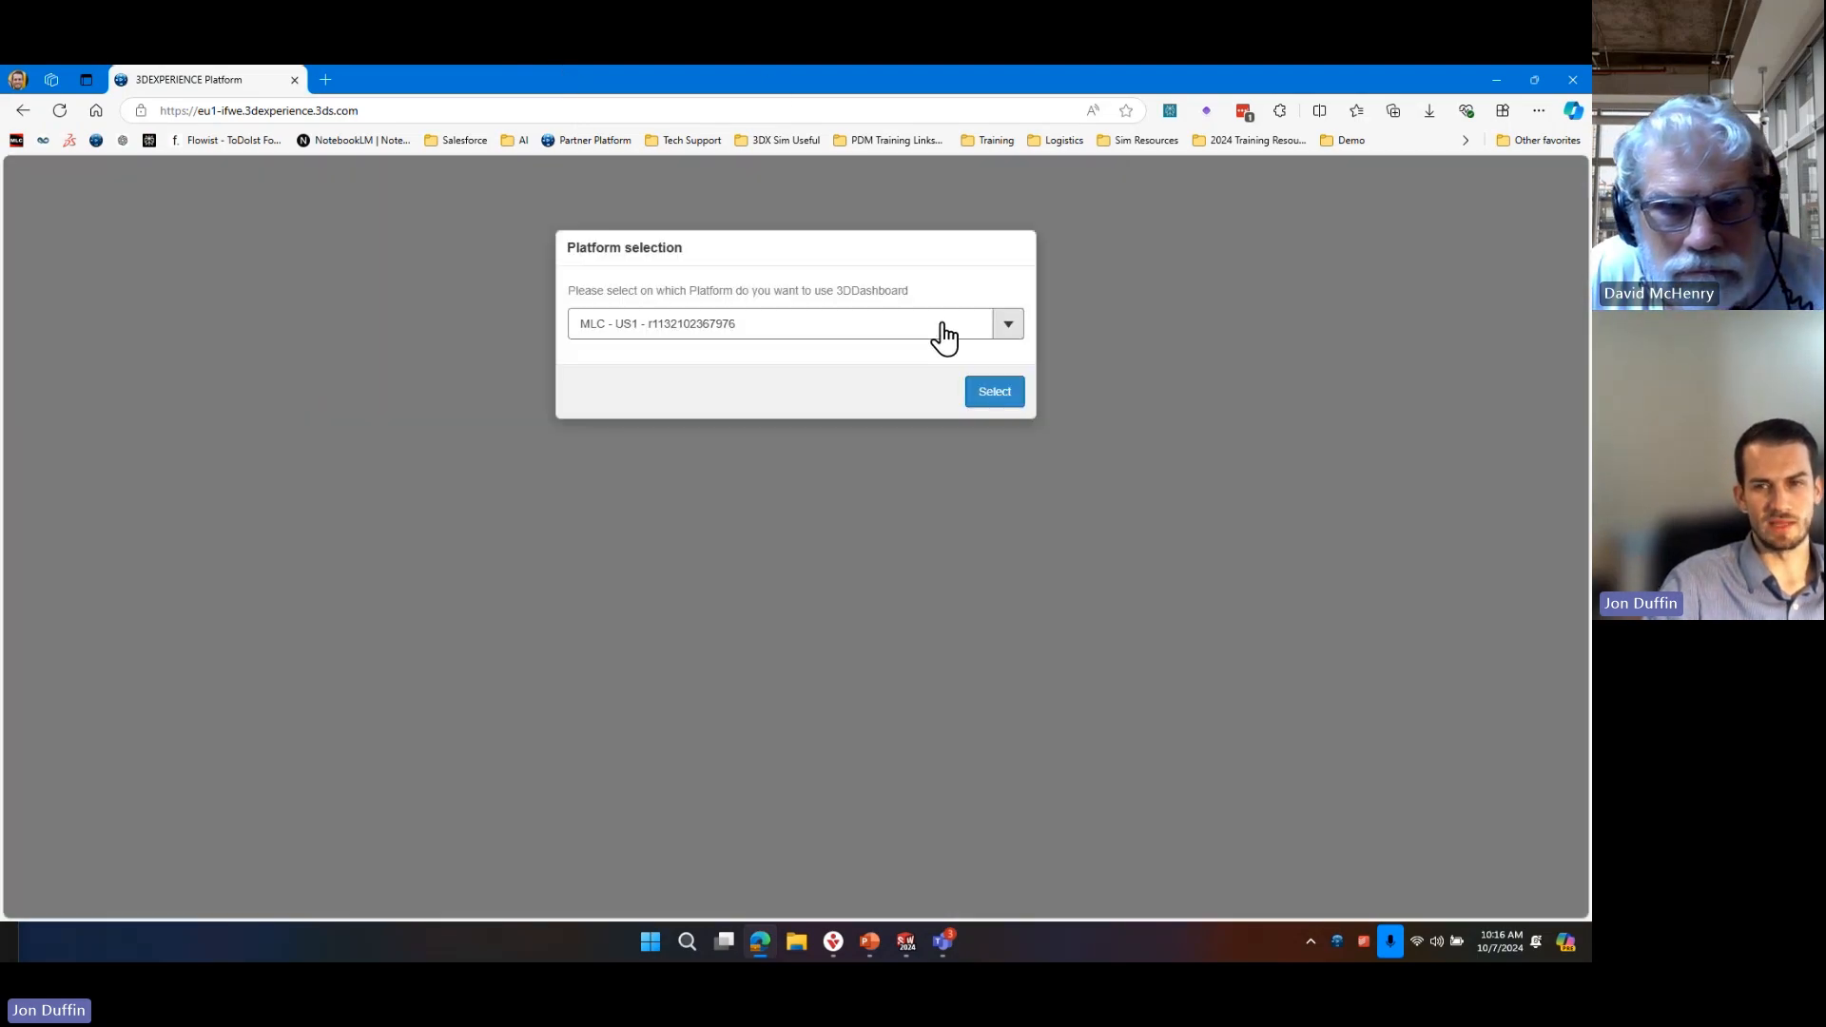
{"action": "left_click", "coordinate": [943, 325]}
{"action": "left_click", "coordinate": [693, 419]}
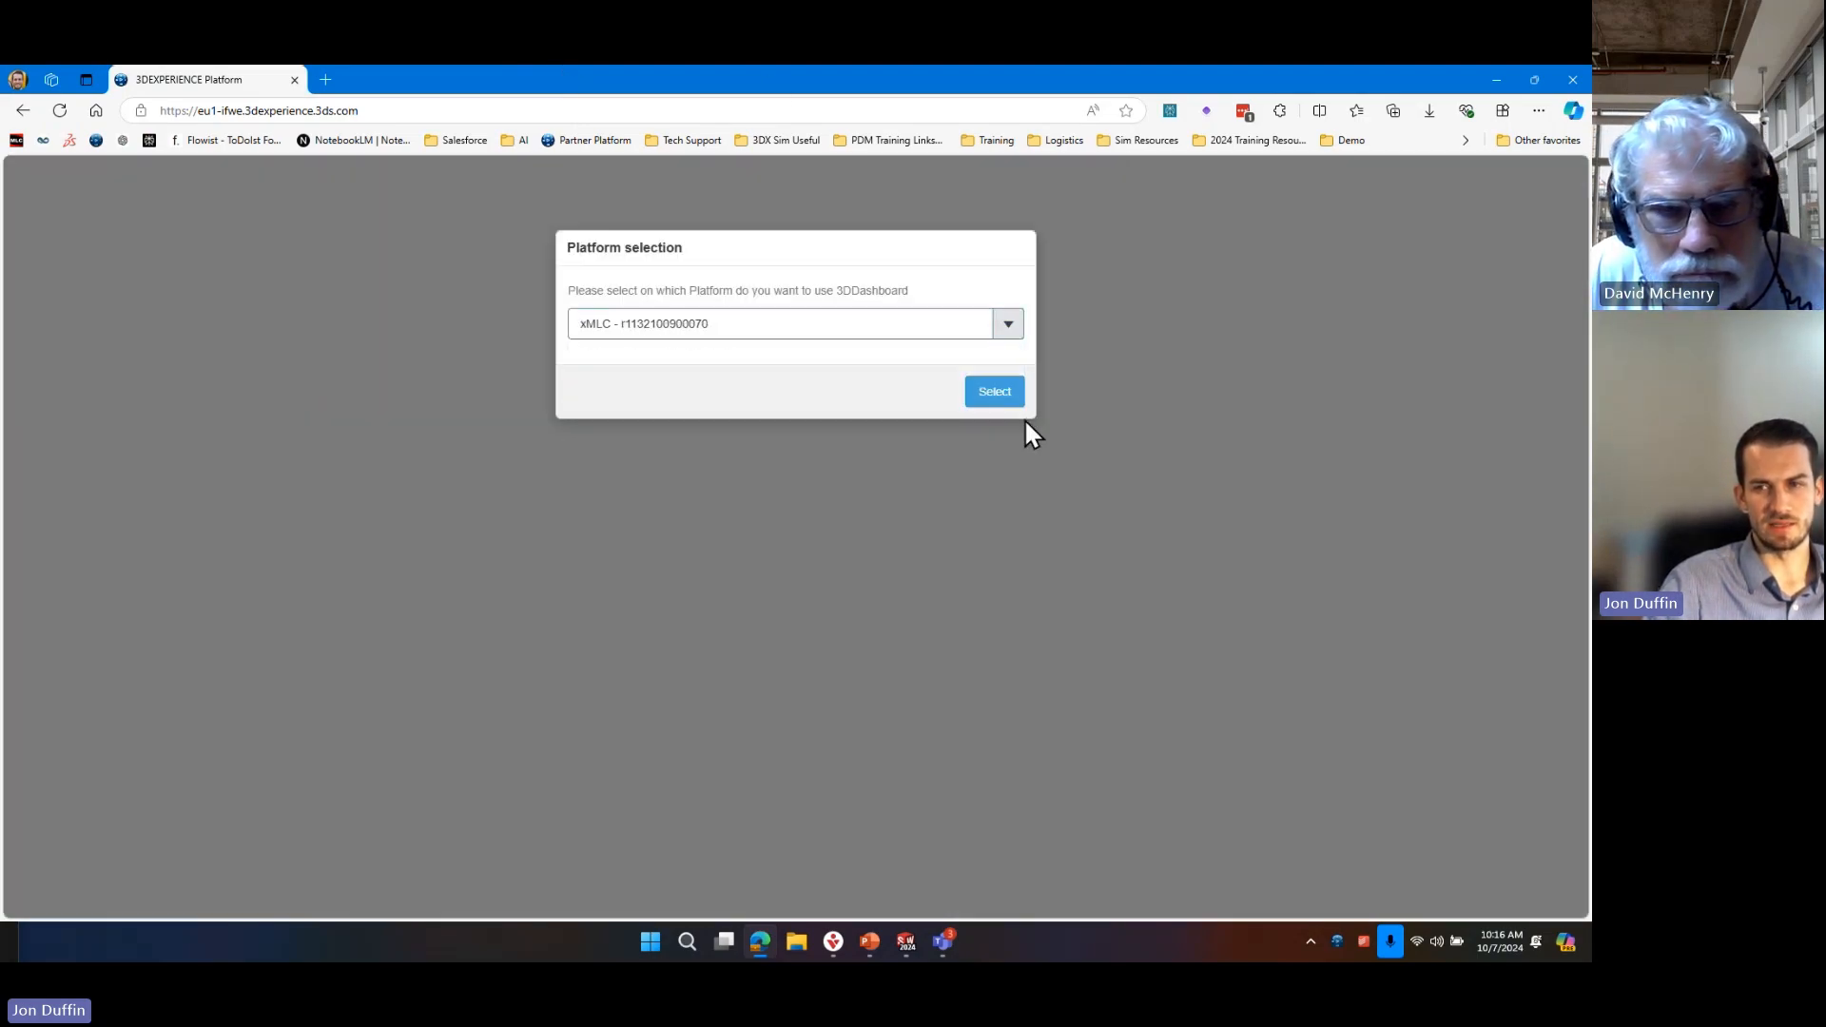
{"action": "left_click", "coordinate": [994, 394]}
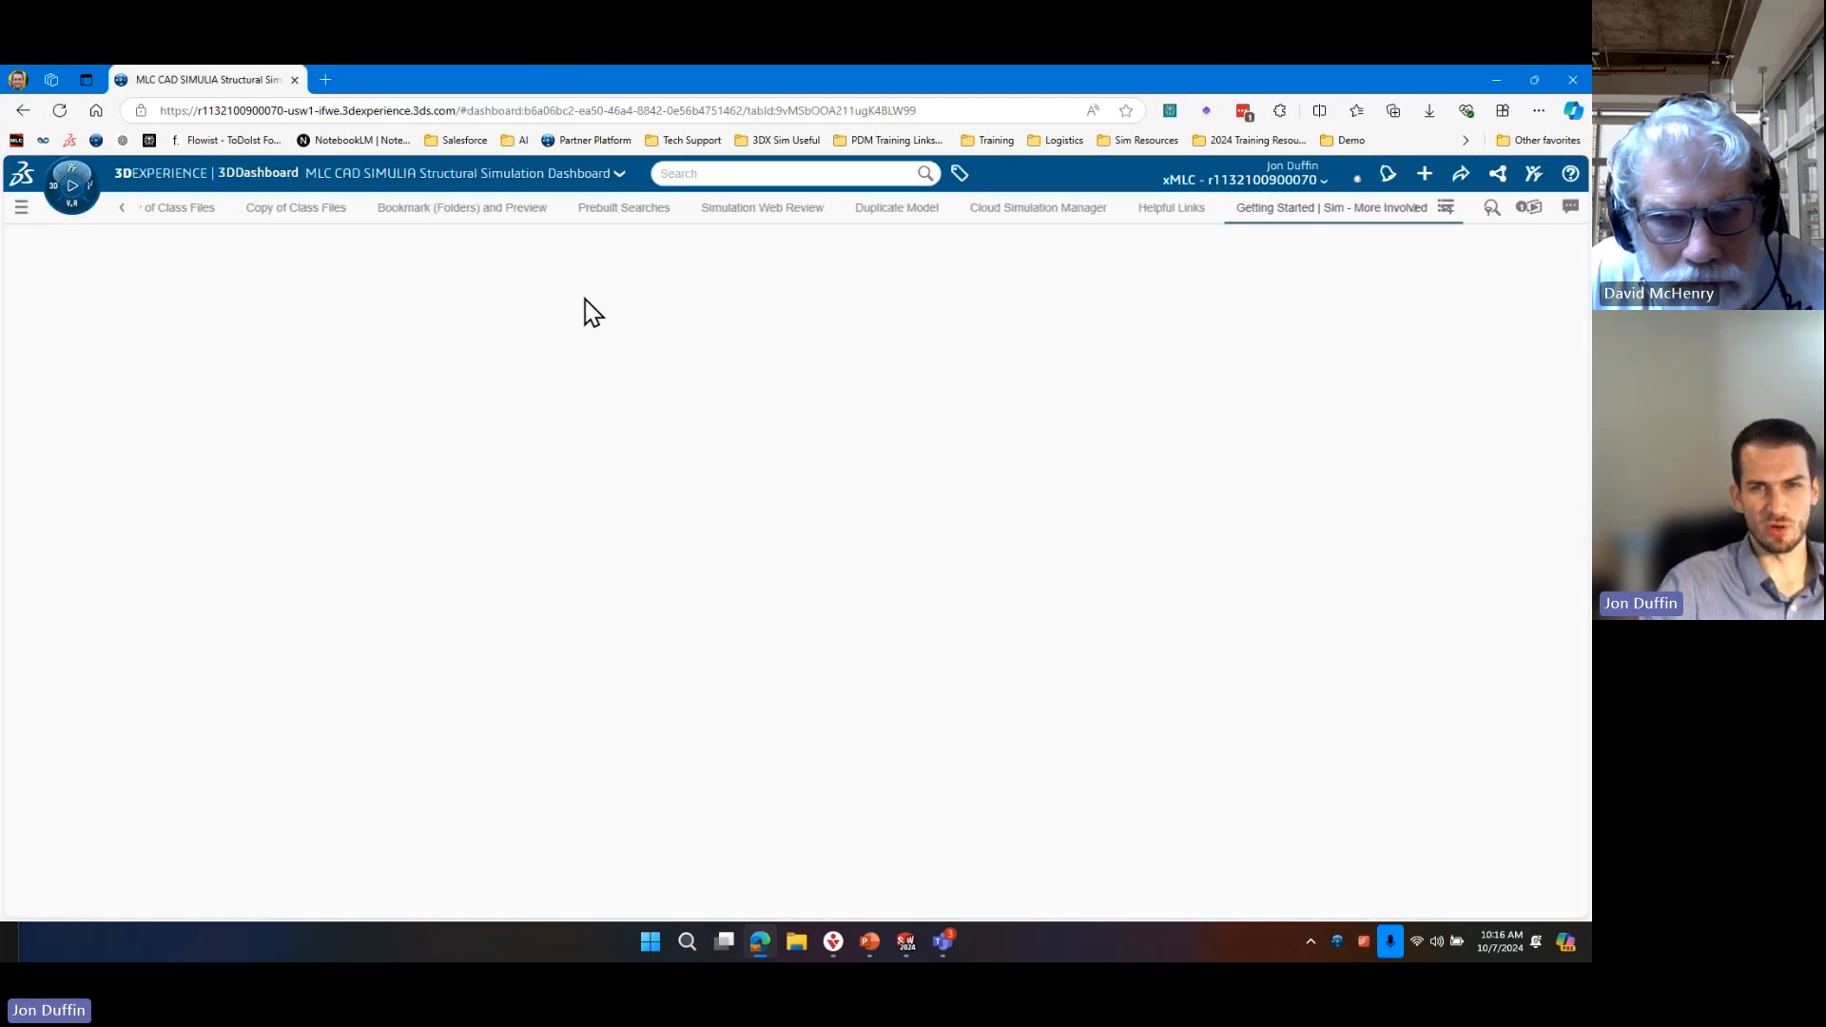
Show the contents of the JJD_Training Files bookmark under Sim > Class in the Bookmark Editor.
{"action": "left_click", "coordinate": [122, 208]}
{"action": "left_click", "coordinate": [761, 210]}
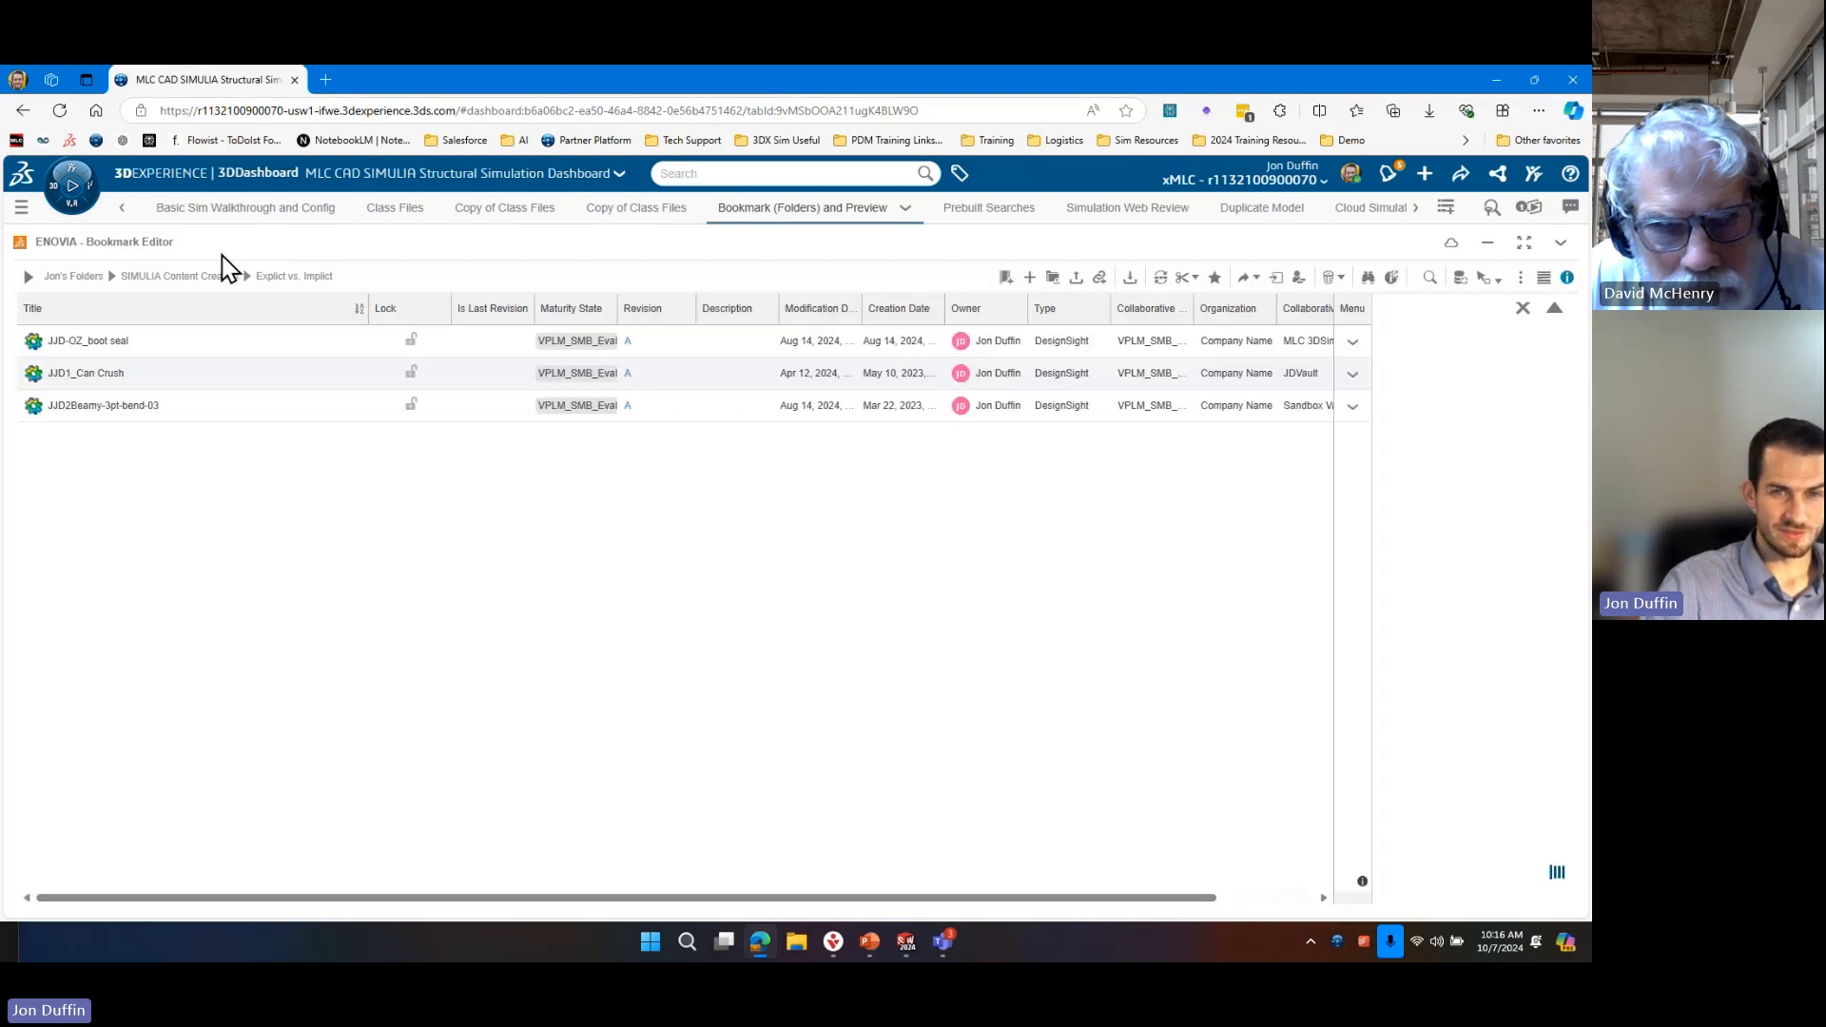
{"action": "left_click", "coordinate": [32, 281]}
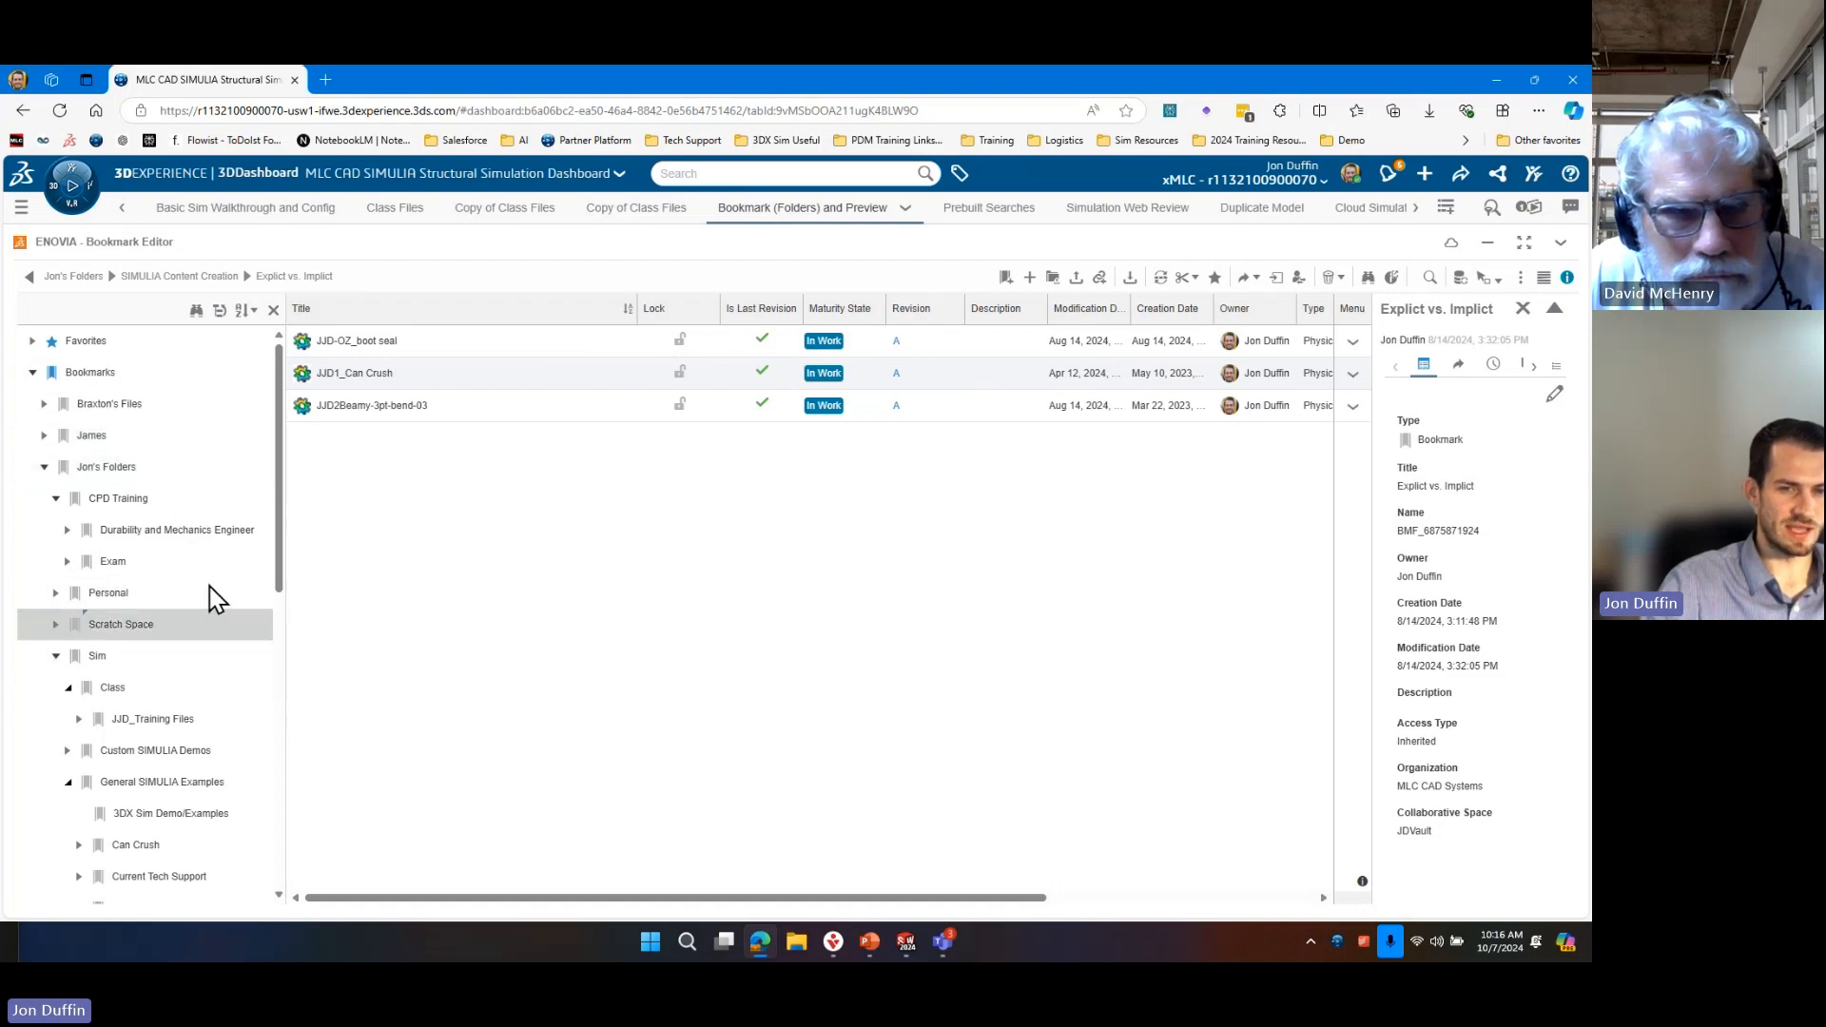
{"action": "left_click", "coordinate": [150, 721]}
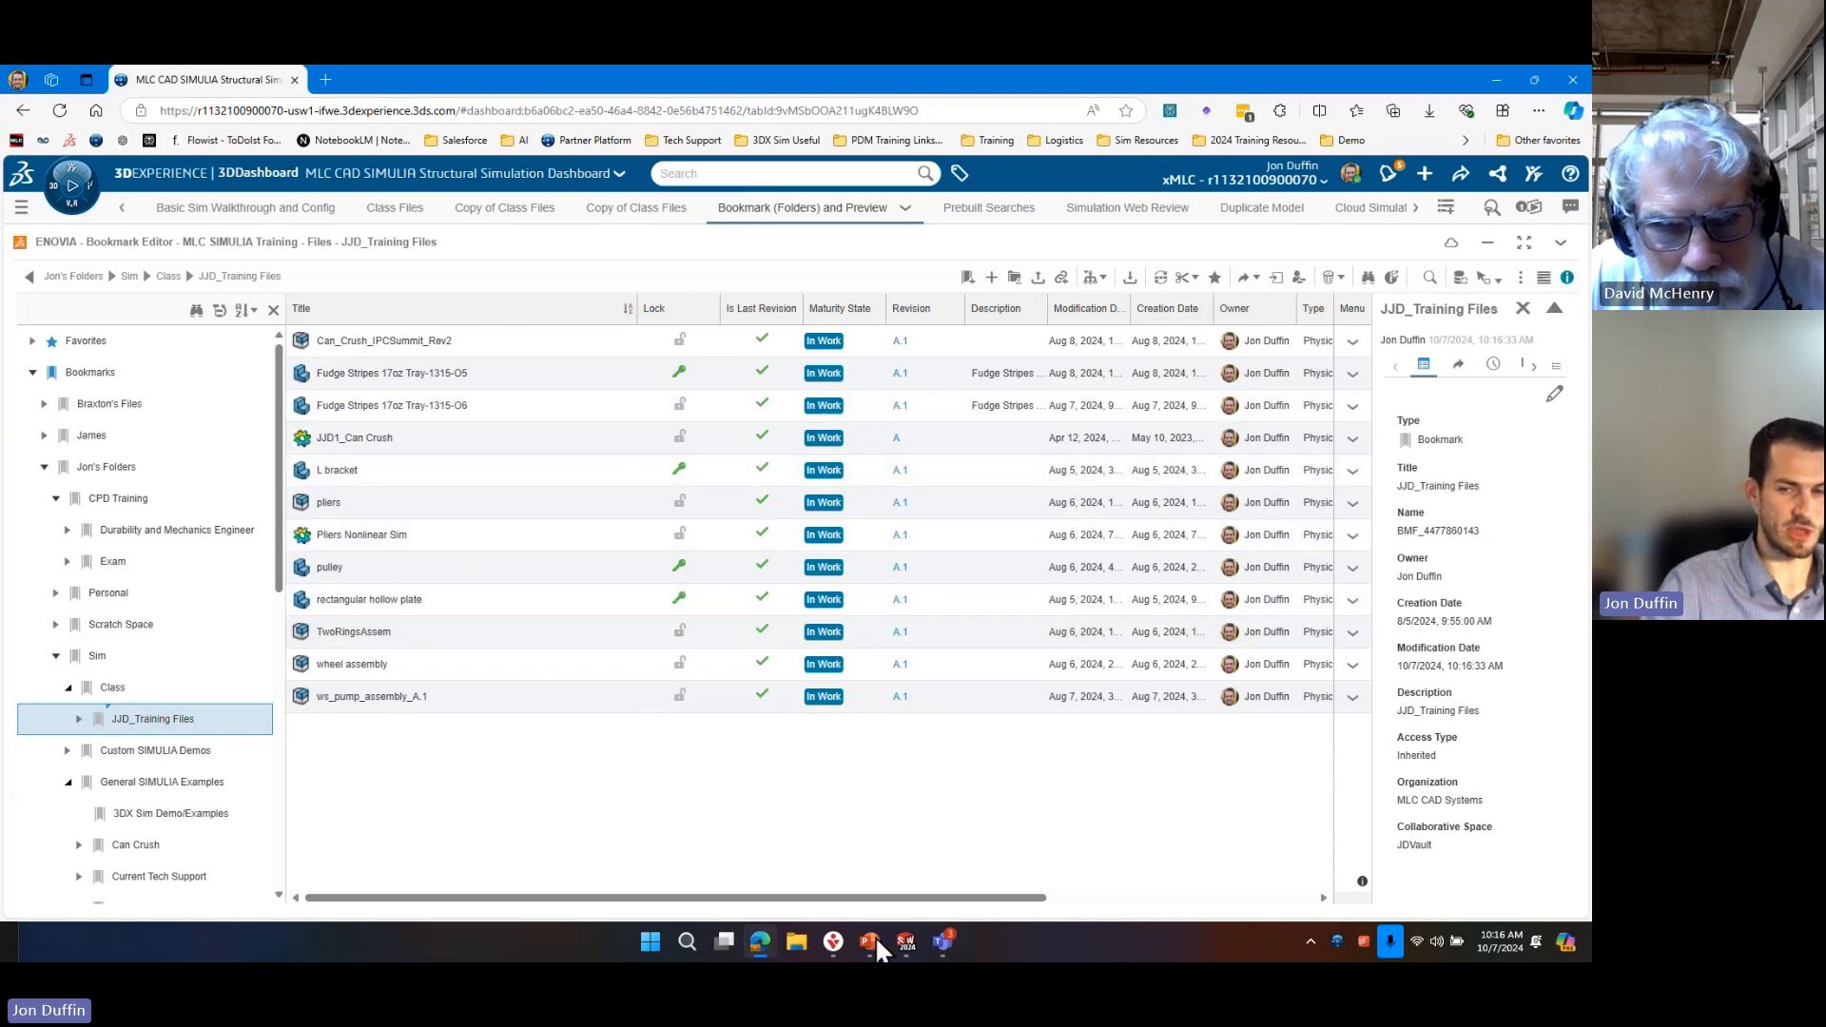
{"action": "left_click", "coordinate": [795, 941]}
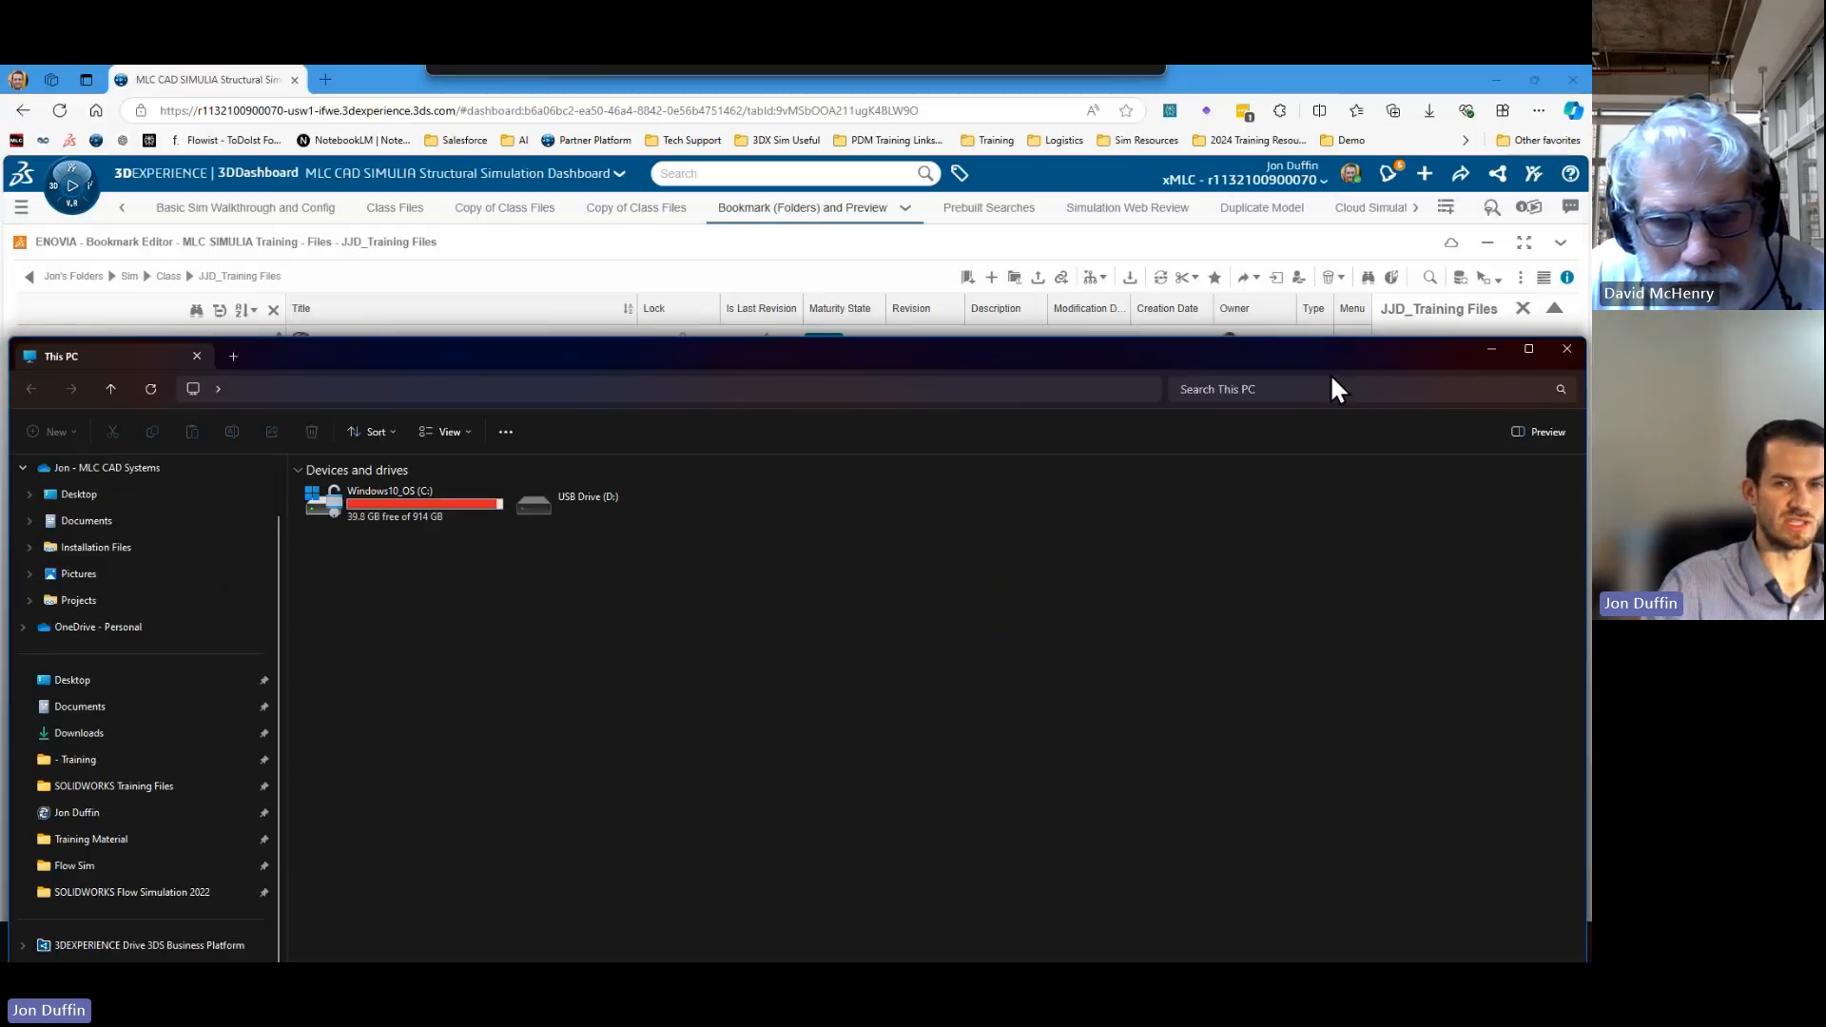
{"action": "left_click_drag", "start_coordinate": [1330, 375], "coordinate": [0, 618]}
{"action": "left_click", "coordinate": [617, 755]}
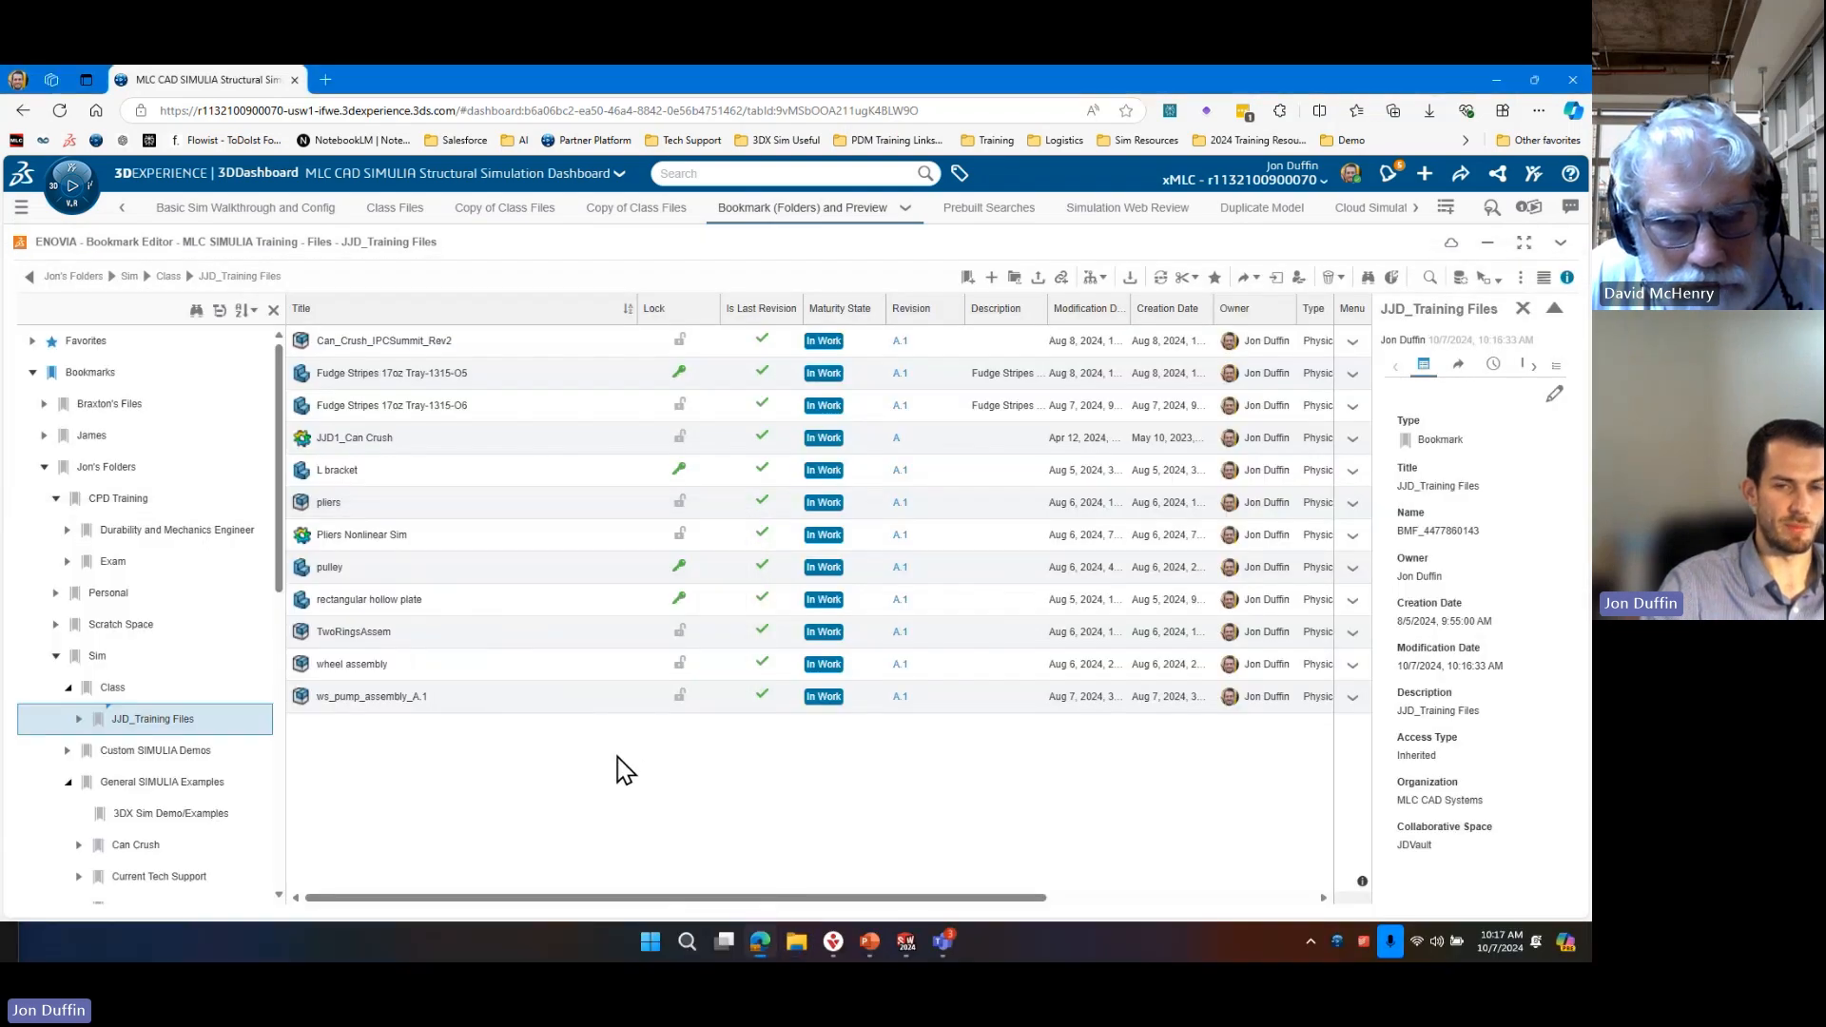
Open the pulley part from the JJD_Training Files bookmark in SOLIDWORKS and view it from its other side.
{"action": "left_click", "coordinate": [373, 572]}
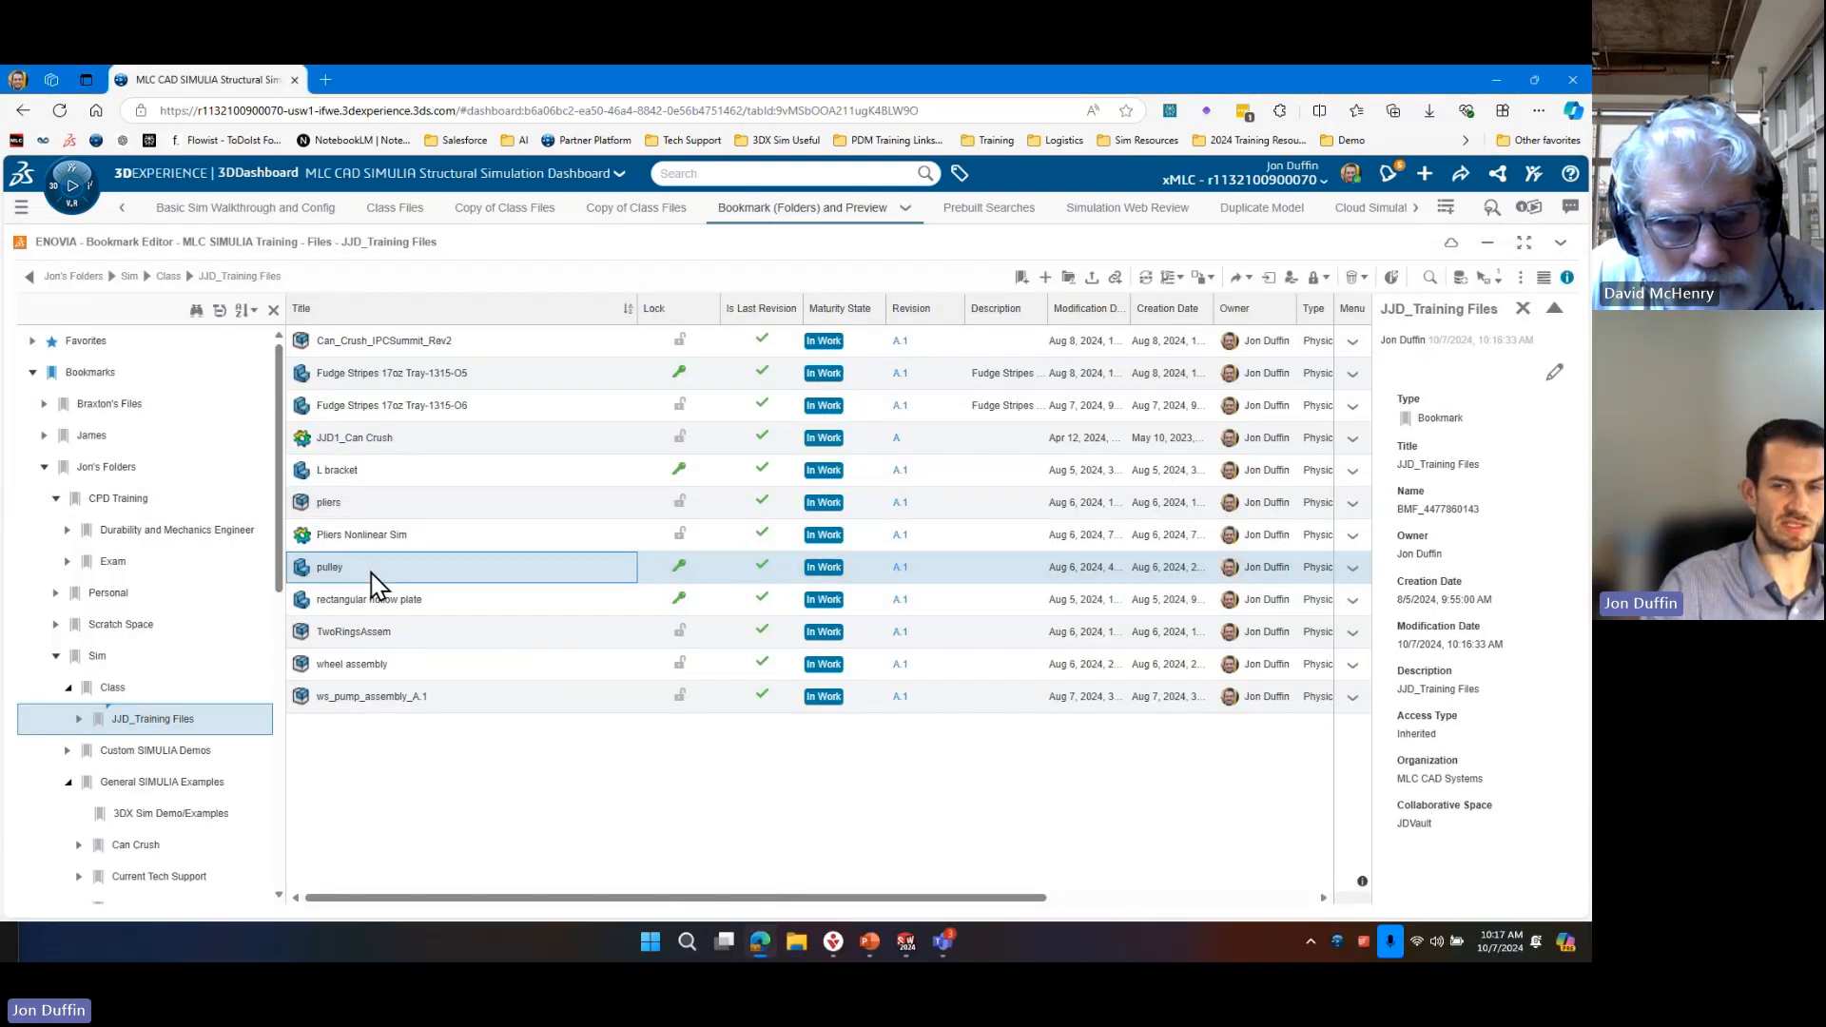
{"action": "left_click_drag", "start_coordinate": [448, 583], "coordinate": [798, 159]}
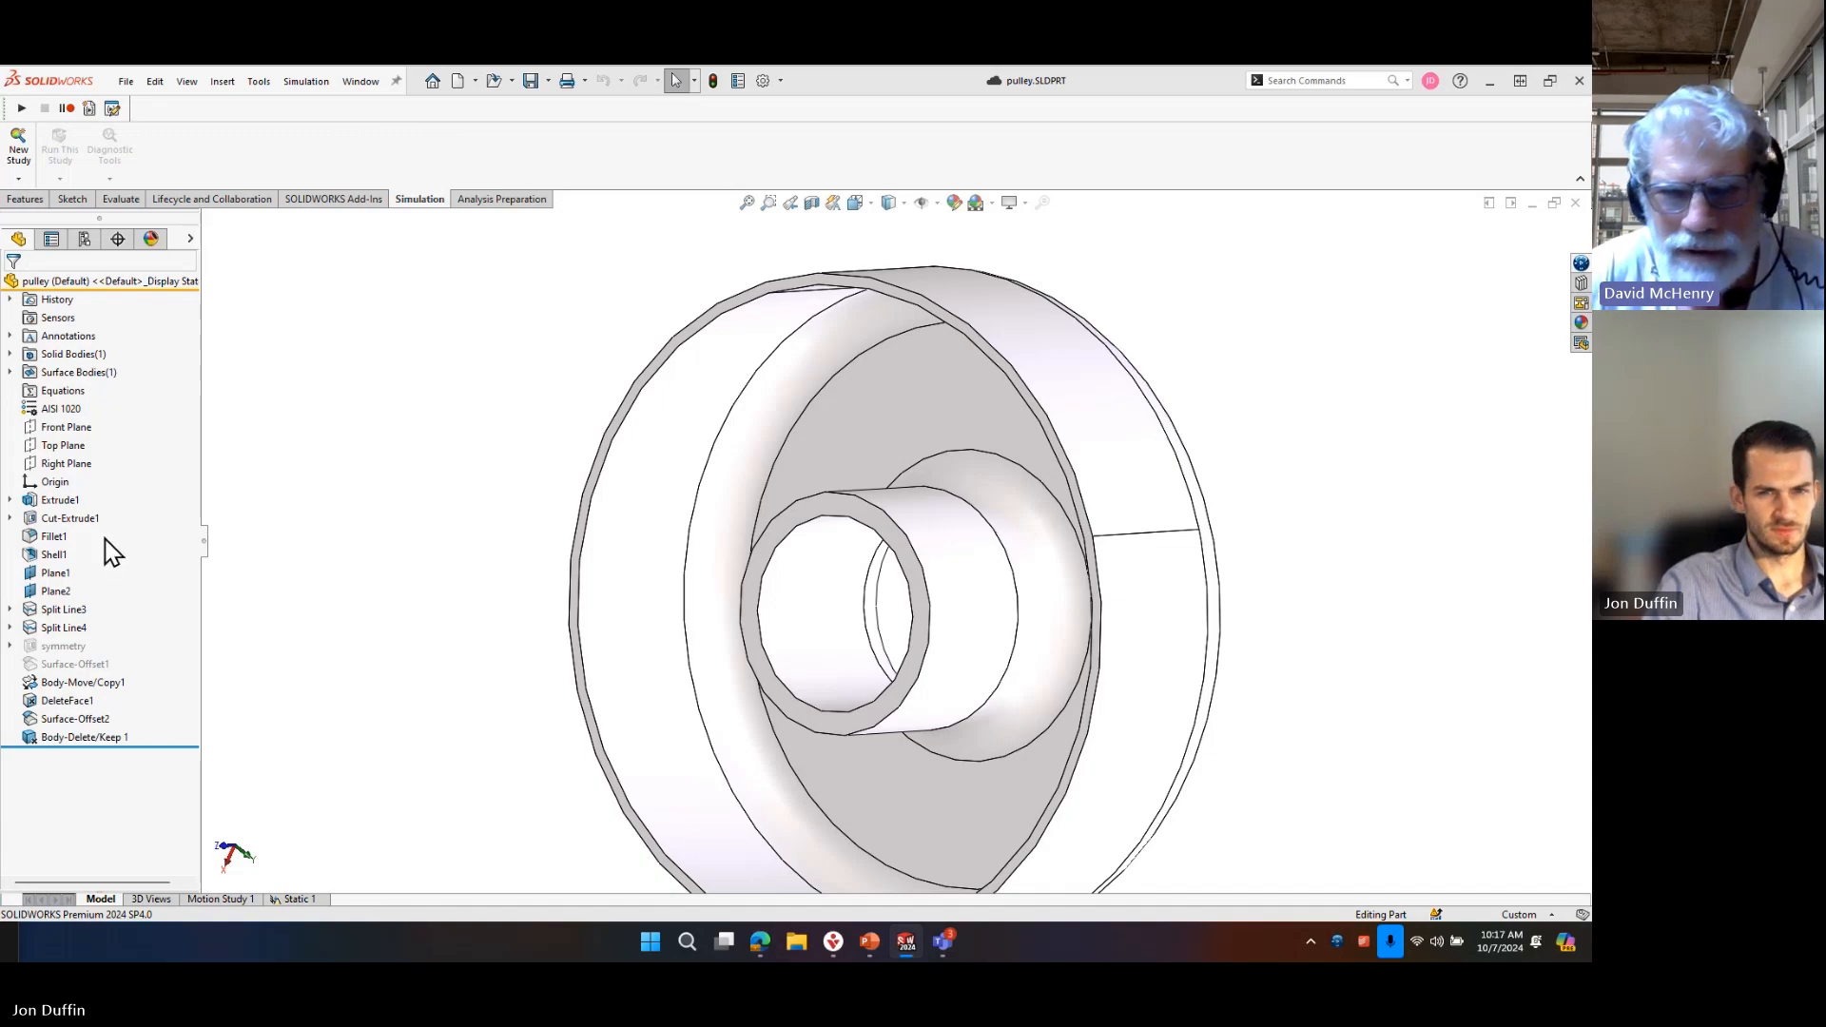
{"action": "middle_click_drag", "start_coordinate": [831, 574], "coordinate": [411, 644]}
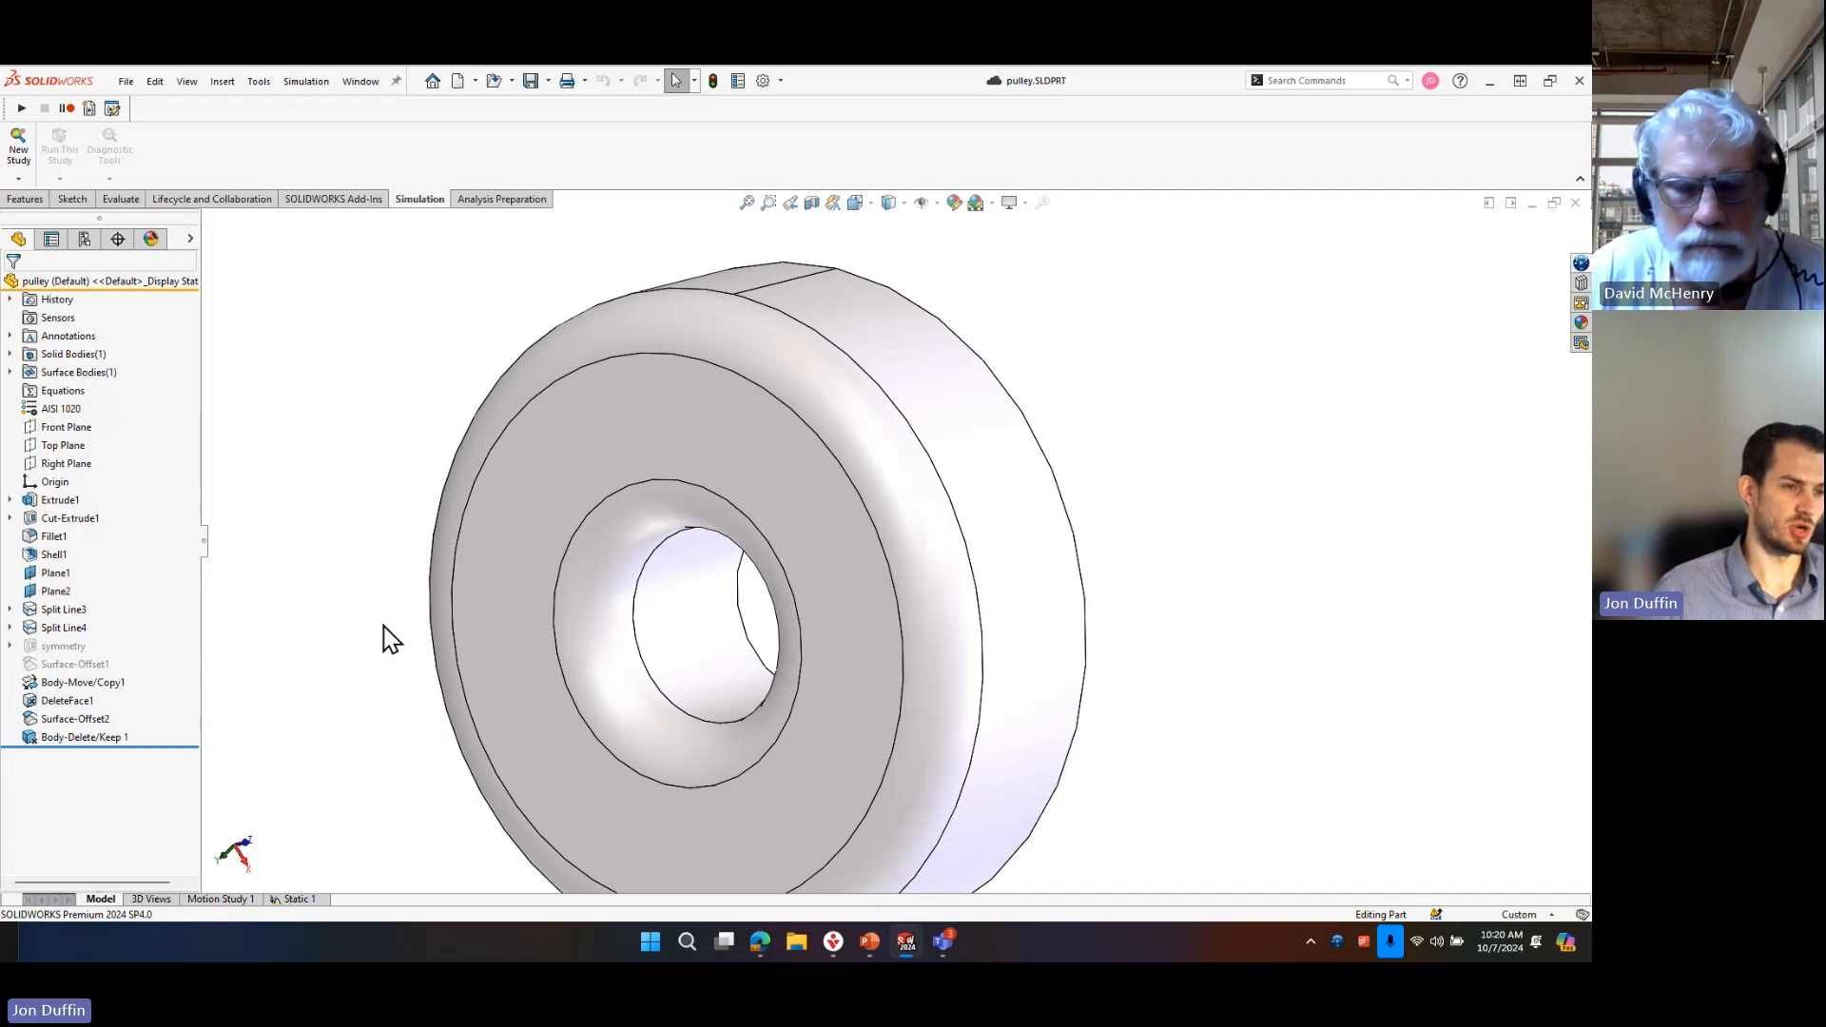
Search Windows for Toolbox, launch Toolbox Settings 2024 and reveal the desktop.
{"action": "key", "text": "super"}
{"action": "type", "text": "t"}
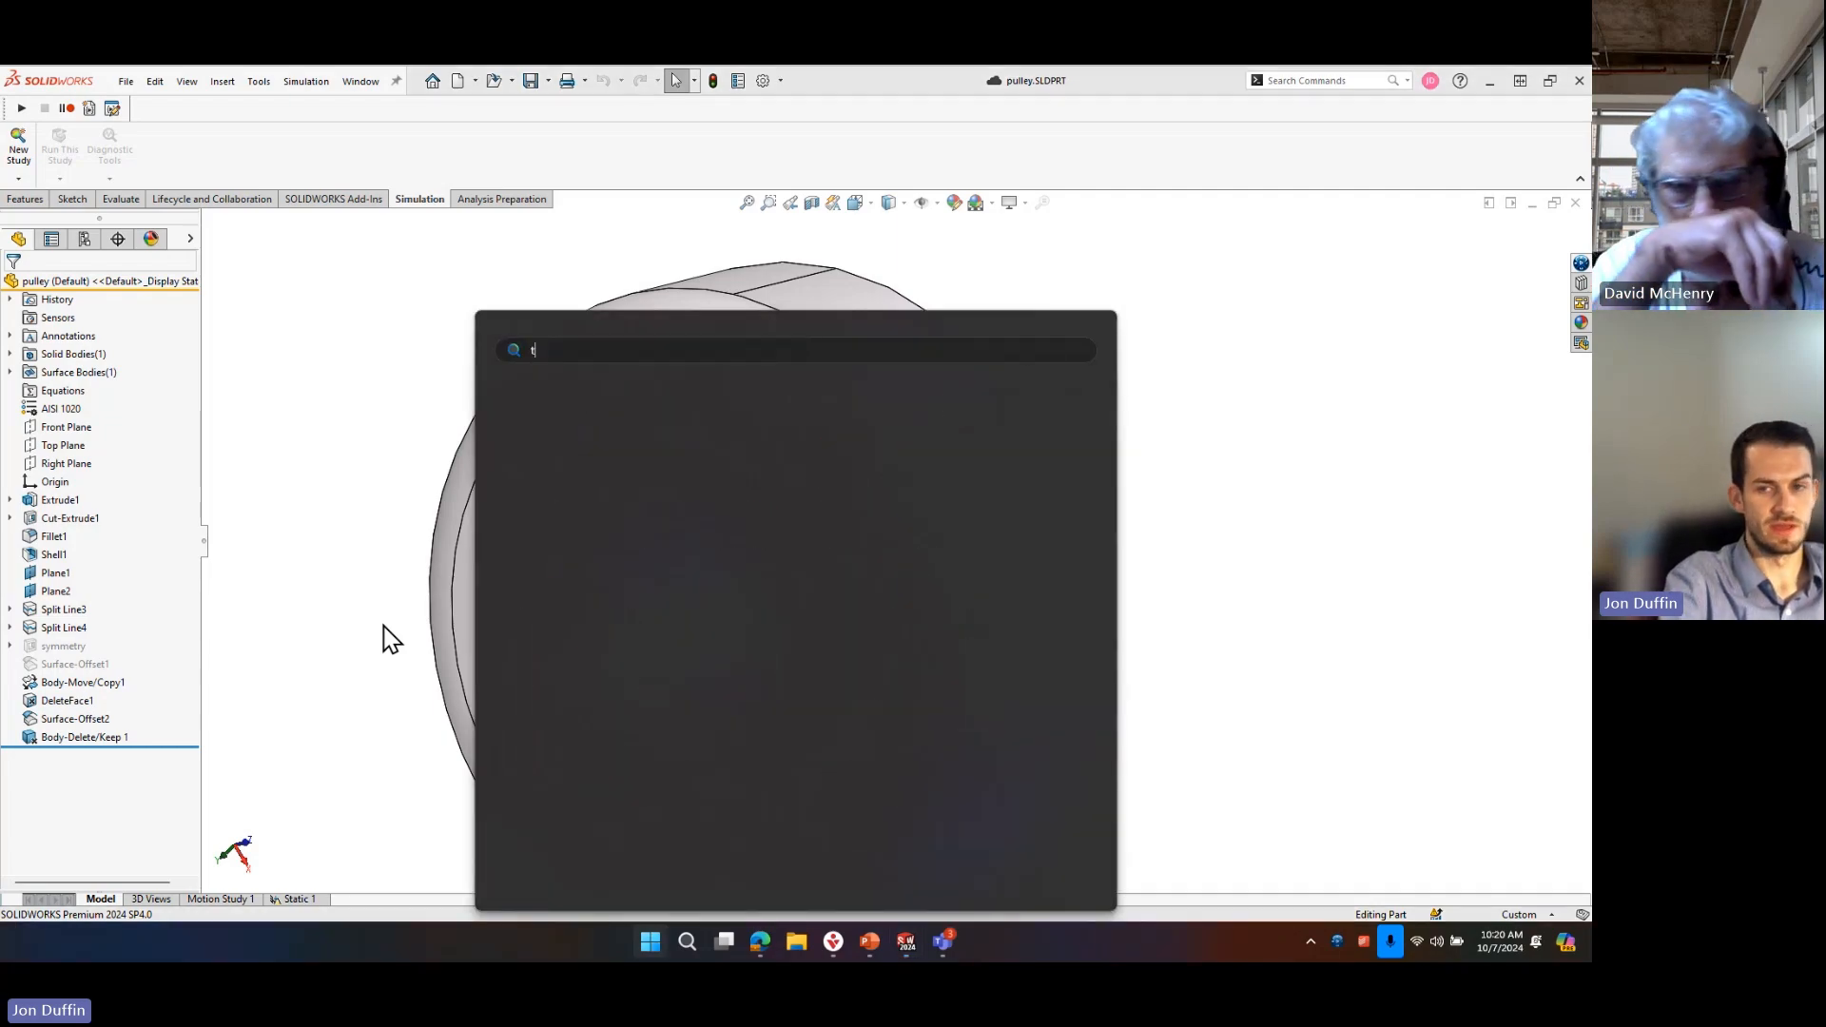
{"action": "type", "text": "oolbo"}
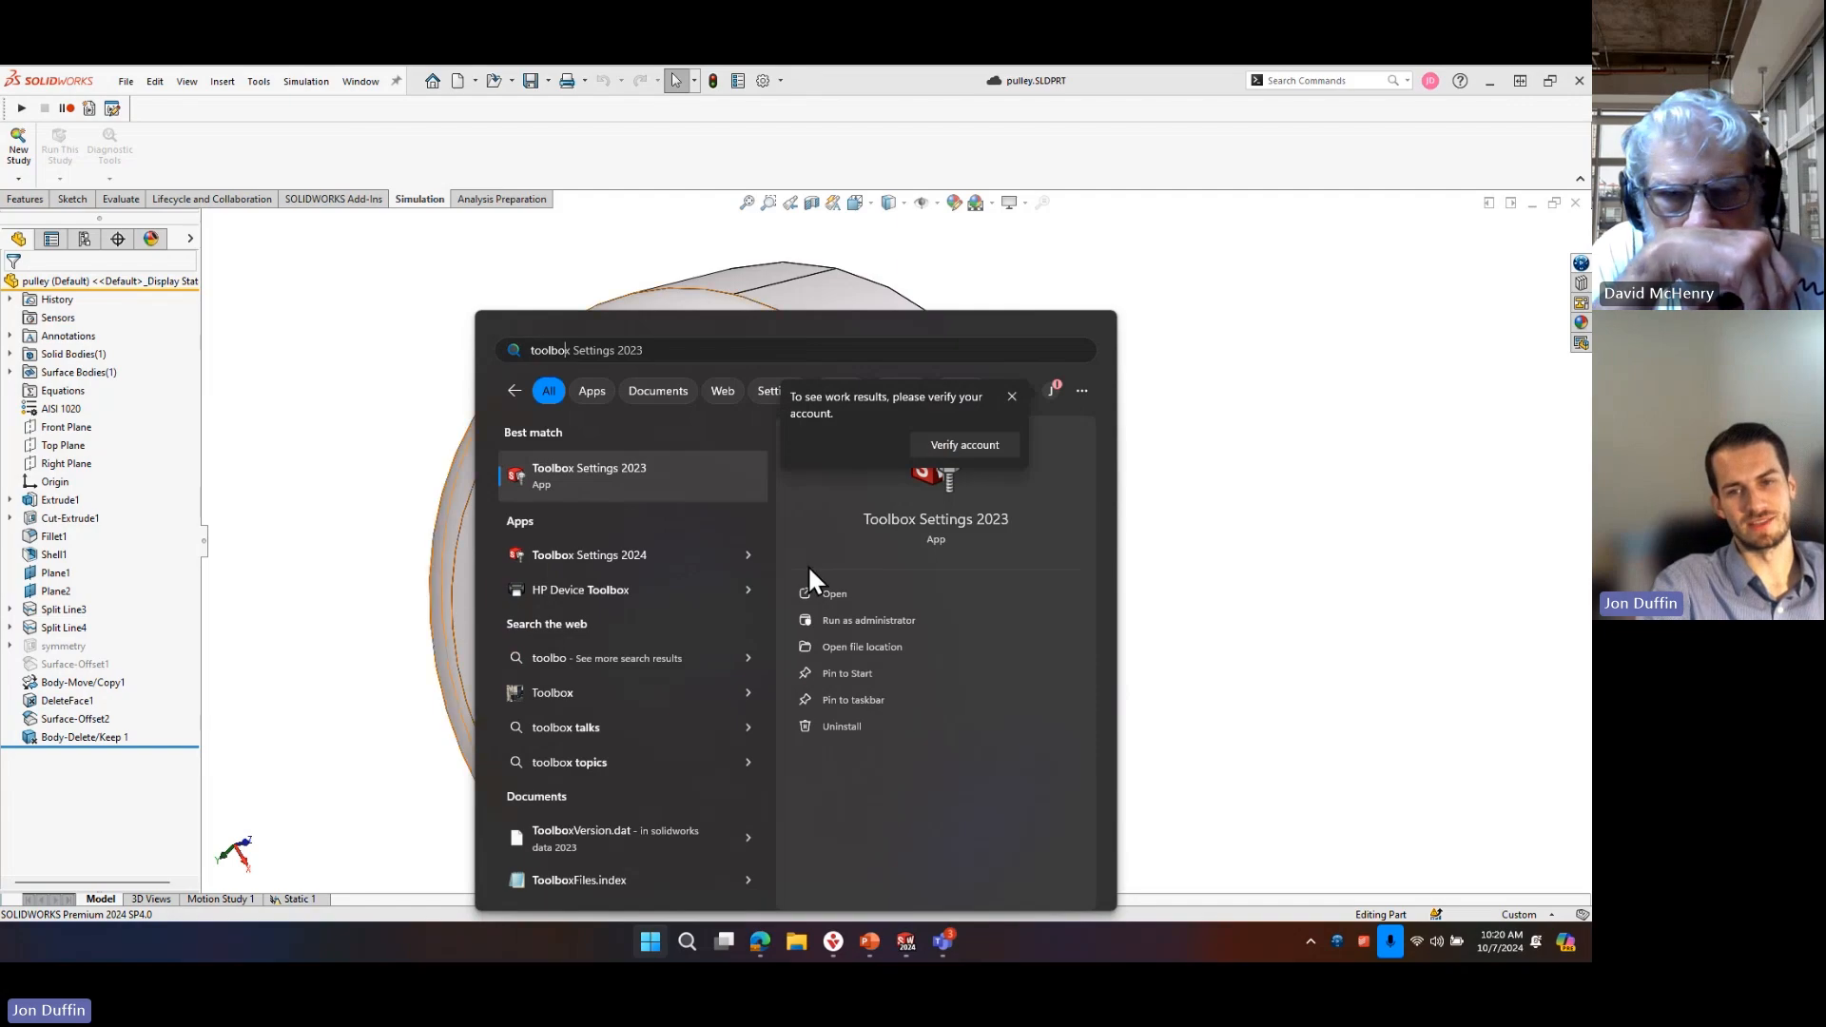
{"action": "left_click", "coordinate": [650, 557]}
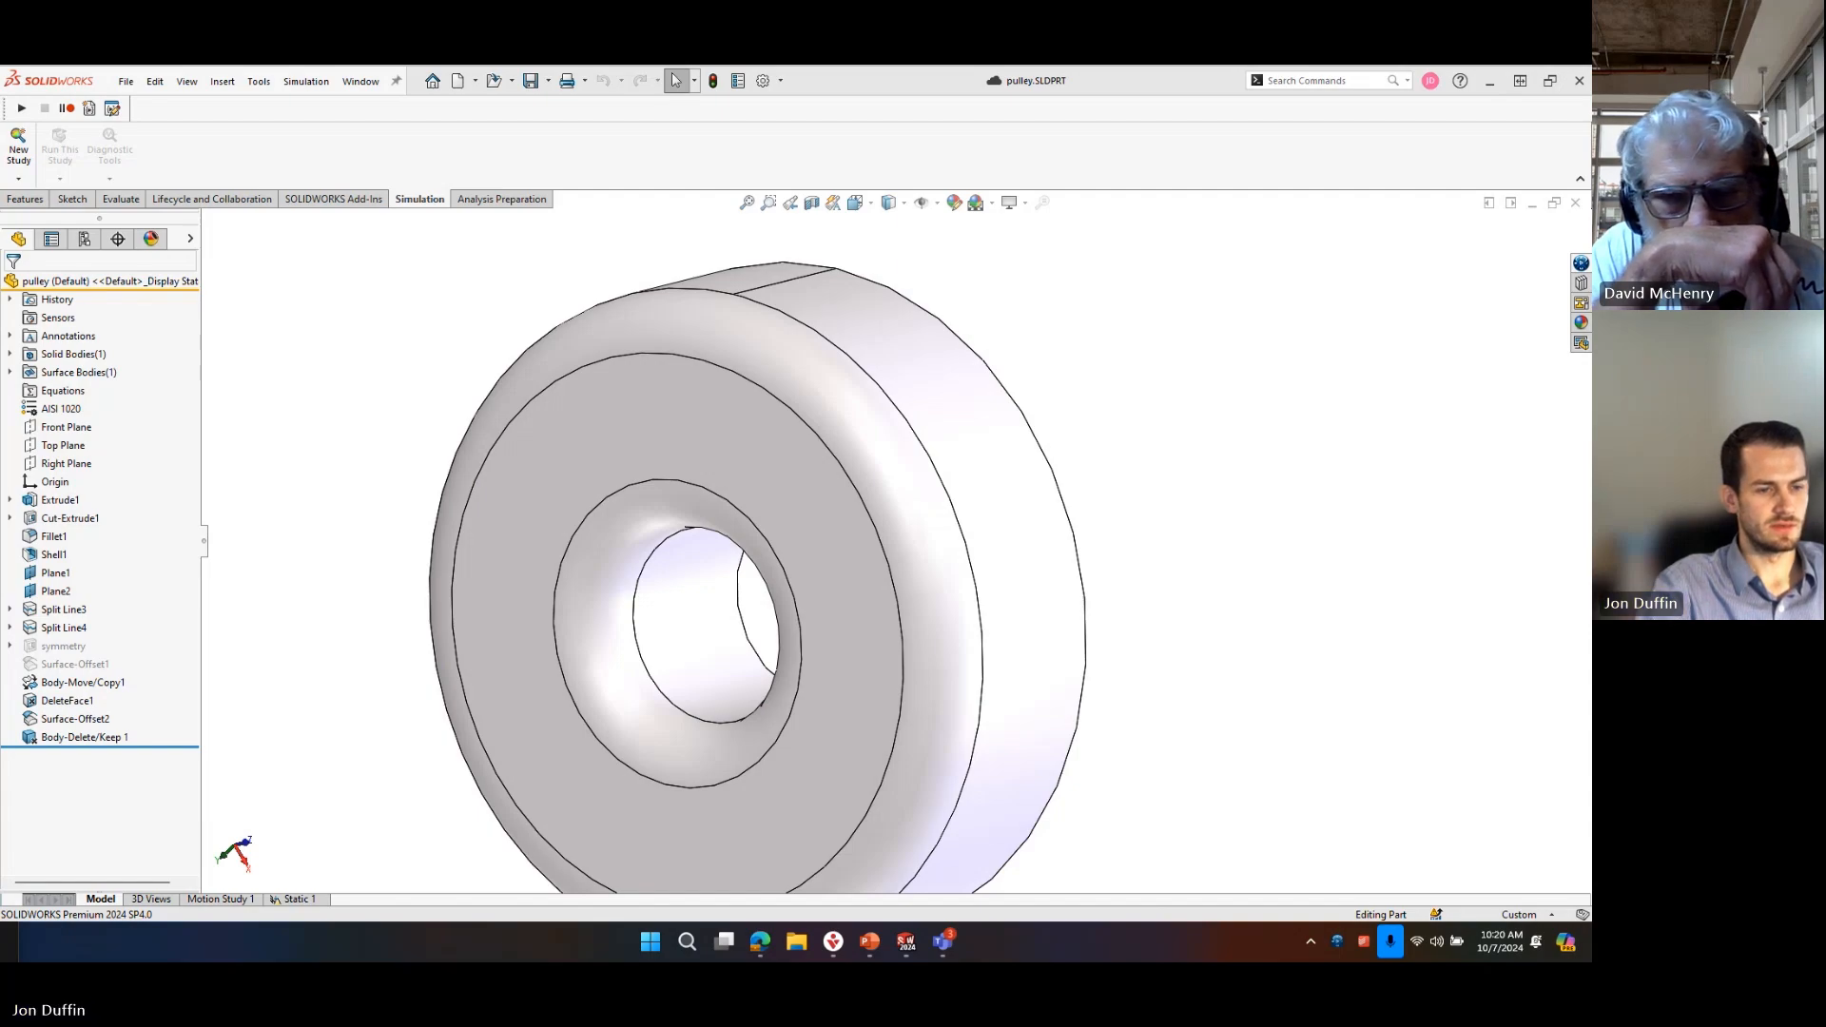
{"action": "key", "text": "super+d"}
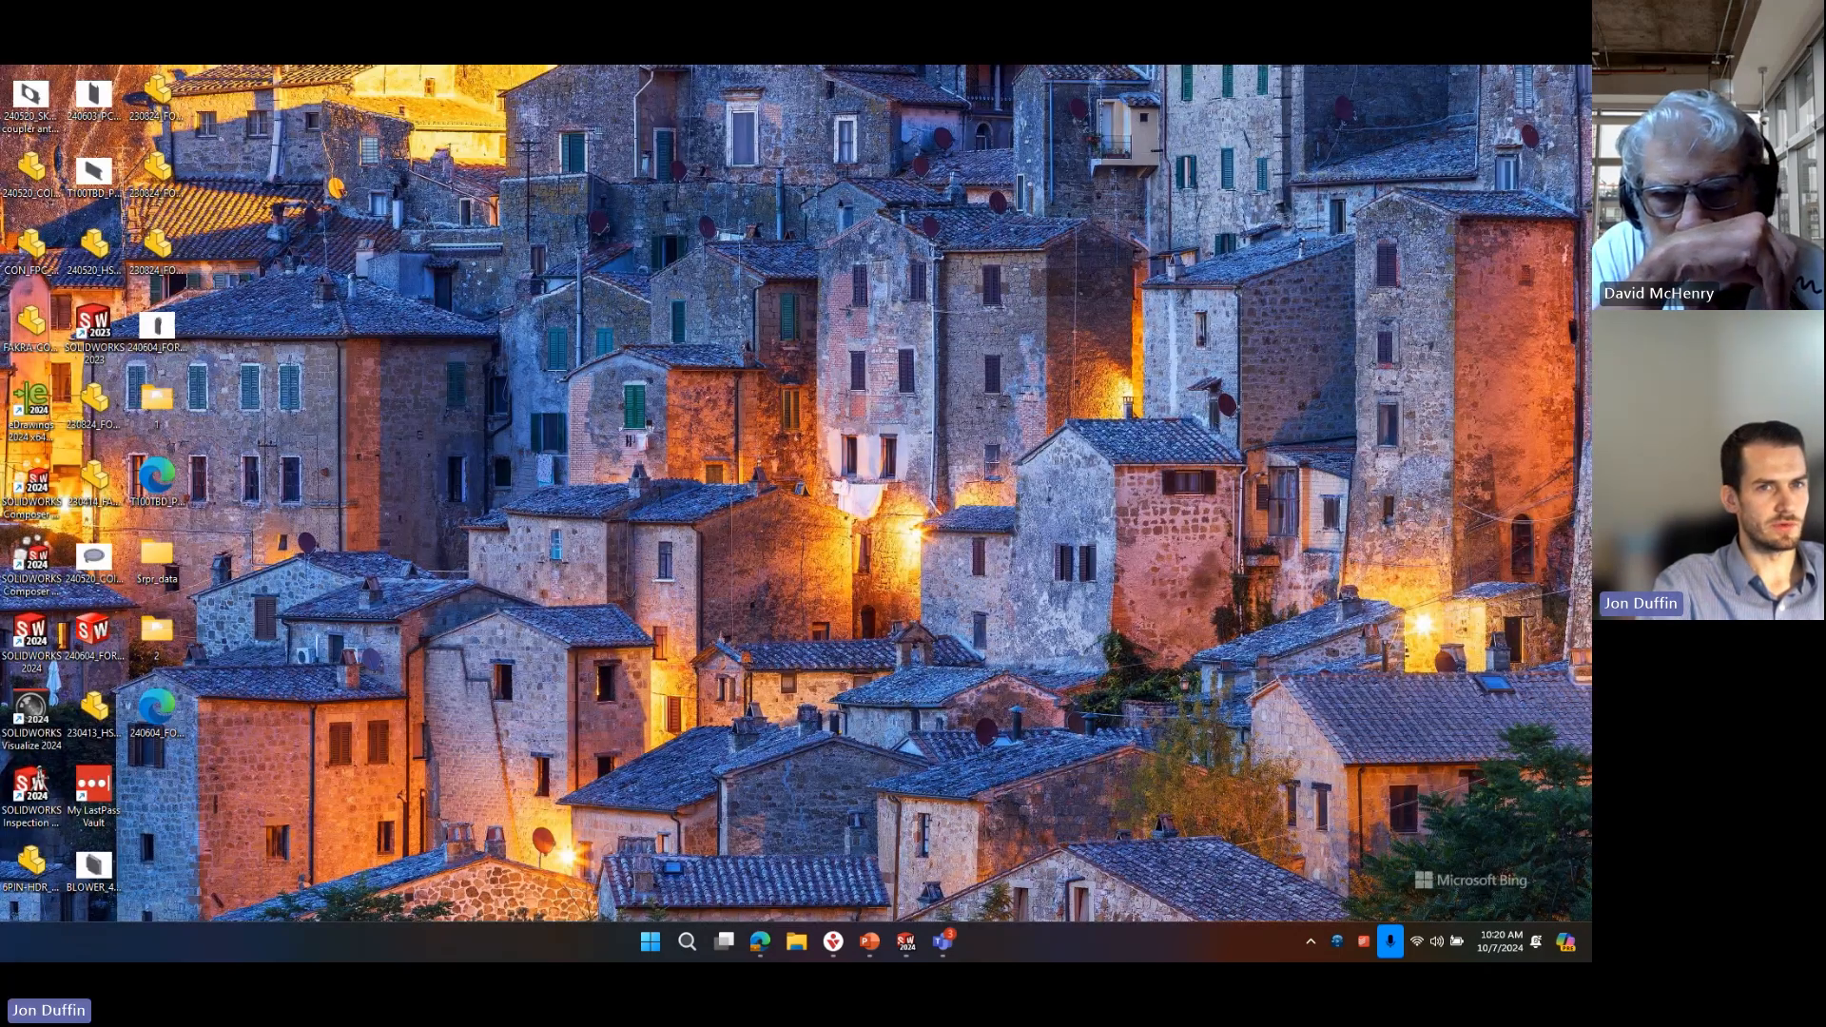
Open Toolbox hardware customization and disable the SKF, Torrington Inch, Torrington Metric, Truarc and AS standards.
{"action": "key", "text": "super+d"}
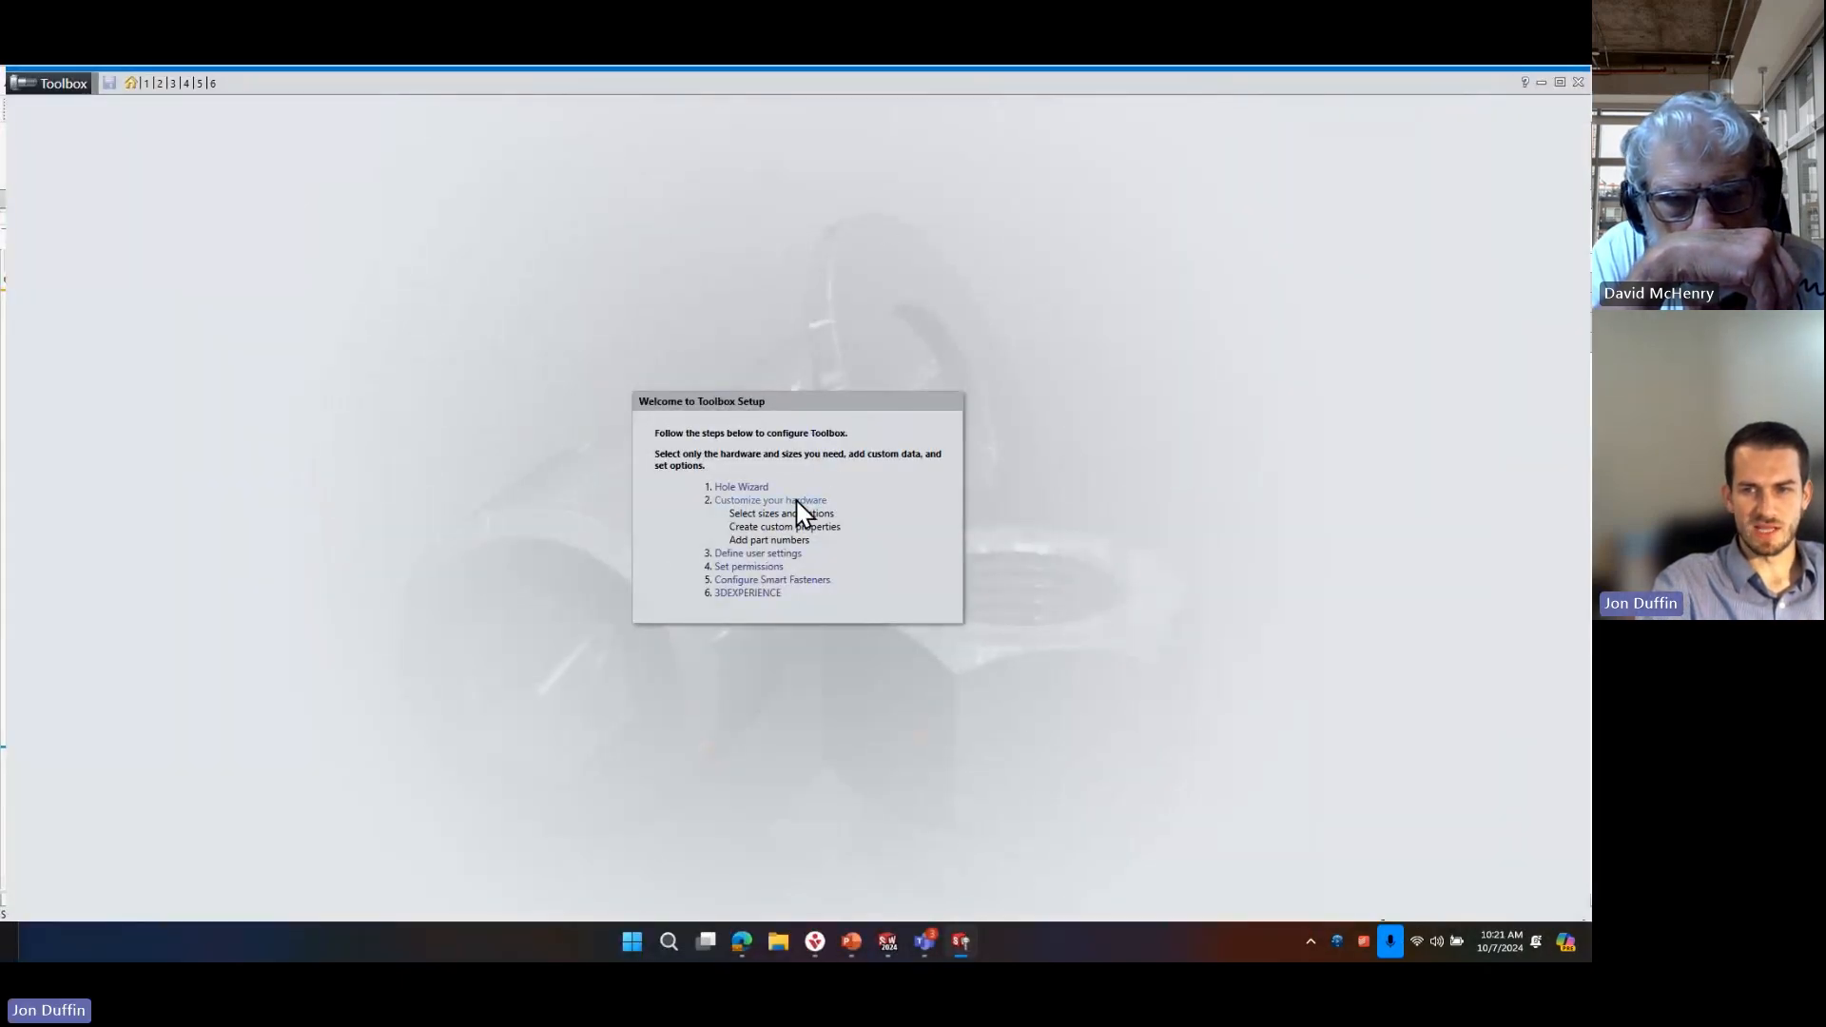
{"action": "left_click", "coordinate": [799, 501]}
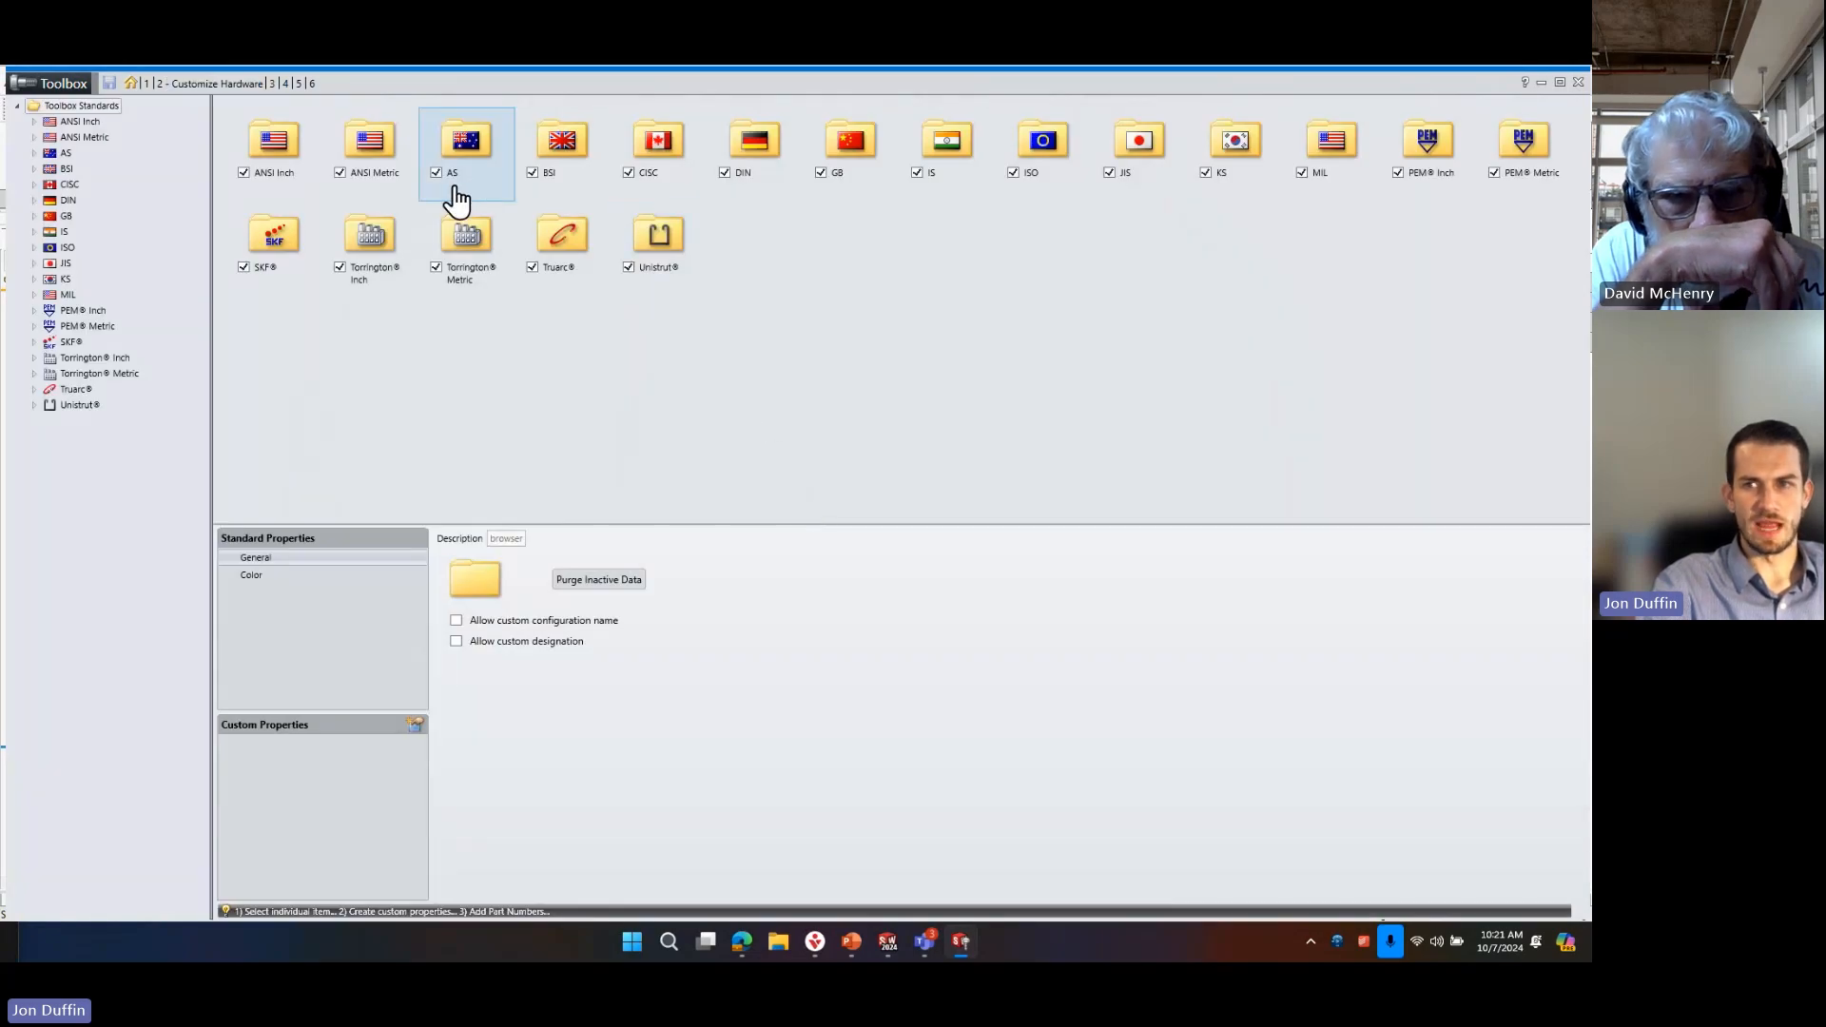
{"action": "left_click", "coordinate": [244, 267]}
{"action": "double_click", "coordinate": [366, 275]}
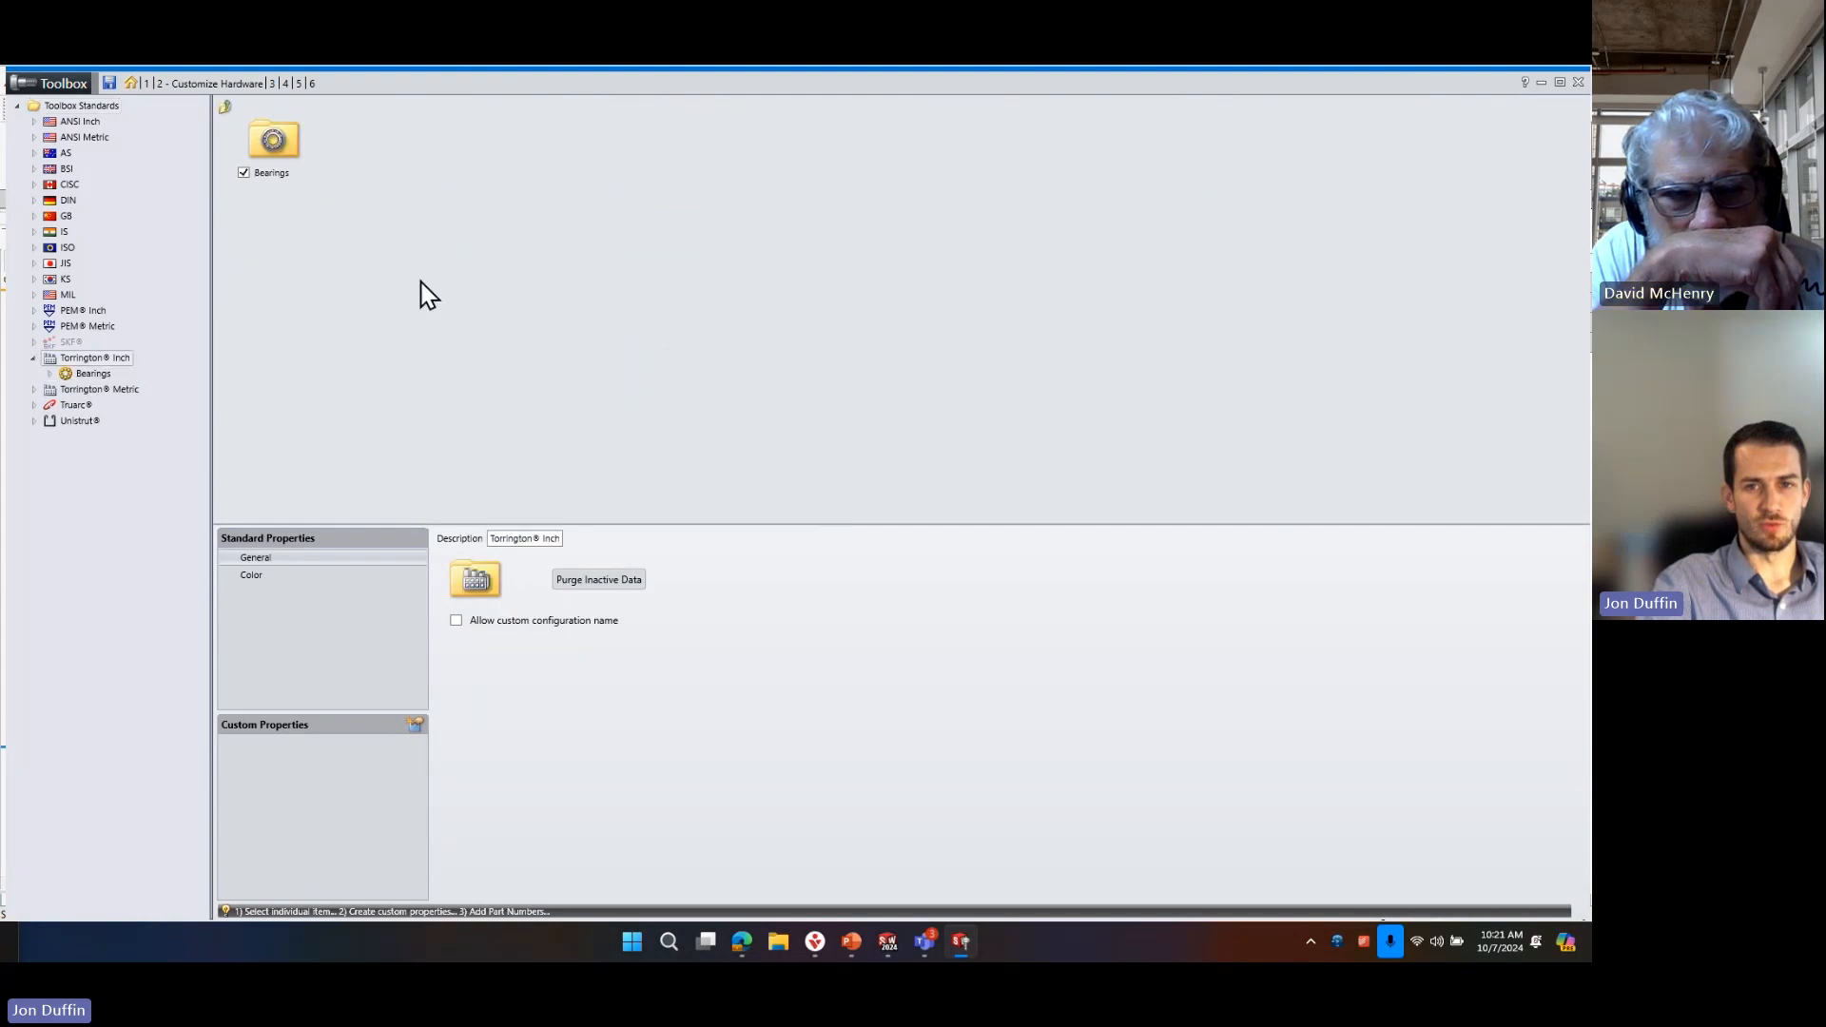
{"action": "left_click", "coordinate": [67, 107]}
{"action": "left_click", "coordinate": [339, 269]}
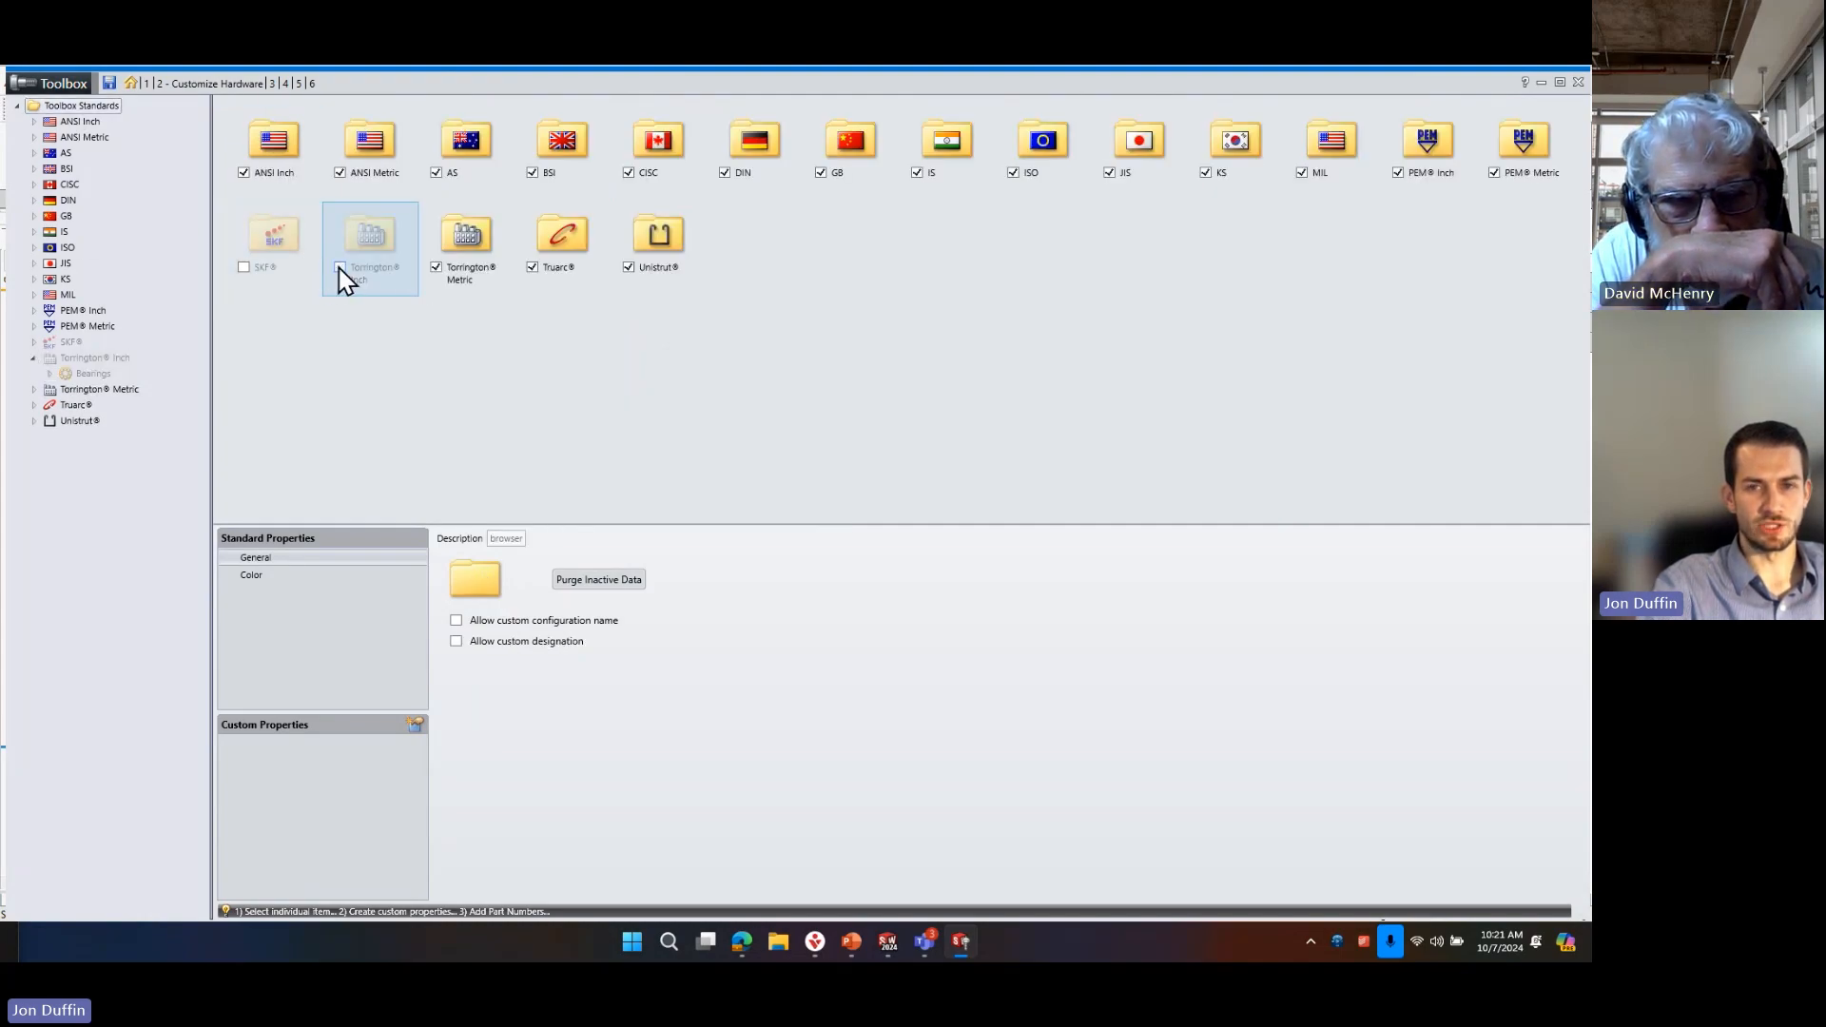
{"action": "left_click", "coordinate": [437, 270]}
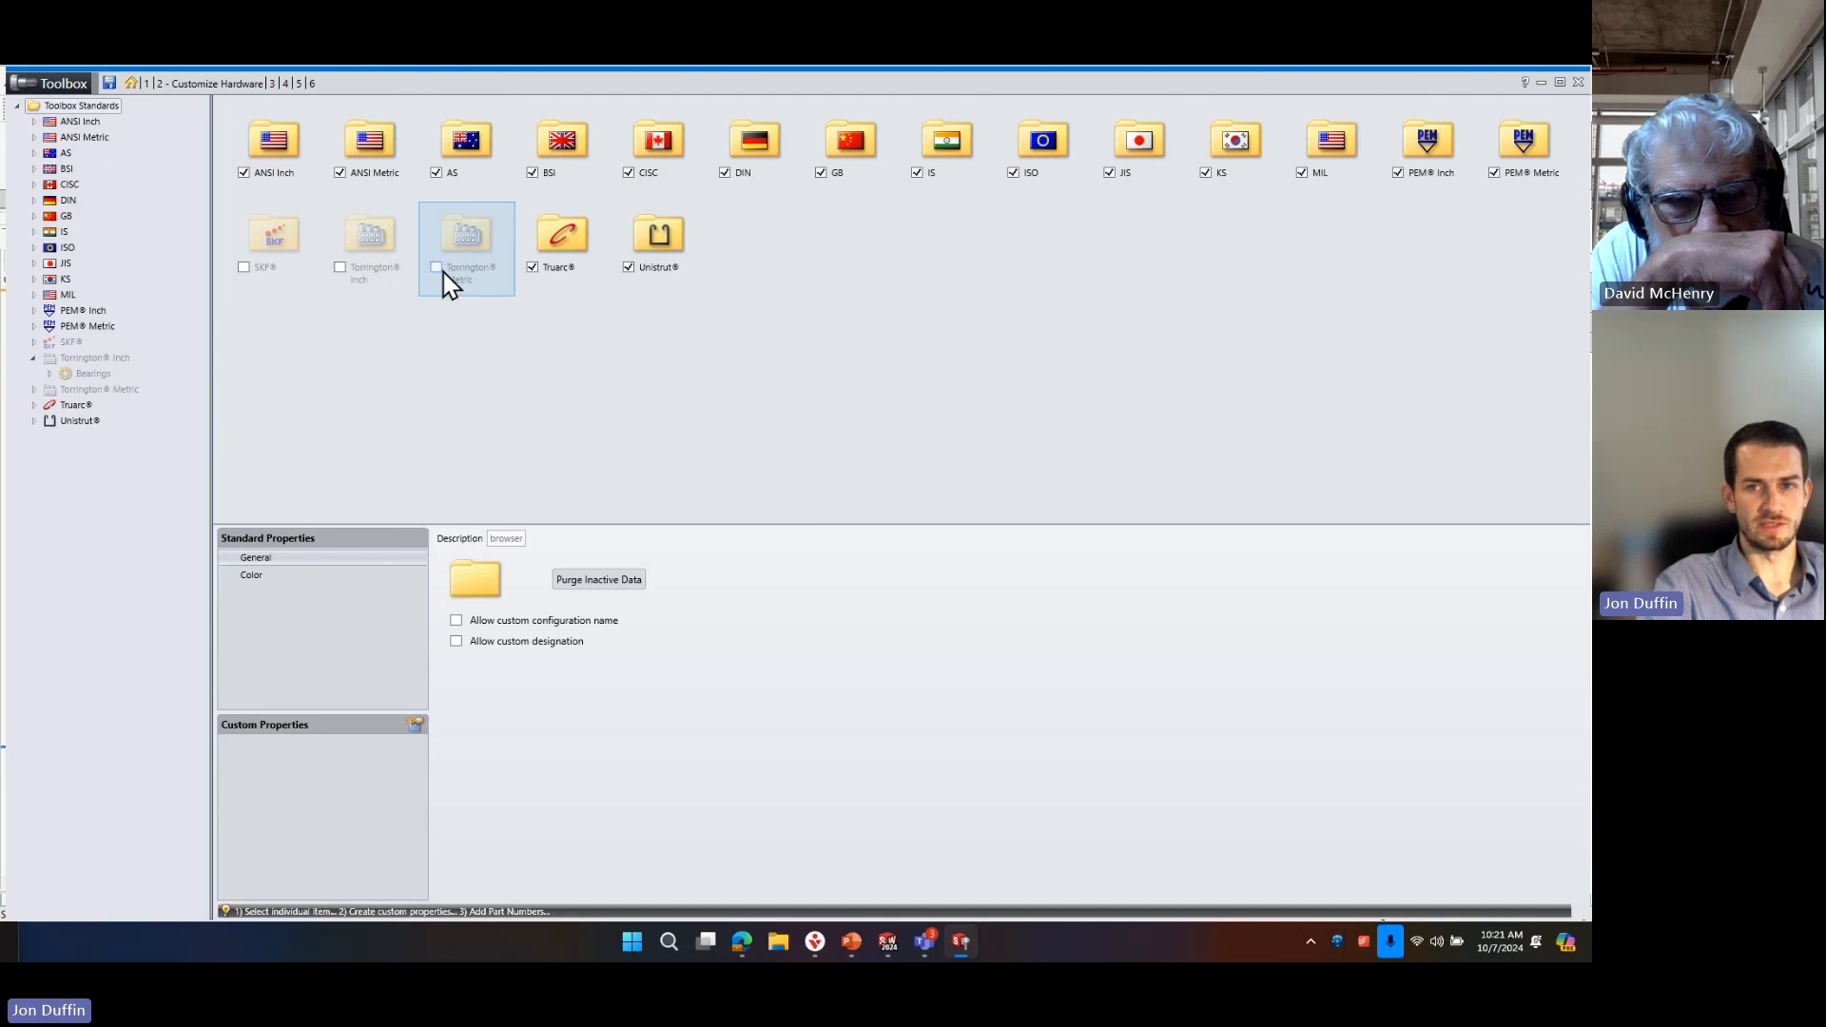
{"action": "left_click", "coordinate": [532, 268]}
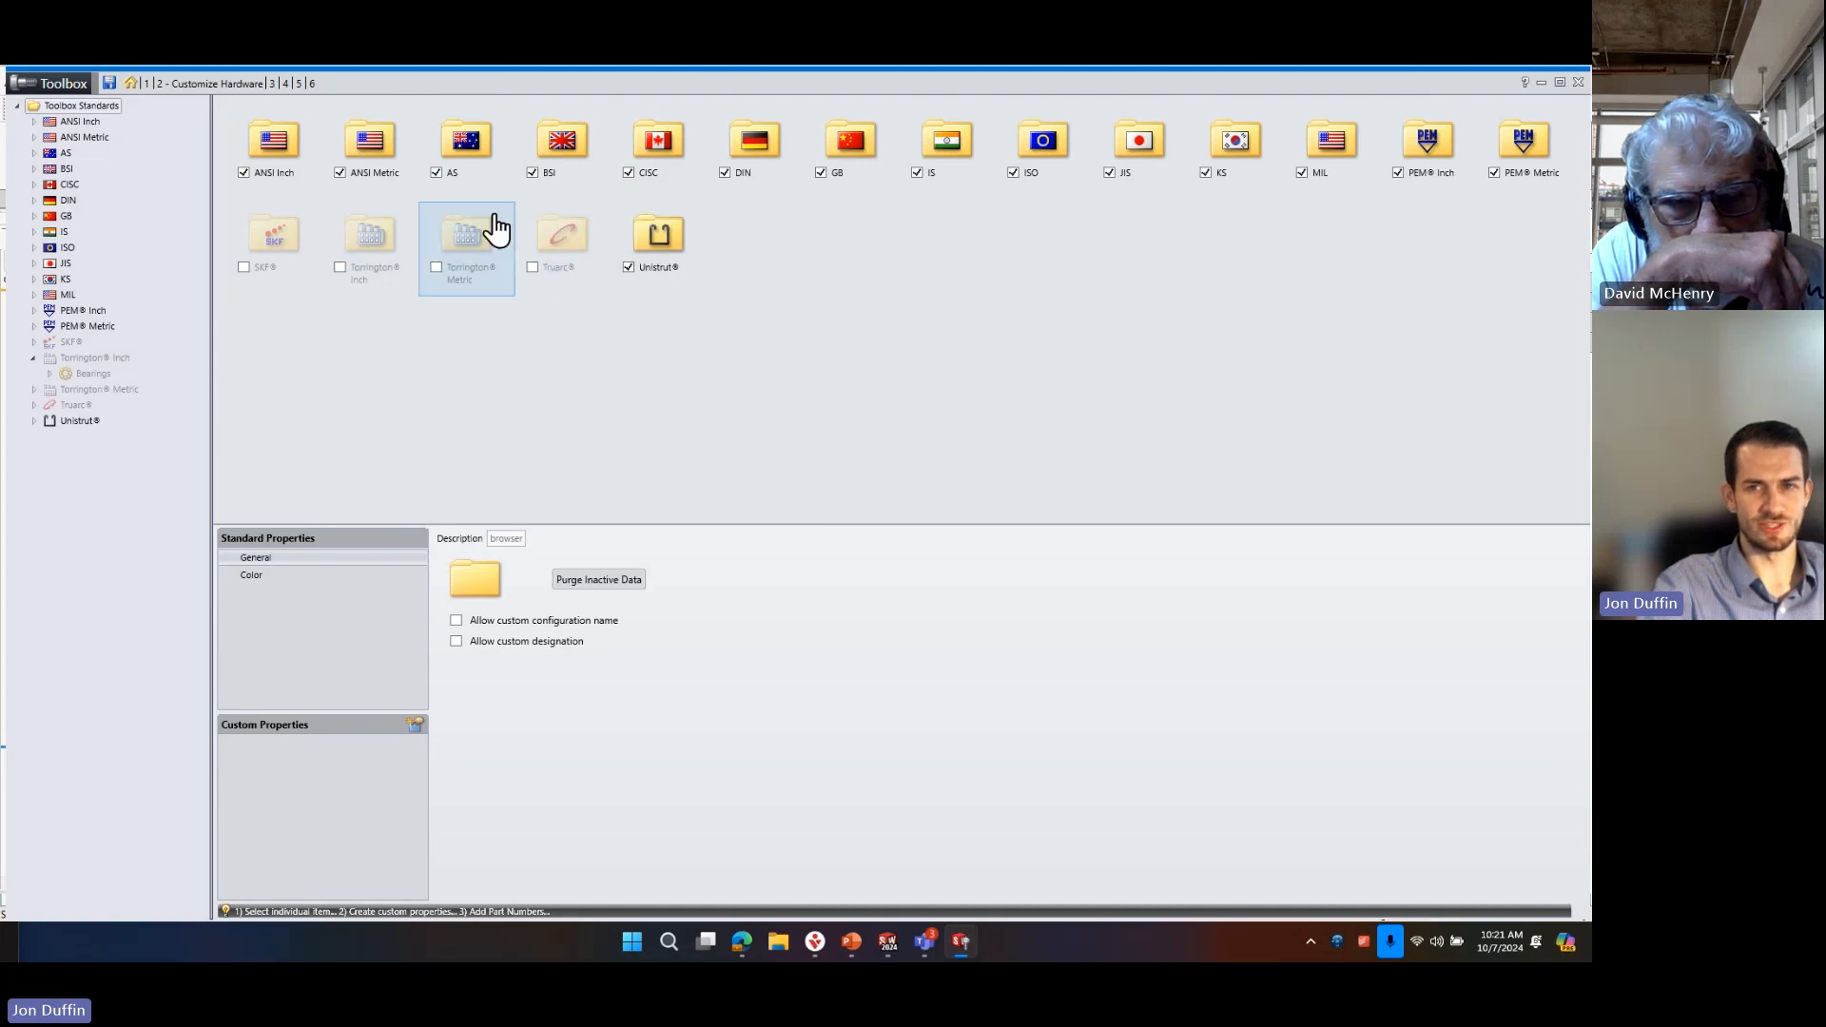
{"action": "left_click", "coordinate": [438, 173]}
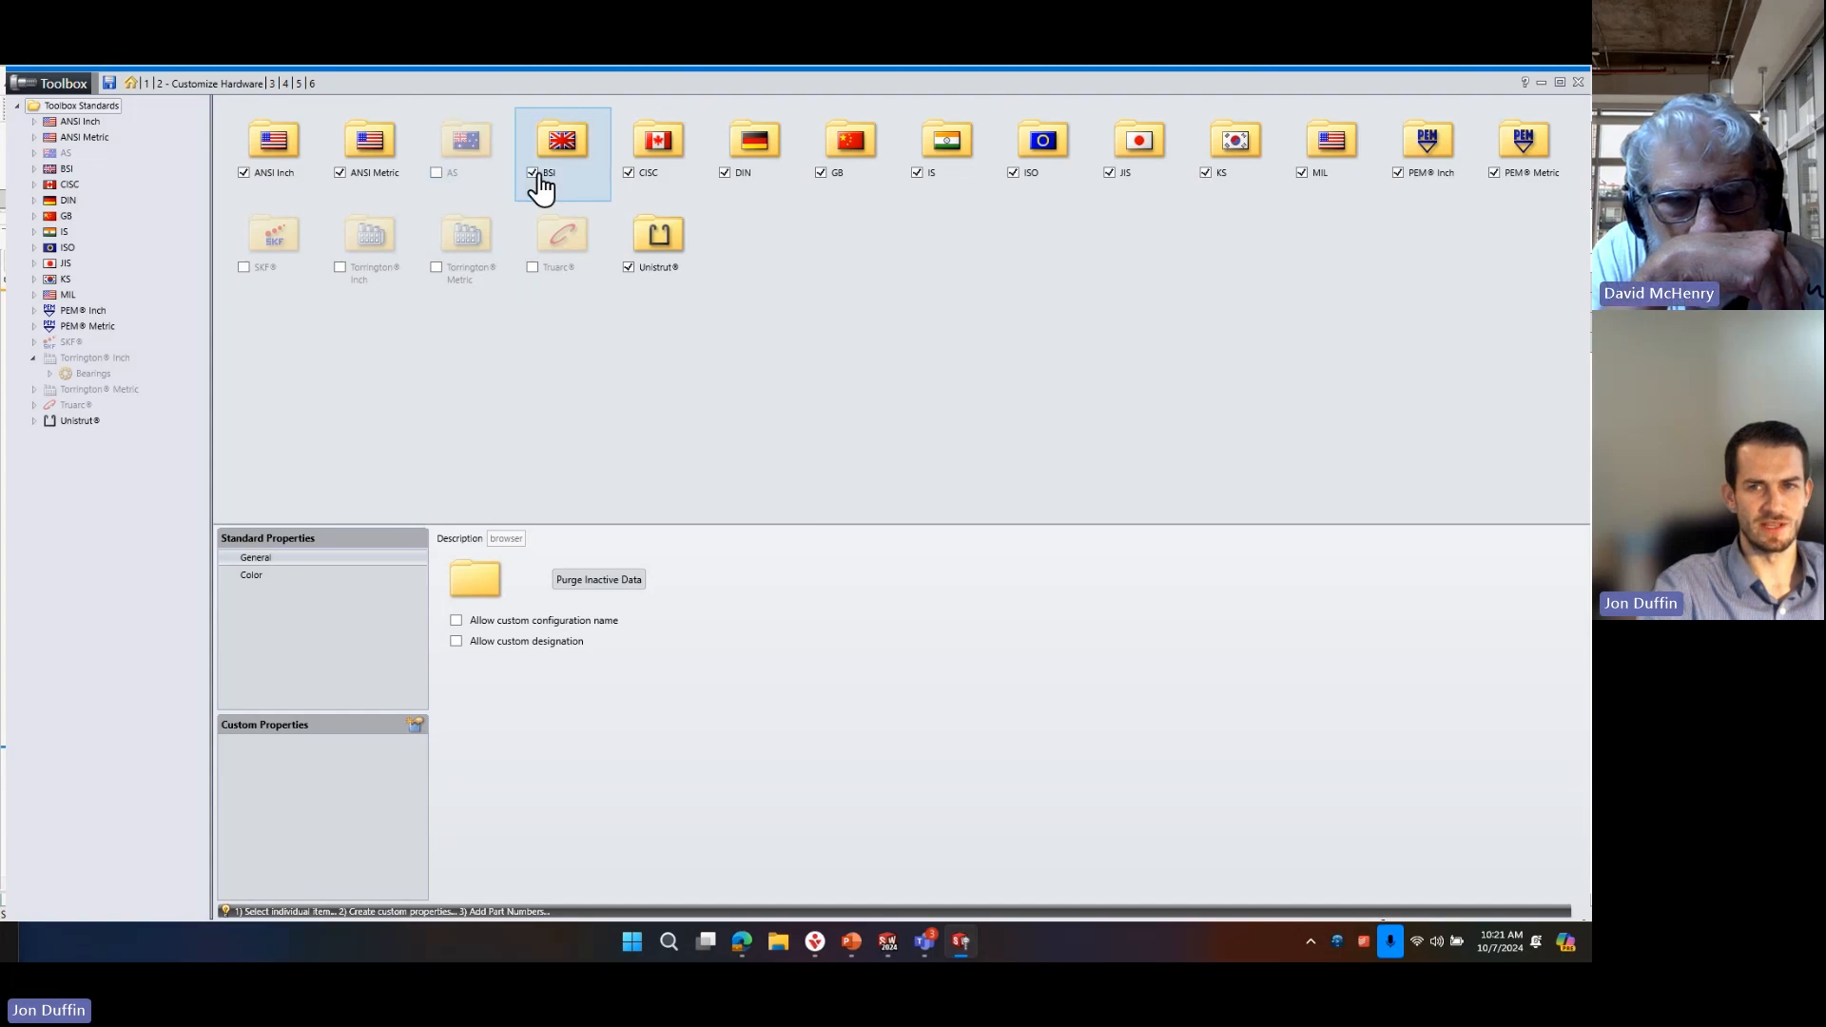
{"action": "double_click", "coordinate": [547, 184]}
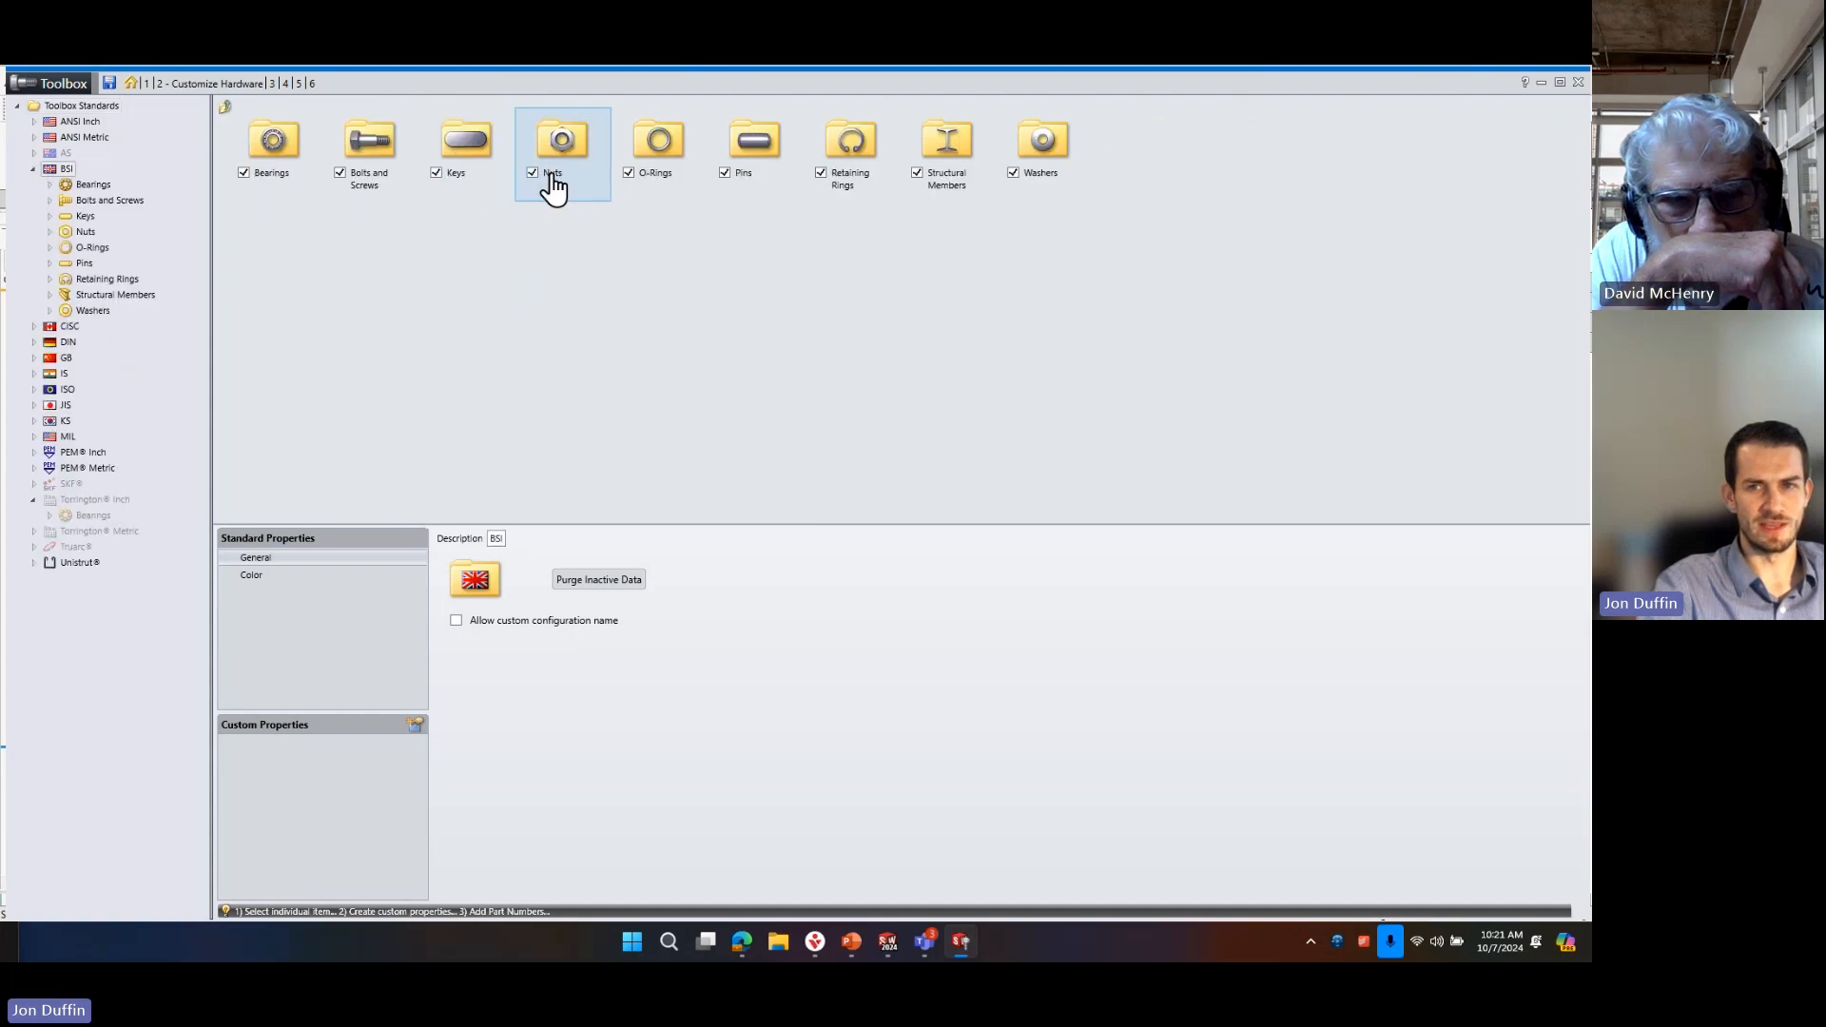
{"action": "left_click", "coordinate": [82, 106]}
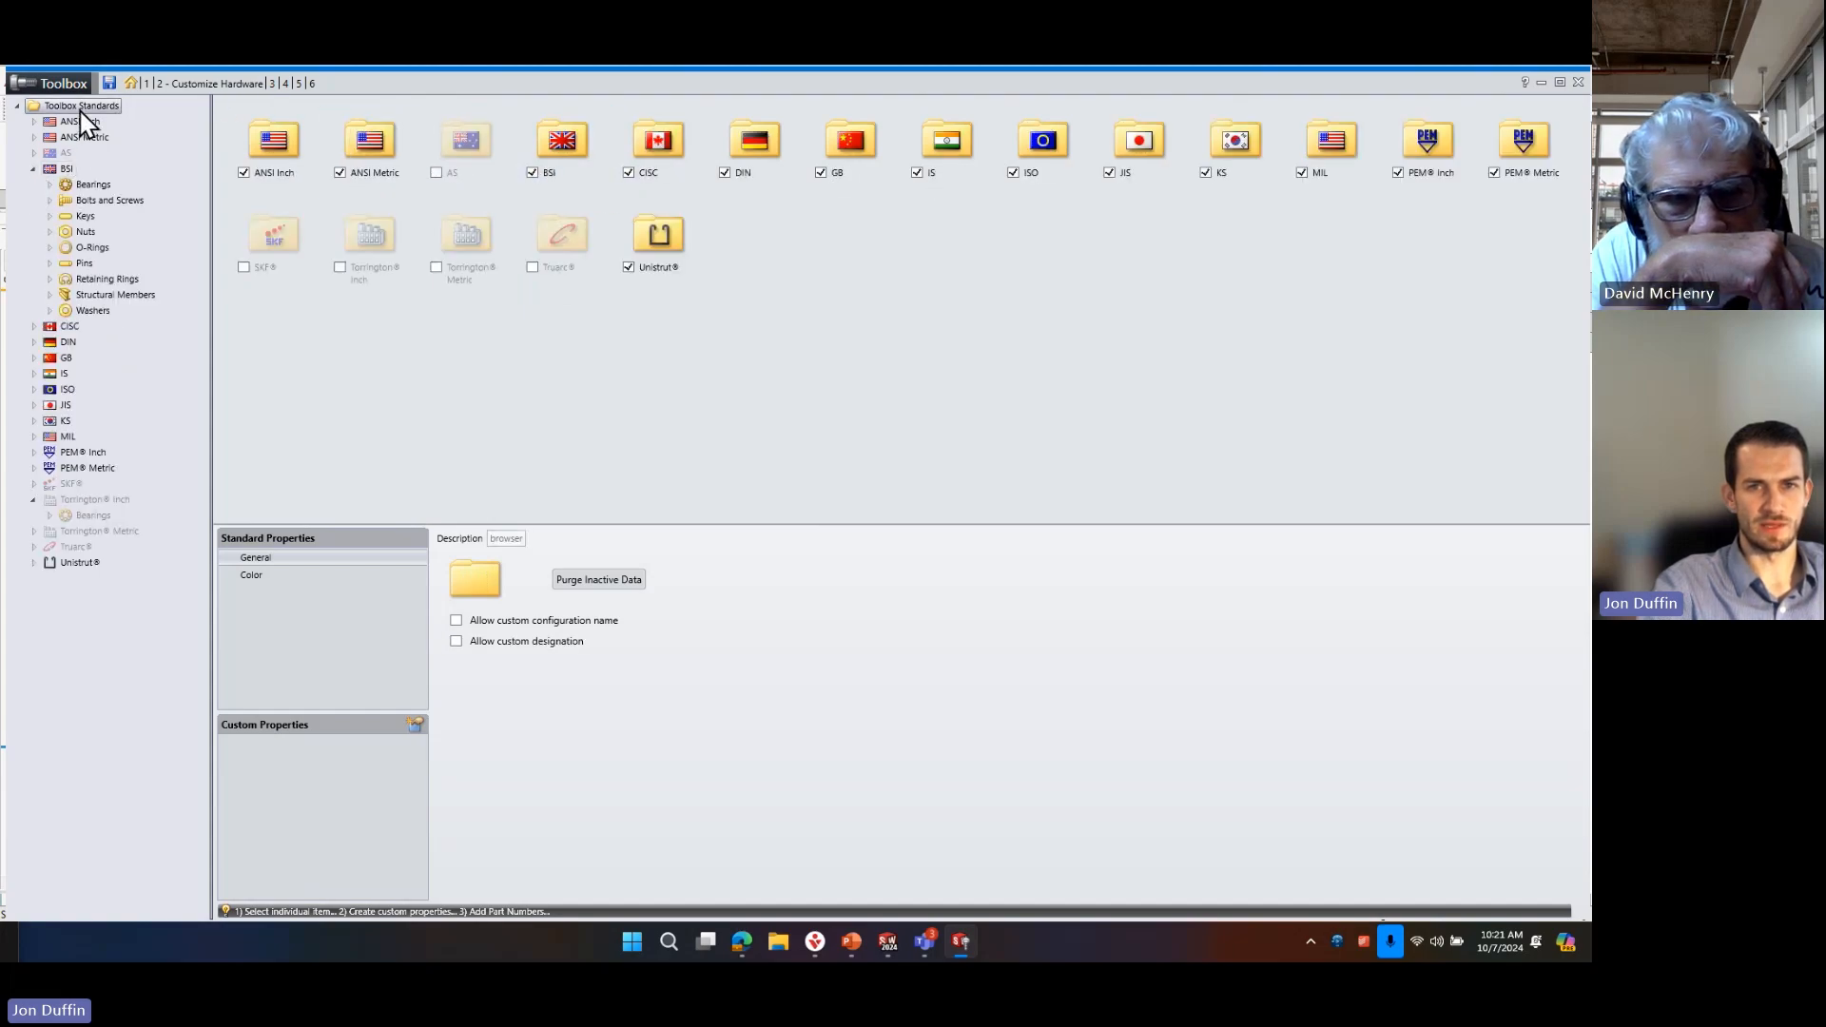
Browse the Studs folder under ANSI Metric Bolts and Screws, then return to the ANSI Metric categories.
{"action": "double_click", "coordinate": [392, 163]}
{"action": "double_click", "coordinate": [371, 163]}
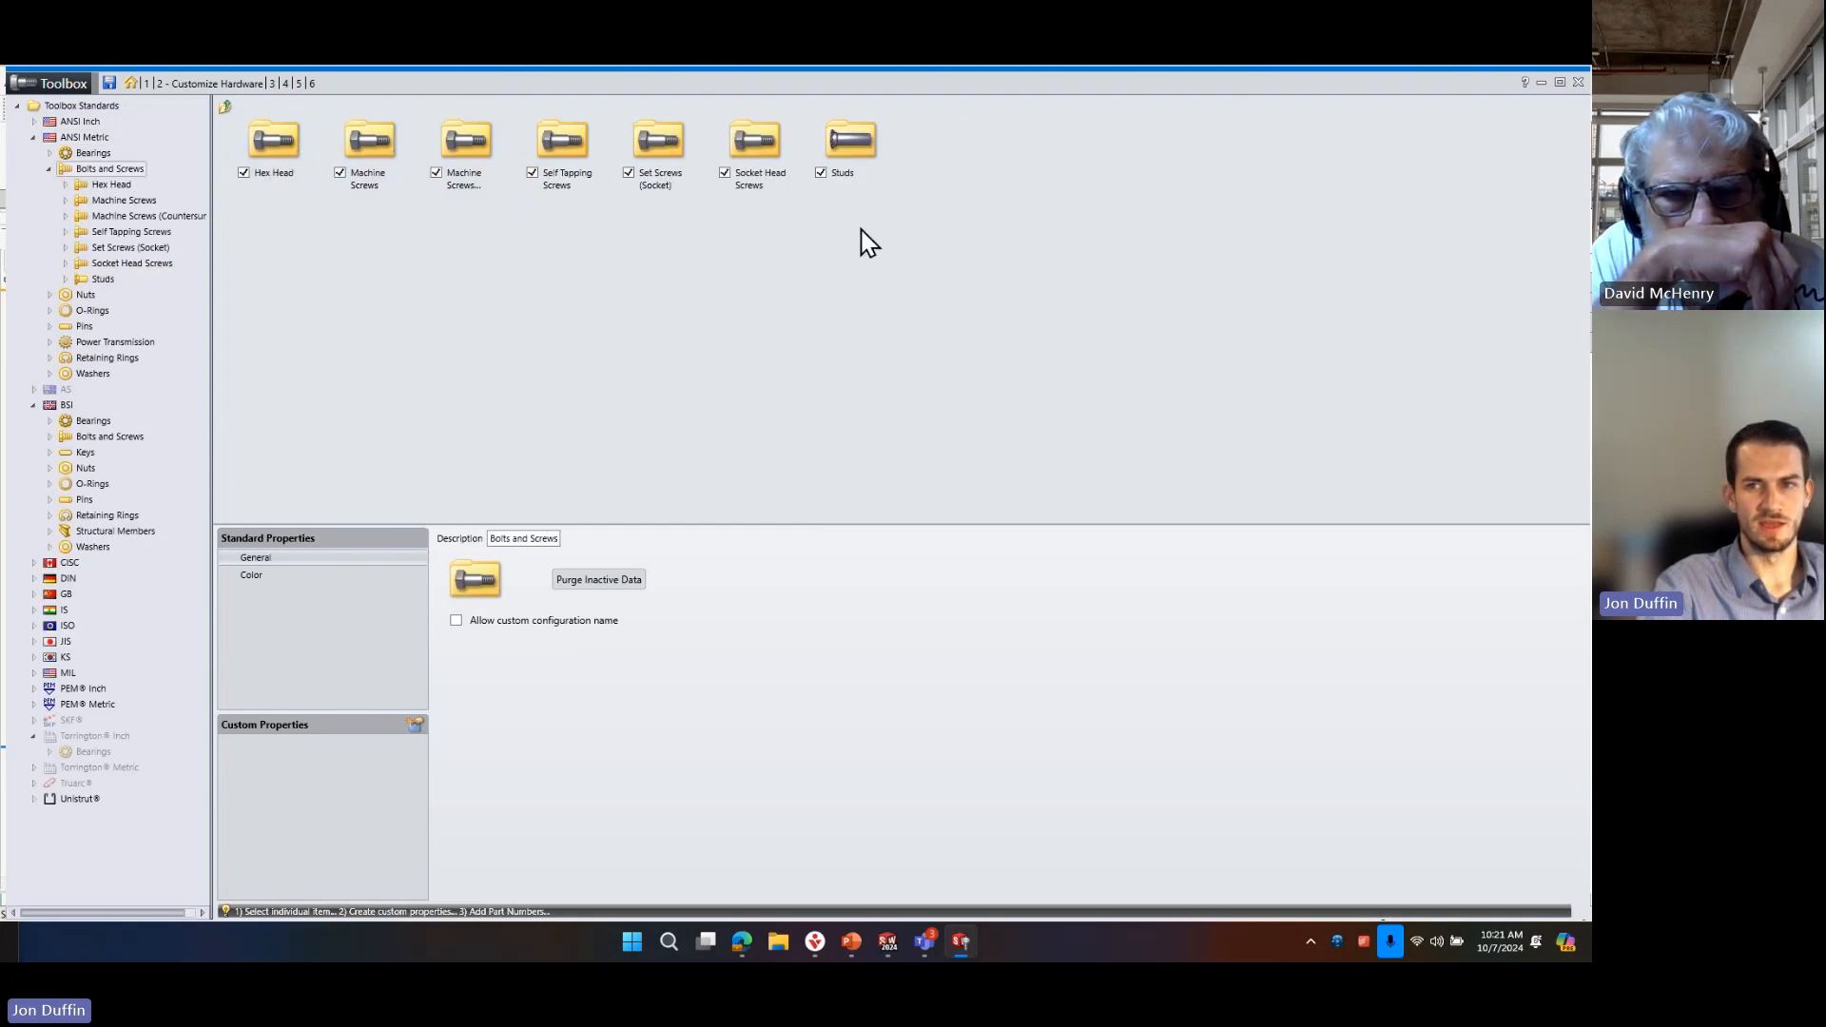
{"action": "left_click", "coordinate": [821, 174]}
{"action": "left_click", "coordinate": [820, 174]}
{"action": "double_click", "coordinate": [843, 152]}
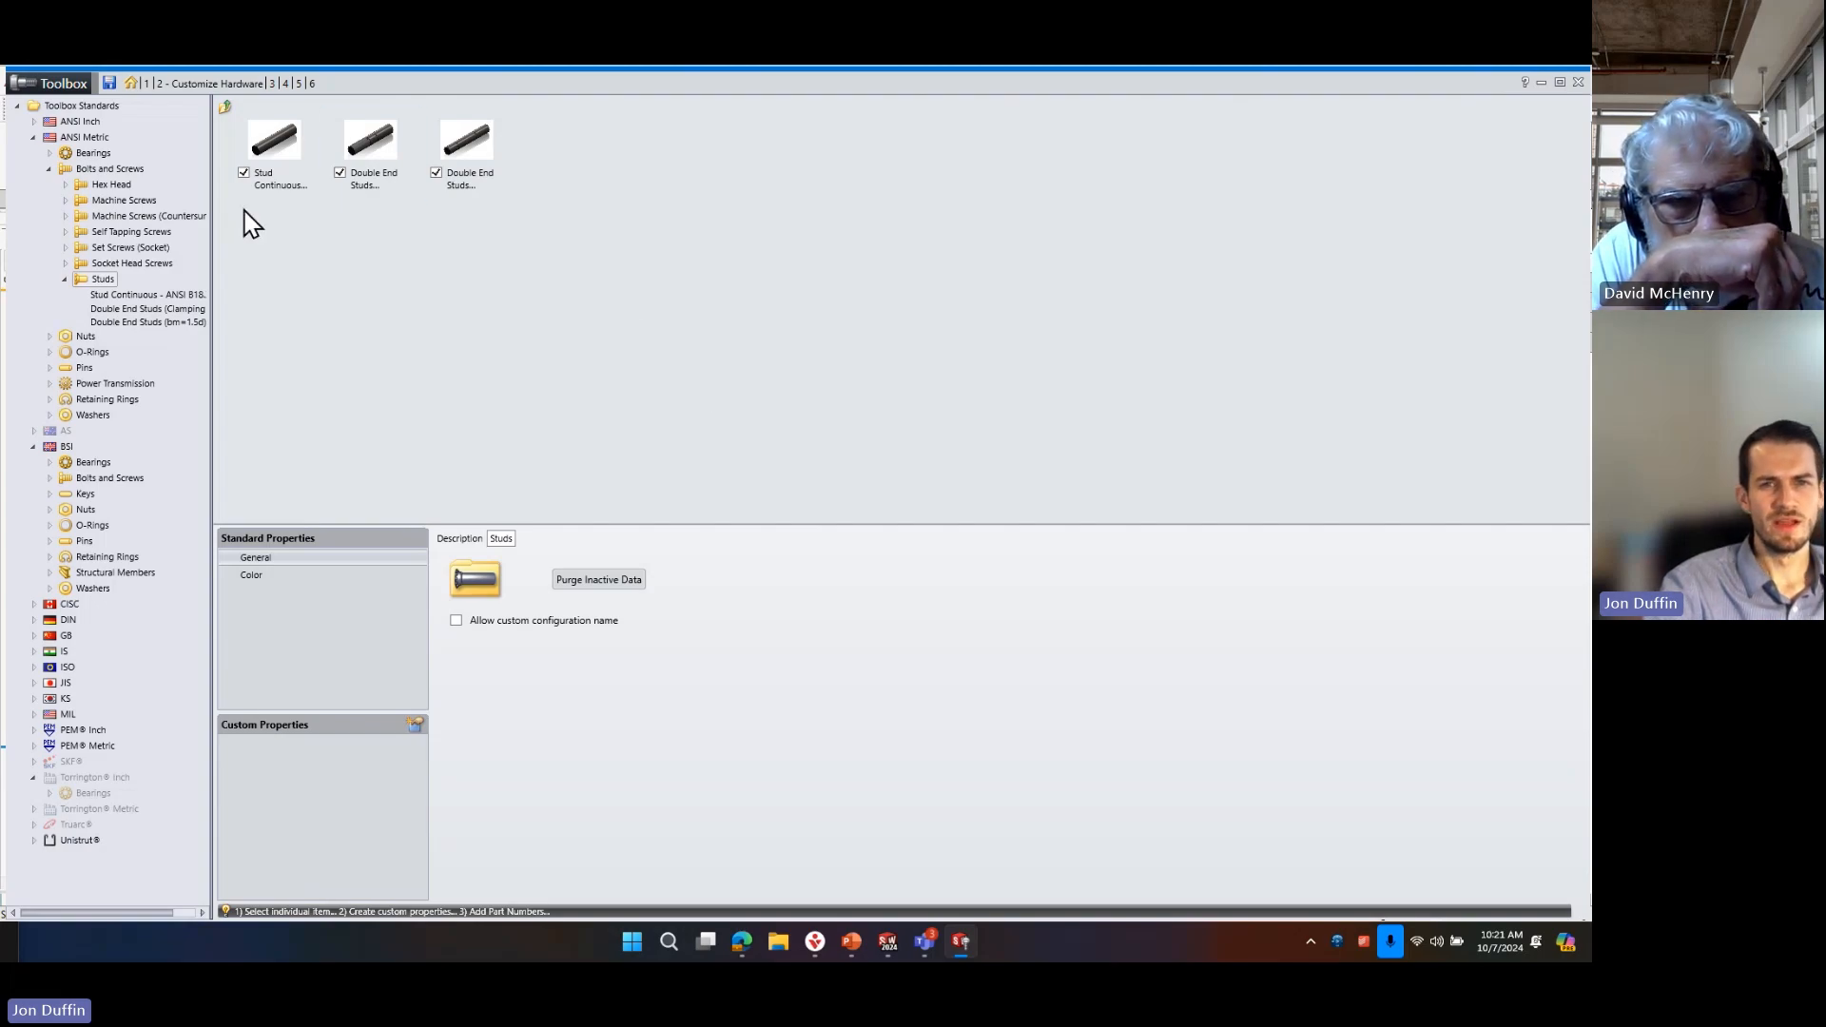
{"action": "left_click", "coordinate": [84, 137]}
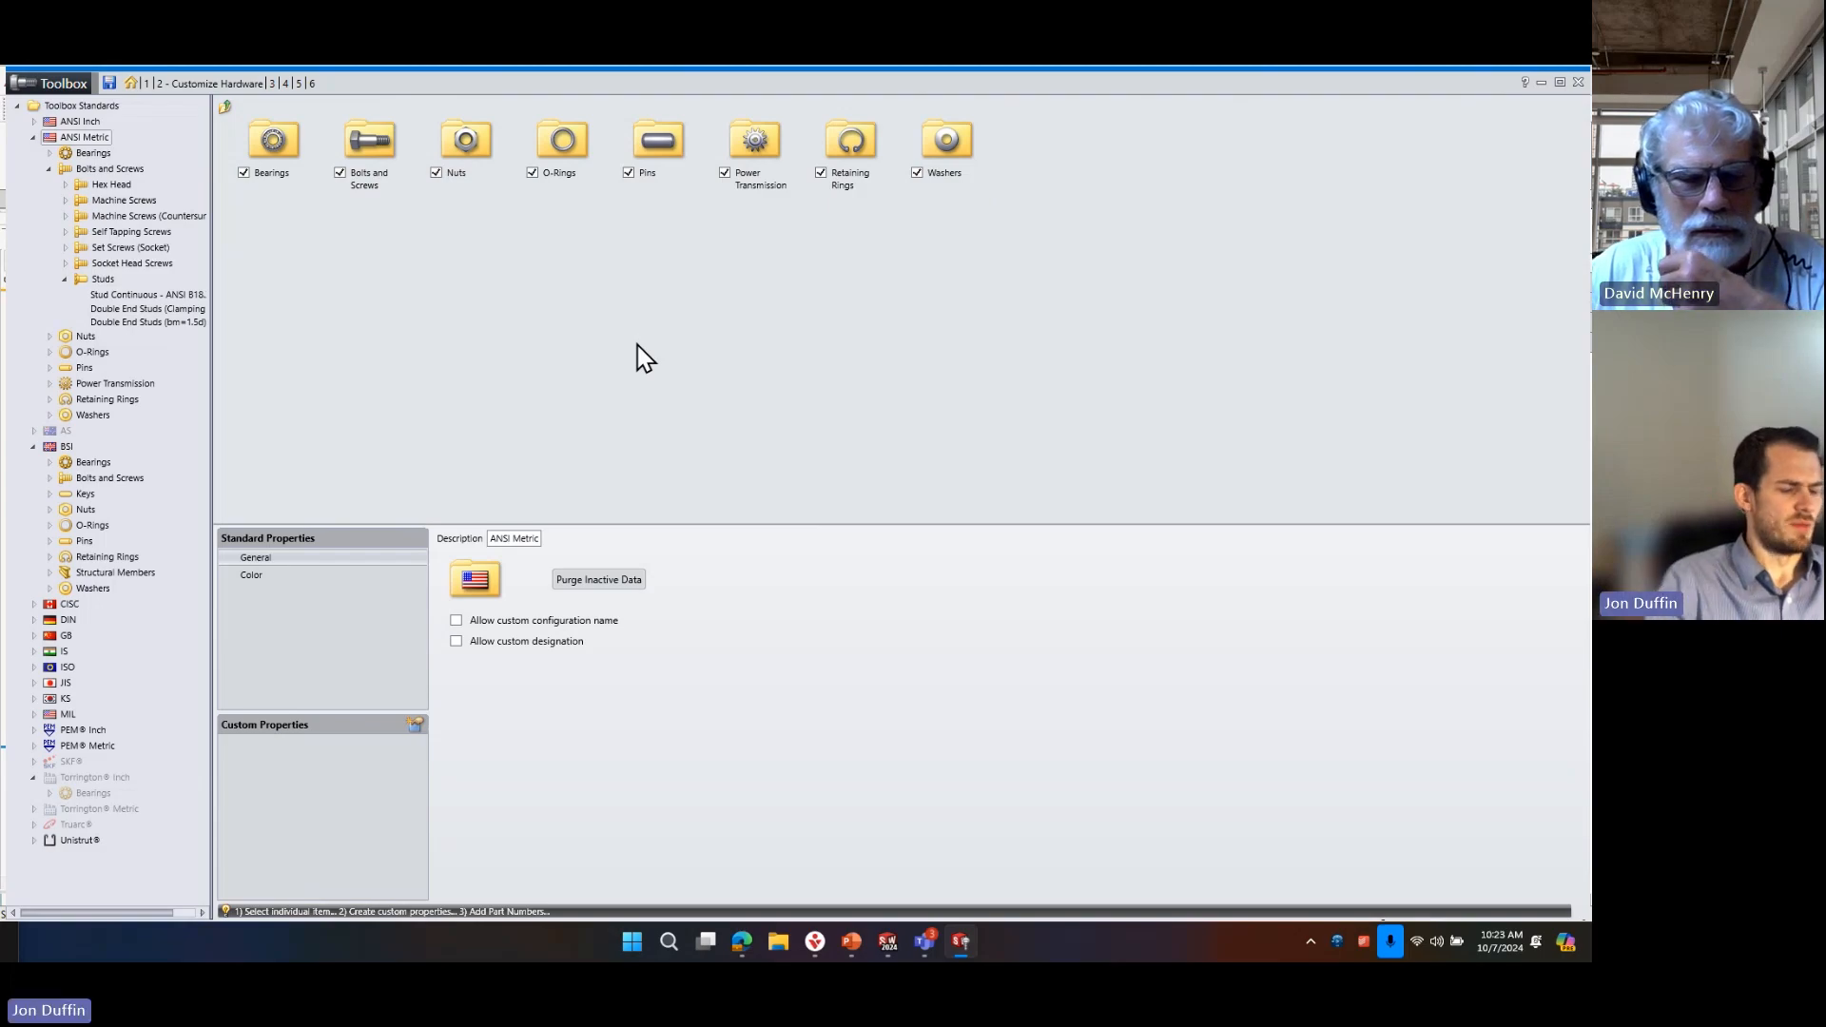
Switch to the Edge browser, search the web for bolt depot in a new tab and look through the results.
{"action": "mouse_move", "coordinate": [747, 937]}
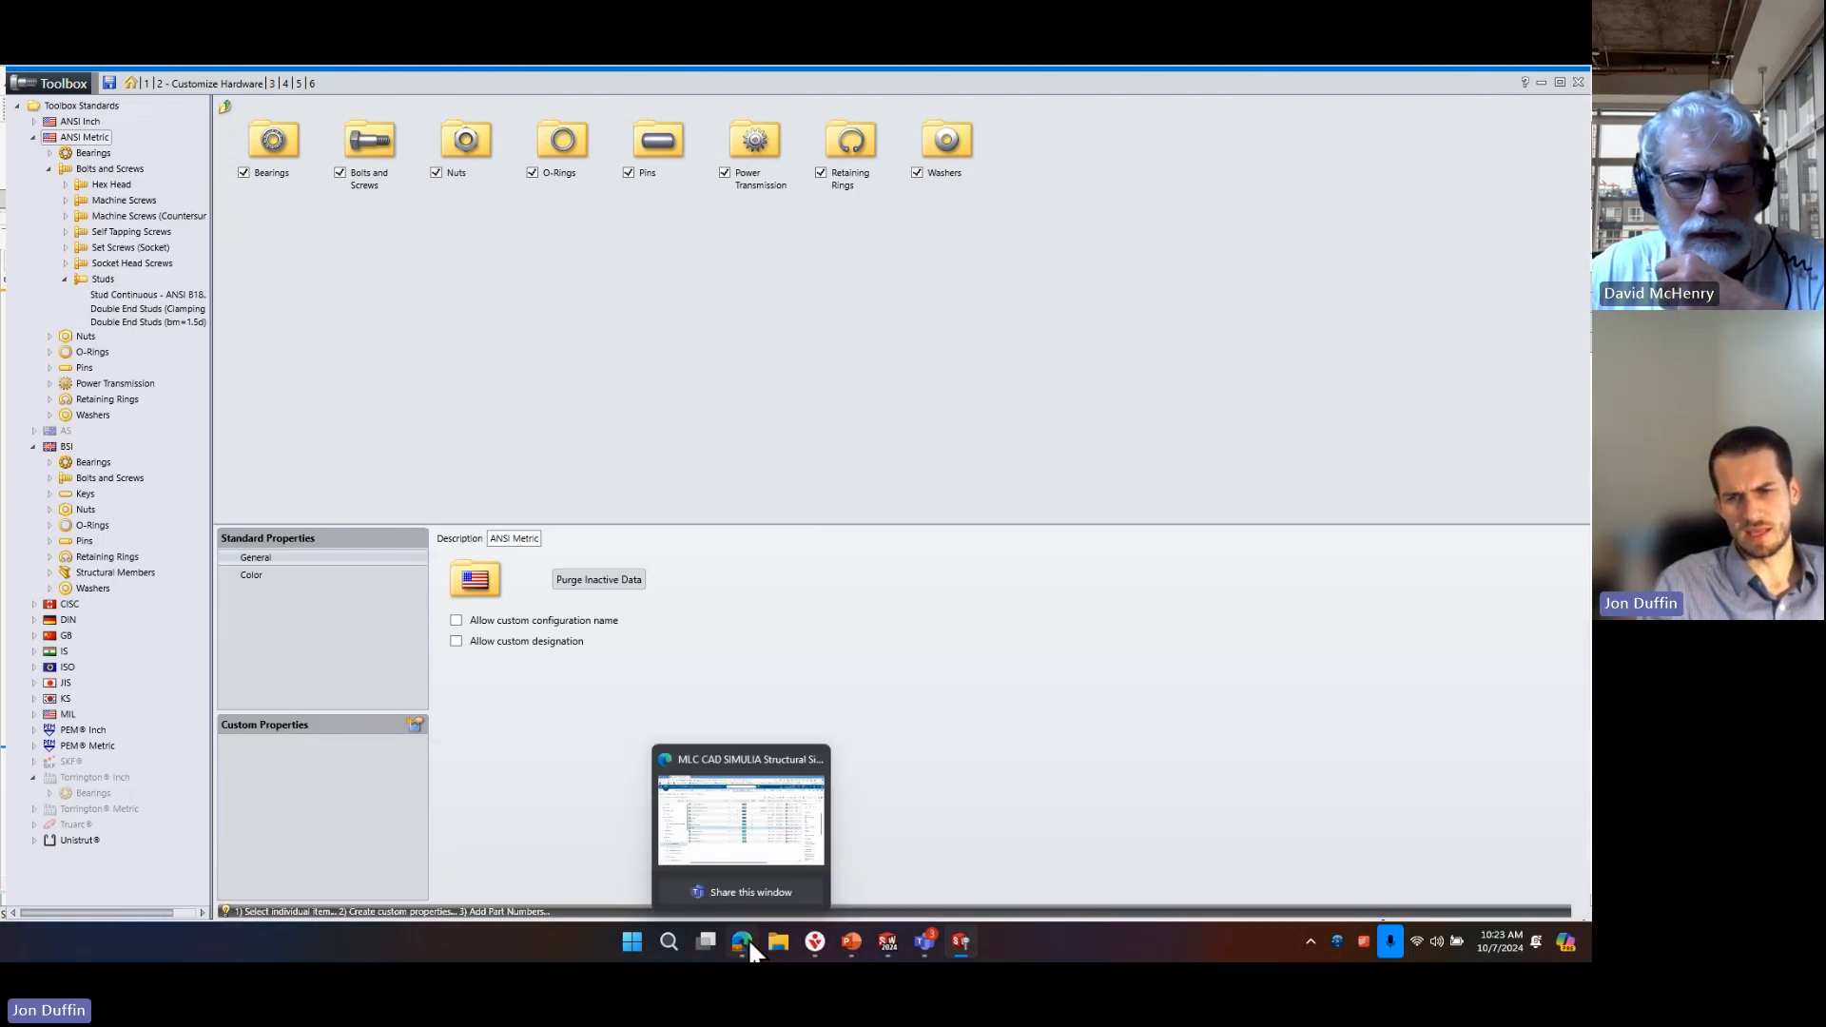
{"action": "left_click", "coordinate": [750, 858]}
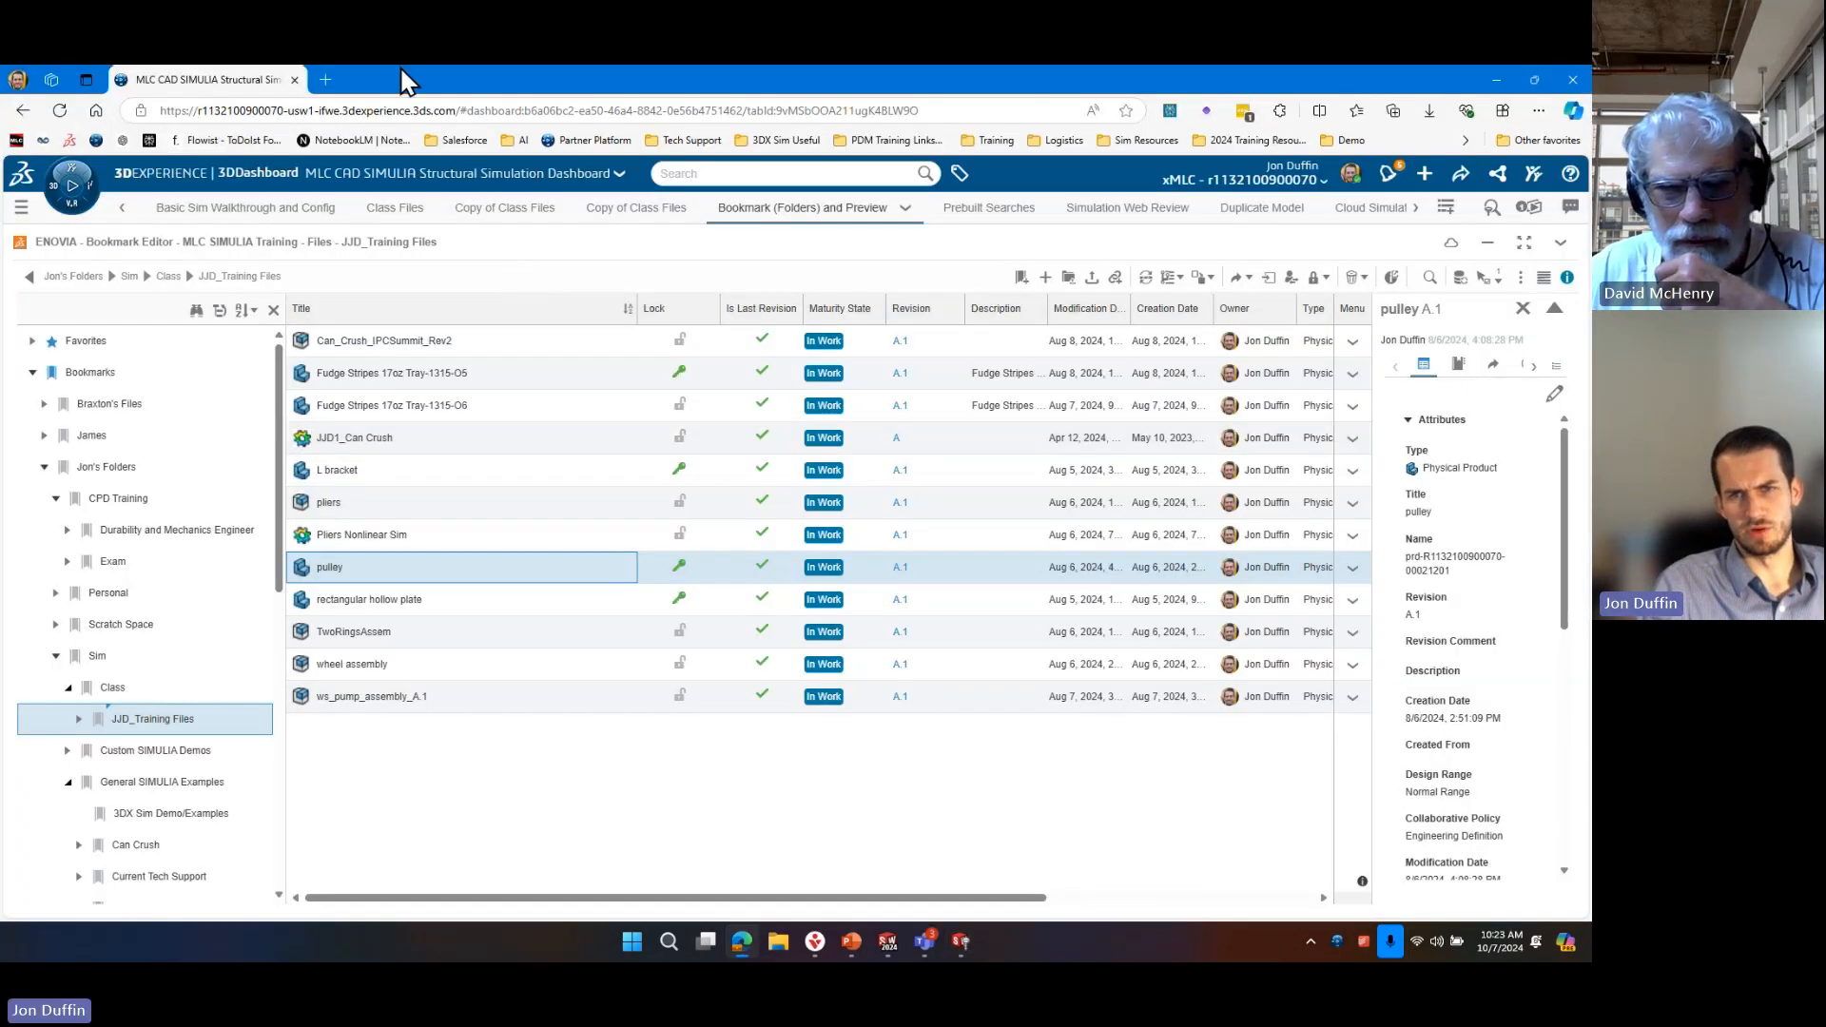
{"action": "left_click", "coordinate": [325, 81]}
{"action": "type", "text": "bolt"}
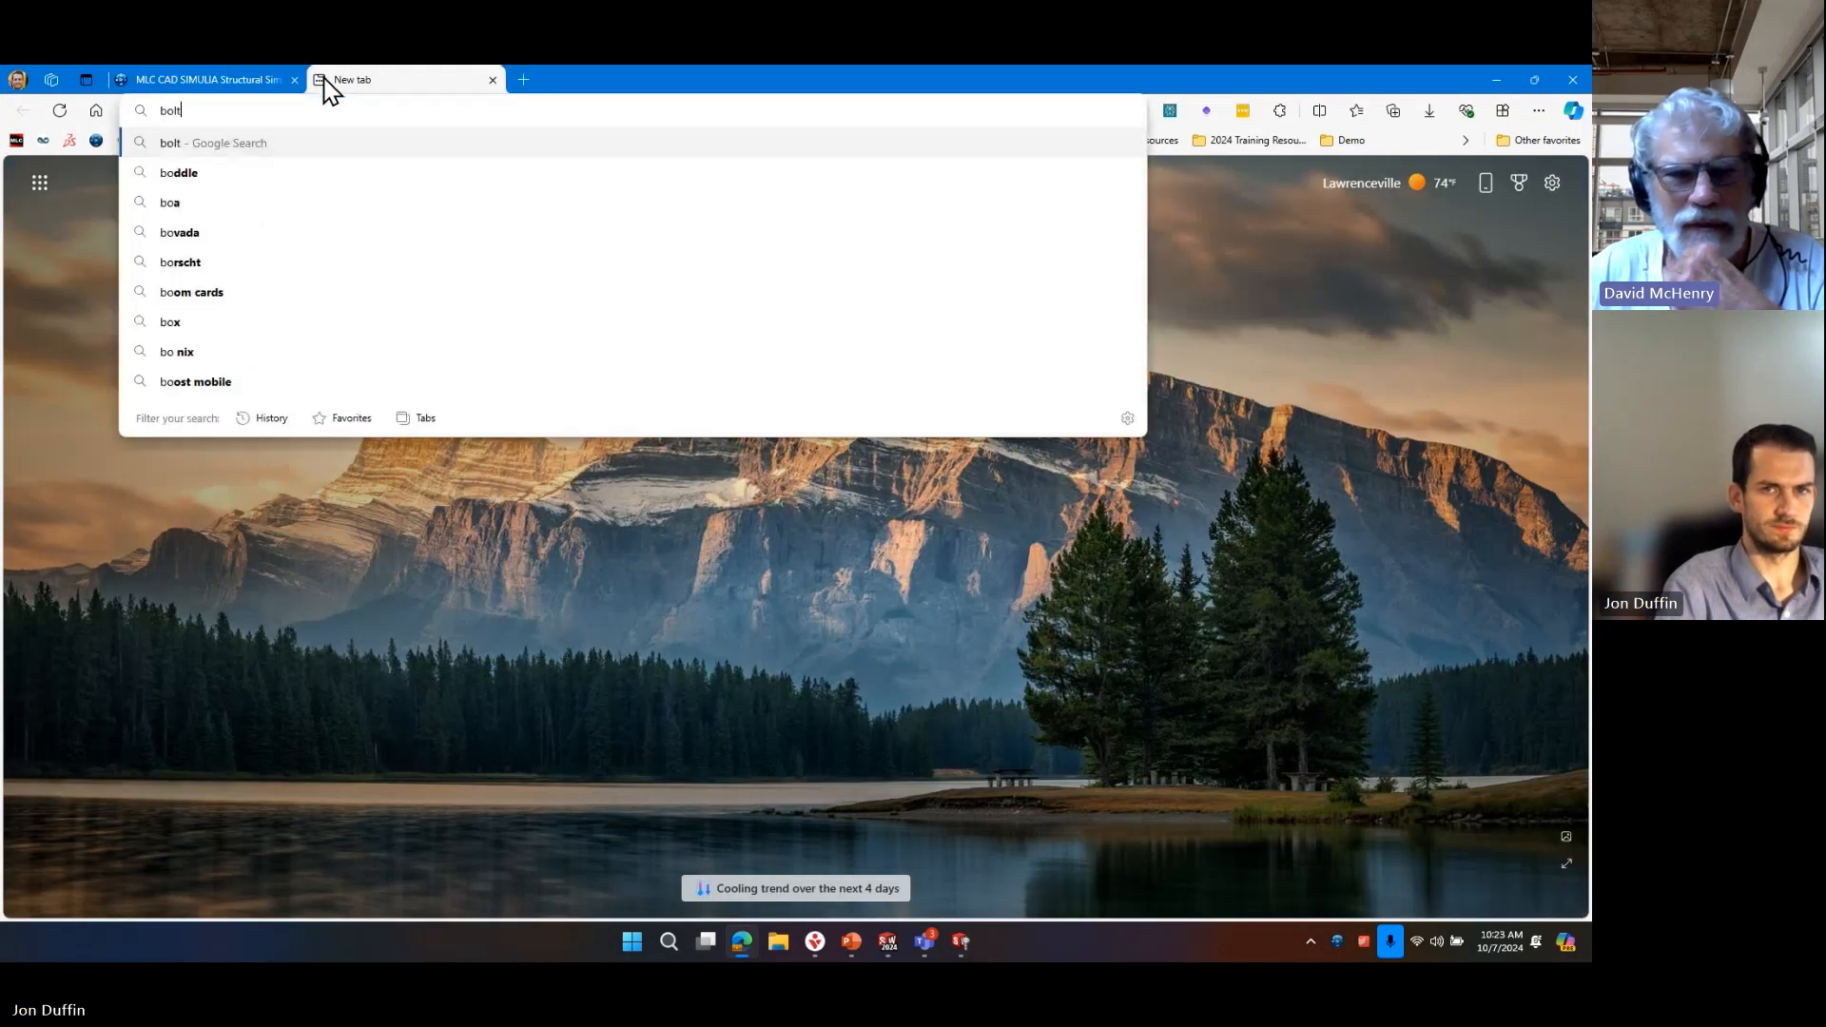
{"action": "type", "text": " depot"}
{"action": "key", "text": "Return"}
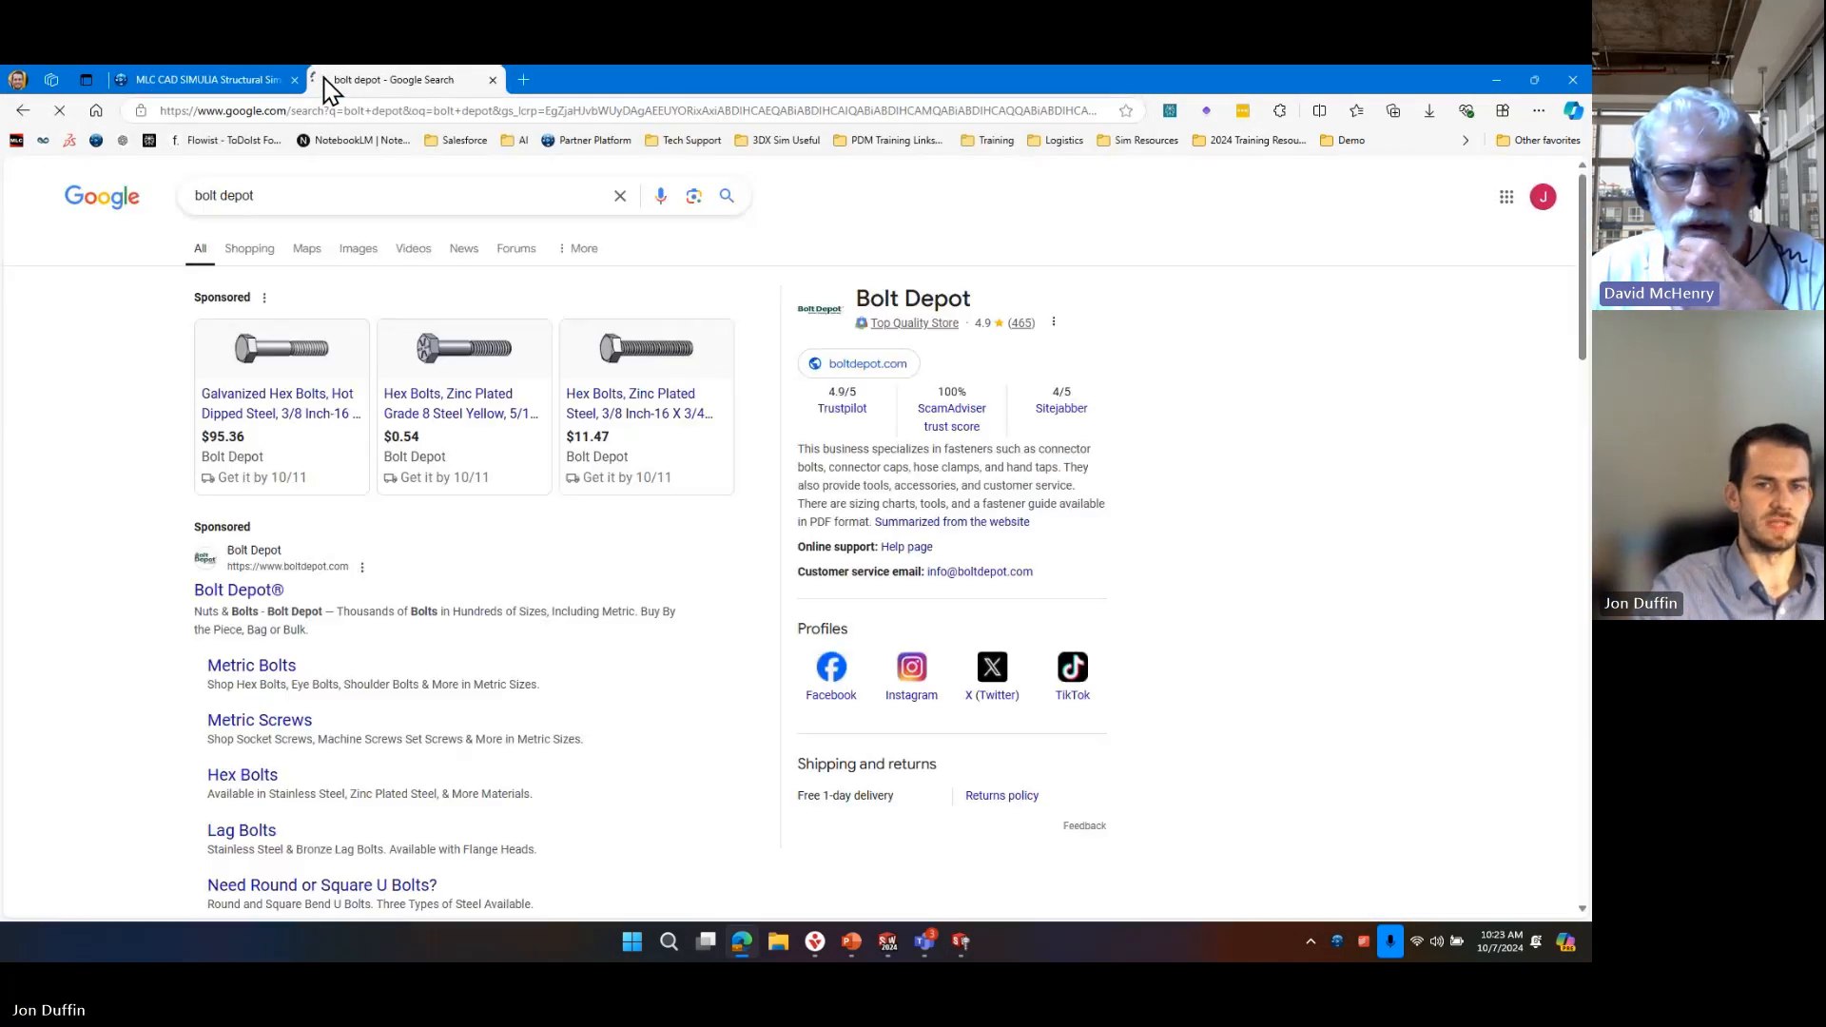
{"action": "scroll", "coordinate": [334, 510], "scroll_direction": "down", "scroll_amount": 3}
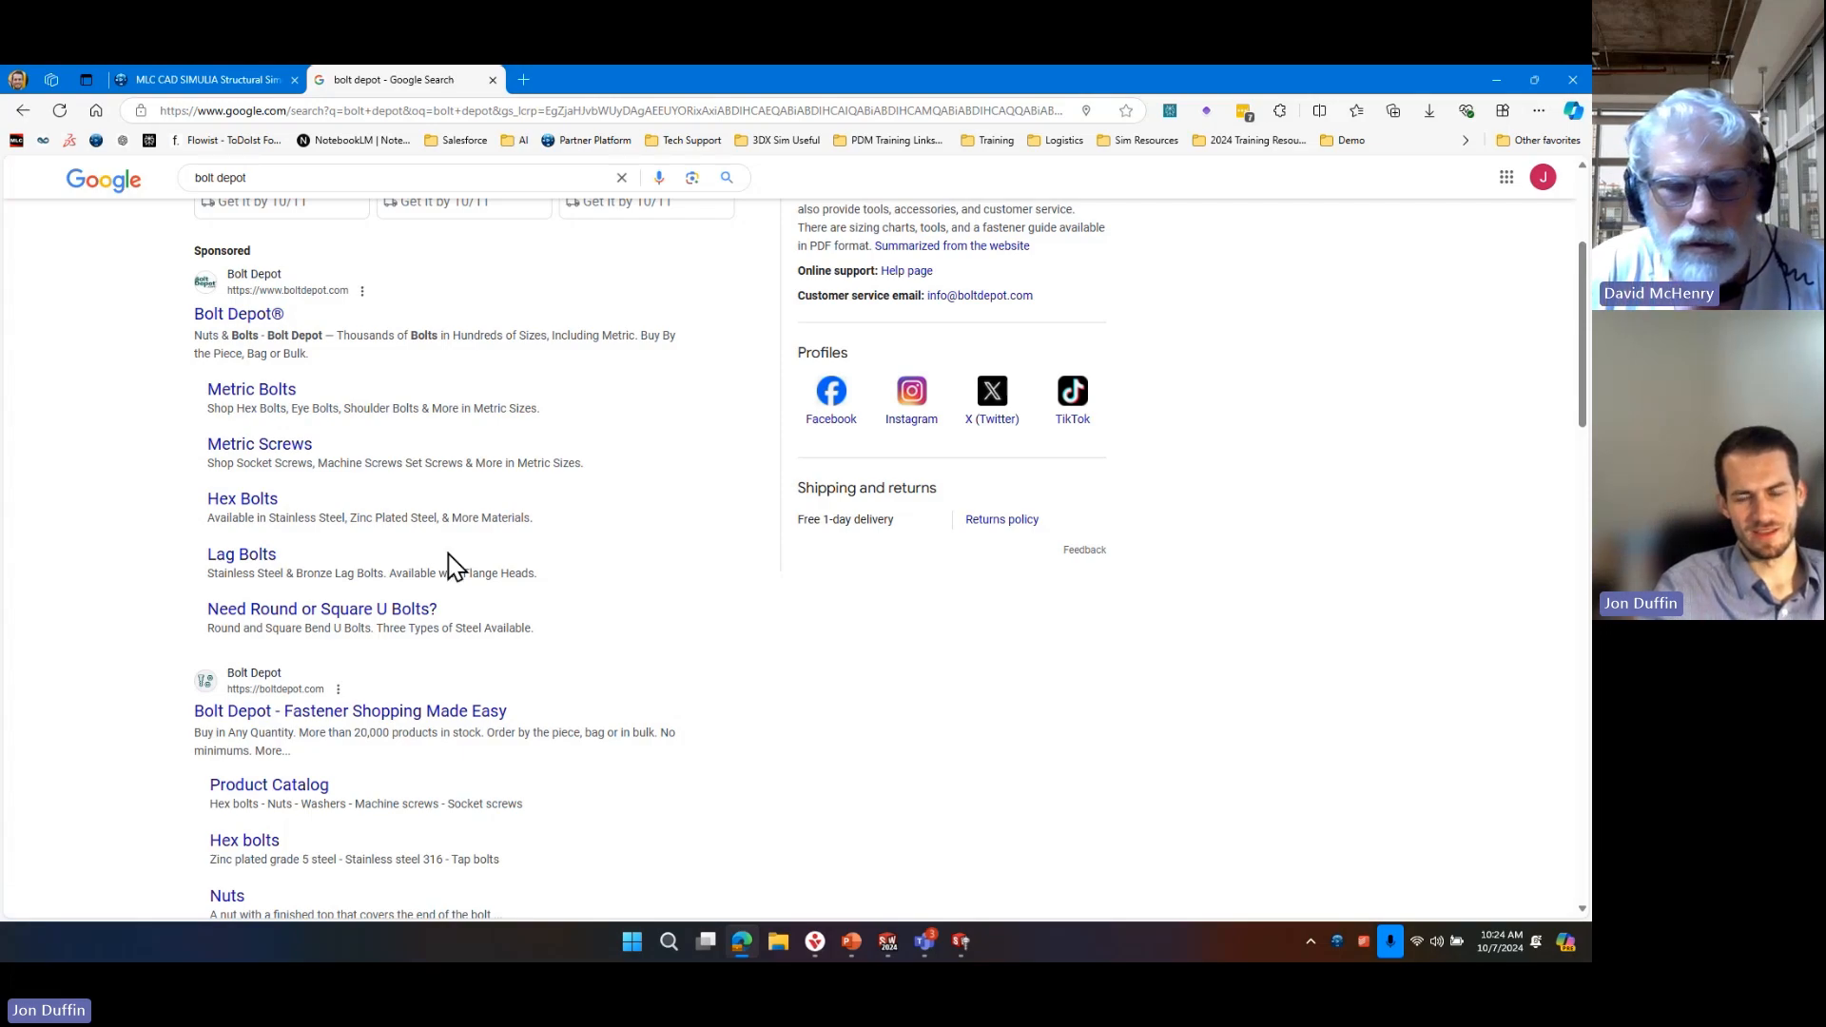
{"action": "scroll", "coordinate": [442, 547], "scroll_direction": "up", "scroll_amount": 3}
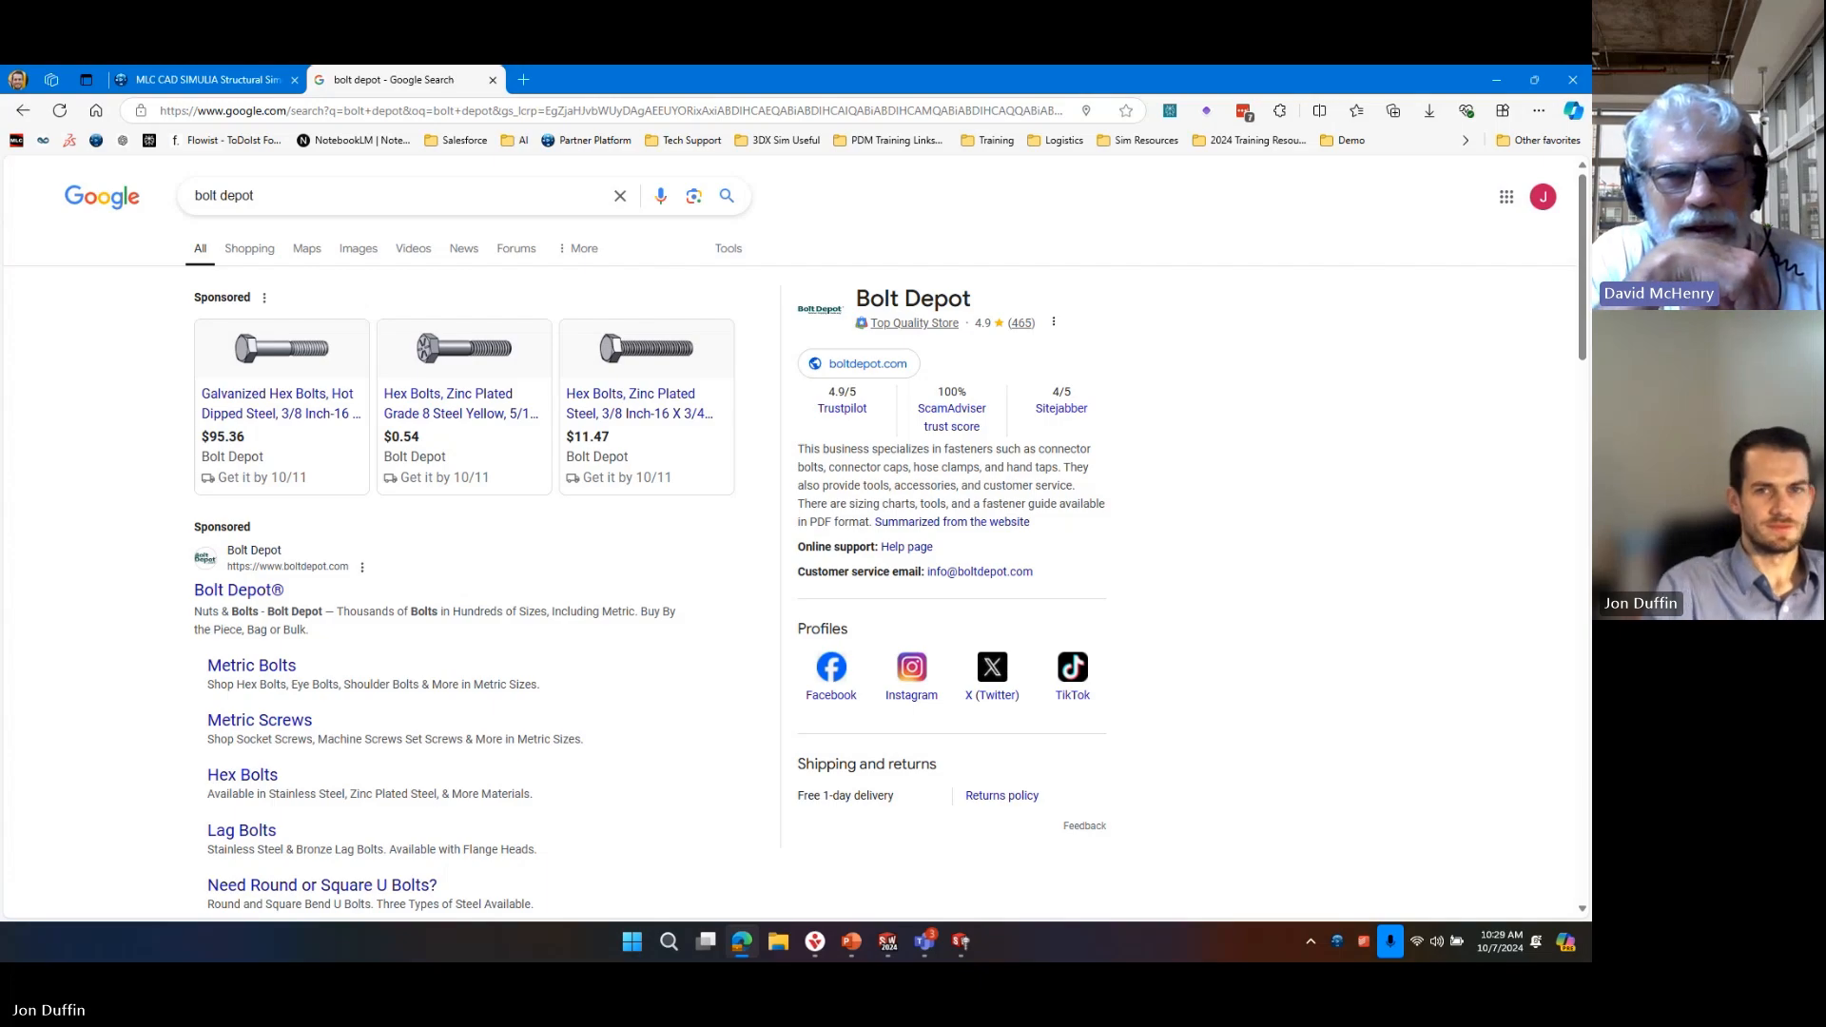
Load the tendrilties.com website in the current browser tab.
{"action": "left_click", "coordinate": [289, 110]}
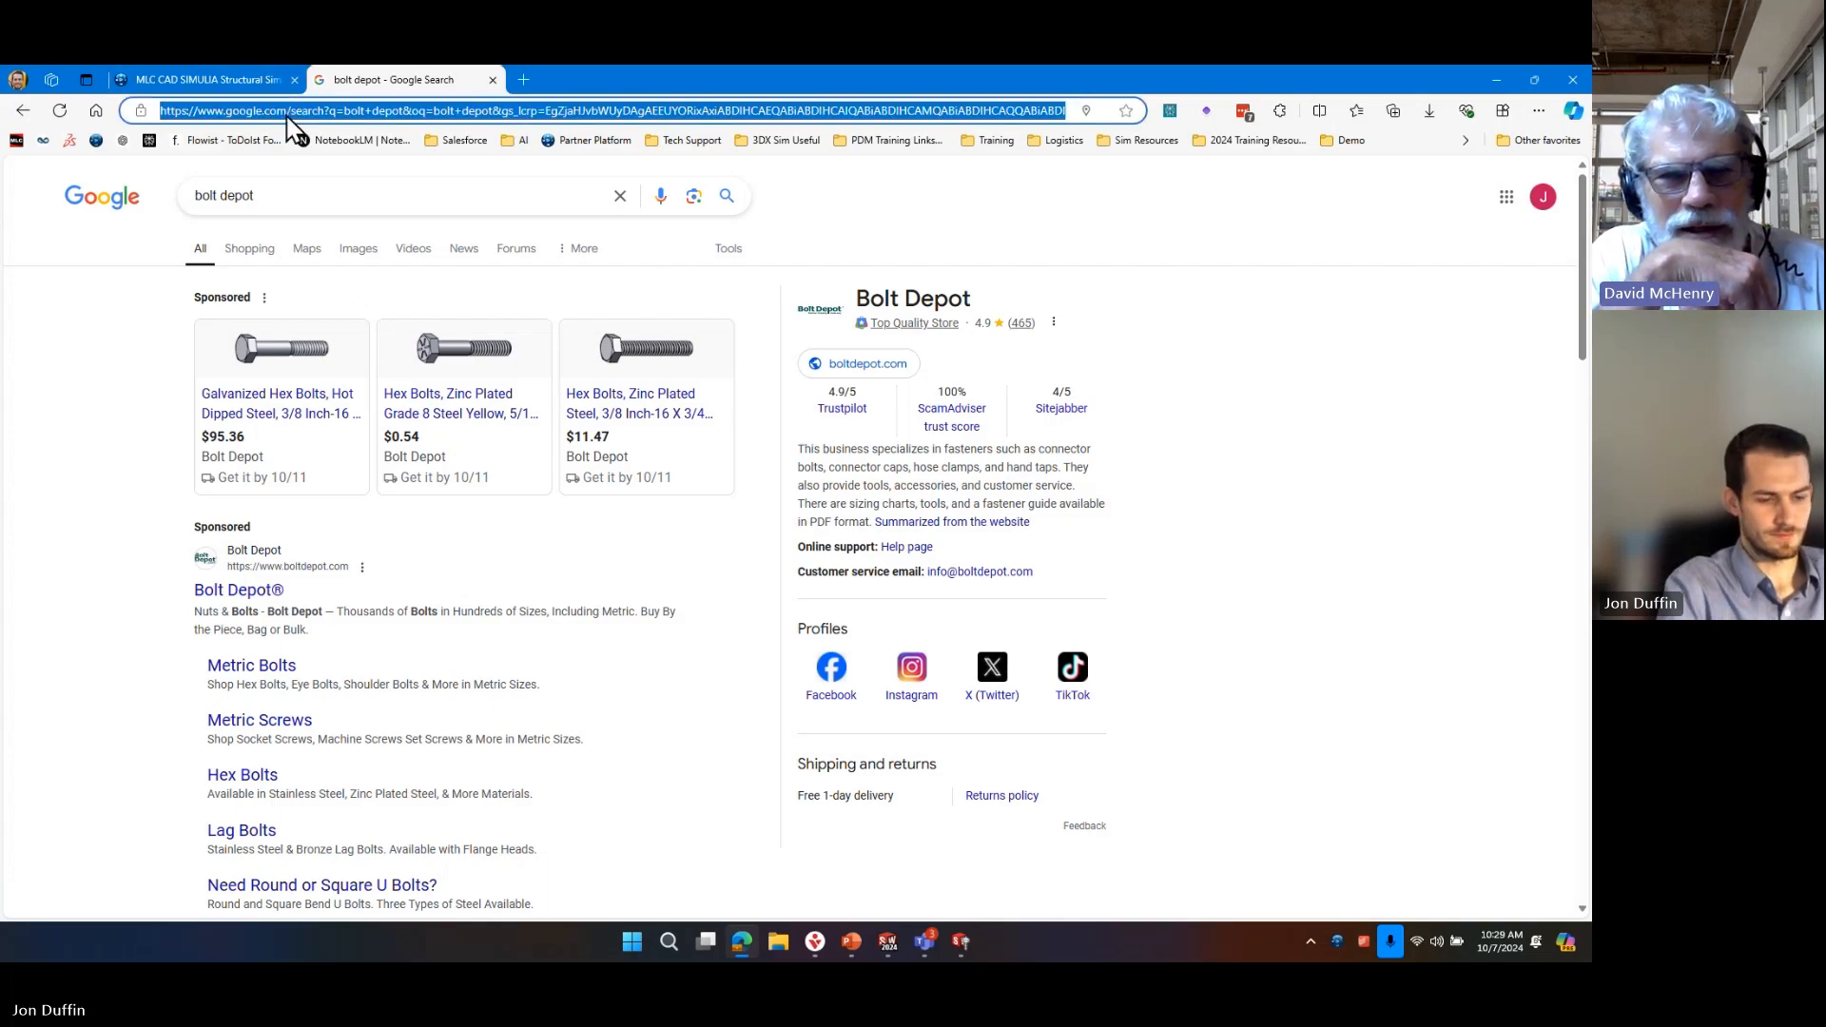
{"action": "type", "text": "tendr"}
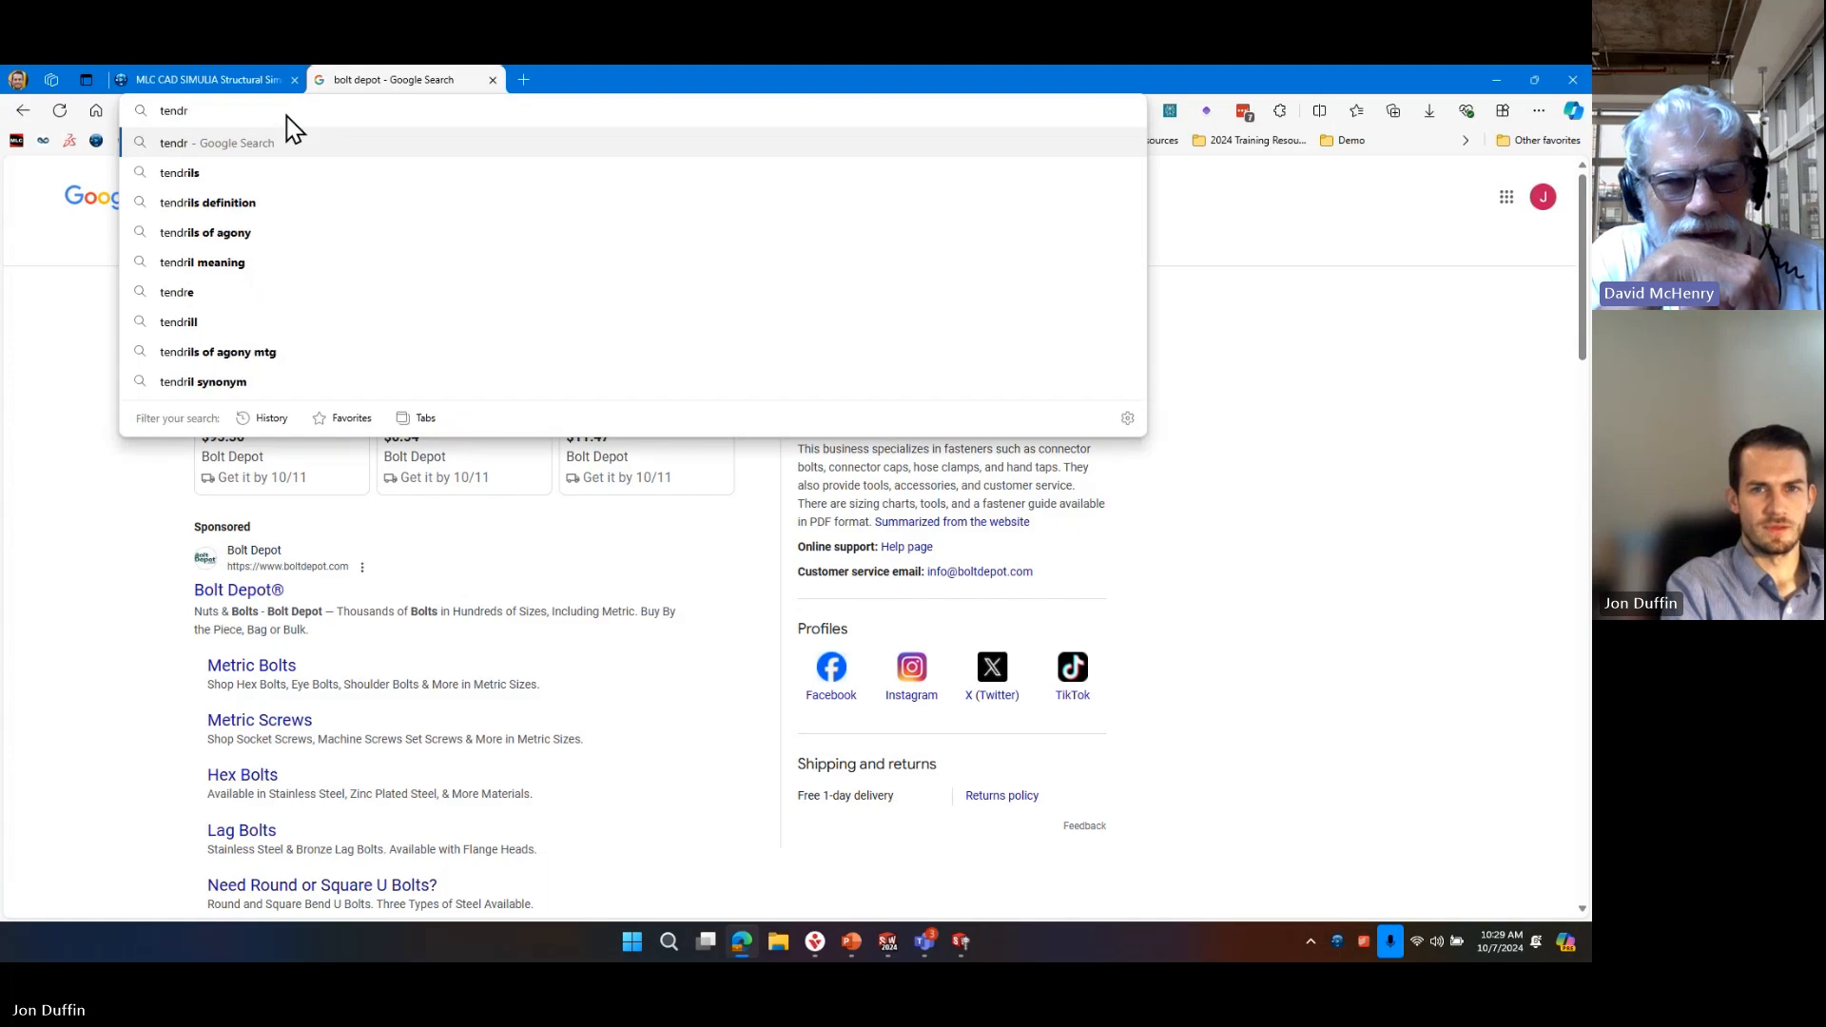
{"action": "type", "text": "ils"}
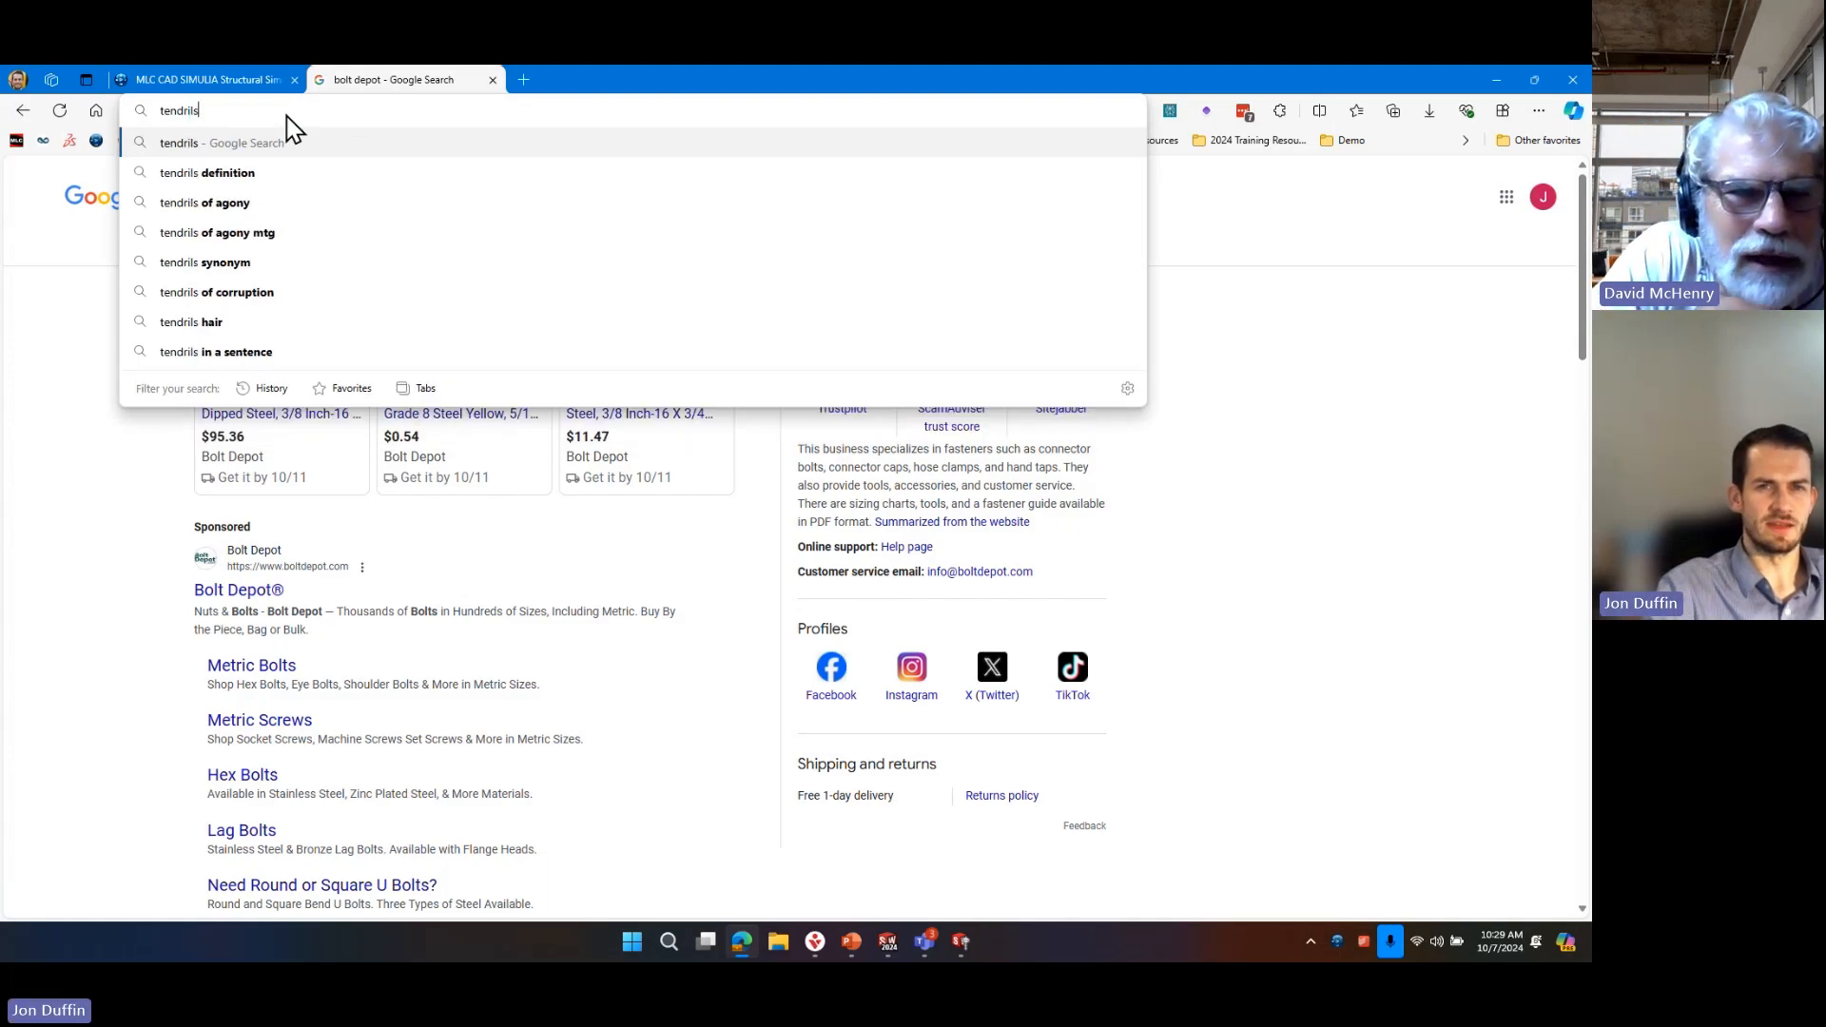
{"action": "type", "text": "t"}
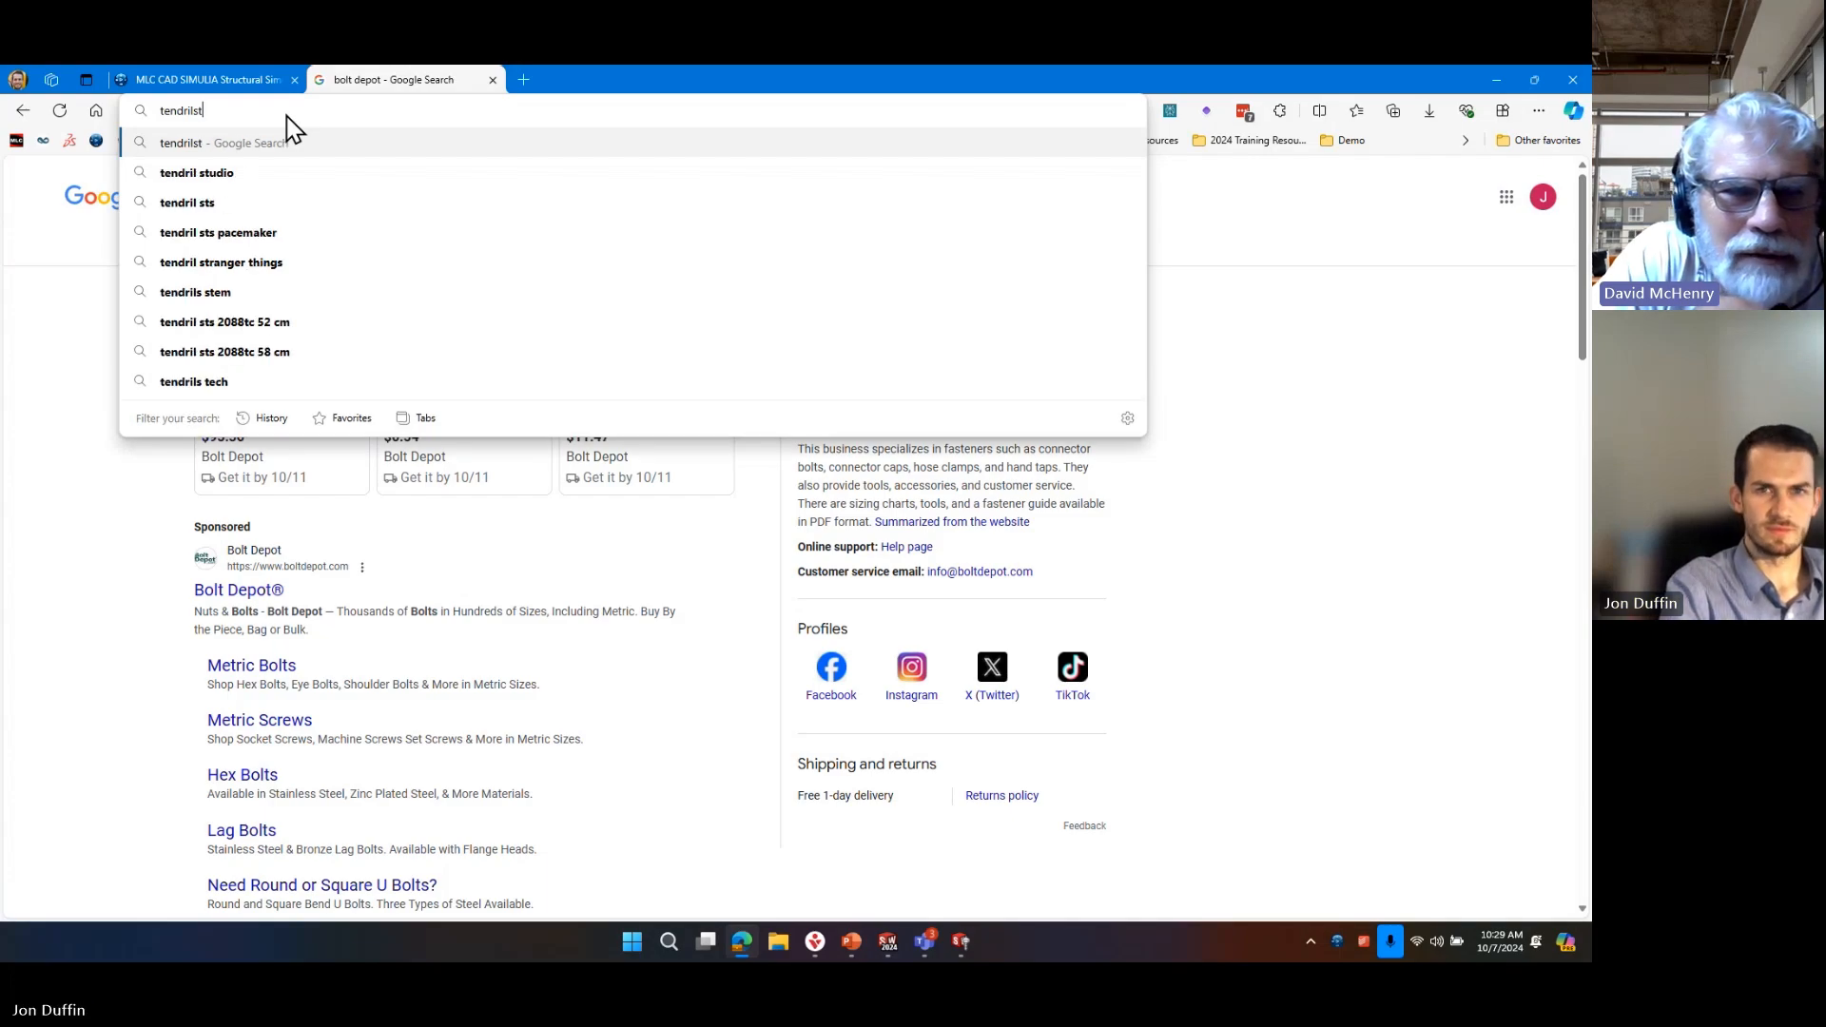
{"action": "key", "text": "BackSpace"}
{"action": "key", "text": "BackSpace"}
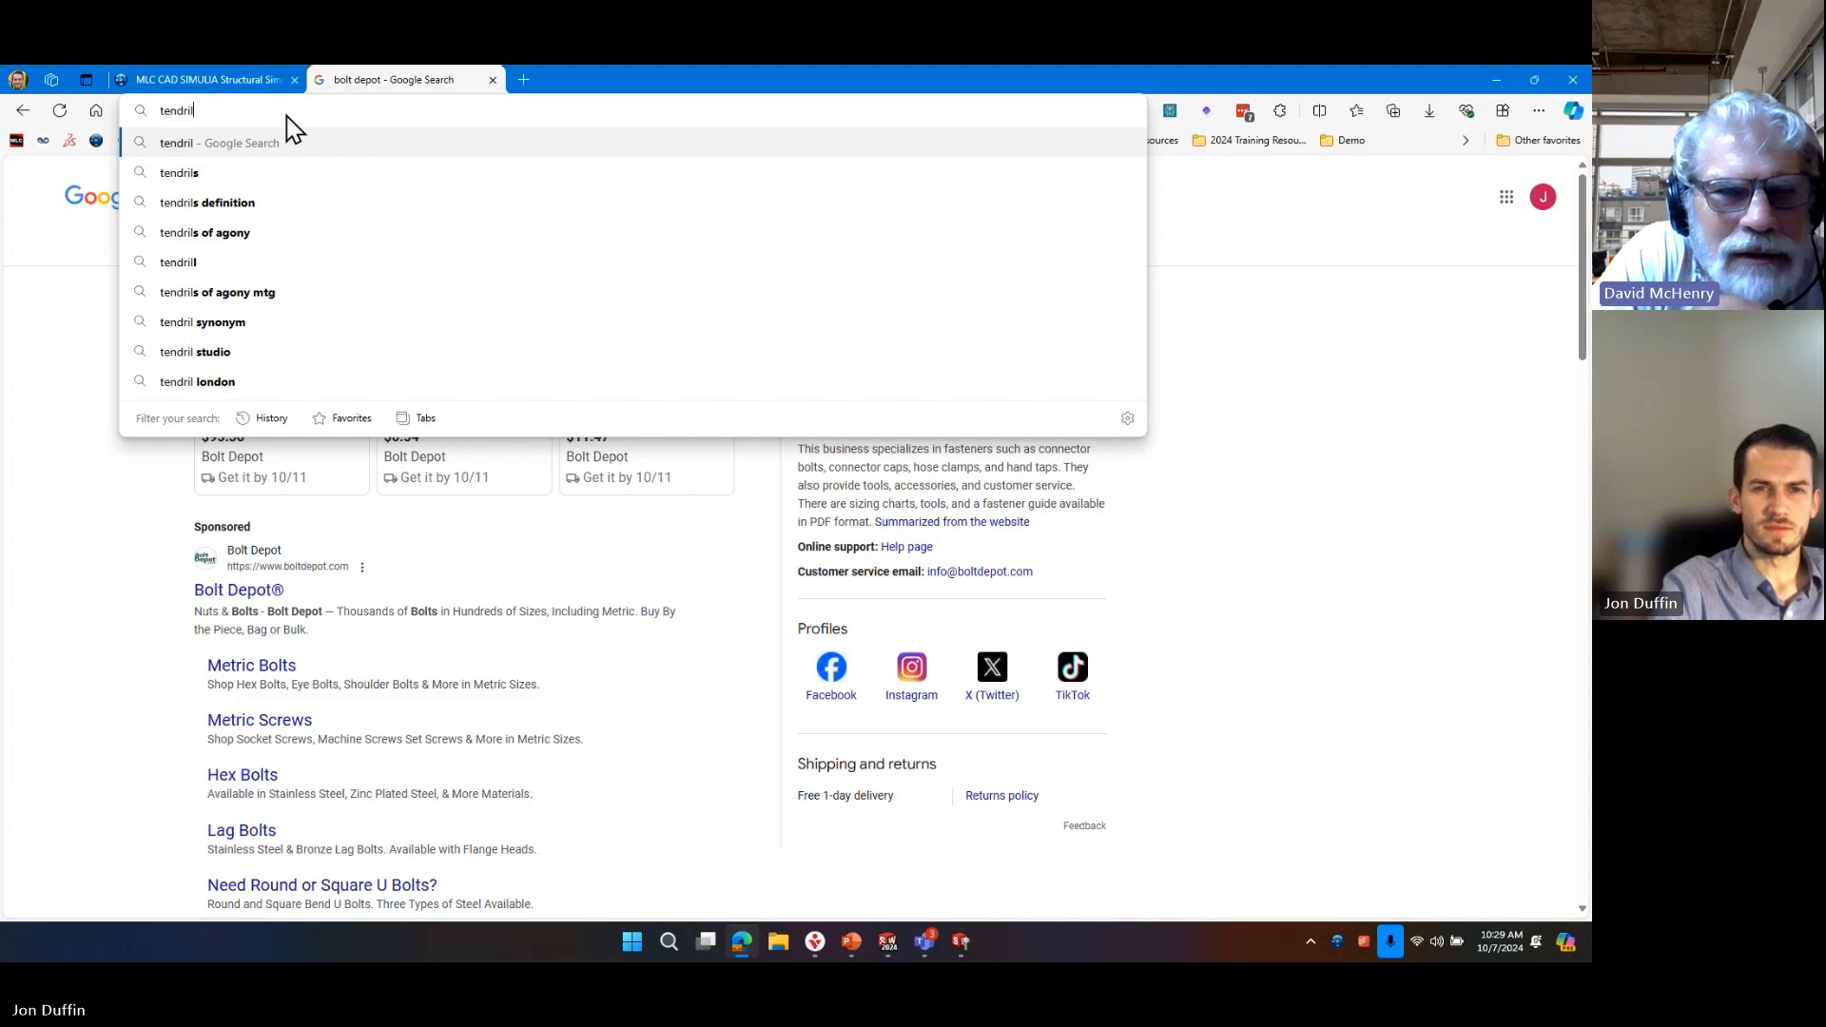
{"action": "type", "text": "ities.c"}
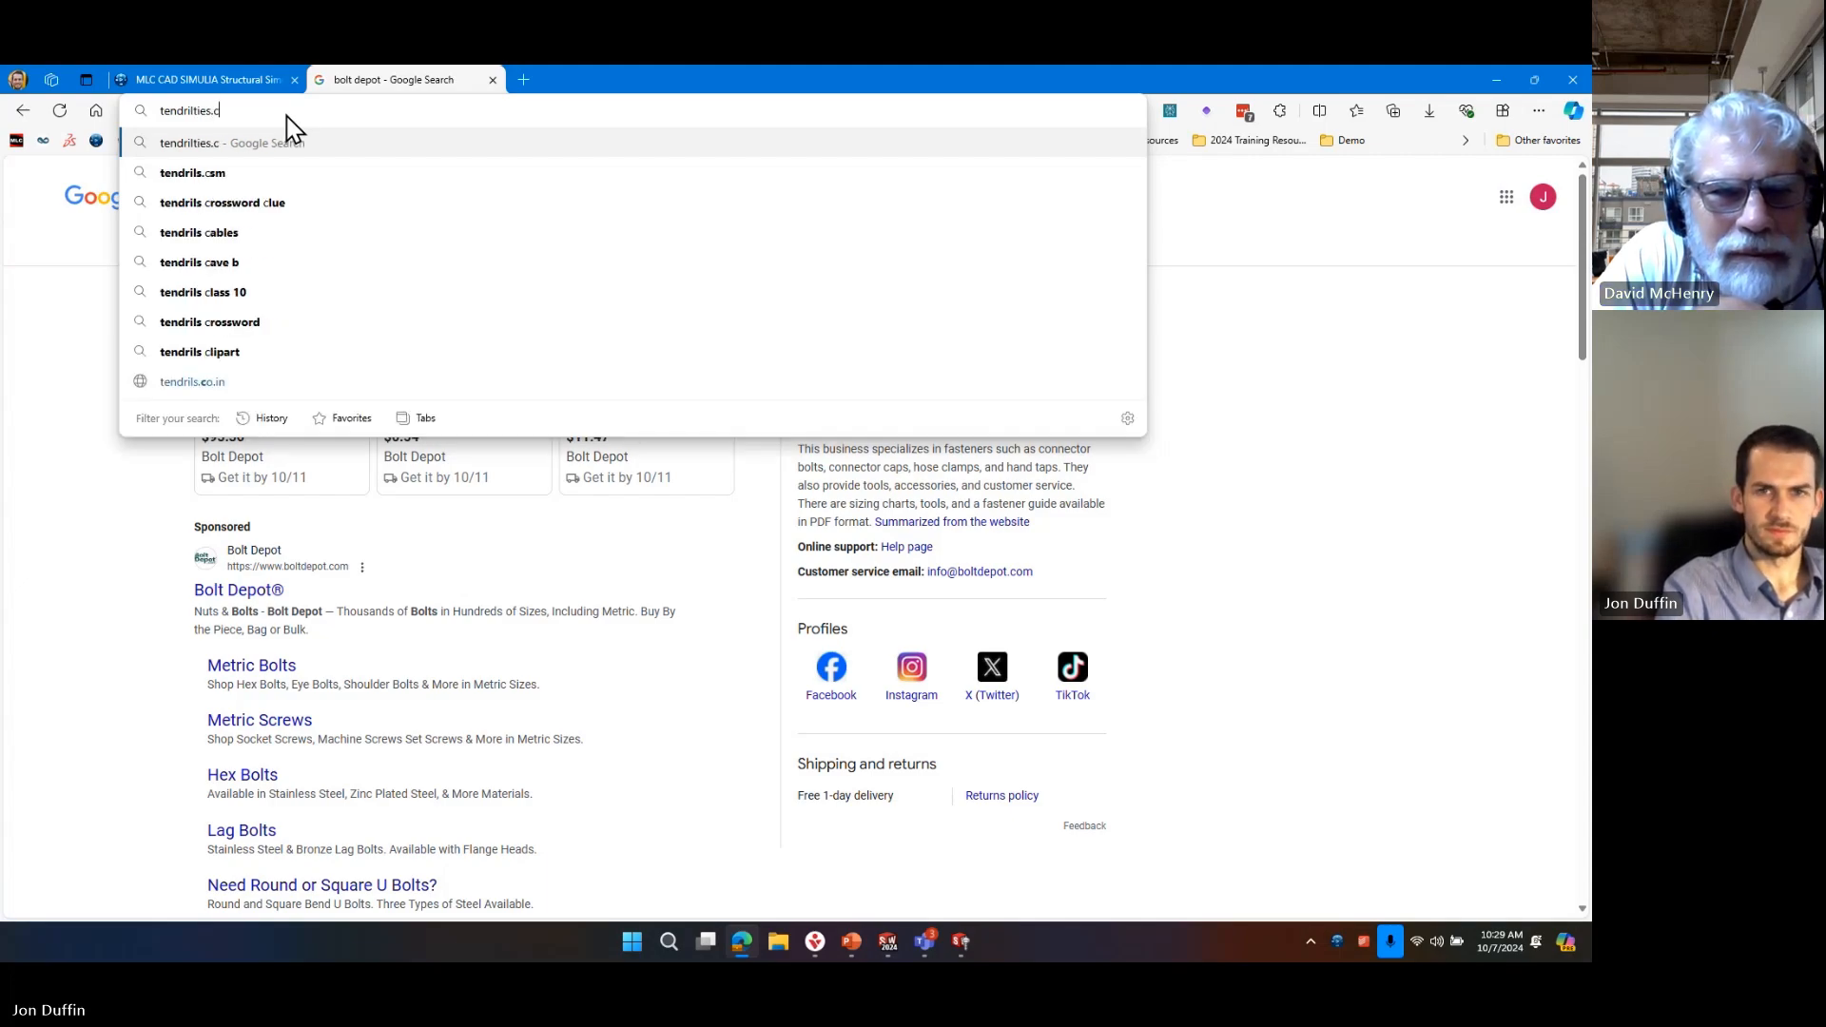
{"action": "key", "text": "ctrl+Return"}
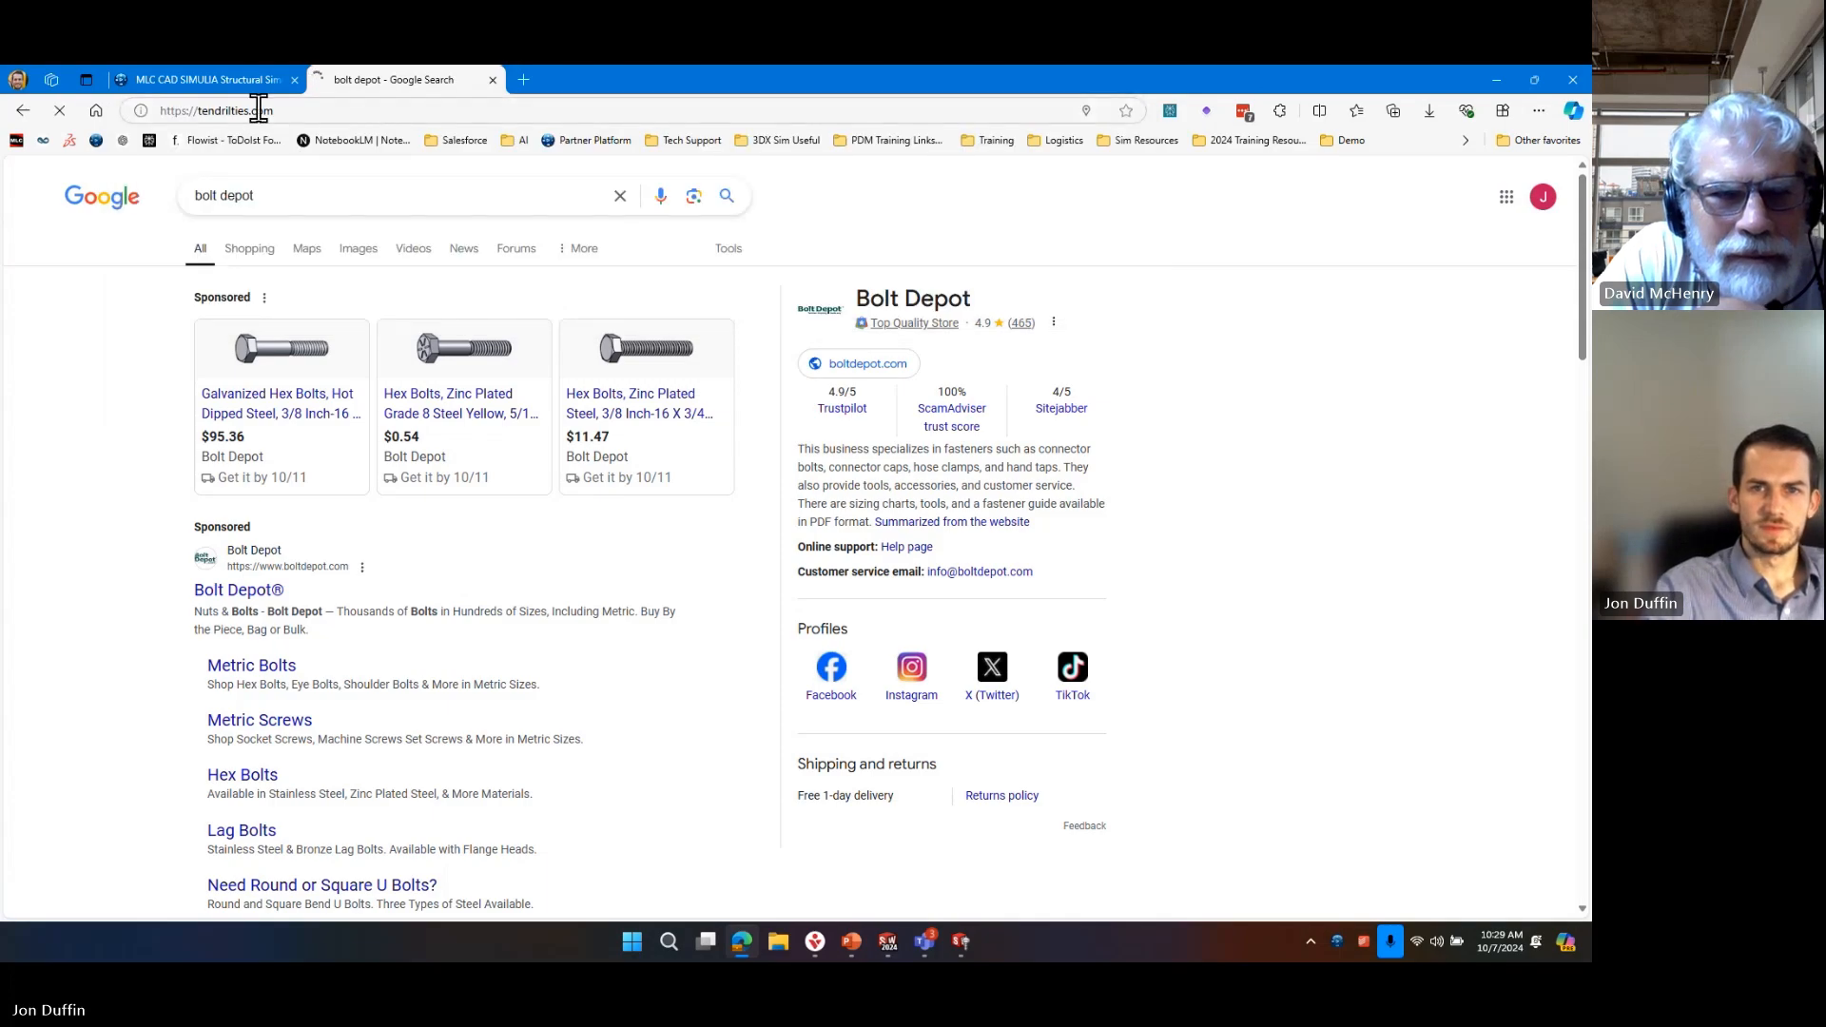
{"action": "left_click", "coordinate": [201, 112]}
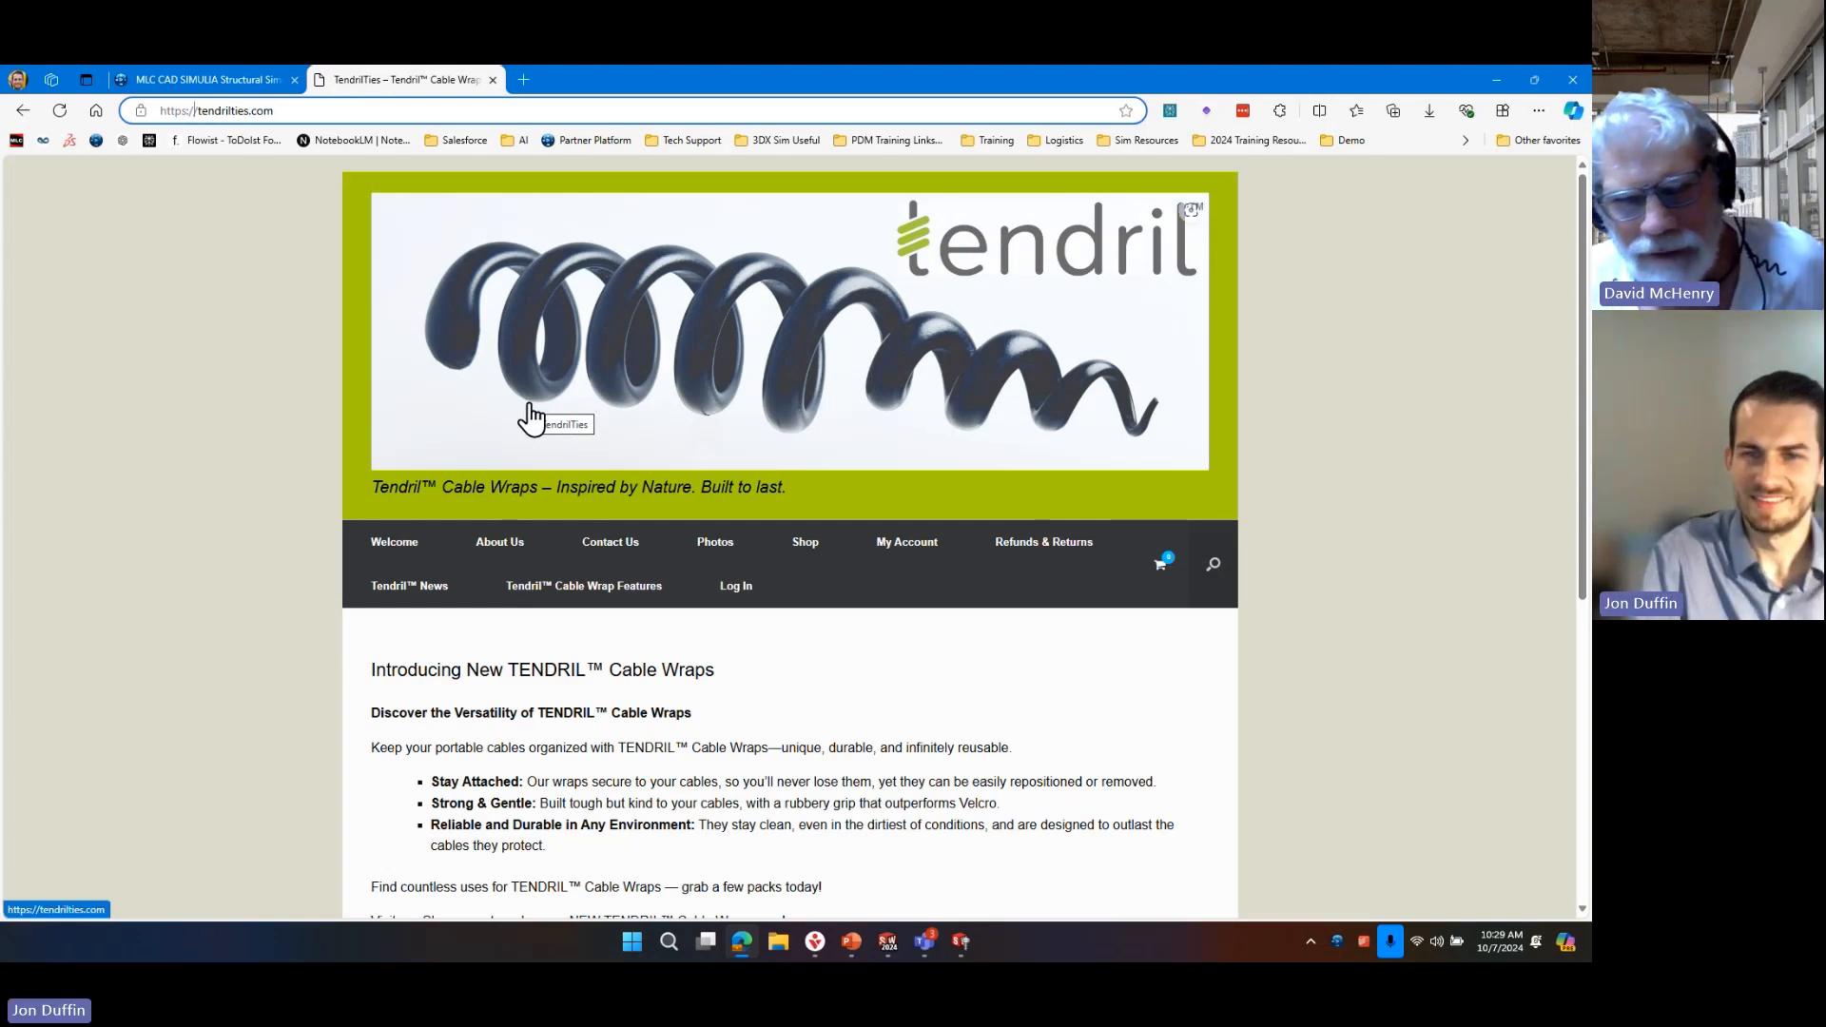
{"action": "left_click", "coordinate": [1450, 443]}
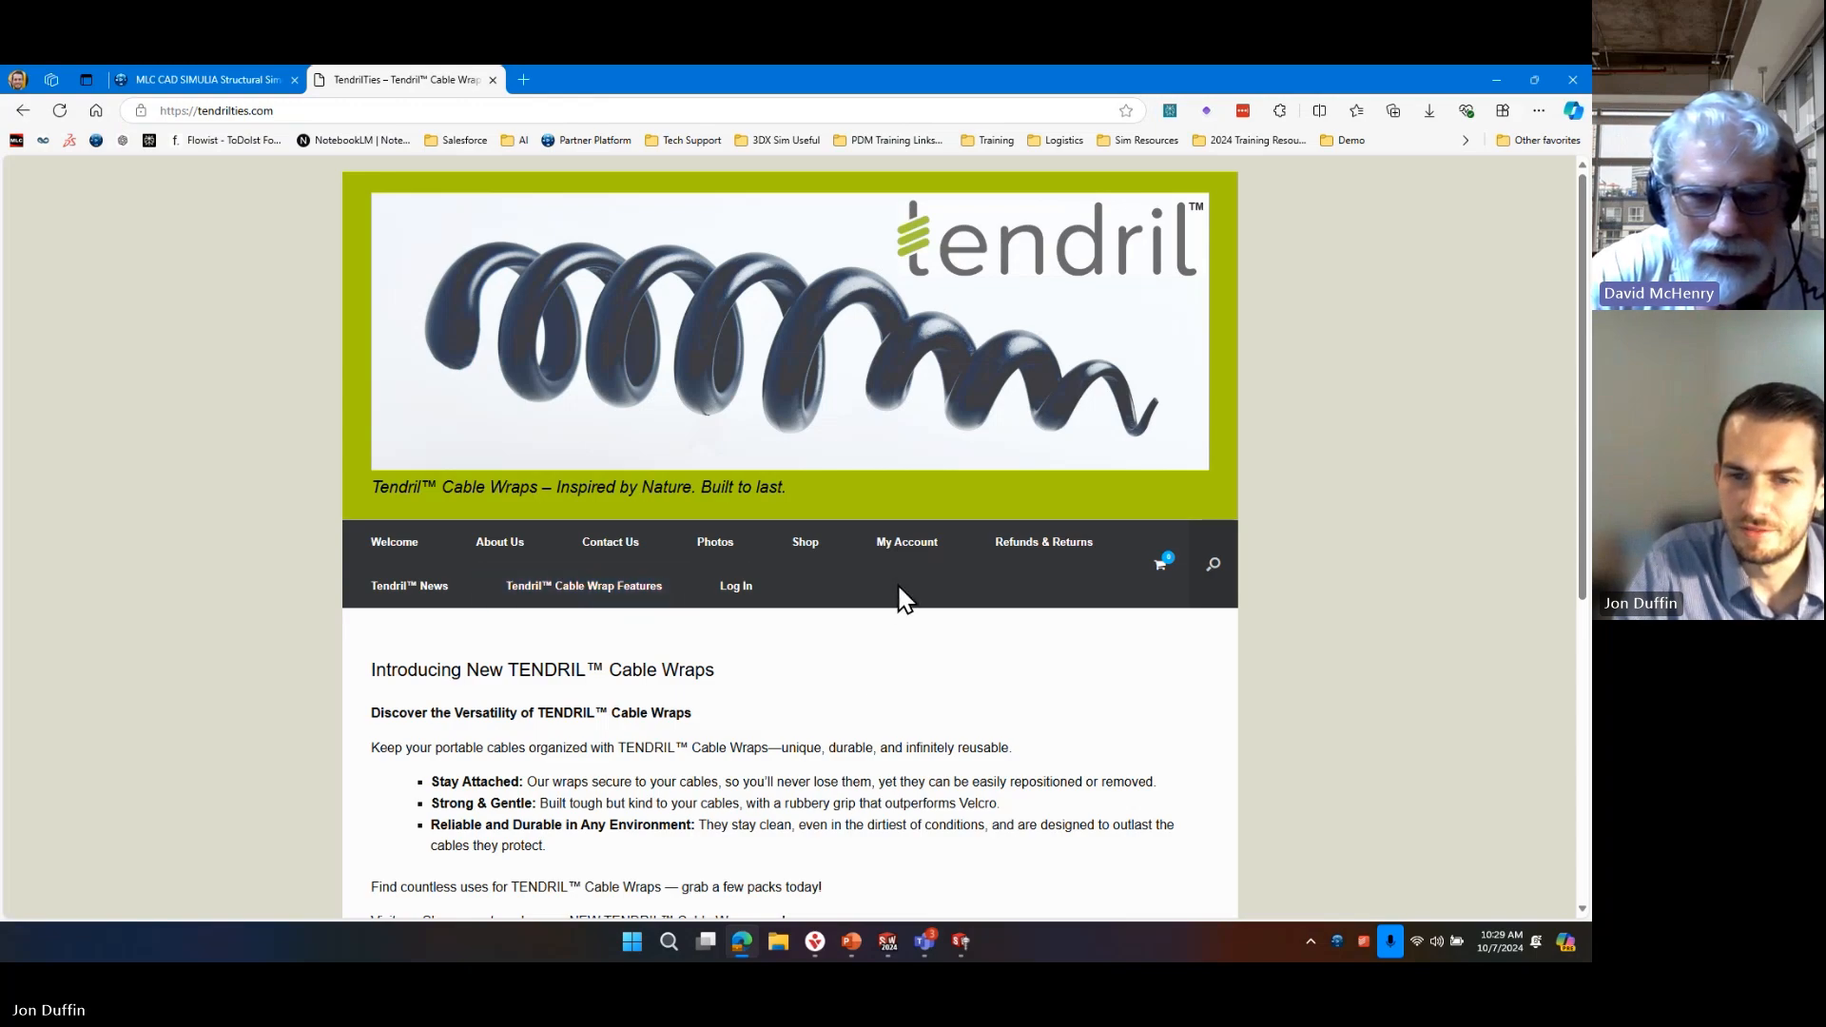
Look over the Tendril home page, open its Photos page and bring up the embedded video.
{"action": "scroll", "coordinate": [840, 576], "scroll_direction": "down", "scroll_amount": 5}
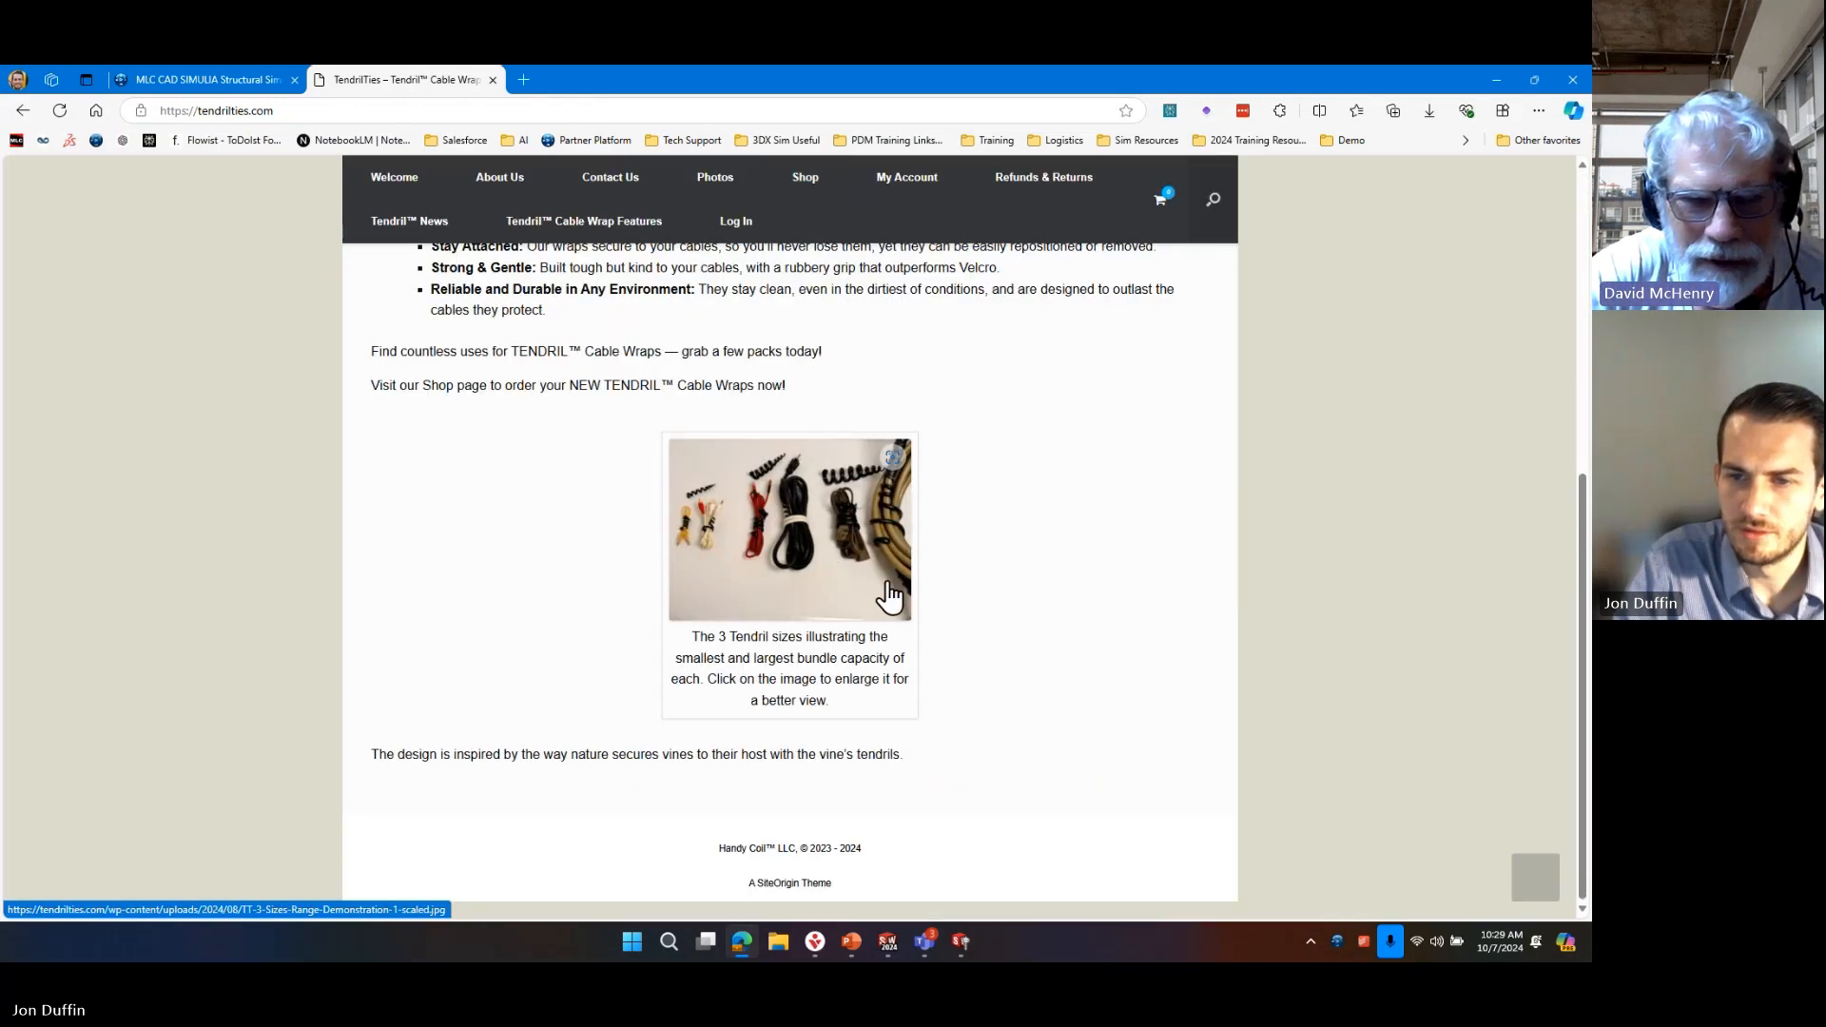
{"action": "left_click", "coordinate": [711, 204]}
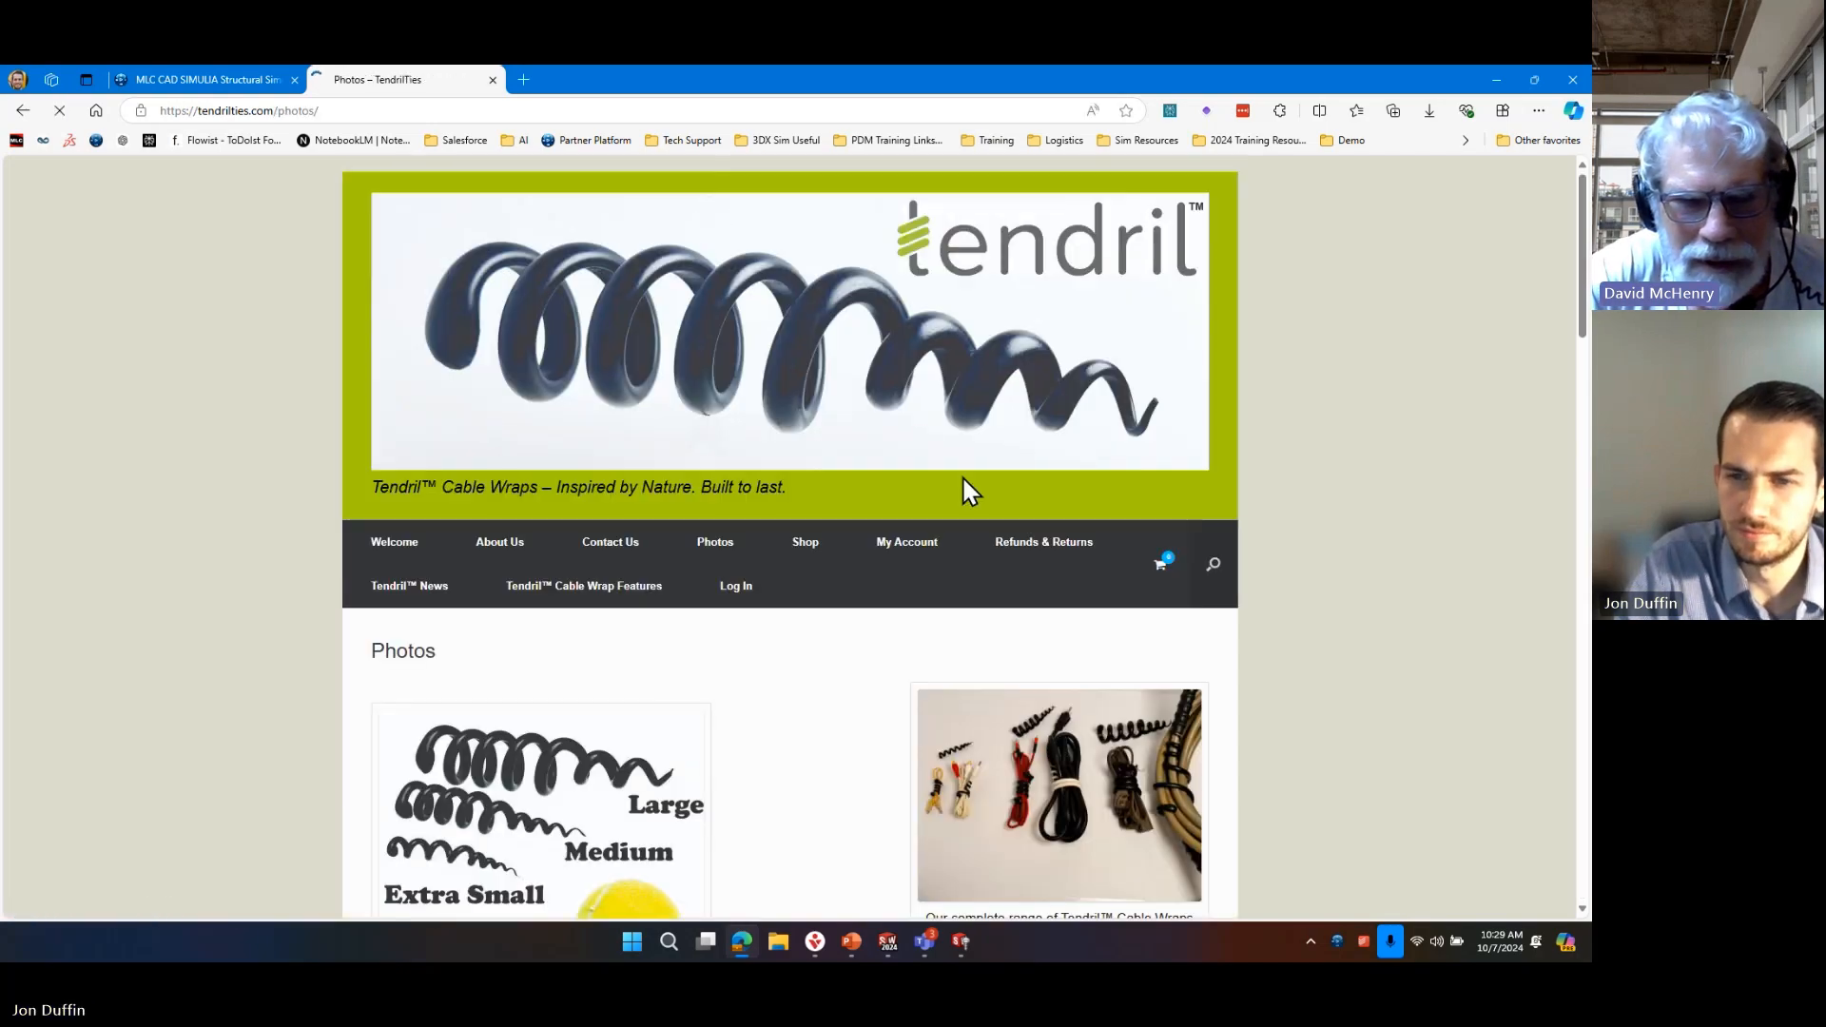
{"action": "scroll", "coordinate": [961, 475], "scroll_direction": "down", "scroll_amount": 5}
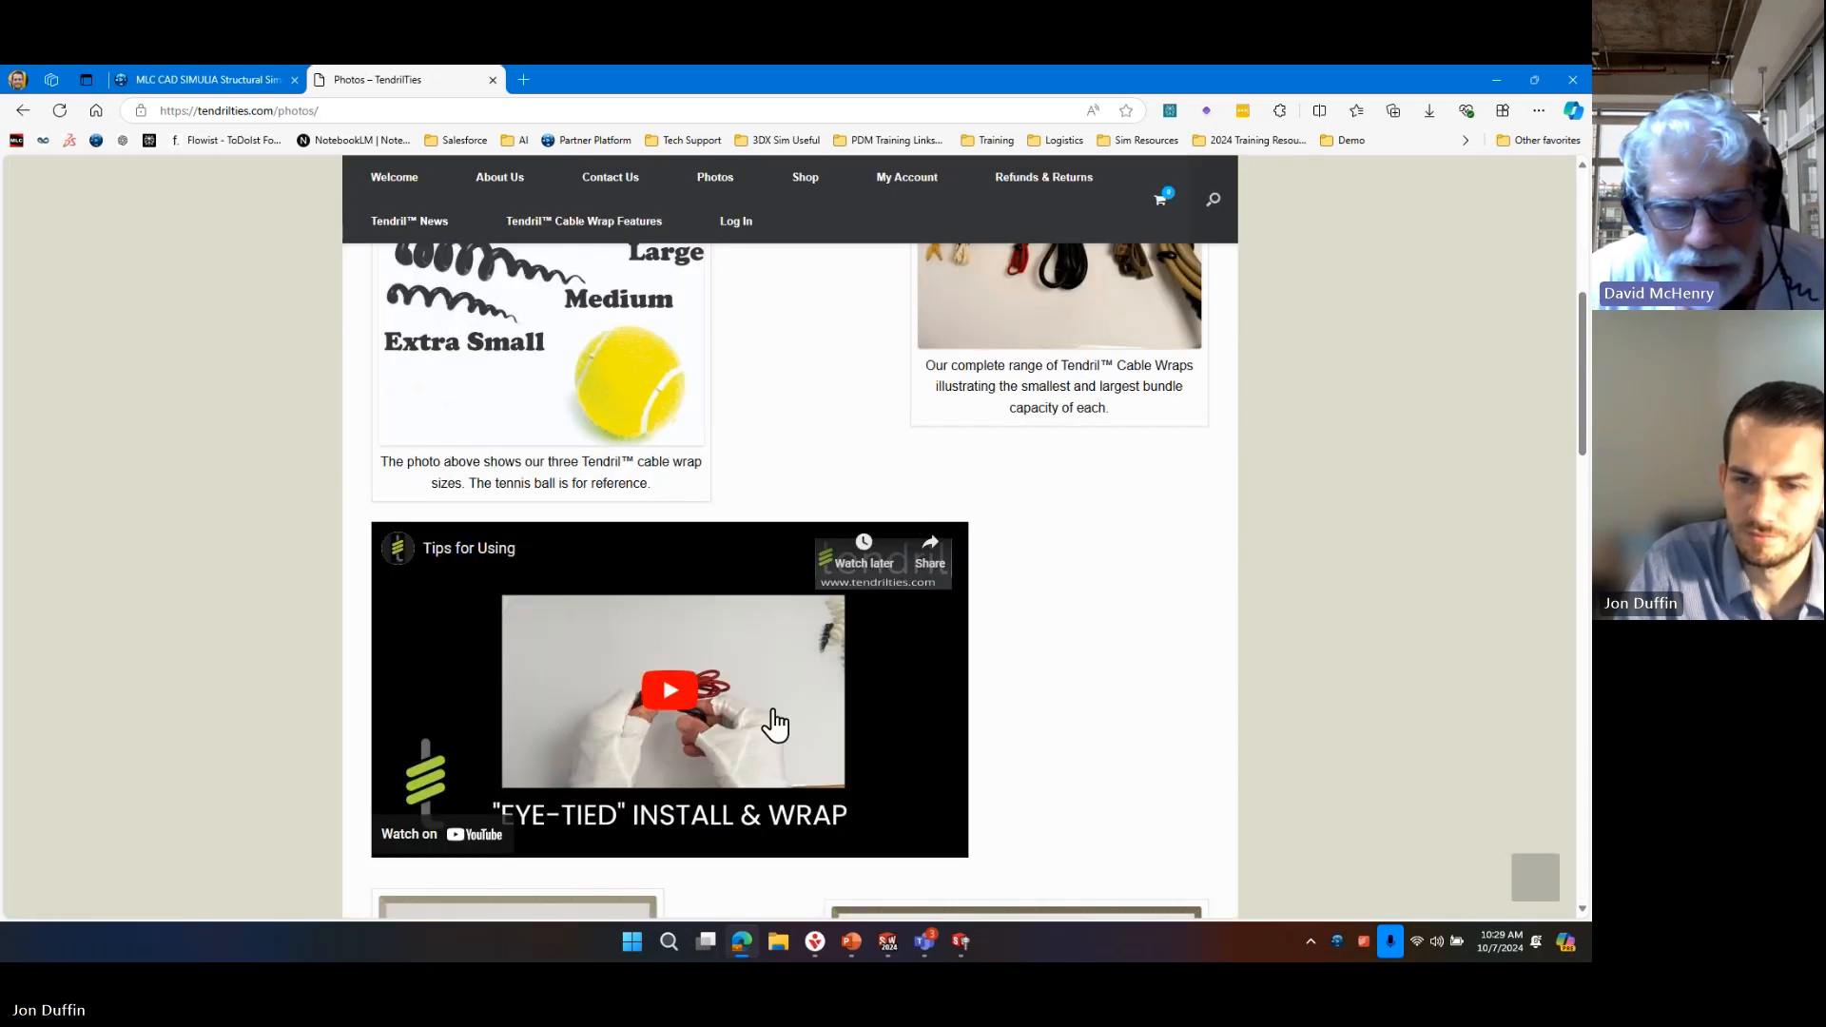
Play the Tips for Using video with the sound muted and skip ahead in stages to about 3:24.
{"action": "left_click", "coordinate": [676, 687]}
{"action": "left_click", "coordinate": [436, 845]}
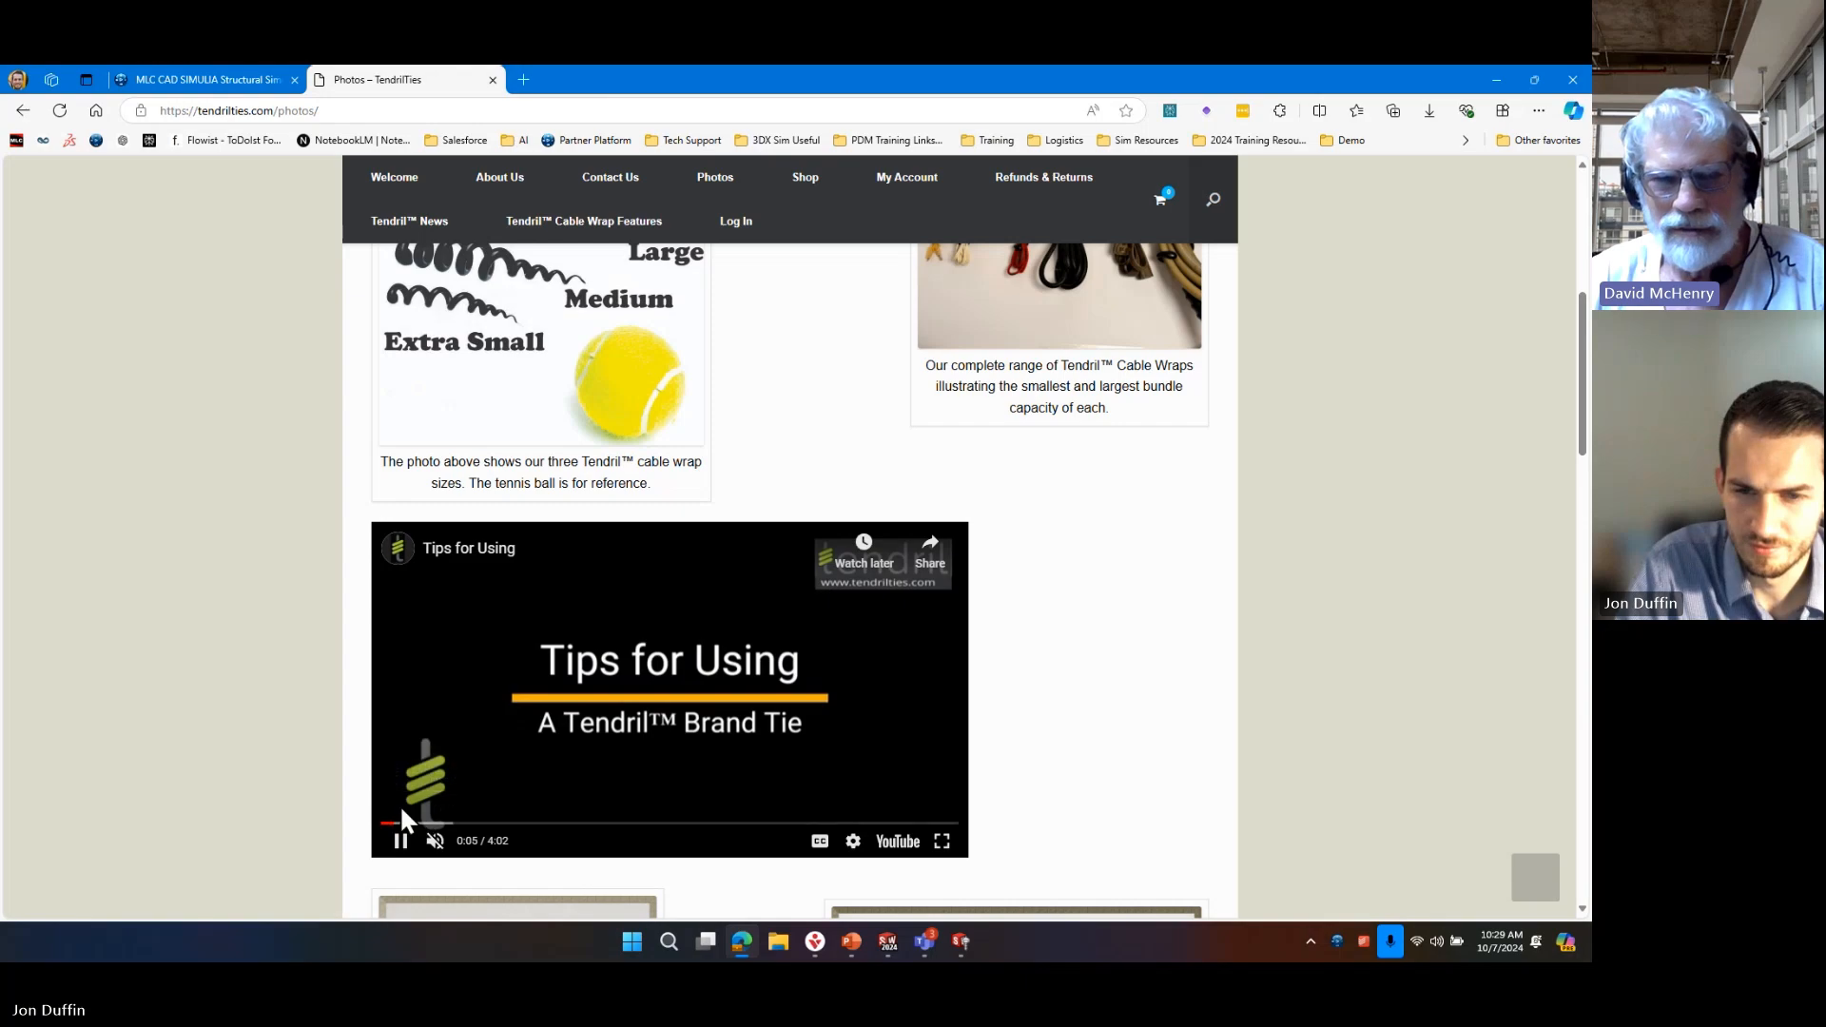
{"action": "left_click", "coordinate": [410, 822]}
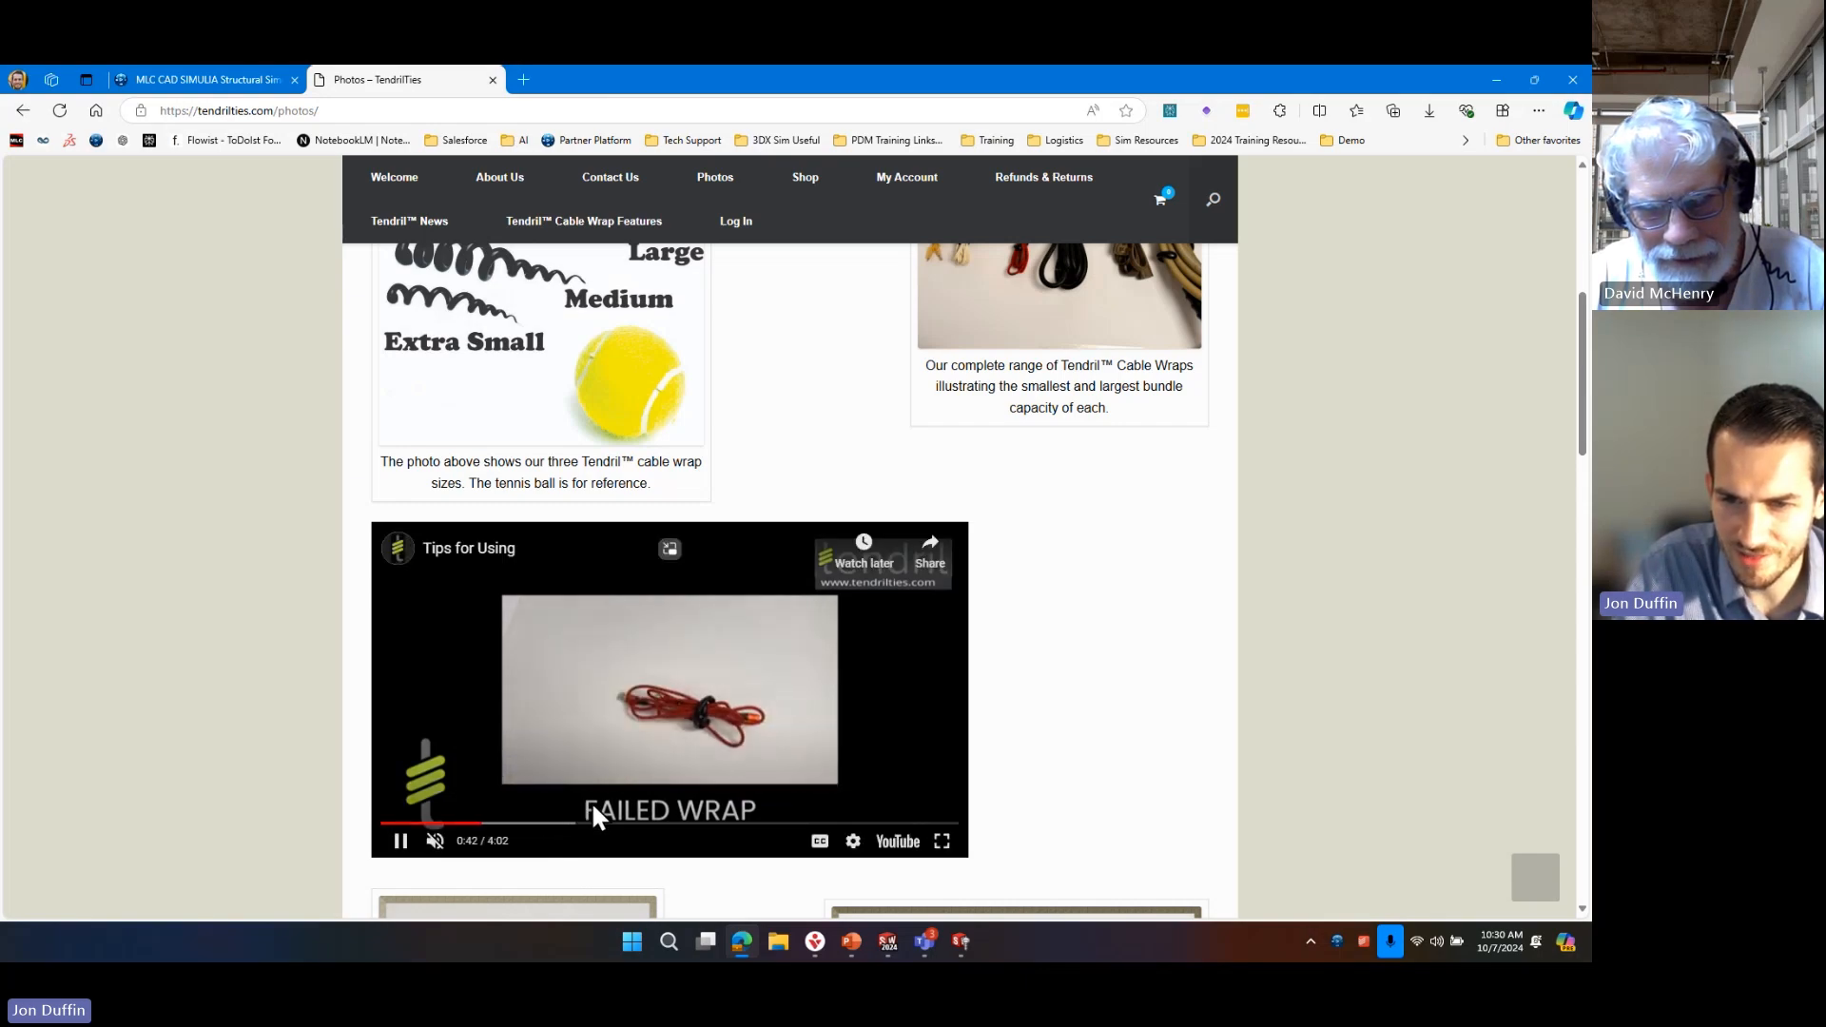
{"action": "left_click", "coordinate": [571, 823]}
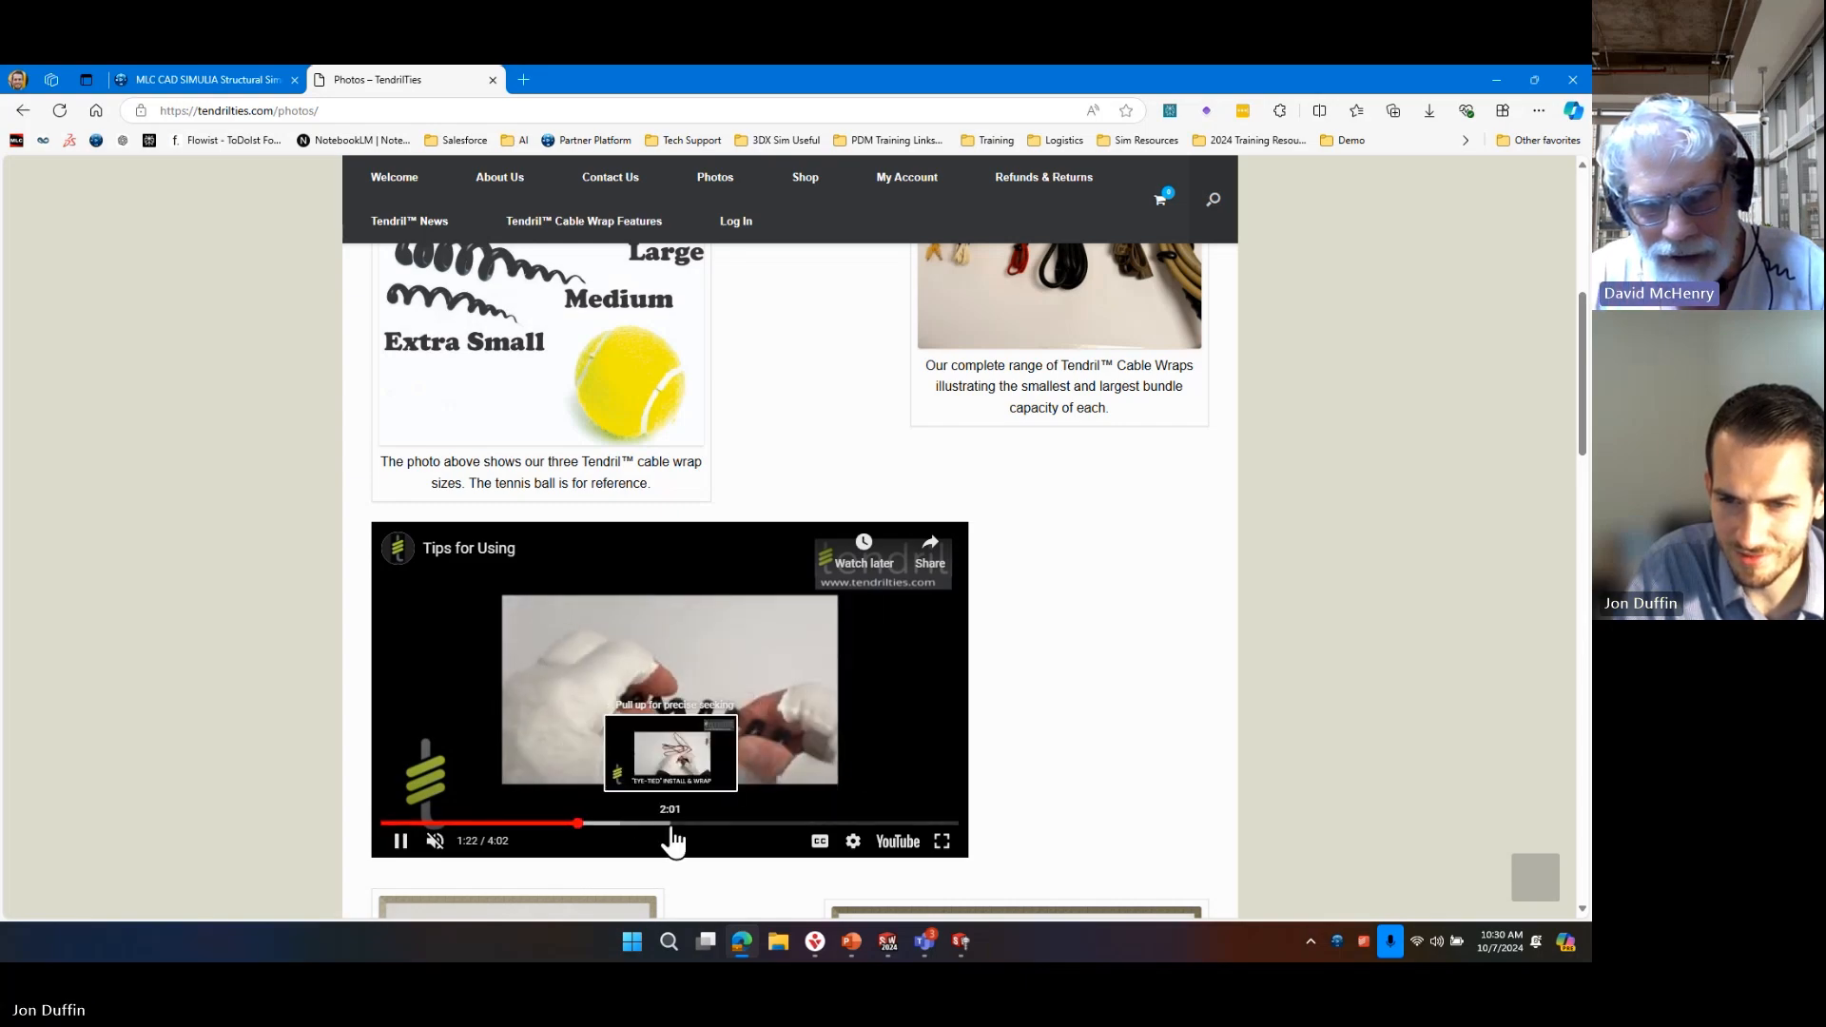
{"action": "left_click", "coordinate": [670, 823]}
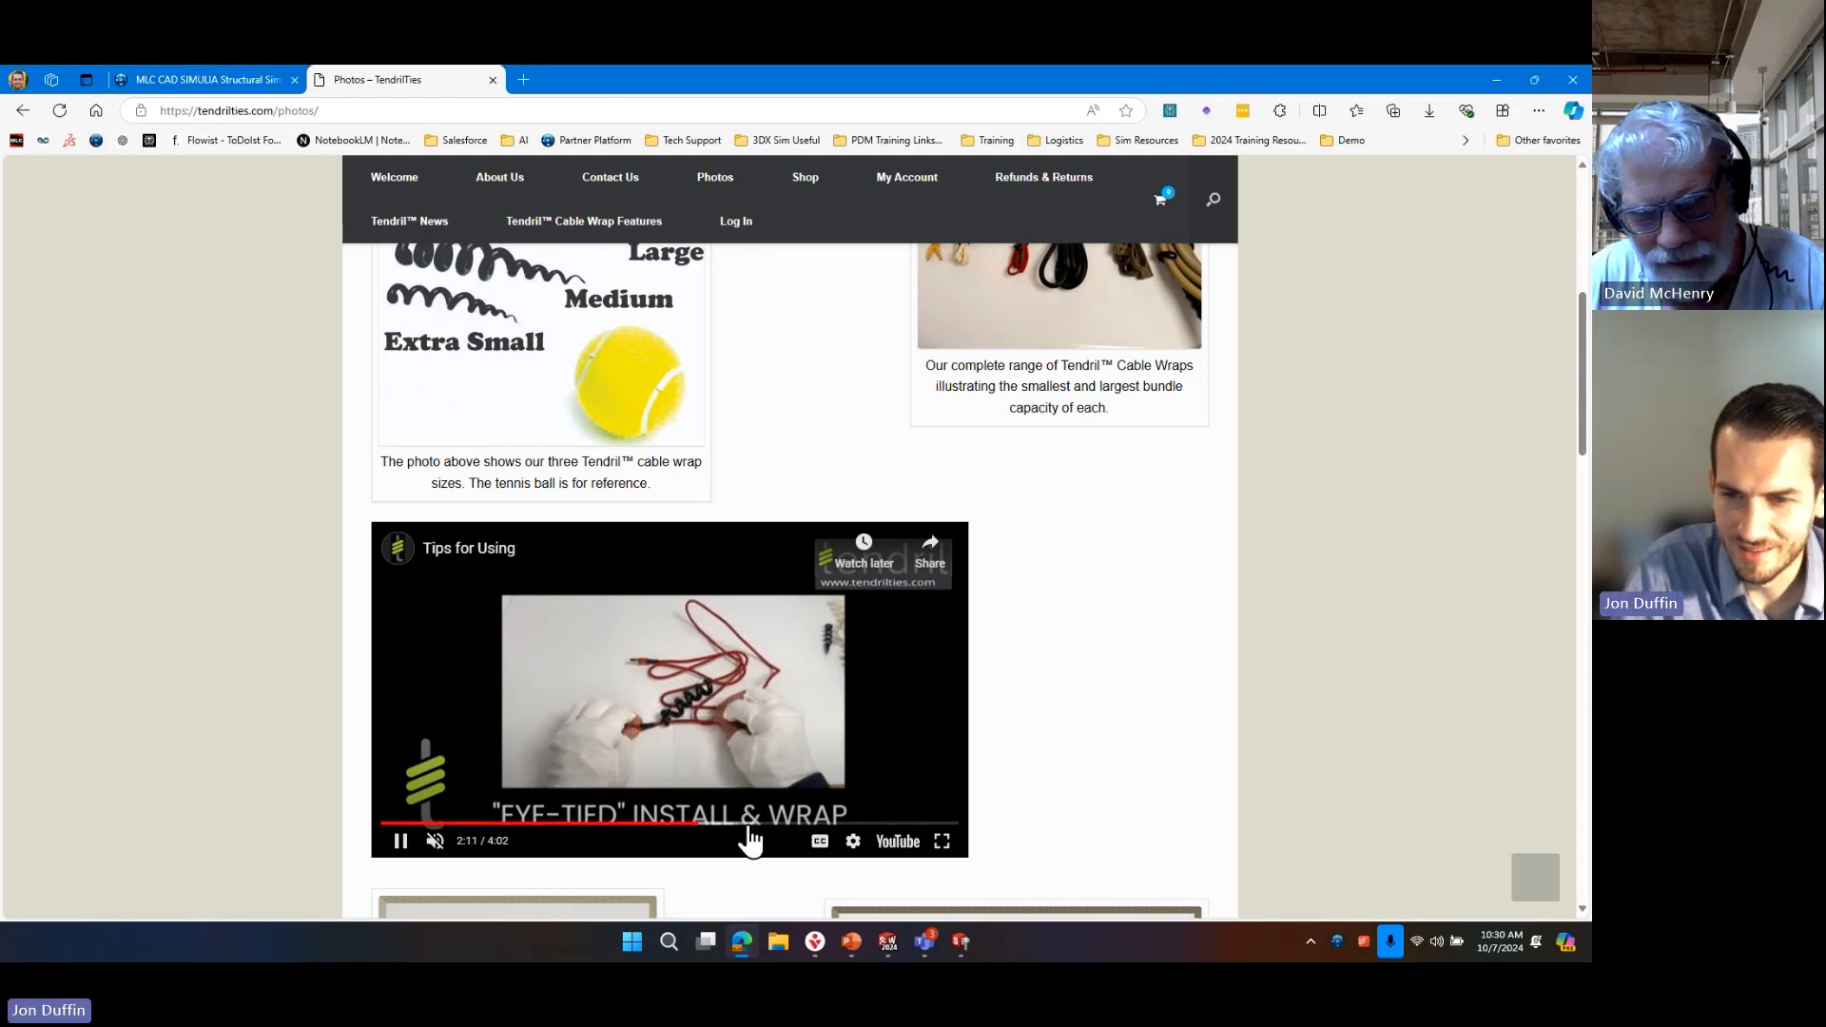
{"action": "left_click_drag", "start_coordinate": [766, 836], "coordinate": [868, 832]}
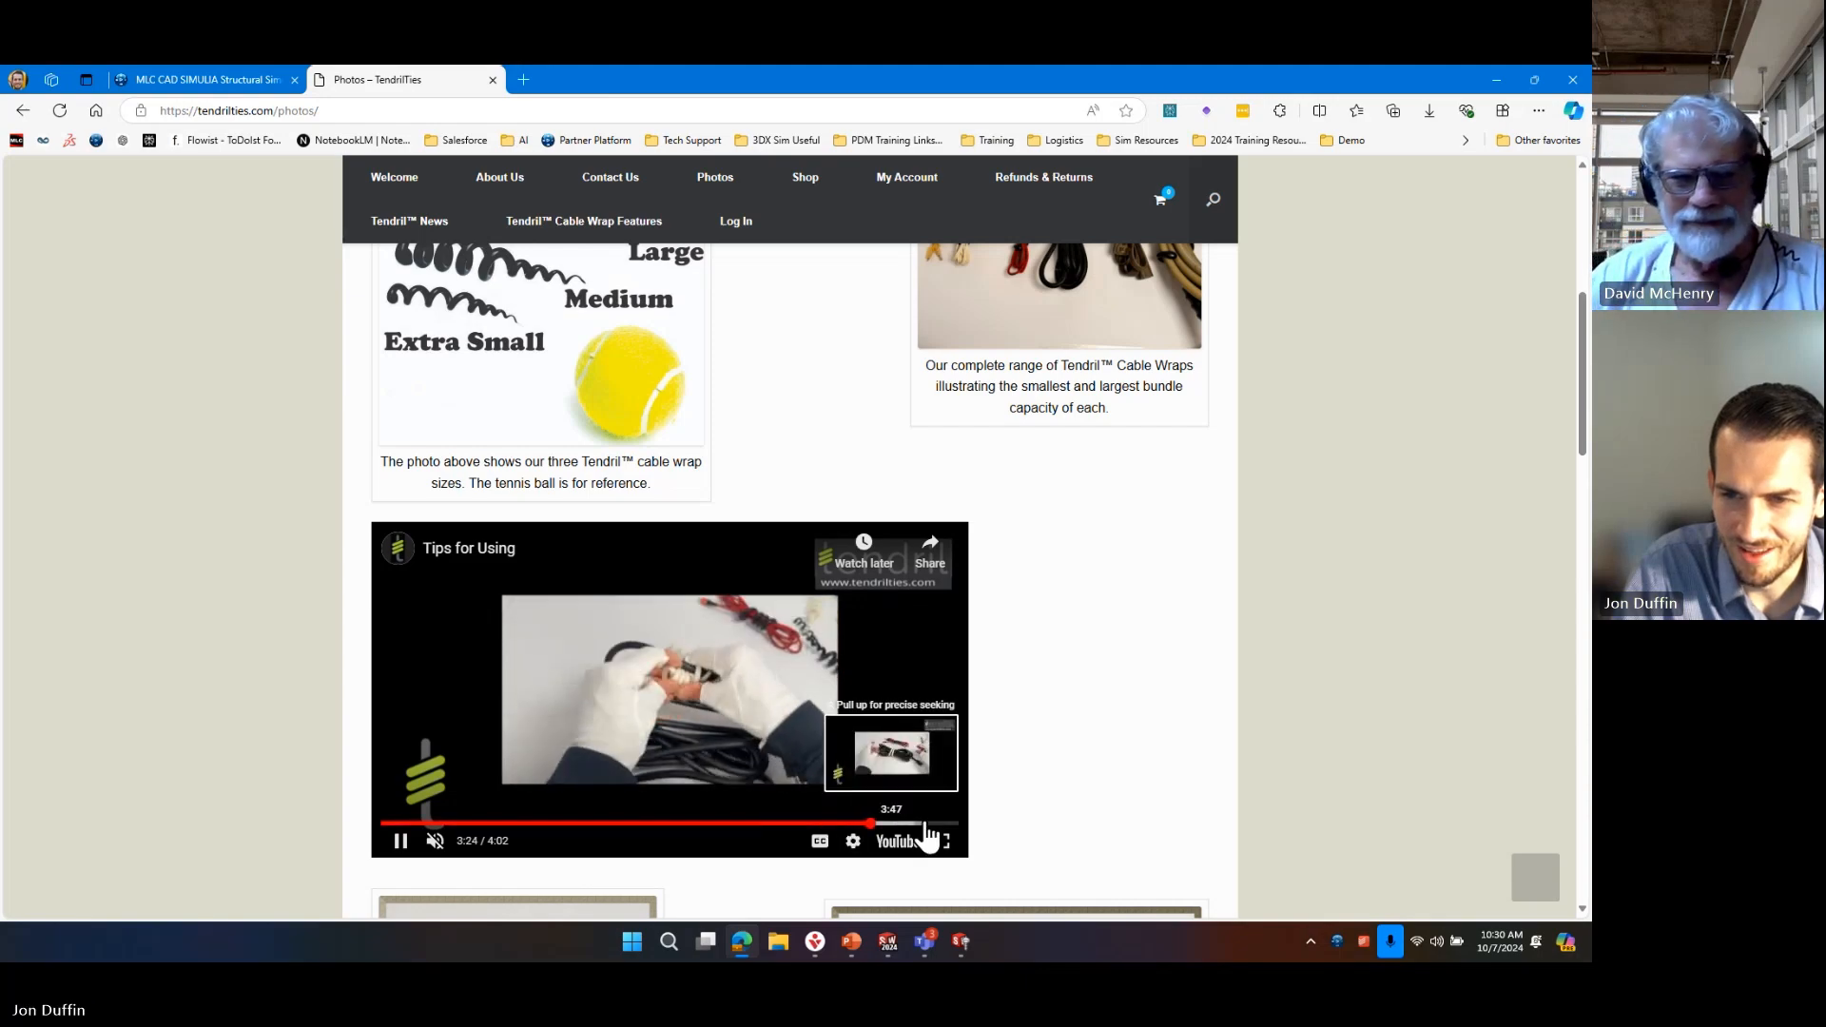